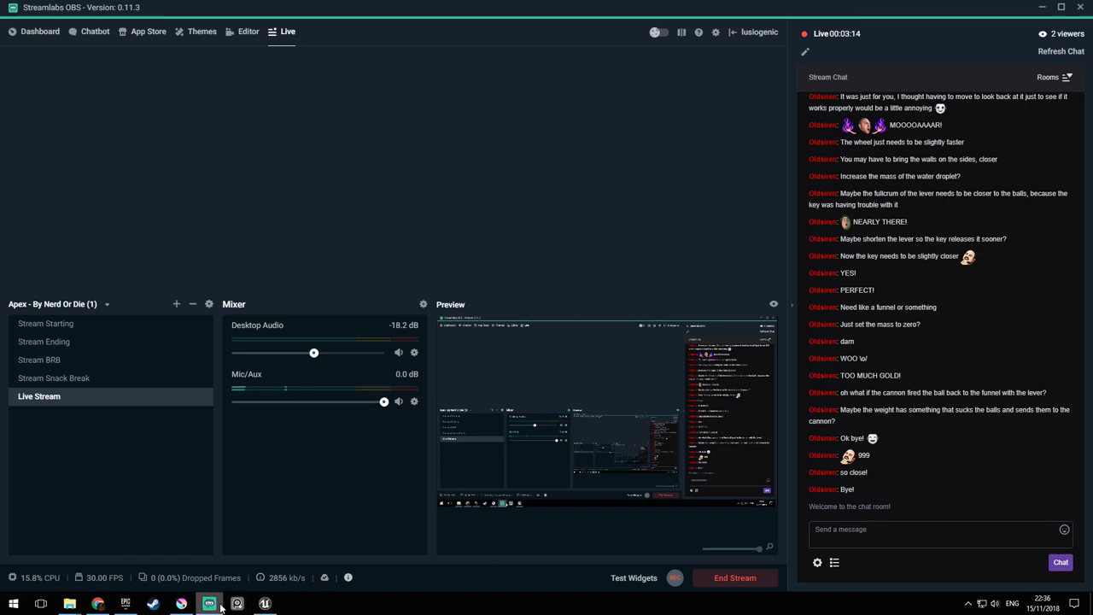
# Switch to the browser and review the live stream schedule document's development list and its future plans section
pyautogui.click(213, 603)
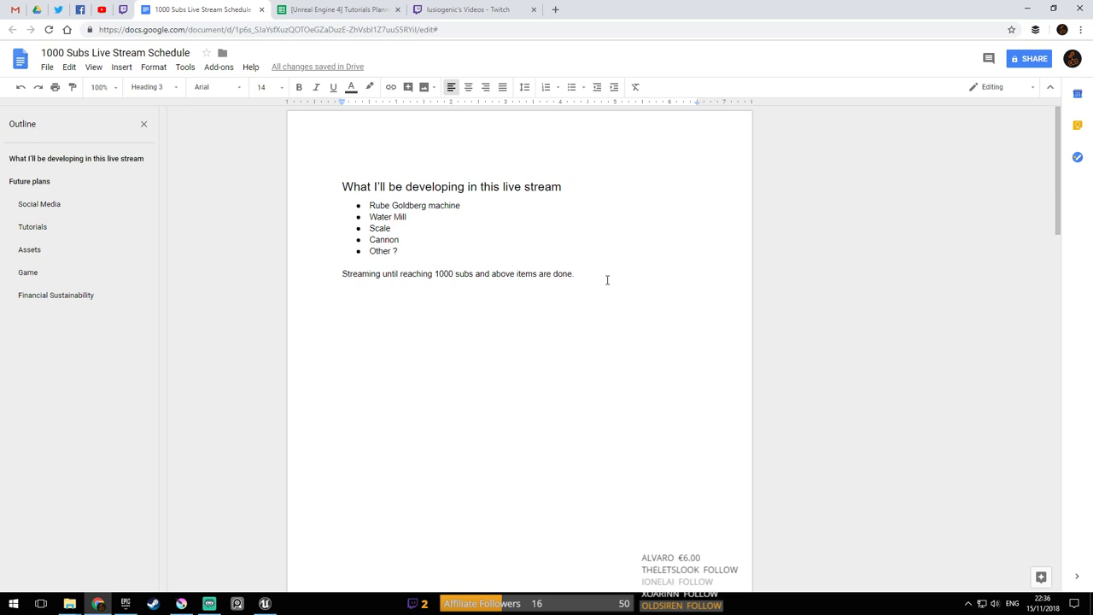
pyautogui.click(527, 221)
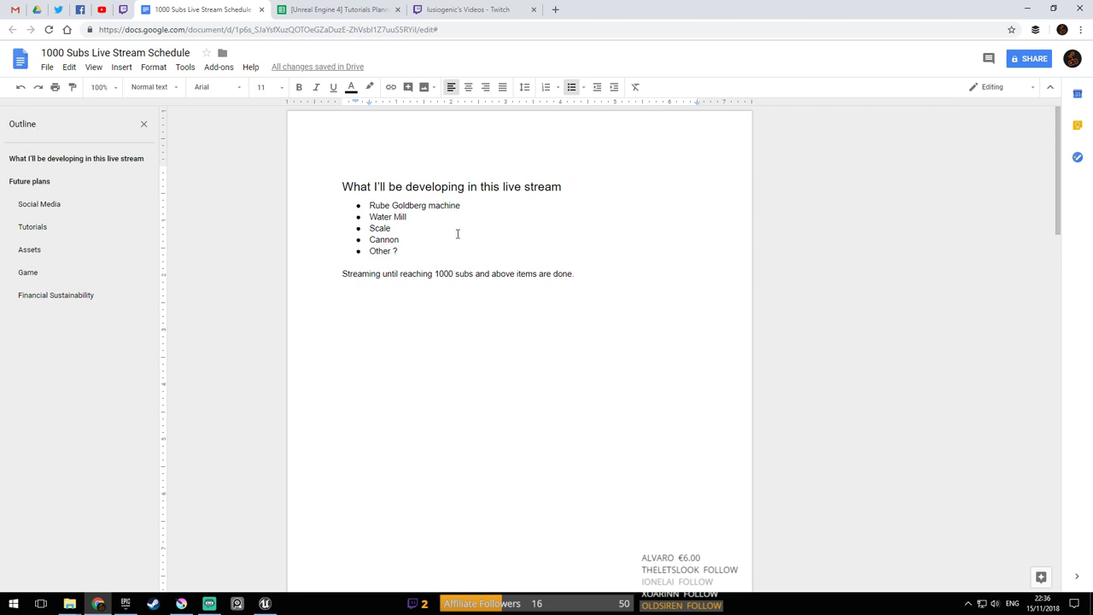
pyautogui.moveTo(370, 205); pyautogui.dragTo(409, 241)
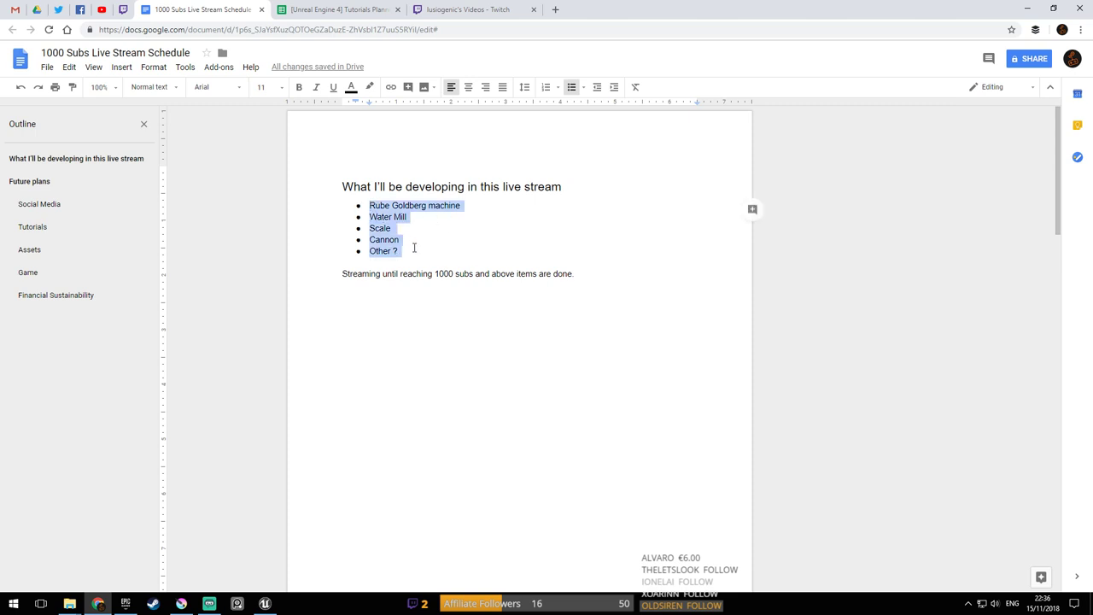
pyautogui.click(422, 230)
pyautogui.scroll(-5, 512, 244)
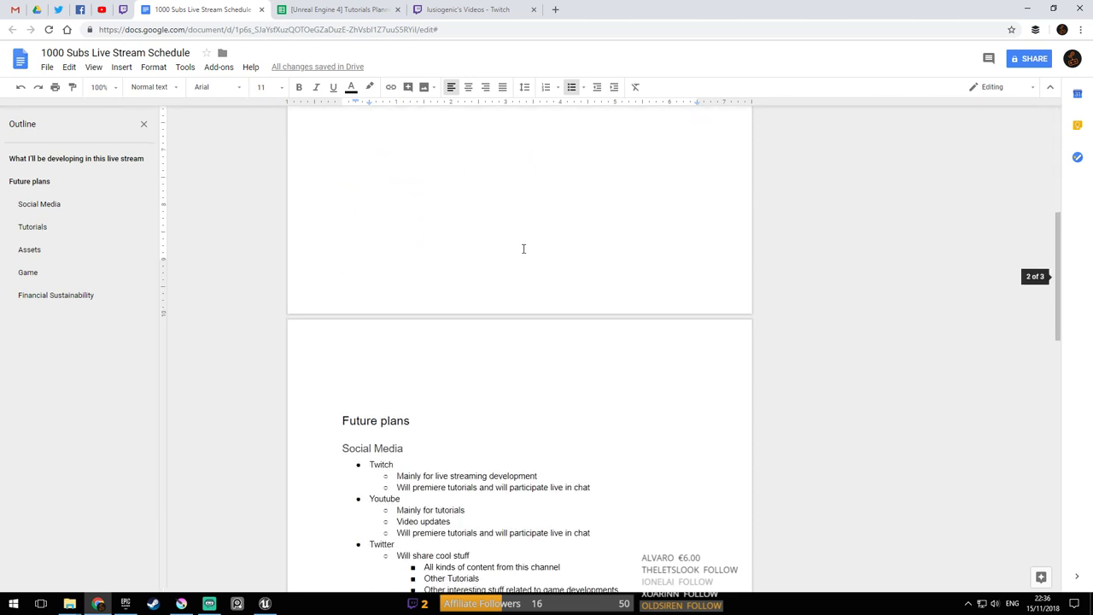
pyautogui.scroll(-2, 525, 249)
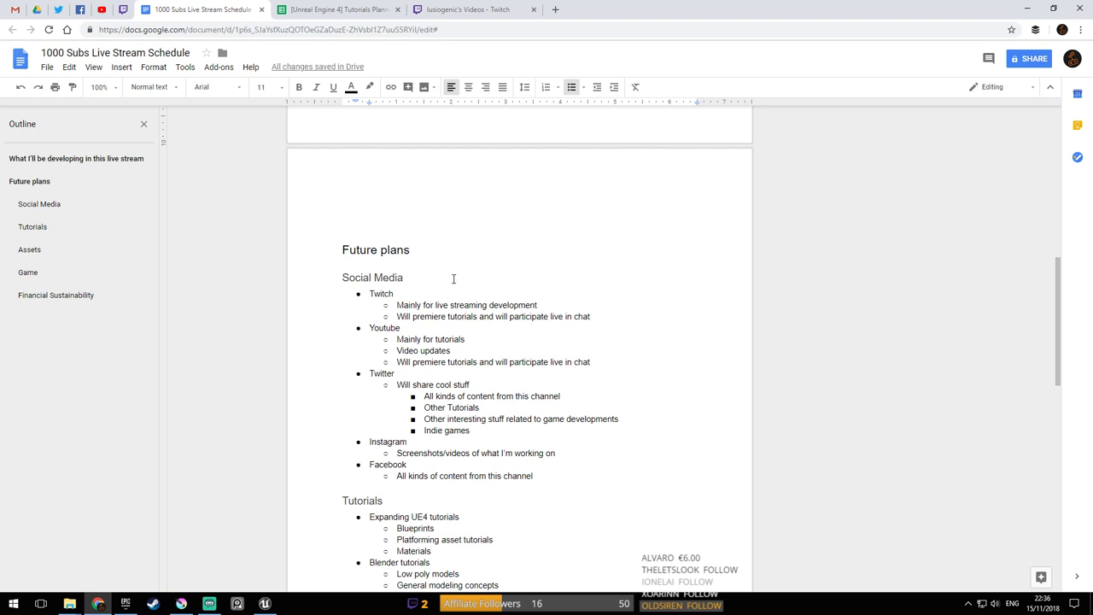
pyautogui.scroll(9, 456, 280)
pyautogui.scroll(-6, 462, 282)
pyautogui.scroll(7, 465, 281)
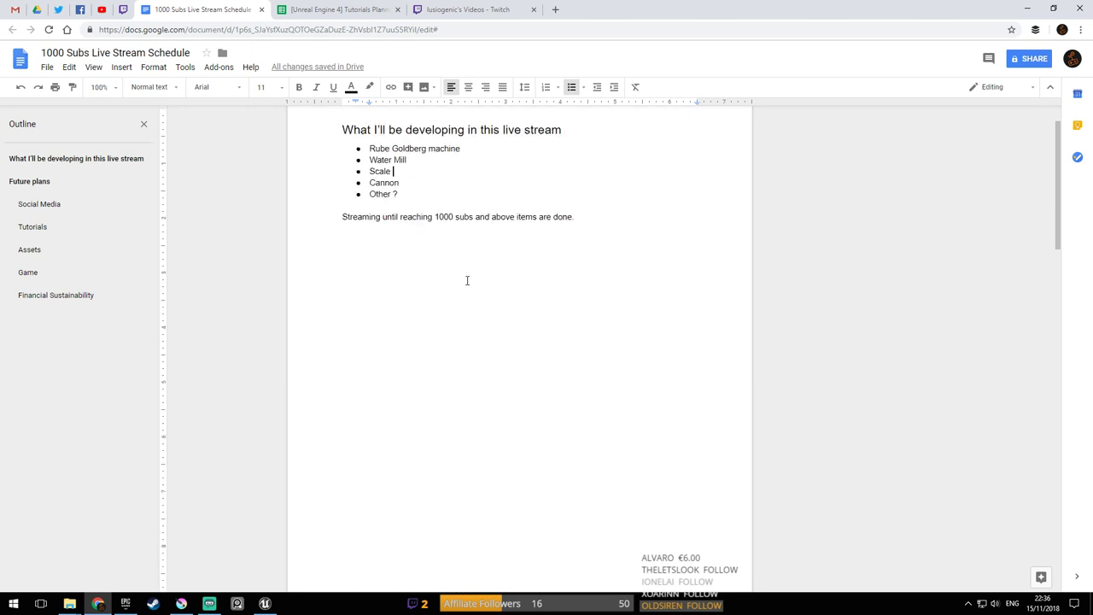
pyautogui.scroll(-7, 466, 281)
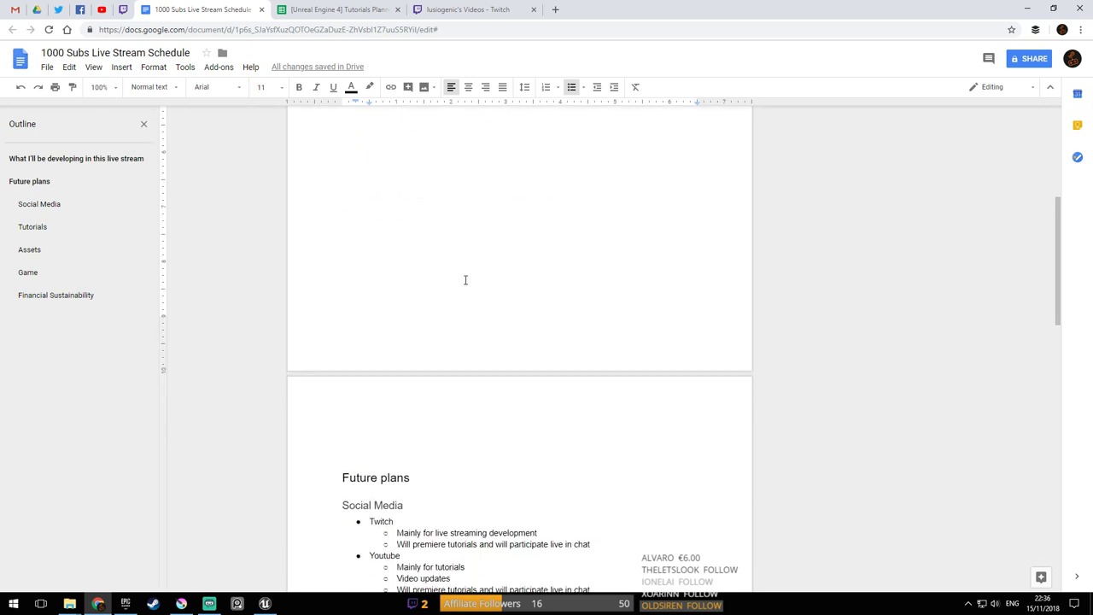
pyautogui.scroll(-2, 462, 281)
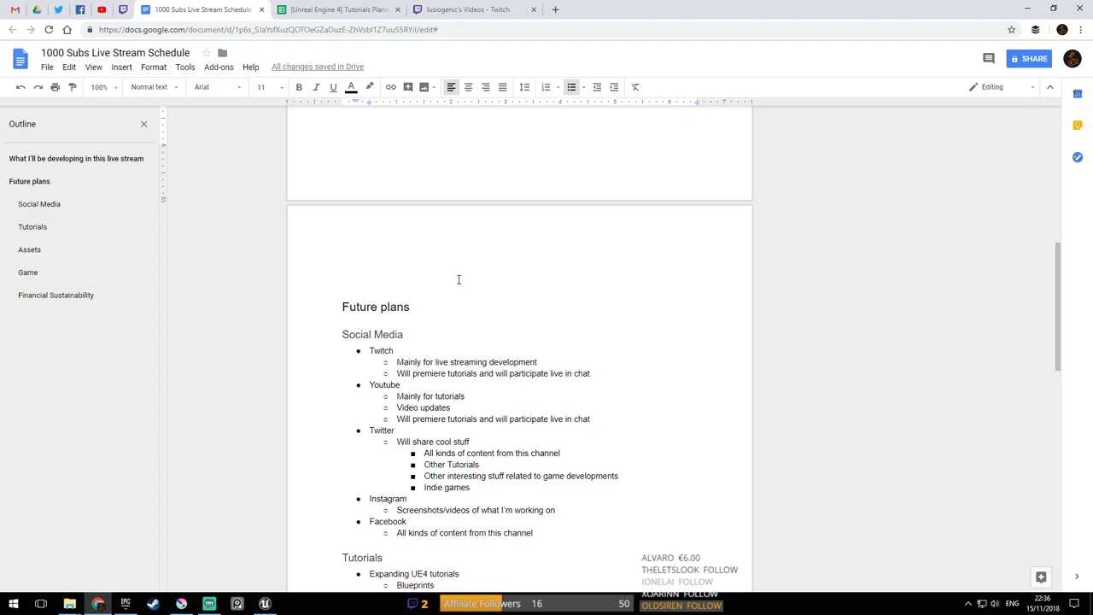
pyautogui.scroll(6, 498, 303)
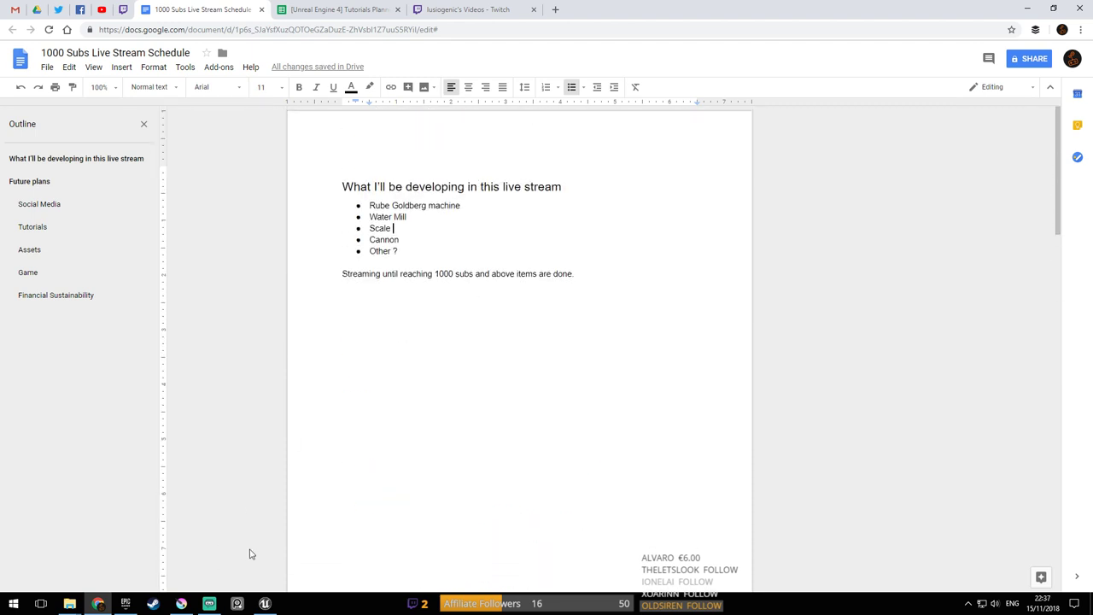
# Switch to Unreal Editor and display the Rube Goldberg level viewport in fullscreen with the whole machine in view
pyautogui.click(265, 604)
pyautogui.moveTo(574, 296)
pyautogui.mouseDown(button='right')
pyautogui.moveTo(598, 176)
pyautogui.moveTo(567, 251)
pyautogui.moveTo(572, 292)
pyautogui.mouseUp(button='right')
pyautogui.press('s')
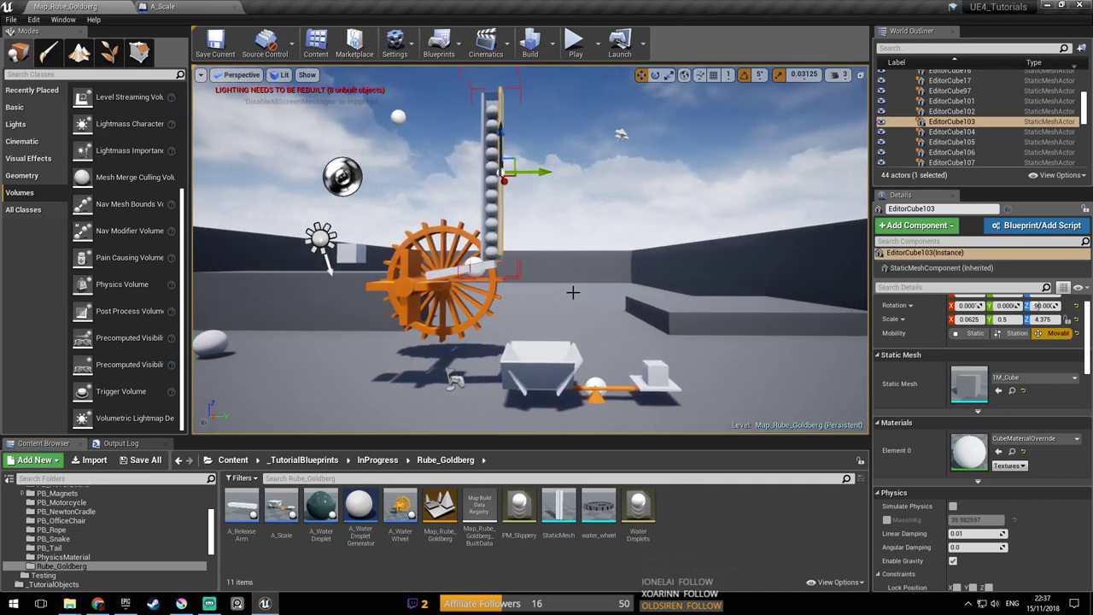
pyautogui.press('F11')
pyautogui.moveTo(637, 280); pyautogui.dragTo(644, 297, button='right')
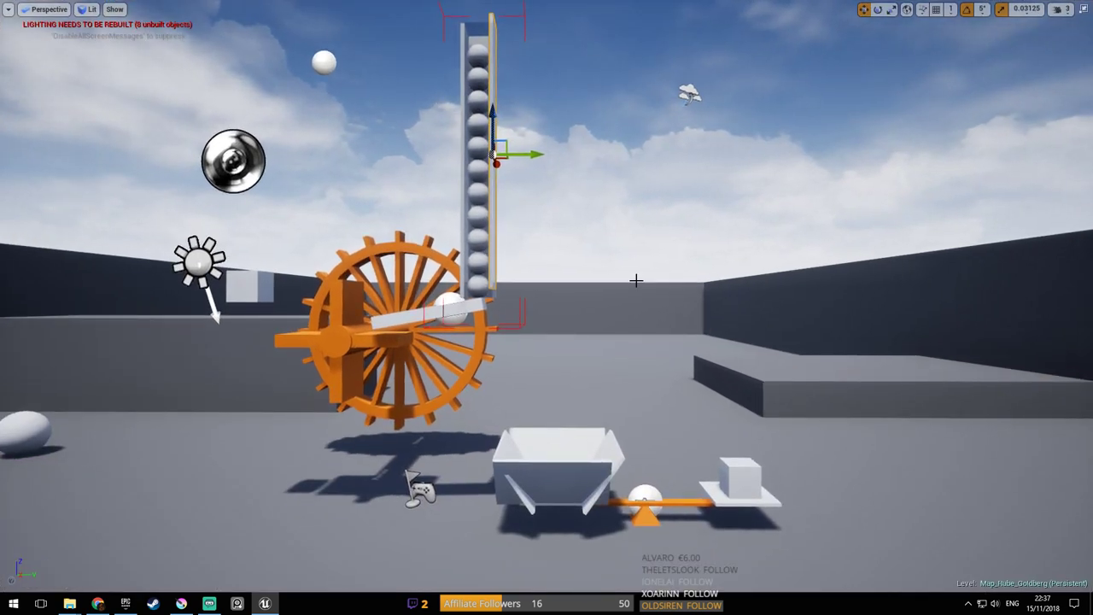
# Play-test the level to watch the water wheel release balls from the chute onto the scale, and save it
pyautogui.hotkey('alt', 'p')
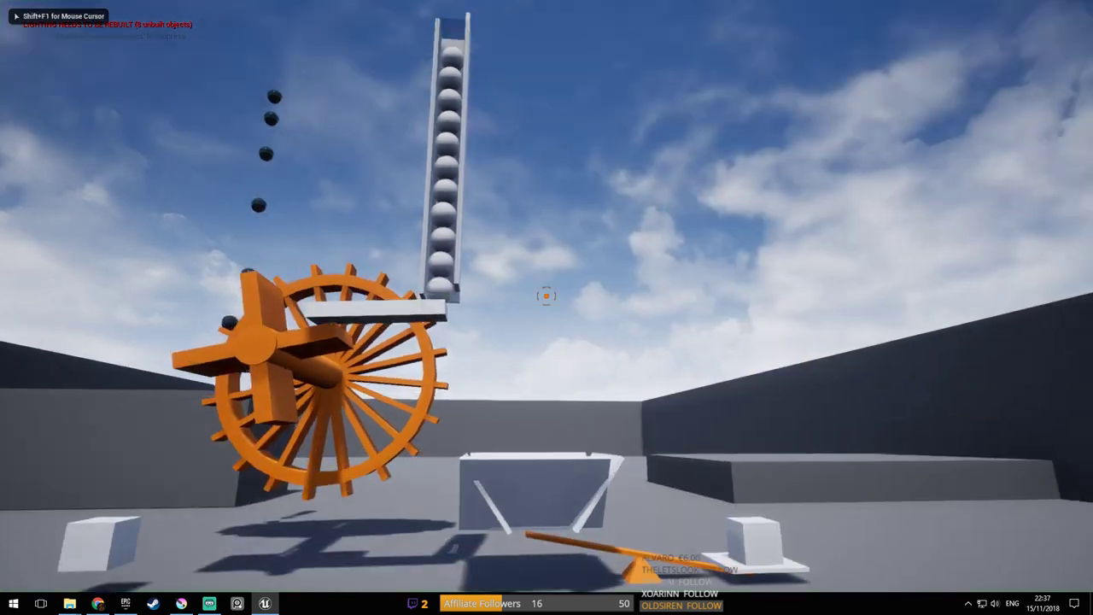
pyautogui.press('s')
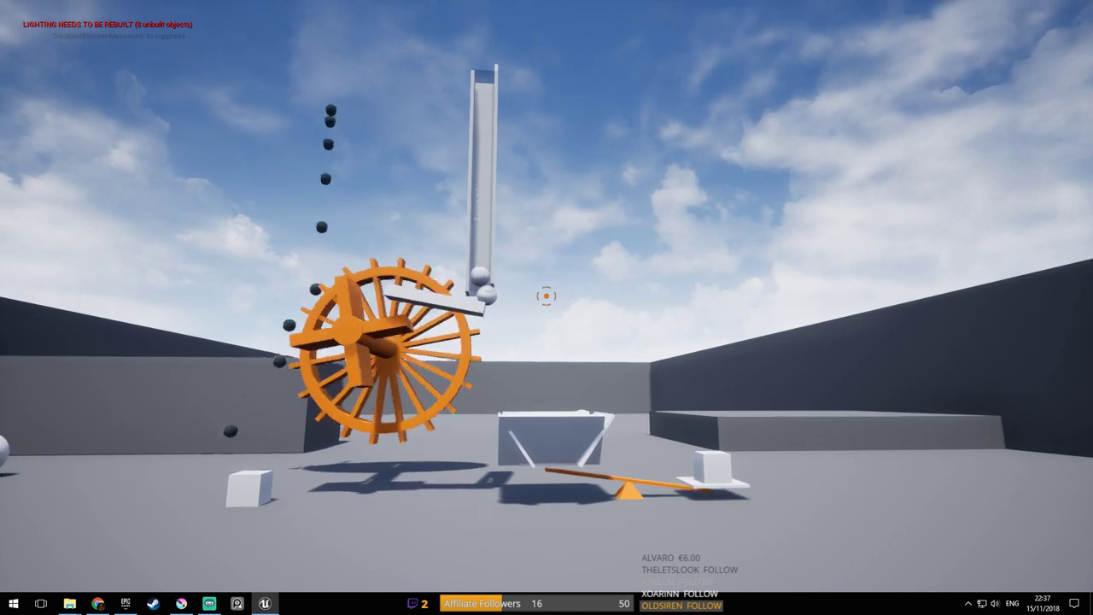
pyautogui.press('a')
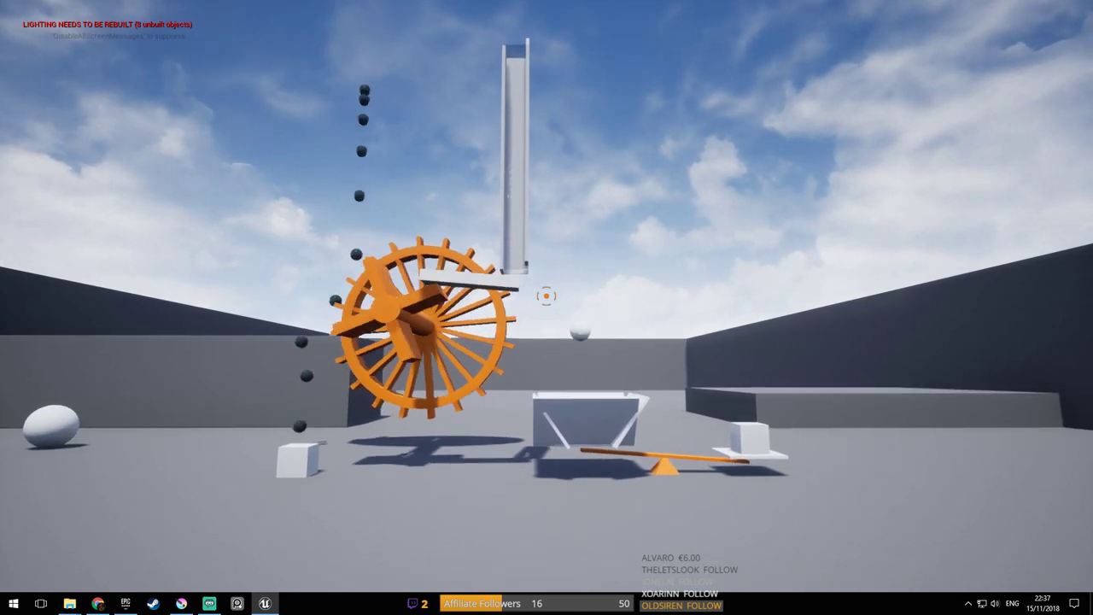
pyautogui.press('d')
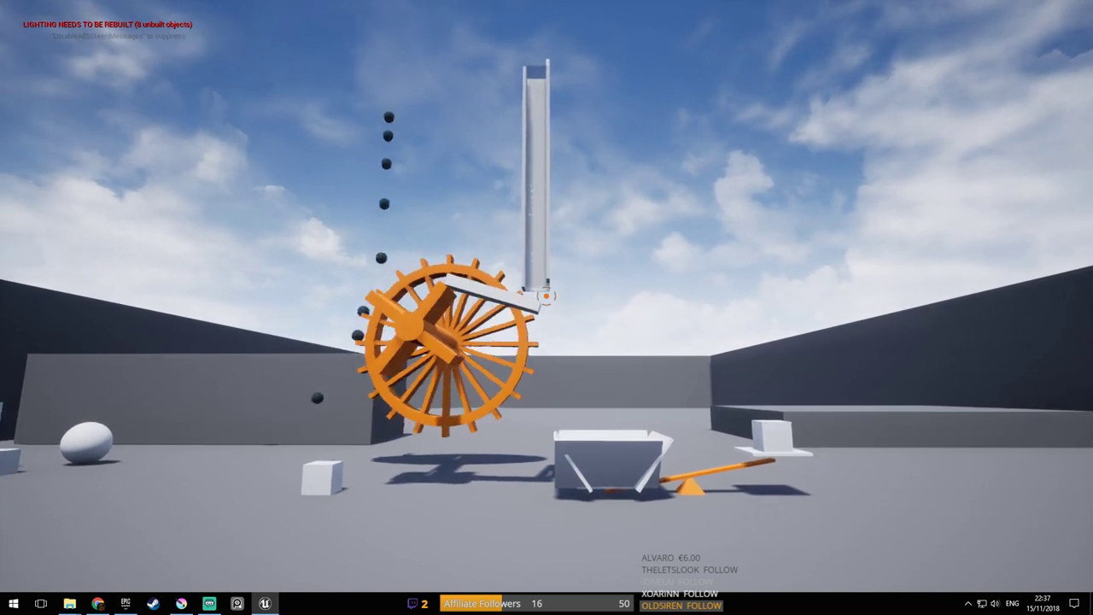
pyautogui.press('Escape')
pyautogui.scroll(5, 576, 290)
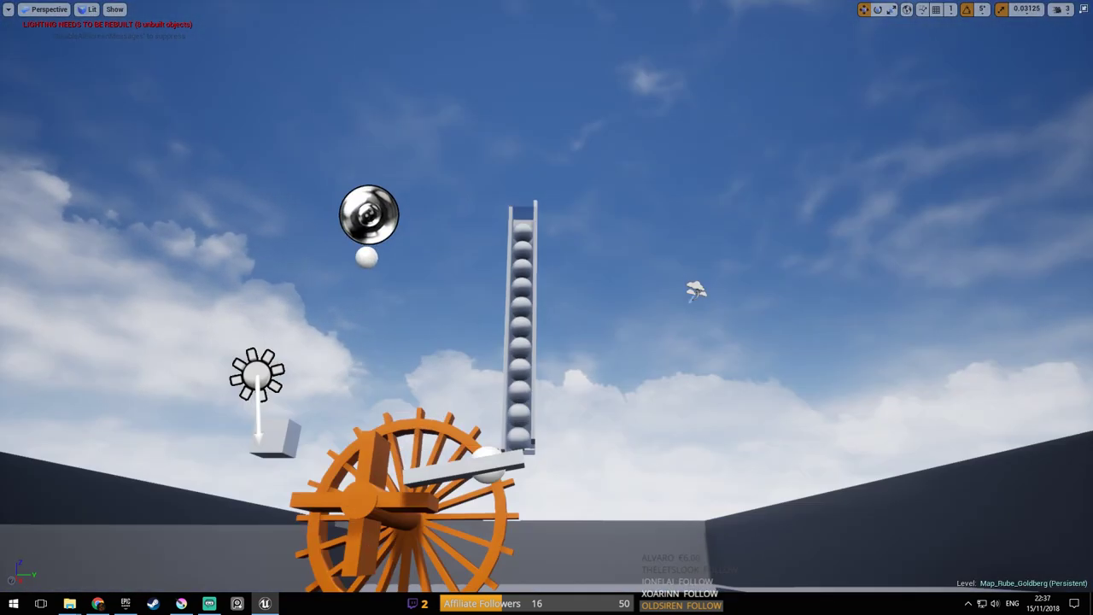
pyautogui.hotkey('ctrl', 's')
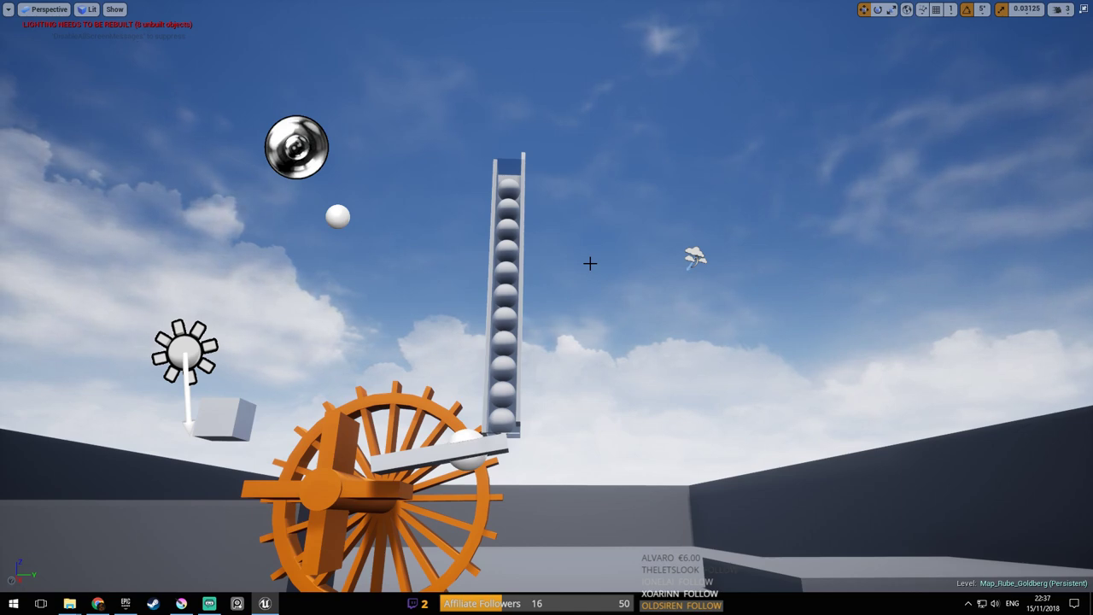
# Select the release arm beneath the ball chute and open its A_ReleaseArm blueprint
pyautogui.moveTo(574, 255); pyautogui.dragTo(662, 402, button='right')
pyautogui.press('w')
pyautogui.press('w')
pyautogui.press('w')
pyautogui.press('s')
pyautogui.press('w')
pyautogui.press('s')
pyautogui.moveTo(550, 293); pyautogui.dragTo(583, 279, button='right')
pyautogui.press('a')
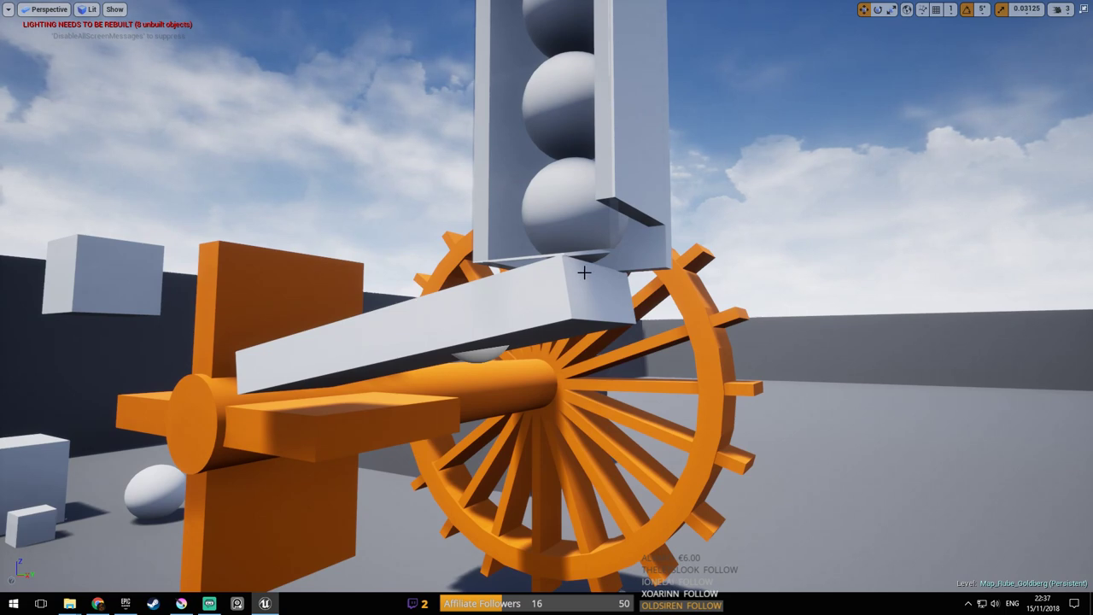
pyautogui.click(529, 301)
pyautogui.moveTo(744, 254); pyautogui.dragTo(750, 259, button='right')
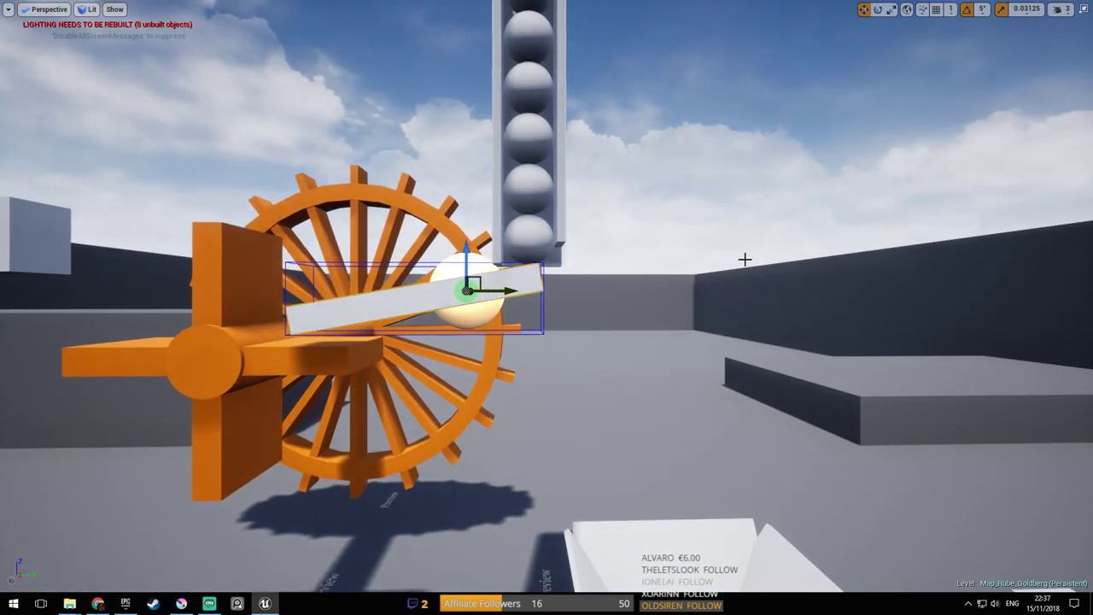
pyautogui.press('F11')
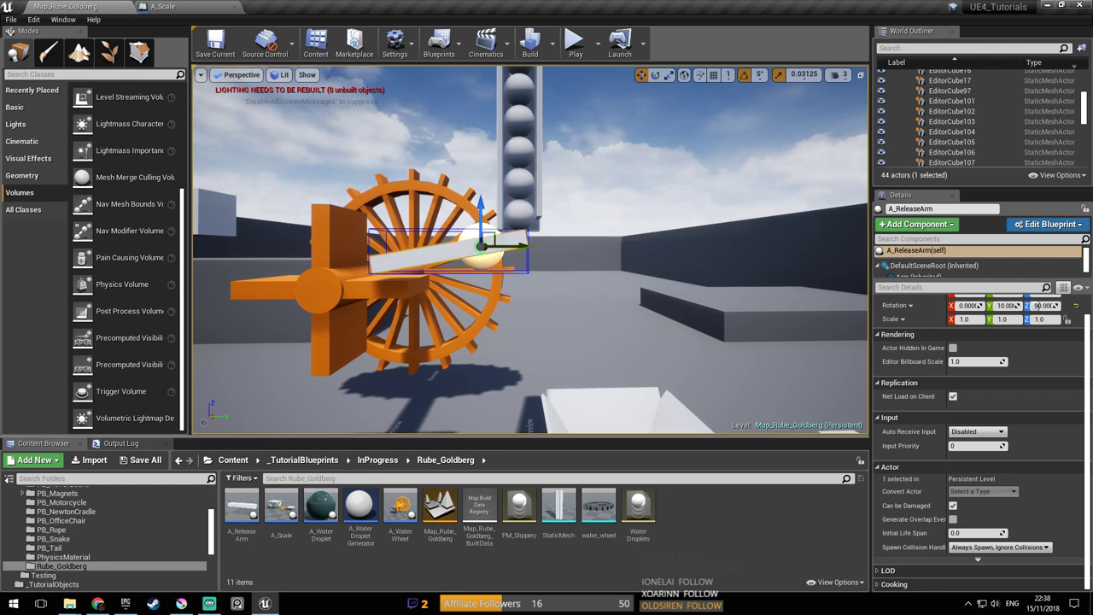
pyautogui.click(434, 257)
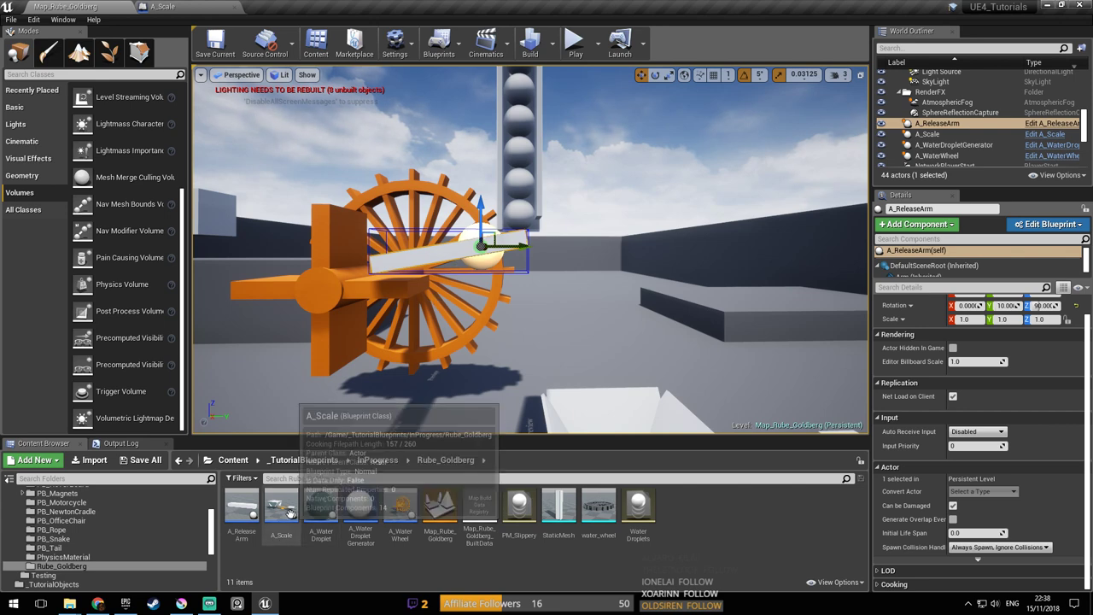
pyautogui.doubleClick(244, 513)
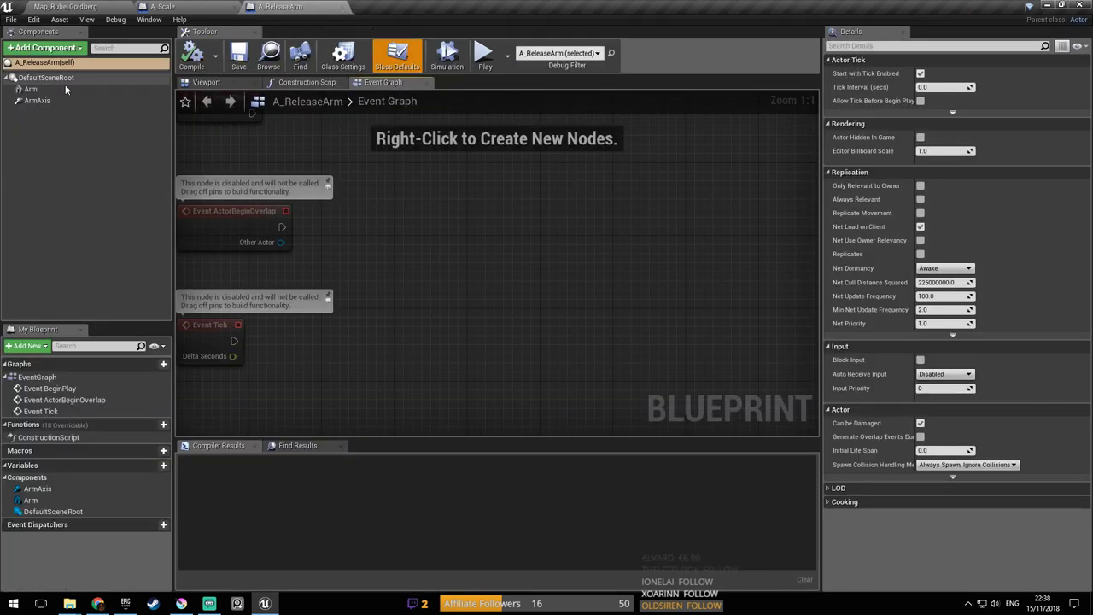
# Select the Arm component and inspect its end in the blueprint's 3D view
pyautogui.click(73, 101)
pyautogui.click(69, 89)
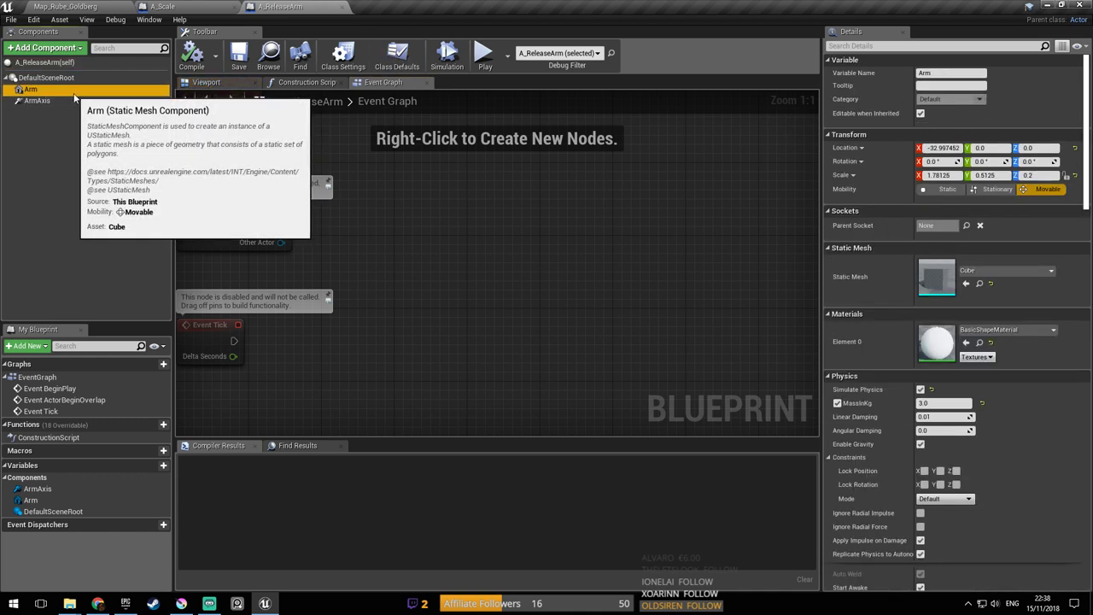
pyautogui.moveTo(422, 223); pyautogui.dragTo(625, 285, button='right')
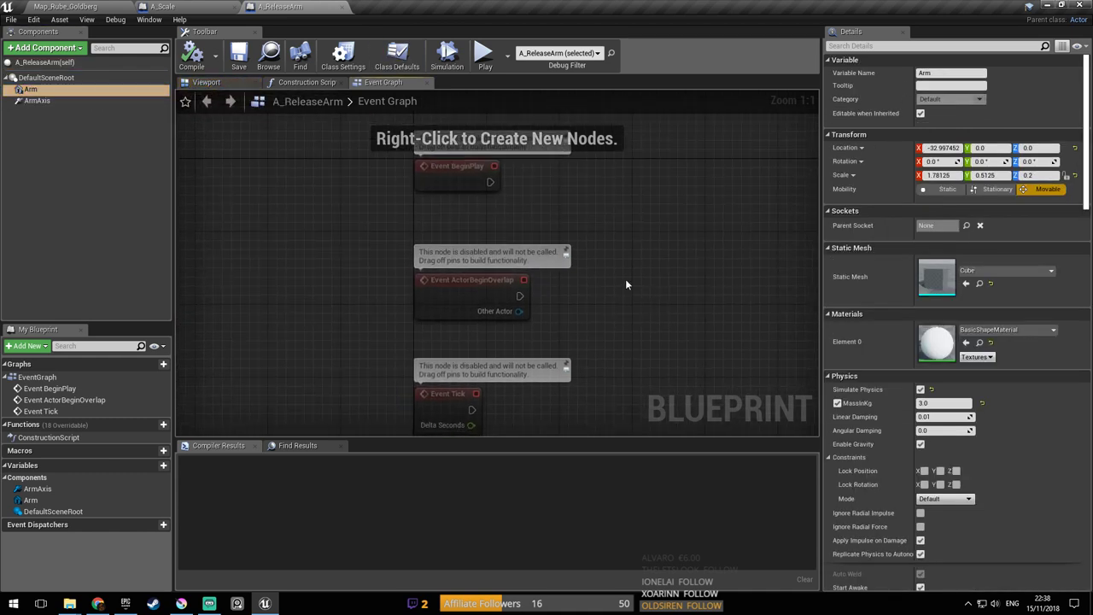
pyautogui.click(209, 82)
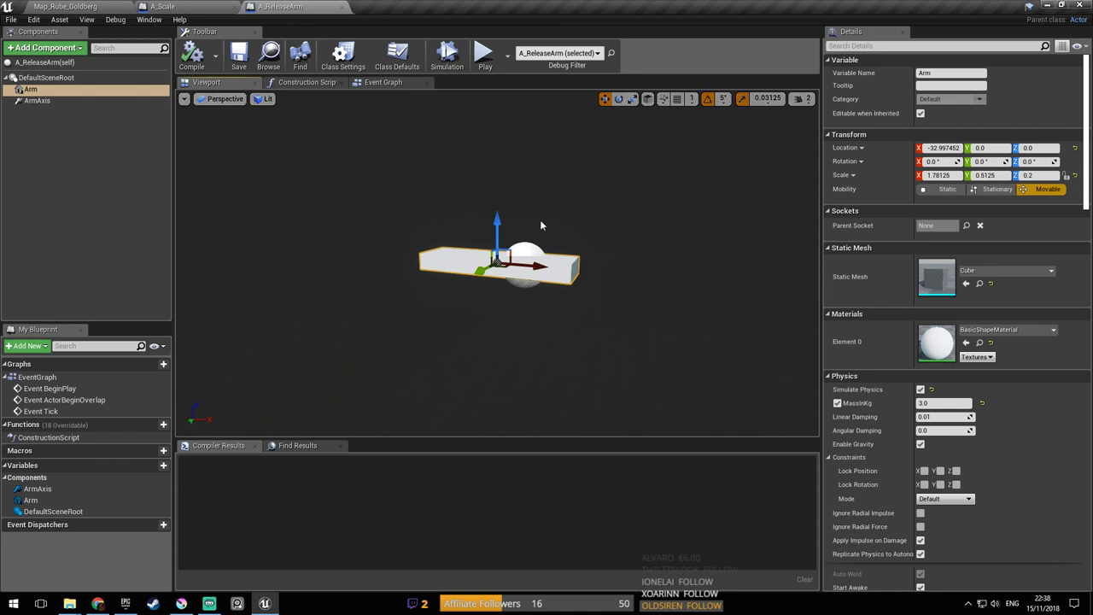
pyautogui.moveTo(545, 227); pyautogui.dragTo(475, 261, button='right')
pyautogui.press('w')
pyautogui.press('d')
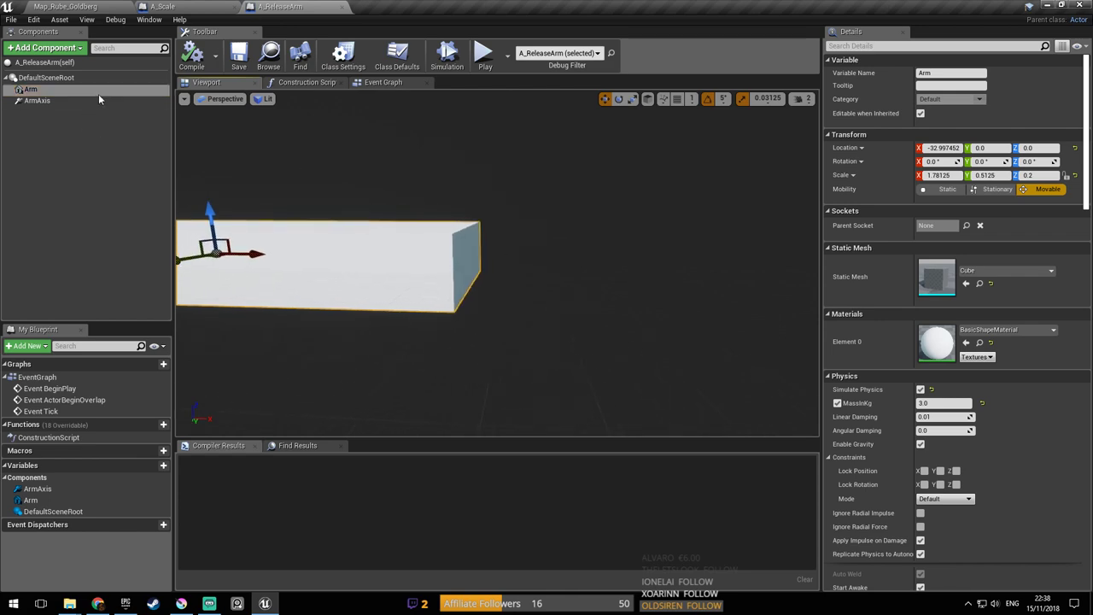
# Add a Cylinder component under the DefaultSceneRoot
pyautogui.click(46, 78)
pyautogui.click(74, 49)
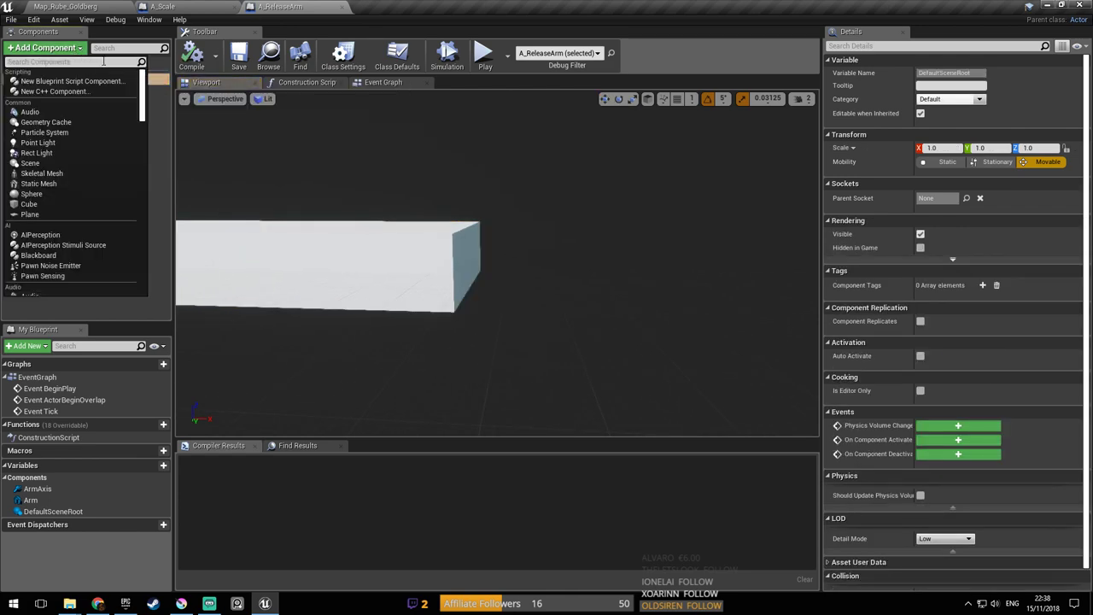
pyautogui.write('cylinder')
pyautogui.press('Return')
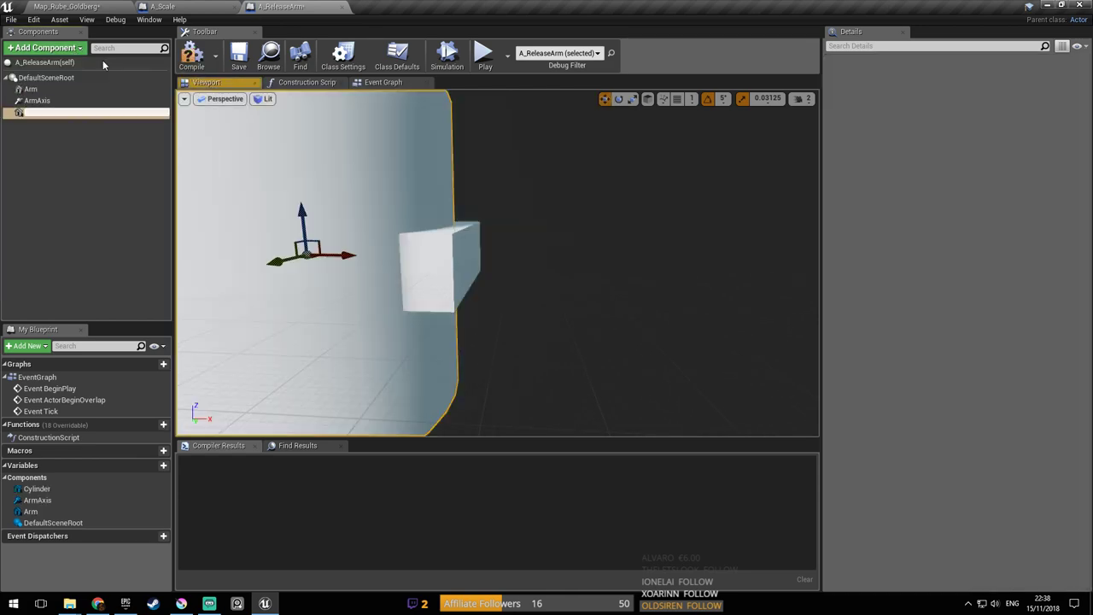
# Rotate the Cylinder 90° about its X axis so it lies across the arm
pyautogui.moveTo(341, 213); pyautogui.dragTo(495, 201, button='right')
pyautogui.click(618, 98)
pyautogui.moveTo(420, 224); pyautogui.dragTo(454, 279)
pyautogui.moveTo(455, 278); pyautogui.dragTo(371, 188, button='right')
# Select the Arm component and check its Z scale against the Cylinder
pyautogui.click(244, 253)
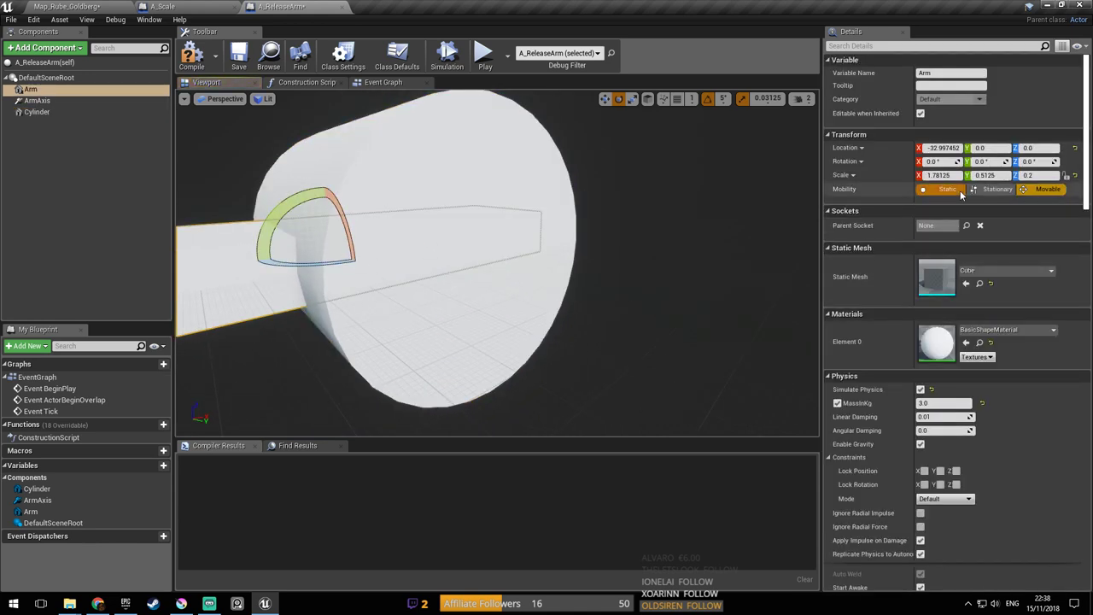
pyautogui.moveTo(546, 256); pyautogui.dragTo(410, 256, button='right')
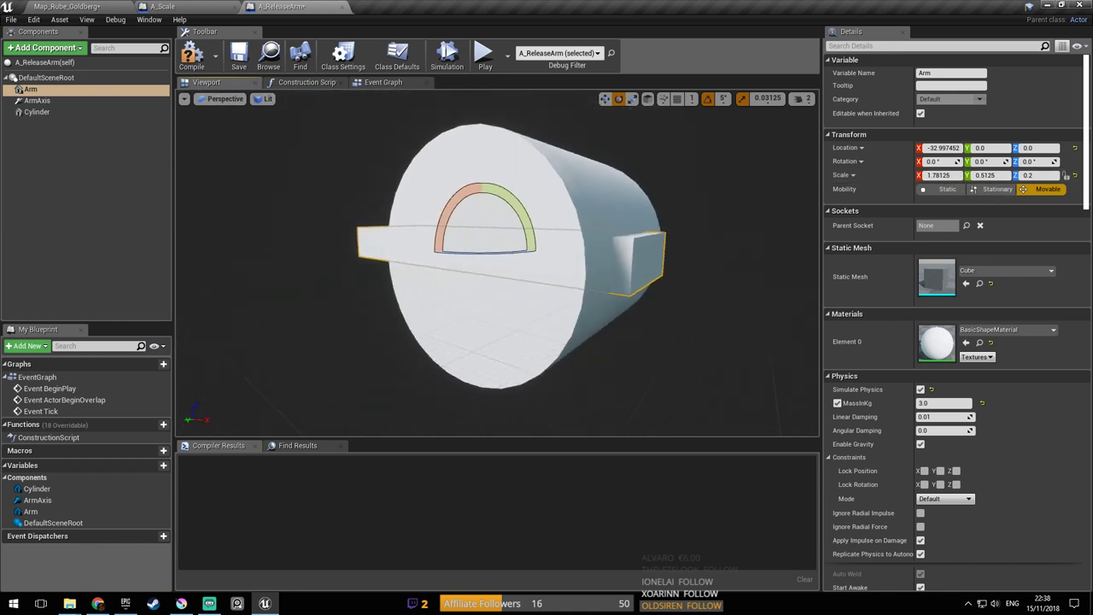
pyautogui.keyDown('alt'); pyautogui.moveTo(384, 257); pyautogui.dragTo(351, 256); pyautogui.keyUp('alt')
pyautogui.press('w')
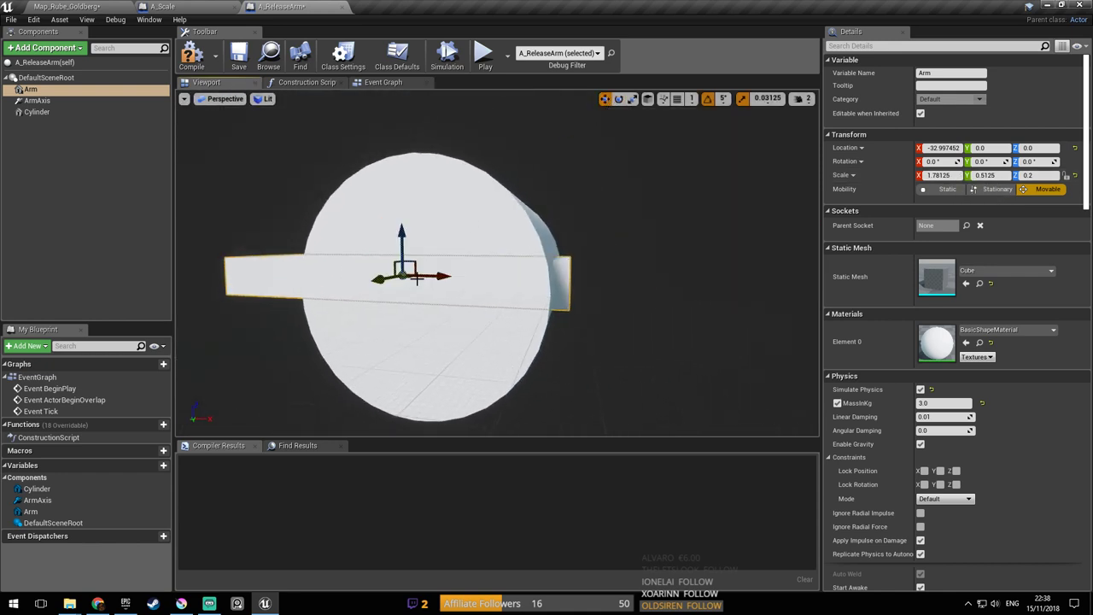
pyautogui.click(1044, 176)
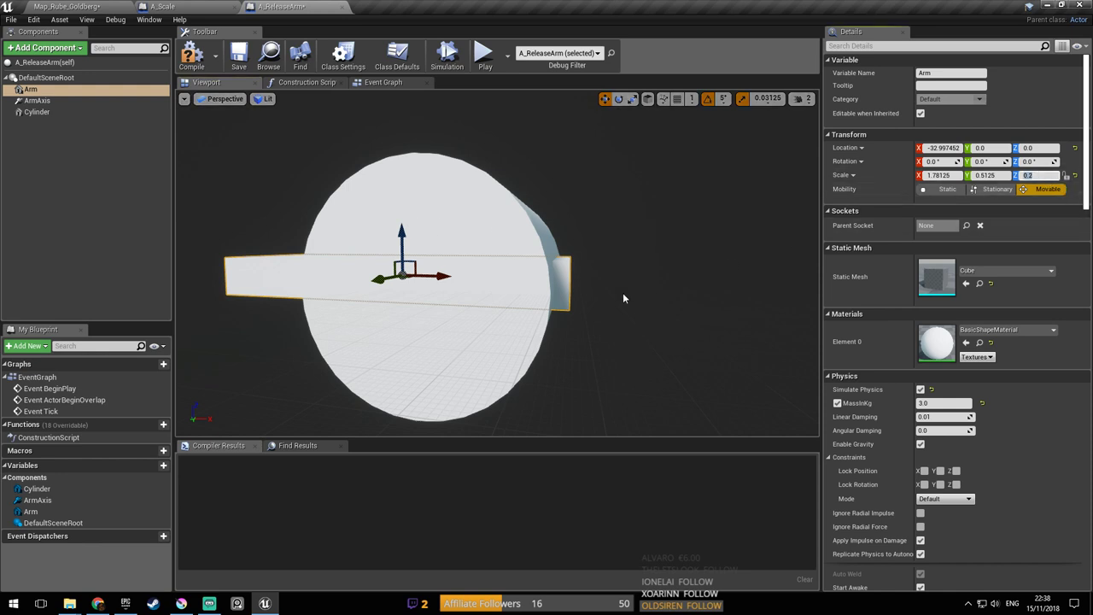
pyautogui.moveTo(629, 295); pyautogui.dragTo(616, 291, button='right')
pyautogui.keyDown('alt'); pyautogui.moveTo(640, 299); pyautogui.dragTo(539, 219); pyautogui.keyUp('alt')
# Try scaling the Cylinder to 0.2 along its Z axis
pyautogui.click(523, 216)
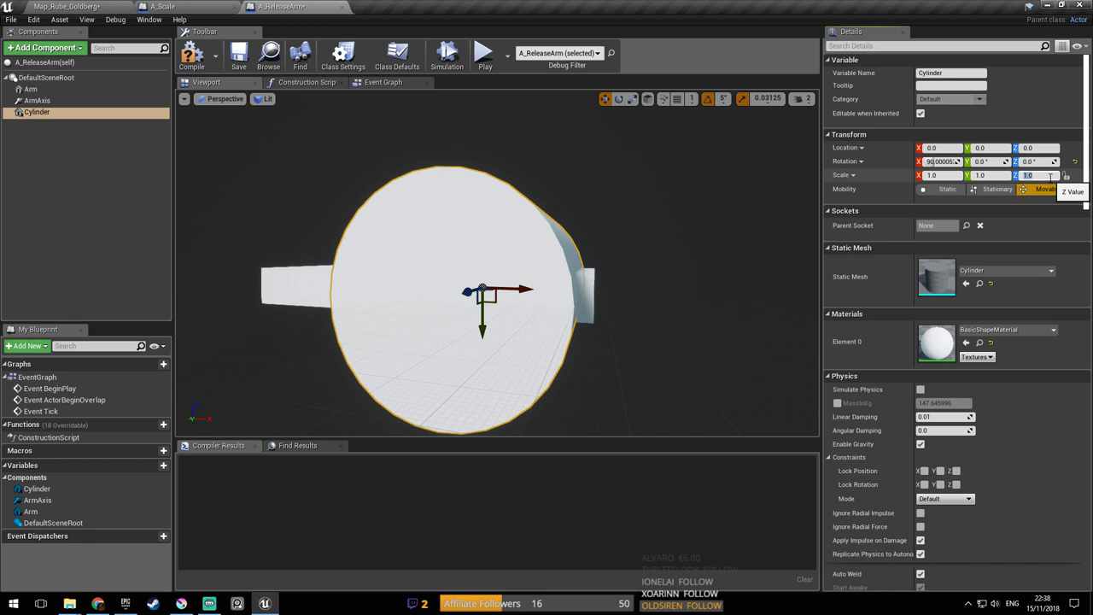
pyautogui.write('0.2')
pyautogui.press('Return')
pyautogui.moveTo(650, 257); pyautogui.dragTo(495, 256, button='right')
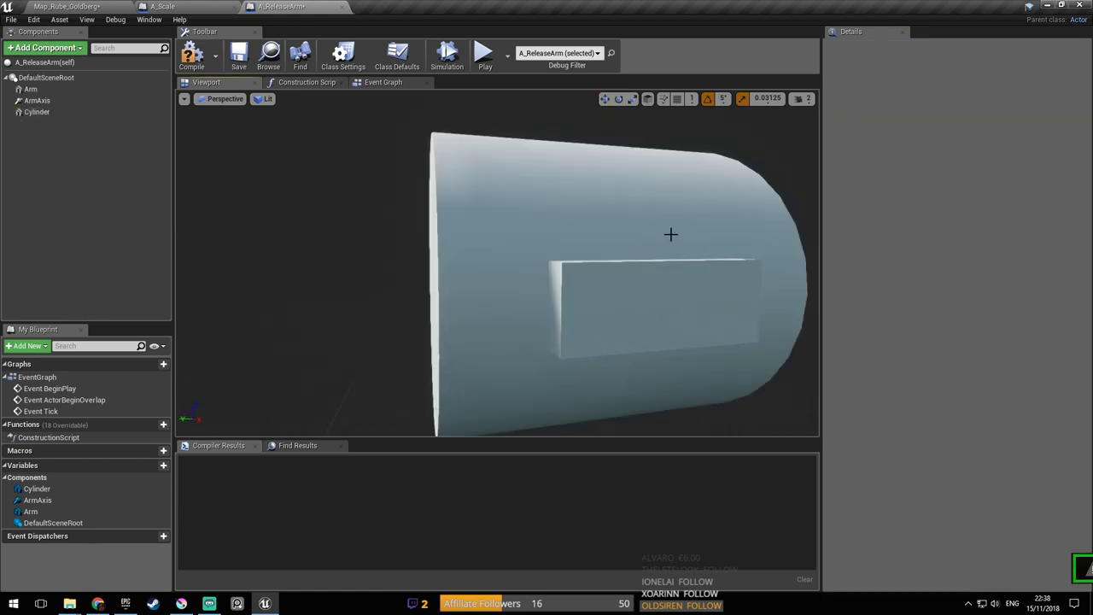
pyautogui.hotkey('ctrl', 'z')
# Set the Cylinder's Y and X scale to 0.2 so its thickness matches the arm
pyautogui.moveTo(674, 317); pyautogui.dragTo(803, 317, button='right')
pyautogui.click(674, 317)
pyautogui.moveTo(556, 305); pyautogui.dragTo(683, 305, button='right')
pyautogui.press('d')
pyautogui.moveTo(415, 278); pyautogui.dragTo(312, 278, button='right')
pyautogui.press('d')
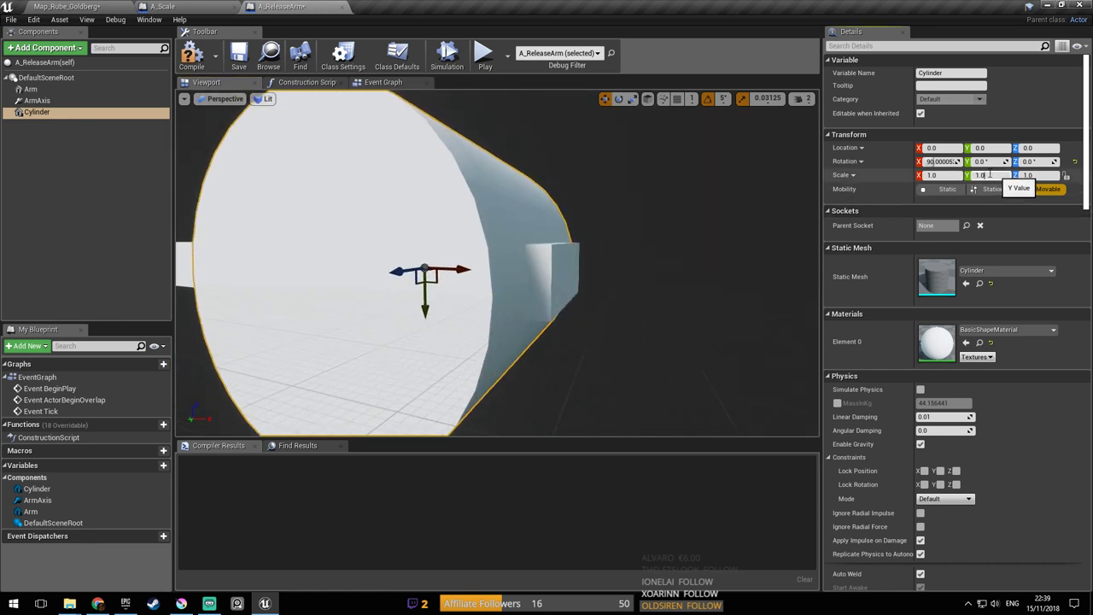
pyautogui.write('0.2')
pyautogui.click(949, 175)
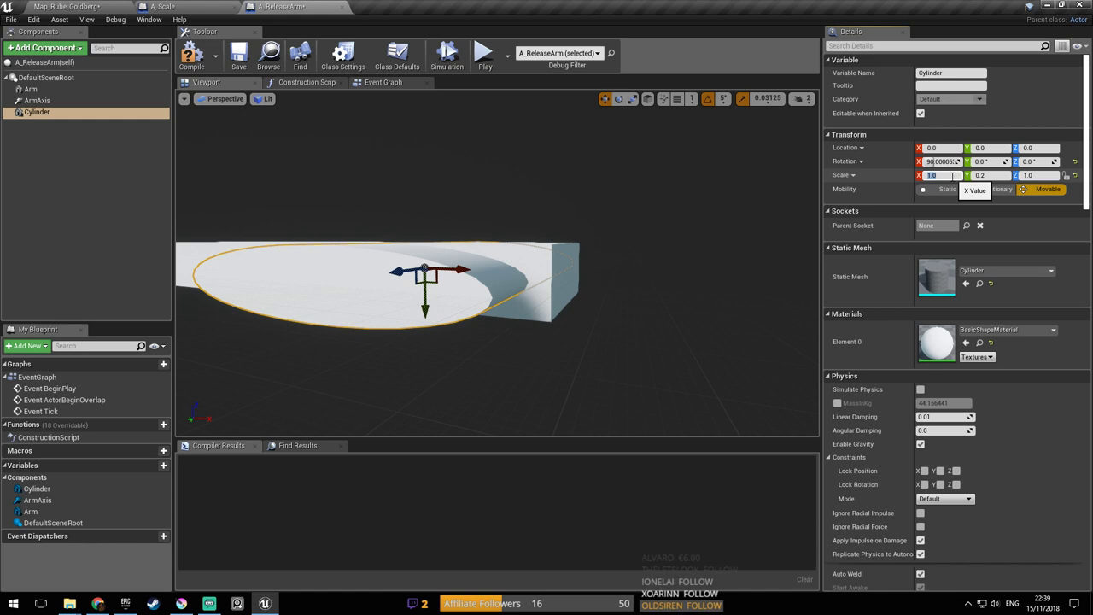
pyautogui.write('0.2')
pyautogui.click(943, 189)
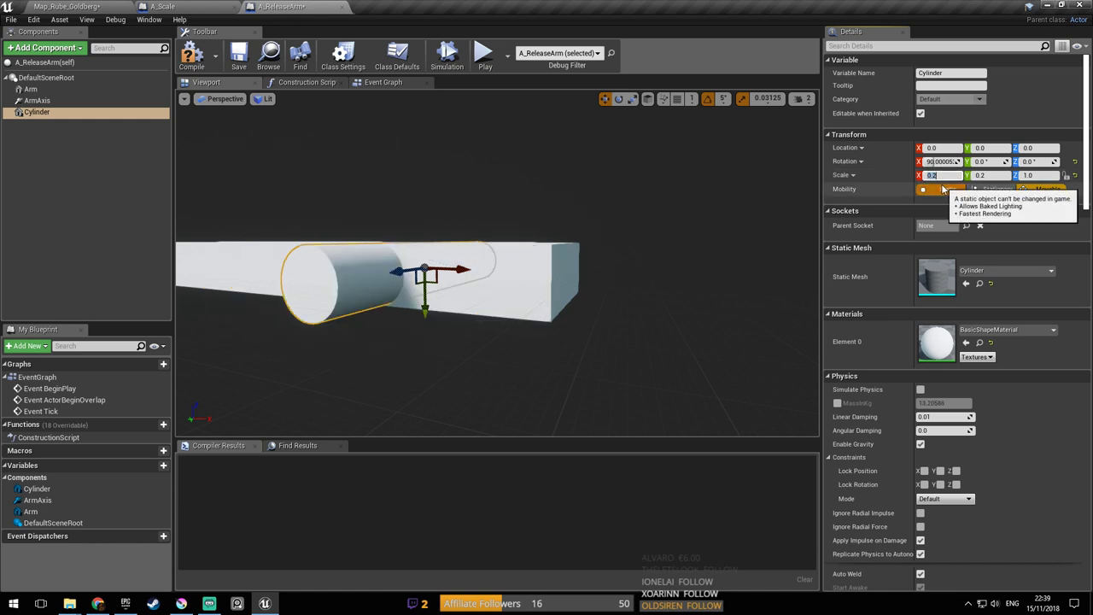
# Move the Cylinder along its X axis out to the arm's far end
pyautogui.moveTo(649, 273); pyautogui.dragTo(743, 301, button='right')
pyautogui.press('w')
pyautogui.press('a')
pyautogui.moveTo(407, 240); pyautogui.dragTo(639, 244)
pyautogui.moveTo(639, 244); pyautogui.dragTo(504, 240, button='right')
pyautogui.press('d')
pyautogui.press('d')
pyautogui.press('w')
pyautogui.press('s')
pyautogui.press('s')
pyautogui.press('d')
# Fine-tune the Cylinder's X location to about 55 so it rounds off the arm's end, and save the blueprint
pyautogui.keyDown('alt'); pyautogui.moveTo(538, 278); pyautogui.dragTo(573, 278); pyautogui.keyUp('alt')
pyautogui.press('w')
pyautogui.press('s')
pyautogui.moveTo(725, 259); pyautogui.dragTo(654, 259, button='right')
pyautogui.moveTo(528, 245)
pyautogui.mouseDown()
pyautogui.moveTo(500, 246)
pyautogui.moveTo(513, 248)
pyautogui.mouseUp()
pyautogui.moveTo(618, 265); pyautogui.dragTo(444, 342, button='right')
pyautogui.hotkey('ctrl', 's')
# Set the Cylinder's Z scale to 0.5125, copied from the Arm's Y scale, so both have the same width
pyautogui.click(619, 265)
pyautogui.moveTo(612, 271); pyautogui.dragTo(444, 265, button='right')
pyautogui.moveTo(700, 290); pyautogui.dragTo(424, 299, button='right')
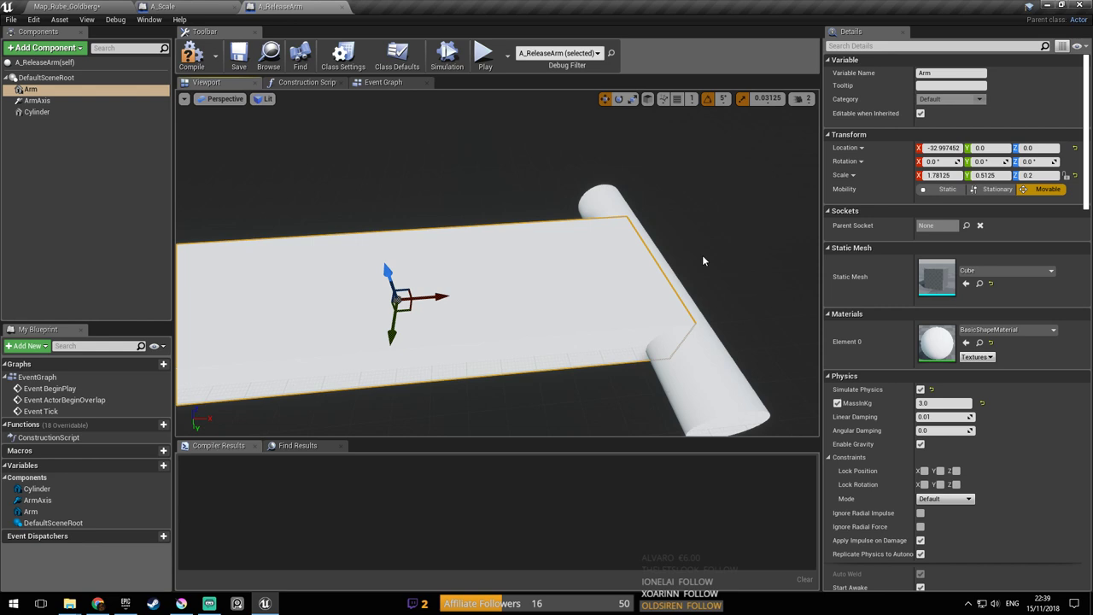
pyautogui.moveTo(666, 307); pyautogui.dragTo(649, 298, button='right')
pyautogui.click(649, 299)
pyautogui.click(450, 259)
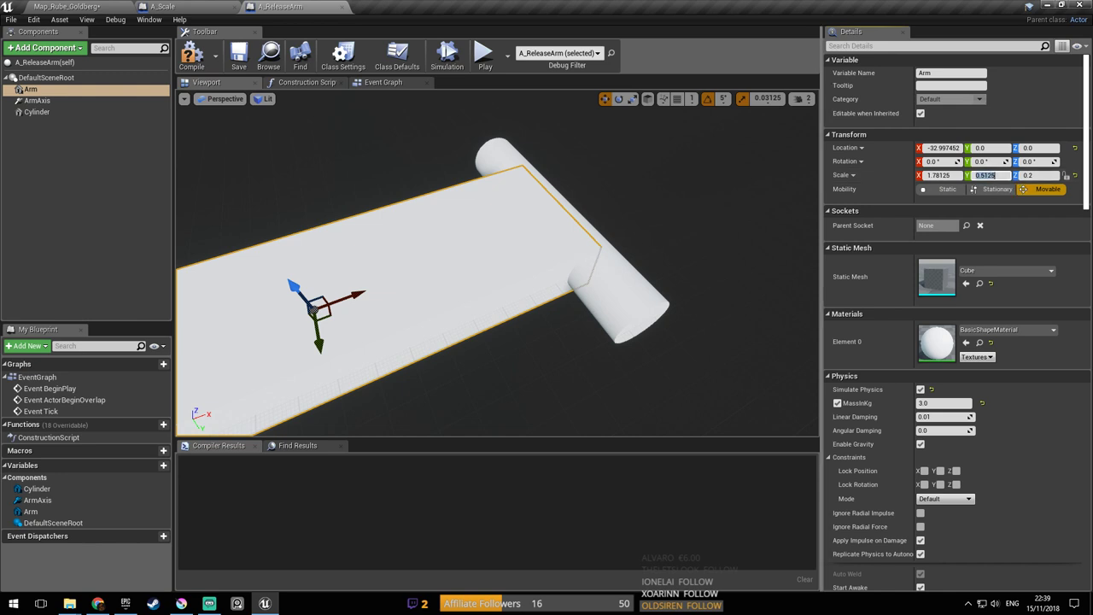
pyautogui.click(589, 254)
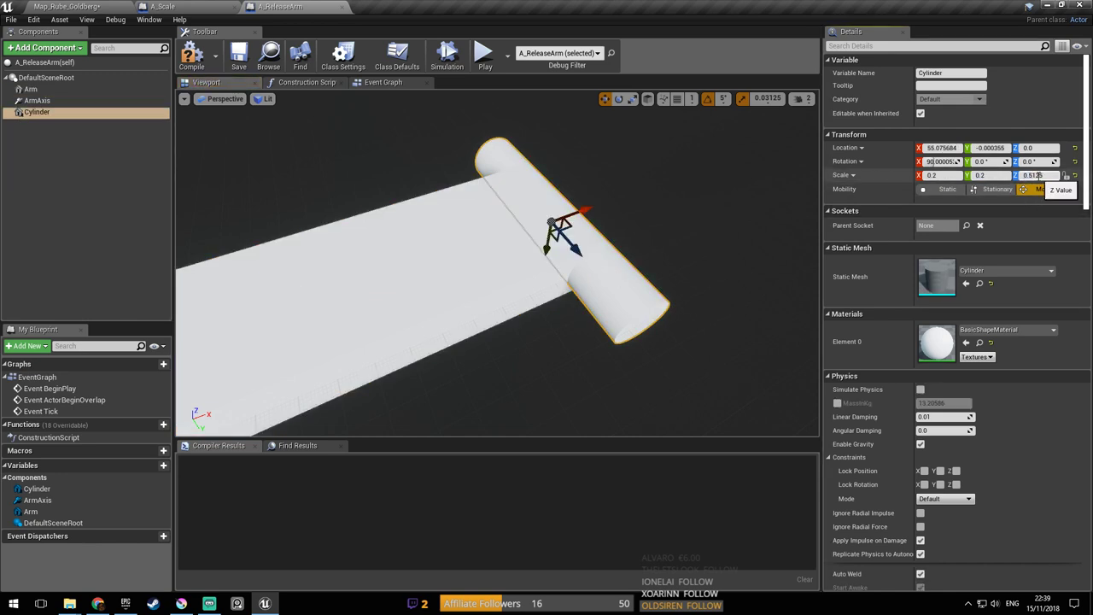
pyautogui.press('Return')
# Parent the Cylinder component to the Arm component
pyautogui.moveTo(685, 318); pyautogui.dragTo(685, 277, button='right')
pyautogui.moveTo(628, 329); pyautogui.dragTo(685, 322, button='right')
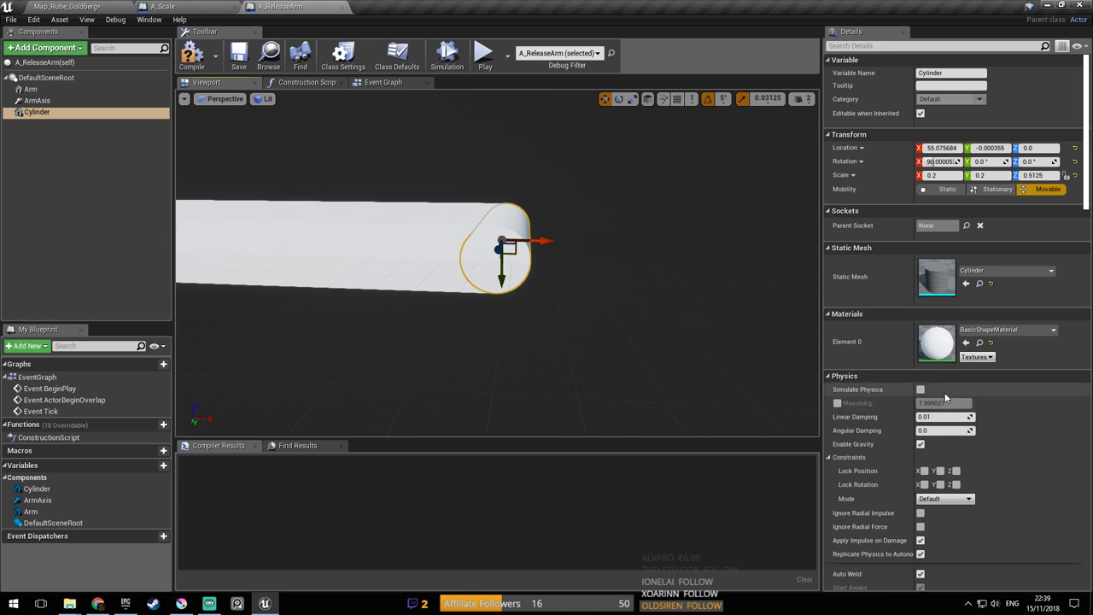
pyautogui.moveTo(608, 317); pyautogui.dragTo(532, 246, button='right')
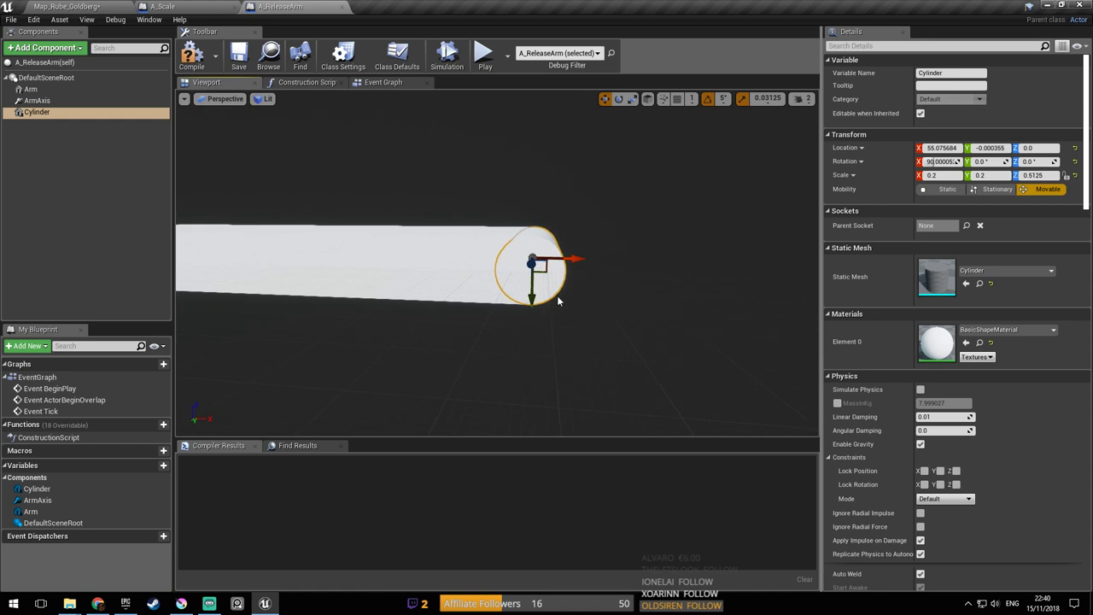
pyautogui.moveTo(71, 121); pyautogui.dragTo(68, 94)
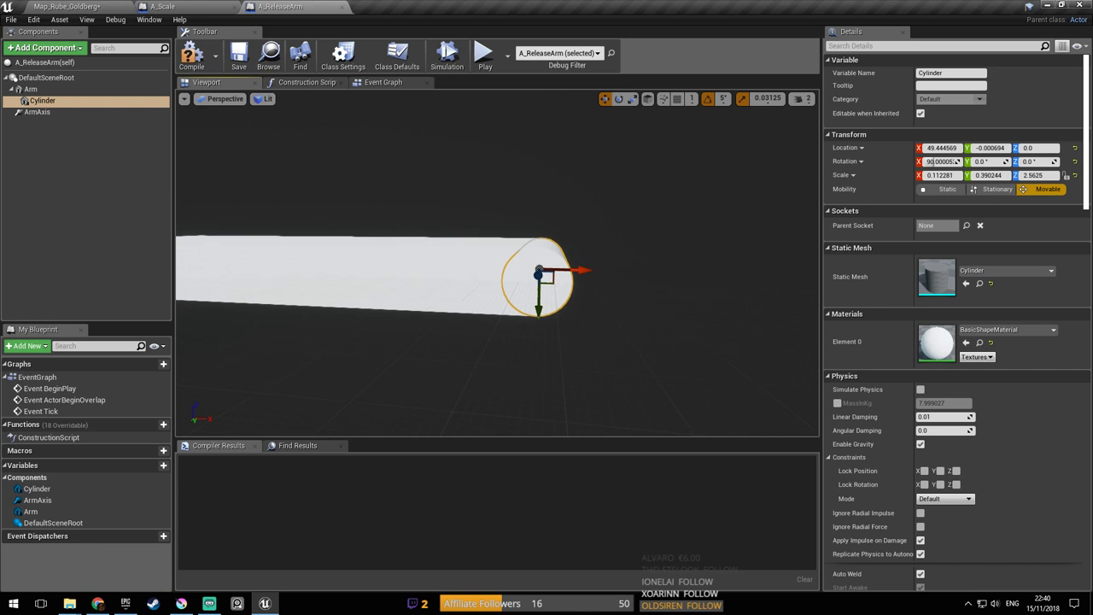
# Enable Simulate Physics on the Cylinder with a mass of 0.01 kg and compile the blueprint
pyautogui.scroll(-3, 1028, 345)
pyautogui.scroll(-3, 1028, 345)
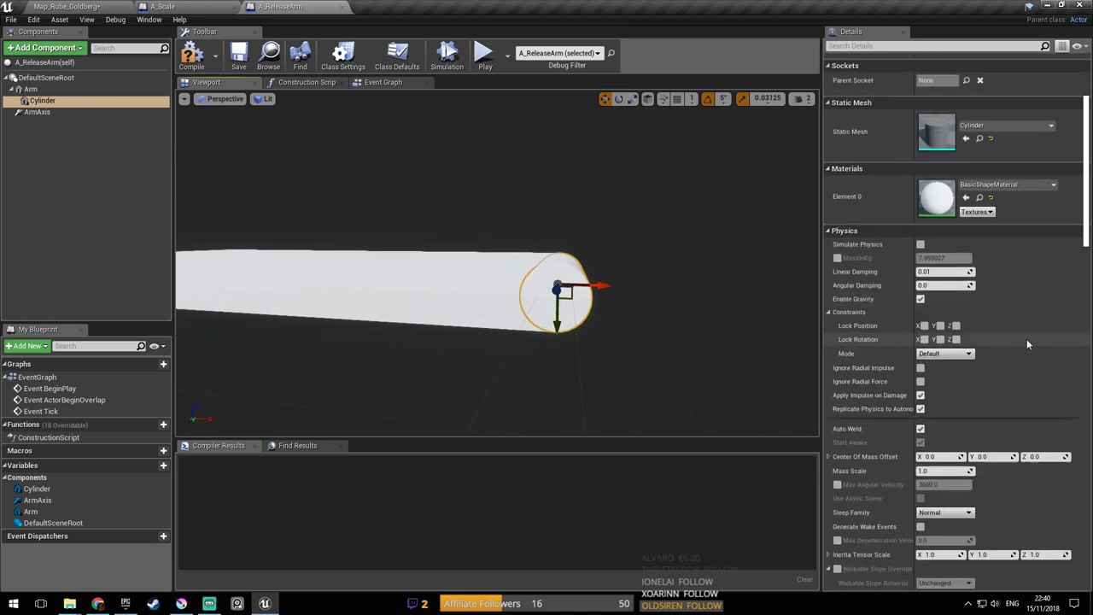
pyautogui.click(921, 244)
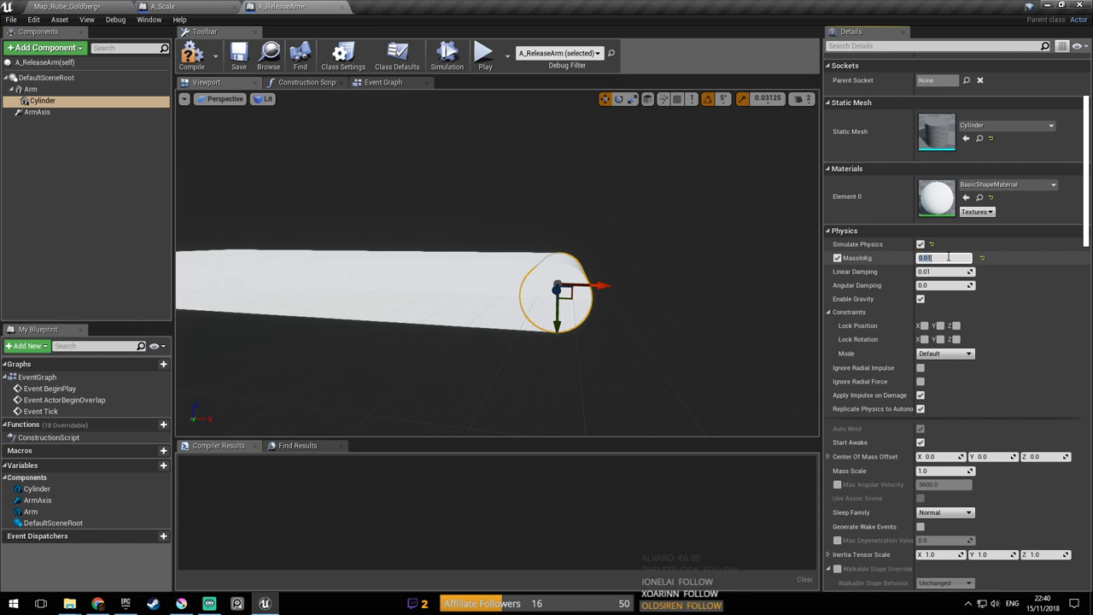
pyautogui.click(438, 293)
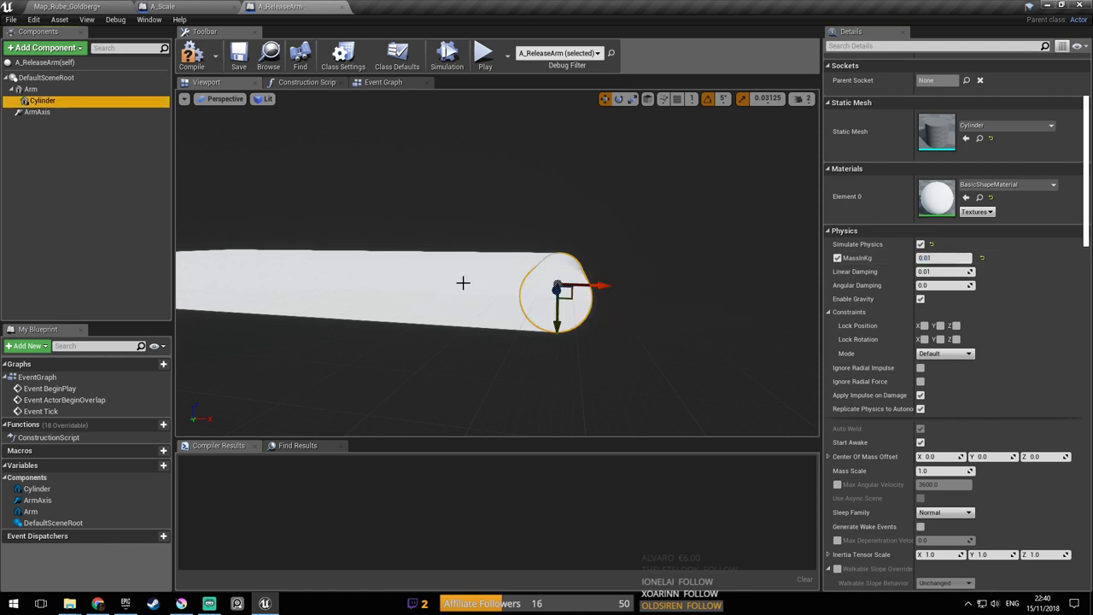
pyautogui.click(191, 56)
# Play Map_Rube_Goldberg and watch how the release arm lets the balls out of the column
pyautogui.click(67, 6)
pyautogui.click(576, 43)
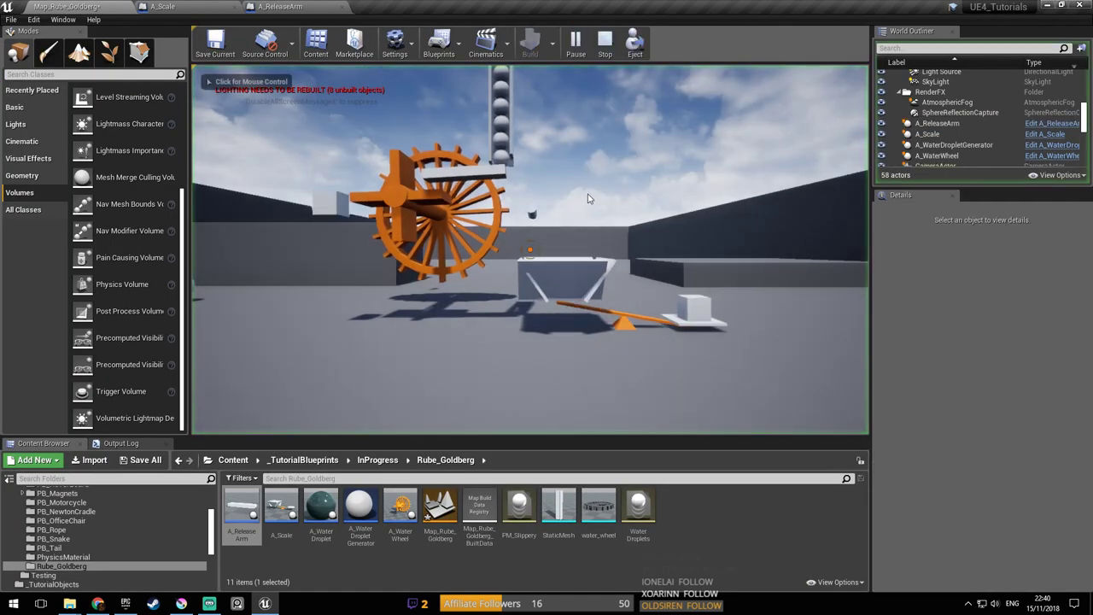
pyautogui.click(588, 199)
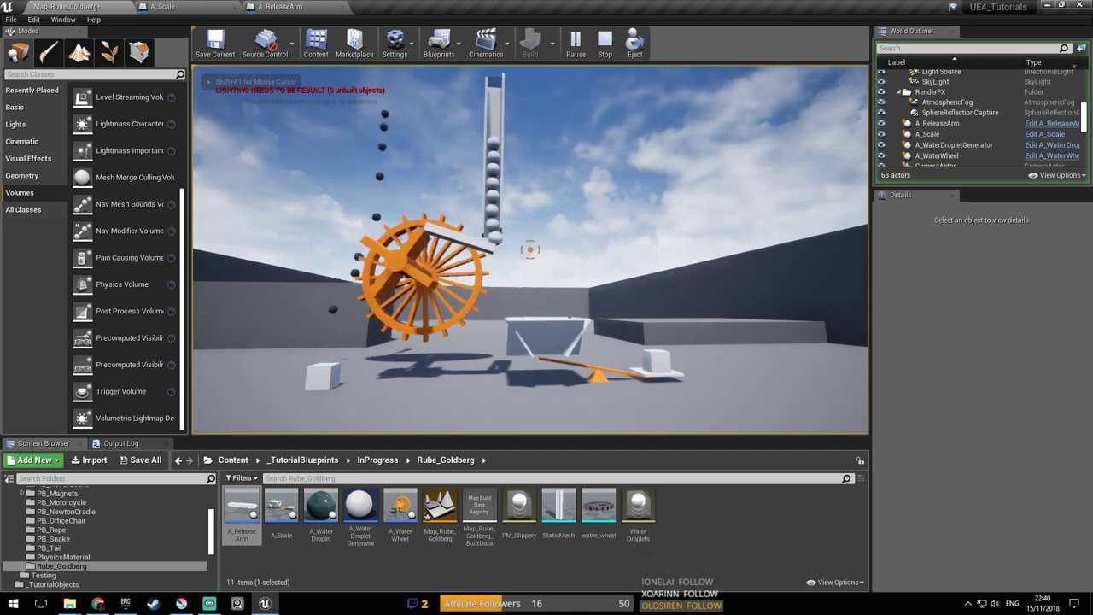
pyautogui.press('w')
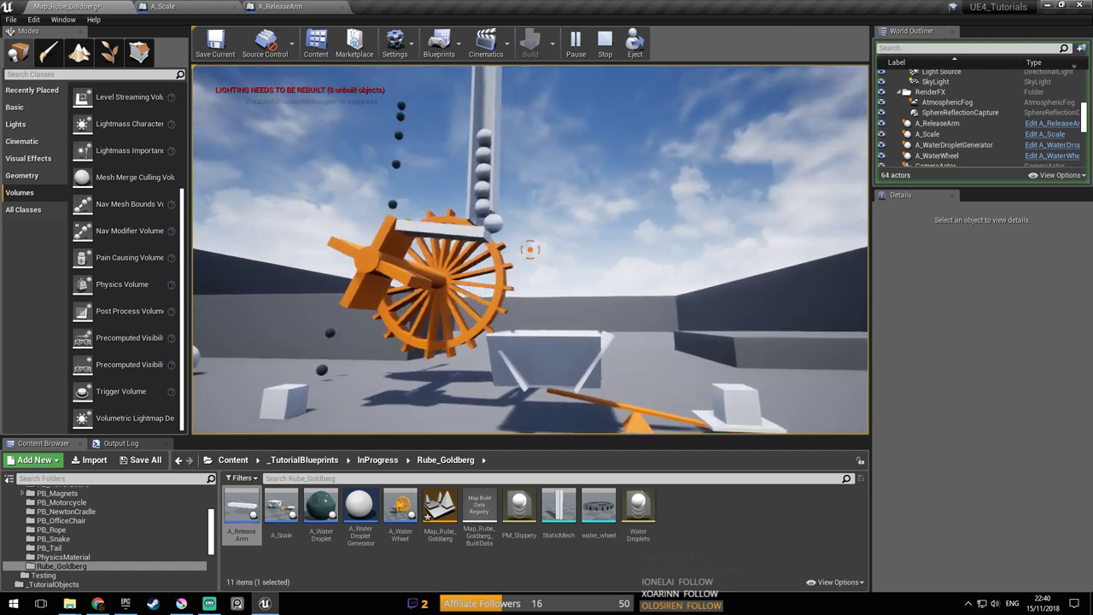
pyautogui.press('s')
pyautogui.press('a')
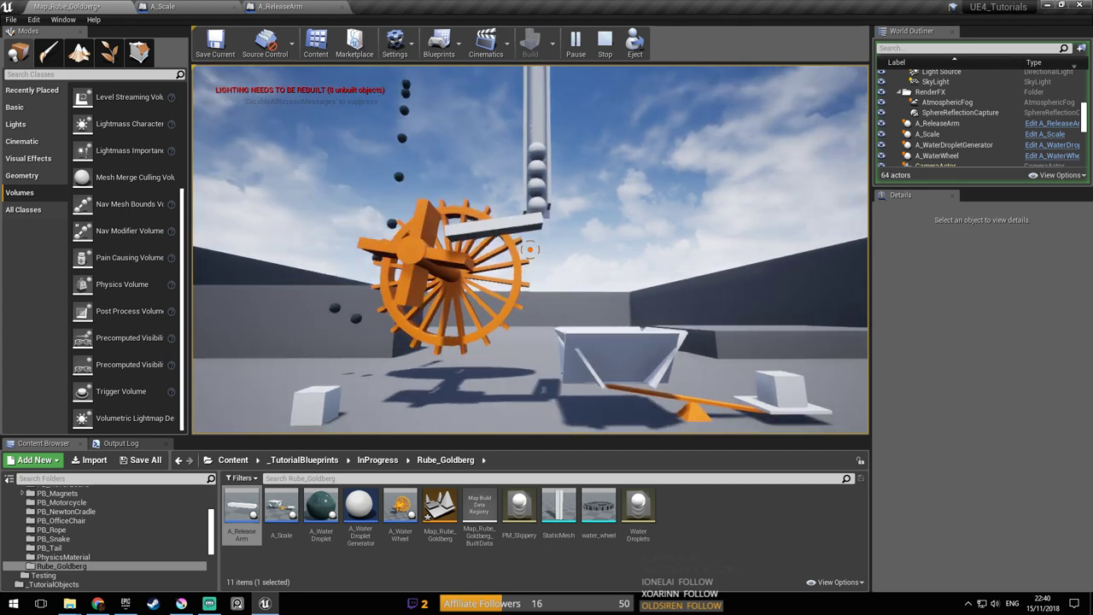
pyautogui.press('d')
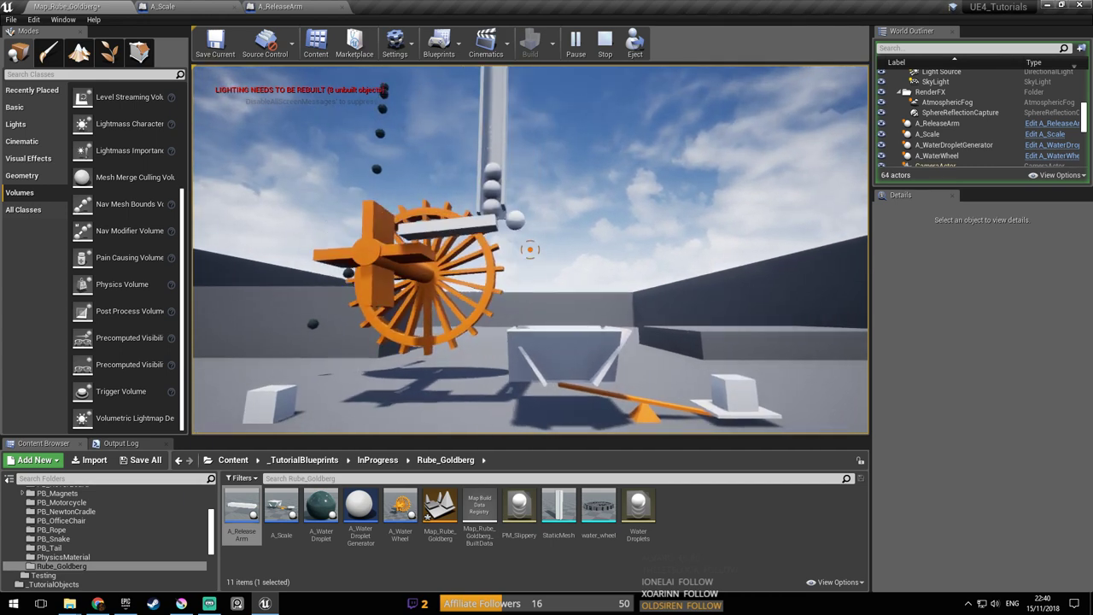
pyautogui.press('s')
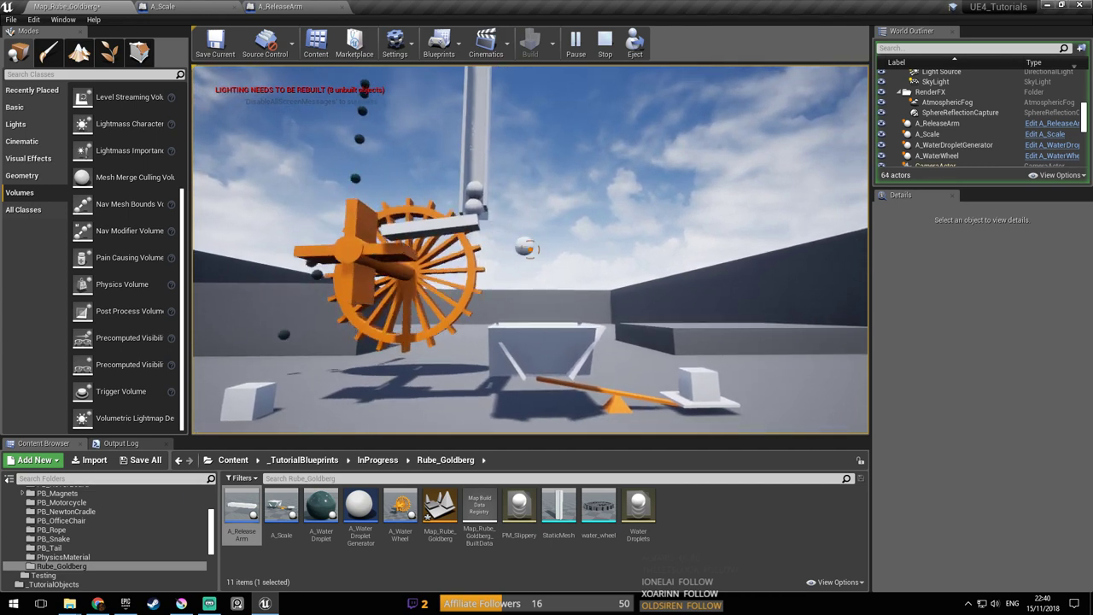
# Return to the A_ReleaseArm blueprint and check the Arm's physics settings against those of the Cylinder
pyautogui.click(289, 6)
pyautogui.moveTo(361, 107); pyautogui.dragTo(341, 109, button='right')
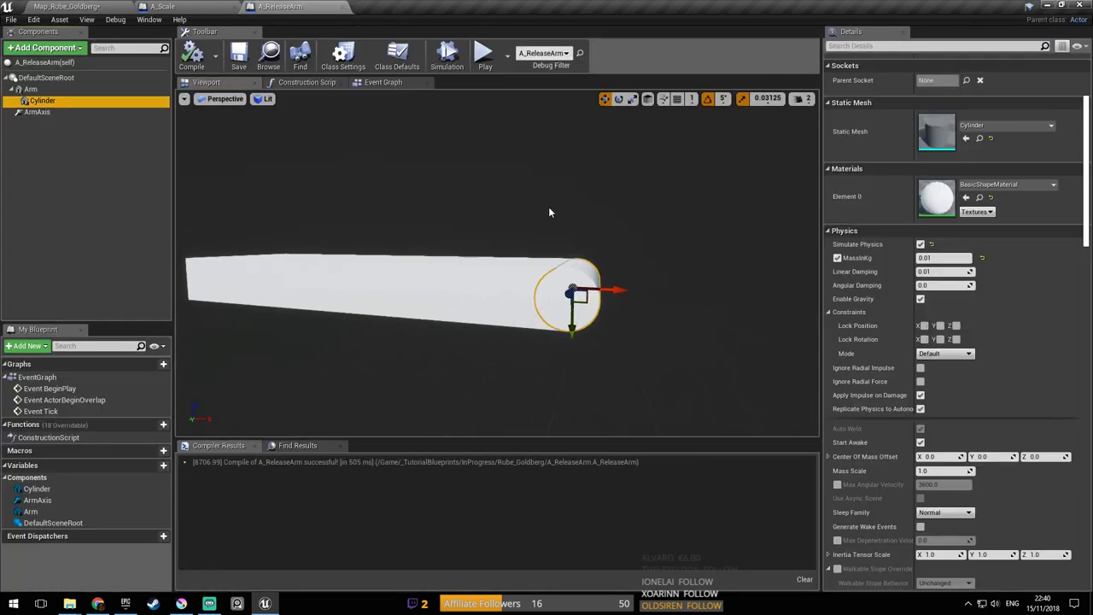
pyautogui.moveTo(549, 212); pyautogui.dragTo(571, 211, button='right')
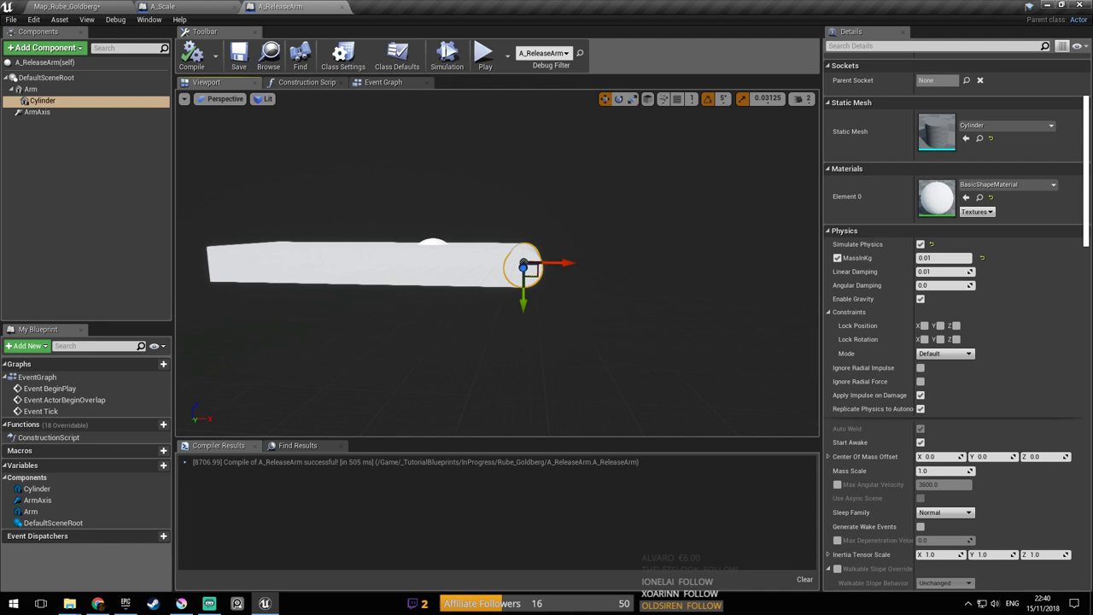
pyautogui.click(29, 89)
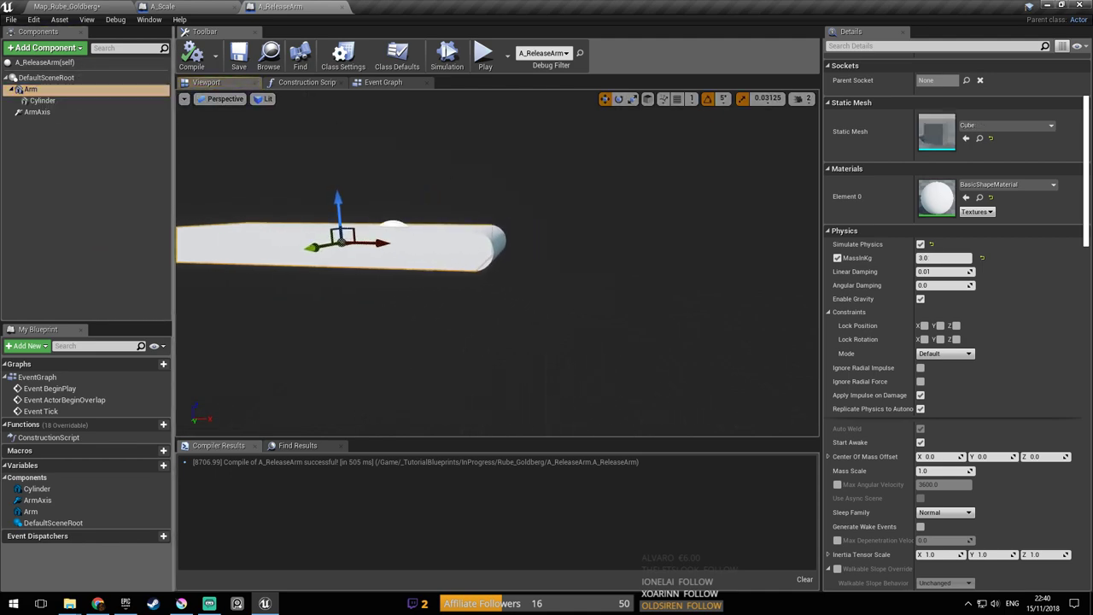
# Examine the A_ReleaseArm's rounded end beneath the ball column in Map_Rube_Goldberg
pyautogui.click(102, 6)
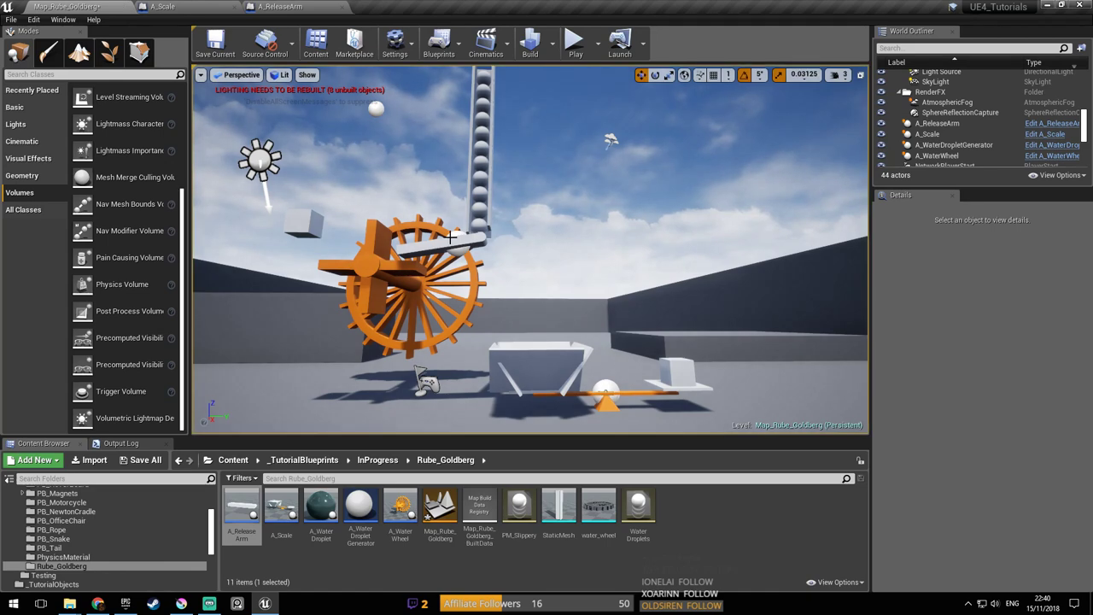
pyautogui.moveTo(455, 240)
pyautogui.mouseDown(button='right')
pyautogui.moveTo(458, 205)
pyautogui.moveTo(469, 243)
pyautogui.mouseUp(button='right')
pyautogui.press('w')
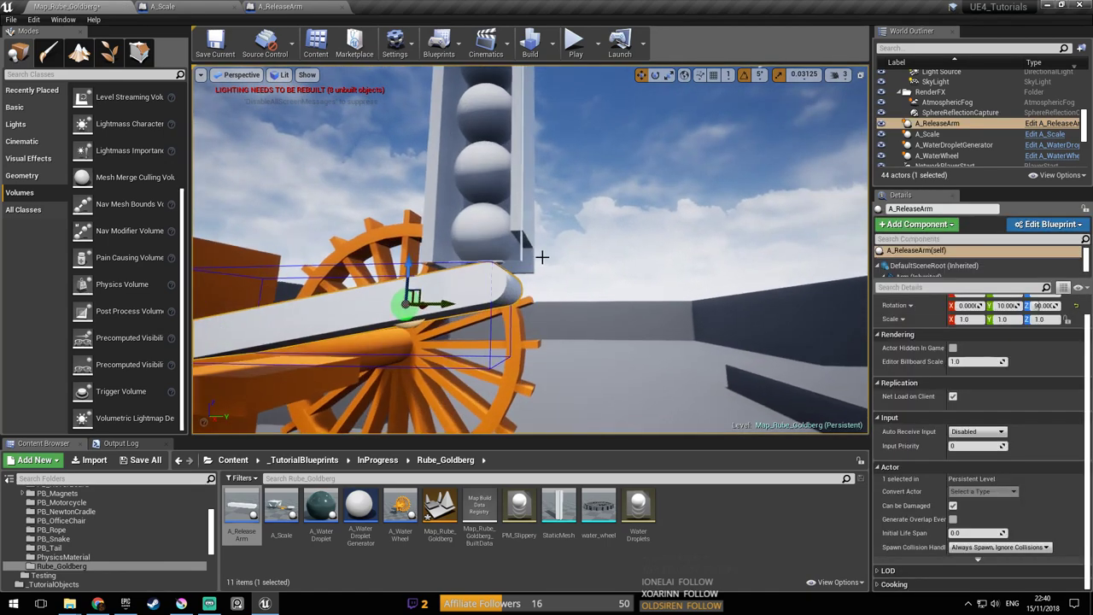
pyautogui.click(563, 261)
pyautogui.press('w')
pyautogui.moveTo(563, 261); pyautogui.dragTo(560, 209, button='right')
pyautogui.press('s')
# Save the map and run a brief play test to see whether the Cylinder stays attached to the arm
pyautogui.hotkey('ctrl', 's')
pyautogui.press('s')
pyautogui.press('s')
pyautogui.click(582, 48)
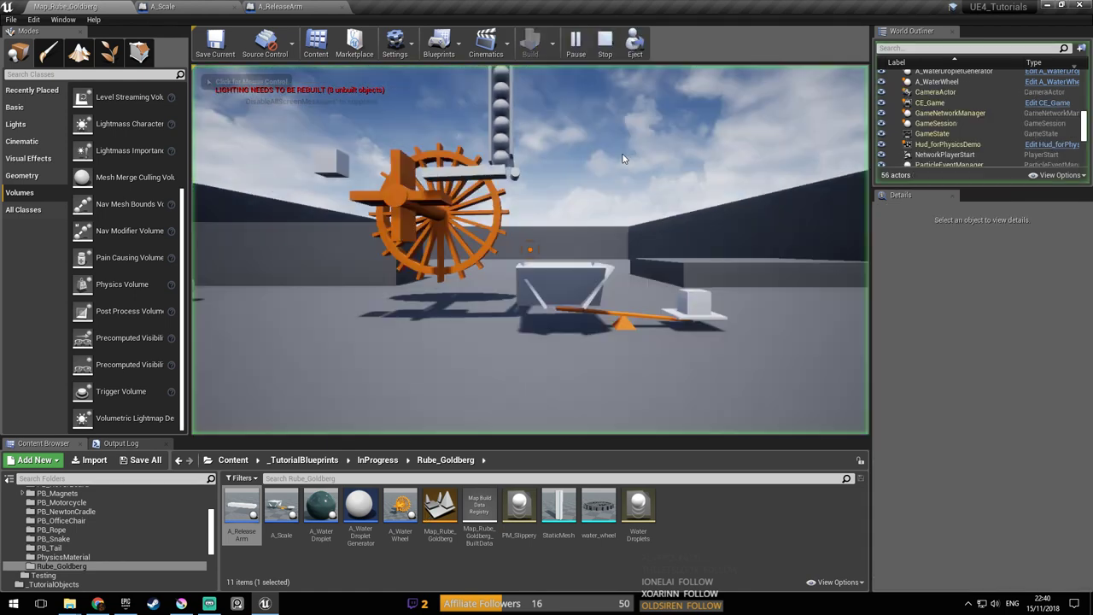
pyautogui.hotkey('shift', 'F1')
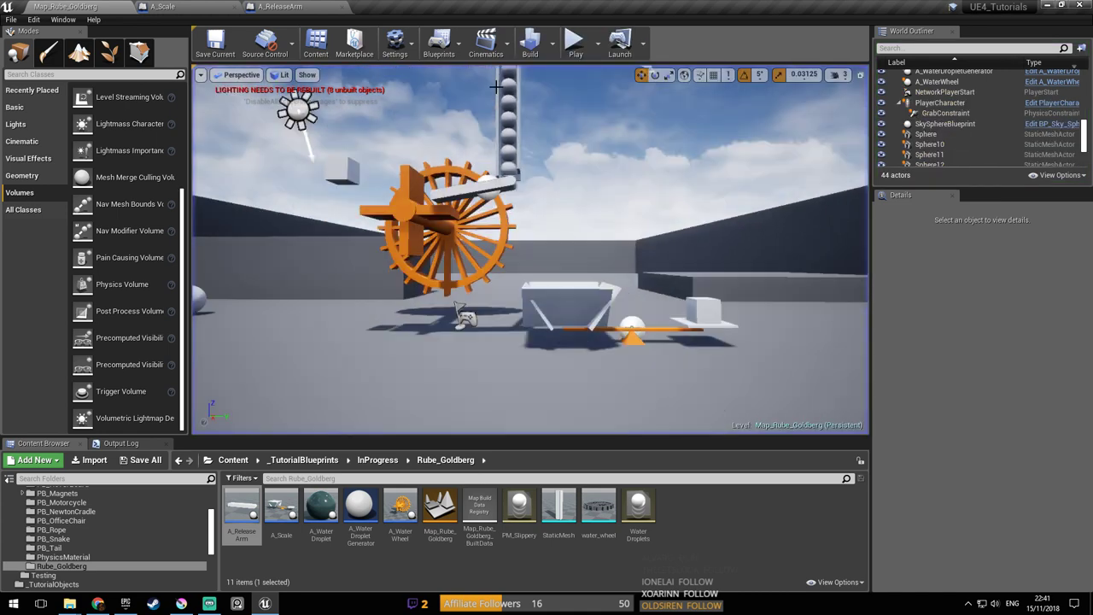
# Disable Simulate Physics on the Cylinder in the A_ReleaseArm blueprint and compile it
pyautogui.click(282, 6)
pyautogui.press('w')
pyautogui.moveTo(498, 266); pyautogui.dragTo(512, 259, button='right')
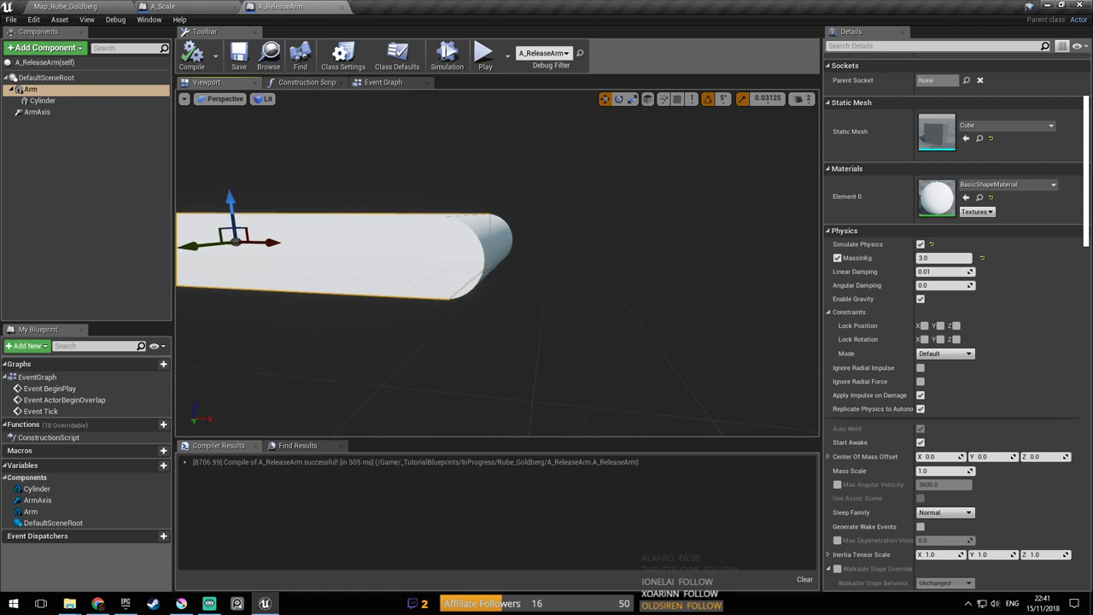
pyautogui.click(471, 240)
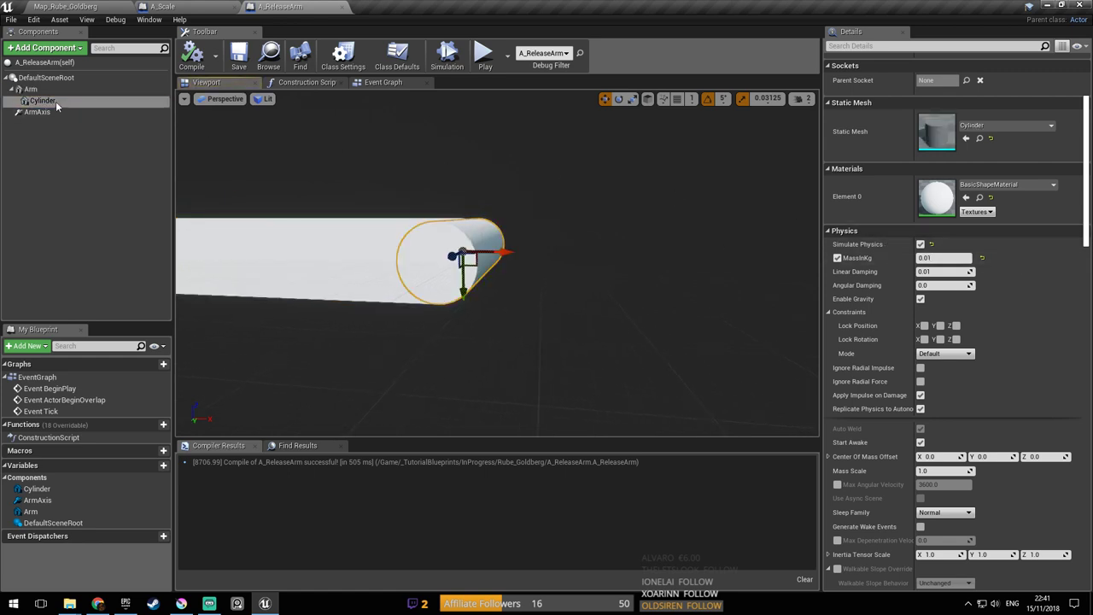
pyautogui.click(921, 245)
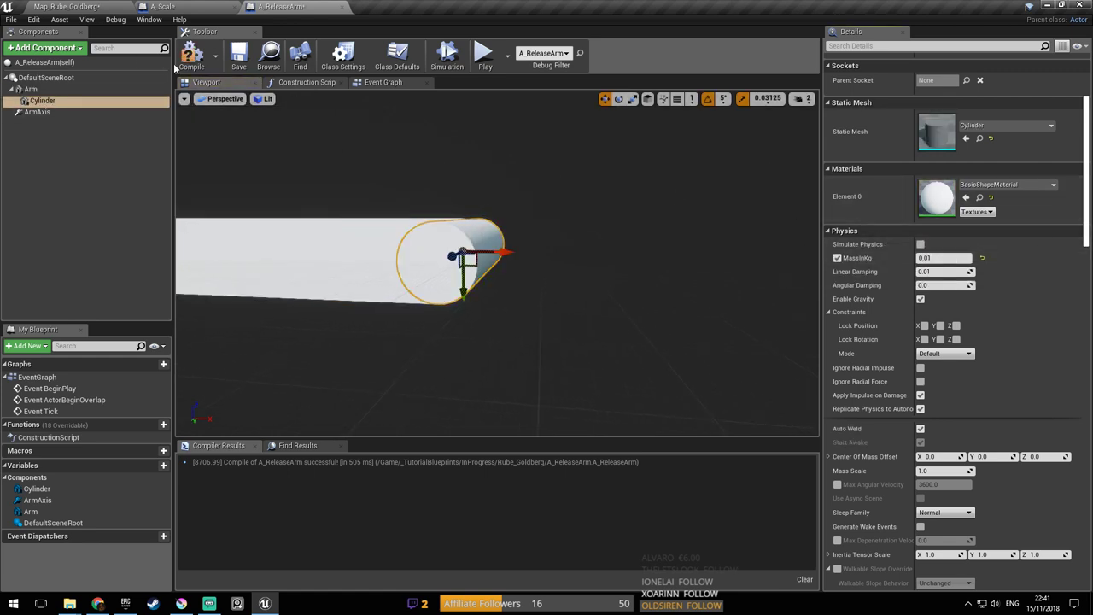
pyautogui.click(191, 52)
# Play Map_Rube_Goldberg again to check the ball release with the non-simulating Cylinder, and stop the play session
pyautogui.click(68, 7)
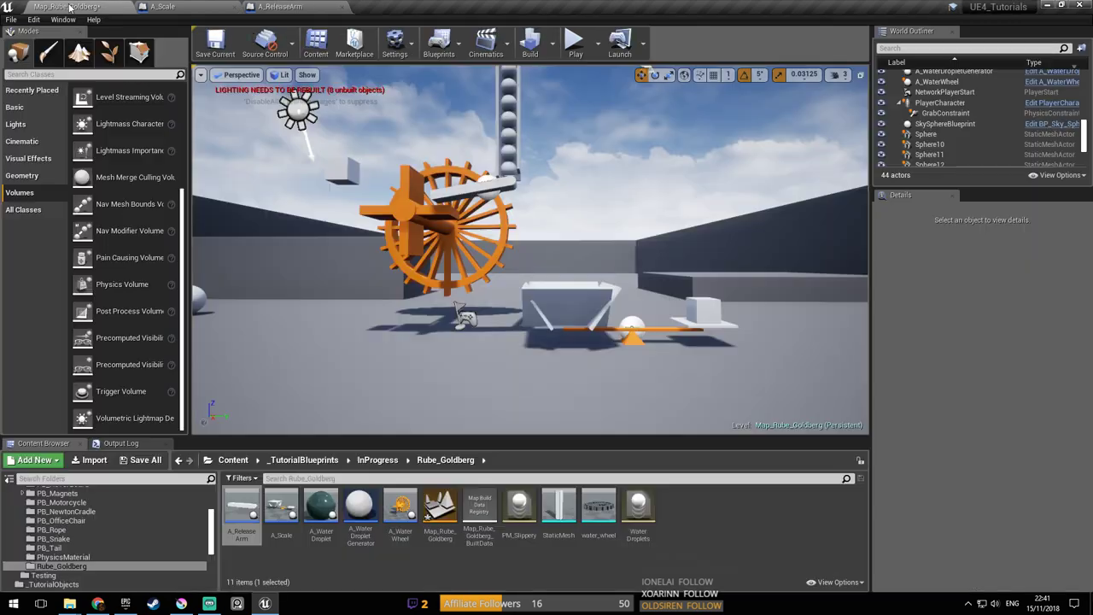
pyautogui.click(574, 41)
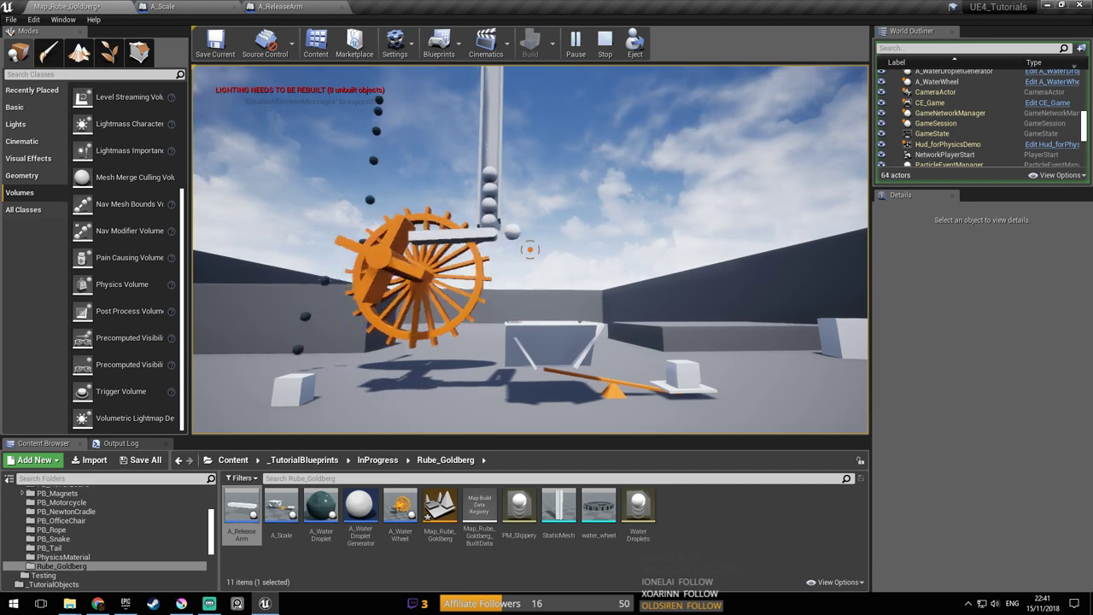
pyautogui.press('w')
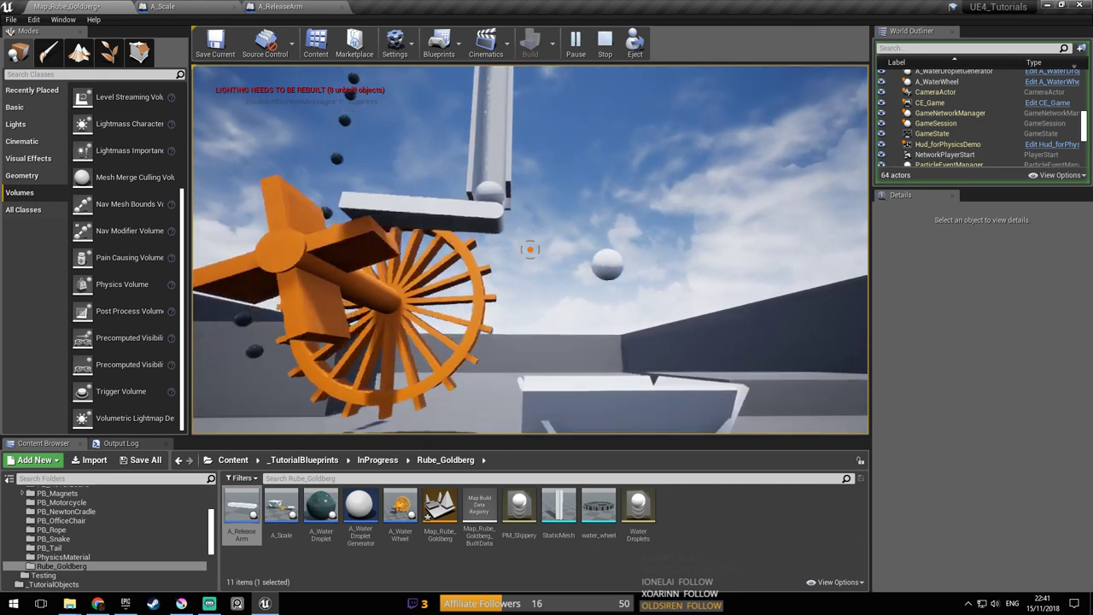
pyautogui.press('Escape')
# Examine the gap between the arm's rounded end and the ball column, and select the column wall EditorCube103
pyautogui.moveTo(609, 179); pyautogui.dragTo(636, 233, button='right')
pyautogui.click(630, 209)
pyautogui.moveTo(491, 316); pyautogui.dragTo(509, 327, button='right')
pyautogui.click(497, 319)
pyautogui.moveTo(527, 258); pyautogui.dragTo(527, 258, button='right')
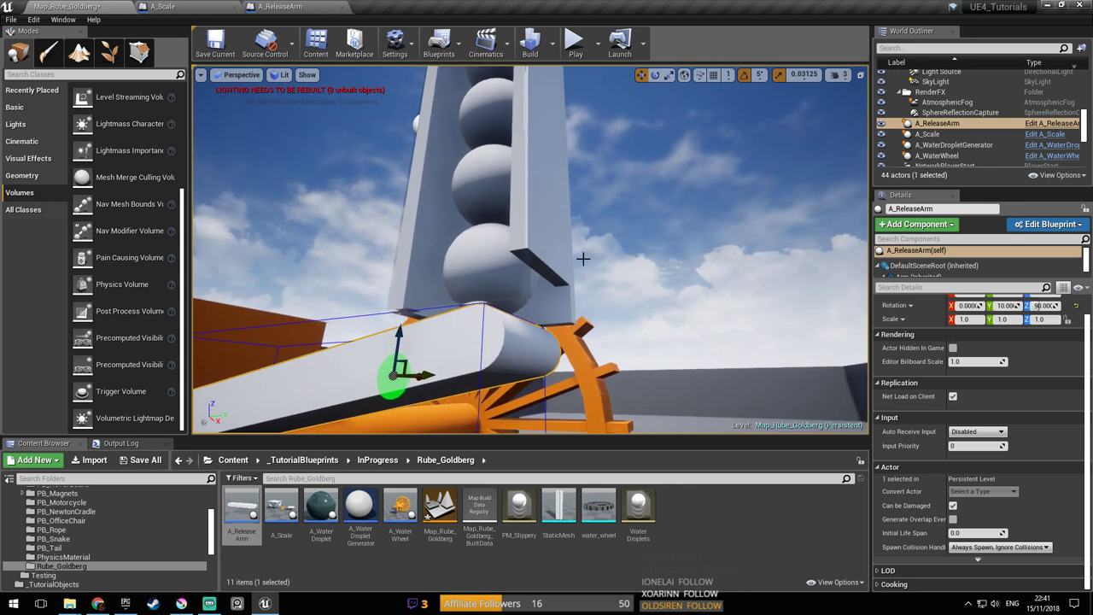
pyautogui.click(566, 239)
pyautogui.moveTo(585, 178); pyautogui.dragTo(584, 178, button='right')
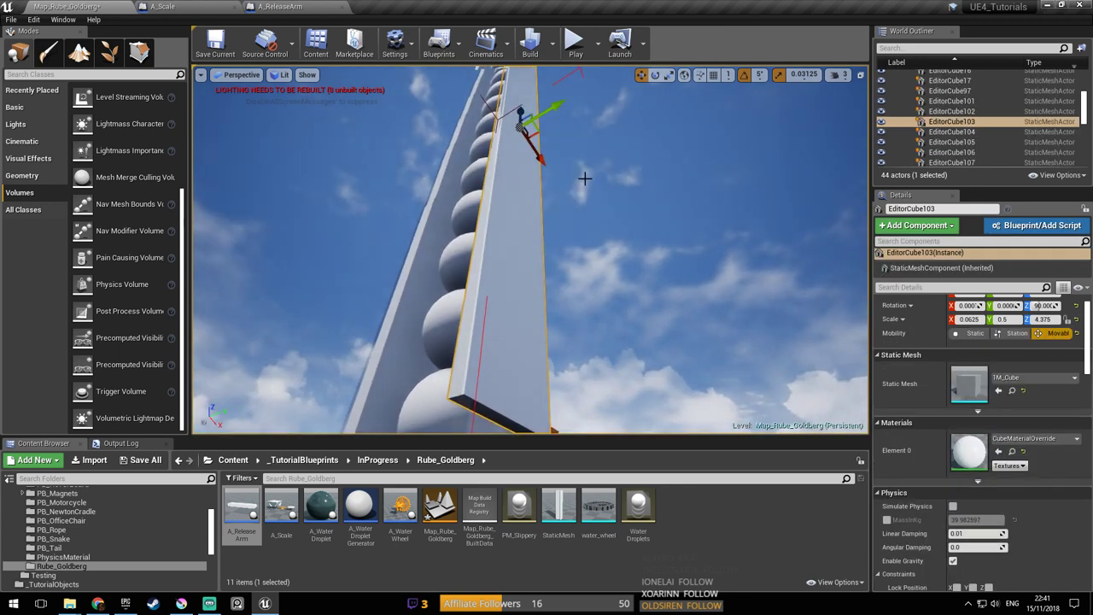
pyautogui.rightClick(521, 111)
pyautogui.moveTo(500, 195); pyautogui.dragTo(502, 194, button='right')
# Save the map and play it once more to watch the balls roll off the arm into the scale's container
pyautogui.hotkey('ctrl', 's')
pyautogui.moveTo(537, 225)
pyautogui.mouseDown(button='right')
pyautogui.moveTo(524, 222)
pyautogui.moveTo(532, 210)
pyautogui.mouseUp(button='right')
pyautogui.hotkey('ctrl', 's')
pyautogui.click(574, 43)
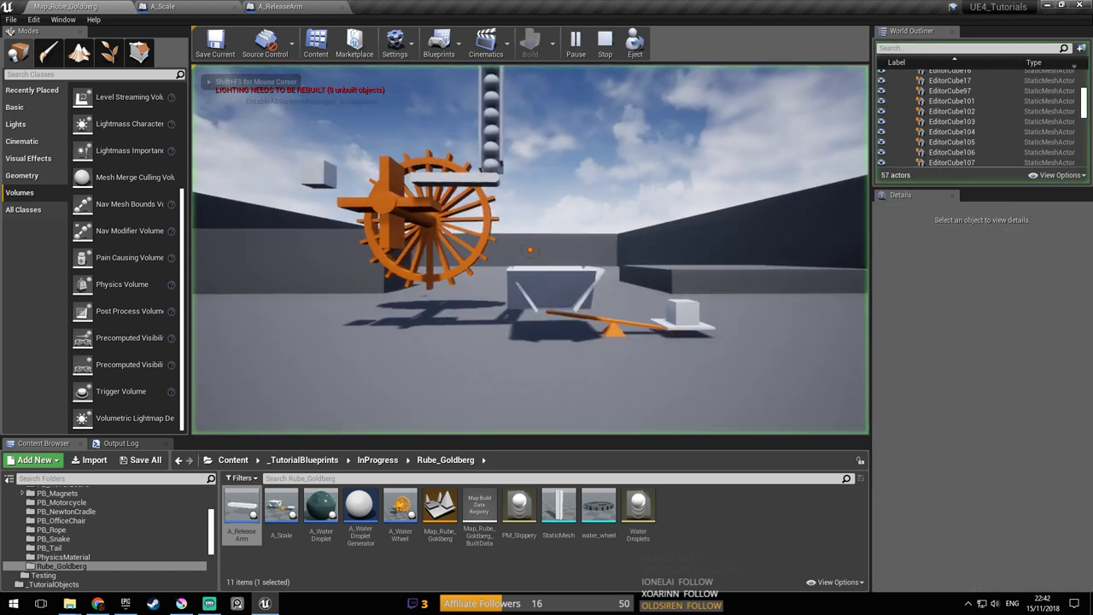
pyautogui.press('w')
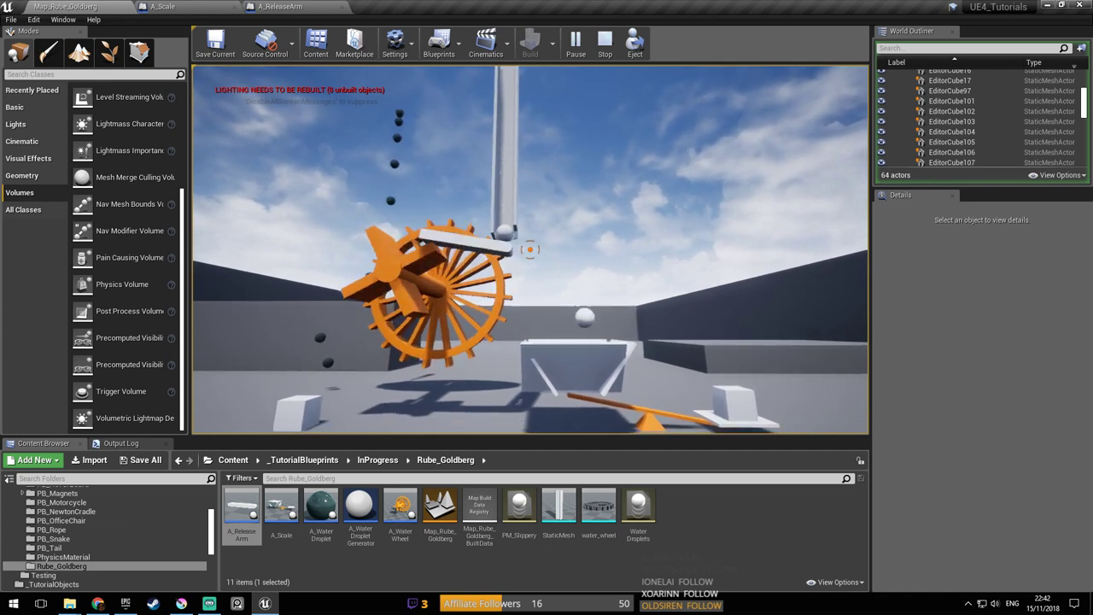
# Watch the balls drop off the release arm toward the scale's container from several sides, and stop the play session
pyautogui.press('a')
pyautogui.press('d')
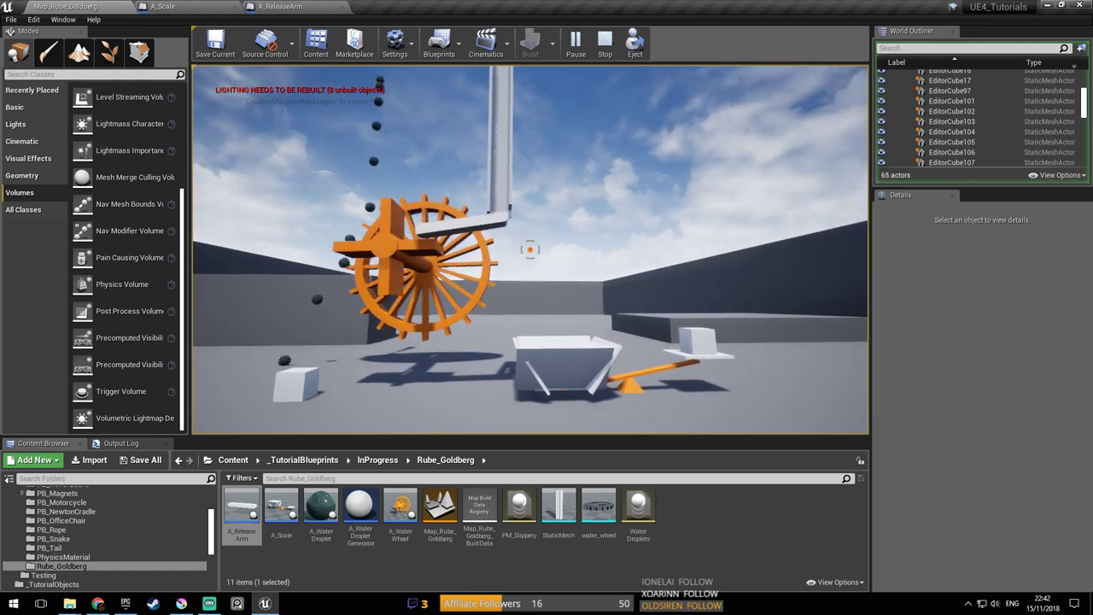
pyautogui.press('Escape')
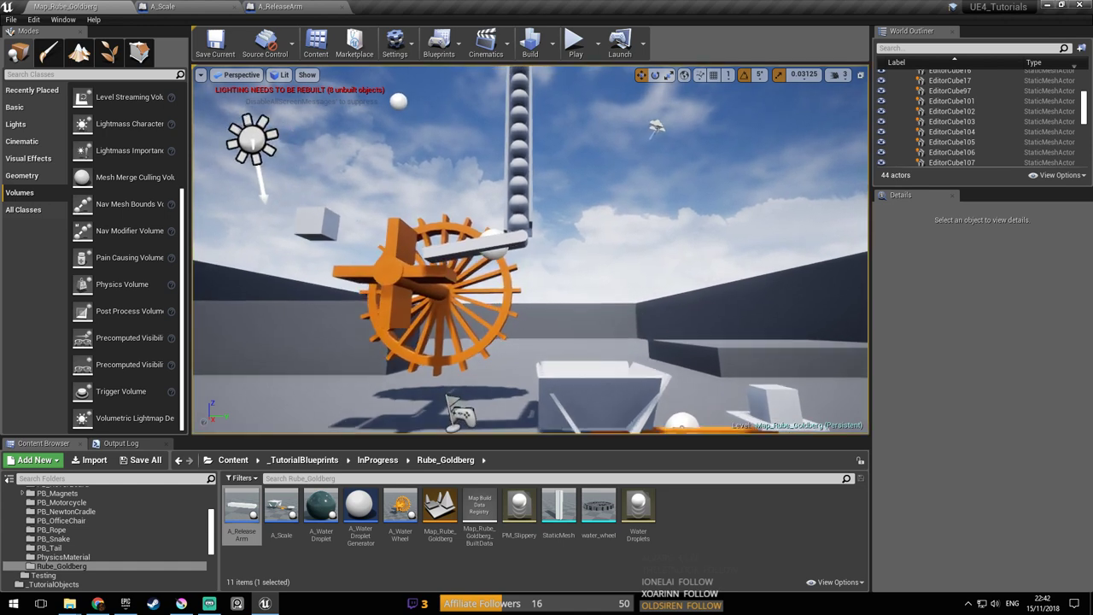
# Inspect the release arm's rounded end beneath the stacked balls up close and save Map_Rube_Goldberg
pyautogui.press('w')
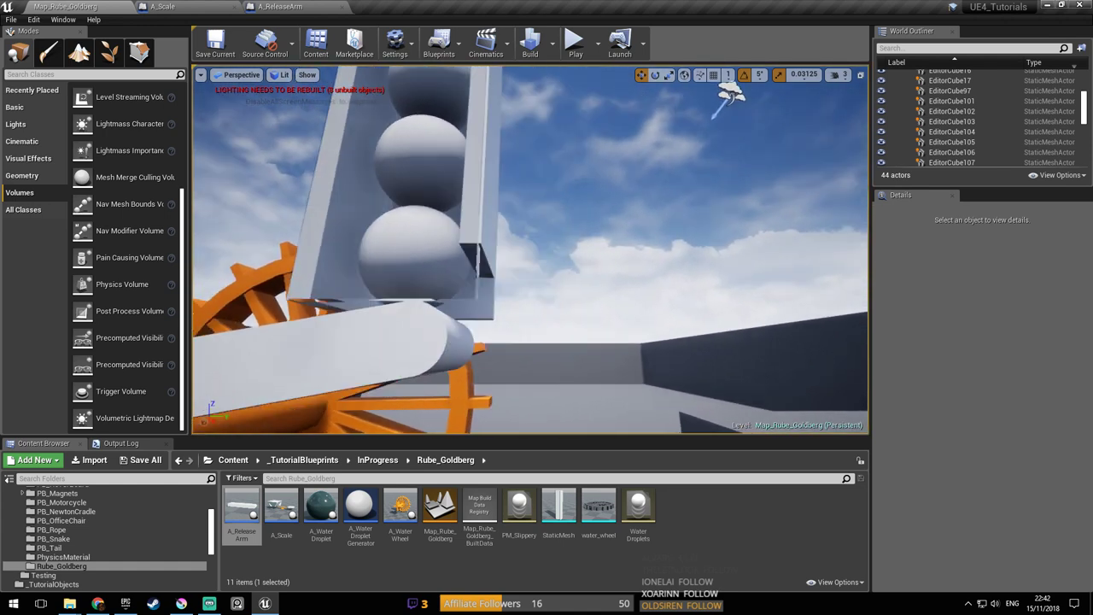
pyautogui.press('Up')
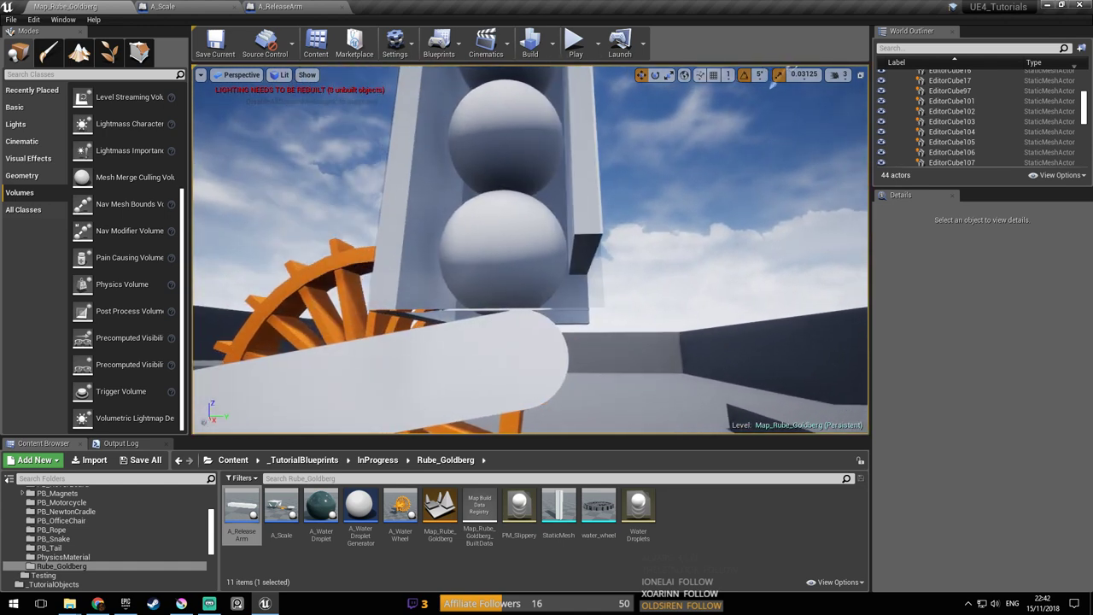
pyautogui.press('d')
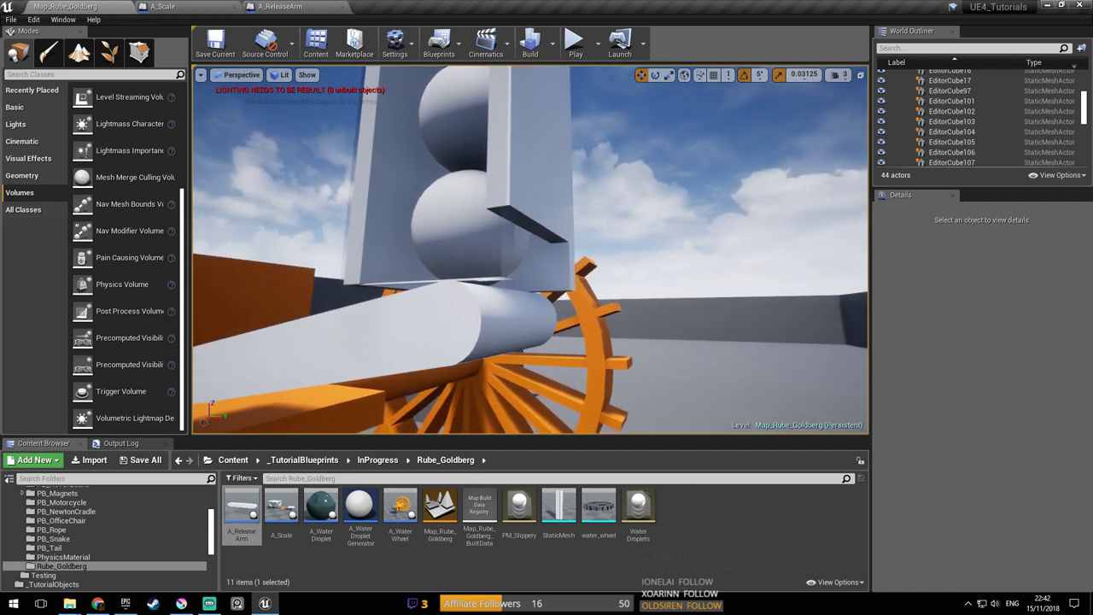
pyautogui.press('Right')
pyautogui.hotkey('ctrl', 's')
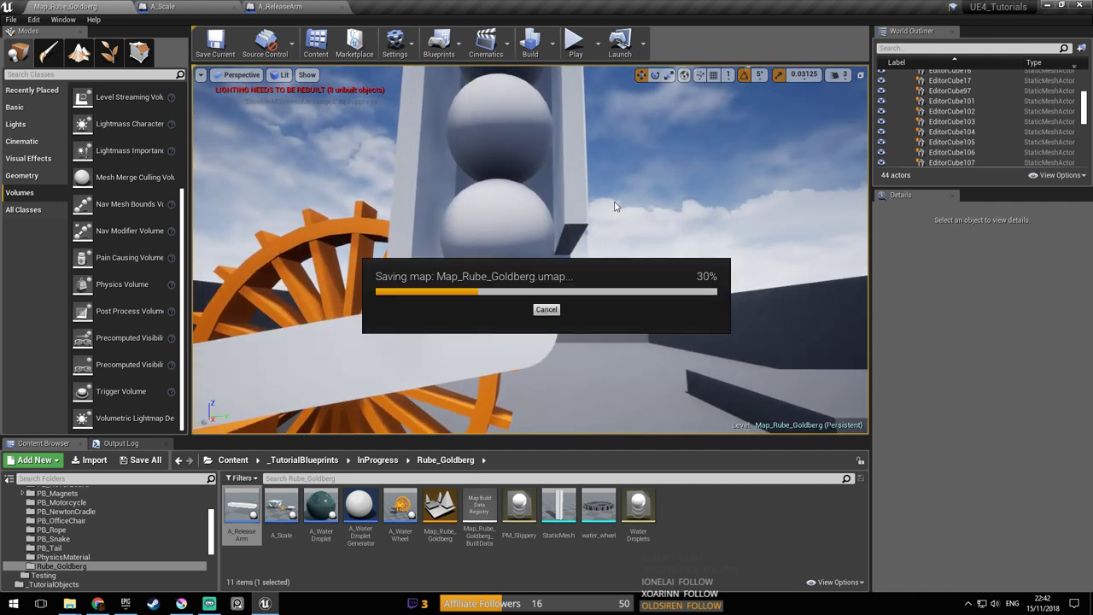
pyautogui.press('Down')
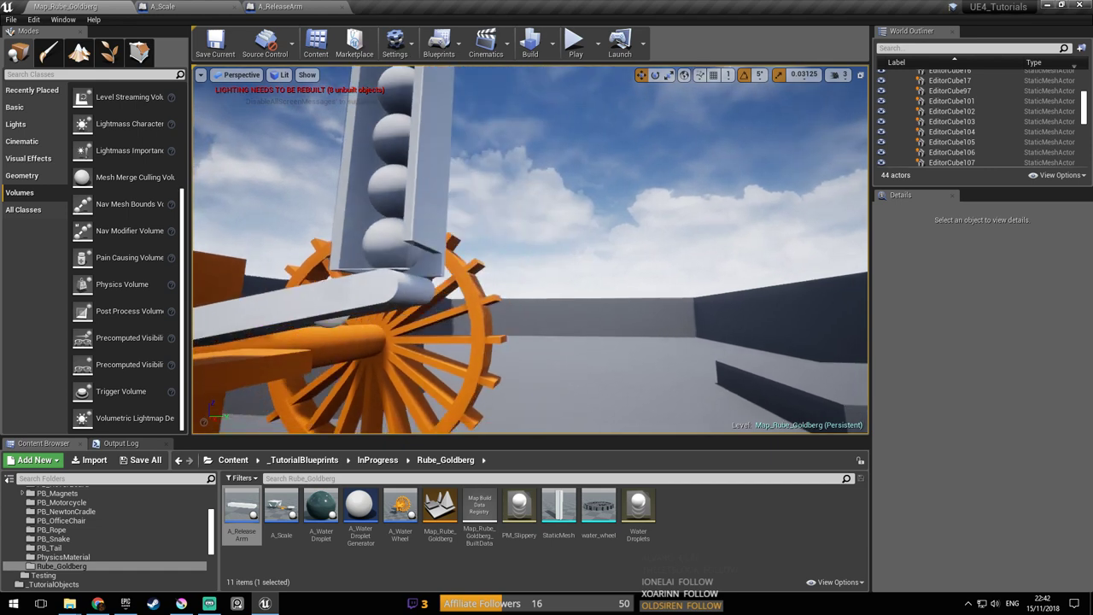
pyautogui.press('Right')
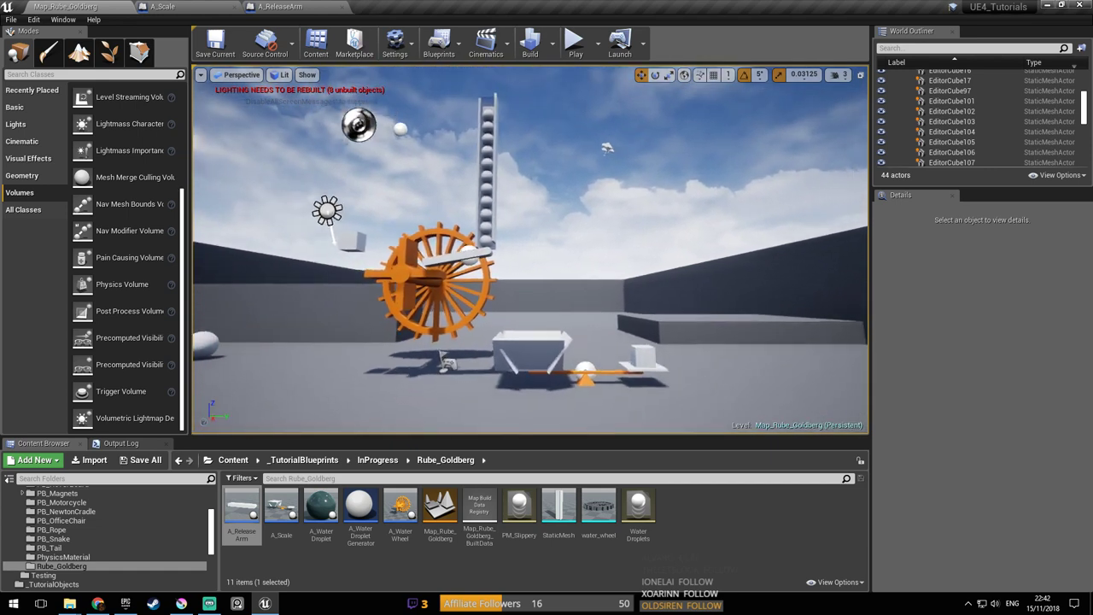
pyautogui.press('Left')
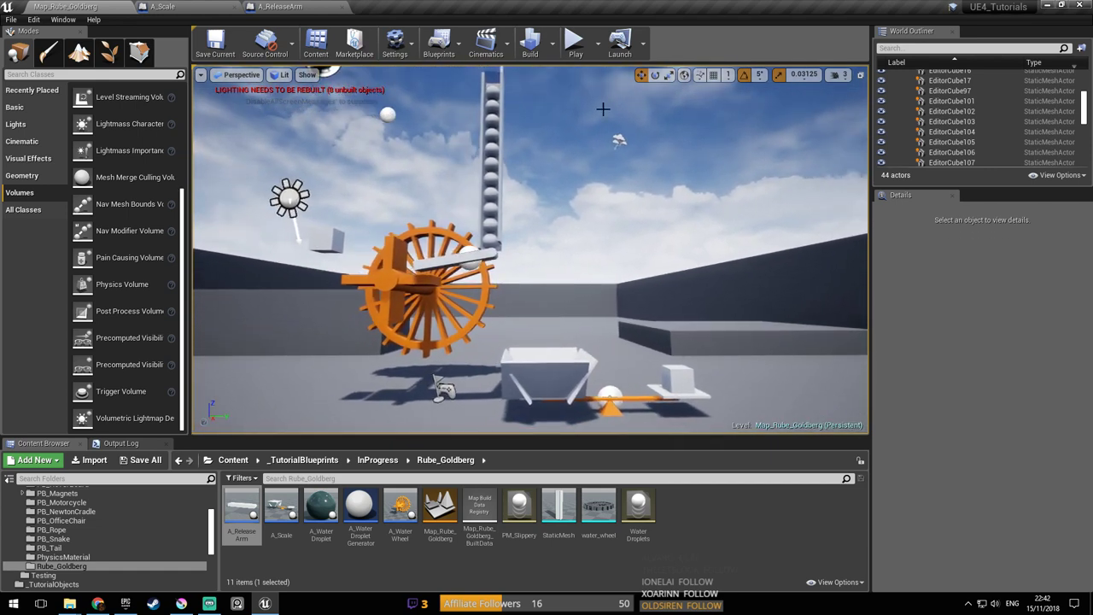
# Play the level again to watch the water wheel, release arm and scale working together, and stop the session
pyautogui.click(575, 44)
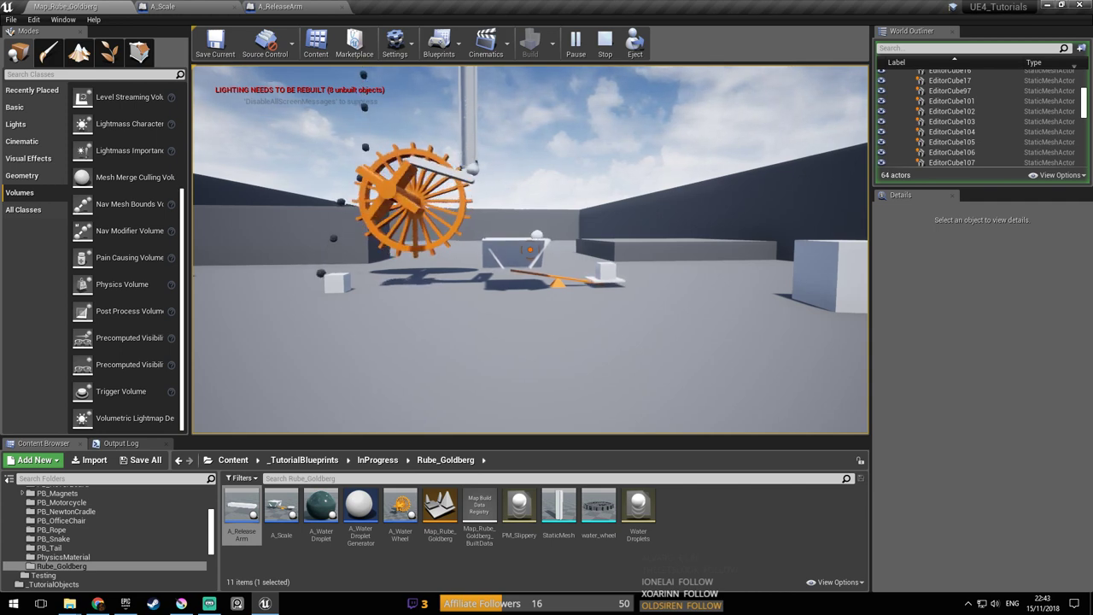
pyautogui.press('w')
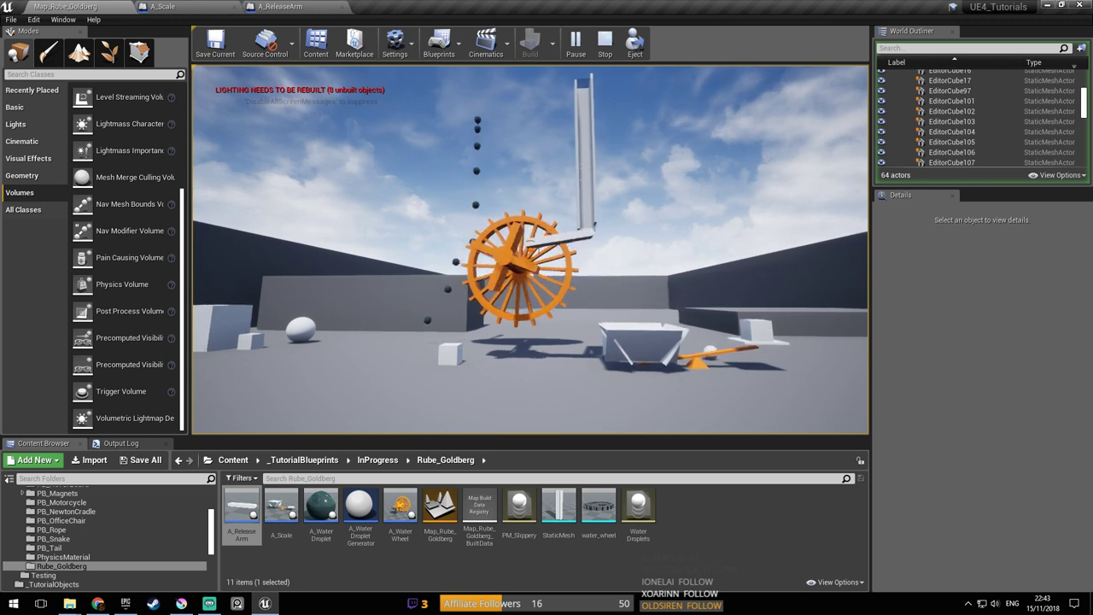
pyautogui.press('Escape')
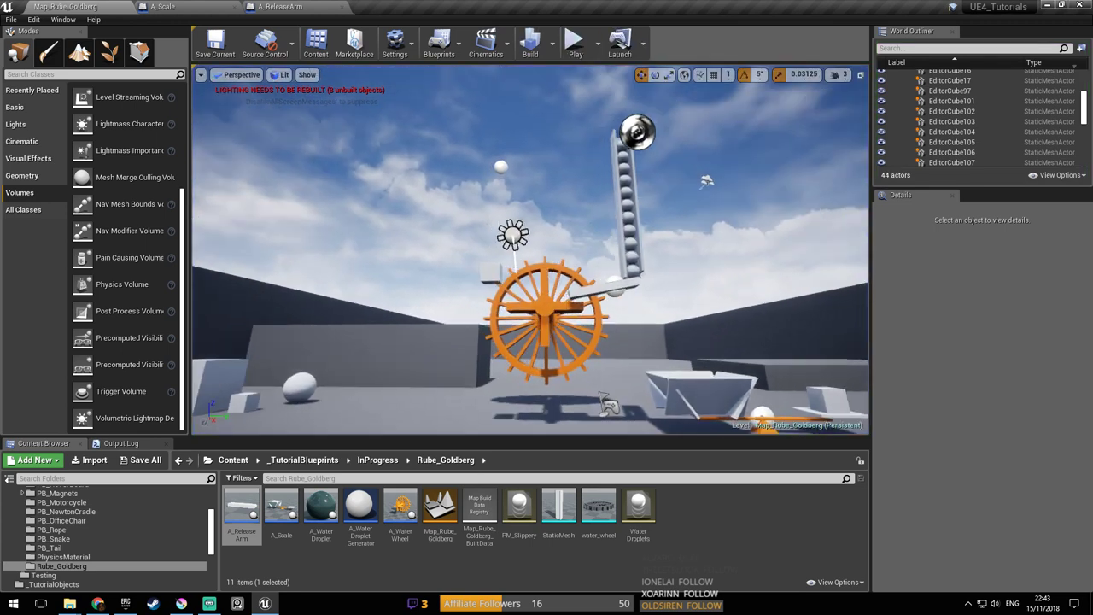
# Select A_WaterDropletGenerator above the water wheel and check its Delay setting and its position over the wheel
pyautogui.moveTo(434, 101); pyautogui.dragTo(434, 56, button='right')
pyautogui.moveTo(482, 201); pyautogui.dragTo(530, 263, button='right')
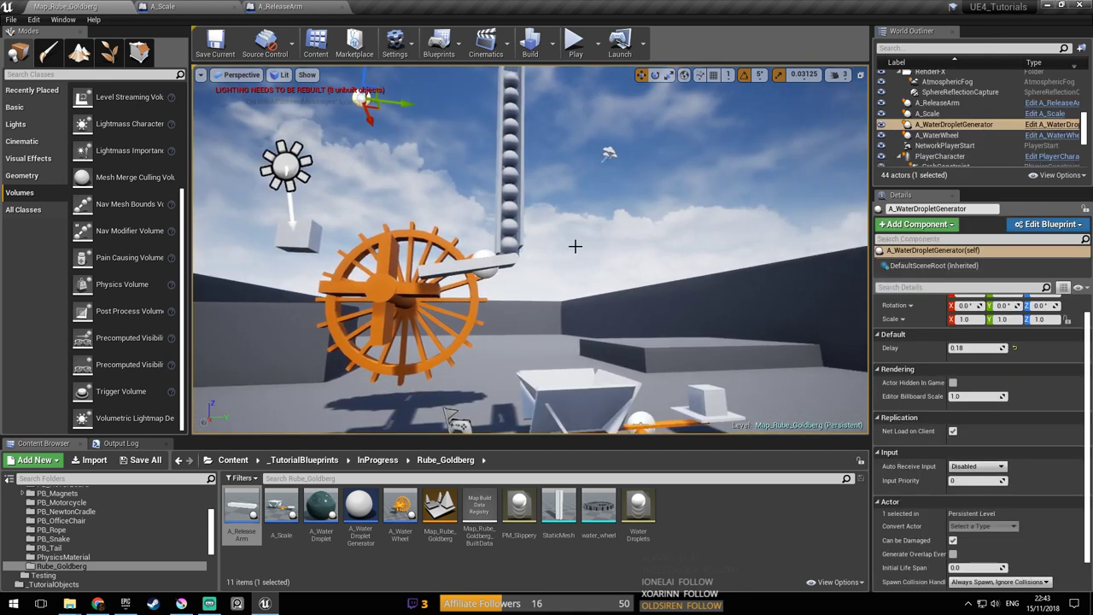
pyautogui.click(975, 349)
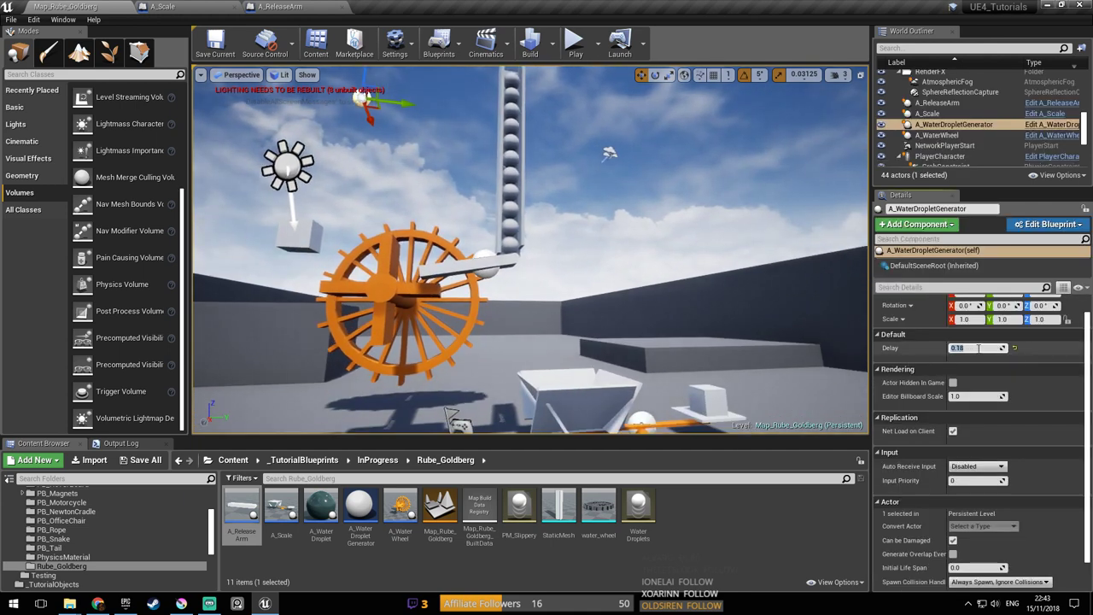
pyautogui.moveTo(752, 274); pyautogui.dragTo(731, 312, button='right')
pyautogui.moveTo(422, 173); pyautogui.dragTo(328, 99, button='right')
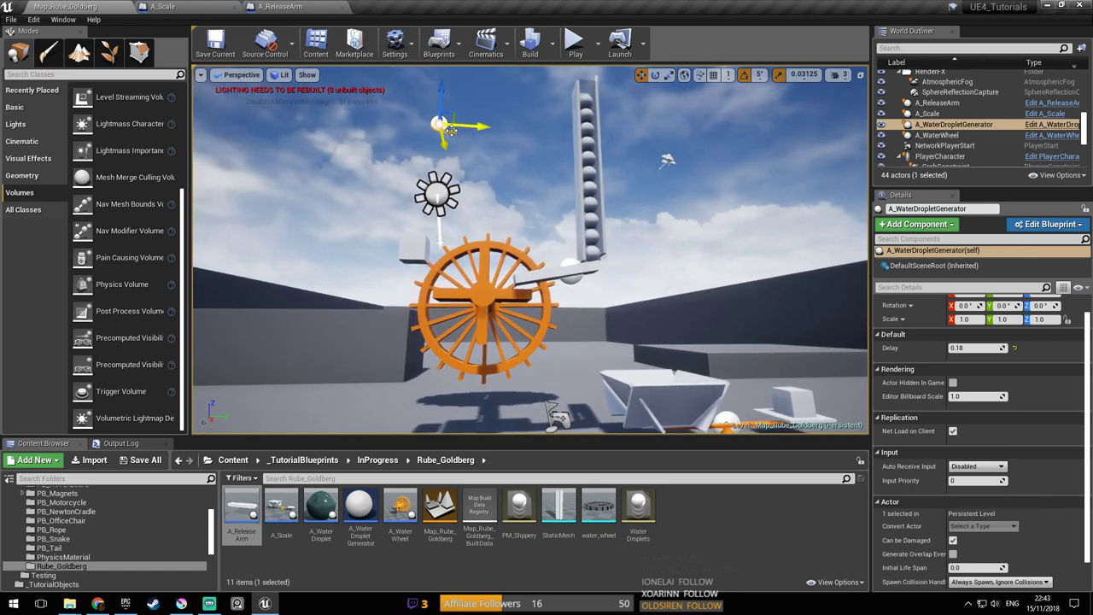
pyautogui.moveTo(453, 299); pyautogui.dragTo(452, 299, button='right')
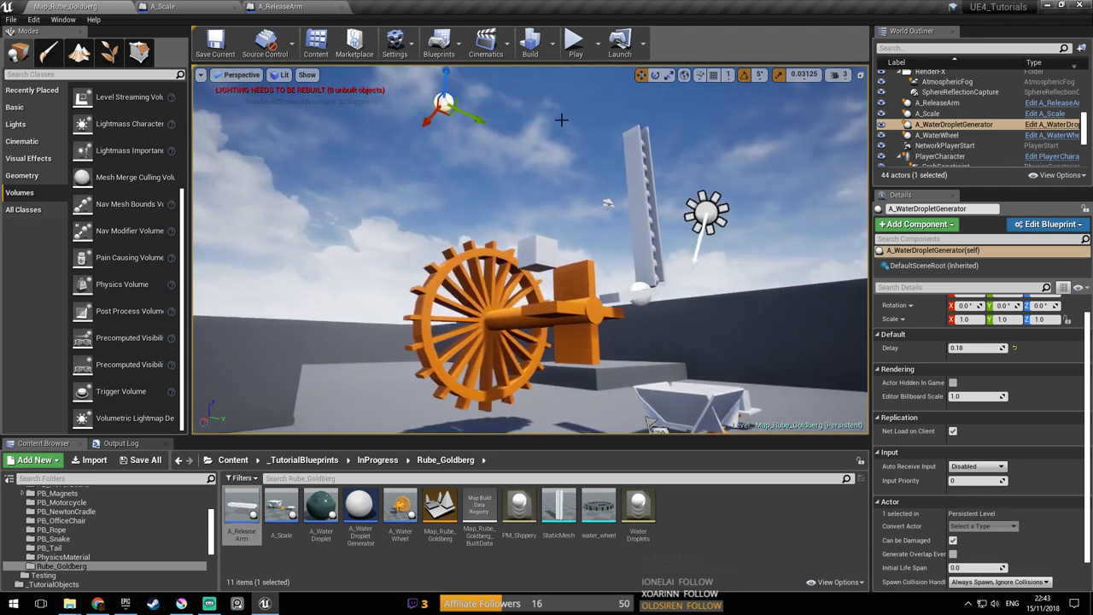
# Simulate the level to observe the droplets falling onto the water wheel, and stop the simulation
pyautogui.click(598, 44)
pyautogui.click(629, 146)
pyautogui.moveTo(590, 196); pyautogui.dragTo(590, 196, button='right')
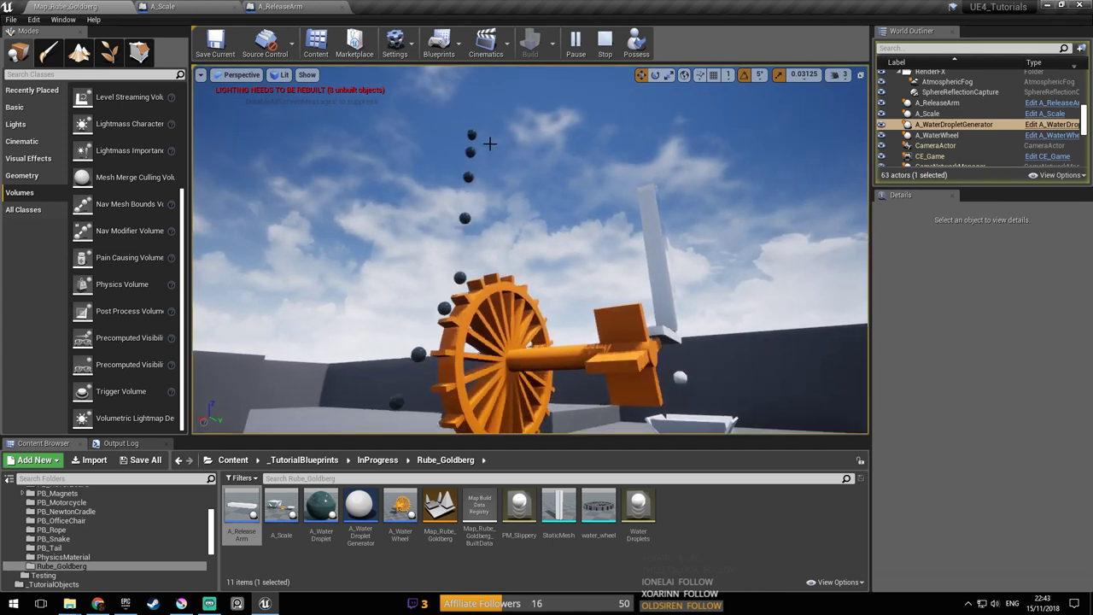
pyautogui.moveTo(471, 140); pyautogui.dragTo(471, 140, button='right')
pyautogui.moveTo(401, 244); pyautogui.dragTo(402, 243, button='right')
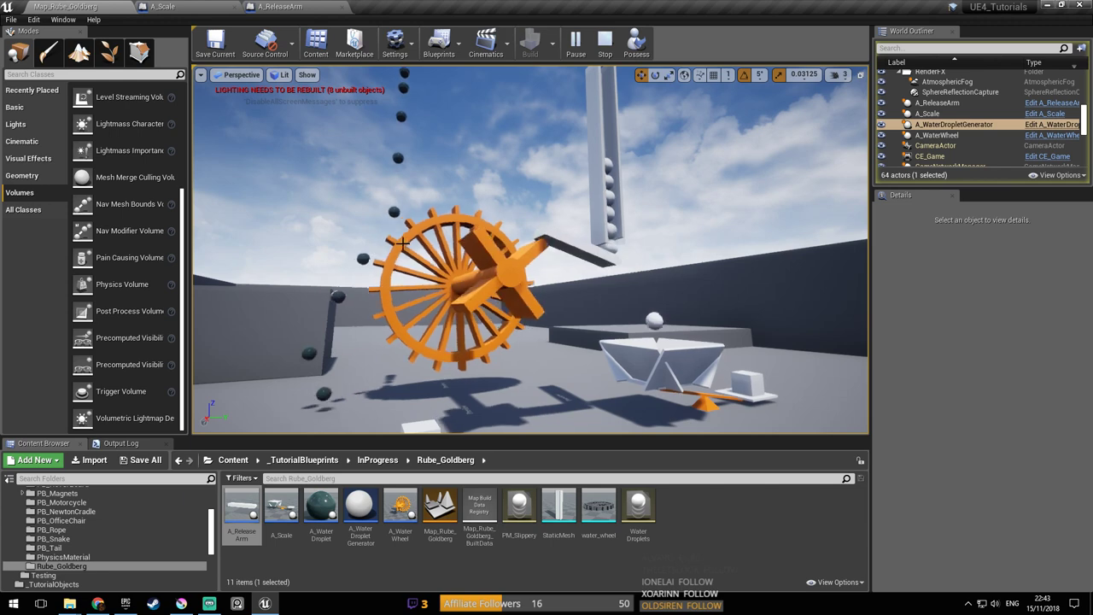
pyautogui.press('Escape')
# Select A_WaterDropletGenerator in the level, check its Delay setting, and open its blueprint
pyautogui.moveTo(444, 149); pyautogui.dragTo(444, 150, button='right')
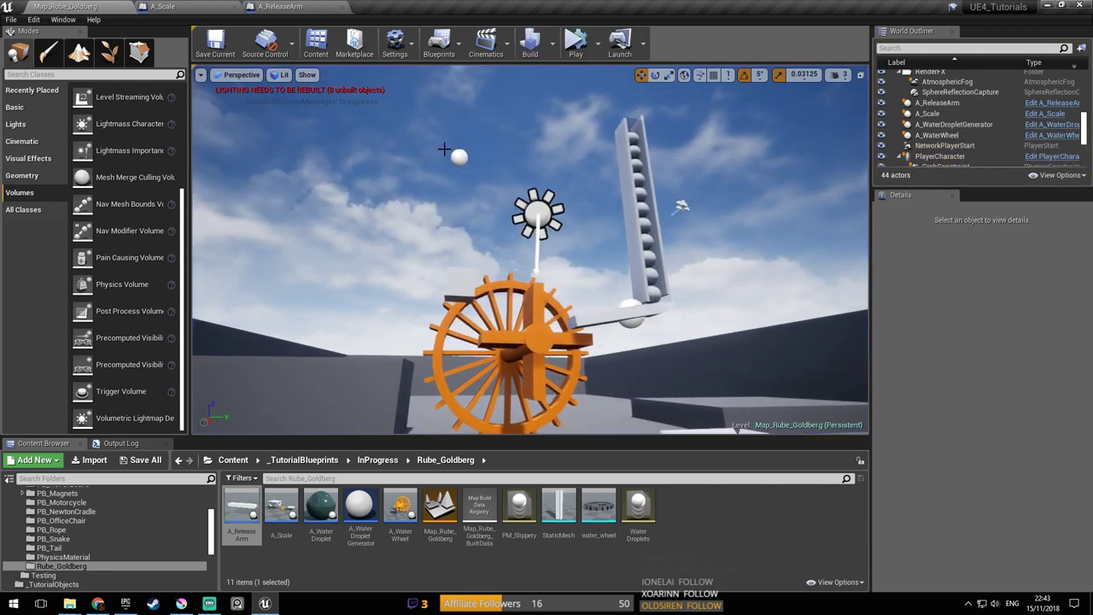
pyautogui.click(458, 156)
pyautogui.click(973, 348)
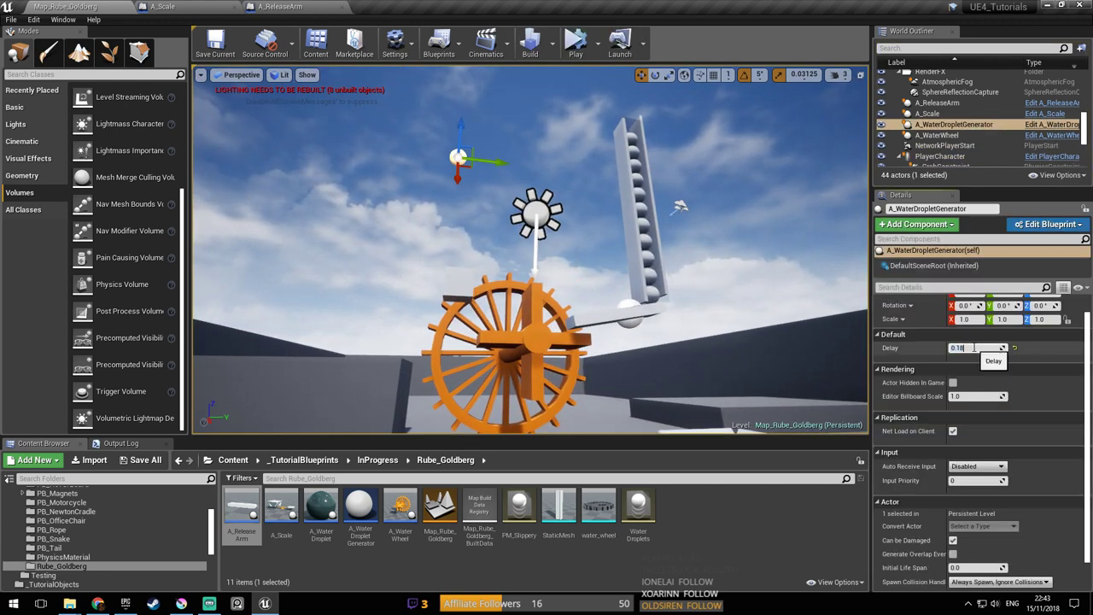
pyautogui.click(889, 354)
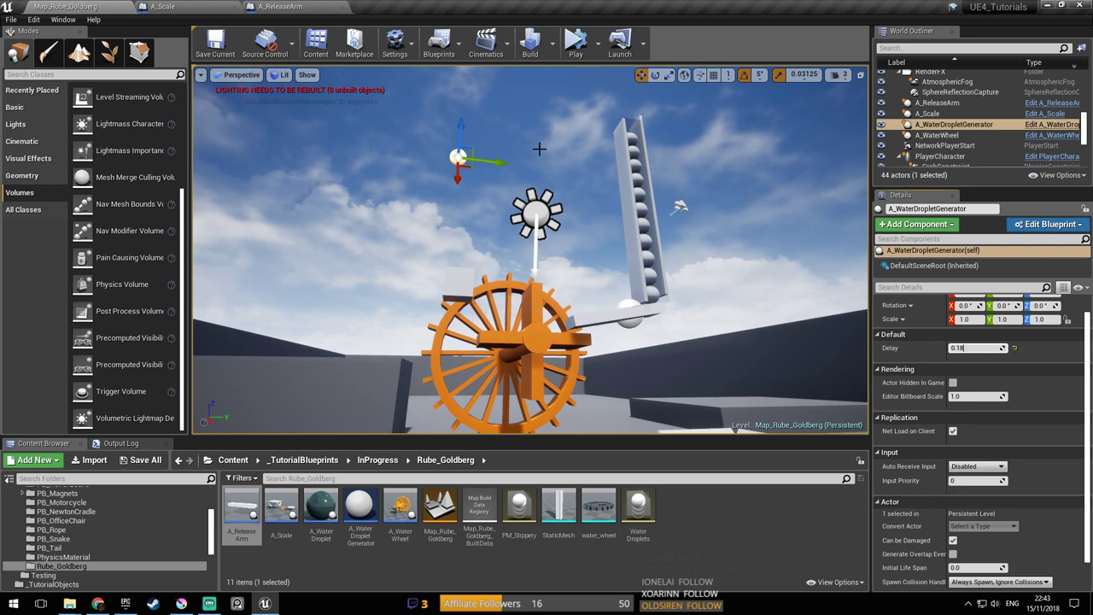
pyautogui.click(1052, 124)
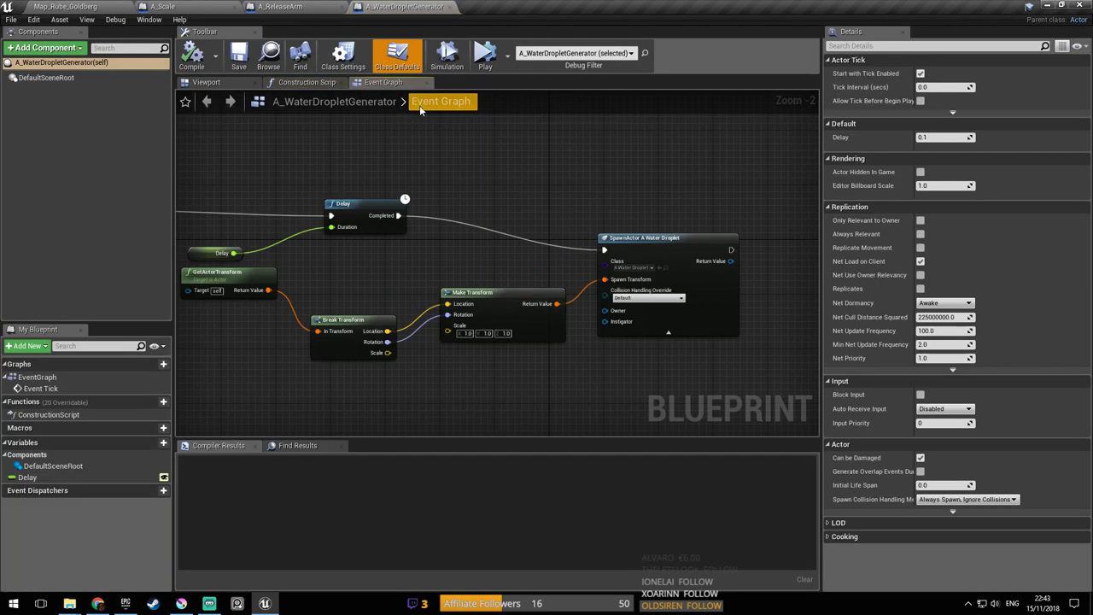
# Review the droplet-spawning logic in the event graph and move the Event Tick node closer to the Delay node
pyautogui.moveTo(597, 200); pyautogui.dragTo(516, 127, button='right')
pyautogui.scroll(2, 446, 155)
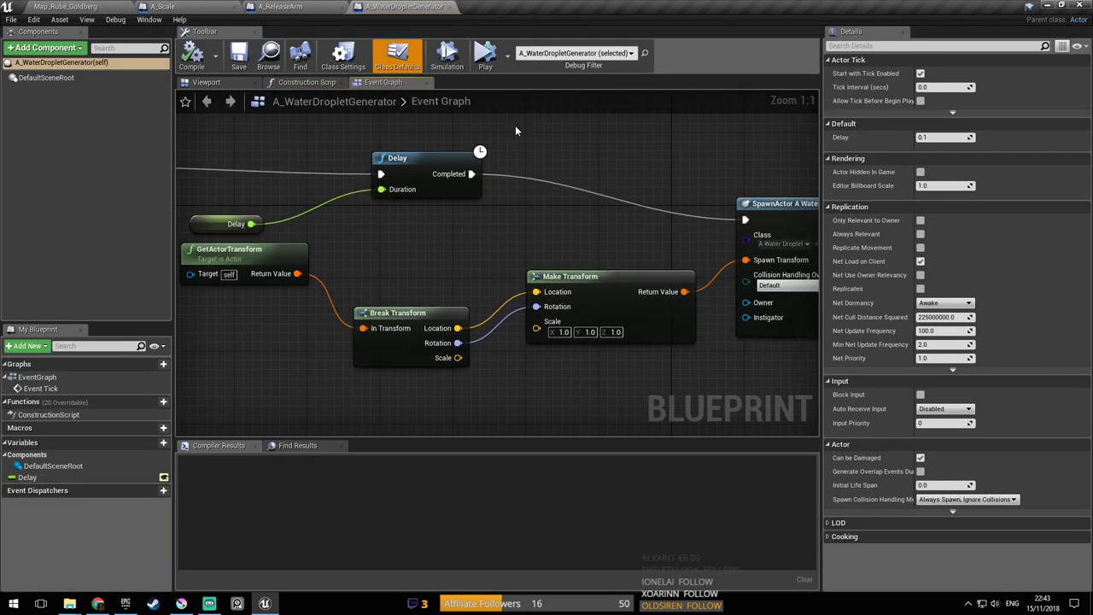
pyautogui.scroll(-2, 495, 176)
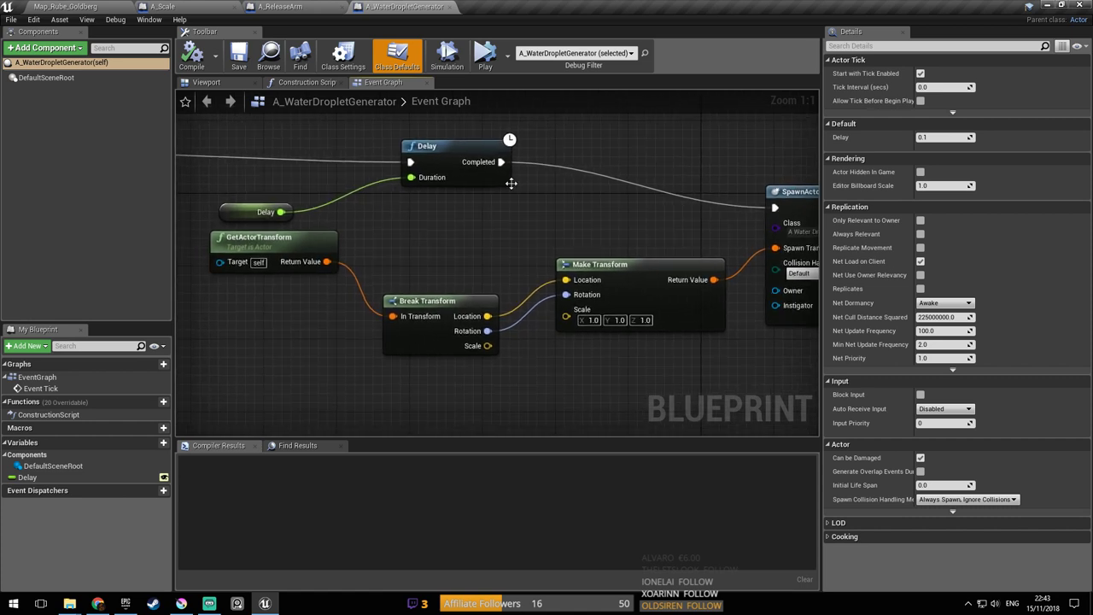
pyautogui.scroll(2, 490, 189)
pyautogui.moveTo(354, 199); pyautogui.dragTo(501, 228, button='right')
pyautogui.scroll(-3, 429, 188)
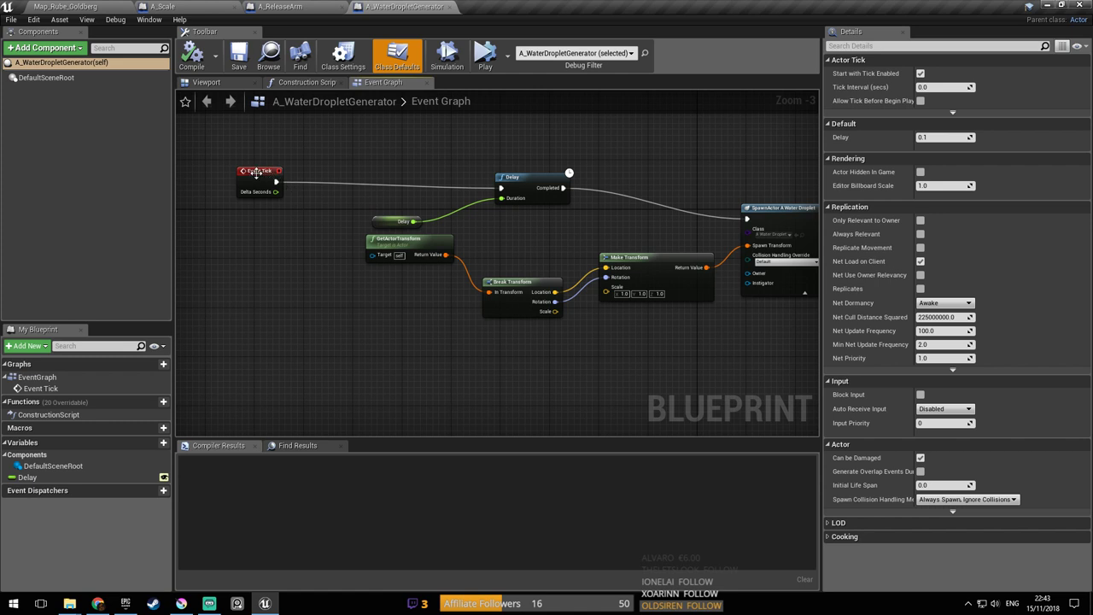
pyautogui.moveTo(260, 174); pyautogui.dragTo(335, 177)
pyautogui.moveTo(722, 214); pyautogui.dragTo(606, 211, button='right')
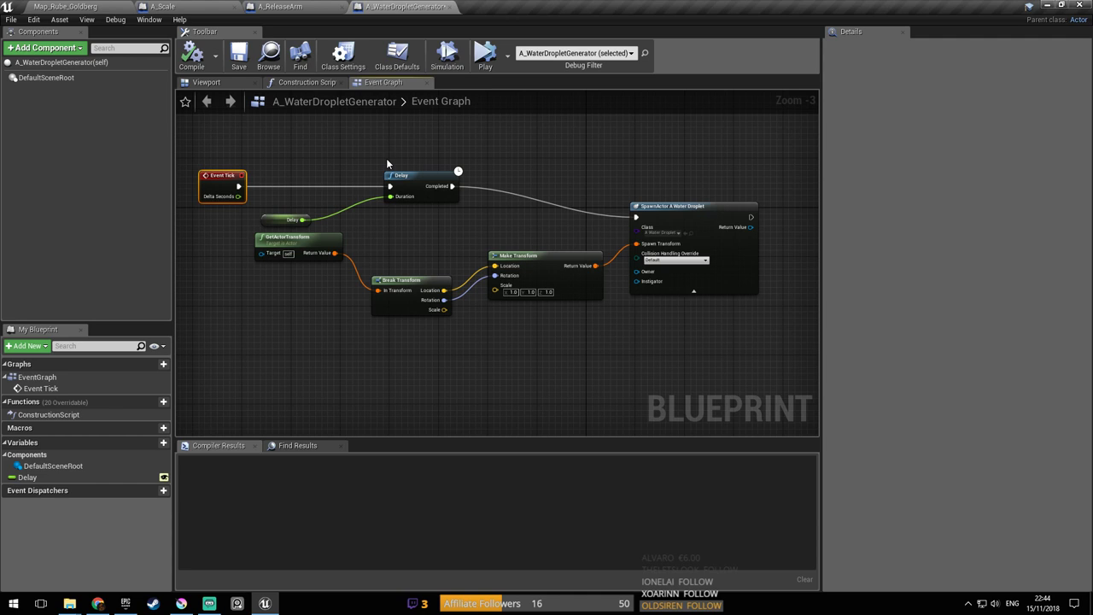
# Return to the Map_Rube_Goldberg level and examine the water wheel and the release arm
pyautogui.click(68, 6)
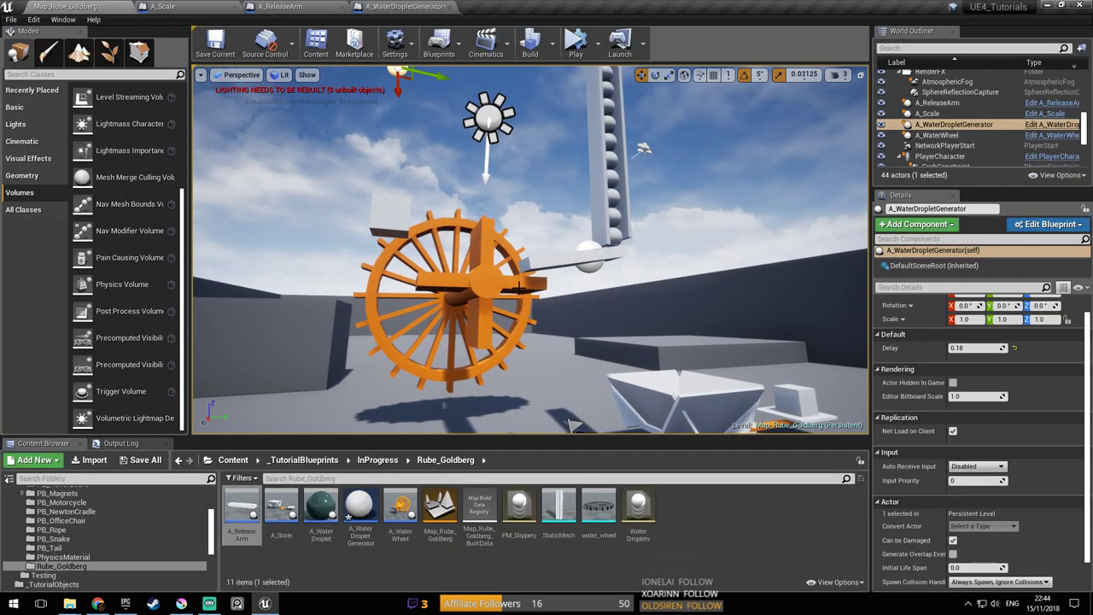
pyautogui.moveTo(521, 285); pyautogui.dragTo(593, 299, button='right')
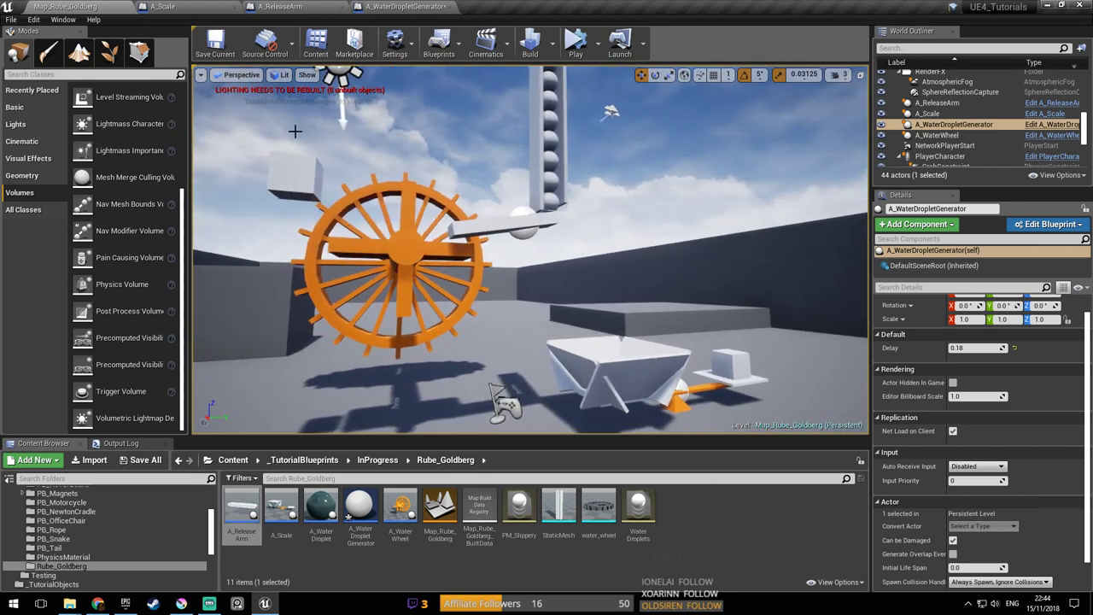
pyautogui.moveTo(487, 216); pyautogui.dragTo(498, 184, button='right')
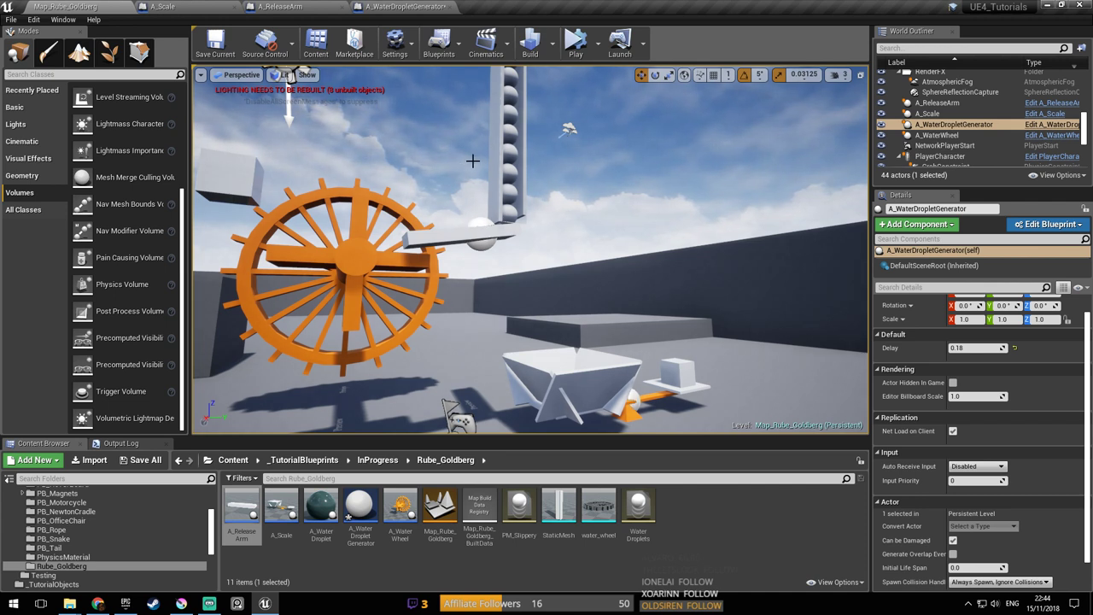
pyautogui.moveTo(389, 242); pyautogui.dragTo(350, 242, button='right')
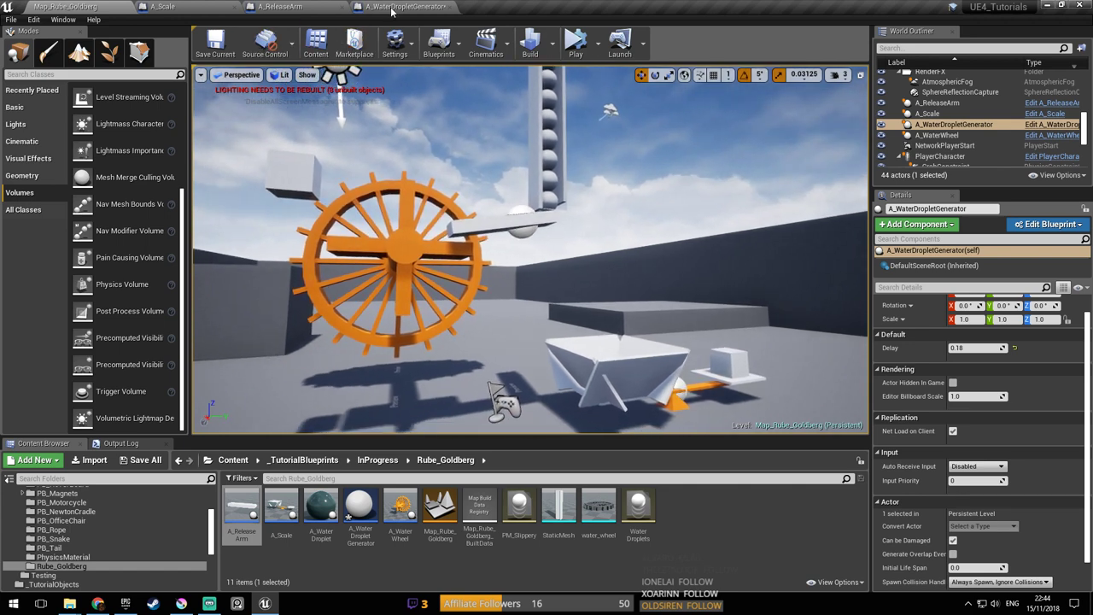
# Set the A_WaterDropletGenerator's Delay to 0.15 and save the map
pyautogui.moveTo(282, 154); pyautogui.dragTo(229, 79, button='right')
pyautogui.press('a')
pyautogui.press('a')
pyautogui.moveTo(413, 169); pyautogui.dragTo(416, 169, button='right')
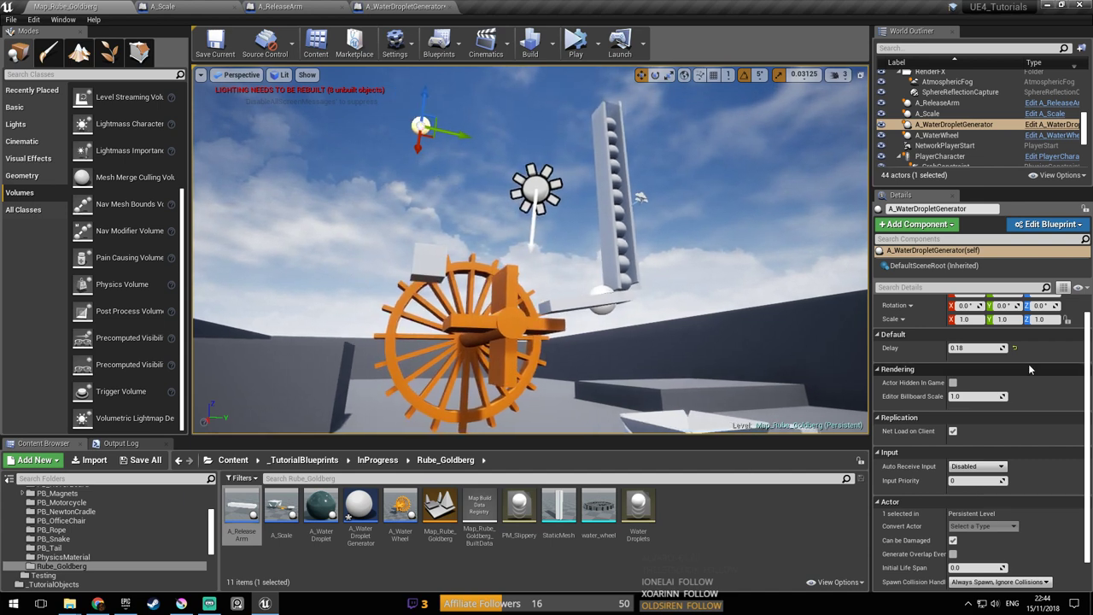
pyautogui.click(984, 348)
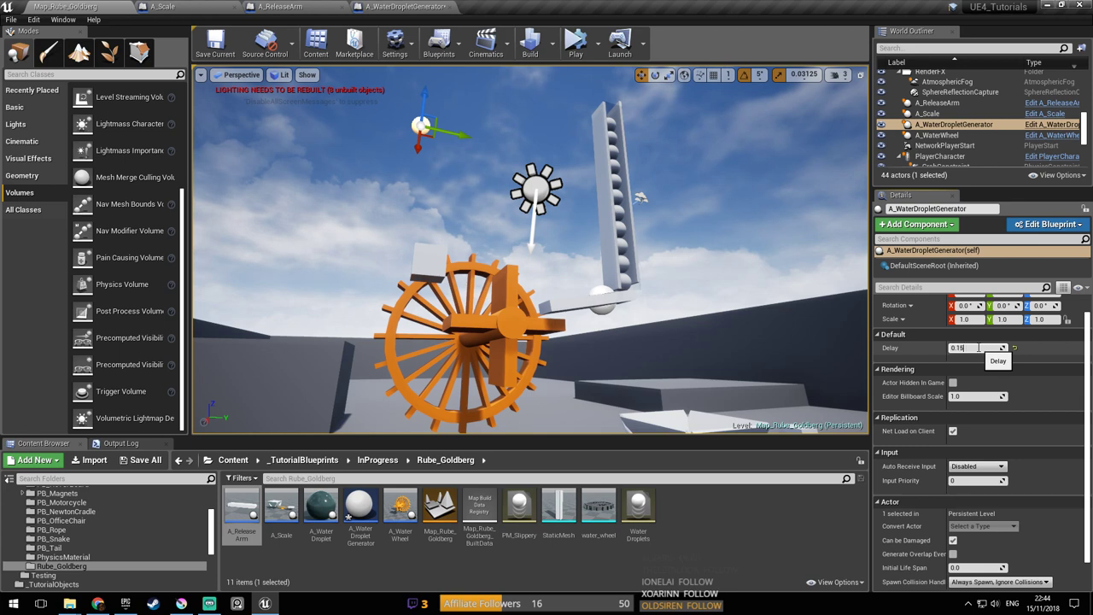
pyautogui.hotkey('ctrl', 's')
# Simulate the level and watch how the droplets turn the wheel and the release arm drops the balls
pyautogui.moveTo(390, 327)
pyautogui.mouseDown(button='right')
pyautogui.moveTo(391, 348)
pyautogui.moveTo(381, 340)
pyautogui.mouseUp(button='right')
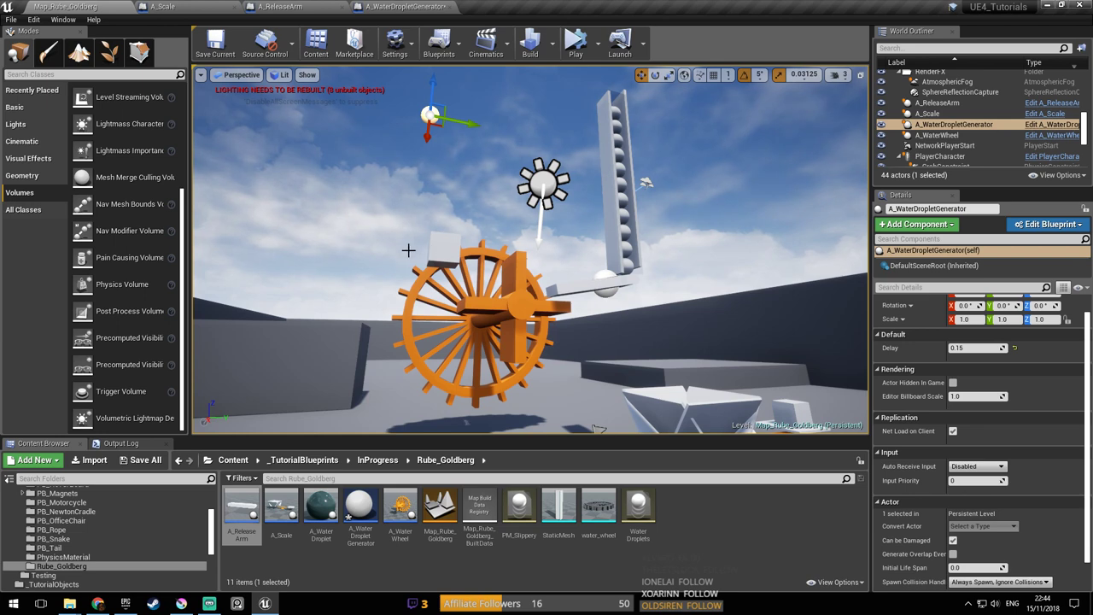
pyautogui.moveTo(437, 126); pyautogui.dragTo(447, 124, button='right')
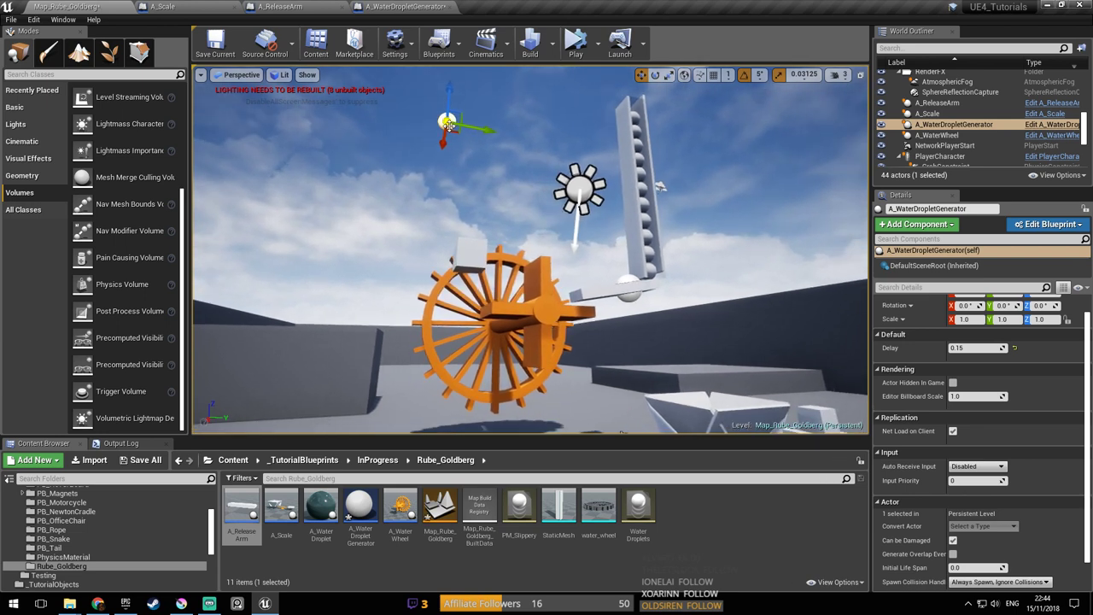
pyautogui.click(575, 40)
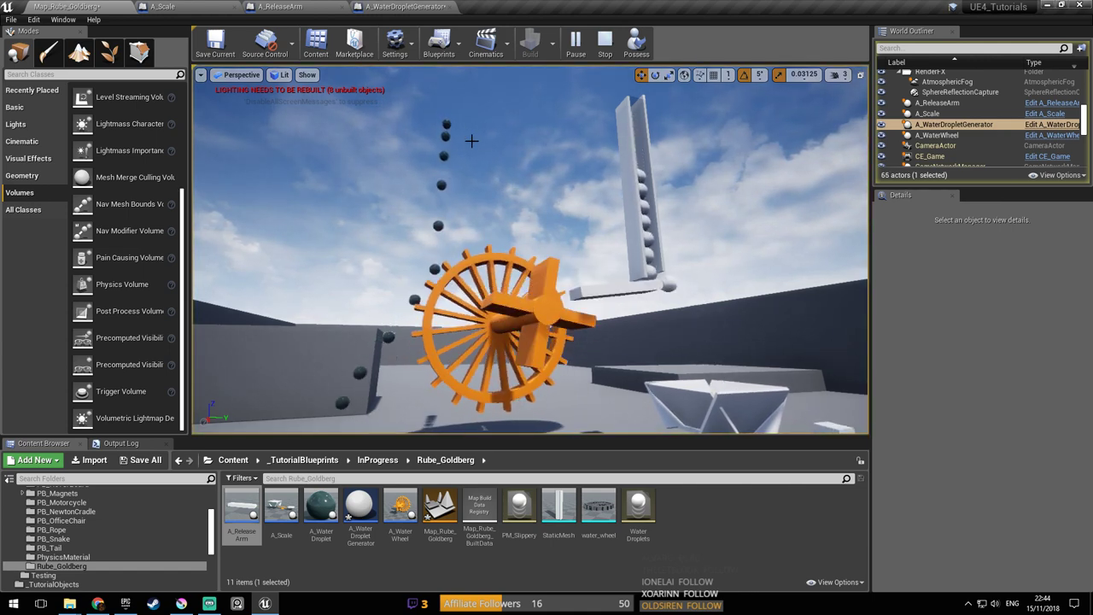
pyautogui.moveTo(564, 185); pyautogui.dragTo(520, 257, button='right')
pyautogui.press('d')
pyautogui.press('a')
pyautogui.press('a')
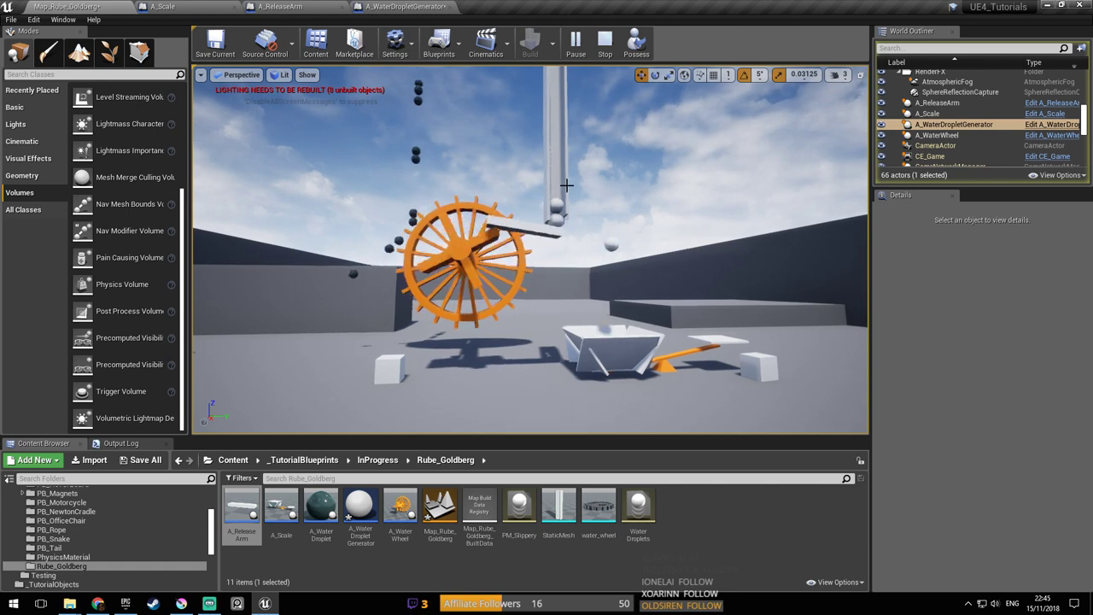
pyautogui.press('Escape')
# Set the A_WaterDropletGenerator's Delay to 0.18 and save the map
pyautogui.click(436, 161)
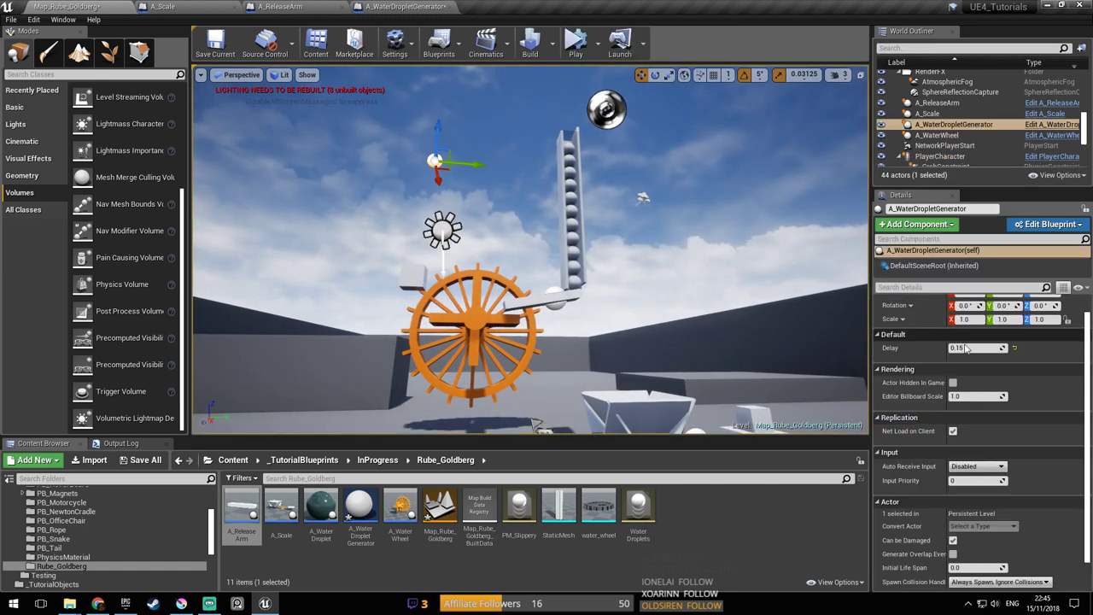
pyautogui.click(978, 348)
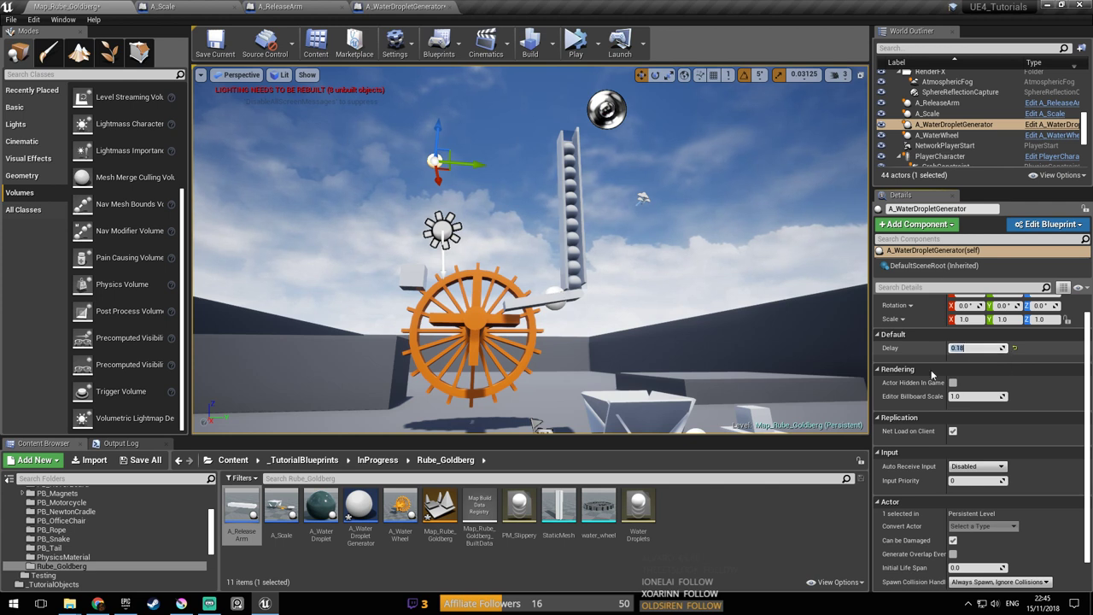
pyautogui.hotkey('ctrl', 's')
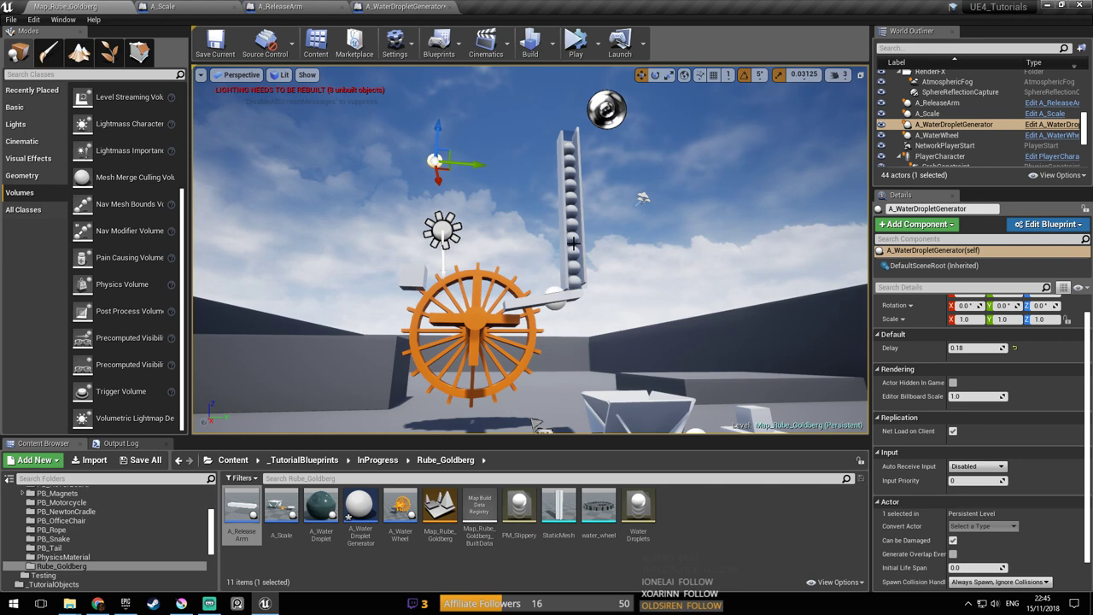
# Inspect the A_ReleaseArm's square end where it meets the wheel's paddles and bring up the arm's blueprint
pyautogui.moveTo(562, 246); pyautogui.dragTo(501, 266, button='right')
pyautogui.press('w')
pyautogui.press('s')
pyautogui.press('w')
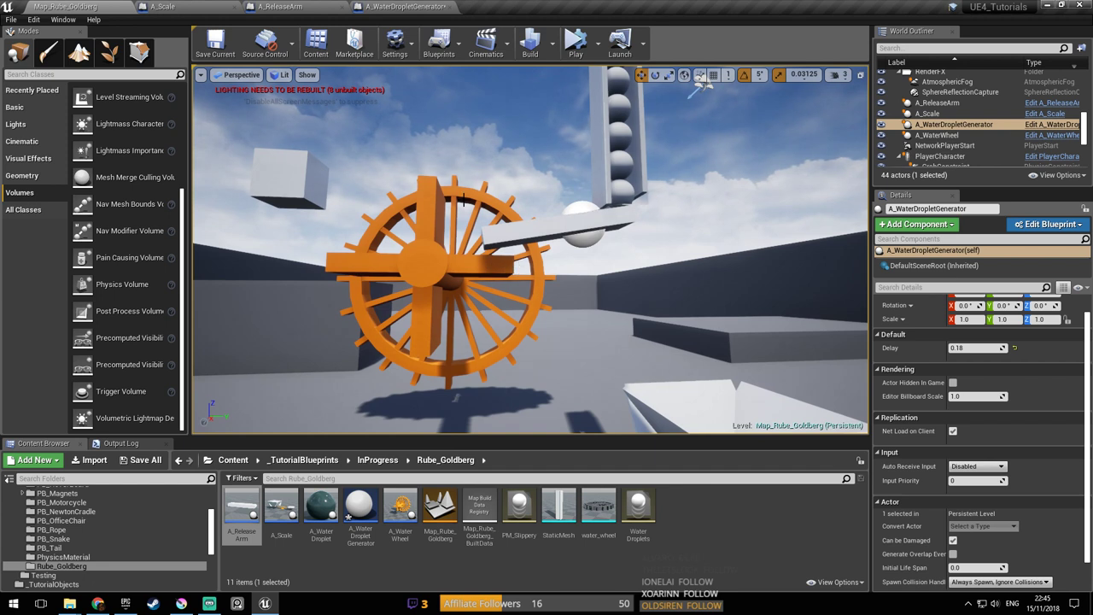
pyautogui.click(496, 236)
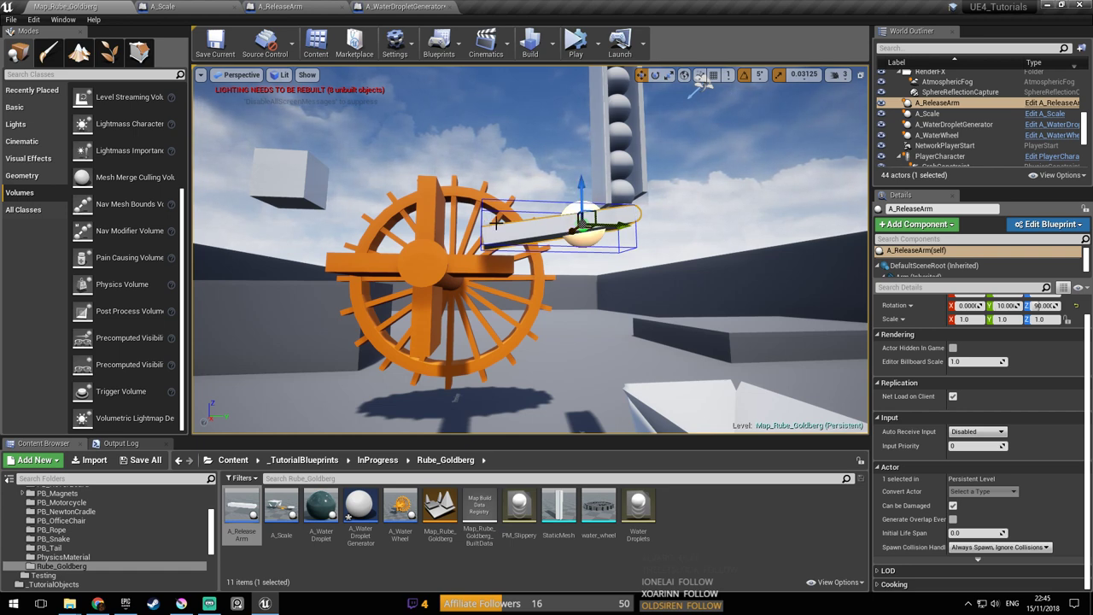
pyautogui.press('f')
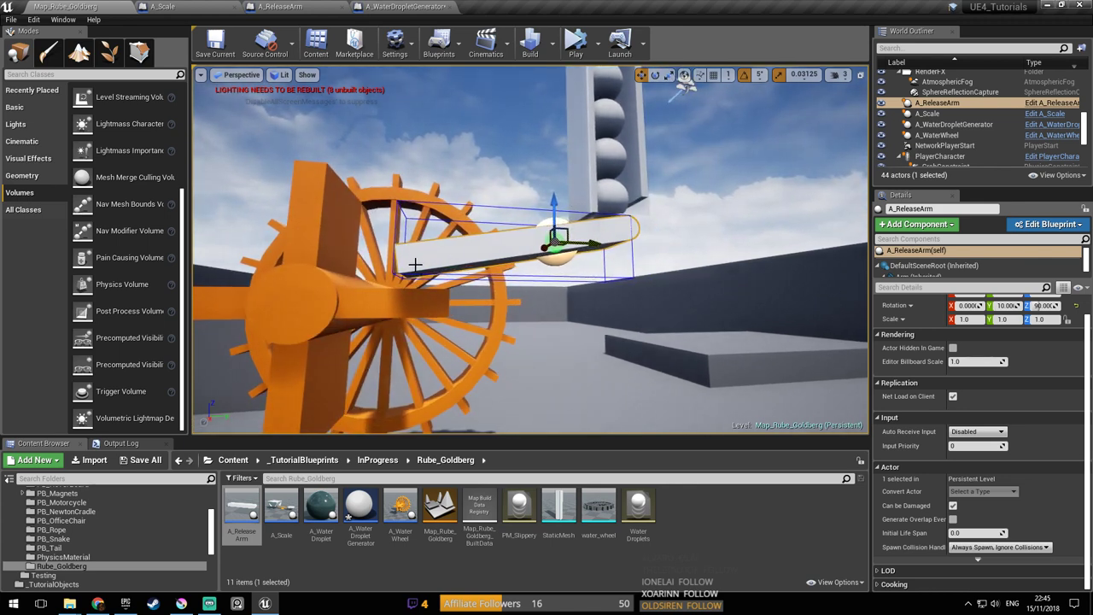
pyautogui.moveTo(415, 264); pyautogui.dragTo(497, 275, button='right')
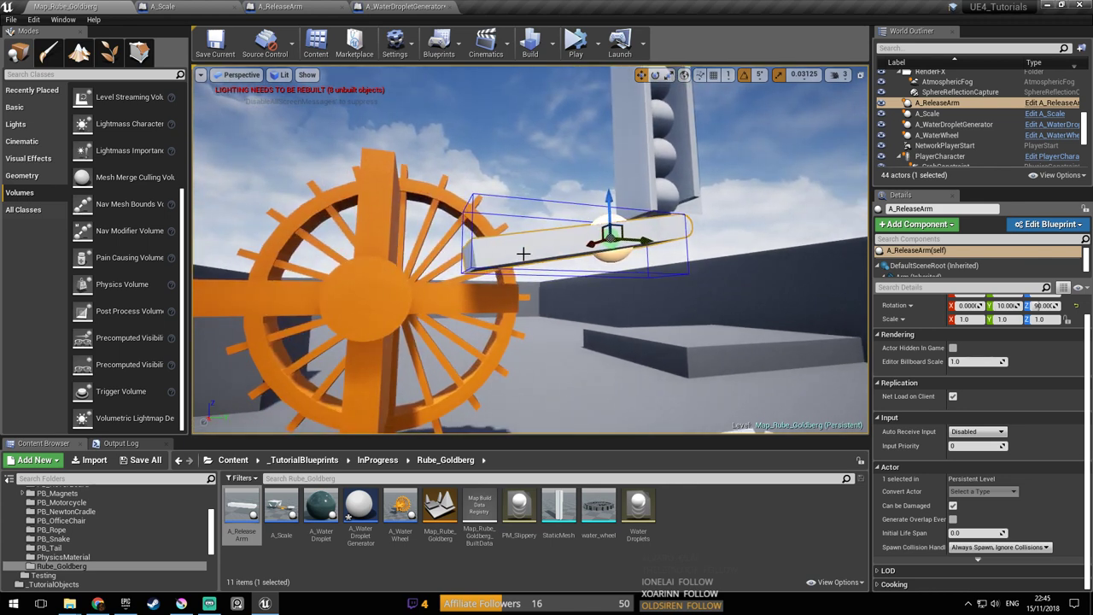
pyautogui.click(205, 7)
pyautogui.click(289, 6)
pyautogui.moveTo(359, 171); pyautogui.dragTo(299, 151, button='right')
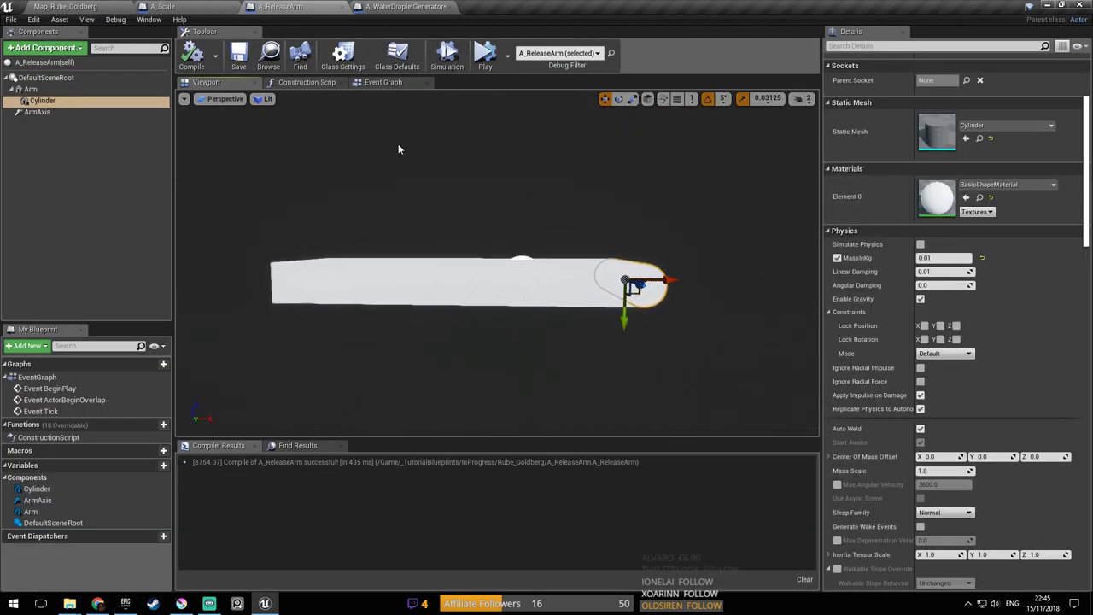
# Duplicate the Cylinder component of the release arm and move the copy to the arm's opposite, square end
pyautogui.rightClick(82, 101)
pyautogui.click(128, 187)
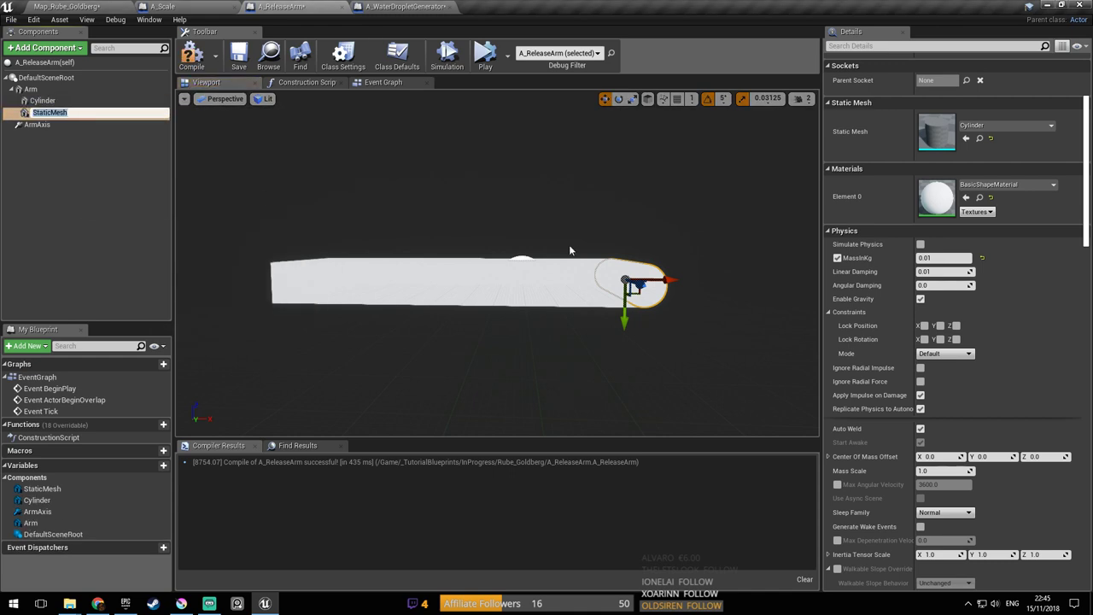
pyautogui.click(640, 280)
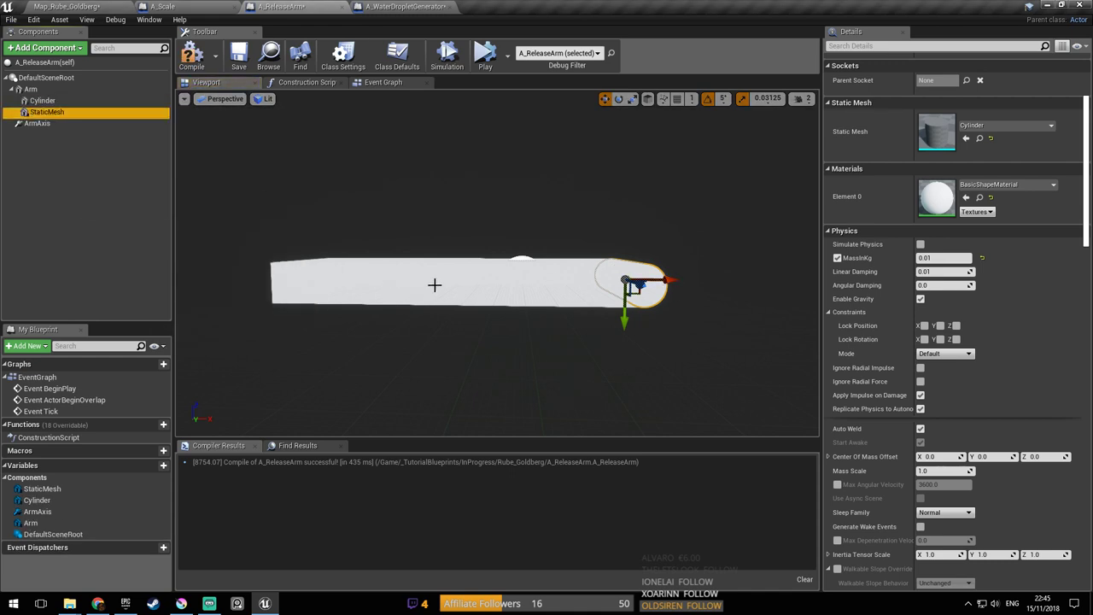
pyautogui.moveTo(663, 280); pyautogui.dragTo(339, 277)
# Align the duplicated cylinder with the arm's end so it rounds it off, and compile and save the A_ReleaseArm blueprint
pyautogui.moveTo(339, 278); pyautogui.dragTo(316, 279, button='right')
pyautogui.press('w')
pyautogui.moveTo(401, 280)
pyautogui.mouseDown(button='right')
pyautogui.moveTo(350, 278)
pyautogui.moveTo(401, 280)
pyautogui.mouseUp(button='right')
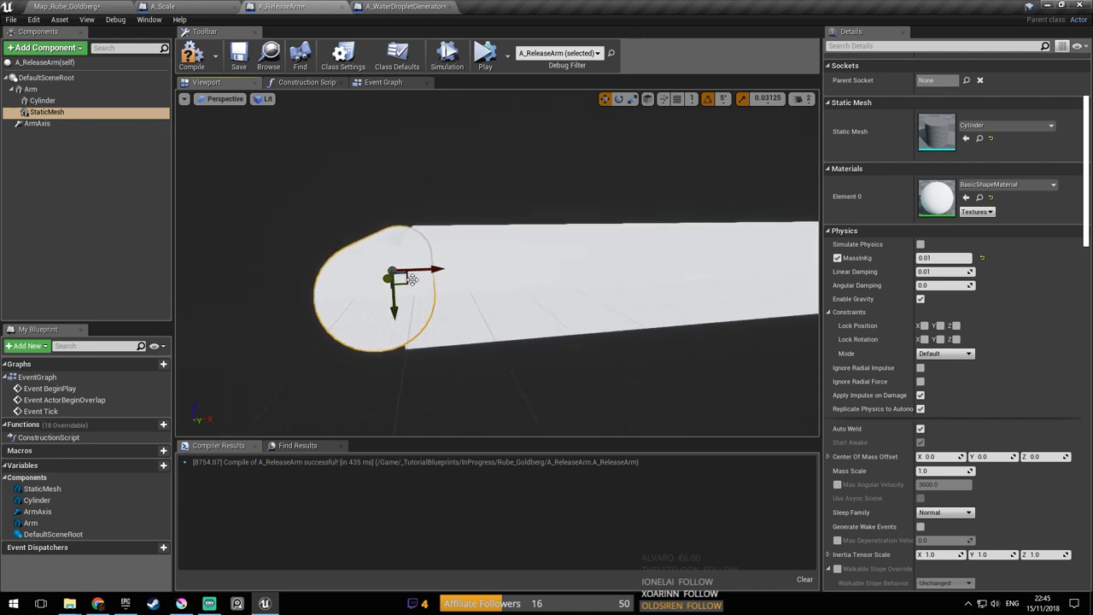
pyautogui.moveTo(425, 270); pyautogui.dragTo(456, 269)
pyautogui.moveTo(456, 269)
pyautogui.mouseDown(button='right')
pyautogui.moveTo(495, 273)
pyautogui.moveTo(456, 269)
pyautogui.mouseUp(button='right')
pyautogui.click(191, 55)
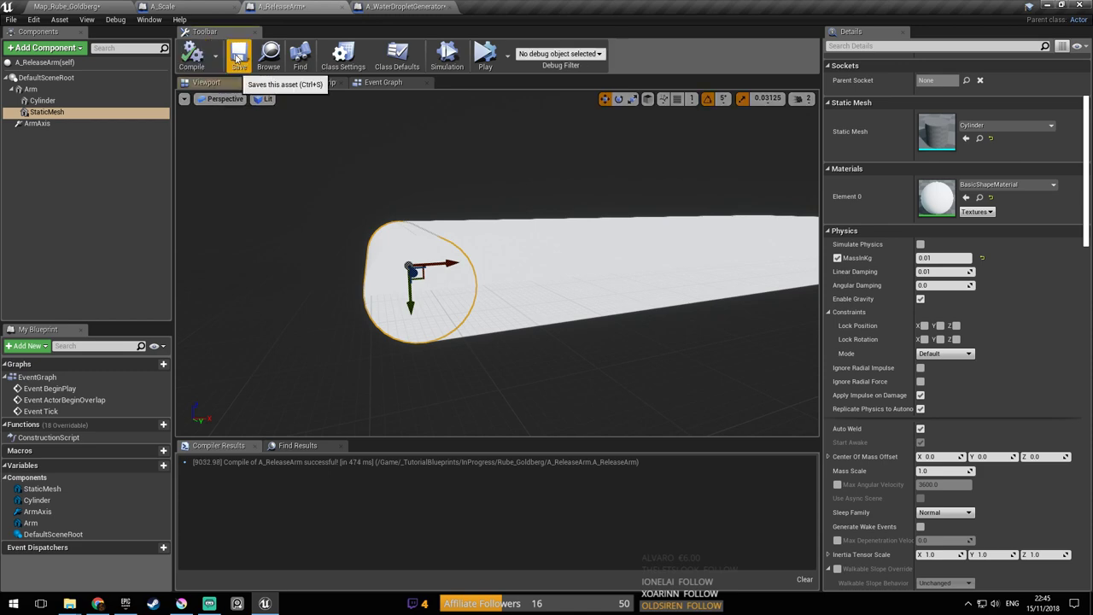
# Return to the Map_Rube_Goldberg level and simulate it to test the release arm with both ends rounded
pyautogui.click(95, 6)
pyautogui.moveTo(484, 232); pyautogui.dragTo(485, 233, button='right')
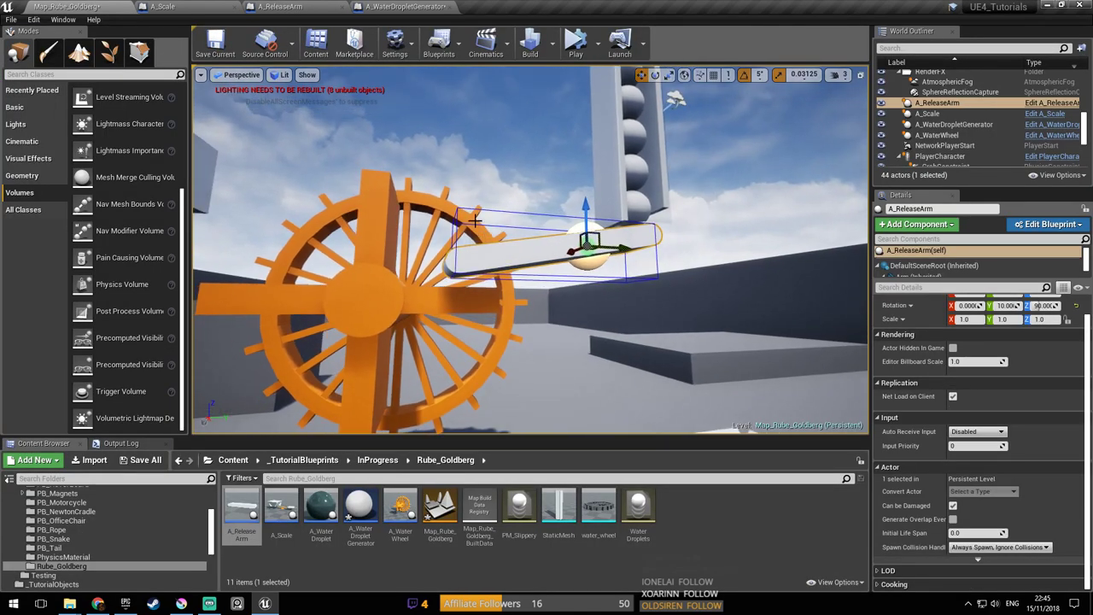
pyautogui.click(575, 42)
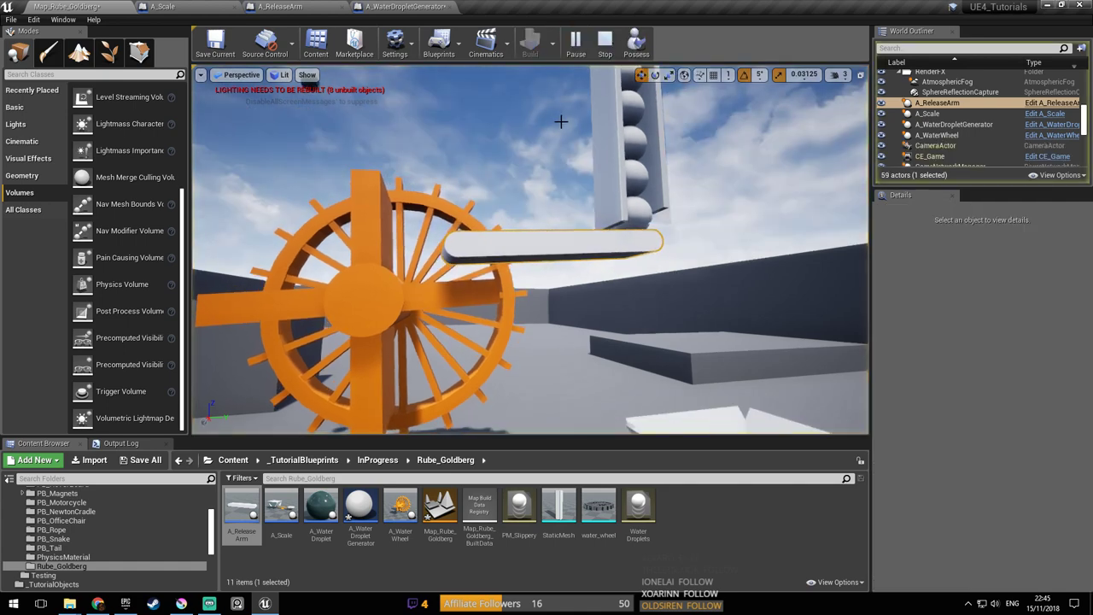
pyautogui.rightClick(529, 115)
pyautogui.press('Escape')
pyautogui.moveTo(559, 142)
pyautogui.mouseDown(button='right')
pyautogui.moveTo(555, 174)
pyautogui.moveTo(560, 143)
pyautogui.mouseUp(button='right')
pyautogui.press('s')
pyautogui.press('s')
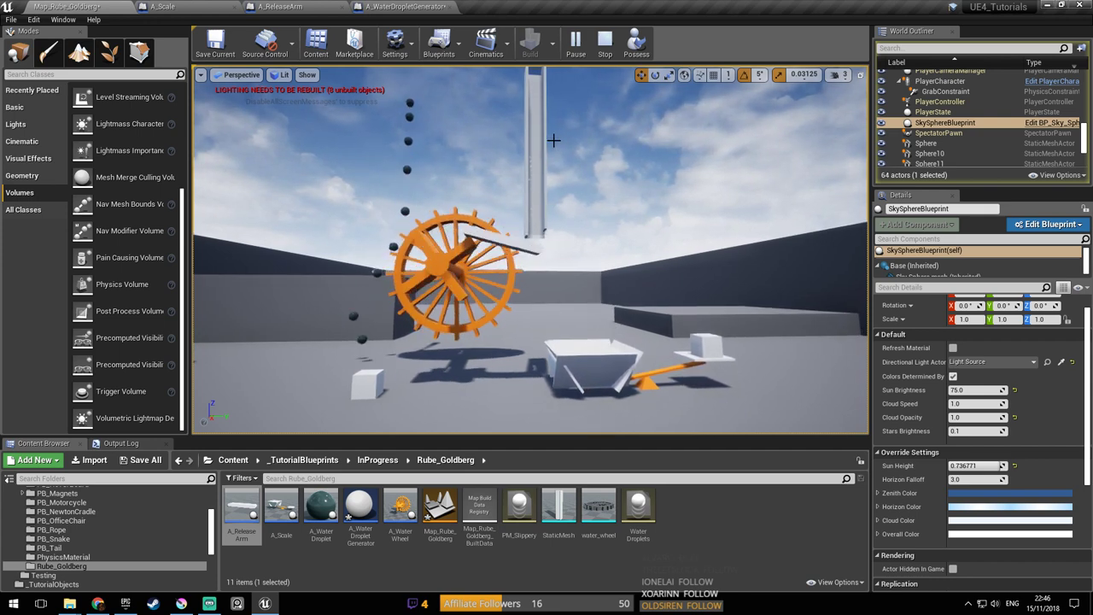
pyautogui.click(605, 42)
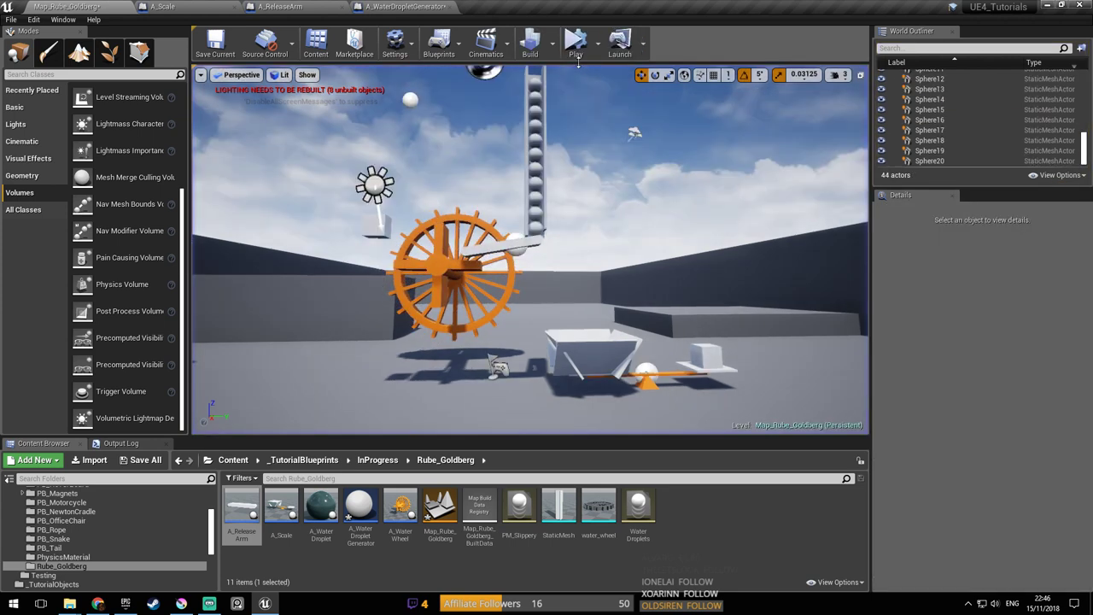
# Play the level in the selected viewport and watch the wheel, release arm and scale run
pyautogui.click(596, 43)
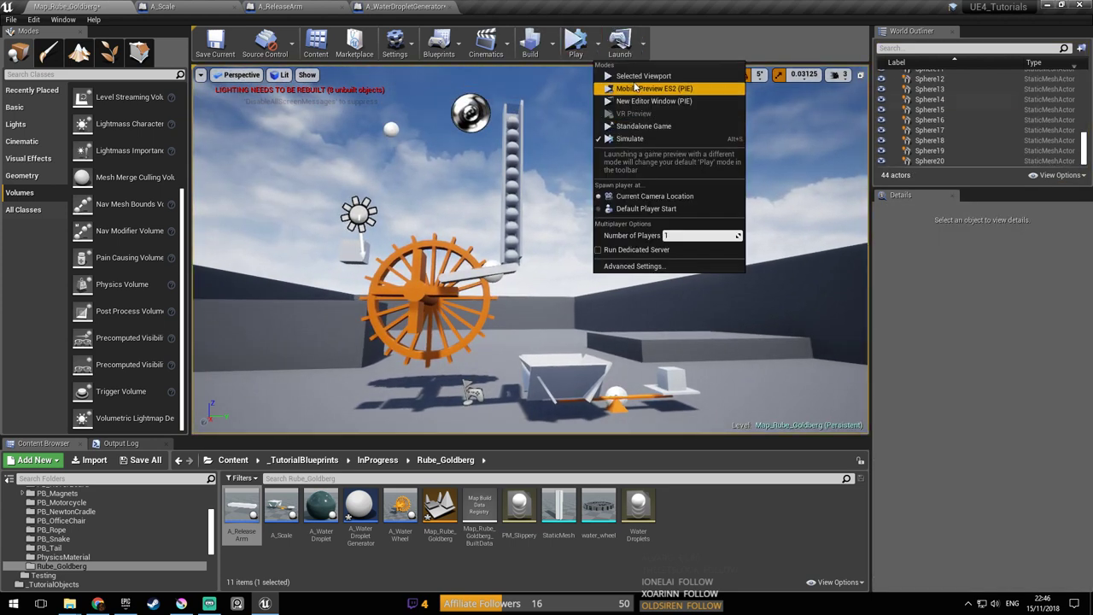
pyautogui.click(642, 76)
pyautogui.press('d')
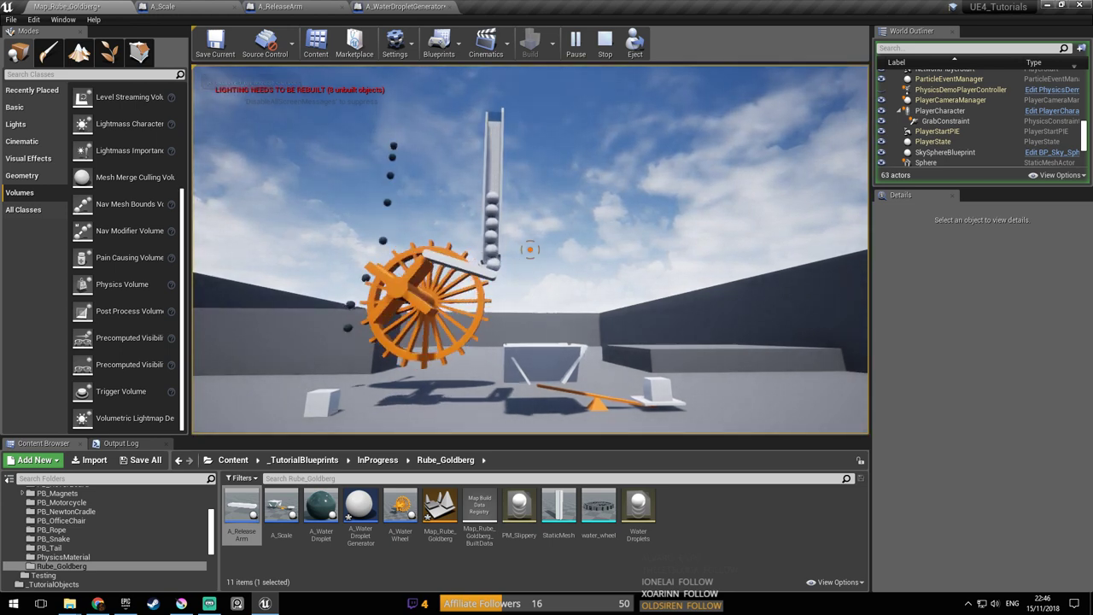
pyautogui.press('a')
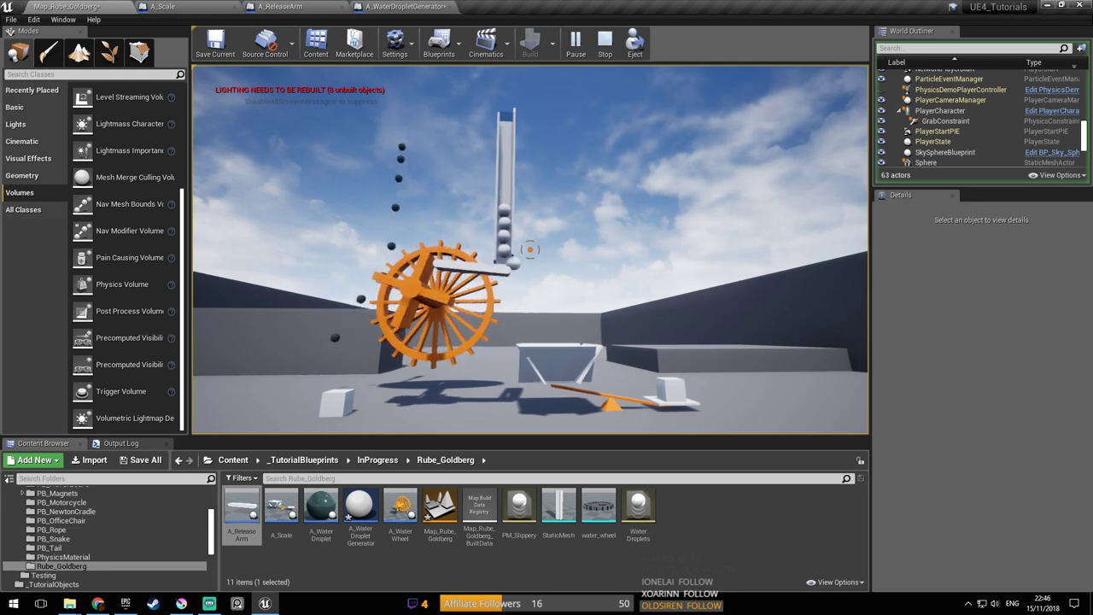
pyautogui.moveTo(529, 249)
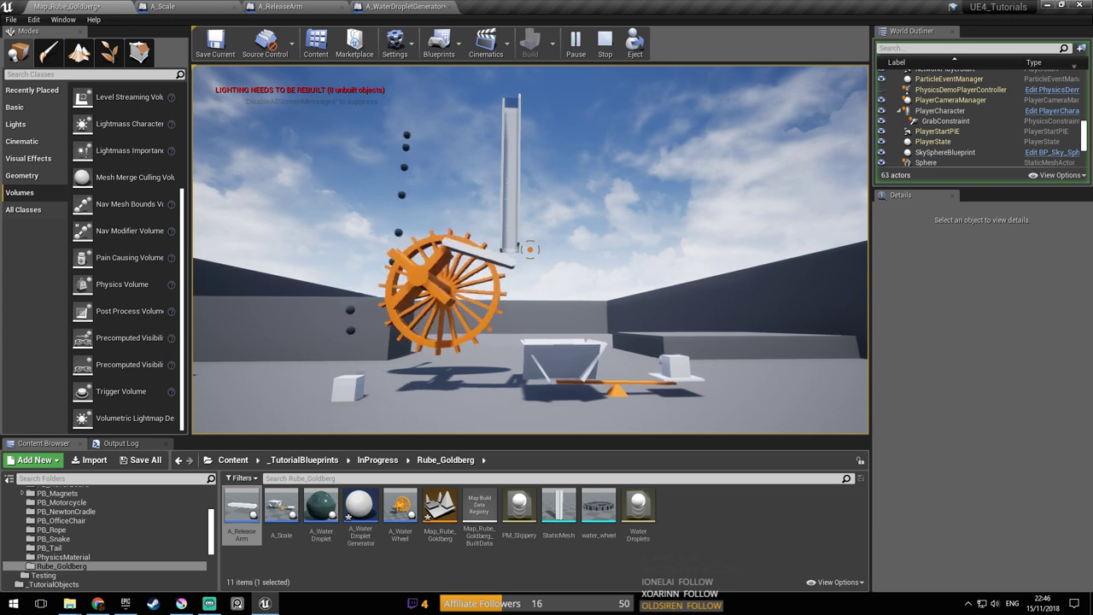
pyautogui.press('Escape')
# Select A_WaterWheel in the level and open its blueprint to the 3D view of its components
pyautogui.moveTo(530, 215); pyautogui.dragTo(499, 227, button='right')
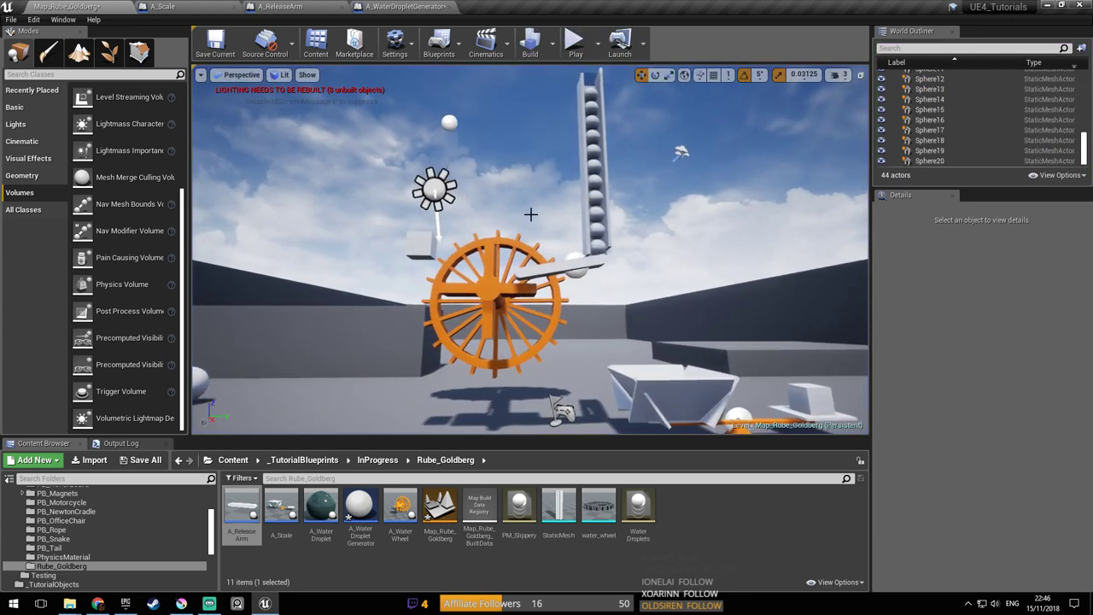
pyautogui.click(501, 293)
pyautogui.moveTo(501, 293); pyautogui.dragTo(598, 303, button='right')
pyautogui.moveTo(598, 221); pyautogui.dragTo(556, 272, button='right')
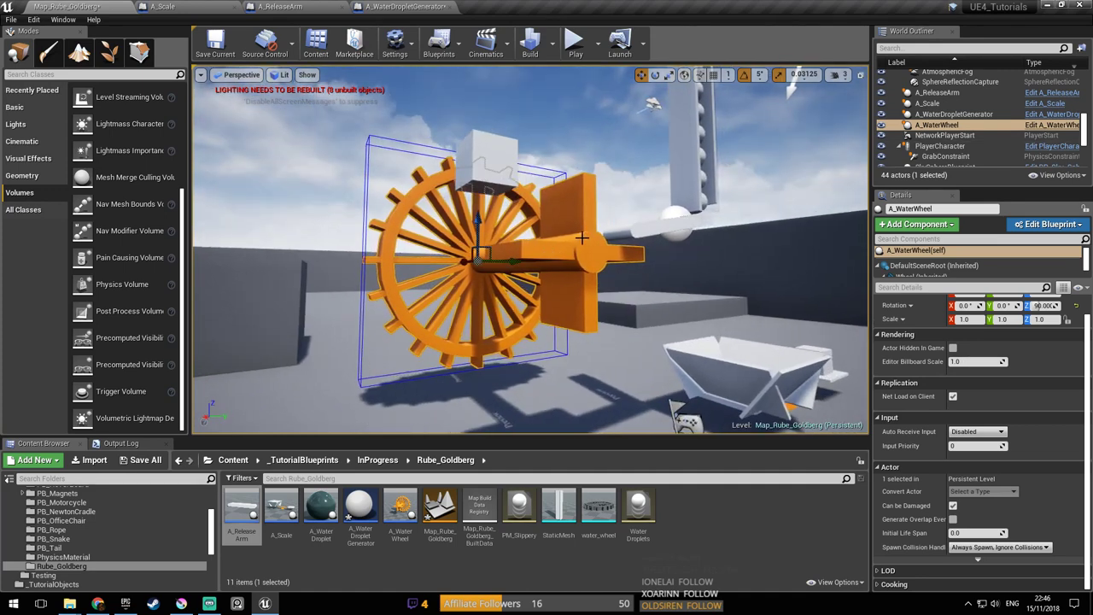
pyautogui.click(1059, 124)
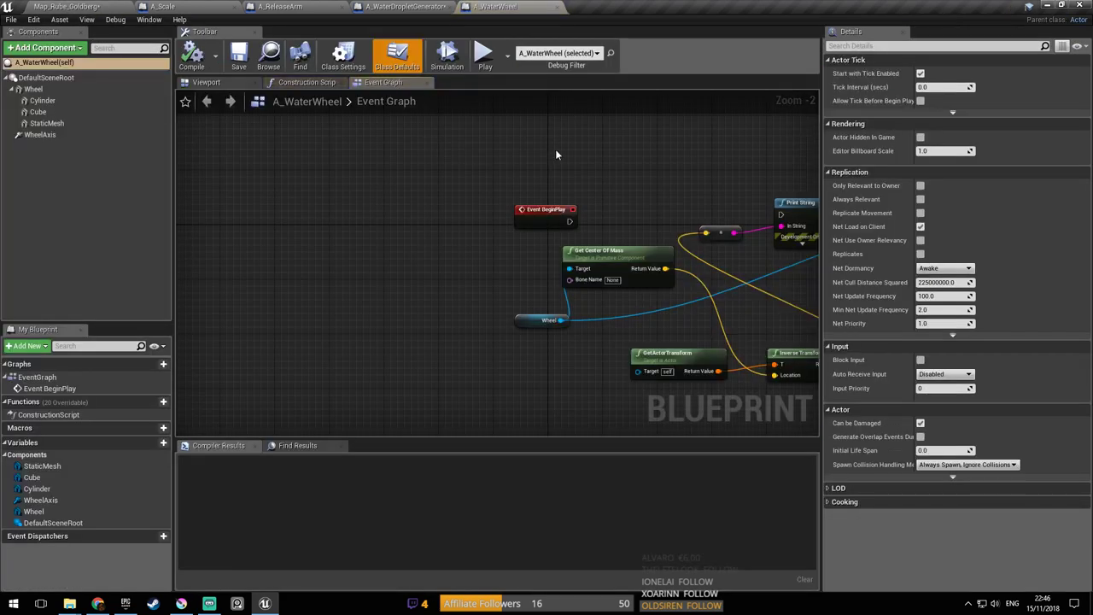
pyautogui.moveTo(482, 154); pyautogui.dragTo(224, 150, button='right')
pyautogui.scroll(-2, 290, 155)
pyautogui.click(245, 84)
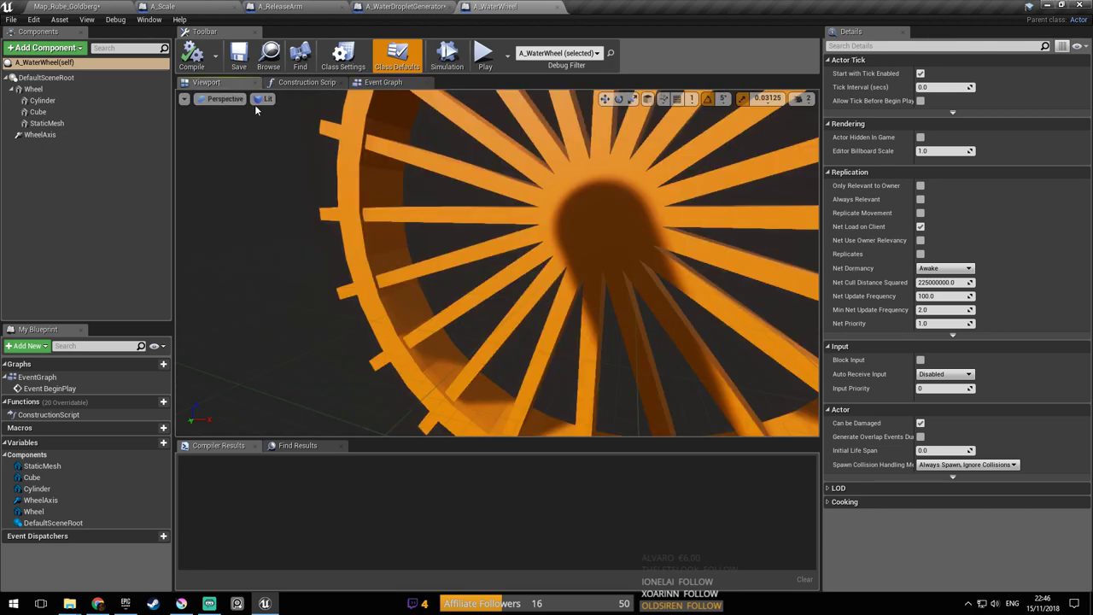
# Lengthen the water wheel's Cube paddle by setting its X scale to 2.2
pyautogui.moveTo(497, 263); pyautogui.dragTo(515, 239, button='right')
pyautogui.click(644, 263)
pyautogui.moveTo(644, 263)
pyautogui.mouseDown(button='right')
pyautogui.moveTo(632, 267)
pyautogui.moveTo(644, 278)
pyautogui.mouseUp(button='right')
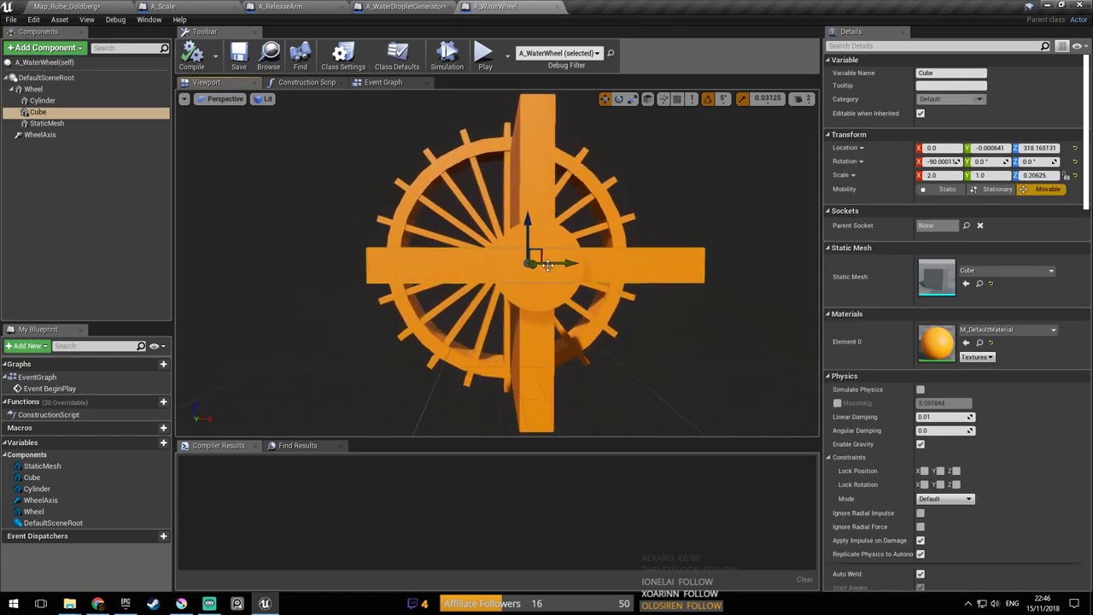
pyautogui.click(946, 175)
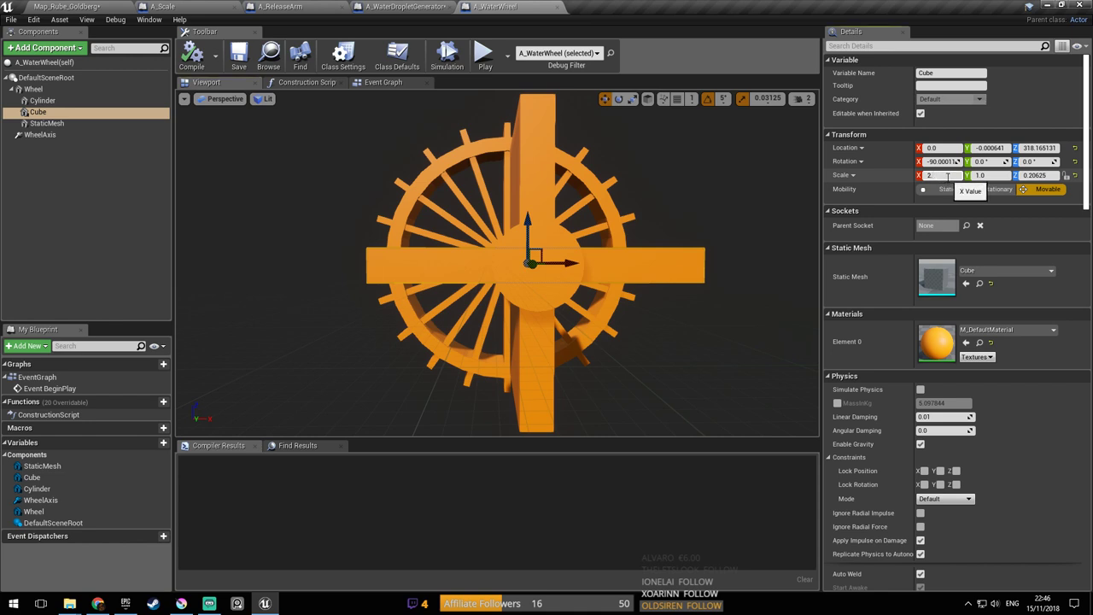
pyautogui.press('Return')
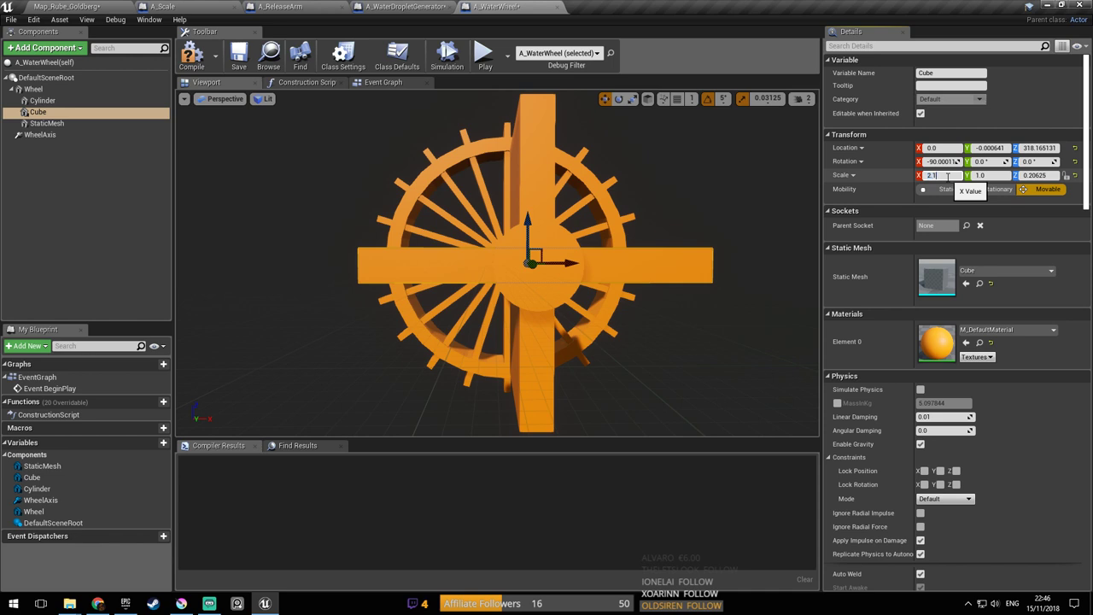
pyautogui.press('Return')
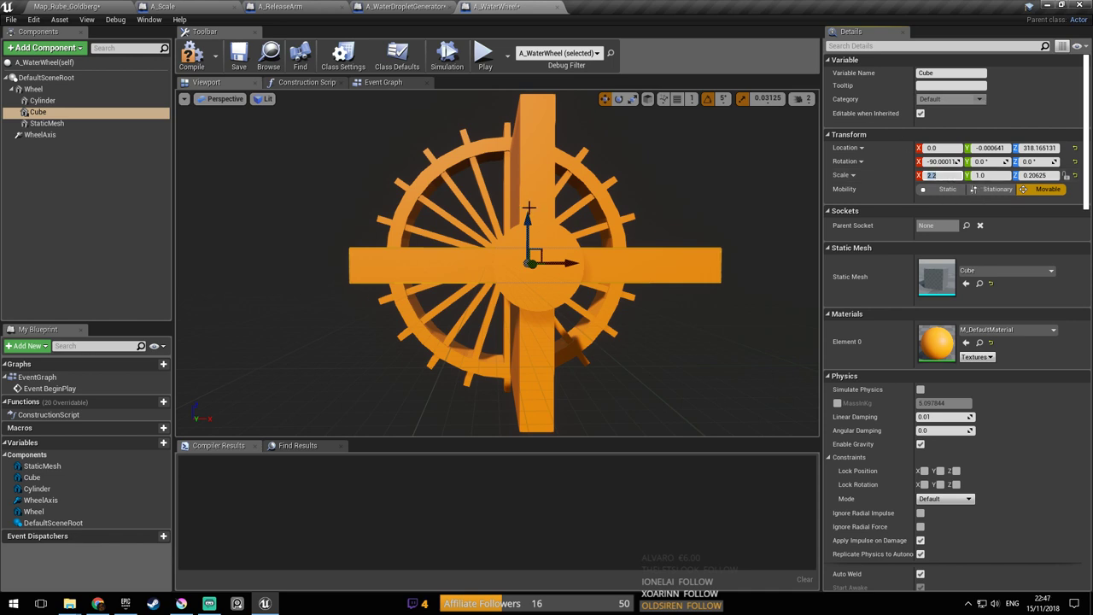
# Set the StaticMesh paddle's X scale to 2.2 and save both the A_WaterWheel blueprint and the Map_Rube_Goldberg level
pyautogui.click(537, 179)
pyautogui.click(940, 175)
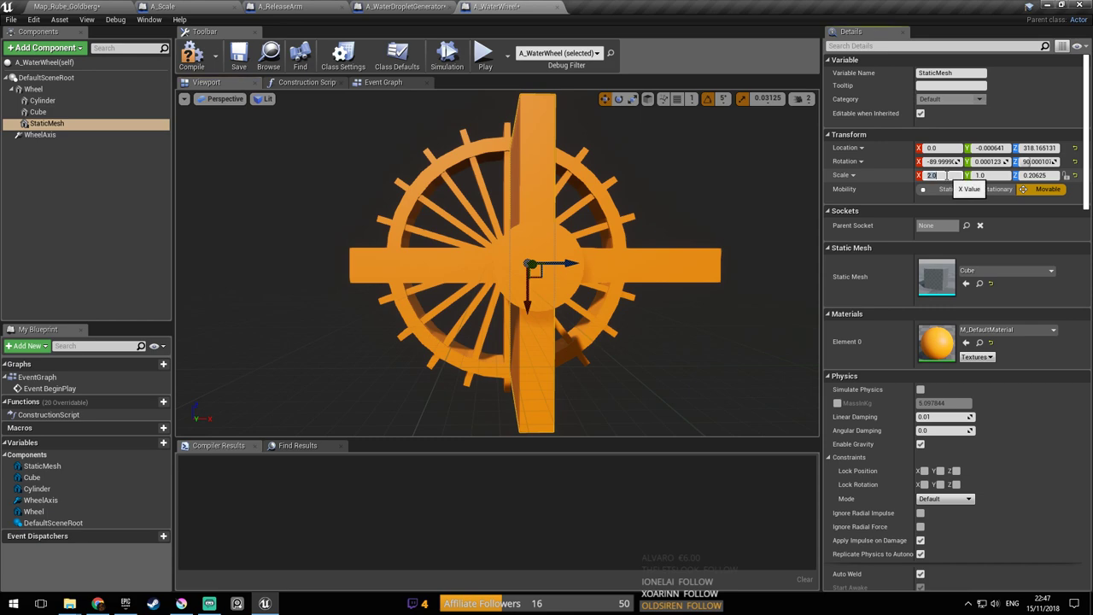
pyautogui.click(240, 57)
pyautogui.moveTo(359, 213); pyautogui.dragTo(329, 171, button='right')
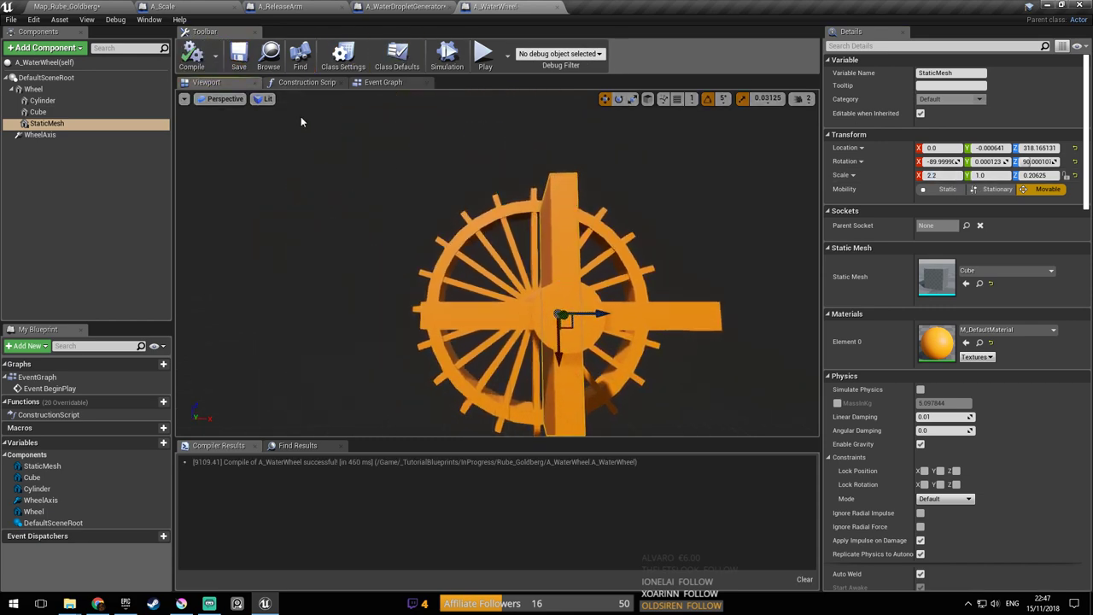
pyautogui.click(94, 6)
pyautogui.hotkey('ctrl', 's')
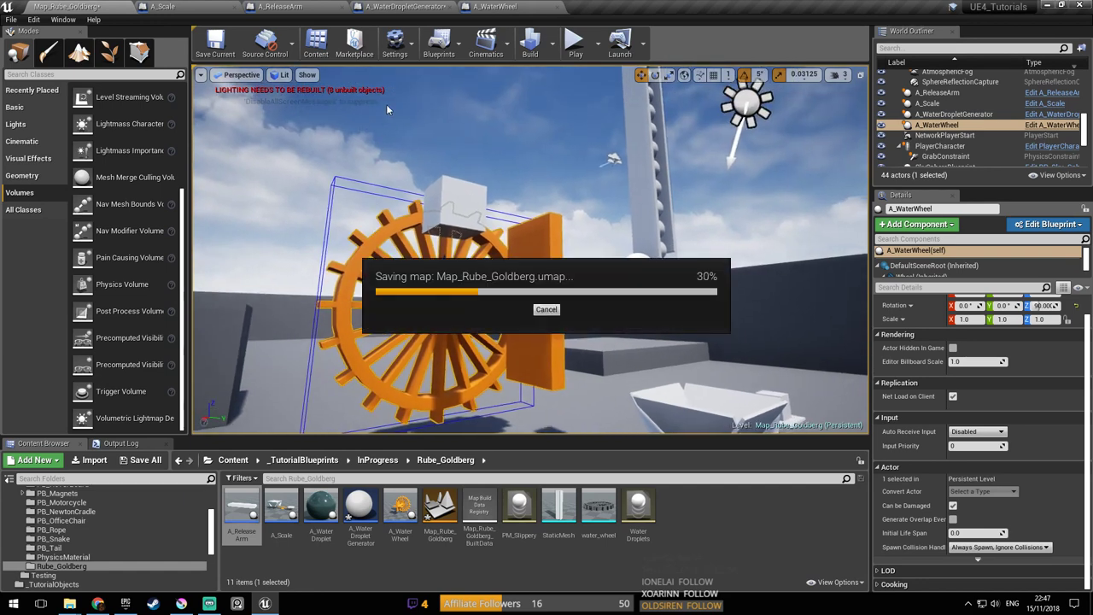
# Play the level to watch the water wheel turn against the release arm, and stop the session
pyautogui.click(579, 53)
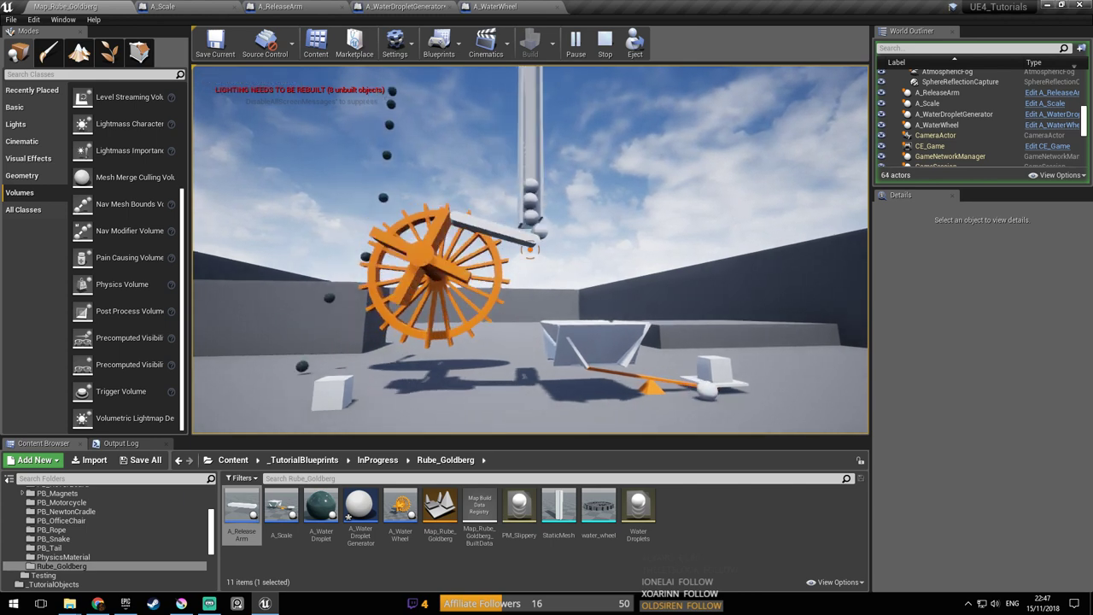
pyautogui.press('w')
pyautogui.press('d')
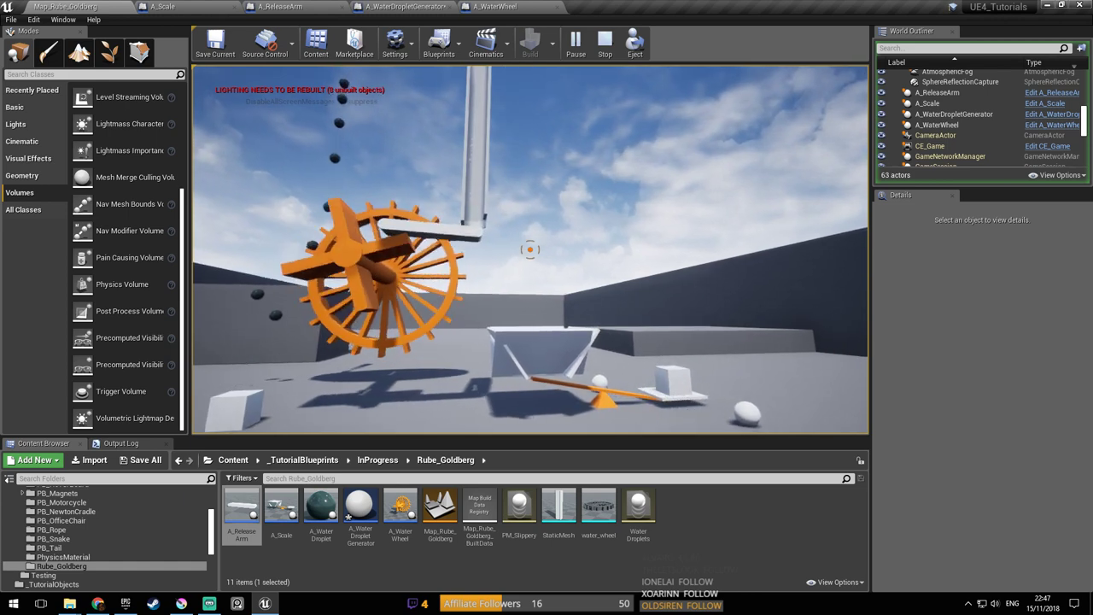
pyautogui.press('Escape')
pyautogui.press('a')
pyautogui.moveTo(551, 225); pyautogui.dragTo(504, 224, button='right')
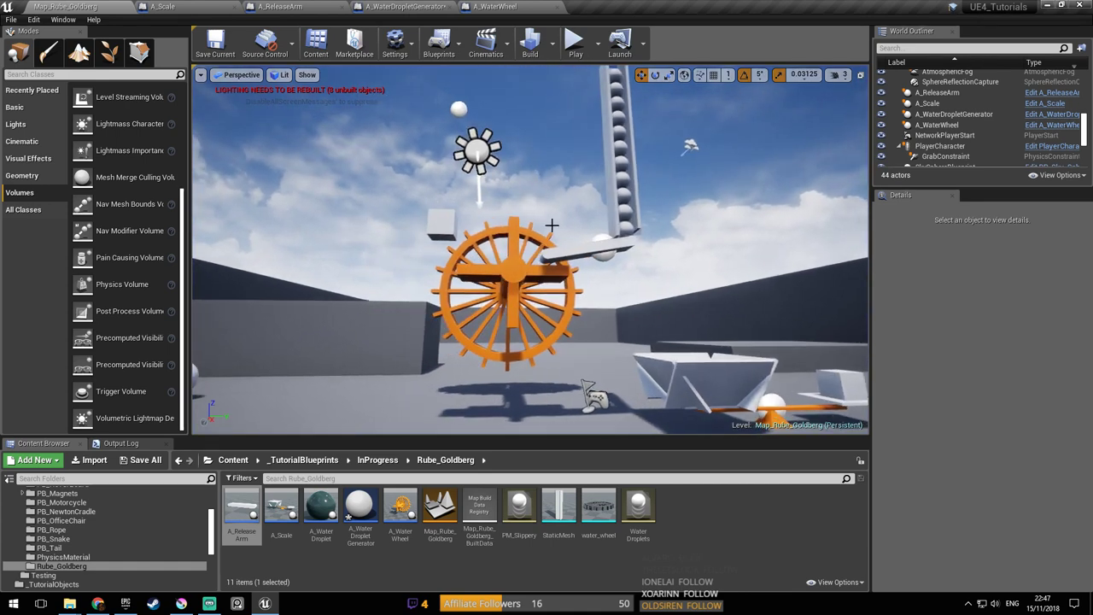
# Return to the A_WaterWheel blueprint and select the wheel's Cube paddle in its 3D view
pyautogui.click(536, 275)
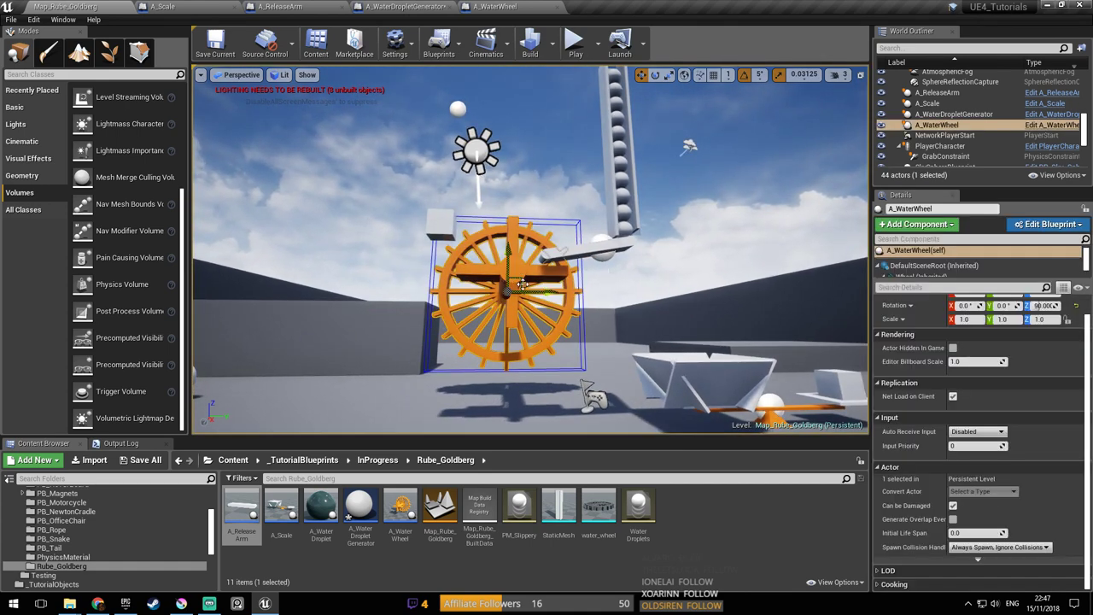
pyautogui.moveTo(652, 271); pyautogui.dragTo(653, 271, button='right')
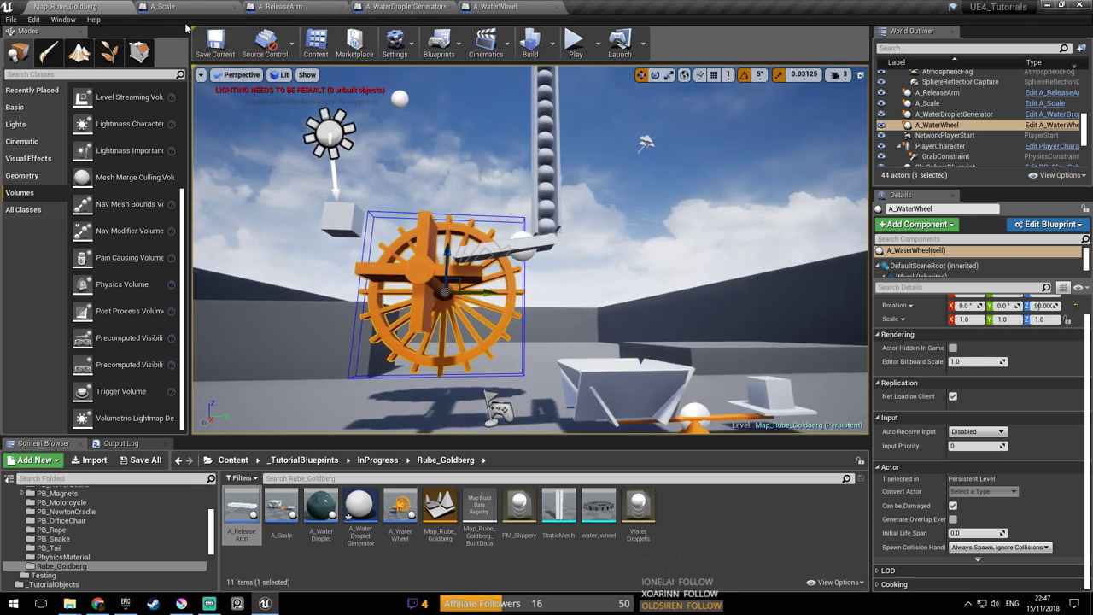
pyautogui.click(519, 6)
pyautogui.moveTo(640, 231); pyautogui.dragTo(632, 255, button='right')
pyautogui.click(587, 265)
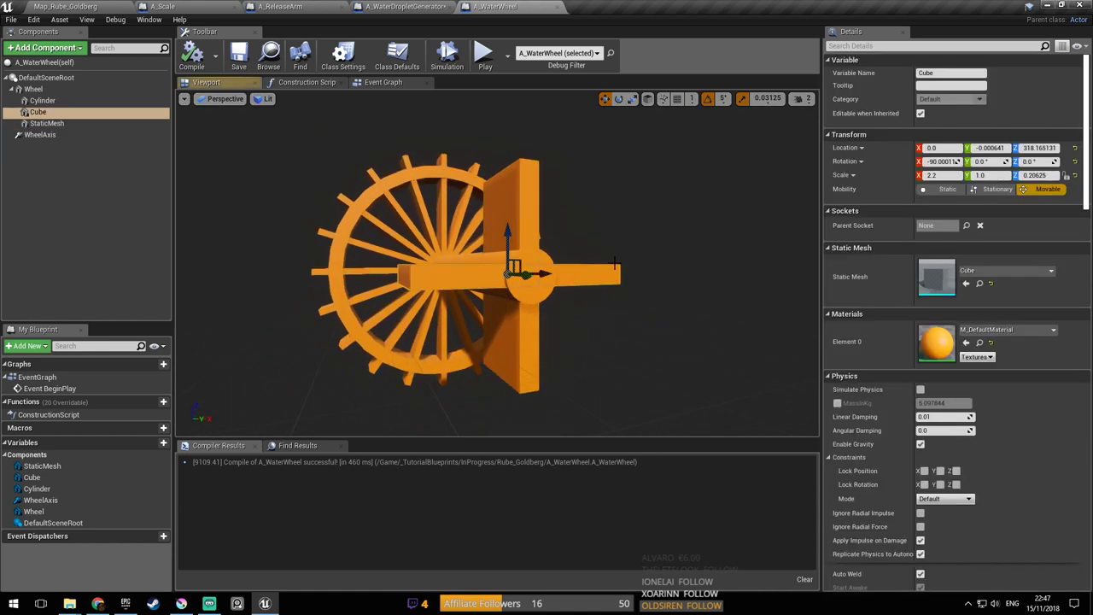
# Set the X scale of both the Cube and StaticMesh paddles to 2.0
pyautogui.moveTo(769, 240); pyautogui.dragTo(769, 241, button='right')
pyautogui.click(939, 175)
pyautogui.write('2')
pyautogui.press('Return')
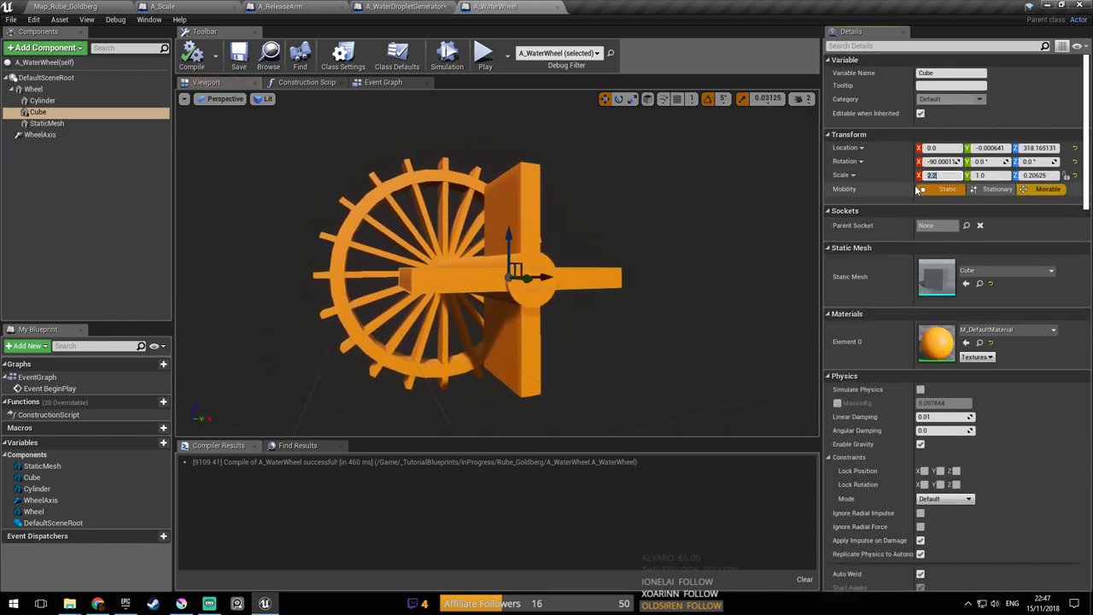
pyautogui.click(521, 202)
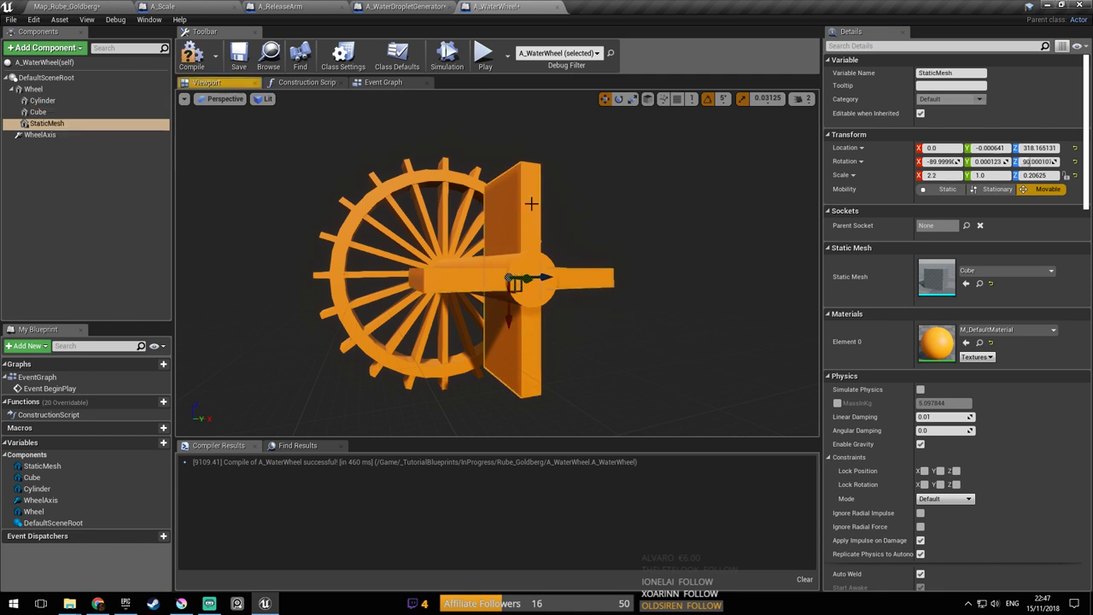
pyautogui.click(937, 176)
pyautogui.write('2')
pyautogui.press('Return')
pyautogui.moveTo(680, 250); pyautogui.dragTo(683, 244, button='right')
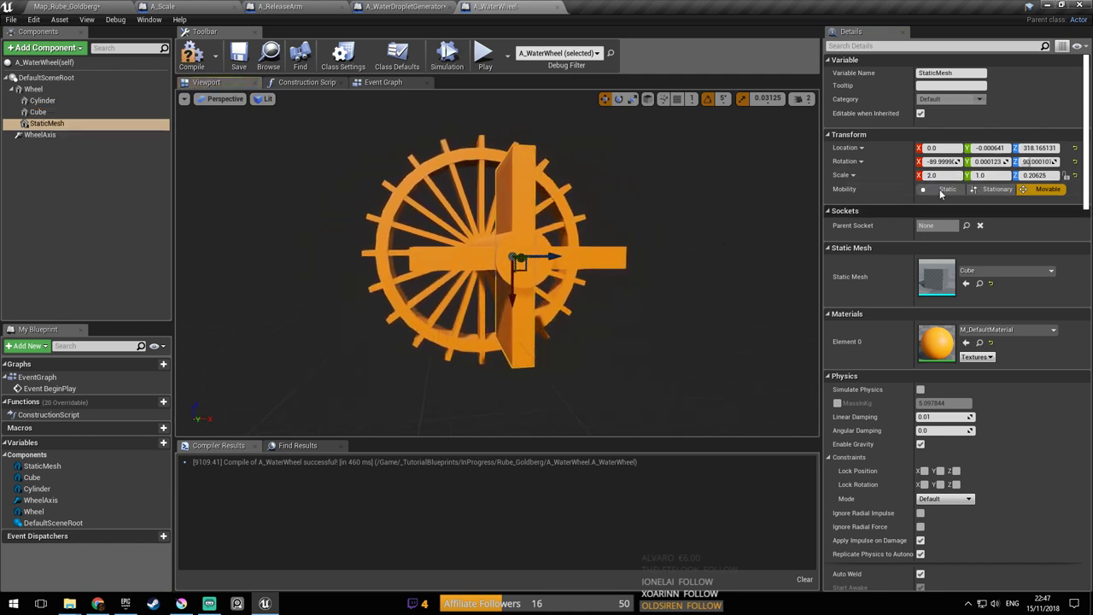
# Set the X scale of both the StaticMesh and Cube paddles to 2.1
pyautogui.write('2.1')
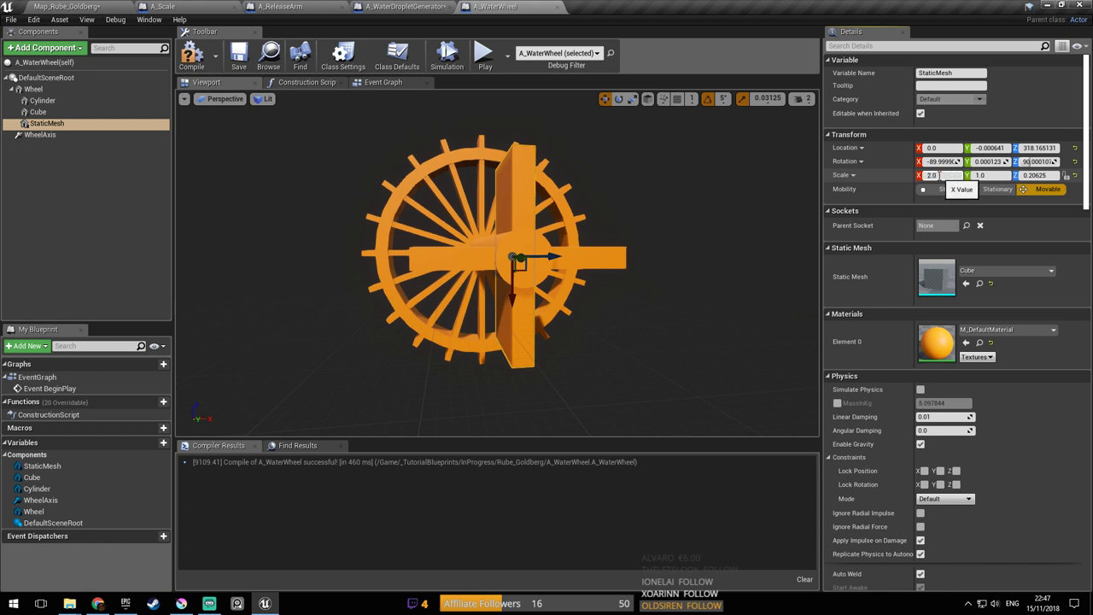
pyautogui.press('Return')
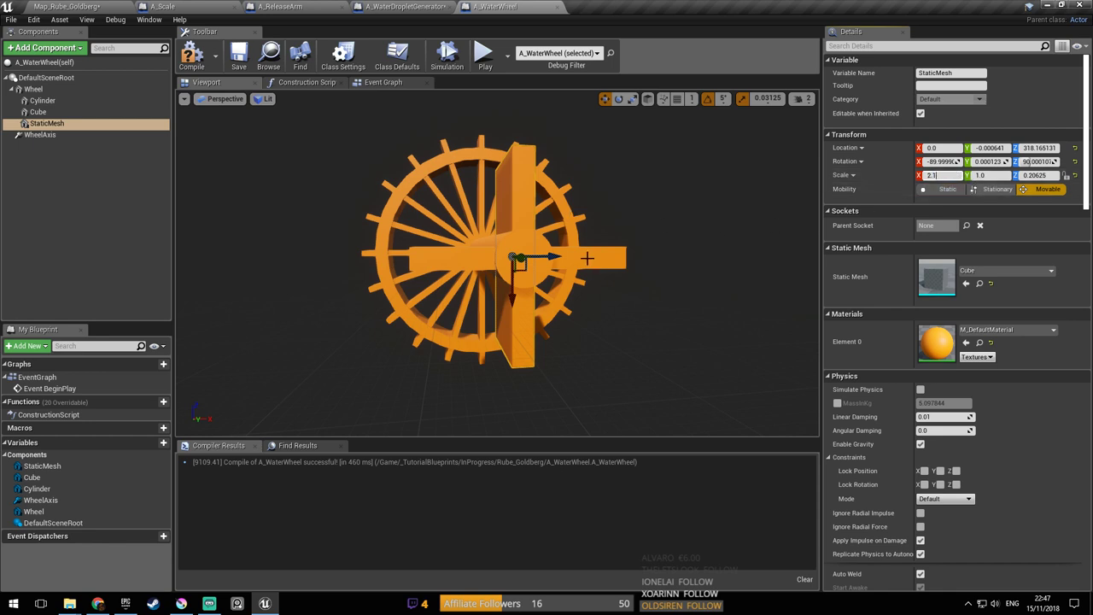
pyautogui.click(588, 258)
pyautogui.click(936, 175)
pyautogui.write('2.1')
pyautogui.press('Return')
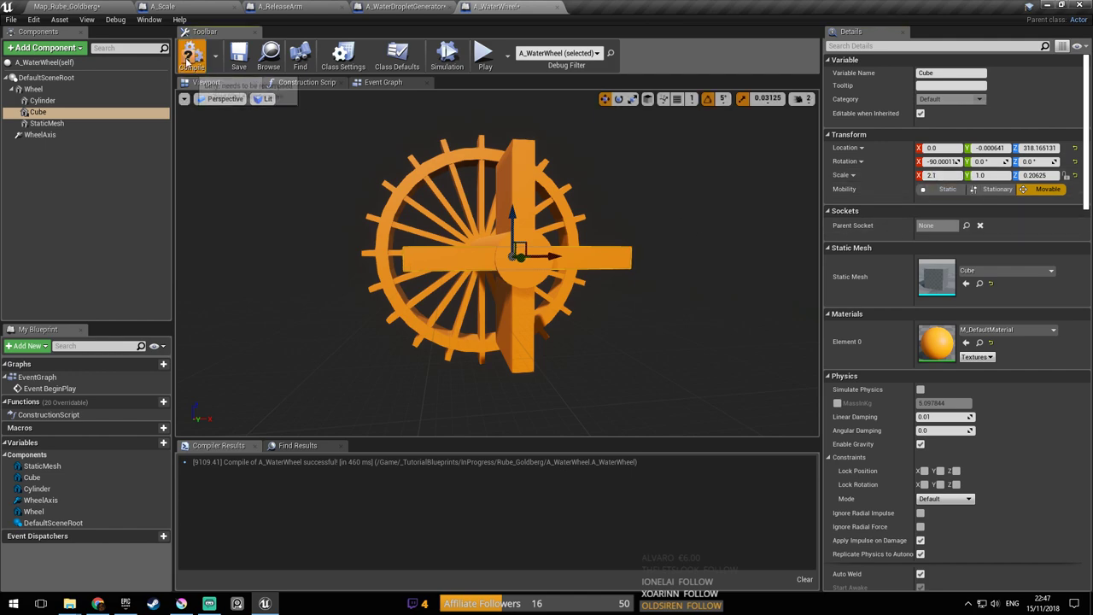
# Compile and save the A_WaterWheel blueprint, and save the Map_Rube_Goldberg level
pyautogui.click(238, 55)
pyautogui.click(66, 6)
pyautogui.moveTo(546, 256); pyautogui.dragTo(571, 205, button='right')
pyautogui.hotkey('ctrl', 's')
# Play the level to watch the droplets, wheel, release arm and scale from several sides, then stop and save the level
pyautogui.click(583, 43)
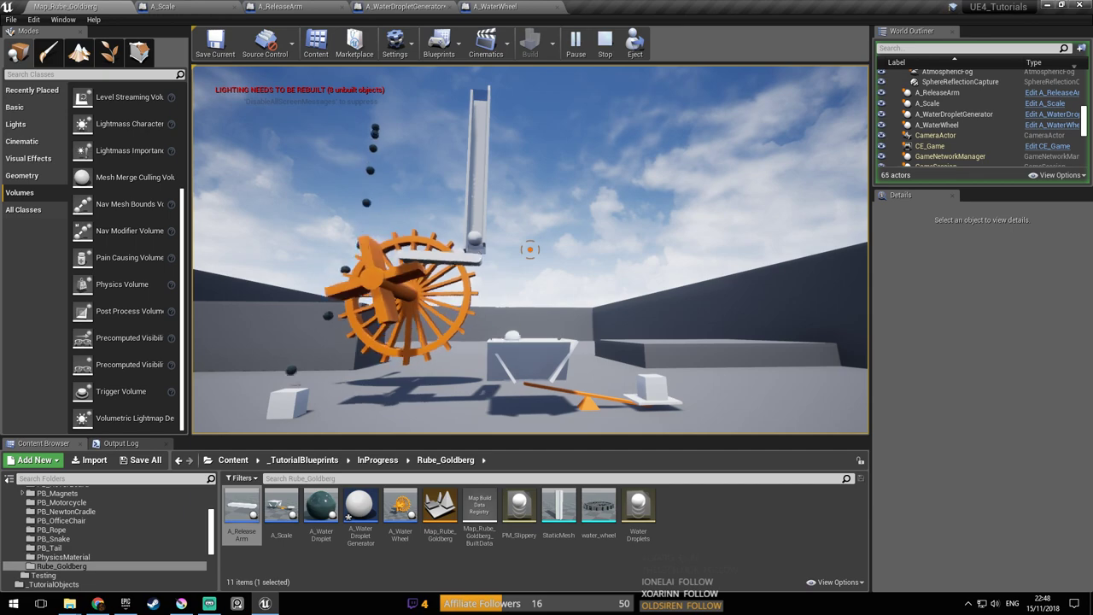
pyautogui.press('a')
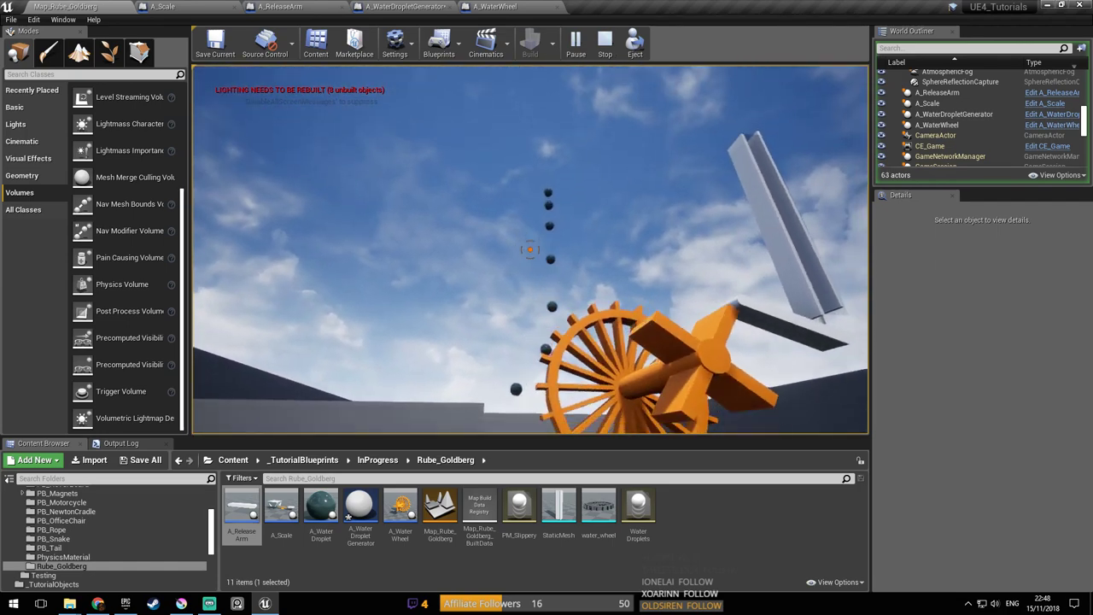
pyautogui.press('w')
pyautogui.press('a')
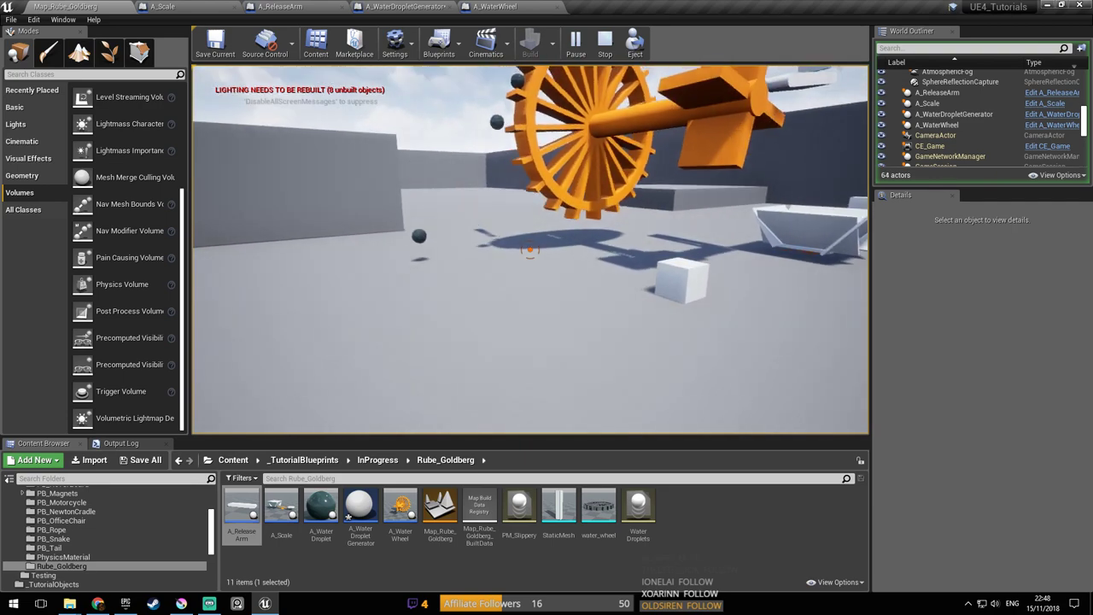
pyautogui.press('s')
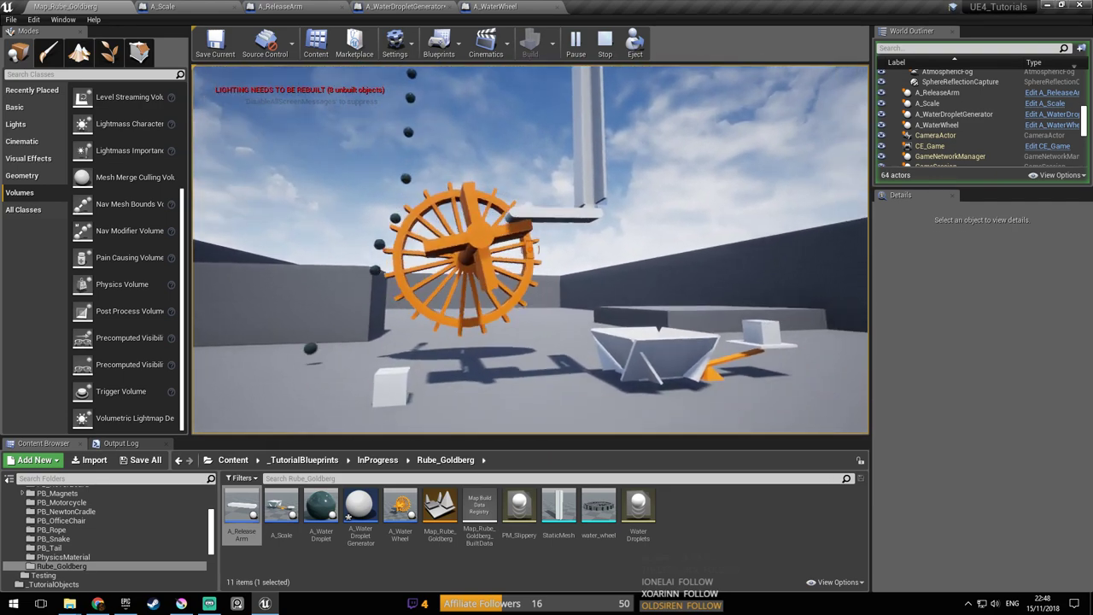
pyautogui.press('Escape')
pyautogui.hotkey('ctrl', 's')
# Switch to Krita and trace over the box above the scale's platform in the Rube_goldberg sketch
pyautogui.moveTo(706, 205); pyautogui.dragTo(706, 291)
pyautogui.moveTo(706, 290); pyautogui.dragTo(726, 328, button='right')
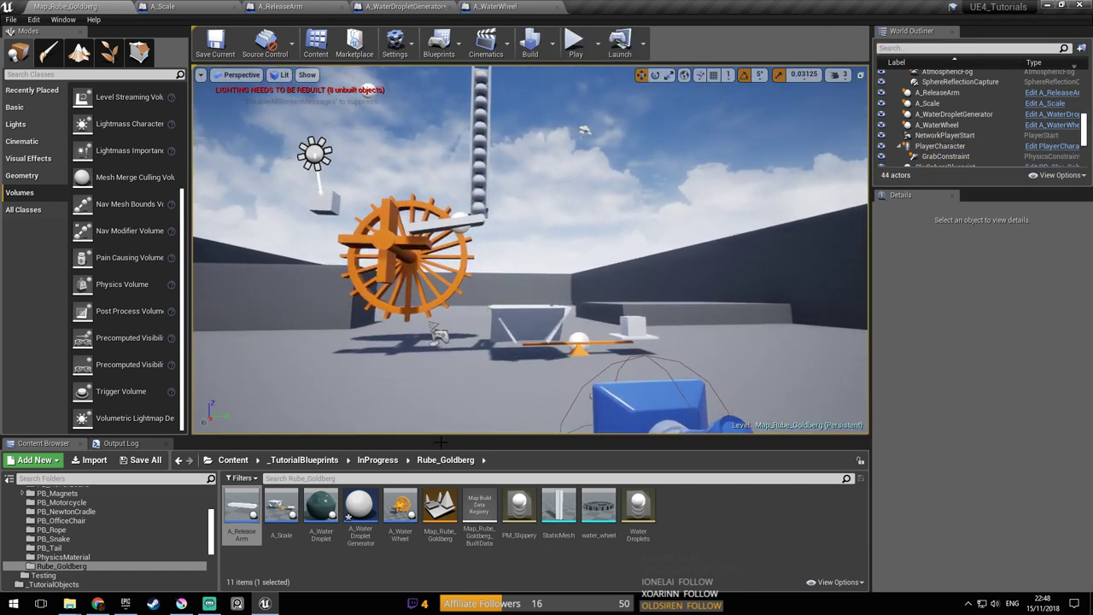
pyautogui.click(182, 603)
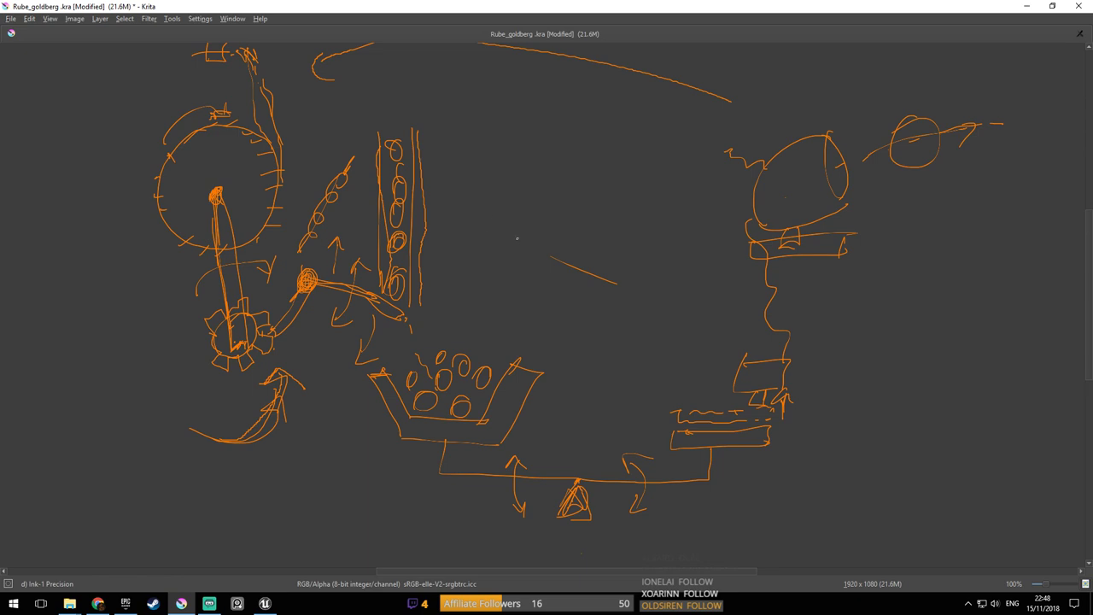
pyautogui.hotkey('ctrl', 's')
pyautogui.click(215, 305)
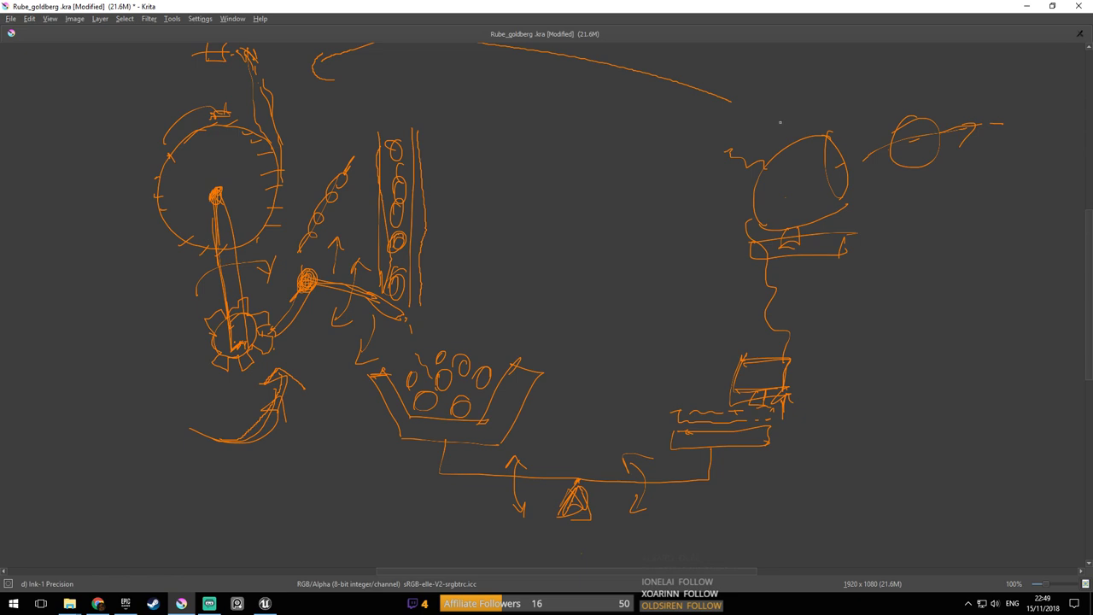
# Switch back to Unreal Editor and examine the water wheel, the ball column and the open space beyond the scale
pyautogui.click(265, 603)
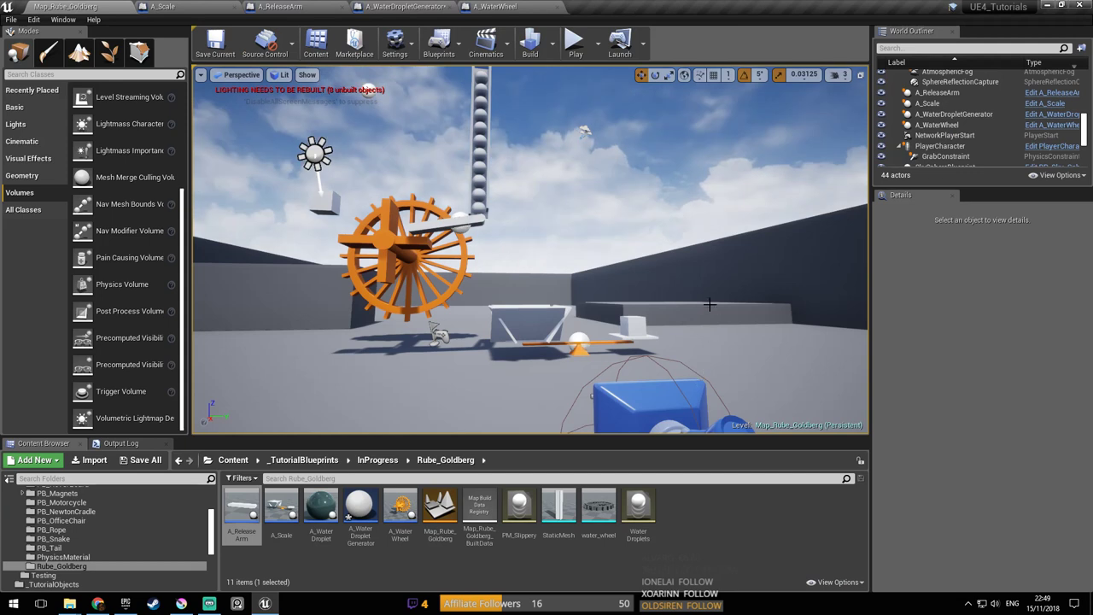
pyautogui.moveTo(699, 372); pyautogui.dragTo(691, 390, button='right')
pyautogui.moveTo(678, 280); pyautogui.dragTo(667, 287, button='right')
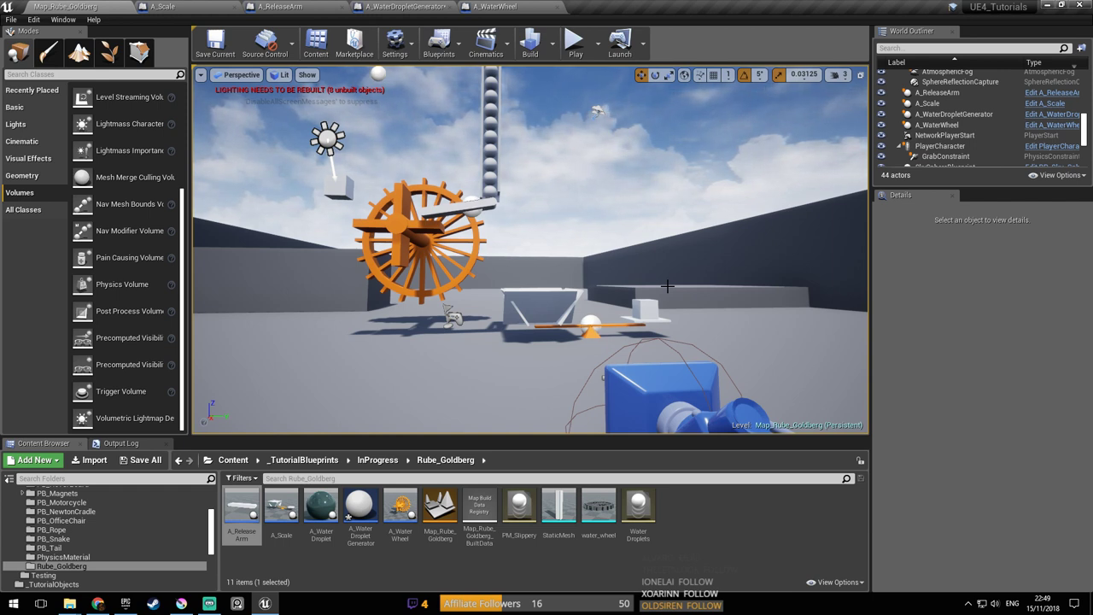
pyautogui.moveTo(635, 218); pyautogui.dragTo(633, 258, button='right')
pyautogui.moveTo(697, 334); pyautogui.dragTo(699, 332, button='right')
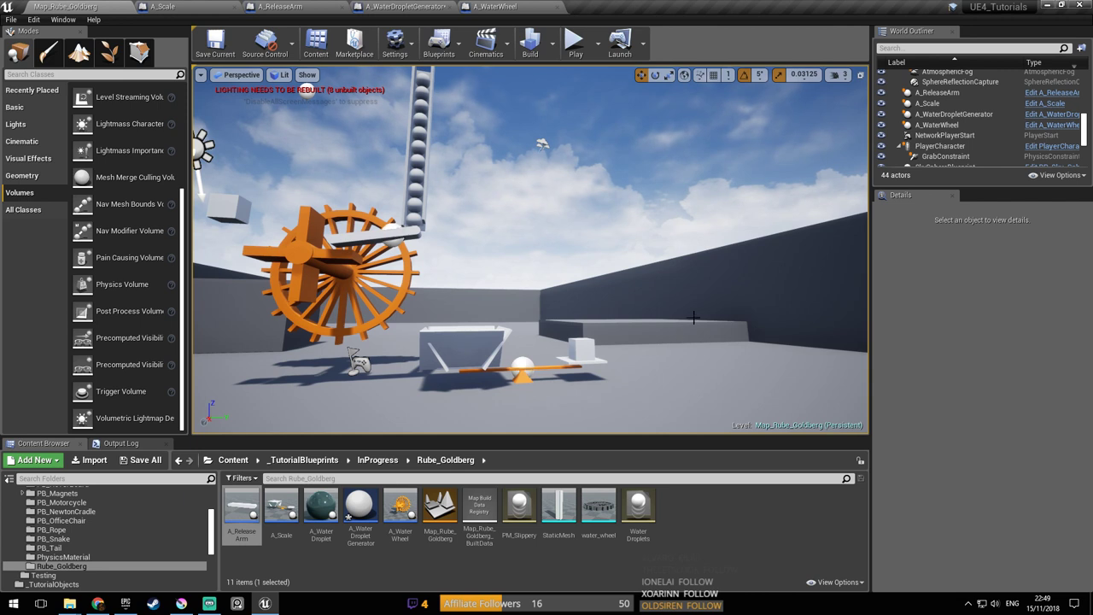
pyautogui.moveTo(670, 335); pyautogui.dragTo(689, 345, button='right')
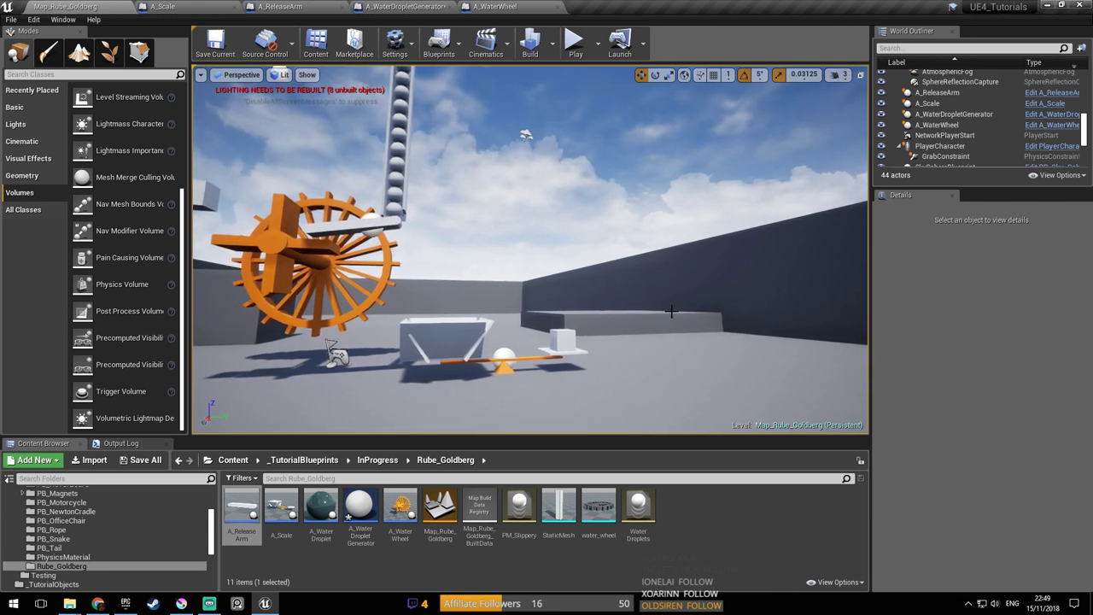
pyautogui.moveTo(646, 206); pyautogui.dragTo(603, 193, button='right')
pyautogui.moveTo(658, 230); pyautogui.dragTo(660, 214, button='right')
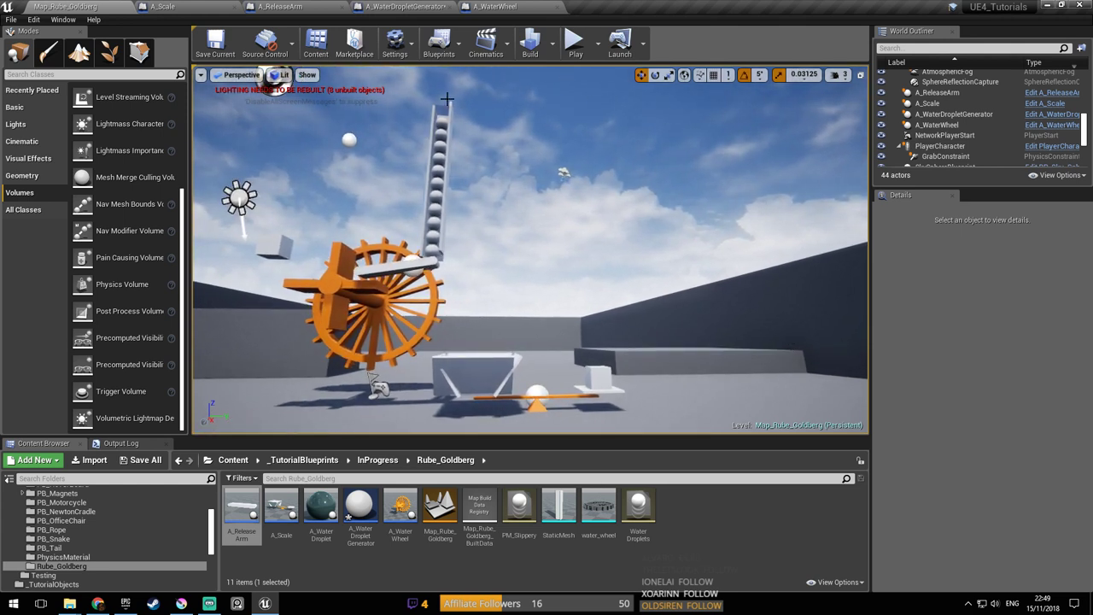
pyautogui.press('a')
pyautogui.moveTo(477, 127); pyautogui.dragTo(477, 91, button='right')
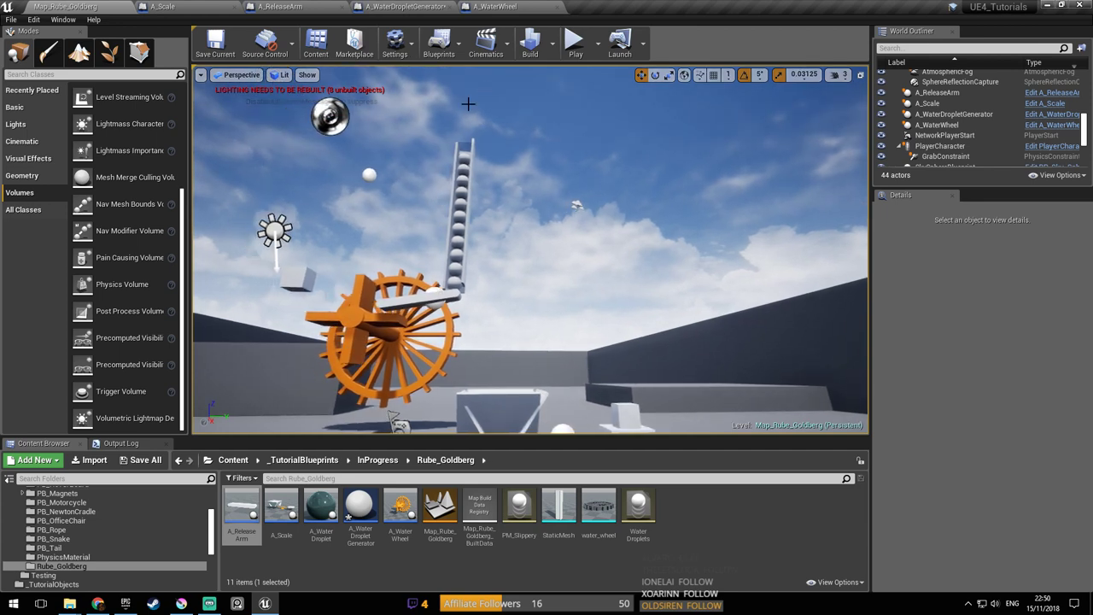
pyautogui.moveTo(486, 336); pyautogui.dragTo(478, 229, button='right')
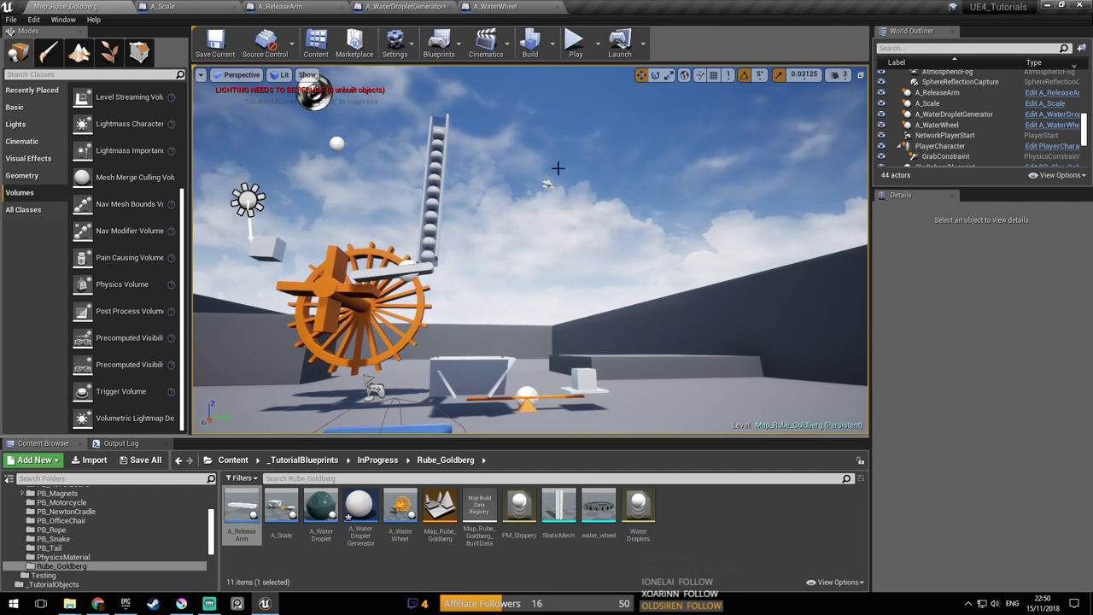
# Examine the ball basket and the scale with its box from close up and from farther back
pyautogui.moveTo(568, 192); pyautogui.dragTo(463, 228, button='right')
pyautogui.press('w')
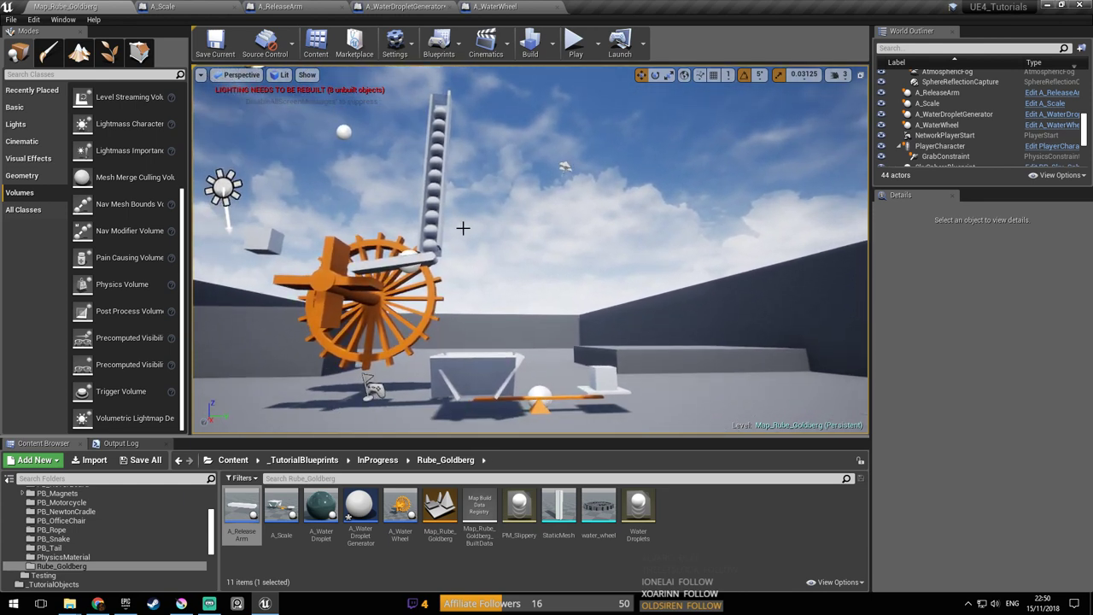
pyautogui.moveTo(436, 268); pyautogui.dragTo(447, 305, button='right')
pyautogui.moveTo(459, 341); pyautogui.dragTo(515, 319, button='right')
pyautogui.press('w')
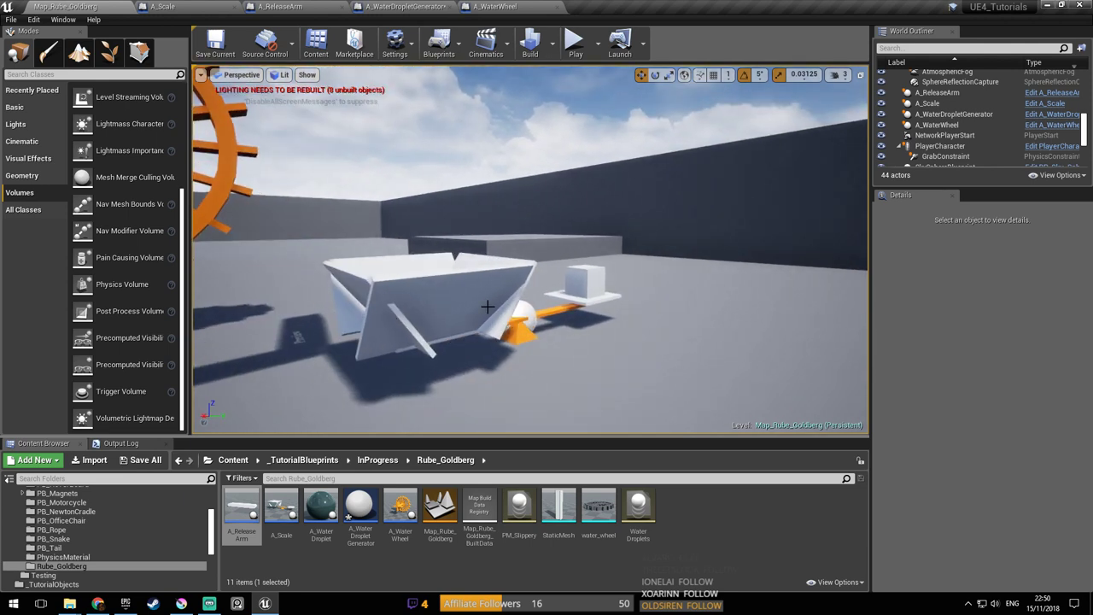
pyautogui.moveTo(418, 287); pyautogui.dragTo(462, 310, button='right')
pyautogui.press('s')
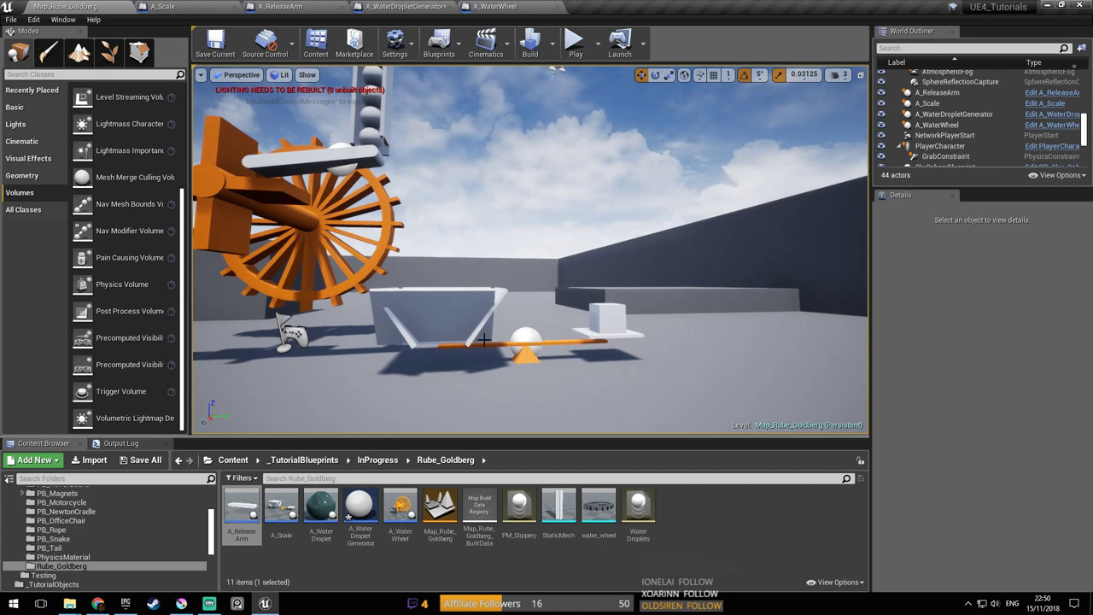
pyautogui.press('s')
pyautogui.moveTo(531, 99); pyautogui.dragTo(593, 146, button='right')
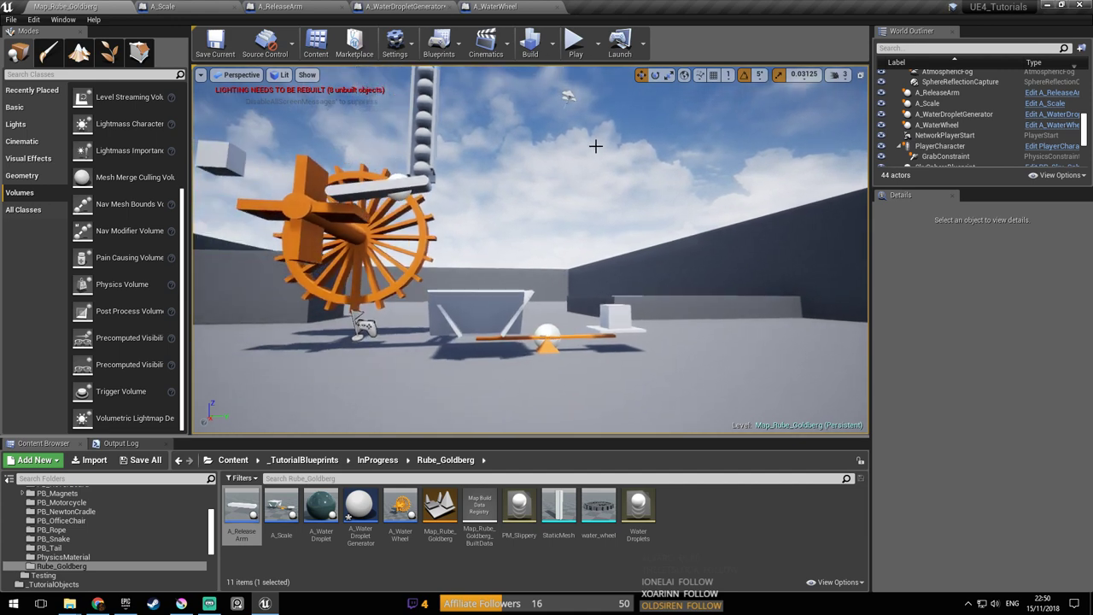
# Play the level and examine the filling ball basket and the tilting scale from close up and farther back
pyautogui.click(575, 44)
pyautogui.press('s')
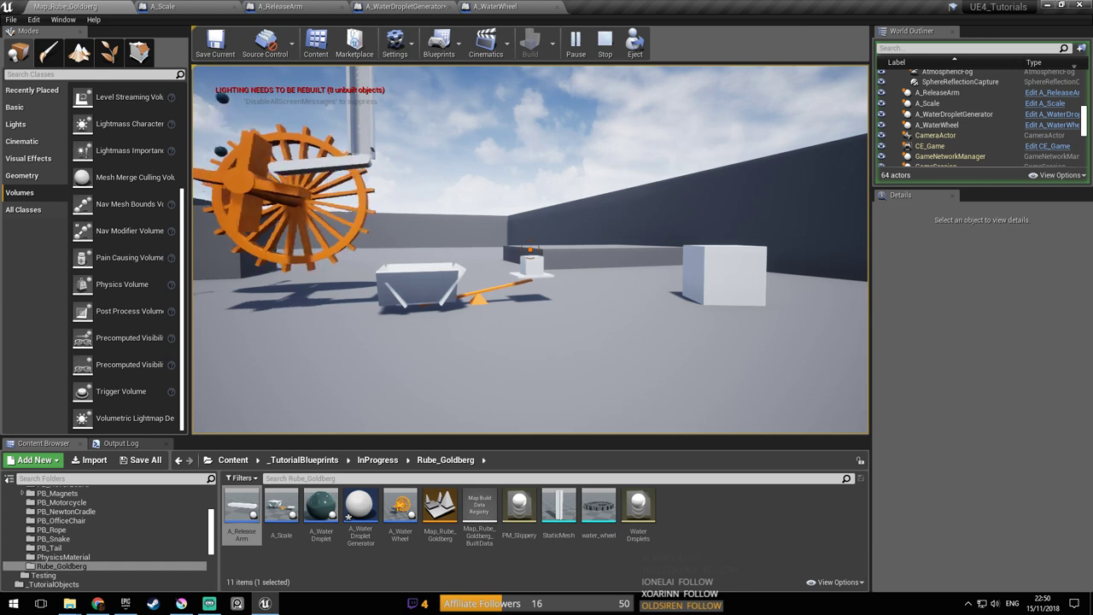
pyautogui.press('w')
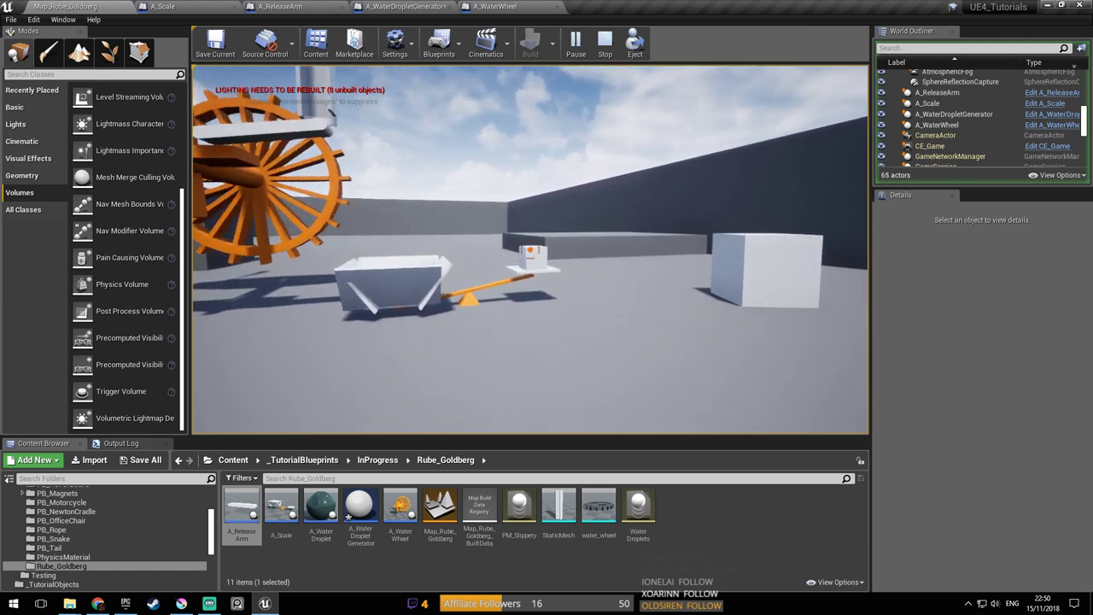
pyautogui.press('a')
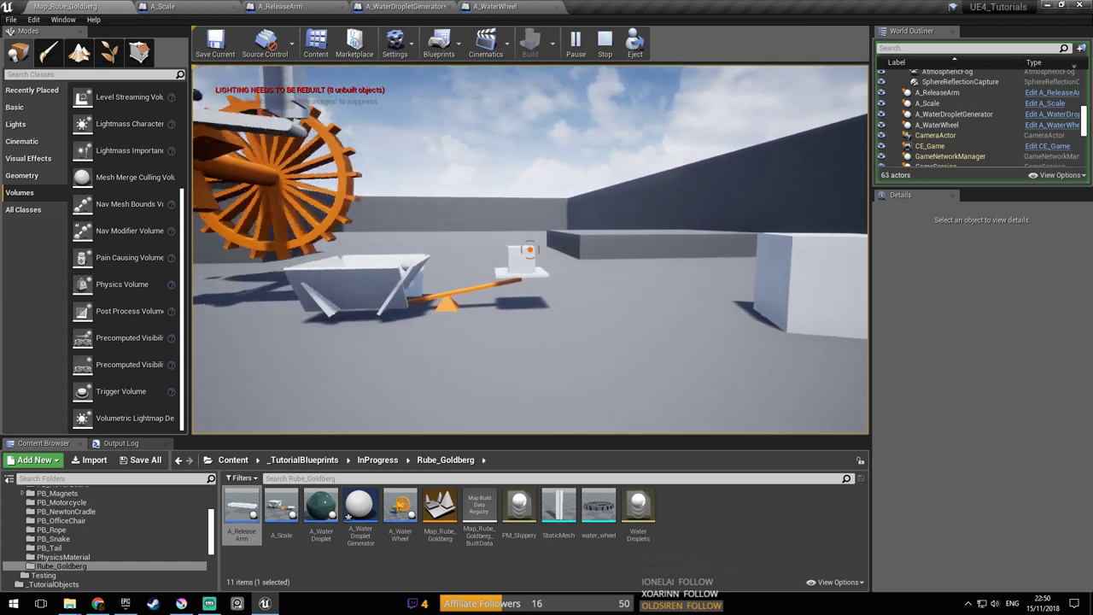
pyautogui.press('w')
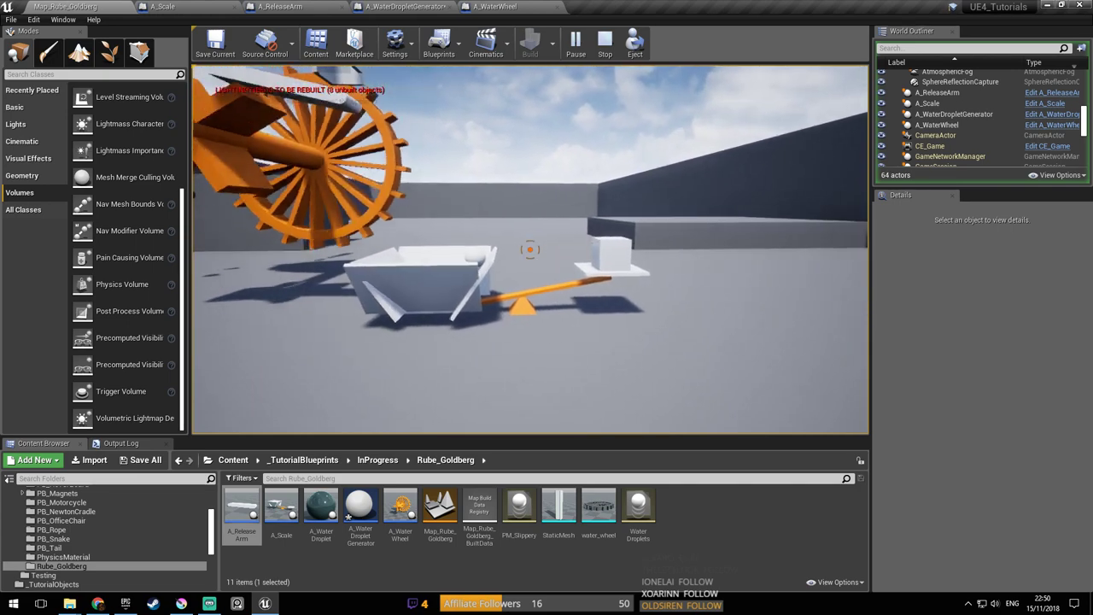
pyautogui.press('w')
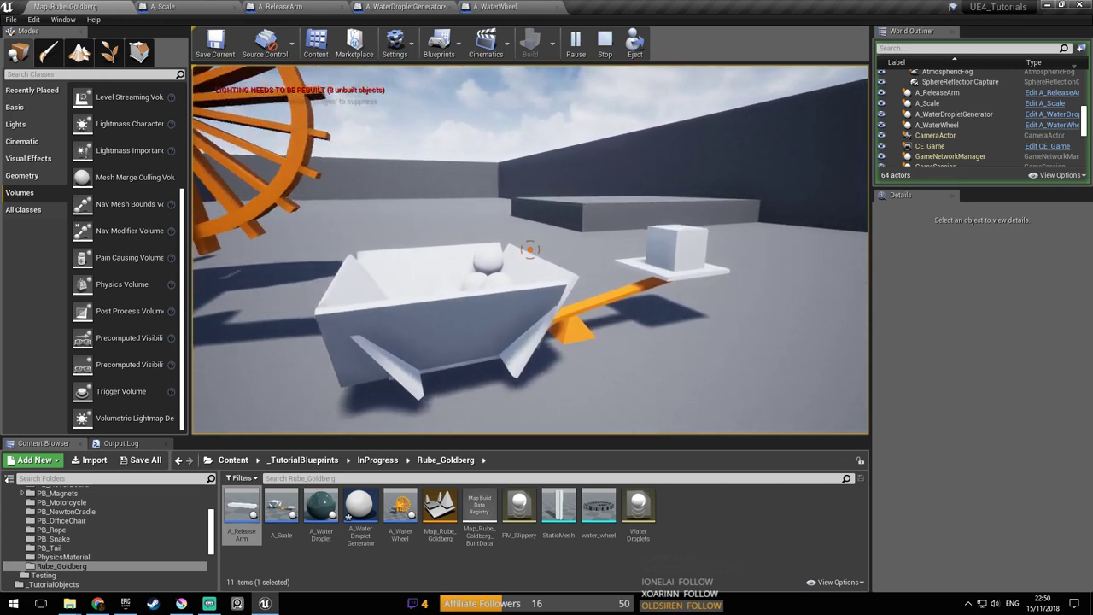
pyautogui.press('w')
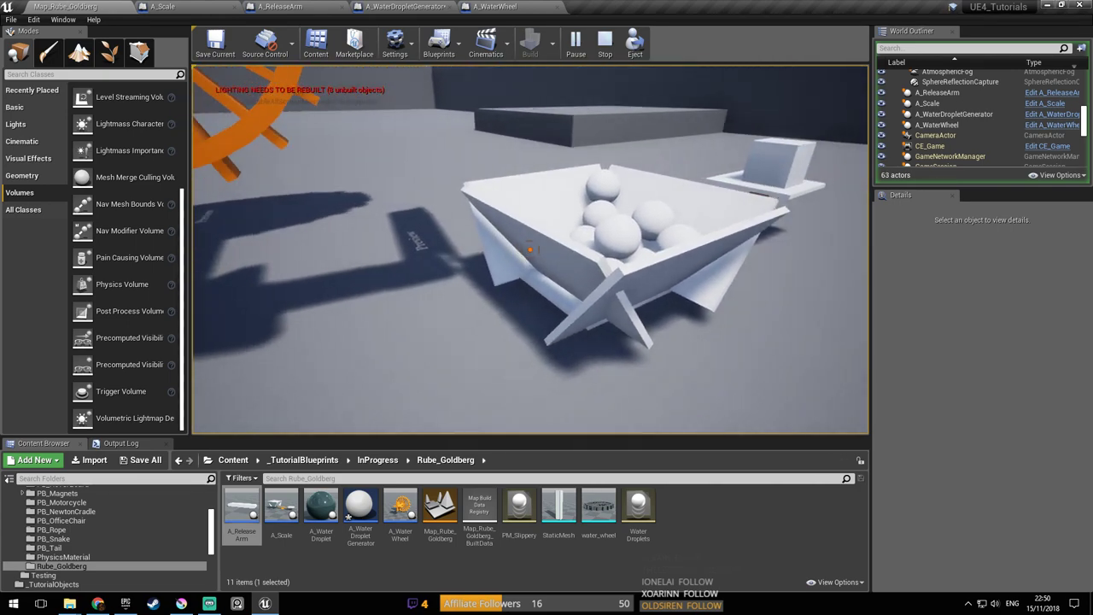
pyautogui.press('s')
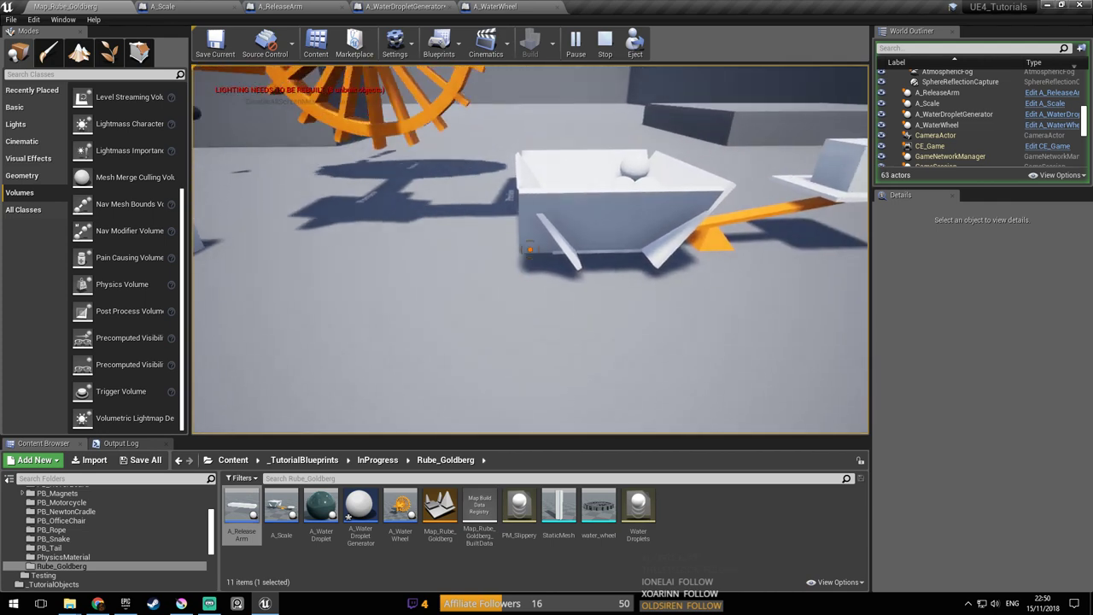
pyautogui.press('s')
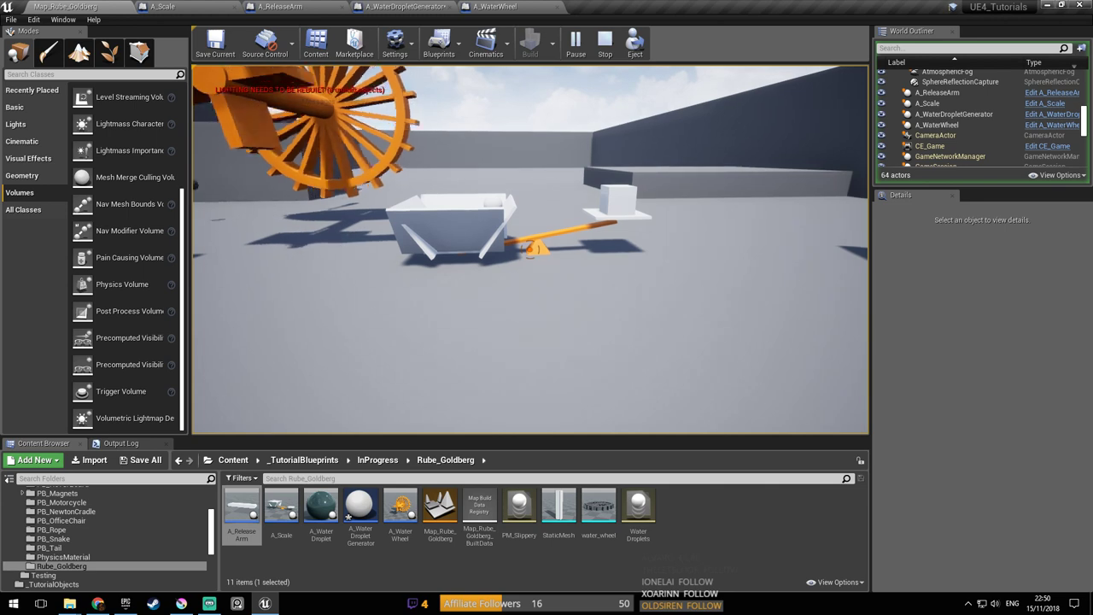
# Examine the scale's raised platform with its box and the open floor around the large cube beyond it
pyautogui.press('d')
pyautogui.press('d')
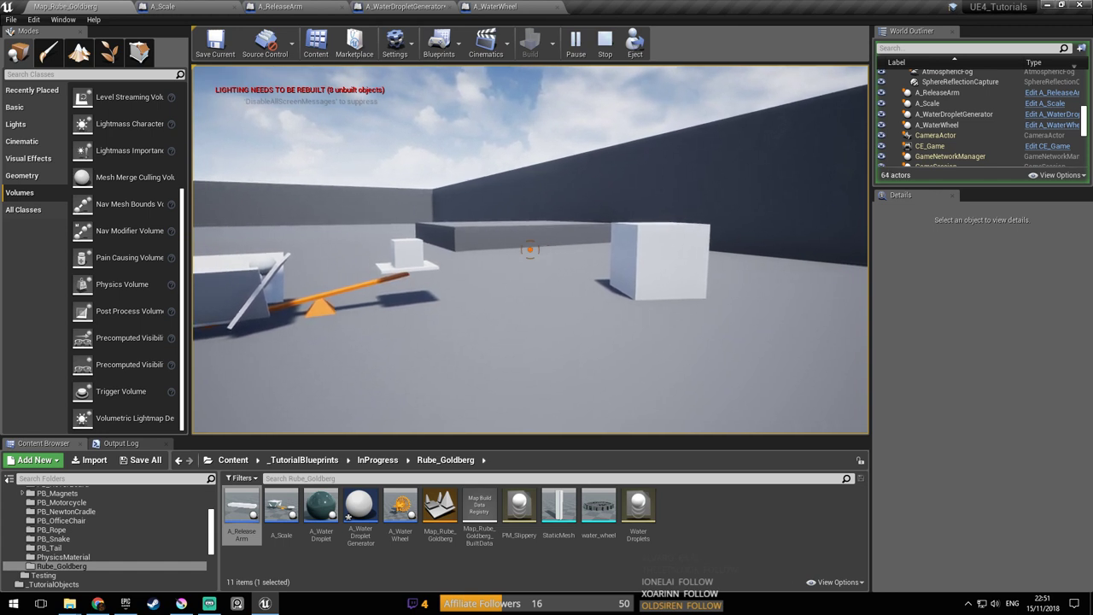
pyautogui.press('w')
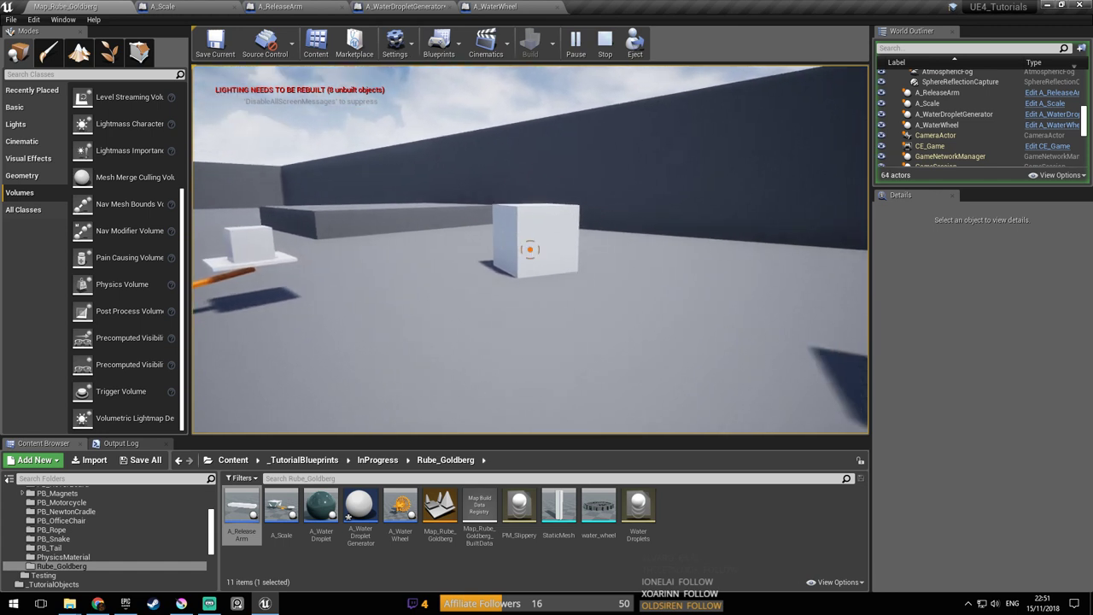
pyautogui.press('s')
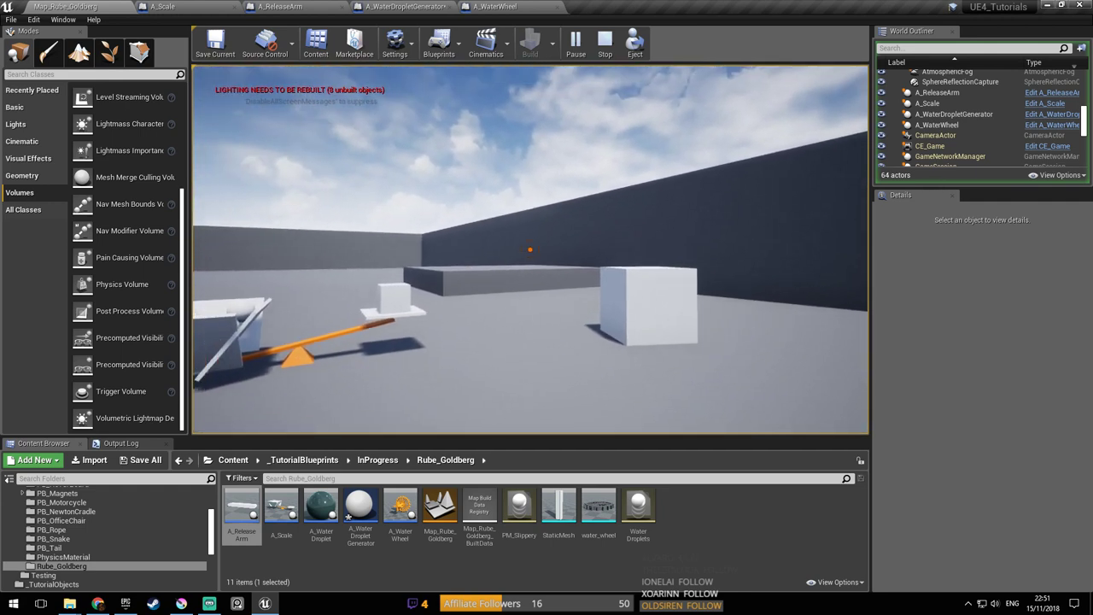
pyautogui.press('s')
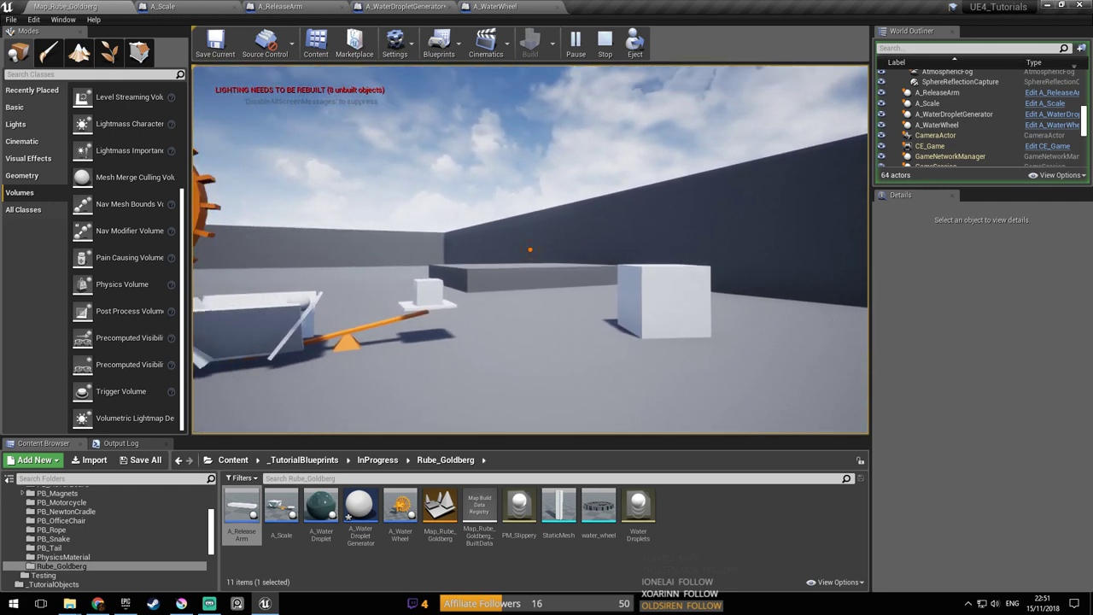
pyautogui.press('w')
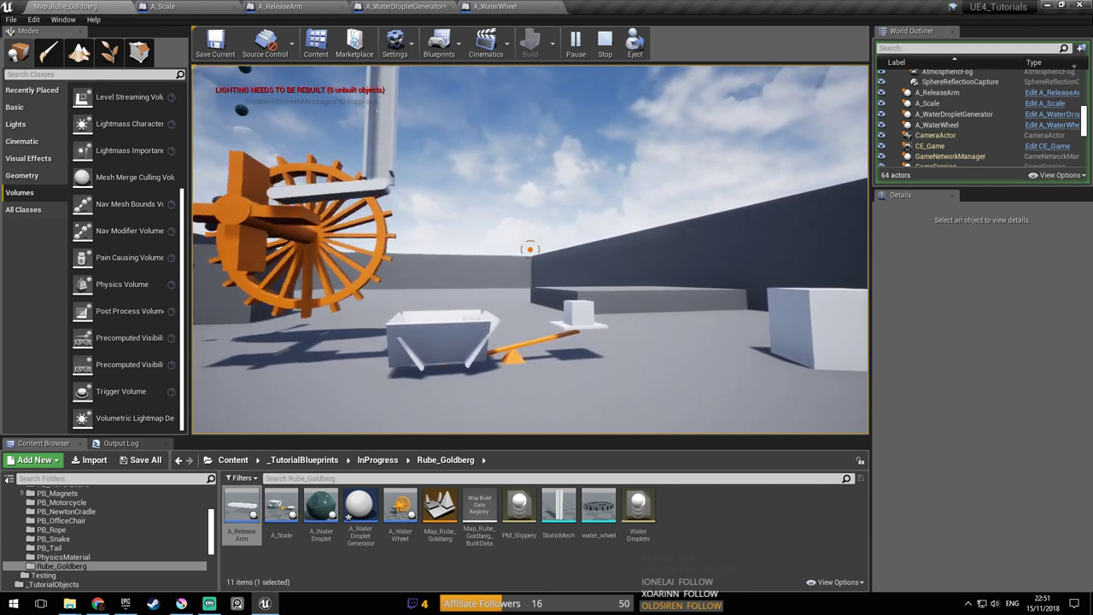
# Examine the running water wheel, ball basket and tilted scale from several distances, then stop the play session
pyautogui.press('w')
pyautogui.press('a')
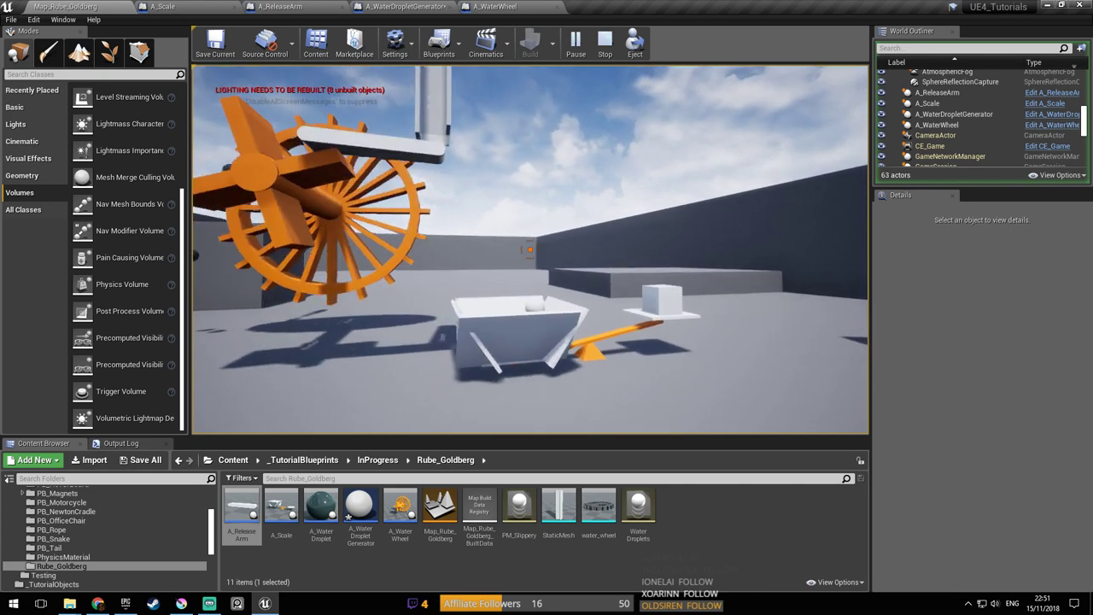
pyautogui.press('w')
pyautogui.press('d')
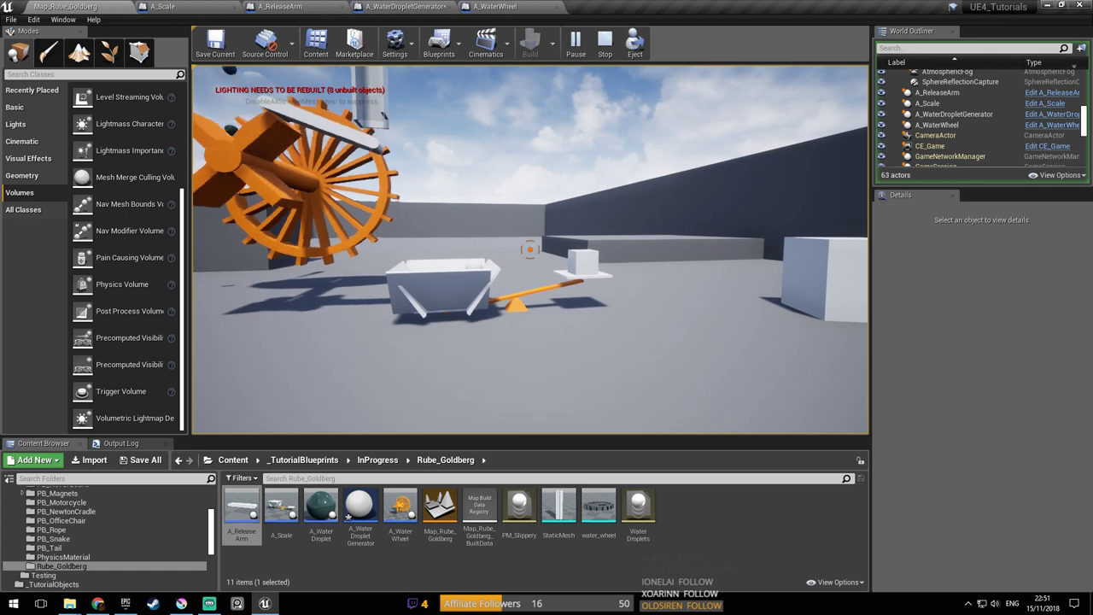
pyautogui.press('w')
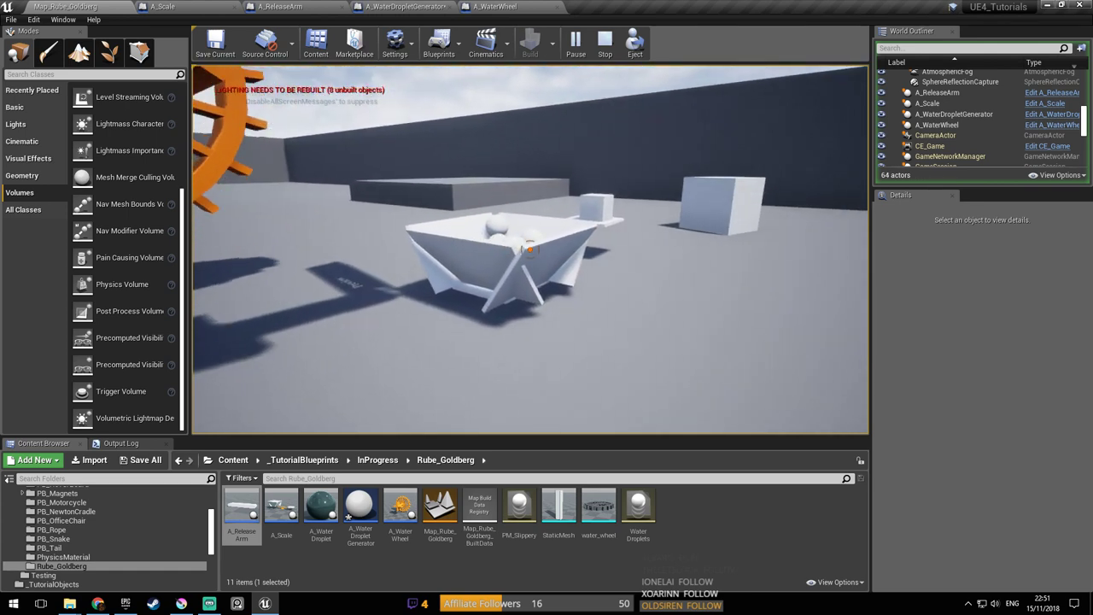
pyautogui.press('w')
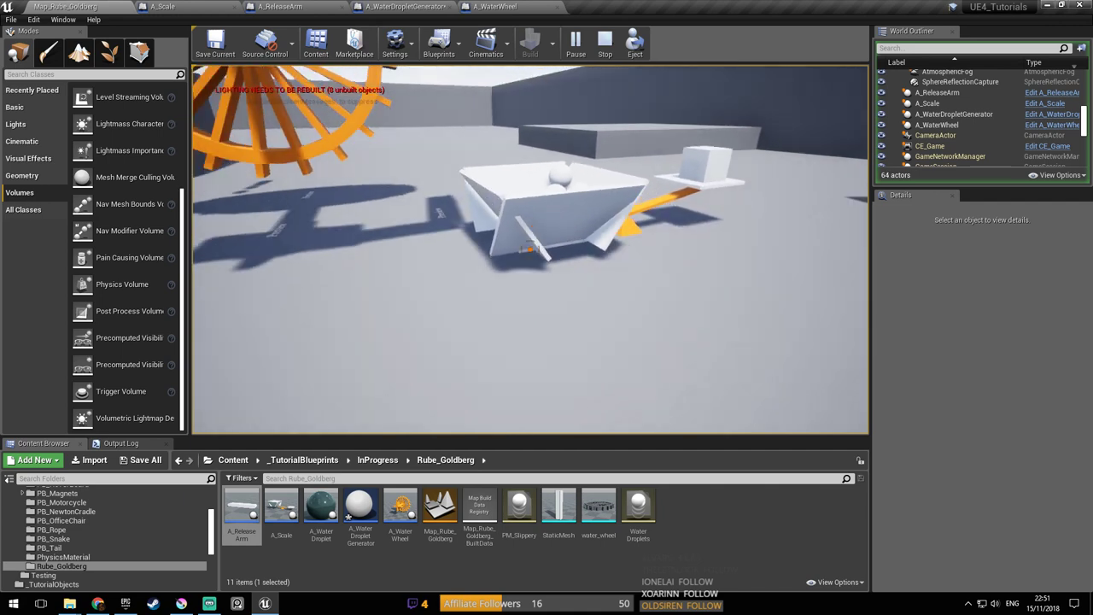
pyautogui.press('s')
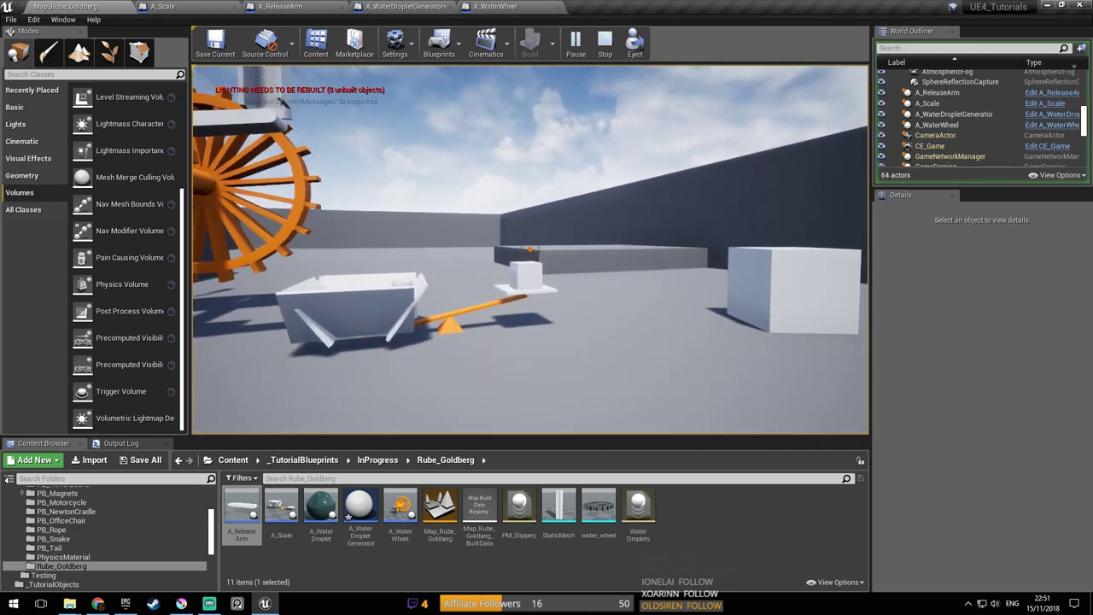
pyautogui.press('d')
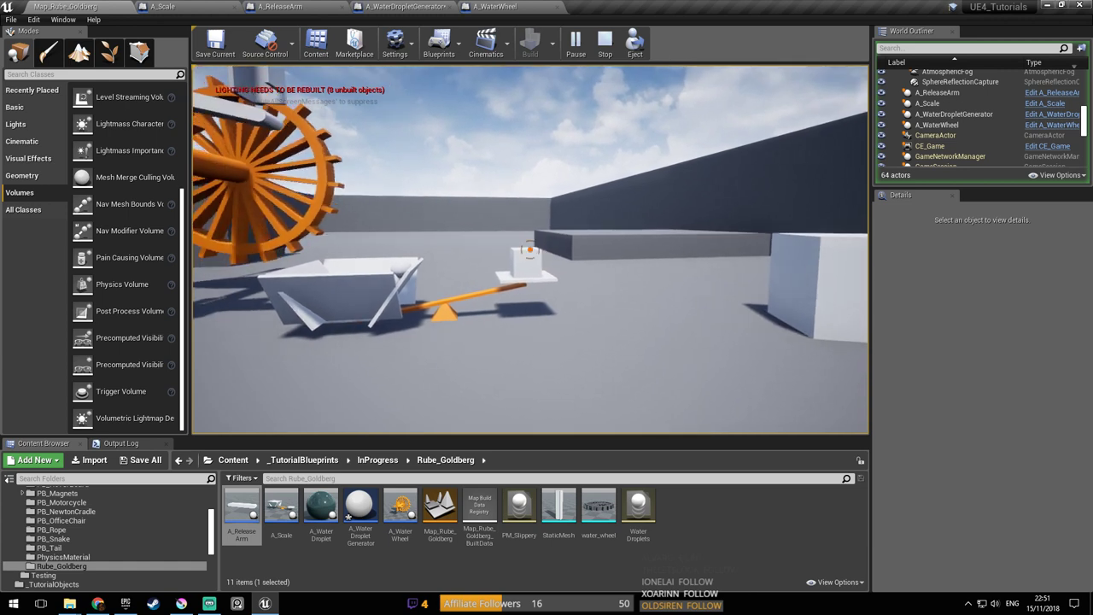
pyautogui.press('w')
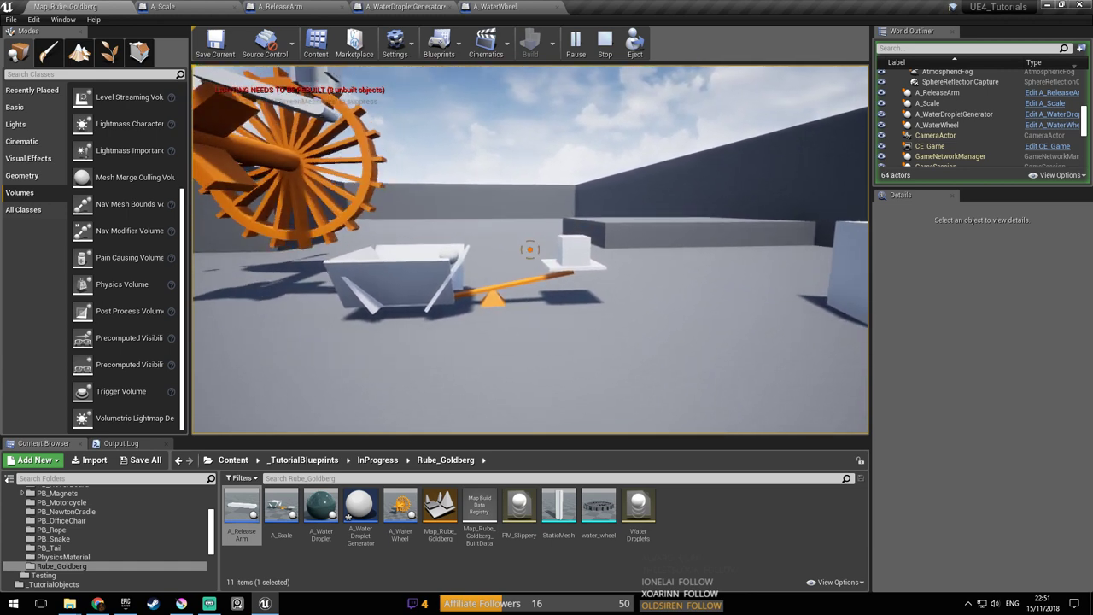
pyautogui.press('a')
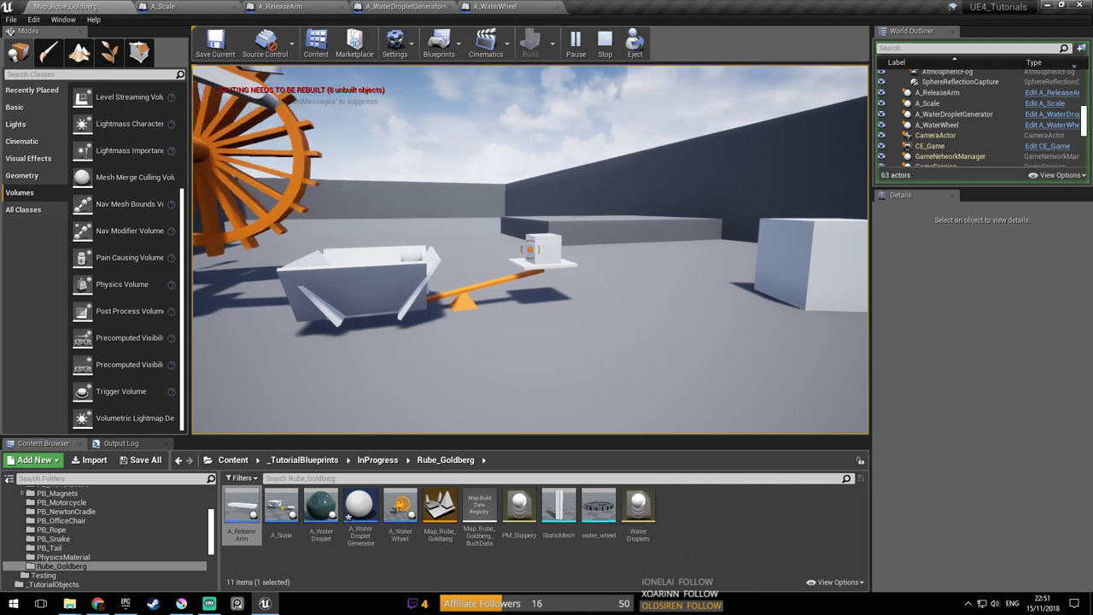
pyautogui.press('w')
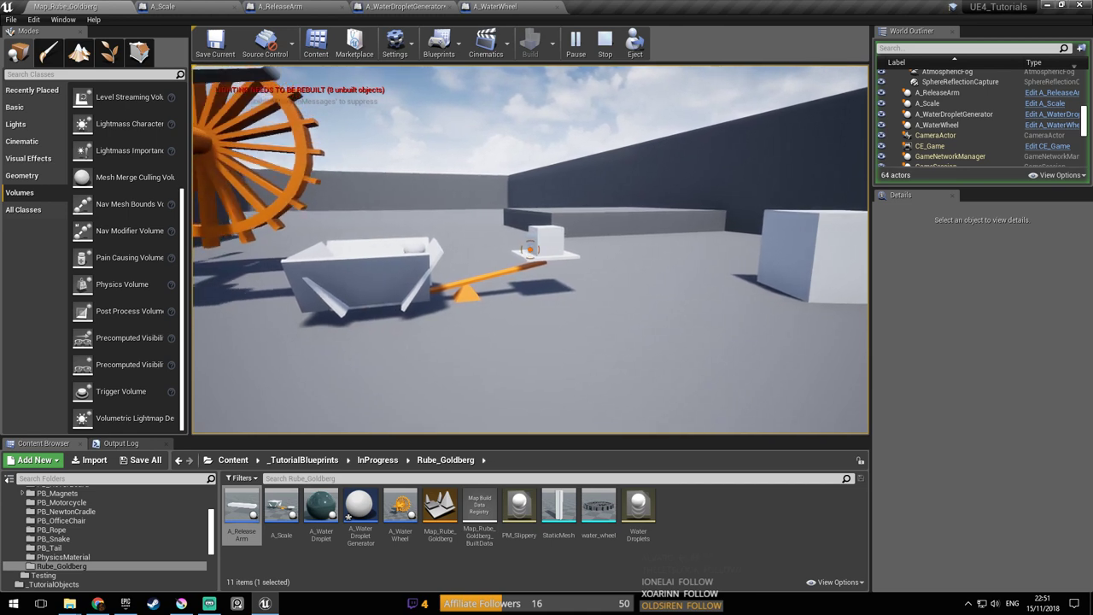
pyautogui.press('Escape')
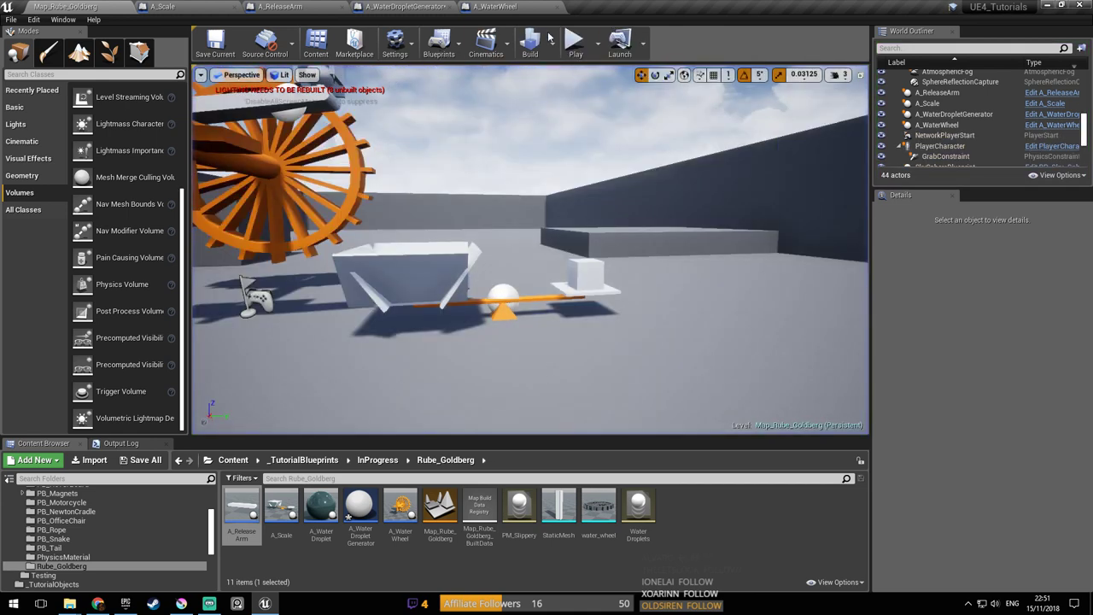
# Run the level in Simulate mode to view the scale's plank and platform close up, then stop it
pyautogui.click(597, 43)
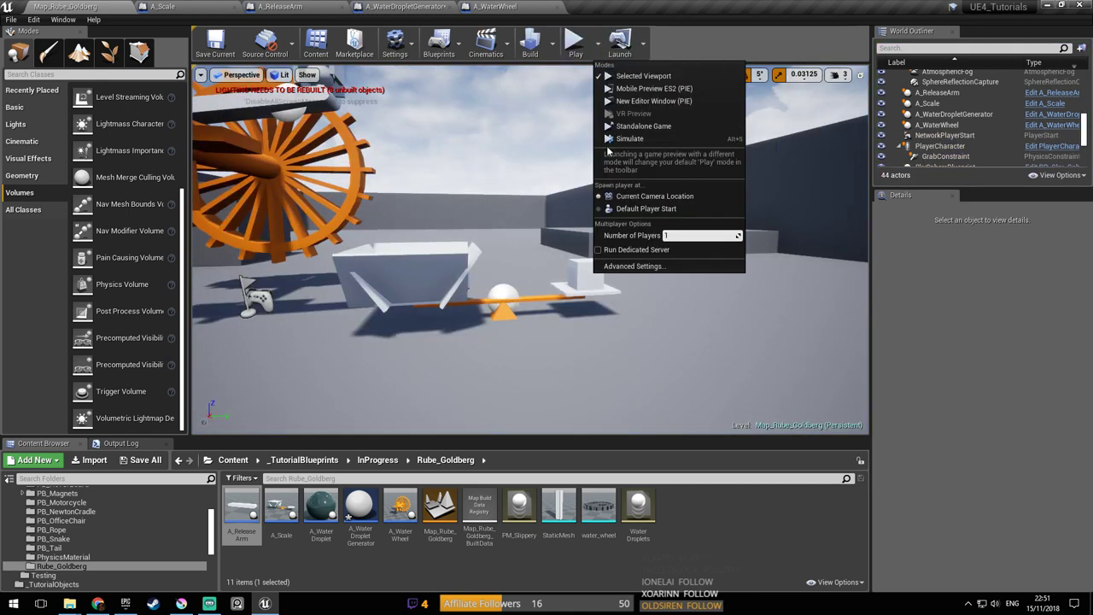
pyautogui.click(664, 139)
pyautogui.moveTo(529, 250); pyautogui.dragTo(560, 201, button='right')
pyautogui.press('w')
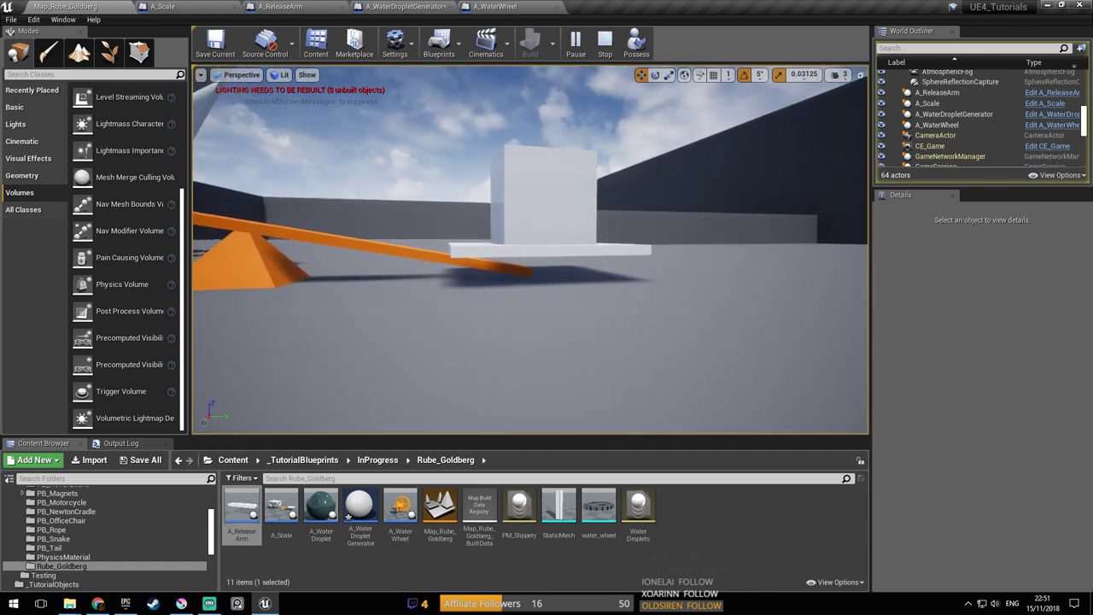
pyautogui.press('Escape')
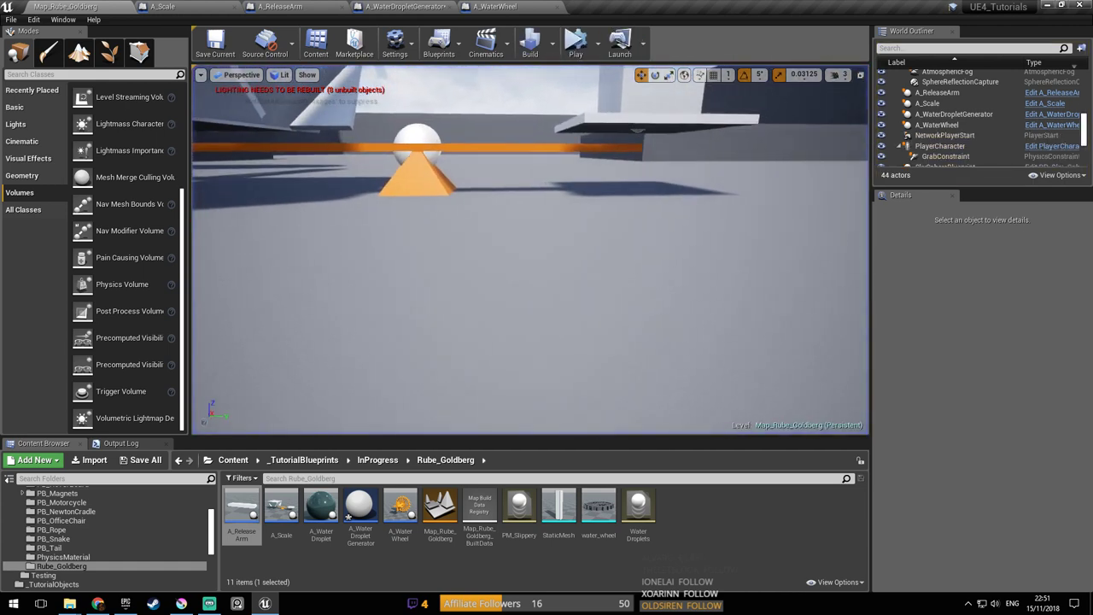
# Select the scale in the level and open its A_Scale blueprint for editing
pyautogui.moveTo(544, 231); pyautogui.dragTo(512, 197, button='right')
pyautogui.press('s')
pyautogui.click(542, 234)
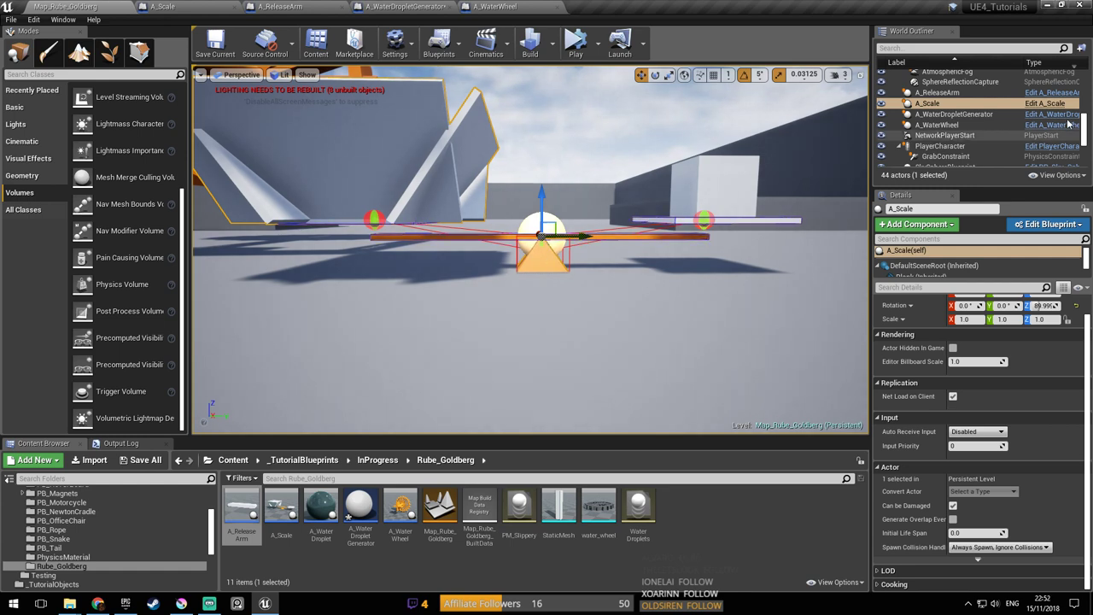
pyautogui.click(1044, 103)
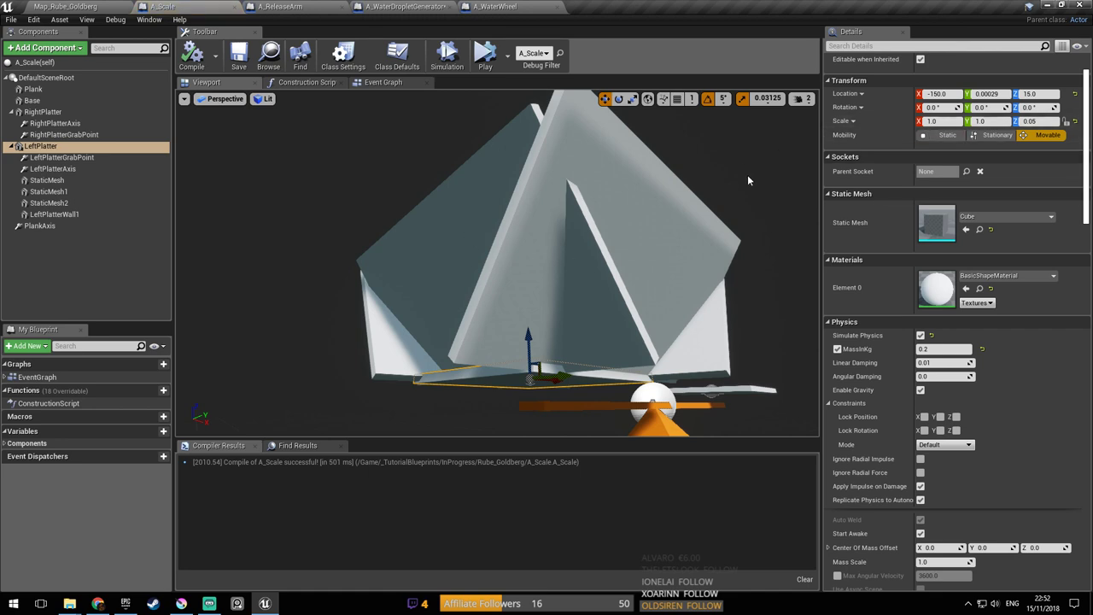
# Select the scale's Plank component and review its physics, collision and rendering settings
pyautogui.moveTo(576, 265); pyautogui.dragTo(717, 316, button='right')
pyautogui.moveTo(624, 296); pyautogui.dragTo(552, 308, button='right')
pyautogui.click(551, 268)
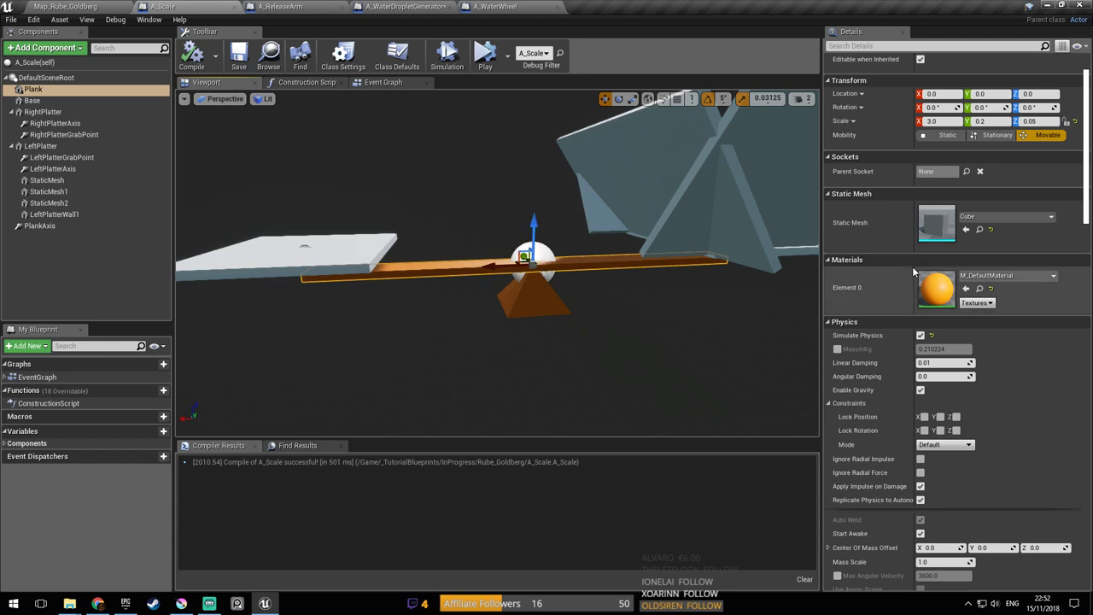
pyautogui.scroll(-5, 1016, 304)
pyautogui.scroll(-10, 1020, 292)
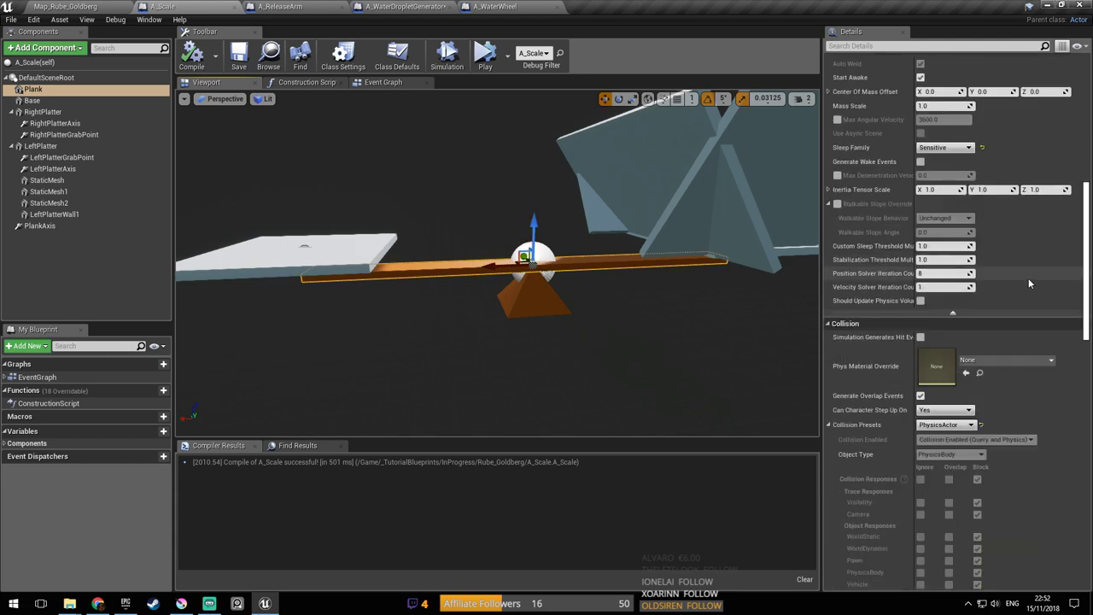
pyautogui.scroll(-4, 1032, 292)
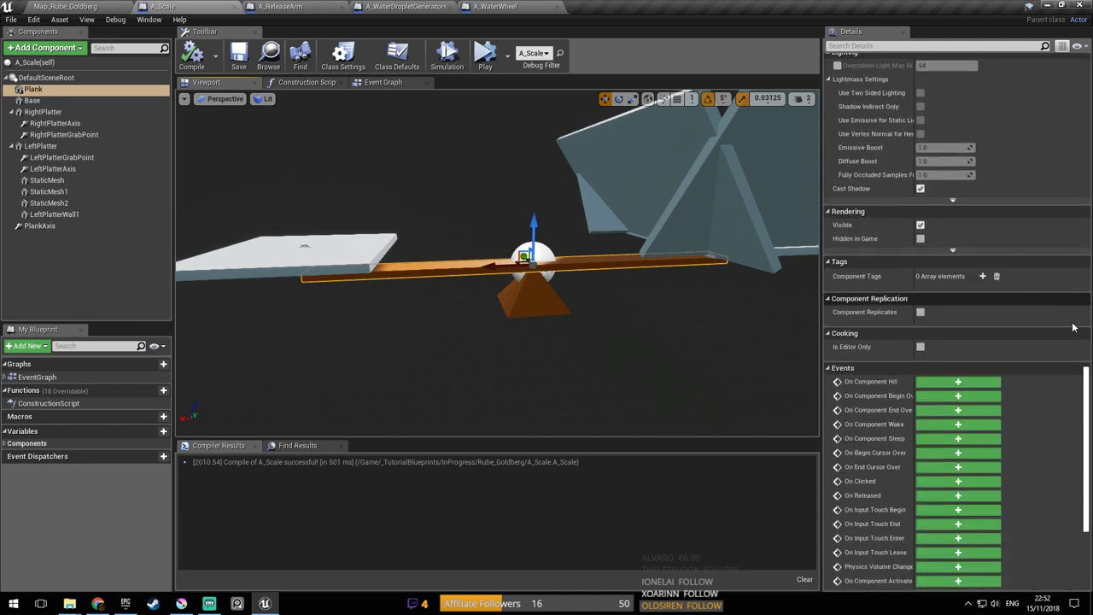
pyautogui.scroll(15, 1089, 390)
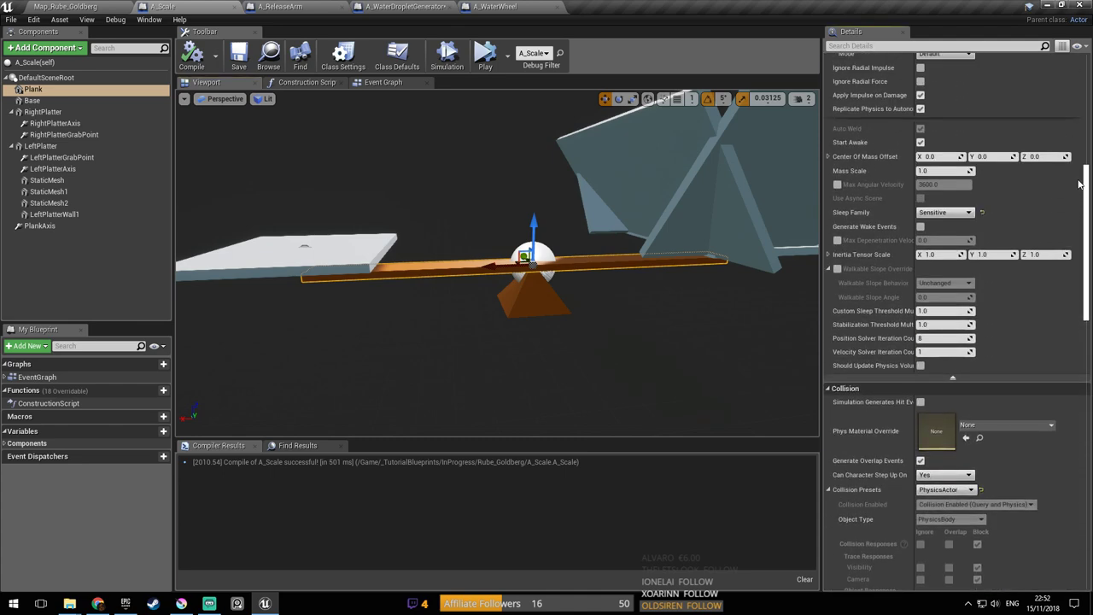
# Scale the scale's Base component taller and lower it until its tip meets the underside of the plank
pyautogui.click(534, 292)
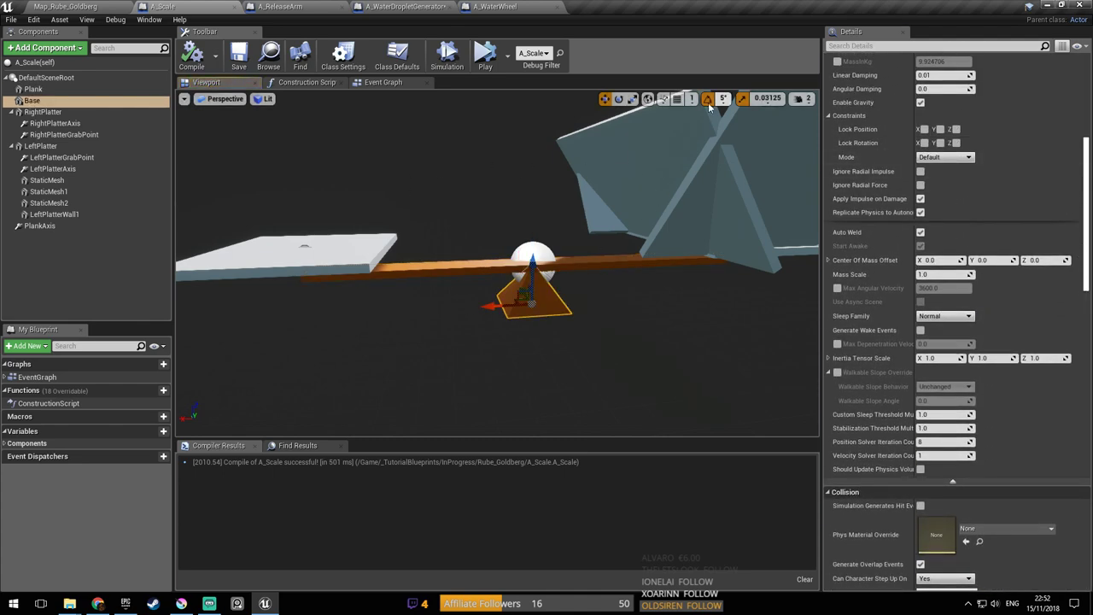
pyautogui.click(631, 100)
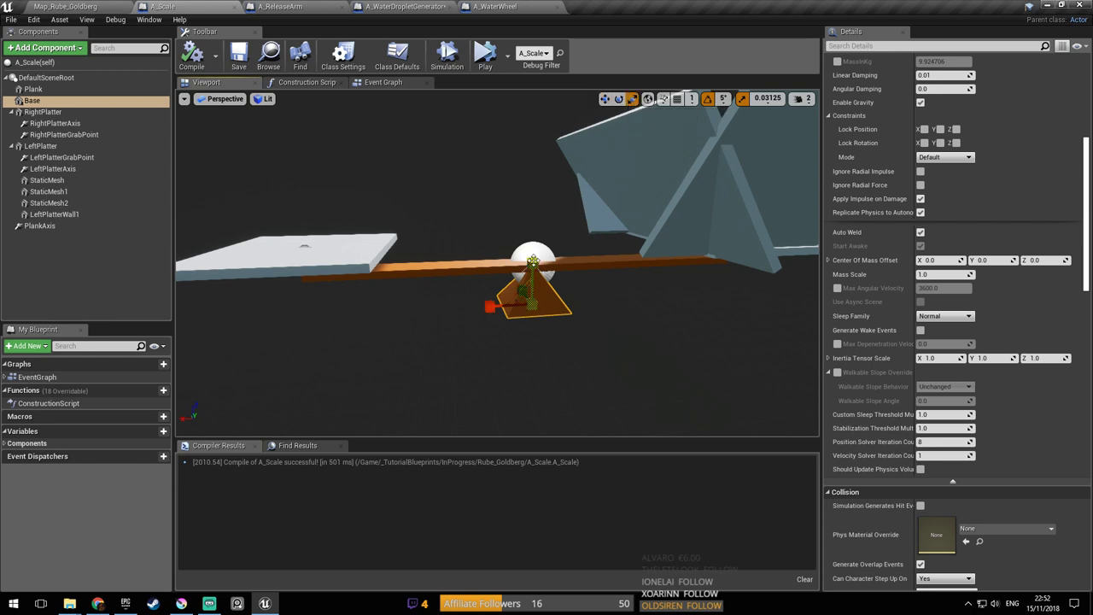
pyautogui.moveTo(533, 259); pyautogui.dragTo(533, 235)
pyautogui.click(619, 99)
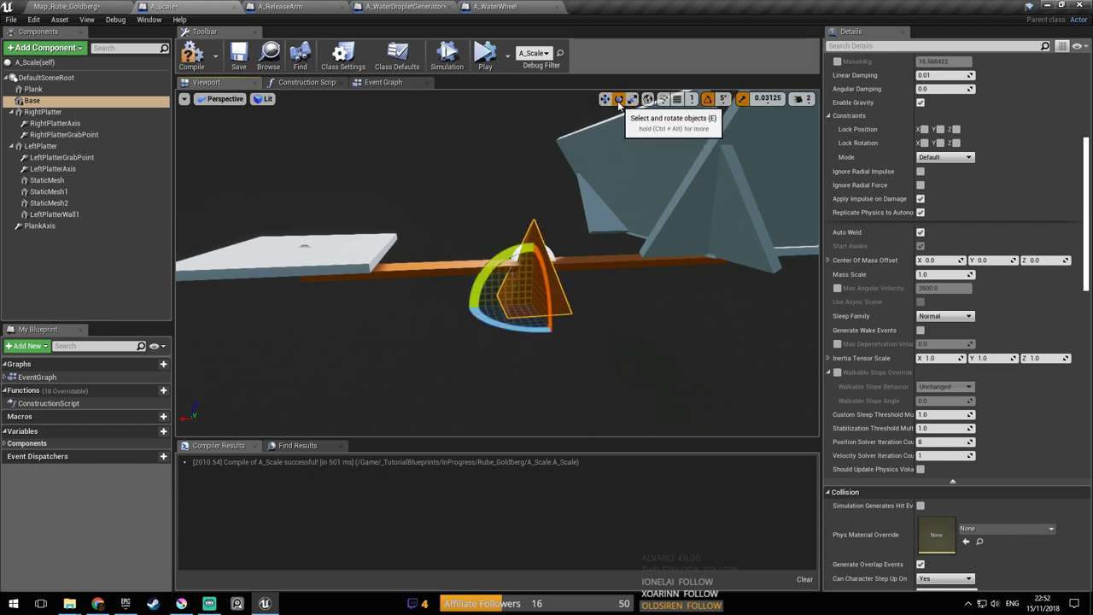
pyautogui.click(605, 99)
pyautogui.moveTo(534, 248); pyautogui.dragTo(535, 298)
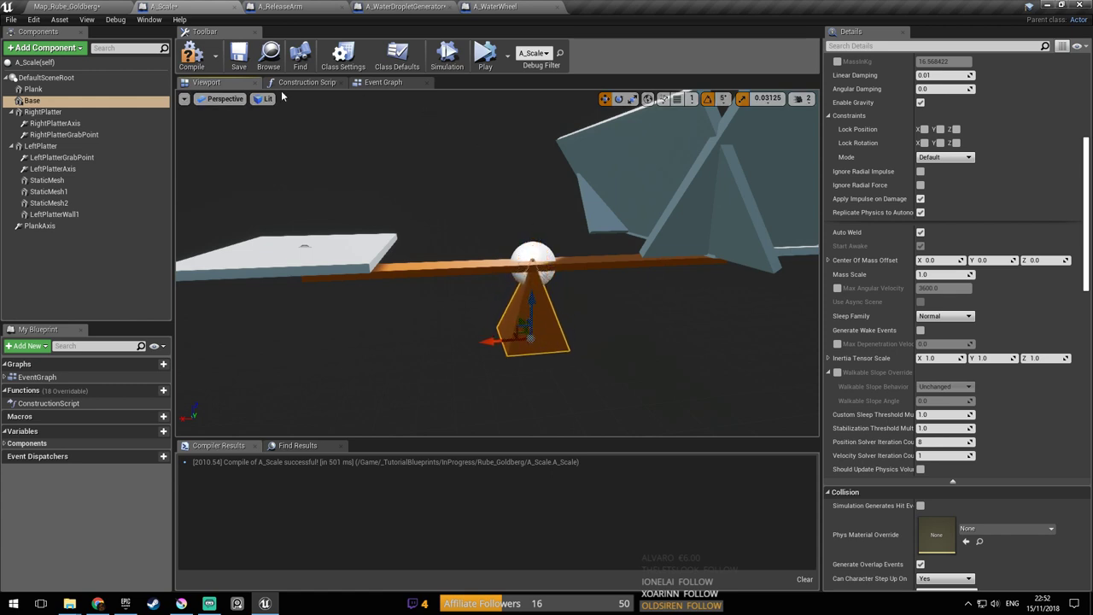
pyautogui.moveTo(531, 305); pyautogui.dragTo(531, 308)
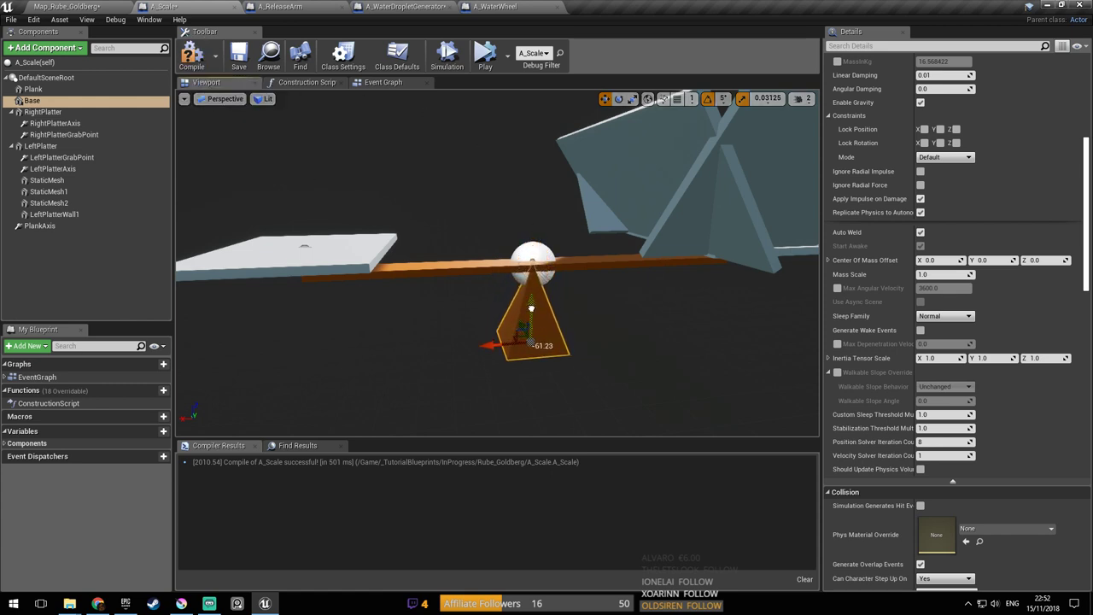
# Compile and save the A_Scale blueprint, return to the Rube Goldberg map and save it
pyautogui.click(192, 54)
pyautogui.click(239, 55)
pyautogui.click(95, 6)
pyautogui.hotkey('ctrl', 's')
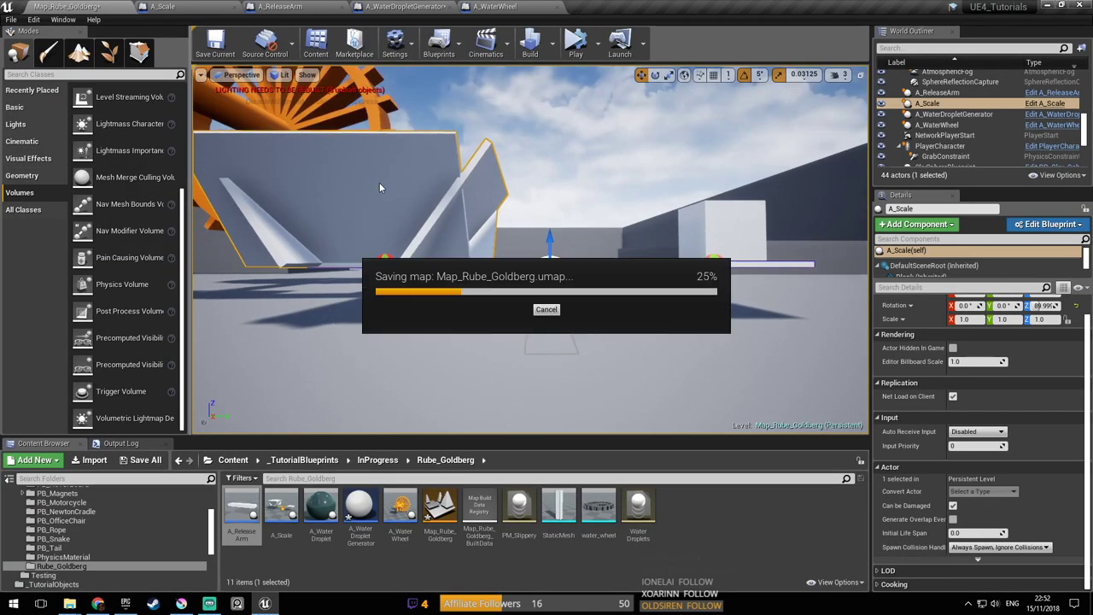
# Raise the A_Scale actor in the level until its taller base stands on the floor
pyautogui.moveTo(661, 248); pyautogui.dragTo(679, 257, button='right')
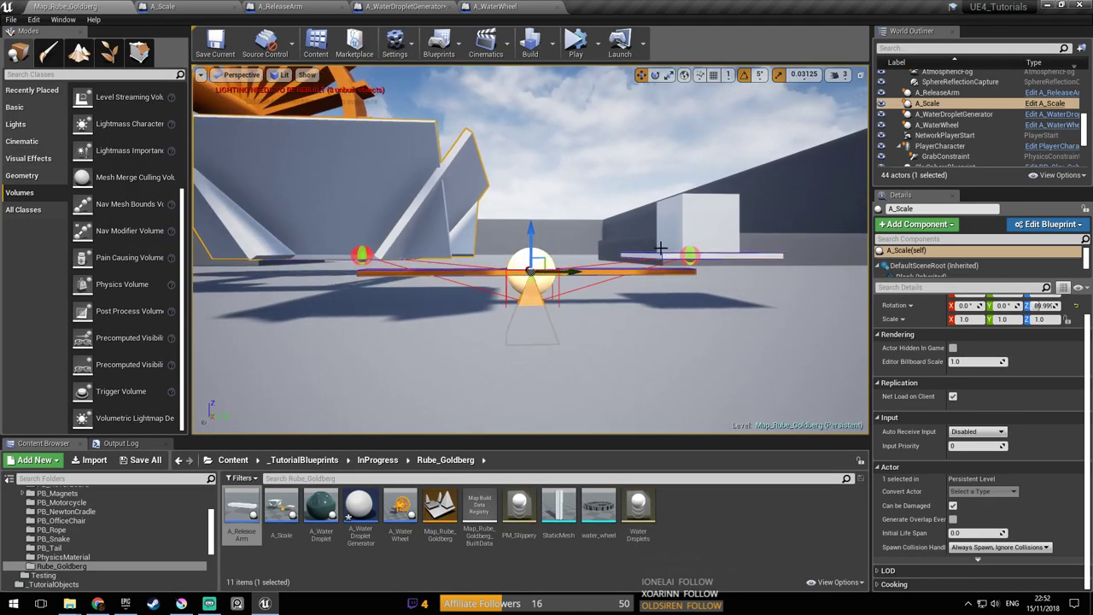
pyautogui.click(599, 315)
pyautogui.click(538, 282)
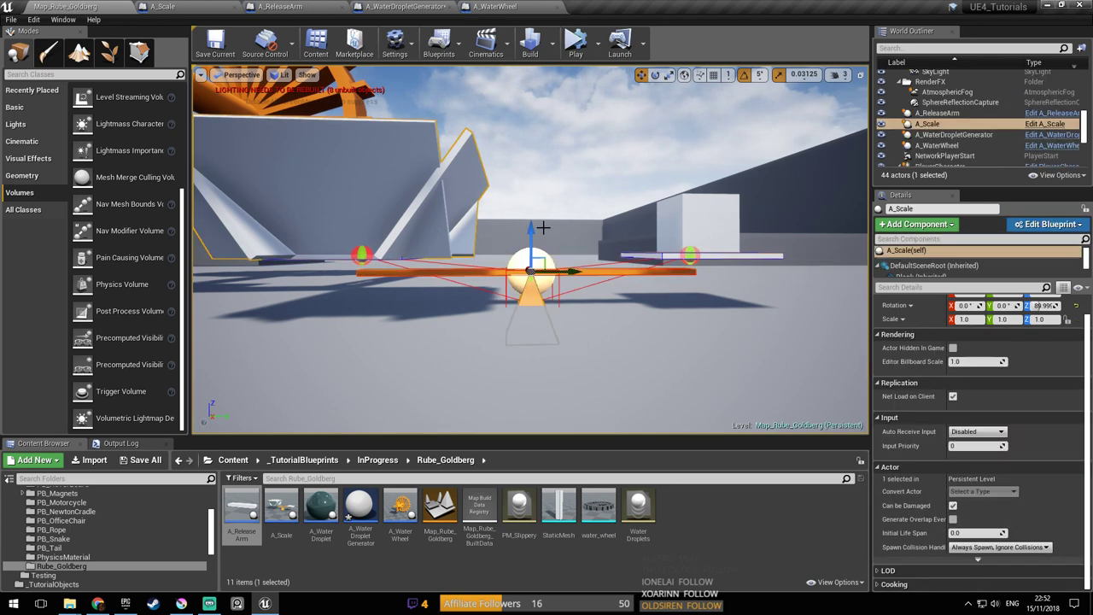
pyautogui.moveTo(529, 229); pyautogui.dragTo(527, 196)
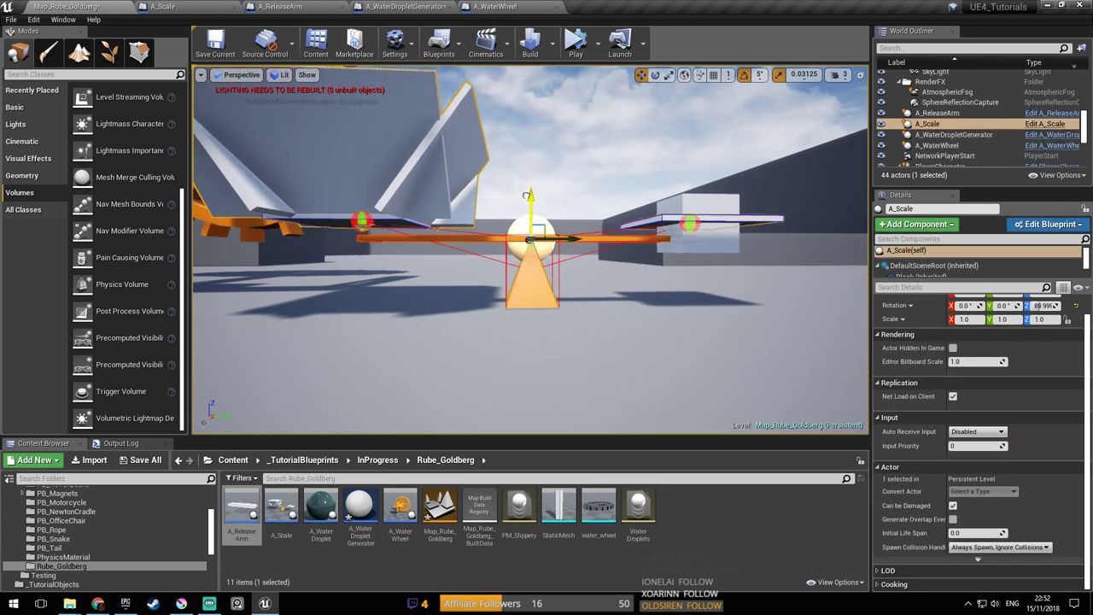
# Simulate the level briefly to test the raised scale, then stop the simulation
pyautogui.click(576, 42)
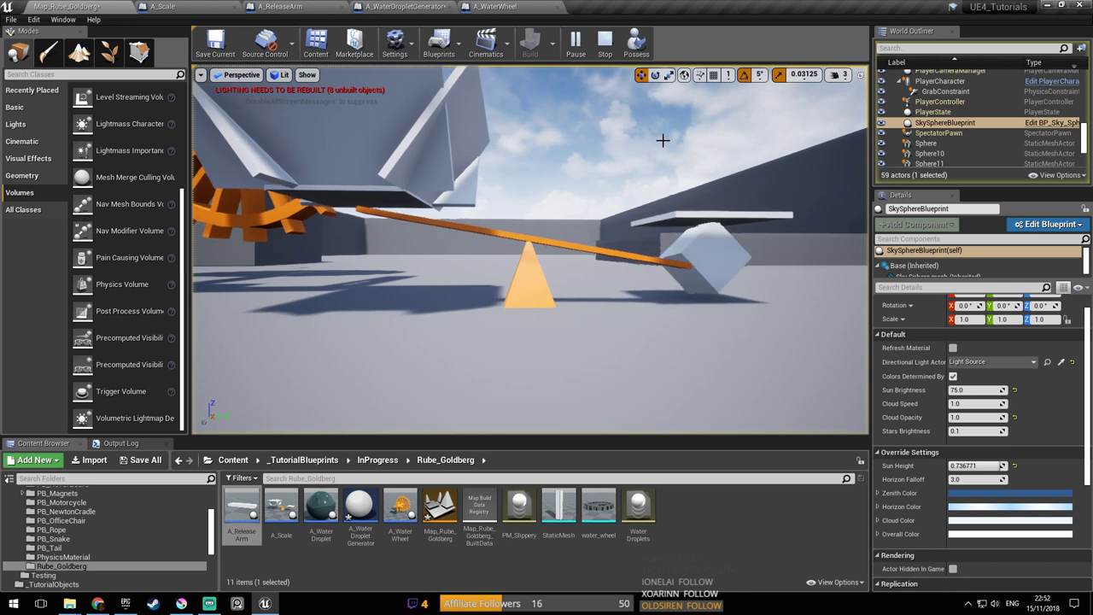
pyautogui.moveTo(661, 140); pyautogui.dragTo(662, 129, button='right')
pyautogui.press('Escape')
# Lift the 20 kg weight cube above the scale's flat platter, drop it onto the platter and save the map
pyautogui.moveTo(662, 170); pyautogui.dragTo(726, 170, button='right')
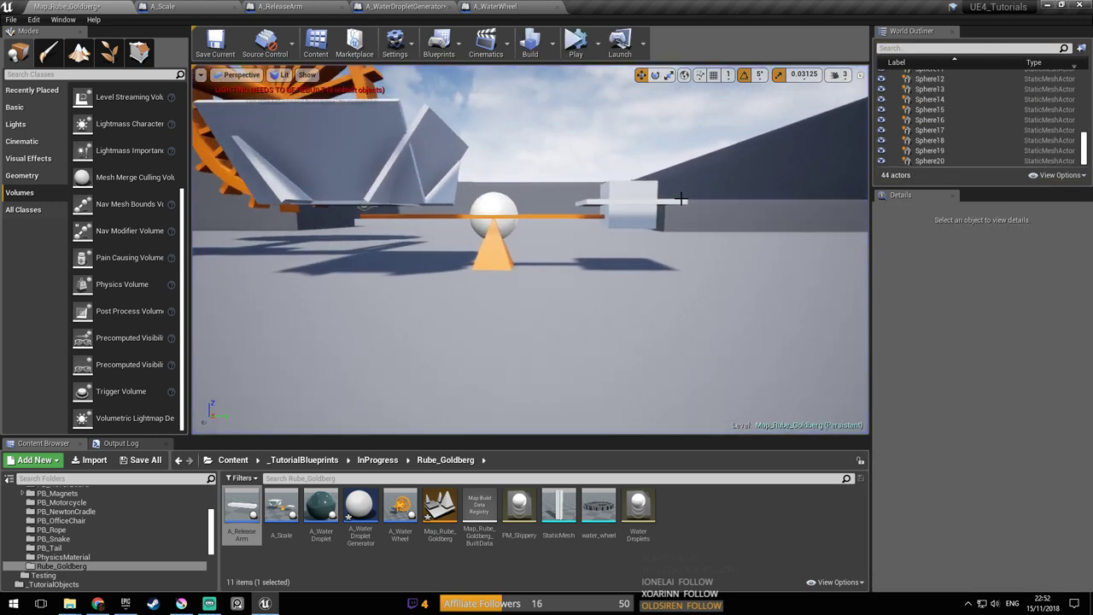
pyautogui.click(649, 196)
pyautogui.moveTo(629, 165); pyautogui.dragTo(632, 121)
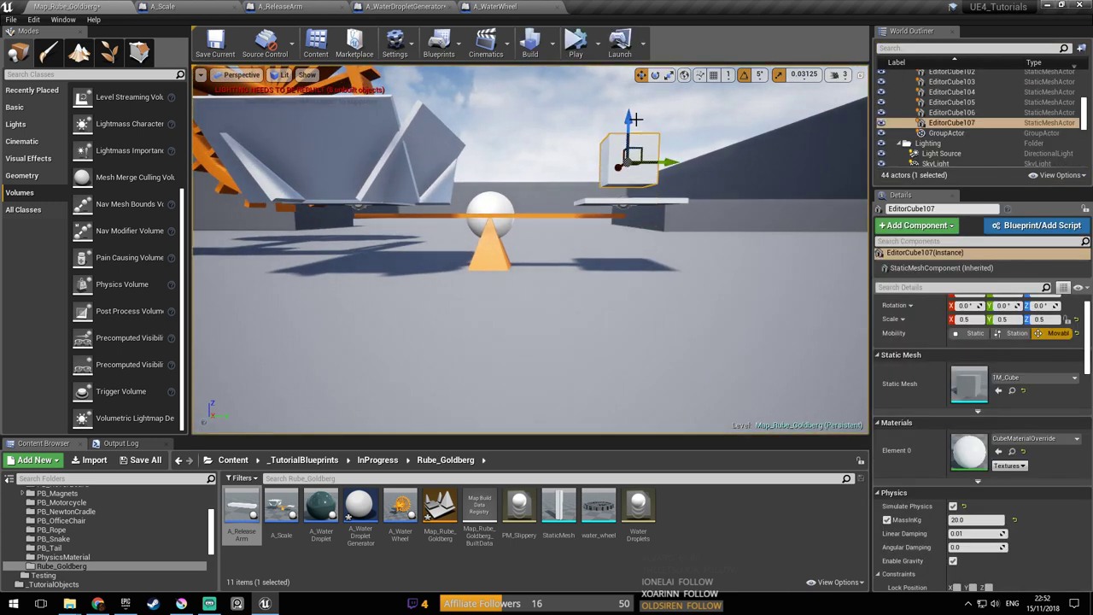
pyautogui.press('End')
pyautogui.moveTo(610, 157); pyautogui.dragTo(598, 148, button='right')
pyautogui.hotkey('ctrl', 's')
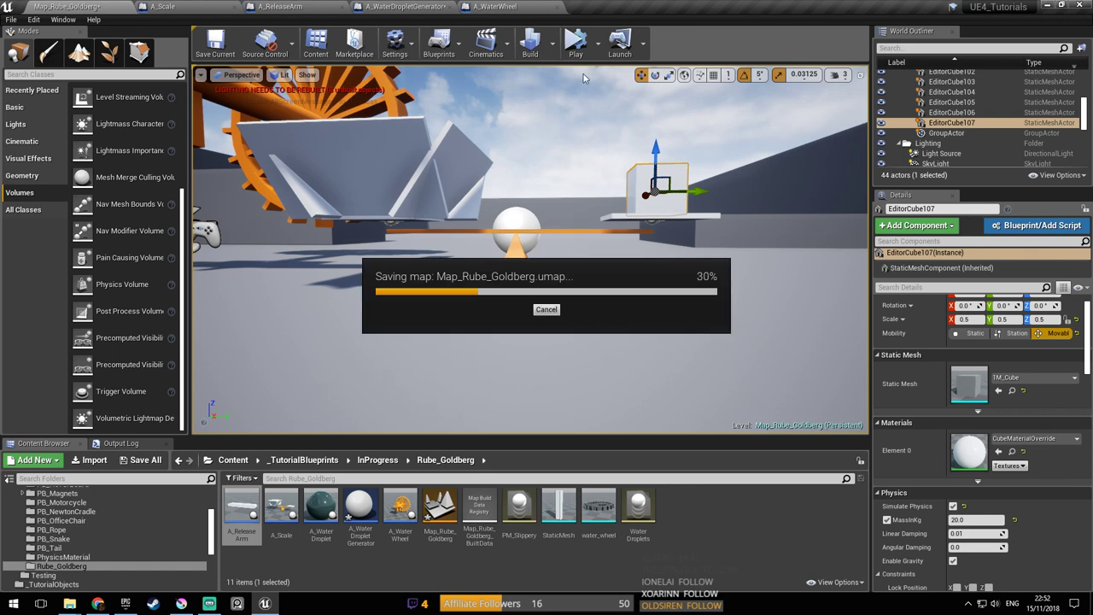
# Simulate the level and examine the weighted scale, water wheel and ball chute from near and far
pyautogui.click(575, 43)
pyautogui.press('w')
pyautogui.moveTo(598, 213); pyautogui.dragTo(641, 248, button='right')
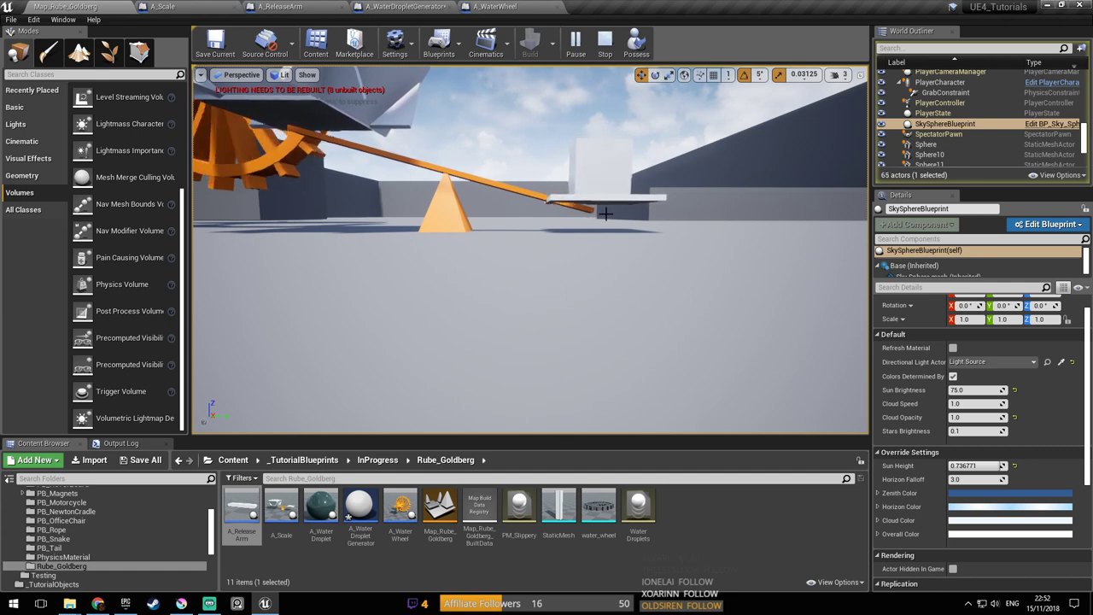
pyautogui.press('s')
pyautogui.moveTo(542, 146); pyautogui.dragTo(511, 109, button='right')
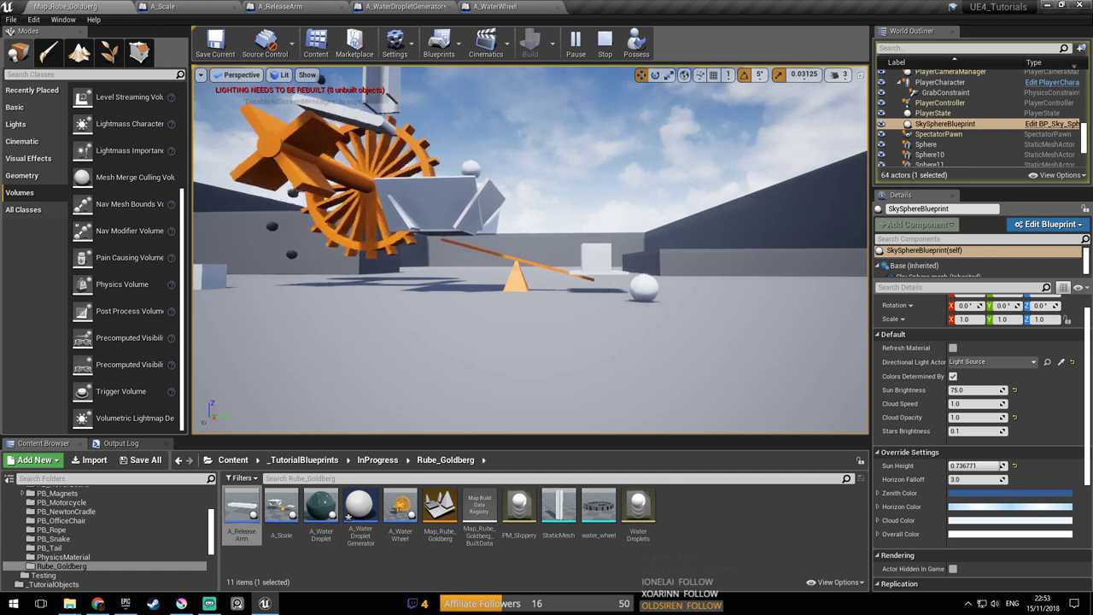
pyautogui.moveTo(529, 249); pyautogui.dragTo(536, 225, button='right')
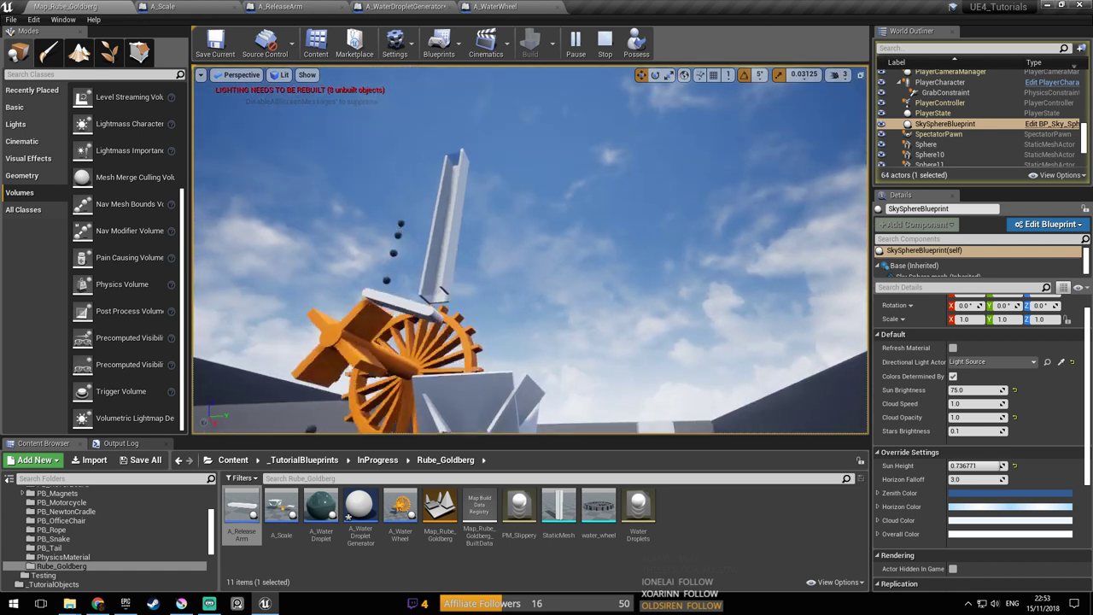
pyautogui.press('w')
pyautogui.press('a')
pyautogui.press('d')
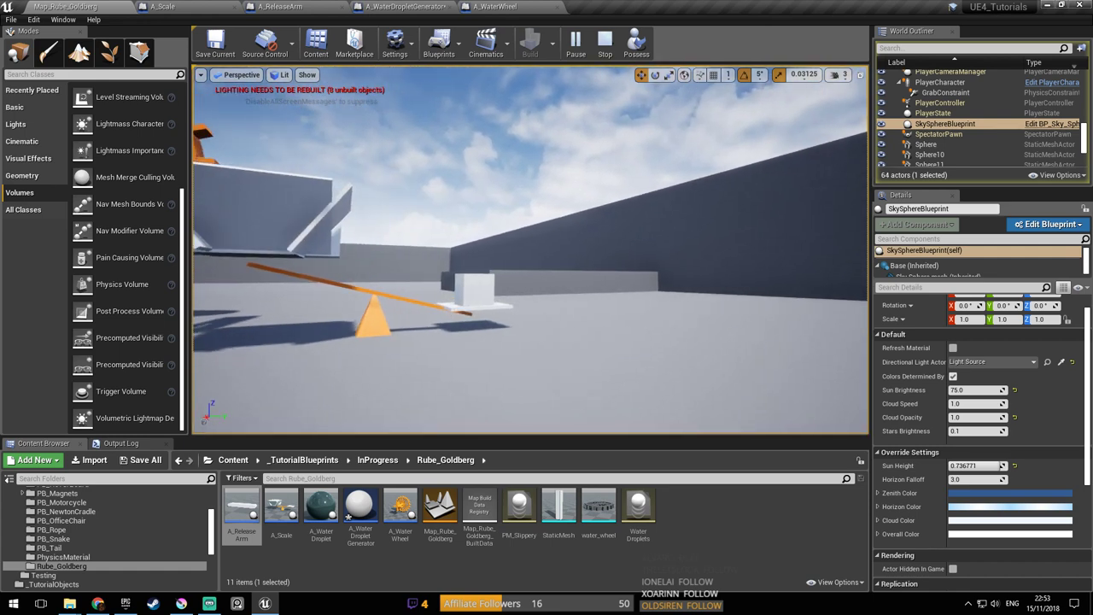
# Examine the tilted plank, base and weighted platter from several sides, then stop the simulation
pyautogui.press('w')
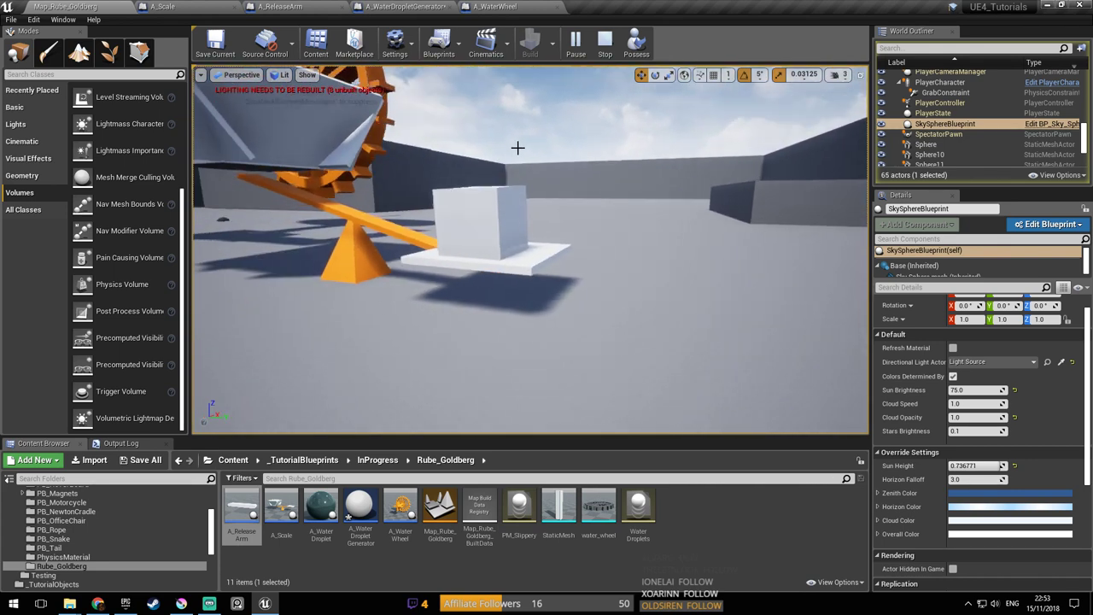
pyautogui.moveTo(530, 249); pyautogui.dragTo(581, 316, button='right')
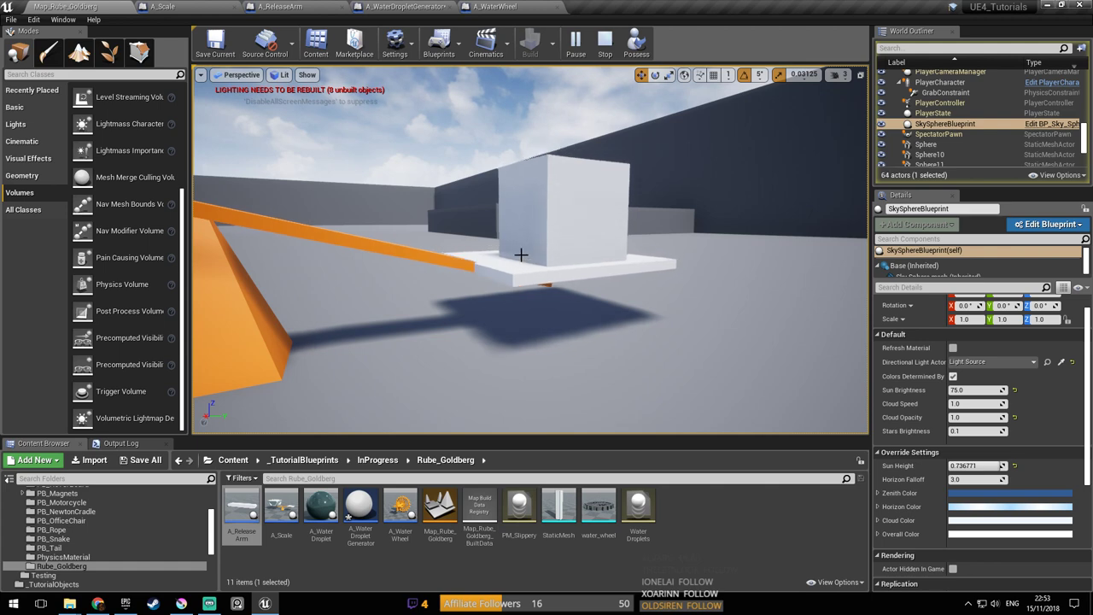
pyautogui.moveTo(565, 253)
pyautogui.mouseDown(button='right')
pyautogui.moveTo(410, 235)
pyautogui.moveTo(260, 252)
pyautogui.moveTo(512, 252)
pyautogui.moveTo(506, 234)
pyautogui.moveTo(547, 213)
pyautogui.moveTo(513, 145)
pyautogui.moveTo(564, 254)
pyautogui.mouseUp(button='right')
pyautogui.press('d')
pyautogui.press('a')
pyautogui.press('s')
pyautogui.press('a')
pyautogui.press('s')
pyautogui.moveTo(425, 242); pyautogui.dragTo(546, 253, button='right')
pyautogui.moveTo(469, 255); pyautogui.dragTo(469, 254, button='right')
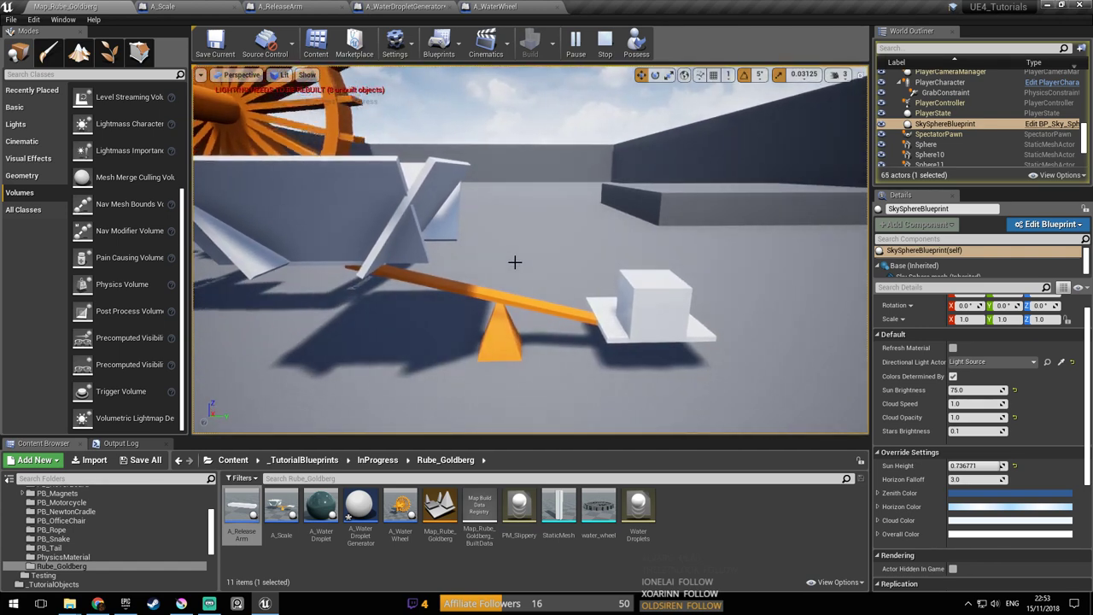
pyautogui.moveTo(511, 262); pyautogui.dragTo(559, 285, button='right')
pyautogui.press('Escape')
# Select the scale, inspect its basket and the layout of the whole machine, and save the map
pyautogui.click(558, 284)
pyautogui.moveTo(561, 333); pyautogui.dragTo(562, 333, button='right')
pyautogui.moveTo(504, 306); pyautogui.dragTo(504, 306, button='right')
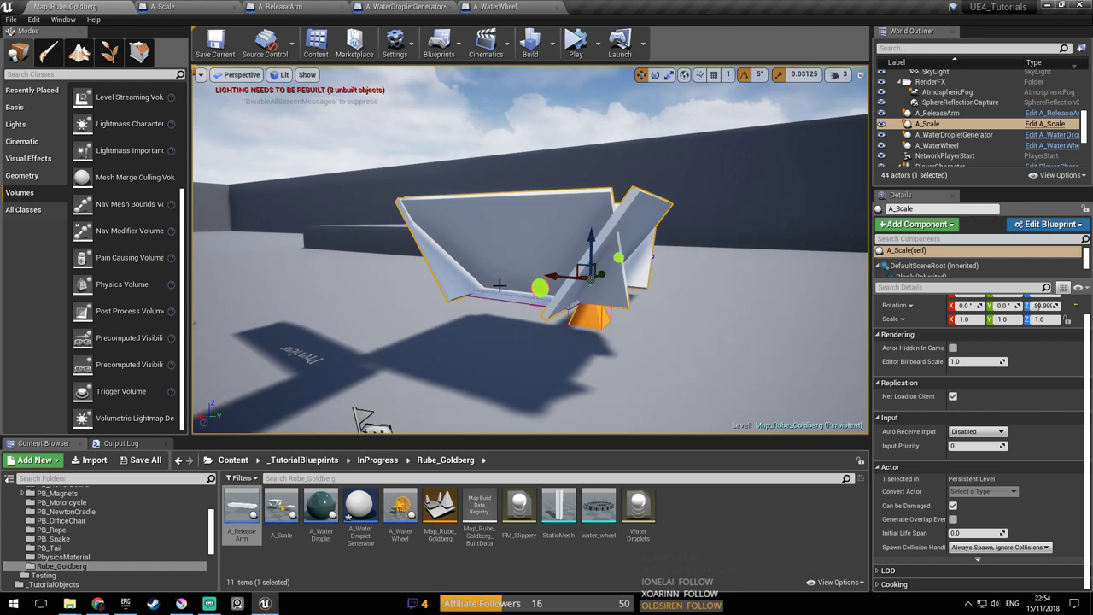
pyautogui.moveTo(489, 361); pyautogui.dragTo(519, 324, button='right')
pyautogui.moveTo(675, 317); pyautogui.dragTo(675, 317, button='right')
pyautogui.hotkey('ctrl', 's')
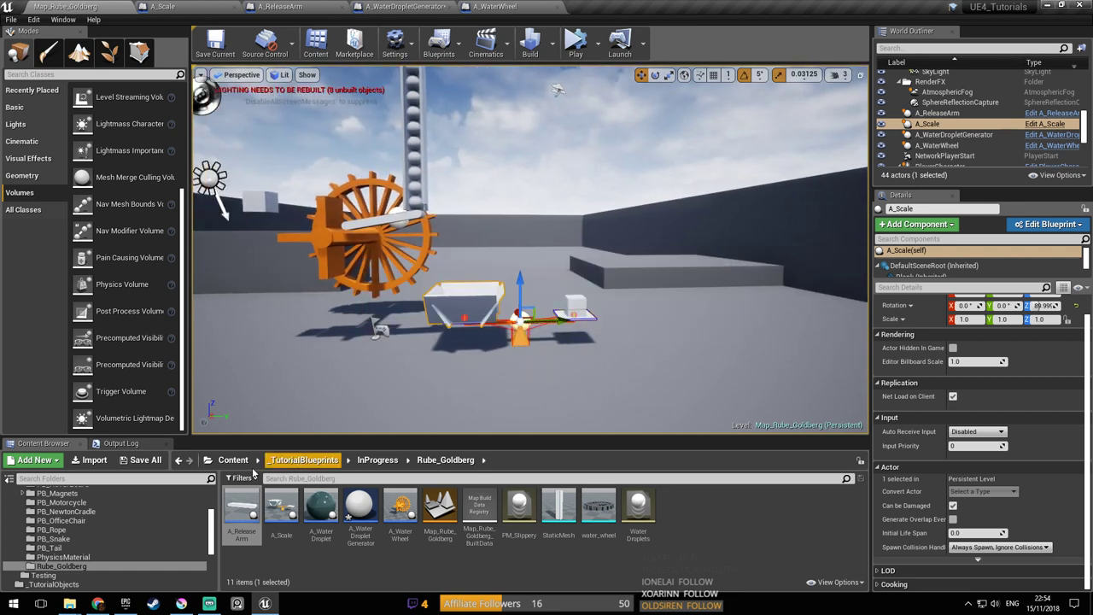
# Place the A_Catapult blueprint from the Finished/PB_Catapult folder on the floor beyond the scale's weighted platter and save the map
pyautogui.moveTo(208, 522); pyautogui.dragTo(210, 495)
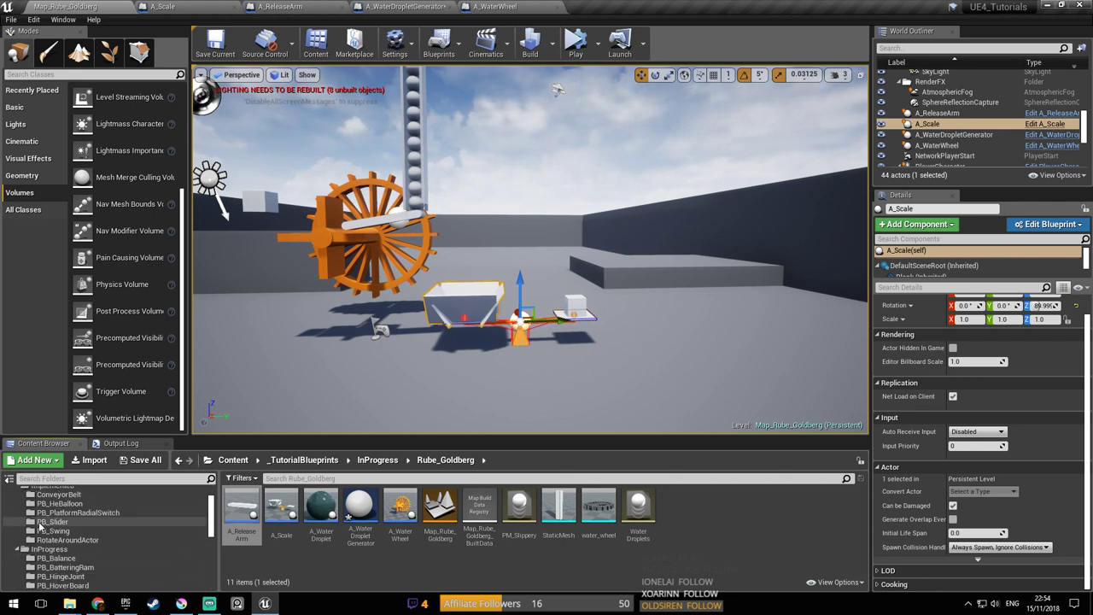
pyautogui.click(18, 514)
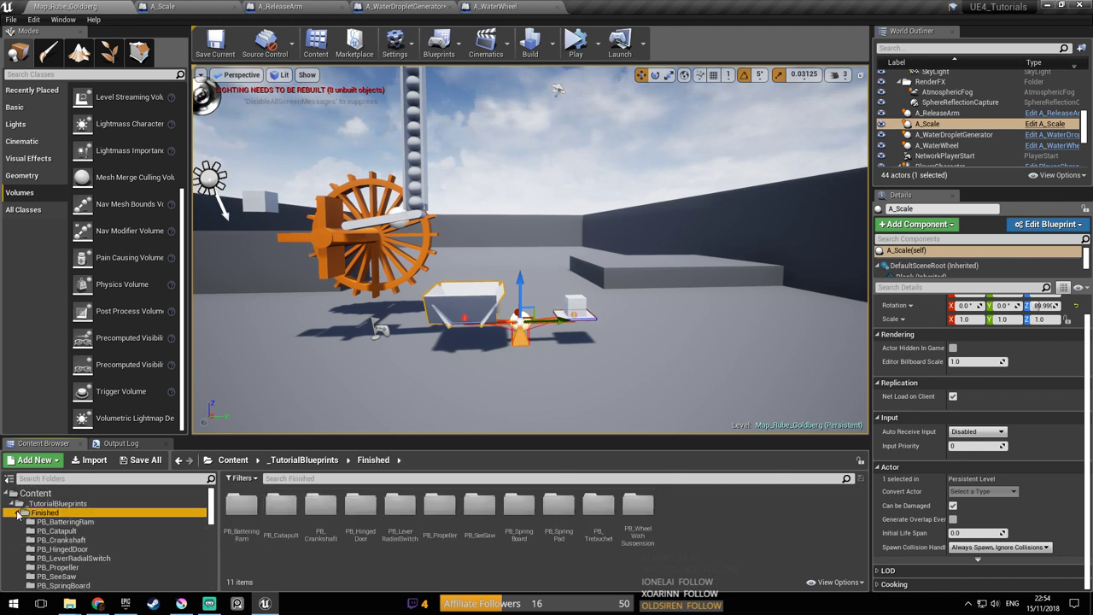
pyautogui.click(141, 531)
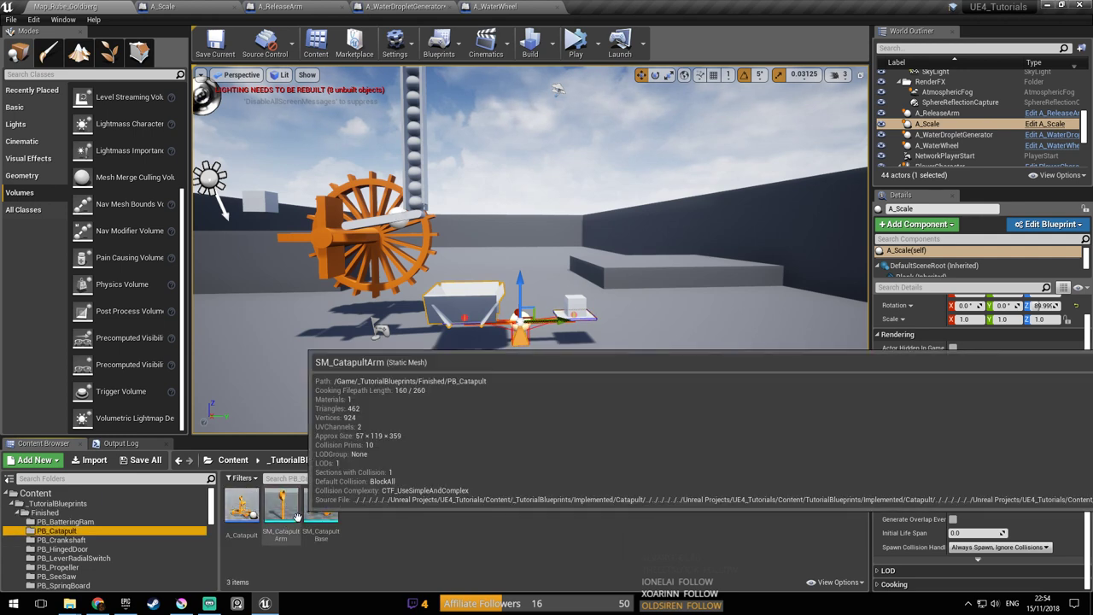
pyautogui.moveTo(530, 250); pyautogui.dragTo(598, 281, button='right')
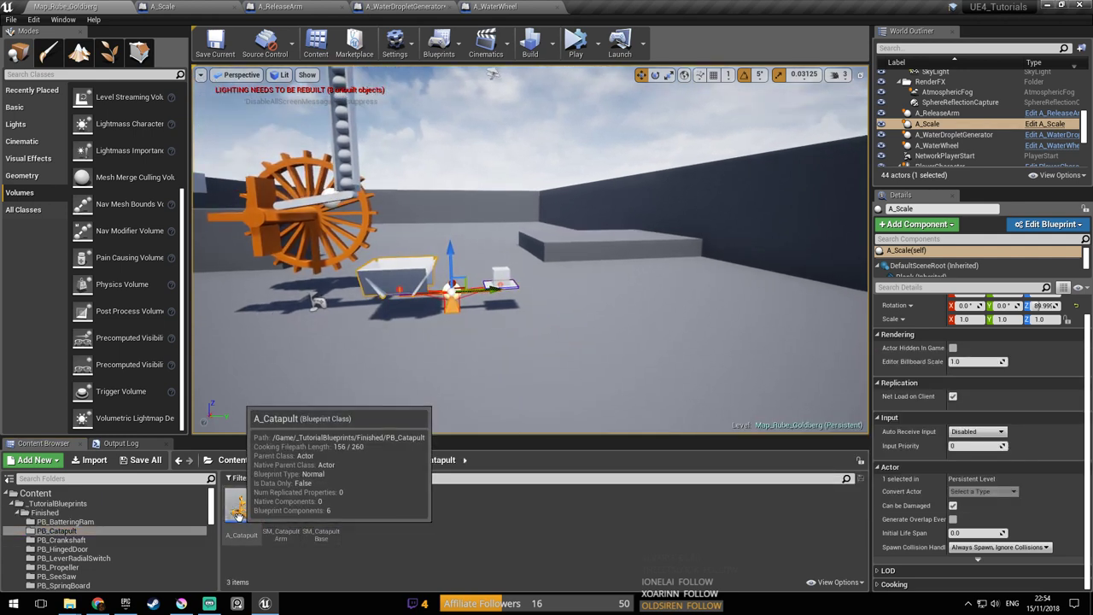
pyautogui.moveTo(247, 517); pyautogui.dragTo(663, 298)
pyautogui.moveTo(584, 318); pyautogui.dragTo(641, 309, button='right')
pyautogui.hotkey('ctrl', 's')
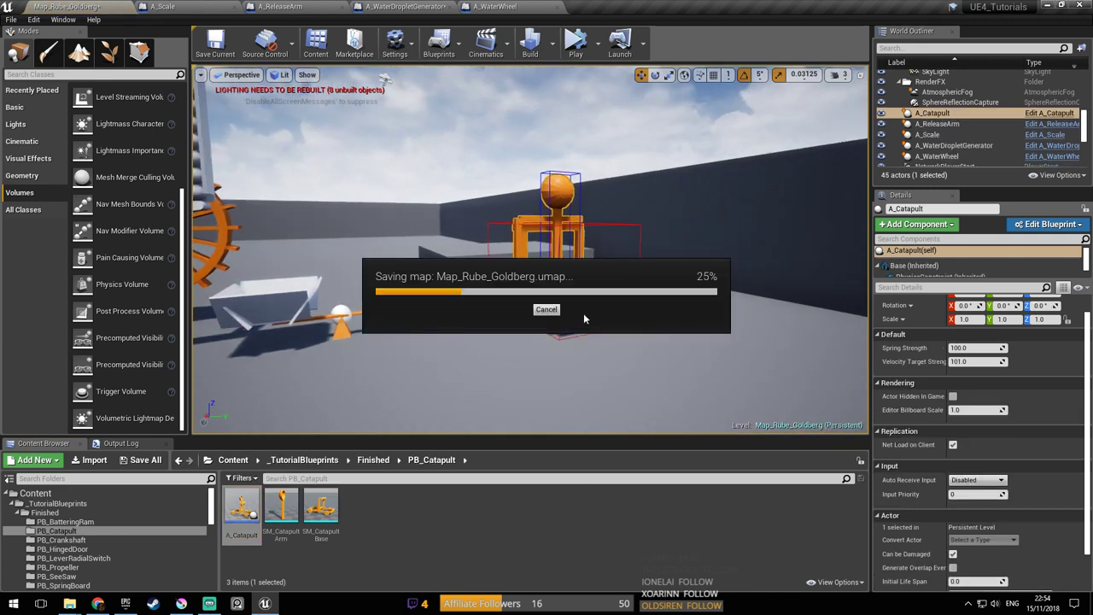
# Focus on the catapult and simulate the level briefly to test it, then stop the simulation
pyautogui.moveTo(572, 322); pyautogui.dragTo(478, 369, button='right')
pyautogui.press('f')
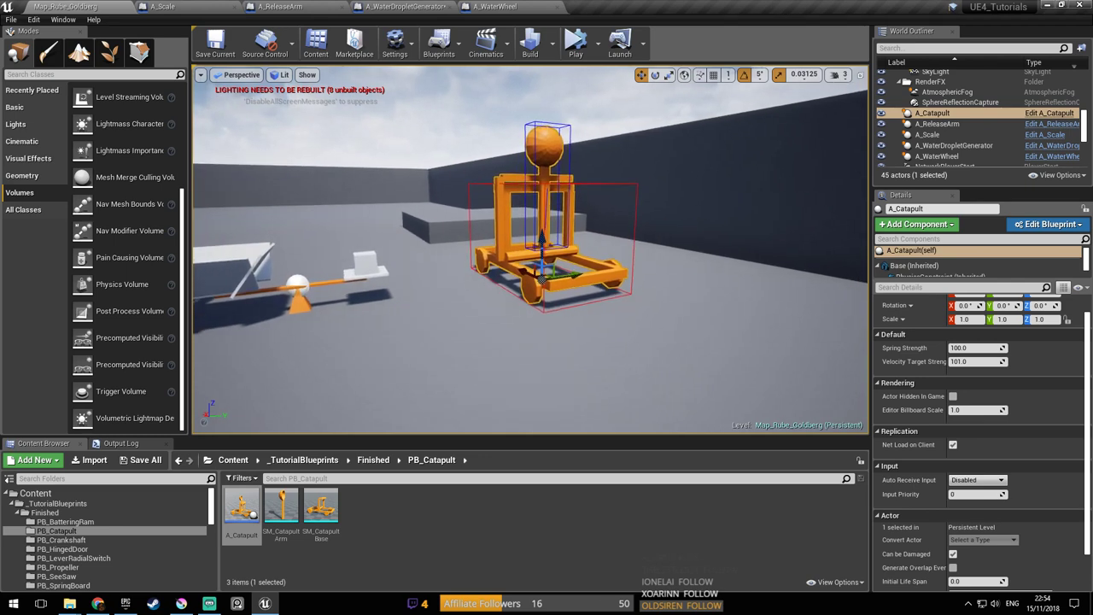
pyautogui.click(622, 174)
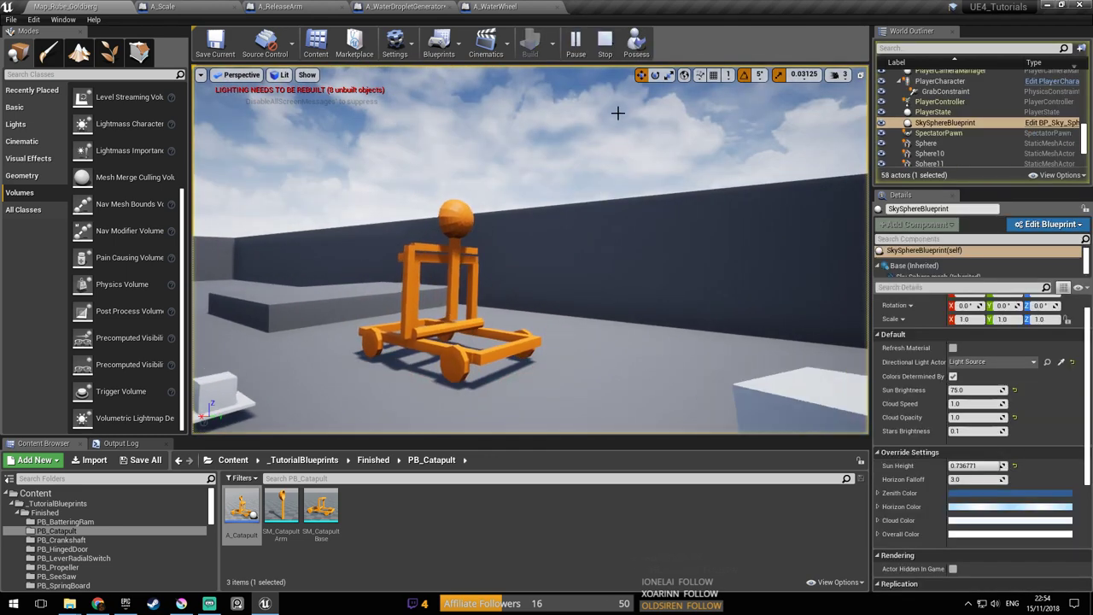
pyautogui.click(602, 46)
pyautogui.moveTo(598, 170); pyautogui.dragTo(603, 214, button='right')
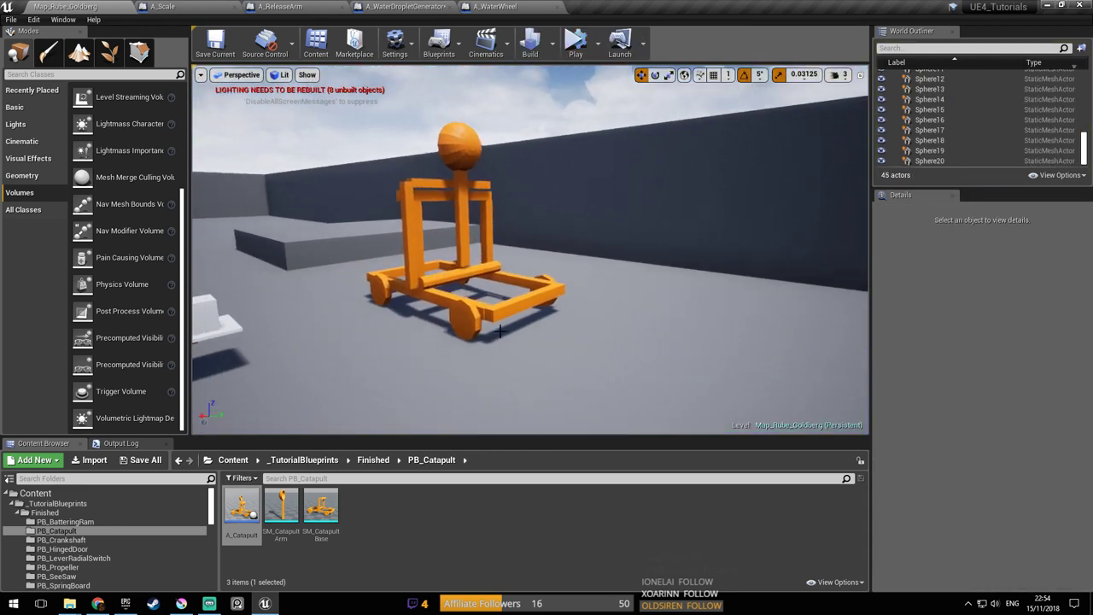
# Select the catapult in the level and open its A_Catapult blueprint for editing
pyautogui.click(504, 333)
pyautogui.click(487, 313)
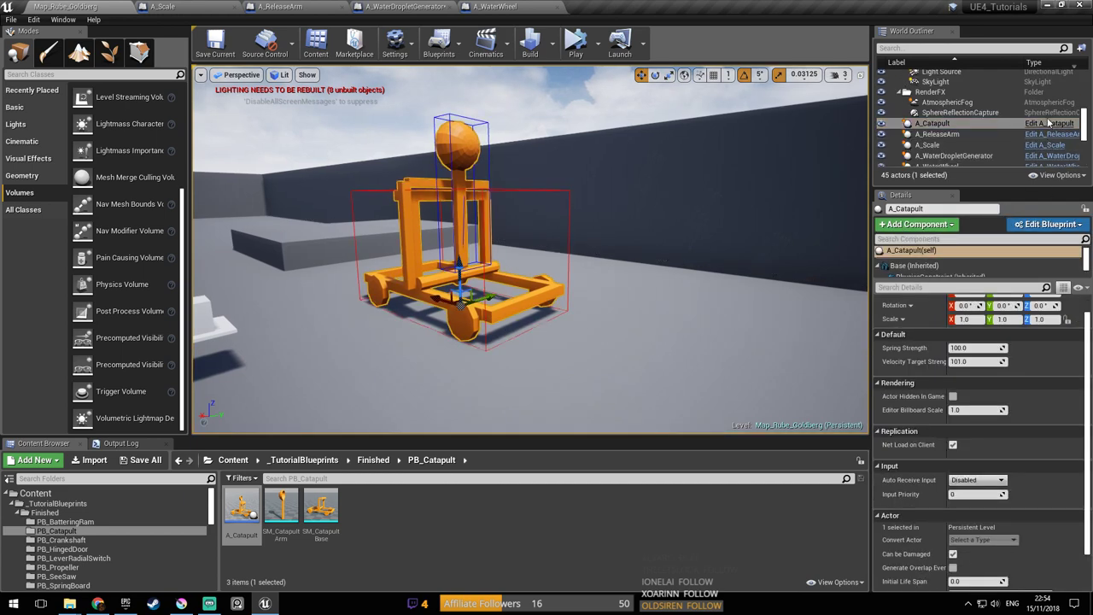
pyautogui.click(982, 112)
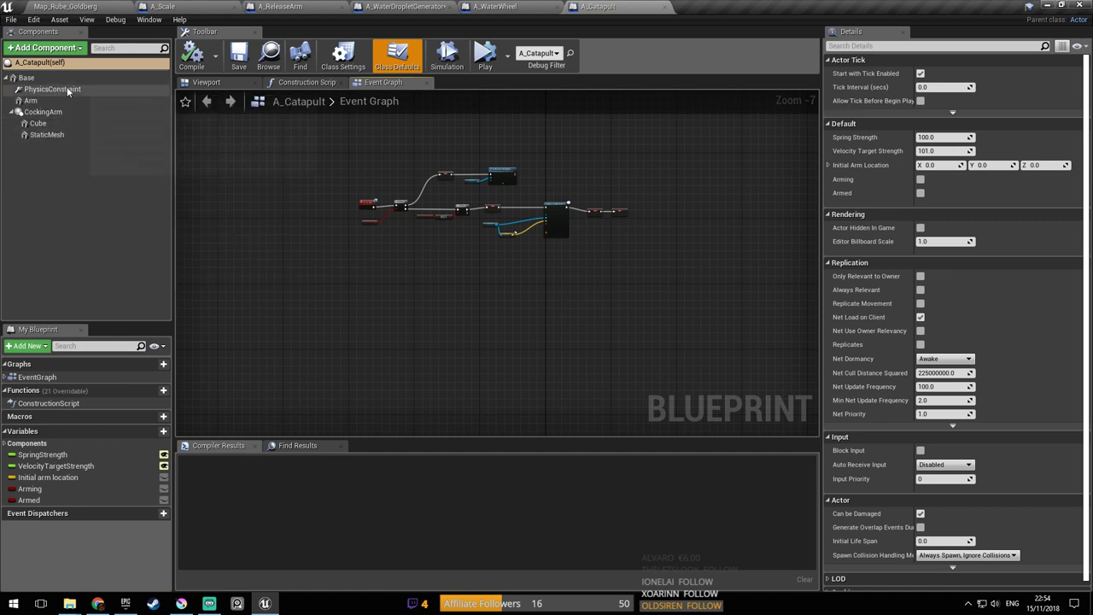
# Turn off Simulate Physics on the catapult's Base component and save the blueprint
pyautogui.click(34, 78)
pyautogui.click(922, 362)
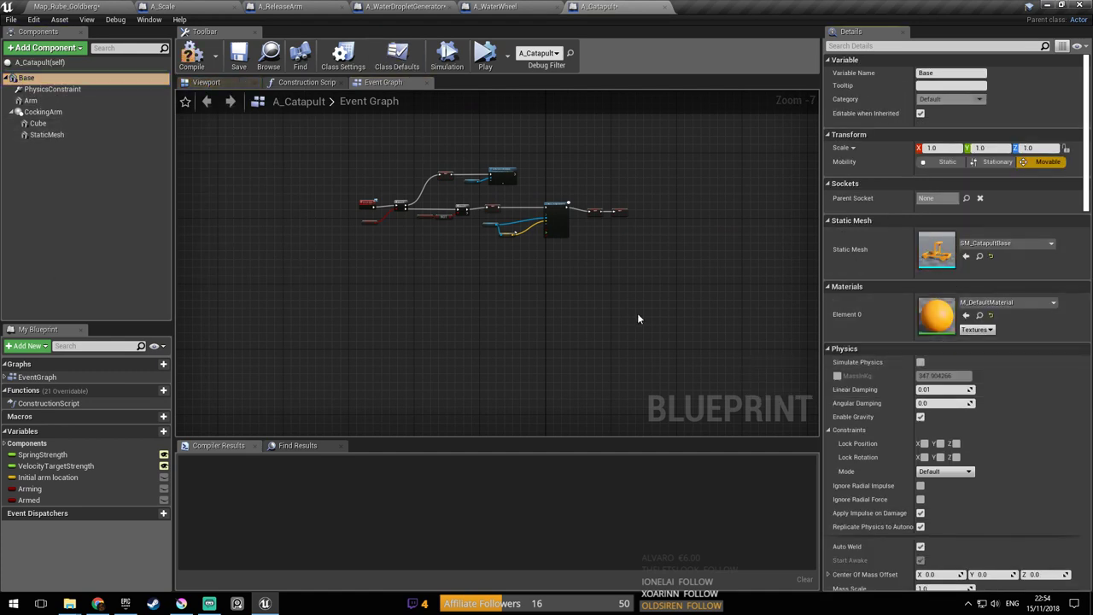
pyautogui.moveTo(638, 313); pyautogui.dragTo(598, 266, button='right')
pyautogui.hotkey('ctrl', 's')
# Return to the Rube Goldberg map, simulate it briefly, and switch the play mode to the active level editor viewport
pyautogui.click(69, 6)
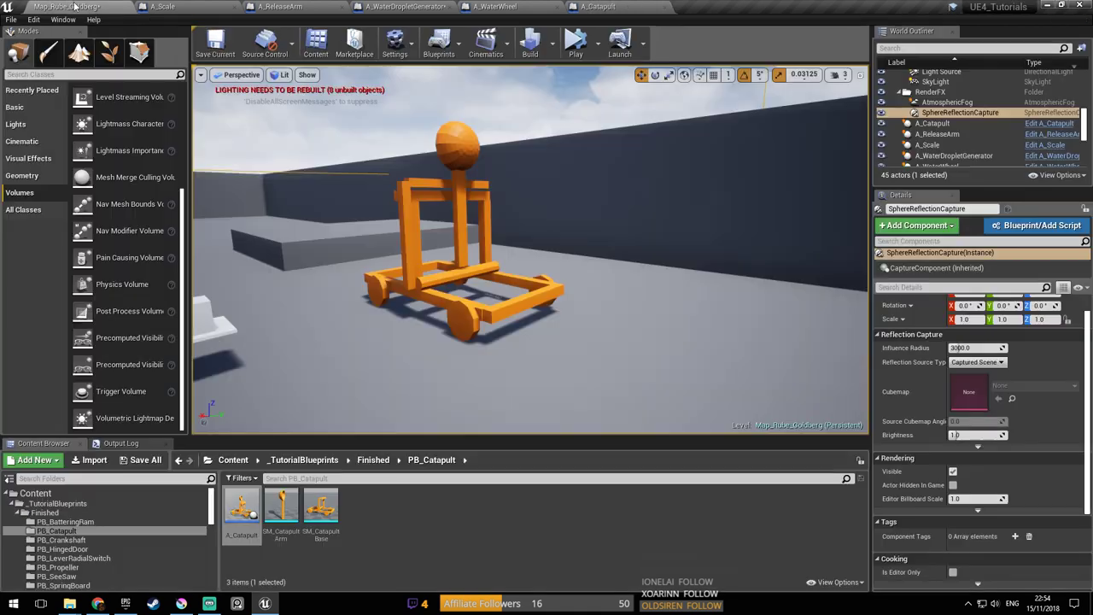
pyautogui.click(576, 44)
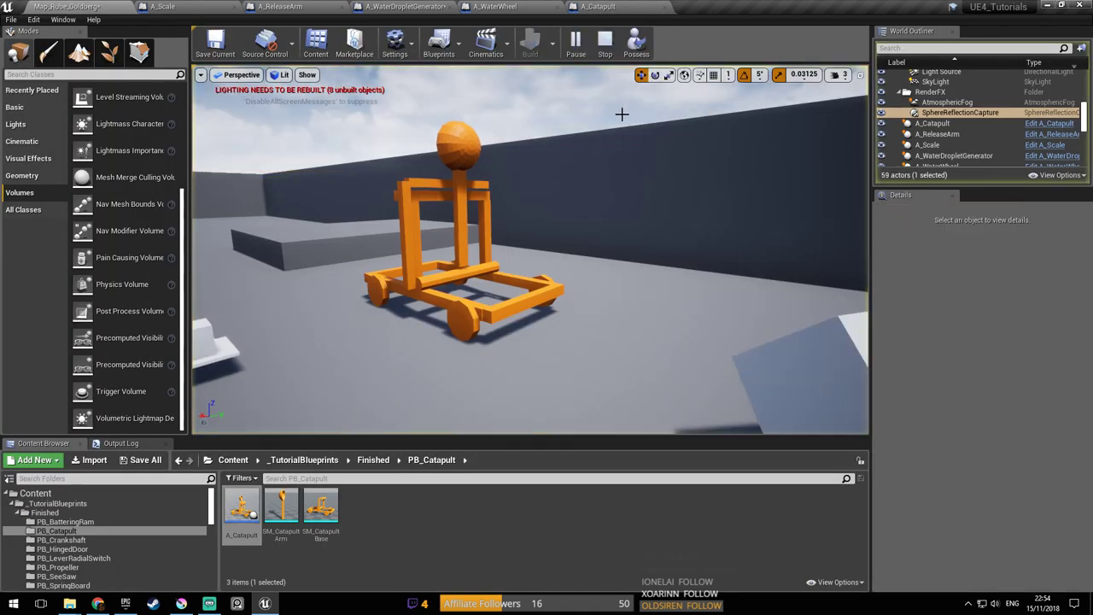
pyautogui.click(617, 46)
pyautogui.click(600, 49)
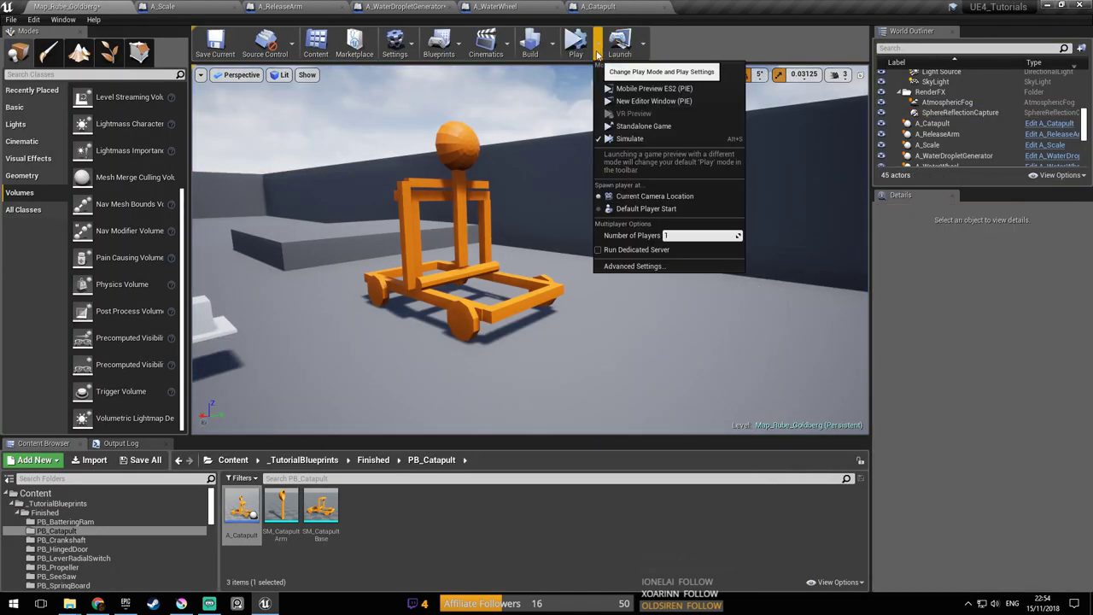
pyautogui.click(656, 80)
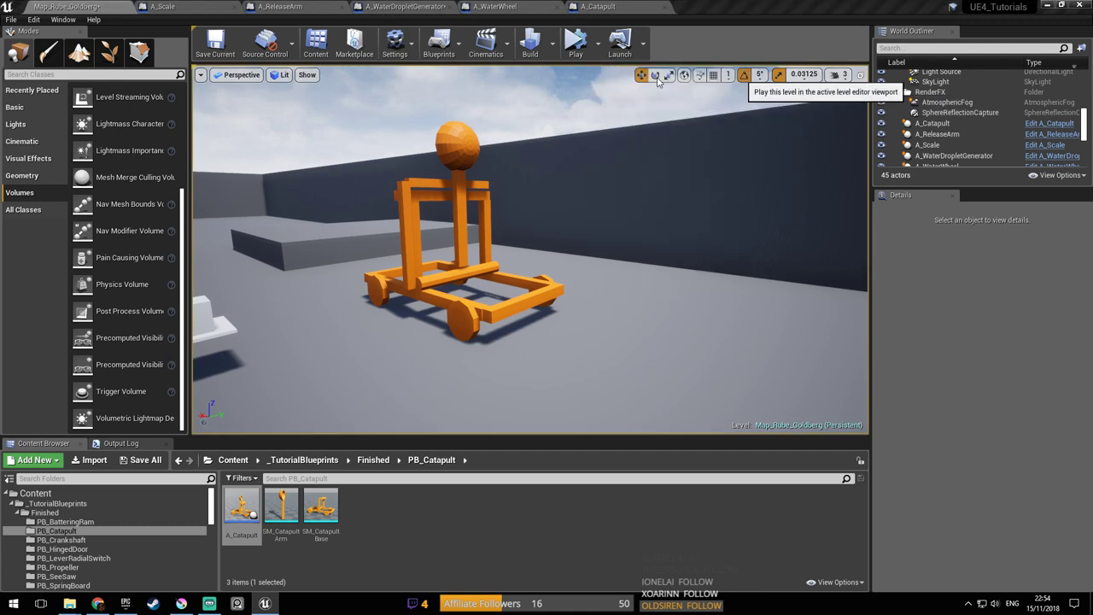
# Play-test the catapult by lowering its arm and setting a large cube on the bowl, and end the play session
pyautogui.press('w')
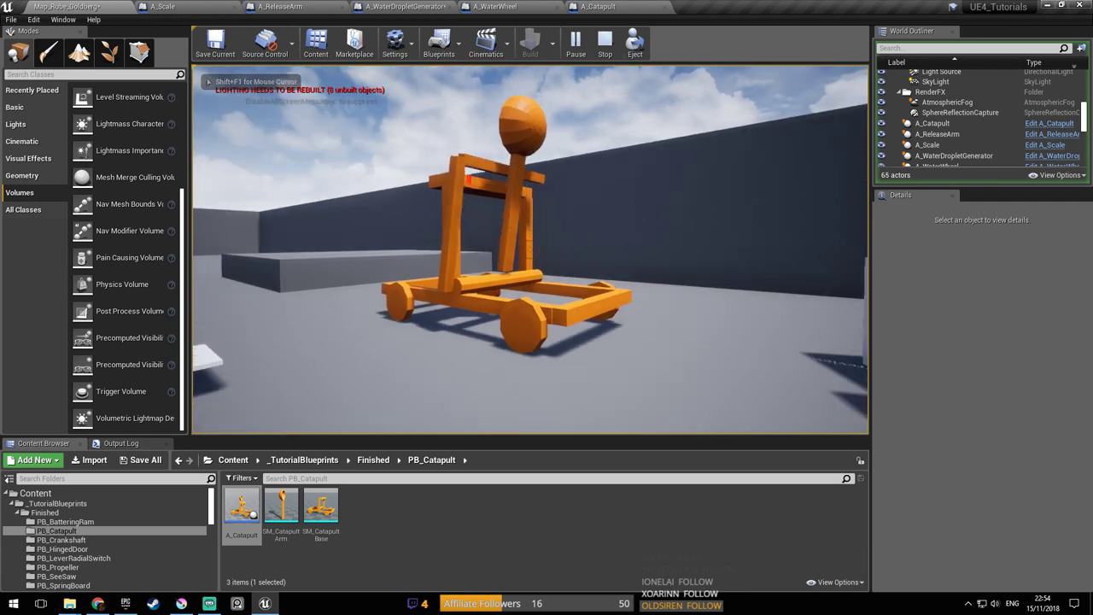
pyautogui.press('w')
pyautogui.press('e')
pyautogui.press('w')
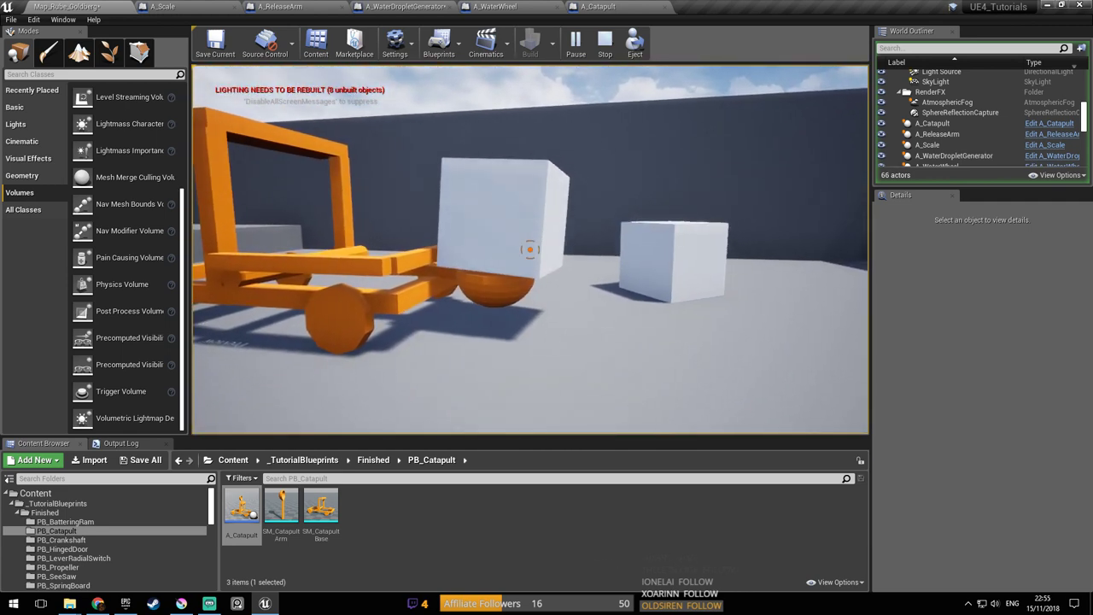
pyautogui.press('s')
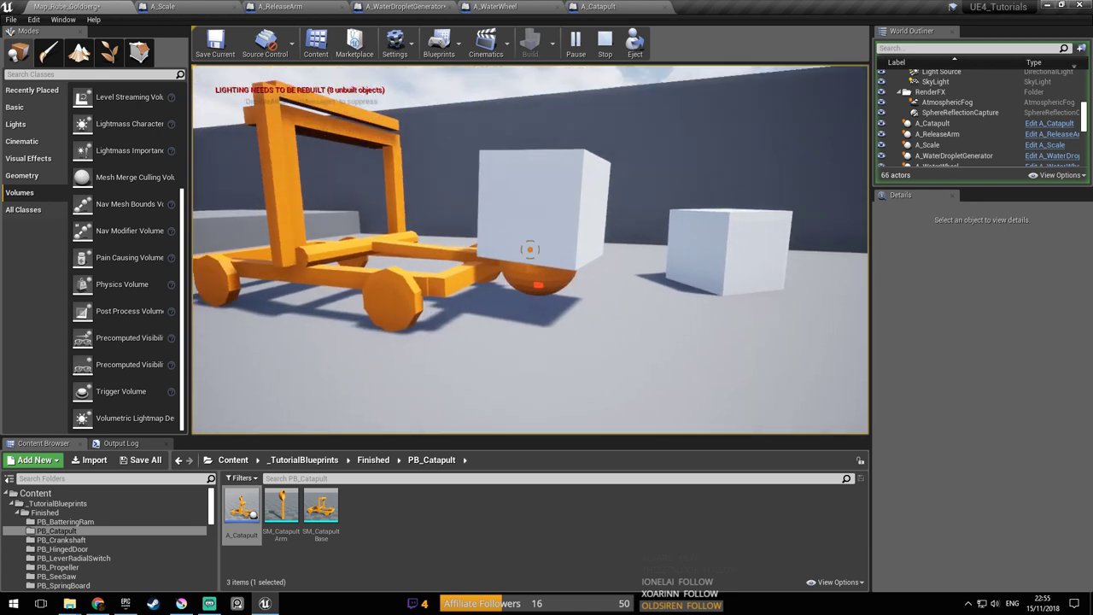
pyautogui.press('Escape')
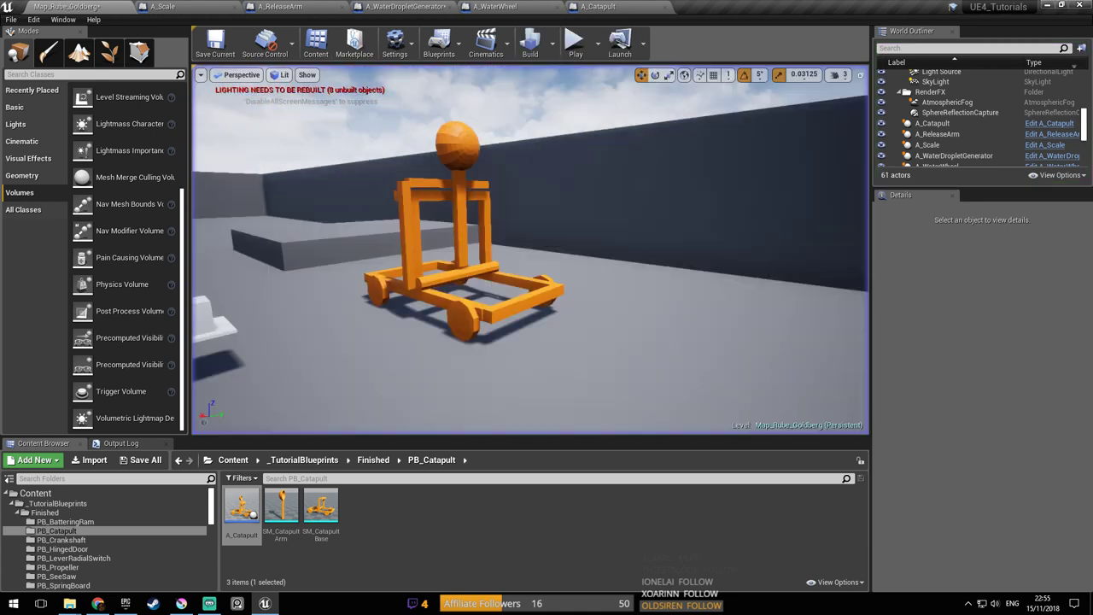
# Play the level again, drop a small cube into the lowered catapult bowl to test the launch, and end the session
pyautogui.click(616, 177)
pyautogui.click(566, 50)
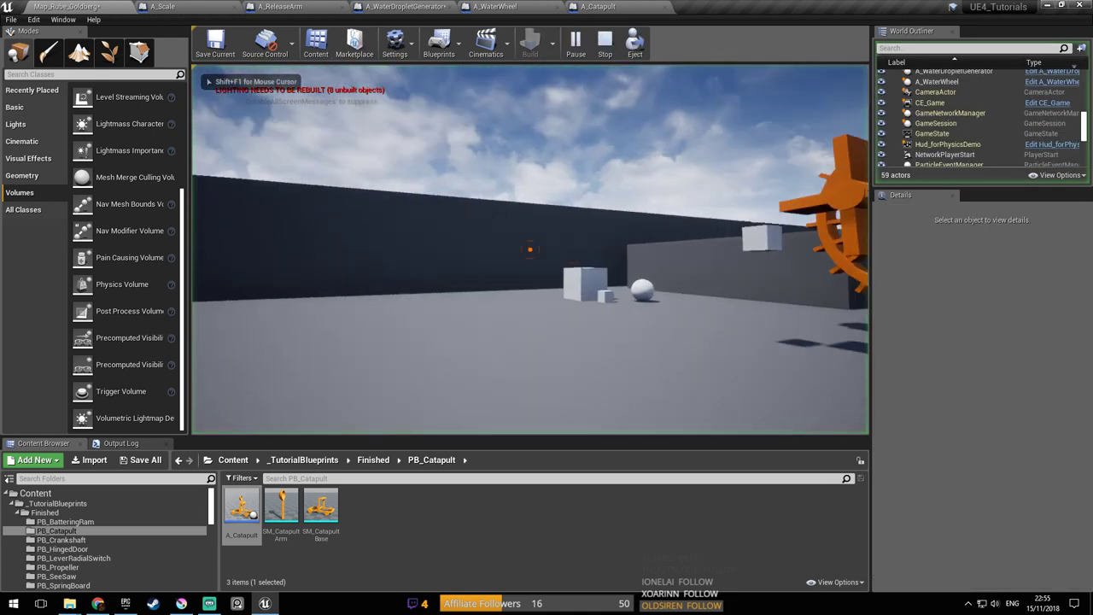
pyautogui.press('w')
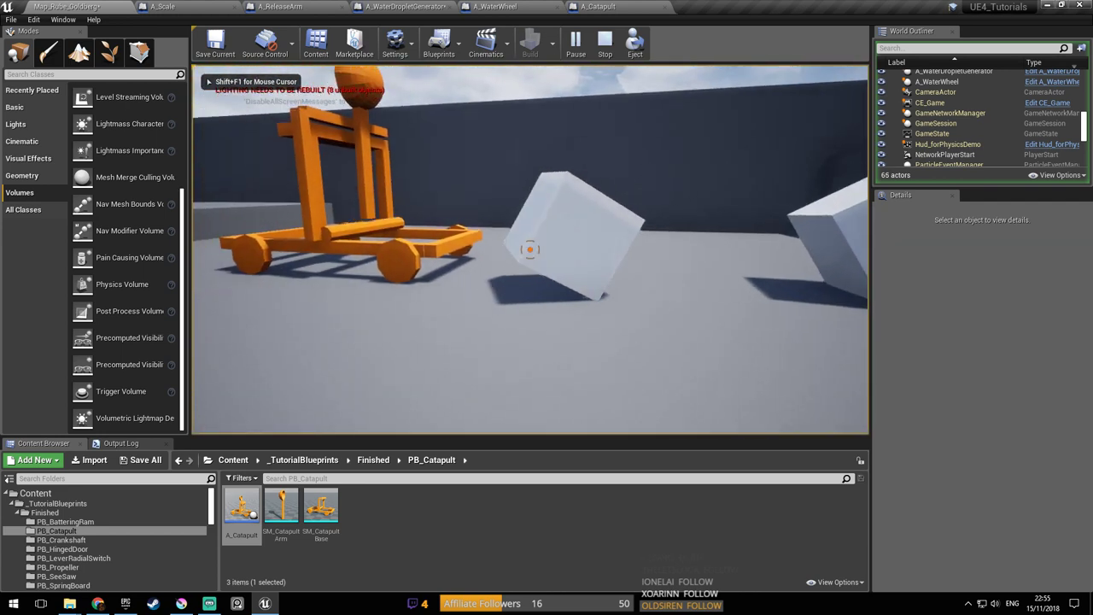
pyautogui.press('s')
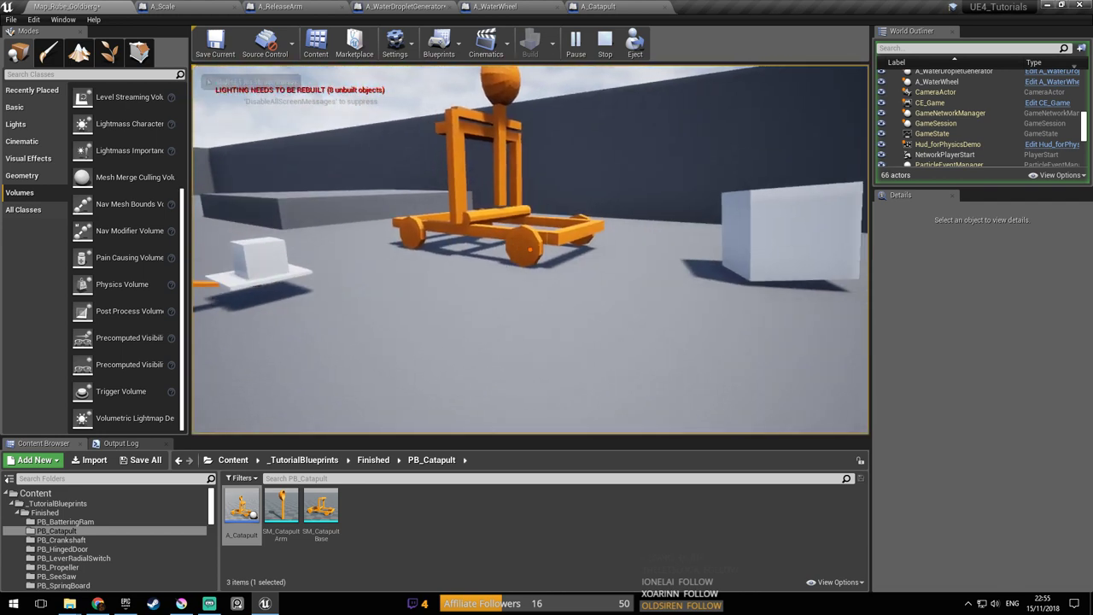
pyautogui.press('w')
pyautogui.press('d')
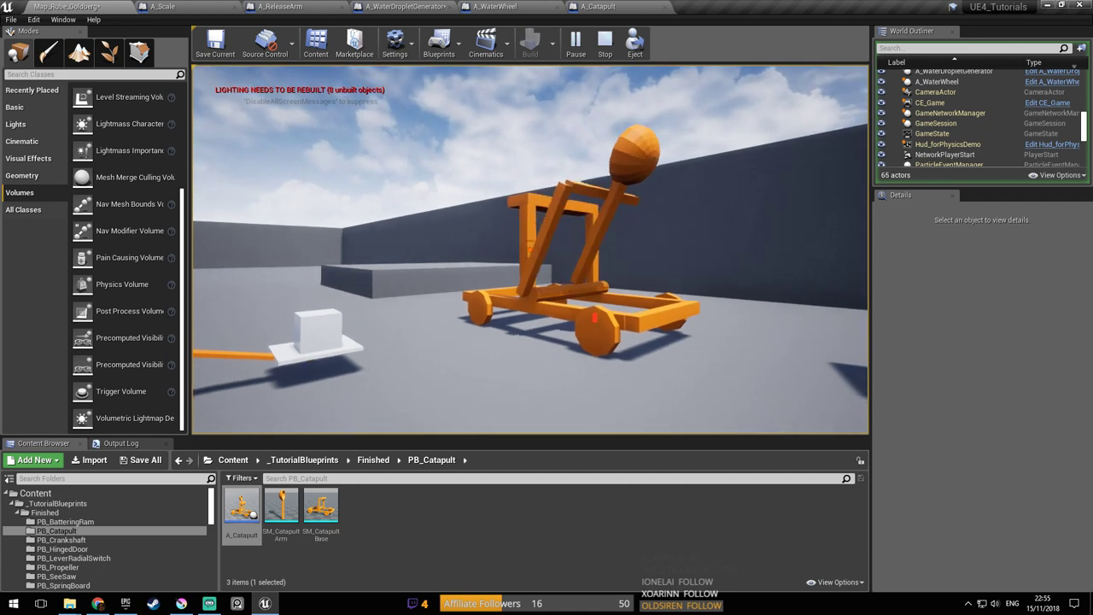
pyautogui.click(530, 250)
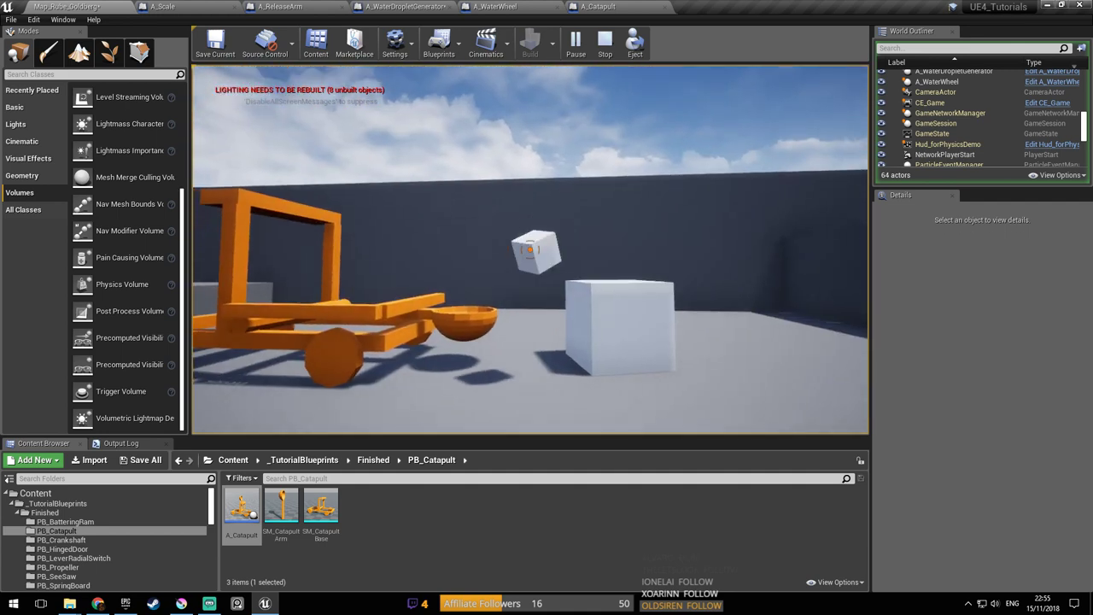
pyautogui.press('w')
pyautogui.click(530, 249)
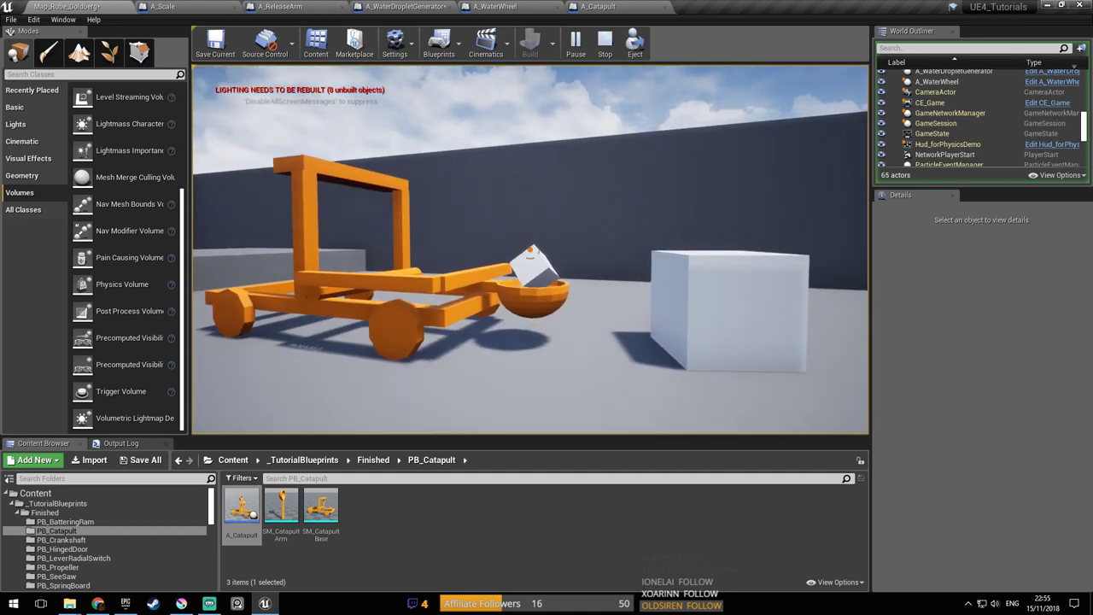
pyautogui.press('s')
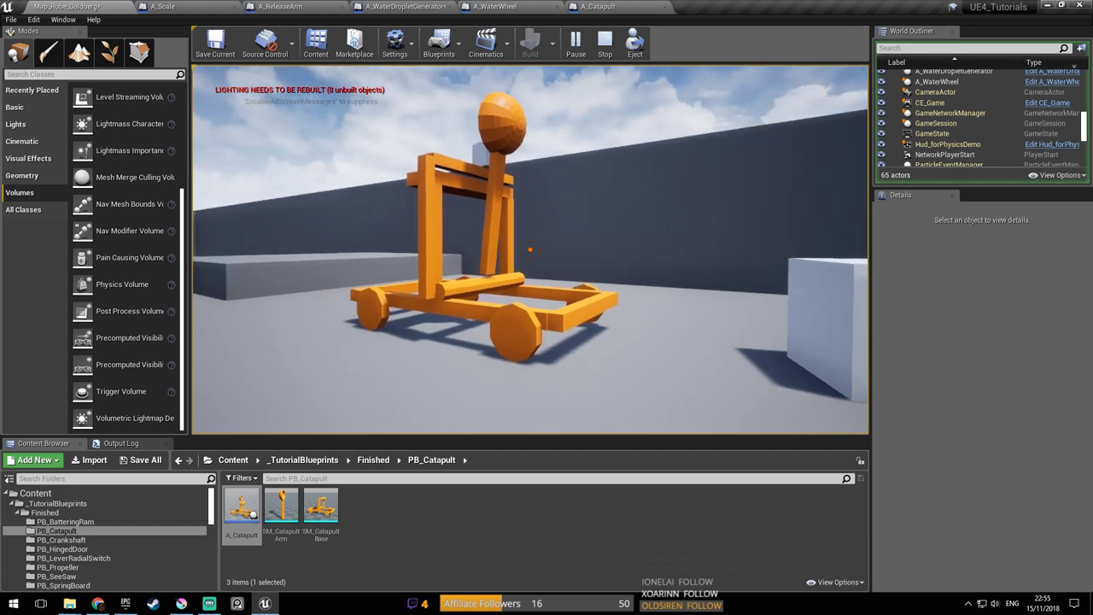
pyautogui.press('Escape')
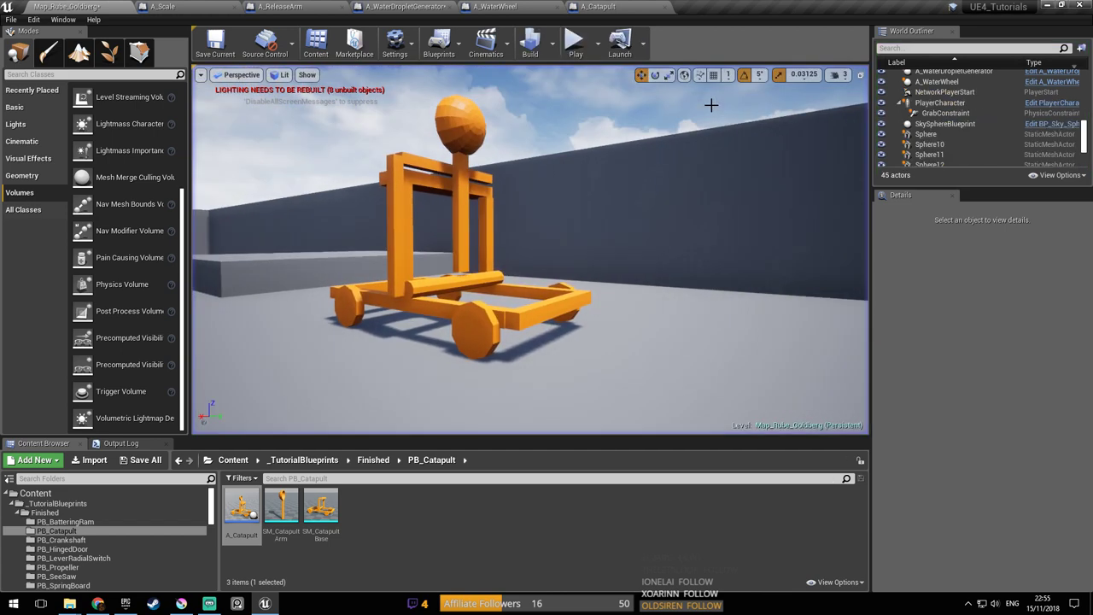
# Delete the catapult from the level and save the map
pyautogui.moveTo(487, 273); pyautogui.dragTo(458, 245, button='right')
pyautogui.press('d')
pyautogui.moveTo(680, 234)
pyautogui.mouseDown(button='right')
pyautogui.moveTo(656, 240)
pyautogui.moveTo(584, 219)
pyautogui.moveTo(680, 234)
pyautogui.mouseUp(button='right')
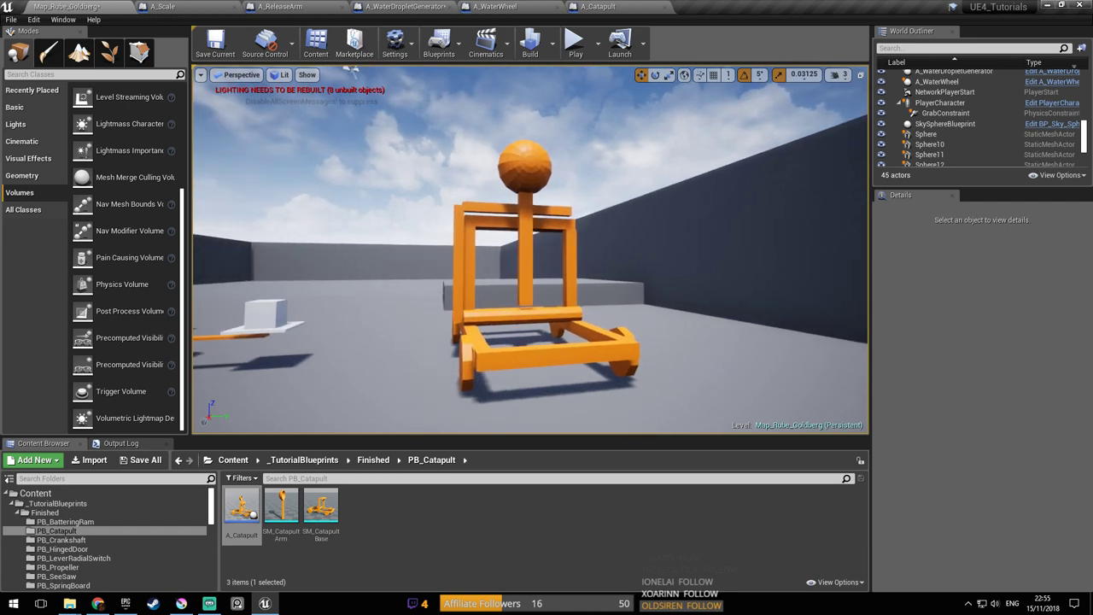
pyautogui.moveTo(615, 221); pyautogui.dragTo(574, 214, button='right')
pyautogui.click(573, 220)
pyautogui.press('Delete')
pyautogui.moveTo(607, 346); pyautogui.dragTo(607, 346, button='right')
pyautogui.hotkey('ctrl', 's')
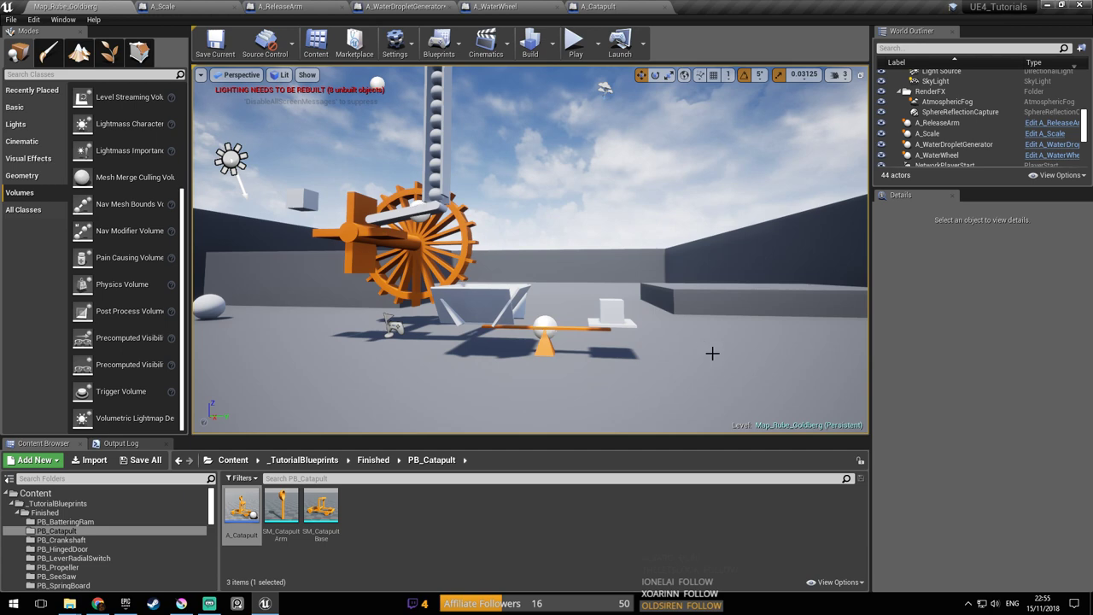
# Switch to Krita and examine the Rube Goldberg sketch, especially the scale and the cannon stage above its weighted platter
pyautogui.moveTo(669, 386); pyautogui.dragTo(668, 386, button='right')
pyautogui.press('d')
pyautogui.moveTo(569, 188); pyautogui.dragTo(570, 192, button='right')
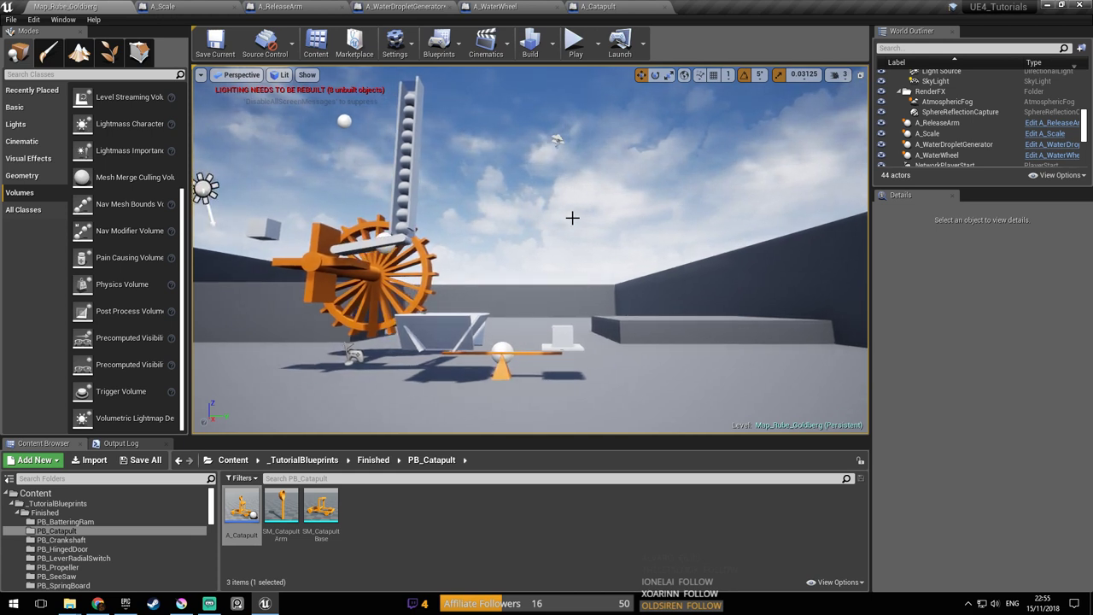
pyautogui.hotkey('alt', 'Tab')
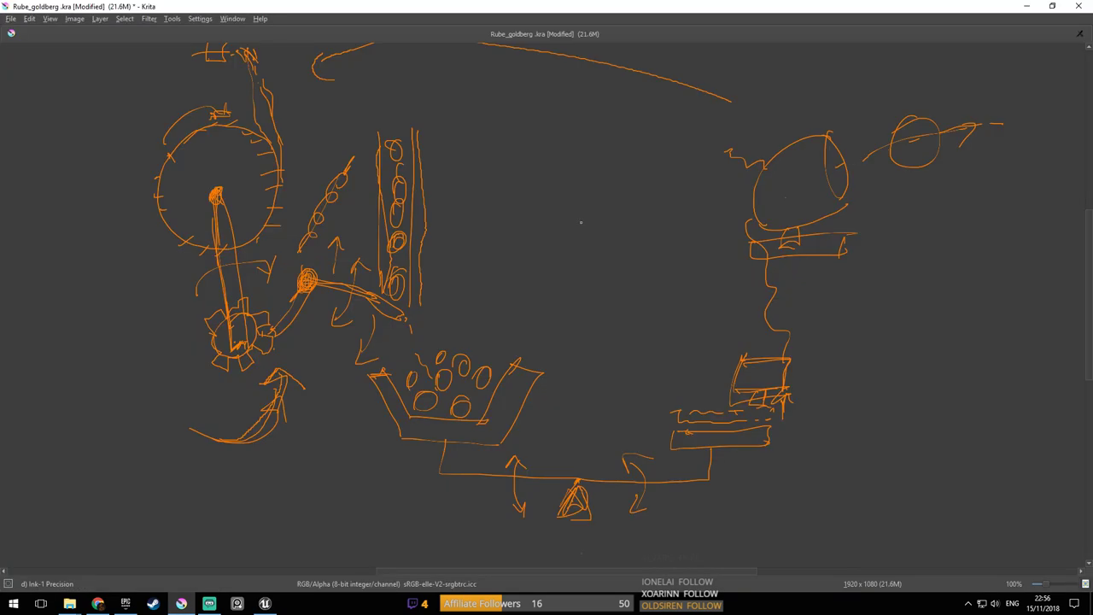
pyautogui.rightClick(743, 242)
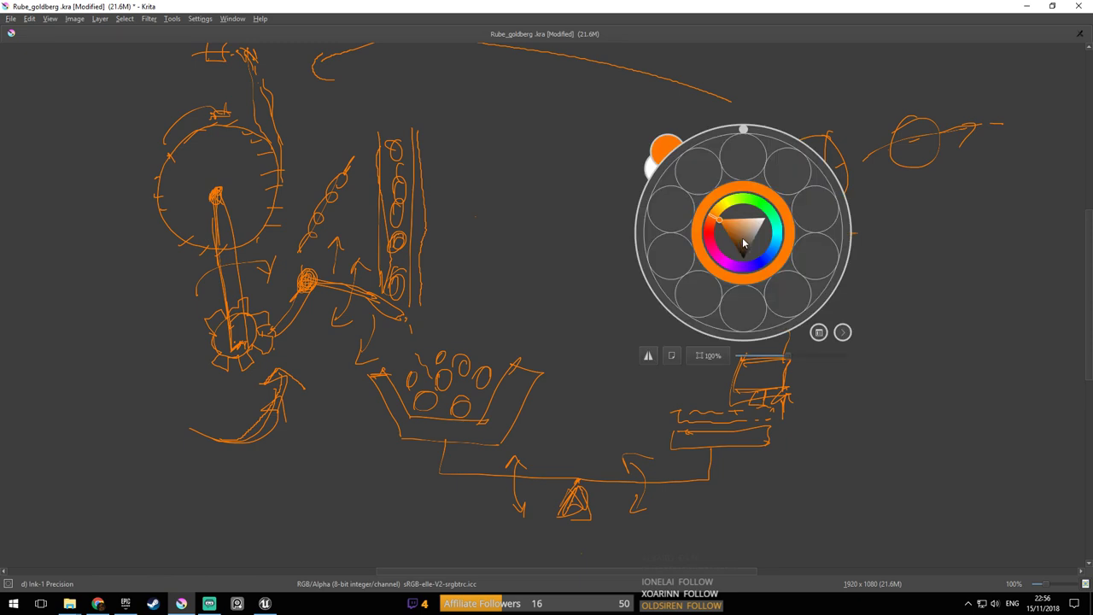
pyautogui.click(618, 242)
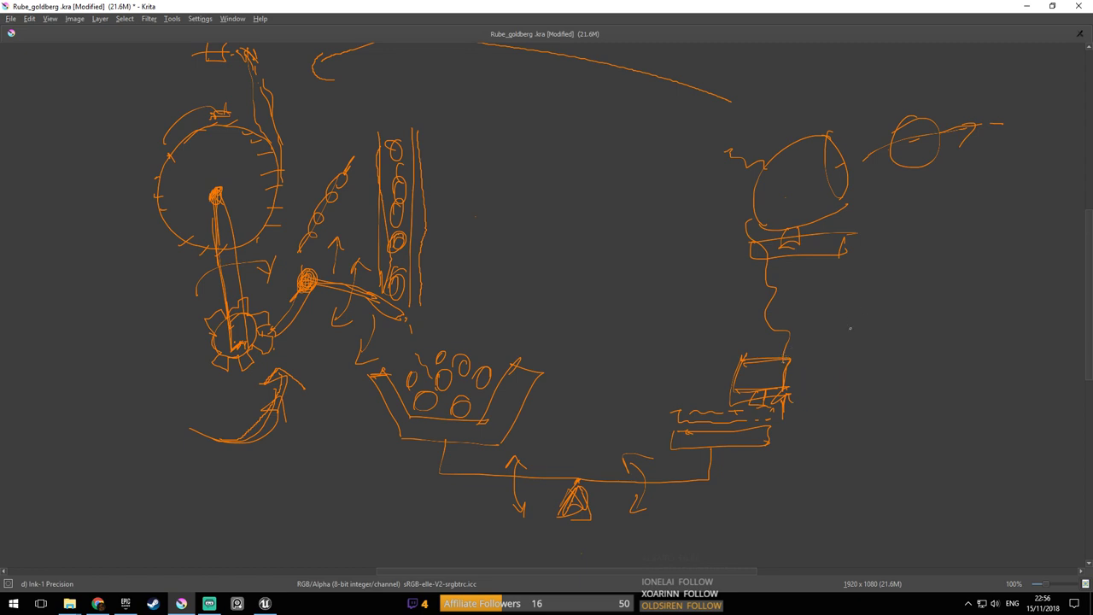
pyautogui.scroll(-4, 930, 287)
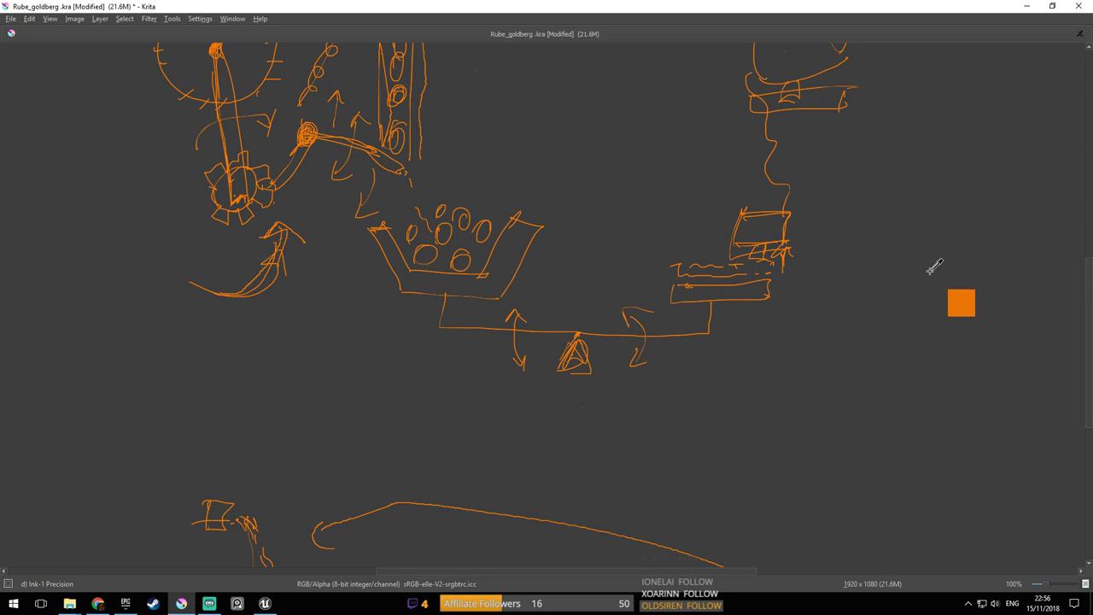
pyautogui.keyDown('ctrl'); pyautogui.scroll(-1, 937, 270); pyautogui.keyUp('ctrl')
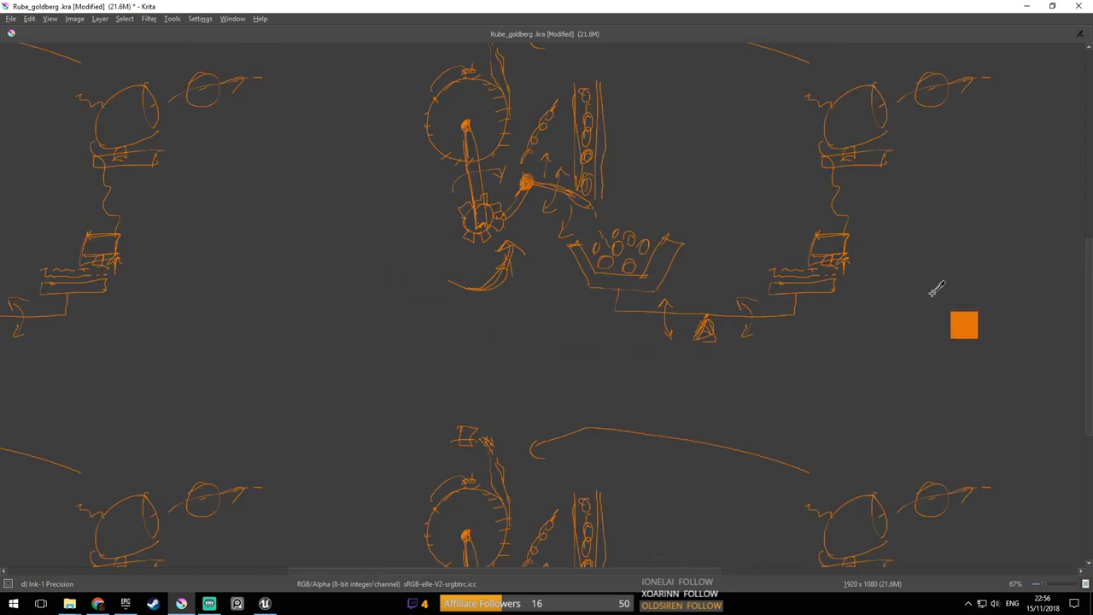
pyautogui.keyDown('ctrl'); pyautogui.scroll(1, 991, 293); pyautogui.keyUp('ctrl')
pyautogui.keyDown('ctrl'); pyautogui.scroll(-1, 984, 295); pyautogui.keyUp('ctrl')
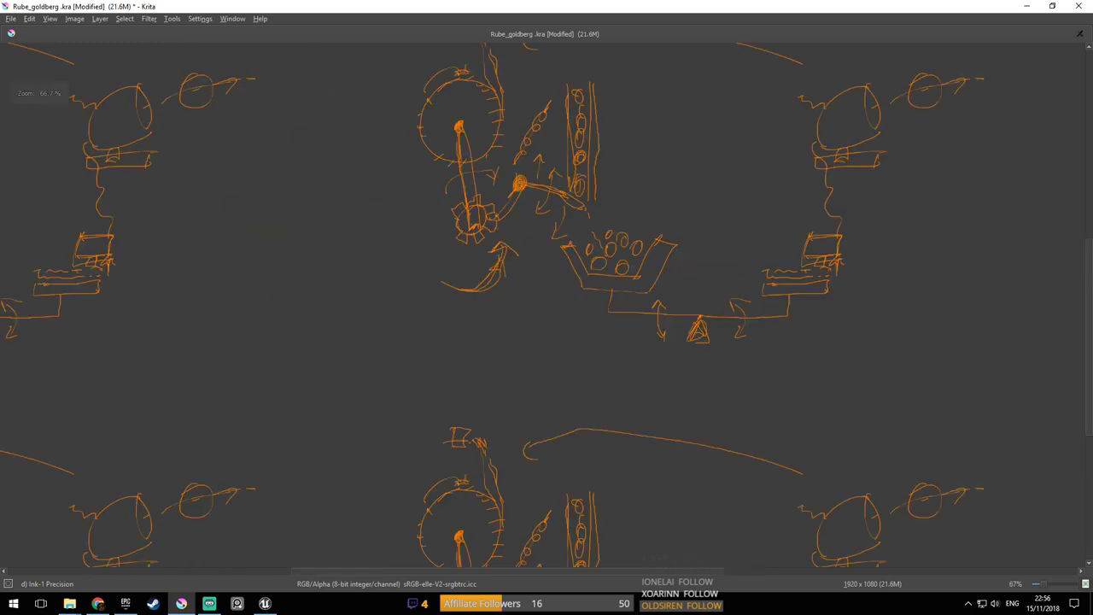
pyautogui.keyDown('ctrl'); pyautogui.scroll(1, 927, 289); pyautogui.keyUp('ctrl')
pyautogui.keyDown('ctrl'); pyautogui.scroll(2, 930, 289); pyautogui.keyUp('ctrl')
pyautogui.keyDown('ctrl'); pyautogui.scroll(-1, 931, 290); pyautogui.keyUp('ctrl')
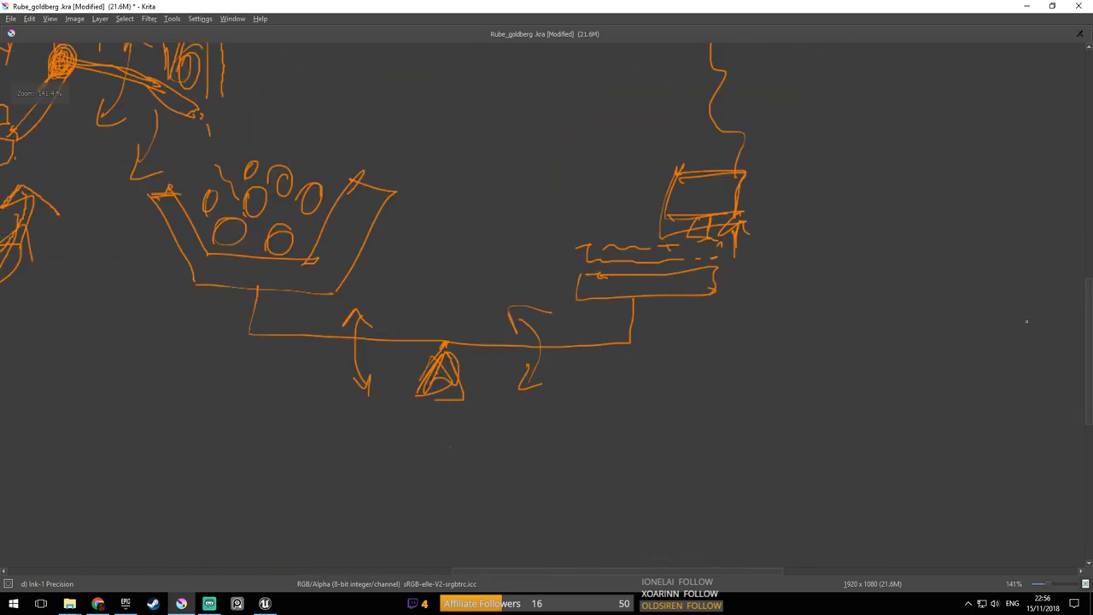
pyautogui.moveTo(1089, 358); pyautogui.dragTo(1090, 356)
pyautogui.press('-')
pyautogui.press('-')
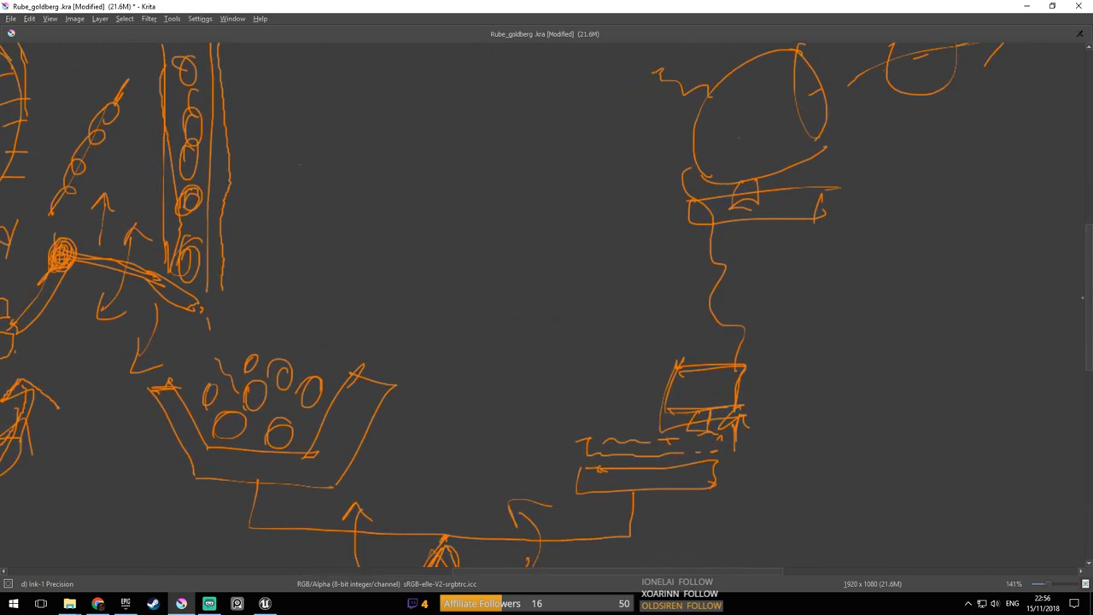
pyautogui.click(11, 18)
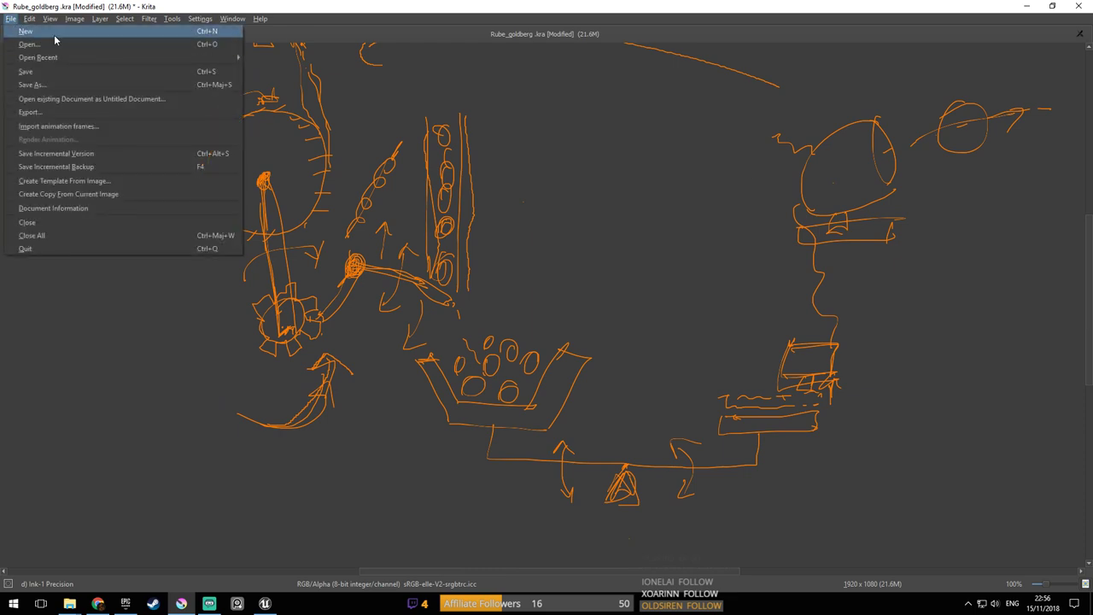
pyautogui.click(54, 36)
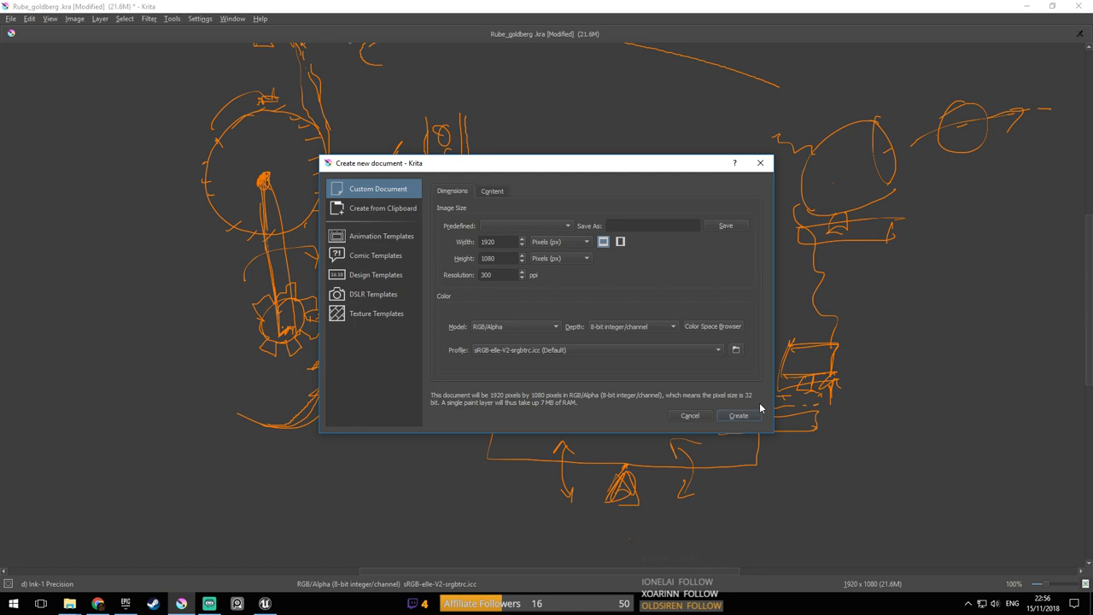
pyautogui.click(695, 415)
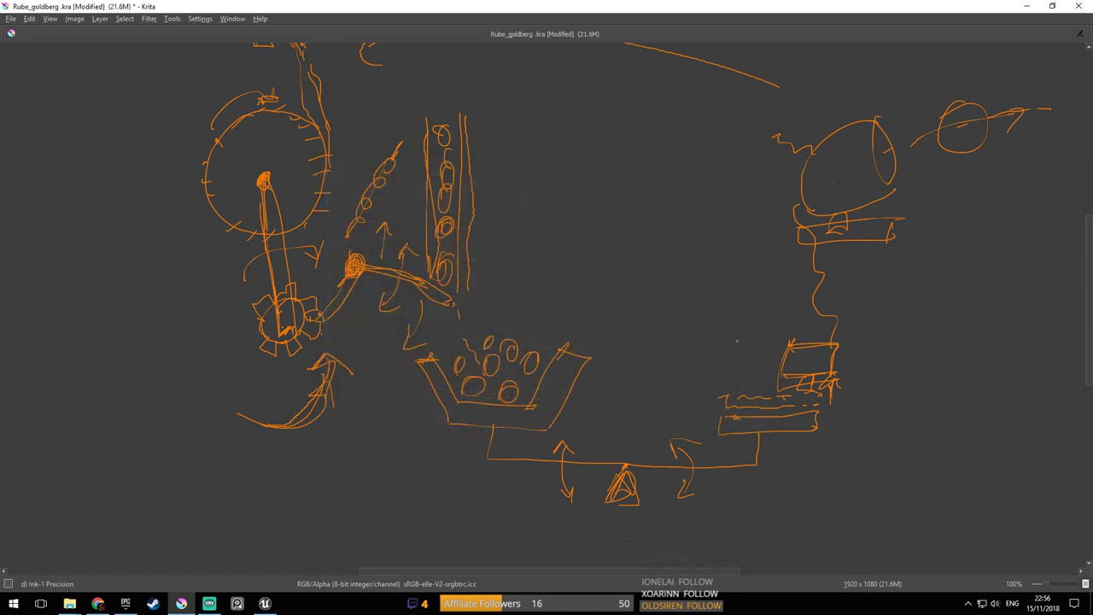
# Switch back to Unreal Editor and save the Rube Goldberg map
pyautogui.hotkey('alt', 'Tab')
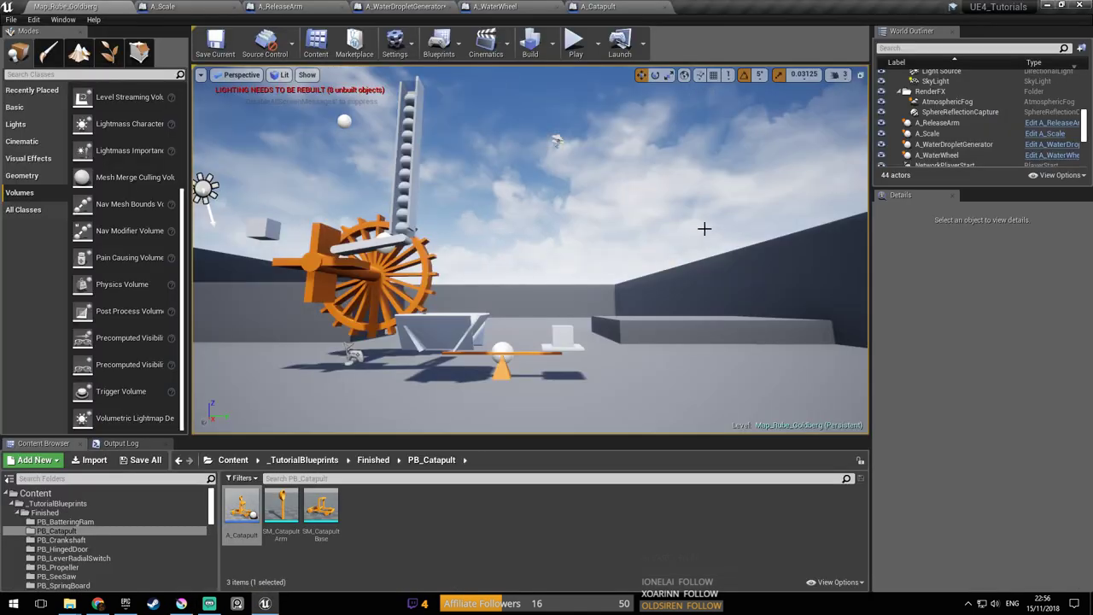
pyautogui.hotkey('ctrl', 's')
pyautogui.moveTo(591, 204)
pyautogui.mouseDown(button='right')
pyautogui.moveTo(594, 223)
pyautogui.moveTo(582, 203)
pyautogui.moveTo(555, 201)
pyautogui.moveTo(598, 220)
pyautogui.moveTo(589, 203)
pyautogui.moveTo(566, 199)
pyautogui.moveTo(596, 208)
pyautogui.mouseUp(button='right')
pyautogui.press('w')
pyautogui.scroll(-6, 595, 208)
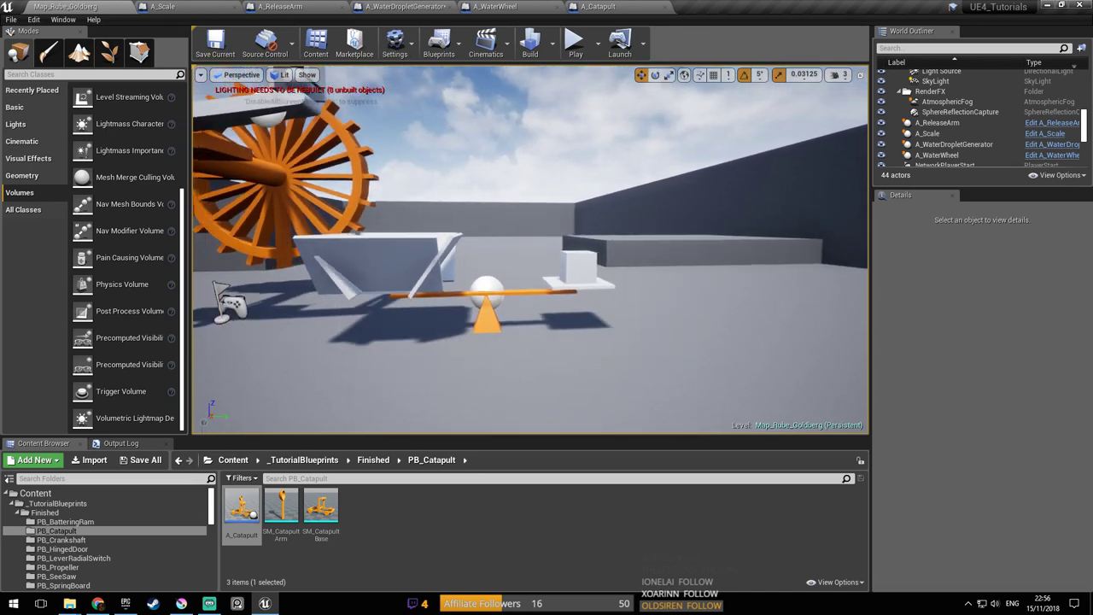
# Play the level in the viewport to check how the scale tilts with its weighted platter, and end the session
pyautogui.click(576, 42)
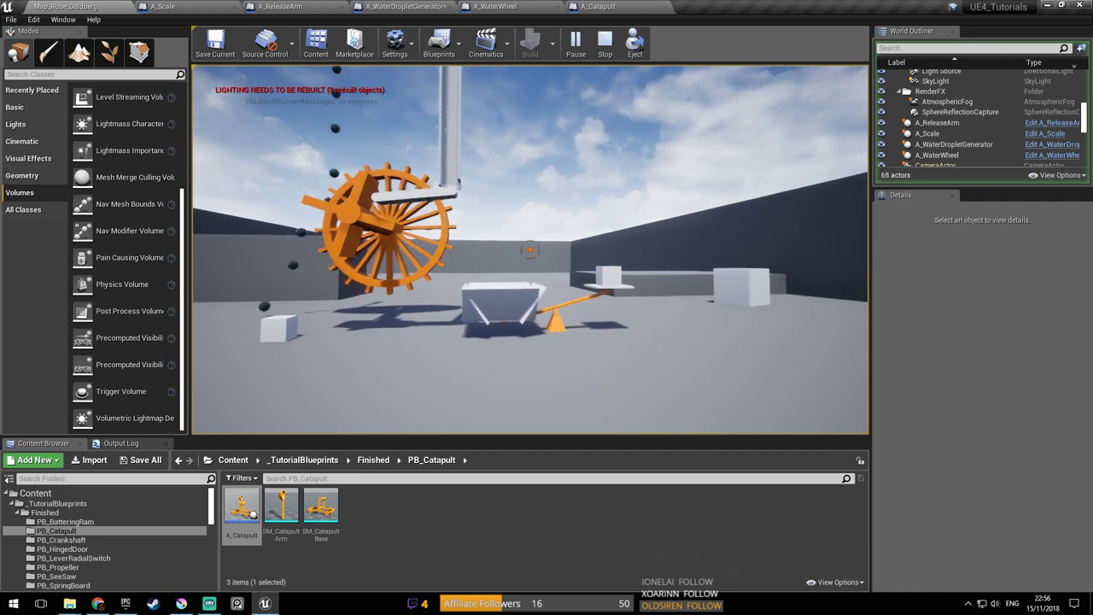
pyautogui.press('w')
pyautogui.press('w')
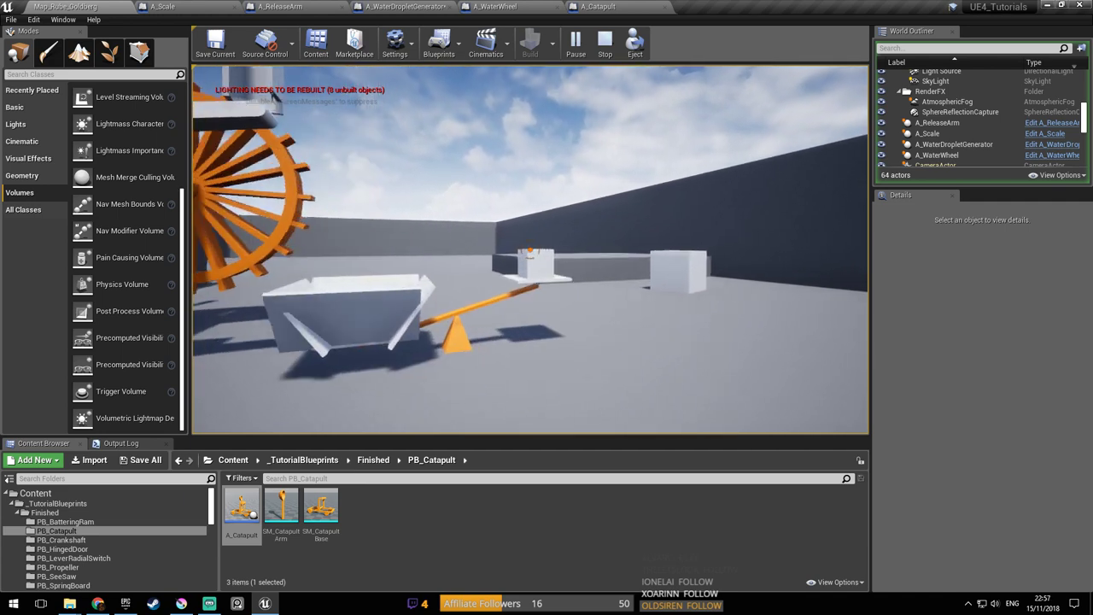
pyautogui.press('Escape')
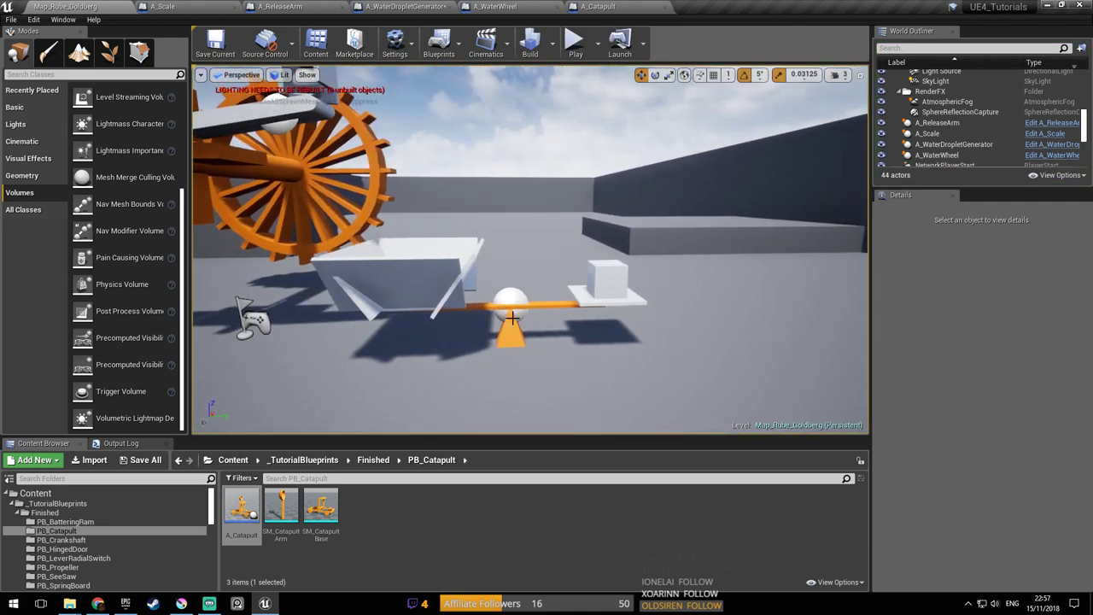
# Shift the scale slightly away from the water wheel and play the level to test how it tilts
pyautogui.click(559, 306)
pyautogui.moveTo(562, 308); pyautogui.dragTo(568, 307)
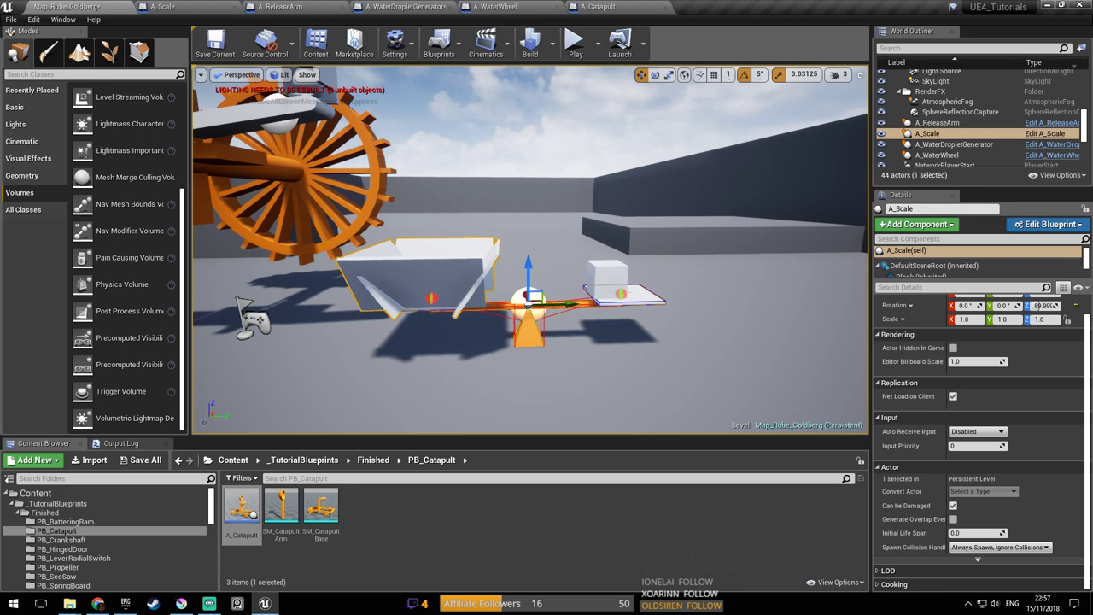
pyautogui.click(608, 272)
pyautogui.click(690, 261)
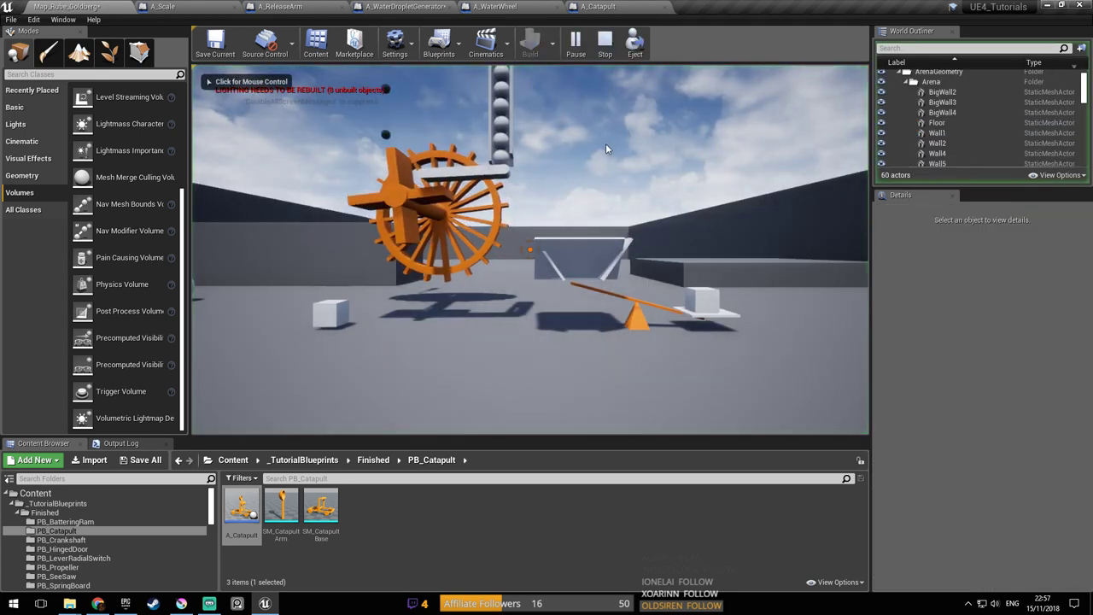
pyautogui.click(606, 144)
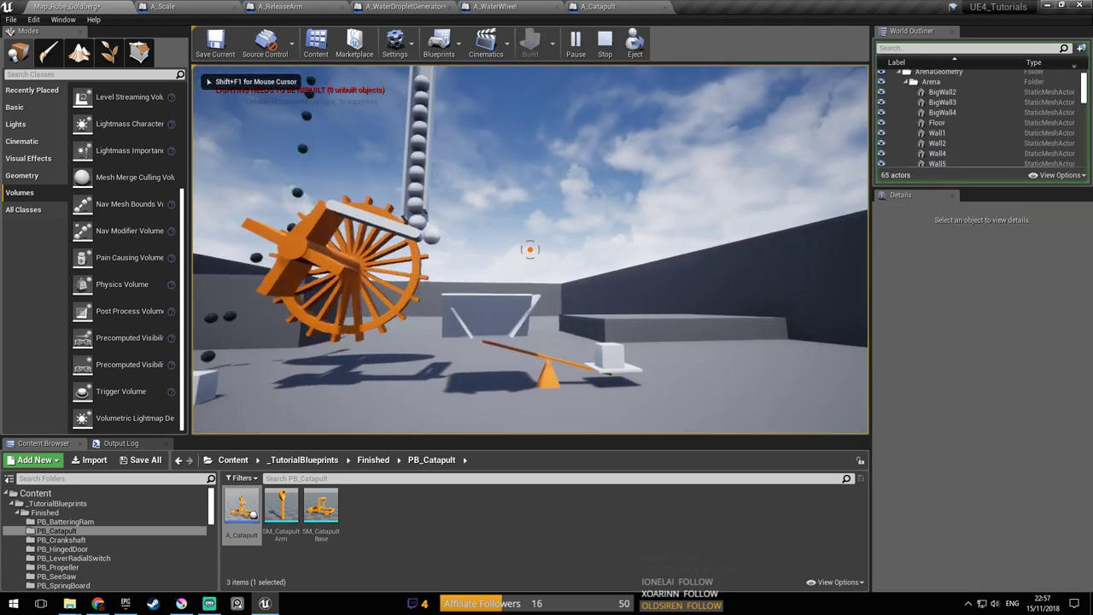
pyautogui.press('Escape')
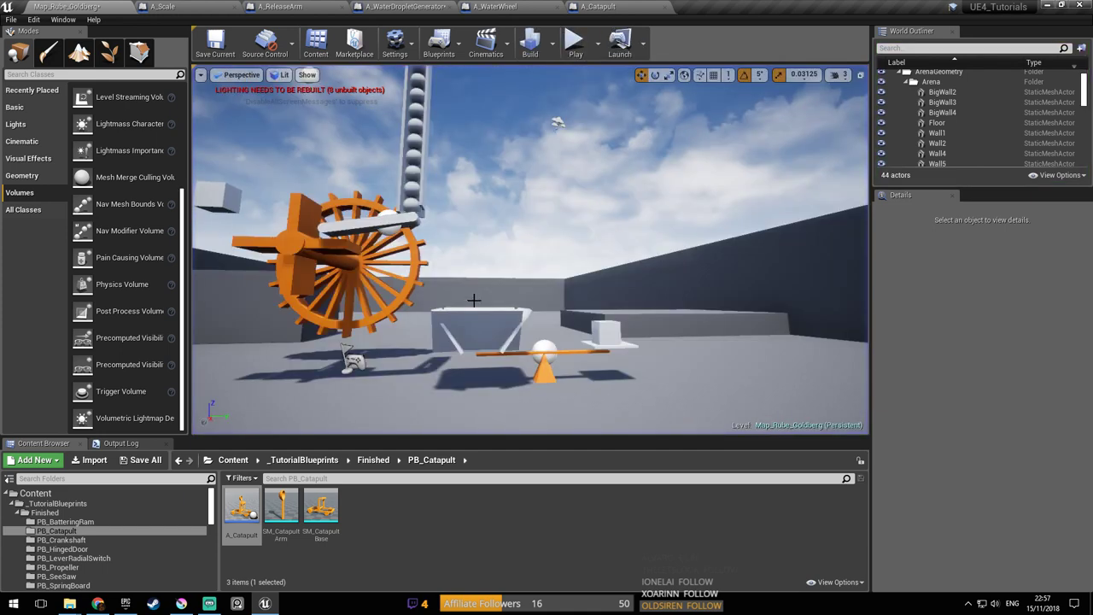
# Nudge the scale slightly back toward the water wheel and play the level again to check its motion
pyautogui.click(510, 318)
pyautogui.moveTo(583, 351); pyautogui.dragTo(577, 351)
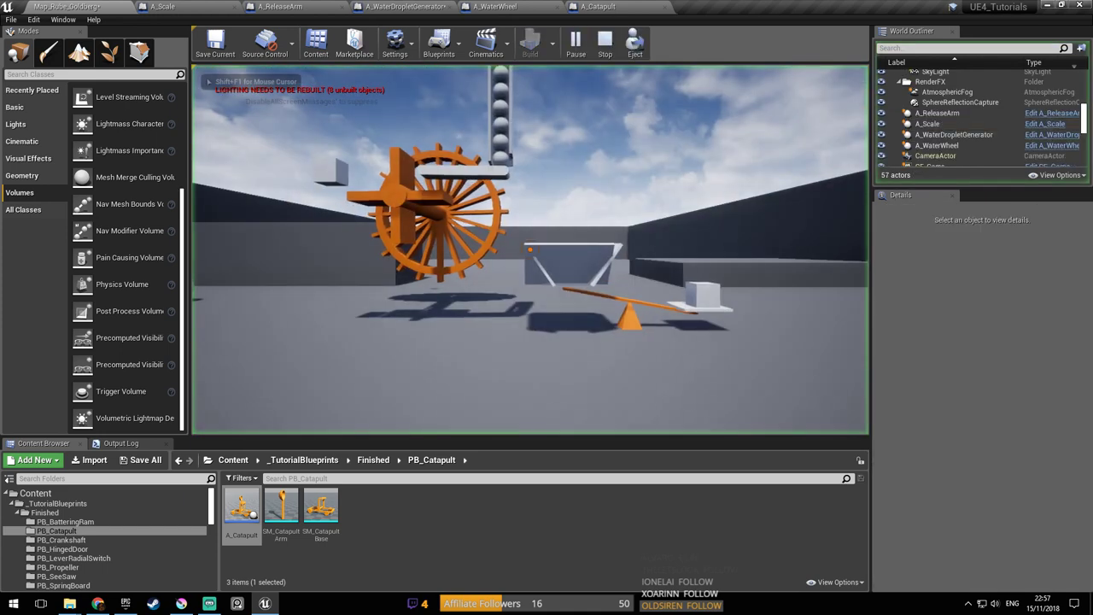
pyautogui.click(575, 42)
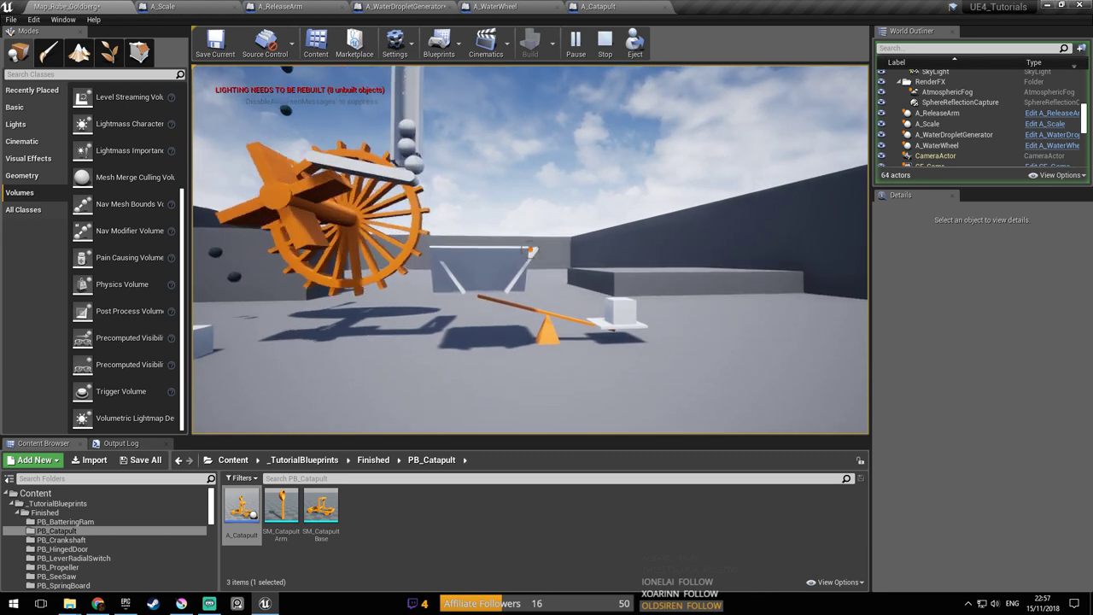
pyautogui.press('Escape')
# Move the weight cube on the scale's platter slightly closer to the pivot and save the map
pyautogui.moveTo(691, 97); pyautogui.dragTo(639, 117, button='right')
pyautogui.press('w')
pyautogui.press('d')
pyautogui.click(559, 294)
pyautogui.moveTo(592, 294); pyautogui.dragTo(567, 294)
pyautogui.moveTo(597, 292); pyautogui.dragTo(632, 297, button='right')
pyautogui.press('w')
pyautogui.moveTo(650, 279); pyautogui.dragTo(593, 290)
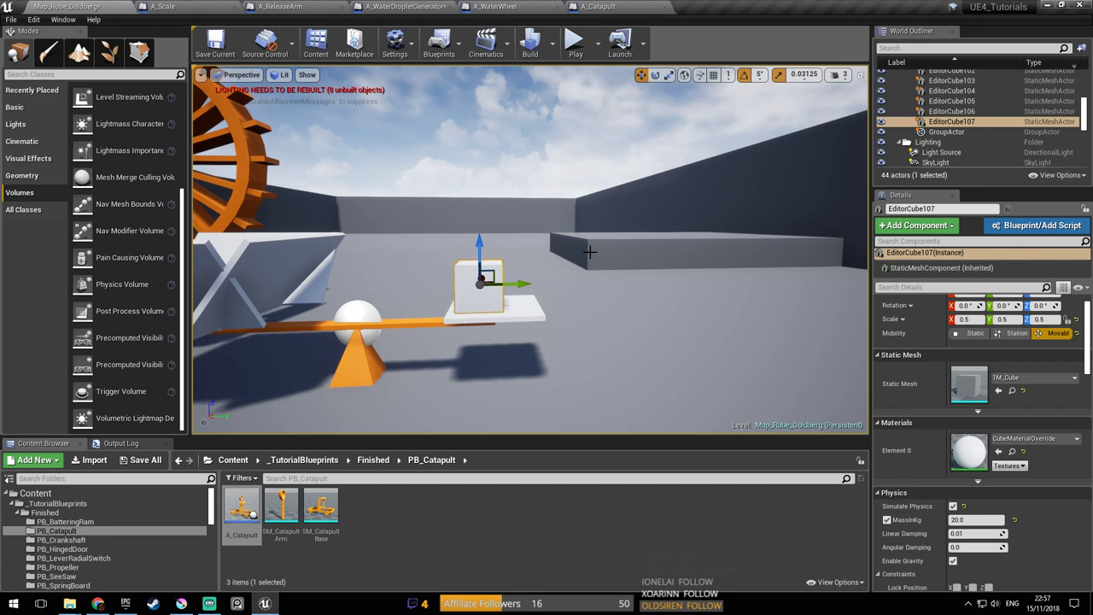
pyautogui.moveTo(589, 252); pyautogui.dragTo(551, 262)
pyautogui.hotkey('ctrl', 's')
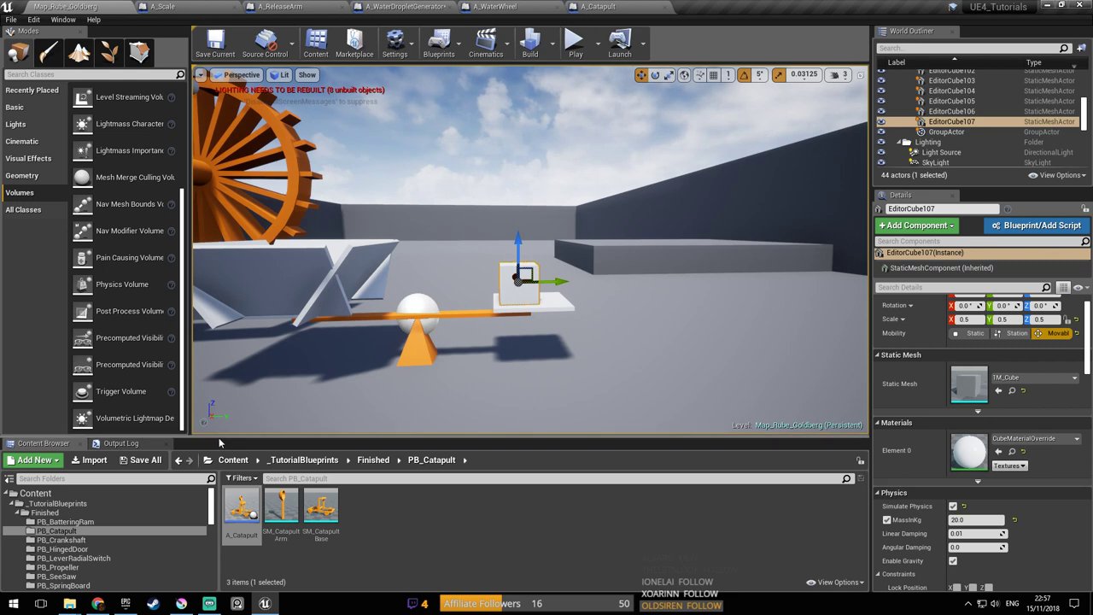
# Enlarge the content browser, search the whole Content folder for "push" and clear the search
pyautogui.moveTo(218, 437); pyautogui.dragTo(240, 378)
pyautogui.click(234, 401)
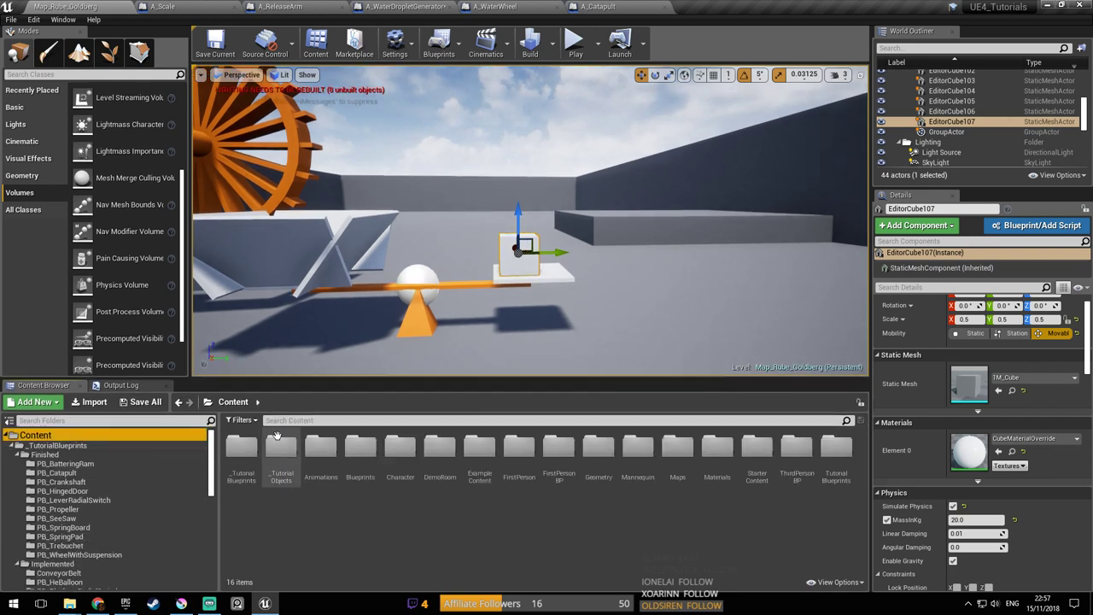
pyautogui.write('push')
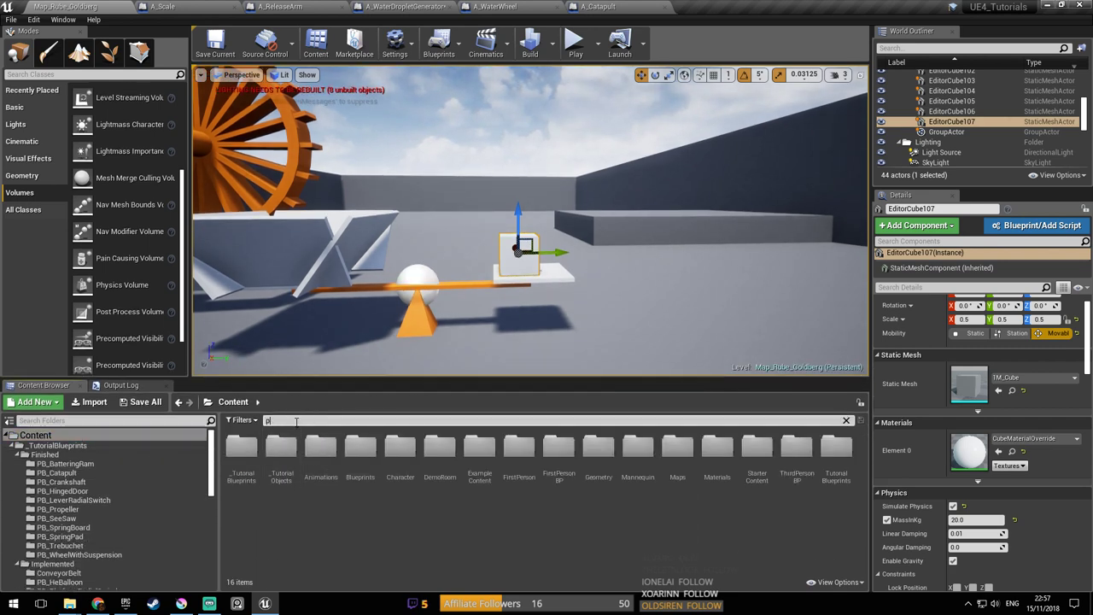
pyautogui.press('BackSpace')
pyautogui.press('BackSpace')
pyautogui.press('BackSpace')
pyautogui.press('BackSpace')
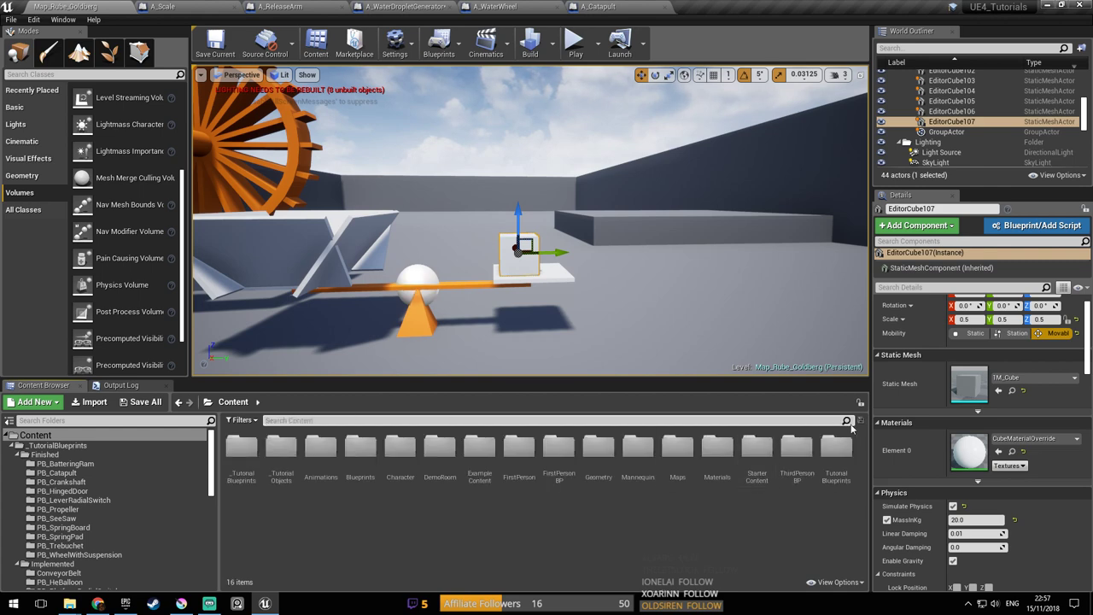
# Save the map and open the _TutorialBlueprints folder
pyautogui.hotkey('ctrl', 's')
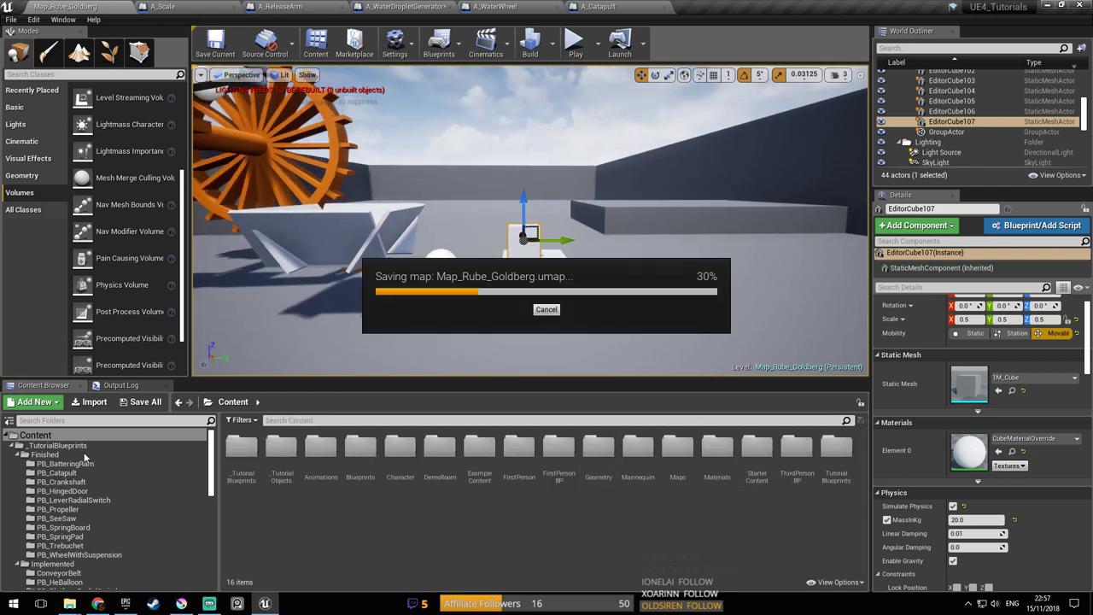
pyautogui.click(75, 445)
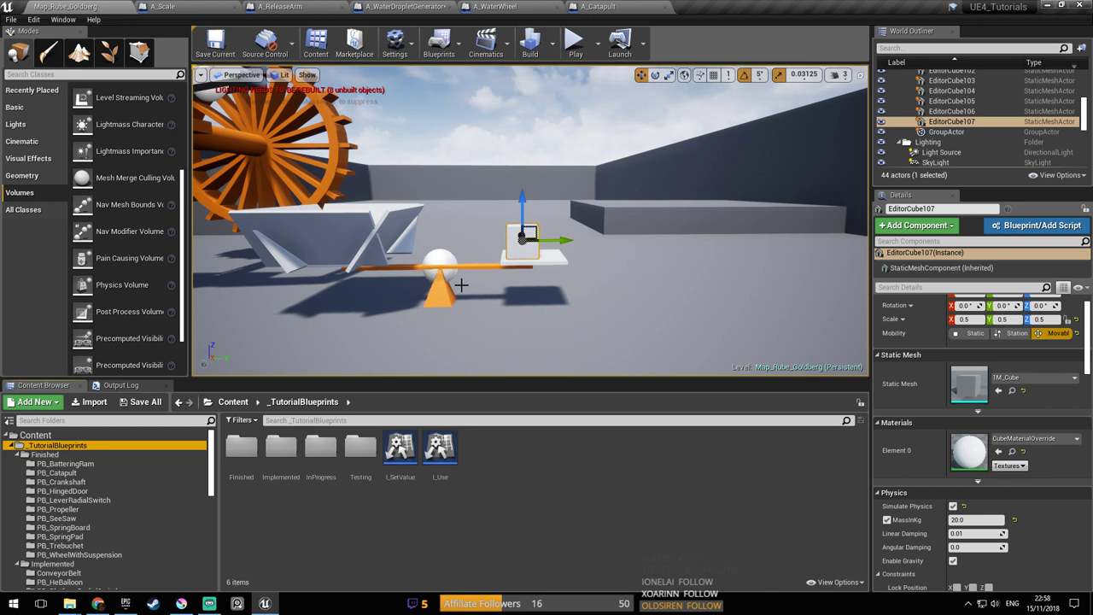
# Switch to Streamlabs OBS, open the imgur link from the stream chat and examine the suggested water wheel drawing in the browser
pyautogui.click(210, 603)
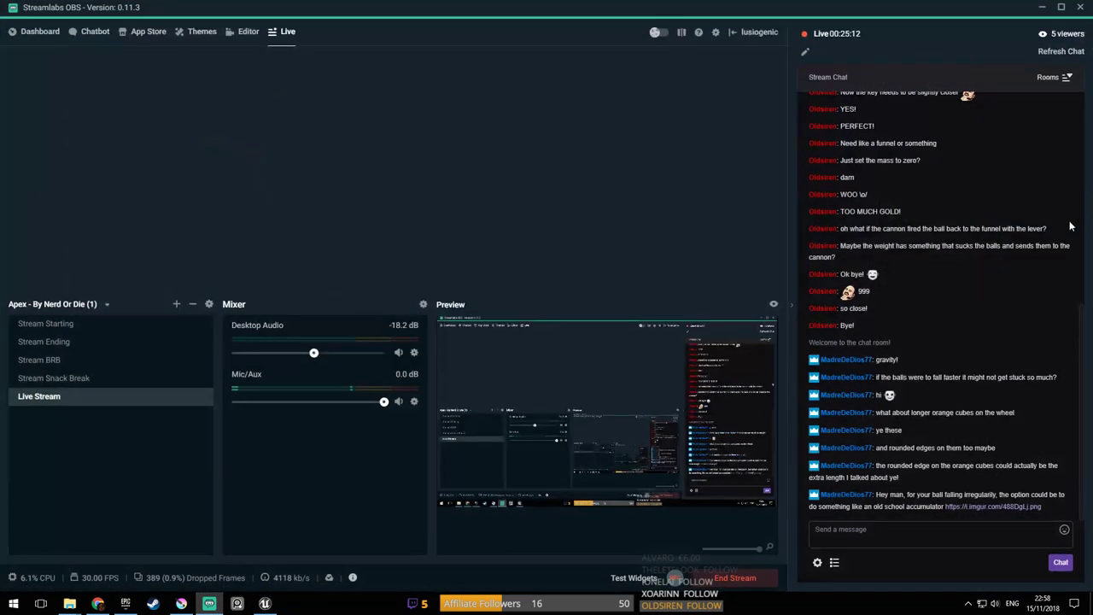
pyautogui.click(1021, 509)
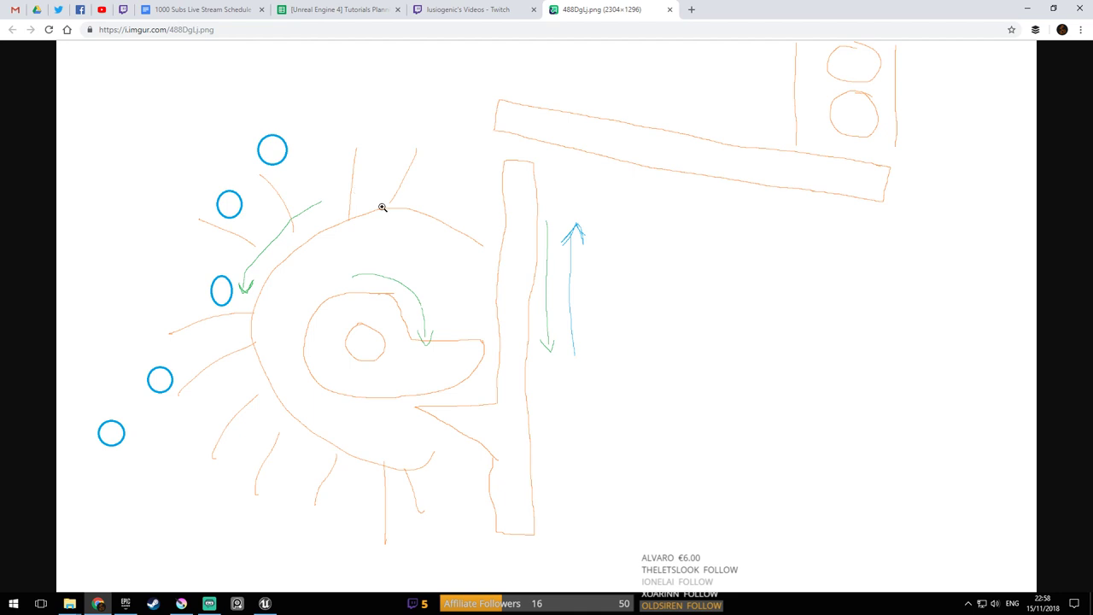
pyautogui.rightClick(385, 202)
pyautogui.click(434, 168)
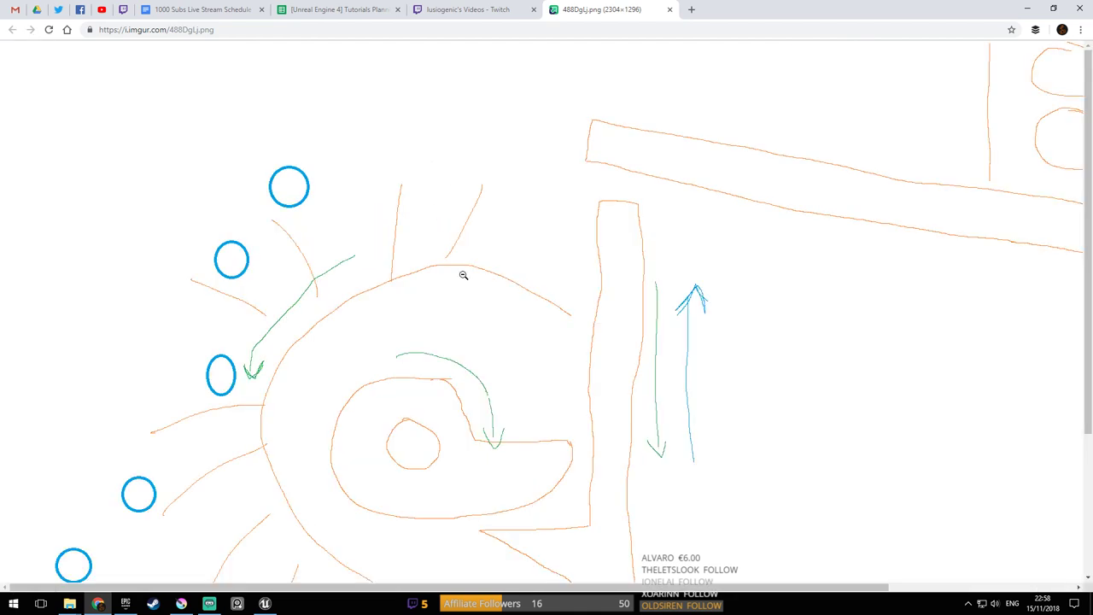
pyautogui.click(468, 266)
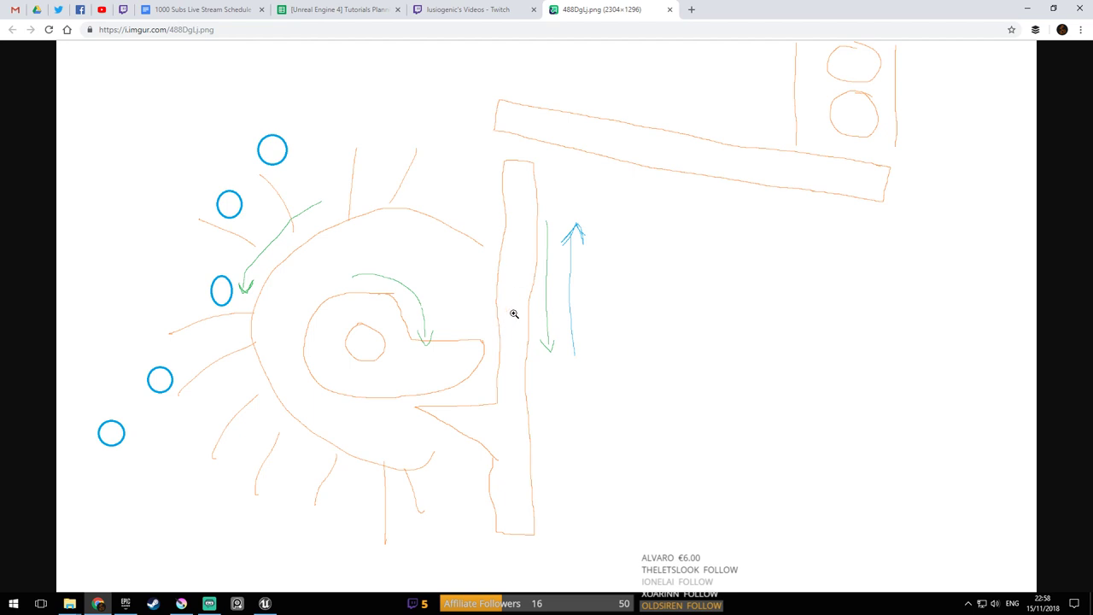
pyautogui.click(770, 182)
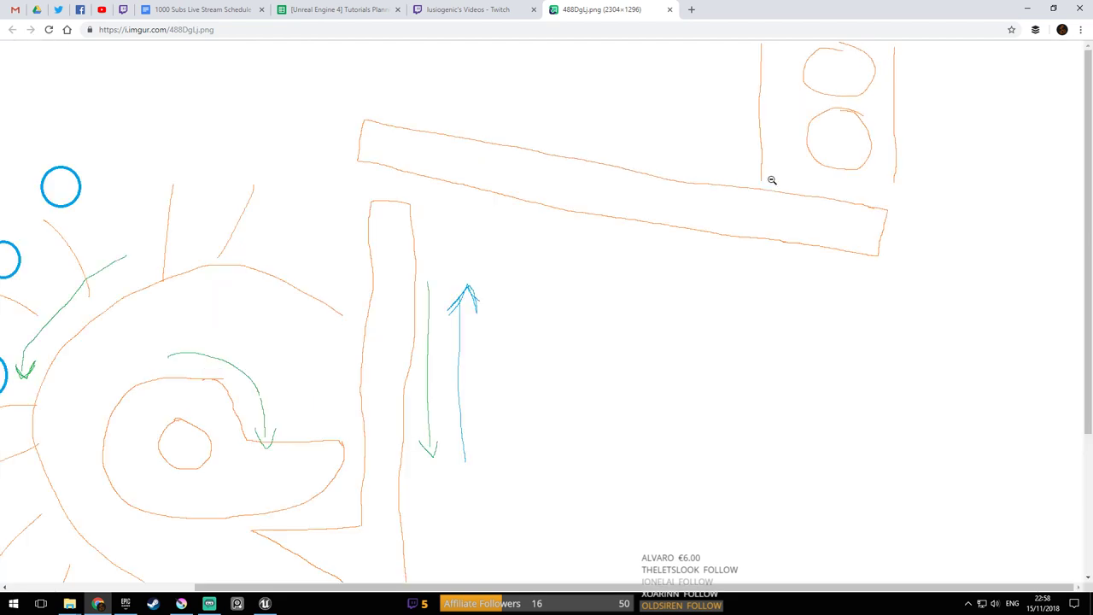
pyautogui.click(772, 180)
pyautogui.hotkey('ctrl', '-')
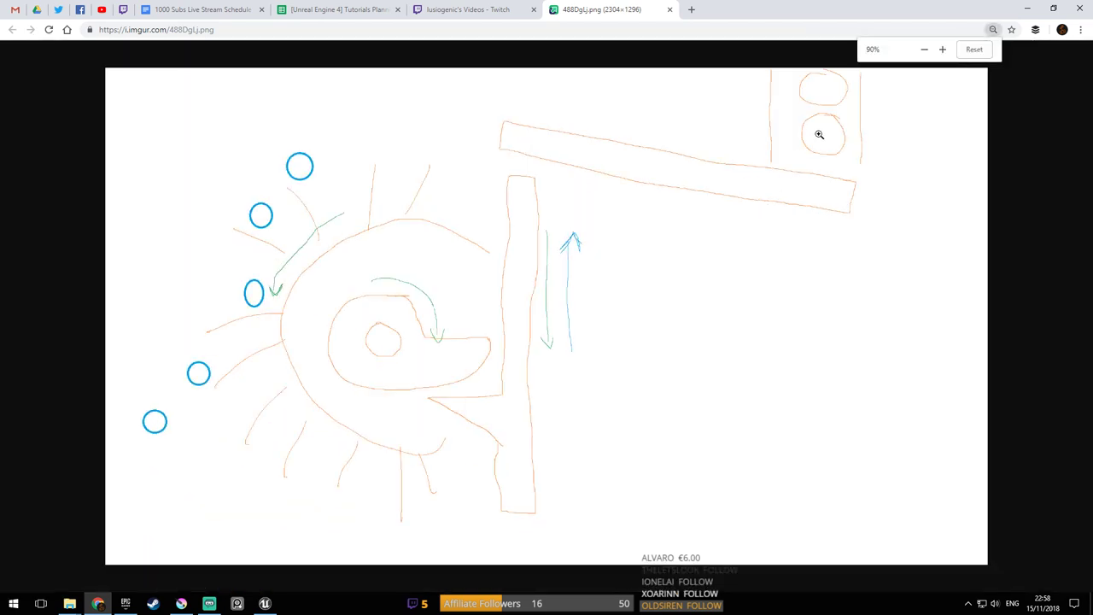
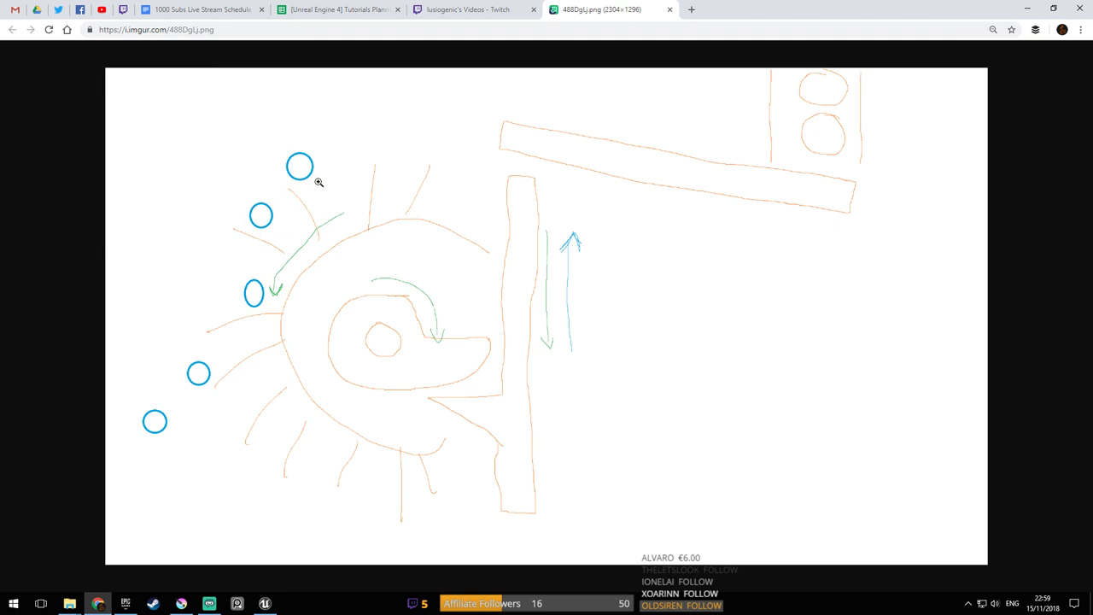
# Switch back to Unreal Editor, view the water wheel and play the level briefly before stopping it
pyautogui.click(263, 610)
pyautogui.moveTo(381, 324); pyautogui.dragTo(581, 320, button='right')
pyautogui.press('w')
pyautogui.press('a')
pyautogui.moveTo(410, 313); pyautogui.dragTo(423, 308, button='right')
pyautogui.click(576, 42)
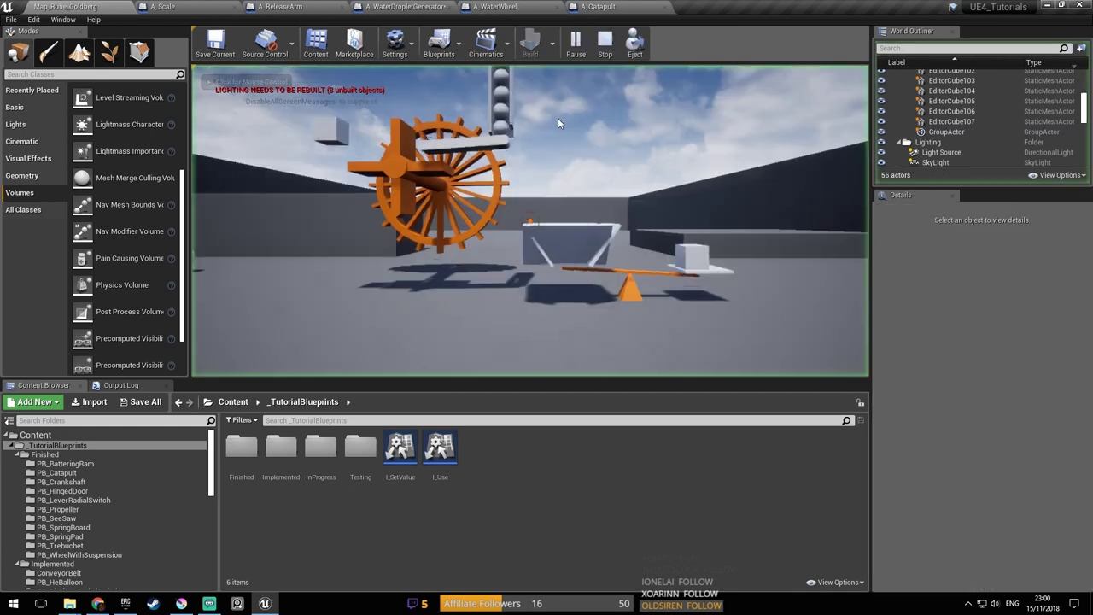
pyautogui.click(602, 50)
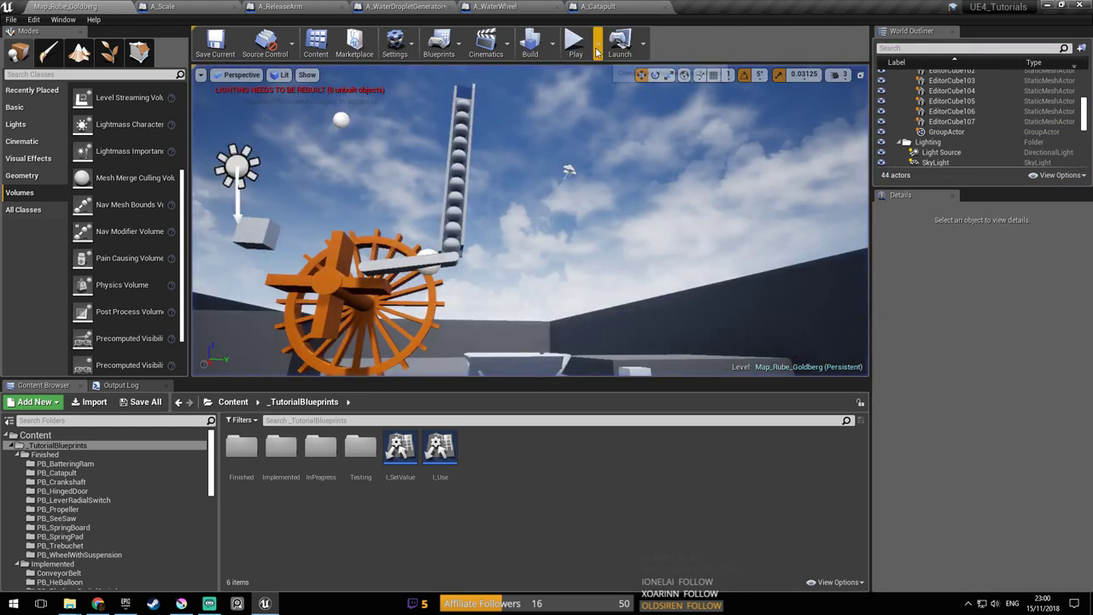
# Run the level in Simulate mode to watch the water droplets fall onto the wheel, and end the simulation
pyautogui.click(596, 53)
pyautogui.click(623, 137)
pyautogui.moveTo(530, 221); pyautogui.dragTo(437, 196, button='right')
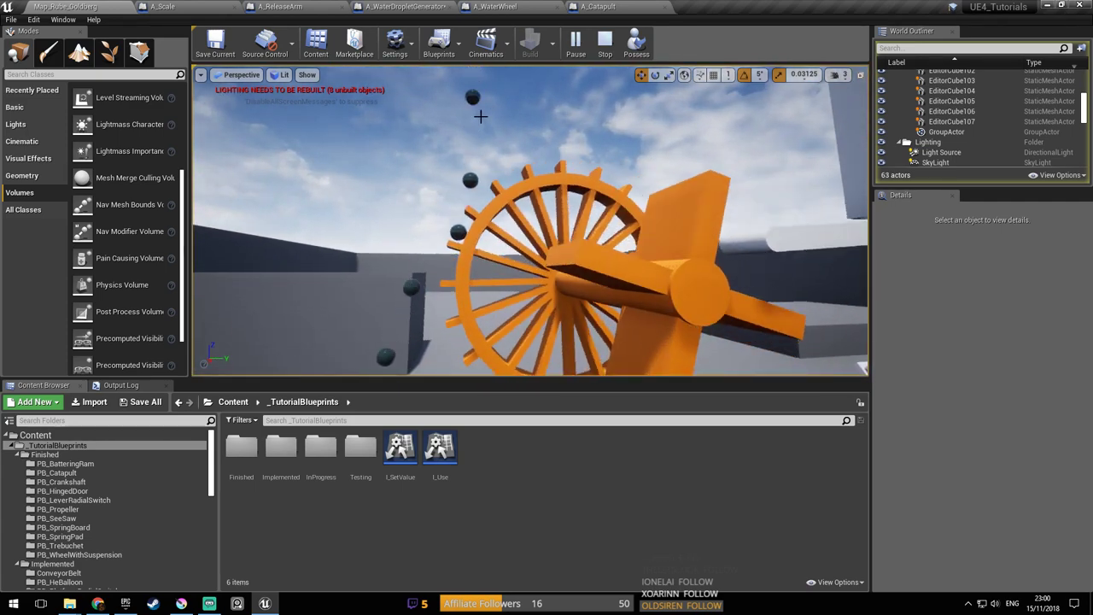
pyautogui.press('Escape')
pyautogui.moveTo(472, 125); pyautogui.dragTo(388, 205, button='right')
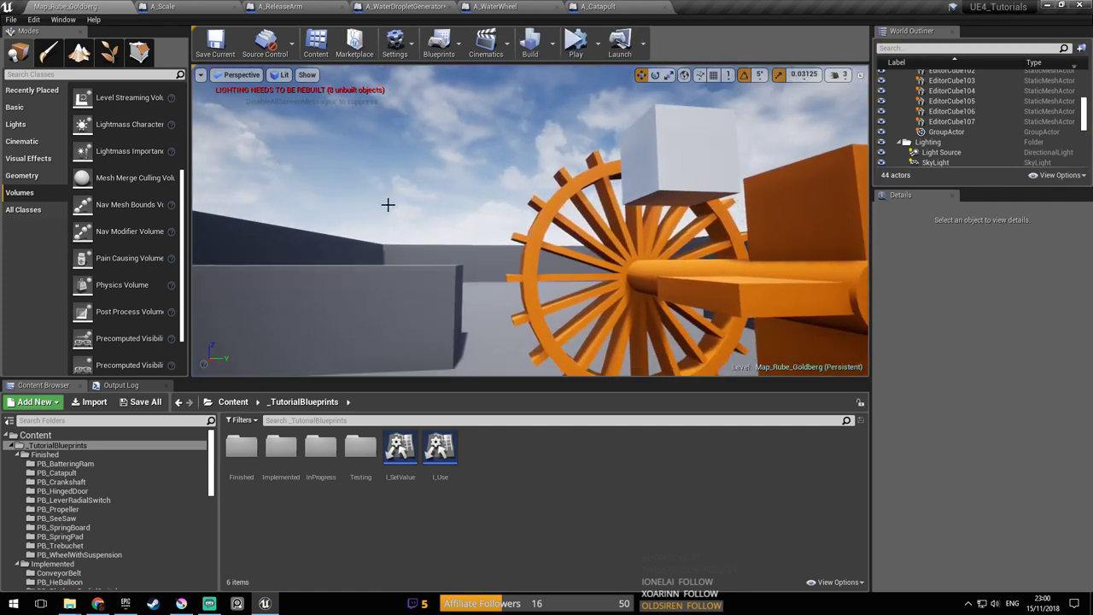
# Open the A_WaterDroplet blueprint from the InProgress/Rube_Goldberg folder
pyautogui.scroll(-3, 96, 538)
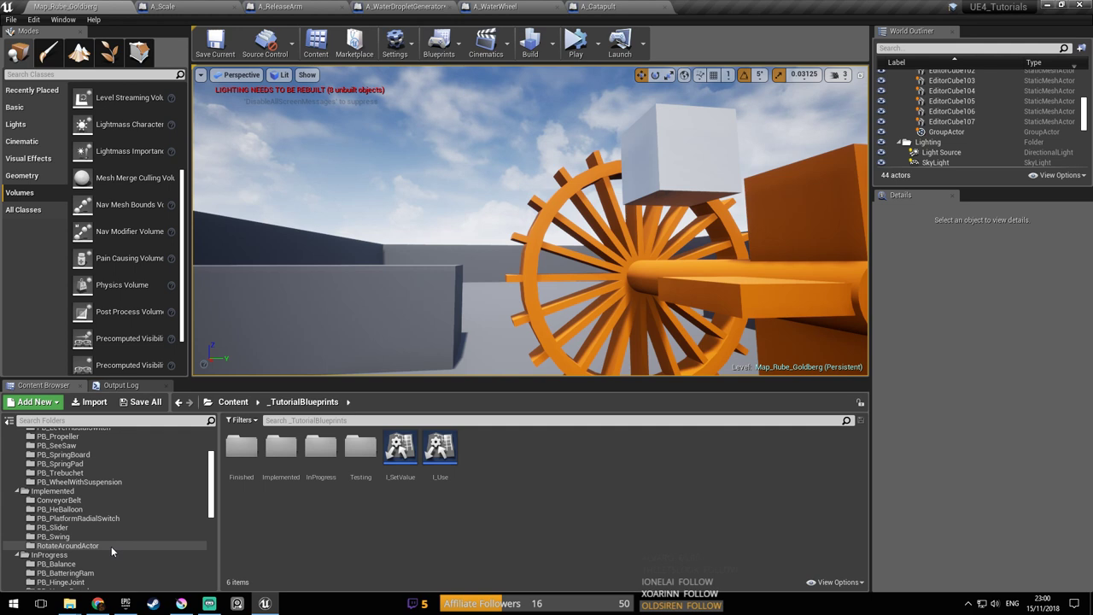
pyautogui.scroll(-5, 113, 536)
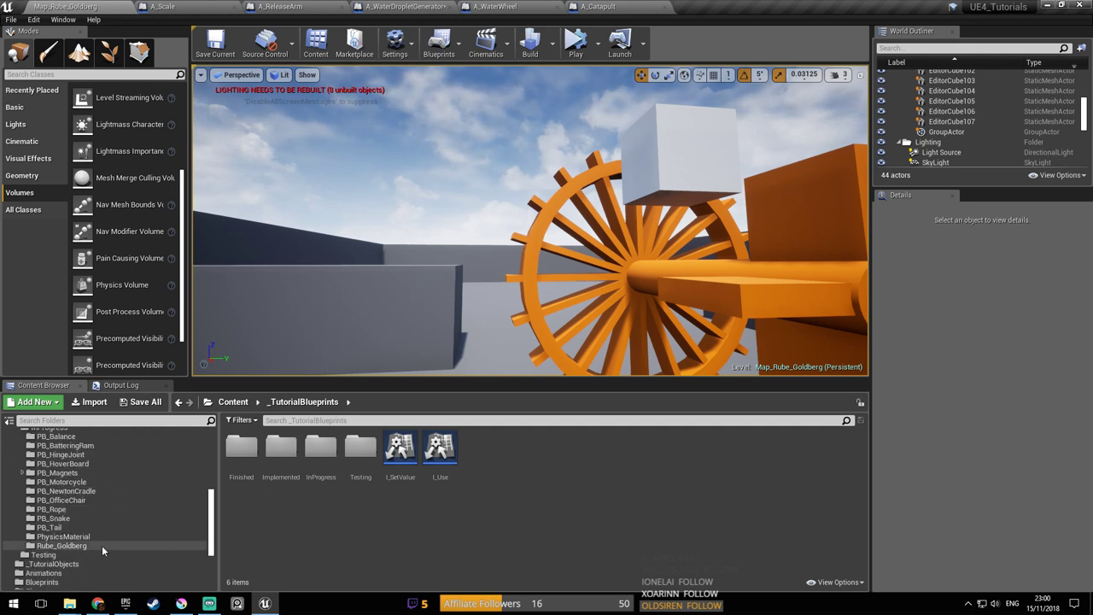
pyautogui.click(101, 545)
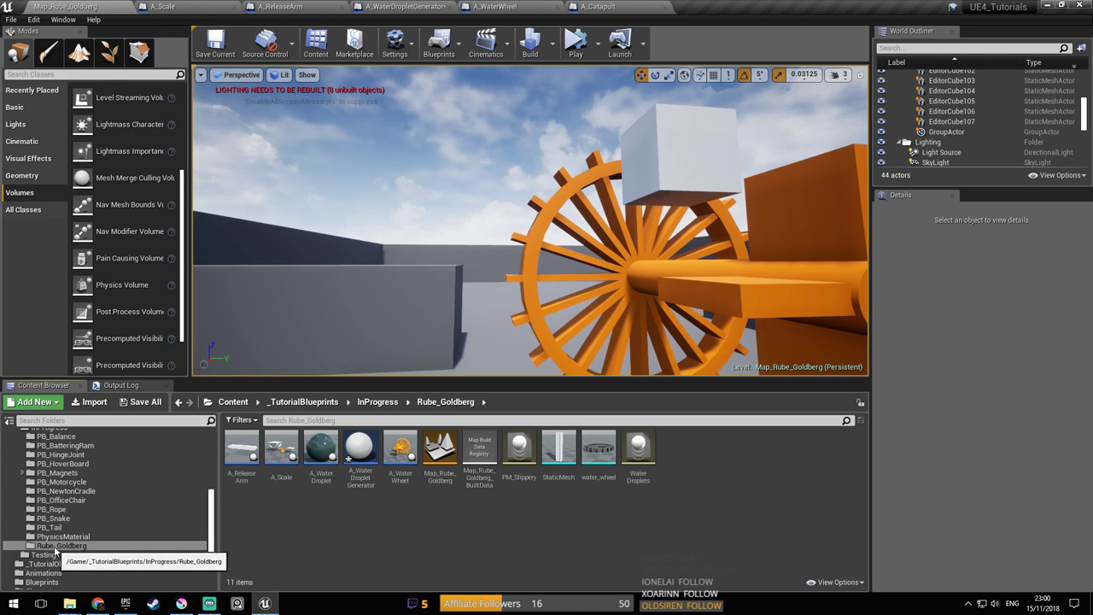
pyautogui.doubleClick(317, 478)
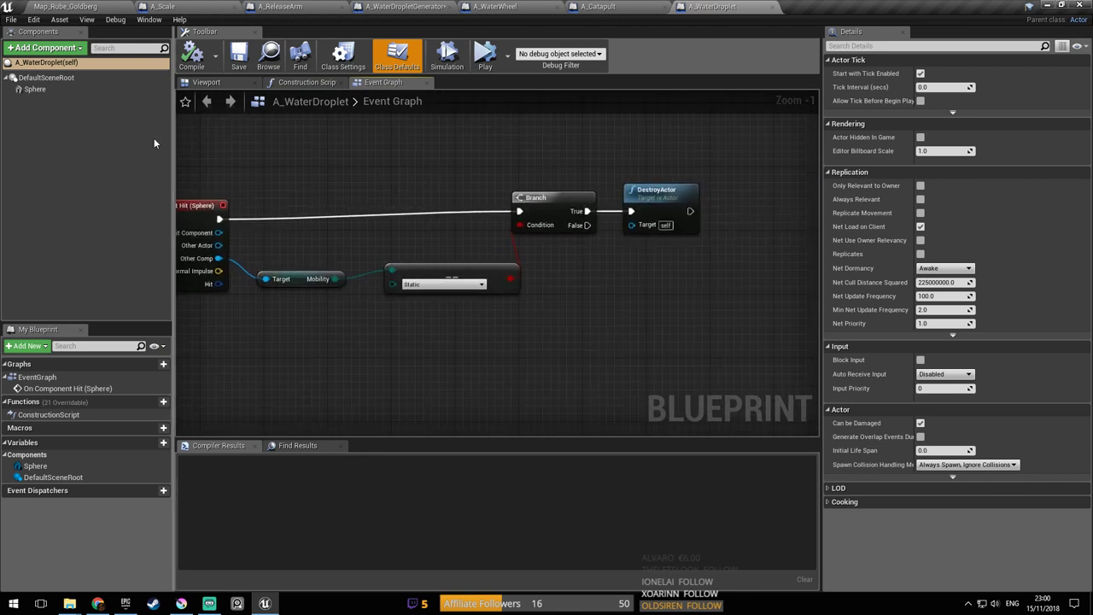
# Select the droplet's Sphere component and open its WaterDroplets physical material override
pyautogui.click(34, 88)
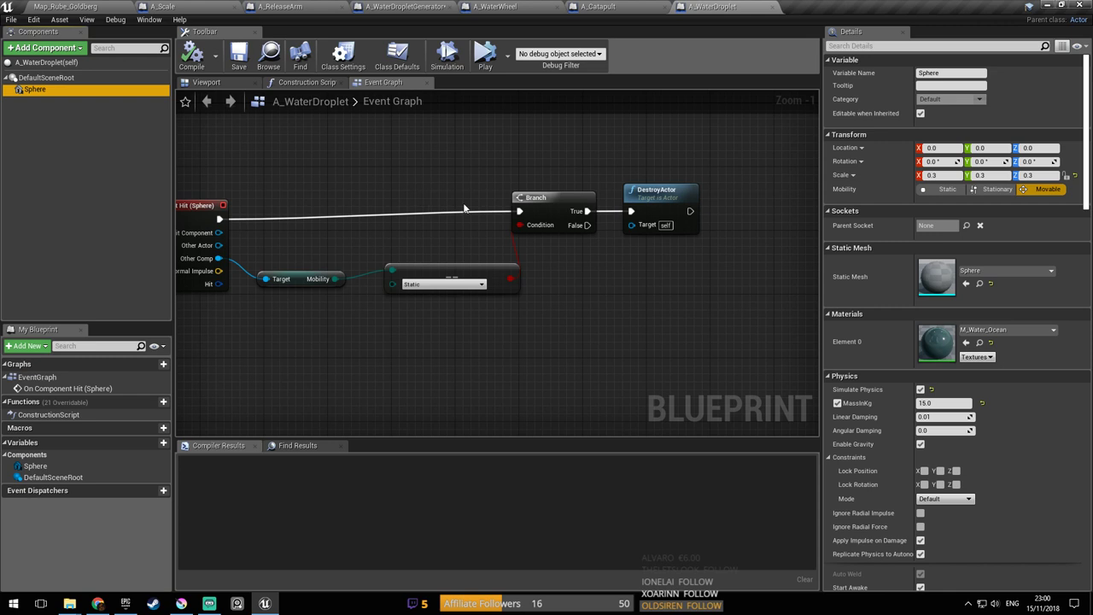
pyautogui.scroll(-3, 1014, 264)
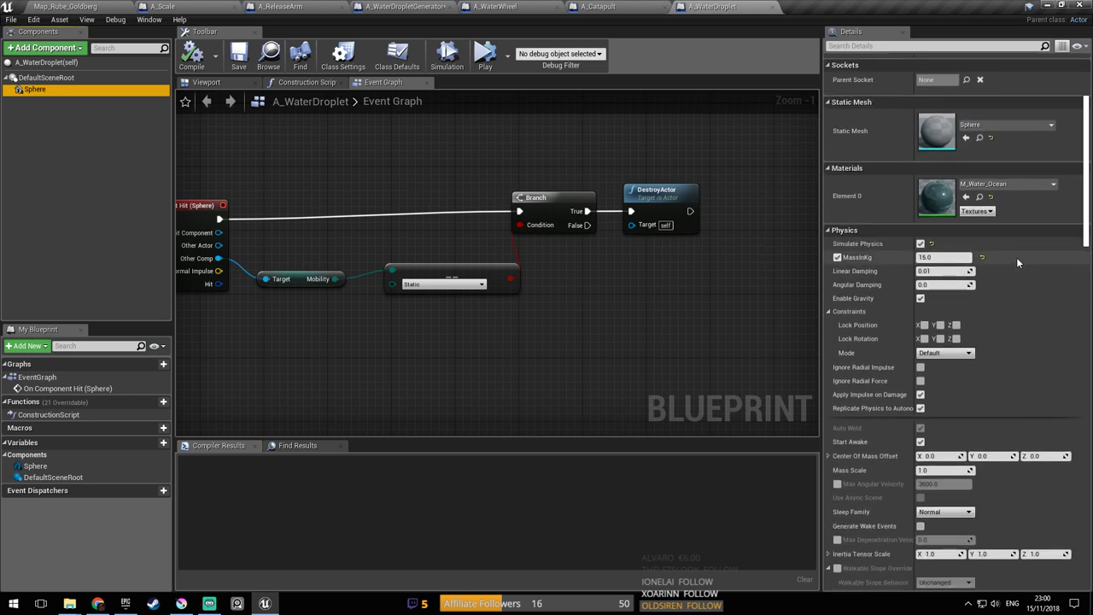
pyautogui.moveTo(1085, 231); pyautogui.dragTo(1089, 328)
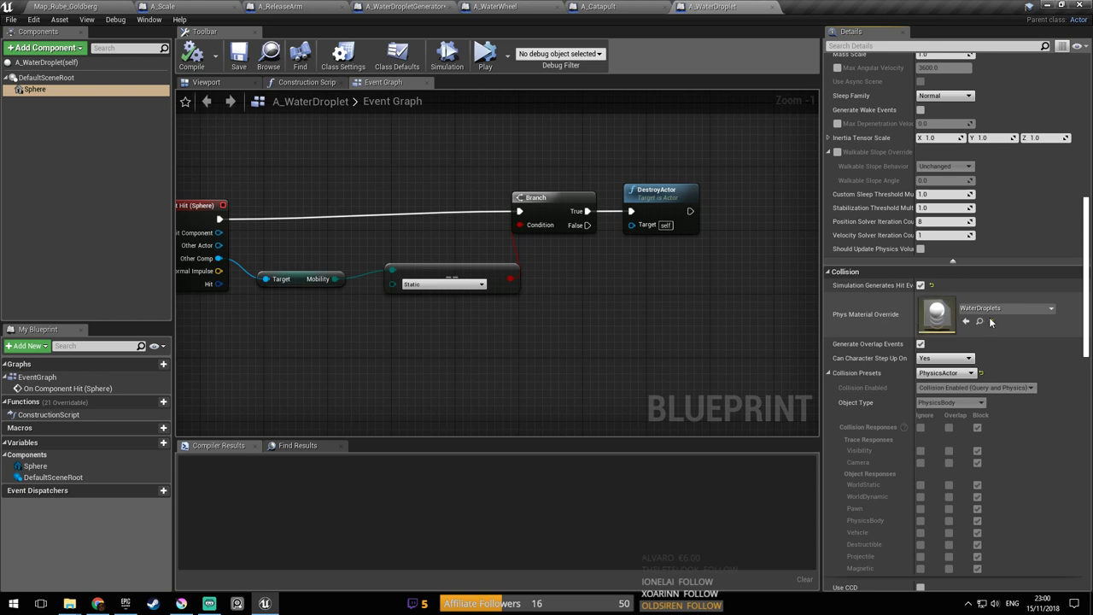
pyautogui.doubleClick(937, 313)
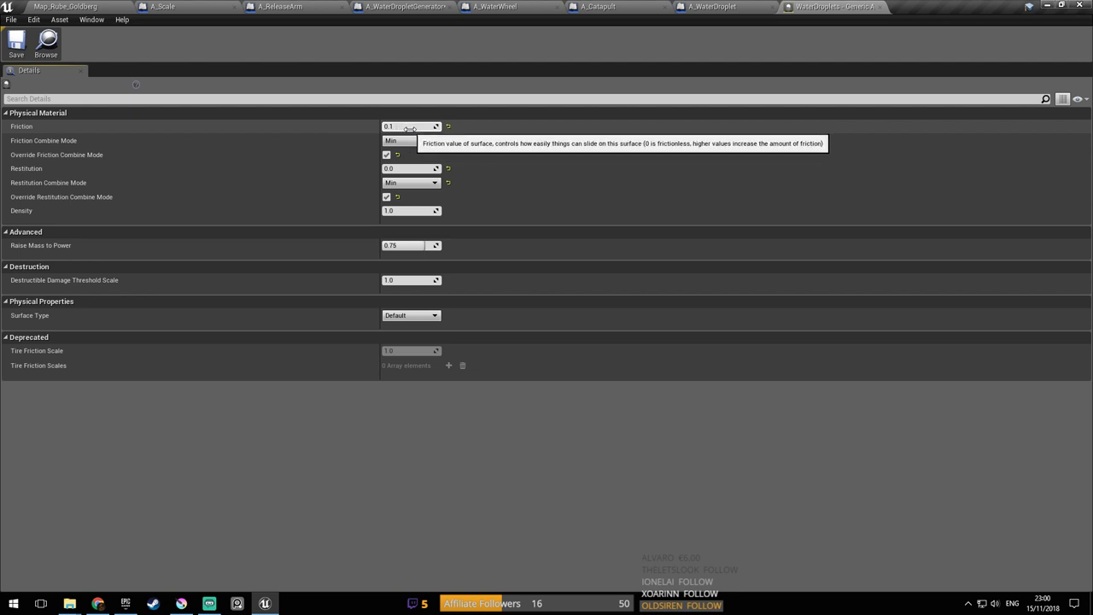
# Set the WaterDroplets material's friction to 0.9 and its friction combine mode to Max
pyautogui.click(410, 128)
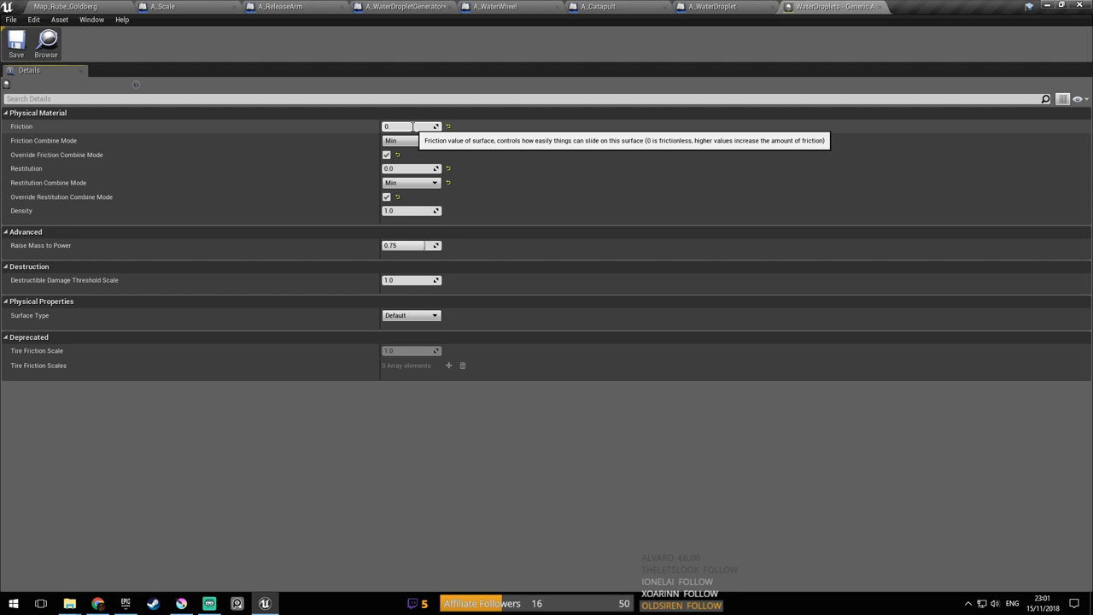
pyautogui.click(411, 140)
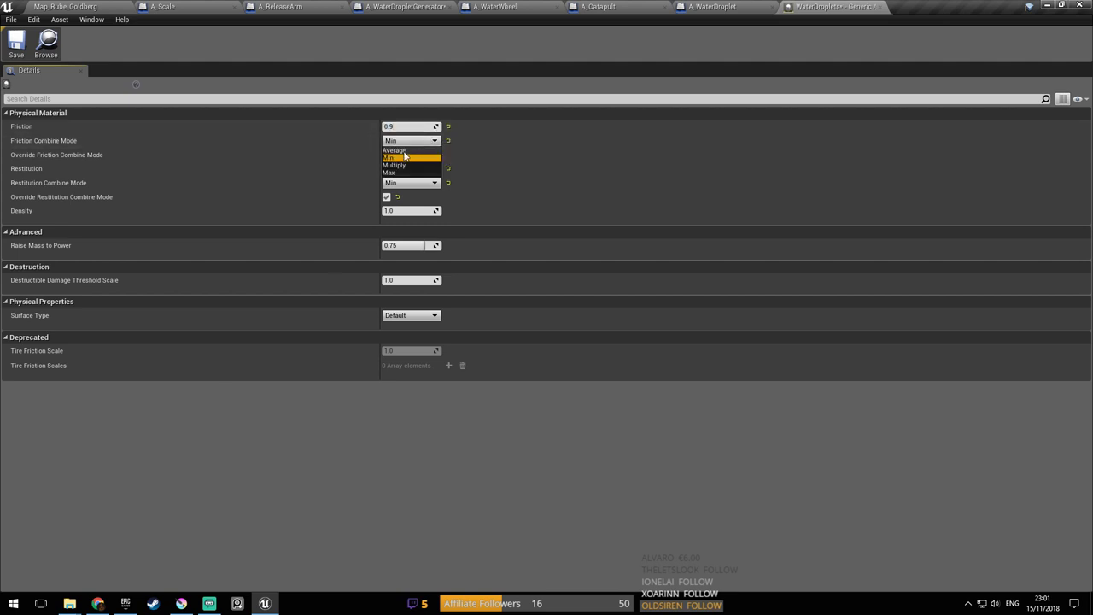
pyautogui.click(414, 175)
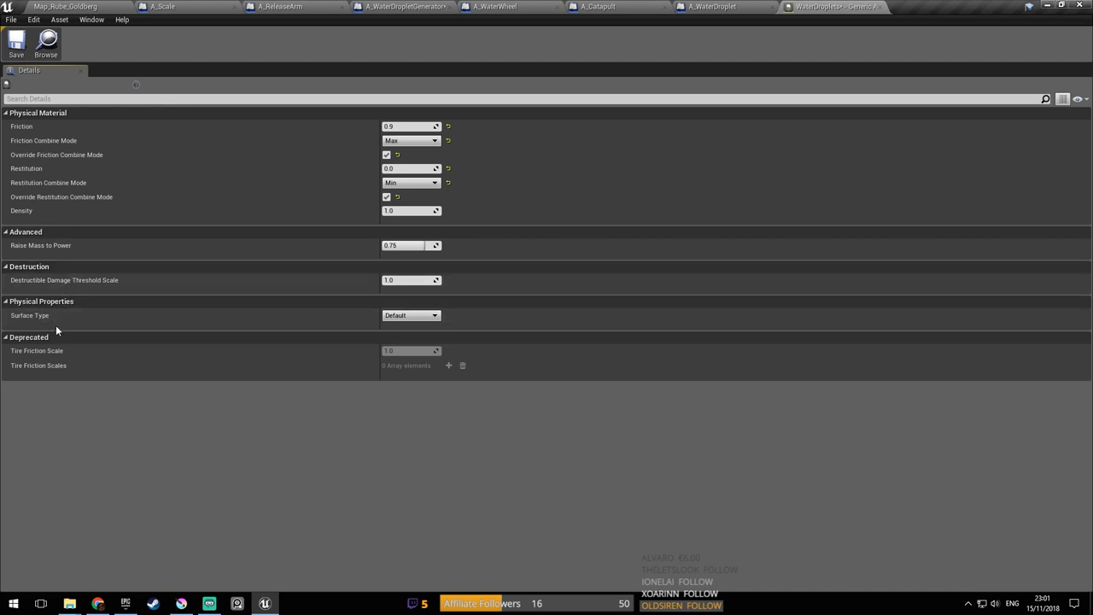
# Simulate the level to examine how the water droplets land on the wheel's paddles, and stop the simulation
pyautogui.click(418, 324)
pyautogui.click(65, 6)
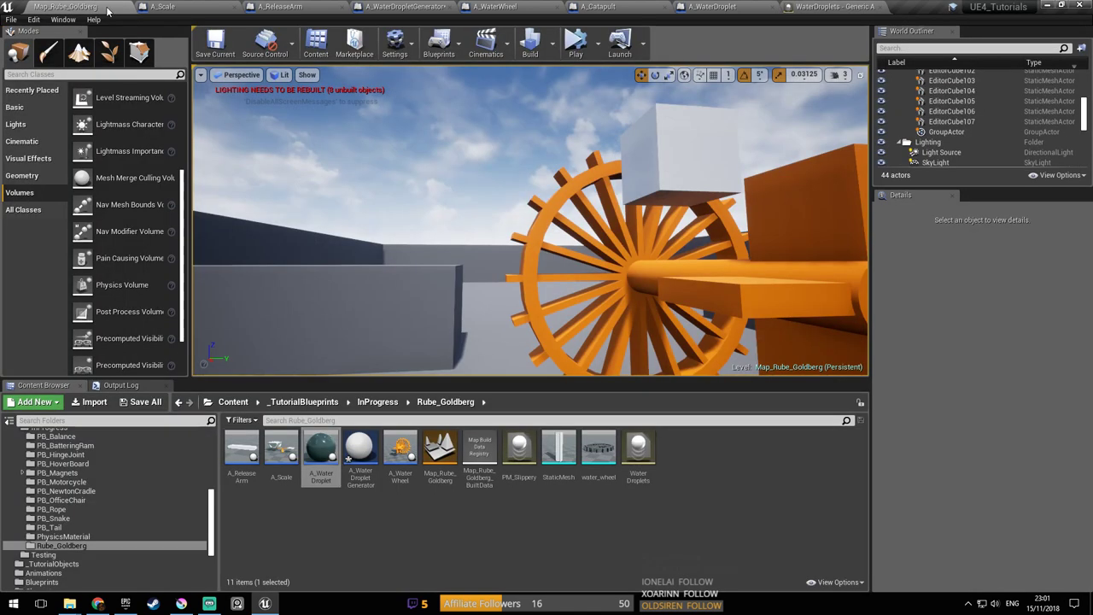
pyautogui.click(576, 42)
pyautogui.moveTo(585, 120); pyautogui.dragTo(585, 120, button='right')
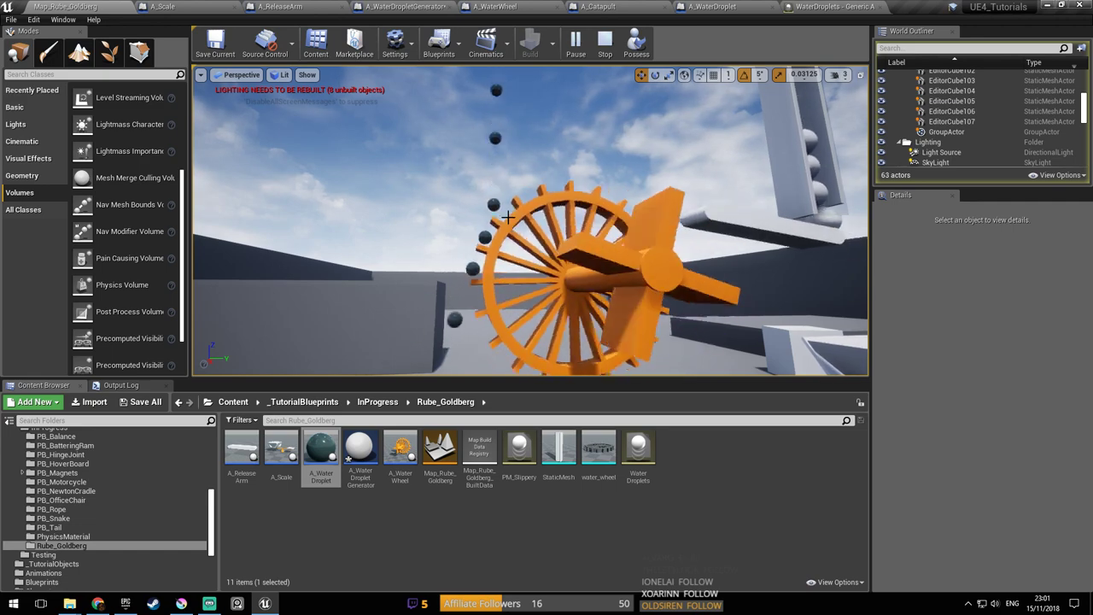
pyautogui.press('w')
pyautogui.moveTo(508, 217); pyautogui.dragTo(610, 79, button='right')
pyautogui.press('a')
pyautogui.press('d')
pyautogui.press('a')
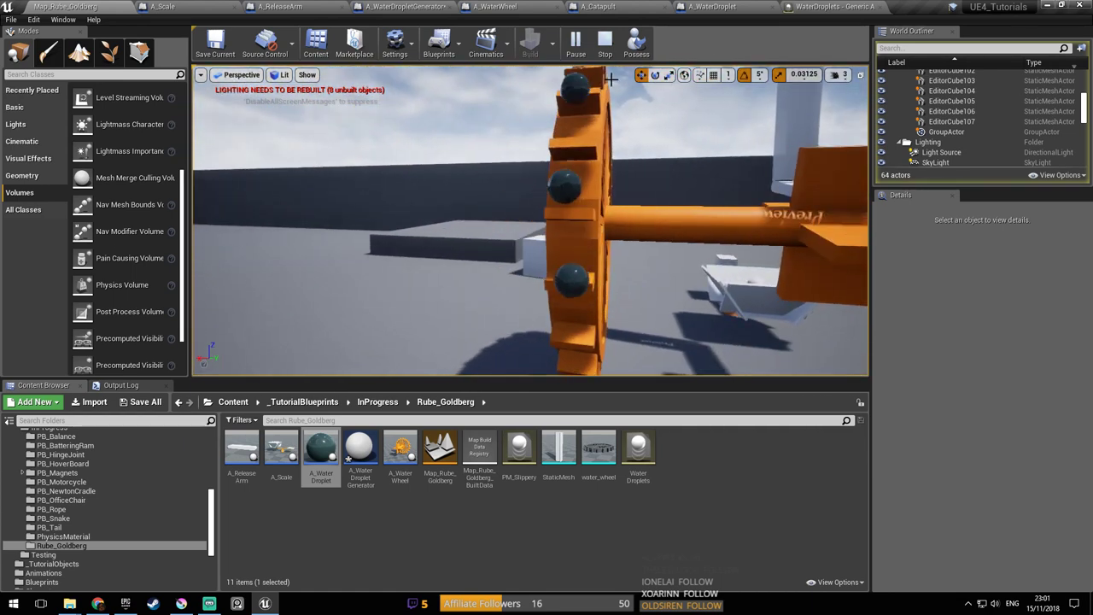
pyautogui.moveTo(603, 124); pyautogui.dragTo(626, 110, button='right')
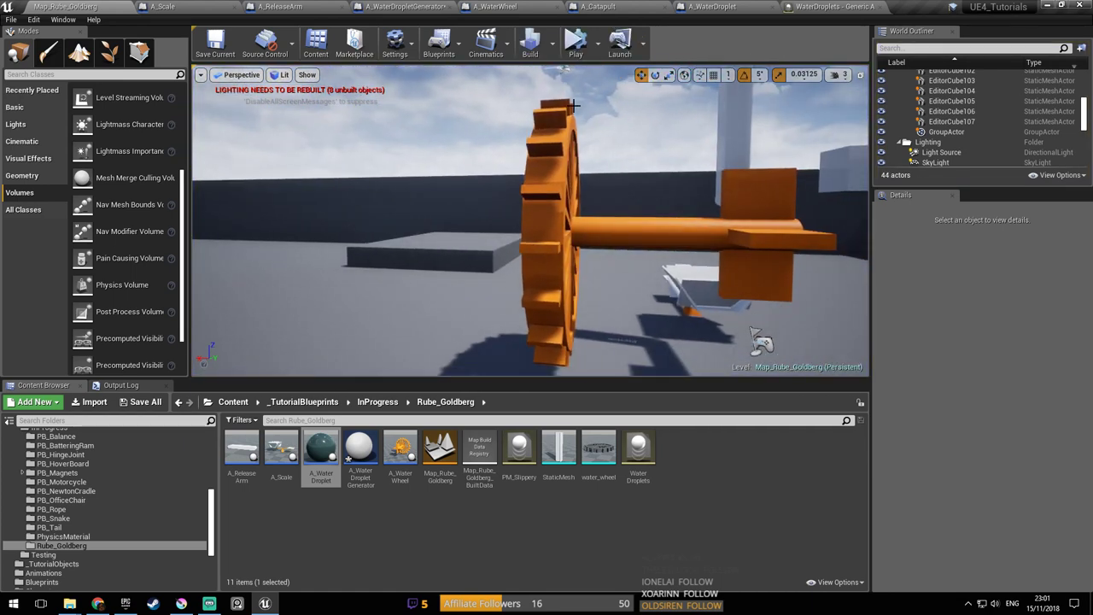
# Save the Map_Rube_Goldberg level
pyautogui.press('d')
pyautogui.moveTo(551, 263); pyautogui.dragTo(659, 157, button='right')
pyautogui.press('d')
pyautogui.moveTo(485, 342); pyautogui.dragTo(513, 343, button='right')
pyautogui.press('s')
pyautogui.hotkey('ctrl', 's')
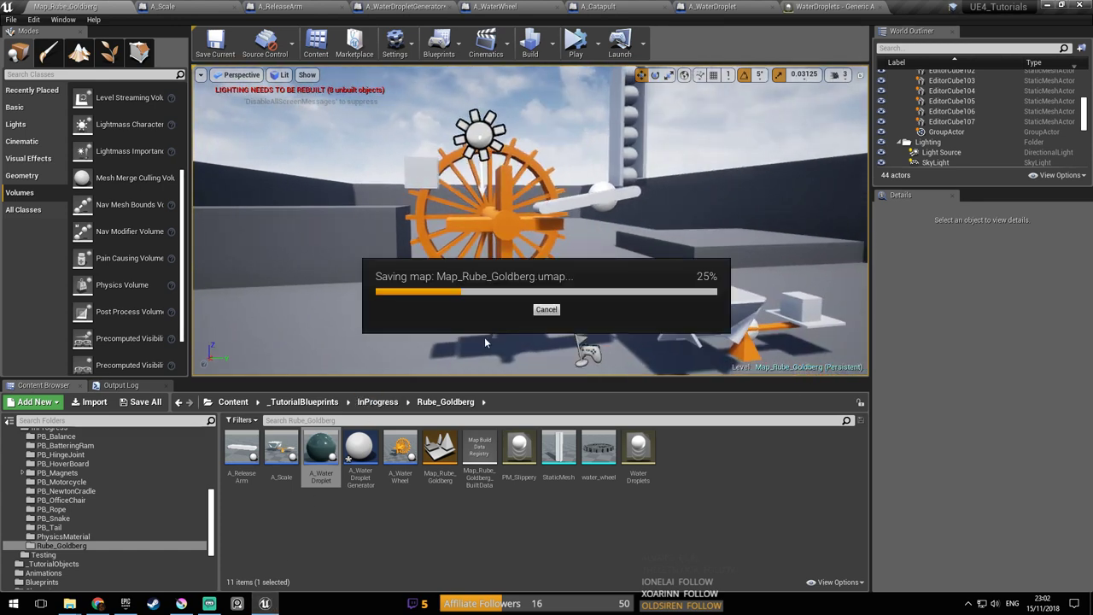
pyautogui.moveTo(546, 283)
pyautogui.mouseDown(button='right')
pyautogui.moveTo(525, 270)
pyautogui.moveTo(566, 287)
pyautogui.mouseUp(button='right')
pyautogui.press('s')
pyautogui.press('d')
pyautogui.hotkey('ctrl', 's')
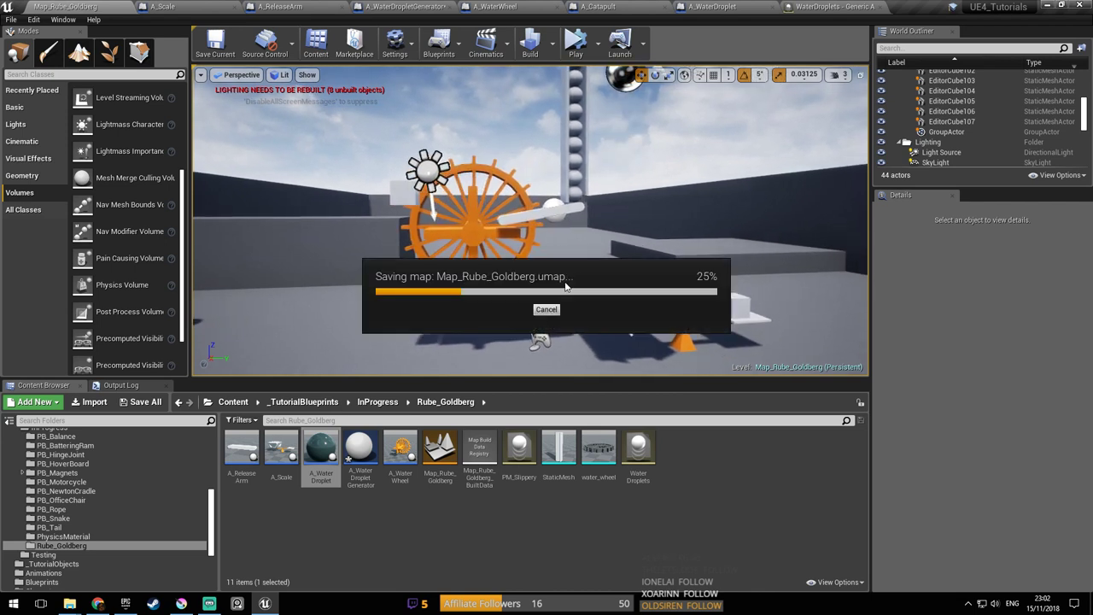
pyautogui.press('a')
pyautogui.moveTo(532, 246); pyautogui.dragTo(543, 229, button='right')
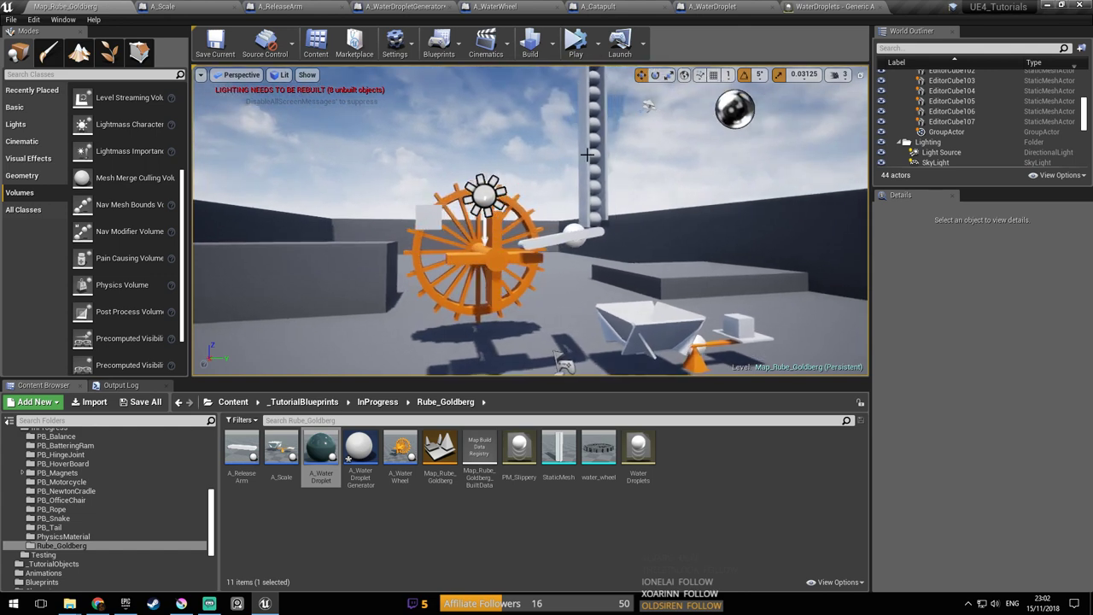
# Simulate the level again to check how the turning wheel drives the release arm and drops balls into the scale
pyautogui.click(577, 51)
pyautogui.click(649, 128)
pyautogui.moveTo(601, 256)
pyautogui.mouseDown(button='right')
pyautogui.moveTo(603, 237)
pyautogui.moveTo(595, 263)
pyautogui.mouseUp(button='right')
pyautogui.press('d')
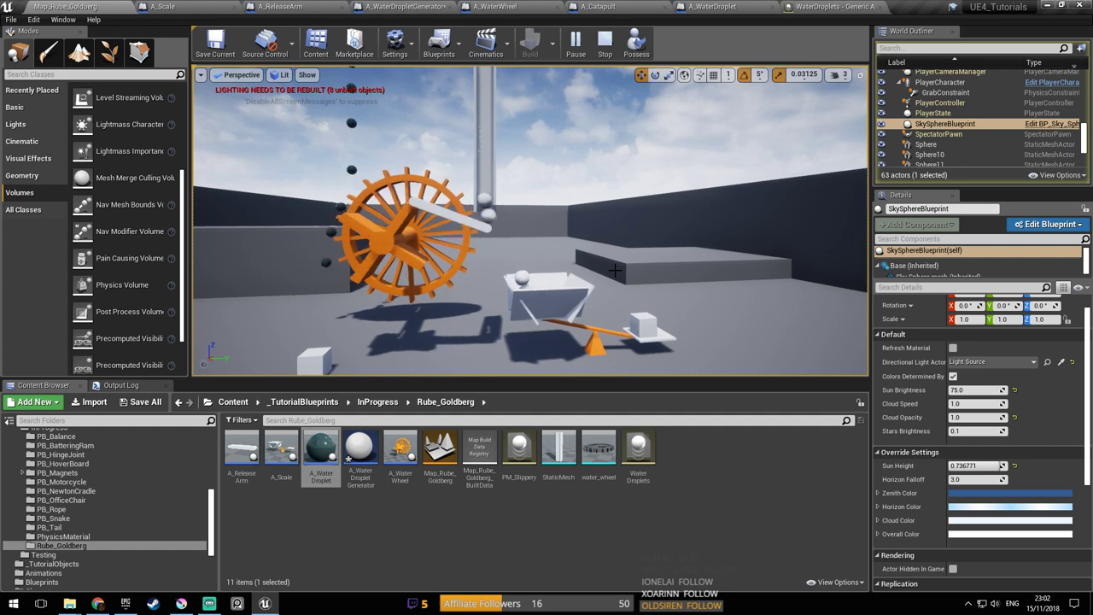
pyautogui.press('w')
pyautogui.moveTo(609, 266); pyautogui.dragTo(564, 262, button='right')
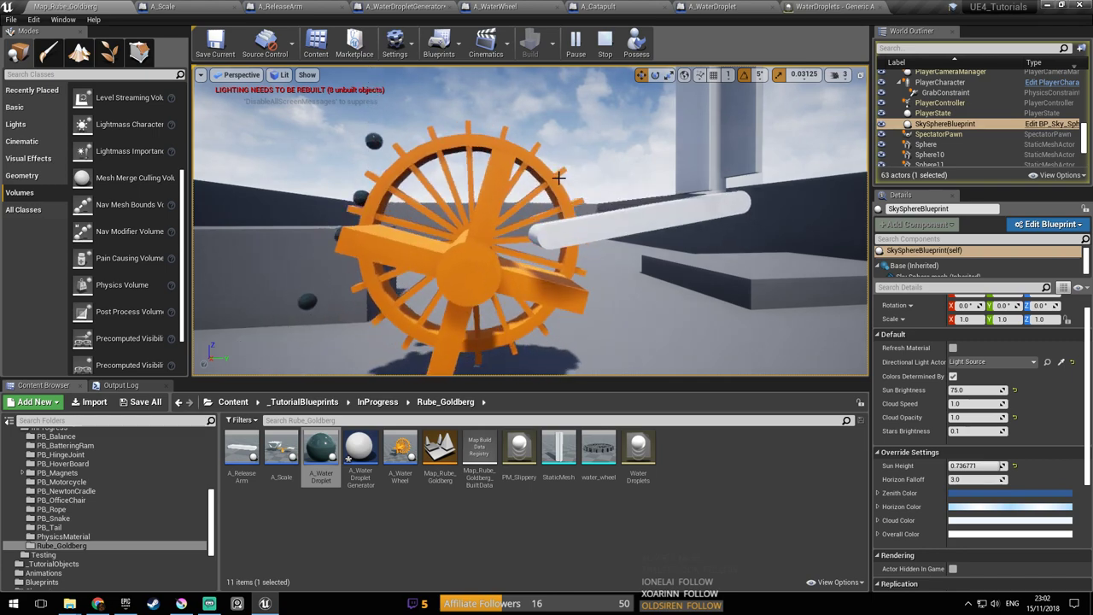
pyautogui.moveTo(561, 186); pyautogui.dragTo(562, 185, button='right')
pyautogui.press('s')
pyautogui.press('d')
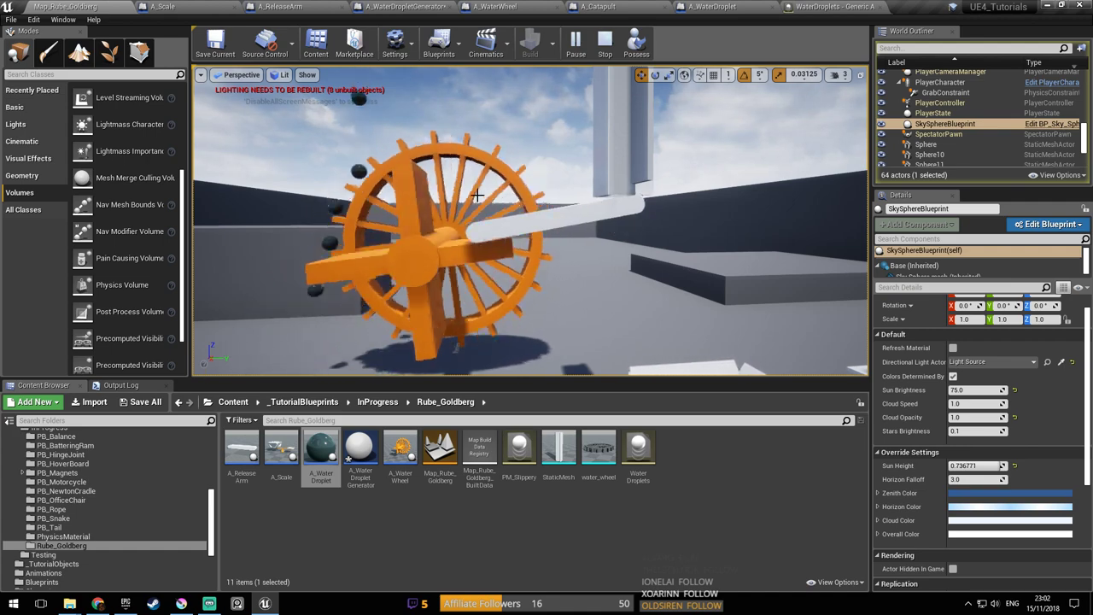
pyautogui.press('Escape')
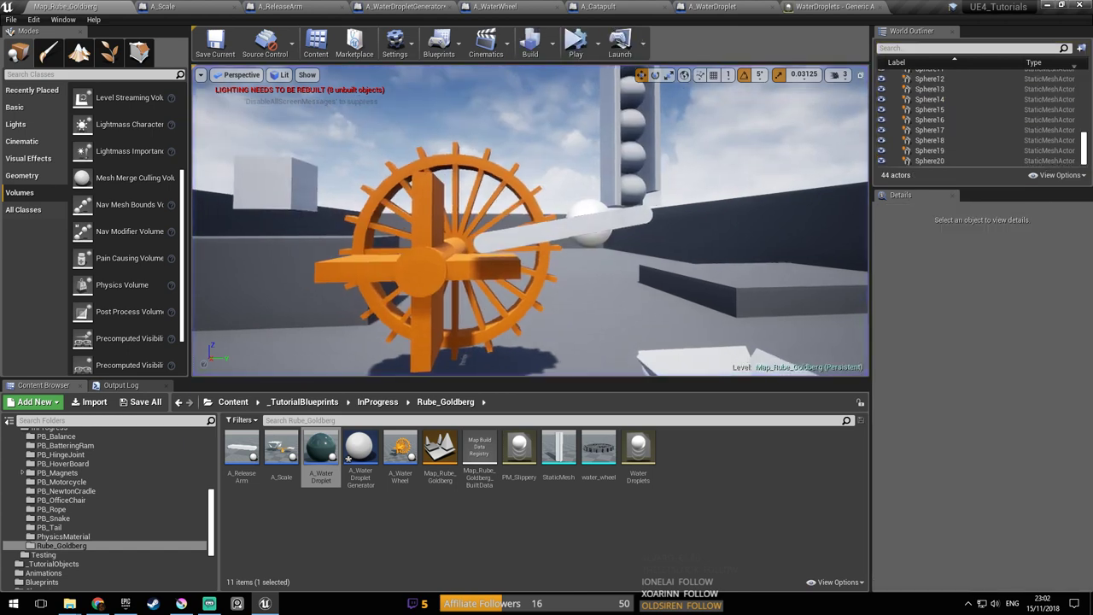
# Open the A_WaterWheel blueprint from the water wheel actor in the level
pyautogui.click(520, 226)
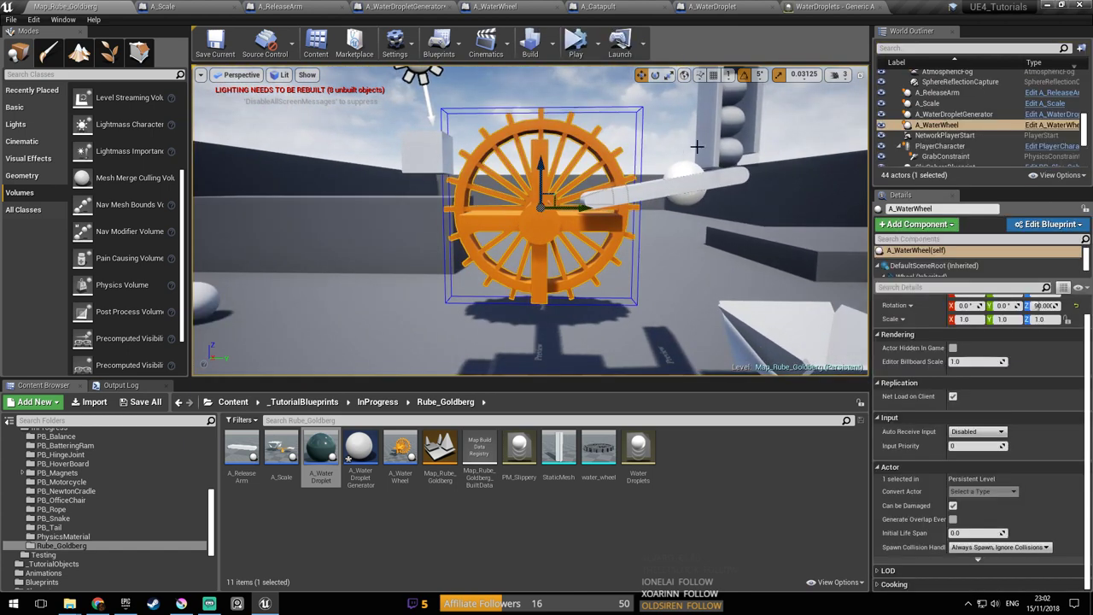
pyautogui.click(1052, 125)
pyautogui.moveTo(497, 263); pyautogui.dragTo(615, 342, button='right')
pyautogui.moveTo(401, 282); pyautogui.dragTo(523, 244)
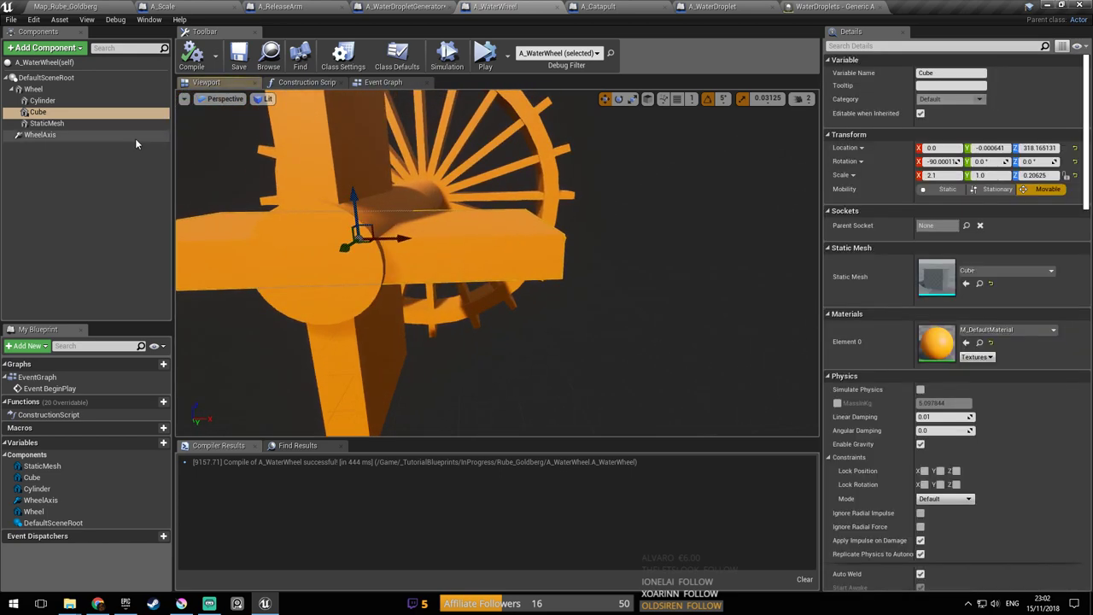
# Try adding a Cylinder component under the water wheel's Cube component, and undo the addition
pyautogui.click(76, 50)
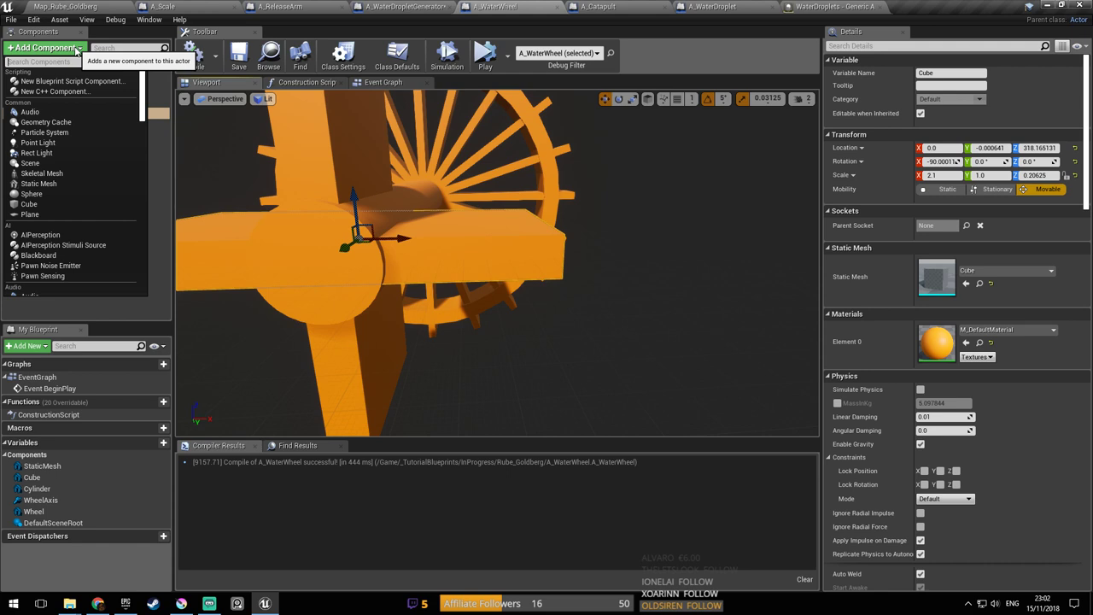
pyautogui.write('cy')
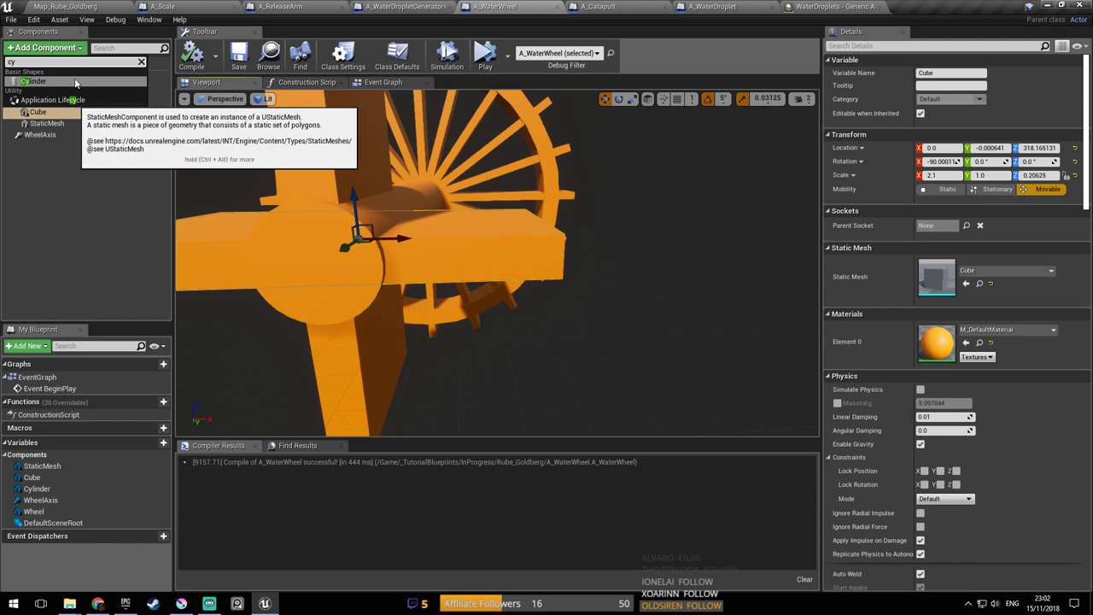
pyautogui.click(74, 78)
pyautogui.moveTo(546, 239); pyautogui.dragTo(608, 243, button='right')
pyautogui.moveTo(482, 242); pyautogui.dragTo(474, 242, button='right')
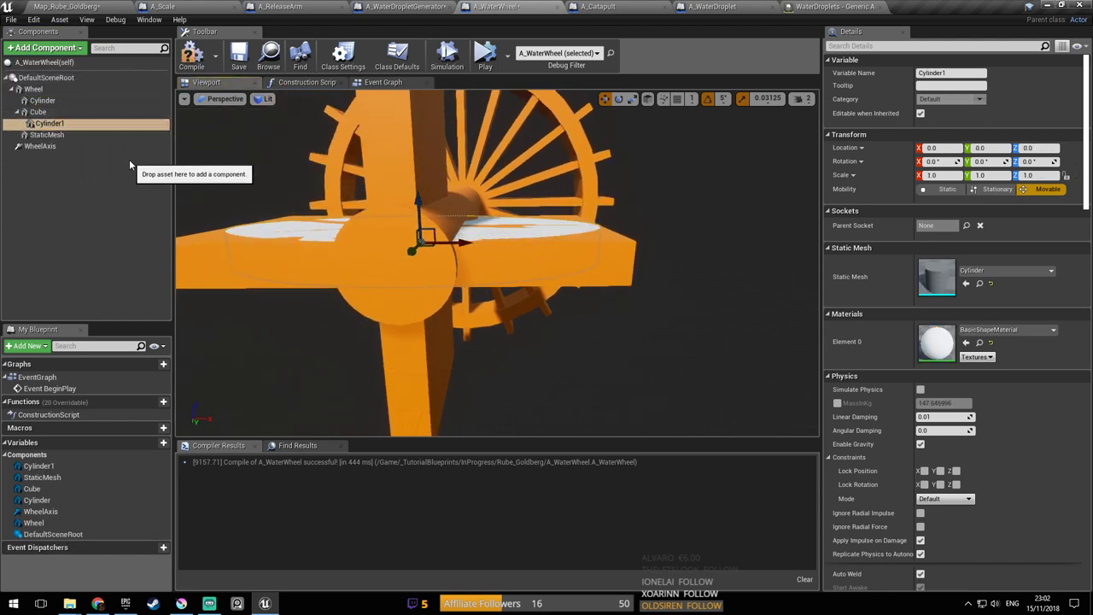
pyautogui.hotkey('ctrl', 'z')
pyautogui.click(65, 78)
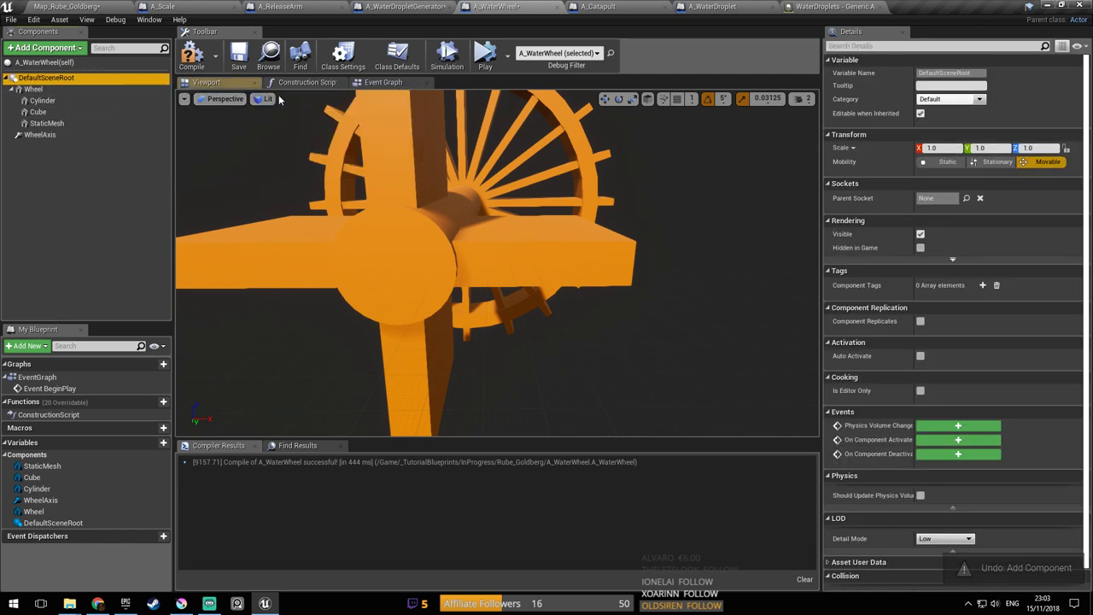
pyautogui.moveTo(269, 128); pyautogui.dragTo(255, 106, button='right')
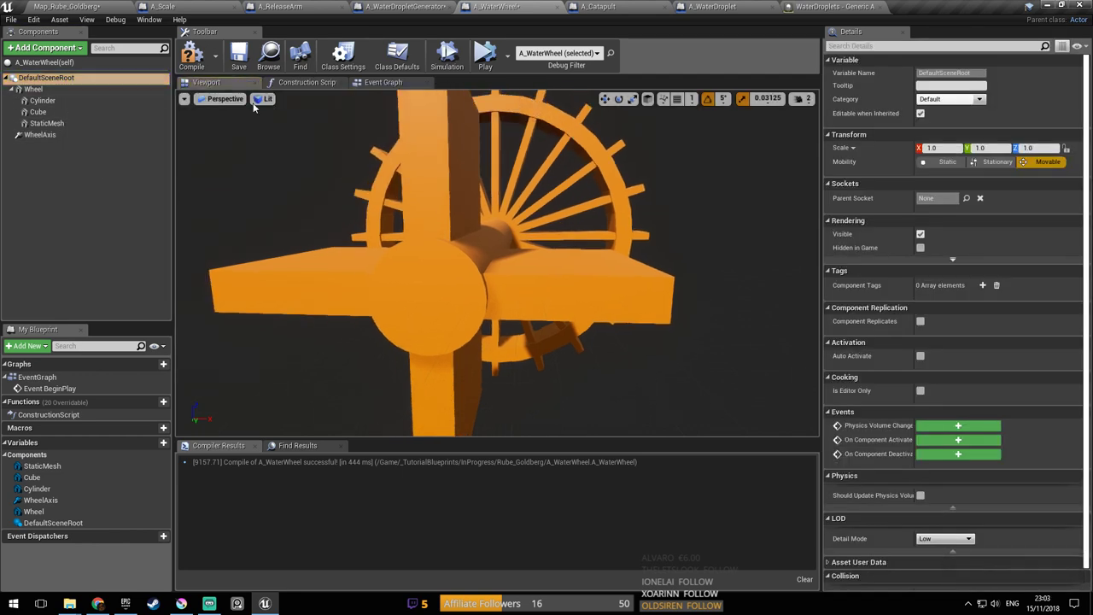
# Compile and save the A_WaterWheel blueprint
pyautogui.click(192, 58)
pyautogui.click(239, 58)
pyautogui.moveTo(417, 161)
pyautogui.mouseDown(button='right')
pyautogui.moveTo(432, 168)
pyautogui.moveTo(417, 170)
pyautogui.mouseUp(button='right')
pyautogui.moveTo(417, 161); pyautogui.dragTo(417, 161)
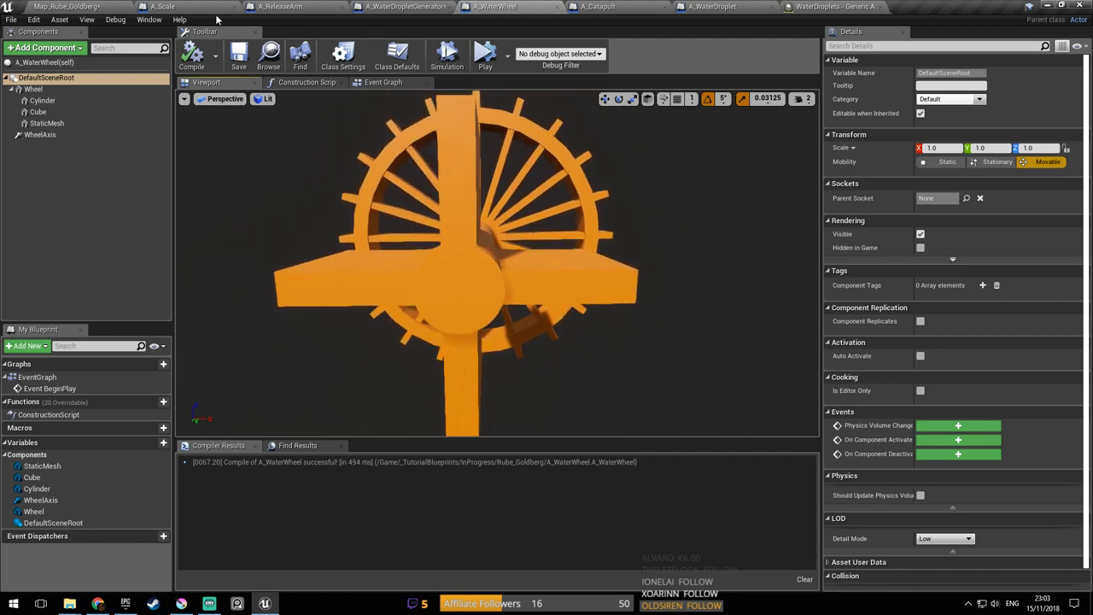
# Close all open blueprint editors and the WaterDroplets material editor, keeping only the level open
pyautogui.middleClick(212, 11)
pyautogui.middleClick(212, 10)
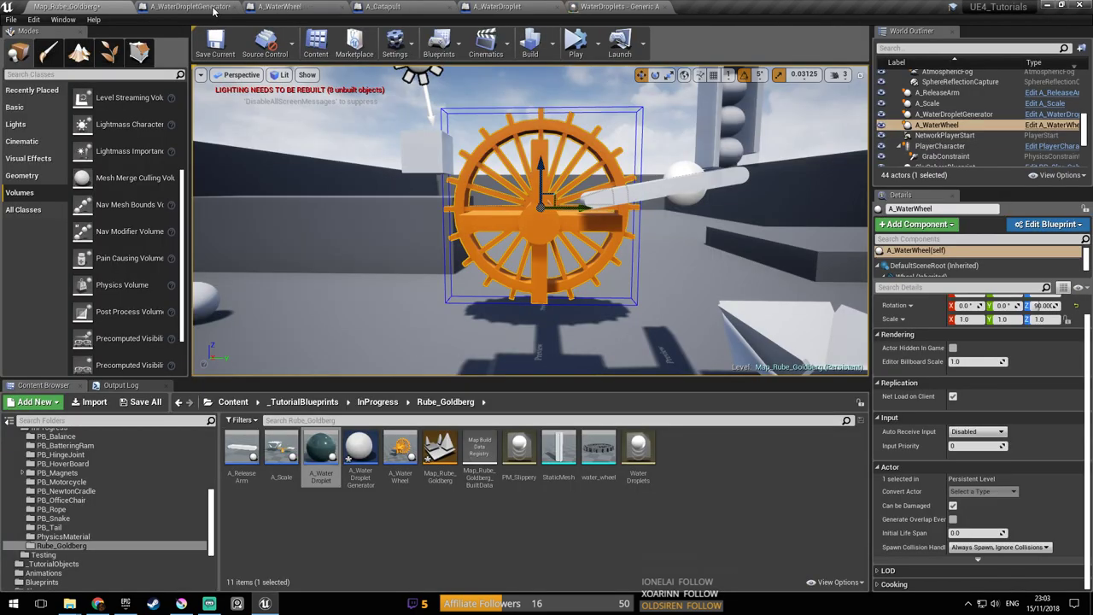
pyautogui.middleClick(211, 10)
pyautogui.middleClick(212, 10)
pyautogui.middleClick(211, 10)
pyautogui.middleClick(214, 8)
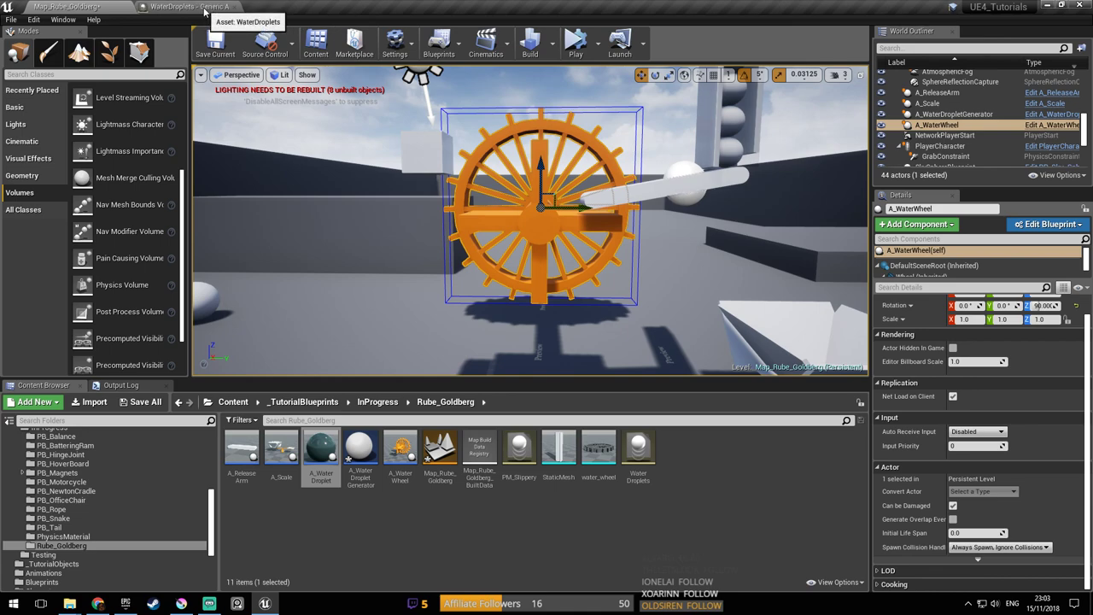
pyautogui.middleClick(214, 9)
# Look over the cubes and walls around the machine in the level, and save the map
pyautogui.hotkey('ctrl', 's')
pyautogui.moveTo(485, 213); pyautogui.dragTo(517, 230, button='right')
pyautogui.click(507, 202)
pyautogui.keyDown('alt'); pyautogui.moveTo(506, 200); pyautogui.dragTo(657, 170); pyautogui.keyUp('alt')
pyautogui.moveTo(276, 183); pyautogui.dragTo(769, 214, button='right')
pyautogui.moveTo(466, 234)
pyautogui.mouseDown(button='right')
pyautogui.moveTo(649, 239)
pyautogui.moveTo(453, 235)
pyautogui.mouseUp(button='right')
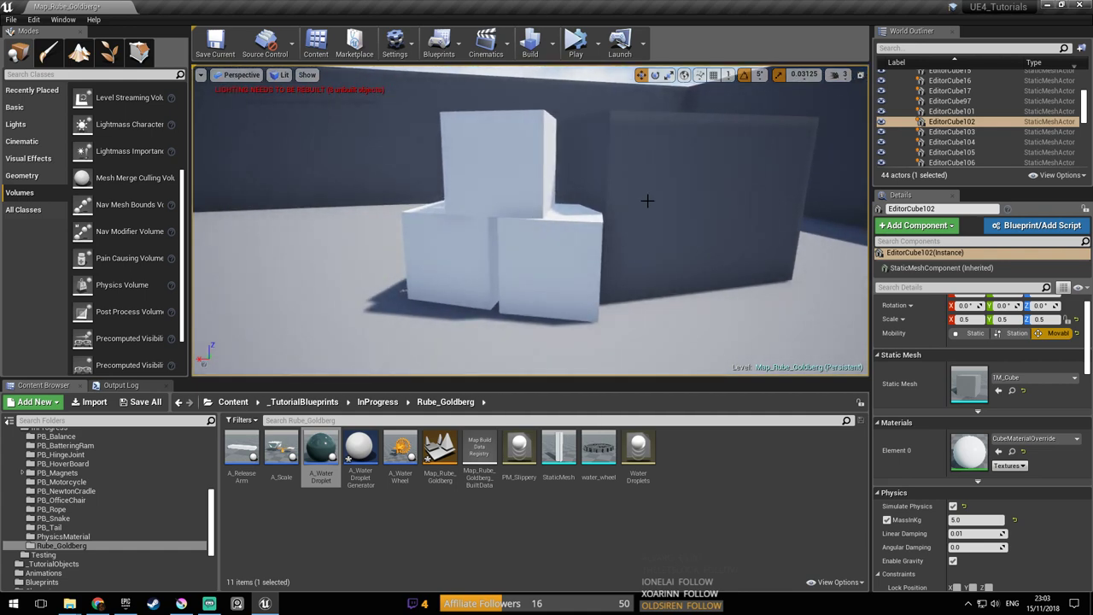
pyautogui.click(646, 200)
pyautogui.moveTo(547, 178); pyautogui.dragTo(663, 175)
pyautogui.moveTo(463, 177); pyautogui.dragTo(282, 178, button='right')
pyautogui.hotkey('ctrl', 's')
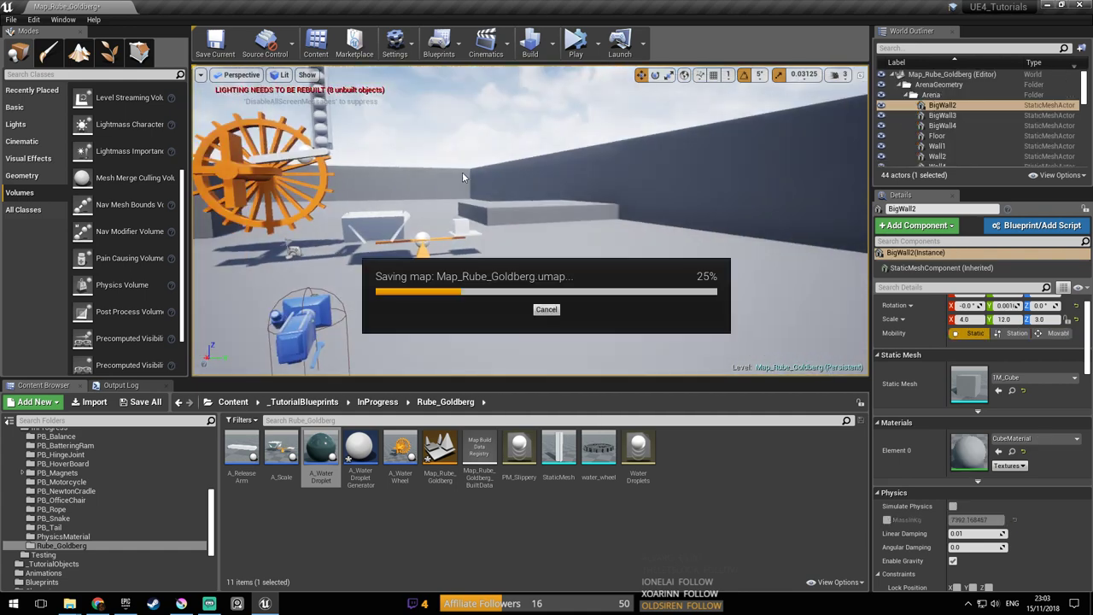
# Simulate the level to watch the balls tip the scale, select the weight cube on its plate, and stop
pyautogui.click(575, 43)
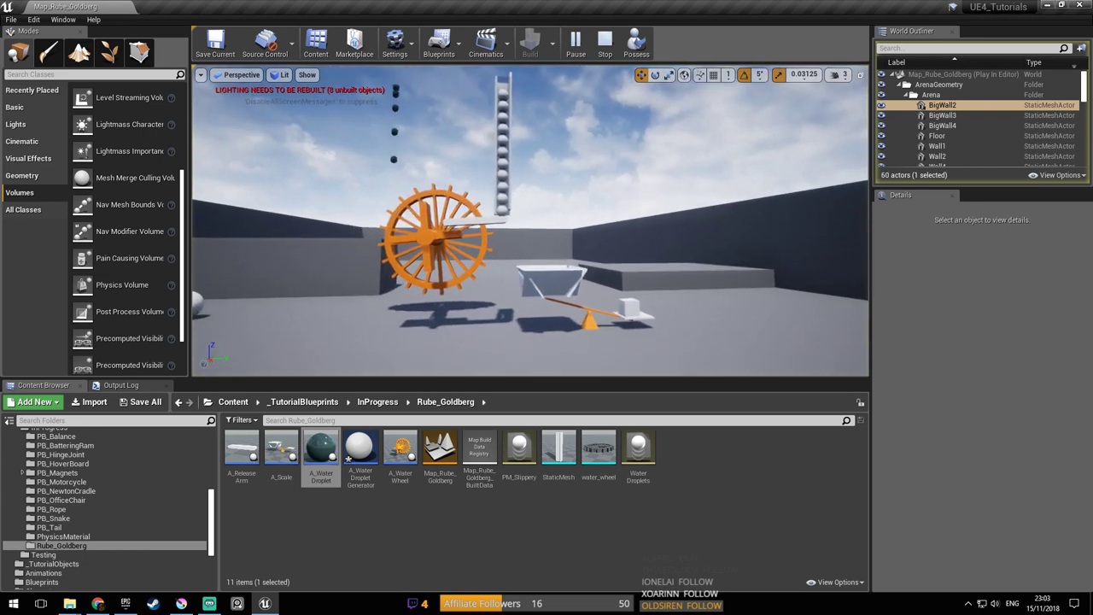
pyautogui.press('w')
pyautogui.moveTo(653, 269); pyautogui.dragTo(695, 321, button='right')
pyautogui.press('w')
pyautogui.moveTo(602, 271); pyautogui.dragTo(630, 236, button='right')
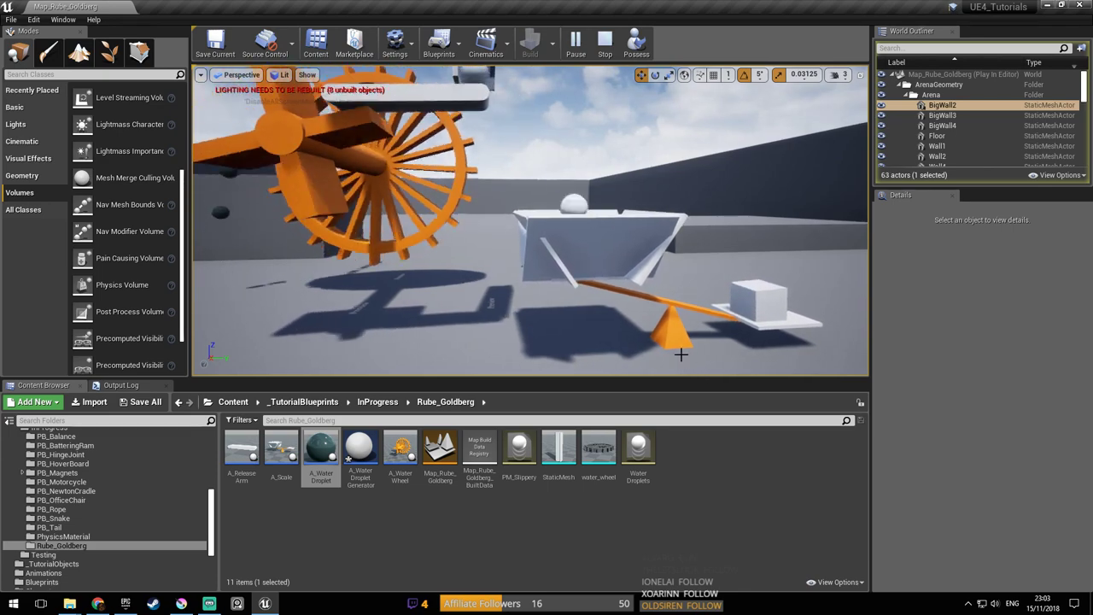
pyautogui.press('s')
pyautogui.moveTo(482, 287)
pyautogui.mouseDown(button='right')
pyautogui.moveTo(521, 321)
pyautogui.moveTo(481, 287)
pyautogui.mouseUp(button='right')
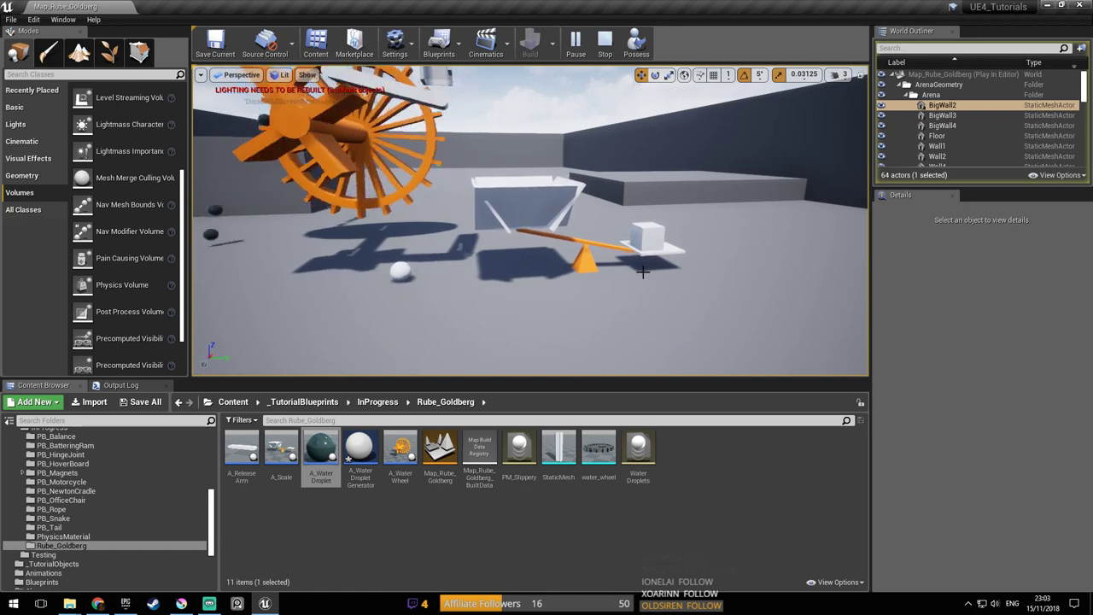
pyautogui.moveTo(627, 269); pyautogui.dragTo(605, 259)
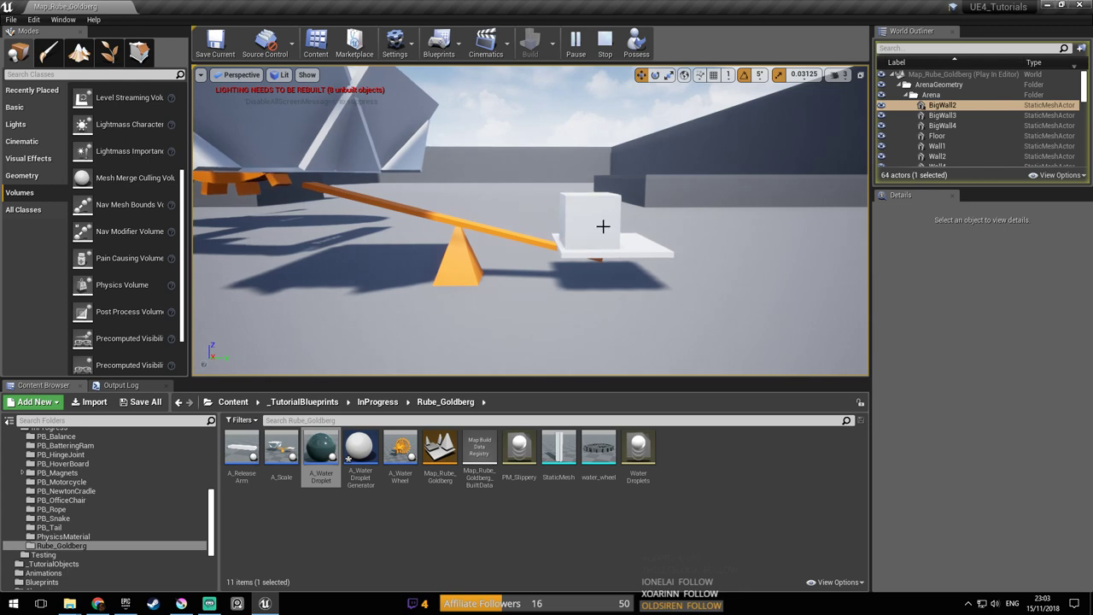
pyautogui.click(603, 224)
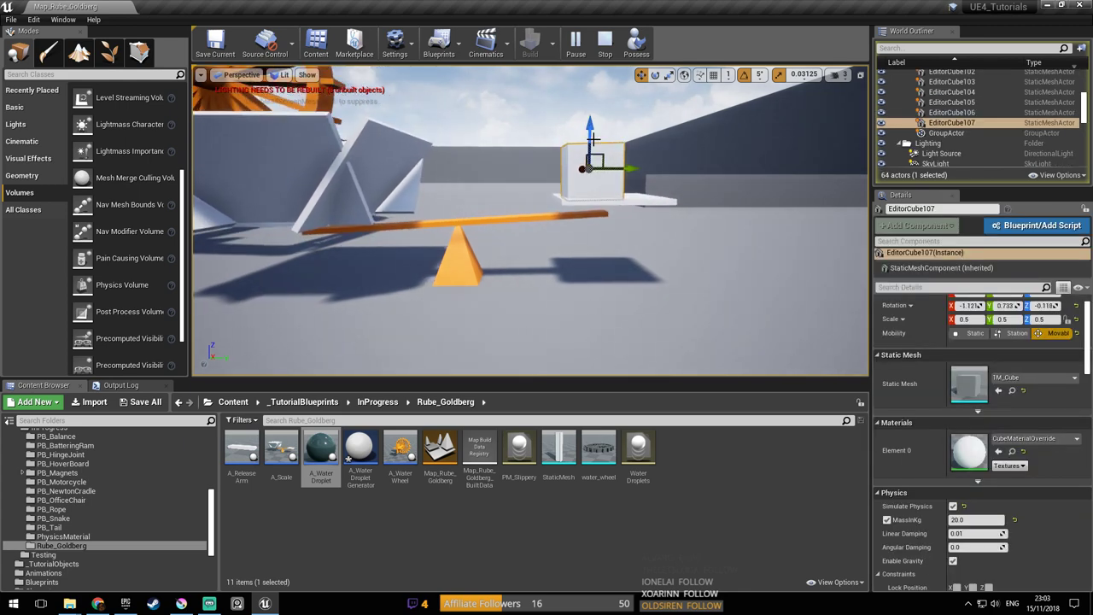
pyautogui.click(606, 49)
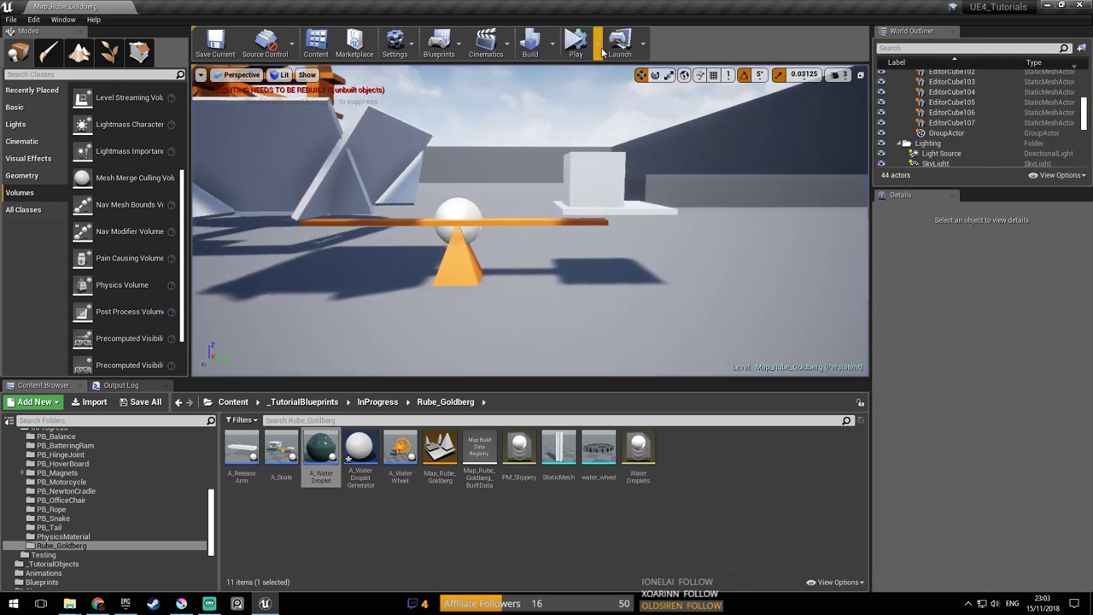
# Play the level in the viewport, approach the scale to watch it tip, and end the play session
pyautogui.click(598, 44)
pyautogui.click(634, 77)
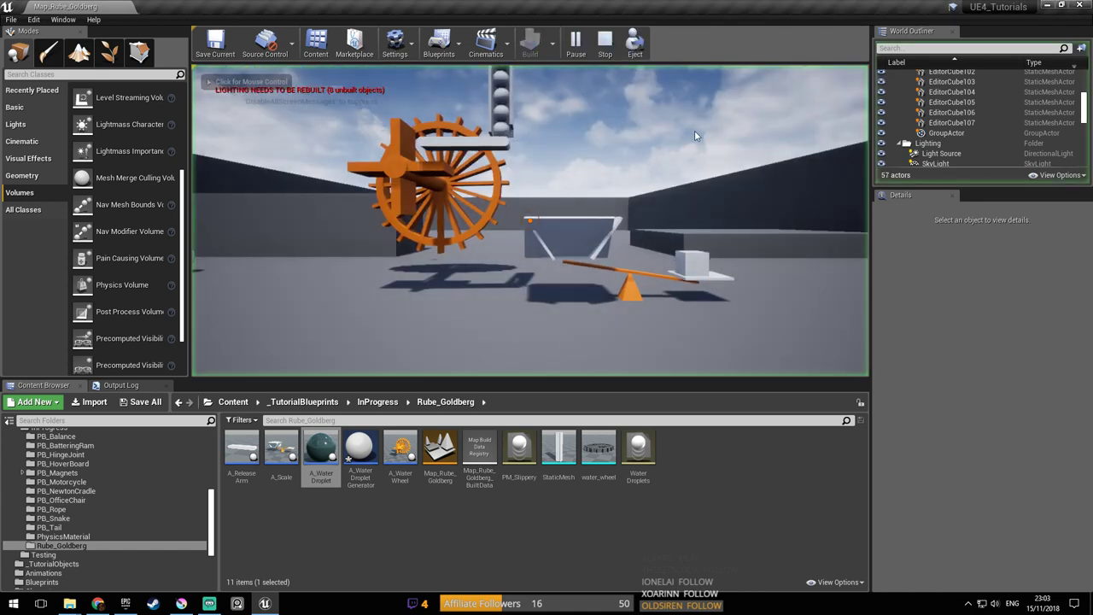
pyautogui.press('w')
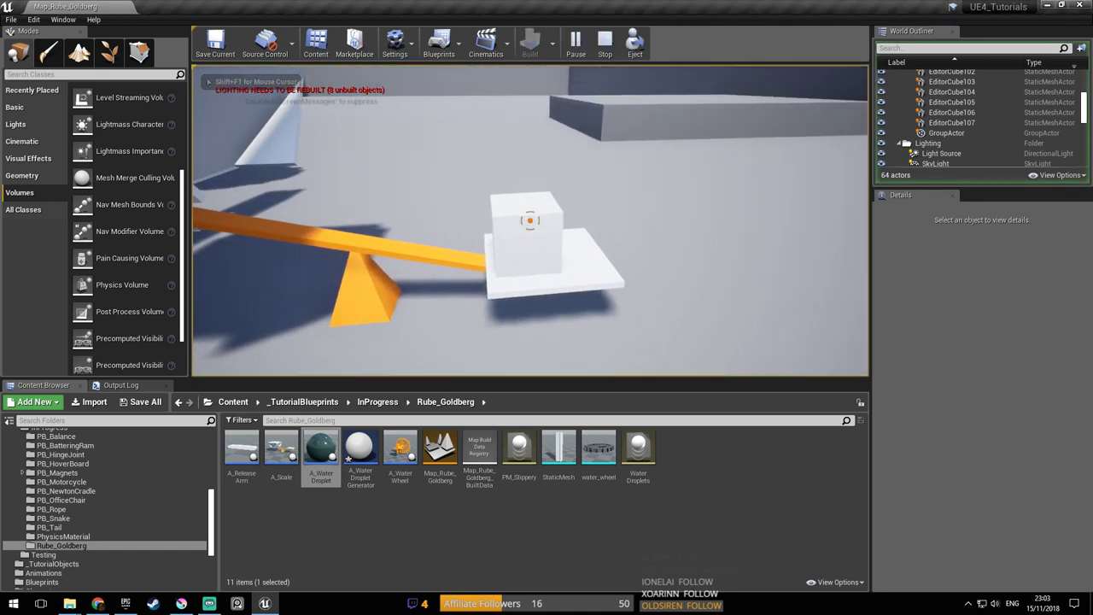
pyautogui.press('s')
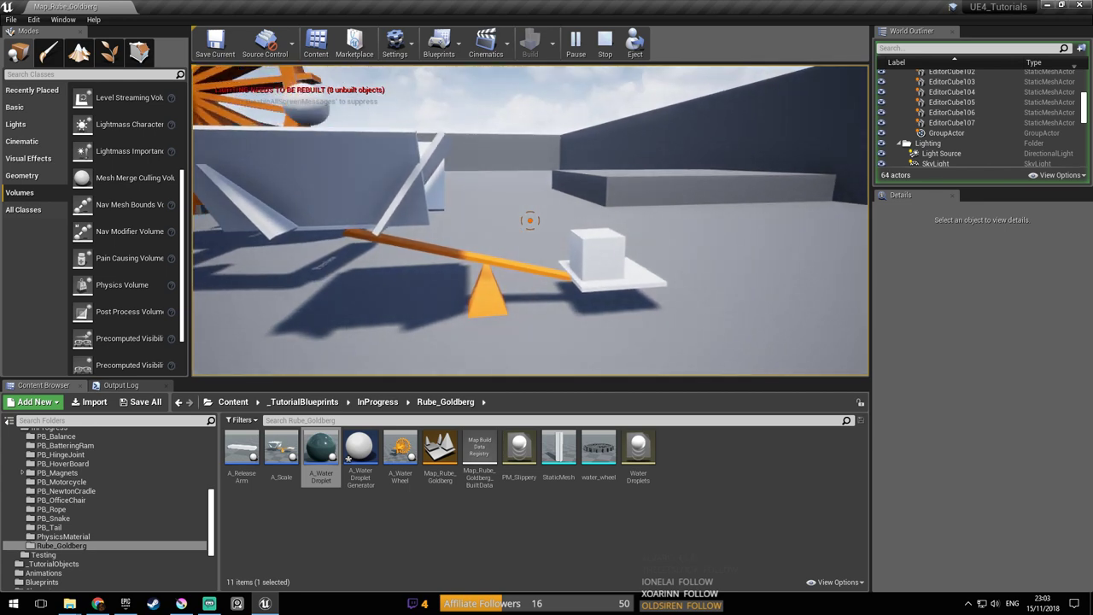
pyautogui.press('Escape')
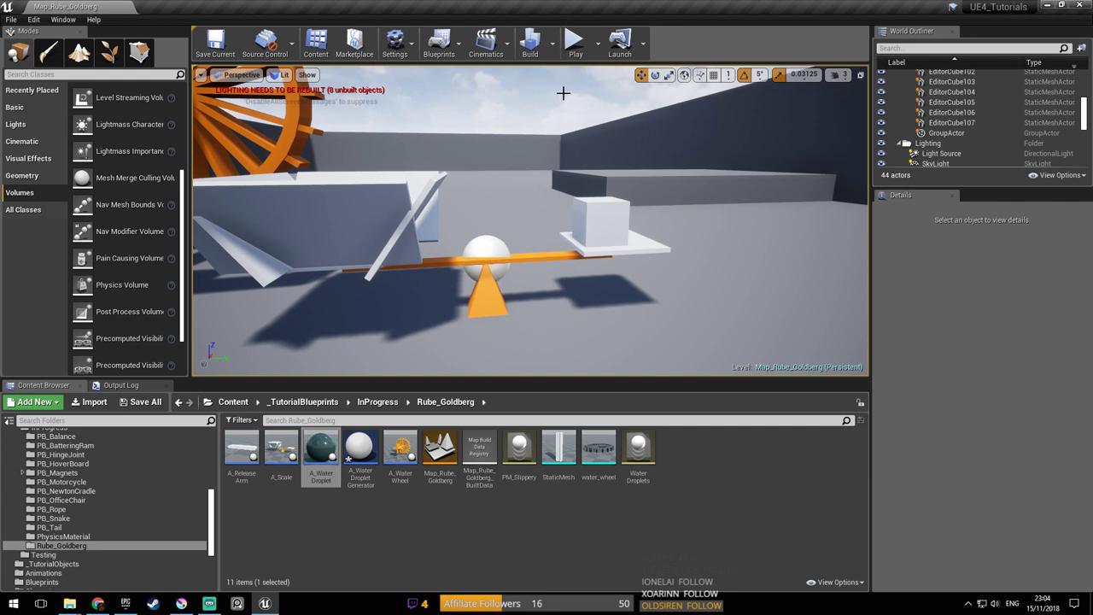
# Switch to Krita and view the Rube_goldberg .kra sketch of the machine
pyautogui.click(348, 532)
pyautogui.moveTo(185, 601)
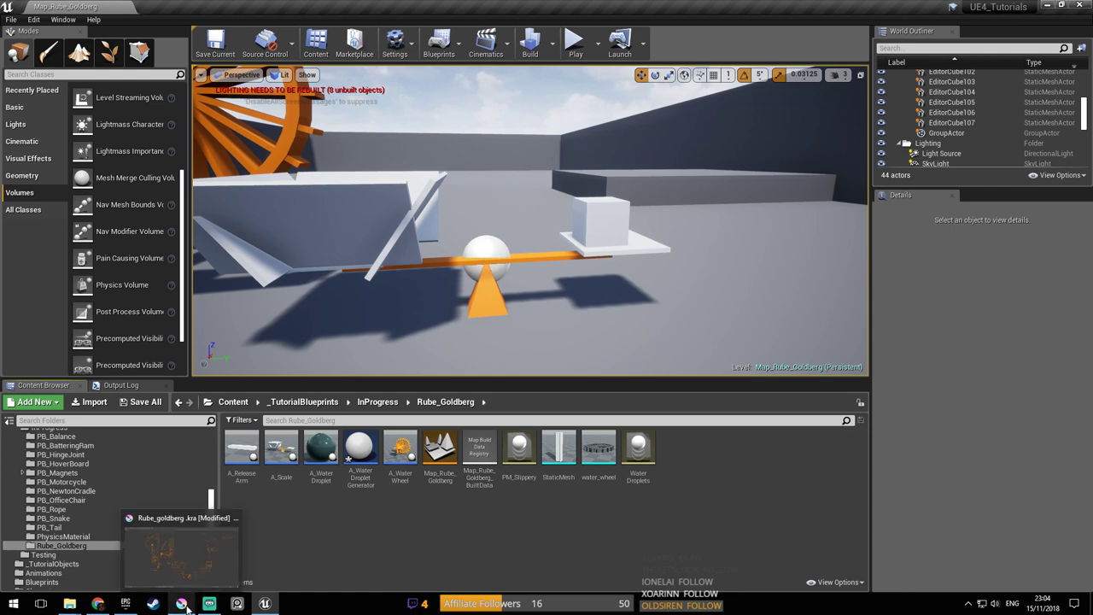
pyautogui.click(183, 603)
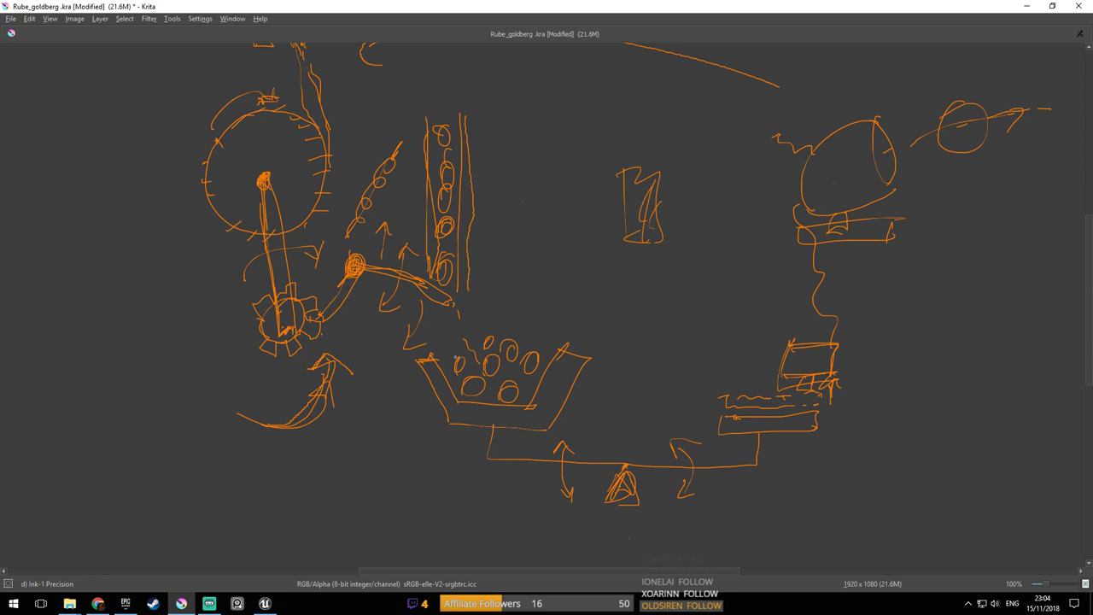
pyautogui.press('Tab')
pyautogui.press('Tab')
pyautogui.rightClick(480, 417)
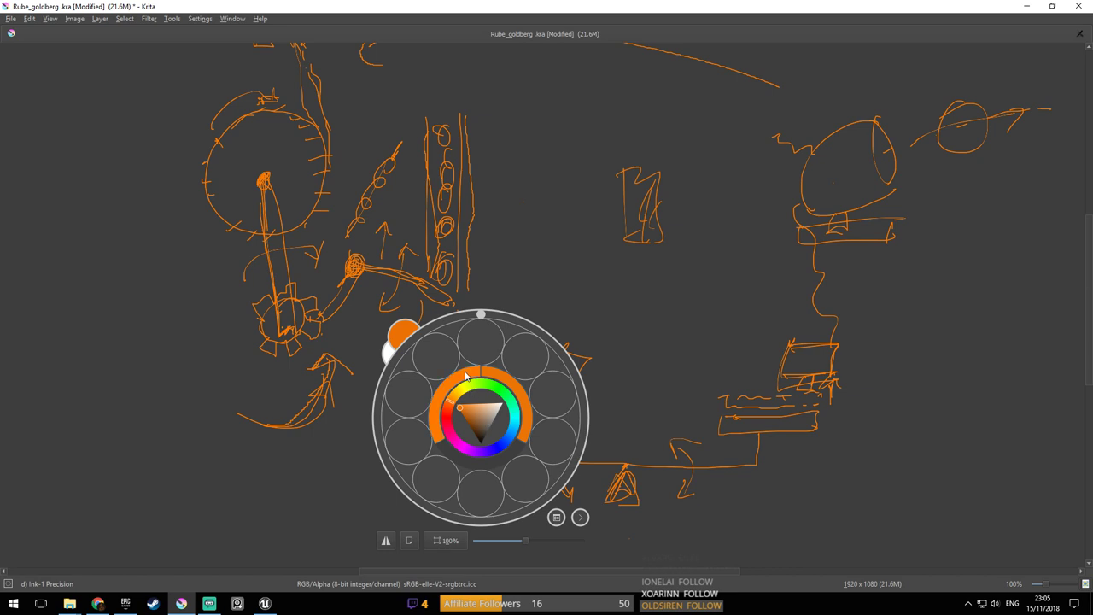
pyautogui.click(577, 257)
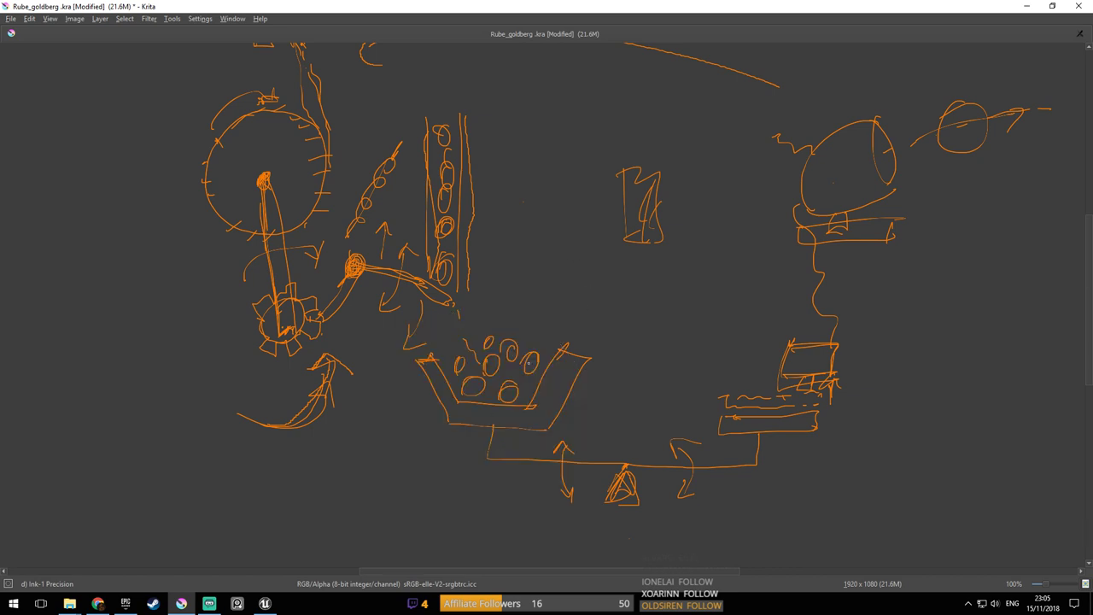
# Switch back to Unreal Editor and save the Rube Goldberg map
pyautogui.click(264, 603)
pyautogui.scroll(-5, 594, 291)
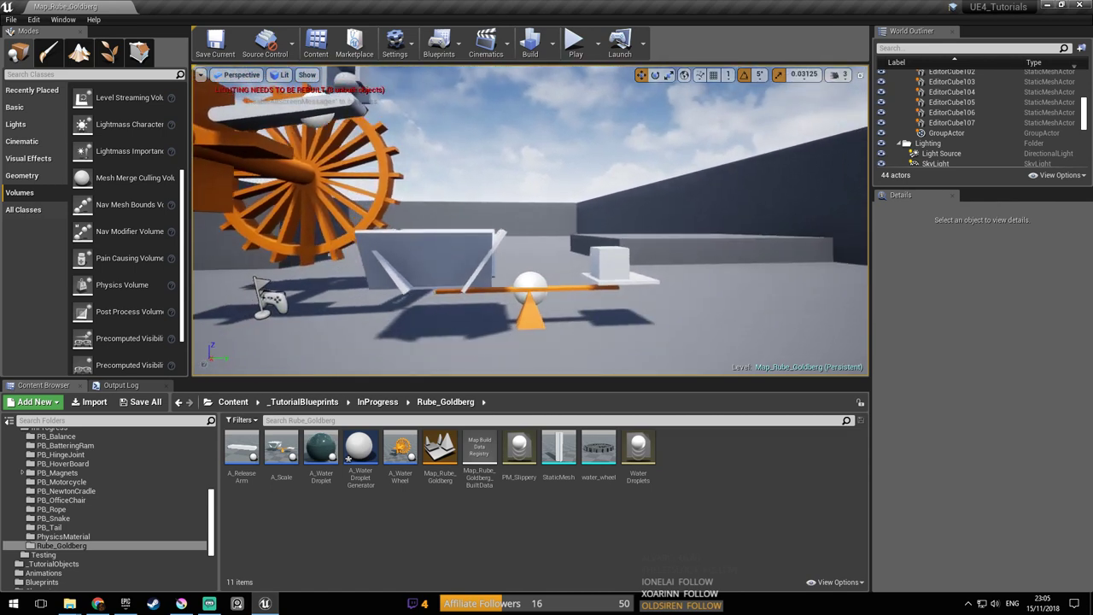
pyautogui.hotkey('ctrl', 's')
# Select the scale in the level and rotate it about its vertical axis to a Z rotation of 0°
pyautogui.moveTo(604, 282)
pyautogui.mouseDown(button='right')
pyautogui.moveTo(584, 312)
pyautogui.moveTo(553, 296)
pyautogui.moveTo(560, 308)
pyautogui.moveTo(598, 300)
pyautogui.moveTo(564, 295)
pyautogui.moveTo(595, 265)
pyautogui.mouseUp(button='right')
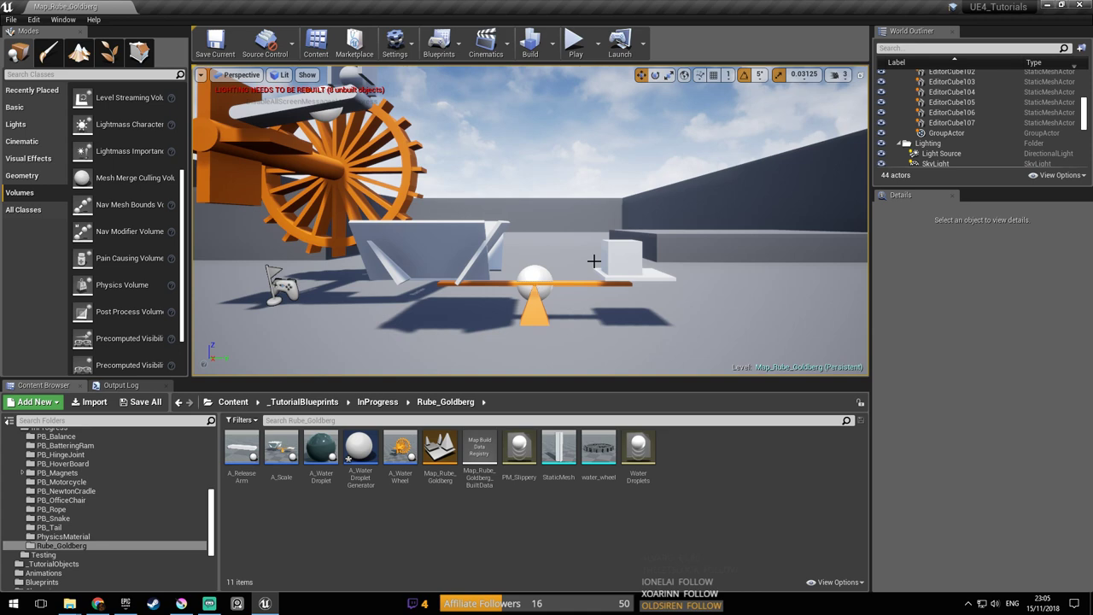
pyautogui.moveTo(595, 265); pyautogui.dragTo(440, 263, button='right')
pyautogui.moveTo(644, 266); pyautogui.dragTo(669, 264, button='right')
pyautogui.moveTo(530, 220); pyautogui.dragTo(504, 282, button='right')
pyautogui.moveTo(653, 287); pyautogui.dragTo(594, 259, button='right')
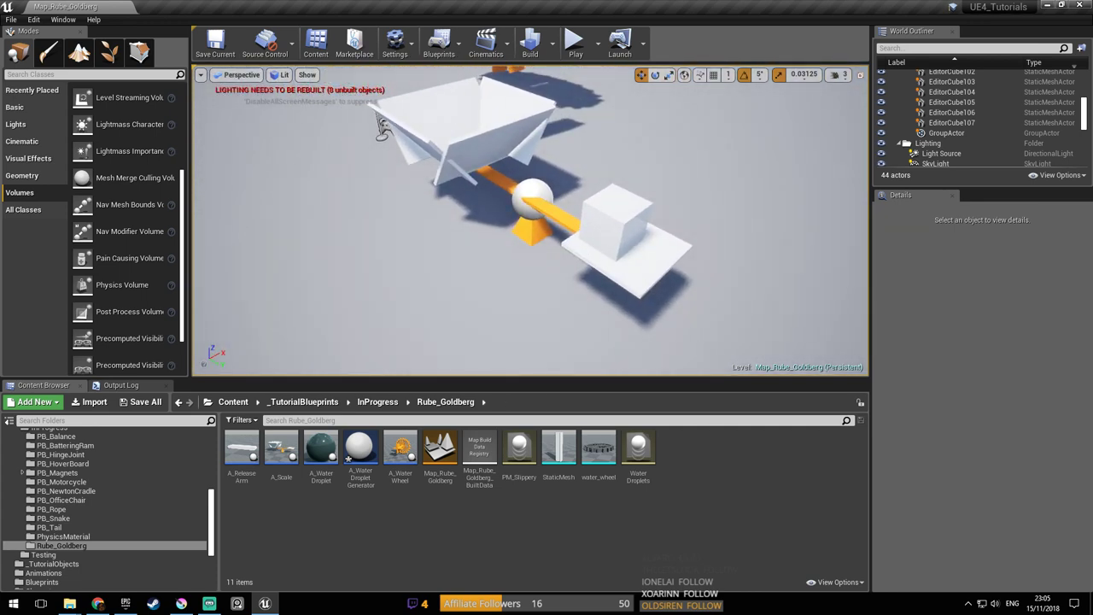
pyautogui.click(613, 213)
pyautogui.moveTo(610, 190); pyautogui.dragTo(593, 175, button='right')
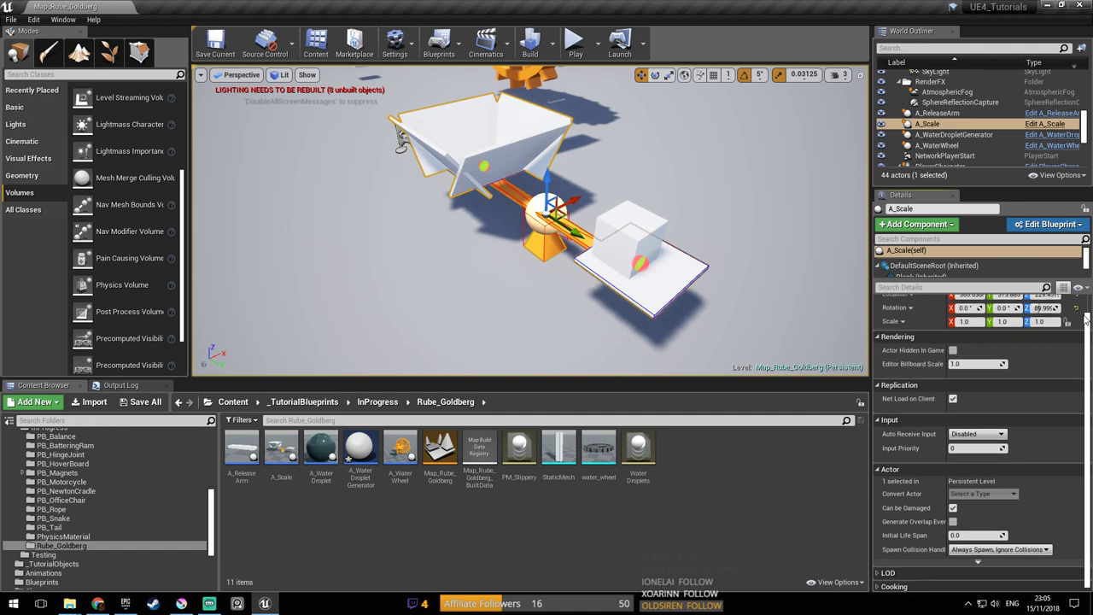
pyautogui.scroll(1, 1074, 324)
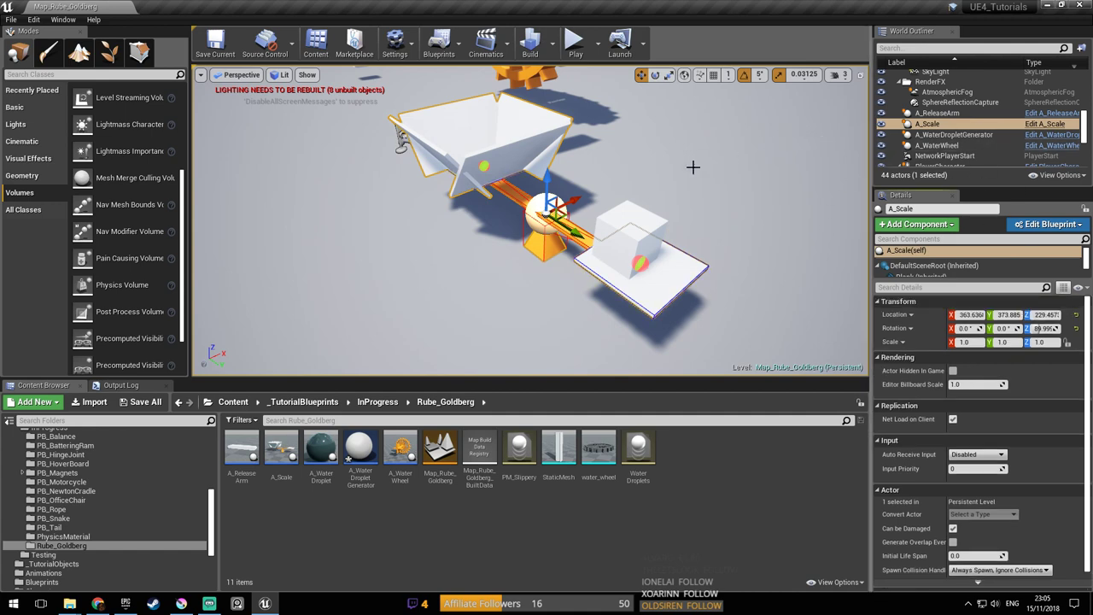
pyautogui.press('e')
pyautogui.moveTo(557, 257)
pyautogui.mouseDown()
pyautogui.moveTo(466, 262)
pyautogui.moveTo(563, 252)
pyautogui.mouseUp()
# Move the rotated scale to about X 495, Y 292 and save the map
pyautogui.click(641, 76)
pyautogui.moveTo(567, 256)
pyautogui.mouseDown(button='right')
pyautogui.moveTo(539, 179)
pyautogui.moveTo(566, 257)
pyautogui.mouseUp(button='right')
pyautogui.moveTo(521, 314); pyautogui.dragTo(653, 293)
pyautogui.moveTo(657, 296); pyautogui.dragTo(578, 342, button='right')
pyautogui.moveTo(581, 334); pyautogui.dragTo(564, 298)
pyautogui.moveTo(564, 298); pyautogui.dragTo(623, 214, button='right')
pyautogui.moveTo(362, 323); pyautogui.dragTo(489, 298, button='right')
pyautogui.hotkey('ctrl', 's')
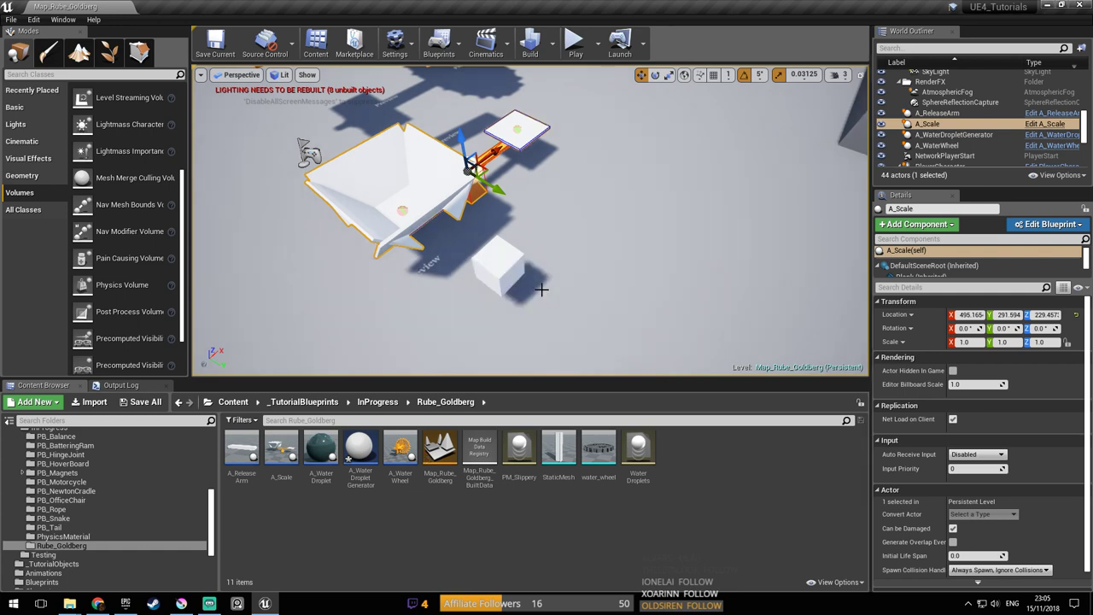
# Move the weight cube onto the scale's flat plate at about X 649, Y 287, Z 272, and play-test the level
pyautogui.click(513, 268)
pyautogui.moveTo(515, 261); pyautogui.dragTo(510, 152)
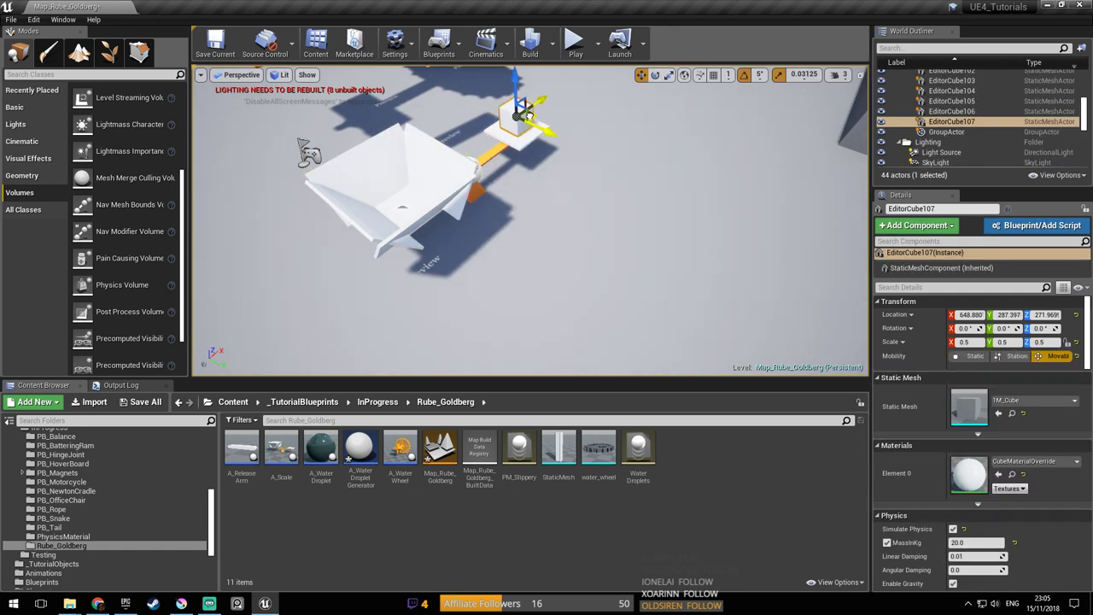
pyautogui.click(575, 43)
pyautogui.press('d')
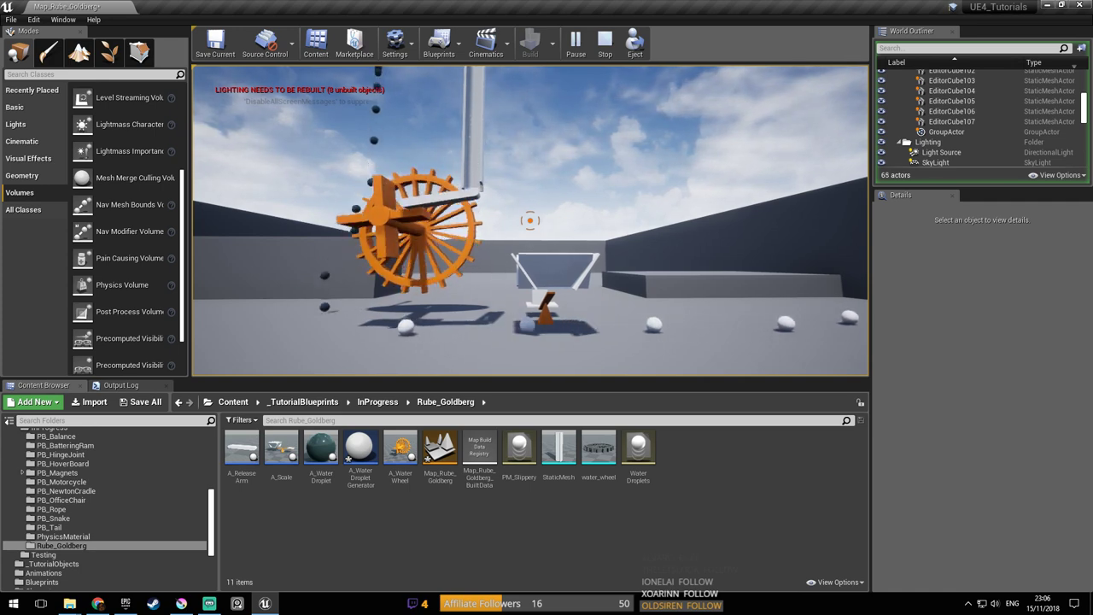
pyautogui.press('Escape')
# Shift the scale along Y toward the water wheel, to about Y 267
pyautogui.moveTo(593, 164); pyautogui.dragTo(599, 181, button='right')
pyautogui.press('w')
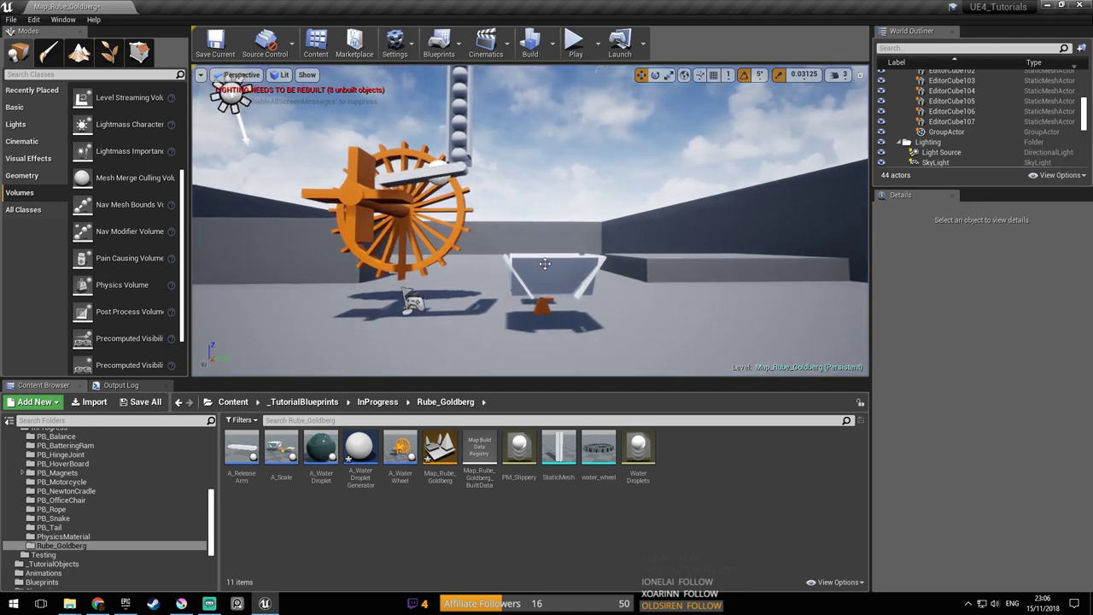
pyautogui.click(586, 276)
pyautogui.moveTo(578, 290); pyautogui.dragTo(570, 291)
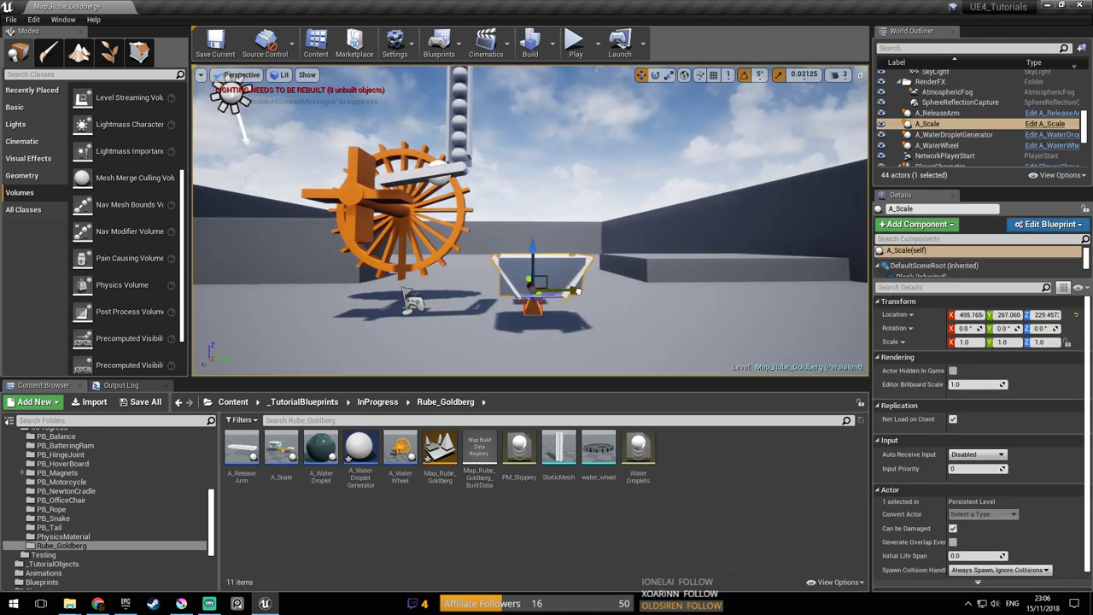
# Play the level to test the scale's new position, end the play session and save the map
pyautogui.click(575, 43)
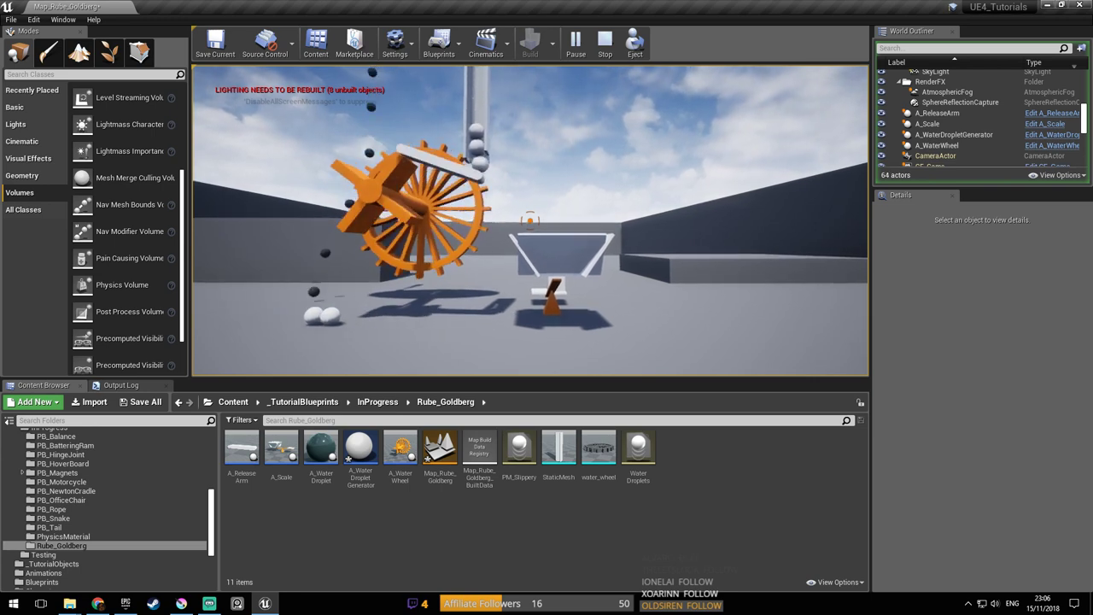
pyautogui.press('Escape')
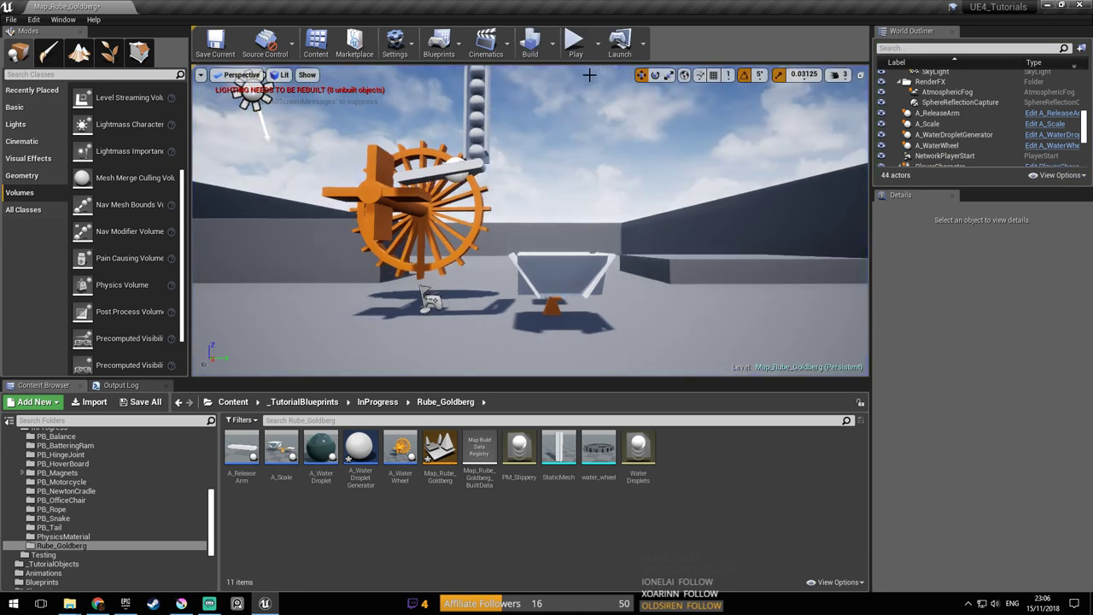
pyautogui.hotkey('ctrl', 's')
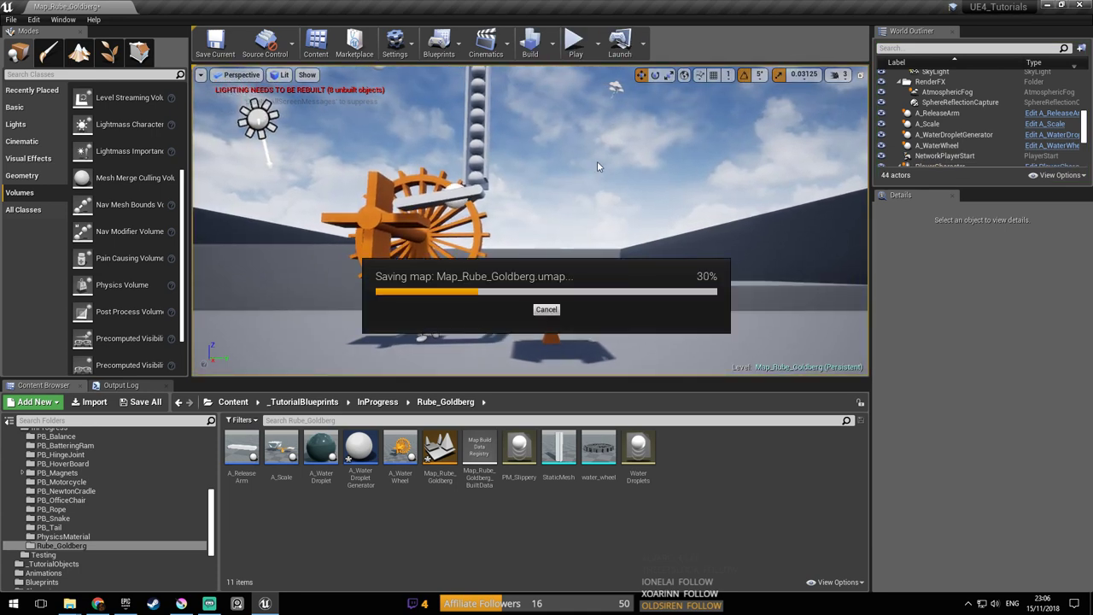
pyautogui.press('d')
pyautogui.moveTo(596, 160); pyautogui.dragTo(419, 161, button='right')
pyautogui.moveTo(513, 165)
pyautogui.mouseDown(button='right')
pyautogui.moveTo(468, 151)
pyautogui.moveTo(504, 150)
pyautogui.mouseUp(button='right')
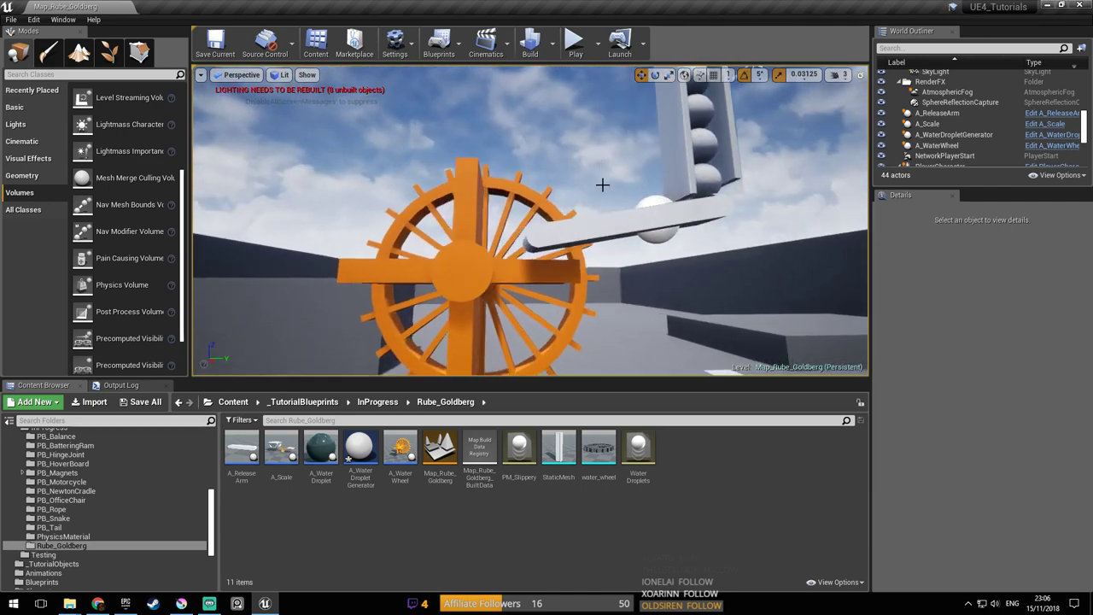
# Open the blueprint of the orange water wheel actor for editing
pyautogui.click(474, 274)
pyautogui.moveTo(474, 273); pyautogui.dragTo(449, 303, button='right')
pyautogui.click(1059, 146)
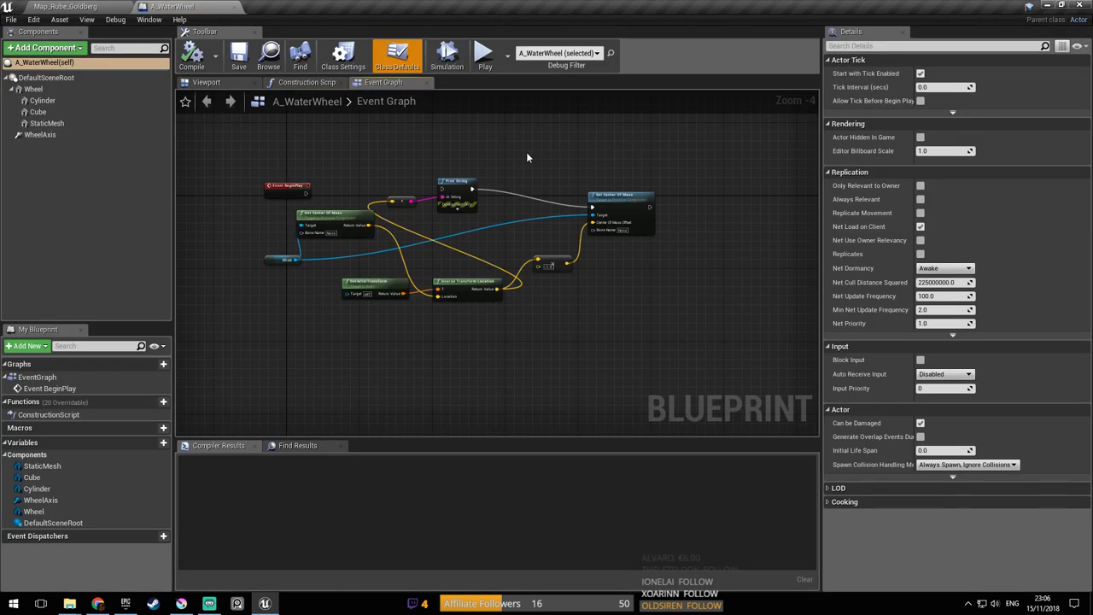
pyautogui.moveTo(398, 163); pyautogui.dragTo(523, 184, button='right')
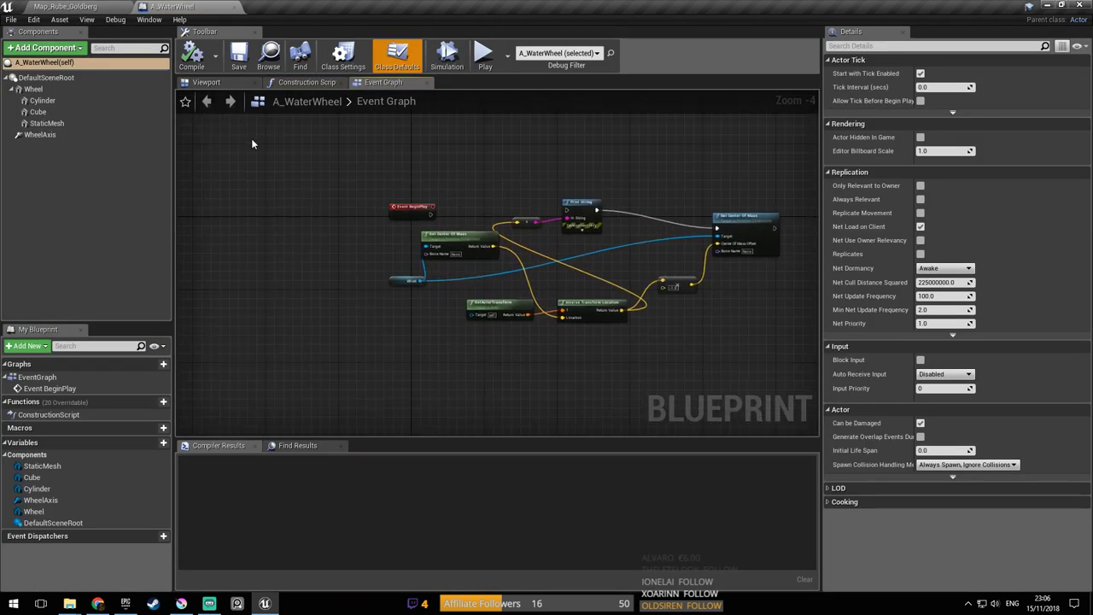
# Add a Cylinder component under DefaultSceneRoot and show it in the blueprint's 3D viewport
pyautogui.click(32, 88)
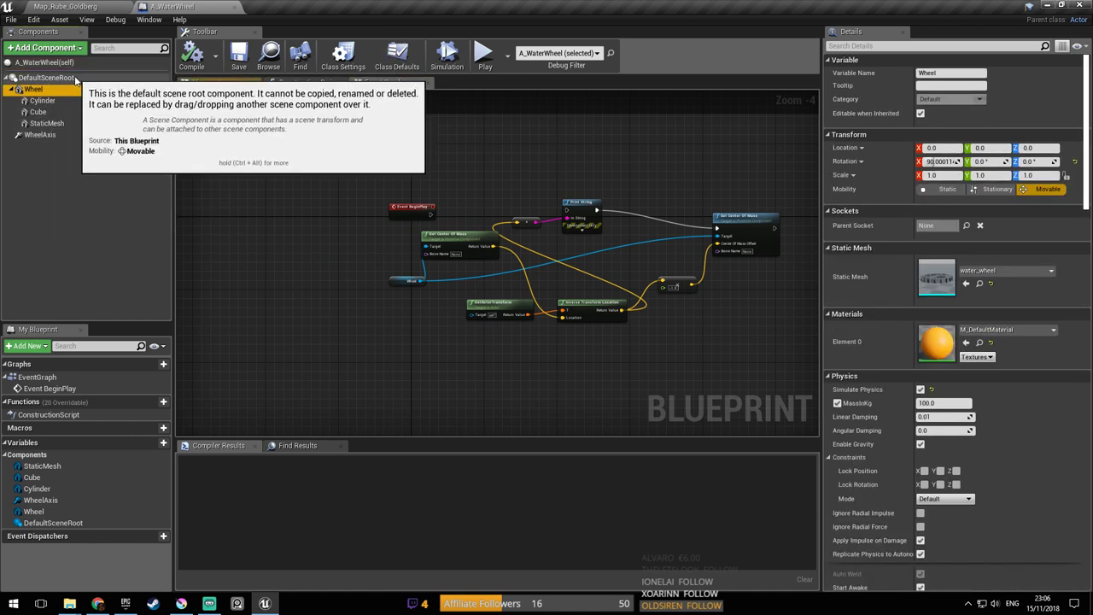
pyautogui.click(46, 78)
pyautogui.click(72, 49)
pyautogui.write('cy')
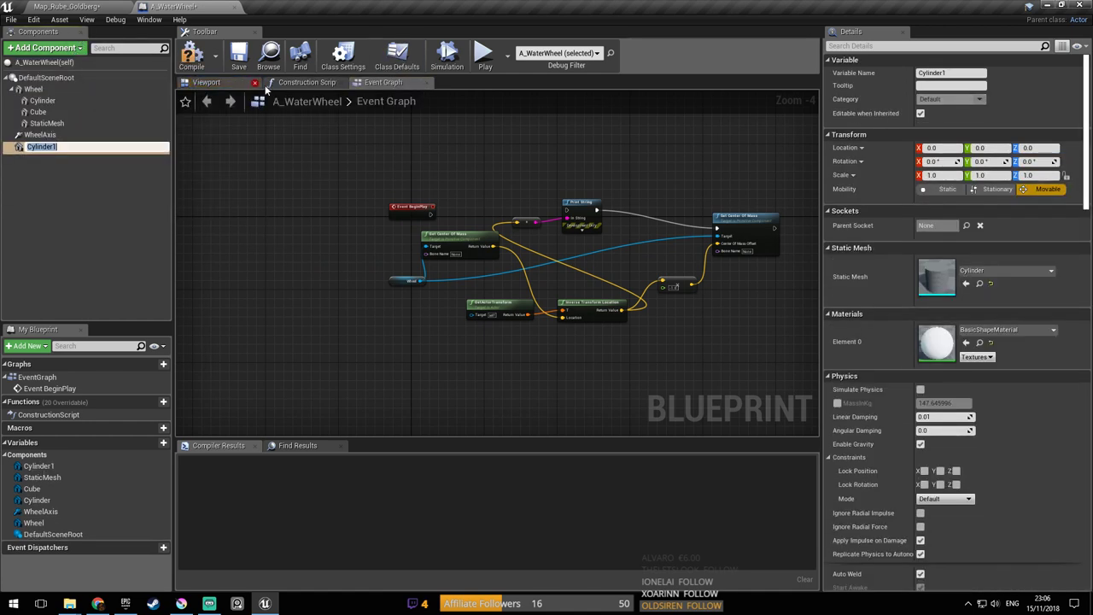
pyautogui.click(239, 85)
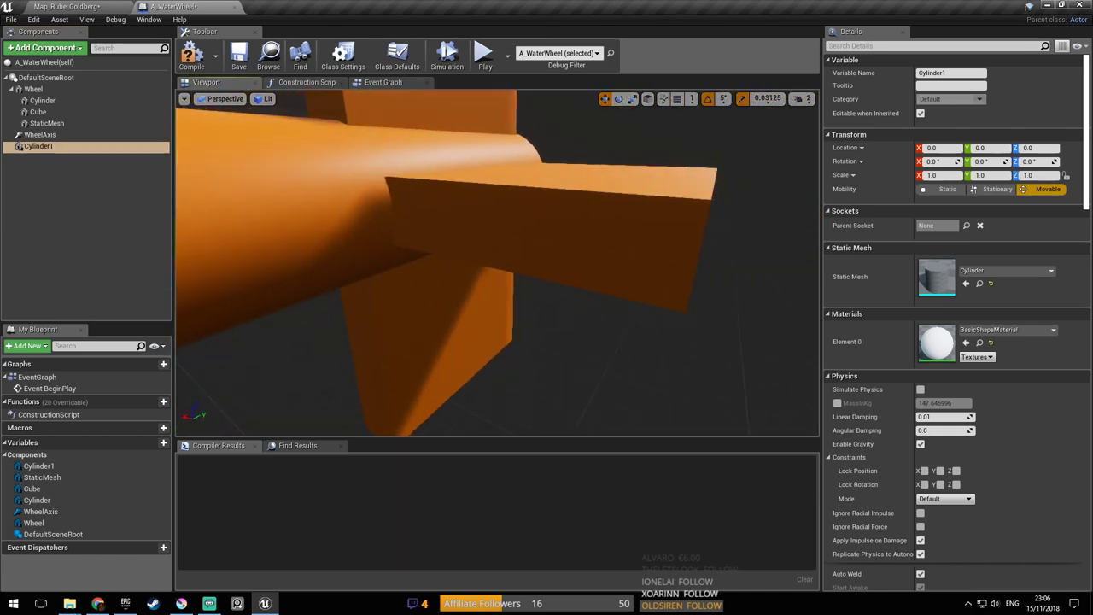
pyautogui.moveTo(473, 211); pyautogui.dragTo(473, 210, button='right')
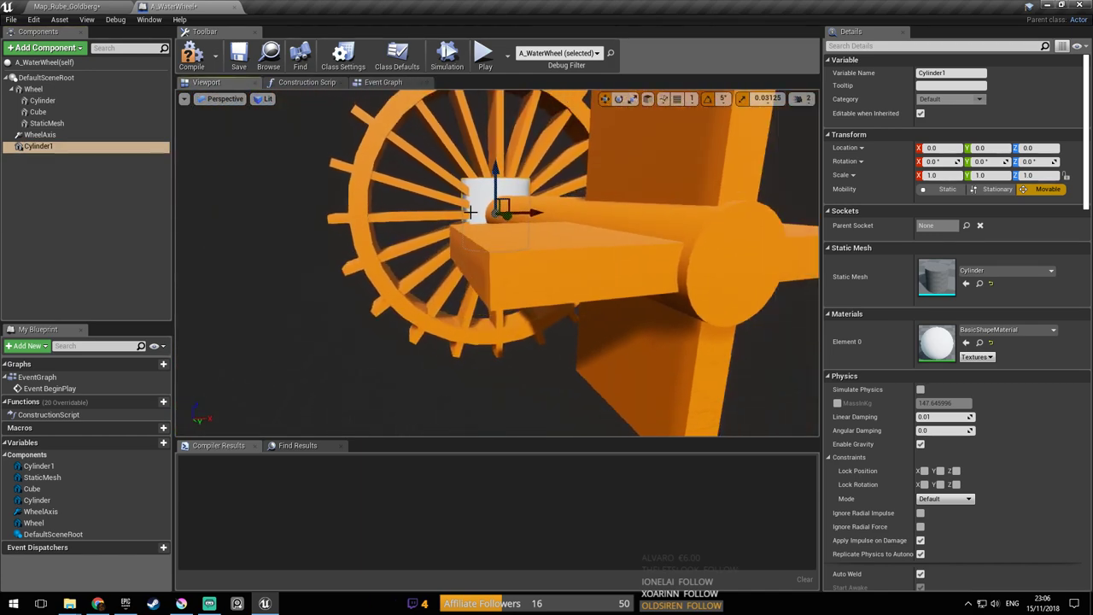
# Set the new cylinder's X and Y scale to 0.20625, matching the paddle cube's thickness
pyautogui.click(540, 256)
pyautogui.press('f')
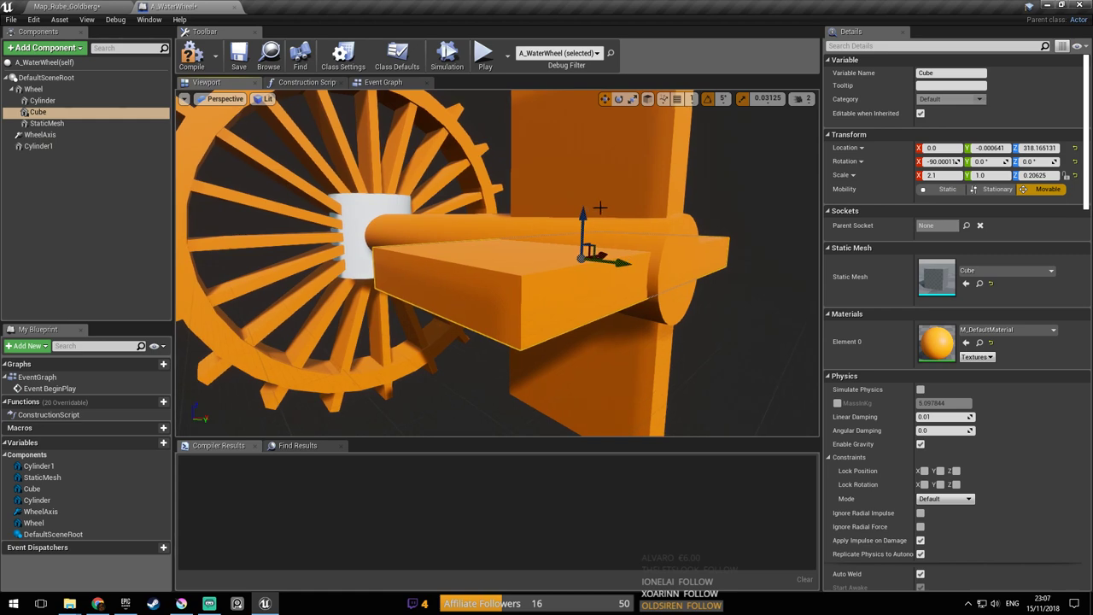
pyautogui.click(81, 147)
pyautogui.press('f')
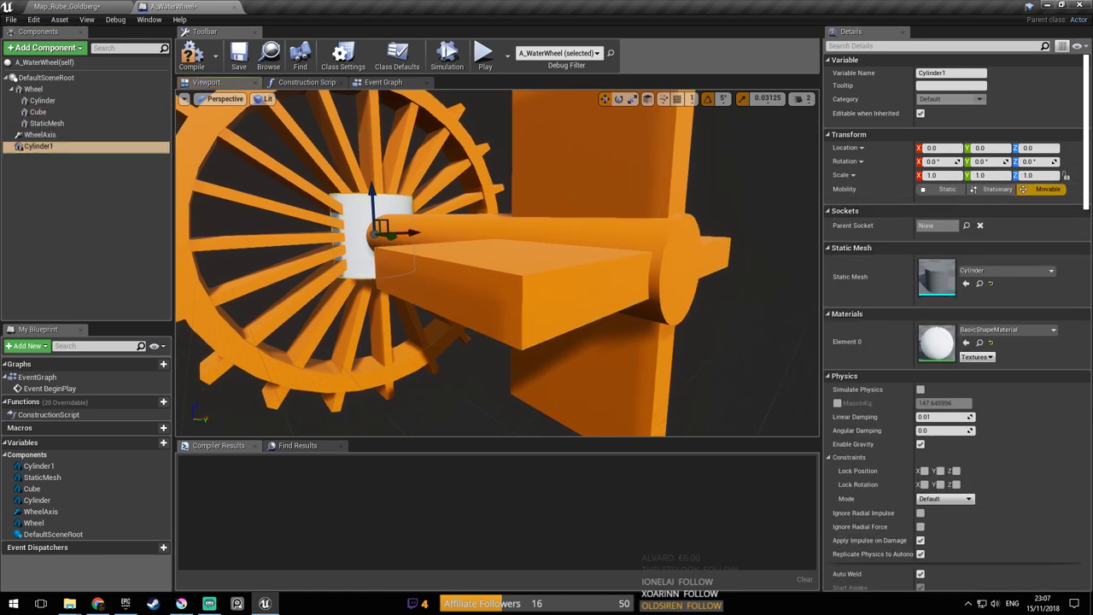
pyautogui.moveTo(466, 234); pyautogui.dragTo(434, 171, button='right')
pyautogui.press('w')
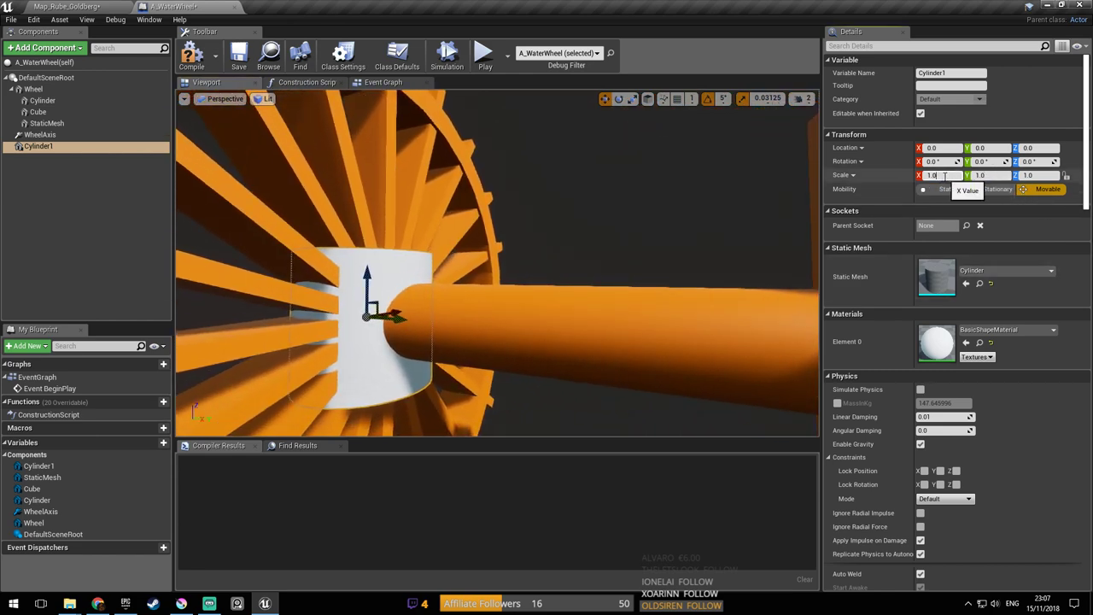
pyautogui.write('0.20625')
pyautogui.press('Tab')
# Rotate the new cylinder 90° about the X axis so it runs parallel to the wheel axle
pyautogui.moveTo(726, 180); pyautogui.dragTo(679, 171, button='right')
pyautogui.click(619, 100)
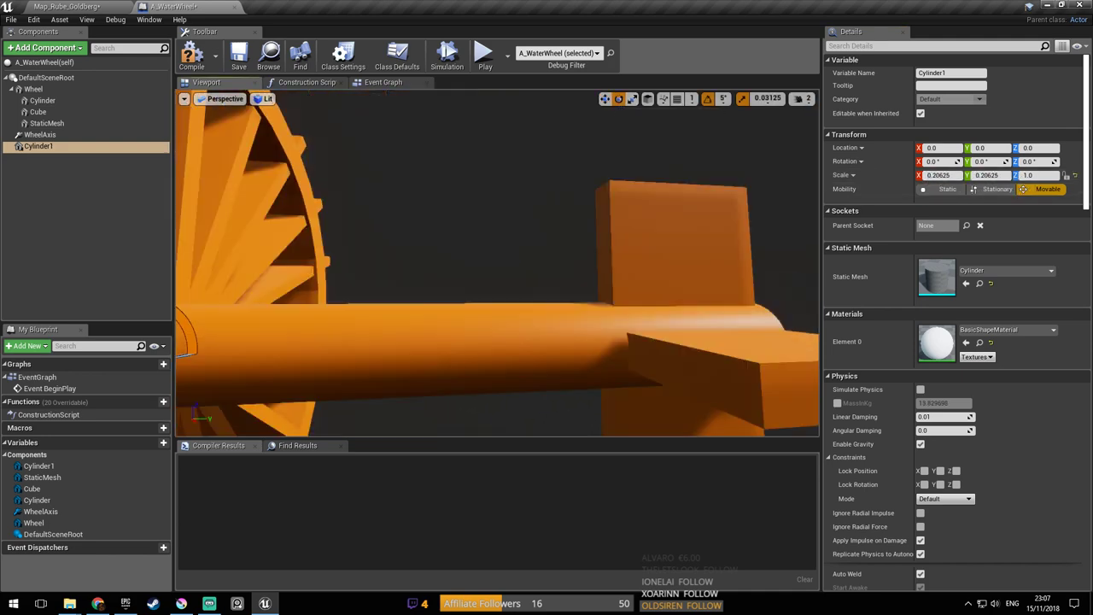
pyautogui.moveTo(418, 217); pyautogui.dragTo(411, 217, button='right')
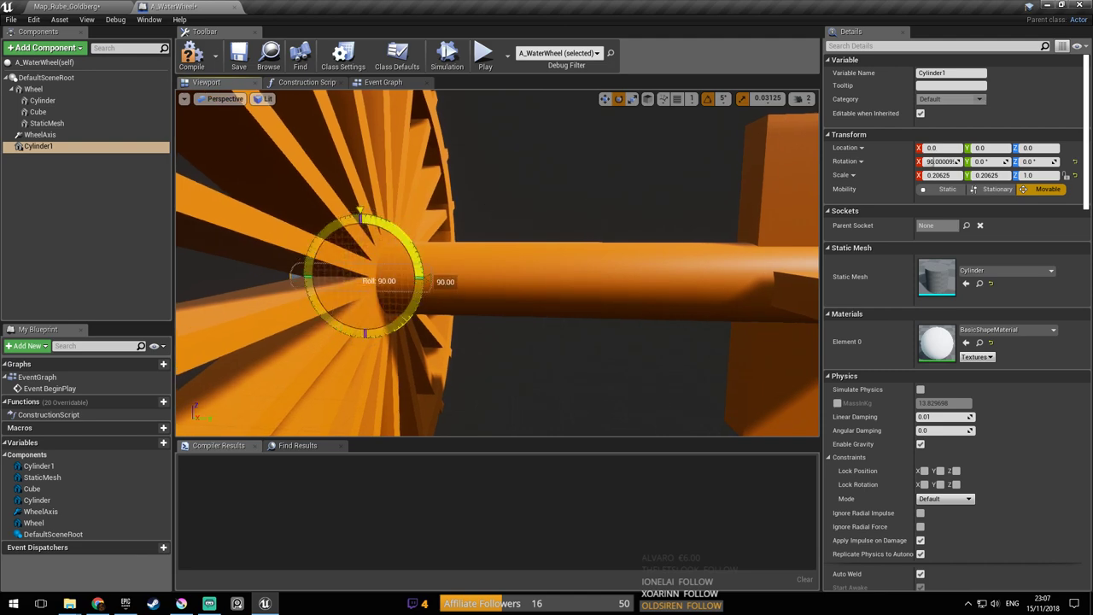
pyautogui.click(605, 100)
pyautogui.moveTo(399, 198)
pyautogui.mouseDown(button='right')
pyautogui.moveTo(461, 198)
pyautogui.moveTo(465, 188)
pyautogui.moveTo(400, 199)
pyautogui.mouseUp(button='right')
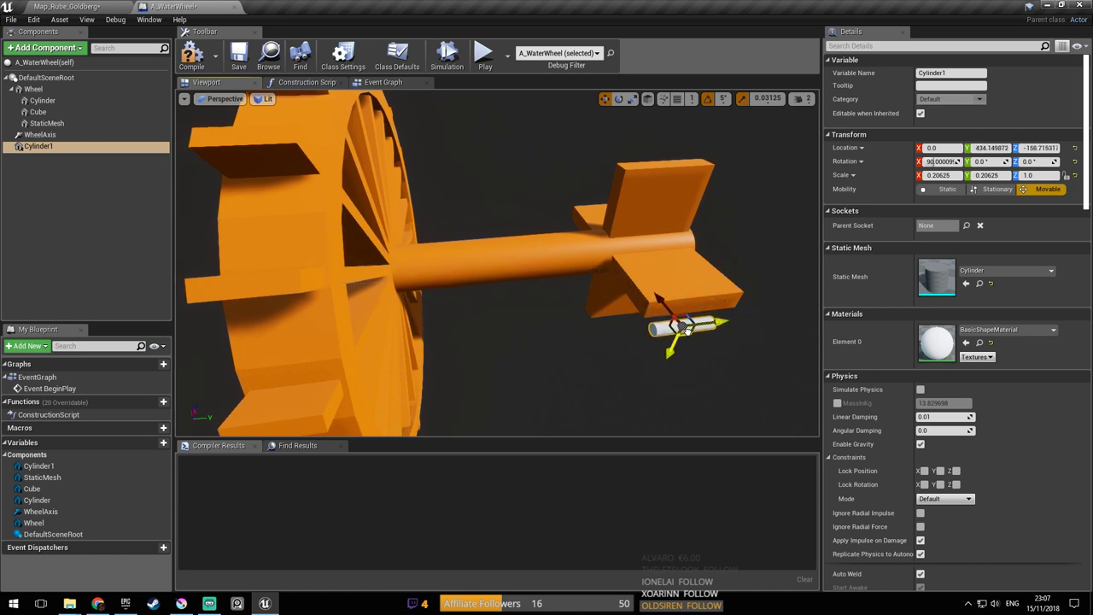
pyautogui.hotkey('ctrl', 'z')
# Move the new cylinder onto the horizontal paddle's outer edge, at about X -103.69 and Y 319.02
pyautogui.moveTo(409, 264); pyautogui.dragTo(423, 277, button='right')
pyautogui.click(379, 294)
pyautogui.press('w')
pyautogui.moveTo(547, 241); pyautogui.dragTo(548, 241, button='right')
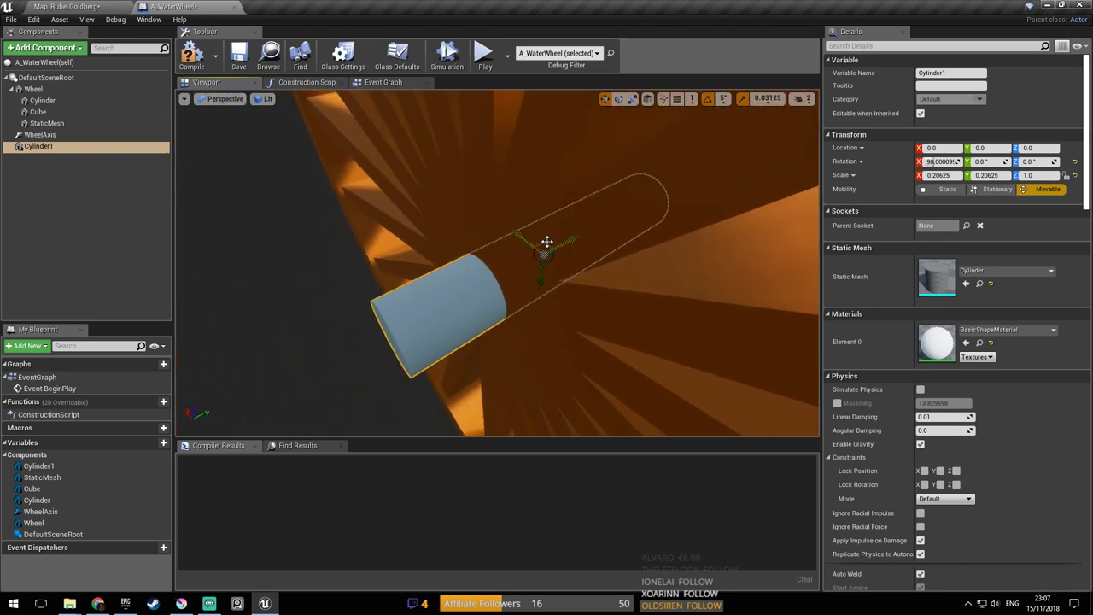
pyautogui.moveTo(547, 241); pyautogui.dragTo(620, 180)
pyautogui.press('w')
pyautogui.moveTo(497, 262); pyautogui.dragTo(497, 262, button='right')
pyautogui.moveTo(620, 245); pyautogui.dragTo(620, 246, button='right')
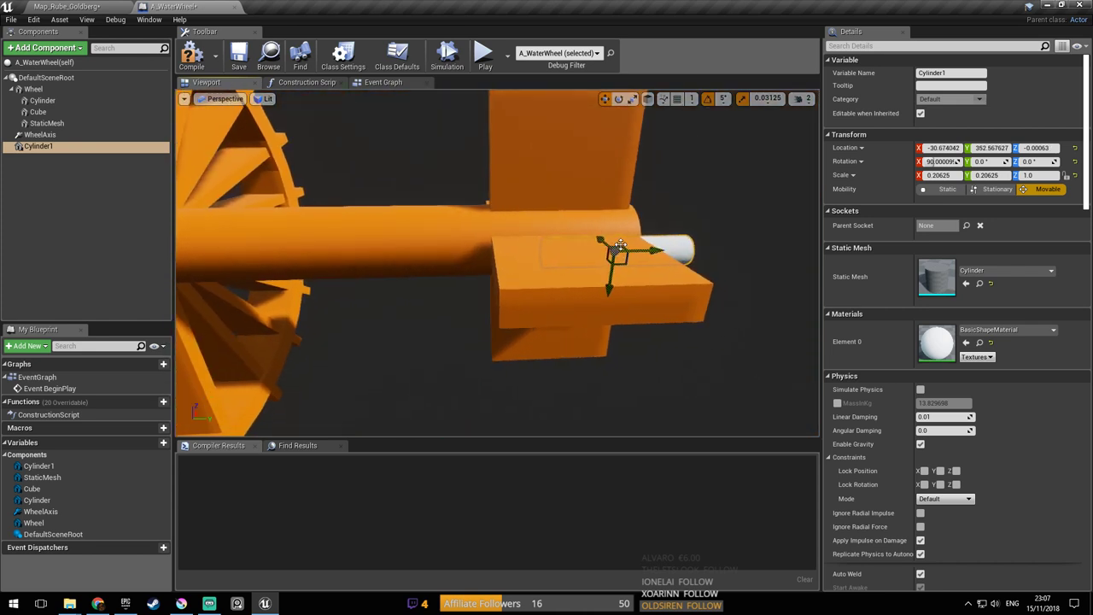
pyautogui.moveTo(608, 256); pyautogui.dragTo(620, 294)
pyautogui.press('a')
pyautogui.moveTo(620, 293); pyautogui.dragTo(617, 292, button='right')
# Compare the location, rotation and scale of the paddle cube with those of the new cylinder
pyautogui.click(413, 236)
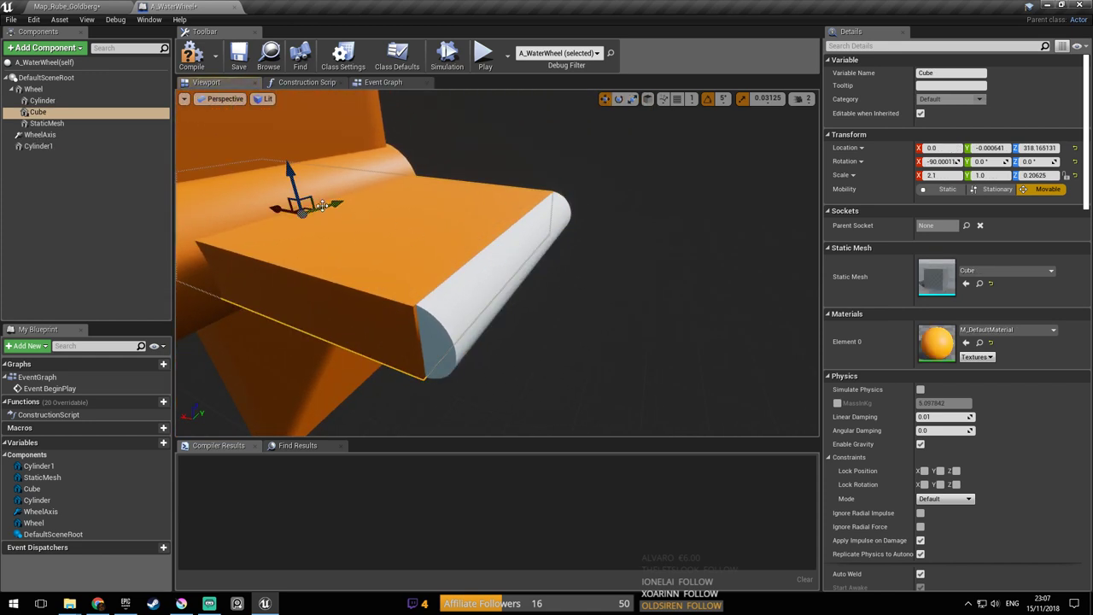
pyautogui.moveTo(717, 178); pyautogui.dragTo(718, 179, button='right')
pyautogui.press('d')
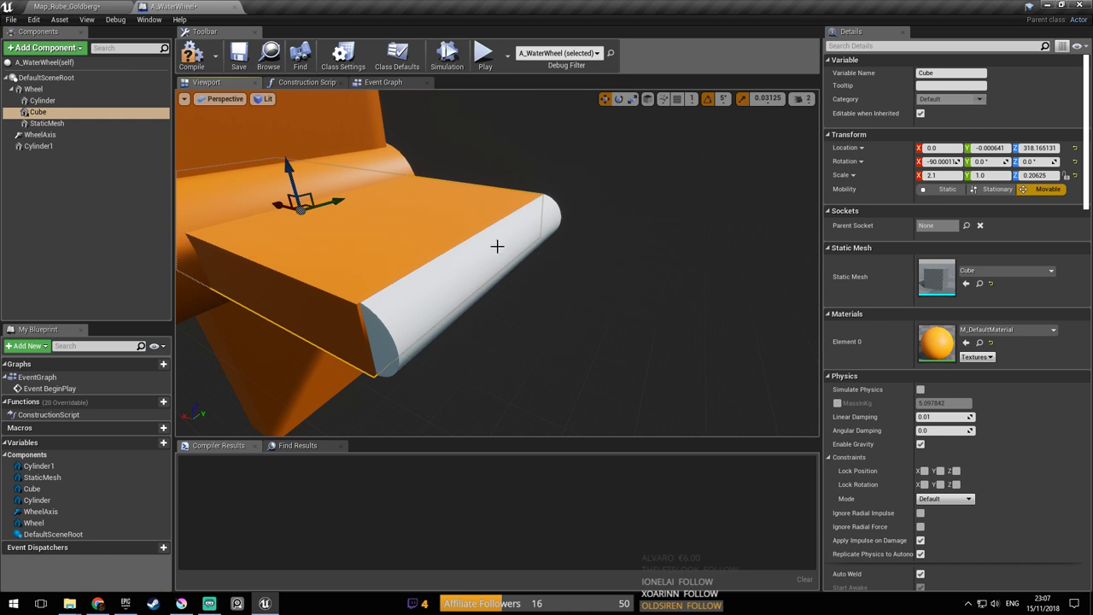
pyautogui.click(504, 254)
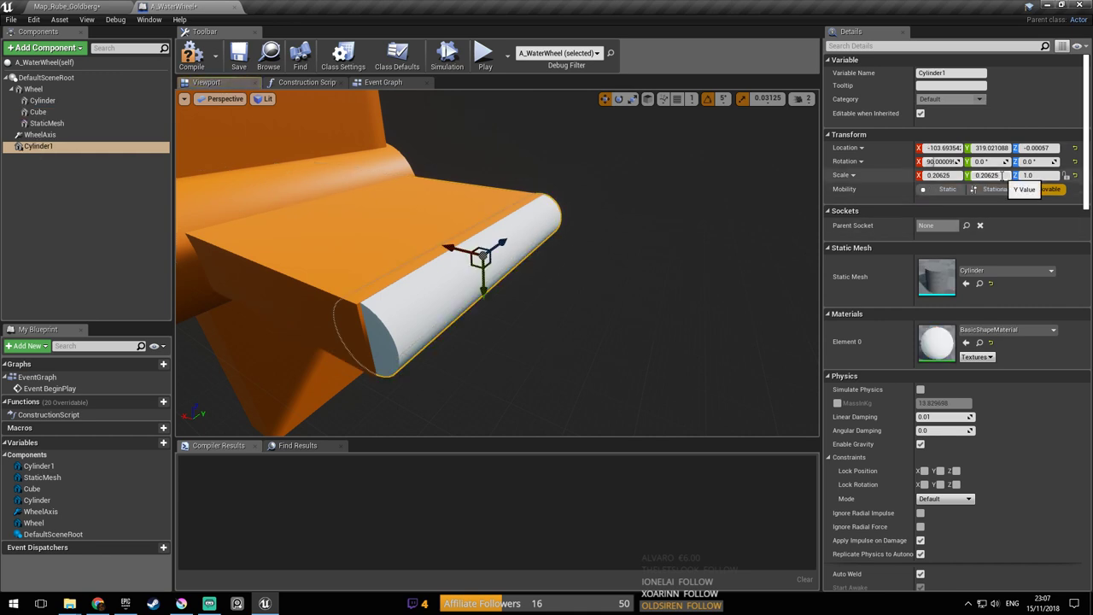
pyautogui.click(484, 213)
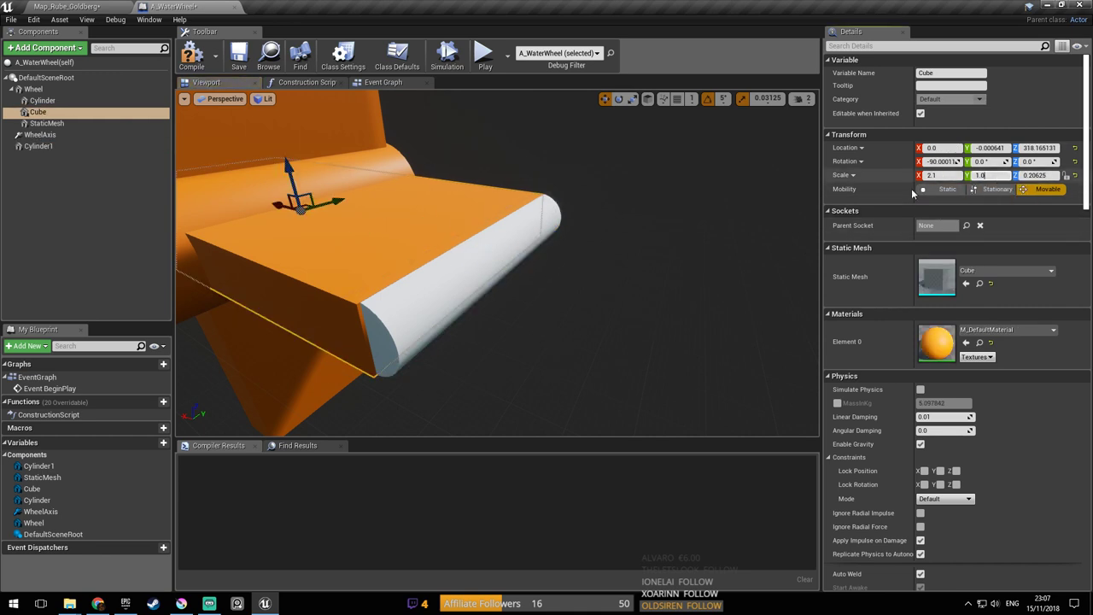
pyautogui.click(471, 265)
pyautogui.click(476, 199)
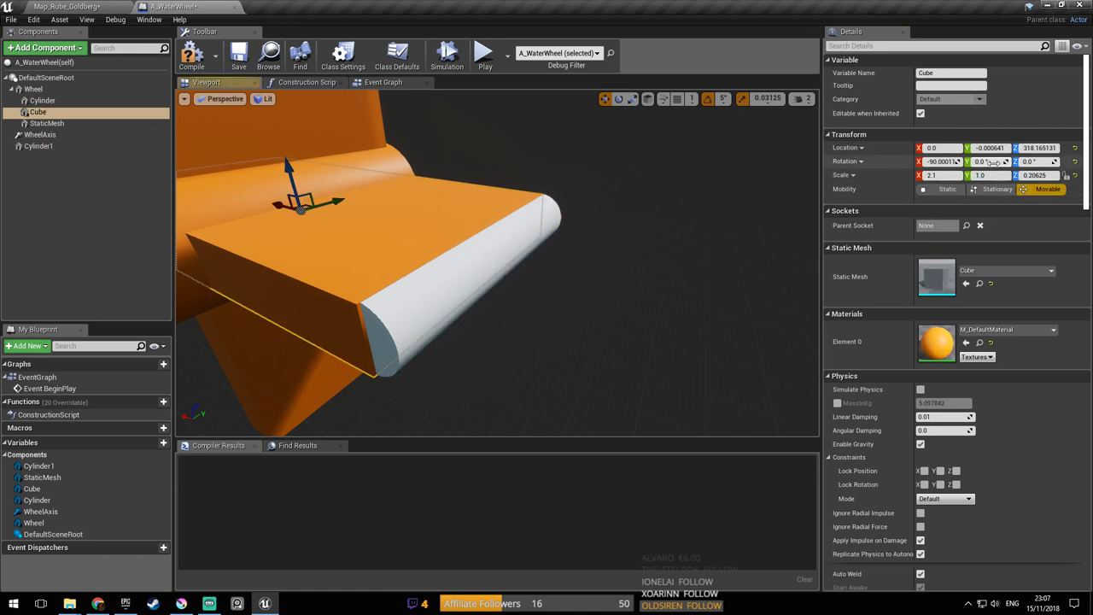
pyautogui.click(457, 280)
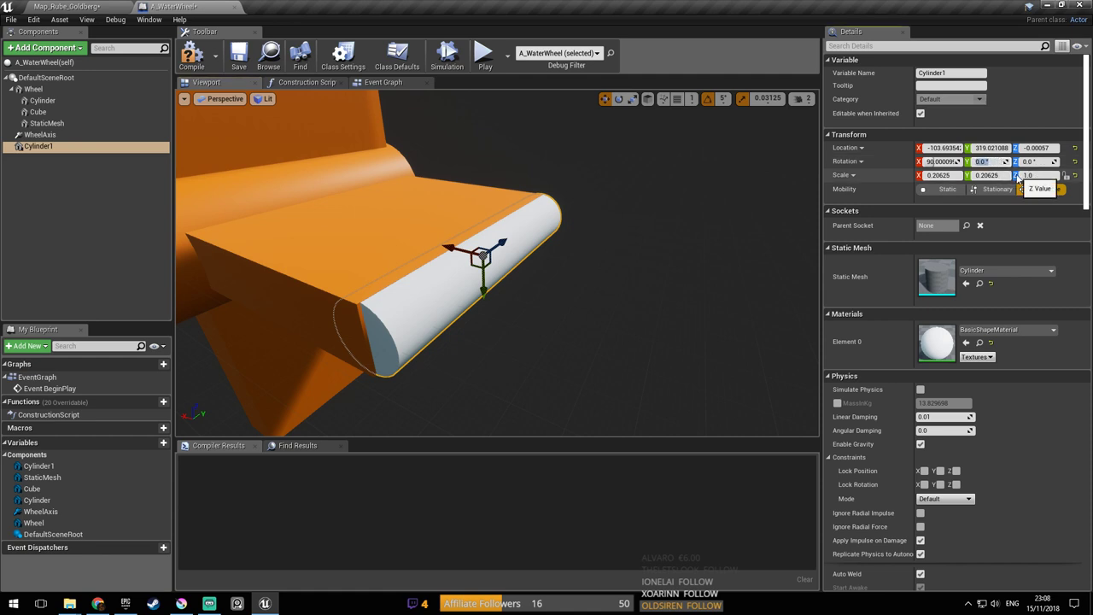
pyautogui.click(453, 210)
pyautogui.click(1005, 148)
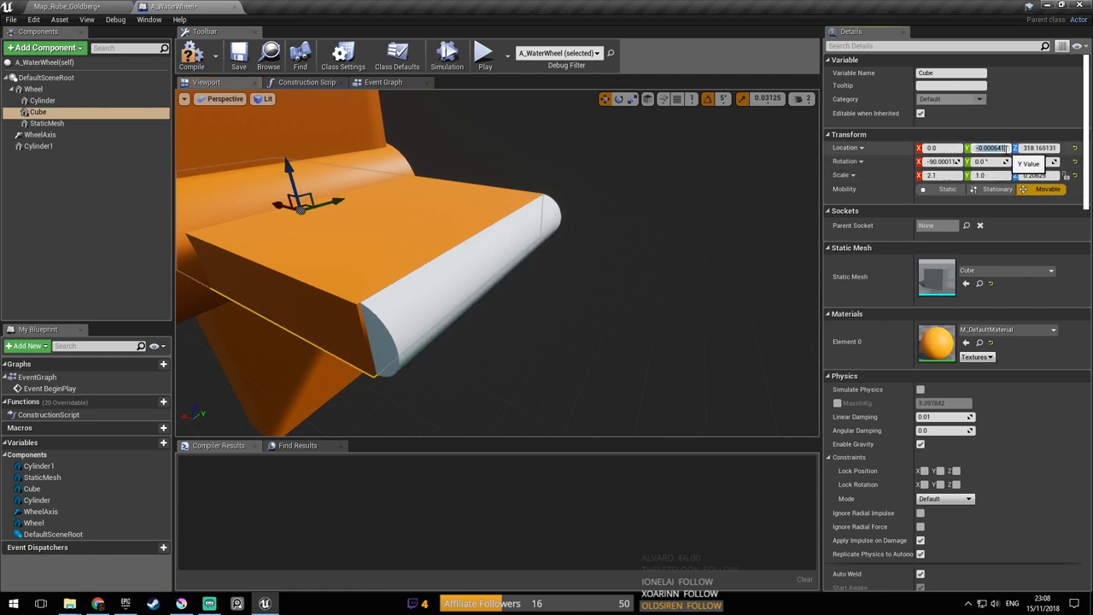
pyautogui.click(460, 276)
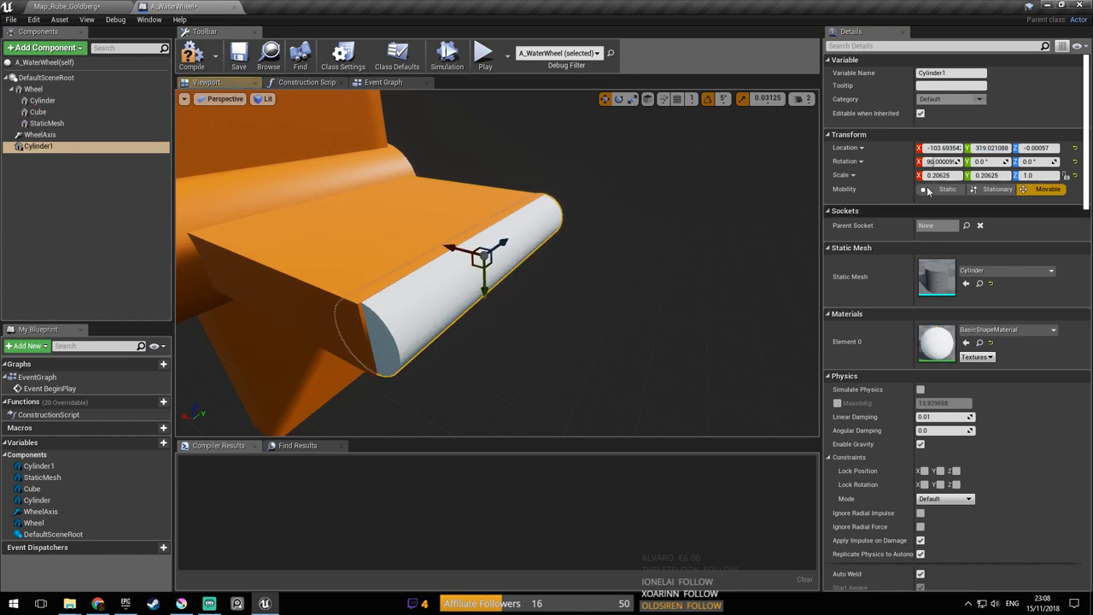
# Fine-tune the cylinder's Y location to about 318.22 so its ends align with the paddle, and save the blueprint
pyautogui.keyDown('alt'); pyautogui.moveTo(598, 265); pyautogui.dragTo(410, 257); pyautogui.keyUp('alt')
pyautogui.press('d')
pyautogui.moveTo(497, 263); pyautogui.dragTo(555, 263, button='right')
pyautogui.press('a')
pyautogui.press('a')
pyautogui.moveTo(640, 207); pyautogui.dragTo(678, 207, button='right')
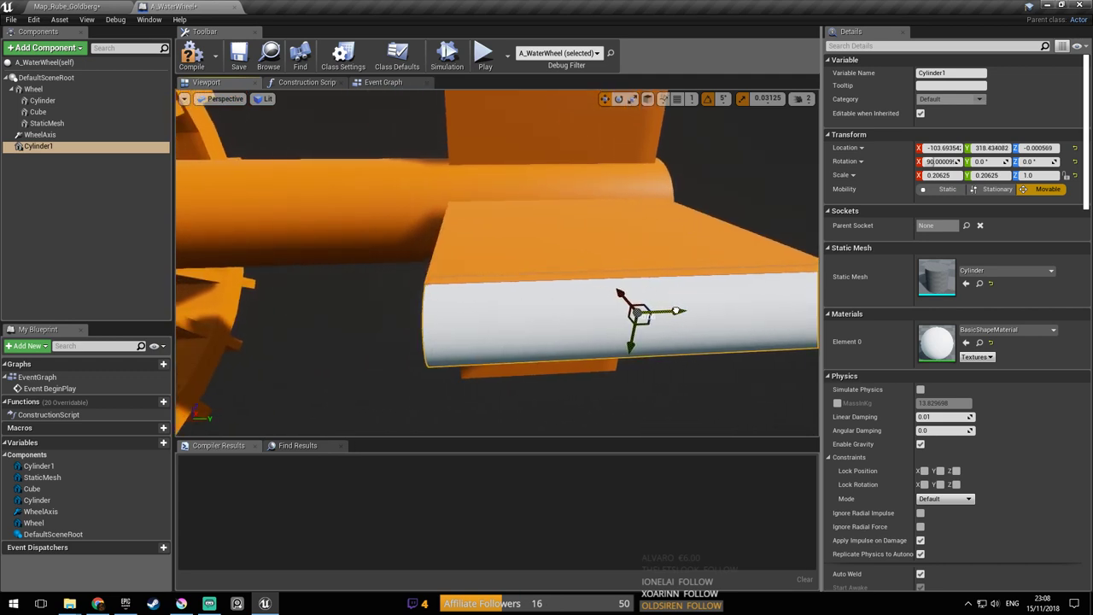
pyautogui.press('d')
pyautogui.moveTo(677, 311); pyautogui.dragTo(452, 312, button='right')
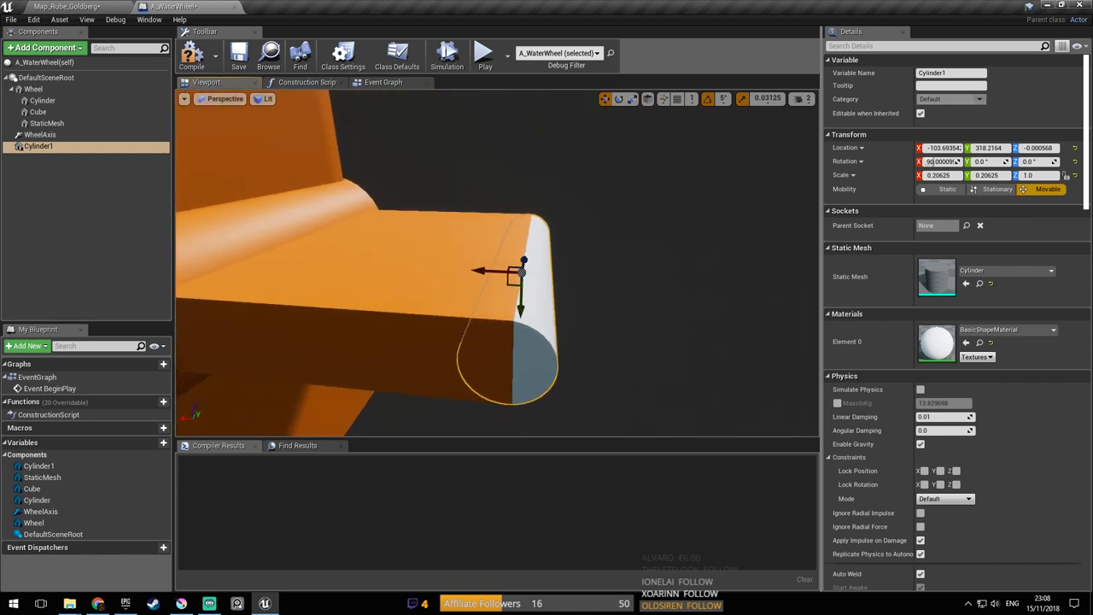
pyautogui.moveTo(619, 312); pyautogui.dragTo(629, 312, button='right')
pyautogui.hotkey('ctrl', 's')
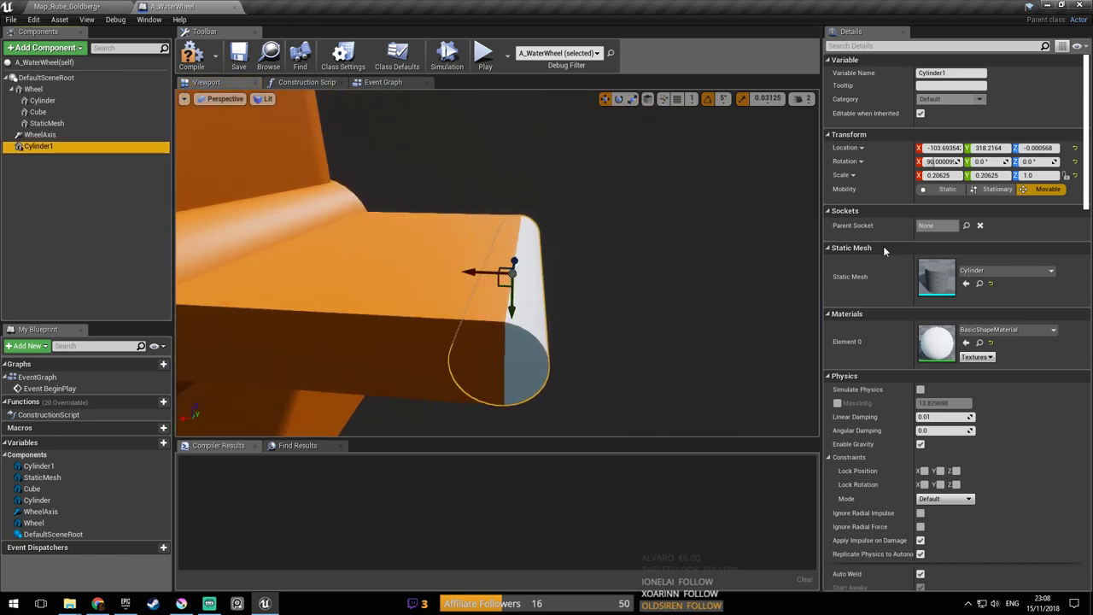
pyautogui.click(989, 272)
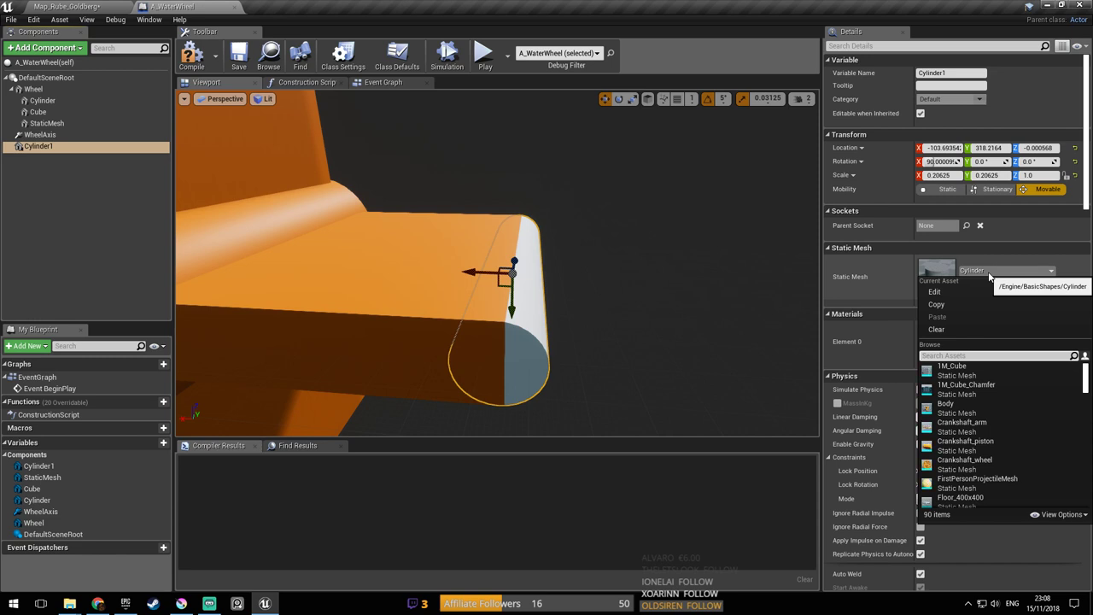
pyautogui.write('de')
pyautogui.click(880, 360)
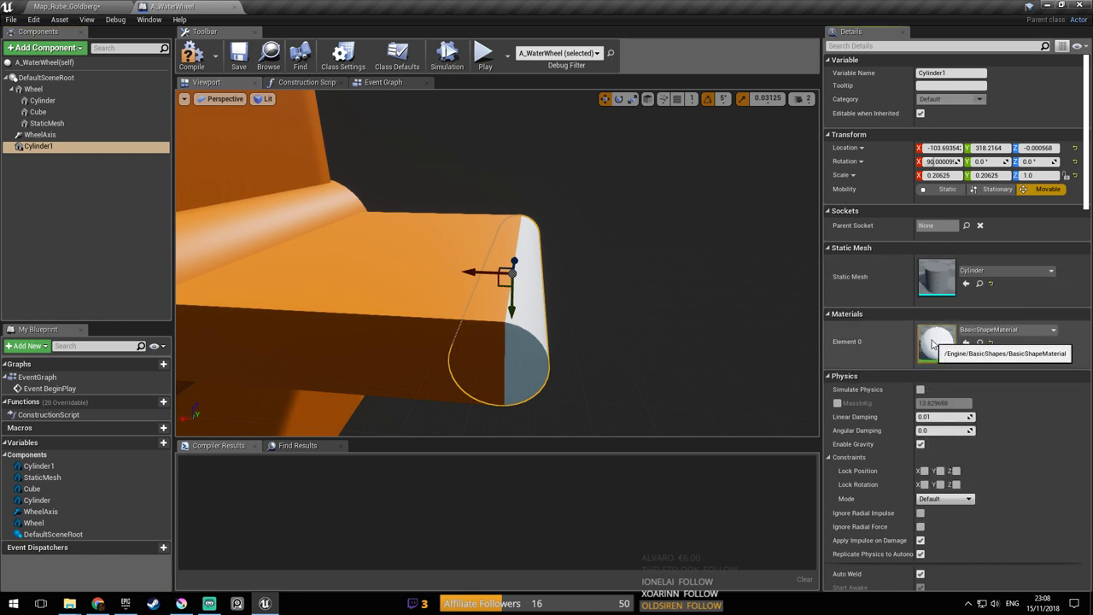
# Assign M_DefaultMaterial to the edge cylinder's material Element 0
pyautogui.click(988, 329)
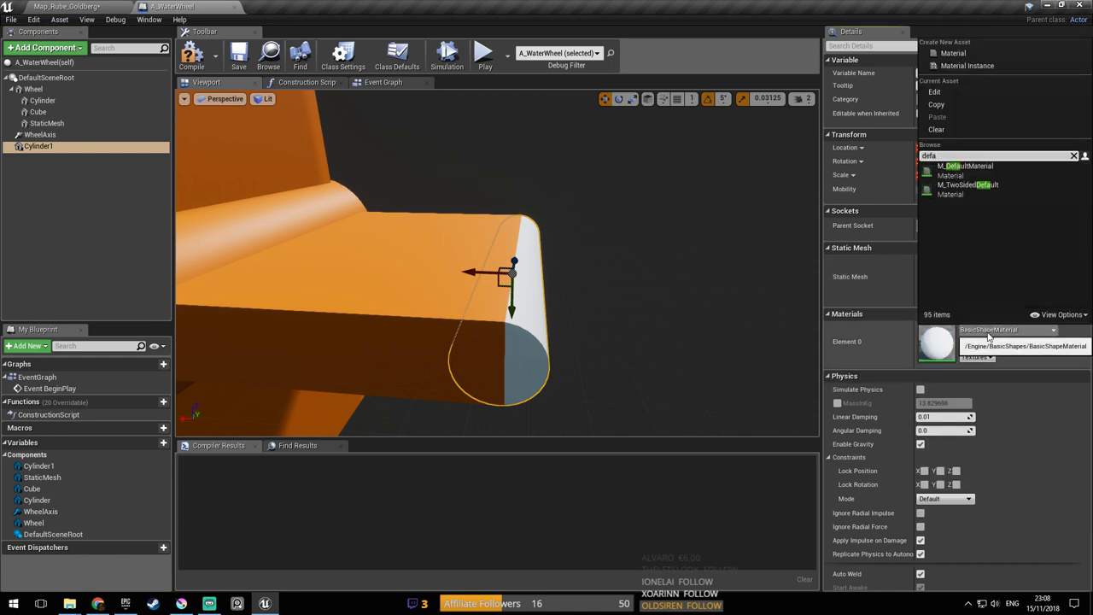
pyautogui.click(955, 166)
pyautogui.moveTo(624, 262)
pyautogui.mouseDown(button='right')
pyautogui.moveTo(547, 262)
pyautogui.moveTo(633, 267)
pyautogui.moveTo(623, 262)
pyautogui.mouseUp(button='right')
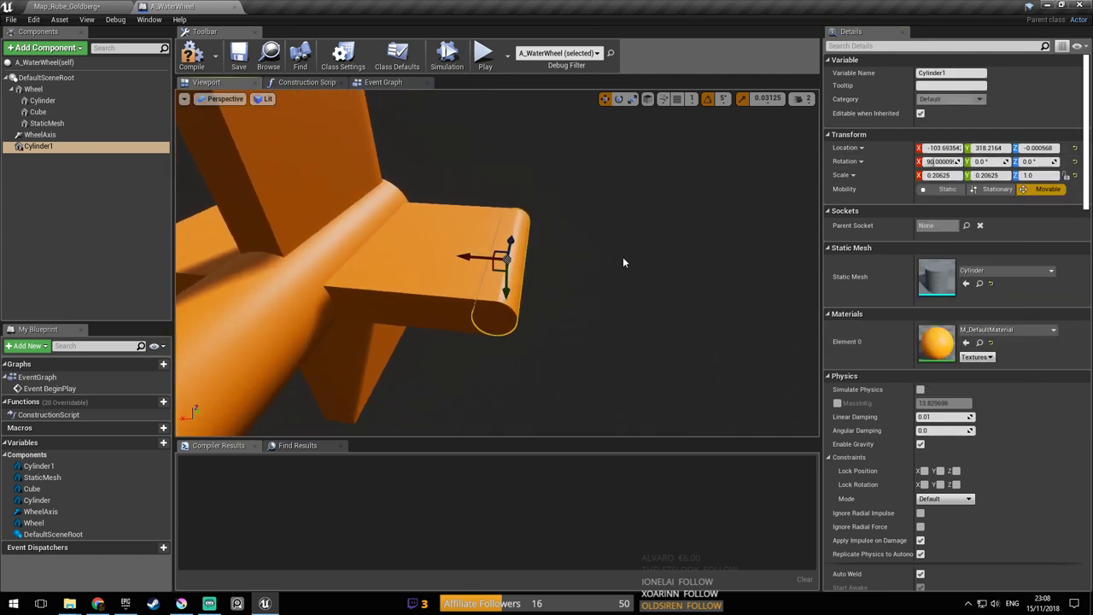
# Duplicate the edge cylinder and move the copy to the opposite horizontal paddle's outer edge, at about X 103.65
pyautogui.rightClick(65, 149)
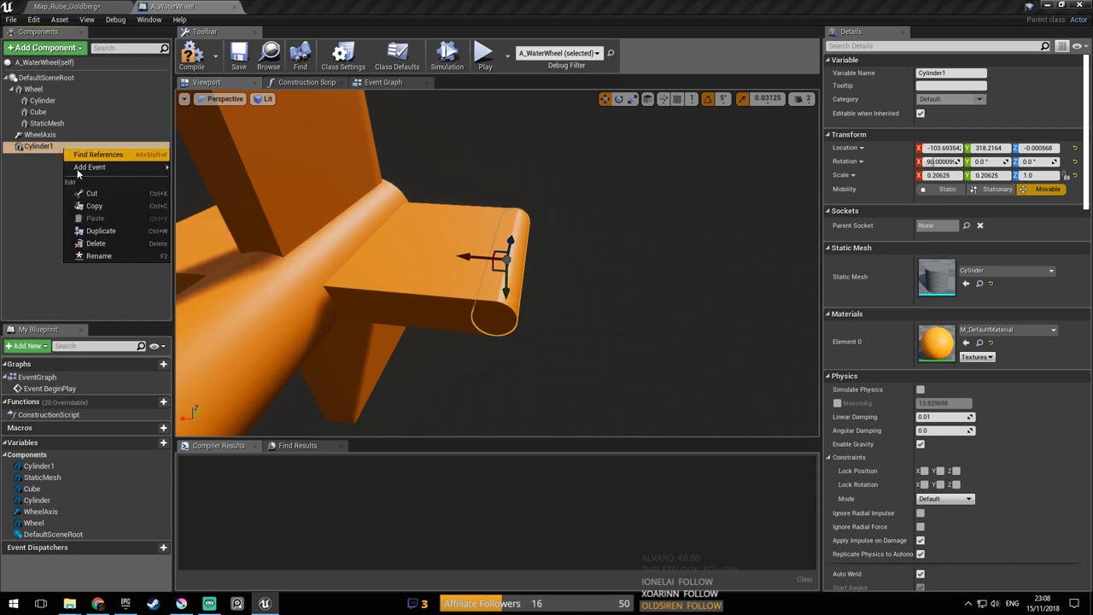
pyautogui.click(120, 226)
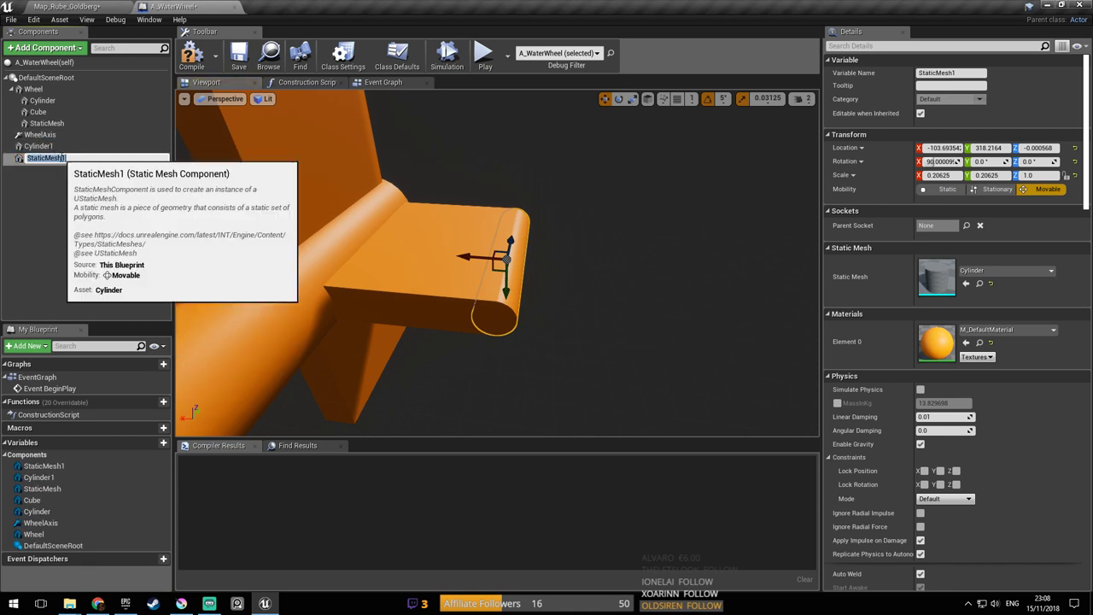
pyautogui.moveTo(363, 220); pyautogui.dragTo(363, 220, button='right')
pyautogui.moveTo(215, 267); pyautogui.dragTo(216, 271, button='right')
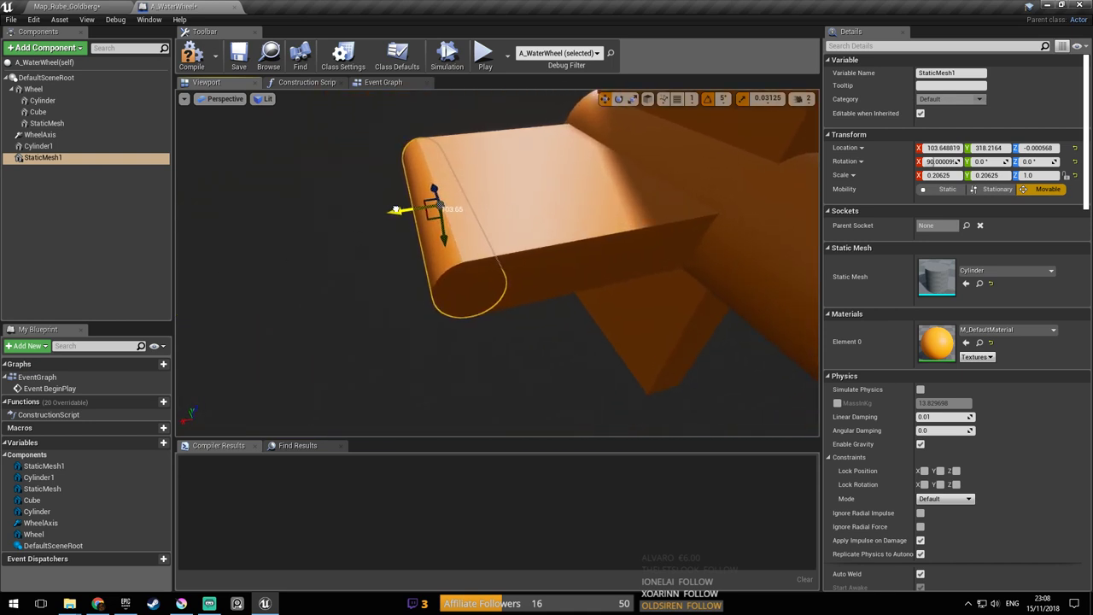
pyautogui.moveTo(395, 210); pyautogui.dragTo(395, 209, button='right')
# Duplicate the StaticMesh1 edge cylinder and move the copy to the upper vertical paddle's outer edge, at about X 0.04, Z 104.98
pyautogui.rightClick(44, 158)
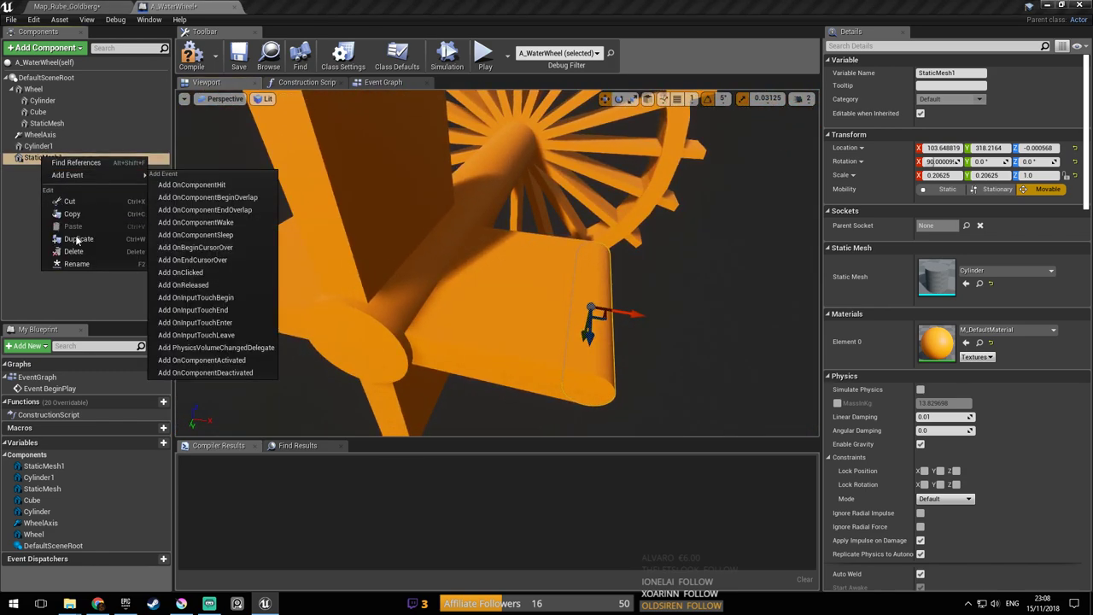
pyautogui.click(79, 239)
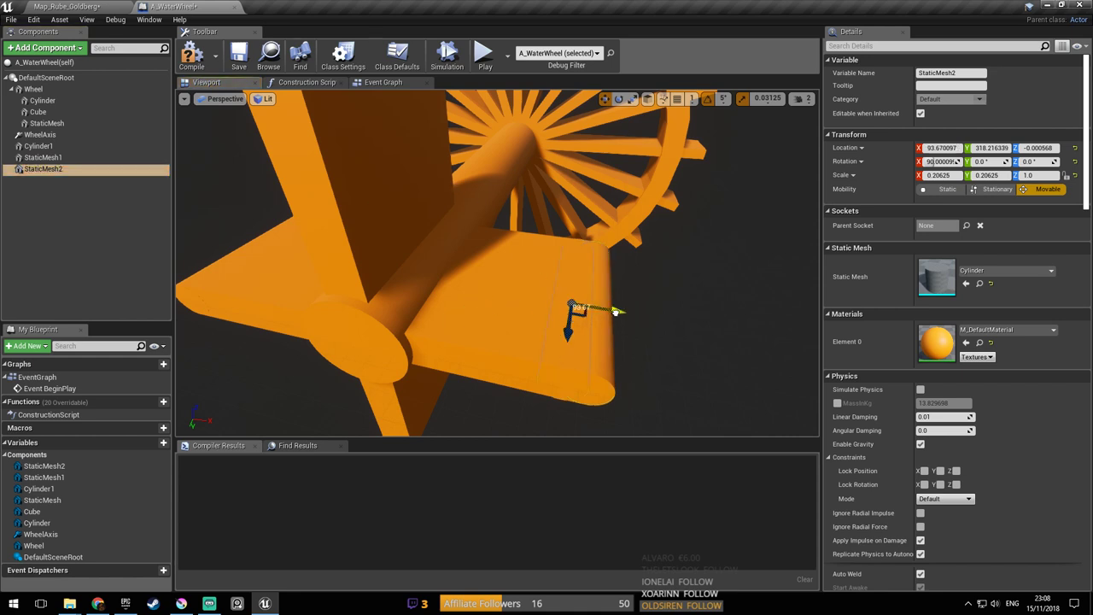
pyautogui.moveTo(441, 312); pyautogui.dragTo(428, 311)
pyautogui.moveTo(428, 311); pyautogui.dragTo(428, 310, button='right')
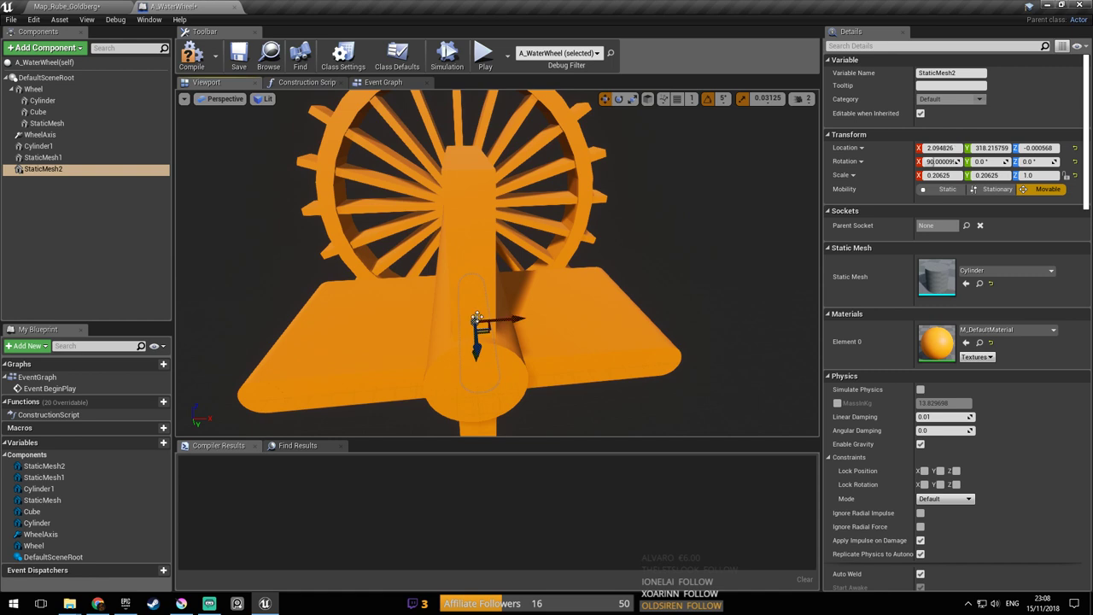
pyautogui.moveTo(472, 364); pyautogui.dragTo(472, 364, button='right')
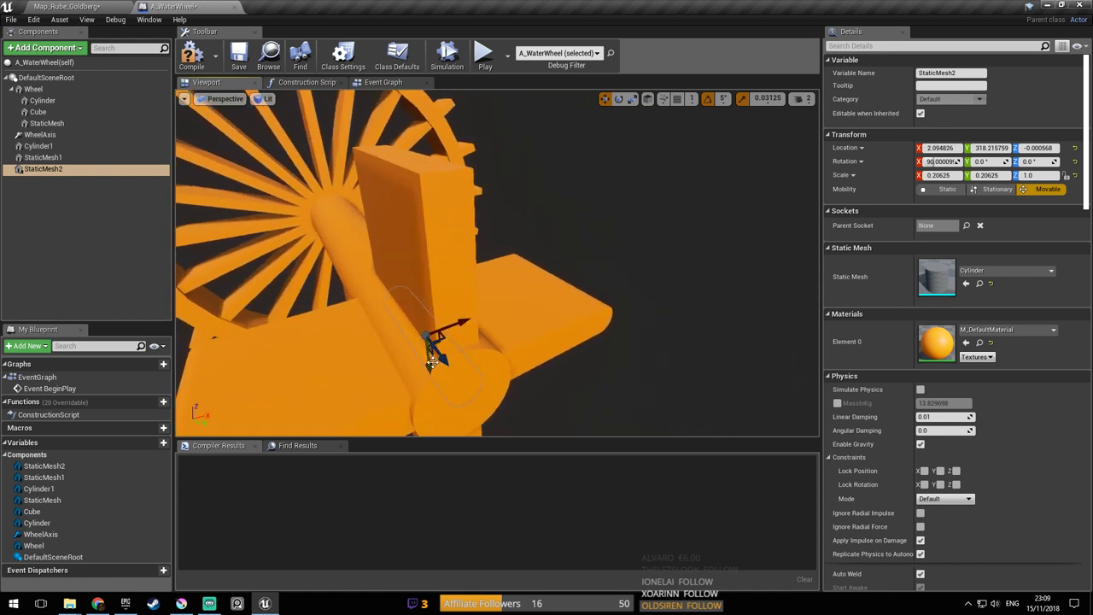
pyautogui.moveTo(426, 189); pyautogui.dragTo(497, 203, button='right')
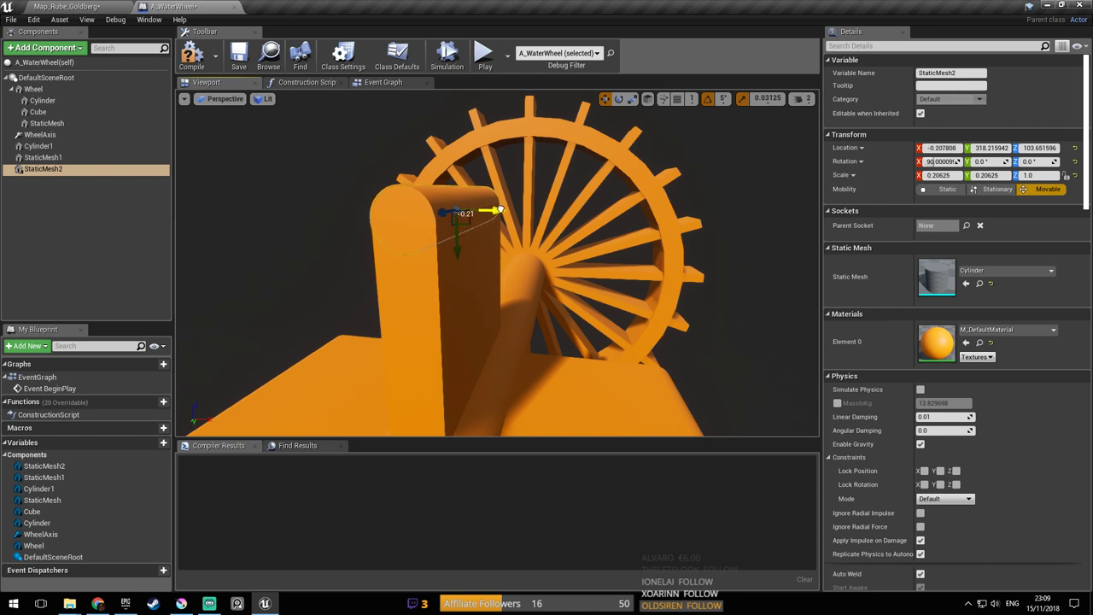
pyautogui.moveTo(482, 230); pyautogui.dragTo(483, 228, button='right')
pyautogui.moveTo(445, 178); pyautogui.dragTo(445, 178, button='right')
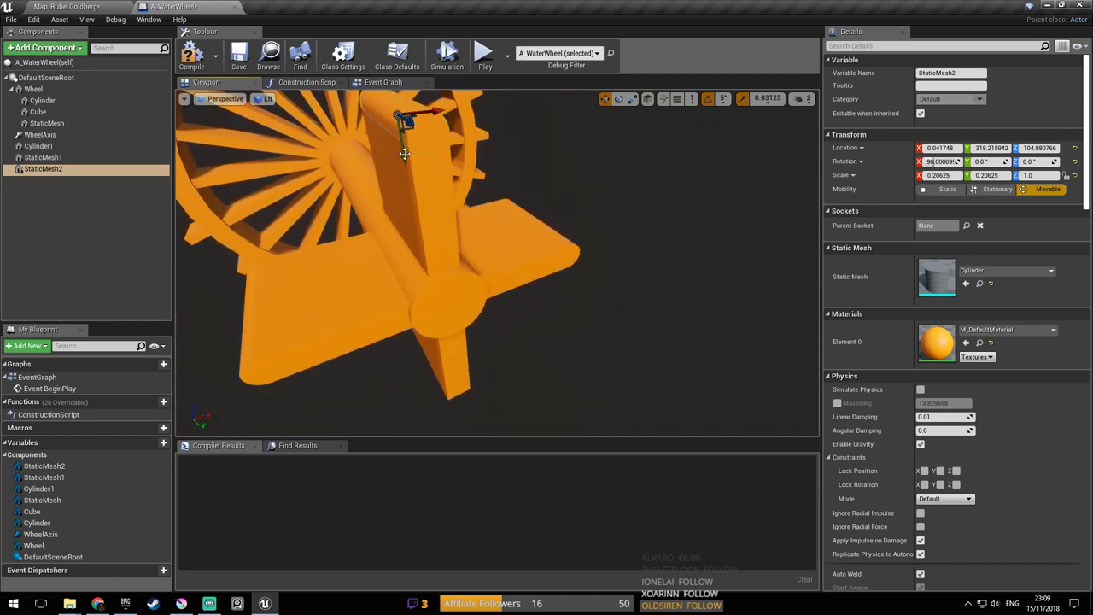
# Duplicate the upper paddle's edge cylinder and move the copy down to the lower vertical paddle's outer edge, at about Z -104.54
pyautogui.rightClick(74, 170)
pyautogui.click(116, 251)
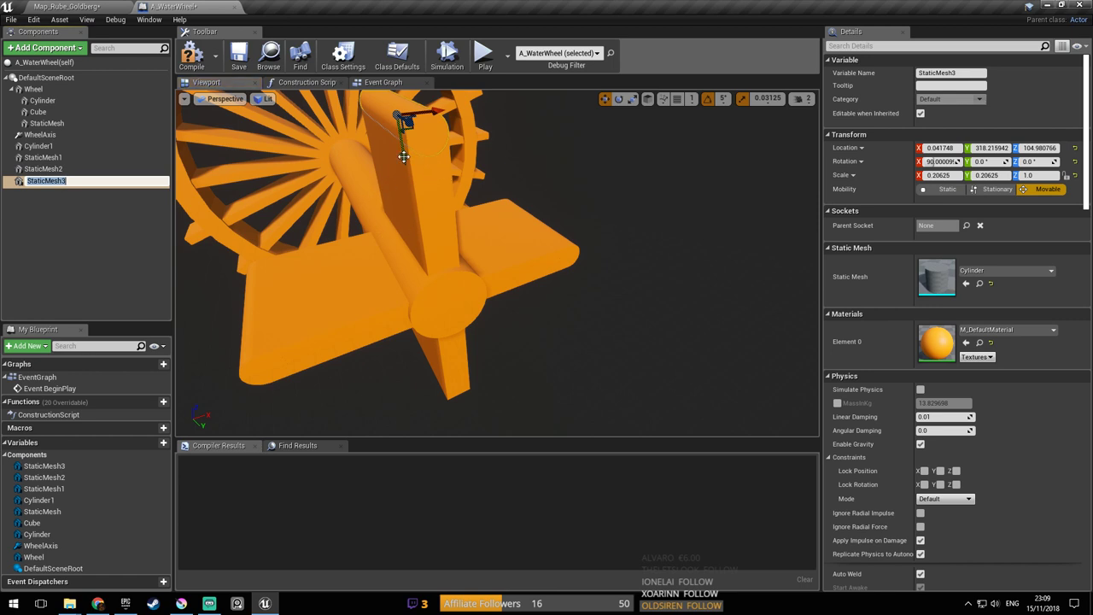
pyautogui.moveTo(403, 159); pyautogui.dragTo(455, 393)
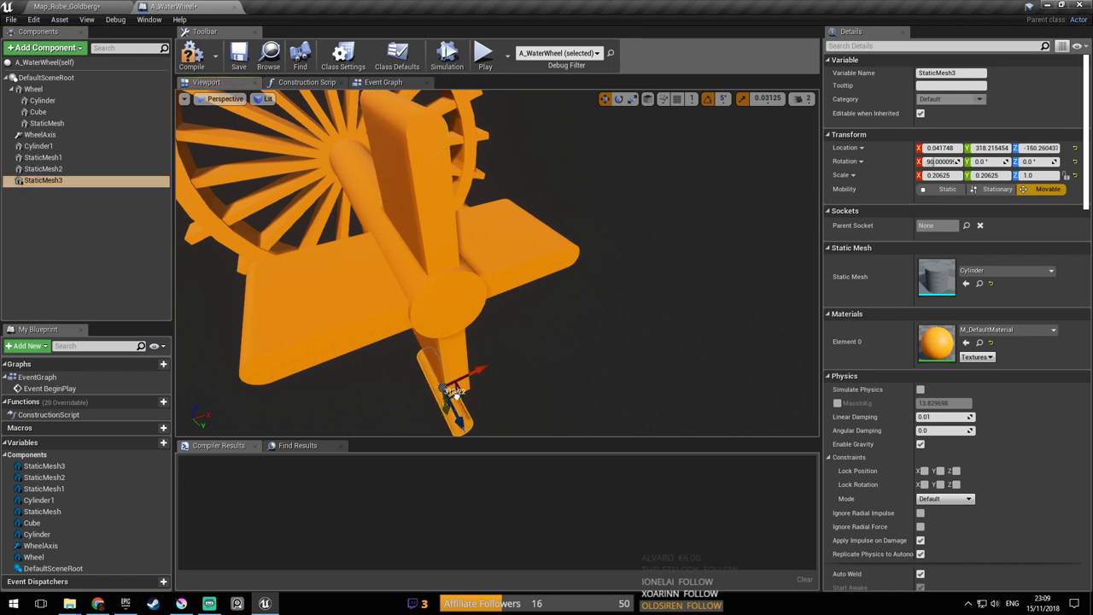
pyautogui.moveTo(457, 361); pyautogui.dragTo(457, 361, button='right')
pyautogui.moveTo(560, 375); pyautogui.dragTo(561, 311)
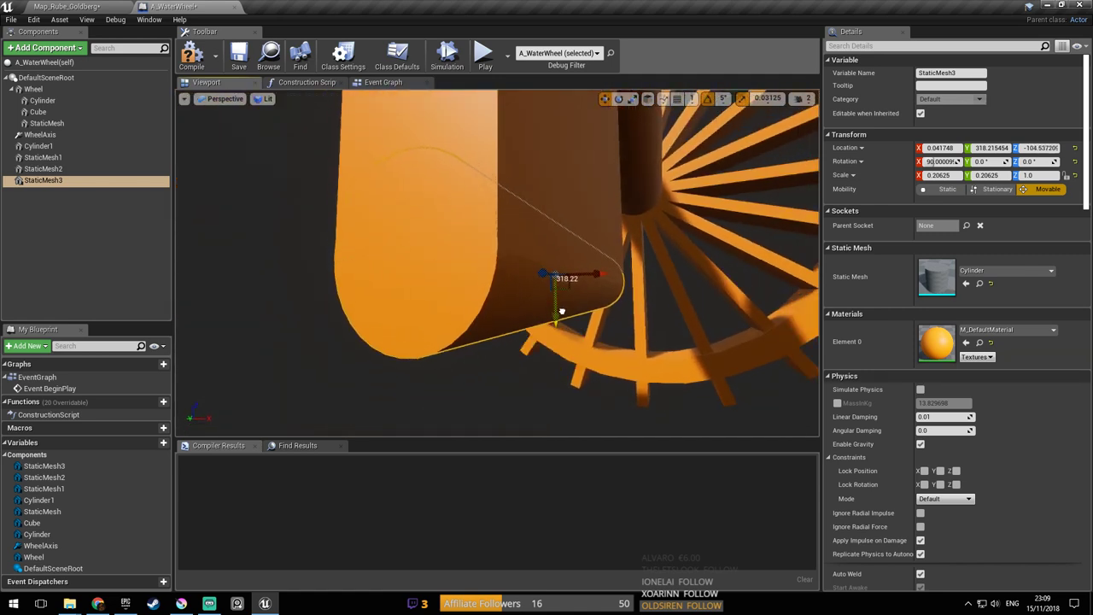
pyautogui.moveTo(561, 314); pyautogui.dragTo(562, 313, button='right')
pyautogui.moveTo(207, 268); pyautogui.dragTo(206, 268, button='right')
# Attach the four edge cylinders, Cylinder1 and StaticMesh1 to StaticMesh3, as children of the Wheel component
pyautogui.click(46, 146)
pyautogui.click(54, 158)
pyautogui.click(56, 171)
pyautogui.click(48, 146)
pyautogui.keyDown('shift'); pyautogui.click(55, 180); pyautogui.keyUp('shift')
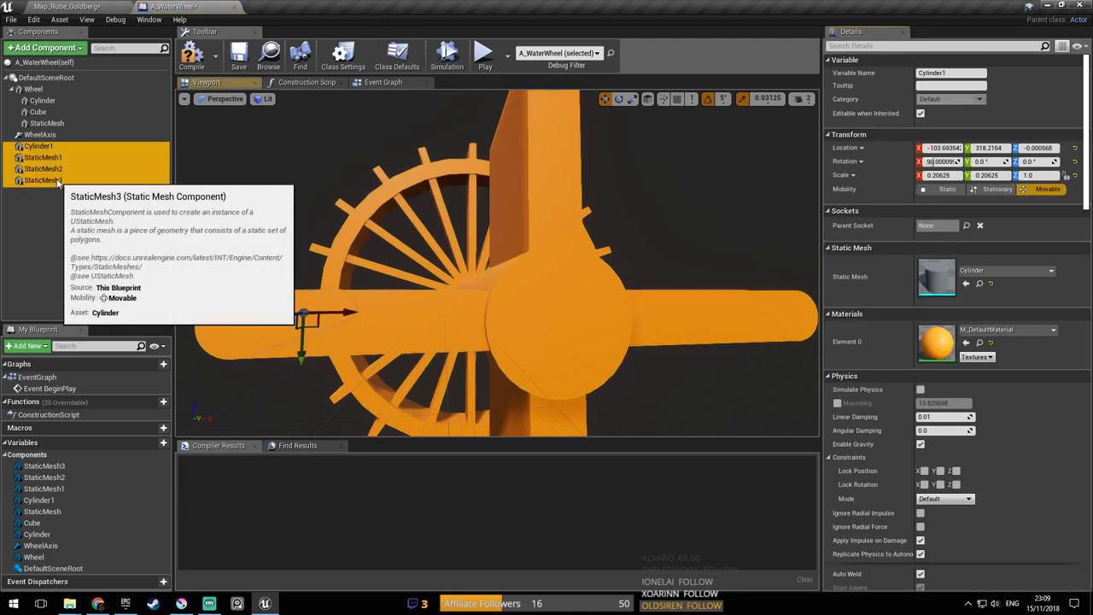
pyautogui.click(56, 159)
pyautogui.click(50, 147)
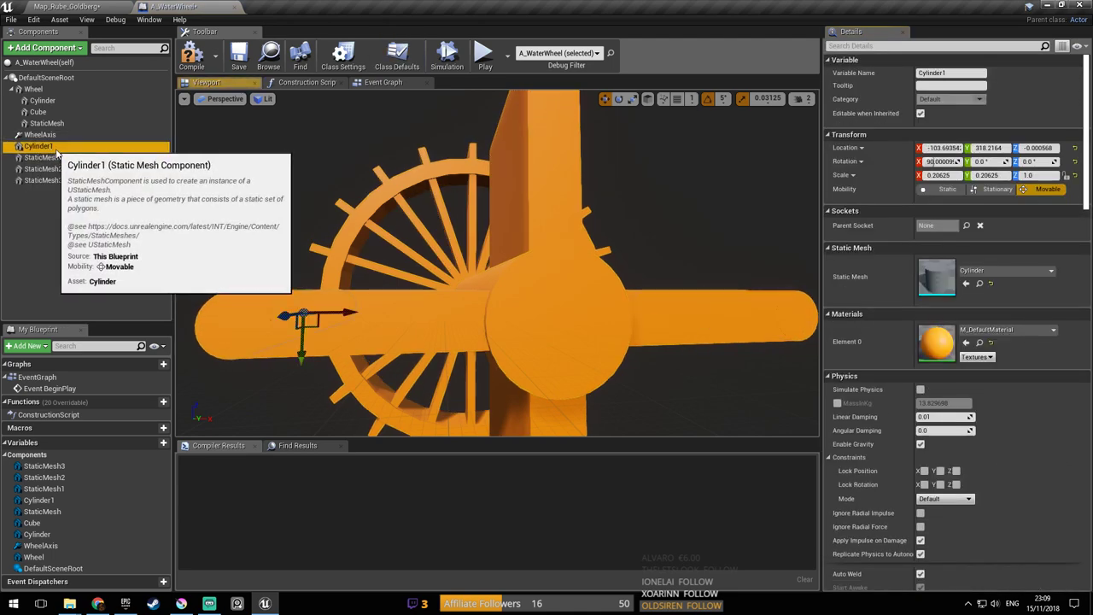
pyautogui.keyDown('shift'); pyautogui.click(59, 181); pyautogui.keyUp('shift')
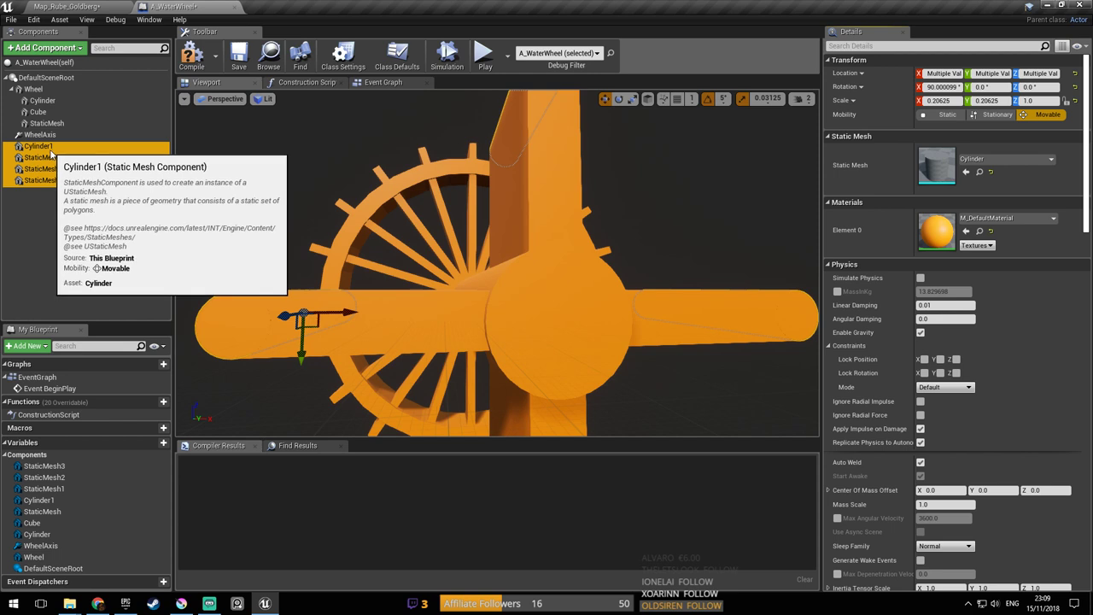
pyautogui.moveTo(56, 152); pyautogui.dragTo(52, 92)
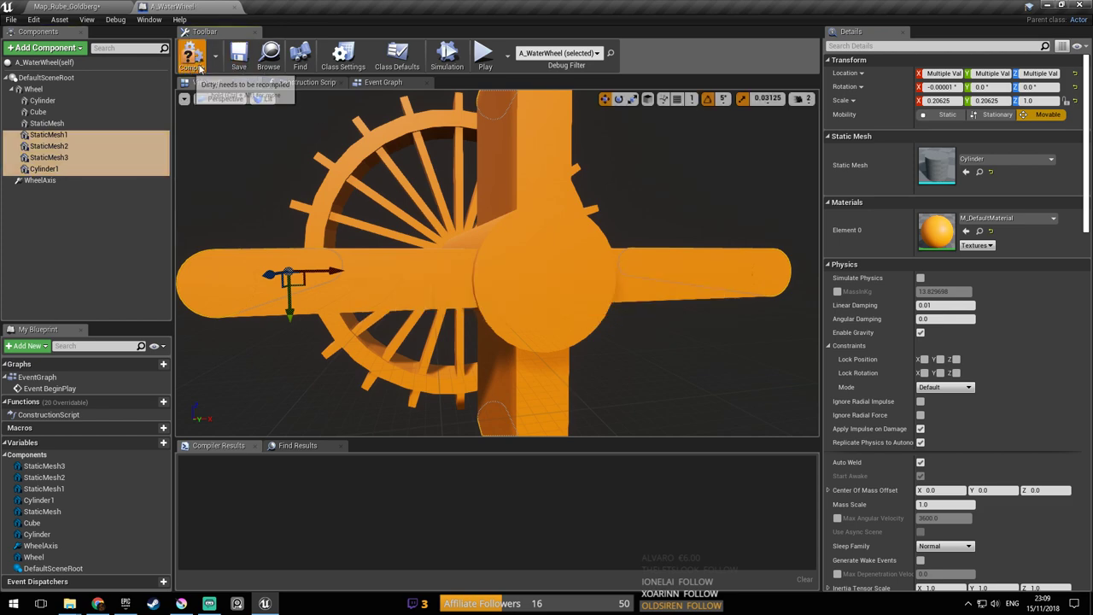
# Return to Map_Rube_Goldberg, save the level and play-test the water wheel with its rounded paddles twice
pyautogui.click(114, 9)
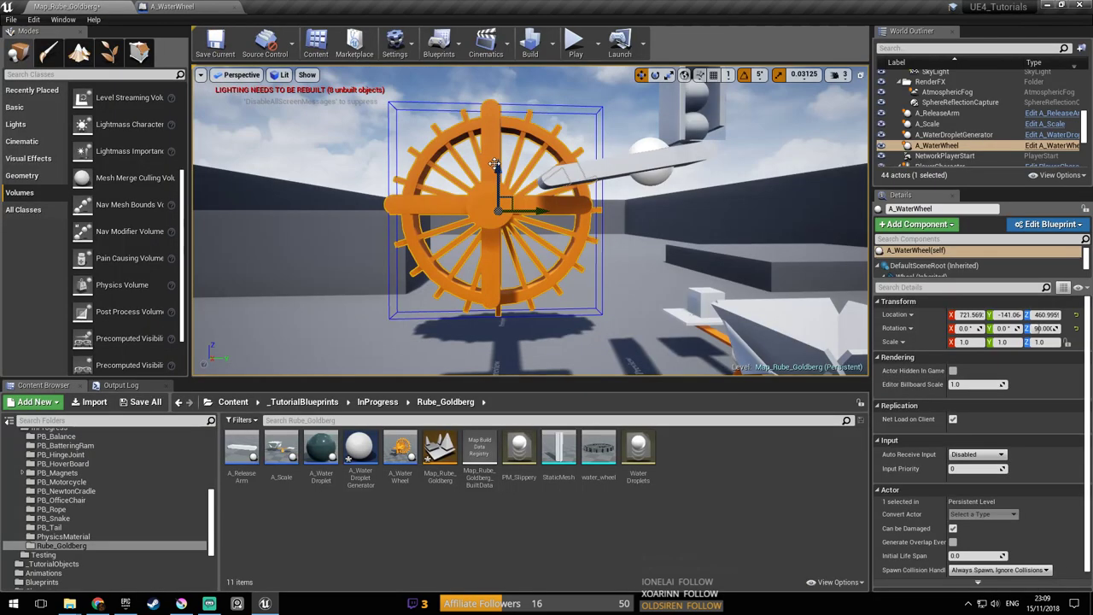
pyautogui.hotkey('ctrl', 's')
pyautogui.click(575, 42)
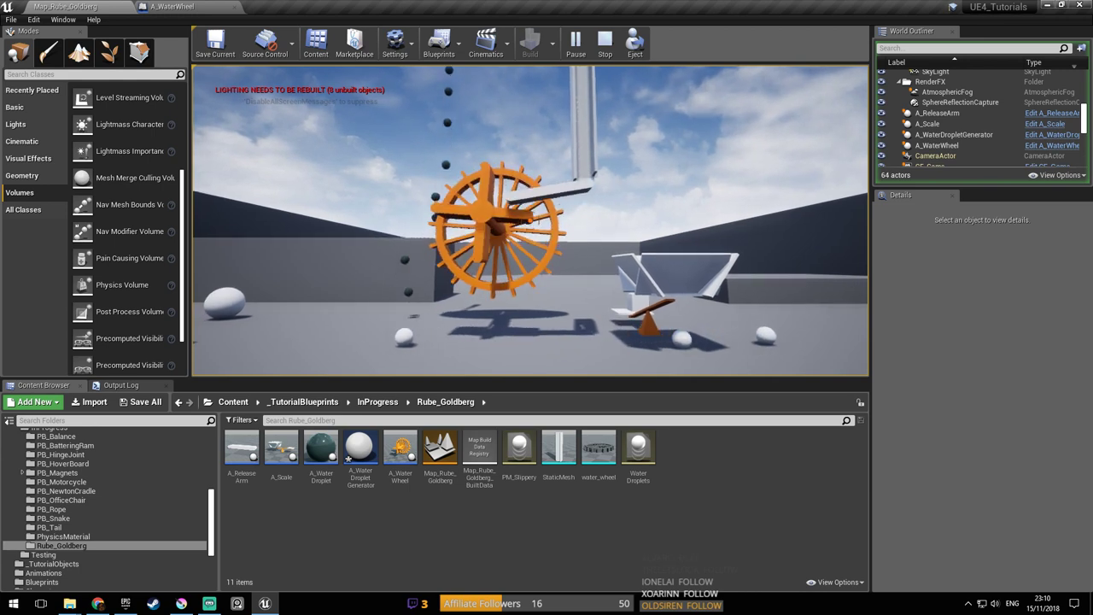
pyautogui.press('Escape')
pyautogui.click(577, 45)
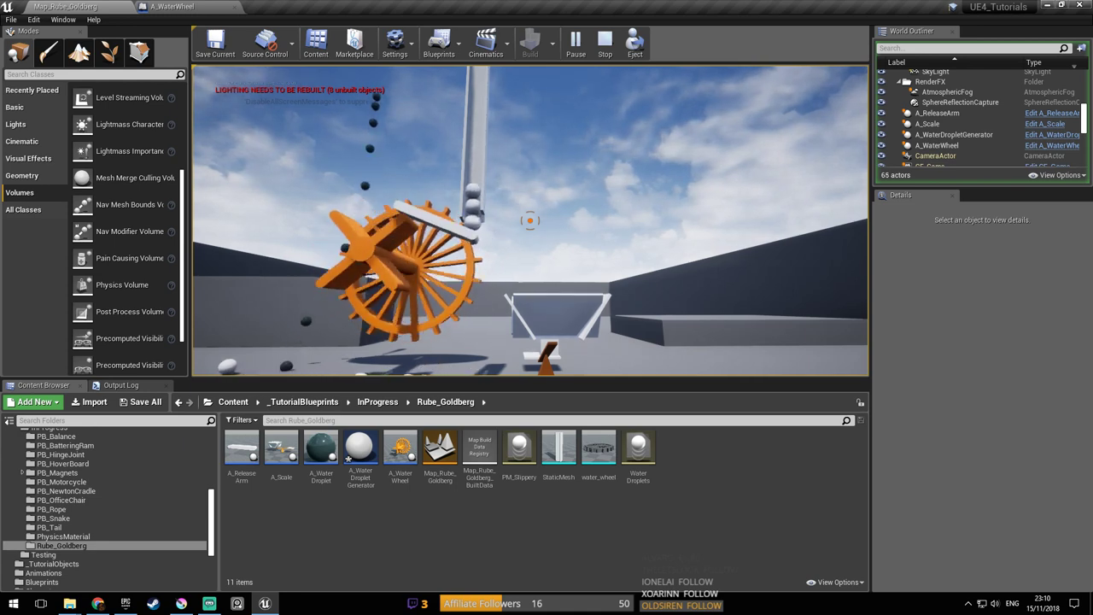
pyautogui.press('Escape')
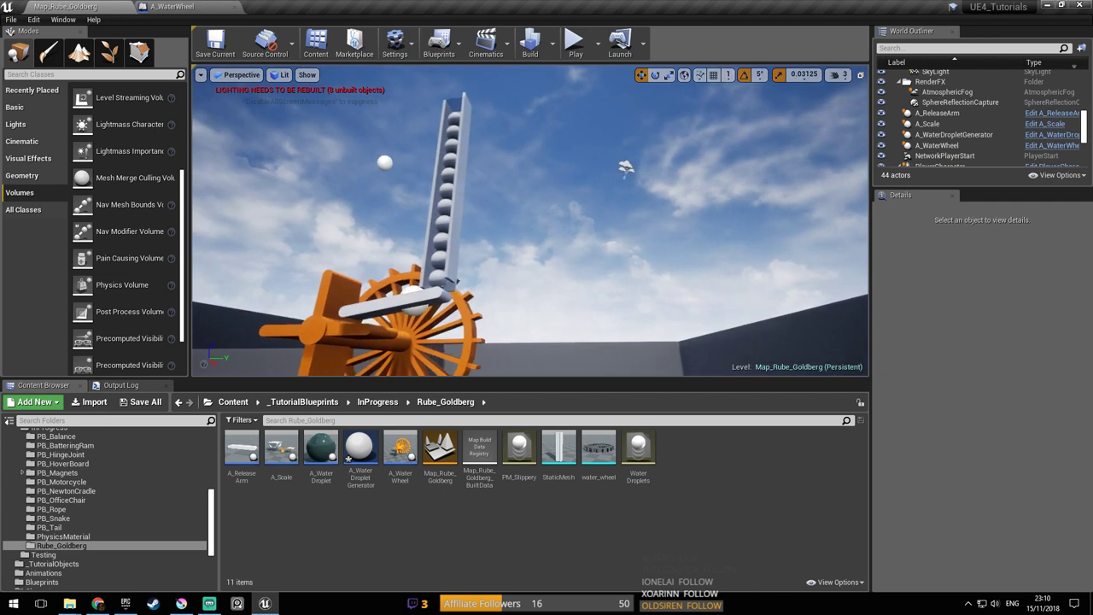
# Select the side wall of the vertical ball chute, EditorCube103, in the level
pyautogui.press('w')
pyautogui.moveTo(529, 220); pyautogui.dragTo(561, 205, button='right')
pyautogui.click(561, 205)
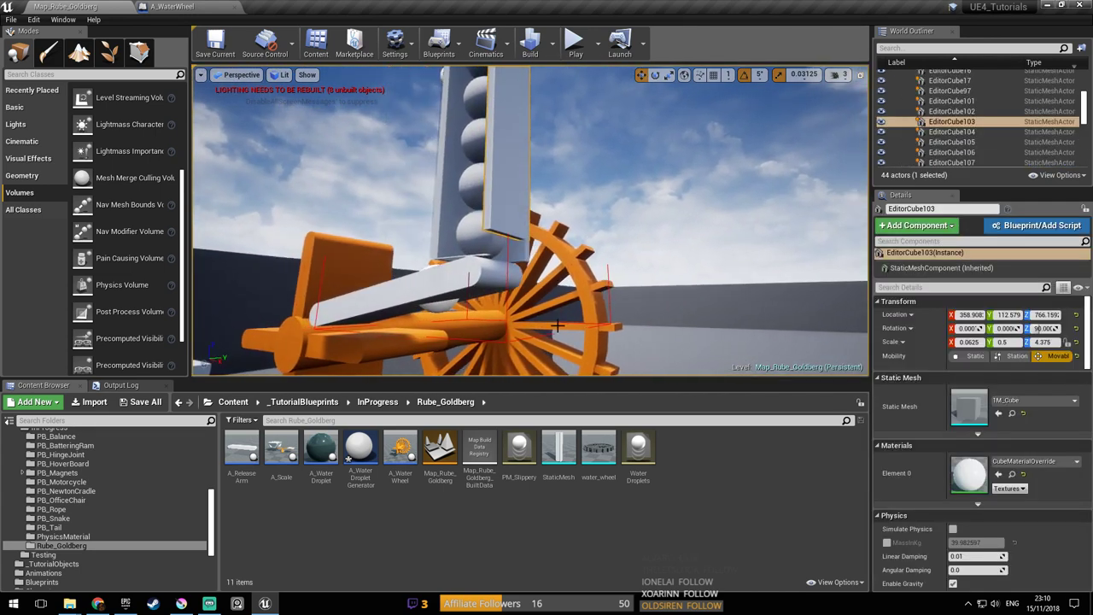
# In the PM_Slippery physical material, set Friction to 0.0 and override the Friction Combine Mode with Min
pyautogui.doubleClick(519, 449)
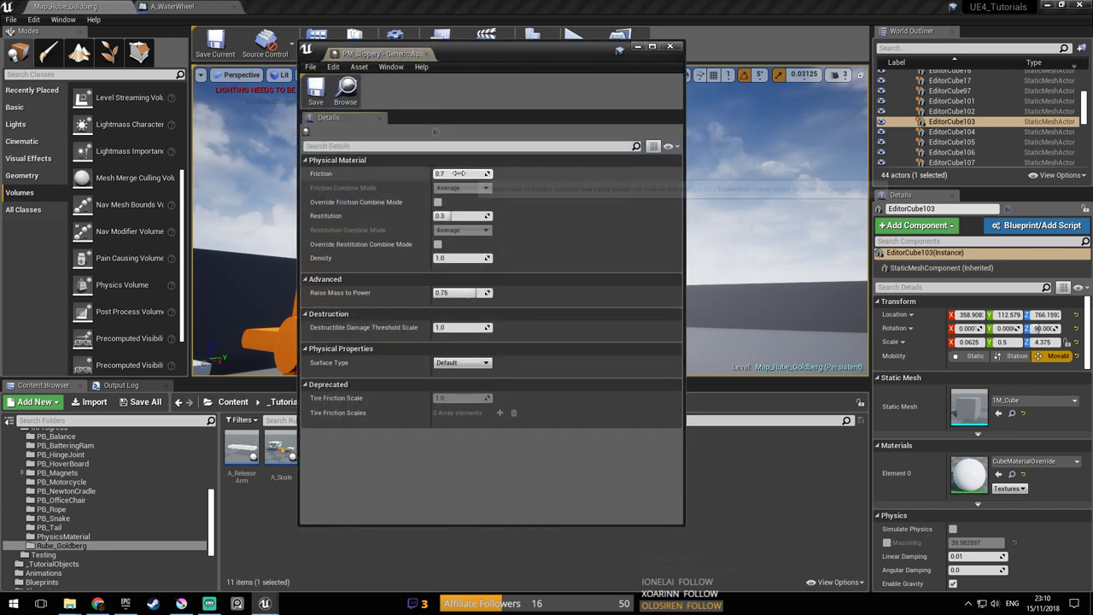
pyautogui.click(467, 173)
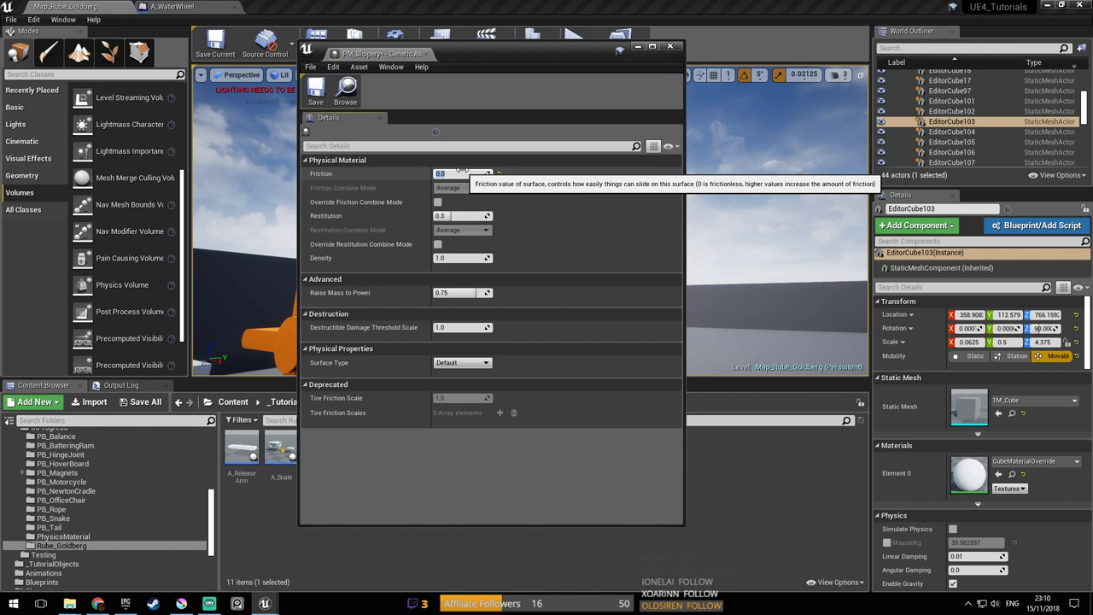
pyautogui.click(438, 202)
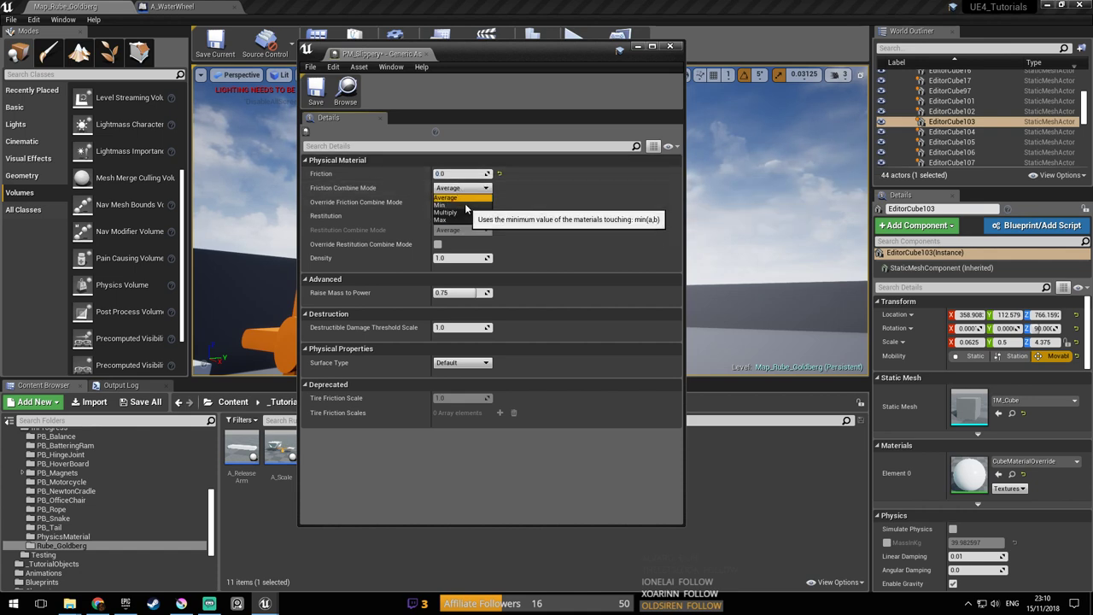
pyautogui.click(464, 205)
pyautogui.click(669, 46)
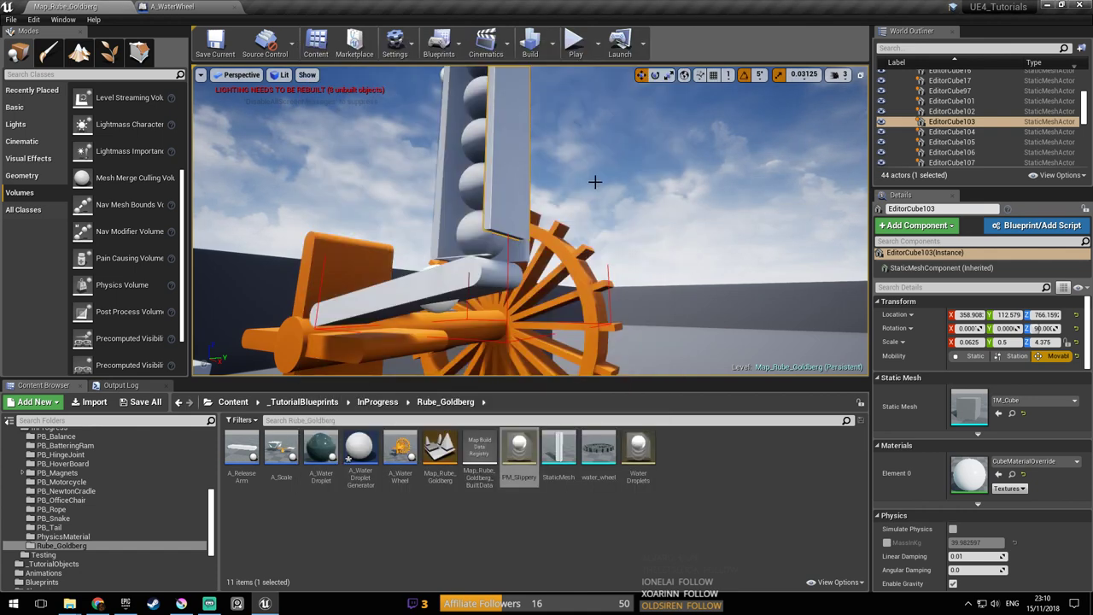
# Set the Phys Material Override of the chute wall EditorCube103 to PM_Slippery and save the level
pyautogui.moveTo(600, 244); pyautogui.dragTo(590, 224, button='right')
pyautogui.scroll(-5, 1038, 422)
pyautogui.scroll(-5, 1043, 408)
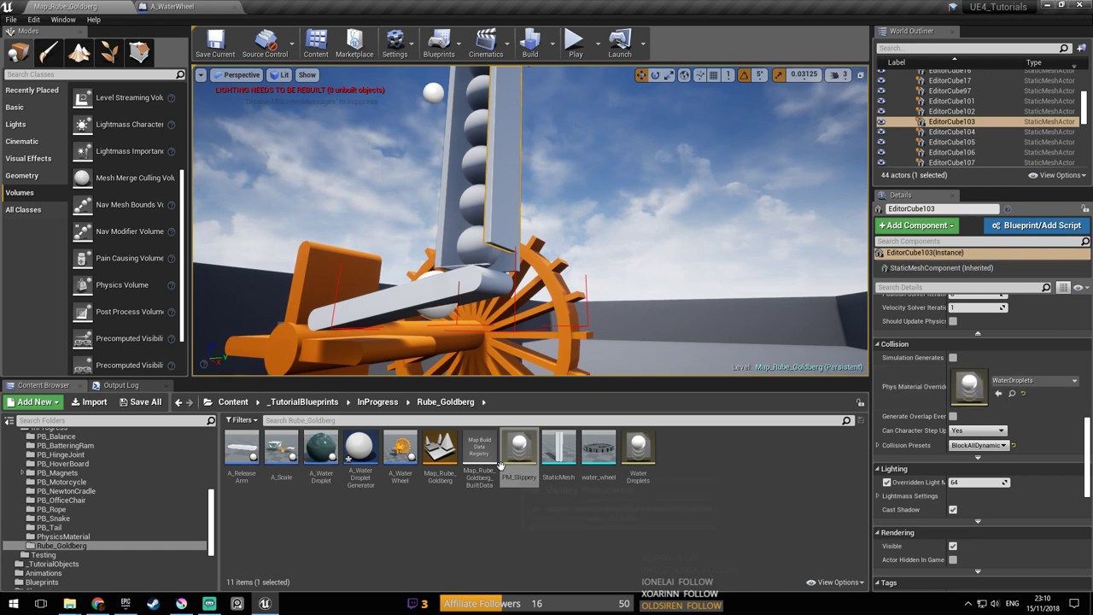
pyautogui.moveTo(518, 449); pyautogui.dragTo(979, 393)
pyautogui.moveTo(602, 222); pyautogui.dragTo(622, 276, button='right')
pyautogui.hotkey('ctrl', 's')
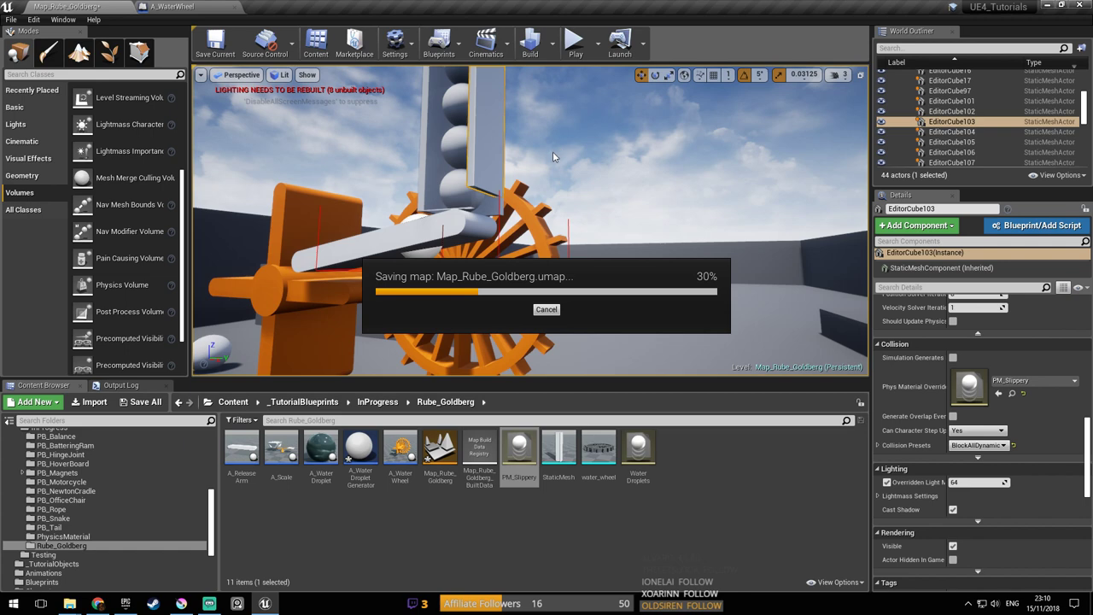
# Play-test the level twice, watching how the water wheel turns and how the balls leave the chute
pyautogui.press('w')
pyautogui.moveTo(554, 157); pyautogui.dragTo(552, 141, button='right')
pyautogui.moveTo(444, 216); pyautogui.dragTo(496, 256, button='right')
pyautogui.press('s')
pyautogui.press('s')
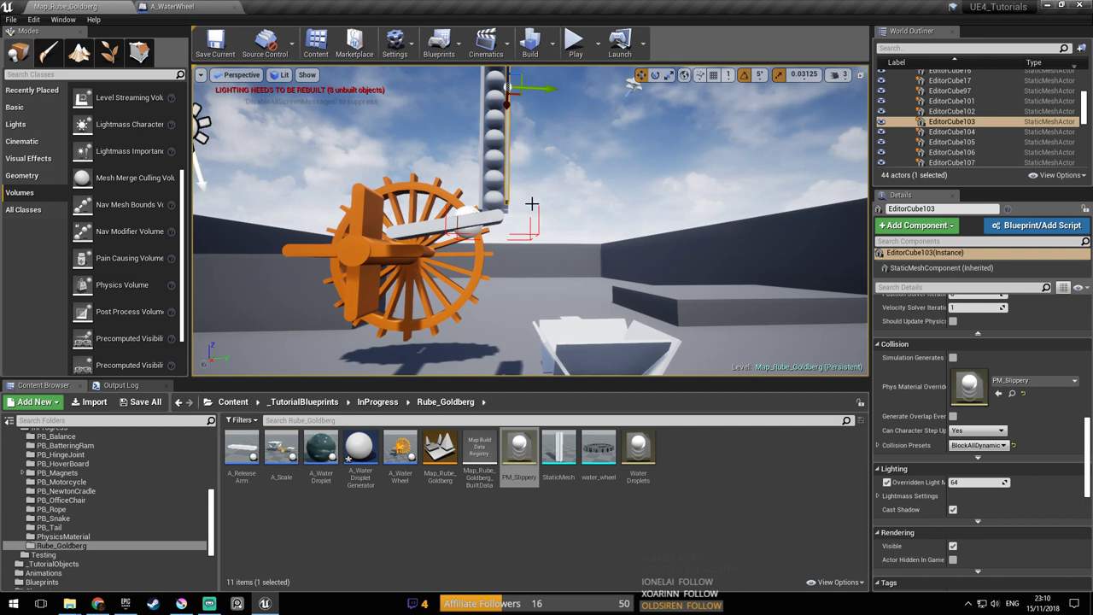
pyautogui.click(575, 42)
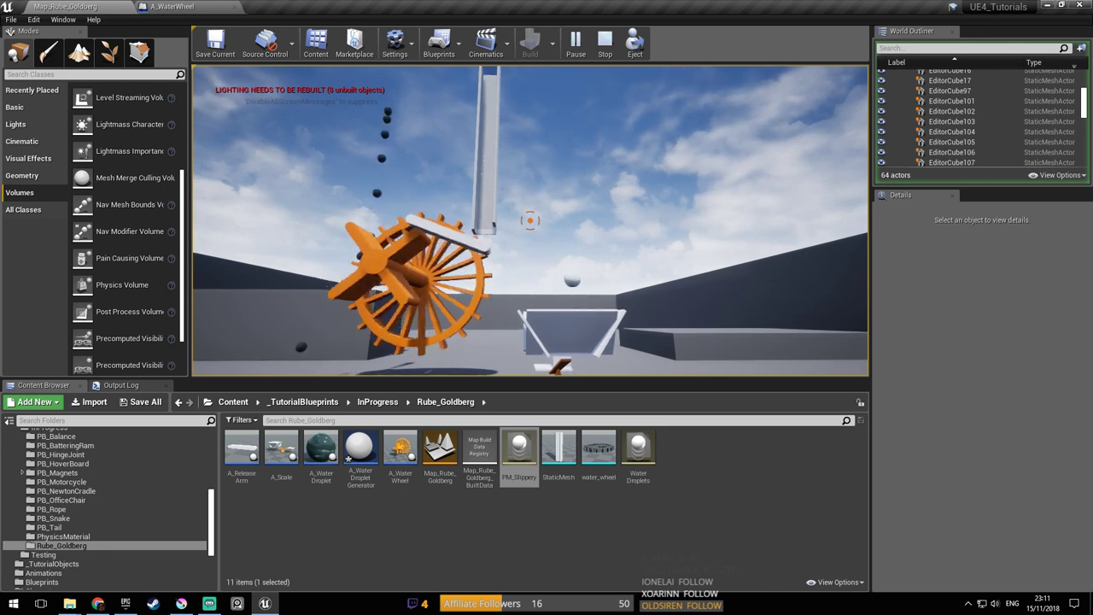
pyautogui.click(604, 40)
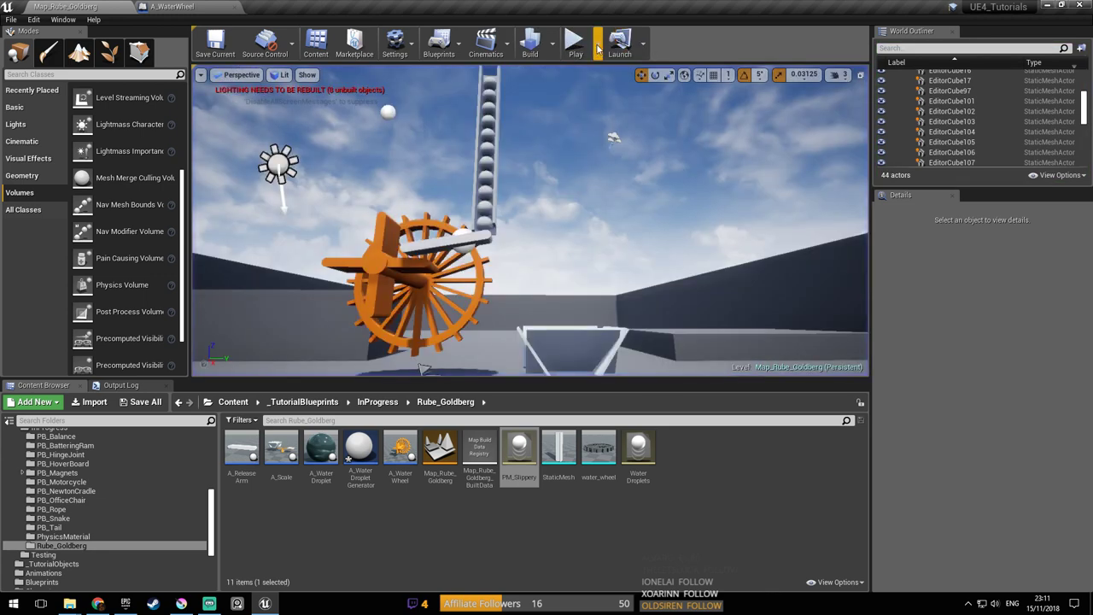
pyautogui.click(575, 40)
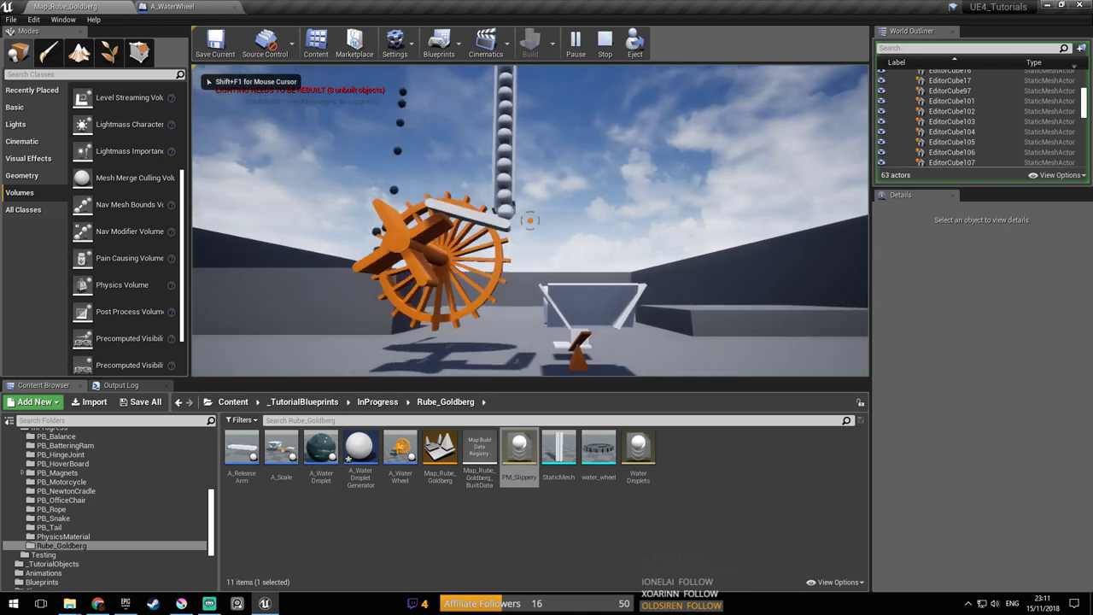
pyautogui.press('s')
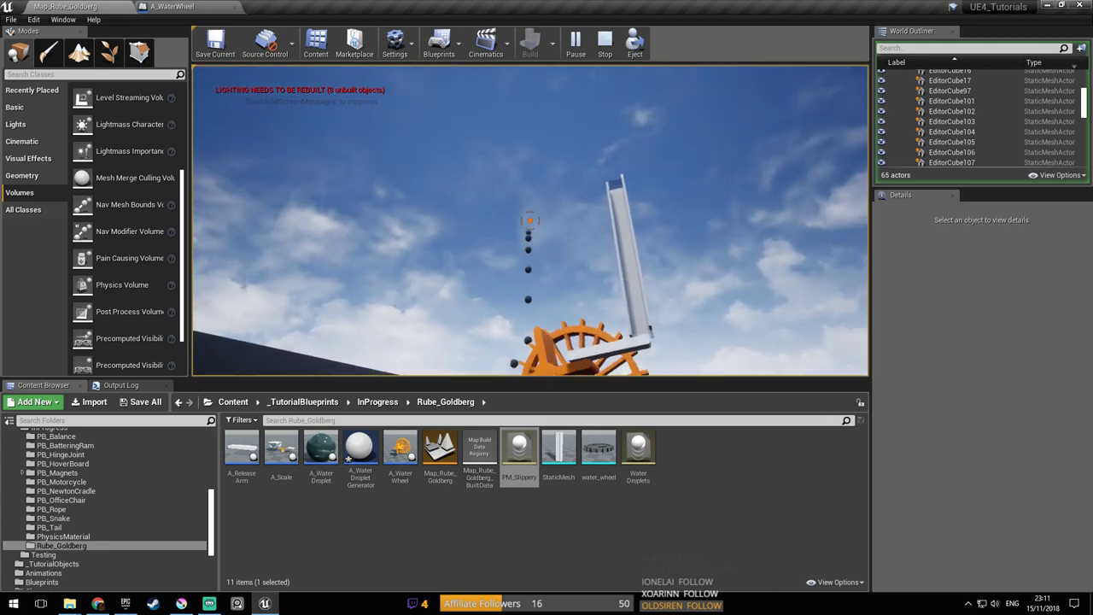
pyautogui.press('d')
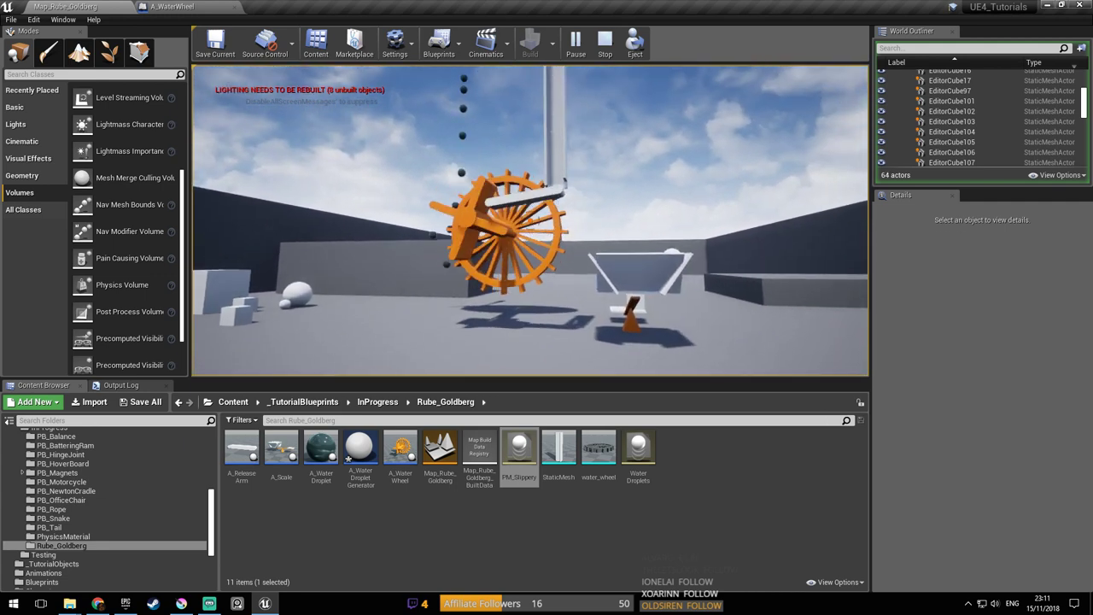
pyautogui.press('Escape')
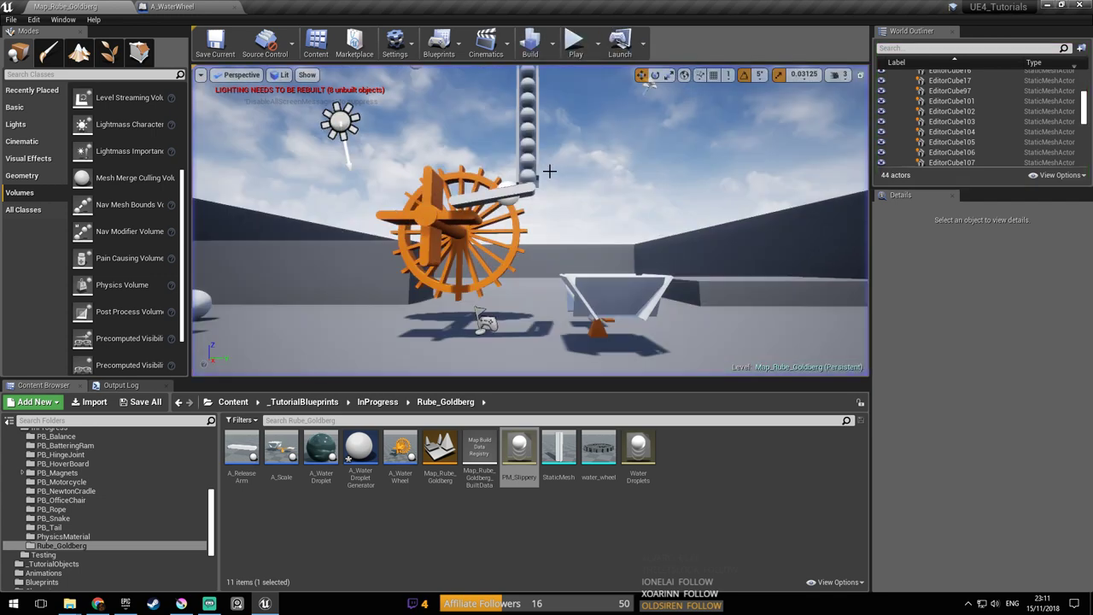
# Play-test the level again, watching the droplets turn the water wheel and the balls roll out of the chute
pyautogui.press('d')
pyautogui.moveTo(474, 147); pyautogui.dragTo(337, 152, button='right')
pyautogui.press('w')
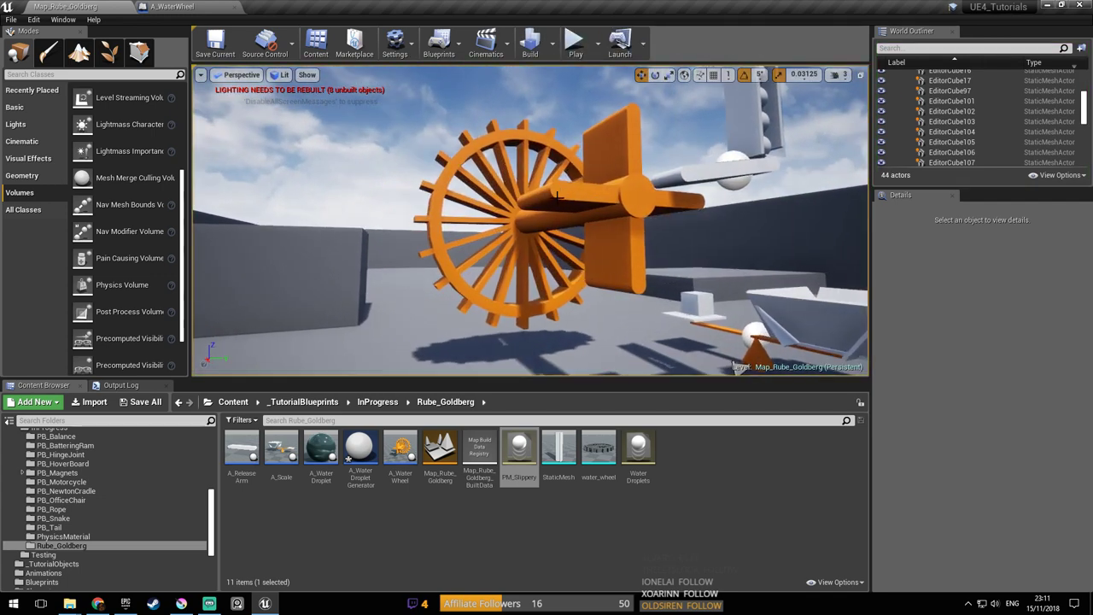
pyautogui.click(474, 147)
pyautogui.moveTo(474, 148); pyautogui.dragTo(474, 148, button='right')
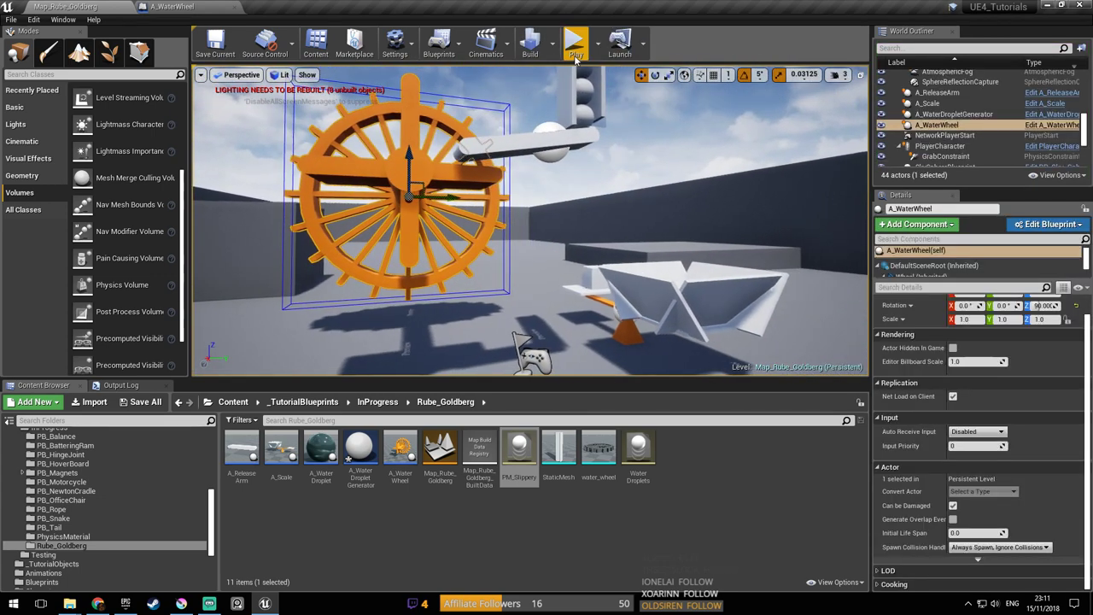
pyautogui.click(575, 39)
pyautogui.click(574, 104)
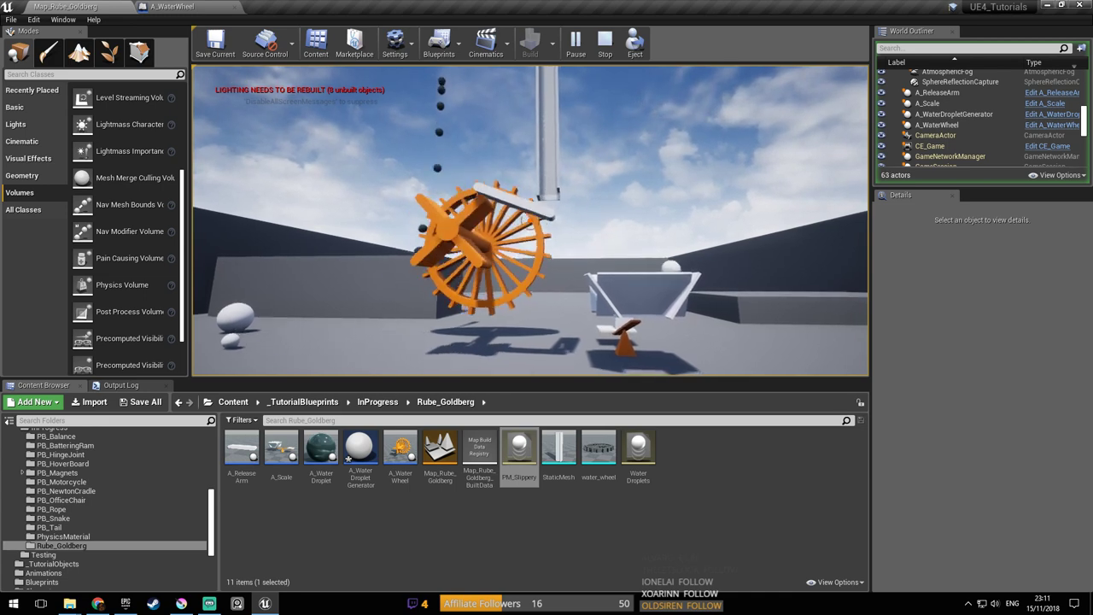
pyautogui.press('d')
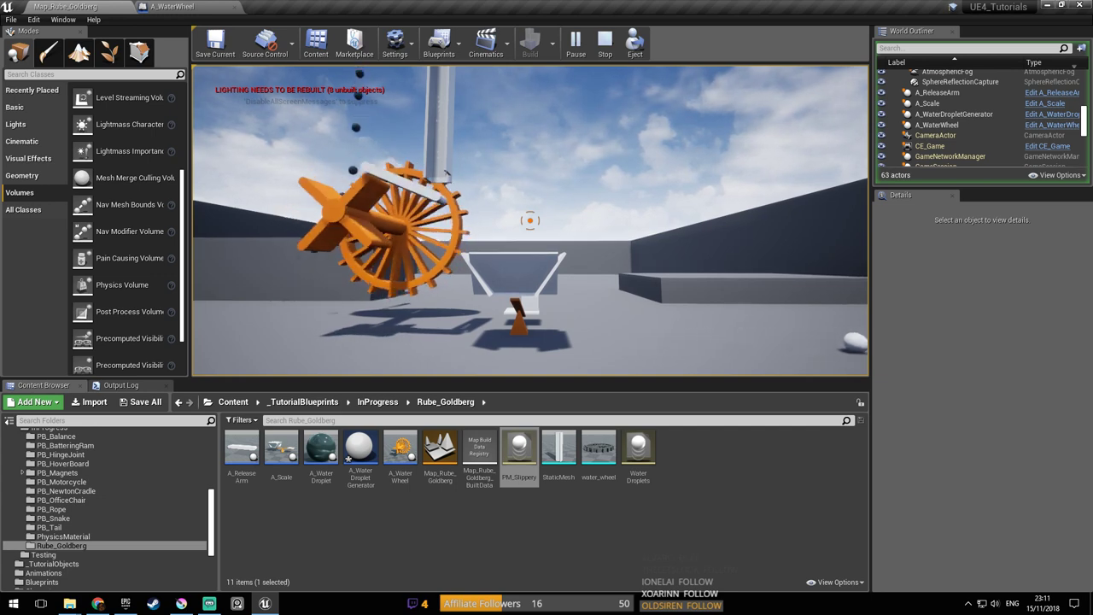
pyautogui.press('Escape')
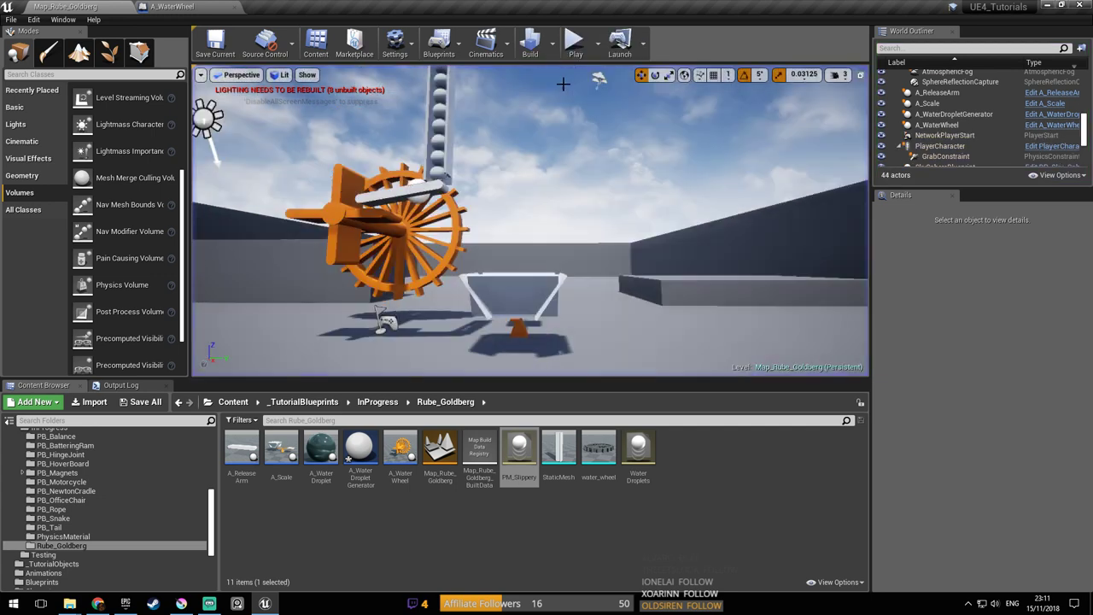
# Save the level and inspect the chute, water wheel and weighing scale from several sides
pyautogui.hotkey('ctrl', 's')
pyautogui.moveTo(554, 126); pyautogui.dragTo(752, 120, button='right')
pyautogui.press('w')
pyautogui.moveTo(424, 128); pyautogui.dragTo(561, 137, button='right')
pyautogui.hotkey('ctrl', 's')
pyautogui.moveTo(524, 171); pyautogui.dragTo(525, 171, button='right')
pyautogui.moveTo(525, 122); pyautogui.dragTo(483, 99, button='right')
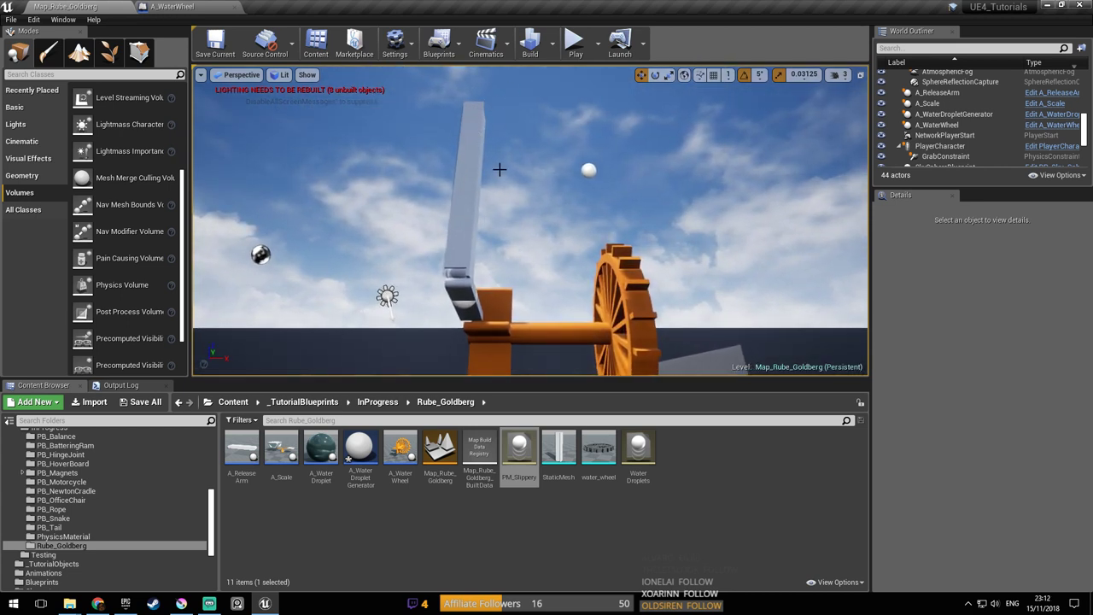
pyautogui.moveTo(497, 162); pyautogui.dragTo(576, 206, button='right')
pyautogui.hotkey('ctrl', 's')
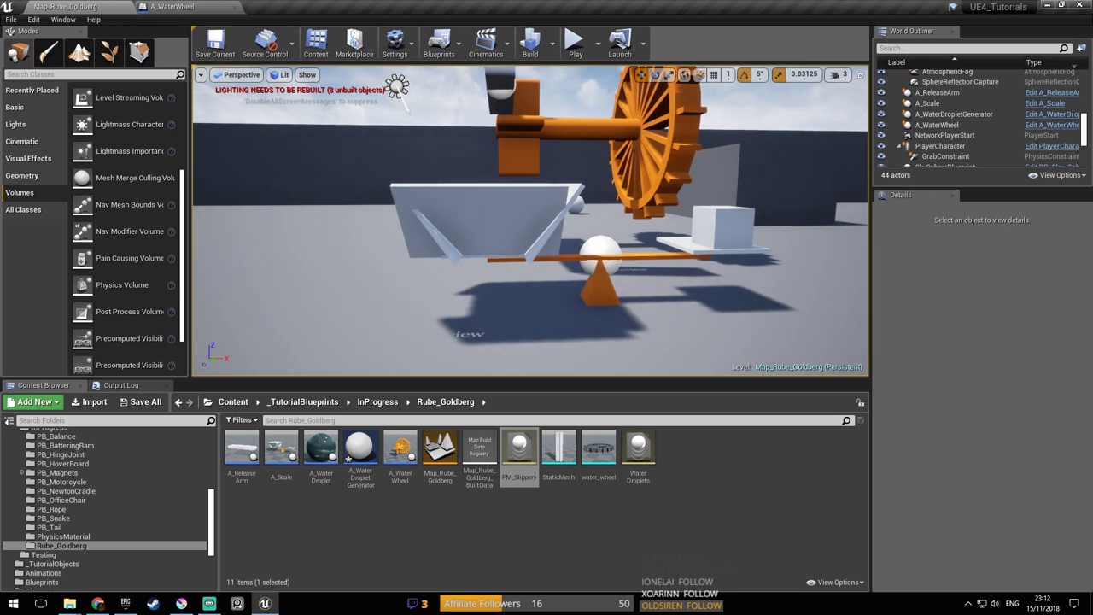
pyautogui.moveTo(531, 220); pyautogui.dragTo(485, 309, button='right')
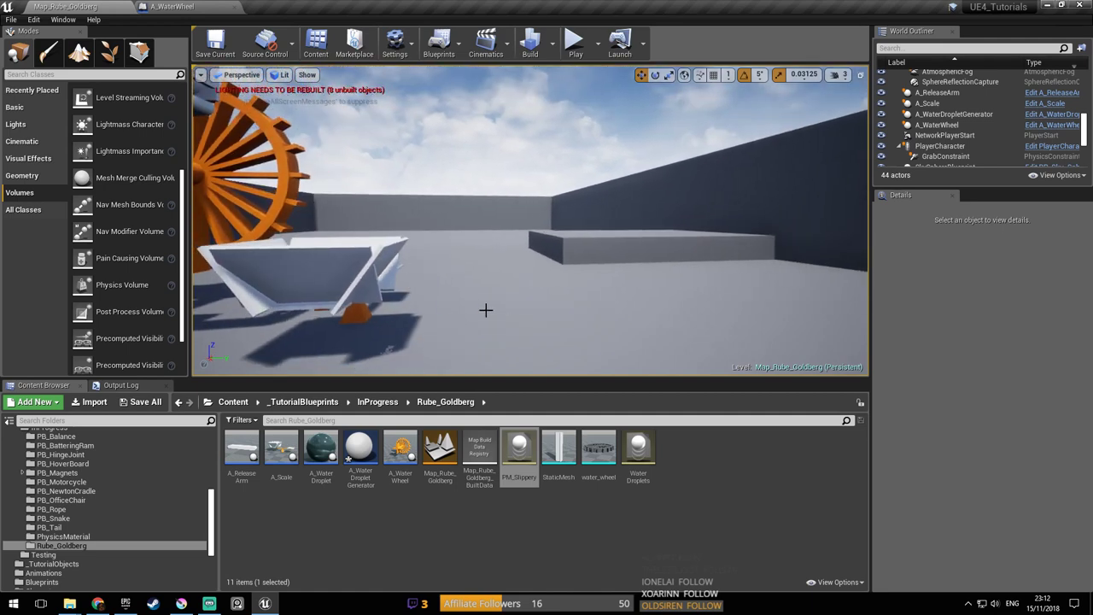
pyautogui.moveTo(503, 79); pyautogui.dragTo(669, 297, button='right')
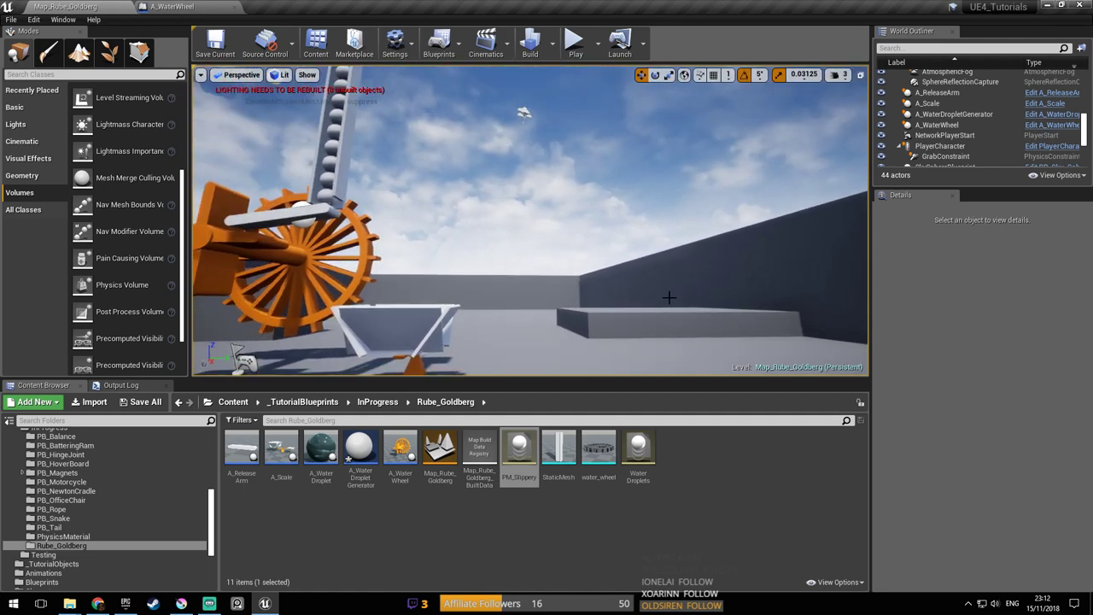
pyautogui.moveTo(426, 85); pyautogui.dragTo(399, 75, button='right')
pyautogui.moveTo(491, 153)
pyautogui.mouseDown(button='right')
pyautogui.moveTo(494, 198)
pyautogui.moveTo(524, 229)
pyautogui.moveTo(328, 212)
pyautogui.moveTo(427, 210)
pyautogui.moveTo(495, 193)
pyautogui.moveTo(509, 163)
pyautogui.mouseUp(button='right')
pyautogui.hotkey('ctrl', 's')
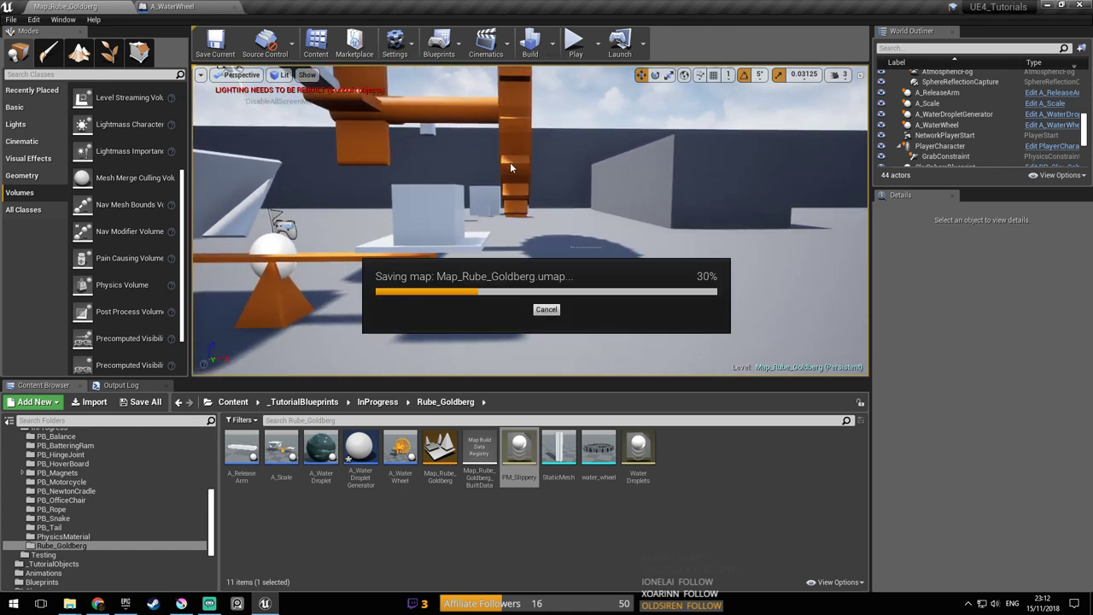
# Search the whole Content folder for assets named "button"
pyautogui.click(360, 452)
pyautogui.moveTo(215, 515); pyautogui.dragTo(214, 454)
pyautogui.click(73, 434)
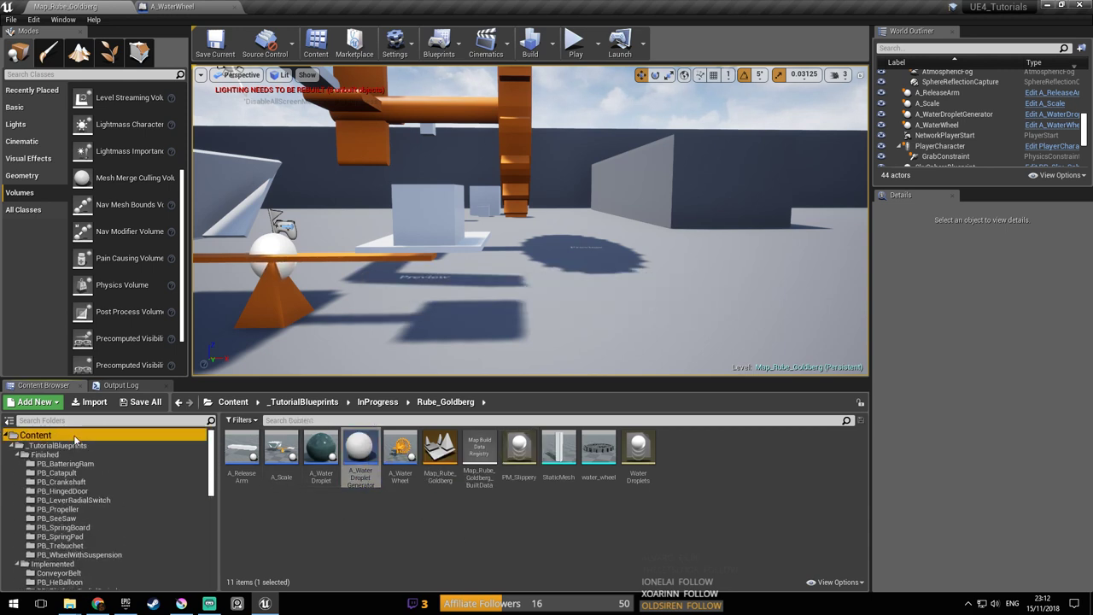
pyautogui.click(288, 420)
pyautogui.write('button')
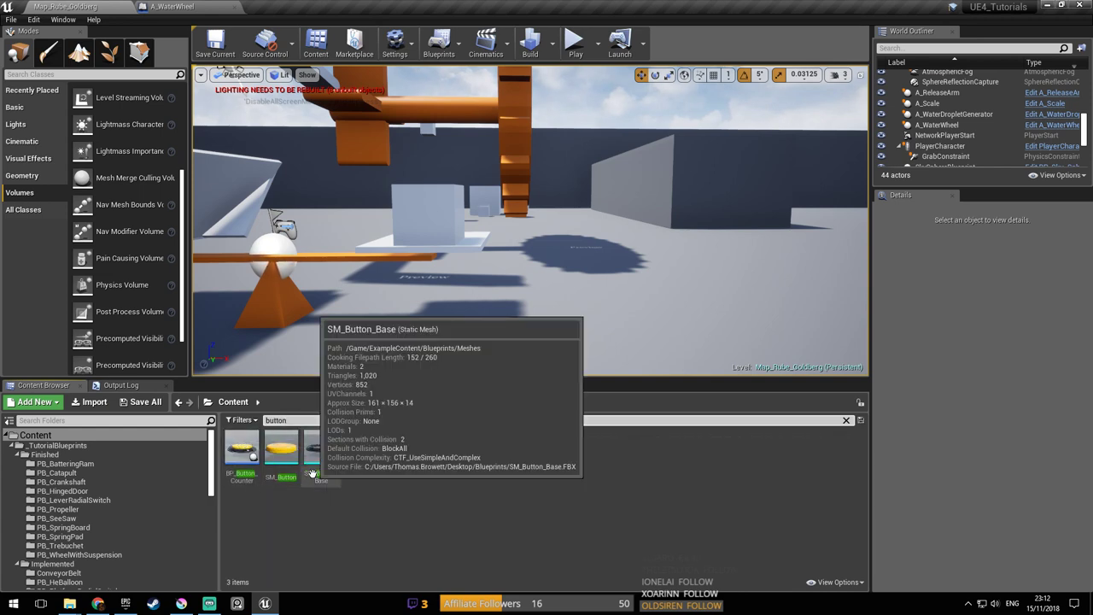
# Place the BP_Button_Counter blueprint on the floor beside the scale's platform that carries the cube
pyautogui.moveTo(245, 451)
pyautogui.moveTo(246, 453); pyautogui.dragTo(527, 346)
pyautogui.moveTo(527, 346); pyautogui.dragTo(576, 306, button='right')
pyautogui.moveTo(545, 306); pyautogui.dragTo(662, 304)
pyautogui.moveTo(636, 308)
pyautogui.mouseDown(button='right')
pyautogui.moveTo(649, 321)
pyautogui.moveTo(636, 307)
pyautogui.mouseUp(button='right')
pyautogui.moveTo(723, 286); pyautogui.dragTo(661, 286)
# Play-test the button by walking up to the scale and moving its cube onto the yellow button
pyautogui.click(574, 51)
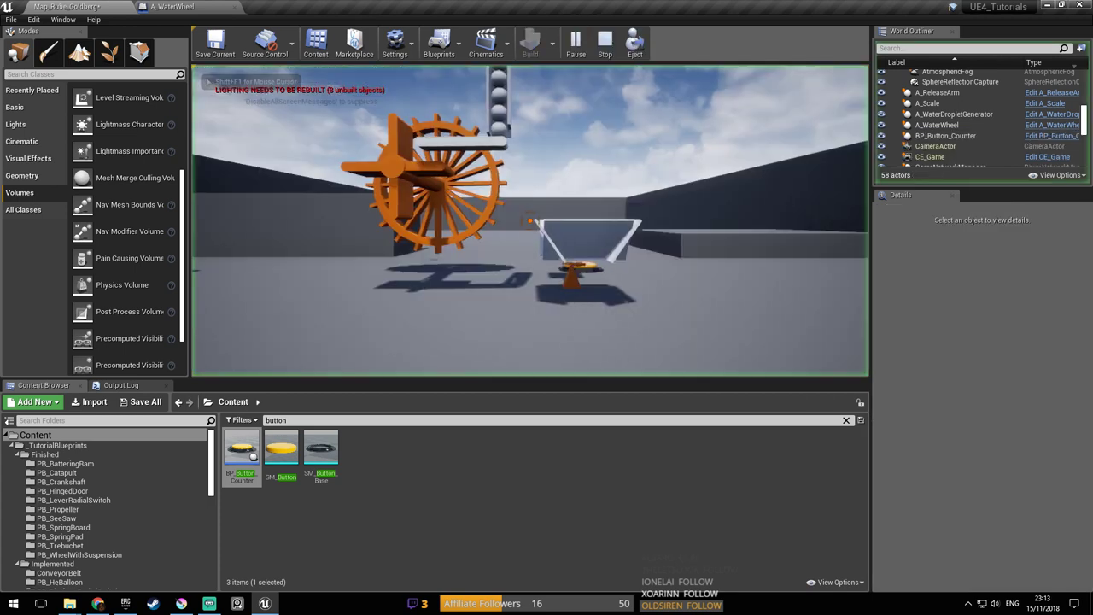
pyautogui.press('w')
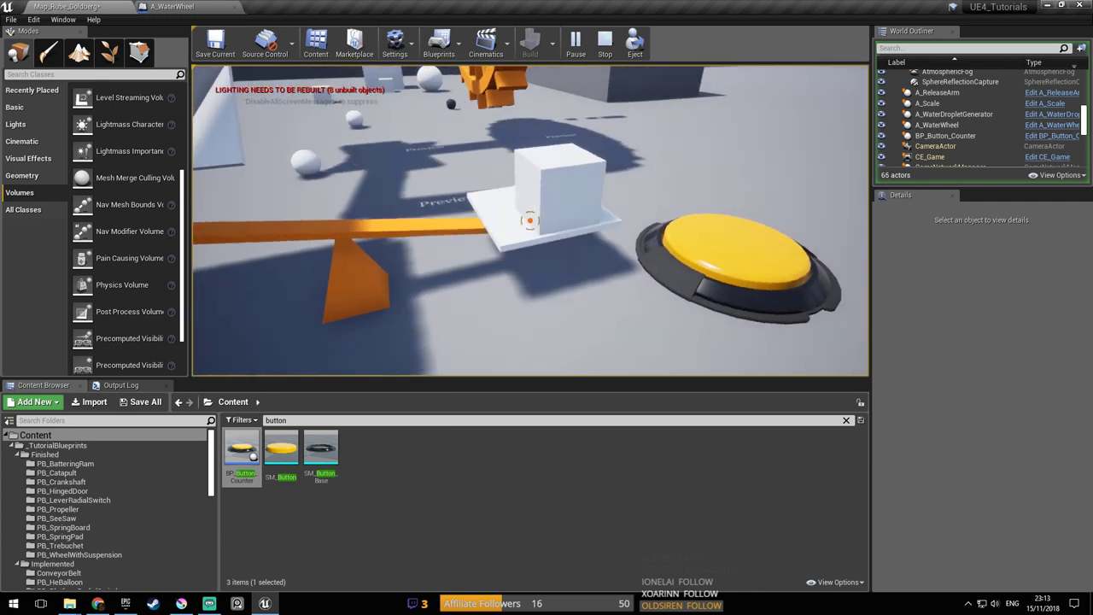
pyautogui.press('w')
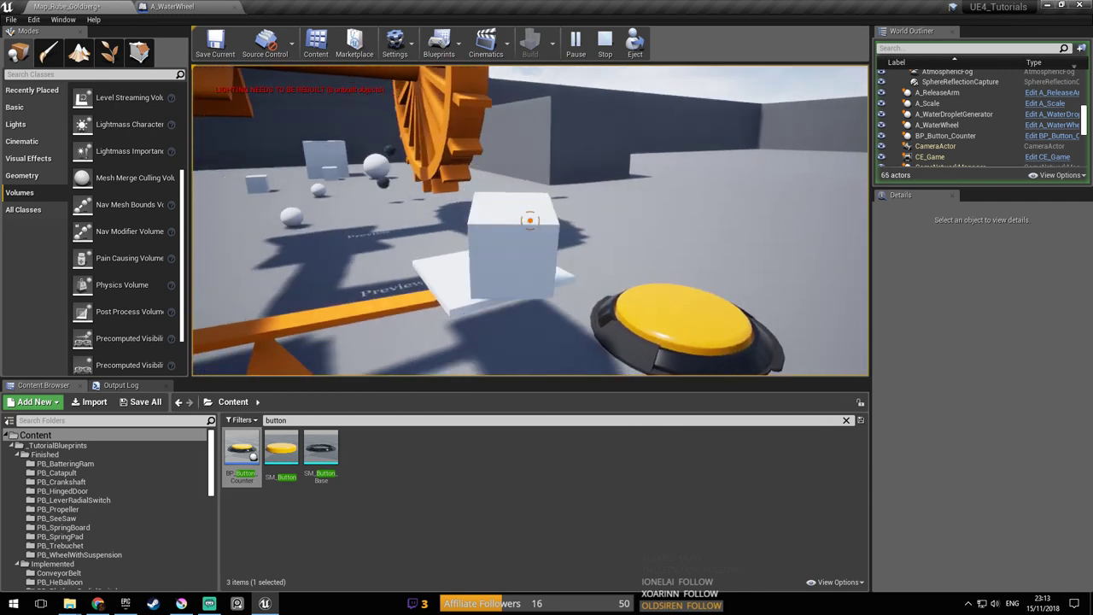
pyautogui.press('w')
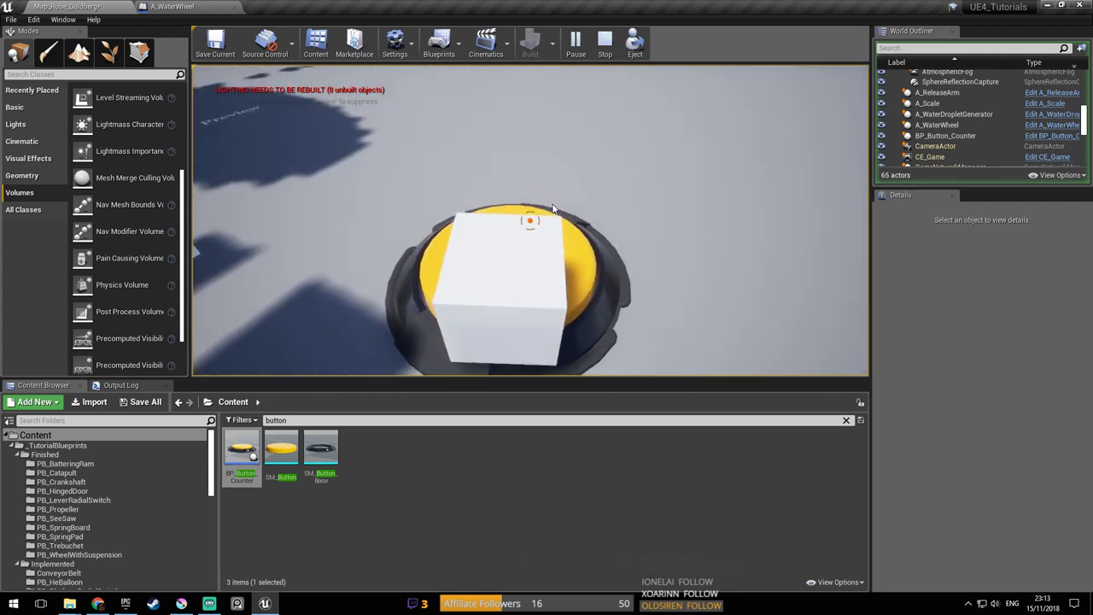
pyautogui.press('Escape')
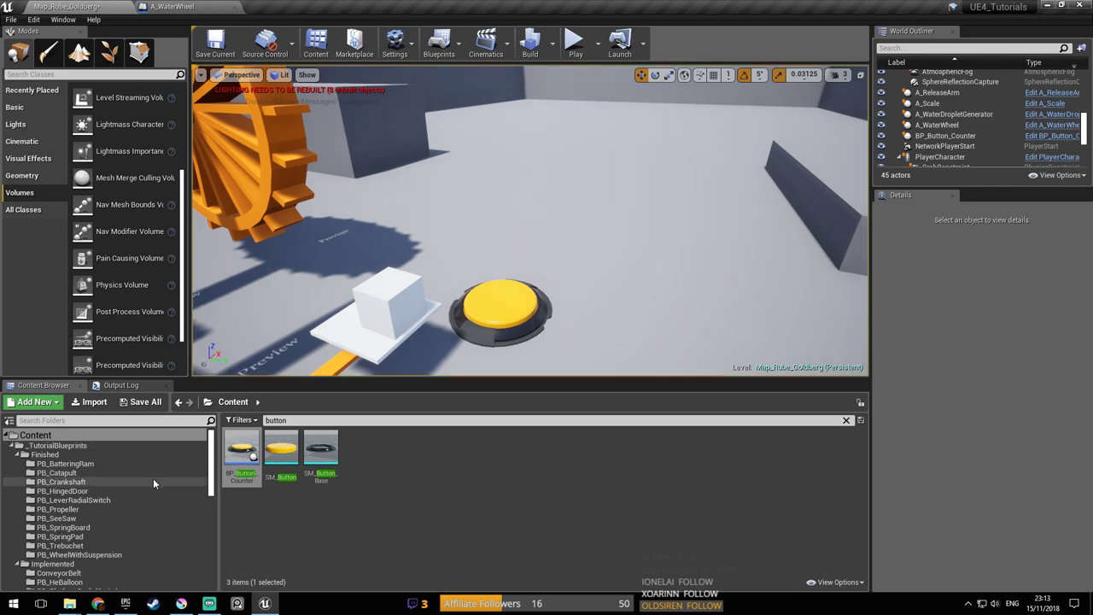
# Search the project folders for "switch", clear that folder filter, and search all Content assets for "switch" instead
pyautogui.scroll(-3, 153, 478)
pyautogui.scroll(3, 147, 475)
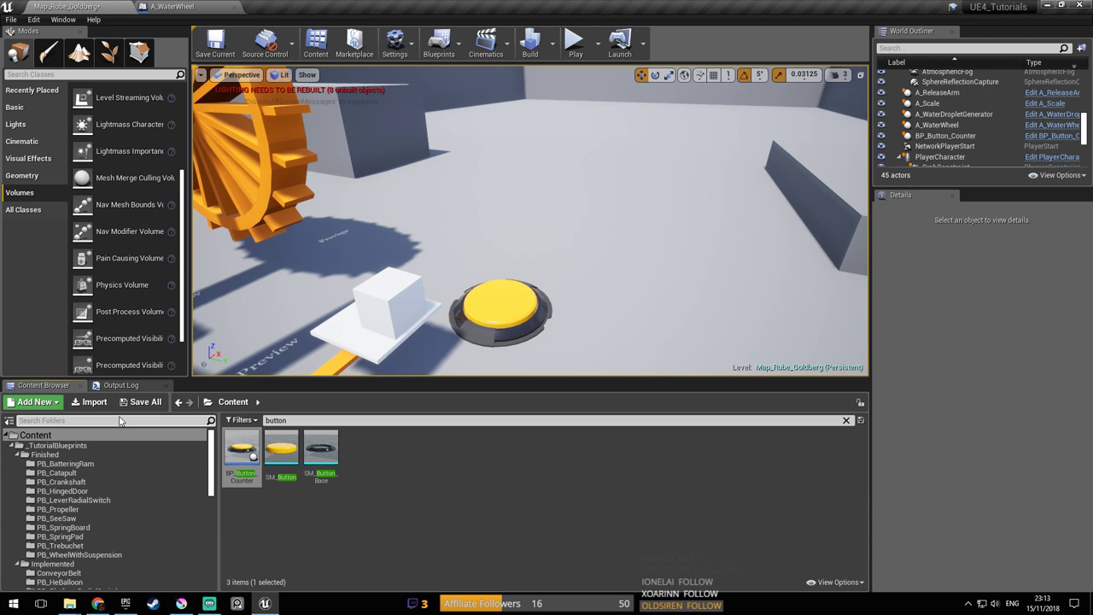
pyautogui.click(120, 421)
pyautogui.write('switch')
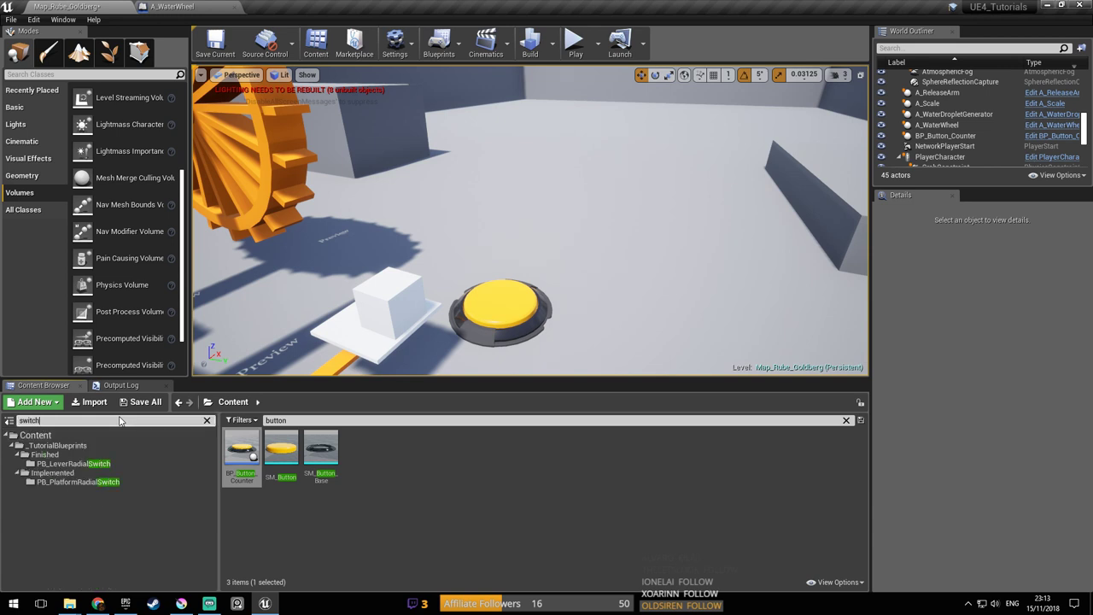
pyautogui.click(205, 420)
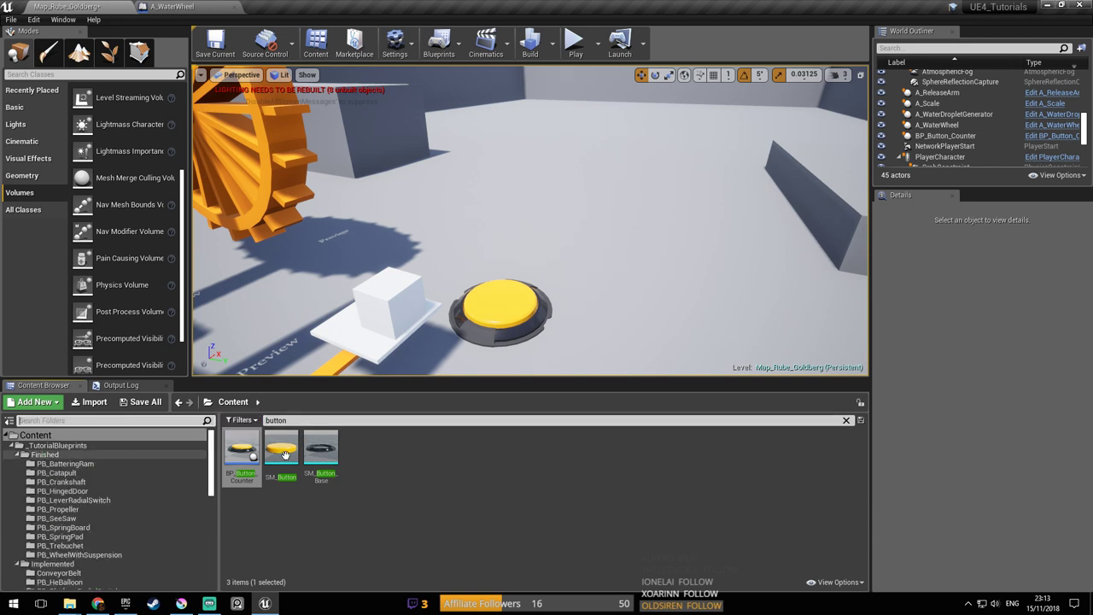
pyautogui.click(846, 420)
pyautogui.write('s')
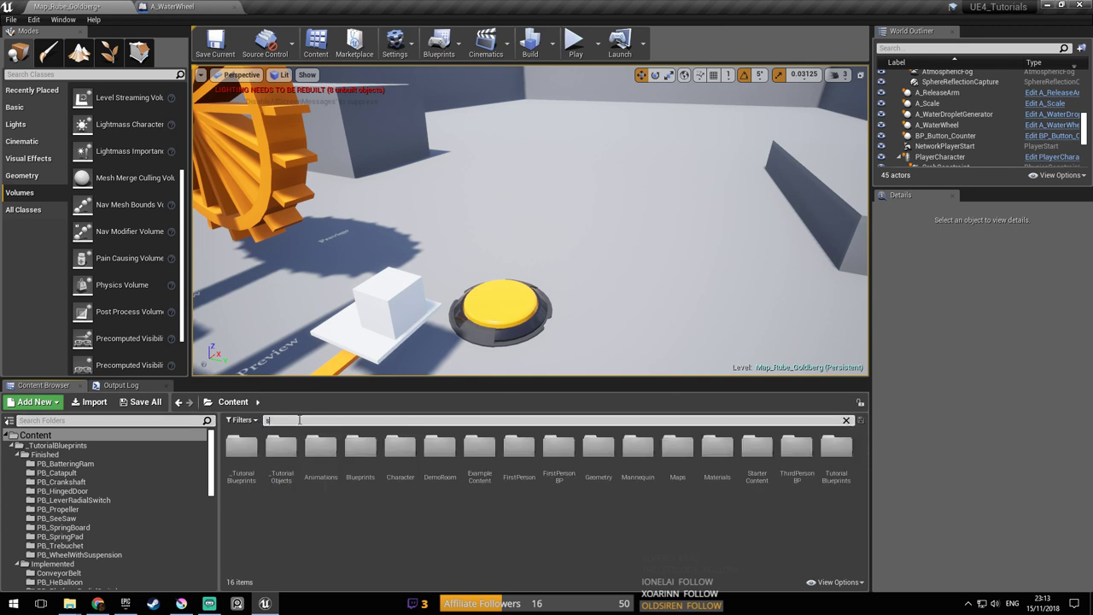
pyautogui.write('witch')
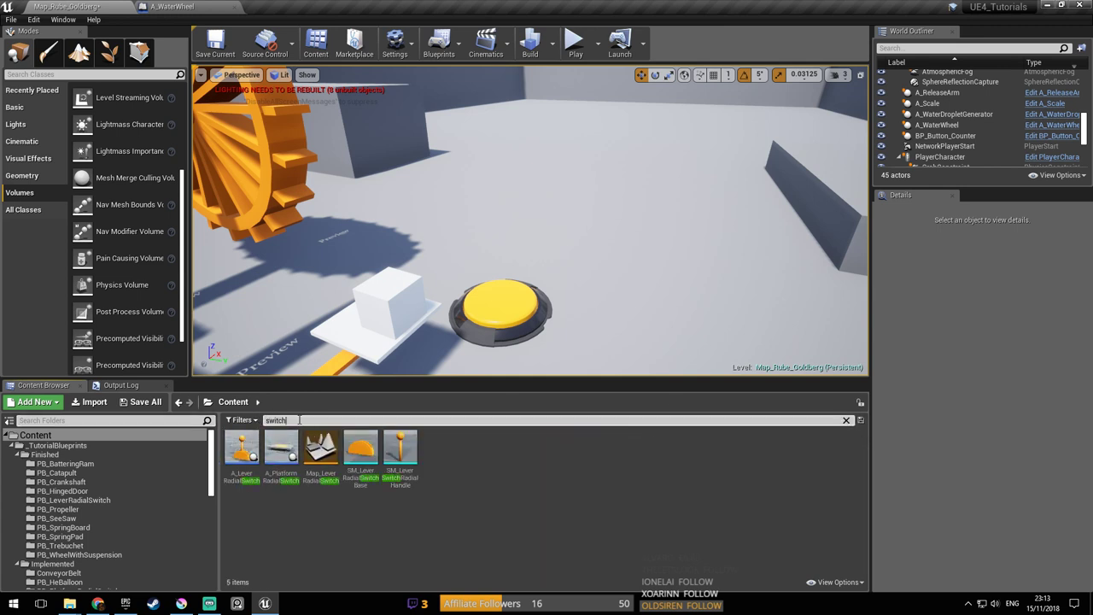
# Place the A_LeverRadialSwitch blueprint on the floor right beside the yellow button
pyautogui.moveTo(373, 362); pyautogui.dragTo(330, 342, button='right')
pyautogui.press('s')
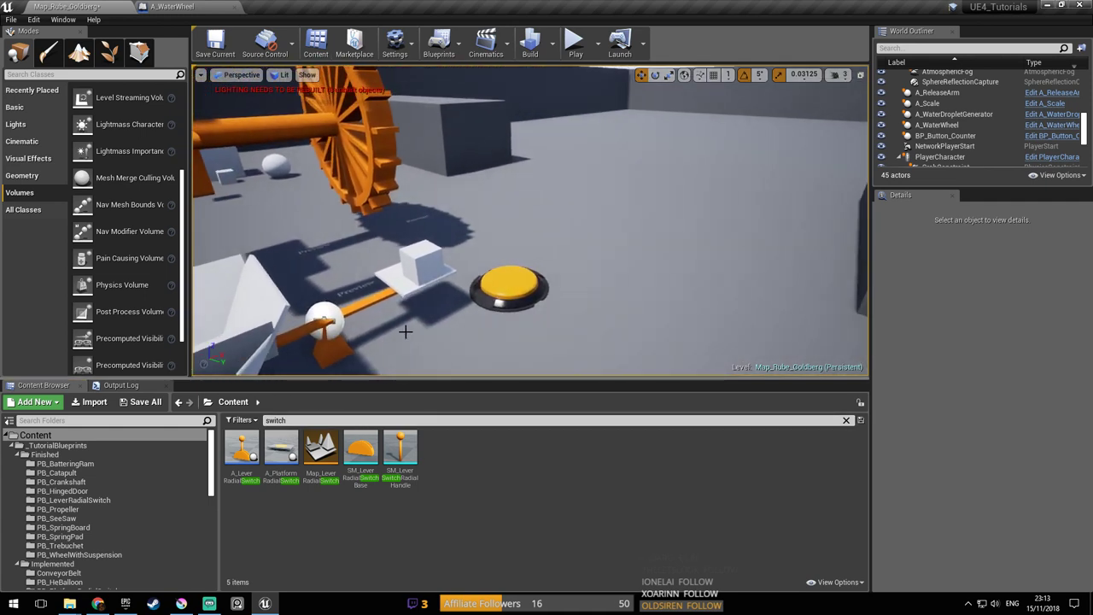
pyautogui.moveTo(238, 446); pyautogui.dragTo(491, 317)
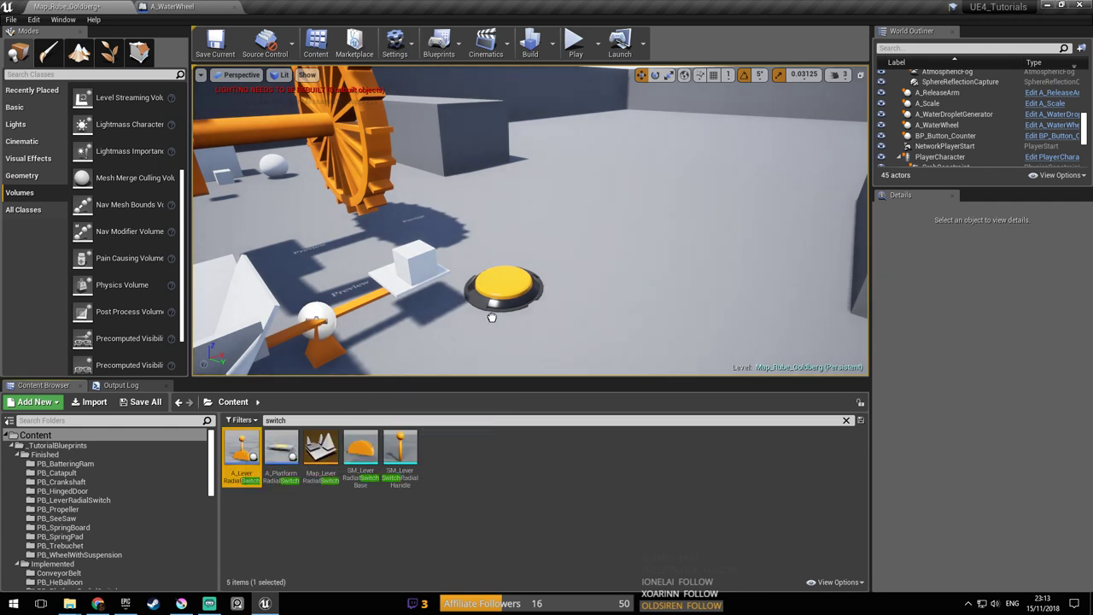
pyautogui.moveTo(557, 296); pyautogui.dragTo(557, 295)
pyautogui.moveTo(556, 296); pyautogui.dragTo(609, 227, button='right')
pyautogui.press('w')
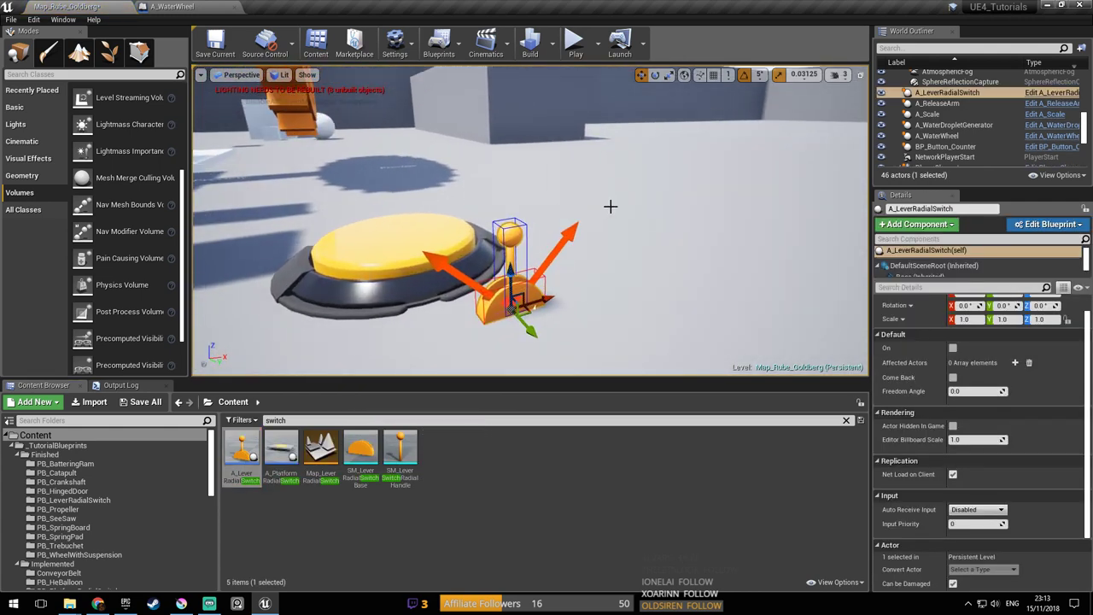
# Play-test the lever switch by walking up to it and trying to move its handle
pyautogui.click(575, 42)
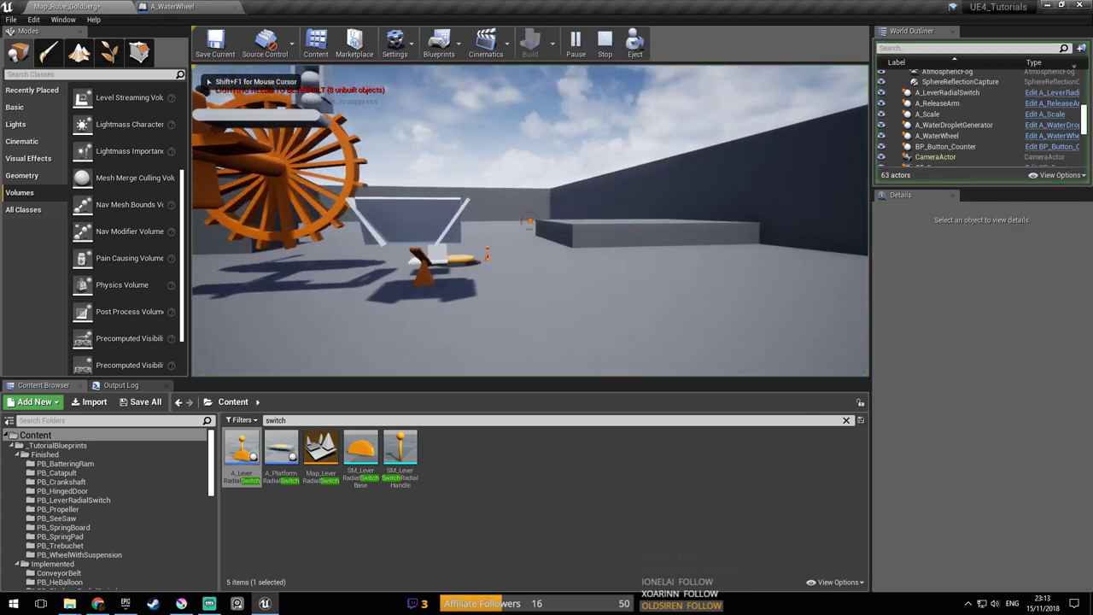
pyautogui.press('w')
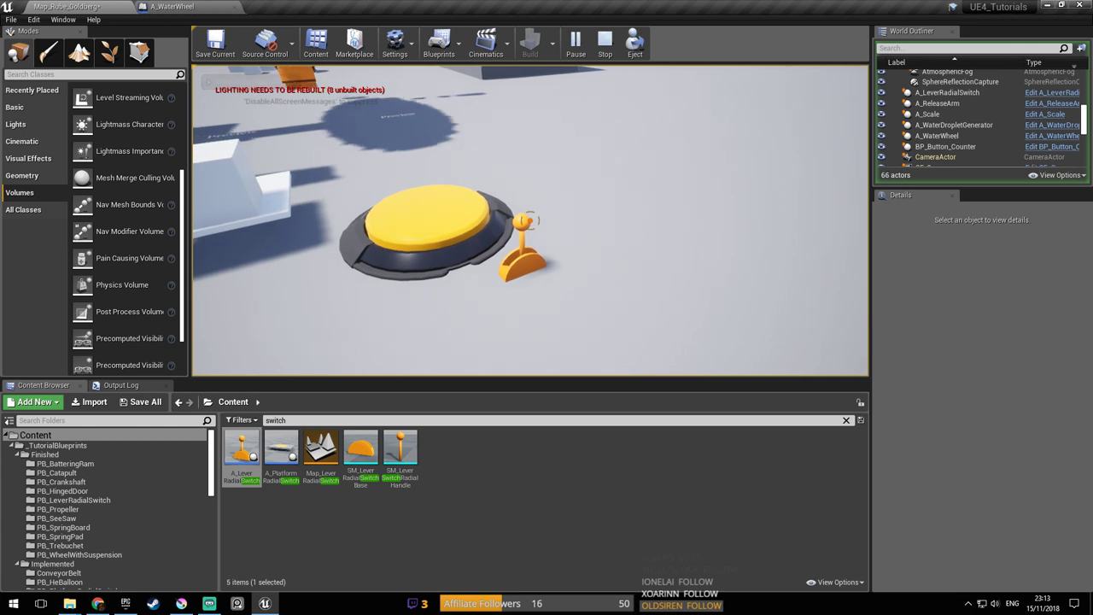
pyautogui.click(530, 221)
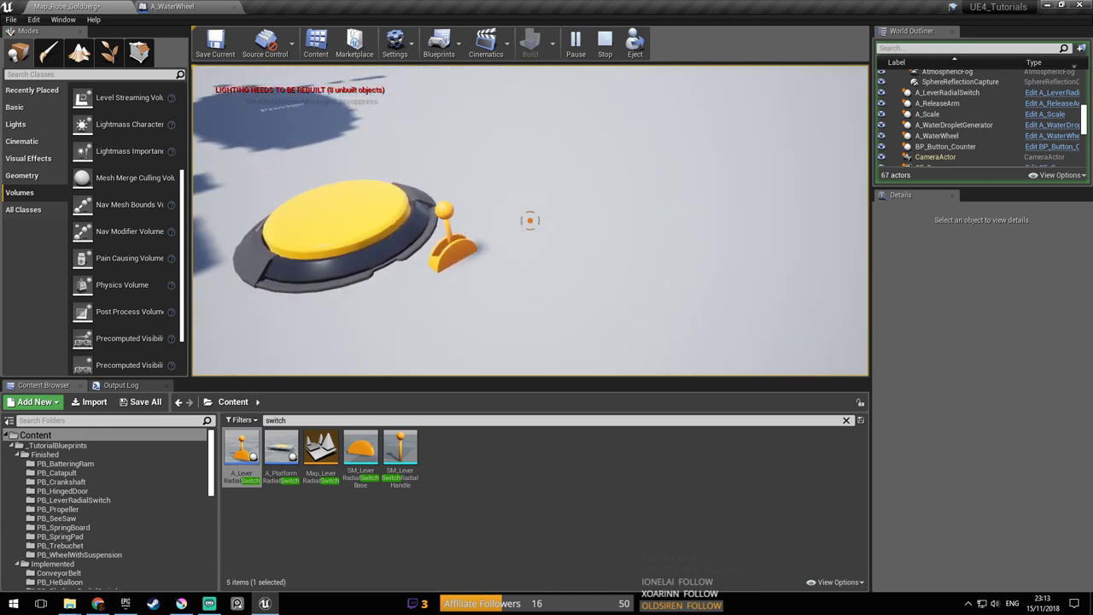
pyautogui.press('Escape')
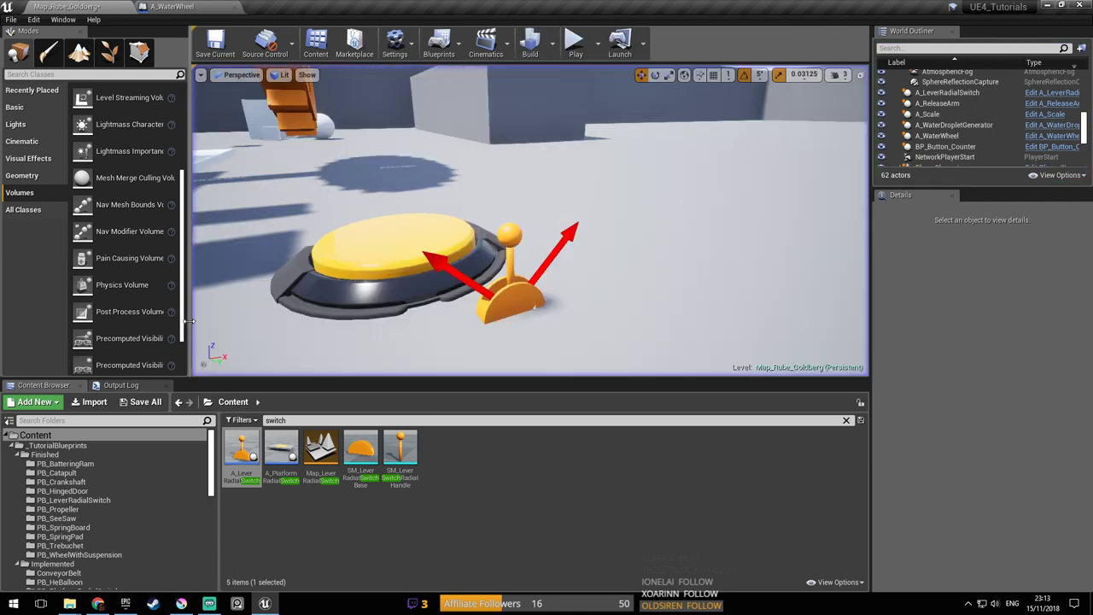
# Rotate the lever switch about 90° around its Y axis so the handle lies horizontally
pyautogui.moveTo(560, 339)
pyautogui.mouseDown(button='right')
pyautogui.moveTo(538, 282)
pyautogui.moveTo(559, 339)
pyautogui.mouseUp(button='right')
pyautogui.click(559, 311)
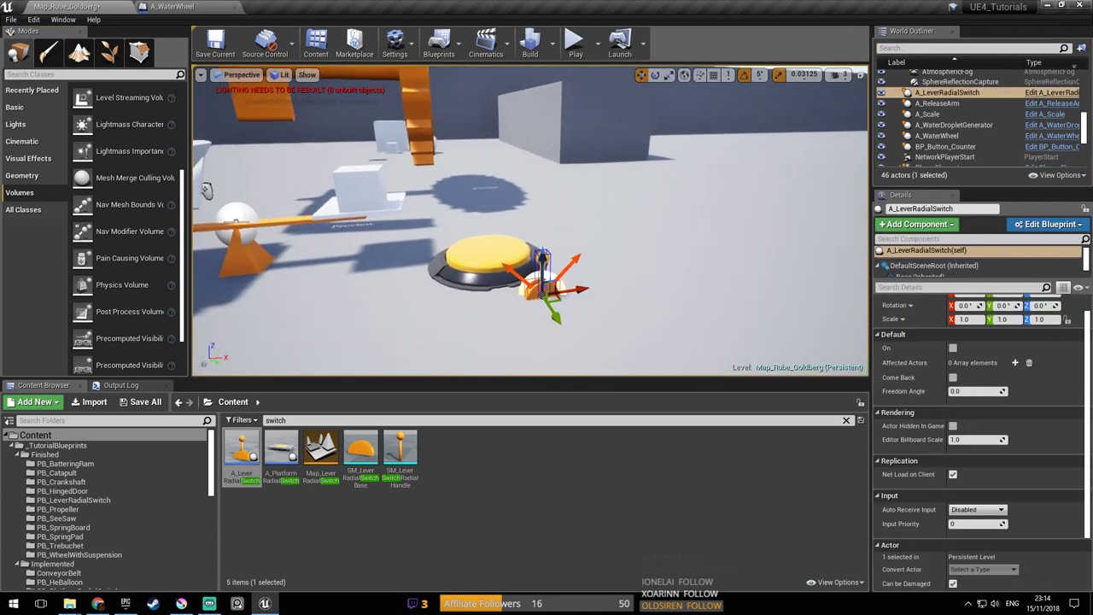
pyautogui.click(658, 76)
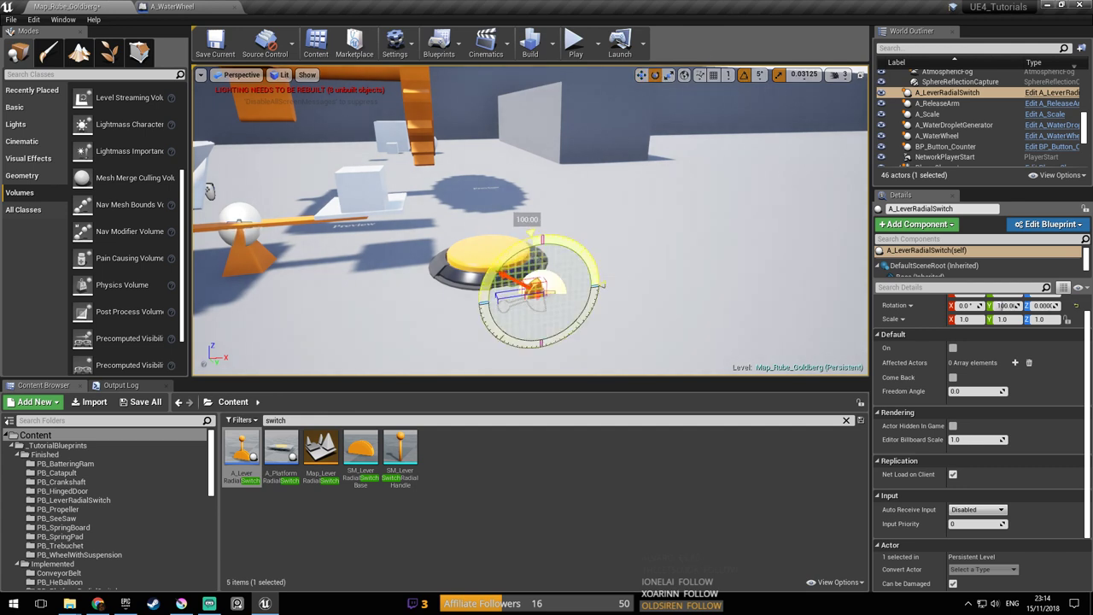
pyautogui.moveTo(583, 266); pyautogui.dragTo(547, 265, button='right')
# Move the lever switch beside the scale so its handle points over the edge of the cube's platform
pyautogui.click(641, 76)
pyautogui.press('f')
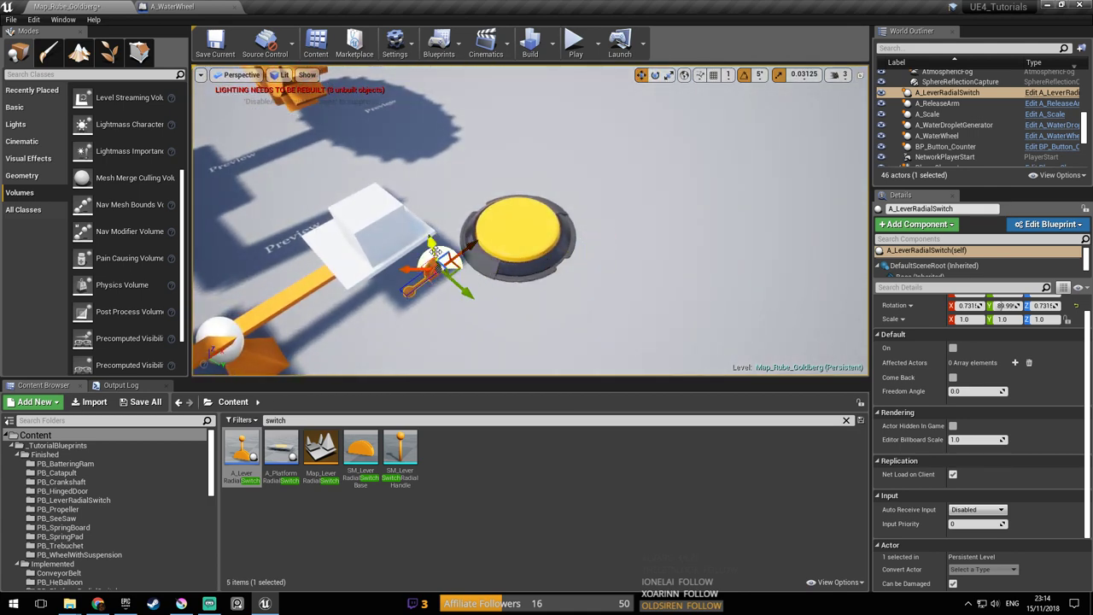
pyautogui.moveTo(408, 169); pyautogui.dragTo(408, 156)
pyautogui.moveTo(408, 156); pyautogui.dragTo(325, 93, button='right')
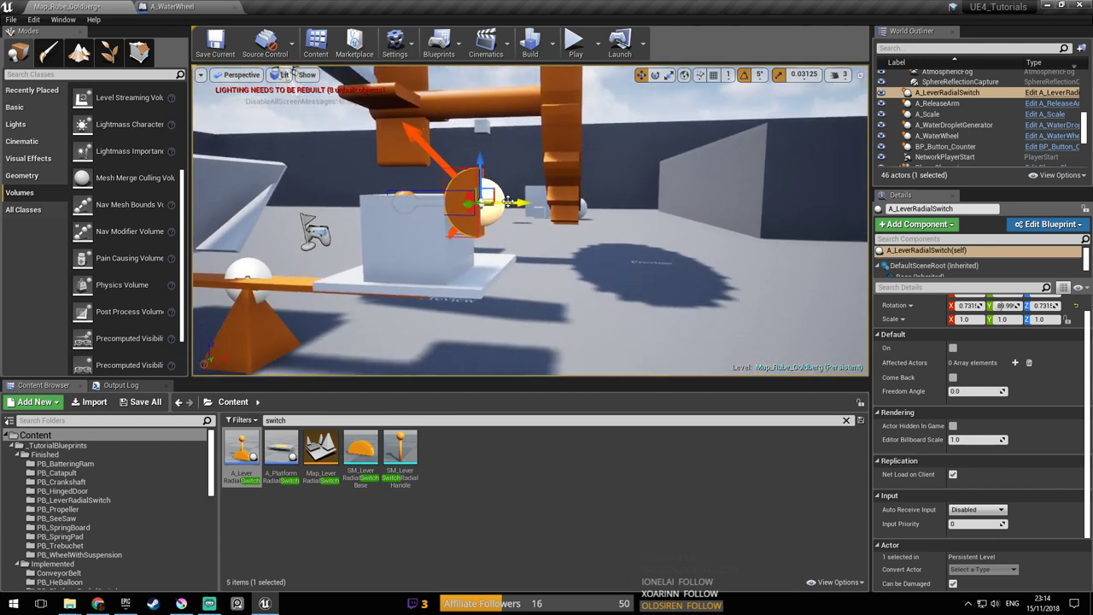
pyautogui.moveTo(518, 213); pyautogui.dragTo(560, 215)
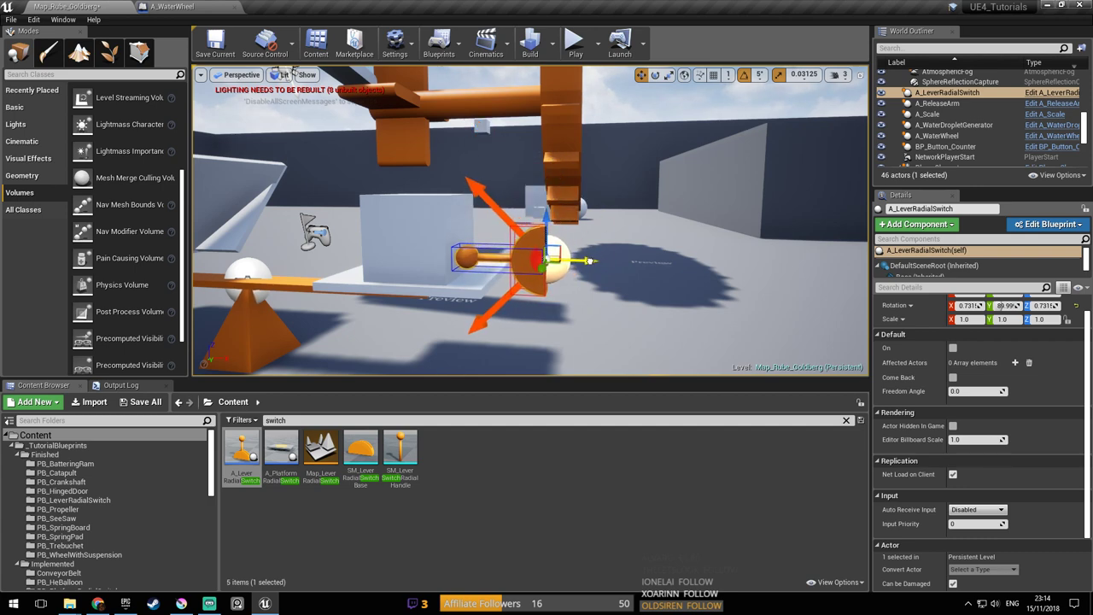
pyautogui.moveTo(533, 265); pyautogui.dragTo(560, 248, button='right')
# Move the lever switch slightly closer to the cube on the scale and save the map
pyautogui.click(509, 258)
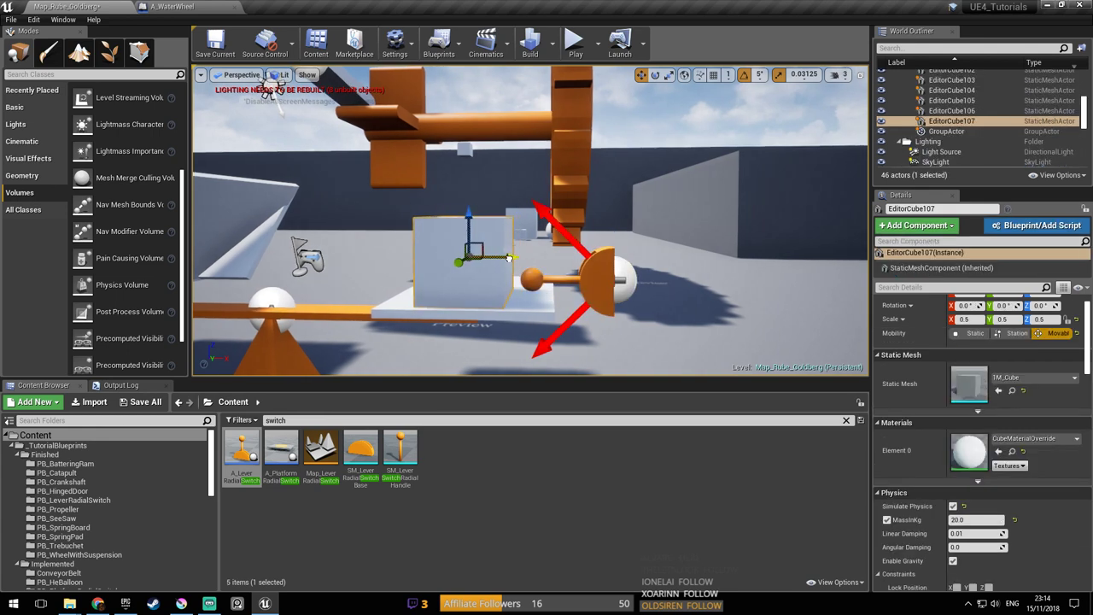
pyautogui.click(594, 281)
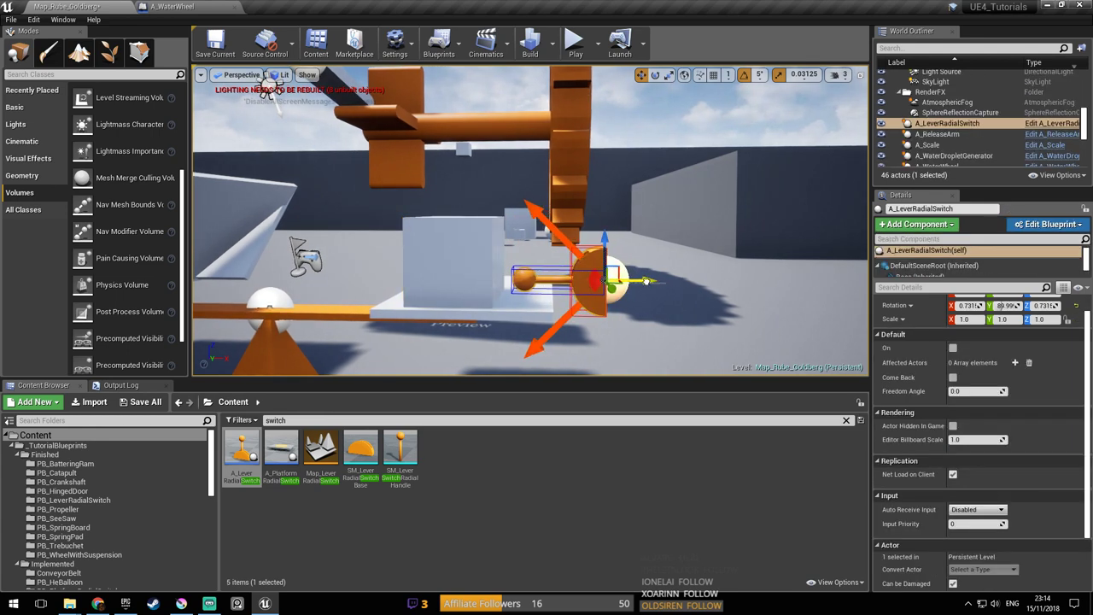
pyautogui.hotkey('ctrl', 's')
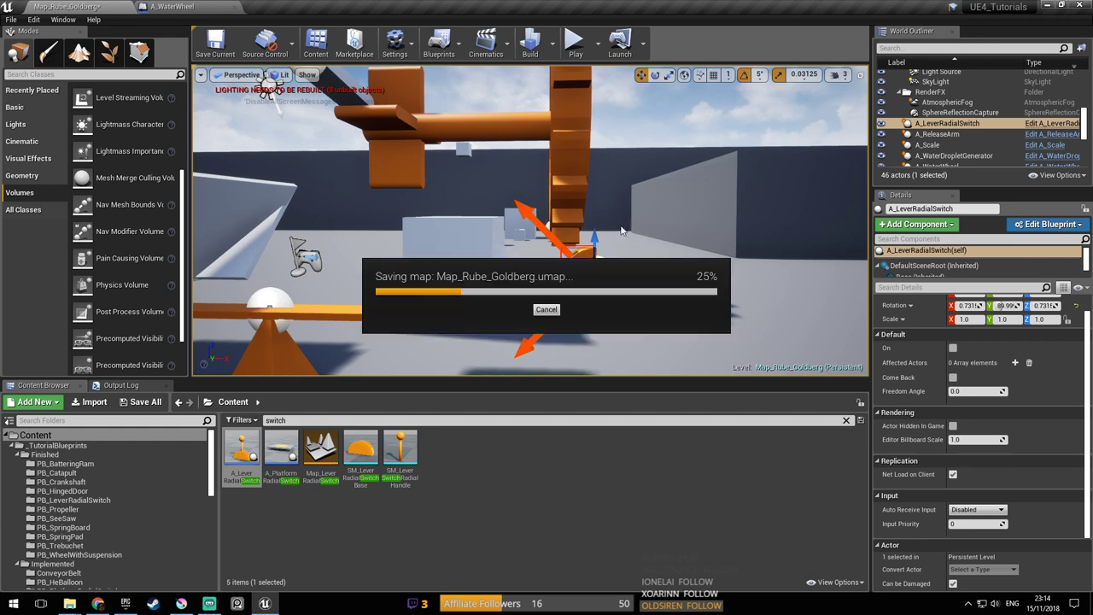
# Play-test the level and watch from beside the yellow button how the scale acts on the lever handle
pyautogui.click(575, 43)
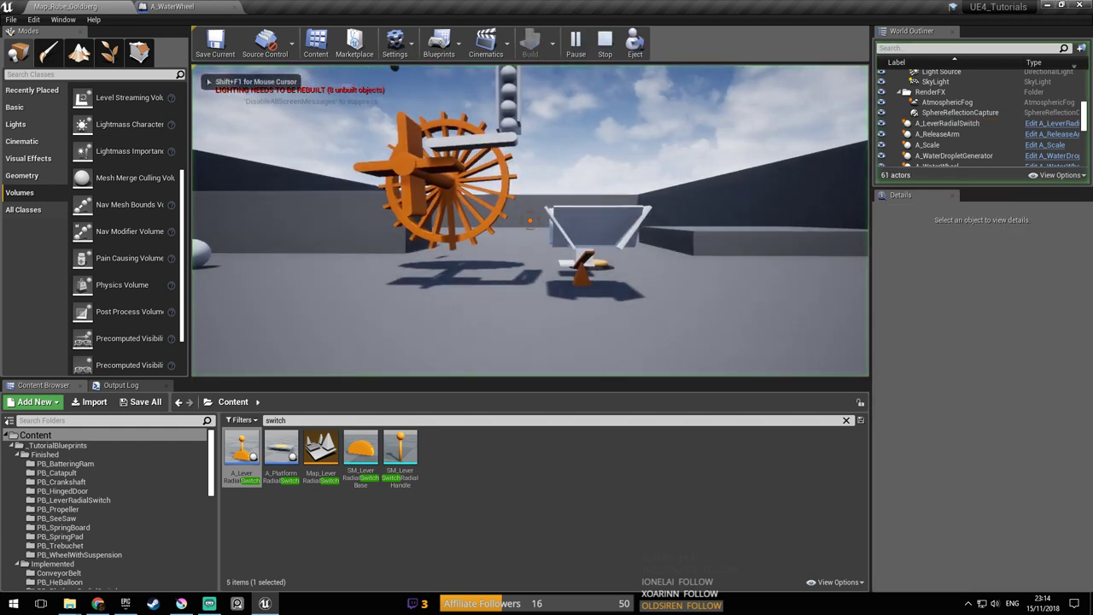
pyautogui.press('w')
pyautogui.press('d')
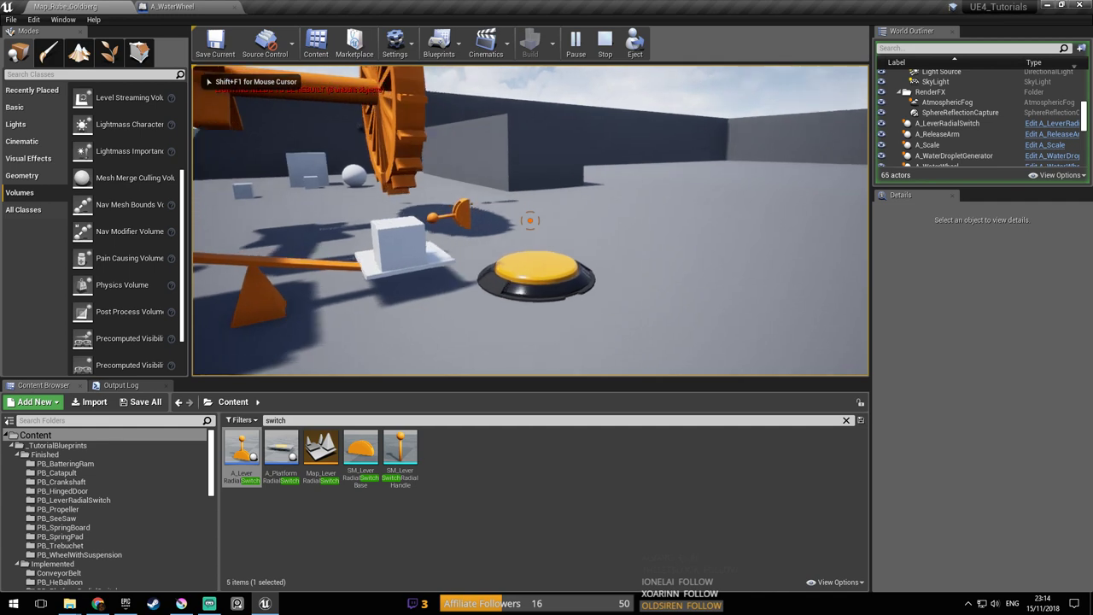
pyautogui.press('s')
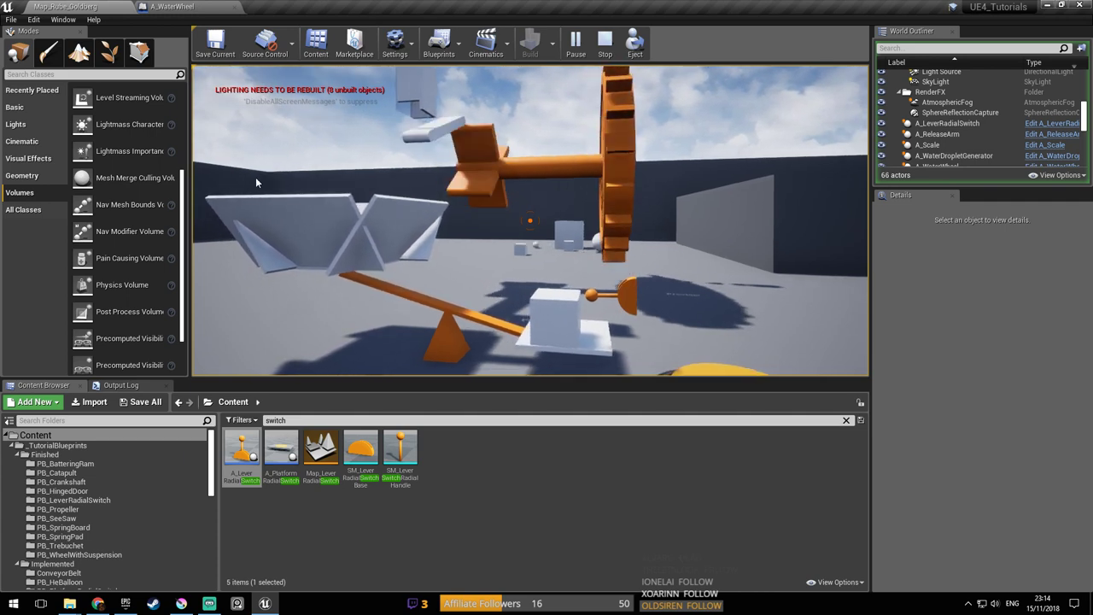
pyautogui.press('Escape')
# Open the A_Scale blueprint and bring up its 3D viewport with the left platter's side walls in view
pyautogui.moveTo(529, 220); pyautogui.dragTo(340, 200, button='right')
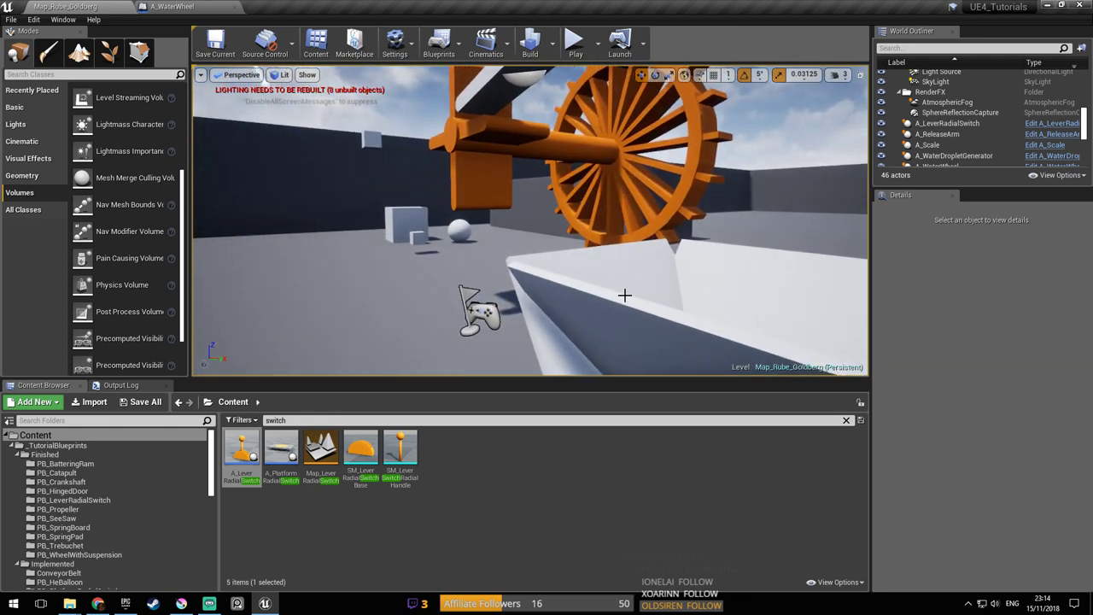
pyautogui.click(587, 294)
pyautogui.moveTo(587, 294); pyautogui.dragTo(557, 288, button='right')
pyautogui.click(1063, 145)
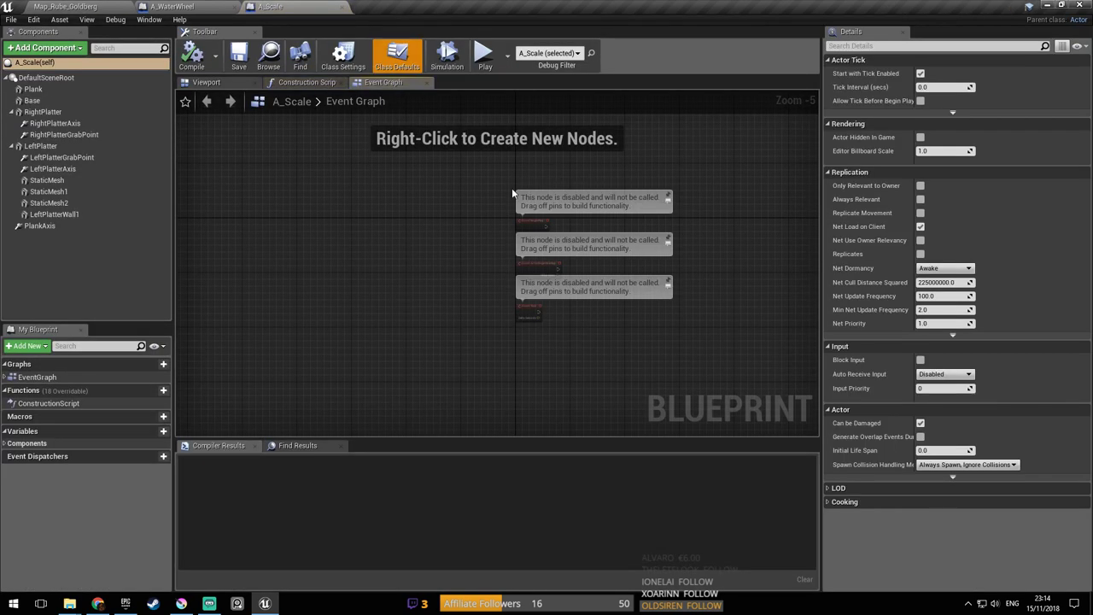
pyautogui.click(49, 79)
pyautogui.click(222, 81)
pyautogui.moveTo(375, 214); pyautogui.dragTo(410, 188, button='right')
pyautogui.moveTo(497, 265); pyautogui.dragTo(632, 264, button='right')
pyautogui.keyDown('alt'); pyautogui.moveTo(547, 265); pyautogui.dragTo(478, 256); pyautogui.keyUp('alt')
# Lengthen LeftPlatterWall1 to a Z scale of 28.4375 and slide it up along its slope to about Z 1071
pyautogui.click(444, 265)
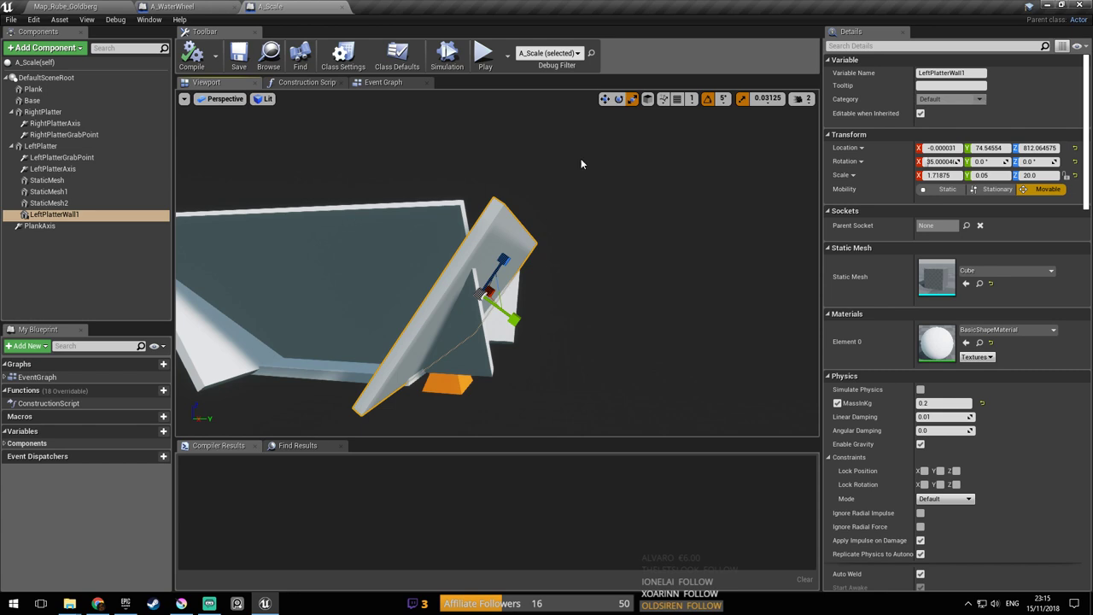
pyautogui.moveTo(503, 260); pyautogui.dragTo(523, 228)
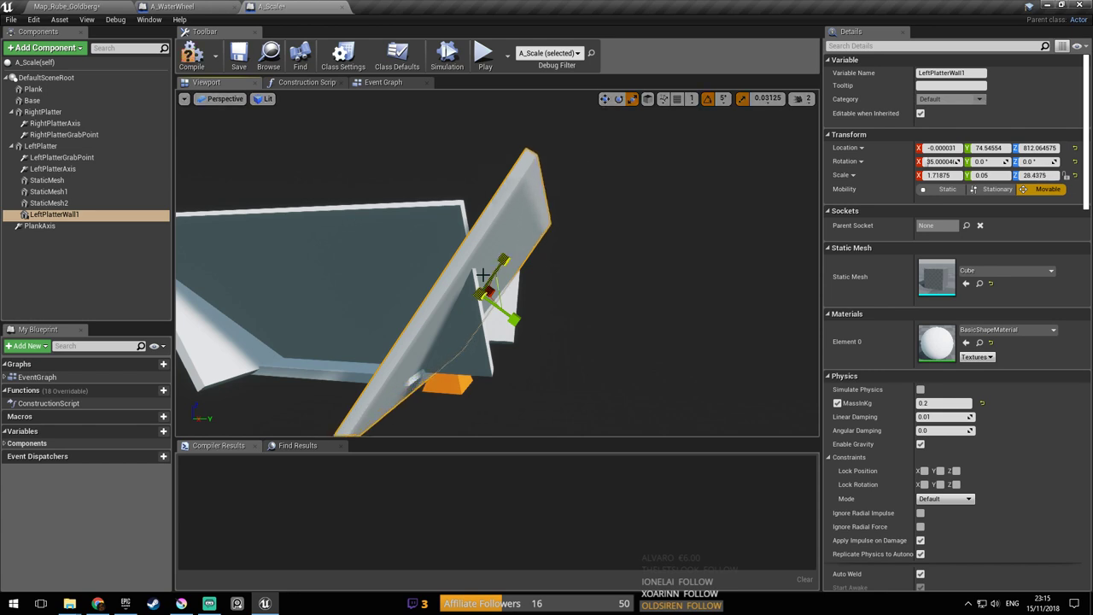
pyautogui.moveTo(478, 323); pyautogui.dragTo(500, 318, button='right')
pyautogui.click(606, 99)
pyautogui.moveTo(474, 141)
pyautogui.mouseDown(button='right')
pyautogui.moveTo(436, 142)
pyautogui.moveTo(474, 142)
pyautogui.mouseUp(button='right')
pyautogui.moveTo(473, 141); pyautogui.dragTo(487, 111)
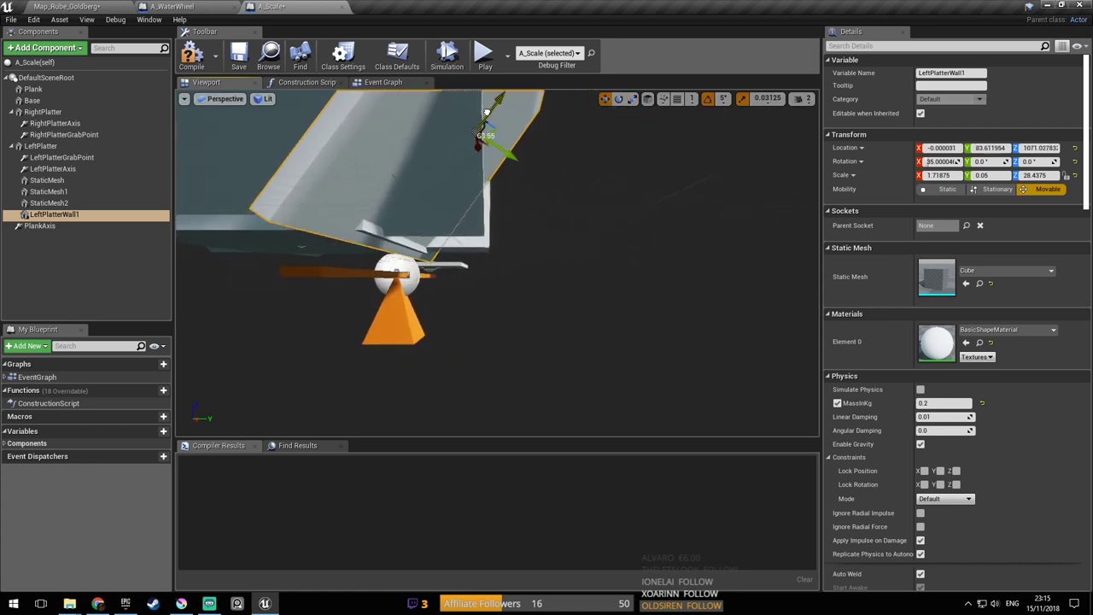
# Lengthen the opposite sloped wall, StaticMesh2, to a Z scale of 25.78125 and slide it up to about Z 1081.5
pyautogui.moveTo(482, 131); pyautogui.dragTo(368, 173, button='right')
pyautogui.click(427, 231)
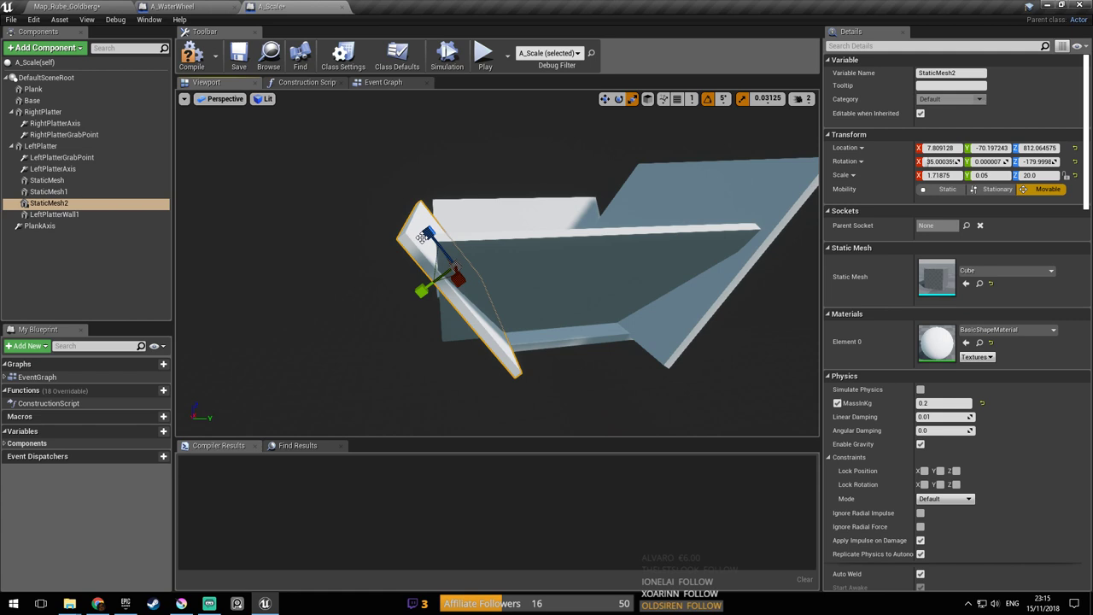
pyautogui.moveTo(428, 232); pyautogui.dragTo(412, 214)
pyautogui.click(606, 99)
pyautogui.moveTo(547, 205); pyautogui.dragTo(565, 313, button='right')
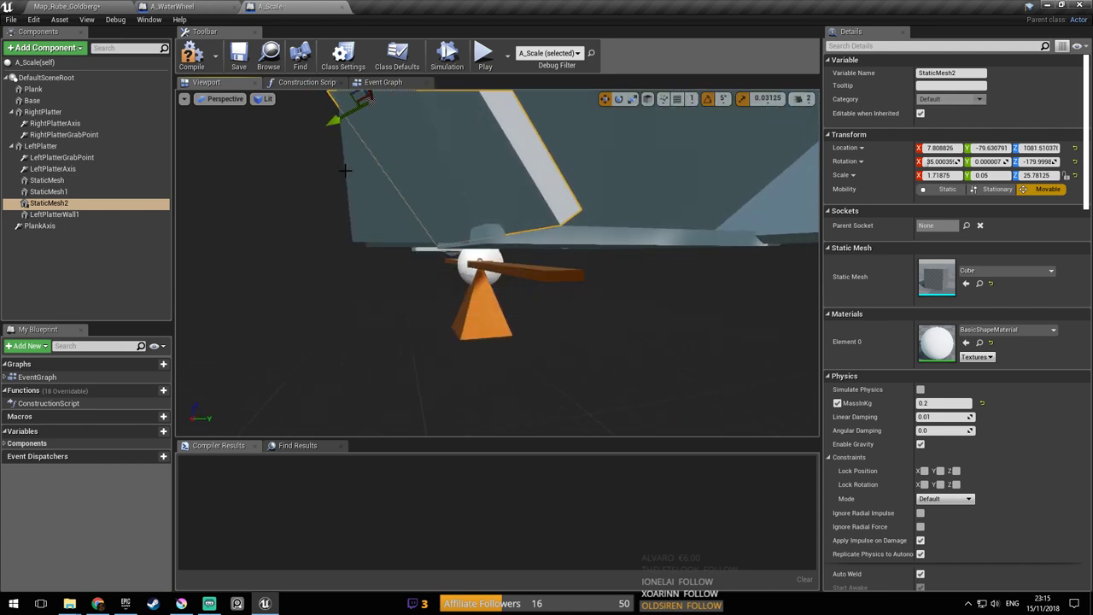
# Compile and save the A_Scale blueprint, and save the Map_Rube_Goldberg level
pyautogui.click(239, 59)
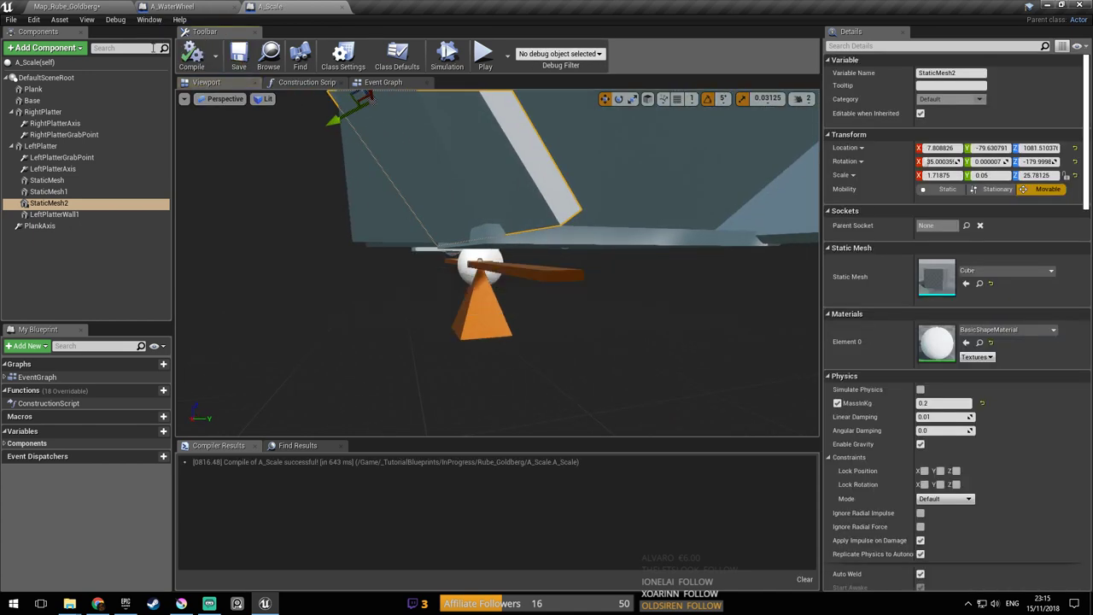
pyautogui.click(82, 6)
pyautogui.hotkey('ctrl', 's')
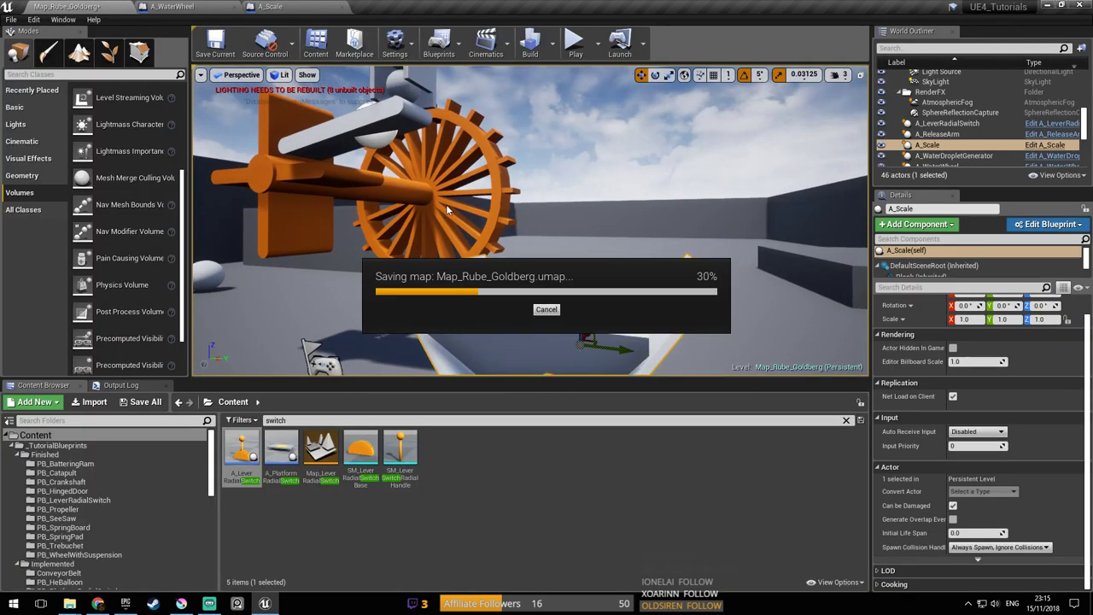
# Play-test the level from in front of the scale to check whether the longer platter walls catch the balls
pyautogui.press('s')
pyautogui.moveTo(445, 205); pyautogui.dragTo(469, 205, button='right')
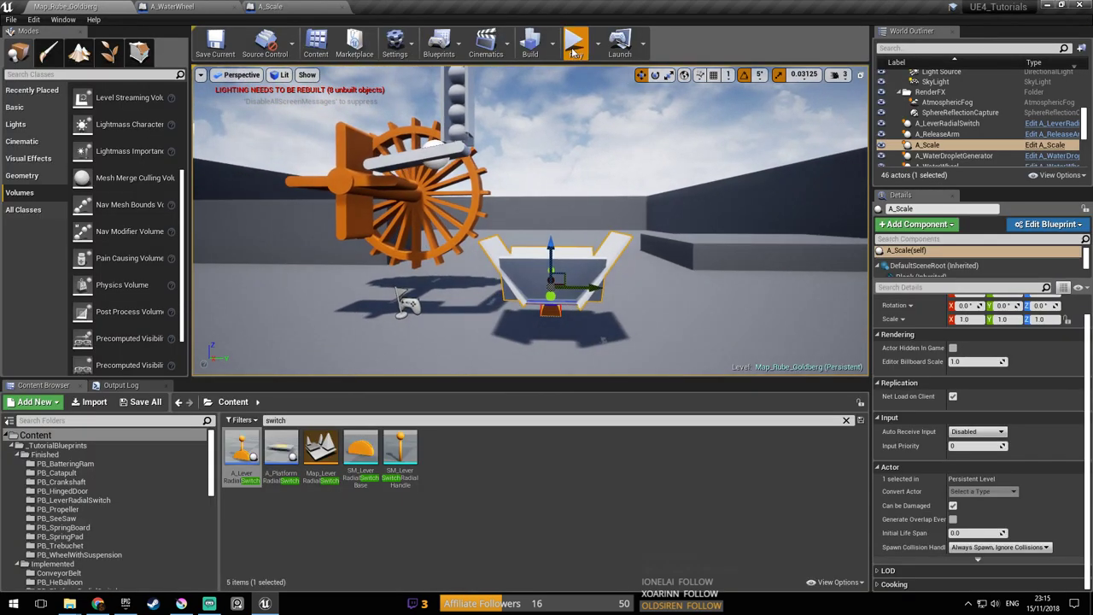
pyautogui.click(574, 50)
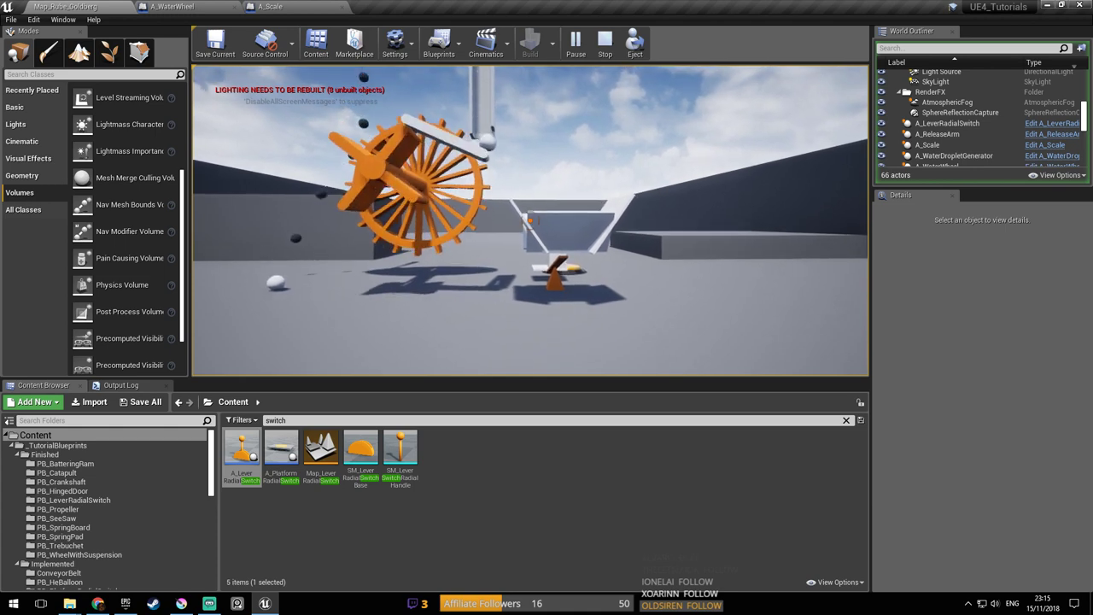
pyautogui.press('Escape')
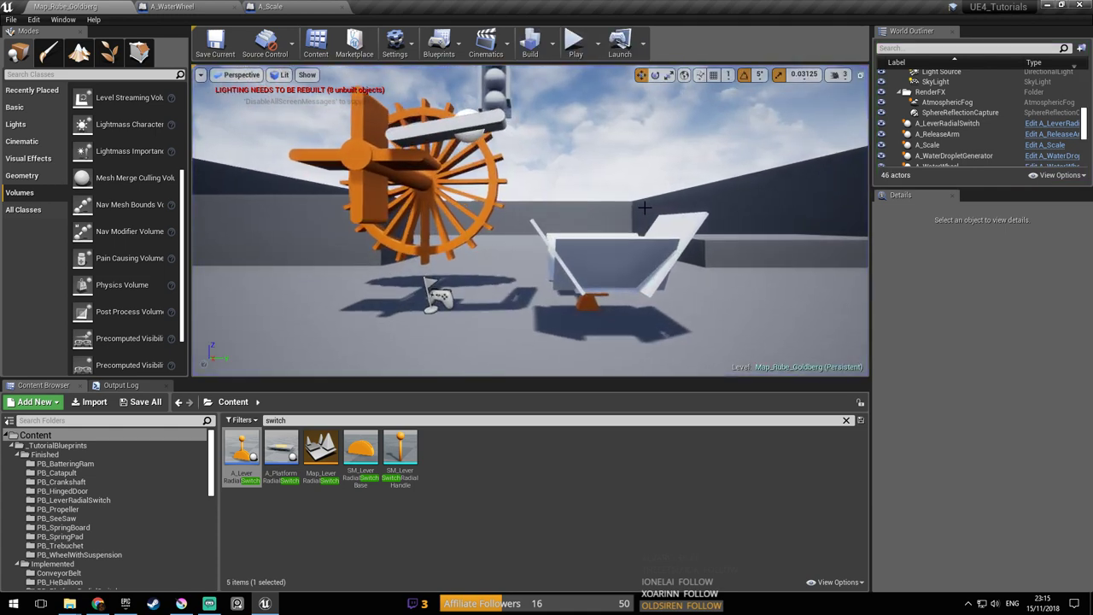
# Shift the scale slightly toward the water wheel and play-test whether the cube's platform moves the lever handle
pyautogui.click(616, 244)
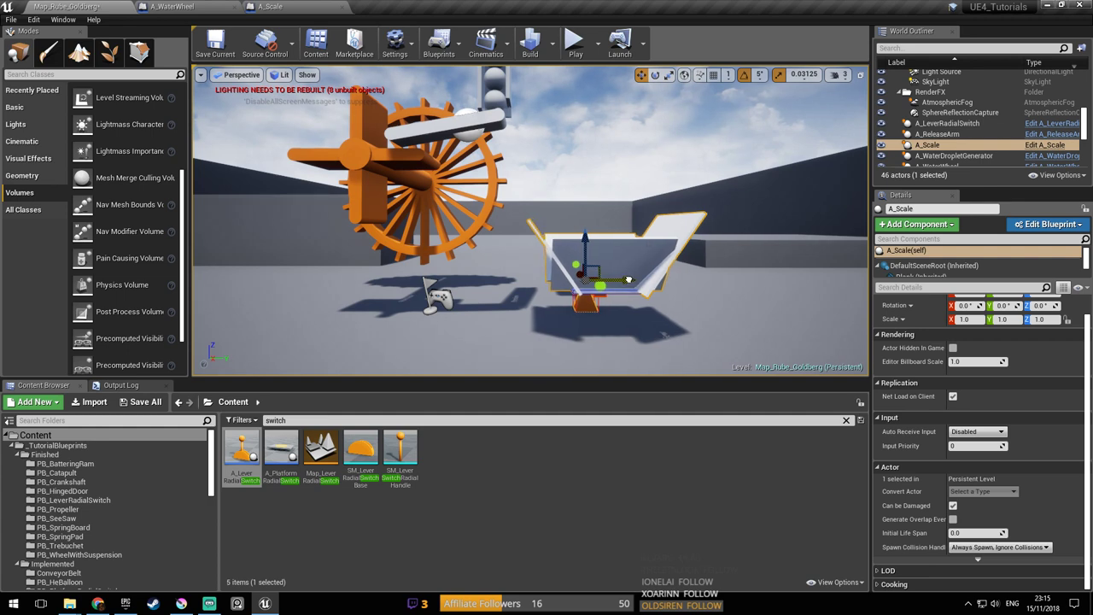
pyautogui.click(576, 42)
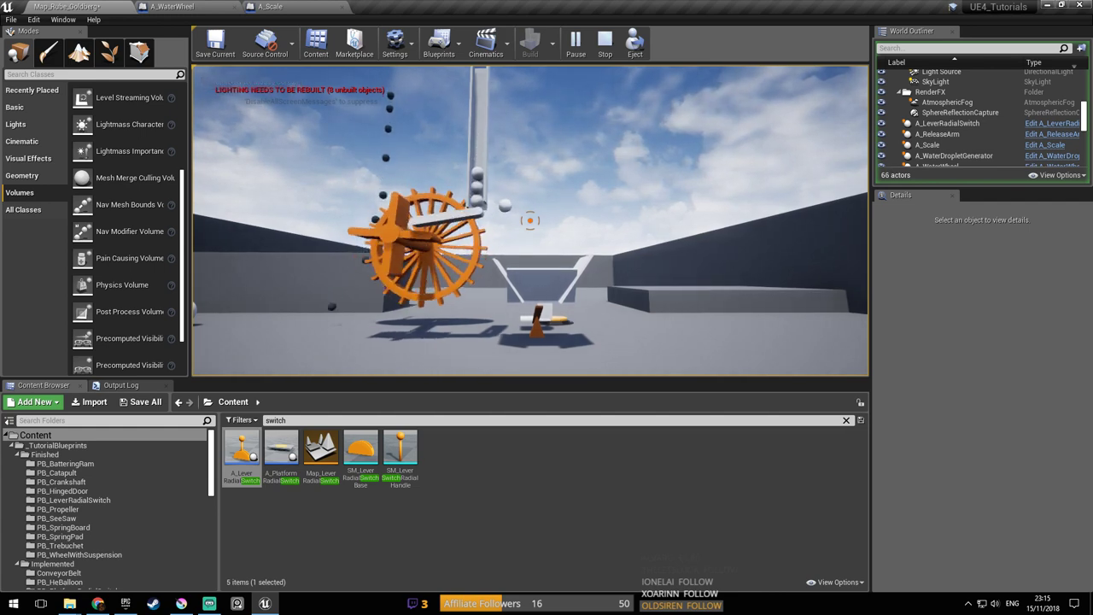
pyautogui.press('w')
pyautogui.press('d')
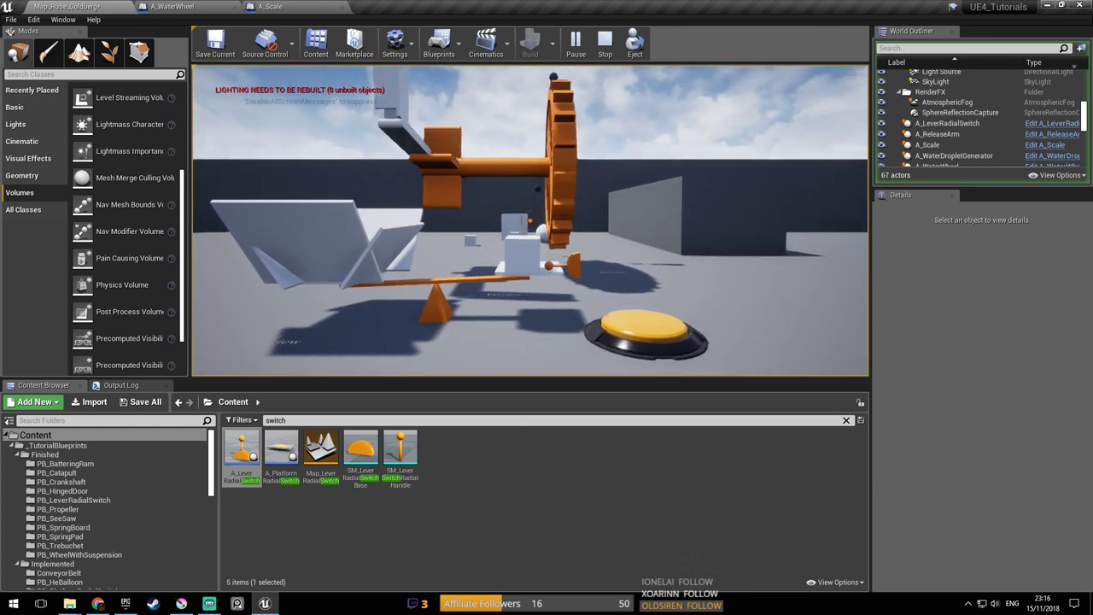
pyautogui.press('w')
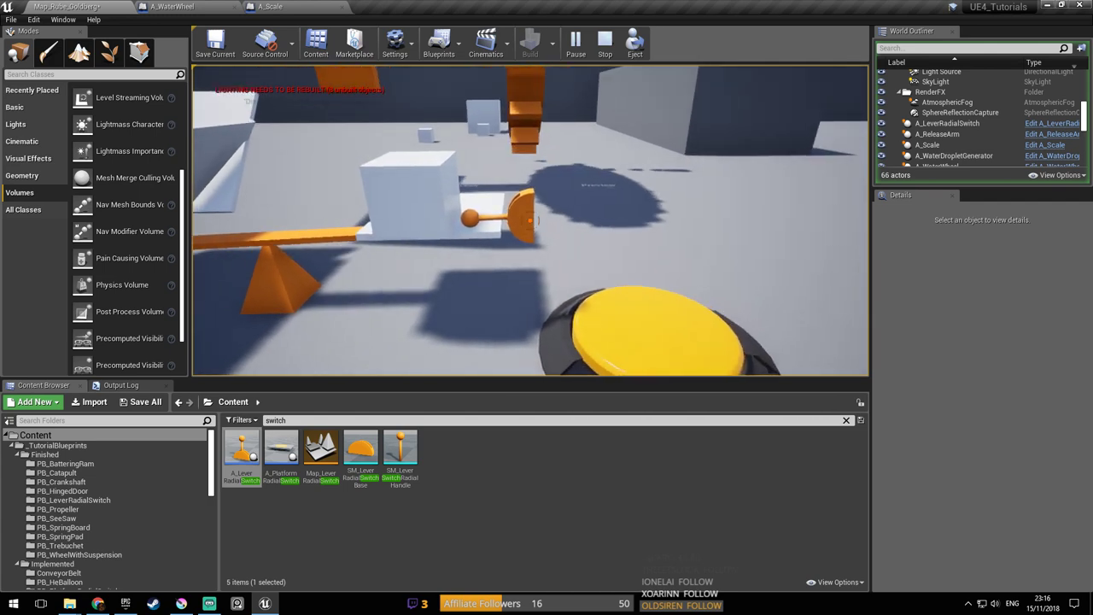
pyautogui.press('s')
pyautogui.press('a')
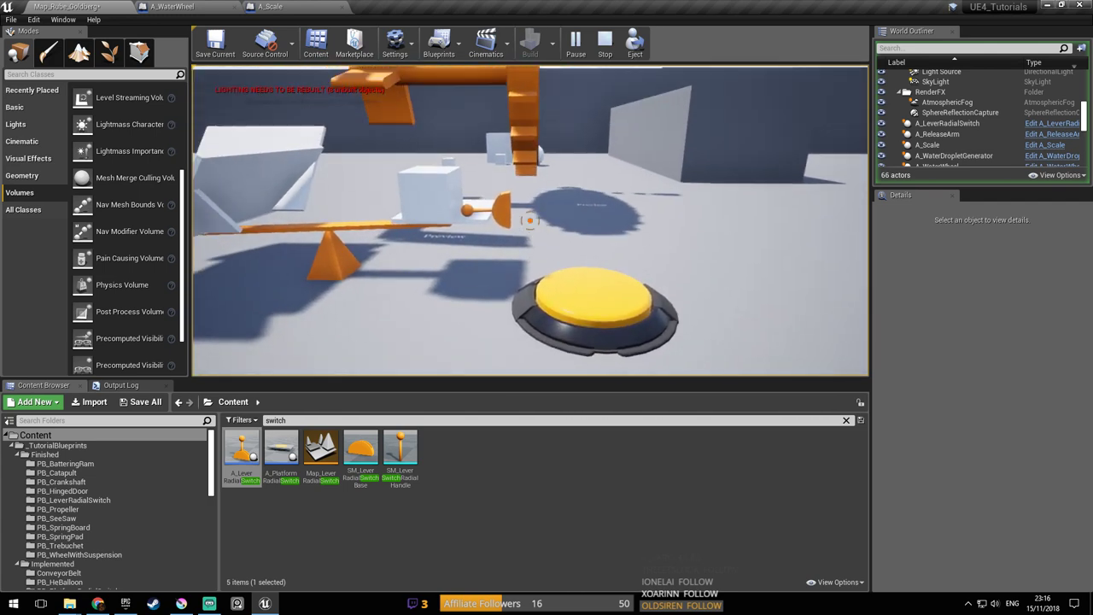
pyautogui.press('Escape')
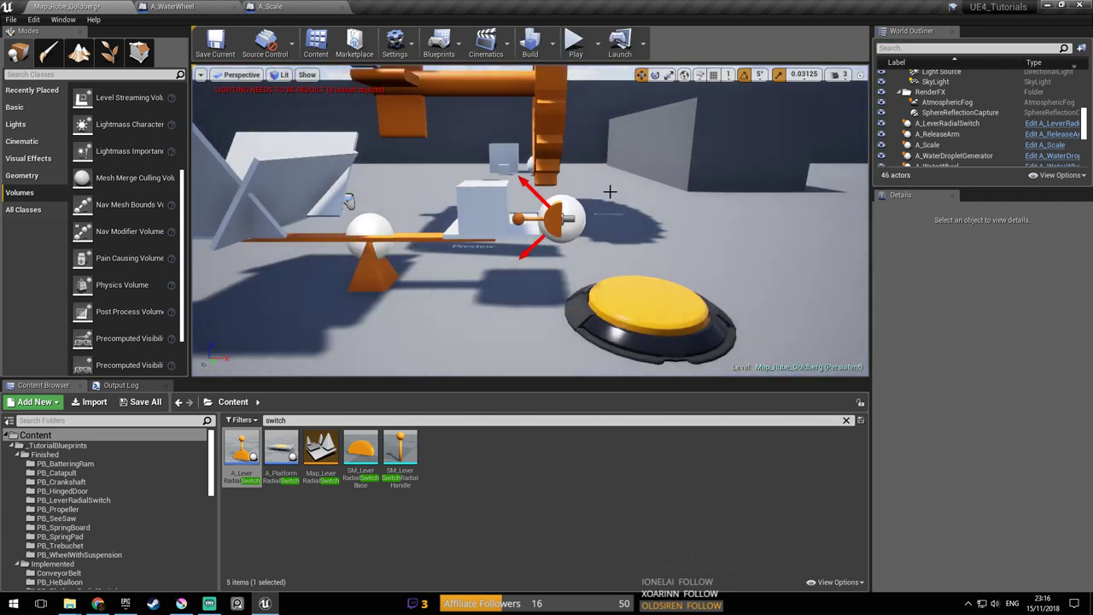
# Open the lever switch's blueprint, dock its window beside the other editors, and show the lever up close in the viewport
pyautogui.click(947, 123)
pyautogui.click(1056, 125)
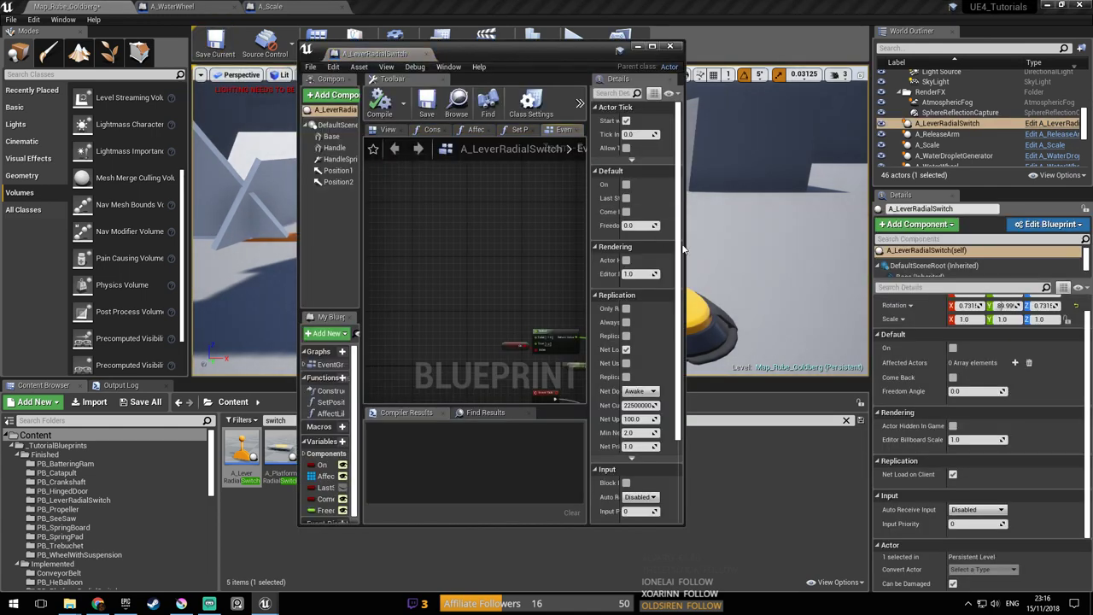
pyautogui.moveTo(684, 245); pyautogui.dragTo(789, 245)
pyautogui.moveTo(375, 54); pyautogui.dragTo(394, 6)
pyautogui.moveTo(428, 177); pyautogui.dragTo(517, 108, button='right')
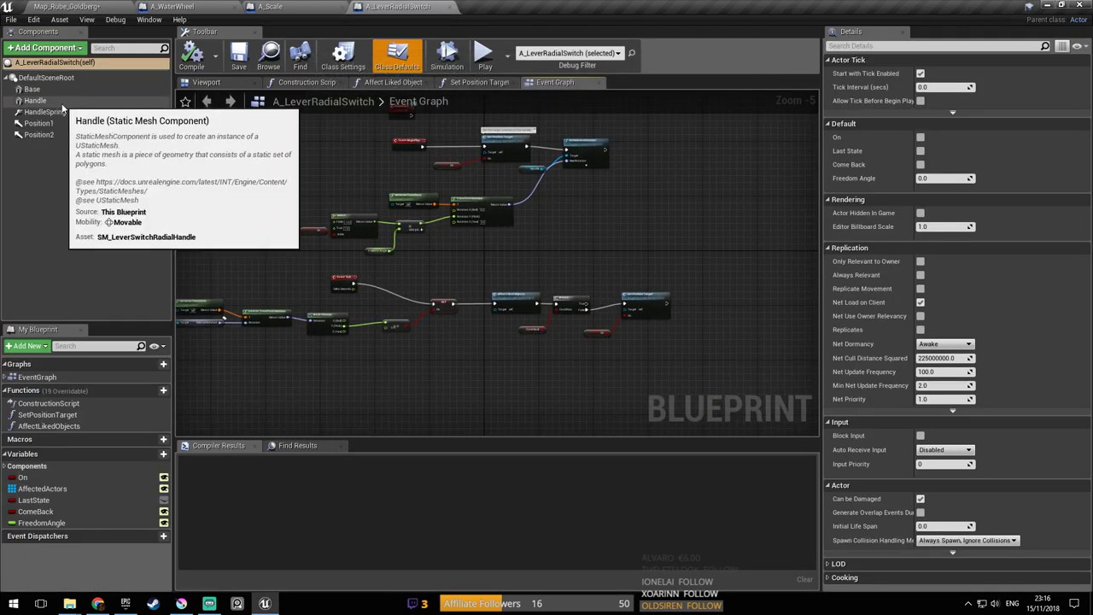
pyautogui.click(209, 82)
pyautogui.moveTo(497, 267); pyautogui.dragTo(497, 239)
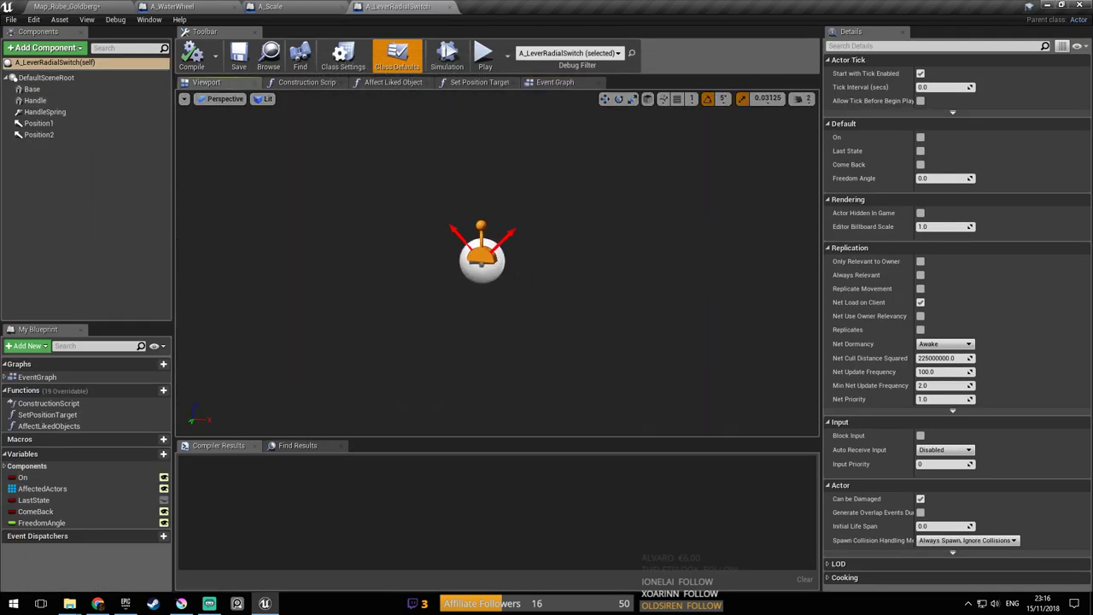
pyautogui.press('w')
pyautogui.moveTo(472, 191); pyautogui.dragTo(466, 174, button='right')
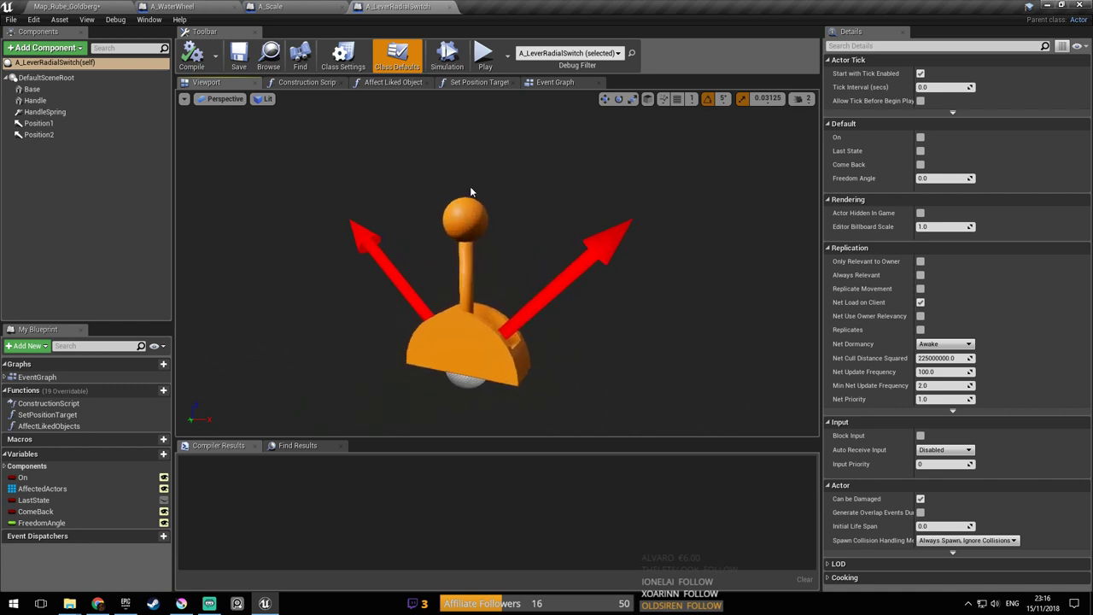
# Set the Handle component's mass to 1.0 kg, then compile and save the lever switch blueprint
pyautogui.click(471, 198)
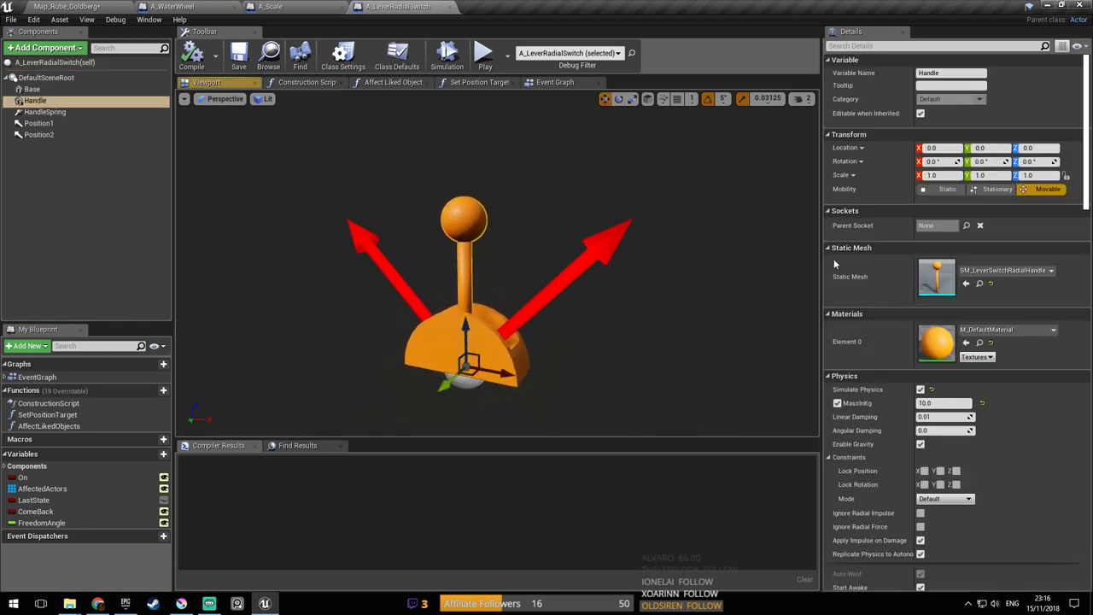
pyautogui.click(945, 402)
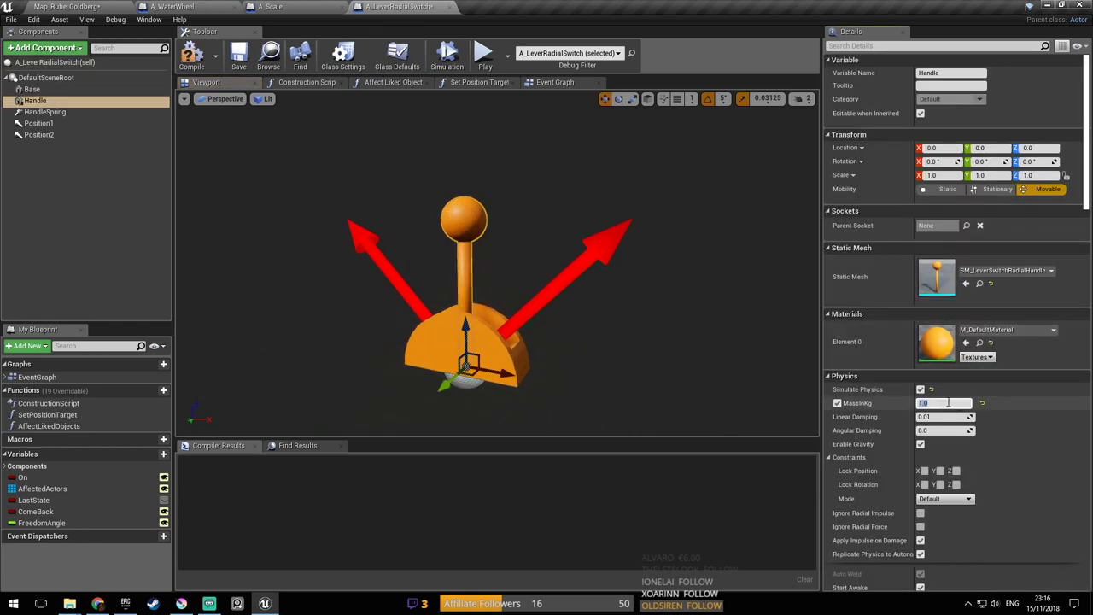
pyautogui.press('Return')
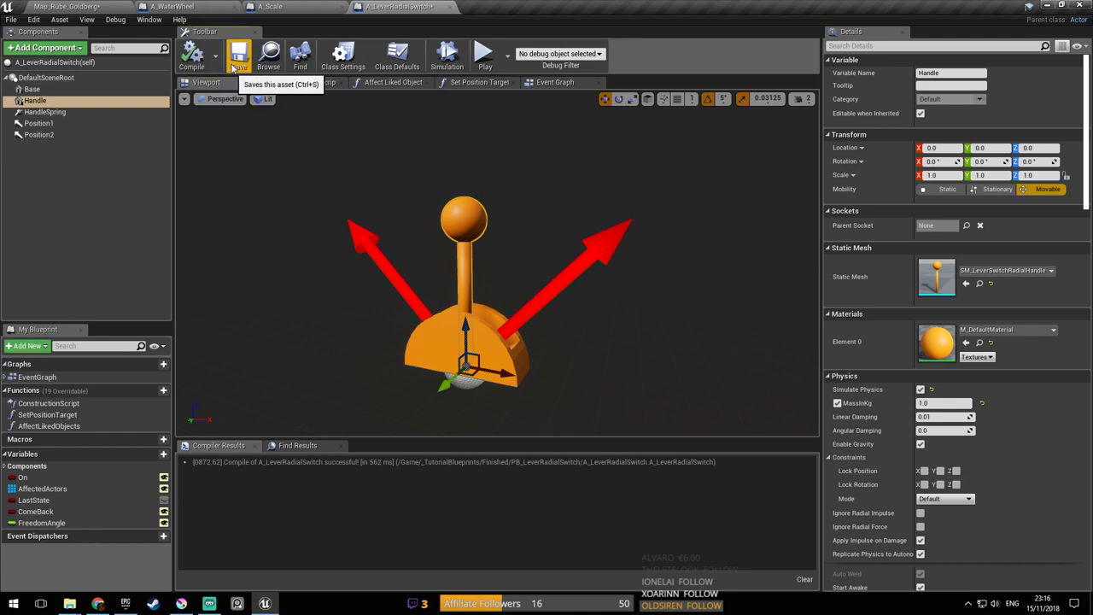
pyautogui.click(234, 67)
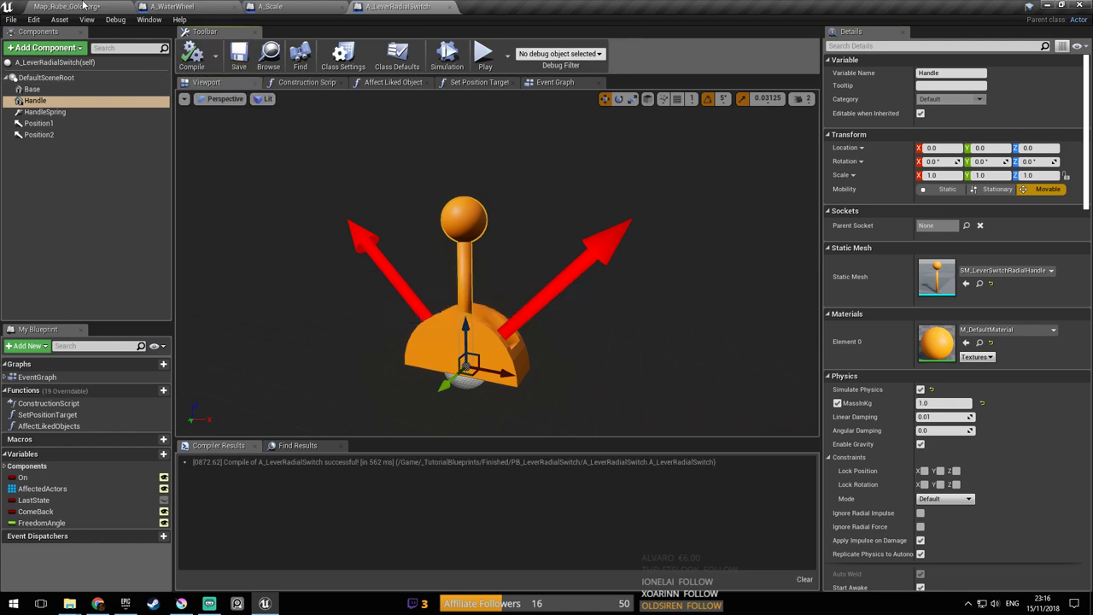
# Play-test the level from the scale's side to check whether the platform moves the lightened lever handle, and save the map
pyautogui.click(83, 6)
pyautogui.click(576, 43)
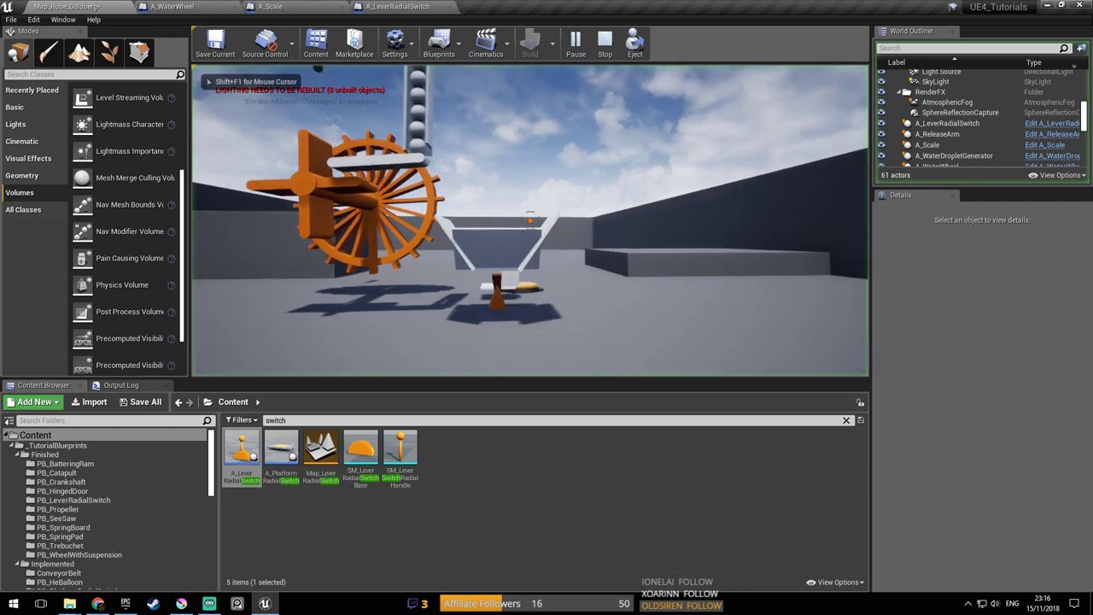
pyautogui.press('d')
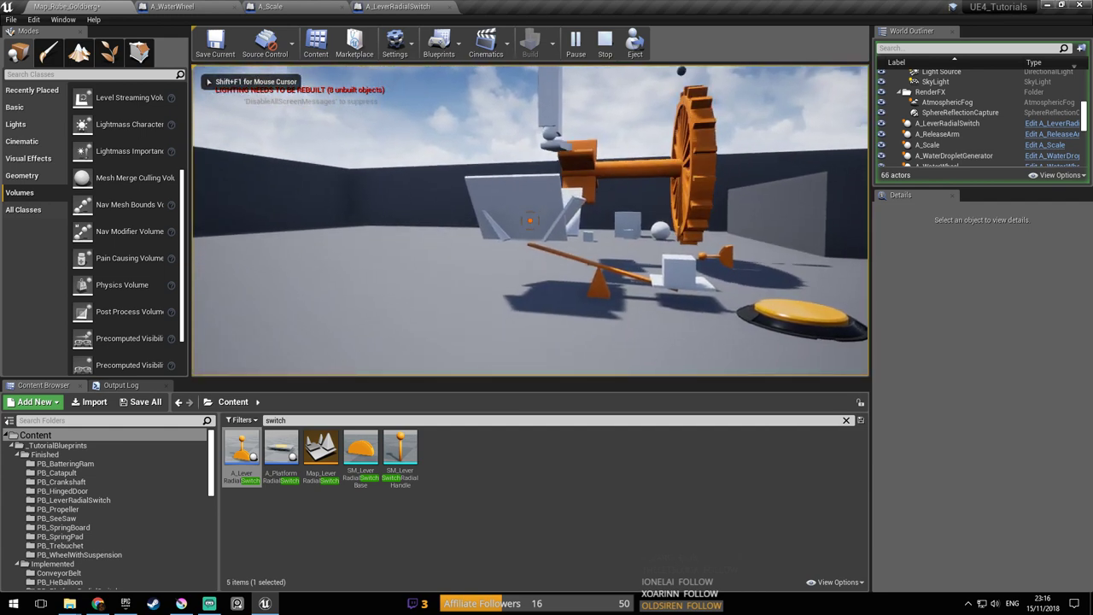
pyautogui.press('d')
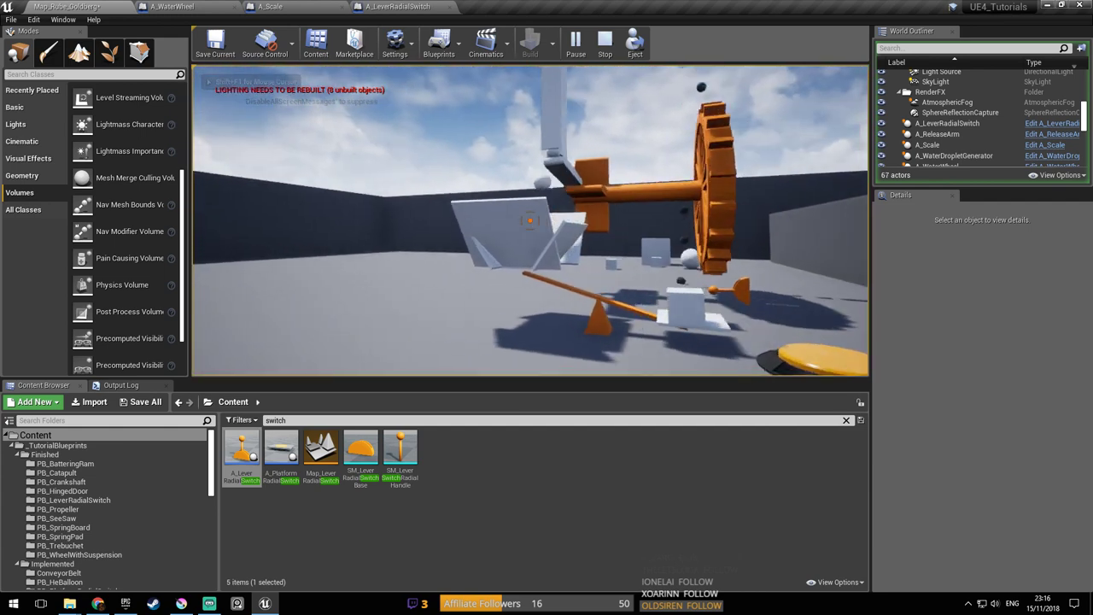
pyautogui.press('d')
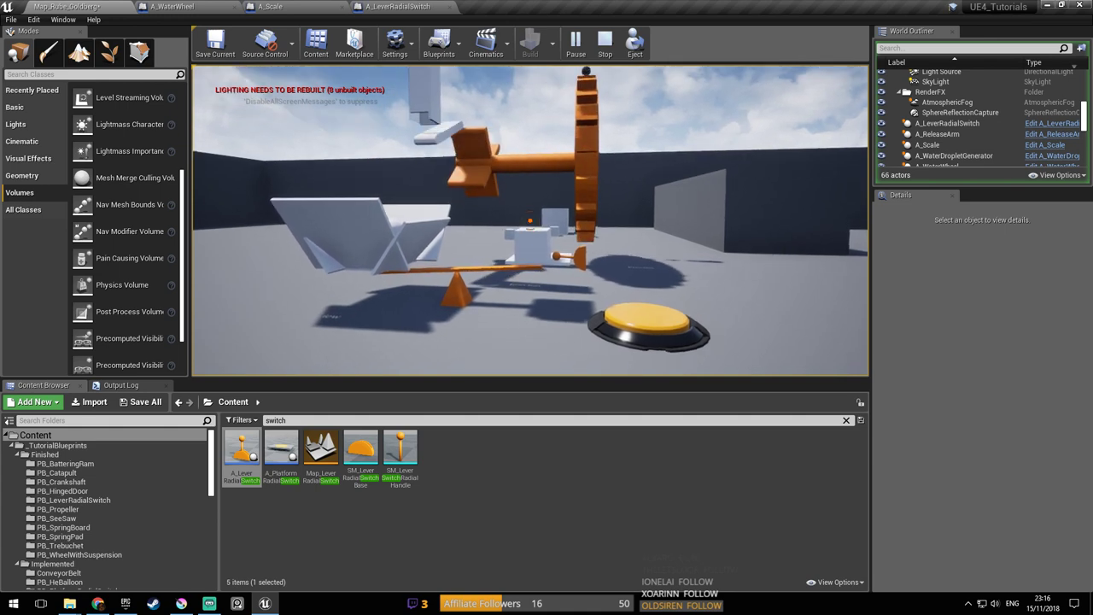
pyautogui.press('Escape')
pyautogui.hotkey('ctrl', 's')
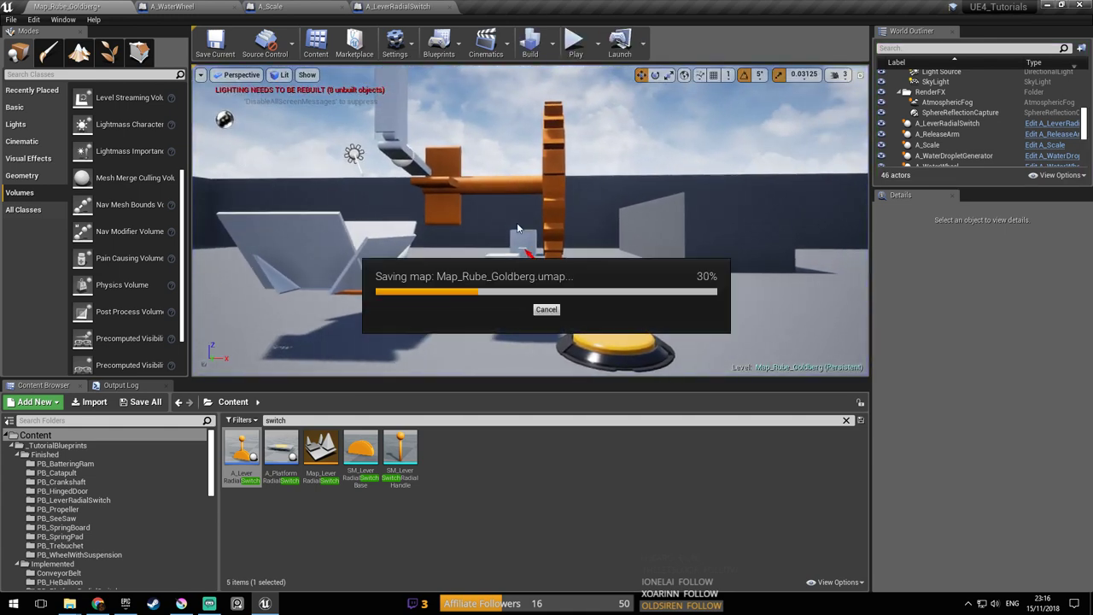
# Set the HandleSpring's angular motor target orientation strength to 5000, then compile and save the lever switch blueprint
pyautogui.click(273, 7)
pyautogui.click(401, 7)
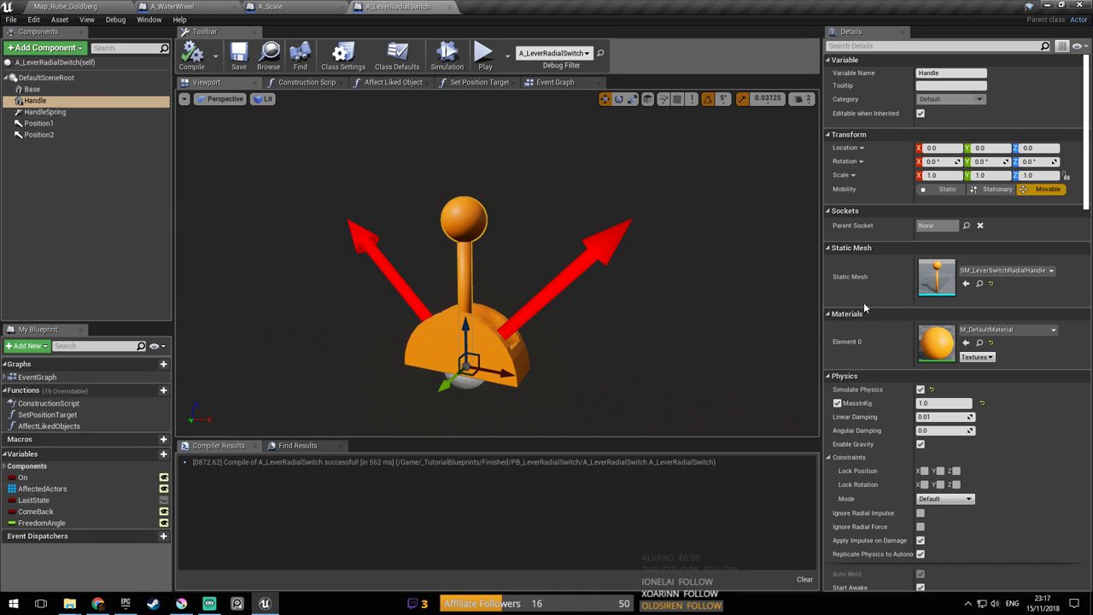
pyautogui.scroll(-5, 1020, 302)
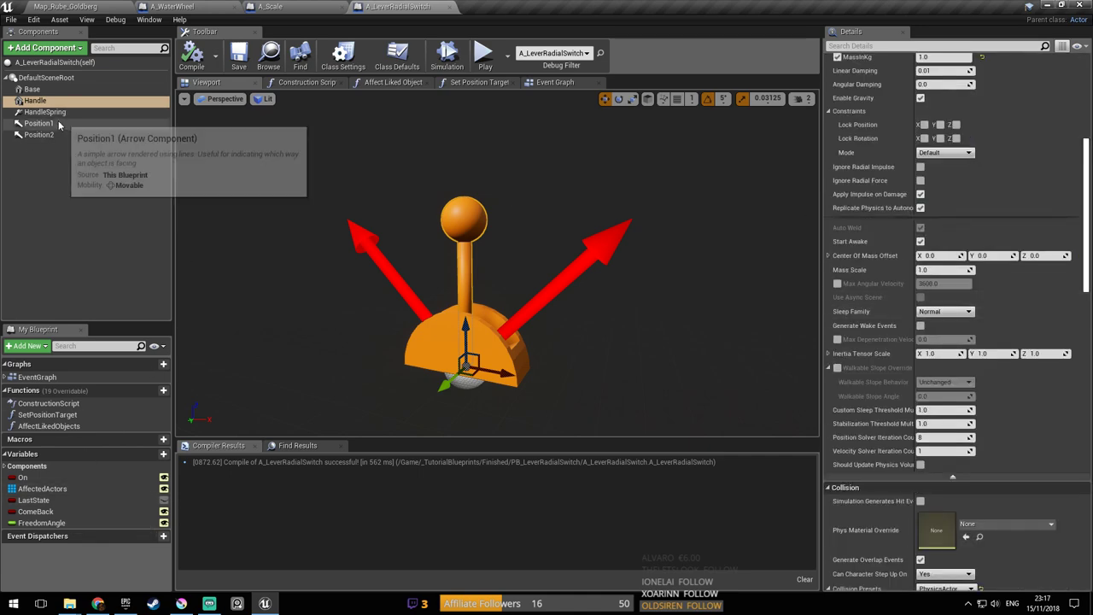
pyautogui.click(45, 112)
pyautogui.scroll(-10, 906, 376)
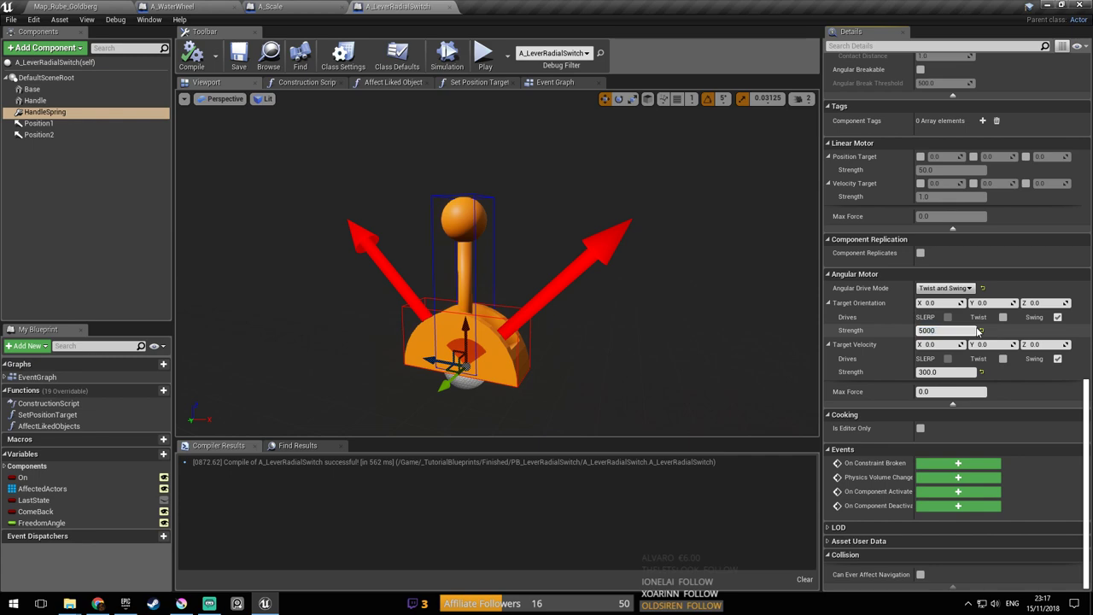
pyautogui.click(189, 54)
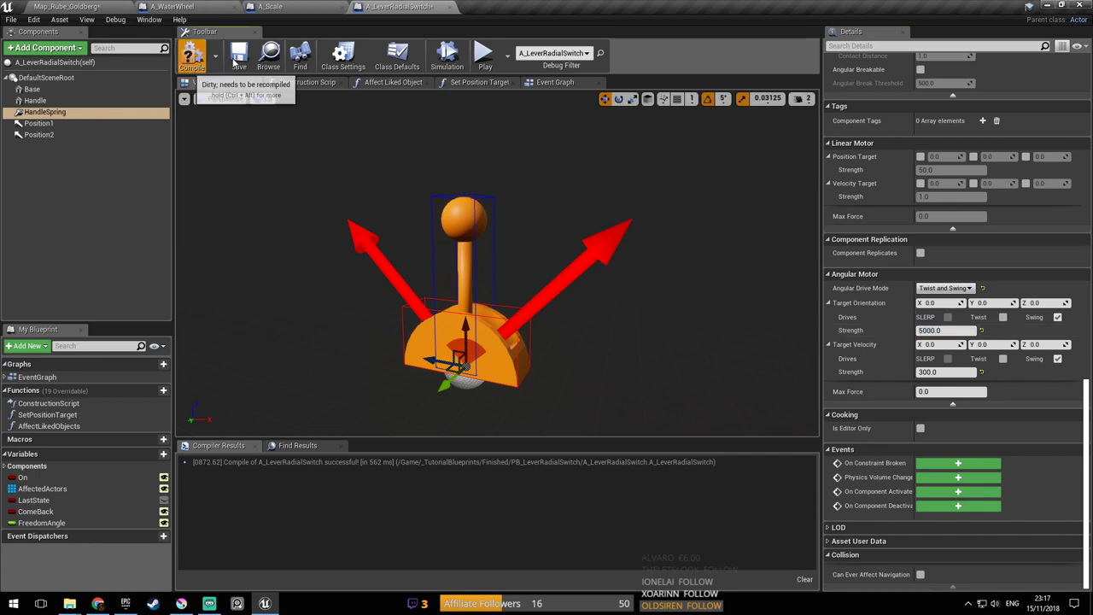
pyautogui.click(238, 54)
# Play-test the level beside the scale to check how the lever handle reacts to the weaker spring
pyautogui.click(129, 7)
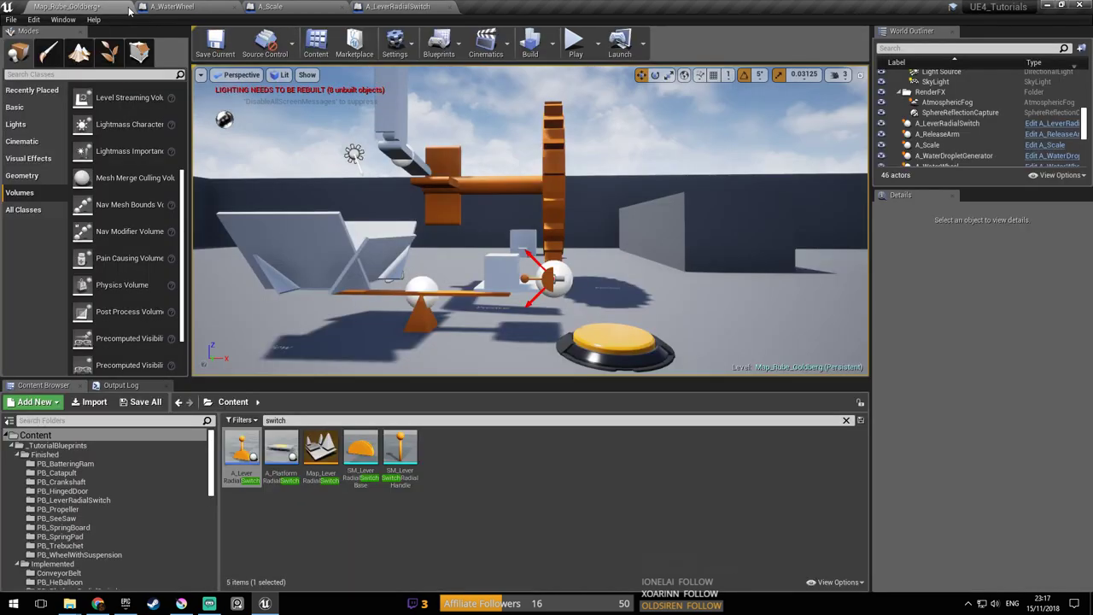
pyautogui.click(574, 43)
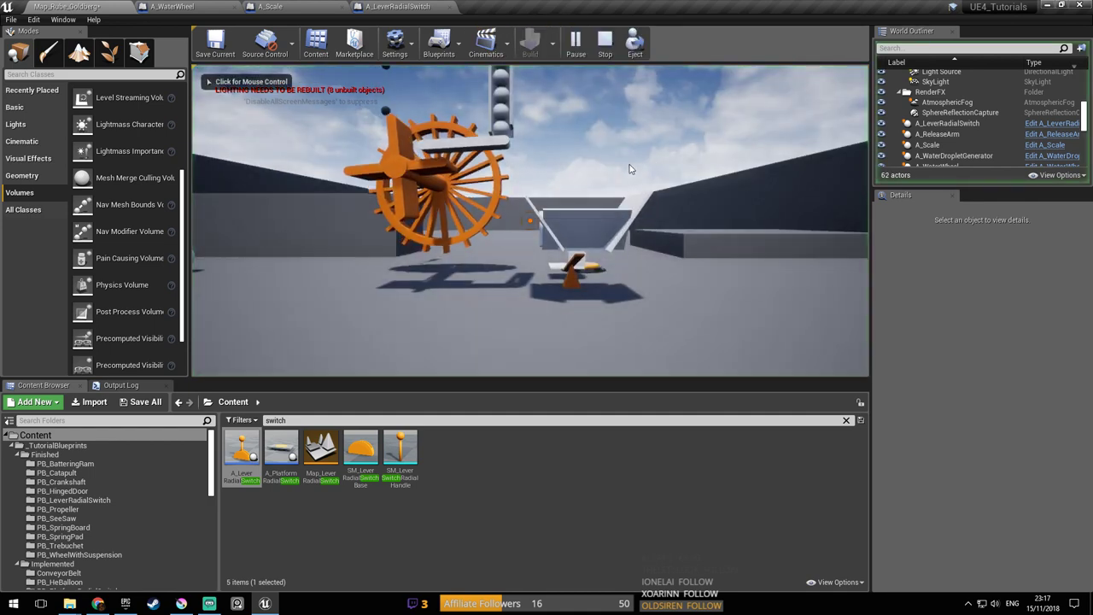
pyautogui.click(627, 152)
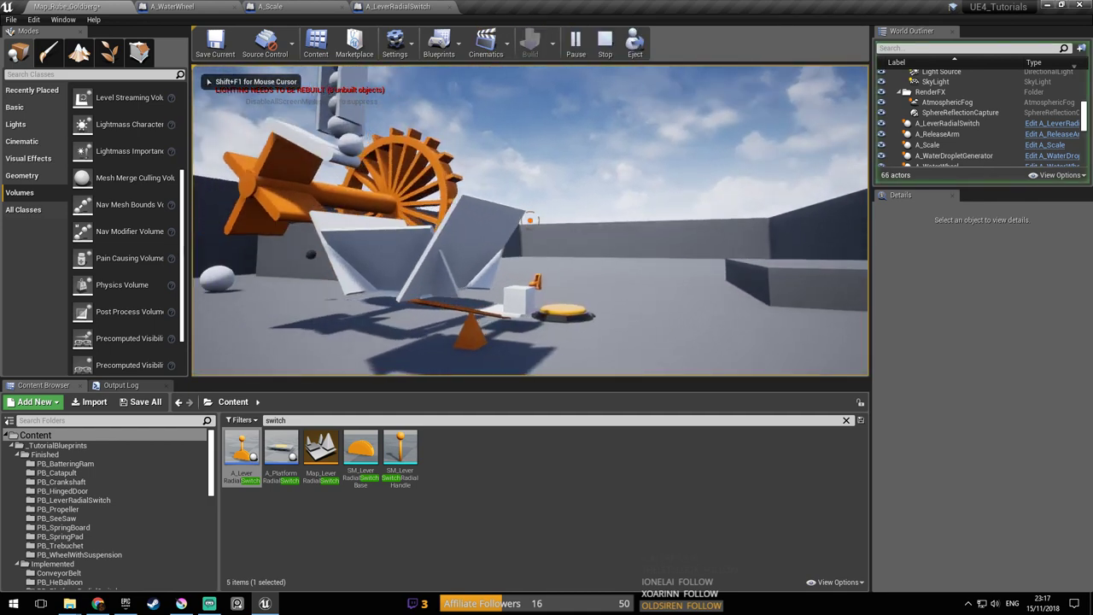
pyautogui.press('w')
pyautogui.press('d')
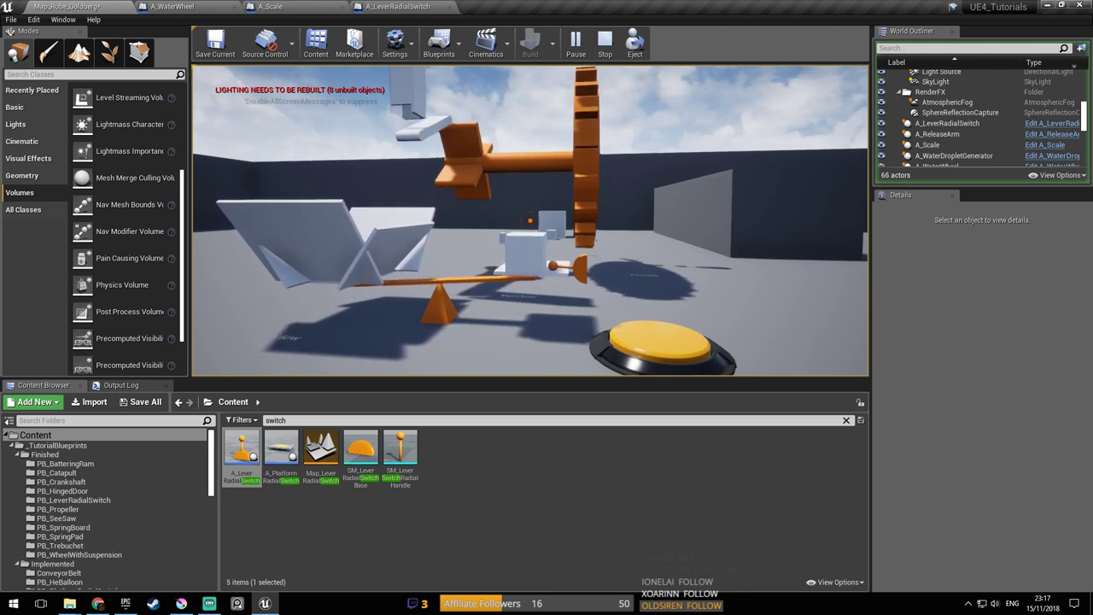
pyautogui.press('Escape')
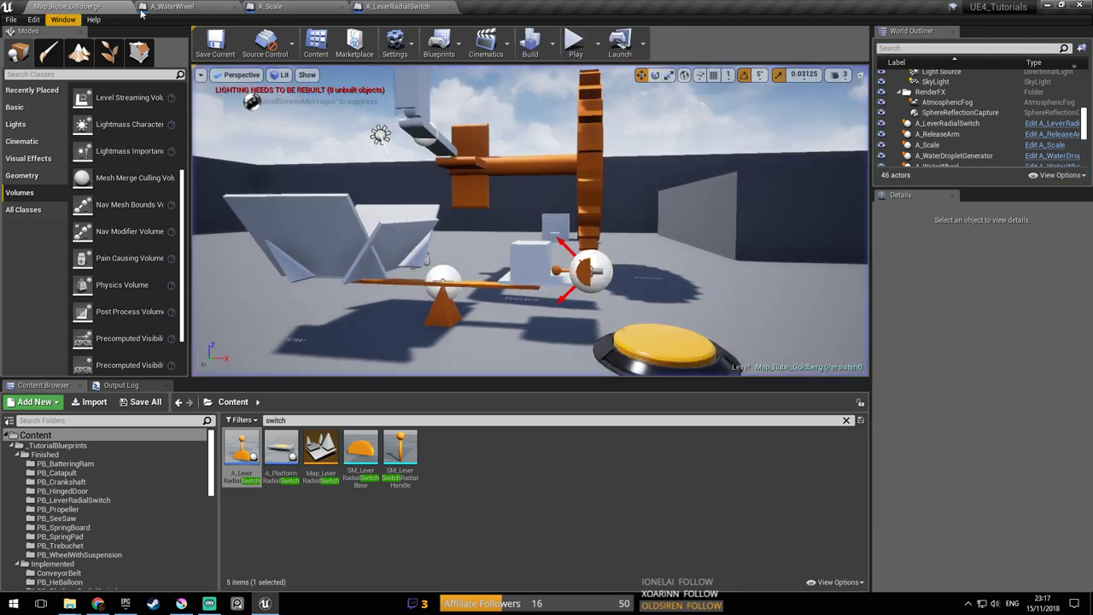
# Reduce the HandleSpring's angular motor target orientation strength to 100 and compile the lever switch blueprint
pyautogui.click(290, 6)
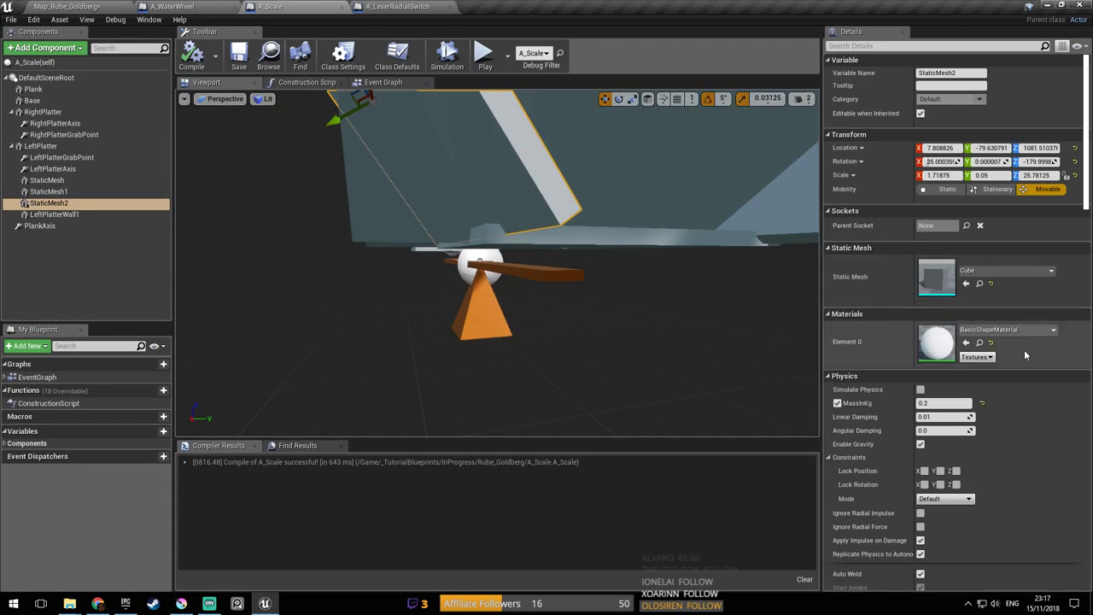
pyautogui.click(398, 6)
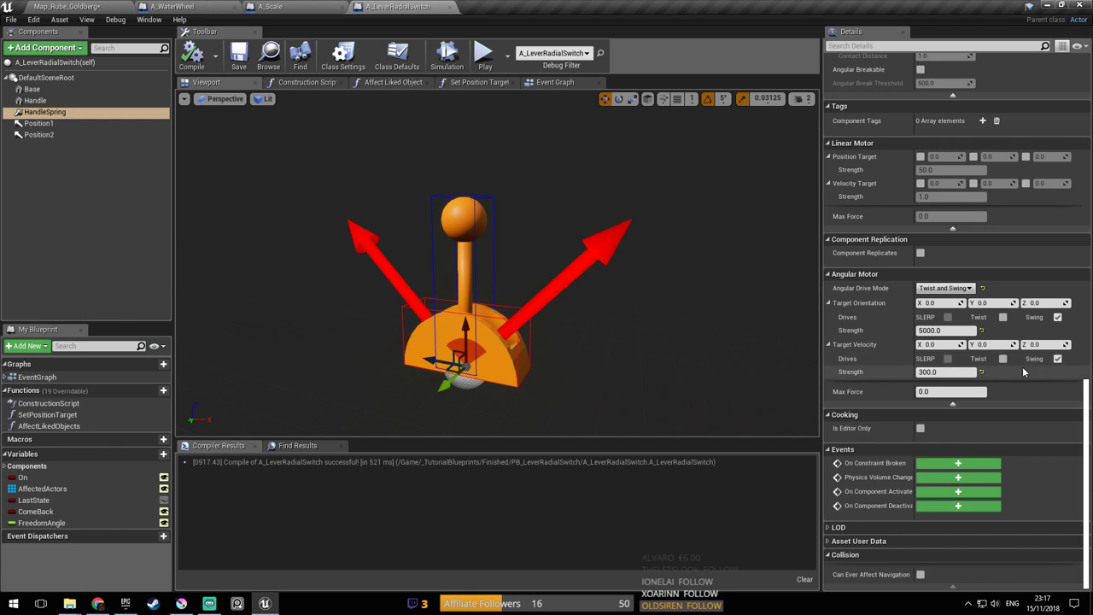
pyautogui.click(957, 329)
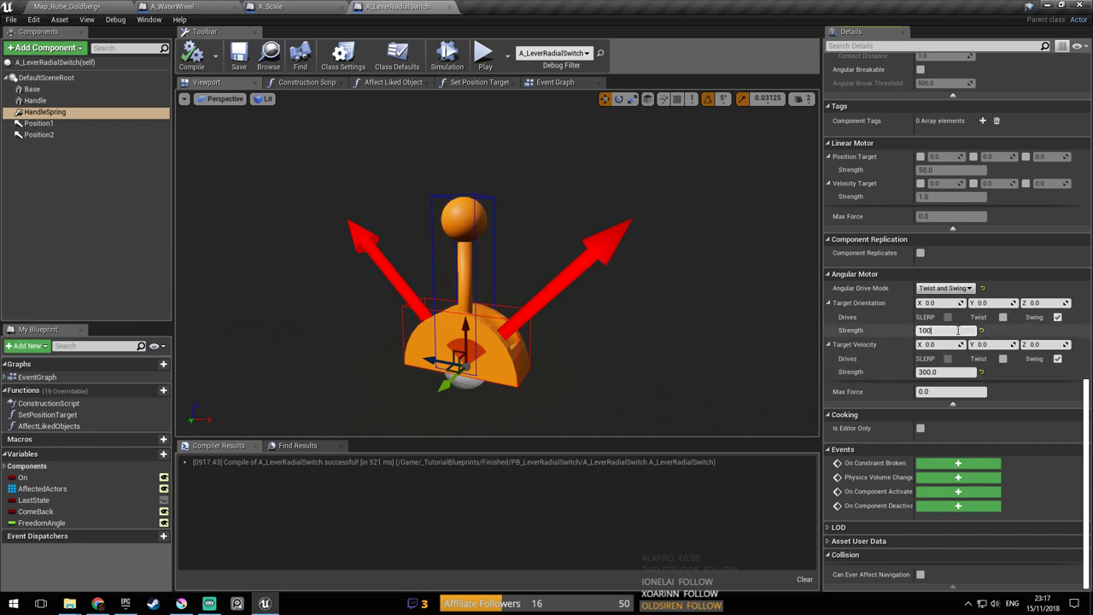
pyautogui.click(191, 55)
# Play-test the level again and watch up close whether the tipping scale pushes the lever handle up
pyautogui.click(102, 8)
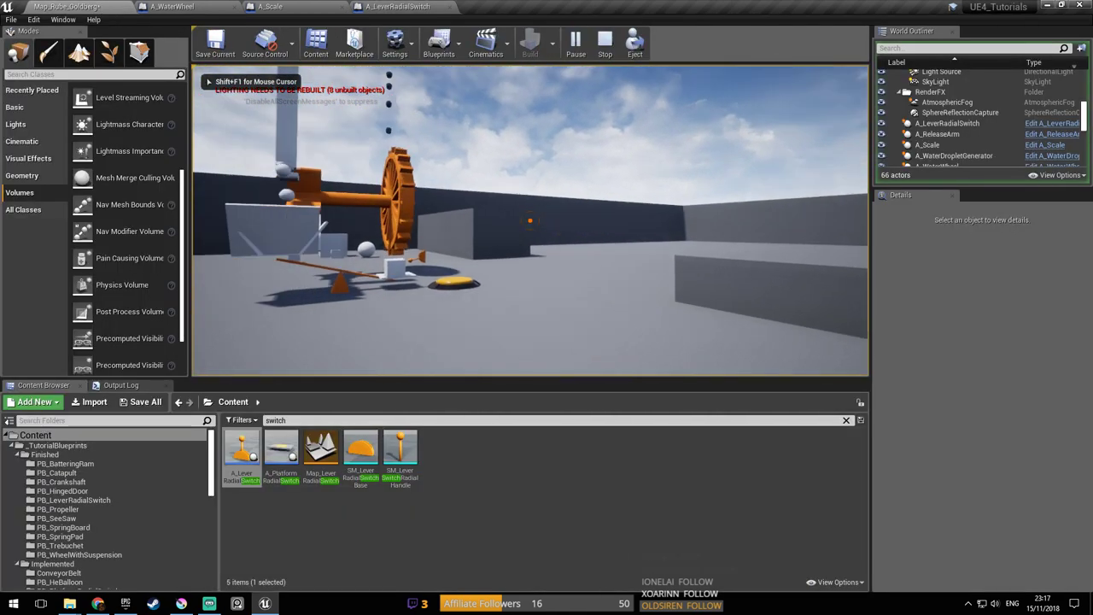
pyautogui.press('w')
pyautogui.press('d')
pyautogui.press('w')
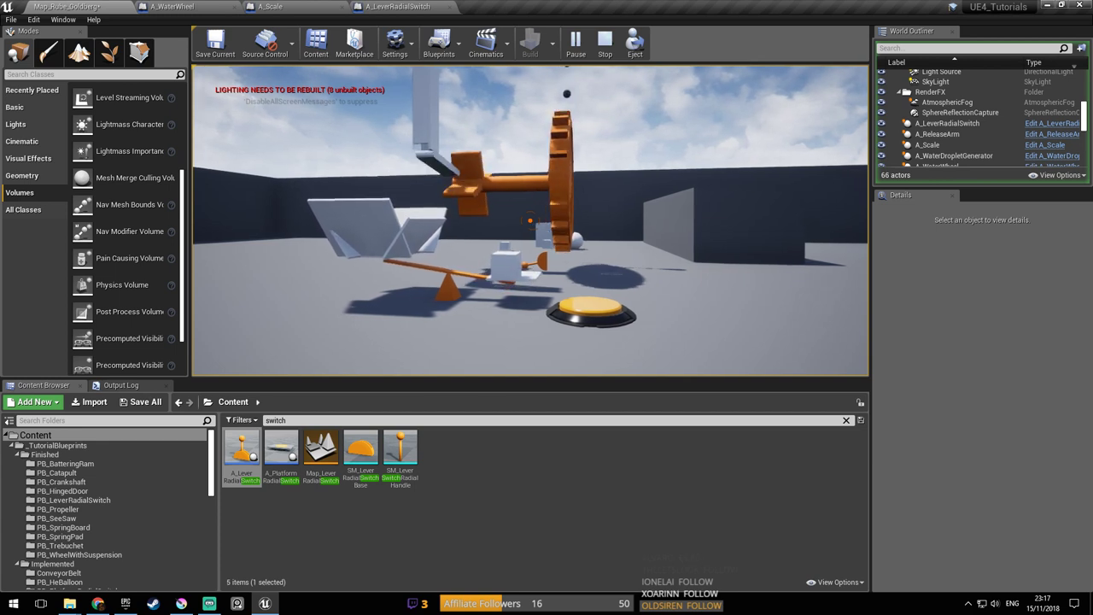
pyautogui.press('w')
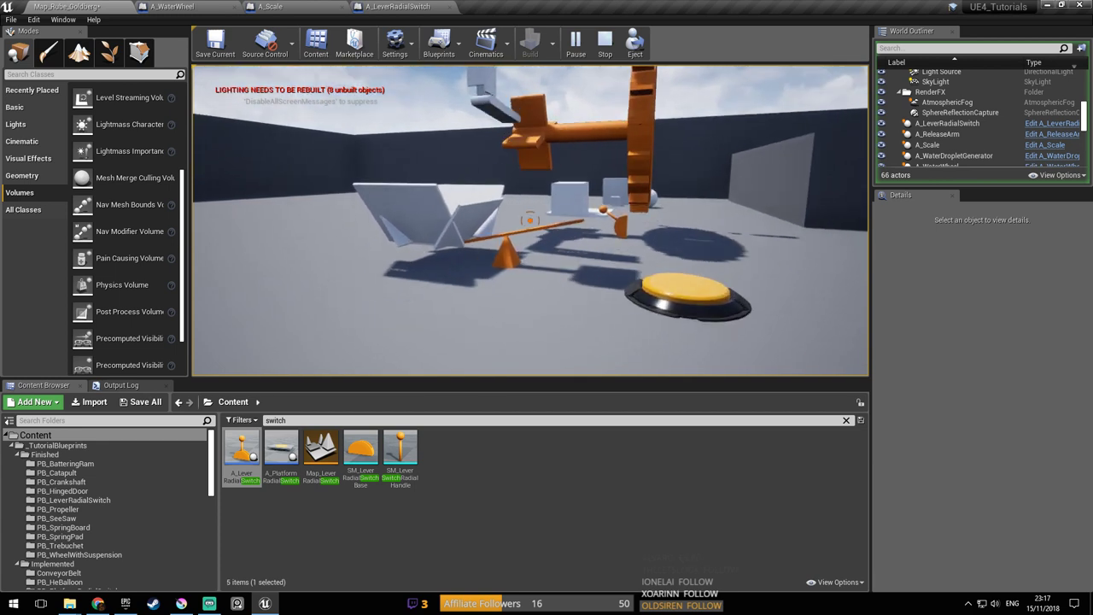
pyautogui.press('s')
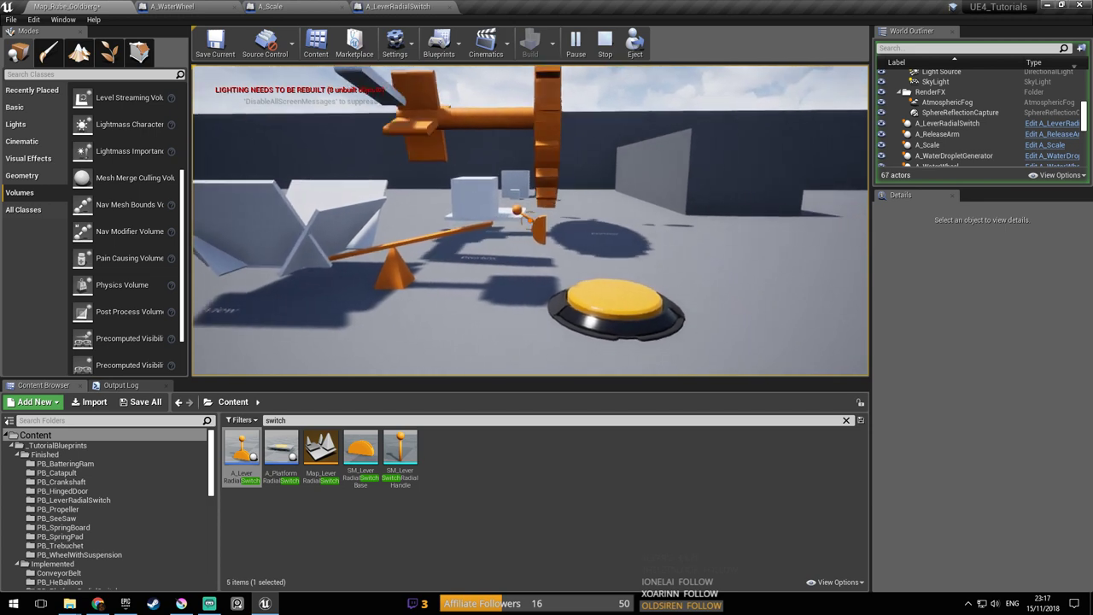
pyautogui.press('w')
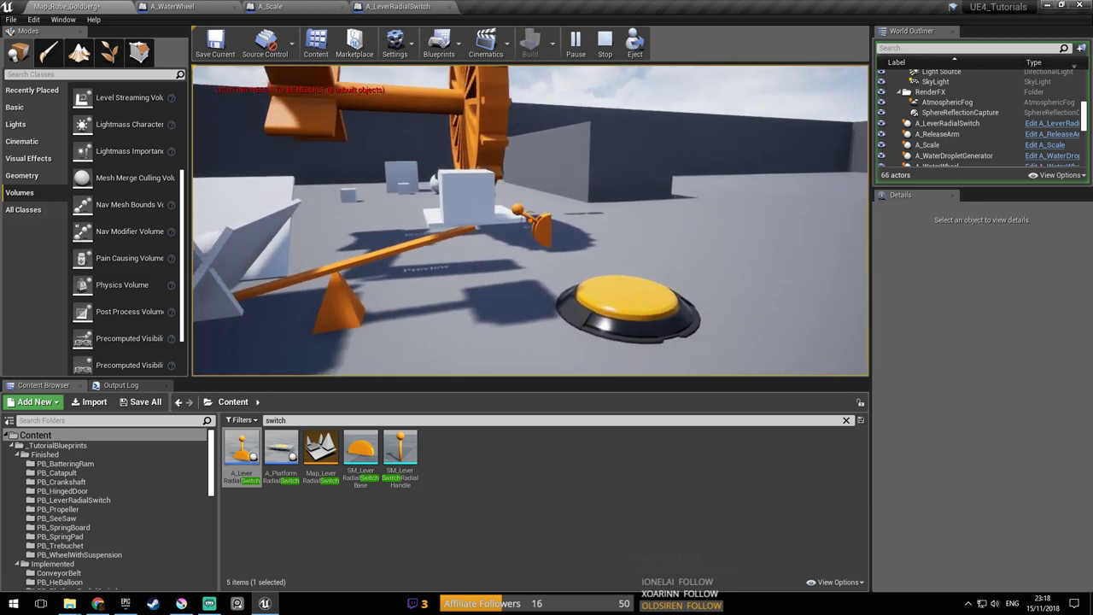
pyautogui.press('d')
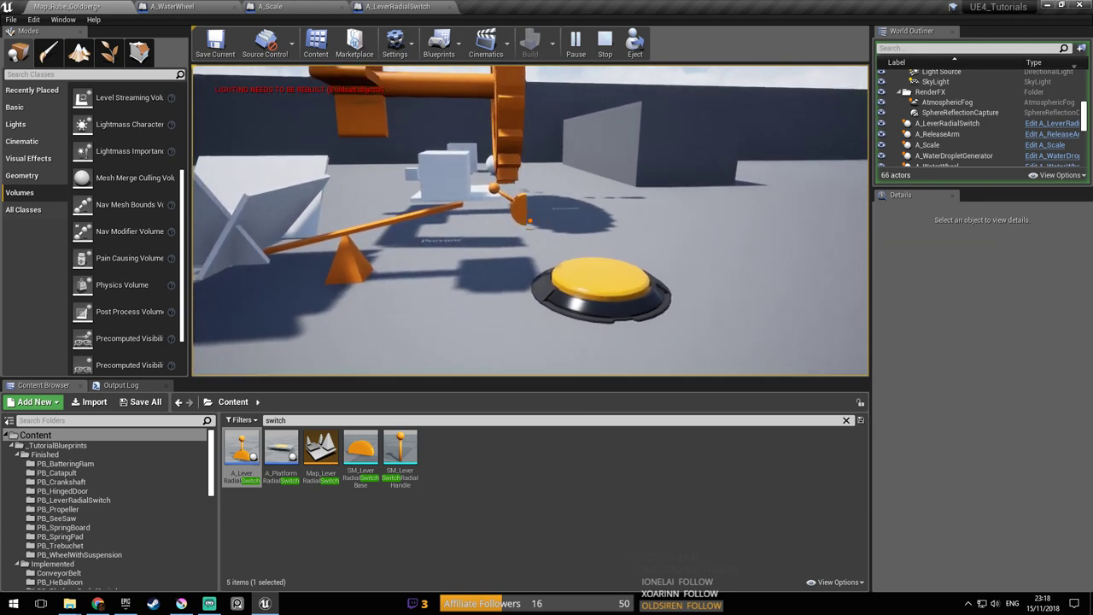
pyautogui.press('Escape')
# Delete the yellow floor button next to the scale and save the map
pyautogui.press('s')
pyautogui.moveTo(271, 233); pyautogui.dragTo(315, 254, button='right')
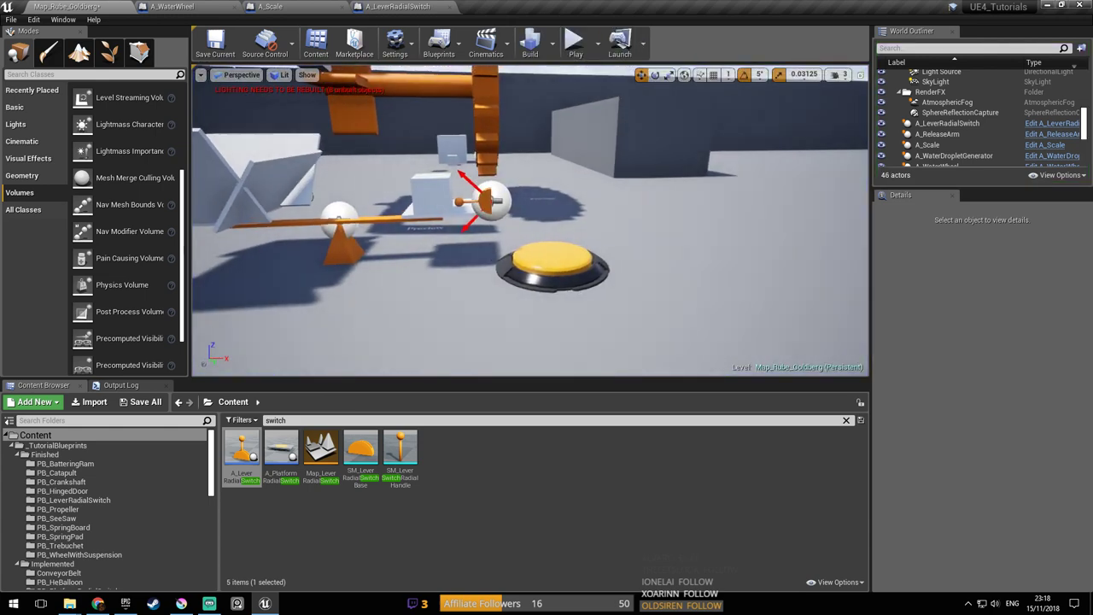
pyautogui.click(557, 277)
pyautogui.press('Delete')
pyautogui.moveTo(537, 263); pyautogui.dragTo(492, 242, button='right')
pyautogui.hotkey('ctrl', 's')
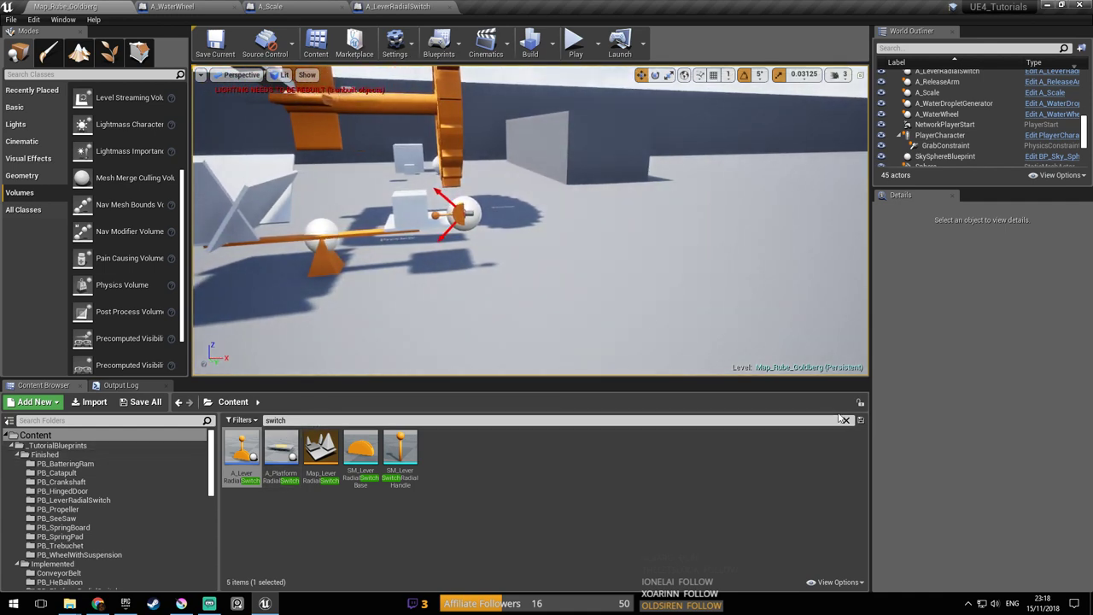
# Search the project content for "light" and place an A_ClassicLightBulb on the floor beyond the lever switch
pyautogui.click(844, 419)
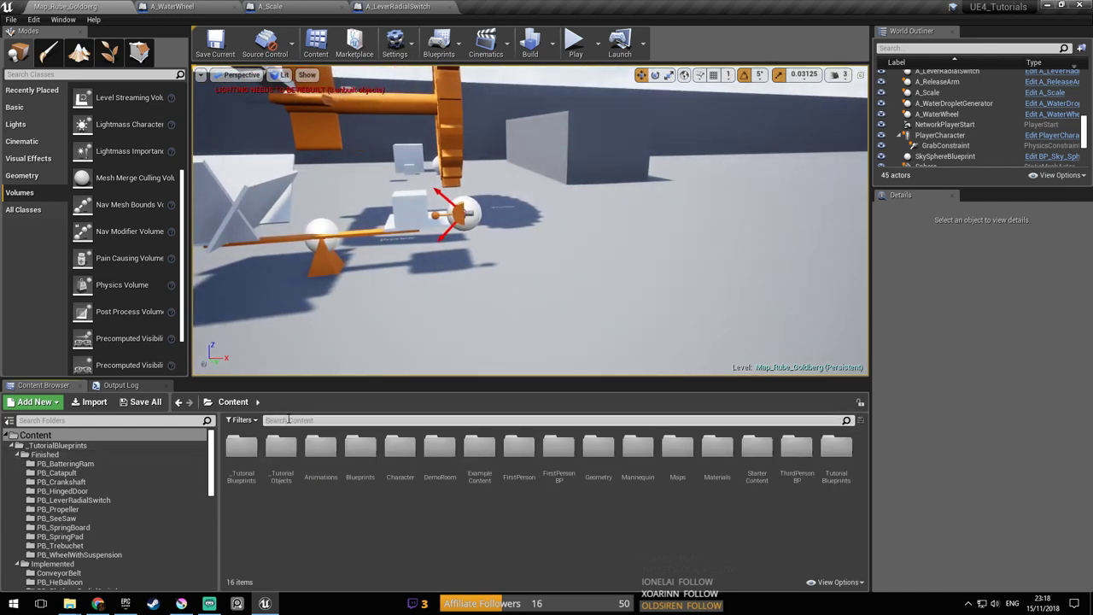
pyautogui.write('ligh')
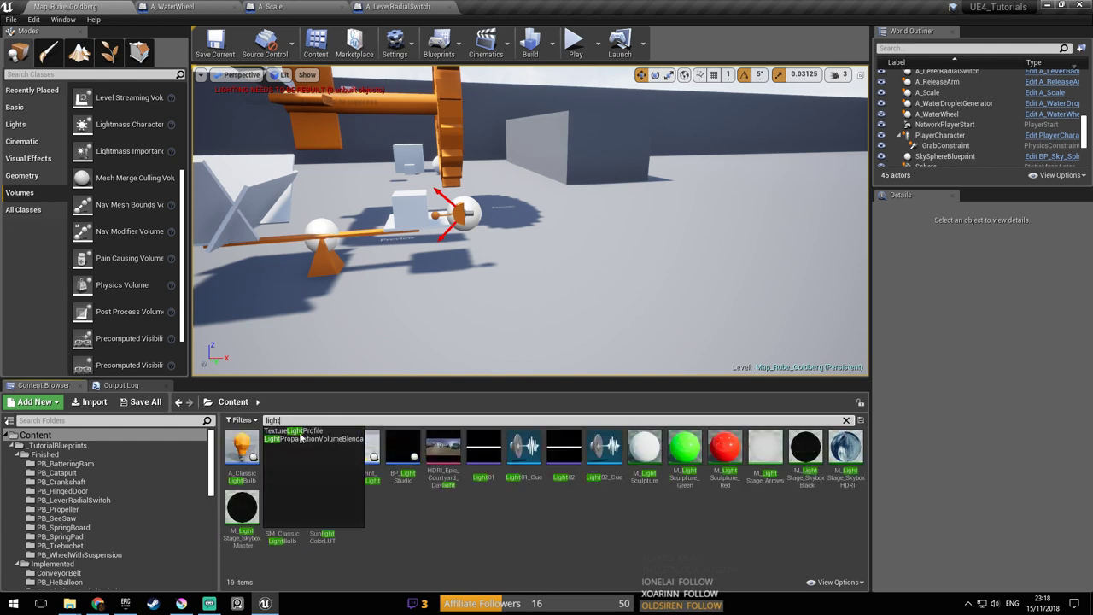
pyautogui.write('t')
pyautogui.moveTo(255, 455); pyautogui.dragTo(626, 301)
# Raise the light bulb high above the floor beyond the lever switch and save the map
pyautogui.moveTo(572, 313); pyautogui.dragTo(649, 270, button='right')
pyautogui.moveTo(550, 292); pyautogui.dragTo(550, 92)
pyautogui.moveTo(550, 92); pyautogui.dragTo(502, 92, button='right')
pyautogui.hotkey('ctrl', 's')
pyautogui.moveTo(534, 215)
pyautogui.mouseDown(button='right')
pyautogui.moveTo(529, 176)
pyautogui.moveTo(539, 224)
pyautogui.mouseUp(button='right')
pyautogui.press('d')
pyautogui.click(589, 268)
pyautogui.moveTo(589, 267); pyautogui.dragTo(574, 372, button='right')
pyautogui.press('a')
pyautogui.click(584, 263)
# Add an element to the lever switch's Affected Actors, assign the A_ClassicLightBulb in the level to it, and save the map
pyautogui.moveTo(524, 290); pyautogui.dragTo(537, 270, button='right')
pyautogui.press('w')
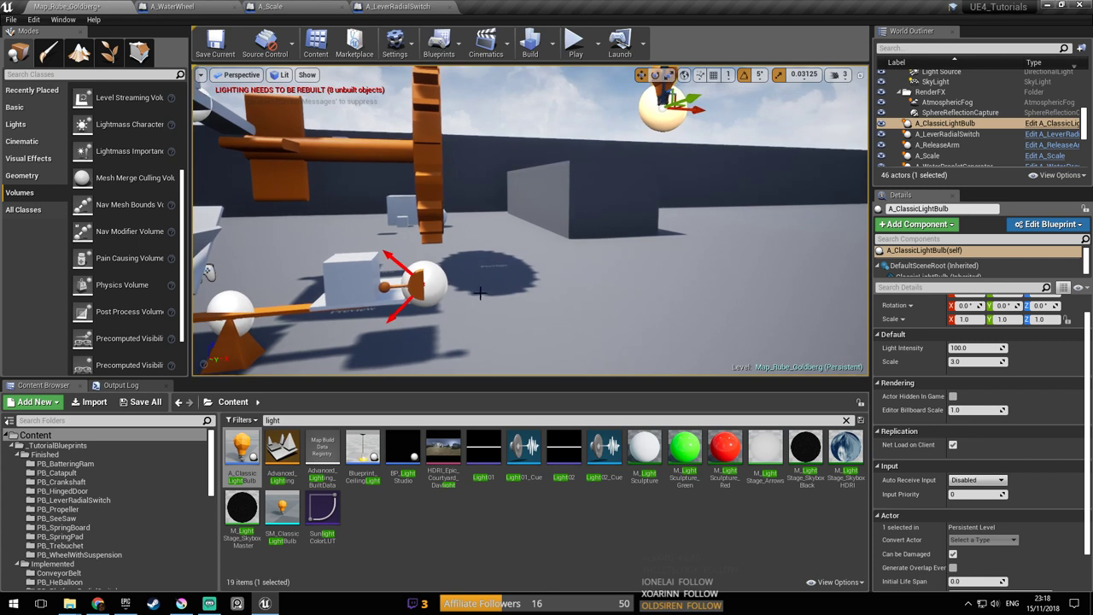
pyautogui.click(413, 285)
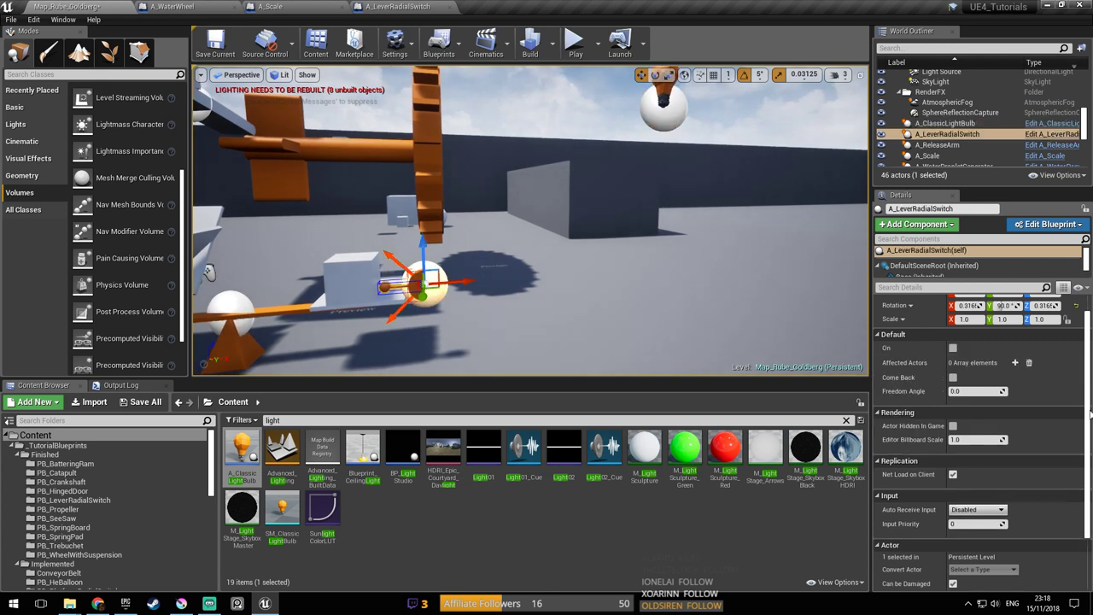
pyautogui.scroll(1, 1091, 414)
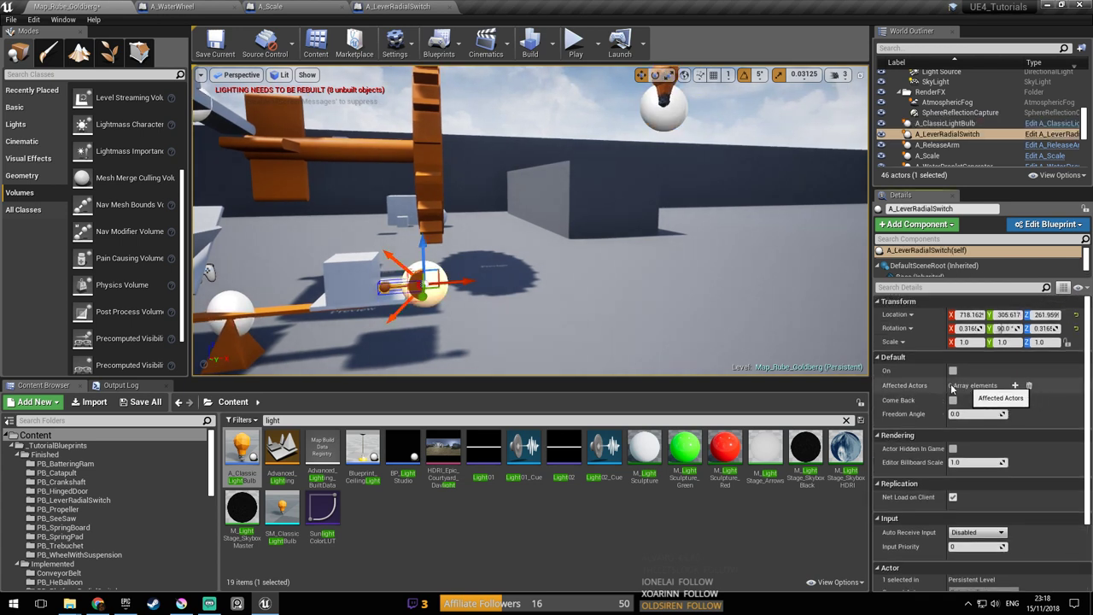
pyautogui.moveTo(676, 259); pyautogui.dragTo(676, 259, button='right')
pyautogui.click(1016, 385)
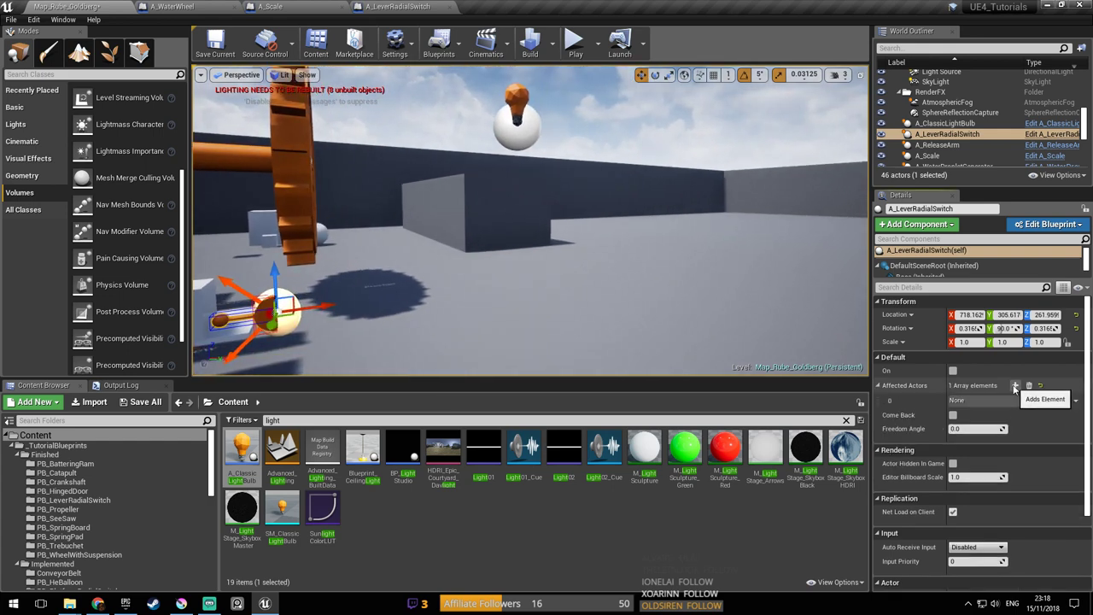
pyautogui.click(1049, 401)
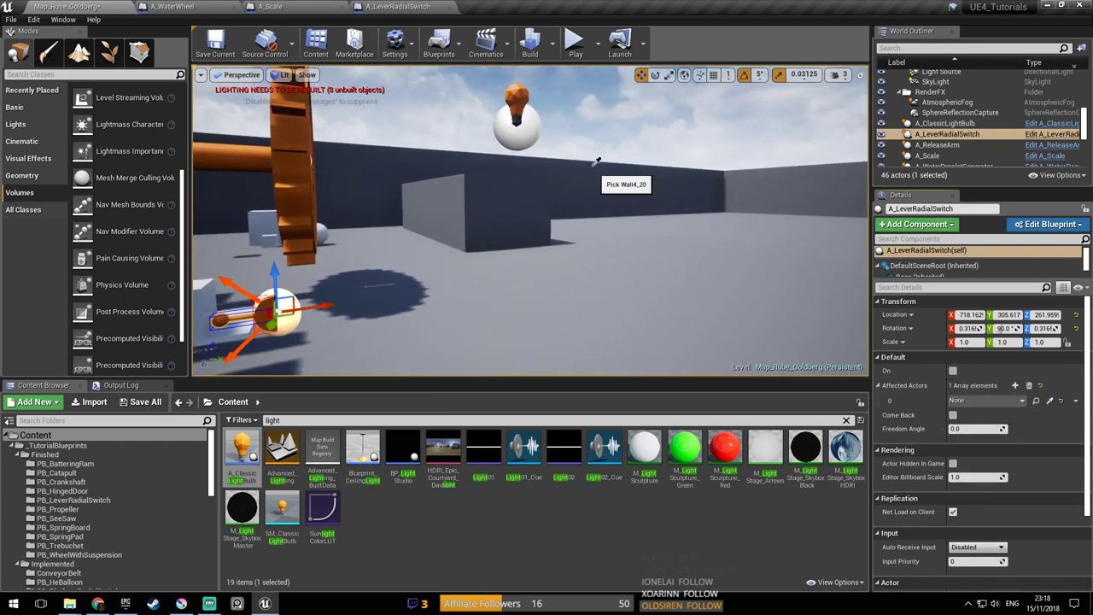
pyautogui.hotkey('ctrl', 's')
pyautogui.moveTo(572, 228); pyautogui.dragTo(443, 192, button='right')
pyautogui.moveTo(496, 330); pyautogui.dragTo(655, 193, button='right')
pyautogui.hotkey('ctrl', 's')
pyautogui.hotkey('ctrl', 's')
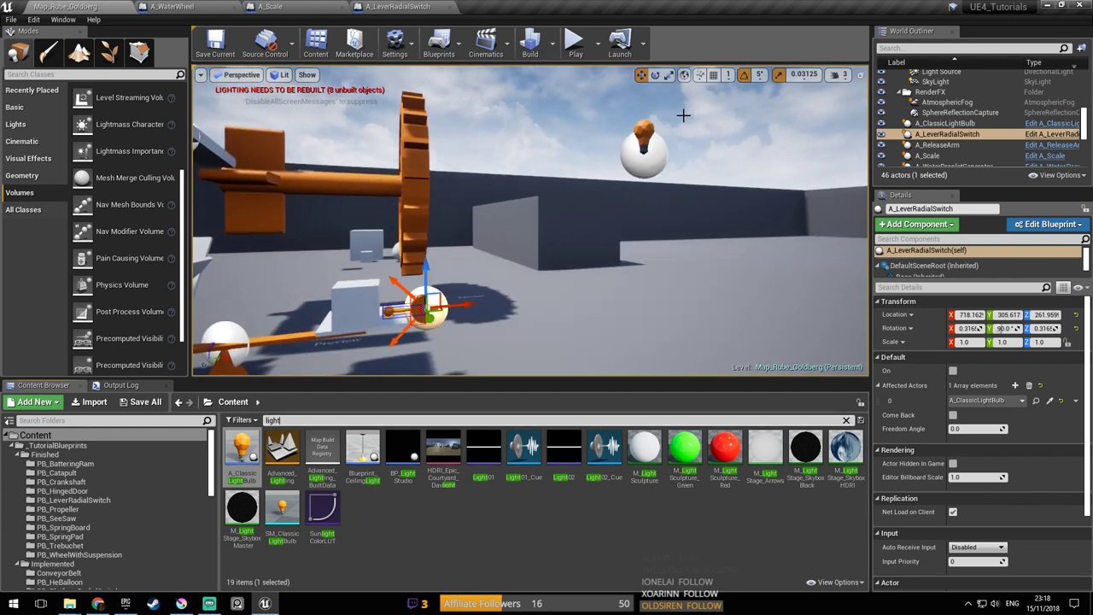
# Play-test the level and examine how the linked light bulb behaves as the scale meets the lever switch
pyautogui.moveTo(623, 161); pyautogui.dragTo(630, 155, button='right')
pyautogui.click(575, 39)
pyautogui.press('w')
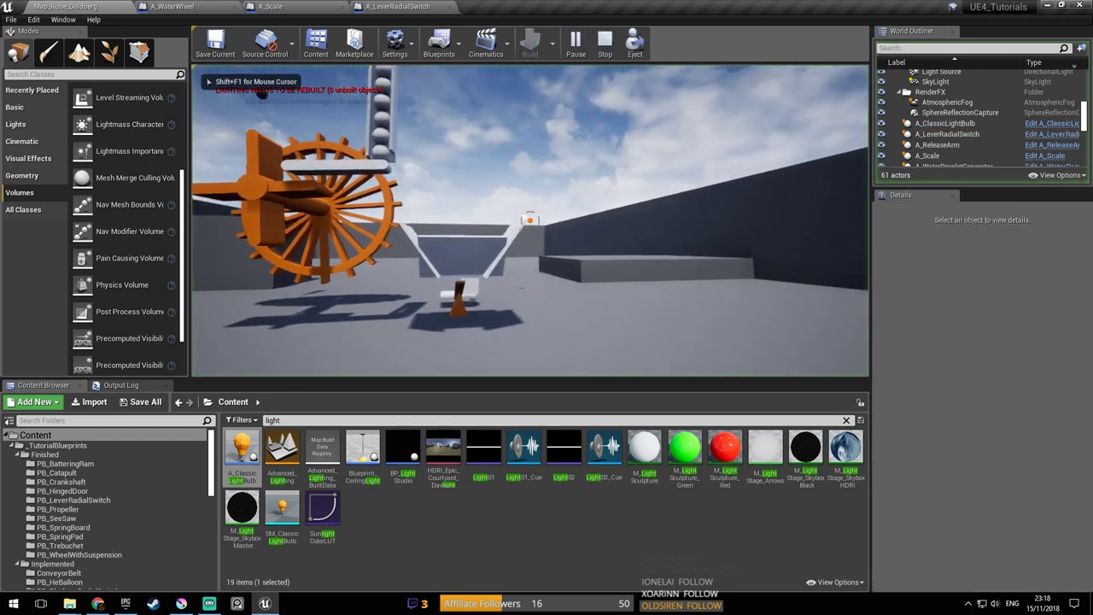
pyautogui.press('d')
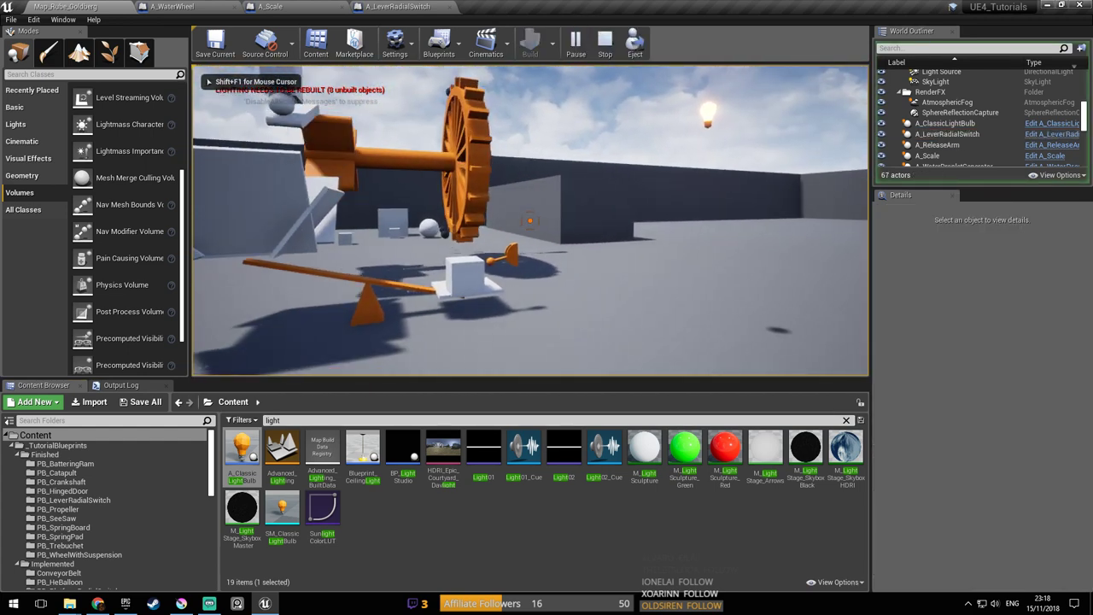
pyautogui.press('w')
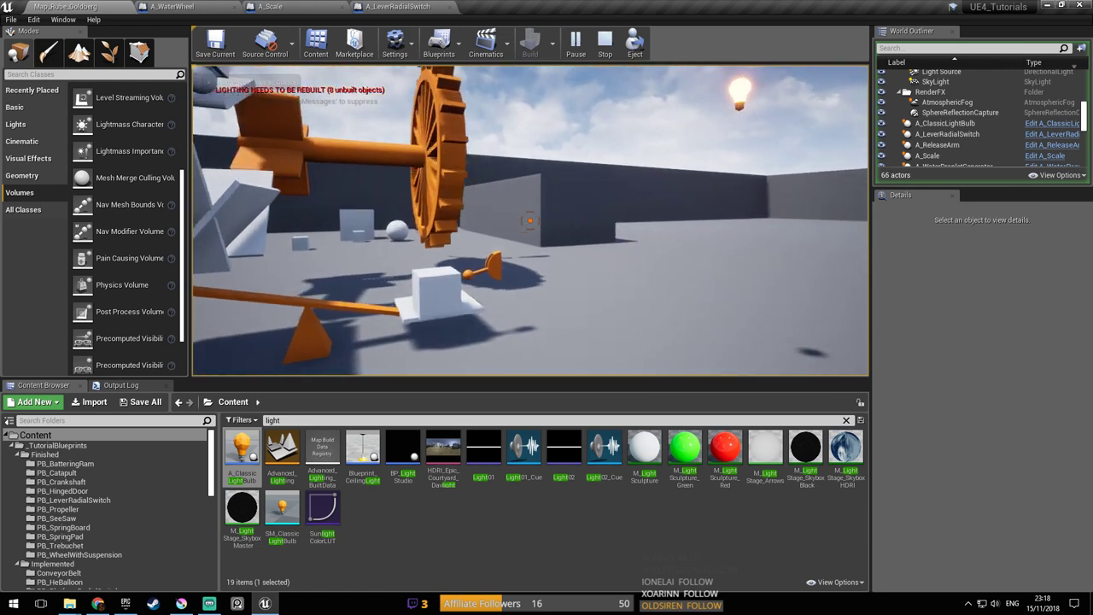
pyautogui.press('Escape')
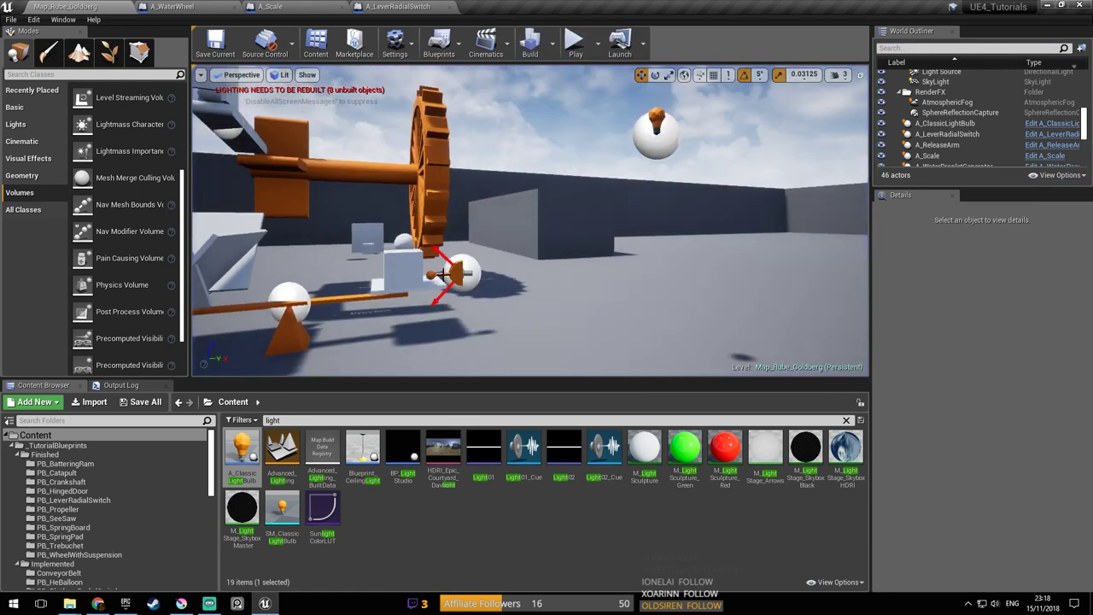
# Rotate the lever switch beside the scale's platform by -180 degrees
pyautogui.click(442, 278)
pyautogui.press('a')
pyautogui.moveTo(443, 279); pyautogui.dragTo(521, 278, button='right')
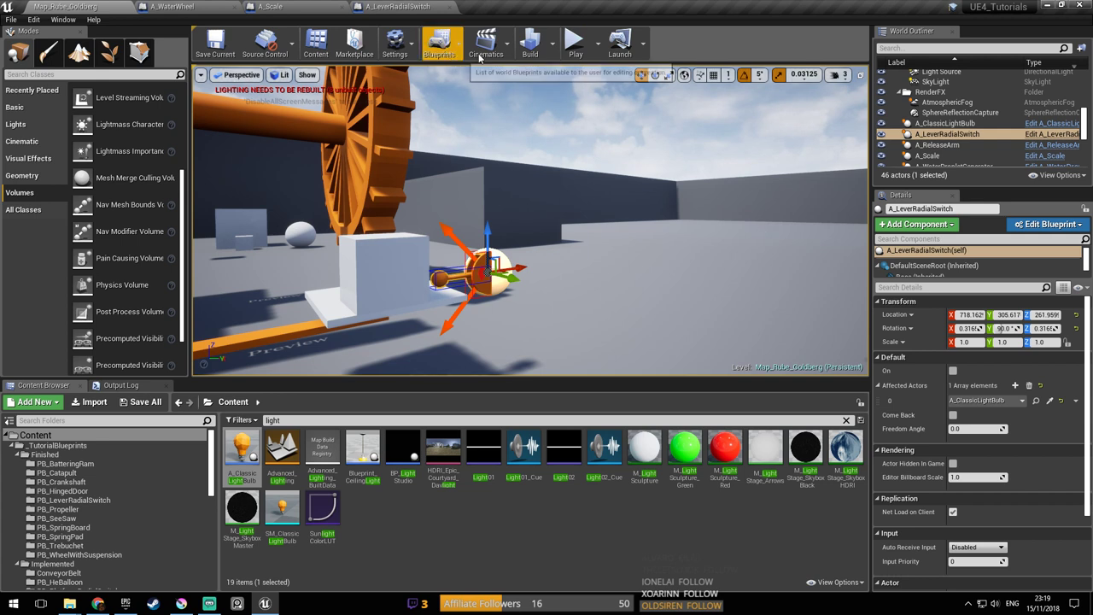
pyautogui.click(655, 76)
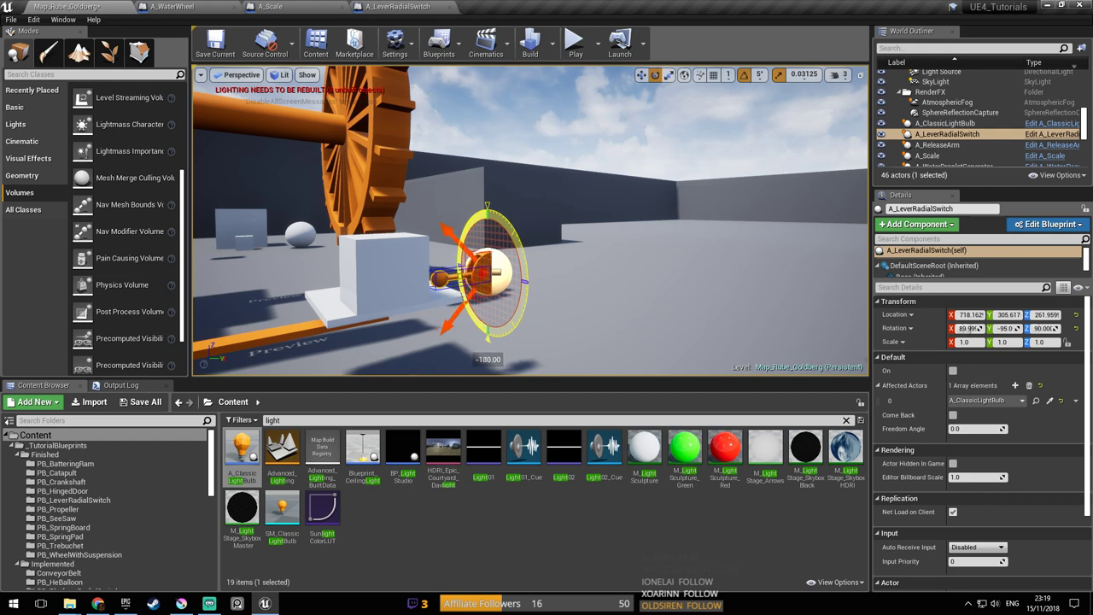
# Play-test the level with the flipped lever switch, checking the scale's tipping, the handle and the light bulb from several angles
pyautogui.click(575, 47)
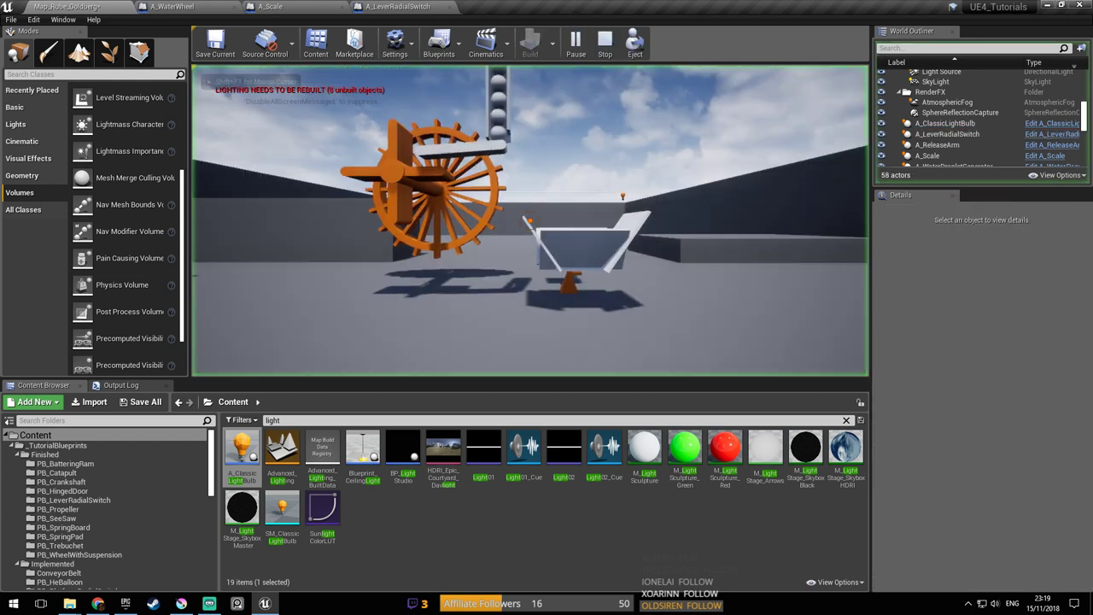
pyautogui.press('w')
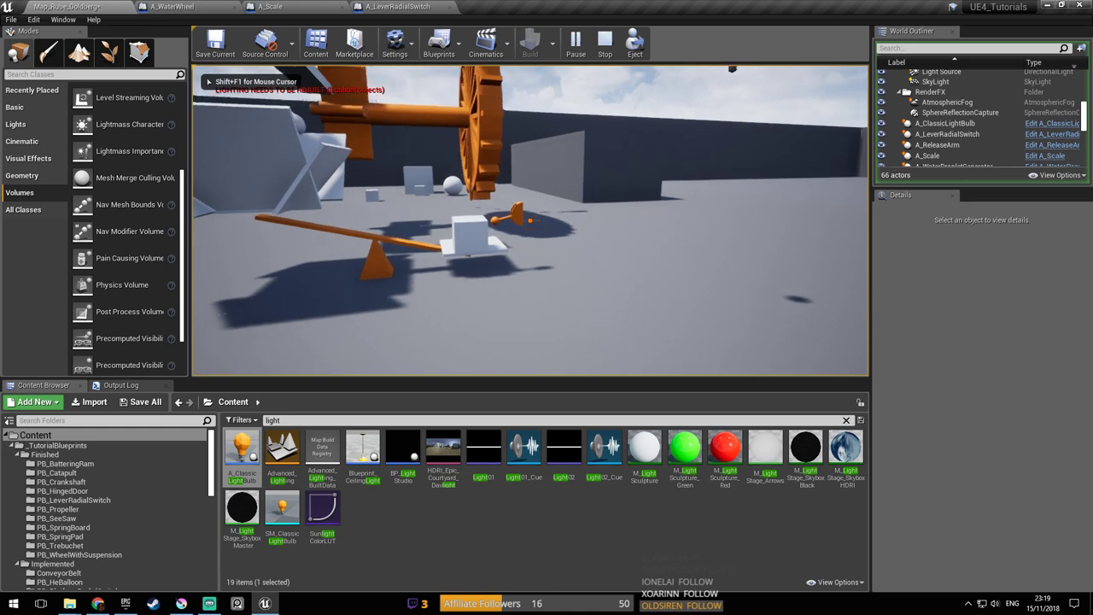
pyautogui.press('d')
pyautogui.press('s')
pyautogui.press('d')
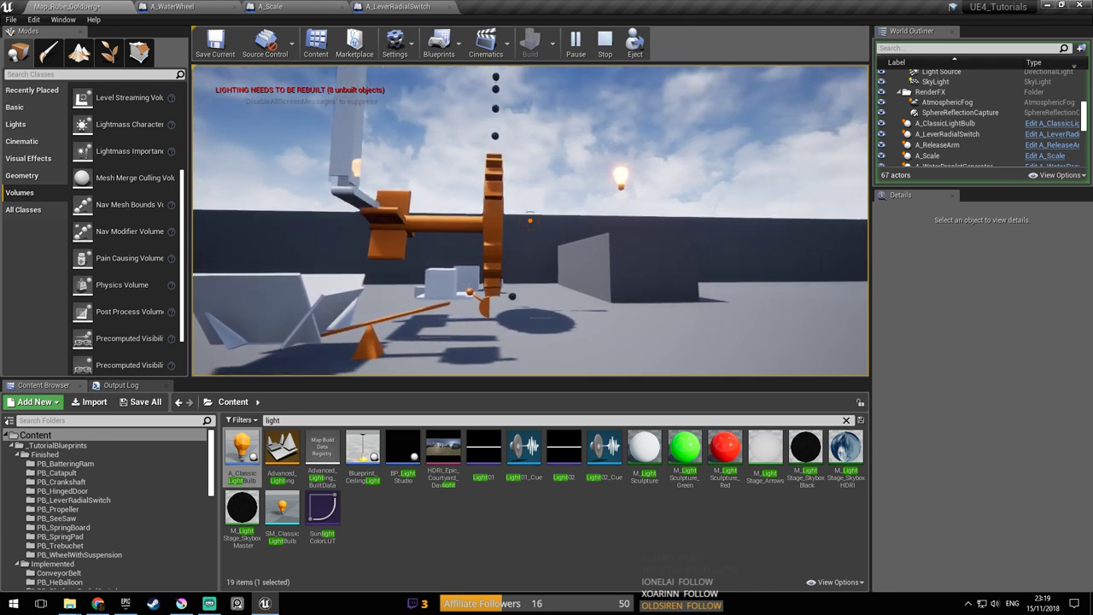
pyautogui.press('d')
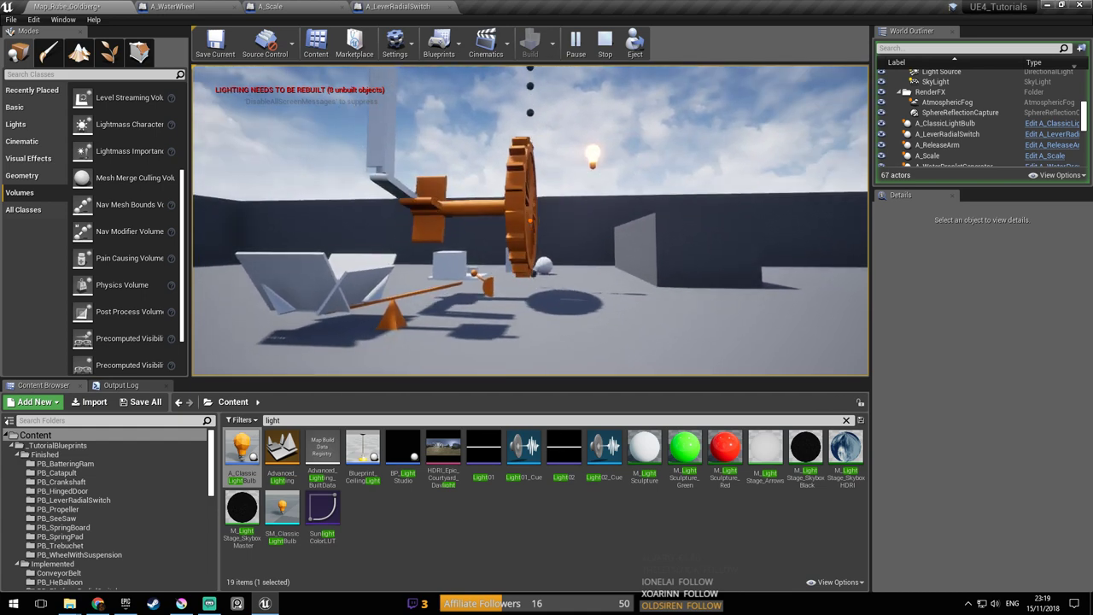
pyautogui.press('d')
pyautogui.press('a')
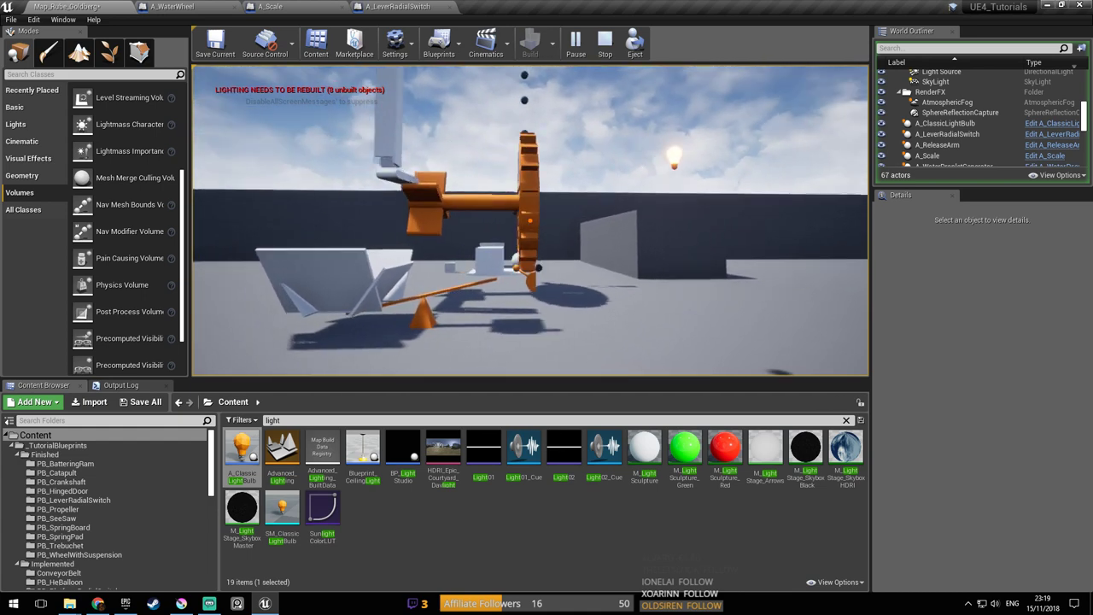
pyautogui.press('w')
pyautogui.press('a')
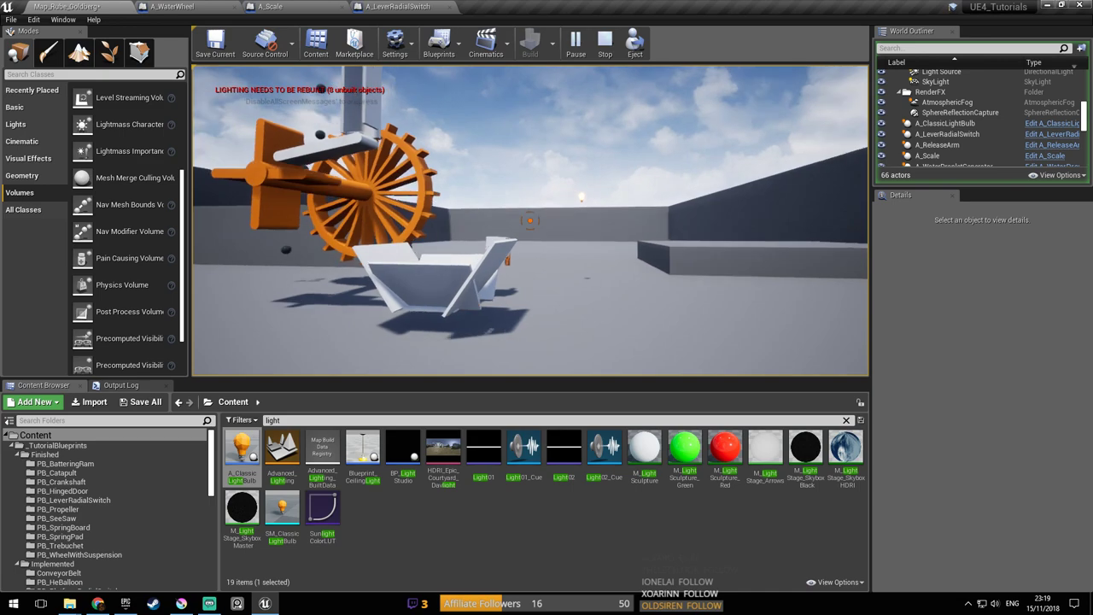
pyautogui.press('d')
pyautogui.press('d')
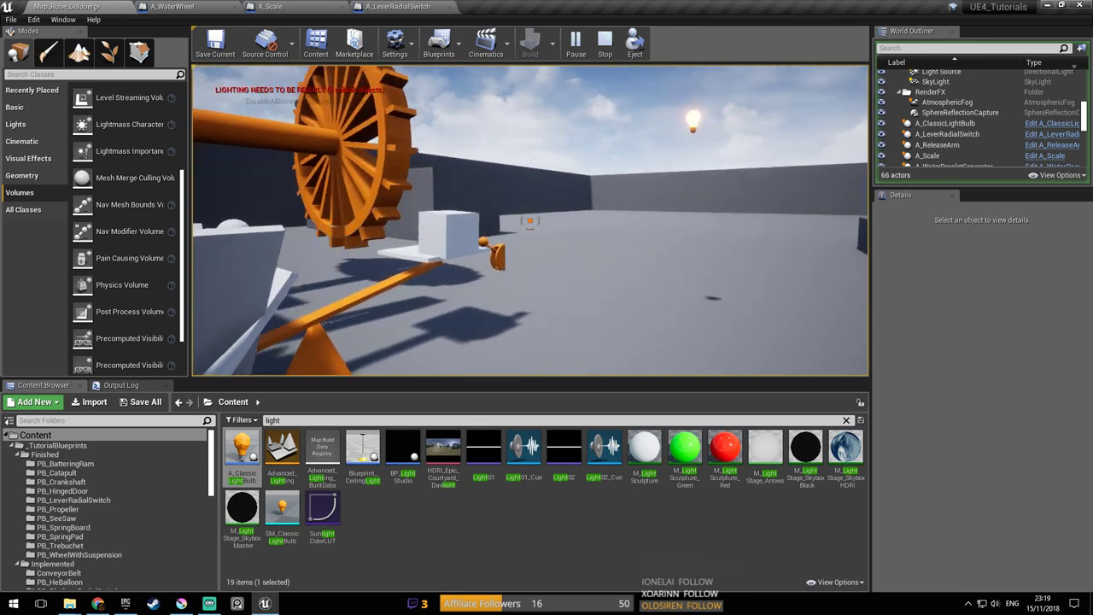
pyautogui.press('Escape')
# Move the lever switch to about Y 264 in line with the scale's platform, and recompile the A_LeverRadialSwitch blueprint
pyautogui.moveTo(430, 287)
pyautogui.mouseDown(button='right')
pyautogui.moveTo(359, 286)
pyautogui.moveTo(495, 275)
pyautogui.moveTo(431, 287)
pyautogui.mouseUp(button='right')
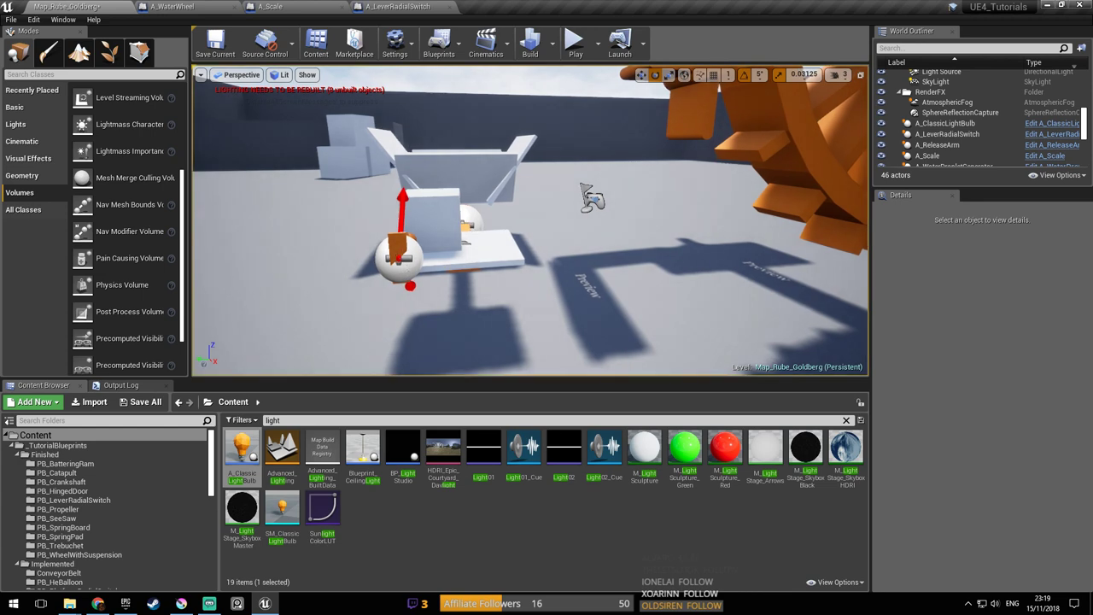
pyautogui.click(398, 255)
pyautogui.click(640, 75)
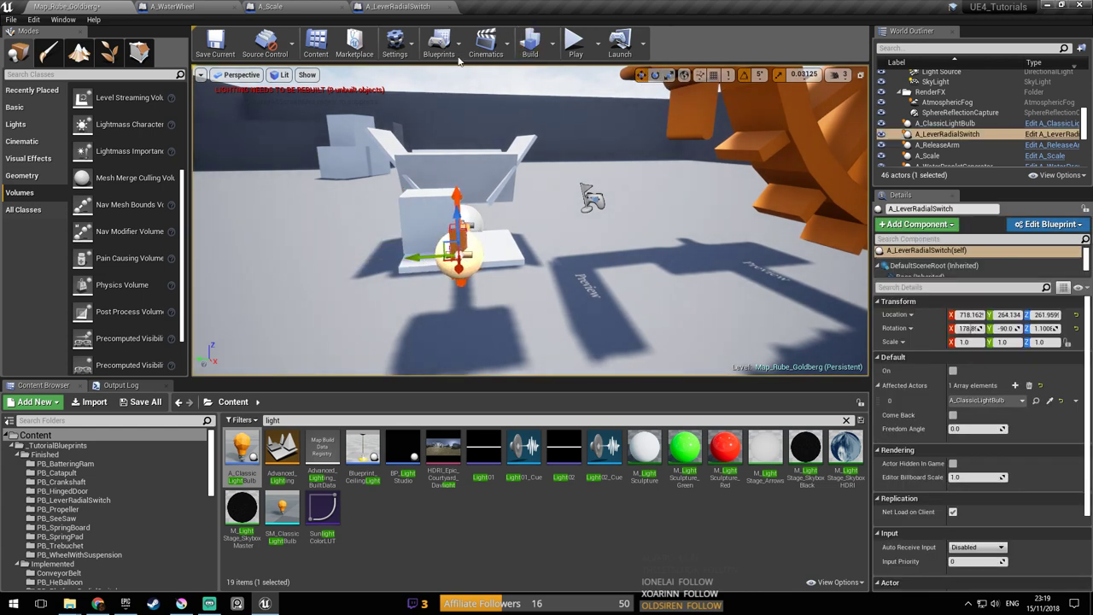
pyautogui.click(398, 6)
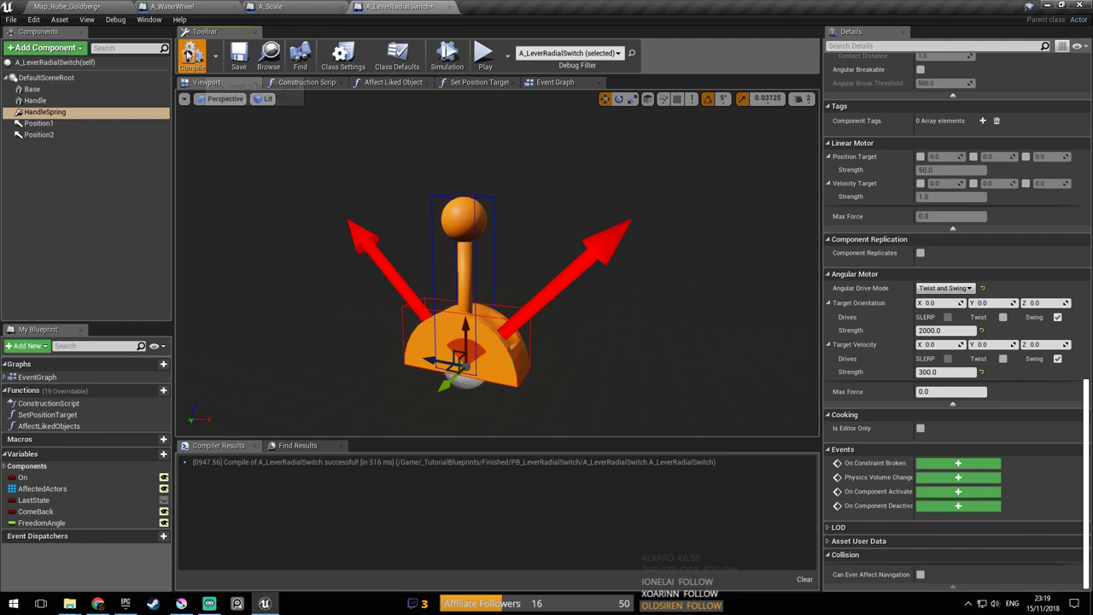
pyautogui.click(68, 6)
pyautogui.moveTo(529, 221); pyautogui.dragTo(649, 248, button='right')
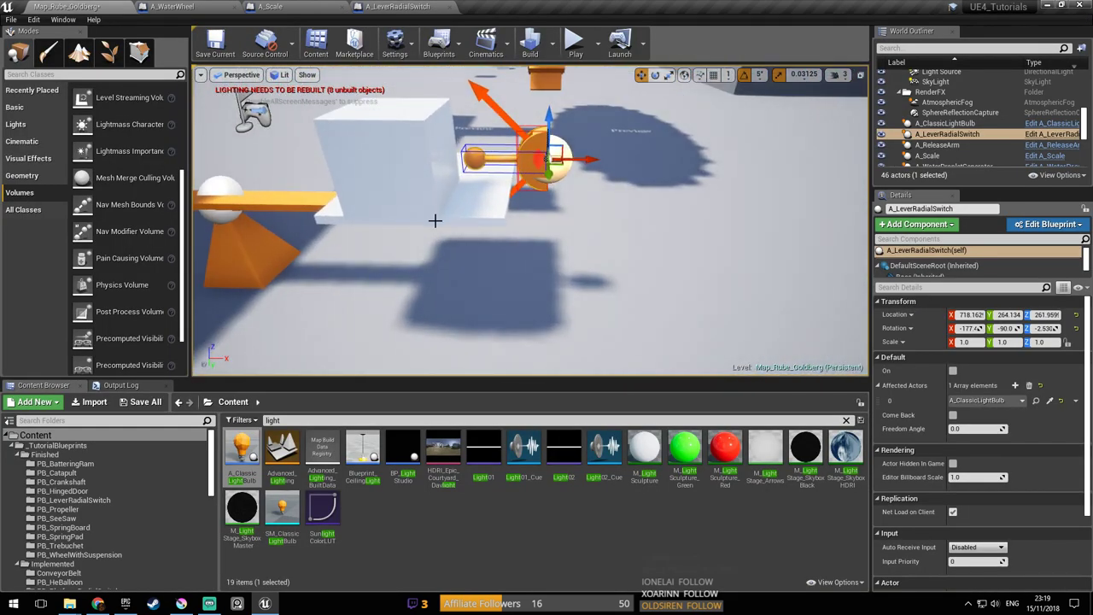
# Play-test the level with the realigned lever switch, then stop the simulation and save the map
pyautogui.hotkey('alt', 'p')
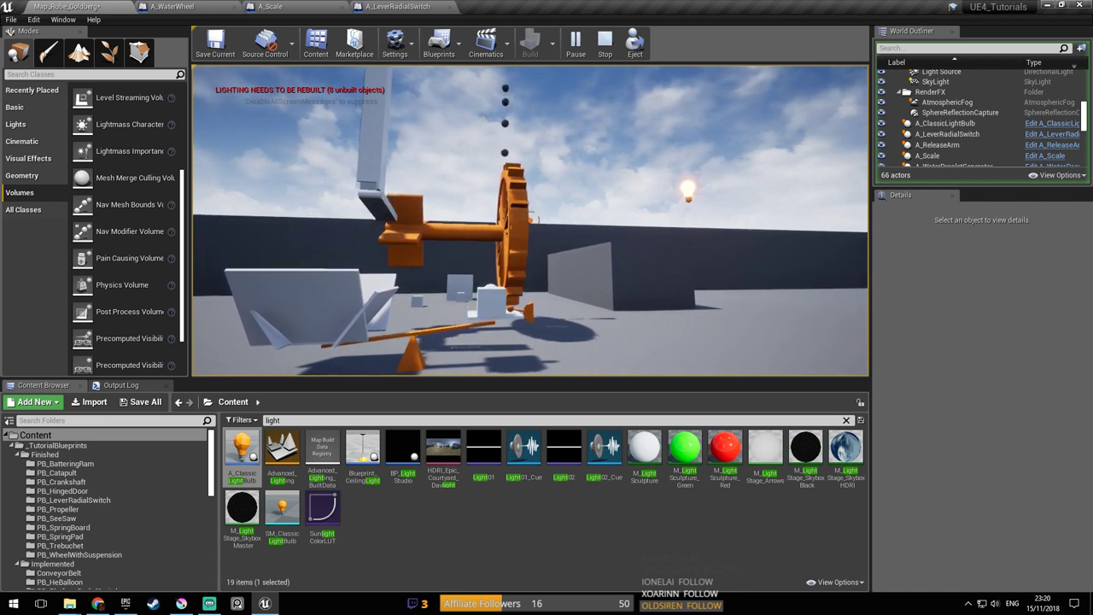
pyautogui.press('w')
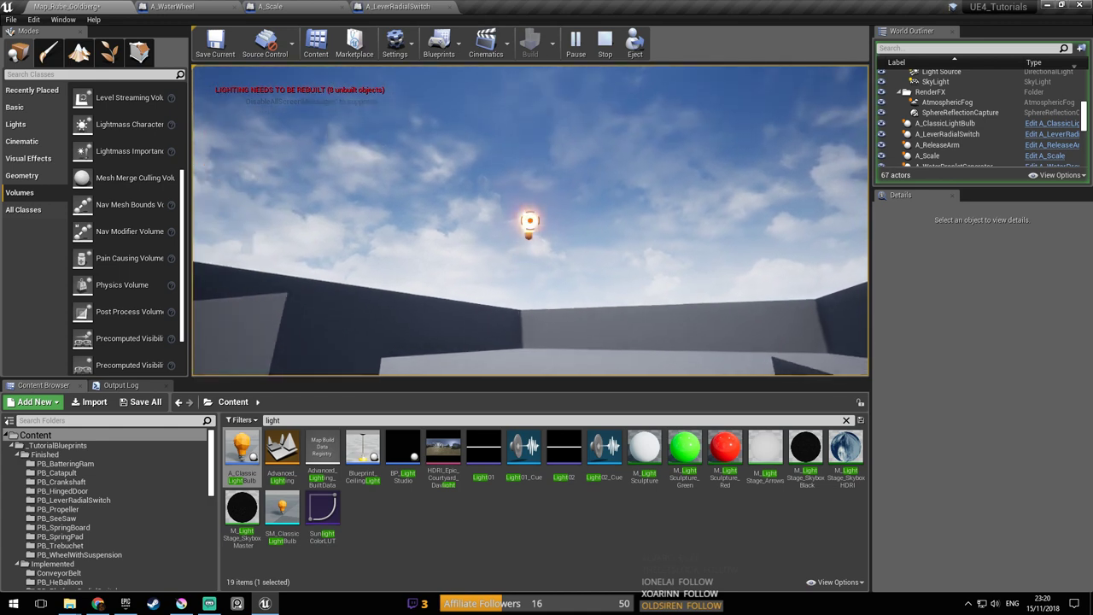
pyautogui.press('Escape')
pyautogui.moveTo(740, 153); pyautogui.dragTo(811, 169, button='right')
pyautogui.hotkey('ctrl', 's')
# Move the A_ClassicLightBulb directly above the lever switch to about X 714, Y 265, Z 390, and save the map
pyautogui.click(740, 152)
pyautogui.moveTo(703, 185); pyautogui.dragTo(736, 119, button='right')
pyautogui.press('a')
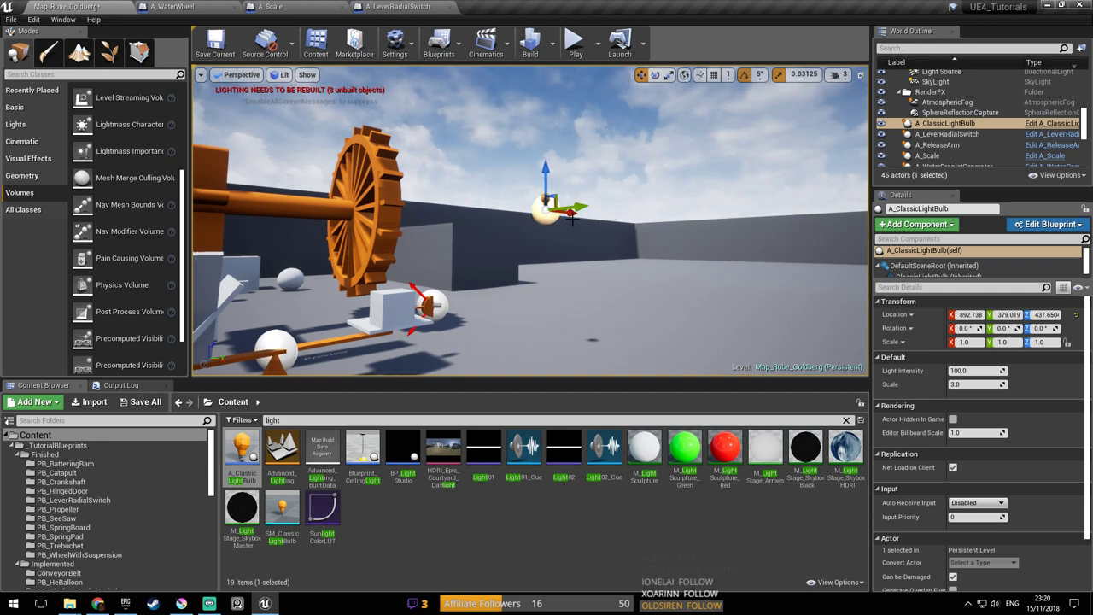
pyautogui.press('d')
pyautogui.moveTo(467, 241); pyautogui.dragTo(399, 202, button='right')
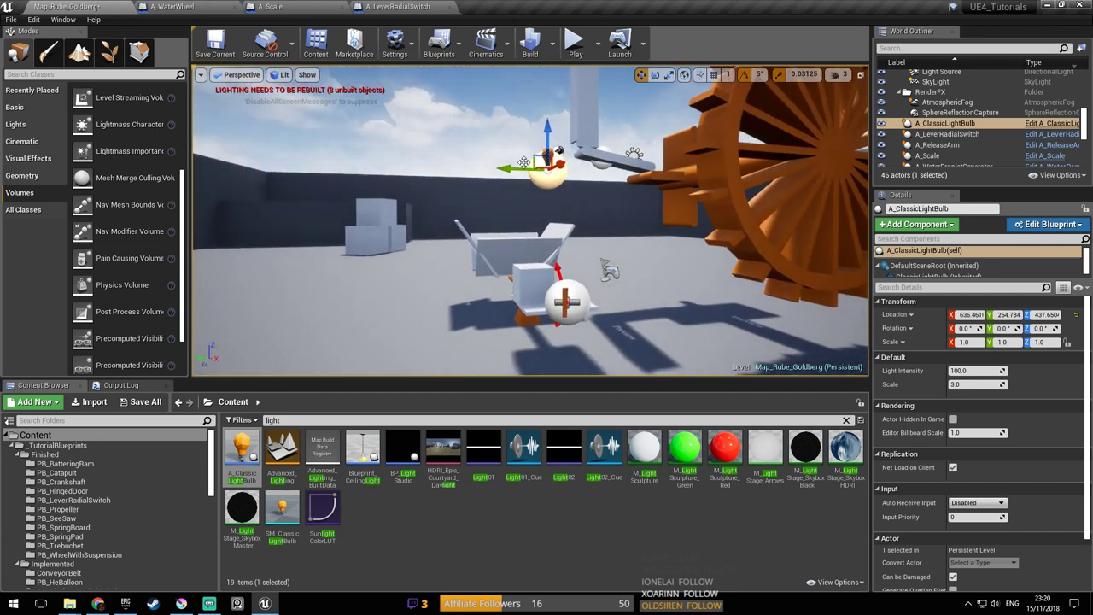
pyautogui.moveTo(509, 229); pyautogui.dragTo(529, 214, button='right')
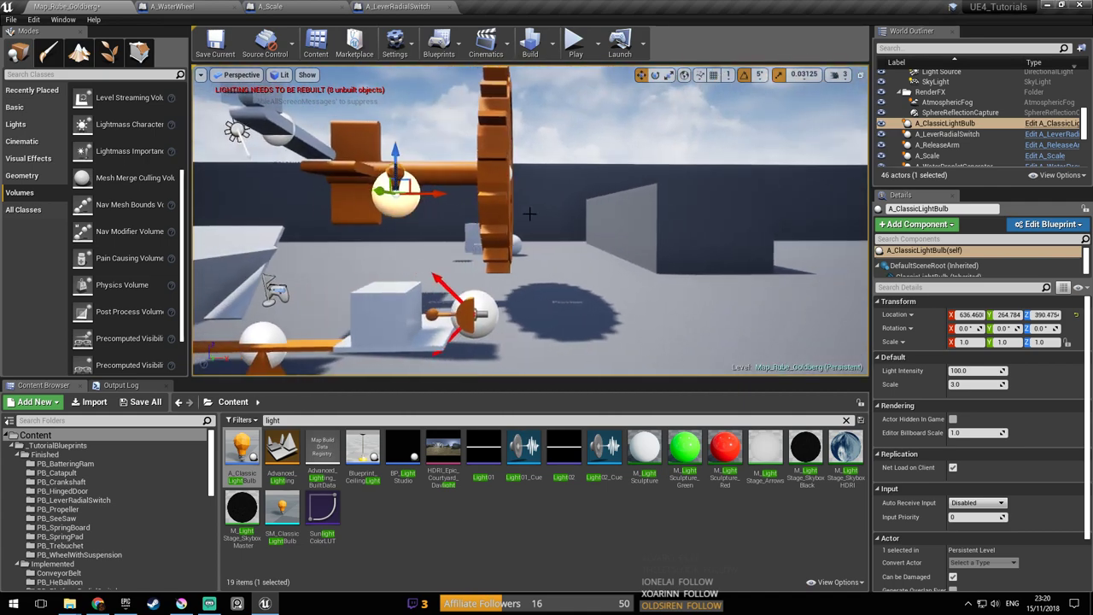
pyautogui.moveTo(502, 195); pyautogui.dragTo(521, 195)
pyautogui.moveTo(521, 196); pyautogui.dragTo(597, 194, button='right')
pyautogui.press('a')
pyautogui.press('s')
pyautogui.hotkey('ctrl', 's')
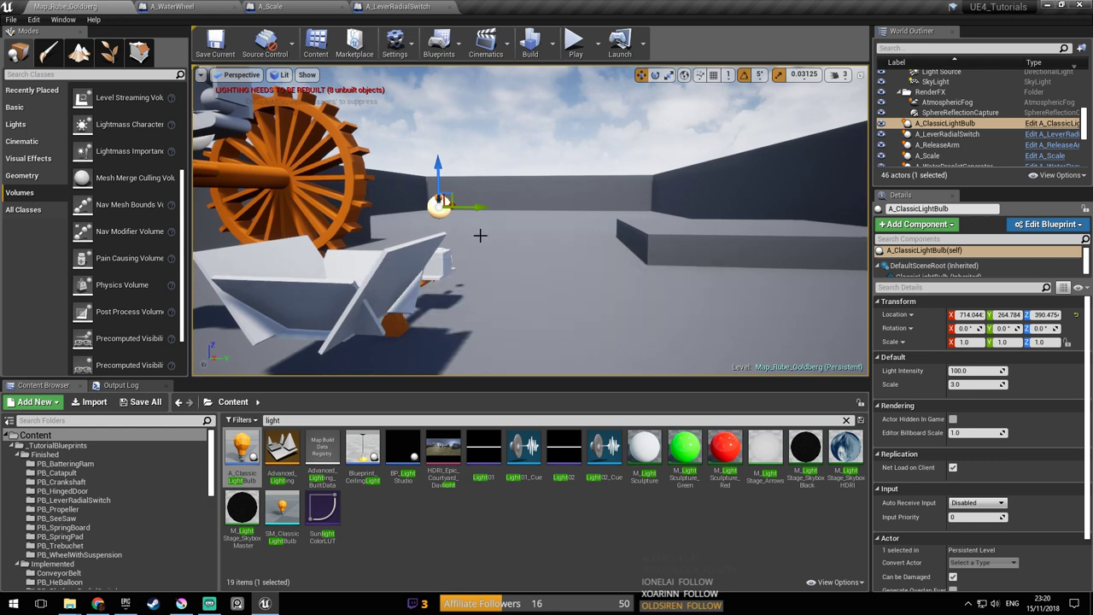
# Switch the viewport to full screen and play-test the machine with the light bulb in its lowered position
pyautogui.moveTo(483, 232); pyautogui.dragTo(553, 218, button='right')
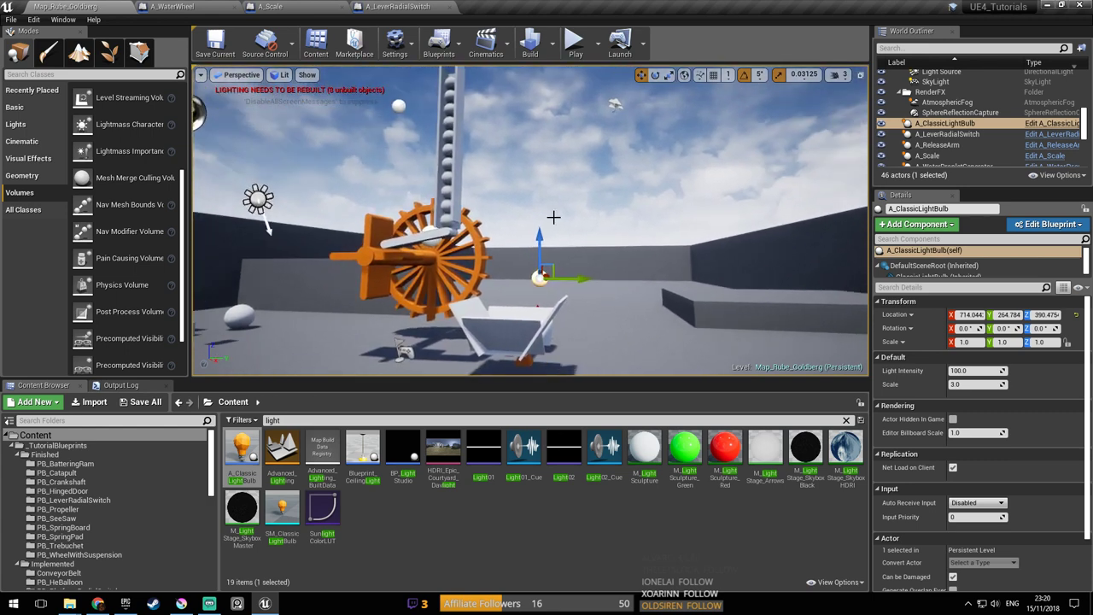
pyautogui.press('F11')
pyautogui.moveTo(635, 173); pyautogui.dragTo(625, 203, button='right')
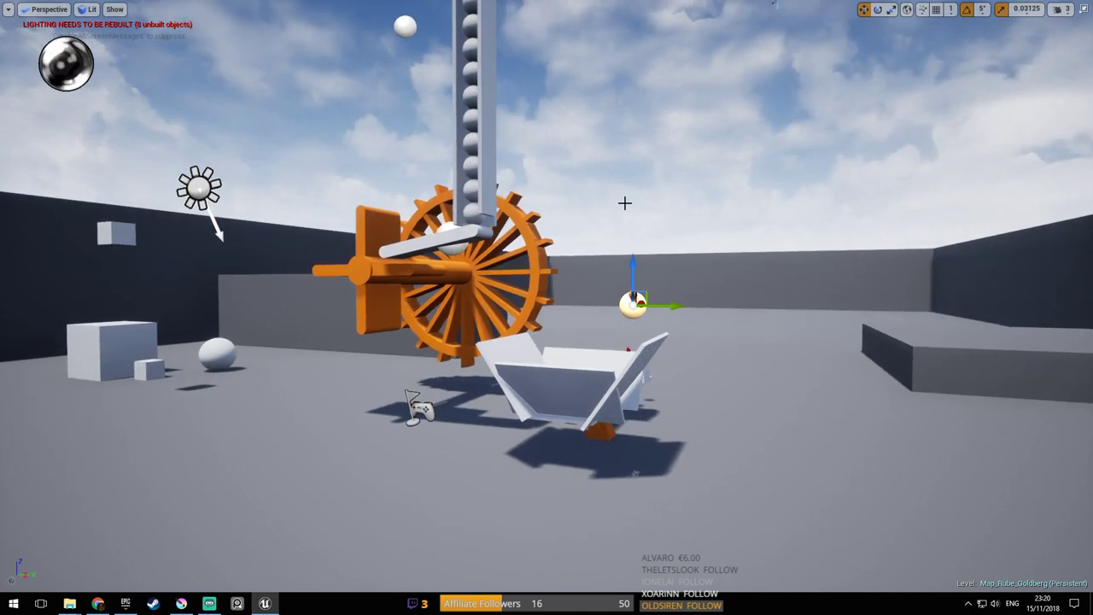
pyautogui.hotkey('alt', 'p')
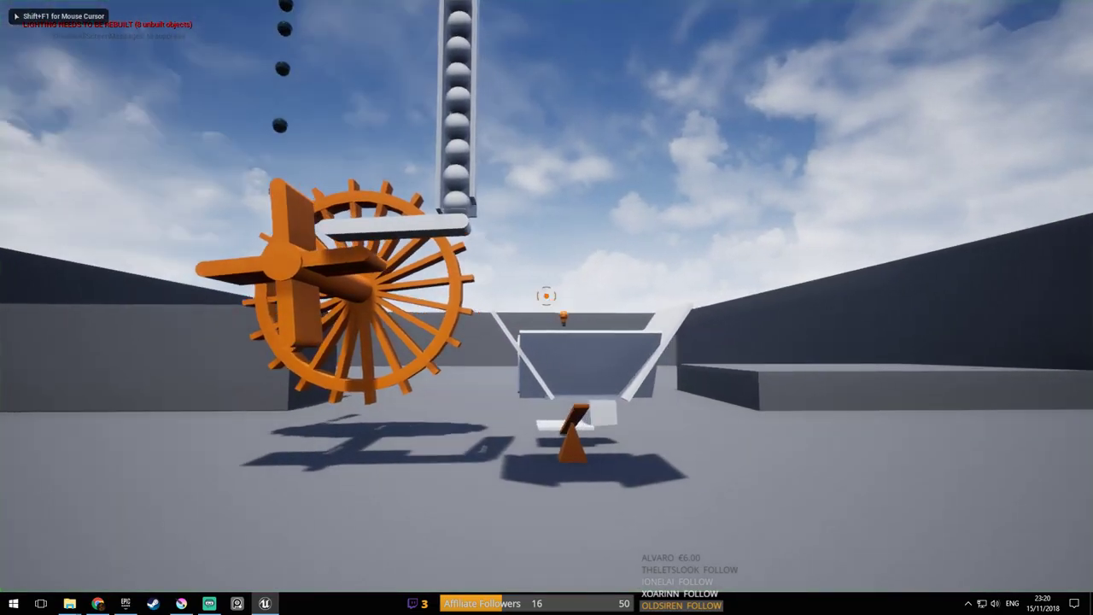
pyautogui.press('d')
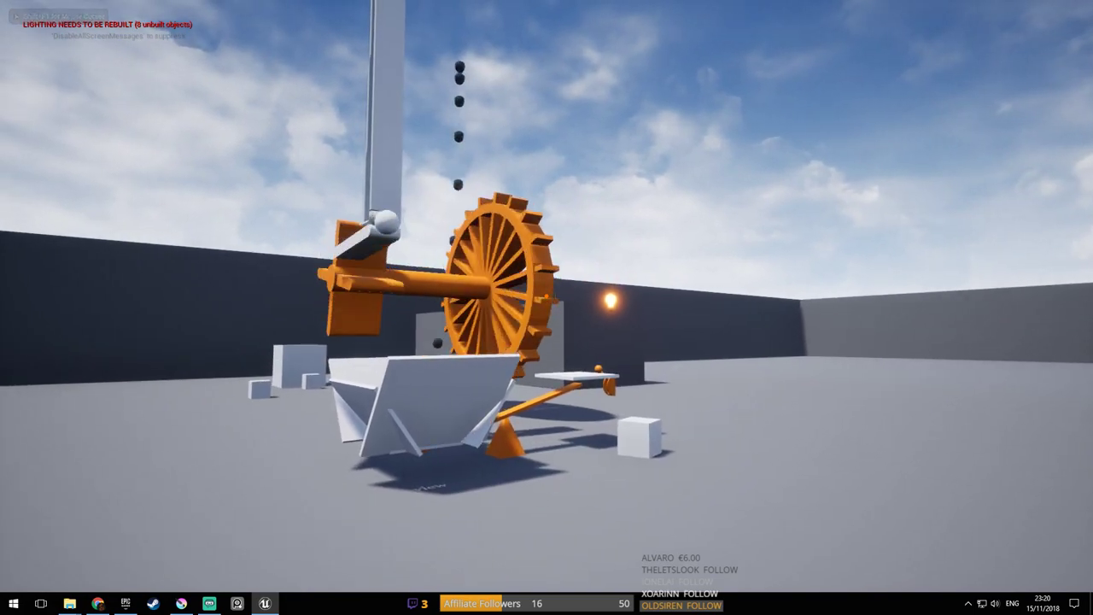
pyautogui.press('w')
pyautogui.press('d')
pyautogui.press('Escape')
# Shift the white cube toward the middle of the scale's platform beside the lever's handle
pyautogui.moveTo(383, 249); pyautogui.dragTo(421, 247, button='right')
pyautogui.press('w')
pyautogui.press('w')
pyautogui.press('a')
pyautogui.moveTo(412, 312); pyautogui.dragTo(509, 342, button='right')
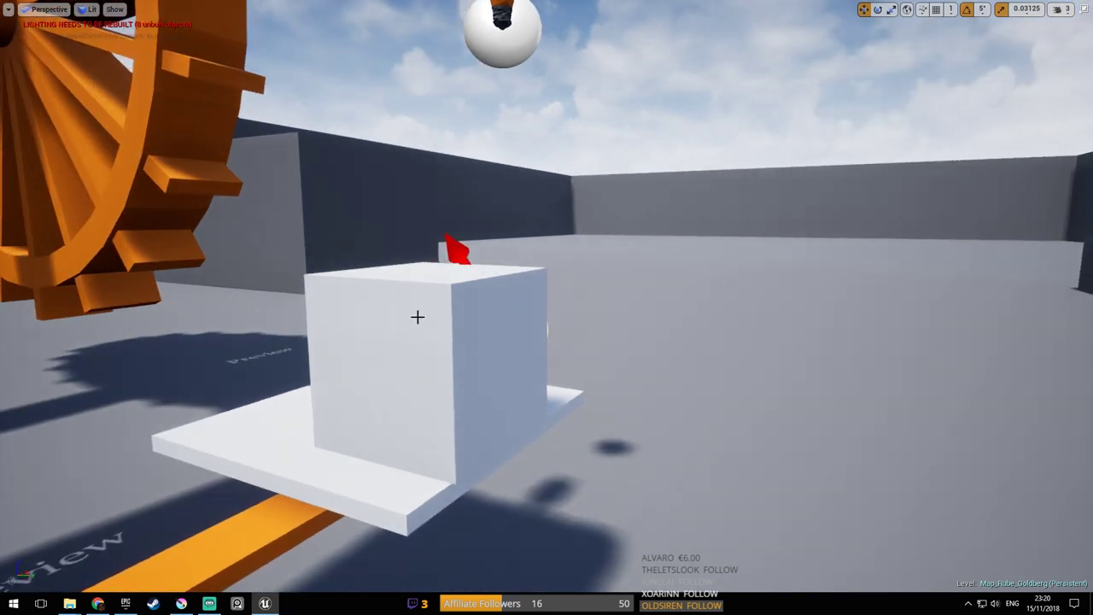
pyautogui.moveTo(467, 360); pyautogui.dragTo(395, 348)
pyautogui.press('d')
pyautogui.moveTo(395, 349); pyautogui.dragTo(224, 342, button='right')
pyautogui.moveTo(445, 333); pyautogui.dragTo(445, 333, button='right')
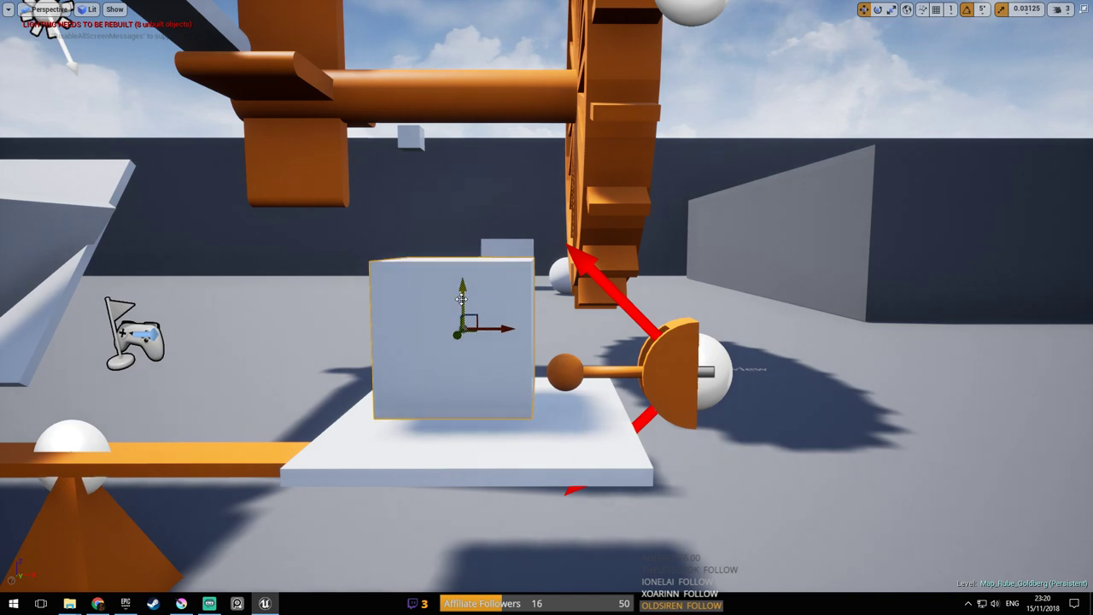
pyautogui.press('a')
pyautogui.moveTo(445, 333); pyautogui.dragTo(564, 512, button='right')
pyautogui.press('s')
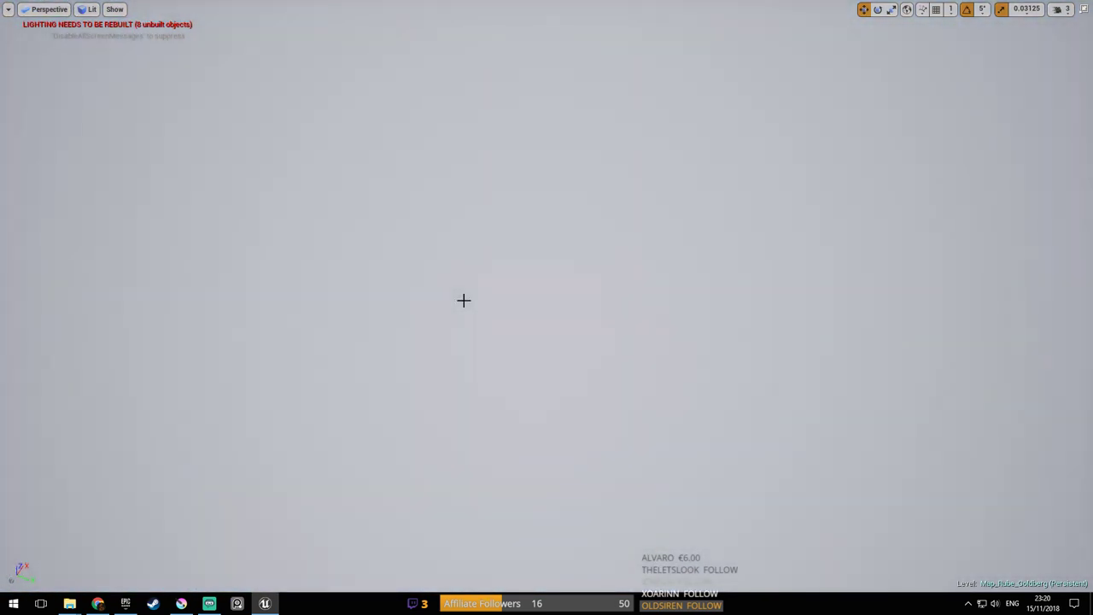
# Play-test the level with the repositioned cube and watch the balls, scale, lever switch and light bulb in sequence
pyautogui.hotkey('alt', 'p')
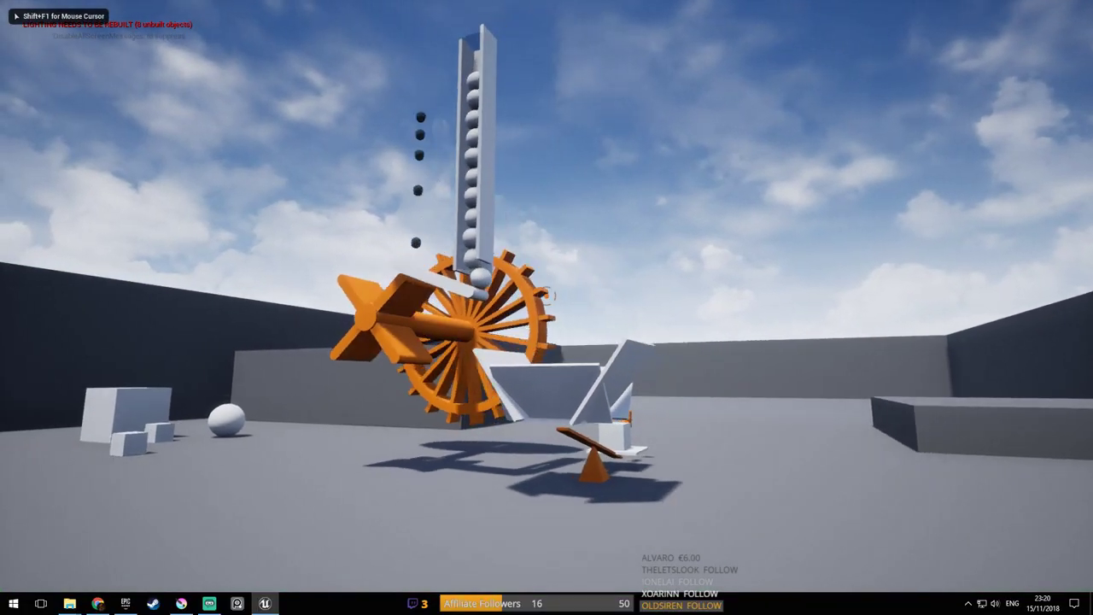
pyautogui.press('d')
pyautogui.press('d')
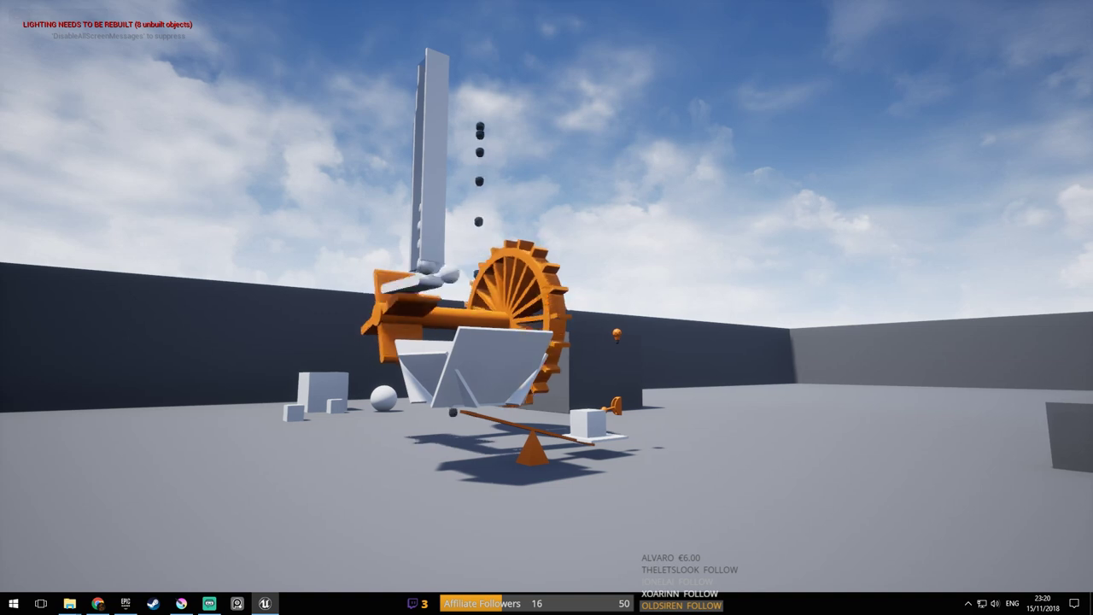
pyautogui.press('a')
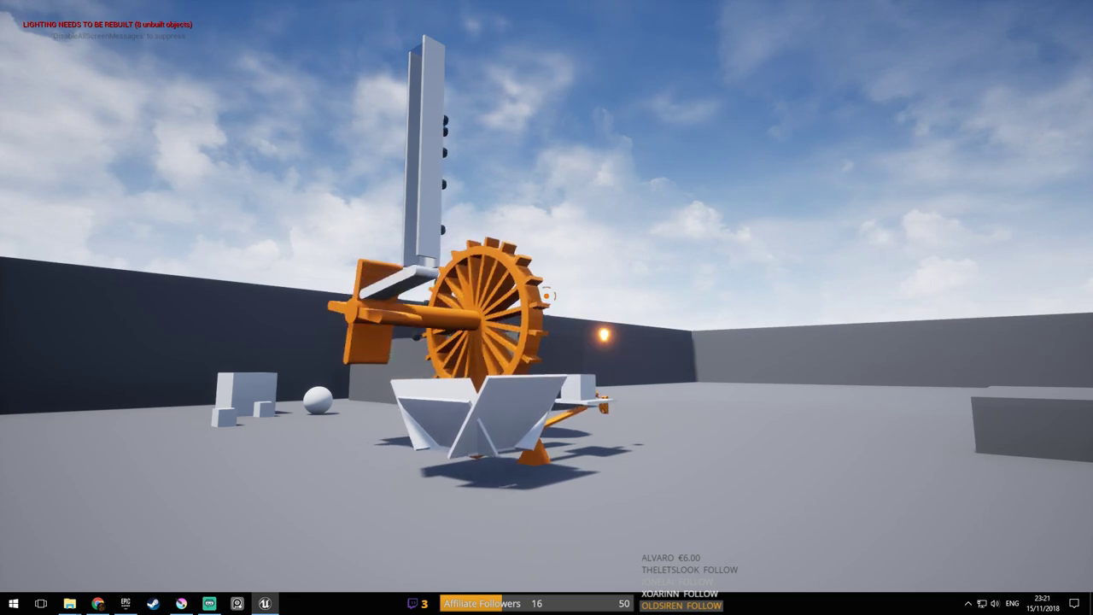
pyautogui.press('d')
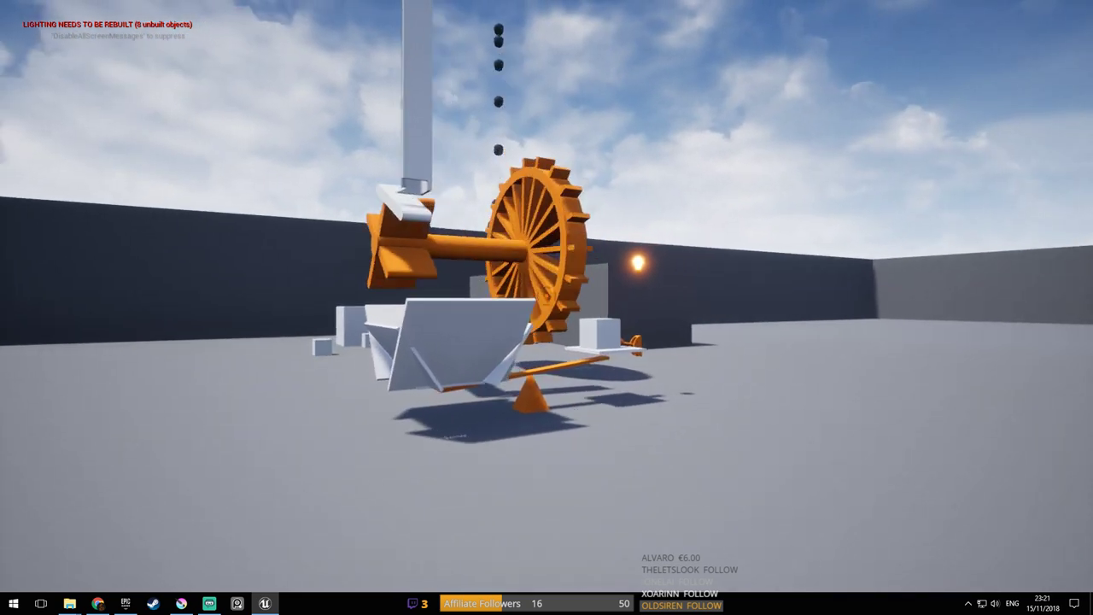
pyautogui.press('w')
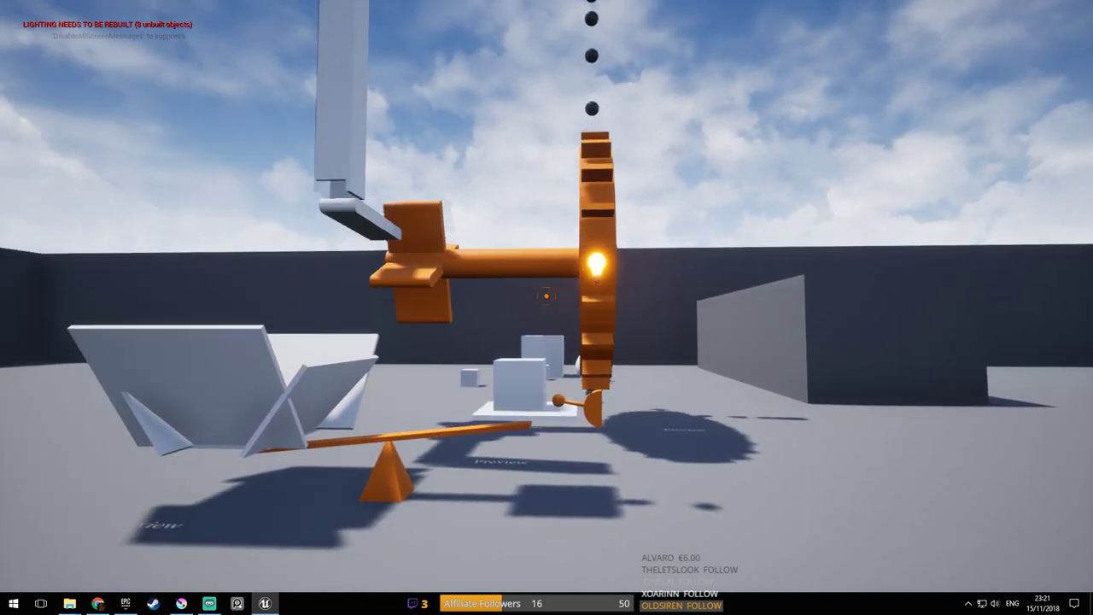
# Stop the play-test and save the Map_Rube_Goldberg level
pyautogui.press('Escape')
pyautogui.press('s')
pyautogui.moveTo(52, 254); pyautogui.dragTo(466, 242, button='right')
pyautogui.press('a')
pyautogui.press('w')
pyautogui.press('a')
pyautogui.press('a')
pyautogui.hotkey('ctrl', 's')
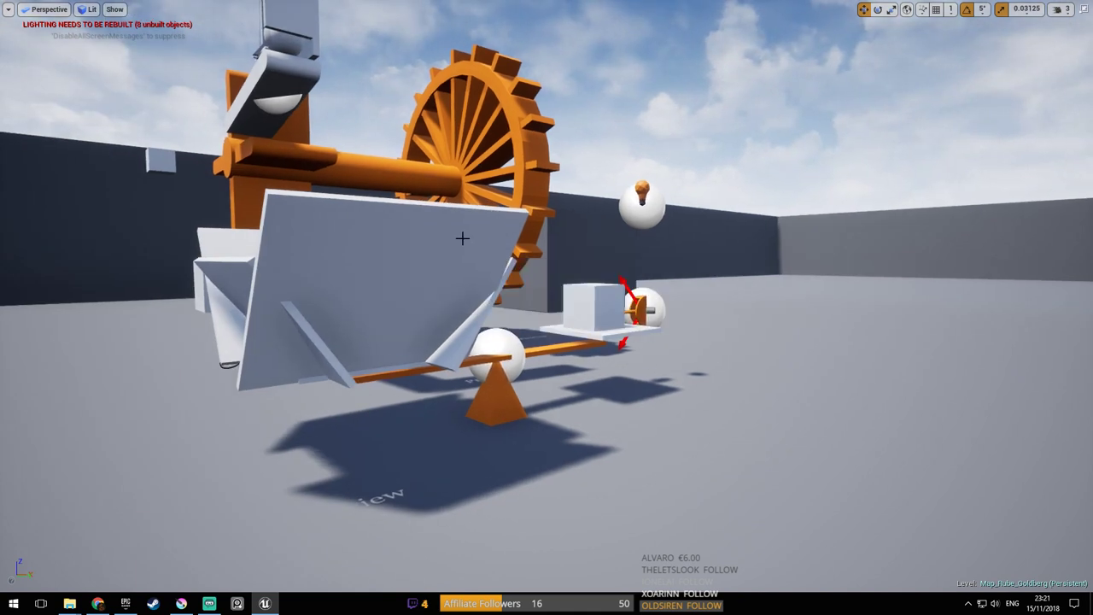
pyautogui.moveTo(462, 239); pyautogui.dragTo(504, 269, button='right')
pyautogui.hotkey('ctrl', 's')
pyautogui.press('a')
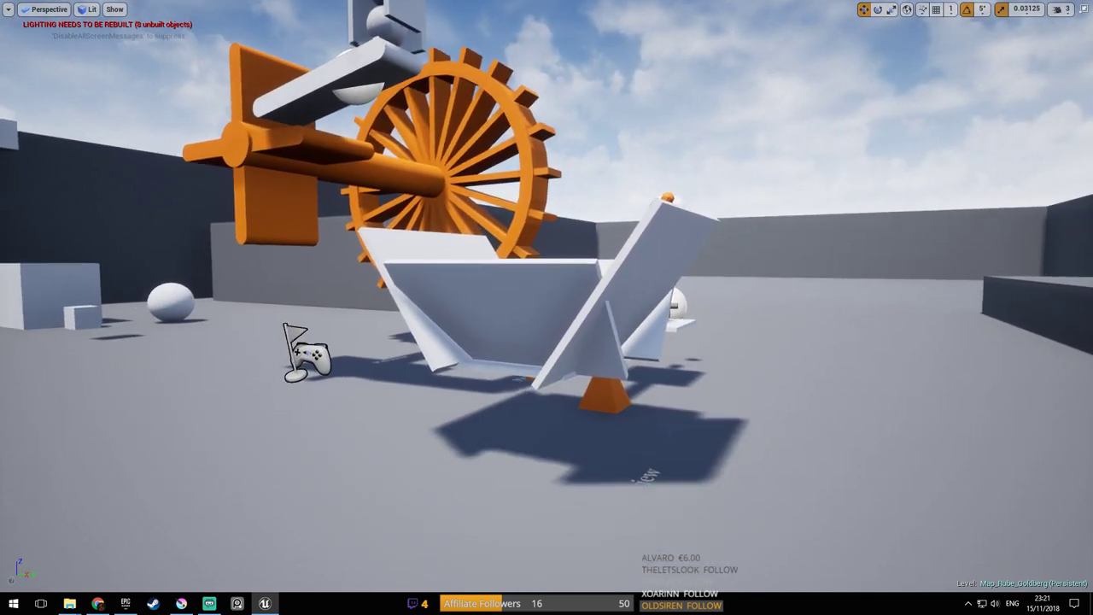
pyautogui.moveTo(524, 224); pyautogui.dragTo(472, 207, button='right')
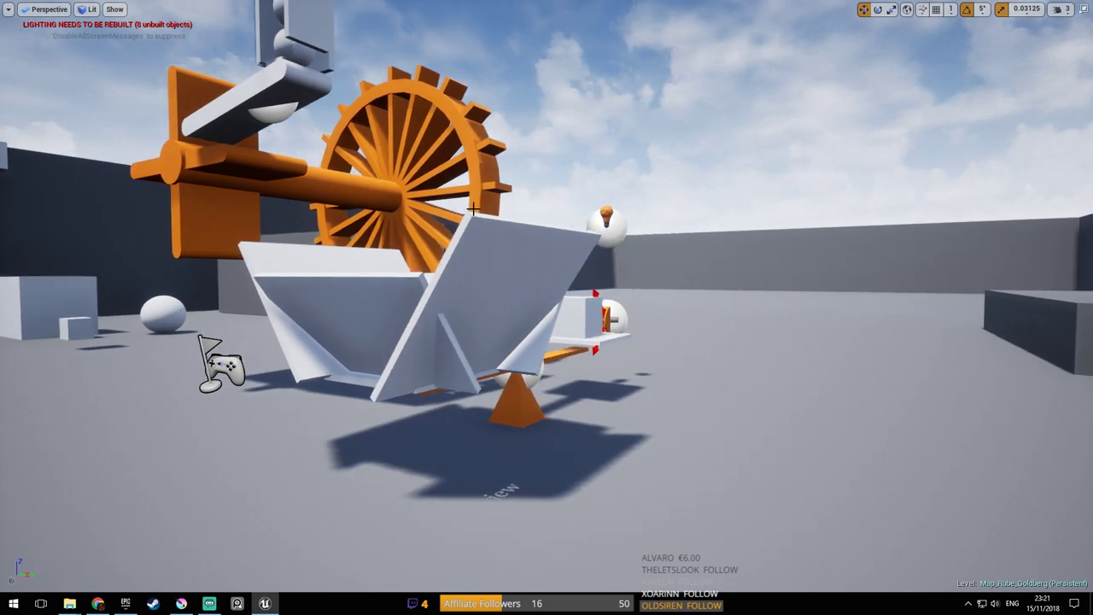
pyautogui.moveTo(472, 208); pyautogui.dragTo(466, 210, button='right')
pyautogui.hotkey('ctrl', 's')
pyautogui.moveTo(563, 249); pyautogui.dragTo(616, 244, button='right')
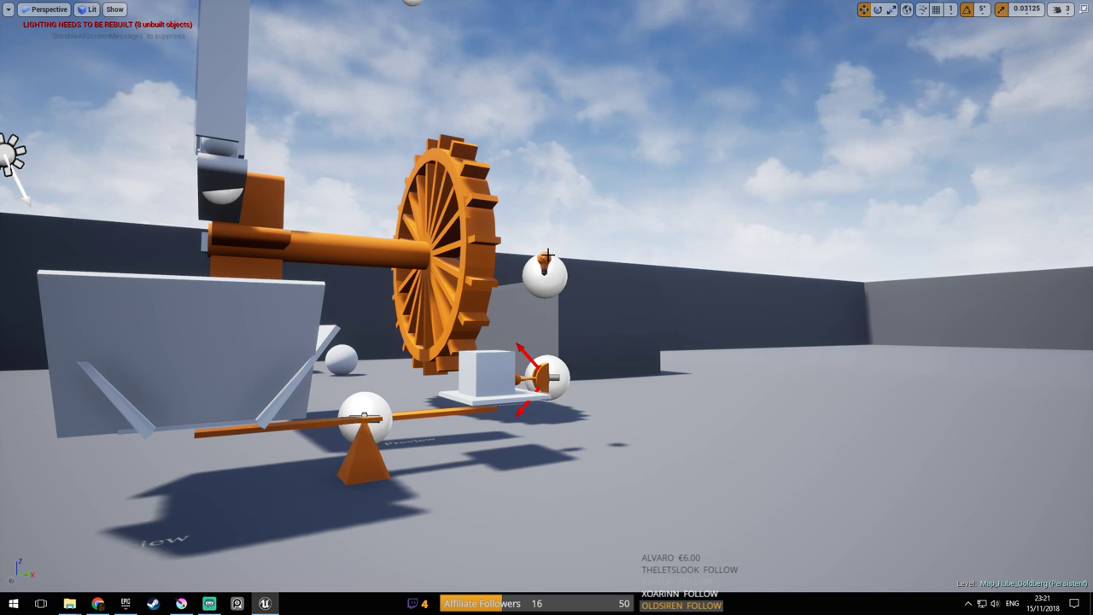
pyautogui.hotkey('ctrl', 's')
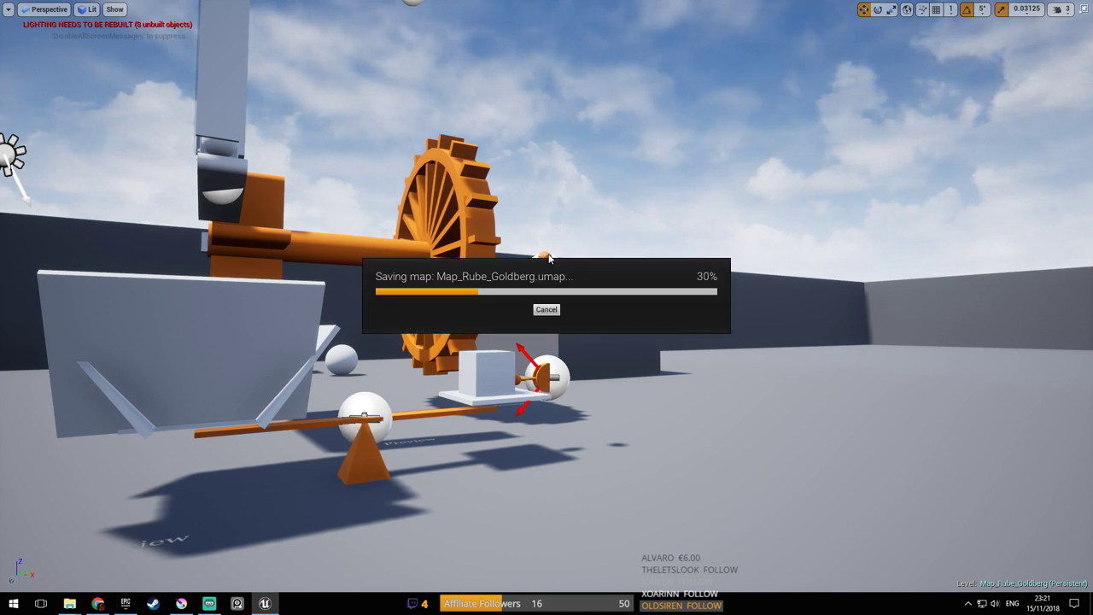
# Examine the scale's walled platter, its plank and the lever switch from several angles and from below
pyautogui.moveTo(541, 257); pyautogui.dragTo(624, 273, button='right')
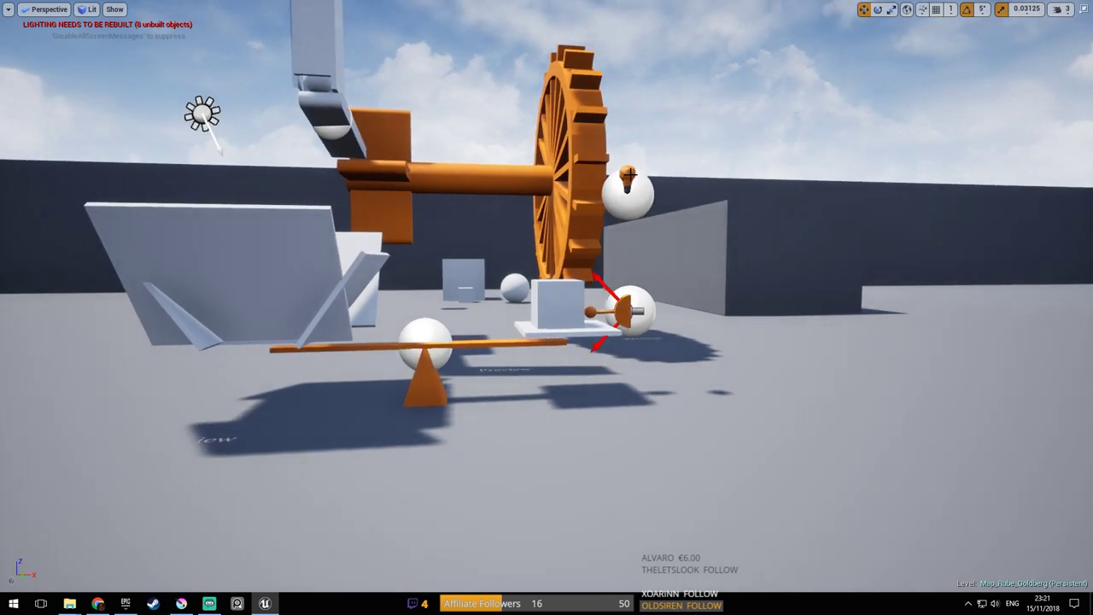
pyautogui.moveTo(614, 211)
pyautogui.mouseDown(button='right')
pyautogui.moveTo(649, 181)
pyautogui.moveTo(636, 232)
pyautogui.moveTo(650, 222)
pyautogui.moveTo(630, 215)
pyautogui.mouseUp(button='right')
pyautogui.moveTo(689, 259); pyautogui.dragTo(544, 250, button='right')
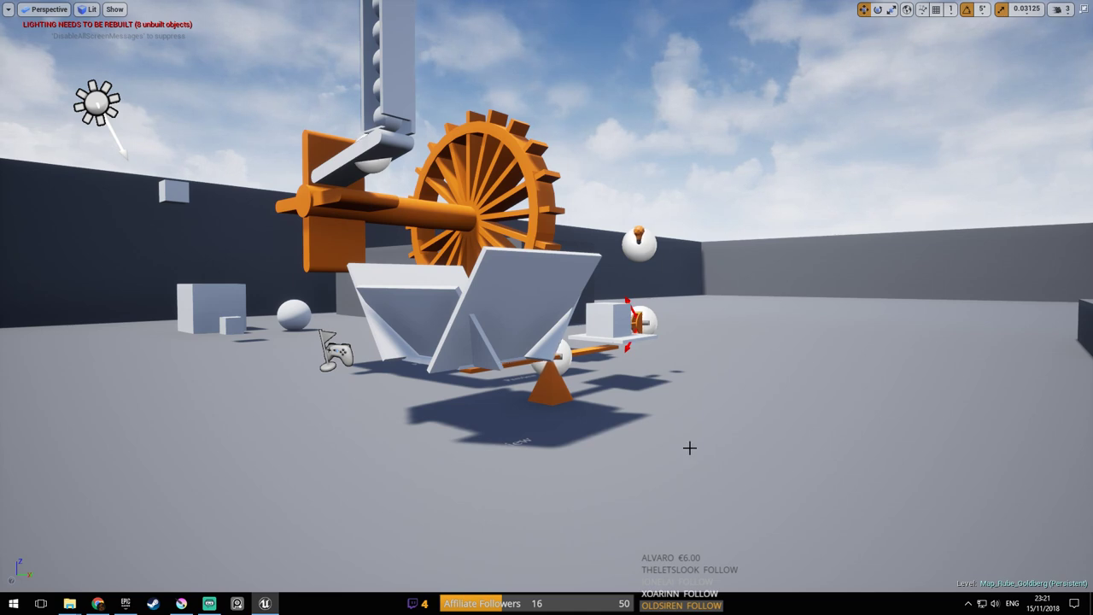
pyautogui.moveTo(544, 250); pyautogui.dragTo(487, 358, button='right')
pyautogui.moveTo(523, 273); pyautogui.dragTo(723, 403, button='right')
pyautogui.moveTo(640, 330); pyautogui.dragTo(649, 171, button='right')
pyautogui.moveTo(647, 256); pyautogui.dragTo(588, 277, button='right')
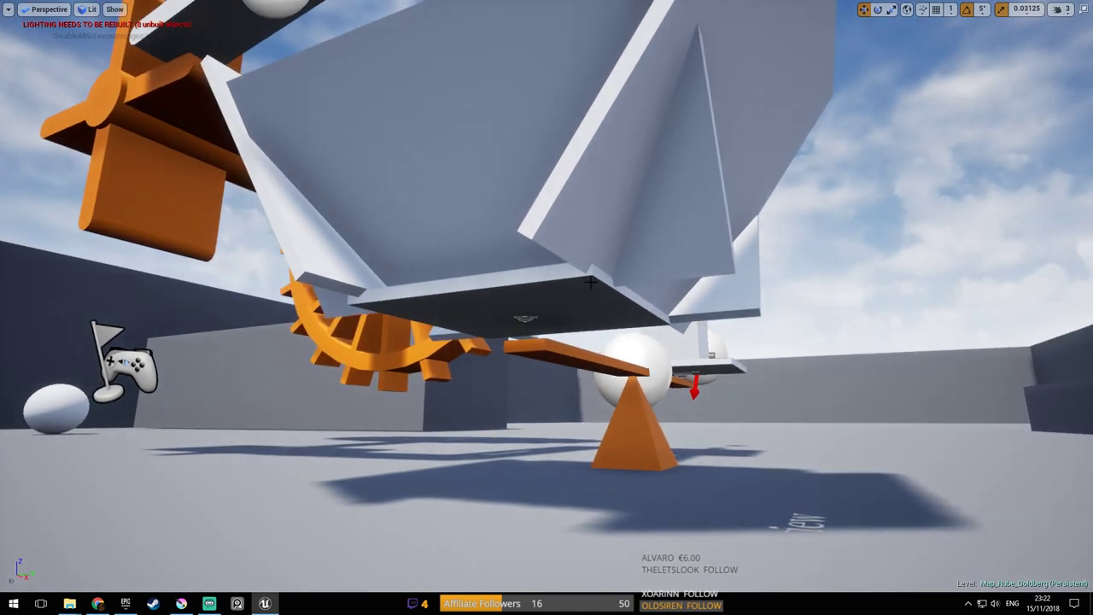
pyautogui.moveTo(636, 406)
pyautogui.mouseDown(button='right')
pyautogui.moveTo(598, 504)
pyautogui.moveTo(649, 402)
pyautogui.moveTo(653, 419)
pyautogui.mouseUp(button='right')
pyautogui.moveTo(589, 372); pyautogui.dragTo(578, 386, button='right')
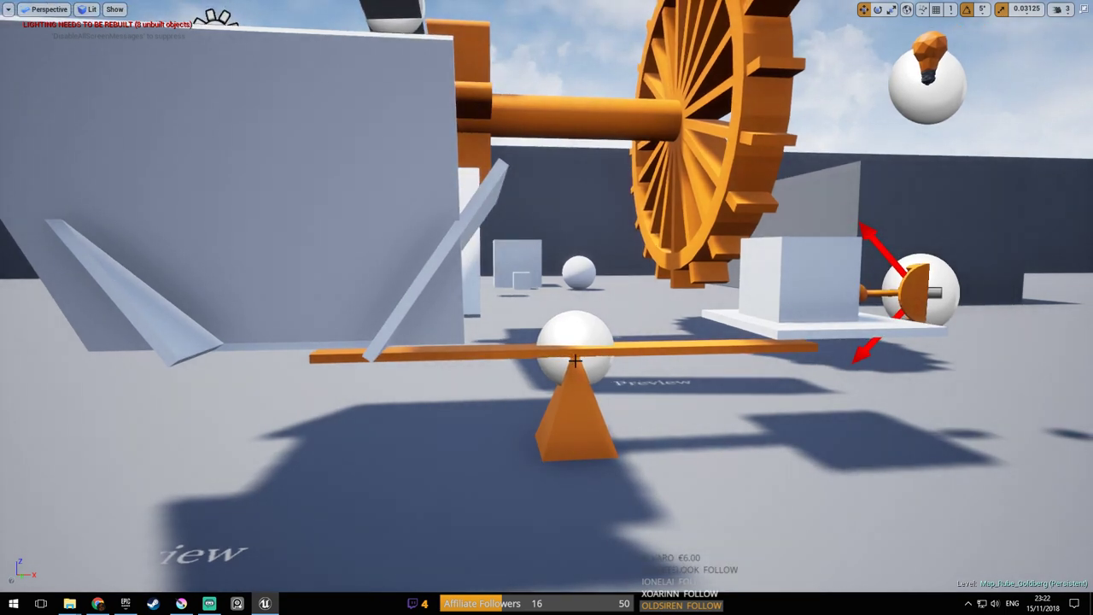
# Select the A_Scale actor, restore the full editor layout from the full-screen viewport and save the map
pyautogui.click(576, 359)
pyautogui.moveTo(576, 359)
pyautogui.mouseDown(button='right')
pyautogui.moveTo(577, 453)
pyautogui.moveTo(611, 376)
pyautogui.moveTo(573, 369)
pyautogui.mouseUp(button='right')
pyautogui.moveTo(604, 324); pyautogui.dragTo(602, 323, button='right')
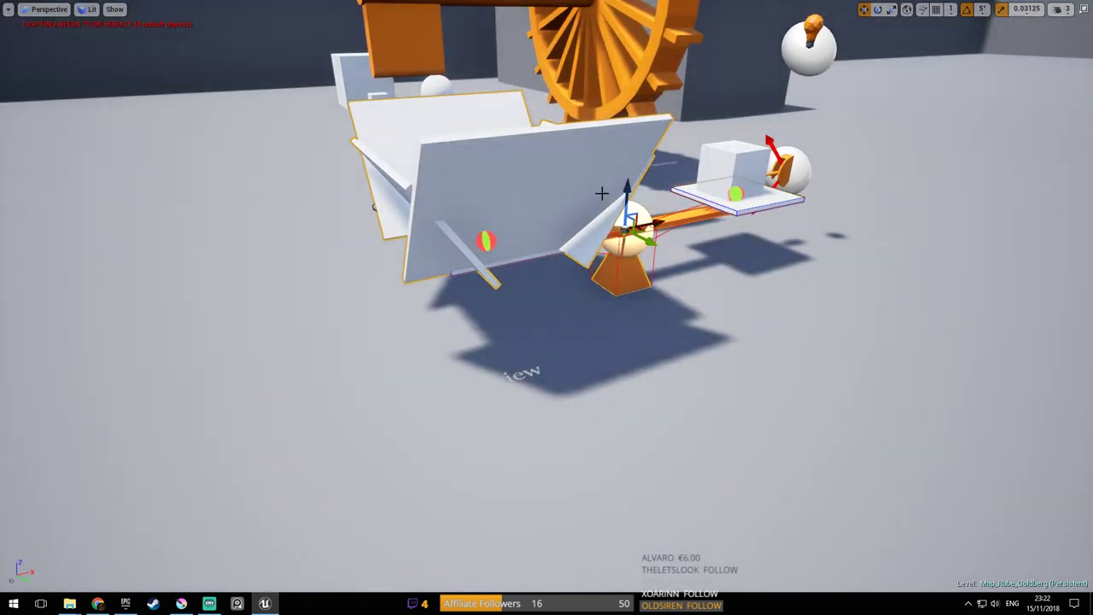
pyautogui.moveTo(644, 201); pyautogui.dragTo(644, 169, button='right')
pyautogui.press('F11')
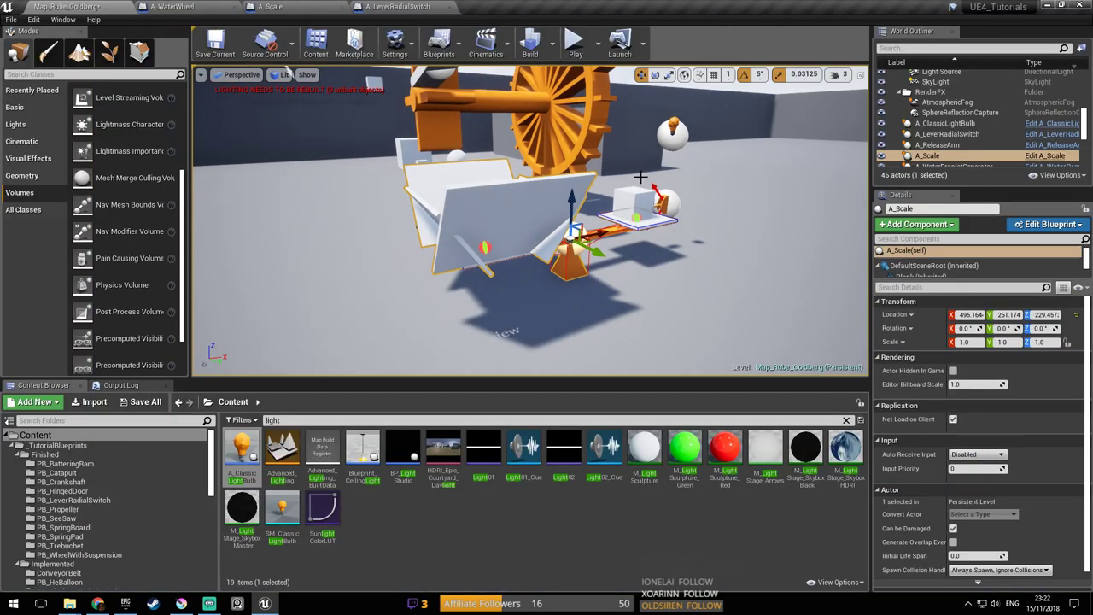
pyautogui.moveTo(642, 220); pyautogui.dragTo(641, 178, button='right')
pyautogui.hotkey('ctrl', 's')
pyautogui.write('a')
pyautogui.moveTo(626, 236)
pyautogui.mouseDown(button='right')
pyautogui.moveTo(640, 252)
pyautogui.moveTo(606, 227)
pyautogui.mouseUp(button='right')
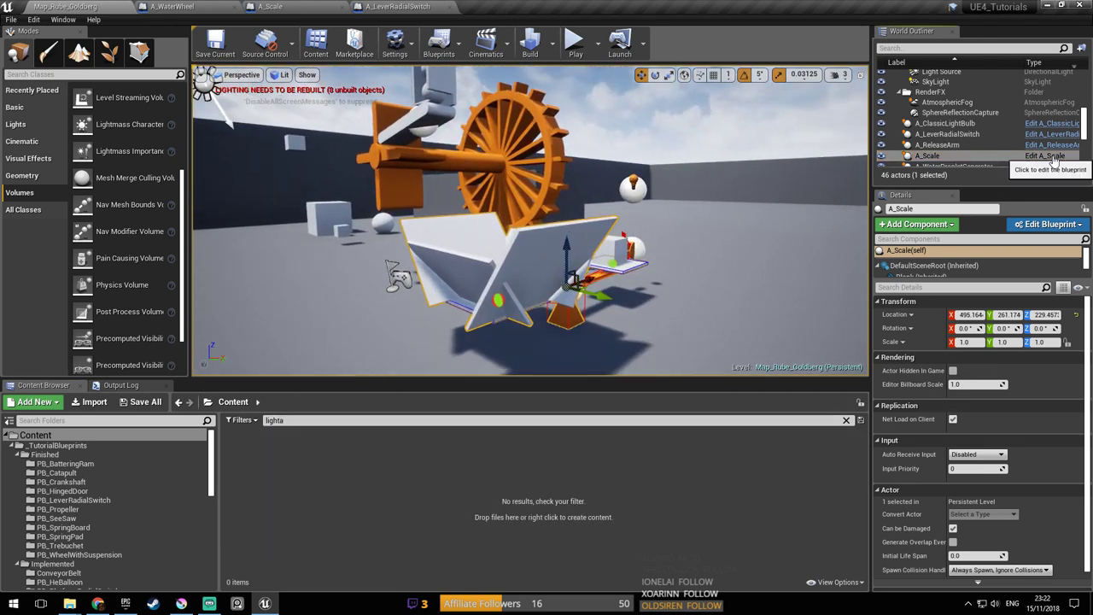
# Open the A_Scale blueprint and select its LeftPlatter component
pyautogui.click(1044, 156)
pyautogui.moveTo(559, 260); pyautogui.dragTo(362, 316, button='right')
pyautogui.click(458, 298)
pyautogui.moveTo(483, 288); pyautogui.dragTo(485, 287, button='right')
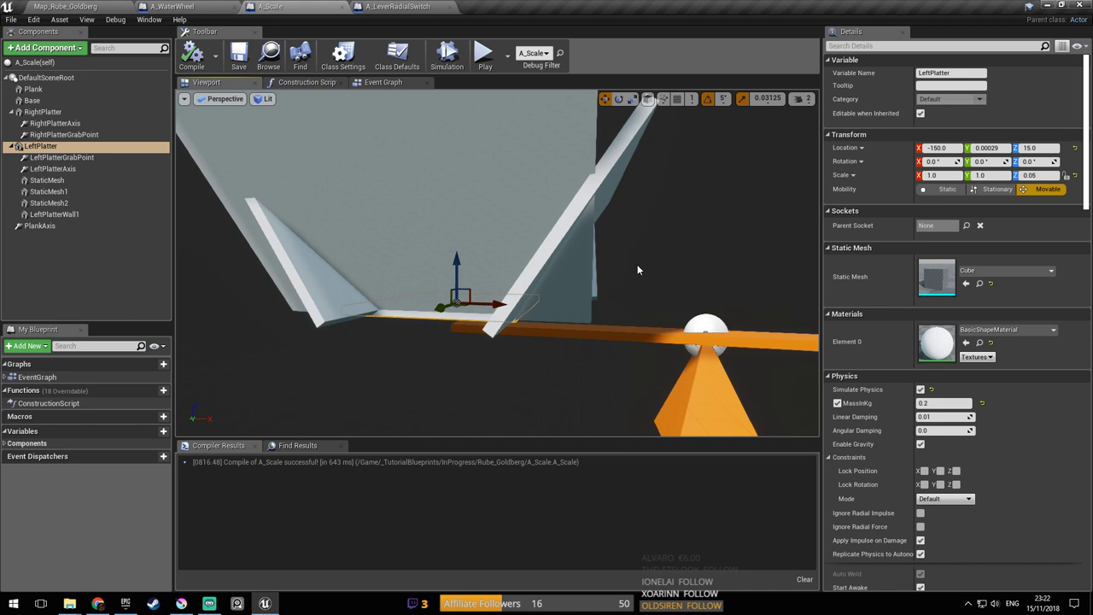
pyautogui.moveTo(679, 255); pyautogui.dragTo(686, 229, button='right')
pyautogui.moveTo(602, 241); pyautogui.dragTo(547, 247)
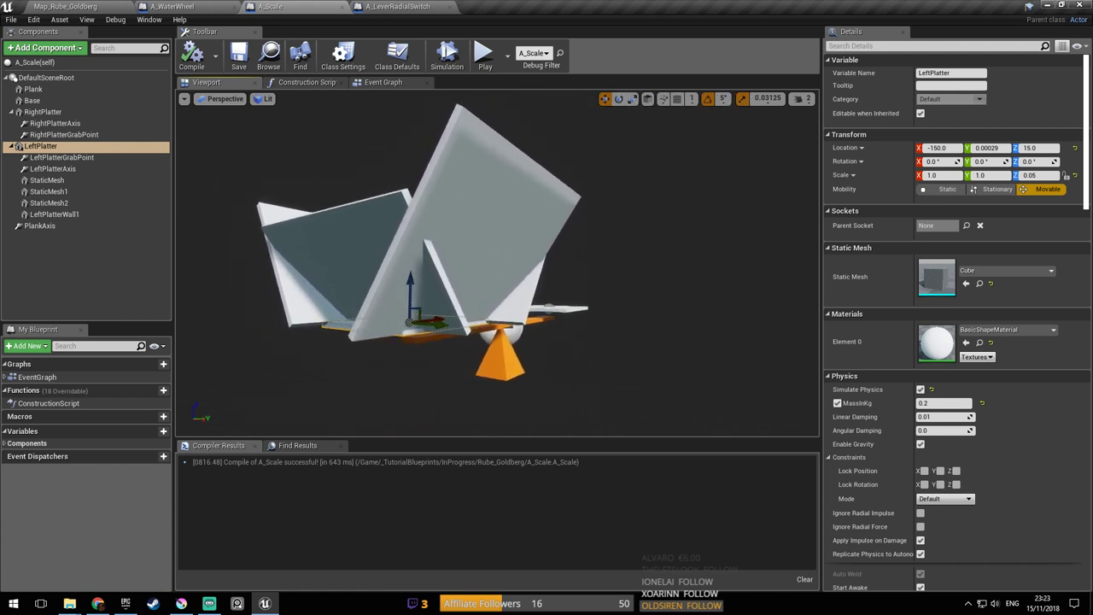
pyautogui.moveTo(532, 222); pyautogui.dragTo(596, 224, button='middle')
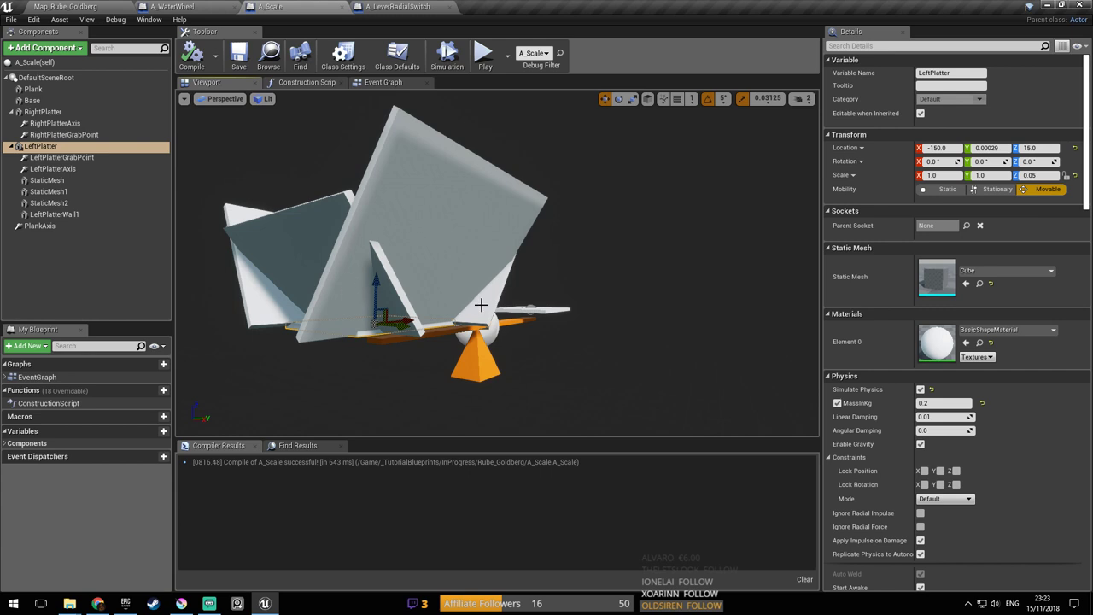
pyautogui.moveTo(458, 262)
pyautogui.mouseDown(button='right')
pyautogui.moveTo(492, 304)
pyautogui.moveTo(456, 262)
pyautogui.mouseUp(button='right')
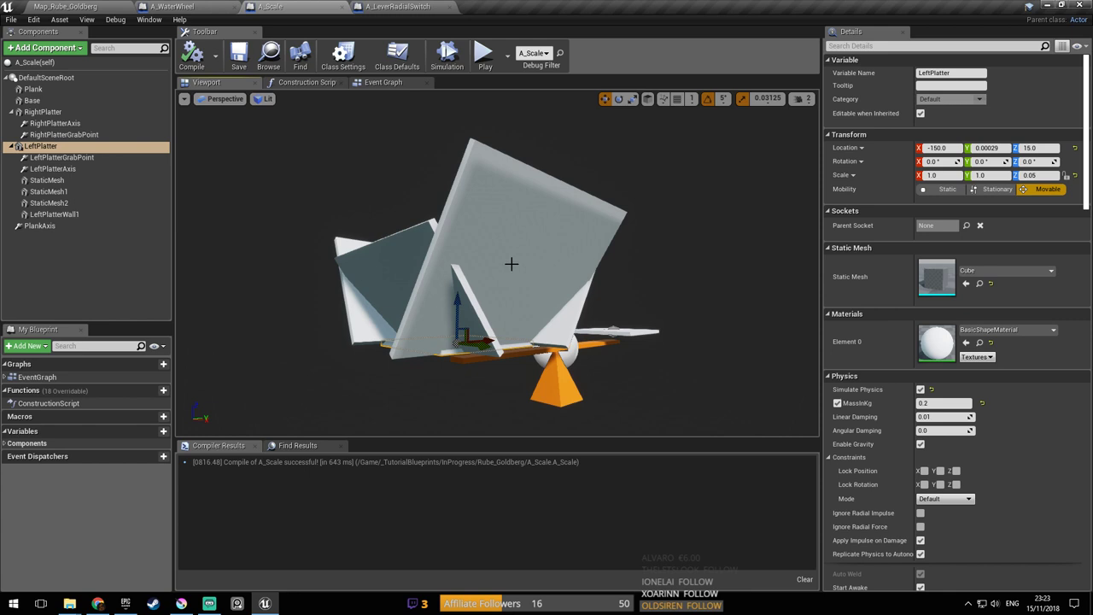
# Select LeftPlatterWall1 and examine from all sides how the left platter's walls meet and overlap
pyautogui.keyDown('alt'); pyautogui.moveTo(534, 237); pyautogui.dragTo(676, 247); pyautogui.keyUp('alt')
pyautogui.press('w')
pyautogui.moveTo(676, 247); pyautogui.dragTo(676, 334, button='right')
pyautogui.press('e')
pyautogui.moveTo(448, 192); pyautogui.dragTo(494, 188)
pyautogui.click(494, 186)
pyautogui.moveTo(494, 186); pyautogui.dragTo(561, 257, button='right')
pyautogui.press('d')
pyautogui.press('a')
pyautogui.press('s')
pyautogui.press('d')
pyautogui.press('w')
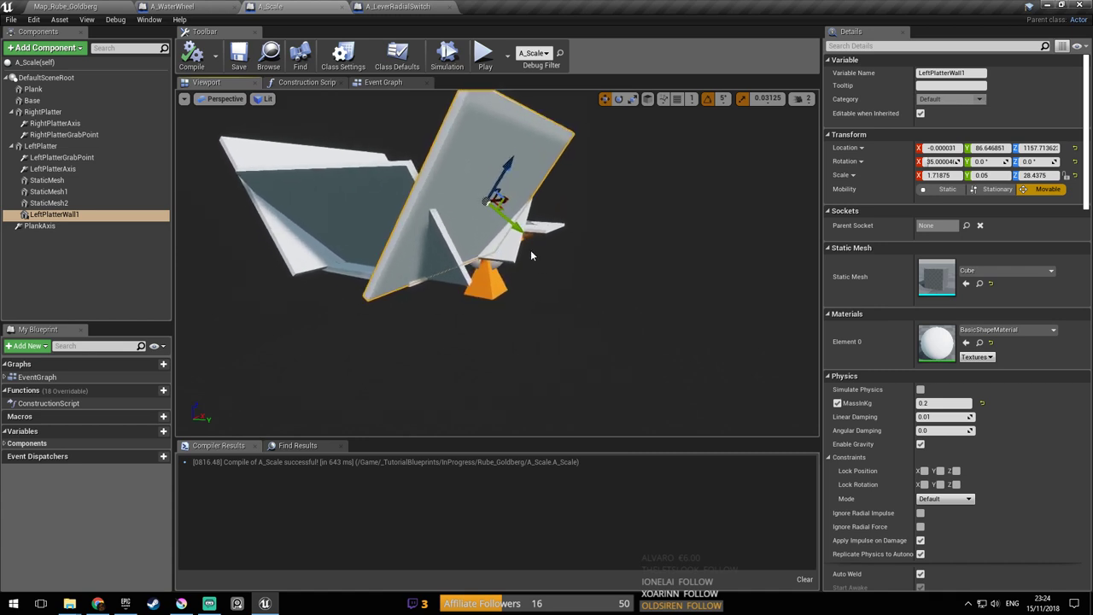
pyautogui.moveTo(463, 244); pyautogui.dragTo(512, 229, button='right')
pyautogui.press('w')
pyautogui.press('a')
pyautogui.keyDown('alt'); pyautogui.moveTo(491, 214); pyautogui.dragTo(417, 300); pyautogui.keyUp('alt')
pyautogui.press('w')
pyautogui.moveTo(417, 301); pyautogui.dragTo(413, 291, button='right')
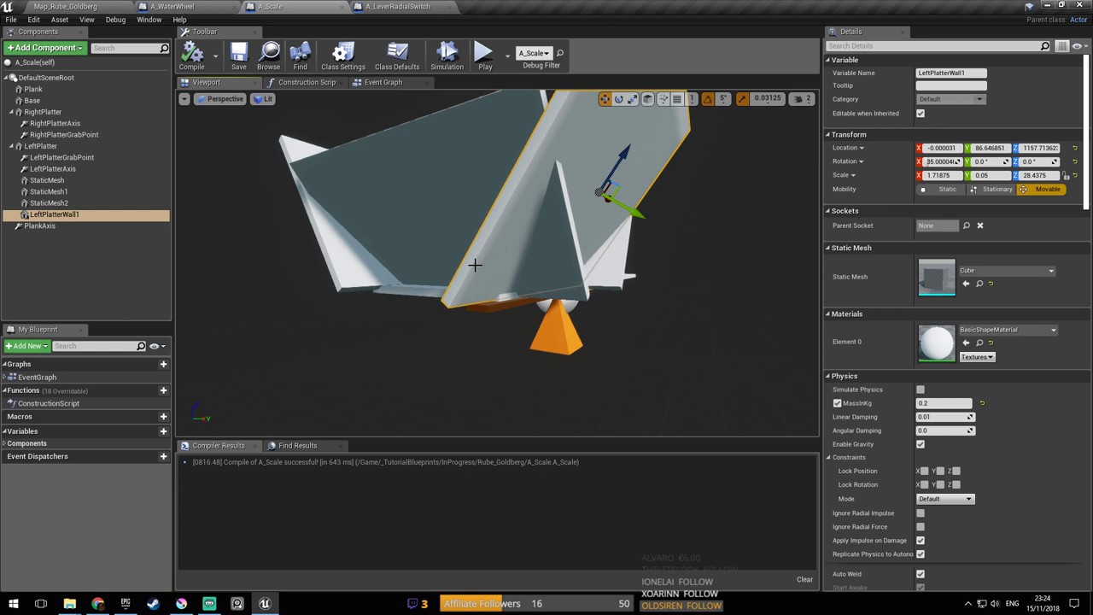
pyautogui.scroll(-3, 476, 264)
pyautogui.moveTo(476, 264); pyautogui.dragTo(257, 205, button='right')
pyautogui.press('w')
pyautogui.press('d')
pyautogui.moveTo(530, 282); pyautogui.dragTo(572, 195, button='right')
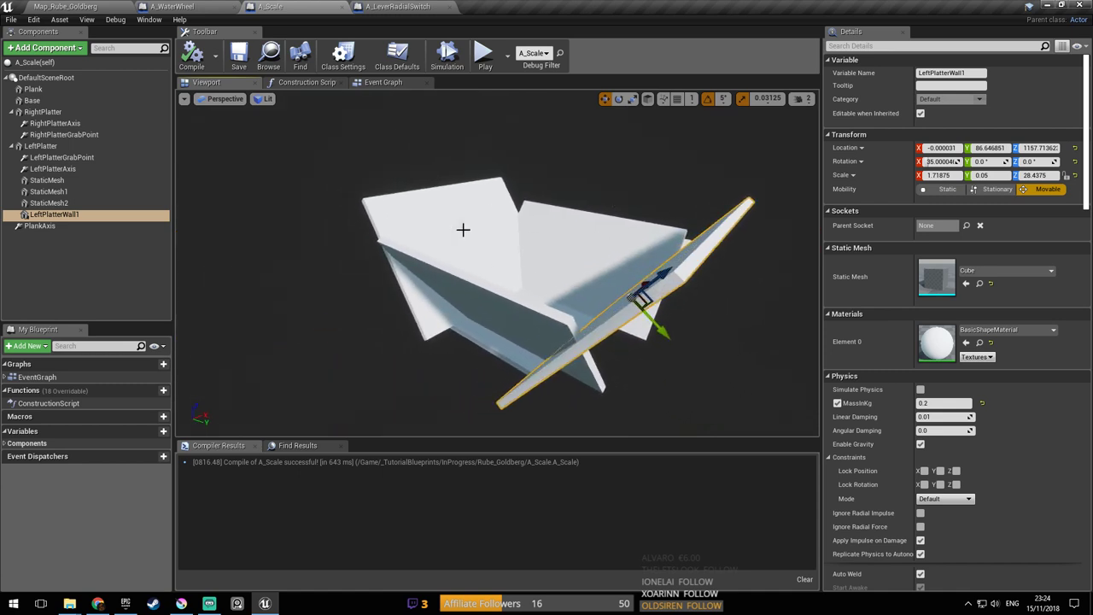
pyautogui.moveTo(559, 290); pyautogui.dragTo(534, 271, button='right')
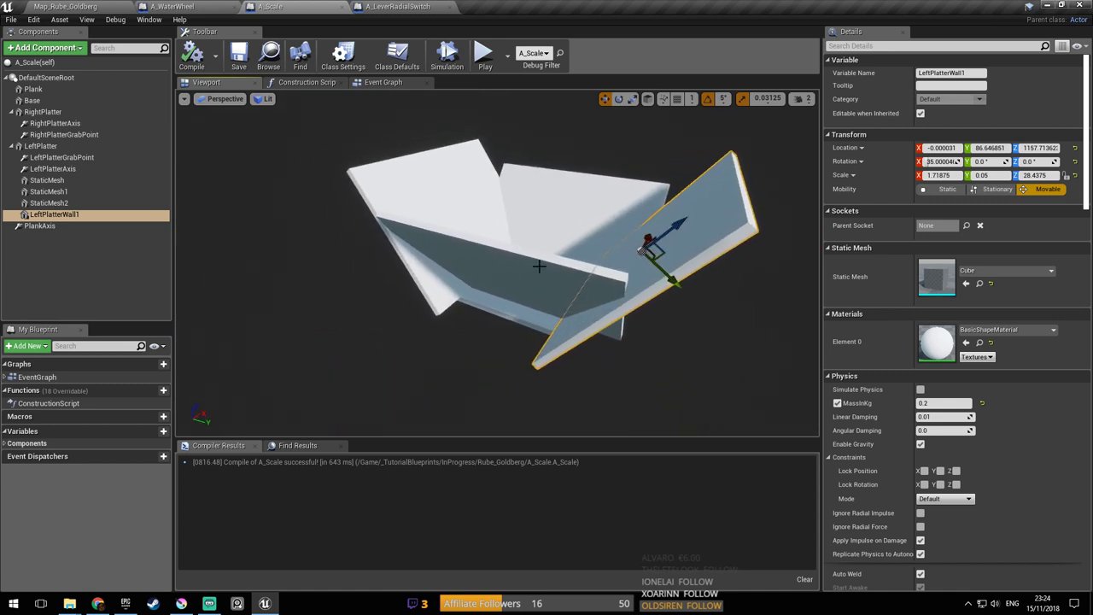
pyautogui.moveTo(531, 291); pyautogui.dragTo(260, 527, button='right')
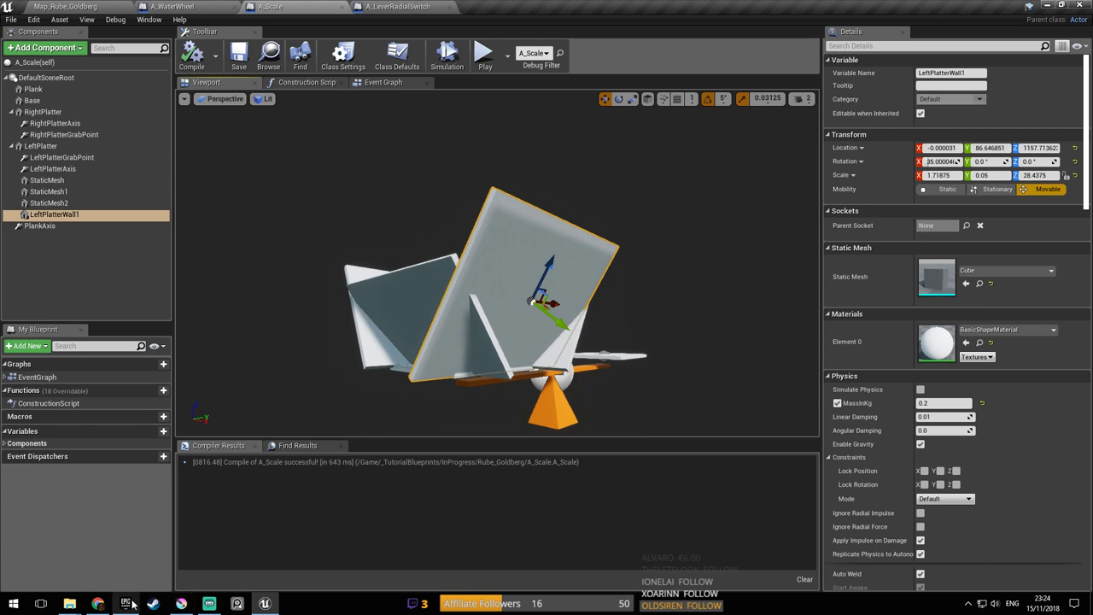
# Launch Blender and enter Edit Mode on the default cube
pyautogui.moveTo(180, 601)
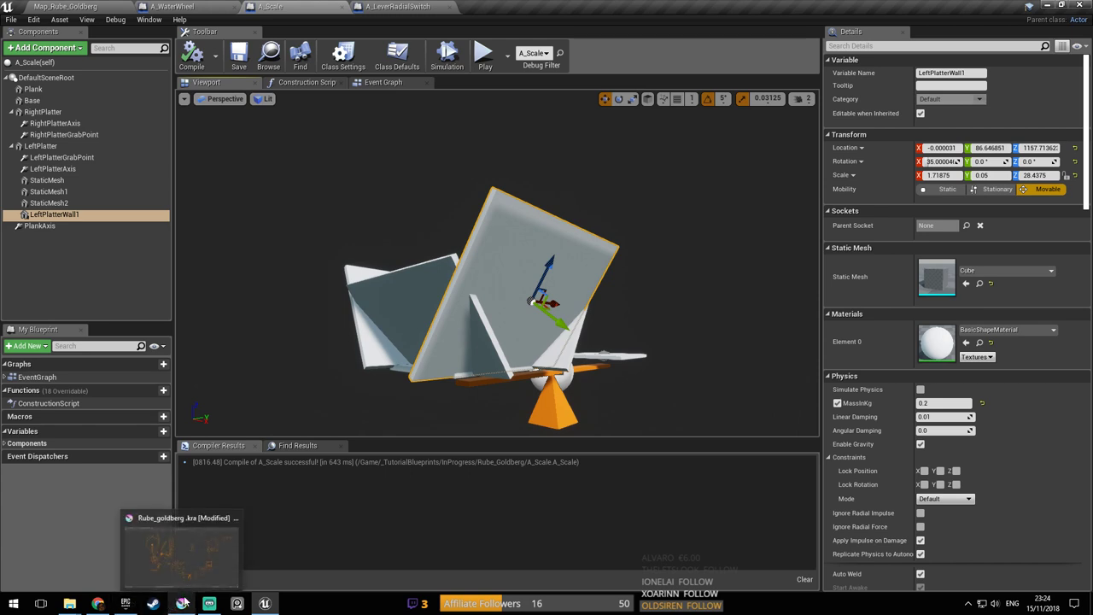
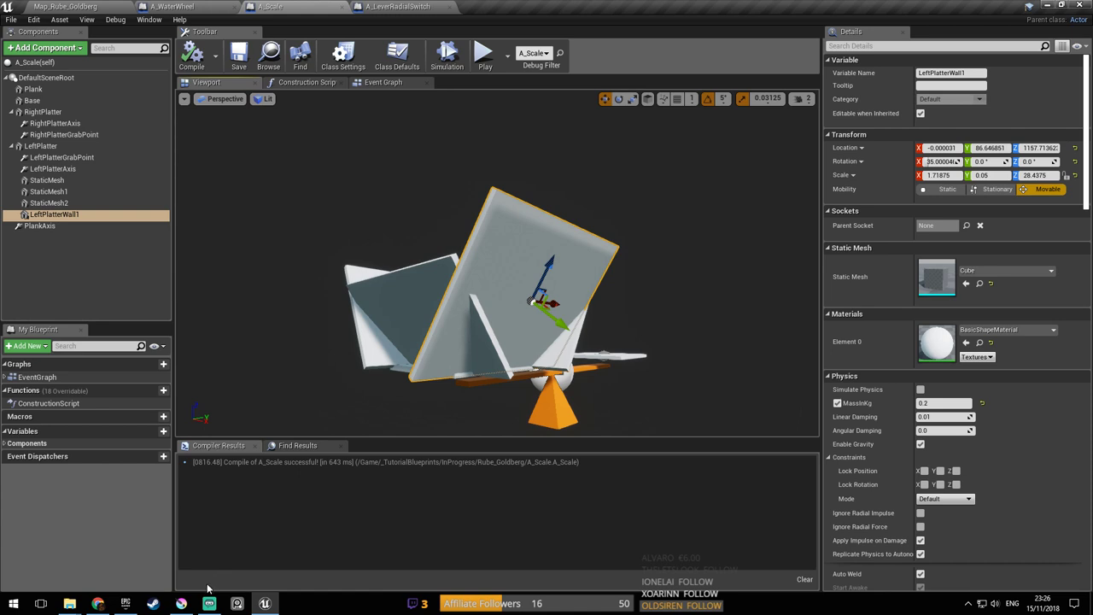
pyautogui.rightClick(149, 610)
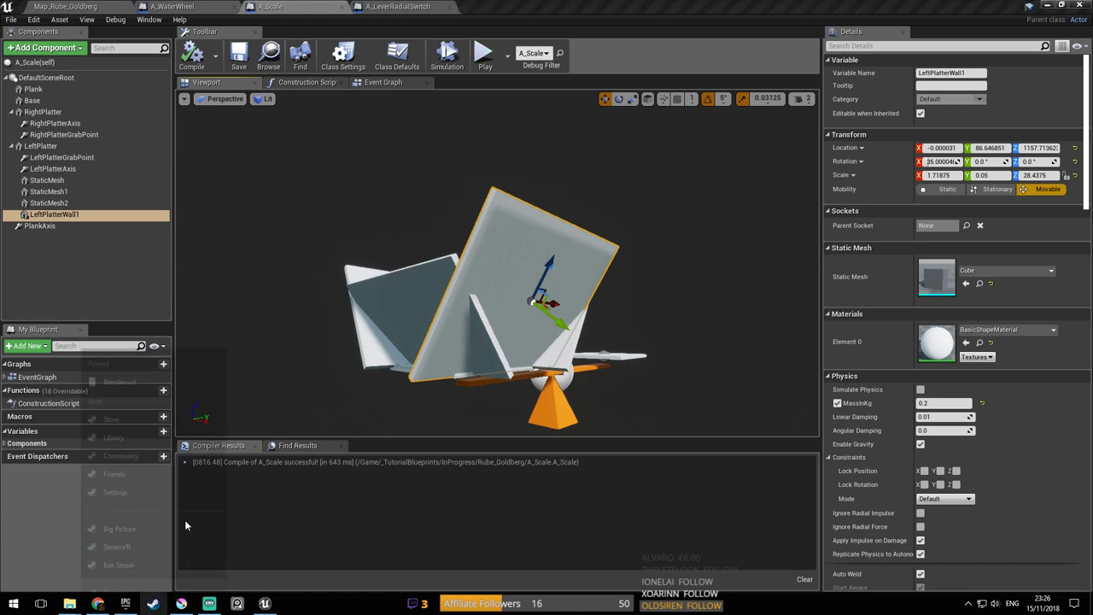
pyautogui.click(159, 348)
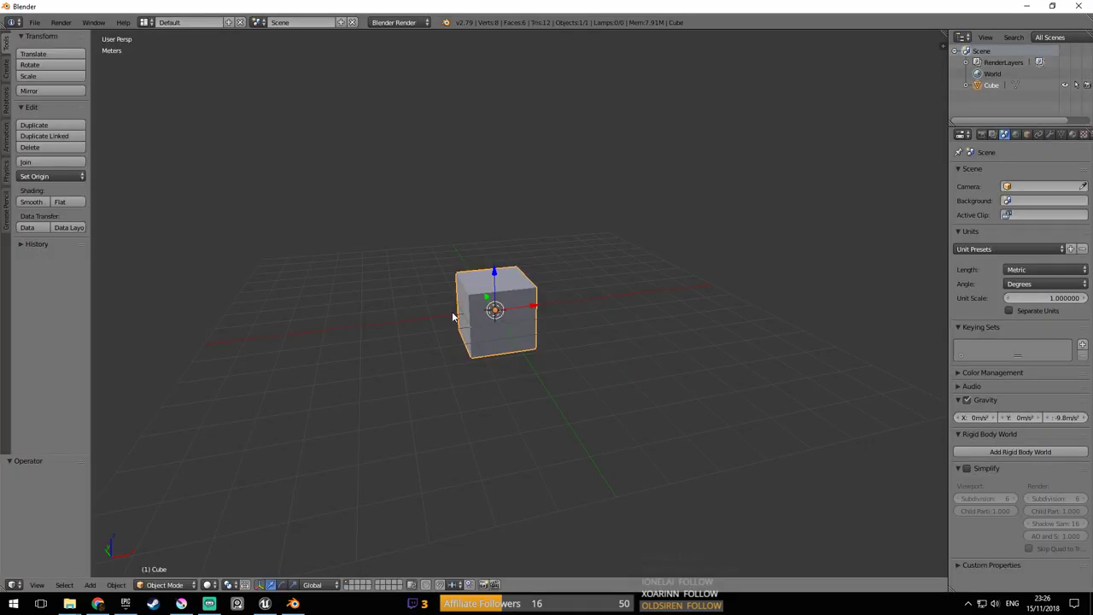
pyautogui.moveTo(489, 322); pyautogui.dragTo(506, 367, button='middle')
pyautogui.press('Tab')
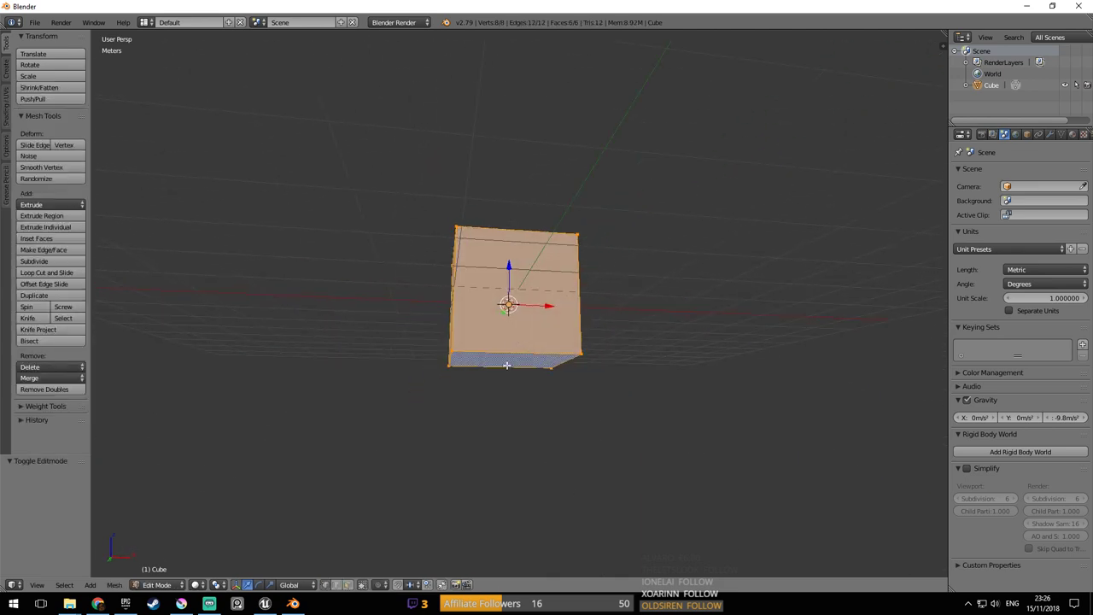
# Switch to face selection and scale down the cube's bottom face to taper the sides
pyautogui.hotkey('ctrl', 'Tab')
pyautogui.click(486, 429)
pyautogui.rightClick(512, 366)
pyautogui.moveTo(578, 392); pyautogui.dragTo(612, 398, button='middle')
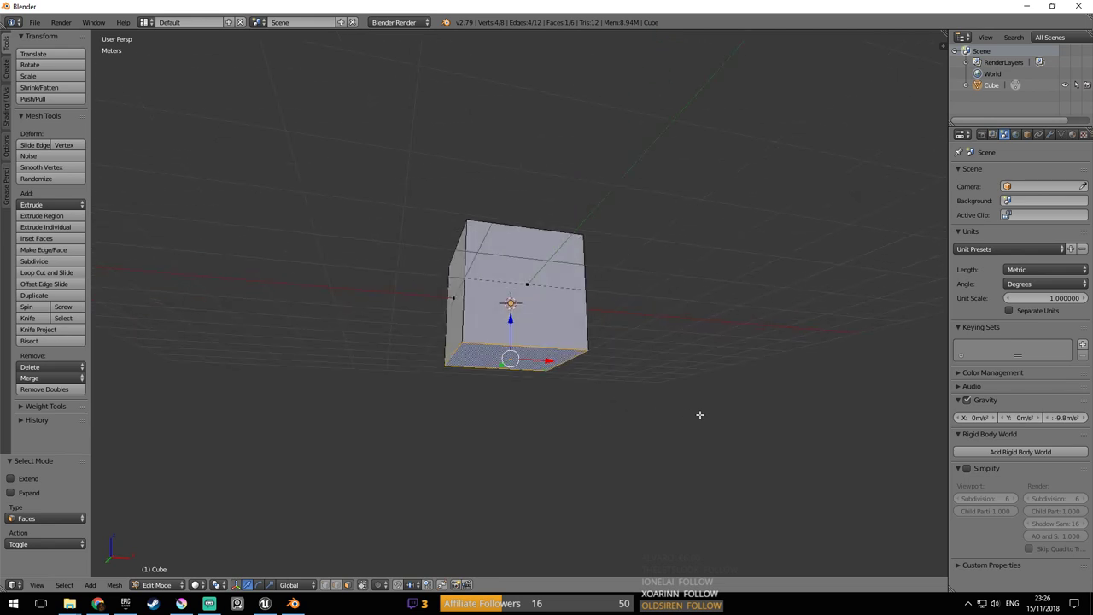
pyautogui.press('s')
pyautogui.moveTo(587, 406); pyautogui.dragTo(560, 359, button='middle')
# Scale the whole tapered mesh up uniformly by about 1.523
pyautogui.press('a')
pyautogui.press('s')
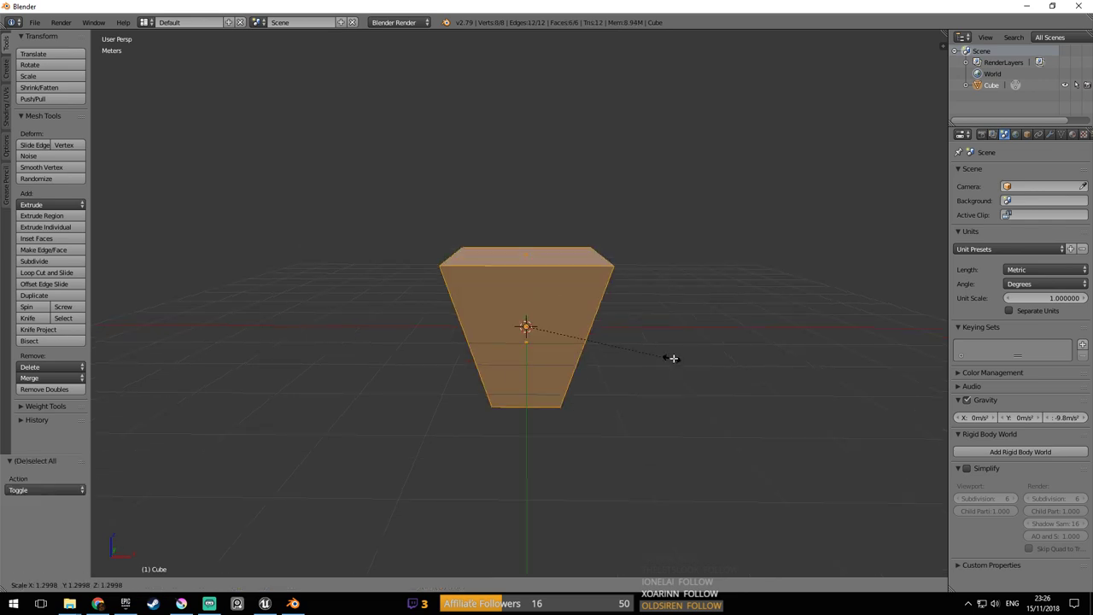
pyautogui.click(695, 359)
pyautogui.moveTo(700, 359); pyautogui.dragTo(635, 366, button='middle')
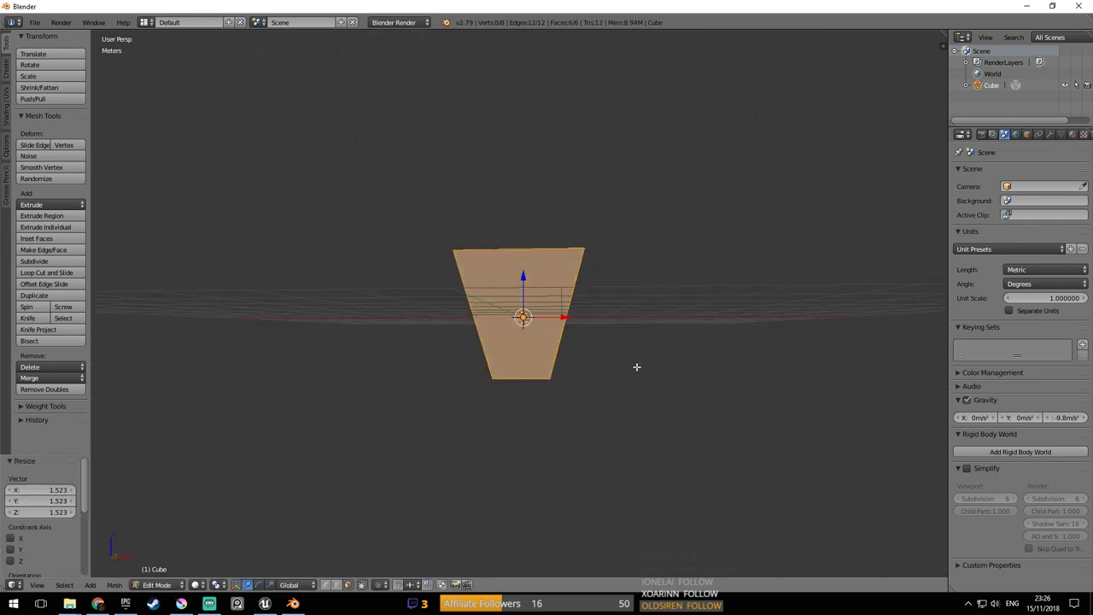
# Save the Blender model as scale_platter.blend in the Rube_Goldberg folder
pyautogui.hotkey('ctrl', 's')
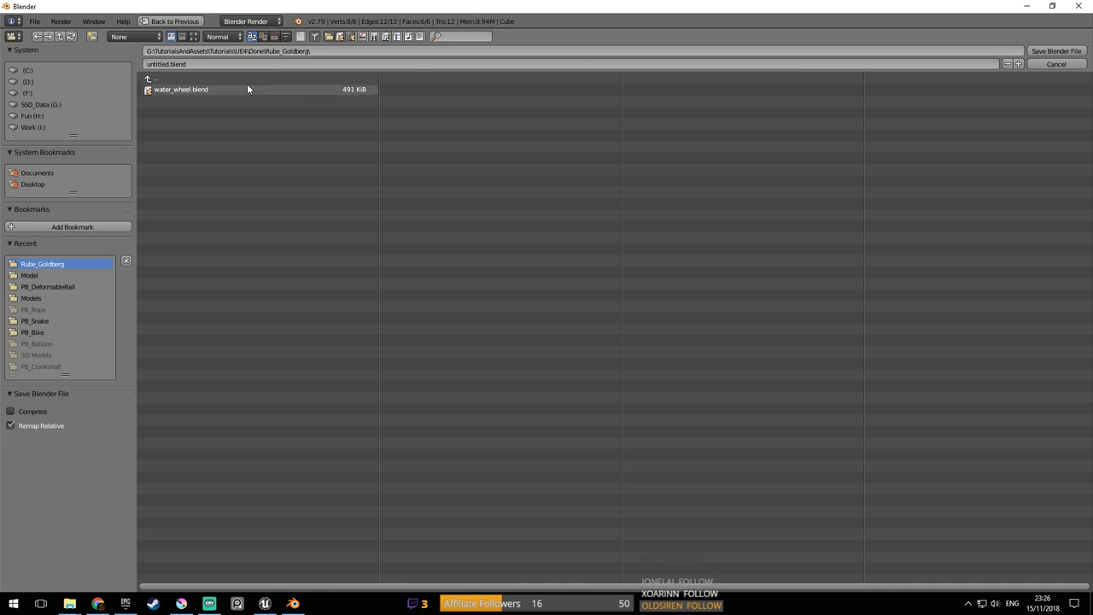
pyautogui.click(215, 89)
pyautogui.click(190, 65)
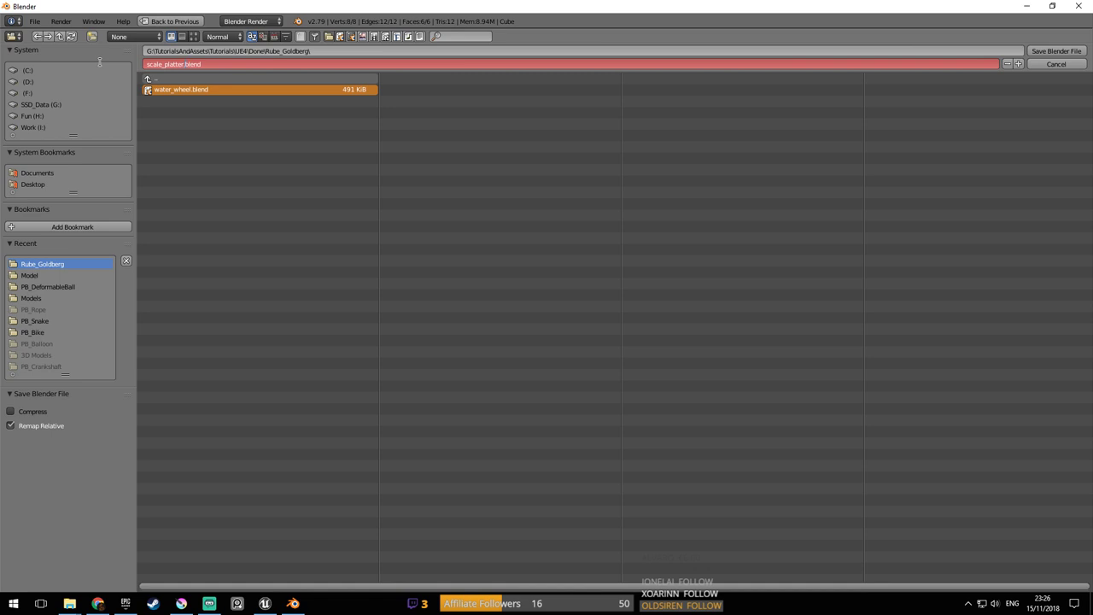
pyautogui.click(1056, 52)
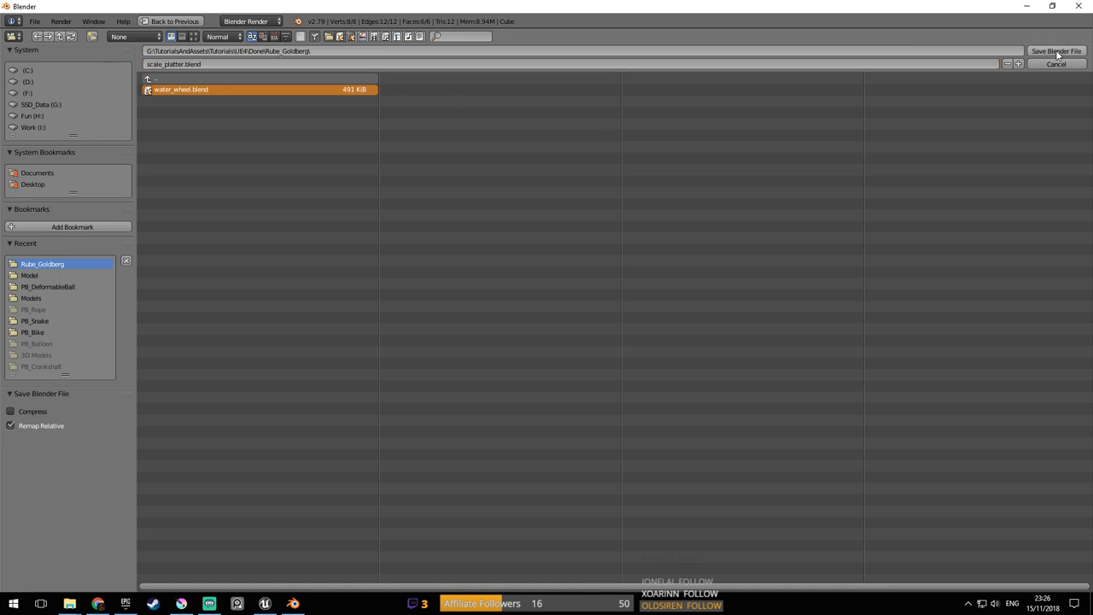
pyautogui.moveTo(683, 214); pyautogui.dragTo(674, 293, button='middle')
pyautogui.hotkey('ctrl', 's')
pyautogui.click(672, 294)
# Move the entire tapered mesh up along Z by about 3.22 m, above the origin
pyautogui.scroll(5, 581, 295)
pyautogui.moveTo(565, 294); pyautogui.dragTo(506, 302, button='middle')
pyautogui.scroll(2, 544, 323)
pyautogui.scroll(-2, 538, 318)
pyautogui.press('Tab')
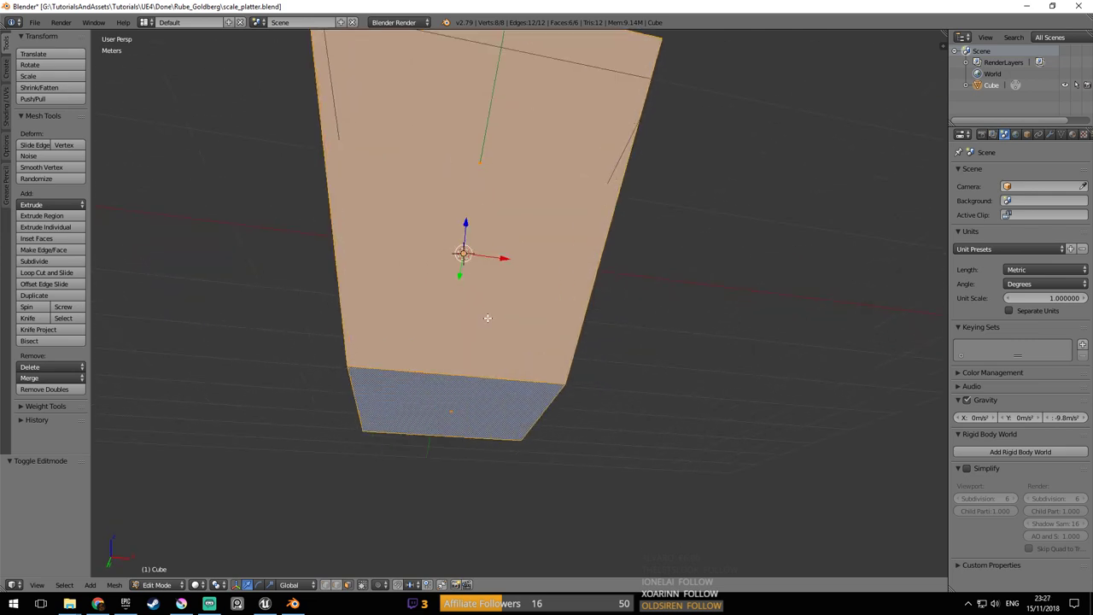
pyautogui.scroll(-1, 484, 317)
pyautogui.moveTo(476, 319); pyautogui.dragTo(488, 381, button='middle')
pyautogui.scroll(-2, 463, 375)
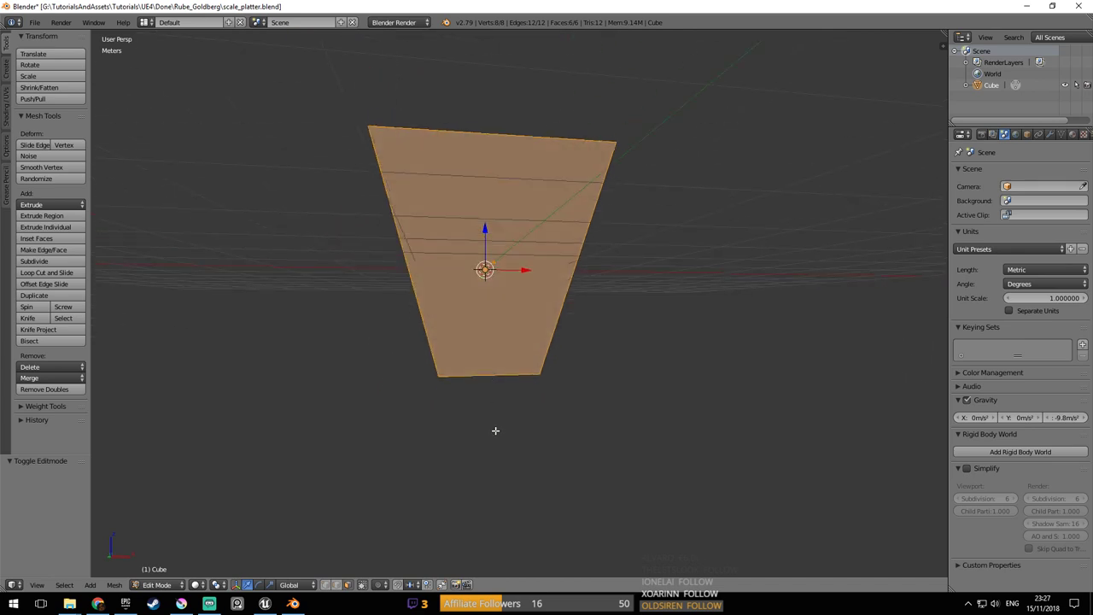
pyautogui.press('g')
pyautogui.press('z')
pyautogui.click(549, 227)
# Select the tapered mesh's bottom face and snap the 3D cursor to it
pyautogui.moveTo(527, 202); pyautogui.dragTo(520, 228, button='middle')
pyautogui.keyDown('shift'); pyautogui.moveTo(520, 228); pyautogui.dragTo(529, 252, button='middle'); pyautogui.keyUp('shift')
pyautogui.rightClick(488, 209)
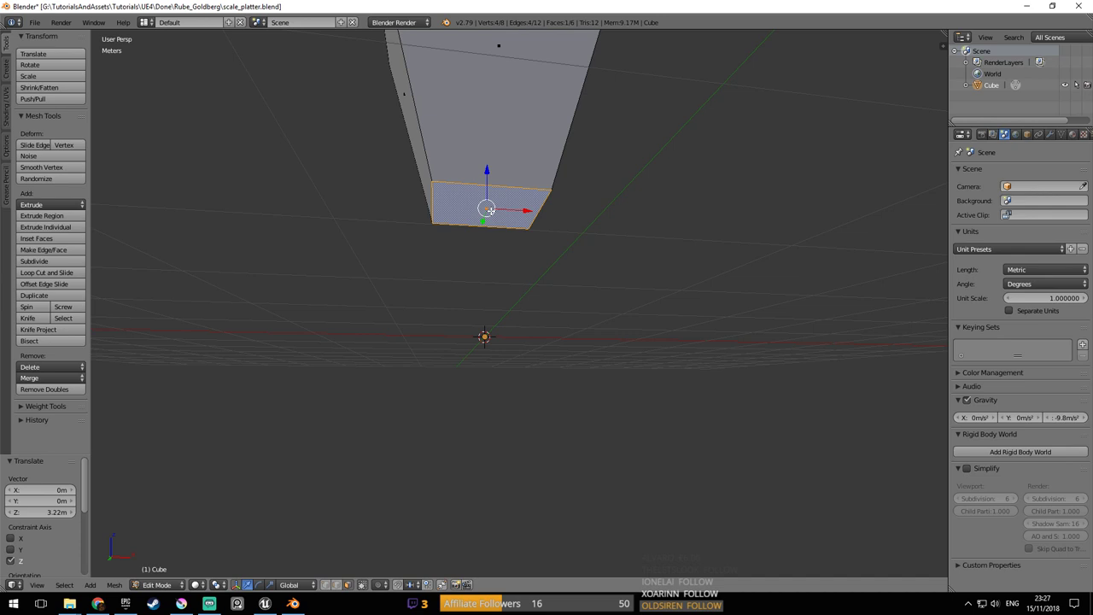
pyautogui.press('space')
pyautogui.write('snap ci')
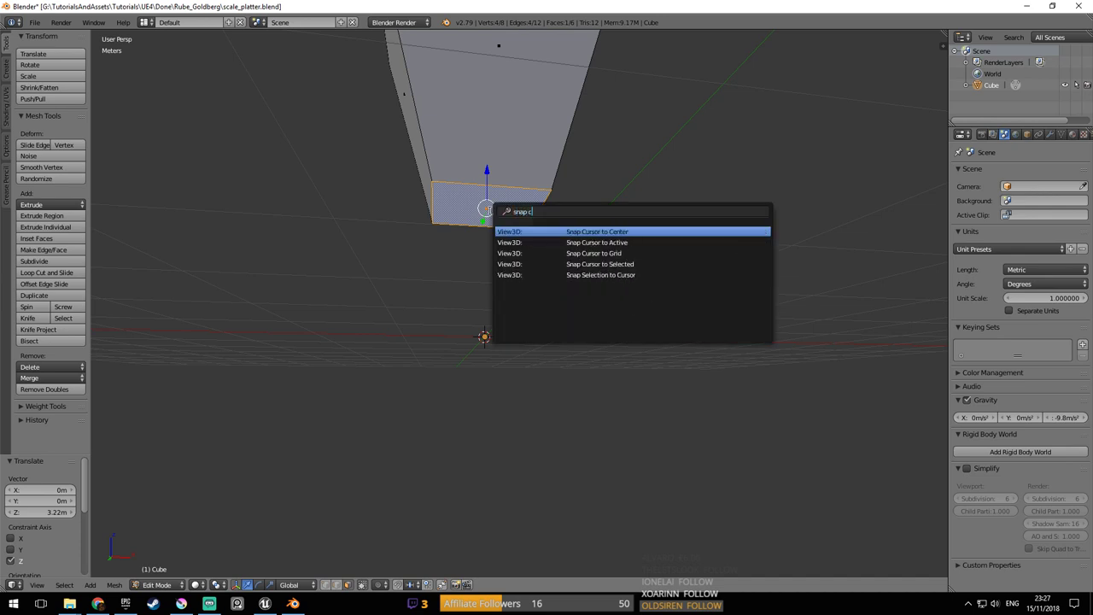
pyautogui.press('BackSpace')
pyautogui.press('Down')
pyautogui.press('Down')
pyautogui.press('Down')
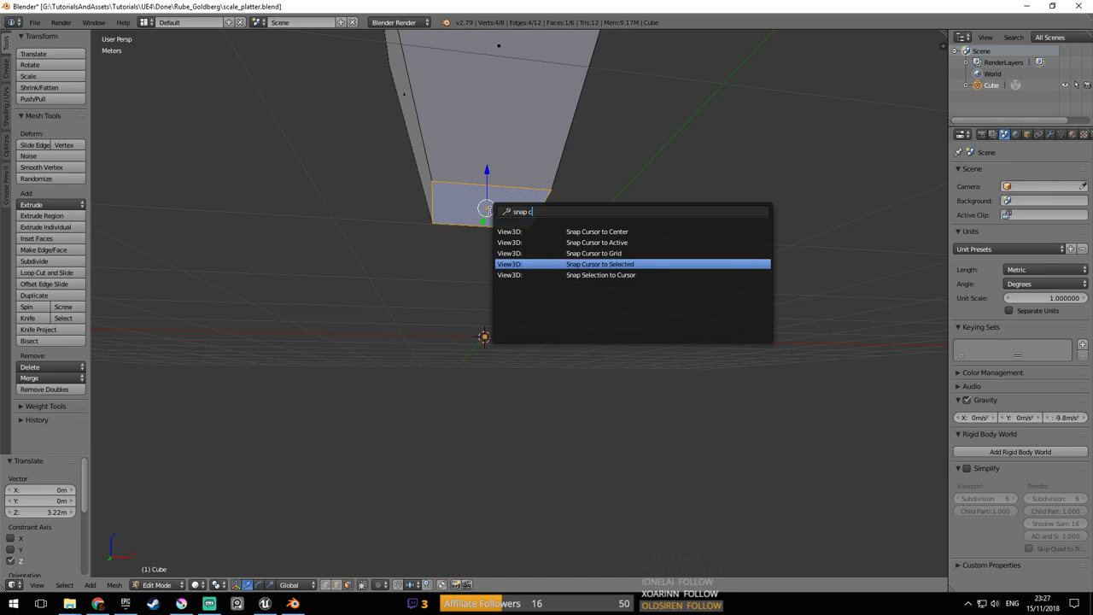
pyautogui.press('Return')
# Return to Object Mode and set the mesh's origin to the 3D cursor
pyautogui.press('Tab')
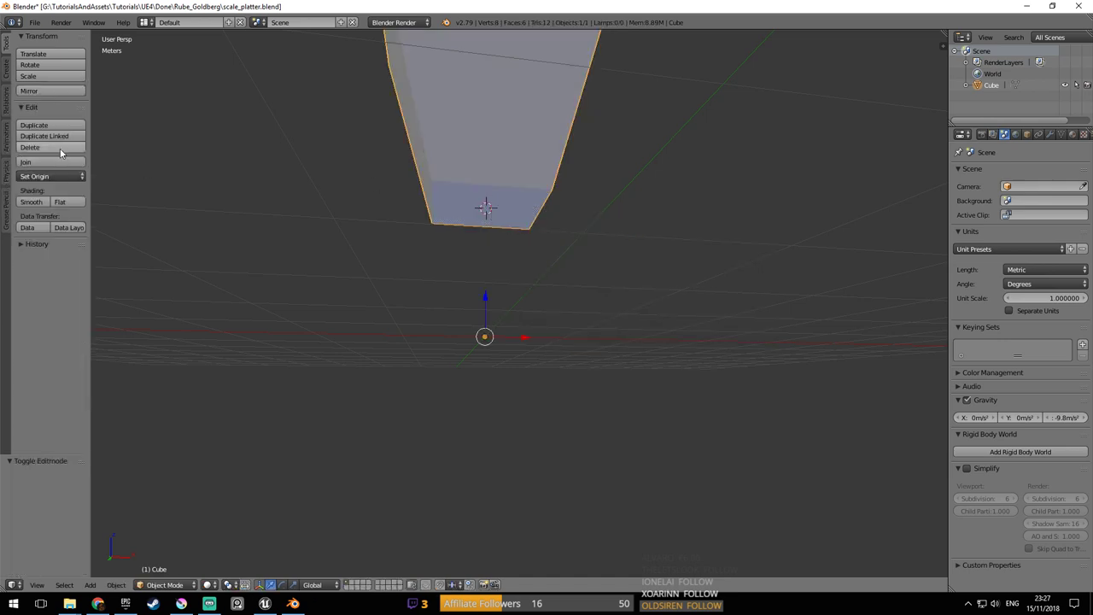
pyautogui.click(67, 176)
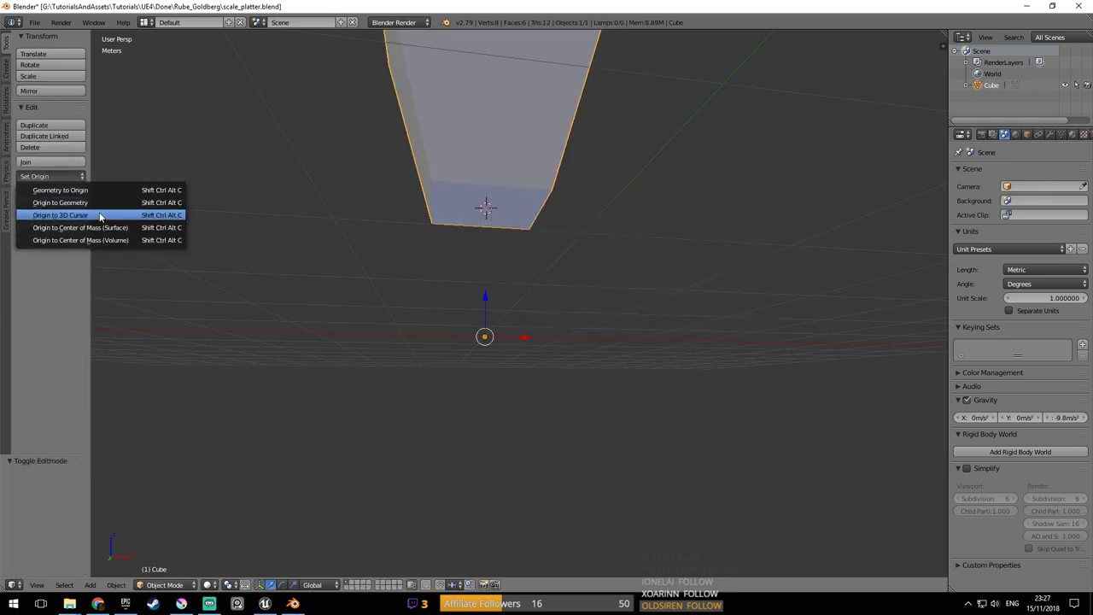
pyautogui.click(60, 214)
# Snap the 3D cursor back to the world centre
pyautogui.moveTo(513, 178); pyautogui.dragTo(508, 211, button='middle')
pyautogui.press('space')
pyautogui.write('snap c')
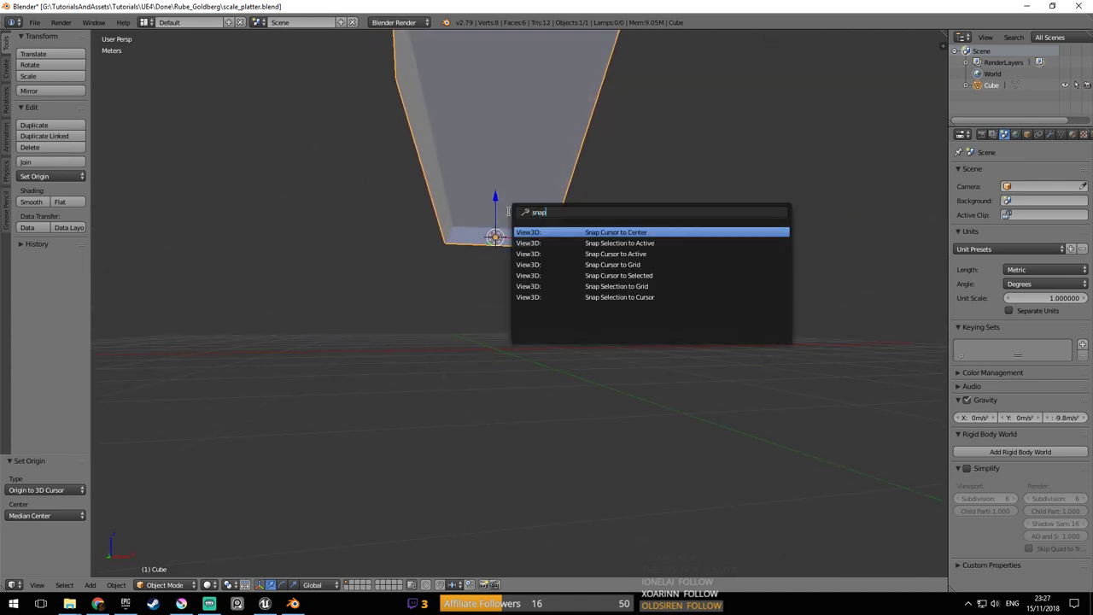
pyautogui.press('Down')
pyautogui.press('Down')
pyautogui.press('Down')
pyautogui.press('Down')
pyautogui.press('Up')
pyautogui.press('Up')
pyautogui.press('Up')
pyautogui.press('Up')
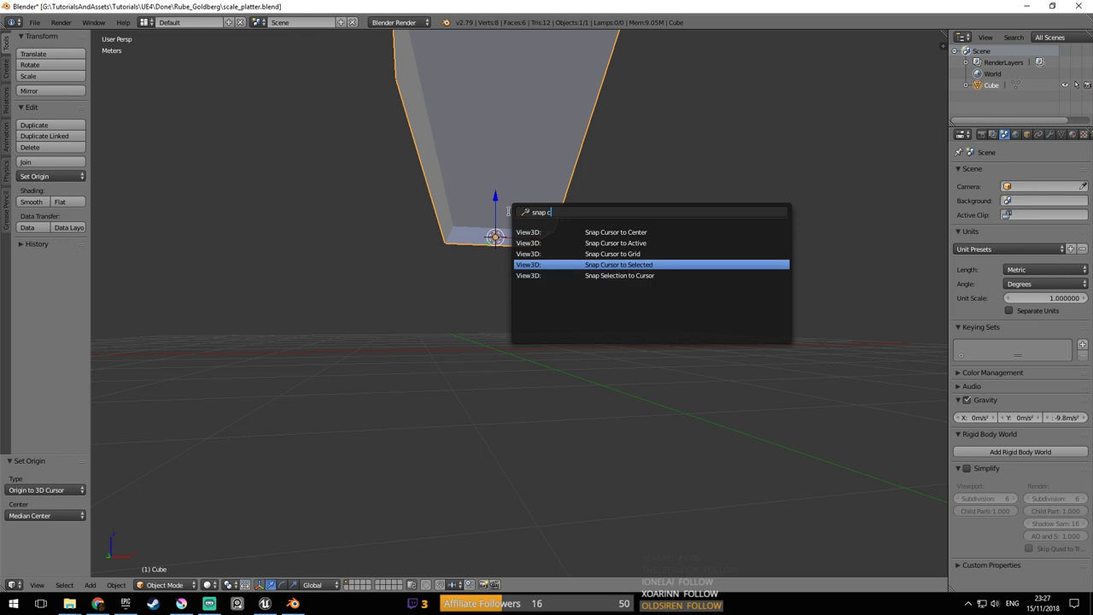
pyautogui.press('Return')
# Snap the tapered object to the 3D cursor and save scale_platter.blend
pyautogui.press('space')
pyautogui.write('snap sele')
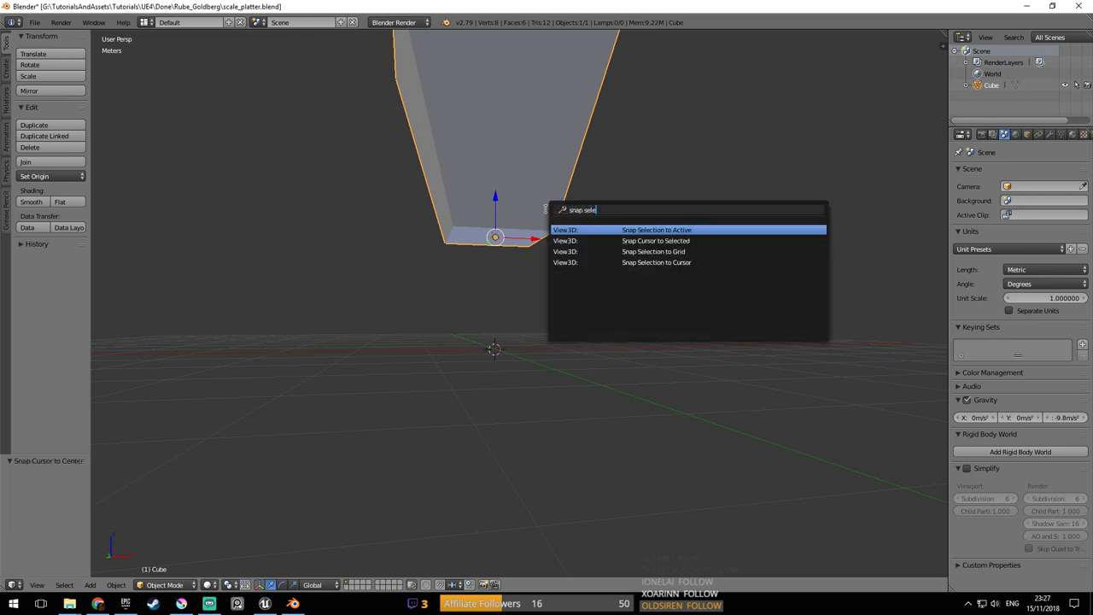
pyautogui.press('Down')
pyautogui.press('Down')
pyautogui.press('Down')
pyautogui.press('Return')
pyautogui.hotkey('ctrl', 's')
pyautogui.click(549, 211)
pyautogui.scroll(-1, 550, 212)
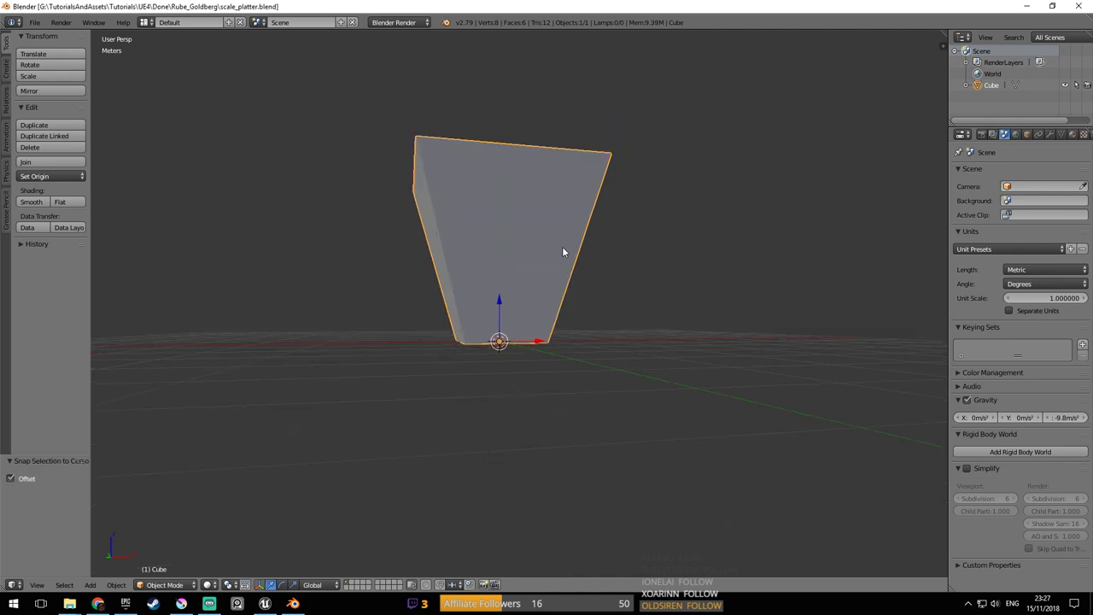
# Export scale_platter.fbx to the Rube_Goldberg folder, limited to selected objects and mesh data
pyautogui.moveTo(564, 251); pyautogui.dragTo(580, 335, button='middle')
pyautogui.moveTo(537, 363); pyautogui.dragTo(474, 354, button='middle')
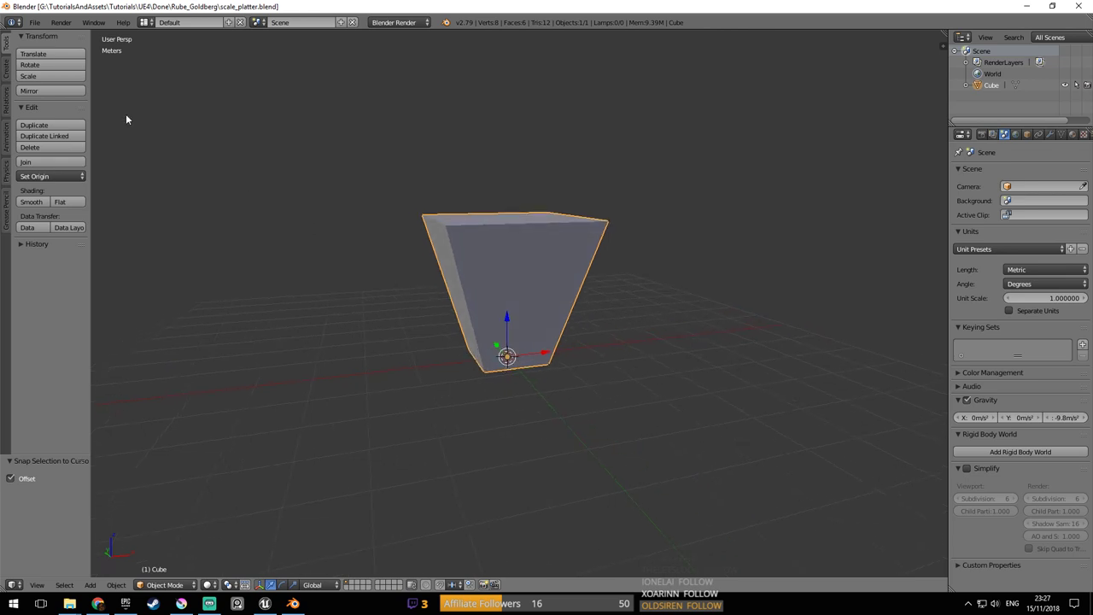
pyautogui.click(35, 22)
pyautogui.moveTo(92, 254)
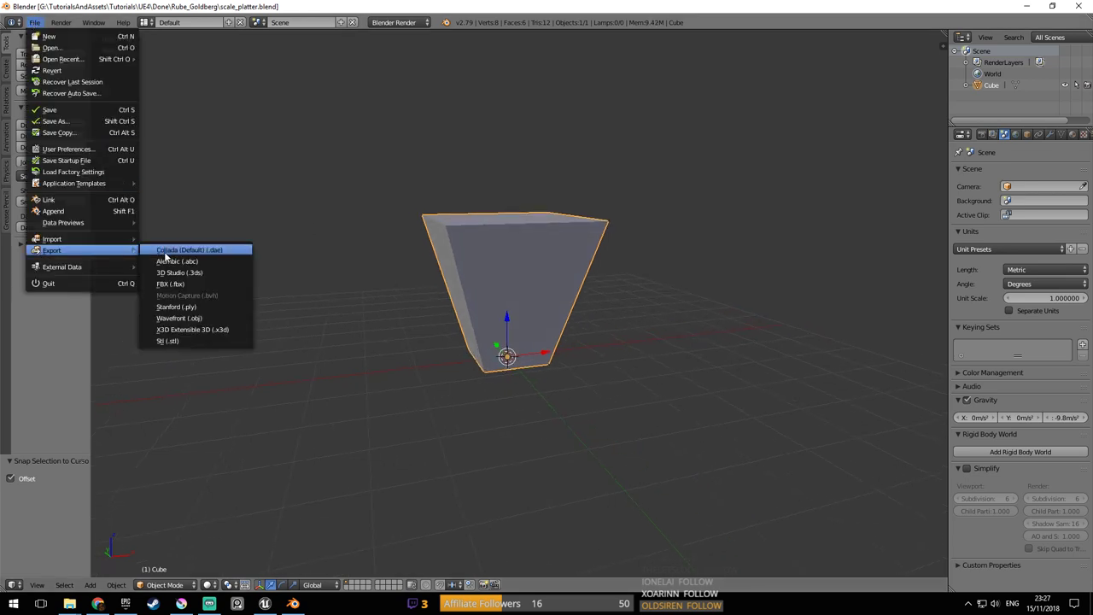
pyautogui.click(210, 284)
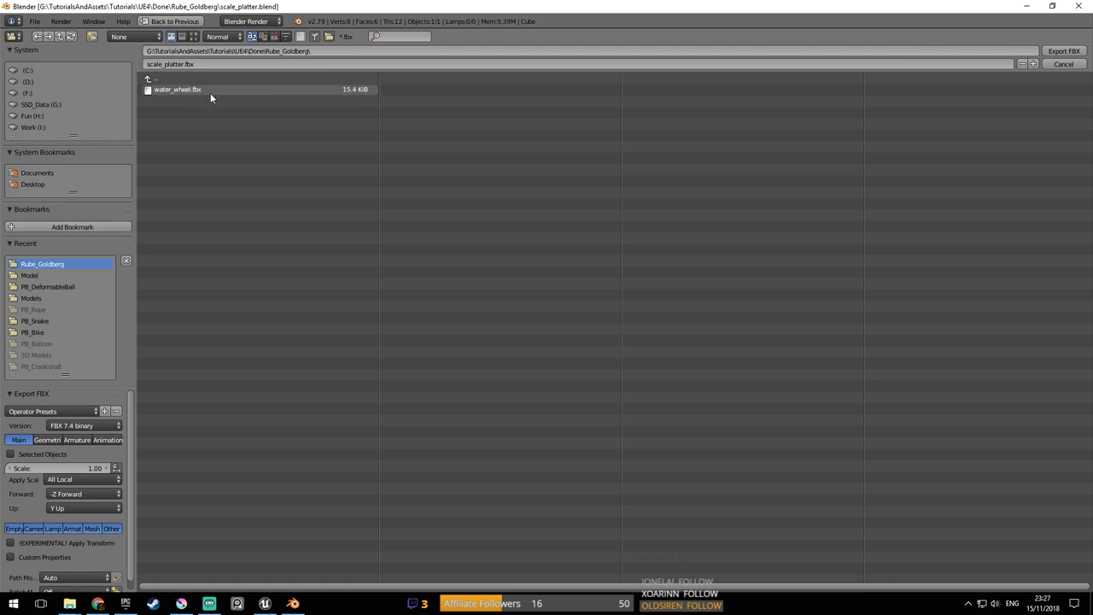
pyautogui.click(10, 455)
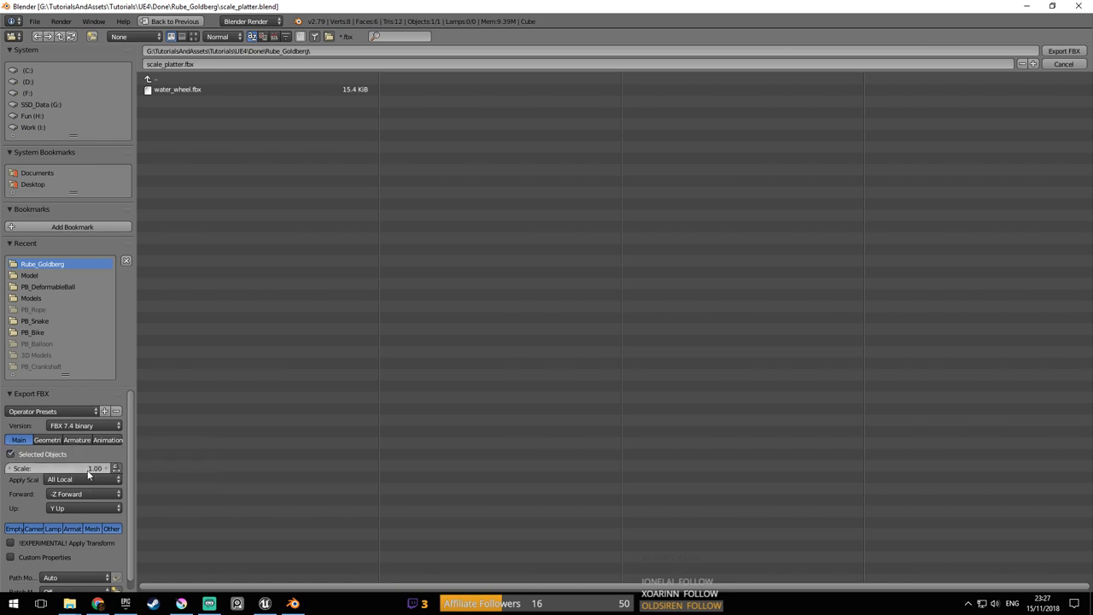
pyautogui.click(79, 441)
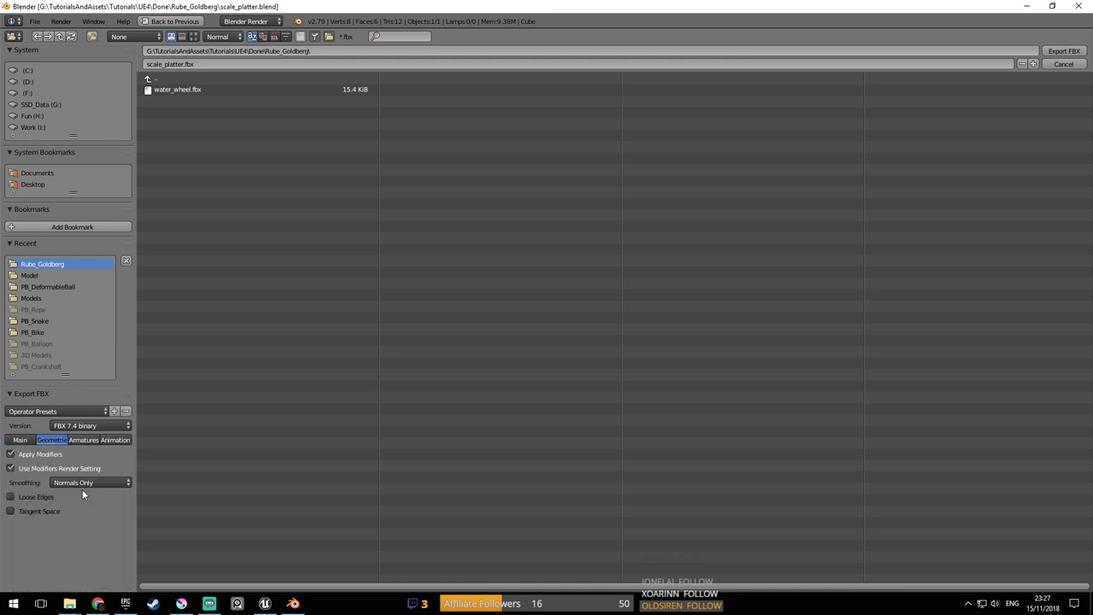
pyautogui.click(19, 441)
pyautogui.click(94, 529)
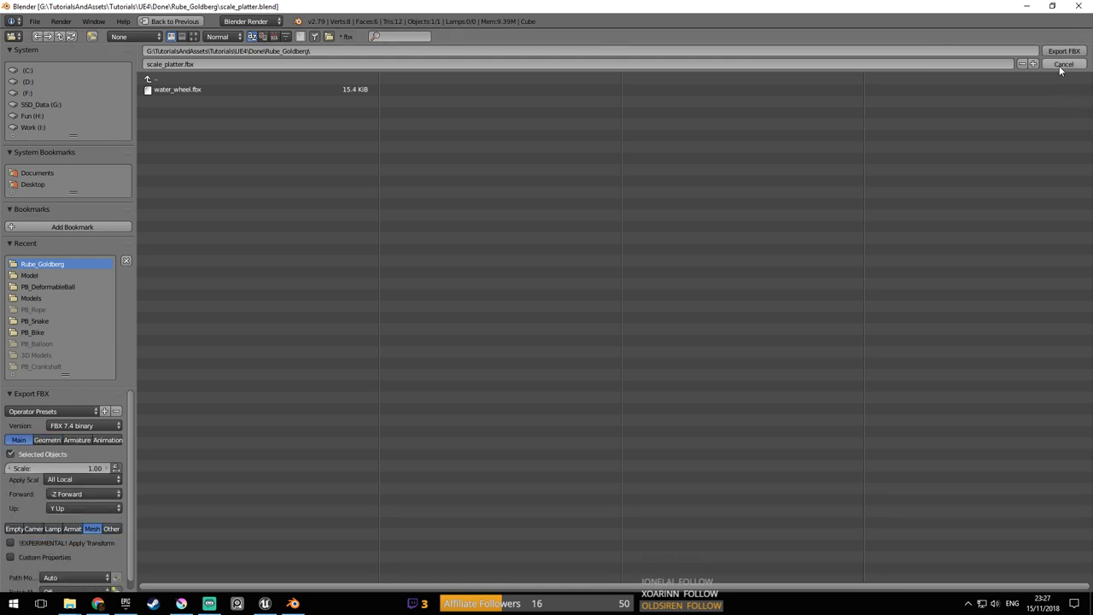
pyautogui.click(1065, 51)
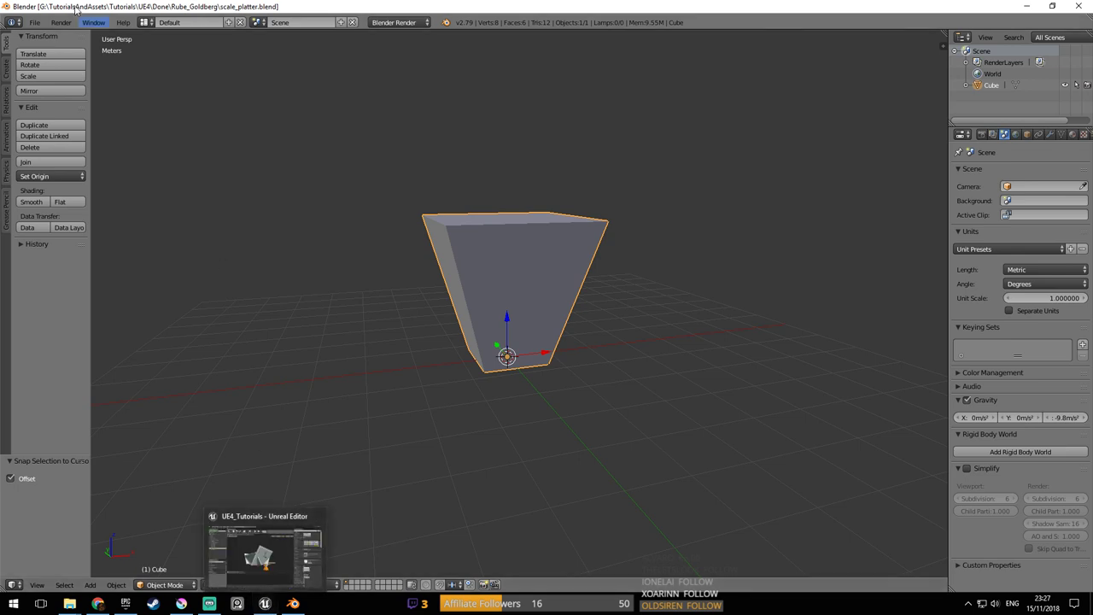
# Copy the Rube_Goldberg folder path from the FBX export dialog, then cancel the export
pyautogui.click(34, 22)
pyautogui.moveTo(104, 249)
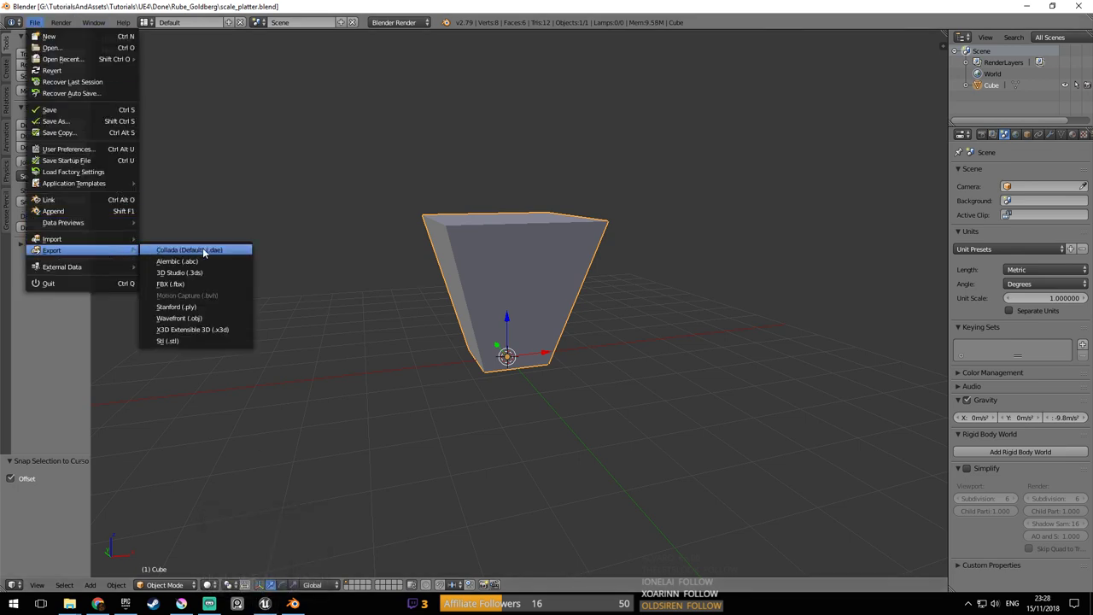
pyautogui.click(221, 280)
pyautogui.click(352, 50)
pyautogui.hotkey('ctrl', 'c')
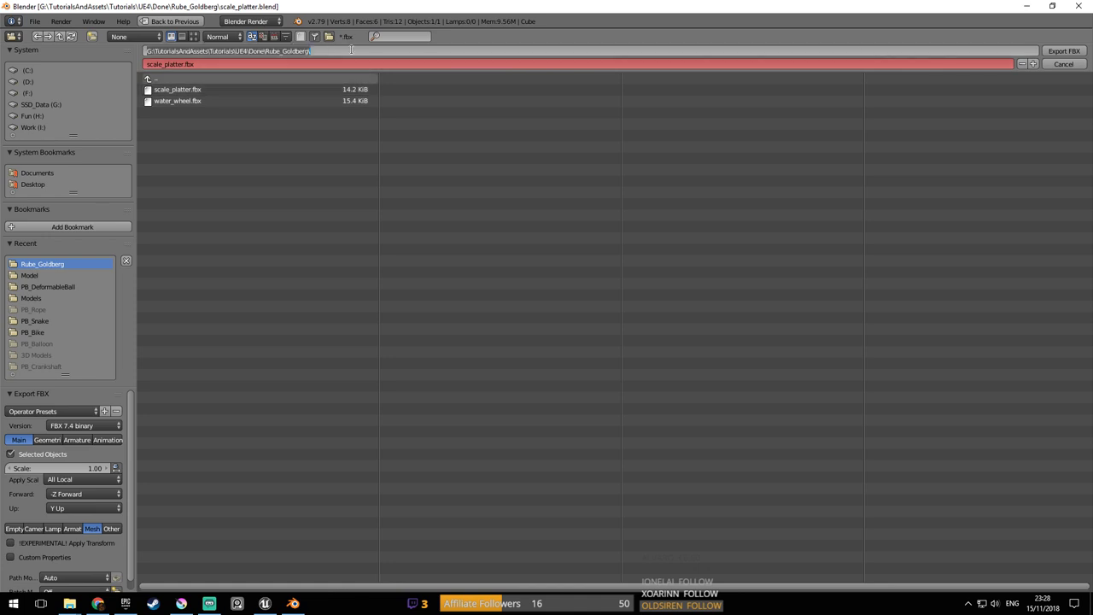
pyautogui.click(1073, 66)
pyautogui.click(1065, 65)
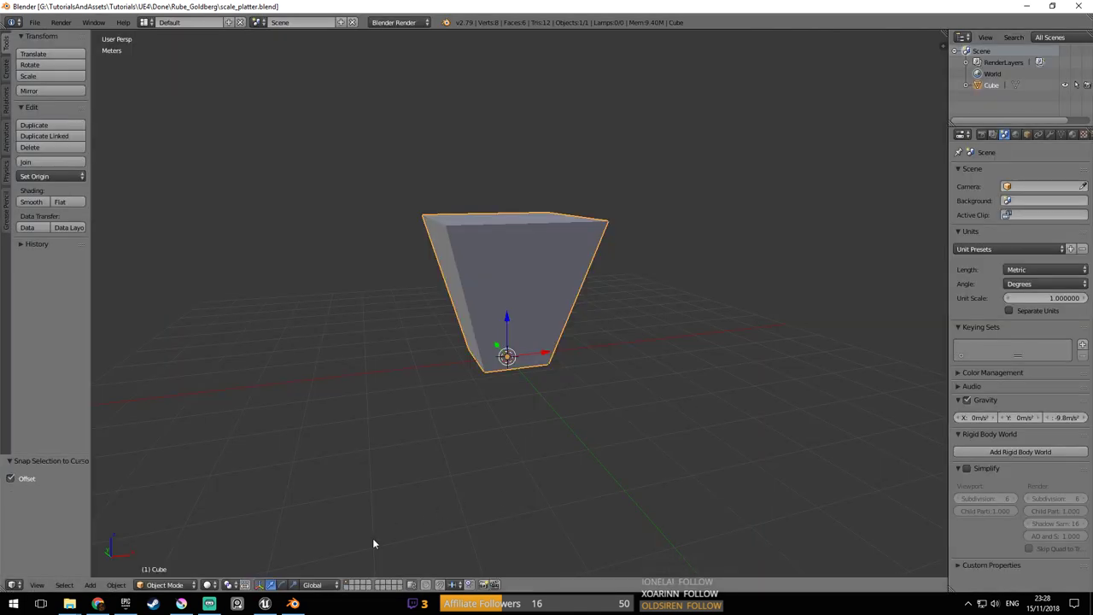
# Switch to Unreal Editor, open the InProgress/Rube_Goldberg content folder and clear its search filter
pyautogui.hotkey('alt', 'Tab')
pyautogui.click(77, 6)
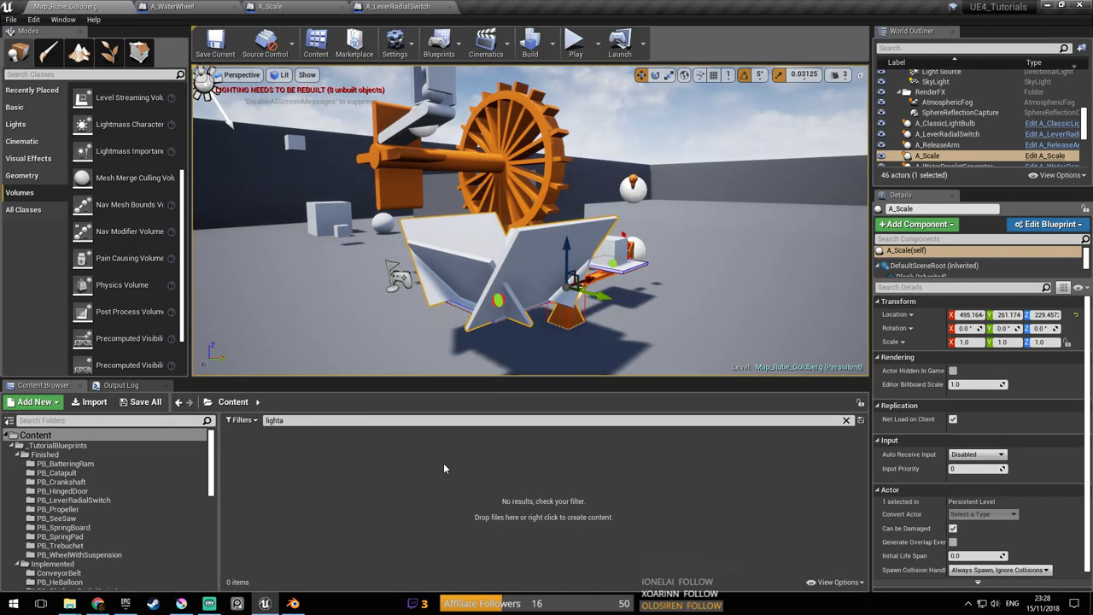
pyautogui.rightClick(443, 463)
pyautogui.click(477, 470)
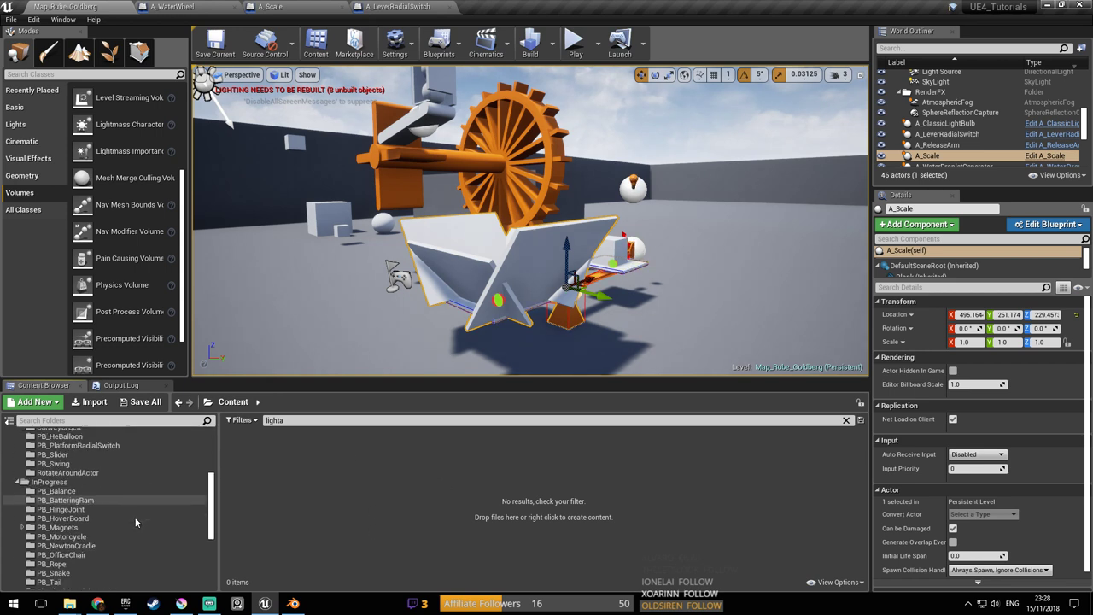
pyautogui.scroll(-5, 135, 516)
pyautogui.click(128, 474)
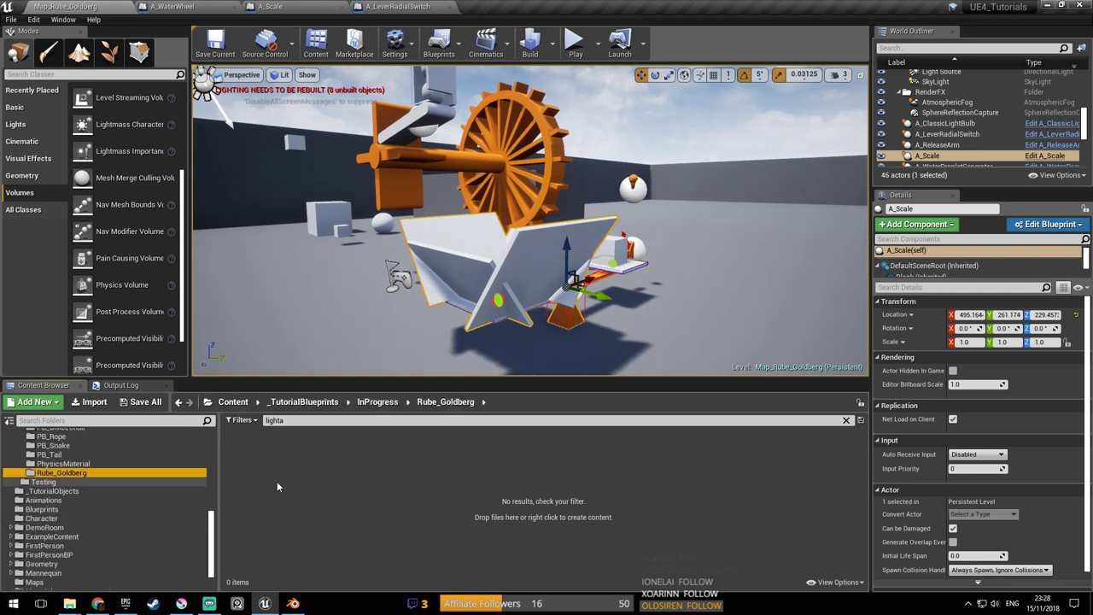
pyautogui.click(847, 420)
# Import scale_platter.fbx into the Rube_Goldberg content folder with the current import options and dismiss the message log
pyautogui.rightClick(441, 512)
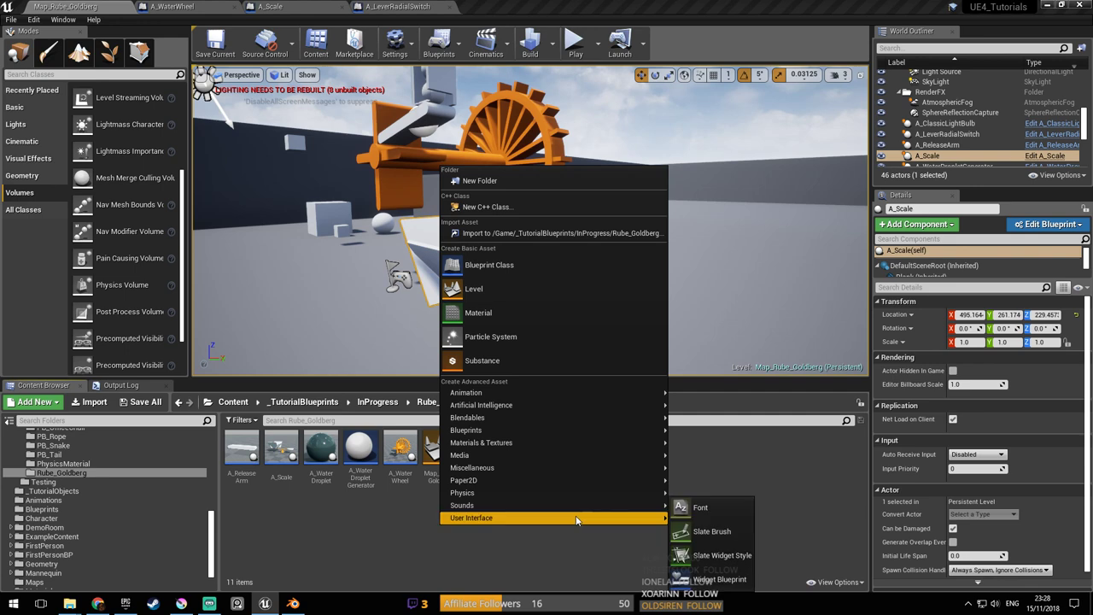
pyautogui.click(552, 233)
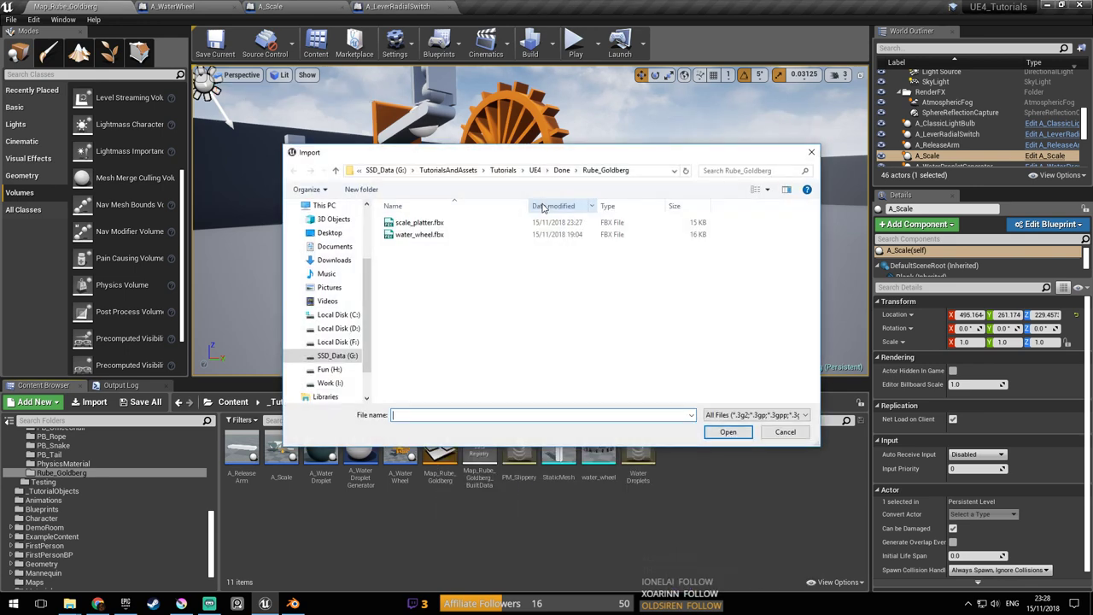
pyautogui.click(661, 171)
pyautogui.hotkey('ctrl', 'v')
pyautogui.press('Return')
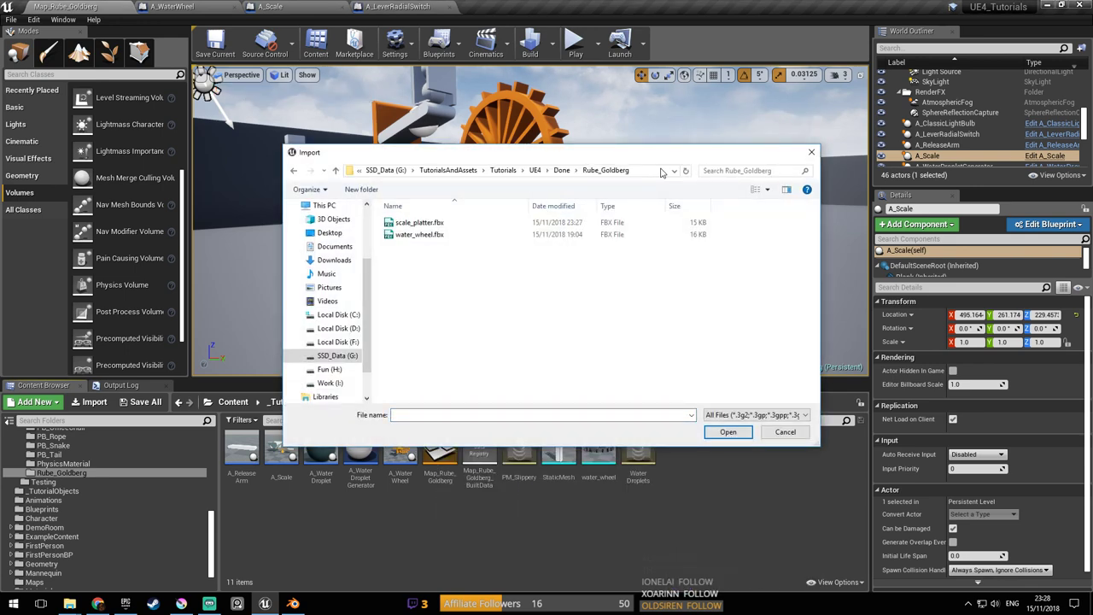
pyautogui.click(419, 222)
pyautogui.click(728, 432)
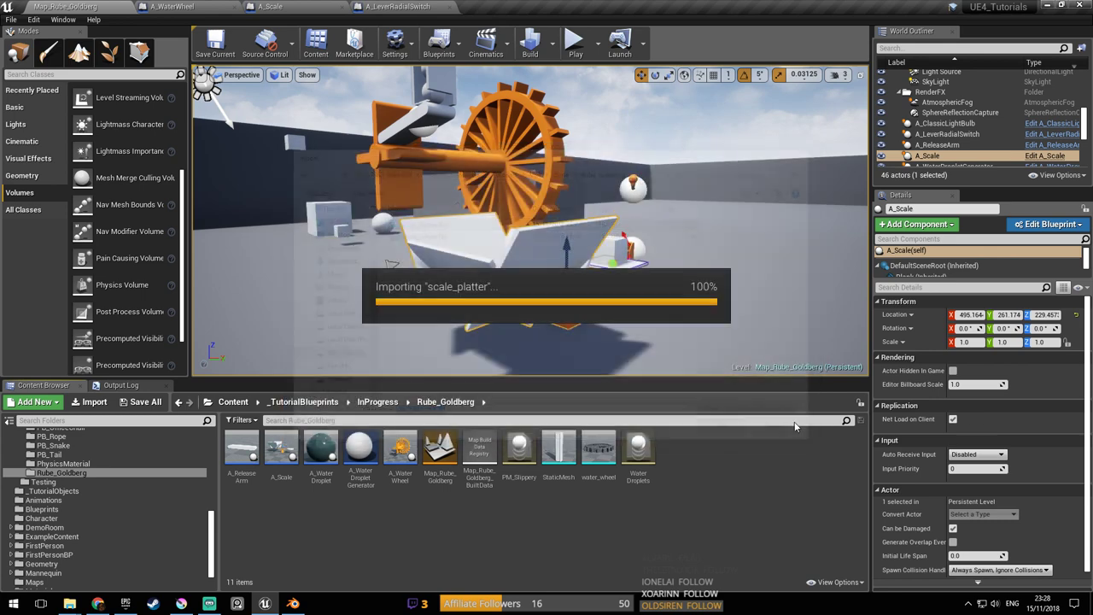
pyautogui.scroll(-5, 658, 368)
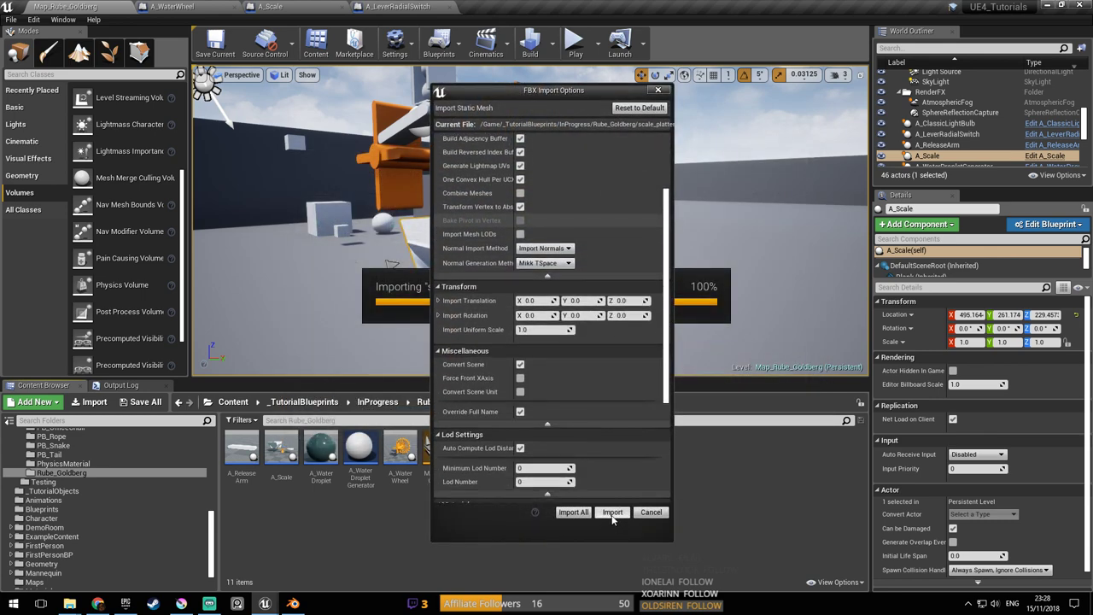
pyautogui.click(613, 513)
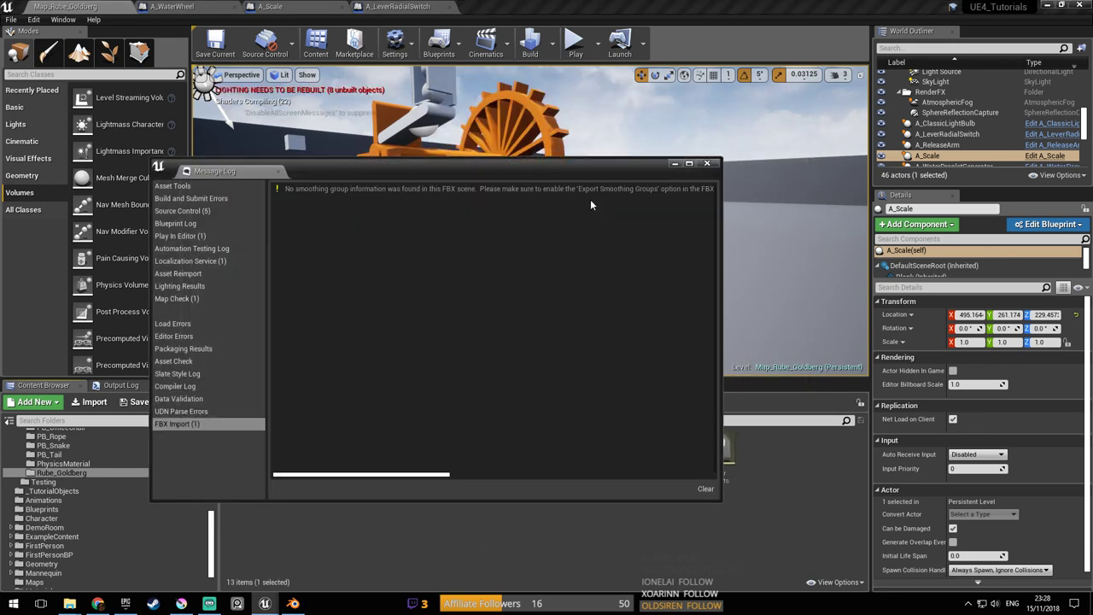
pyautogui.click(708, 163)
# Place the scale_platter mesh in the level beside the existing scale to compare their sizes
pyautogui.moveTo(708, 163); pyautogui.dragTo(649, 231, button='right')
pyautogui.press('Escape')
pyautogui.moveTo(610, 438); pyautogui.dragTo(559, 278)
pyautogui.moveTo(532, 287); pyautogui.dragTo(718, 256, button='right')
pyautogui.moveTo(607, 337); pyautogui.dragTo(533, 284, button='right')
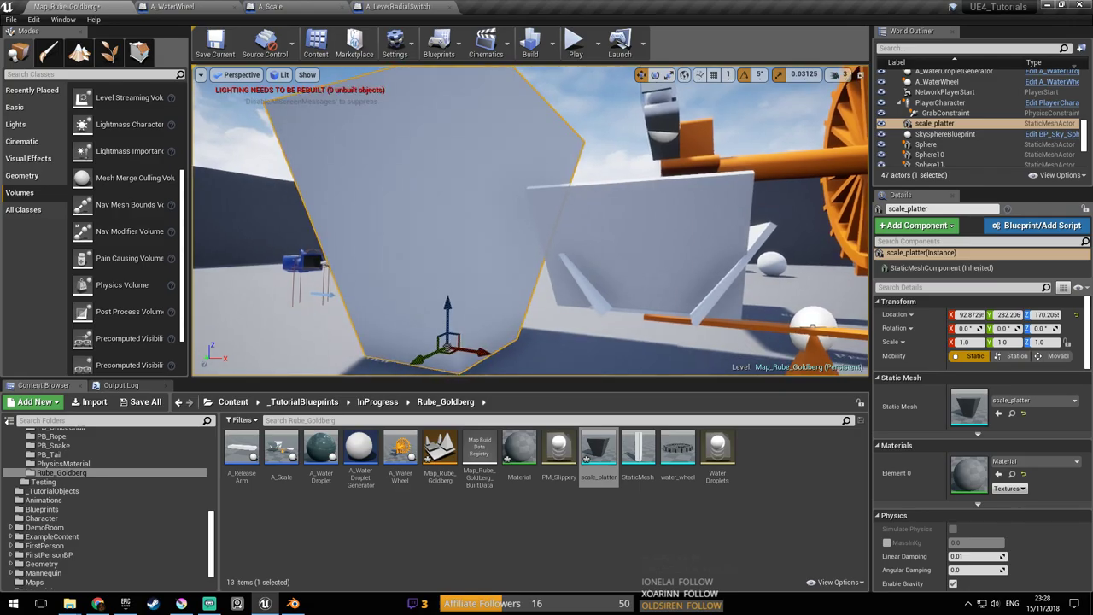
# Switch to Blender and scale the whole platter object uniformly by 0.5
pyautogui.hotkey('alt', 'Tab')
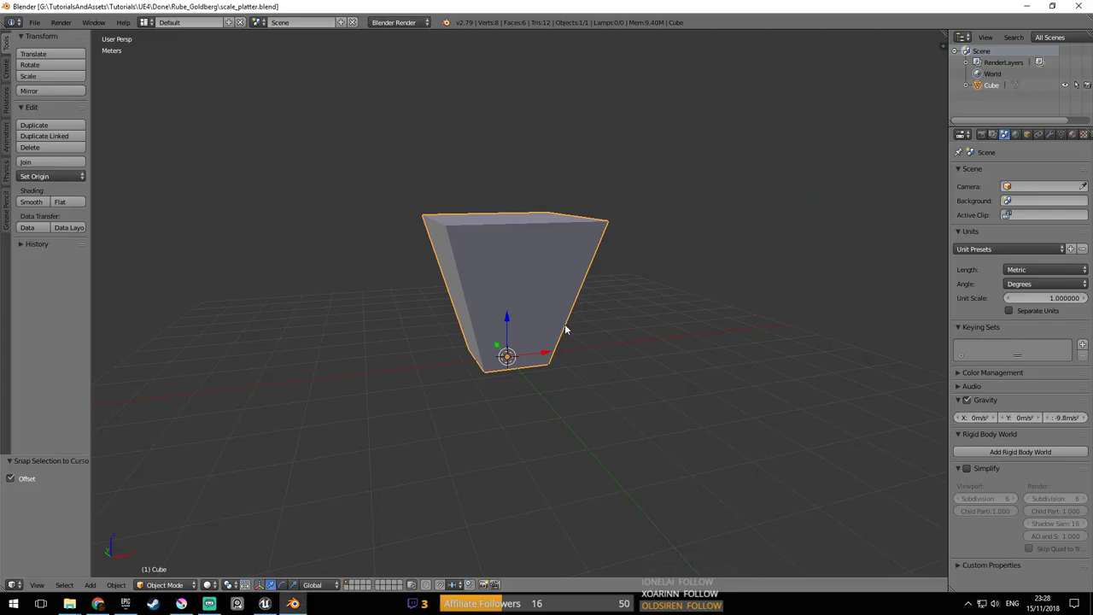
pyautogui.press('s')
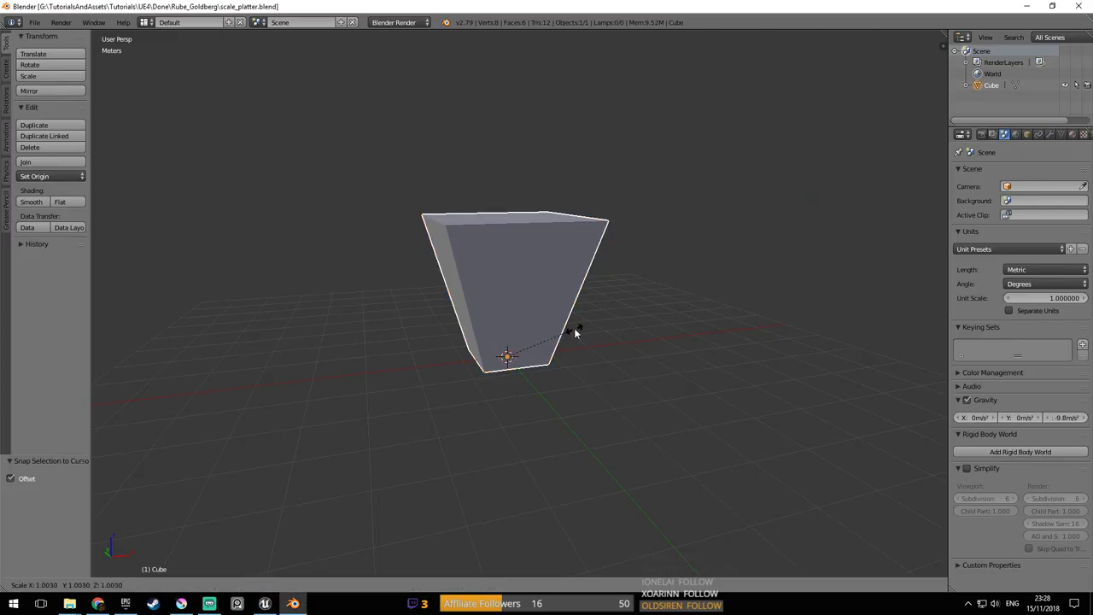
pyautogui.press('0')
pyautogui.write('.5')
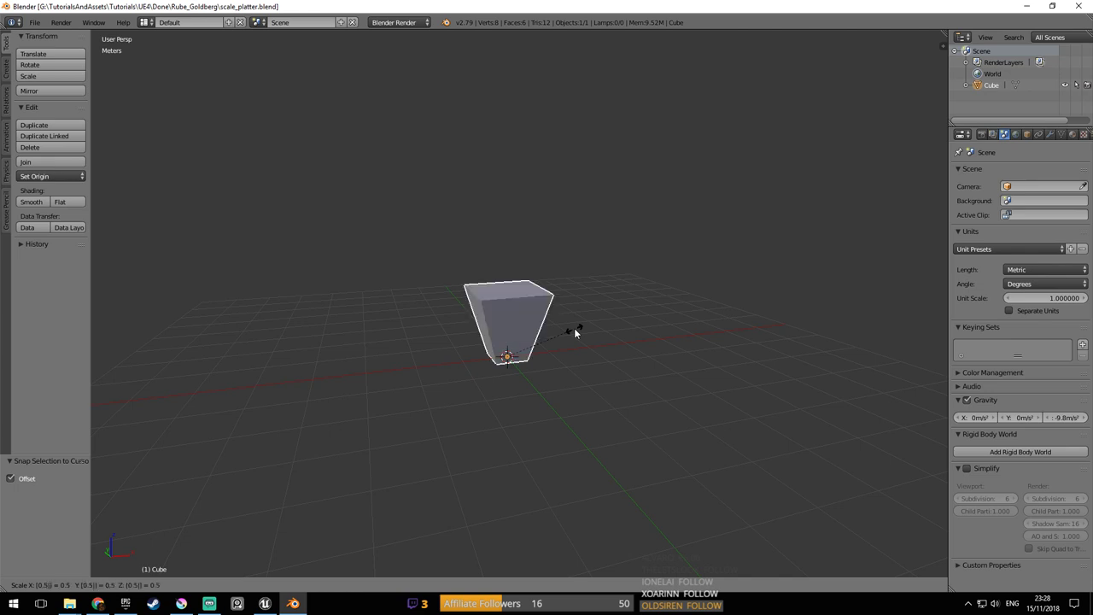
pyautogui.press('Return')
pyautogui.scroll(4, 520, 298)
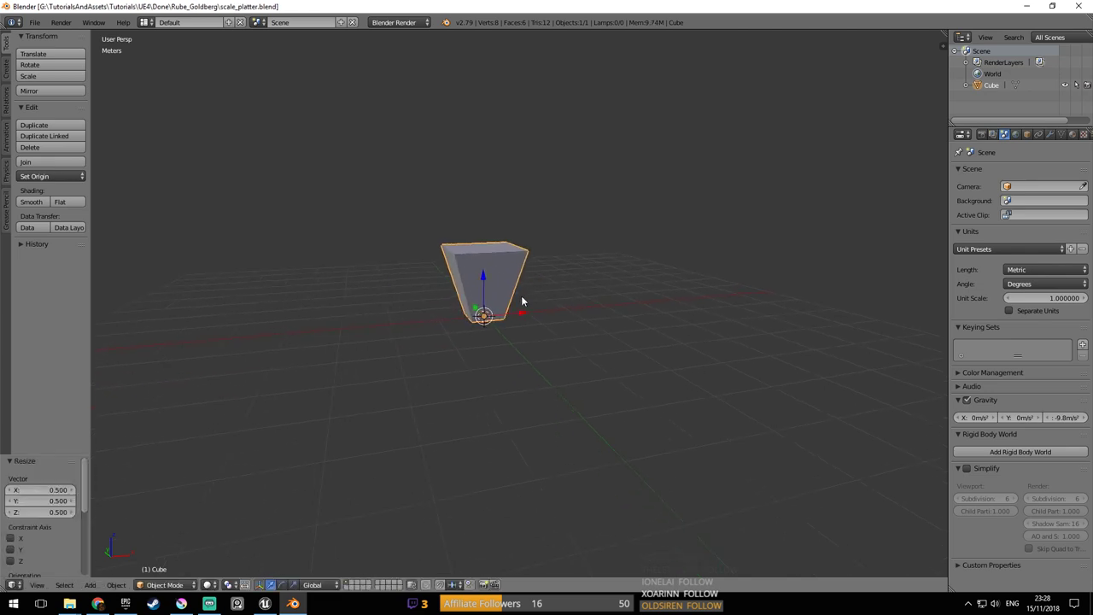
# Apply the platter object's scale and toggle Edit Mode
pyautogui.hotkey('ctrl', 'a')
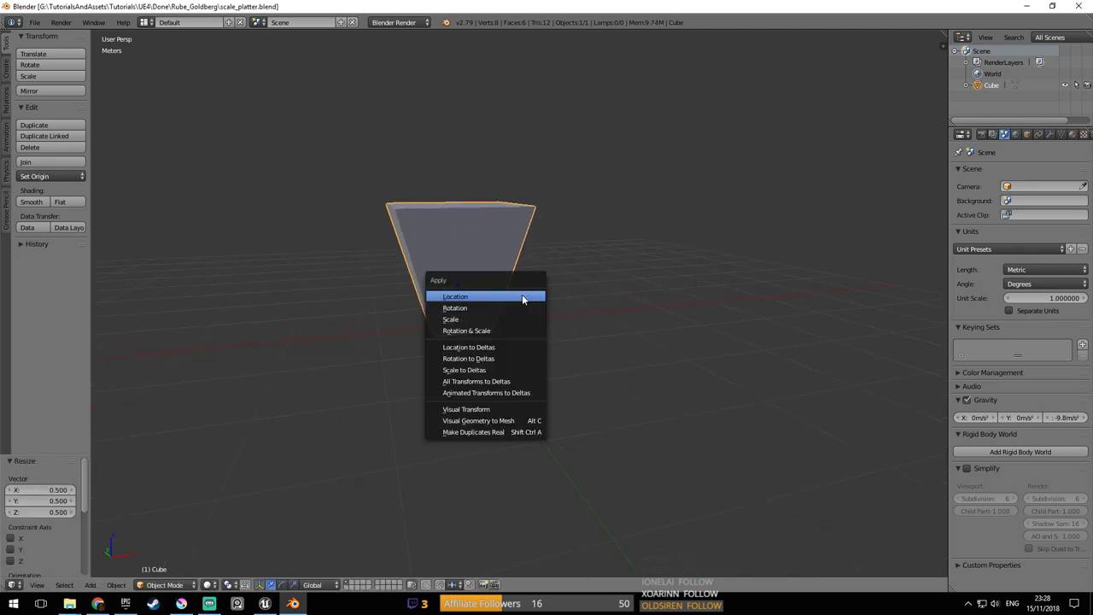
pyautogui.click(524, 317)
pyautogui.press('Tab')
pyautogui.press('Tab')
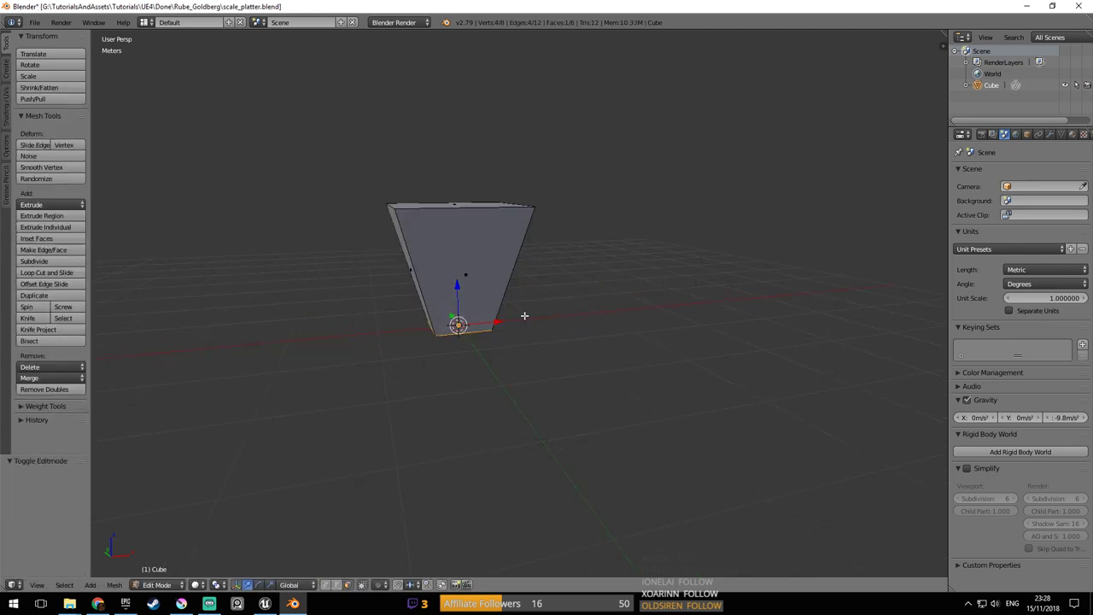
# Scale the platter object by 1.295 along X and Y only and save the blend file
pyautogui.scroll(3, 524, 315)
pyautogui.moveTo(515, 333); pyautogui.dragTo(533, 349, button='middle')
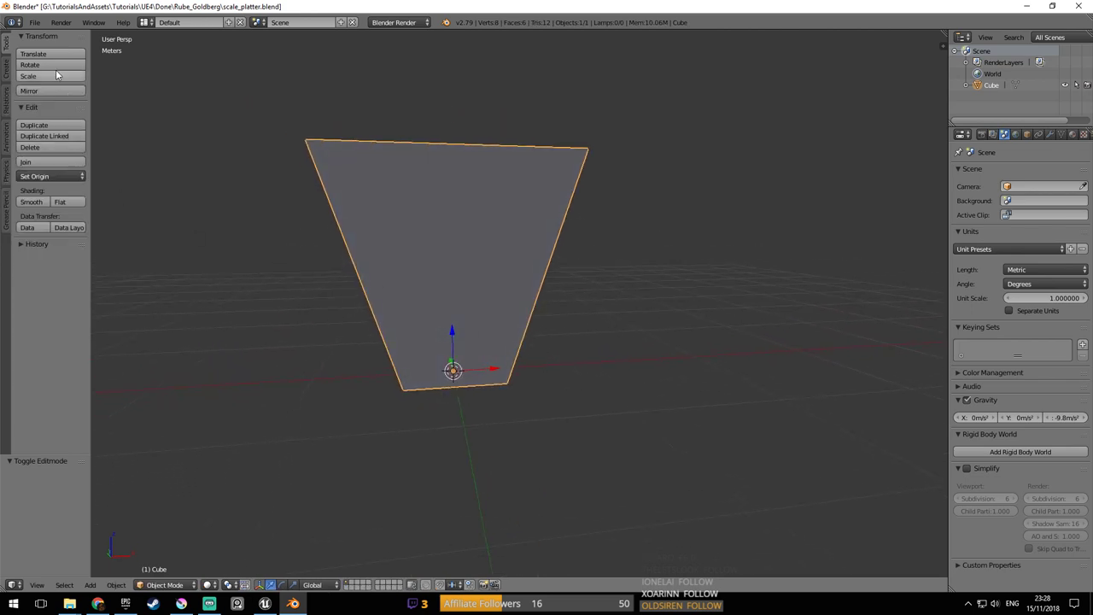
pyautogui.moveTo(301, 227); pyautogui.dragTo(502, 273, button='middle')
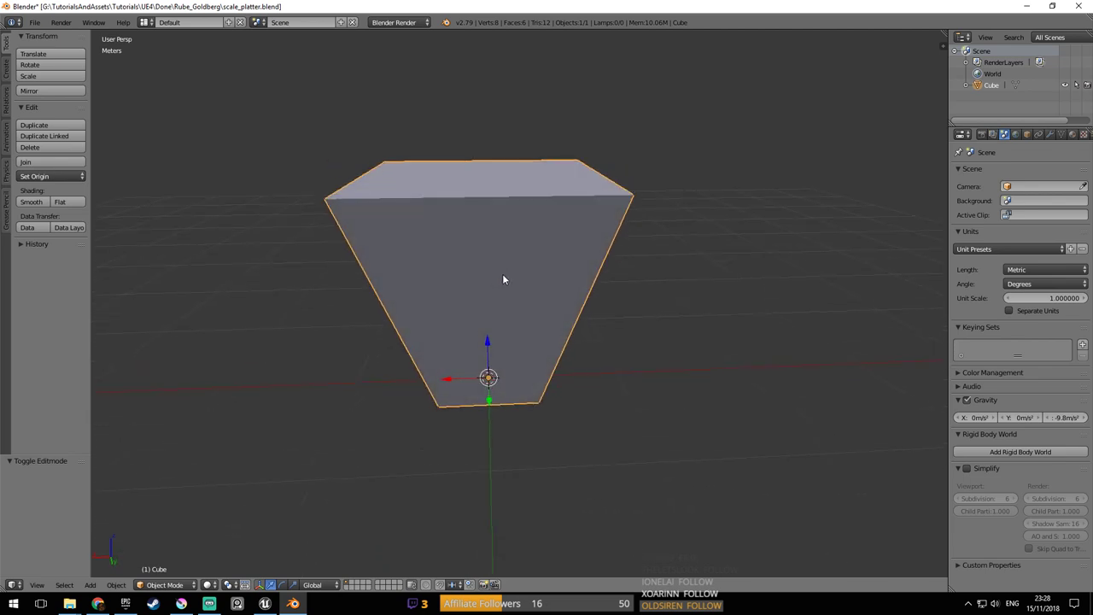
pyautogui.press('s')
pyautogui.hotkey('shift', 'z')
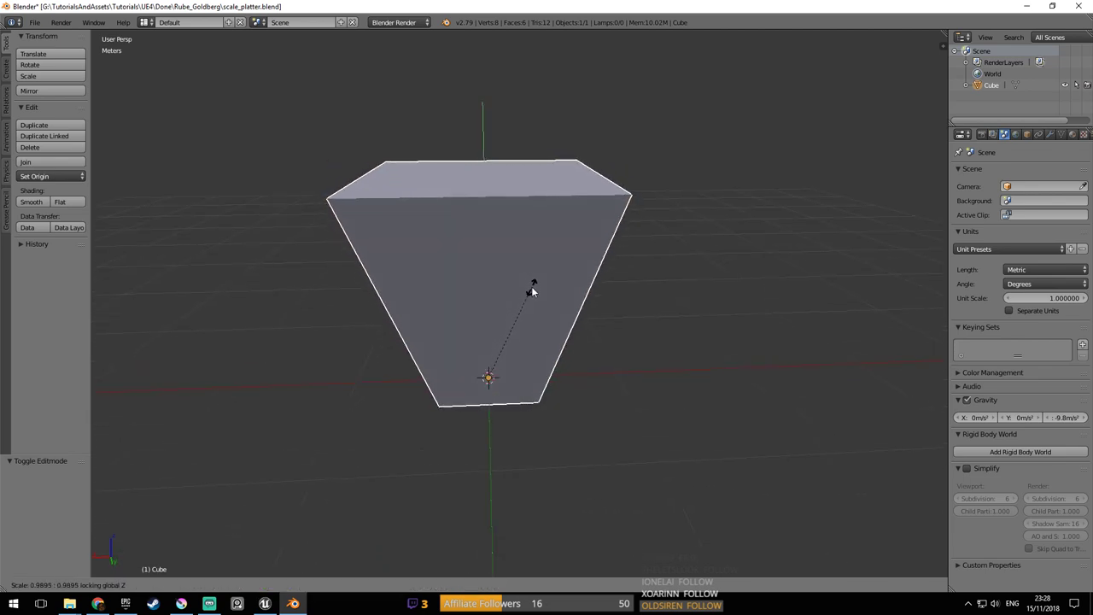
pyautogui.click(506, 244)
pyautogui.moveTo(496, 277); pyautogui.dragTo(460, 383, button='middle')
pyautogui.hotkey('ctrl', 's')
pyautogui.click(506, 236)
pyautogui.scroll(-4, 533, 258)
pyautogui.hotkey('ctrl', 's')
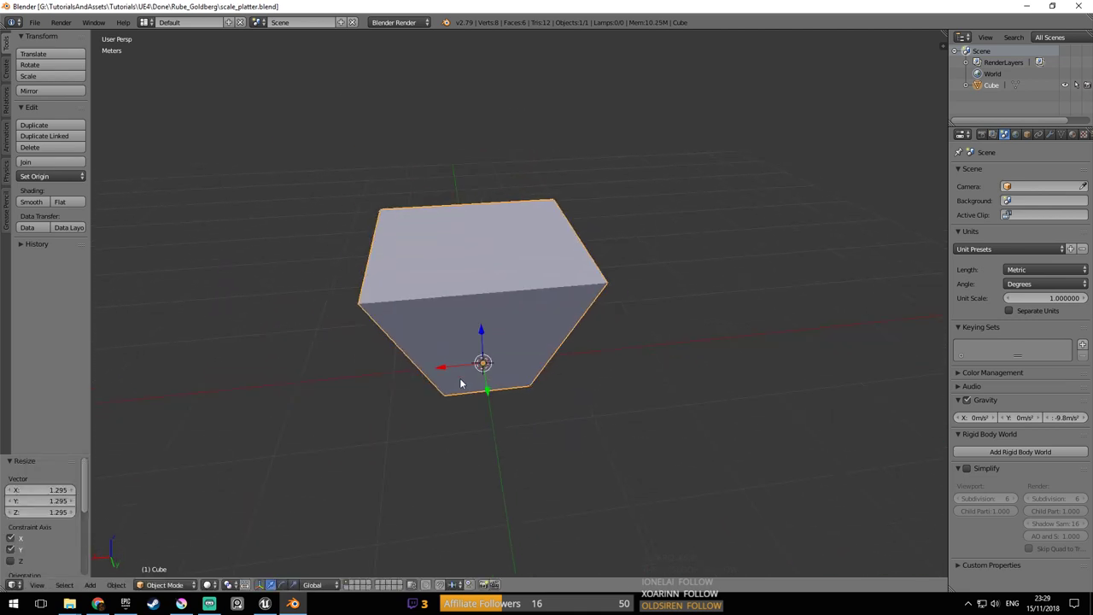
pyautogui.scroll(2, 474, 332)
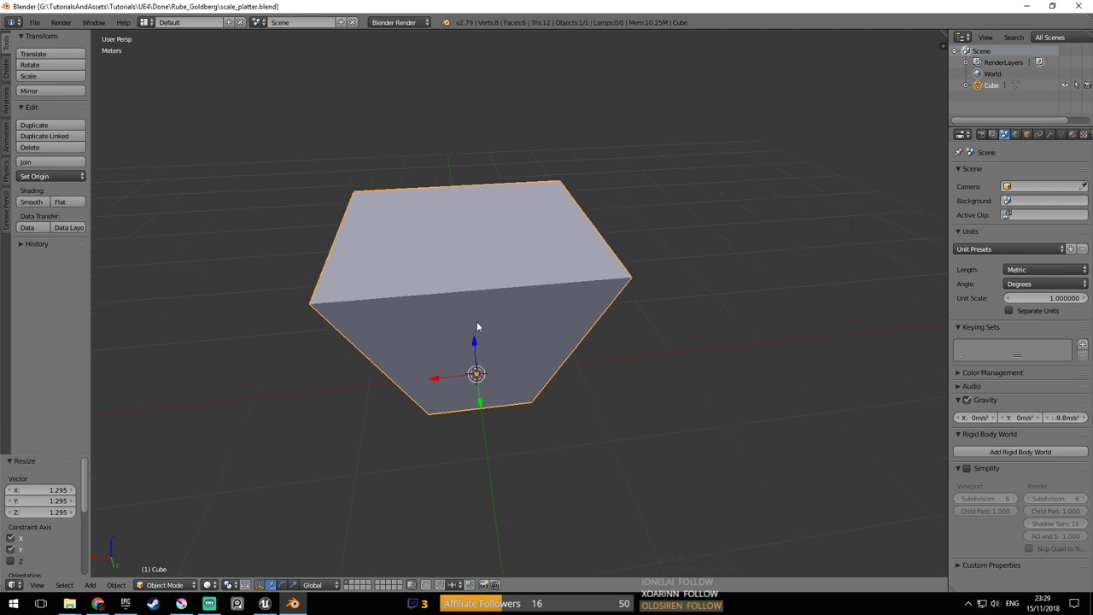
# Enter Edit Mode and delete the platter's top face to open it up
pyautogui.moveTo(477, 322); pyautogui.dragTo(455, 232, button='middle')
pyautogui.press('Tab')
pyautogui.rightClick(455, 233)
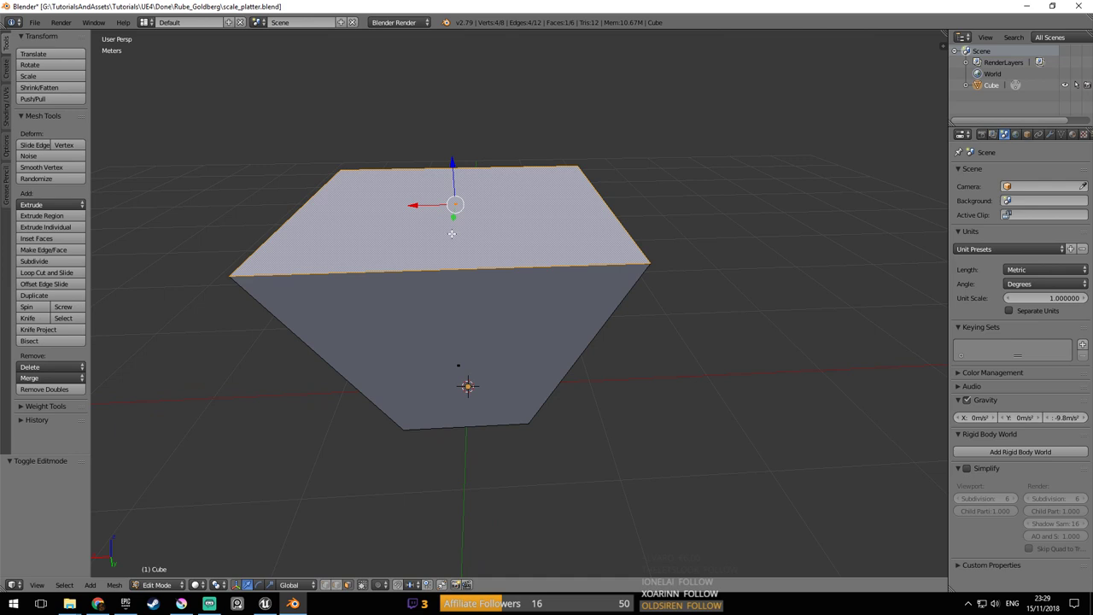
pyautogui.press('x')
pyautogui.click(453, 259)
pyautogui.moveTo(453, 259); pyautogui.dragTo(451, 311, button='middle')
# Select the platter's bottom face and detach it from the side walls with the Split command
pyautogui.rightClick(451, 311)
pyautogui.moveTo(484, 239); pyautogui.dragTo(498, 303, button='middle')
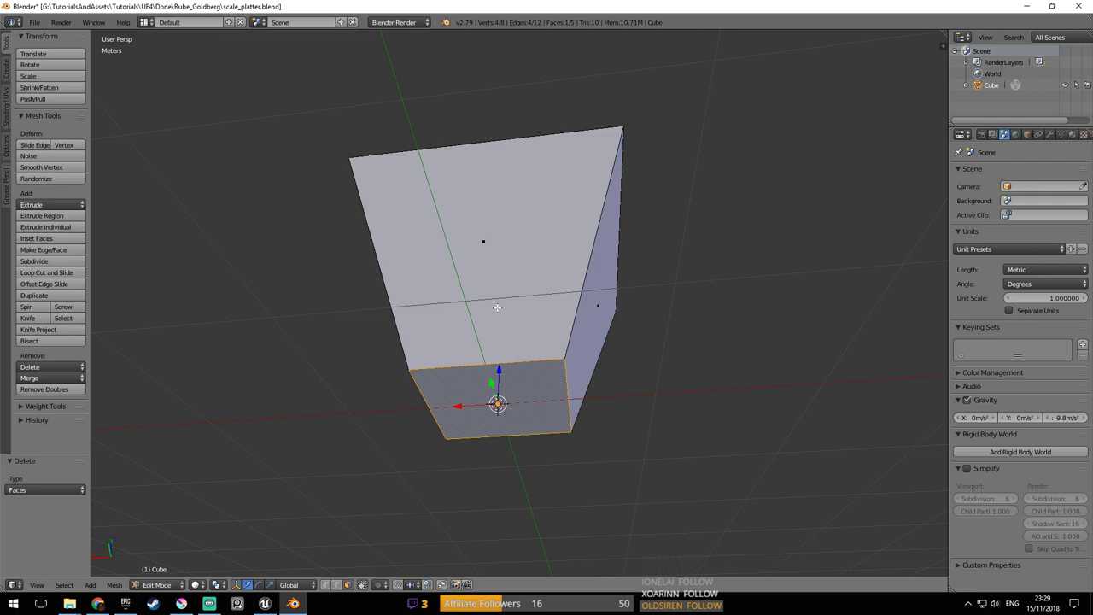
pyautogui.press('space')
pyautogui.write('sp')
pyautogui.press('BackSpace')
pyautogui.press('BackSpace')
pyautogui.write('spliu')
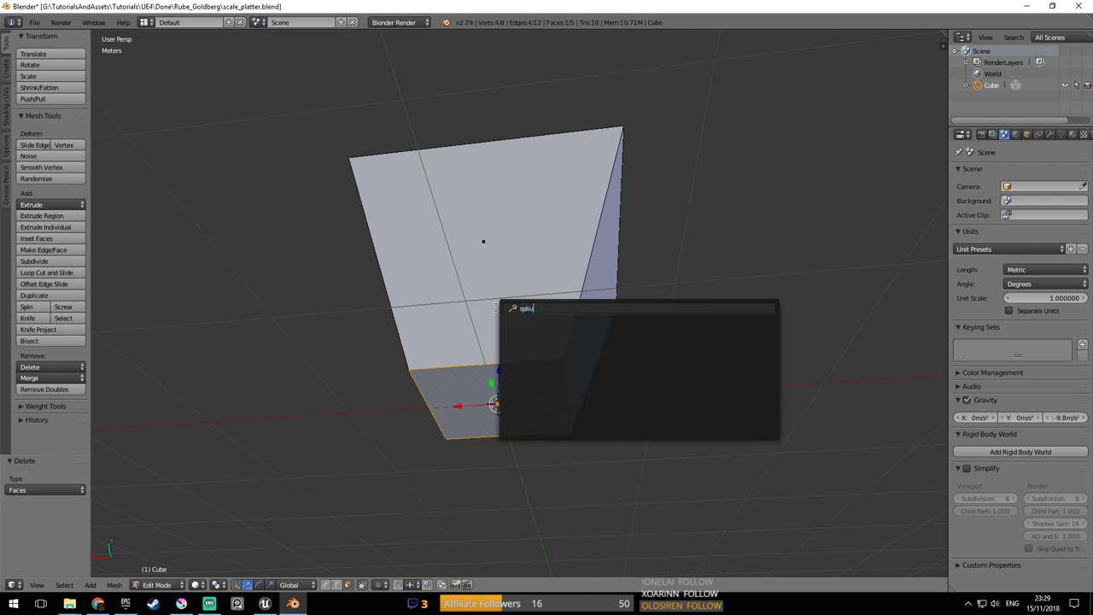
pyautogui.press('BackSpace')
pyautogui.write('t')
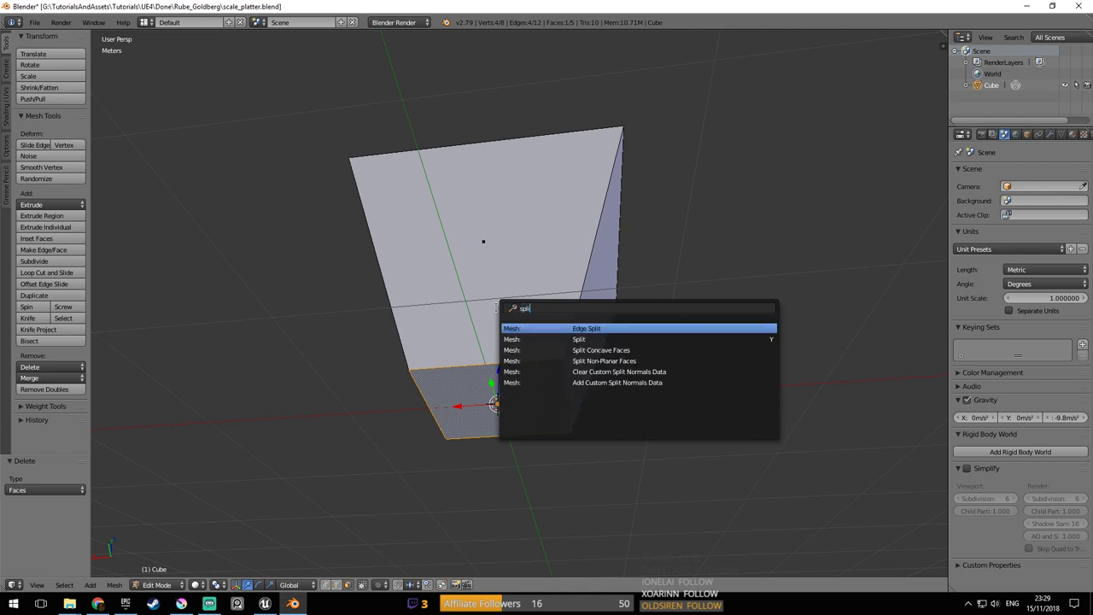
pyautogui.click(719, 339)
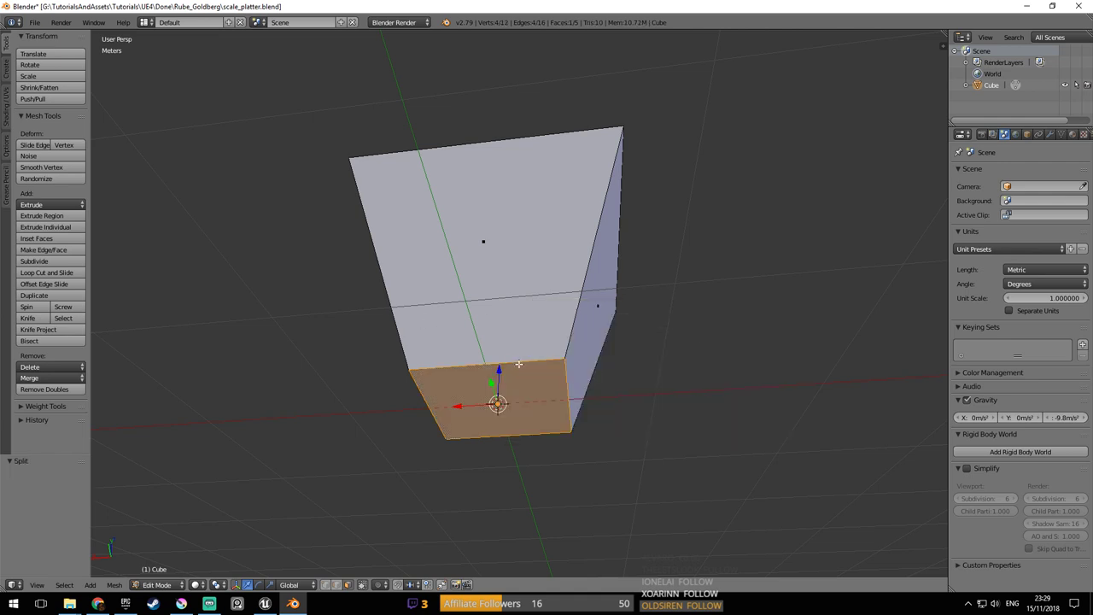
# Move the detached bottom face down along Z by about 78.9 cm
pyautogui.press('g')
pyautogui.press('z')
pyautogui.click(528, 491)
pyautogui.scroll(-1, 543, 384)
pyautogui.scroll(-2, 544, 385)
pyautogui.scroll(3, 508, 265)
# Separate the lowered bottom face into its own object by selection
pyautogui.rightClick(508, 265)
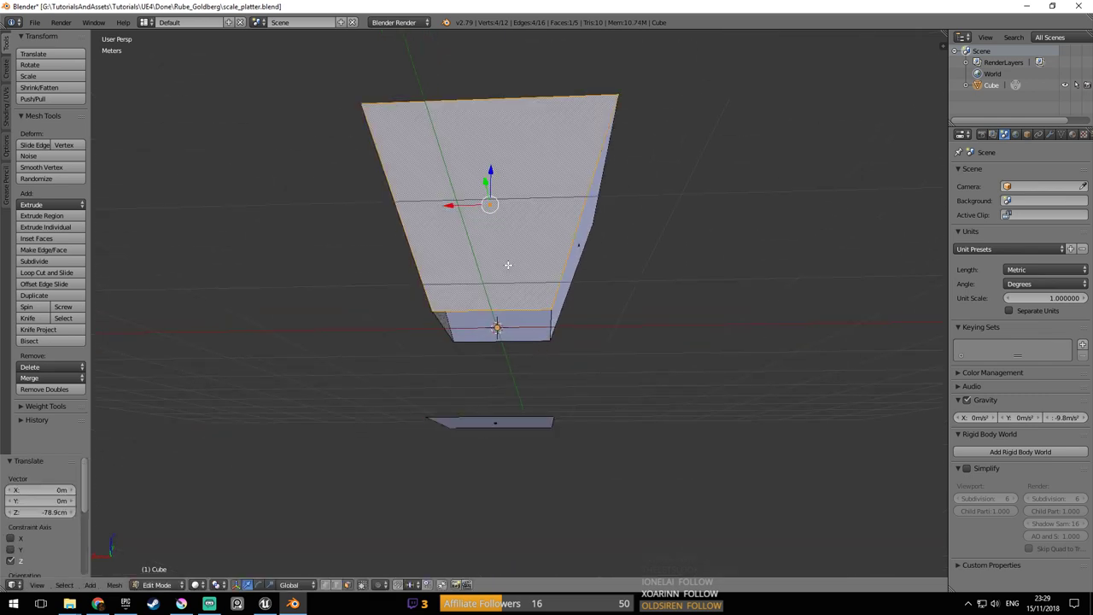
pyautogui.moveTo(508, 265); pyautogui.dragTo(515, 279, button='middle')
pyautogui.press('Tab')
pyautogui.press('Tab')
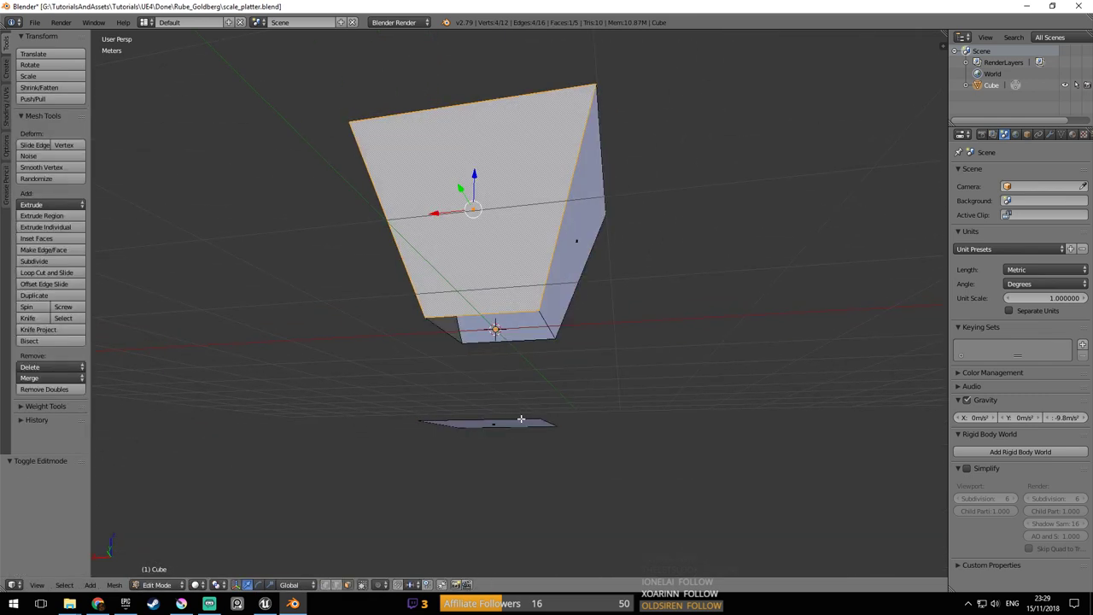
pyautogui.rightClick(506, 422)
pyautogui.press('space')
pyautogui.write('sep')
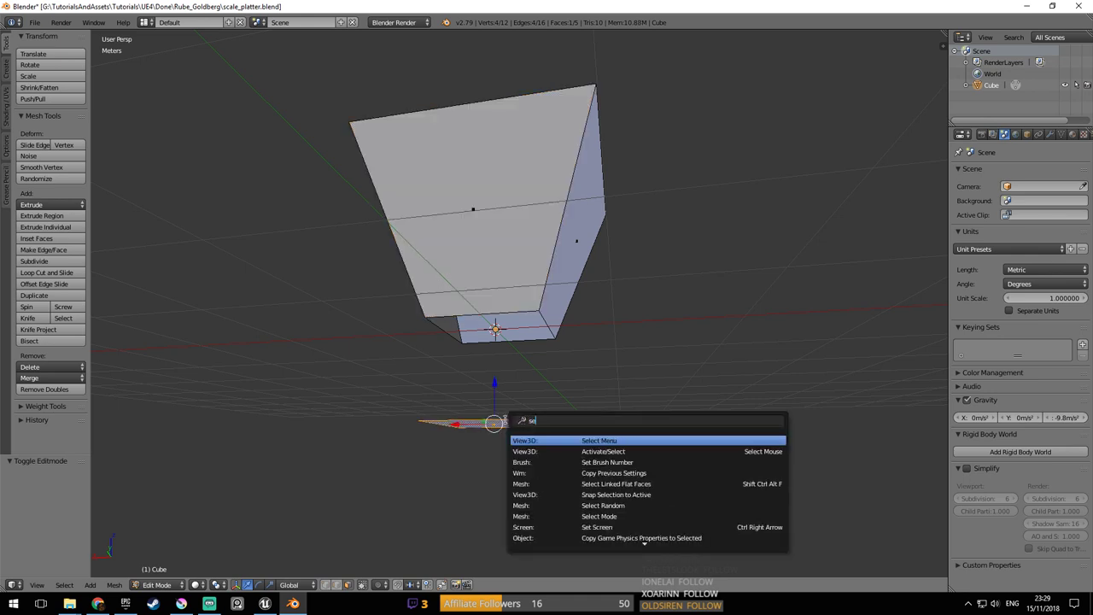
pyautogui.press('Return')
pyautogui.click(506, 421)
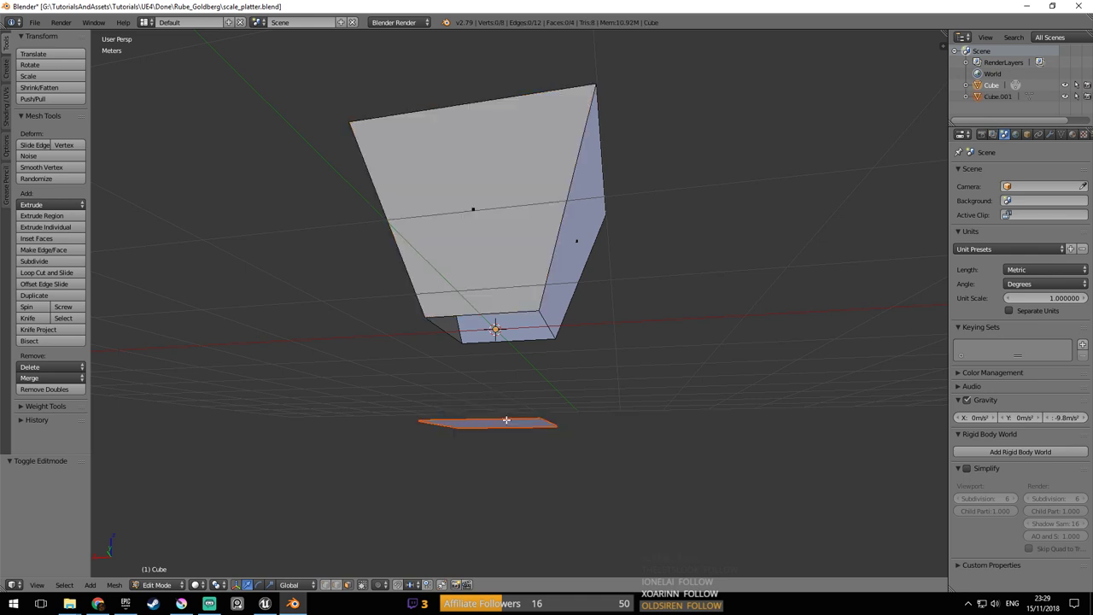
# Return to Object Mode, select the platter walls object and save the blend file
pyautogui.press('Tab')
pyautogui.rightClick(515, 327)
pyautogui.hotkey('ctrl', 's')
pyautogui.moveTo(558, 255); pyautogui.dragTo(538, 403, button='middle')
pyautogui.click(553, 231)
pyautogui.scroll(4, 587, 357)
pyautogui.scroll(-4, 587, 357)
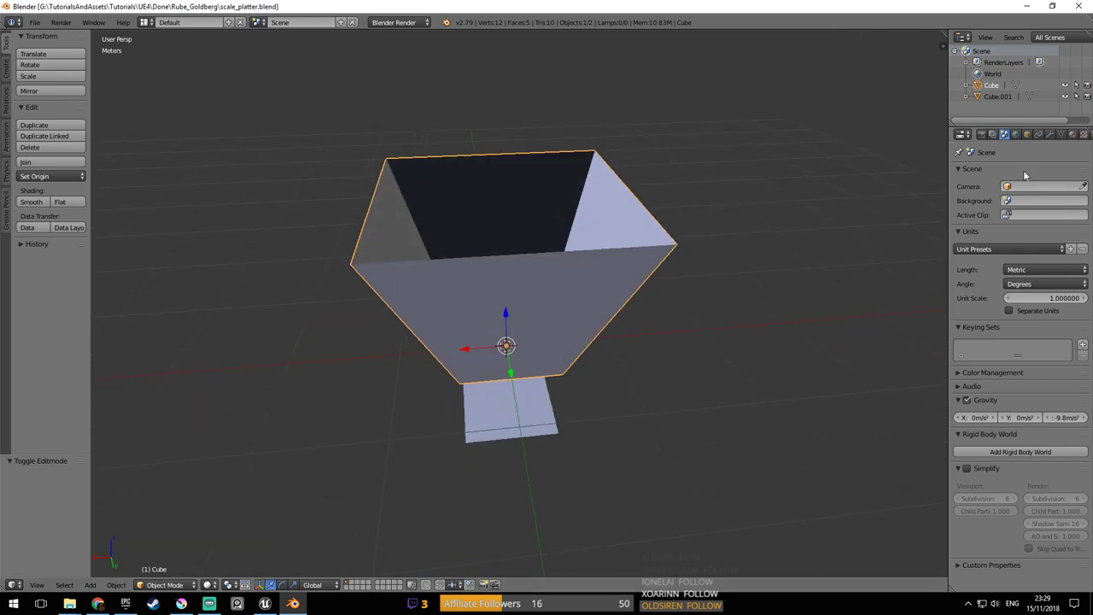
pyautogui.moveTo(597, 289)
pyautogui.mouseDown(button='middle')
pyautogui.moveTo(634, 247)
pyautogui.moveTo(579, 271)
pyautogui.moveTo(589, 292)
pyautogui.moveTo(559, 236)
pyautogui.moveTo(560, 270)
pyautogui.moveTo(604, 304)
pyautogui.mouseUp(button='middle')
pyautogui.scroll(2, 584, 283)
pyautogui.moveTo(675, 115); pyautogui.dragTo(710, 161, button='middle')
pyautogui.hotkey('ctrl', 's')
pyautogui.click(709, 162)
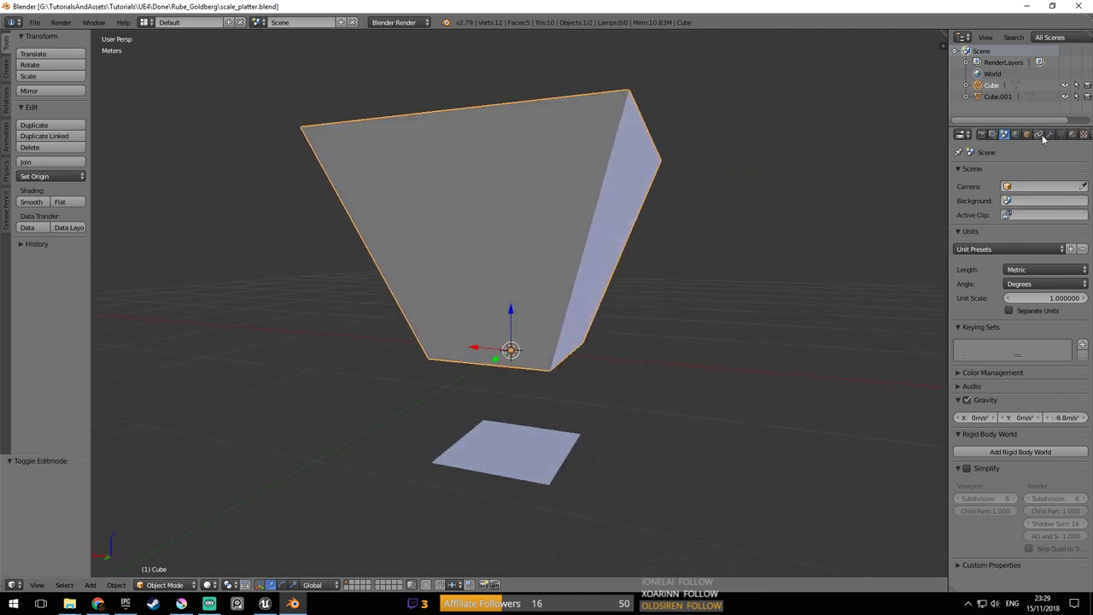
# Add a Solidify modifier to the platter walls with a thickness of 5 cm
pyautogui.click(1050, 135)
pyautogui.click(1026, 173)
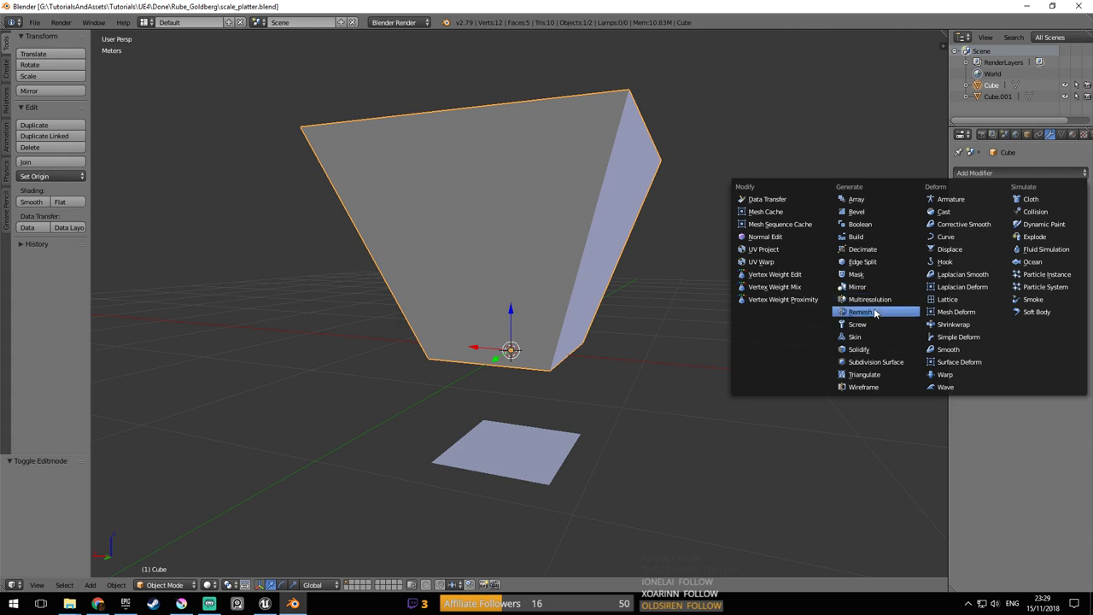
pyautogui.click(880, 348)
pyautogui.moveTo(612, 210); pyautogui.dragTo(629, 278, button='middle')
pyautogui.scroll(3, 630, 275)
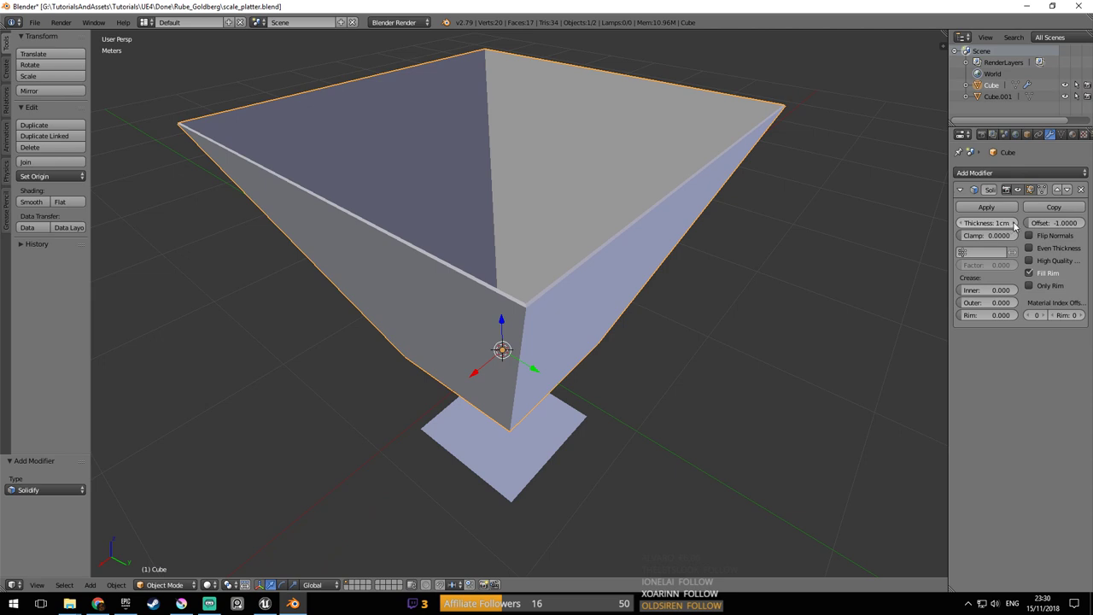
pyautogui.click(1014, 223)
pyautogui.click(1013, 223)
pyautogui.moveTo(807, 249); pyautogui.dragTo(728, 239, button='middle')
pyautogui.scroll(-2, 741, 216)
pyautogui.moveTo(700, 278); pyautogui.dragTo(661, 254, button='middle')
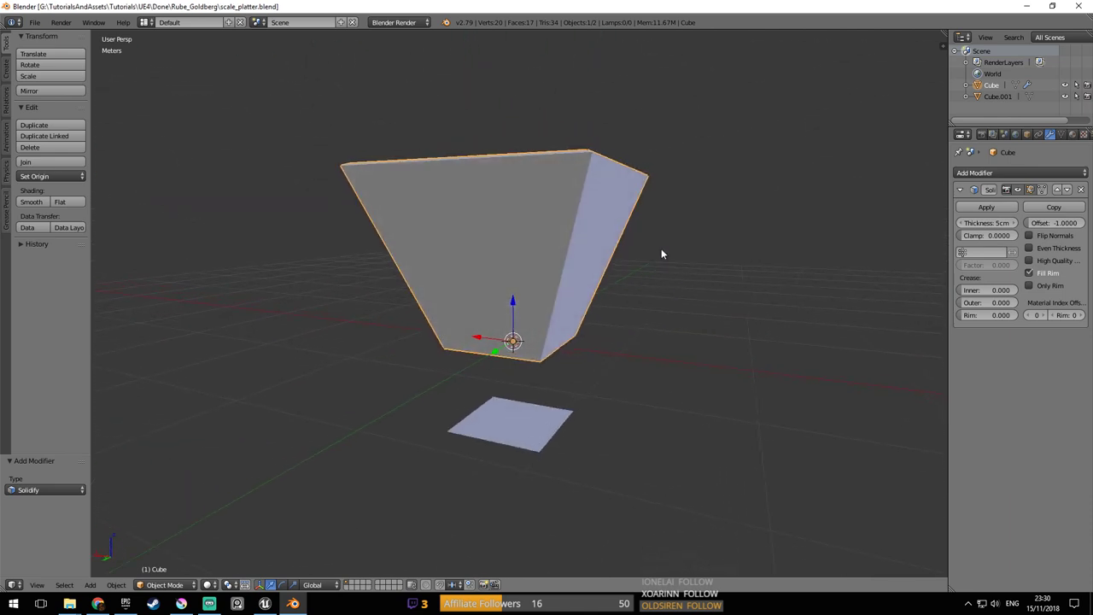
# Export only the selected platter walls as FBX, overwriting scale_platter.fbx with modifiers applied
pyautogui.click(34, 22)
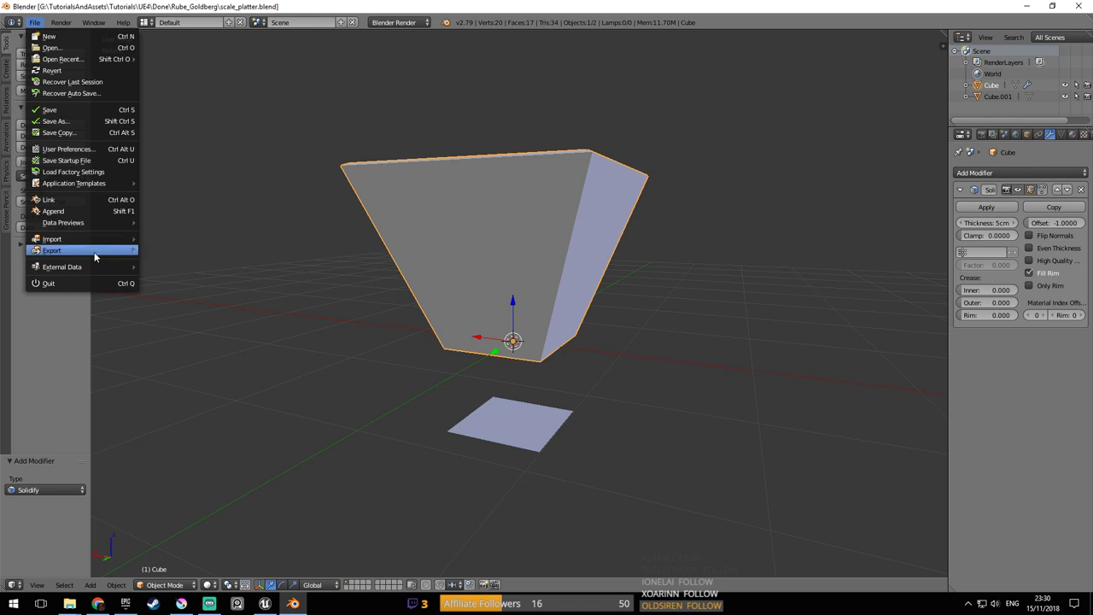
pyautogui.moveTo(98, 251)
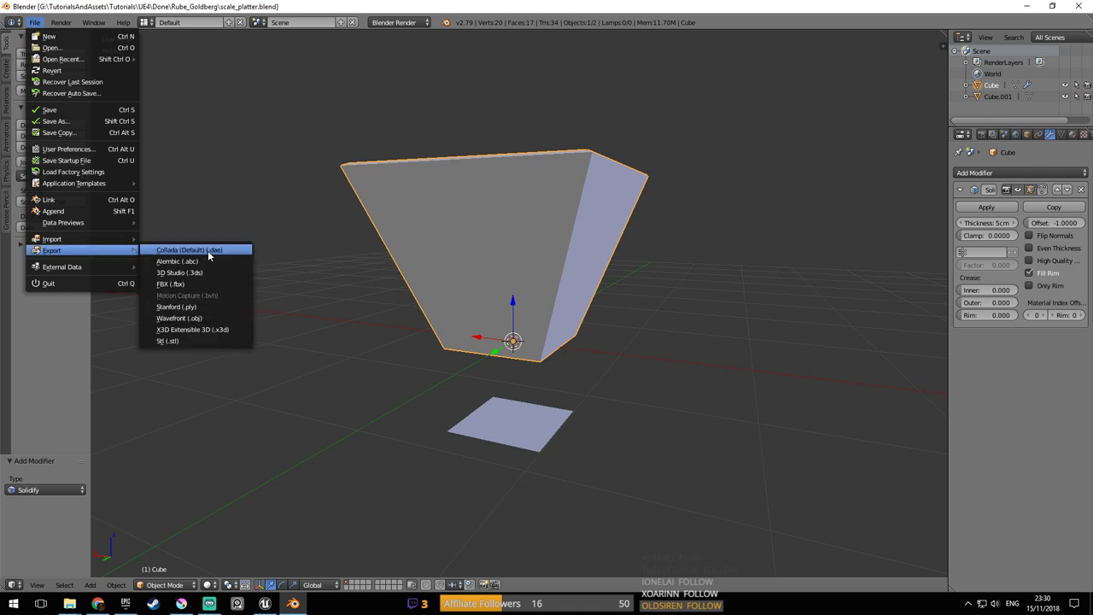
pyautogui.click(211, 284)
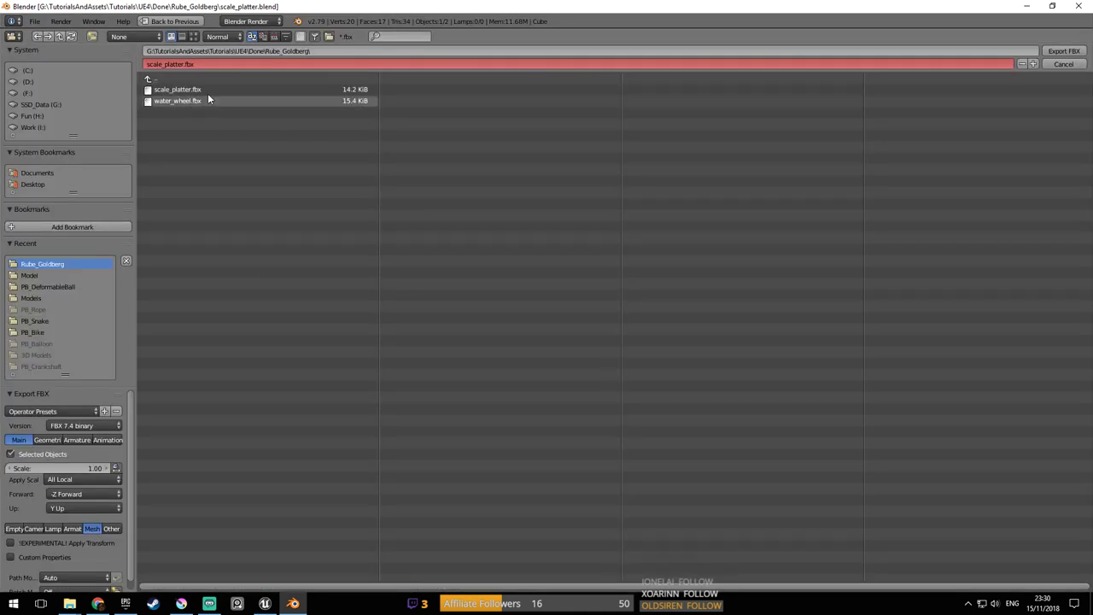
pyautogui.scroll(-2, 125, 507)
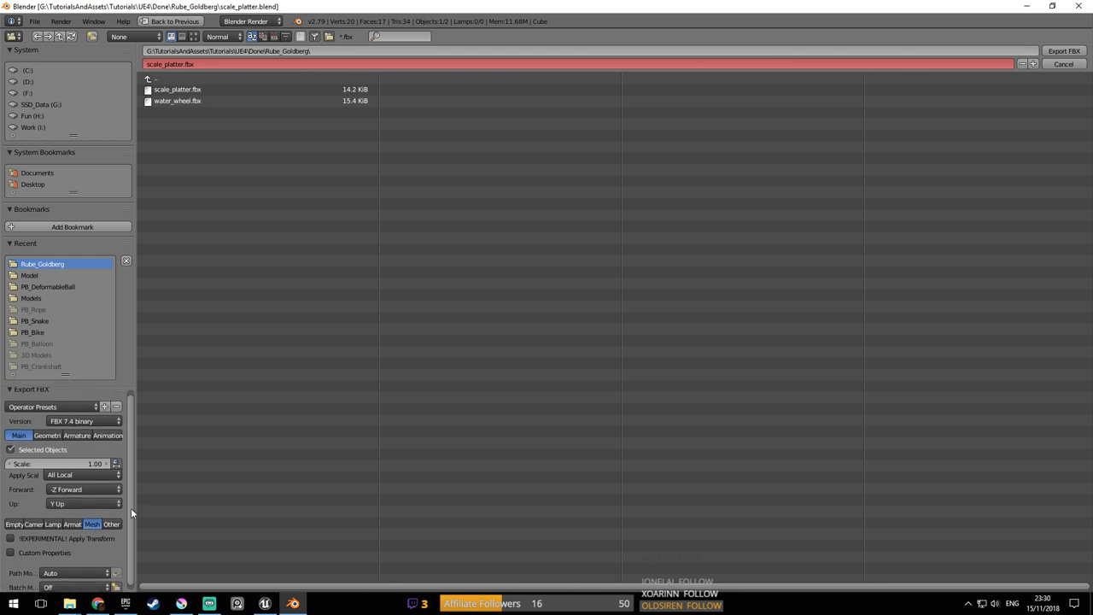
pyautogui.click(47, 431)
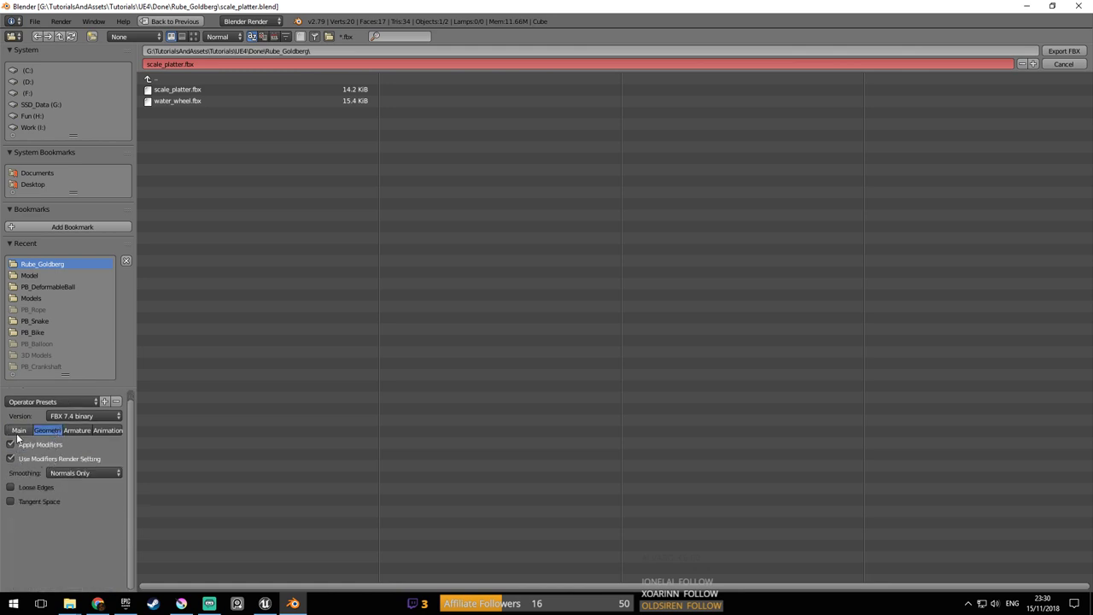
pyautogui.click(19, 434)
pyautogui.click(1066, 52)
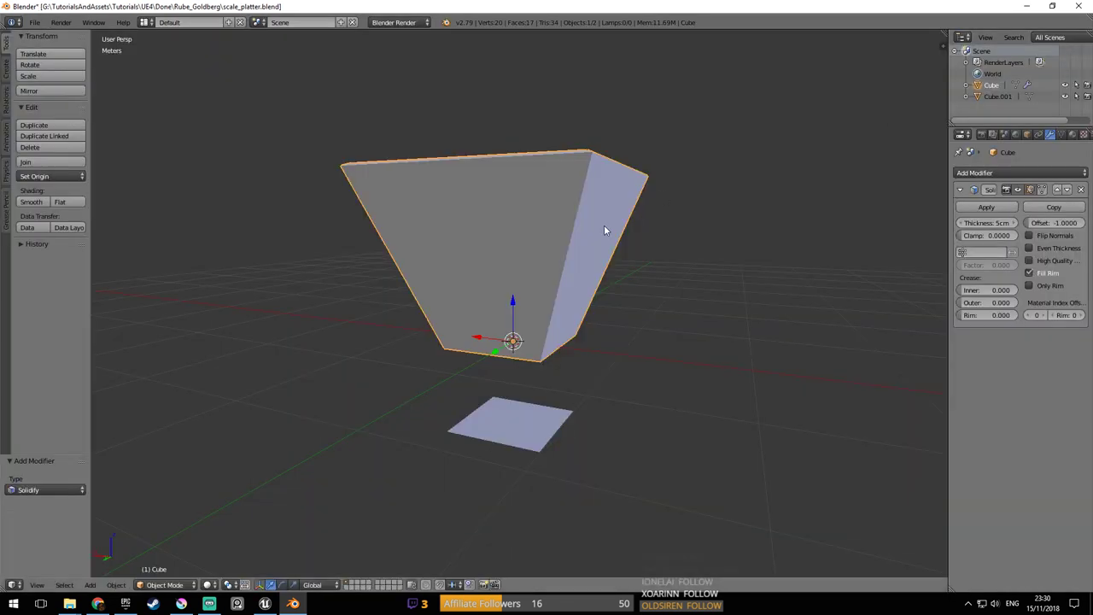
# Switch to Unreal Editor, reimport the scale_platter mesh and save the level
pyautogui.click(265, 603)
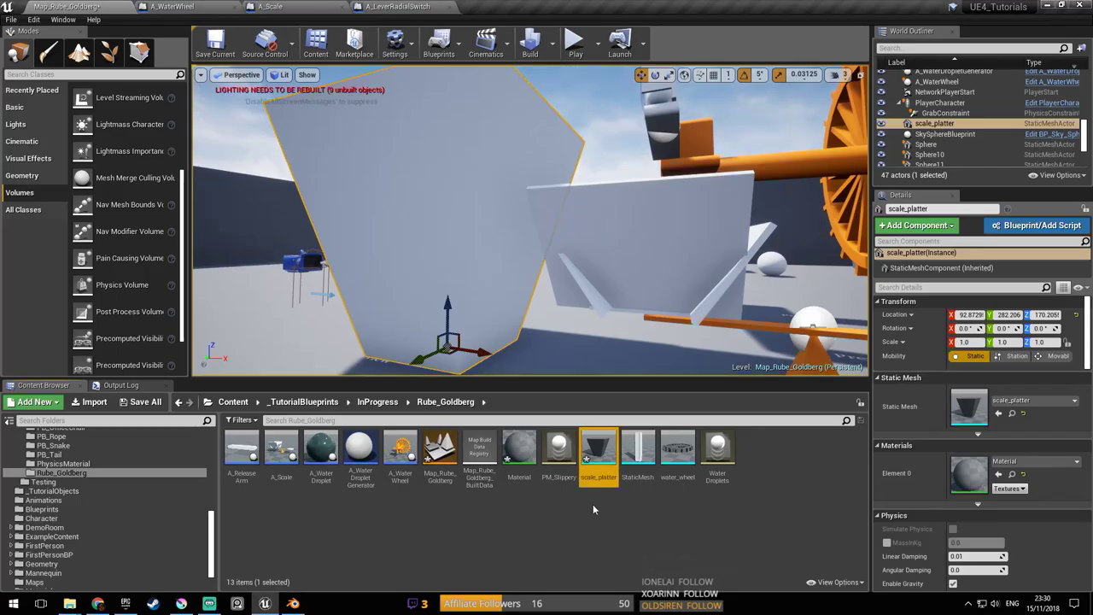
pyautogui.rightClick(605, 445)
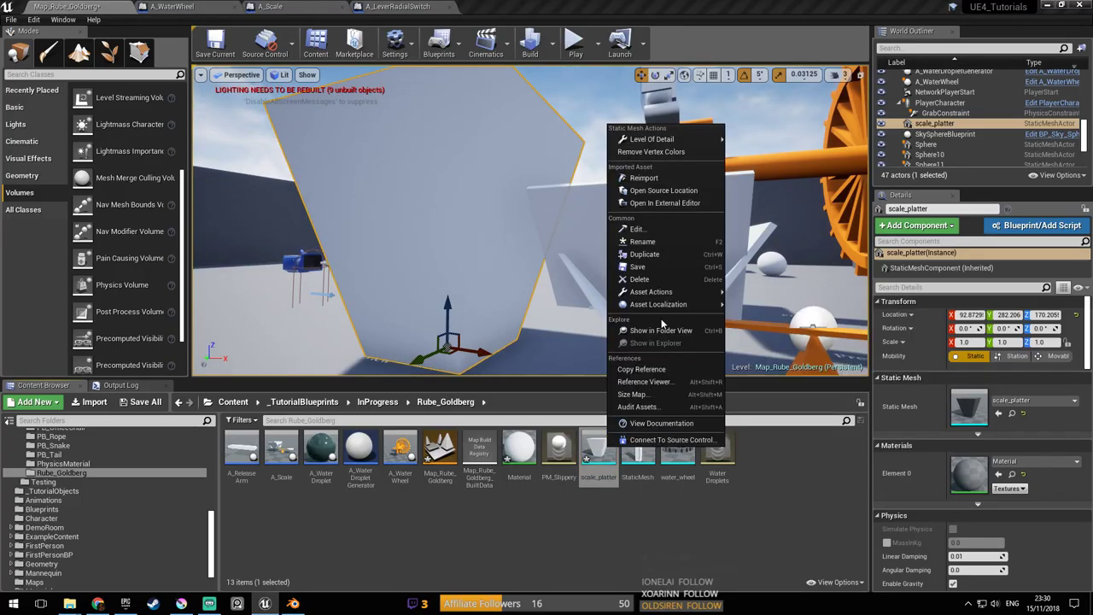
pyautogui.click(675, 196)
pyautogui.moveTo(538, 267); pyautogui.dragTo(567, 290, button='right')
pyautogui.hotkey('ctrl', 's')
# Compare the updated platter with the scale in the level, select A_Scale and open its blueprint
pyautogui.moveTo(532, 249); pyautogui.dragTo(675, 274, button='right')
pyautogui.moveTo(444, 253); pyautogui.dragTo(528, 272, button='right')
pyautogui.click(598, 231)
pyautogui.moveTo(598, 231)
pyautogui.mouseDown(button='right')
pyautogui.moveTo(605, 224)
pyautogui.moveTo(547, 227)
pyautogui.moveTo(595, 231)
pyautogui.mouseUp(button='right')
pyautogui.moveTo(674, 275); pyautogui.dragTo(660, 282, button='right')
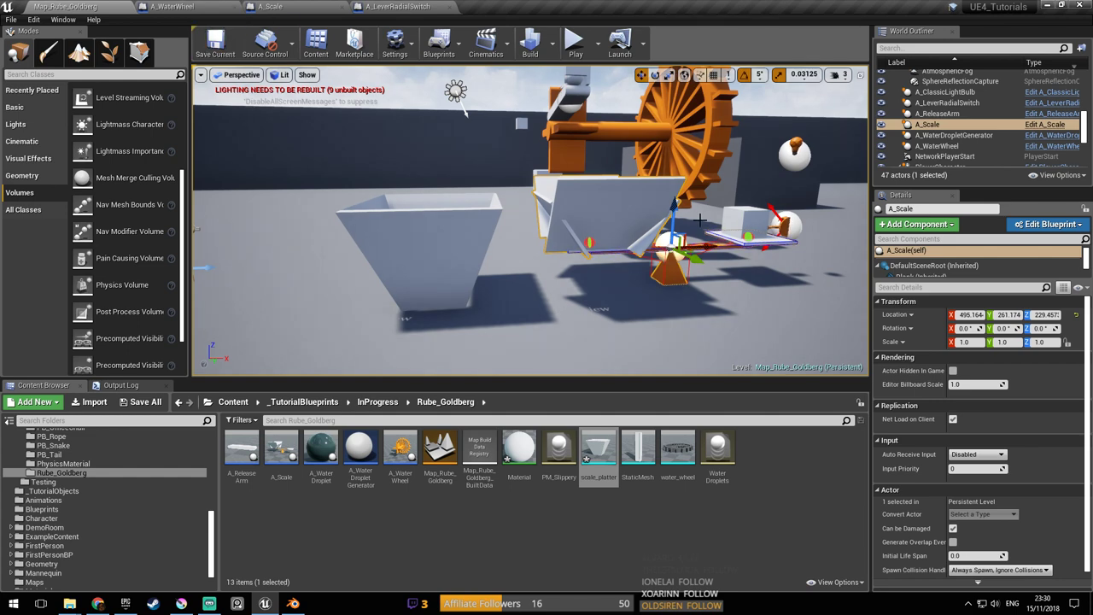
pyautogui.click(1044, 124)
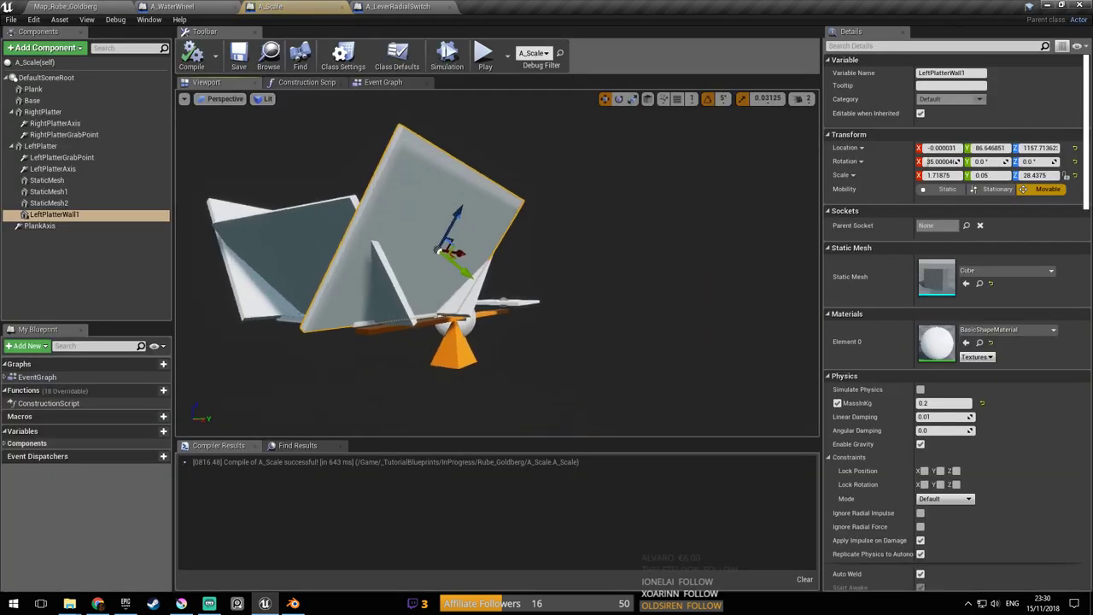
# Delete StaticMesh, StaticMesh1, StaticMesh2 and LeftPlatterWall1 from the left platter, then compile and save the blueprint
pyautogui.moveTo(564, 243); pyautogui.dragTo(517, 221, button='right')
pyautogui.click(65, 203)
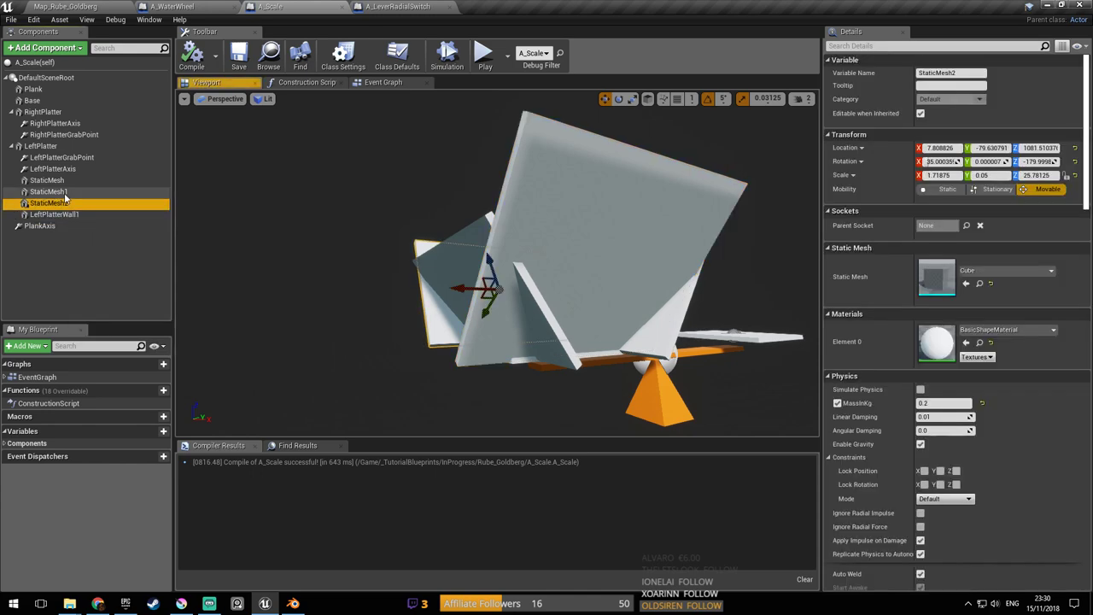
pyautogui.click(65, 181)
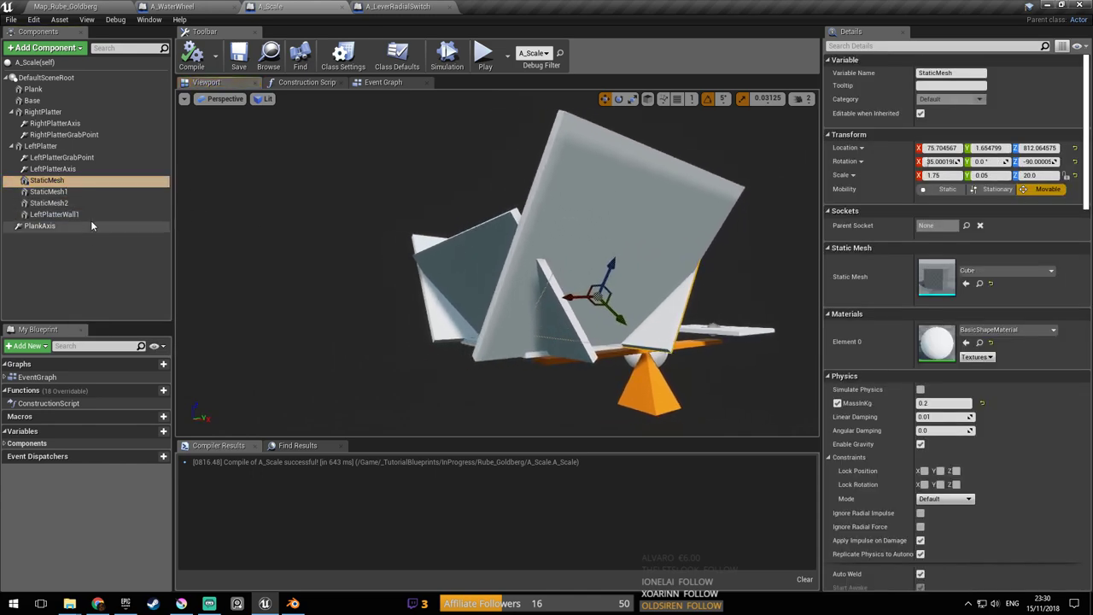
pyautogui.keyDown('shift'); pyautogui.click(51, 214); pyautogui.keyUp('shift')
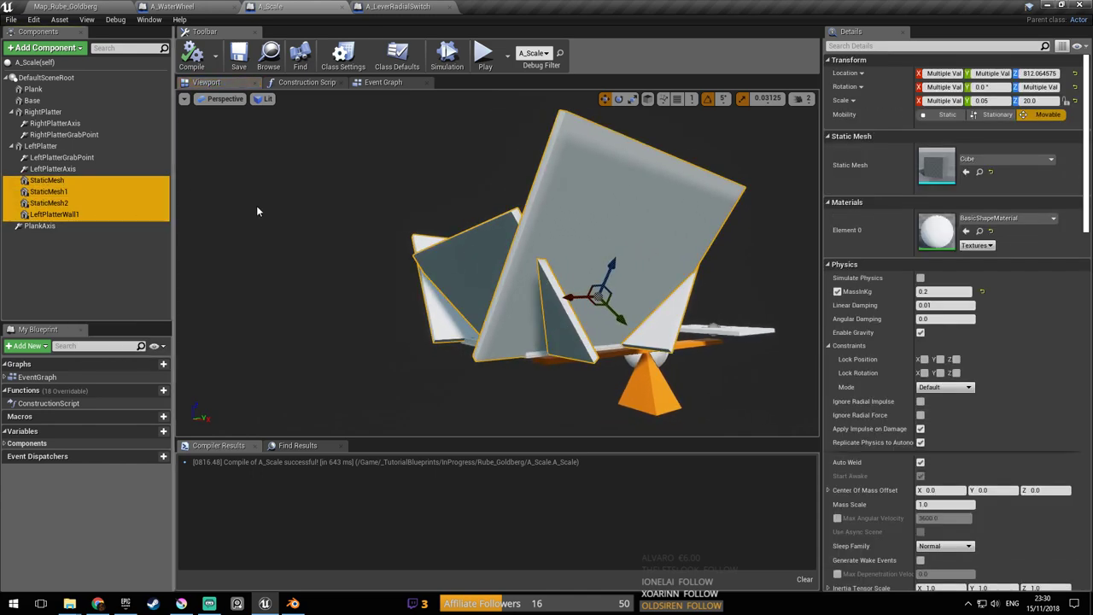
pyautogui.press('Delete')
pyautogui.moveTo(245, 205); pyautogui.dragTo(202, 96, button='right')
pyautogui.click(193, 56)
pyautogui.click(241, 65)
# Return to the Map_Rube_Goldberg level, select the placed scale_platter mesh and save the map
pyautogui.click(67, 7)
pyautogui.moveTo(531, 220); pyautogui.dragTo(555, 221, button='right')
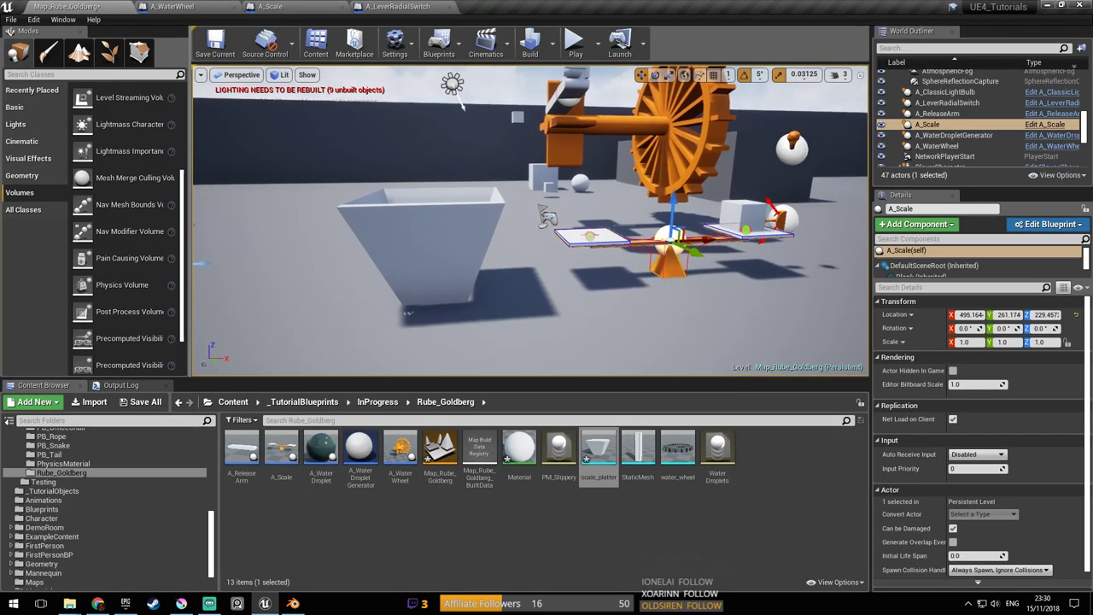
pyautogui.click(481, 224)
pyautogui.click(1065, 125)
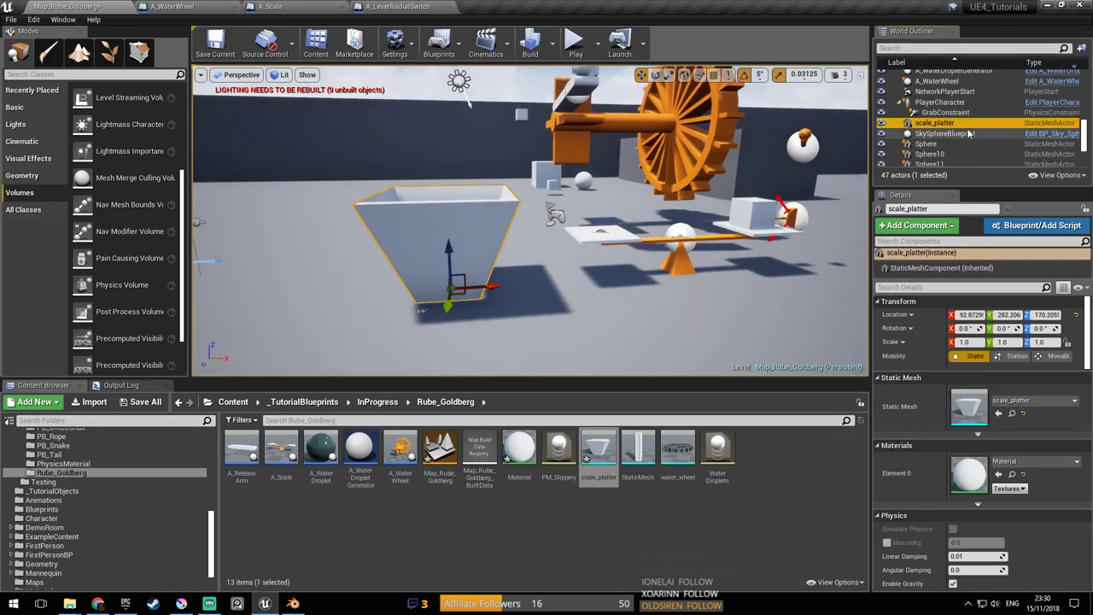
pyautogui.moveTo(531, 297); pyautogui.dragTo(600, 359, button='right')
pyautogui.hotkey('ctrl', 's')
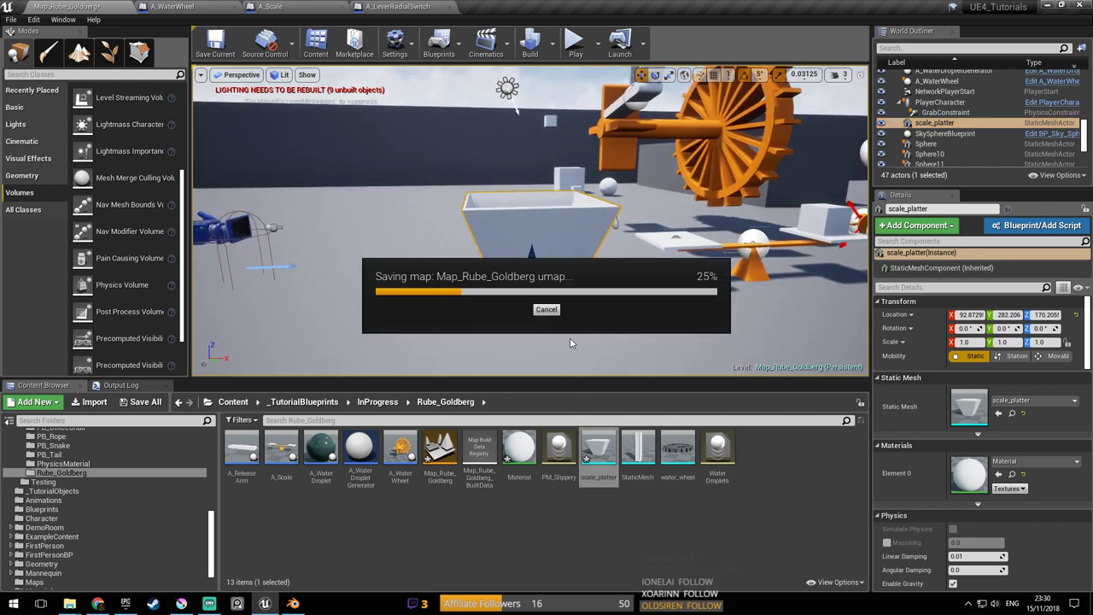
# Delete the placed scale_platter from the level, then open its mesh asset and turn on the simple collision display
pyautogui.press('Delete')
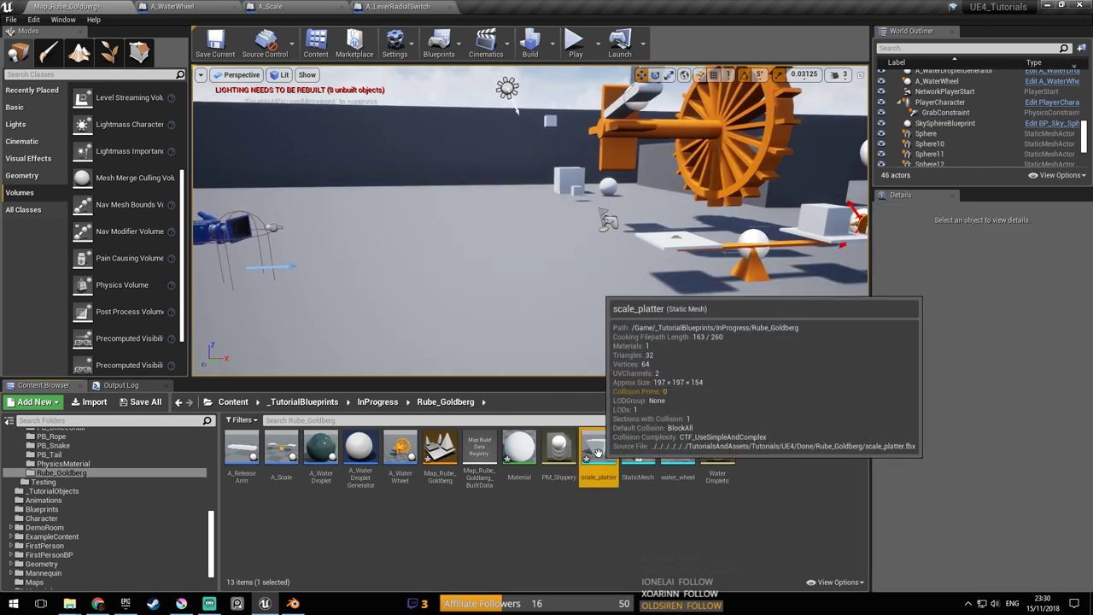
pyautogui.doubleClick(598, 451)
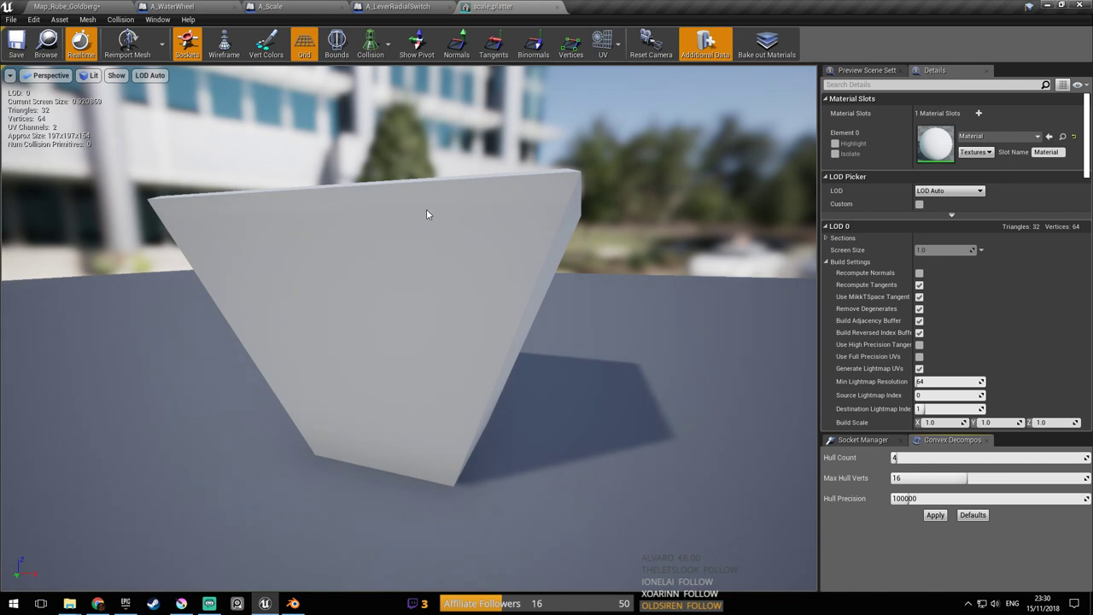
pyautogui.moveTo(408, 328); pyautogui.dragTo(423, 346, button='right')
pyautogui.click(370, 43)
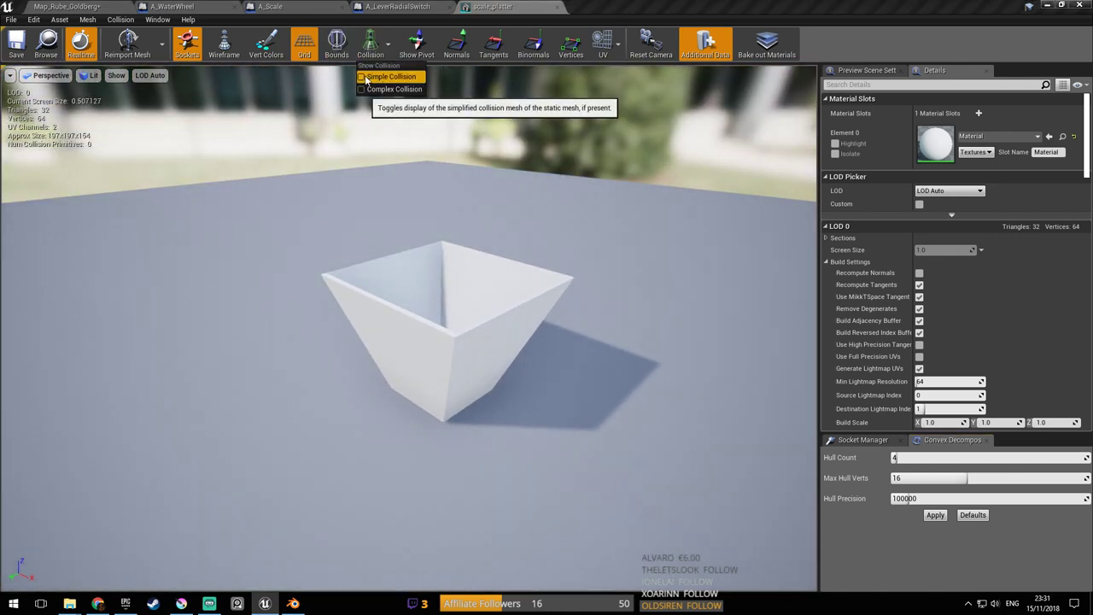
pyautogui.moveTo(422, 207); pyautogui.dragTo(422, 175, button='right')
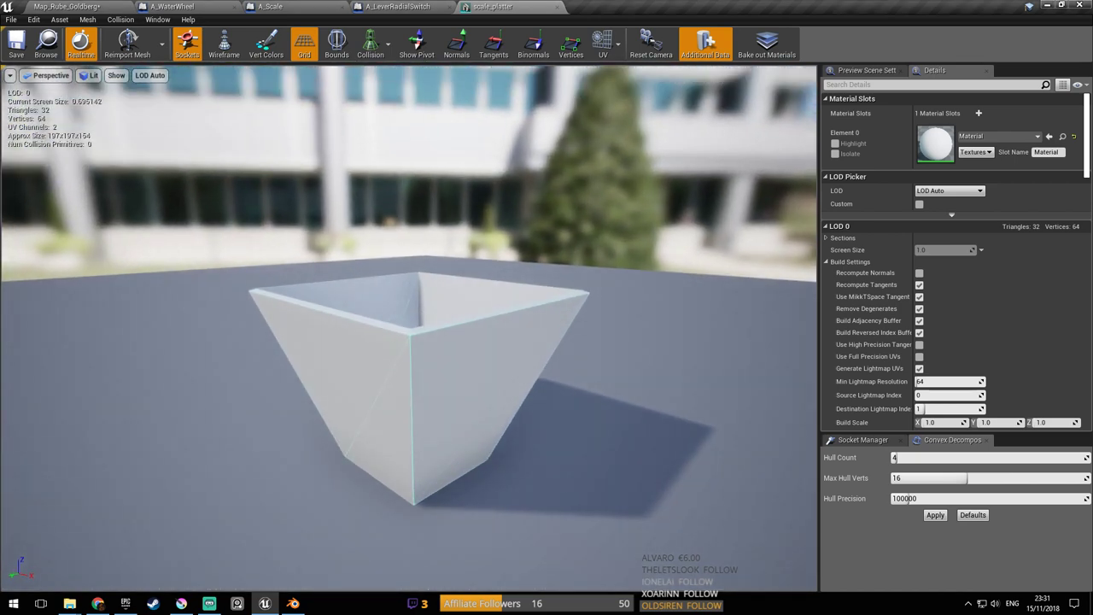
pyautogui.click(370, 42)
pyautogui.click(361, 77)
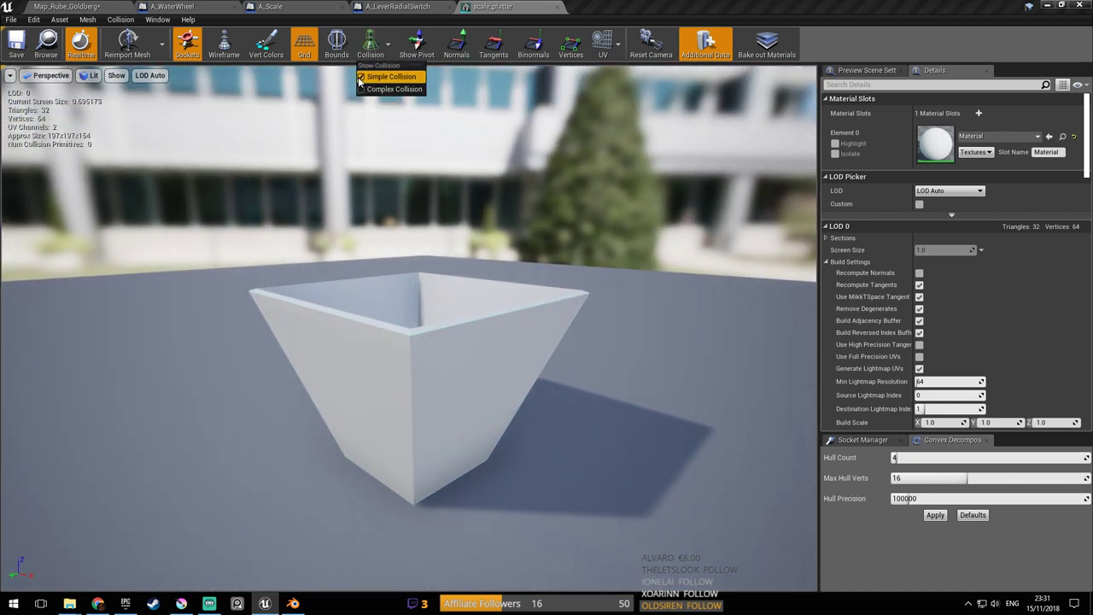
pyautogui.moveTo(382, 135); pyautogui.dragTo(364, 116, button='right')
pyautogui.moveTo(485, 230); pyautogui.dragTo(480, 177, button='right')
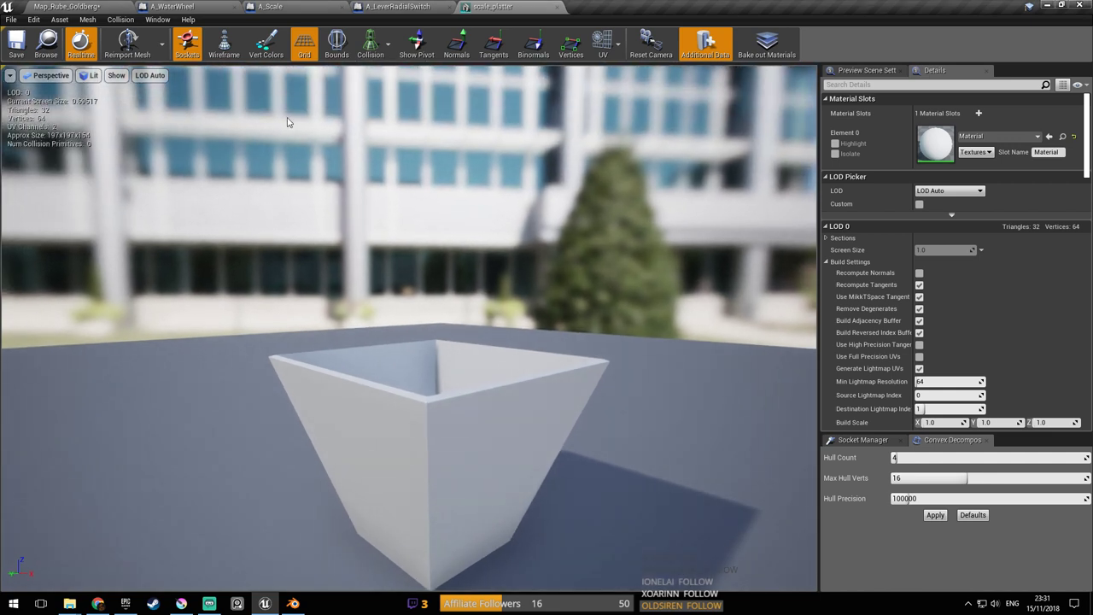
# Generate auto convex collision for the scale_platter mesh with a hull count of 15
pyautogui.click(126, 22)
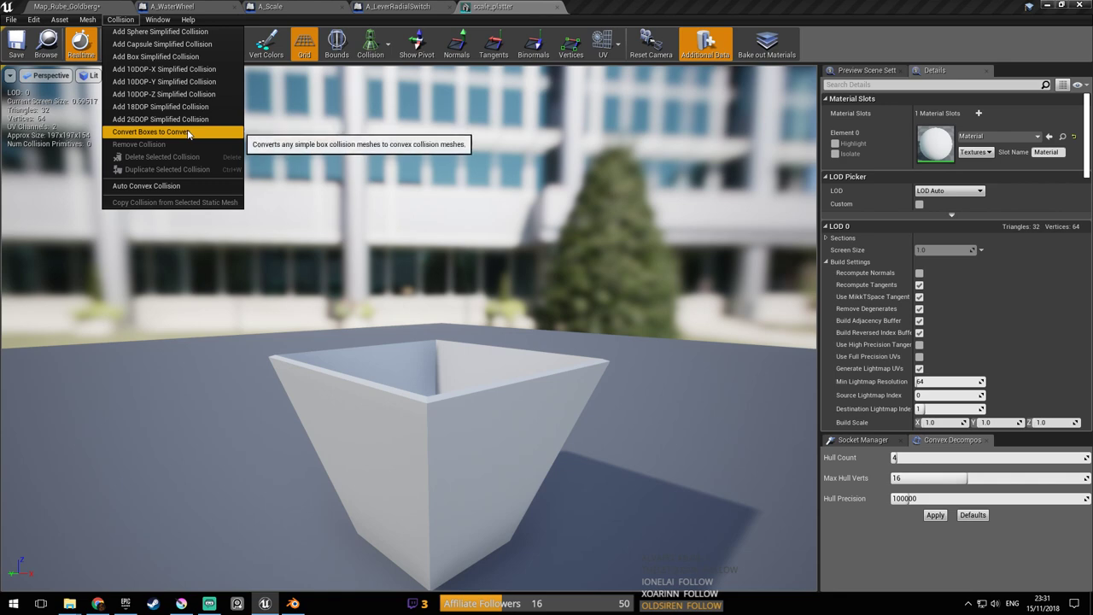
pyautogui.click(190, 185)
pyautogui.moveTo(311, 197); pyautogui.dragTo(384, 299, button='right')
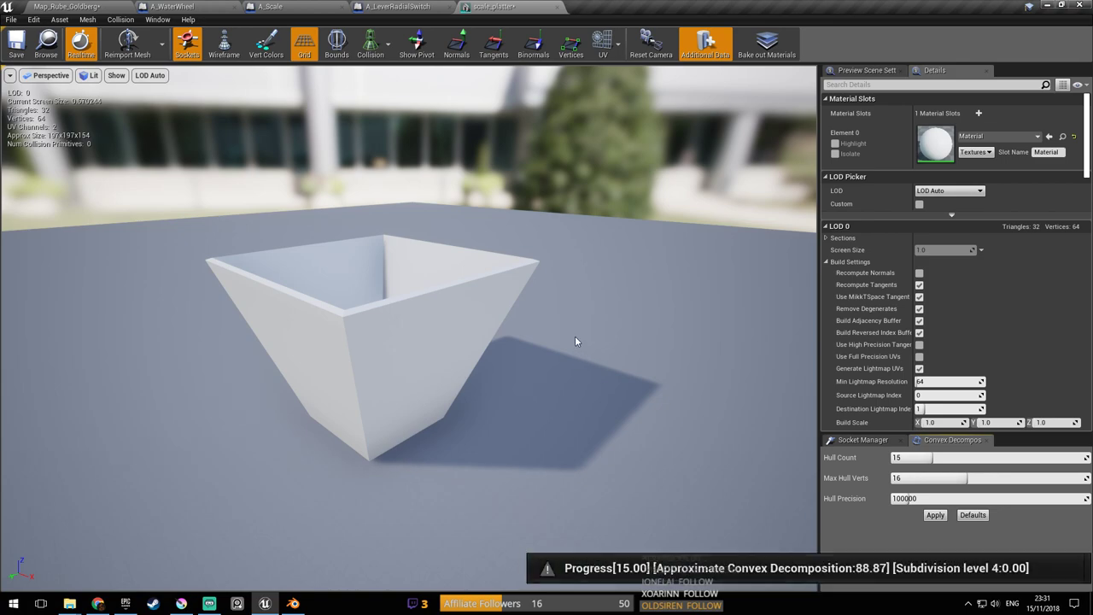
# Examine the generated collision hulls around the hollow scale_platter mesh from several angles
pyautogui.moveTo(524, 322)
pyautogui.mouseDown(button='right')
pyautogui.moveTo(444, 321)
pyautogui.moveTo(495, 240)
pyautogui.moveTo(495, 436)
pyautogui.moveTo(478, 428)
pyautogui.moveTo(512, 325)
pyautogui.moveTo(444, 308)
pyautogui.moveTo(359, 316)
pyautogui.moveTo(341, 273)
pyautogui.moveTo(445, 261)
pyautogui.moveTo(589, 264)
pyautogui.moveTo(632, 359)
pyautogui.moveTo(701, 264)
pyautogui.moveTo(700, 376)
pyautogui.moveTo(683, 401)
pyautogui.moveTo(726, 410)
pyautogui.moveTo(649, 333)
pyautogui.moveTo(524, 326)
pyautogui.mouseUp(button='right')
pyautogui.press('w')
pyautogui.press('s')
pyautogui.press('d')
pyautogui.press('w')
pyautogui.press('s')
pyautogui.press('a')
pyautogui.press('w')
pyautogui.press('a')
pyautogui.press('s')
pyautogui.press('e')
pyautogui.press('w')
pyautogui.press('s')
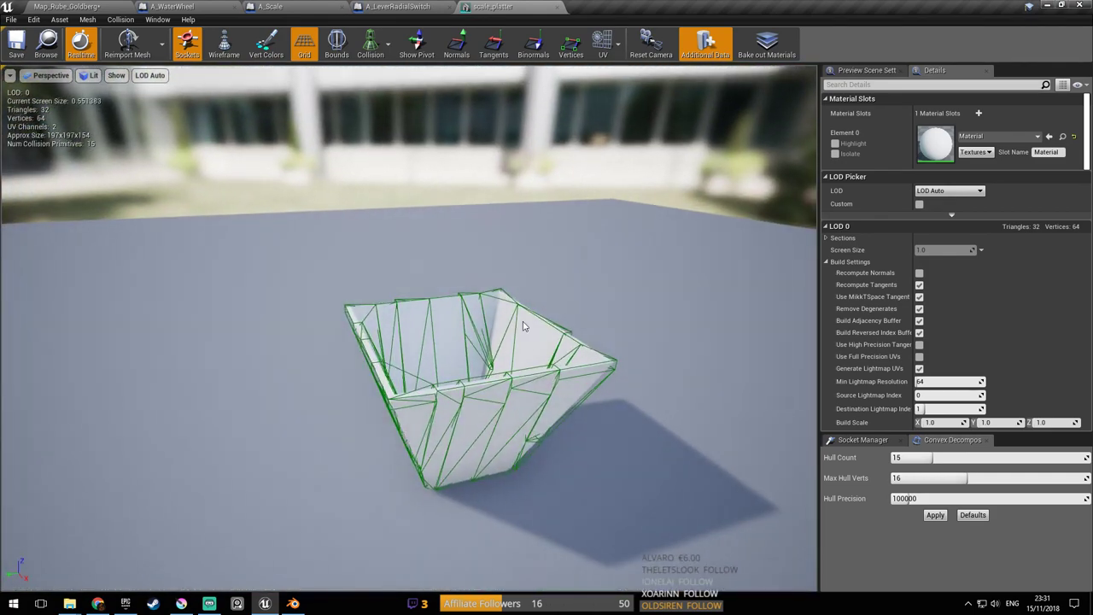
pyautogui.moveTo(523, 326); pyautogui.dragTo(449, 170)
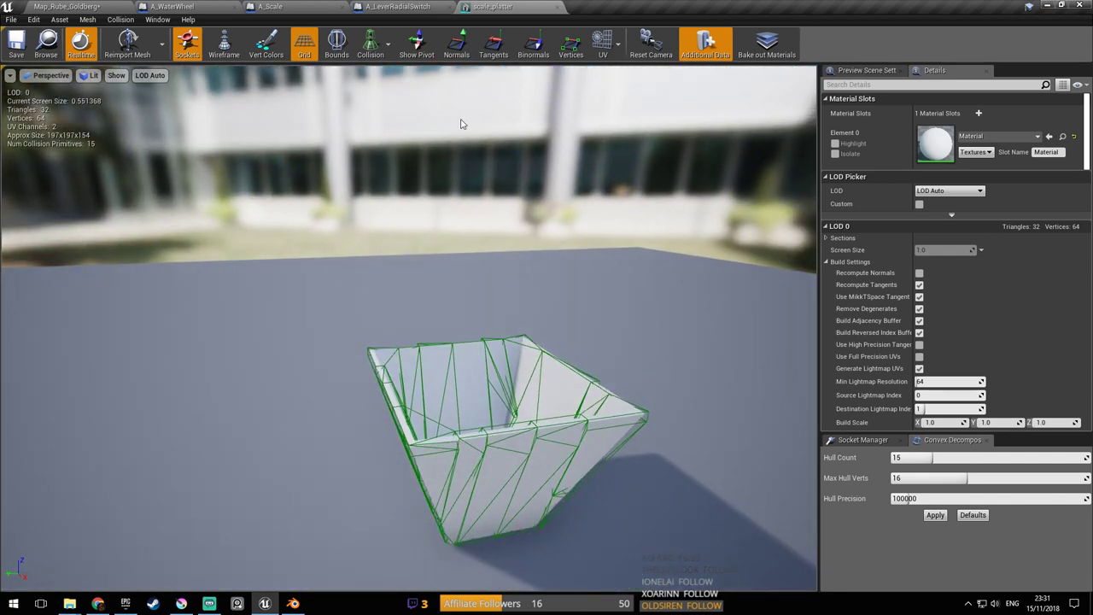
# Close the open mesh and blueprint editors, save the Map_Rube_Goldberg level and select the placed A_Scale
pyautogui.click(523, 9)
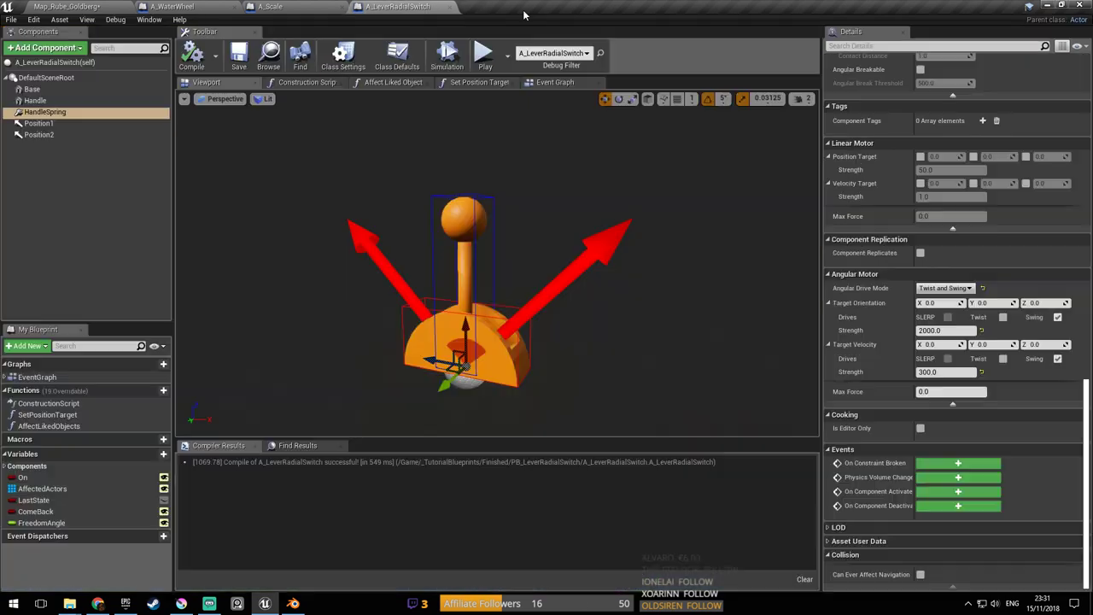
pyautogui.middleClick(357, 7)
pyautogui.middleClick(195, 6)
pyautogui.middleClick(191, 7)
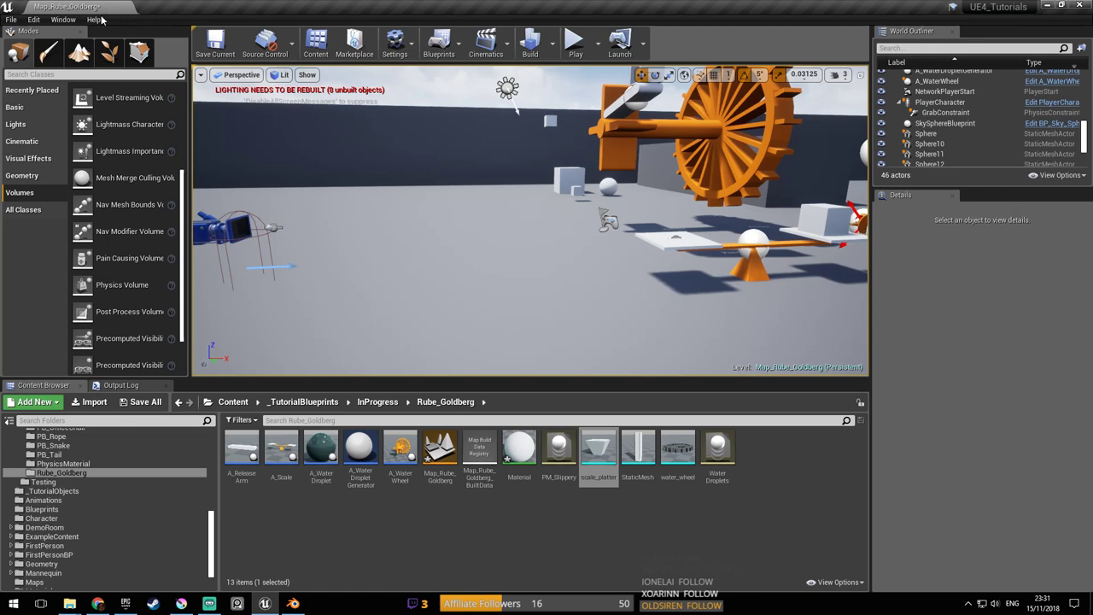
pyautogui.moveTo(549, 364); pyautogui.dragTo(491, 380, button='right')
pyautogui.hotkey('ctrl', 's')
pyautogui.moveTo(601, 351); pyautogui.dragTo(576, 329, button='right')
pyautogui.click(395, 214)
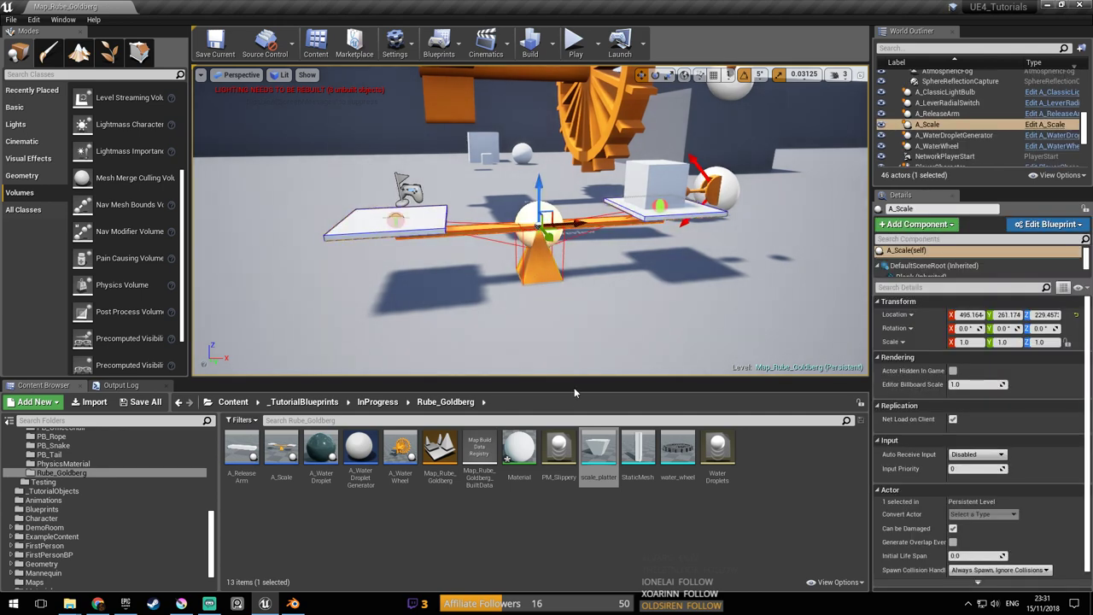
# Try to delete the Material asset from the Rube_Goldberg folder
pyautogui.click(521, 445)
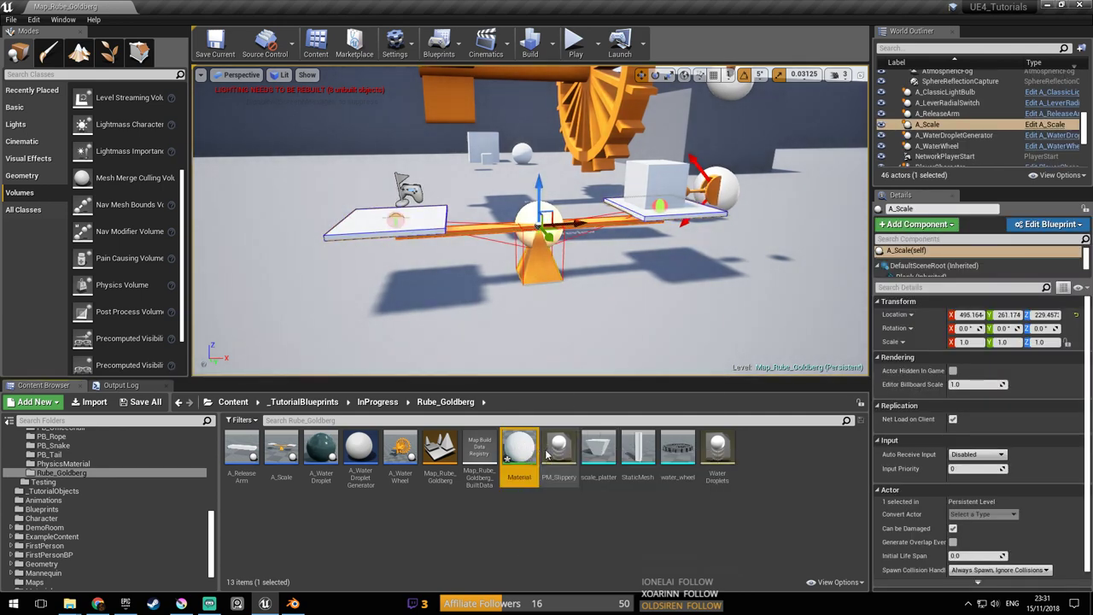
pyautogui.press('Delete')
pyautogui.click(658, 481)
pyautogui.hotkey('ctrl', 's')
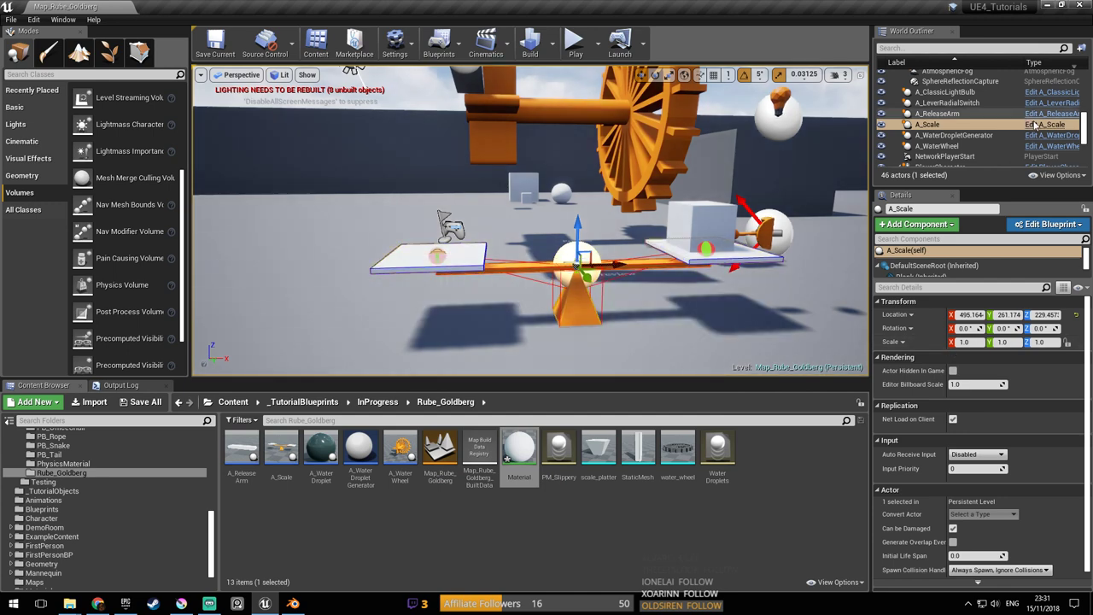
# Open the A_Scale blueprint in its 3D preview and inspect the LeftPlatter component's setup
pyautogui.click(1036, 124)
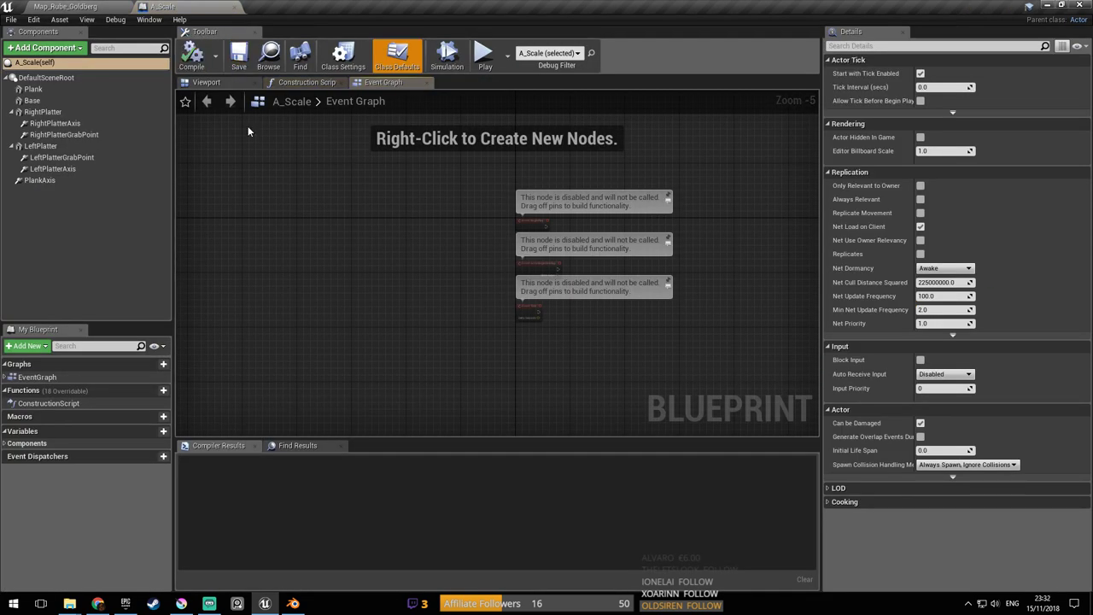
pyautogui.click(234, 83)
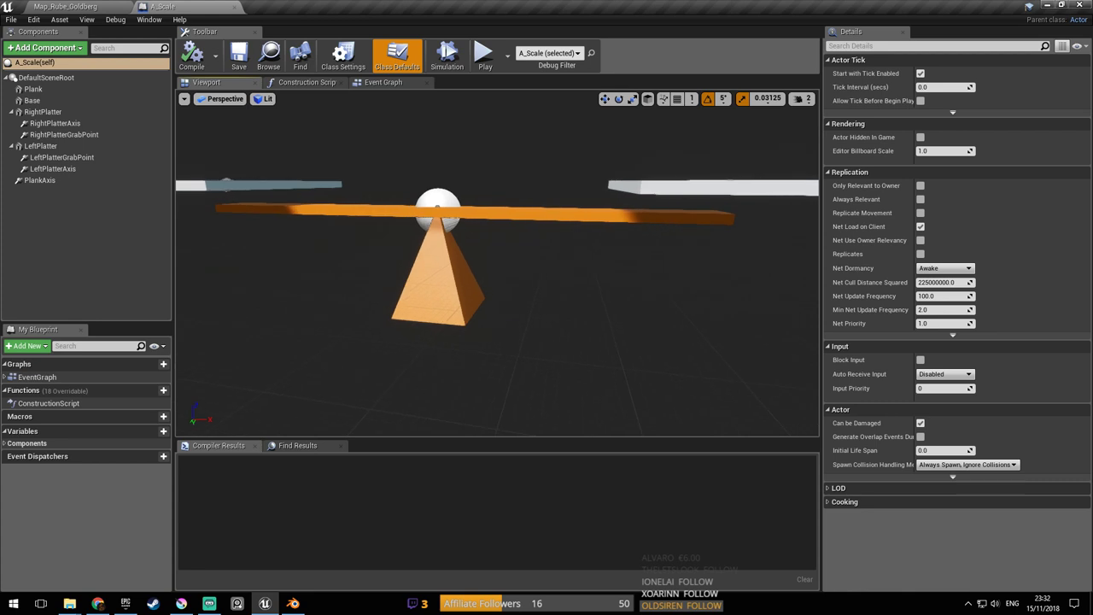
pyautogui.moveTo(393, 228)
pyautogui.mouseDown(button='right')
pyautogui.moveTo(342, 209)
pyautogui.moveTo(392, 228)
pyautogui.mouseUp(button='right')
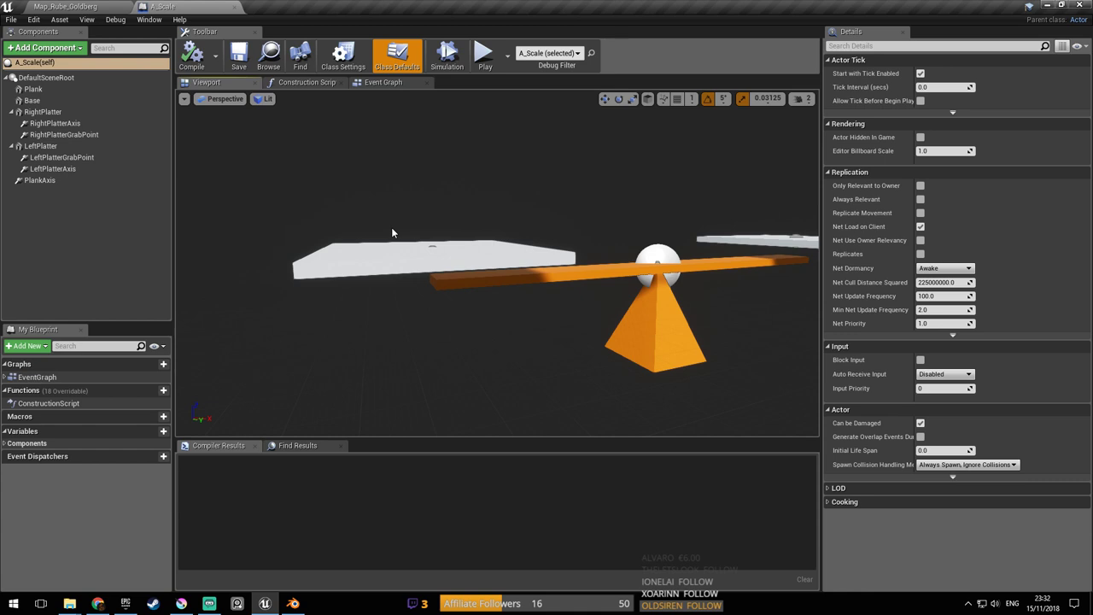
pyautogui.click(438, 250)
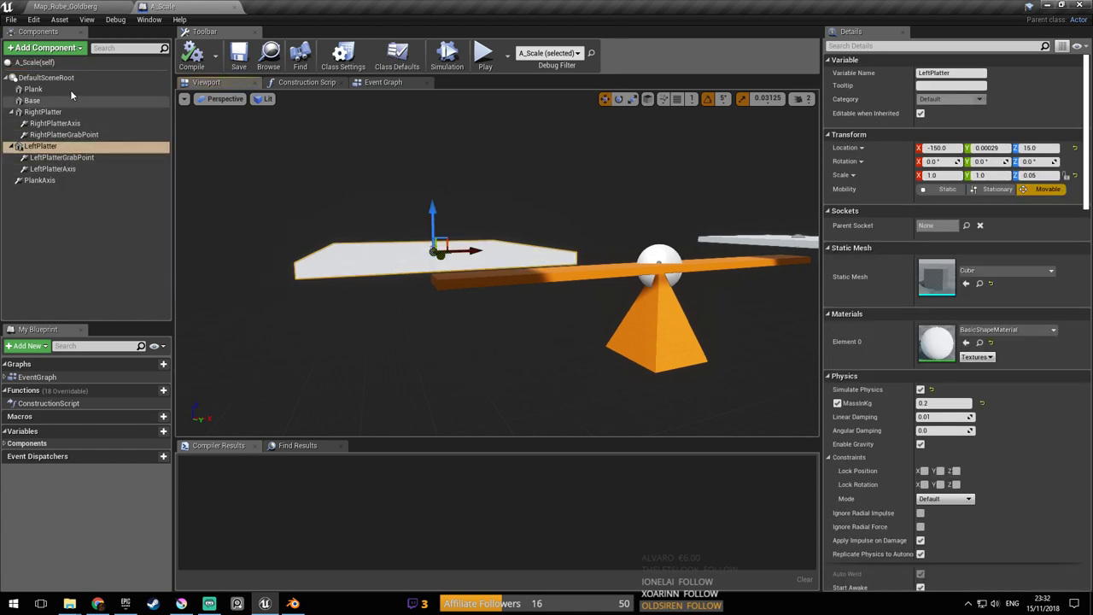
pyautogui.click(69, 7)
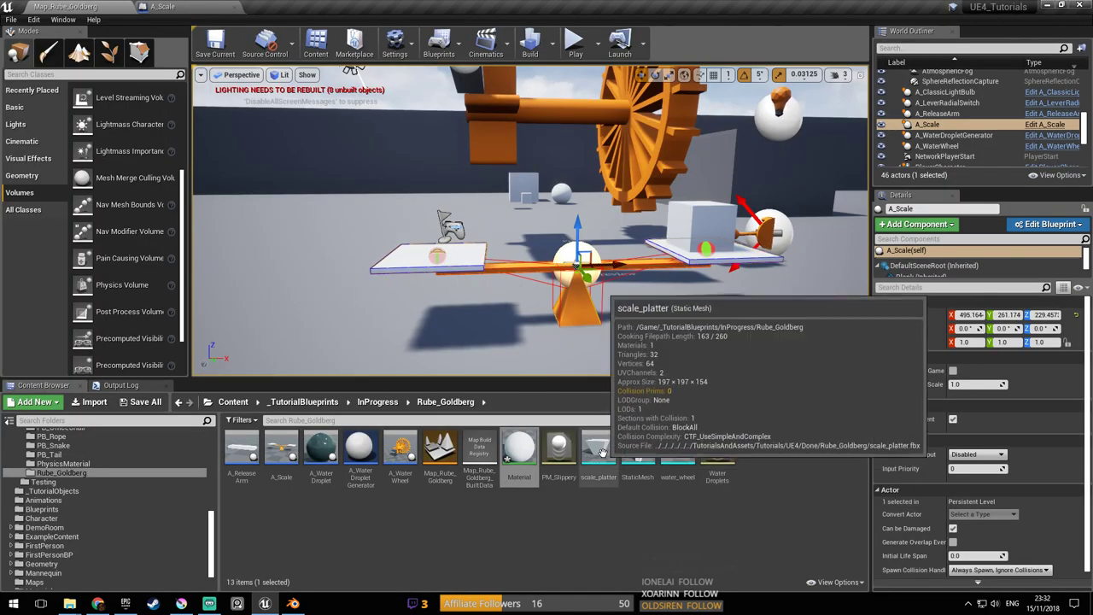
pyautogui.click(203, 9)
pyautogui.moveTo(436, 266); pyautogui.dragTo(493, 268, button='right')
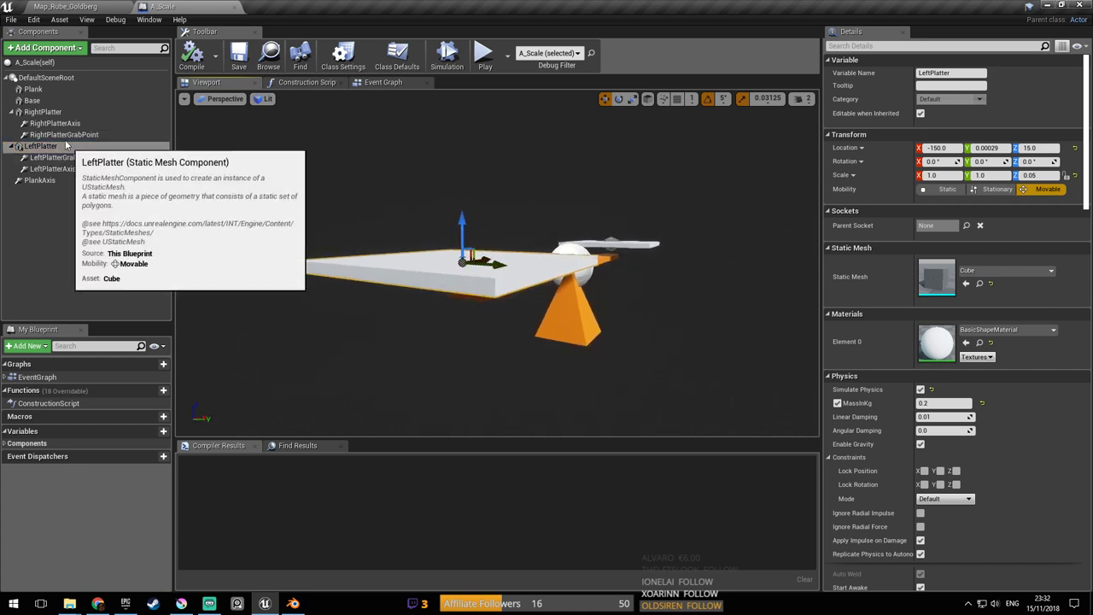
# Add a Static Mesh component under DefaultSceneRoot and name it LeftPlatter1
pyautogui.click(39, 79)
pyautogui.click(47, 48)
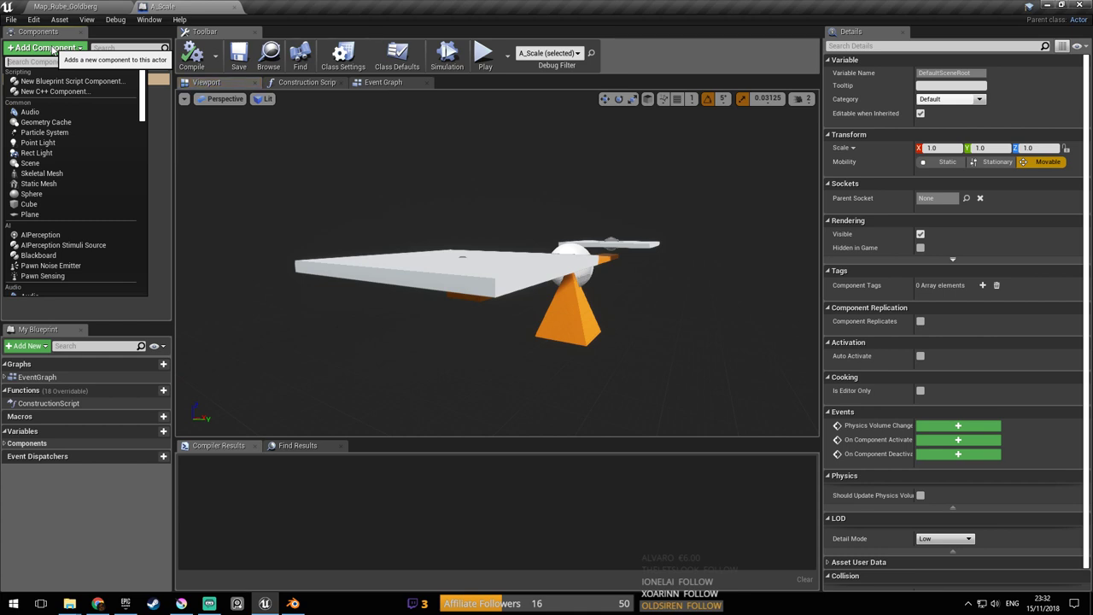
pyautogui.write('stati')
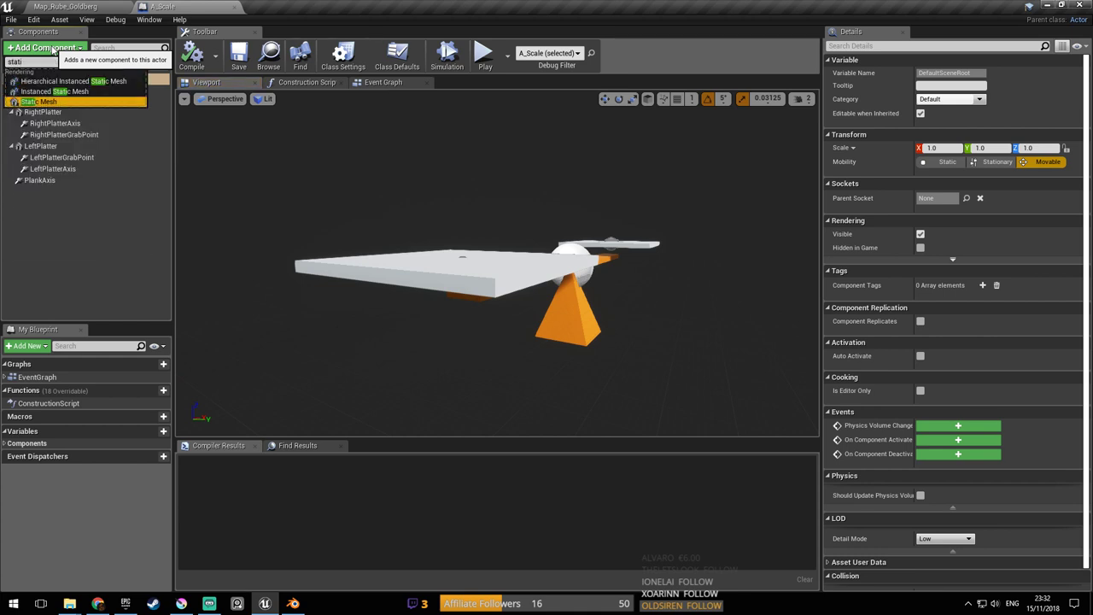
pyautogui.press('Return')
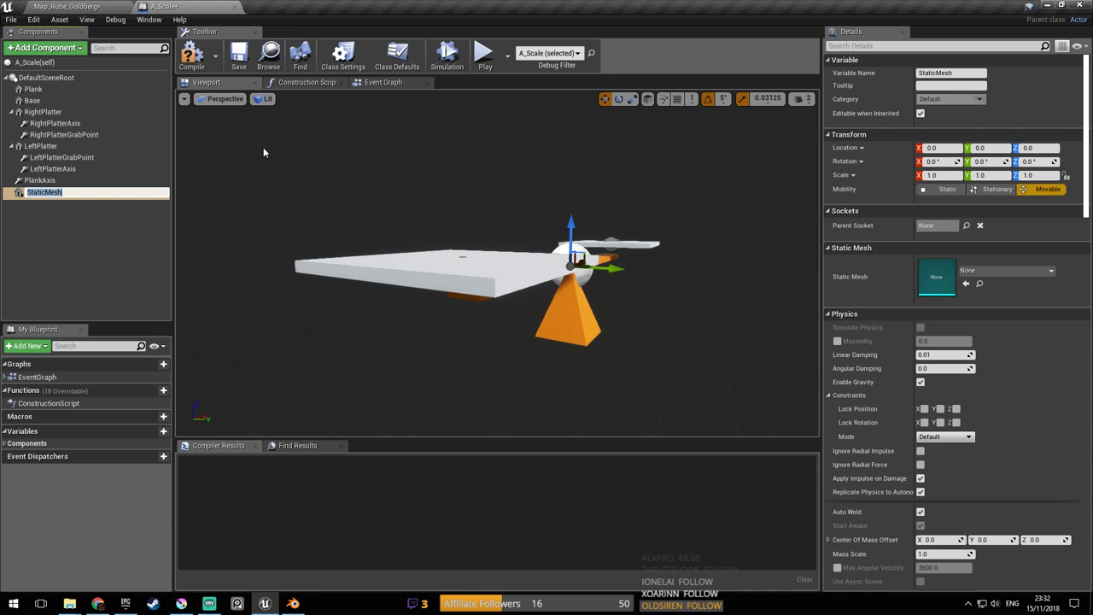
pyautogui.write('LeftPlatter1')
pyautogui.press('Return')
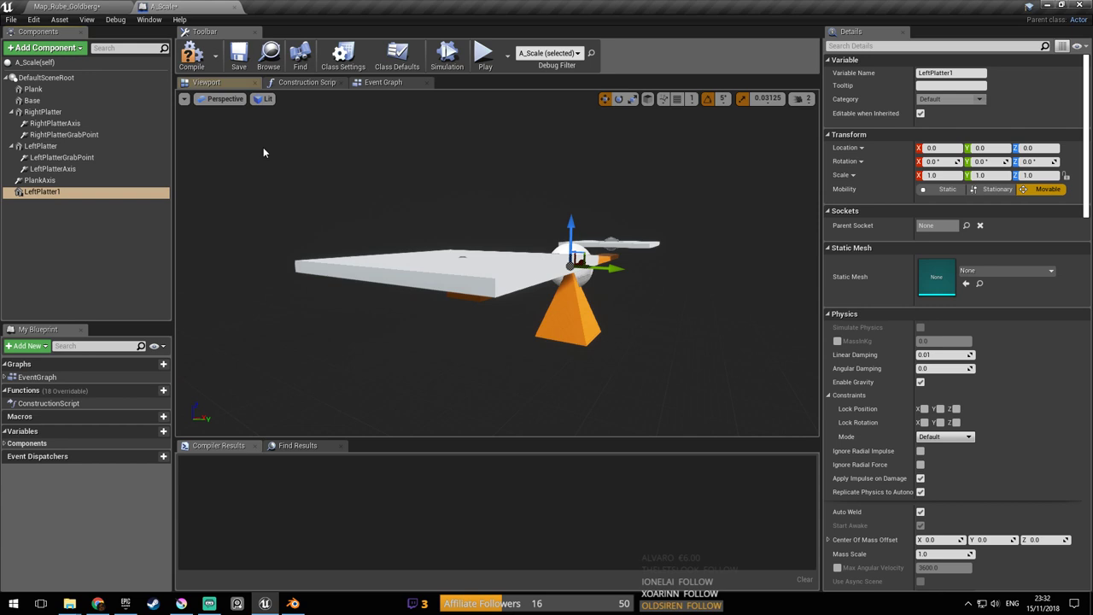
# Check the existing LeftPlatter component against the new LeftPlatter1, then compile and save A_Scale
pyautogui.click(41, 146)
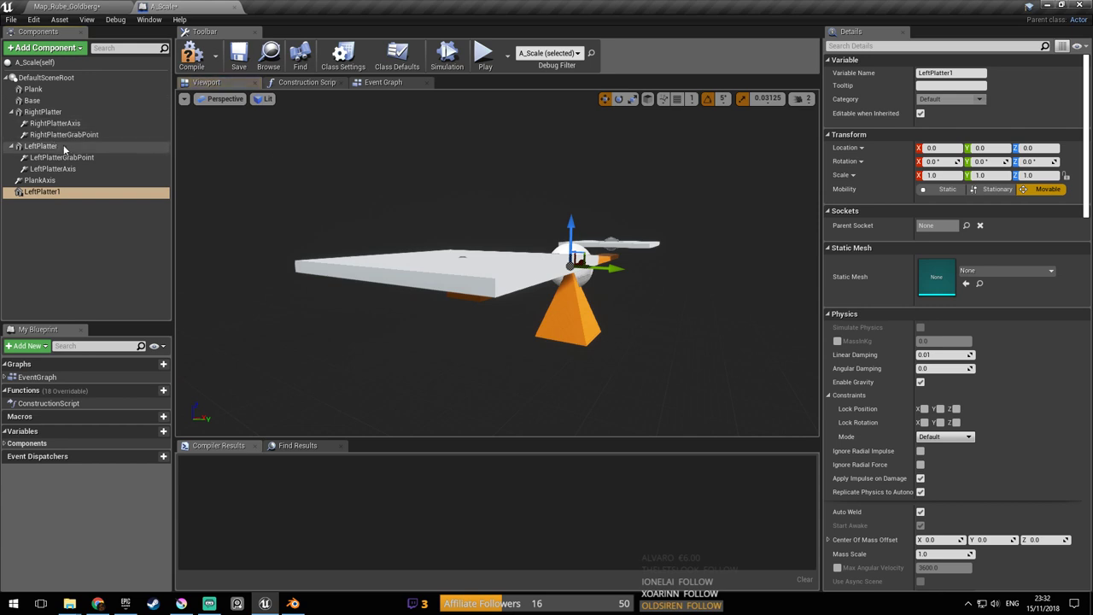
pyautogui.click(56, 191)
pyautogui.moveTo(520, 228); pyautogui.dragTo(532, 238)
pyautogui.click(533, 239)
pyautogui.moveTo(532, 238); pyautogui.dragTo(598, 224, button='right')
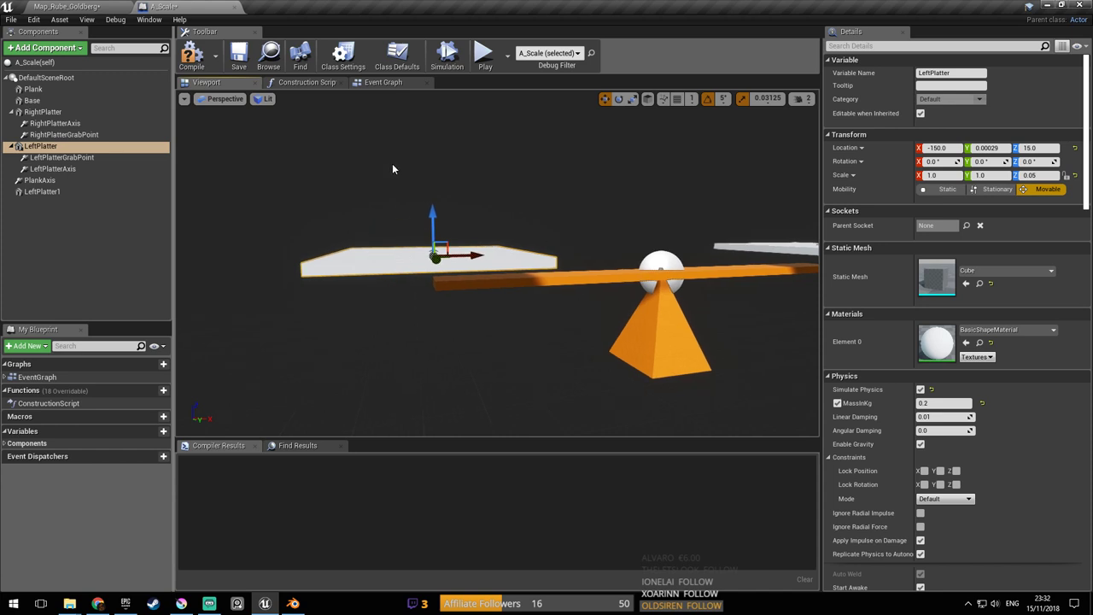
pyautogui.moveTo(637, 273); pyautogui.dragTo(742, 258, button='right')
pyautogui.press('s')
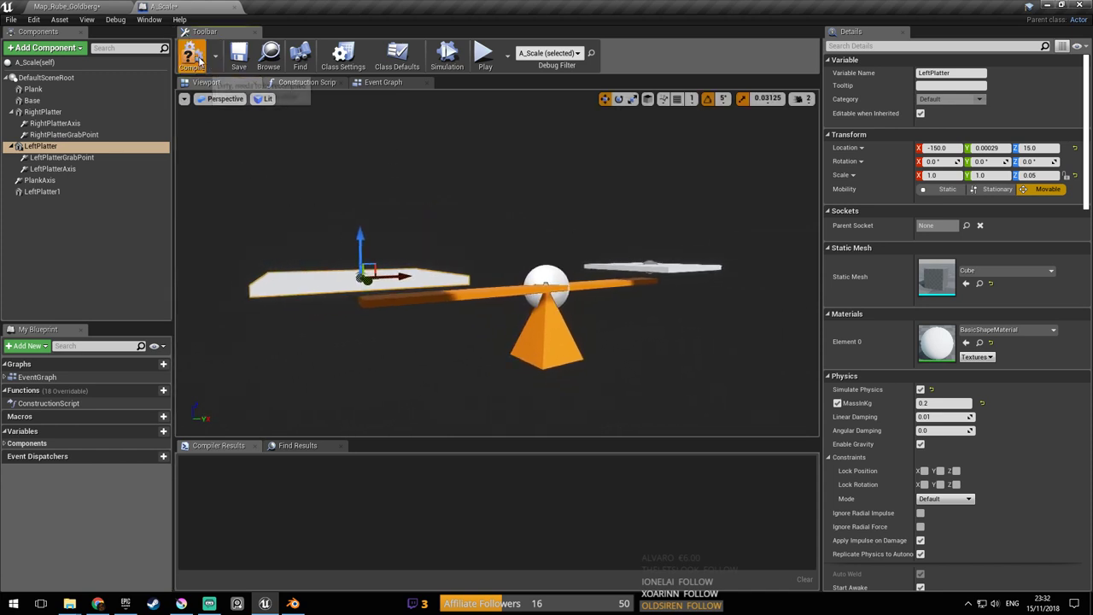
# Assign the scale_platter mesh to the LeftPlatter1 component and save the blueprint
pyautogui.click(70, 193)
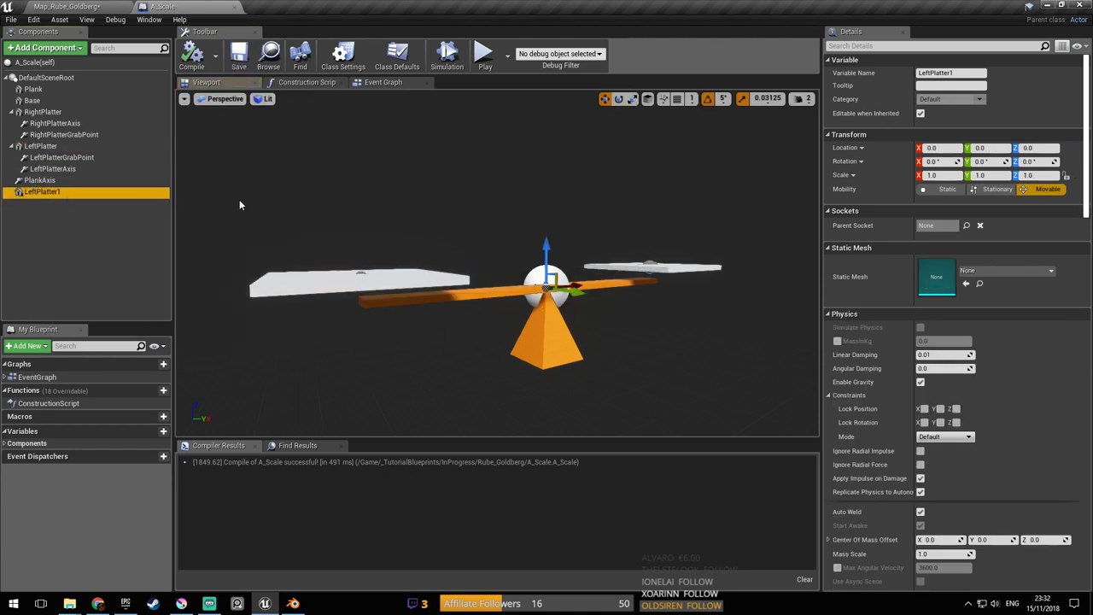
pyautogui.click(981, 270)
pyautogui.write('platter')
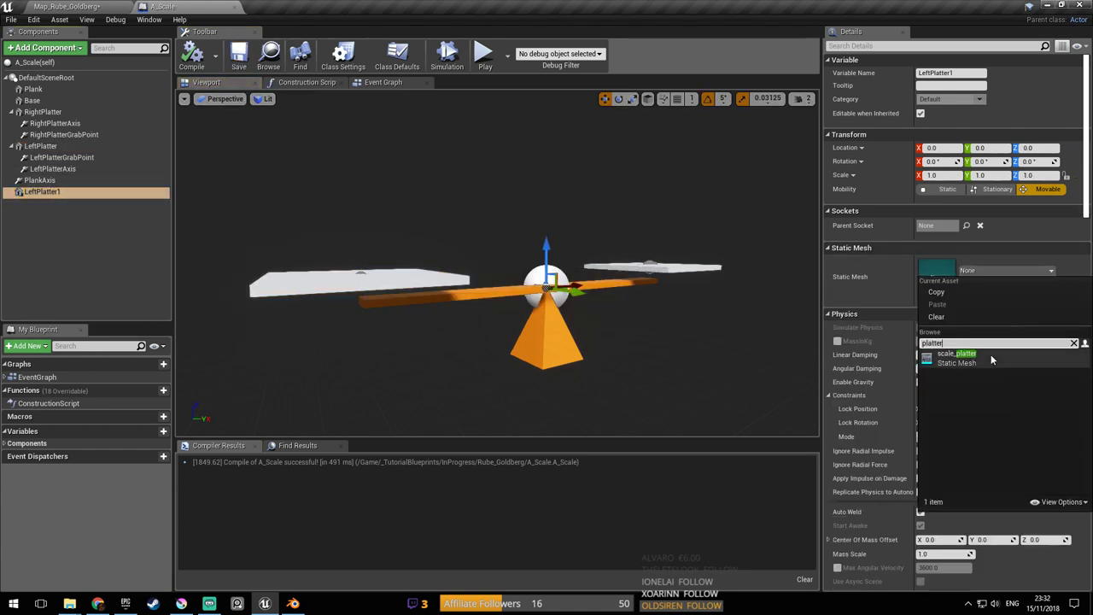
pyautogui.click(990, 357)
pyautogui.moveTo(624, 303)
pyautogui.mouseDown(button='right')
pyautogui.moveTo(504, 299)
pyautogui.moveTo(629, 305)
pyautogui.mouseUp(button='right')
pyautogui.hotkey('ctrl', 's')
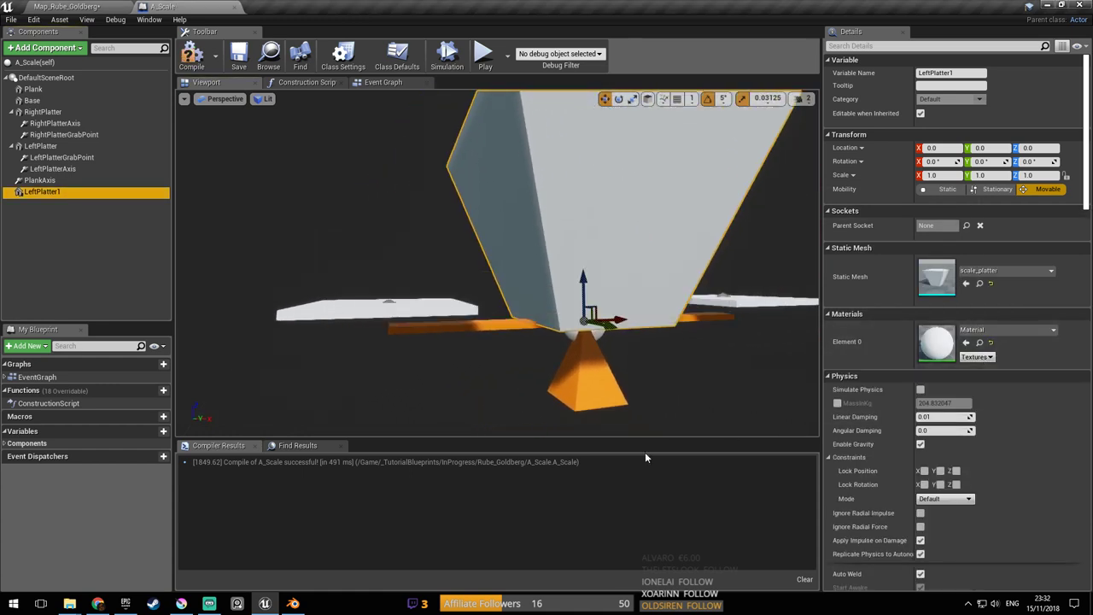
pyautogui.click(1072, 349)
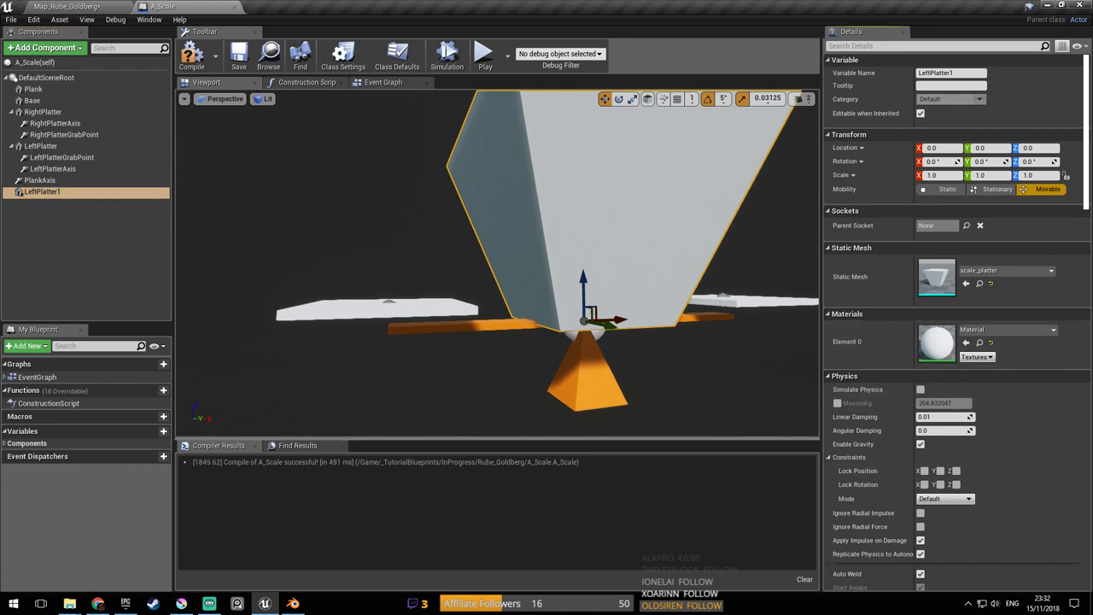
pyautogui.hotkey('alt', 'Tab')
pyautogui.hotkey('alt', 'Tab')
# Match LeftPlatter1 to the old LeftPlatter's horizontal position by setting its X location to -150
pyautogui.moveTo(659, 422); pyautogui.dragTo(703, 418, button='right')
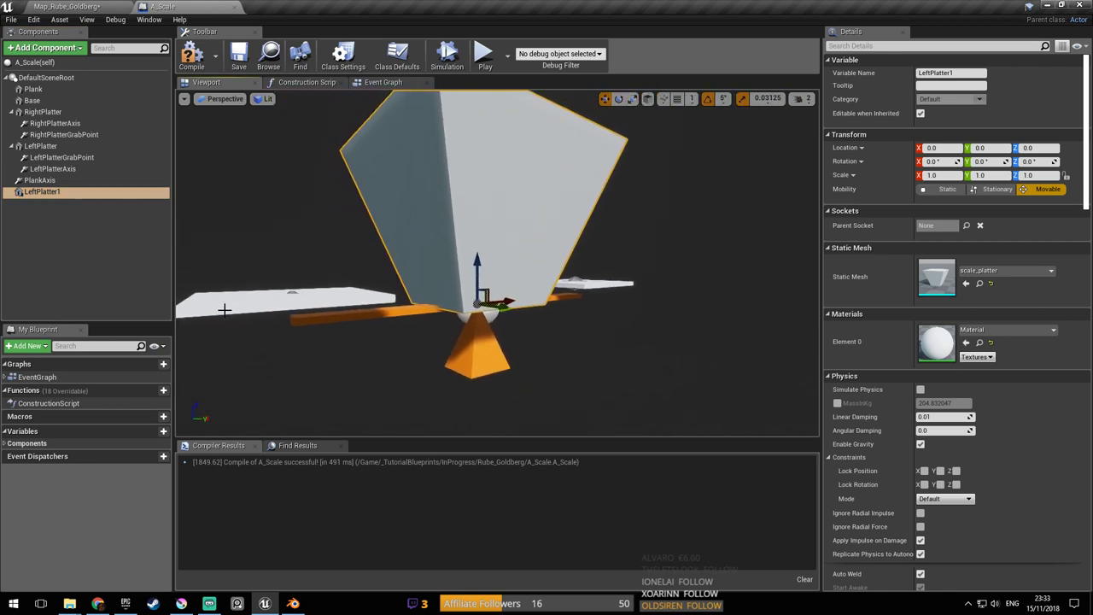
pyautogui.click(225, 310)
pyautogui.moveTo(225, 310); pyautogui.dragTo(167, 287, button='right')
pyautogui.moveTo(426, 308); pyautogui.dragTo(445, 304, button='right')
pyautogui.hotkey('ctrl', 's')
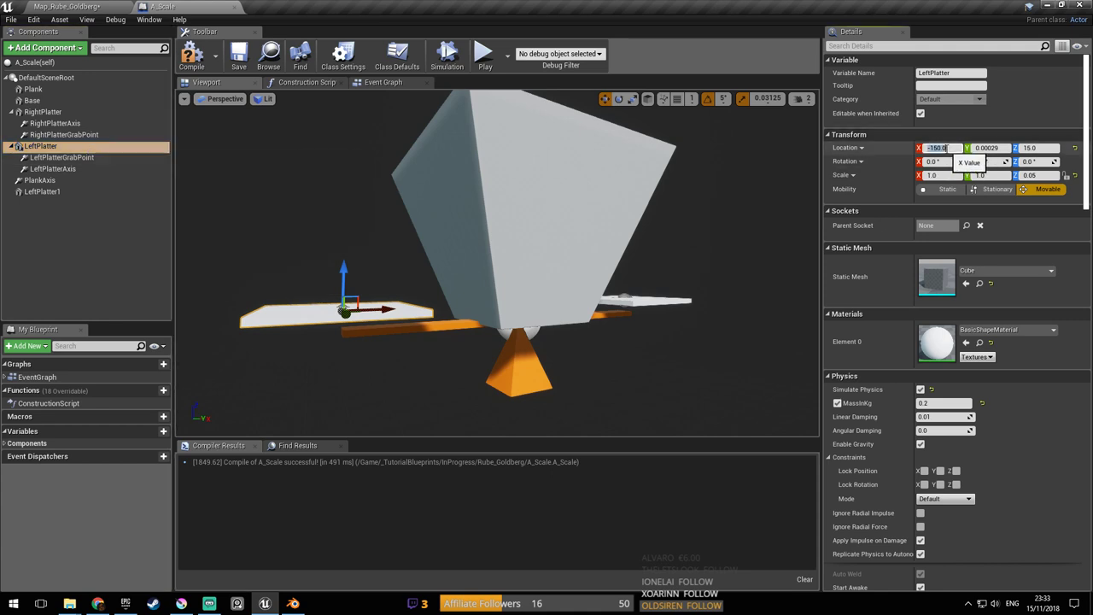
pyautogui.click(529, 253)
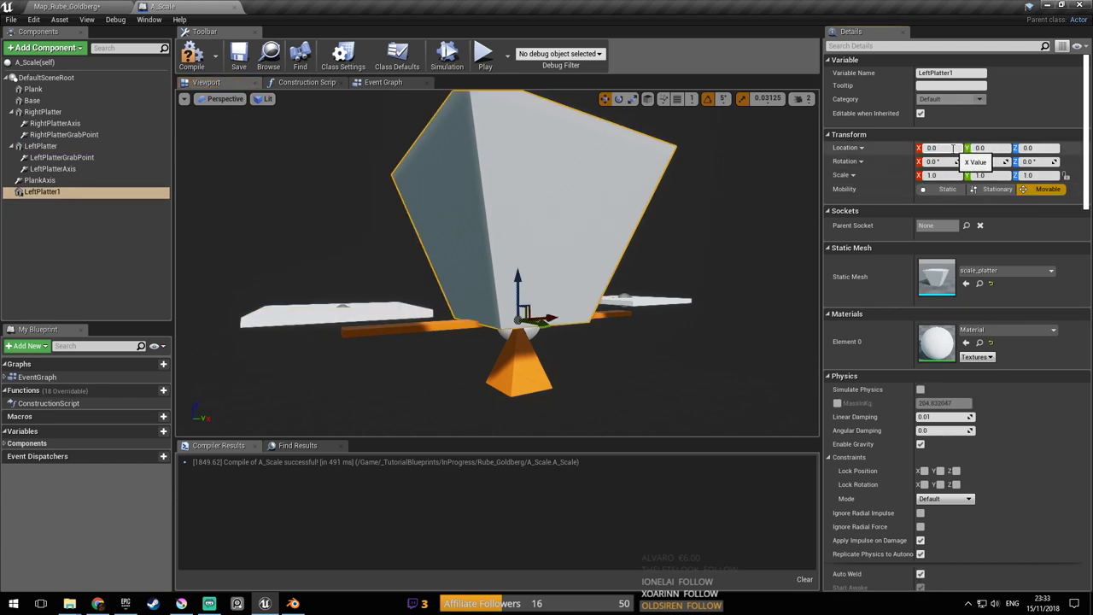
pyautogui.write('-150')
pyautogui.press('Return')
# Raise LeftPlatter1 to a Z location of about 19.6 so it rests on the old platter, and save the blueprint
pyautogui.moveTo(474, 283); pyautogui.dragTo(502, 282, button='right')
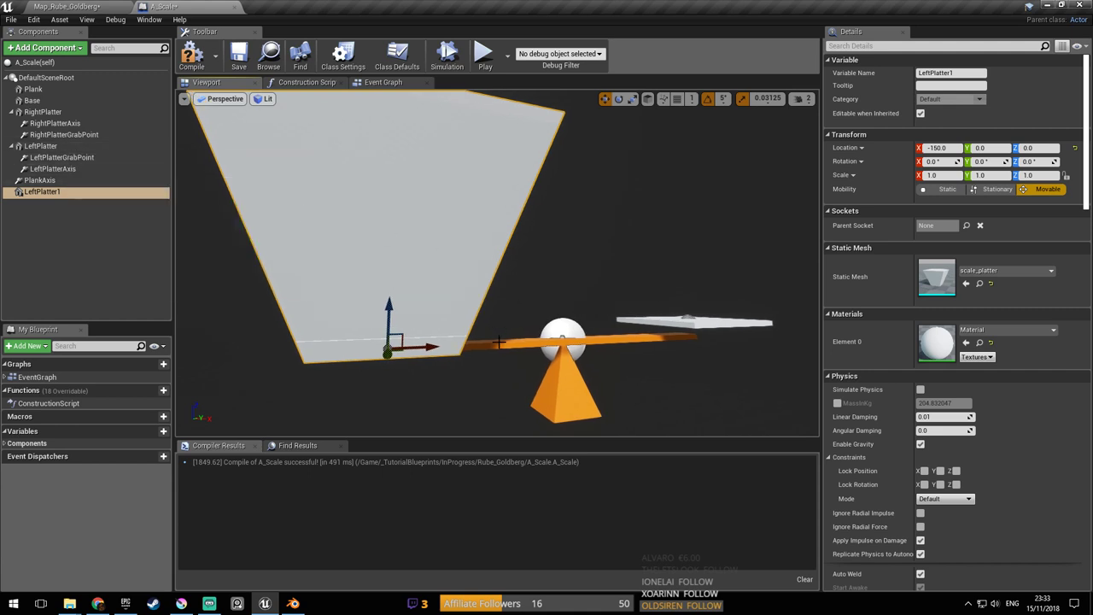
pyautogui.click(66, 194)
pyautogui.moveTo(390, 305); pyautogui.dragTo(389, 279)
pyautogui.moveTo(379, 294); pyautogui.dragTo(423, 336, button='right')
pyautogui.moveTo(424, 335); pyautogui.dragTo(427, 339)
pyautogui.hotkey('ctrl', 's')
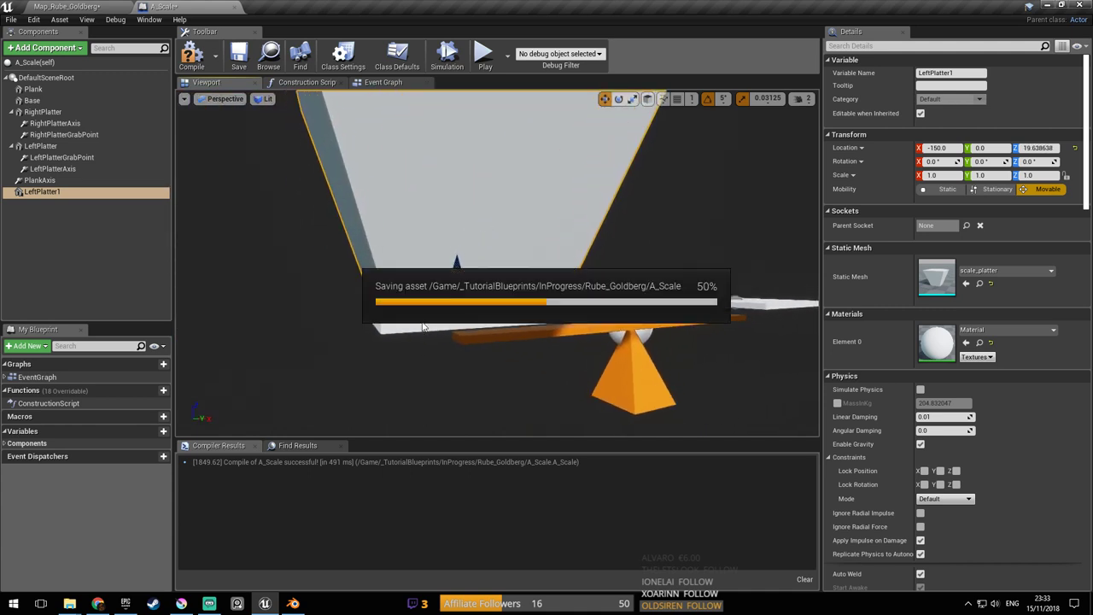
# Reparent the LeftPlatterGrabPoint and LeftPlatterAxis constraints from LeftPlatter to LeftPlatter1
pyautogui.click(59, 170)
pyautogui.keyDown('ctrl'); pyautogui.click(73, 158); pyautogui.keyUp('ctrl')
pyautogui.click(70, 180)
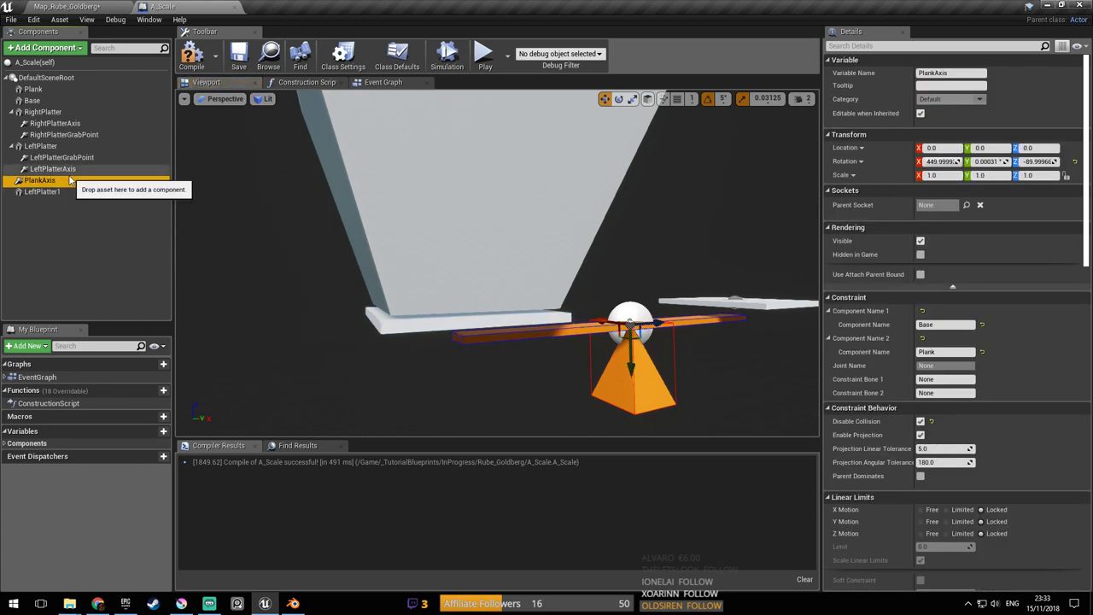
pyautogui.click(70, 170)
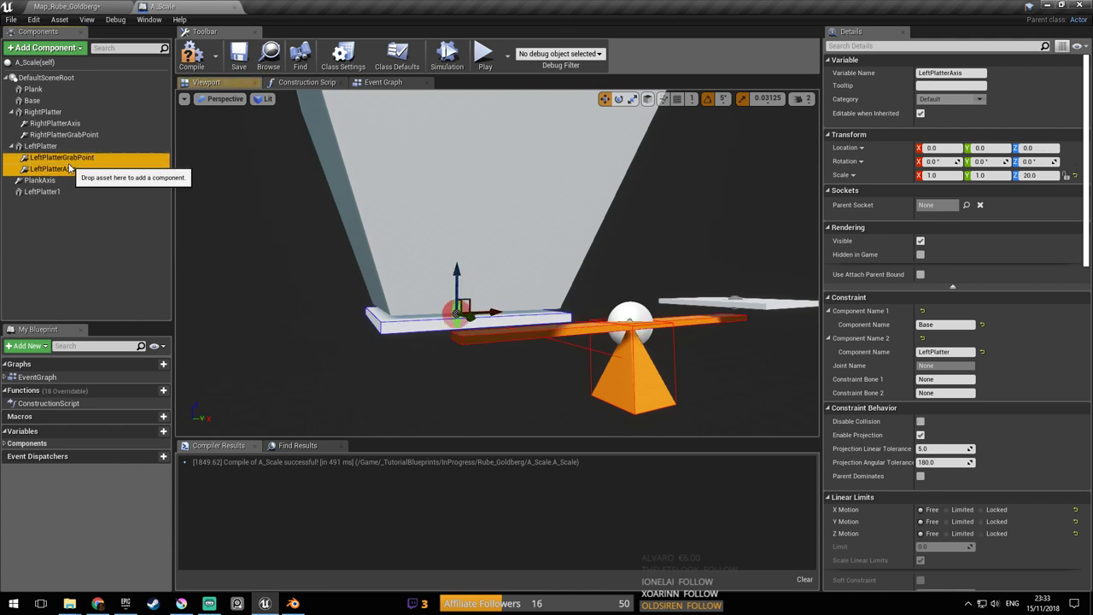
pyautogui.keyDown('ctrl'); pyautogui.click(68, 159); pyautogui.keyUp('ctrl')
pyautogui.moveTo(59, 162); pyautogui.dragTo(56, 194)
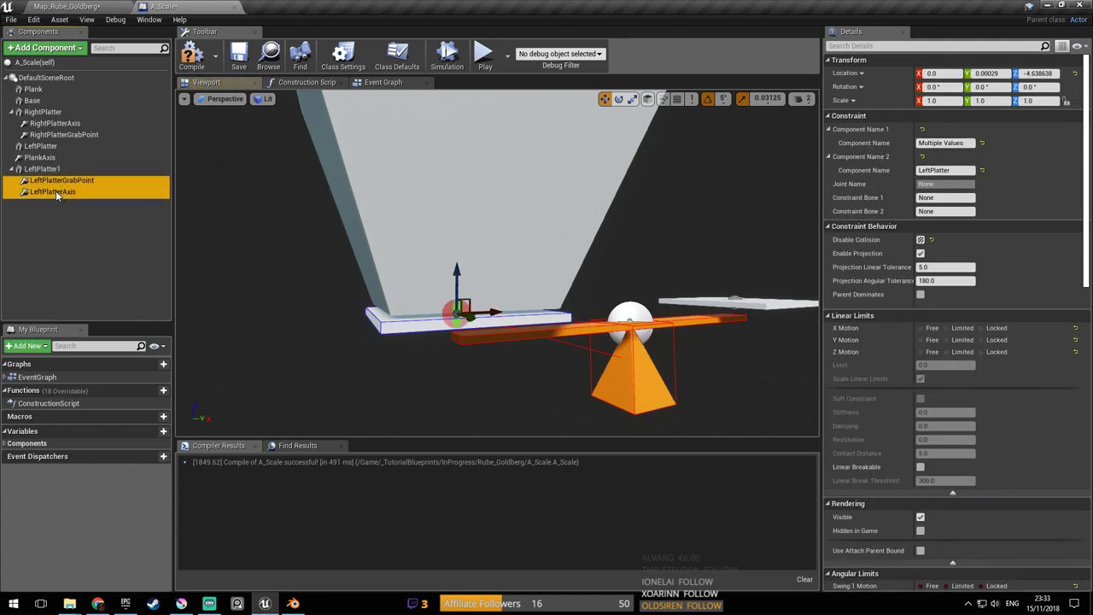
# Rename the old LeftPlatter component to LeftPlatter2 and the new LeftPlatter1 component to LeftPlatter
pyautogui.click(51, 169)
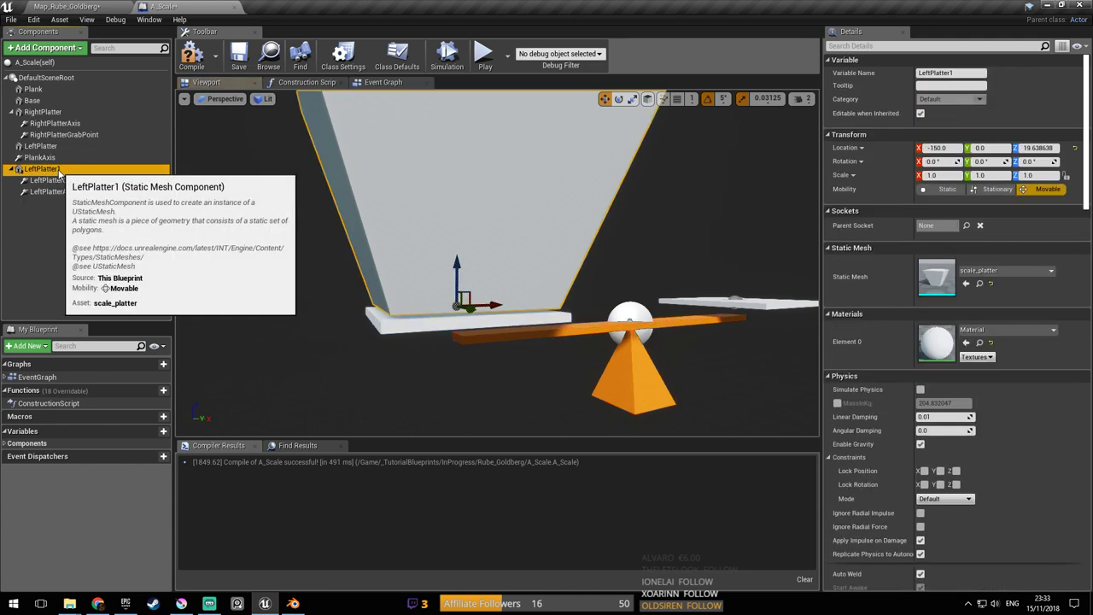
pyautogui.click(53, 147)
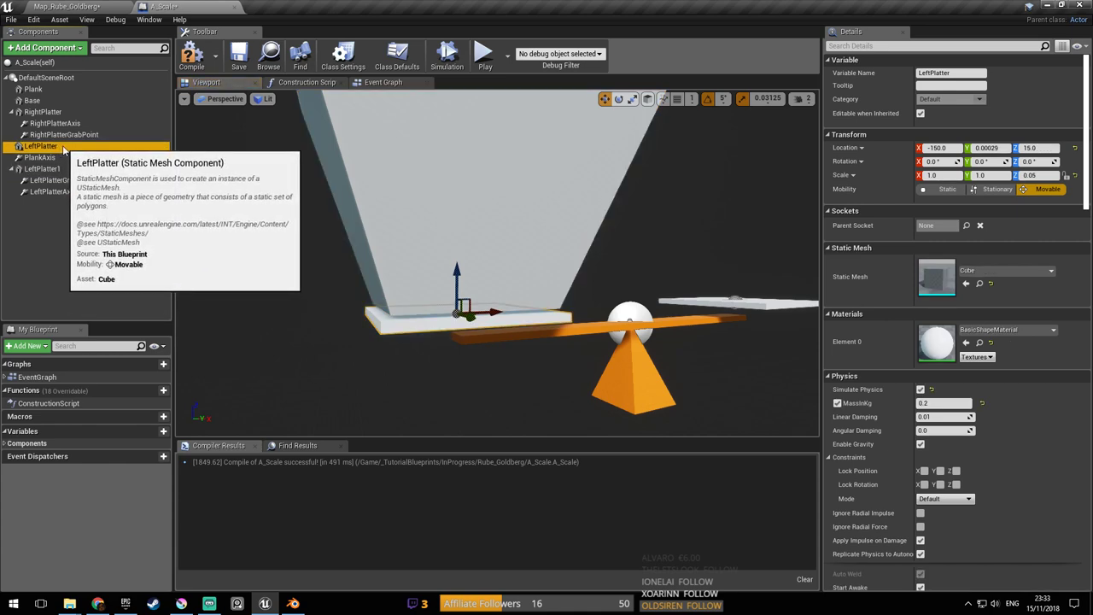
pyautogui.click(69, 147)
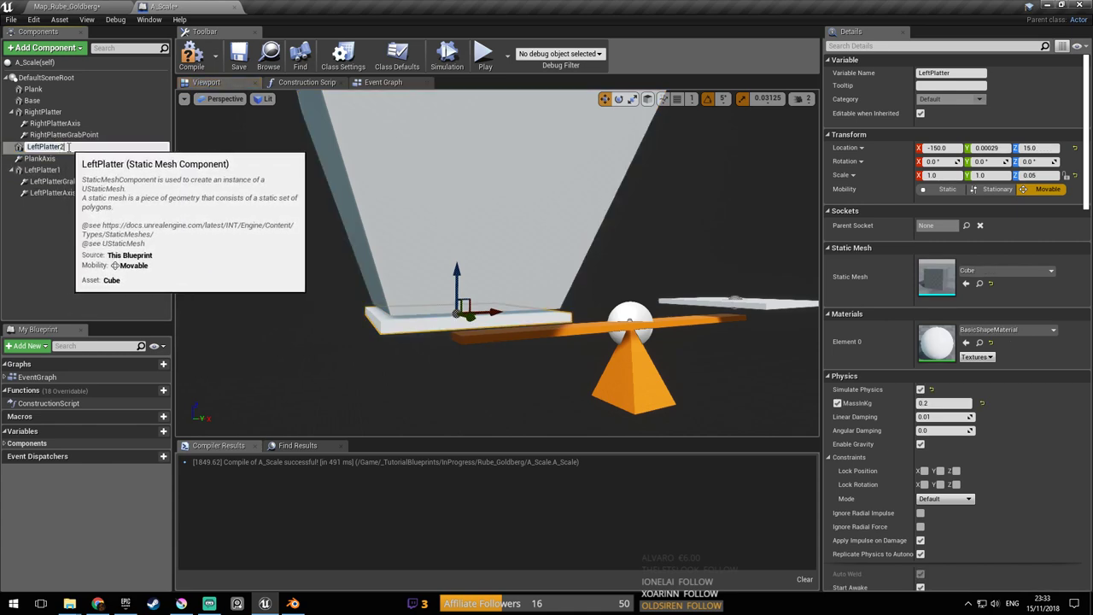
pyautogui.write('2')
pyautogui.press('Return')
pyautogui.click(66, 171)
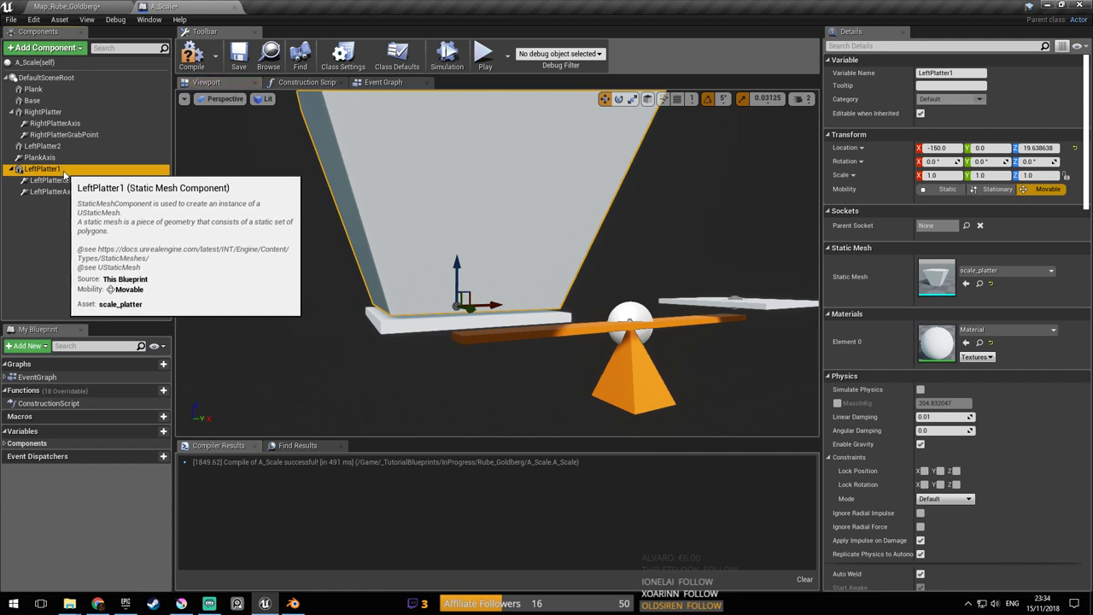
pyautogui.press('BackSpace')
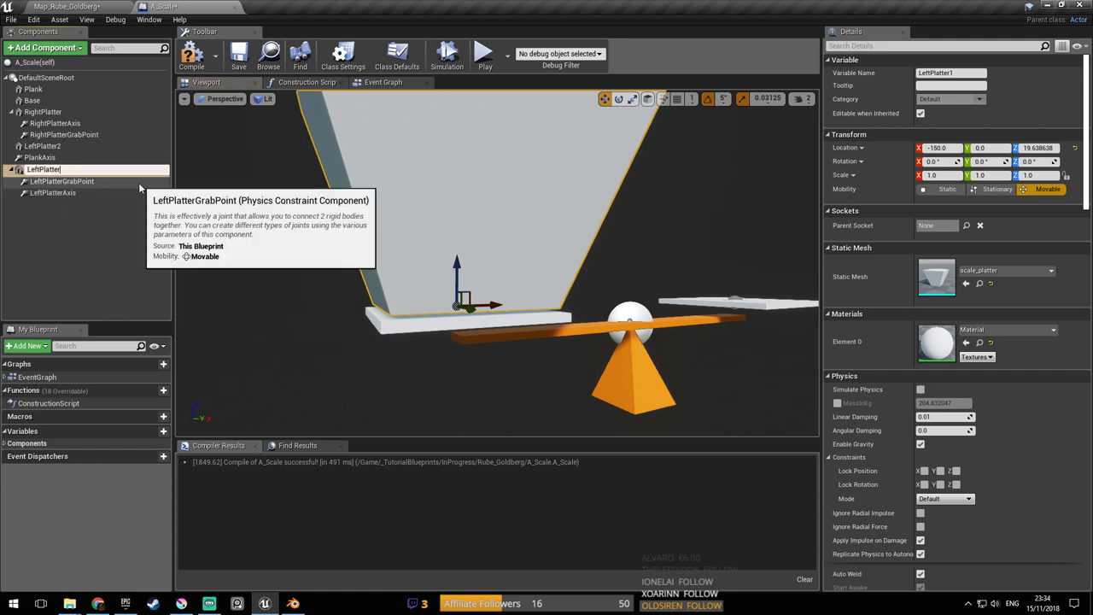
pyautogui.press('Return')
# Inspect the LeftPlatterGrabPoint constraint and how the old LeftPlatter2 slab sits beneath the new platter
pyautogui.click(76, 182)
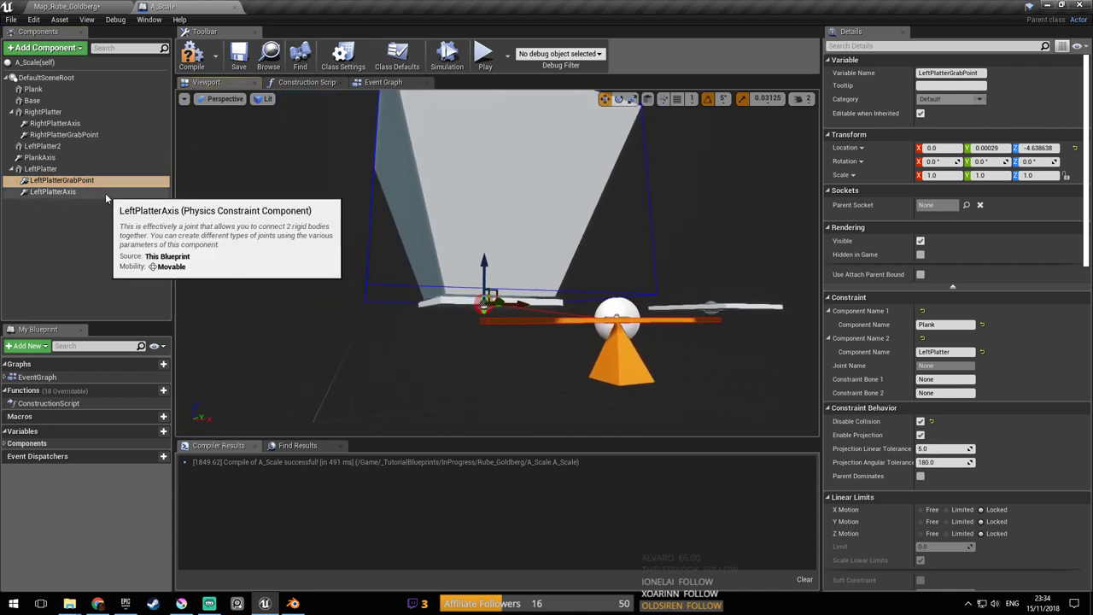
pyautogui.moveTo(538, 209); pyautogui.dragTo(492, 267, button='right')
pyautogui.click(474, 273)
pyautogui.moveTo(716, 386); pyautogui.dragTo(457, 311, button='right')
pyautogui.moveTo(544, 275); pyautogui.dragTo(512, 290, button='right')
pyautogui.click(564, 256)
pyautogui.moveTo(563, 257); pyautogui.dragTo(607, 256, button='right')
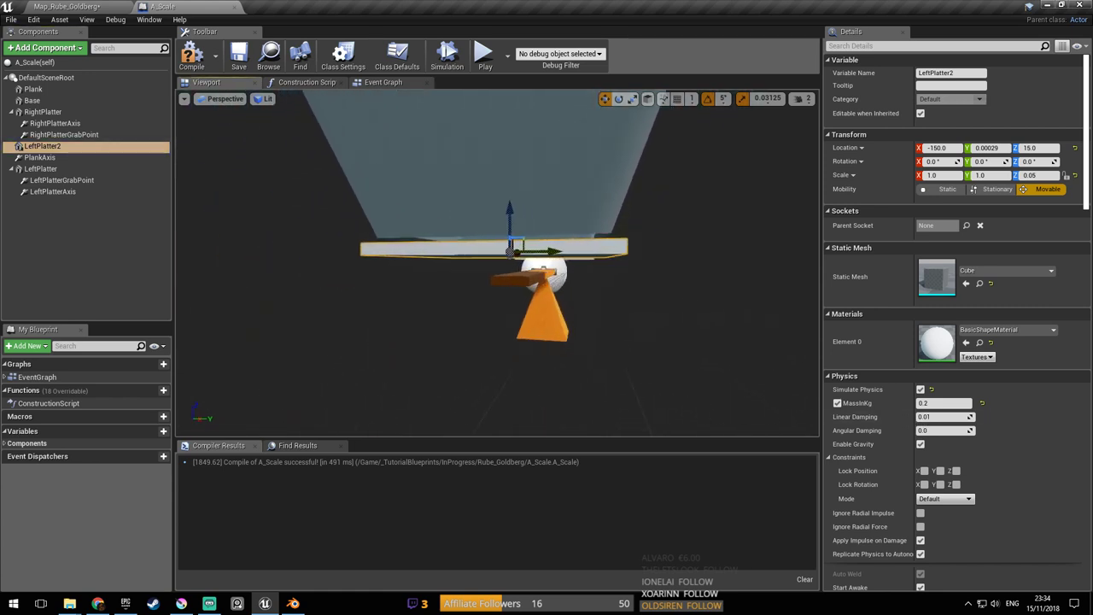
pyautogui.keyDown('alt'); pyautogui.moveTo(534, 327); pyautogui.dragTo(385, 256); pyautogui.keyUp('alt')
# Compile A_Scale, attach LeftPlatter2 as a child of the new LeftPlatter, and save the blueprint
pyautogui.click(191, 55)
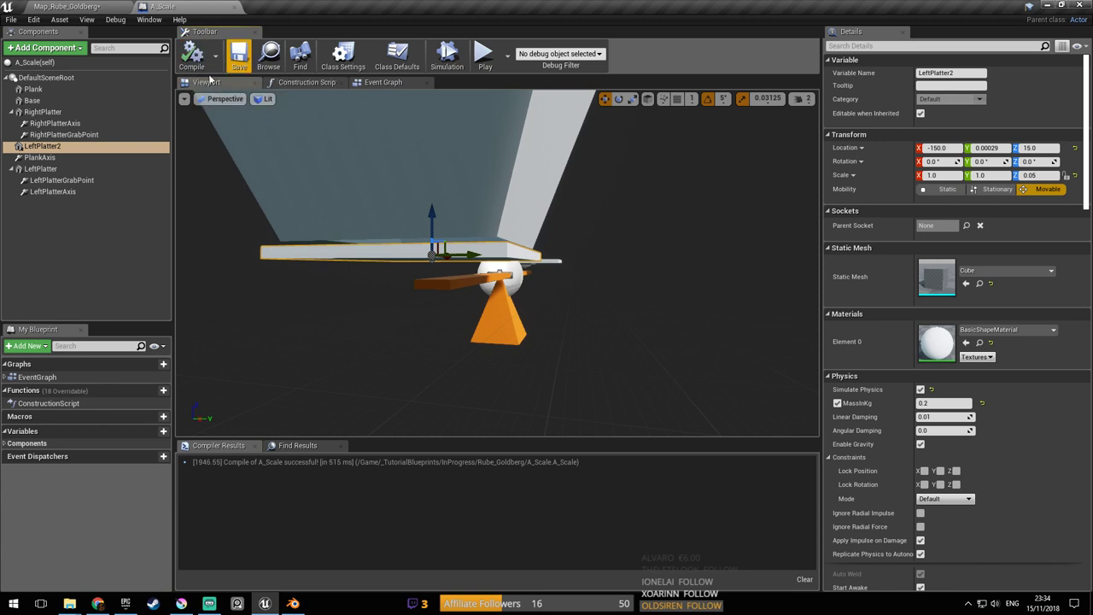
pyautogui.moveTo(72, 152); pyautogui.dragTo(73, 168)
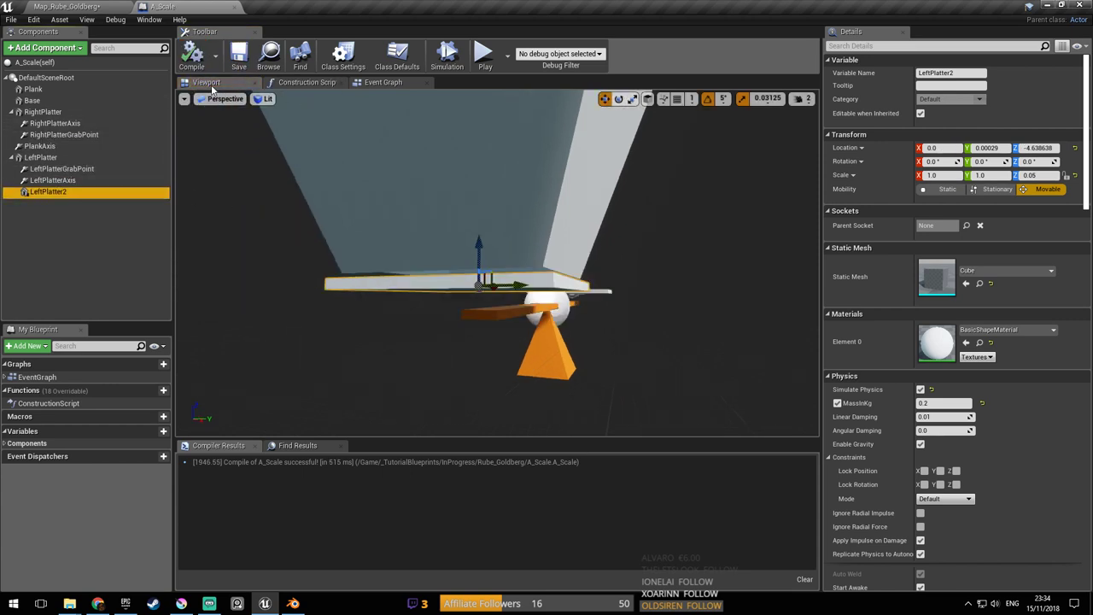
pyautogui.click(239, 55)
# Play the Map_Rube_Goldberg level to test the scale with its new left platter
pyautogui.click(82, 6)
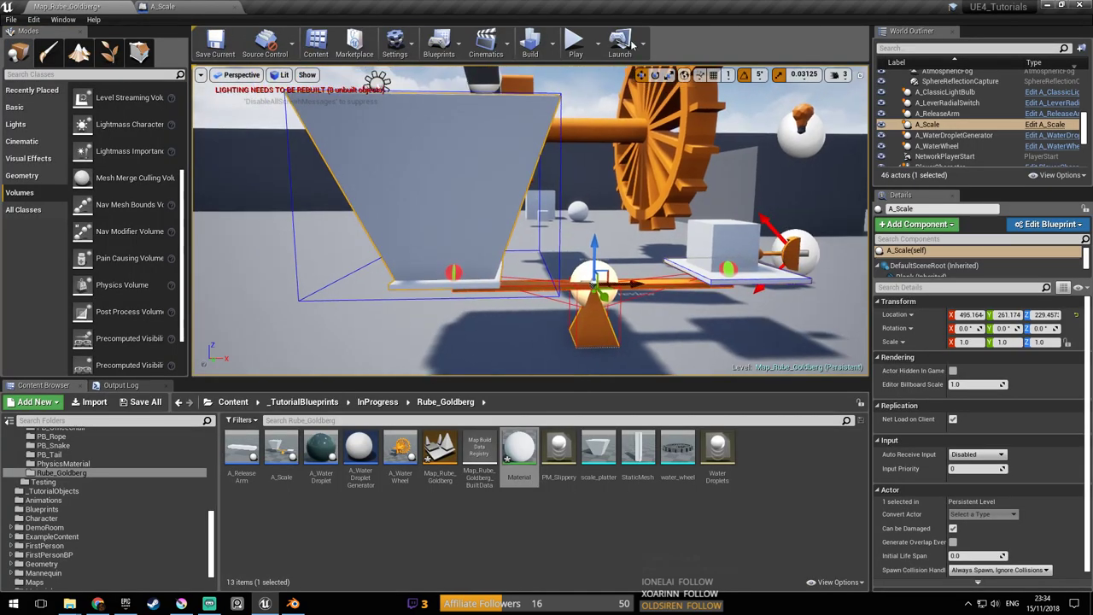
pyautogui.click(575, 45)
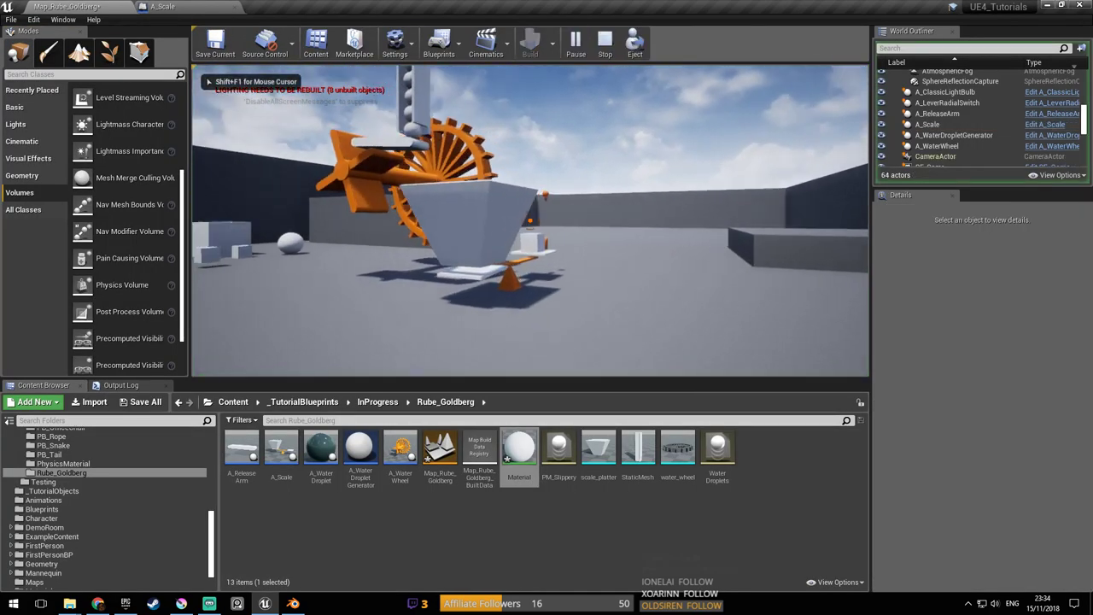
# Stop the running play session and enable Simulate Physics on the LeftPlatter component in the A_Scale blueprint
pyautogui.press('Escape')
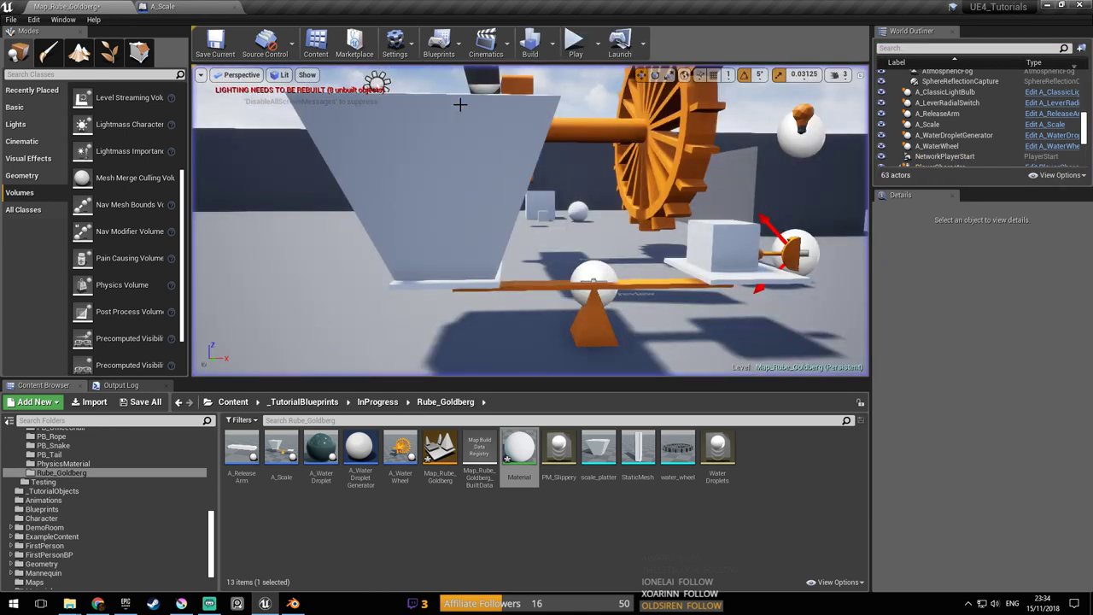
pyautogui.click(162, 6)
pyautogui.scroll(5, 454, 153)
pyautogui.click(454, 153)
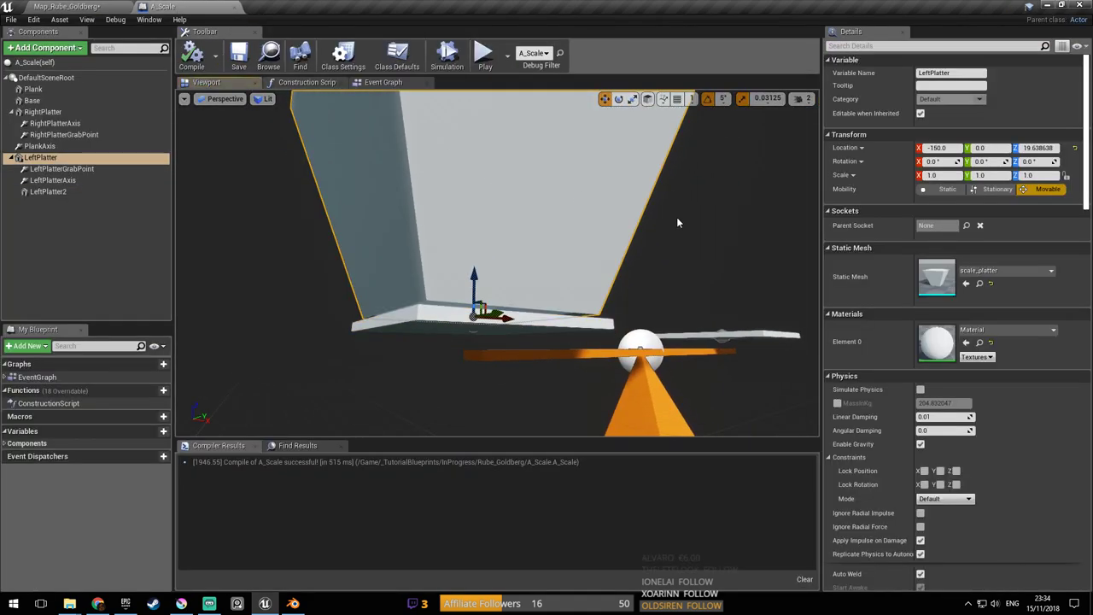
pyautogui.scroll(-3, 675, 216)
pyautogui.click(921, 389)
pyautogui.click(921, 389)
pyautogui.moveTo(693, 282); pyautogui.dragTo(675, 270, button='right')
pyautogui.hotkey('ctrl', 's')
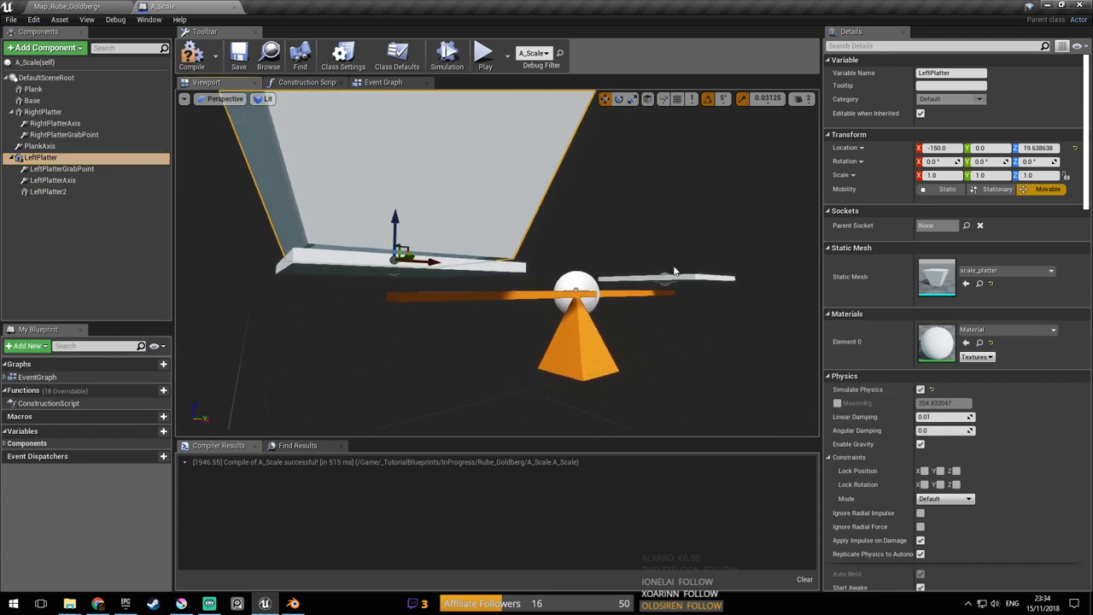
# Compile and save the A_Scale blueprint, and return to the Map_Rube_Goldberg level
pyautogui.click(77, 6)
pyautogui.click(162, 6)
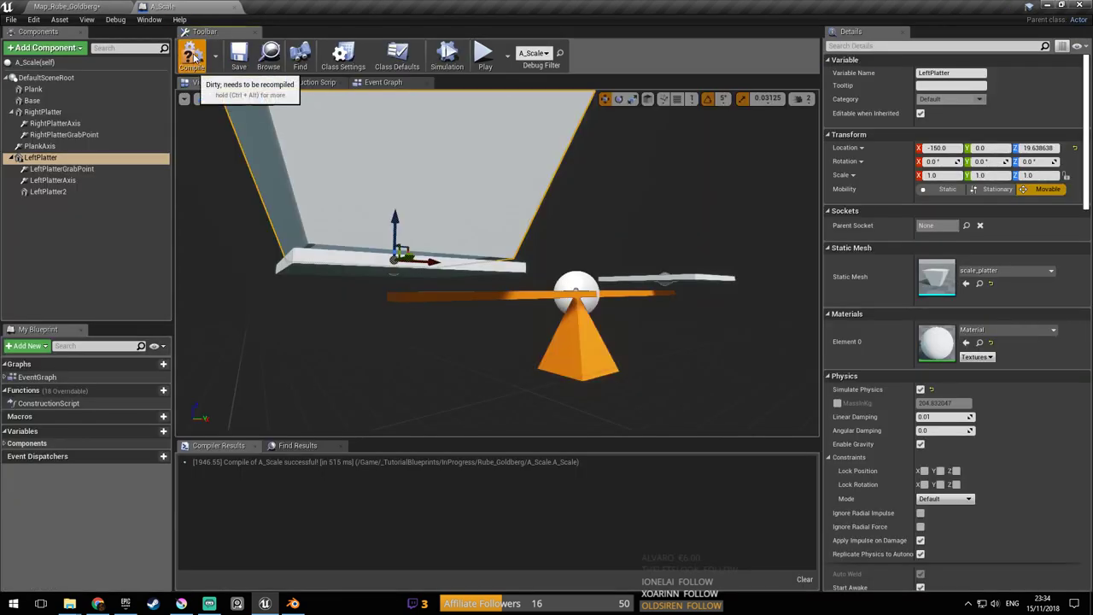
pyautogui.click(244, 55)
pyautogui.click(128, 9)
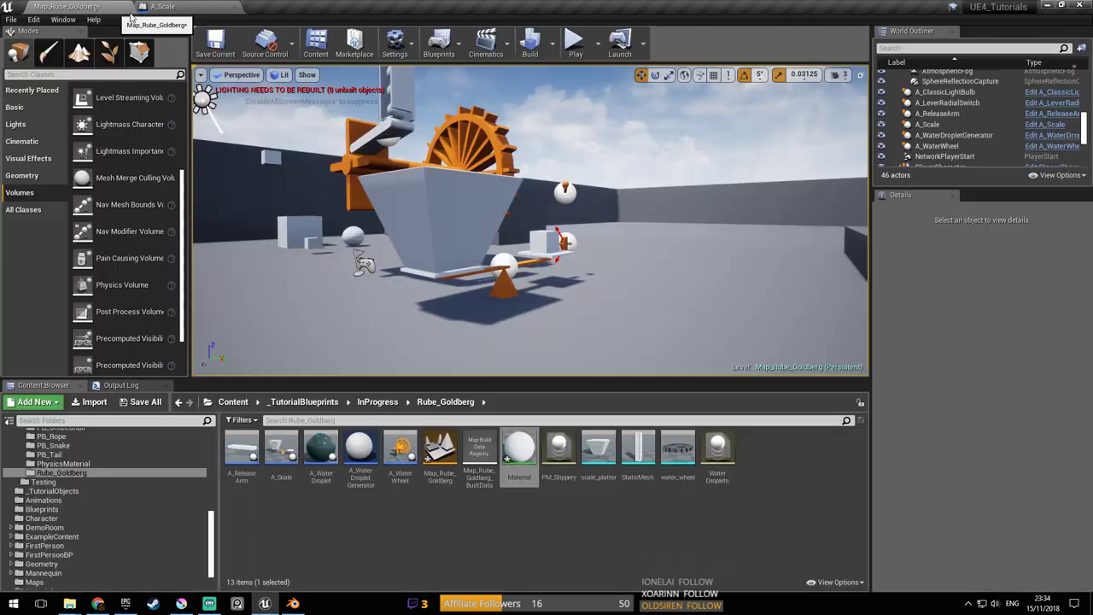
# Play-test the level twice to examine how the scale behaves with physics enabled on its funnel-shaped platter
pyautogui.click(573, 46)
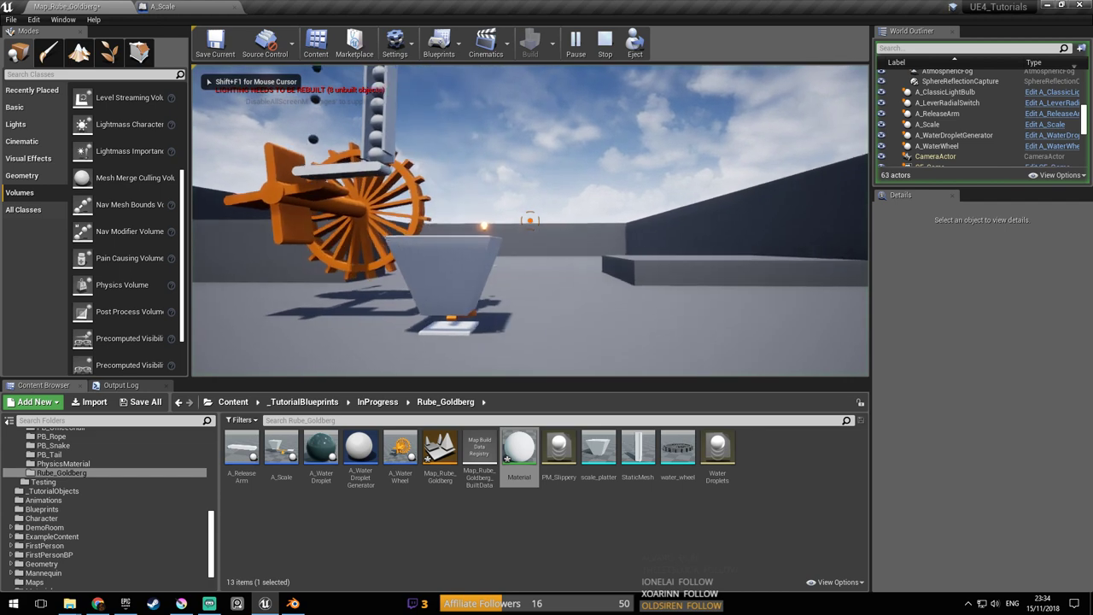
pyautogui.press('d')
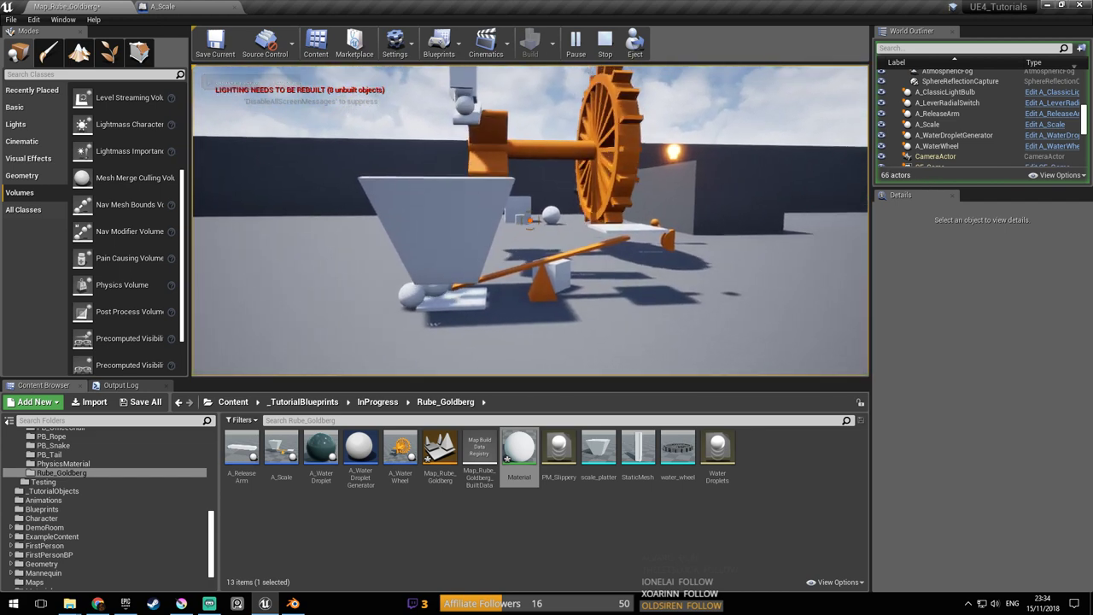
pyautogui.press('Escape')
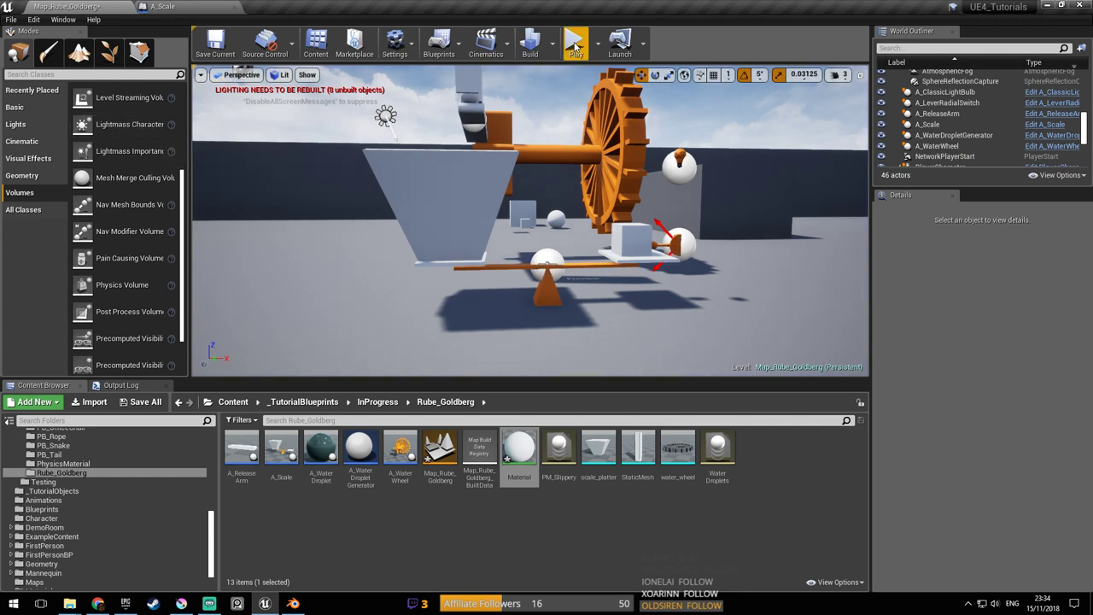
pyautogui.hotkey('alt', 'p')
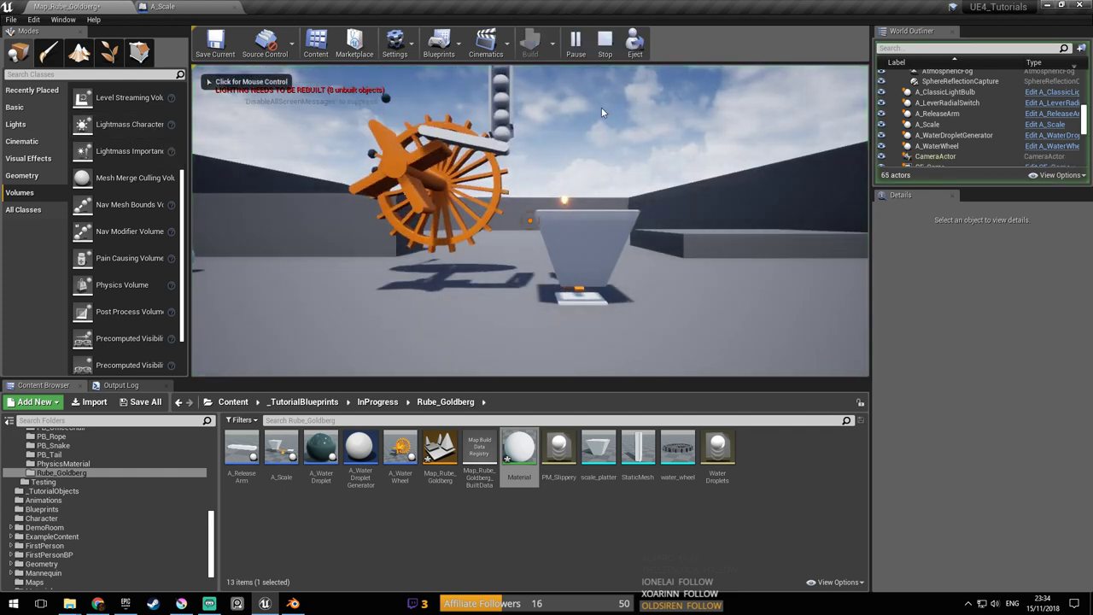
pyautogui.press('Escape')
# Override the LeftPlatter component's mass to 1.0 kg in A_Scale after comparing the other platters' masses, and compile and save
pyautogui.click(162, 6)
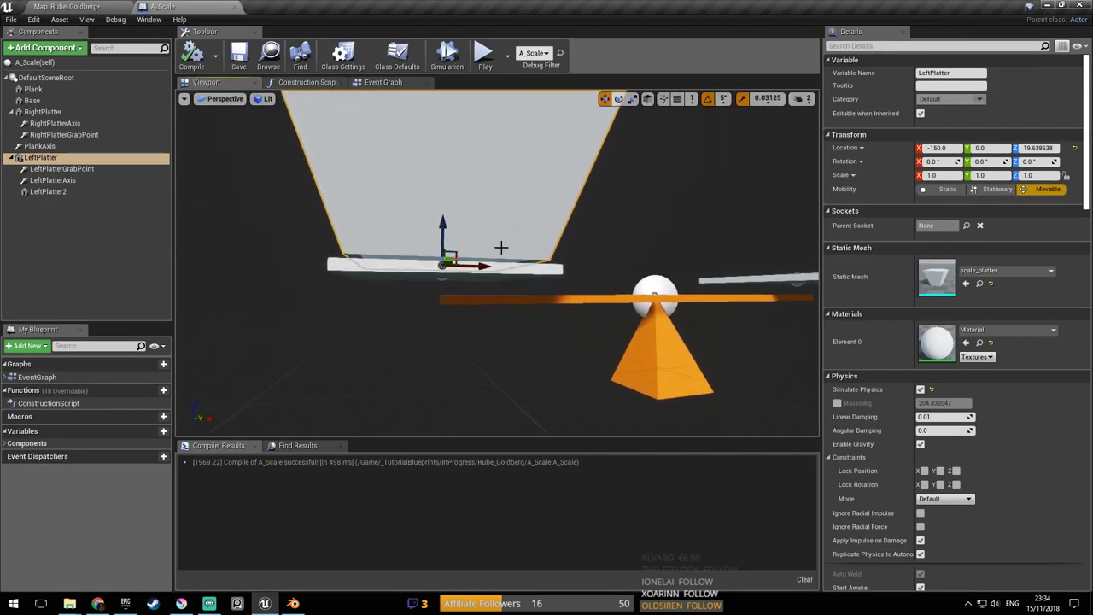
pyautogui.click(537, 274)
pyautogui.scroll(-1, 939, 273)
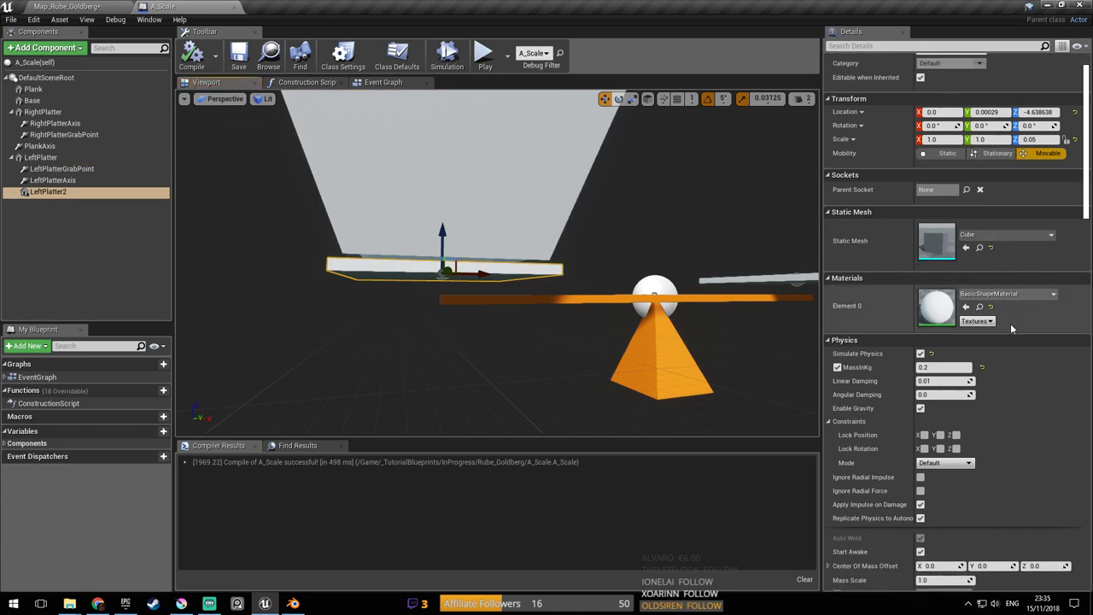
pyautogui.click(754, 278)
pyautogui.moveTo(754, 278); pyautogui.dragTo(780, 296, button='right')
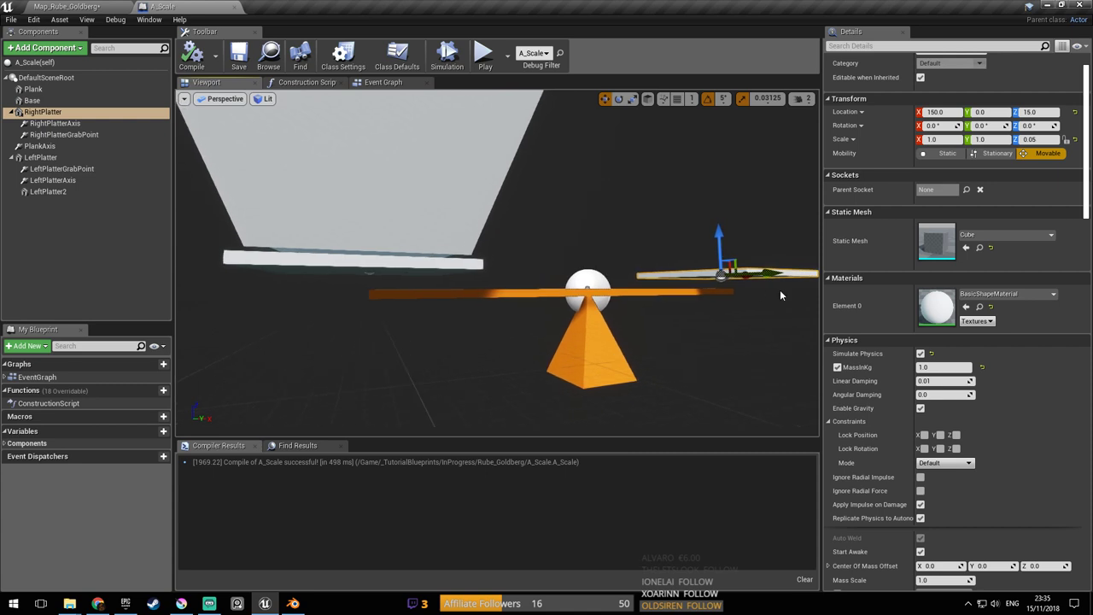
pyautogui.click(69, 158)
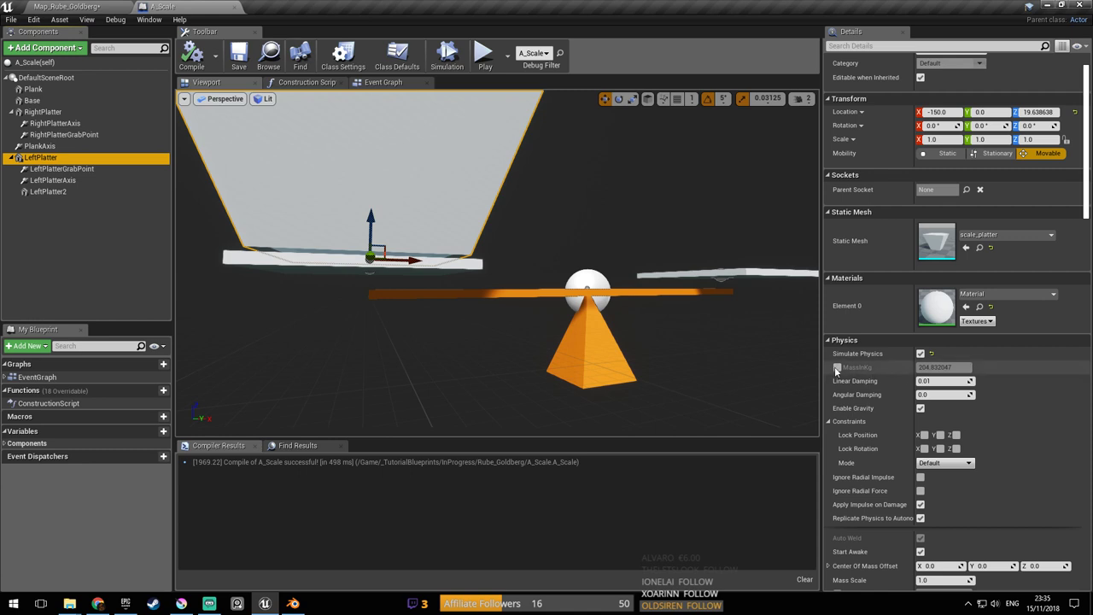
pyautogui.click(945, 367)
pyautogui.moveTo(578, 319); pyautogui.dragTo(564, 342, button='right')
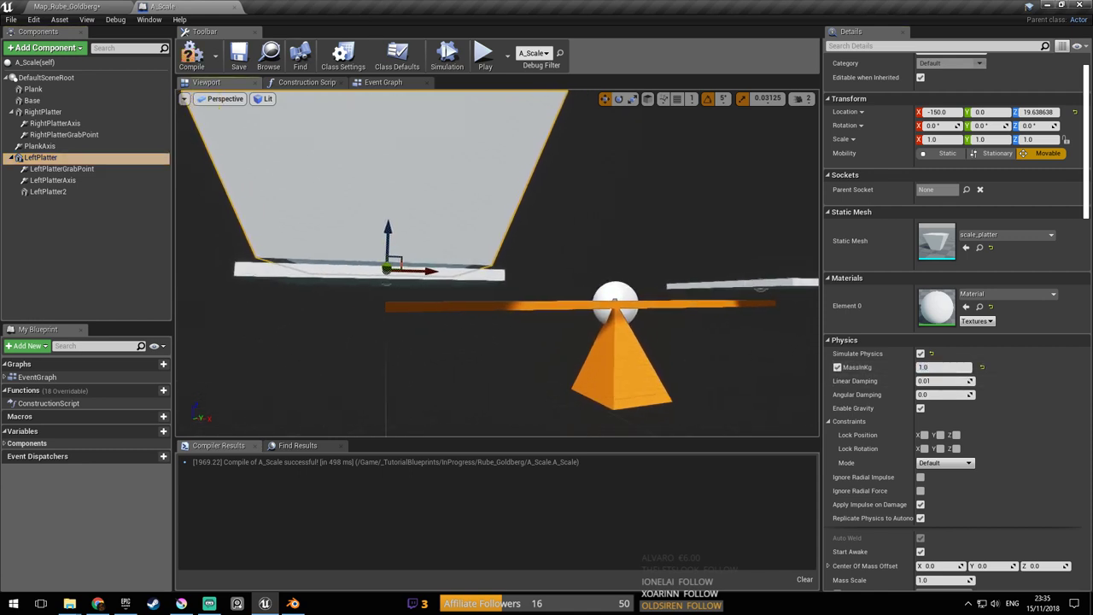
pyautogui.moveTo(498, 285); pyautogui.dragTo(465, 273, button='right')
pyautogui.hotkey('ctrl', 's')
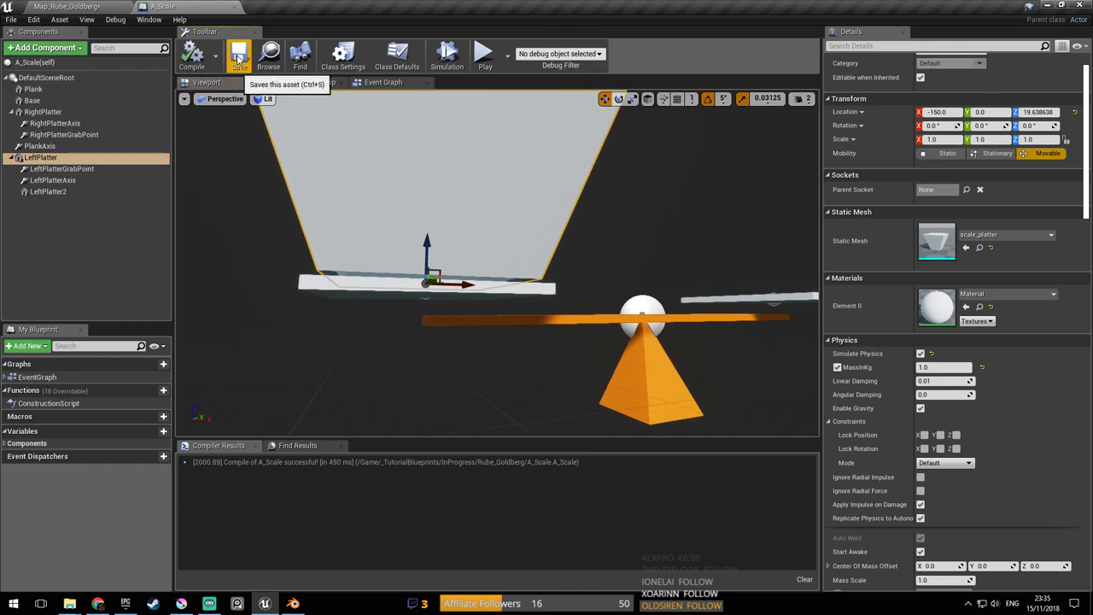
# Disable Simulate Physics on the LeftPlatter2 component, compile and save A_Scale, and return to the level
pyautogui.click(44, 191)
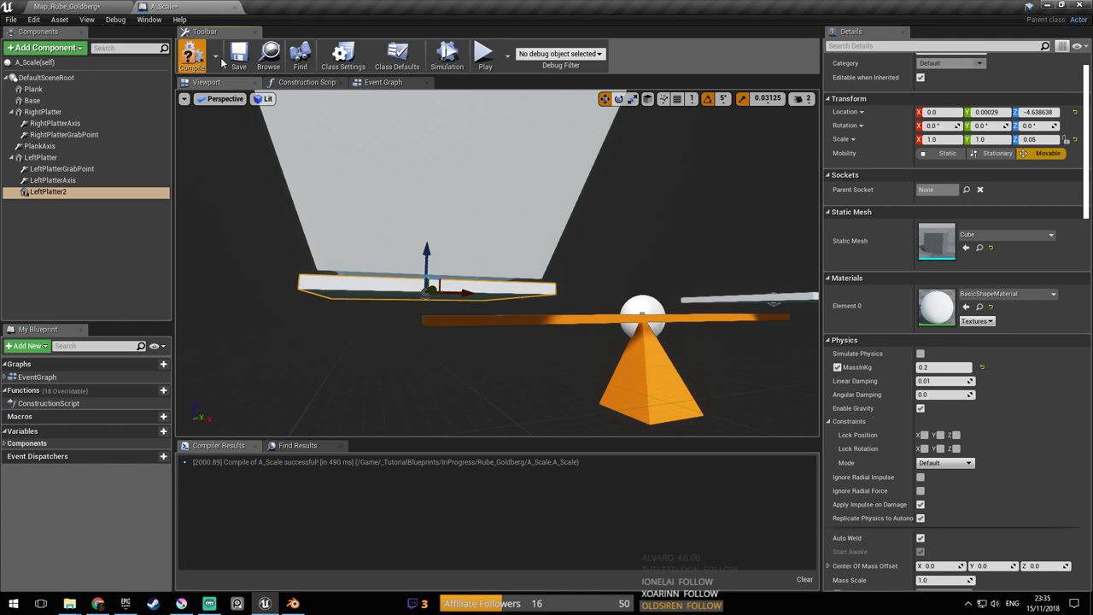
pyautogui.click(240, 58)
pyautogui.click(101, 7)
# Play-test the level to examine whether the water droplets fall into the scale's funnel-shaped platter
pyautogui.click(577, 41)
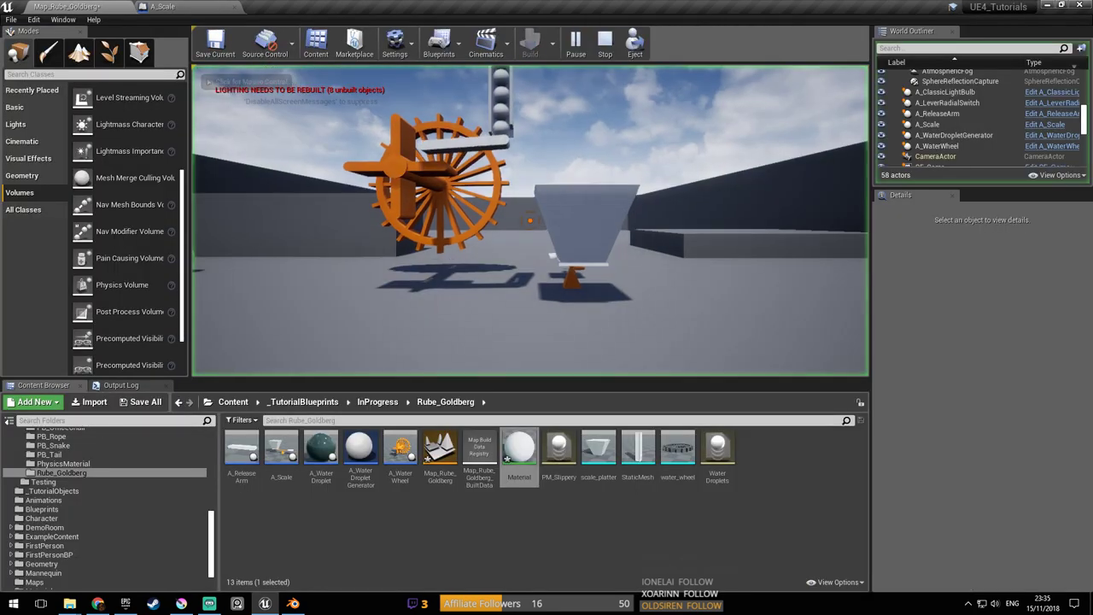
pyautogui.press('a')
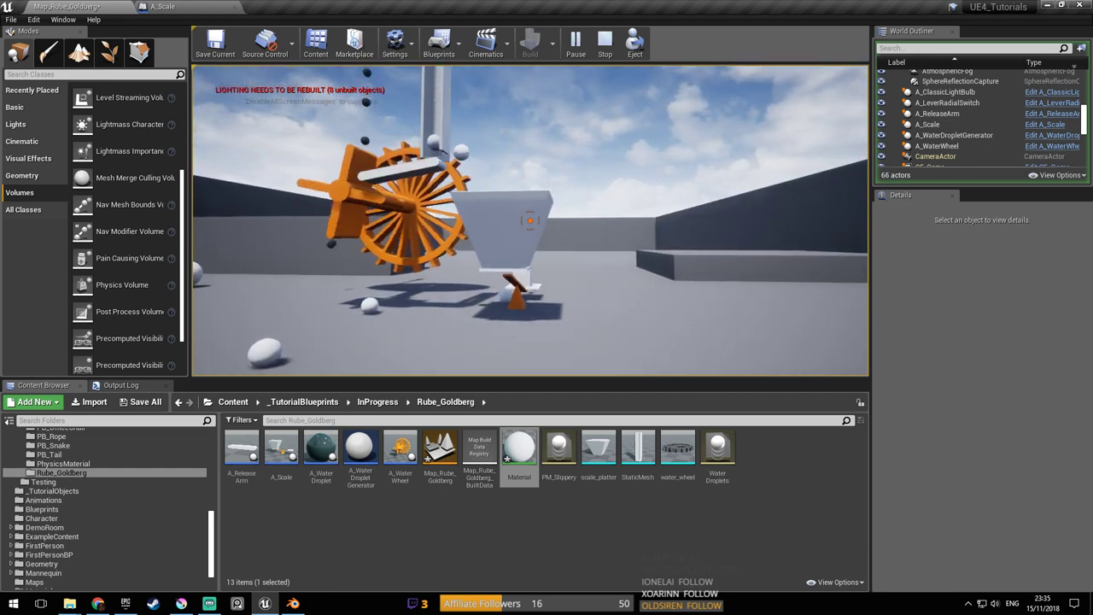
pyautogui.press('Escape')
# Nudge the A_Scale actor along the Y axis toward the water wheel and play-test the level
pyautogui.click(551, 215)
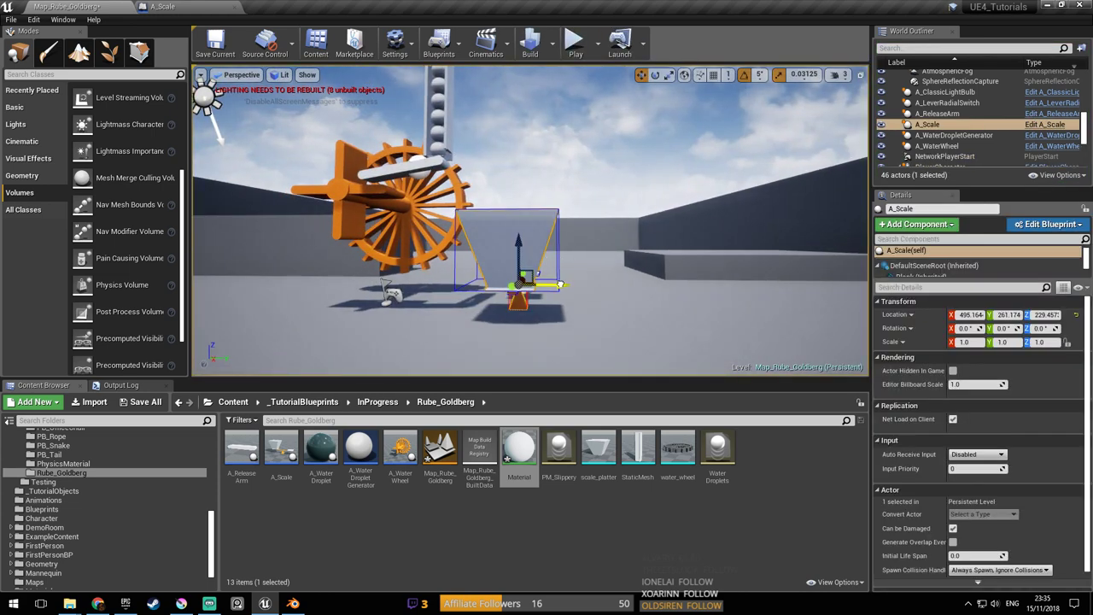
pyautogui.click(574, 41)
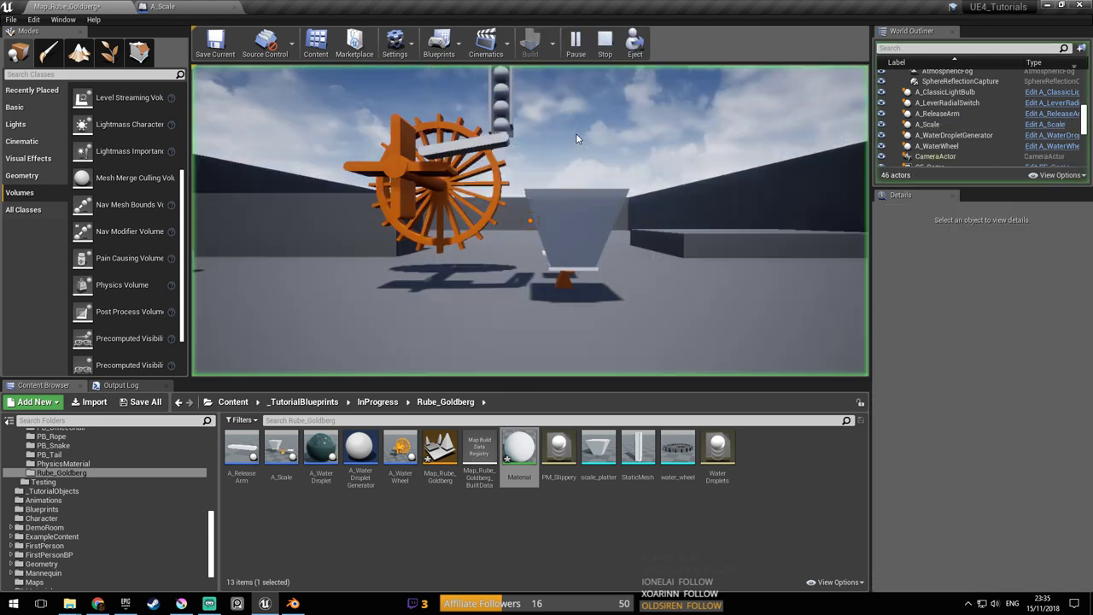
pyautogui.press('d')
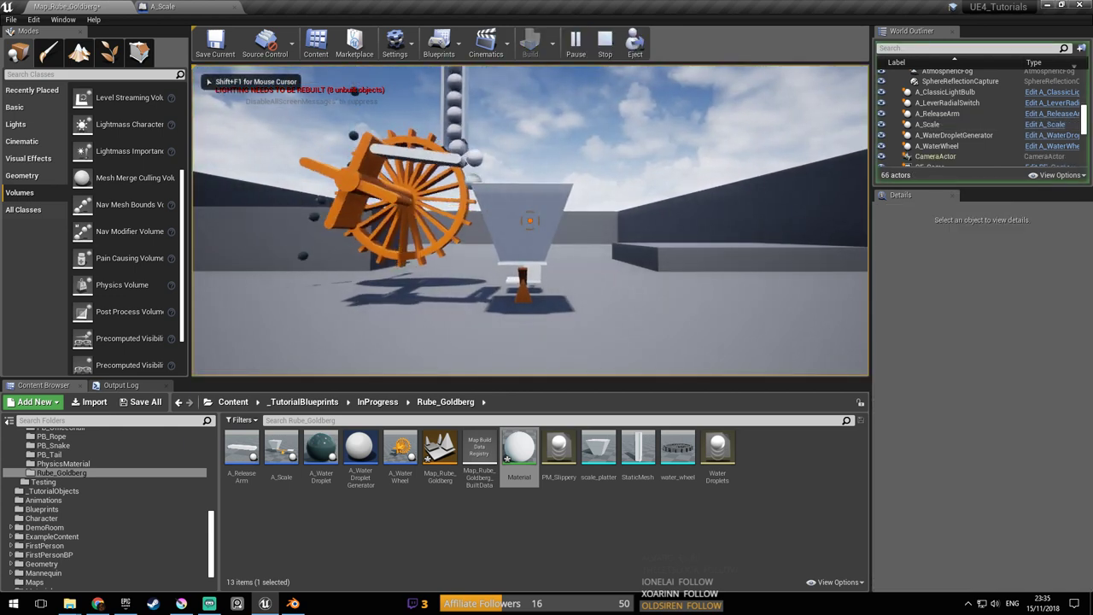
pyautogui.press('Escape')
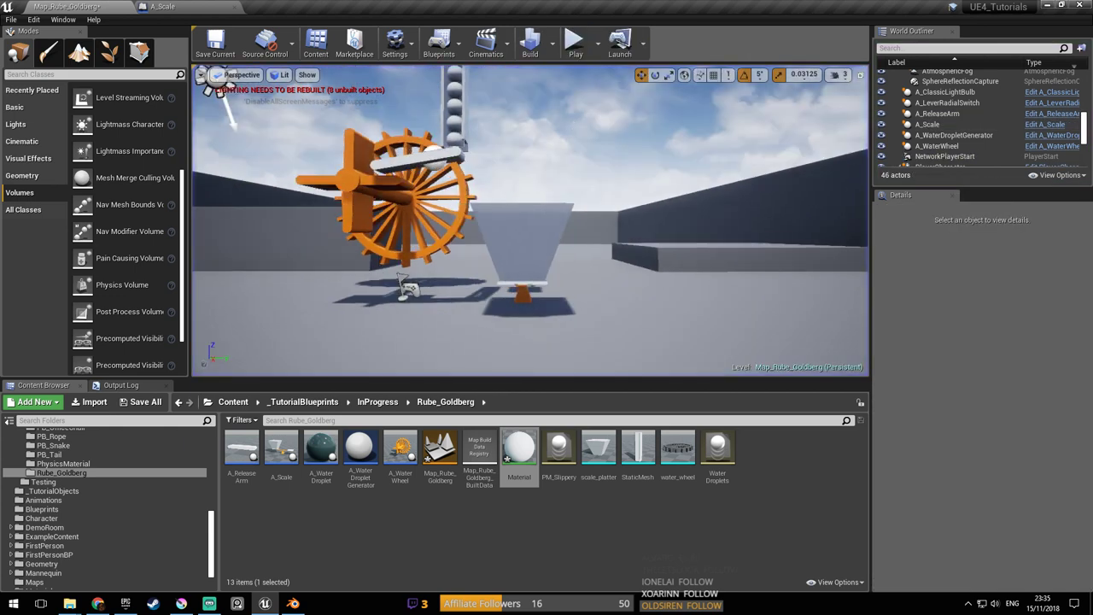
# Delete the NetworkPlayerStart actor near the scale and briefly play-test the level
pyautogui.press('w')
pyautogui.moveTo(525, 205); pyautogui.dragTo(462, 239, button='right')
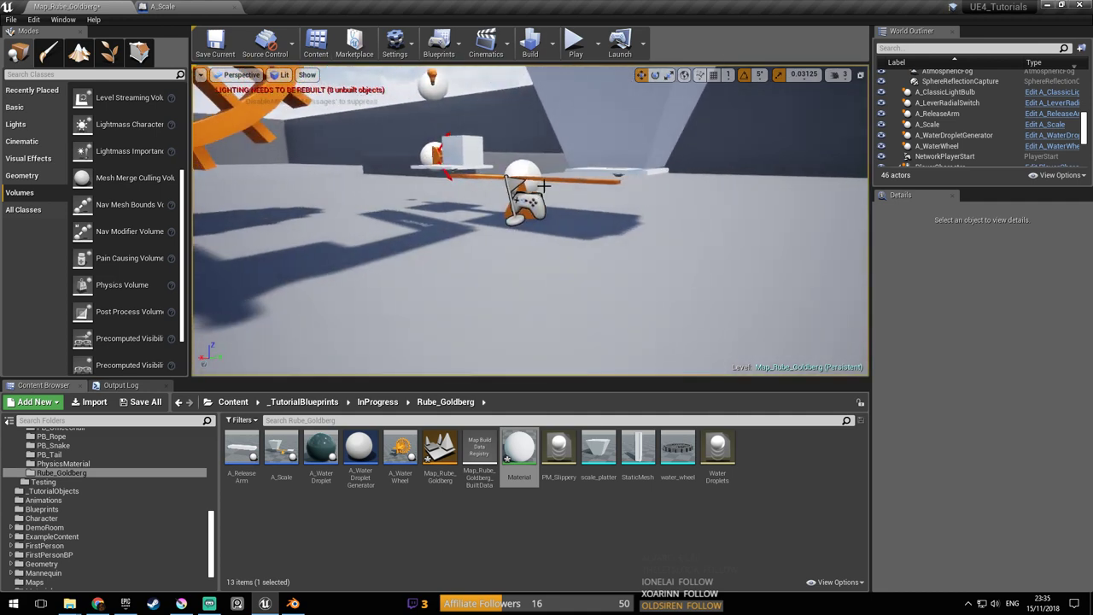
pyautogui.click(524, 205)
pyautogui.moveTo(527, 181); pyautogui.dragTo(564, 188, button='right')
pyautogui.press('a')
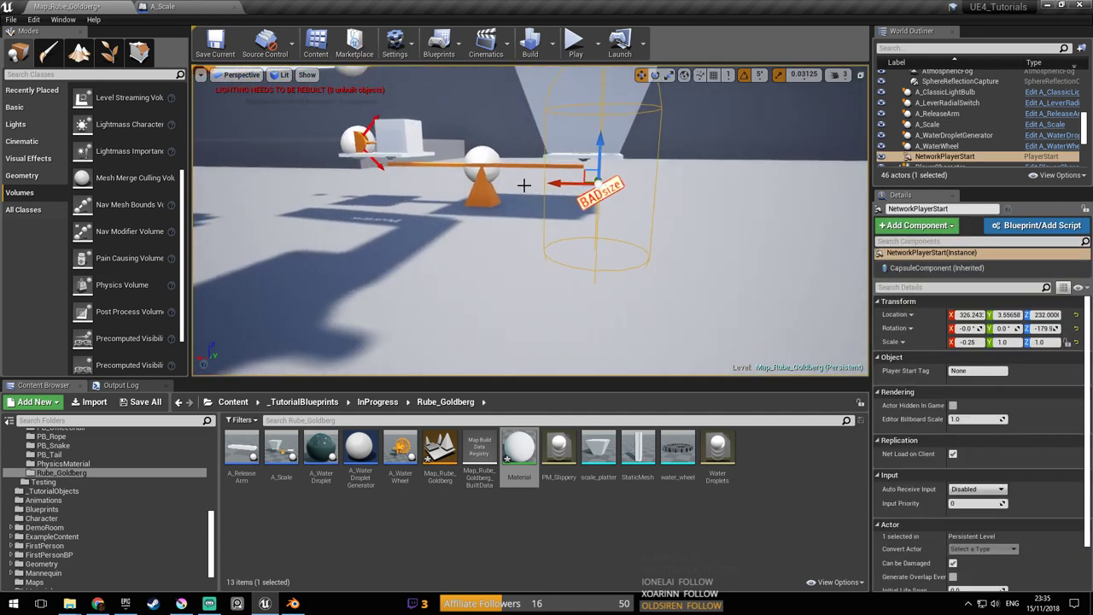
pyautogui.click(494, 181)
pyautogui.click(616, 202)
pyautogui.moveTo(616, 201); pyautogui.dragTo(521, 201, button='right')
pyautogui.press('d')
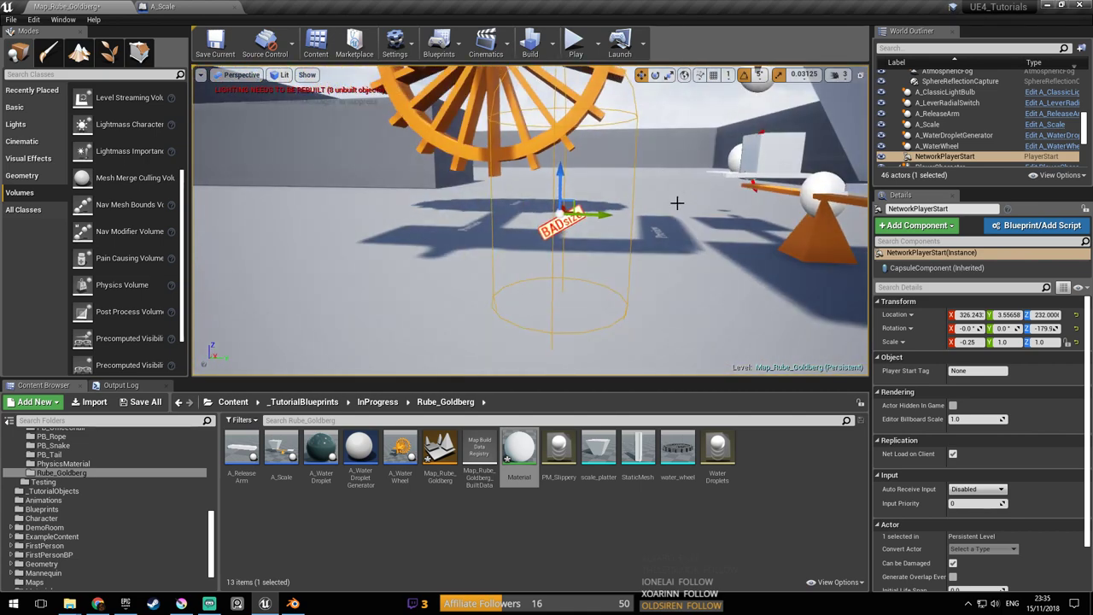
pyautogui.press('Escape')
pyautogui.click(576, 42)
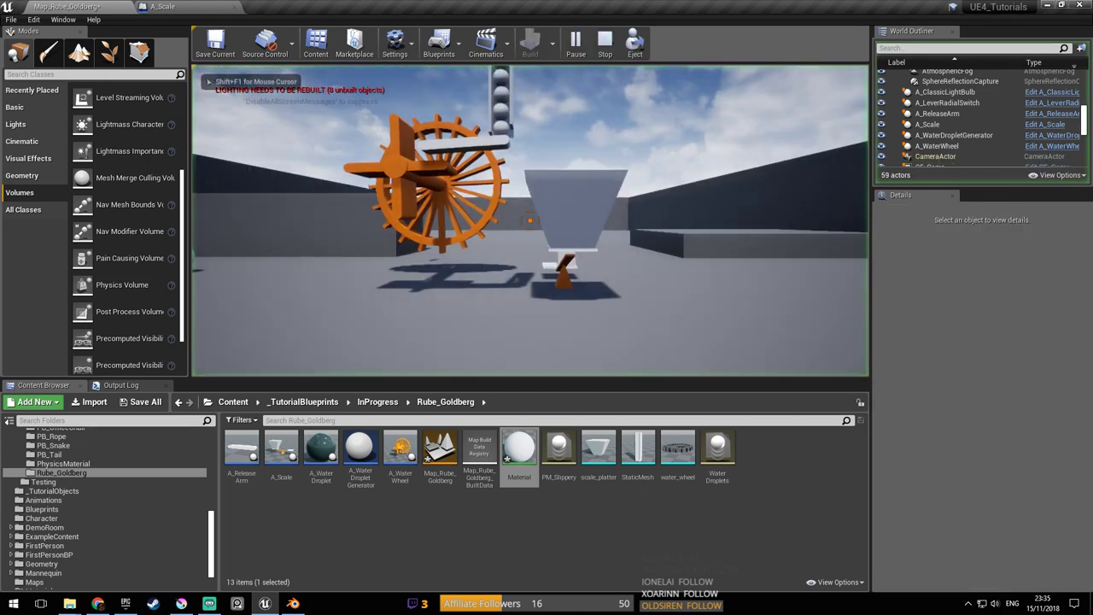
pyautogui.press('Escape')
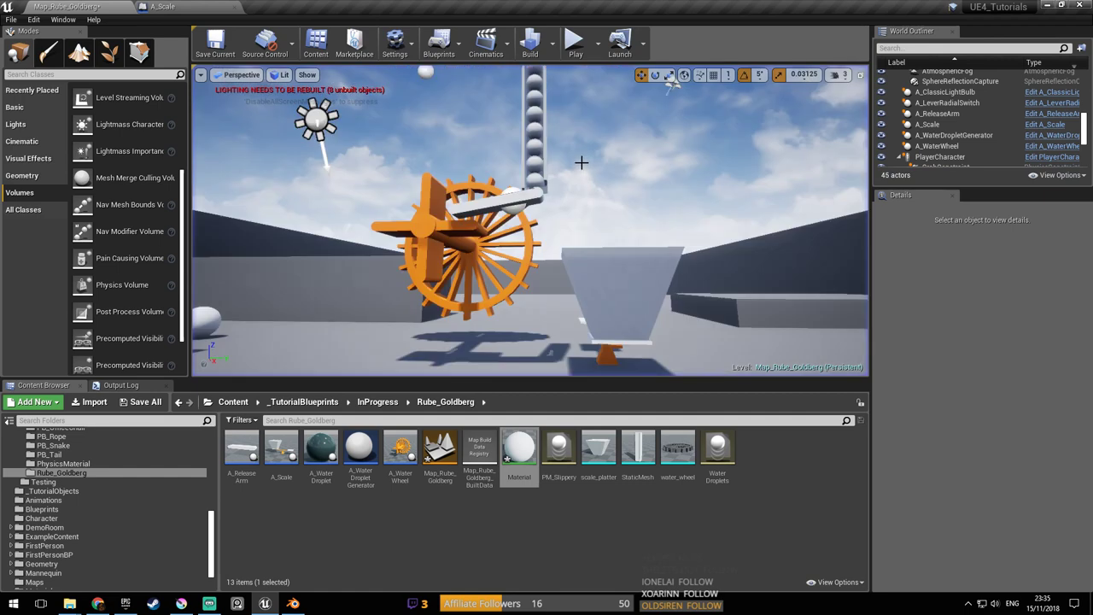
# Move the A_Scale actor in the level to about Y 241 and Z 215
pyautogui.press('a')
pyautogui.moveTo(476, 207); pyautogui.dragTo(521, 207, button='right')
pyautogui.click(476, 207)
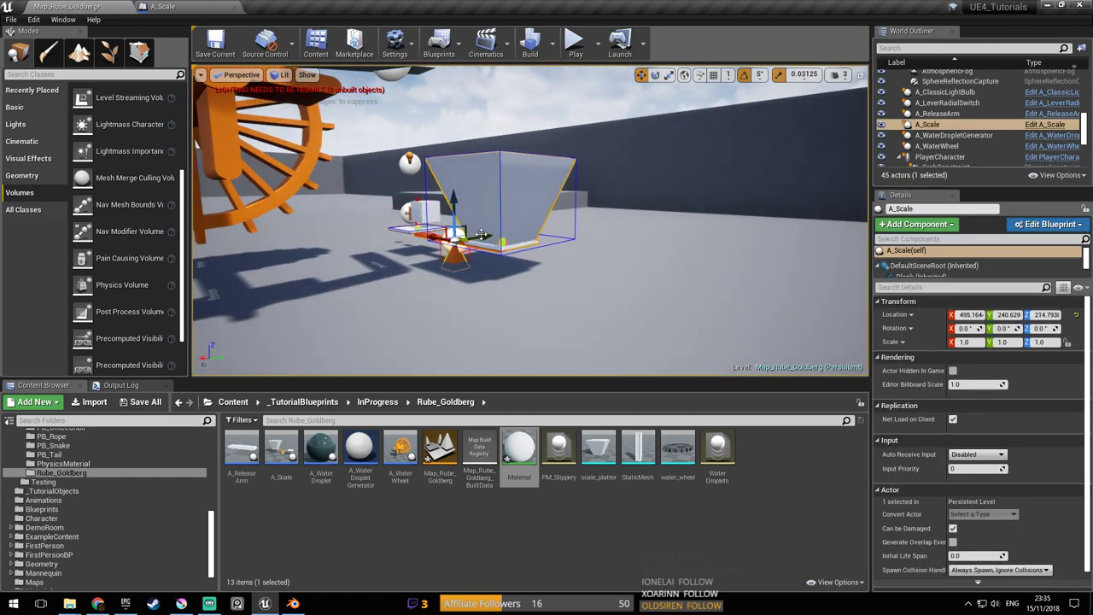
# Play-test the level and examine from several sides how the scale reacts as droplets fall toward its funnel-shaped platter
pyautogui.click(574, 43)
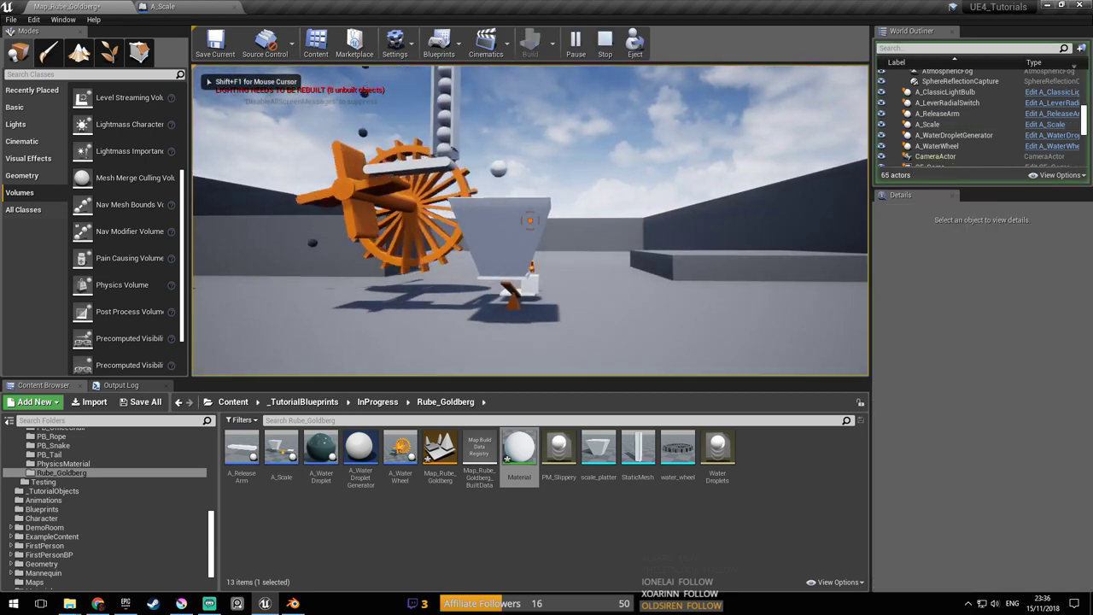
pyautogui.press('d')
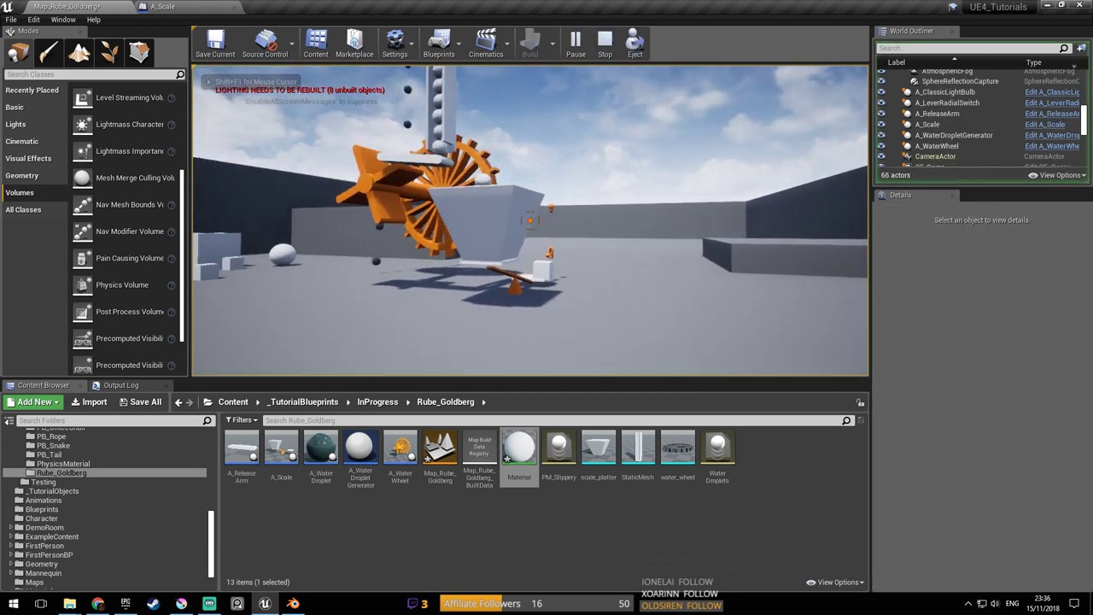
pyautogui.press('d')
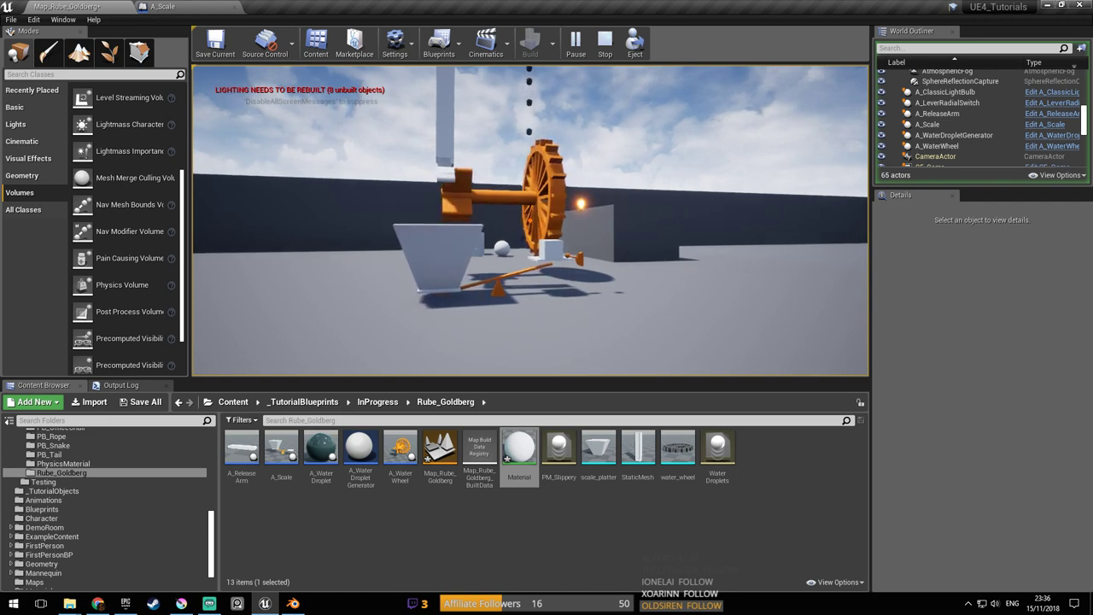
pyautogui.press('a')
pyautogui.press('w')
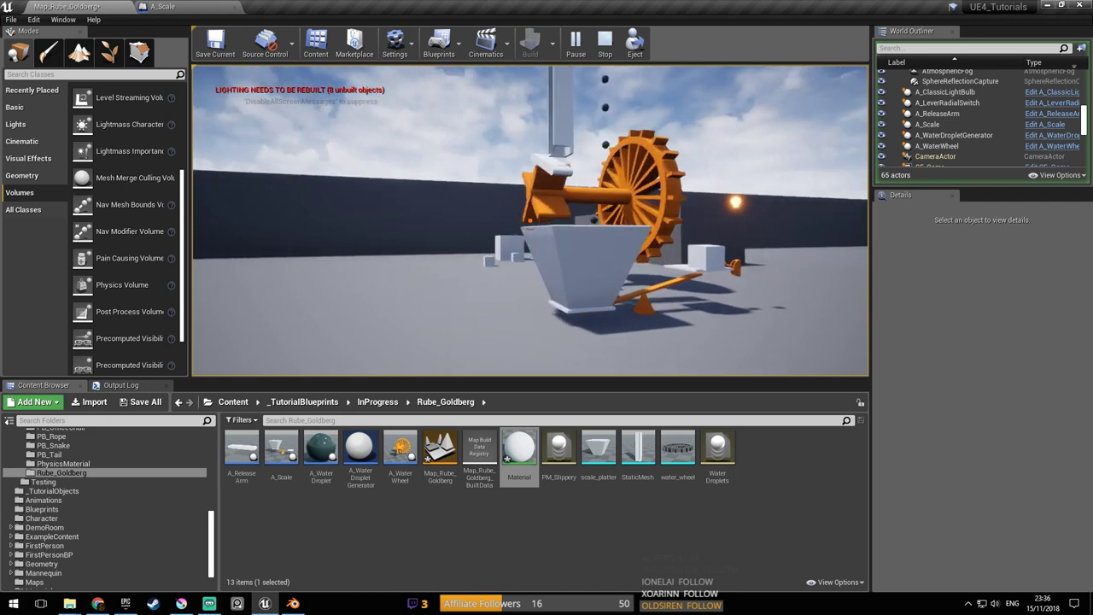
pyautogui.press('w')
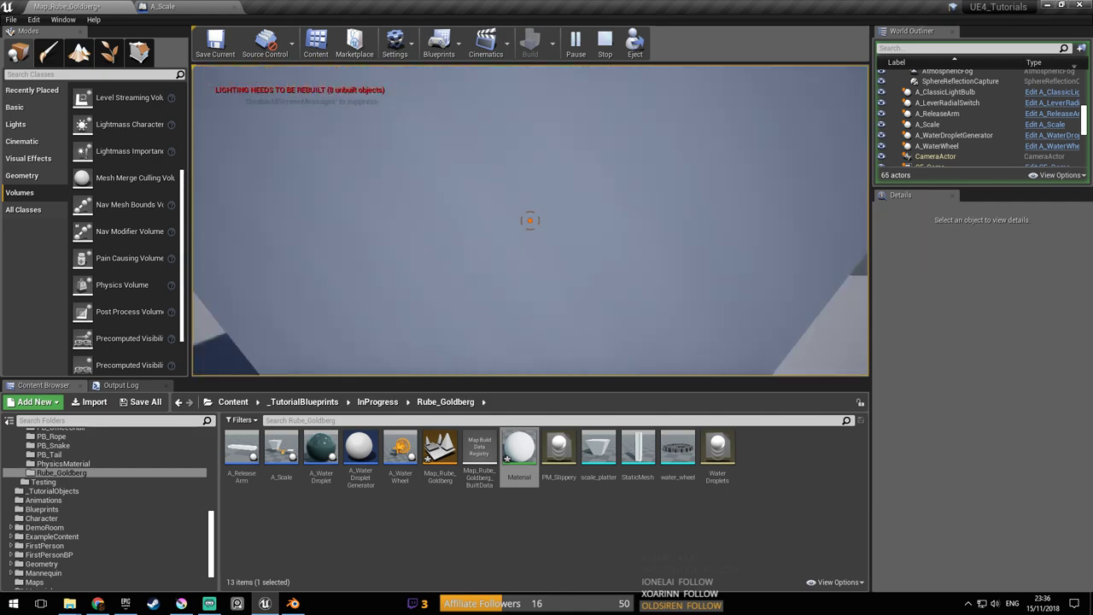
pyautogui.press('s')
pyautogui.click(529, 221)
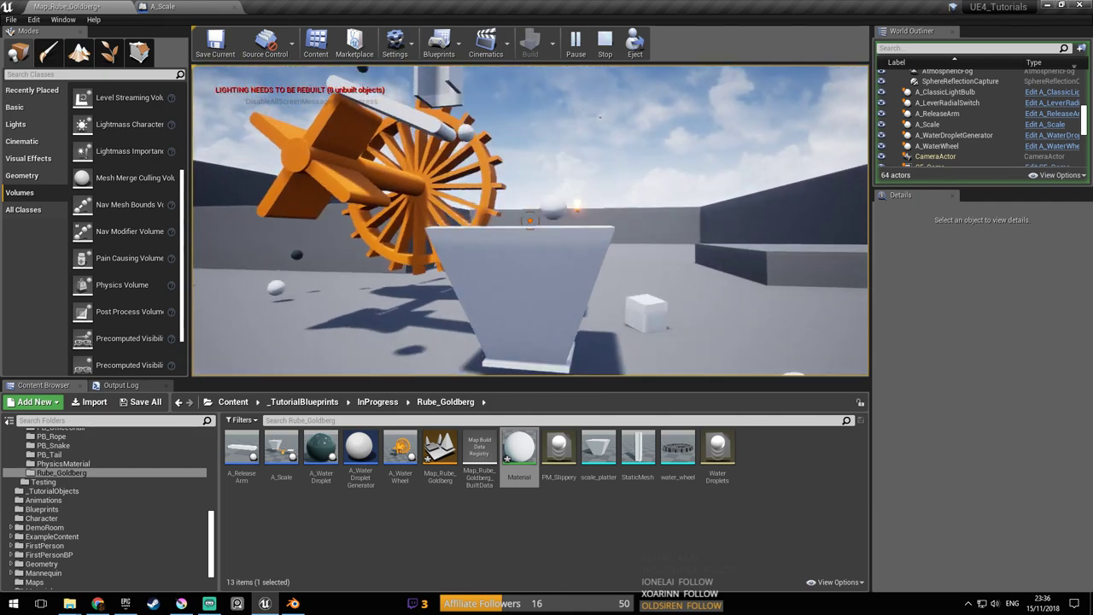
pyautogui.press('d')
pyautogui.press('w')
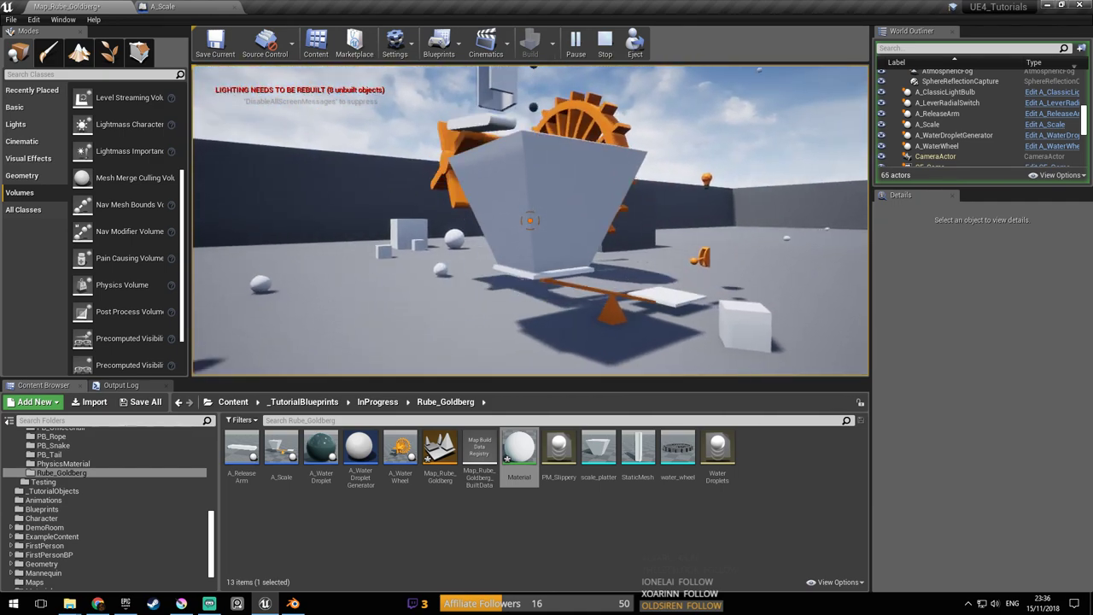
pyautogui.press('d')
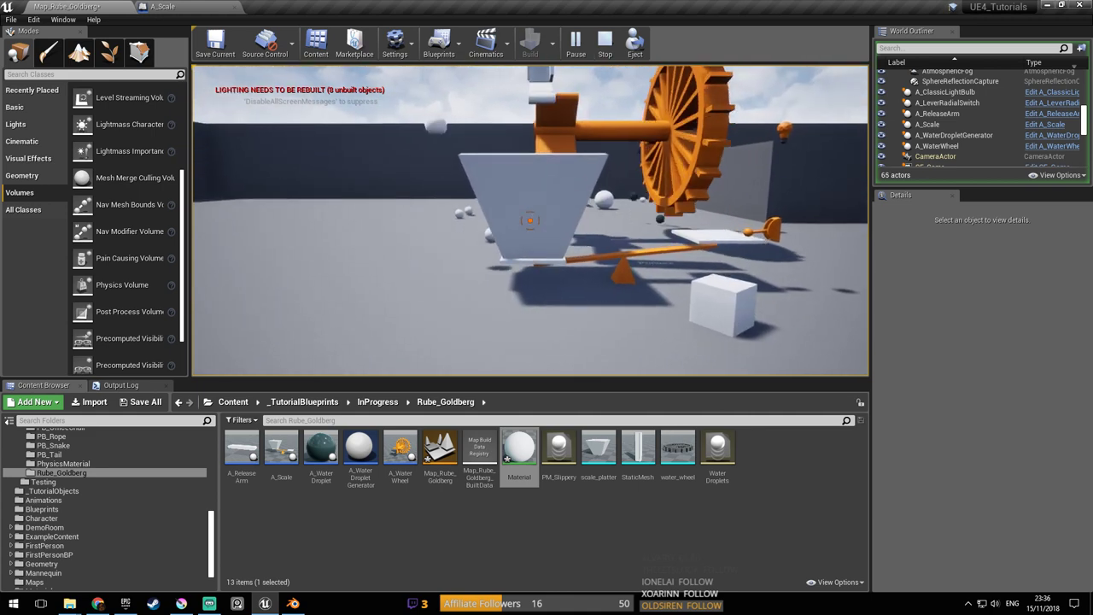
pyautogui.press('w')
pyautogui.press('w')
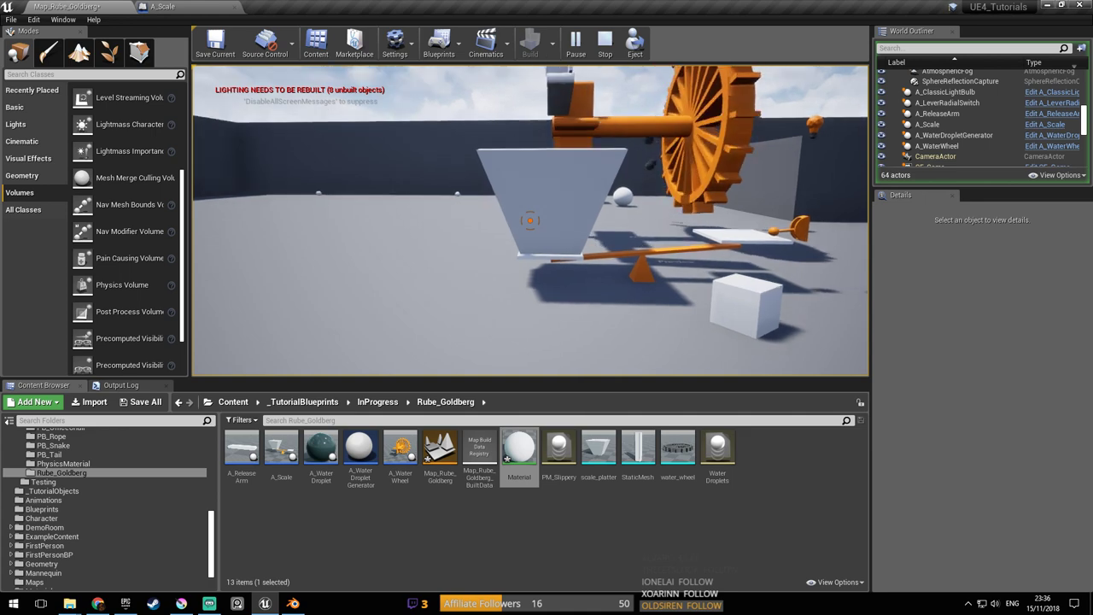
pyautogui.press('Escape')
# Save the level and open the A_Scale Blueprint to inspect the funnel-shaped left platter
pyautogui.moveTo(536, 206); pyautogui.dragTo(555, 205, button='right')
pyautogui.hotkey('ctrl', 's')
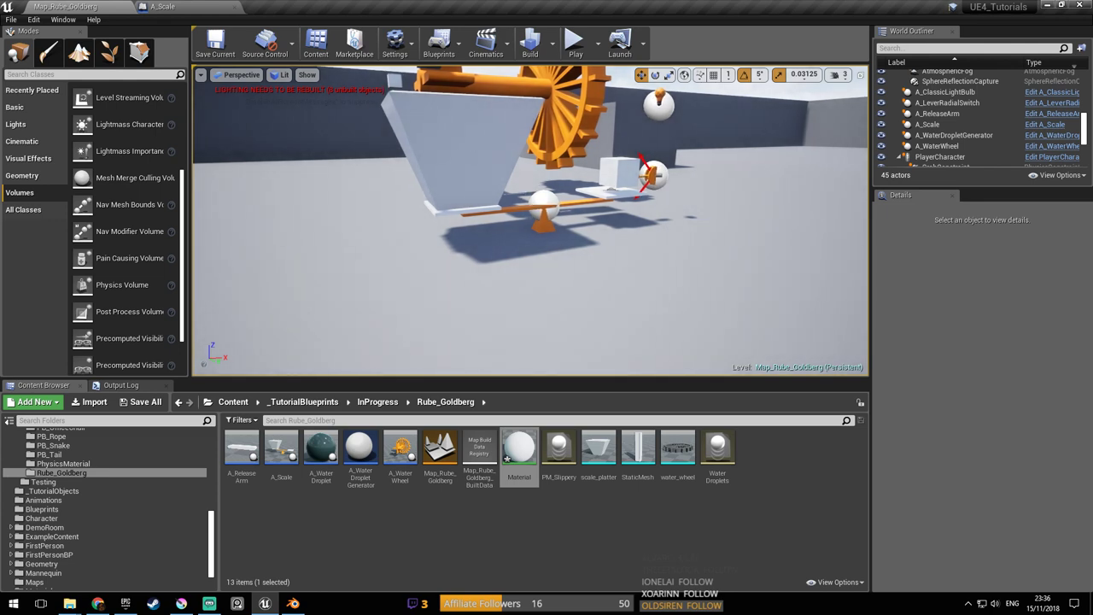
pyautogui.click(473, 142)
pyautogui.moveTo(472, 142); pyautogui.dragTo(500, 168, button='right')
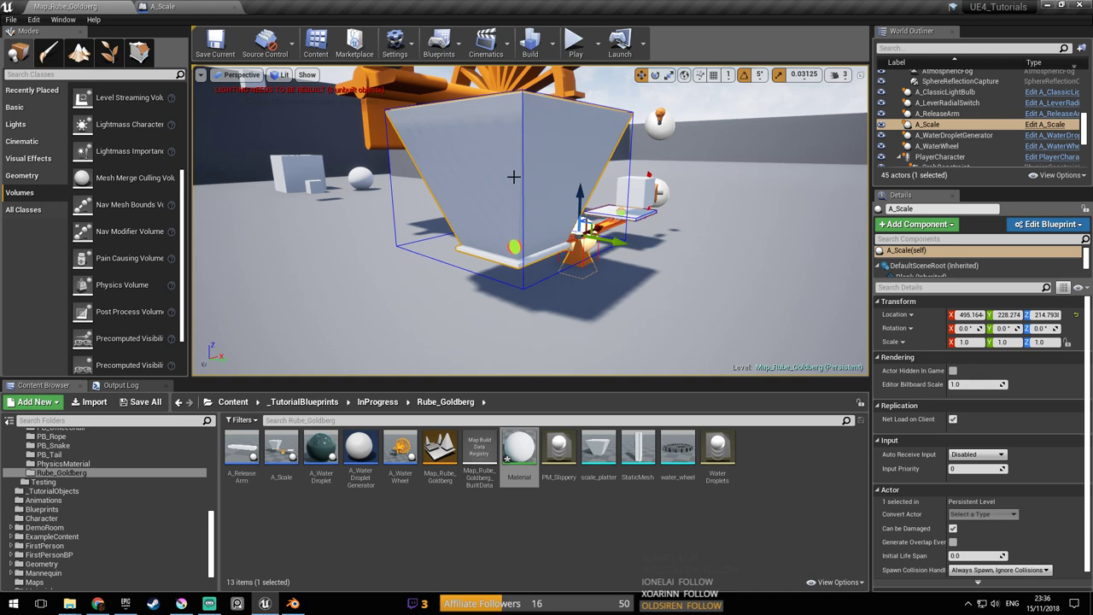
pyautogui.click(1045, 125)
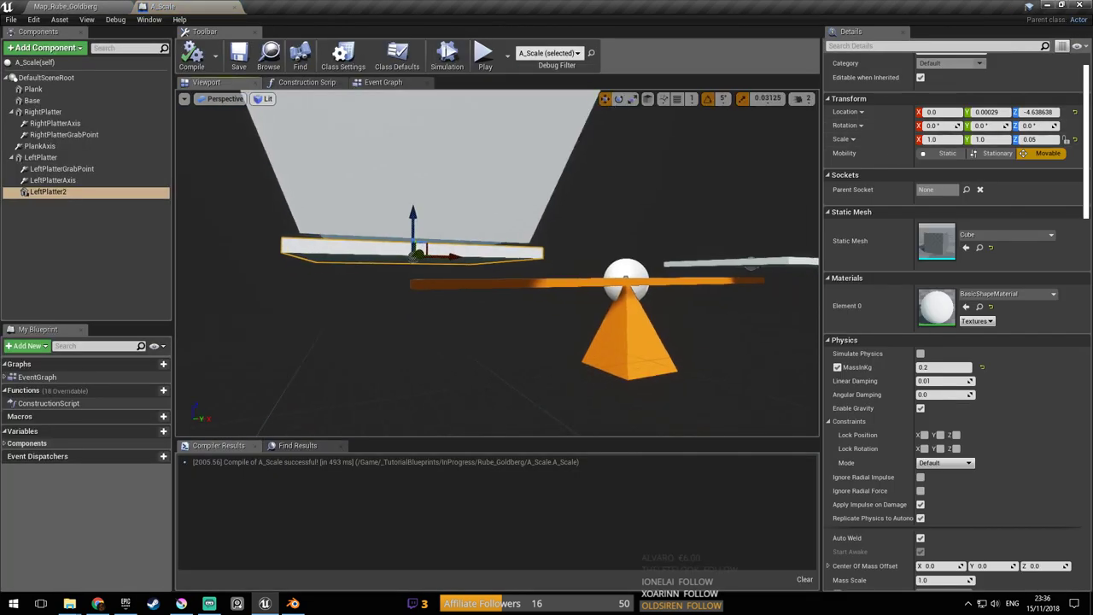
pyautogui.moveTo(497, 263); pyautogui.dragTo(521, 291, button='right')
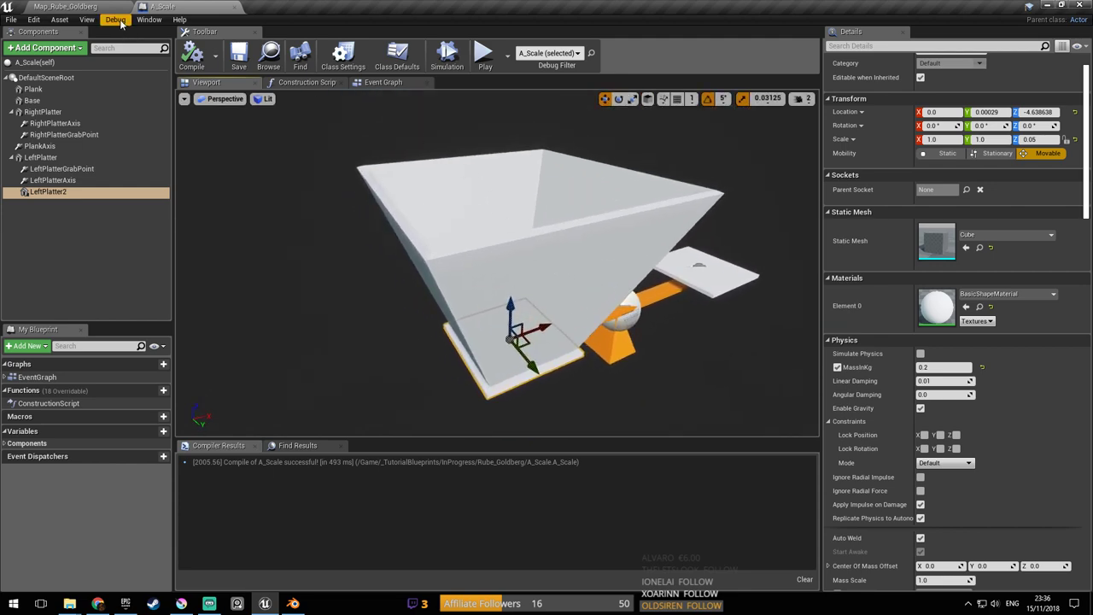
# Open the scale_platter static mesh from the Rube_Goldberg folder and remove its existing collision
pyautogui.click(111, 9)
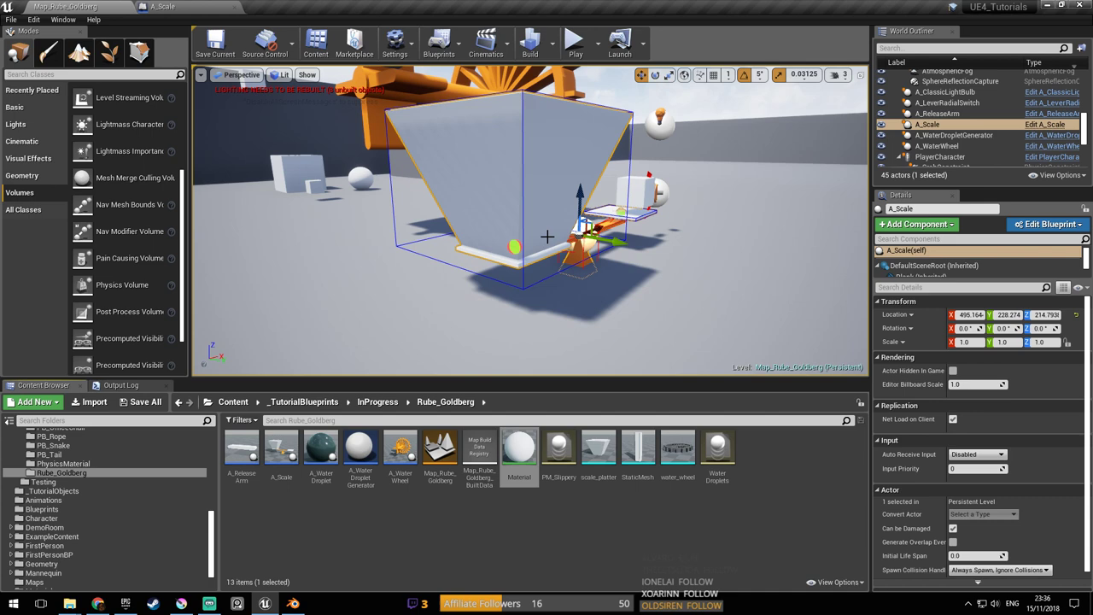
pyautogui.click(603, 453)
pyautogui.doubleClick(603, 454)
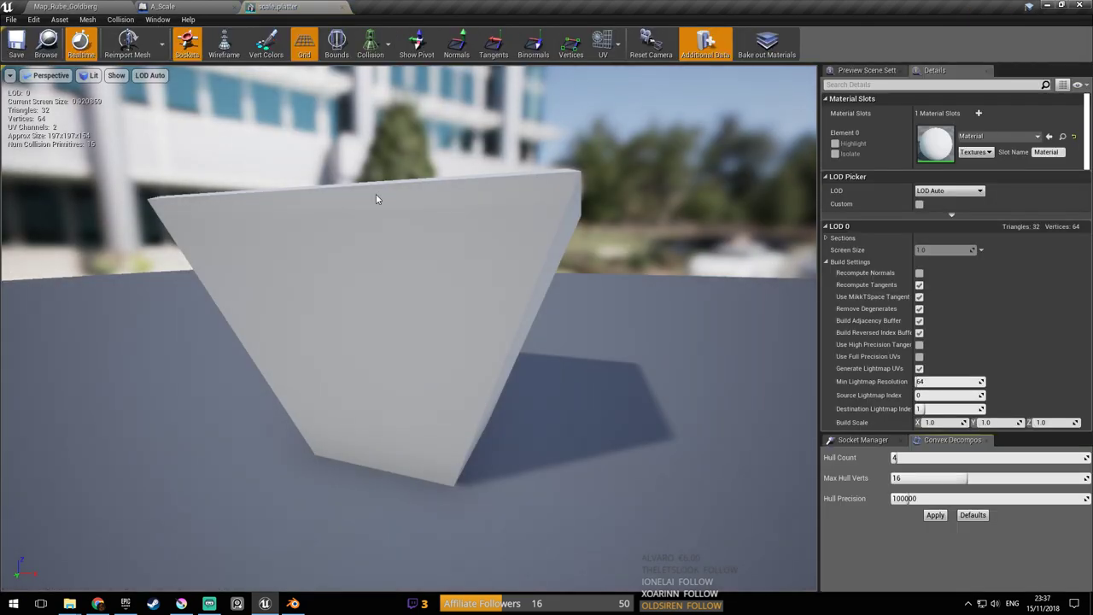
pyautogui.click(157, 20)
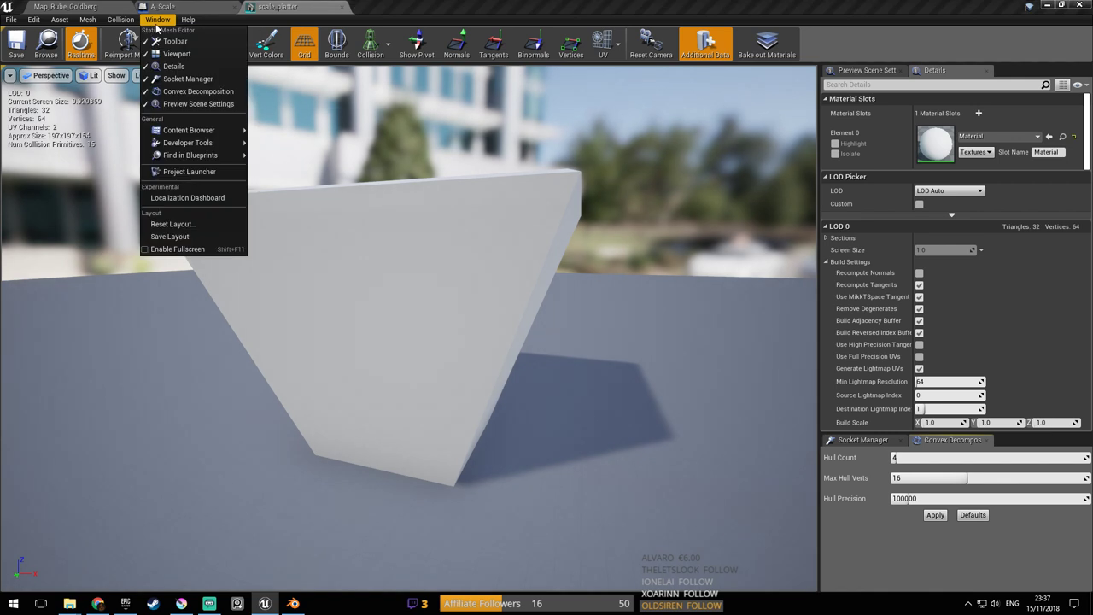
pyautogui.moveTo(120, 19)
pyautogui.click(171, 147)
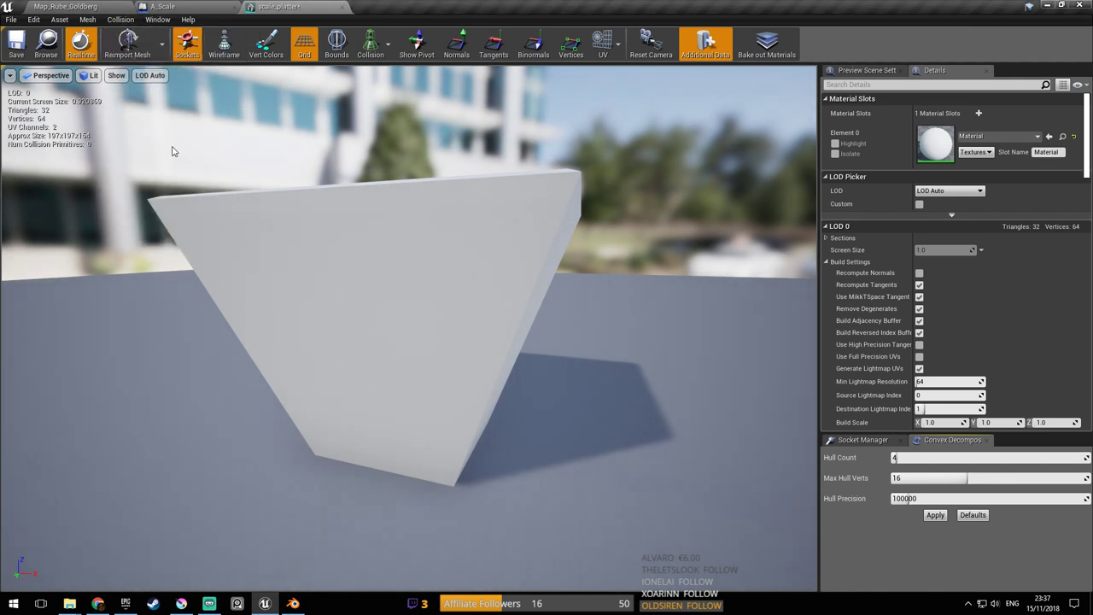
# Save the scale_platter mesh and turn on display of both its simple and complex collision
pyautogui.moveTo(356, 173); pyautogui.dragTo(338, 187, button='right')
pyautogui.hotkey('ctrl', 's')
pyautogui.click(371, 44)
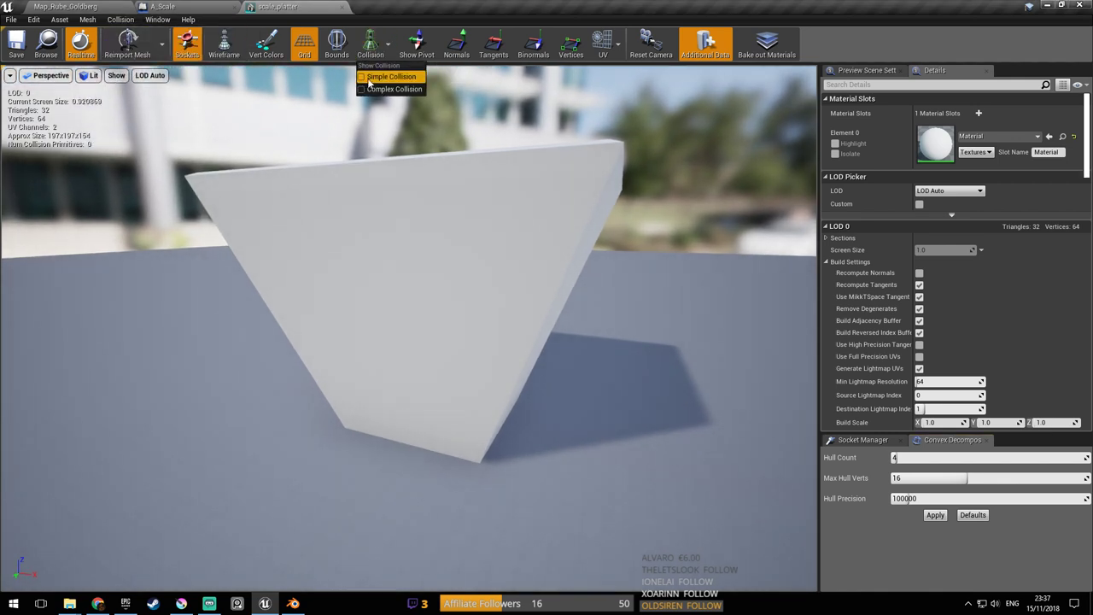
pyautogui.click(370, 78)
pyautogui.click(389, 89)
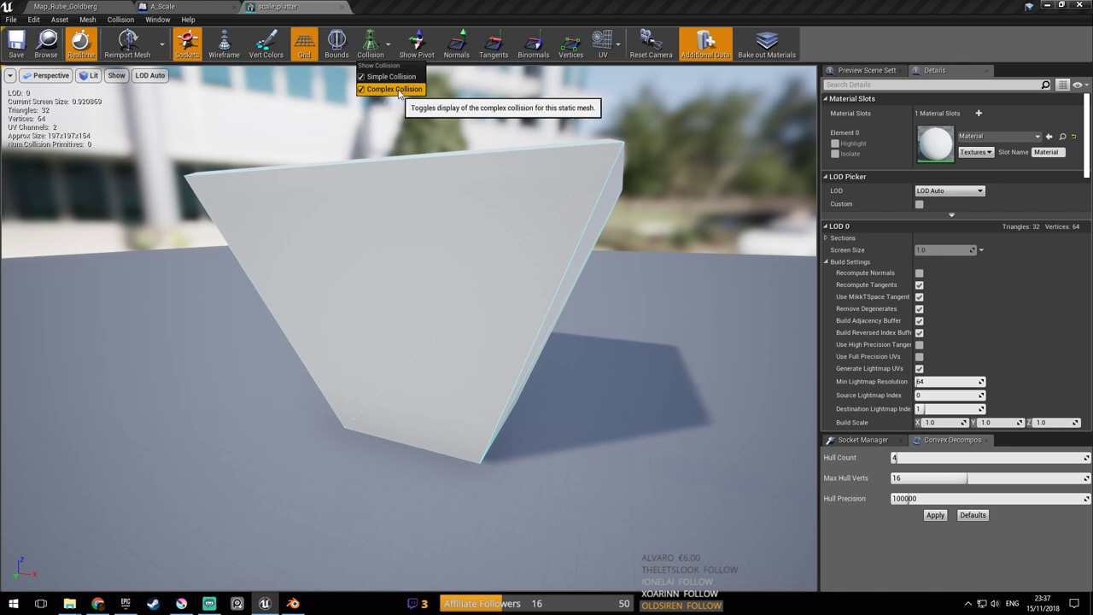
pyautogui.moveTo(408, 328); pyautogui.dragTo(358, 328, button='right')
pyautogui.moveTo(548, 209)
pyautogui.mouseDown(button='right')
pyautogui.moveTo(547, 184)
pyautogui.moveTo(521, 183)
pyautogui.moveTo(538, 222)
pyautogui.moveTo(548, 209)
pyautogui.mouseUp(button='right')
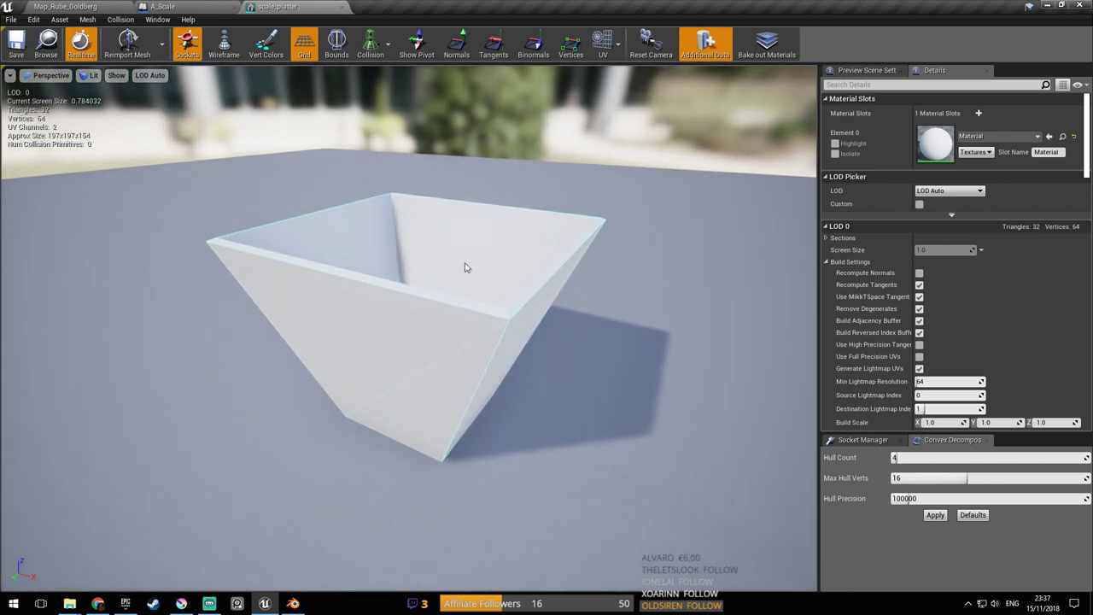
pyautogui.moveTo(473, 263); pyautogui.dragTo(454, 244, button='right')
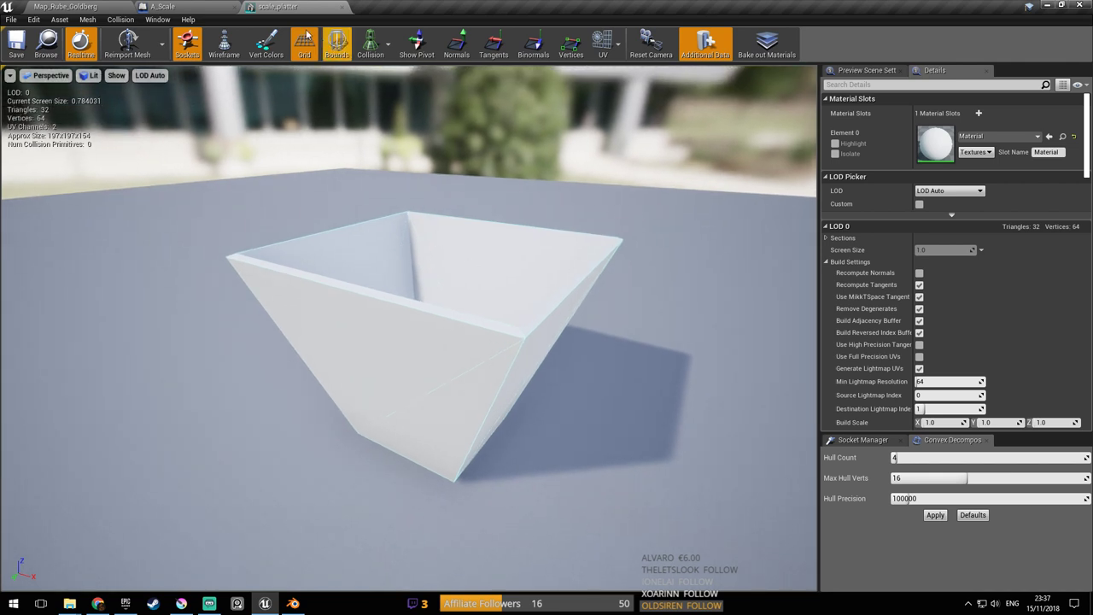
# Generate auto convex collision for the scale_platter mesh with a hull count of 15
pyautogui.click(154, 19)
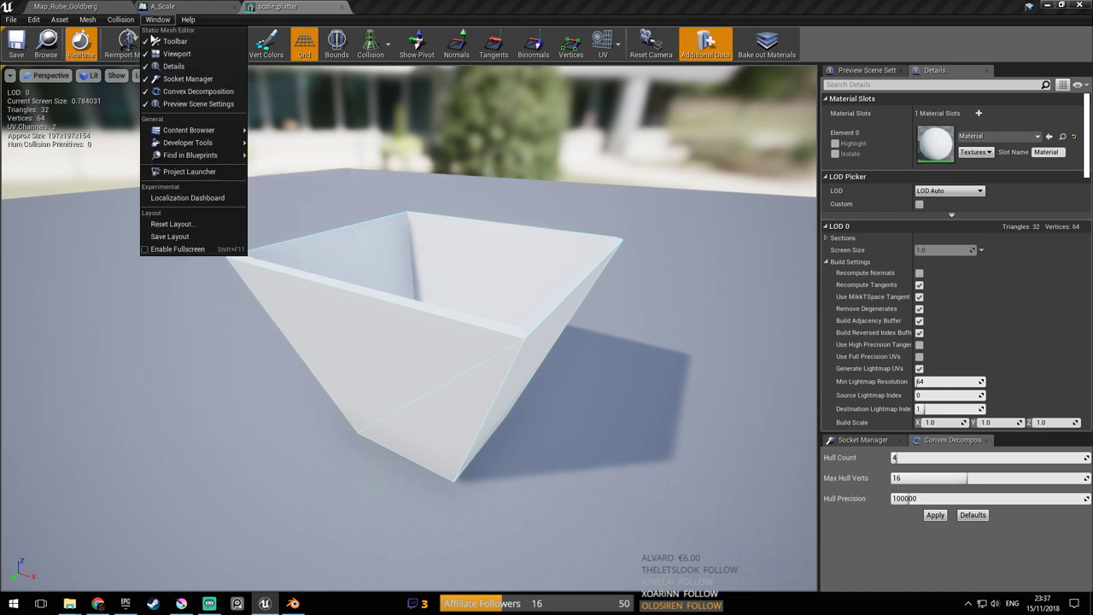
pyautogui.moveTo(121, 21)
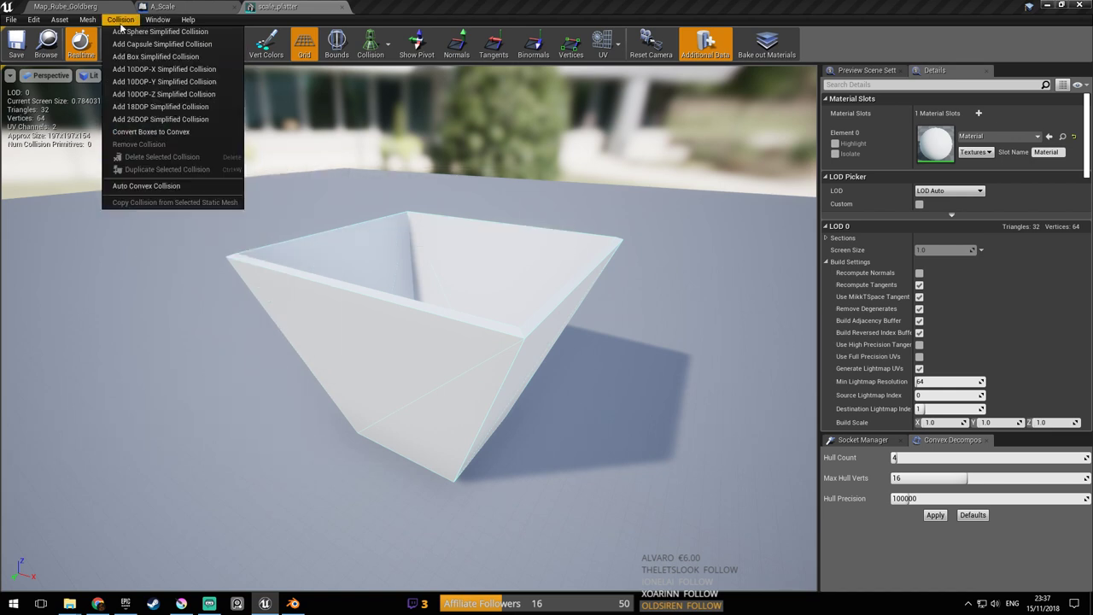
pyautogui.click(156, 186)
pyautogui.moveTo(417, 214); pyautogui.dragTo(574, 186)
pyautogui.moveTo(563, 234); pyautogui.dragTo(395, 274)
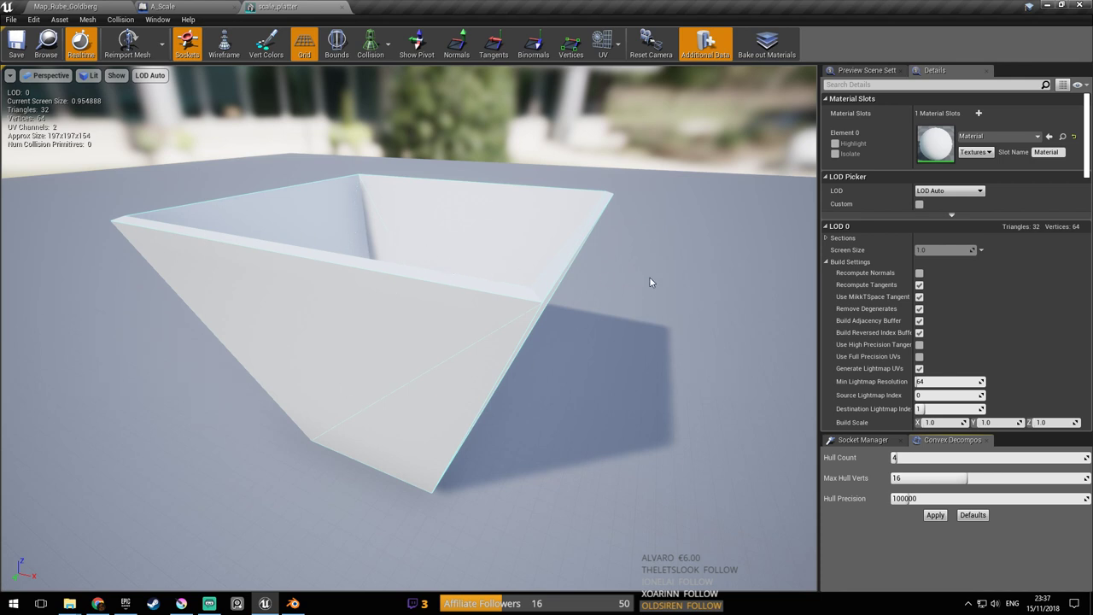
pyautogui.click(980, 457)
pyautogui.moveTo(616, 313); pyautogui.dragTo(617, 312, button='right')
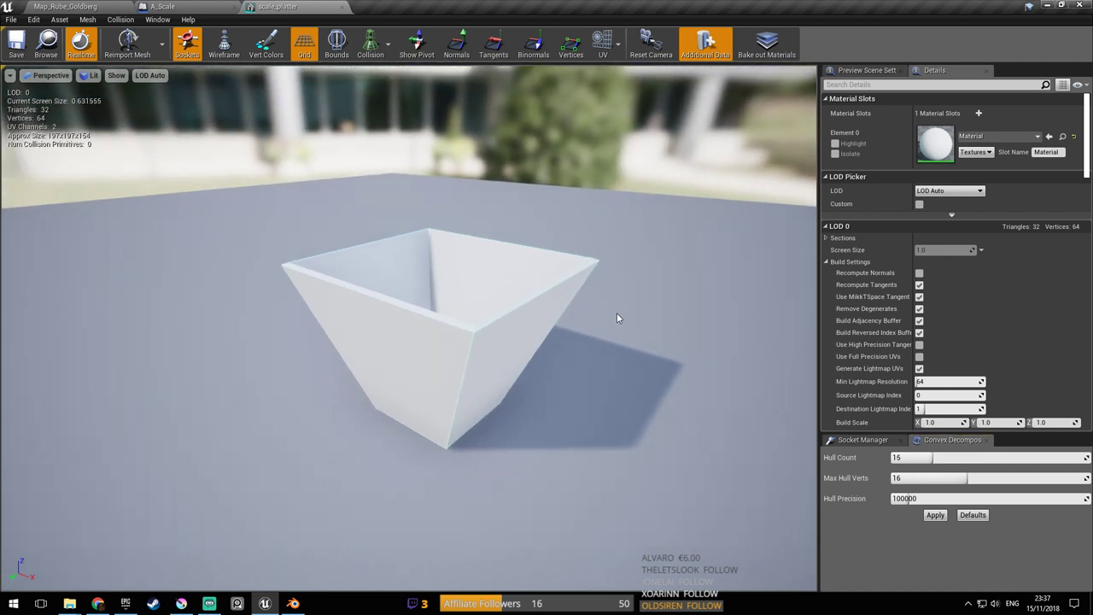
pyautogui.click(936, 515)
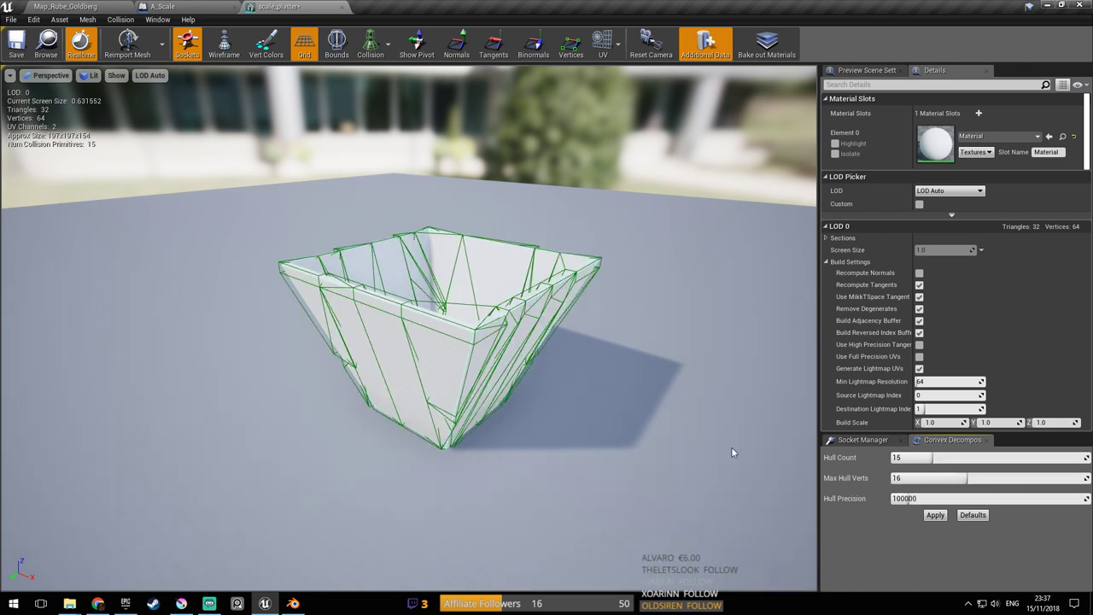
# Examine the generated convex hulls around the platter's walls, rim and bottom opening
pyautogui.moveTo(731, 447); pyautogui.dragTo(653, 255, button='right')
pyautogui.scroll(-3, 639, 176)
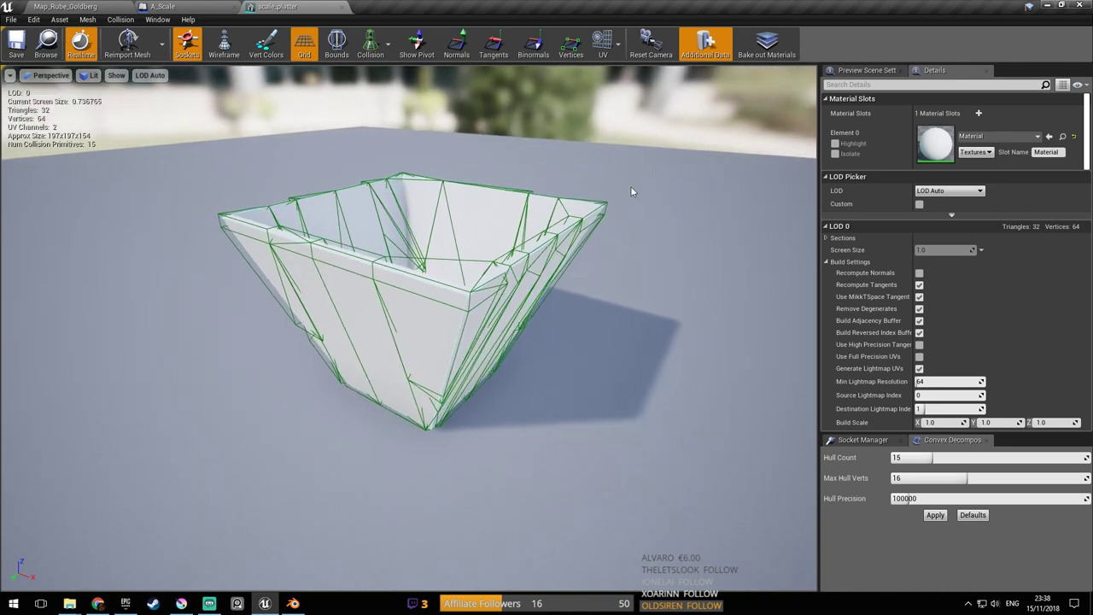
pyautogui.moveTo(485, 330); pyautogui.dragTo(557, 283, button='right')
pyautogui.moveTo(644, 348); pyautogui.dragTo(632, 226)
pyautogui.moveTo(490, 390); pyautogui.dragTo(766, 387)
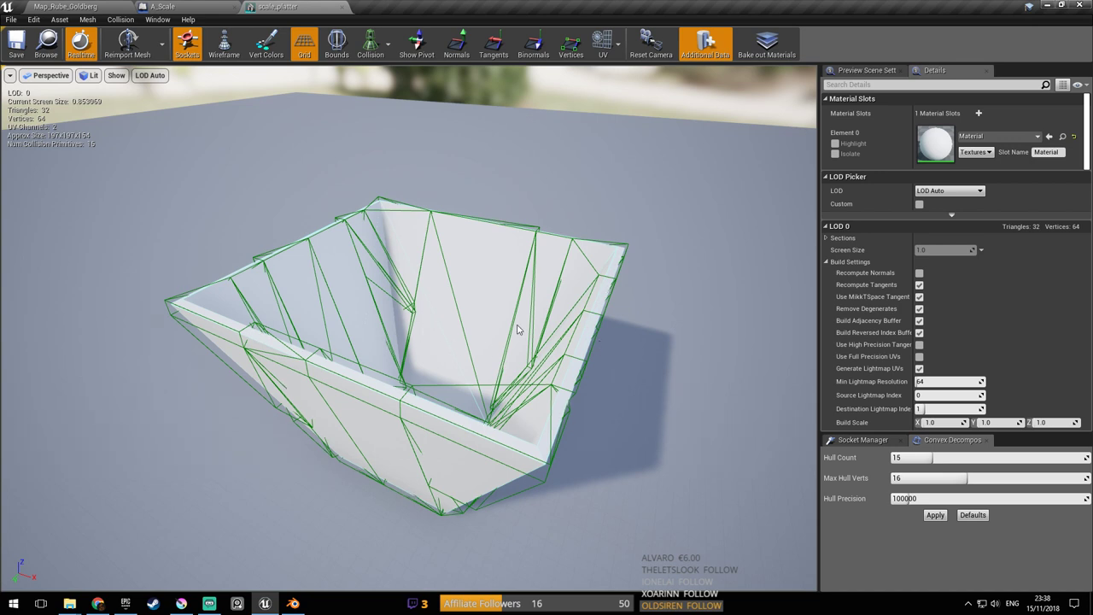
pyautogui.moveTo(518, 329); pyautogui.dragTo(495, 333, button='right')
pyautogui.moveTo(512, 333); pyautogui.dragTo(481, 315)
pyautogui.moveTo(543, 302)
pyautogui.mouseDown()
pyautogui.moveTo(512, 342)
pyautogui.moveTo(557, 318)
pyautogui.mouseUp()
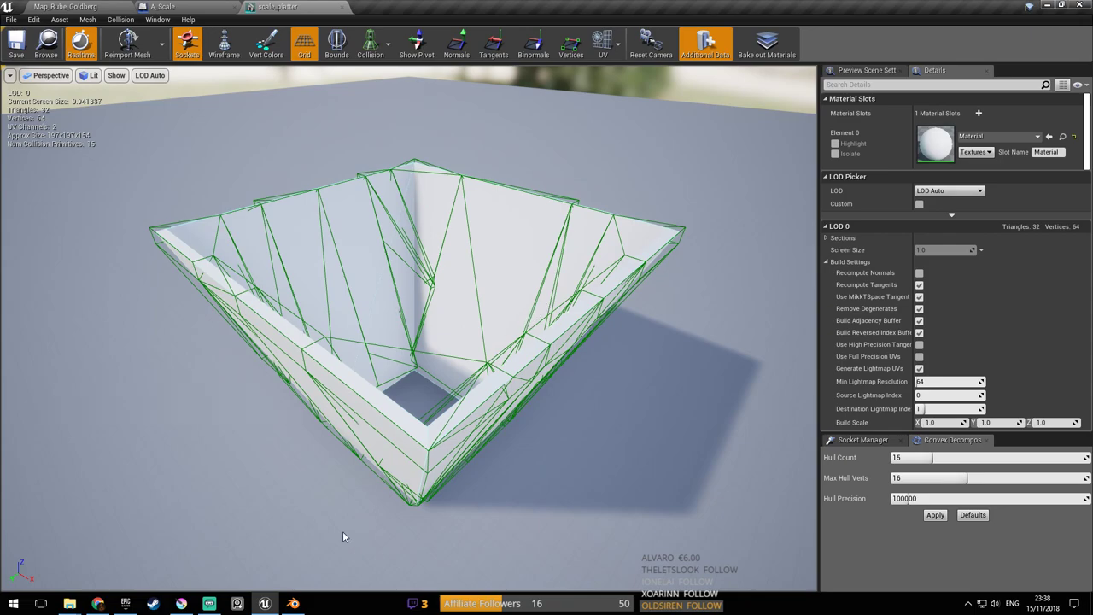
# Switch to Blender and select one slanted side face of the funnel in Edit Mode using wireframe display
pyautogui.click(292, 604)
pyautogui.press('g')
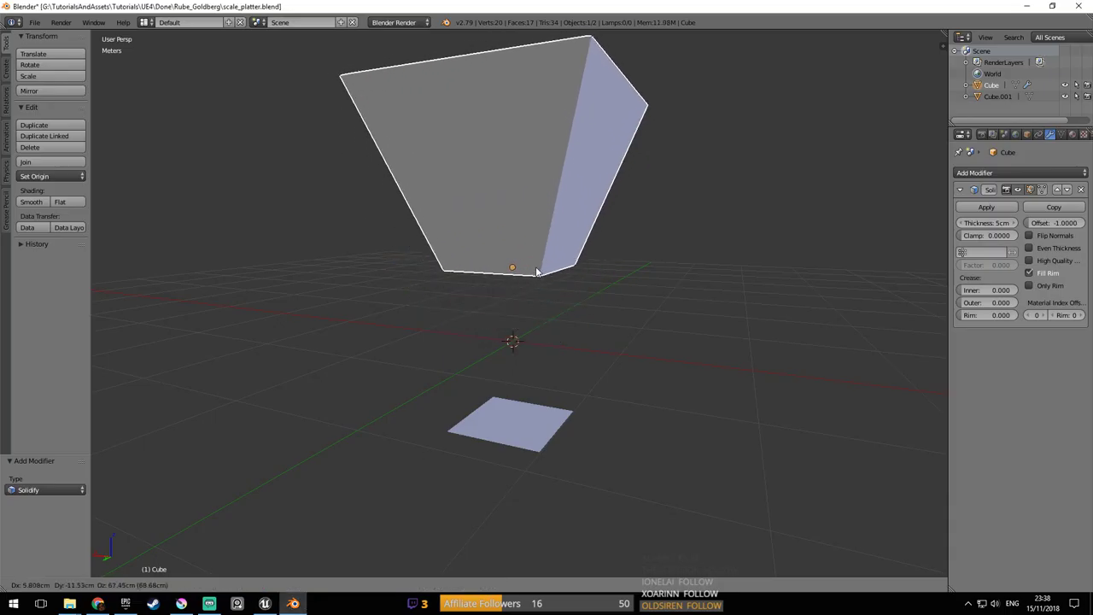
pyautogui.rightClick(537, 266)
pyautogui.moveTo(564, 208); pyautogui.dragTo(505, 373, button='middle')
pyautogui.press('Tab')
pyautogui.rightClick(520, 253)
pyautogui.rightClick(588, 319)
pyautogui.press('z')
pyautogui.press('b')
pyautogui.moveTo(475, 324); pyautogui.dragTo(523, 427)
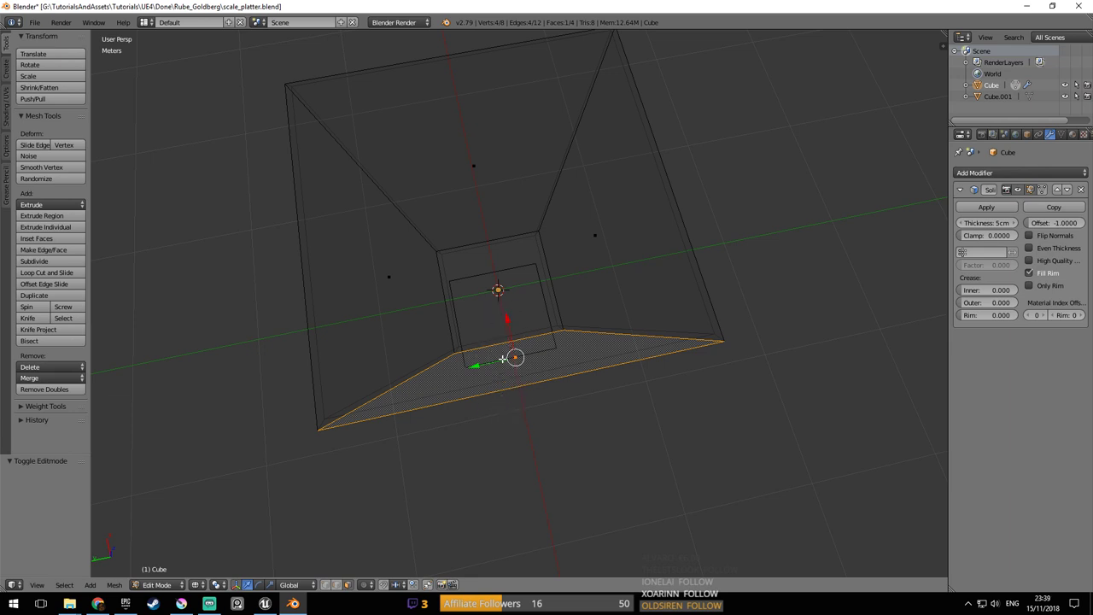
# Change the mesh selection mode to edges, restore solid shading and inspect the funnel's walls and rim
pyautogui.hotkey('ctrl', 'Tab')
pyautogui.click(503, 351)
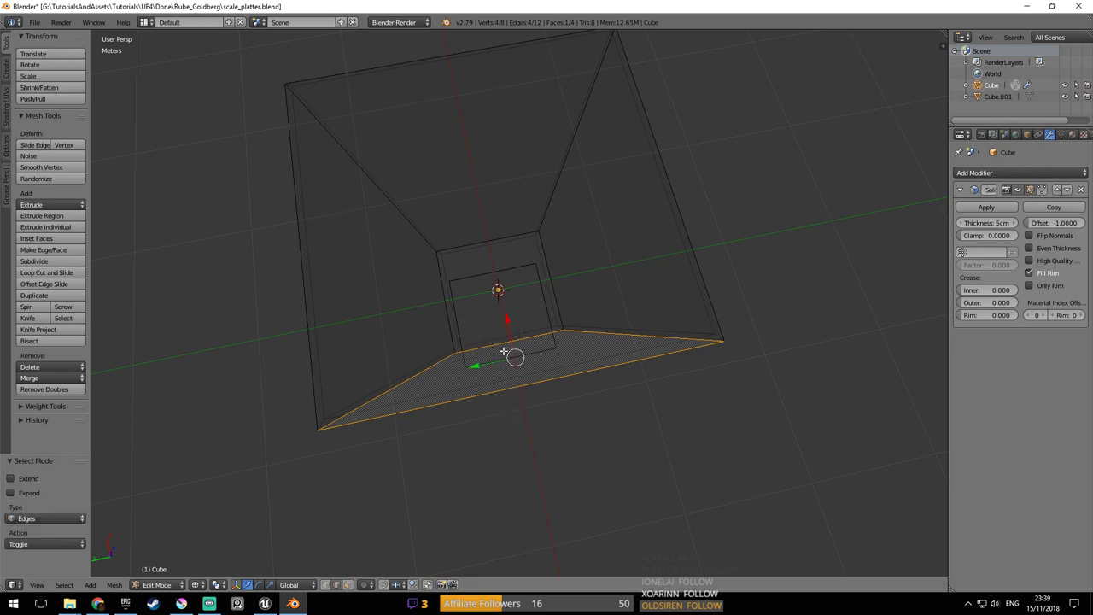
pyautogui.moveTo(481, 347)
pyautogui.mouseDown(button='middle')
pyautogui.moveTo(549, 323)
pyautogui.moveTo(542, 354)
pyautogui.moveTo(618, 324)
pyautogui.moveTo(520, 355)
pyautogui.moveTo(490, 340)
pyautogui.moveTo(627, 244)
pyautogui.moveTo(378, 146)
pyautogui.moveTo(490, 318)
pyautogui.moveTo(500, 321)
pyautogui.moveTo(540, 271)
pyautogui.mouseUp(button='middle')
pyautogui.press('z')
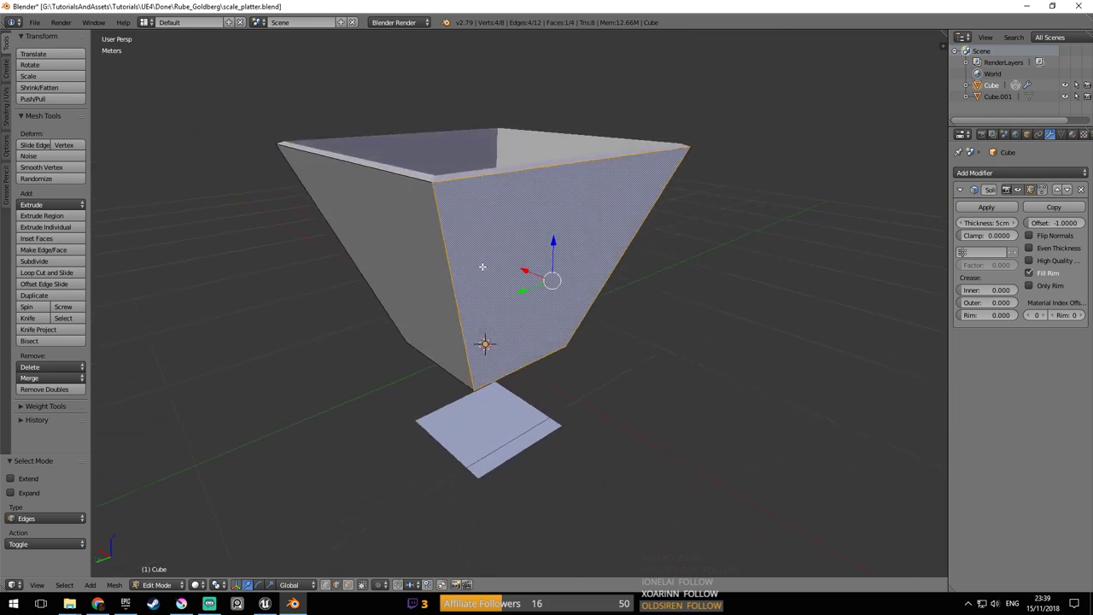
pyautogui.moveTo(473, 238); pyautogui.dragTo(527, 285, button='middle')
pyautogui.moveTo(388, 302); pyautogui.dragTo(404, 248, button='middle')
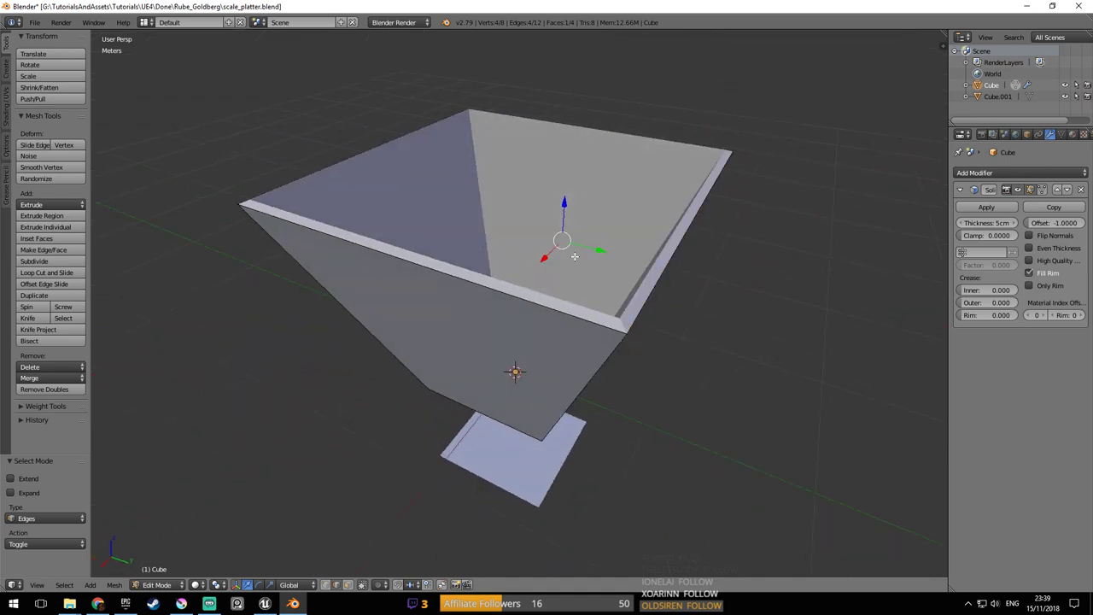
pyautogui.moveTo(515, 298); pyautogui.dragTo(548, 312, button='middle')
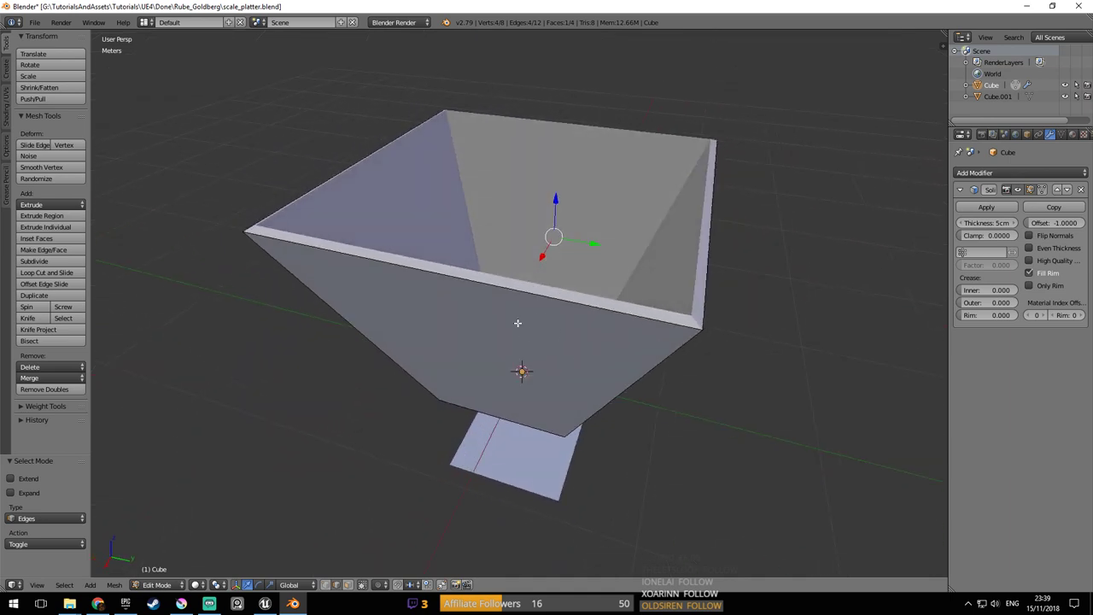
# Examine the funnel's inner walls, rim, slanted outer faces and bottom opening from several angles in Blender
pyautogui.moveTo(562, 295); pyautogui.dragTo(537, 312, button='middle')
pyautogui.hotkey('ctrl', 's')
pyautogui.click(577, 301)
pyautogui.hotkey('ctrl', 's')
pyautogui.click(538, 312)
pyautogui.hotkey('ctrl', 's')
pyautogui.click(538, 229)
pyautogui.moveTo(538, 229); pyautogui.dragTo(592, 267, button='middle')
pyautogui.scroll(2, 595, 266)
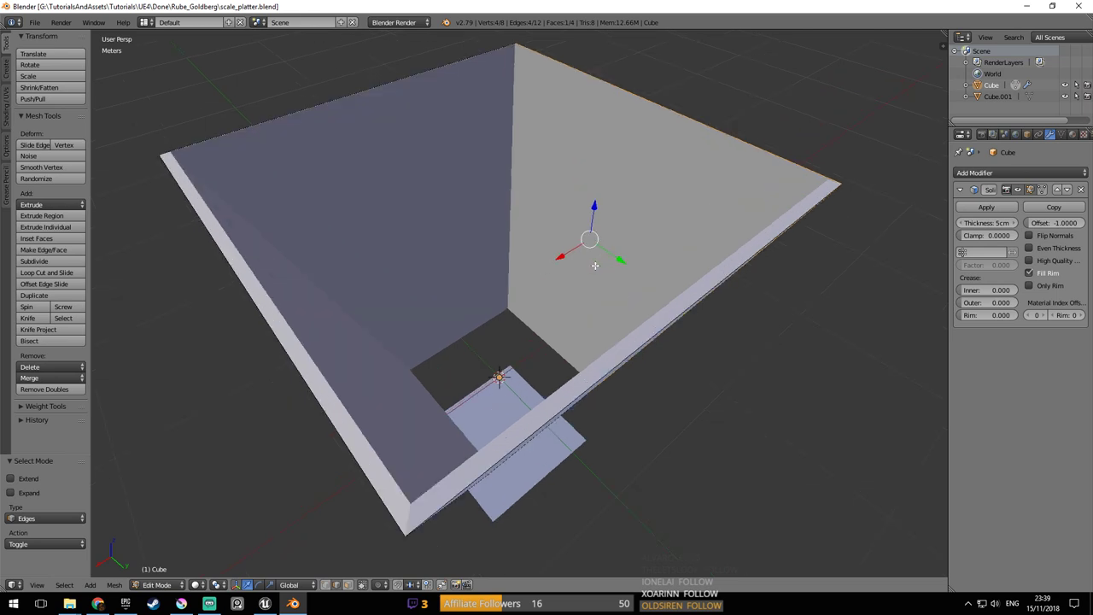
pyautogui.scroll(-2, 596, 265)
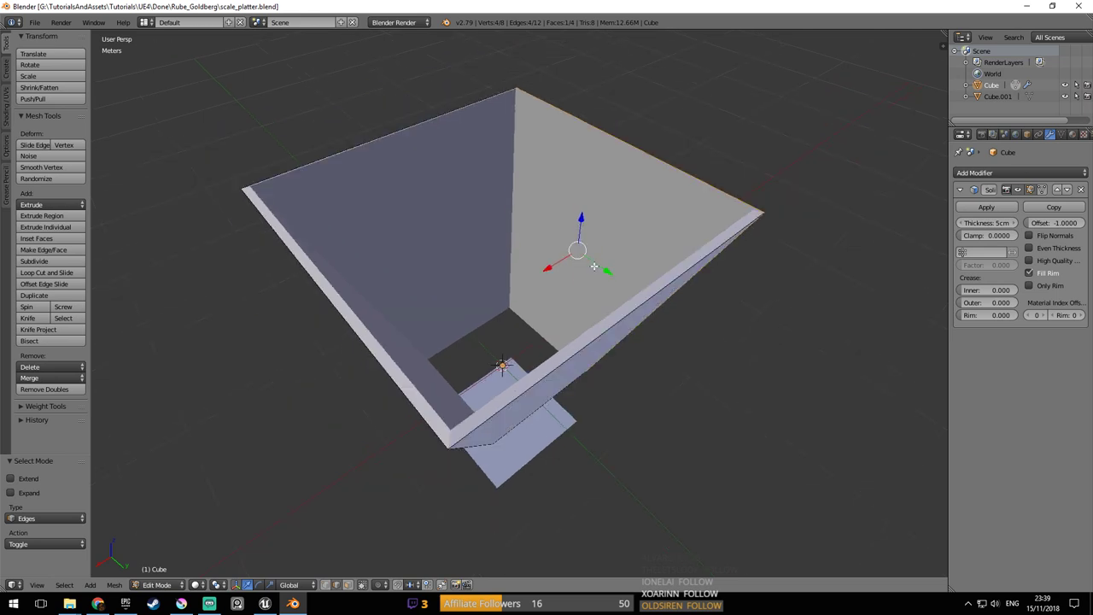
pyautogui.moveTo(582, 273); pyautogui.dragTo(595, 273, button='middle')
pyautogui.hotkey('ctrl', 's')
pyautogui.click(596, 270)
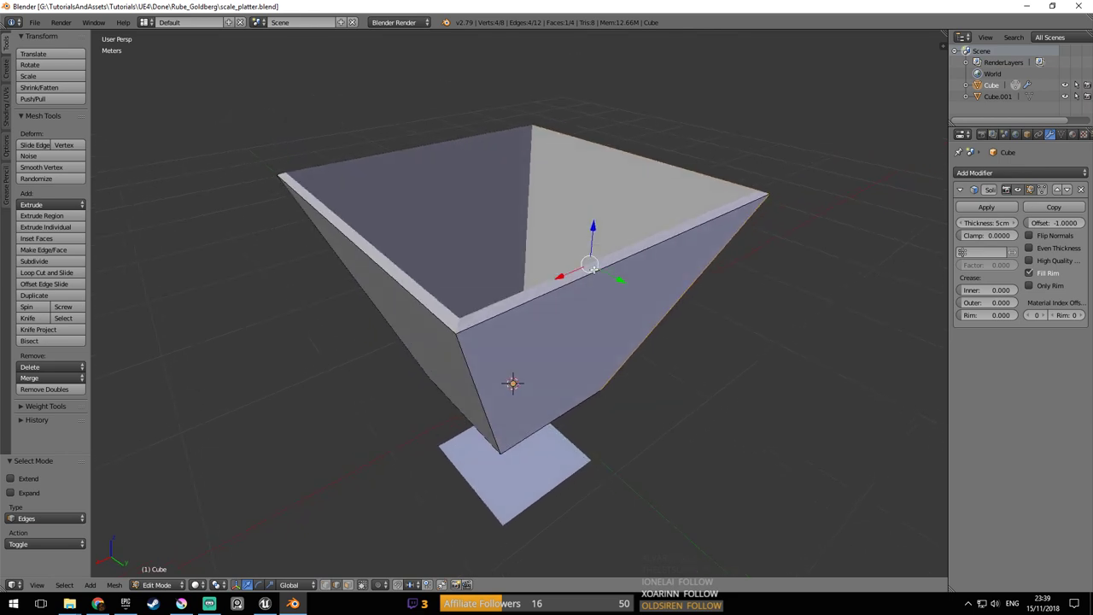
pyautogui.moveTo(592, 272); pyautogui.dragTo(588, 311, button='middle')
pyautogui.scroll(1, 607, 338)
pyautogui.scroll(-1, 534, 350)
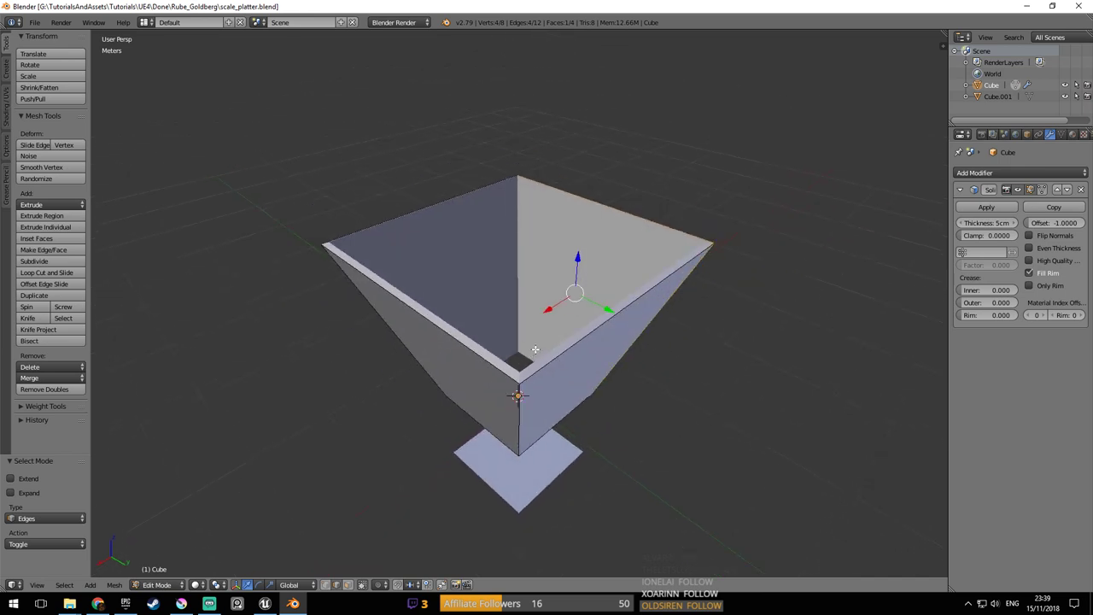
pyautogui.moveTo(534, 350); pyautogui.dragTo(551, 322, button='middle')
pyautogui.hotkey('ctrl', 's')
pyautogui.click(551, 322)
# Switch to Unreal Engine and examine the scale_platter collision hulls from the side and above, comparing them with the A_Scale blueprint
pyautogui.click(264, 603)
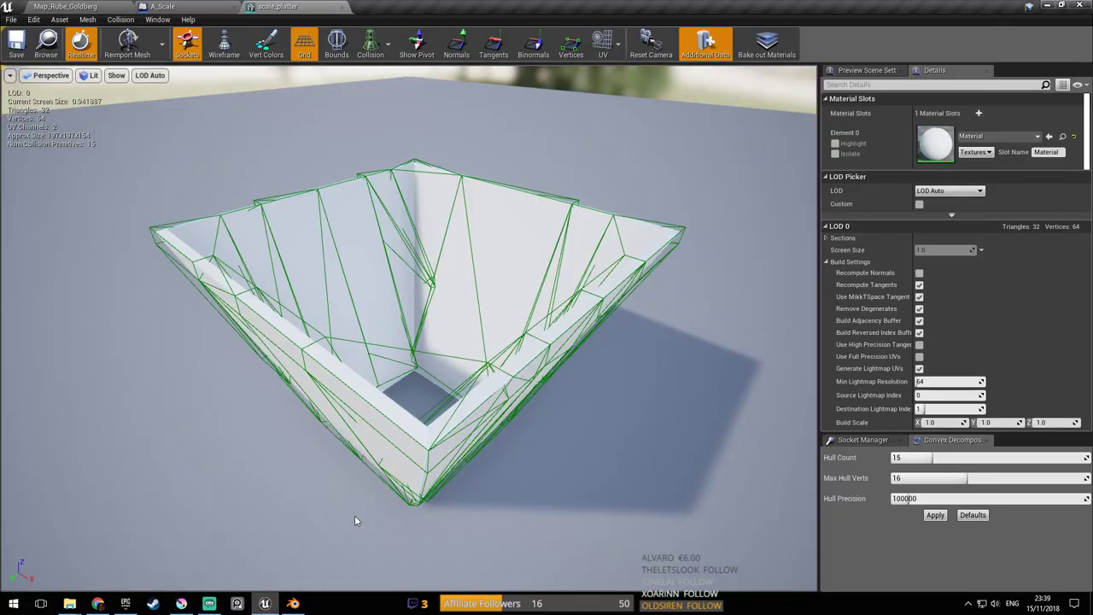
pyautogui.scroll(-5, 419, 398)
pyautogui.moveTo(452, 365); pyautogui.dragTo(358, 299, button='right')
pyautogui.moveTo(389, 367); pyautogui.dragTo(376, 357, button='right')
pyautogui.click(120, 19)
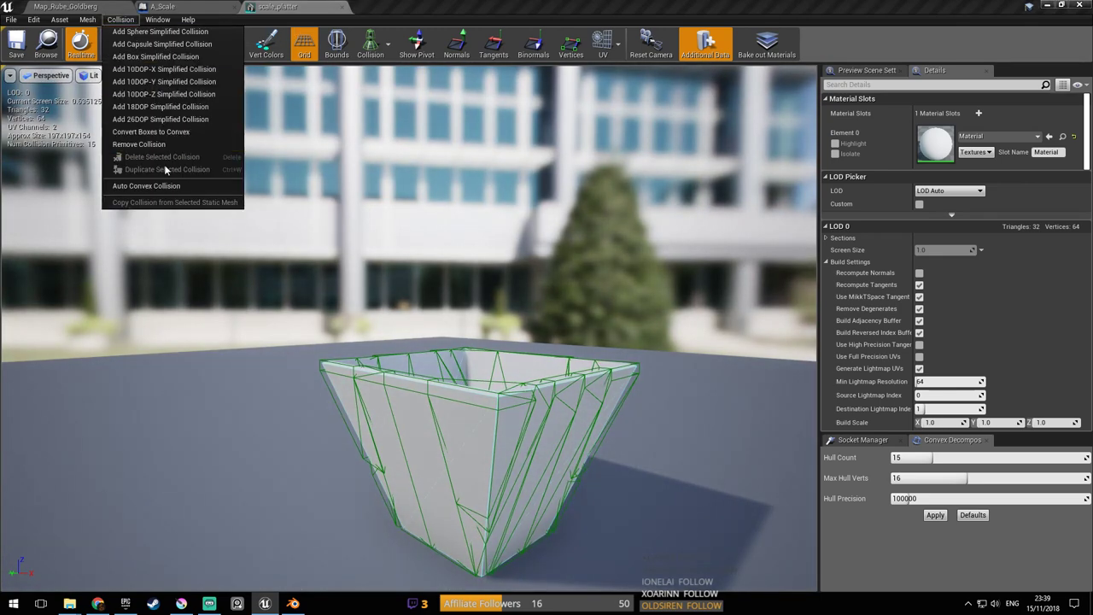
pyautogui.click(218, 6)
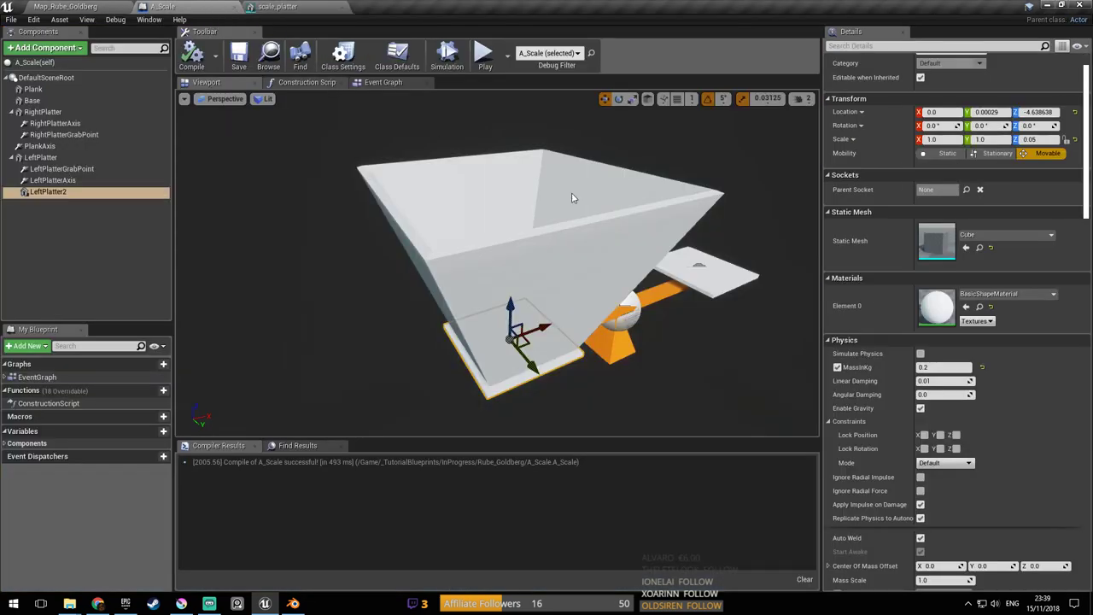
pyautogui.click(303, 6)
pyautogui.moveTo(710, 436); pyautogui.dragTo(703, 496, button='right')
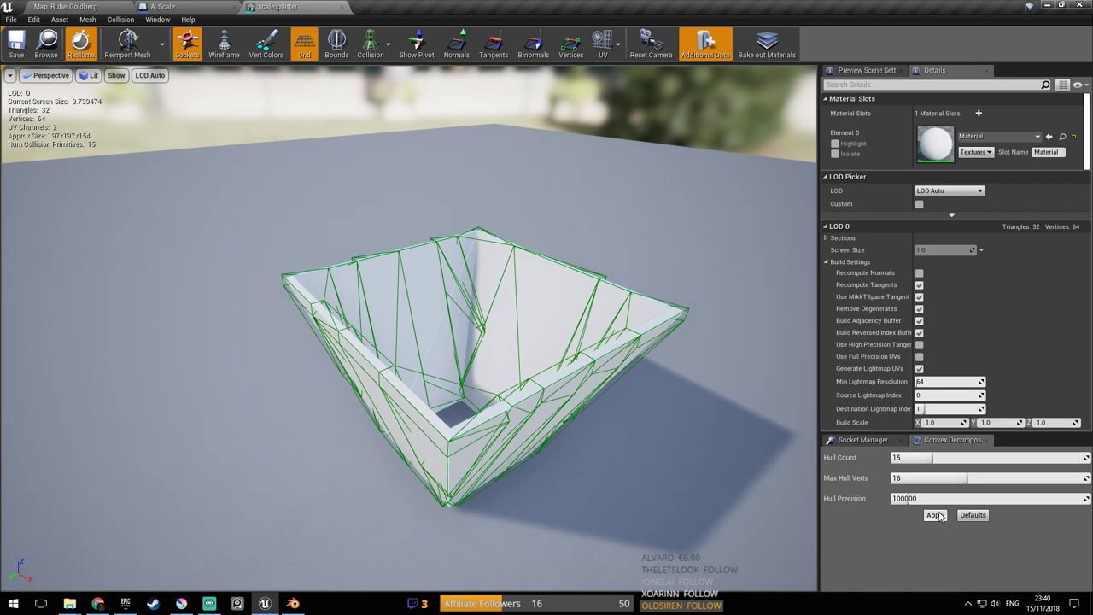
pyautogui.moveTo(577, 298); pyautogui.dragTo(576, 306, button='right')
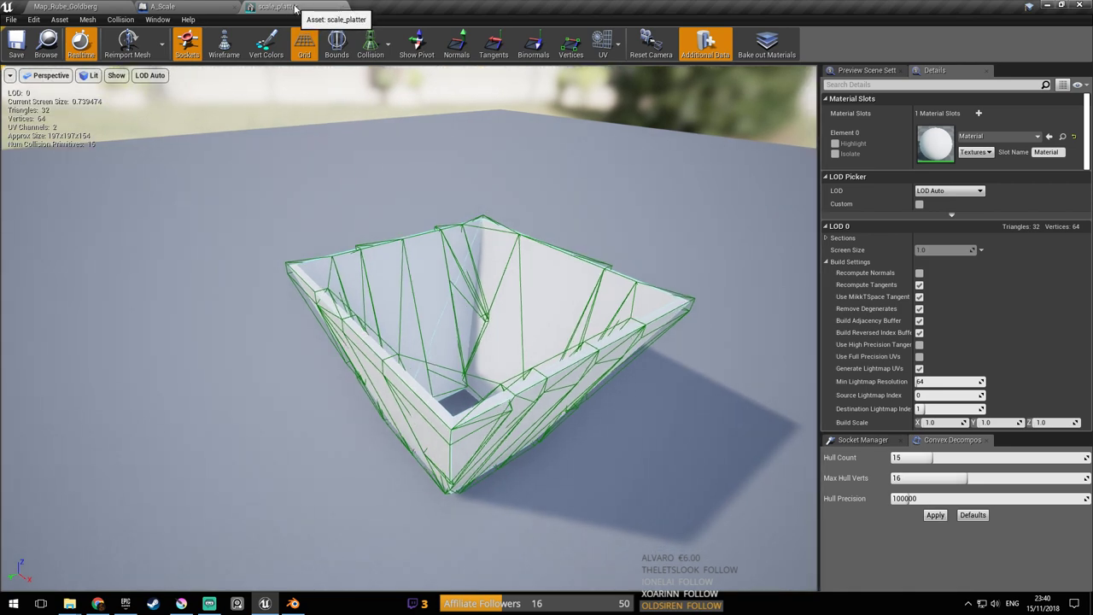
# Close the scale_platter mesh editor and return to the Map_Rube_Goldberg level, saving it
pyautogui.click(152, 7)
pyautogui.click(68, 6)
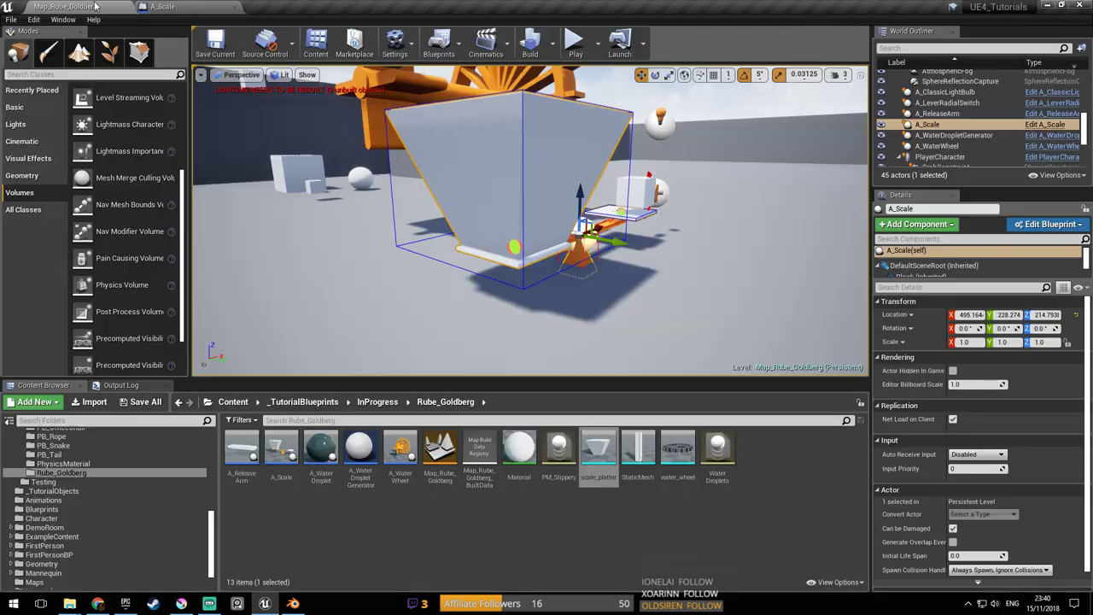
pyautogui.moveTo(530, 220); pyautogui.dragTo(622, 249, button='right')
pyautogui.hotkey('ctrl', 's')
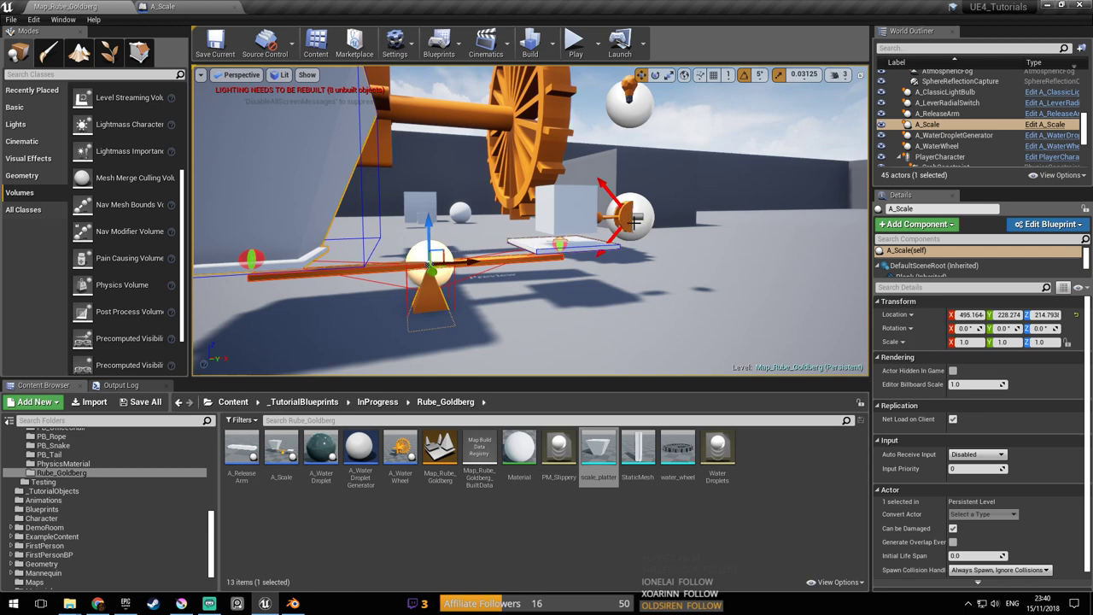
# Inspect the scale's funnel platter, base plate and plank from several sides in the level, and save the map
pyautogui.moveTo(500, 201); pyautogui.dragTo(511, 238, button='right')
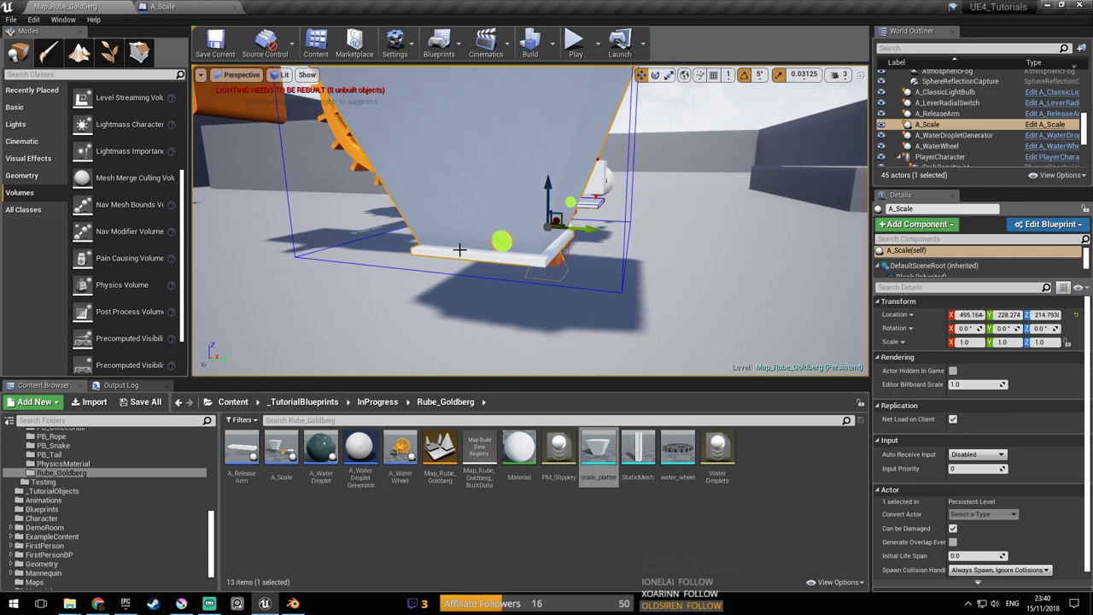
pyautogui.moveTo(536, 250); pyautogui.dragTo(670, 267, button='right')
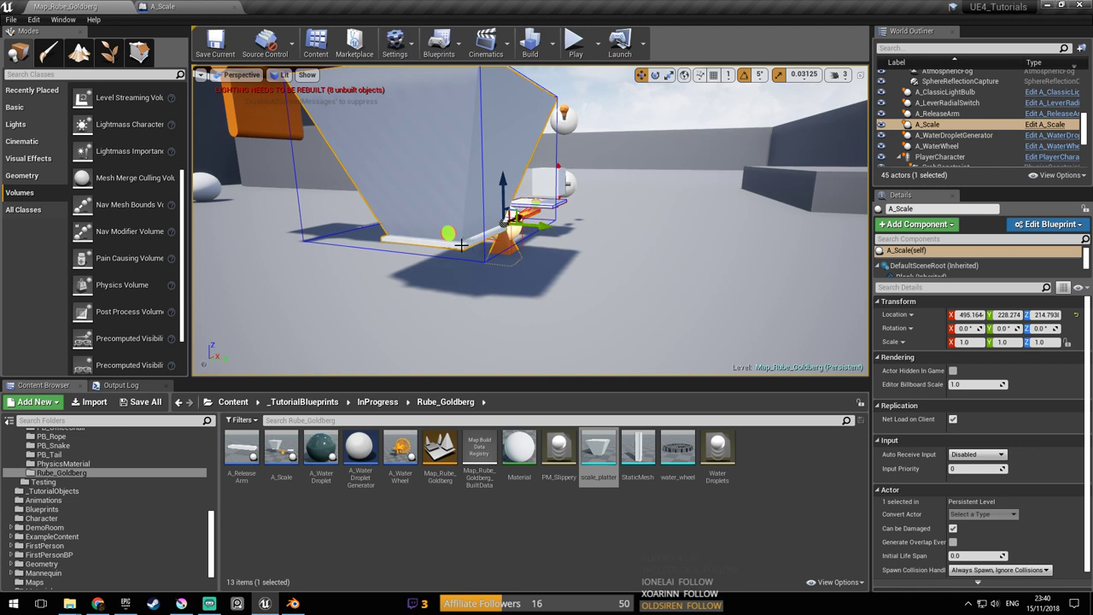
pyautogui.moveTo(465, 251); pyautogui.dragTo(468, 253, button='right')
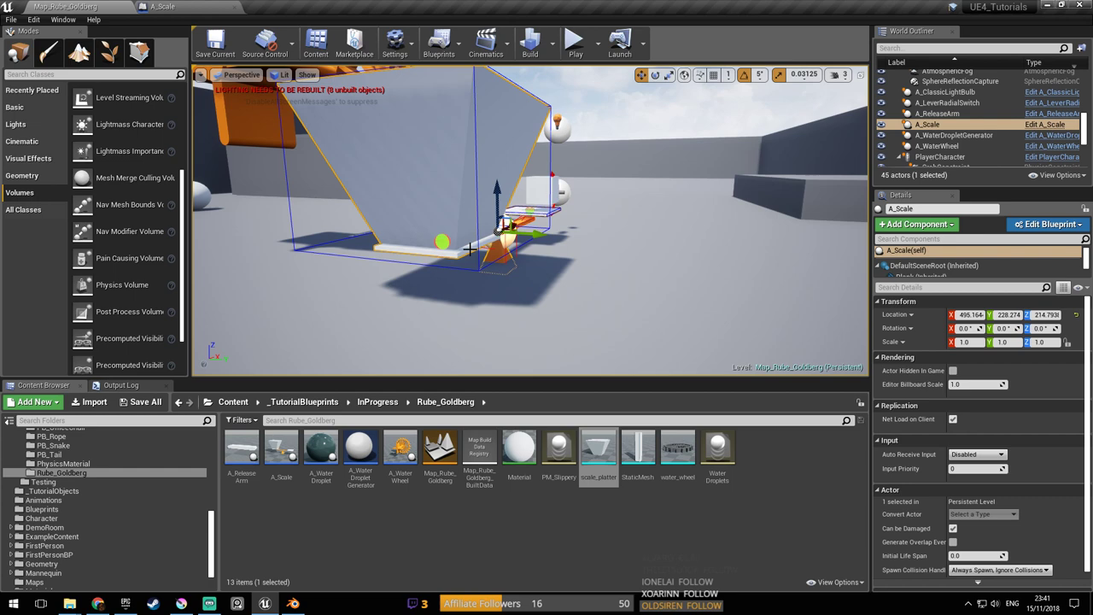
pyautogui.moveTo(471, 248); pyautogui.dragTo(465, 243, button='right')
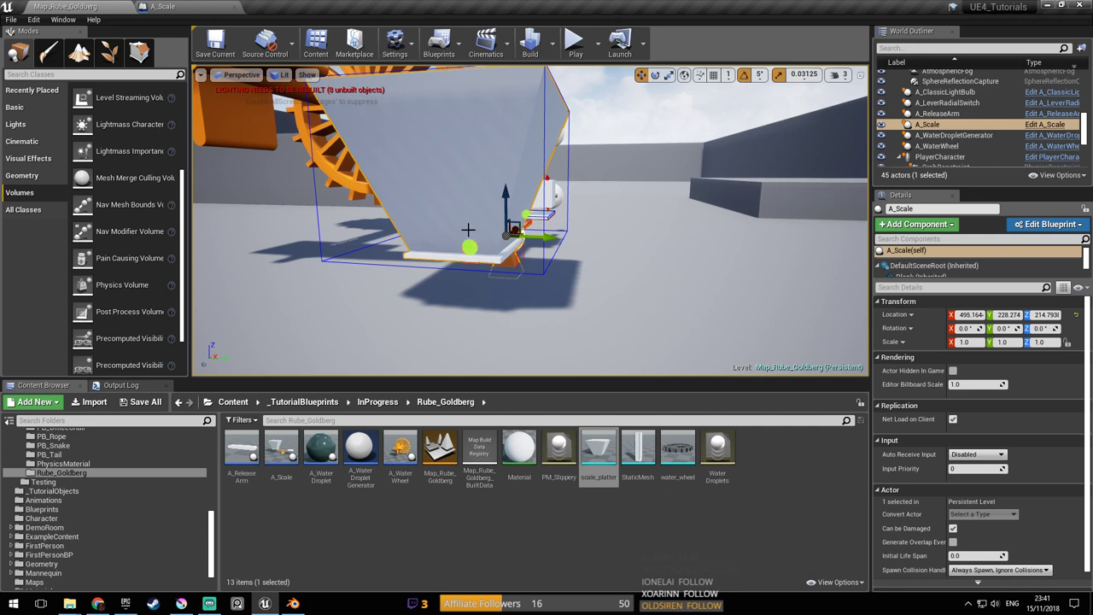
pyautogui.moveTo(521, 258)
pyautogui.mouseDown(button='right')
pyautogui.moveTo(581, 266)
pyautogui.moveTo(520, 256)
pyautogui.moveTo(530, 253)
pyautogui.mouseUp(button='right')
pyautogui.moveTo(453, 241); pyautogui.dragTo(451, 240, button='right')
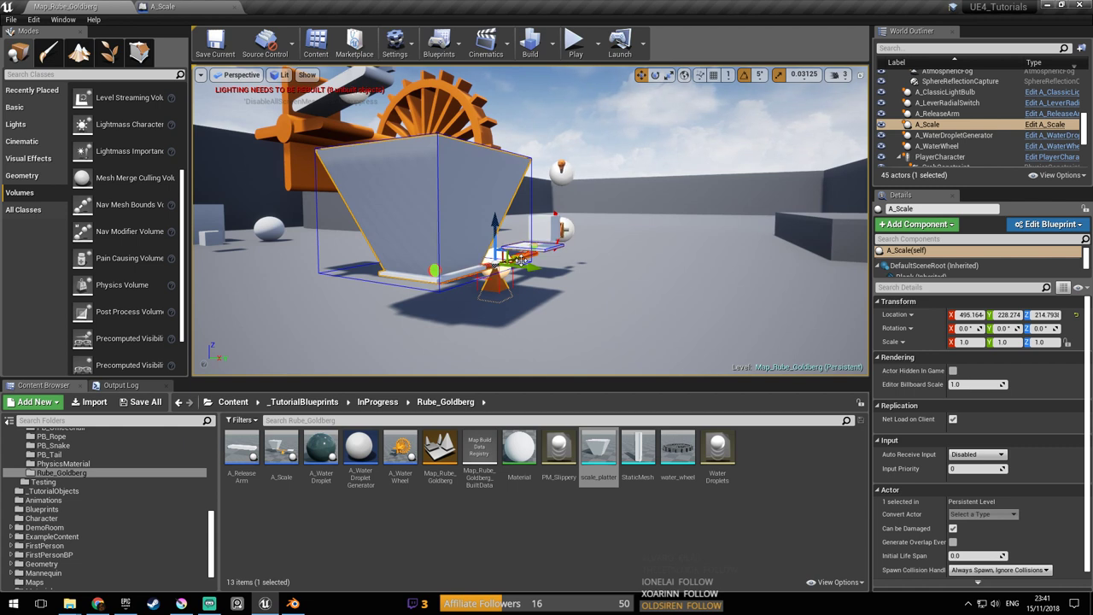
pyautogui.moveTo(530, 256); pyautogui.dragTo(521, 120, button='right')
pyautogui.moveTo(457, 171); pyautogui.dragTo(402, 205, button='right')
pyautogui.moveTo(590, 205); pyautogui.dragTo(589, 250, button='right')
pyautogui.hotkey('ctrl', 's')
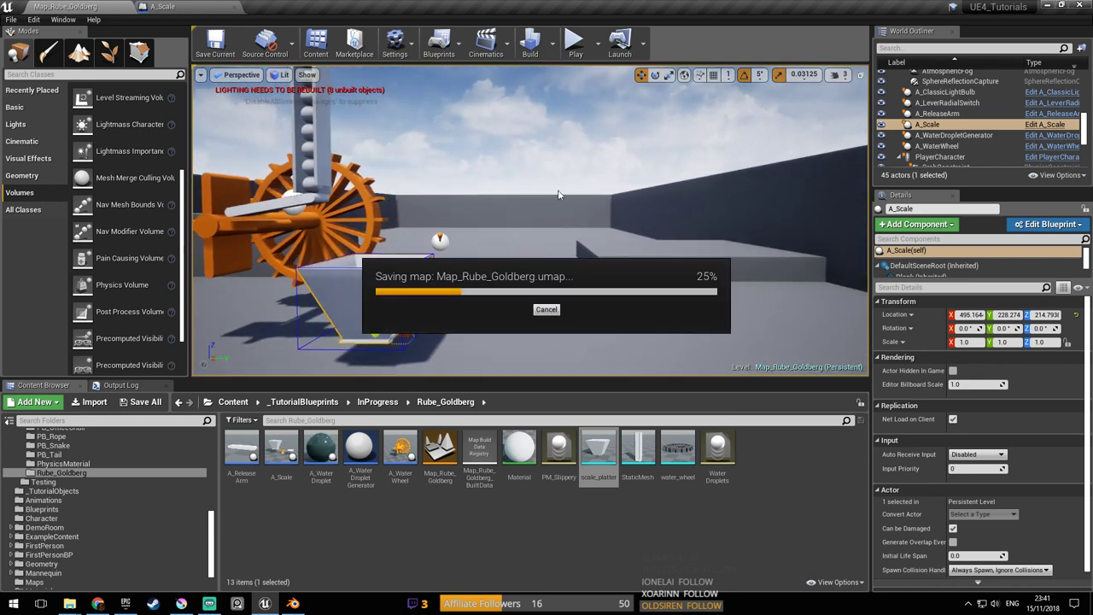
# Place an instance of the scale_platter mesh in the level near the ball chute above the water wheel
pyautogui.moveTo(600, 300); pyautogui.dragTo(620, 338, button='right')
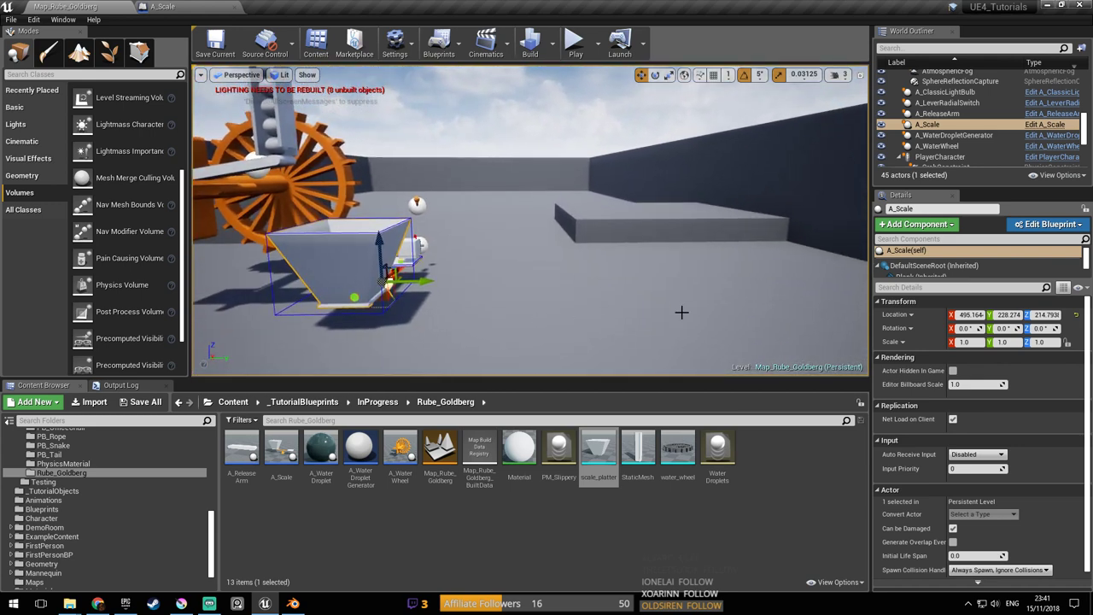
pyautogui.moveTo(681, 313); pyautogui.dragTo(672, 248, button='right')
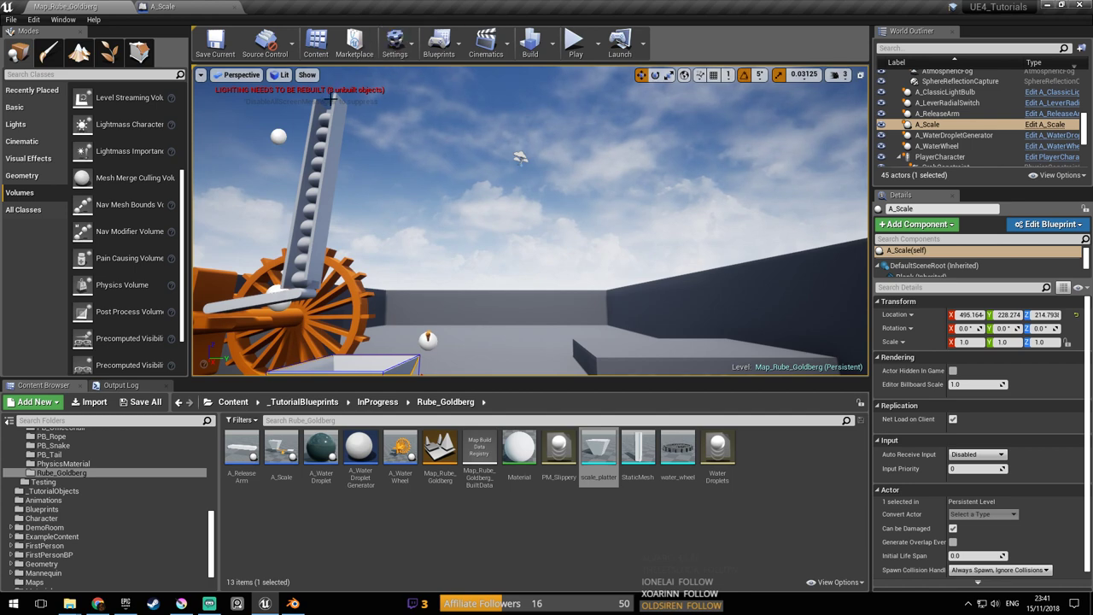
pyautogui.moveTo(341, 104); pyautogui.dragTo(441, 157, button='right')
pyautogui.hotkey('ctrl', 's')
pyautogui.moveTo(595, 457); pyautogui.dragTo(407, 66)
pyautogui.moveTo(534, 237)
pyautogui.mouseDown(button='right')
pyautogui.moveTo(513, 154)
pyautogui.moveTo(547, 162)
pyautogui.moveTo(521, 196)
pyautogui.moveTo(535, 237)
pyautogui.mouseUp(button='right')
pyautogui.moveTo(542, 293); pyautogui.dragTo(478, 246)
pyautogui.moveTo(447, 228); pyautogui.dragTo(529, 224, button='right')
# Raise the placed funnel and align it over the ball chute's top opening at a height of about 973
pyautogui.keyDown('shift'); pyautogui.moveTo(448, 214); pyautogui.dragTo(441, 119); pyautogui.keyUp('shift')
pyautogui.press('w')
pyautogui.moveTo(440, 119); pyautogui.dragTo(553, 182, button='right')
pyautogui.press('s')
pyautogui.moveTo(604, 175); pyautogui.dragTo(566, 172)
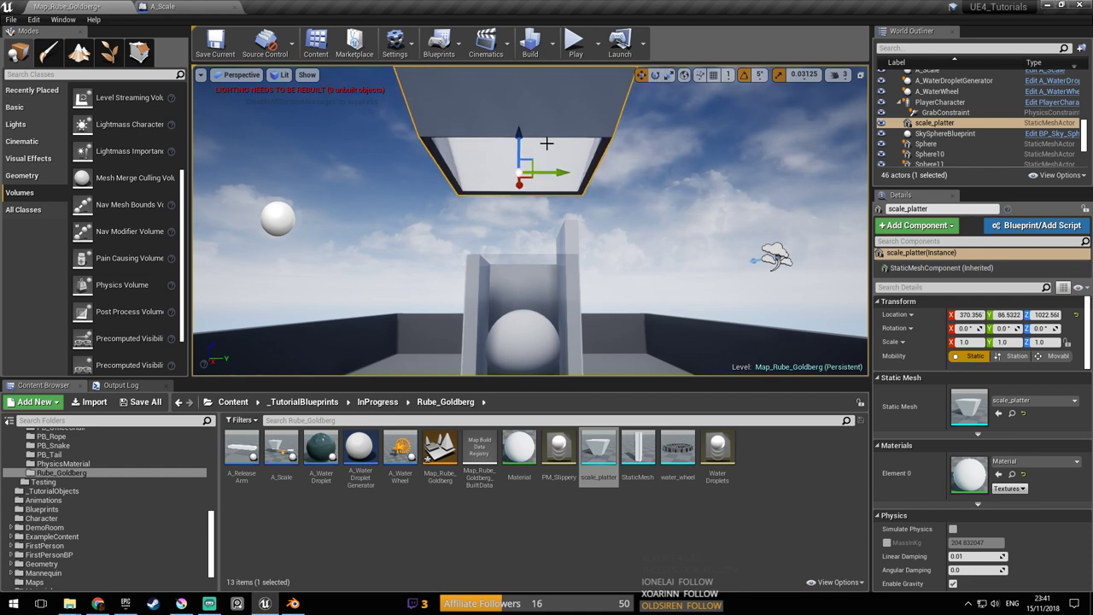
pyautogui.moveTo(517, 134); pyautogui.dragTo(519, 213)
pyautogui.press('s')
pyautogui.moveTo(518, 214); pyautogui.dragTo(567, 163, button='right')
pyautogui.press('d')
pyautogui.press('w')
pyautogui.press('s')
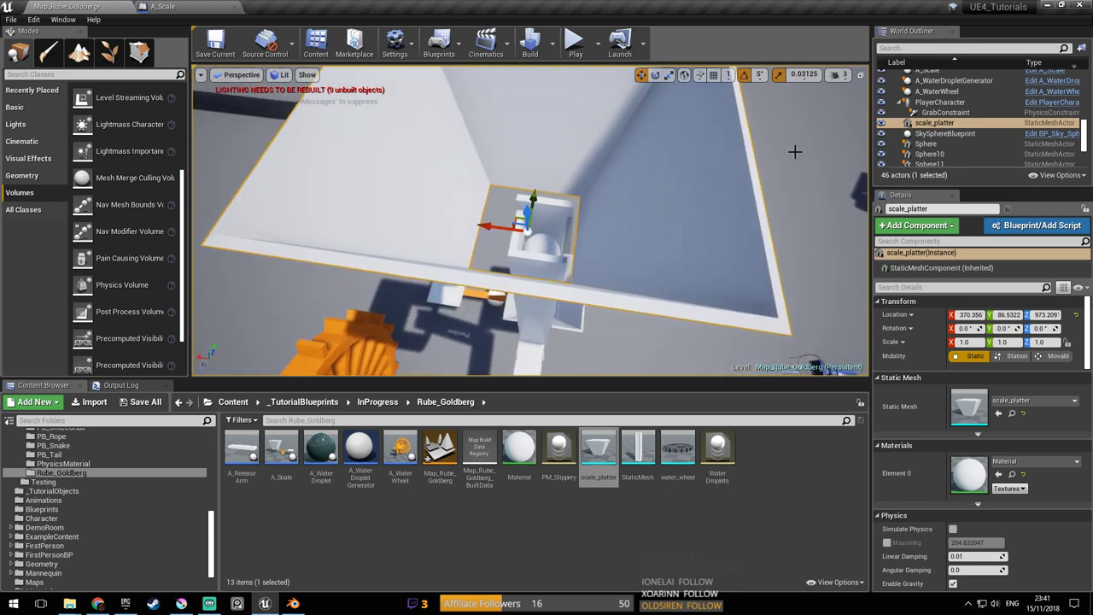
pyautogui.press('r')
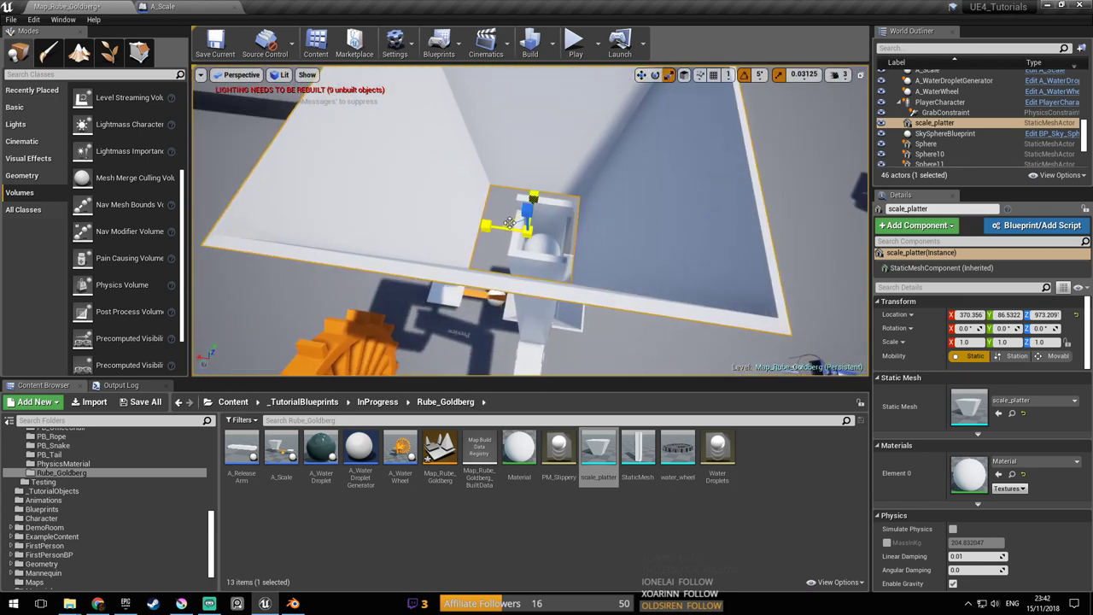
pyautogui.moveTo(510, 224); pyautogui.dragTo(491, 255)
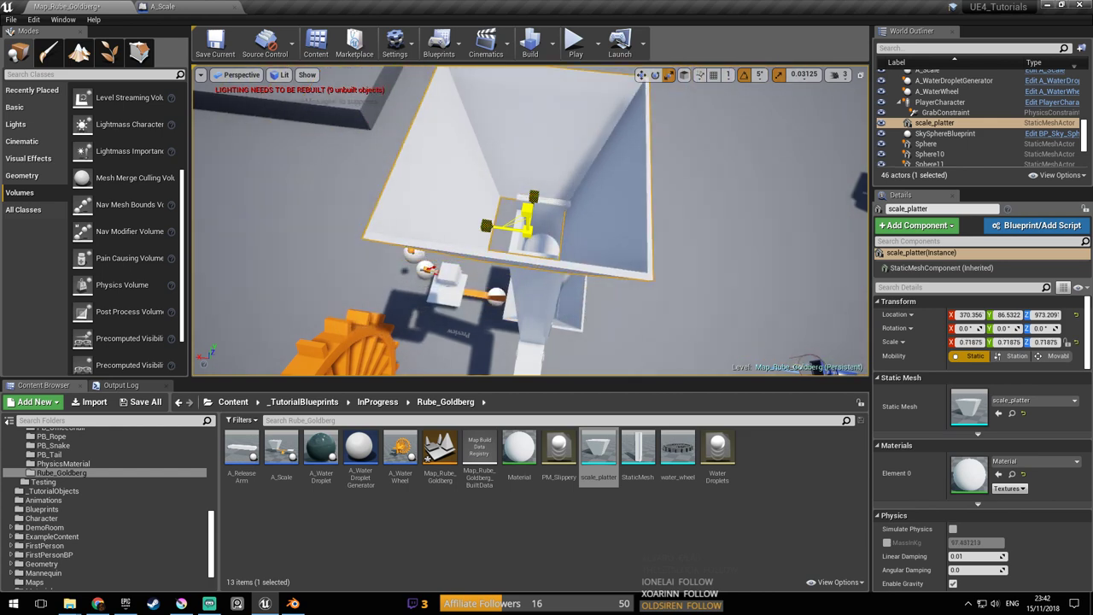
pyautogui.moveTo(528, 230); pyautogui.dragTo(461, 166, button='right')
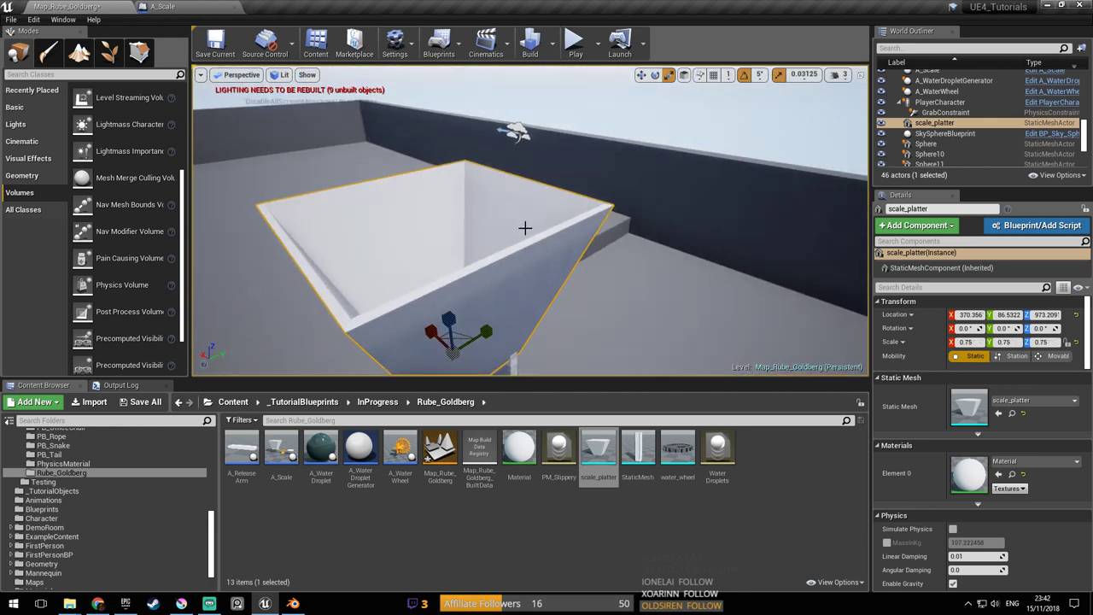
pyautogui.hotkey('ctrl', 'z')
pyautogui.moveTo(532, 242); pyautogui.dragTo(662, 278, button='right')
pyautogui.hotkey('ctrl', 'z')
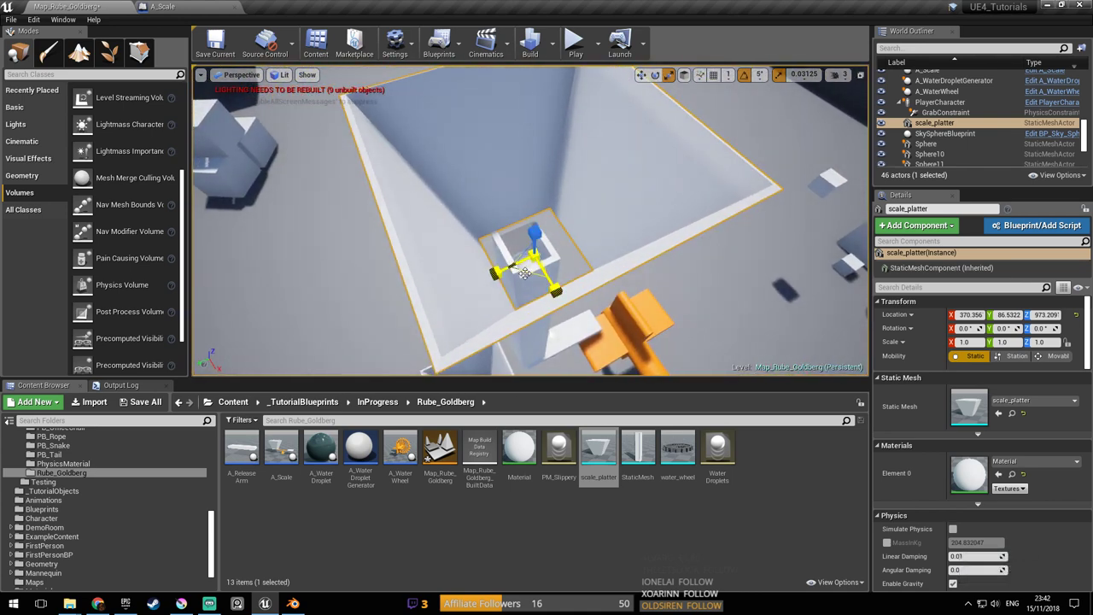
pyautogui.moveTo(527, 271); pyautogui.dragTo(497, 282)
pyautogui.moveTo(527, 269); pyautogui.dragTo(527, 269, button='right')
pyautogui.hotkey('ctrl', 'z')
pyautogui.hotkey('ctrl', 'z')
pyautogui.moveTo(615, 291); pyautogui.dragTo(615, 291, button='right')
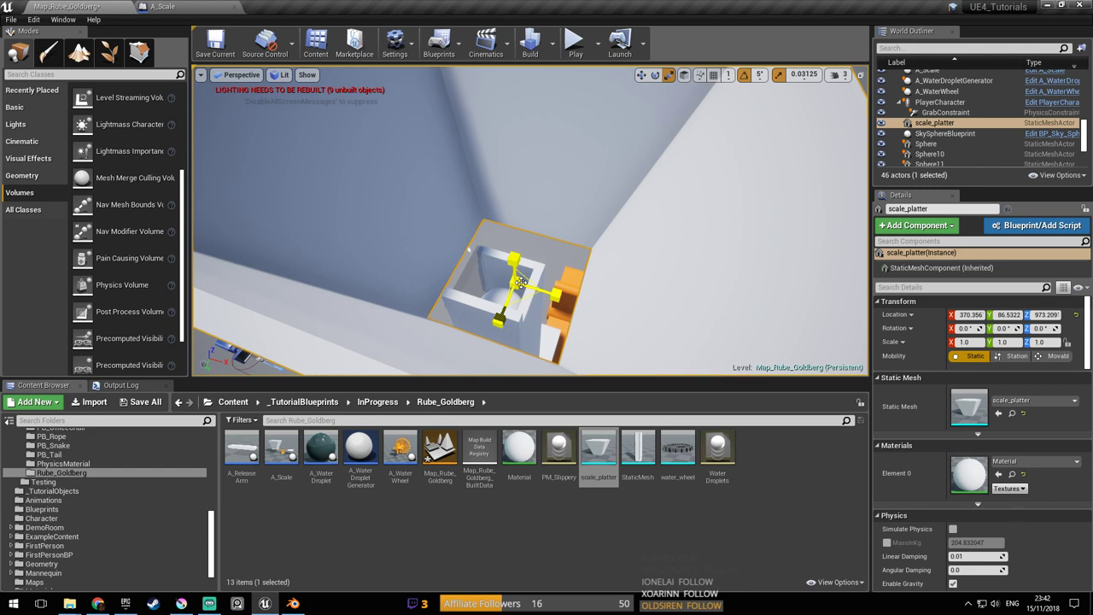
# Scale the placed funnel uniformly to 0.8125, and narrow its X and Y scale to 0.53125
pyautogui.moveTo(521, 287); pyautogui.dragTo(495, 299)
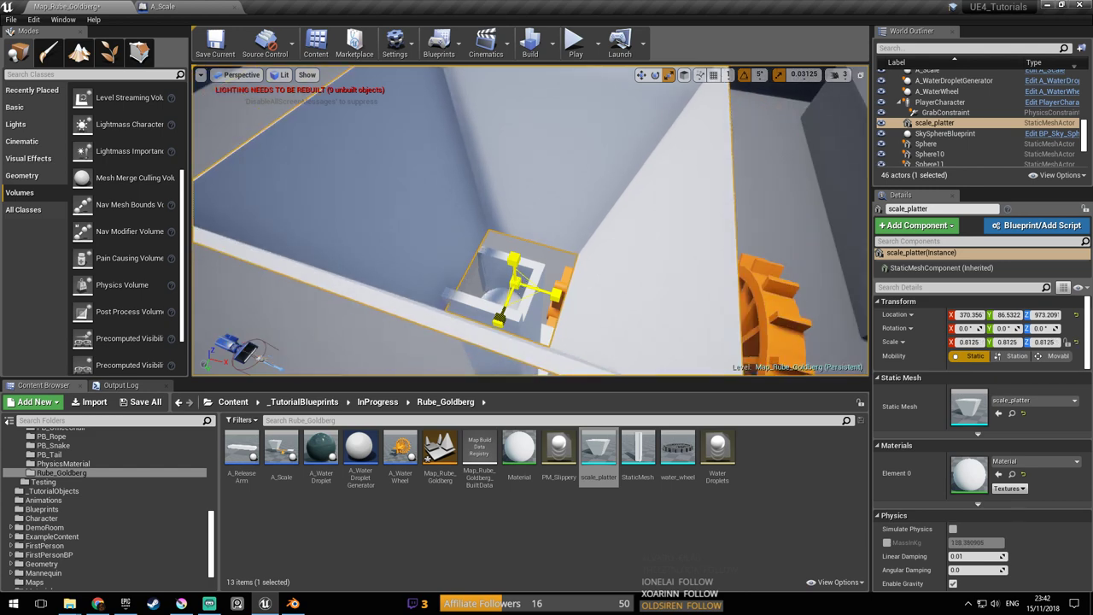
pyautogui.moveTo(521, 281)
pyautogui.mouseDown(button='right')
pyautogui.moveTo(392, 273)
pyautogui.moveTo(389, 316)
pyautogui.moveTo(410, 350)
pyautogui.moveTo(515, 275)
pyautogui.mouseUp(button='right')
pyautogui.moveTo(505, 197); pyautogui.dragTo(517, 170)
pyautogui.moveTo(517, 171); pyautogui.dragTo(658, 257, button='right')
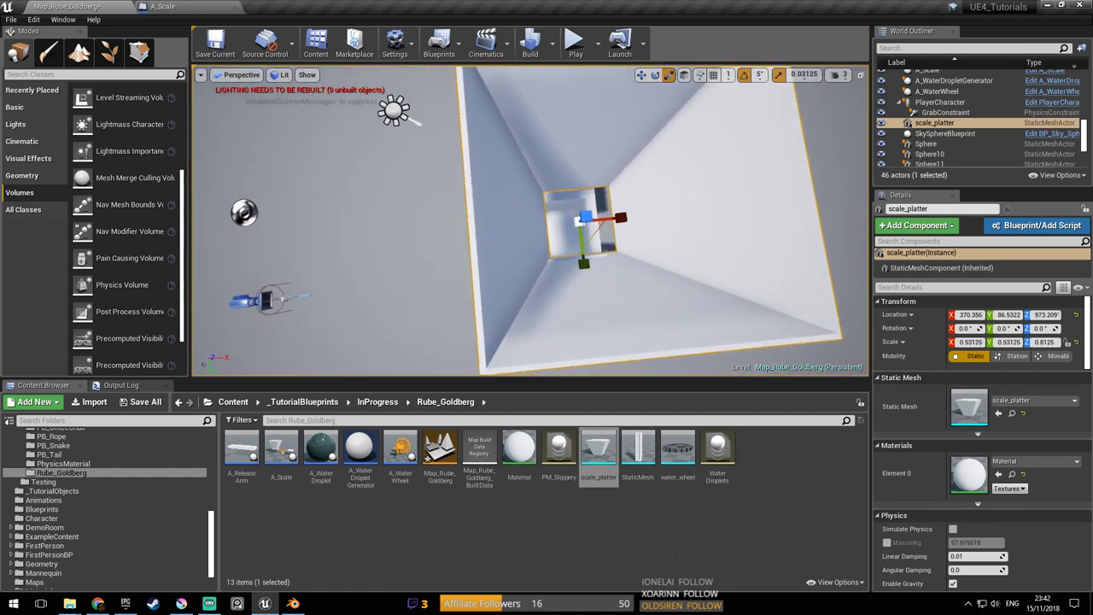
# Center the funnel's bottom opening over the chute at about X 357, Y 89, and save the level
pyautogui.moveTo(618, 219); pyautogui.dragTo(601, 222)
pyautogui.moveTo(561, 269); pyautogui.dragTo(562, 271)
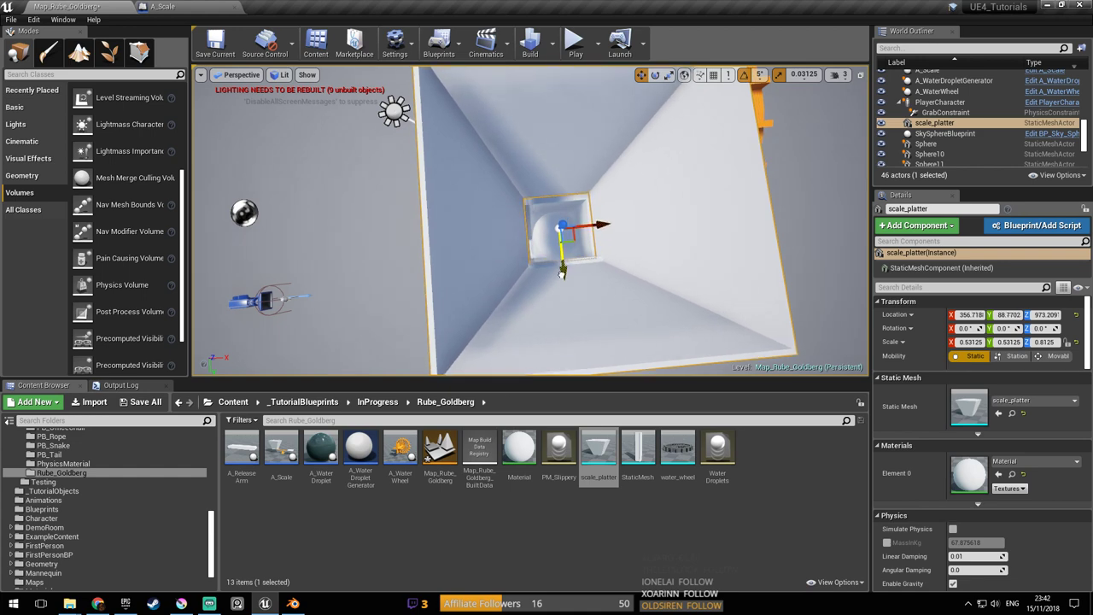
pyautogui.moveTo(562, 273); pyautogui.dragTo(453, 316, button='right')
pyautogui.moveTo(495, 260); pyautogui.dragTo(468, 265, button='right')
pyautogui.hotkey('ctrl', 's')
# Select a sphere in the chute and place four copies of it in the air above the funnel
pyautogui.moveTo(464, 210)
pyautogui.mouseDown(button='right')
pyautogui.moveTo(475, 221)
pyautogui.moveTo(453, 217)
pyautogui.mouseUp(button='right')
pyautogui.click(486, 249)
pyautogui.moveTo(485, 249); pyautogui.dragTo(489, 296, button='right')
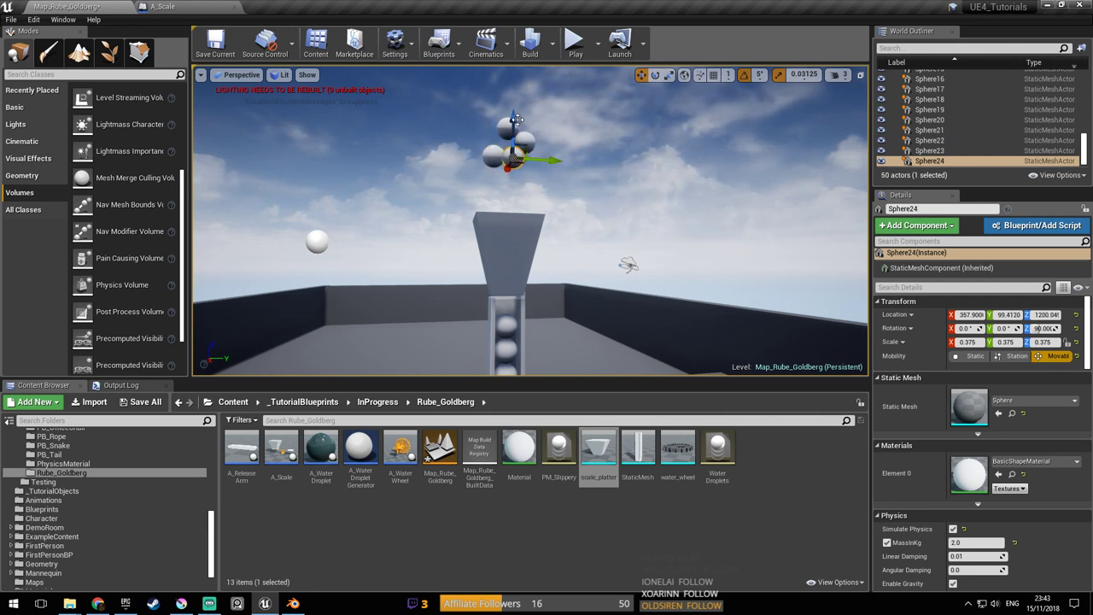
# Duplicate two more spheres beside the ones above the funnel and play the level to test the funnel's collision
pyautogui.moveTo(493, 182); pyautogui.dragTo(662, 164, button='right')
pyautogui.press('w')
pyautogui.press('a')
pyautogui.click(519, 187)
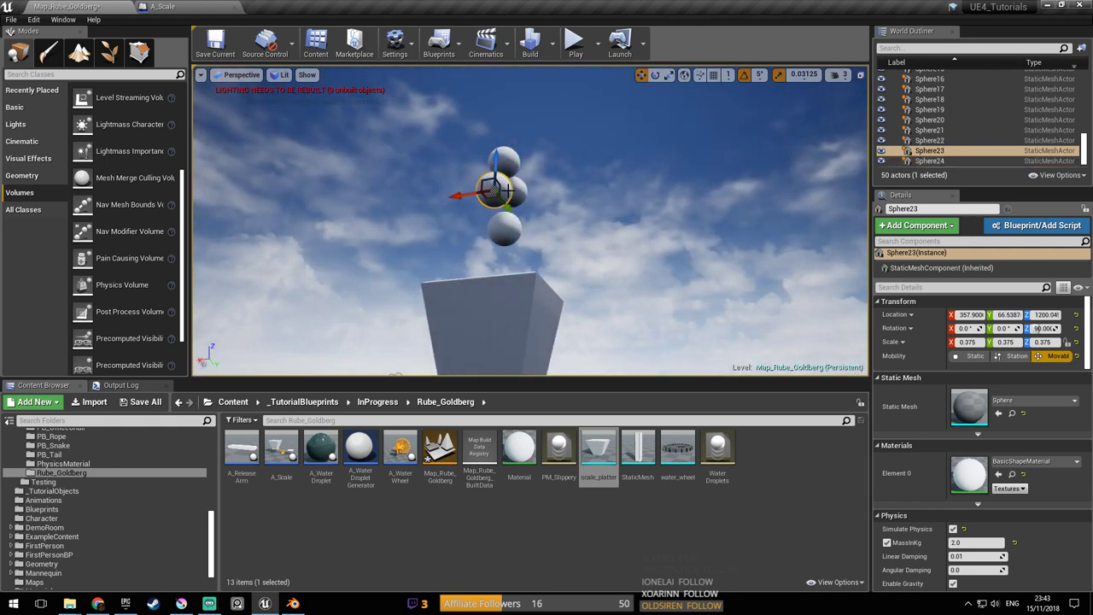
pyautogui.press('d')
pyautogui.moveTo(498, 177); pyautogui.dragTo(247, 235, button='right')
pyautogui.moveTo(470, 209); pyautogui.dragTo(499, 173, button='right')
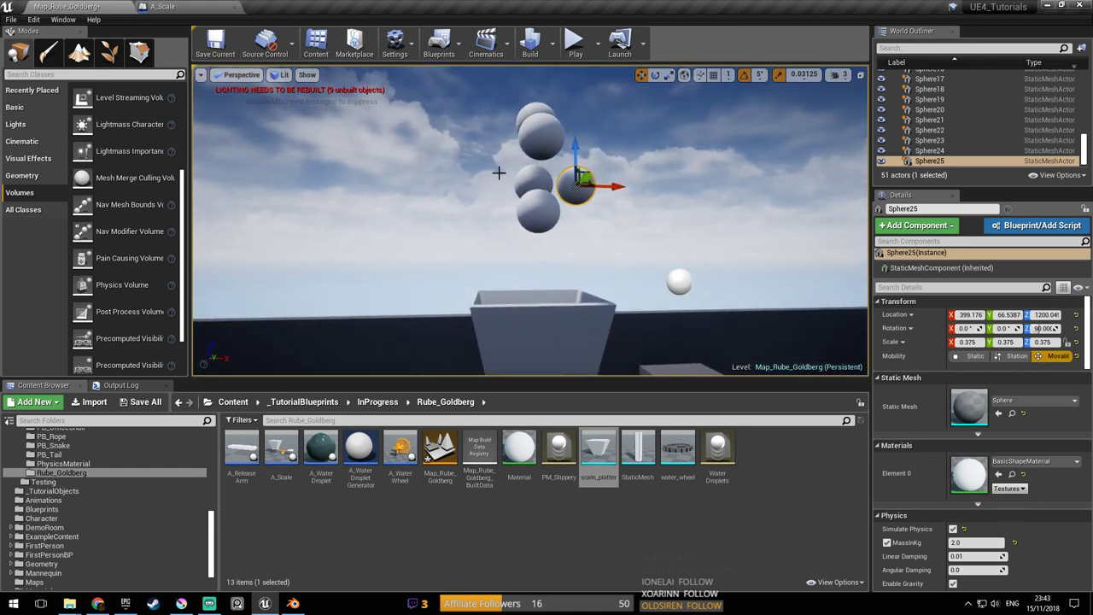
pyautogui.keyDown('alt'); pyautogui.moveTo(584, 178); pyautogui.dragTo(545, 145); pyautogui.keyUp('alt')
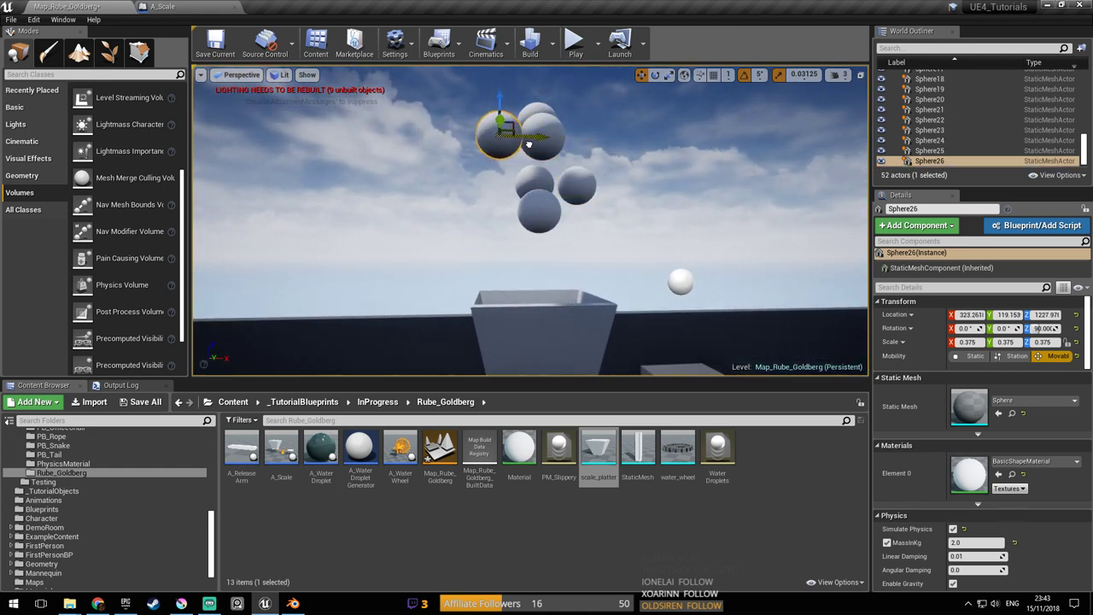
pyautogui.click(574, 54)
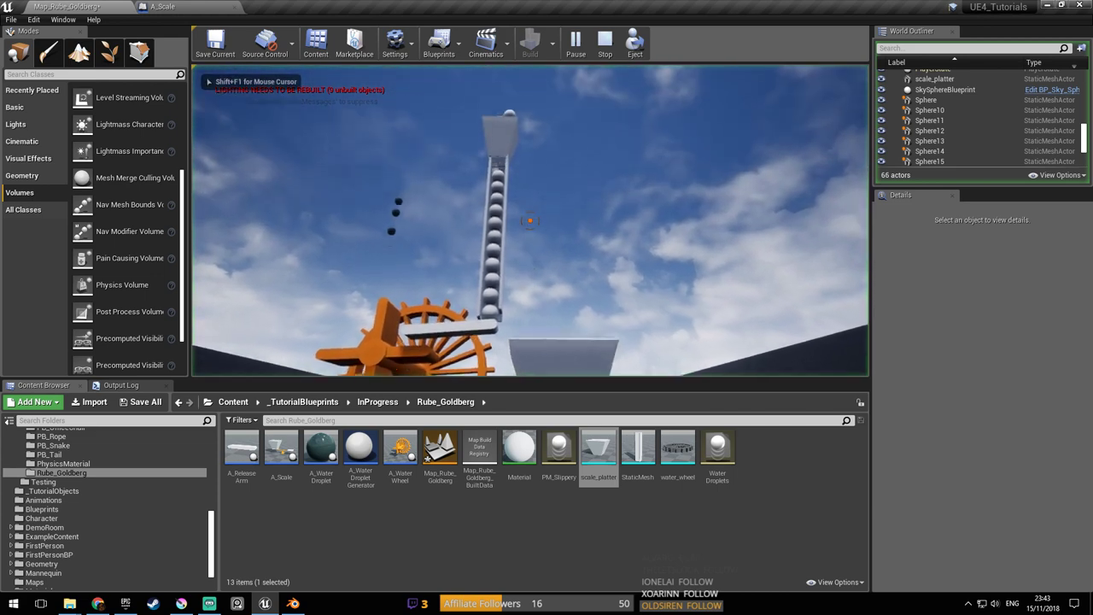
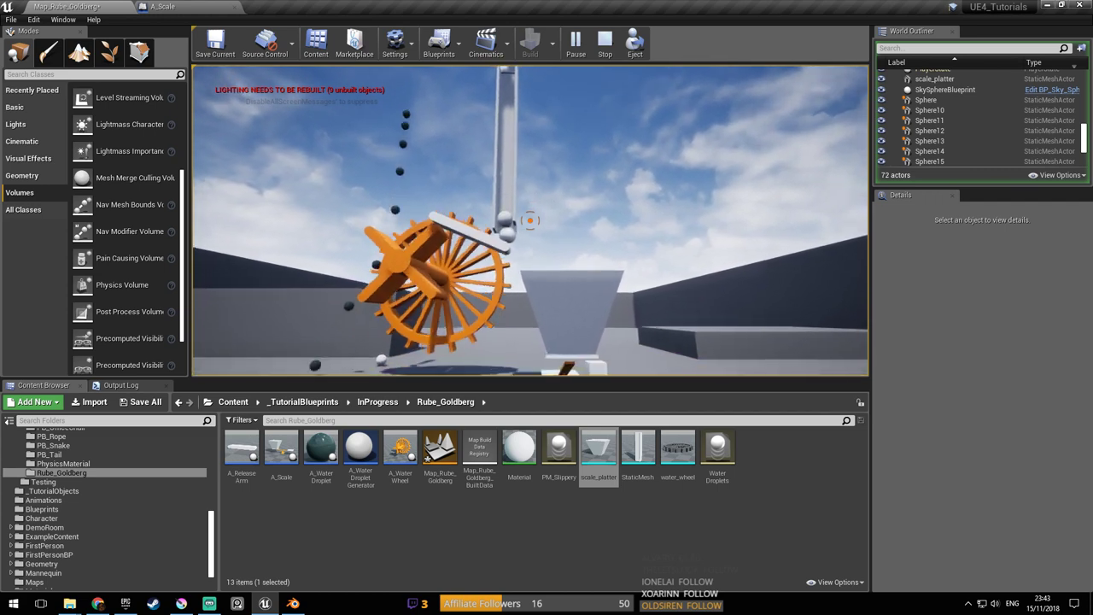
# Stop the play test and select the outermost sphere floating above the funnel
pyautogui.press('Escape')
pyautogui.moveTo(597, 105); pyautogui.dragTo(597, 26, button='right')
pyautogui.press('w')
pyautogui.moveTo(529, 220); pyautogui.dragTo(568, 358, button='right')
pyautogui.press('s')
pyautogui.click(602, 207)
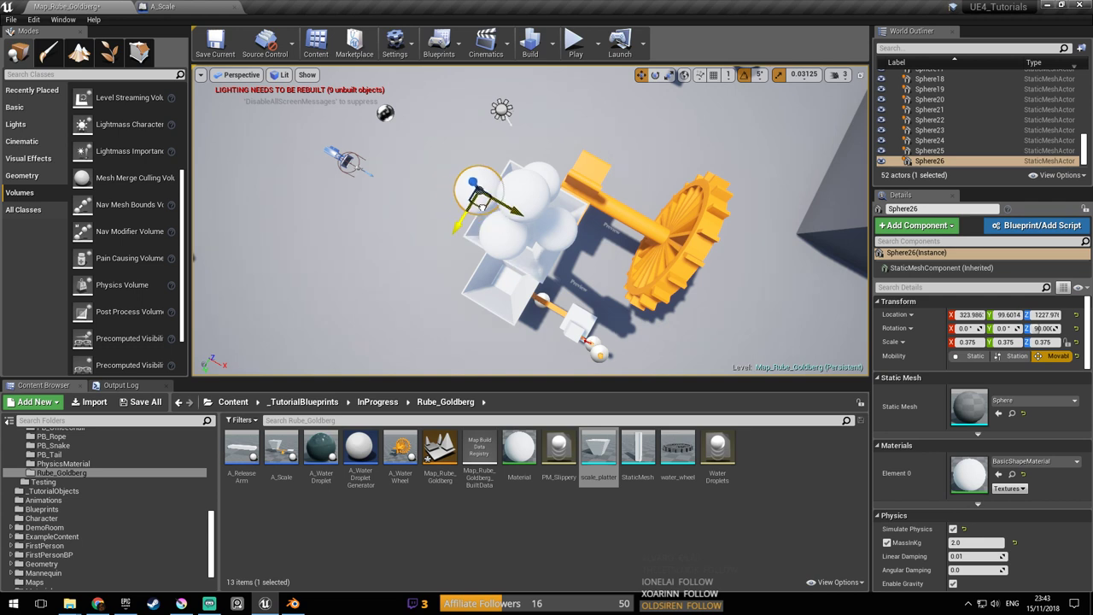
# Simulate the level and examine from above how the spheres settle inside the funnel
pyautogui.click(596, 51)
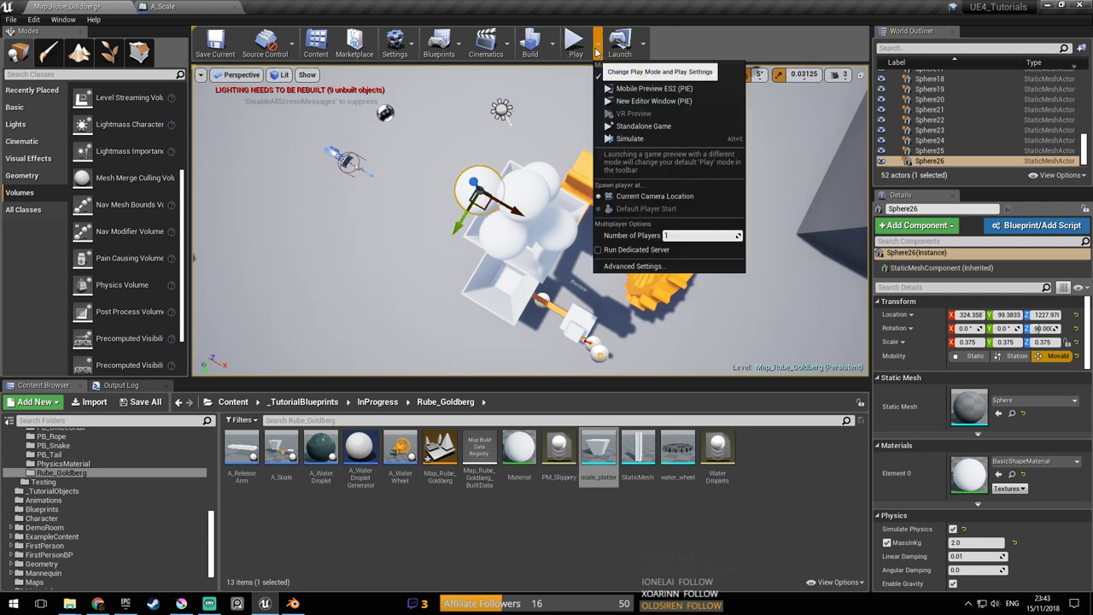
pyautogui.click(634, 142)
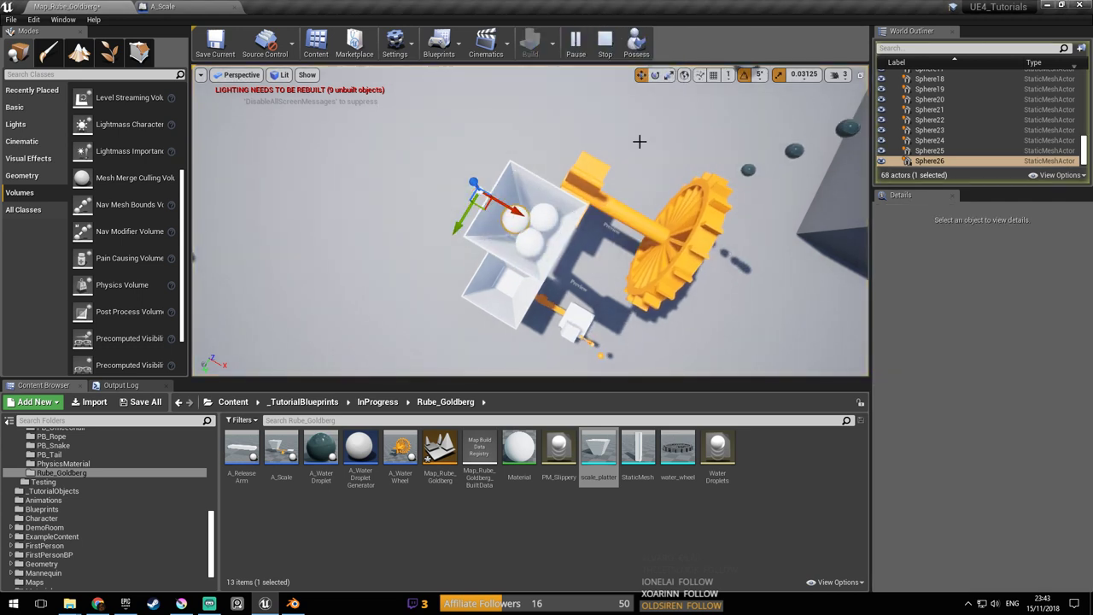
pyautogui.moveTo(640, 142); pyautogui.dragTo(820, 142, button='right')
pyautogui.moveTo(534, 250); pyautogui.dragTo(536, 370, button='right')
pyautogui.press('w')
pyautogui.press('w')
pyautogui.press('s')
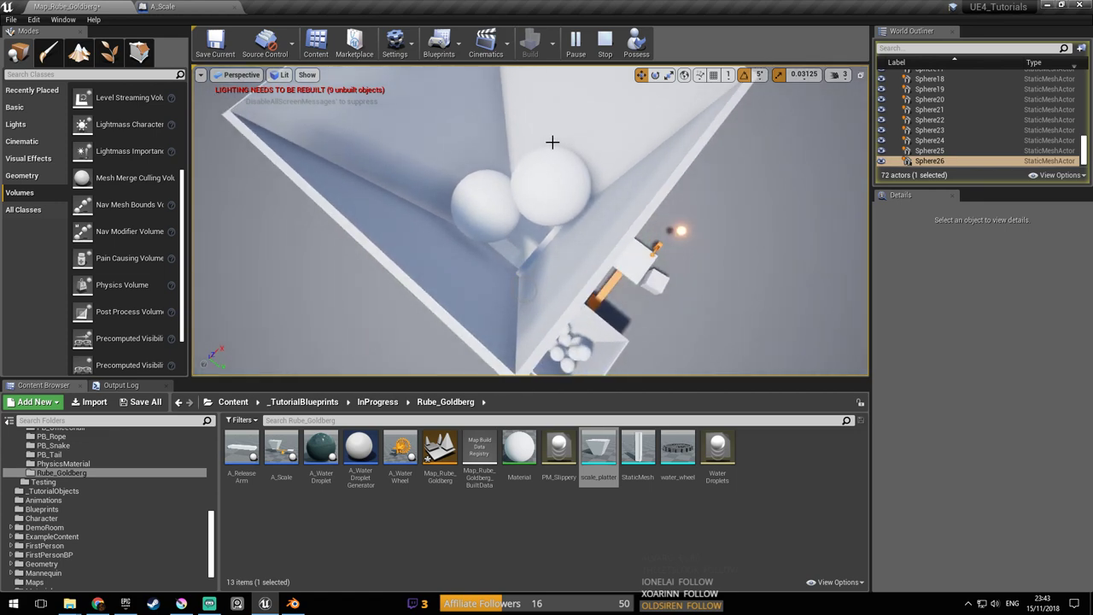
pyautogui.click(486, 192)
pyautogui.moveTo(515, 189); pyautogui.dragTo(487, 175, button='right')
# End the simulation, select the funnel on top of the chute, and save the level
pyautogui.press('Escape')
pyautogui.click(487, 175)
pyautogui.press('s')
pyautogui.hotkey('ctrl', 's')
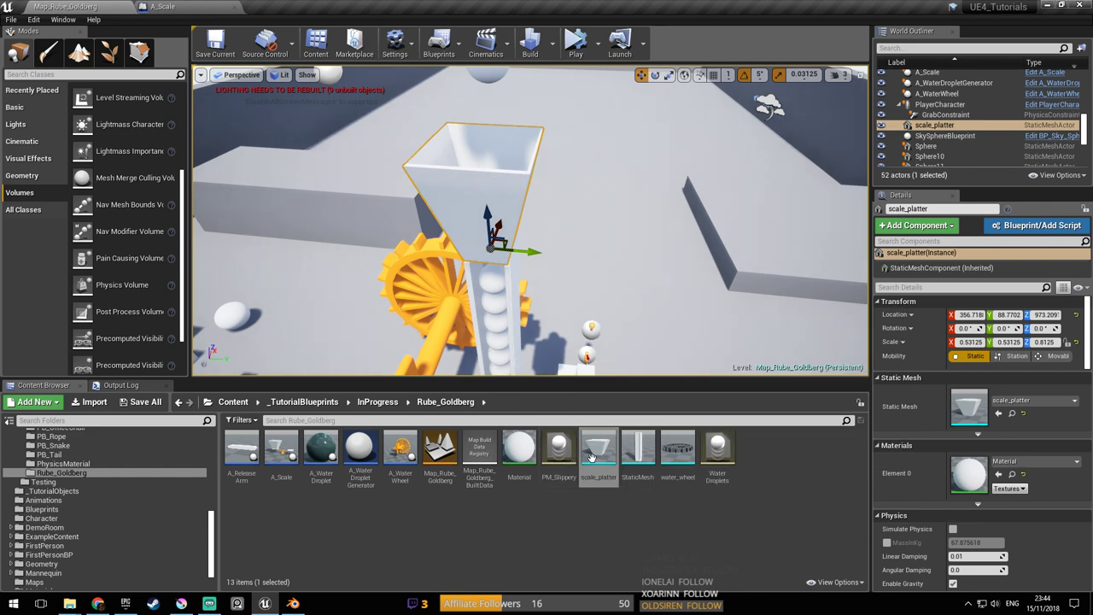
# Simulate the level again and check how the spheres feed from the funnel down the chute
pyautogui.press('f')
pyautogui.moveTo(529, 220); pyautogui.dragTo(555, 227, button='right')
pyautogui.moveTo(521, 128); pyautogui.dragTo(560, 119, button='right')
pyautogui.click(575, 50)
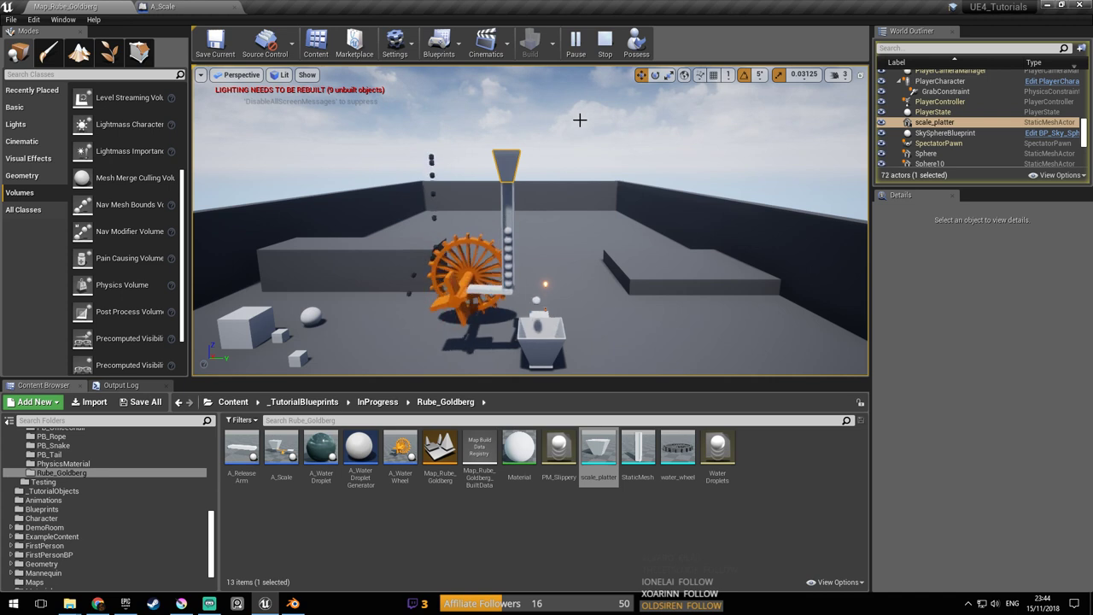
pyautogui.moveTo(578, 135); pyautogui.dragTo(552, 191, button='right')
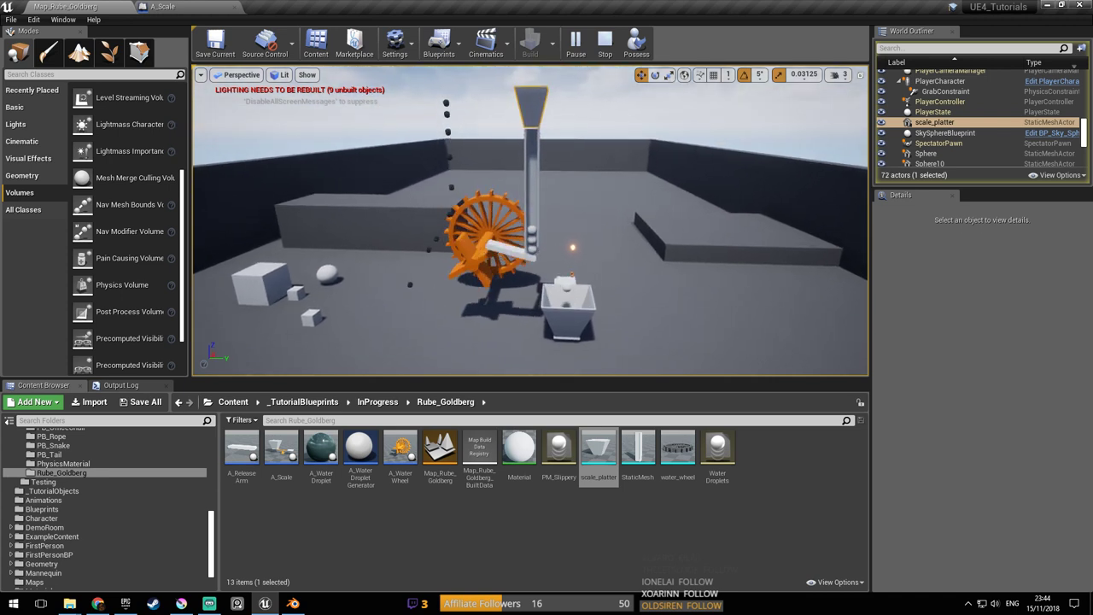
pyautogui.press('d')
pyautogui.moveTo(552, 191); pyautogui.dragTo(581, 146, button='right')
pyautogui.press('w')
pyautogui.press('a')
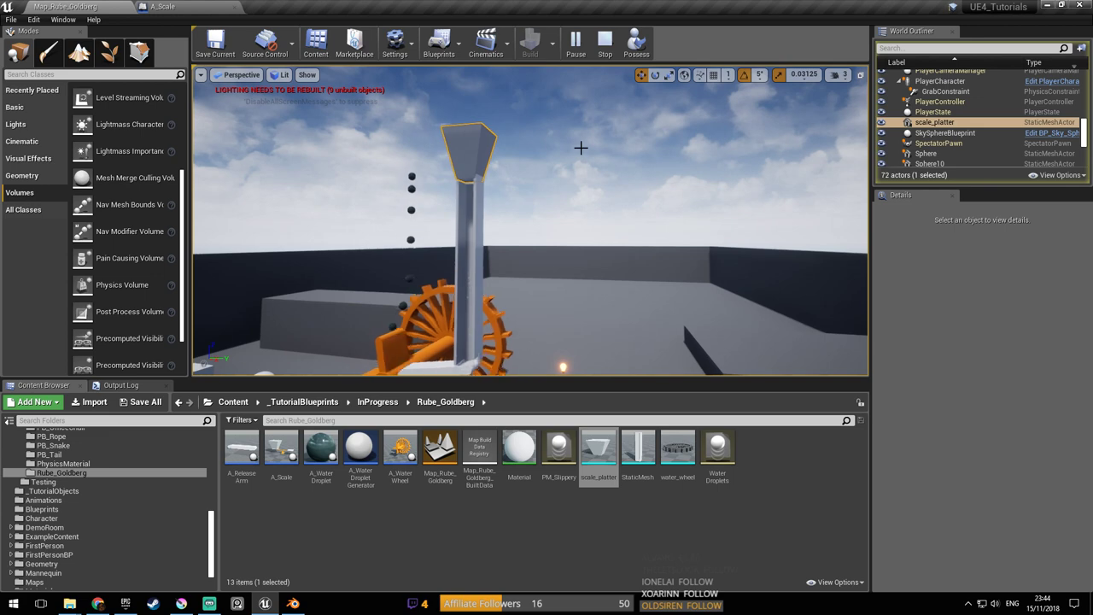
# Stop the simulation, assign PM_Slippery as the funnel's physical material override, and save the level
pyautogui.press('Escape')
pyautogui.moveTo(554, 220); pyautogui.dragTo(513, 343, button='right')
pyautogui.press('w')
pyautogui.press('w')
pyautogui.press('s')
pyautogui.click(561, 270)
pyautogui.scroll(-8, 1008, 377)
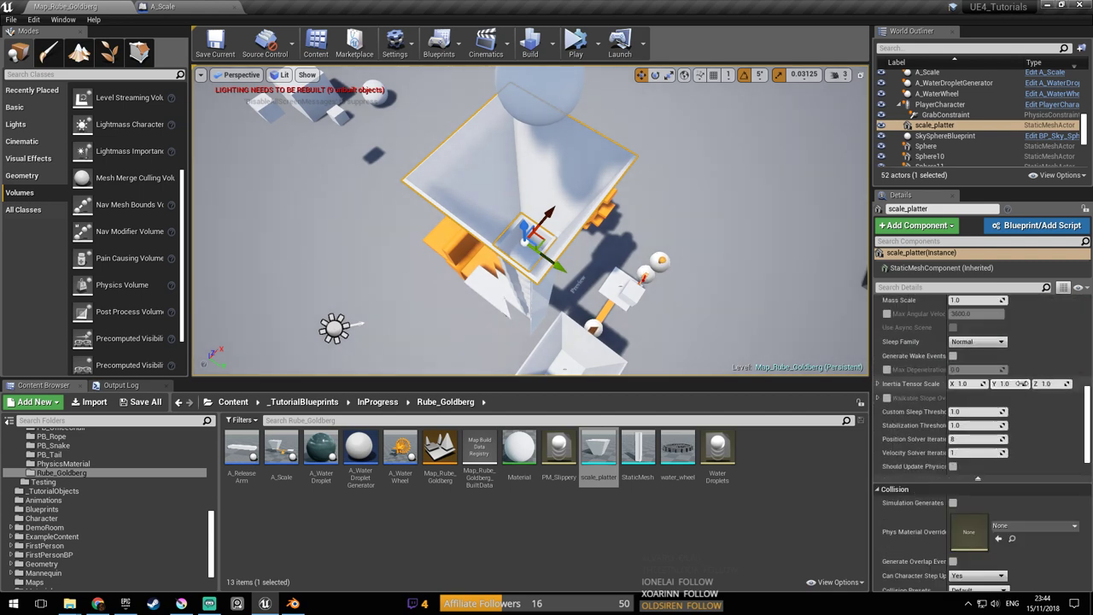
pyautogui.moveTo(594, 454)
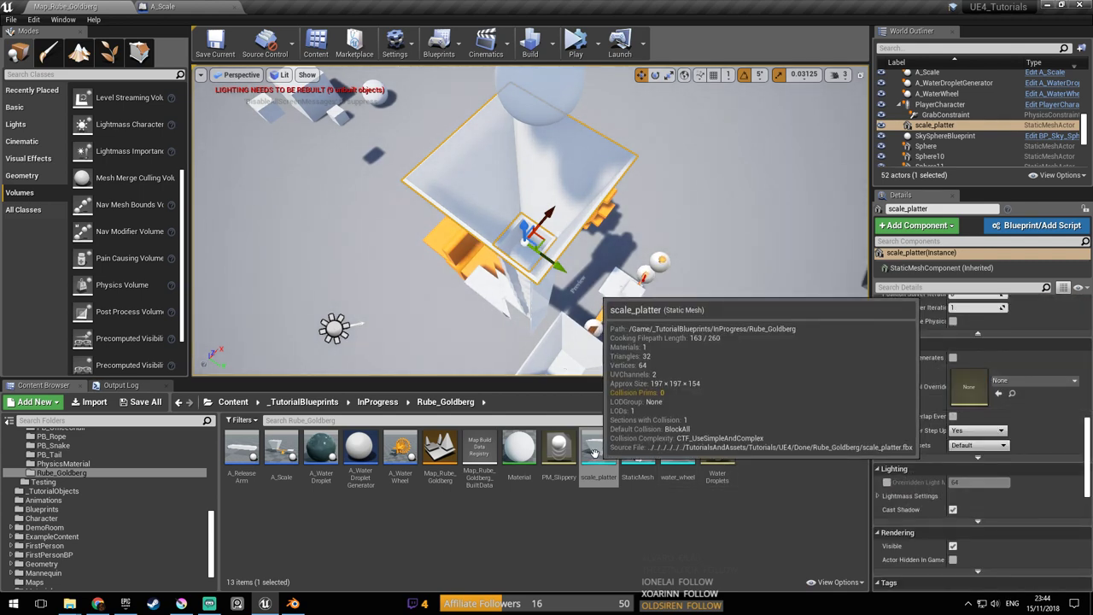
pyautogui.moveTo(559, 447); pyautogui.dragTo(969, 386)
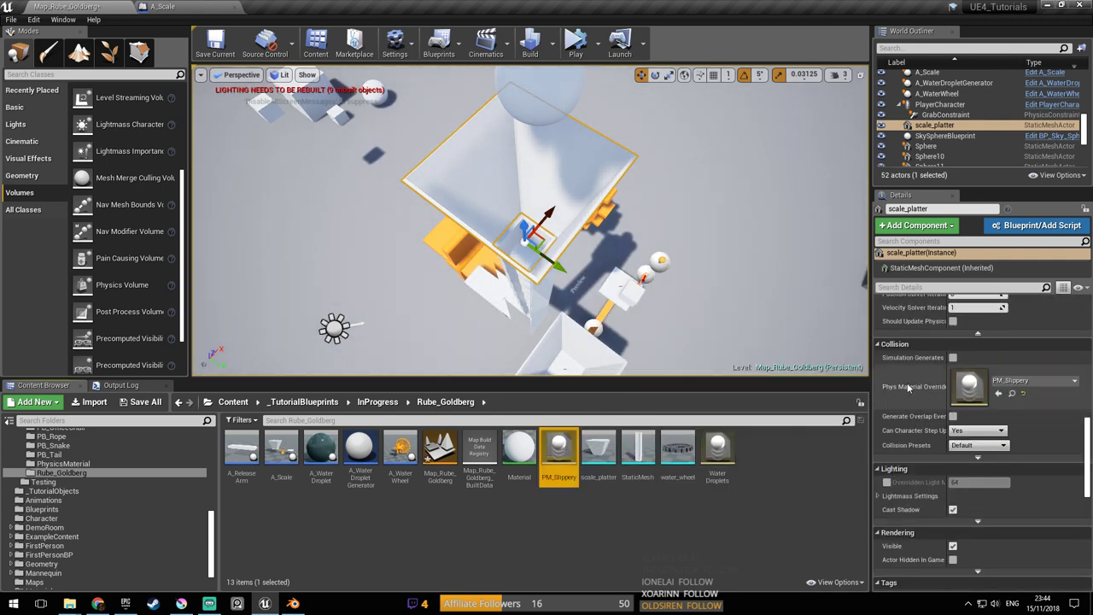
pyautogui.hotkey('ctrl', 's')
# Simulate the level to test how the spheres slide through the slippery funnel
pyautogui.moveTo(646, 239); pyautogui.dragTo(628, 184, button='right')
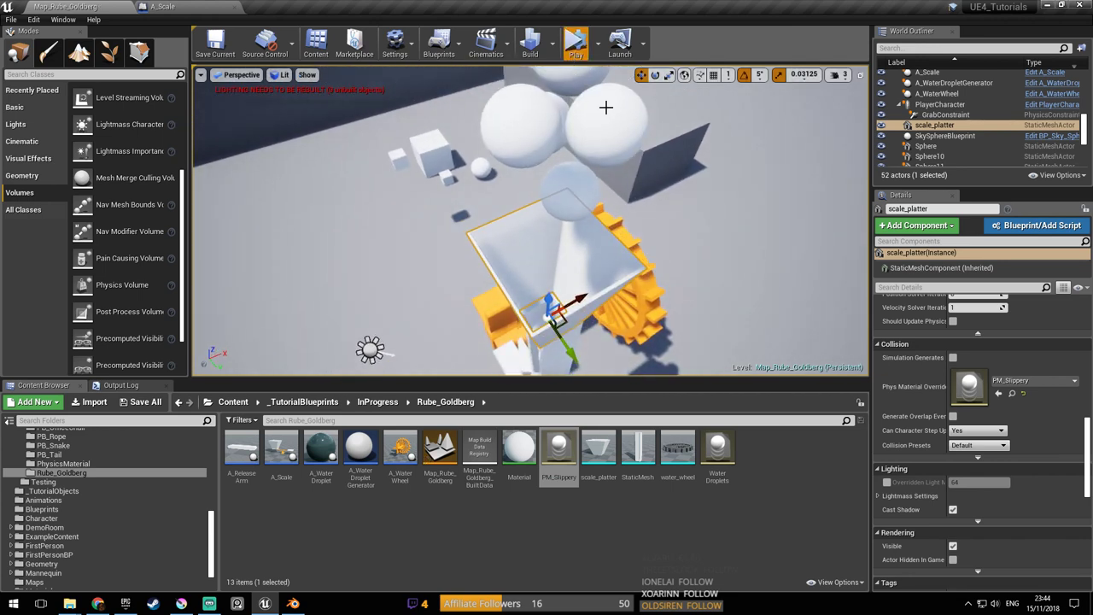
pyautogui.click(576, 45)
pyautogui.moveTo(648, 188); pyautogui.dragTo(673, 197, button='right')
pyautogui.press('Escape')
# Select the cube resting on the scale's flat platform and save the level
pyautogui.click(673, 197)
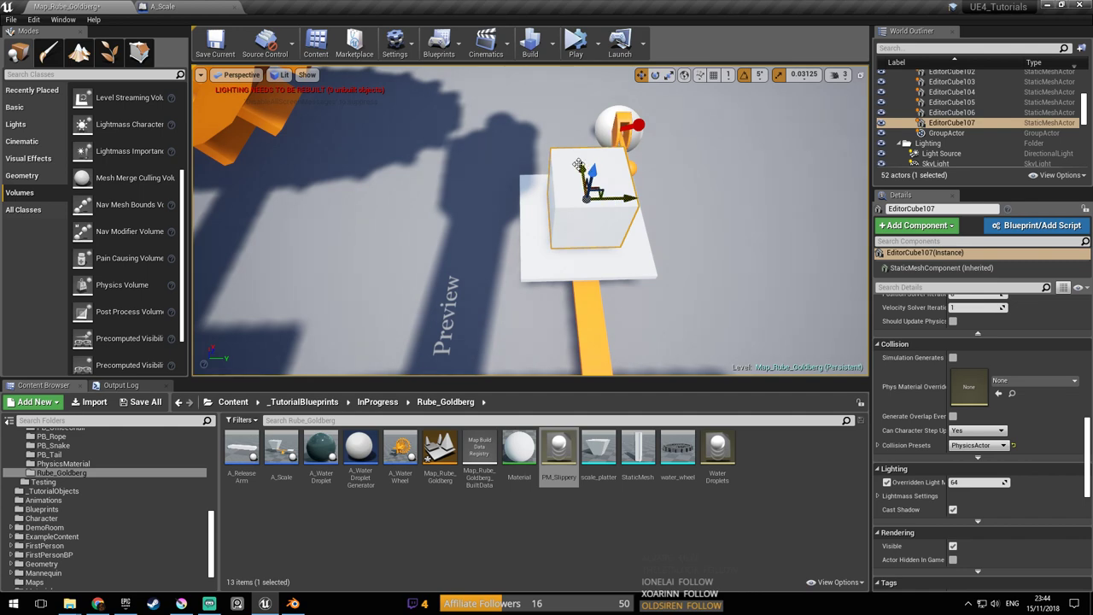
pyautogui.moveTo(598, 141); pyautogui.dragTo(596, 127, button='right')
pyautogui.hotkey('ctrl', 's')
# Simulate the level and examine the scale's bucket, beam and cube platform while the spheres drop
pyautogui.moveTo(524, 103); pyautogui.dragTo(520, 106, button='right')
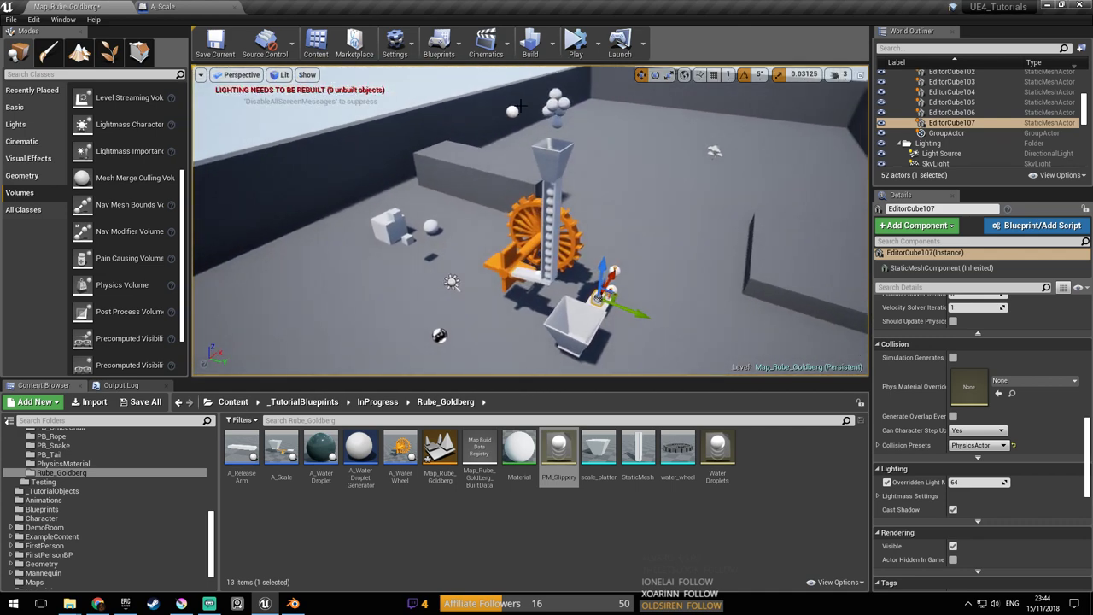
pyautogui.click(576, 54)
pyautogui.click(661, 137)
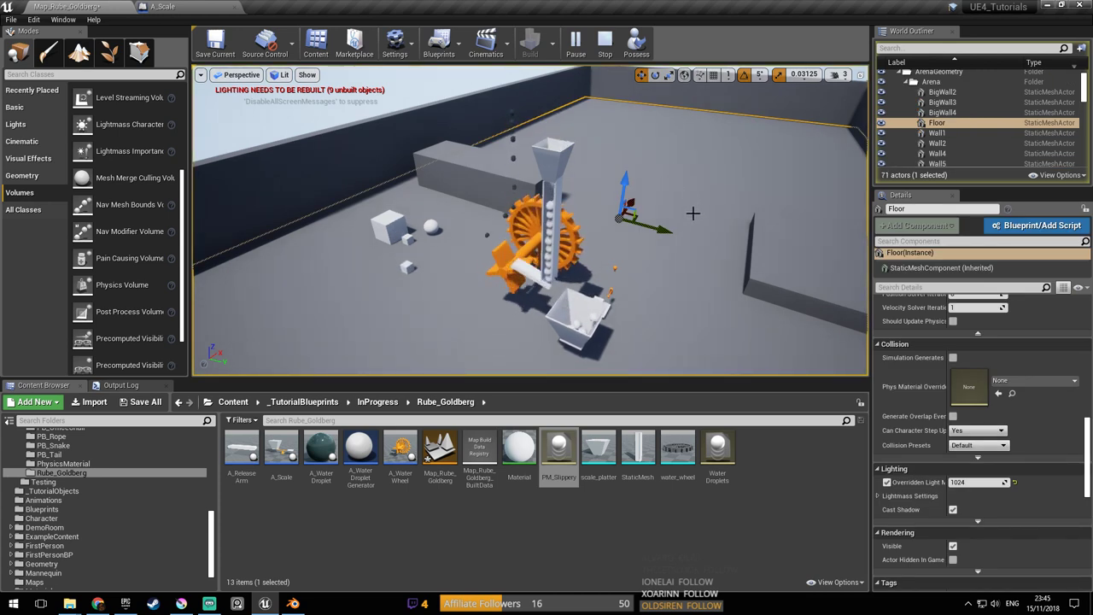
pyautogui.moveTo(690, 216); pyautogui.dragTo(636, 212, button='right')
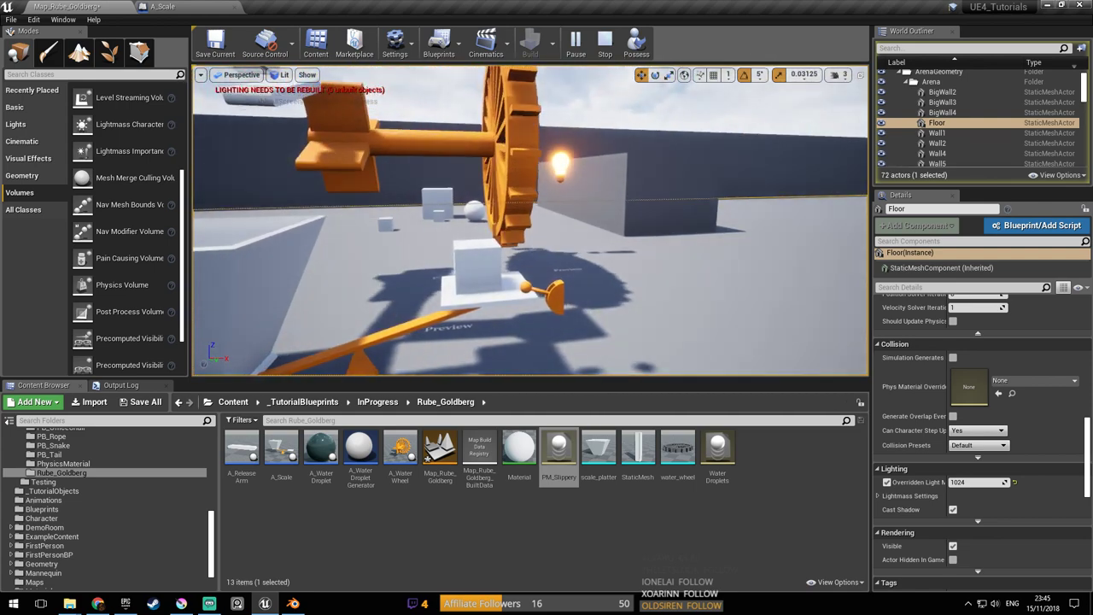
pyautogui.moveTo(679, 208); pyautogui.dragTo(645, 272, button='right')
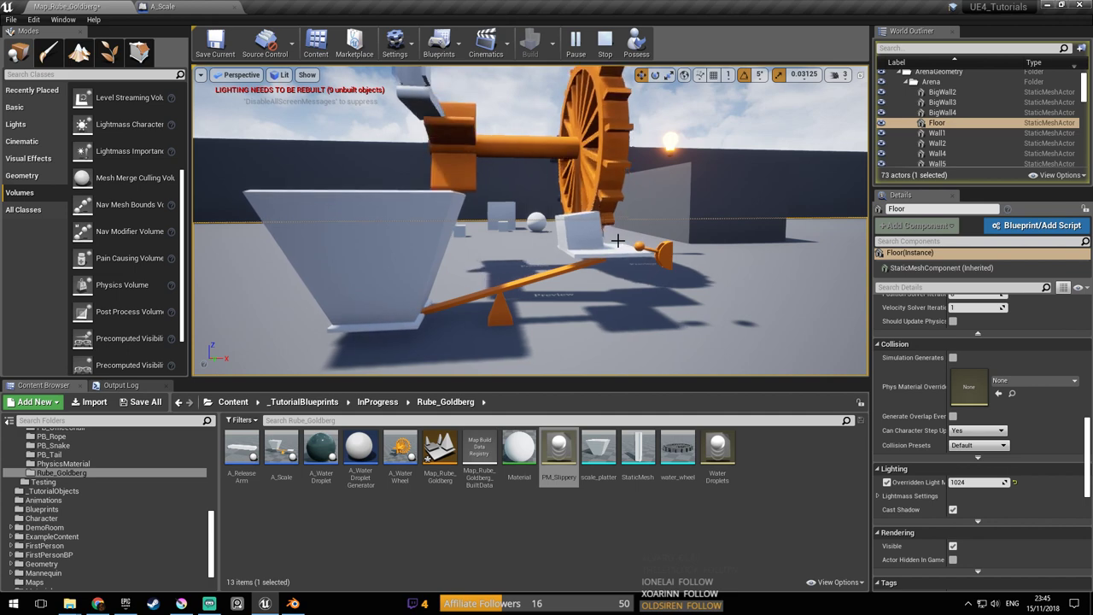
pyautogui.press('w')
pyautogui.moveTo(530, 220); pyautogui.dragTo(640, 256, button='right')
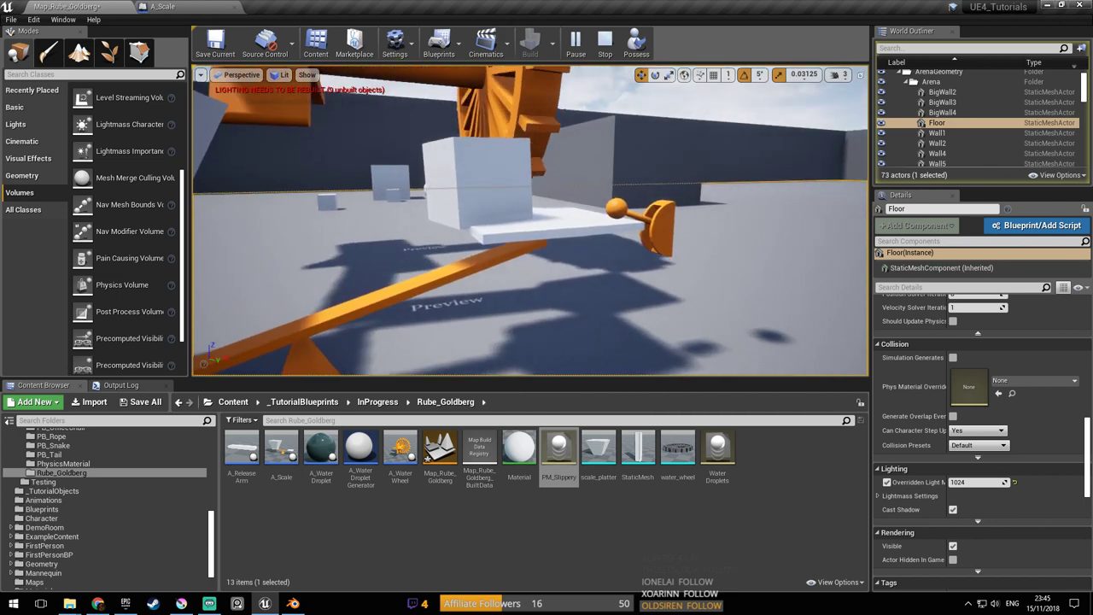
# Select the cube on the scale's platform during the simulation, end the simulation, and save the level
pyautogui.scroll(-2, 553, 217)
pyautogui.click(464, 201)
pyautogui.moveTo(464, 201); pyautogui.dragTo(428, 183, button='right')
pyautogui.press('s')
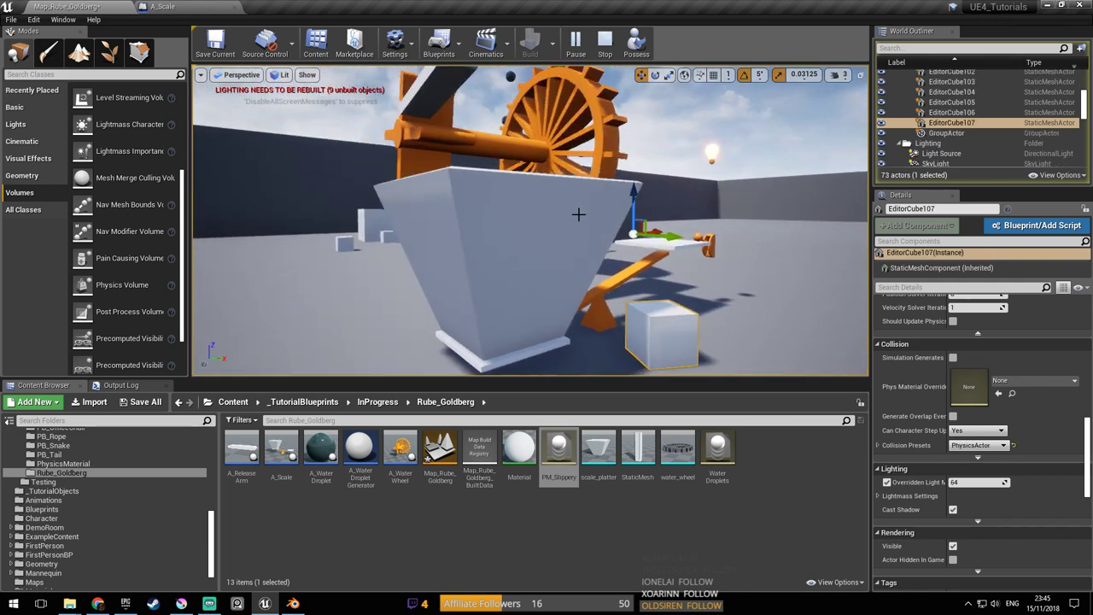
pyautogui.press('Escape')
pyautogui.hotkey('ctrl', 's')
# Examine the scale's bucket, pivot and platform and the open floor beside them, and save the level
pyautogui.moveTo(525, 237); pyautogui.dragTo(529, 329, button='right')
pyautogui.press('s')
pyautogui.moveTo(529, 286); pyautogui.dragTo(521, 233, button='right')
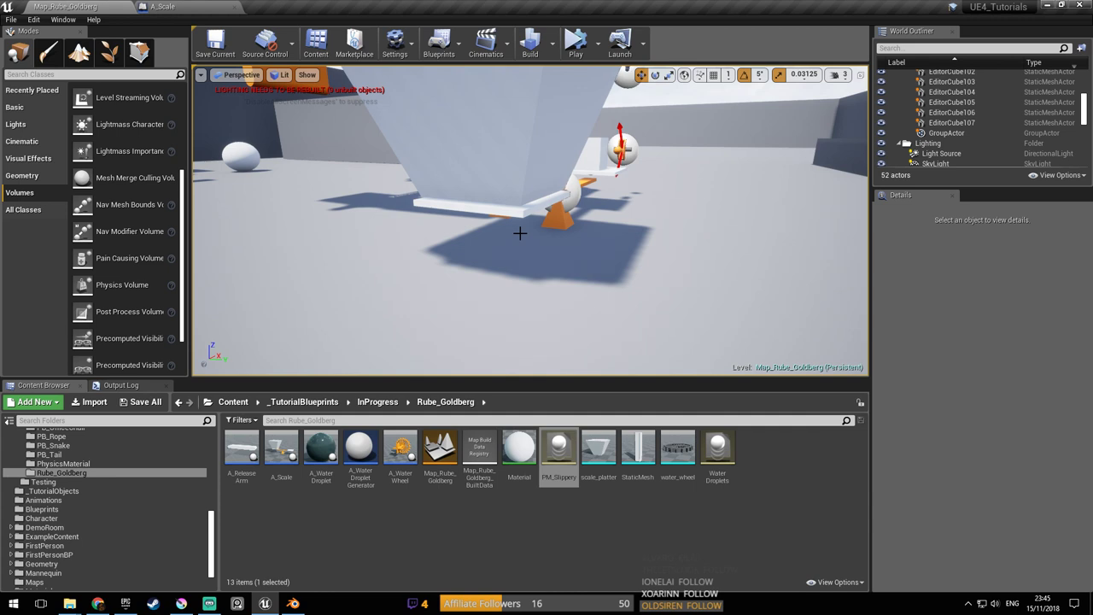
pyautogui.moveTo(520, 233); pyautogui.dragTo(487, 240, button='right')
pyautogui.press('w')
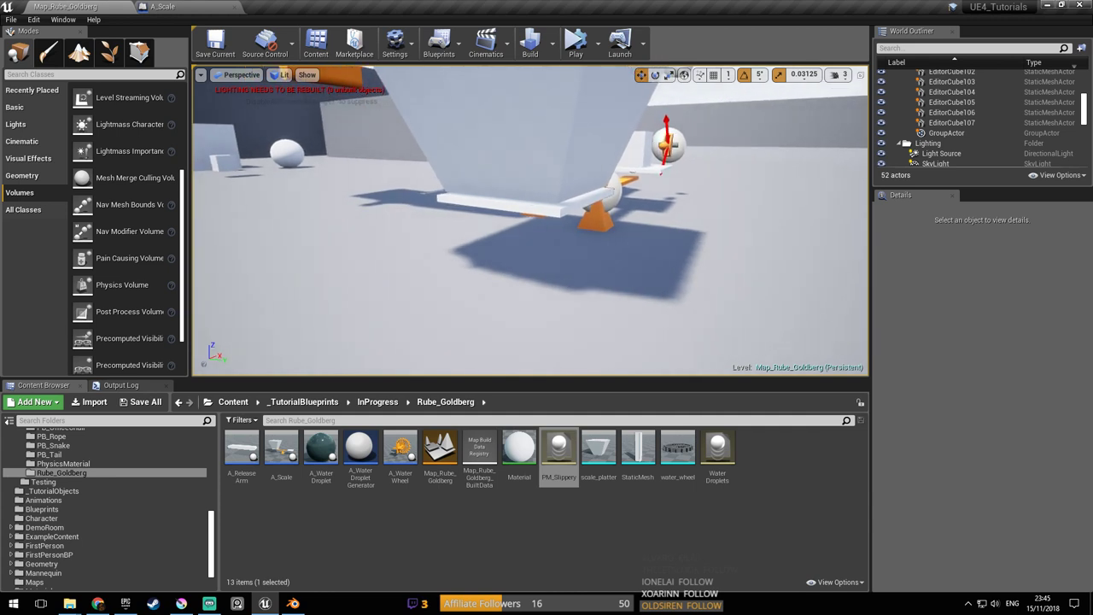
pyautogui.moveTo(487, 240); pyautogui.dragTo(477, 259, button='right')
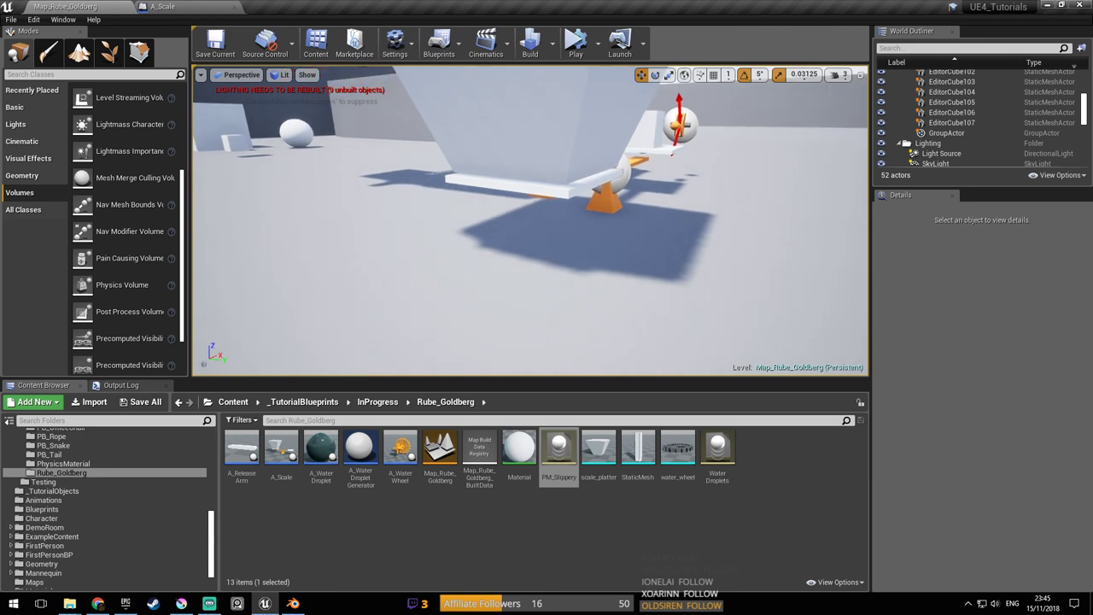
pyautogui.press('d')
pyautogui.moveTo(477, 259); pyautogui.dragTo(472, 263, button='right')
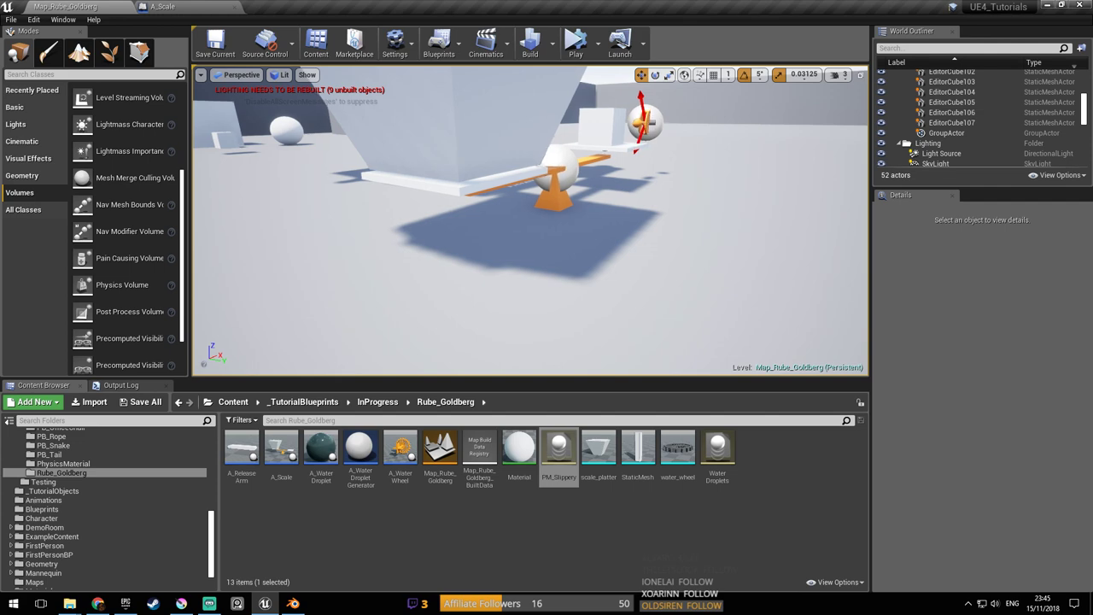
pyautogui.hotkey('ctrl', 's')
pyautogui.moveTo(520, 232); pyautogui.dragTo(538, 94, button='right')
pyautogui.press('s')
pyautogui.moveTo(624, 205); pyautogui.dragTo(519, 245, button='right')
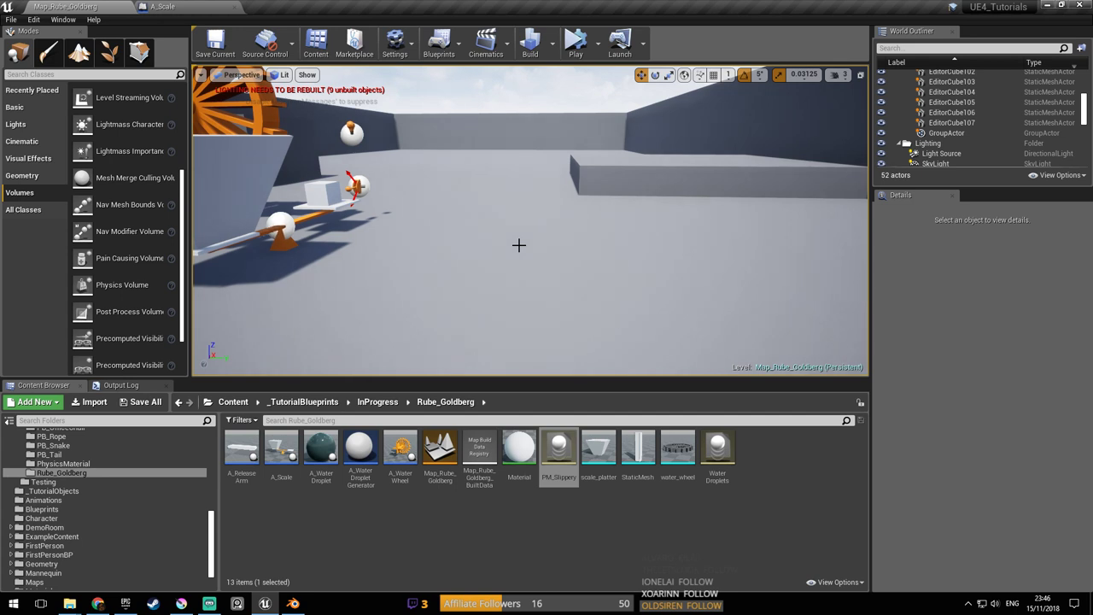
pyautogui.hotkey('ctrl', 's')
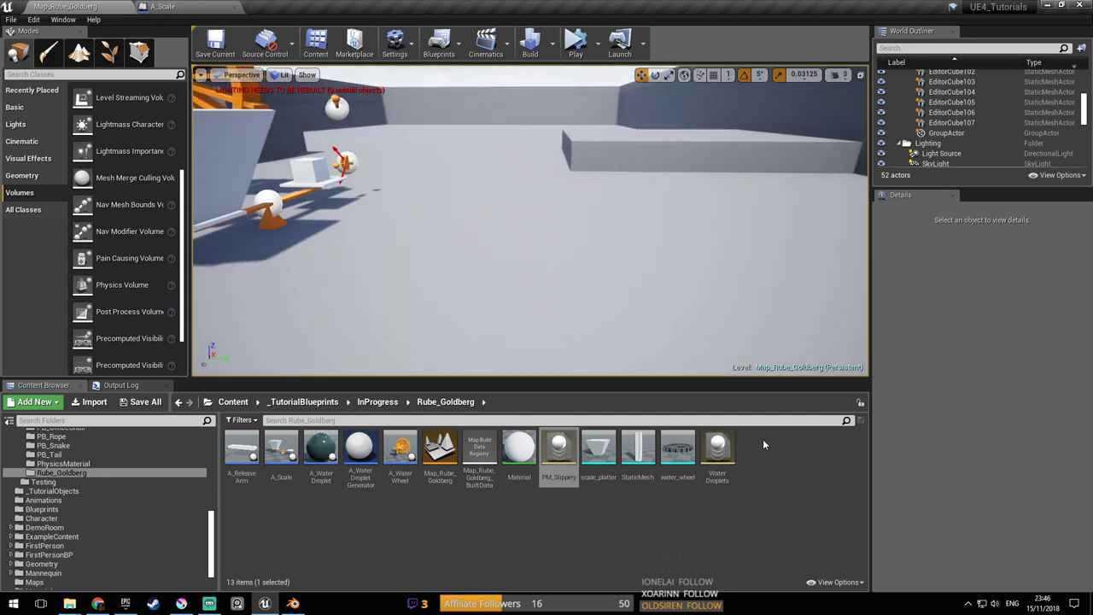
# Create a Blueprint class based on Actor in the Rube_Goldberg folder and name it A_Cannon
pyautogui.rightClick(760, 454)
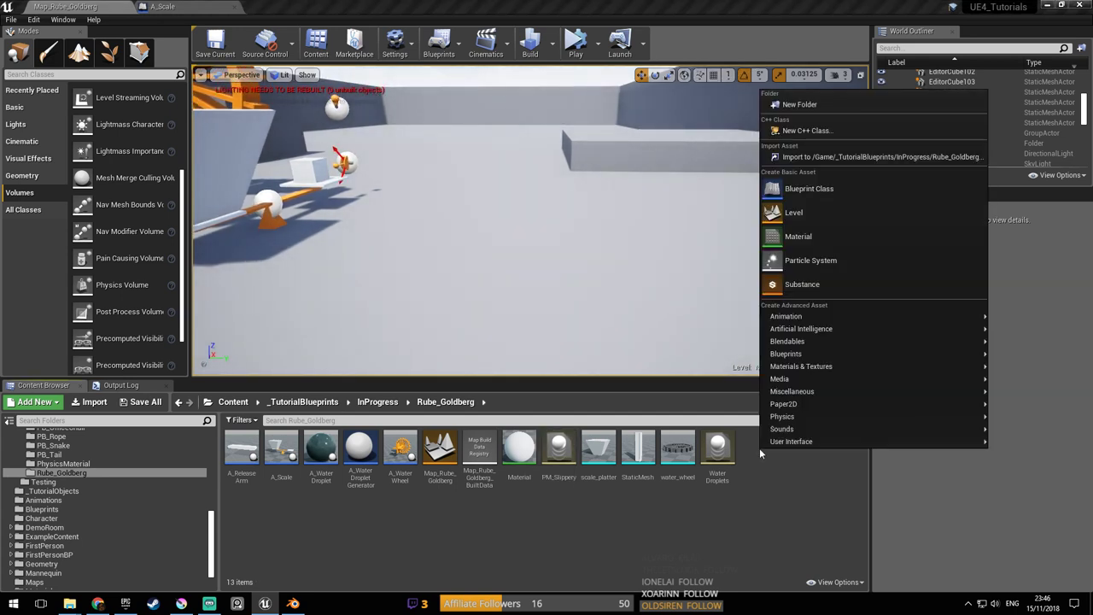
pyautogui.click(803, 190)
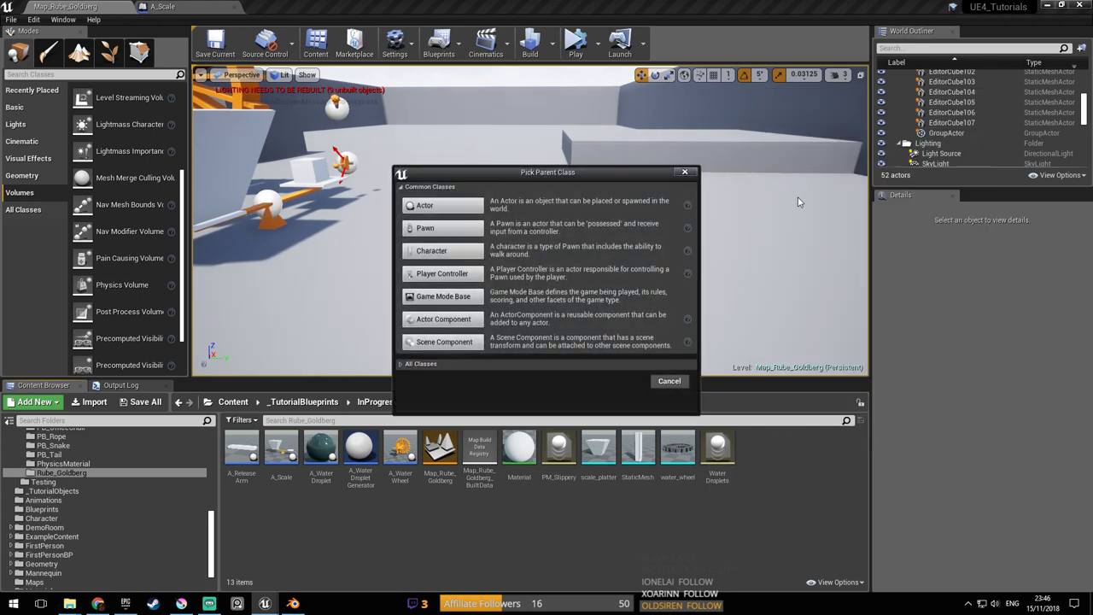
pyautogui.click(461, 230)
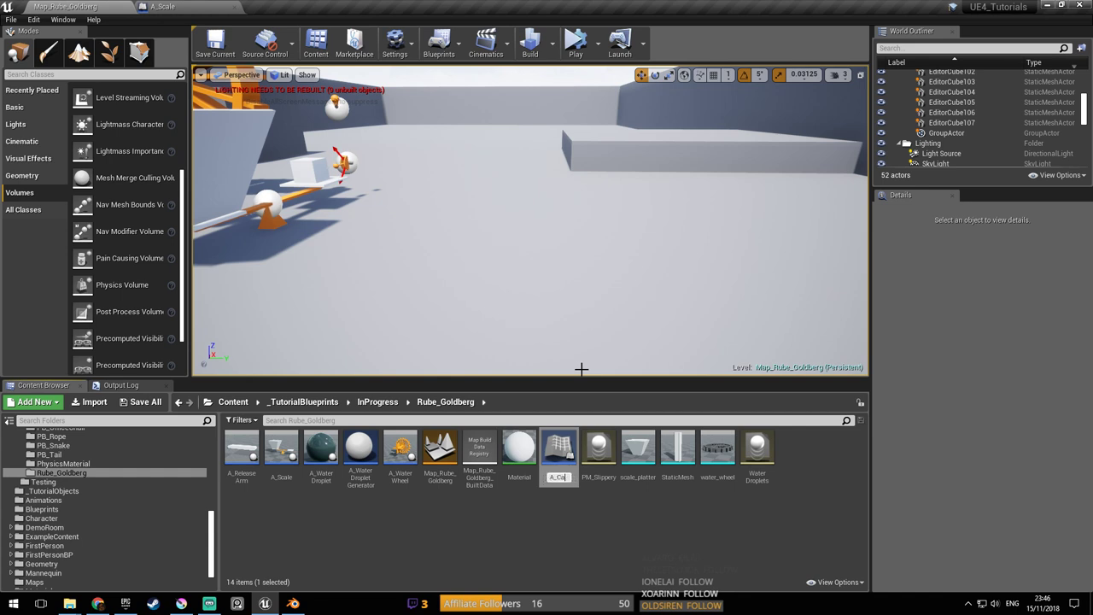
pyautogui.press('Return')
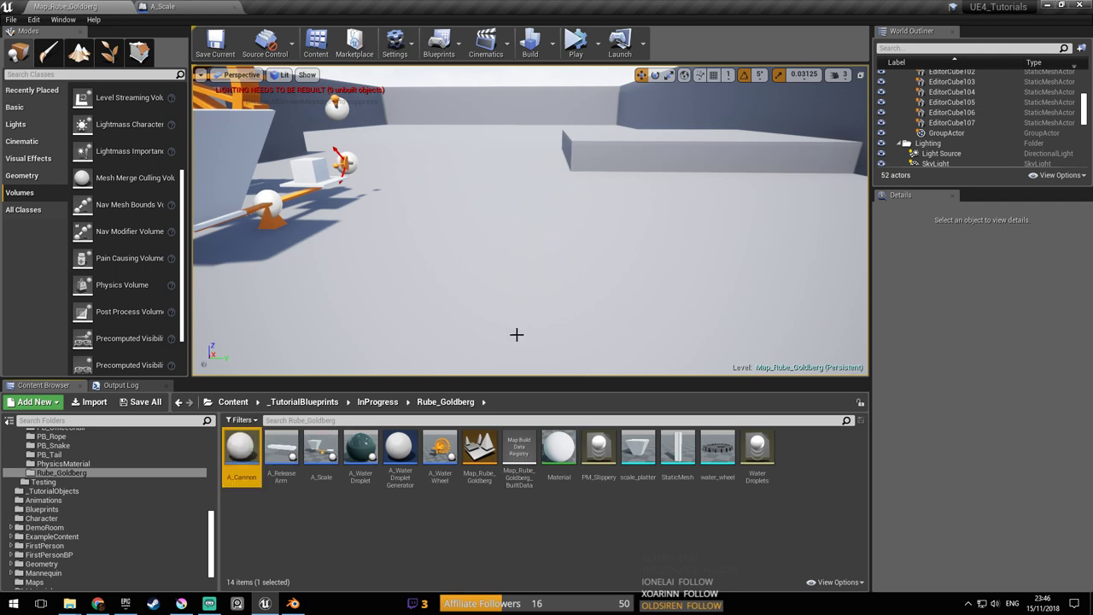
# Open the A_Cannon Blueprint for editing and close the A_Scale editor
pyautogui.doubleClick(244, 453)
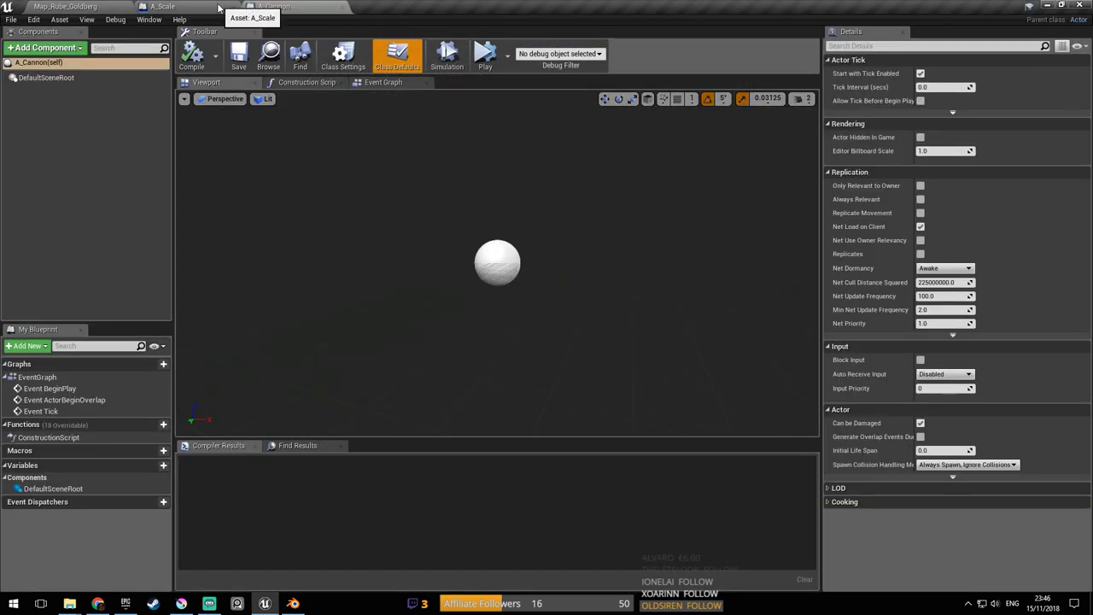
pyautogui.click(234, 7)
pyautogui.click(191, 8)
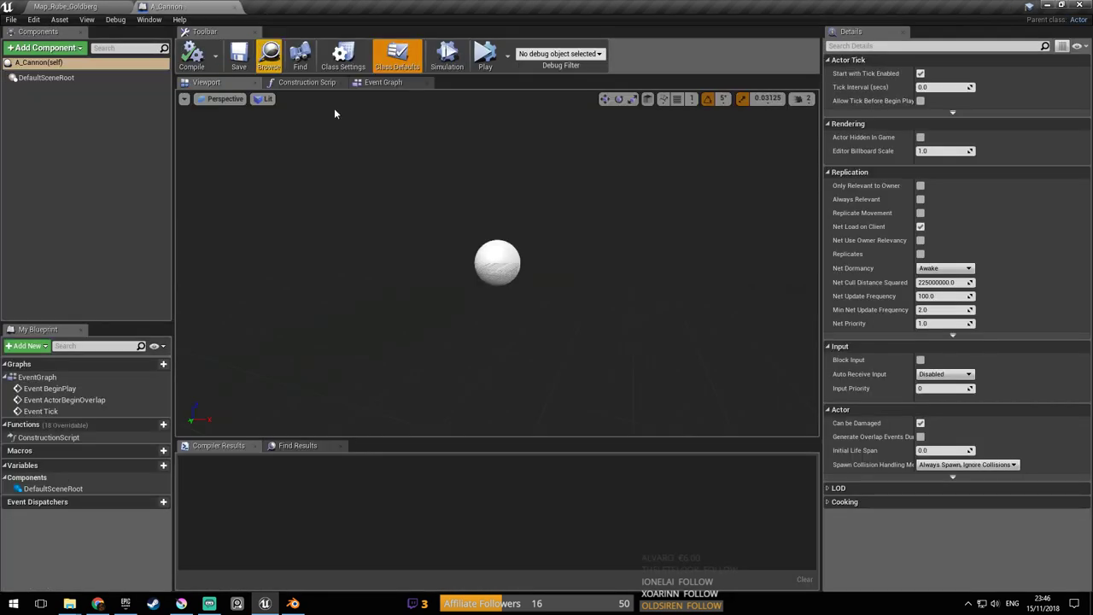
# Add a Cube component to the Blueprint and name it Platform
pyautogui.moveTo(497, 266); pyautogui.dragTo(487, 178, button='right')
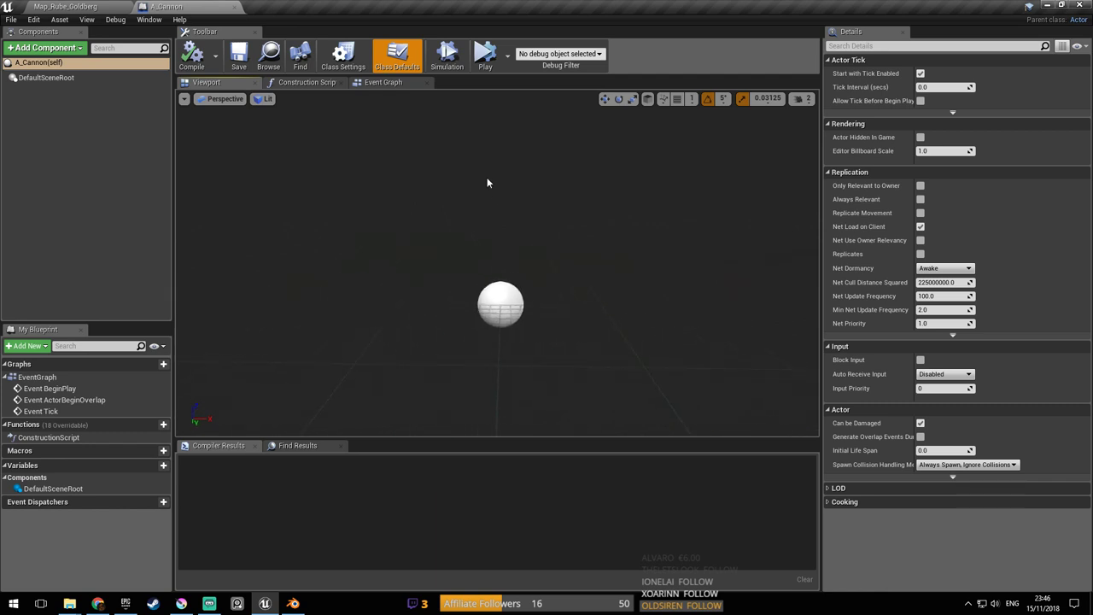
pyautogui.click(70, 48)
pyautogui.click(70, 49)
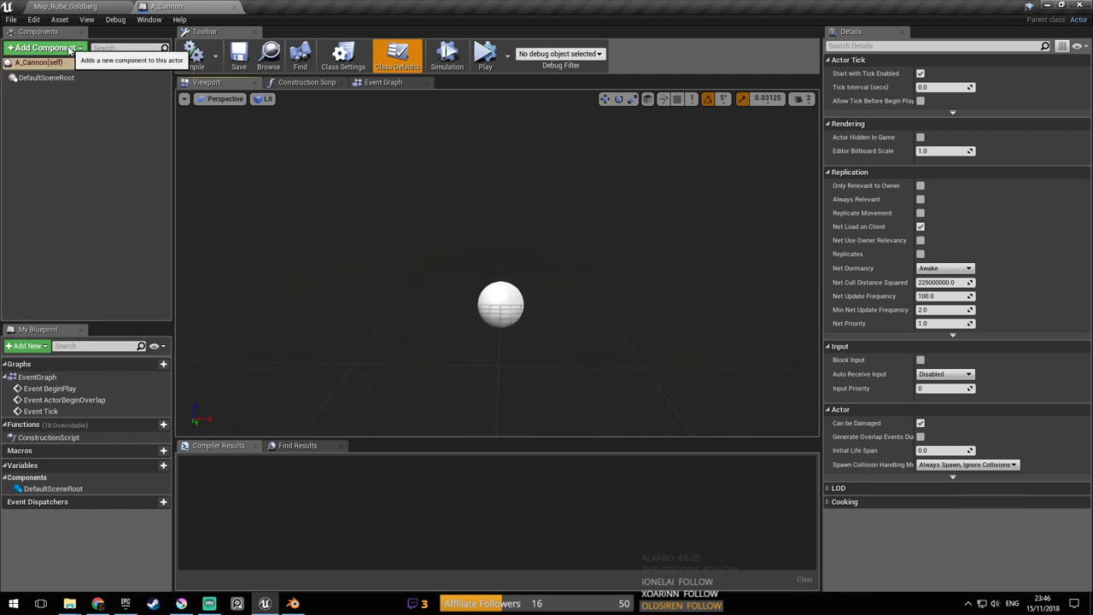
pyautogui.click(70, 49)
pyautogui.write('cube')
pyautogui.press('Return')
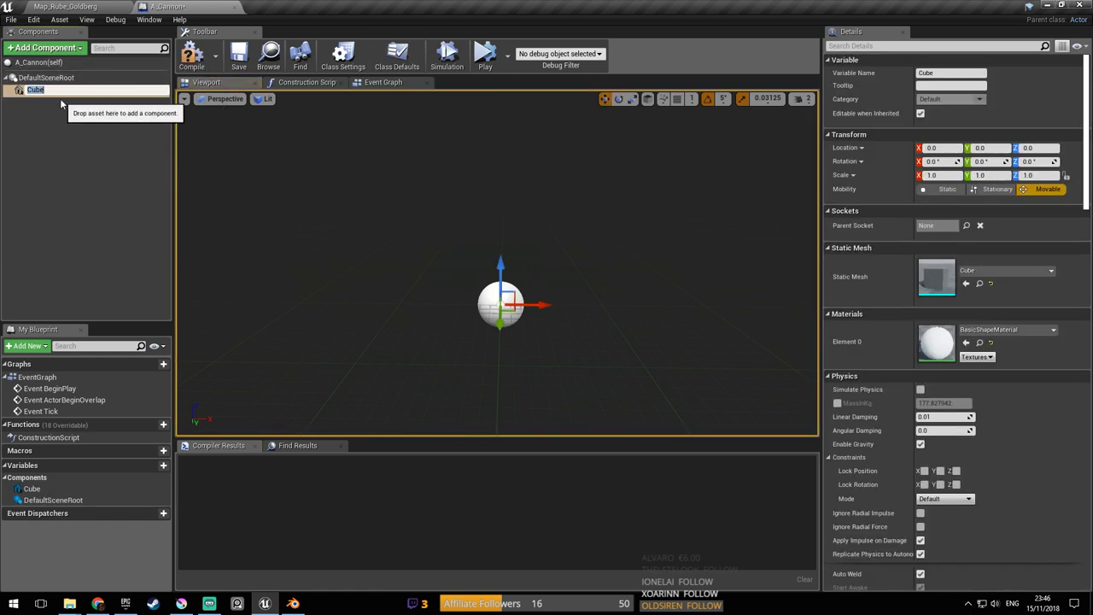
pyautogui.write('Platf')
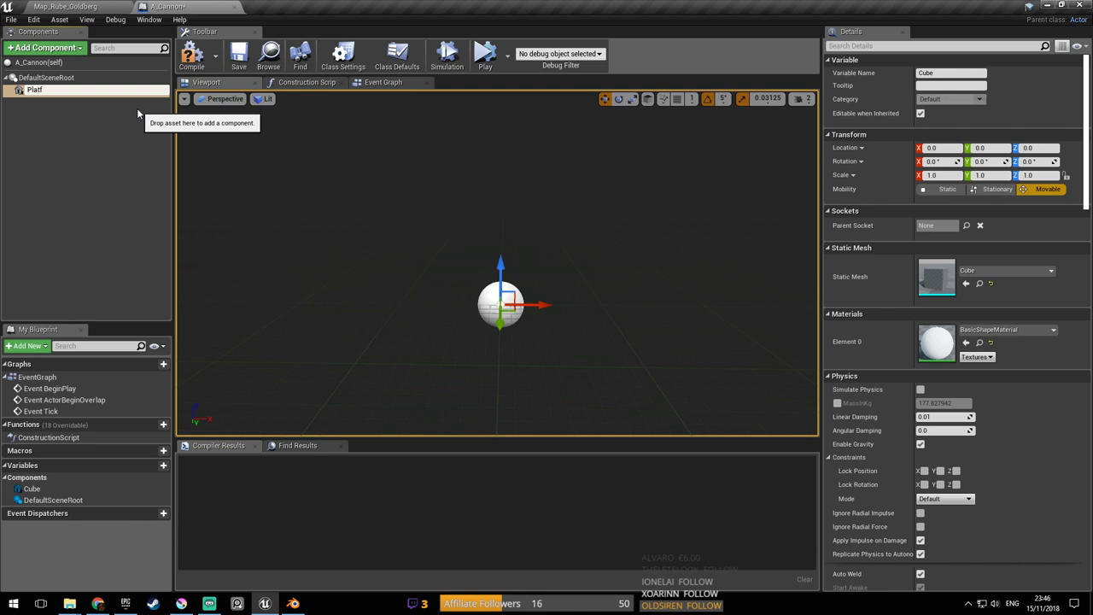
pyautogui.write('orm')
pyautogui.press('Return')
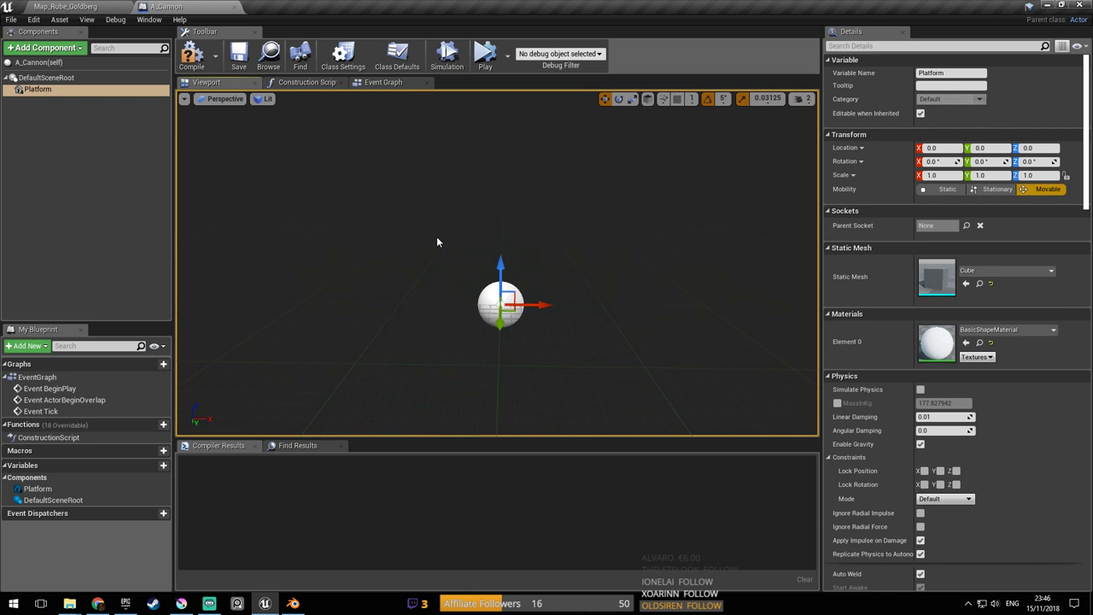
# Set the Platform's X and Y scale to 0.4
pyautogui.press('s')
pyautogui.moveTo(442, 239); pyautogui.dragTo(453, 273, button='right')
pyautogui.click(955, 174)
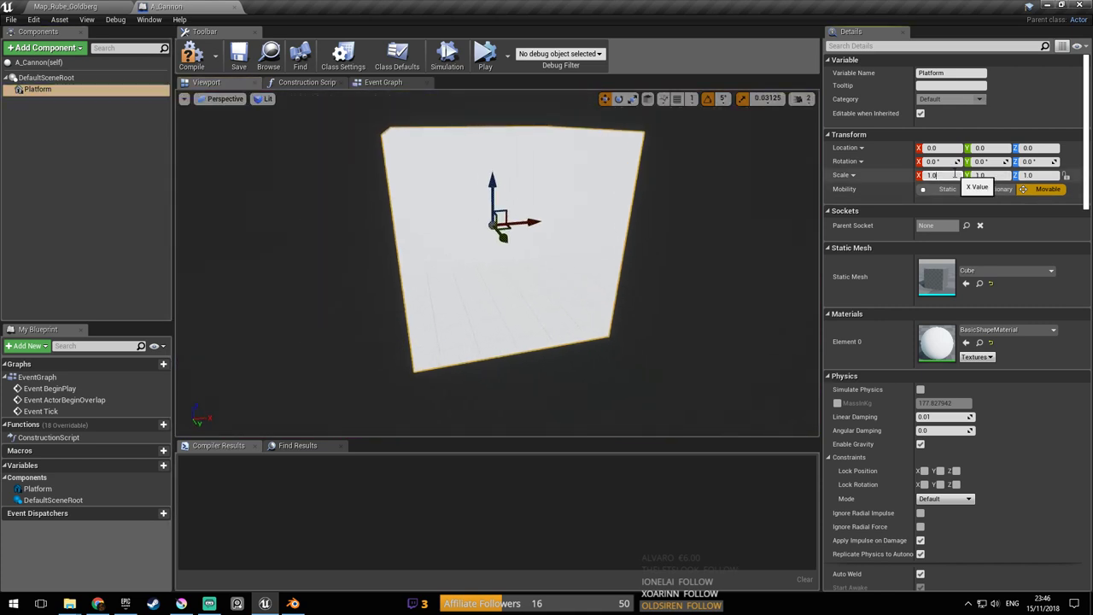
pyautogui.click(951, 175)
pyautogui.write('0')
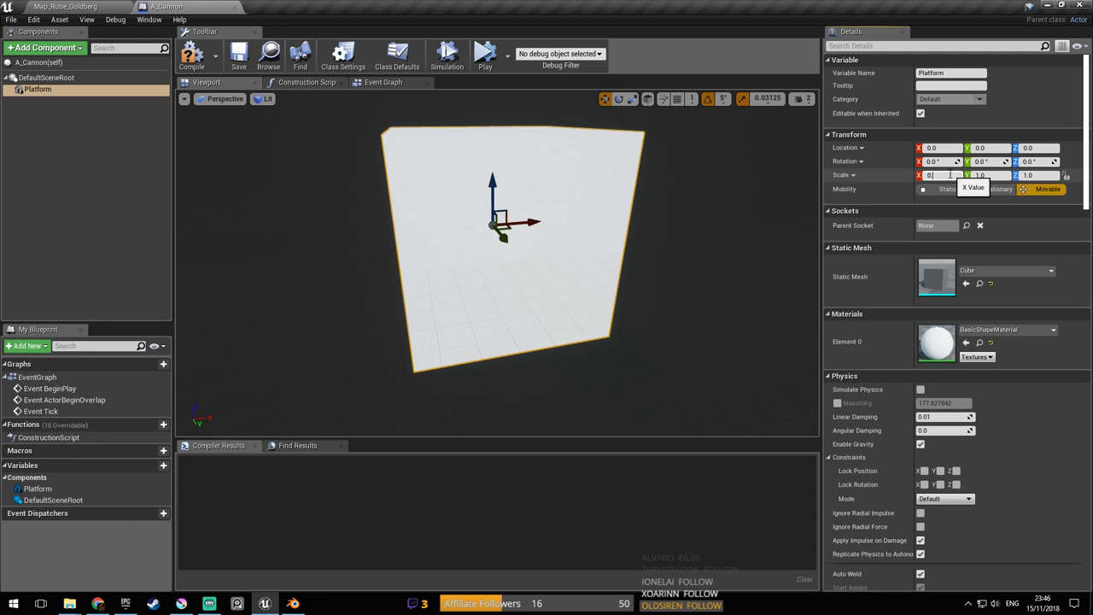
pyautogui.click(953, 174)
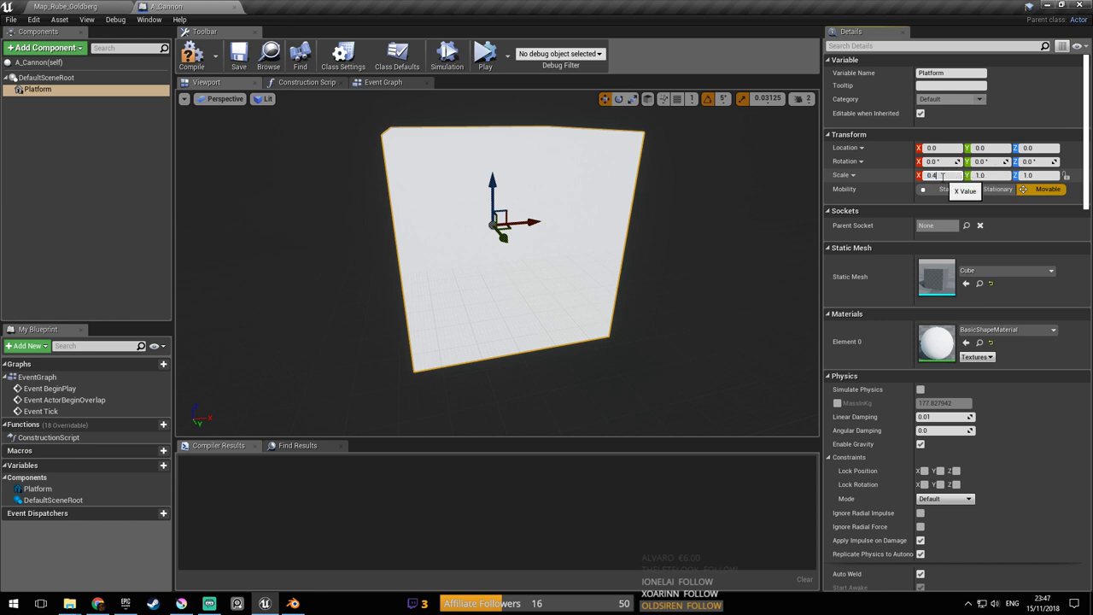
pyautogui.press('Return')
pyautogui.click(997, 174)
pyautogui.write('0.4')
# Flatten the Platform by setting its Z scale to 0.05, and compile the Blueprint
pyautogui.click(1046, 176)
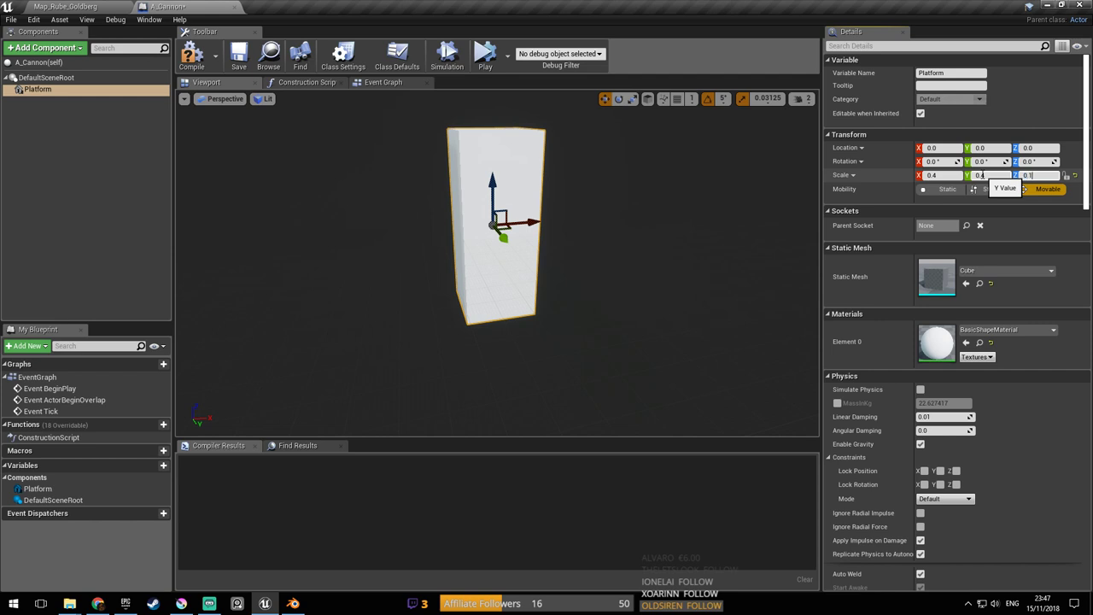
pyautogui.write('0.05')
pyautogui.press('Return')
pyautogui.moveTo(609, 216)
pyautogui.mouseDown(button='right')
pyautogui.moveTo(551, 167)
pyautogui.moveTo(636, 220)
pyautogui.moveTo(683, 220)
pyautogui.moveTo(607, 219)
pyautogui.mouseUp(button='right')
pyautogui.press('w')
pyautogui.click(1049, 175)
pyautogui.write('0.01')
pyautogui.press('Return')
pyautogui.moveTo(811, 171); pyautogui.dragTo(953, 171, button='right')
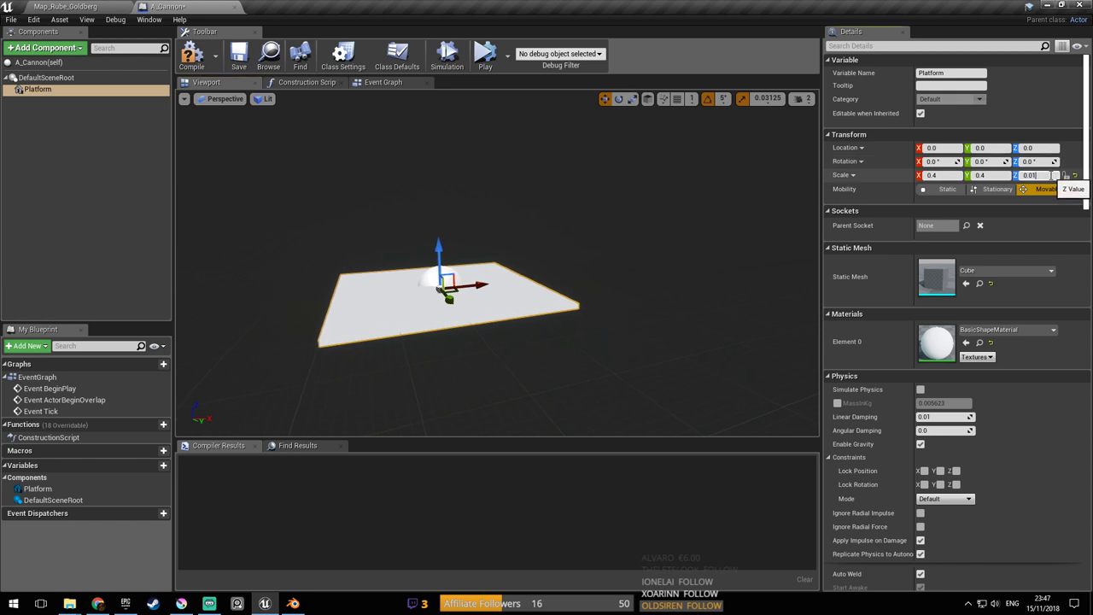
pyautogui.write('5')
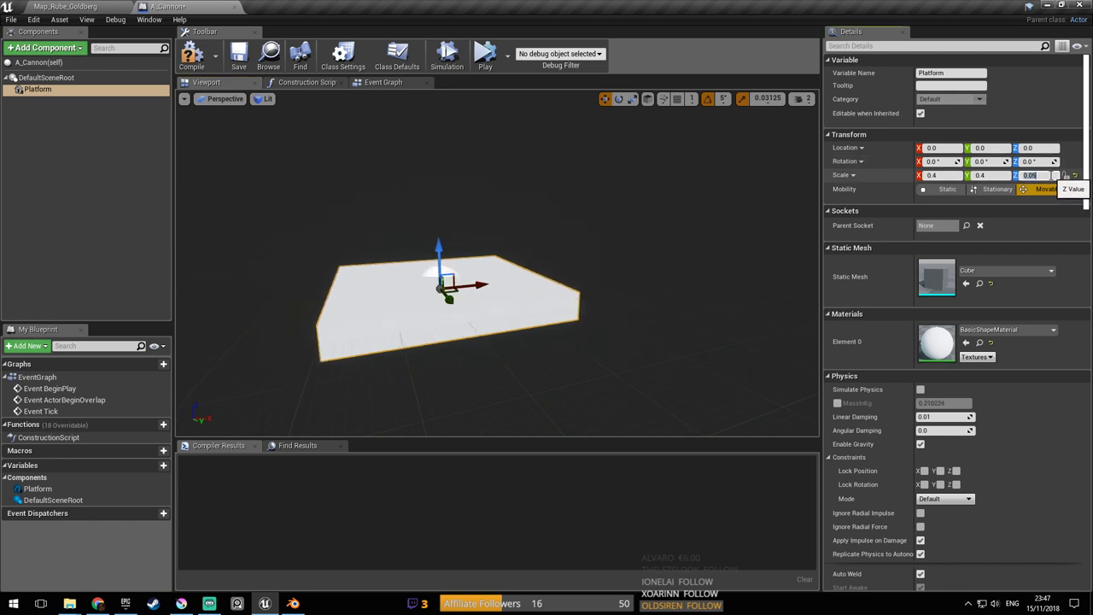
pyautogui.press('Return')
pyautogui.click(188, 58)
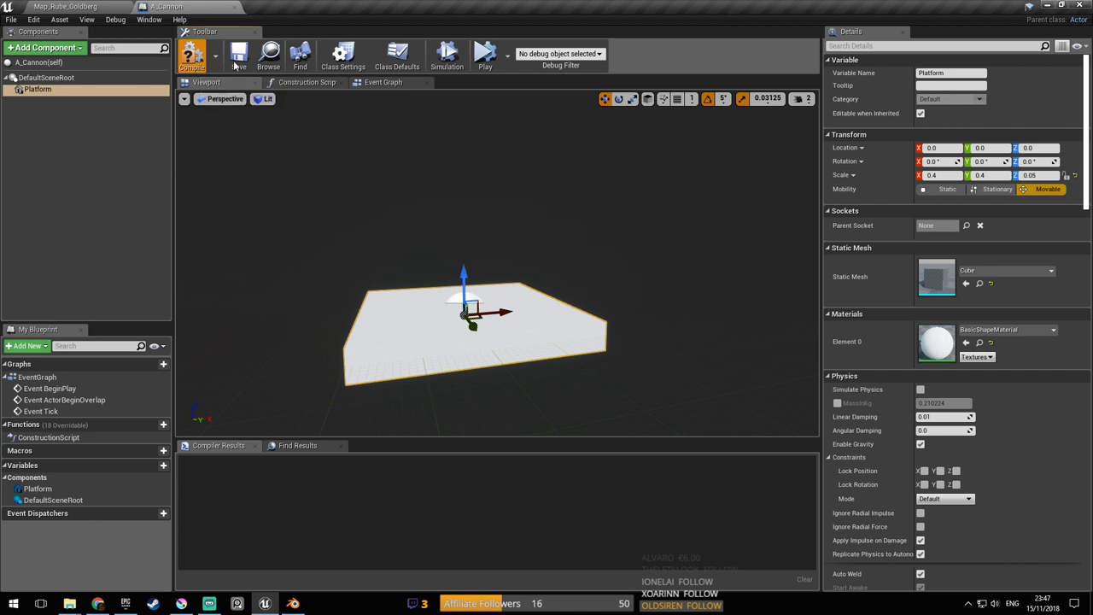
pyautogui.moveTo(357, 184)
pyautogui.mouseDown(button='right')
pyautogui.moveTo(325, 185)
pyautogui.moveTo(358, 185)
pyautogui.mouseUp(button='right')
pyautogui.click(79, 48)
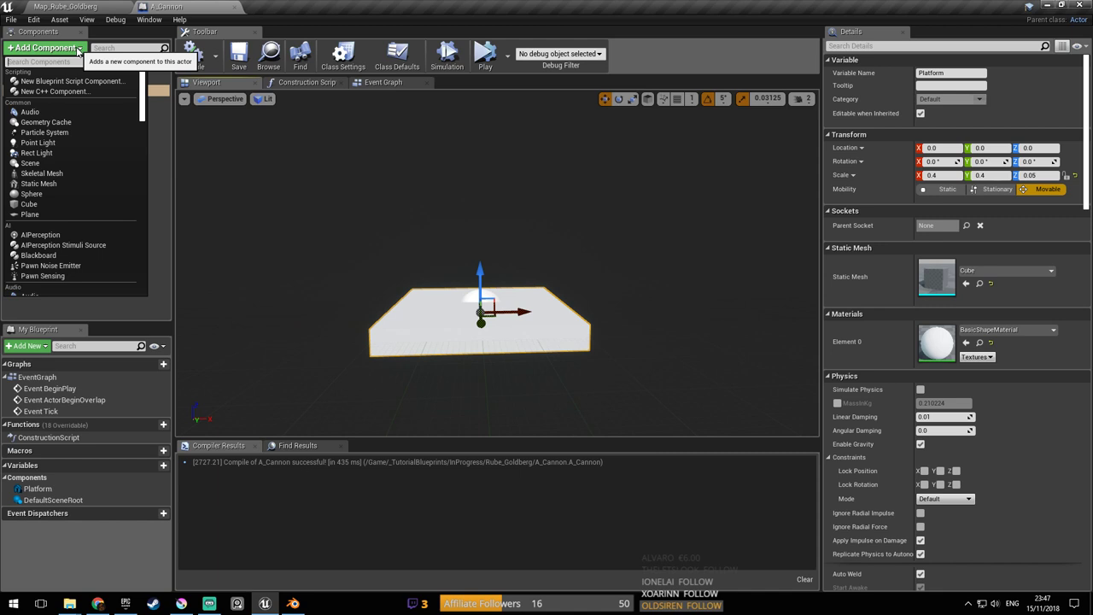
pyautogui.write('box')
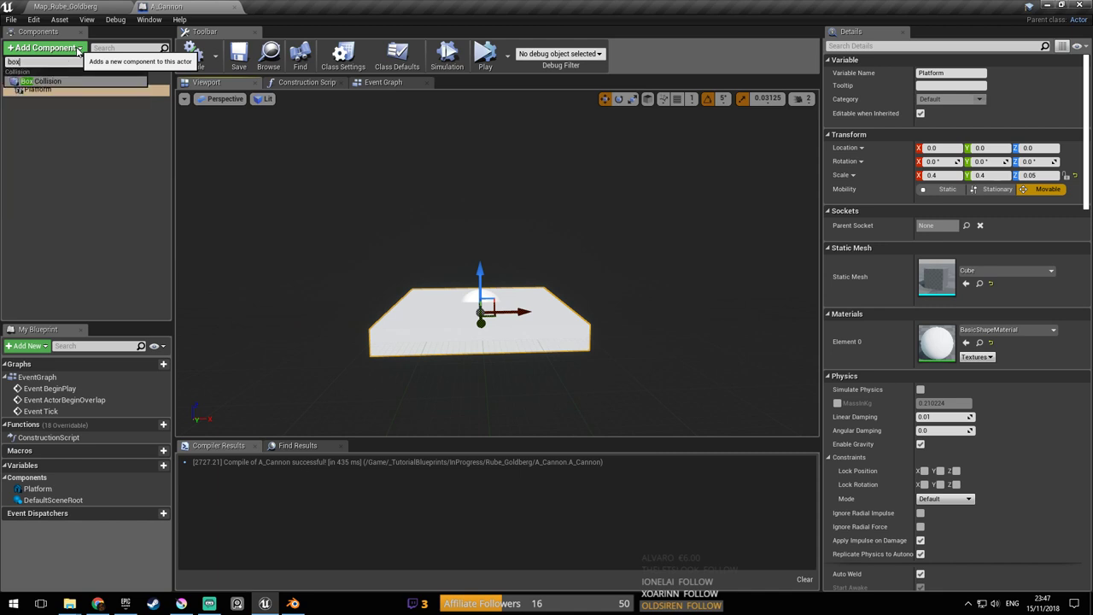
pyautogui.click(61, 81)
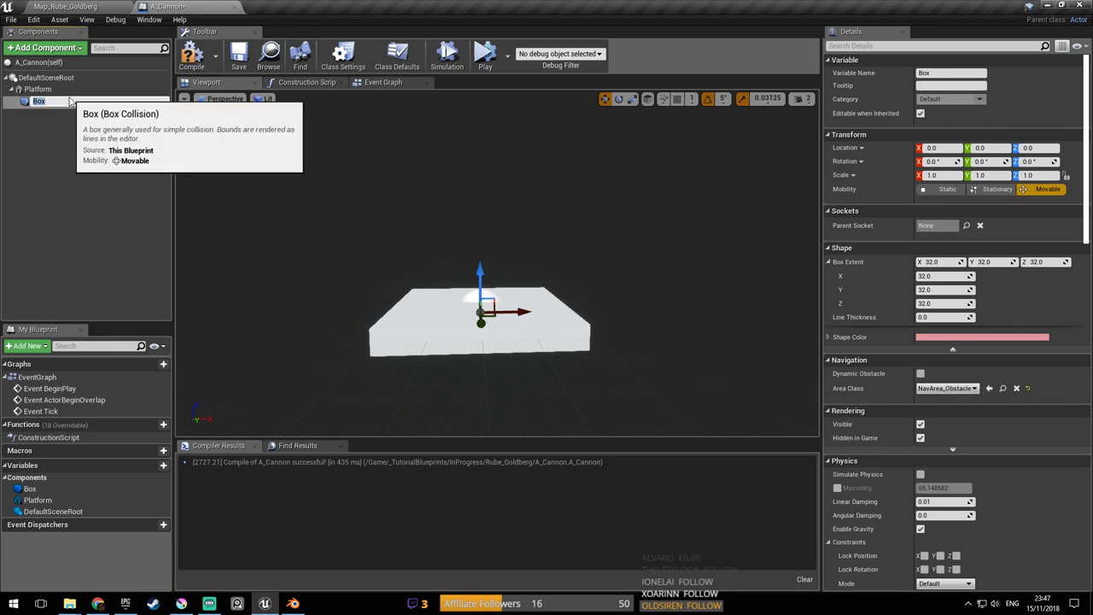
pyautogui.hotkey('ctrl', 'z')
# Add a Box Collision component directly under DefaultSceneRoot and save the Blueprint
pyautogui.click(68, 78)
pyautogui.click(45, 48)
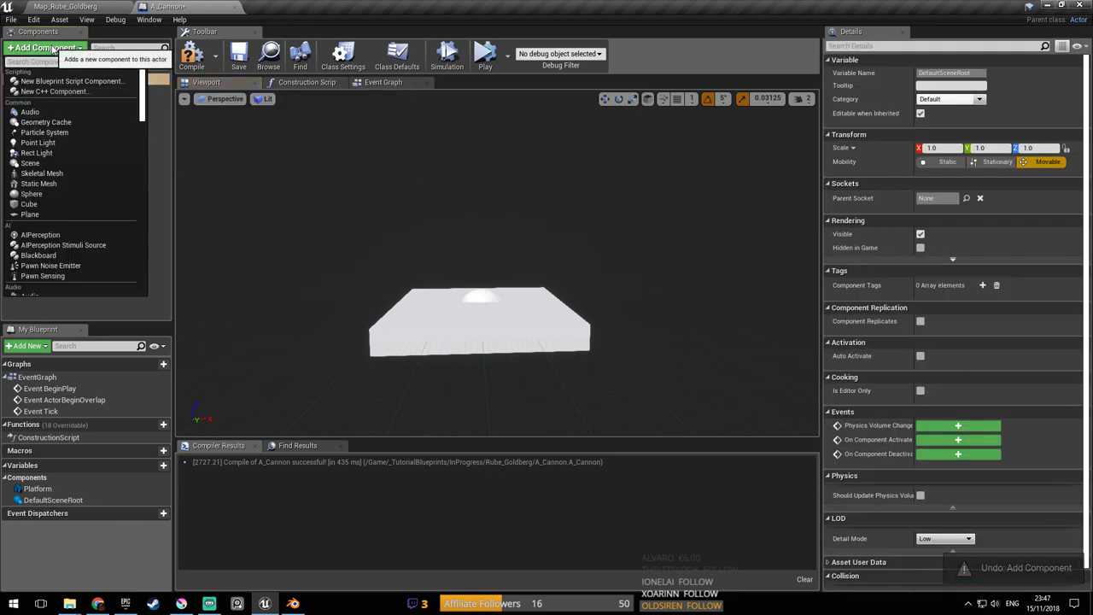
pyautogui.write('box')
pyautogui.press('Return')
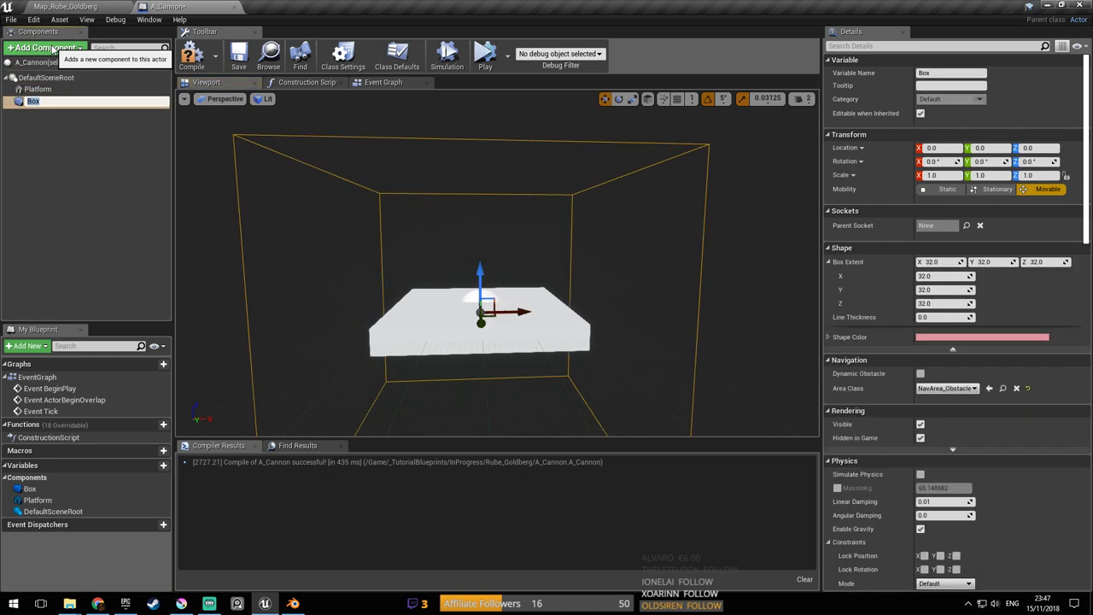
pyautogui.moveTo(418, 268); pyautogui.dragTo(418, 264, button='right')
pyautogui.hotkey('ctrl', 's')
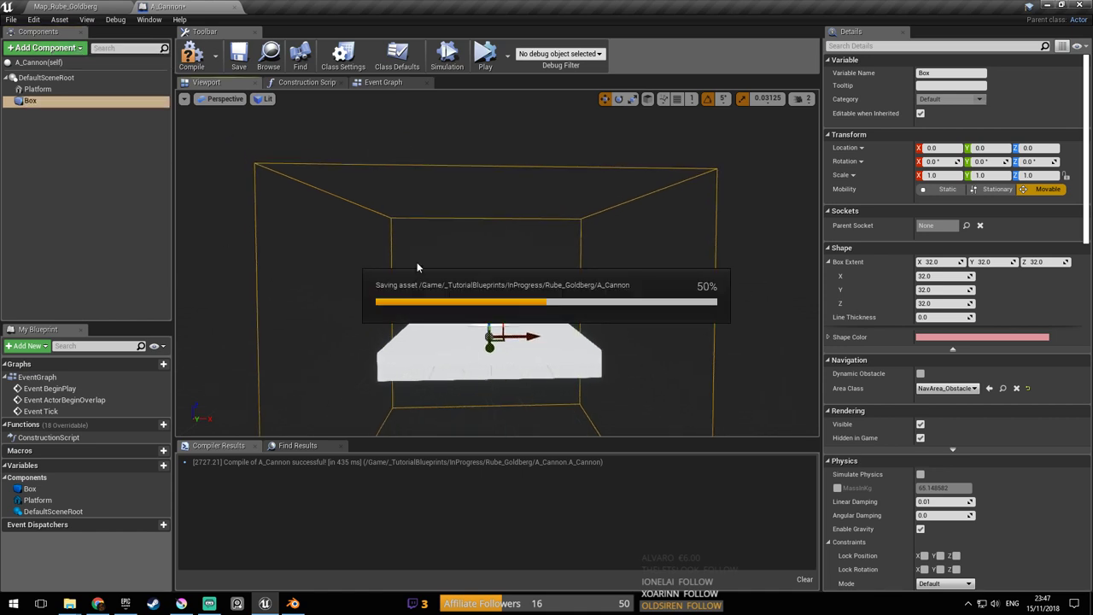
# Set the collision box's scale to 0.4 in X and Y and 0.5 in Z
pyautogui.moveTo(517, 314); pyautogui.dragTo(506, 368, button='right')
pyautogui.moveTo(436, 295); pyautogui.dragTo(427, 299)
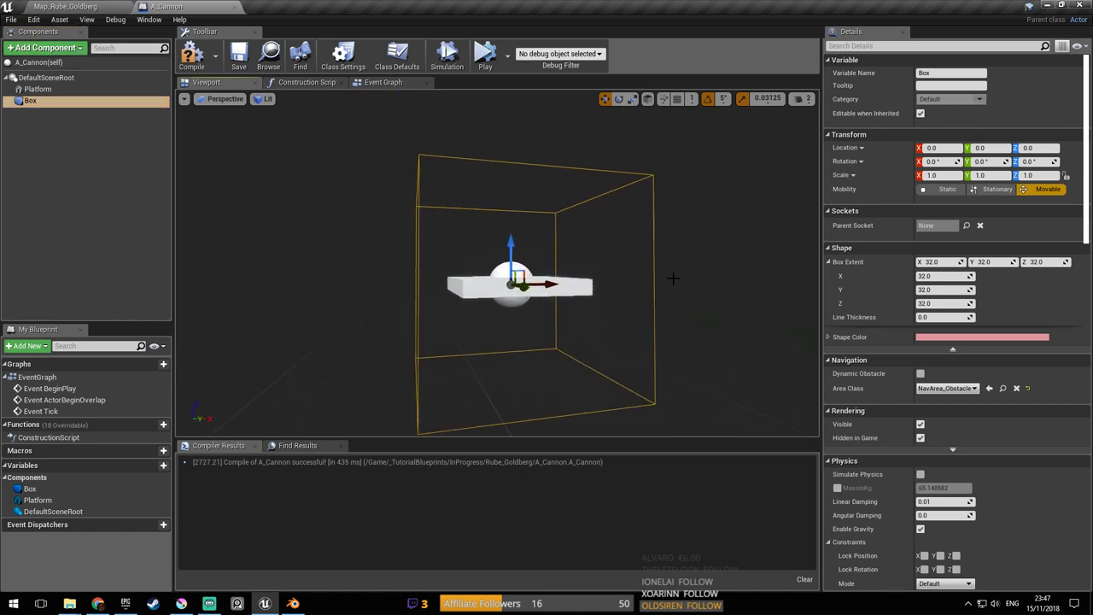
pyautogui.click(949, 176)
pyautogui.write('0.4')
pyautogui.moveTo(950, 176); pyautogui.dragTo(868, 180)
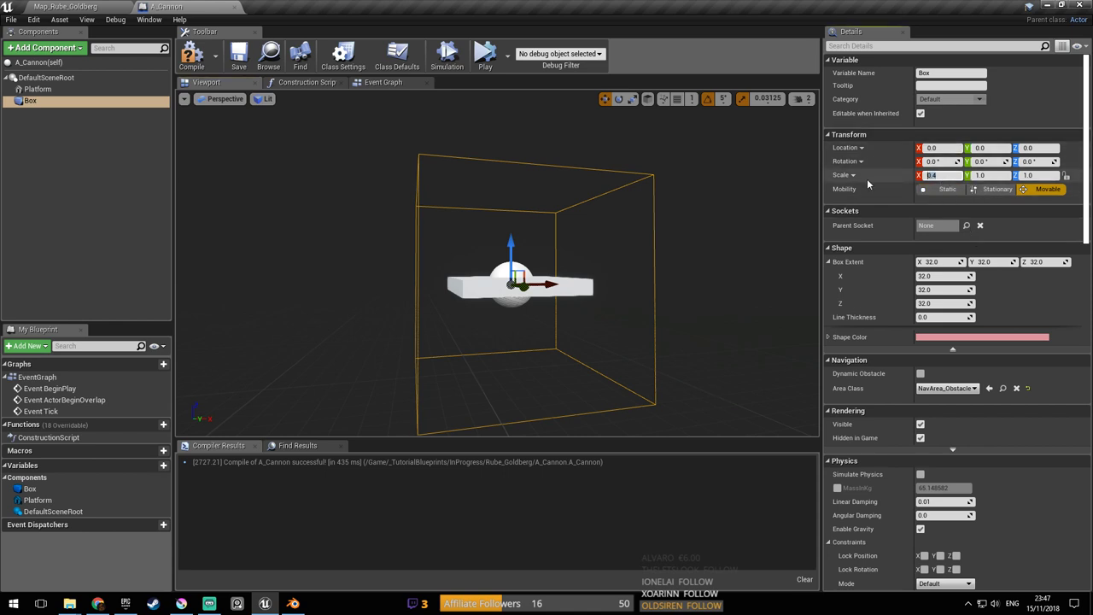
pyautogui.click(991, 176)
pyautogui.write('0.4')
pyautogui.press('Return')
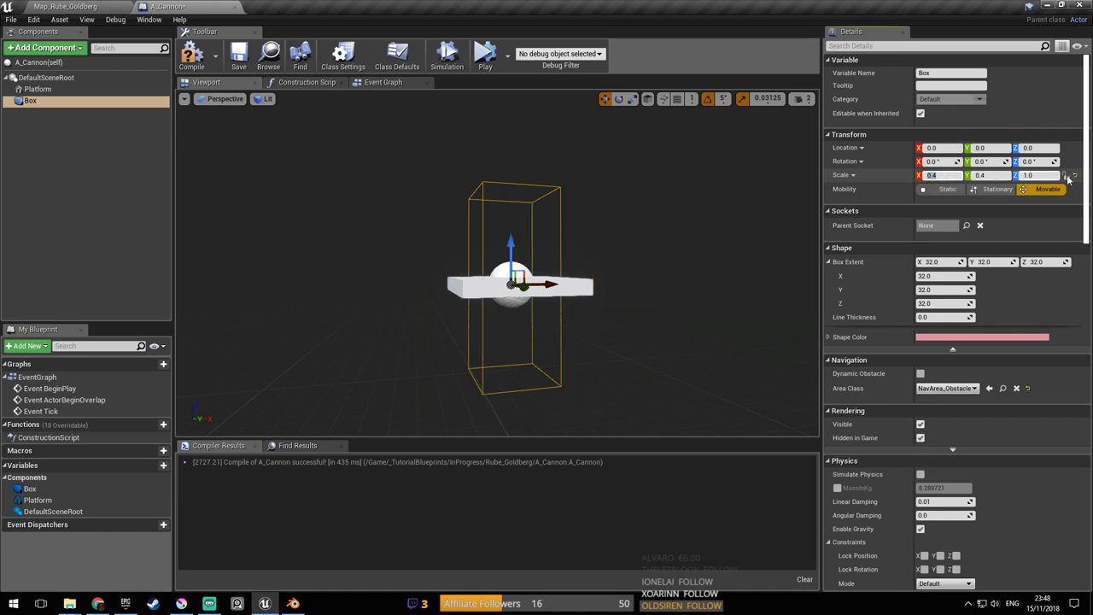
pyautogui.click(1042, 176)
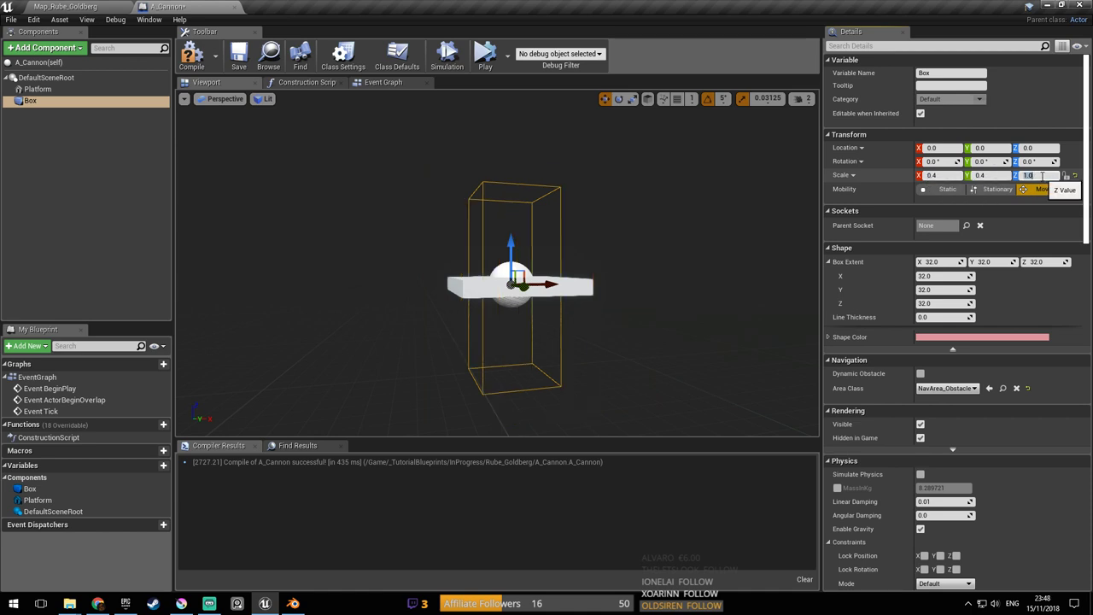
pyautogui.write('0.5')
pyautogui.press('Return')
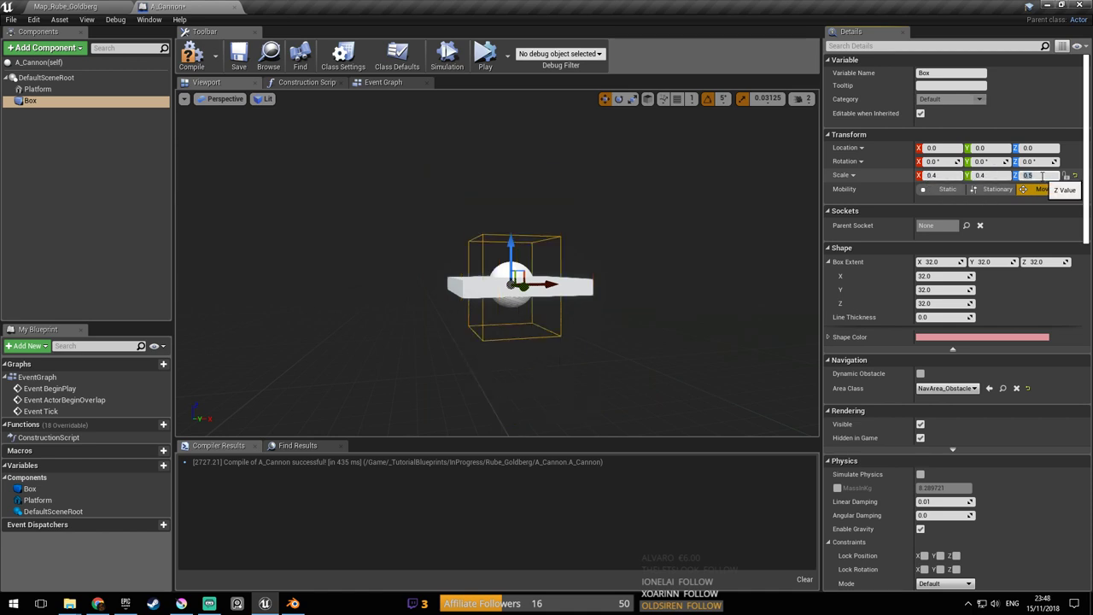
# Set the collision box's X and Y scale to 0.5
pyautogui.moveTo(671, 147); pyautogui.dragTo(684, 198, button='right')
pyautogui.click(950, 174)
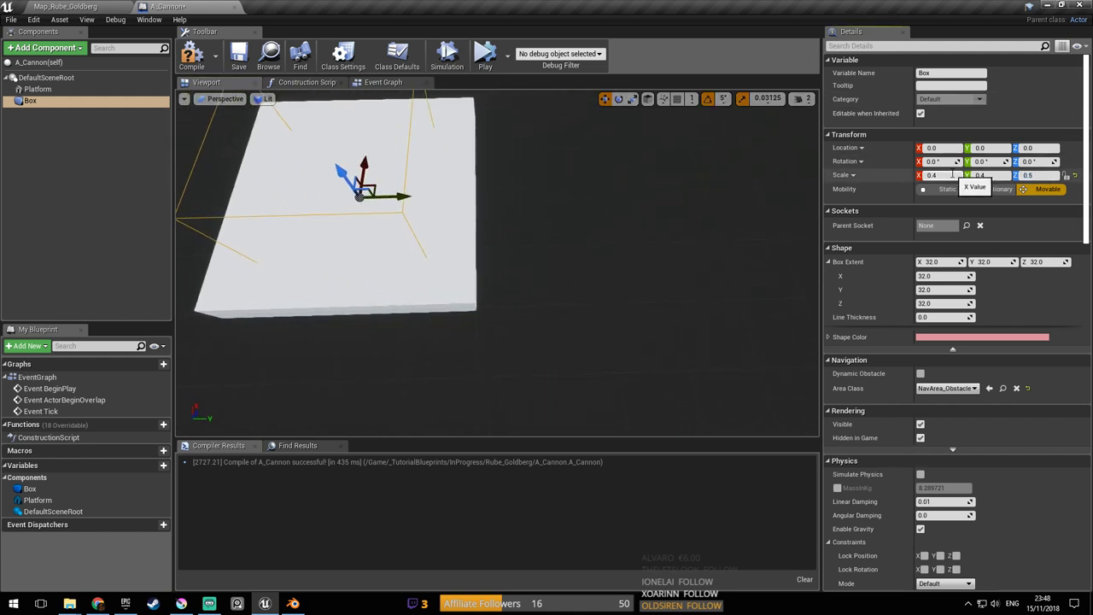
pyautogui.press('Tab')
pyautogui.write('0.5')
pyautogui.press('Return')
pyautogui.moveTo(683, 198); pyautogui.dragTo(598, 188, button='right')
pyautogui.moveTo(507, 234); pyautogui.dragTo(508, 234, button='right')
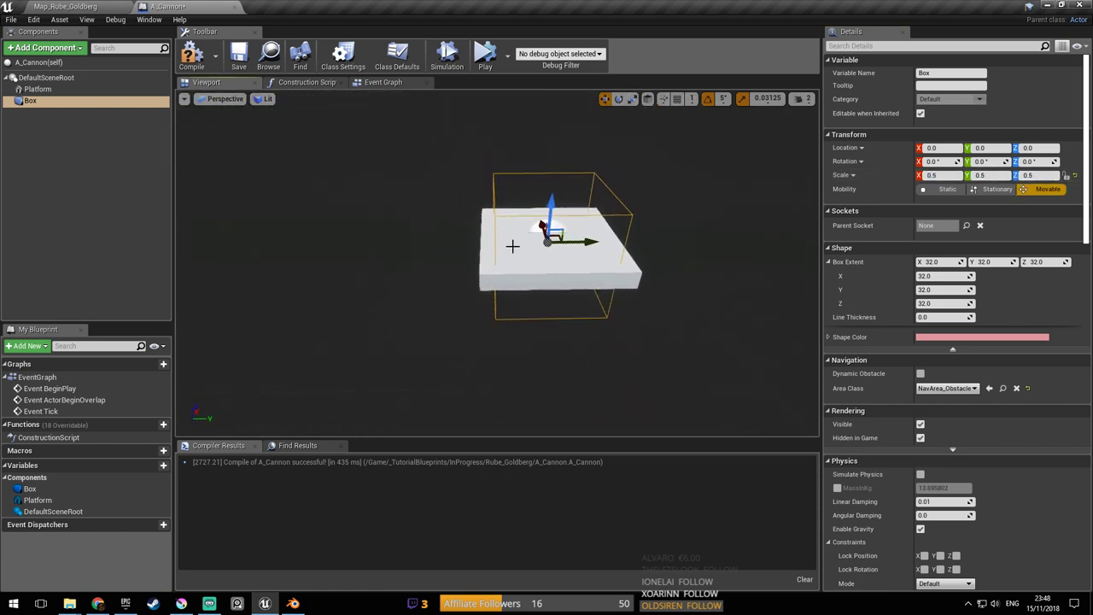
# Reset the collision box's scale to 1 on all three axes
pyautogui.click(533, 271)
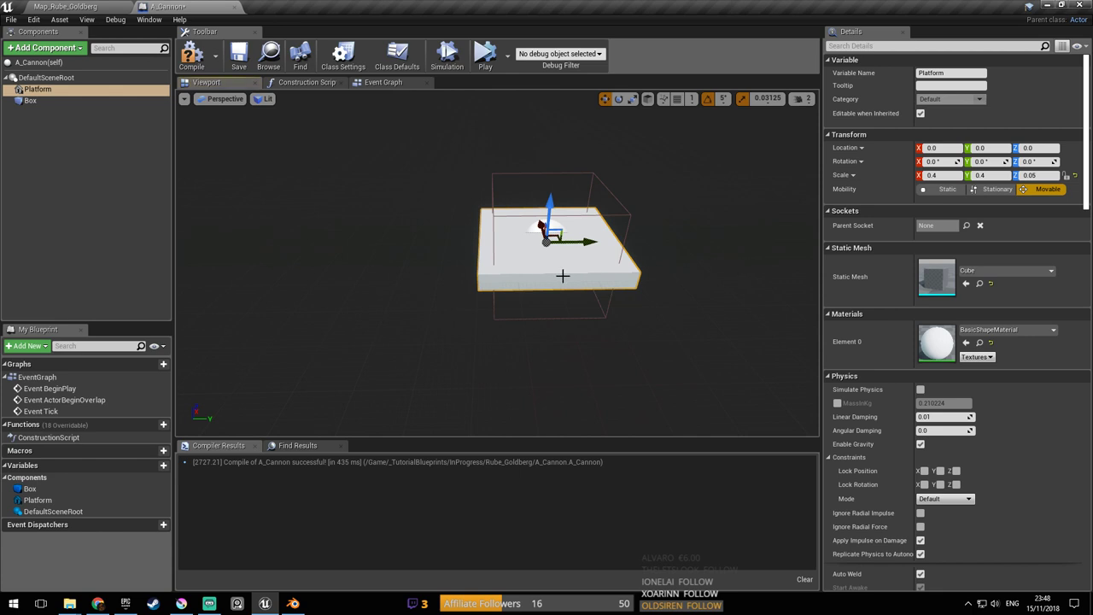
pyautogui.click(630, 221)
pyautogui.moveTo(661, 251); pyautogui.dragTo(485, 222, button='right')
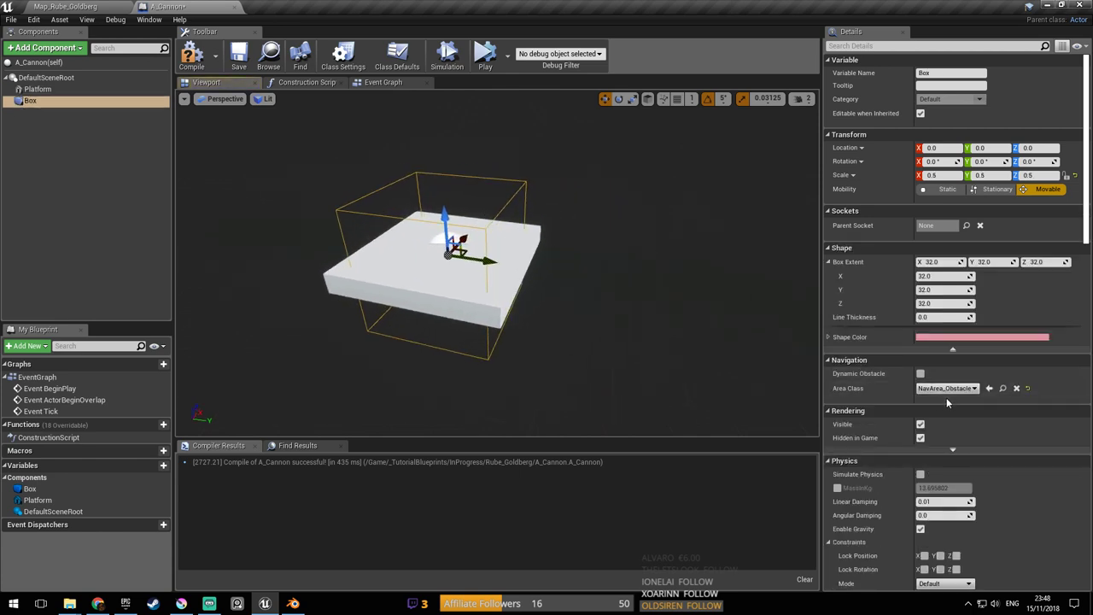
pyautogui.scroll(-5, 998, 396)
pyautogui.scroll(4, 973, 359)
pyautogui.moveTo(531, 228); pyautogui.dragTo(520, 162, button='right')
pyautogui.click(942, 158)
pyautogui.write('1')
pyautogui.click(1000, 158)
pyautogui.write('1')
pyautogui.click(1045, 158)
pyautogui.write('1')
pyautogui.click(984, 159)
pyautogui.moveTo(716, 218); pyautogui.dragTo(624, 266, button='right')
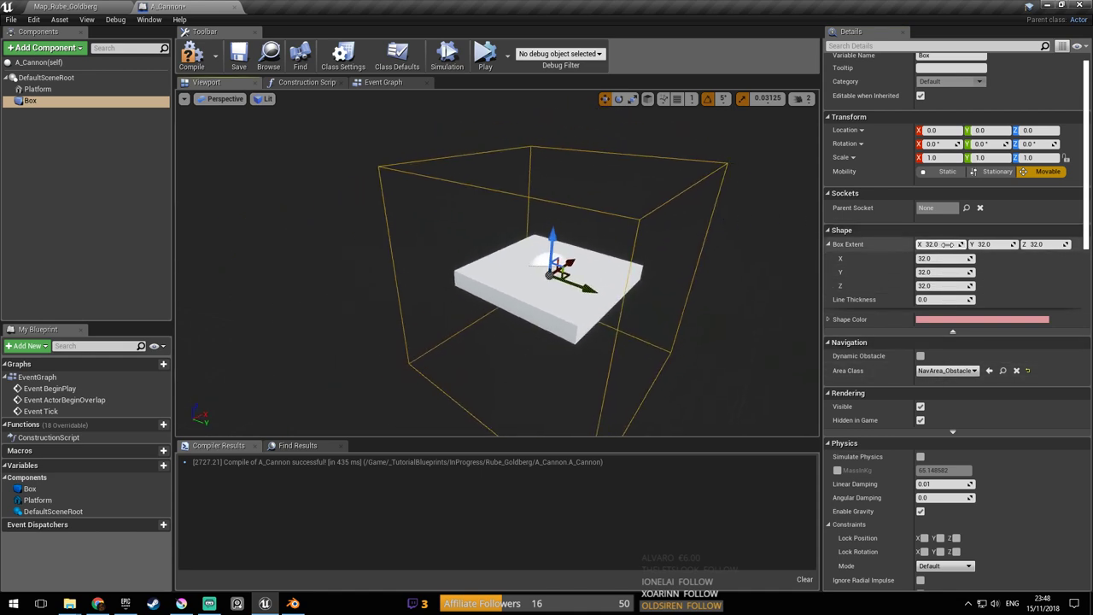
# Compare the Platform's and the collision box's scale, and set the Box Extent to 20 in X, Y and Z
pyautogui.click(577, 316)
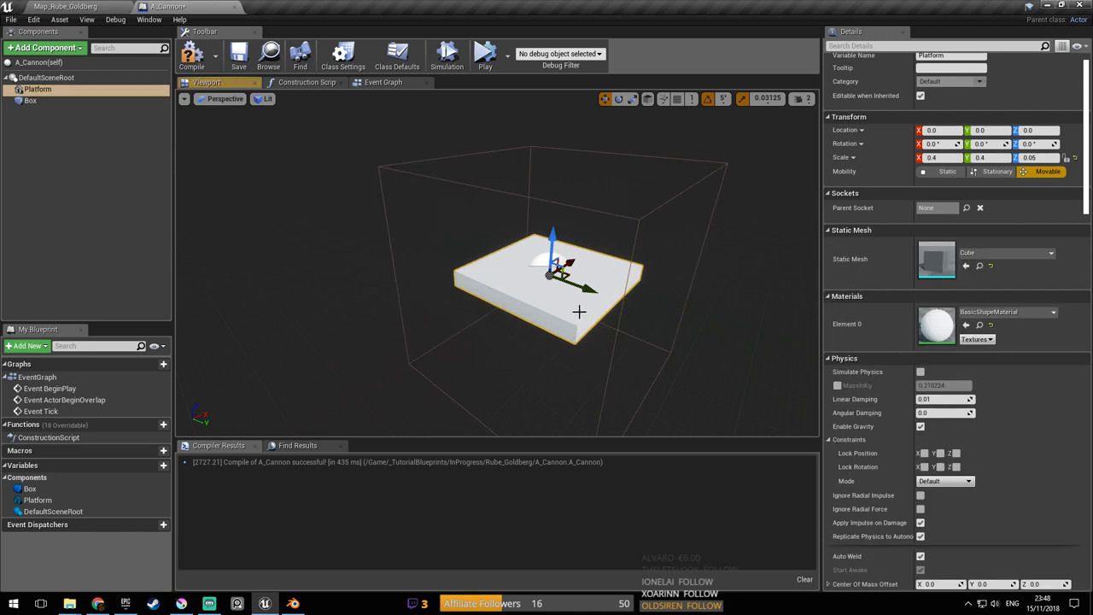
pyautogui.click(637, 219)
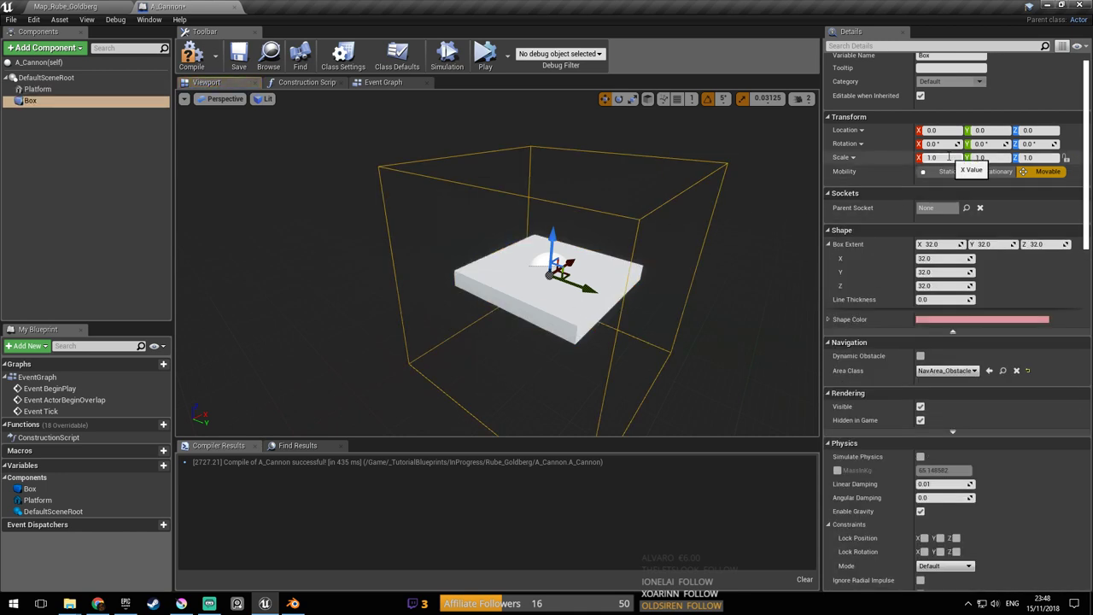
pyautogui.click(581, 299)
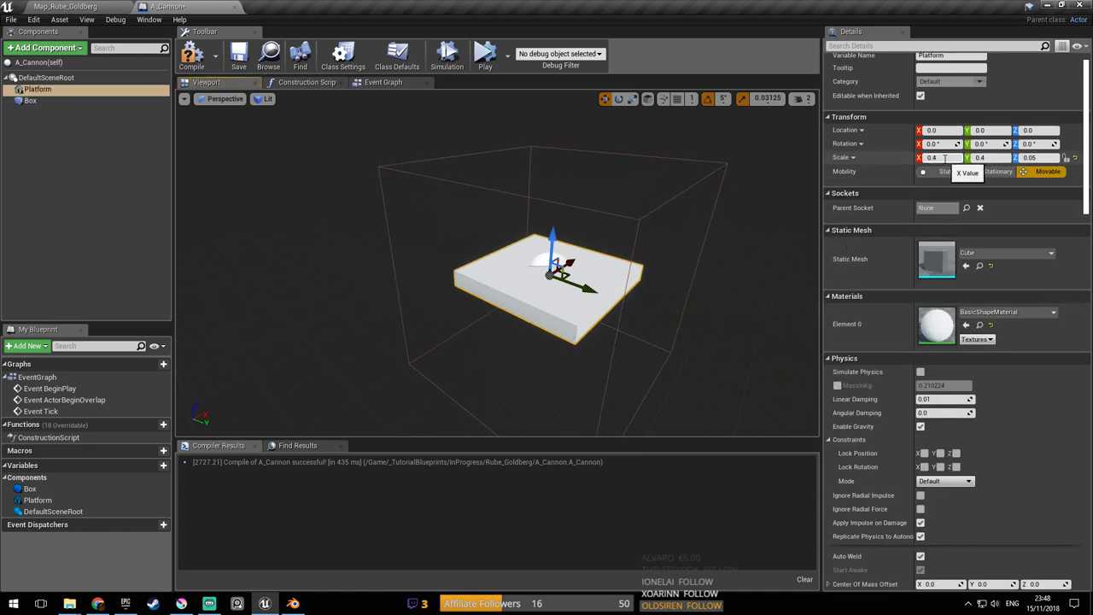
pyautogui.click(651, 224)
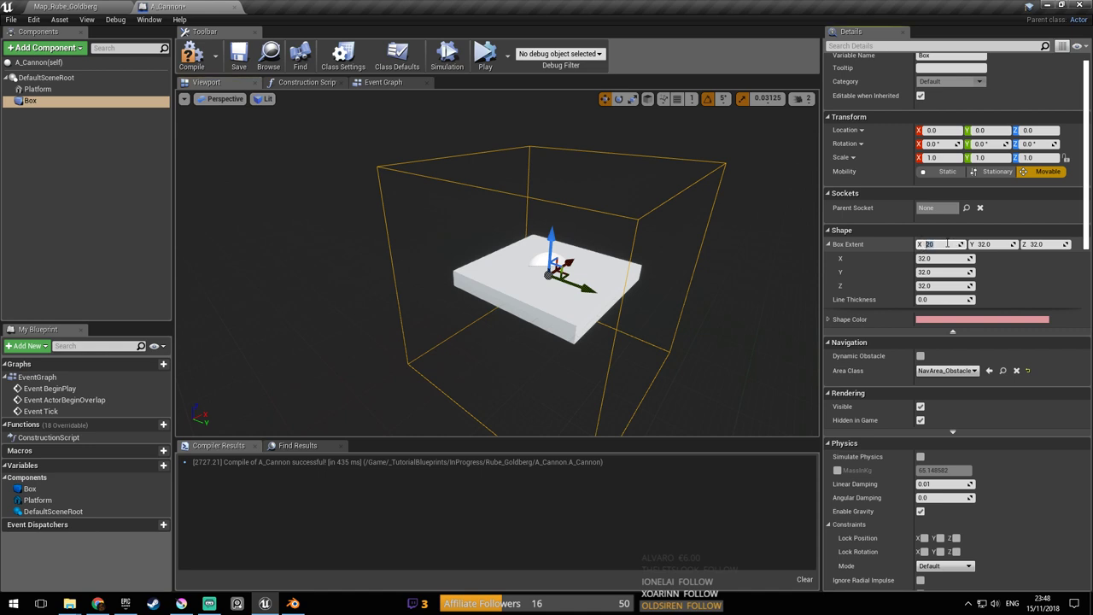
pyautogui.press('Tab')
pyautogui.write('20')
pyautogui.press('Tab')
pyautogui.press('Return')
# Raise the collision box to a Z location of about 20 so it stands on the Platform
pyautogui.scroll(4, 653, 263)
pyautogui.moveTo(653, 263); pyautogui.dragTo(769, 316, button='right')
pyautogui.press('f')
pyautogui.moveTo(503, 248); pyautogui.dragTo(500, 185)
pyautogui.press('f')
pyautogui.moveTo(520, 191); pyautogui.dragTo(384, 205, button='right')
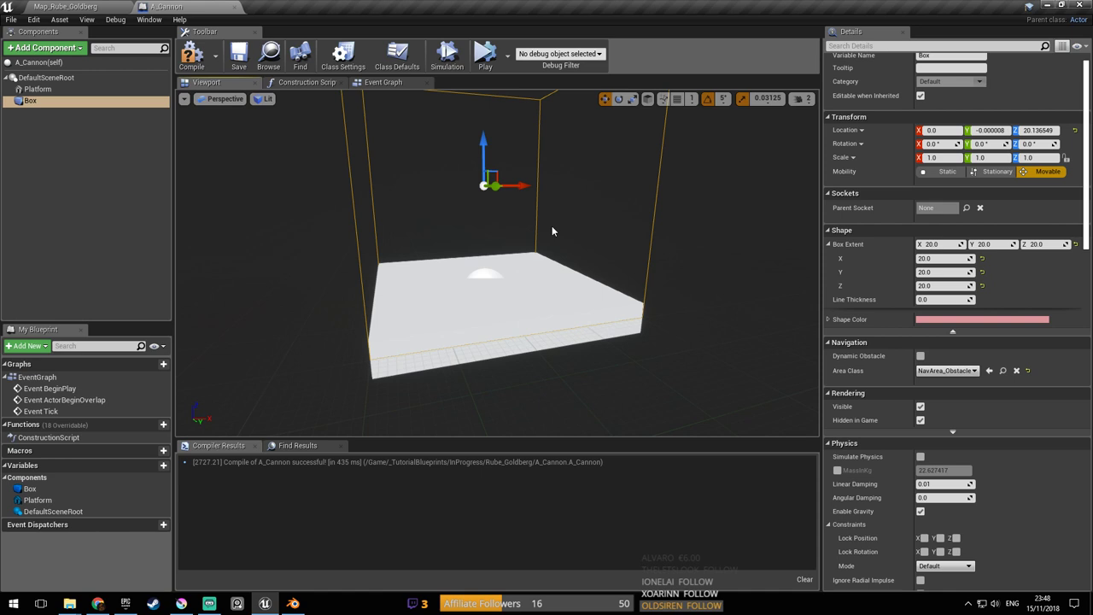
# Inspect the raised collision box over the Platform, and compile and save the Blueprint
pyautogui.moveTo(519, 230); pyautogui.dragTo(488, 190, button='right')
pyautogui.press('s')
pyautogui.press('a')
pyautogui.click(189, 55)
pyautogui.click(240, 55)
pyautogui.moveTo(507, 254); pyautogui.dragTo(543, 263, button='right')
pyautogui.press('a')
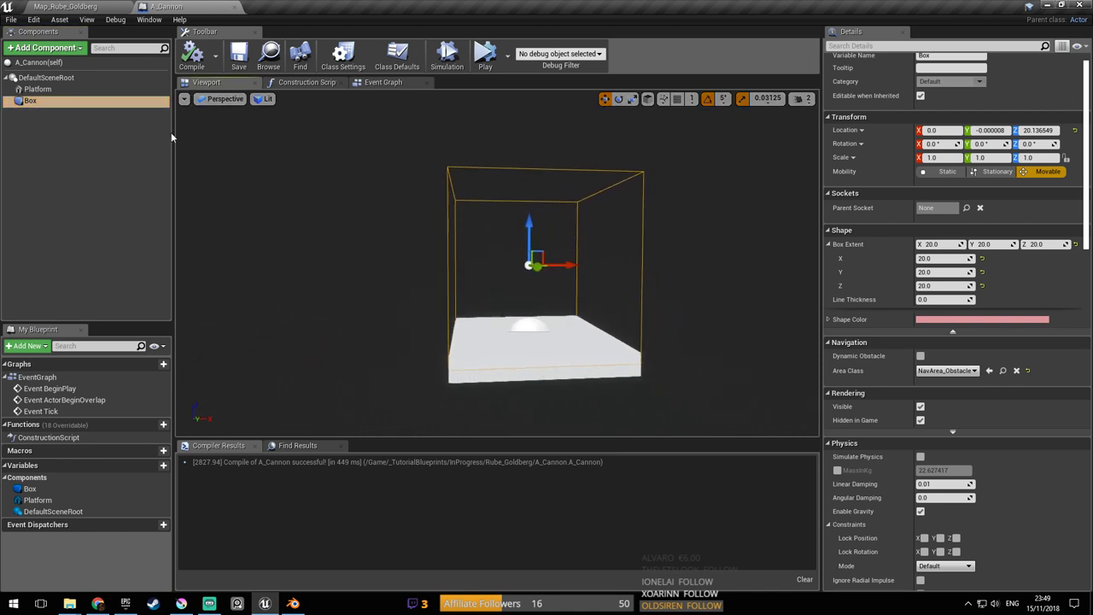
# Add an Arrow component to the cannon Blueprint under DefaultSceneRoot
pyautogui.click(47, 77)
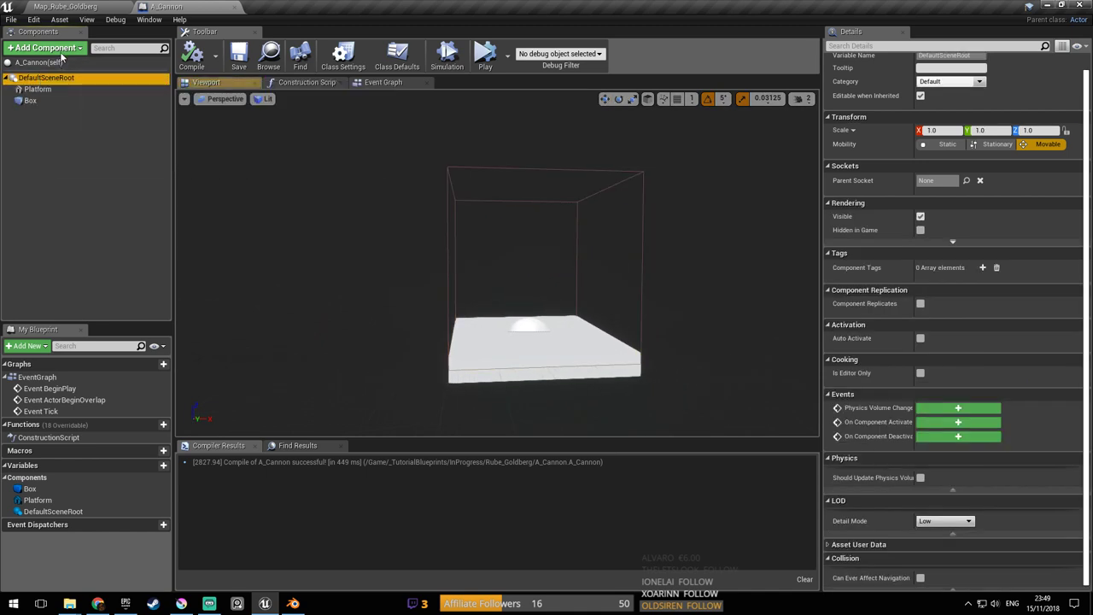
pyautogui.click(58, 48)
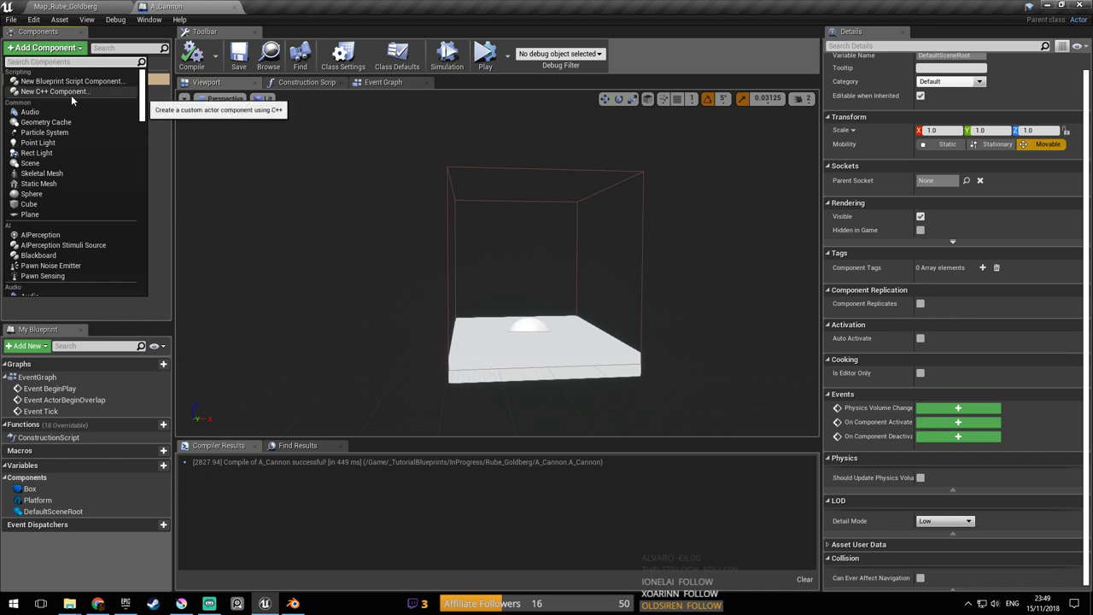
pyautogui.write('arrow')
pyautogui.press('Return')
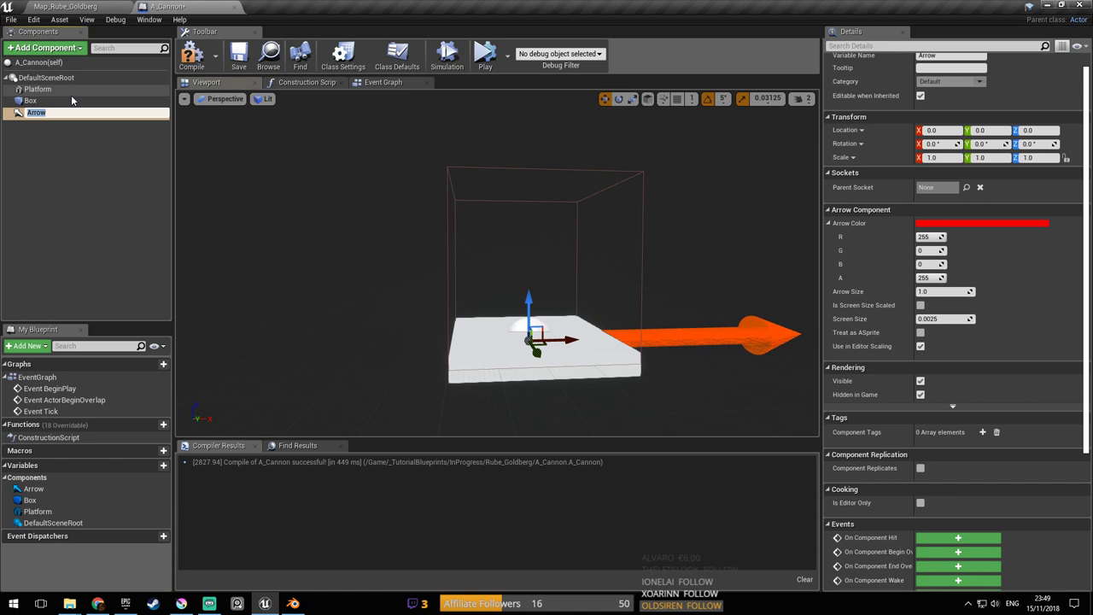
# Rotate the Arrow to 90° in Y so it points straight up from the Platform, and compile and save the Blueprint
pyautogui.moveTo(526, 290); pyautogui.dragTo(541, 299, button='right')
pyautogui.hotkey('ctrl', 's')
pyautogui.press('s')
pyautogui.moveTo(471, 324); pyautogui.dragTo(471, 321, button='right')
pyautogui.click(632, 100)
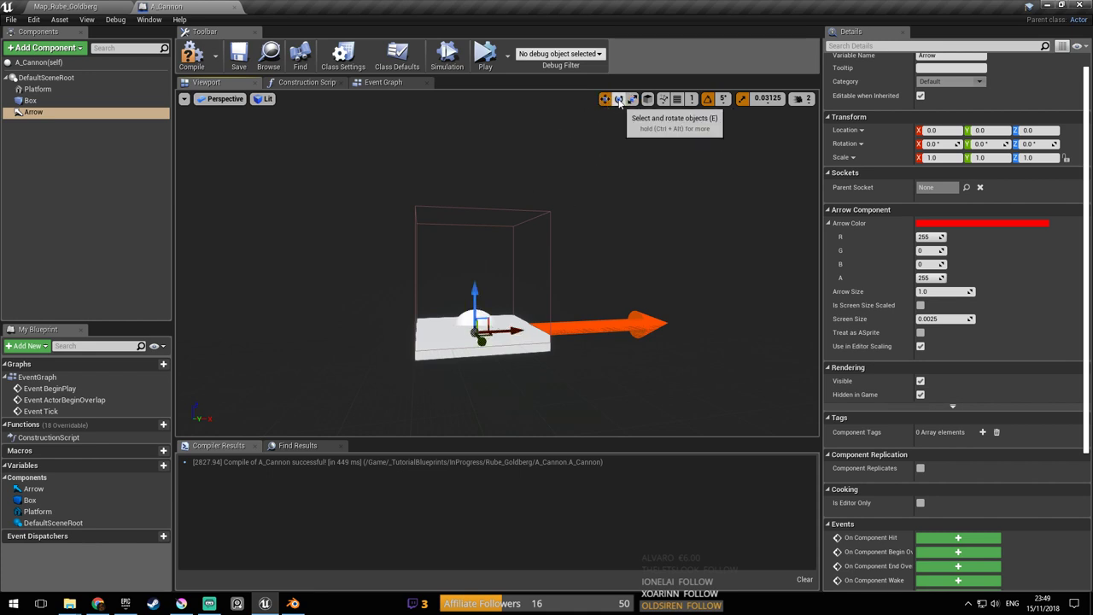
pyautogui.click(618, 99)
pyautogui.moveTo(444, 295); pyautogui.dragTo(478, 268)
pyautogui.click(191, 55)
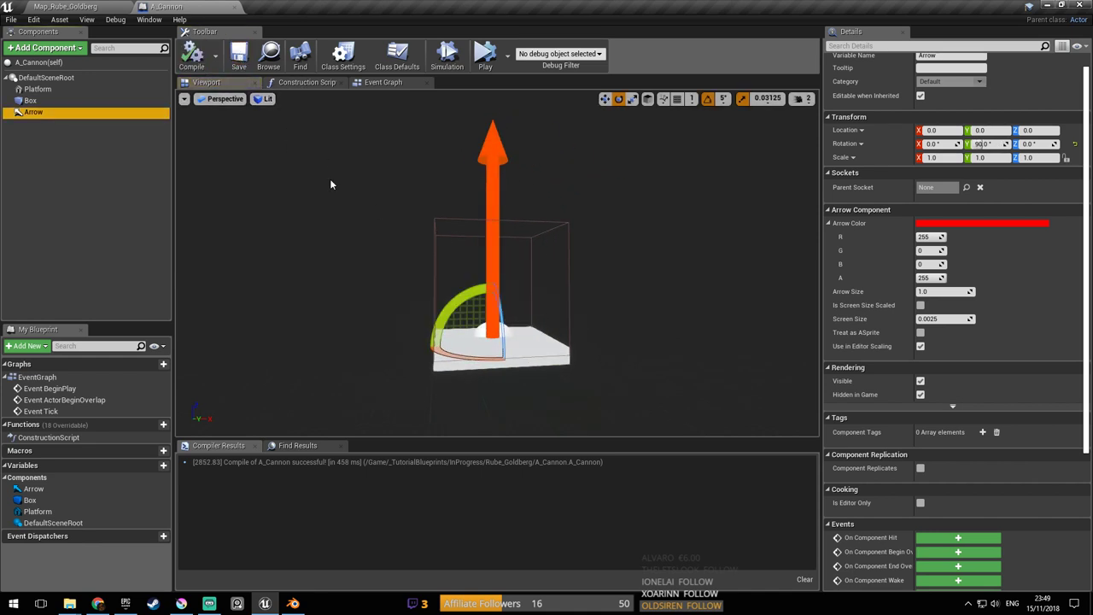
pyautogui.moveTo(330, 185); pyautogui.dragTo(350, 193, button='right')
pyautogui.hotkey('ctrl', 's')
# Inspect the upward Arrow against the Platform and collision box, and compile the Blueprint again
pyautogui.moveTo(478, 251); pyautogui.dragTo(489, 256, button='right')
pyautogui.moveTo(468, 257); pyautogui.dragTo(468, 257)
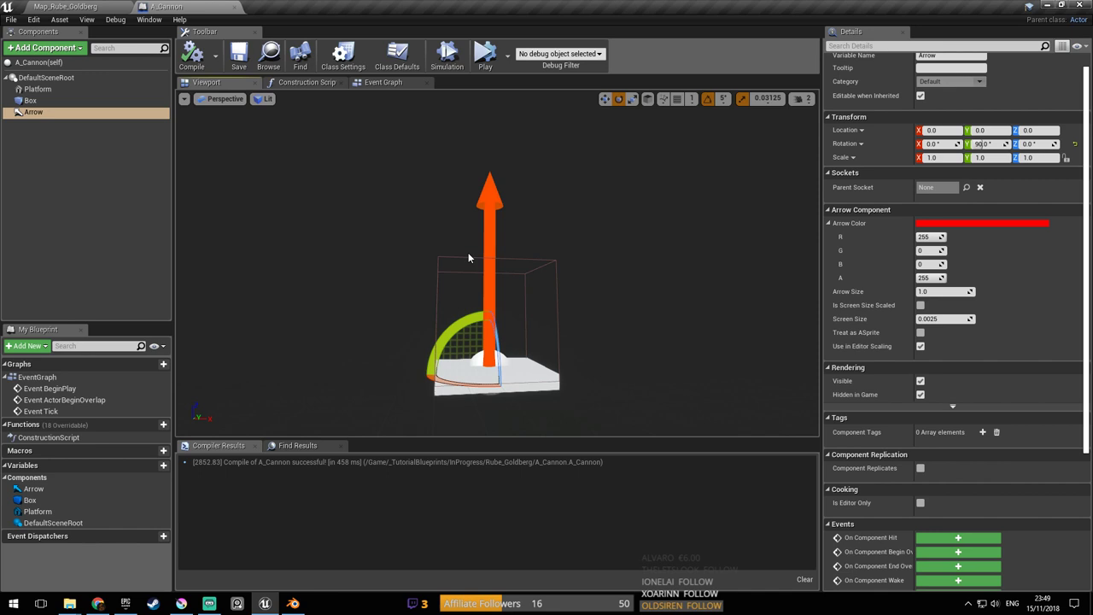
pyautogui.moveTo(524, 358); pyautogui.dragTo(520, 297, button='right')
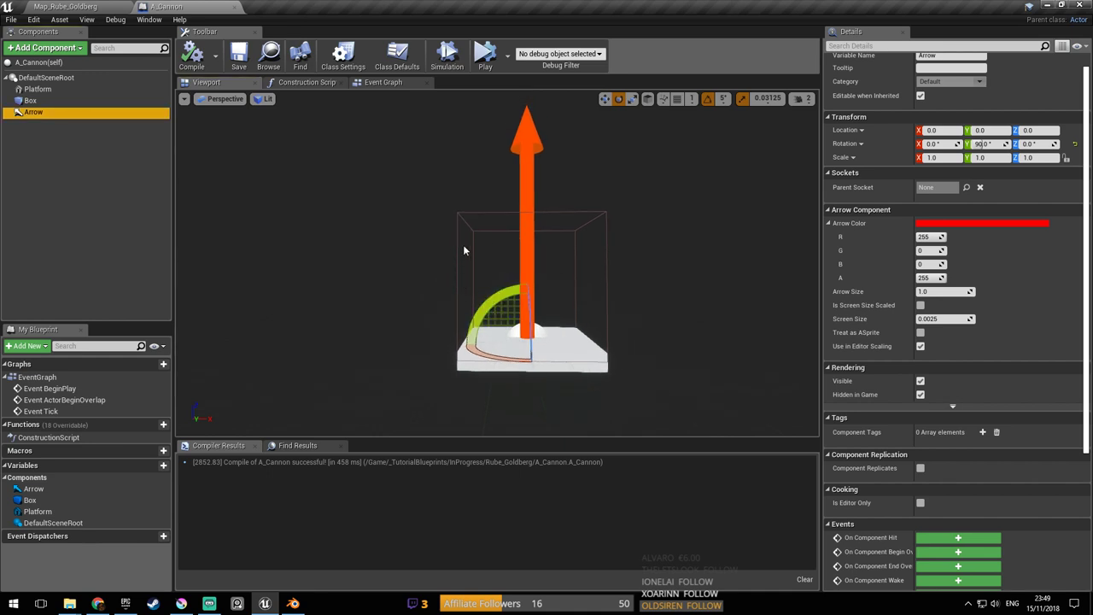
pyautogui.moveTo(524, 293)
pyautogui.mouseDown(button='right')
pyautogui.moveTo(512, 293)
pyautogui.moveTo(525, 293)
pyautogui.mouseUp(button='right')
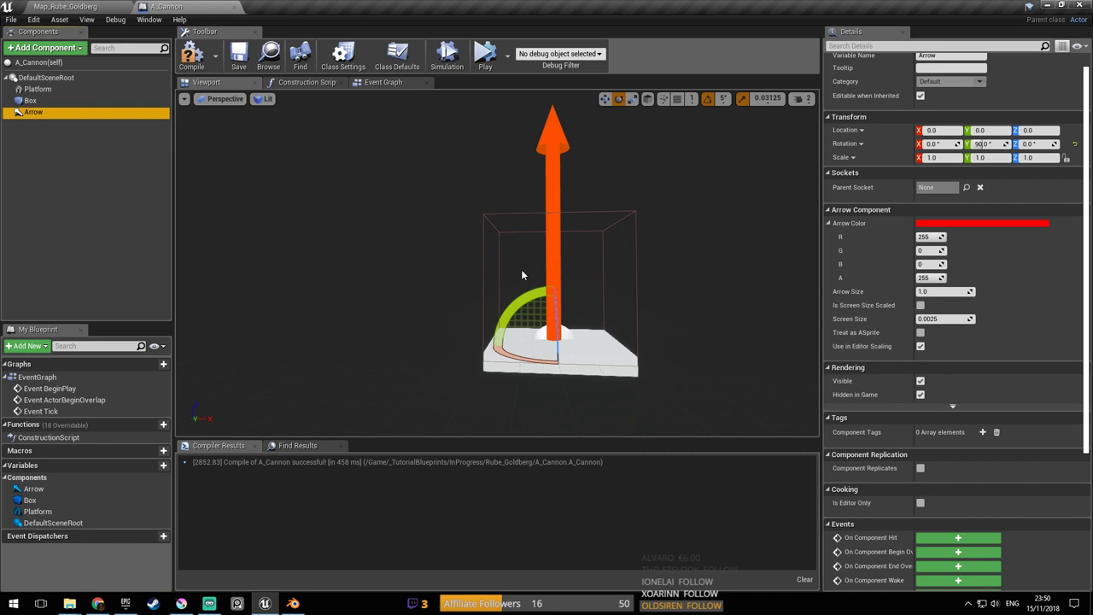
pyautogui.moveTo(523, 271); pyautogui.dragTo(534, 261, button='right')
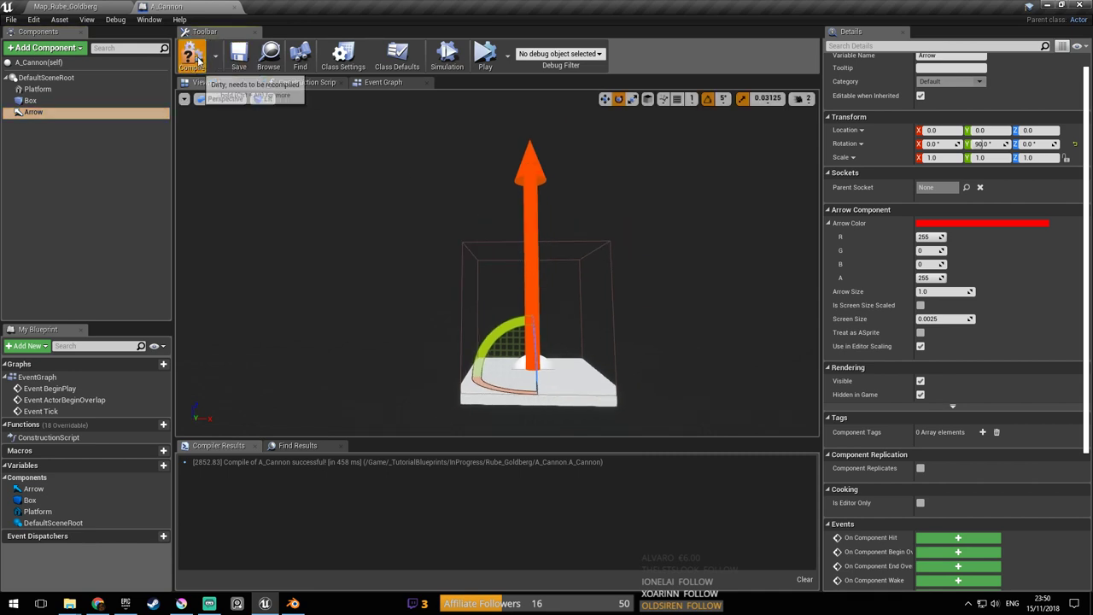
pyautogui.click(206, 82)
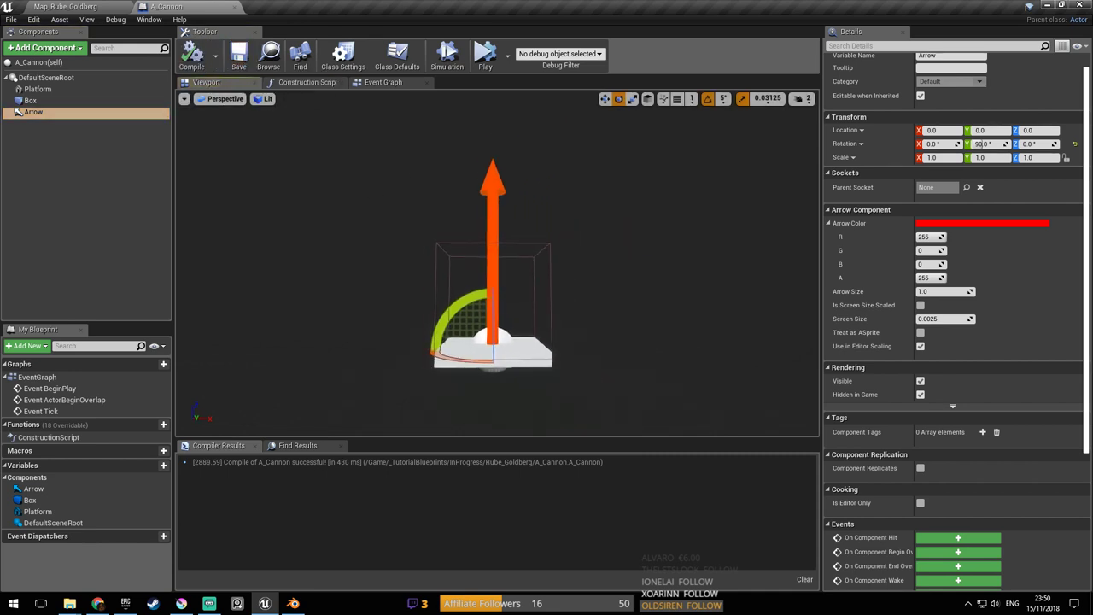
pyautogui.moveTo(364, 146); pyautogui.dragTo(383, 176, button='right')
pyautogui.moveTo(456, 215); pyautogui.dragTo(456, 210, button='right')
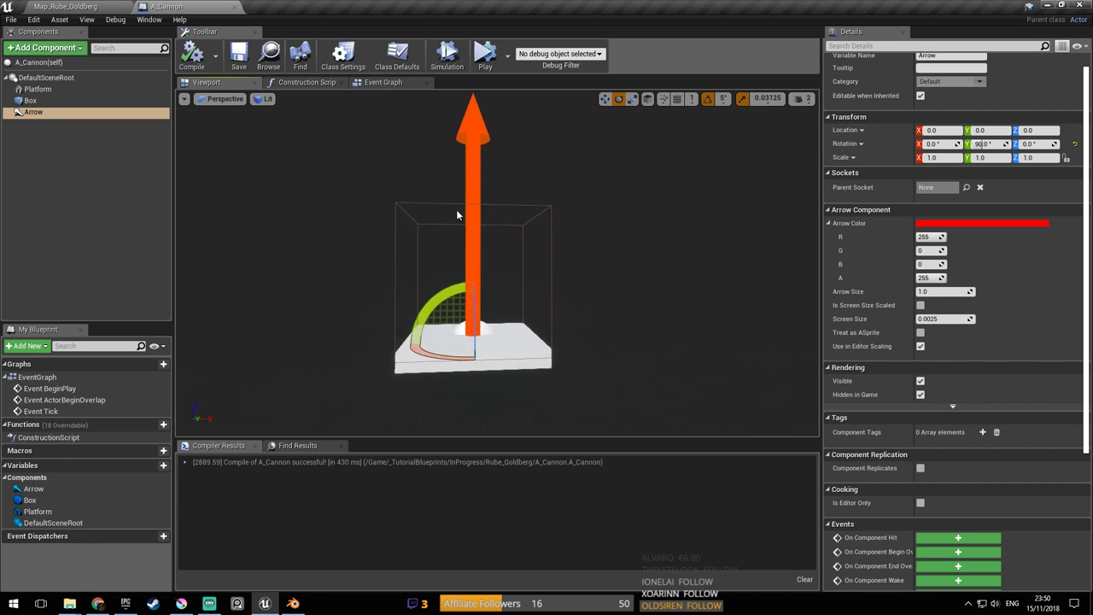
# Delete the default BeginPlay, ActorBeginOverlap and Tick event nodes from the Event Graph, and compile the Blueprint
pyautogui.click(449, 203)
pyautogui.click(364, 84)
pyautogui.moveTo(352, 141); pyautogui.dragTo(177, 177, button='right')
pyautogui.scroll(-1, 260, 230)
pyautogui.moveTo(260, 230); pyautogui.dragTo(364, 249, button='right')
pyautogui.scroll(1, 380, 252)
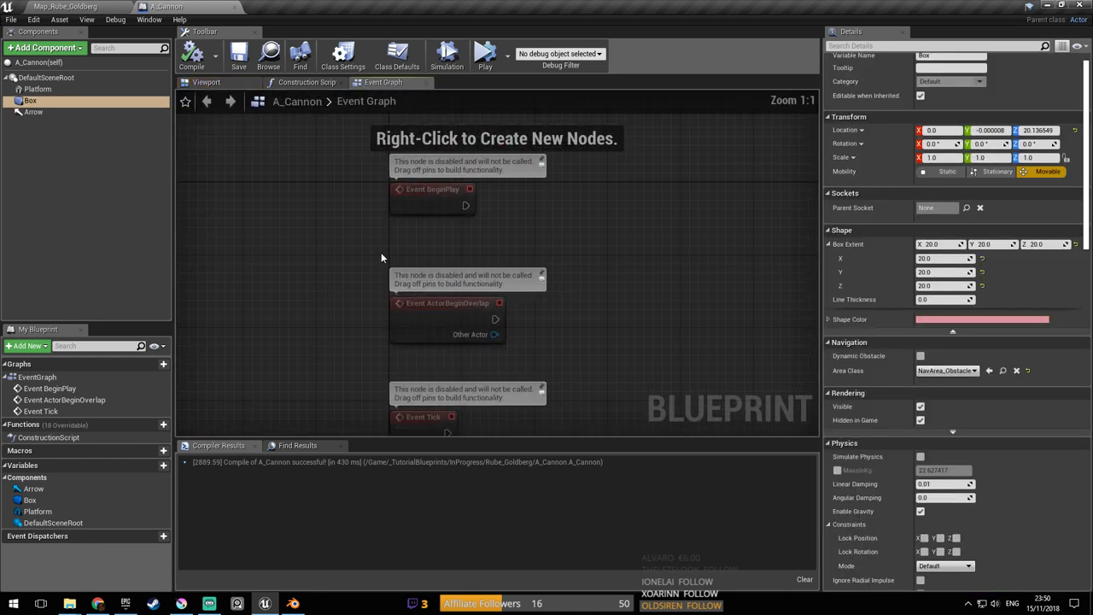
pyautogui.scroll(-3, 381, 252)
pyautogui.moveTo(305, 169); pyautogui.dragTo(547, 399)
pyautogui.press('Delete')
pyautogui.click(191, 54)
# Add an On Component Begin Overlap event for the Box to the Event Graph without keeping a Box reference node, and save
pyautogui.moveTo(30, 100); pyautogui.dragTo(392, 271)
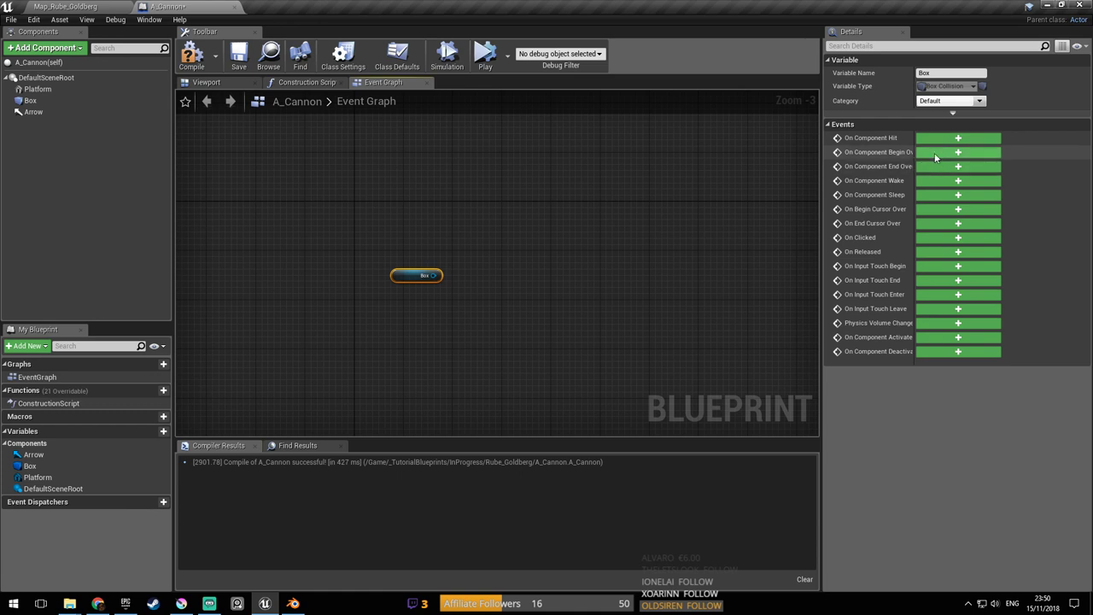
pyautogui.click(959, 152)
pyautogui.press('Delete')
pyautogui.moveTo(555, 277); pyautogui.dragTo(417, 253, button='right')
pyautogui.hotkey('ctrl', 's')
pyautogui.scroll(3, 372, 271)
pyautogui.moveTo(376, 239); pyautogui.dragTo(376, 218)
pyautogui.moveTo(530, 235); pyautogui.dragTo(459, 243, button='right')
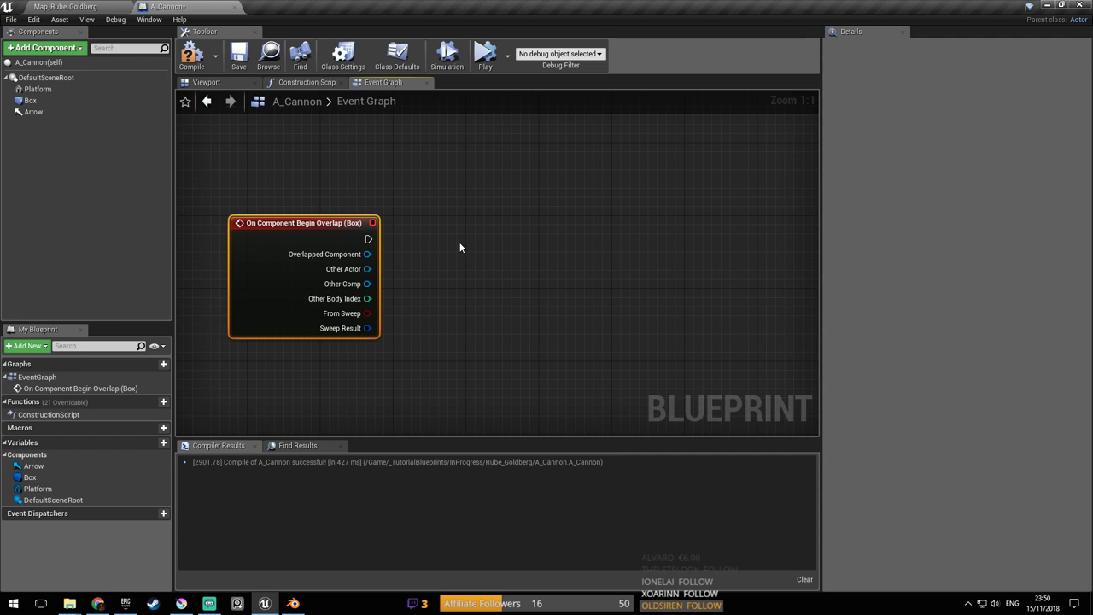
pyautogui.moveTo(433, 251); pyautogui.dragTo(498, 221, button='right')
pyautogui.scroll(-8, 497, 220)
pyautogui.moveTo(537, 171); pyautogui.dragTo(493, 198, button='right')
pyautogui.scroll(6, 443, 177)
pyautogui.scroll(2, 444, 234)
pyautogui.moveTo(414, 266); pyautogui.dragTo(354, 250, button='right')
pyautogui.moveTo(344, 248); pyautogui.dragTo(456, 263)
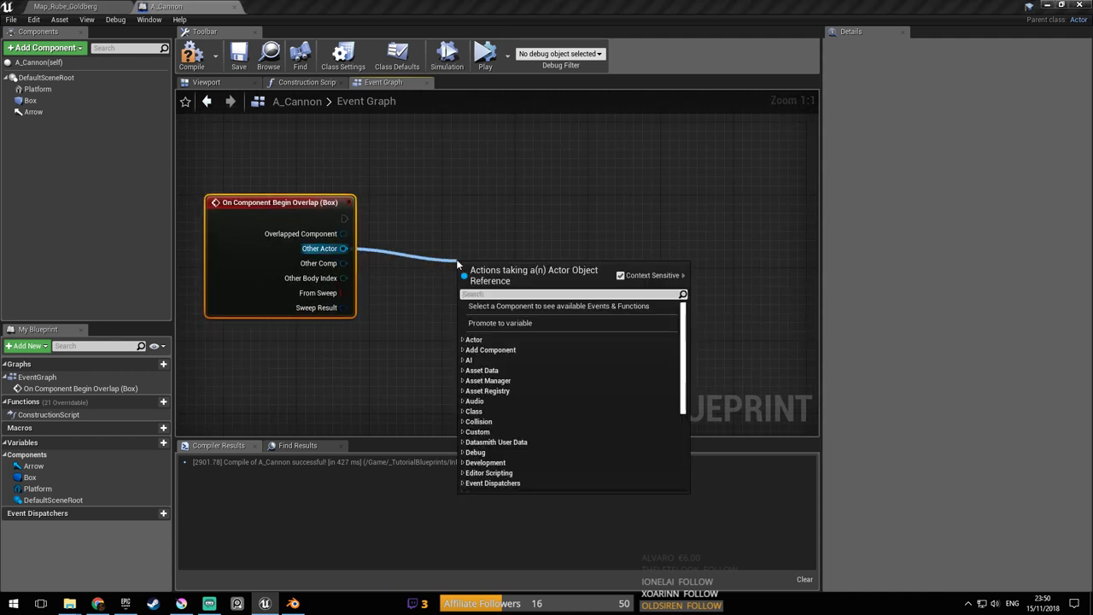
pyautogui.write('add force')
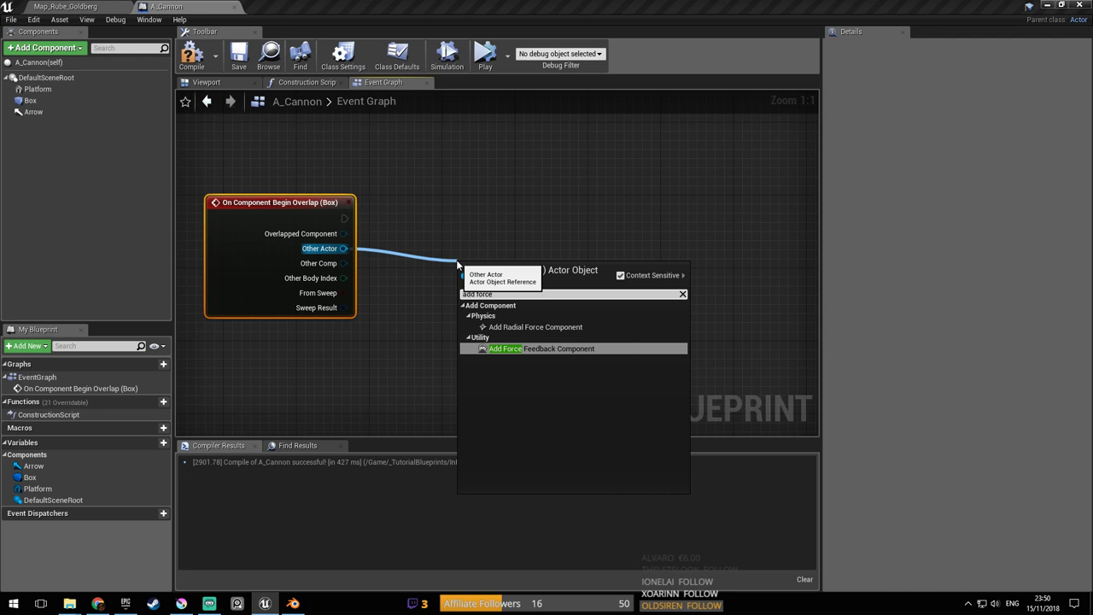
pyautogui.click(420, 227)
# Add an Add Force node targeting the overlap event's Other Comp, and place it clear of the event node
pyautogui.moveTo(344, 263); pyautogui.dragTo(387, 254)
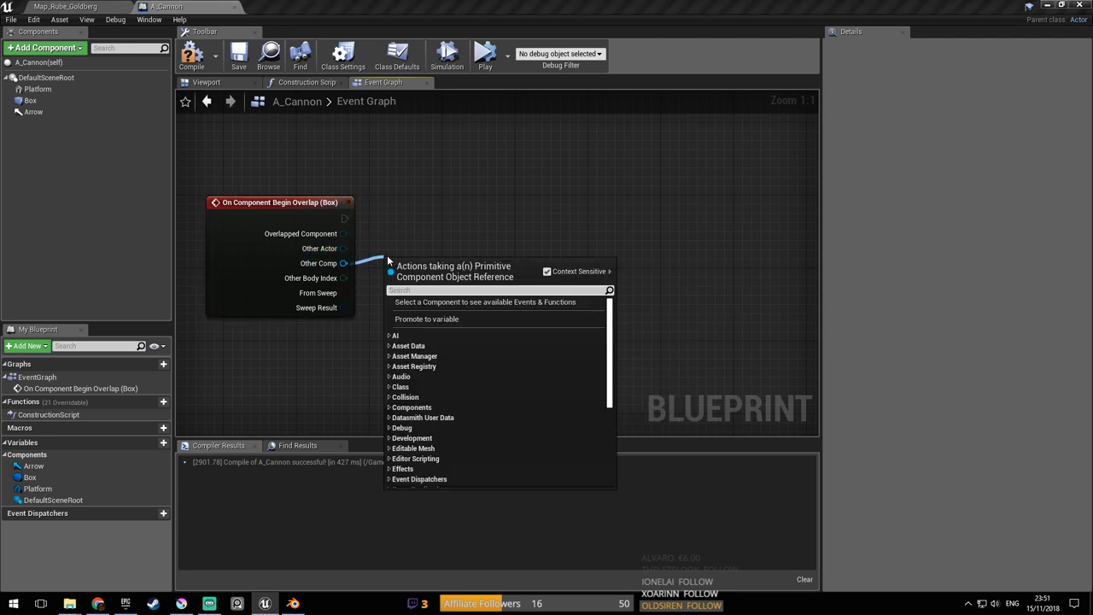
pyautogui.write('add f')
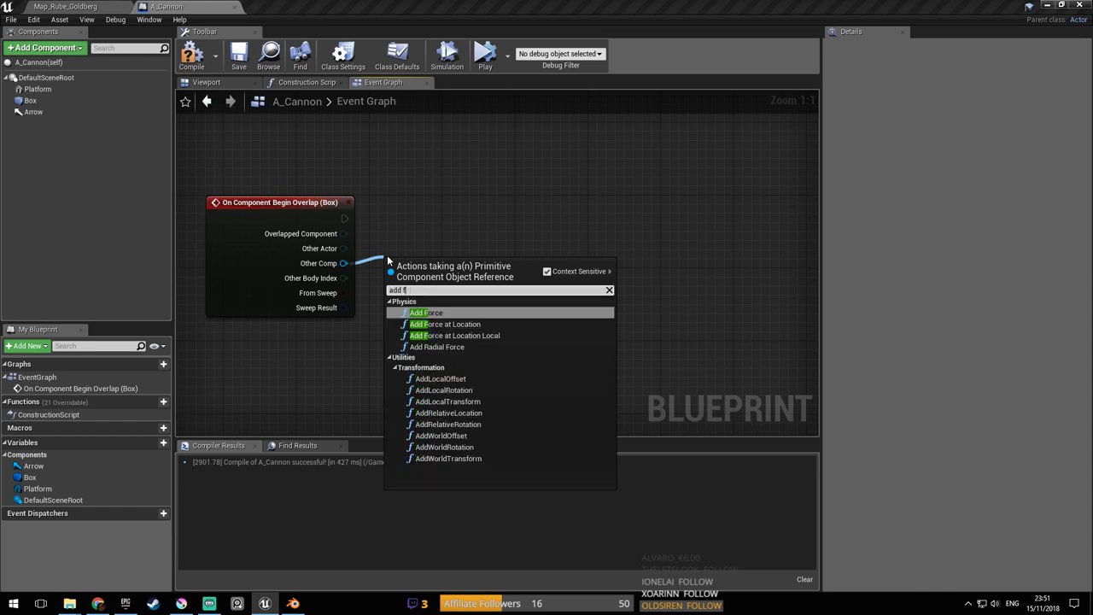
pyautogui.write('orce')
pyautogui.press('Return')
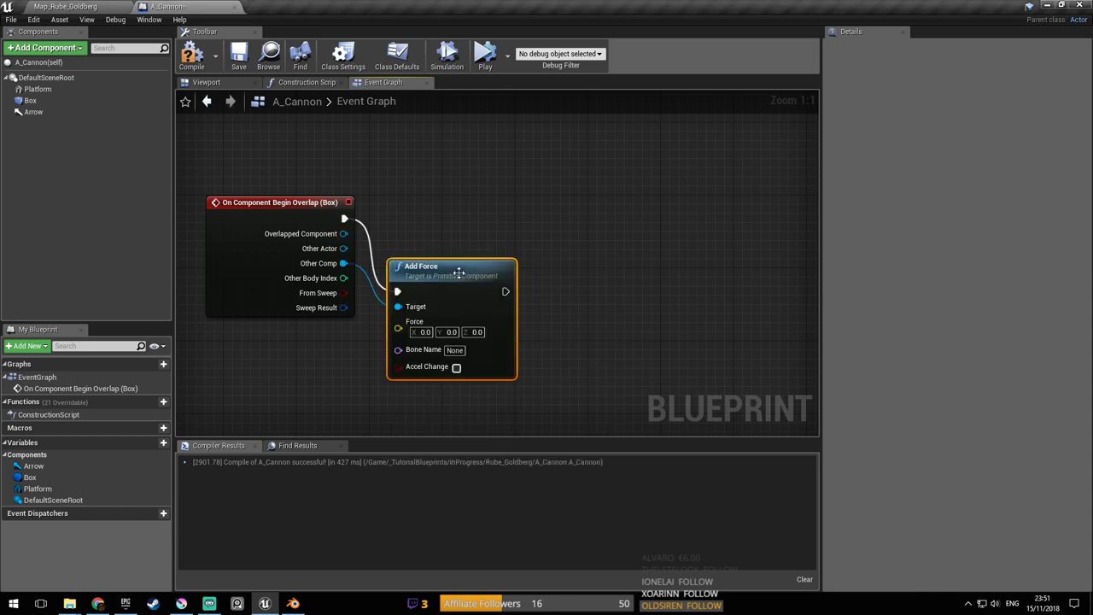
pyautogui.moveTo(456, 272); pyautogui.dragTo(549, 218)
pyautogui.moveTo(580, 289); pyautogui.dragTo(566, 264, button='right')
pyautogui.moveTo(529, 211); pyautogui.dragTo(527, 188)
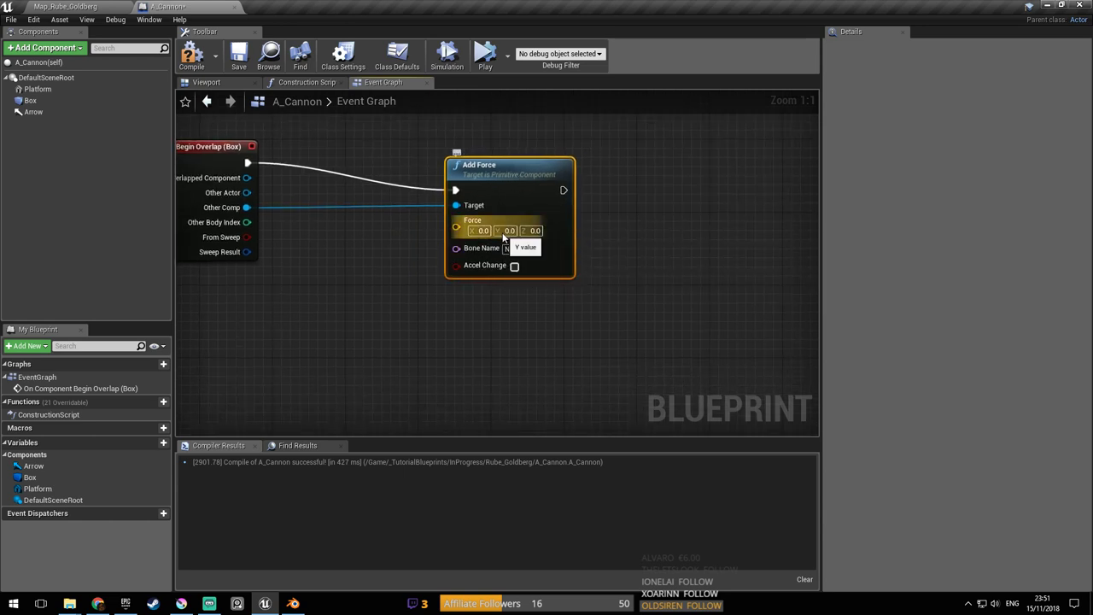
# Check the Arrow's direction in the 3D view, save the Blueprint and return to the Event Graph
pyautogui.click(309, 83)
pyautogui.click(234, 82)
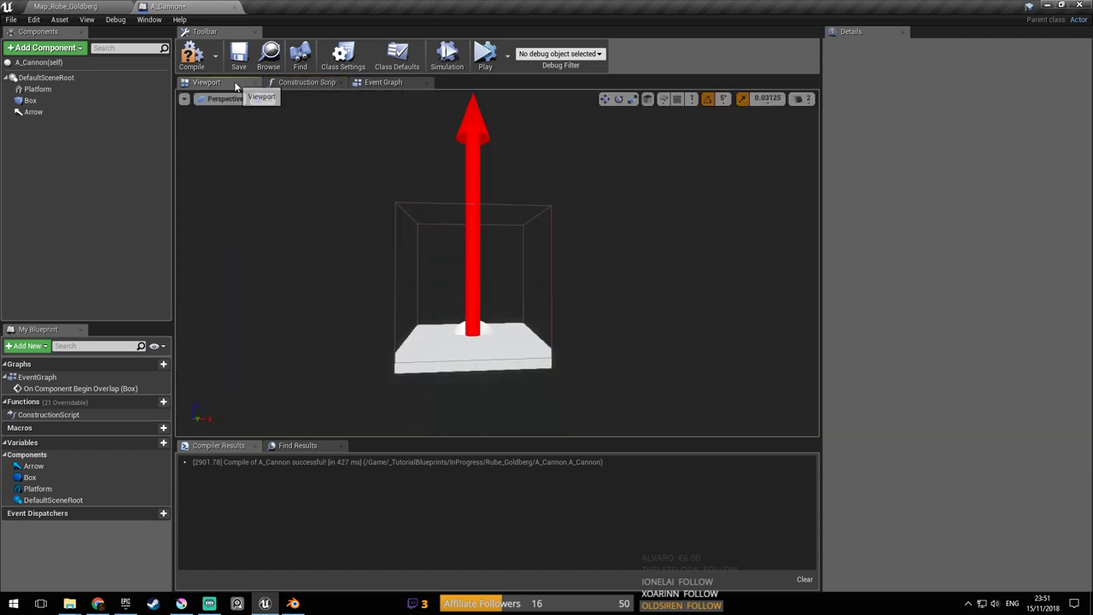
pyautogui.moveTo(493, 244); pyautogui.dragTo(474, 203, button='right')
pyautogui.hotkey('ctrl', 's')
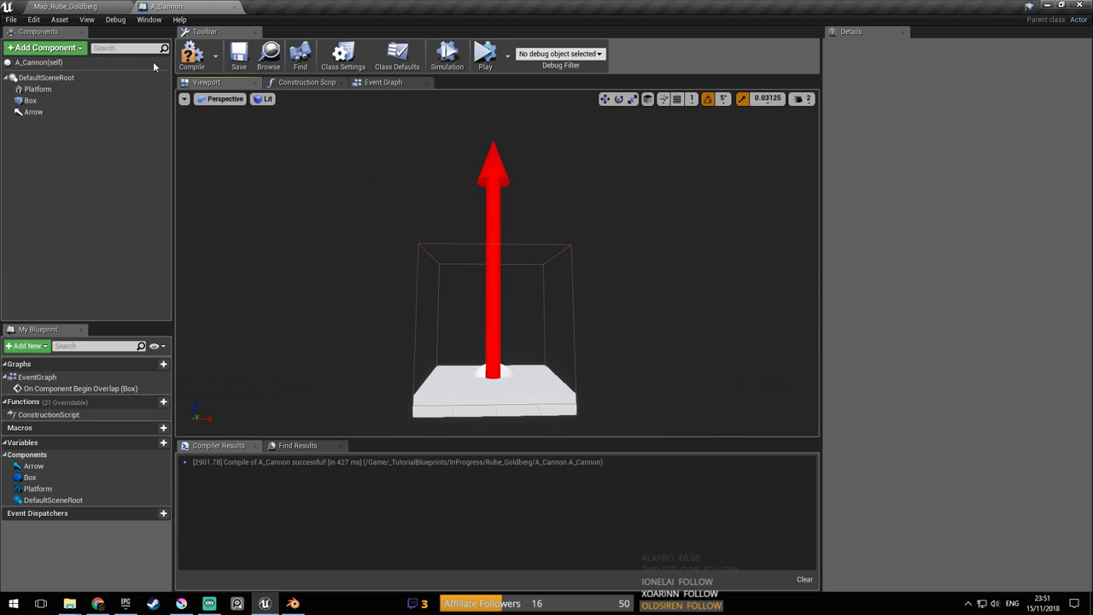
pyautogui.click(369, 83)
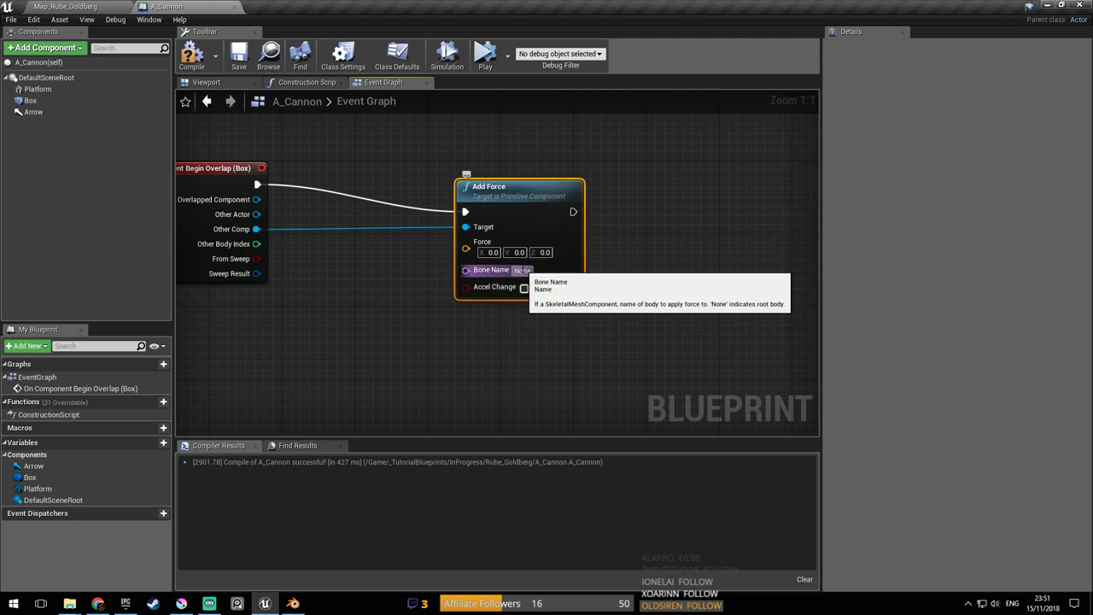
# Add an Arrow reference feeding a Get Forward Vector node below the overlap event, and check the Arrow in the 3D view
pyautogui.moveTo(339, 303); pyautogui.dragTo(449, 281, button='right')
pyautogui.moveTo(34, 112); pyautogui.dragTo(458, 337)
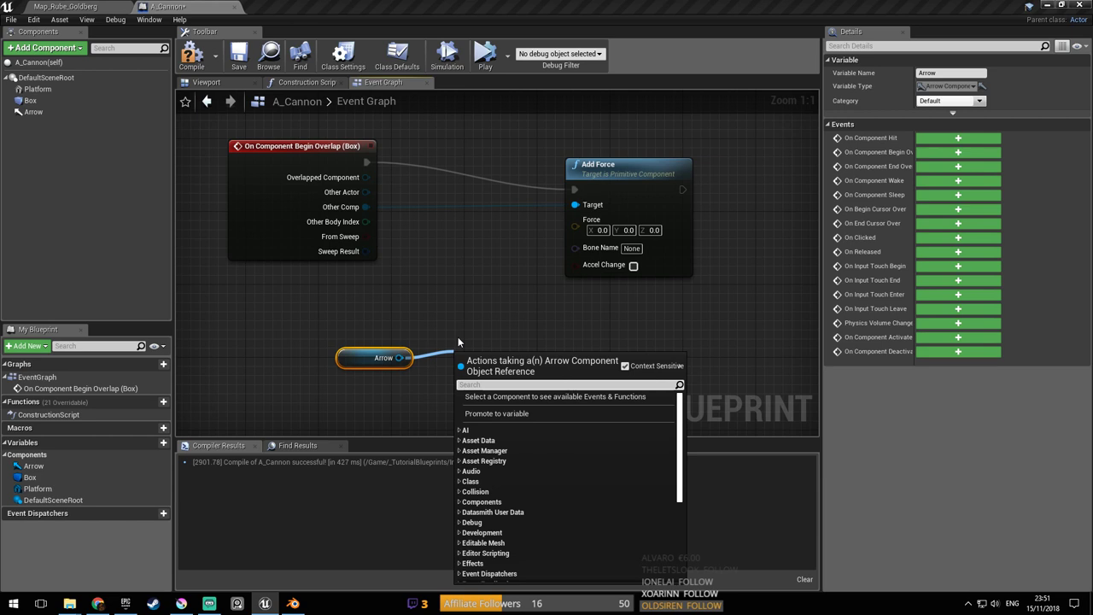
pyautogui.write('get')
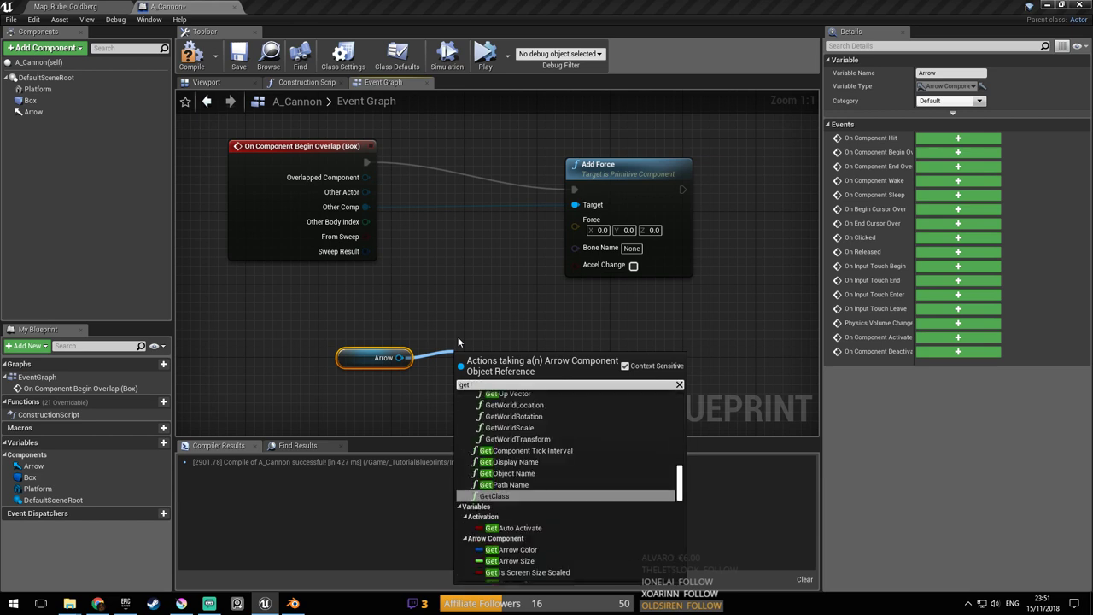
pyautogui.write(' forwar')
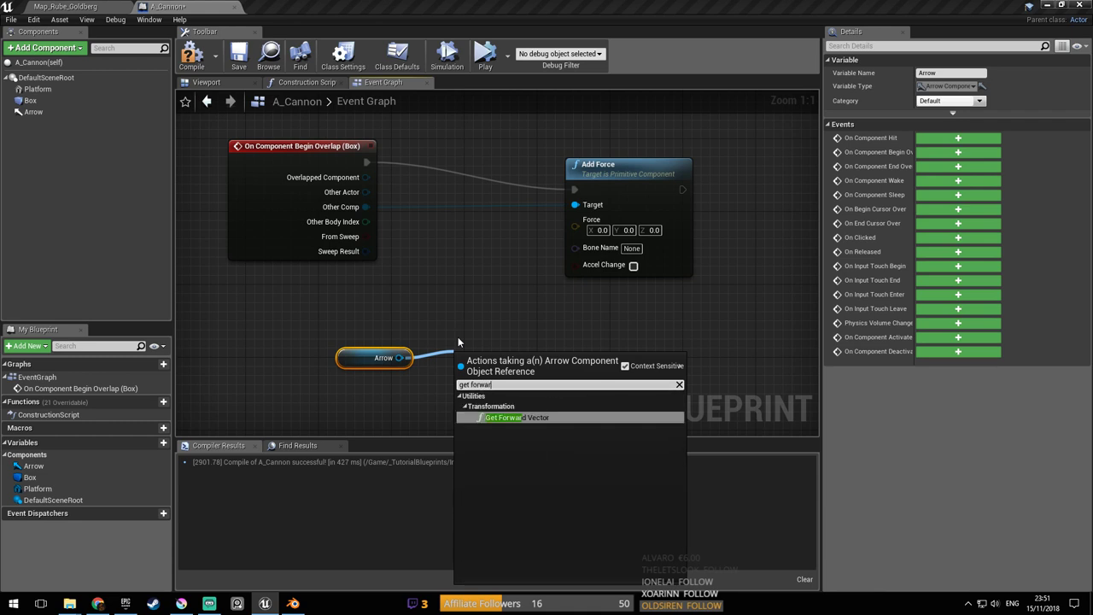
pyautogui.press('Return')
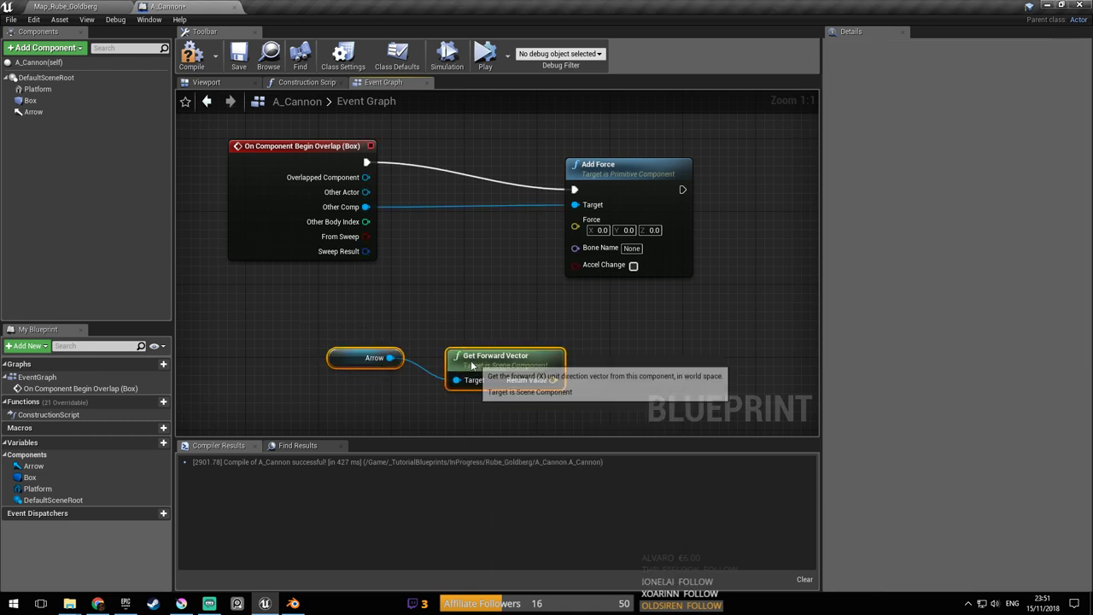
pyautogui.click(237, 82)
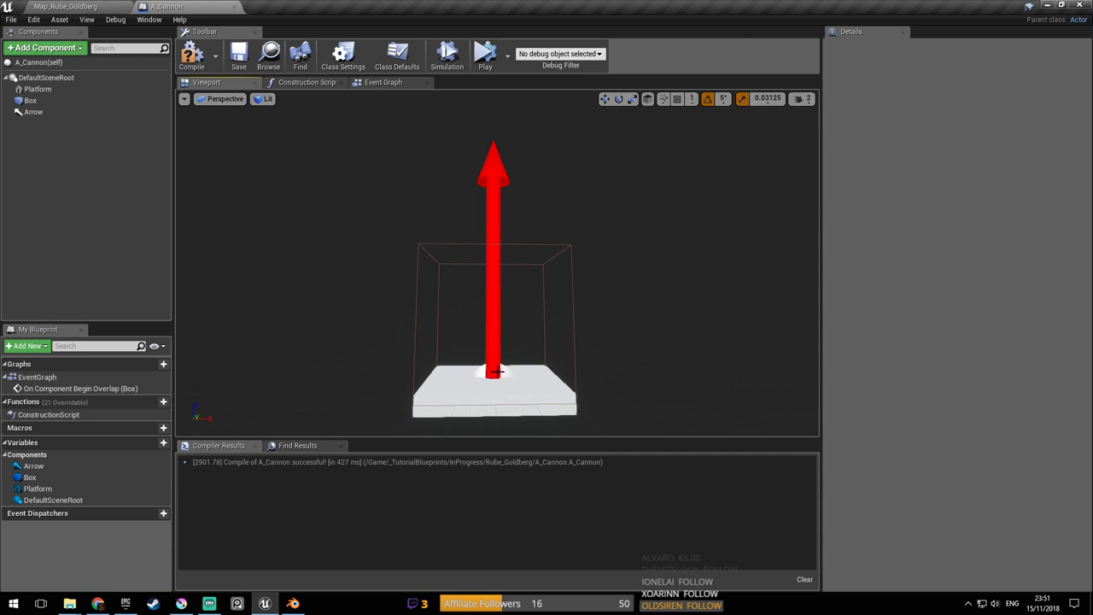
pyautogui.click(382, 82)
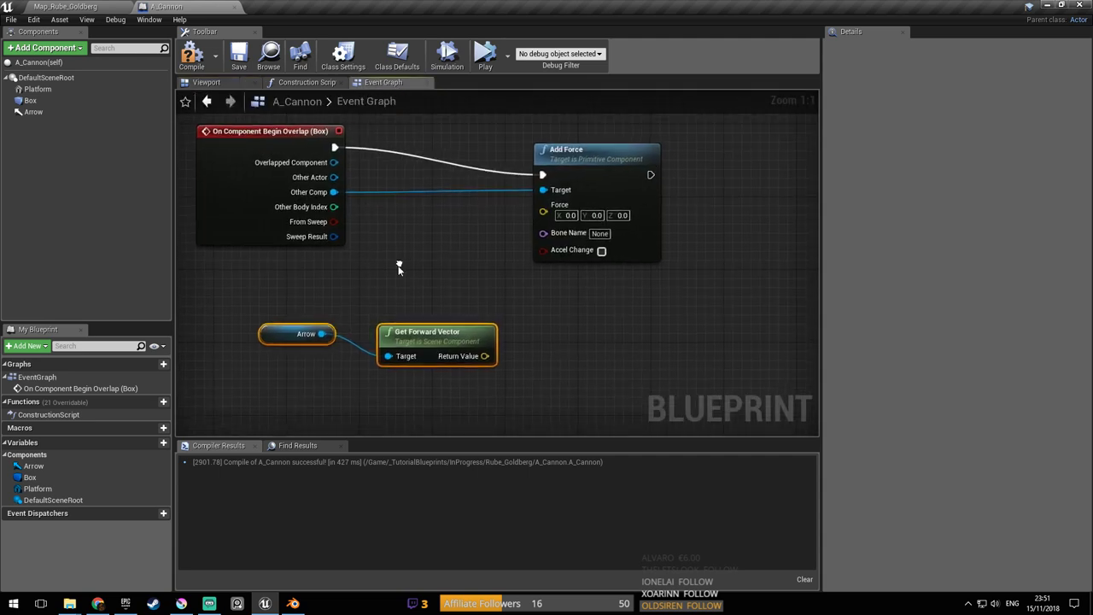
# Move Get Forward Vector closer to the Arrow reference, connect its Return Value to Add Force's Force input, and save
pyautogui.click(413, 324)
pyautogui.moveTo(414, 338); pyautogui.dragTo(393, 319)
pyautogui.moveTo(407, 290); pyautogui.dragTo(435, 319, button='right')
pyautogui.click(623, 177)
pyautogui.moveTo(623, 177); pyautogui.dragTo(586, 151, button='right')
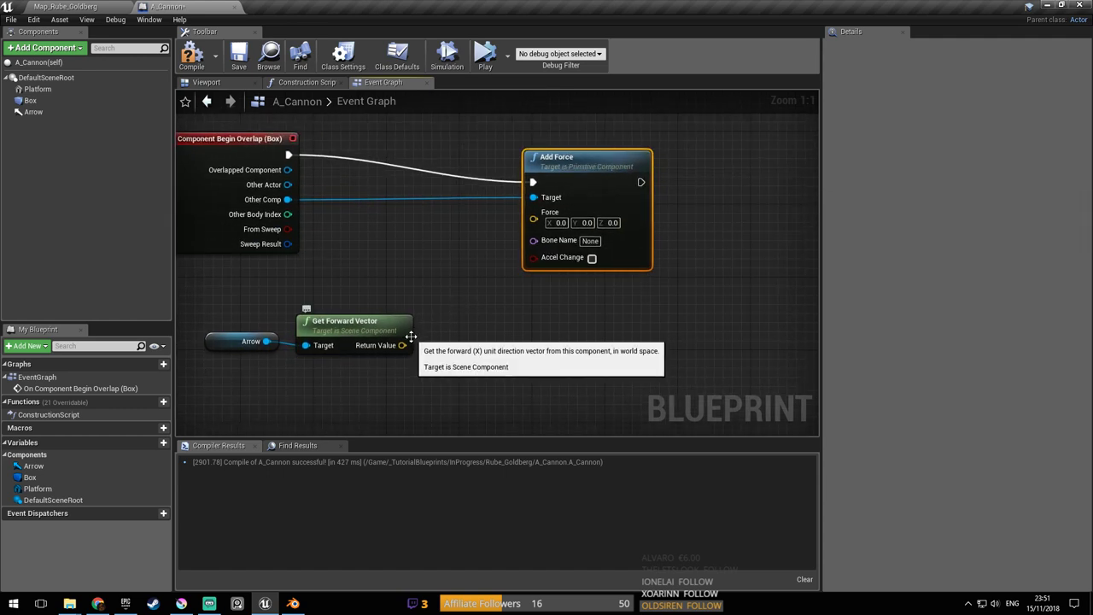
pyautogui.moveTo(401, 345); pyautogui.dragTo(538, 219)
pyautogui.moveTo(499, 306); pyautogui.dragTo(521, 322, button='right')
pyautogui.click(521, 322)
pyautogui.hotkey('ctrl', 's')
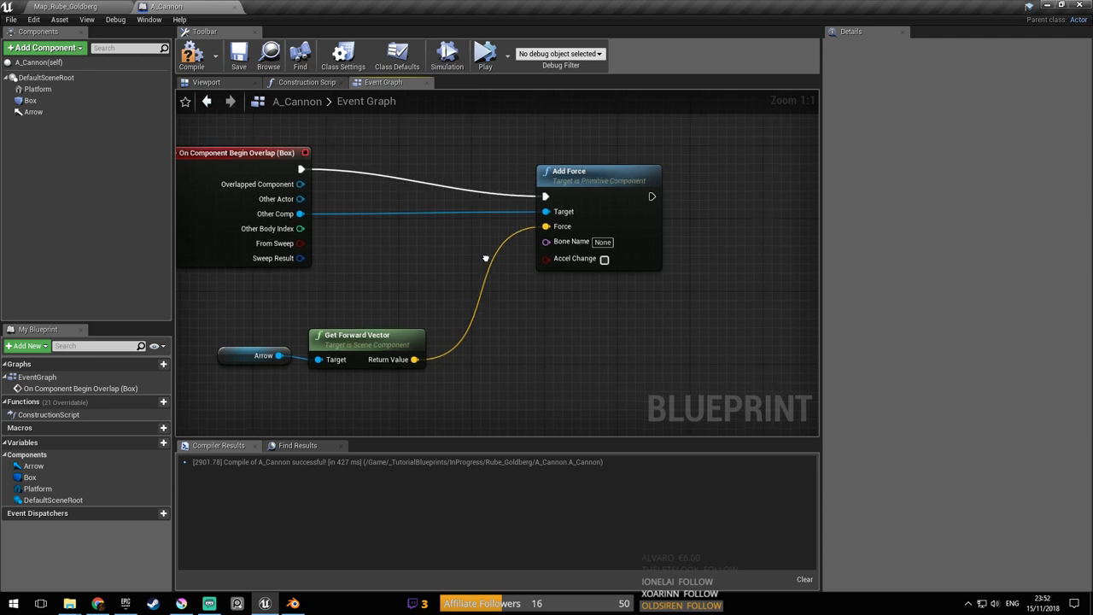
# Move Add Force further from the overlap event, add a vector * float node from Get Forward Vector's Return Value, and save
pyautogui.moveTo(496, 260); pyautogui.dragTo(471, 282, button='right')
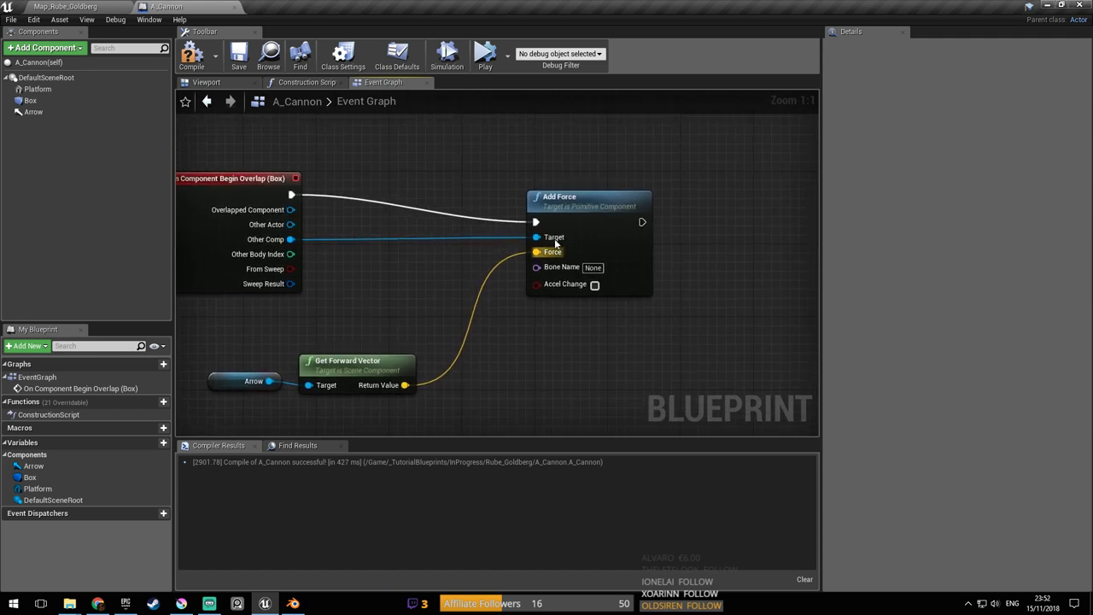
pyautogui.moveTo(575, 253); pyautogui.dragTo(612, 253)
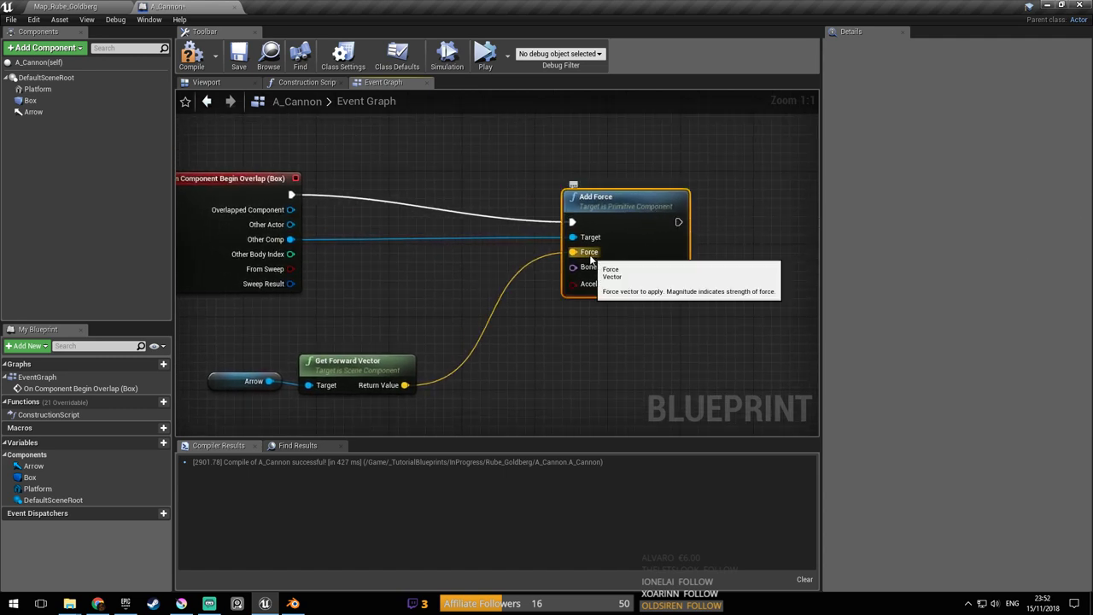
pyautogui.moveTo(467, 315); pyautogui.dragTo(466, 257, button='right')
pyautogui.moveTo(437, 281); pyautogui.dragTo(474, 306)
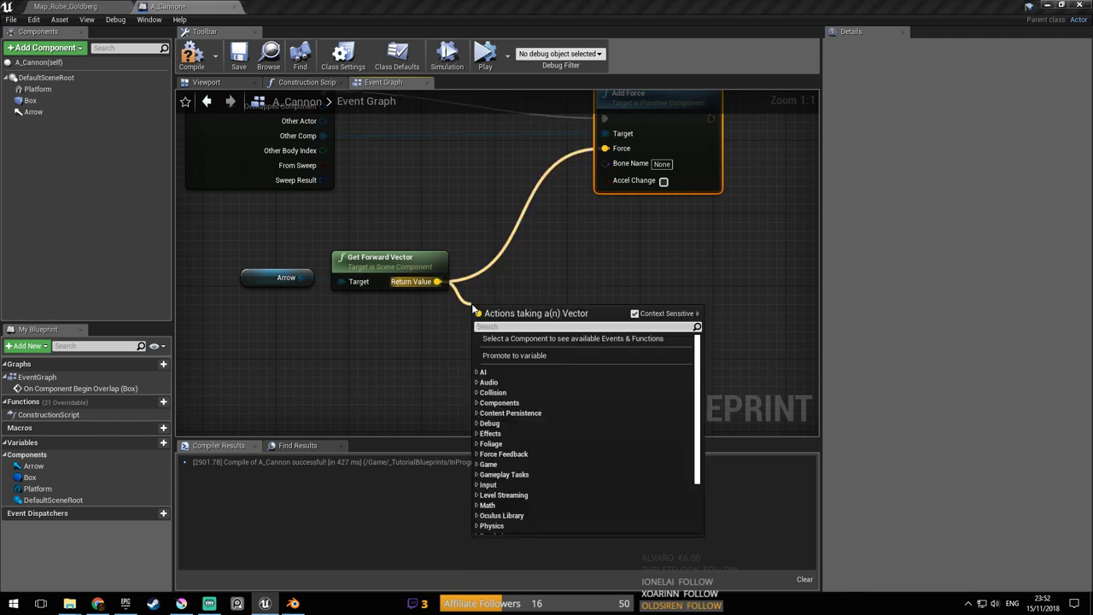
pyautogui.write('*')
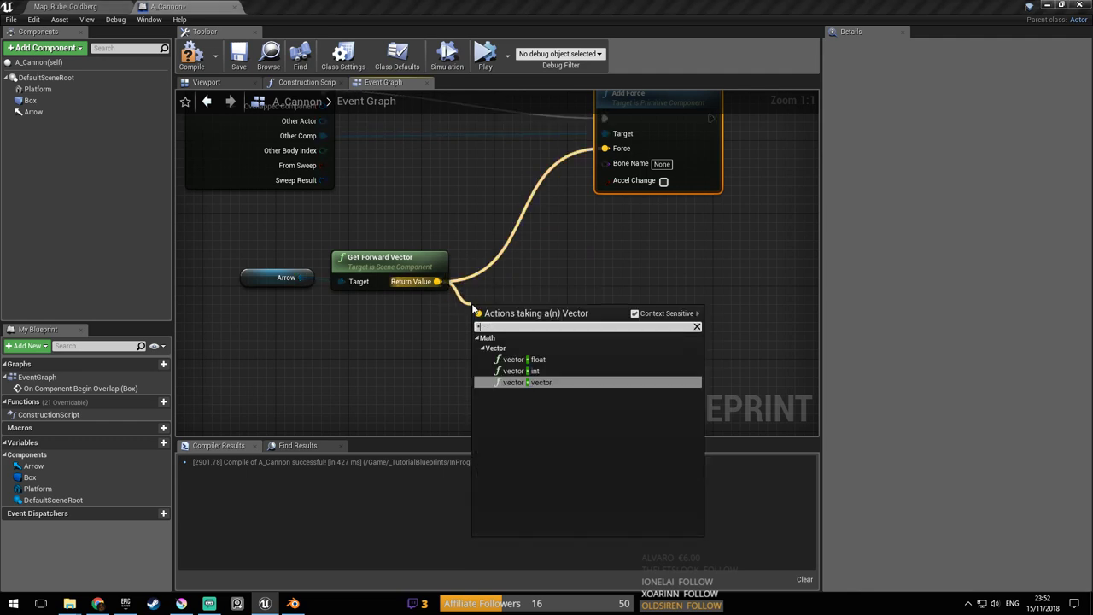
pyautogui.write('float')
pyautogui.press('Return')
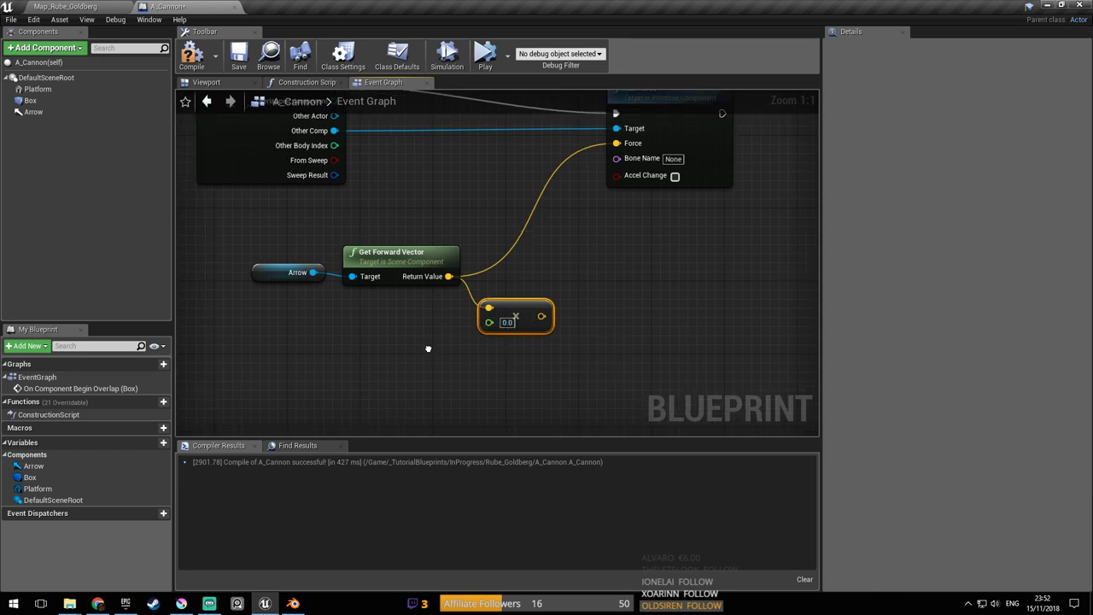
pyautogui.hotkey('ctrl', 's')
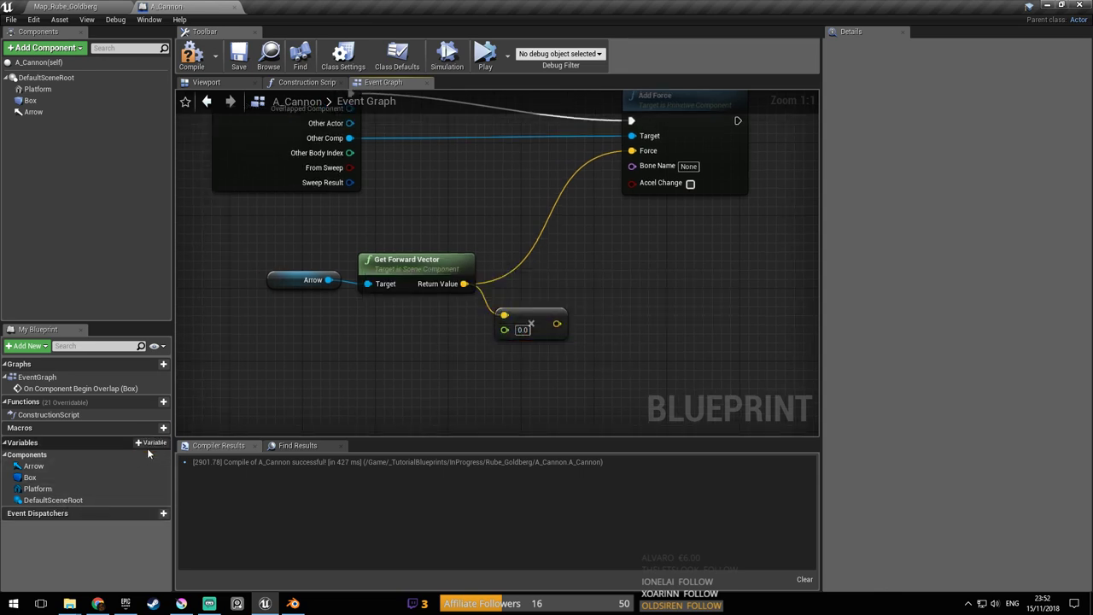
# Create a new variable named Force and set its type to Float
pyautogui.click(151, 443)
pyautogui.write('Force')
pyautogui.press('Return')
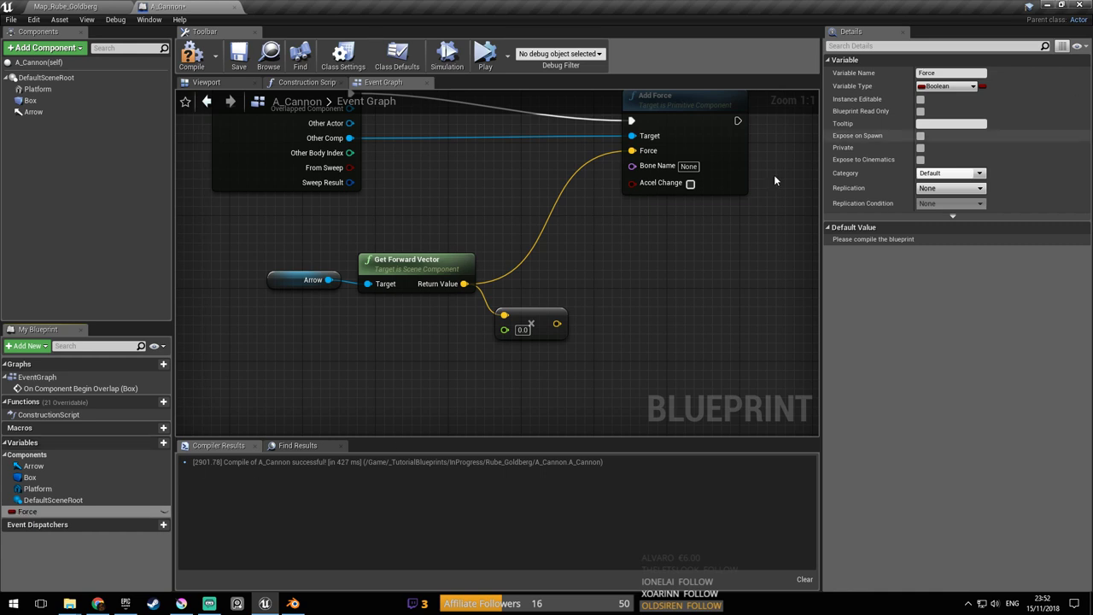
pyautogui.click(939, 87)
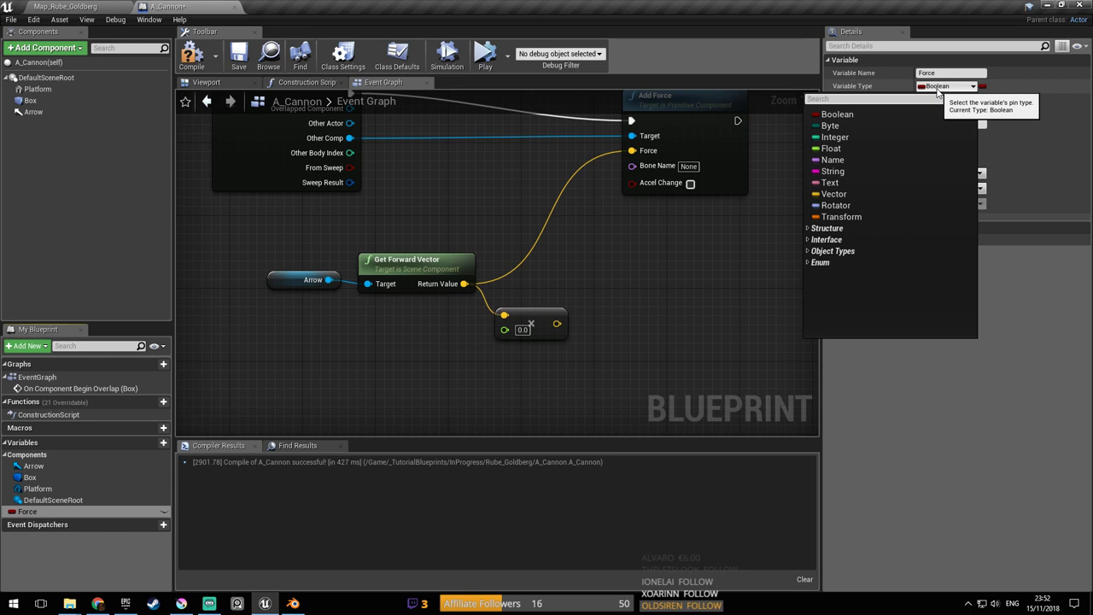
pyautogui.click(849, 149)
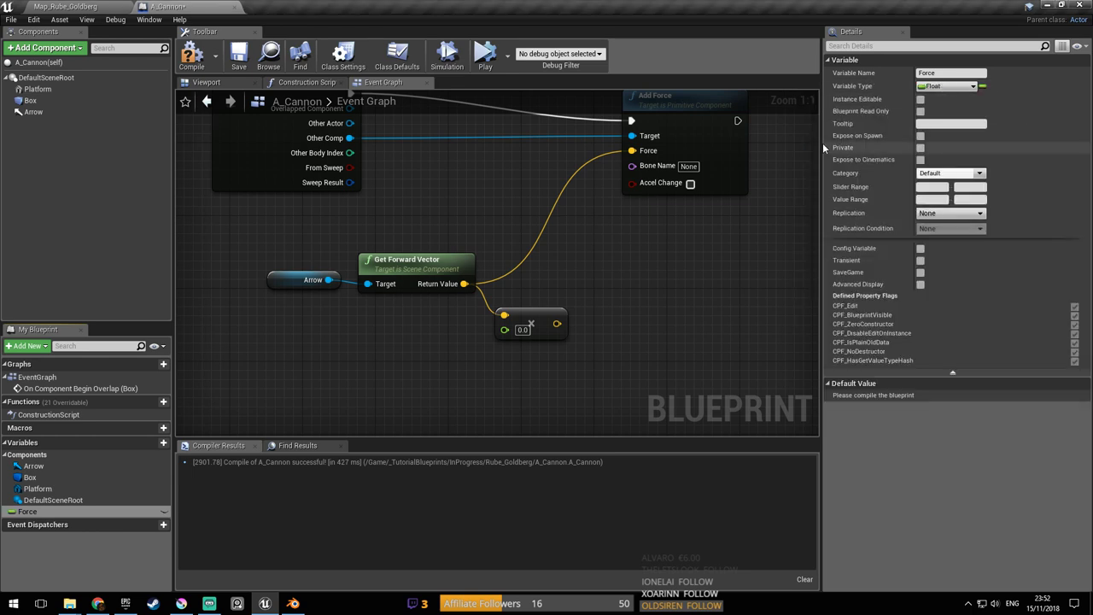
# Connect a Force variable getter to the multiply node's float input, place it below Get Forward Vector, and save
pyautogui.moveTo(621, 264); pyautogui.dragTo(612, 219, button='right')
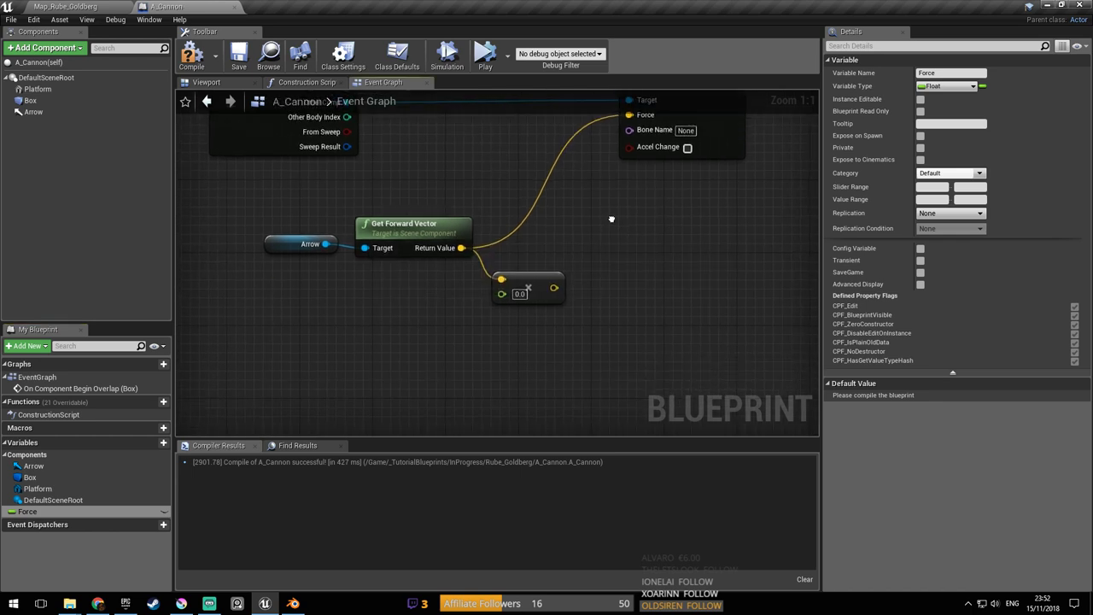
pyautogui.moveTo(28, 511); pyautogui.dragTo(501, 294)
pyautogui.click(406, 322)
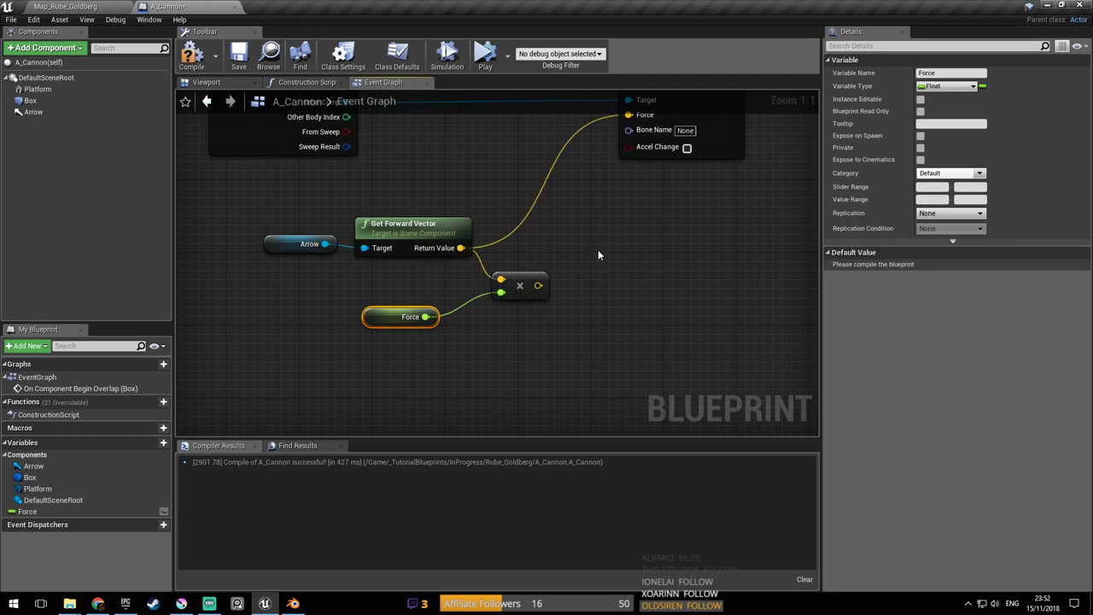
pyautogui.moveTo(601, 248); pyautogui.dragTo(557, 314, button='right')
pyautogui.hotkey('ctrl', 's')
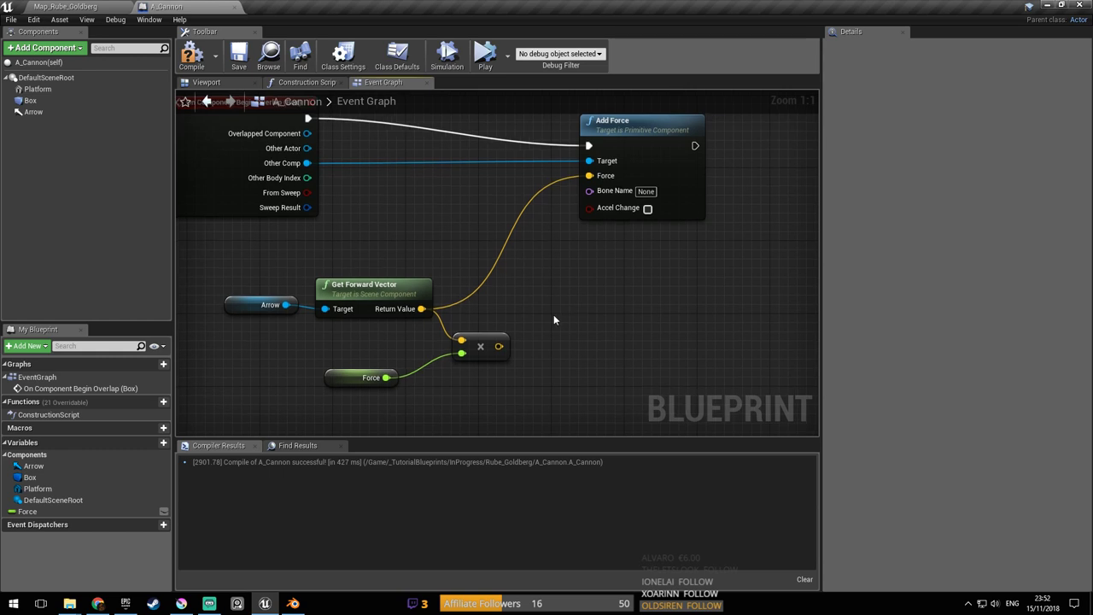
# Replace the direct link into Add Force's Force input with the multiply node's output
pyautogui.keyDown('ctrl'); pyautogui.moveTo(486, 280); pyautogui.dragTo(485, 280); pyautogui.keyUp('ctrl')
pyautogui.click(475, 242)
pyautogui.moveTo(543, 280)
pyautogui.mouseDown(button='right')
pyautogui.moveTo(541, 291)
pyautogui.moveTo(552, 270)
pyautogui.mouseUp(button='right')
pyautogui.moveTo(515, 332); pyautogui.dragTo(599, 171)
pyautogui.moveTo(599, 170); pyautogui.dragTo(579, 192, button='right')
# Compile the Blueprint, set the Force variable's default value to 100000, and compile and save again
pyautogui.click(40, 509)
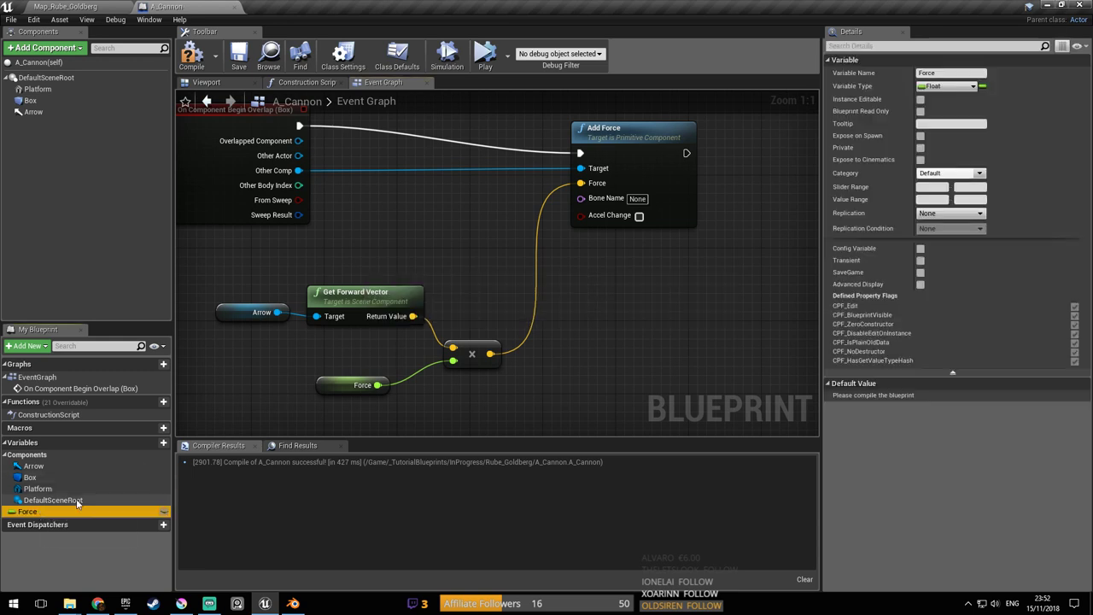
pyautogui.click(192, 56)
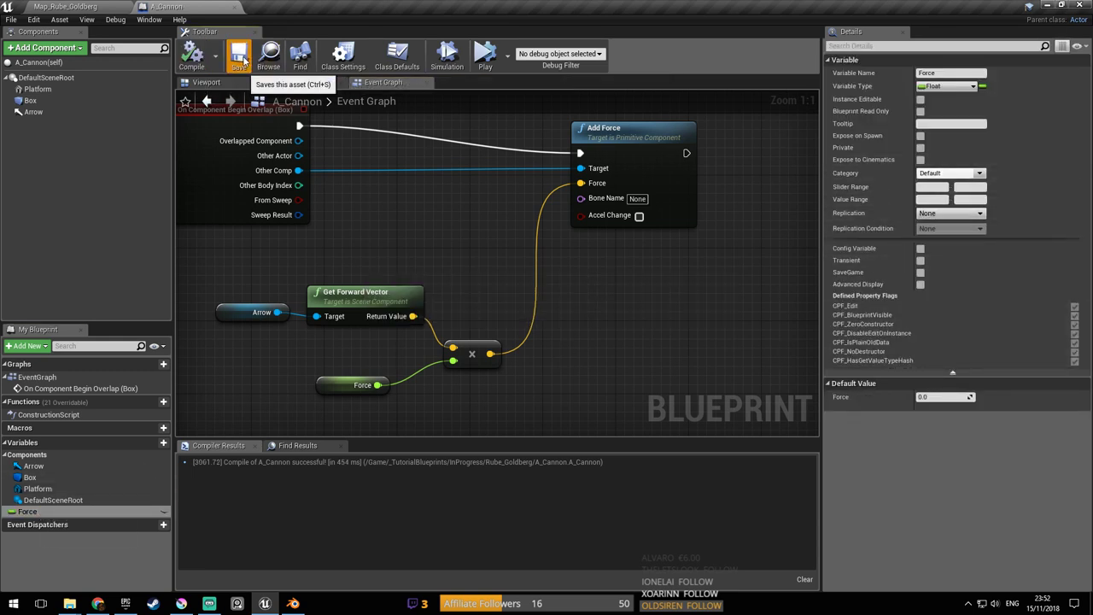
pyautogui.click(940, 396)
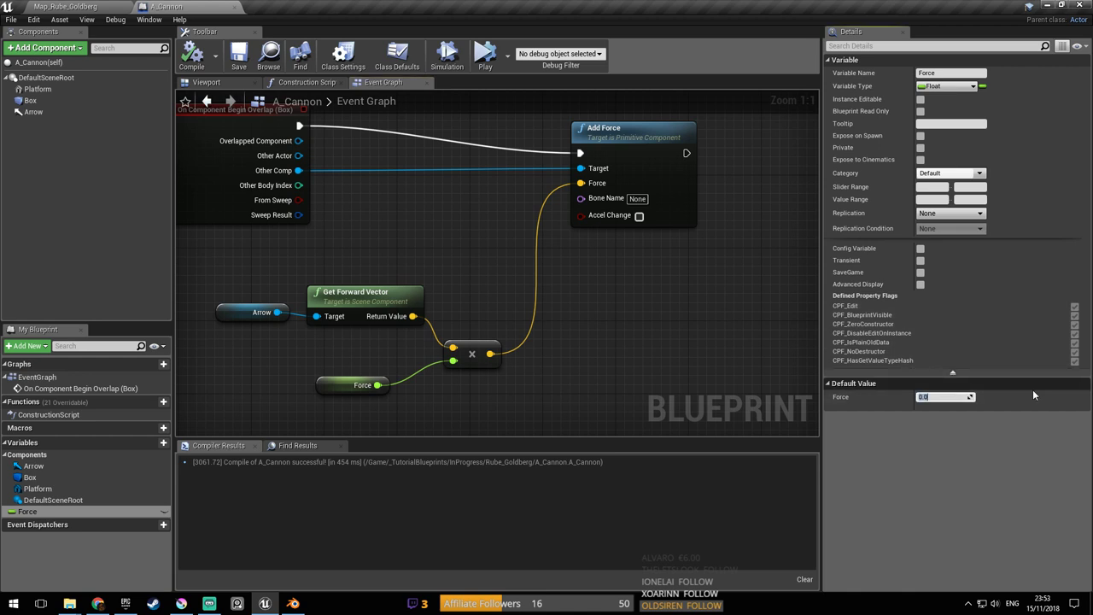
pyautogui.write('1000000')
pyautogui.press('Left')
pyautogui.press('Left')
pyautogui.press('Left')
pyautogui.press('Left')
pyautogui.moveTo(682, 270); pyautogui.dragTo(685, 284, button='right')
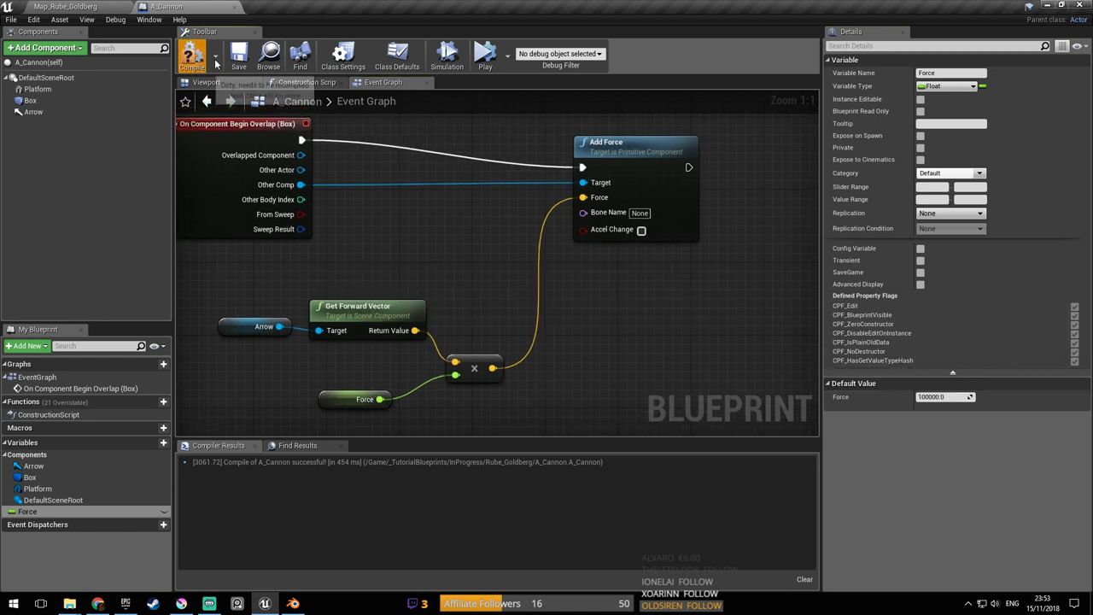
pyautogui.click(237, 58)
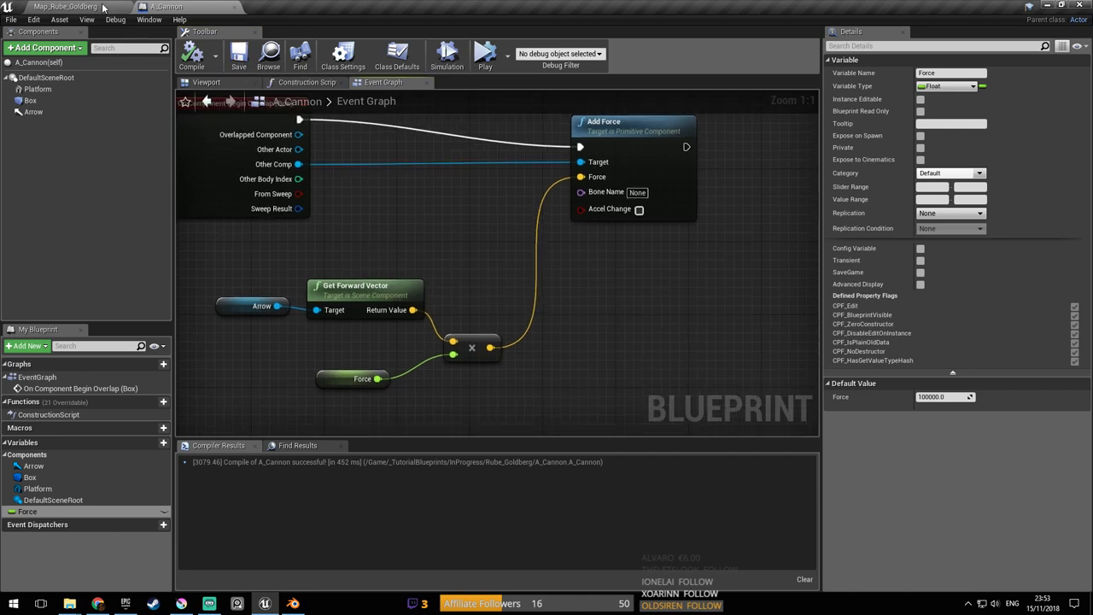
# Switch to the Map_Rube_Goldberg level and place an A_Cannon on the open floor near the scale
pyautogui.click(109, 8)
pyautogui.hotkey('ctrl', 's')
pyautogui.moveTo(530, 221); pyautogui.dragTo(482, 246, button='right')
pyautogui.press('s')
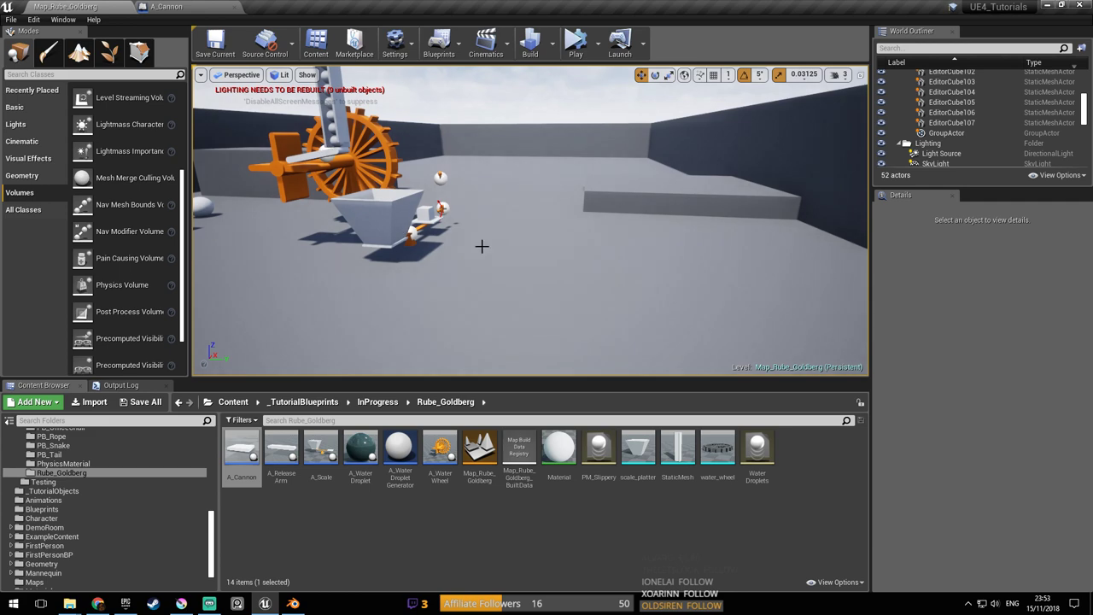
pyautogui.click(250, 457)
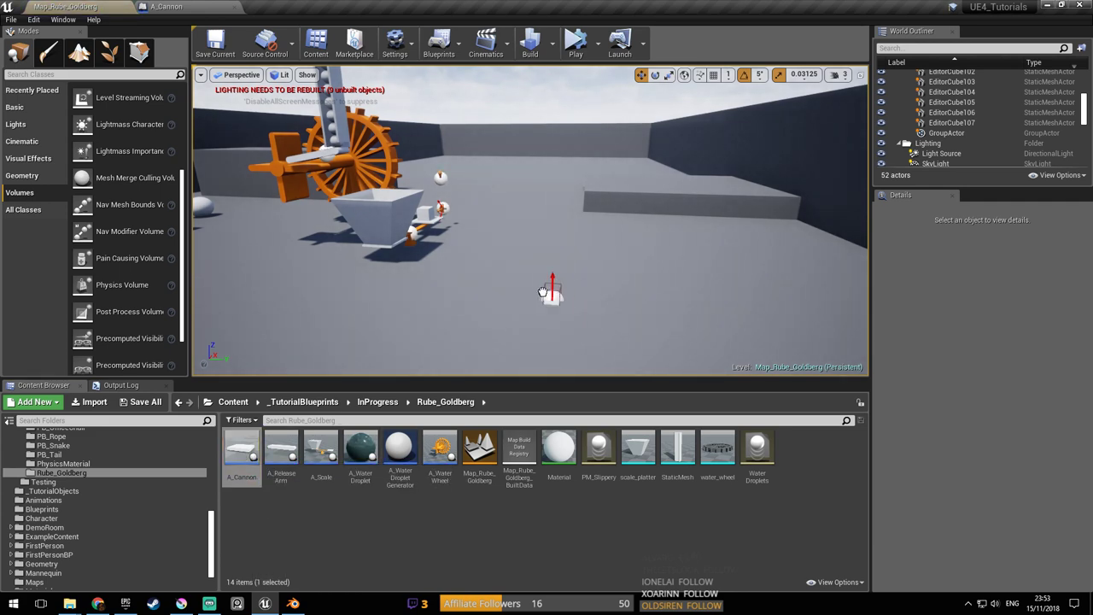
pyautogui.moveTo(556, 277); pyautogui.dragTo(557, 279)
pyautogui.scroll(2, 593, 305)
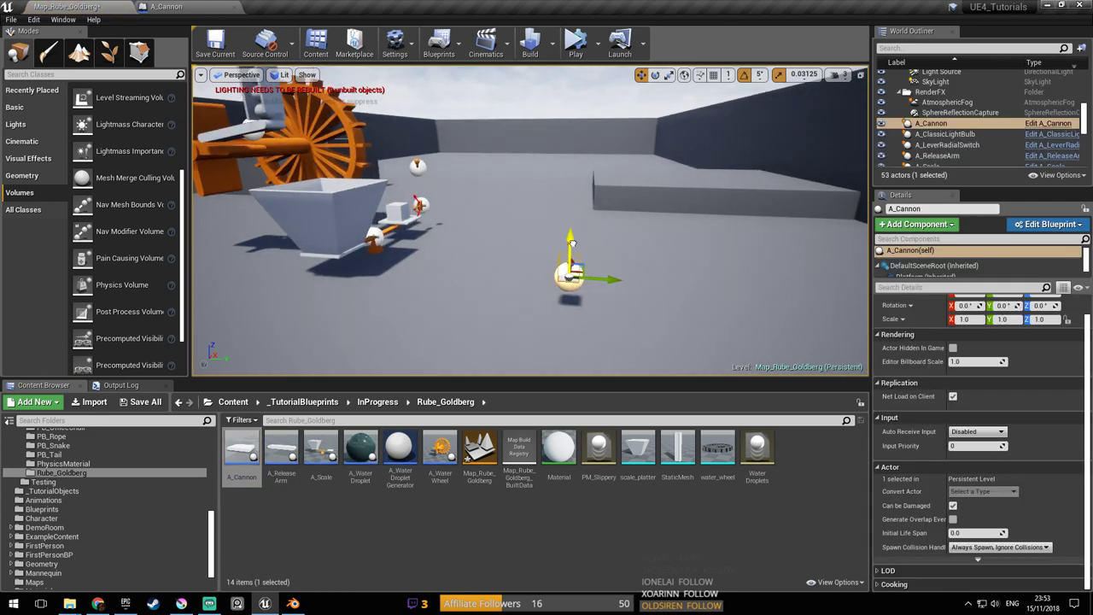
pyautogui.moveTo(582, 247); pyautogui.dragTo(585, 196, button='right')
pyautogui.press('a')
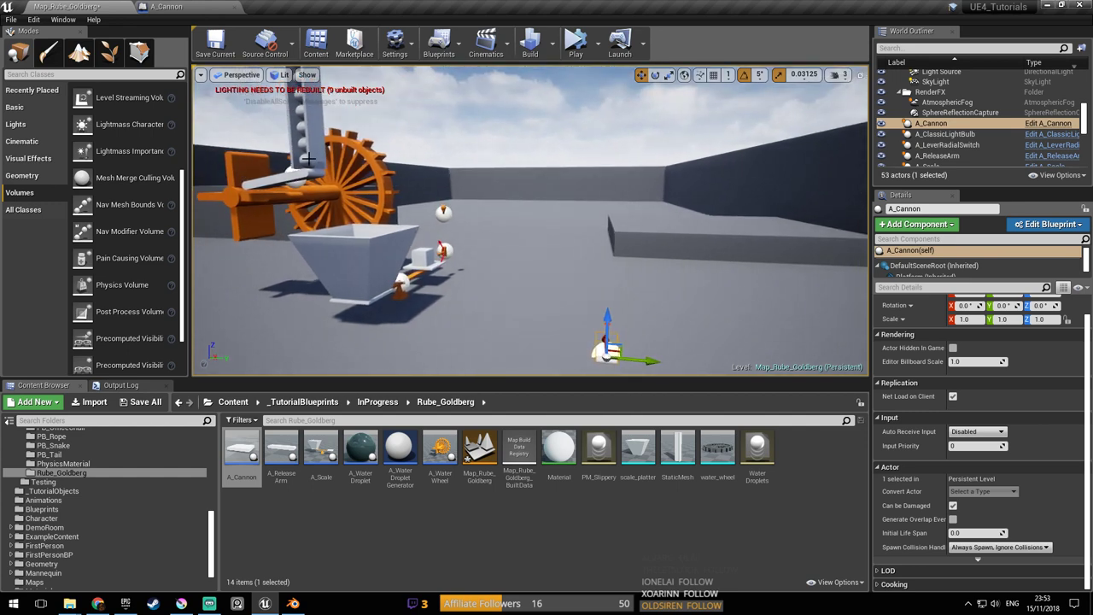
# Duplicate one of the spheres above the tower and move the copy out over the open floor
pyautogui.click(321, 166)
pyautogui.moveTo(304, 158); pyautogui.dragTo(304, 60, button='right')
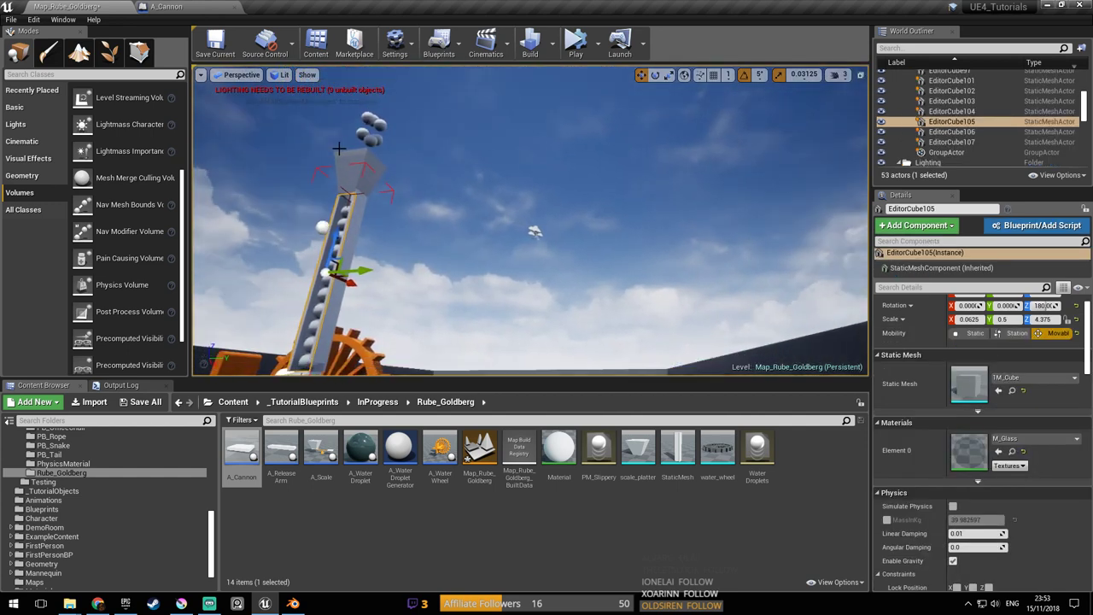
pyautogui.click(368, 137)
pyautogui.keyDown('alt'); pyautogui.moveTo(411, 136); pyautogui.dragTo(766, 97); pyautogui.keyUp('alt')
pyautogui.moveTo(777, 185); pyautogui.dragTo(817, 222, button='right')
# Simulate the level, move the duplicated sphere onto the cannon to test it, and stop the simulation
pyautogui.hotkey('alt', 'p')
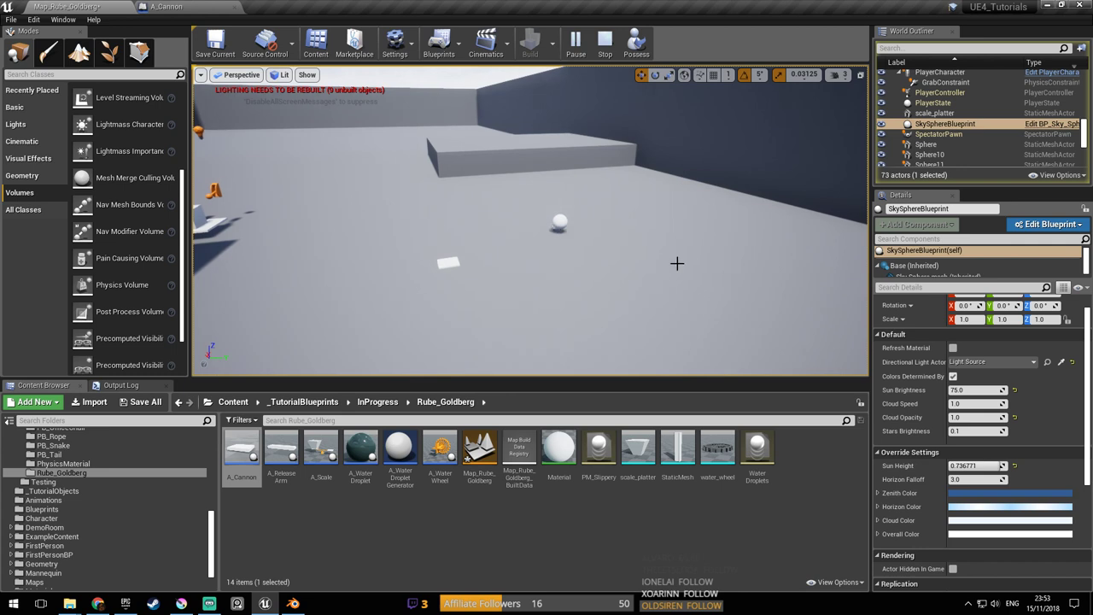
pyautogui.click(559, 225)
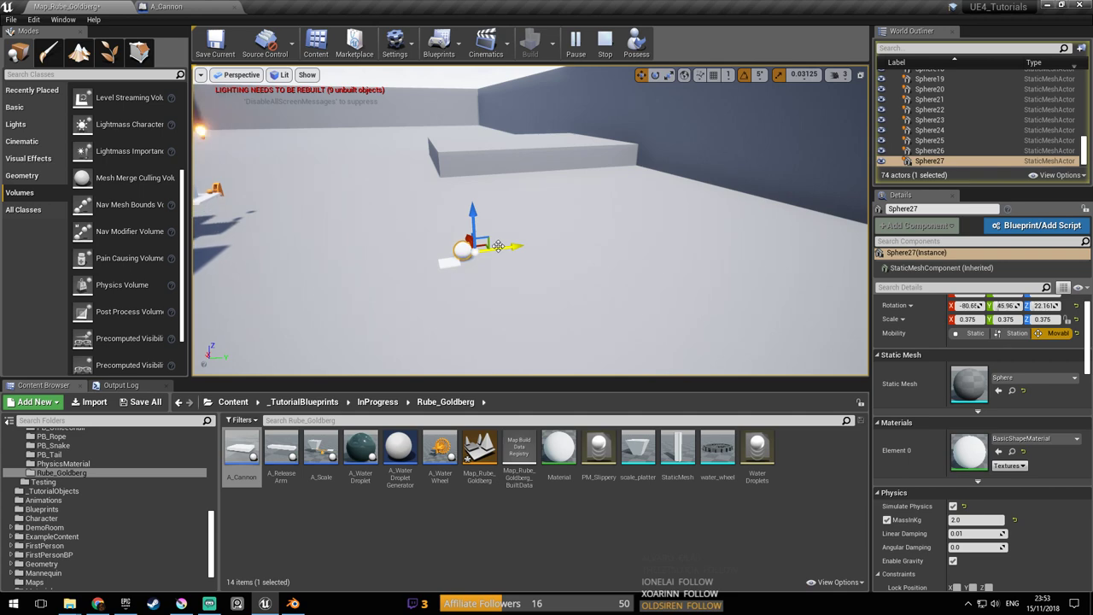
pyautogui.press('Escape')
# Adjust the height of A_Cannon so its platform sits just above the floor, and save the map
pyautogui.moveTo(461, 252)
pyautogui.mouseDown(button='right')
pyautogui.moveTo(440, 292)
pyautogui.moveTo(423, 261)
pyautogui.moveTo(456, 251)
pyautogui.mouseUp(button='right')
pyautogui.press('w')
pyautogui.press('w')
pyautogui.click(485, 116)
pyautogui.press('f')
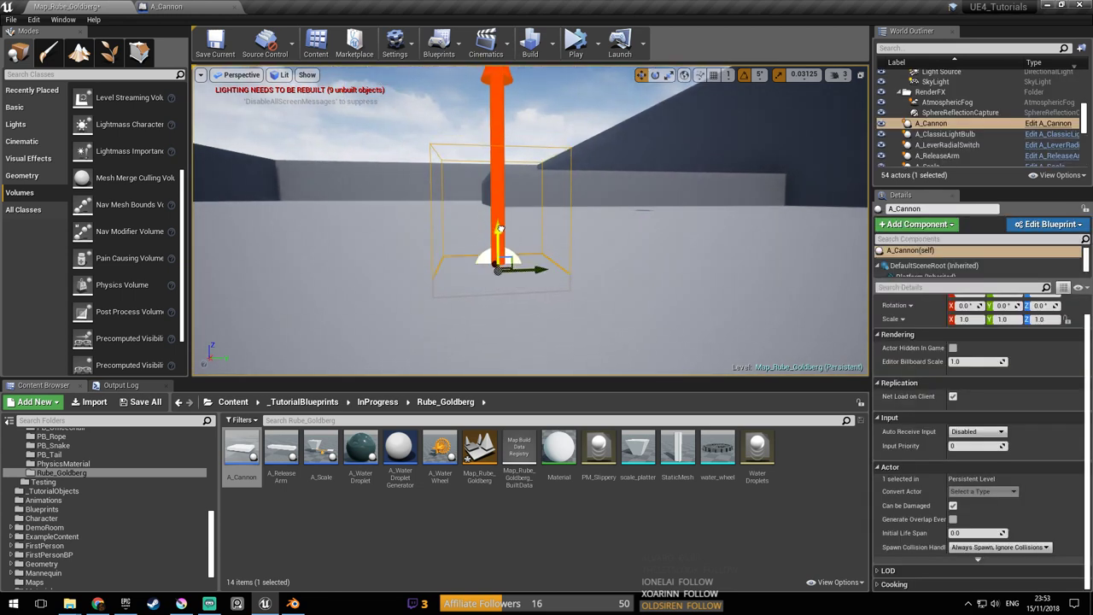
pyautogui.moveTo(500, 229); pyautogui.dragTo(539, 229, button='middle')
pyautogui.hotkey('ctrl', 's')
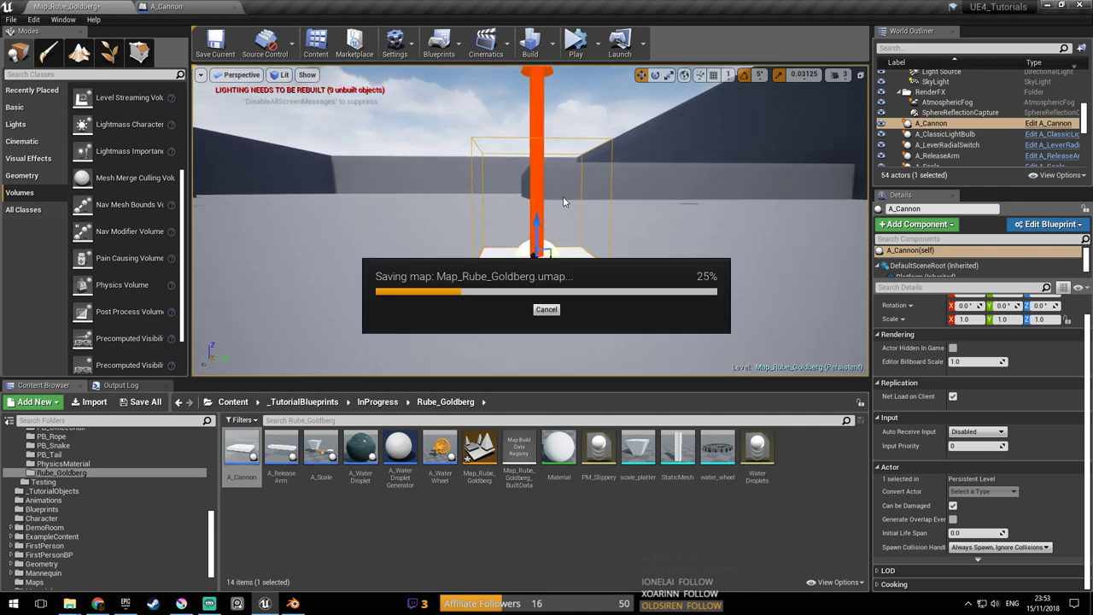
# Move the duplicated sphere down from the air to the floor right beside the cannon
pyautogui.moveTo(567, 202); pyautogui.dragTo(589, 162, button='right')
pyautogui.click(576, 50)
pyautogui.press('Escape')
pyautogui.moveTo(620, 127)
pyautogui.mouseDown(button='right')
pyautogui.moveTo(620, 136)
pyautogui.moveTo(649, 77)
pyautogui.moveTo(649, 342)
pyautogui.moveTo(649, 256)
pyautogui.moveTo(615, 188)
pyautogui.moveTo(604, 123)
pyautogui.mouseUp(button='right')
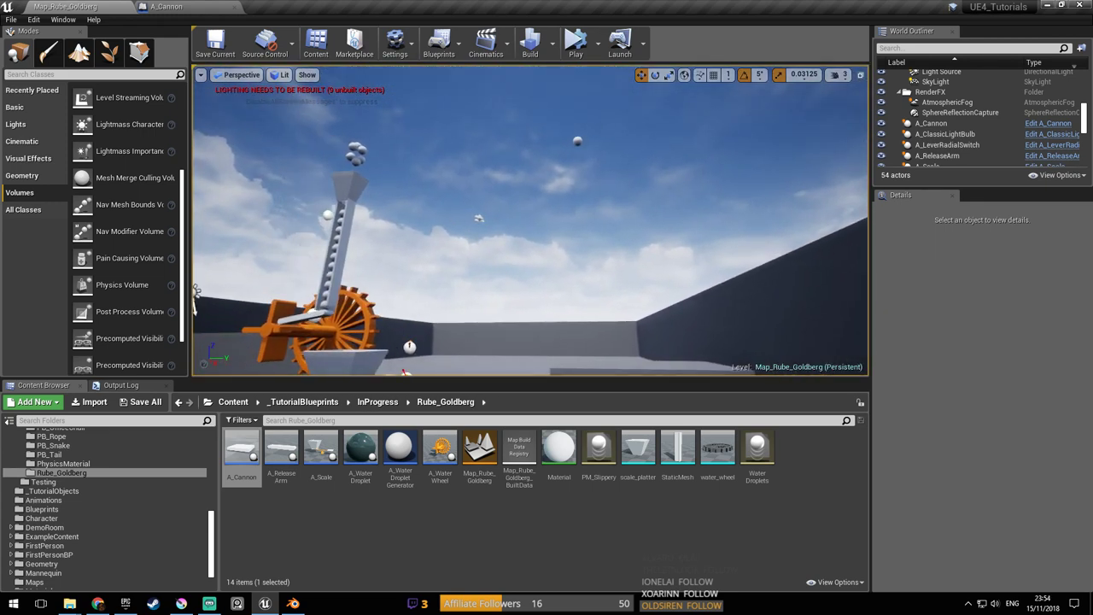
pyautogui.click(577, 142)
pyautogui.moveTo(572, 180); pyautogui.dragTo(547, 307, button='right')
pyautogui.scroll(2, 673, 225)
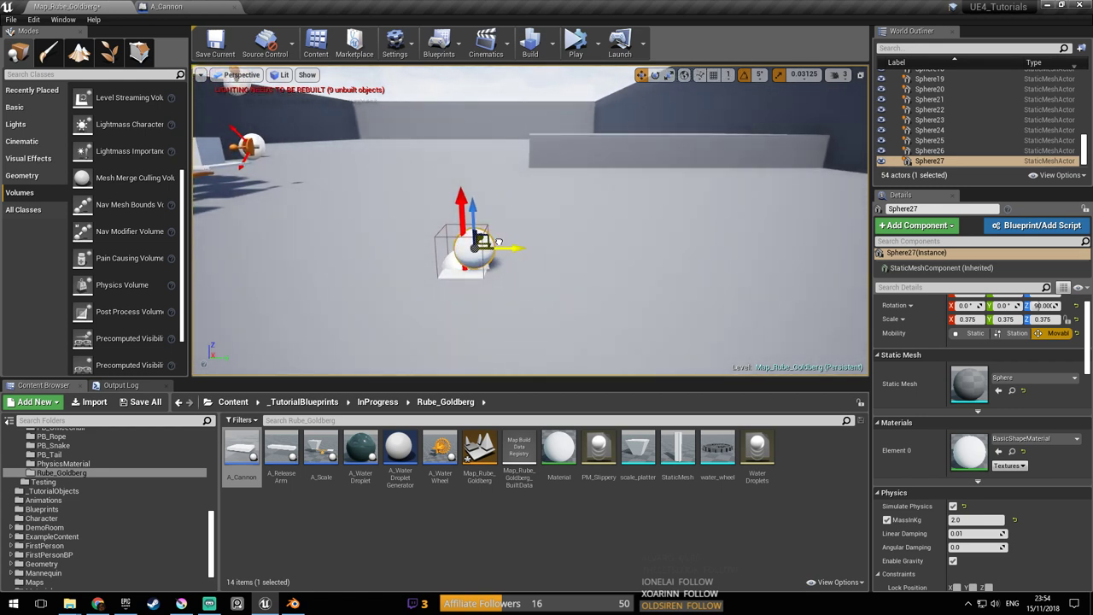
# Play the level from the player's view, look towards the cannon and sphere, and stop the session
pyautogui.click(598, 43)
pyautogui.click(649, 82)
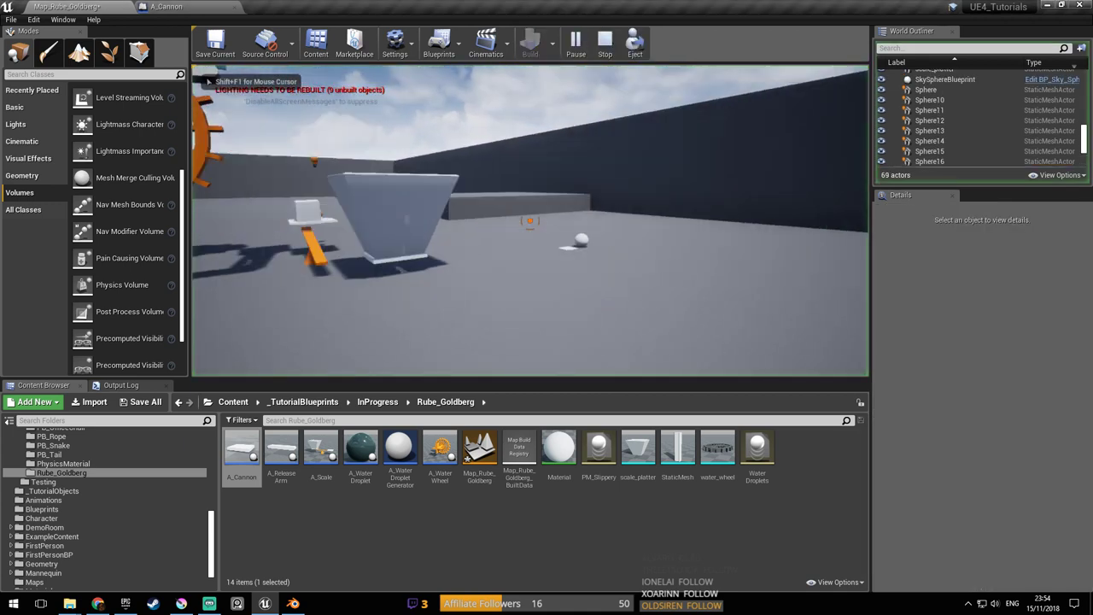
pyautogui.press('Escape')
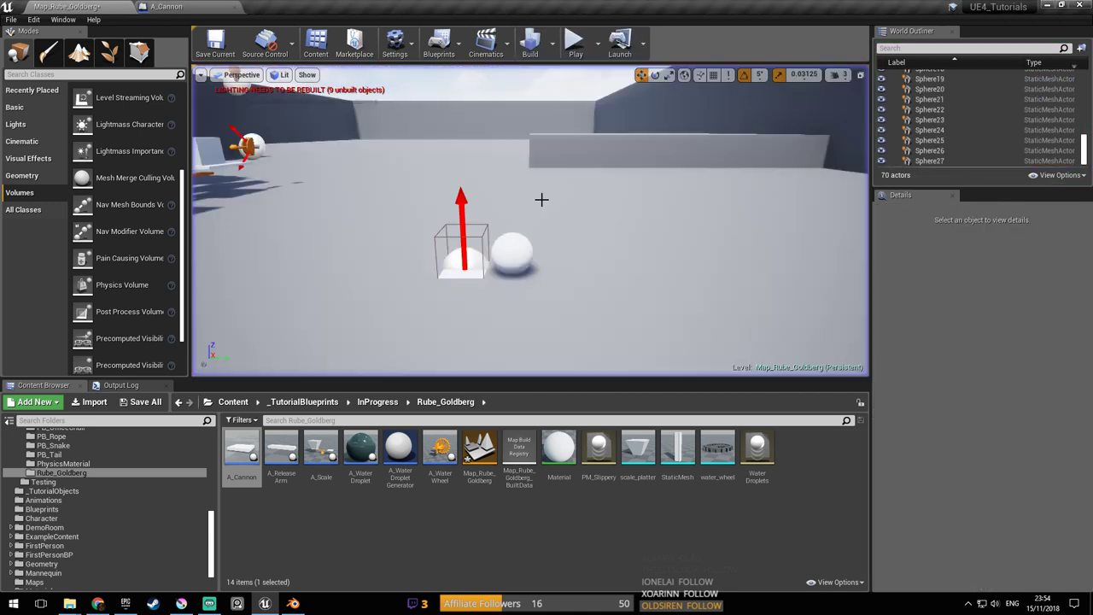
# Play the level, pick up the sphere and hold it over the cannon to test the launch, and stop the session
pyautogui.click(583, 58)
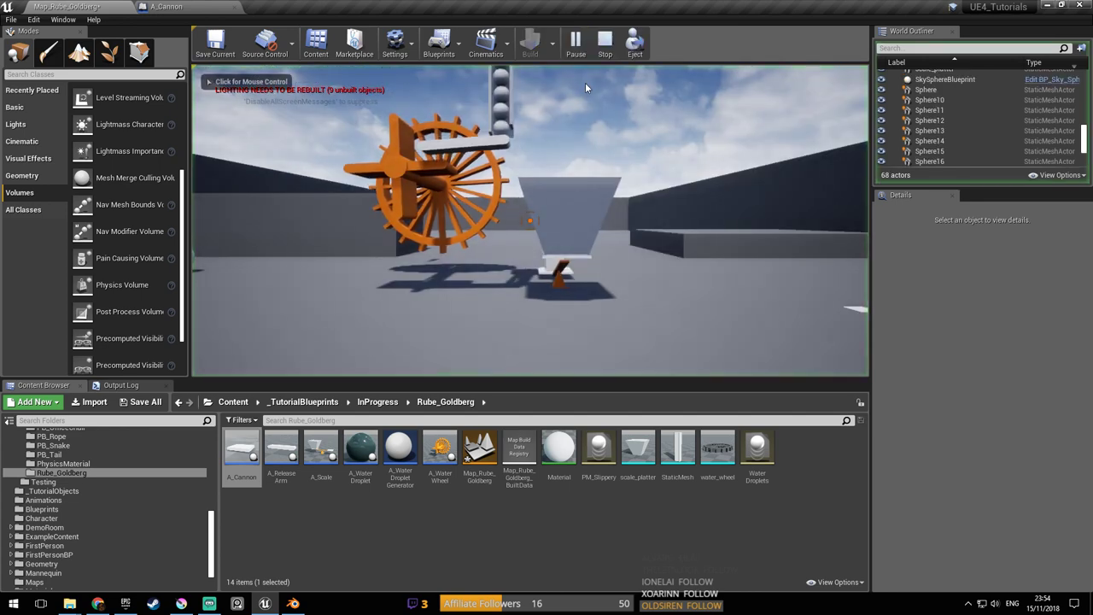
pyautogui.press('w')
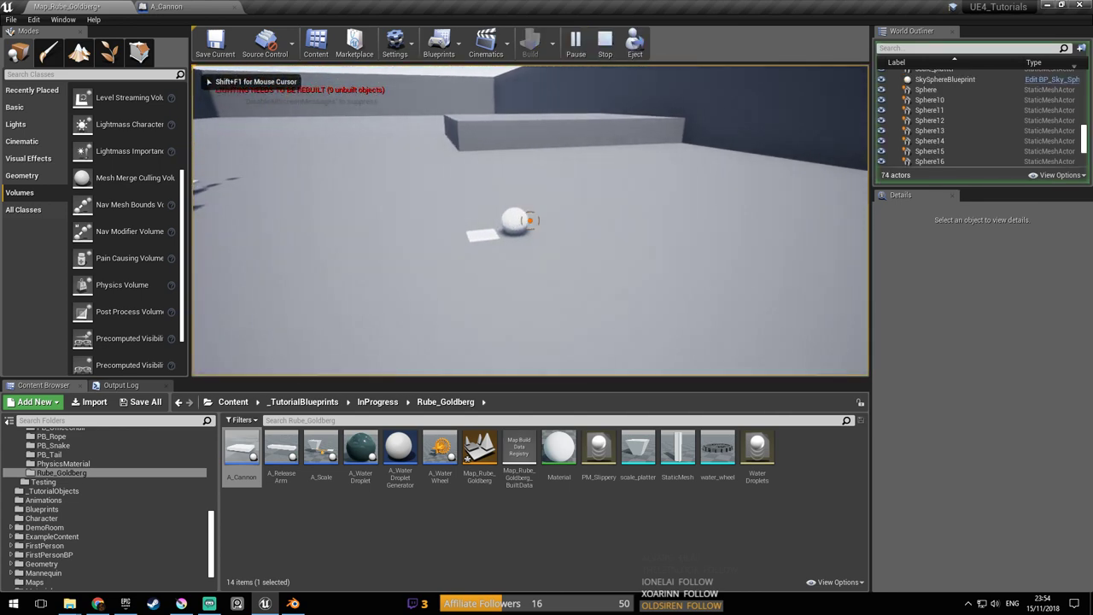
pyautogui.press('e')
pyautogui.press('s')
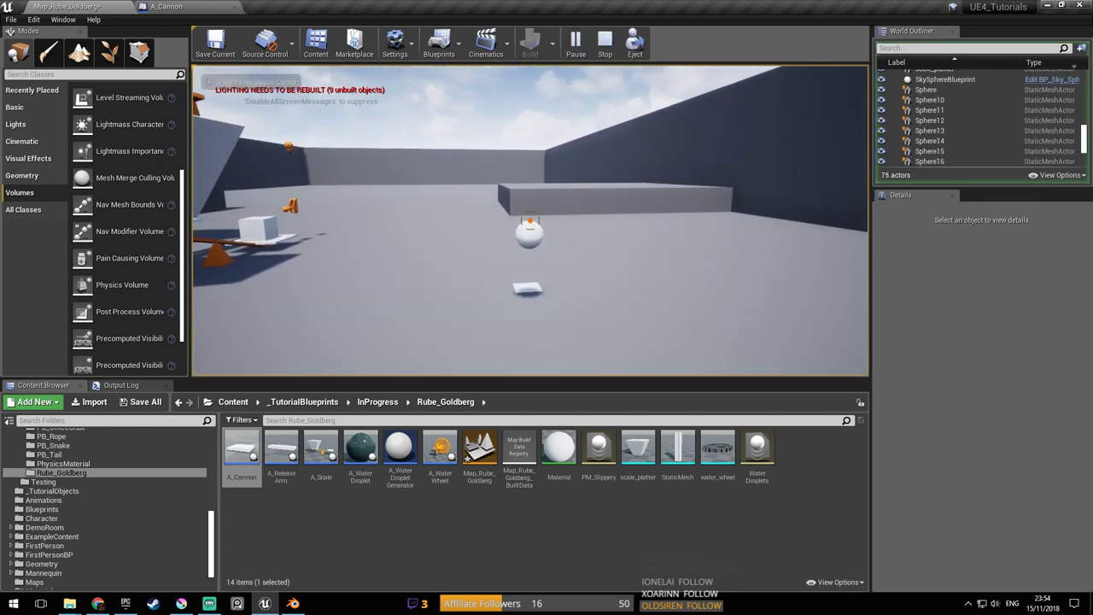
pyautogui.press('w')
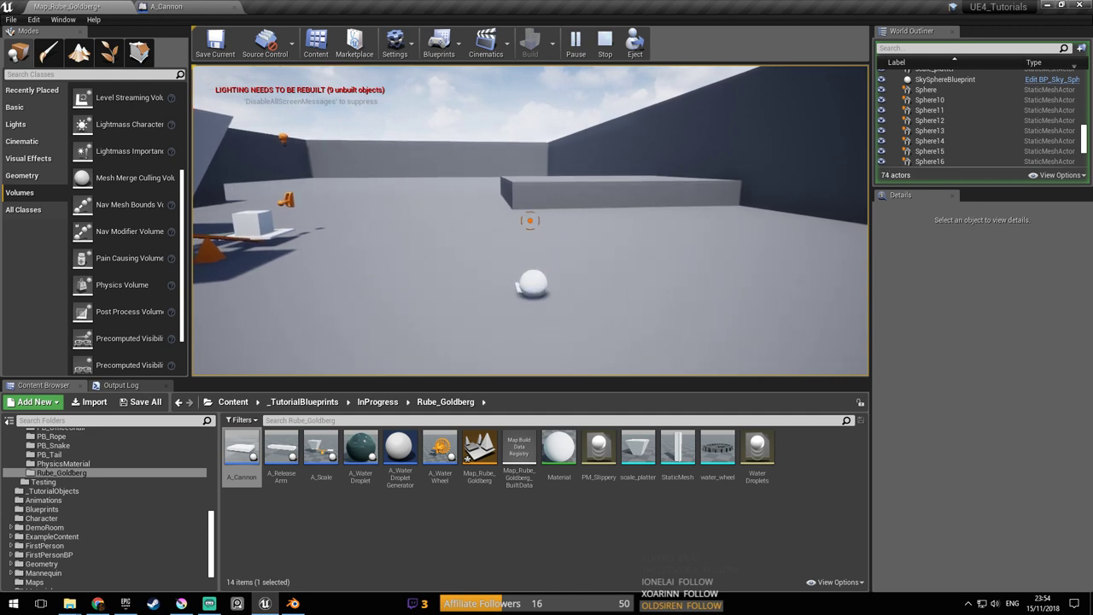
pyautogui.press('w')
pyautogui.press('e')
pyautogui.press('w')
pyautogui.press('e')
pyautogui.press('e')
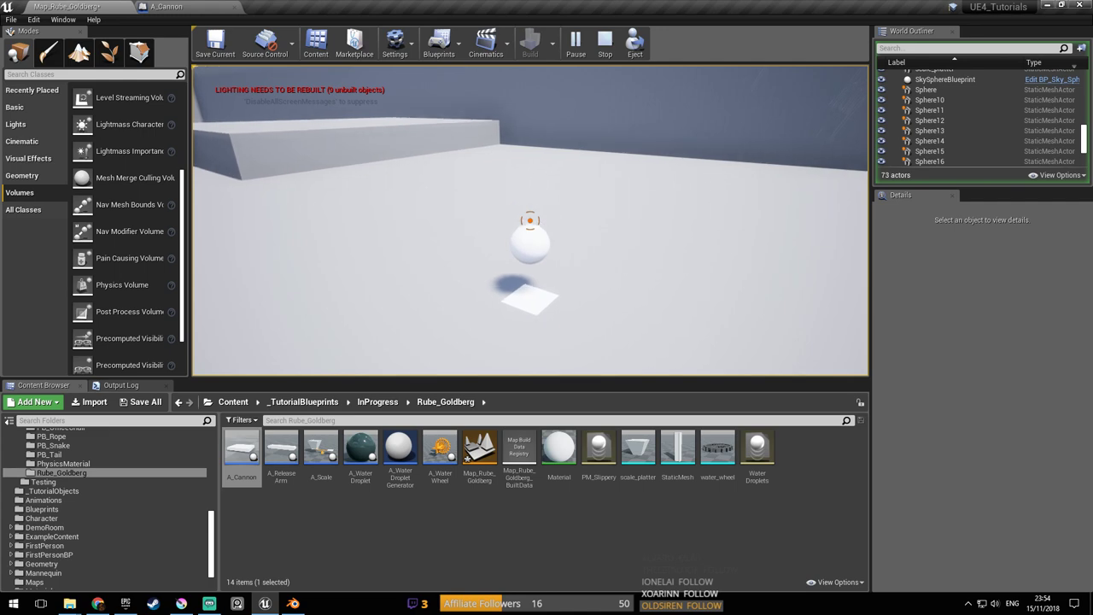
pyautogui.press('Escape')
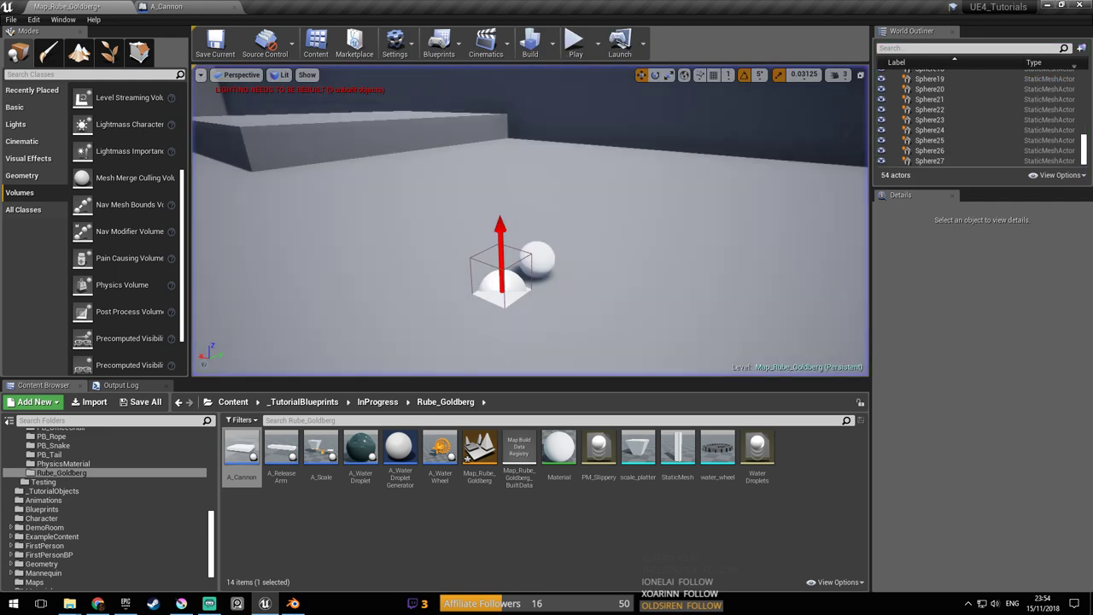
# In the A_Cannon Blueprint's viewport, tilt the Arrow component to a Y rotation of about 120°
pyautogui.click(225, 6)
pyautogui.scroll(-4, 505, 237)
pyautogui.click(205, 82)
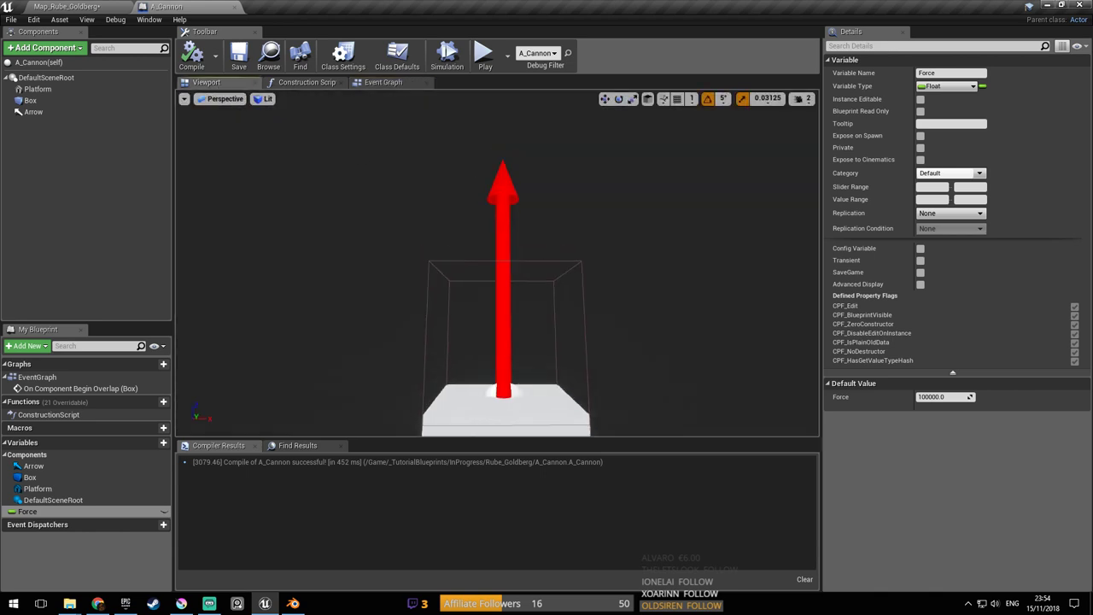
pyautogui.click(443, 273)
pyautogui.moveTo(441, 275); pyautogui.dragTo(262, 135)
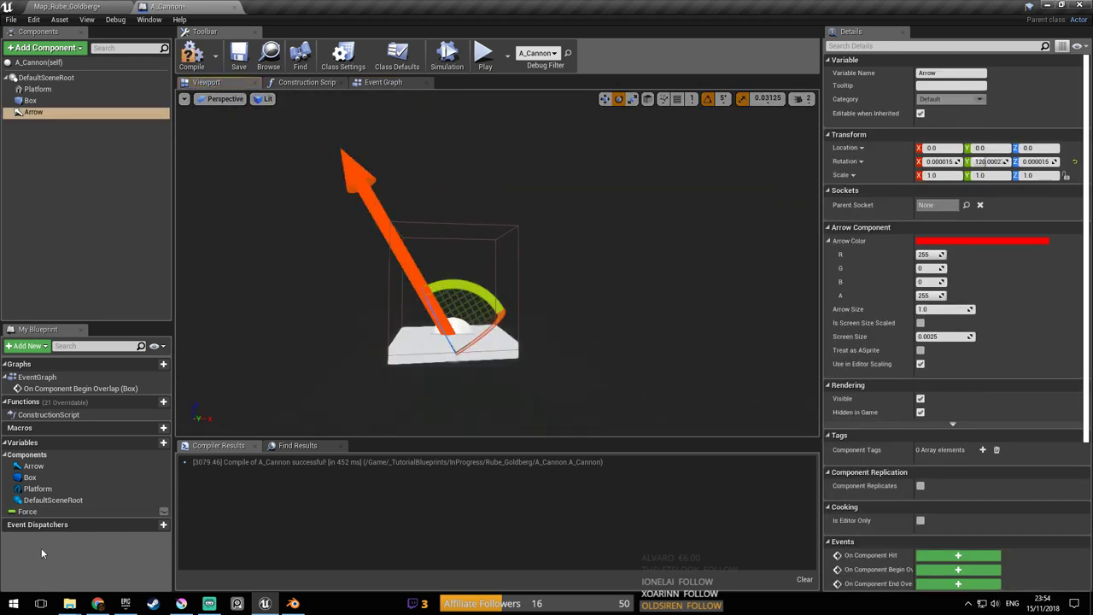
# Set the Force variable's default value to 500000, compile and save A_Cannon, and return to the map
pyautogui.click(34, 512)
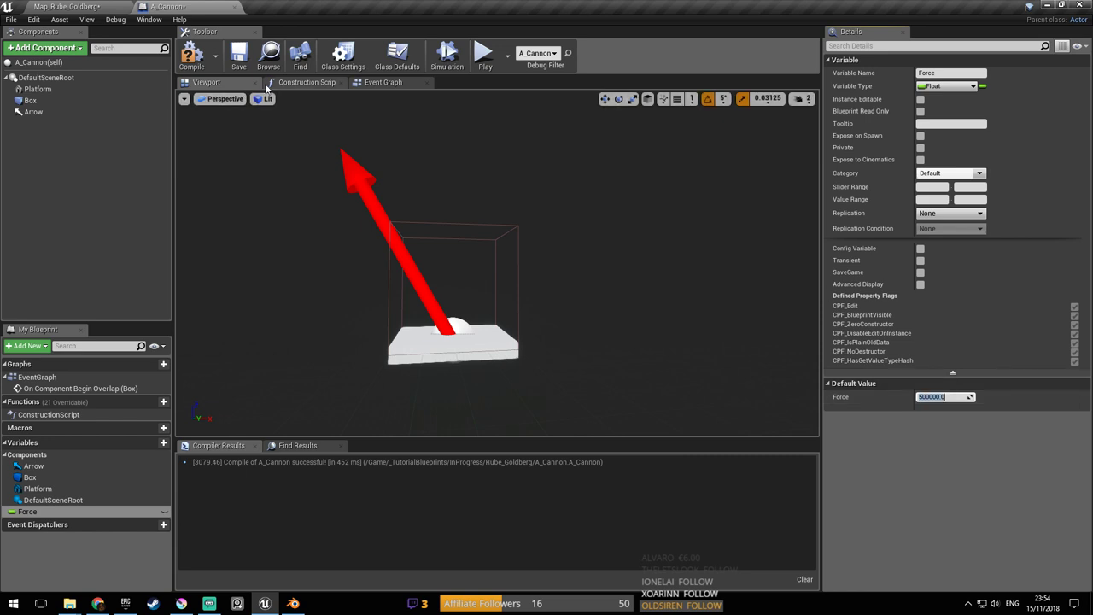
pyautogui.click(239, 54)
pyautogui.click(67, 6)
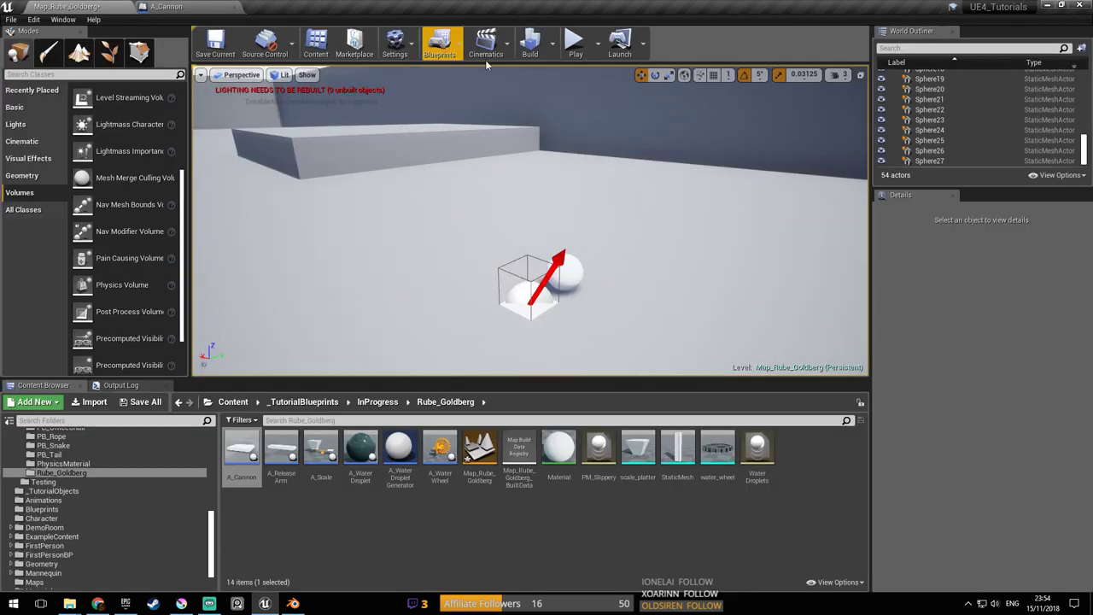
# Play the level, drop the sphere onto the tilted cannon to test it, and stop the session
pyautogui.click(574, 47)
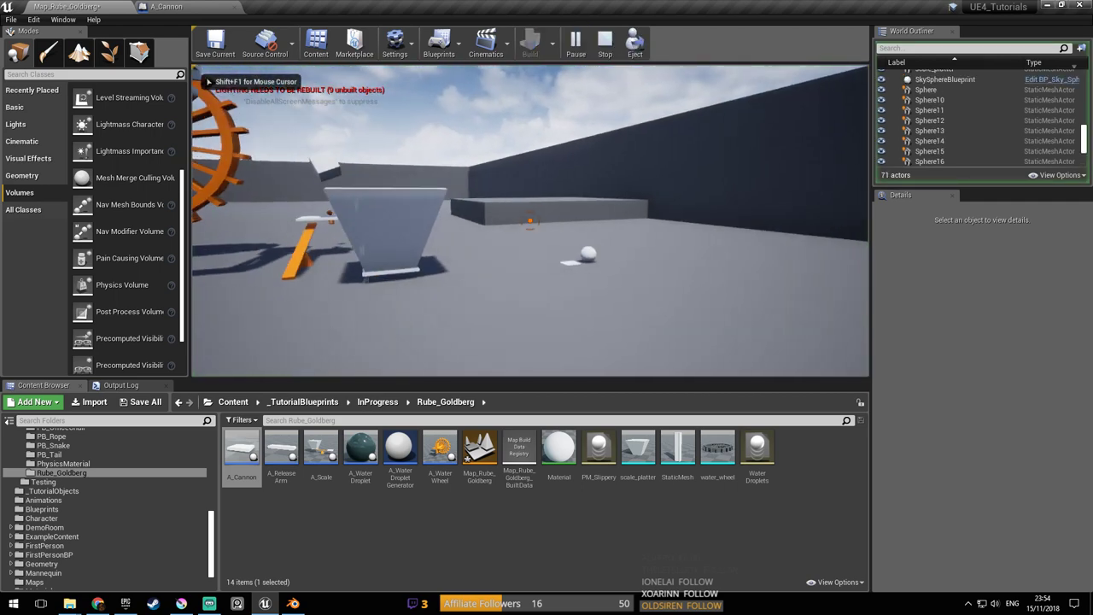
pyautogui.press('w')
pyautogui.press('e')
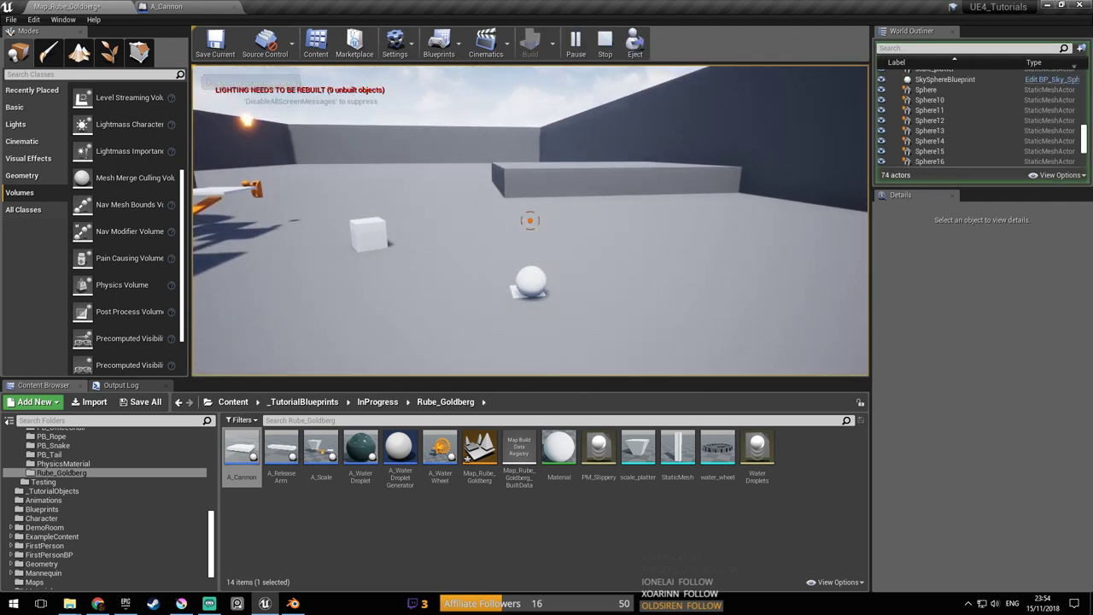
pyautogui.press('Escape')
# Undock the A_Cannon Blueprint into a floating window, make it taller, and show the force nodes in its Event Graph
pyautogui.moveTo(202, 6); pyautogui.dragTo(590, 94)
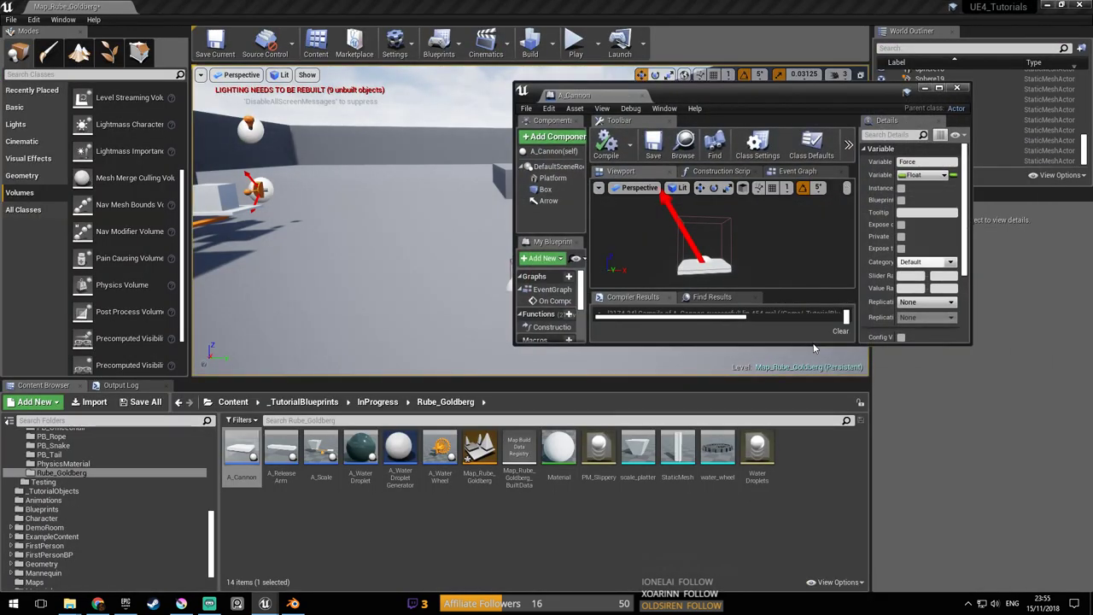
pyautogui.moveTo(814, 354); pyautogui.dragTo(811, 485)
pyautogui.click(794, 172)
pyautogui.scroll(4, 755, 220)
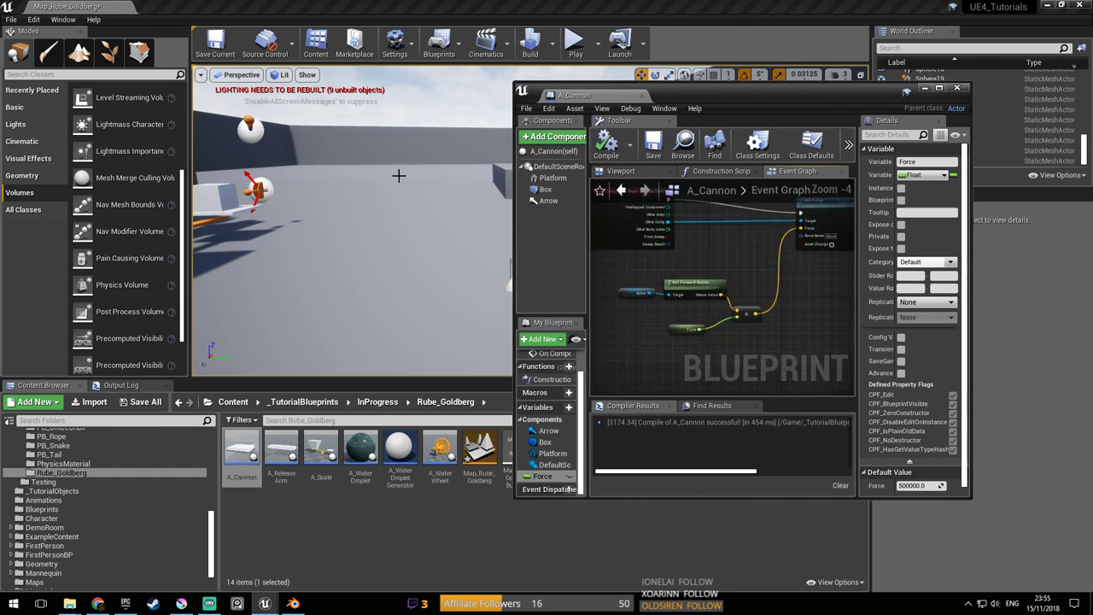
# Play the level with the floating Event Graph in view, walk up to the cannon and sphere, and stop the session
pyautogui.click(575, 43)
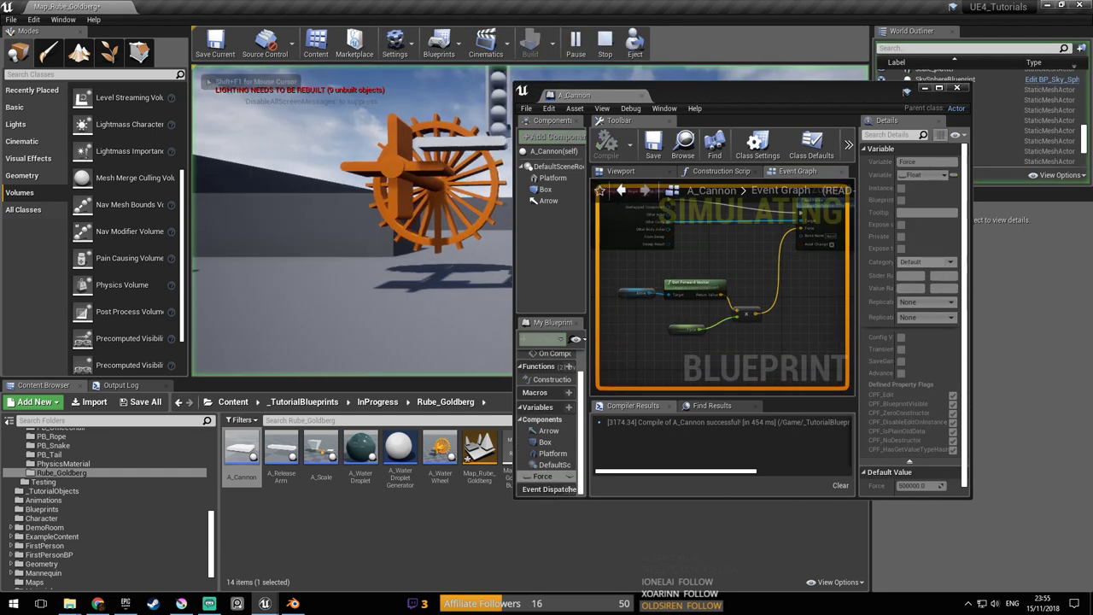
pyautogui.hotkey('shift', 'F1')
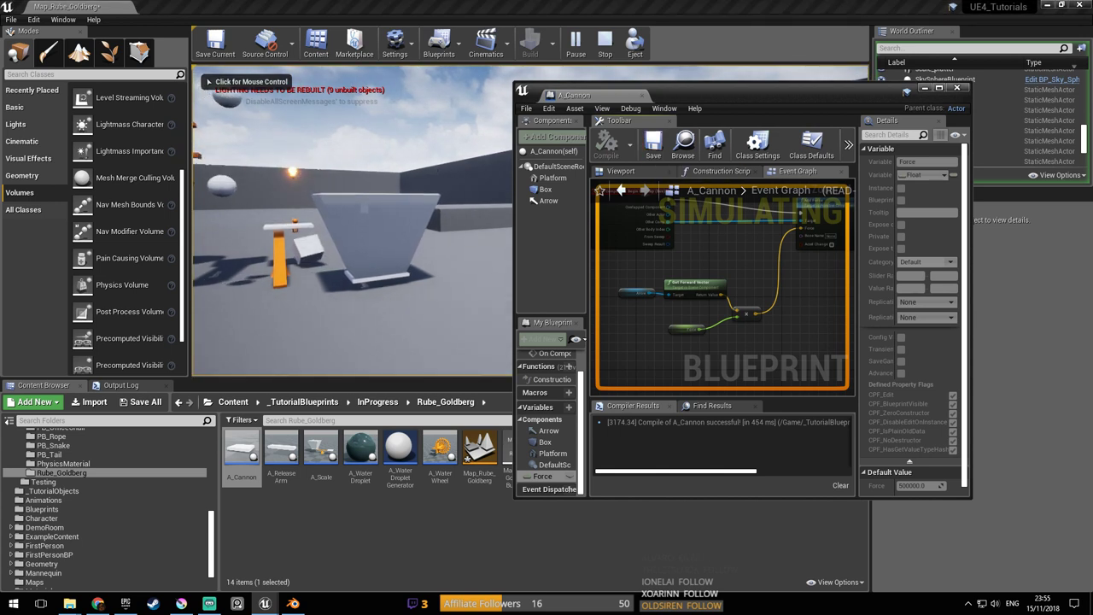
pyautogui.click(352, 221)
pyautogui.press('w')
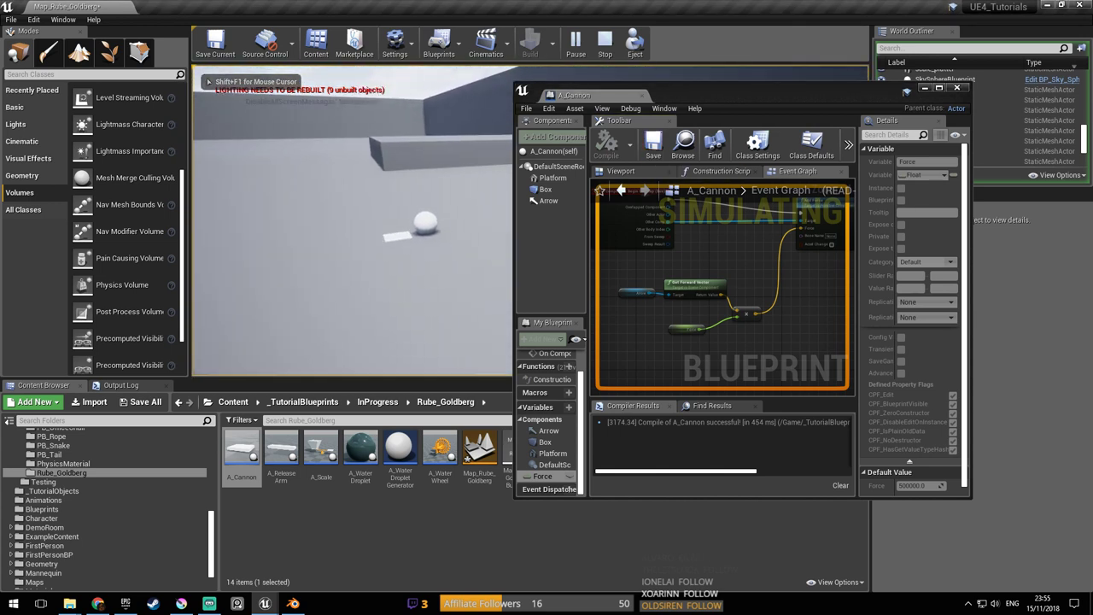
pyautogui.press('w')
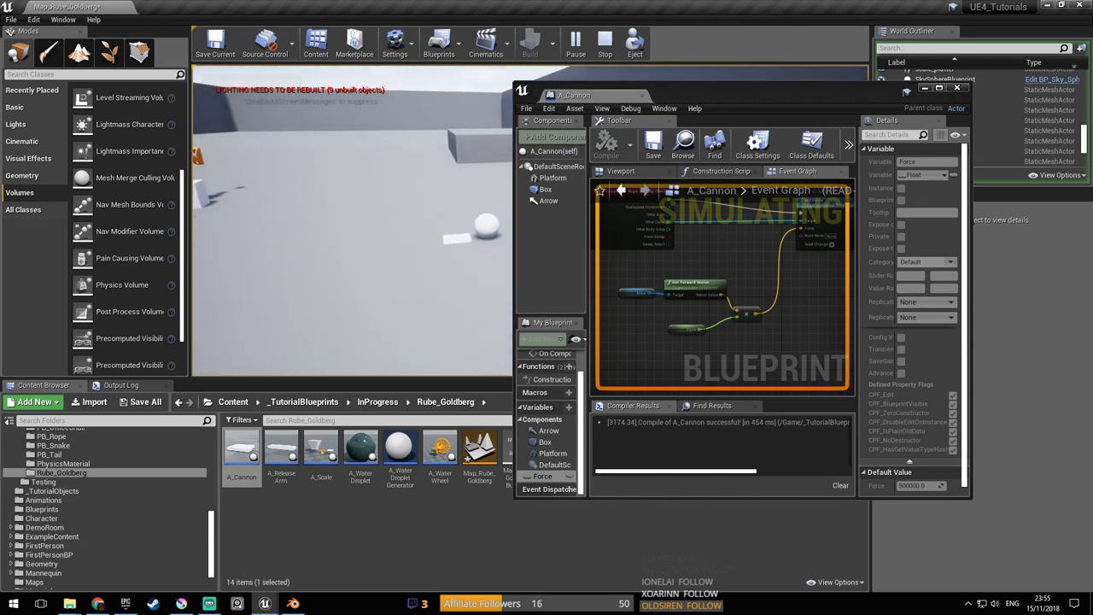
pyautogui.press('w')
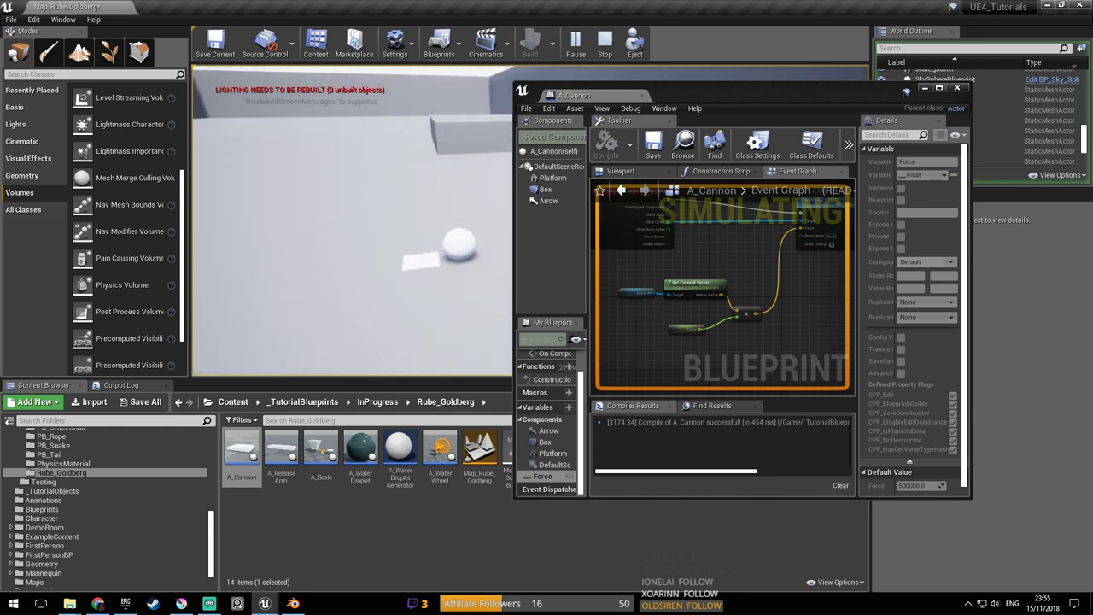
pyautogui.press('Escape')
# Move the Blueprint window clear of the play view, test the sphere on the cannon while watching the graph, then stop and re-dock the window
pyautogui.moveTo(677, 89); pyautogui.dragTo(807, 101)
pyautogui.click(576, 40)
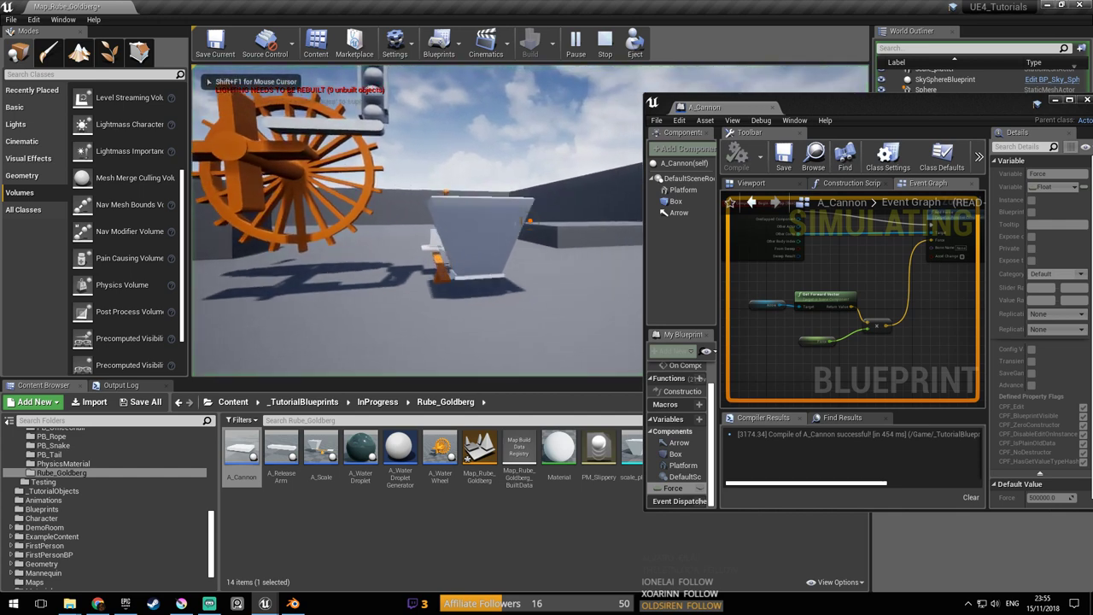
pyautogui.hotkey('shift', 'F1')
pyautogui.click(527, 182)
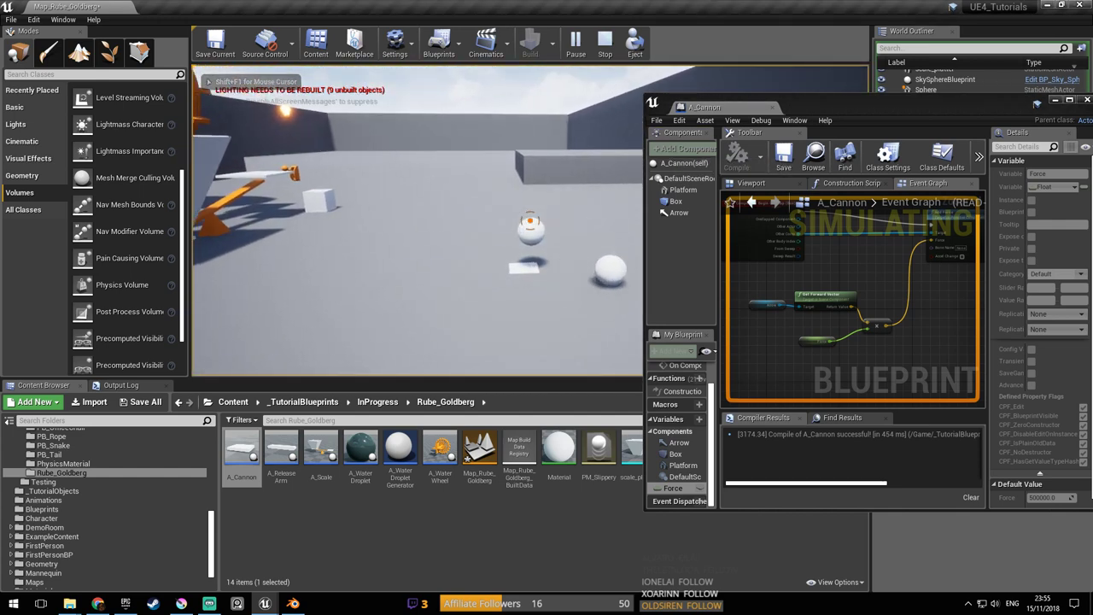
pyautogui.press('s')
pyautogui.press('w')
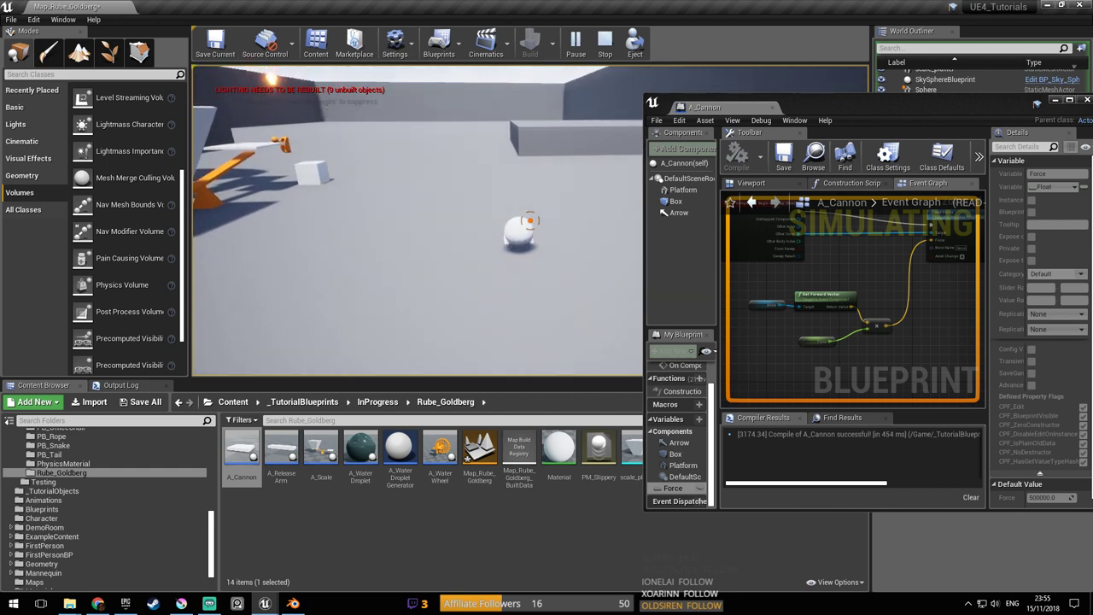
pyautogui.press('Escape')
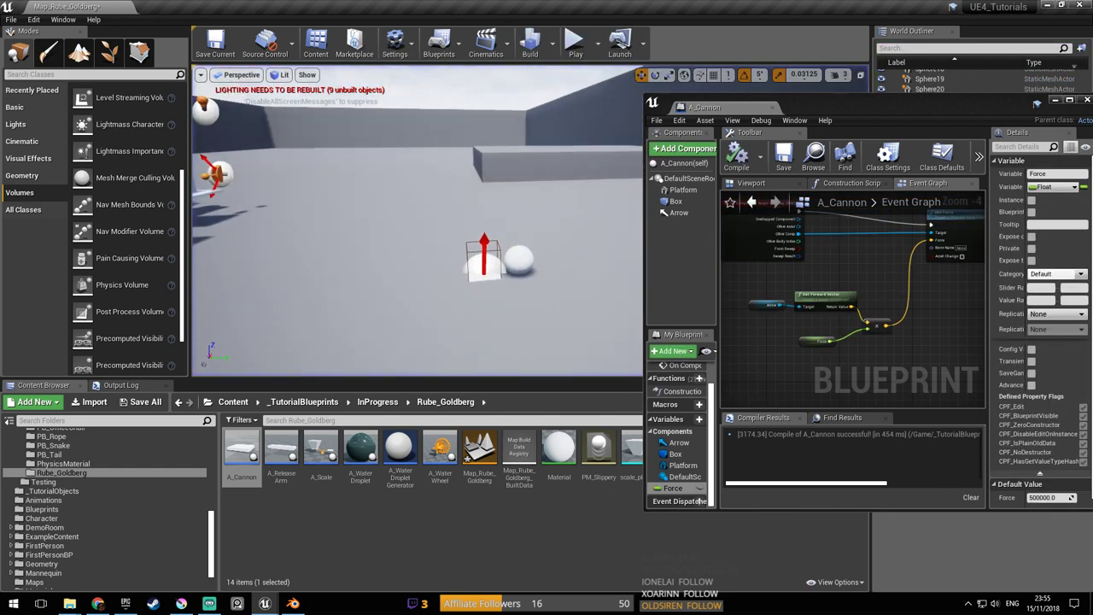
pyautogui.moveTo(727, 111); pyautogui.dragTo(247, 6)
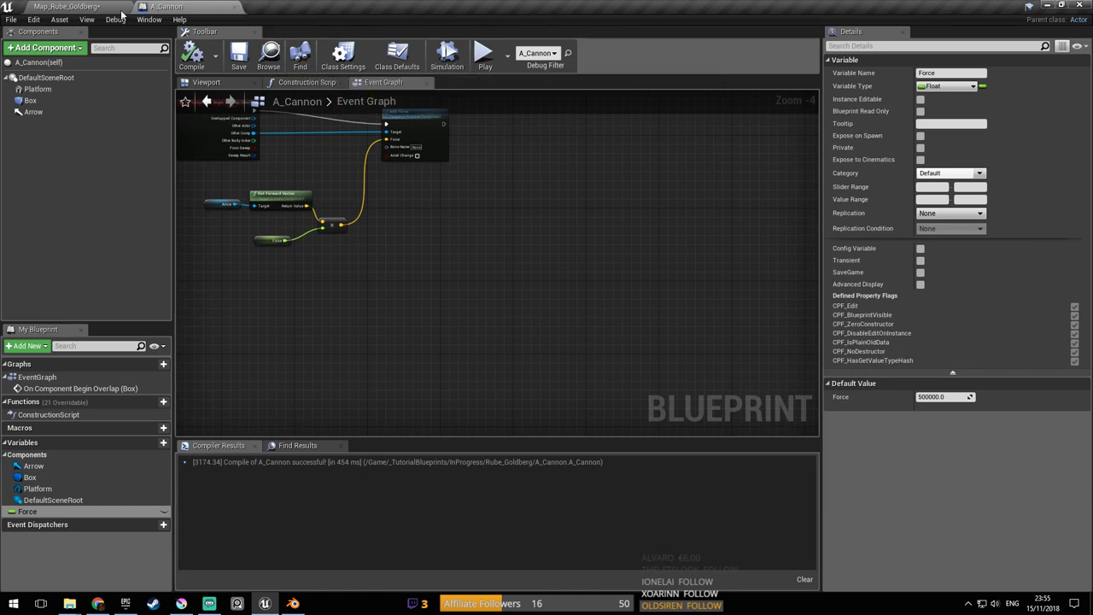
# Enable Generate Overlap Events on Sphere27 in the map, and save the map
pyautogui.click(75, 6)
pyautogui.click(929, 161)
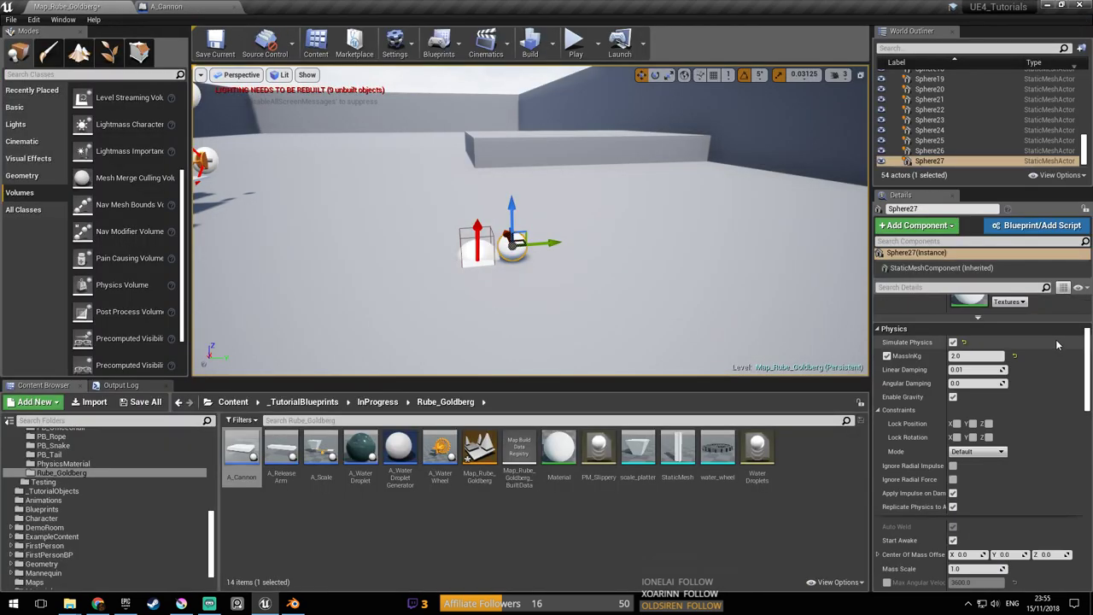
pyautogui.click(975, 286)
pyautogui.write('over')
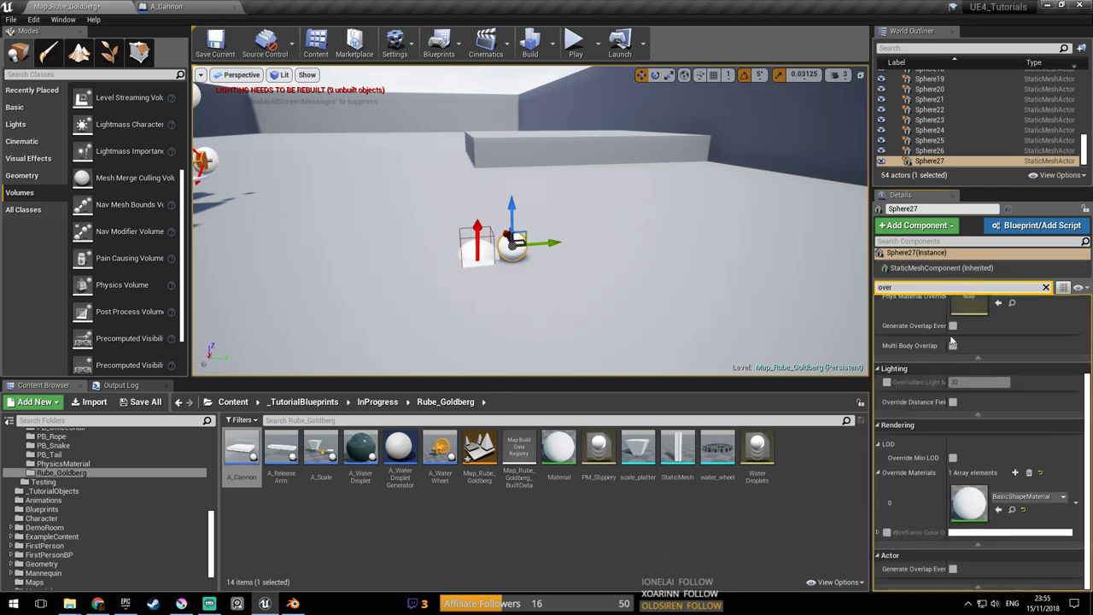
pyautogui.click(953, 326)
pyautogui.hotkey('ctrl', 's')
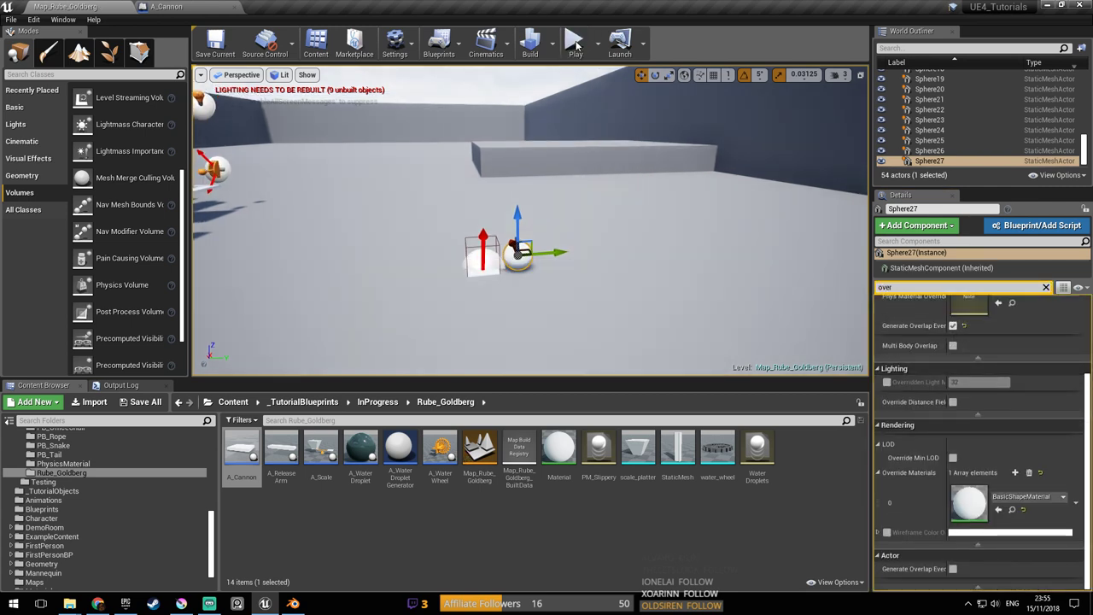
# Play the level to test the cannon with the overlap-enabled sphere, follow its flight, and stop the session
pyautogui.click(574, 49)
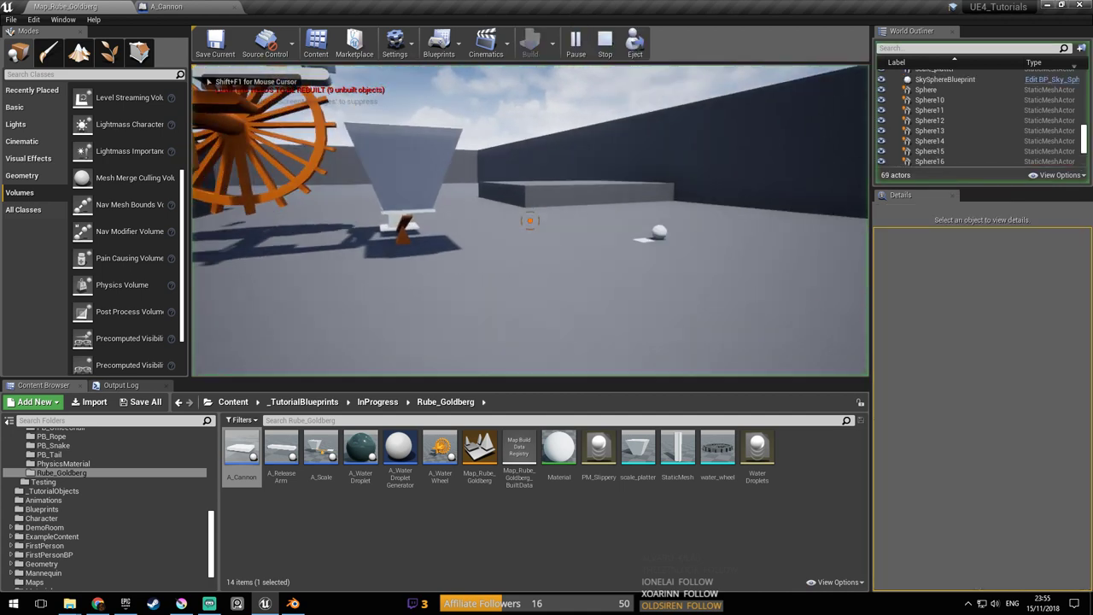
pyautogui.press('d')
pyautogui.press('e')
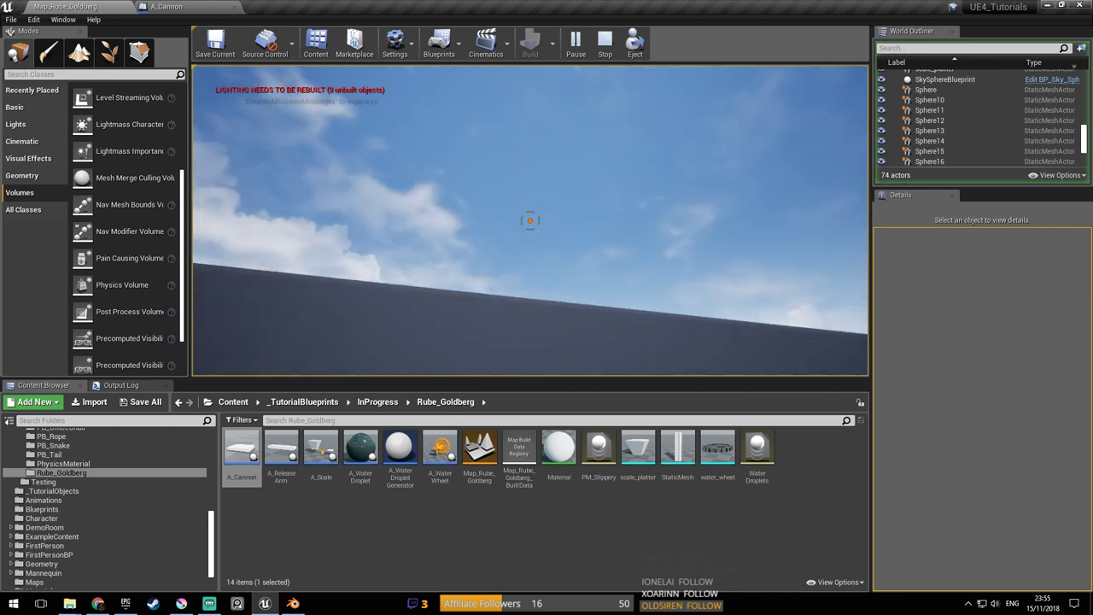
pyautogui.press('Escape')
# Set the Force variable's default value in A_Cannon to 100000, then compile and save the Blueprint
pyautogui.click(198, 6)
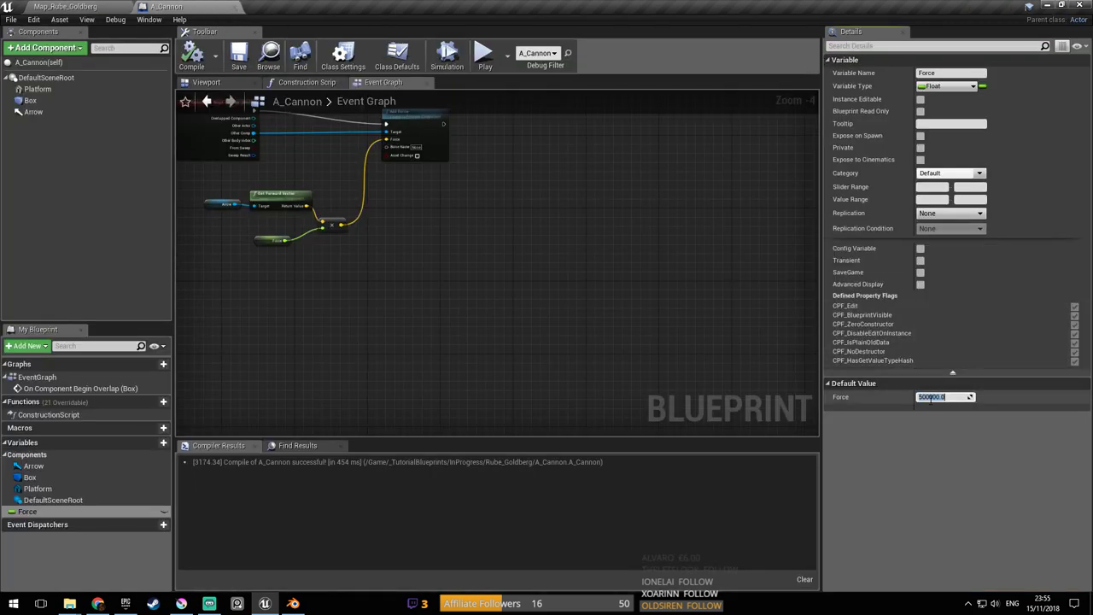
pyautogui.press('BackSpace')
pyautogui.write('1')
pyautogui.press('Return')
pyautogui.click(195, 58)
pyautogui.click(243, 56)
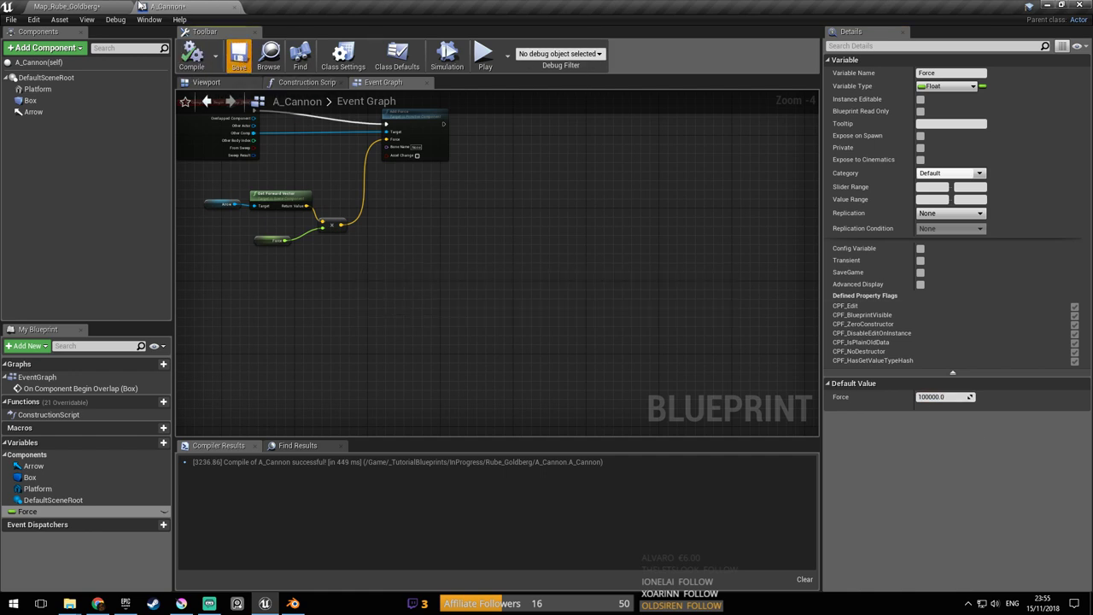
# Review the A_Cannon overlap and Add Force nodes, then play the map to test the sphere with the reduced force and stop
pyautogui.click(67, 6)
pyautogui.click(171, 6)
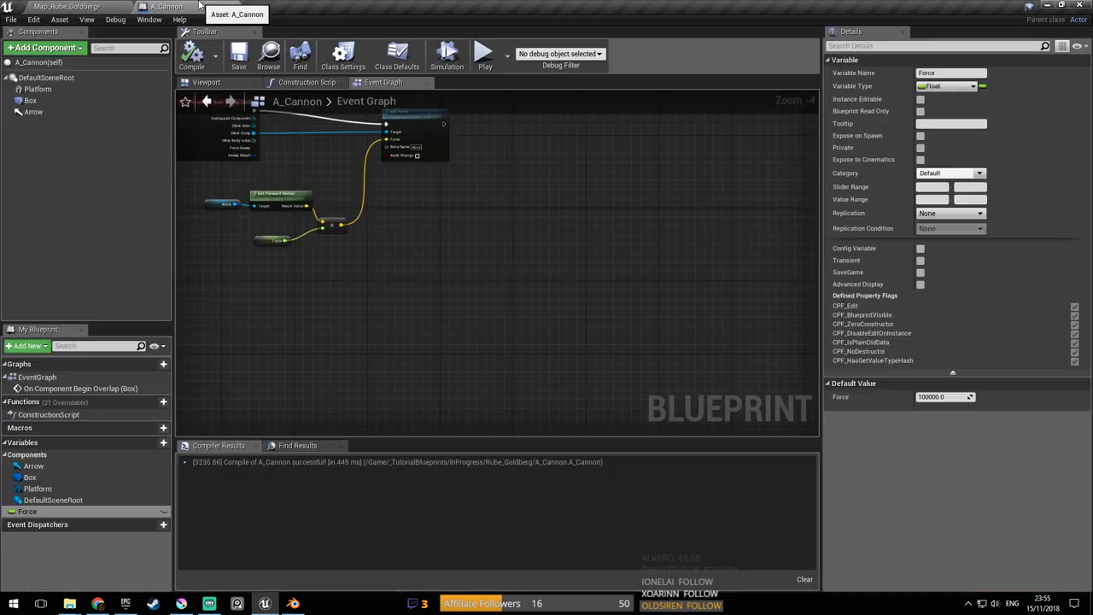
pyautogui.moveTo(377, 242); pyautogui.dragTo(606, 308, button='right')
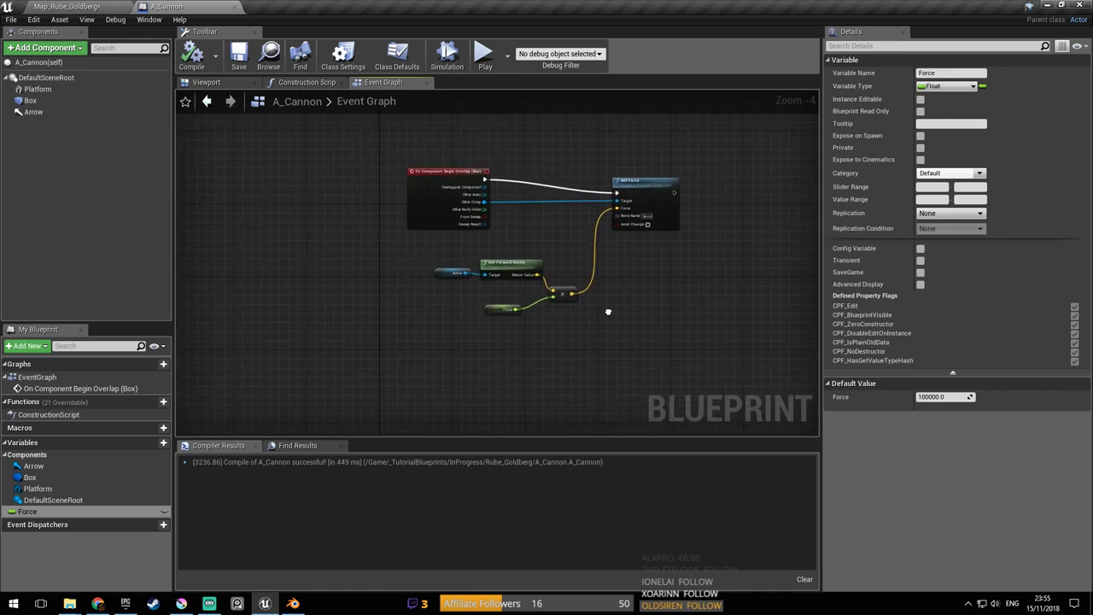
pyautogui.click(77, 6)
pyautogui.click(576, 44)
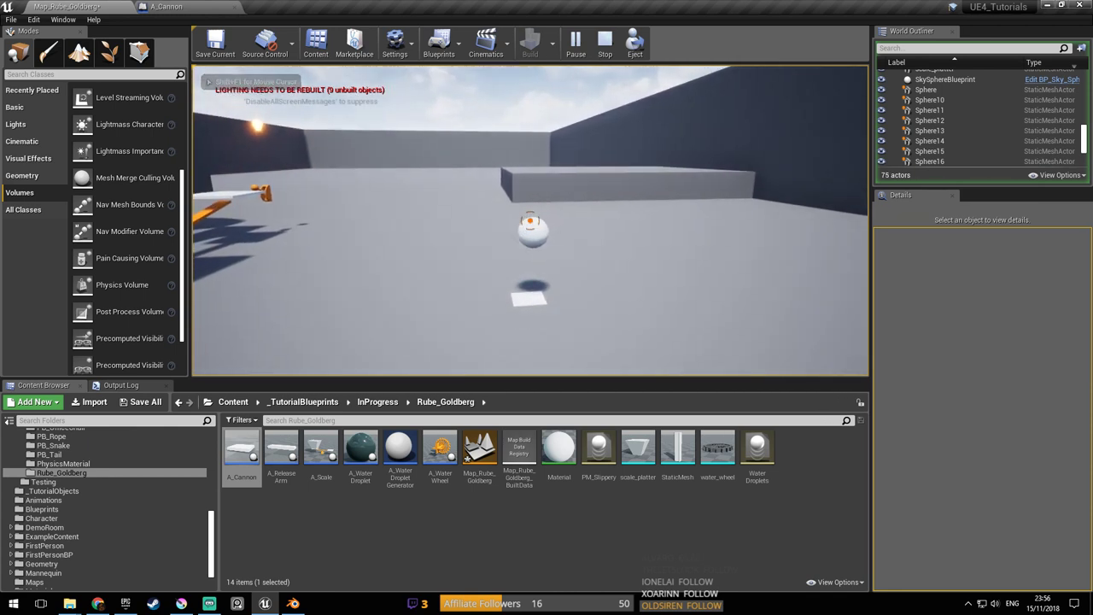
pyautogui.press('Escape')
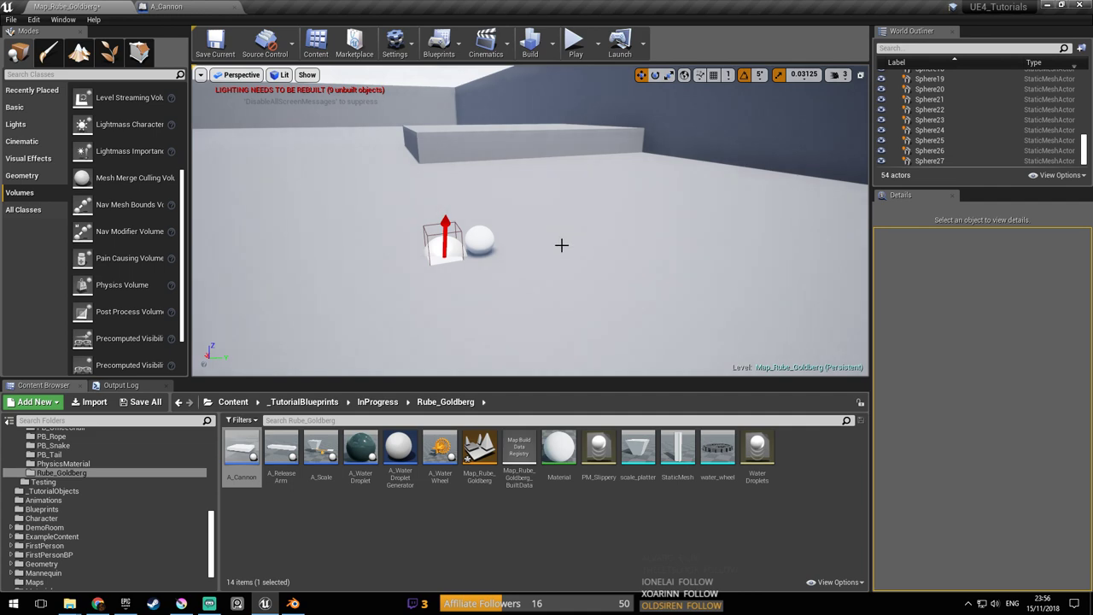
# Save the map, set the Force variable's default value in A_Cannon to 200000, and compile the Blueprint
pyautogui.moveTo(557, 245); pyautogui.dragTo(563, 245, button='right')
pyautogui.hotkey('ctrl', 's')
pyautogui.click(215, 7)
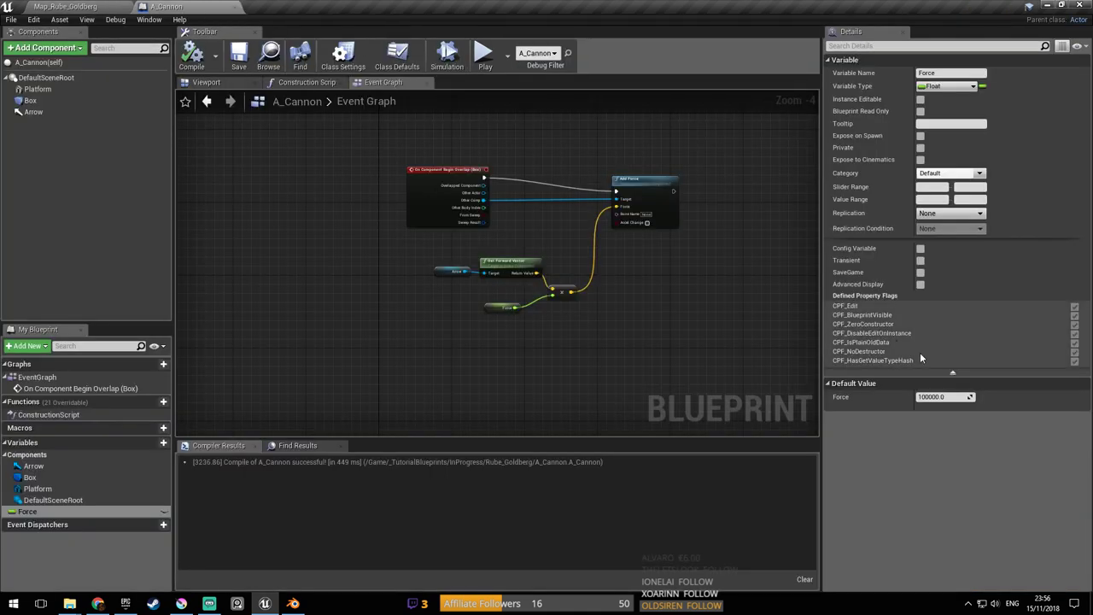
pyautogui.click(925, 384)
pyautogui.click(915, 383)
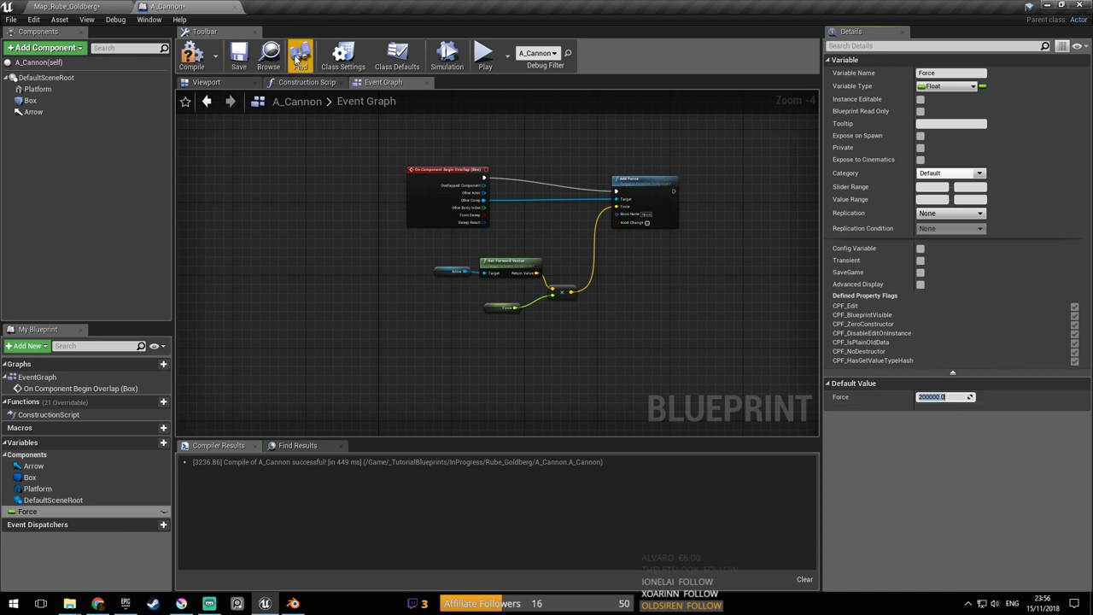
pyautogui.click(191, 59)
# Inspect the cannon's arrow in the A_Cannon viewport and the properties of its DefaultSceneRoot component
pyautogui.moveTo(328, 195); pyautogui.dragTo(454, 184, button='right')
pyautogui.click(241, 84)
pyautogui.moveTo(494, 216)
pyautogui.mouseDown()
pyautogui.moveTo(529, 215)
pyautogui.moveTo(495, 239)
pyautogui.moveTo(495, 215)
pyautogui.mouseUp()
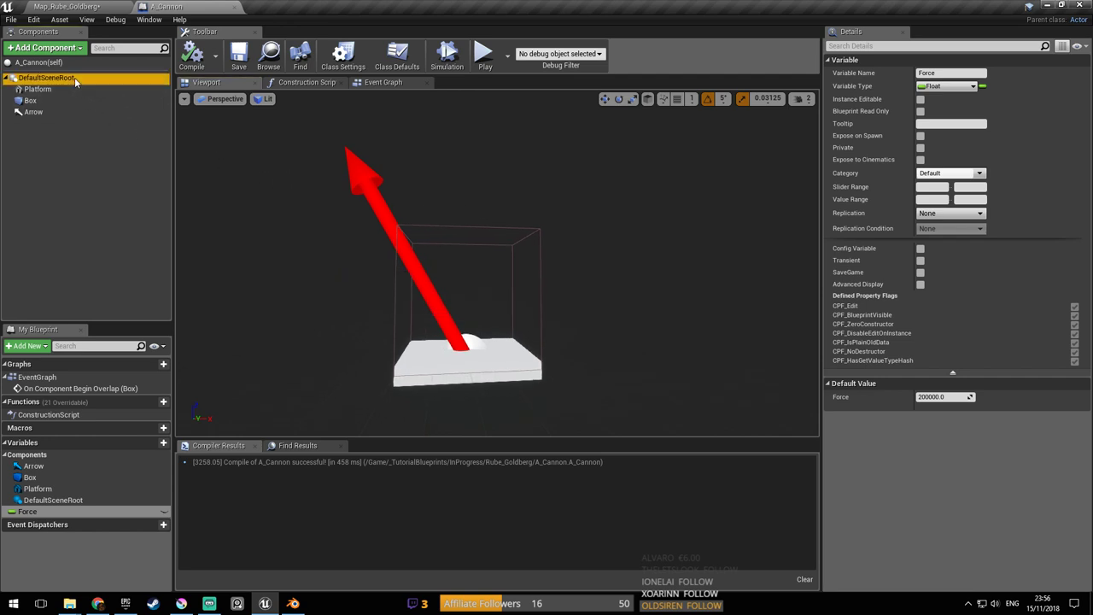
pyautogui.click(75, 78)
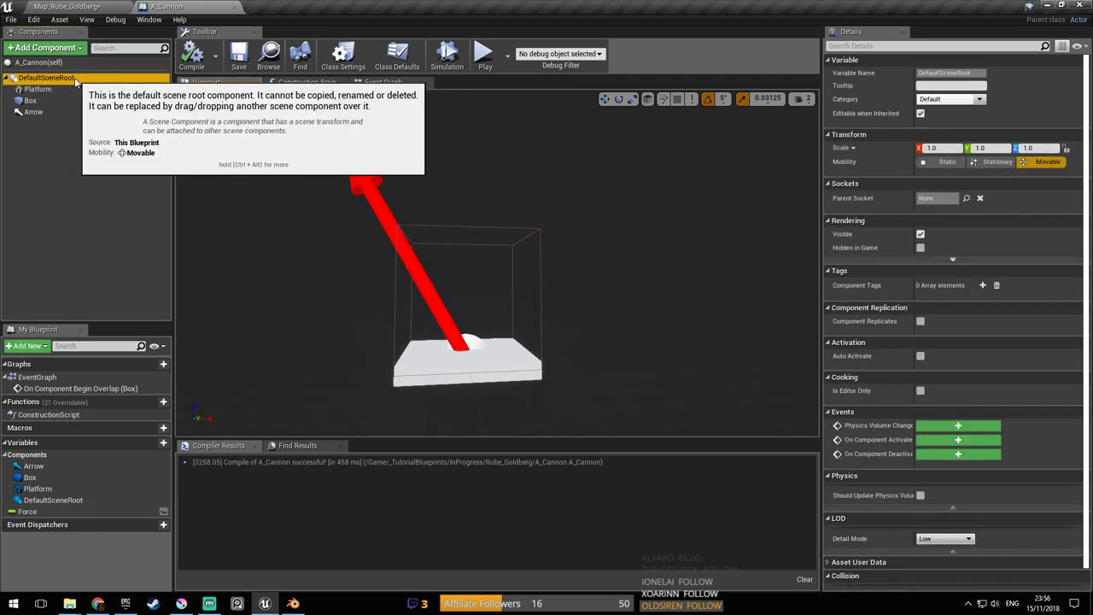
pyautogui.moveTo(516, 338)
pyautogui.mouseDown()
pyautogui.moveTo(516, 325)
pyautogui.moveTo(516, 337)
pyautogui.mouseUp()
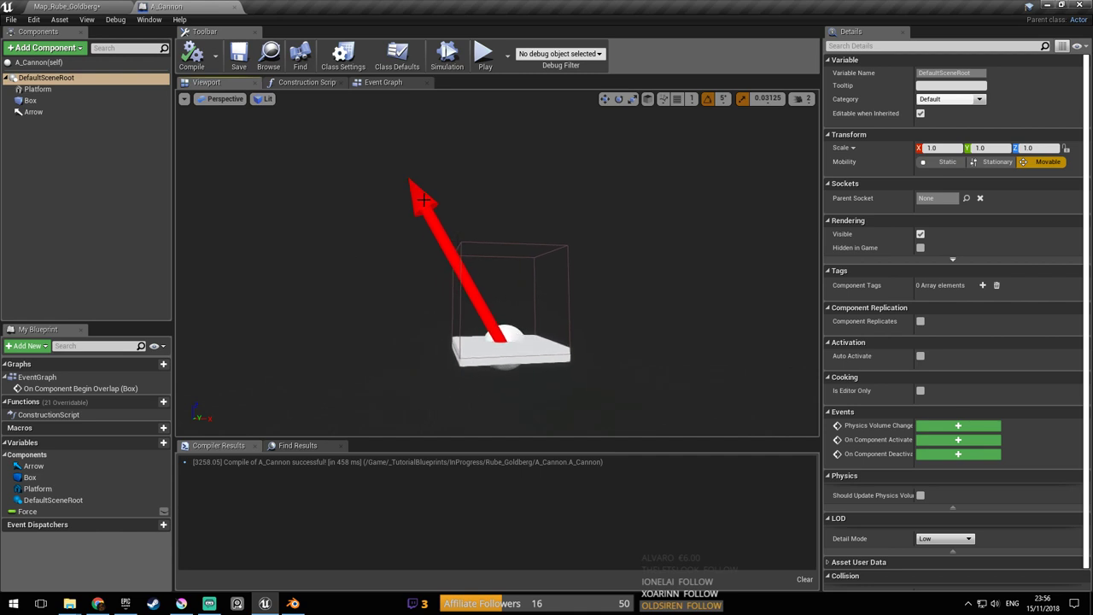
pyautogui.click(70, 81)
pyautogui.moveTo(370, 265)
pyautogui.mouseDown(button='right')
pyautogui.moveTo(346, 267)
pyautogui.moveTo(370, 266)
pyautogui.mouseUp(button='right')
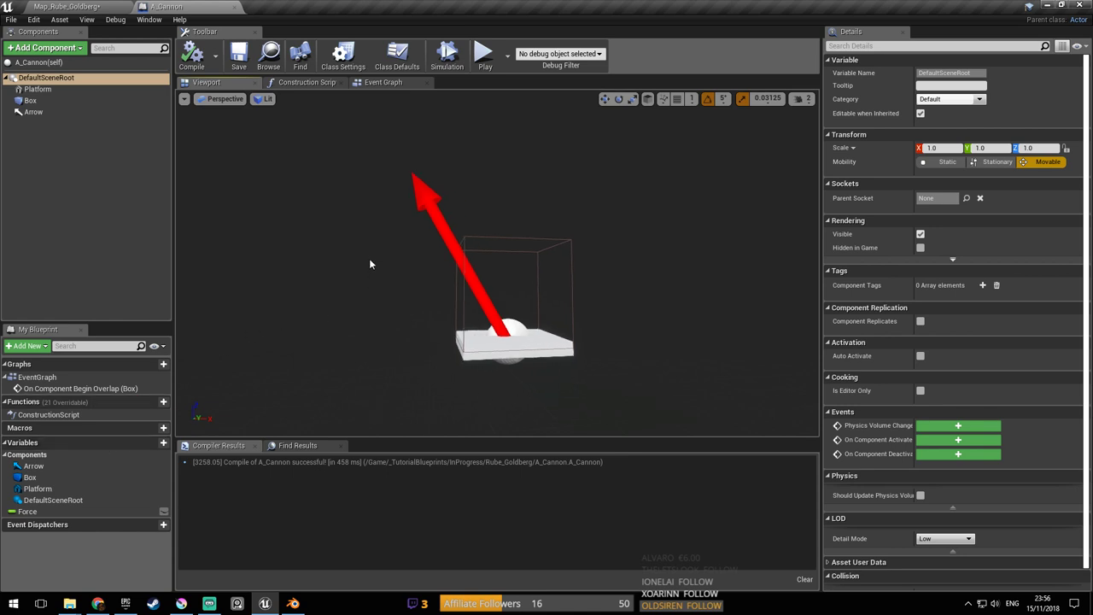
# Add a variable named Direction to A_Cannon and set its type to Vector
pyautogui.click(163, 442)
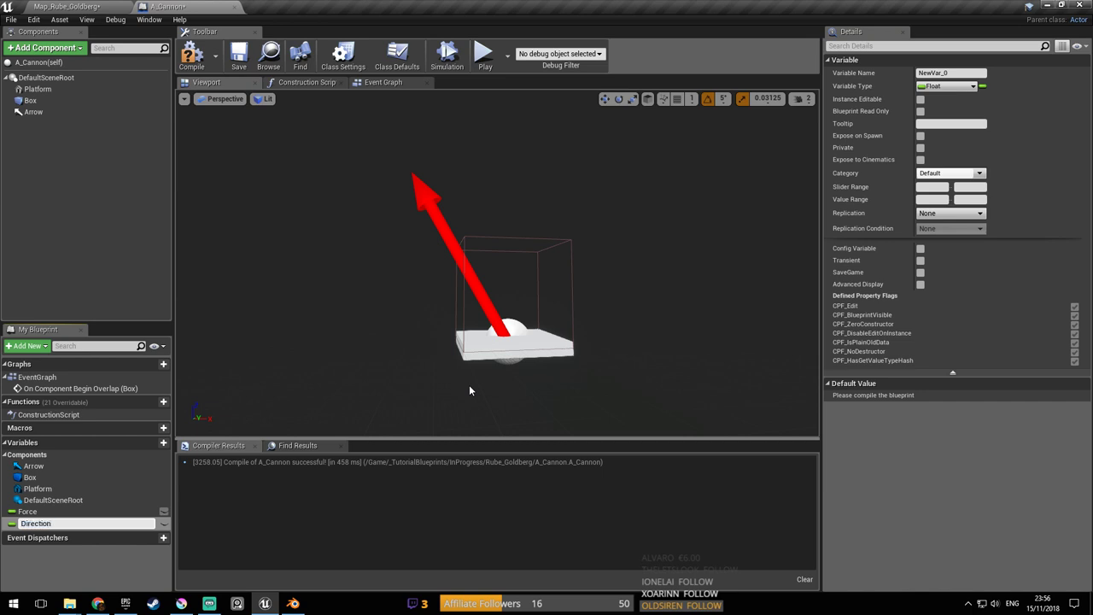
pyautogui.press('Return')
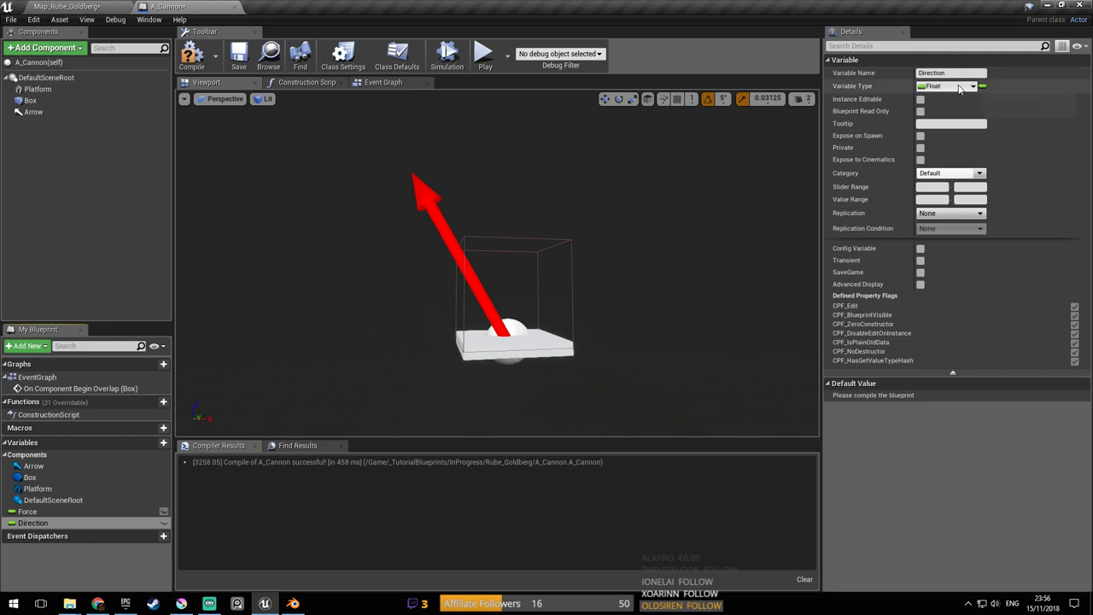
pyautogui.click(947, 86)
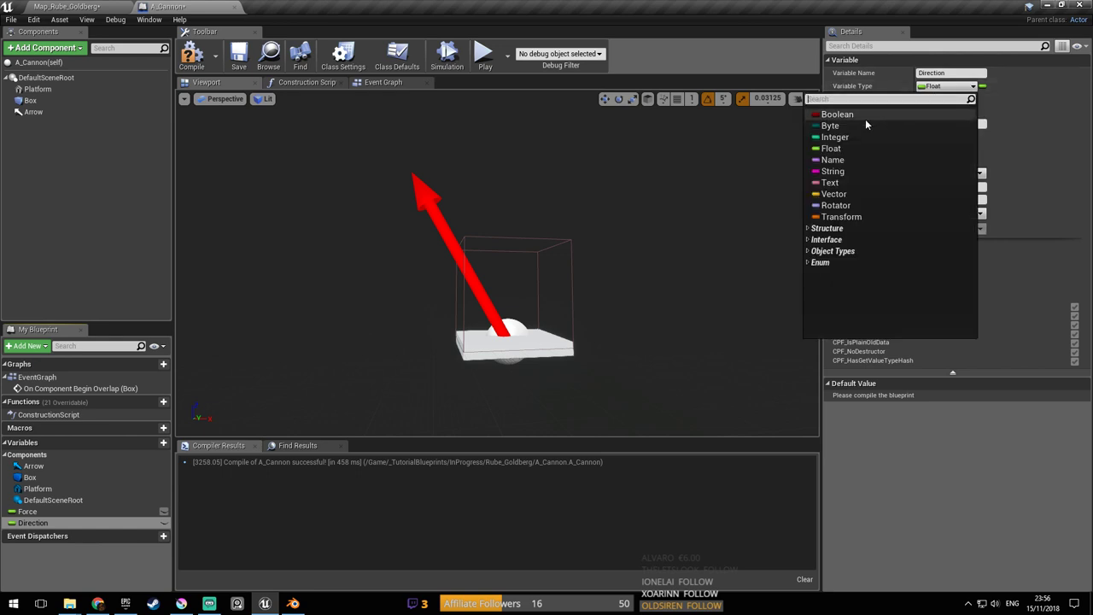
pyautogui.click(854, 195)
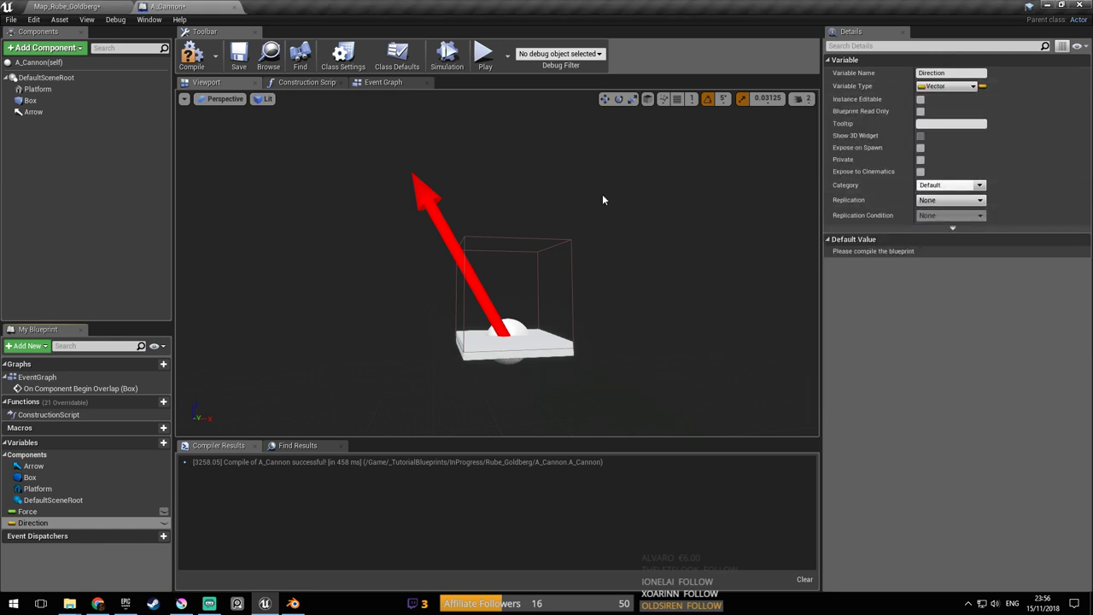
pyautogui.hotkey('ctrl', 's')
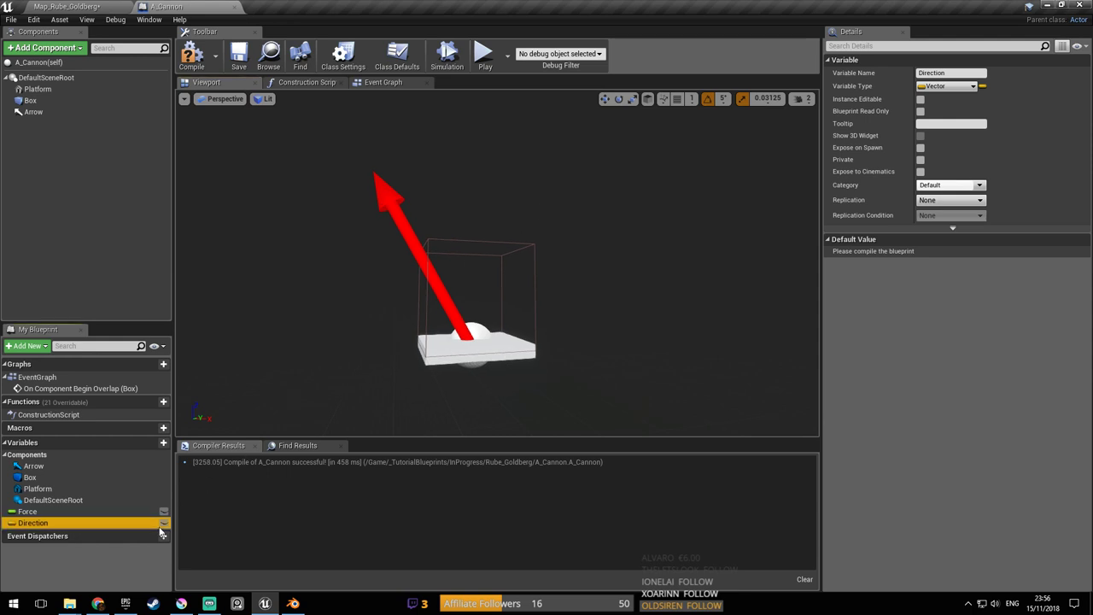
# Make the Force and Direction variables instance editable, enable Show 3D Widget for Direction, and compile the Blueprint
pyautogui.click(163, 522)
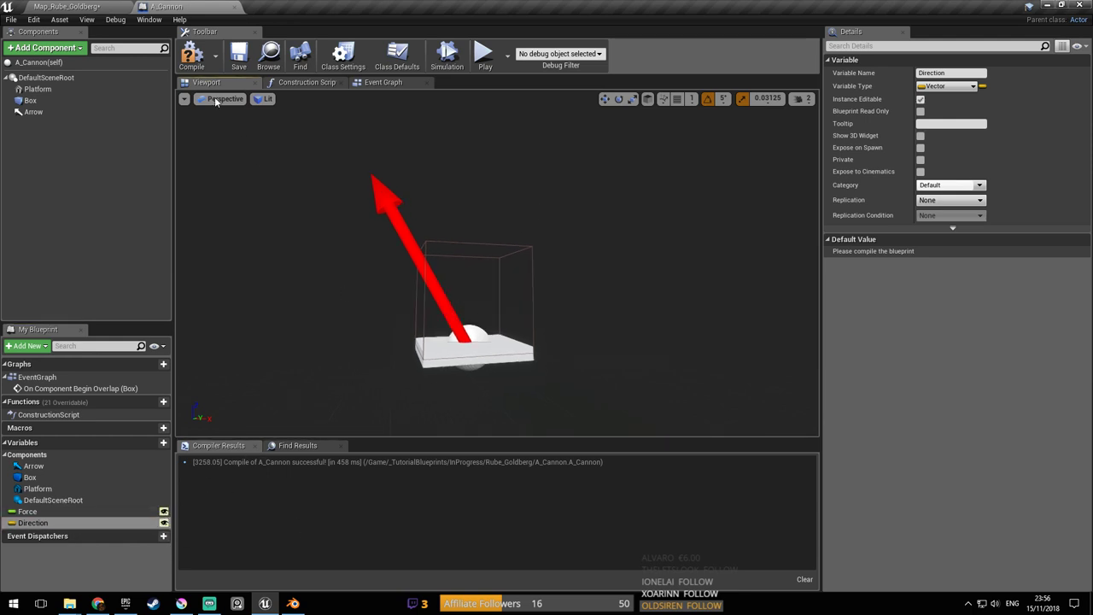
pyautogui.click(191, 56)
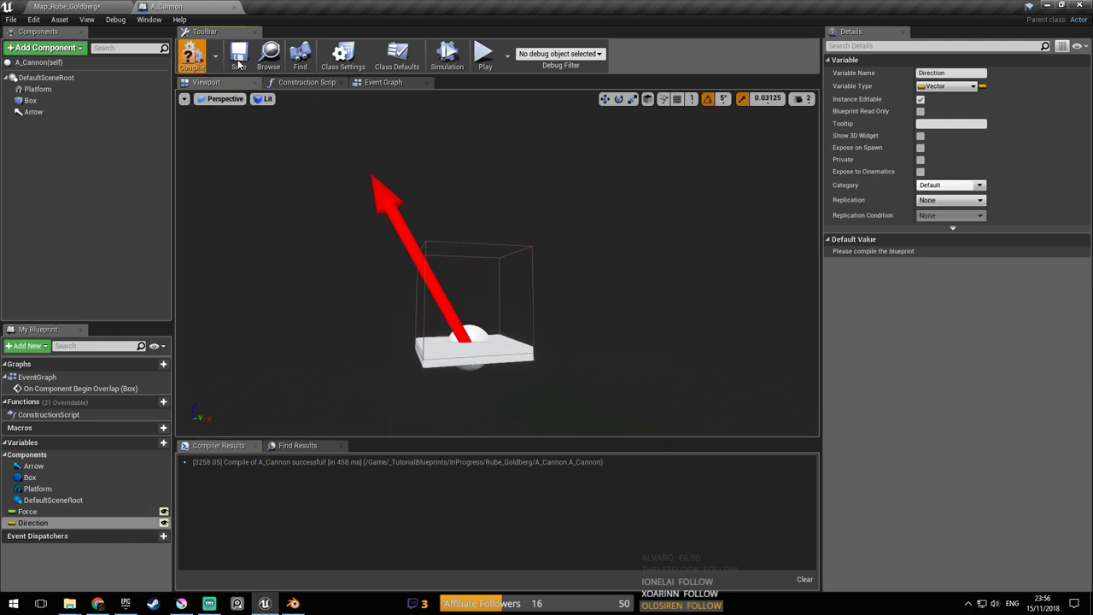
pyautogui.click(921, 136)
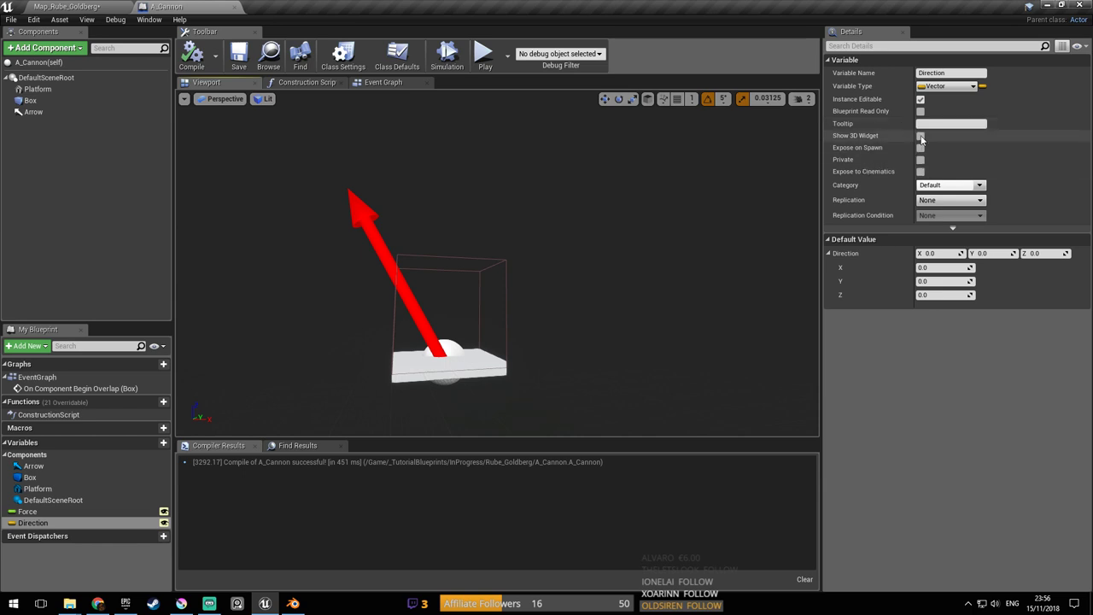
pyautogui.click(237, 63)
# Check the cannon in the map, set Direction's default Z to 100 in A_Cannon, compile it, and save the map
pyautogui.click(77, 7)
pyautogui.moveTo(342, 197); pyautogui.dragTo(348, 248, button='right')
pyautogui.press('w')
pyautogui.click(170, 7)
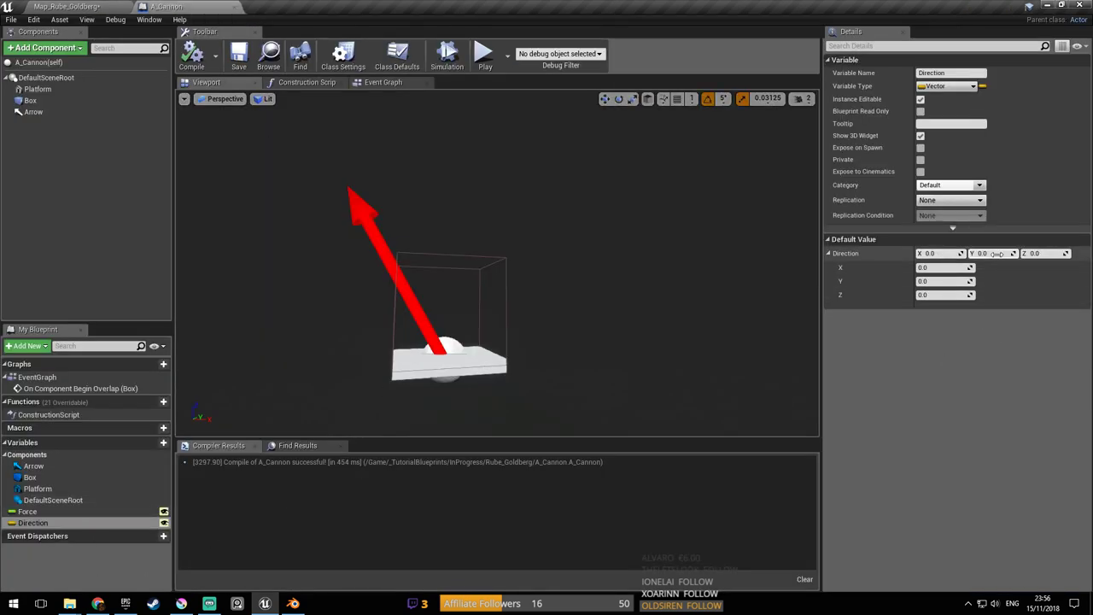
pyautogui.moveTo(777, 272); pyautogui.dragTo(771, 272, button='right')
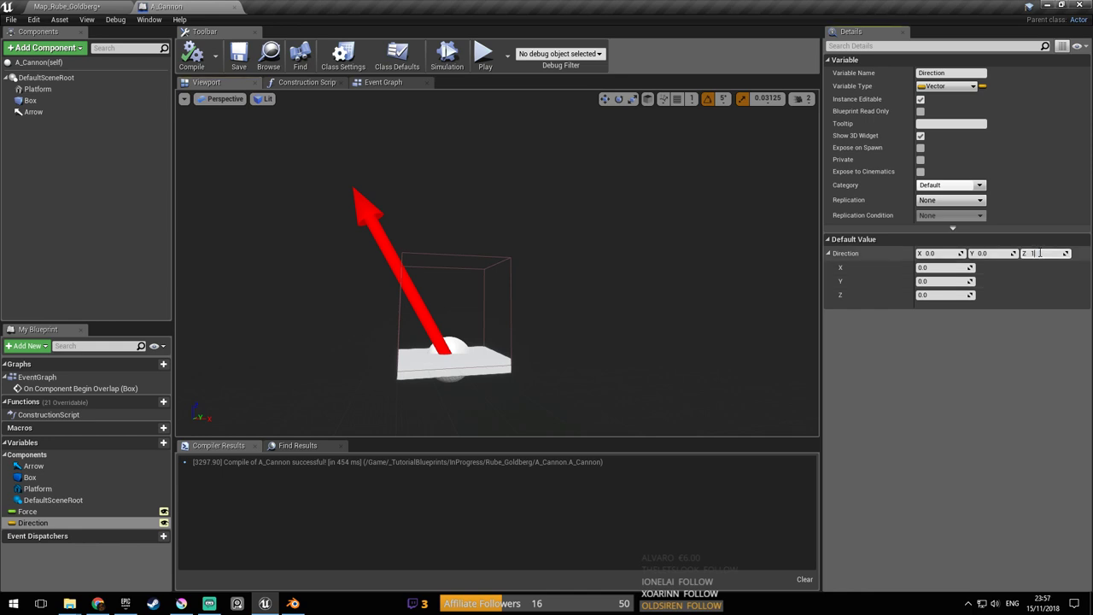
pyautogui.click(192, 55)
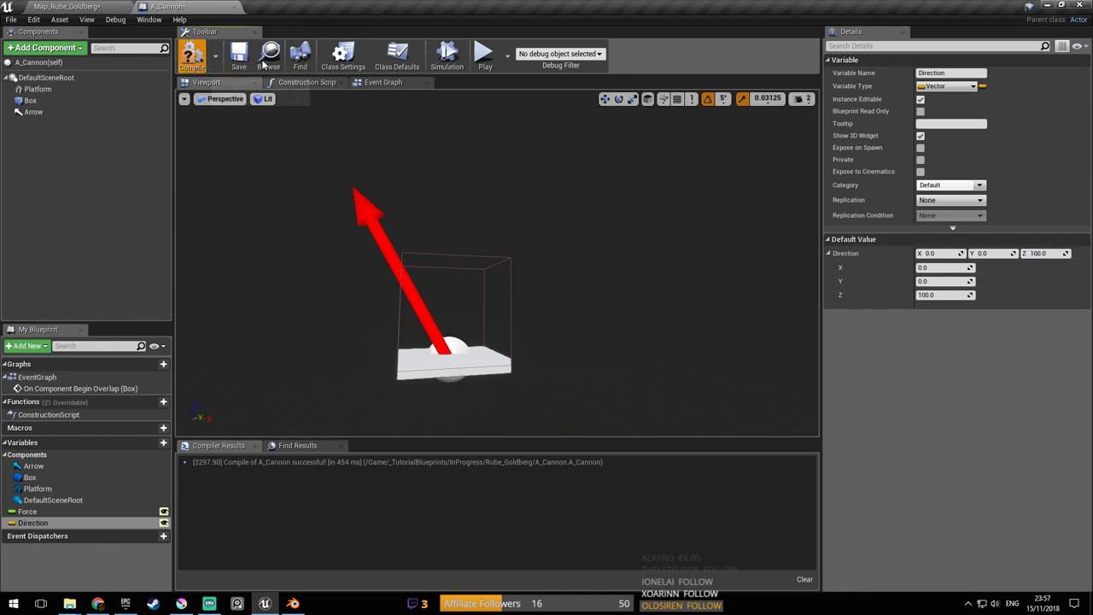
pyautogui.click(120, 6)
pyautogui.hotkey('ctrl', 's')
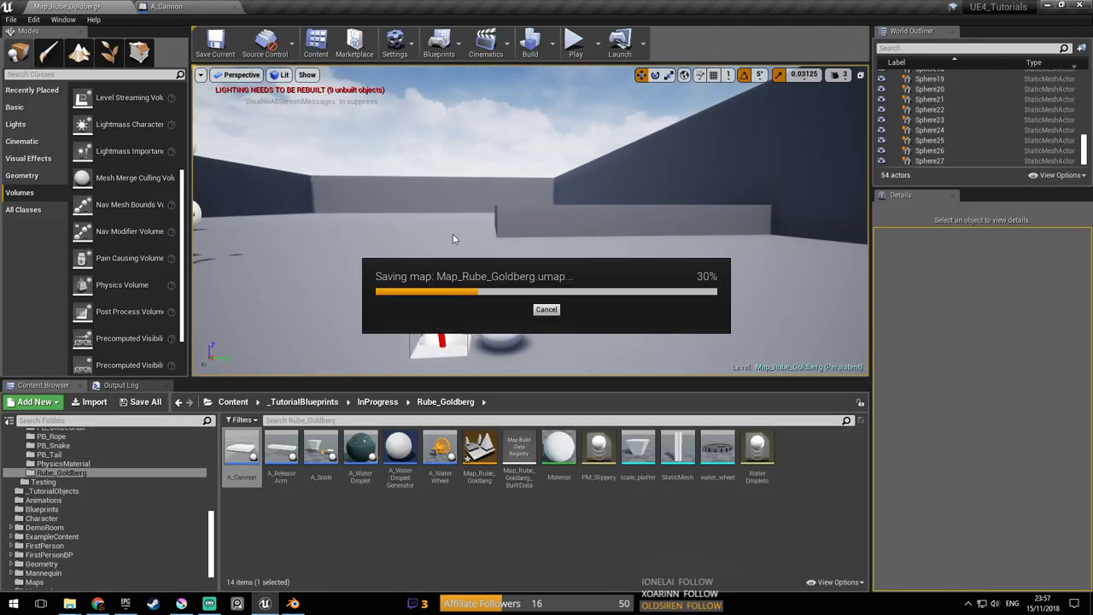
# Select the cannon in the level and examine its Direction widget and its exposed Force and Direction properties
pyautogui.press('w')
pyautogui.moveTo(453, 238)
pyautogui.mouseDown(button='right')
pyautogui.moveTo(487, 282)
pyautogui.moveTo(546, 303)
pyautogui.moveTo(504, 221)
pyautogui.moveTo(402, 220)
pyautogui.moveTo(419, 205)
pyautogui.moveTo(453, 220)
pyautogui.mouseUp(button='right')
pyautogui.press('d')
pyautogui.press('s')
pyautogui.press('w')
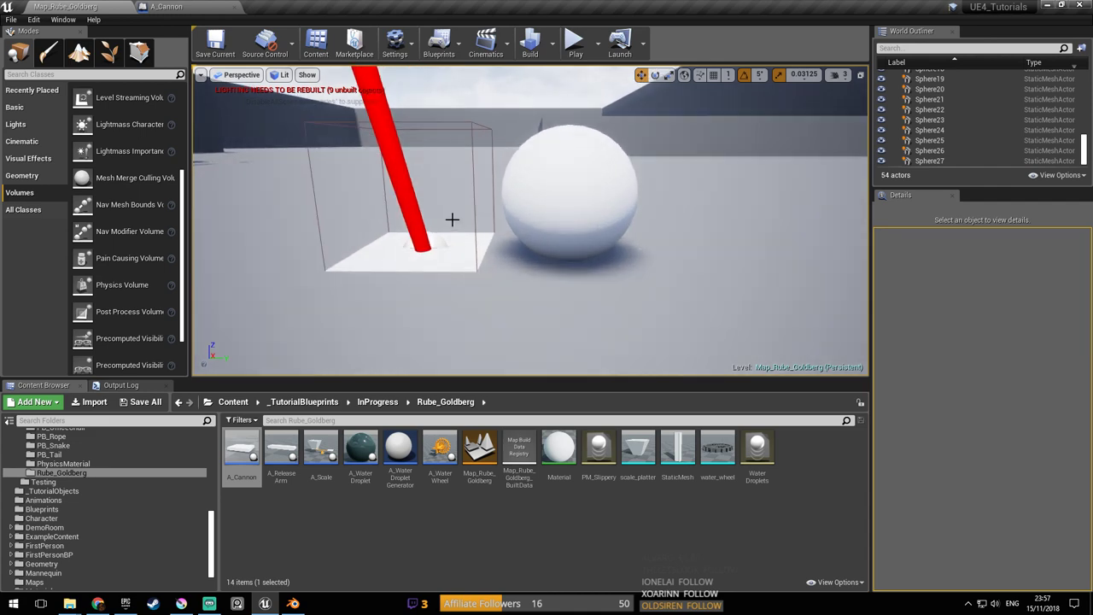
pyautogui.scroll(-5, 453, 221)
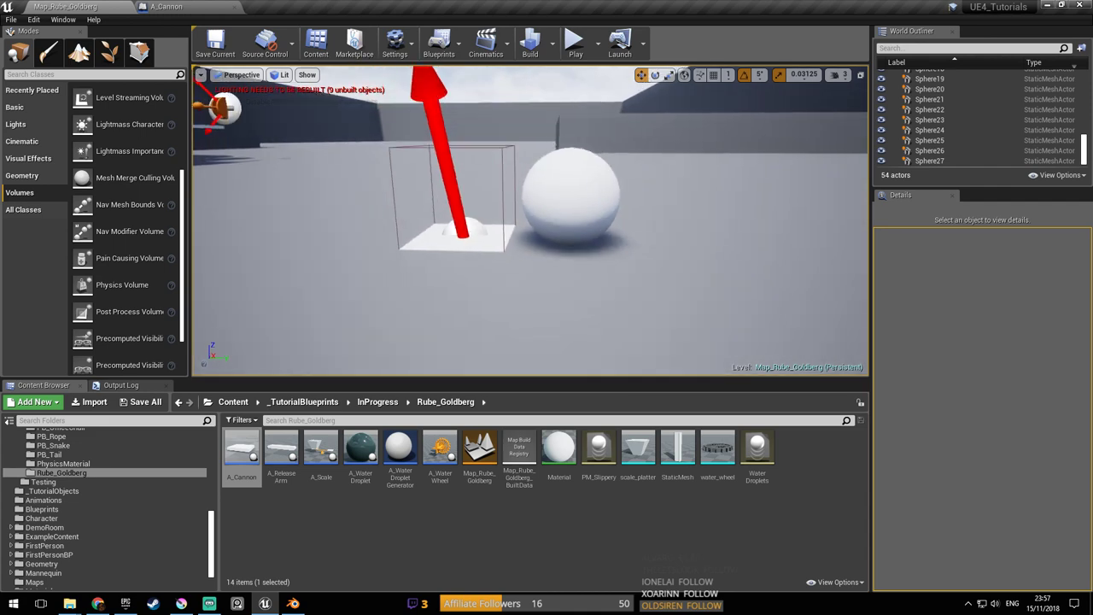
pyautogui.click(503, 237)
pyautogui.moveTo(504, 240); pyautogui.dragTo(483, 212, button='right')
pyautogui.hotkey('ctrl', 's')
pyautogui.click(1046, 287)
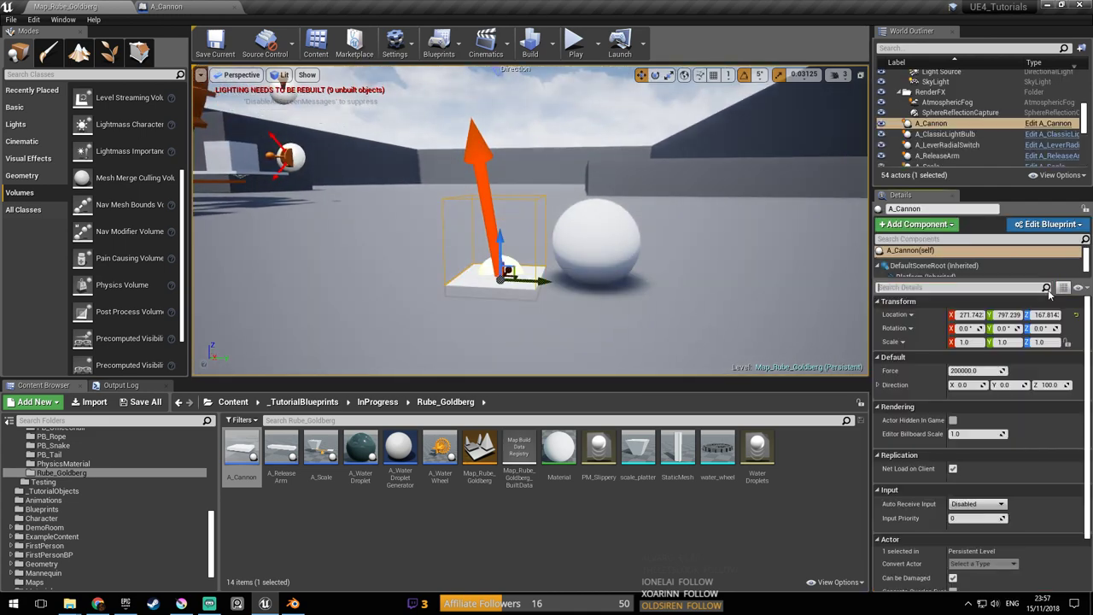
# Compare the arrow in the A_Cannon viewport with the Direction widget above the selected cannon in the map
pyautogui.click(166, 6)
pyautogui.moveTo(431, 225); pyautogui.dragTo(457, 329, button='right')
pyautogui.press('w')
pyautogui.moveTo(418, 263); pyautogui.dragTo(418, 229, button='right')
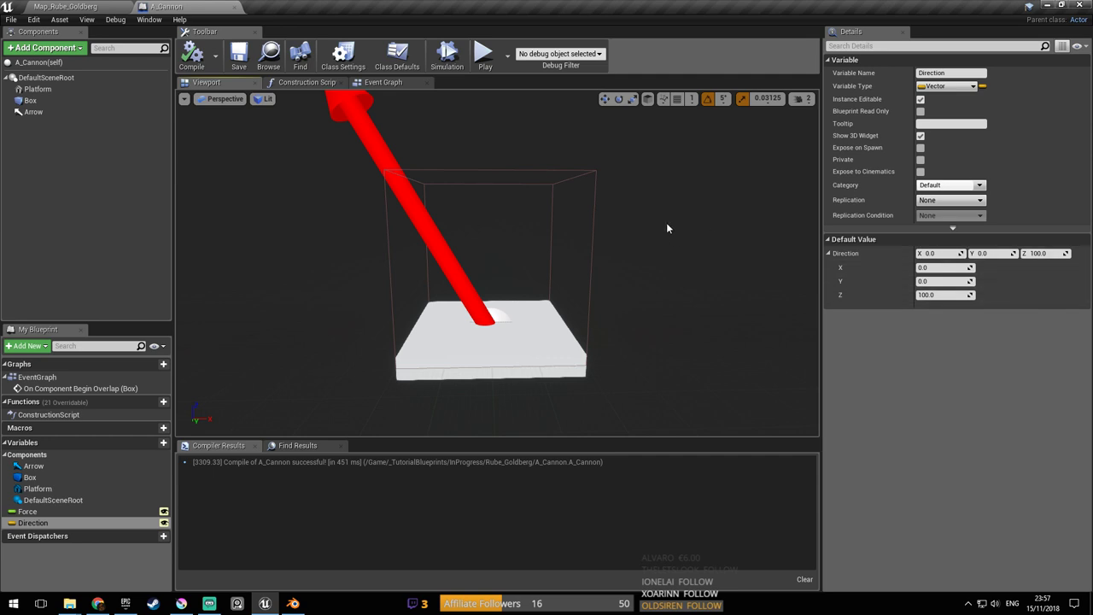
pyautogui.moveTo(310, 181); pyautogui.dragTo(292, 162, button='right')
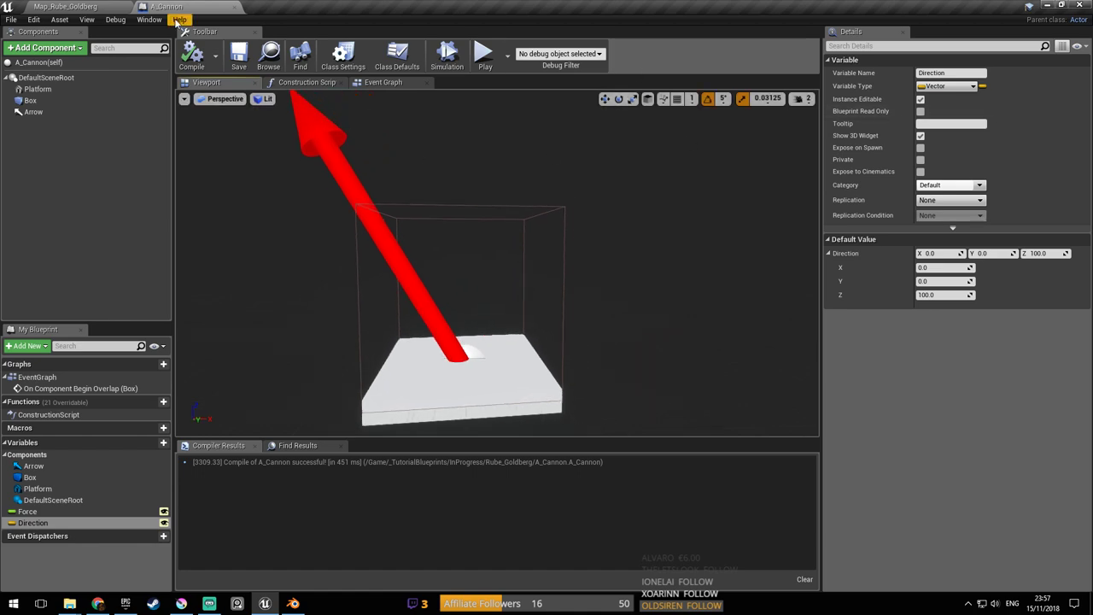
pyautogui.click(109, 7)
pyautogui.moveTo(359, 188); pyautogui.dragTo(357, 141, button='right')
pyautogui.press('s')
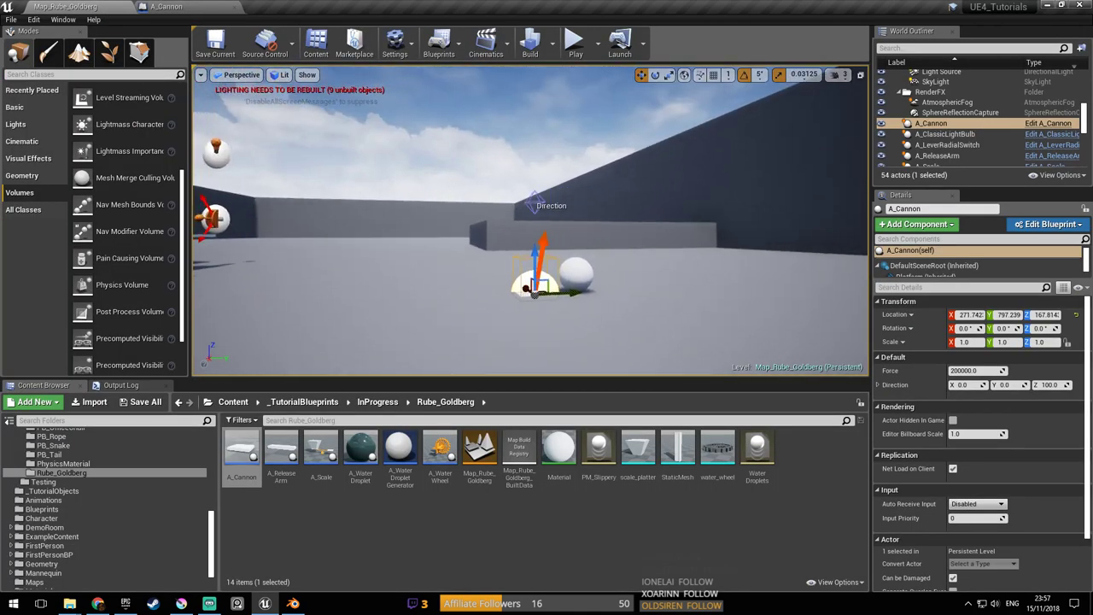
pyautogui.moveTo(507, 203); pyautogui.dragTo(478, 203, button='right')
pyautogui.press('w')
pyautogui.hotkey('ctrl', 's')
pyautogui.moveTo(558, 192); pyautogui.dragTo(521, 188, button='right')
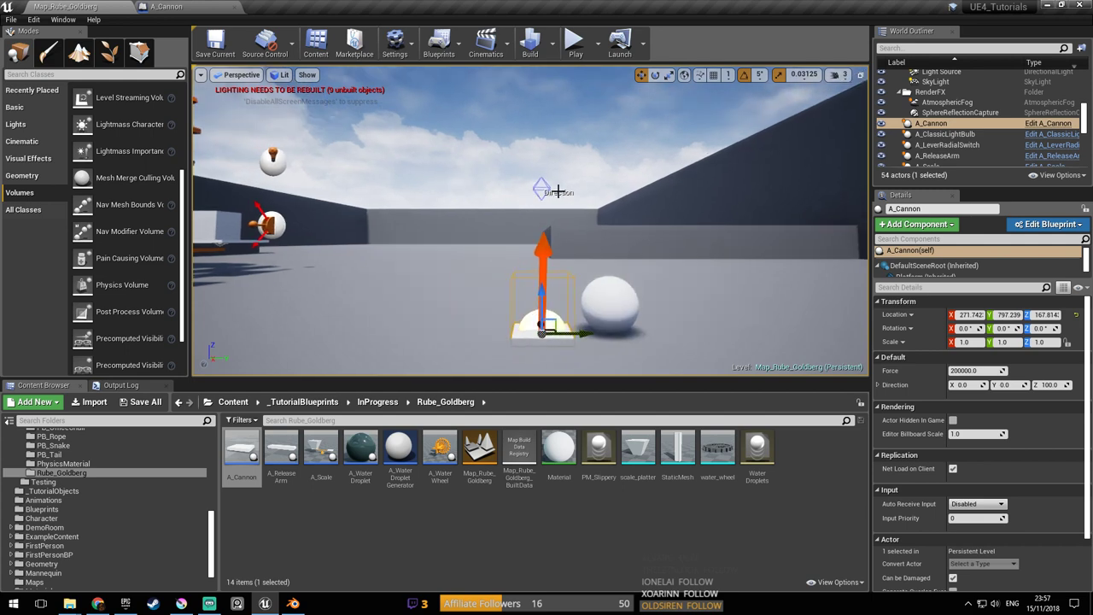
# Move the cannon's Direction widget in the map to about X -1.74, Y -61.2, Z 100
pyautogui.click(192, 6)
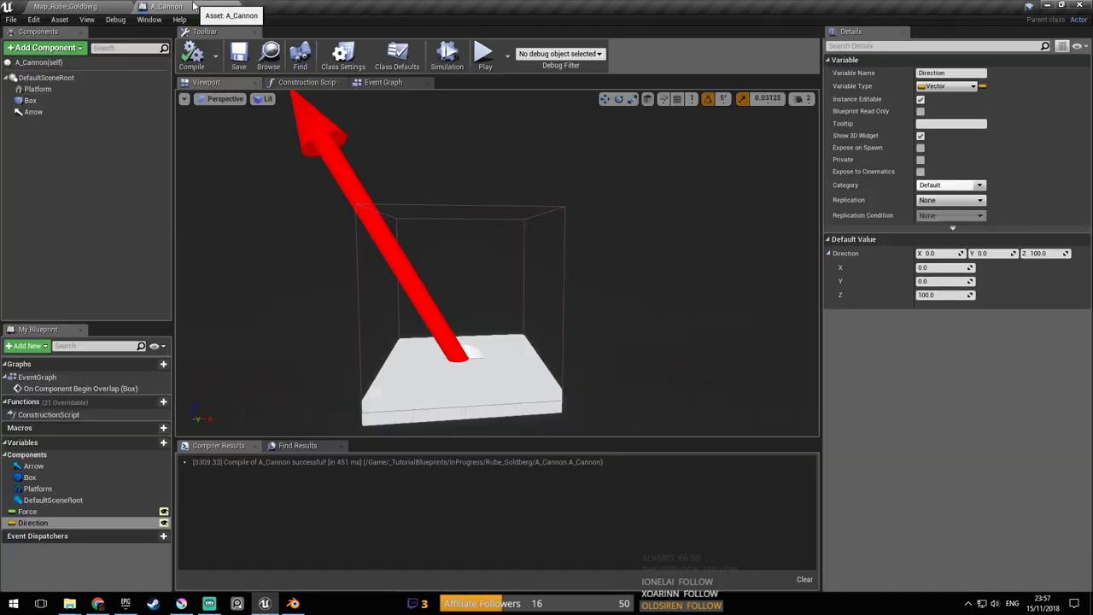
pyautogui.click(70, 7)
pyautogui.moveTo(525, 281); pyautogui.dragTo(549, 279, button='right')
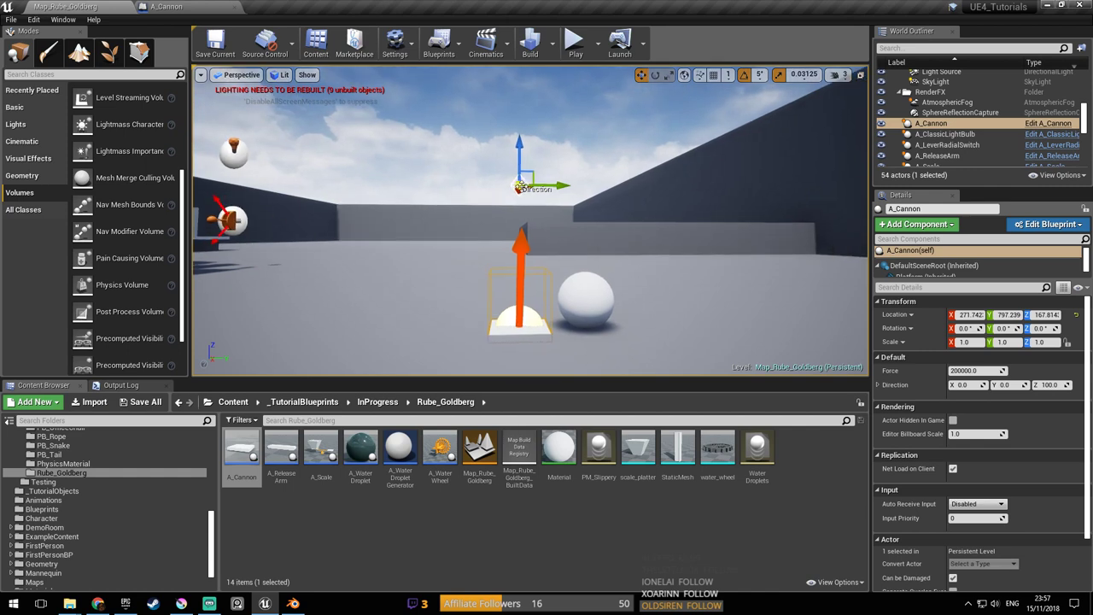
pyautogui.moveTo(588, 207)
pyautogui.mouseDown(button='right')
pyautogui.moveTo(616, 215)
pyautogui.moveTo(561, 188)
pyautogui.moveTo(589, 207)
pyautogui.mouseUp(button='right')
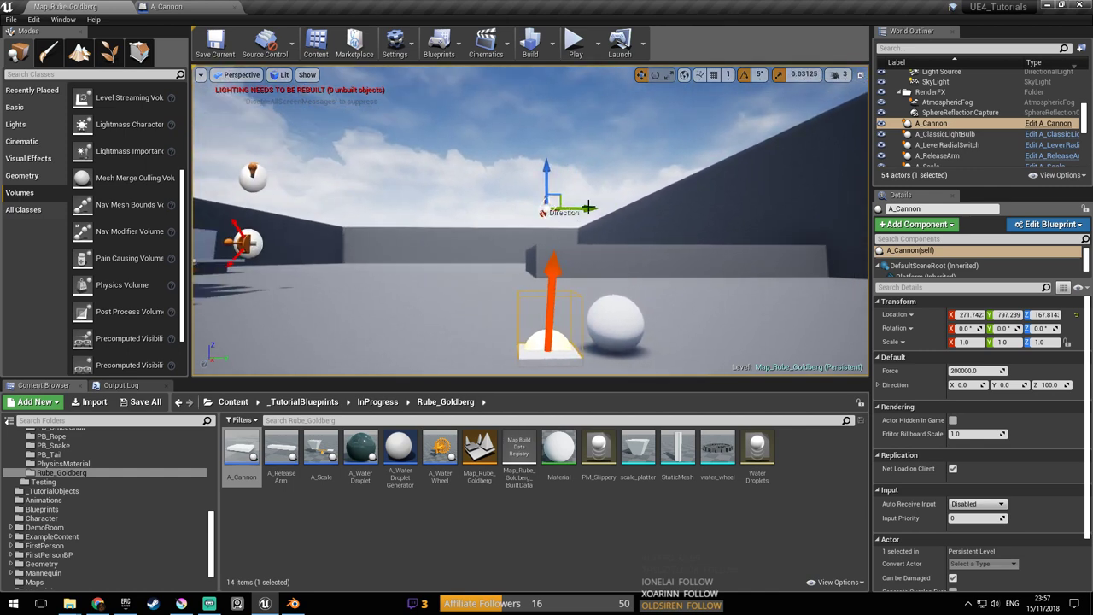
pyautogui.moveTo(497, 208); pyautogui.dragTo(503, 208)
pyautogui.moveTo(502, 209); pyautogui.dragTo(457, 208, button='right')
pyautogui.moveTo(412, 214); pyautogui.dragTo(403, 208)
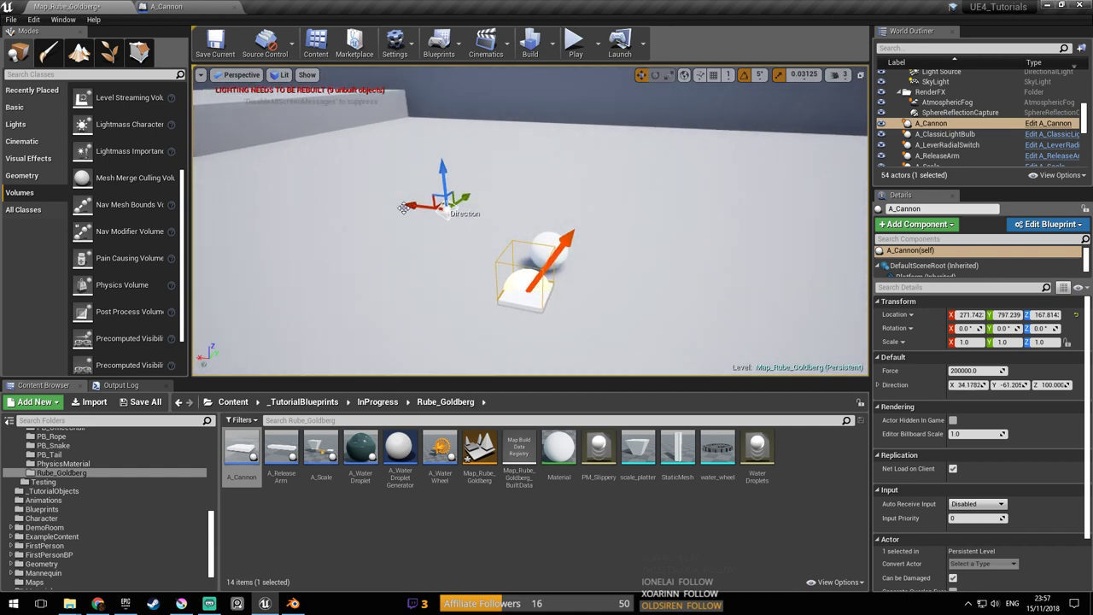
pyautogui.moveTo(671, 339)
pyautogui.mouseDown(button='right')
pyautogui.moveTo(581, 282)
pyautogui.moveTo(671, 339)
pyautogui.moveTo(673, 356)
pyautogui.mouseUp(button='right')
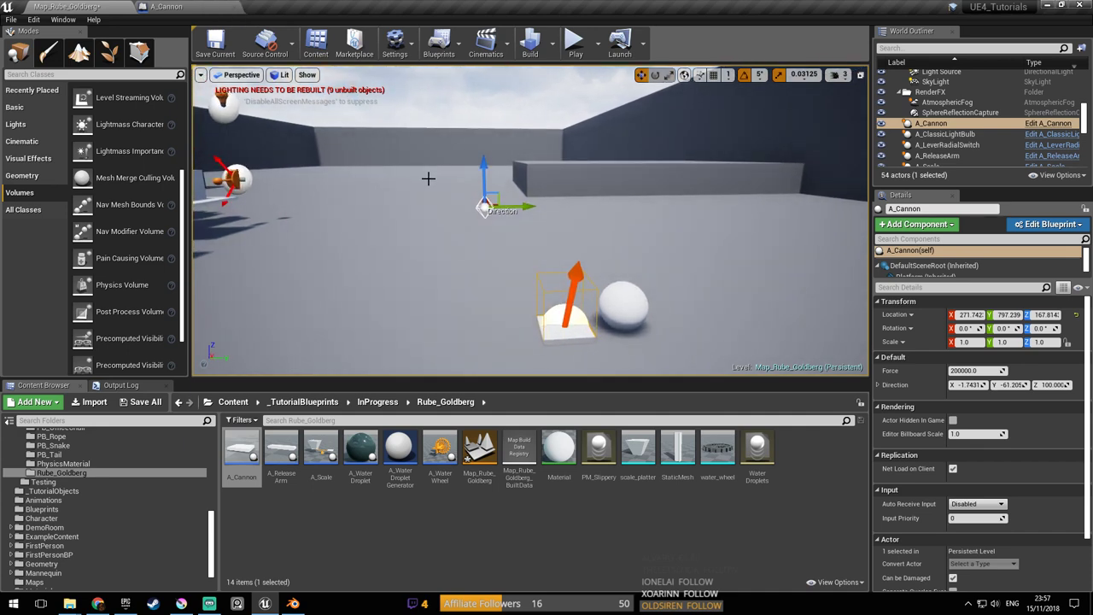
# Review the Arrow component's rotation in A_Cannon and the nodes in its Event Graph
pyautogui.click(214, 10)
pyautogui.moveTo(590, 263); pyautogui.dragTo(495, 264, button='right')
pyautogui.click(33, 112)
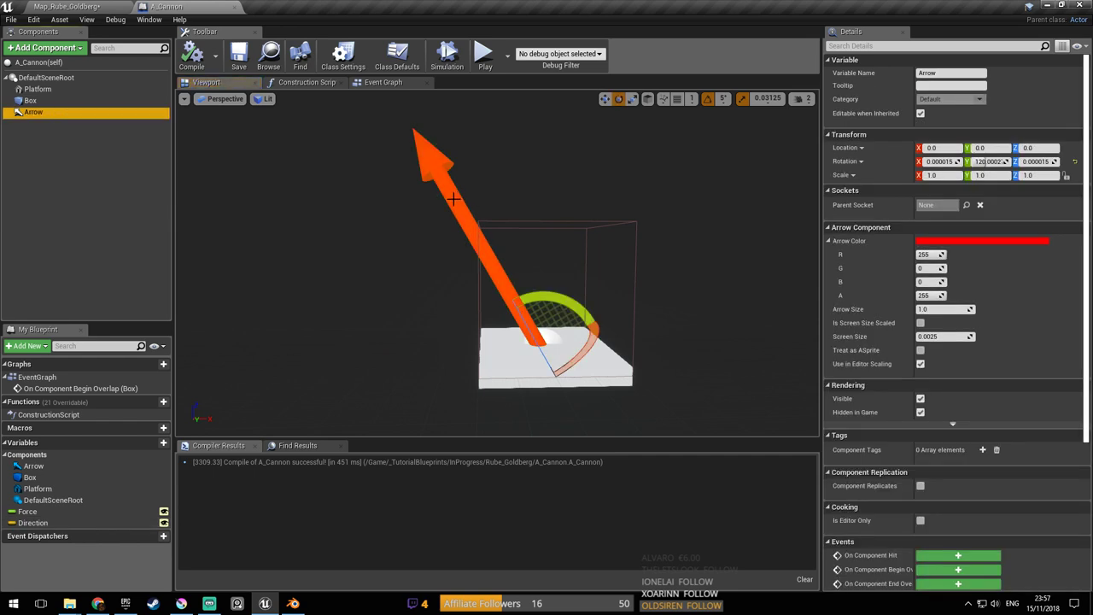
pyautogui.click(392, 83)
pyautogui.scroll(1, 537, 294)
pyautogui.moveTo(537, 293); pyautogui.dragTo(432, 381, button='right')
pyautogui.scroll(2, 433, 381)
pyautogui.scroll(-5, 458, 336)
pyautogui.scroll(3, 447, 287)
# Add a reference to the Arrow component in A_Cannon's Construction Script and list the actions available for it
pyautogui.click(299, 82)
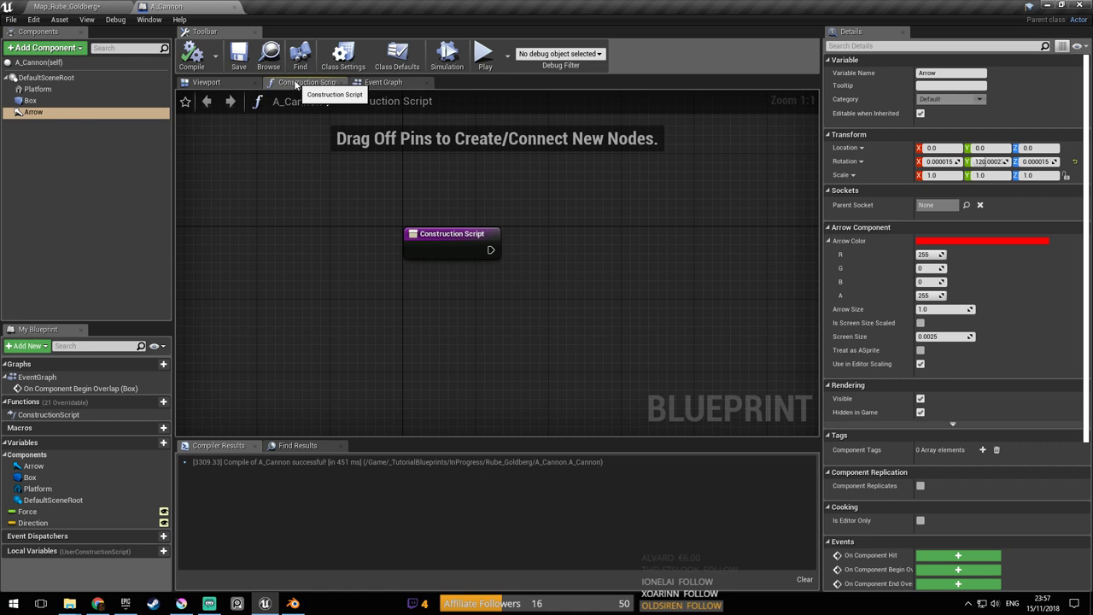
pyautogui.moveTo(446, 273); pyautogui.dragTo(355, 222, button='right')
pyautogui.moveTo(501, 238); pyautogui.dragTo(348, 249, button='right')
pyautogui.moveTo(33, 112); pyautogui.dragTo(438, 289)
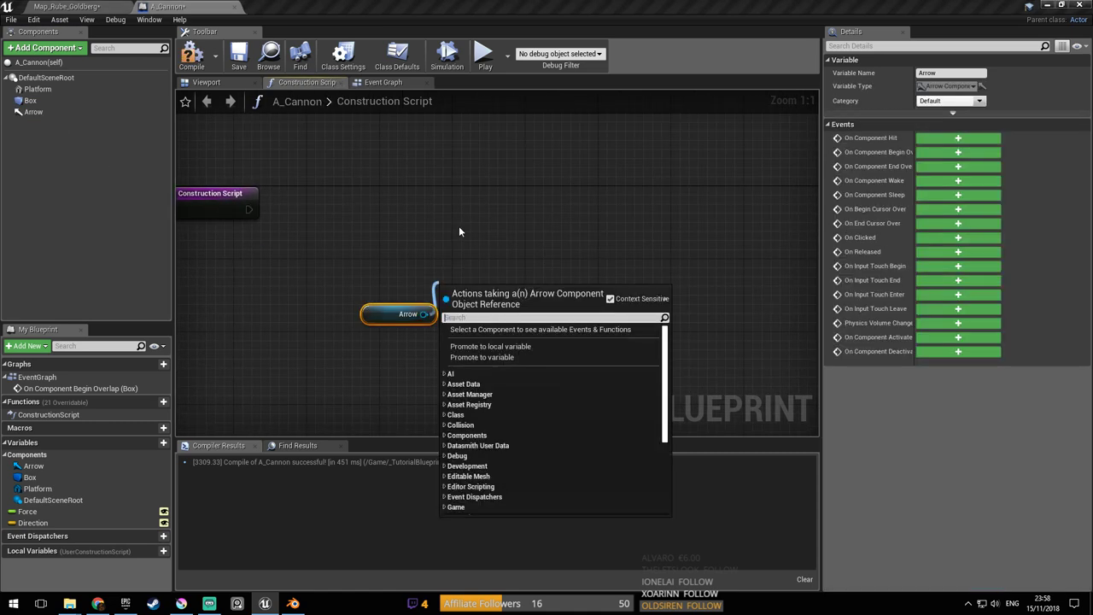
pyautogui.write('look')
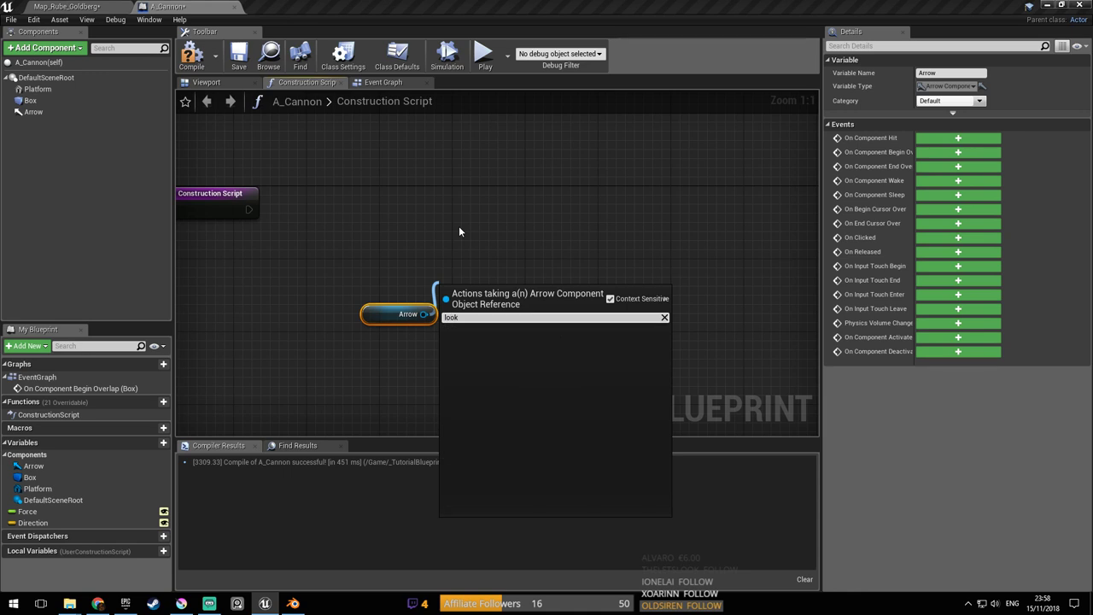
pyautogui.press('BackSpace')
pyautogui.press('BackSpace')
pyautogui.press('BackSpace')
pyautogui.press('BackSpace')
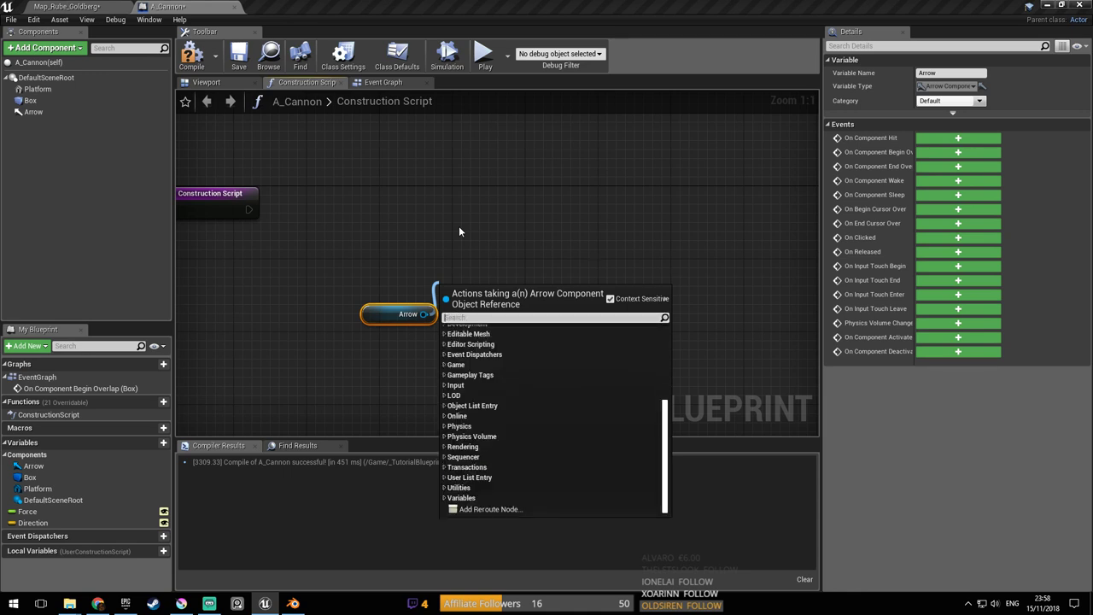
pyautogui.write('loo')
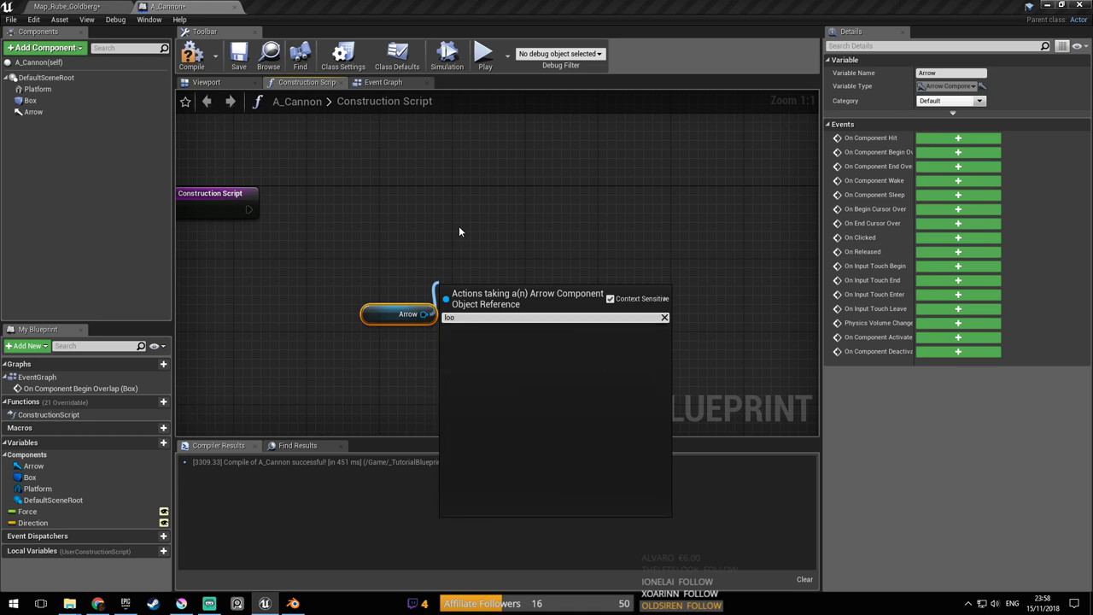
pyautogui.press('Escape')
# Add a Find Look at Rotation node to the Construction Script, beside the Arrow reference
pyautogui.moveTo(455, 268); pyautogui.dragTo(541, 235, button='right')
pyautogui.moveTo(463, 273); pyautogui.dragTo(392, 255)
pyautogui.moveTo(392, 254); pyautogui.dragTo(402, 274, button='right')
pyautogui.rightClick(468, 210)
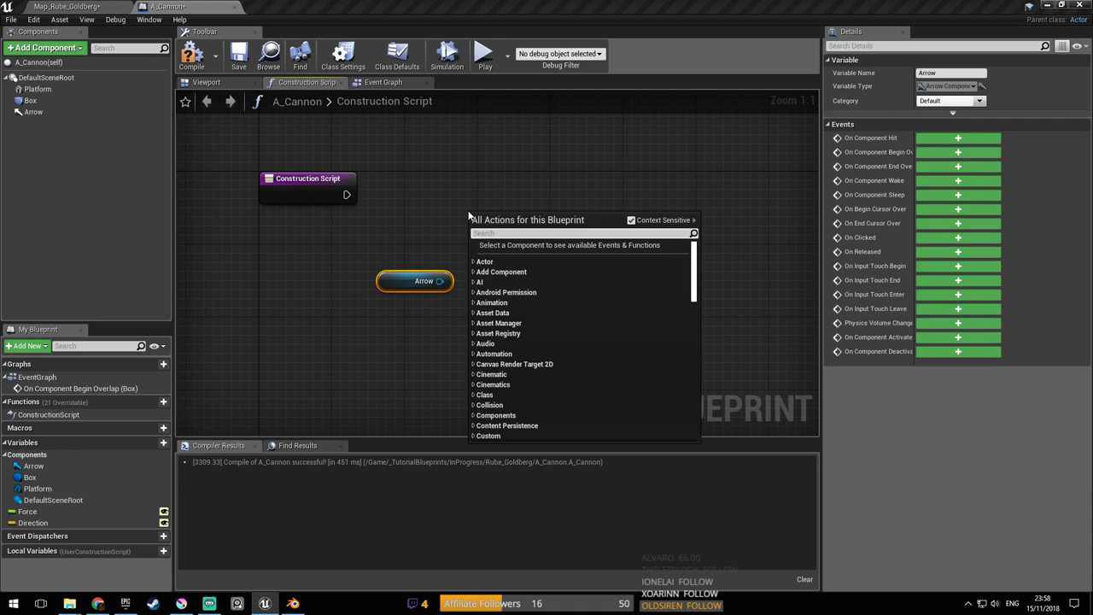
pyautogui.write('k at')
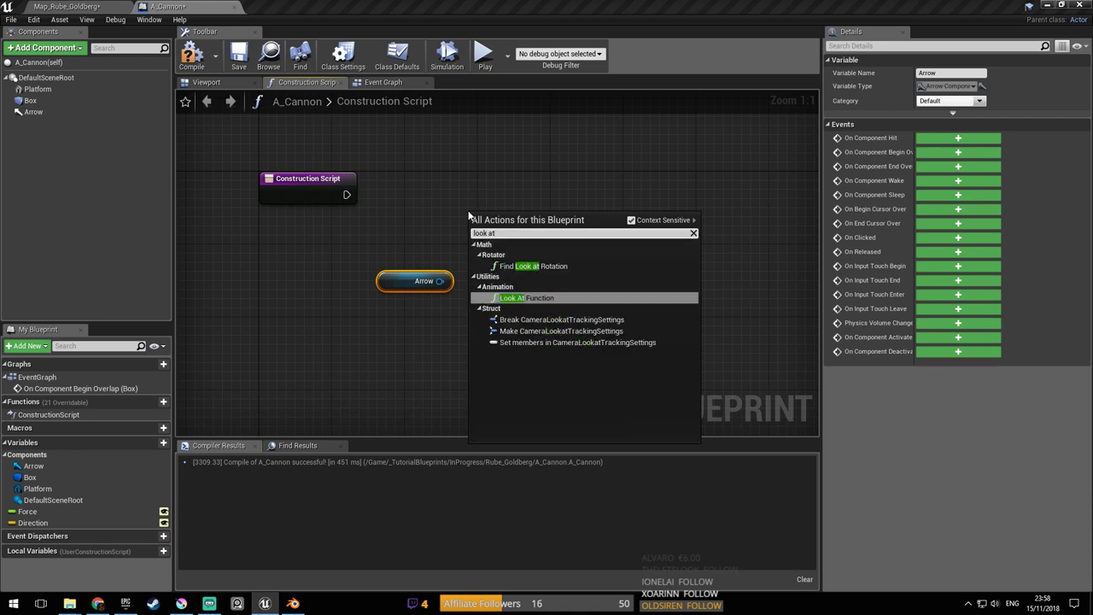
pyautogui.click(563, 268)
pyautogui.moveTo(534, 211); pyautogui.dragTo(579, 212)
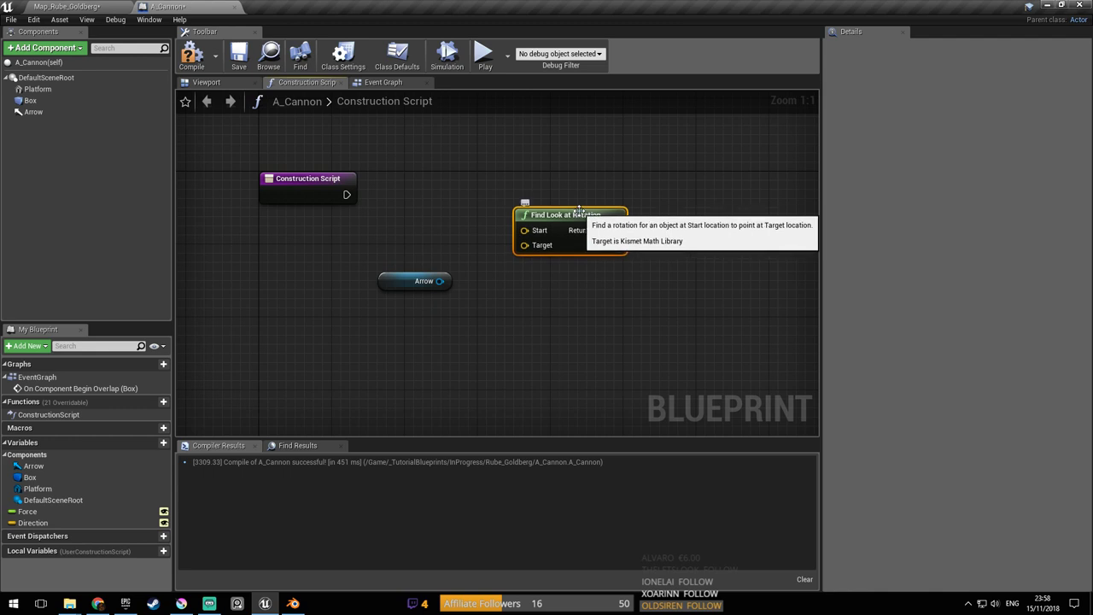
# Arrange the Arrow and Find Look at Rotation nodes and wire the Direction variable into the latter's Target input
pyautogui.moveTo(571, 212); pyautogui.dragTo(588, 219, button='right')
pyautogui.moveTo(415, 283); pyautogui.dragTo(379, 265)
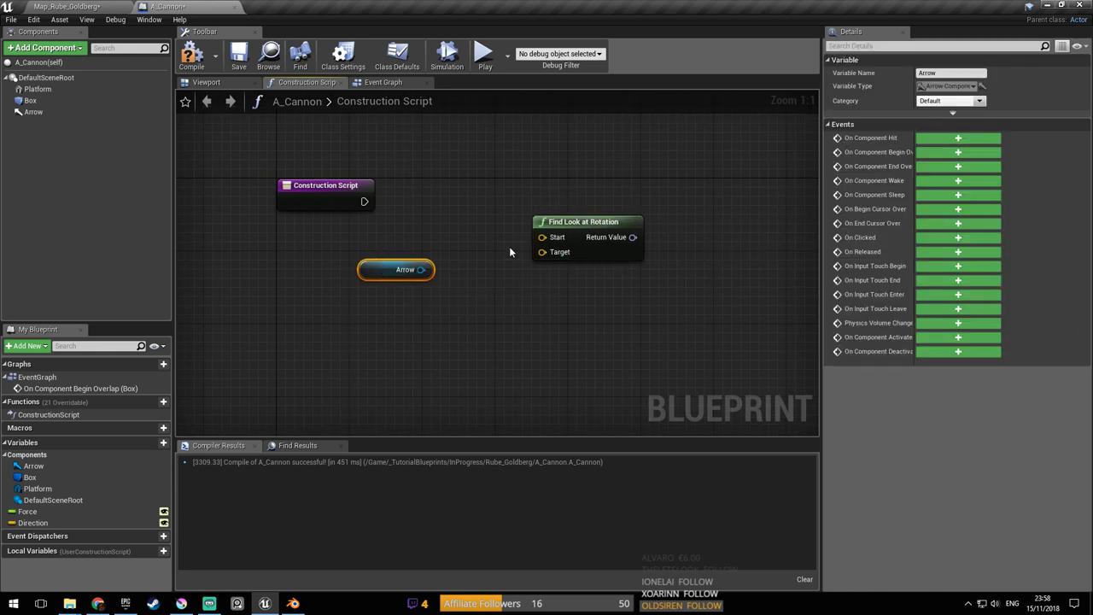
pyautogui.moveTo(559, 236); pyautogui.dragTo(541, 260)
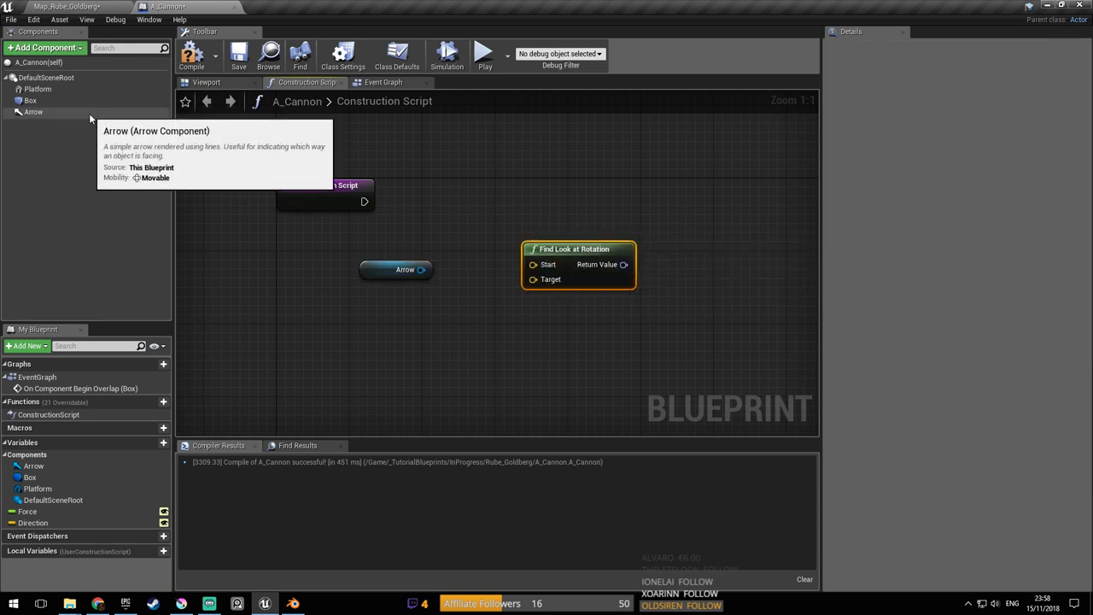
pyautogui.moveTo(415, 178); pyautogui.dragTo(421, 155, button='right')
pyautogui.moveTo(598, 224); pyautogui.dragTo(580, 225)
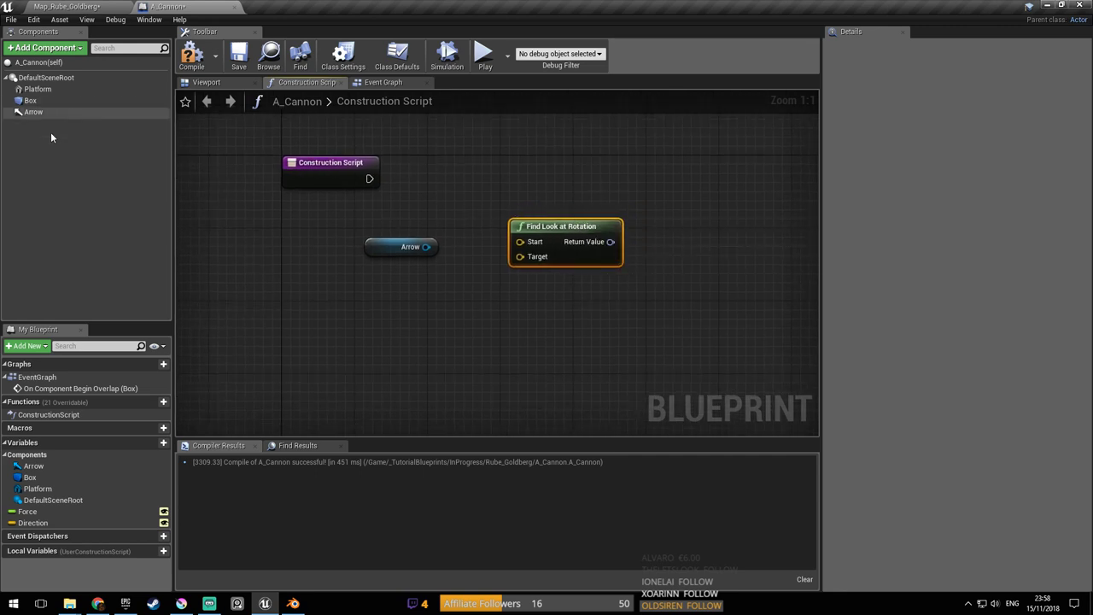
pyautogui.moveTo(54, 521); pyautogui.dragTo(518, 256)
pyautogui.click(448, 360)
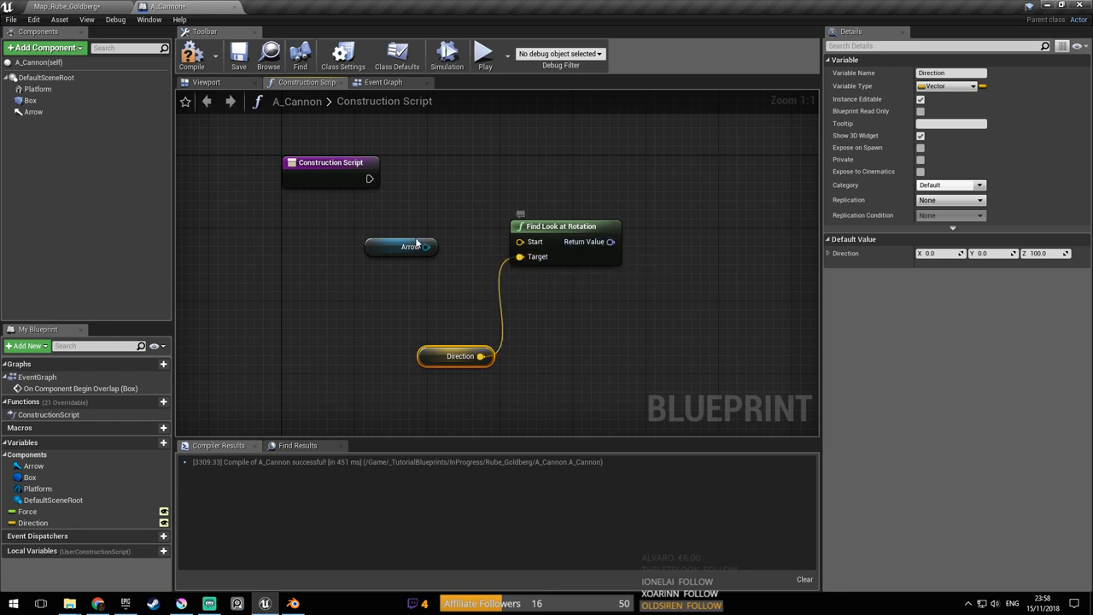
# Add a SetRelativeRotation node targeting the Arrow component and place it beyond the Find Look at Rotation node
pyautogui.moveTo(399, 248); pyautogui.dragTo(565, 195)
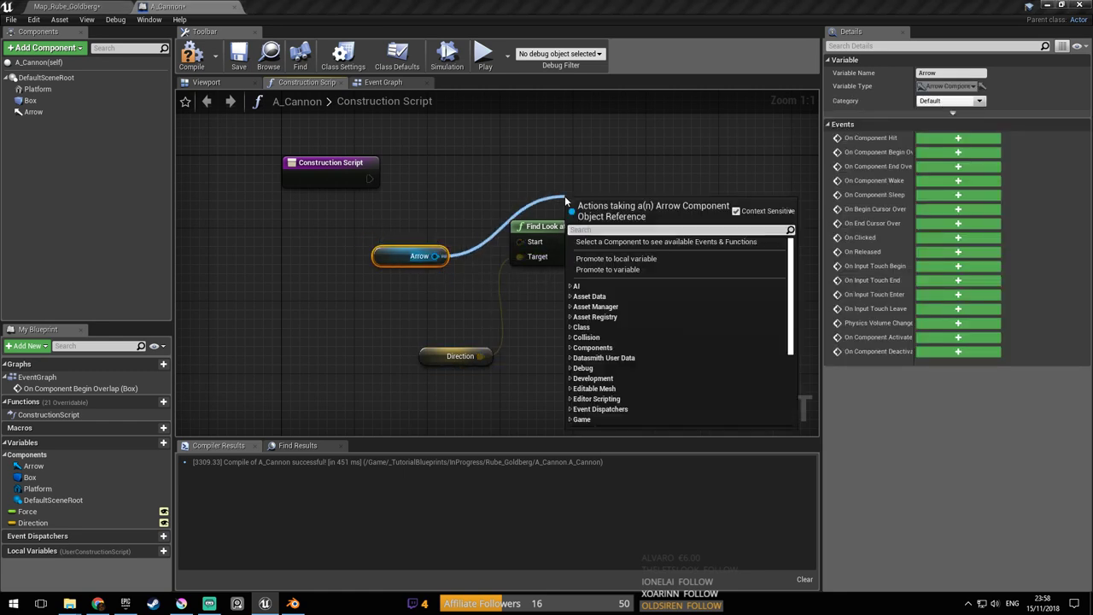
pyautogui.write('set rott')
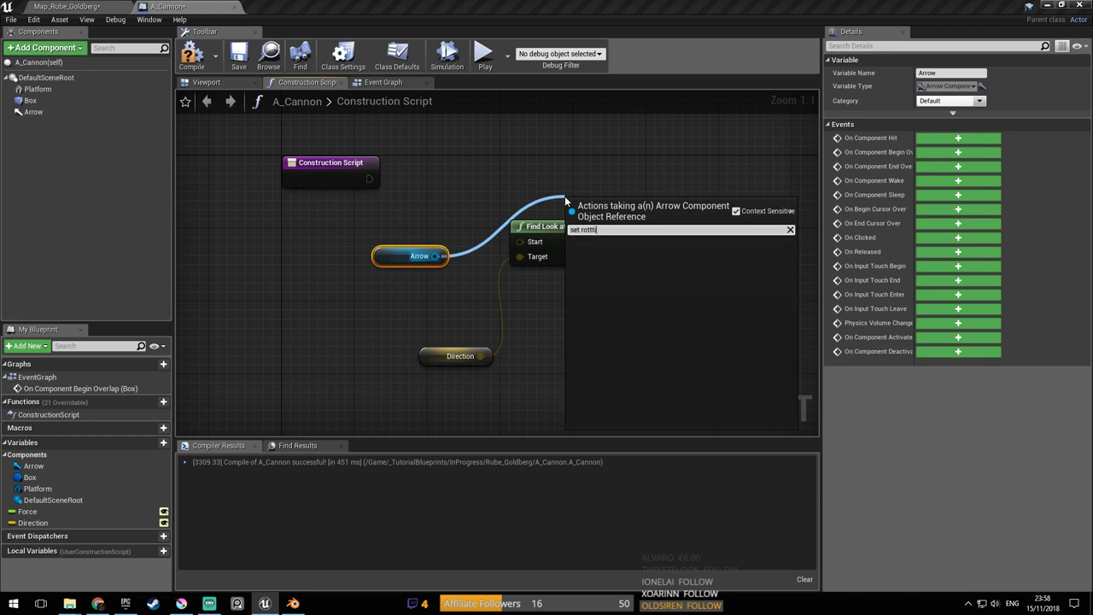
pyautogui.press('BackSpace')
pyautogui.write('ation')
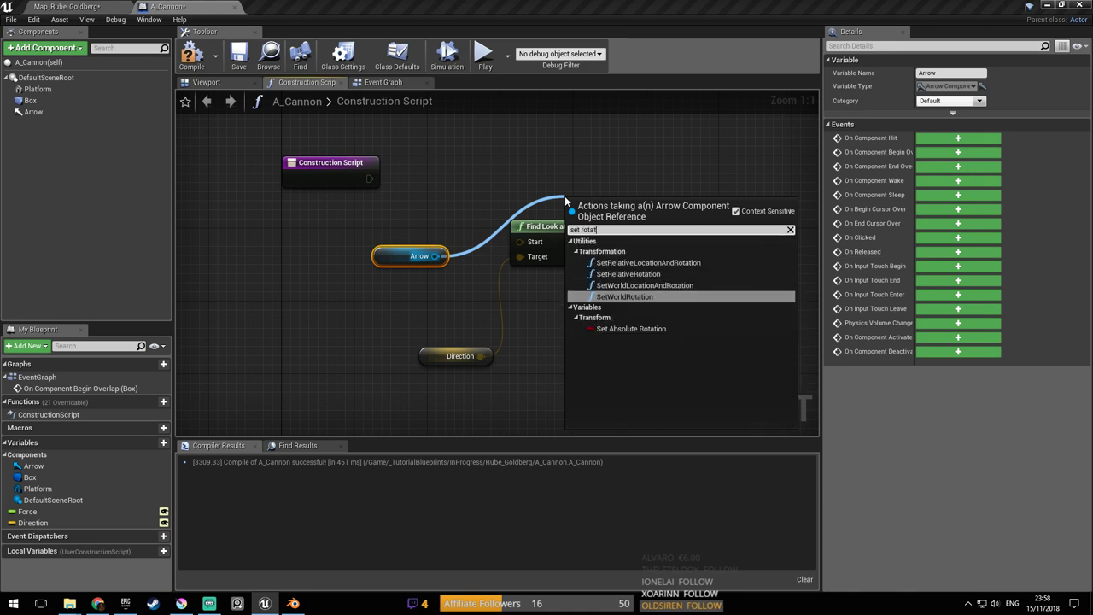
pyautogui.press('Up')
pyautogui.press('Up')
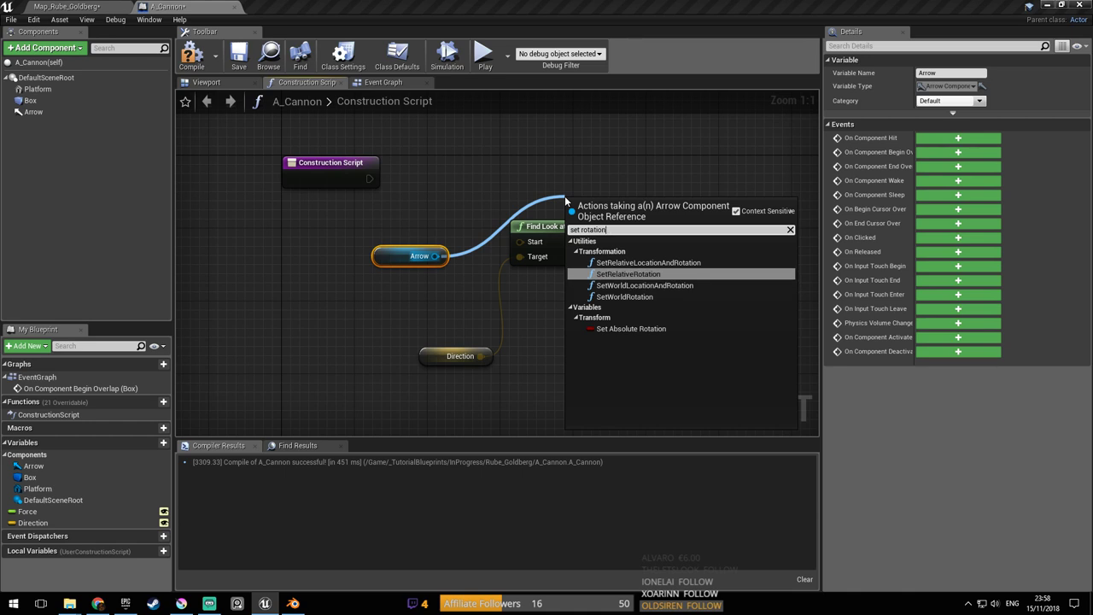
pyautogui.press('Return')
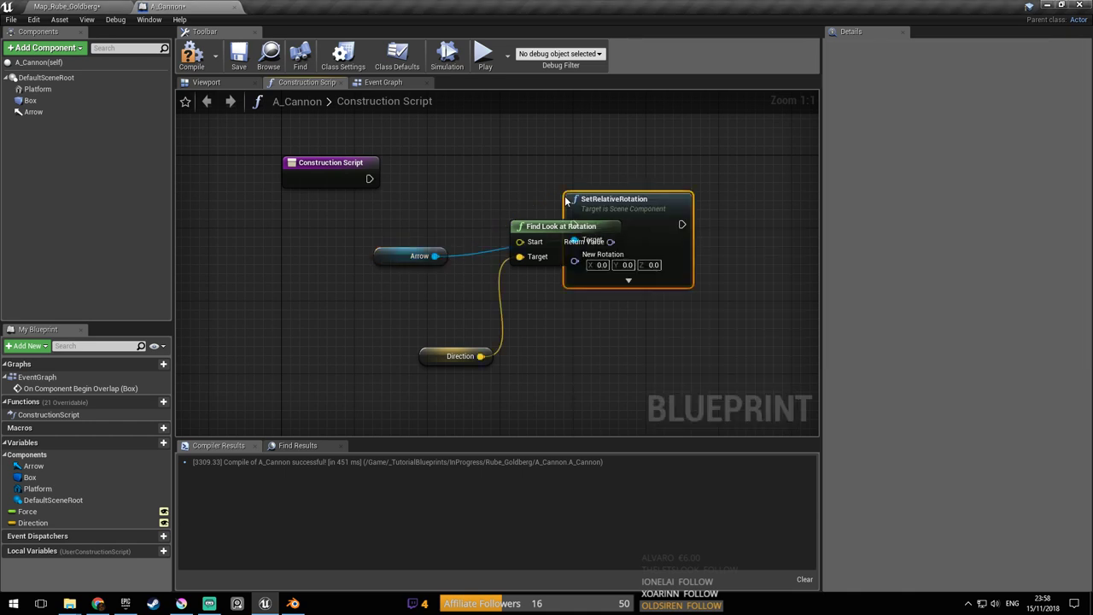
pyautogui.moveTo(655, 201); pyautogui.dragTo(738, 182)
# Wire the look-at Return Value into New Rotation, connect the Construction Script execution to SetRelativeRotation, and compile
pyautogui.moveTo(605, 248); pyautogui.dragTo(683, 228)
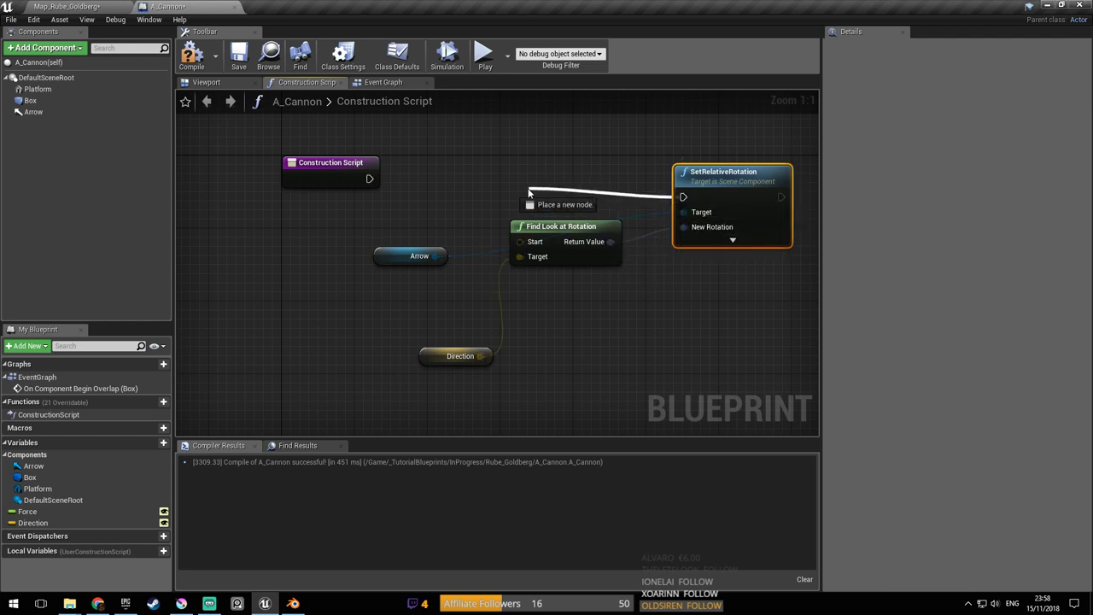
pyautogui.moveTo(416, 182); pyautogui.dragTo(369, 178)
pyautogui.moveTo(466, 203); pyautogui.dragTo(439, 222, button='right')
pyautogui.click(191, 55)
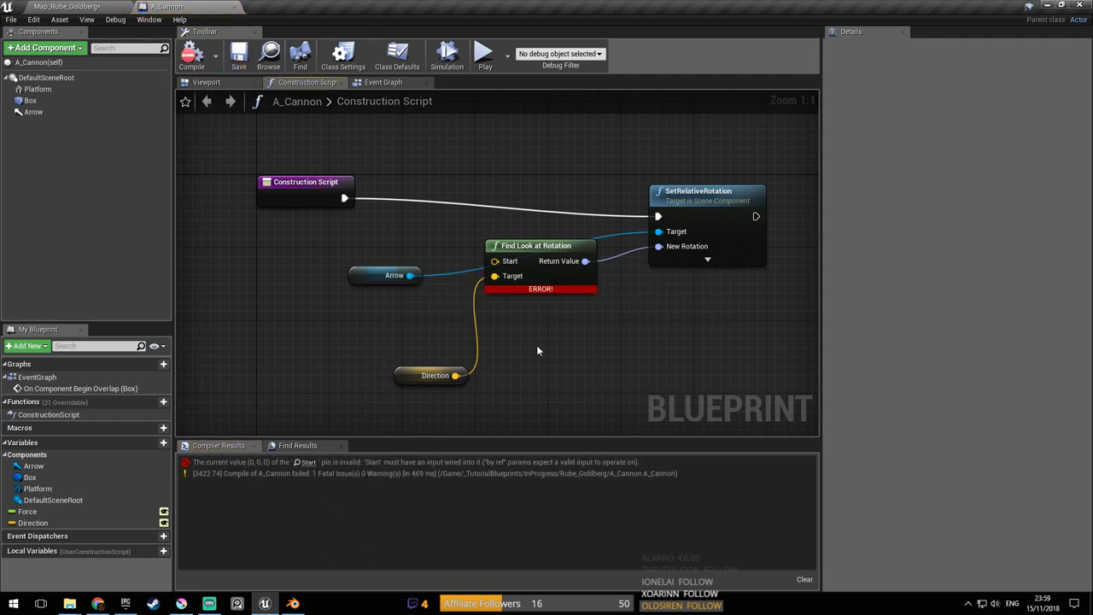
# Feed the Start input of Find Look at Rotation from a Make Vector node with X, Y and Z at 0.0
pyautogui.moveTo(536, 345); pyautogui.dragTo(581, 354, button='right')
pyautogui.rightClick(538, 270)
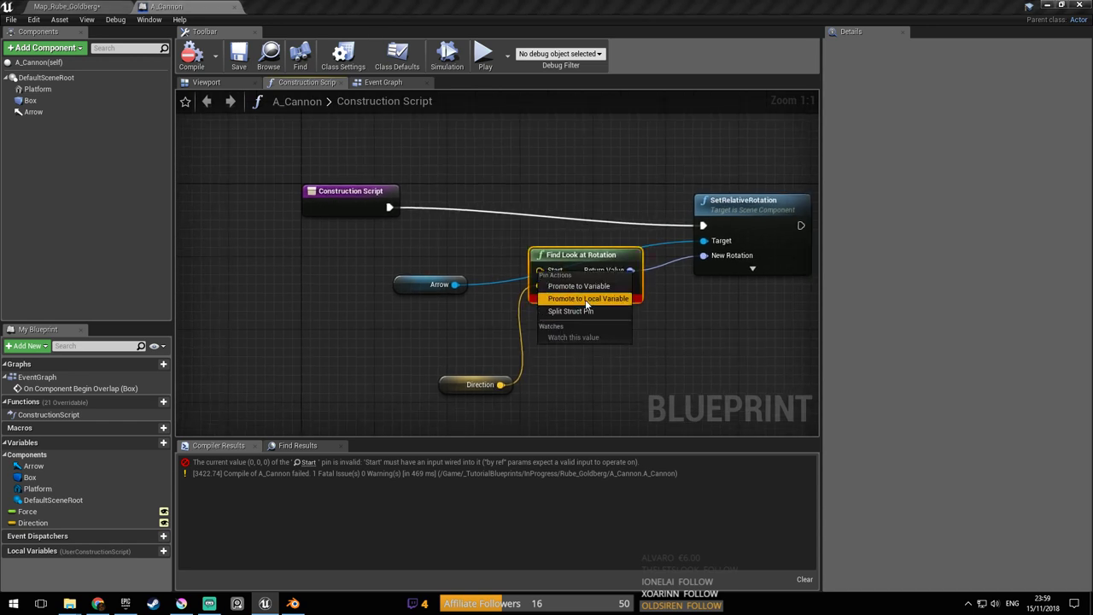
pyautogui.moveTo(538, 270); pyautogui.dragTo(495, 305)
pyautogui.write('make vector')
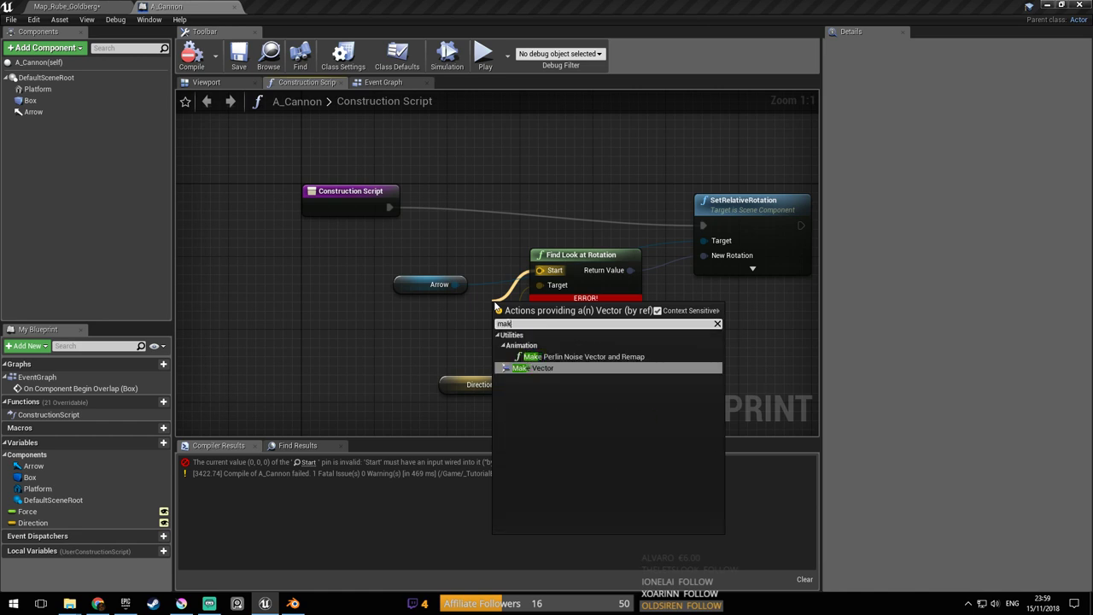
pyautogui.press('Return')
pyautogui.moveTo(533, 313); pyautogui.dragTo(399, 213)
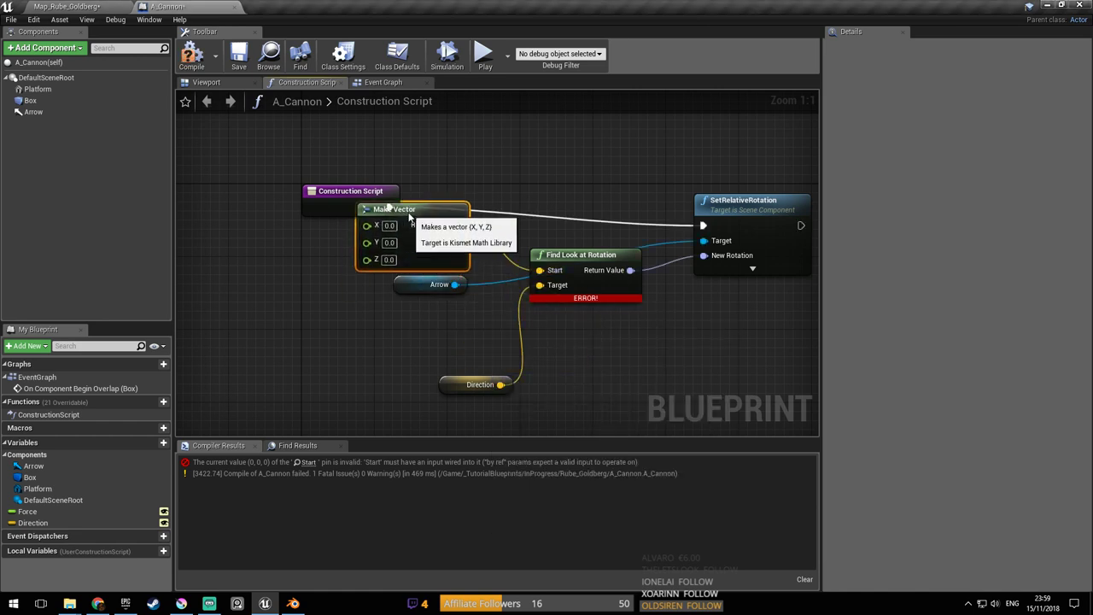
# Tidy the Arrow and Make Vector nodes in the Construction Script and compile A_Cannon
pyautogui.moveTo(430, 271); pyautogui.dragTo(459, 282, button='right')
pyautogui.moveTo(475, 291); pyautogui.dragTo(656, 244)
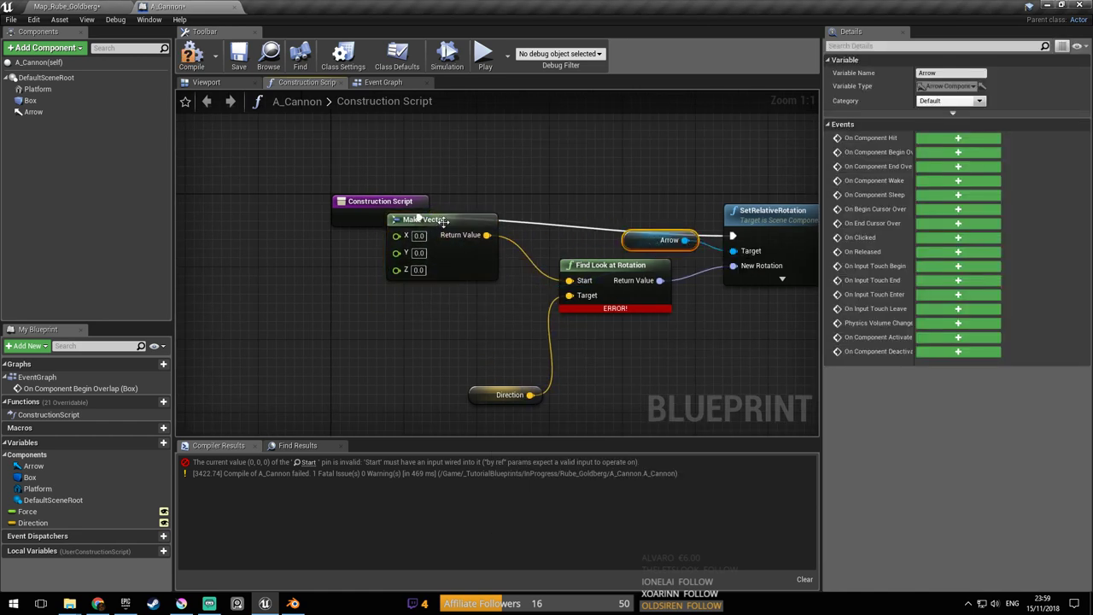
pyautogui.moveTo(444, 220); pyautogui.dragTo(435, 256)
pyautogui.moveTo(468, 261); pyautogui.dragTo(419, 281, button='right')
pyautogui.click(193, 56)
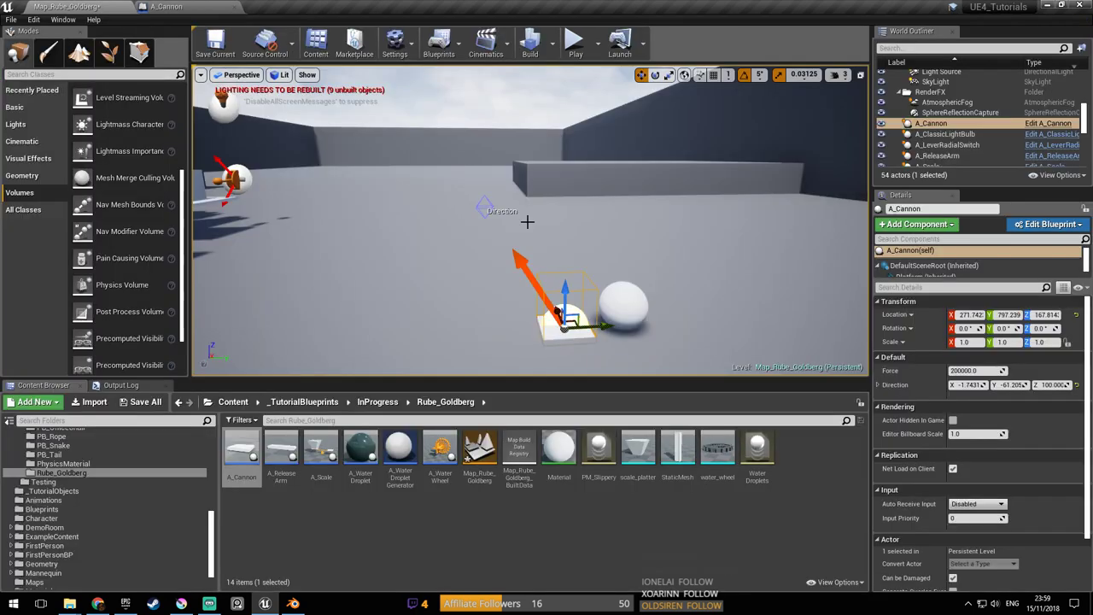
# Move the cannon's Direction widget in the map to about X 41.3, Y -94.5, Z 100 to test the arrow's aim
pyautogui.moveTo(562, 234); pyautogui.dragTo(562, 212, button='right')
pyautogui.press('d')
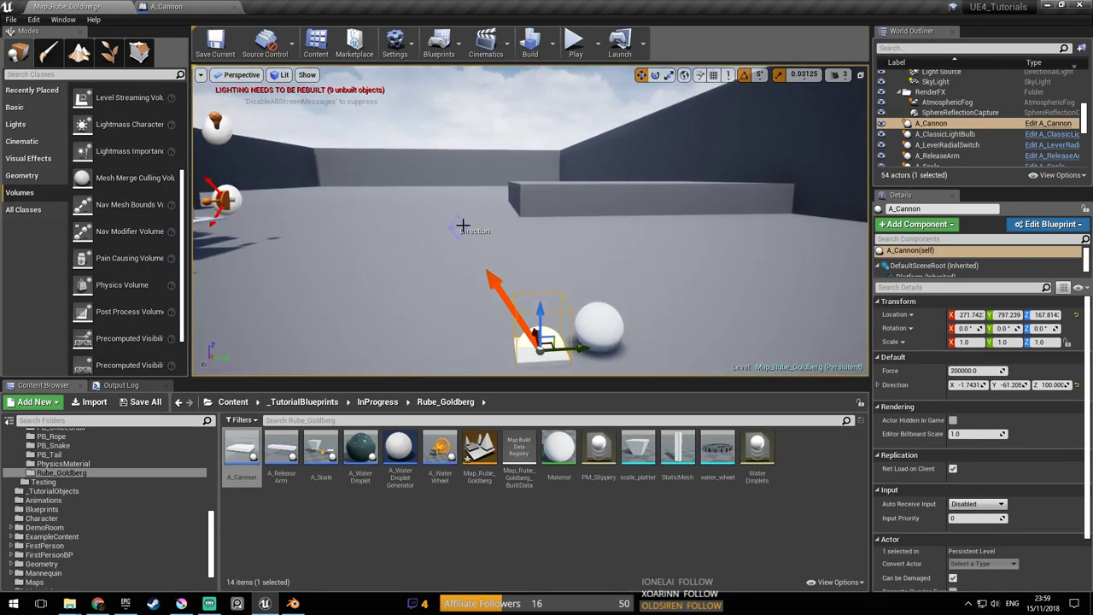
pyautogui.moveTo(504, 228)
pyautogui.mouseDown()
pyautogui.moveTo(658, 227)
pyautogui.moveTo(498, 242)
pyautogui.mouseUp()
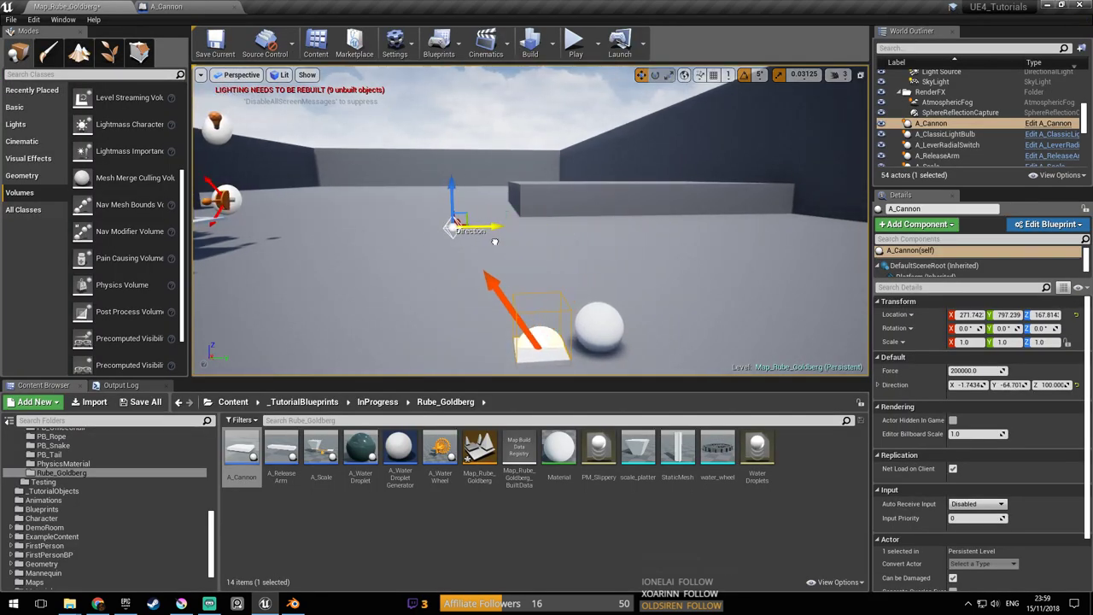
pyautogui.press('a')
pyautogui.moveTo(427, 221); pyautogui.dragTo(700, 221, button='right')
pyautogui.moveTo(416, 227); pyautogui.dragTo(293, 225)
pyautogui.press('d')
pyautogui.moveTo(293, 225); pyautogui.dragTo(102, 184, button='right')
pyautogui.keyDown('alt'); pyautogui.moveTo(435, 275); pyautogui.dragTo(483, 239); pyautogui.keyUp('alt')
pyautogui.moveTo(542, 184); pyautogui.dragTo(483, 174)
pyautogui.moveTo(483, 174); pyautogui.dragTo(533, 106, button='right')
pyautogui.press('w')
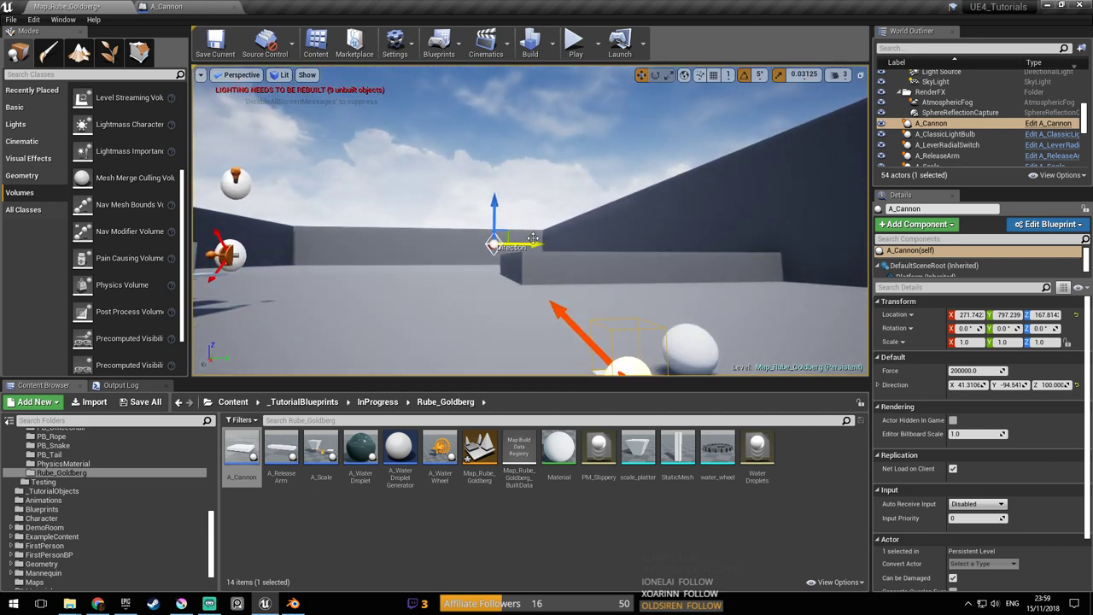
# Shift the cannon's Direction widget along Y to about -58.3 and save the map
pyautogui.moveTo(536, 245); pyautogui.dragTo(575, 264)
pyautogui.press('s')
pyautogui.moveTo(575, 264); pyautogui.dragTo(587, 286, button='right')
pyautogui.hotkey('ctrl', 's')
pyautogui.press('s')
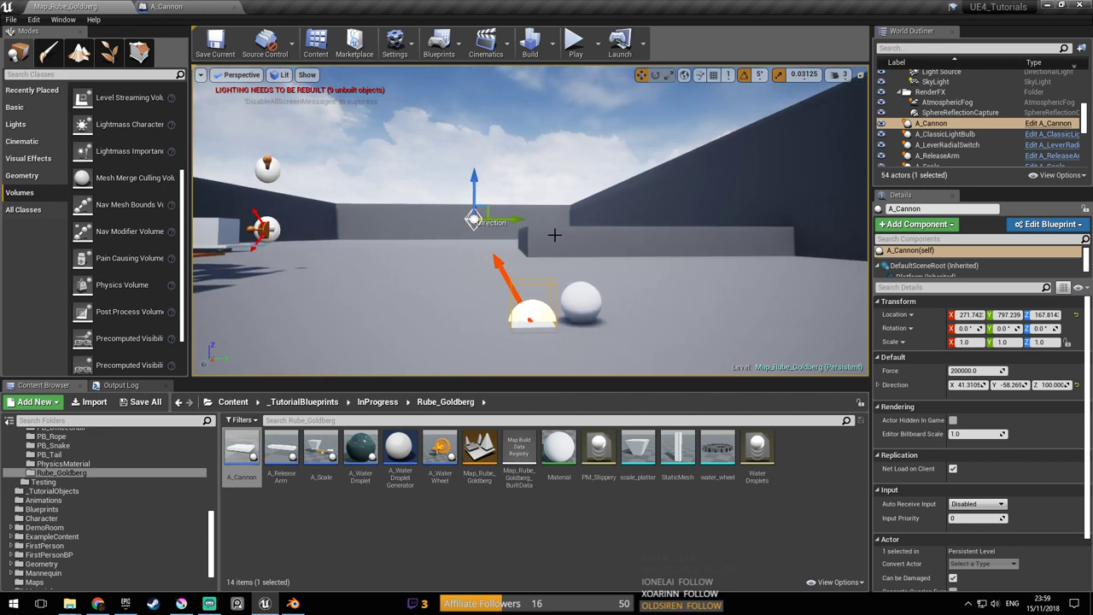
pyautogui.moveTo(585, 230)
pyautogui.mouseDown(button='right')
pyautogui.moveTo(574, 214)
pyautogui.moveTo(342, 141)
pyautogui.moveTo(513, 235)
pyautogui.moveTo(584, 231)
pyautogui.mouseUp(button='right')
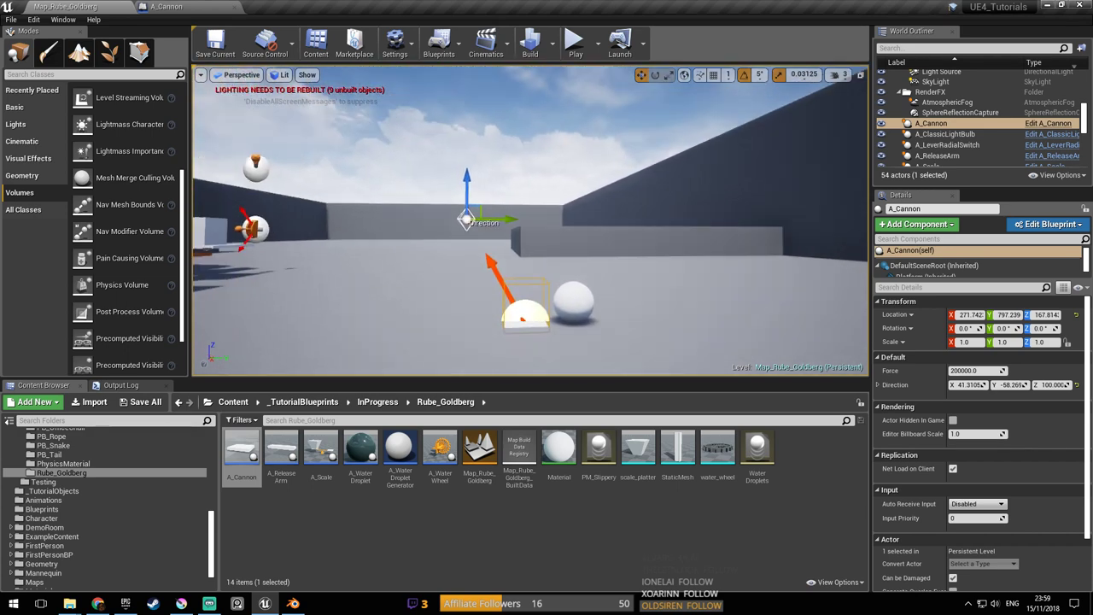
pyautogui.hotkey('ctrl', 's')
# Play-test the level by moving the sphere onto the cannon to observe its launch, and end the session
pyautogui.click(575, 43)
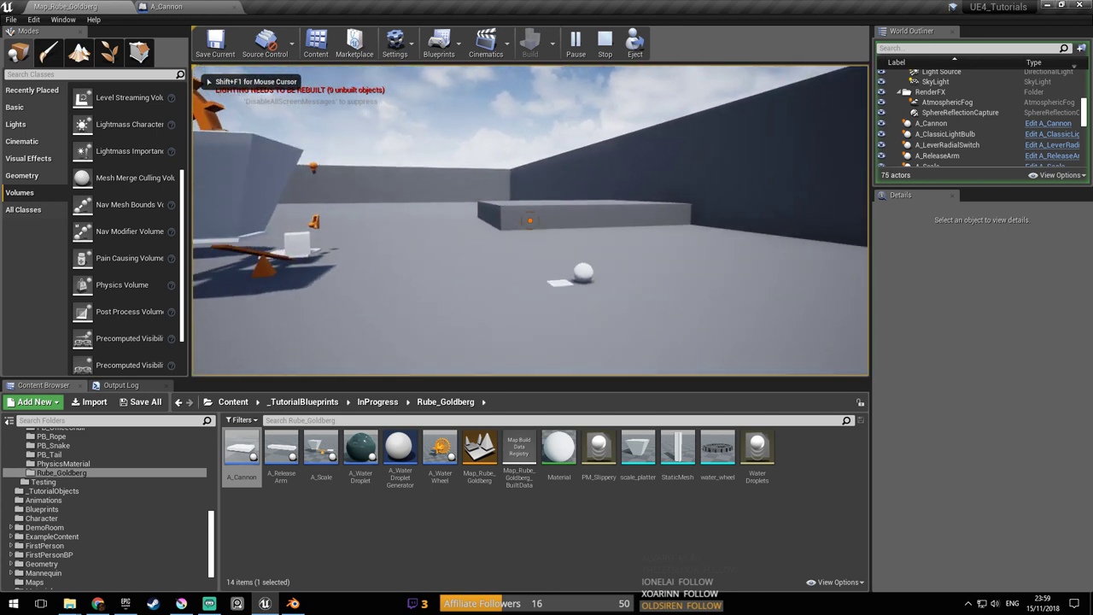
pyautogui.press('w')
pyautogui.click(530, 221)
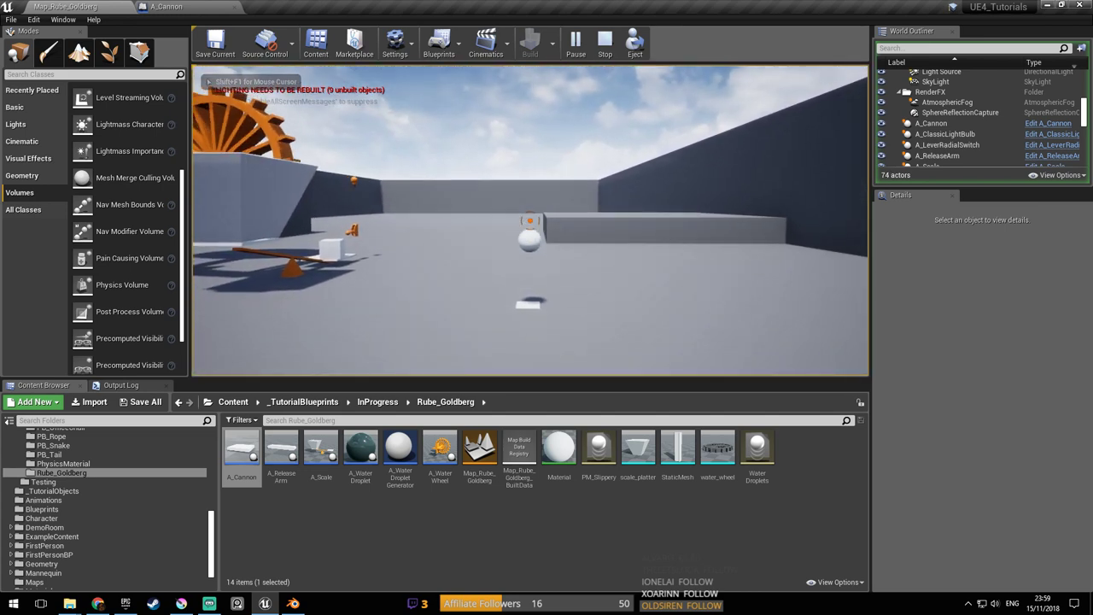
pyautogui.press('d')
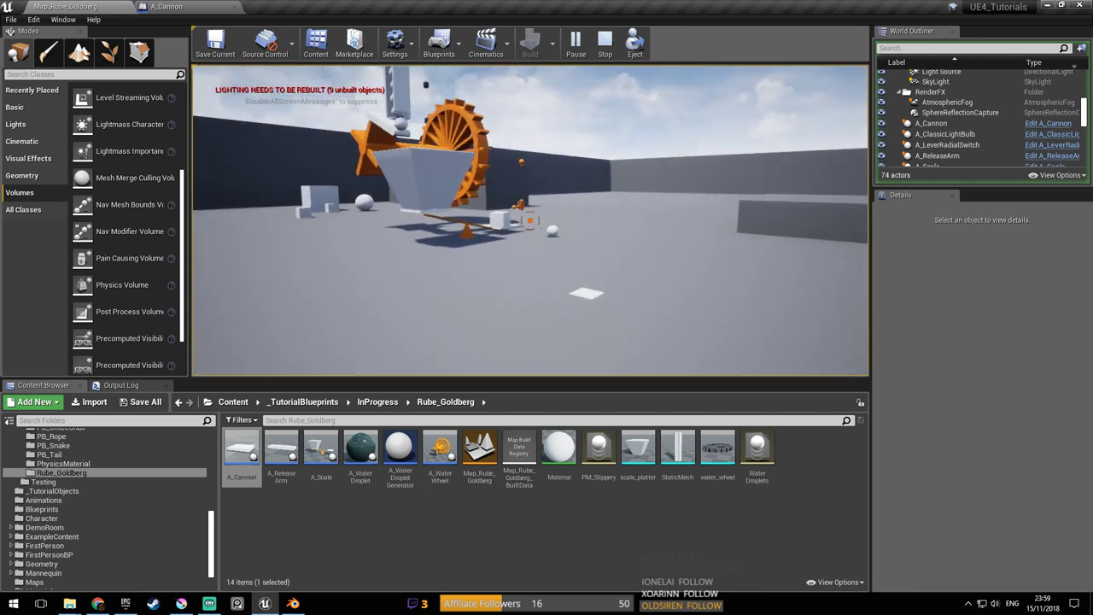
pyautogui.press('Escape')
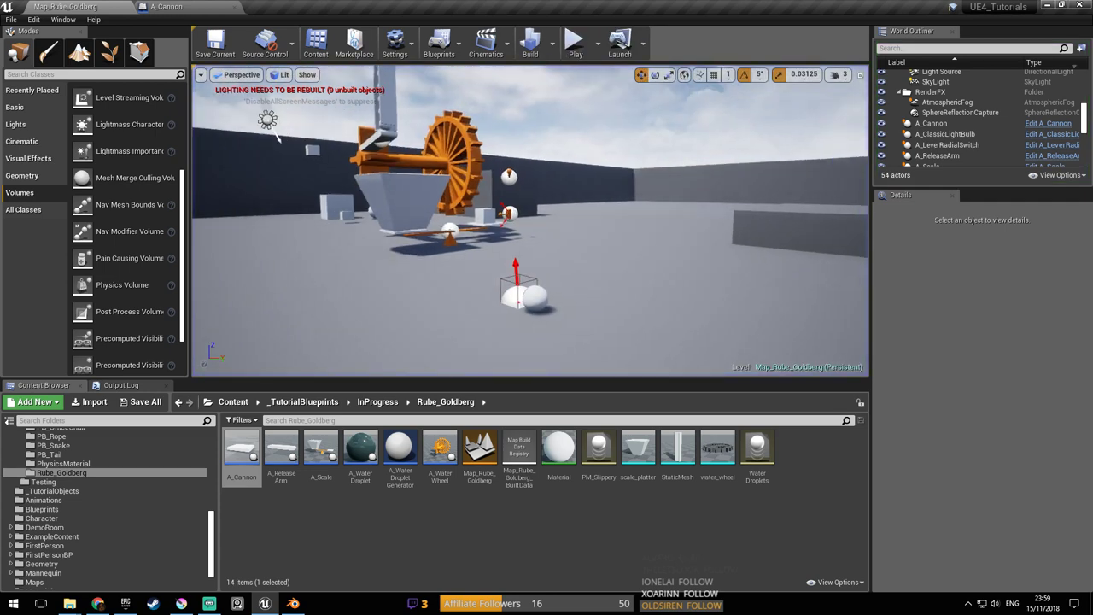
# Save the Rube Goldberg map and open A_Cannon's Event Graph
pyautogui.moveTo(529, 220); pyautogui.dragTo(501, 219, button='right')
pyautogui.press('a')
pyautogui.moveTo(424, 231); pyautogui.dragTo(490, 210, button='right')
pyautogui.hotkey('ctrl', 's')
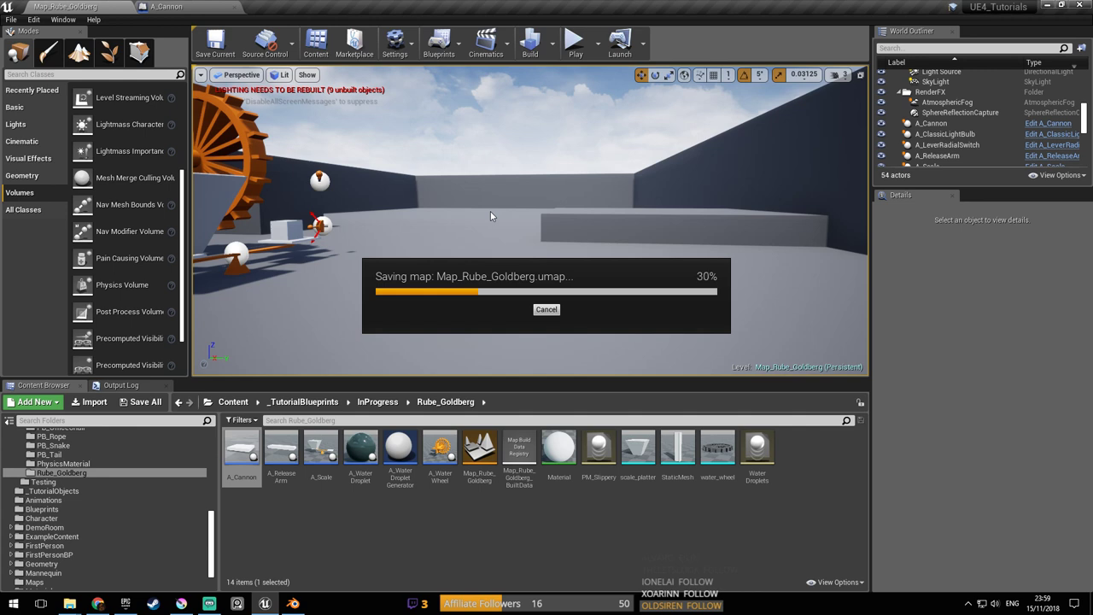
pyautogui.press('Left')
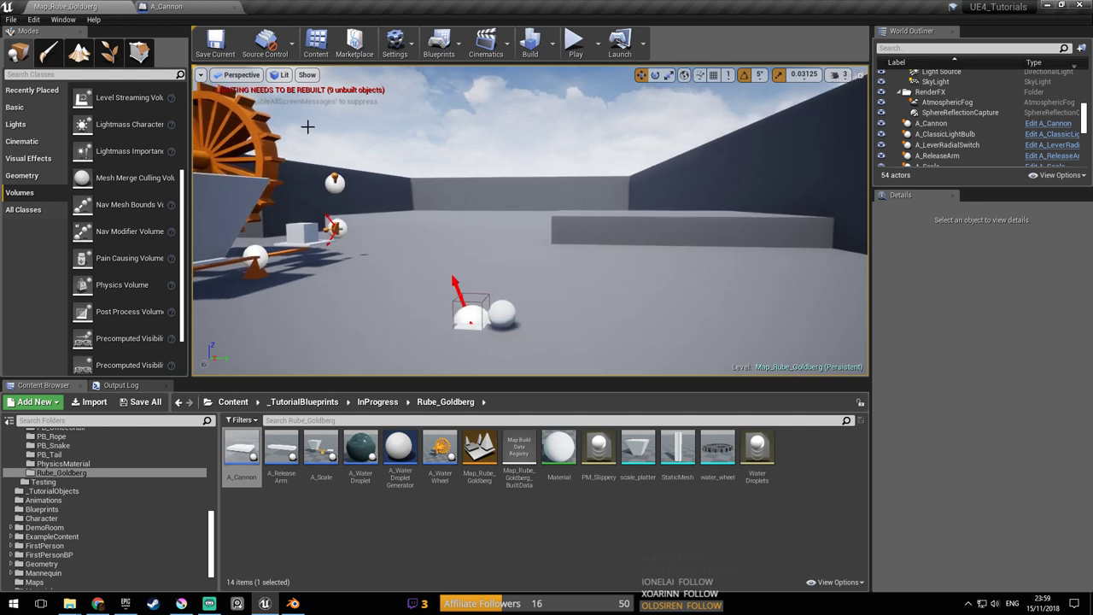
pyautogui.click(167, 7)
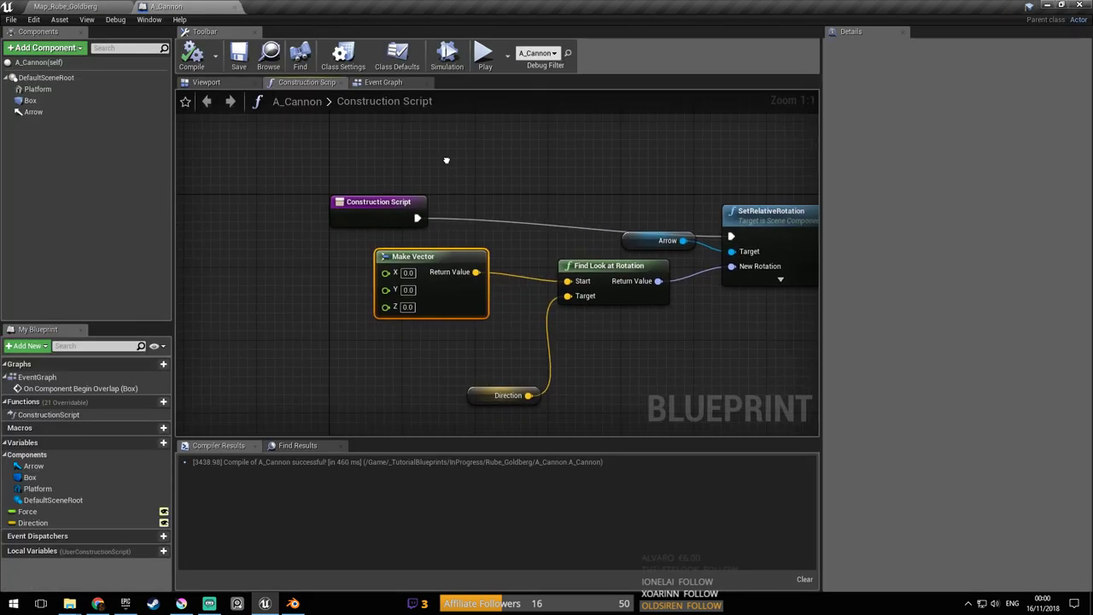
pyautogui.click(377, 82)
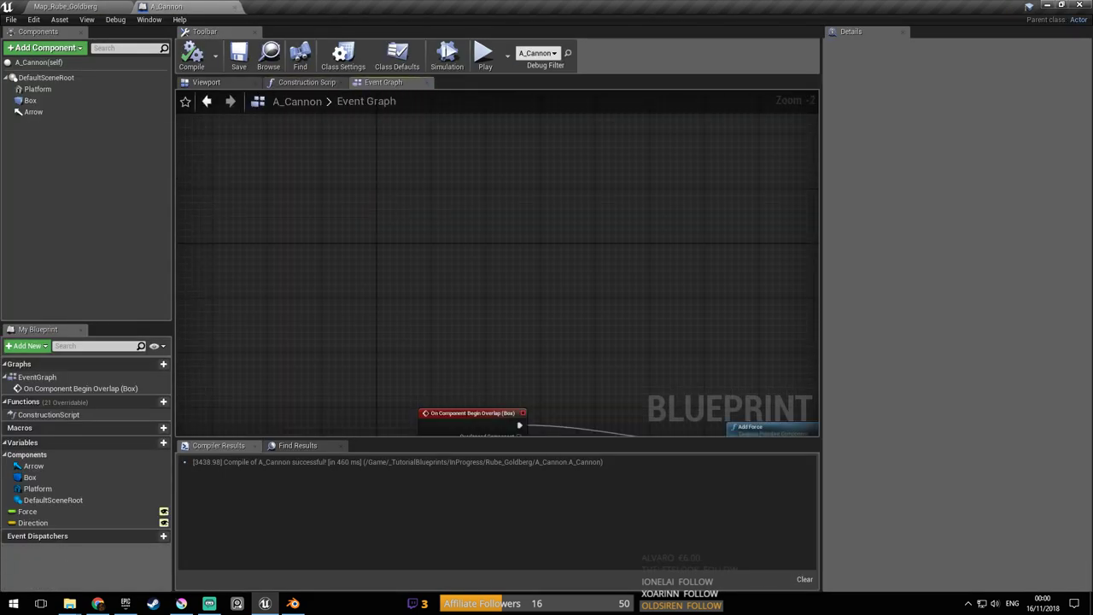
# Space out the Event Graph by moving the Box overlap event away from Add Force and lowering the arrow-direction and Force multiplication nodes
pyautogui.moveTo(456, 243); pyautogui.dragTo(383, 142, button='right')
pyautogui.moveTo(386, 214); pyautogui.dragTo(576, 216, button='right')
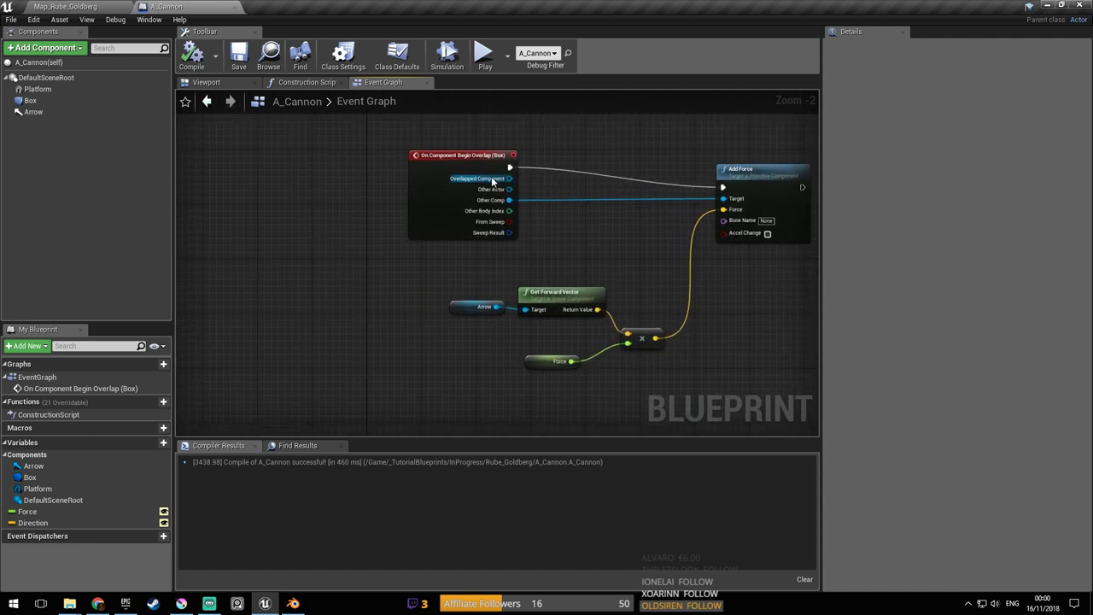
pyautogui.moveTo(458, 157); pyautogui.dragTo(267, 142)
pyautogui.moveTo(362, 230); pyautogui.dragTo(426, 234, button='right')
pyautogui.moveTo(438, 255); pyautogui.dragTo(512, 286)
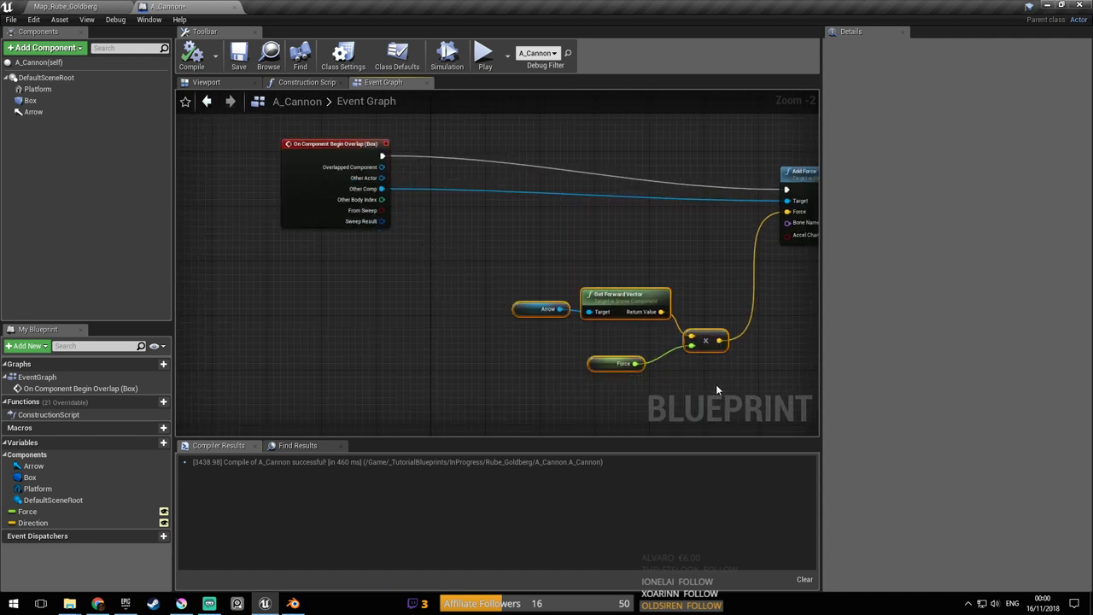
pyautogui.moveTo(704, 359); pyautogui.dragTo(751, 407)
pyautogui.moveTo(631, 275); pyautogui.dragTo(674, 346, button='right')
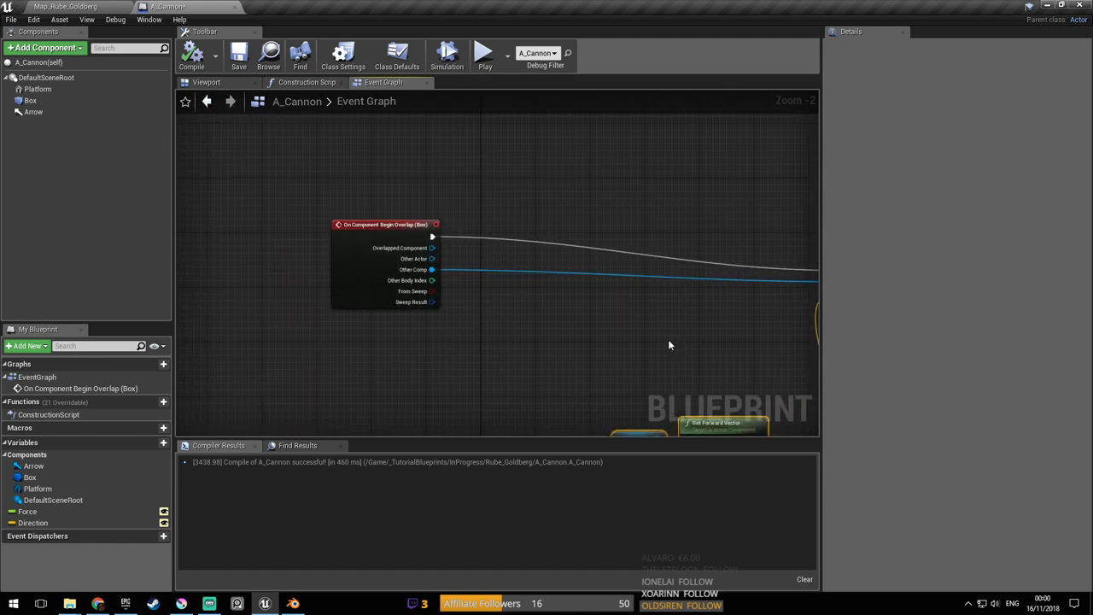
# Add a Set Physics Linear Velocity node targeting the overlap event's Other Comp and place it beside the event
pyautogui.moveTo(587, 319); pyautogui.dragTo(504, 305, button='right')
pyautogui.scroll(2, 362, 273)
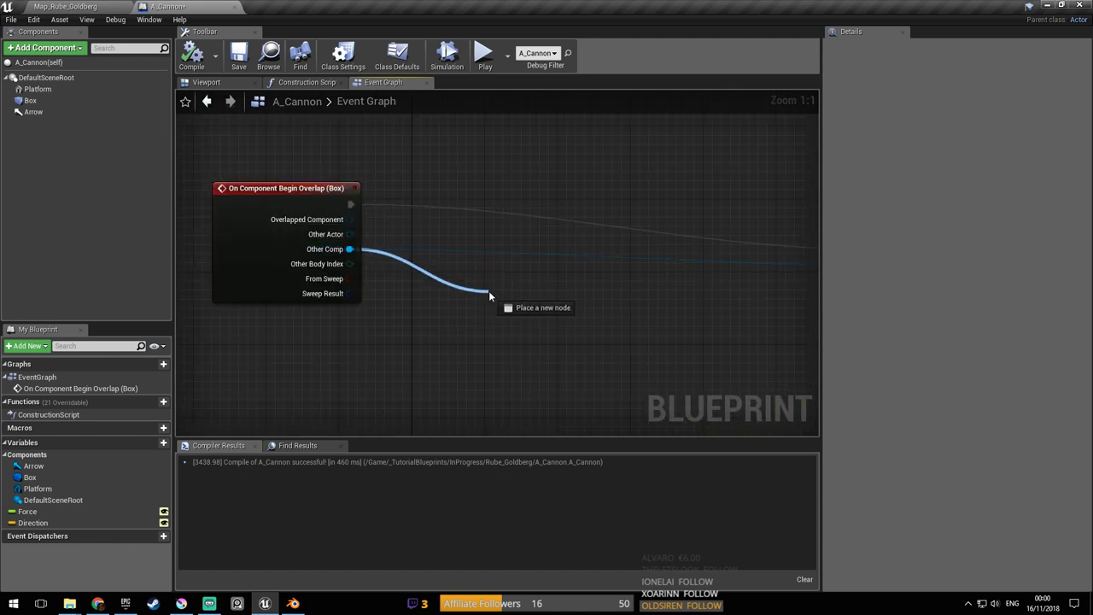
pyautogui.moveTo(489, 296); pyautogui.dragTo(490, 291)
pyautogui.write('set')
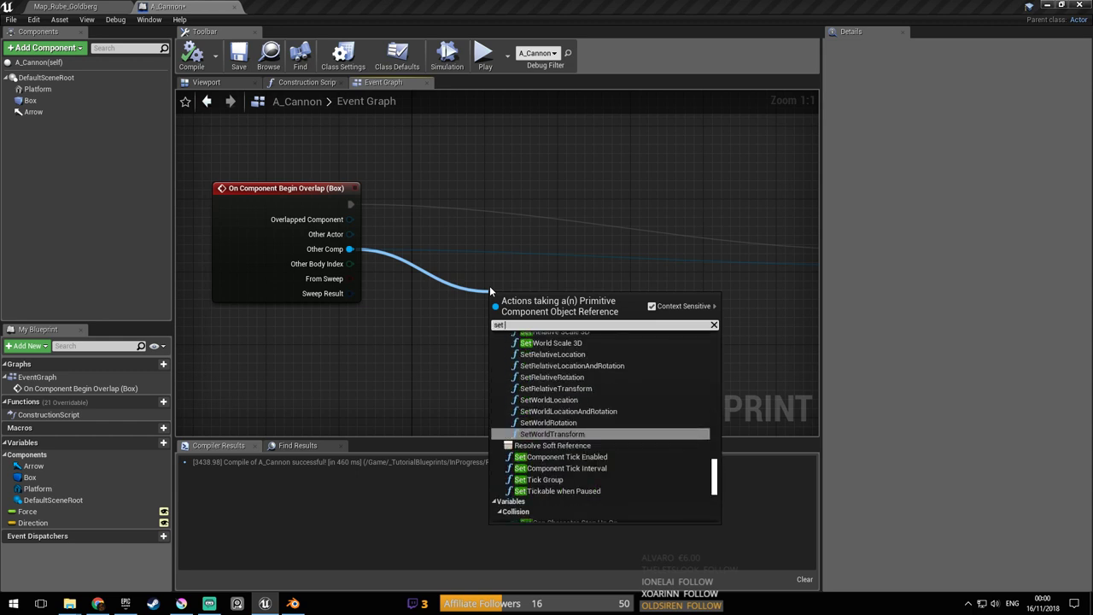
pyautogui.write(' velo')
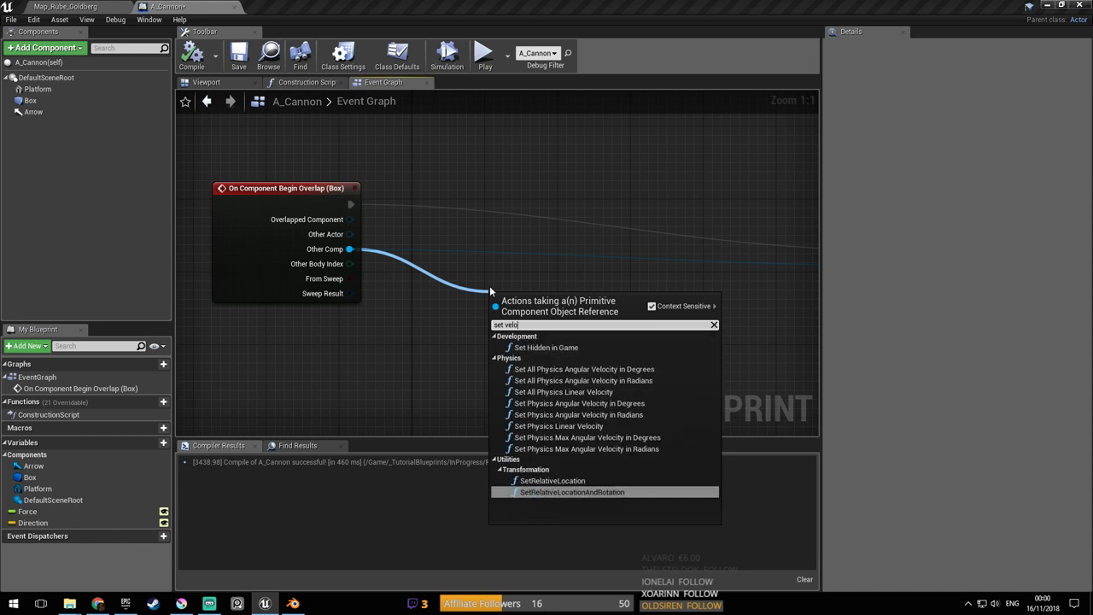
pyautogui.write('city')
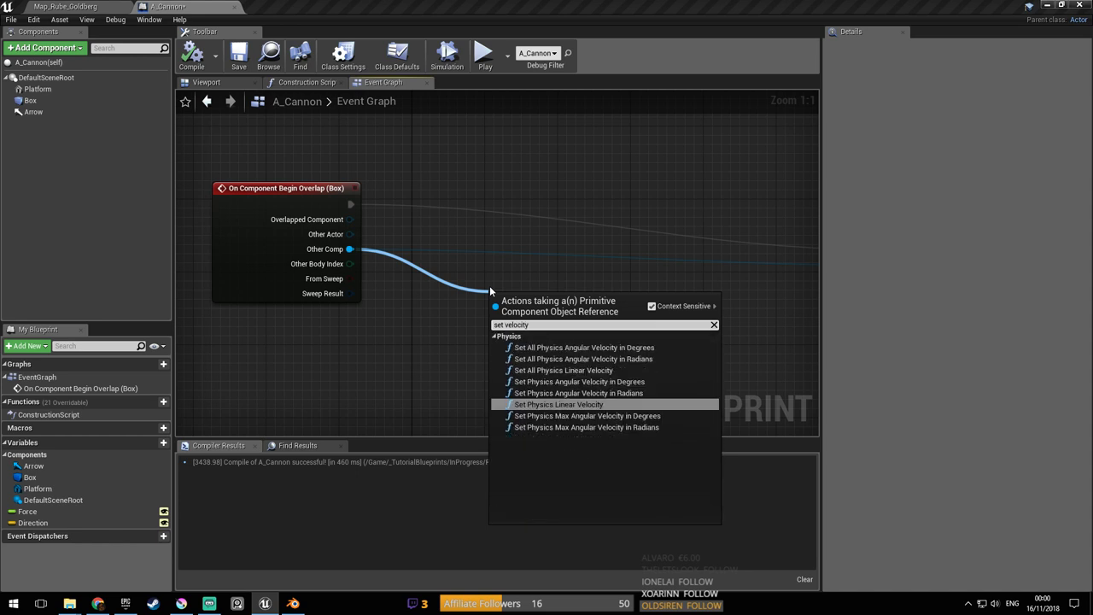
pyautogui.press('Return')
pyautogui.moveTo(526, 312); pyautogui.dragTo(516, 221)
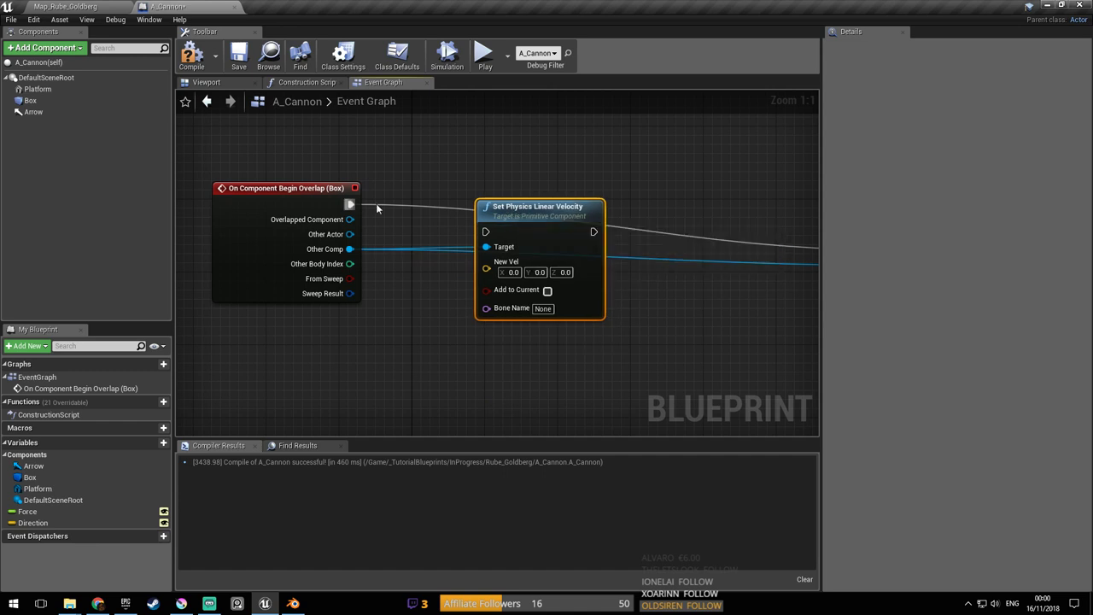
# Wire execution from the overlap event through Set Physics Linear Velocity into Add Force, and save the A_Cannon Blueprint
pyautogui.moveTo(505, 241); pyautogui.dragTo(428, 246, button='right')
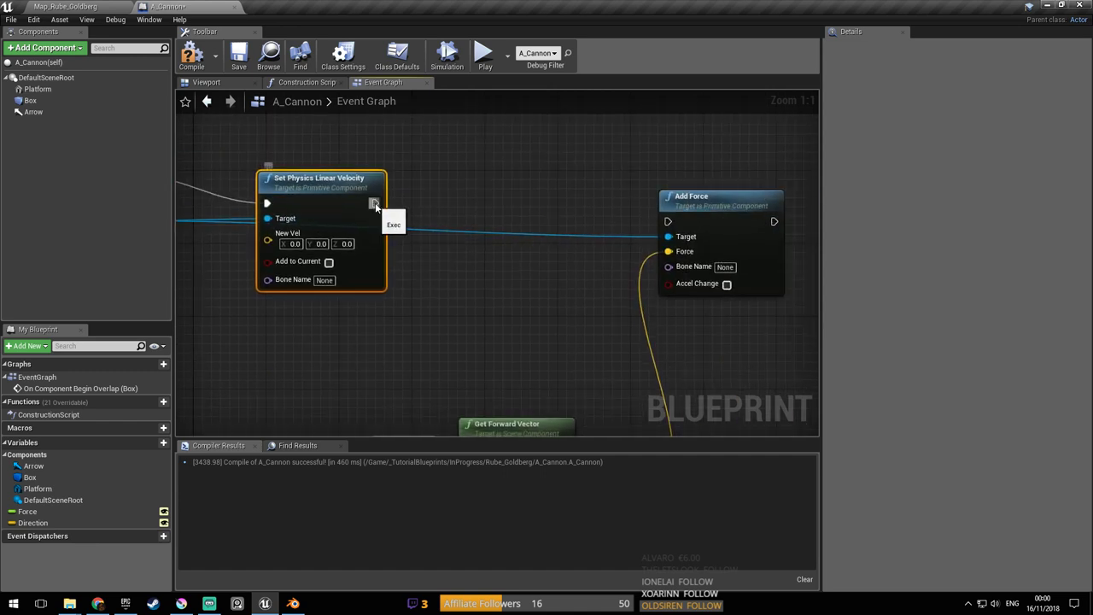
pyautogui.moveTo(668, 224); pyautogui.dragTo(669, 224)
pyautogui.moveTo(484, 315); pyautogui.dragTo(687, 308, button='right')
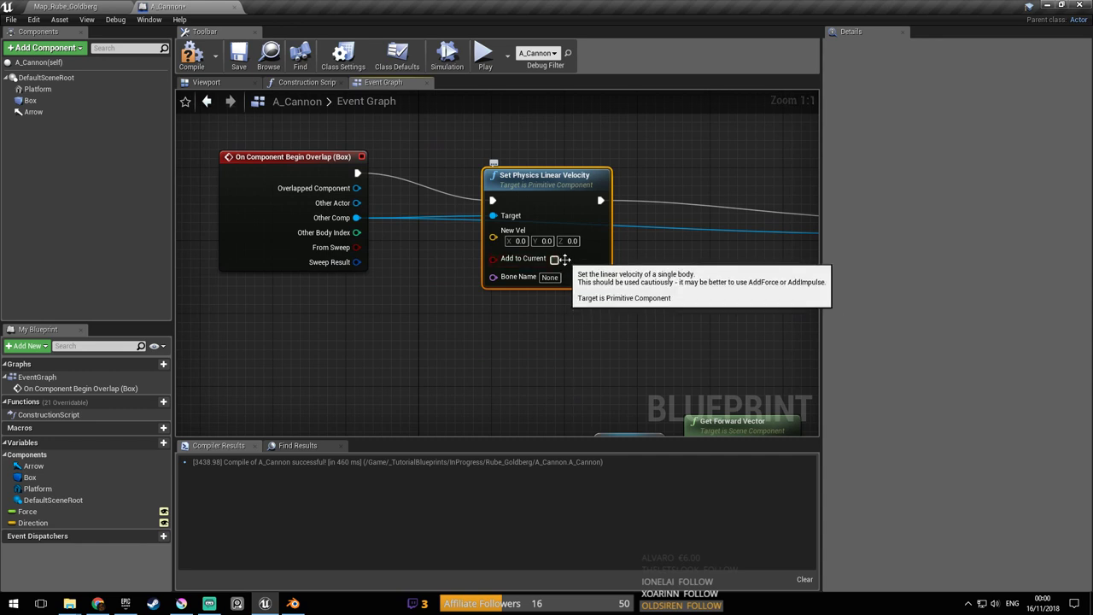
pyautogui.moveTo(669, 292); pyautogui.dragTo(582, 279, button='right')
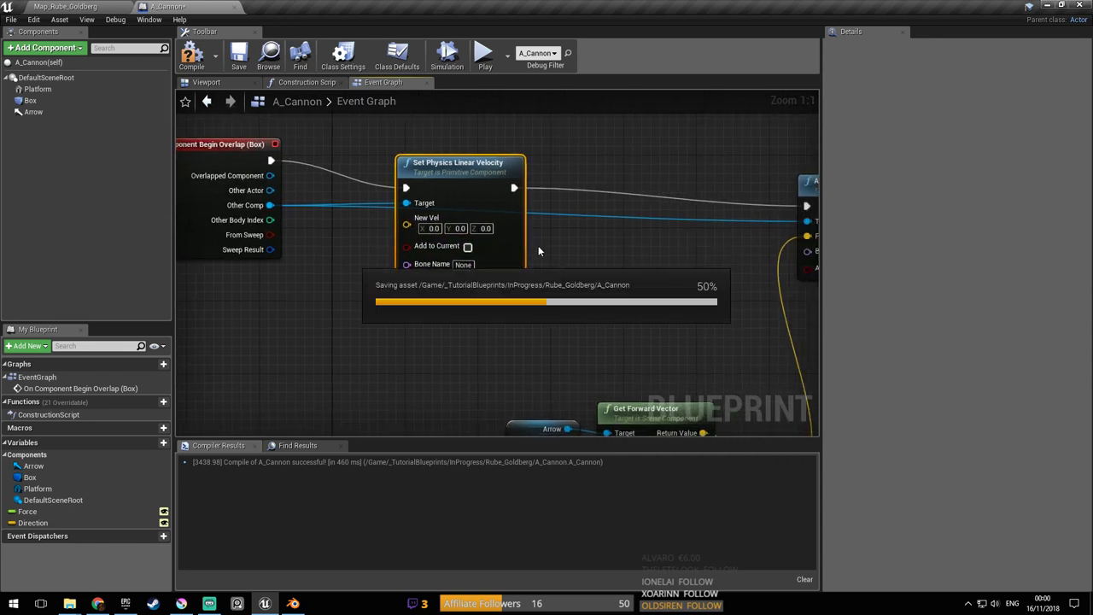
# Play-test the Rube Goldberg map by moving the sphere onto the cannon, end the session, and save the map
pyautogui.click(66, 6)
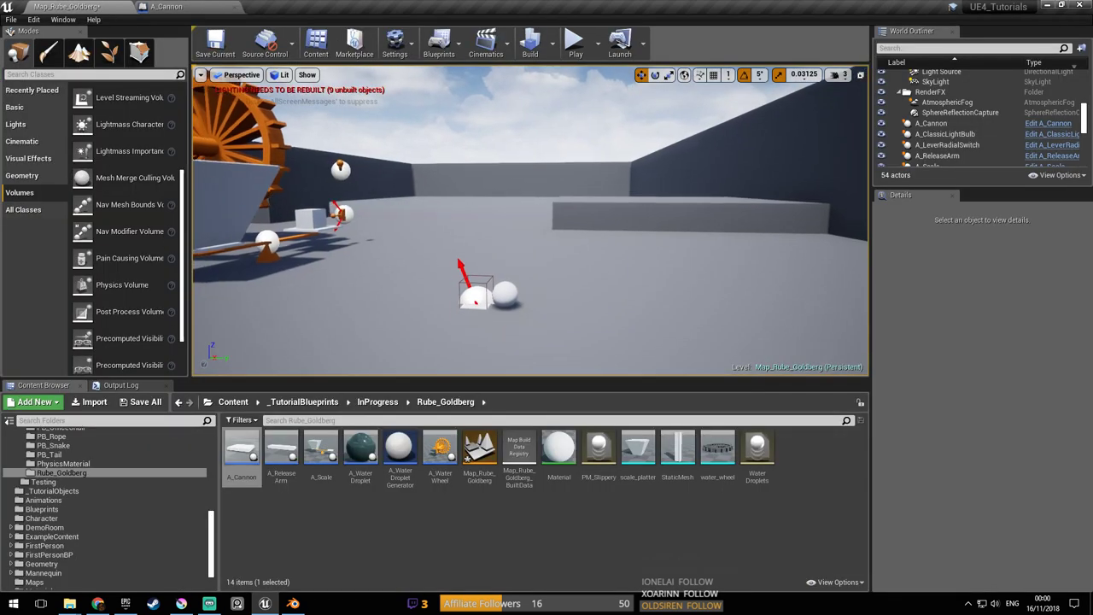
pyautogui.click(577, 40)
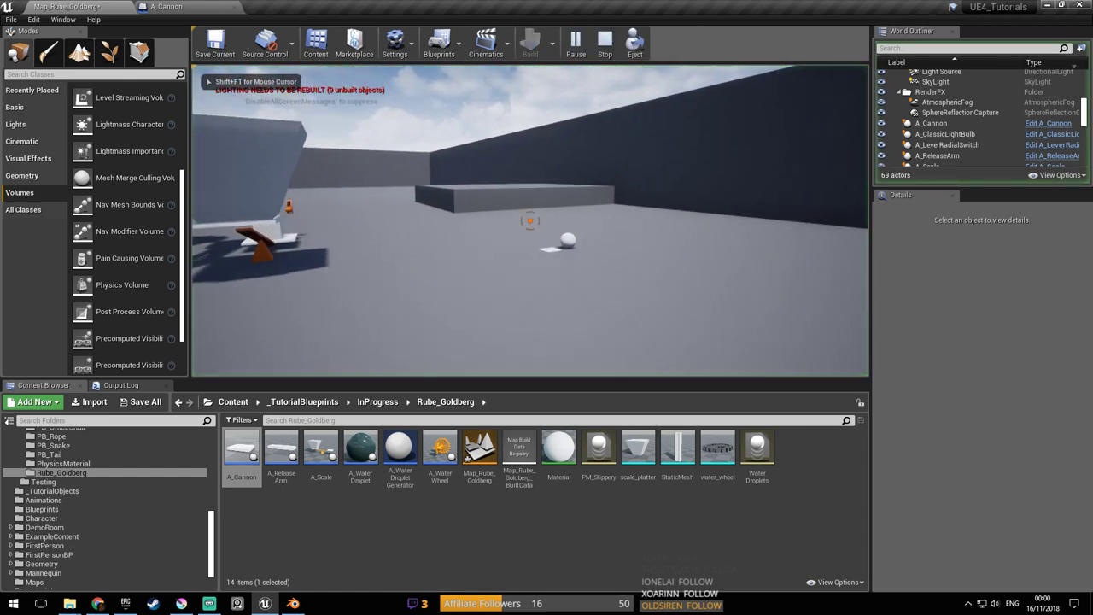
pyautogui.press('e')
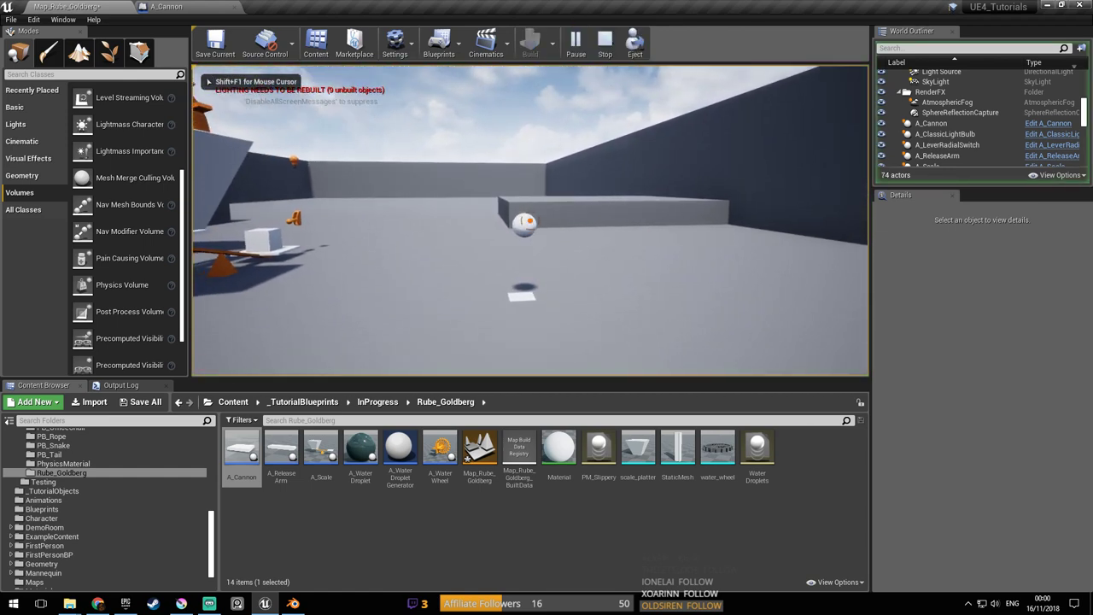
pyautogui.press('d')
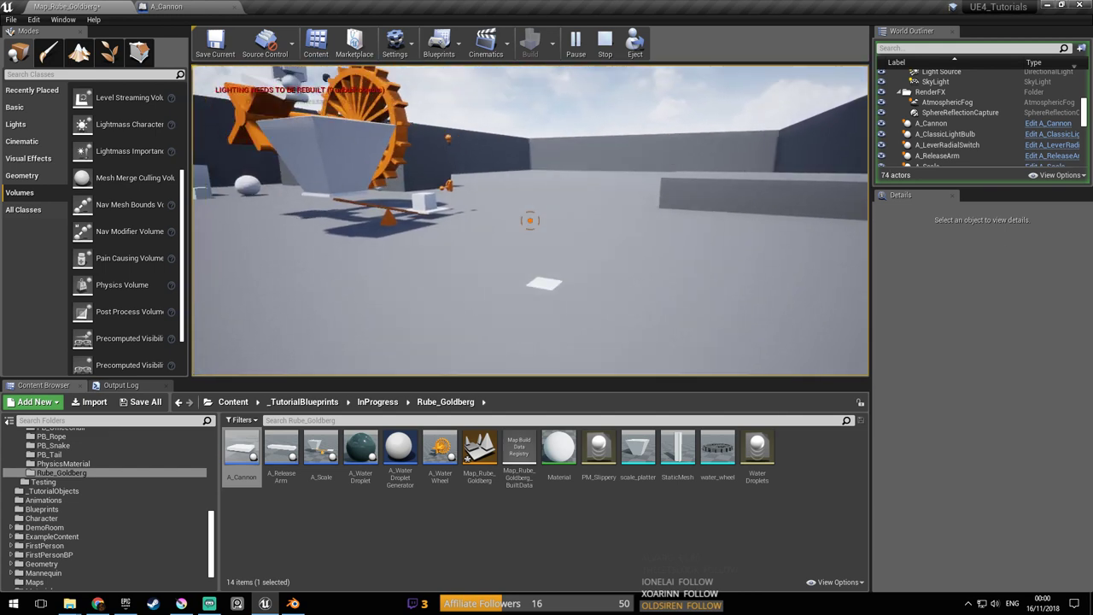
pyautogui.press('Escape')
pyautogui.hotkey('ctrl', 's')
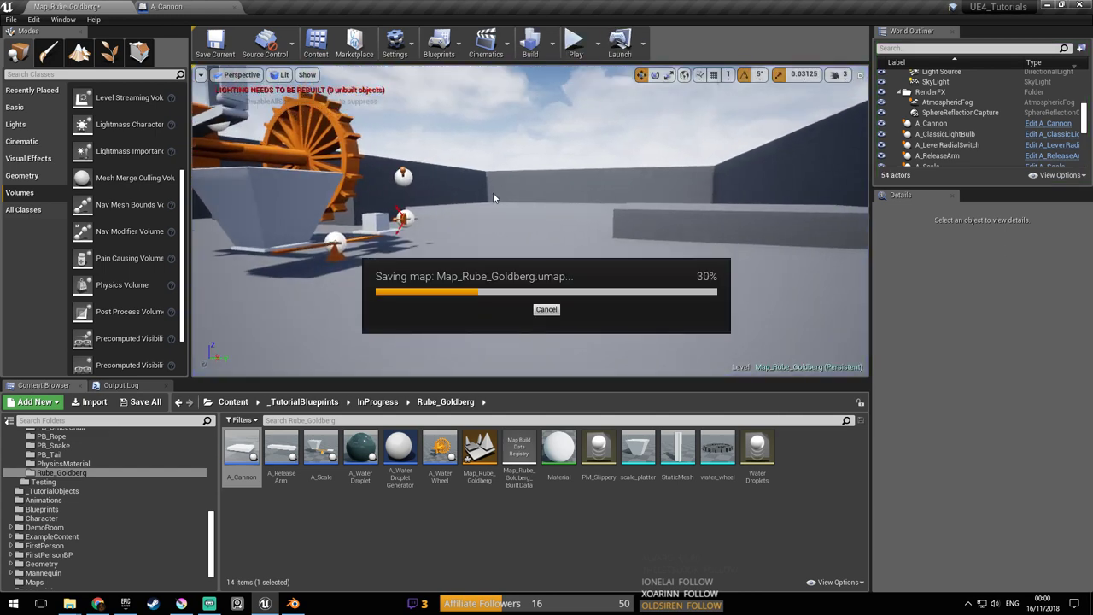
# Play-test the level full-screen, bringing the sphere onto the cannon to check its launch, and end the session
pyautogui.press('s')
pyautogui.moveTo(497, 191); pyautogui.dragTo(486, 108, button='right')
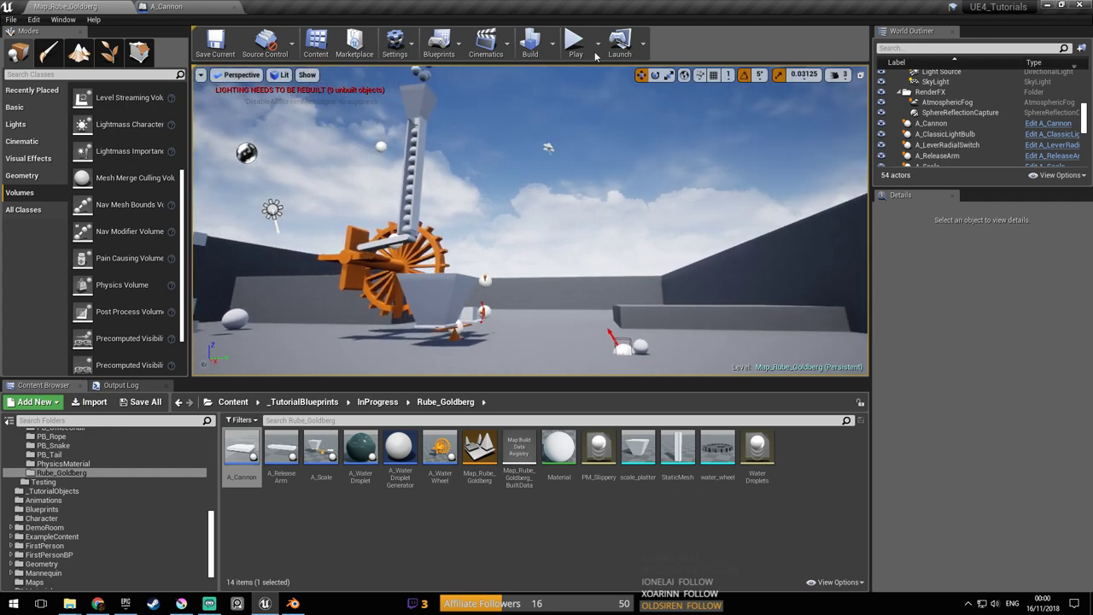
pyautogui.click(614, 150)
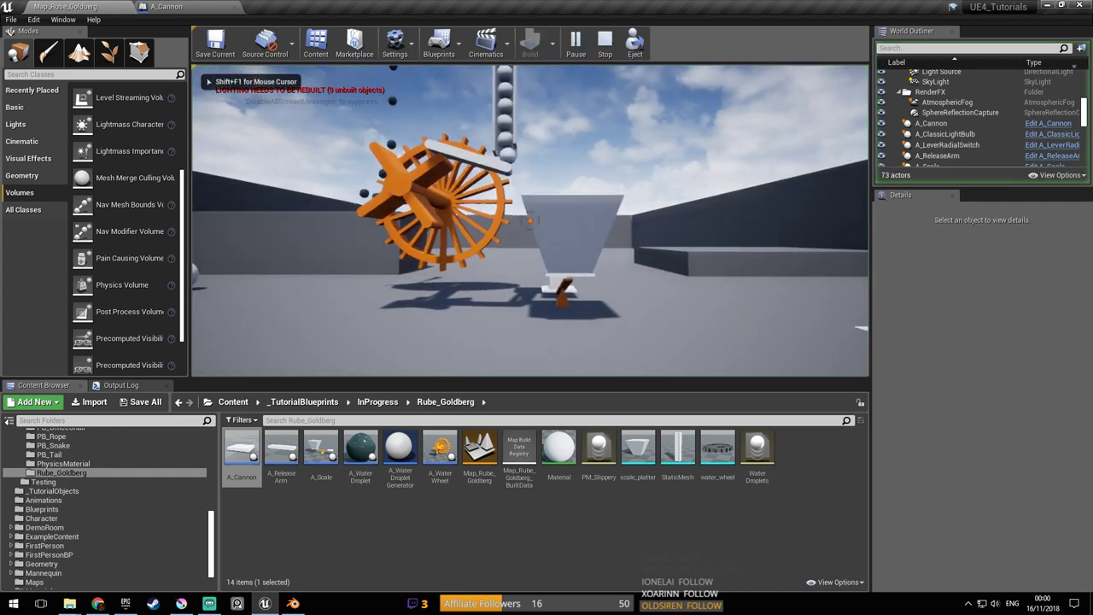
pyautogui.press('F11')
pyautogui.click(546, 295)
pyautogui.press('s')
pyautogui.press('d')
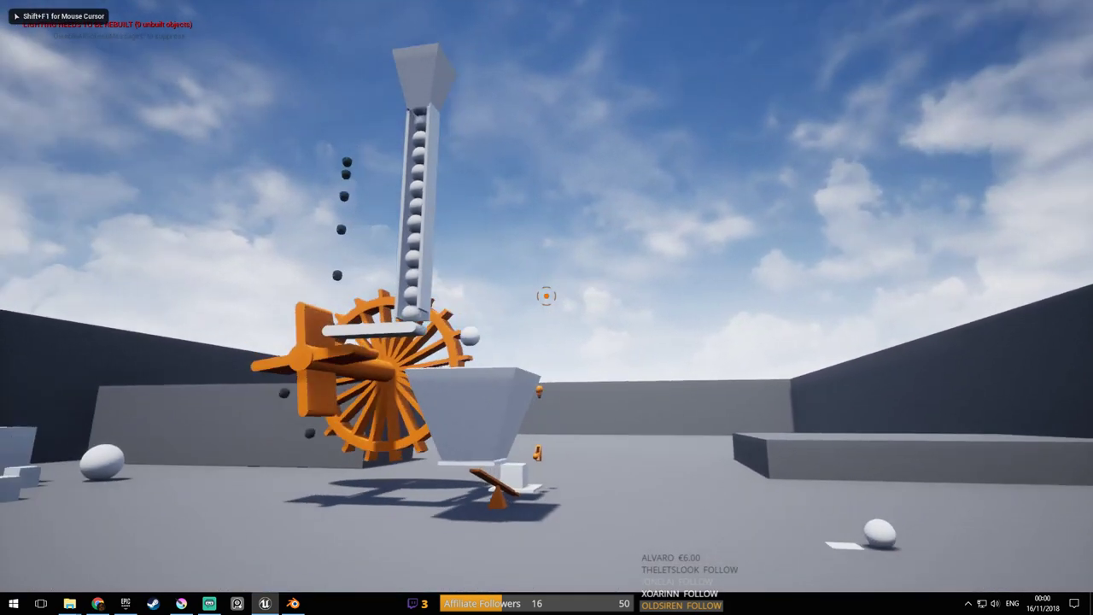
pyautogui.press('d')
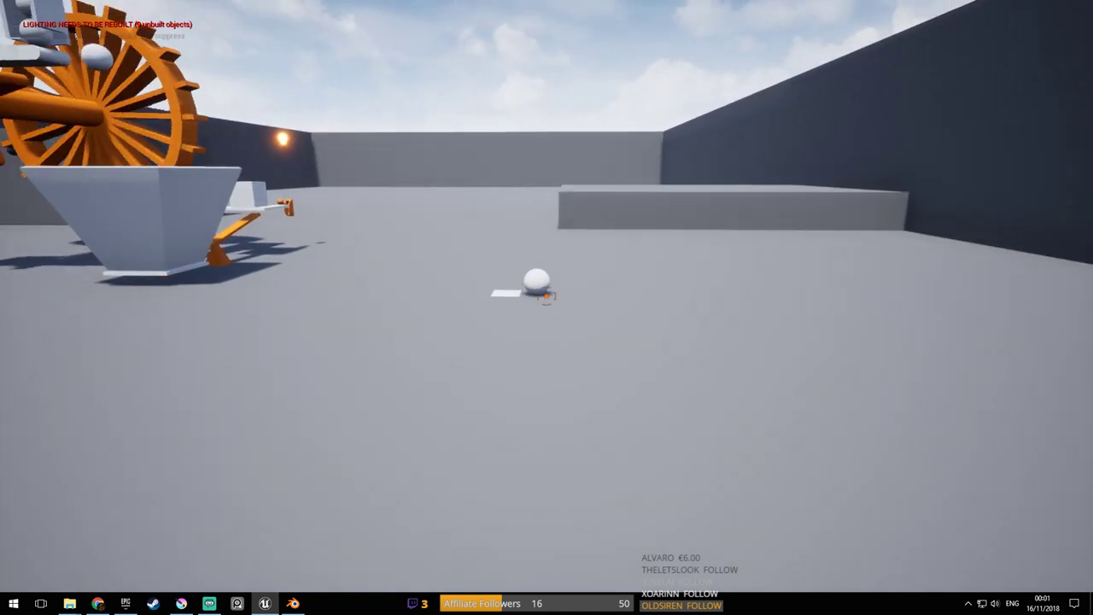
pyautogui.click(546, 296)
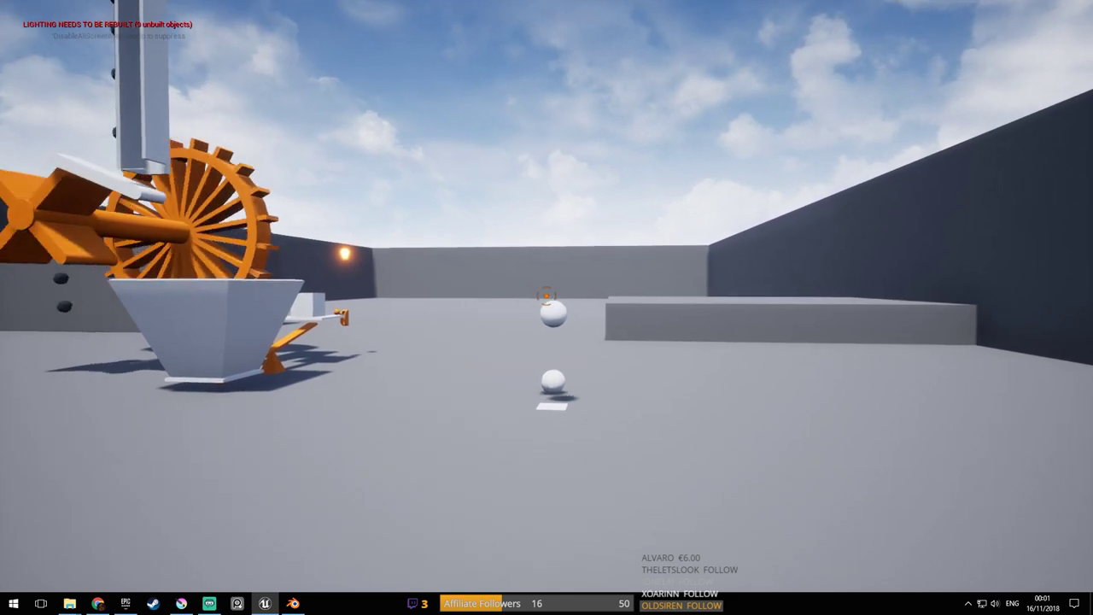
pyautogui.click(547, 296)
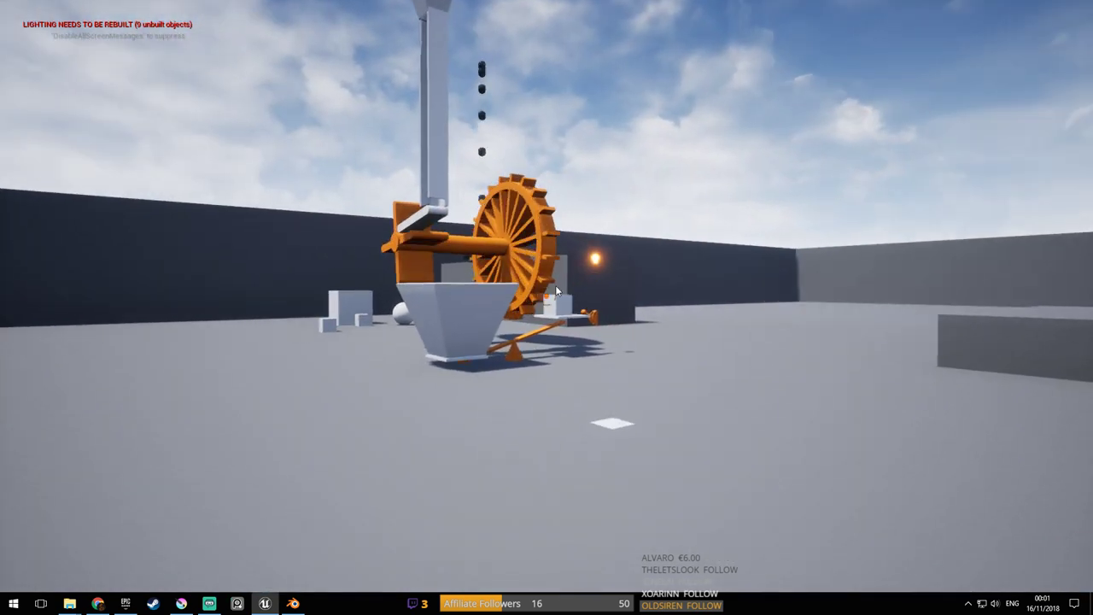
pyautogui.press('Escape')
# Select the sphere beside the cannon in the map
pyautogui.press('d')
pyautogui.moveTo(546, 307); pyautogui.dragTo(427, 316, button='right')
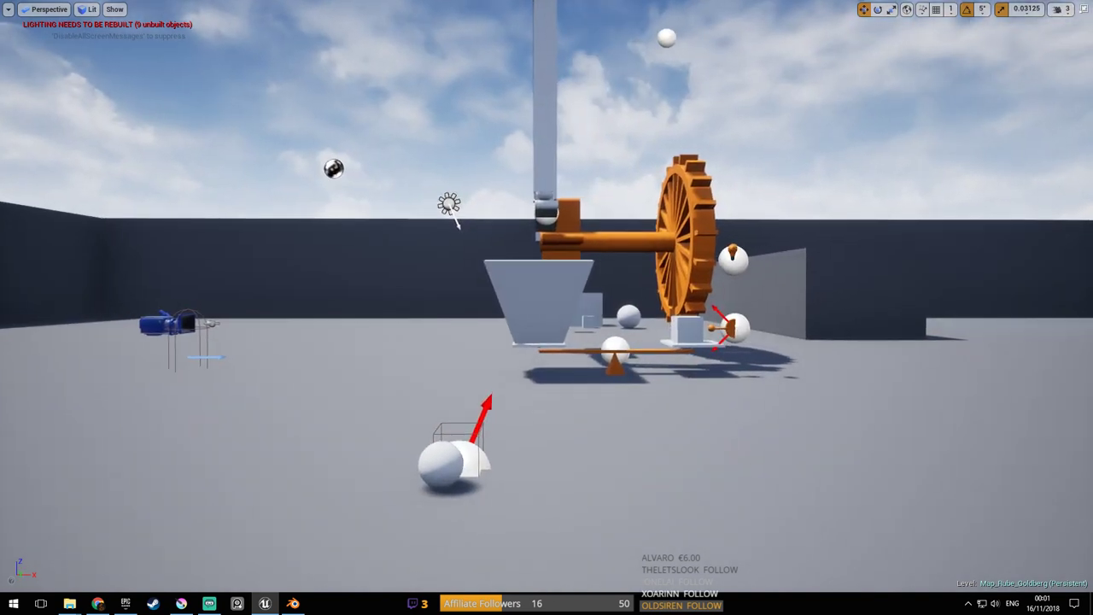
pyautogui.moveTo(544, 394); pyautogui.dragTo(553, 394, button='right')
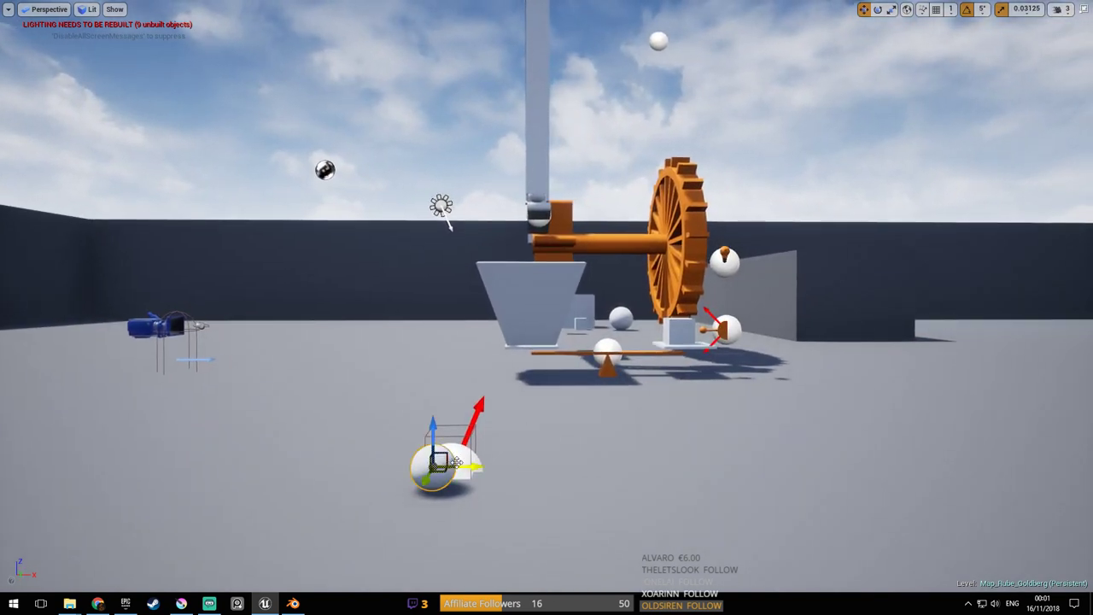
# Move the ball off the launch pad and place it on the floor beside it
pyautogui.moveTo(441, 466); pyautogui.dragTo(461, 469, button='right')
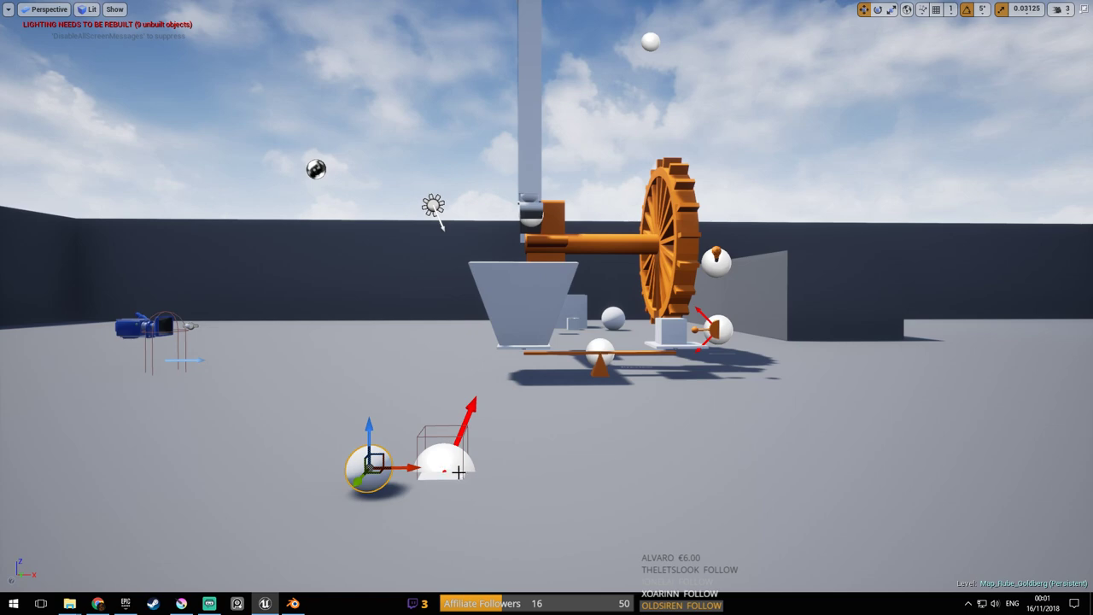
pyautogui.moveTo(590, 475); pyautogui.dragTo(559, 583, button='right')
pyautogui.press('s')
pyautogui.press('a')
pyautogui.press('d')
pyautogui.moveTo(603, 520); pyautogui.dragTo(496, 481, button='right')
# Reposition the launch pad's Direction handle to aim its arrow toward the hopper, and save the level
pyautogui.click(496, 481)
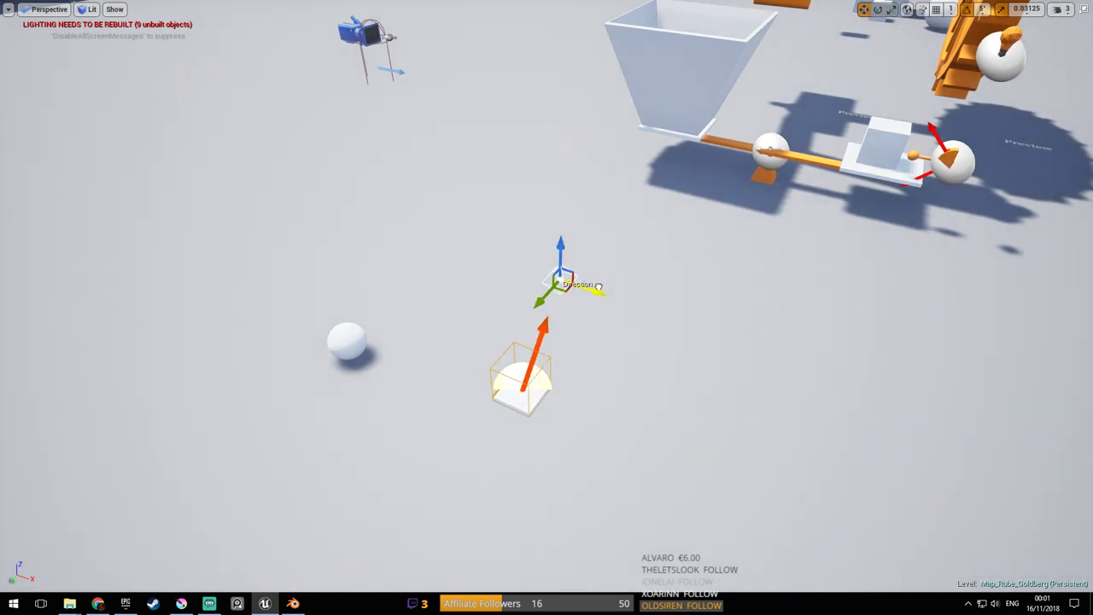
pyautogui.moveTo(546, 307); pyautogui.dragTo(282, 175, button='right')
pyautogui.moveTo(574, 426); pyautogui.dragTo(570, 405, button='right')
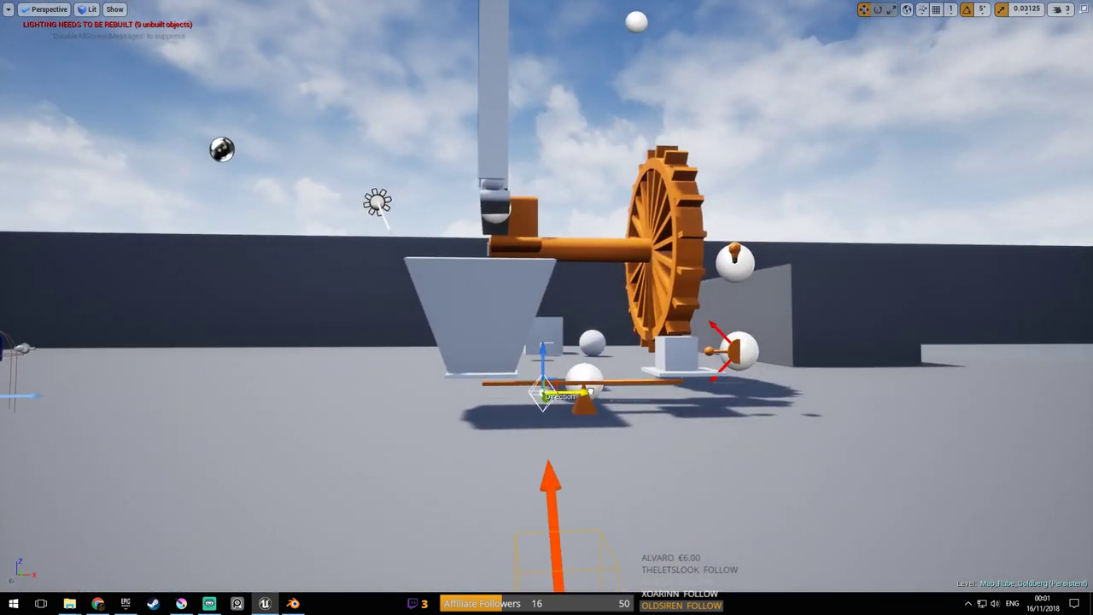
pyautogui.moveTo(571, 405); pyautogui.dragTo(602, 410, button='right')
pyautogui.hotkey('ctrl', 's')
pyautogui.moveTo(466, 245); pyautogui.dragTo(459, 244, button='right')
pyautogui.moveTo(508, 298); pyautogui.dragTo(474, 287, button='right')
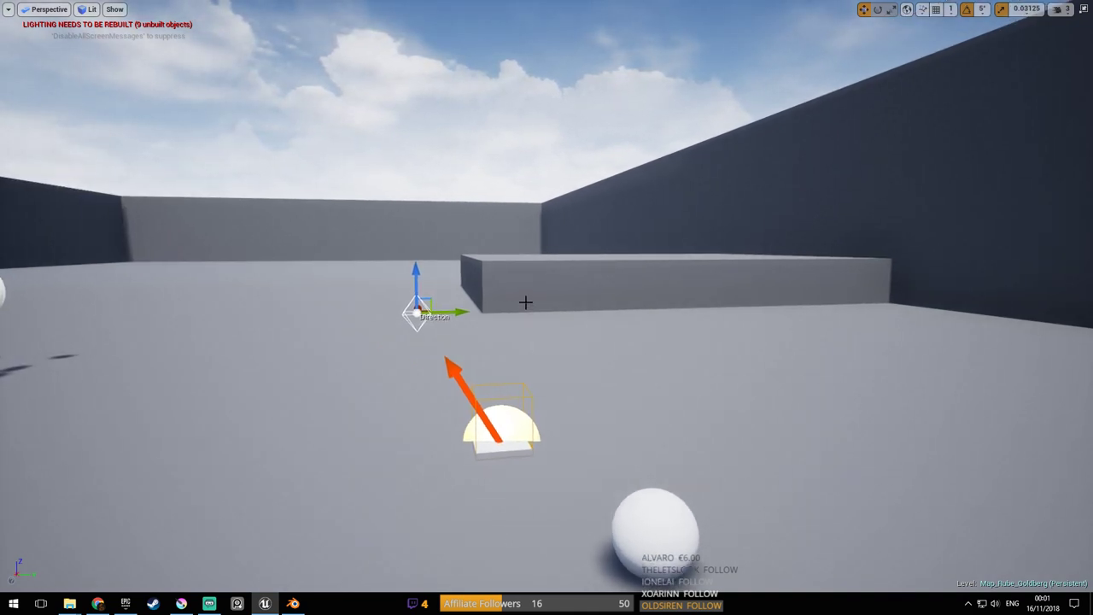
# Playtest the level, sending the ball over the launch pad to check its flight toward the hopper
pyautogui.hotkey('alt', 'p')
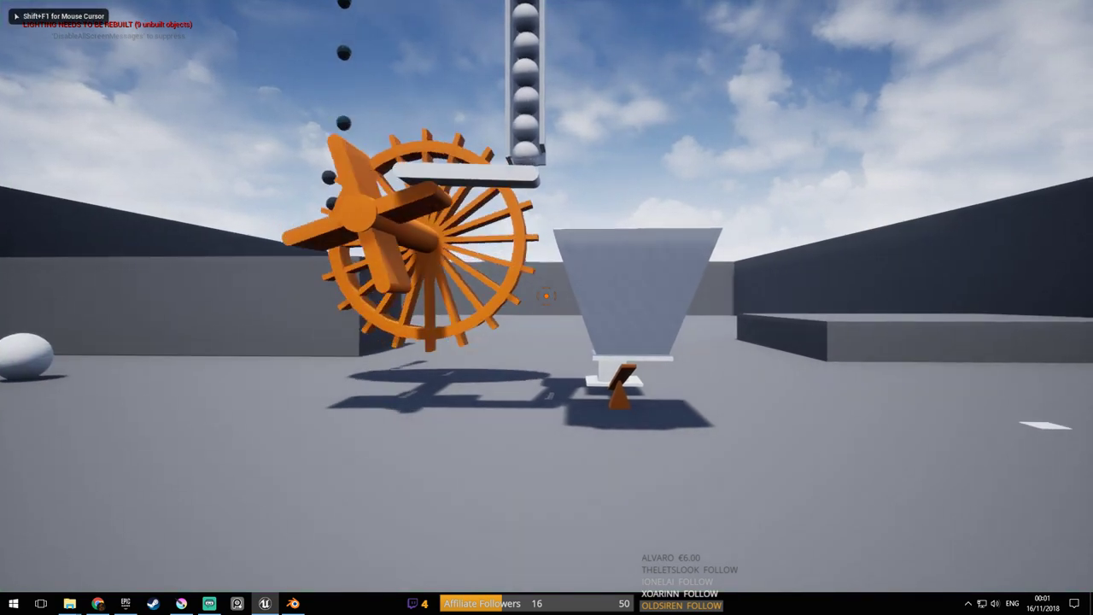
pyautogui.press('w')
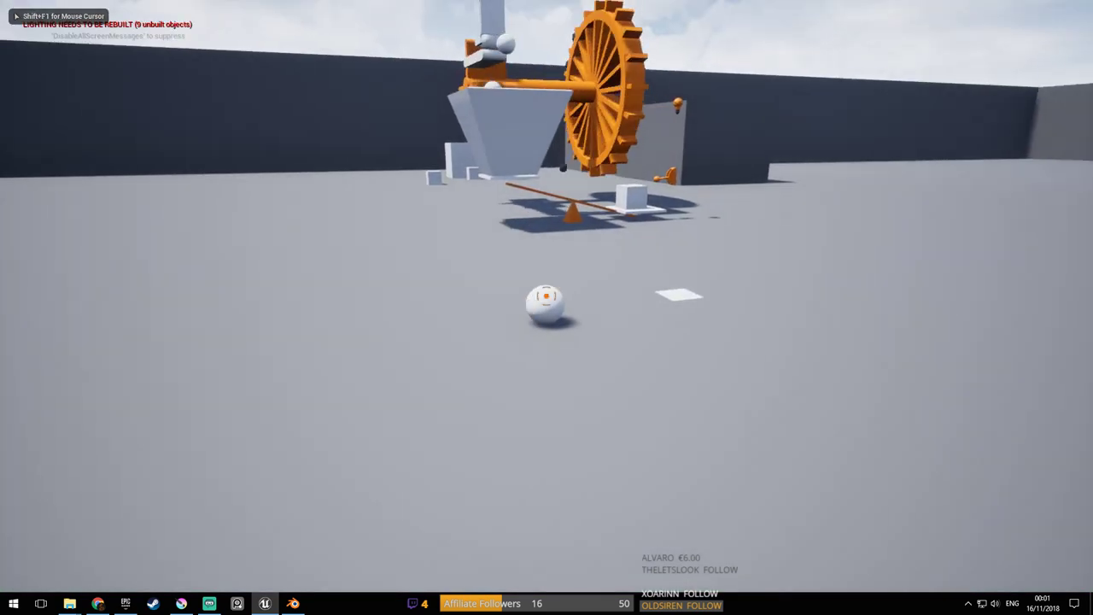
pyautogui.press('e')
pyautogui.press('e')
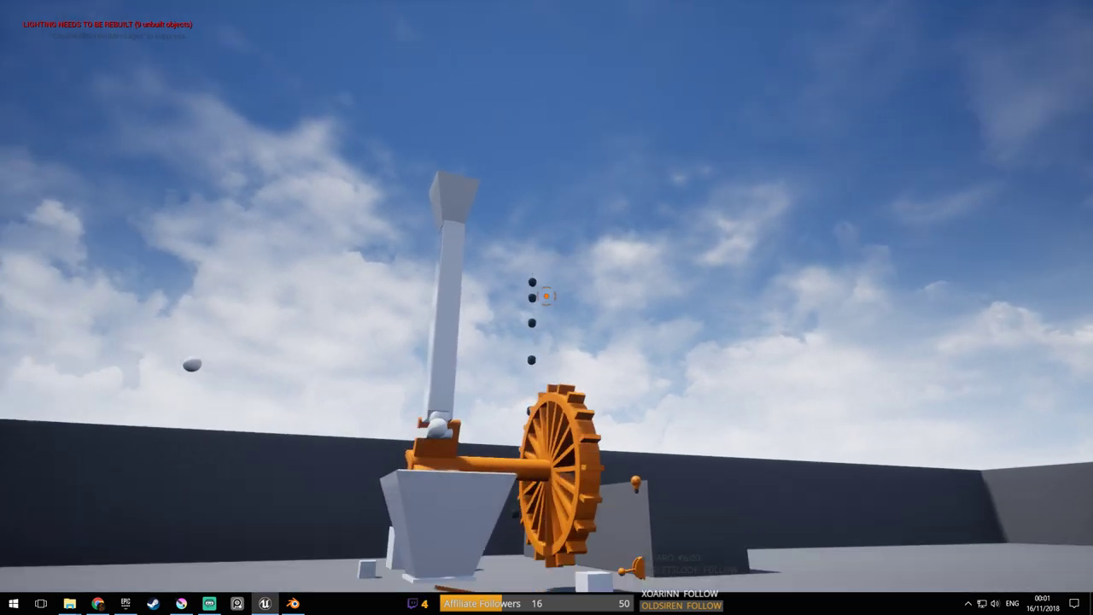
pyautogui.press('a')
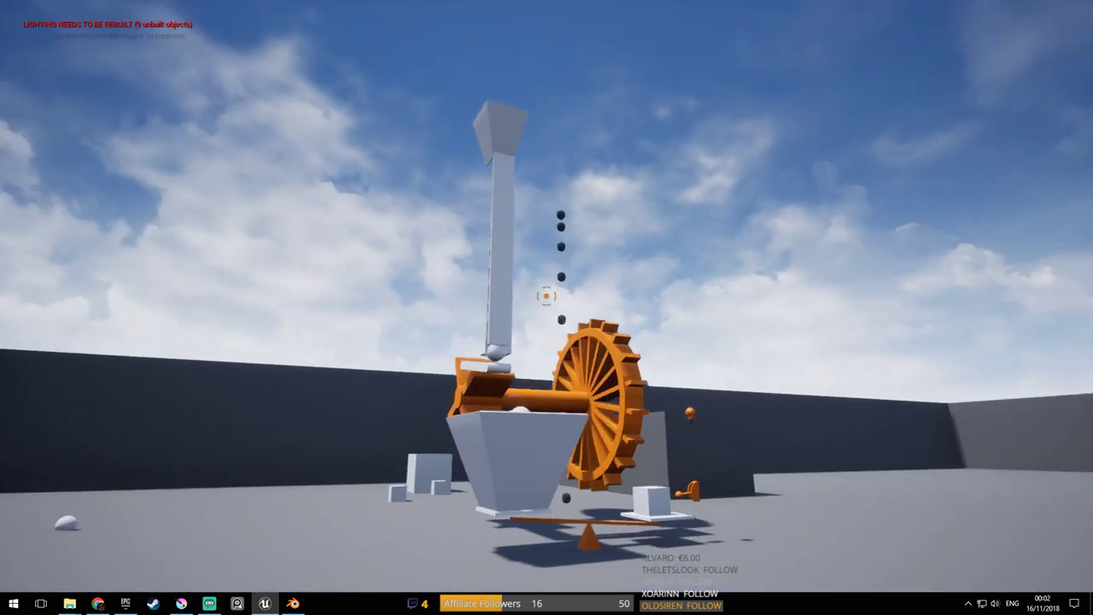
pyautogui.press('Escape')
# Run a second playtest, launching the ball from the pad again and following its path past the hopper
pyautogui.moveTo(511, 319); pyautogui.dragTo(700, 359, button='right')
pyautogui.press('a')
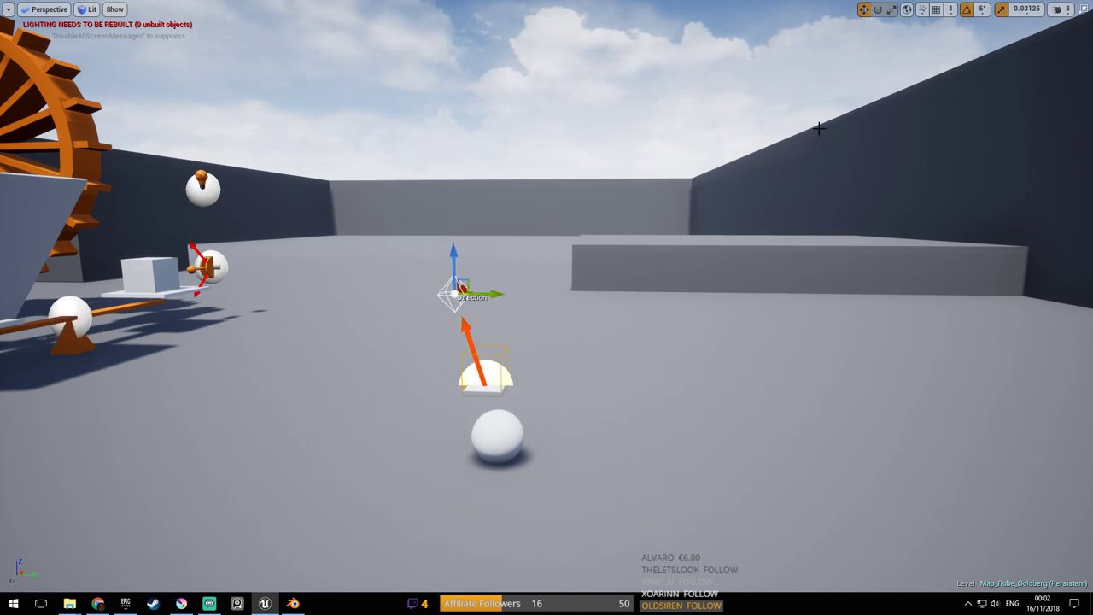
pyautogui.hotkey('alt', 'p')
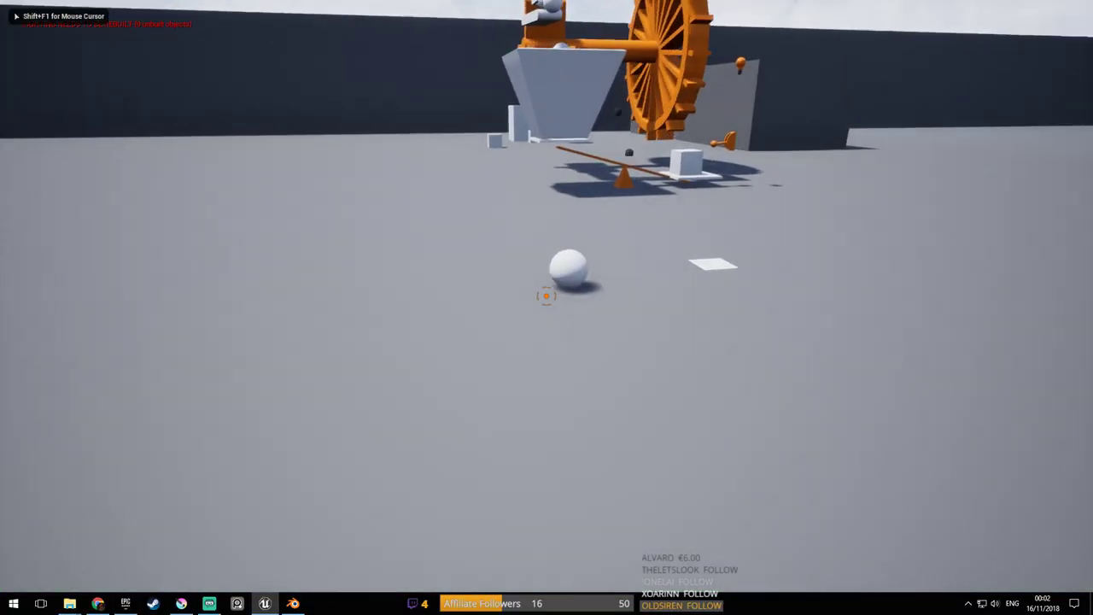
pyautogui.click(547, 296)
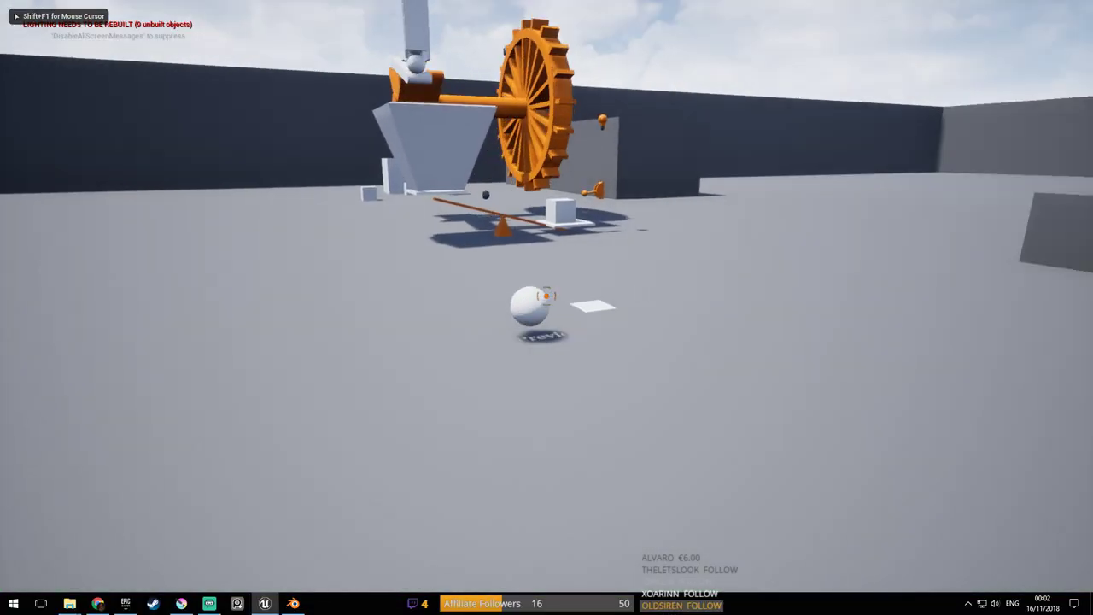
pyautogui.press('w')
pyautogui.click(546, 295)
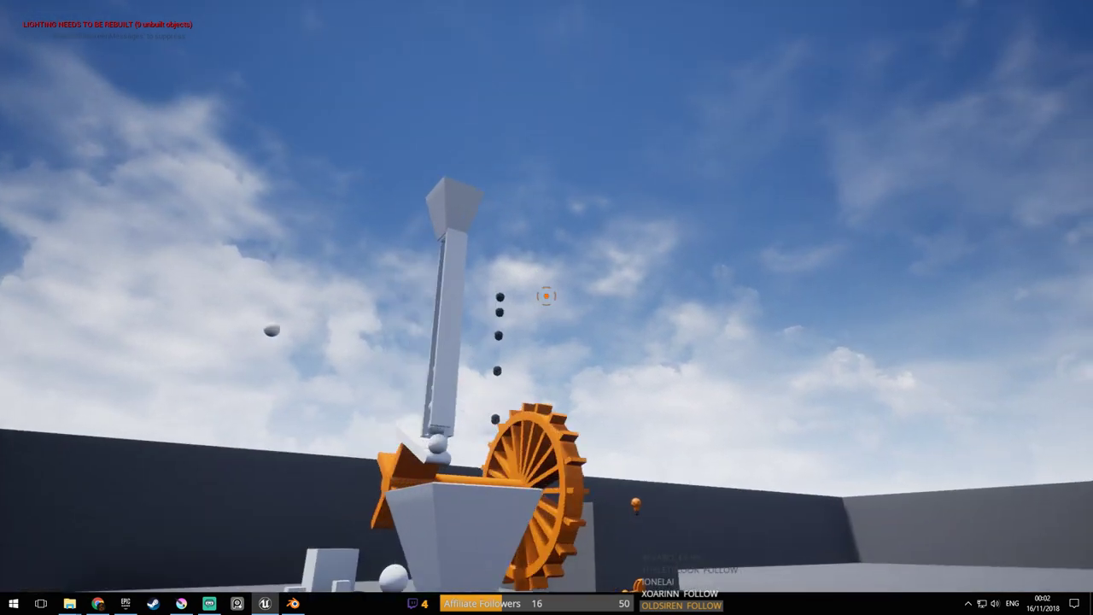
pyautogui.press('w')
pyautogui.press('d')
pyautogui.press('Escape')
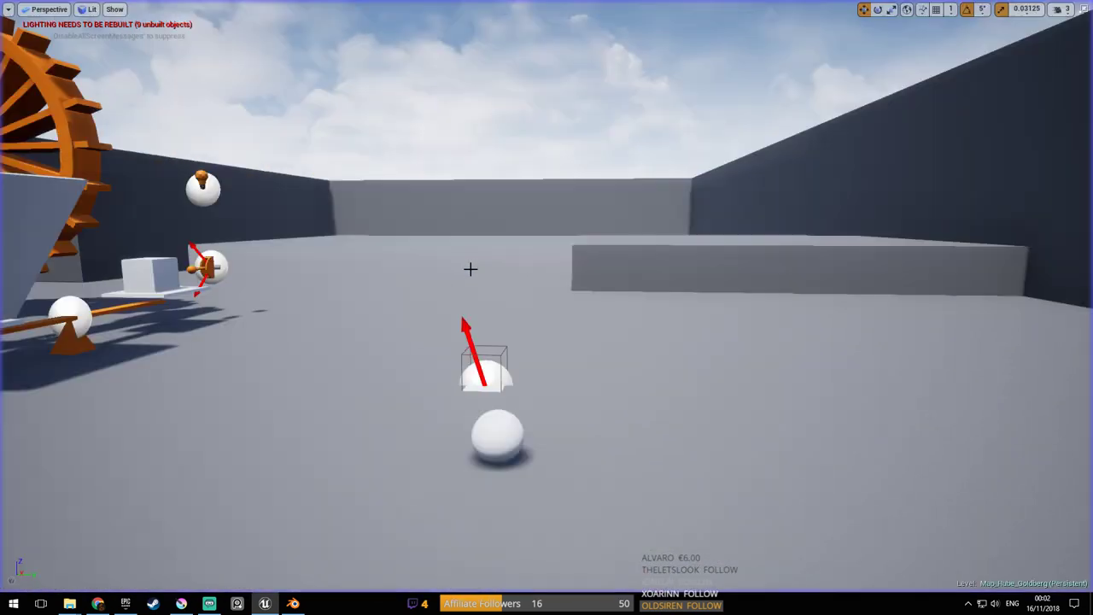
# Shift the launch pad's Direction handle sideways to correct the aim of the launch arrow
pyautogui.press('d')
pyautogui.moveTo(469, 268); pyautogui.dragTo(307, 290, button='right')
pyautogui.press('w')
pyautogui.press('d')
pyautogui.press('w')
pyautogui.moveTo(587, 228); pyautogui.dragTo(627, 190, button='right')
pyautogui.press('a')
pyautogui.click(471, 320)
pyautogui.moveTo(510, 326); pyautogui.dragTo(531, 335)
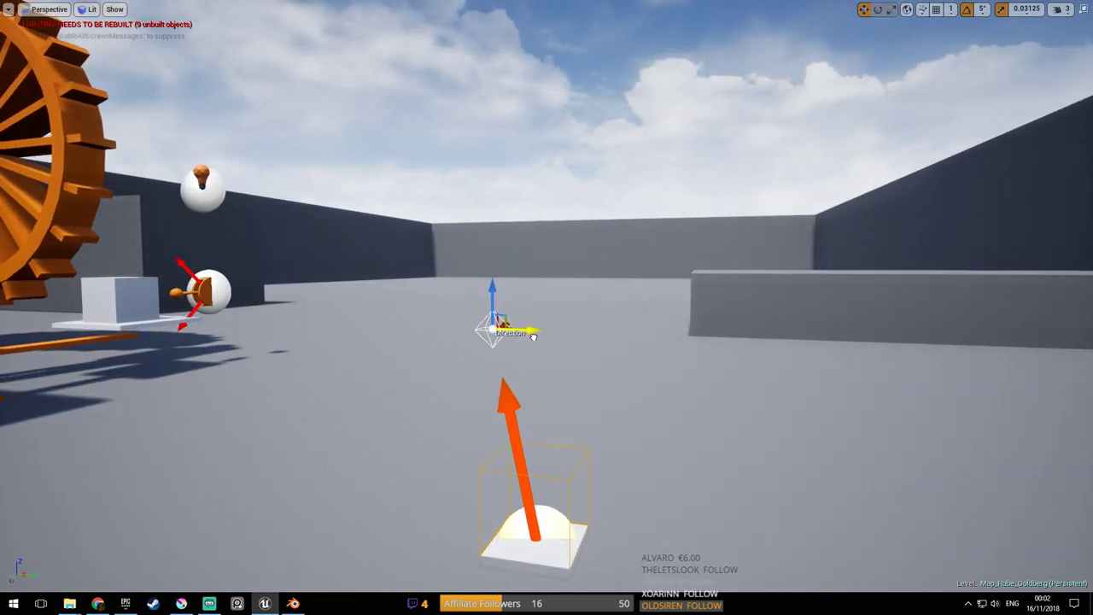
pyautogui.press('s')
pyautogui.press('d')
pyautogui.moveTo(530, 336); pyautogui.dragTo(524, 330, button='right')
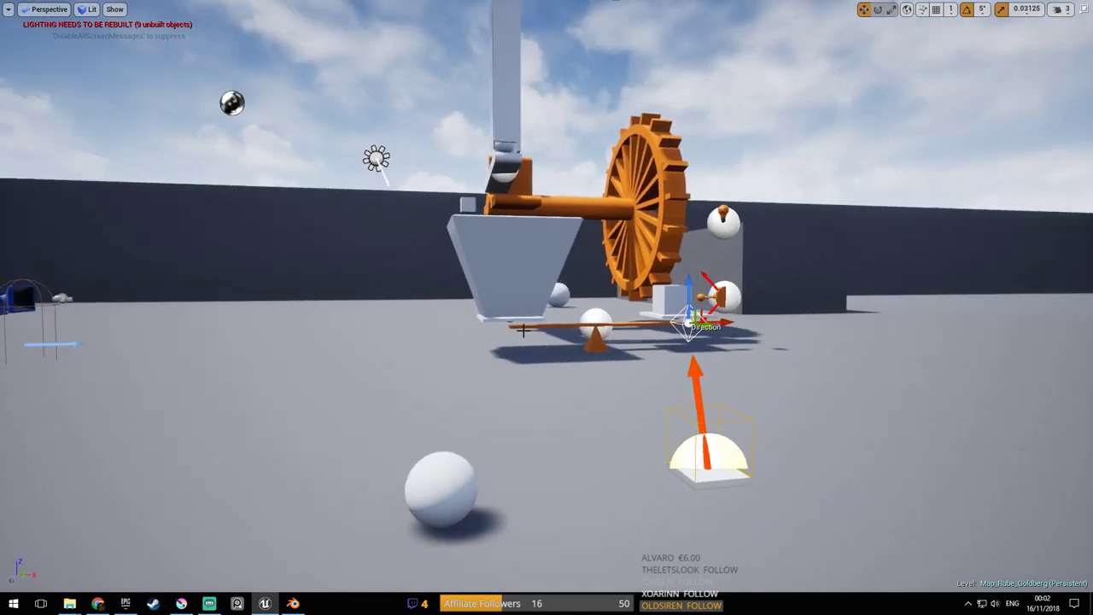
# Playtest the adjusted launch direction several times to check where the ball flies relative to the hopper
pyautogui.hotkey('alt', 'p')
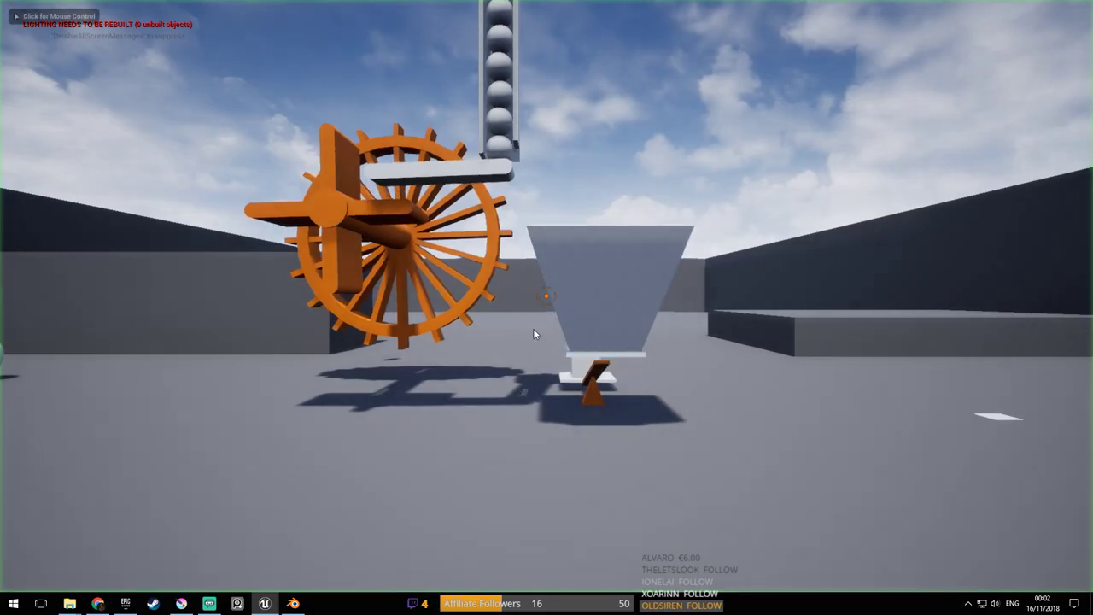
pyautogui.press('d')
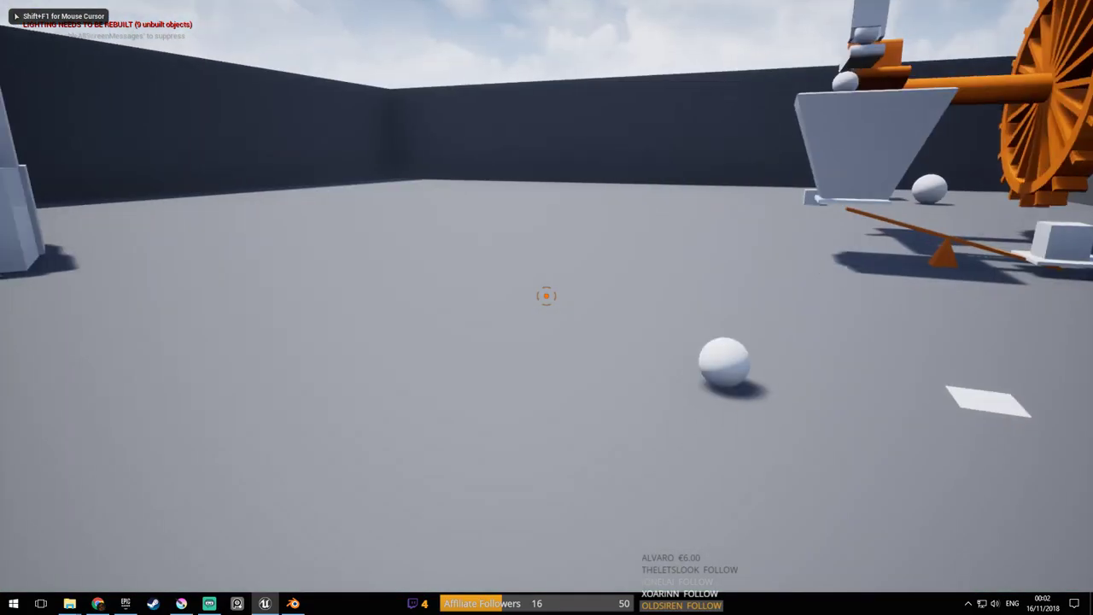
pyautogui.press('Escape')
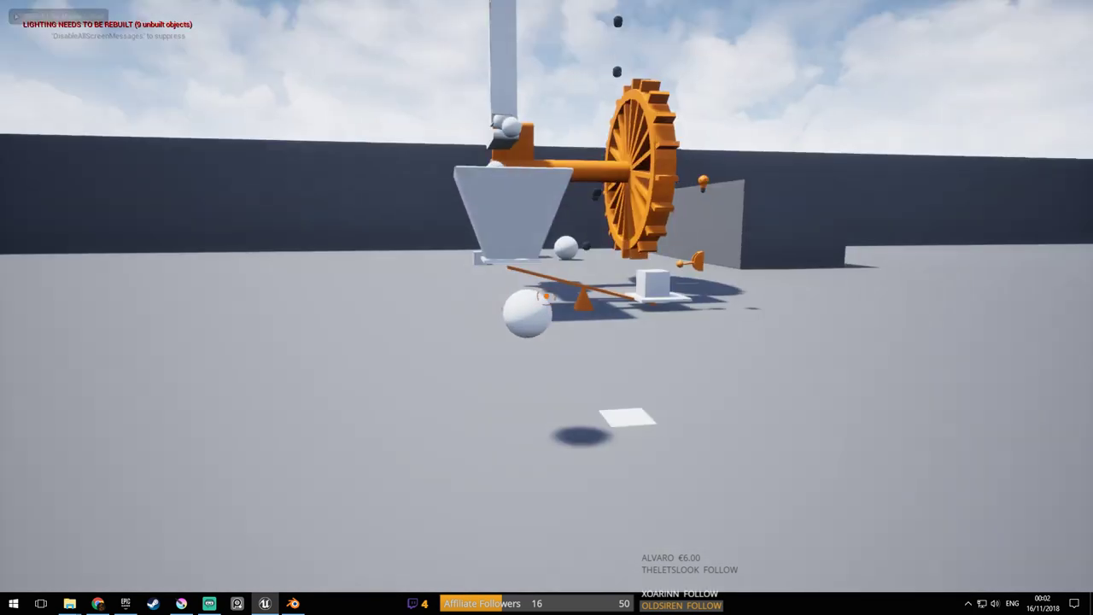
pyautogui.hotkey('alt', 'p')
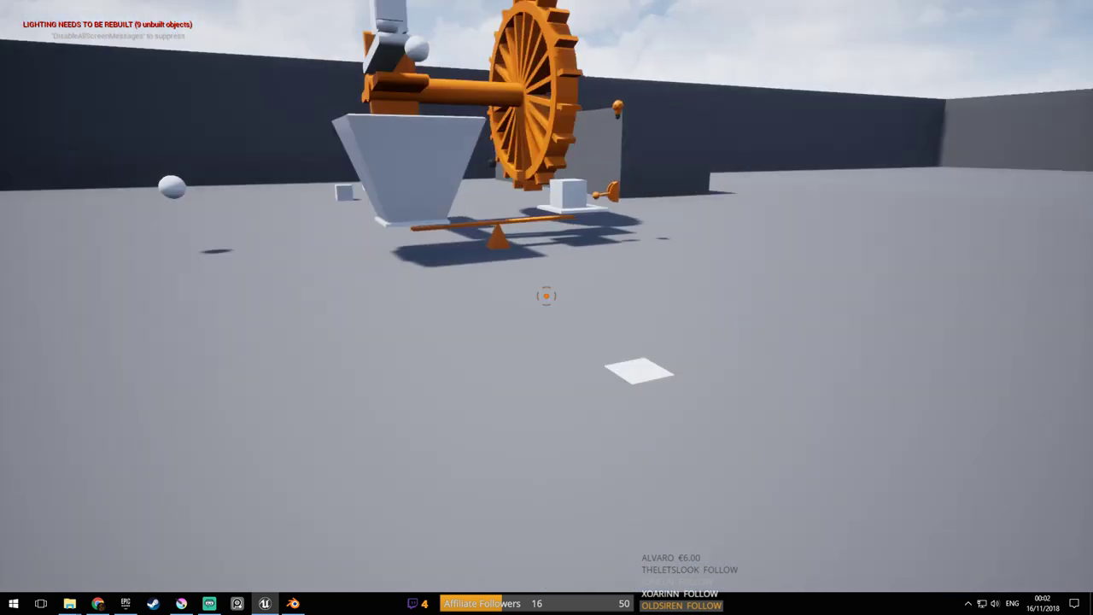
pyautogui.press('Escape')
pyautogui.moveTo(223, 450); pyautogui.dragTo(213, 402, button='right')
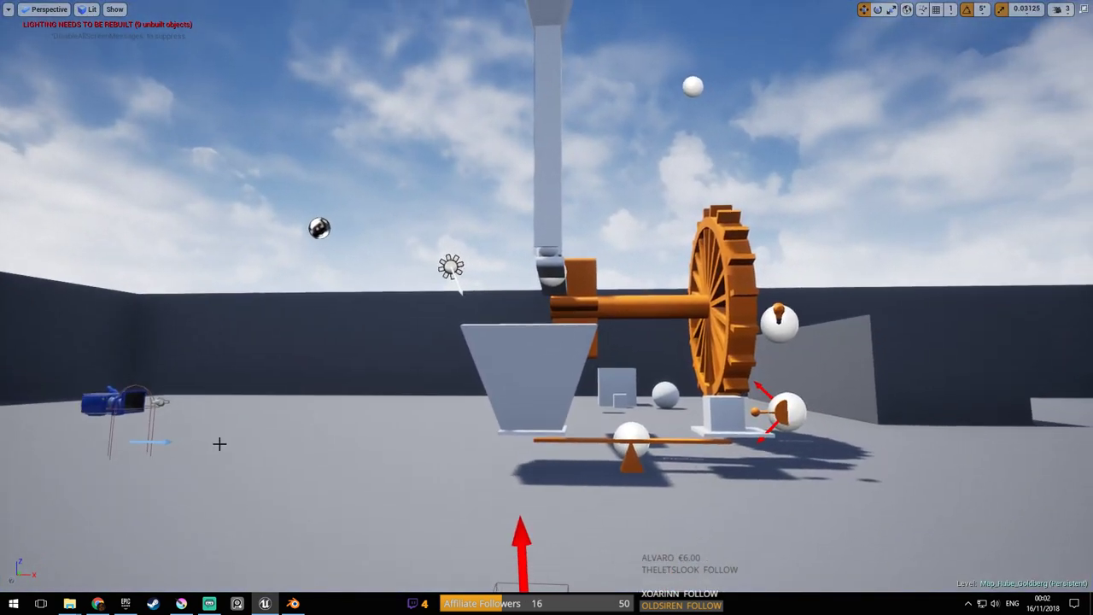
pyautogui.moveTo(330, 404); pyautogui.dragTo(365, 422, button='right')
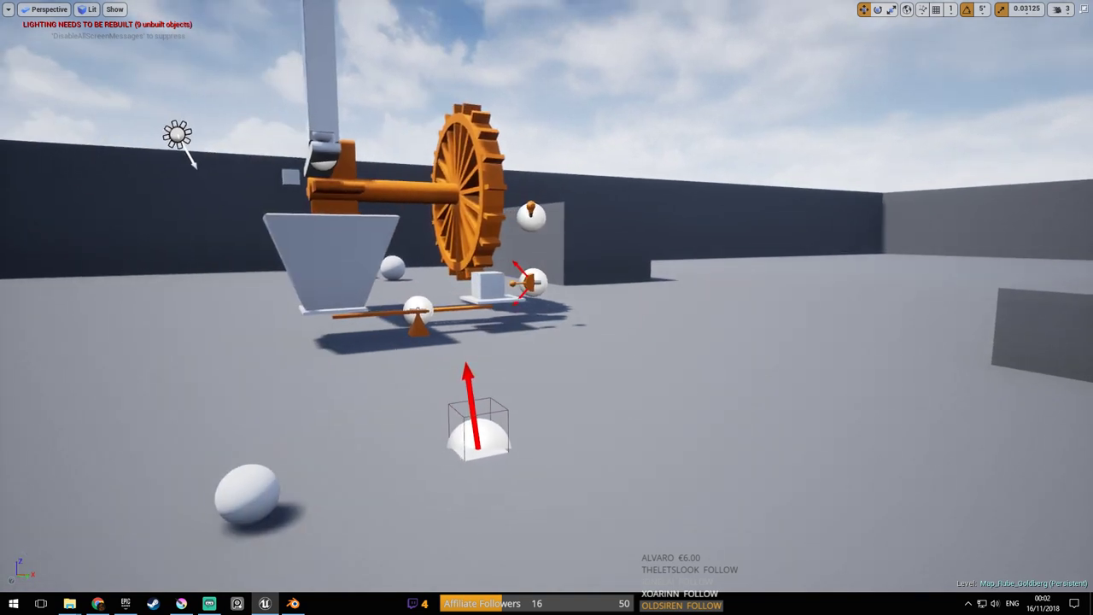
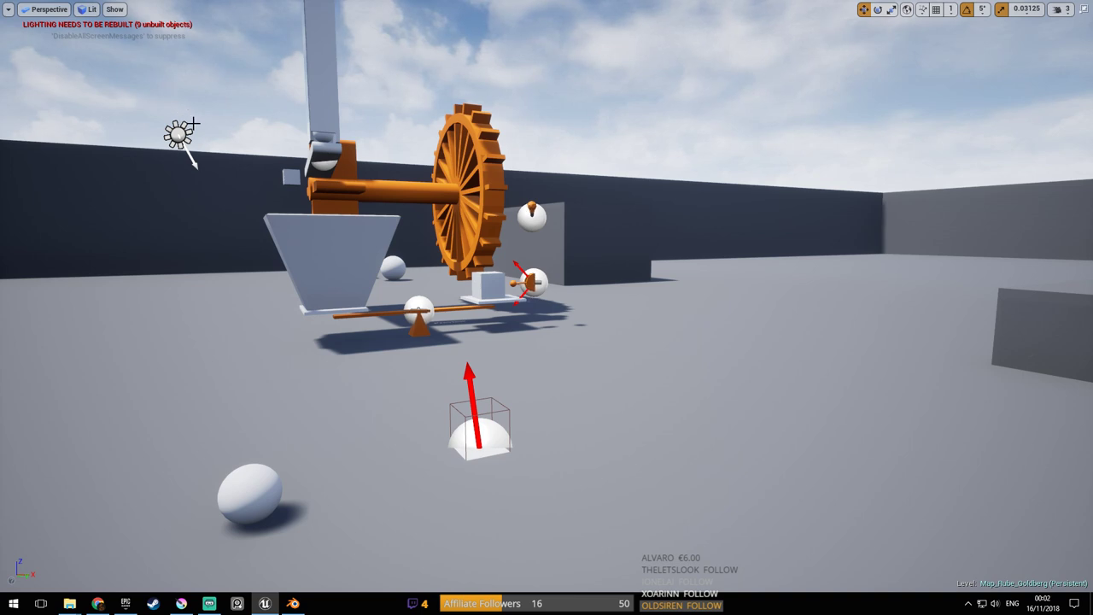
pyautogui.hotkey('alt', 'p')
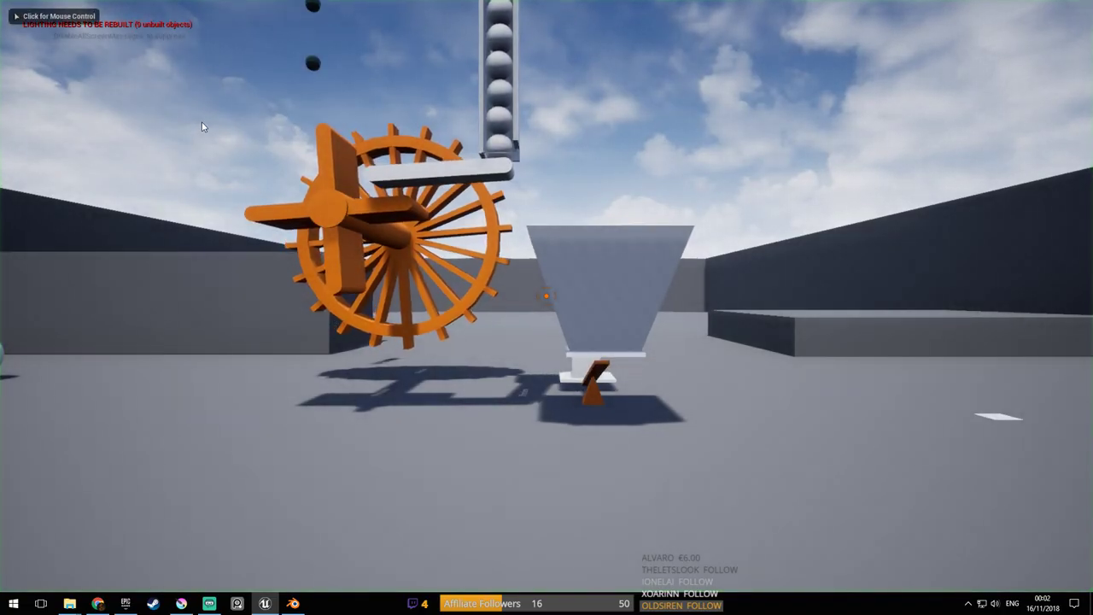
pyautogui.click(204, 127)
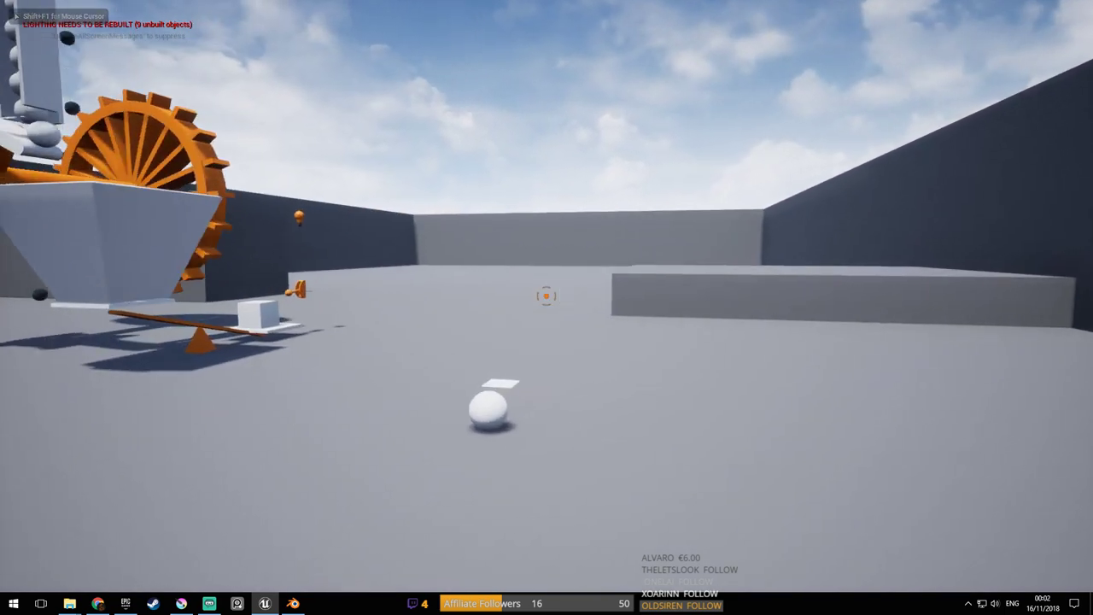
pyautogui.press('Escape')
# Reposition the launch pad in the top view, placing it close beside the ball and in front of the hopper
pyautogui.moveTo(185, 158); pyautogui.dragTo(43, 158, button='right')
pyautogui.press('d')
pyautogui.moveTo(529, 299); pyautogui.dragTo(598, 299, button='right')
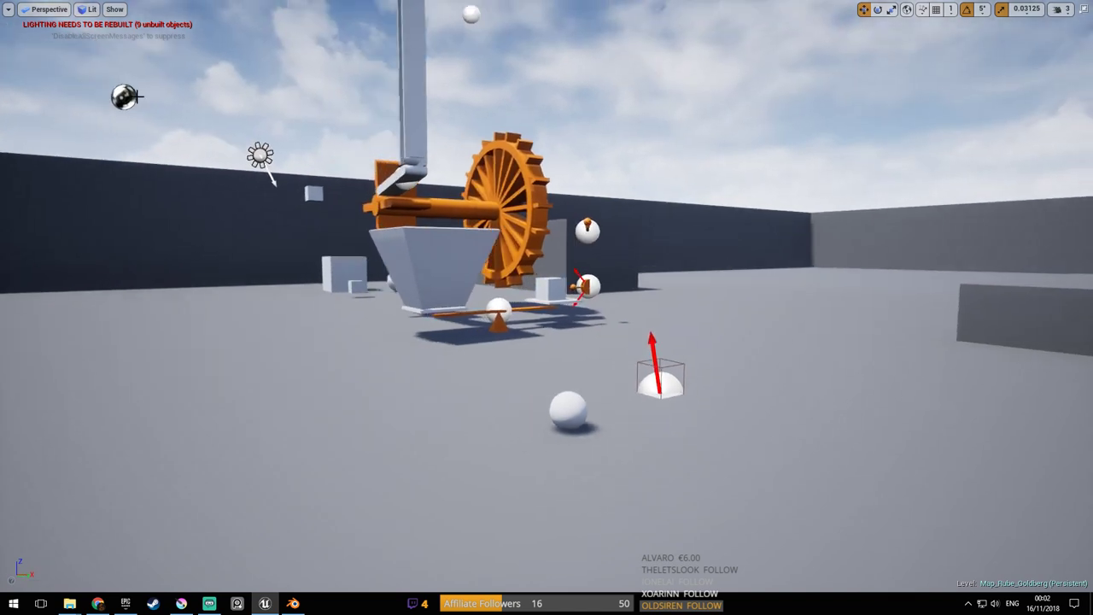
pyautogui.click(44, 9)
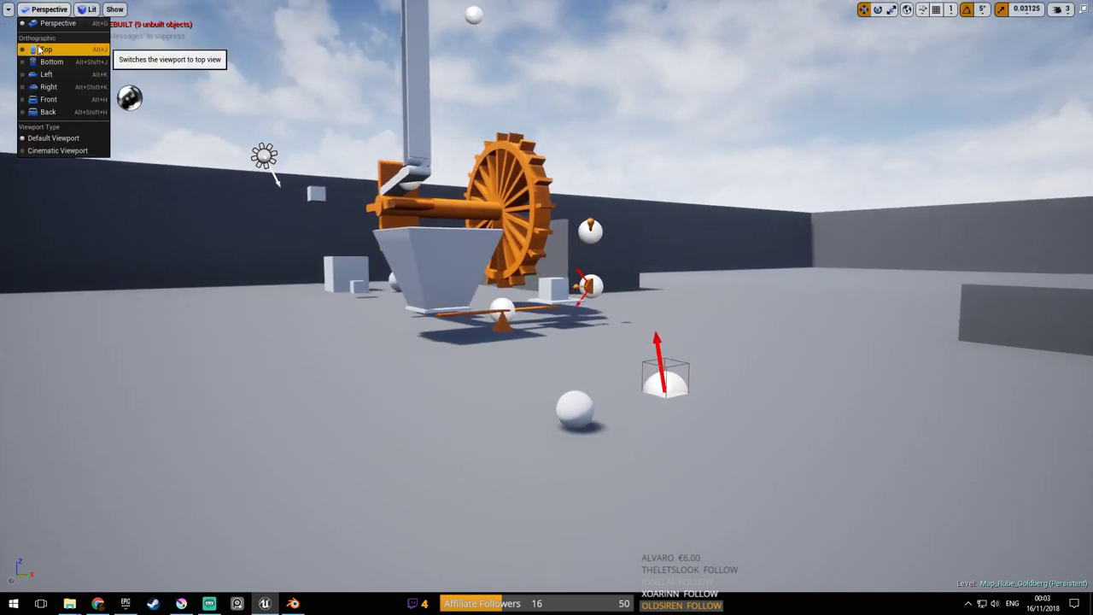
pyautogui.click(43, 49)
pyautogui.scroll(6, 576, 271)
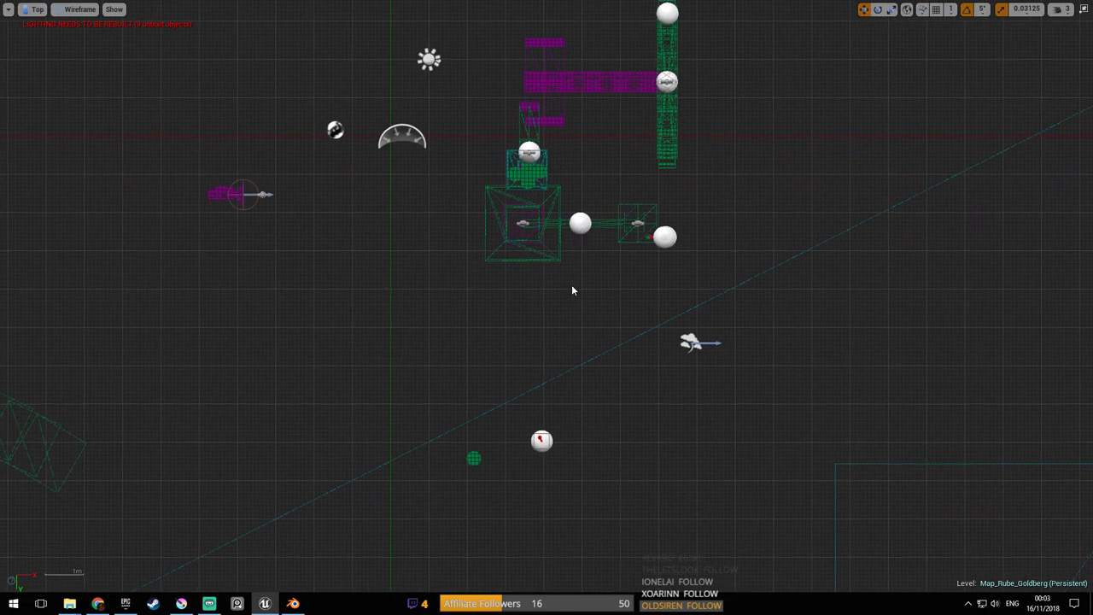
pyautogui.moveTo(578, 349)
pyautogui.mouseDown(button='right')
pyautogui.moveTo(666, 315)
pyautogui.moveTo(596, 348)
pyautogui.mouseUp(button='right')
pyautogui.scroll(-2, 582, 370)
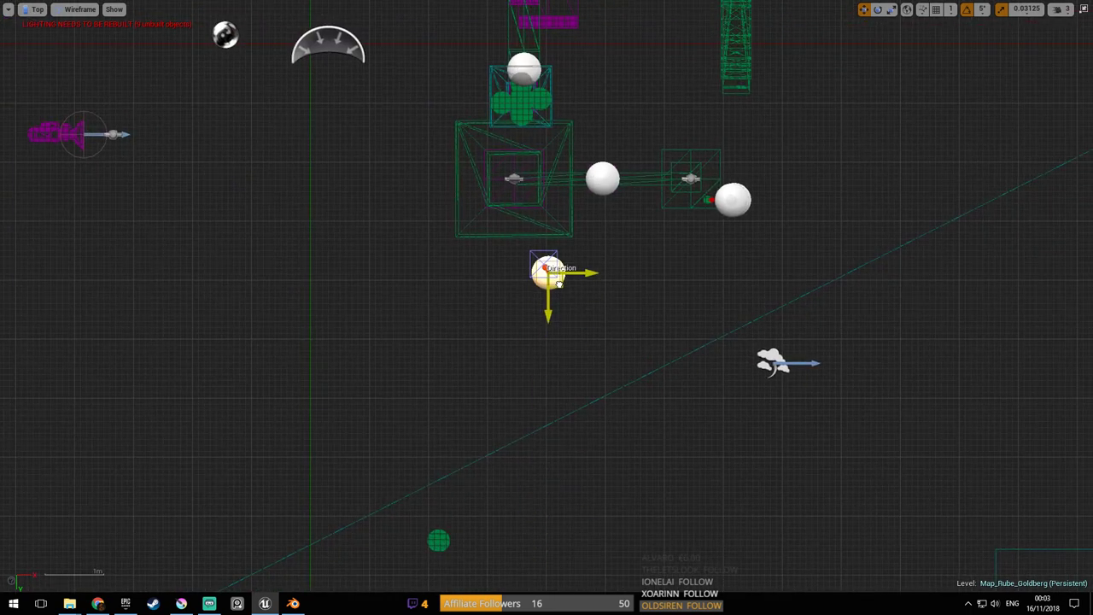
pyautogui.moveTo(527, 198); pyautogui.dragTo(478, 556)
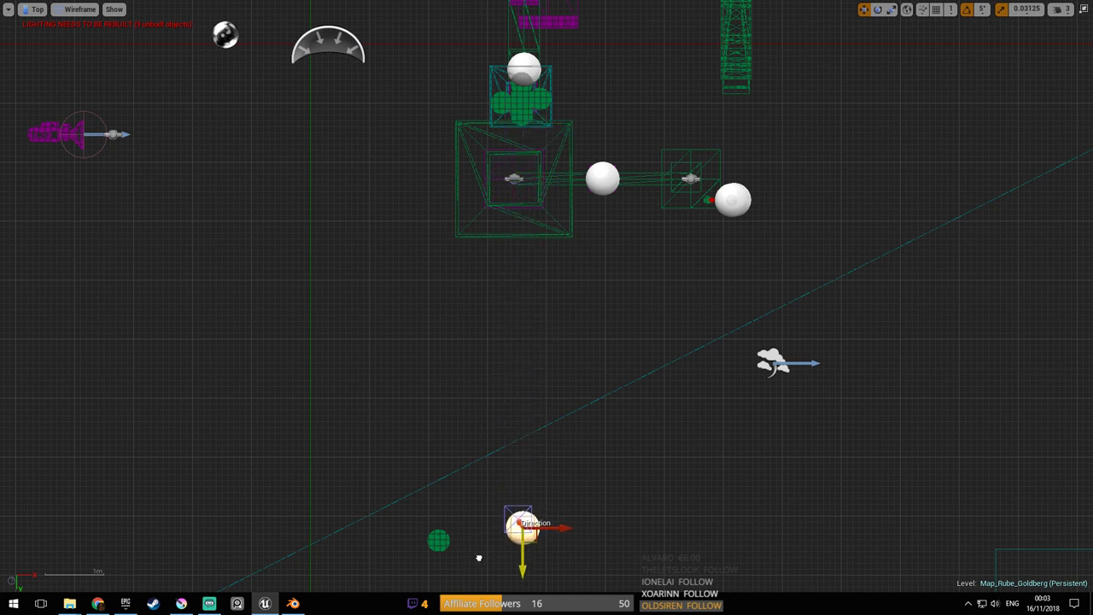
pyautogui.moveTo(481, 560); pyautogui.dragTo(521, 433, button='right')
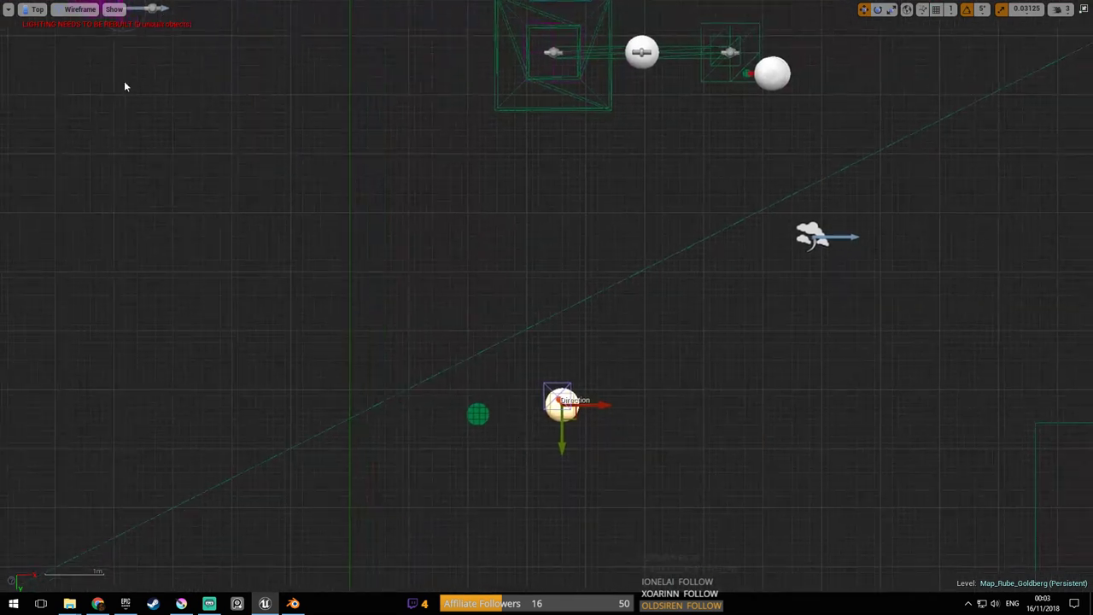
# Move the ball directly over the launch pad in the top view and return to the perspective view
pyautogui.click(41, 11)
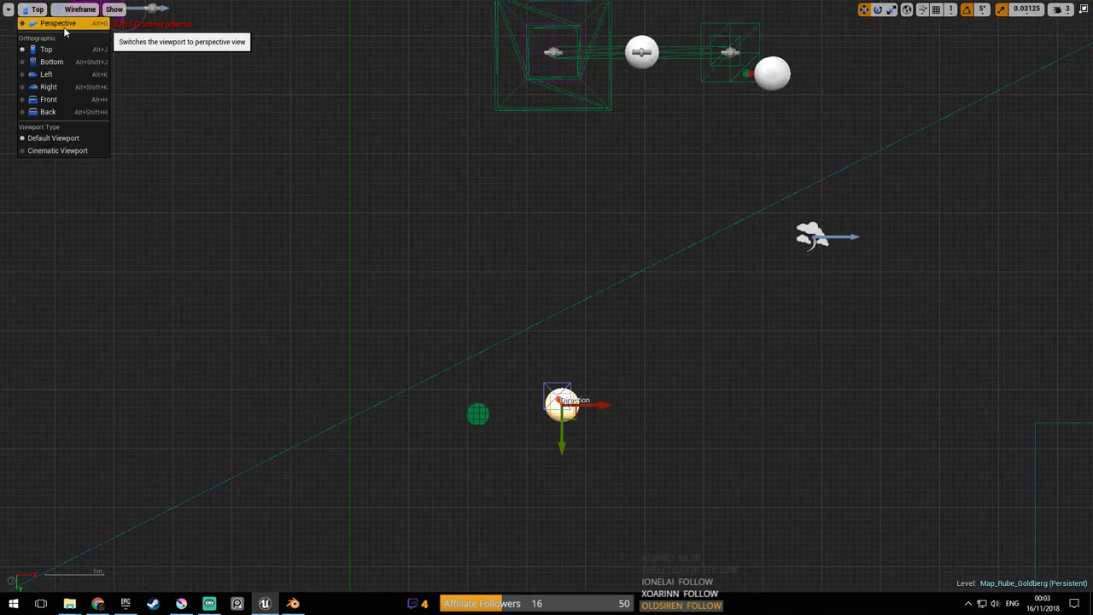
pyautogui.click(486, 388)
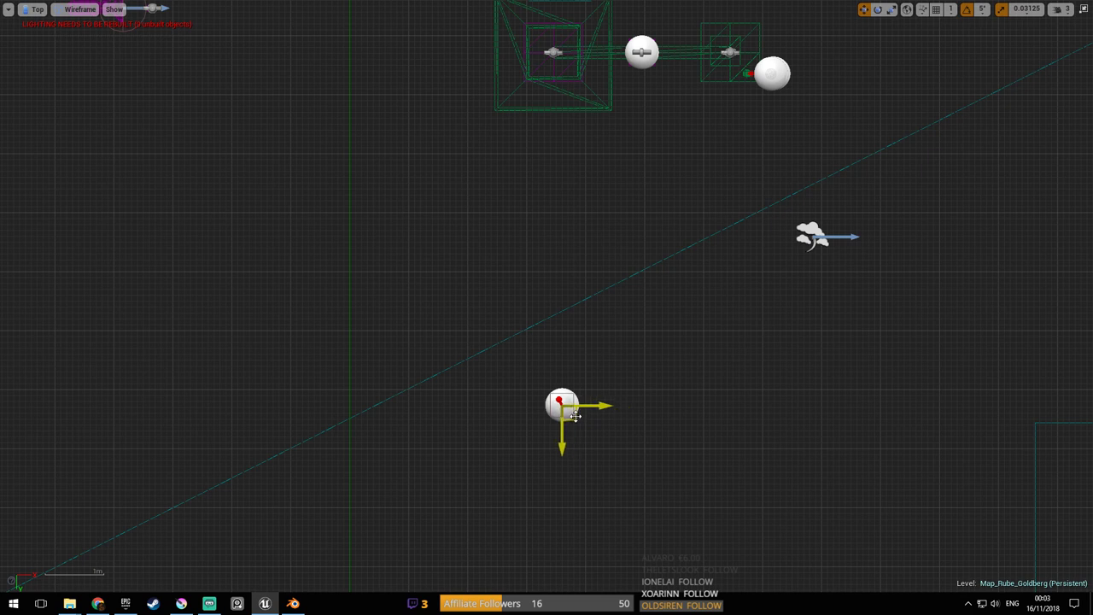
pyautogui.click(35, 11)
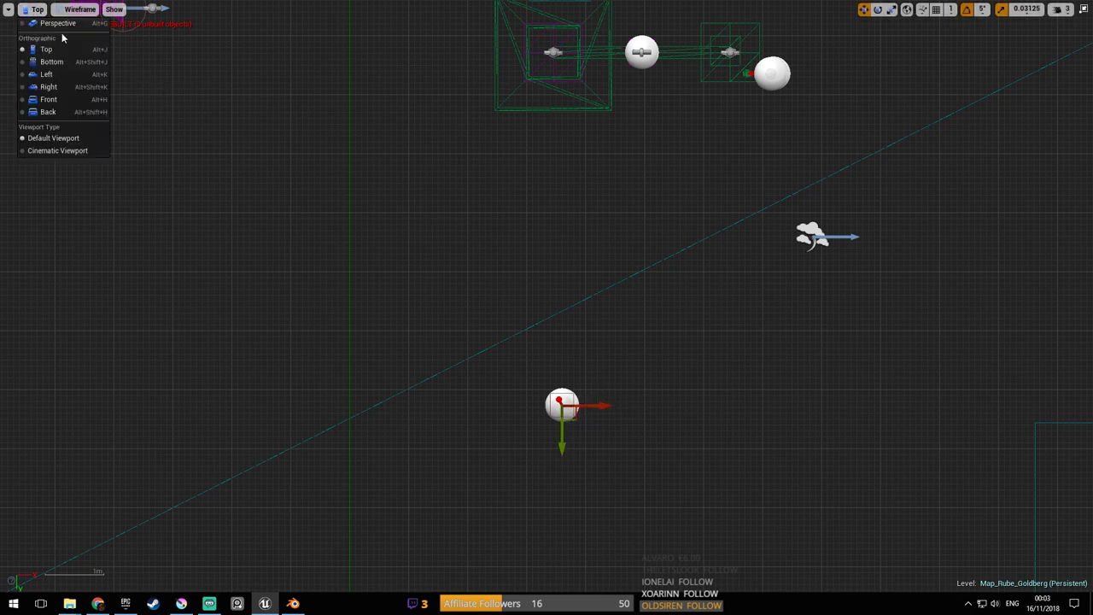
pyautogui.click(60, 23)
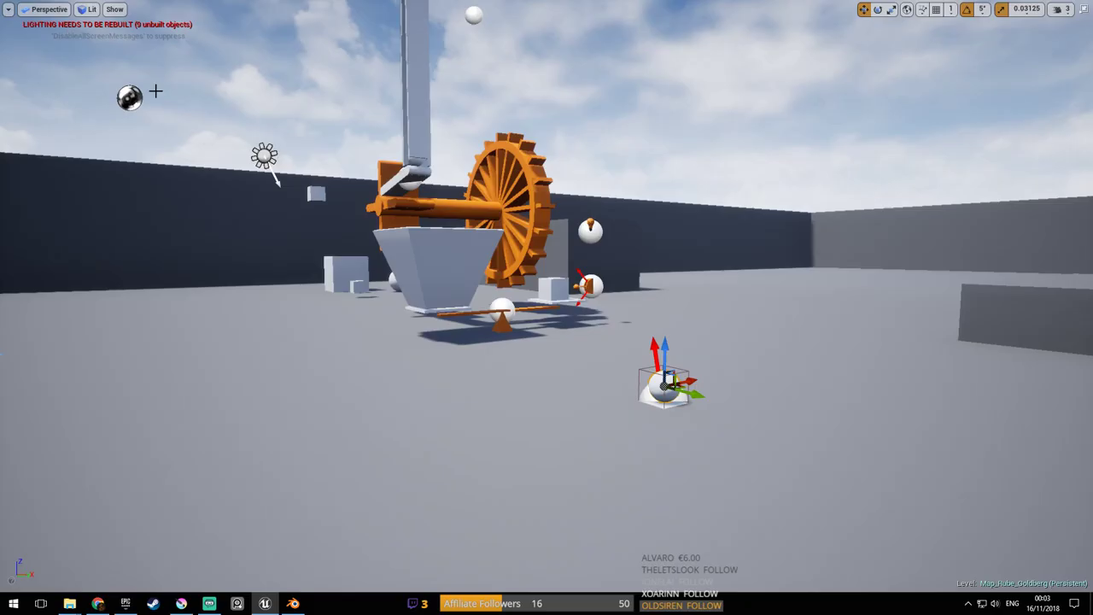
# Raise the ball high above the launch pad and start a playtest of it dropping onto the pad
pyautogui.moveTo(637, 378); pyautogui.dragTo(711, 340, button='right')
pyautogui.moveTo(609, 405); pyautogui.dragTo(609, 406, button='right')
pyautogui.moveTo(490, 412); pyautogui.dragTo(515, 31)
pyautogui.hotkey('alt', 'p')
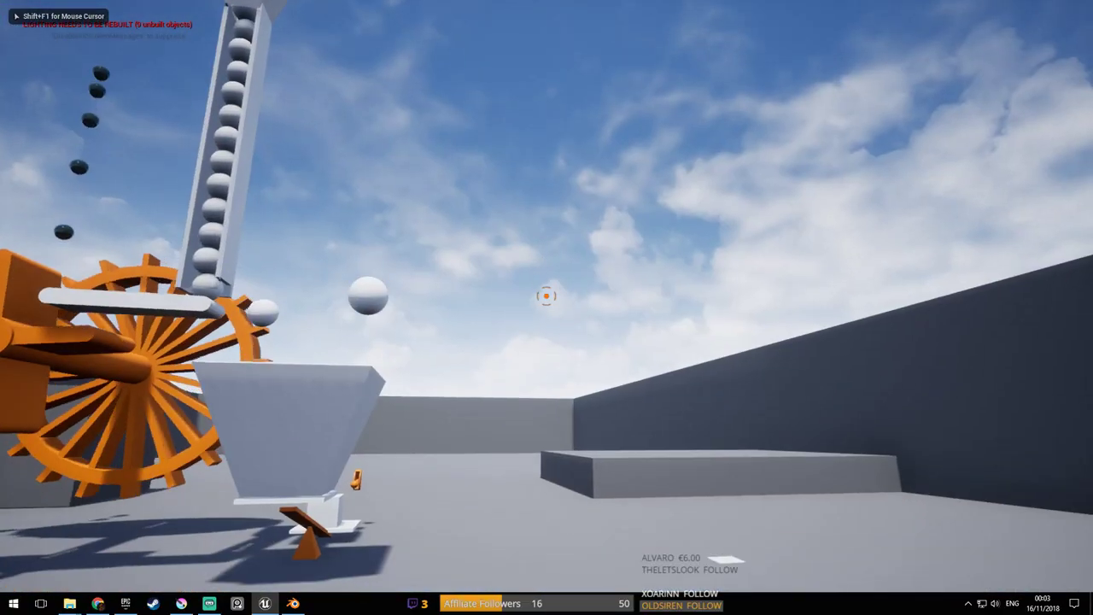
# Playtest the launch again with the pad's direction tilted and watch where the ball flies relative to the hopper
pyautogui.press('Escape')
pyautogui.moveTo(639, 384)
pyautogui.mouseDown(button='right')
pyautogui.moveTo(699, 376)
pyautogui.moveTo(639, 384)
pyautogui.mouseUp(button='right')
pyautogui.press('w')
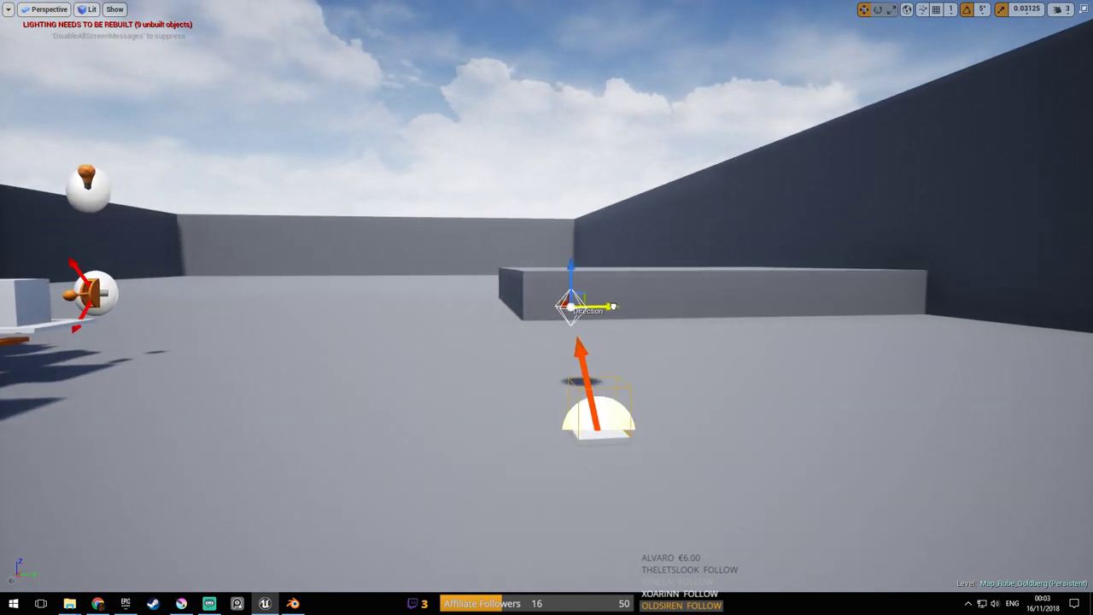
pyautogui.hotkey('alt', 'p')
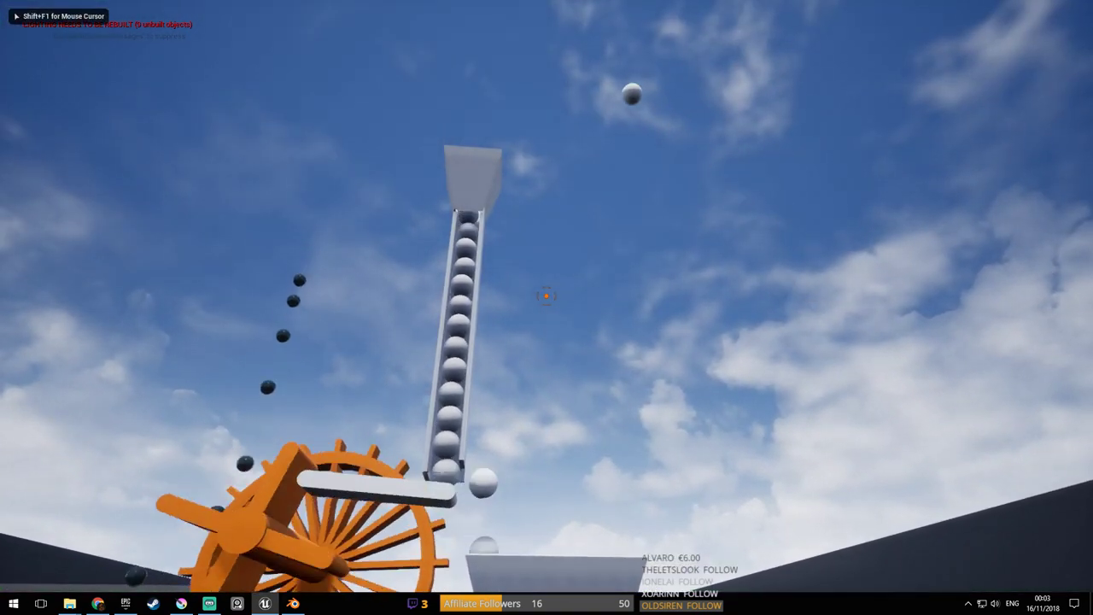
pyautogui.press('d')
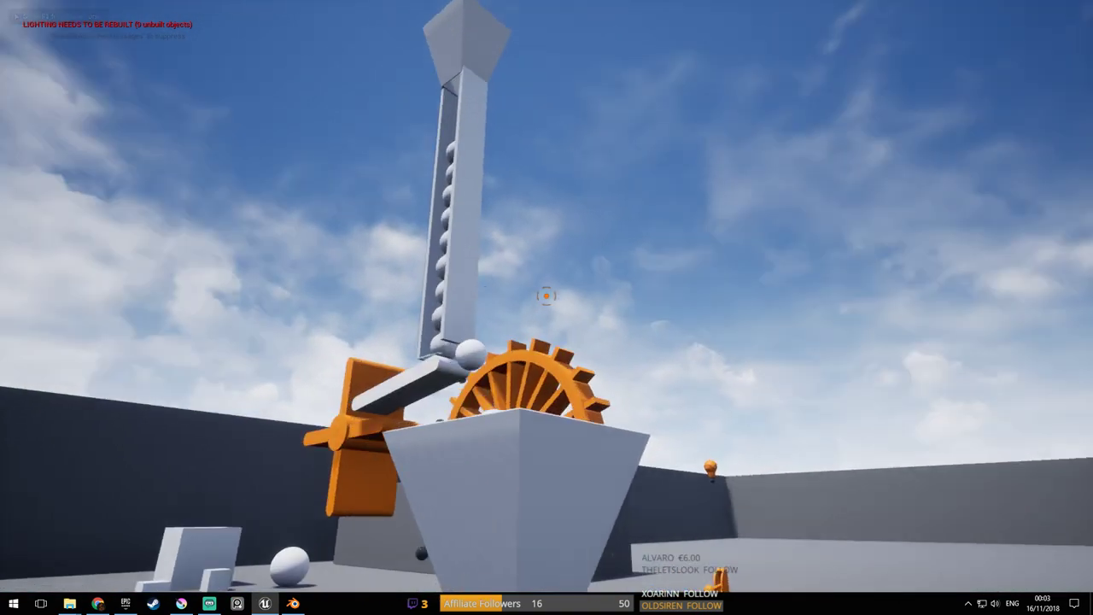
pyautogui.hotkey('shift', 'F1')
pyautogui.press('Escape')
# Inspect the launch pad and its Direction handle up close, checking how the launch arrow lines up with the hopper
pyautogui.moveTo(322, 140); pyautogui.dragTo(282, 339, button='right')
pyautogui.press('d')
pyautogui.press('d')
pyautogui.press('w')
pyautogui.click(452, 286)
pyautogui.moveTo(452, 285); pyautogui.dragTo(495, 293, button='right')
pyautogui.press('a')
pyautogui.press('d')
pyautogui.press('a')
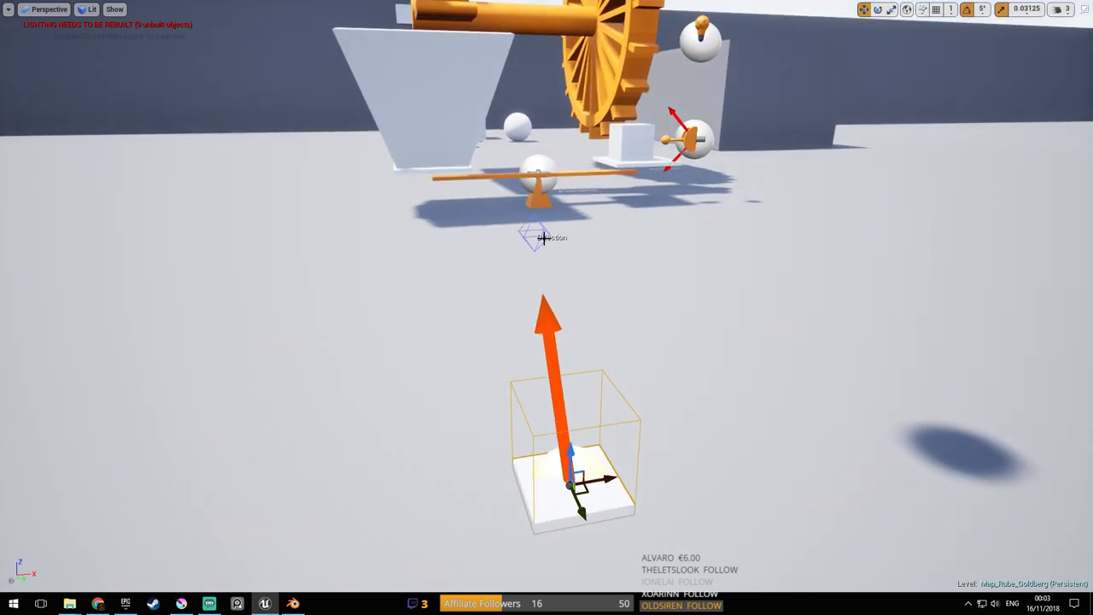
pyautogui.moveTo(568, 259)
pyautogui.mouseDown(button='right')
pyautogui.moveTo(581, 259)
pyautogui.moveTo(569, 260)
pyautogui.mouseUp(button='right')
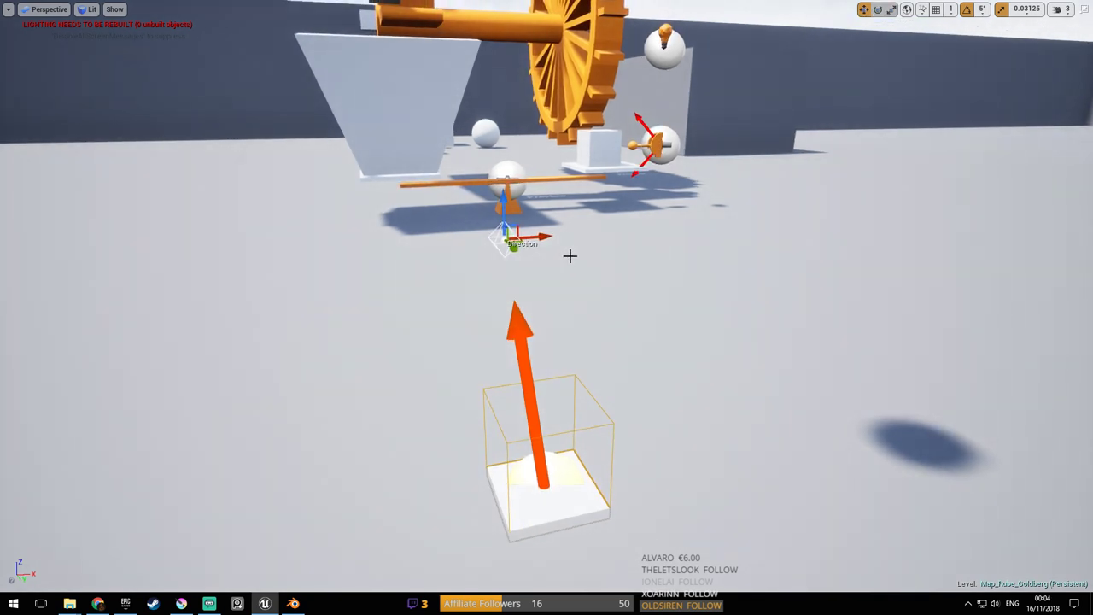
# Restore the full editor layout and open the Direction variable's default values in the A_Cannon blueprint
pyautogui.press('F11')
pyautogui.moveTo(566, 257)
pyautogui.mouseDown(button='right')
pyautogui.moveTo(566, 239)
pyautogui.moveTo(598, 272)
pyautogui.moveTo(570, 248)
pyautogui.mouseUp(button='right')
pyautogui.press('d')
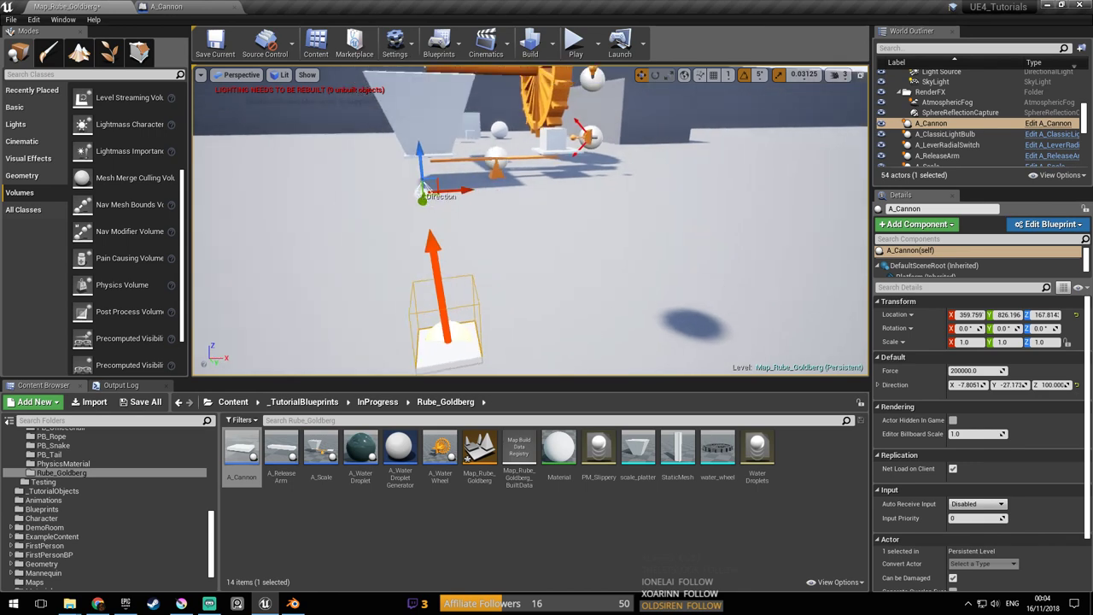
pyautogui.moveTo(516, 203); pyautogui.dragTo(487, 168, button='right')
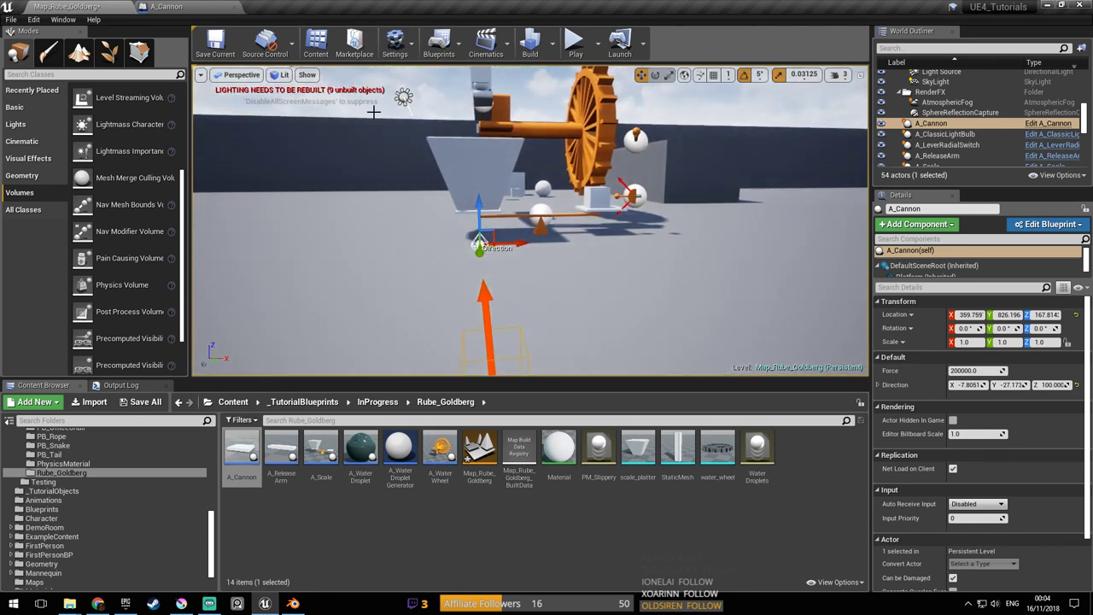
pyautogui.click(201, 5)
pyautogui.moveTo(486, 261); pyautogui.dragTo(470, 122, button='right')
pyautogui.scroll(-3, 499, 182)
pyautogui.moveTo(544, 212); pyautogui.dragTo(395, 255, button='right')
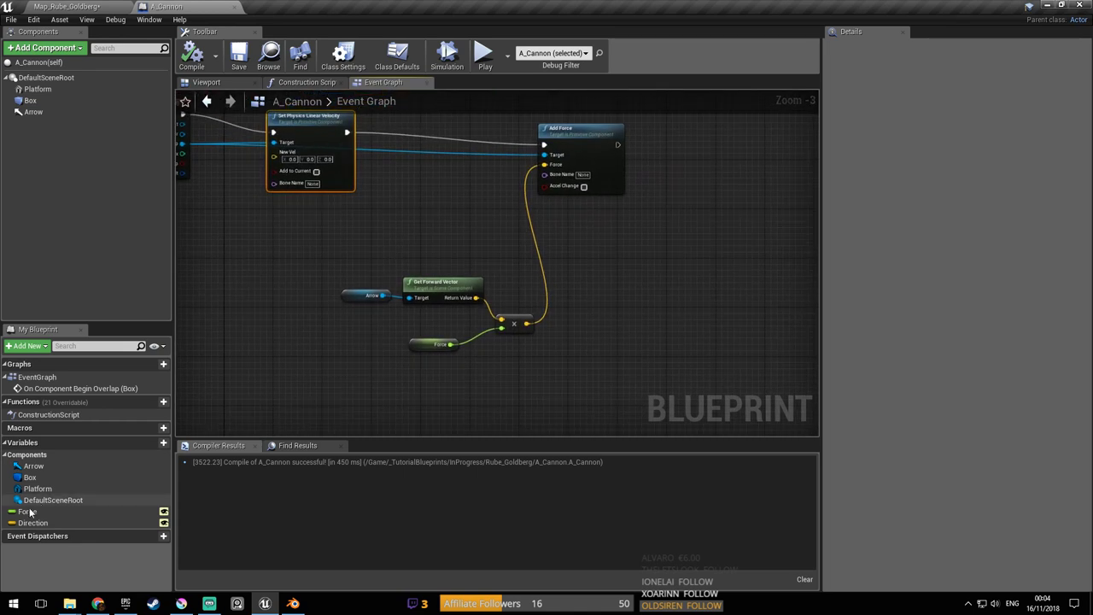
pyautogui.click(60, 524)
pyautogui.moveTo(376, 367); pyautogui.dragTo(503, 359, button='right')
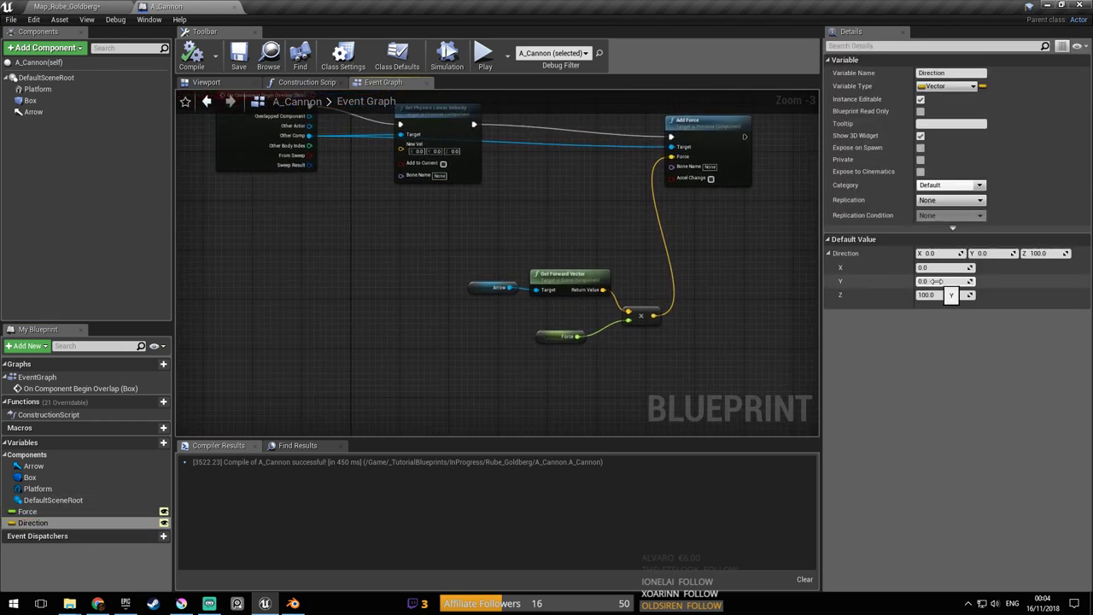
# Shift the launch pad slightly in the level along Y, to about 827.85
pyautogui.click(67, 6)
pyautogui.moveTo(530, 220); pyautogui.dragTo(743, 240, button='right')
pyautogui.keyDown('alt'); pyautogui.moveTo(530, 213); pyautogui.dragTo(473, 213); pyautogui.keyUp('alt')
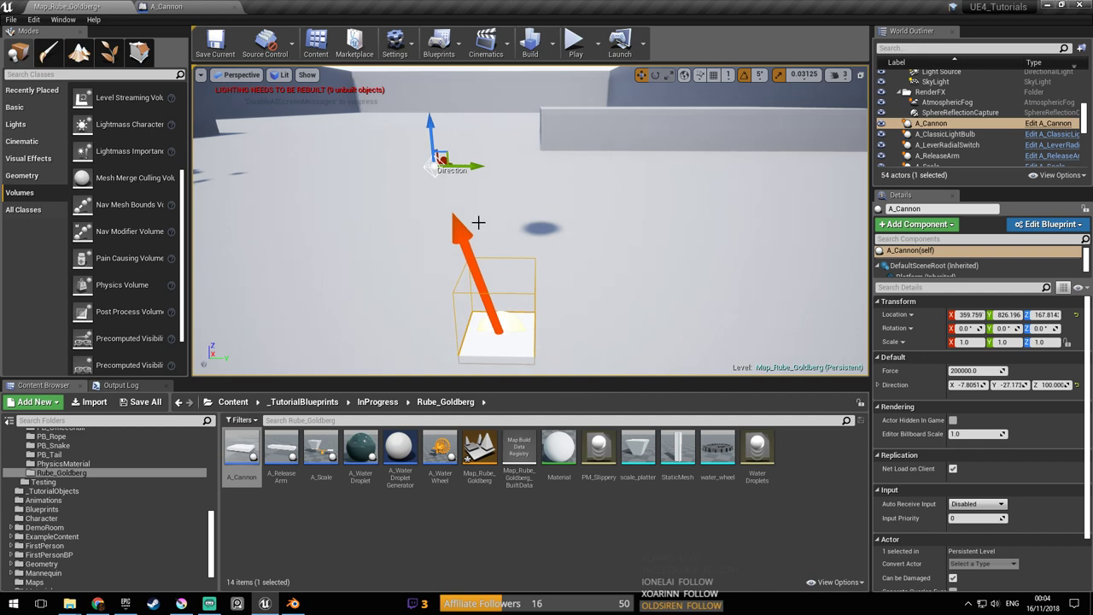
pyautogui.moveTo(551, 335); pyautogui.dragTo(551, 337)
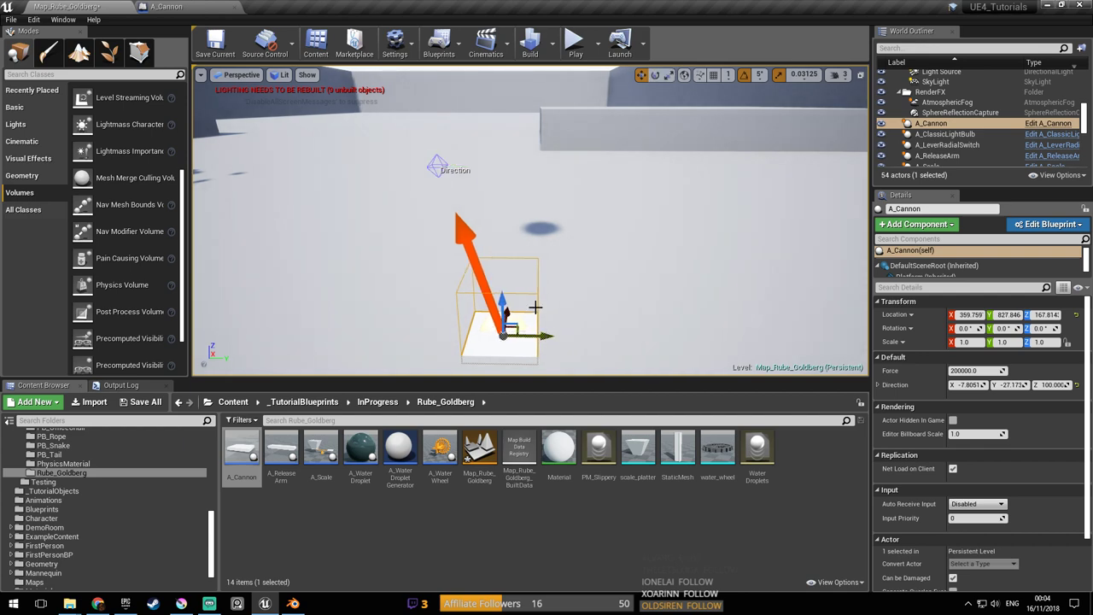
# Recompile and save the A_Cannon blueprint with the Direction variable at its defaults, and save the level
pyautogui.click(220, 7)
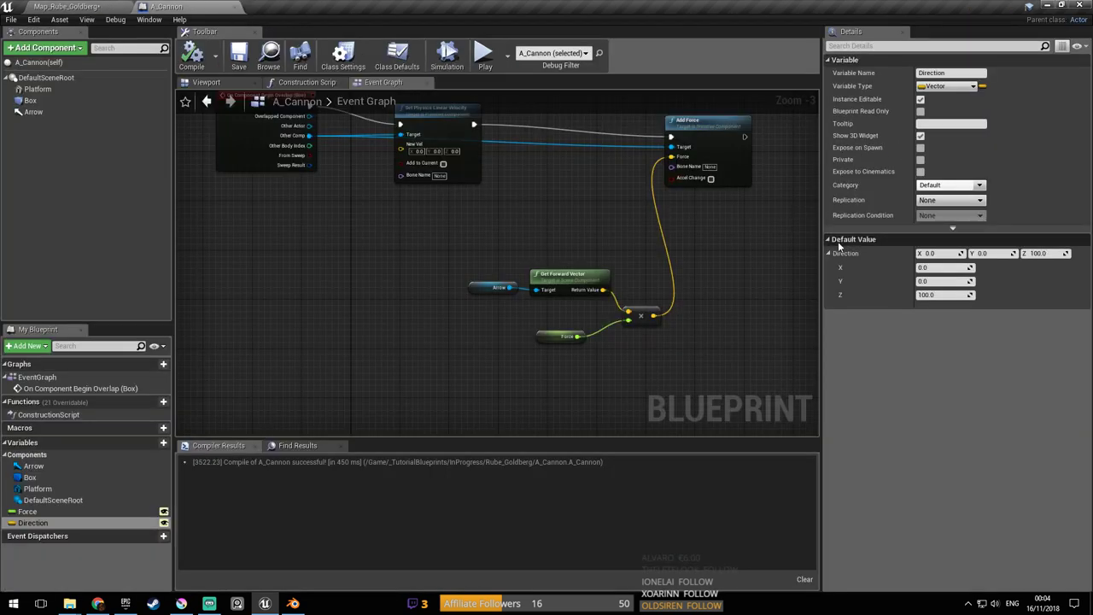
pyautogui.scroll(-1, 413, 252)
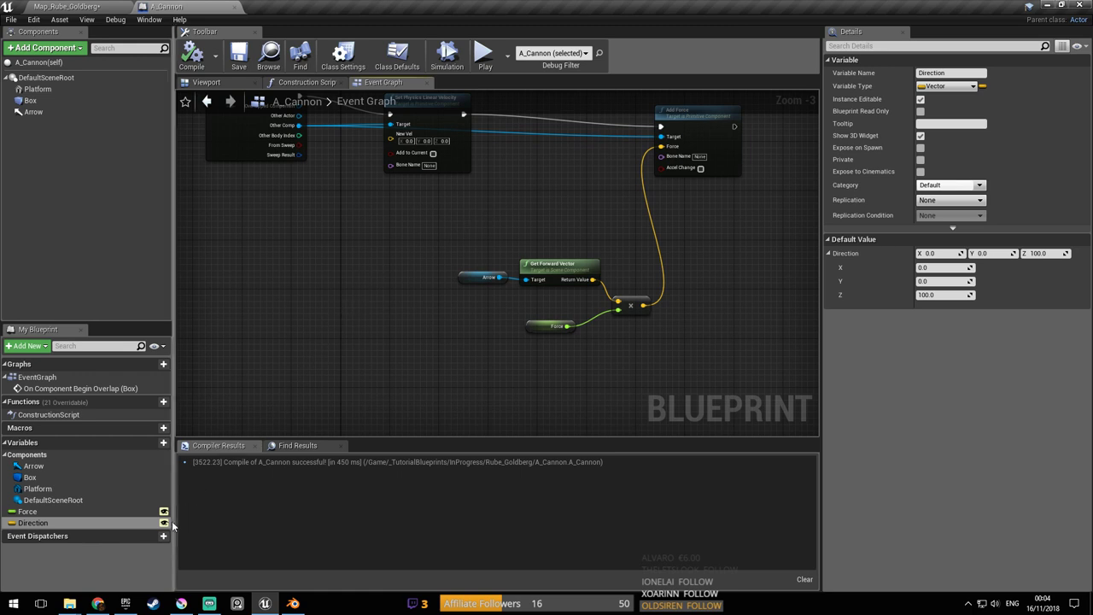
pyautogui.click(189, 56)
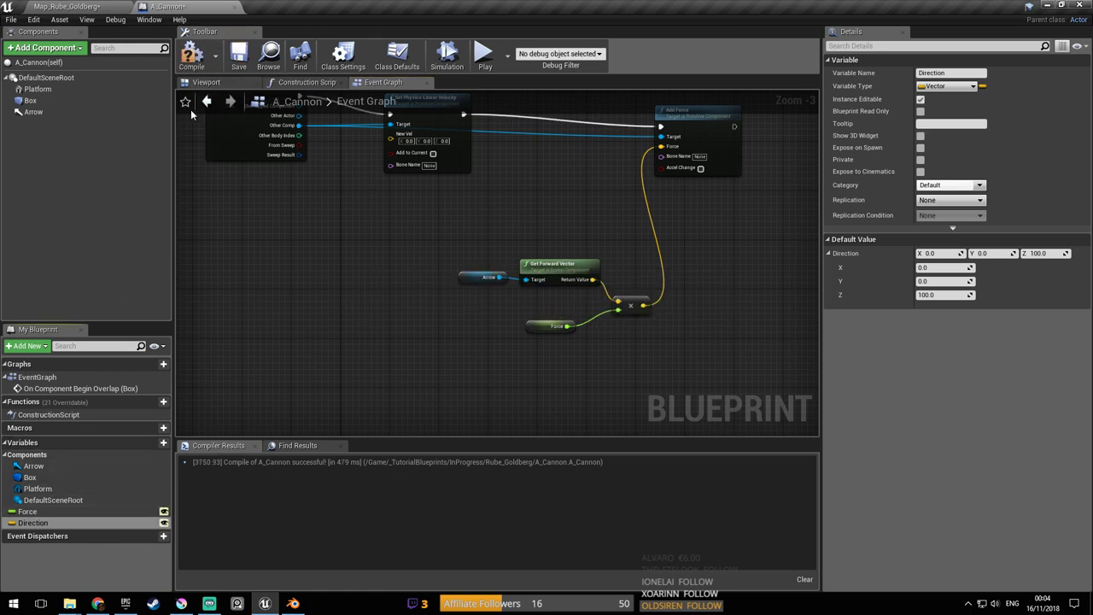
pyautogui.click(239, 56)
pyautogui.click(66, 7)
pyautogui.moveTo(402, 205); pyautogui.dragTo(401, 167, button='right')
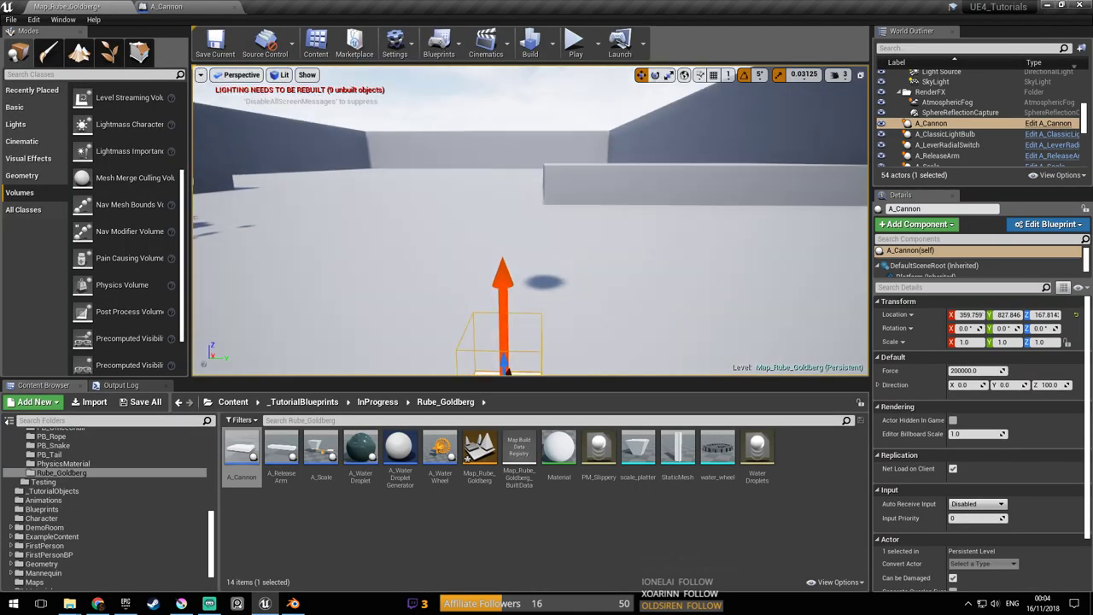
pyautogui.hotkey('ctrl', 's')
# Raise the launch pad slightly above the floor, to a Z location of about 169.57
pyautogui.moveTo(491, 209); pyautogui.dragTo(512, 184, button='right')
pyautogui.press('s')
pyautogui.moveTo(469, 252)
pyautogui.mouseDown(button='right')
pyautogui.moveTo(463, 210)
pyautogui.moveTo(471, 246)
pyautogui.mouseUp(button='right')
pyautogui.click(553, 267)
pyautogui.click(475, 283)
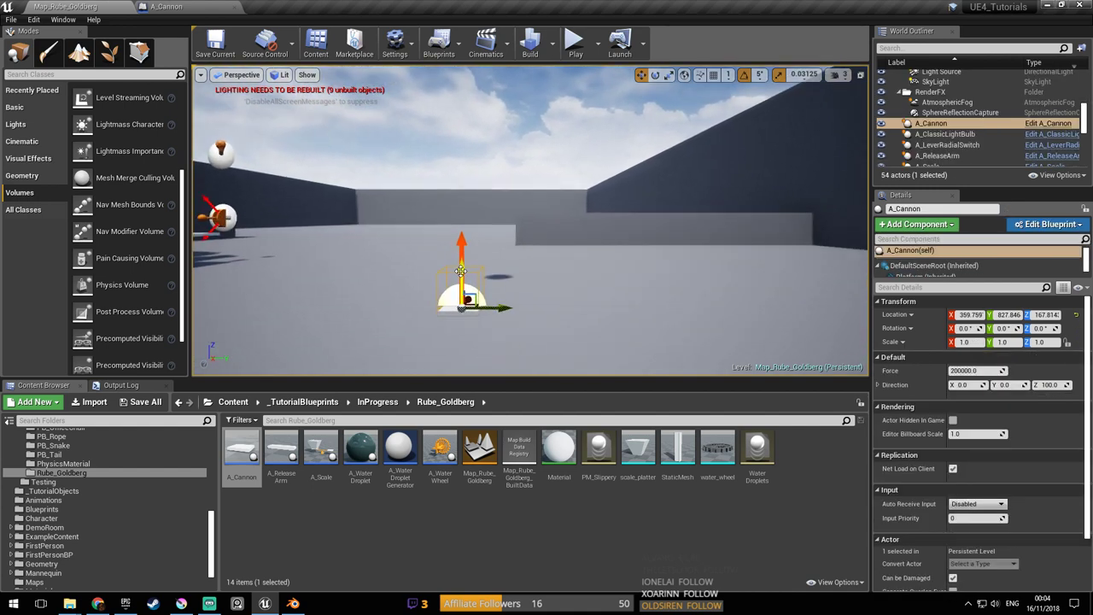
pyautogui.moveTo(462, 270)
pyautogui.mouseDown(button='right')
pyautogui.moveTo(453, 218)
pyautogui.moveTo(457, 266)
pyautogui.mouseUp(button='right')
# Recompile and save the A_Cannon blueprint again and return to the launch pad in the level
pyautogui.click(182, 8)
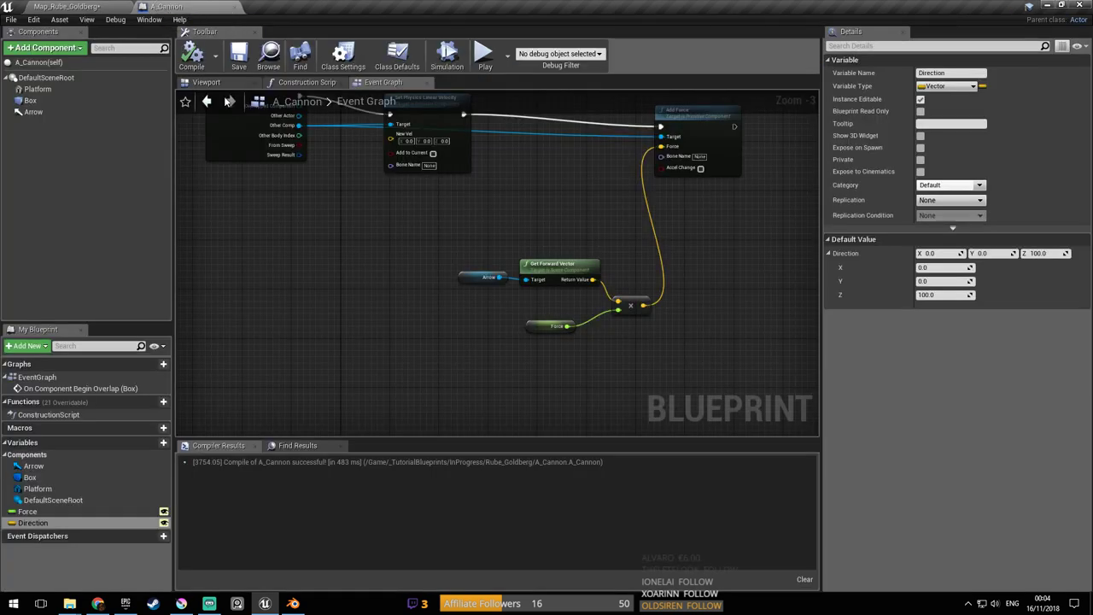
pyautogui.click(200, 57)
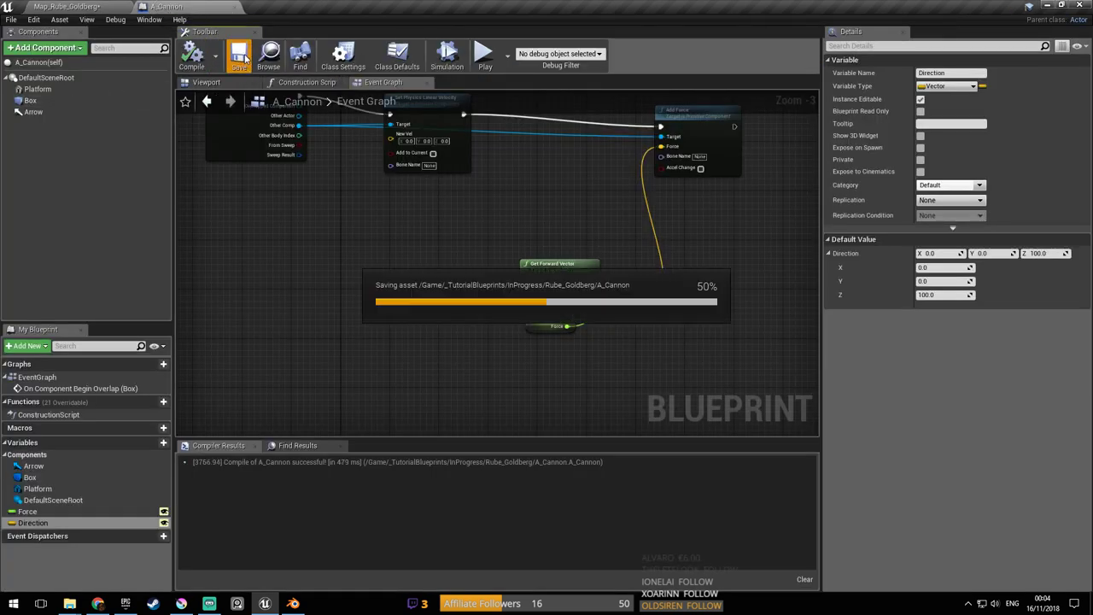
pyautogui.click(95, 6)
pyautogui.moveTo(413, 176)
pyautogui.mouseDown(button='right')
pyautogui.moveTo(413, 147)
pyautogui.moveTo(361, 174)
pyautogui.moveTo(416, 171)
pyautogui.mouseUp(button='right')
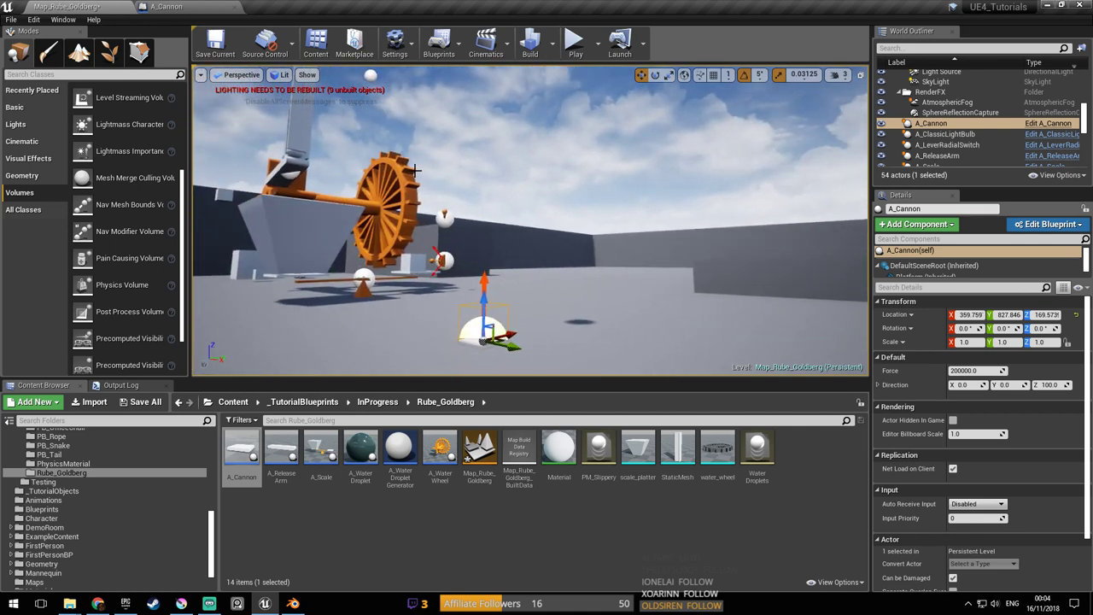
# Run a brief playtest of the level and bring the launch pad back into view
pyautogui.click(575, 43)
pyautogui.press('Escape')
pyautogui.press('a')
pyautogui.moveTo(581, 102); pyautogui.dragTo(760, 130, button='right')
pyautogui.moveTo(414, 171); pyautogui.dragTo(414, 171, button='right')
pyautogui.moveTo(562, 196); pyautogui.dragTo(562, 196, button='right')
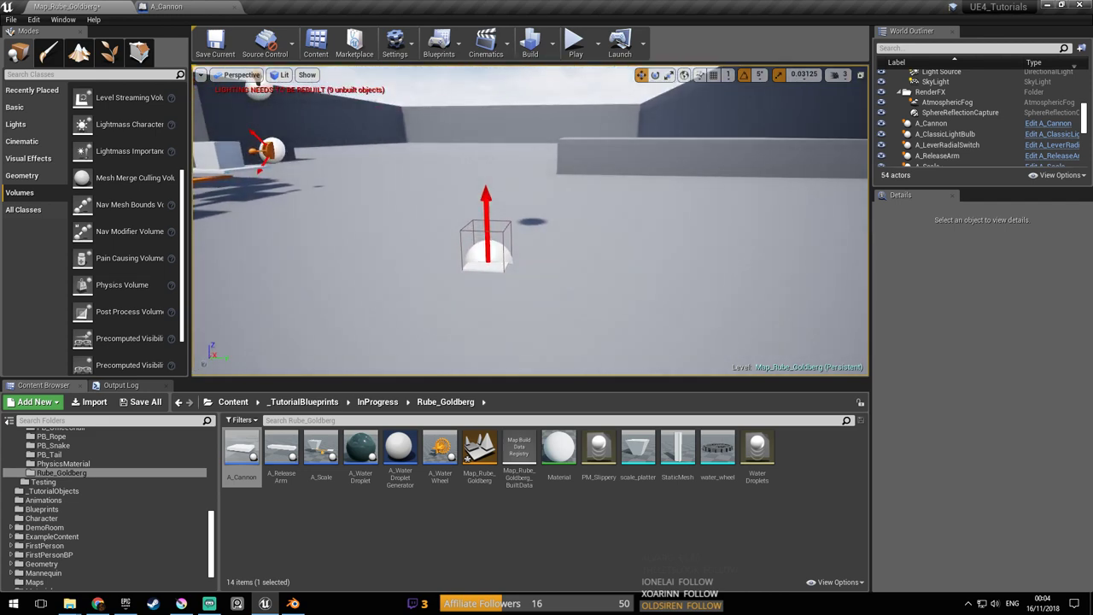
# Set the launch pad's Direction Z to about 98.75 and its Z location to about 168.5, saving the level
pyautogui.click(489, 194)
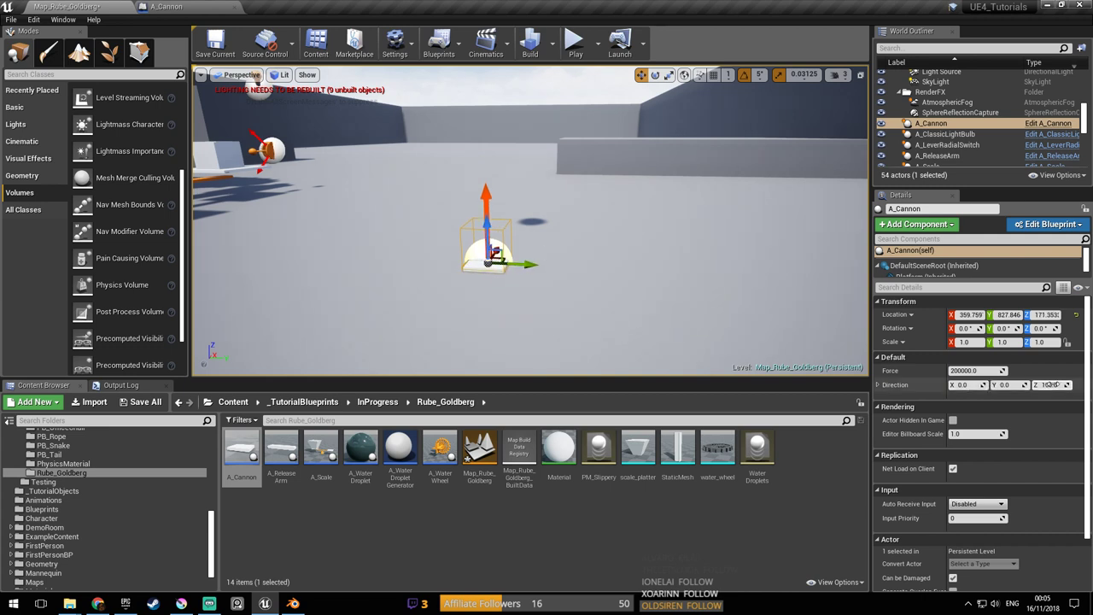
pyautogui.moveTo(615, 226)
pyautogui.mouseDown(button='right')
pyautogui.moveTo(581, 162)
pyautogui.moveTo(620, 222)
pyautogui.moveTo(598, 77)
pyautogui.moveTo(683, 162)
pyautogui.moveTo(612, 226)
pyautogui.mouseUp(button='right')
pyautogui.moveTo(557, 296); pyautogui.dragTo(556, 296, button='right')
pyautogui.moveTo(567, 250)
pyautogui.mouseDown()
pyautogui.moveTo(569, 107)
pyautogui.moveTo(567, 247)
pyautogui.mouseUp()
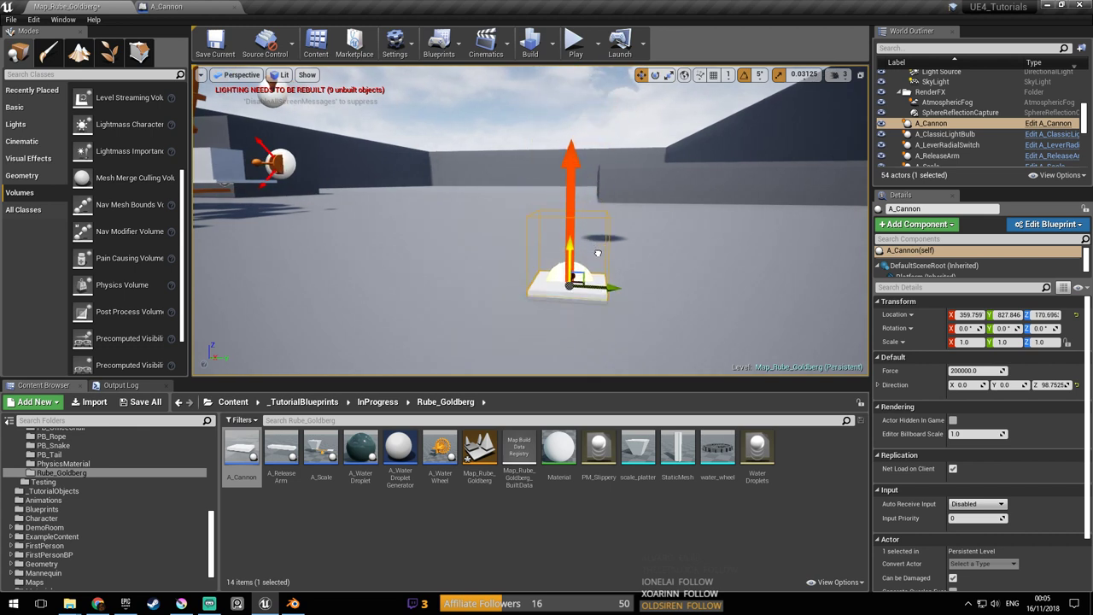
pyautogui.hotkey('ctrl', 's')
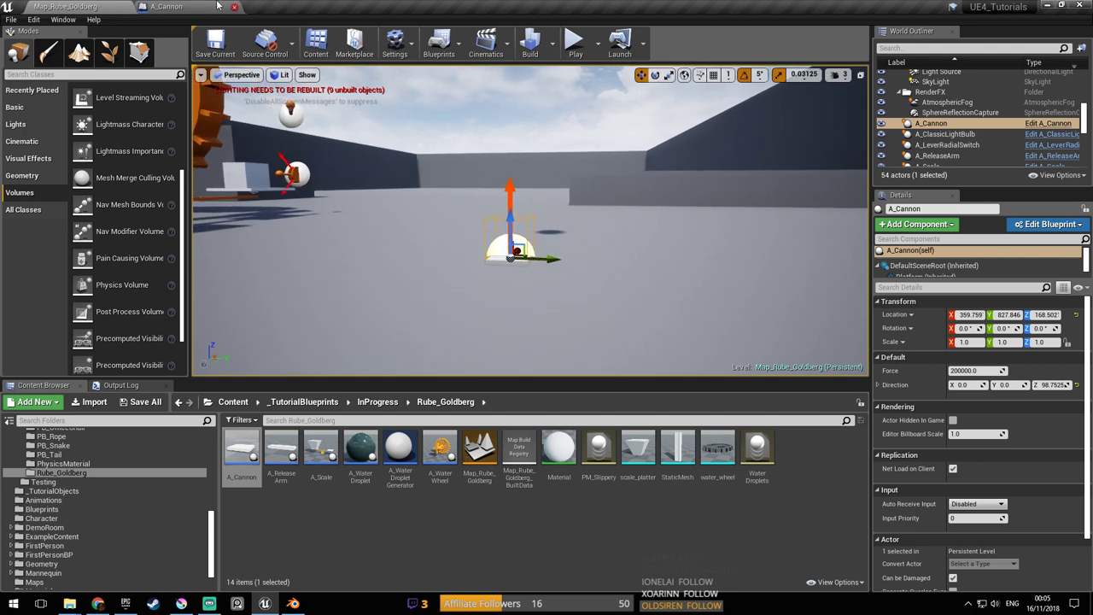
# Enable the 3D widget for the Direction variable in the A_Cannon blueprint, and compile and save it
pyautogui.click(169, 7)
pyautogui.click(920, 135)
pyautogui.moveTo(529, 212); pyautogui.dragTo(544, 200, button='right')
pyautogui.click(196, 58)
pyautogui.click(240, 58)
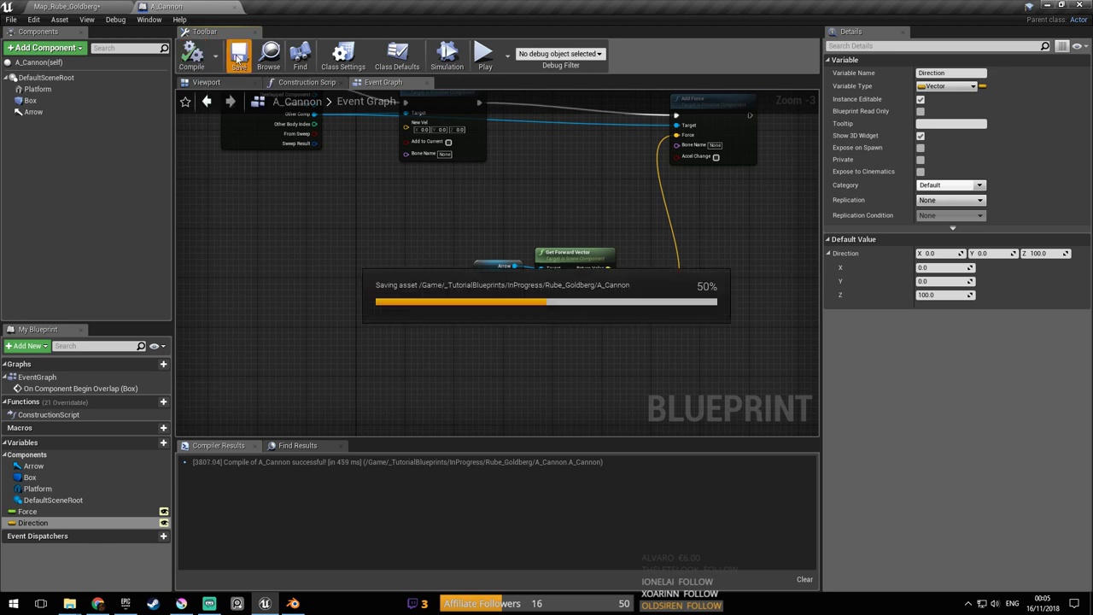
# Save the level, adjust the launch pad's Direction handle along Y, and playtest the launch
pyautogui.click(105, 6)
pyautogui.moveTo(444, 174); pyautogui.dragTo(470, 107, button='right')
pyautogui.hotkey('ctrl', 's')
pyautogui.moveTo(442, 173); pyautogui.dragTo(410, 166, button='right')
pyautogui.moveTo(575, 199); pyautogui.dragTo(569, 231, button='right')
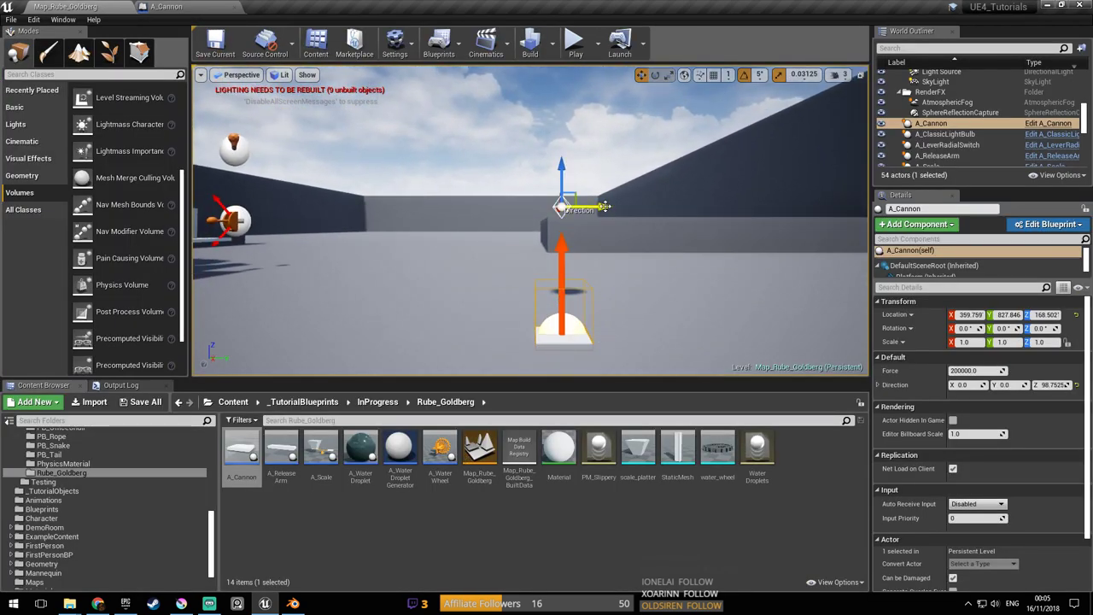
pyautogui.click(574, 40)
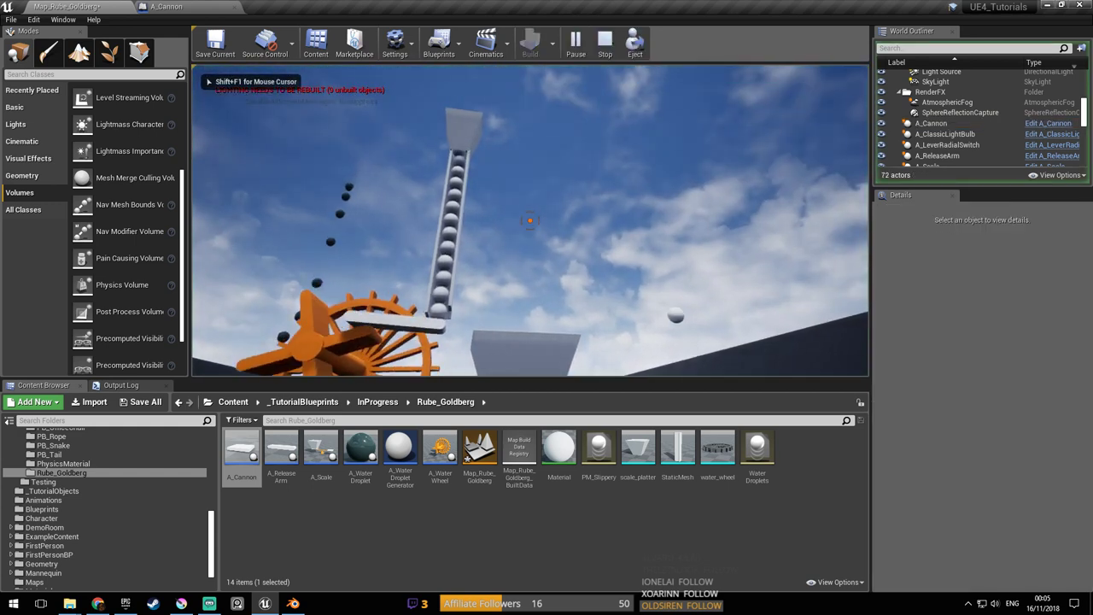
pyautogui.press('Escape')
# Tilt the launch direction toward the hopper to a Y value of about -27.25 and playtest the launch twice
pyautogui.press('w')
pyautogui.moveTo(598, 253); pyautogui.dragTo(675, 363, button='right')
pyautogui.click(553, 260)
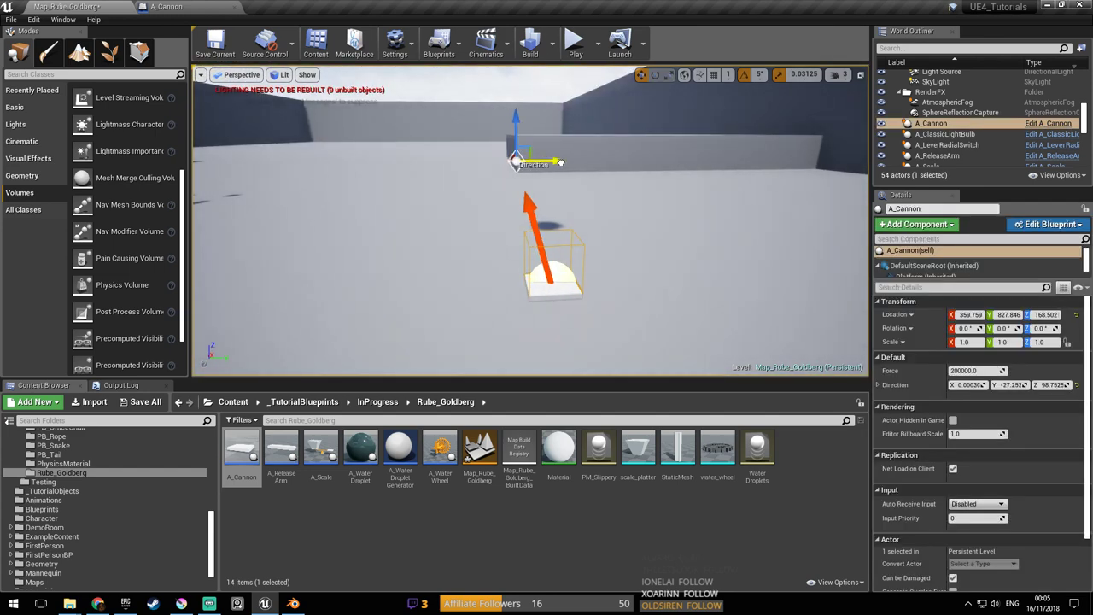
pyautogui.click(576, 43)
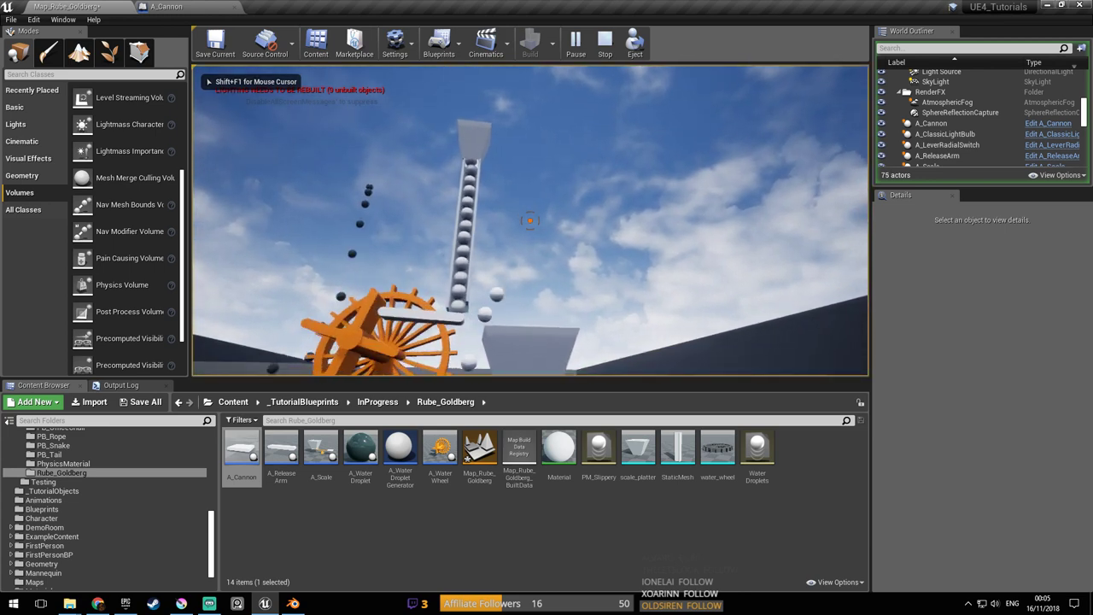
pyautogui.press('Escape')
pyautogui.click(575, 43)
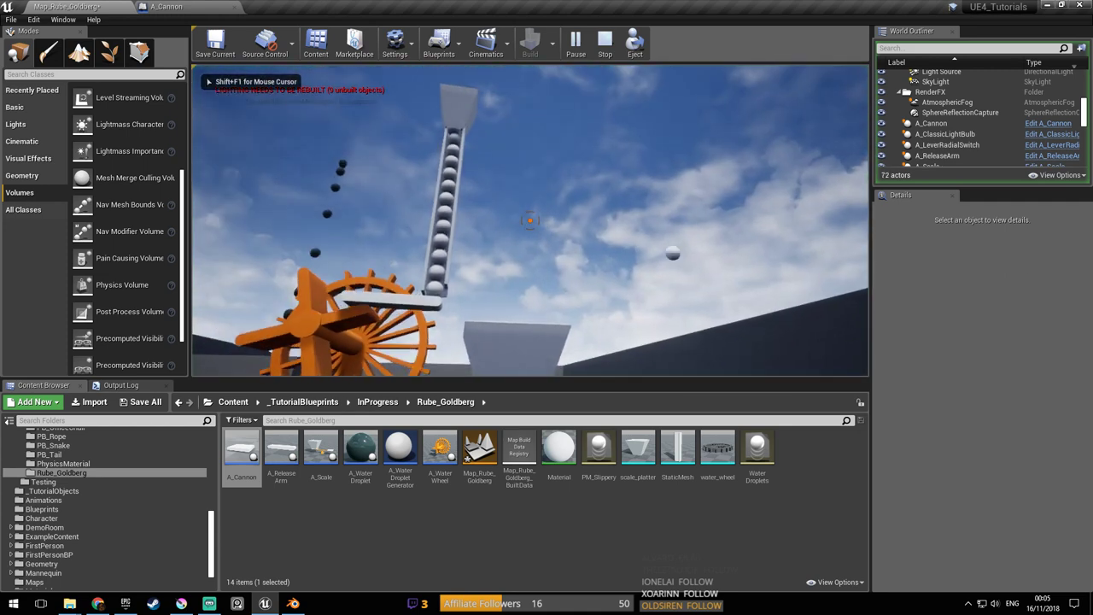
pyautogui.press('Escape')
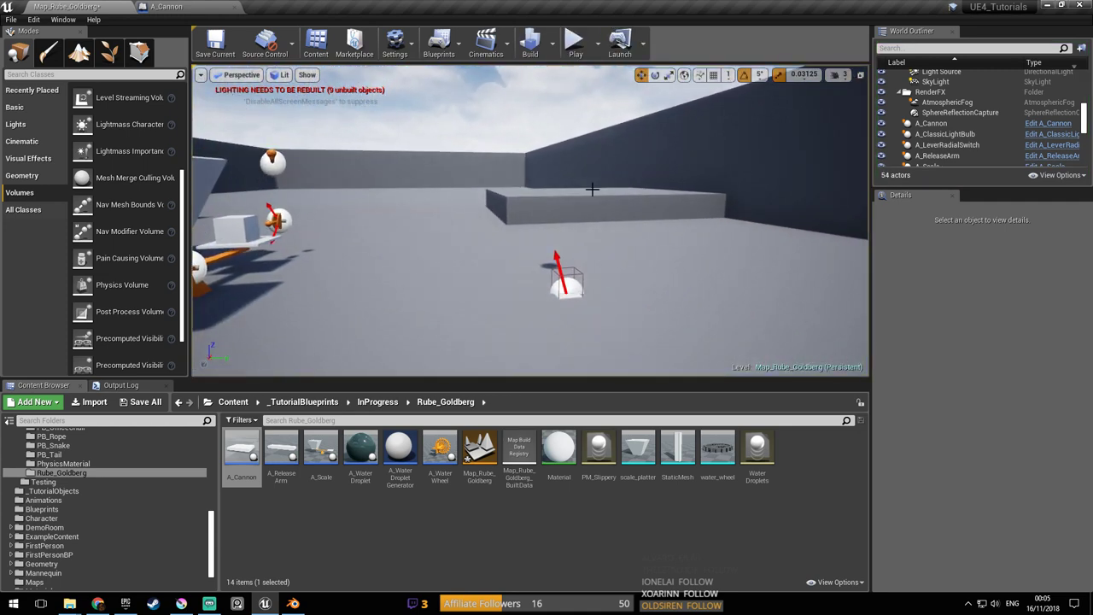
# Examine how the Arrow's forward vector and Force feed the Add Force node in the A_Cannon event graph
pyautogui.click(170, 7)
pyautogui.moveTo(282, 196); pyautogui.dragTo(254, 186, button='right')
pyautogui.moveTo(427, 217); pyautogui.dragTo(371, 204, button='right')
pyautogui.scroll(1, 315, 200)
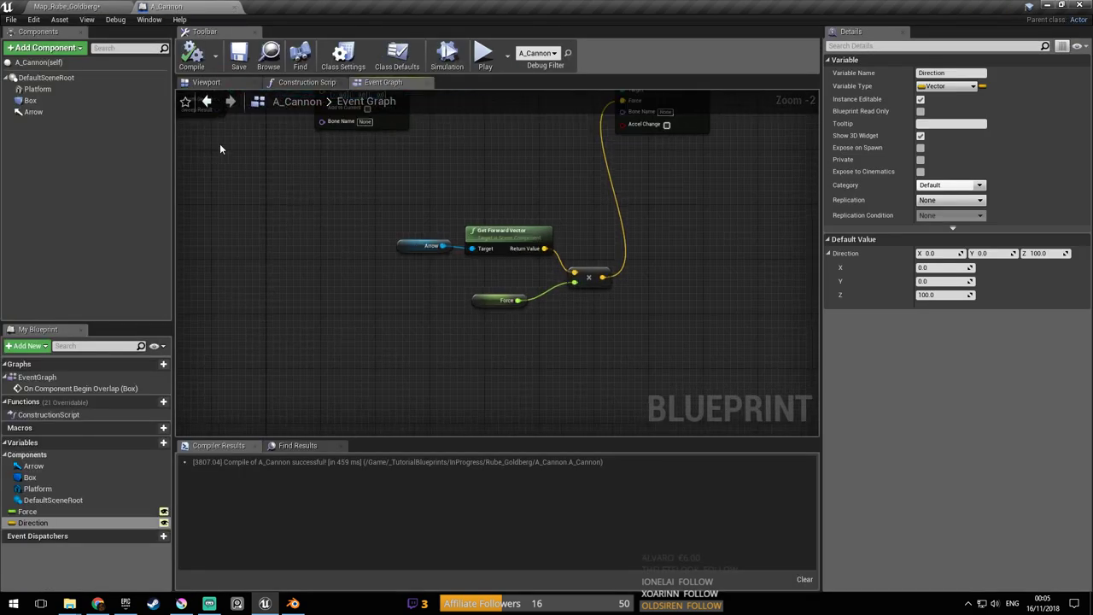
pyautogui.moveTo(281, 124); pyautogui.dragTo(286, 158, button='right')
pyautogui.click(95, 6)
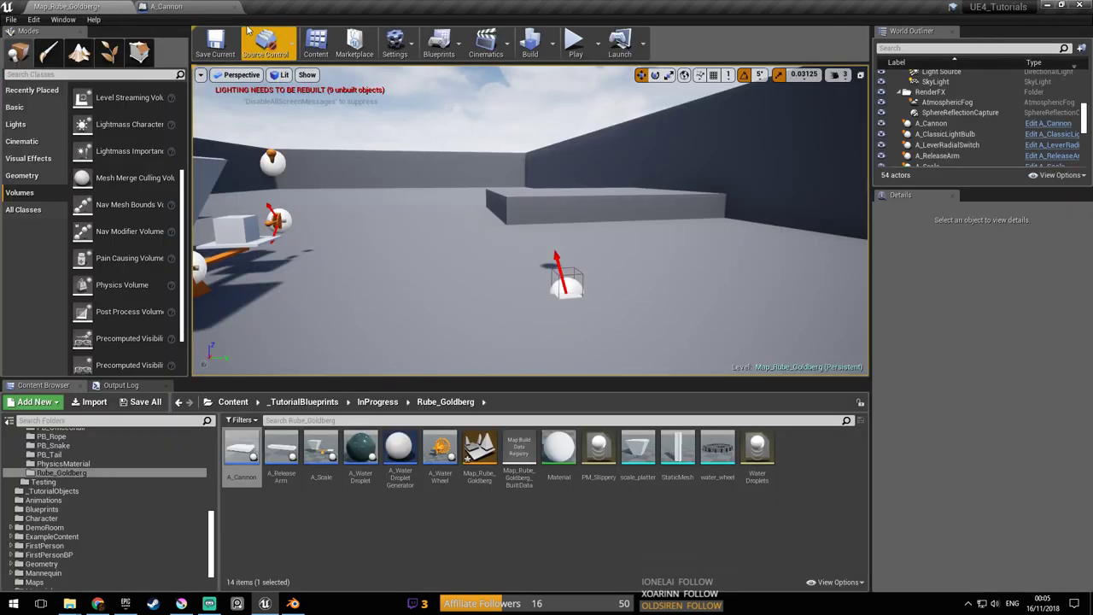
# Increase the default value of the Force variable in A_Cannon, save the blueprint, and playtest the launch
pyautogui.click(171, 6)
pyautogui.click(34, 511)
pyautogui.click(955, 390)
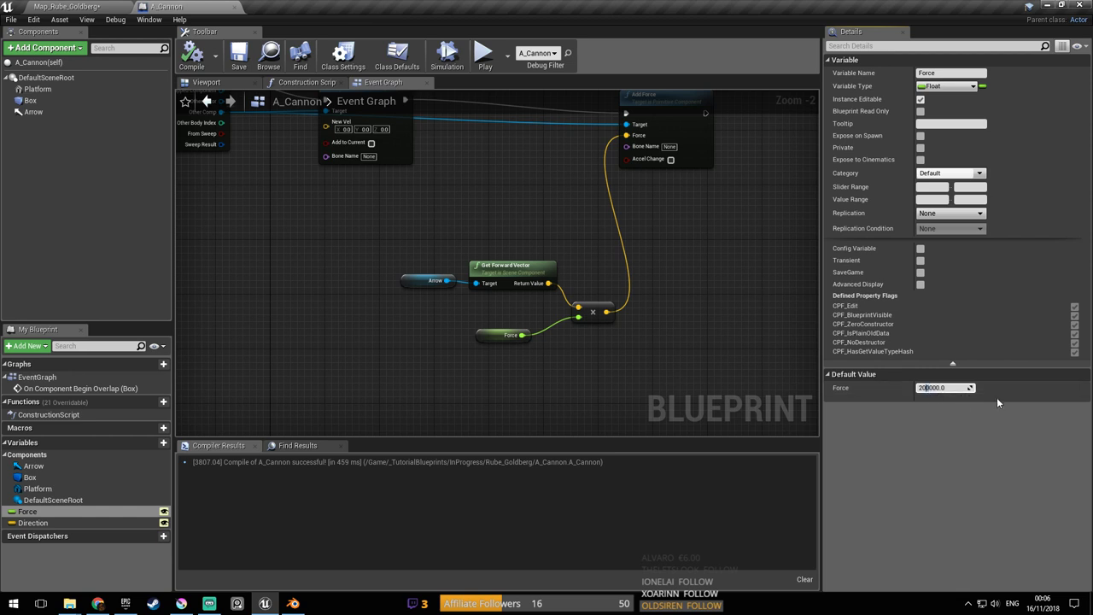
pyautogui.write('5')
pyautogui.press('Return')
pyautogui.click(237, 59)
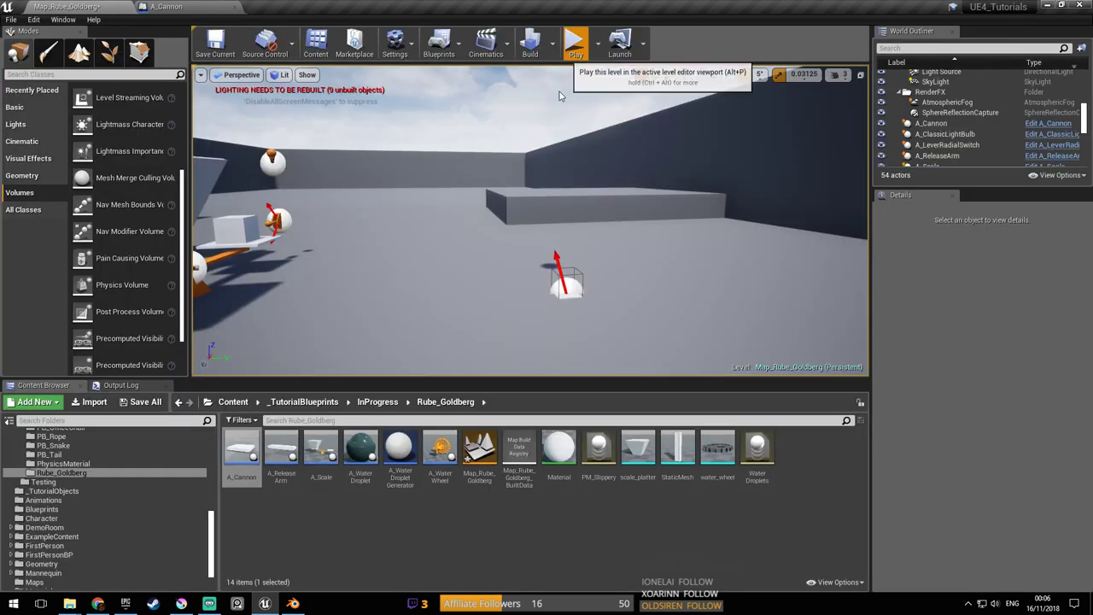
pyautogui.click(573, 44)
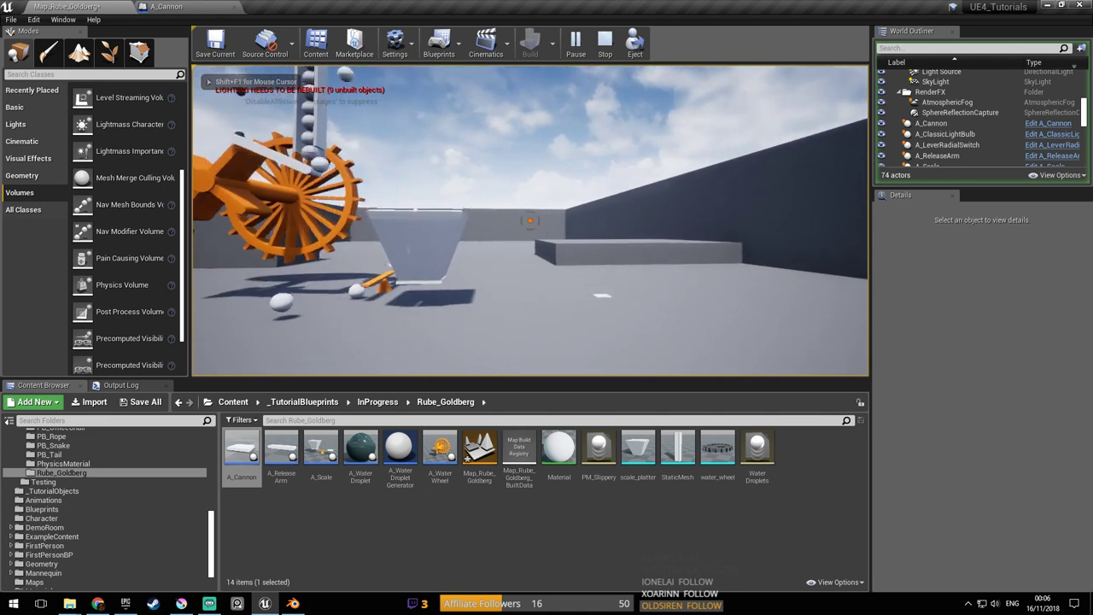
# End the current playtest, run the level in Simulate mode to watch the launch, and stop the simulation
pyautogui.press('Escape')
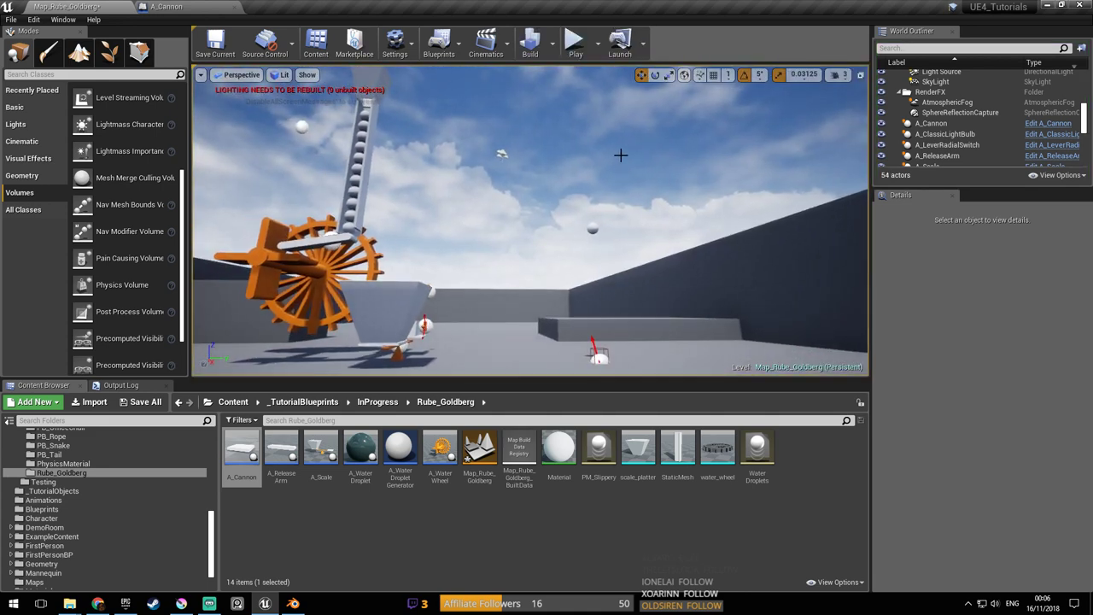
pyautogui.click(597, 43)
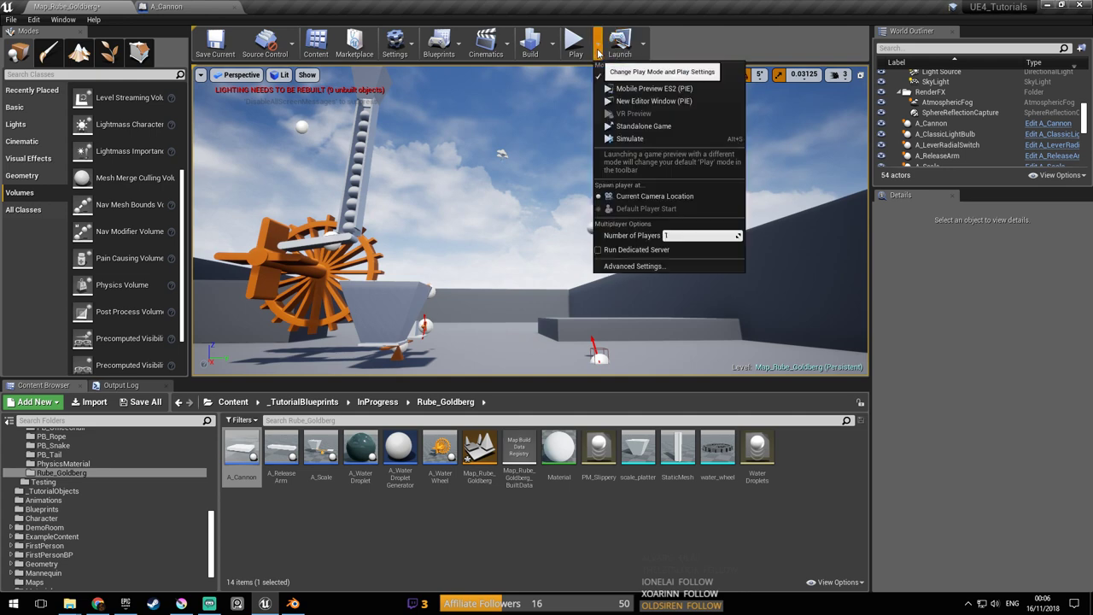
pyautogui.click(661, 139)
pyautogui.click(660, 148)
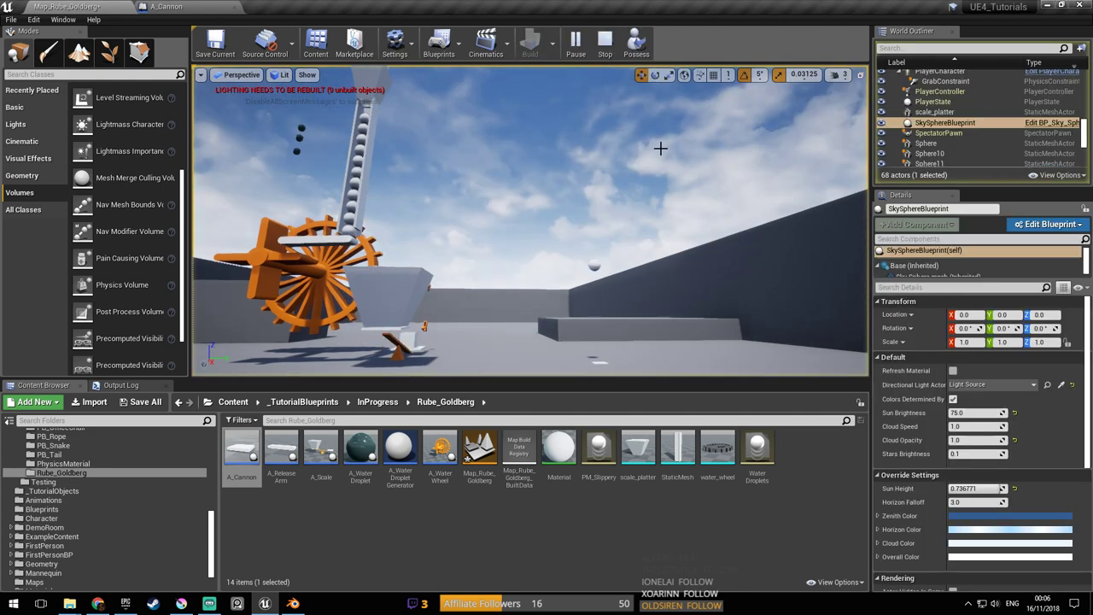
pyautogui.moveTo(613, 70); pyautogui.dragTo(613, 171, button='right')
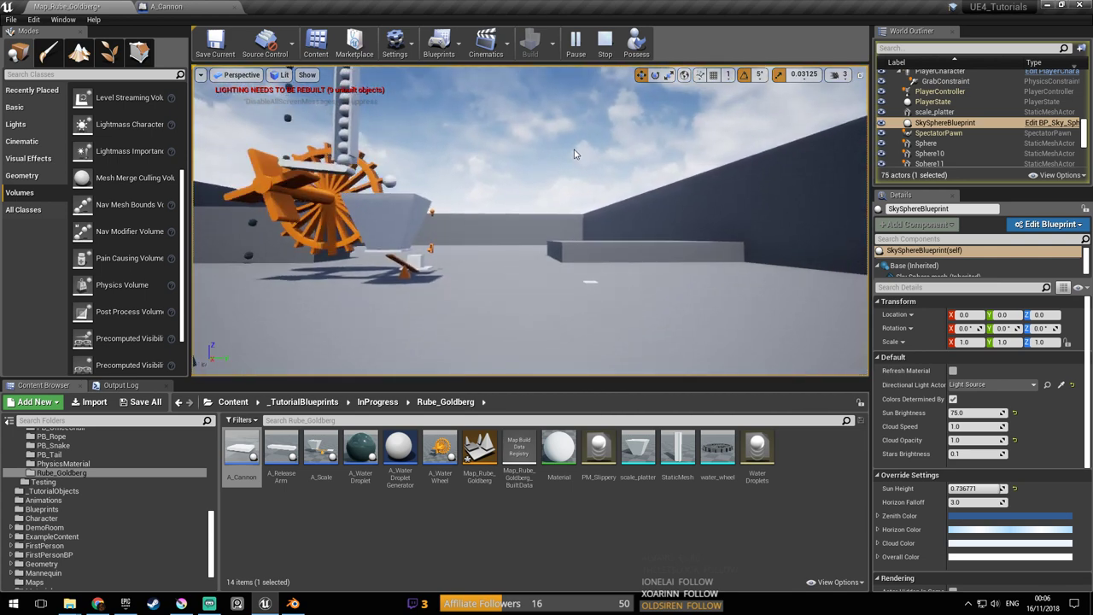
pyautogui.press('Escape')
# Save the Rube Goldberg level
pyautogui.moveTo(593, 181); pyautogui.dragTo(572, 173, button='right')
pyautogui.press('w')
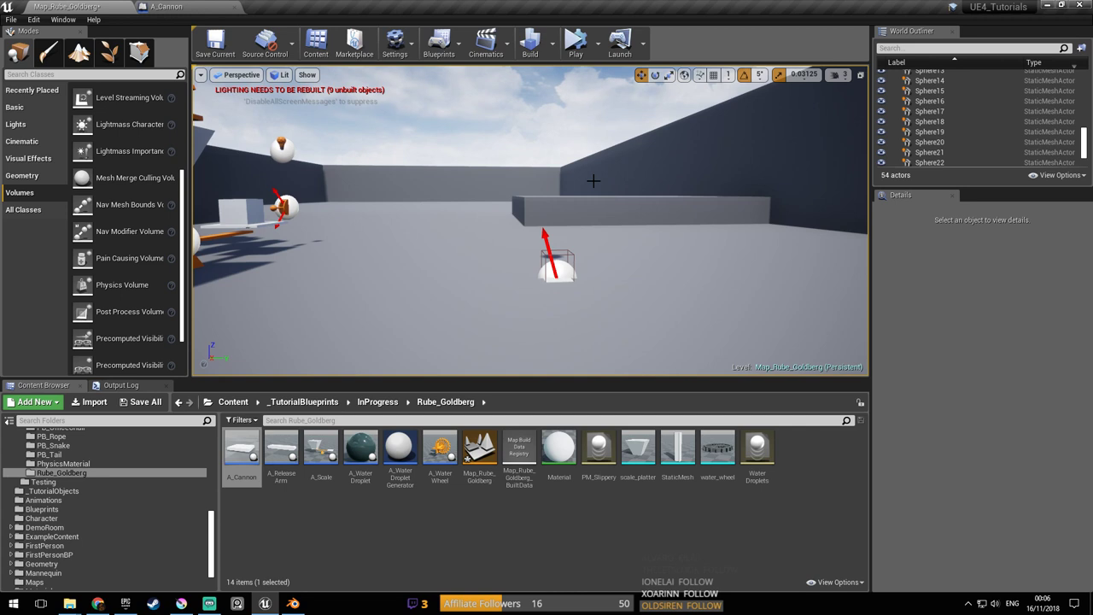
pyautogui.moveTo(584, 197); pyautogui.dragTo(585, 196, button='right')
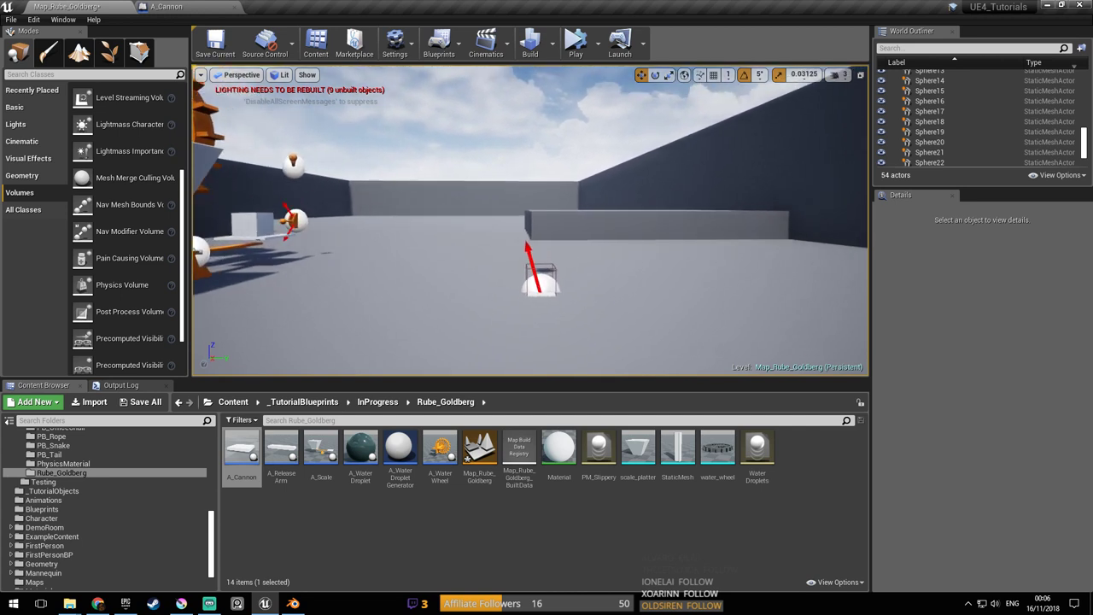
pyautogui.hotkey('ctrl', 's')
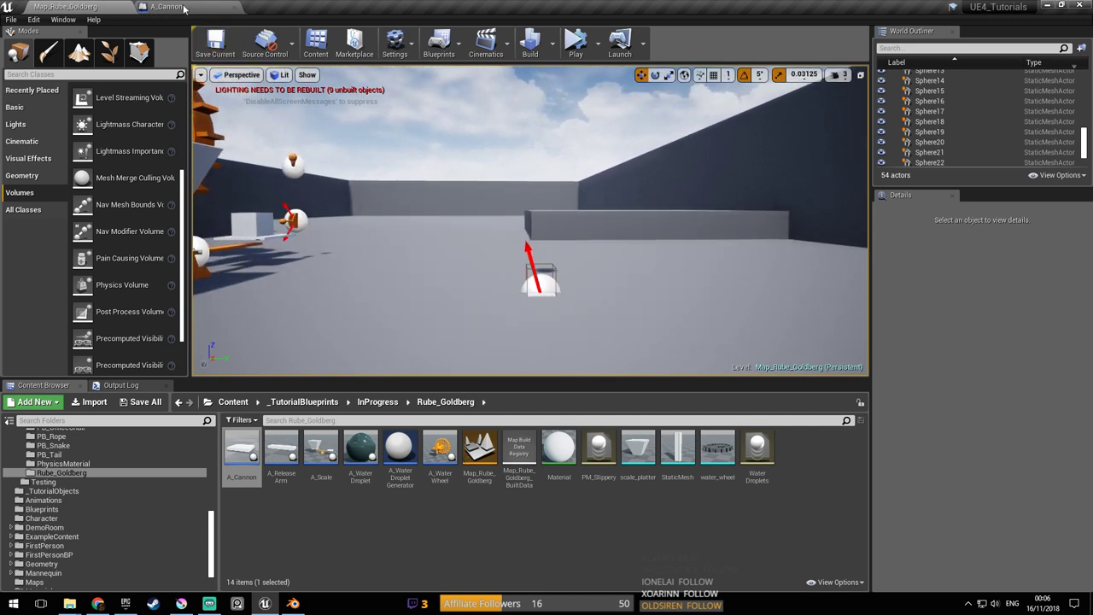
# Tidy the A_Cannon event graph by repositioning the Arrow and Force multiplication nodes and the Set Physics Linear Velocity node
pyautogui.click(174, 6)
pyautogui.scroll(1, 563, 238)
pyautogui.moveTo(323, 248); pyautogui.dragTo(613, 392)
pyautogui.moveTo(586, 341); pyautogui.dragTo(538, 281)
pyautogui.moveTo(555, 213); pyautogui.dragTo(577, 257, button='right')
pyautogui.click(444, 254)
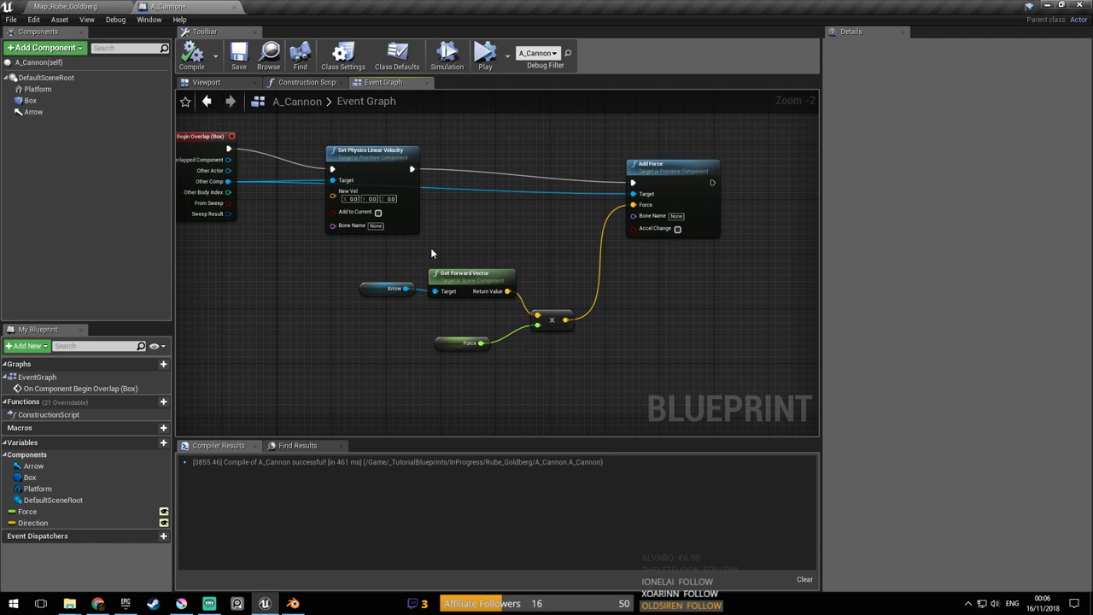
pyautogui.moveTo(386, 252); pyautogui.dragTo(421, 261, button='right')
pyautogui.scroll(2, 420, 259)
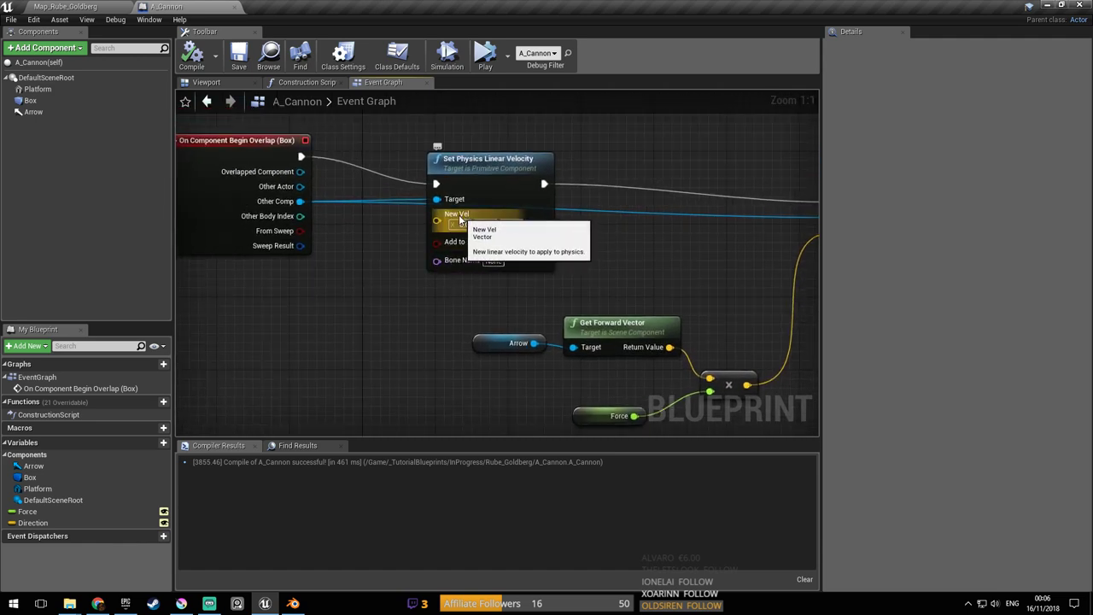
pyautogui.moveTo(499, 181)
pyautogui.mouseDown()
pyautogui.moveTo(507, 207)
pyautogui.moveTo(508, 161)
pyautogui.mouseUp()
pyautogui.moveTo(555, 229); pyautogui.dragTo(475, 217, button='right')
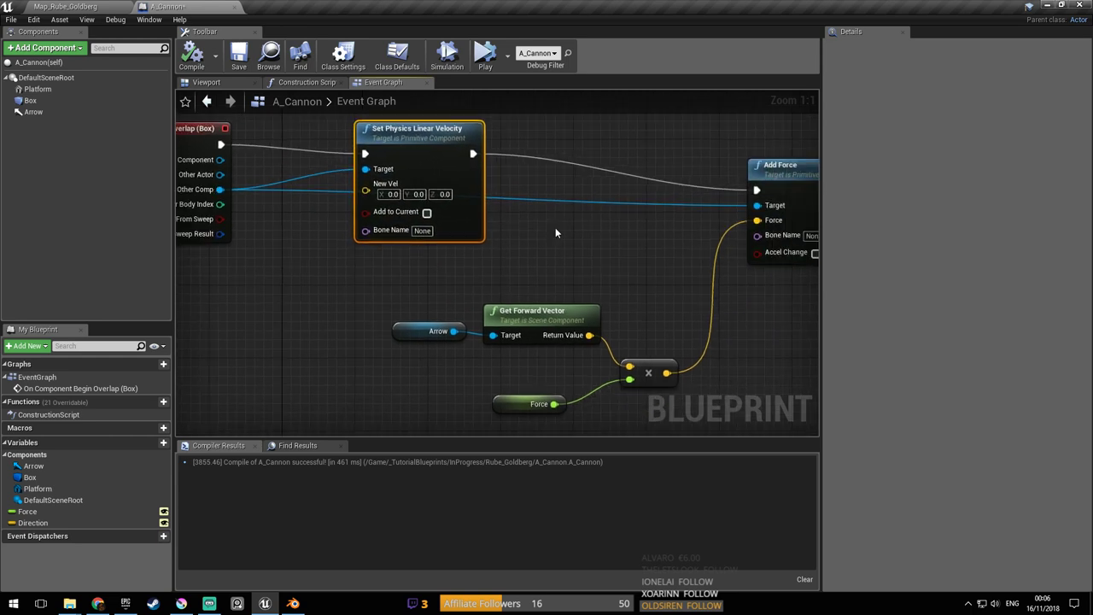
pyautogui.moveTo(651, 254); pyautogui.dragTo(500, 221, button='right')
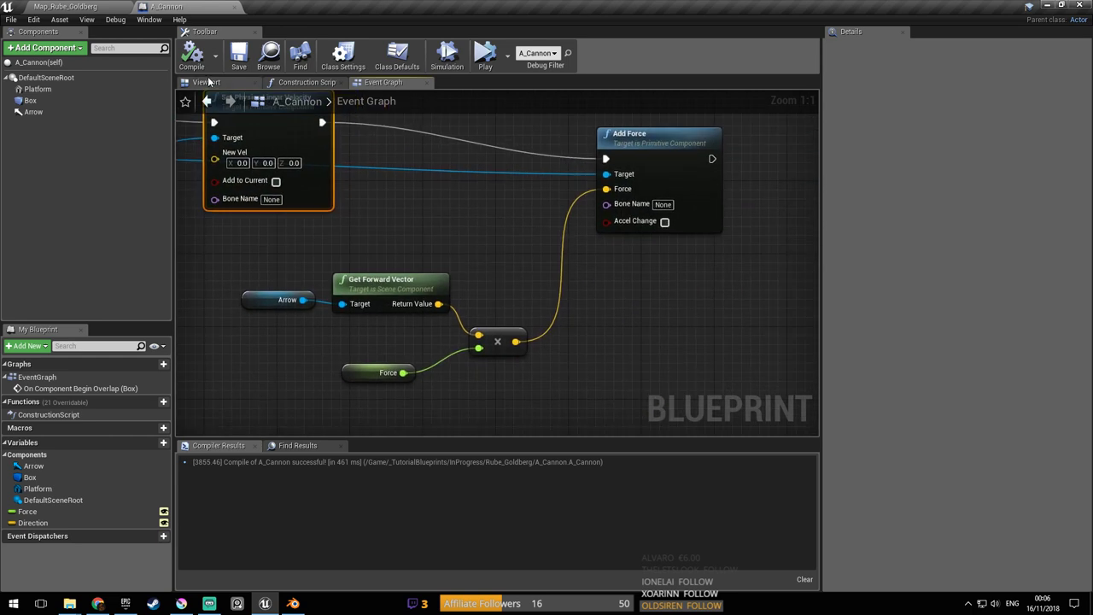
# Playtest the level in the selected viewport to check the ball's launch
pyautogui.click(86, 8)
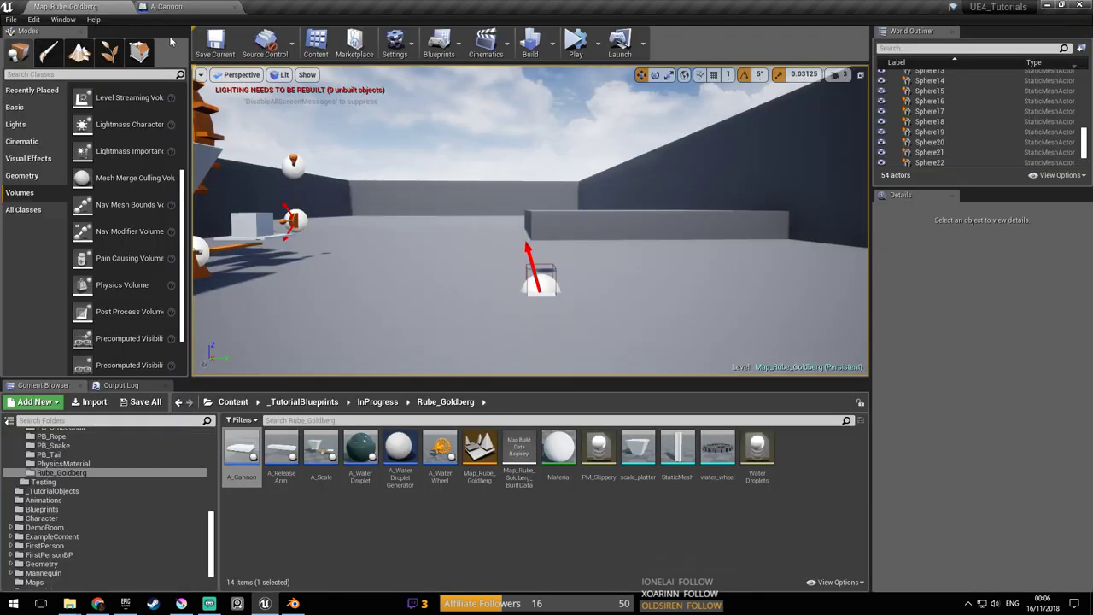
pyautogui.click(600, 45)
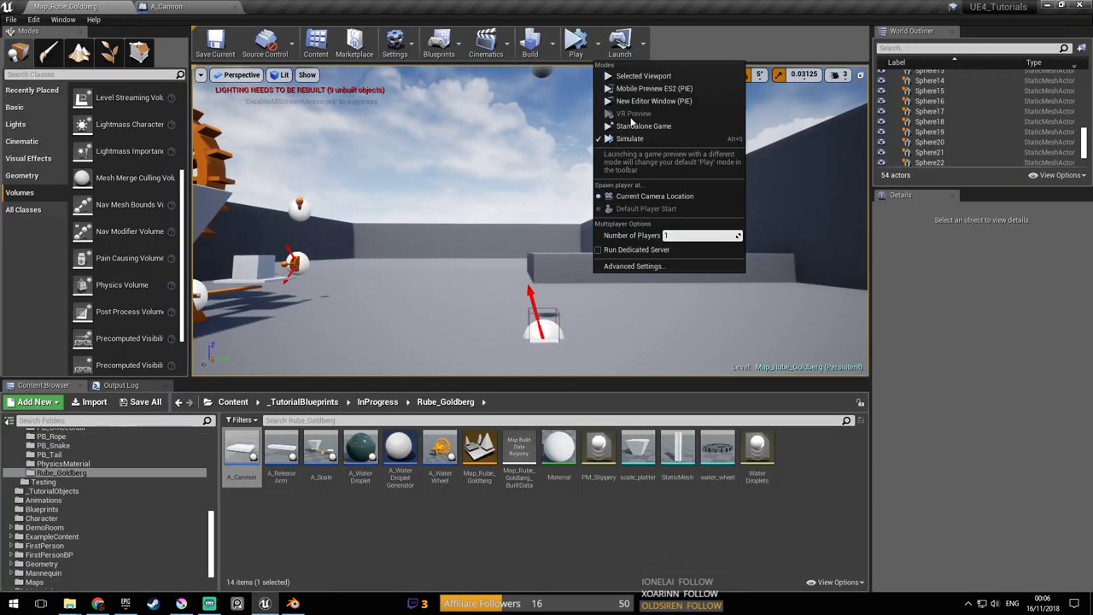
pyautogui.click(651, 85)
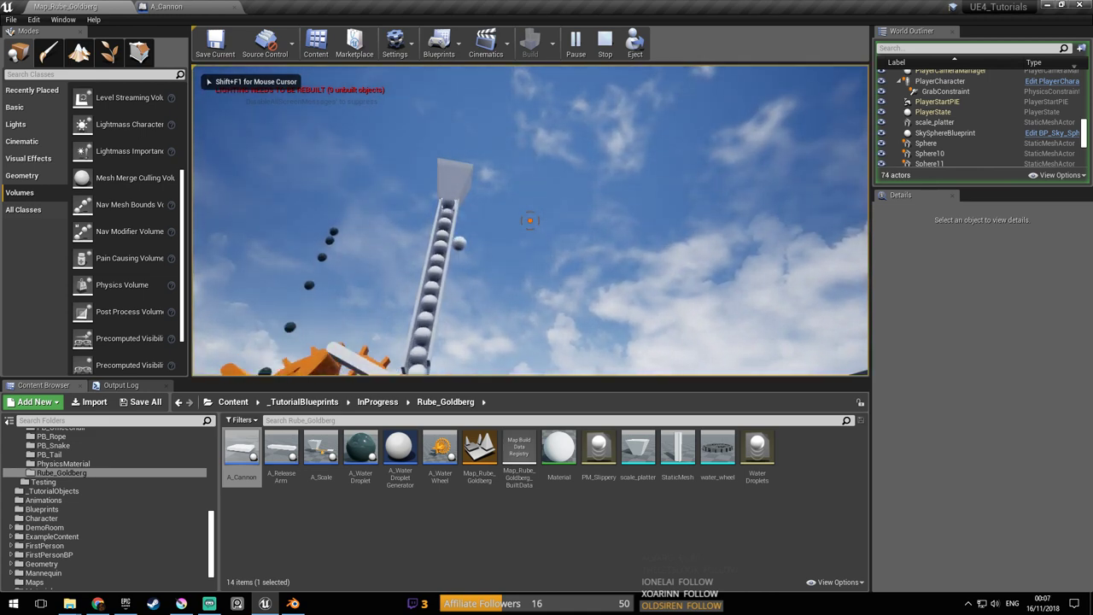
pyautogui.press('Escape')
# Set the default value of A_Cannon's Force variable to 2100000, compile the blueprint, and playtest the launch
pyautogui.click(210, 5)
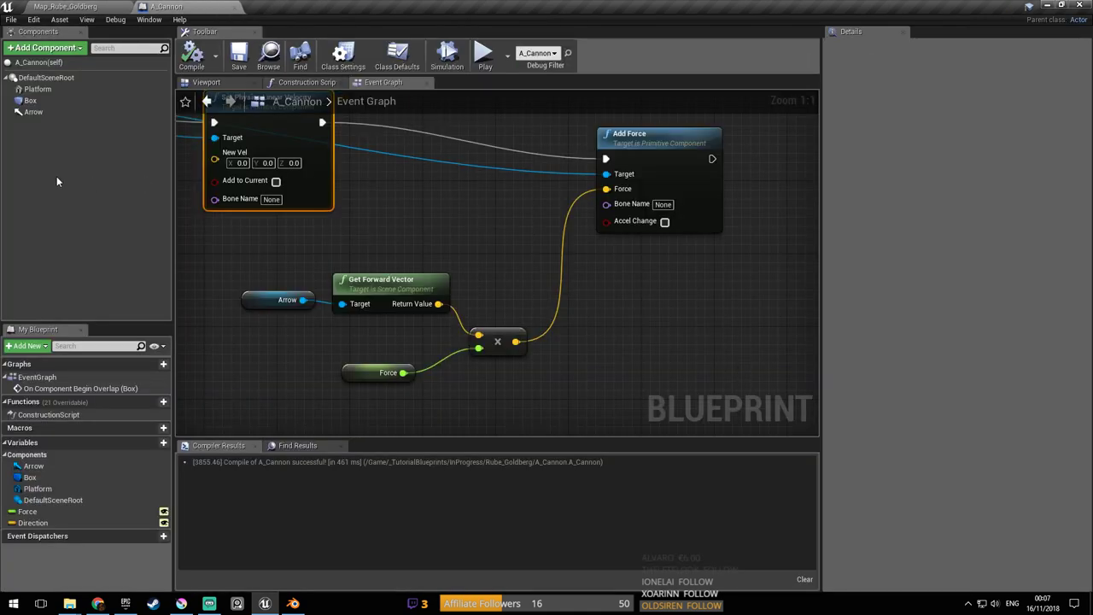
pyautogui.click(86, 511)
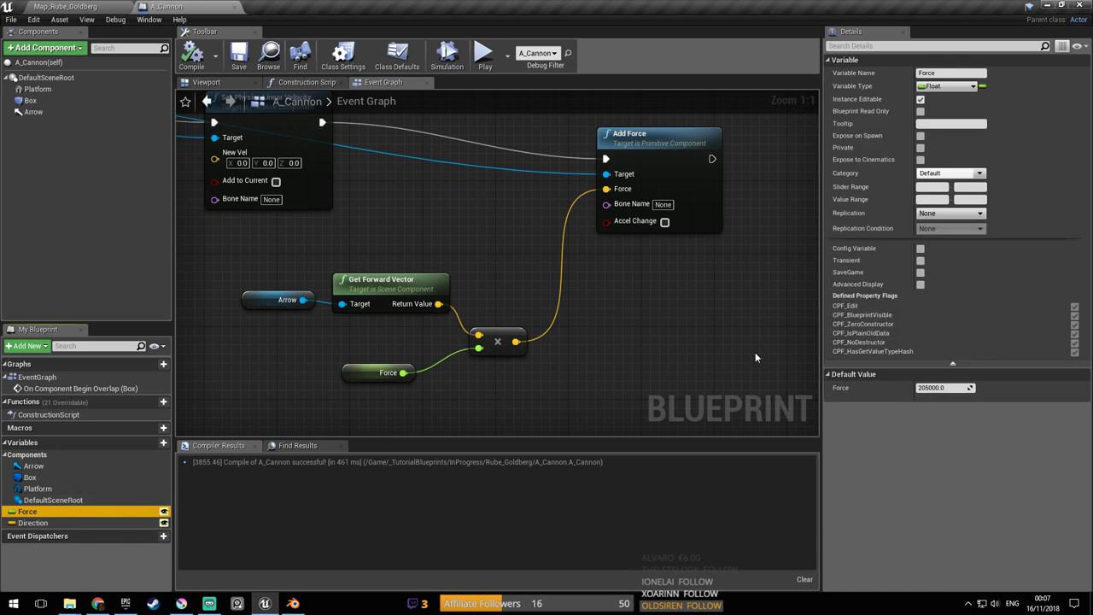
pyautogui.click(940, 387)
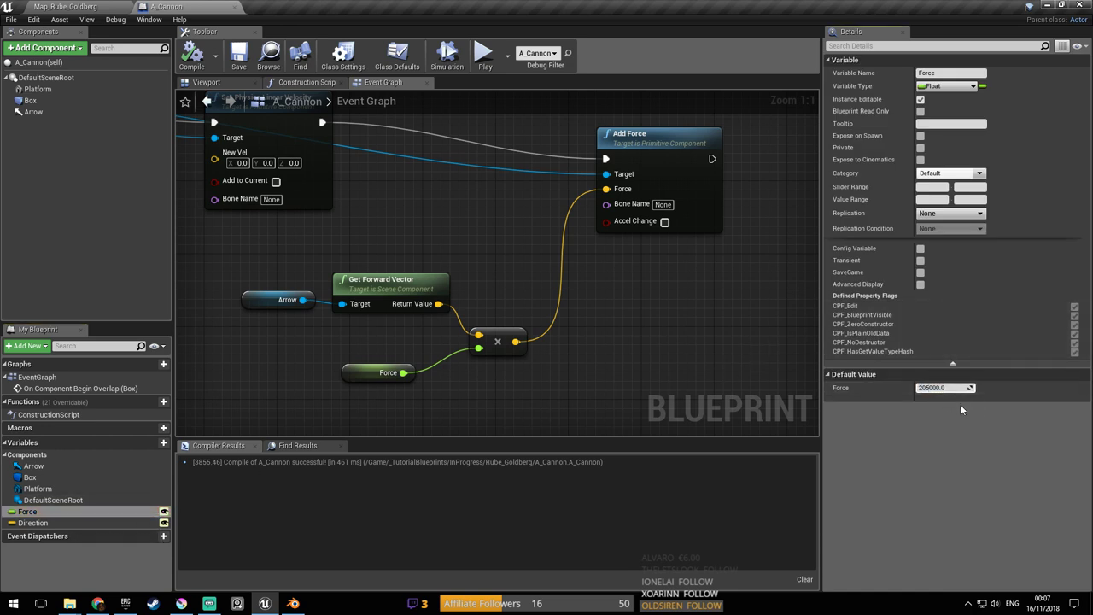
pyautogui.write('0')
pyautogui.press('Return')
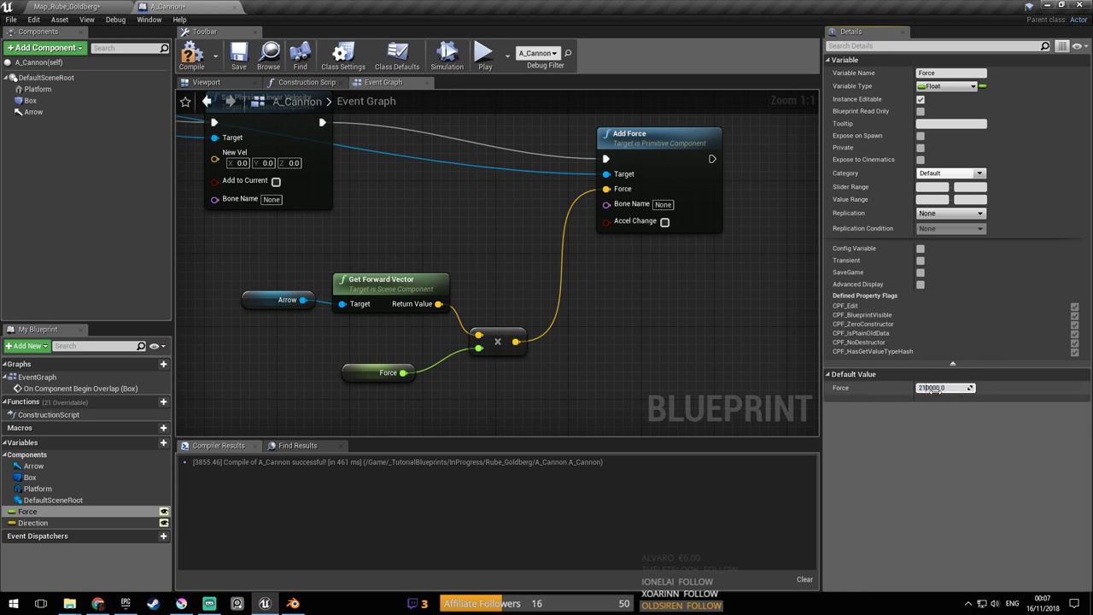
pyautogui.click(192, 55)
pyautogui.click(96, 6)
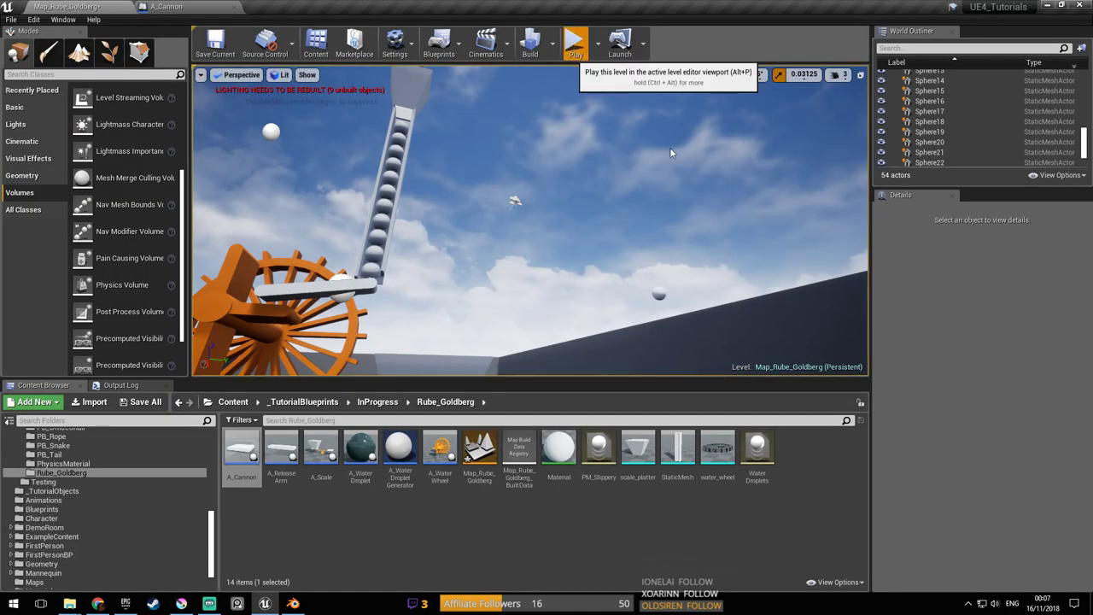
pyautogui.click(576, 40)
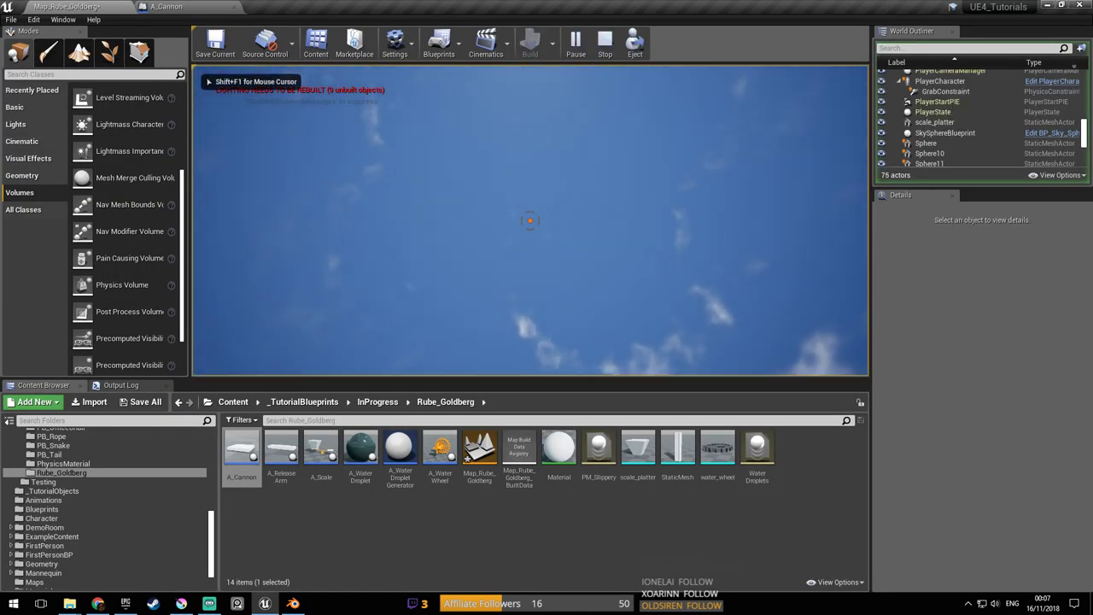
pyautogui.press('Escape')
# Set the Force variable's default value to 210000, compile and save the blueprint, and playtest the launch
pyautogui.click(224, 6)
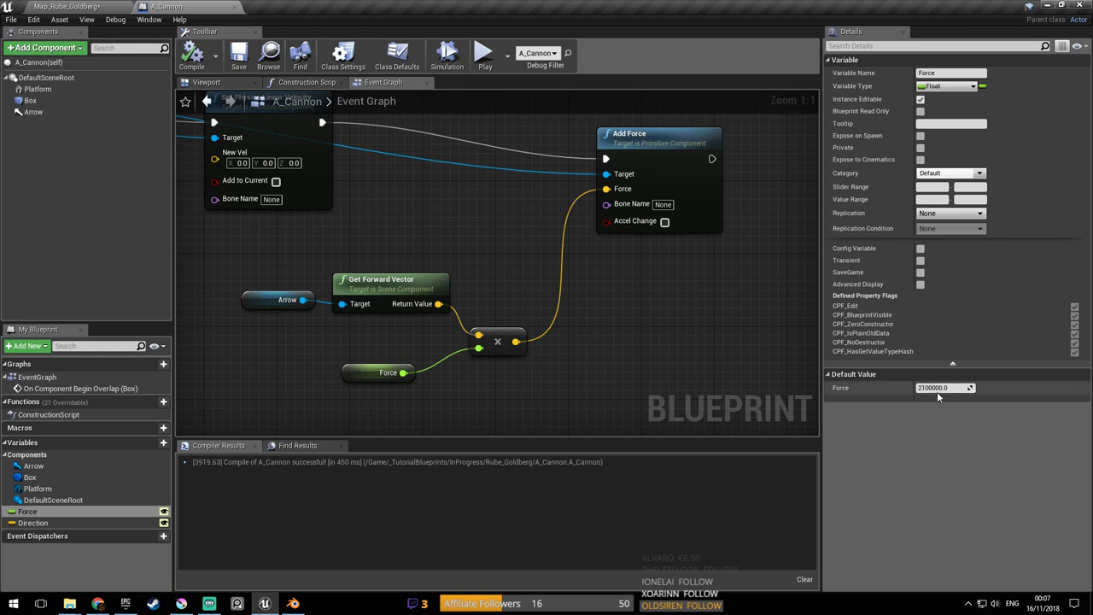
pyautogui.press('BackSpace')
pyautogui.press('Return')
pyautogui.click(192, 51)
pyautogui.click(240, 58)
pyautogui.click(92, 5)
pyautogui.click(574, 41)
pyautogui.click(585, 122)
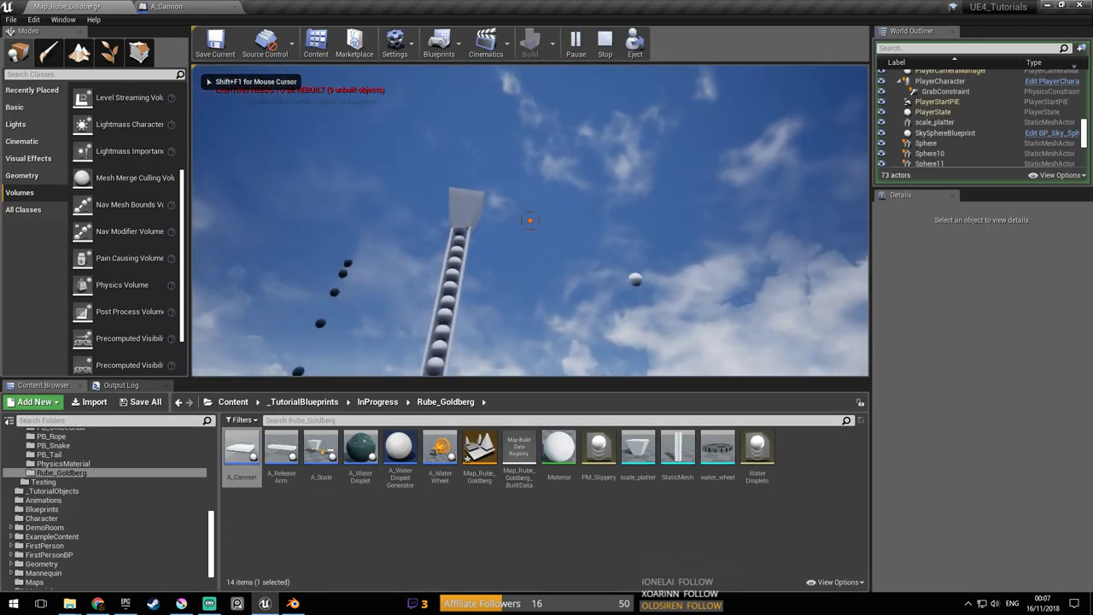
# Set the Force variable's default value to 220000, compile and save the blueprint, and playtest the launch
pyautogui.press('Escape')
pyautogui.click(167, 6)
pyautogui.click(931, 389)
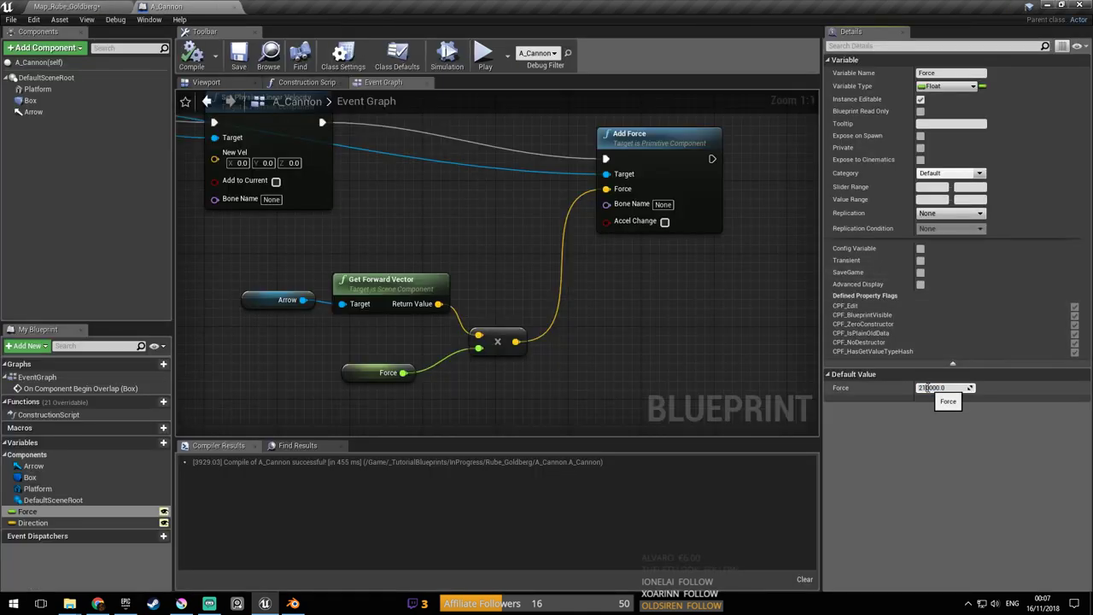
pyautogui.write('220000')
pyautogui.press('Return')
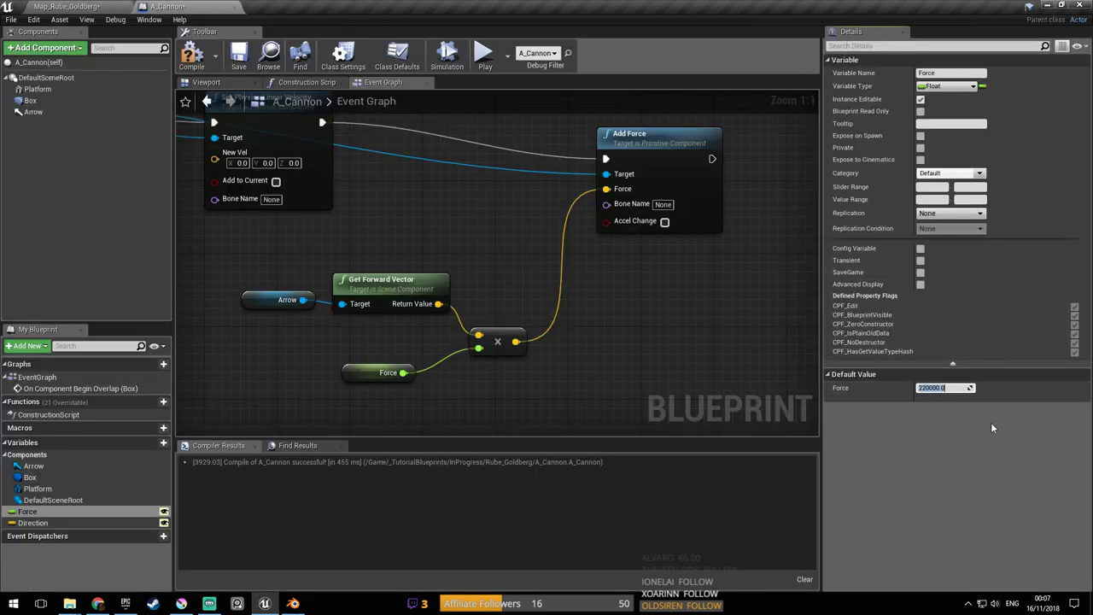
pyautogui.click(189, 58)
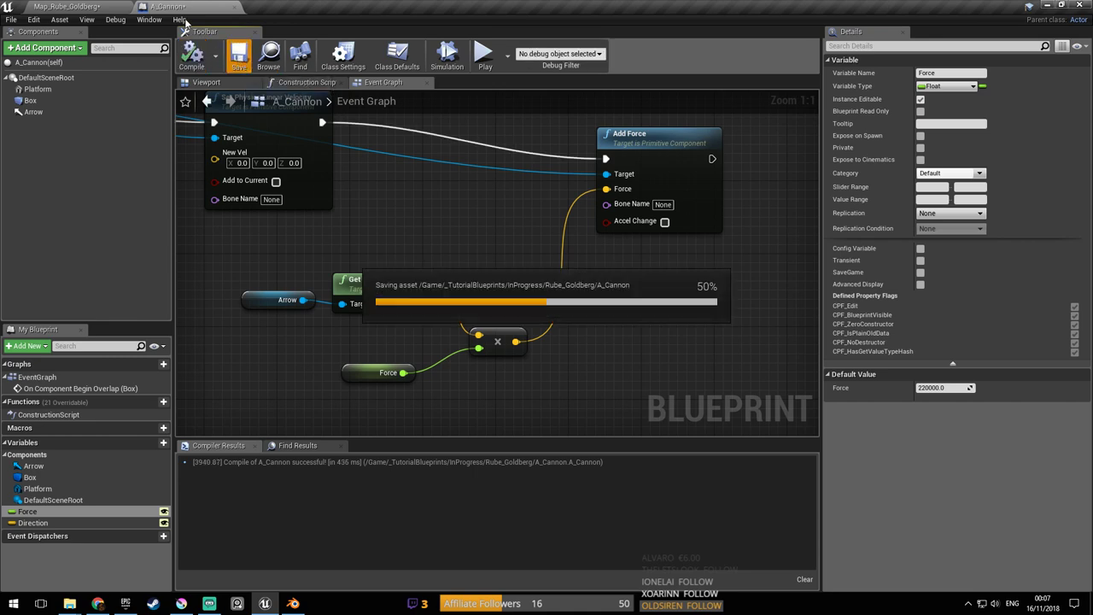
pyautogui.click(68, 6)
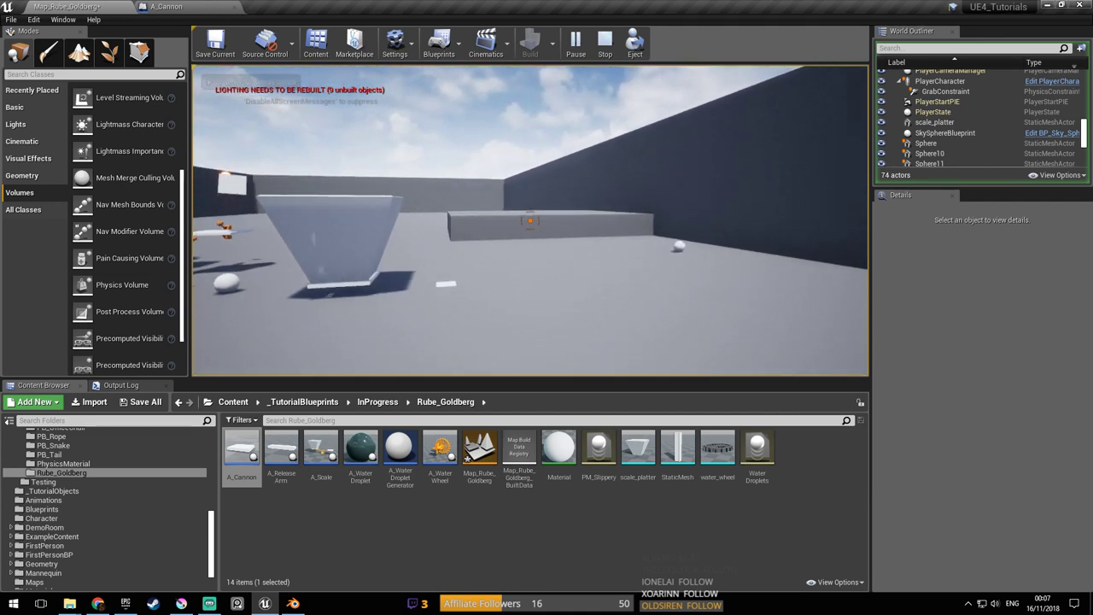
pyautogui.press('Escape')
# Playtest the level two more times to check how consistently the ball is launched
pyautogui.click(584, 48)
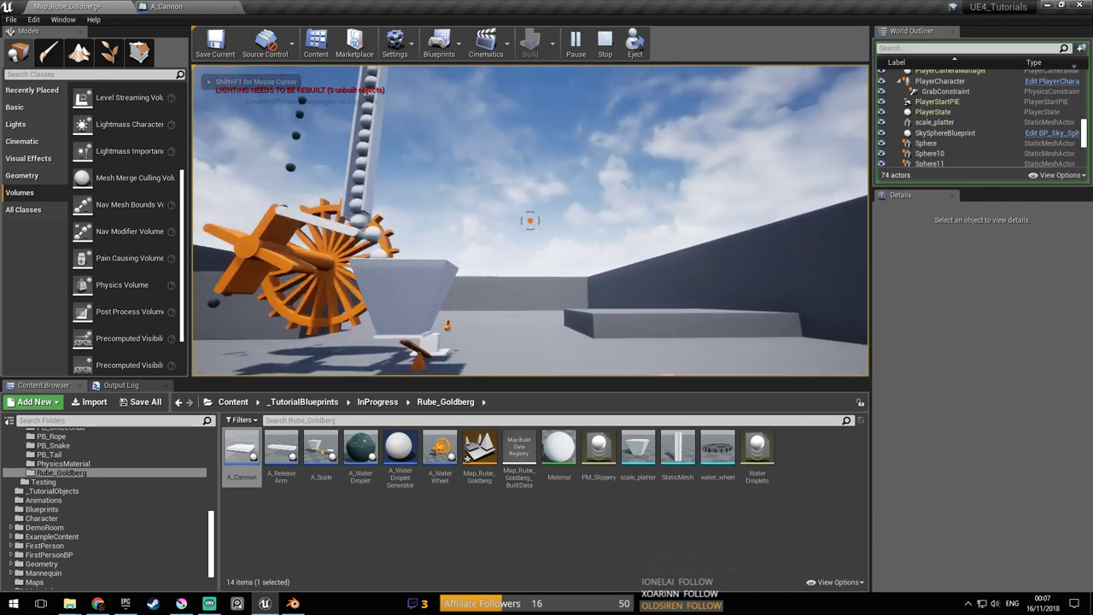
pyautogui.press('Escape')
pyautogui.click(574, 41)
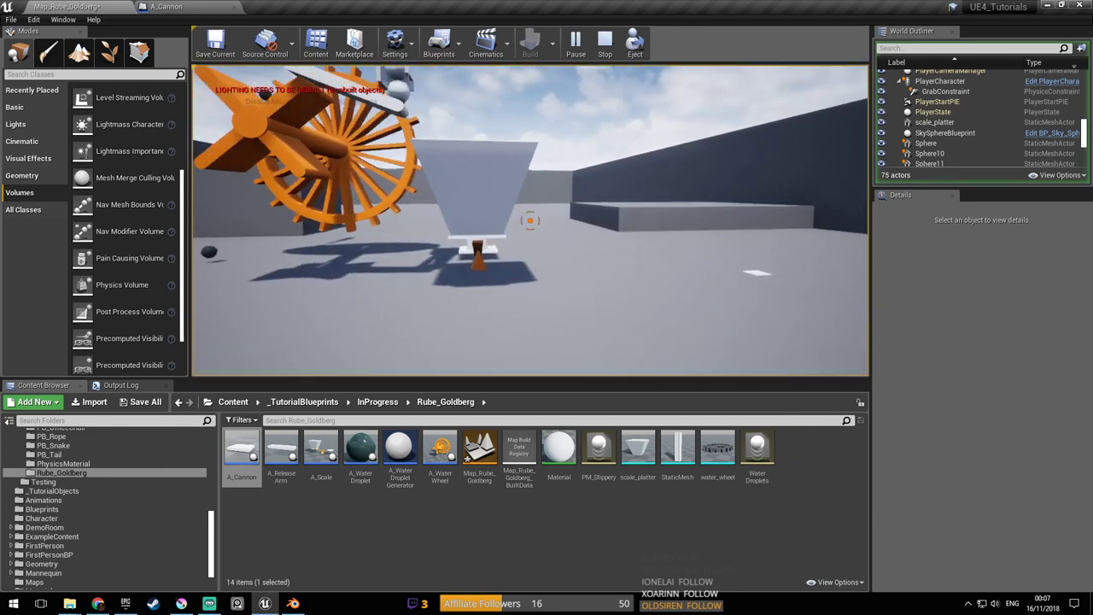
pyautogui.press('Escape')
# Search the actions for the overlap event's Other Comp pin for "set velocity" and review the velocity nodes
pyautogui.click(229, 10)
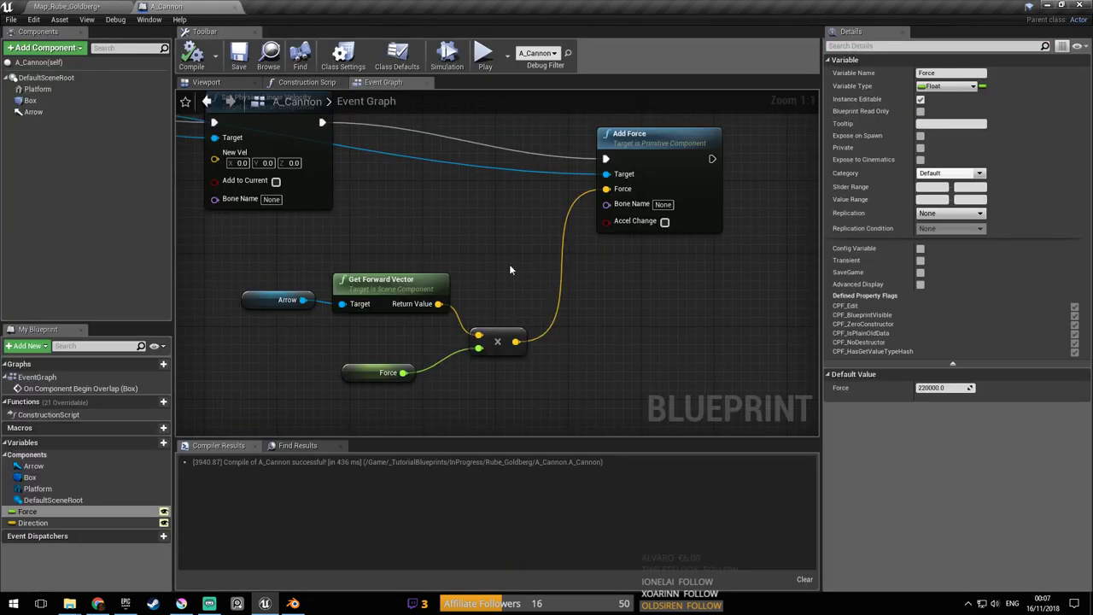
pyautogui.scroll(-3, 527, 223)
pyautogui.moveTo(564, 326); pyautogui.dragTo(561, 258, button='right')
pyautogui.moveTo(291, 179); pyautogui.dragTo(369, 269)
pyautogui.write('se')
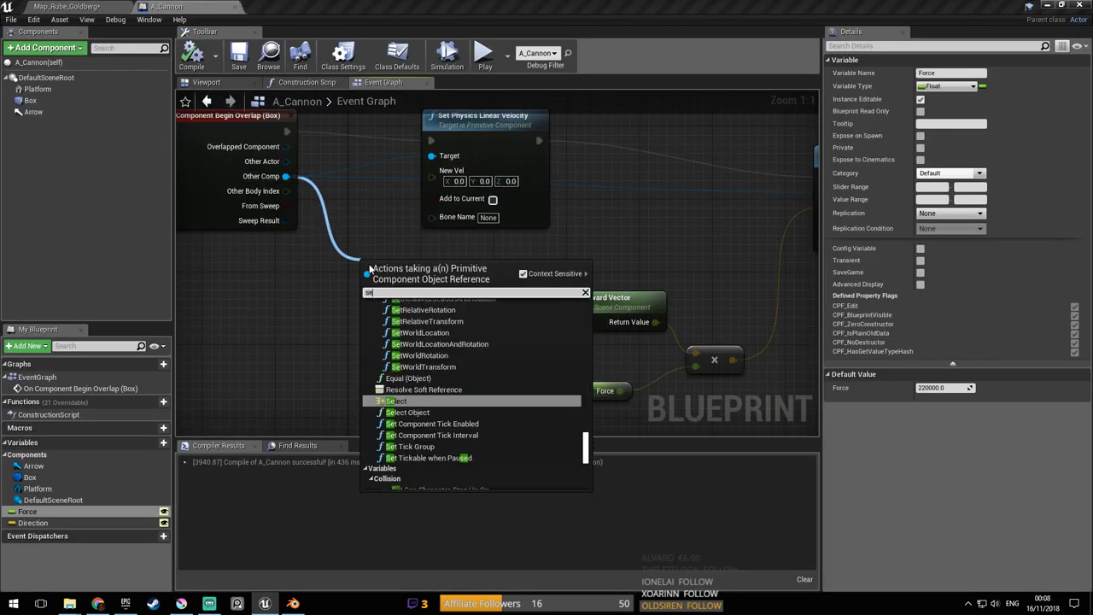
pyautogui.write('t velocity')
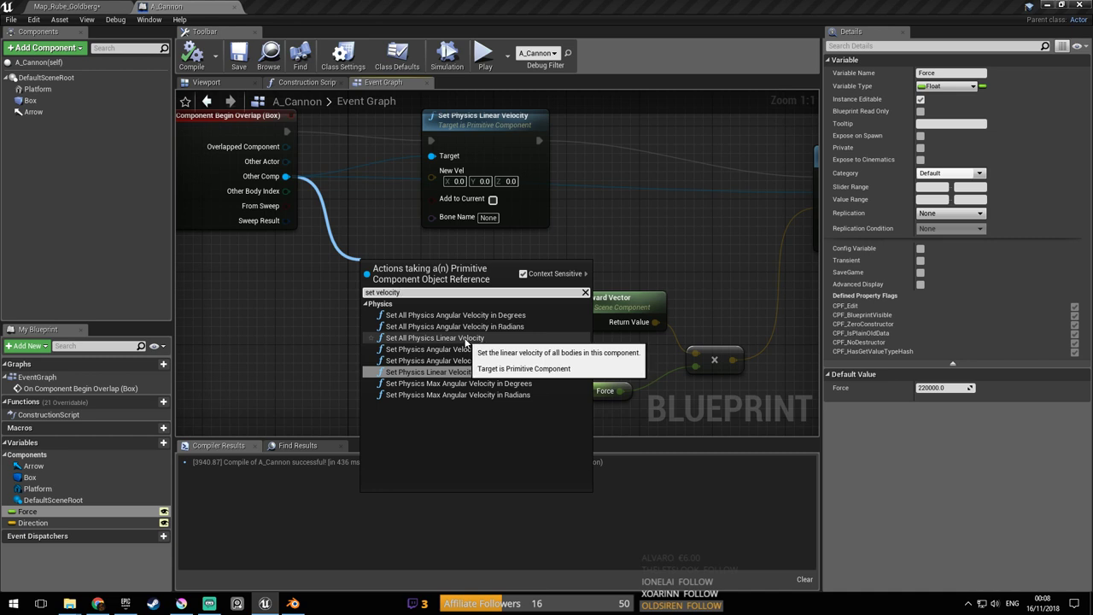
pyautogui.click(405, 243)
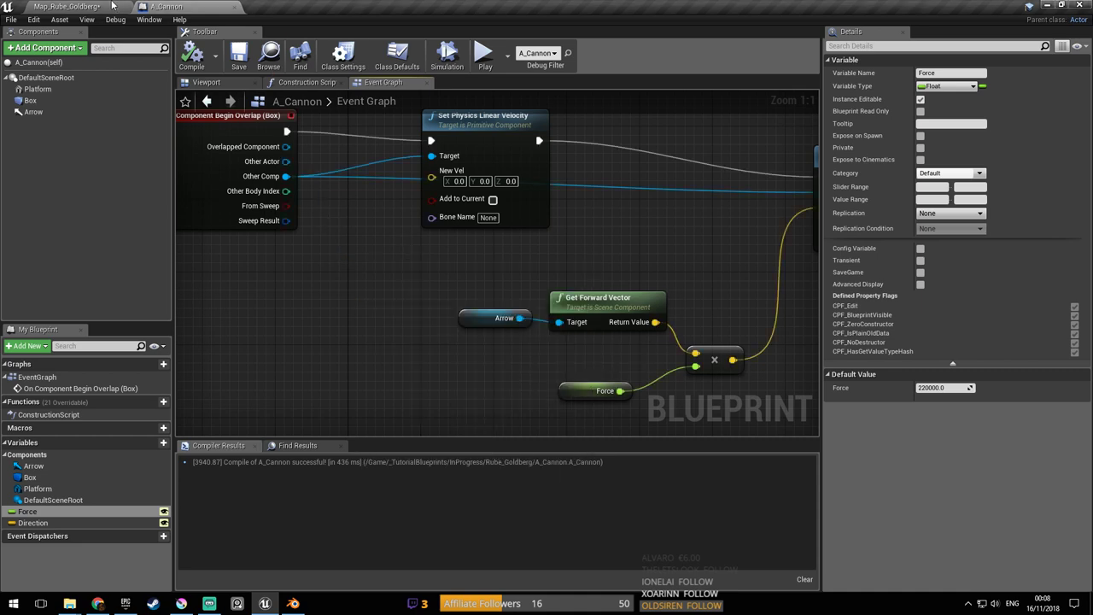
# Select the sphere suspended above the launch pad in the level and save the level
pyautogui.click(66, 6)
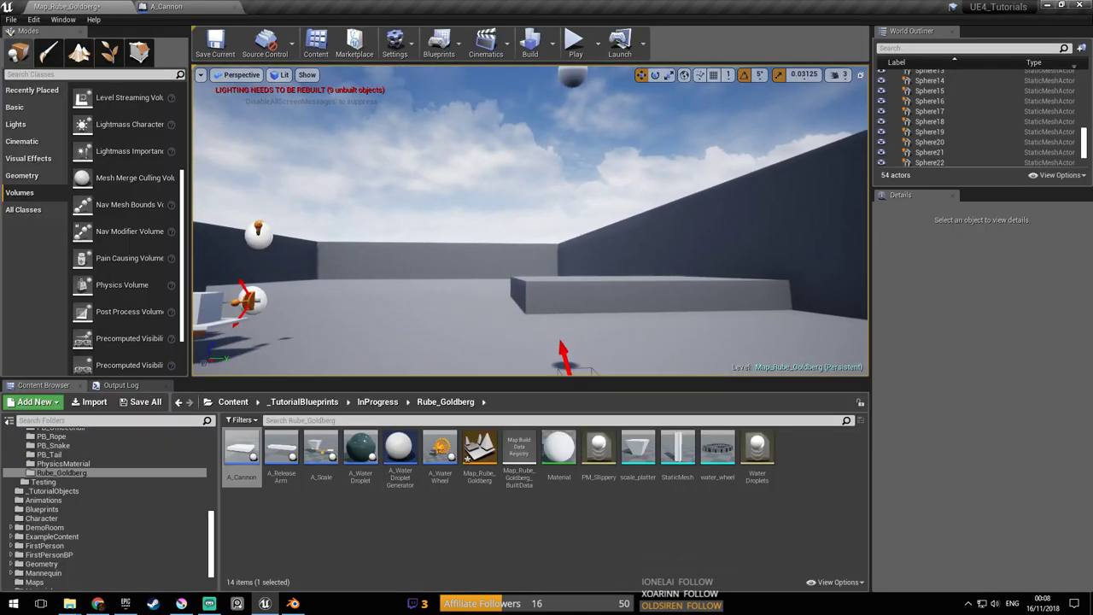
pyautogui.click(565, 97)
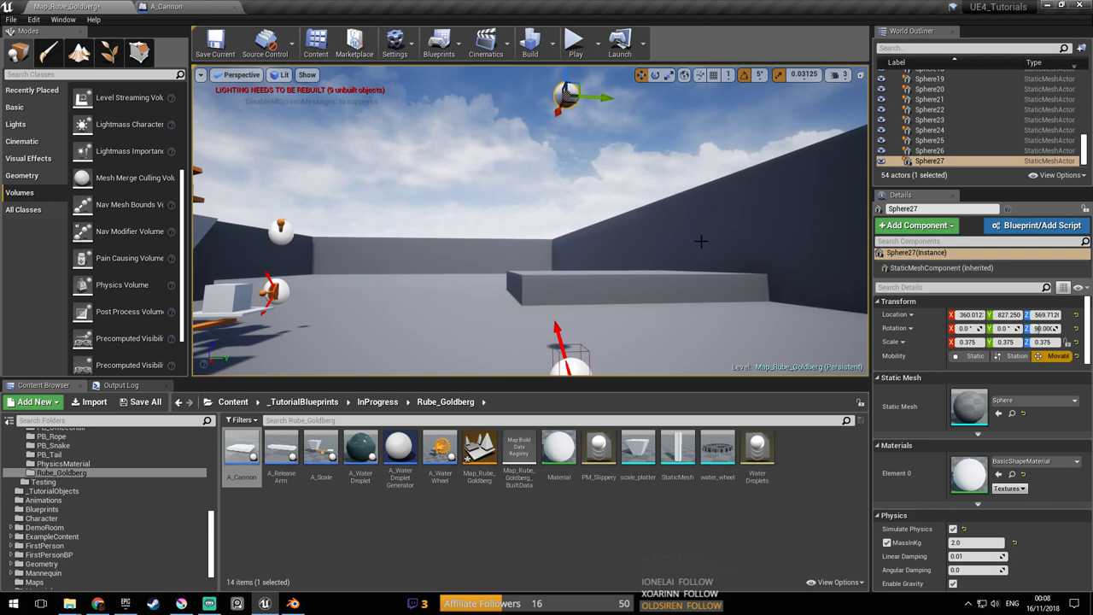
pyautogui.moveTo(691, 258); pyautogui.dragTo(719, 277, button='right')
pyautogui.hotkey('ctrl', 's')
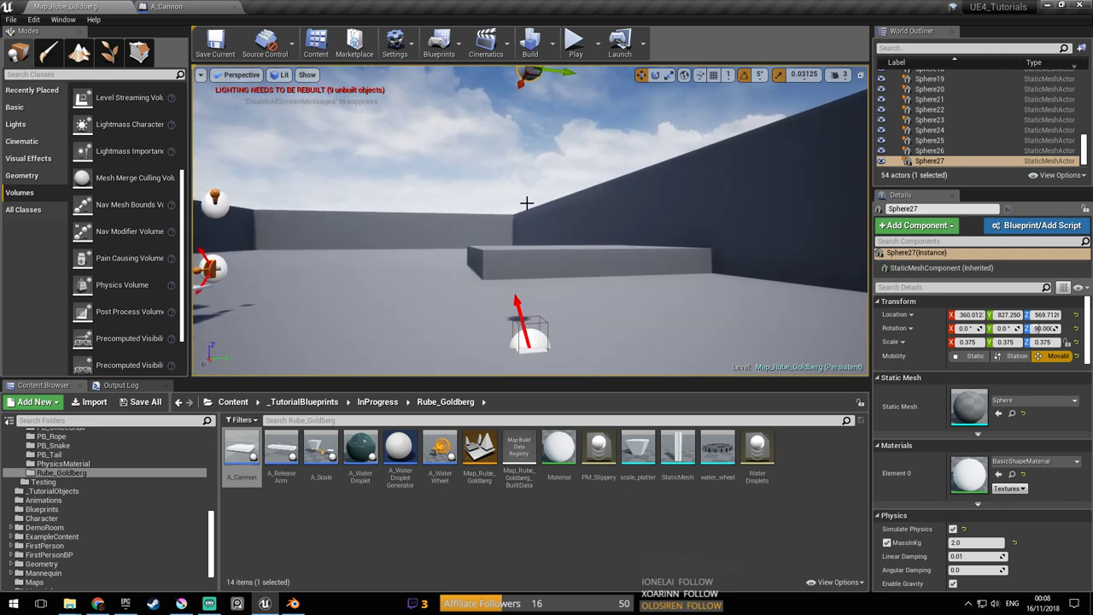
# Review the Set Physics Linear Velocity and Add Force nodes in the A_Cannon blueprint's event graph
pyautogui.click(181, 7)
pyautogui.moveTo(579, 203); pyautogui.dragTo(455, 228, button='right')
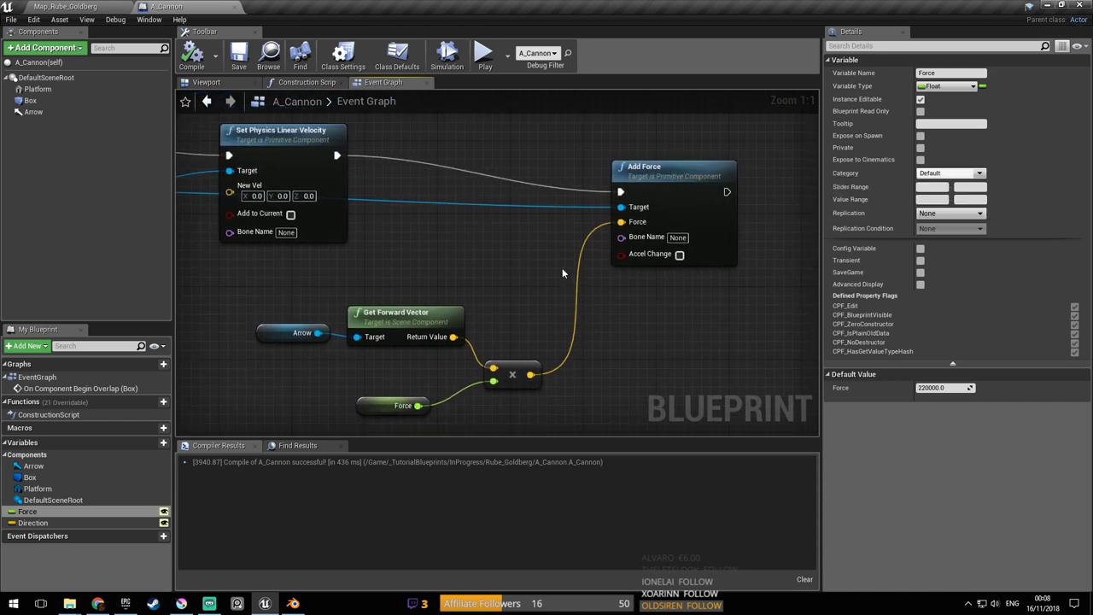
pyautogui.moveTo(537, 274); pyautogui.dragTo(571, 263, button='right')
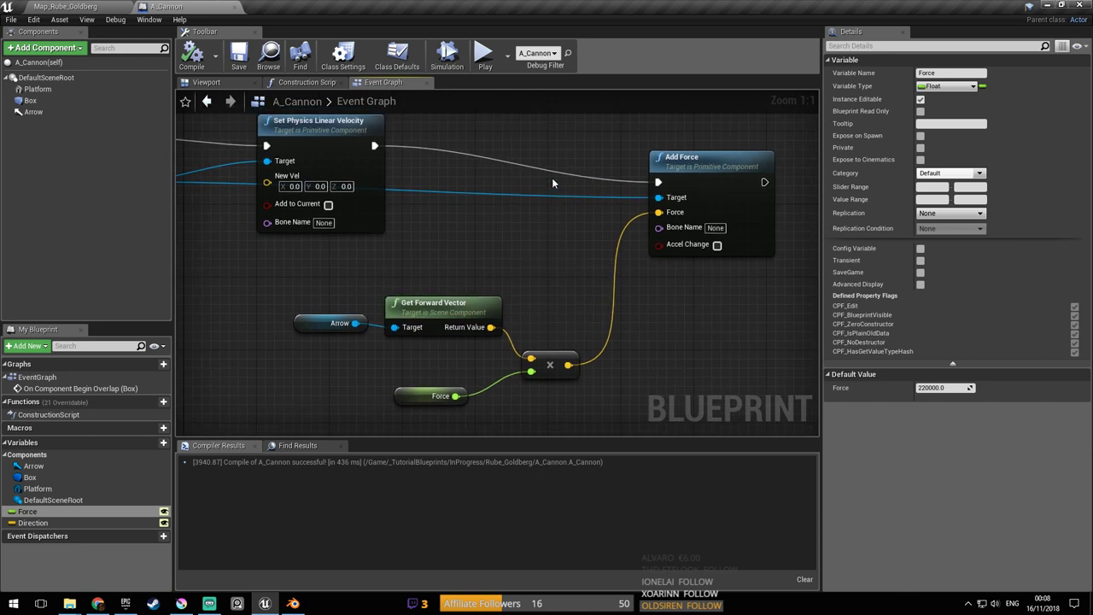
pyautogui.moveTo(539, 167); pyautogui.dragTo(555, 167, button='right')
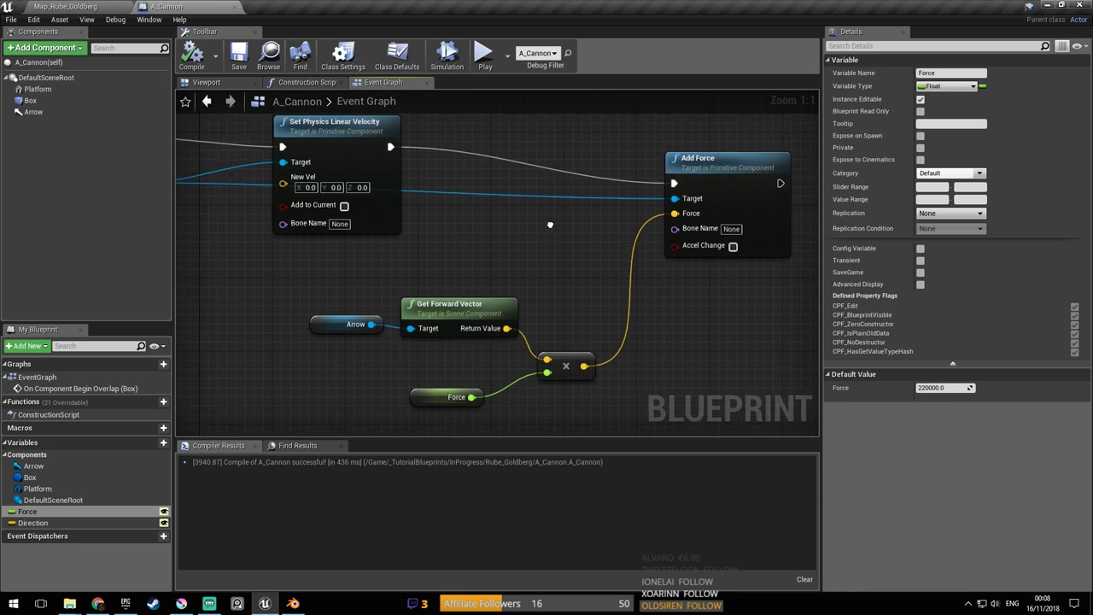
pyautogui.moveTo(546, 224); pyautogui.dragTo(529, 209, button='right')
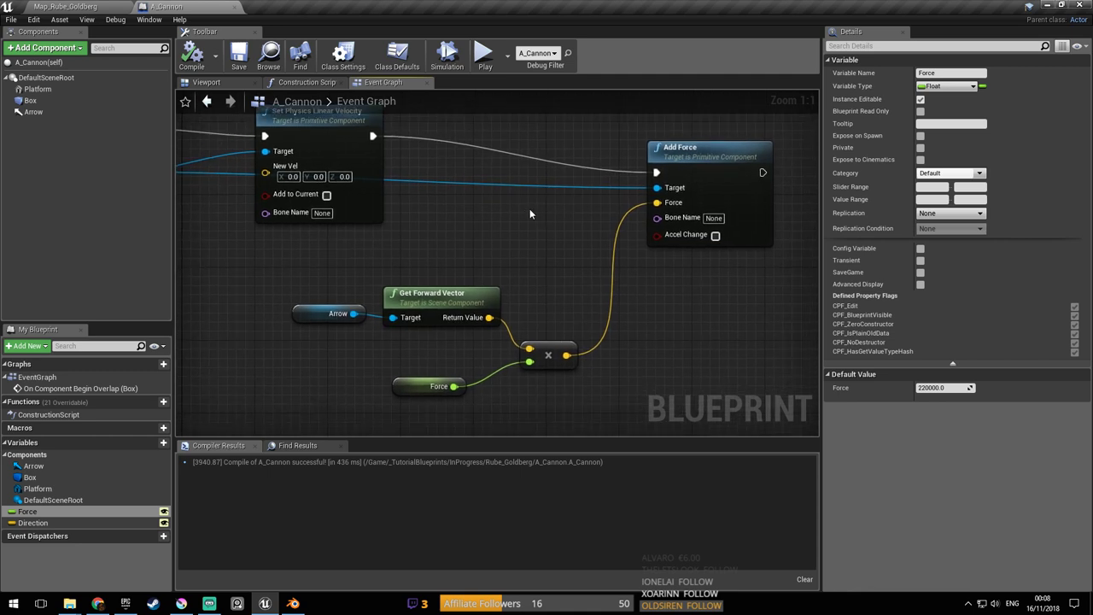
pyautogui.scroll(-2, 530, 208)
pyautogui.moveTo(529, 208); pyautogui.dragTo(504, 232, button='right')
pyautogui.scroll(1, 545, 251)
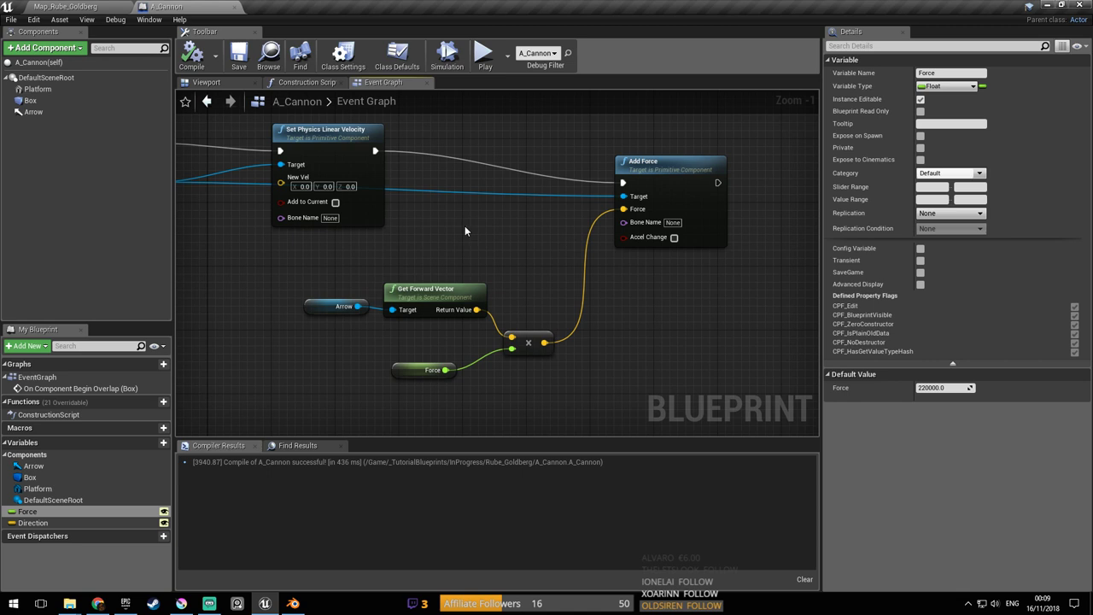
pyautogui.moveTo(464, 230); pyautogui.dragTo(453, 224, button='right')
pyautogui.moveTo(261, 227); pyautogui.dragTo(789, 397)
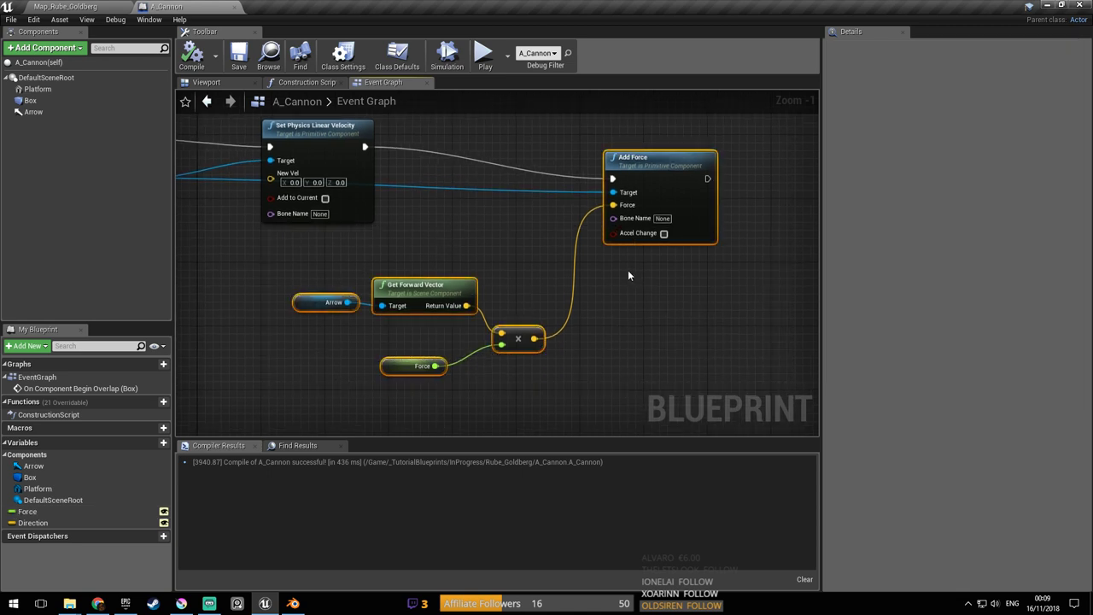
pyautogui.press('Delete')
pyautogui.press('Home')
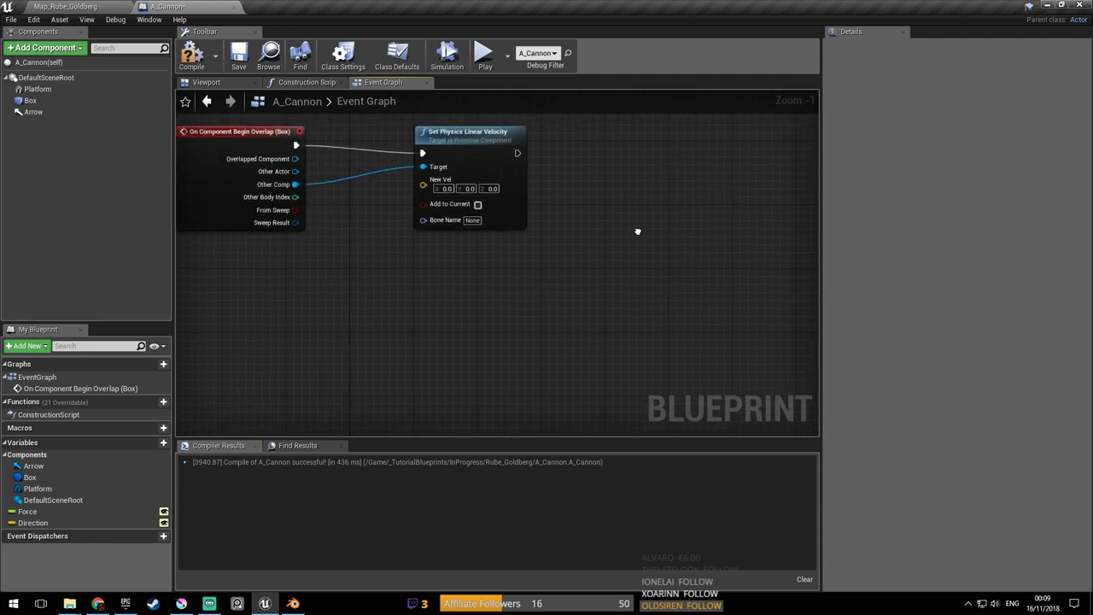
pyautogui.moveTo(555, 301)
pyautogui.mouseDown(button='right')
pyautogui.moveTo(594, 317)
pyautogui.moveTo(561, 289)
pyautogui.mouseUp(button='right')
pyautogui.hotkey('ctrl', 'z')
# Move the arrow's forward vector and Force multiplication nodes beneath Set Physics Linear Velocity and connect their product to its New Vel input
pyautogui.scroll(-2, 597, 285)
pyautogui.moveTo(624, 323); pyautogui.dragTo(422, 254, button='right')
pyautogui.scroll(2, 597, 290)
pyautogui.moveTo(299, 225); pyautogui.dragTo(560, 279)
pyautogui.moveTo(433, 205); pyautogui.dragTo(555, 163, button='right')
pyautogui.moveTo(433, 201); pyautogui.dragTo(423, 231)
pyautogui.moveTo(427, 189); pyautogui.dragTo(464, 292, button='right')
pyautogui.moveTo(397, 337); pyautogui.dragTo(515, 175)
pyautogui.moveTo(475, 283); pyautogui.dragTo(507, 229, button='right')
# Rename the Force variable to LaunchSpeed and compile the blueprint
pyautogui.click(295, 313)
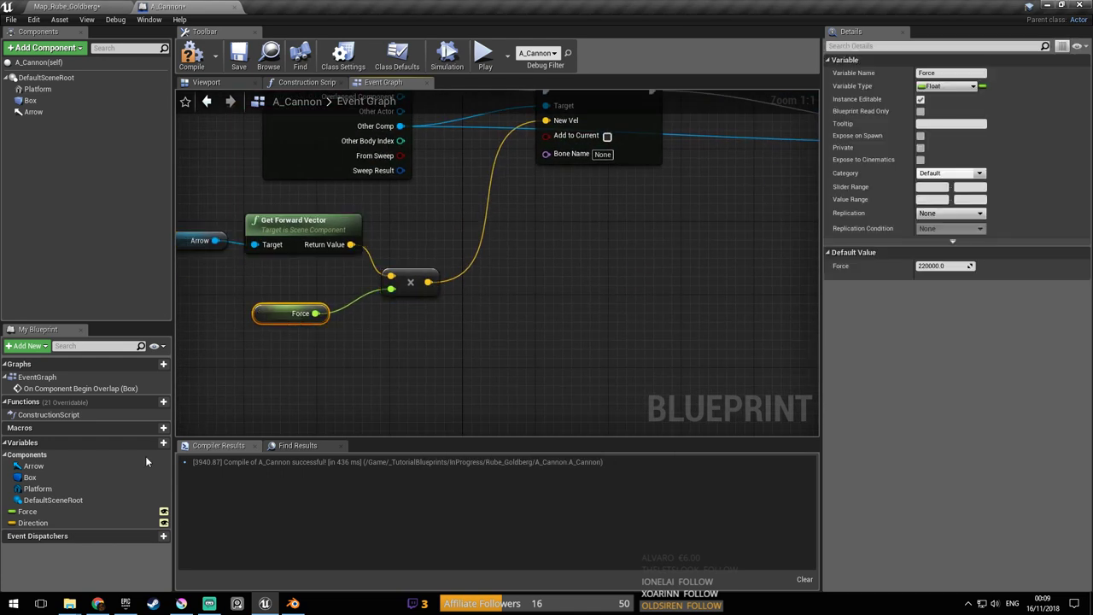
pyautogui.click(34, 512)
pyautogui.click(74, 510)
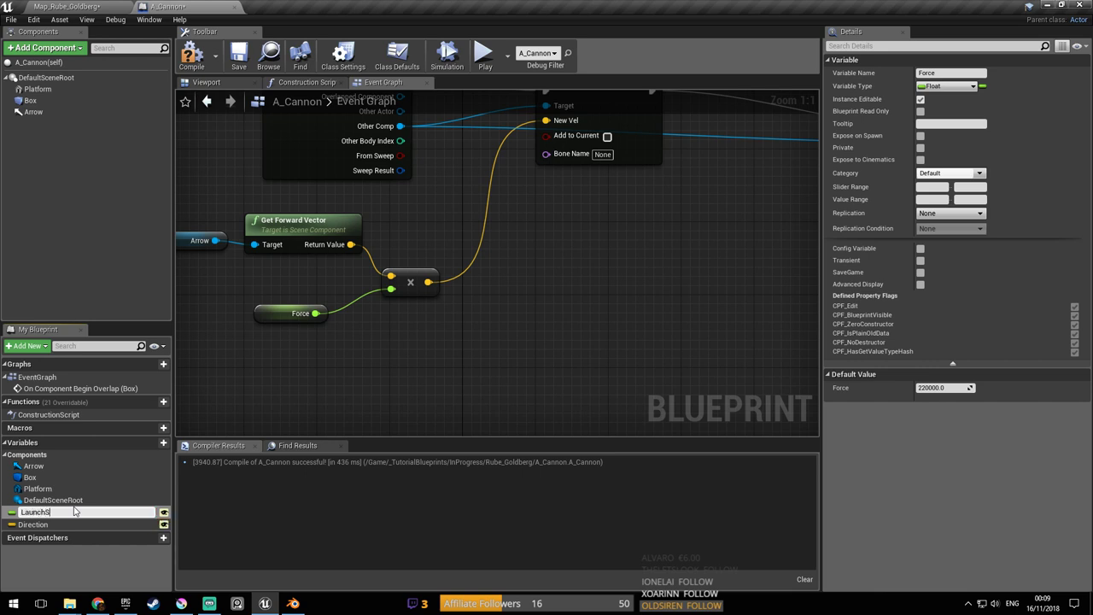
pyautogui.press('Return')
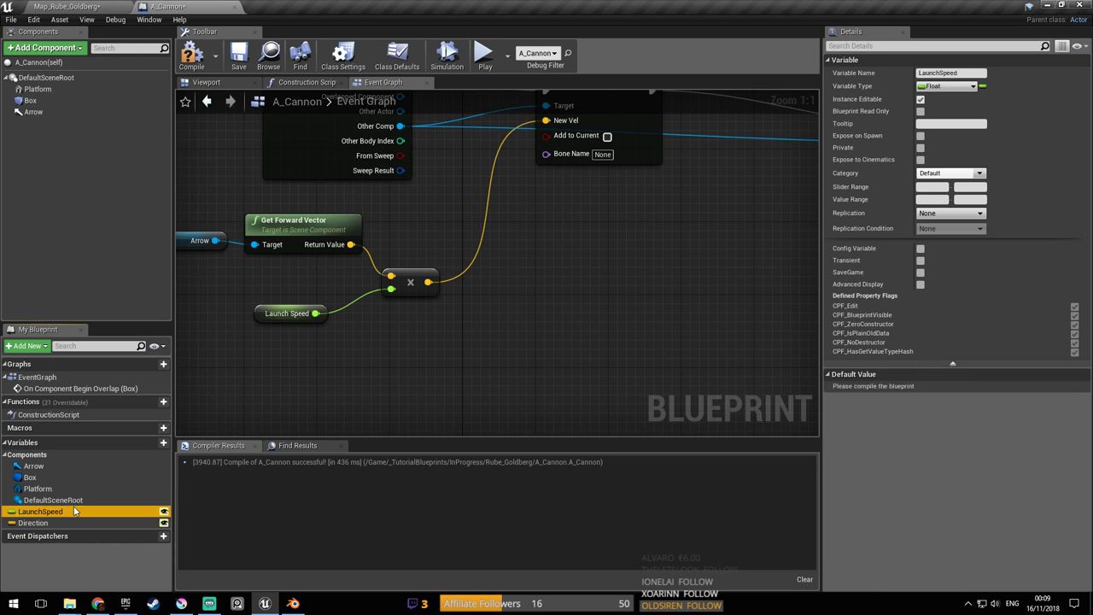
pyautogui.moveTo(493, 327); pyautogui.dragTo(509, 348, button='right')
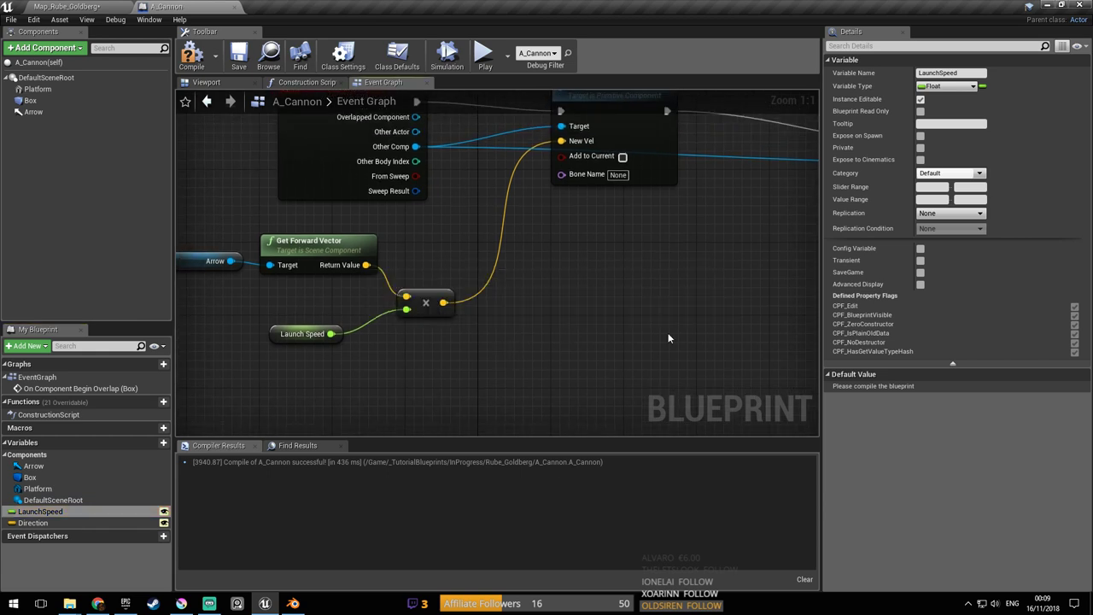
pyautogui.click(194, 66)
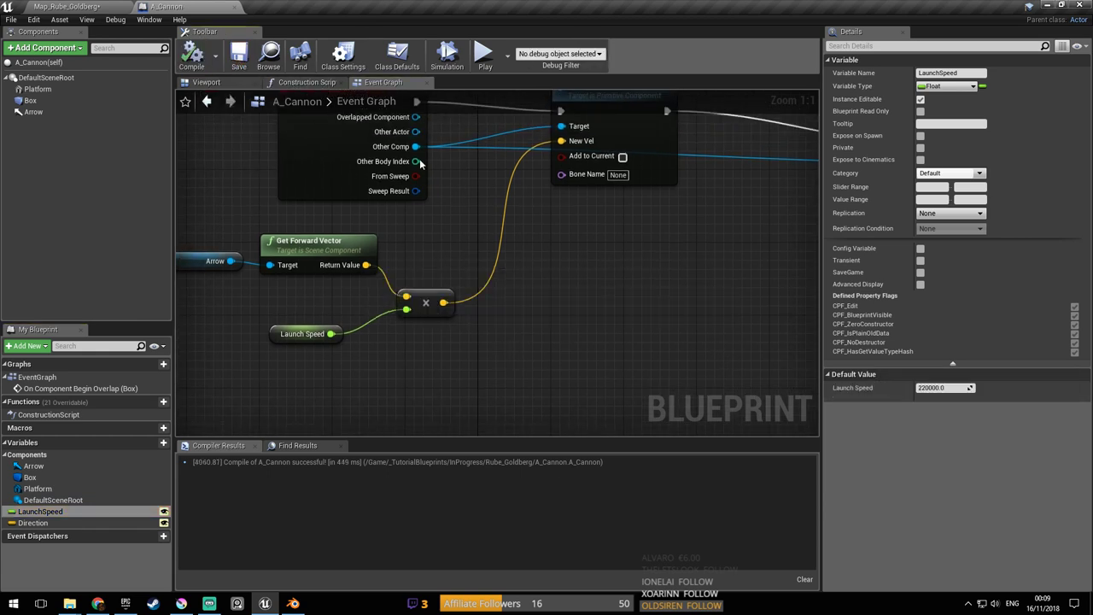
# Set LaunchSpeed's default value to 10000, compile and save the blueprint, and playtest the launch
pyautogui.click(956, 388)
pyautogui.press('BackSpace')
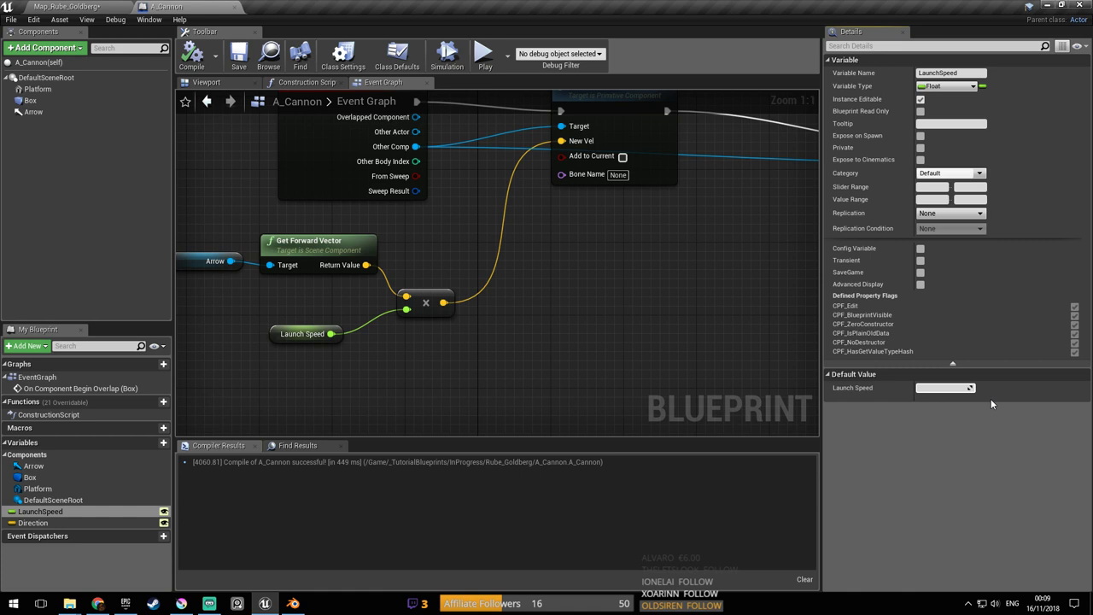
pyautogui.write('10000')
pyautogui.press('Return')
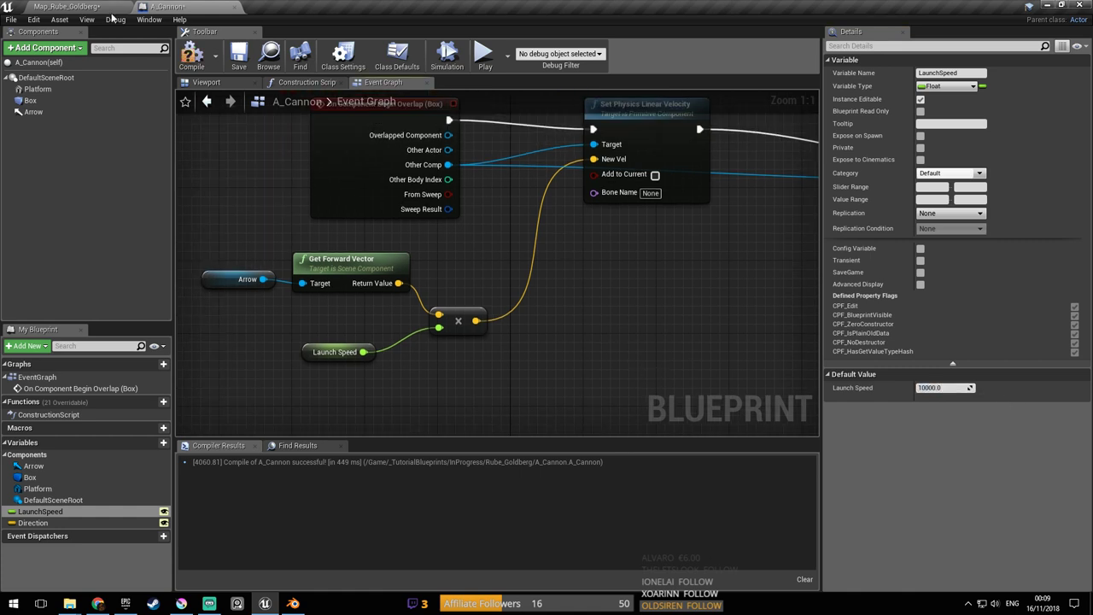
pyautogui.click(192, 57)
pyautogui.click(239, 55)
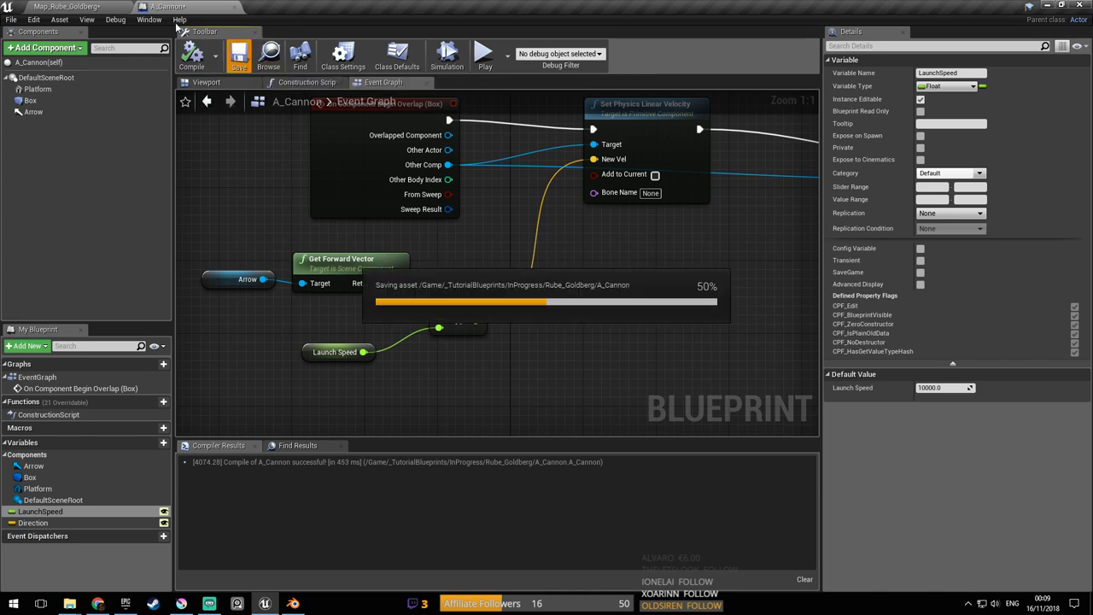
pyautogui.click(72, 7)
pyautogui.click(574, 42)
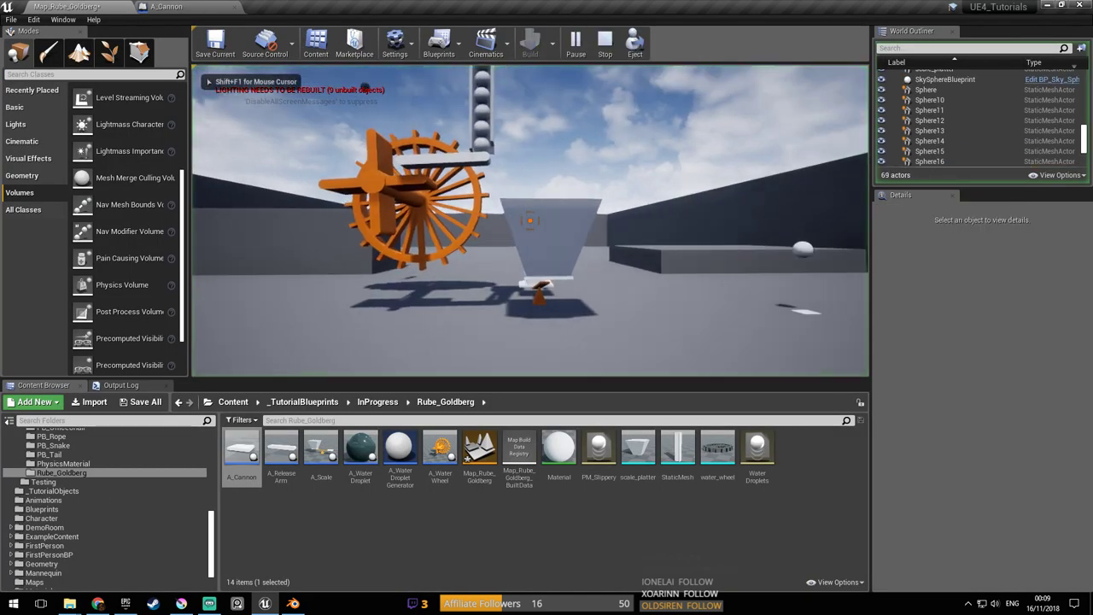
pyautogui.press('Escape')
# Set LaunchSpeed's default value to 100 in A_Cannon, compile the blueprint, save, and playtest the launch
pyautogui.click(205, 7)
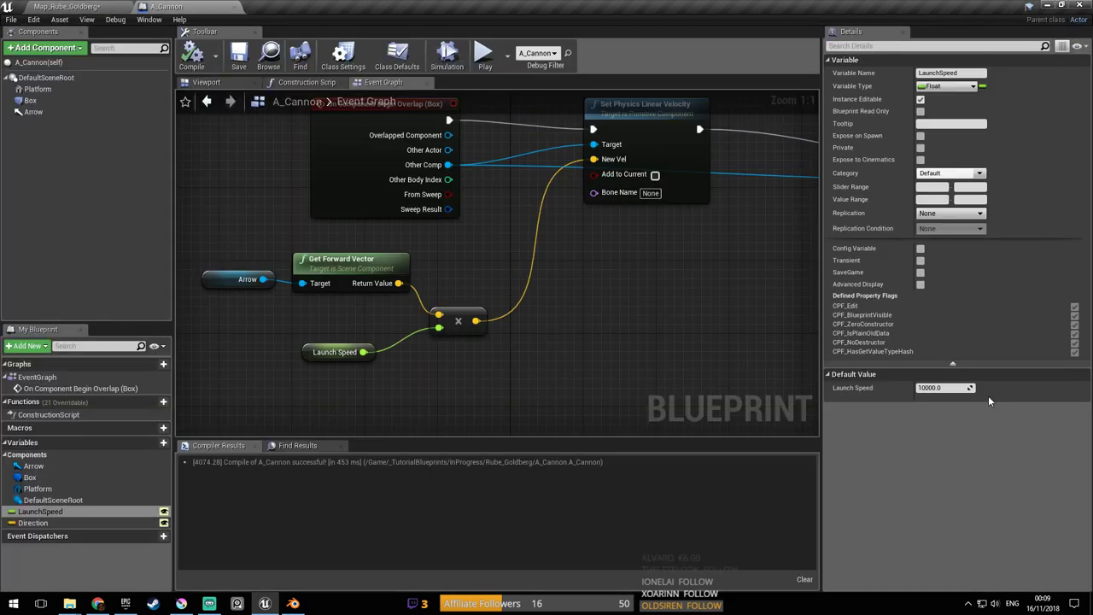
pyautogui.click(930, 388)
pyautogui.press('BackSpace')
pyautogui.press('BackSpace')
pyautogui.press('Return')
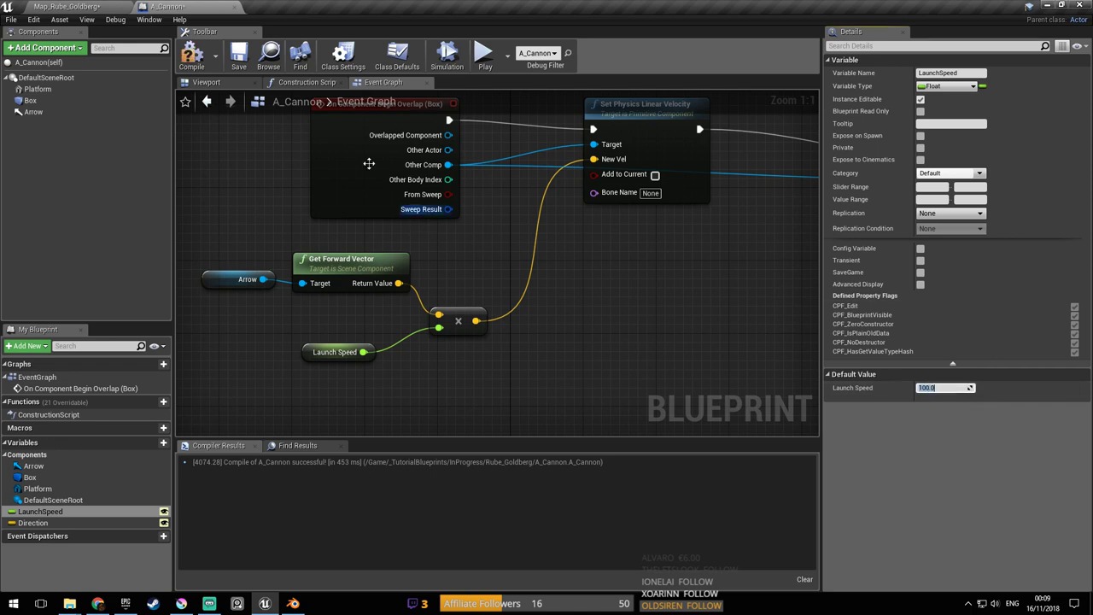
pyautogui.click(189, 60)
pyautogui.moveTo(299, 174)
pyautogui.mouseDown(button='right')
pyautogui.moveTo(340, 181)
pyautogui.moveTo(320, 175)
pyautogui.mouseUp(button='right')
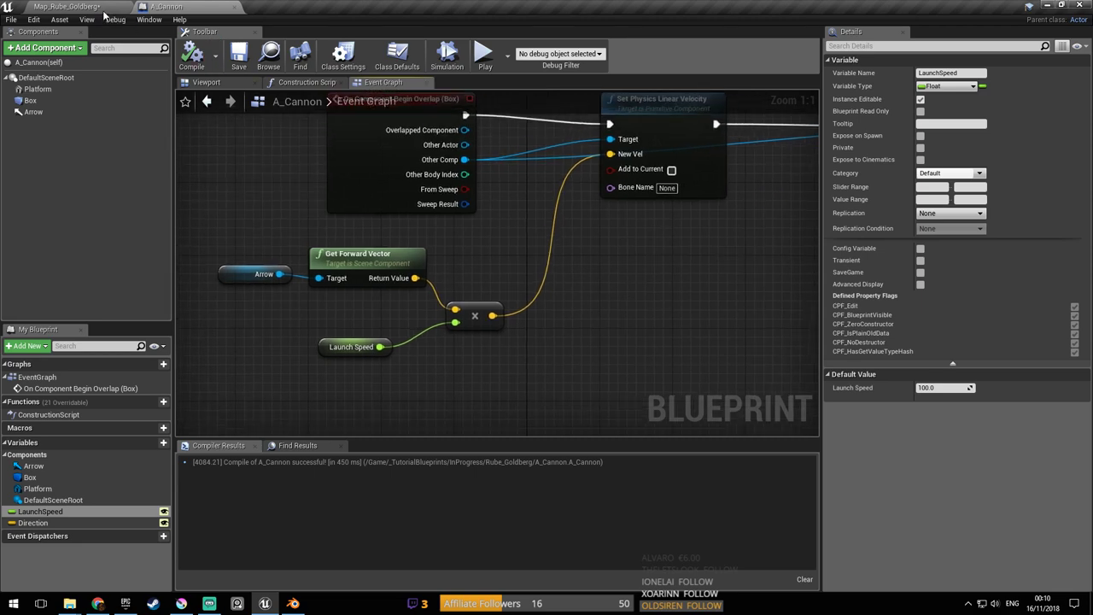
pyautogui.click(96, 8)
pyautogui.hotkey('ctrl', 's')
pyautogui.click(574, 43)
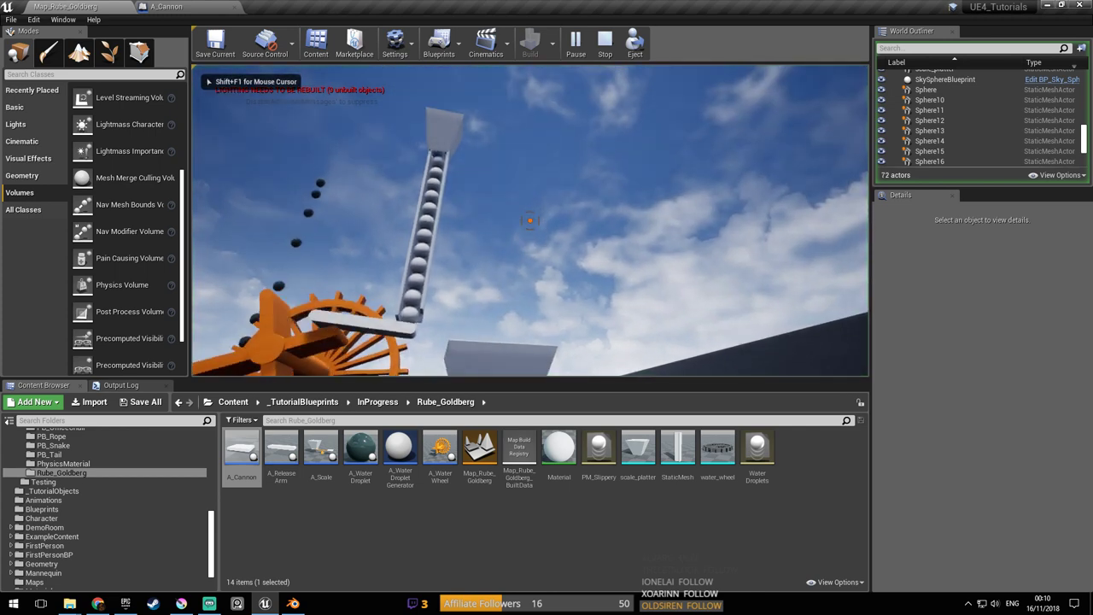
pyautogui.press('Escape')
# Set LaunchSpeed's default value to 1000 in A_Cannon, compile and save the blueprint, and playtest the launch
pyautogui.click(182, 7)
pyautogui.click(942, 376)
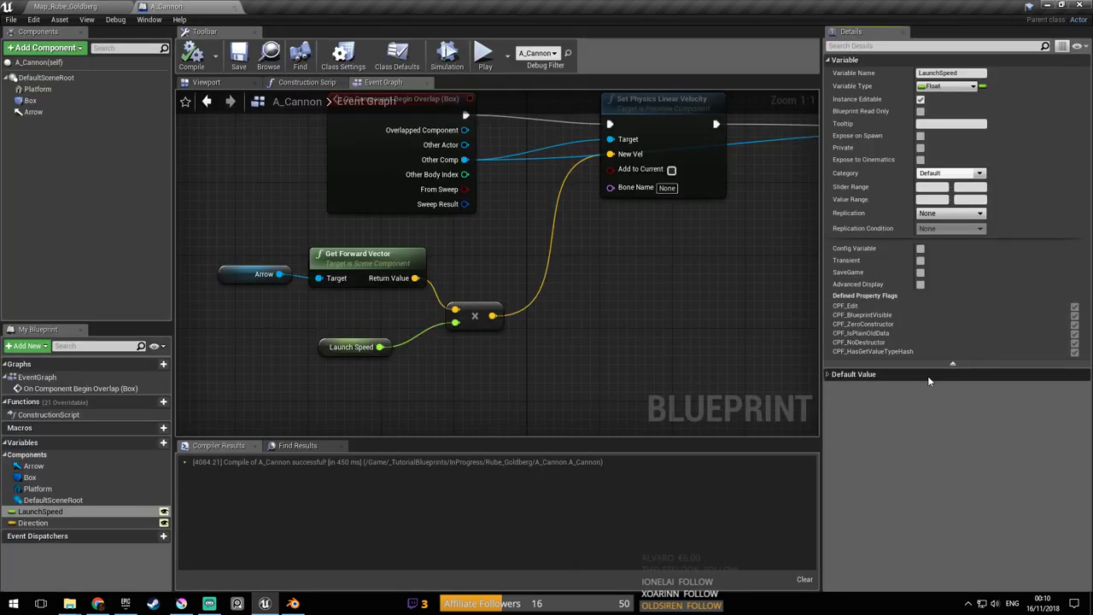
pyautogui.click(929, 378)
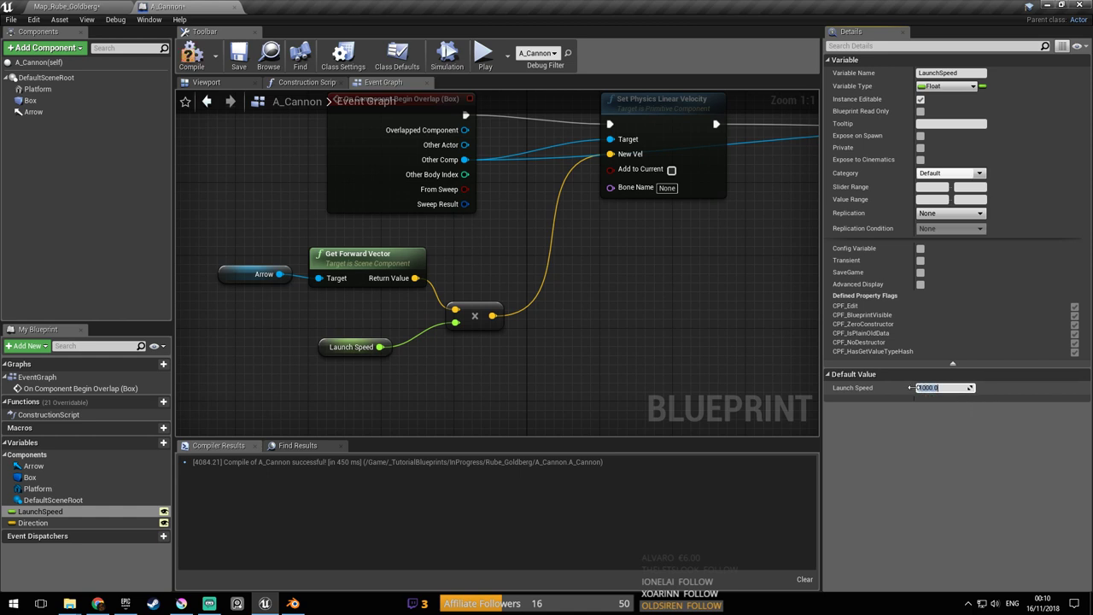
pyautogui.click(192, 56)
pyautogui.click(234, 58)
pyautogui.click(96, 4)
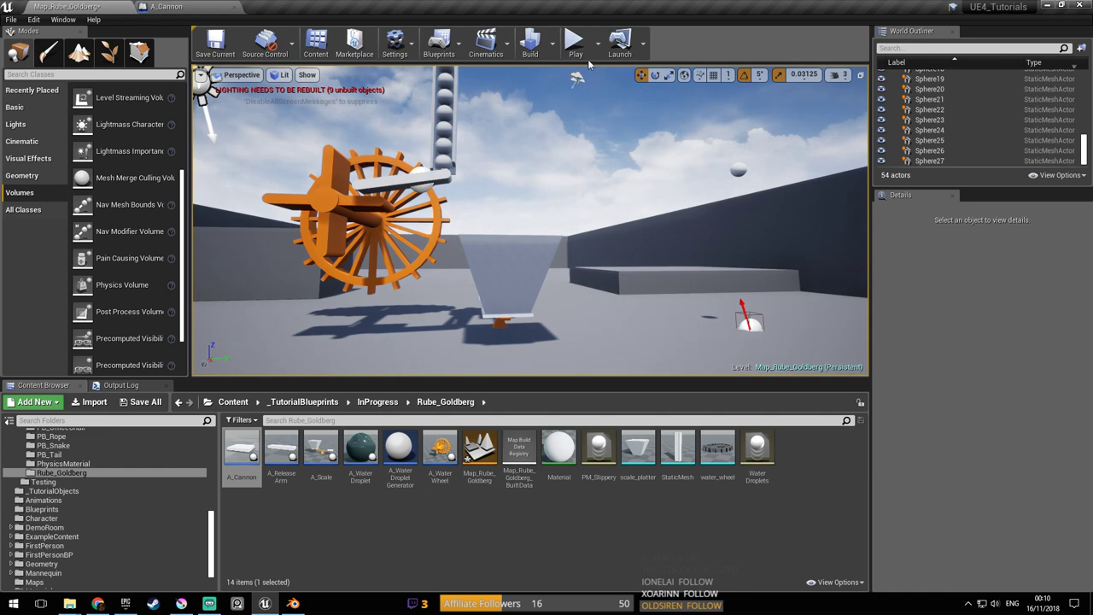
pyautogui.click(576, 47)
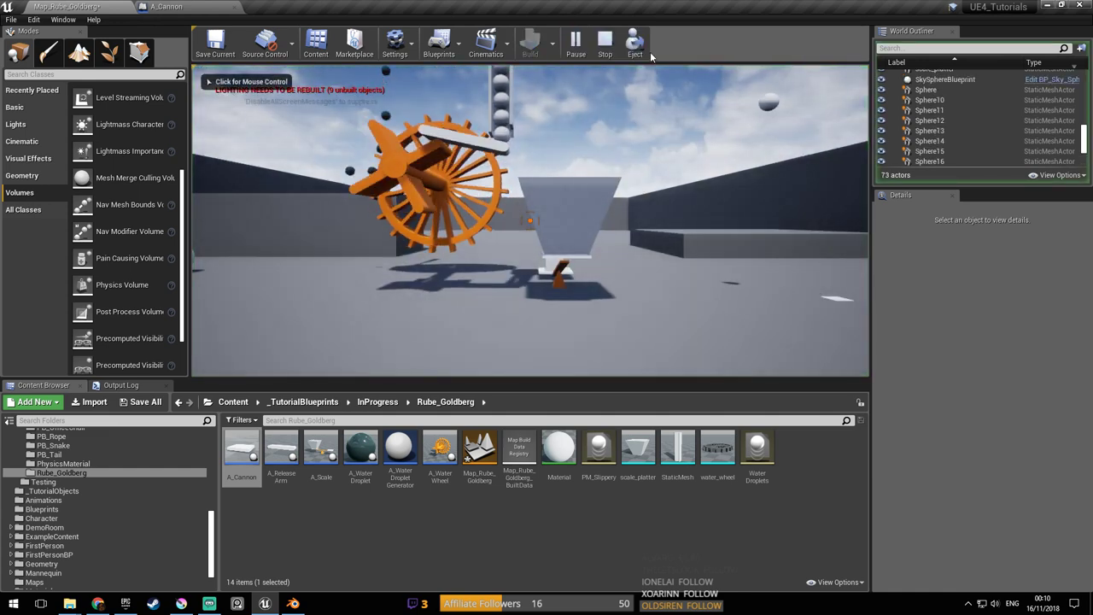
pyautogui.click(650, 171)
pyautogui.press('Escape')
# Set LaunchSpeed's default value to 2000 in A_Cannon, compile and save the blueprint, and playtest the launch
pyautogui.click(167, 7)
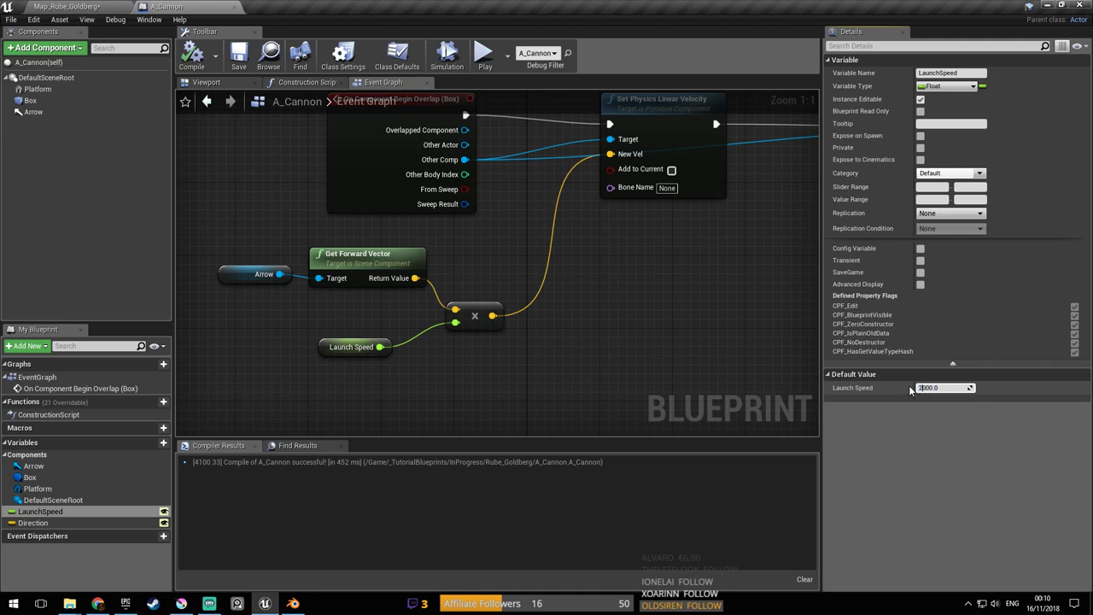
pyautogui.press('Return')
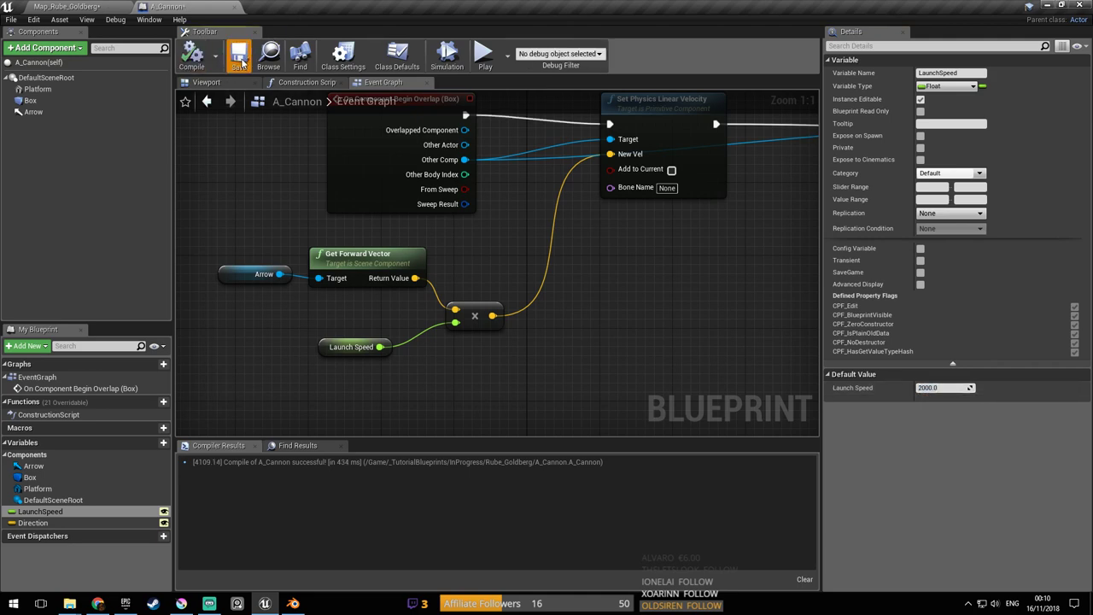
pyautogui.click(241, 60)
pyautogui.click(66, 7)
pyautogui.click(576, 44)
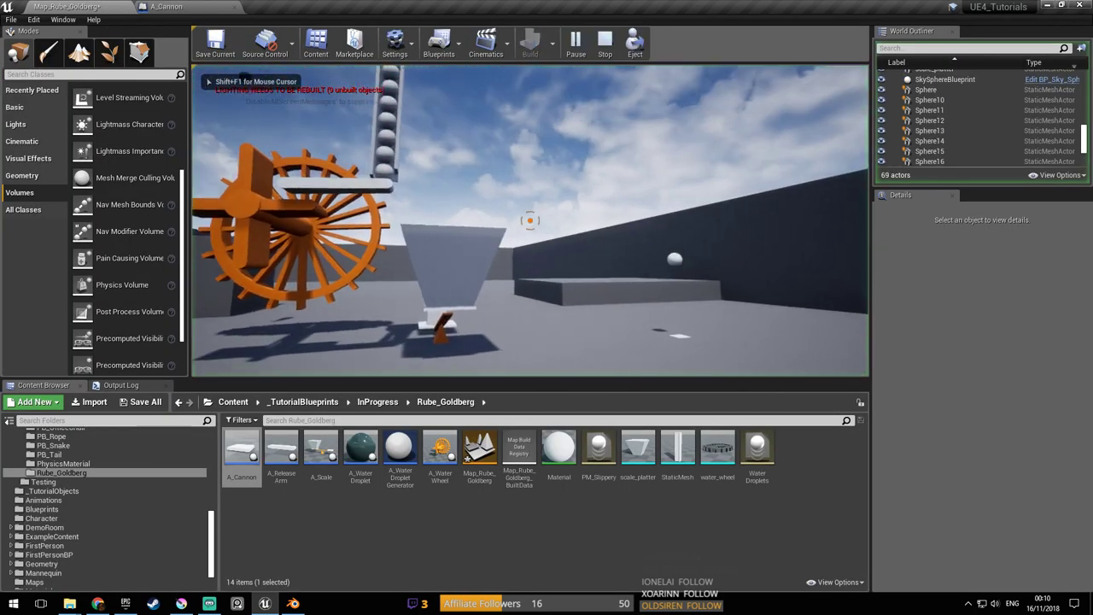
pyautogui.hotkey('shift', 'F1')
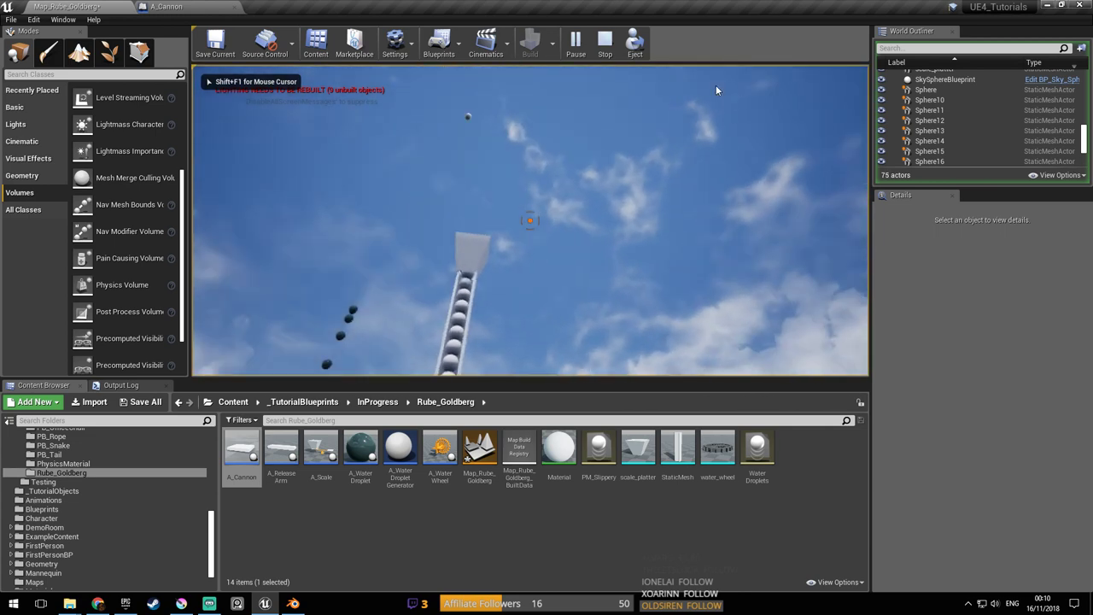
pyautogui.press('Escape')
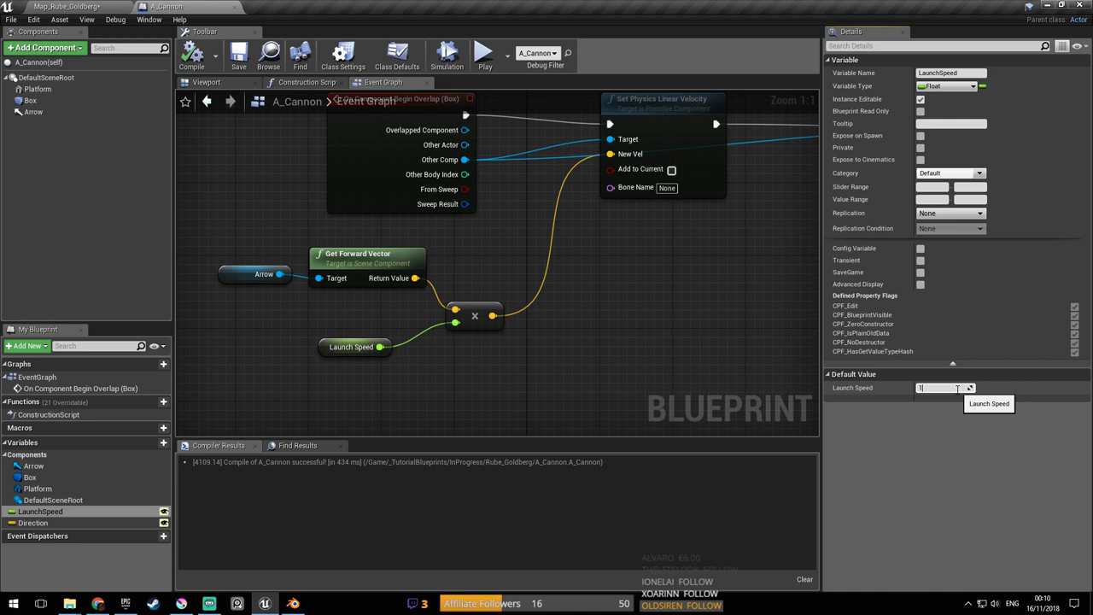
# Set LaunchSpeed's default value to 1500, compile and save the blueprint, and playtest the launch
pyautogui.click(198, 54)
pyautogui.click(238, 56)
pyautogui.click(68, 6)
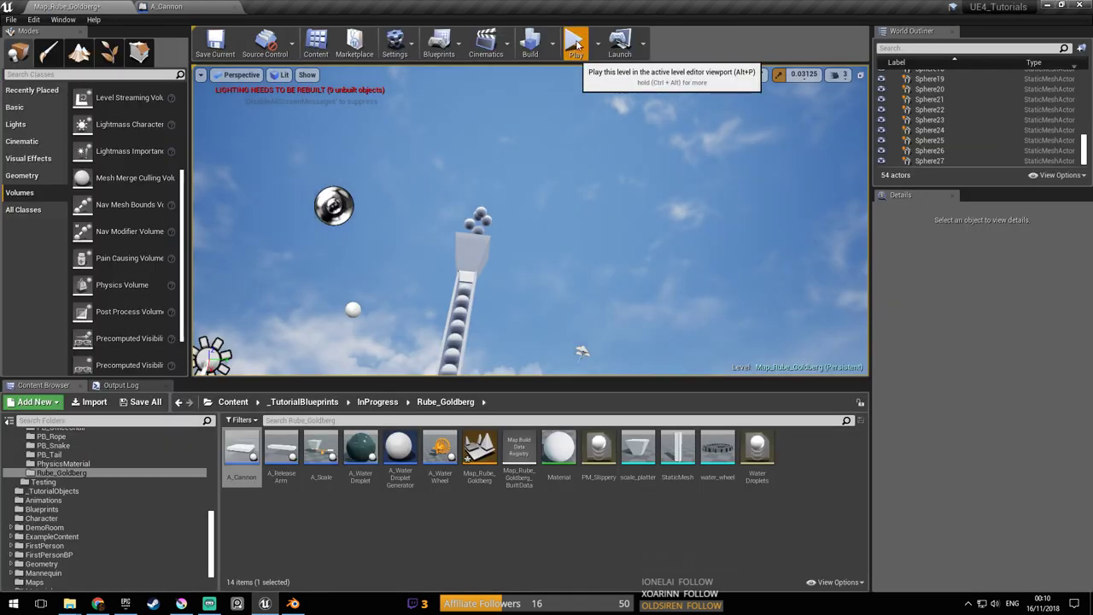
pyautogui.click(576, 43)
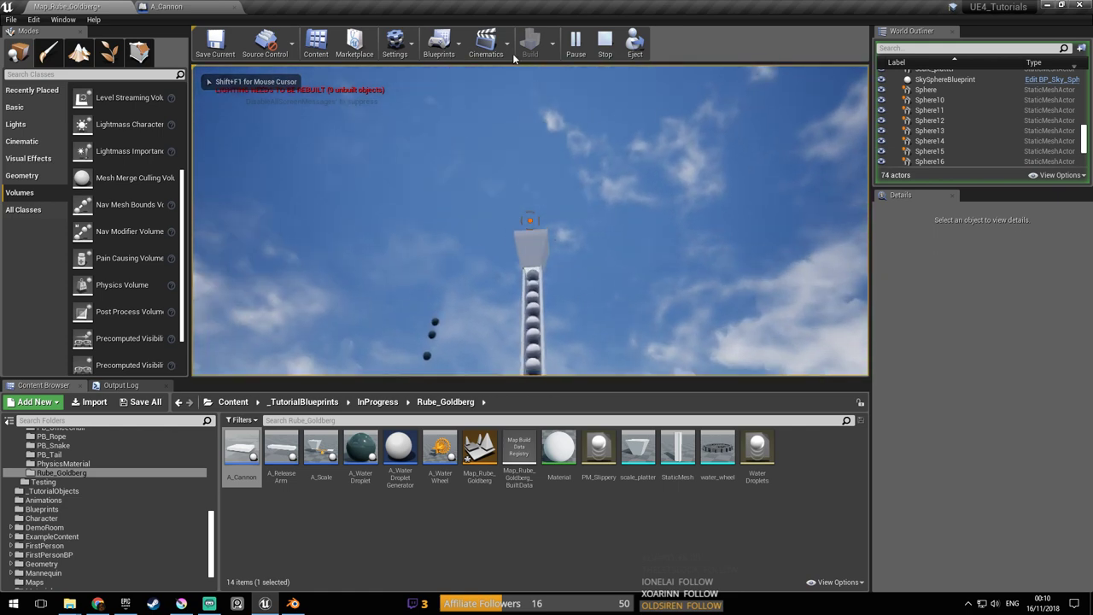
pyautogui.press('Escape')
# Set LaunchSpeed's default value to 1400 in A_Cannon, compile and save the blueprint, and playtest the launch
pyautogui.click(192, 7)
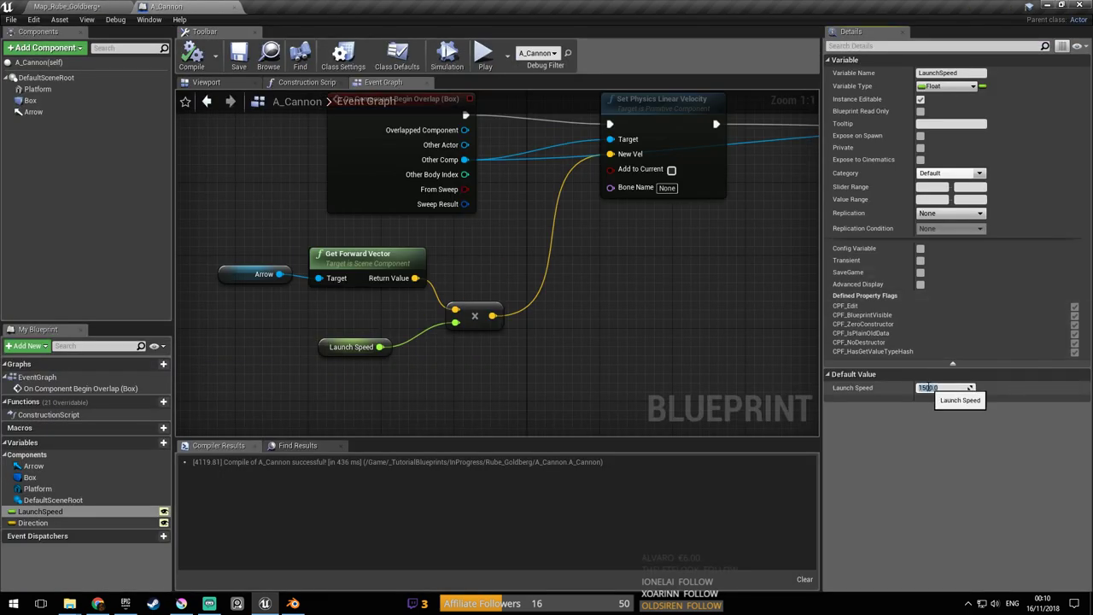
pyautogui.click(926, 388)
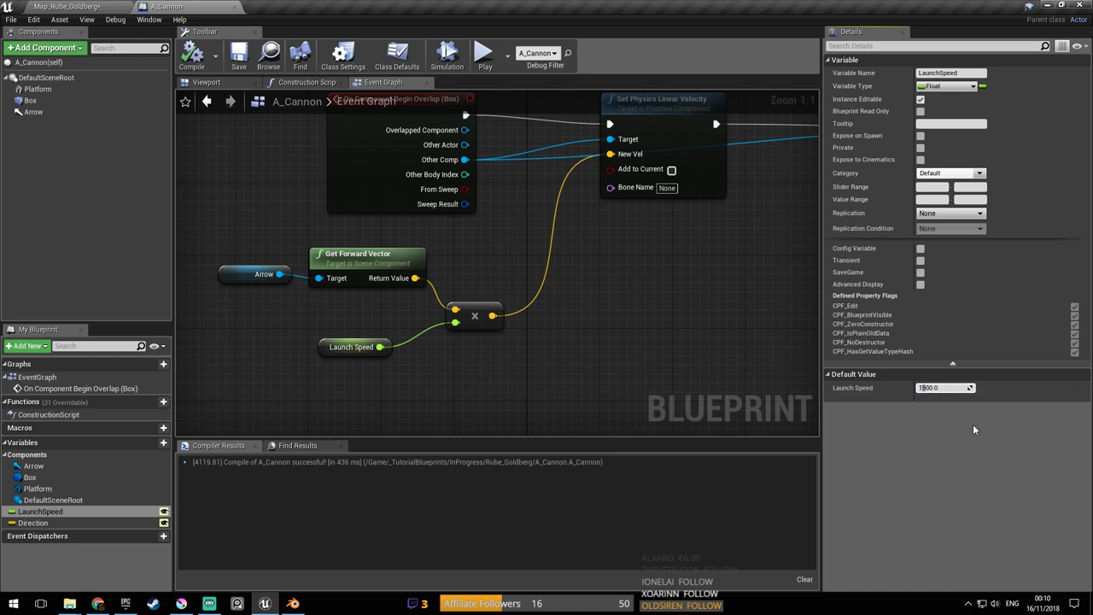
pyautogui.press('Delete')
pyautogui.write('4')
pyautogui.press('Return')
pyautogui.click(196, 57)
pyautogui.click(238, 57)
pyautogui.click(70, 6)
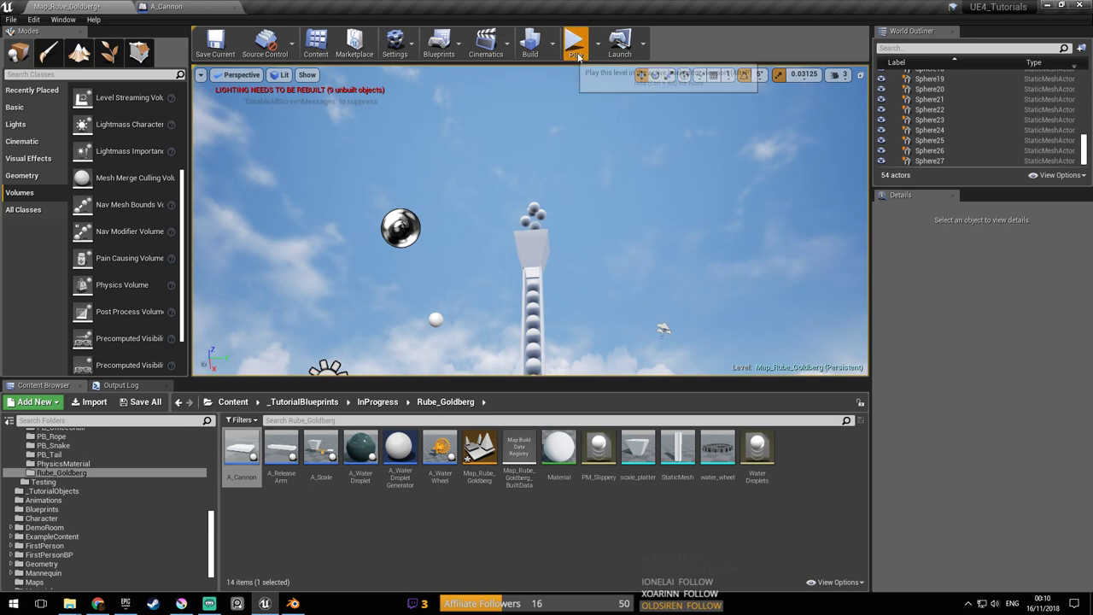
pyautogui.click(570, 48)
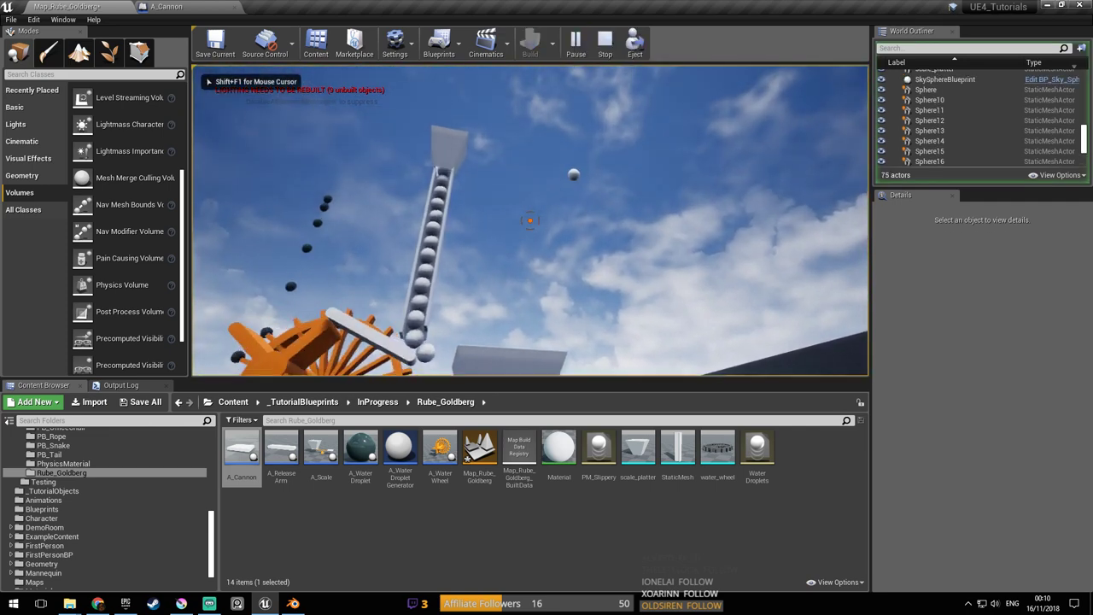
# Set LaunchSpeed's default value to 1450 in A_Cannon, compile and save the blueprint, and playtest the launch
pyautogui.press('Escape')
pyautogui.click(164, 8)
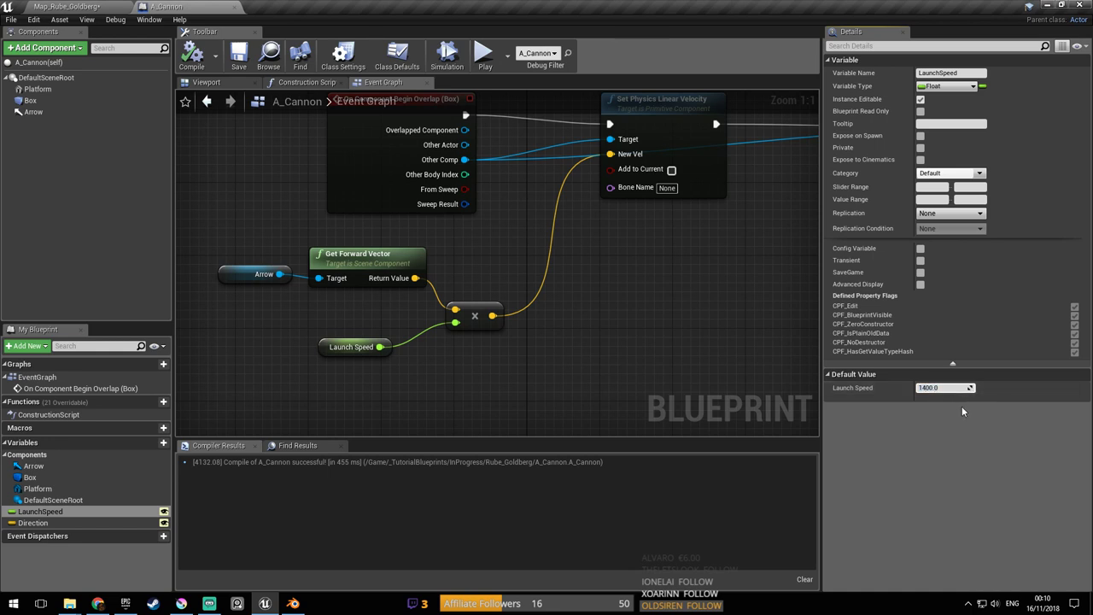
pyautogui.write('5')
pyautogui.press('Return')
pyautogui.moveTo(720, 357); pyautogui.dragTo(743, 324, button='right')
pyautogui.click(184, 65)
pyautogui.click(241, 60)
pyautogui.click(68, 7)
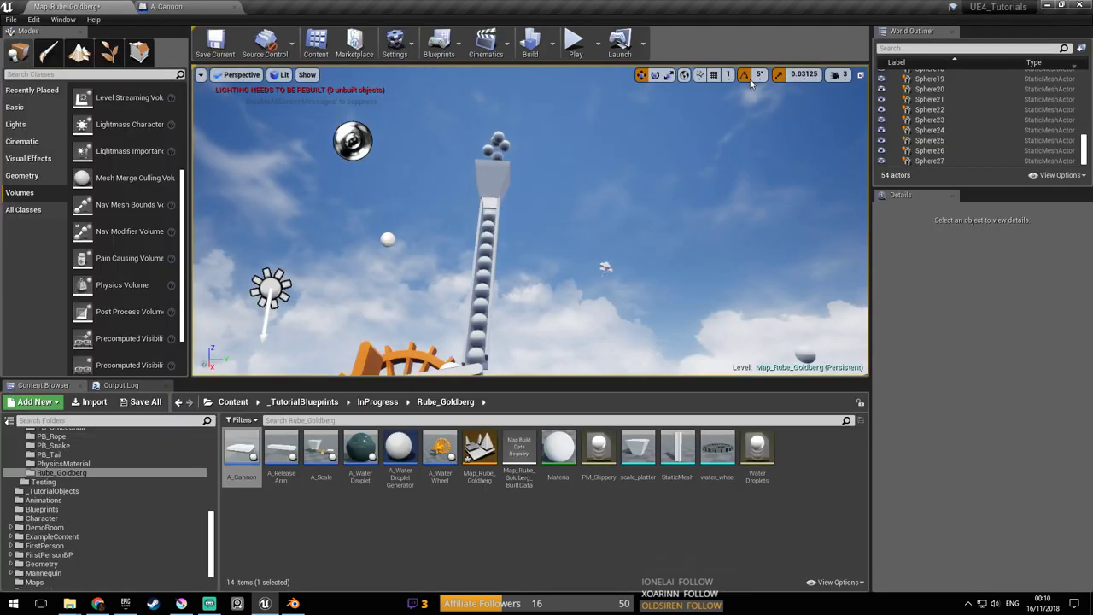
pyautogui.click(576, 44)
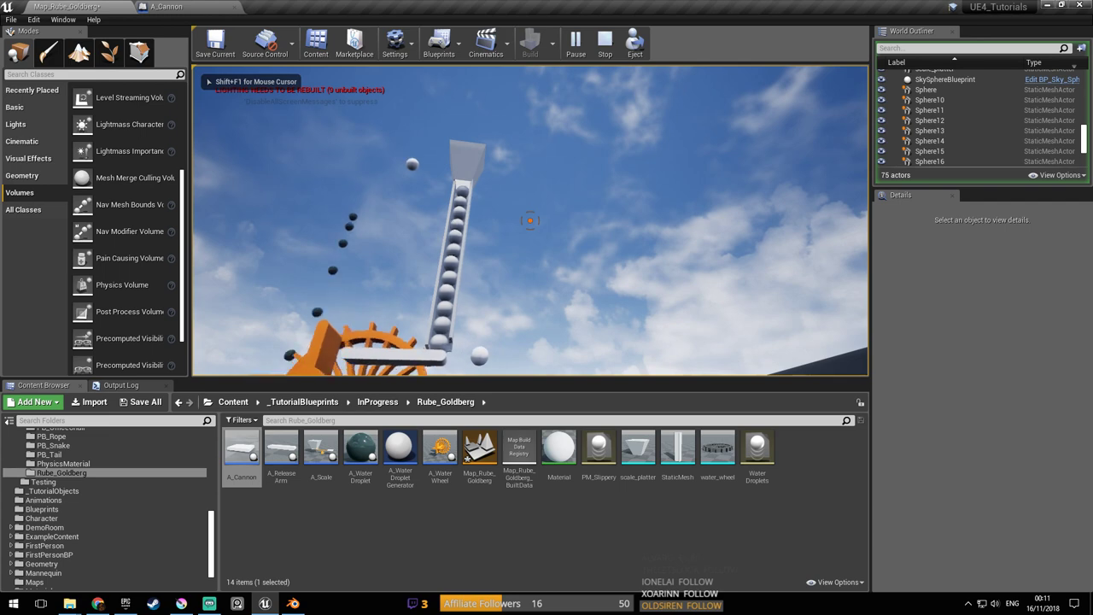
# Set LaunchSpeed's default value to 1470 in A_Cannon, compile and save the blueprint, and playtest the launch
pyautogui.hotkey('shift', 'F1')
pyautogui.click(167, 6)
pyautogui.click(931, 387)
pyautogui.press('BackSpace')
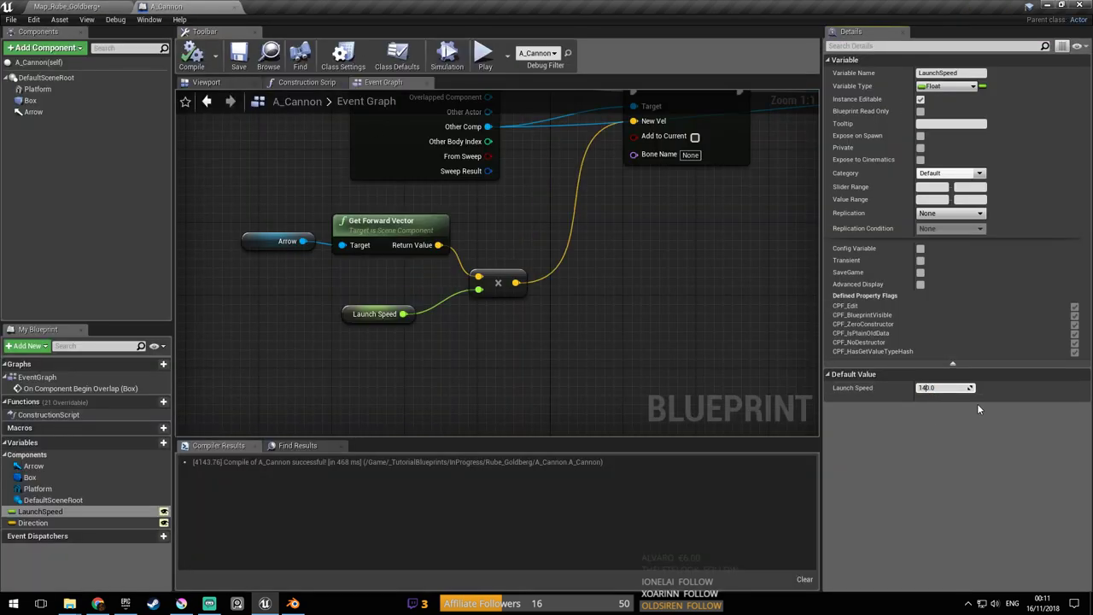
pyautogui.write('7')
pyautogui.press('Return')
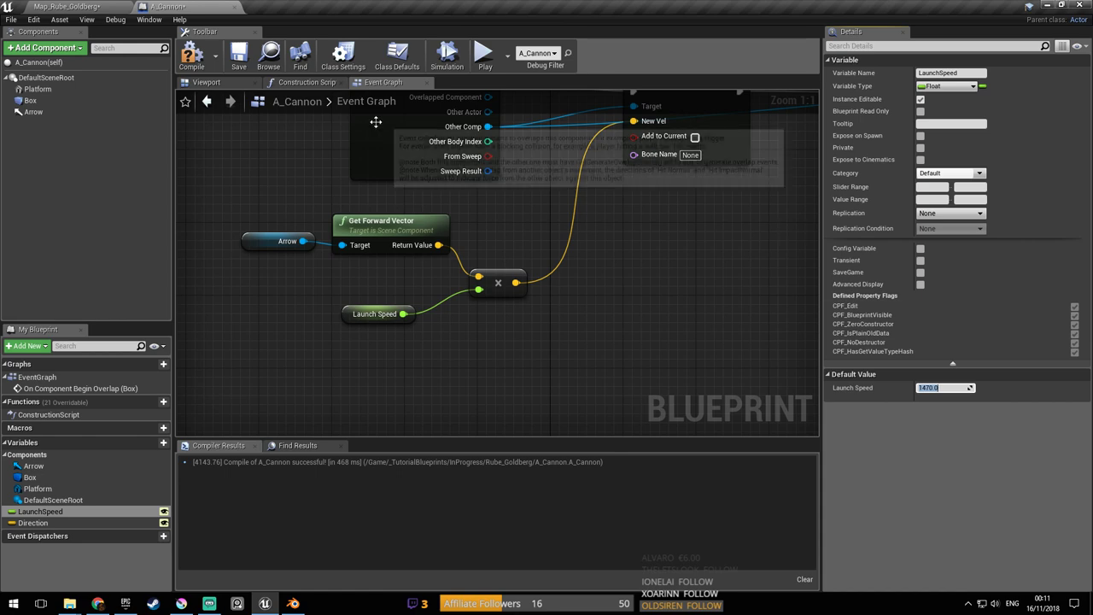
pyautogui.click(186, 63)
pyautogui.click(235, 63)
pyautogui.click(92, 6)
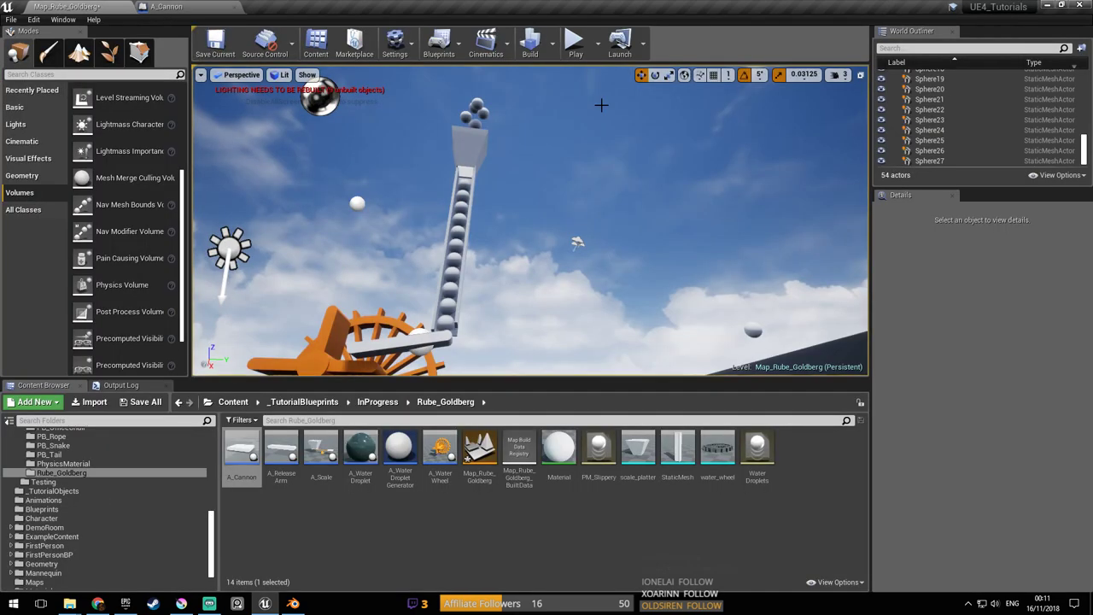
pyautogui.click(575, 44)
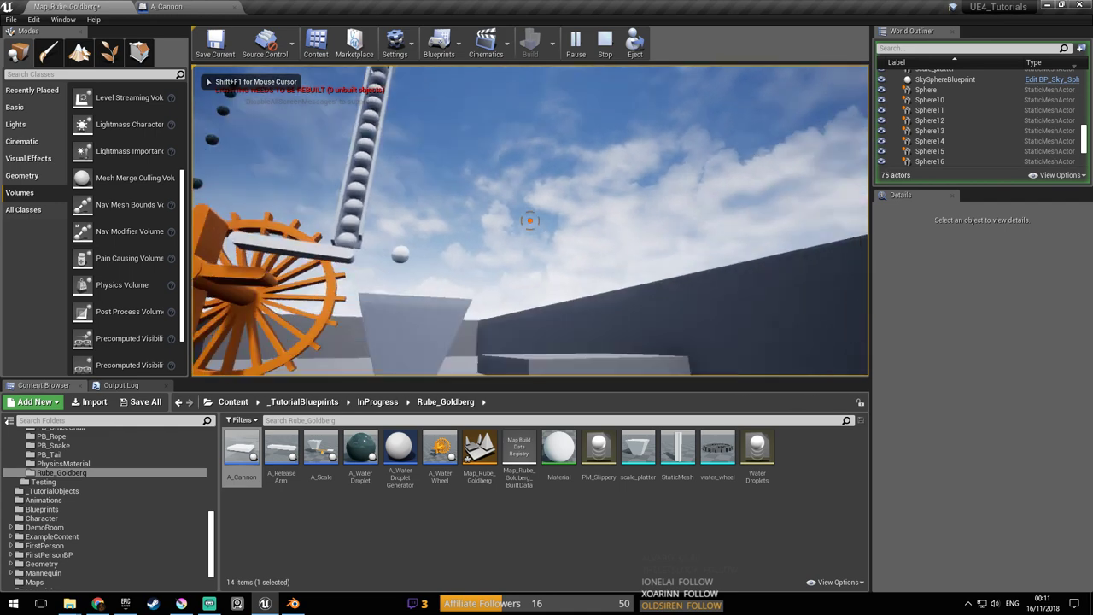
pyautogui.press('Escape')
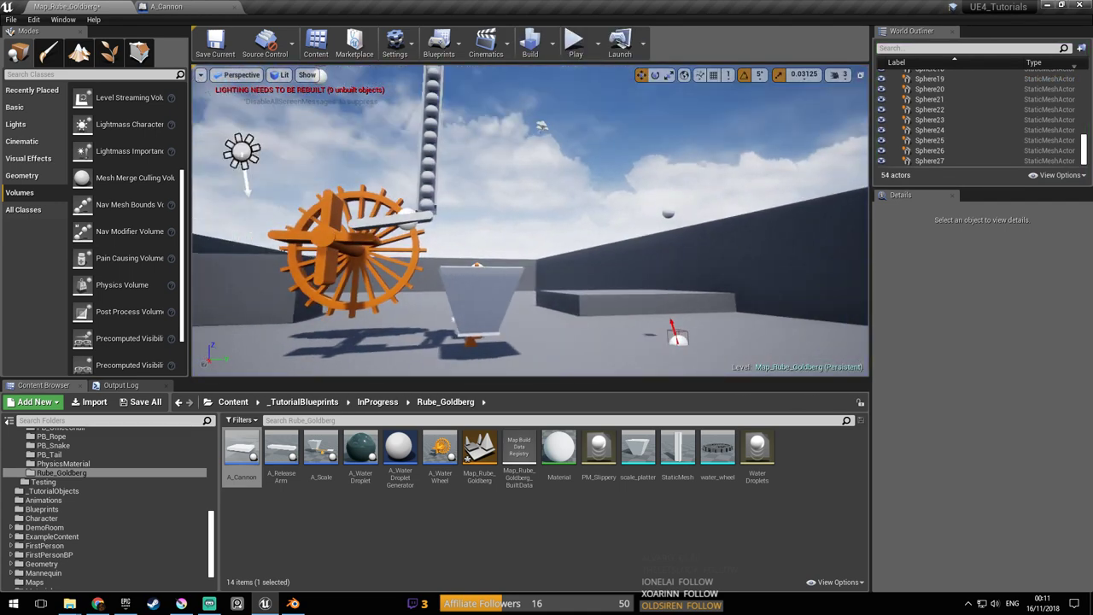
# Open the blueprint of the level's A_WaterDropletGenerator actor, examine its event graph, and close its Construction Script graph
pyautogui.press('w')
pyautogui.moveTo(569, 261)
pyautogui.mouseDown(button='right')
pyautogui.moveTo(492, 261)
pyautogui.moveTo(570, 261)
pyautogui.mouseUp(button='right')
pyautogui.click(504, 261)
pyautogui.moveTo(500, 173)
pyautogui.mouseDown(button='right')
pyautogui.moveTo(547, 299)
pyautogui.moveTo(538, 222)
pyautogui.moveTo(499, 173)
pyautogui.mouseUp(button='right')
pyautogui.press('s')
pyautogui.moveTo(648, 212); pyautogui.dragTo(561, 230, button='right')
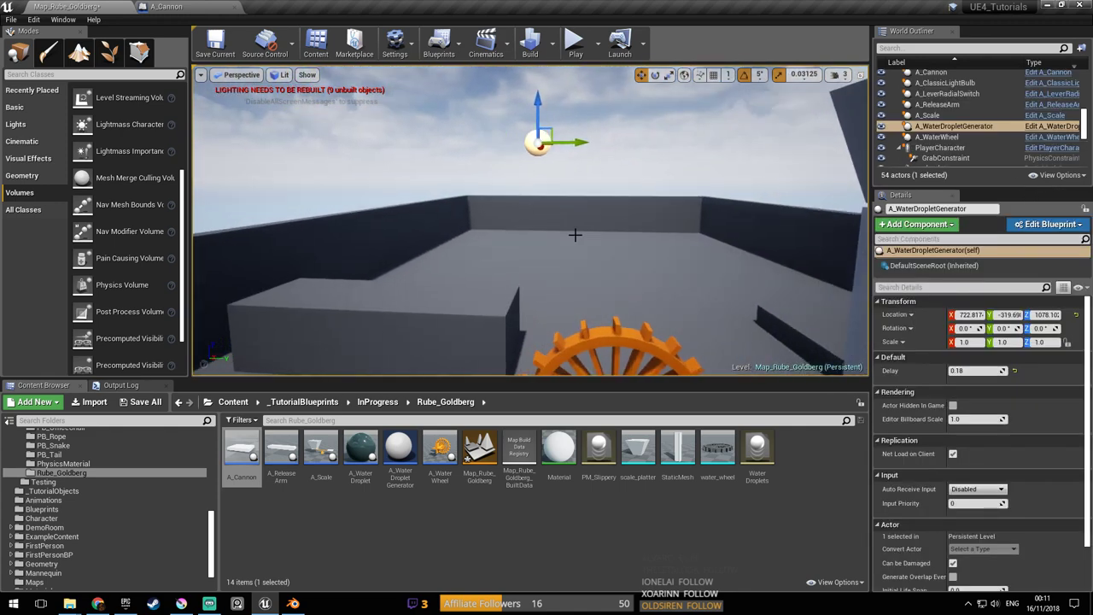
pyautogui.click(1056, 136)
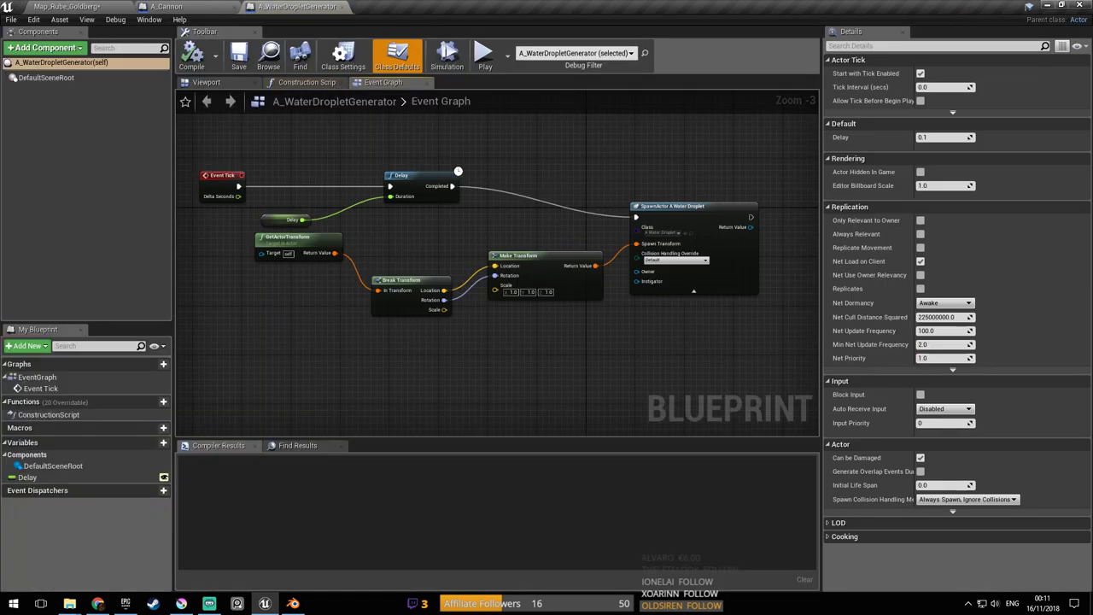
pyautogui.scroll(-12, 481, 226)
pyautogui.scroll(9, 493, 204)
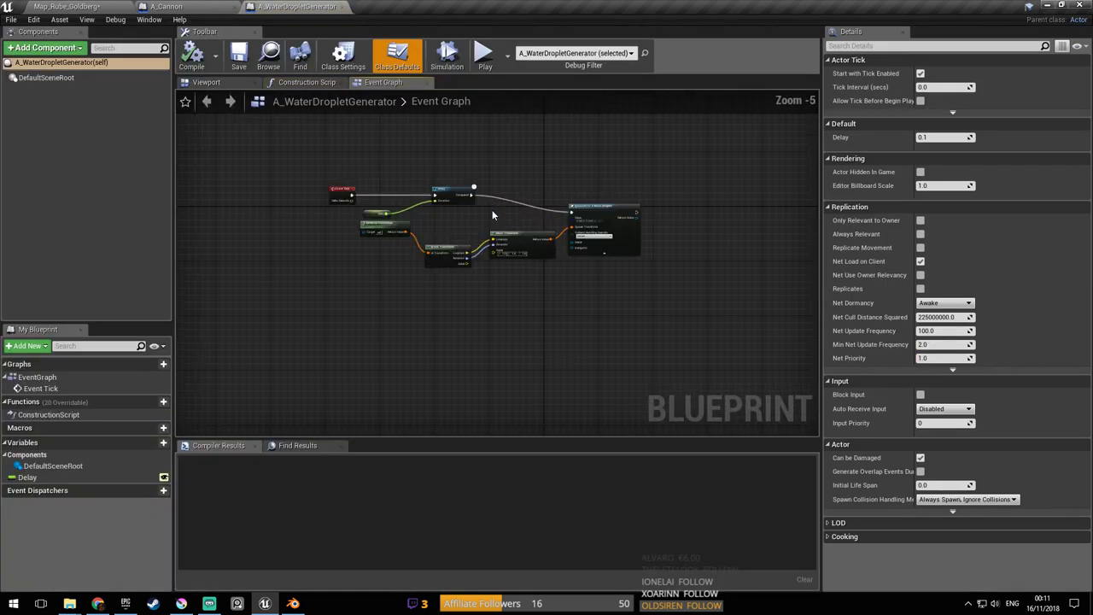
pyautogui.click(308, 82)
pyautogui.click(383, 83)
pyautogui.rightClick(316, 81)
pyautogui.middleClick(298, 86)
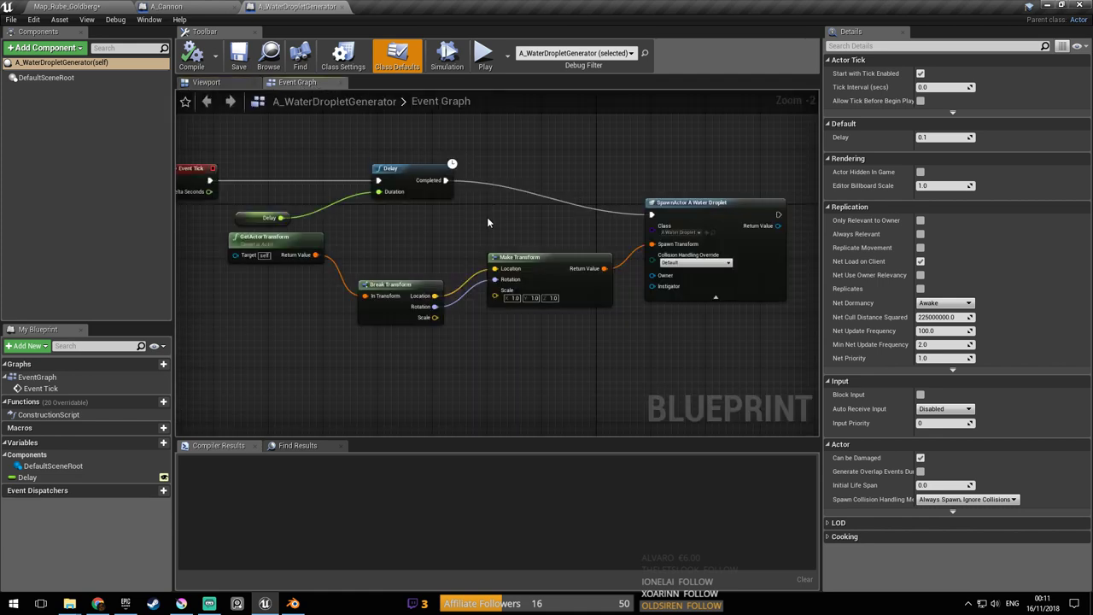
# Return to the Map_Rube_Goldberg level and save it
pyautogui.click(105, 6)
pyautogui.moveTo(495, 189); pyautogui.dragTo(510, 173, button='right')
pyautogui.hotkey('ctrl', 's')
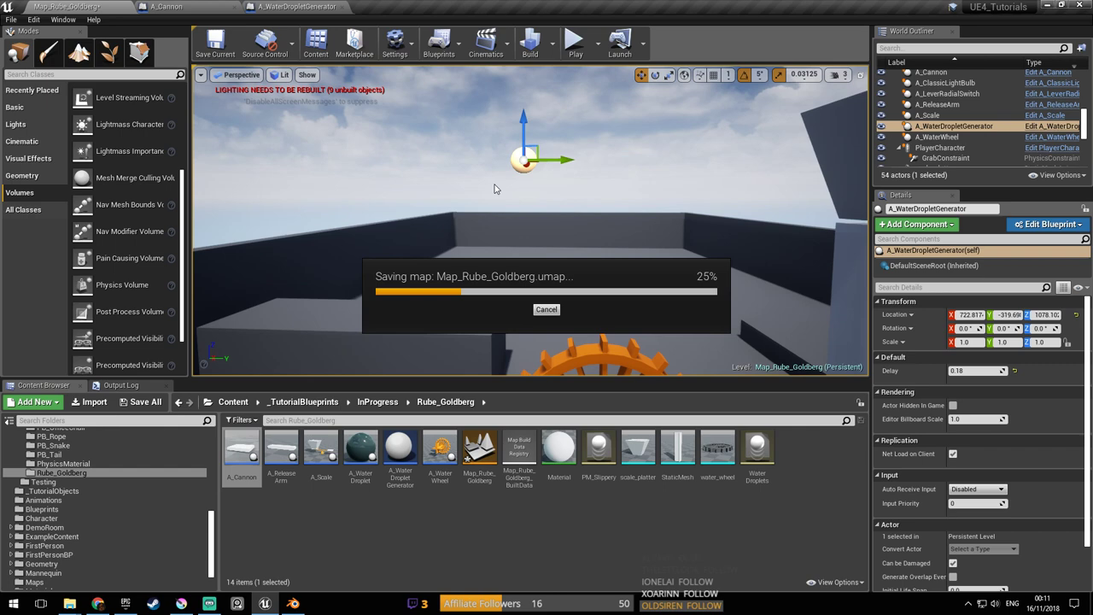
pyautogui.keyDown('alt'); pyautogui.moveTo(562, 159); pyautogui.dragTo(727, 159); pyautogui.keyUp('alt')
pyautogui.moveTo(728, 158)
pyautogui.mouseDown(button='right')
pyautogui.moveTo(774, 159)
pyautogui.moveTo(718, 176)
pyautogui.mouseUp(button='right')
pyautogui.press('Delete')
pyautogui.moveTo(646, 201); pyautogui.dragTo(646, 175, button='right')
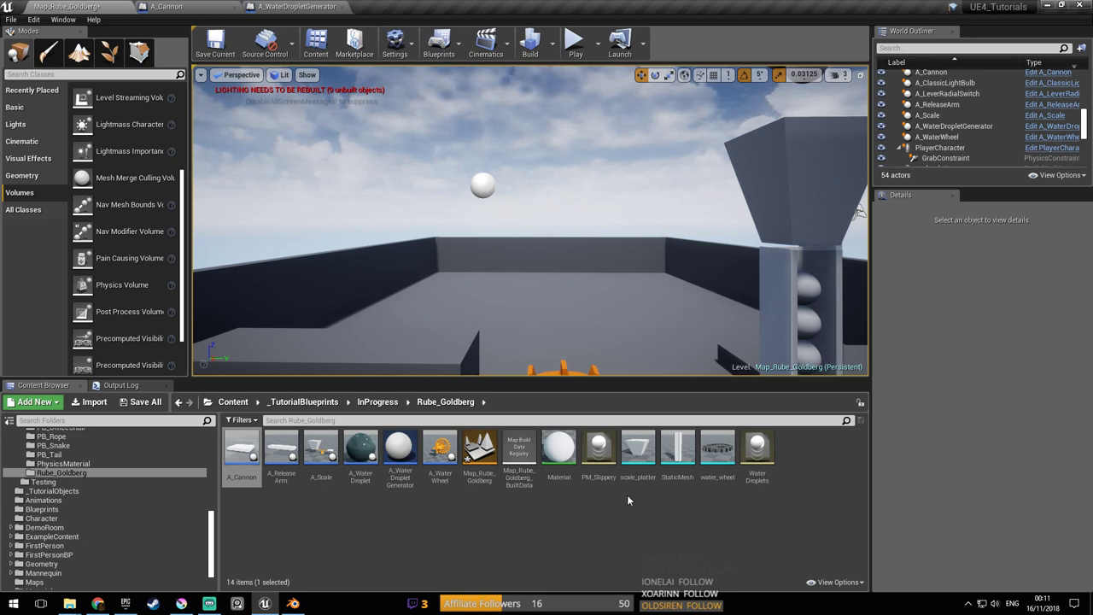
# Duplicate the A_WaterDropletGenerator blueprint asset and name the copy A_BallGenerator
pyautogui.rightClick(395, 448)
pyautogui.click(458, 243)
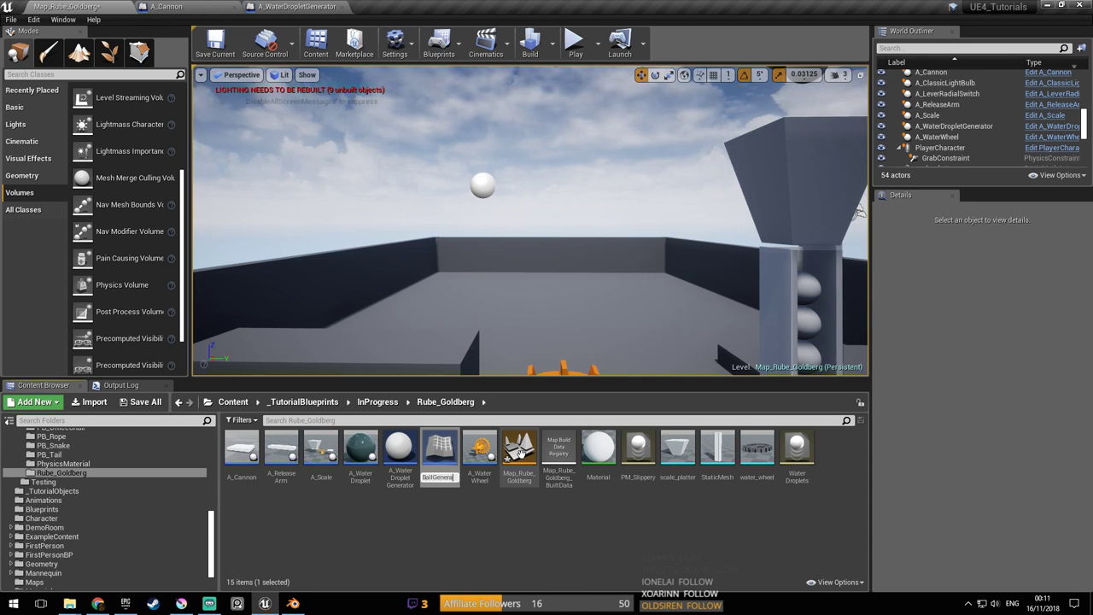
pyautogui.write('A_BallGenerator')
pyautogui.press('Return')
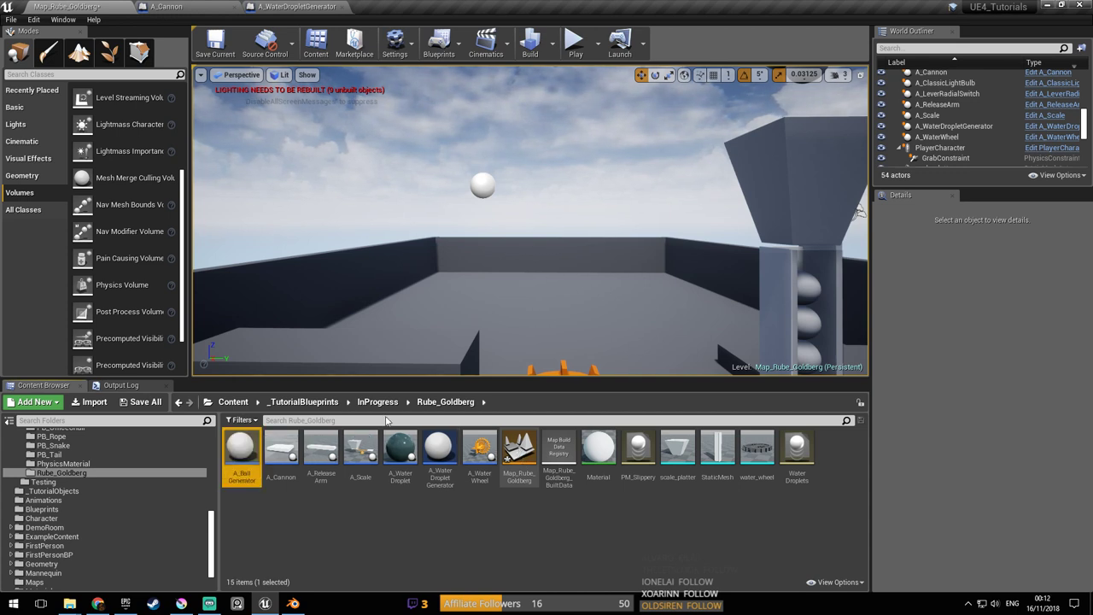
# Open A_BallGenerator and move the GetActorTransform node lower in its event graph, level with the Break Transform node
pyautogui.doubleClick(242, 453)
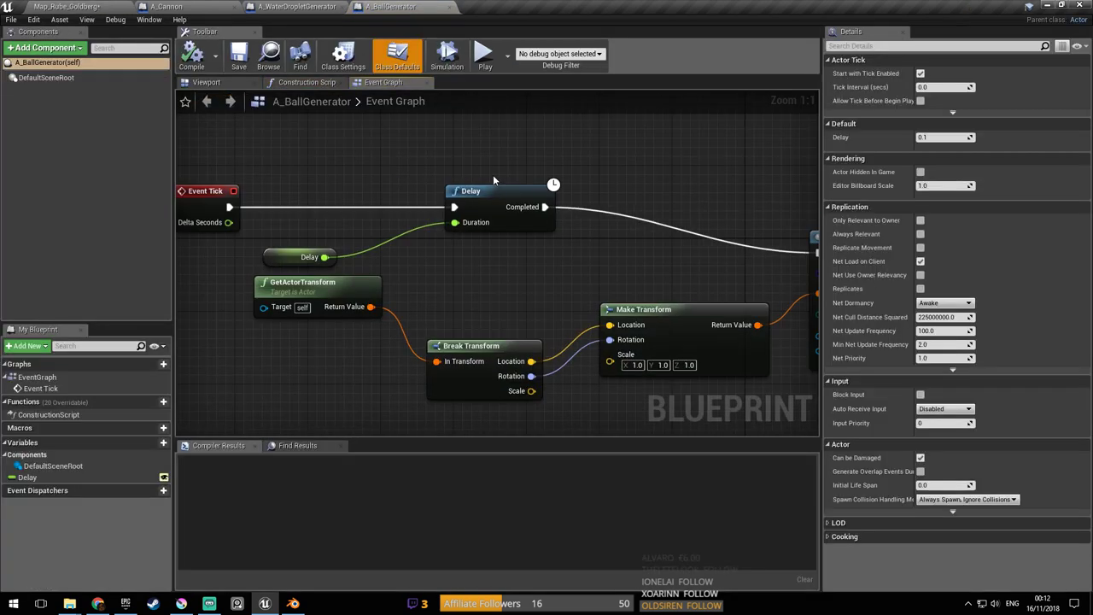
pyautogui.moveTo(493, 281); pyautogui.dragTo(403, 193, button='right')
pyautogui.scroll(1, 404, 206)
pyautogui.moveTo(475, 205); pyautogui.dragTo(306, 220, button='right')
pyautogui.moveTo(501, 228); pyautogui.dragTo(566, 230, button='right')
pyautogui.scroll(-1, 575, 234)
pyautogui.moveTo(500, 243); pyautogui.dragTo(622, 221, button='right')
pyautogui.moveTo(464, 252); pyautogui.dragTo(494, 260, button='right')
pyautogui.moveTo(388, 191); pyautogui.dragTo(395, 254)
pyautogui.moveTo(396, 255); pyautogui.dragTo(450, 315, button='right')
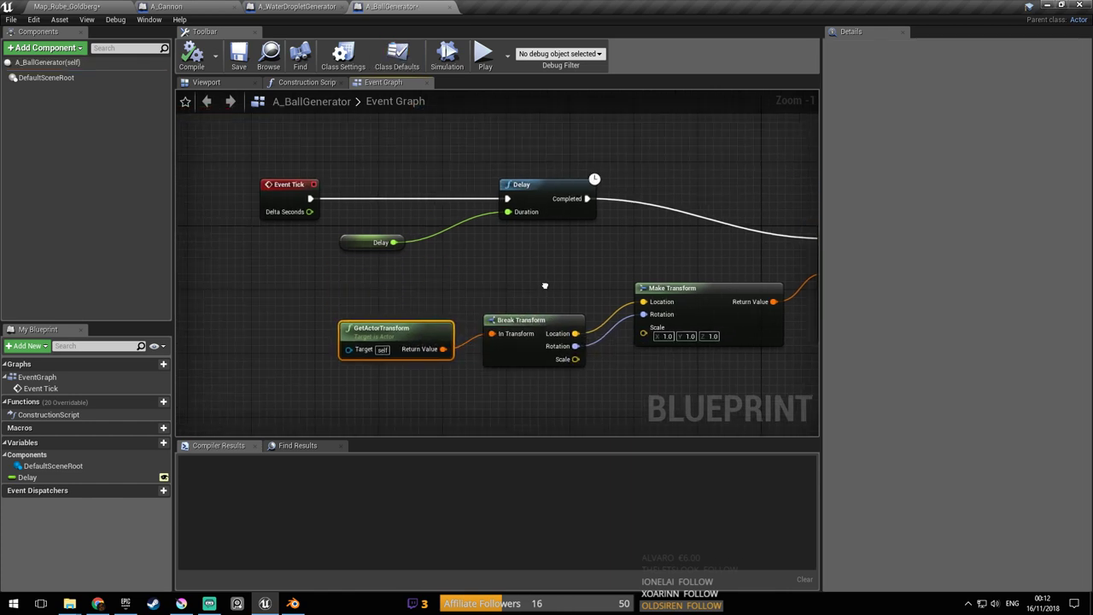
pyautogui.moveTo(546, 288); pyautogui.dragTo(343, 227, button='right')
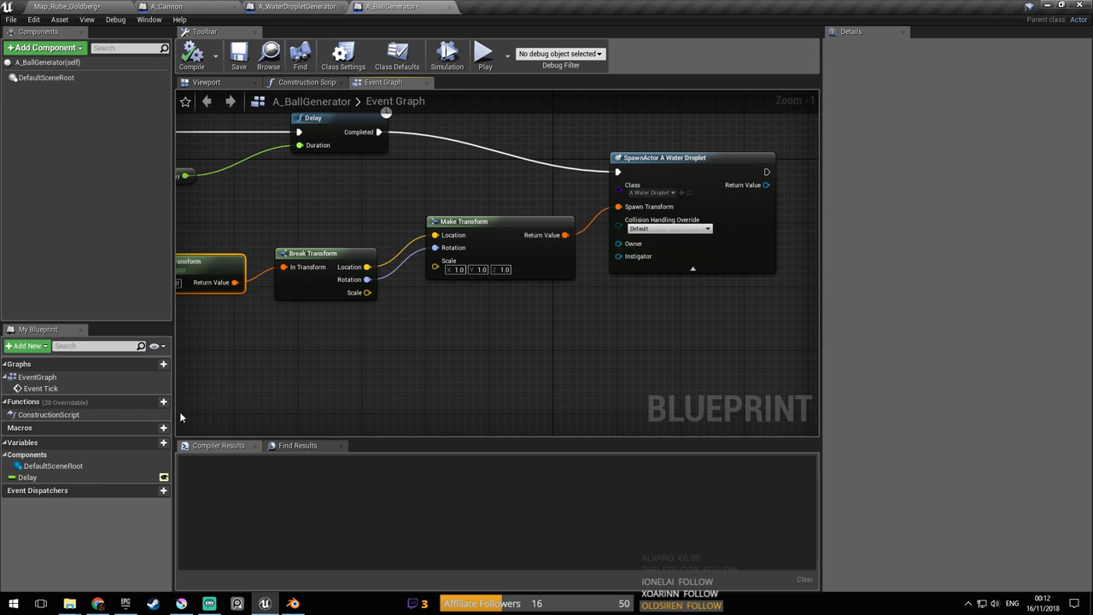
pyautogui.moveTo(469, 252); pyautogui.dragTo(505, 264, button='right')
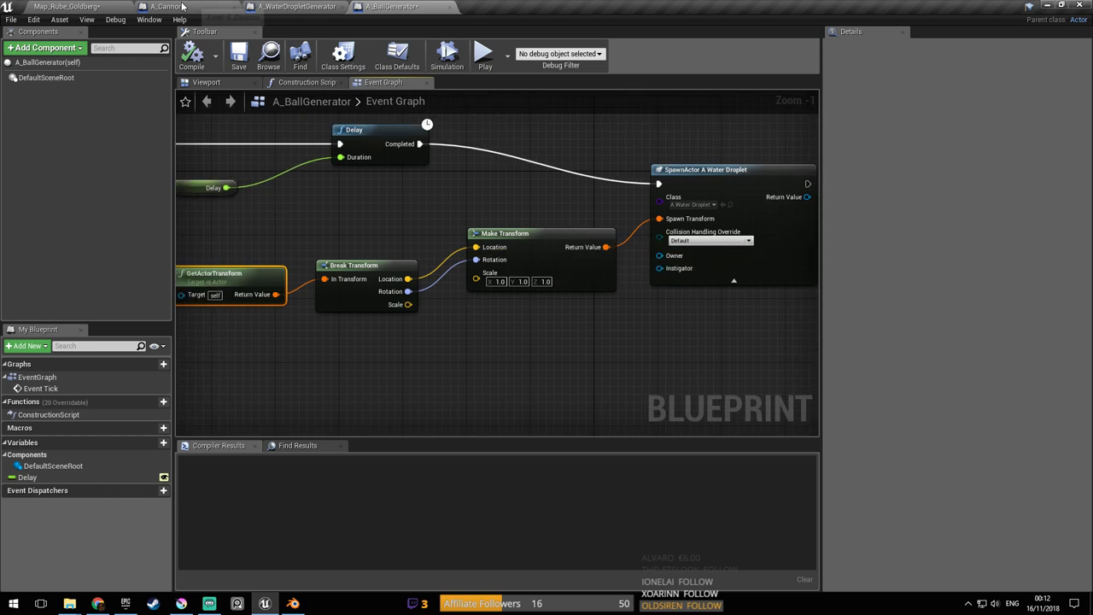
# Force delete the A_BallGenerator blueprint asset from the Rube_Goldberg folder
pyautogui.click(103, 6)
pyautogui.click(242, 445)
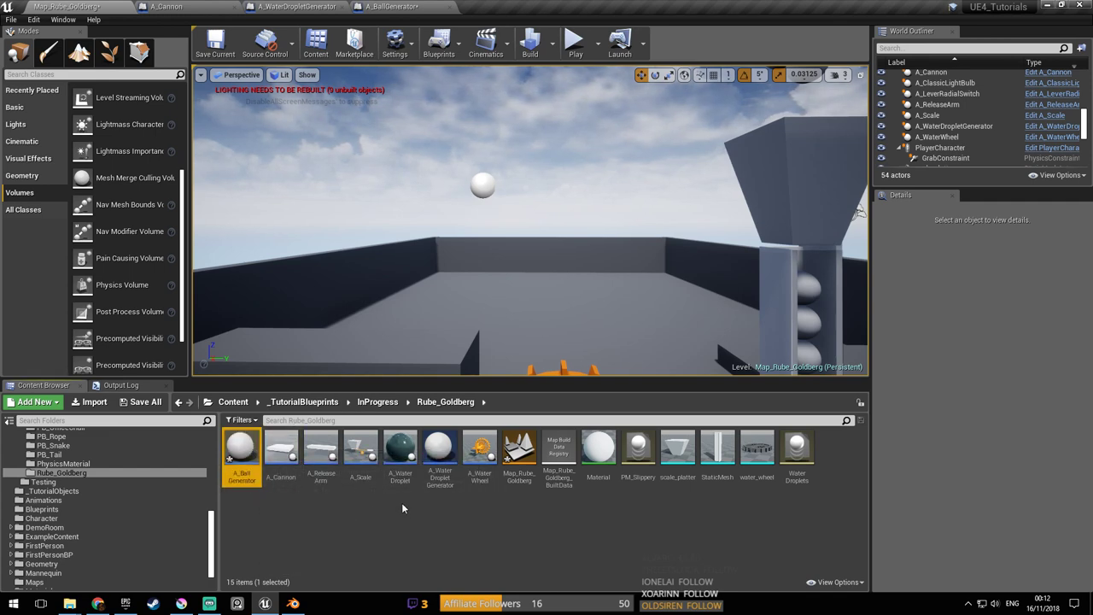
pyautogui.press('Delete')
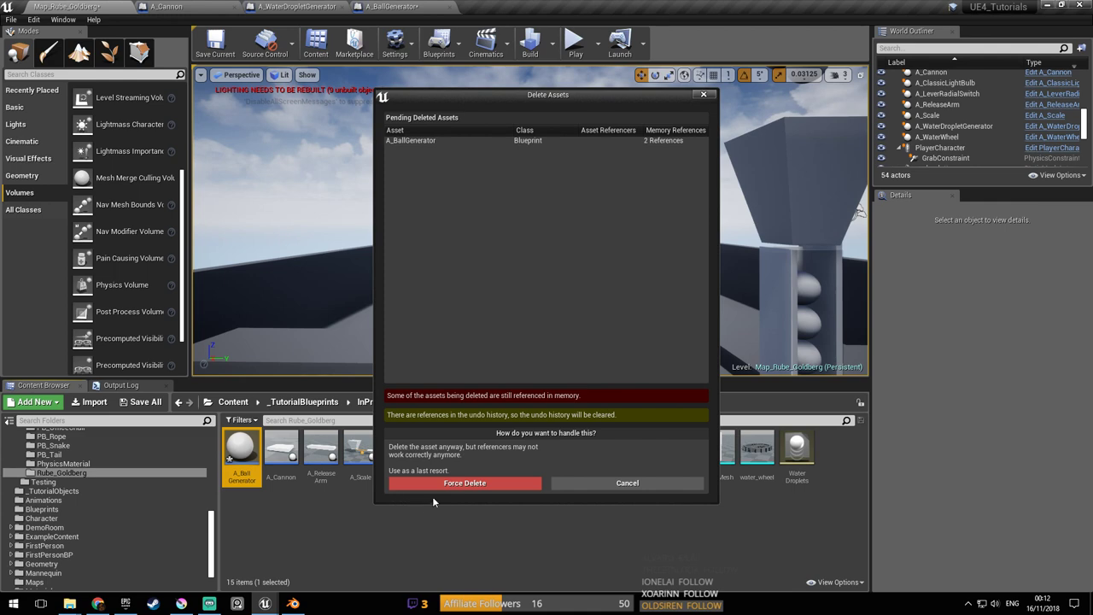
pyautogui.click(432, 484)
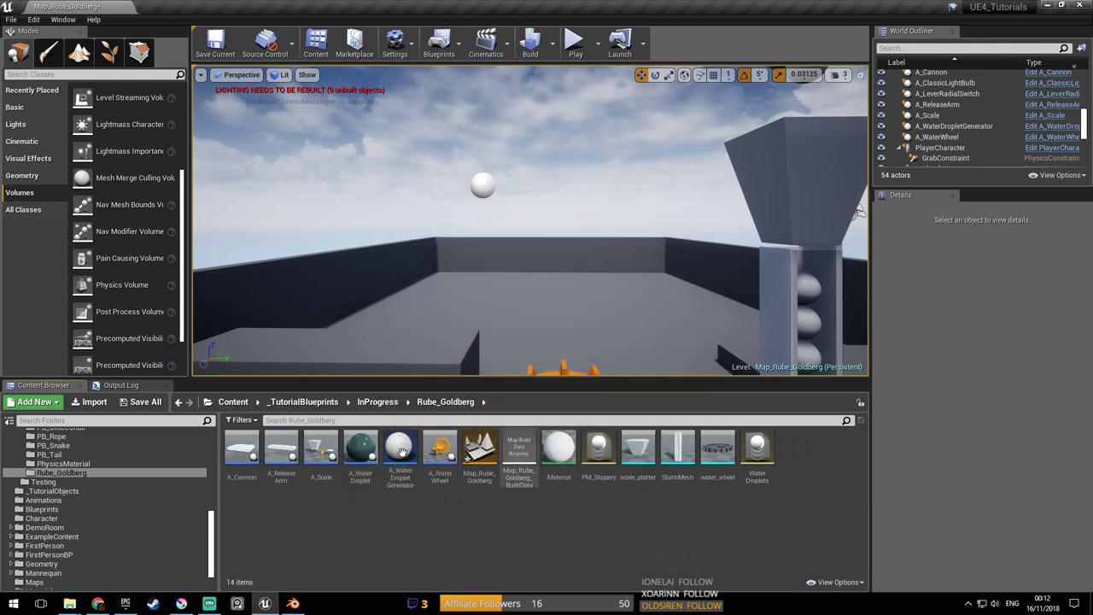
# Rename the A_WaterDropletGenerator blueprint asset as A_ObjectGenerator
pyautogui.click(400, 474)
pyautogui.click(401, 476)
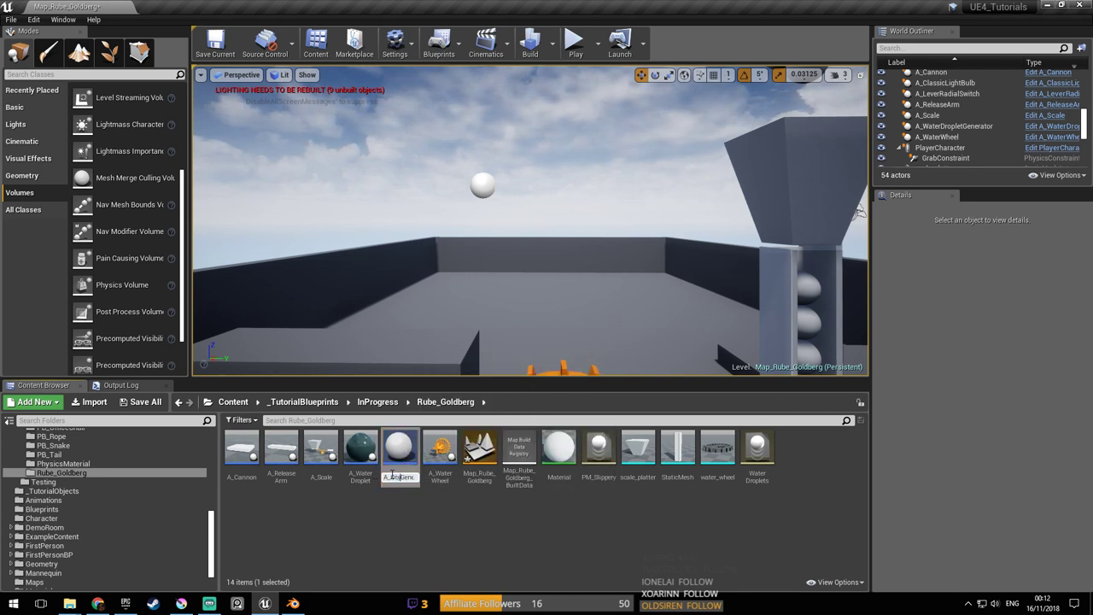
pyautogui.write('A_ObjectGenerator')
pyautogui.press('Return')
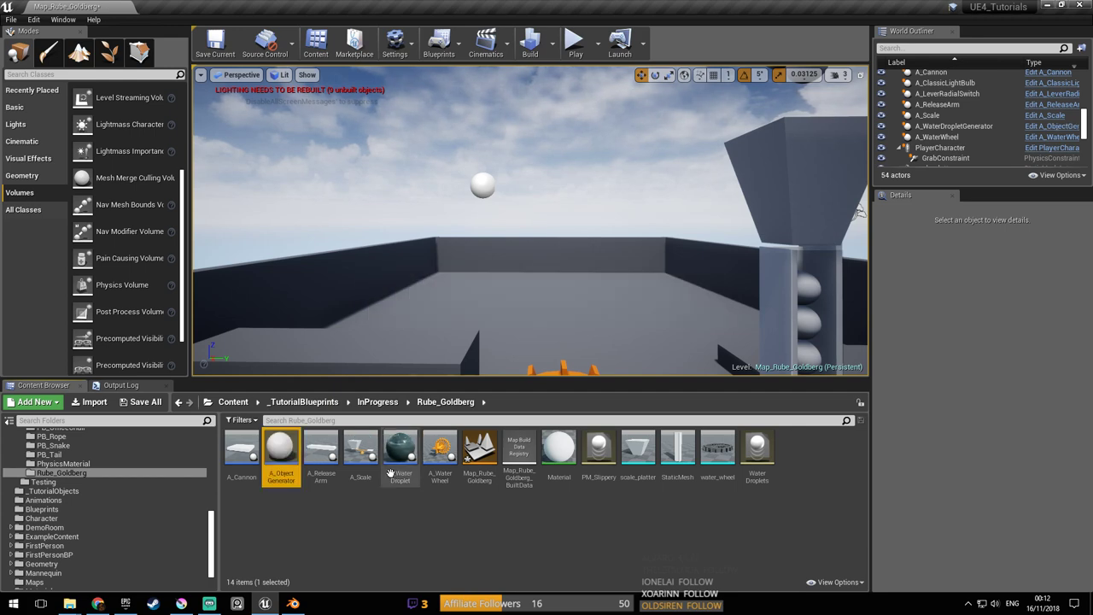
# Open the A_ObjectGenerator blueprint and add a new variable named GeneratedActor
pyautogui.doubleClick(282, 451)
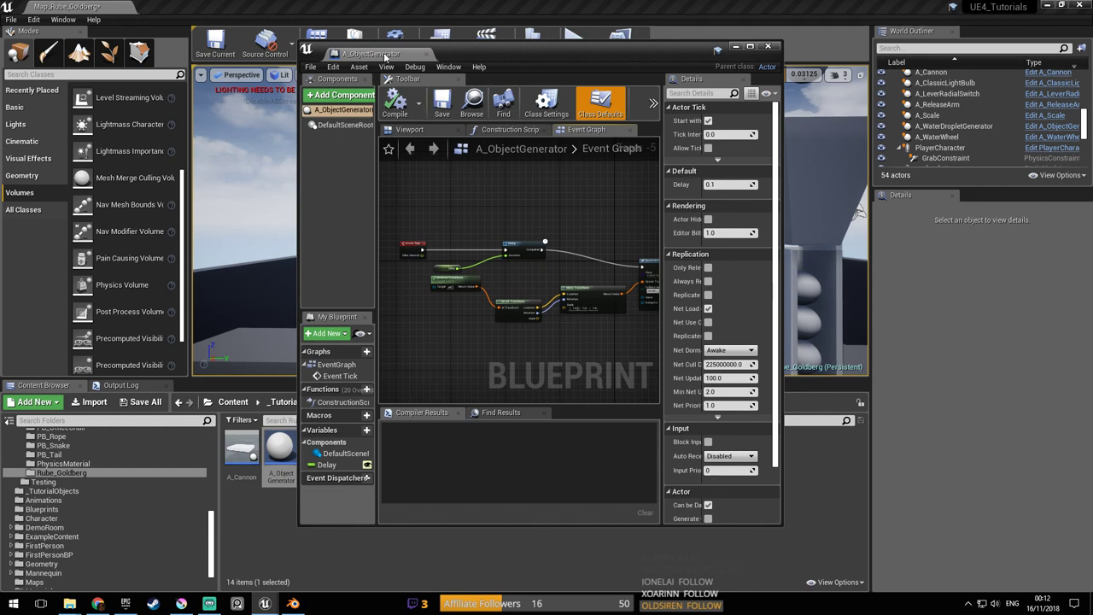
pyautogui.doubleClick(387, 59)
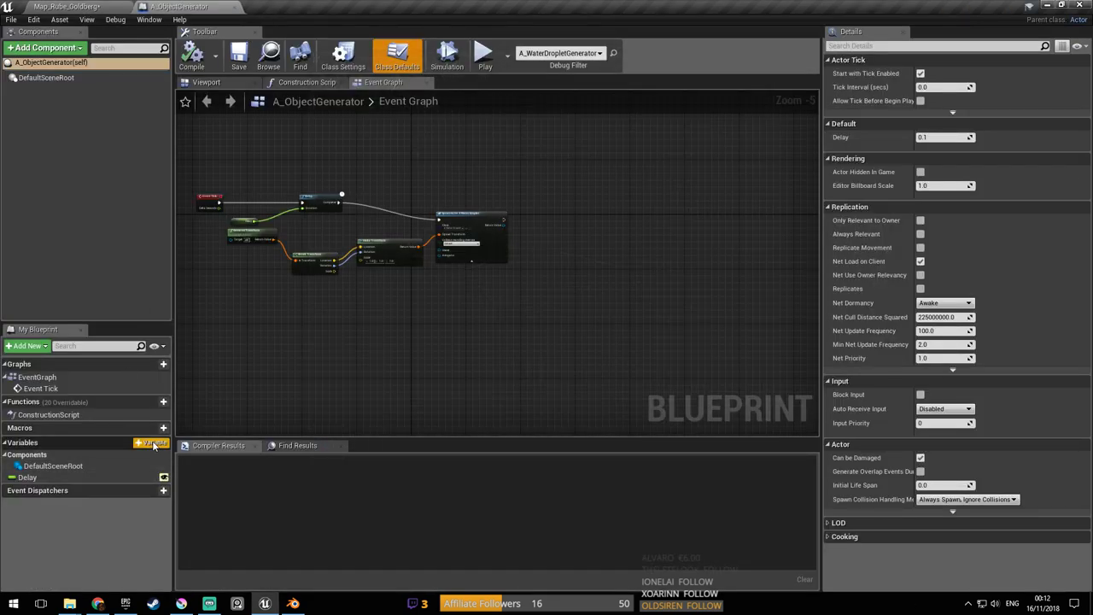
pyautogui.click(151, 444)
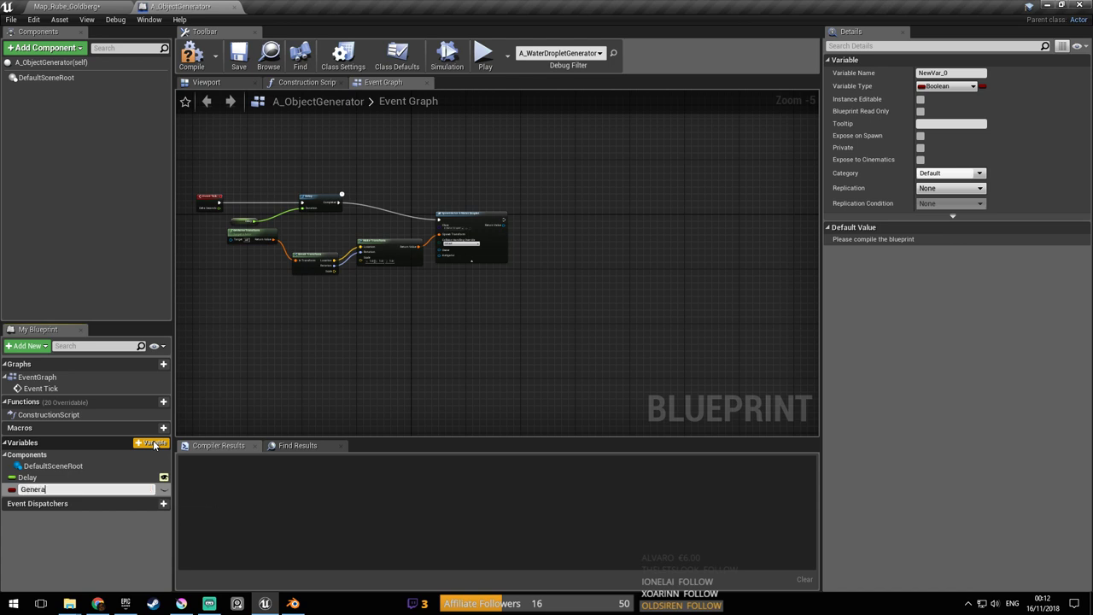
pyautogui.write('tor')
pyautogui.press('Return')
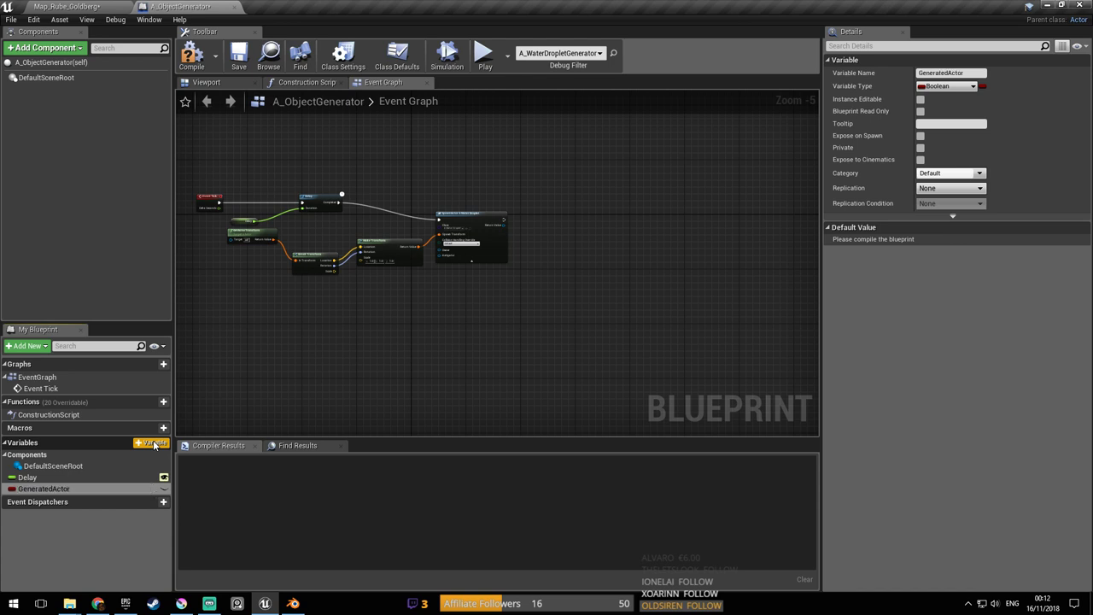
# Change the GeneratedActor variable's type to an Actor class reference
pyautogui.scroll(6, 451, 266)
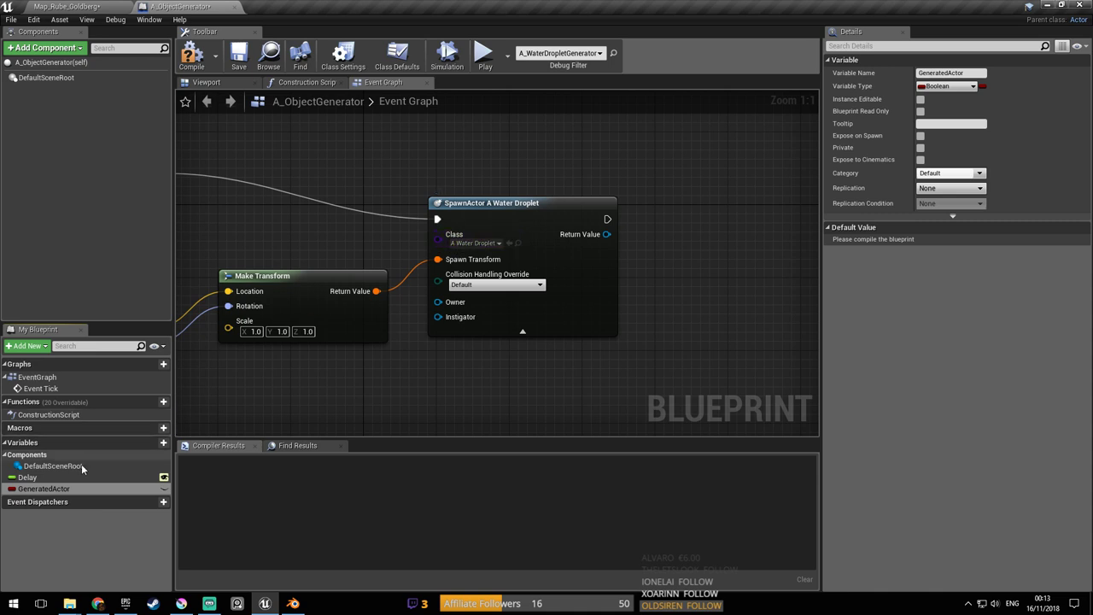
pyautogui.click(932, 88)
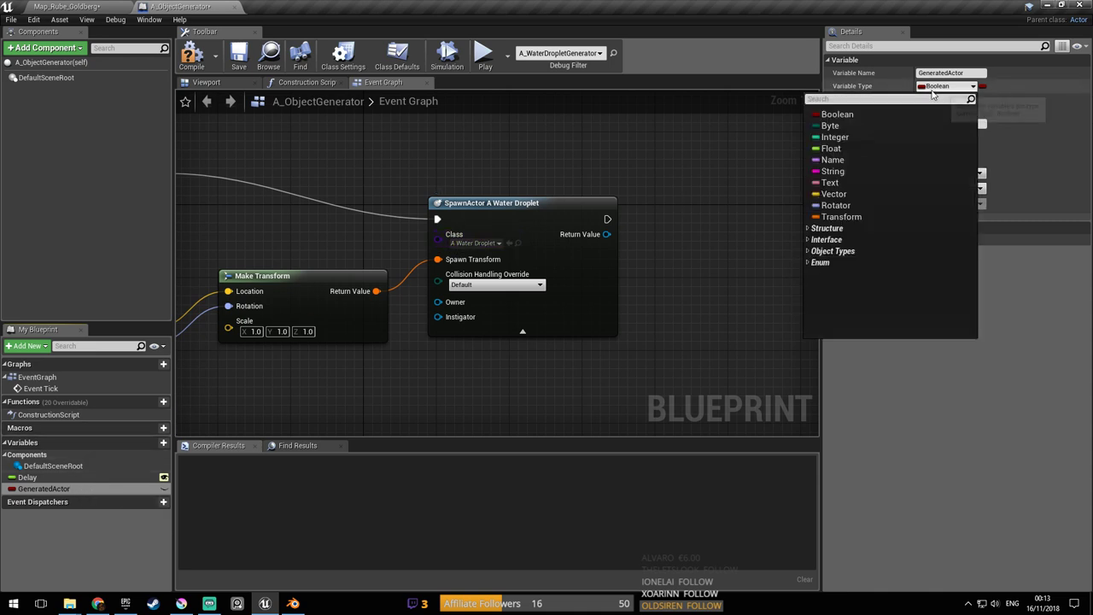
pyautogui.write('actor class')
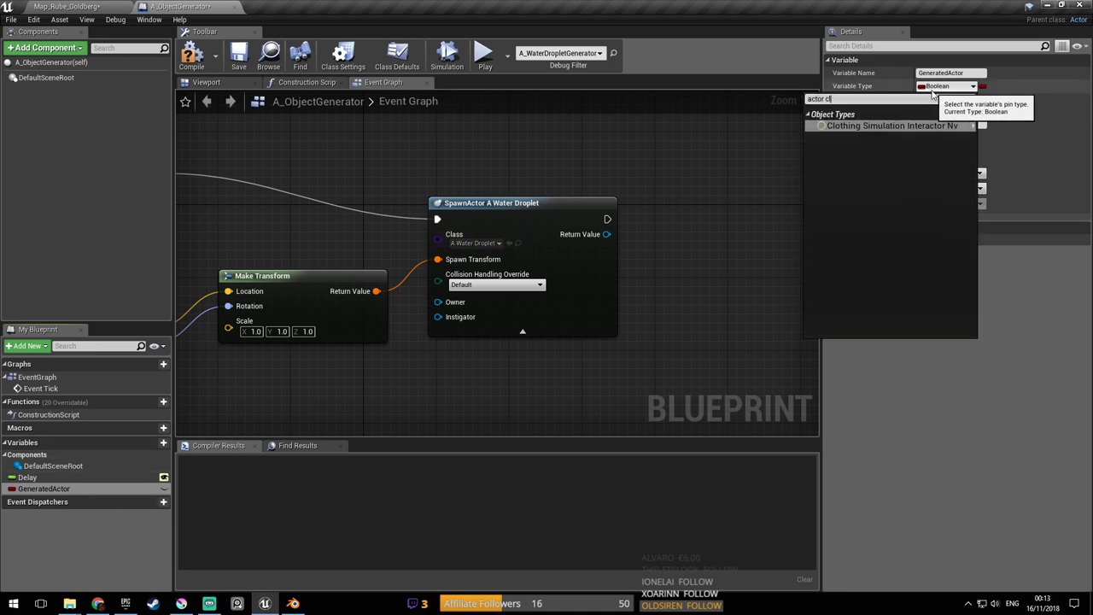
pyautogui.press('BackSpace')
pyautogui.press('BackSpace')
pyautogui.press('BackSpace')
pyautogui.press('BackSpace')
pyautogui.press('BackSpace')
pyautogui.write('actor')
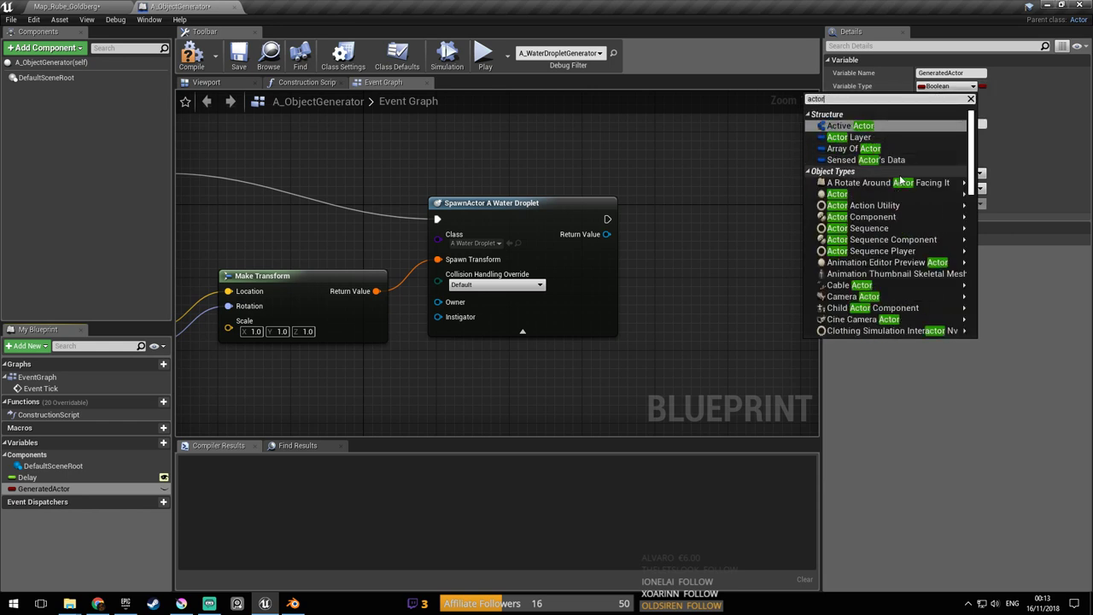
pyautogui.moveTo(899, 196)
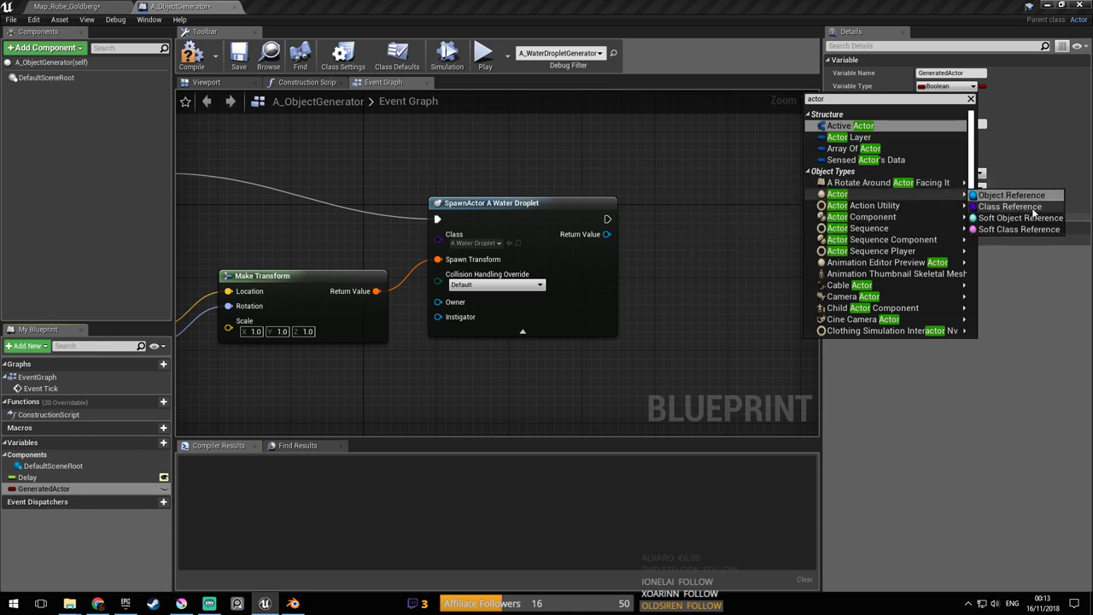
pyautogui.click(1035, 207)
# Add a Get GeneratedActor node to the event graph and connect it to the SpawnActor node's Class input
pyautogui.moveTo(603, 333); pyautogui.dragTo(685, 295, button='right')
pyautogui.moveTo(580, 280); pyautogui.dragTo(609, 281, button='right')
pyautogui.moveTo(44, 489); pyautogui.dragTo(371, 229)
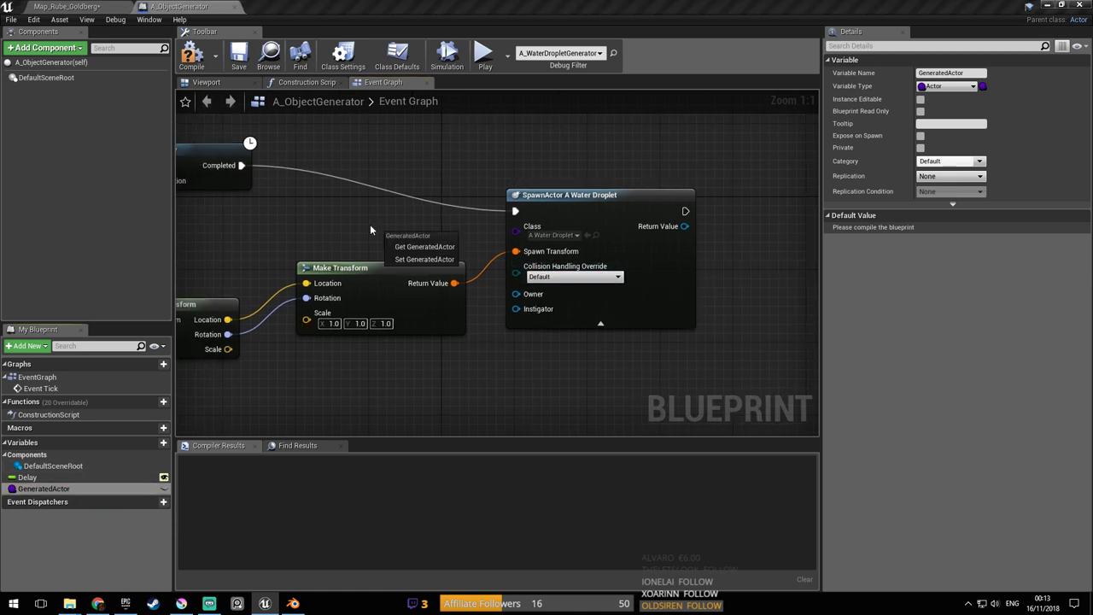
pyautogui.click(424, 245)
pyautogui.moveTo(516, 226); pyautogui.dragTo(383, 225)
pyautogui.moveTo(316, 237); pyautogui.dragTo(309, 247, button='right')
pyautogui.hotkey('ctrl', 's')
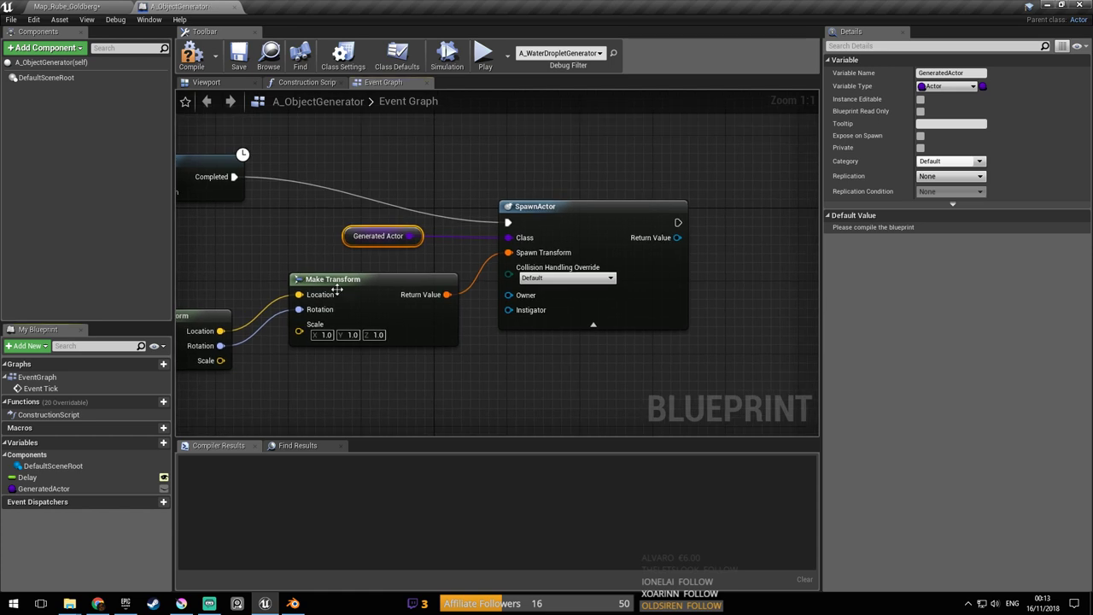
# Make the GeneratedActor variable instance editable and compile the A_ObjectGenerator blueprint
pyautogui.click(163, 489)
pyautogui.moveTo(185, 138); pyautogui.dragTo(212, 144, button='right')
pyautogui.click(215, 57)
pyautogui.moveTo(348, 175); pyautogui.dragTo(388, 154, button='right')
# Set the Generated Actor of the level's A_WaterDropletGenerator to A_WaterDroplet and save the map
pyautogui.click(84, 7)
pyautogui.click(453, 166)
pyautogui.press('a')
pyautogui.moveTo(457, 193); pyautogui.dragTo(475, 189, button='right')
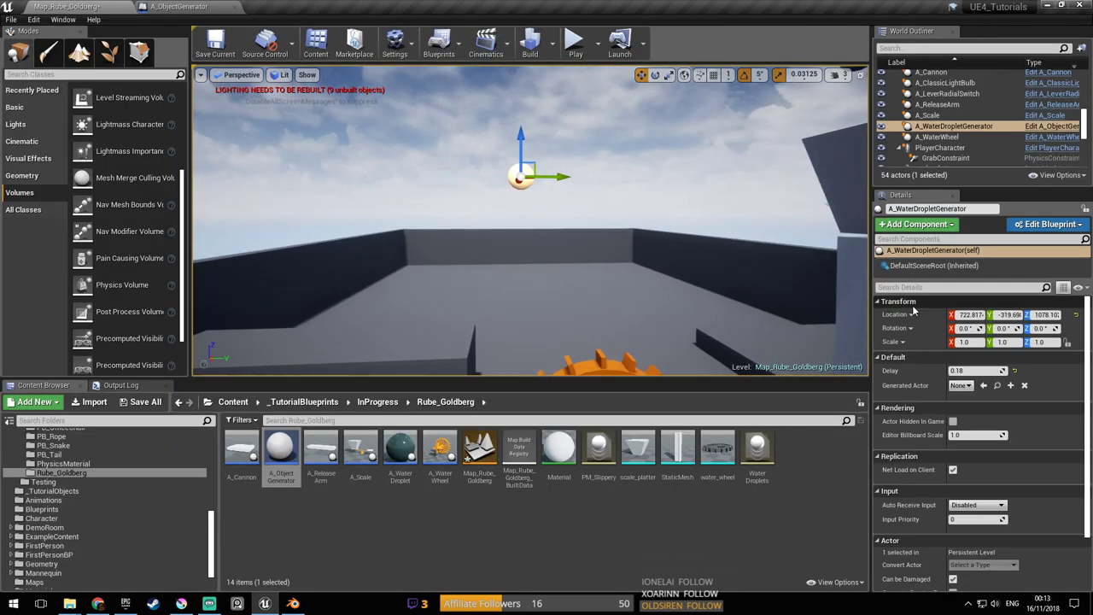
pyautogui.click(958, 385)
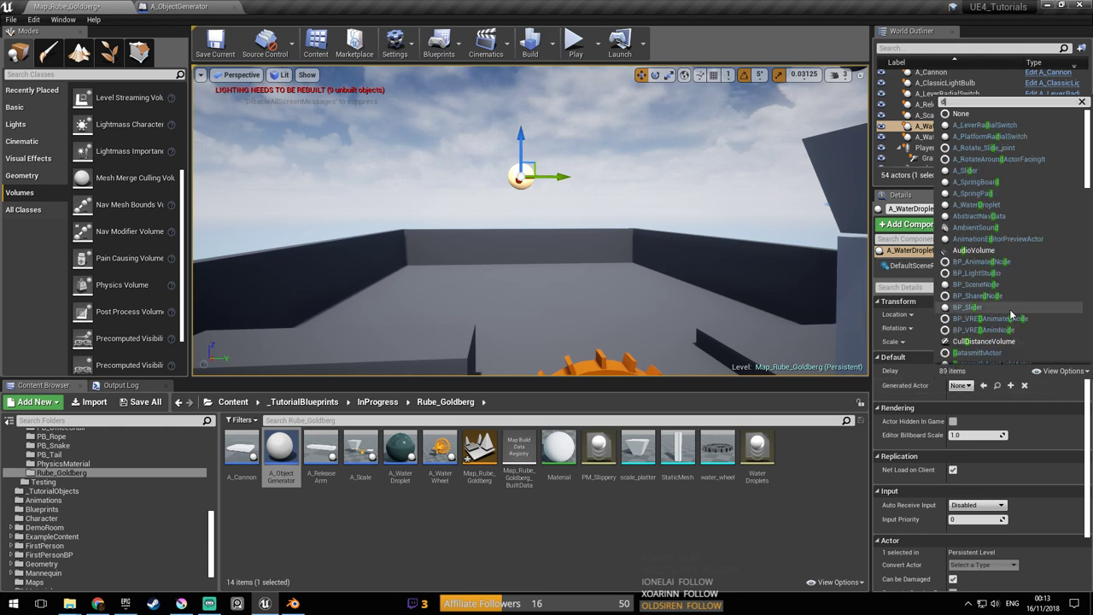
pyautogui.write('drop')
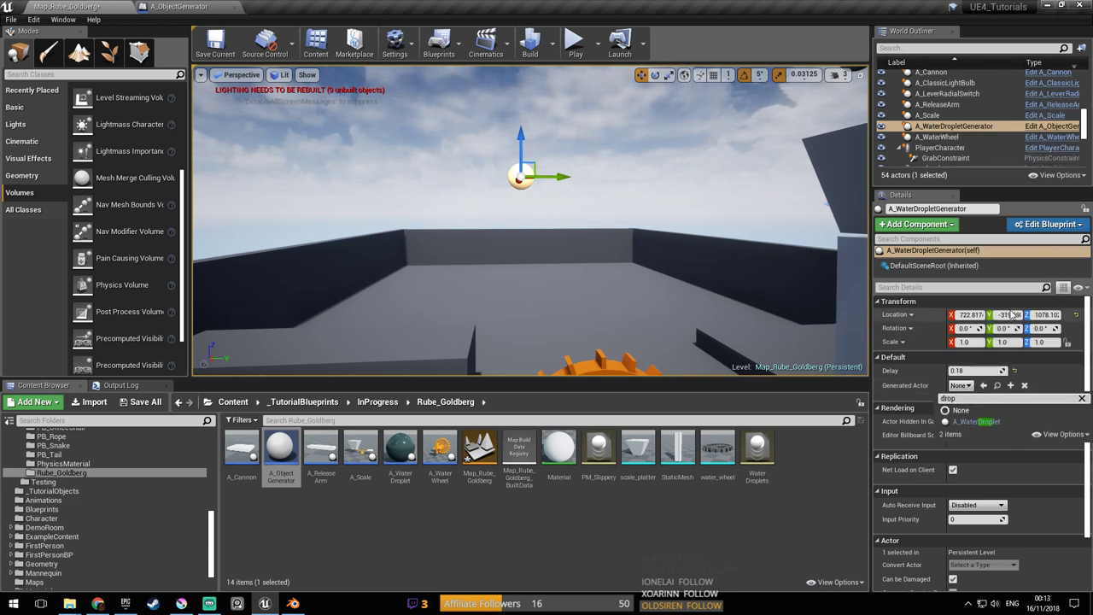
pyautogui.click(977, 421)
pyautogui.hotkey('ctrl', 's')
# Delete the physics sphere floating above the cannon from the level
pyautogui.moveTo(648, 231); pyautogui.dragTo(615, 162, button='right')
pyautogui.click(559, 128)
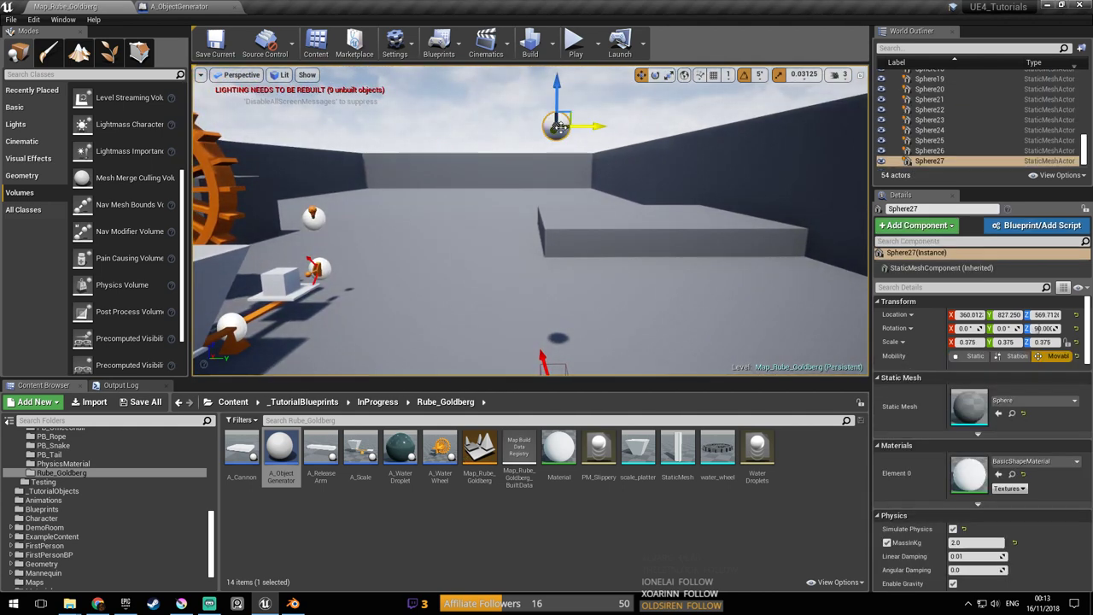
pyautogui.press('Delete')
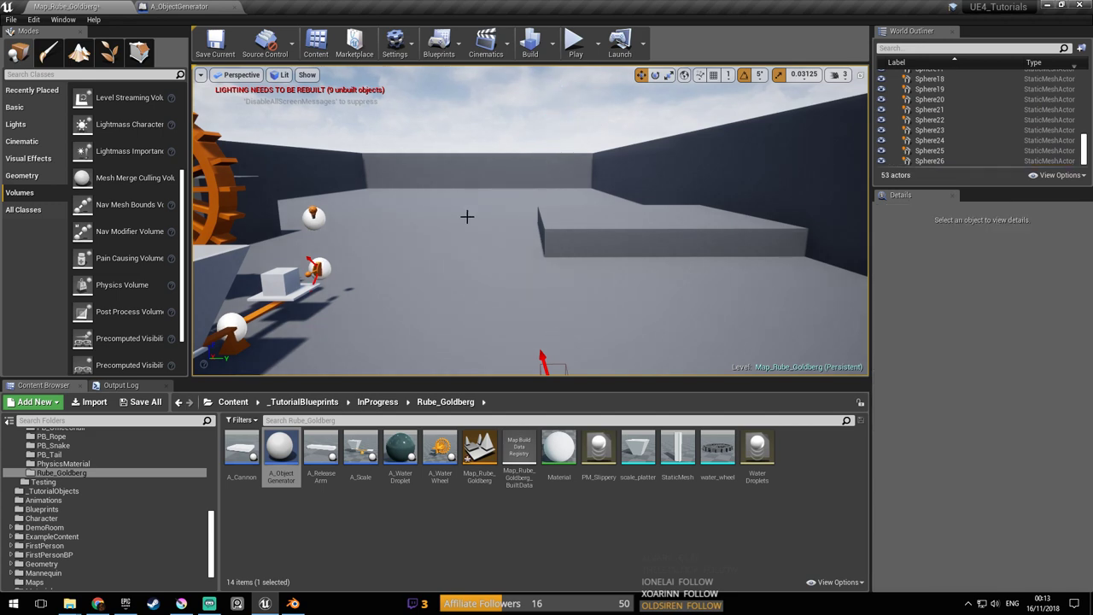
# Place an A_ObjectGenerator in the level above the cannon, raise it to a Z location of about 488, and save the map
pyautogui.moveTo(385, 331); pyautogui.dragTo(333, 436, button='right')
pyautogui.moveTo(281, 457); pyautogui.dragTo(612, 252)
pyautogui.moveTo(644, 186); pyautogui.dragTo(854, 231, button='right')
pyautogui.moveTo(602, 217); pyautogui.dragTo(602, 217, button='right')
pyautogui.press('w')
pyautogui.moveTo(671, 288); pyautogui.dragTo(580, 214, button='right')
pyautogui.press('d')
pyautogui.press('s')
pyautogui.moveTo(631, 345)
pyautogui.mouseDown(button='right')
pyautogui.moveTo(631, 384)
pyautogui.moveTo(631, 324)
pyautogui.mouseUp(button='right')
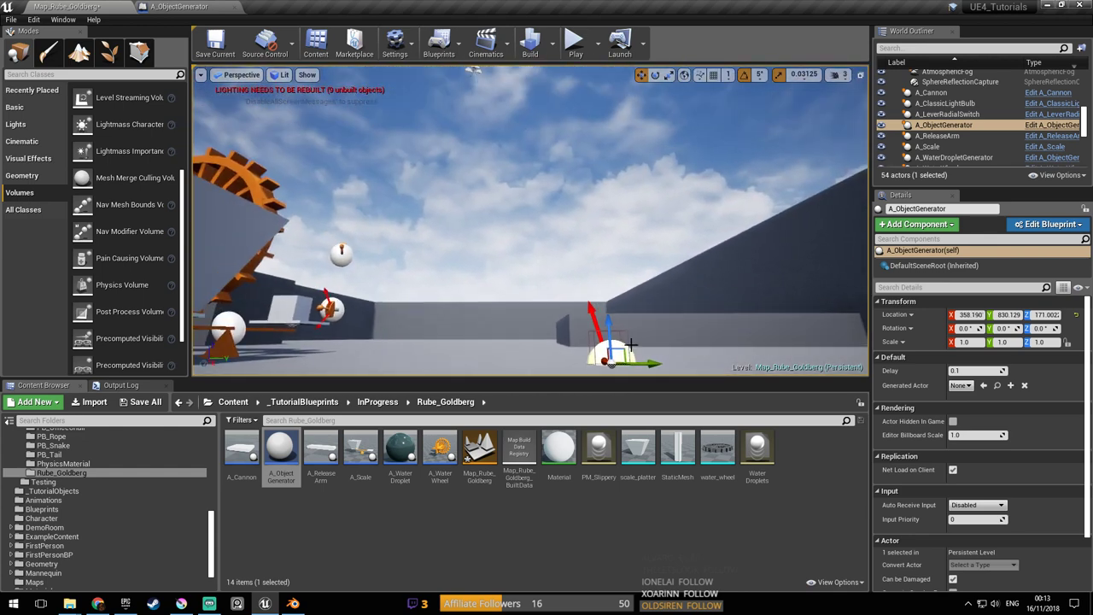
pyautogui.moveTo(612, 339); pyautogui.dragTo(641, 196)
pyautogui.hotkey('ctrl', 's')
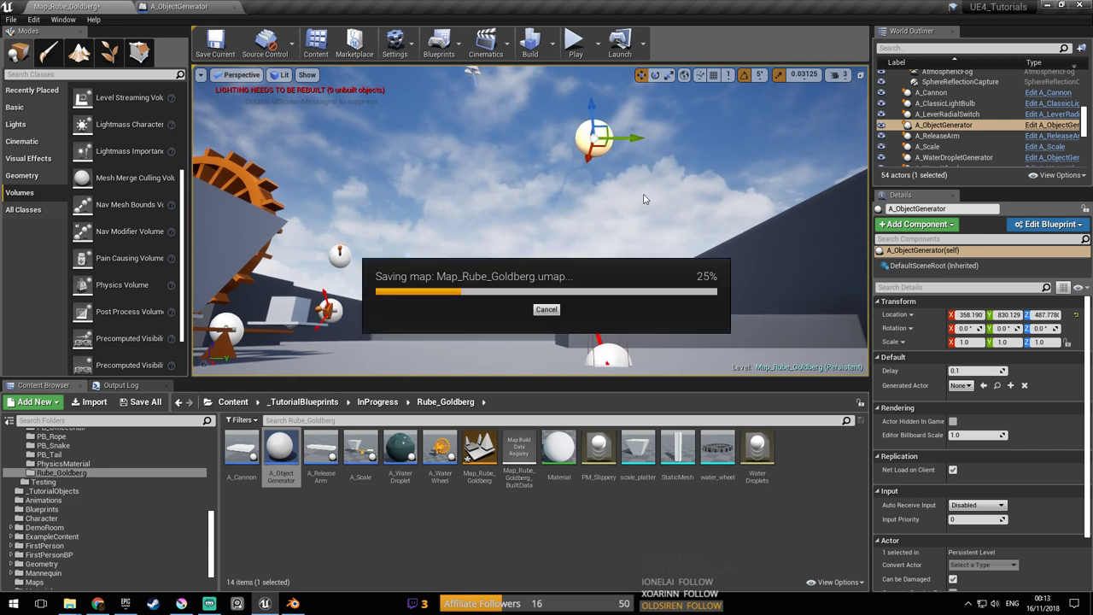
pyautogui.moveTo(635, 188); pyautogui.dragTo(657, 176, button='right')
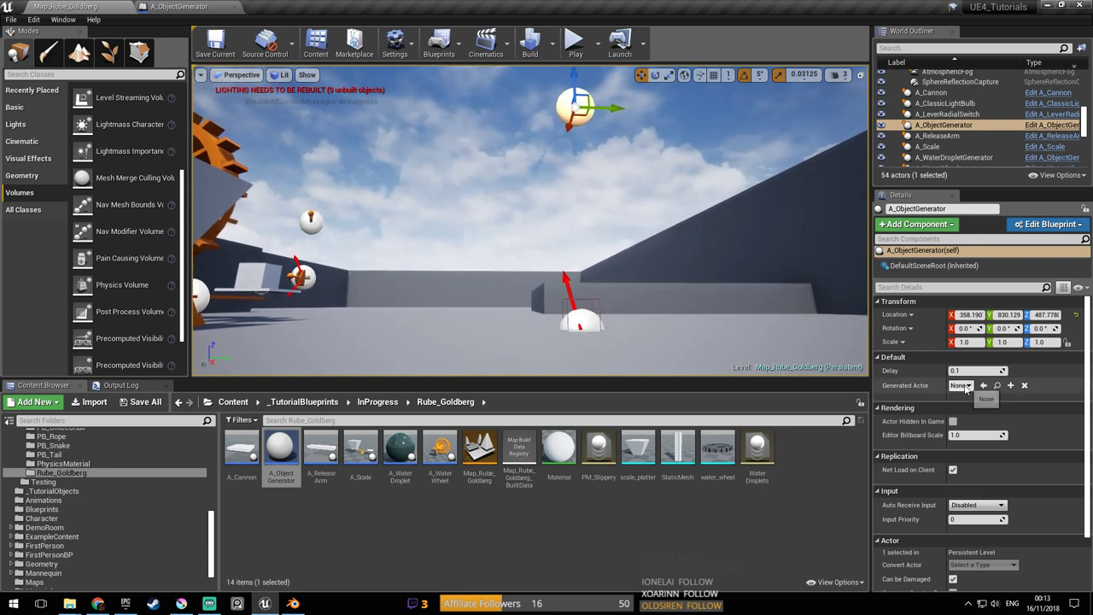
pyautogui.click(964, 385)
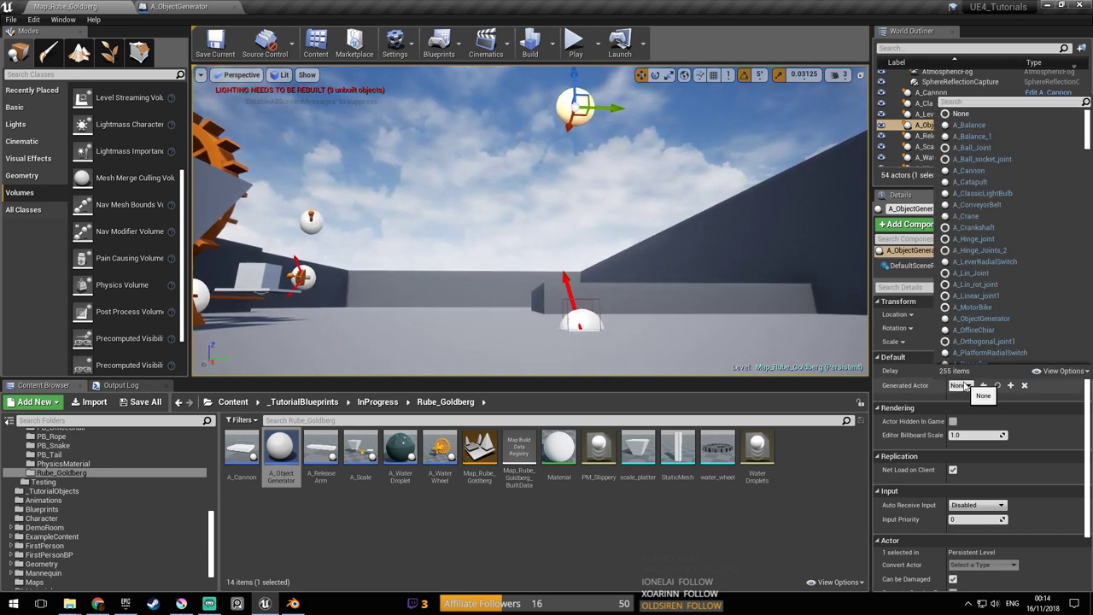
pyautogui.moveTo(469, 231); pyautogui.dragTo(428, 192, button='right')
pyautogui.press('s')
pyautogui.press('w')
pyautogui.press('w')
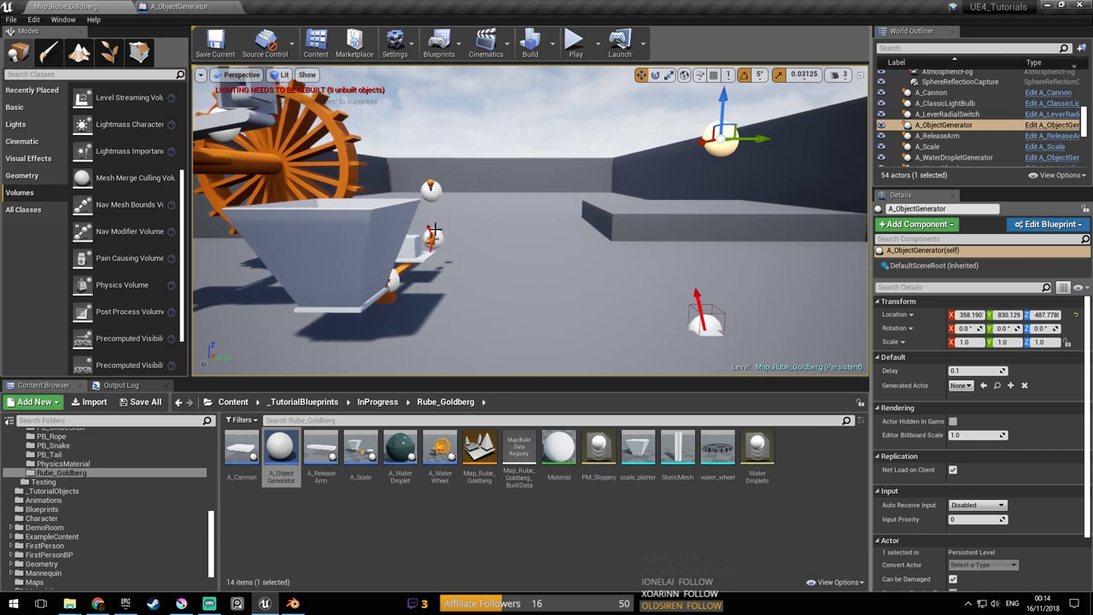
# Save the map and play the level to check that the water droplets still spawn, then stop the play session
pyautogui.click(428, 190)
pyautogui.moveTo(556, 202); pyautogui.dragTo(516, 203, button='right')
pyautogui.hotkey('ctrl', 's')
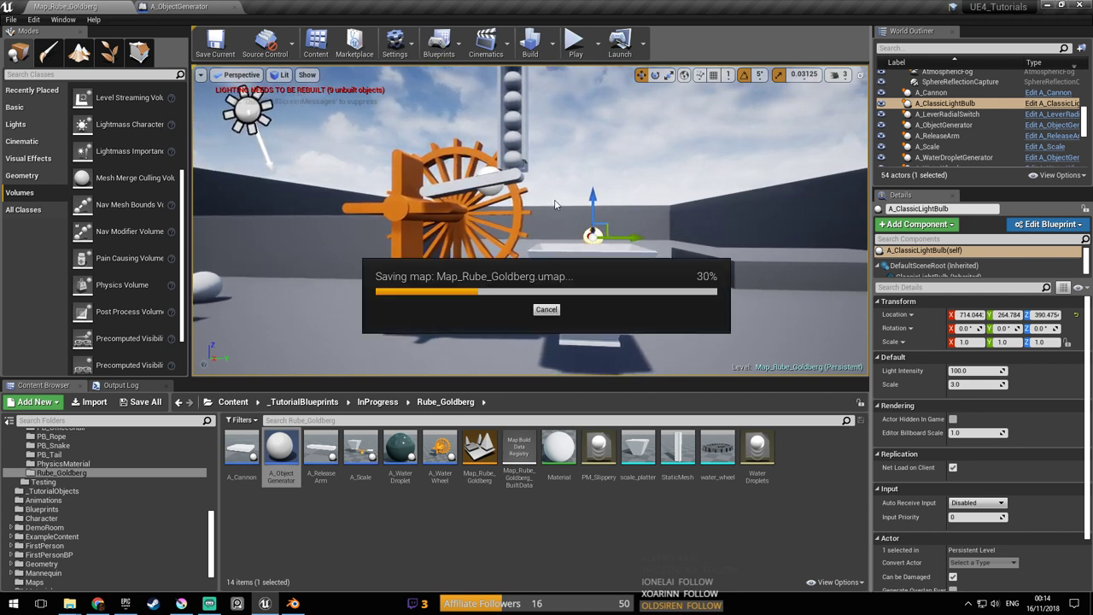
pyautogui.rightClick(555, 204)
pyautogui.click(575, 43)
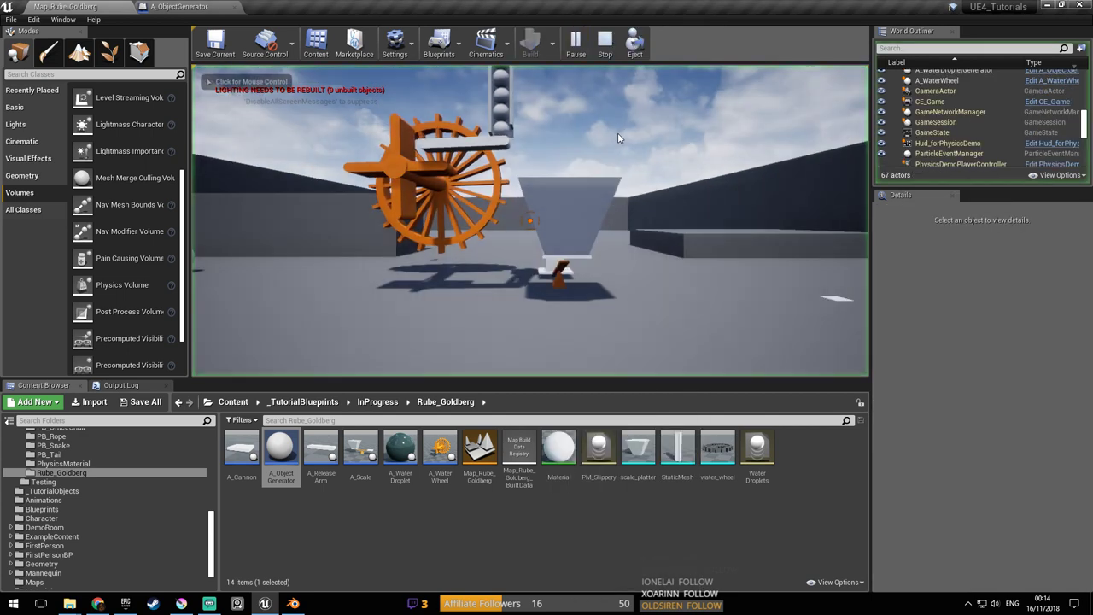
pyautogui.click(618, 132)
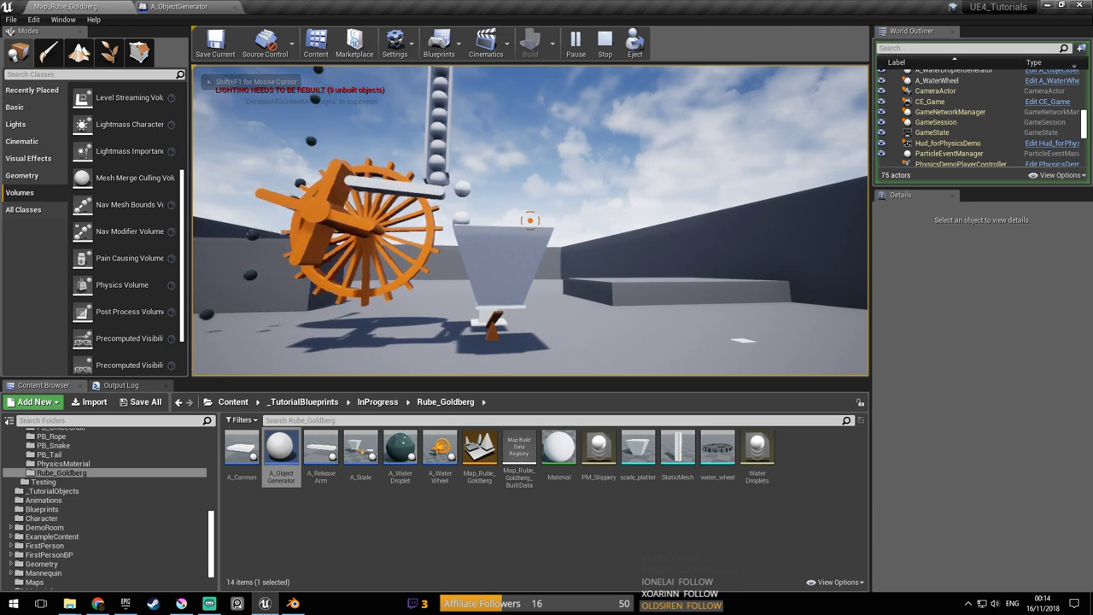
pyautogui.press('Escape')
pyautogui.hotkey('ctrl', 's')
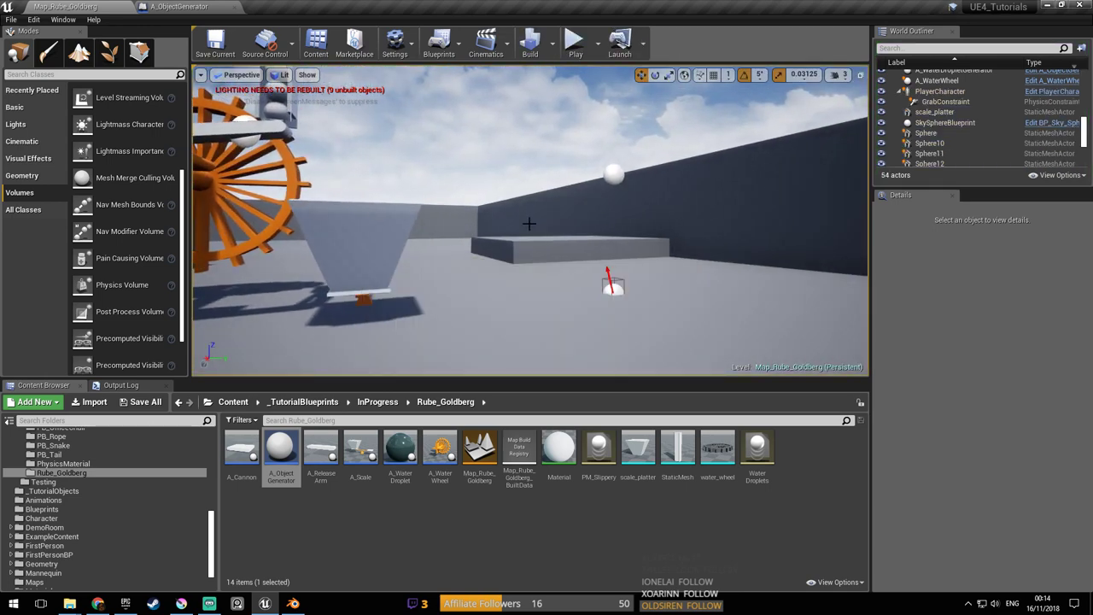
# Select one of the spheres piled above the tall chute's hopper to examine its properties
pyautogui.moveTo(529, 221); pyautogui.dragTo(453, 81, button='right')
pyautogui.moveTo(508, 196); pyautogui.dragTo(449, 281, button='right')
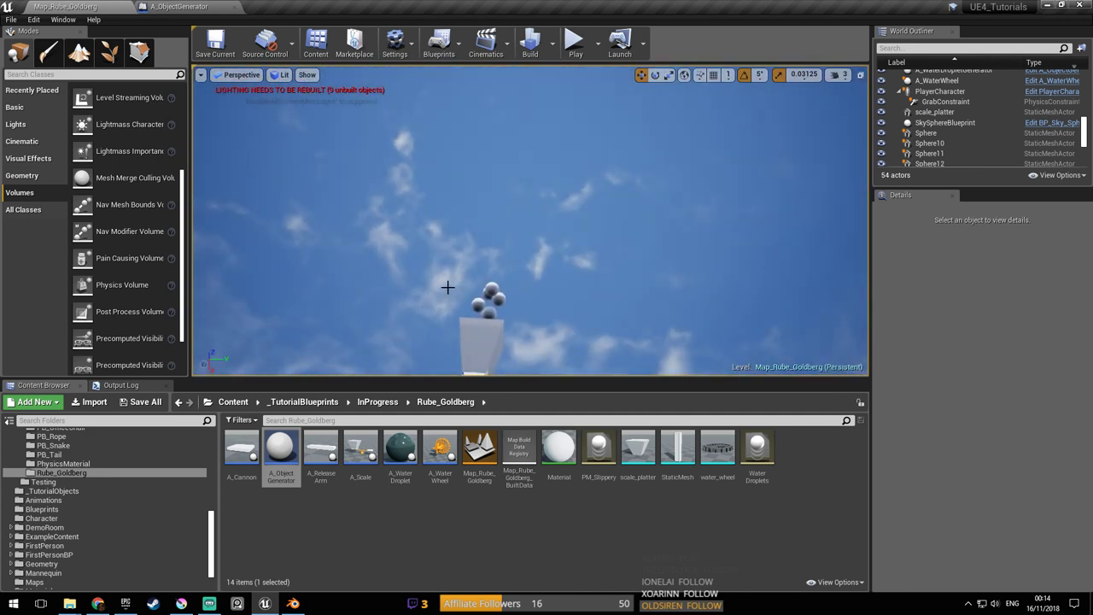
pyautogui.click(485, 303)
pyautogui.moveTo(523, 318); pyautogui.dragTo(560, 448, button='right')
pyautogui.moveTo(512, 282); pyautogui.dragTo(510, 278, button='right')
# Create a new Actor blueprint named A_Ball in the Rube_Goldberg folder
pyautogui.rightClick(507, 515)
pyautogui.click(600, 261)
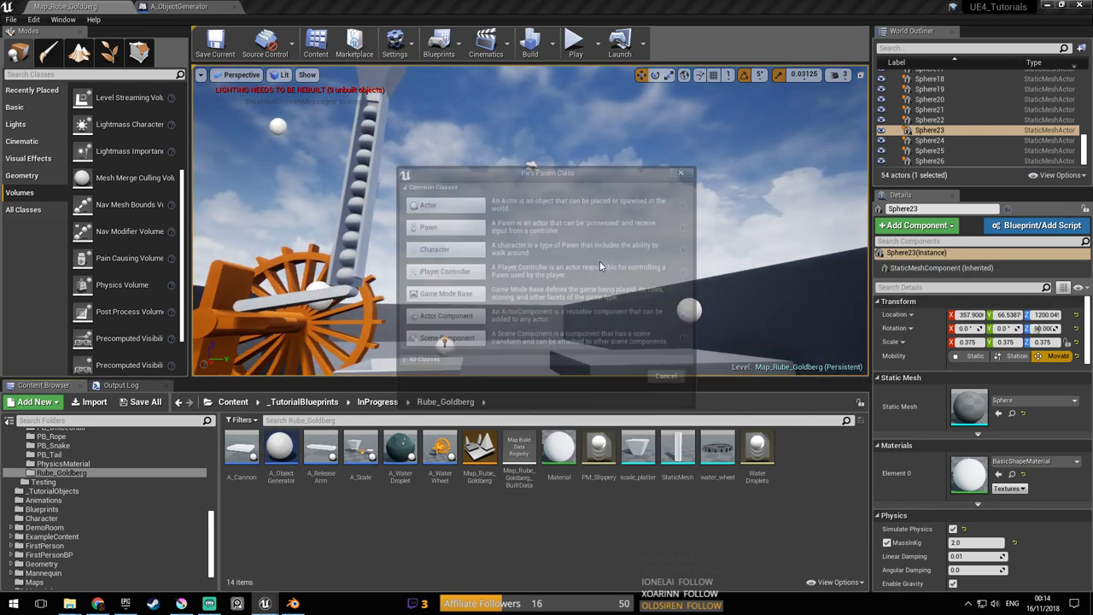
pyautogui.click(445, 206)
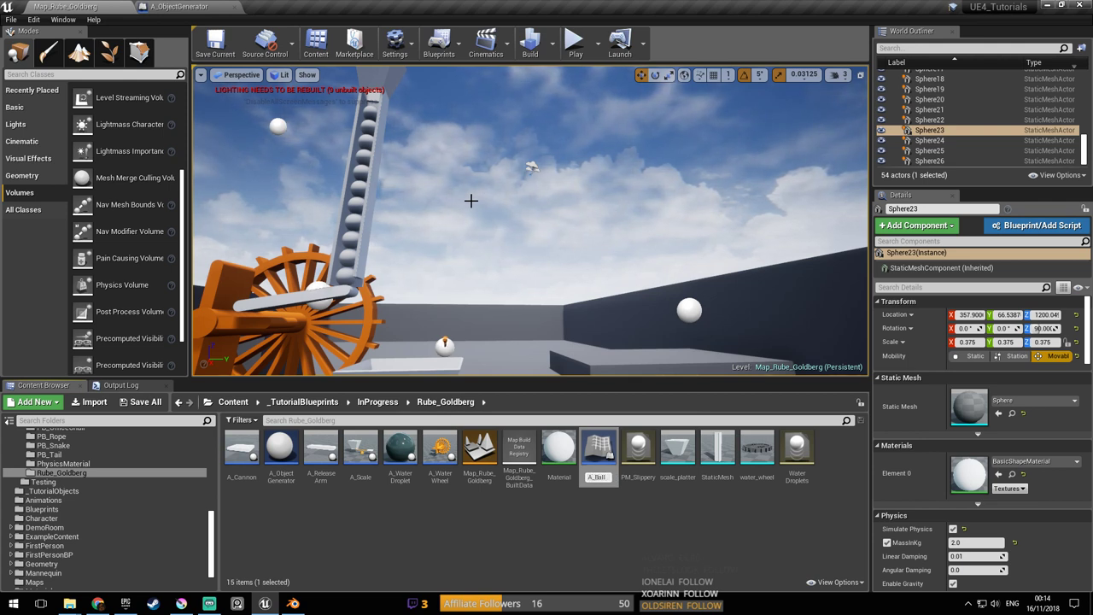
pyautogui.press('Return')
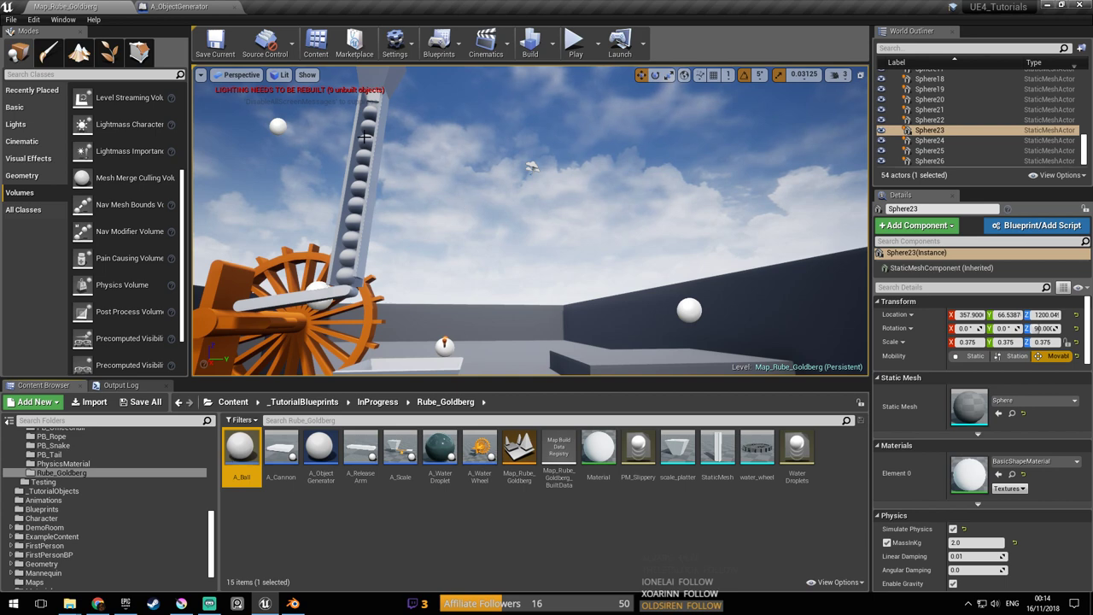
# Open the A_Ball blueprint, add a Sphere component under the default scene root, and compile it
pyautogui.doubleClick(242, 447)
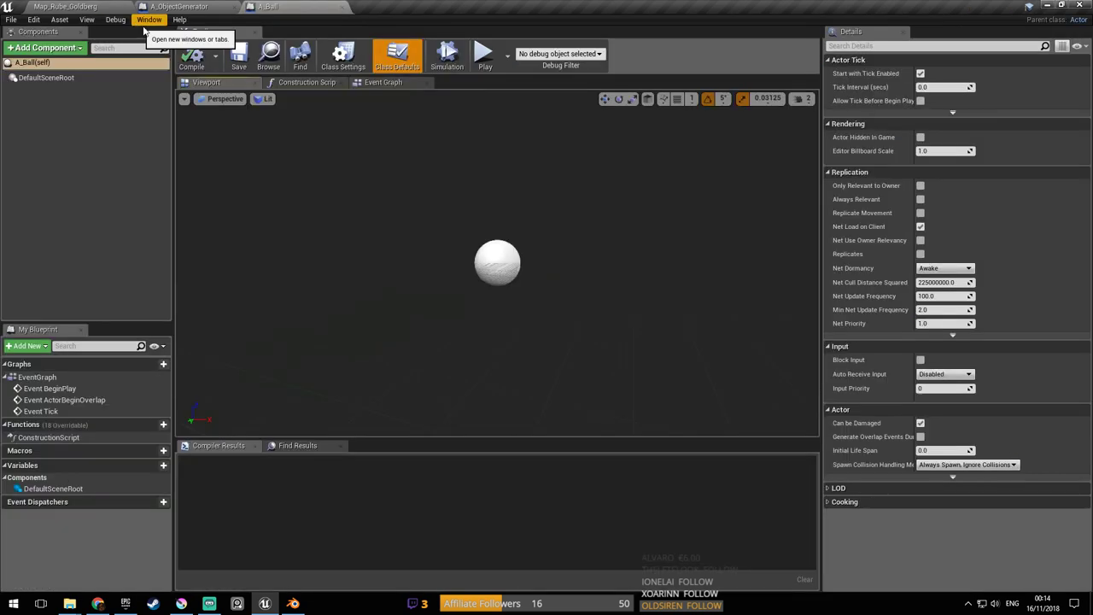
pyautogui.click(61, 49)
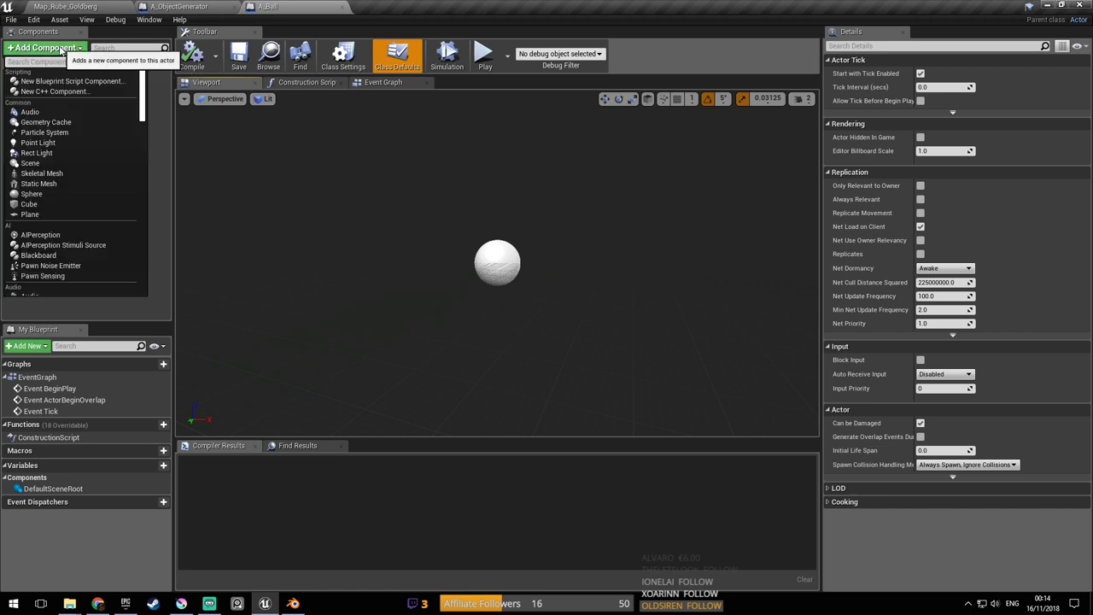
pyautogui.write('sphere')
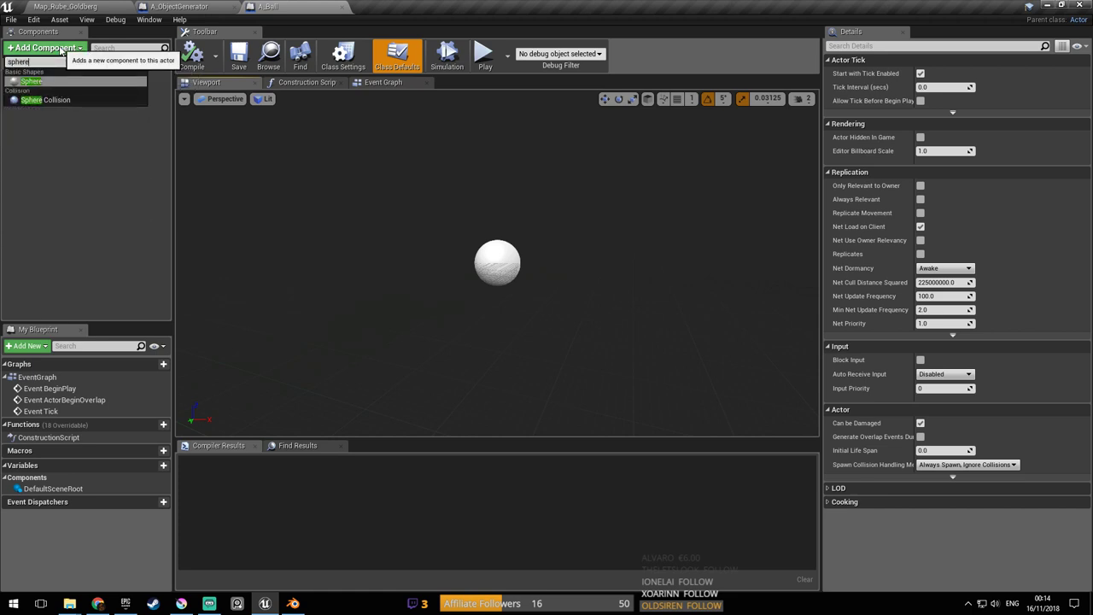
pyautogui.press('Return')
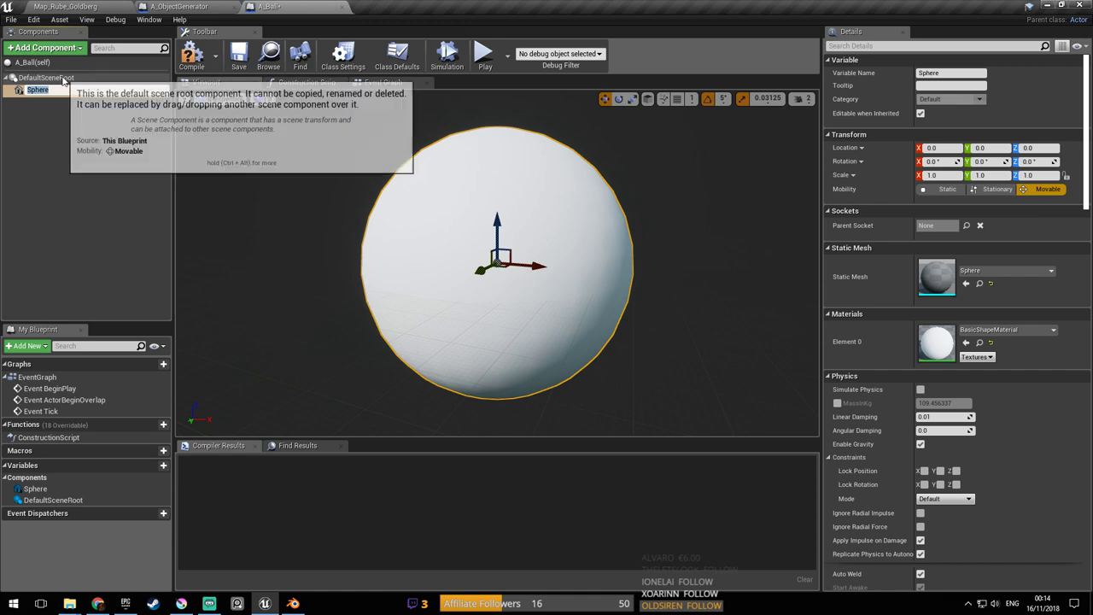
pyautogui.click(65, 78)
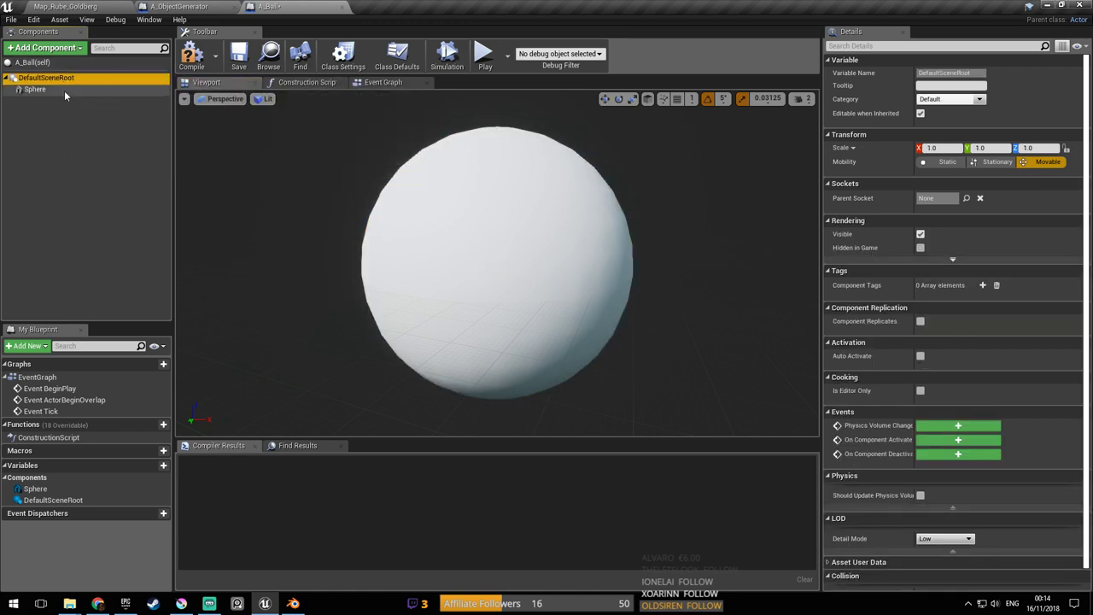
pyautogui.click(64, 91)
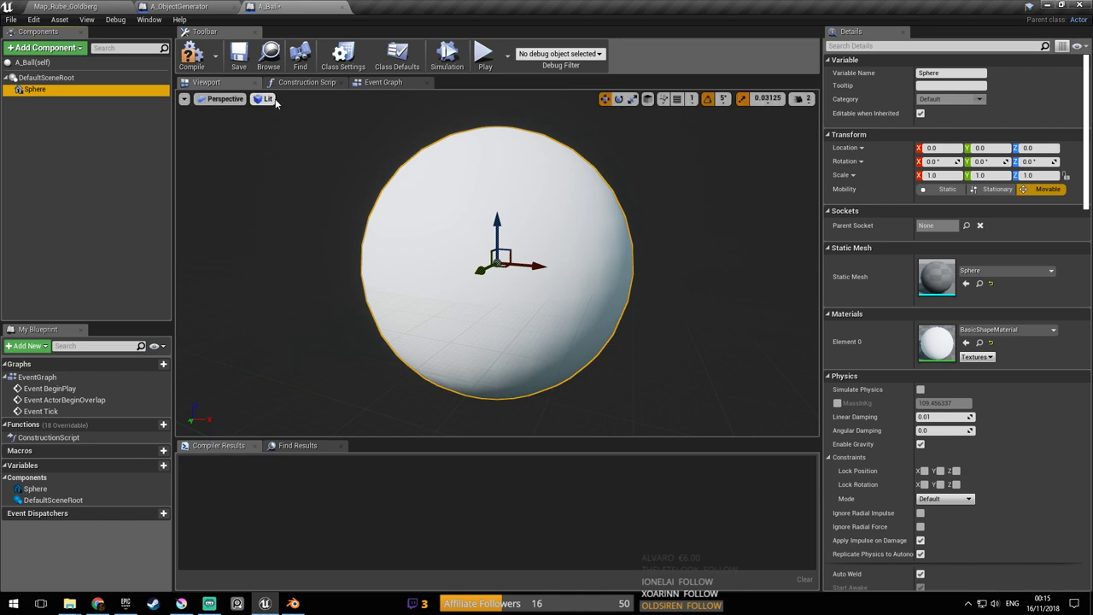
pyautogui.click(199, 65)
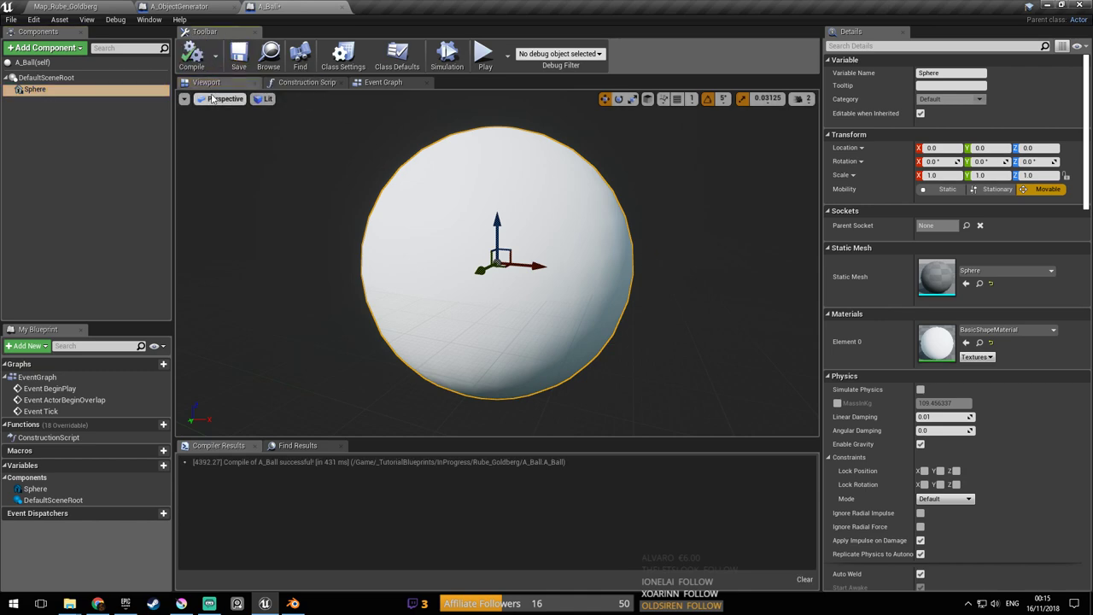
# Copy the scale of a hopper sphere in the level and set A_Ball's Sphere component to 0.375 on all three axes
pyautogui.click(86, 7)
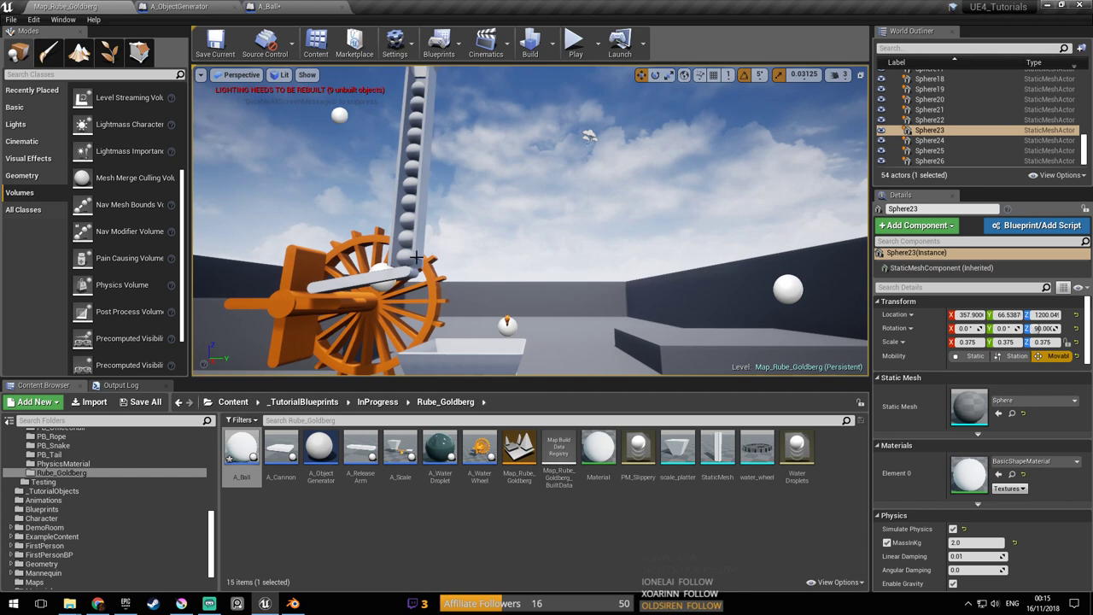
pyautogui.moveTo(465, 274); pyautogui.dragTo(465, 158, button='right')
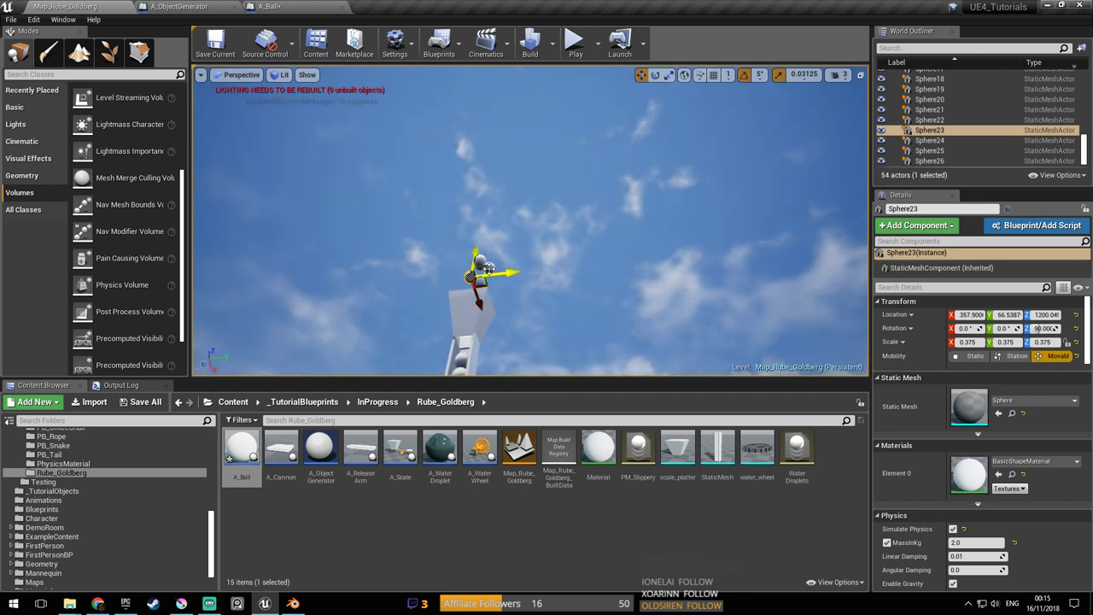
pyautogui.click(488, 269)
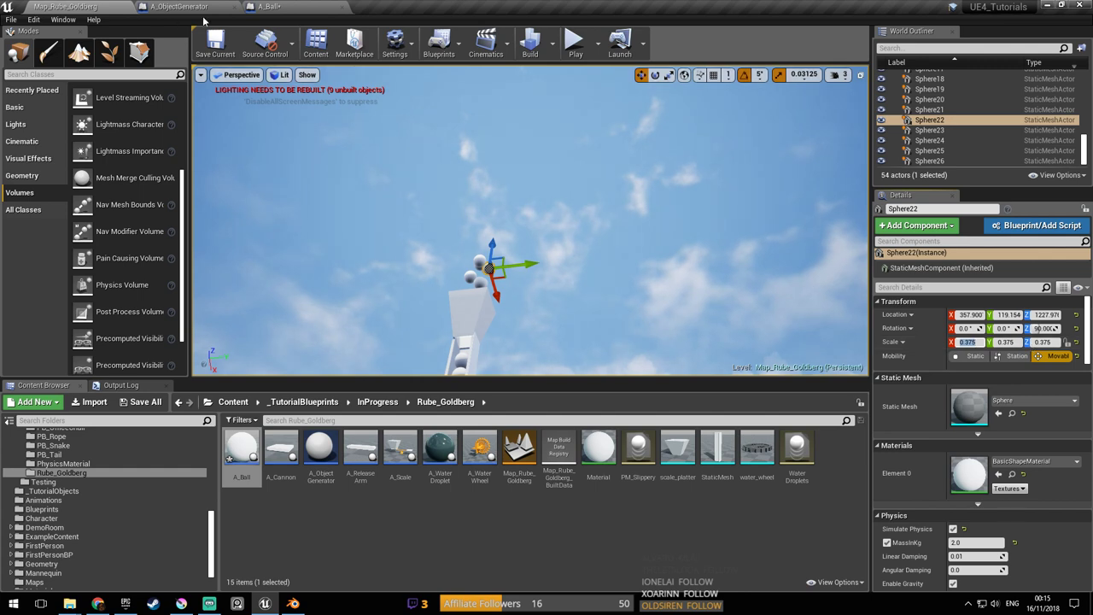
pyautogui.click(307, 6)
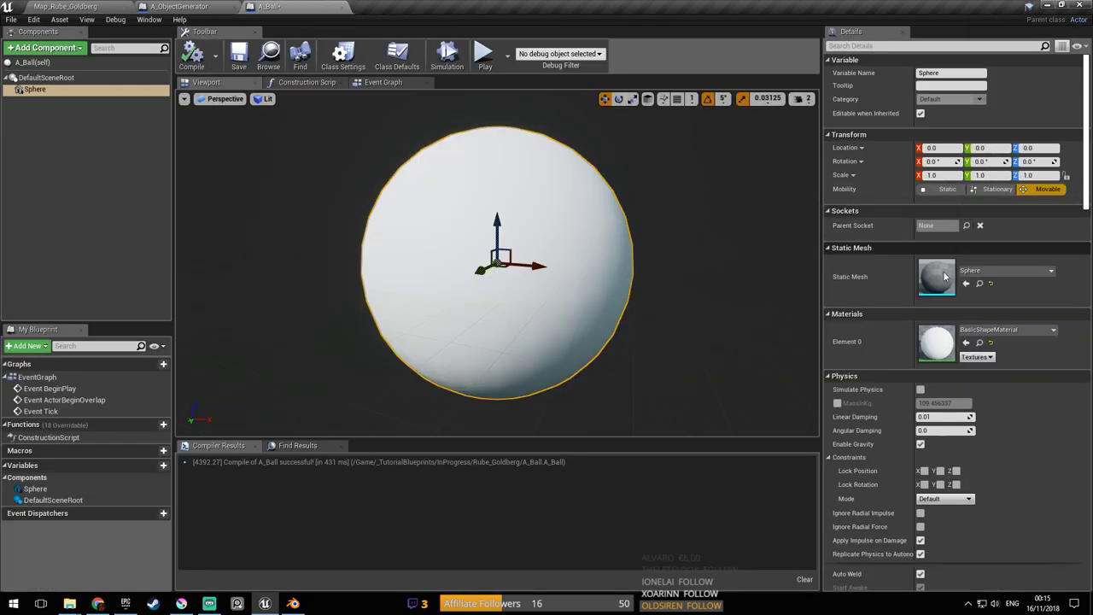
pyautogui.write('0.375')
pyautogui.click(1000, 176)
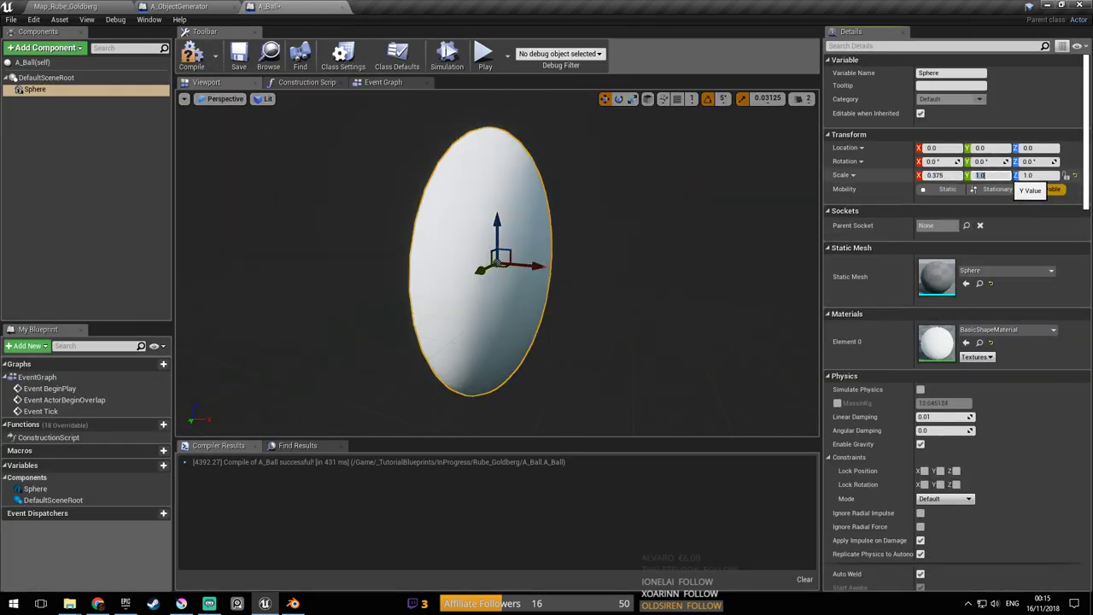
pyautogui.write('0.375')
pyautogui.click(1038, 176)
pyautogui.press('Return')
# Save and compile the A_Ball blueprint, then return to the A_ObjectGenerator blueprint
pyautogui.hotkey('ctrl', 's')
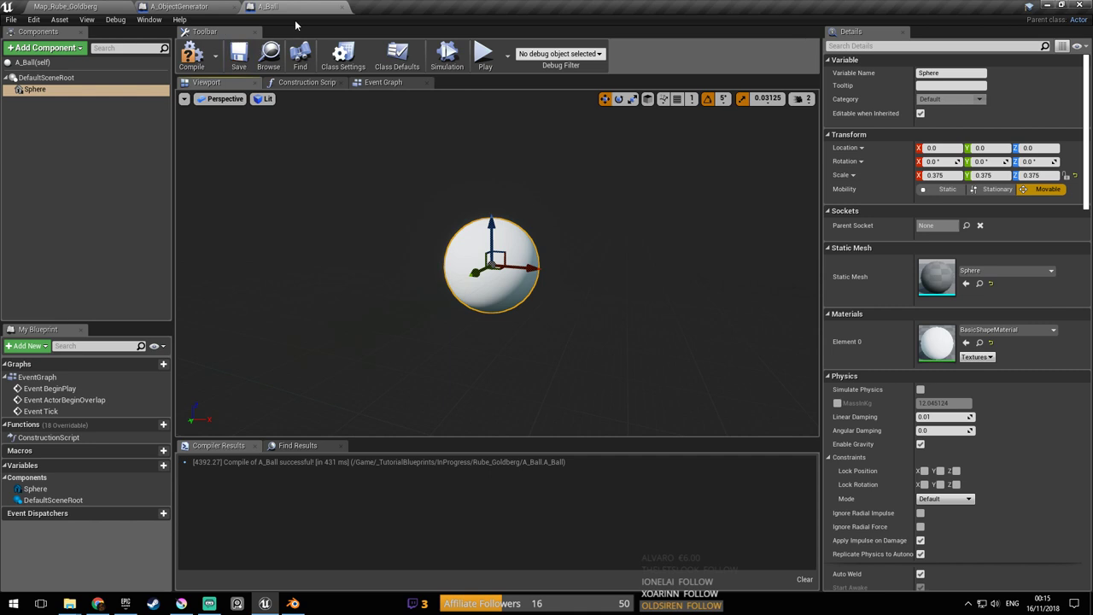
pyautogui.click(191, 54)
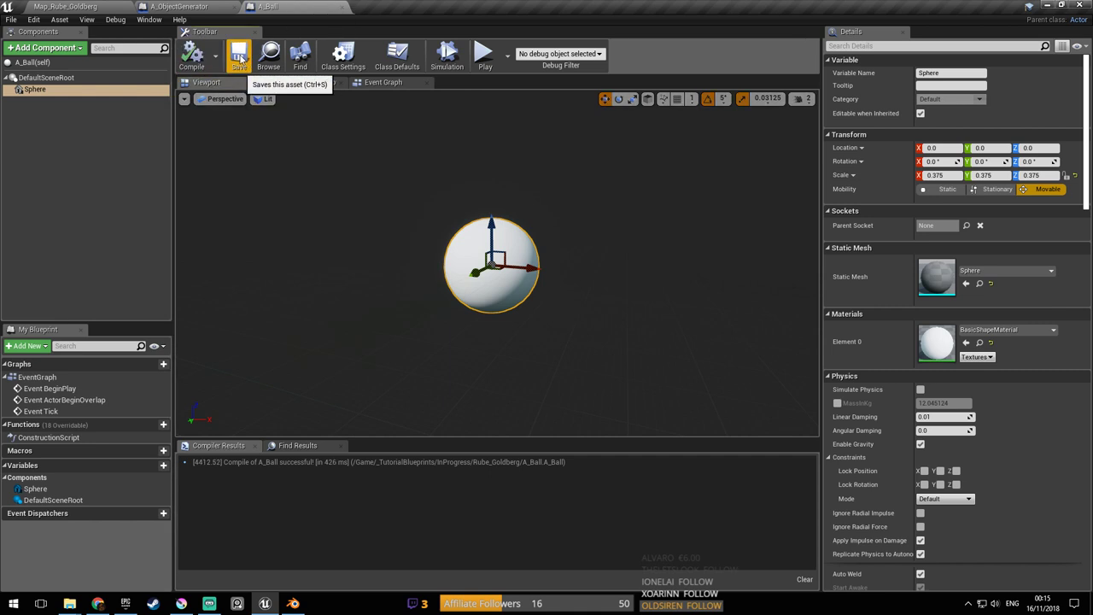
pyautogui.click(213, 6)
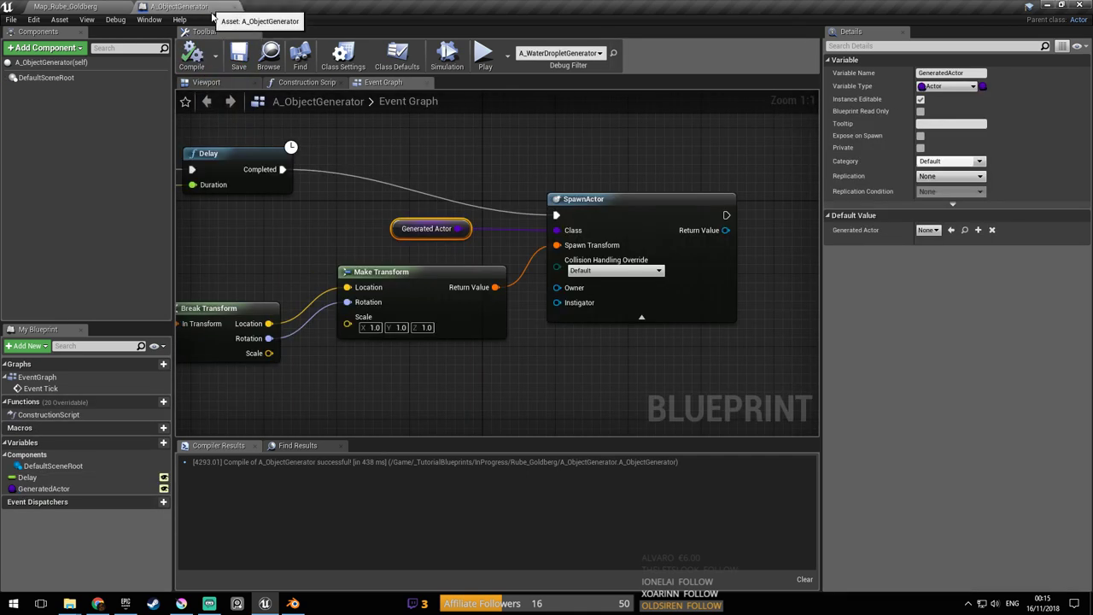
# Close the A_ObjectGenerator blueprint, set the Generated Actor of the level's A_ObjectGenerator instance to A_Ball, and save the level
pyautogui.moveTo(380, 156); pyautogui.dragTo(521, 273, button='right')
pyautogui.middleClick(211, 5)
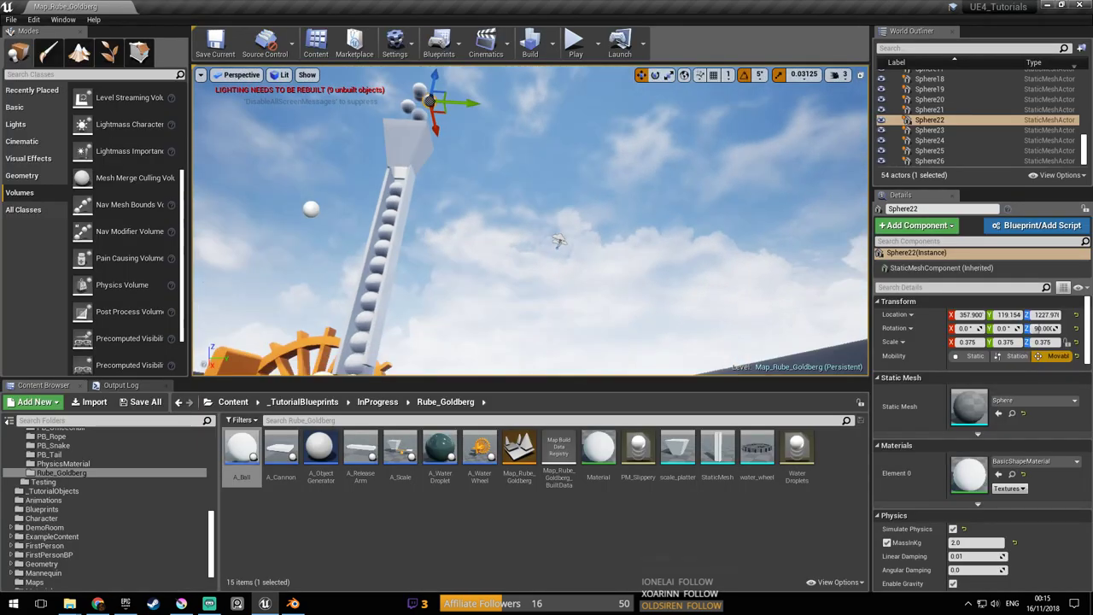
pyautogui.click(567, 221)
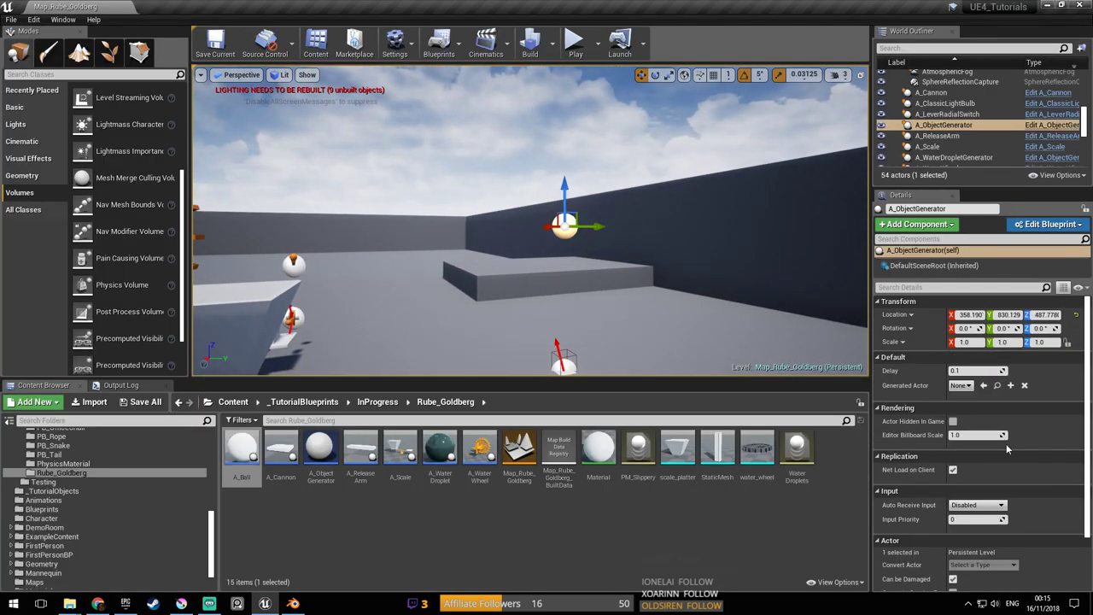
pyautogui.click(965, 385)
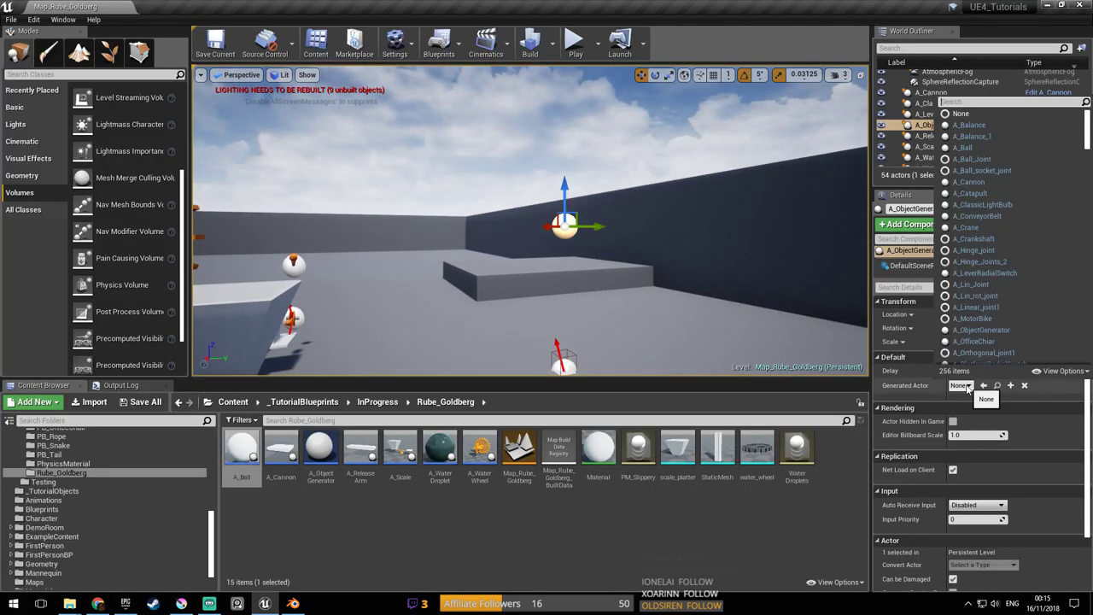
pyautogui.write('ball')
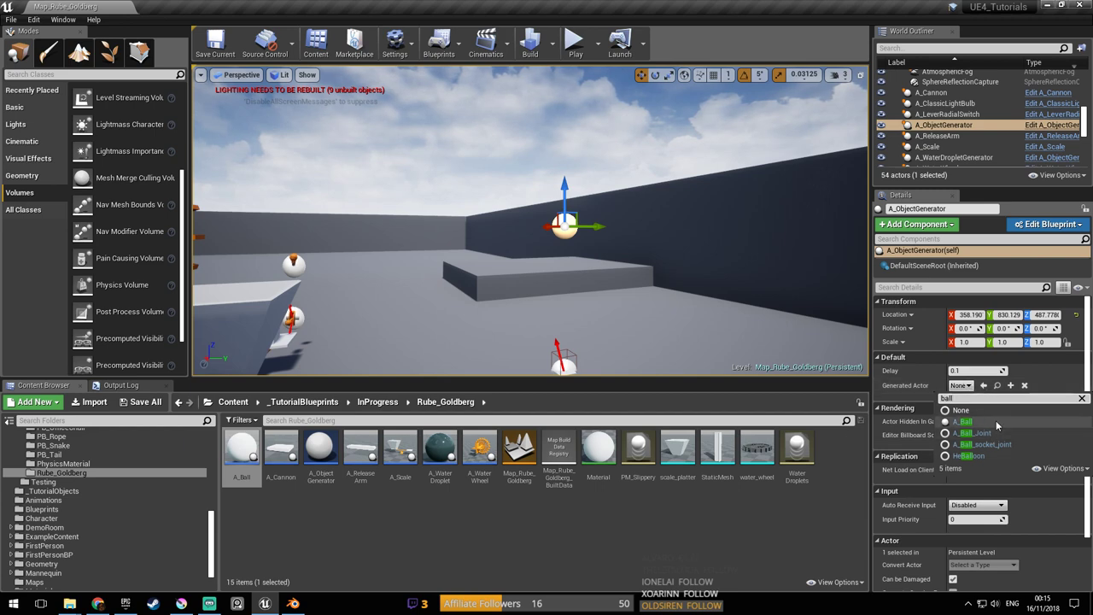
pyautogui.click(997, 423)
pyautogui.hotkey('ctrl', 's')
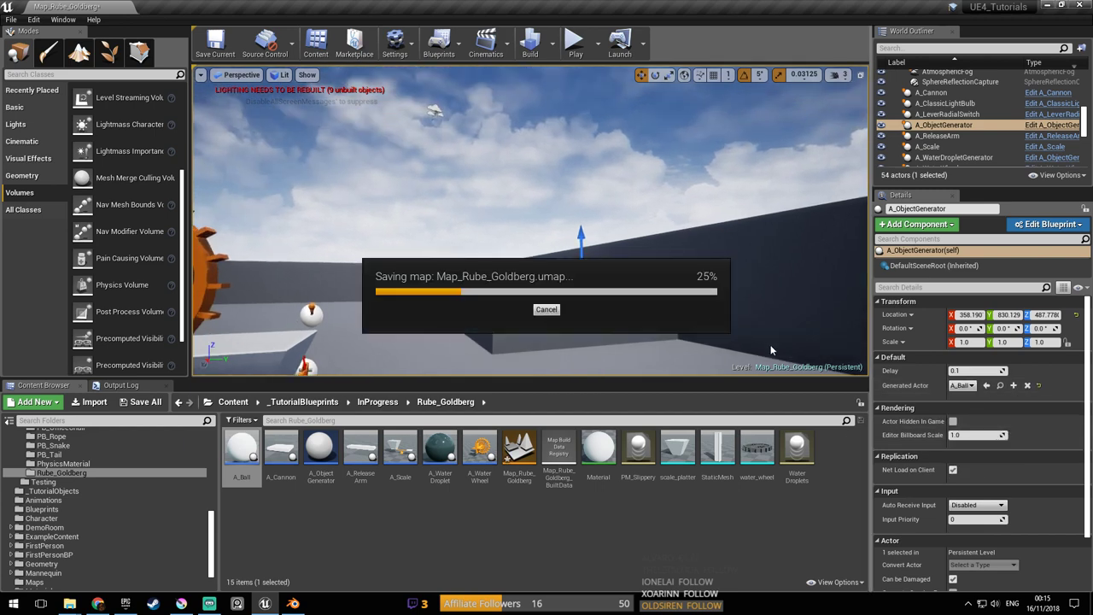
# Play-test the level to check how the generator spawns balls, stop it, and reselect the A_ObjectGenerator instance
pyautogui.click(576, 43)
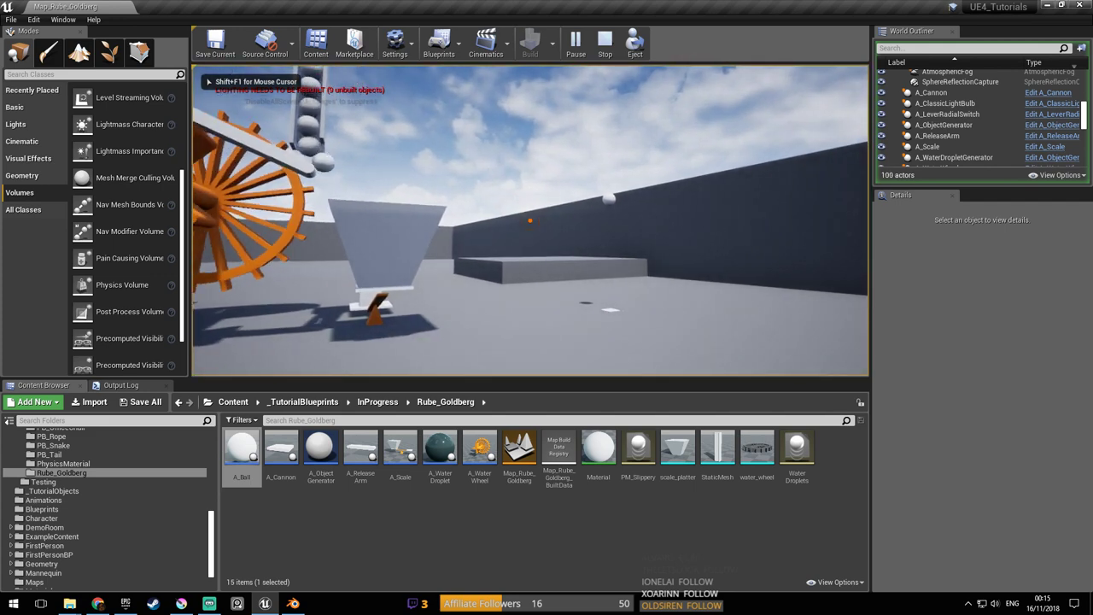
pyautogui.press('Escape')
pyautogui.moveTo(782, 130); pyautogui.dragTo(729, 154, button='right')
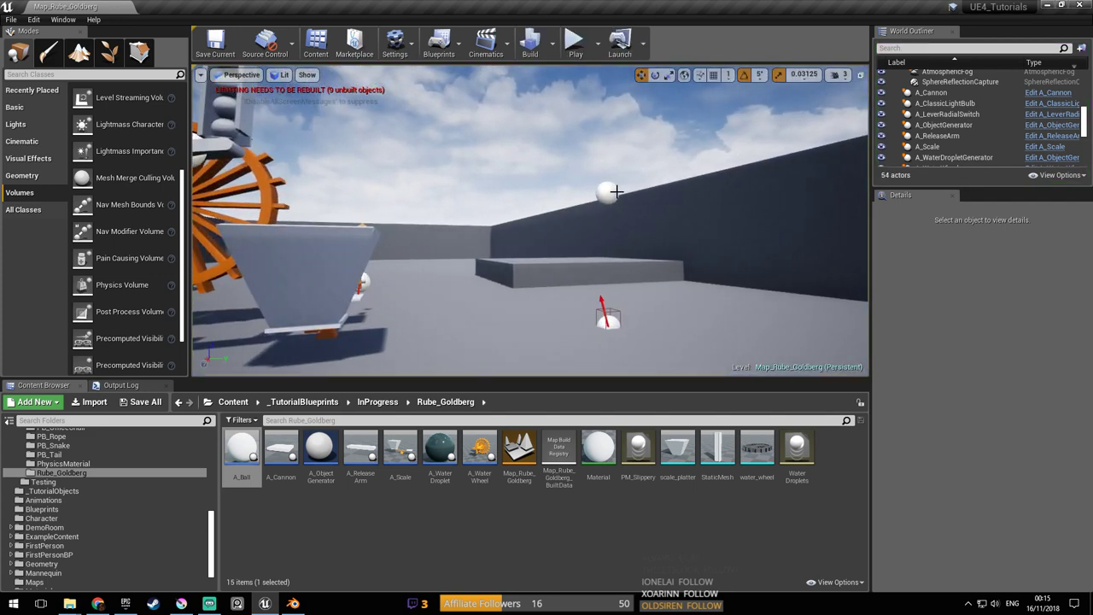
pyautogui.click(617, 191)
pyautogui.moveTo(646, 198); pyautogui.dragTo(657, 197, button='right')
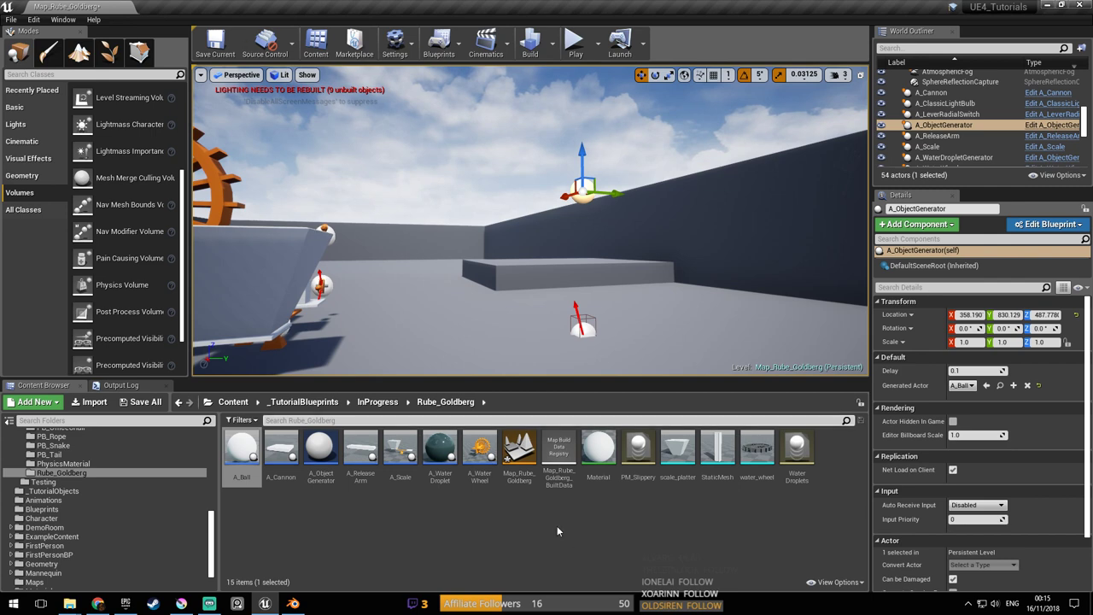
# Enable Simulate Physics on the Sphere component of A_Ball, compile and save the blueprint, and close it
pyautogui.doubleClick(238, 458)
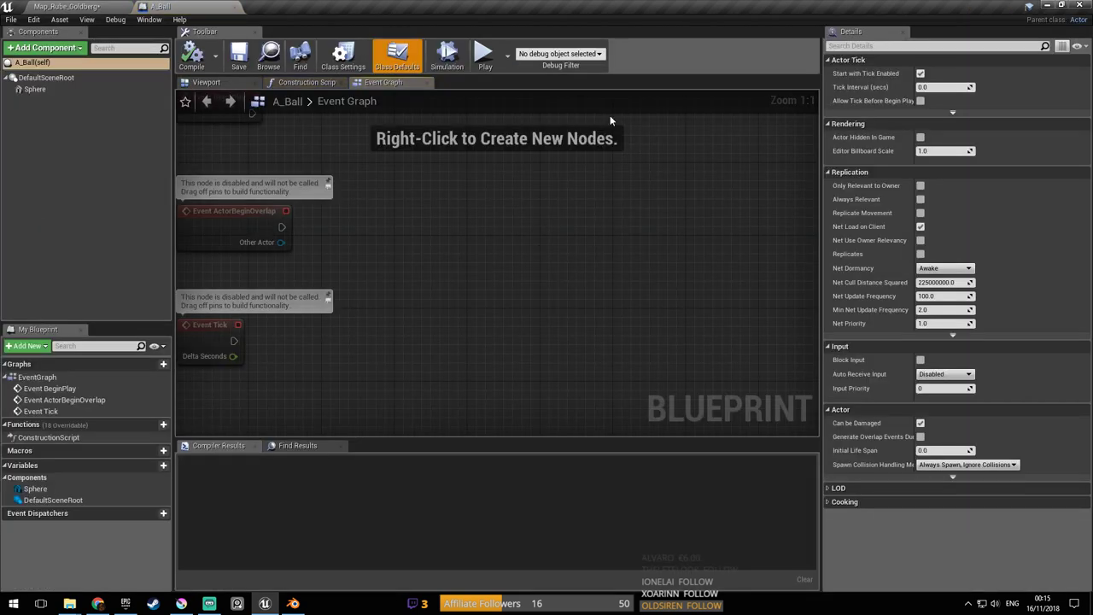
pyautogui.click(56, 93)
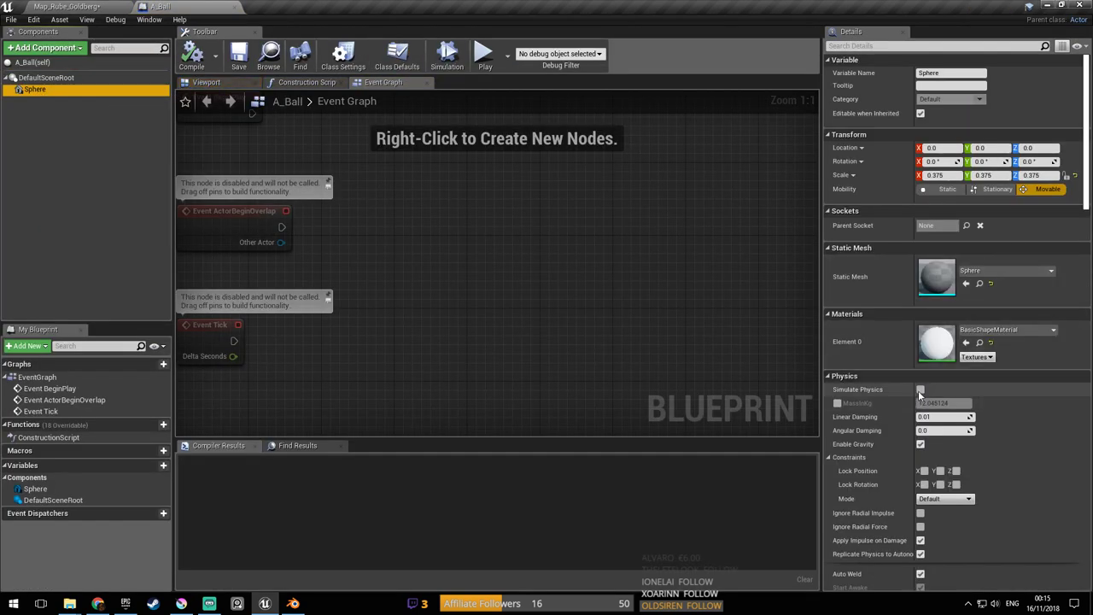
pyautogui.click(192, 55)
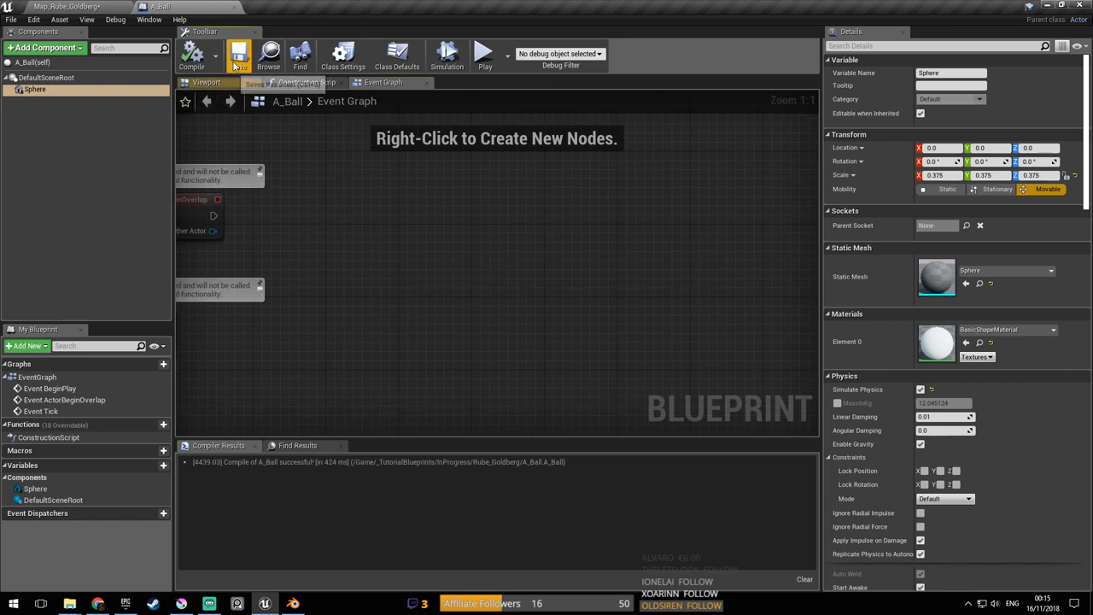
pyautogui.click(234, 7)
# Play the level to check how the generated balls fall onto the cannon, and stop the simulation
pyautogui.moveTo(500, 162); pyautogui.dragTo(518, 128, button='right')
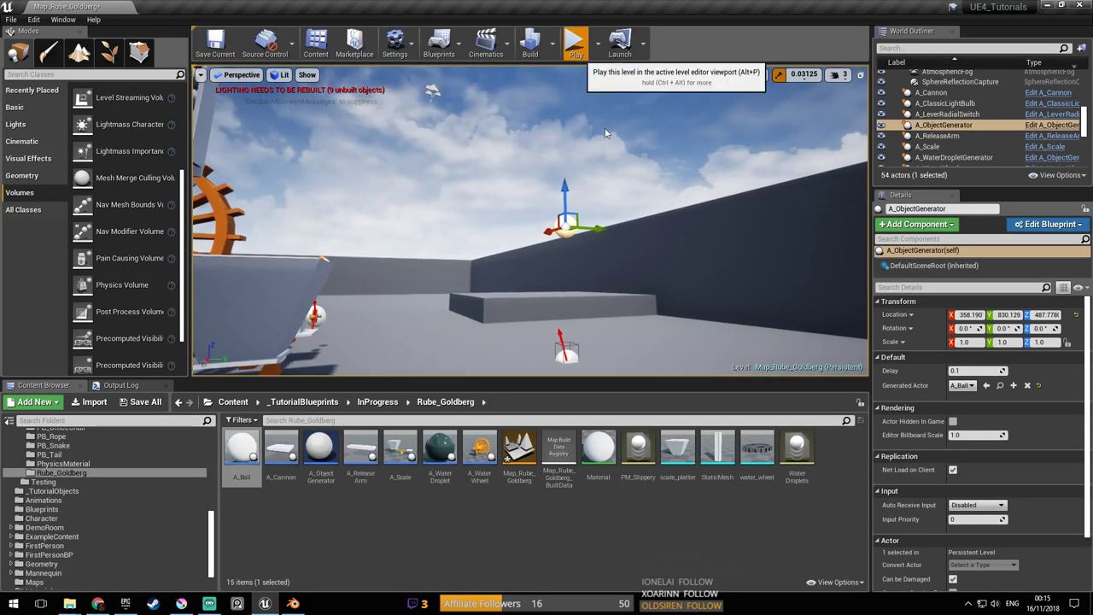
pyautogui.click(576, 44)
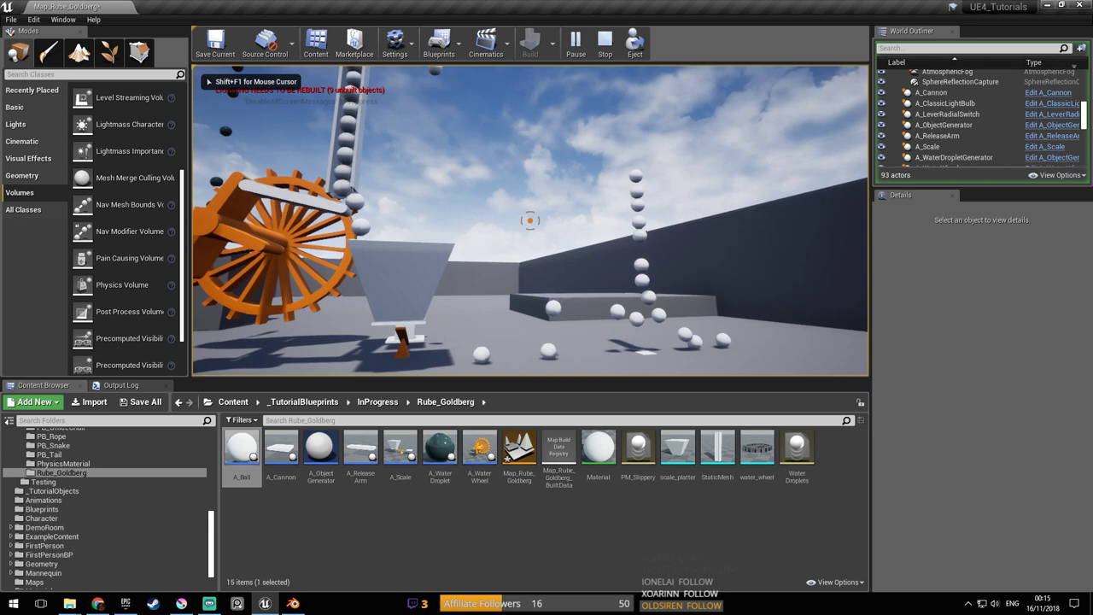
pyautogui.press('Escape')
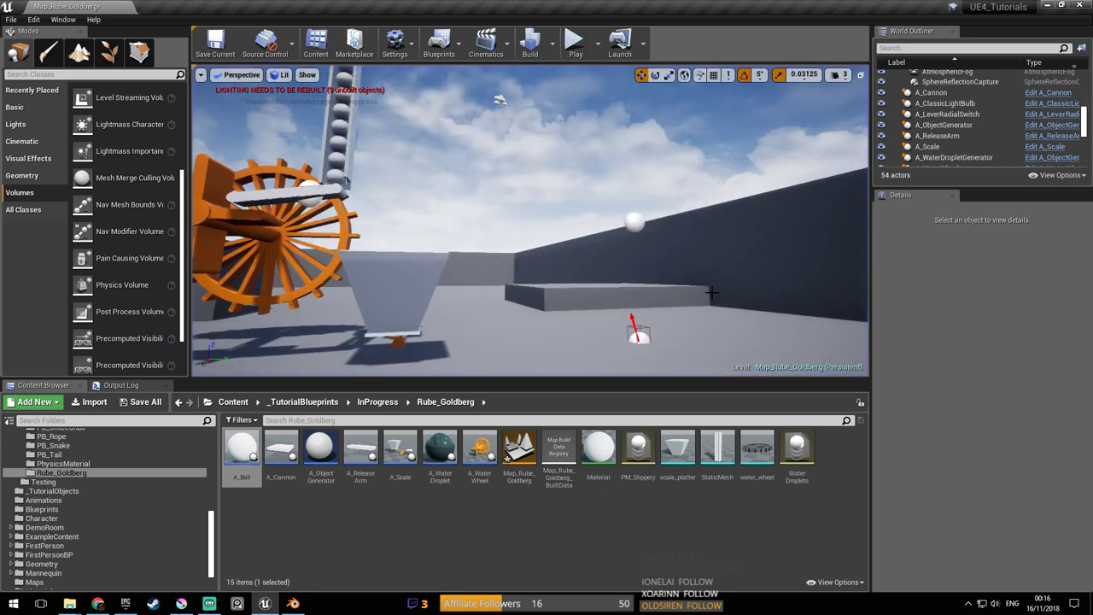
# Set the Delay of the A_ObjectGenerator instance to 1.0 and save the level
pyautogui.click(637, 222)
pyautogui.click(978, 371)
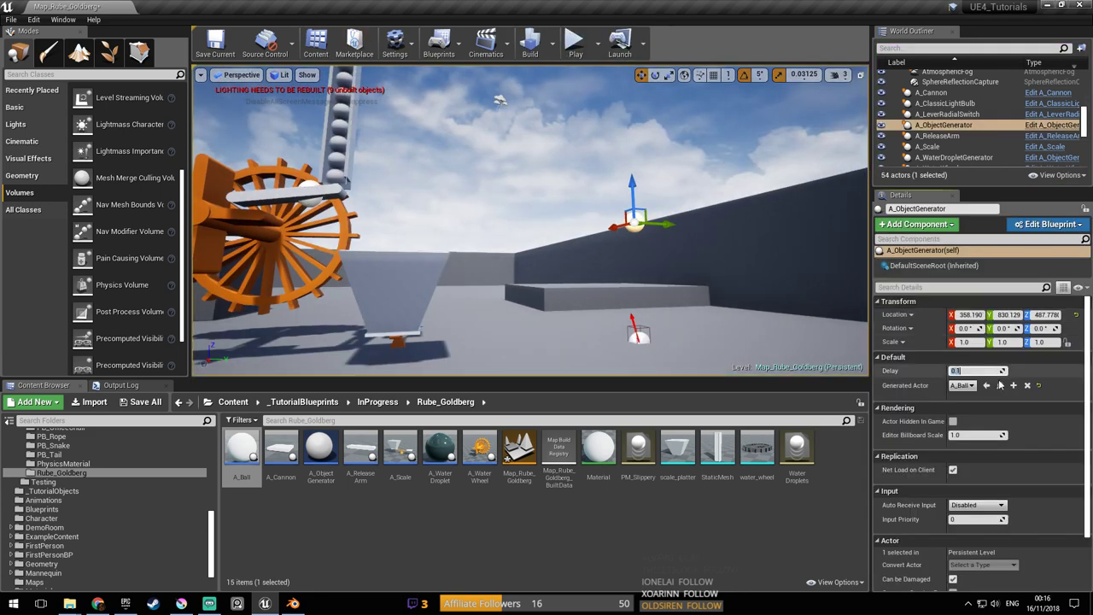
pyautogui.hotkey('ctrl', 's')
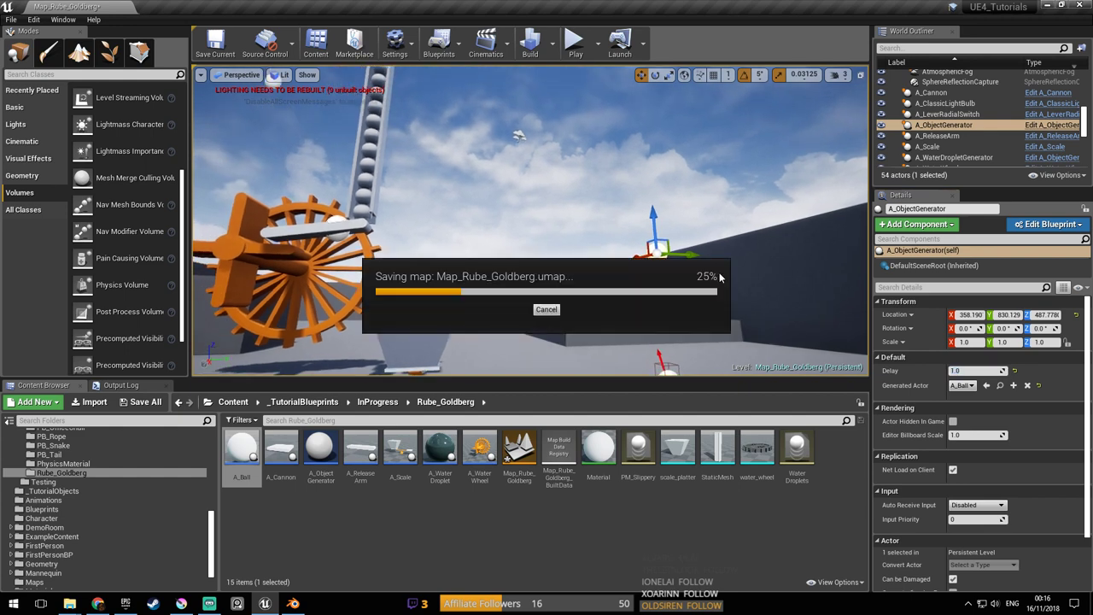
# Play the level to watch the cannon launch the balls at the slower spawn rate, and stop the simulation
pyautogui.click(573, 47)
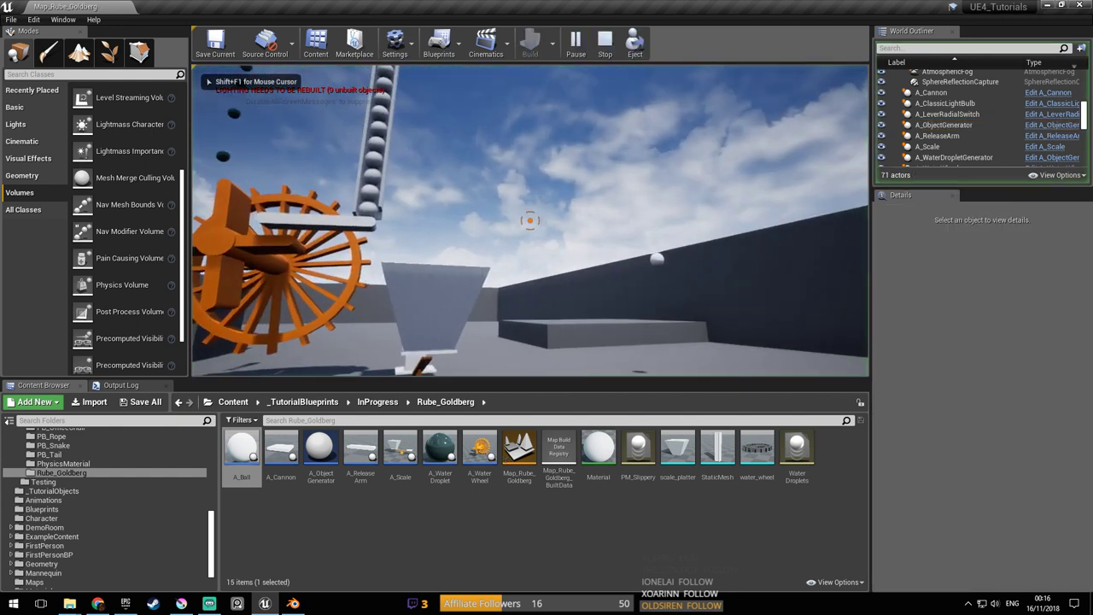
pyautogui.press('s')
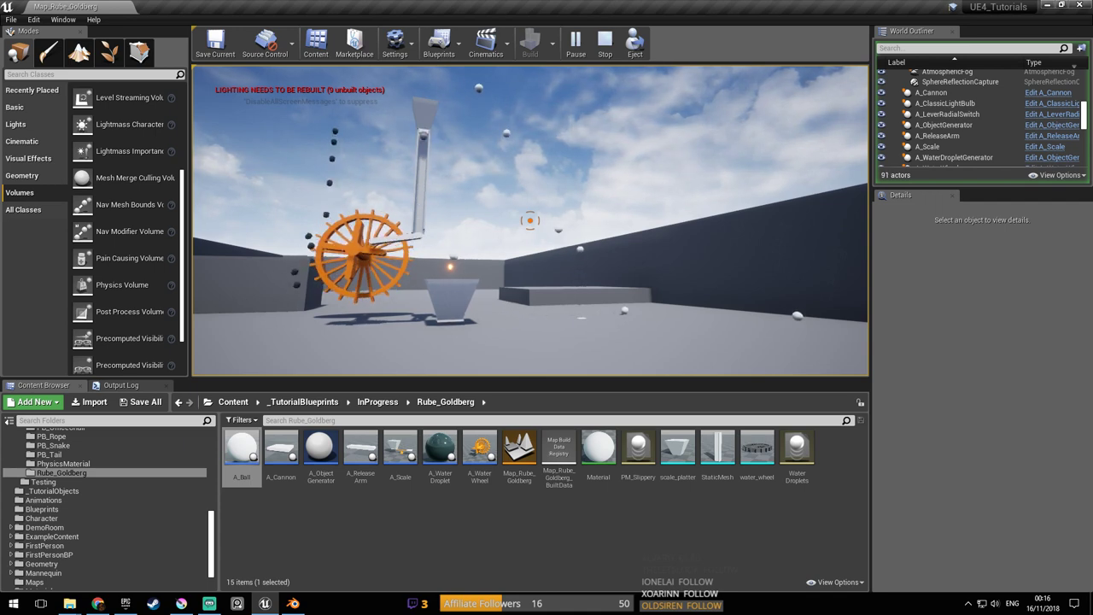
pyautogui.press('Escape')
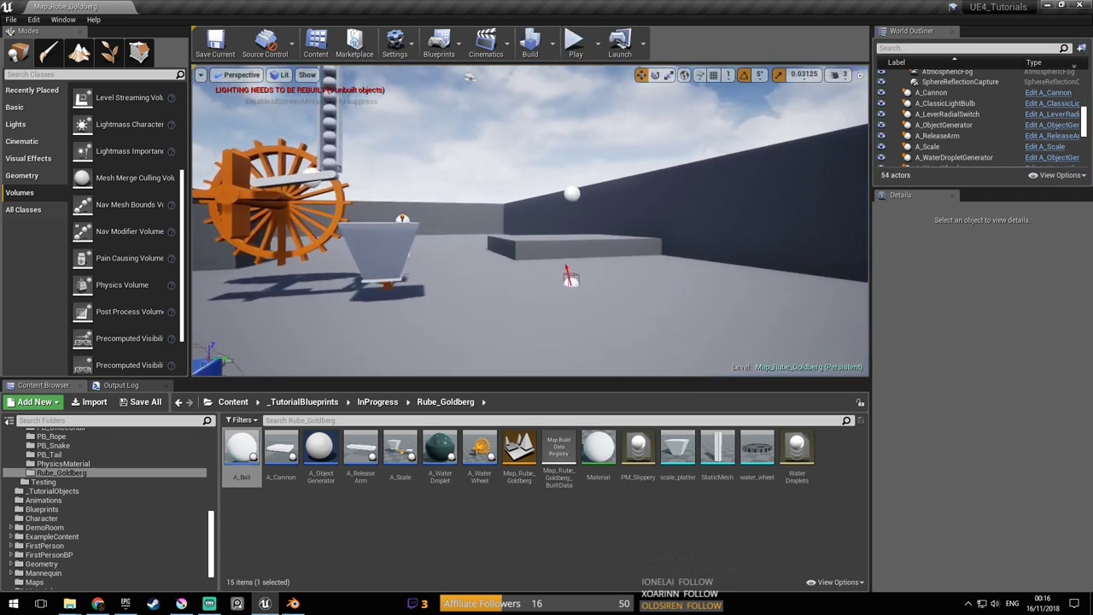
# Set the Delay of the A_ObjectGenerator instance to 0.8 and save the level
pyautogui.click(578, 190)
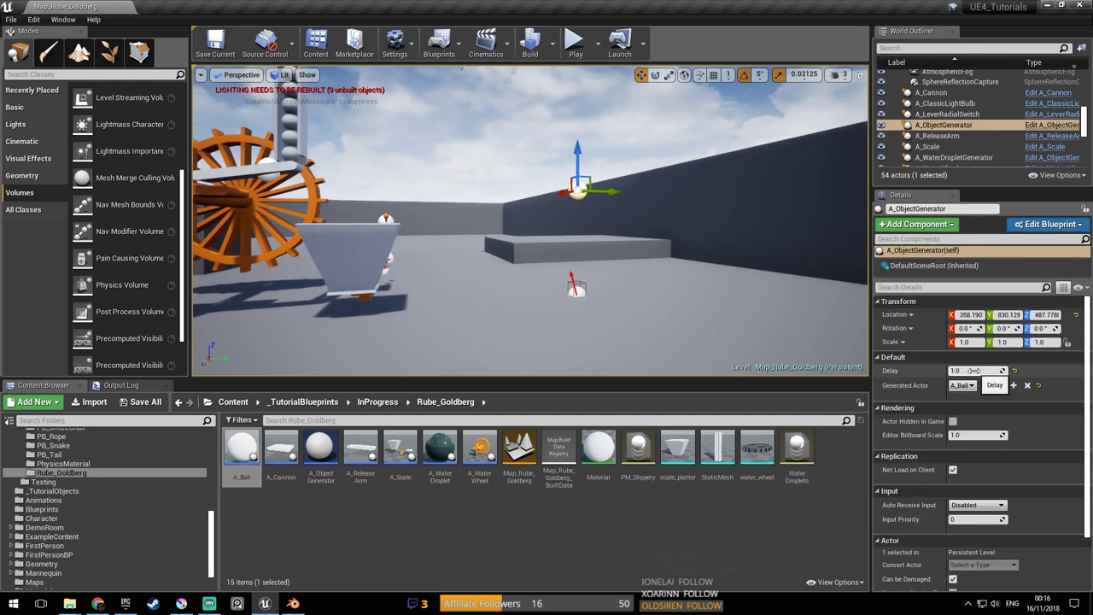
pyautogui.click(974, 371)
pyautogui.write('0.')
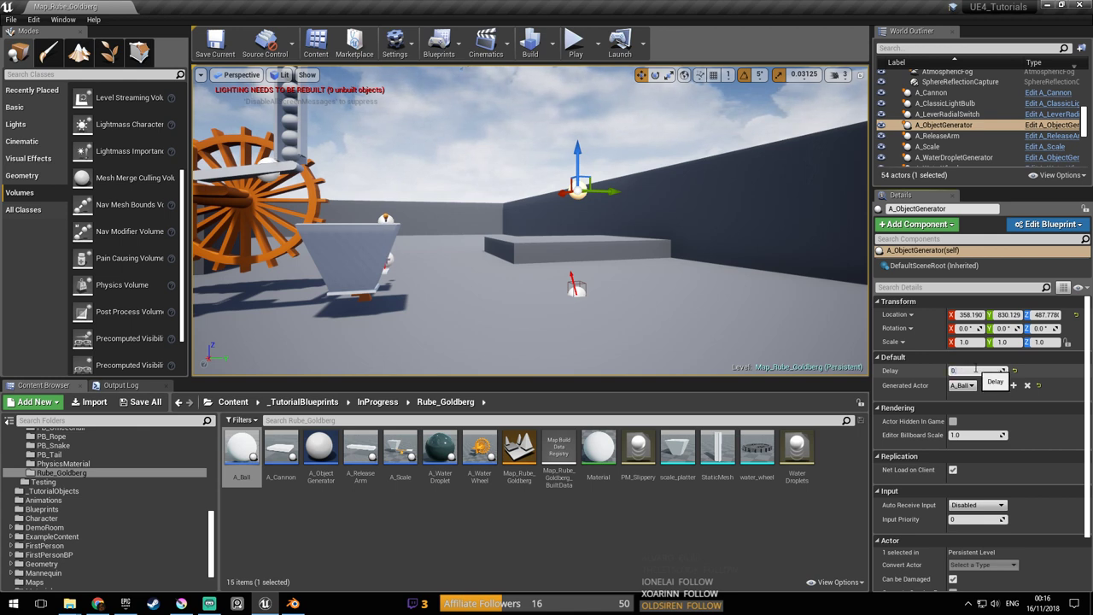
pyautogui.write('8')
pyautogui.press('Return')
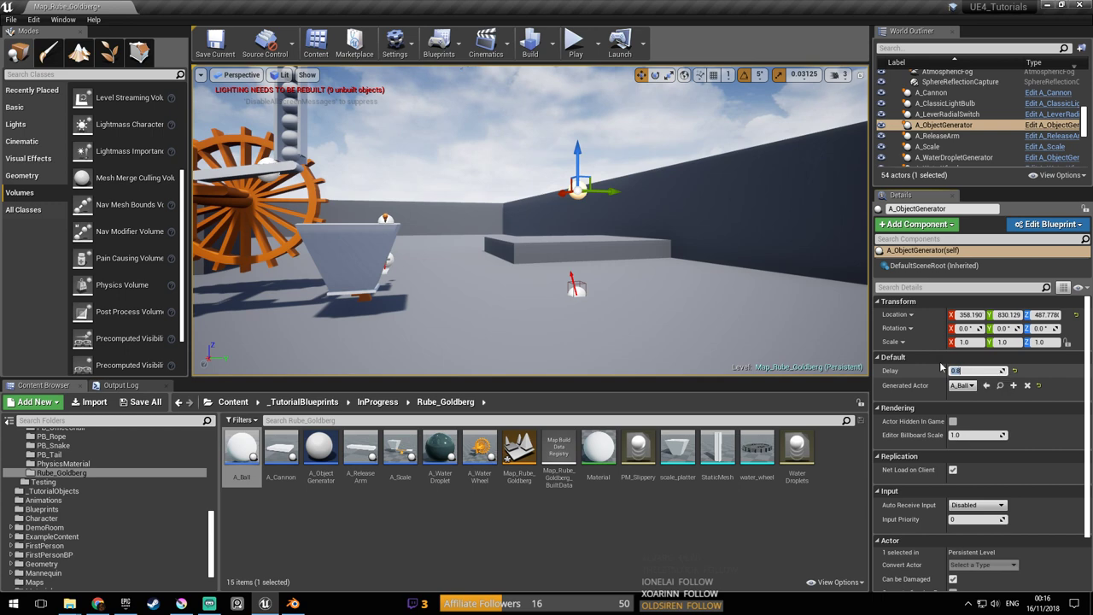
pyautogui.moveTo(636, 195); pyautogui.dragTo(636, 136, button='right')
pyautogui.hotkey('ctrl', 's')
# Play the level and watch from several distances how launched balls feed the hopper and pass through the machine, and stop the simulation
pyautogui.click(577, 48)
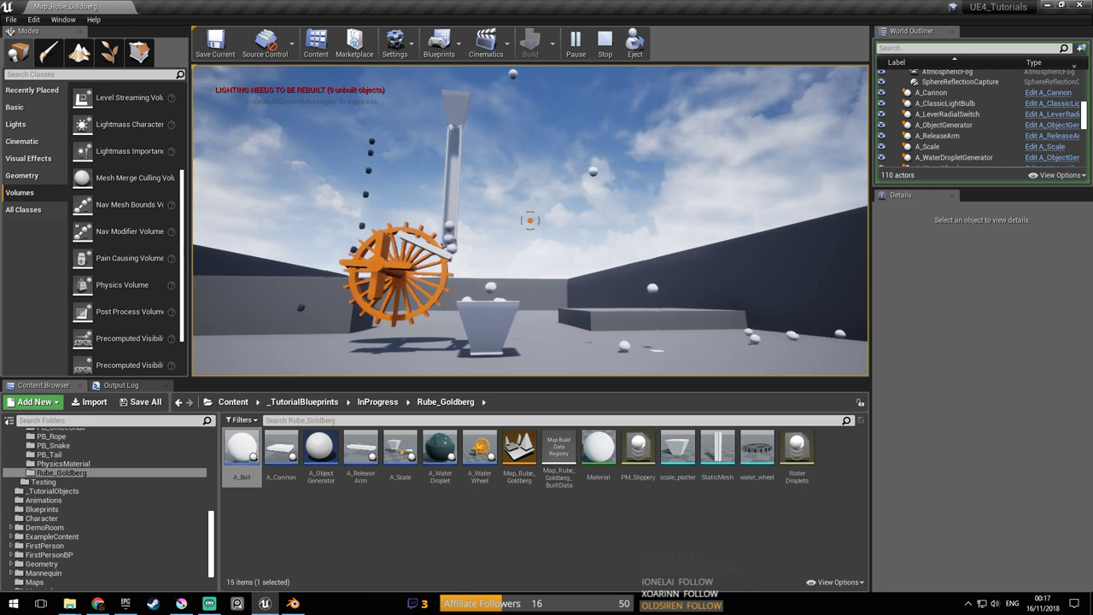
pyautogui.press('w')
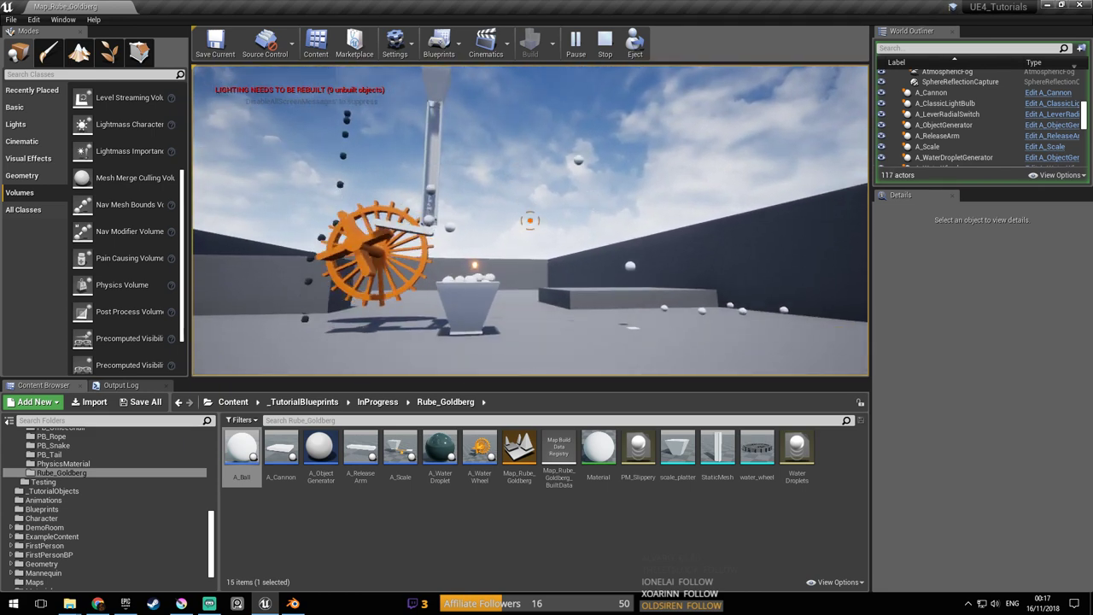
pyautogui.press('w')
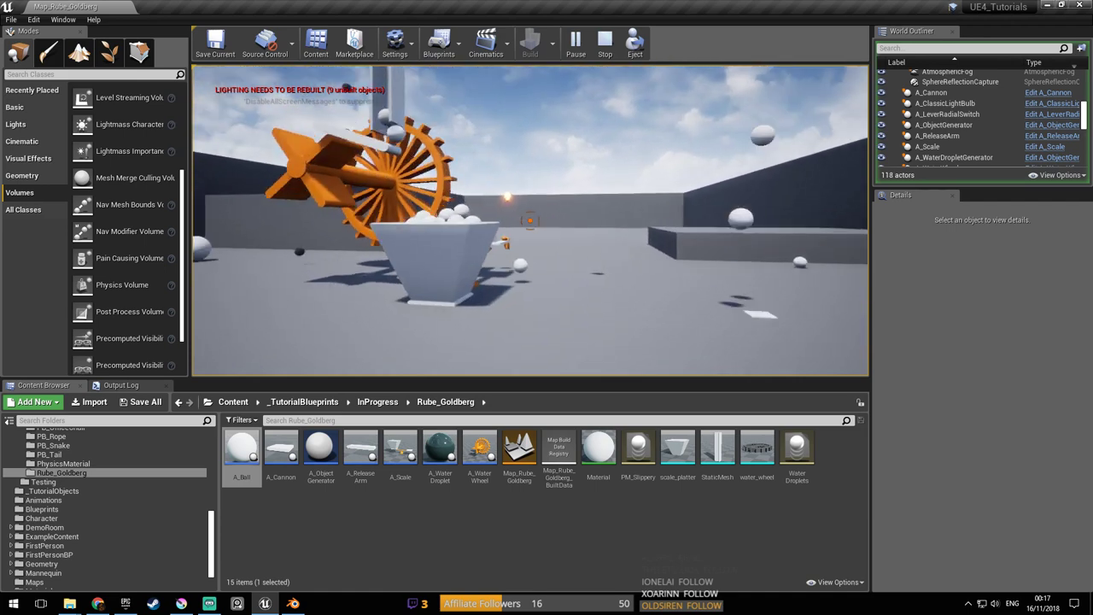
pyautogui.press('s')
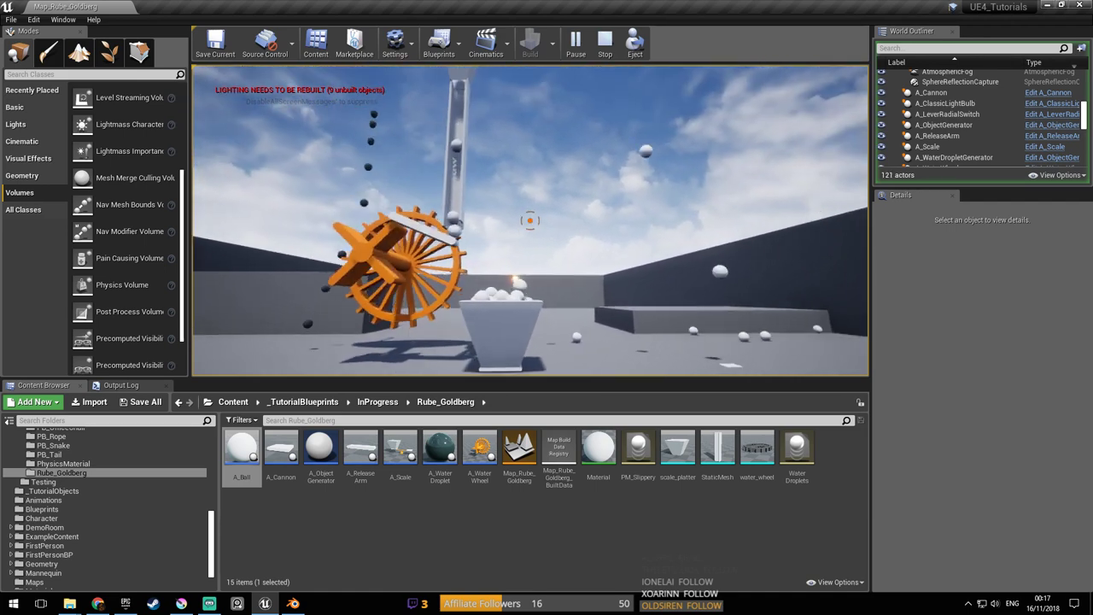
pyautogui.press('d')
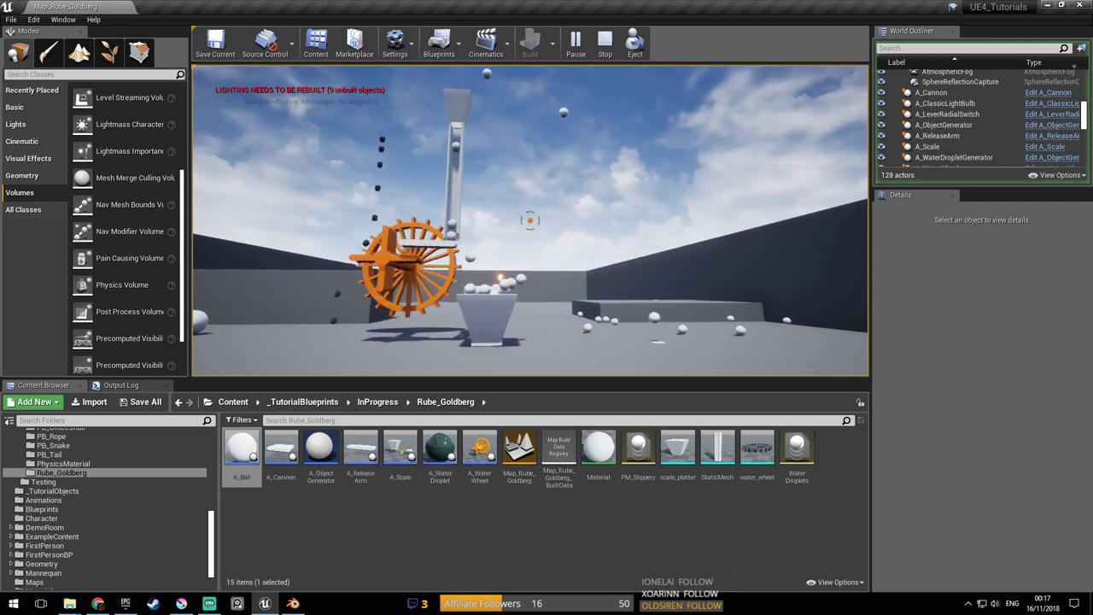
pyautogui.press('w')
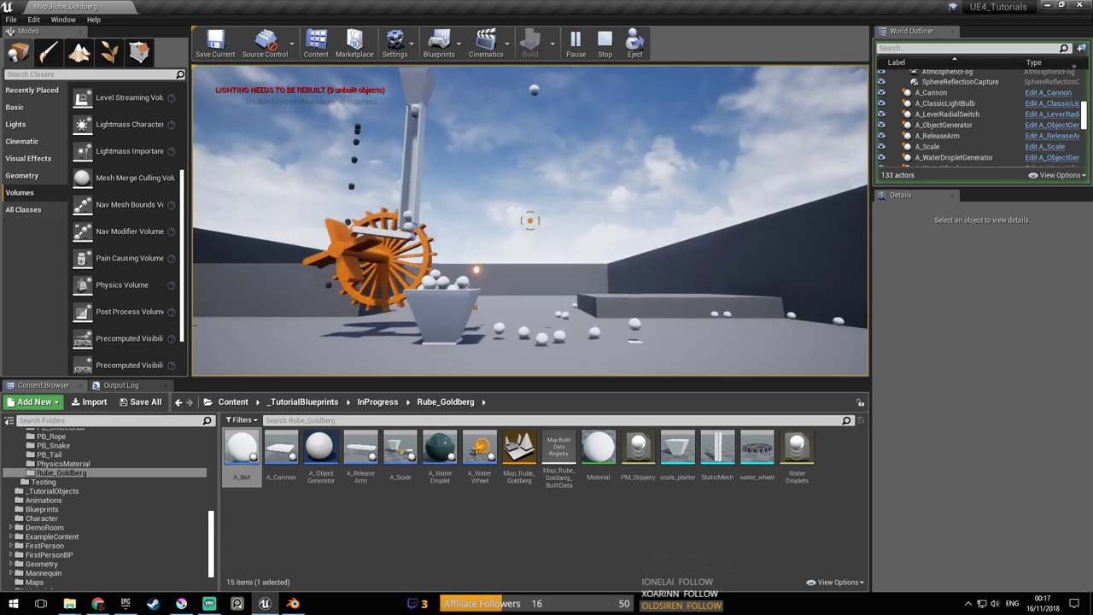
pyautogui.press('w')
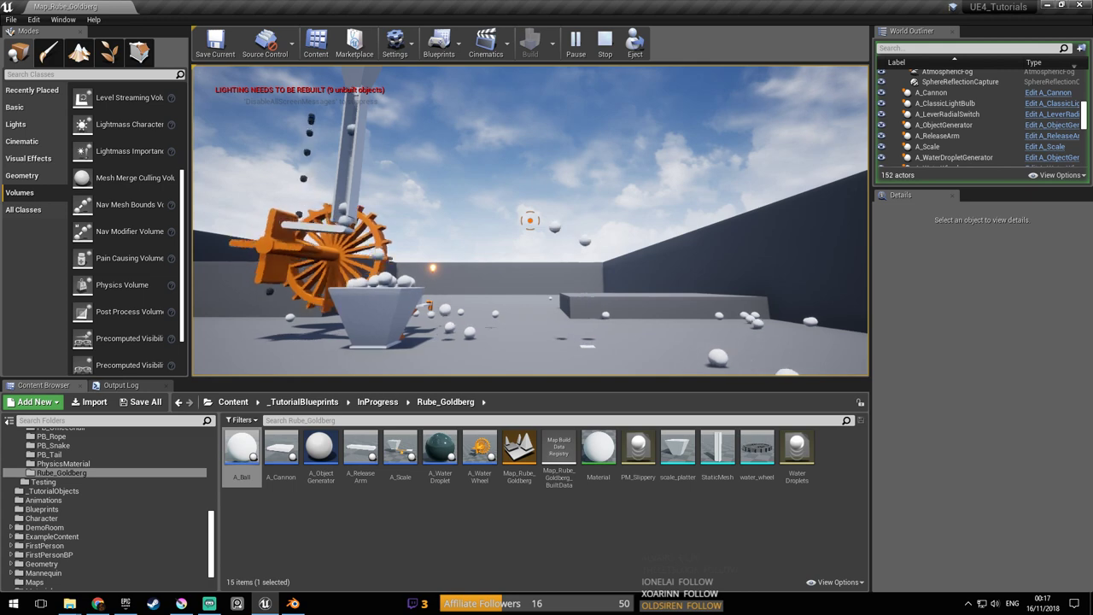
pyautogui.press('Escape')
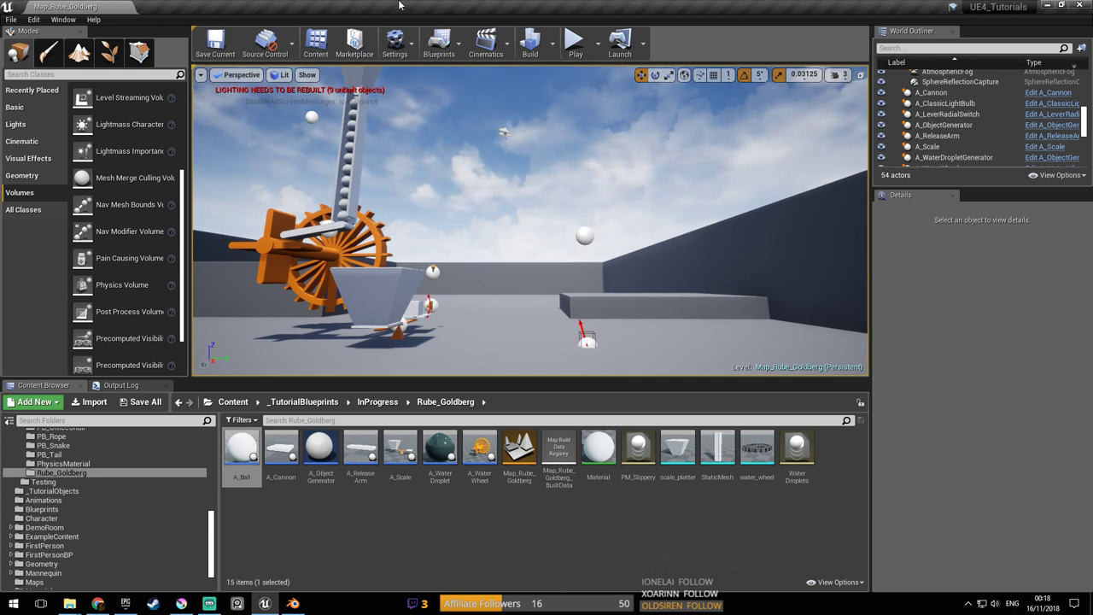
# Inspect the machine from the ball hopper and chute down to the scale and cannon, saving the level along the way
pyautogui.press('s')
pyautogui.moveTo(485, 193); pyautogui.dragTo(485, 160, button='right')
pyautogui.hotkey('ctrl', 's')
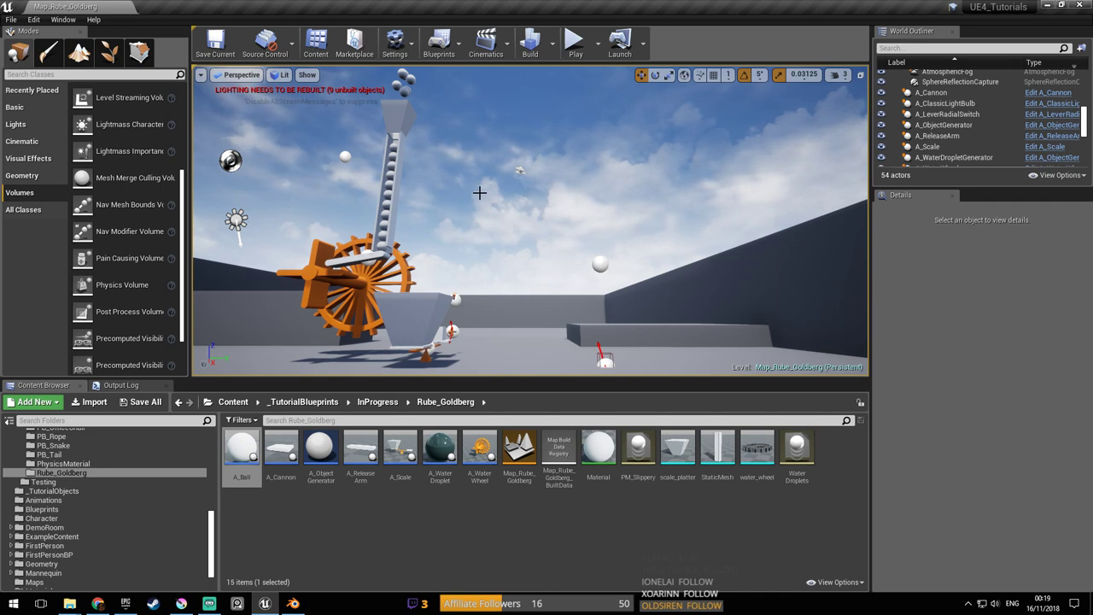
pyautogui.moveTo(460, 189); pyautogui.dragTo(446, 150, button='right')
pyautogui.hotkey('ctrl', 's')
pyautogui.moveTo(486, 205); pyautogui.dragTo(493, 215, button='right')
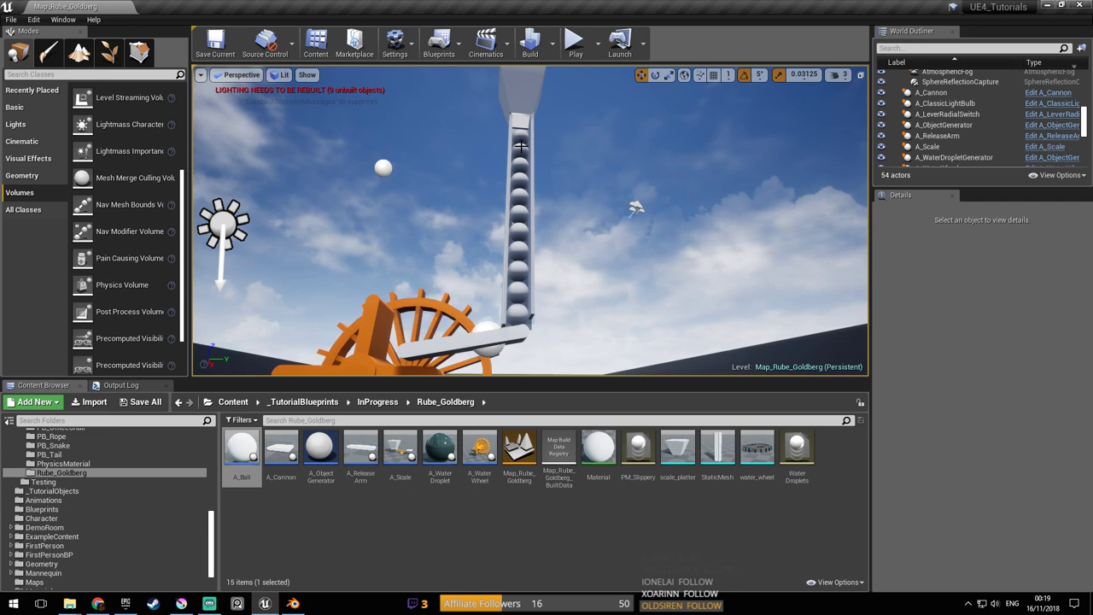
pyautogui.moveTo(519, 146); pyautogui.dragTo(526, 224, button='right')
pyautogui.hotkey('ctrl', 's')
pyautogui.moveTo(610, 225); pyautogui.dragTo(659, 281, button='right')
pyautogui.press('w')
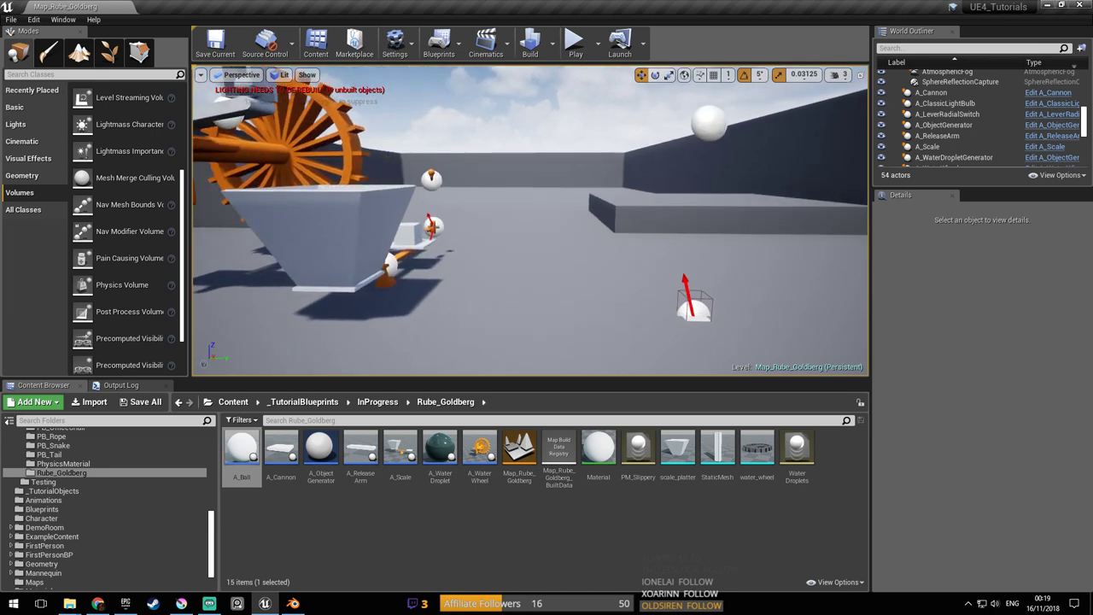
pyautogui.moveTo(660, 282); pyautogui.dragTo(401, 326, button='right')
pyautogui.press('d')
pyautogui.moveTo(612, 239); pyautogui.dragTo(636, 234, button='right')
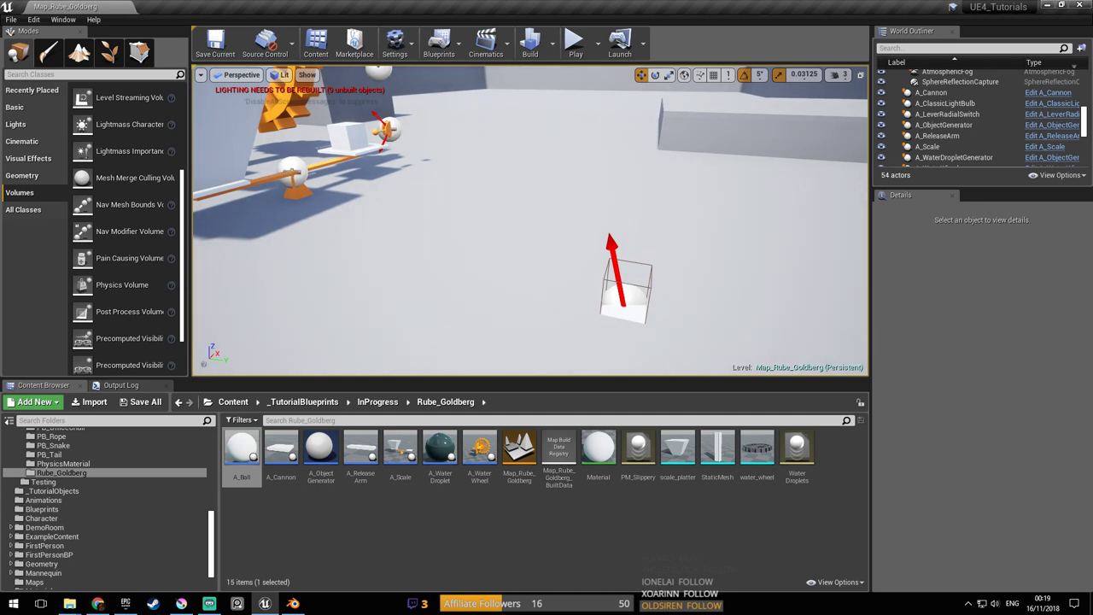
pyautogui.moveTo(636, 234); pyautogui.dragTo(611, 226, button='right')
pyautogui.hotkey('ctrl', 's')
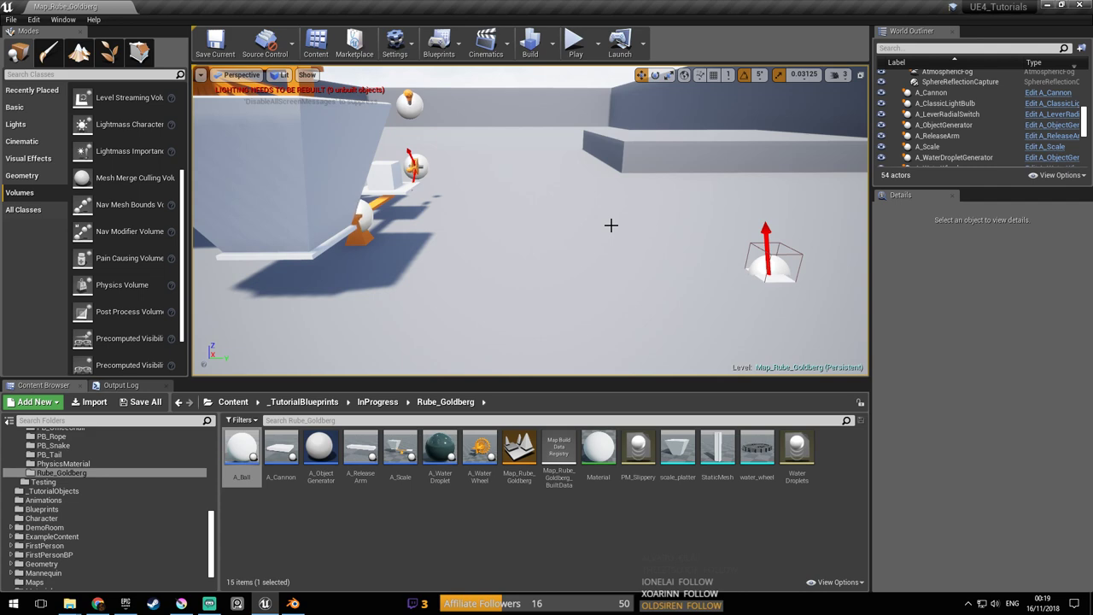
# Examine the space between the hopper, scale and cannon from several angles, saving the level along the way
pyautogui.moveTo(595, 227); pyautogui.dragTo(555, 181, button='right')
pyautogui.press('s')
pyautogui.moveTo(597, 228); pyautogui.dragTo(597, 228, button='right')
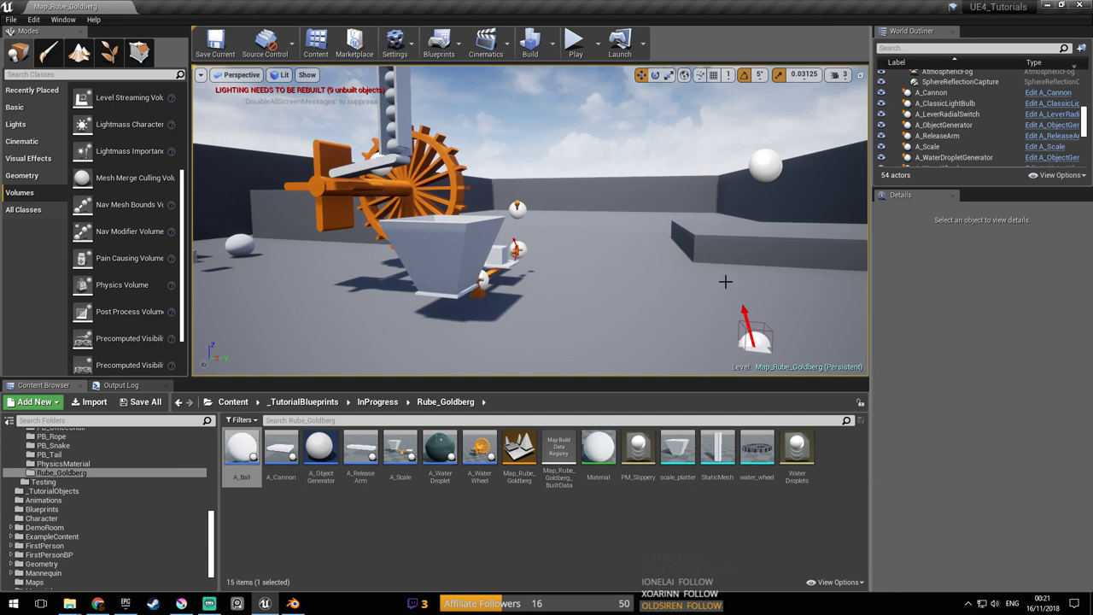
pyautogui.moveTo(709, 289); pyautogui.dragTo(598, 246, button='right')
pyautogui.hotkey('ctrl', 's')
pyautogui.press('s')
pyautogui.press('w')
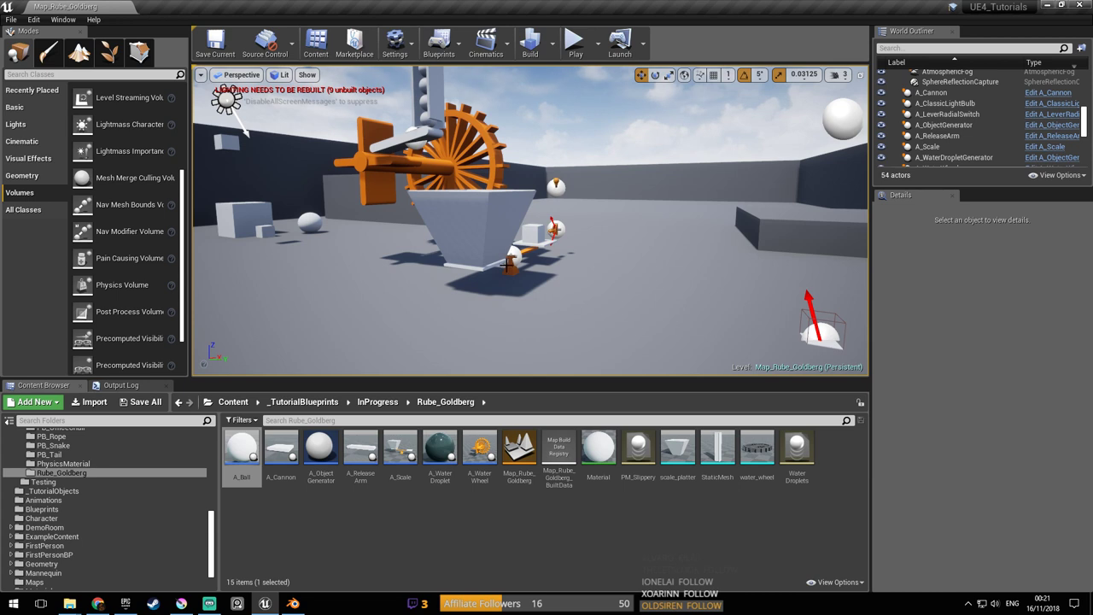
pyautogui.moveTo(812, 339); pyautogui.dragTo(674, 295, button='right')
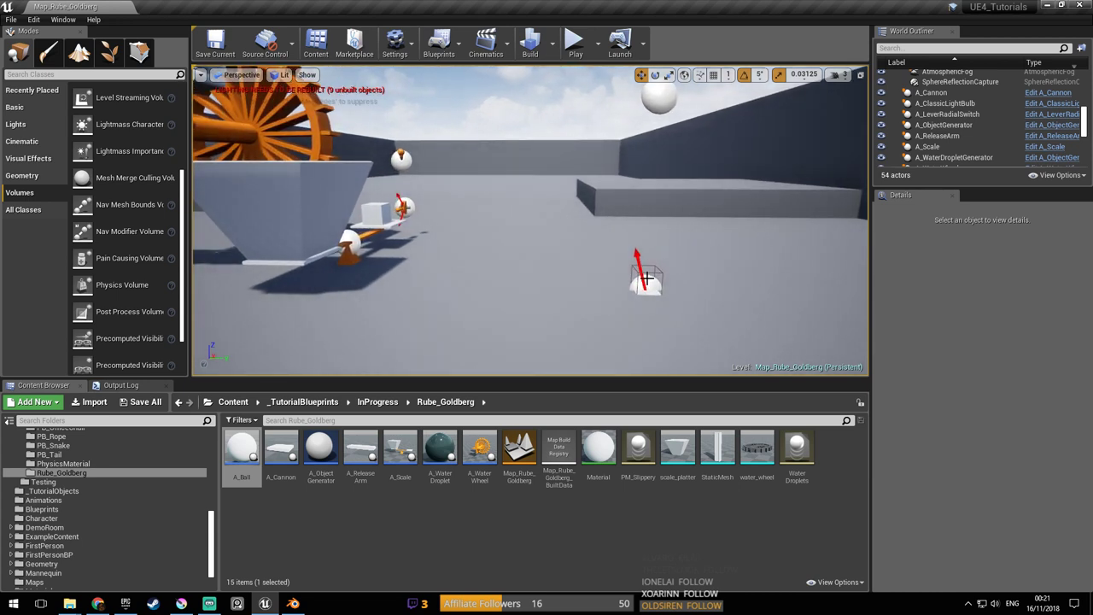
pyautogui.moveTo(647, 279); pyautogui.dragTo(718, 316, button='right')
pyautogui.moveTo(581, 273); pyautogui.dragTo(652, 281, button='right')
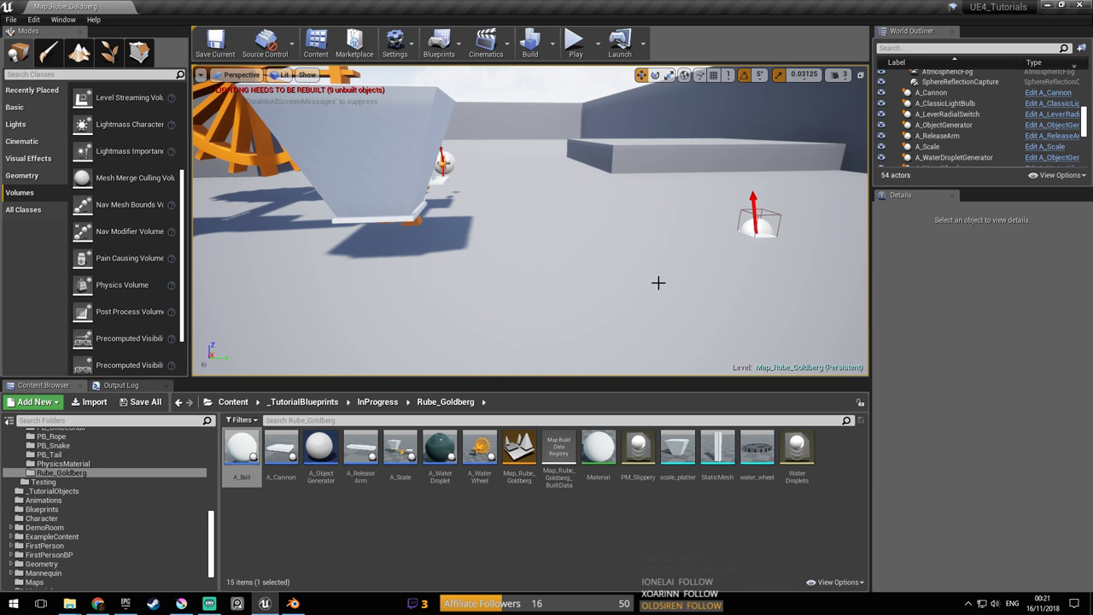
pyautogui.moveTo(626, 281); pyautogui.dragTo(550, 291, button='right')
pyautogui.hotkey('ctrl', 's')
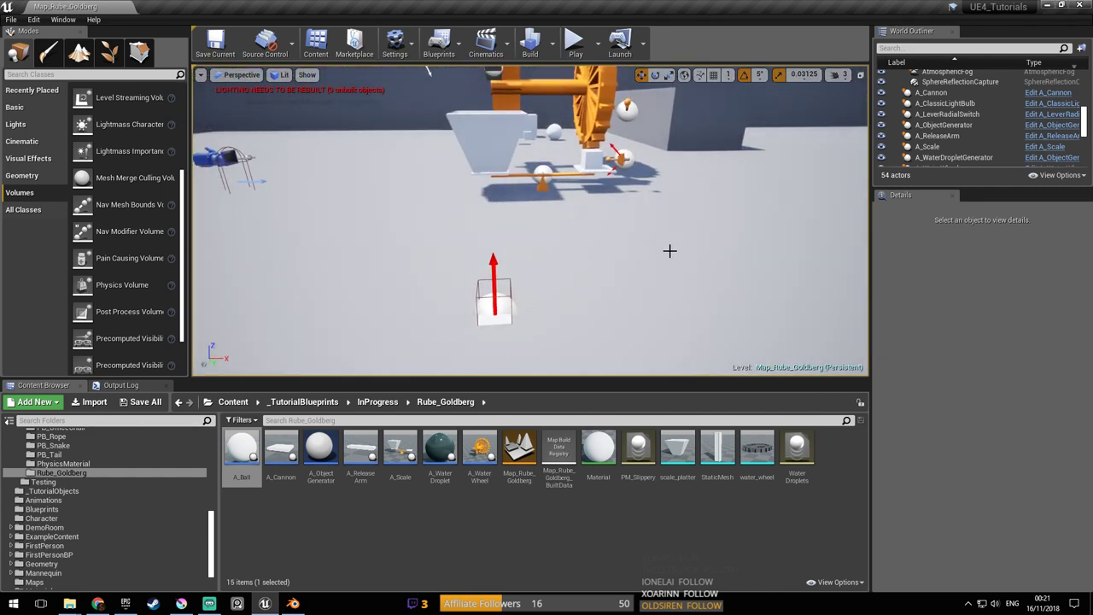
pyautogui.moveTo(622, 242)
pyautogui.mouseDown(button='right')
pyautogui.moveTo(726, 232)
pyautogui.moveTo(625, 243)
pyautogui.mouseUp(button='right')
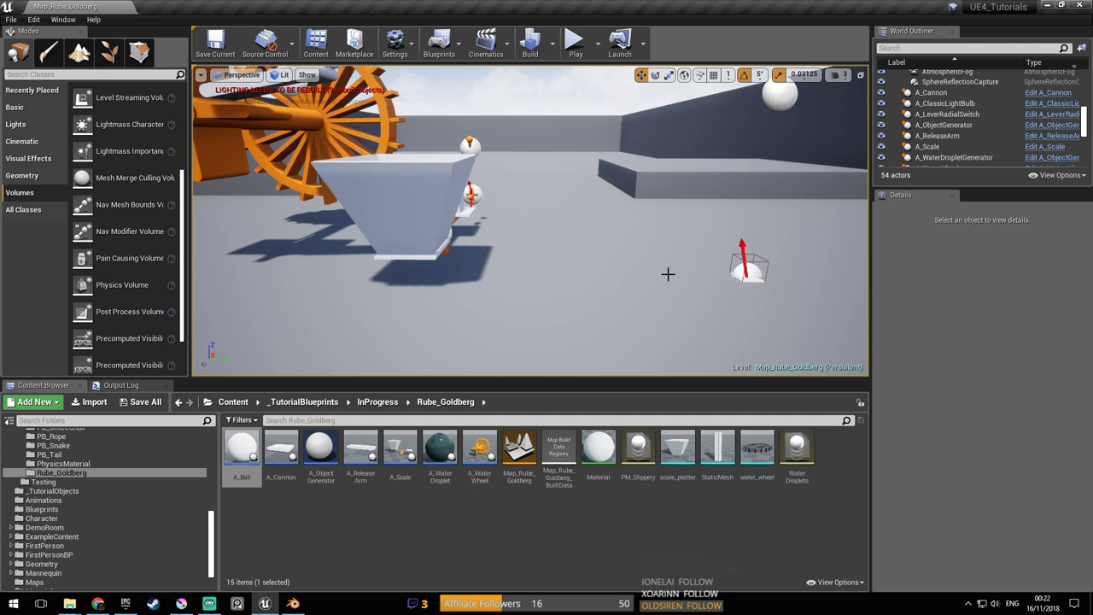
pyautogui.moveTo(669, 274); pyautogui.dragTo(483, 160, button='right')
pyautogui.moveTo(515, 224); pyautogui.dragTo(519, 223, button='right')
pyautogui.hotkey('ctrl', 's')
# Switch to Blender, duplicate the platter funnel's bottom edge in place, and separate the copy into its own object
pyautogui.click(293, 604)
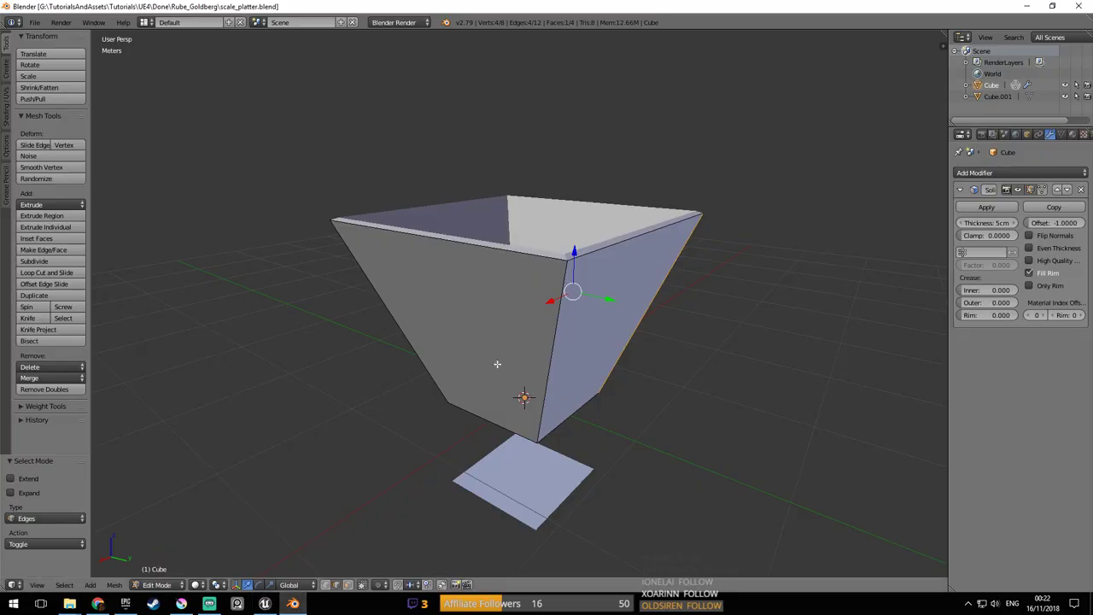
pyautogui.scroll(-4, 655, 373)
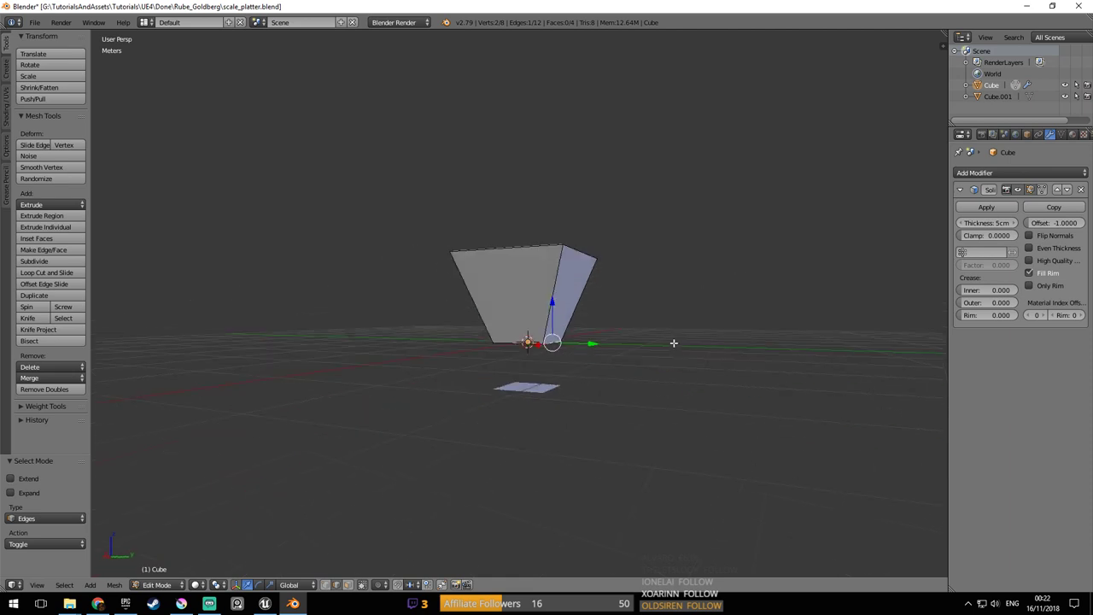
pyautogui.press('Tab')
pyautogui.moveTo(661, 352); pyautogui.dragTo(464, 290, button='middle')
pyautogui.press('Tab')
pyautogui.moveTo(389, 317); pyautogui.dragTo(439, 330, button='middle')
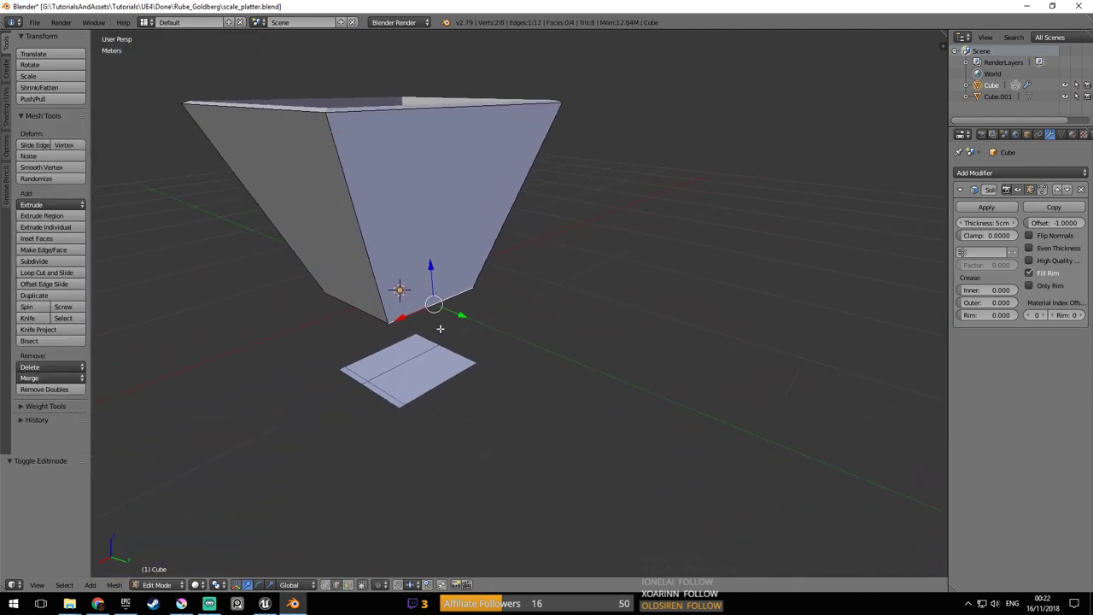
pyautogui.hotkey('shift', 'd')
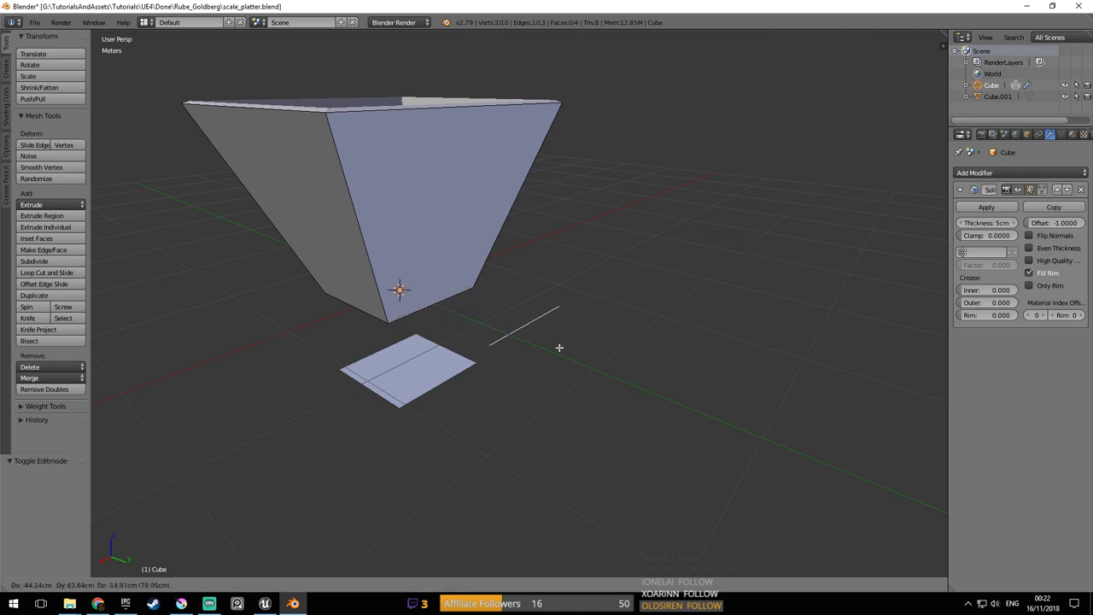
pyautogui.press('Escape')
pyautogui.press('space')
pyautogui.write('sep')
pyautogui.press('Return')
pyautogui.click(527, 357)
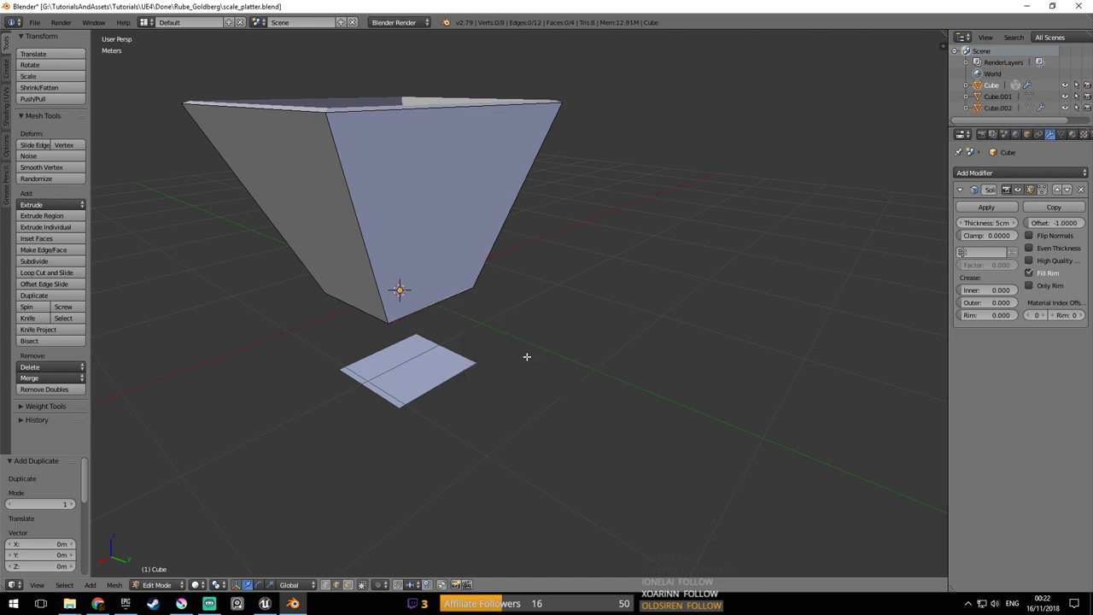
pyautogui.press('Tab')
# Extrude the separated edge 3.45 m along Y into a flat strip leading away from the funnel, and save the file
pyautogui.rightClick(439, 308)
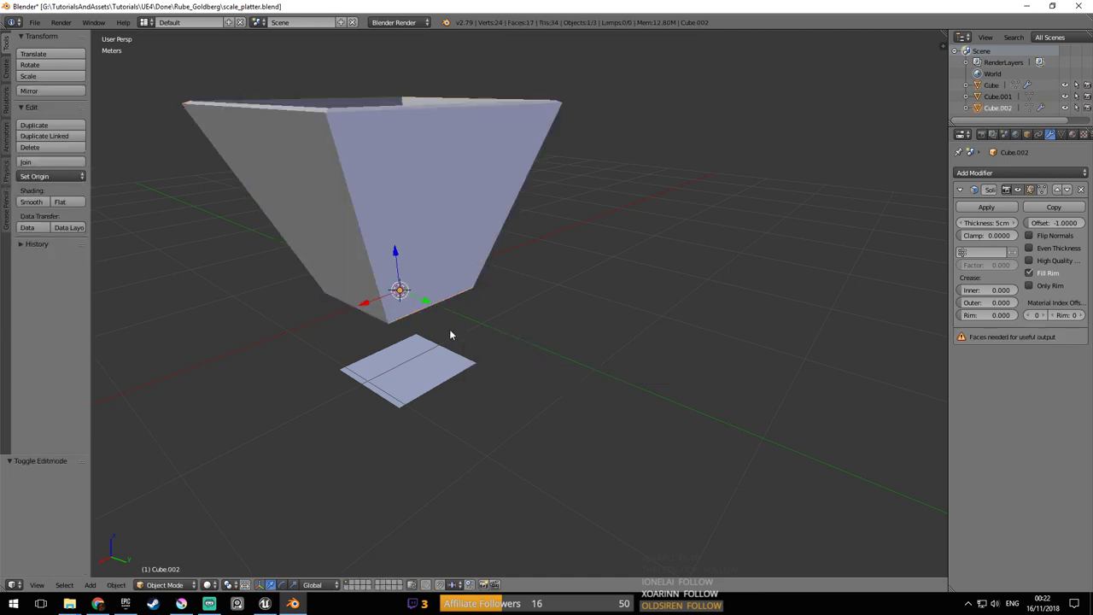
pyautogui.scroll(-3, 465, 355)
pyautogui.moveTo(478, 373); pyautogui.dragTo(627, 315, button='middle')
pyautogui.scroll(3, 527, 369)
pyautogui.moveTo(527, 369); pyautogui.dragTo(471, 417, button='middle')
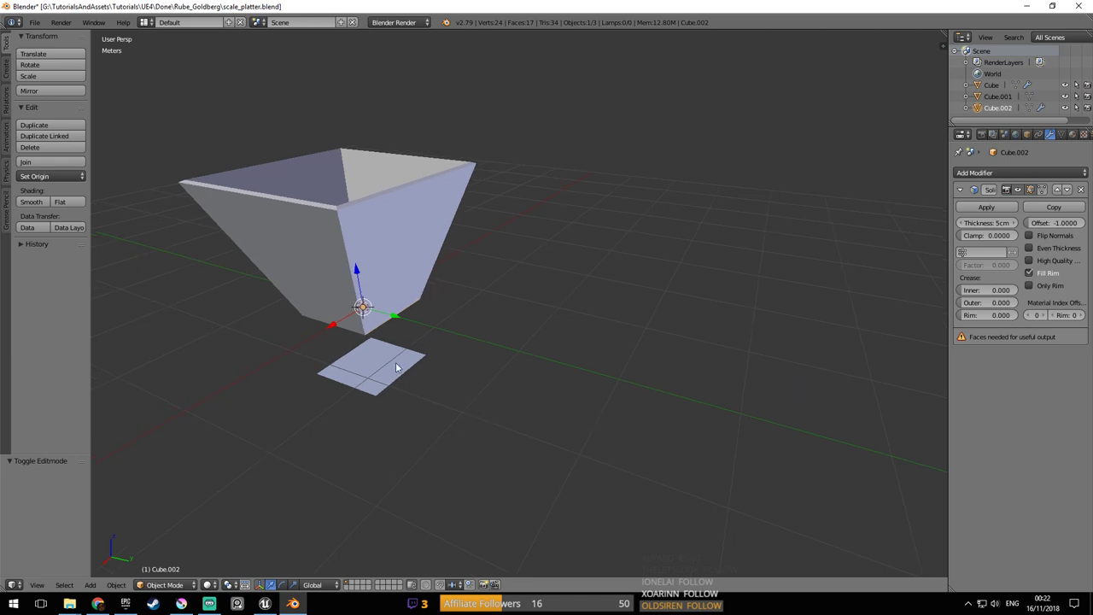
pyautogui.rightClick(405, 313)
pyautogui.rightClick(400, 318)
pyautogui.press('Tab')
pyautogui.press('c')
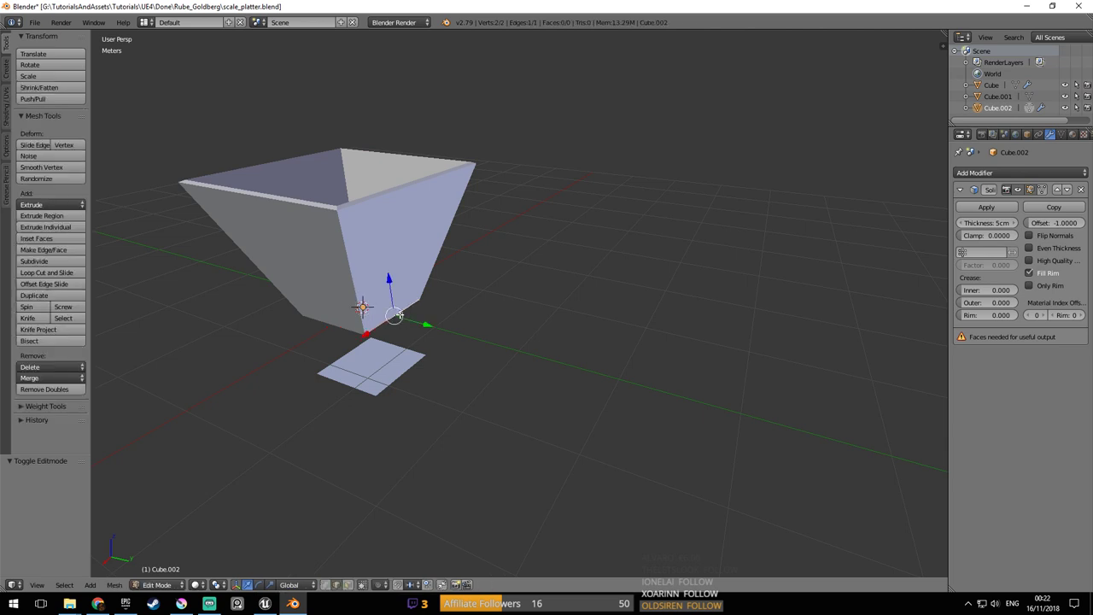
pyautogui.press('Escape')
pyautogui.press('e')
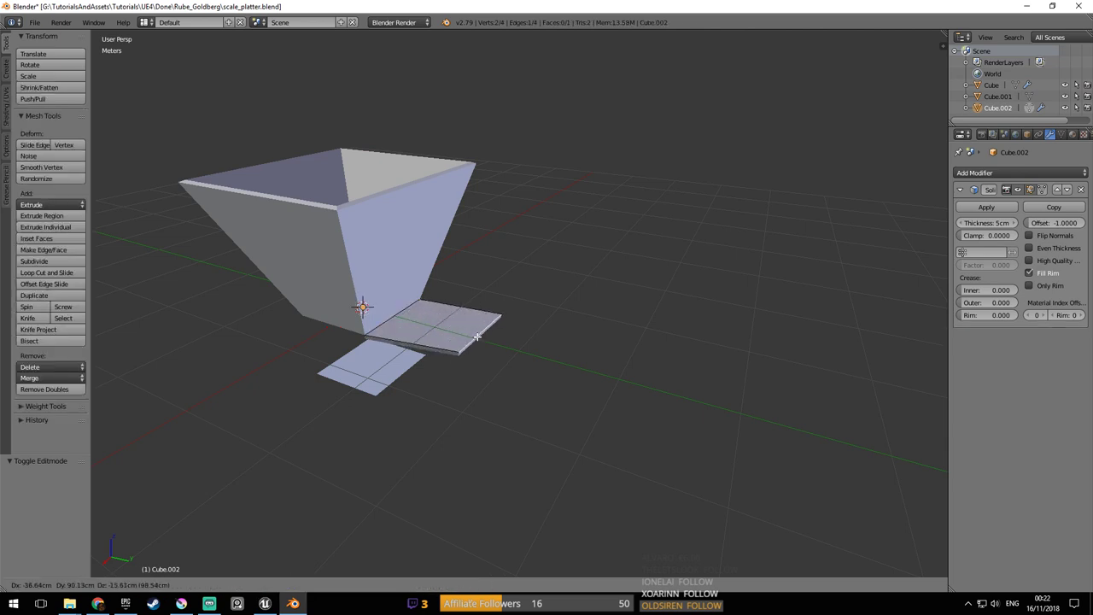
pyautogui.press('y')
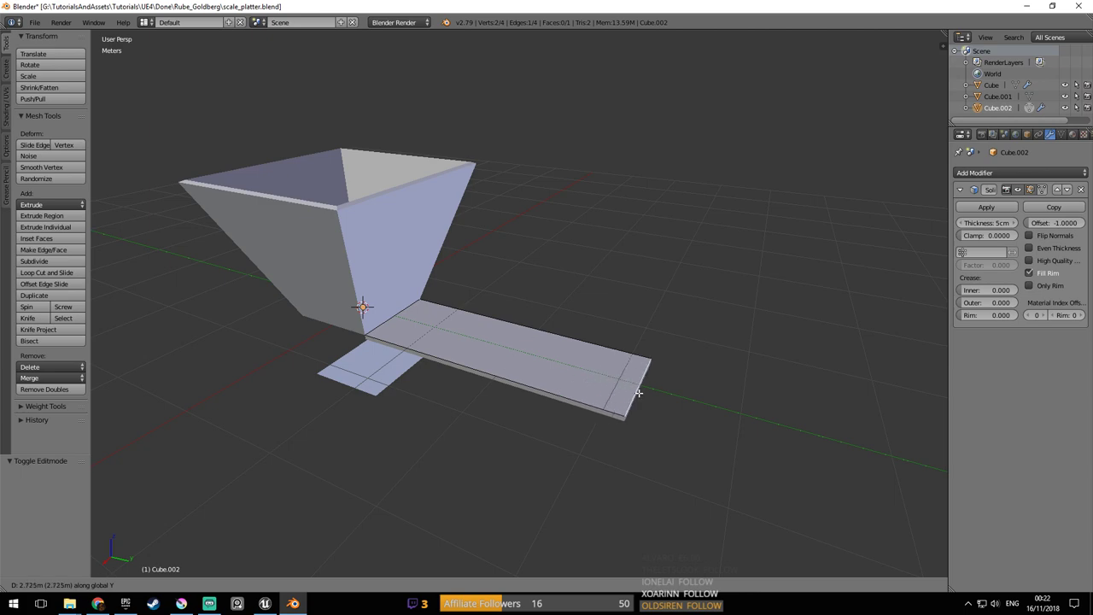
pyautogui.click(724, 405)
pyautogui.moveTo(724, 405); pyautogui.dragTo(649, 367, button='middle')
pyautogui.hotkey('ctrl', 's')
pyautogui.click(649, 367)
pyautogui.scroll(4, 617, 355)
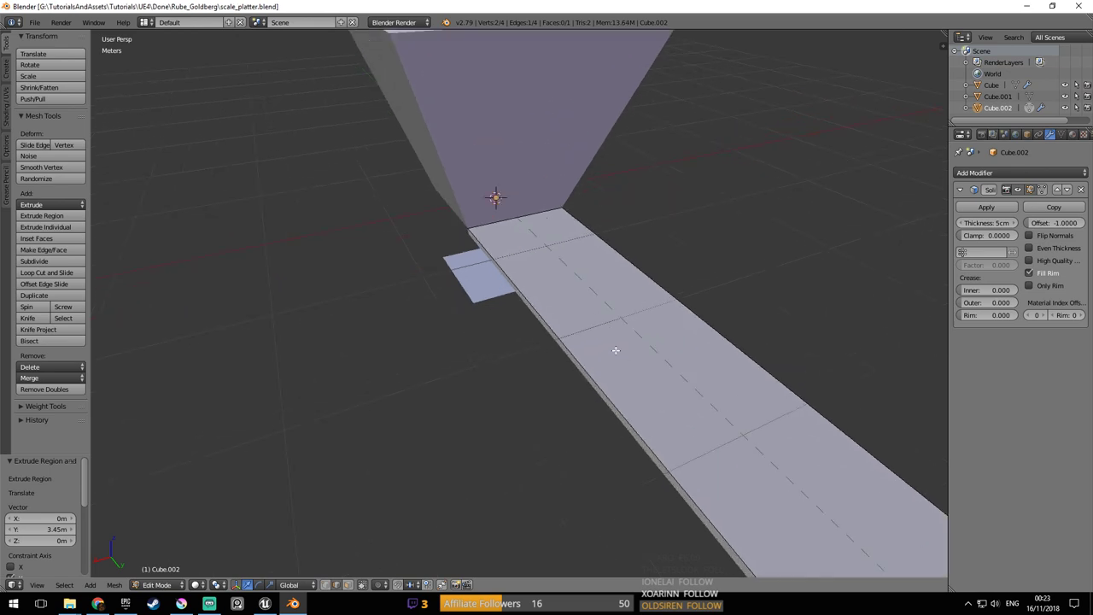
# Extrude one long side edge of the strip in place to start a side wall
pyautogui.scroll(-4, 864, 238)
pyautogui.moveTo(689, 340); pyautogui.dragTo(504, 243, button='middle')
pyautogui.rightClick(594, 348)
pyautogui.moveTo(590, 346); pyautogui.dragTo(534, 328, button='middle')
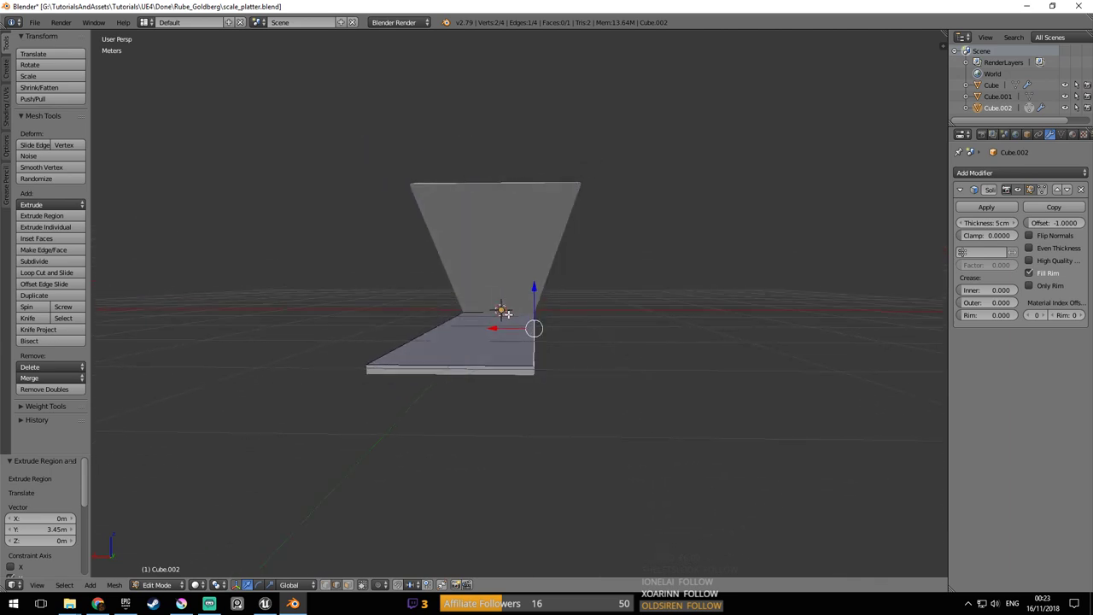
pyautogui.press('e')
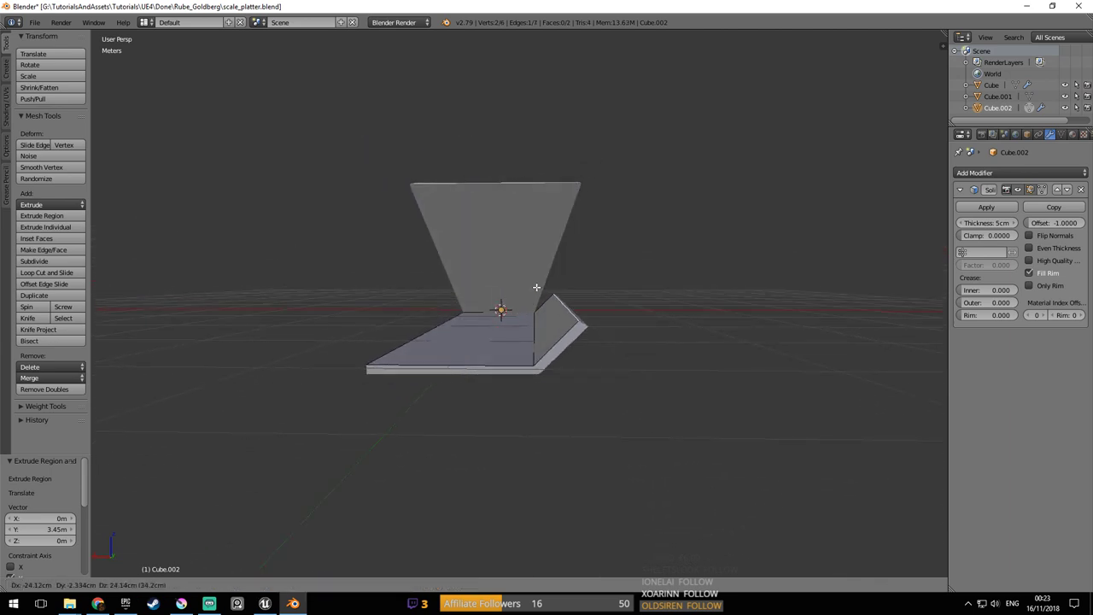
pyautogui.rightClick(547, 290)
pyautogui.moveTo(552, 312); pyautogui.dragTo(557, 341, button='middle')
pyautogui.press('g')
pyautogui.press('x')
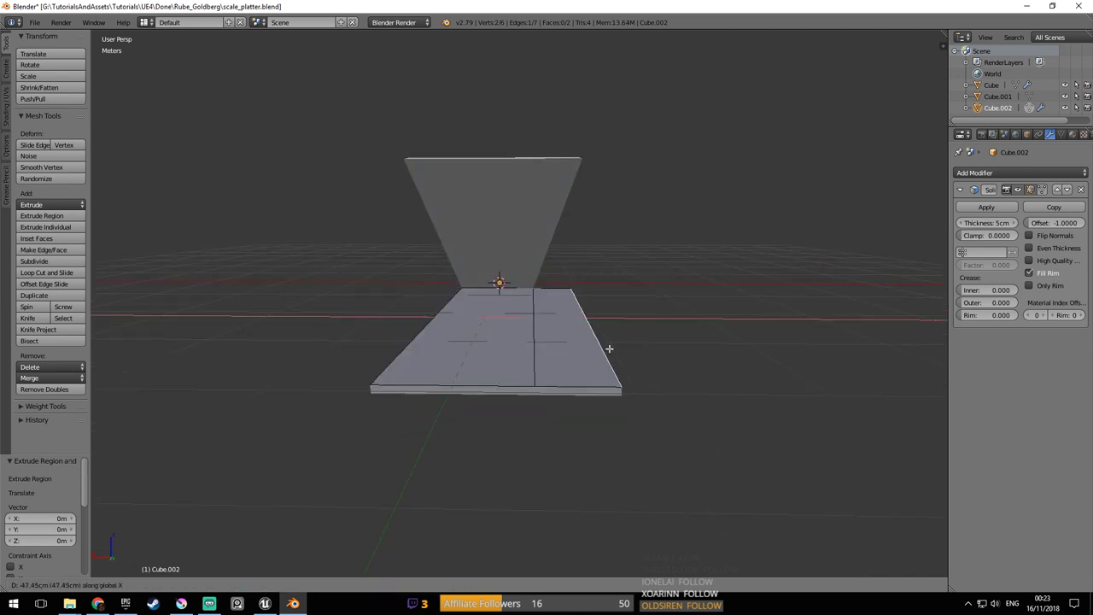
pyautogui.write('10')
pyautogui.press('BackSpace')
pyautogui.press('BackSpace')
pyautogui.write('0')
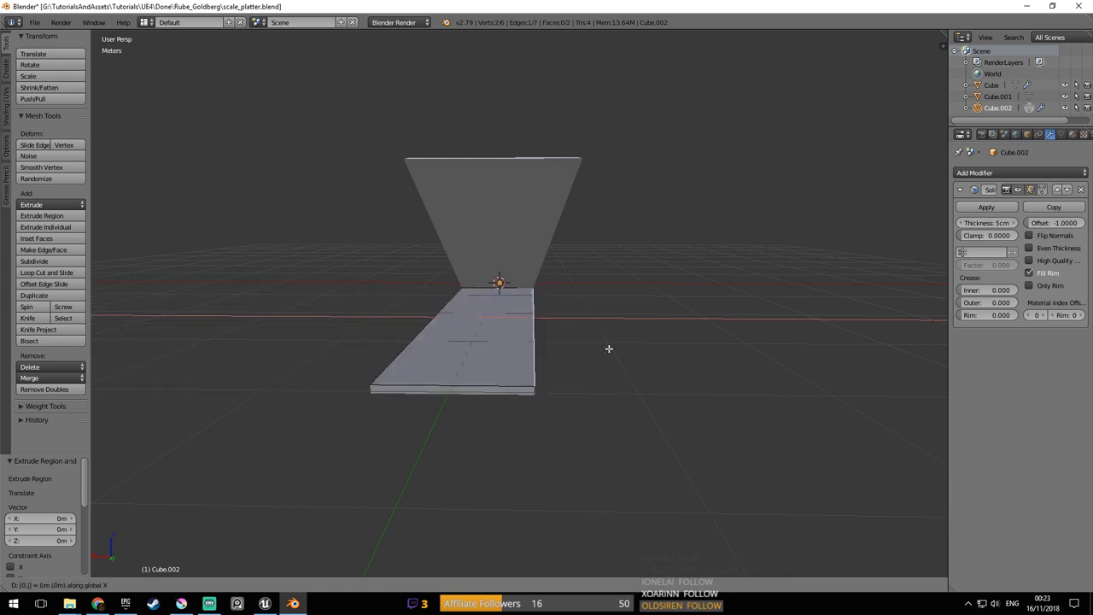
pyautogui.write('.3')
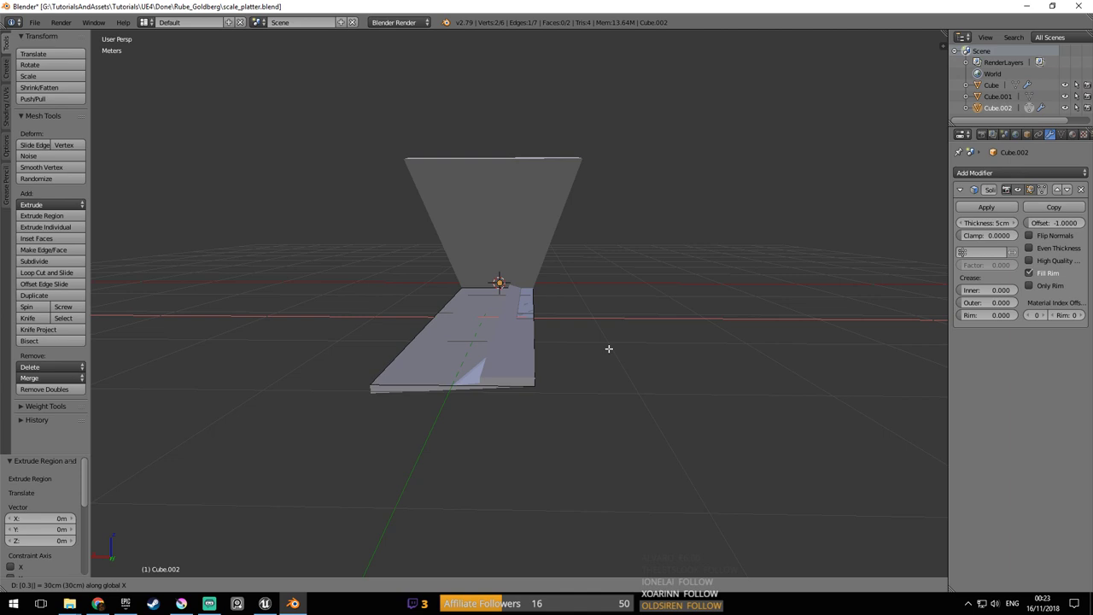
pyautogui.press('Return')
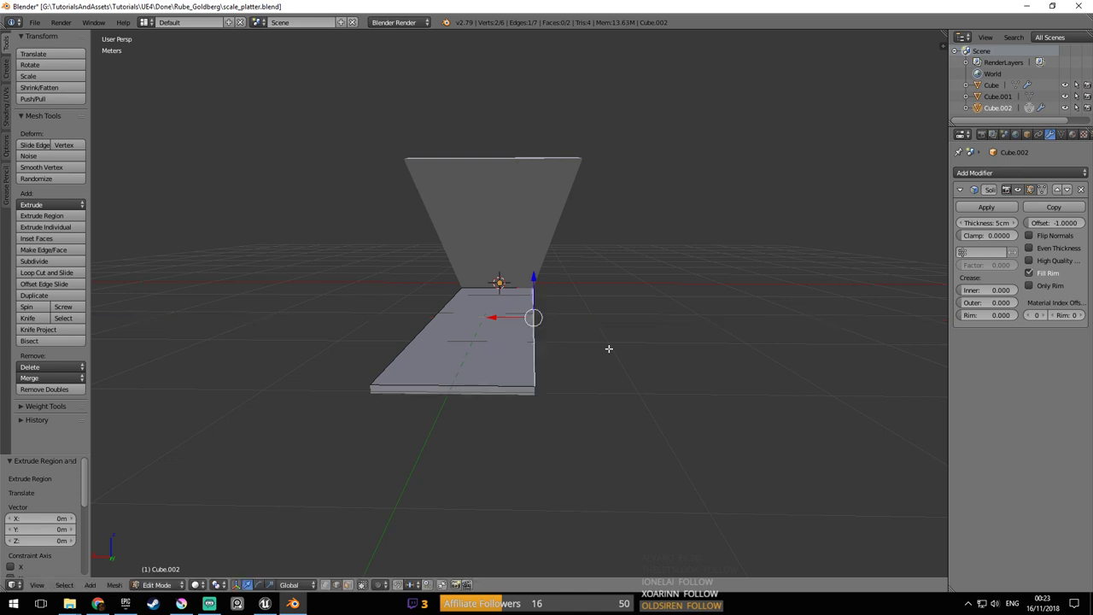
# Move the extruded side edge -0.3 m along X and 0.3 m along Z to form a sloped side wall
pyautogui.press('g')
pyautogui.press('x')
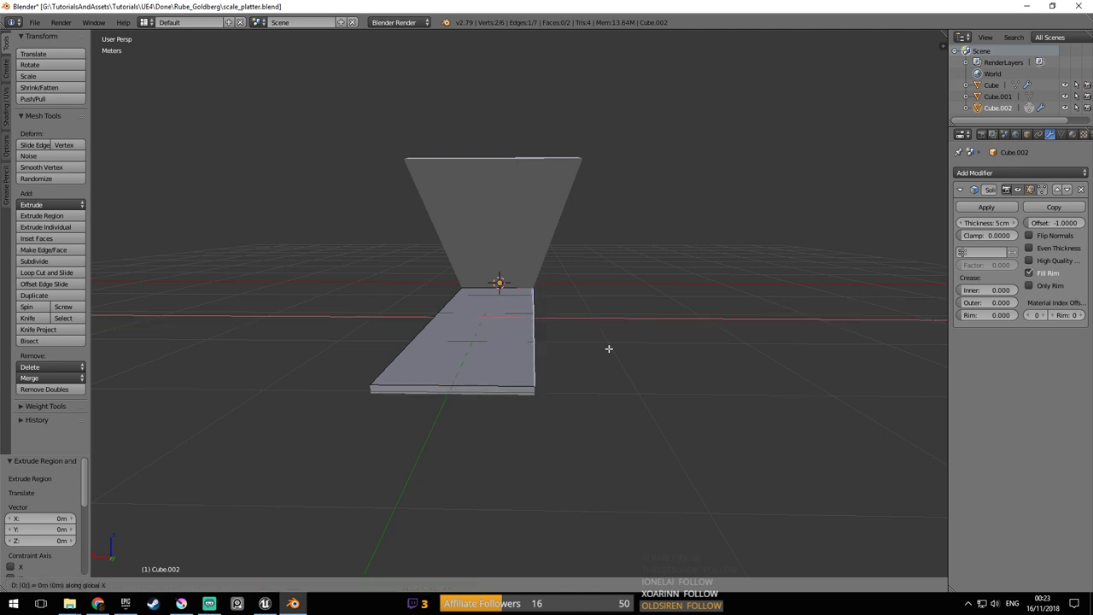
pyautogui.write('0.3-')
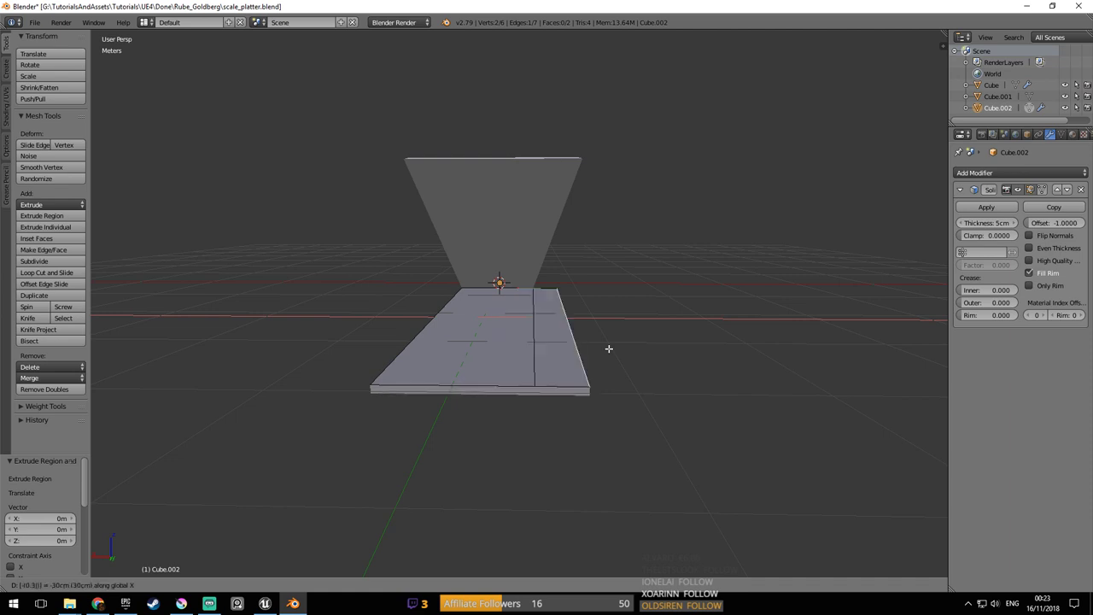
pyautogui.press('Return')
pyautogui.press('g')
pyautogui.press('z')
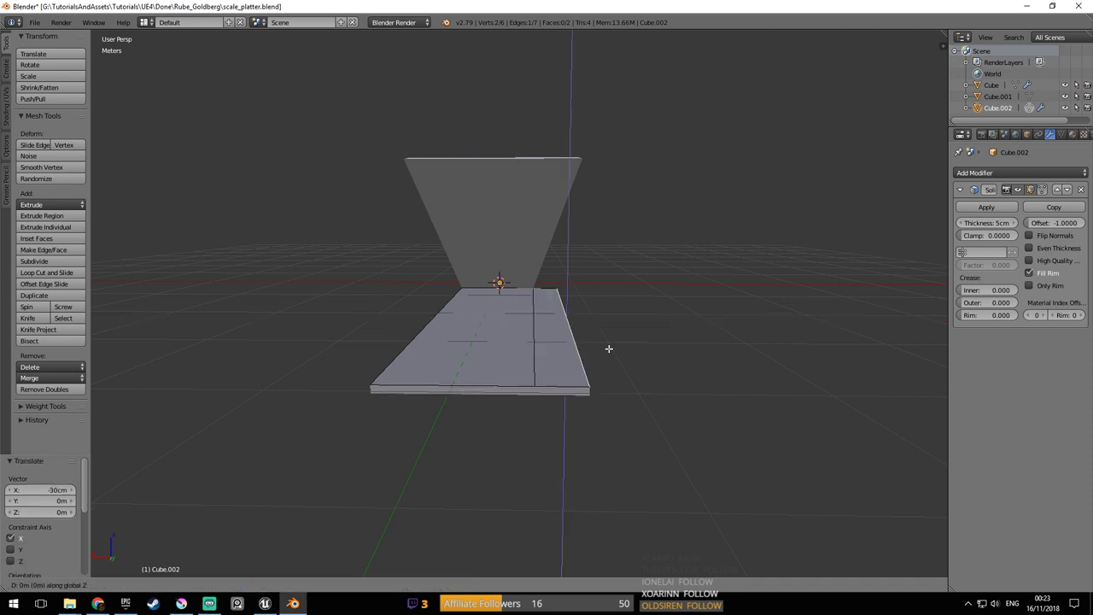
pyautogui.write('0.3')
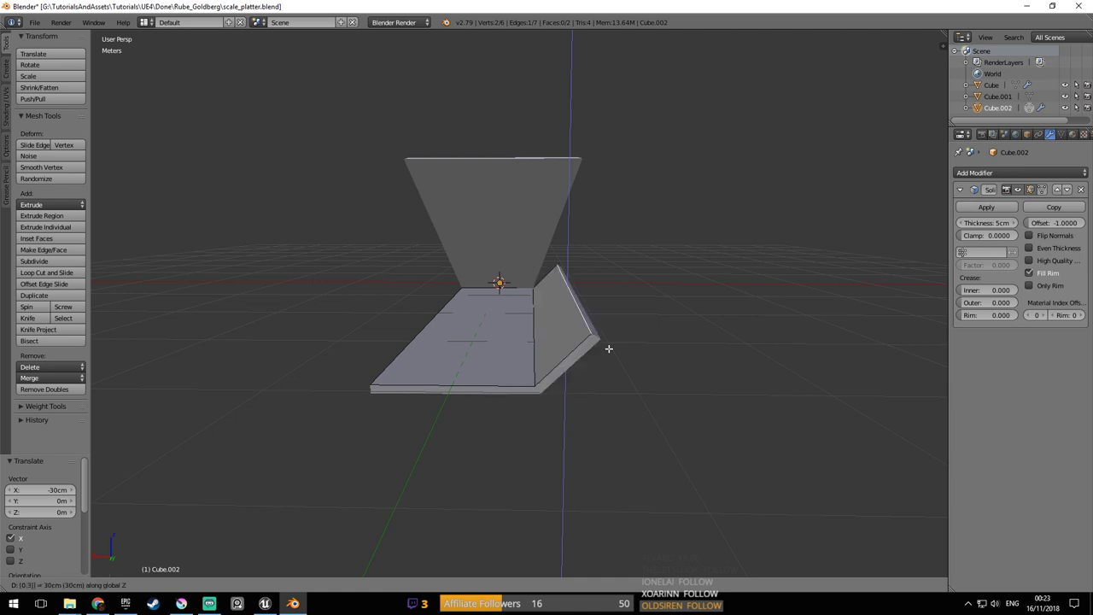
pyautogui.press('Return')
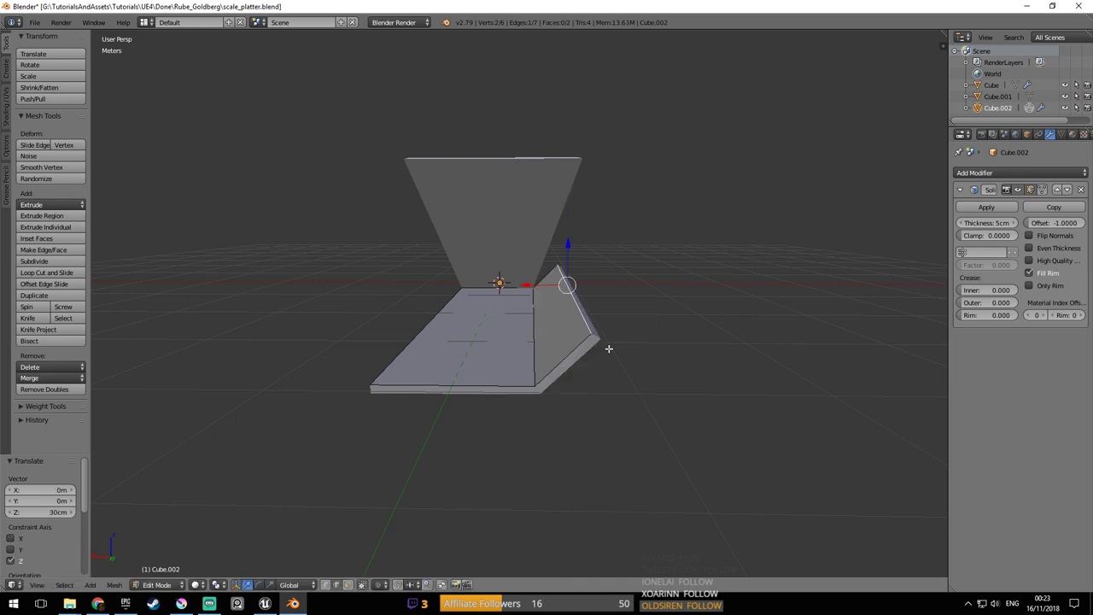
# Extrude the strip's opposite long edge and move it 0.3 m along X and 0.3 m along Z to form the matching wall
pyautogui.moveTo(598, 348); pyautogui.dragTo(524, 297, button='middle')
pyautogui.moveTo(608, 290); pyautogui.dragTo(513, 354, button='middle')
pyautogui.press('e')
pyautogui.rightClick(446, 325)
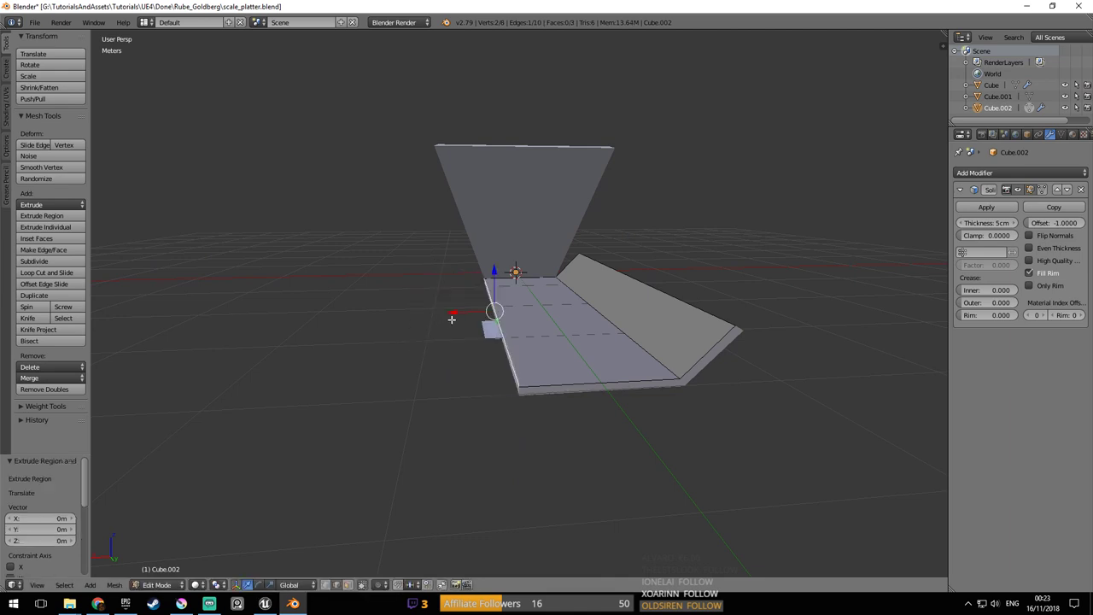
pyautogui.write('gx0.3')
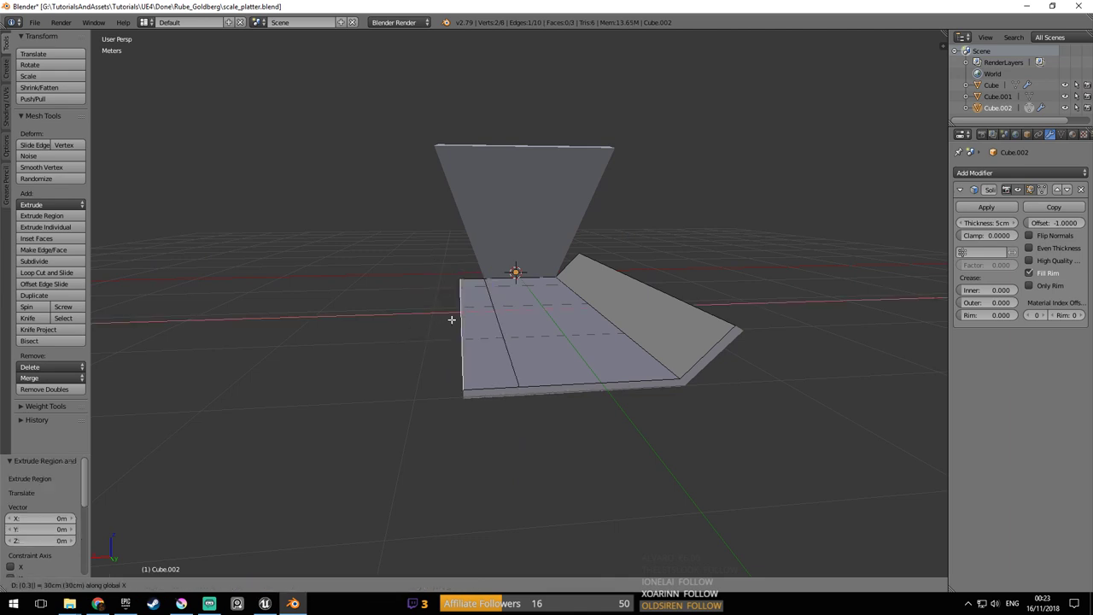
pyautogui.press('Return')
pyautogui.write('gz0.3')
pyautogui.press('Return')
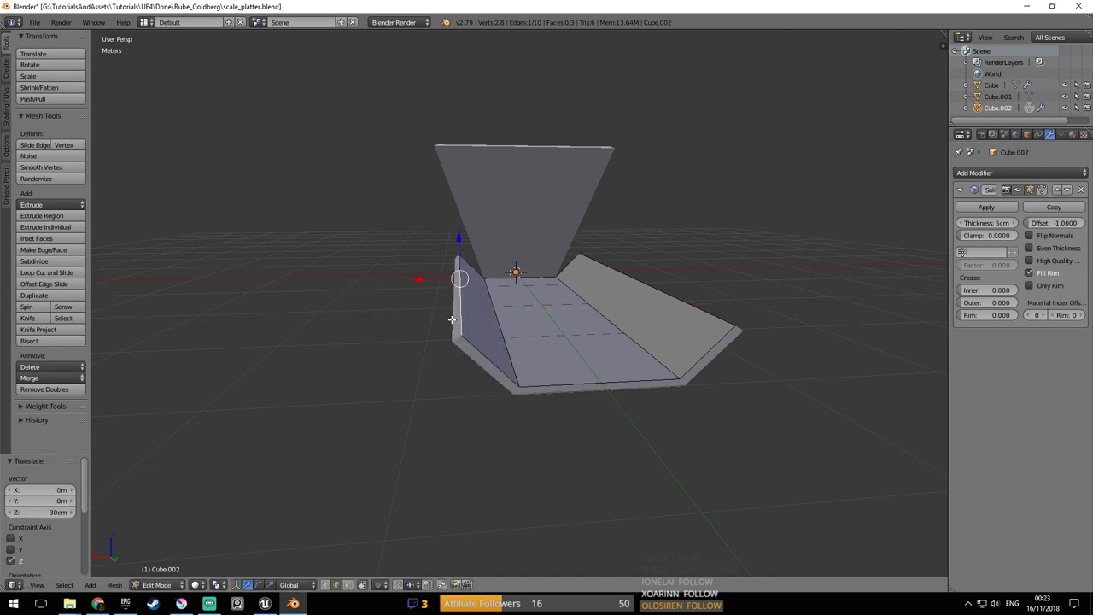
# Raise the upper edges of both side walls together by about 27.7 cm along Z
pyautogui.moveTo(484, 317); pyautogui.dragTo(470, 342, button='middle')
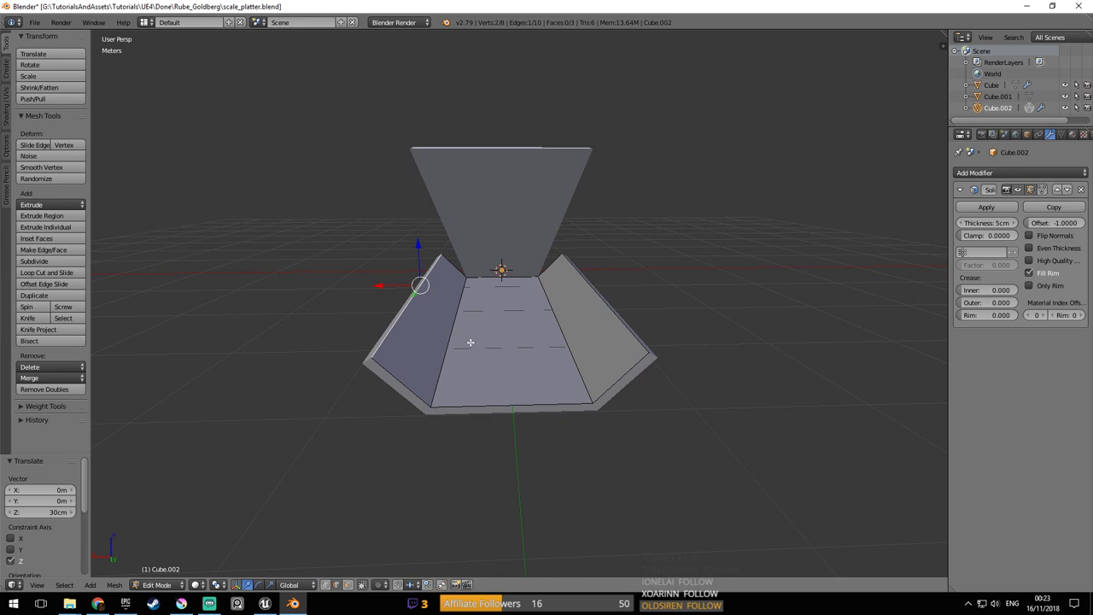
pyautogui.moveTo(599, 325); pyautogui.dragTo(599, 301, button='middle')
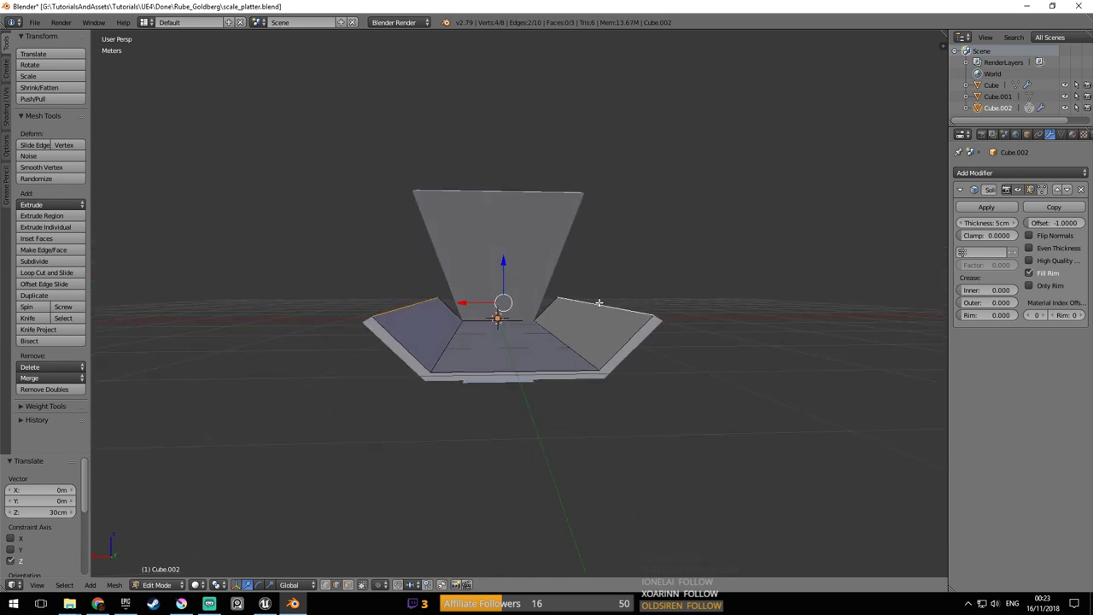
pyautogui.press('g')
pyautogui.press('z')
pyautogui.click(577, 276)
pyautogui.moveTo(456, 344); pyautogui.dragTo(590, 361, button='middle')
# Switch to Unreal Editor to check the space around the scale and cannon, and return to Blender
pyautogui.hotkey('alt', 'Tab')
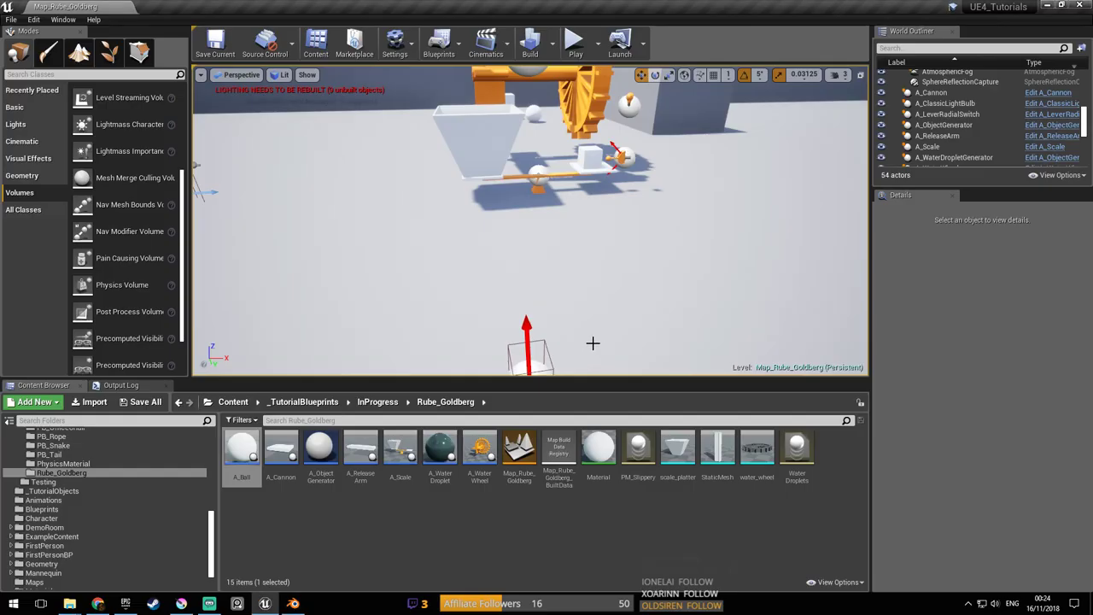
pyautogui.scroll(-3, 567, 334)
pyautogui.moveTo(485, 293)
pyautogui.mouseDown(button='right')
pyautogui.moveTo(598, 265)
pyautogui.moveTo(521, 289)
pyautogui.moveTo(444, 290)
pyautogui.moveTo(493, 293)
pyautogui.mouseUp(button='right')
pyautogui.hotkey('alt', 'Tab')
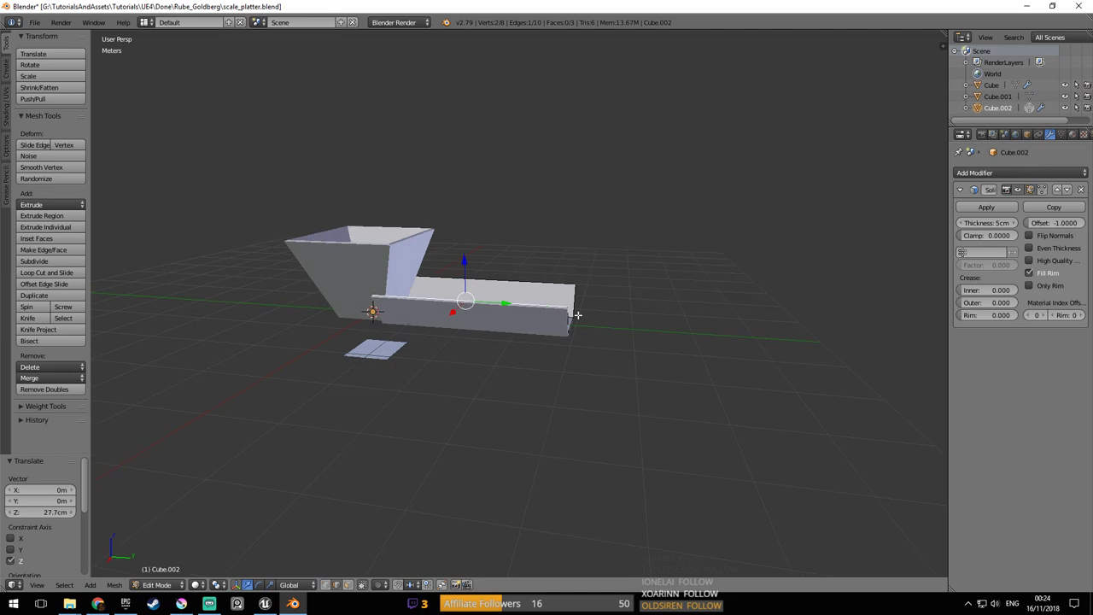
pyautogui.moveTo(578, 315); pyautogui.dragTo(556, 336, button='middle')
pyautogui.press('g')
pyautogui.press('y')
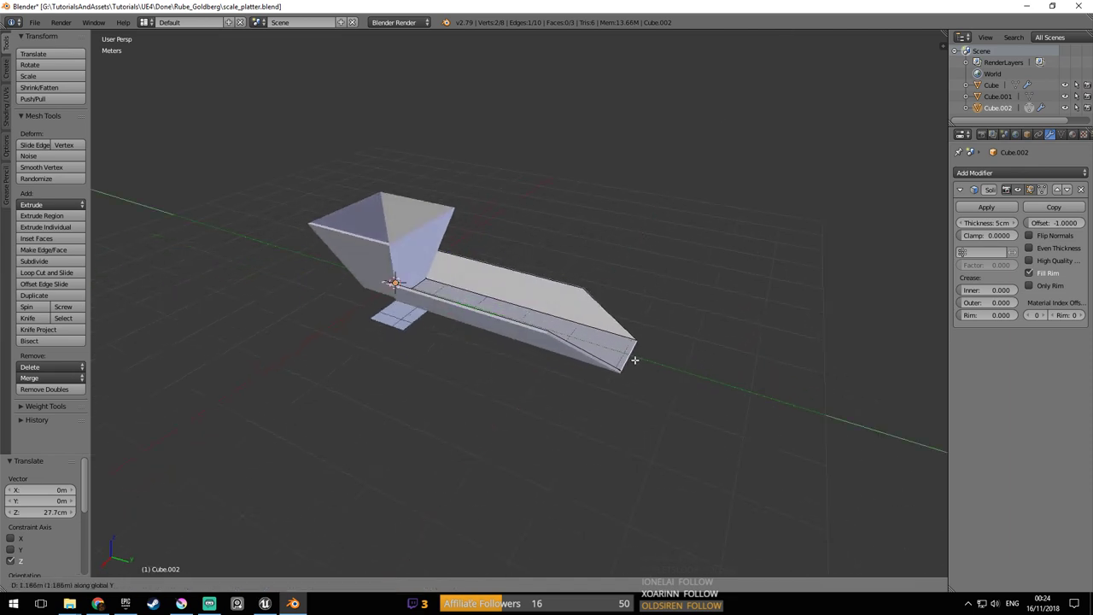
pyautogui.rightClick(601, 354)
# Select all the vertices at the chute's open end and lengthen the chute by 1.66 m along Y
pyautogui.moveTo(600, 353); pyautogui.dragTo(593, 351, button='middle')
pyautogui.press('b')
pyautogui.moveTo(530, 250); pyautogui.dragTo(661, 387)
pyautogui.press('g')
pyautogui.press('y')
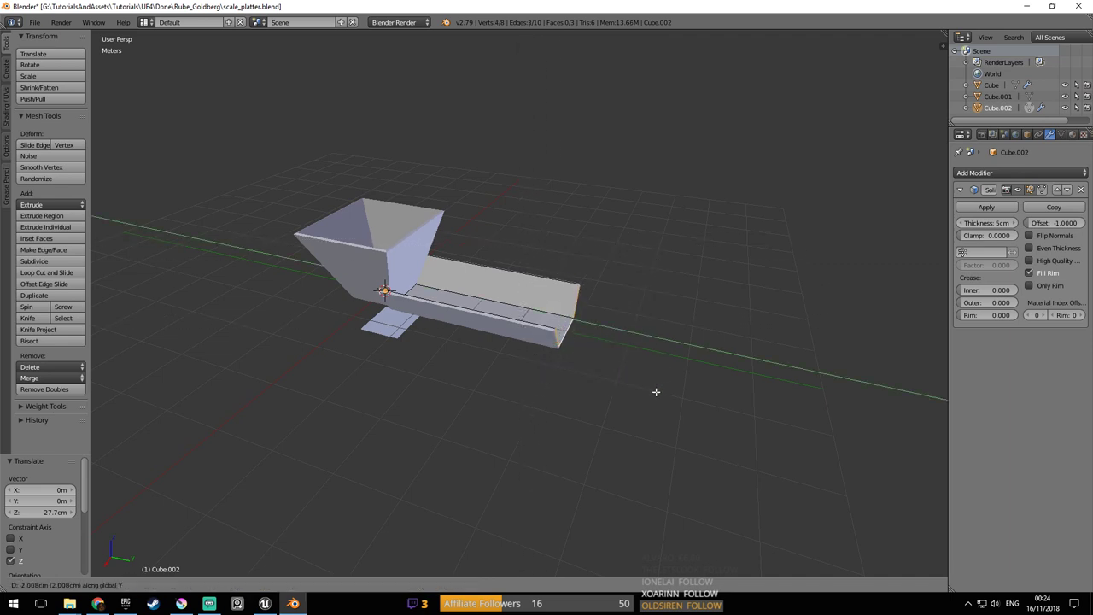
pyautogui.click(756, 407)
# Select both long floor edges of the chute and scale them along X to about 0.209 to narrow the floor
pyautogui.moveTo(751, 405); pyautogui.dragTo(574, 350, button='middle')
pyautogui.scroll(1, 615, 356)
pyautogui.scroll(3, 624, 347)
pyautogui.scroll(-2, 578, 351)
pyautogui.scroll(1, 561, 362)
pyautogui.rightClick(574, 350)
pyautogui.rightClick(467, 352)
pyautogui.keyDown('shift'); pyautogui.rightClick(572, 357); pyautogui.keyUp('shift')
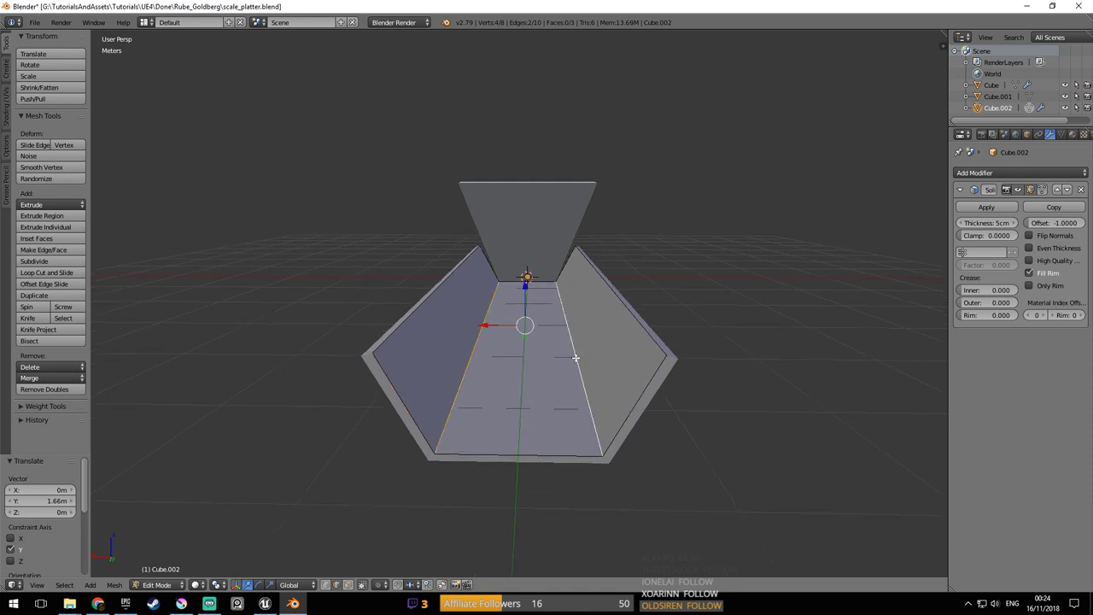
pyautogui.press('s')
pyautogui.press('x')
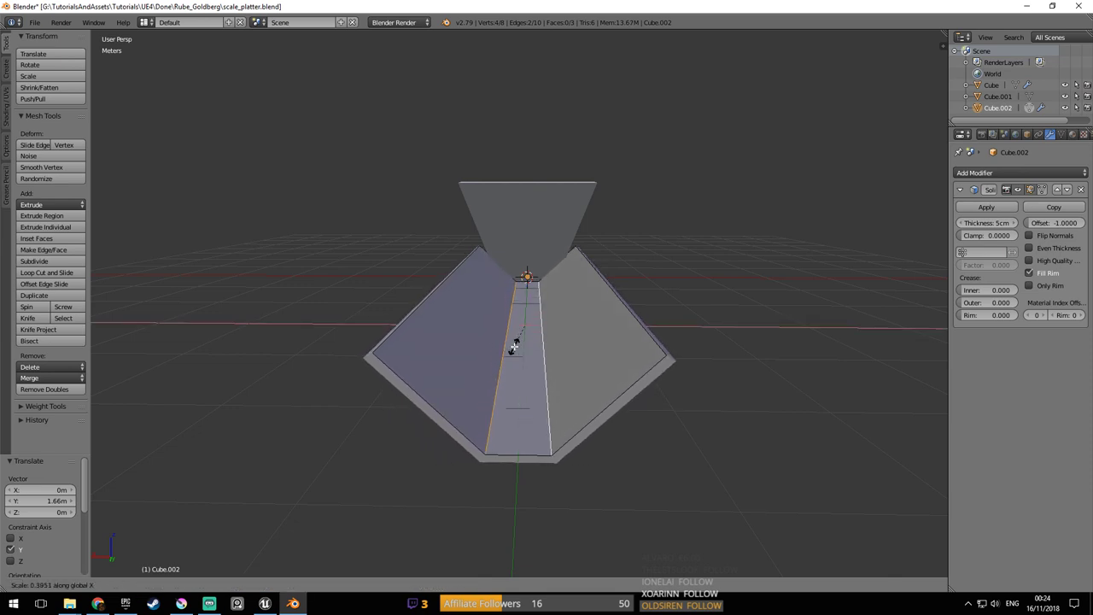
pyautogui.click(519, 343)
# Try to snap the selected floor edges to the 3D cursor with Snap Selection to Cursor
pyautogui.moveTo(519, 342); pyautogui.dragTo(597, 320, button='middle')
pyautogui.scroll(3, 571, 329)
pyautogui.scroll(-3, 557, 336)
pyautogui.moveTo(749, 344)
pyautogui.mouseDown(button='middle')
pyautogui.moveTo(614, 344)
pyautogui.moveTo(630, 341)
pyautogui.moveTo(652, 344)
pyautogui.moveTo(584, 357)
pyautogui.moveTo(640, 366)
pyautogui.moveTo(666, 313)
pyautogui.moveTo(510, 333)
pyautogui.moveTo(546, 297)
pyautogui.moveTo(475, 340)
pyautogui.moveTo(538, 312)
pyautogui.moveTo(753, 327)
pyautogui.moveTo(609, 334)
pyautogui.moveTo(696, 326)
pyautogui.moveTo(671, 346)
pyautogui.moveTo(578, 318)
pyautogui.moveTo(625, 313)
pyautogui.mouseUp(button='middle')
pyautogui.scroll(1, 652, 344)
pyautogui.scroll(-1, 644, 344)
pyautogui.scroll(-3, 585, 324)
pyautogui.press('space')
pyautogui.write('Separat')
pyautogui.write('snap sel')
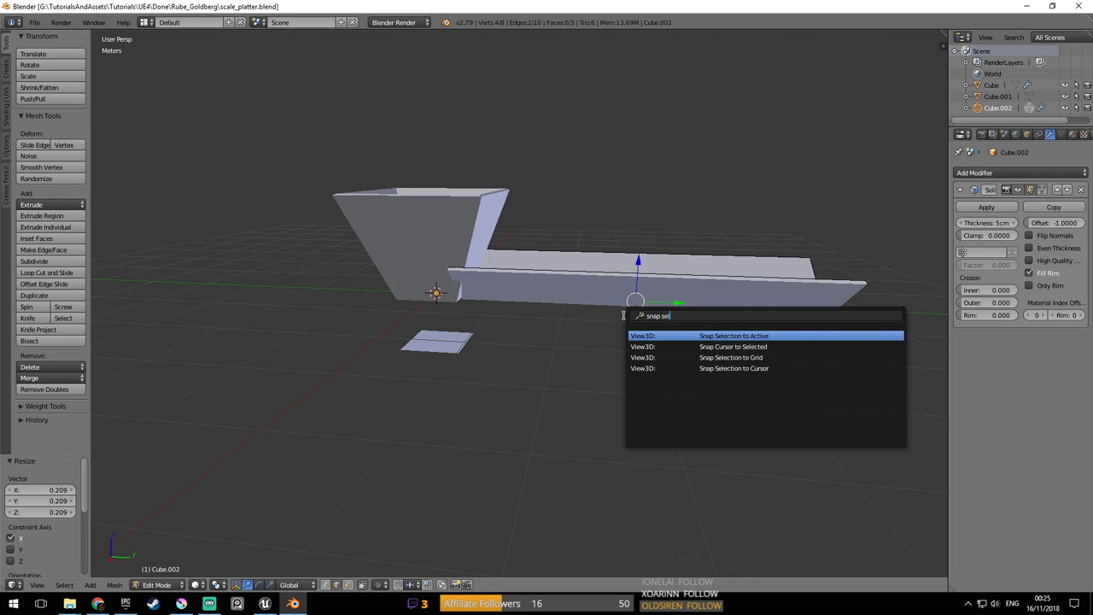
pyautogui.press('Down')
pyautogui.press('Down')
pyautogui.press('Down')
pyautogui.press('Return')
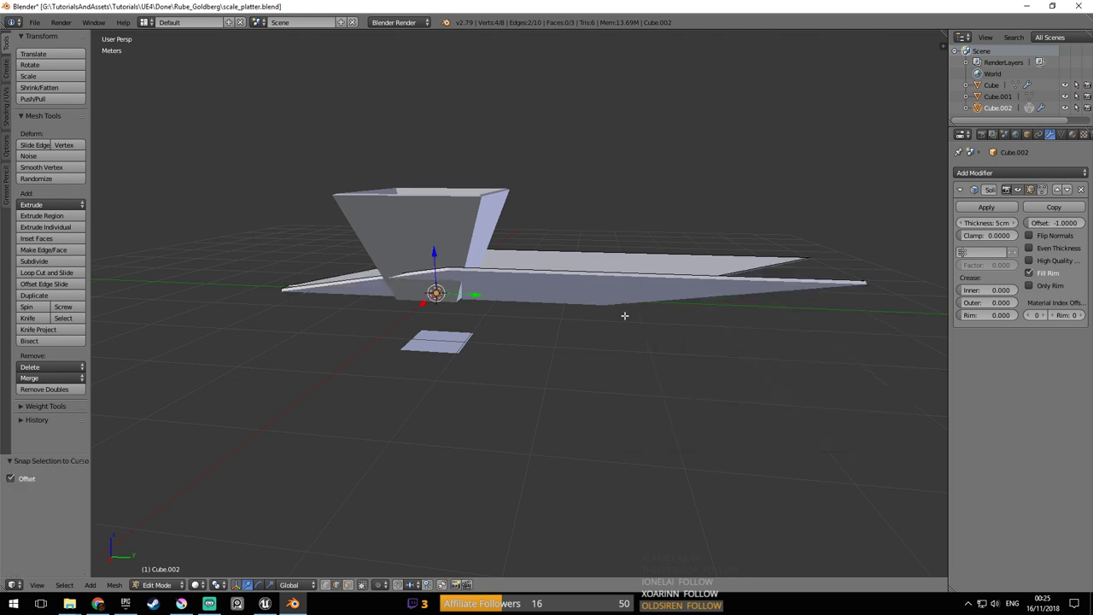
pyautogui.hotkey('ctrl', 'z')
# Return the chute to Object Mode and save the Blender file
pyautogui.moveTo(578, 313); pyautogui.dragTo(589, 323, button='middle')
pyautogui.press('Tab')
pyautogui.hotkey('ctrl', 's')
pyautogui.click(590, 323)
# Snap the 3D cursor to the scene center and save scale_platter.blend over the existing file
pyautogui.press('space')
pyautogui.write('snap')
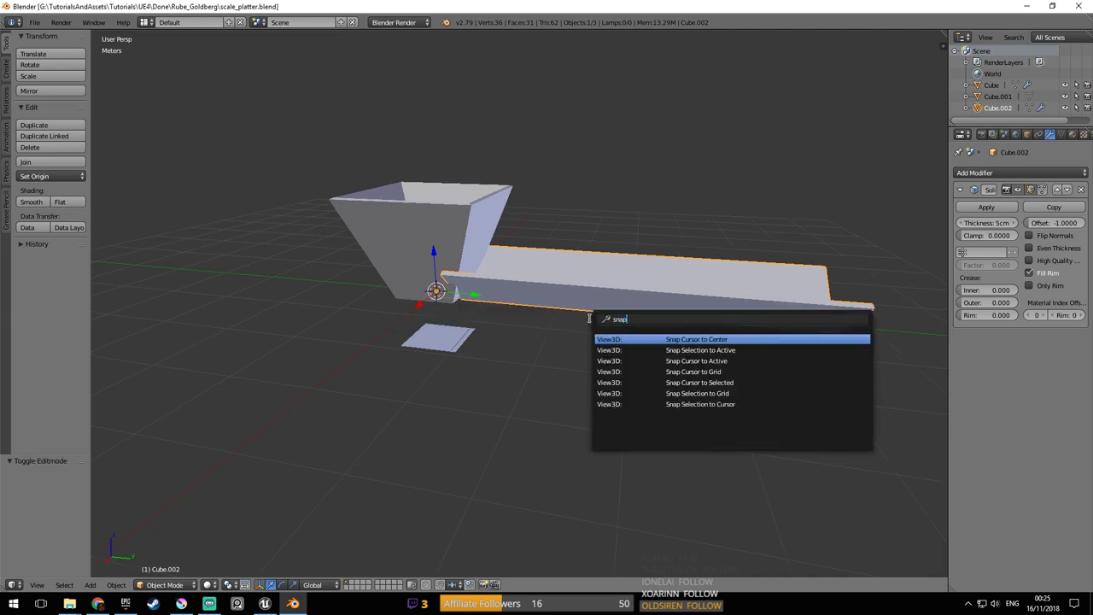
pyautogui.press('Return')
pyautogui.moveTo(552, 275); pyautogui.dragTo(509, 314, button='middle')
pyautogui.hotkey('ctrl', 's')
pyautogui.click(568, 315)
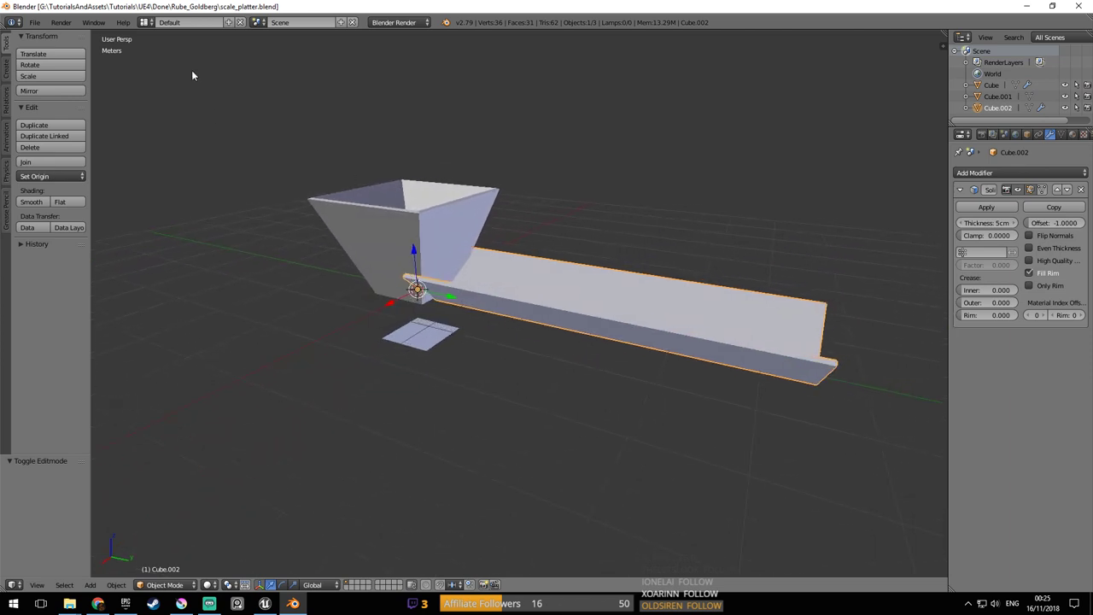
# Export the selected chute in FBX format as channel.fbx to the Rube_Goldberg folder
pyautogui.click(35, 22)
pyautogui.moveTo(92, 251)
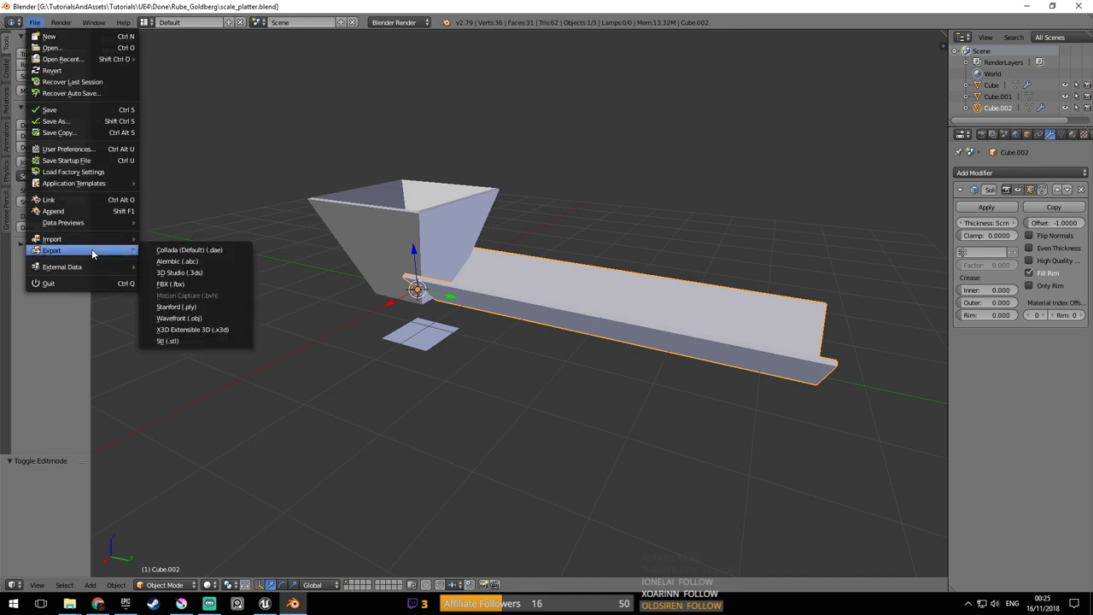
pyautogui.click(212, 284)
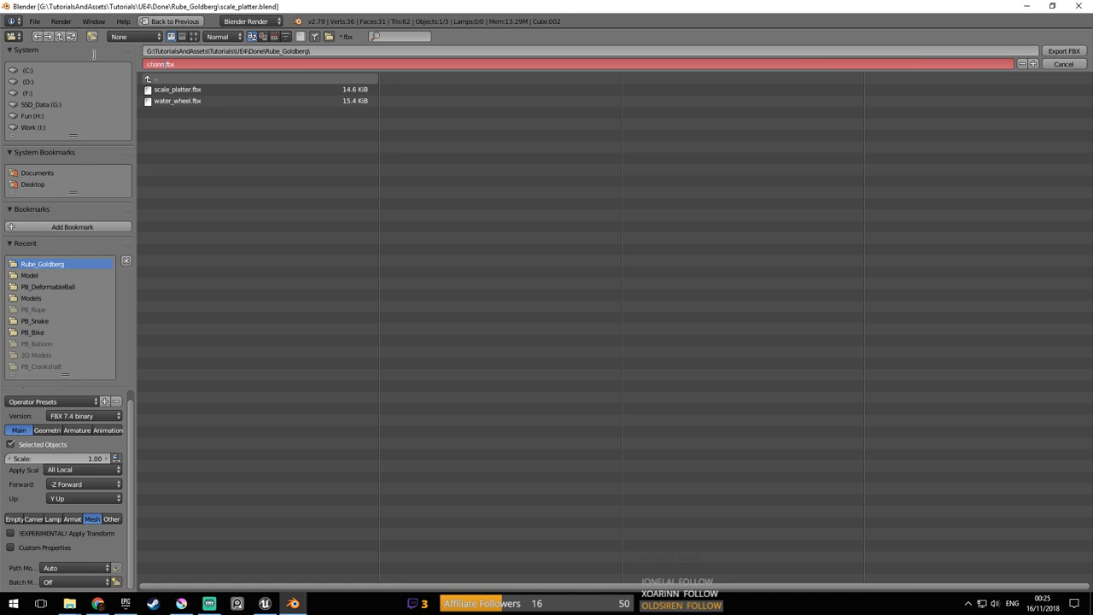
pyautogui.press('Return')
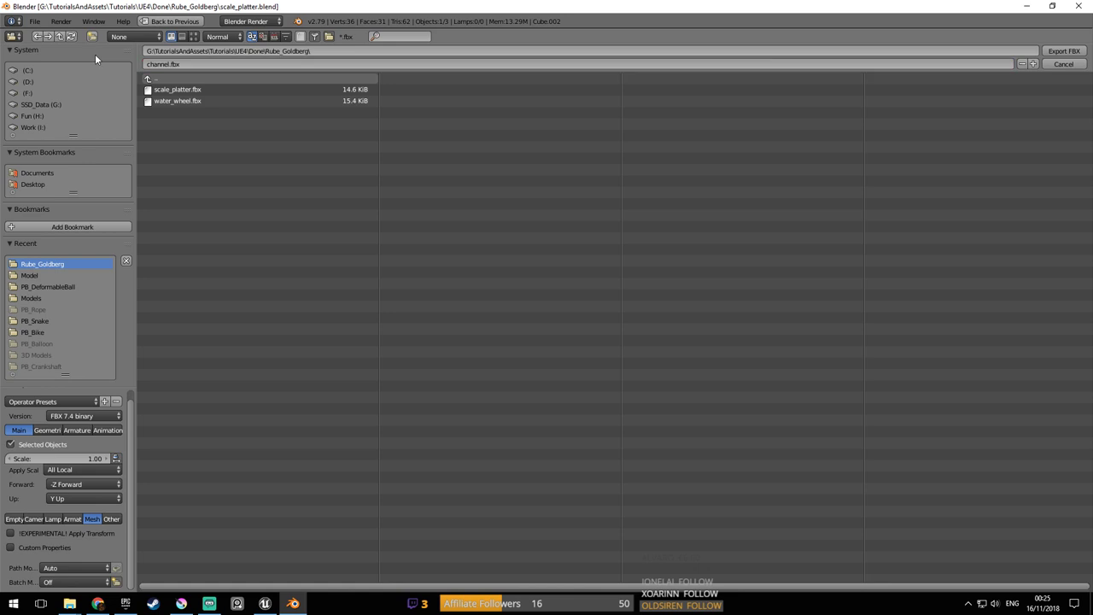
pyautogui.click(50, 432)
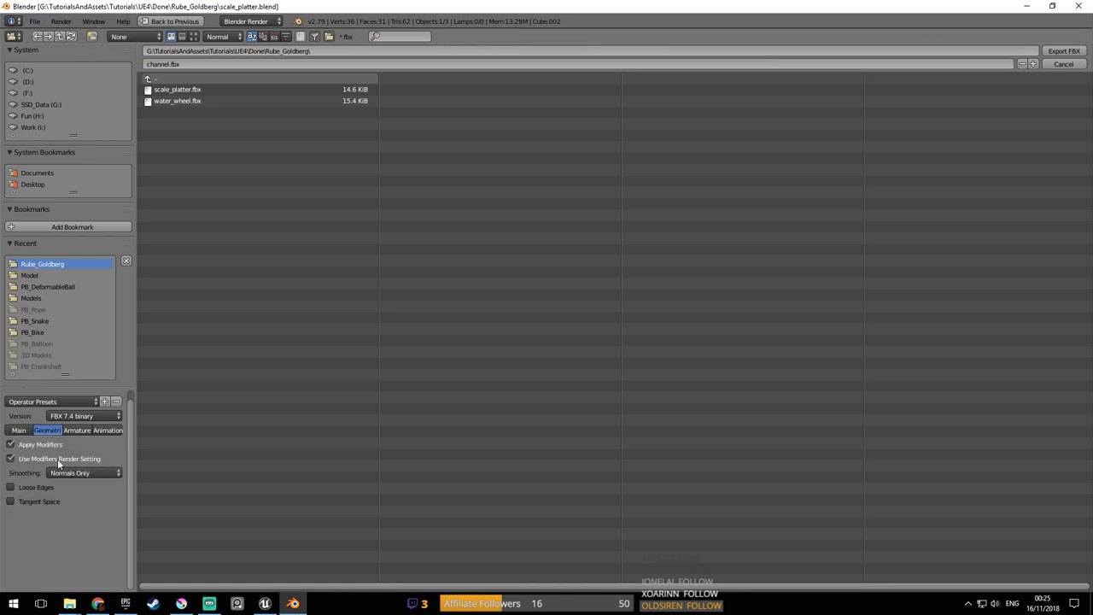
pyautogui.click(19, 430)
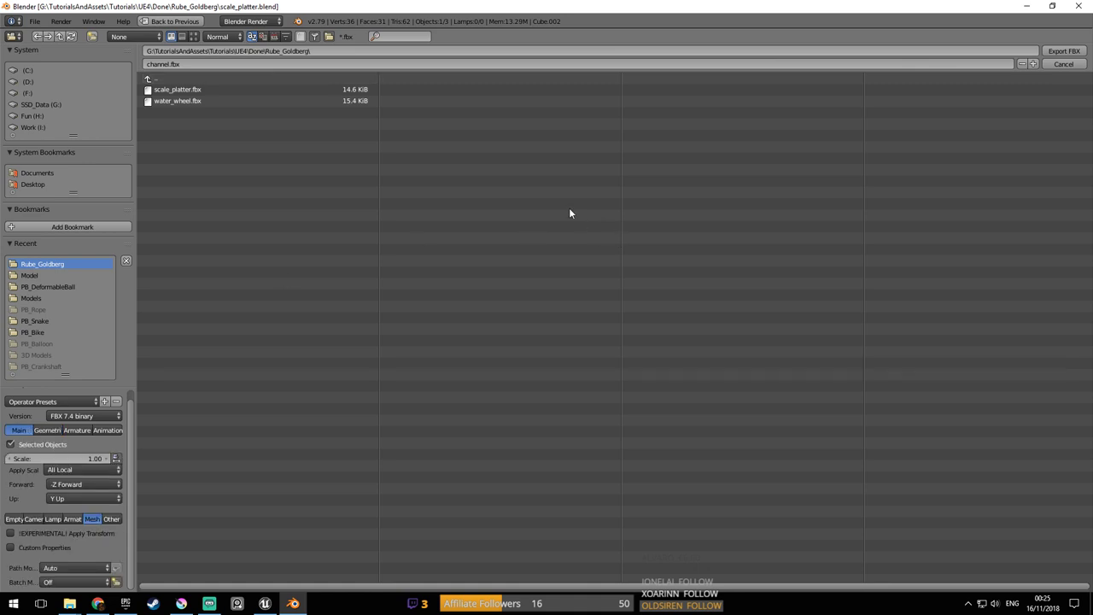
pyautogui.click(1063, 52)
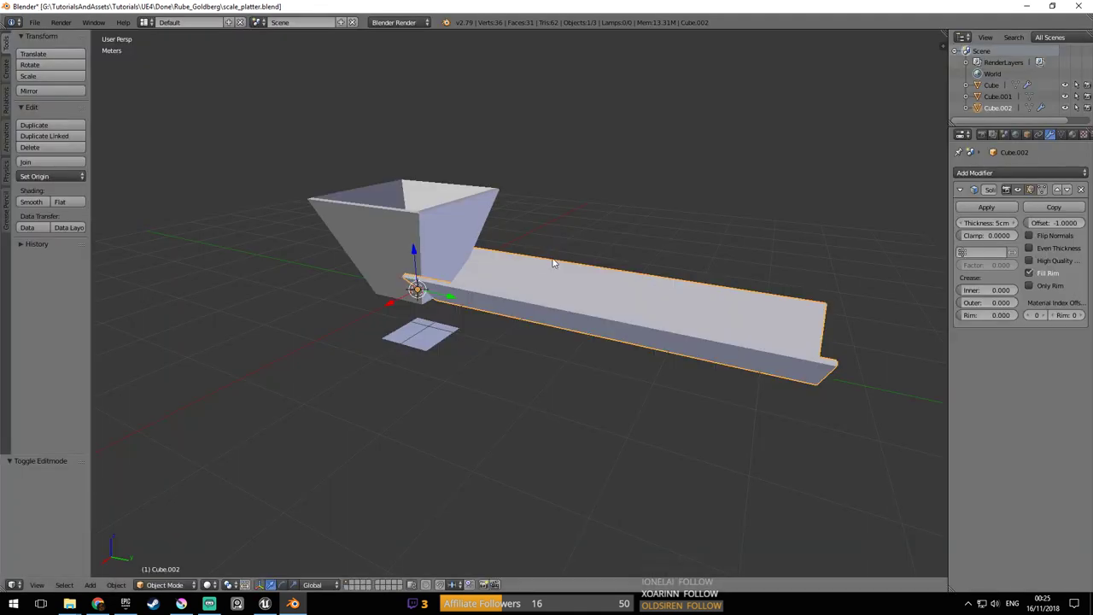
# Switch to Unreal Editor and play the level to examine how the balls fall around the scale and cannon
pyautogui.click(264, 603)
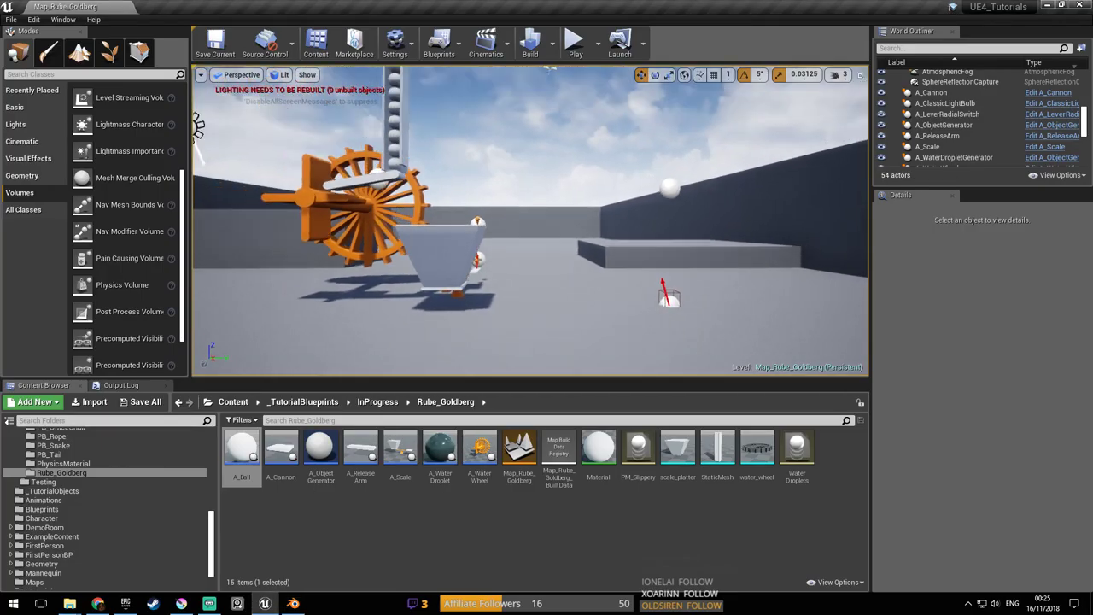
pyautogui.click(576, 43)
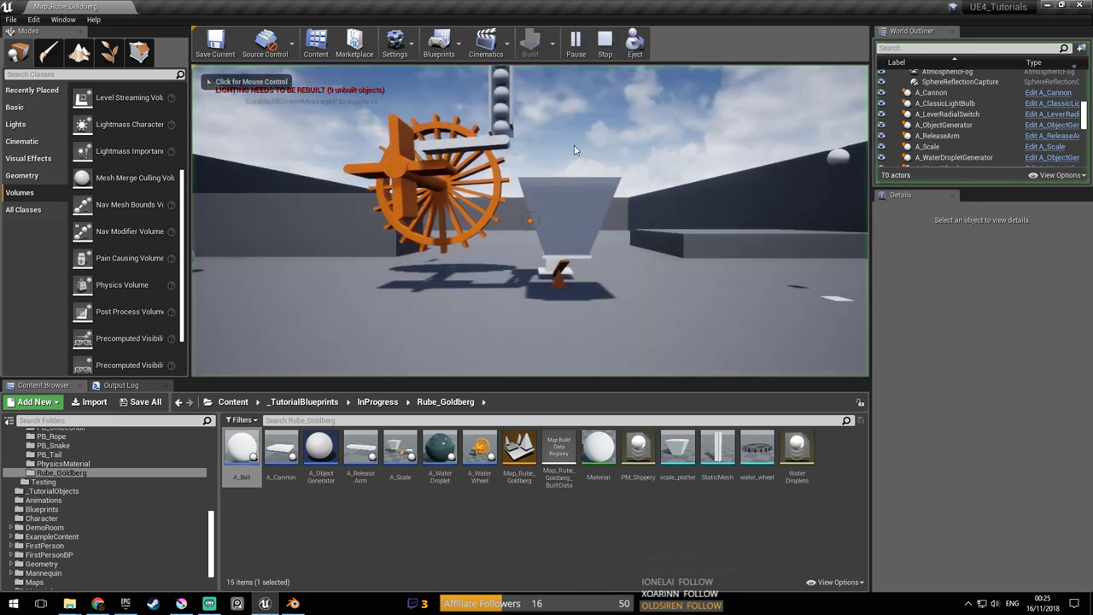
pyautogui.click(576, 137)
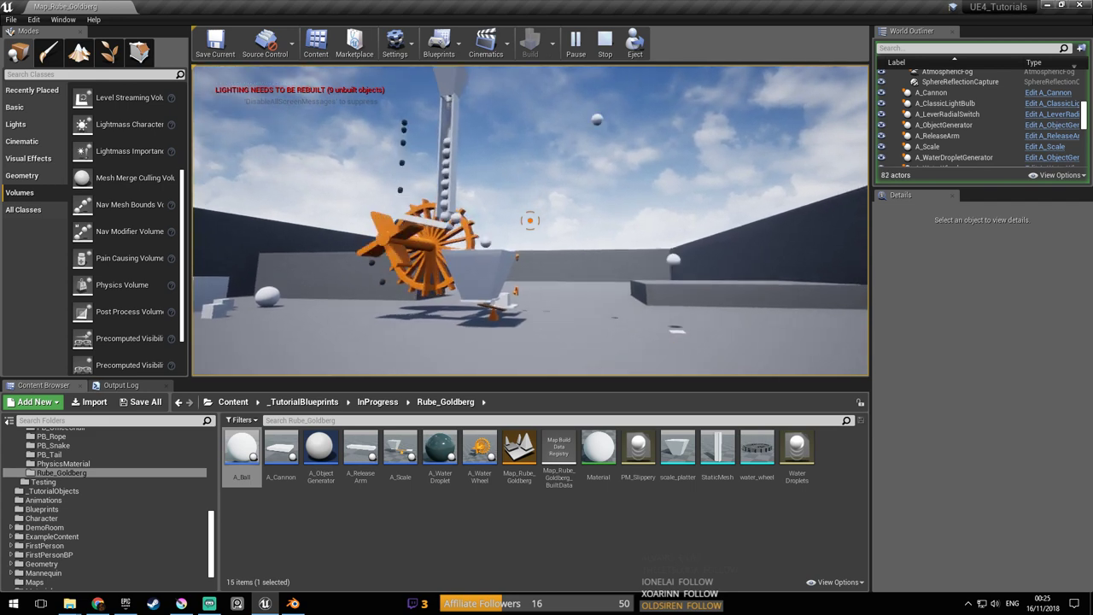
pyautogui.press('w')
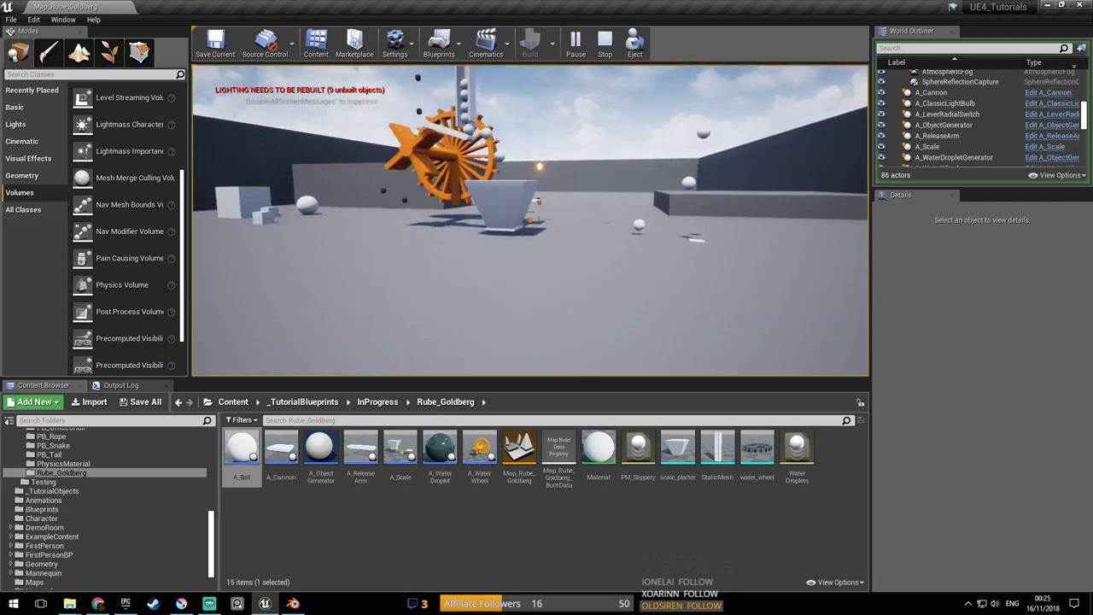
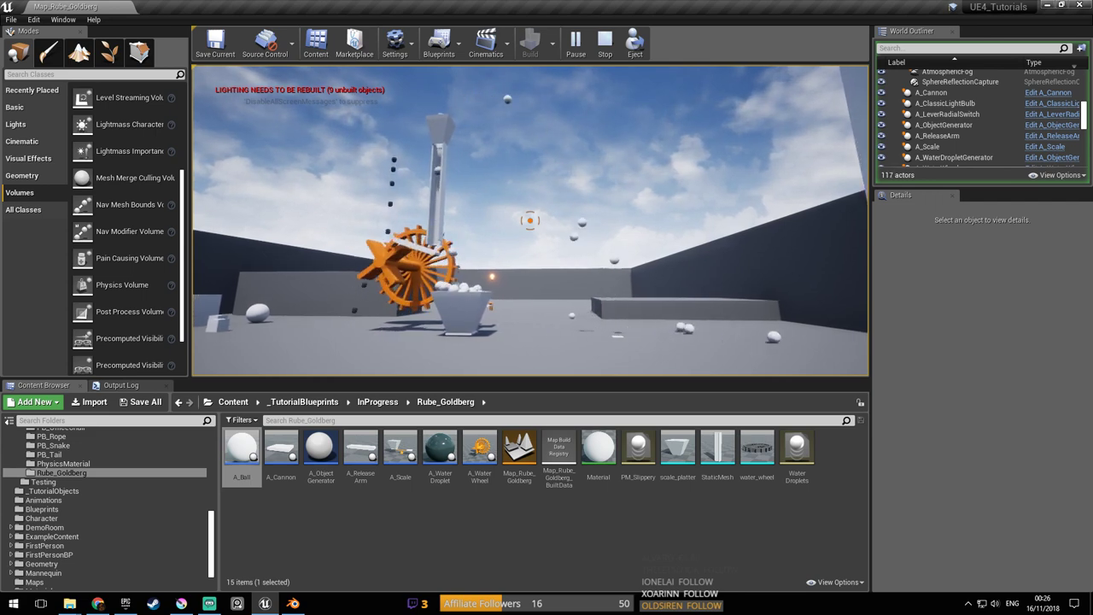
pyautogui.press('Escape')
pyautogui.press('w')
pyautogui.moveTo(436, 329); pyautogui.dragTo(393, 384, button='right')
# Switch to Blender, look up the Rube_Goldberg export folder path in the FBX export browser, and cancel the export
pyautogui.click(292, 604)
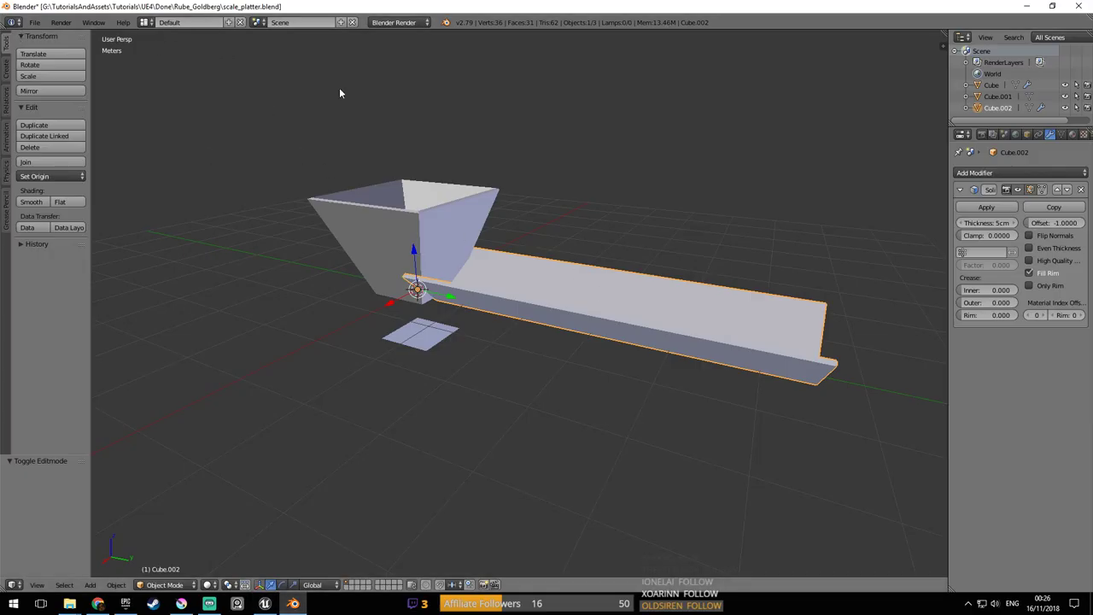
pyautogui.click(34, 22)
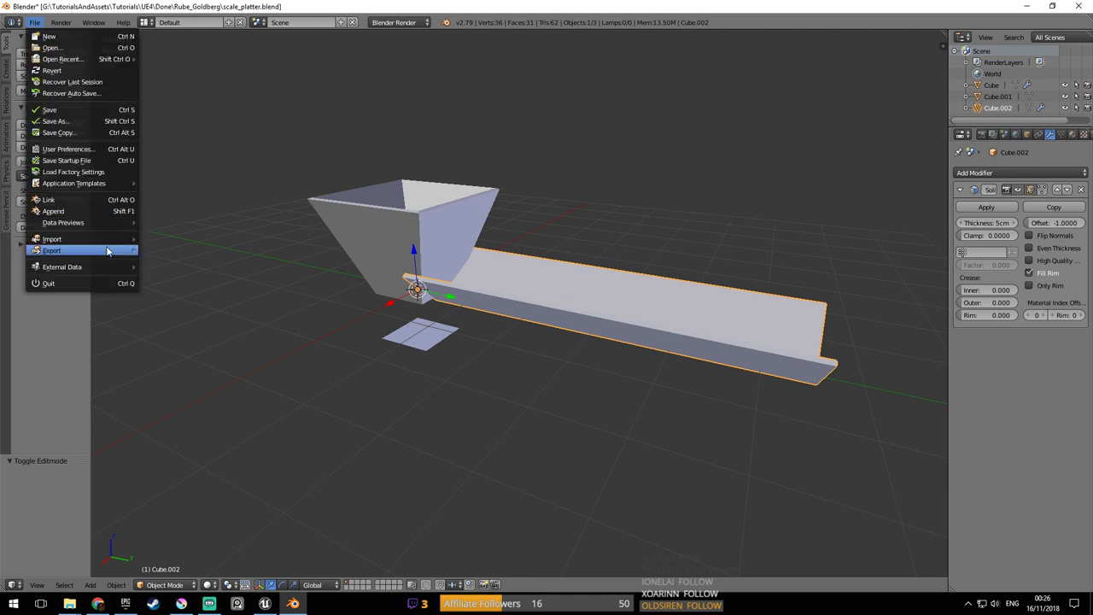
pyautogui.moveTo(109, 251)
pyautogui.click(242, 285)
pyautogui.click(352, 51)
pyautogui.click(1064, 64)
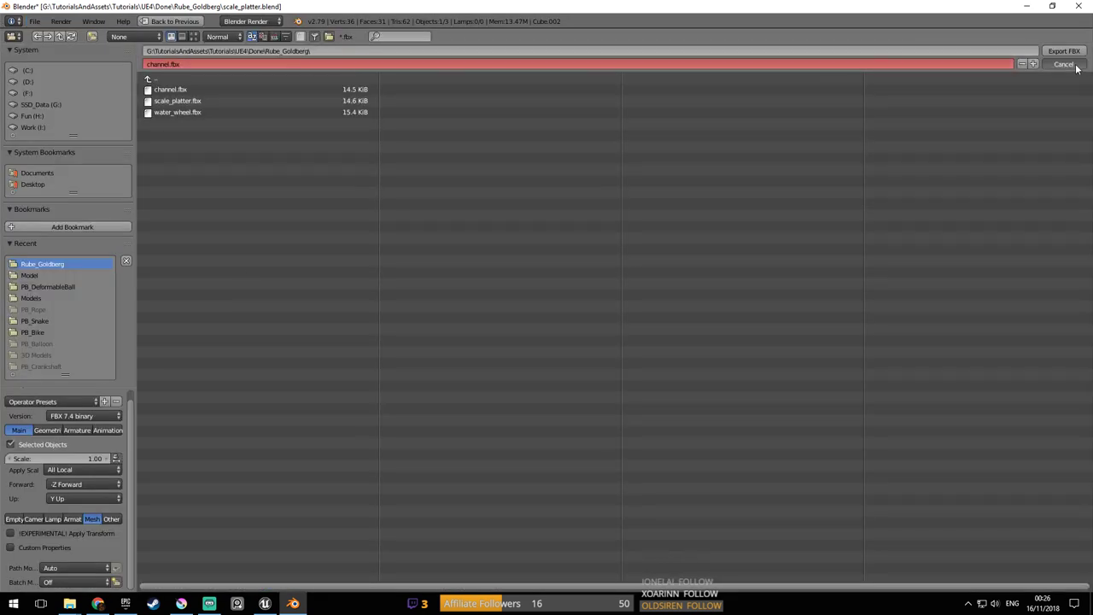
# Switch to Unreal Editor, import channel.fbx into the Rube_Goldberg folder with the existing import options, and save
pyautogui.click(272, 606)
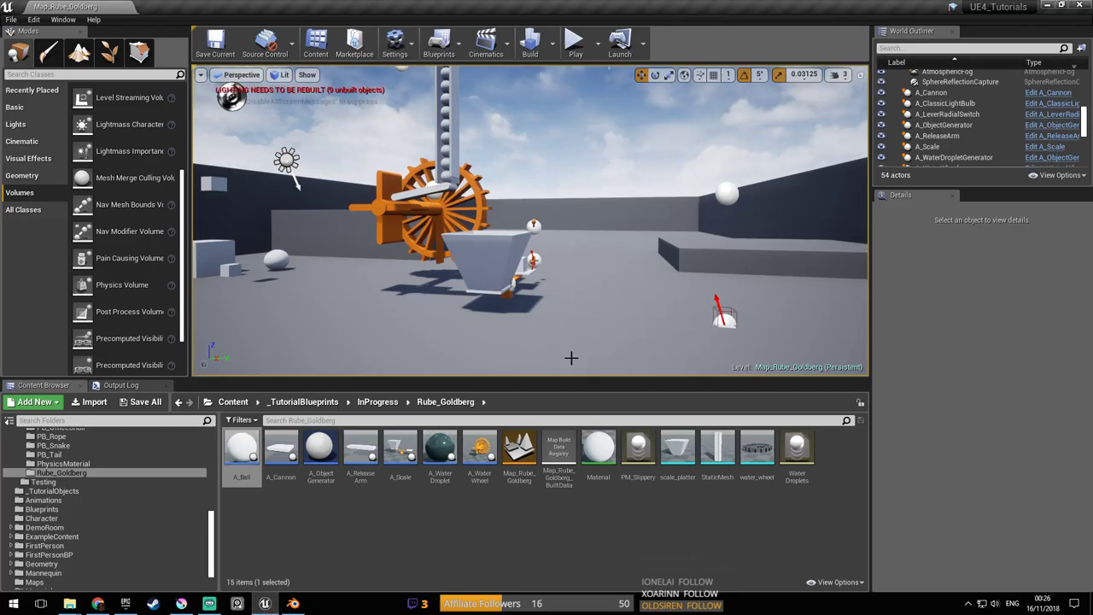
pyautogui.rightClick(588, 538)
pyautogui.click(666, 211)
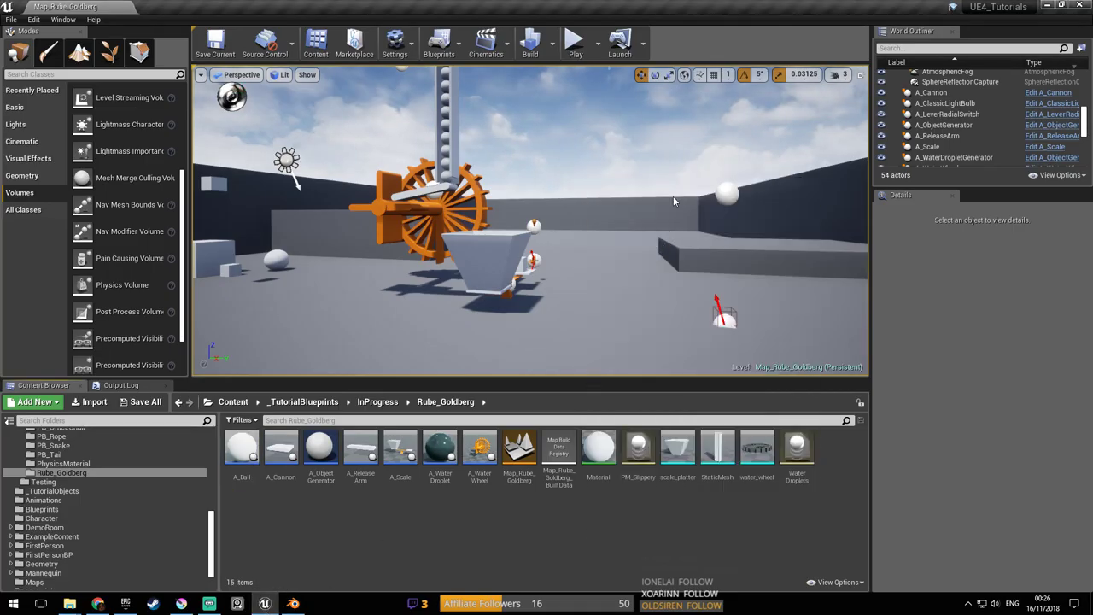
pyautogui.click(412, 222)
pyautogui.click(727, 431)
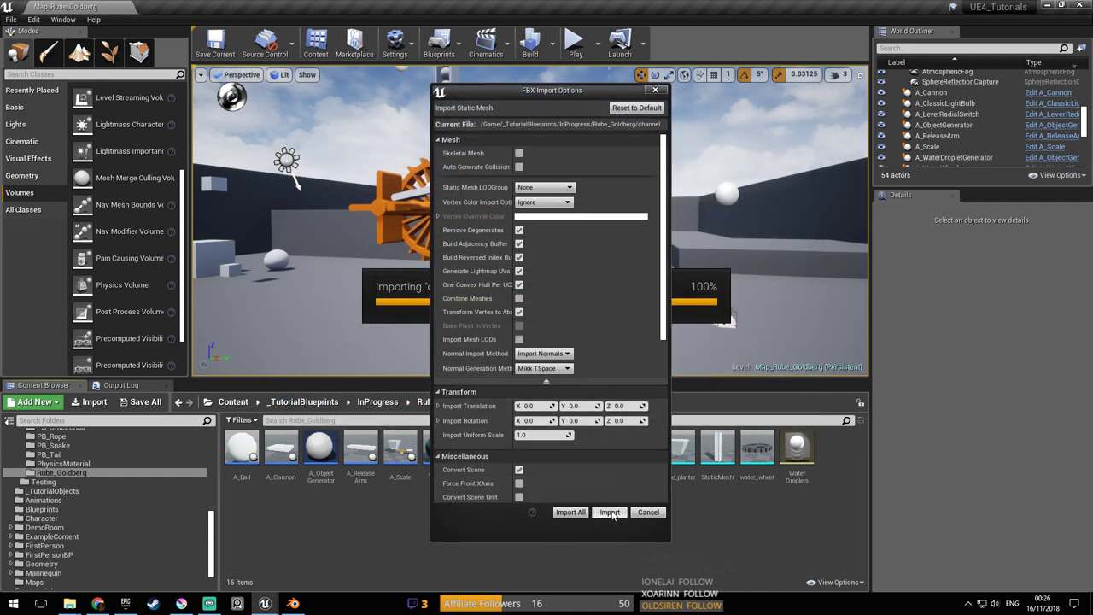
pyautogui.click(608, 509)
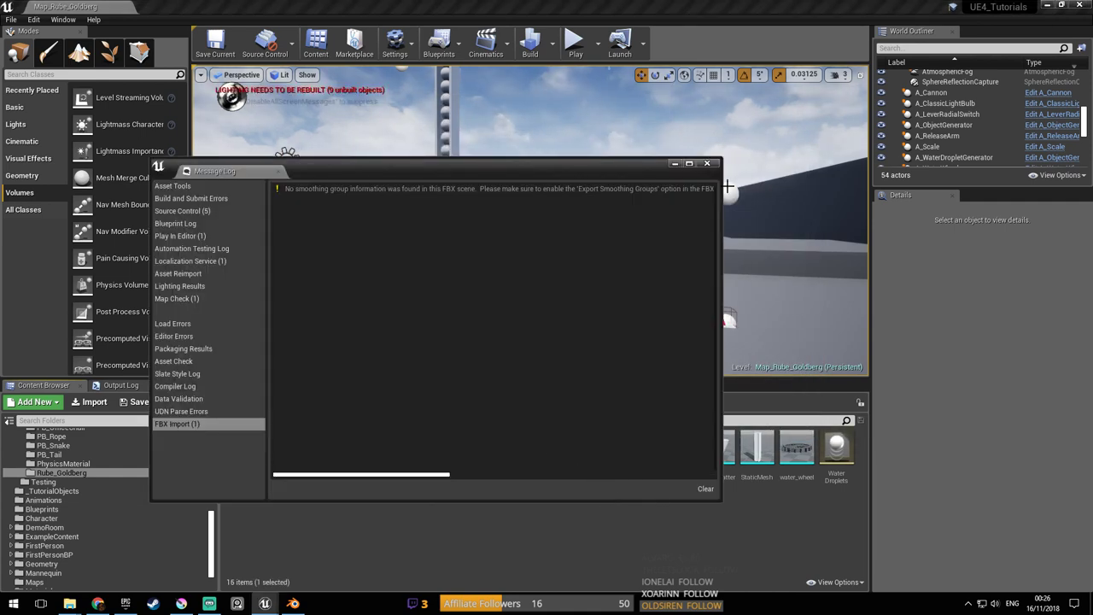
pyautogui.click(707, 163)
pyautogui.hotkey('ctrl', 's')
# Generate convex decomposition collision for the channel mesh with a hull count of 15, and save the mesh
pyautogui.doubleClick(517, 447)
pyautogui.doubleClick(346, 47)
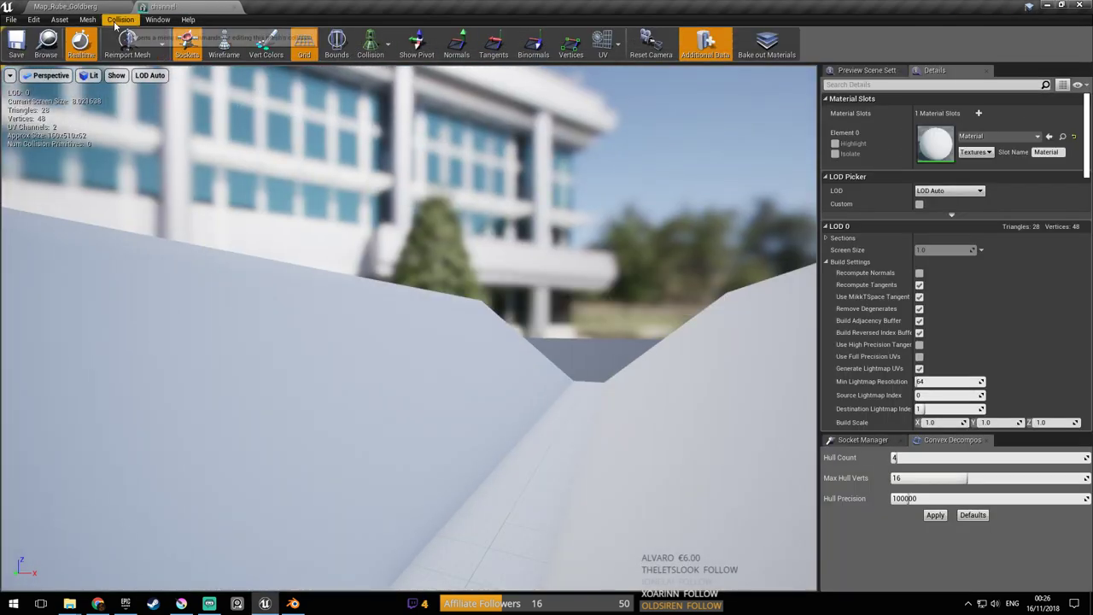
pyautogui.click(118, 20)
pyautogui.click(175, 185)
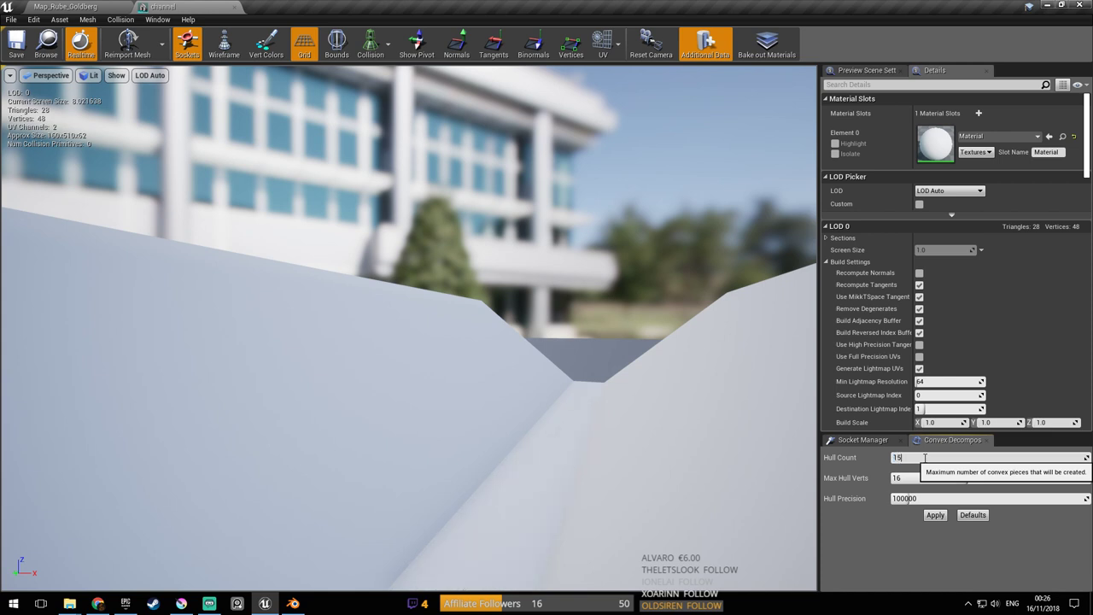
pyautogui.click(934, 515)
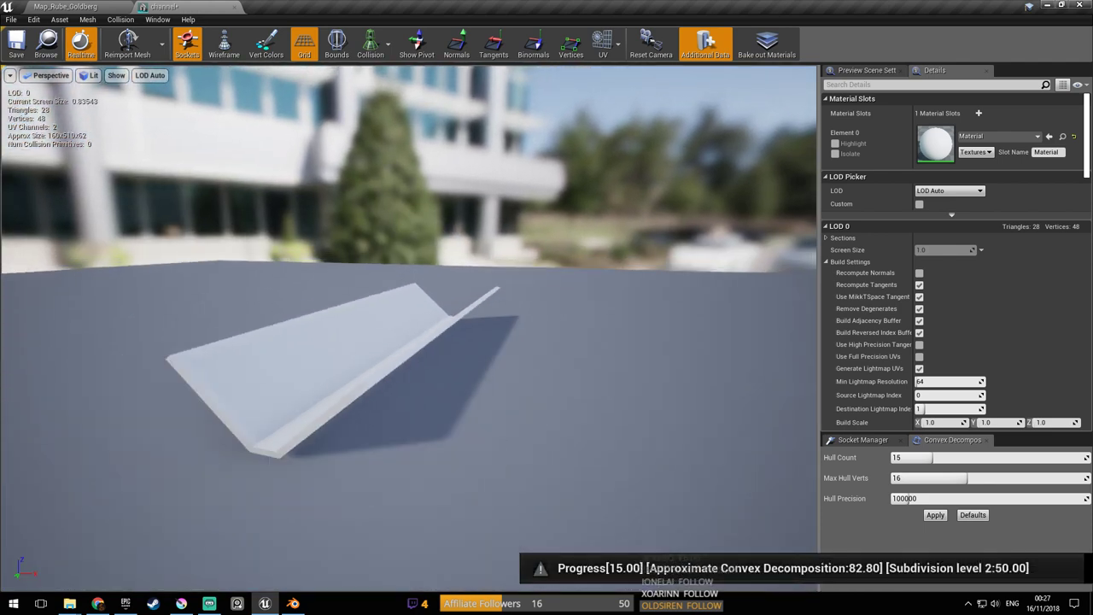
pyautogui.moveTo(409, 328); pyautogui.dragTo(410, 359, button='right')
pyautogui.moveTo(342, 299); pyautogui.dragTo(457, 279)
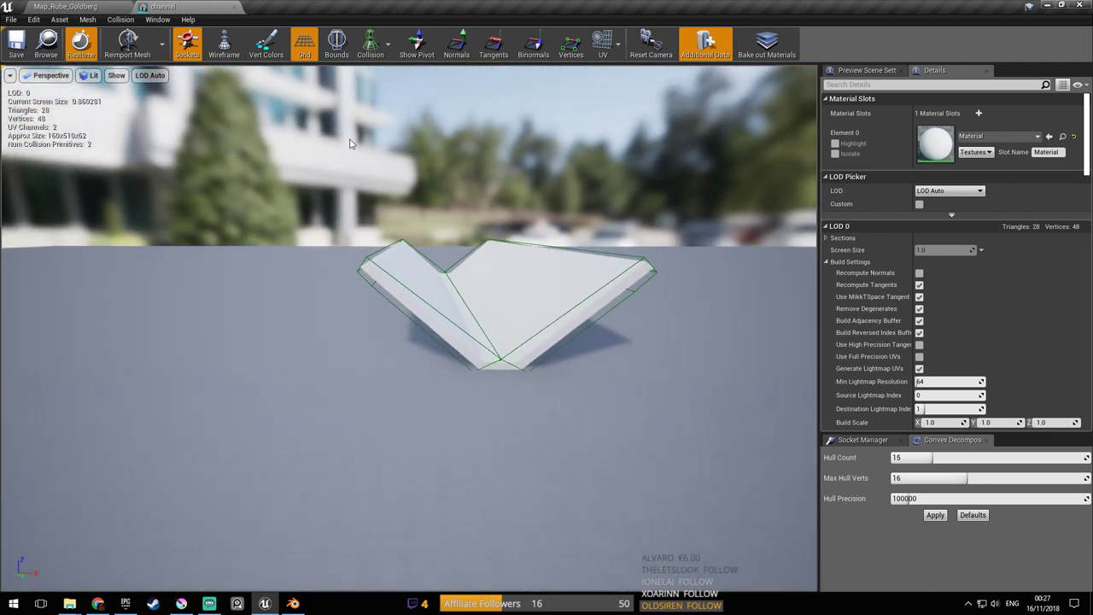
pyautogui.click(12, 45)
pyautogui.moveTo(279, 163)
pyautogui.mouseDown(button='right')
pyautogui.moveTo(333, 171)
pyautogui.moveTo(278, 141)
pyautogui.mouseUp(button='right')
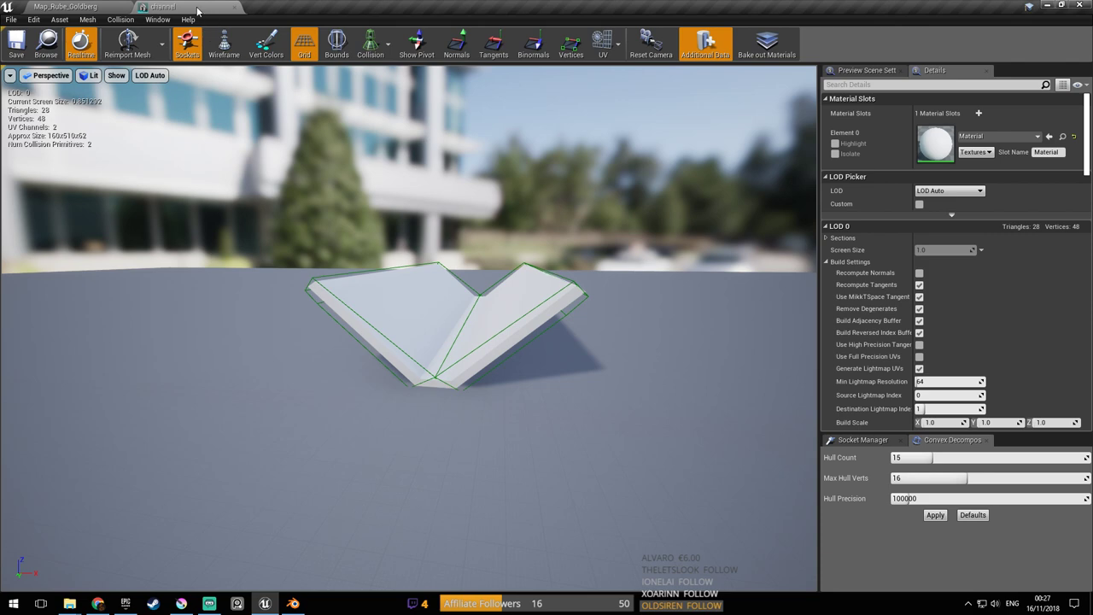
# Place the channel mesh in the Rube Goldberg level beside the scale and rotate it about 180° around Z
pyautogui.click(78, 7)
pyautogui.moveTo(515, 229); pyautogui.dragTo(508, 246, button='right')
pyautogui.hotkey('ctrl', 's')
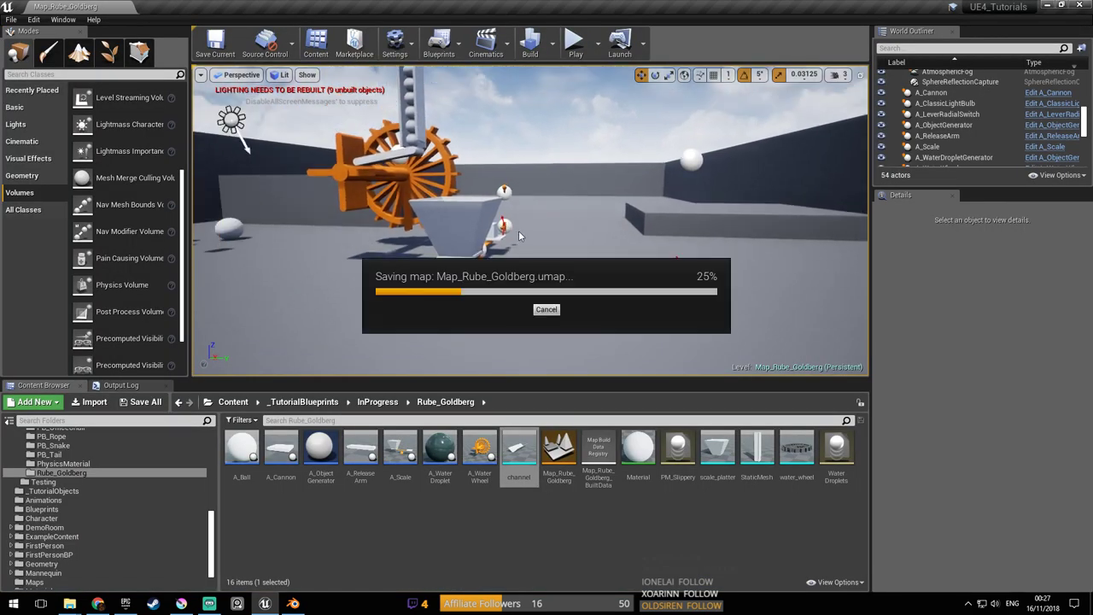
pyautogui.moveTo(518, 453); pyautogui.dragTo(703, 332)
pyautogui.click(655, 75)
pyautogui.moveTo(556, 288); pyautogui.dragTo(659, 294, button='right')
pyautogui.click(642, 76)
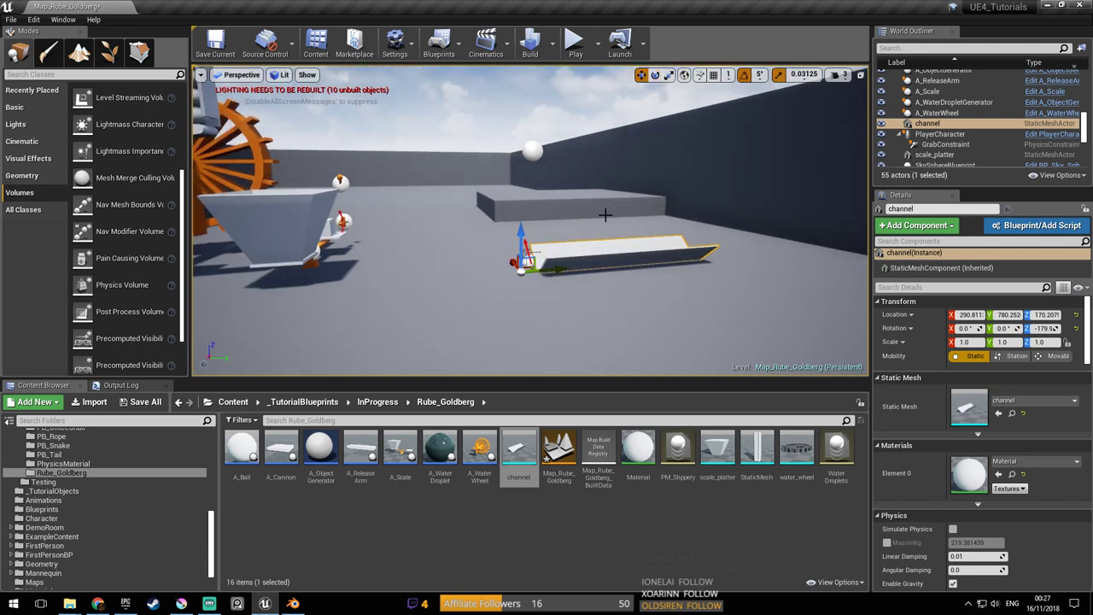
# Move the channel along Y to about 245 so it sits beside the scale's funnel, and save the level
pyautogui.moveTo(555, 270); pyautogui.dragTo(358, 286)
pyautogui.moveTo(358, 286)
pyautogui.mouseDown(button='right')
pyautogui.moveTo(409, 308)
pyautogui.moveTo(358, 286)
pyautogui.mouseUp(button='right')
pyautogui.hotkey('ctrl', 's')
# Copy the cannon's X location, about 359.76, to the channel so both line up, and save the level
pyautogui.moveTo(439, 271)
pyautogui.mouseDown(button='right')
pyautogui.moveTo(359, 277)
pyautogui.moveTo(469, 295)
pyautogui.moveTo(359, 290)
pyautogui.moveTo(440, 271)
pyautogui.mouseUp(button='right')
pyautogui.press('d')
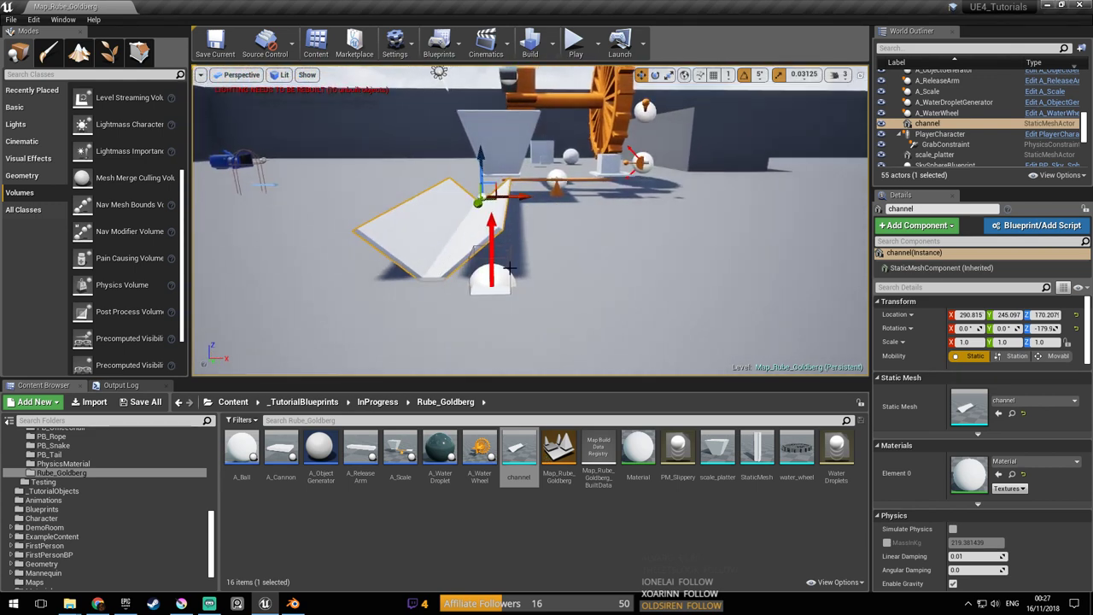
pyautogui.click(497, 281)
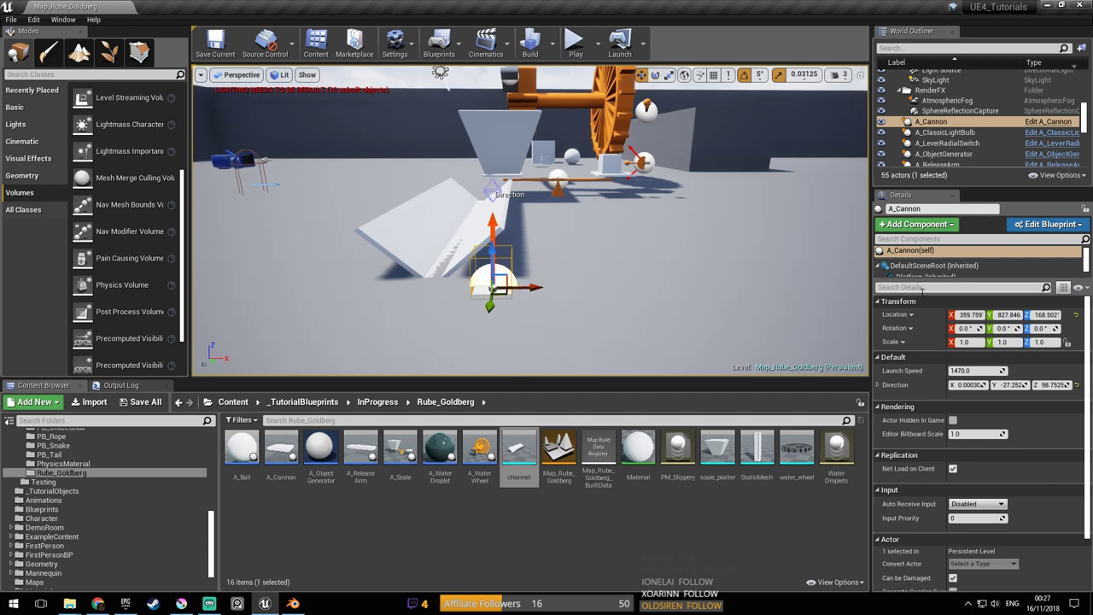
pyautogui.click(968, 314)
pyautogui.hotkey('ctrl', 'z')
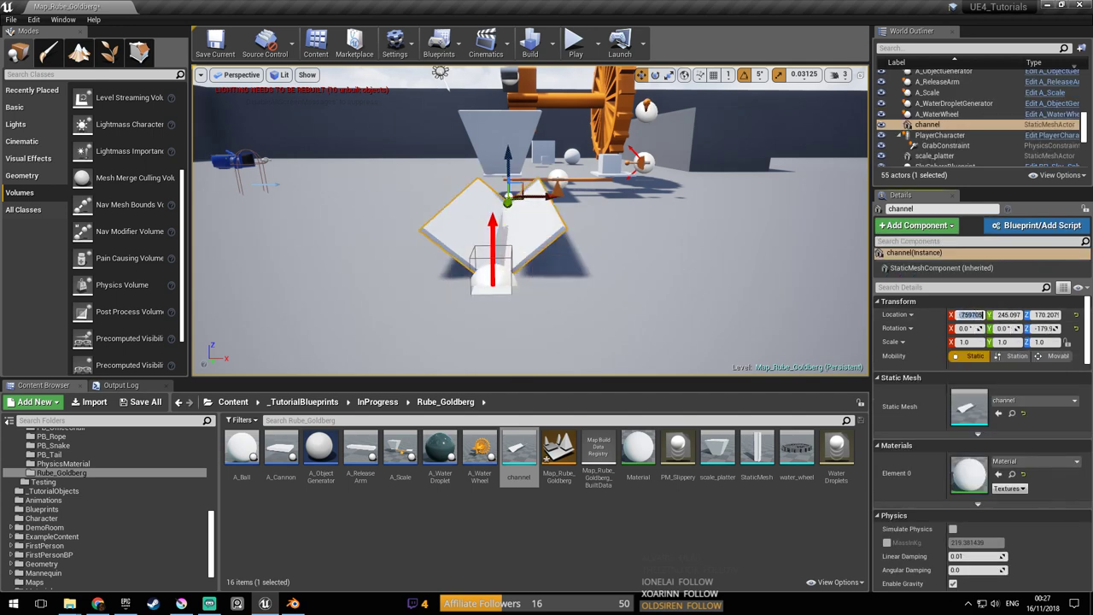
pyautogui.hotkey('ctrl', 's')
# Examine from the side how the channel's end meets the scale below the funnel, and save the level
pyautogui.press('a')
pyautogui.moveTo(591, 297); pyautogui.dragTo(554, 287, button='right')
pyautogui.press('w')
pyautogui.press('a')
pyautogui.press('d')
pyautogui.press('a')
pyautogui.moveTo(457, 300); pyautogui.dragTo(435, 299, button='right')
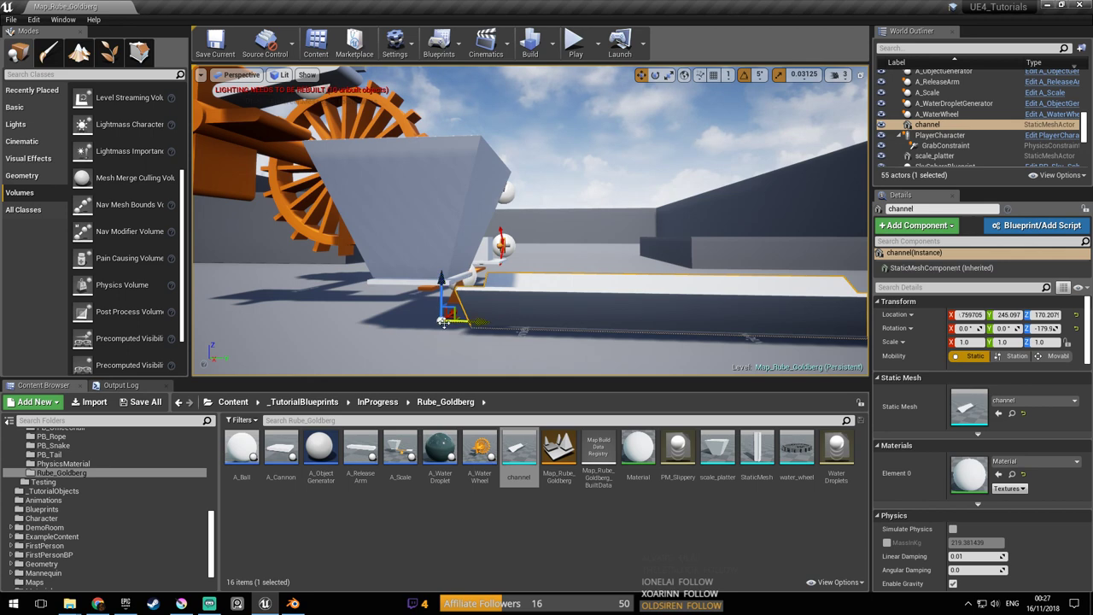
pyautogui.moveTo(441, 321); pyautogui.dragTo(436, 270, button='right')
pyautogui.hotkey('ctrl', 's')
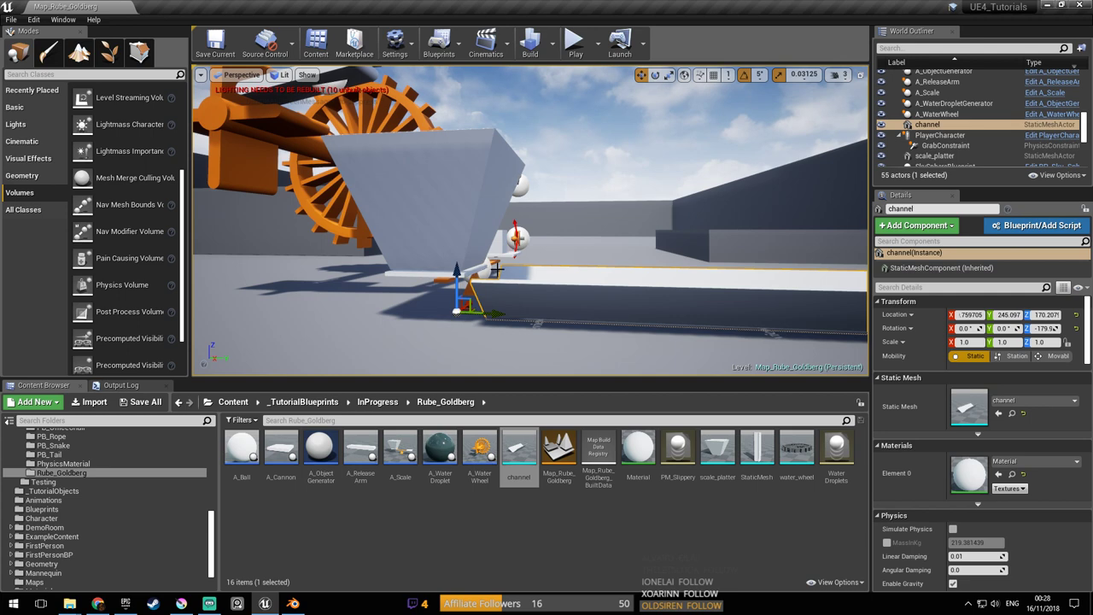
pyautogui.moveTo(469, 300); pyautogui.dragTo(479, 261, button='right')
pyautogui.hotkey('ctrl', 's')
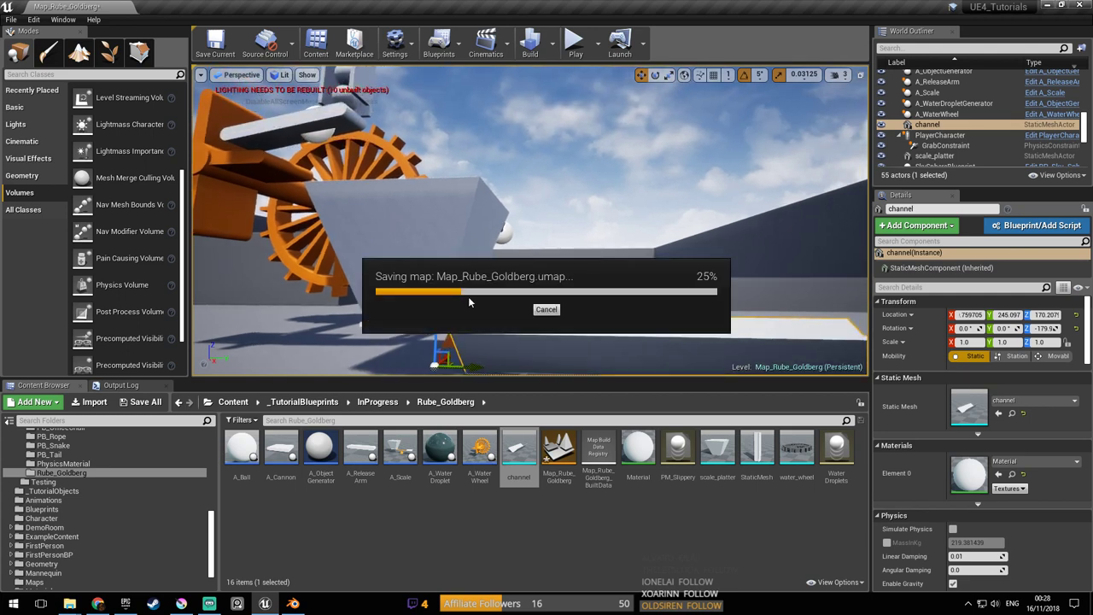
pyautogui.moveTo(506, 314); pyautogui.dragTo(538, 334, button='right')
pyautogui.scroll(-3, 487, 187)
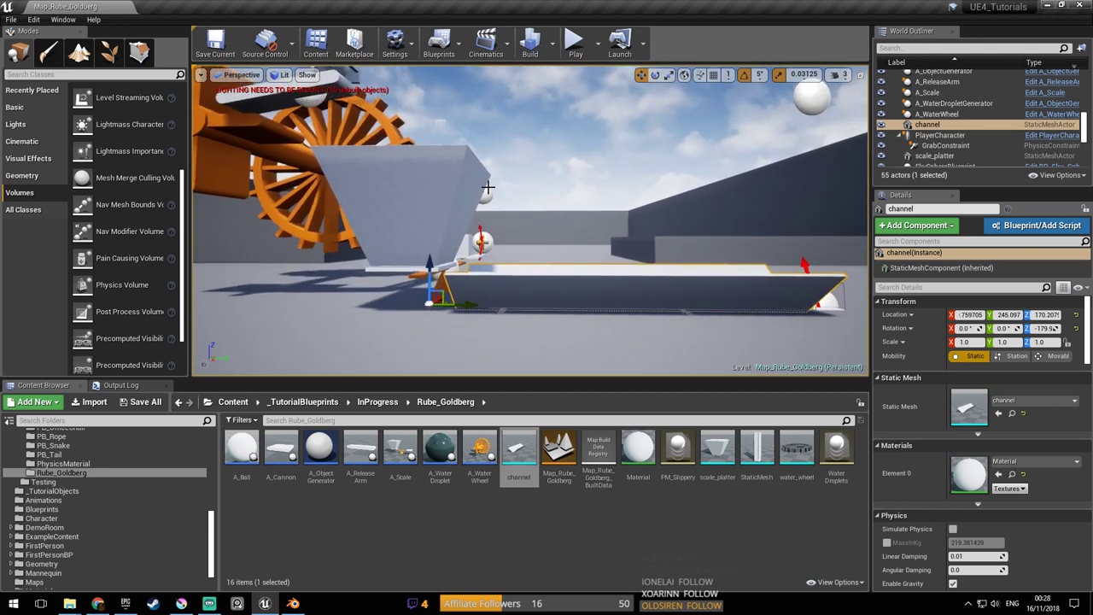
pyautogui.scroll(2, 501, 210)
pyautogui.hotkey('ctrl', 's')
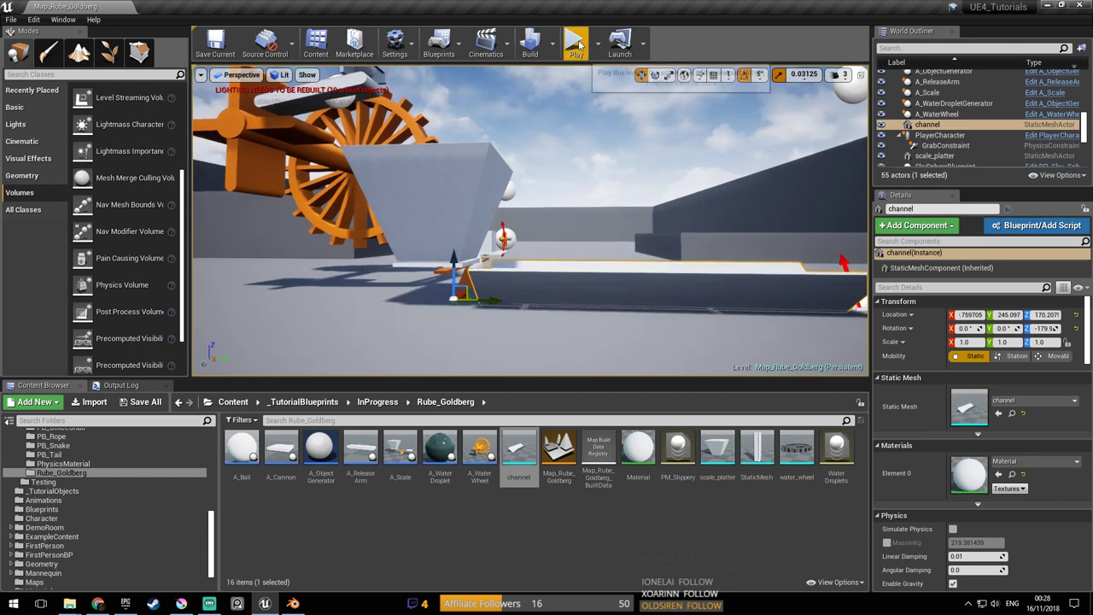
# Play-test the level in full screen to watch balls travel from the scale along the channel to the cannon, and stop the session
pyautogui.click(576, 42)
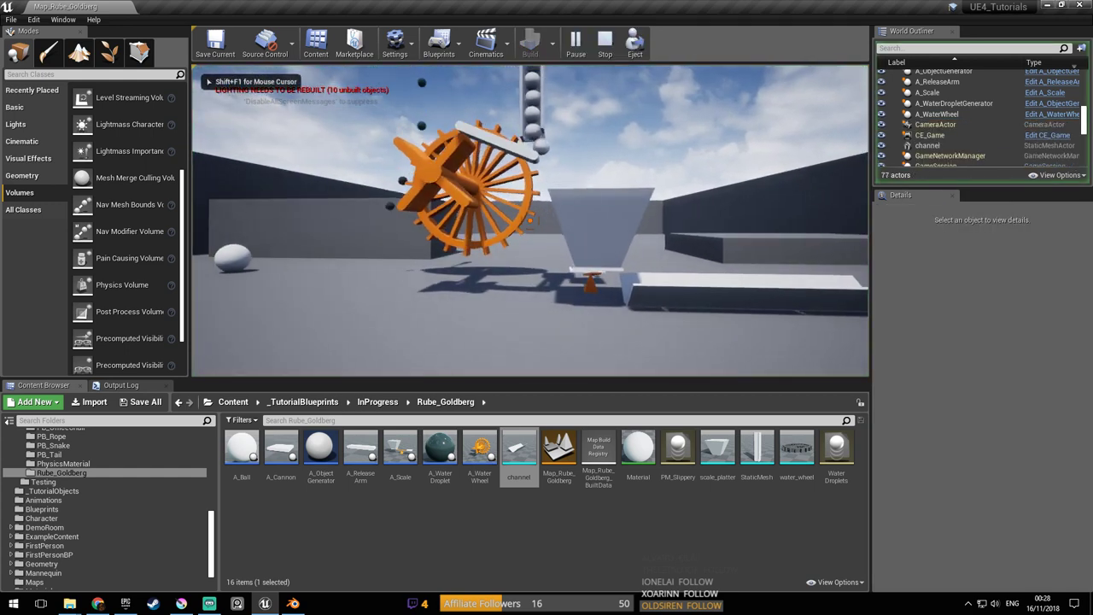
pyautogui.press('F11')
pyautogui.press('s')
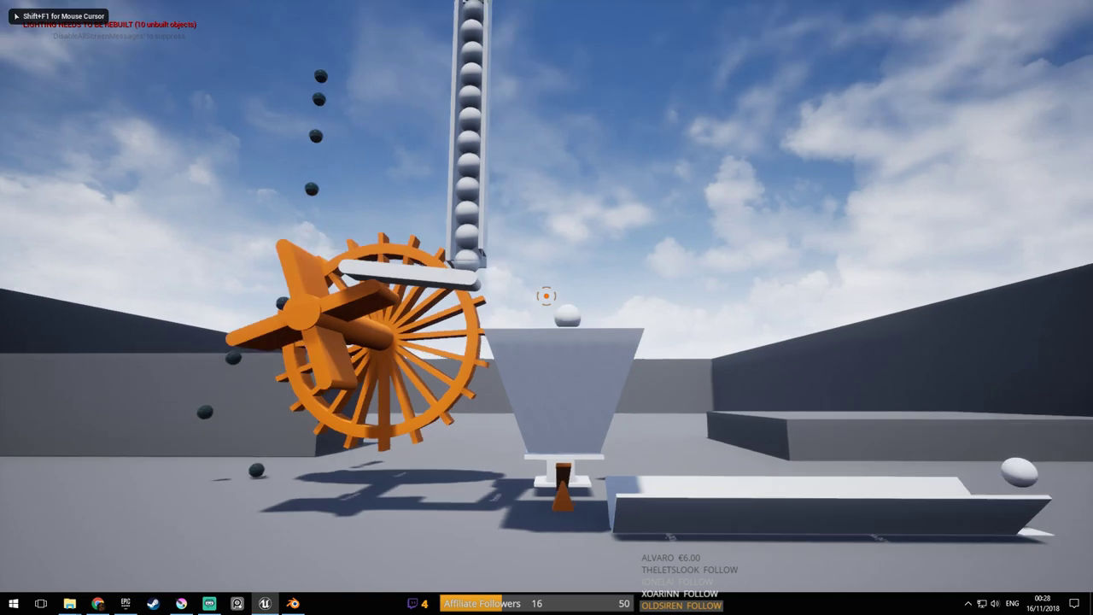
pyautogui.press('d')
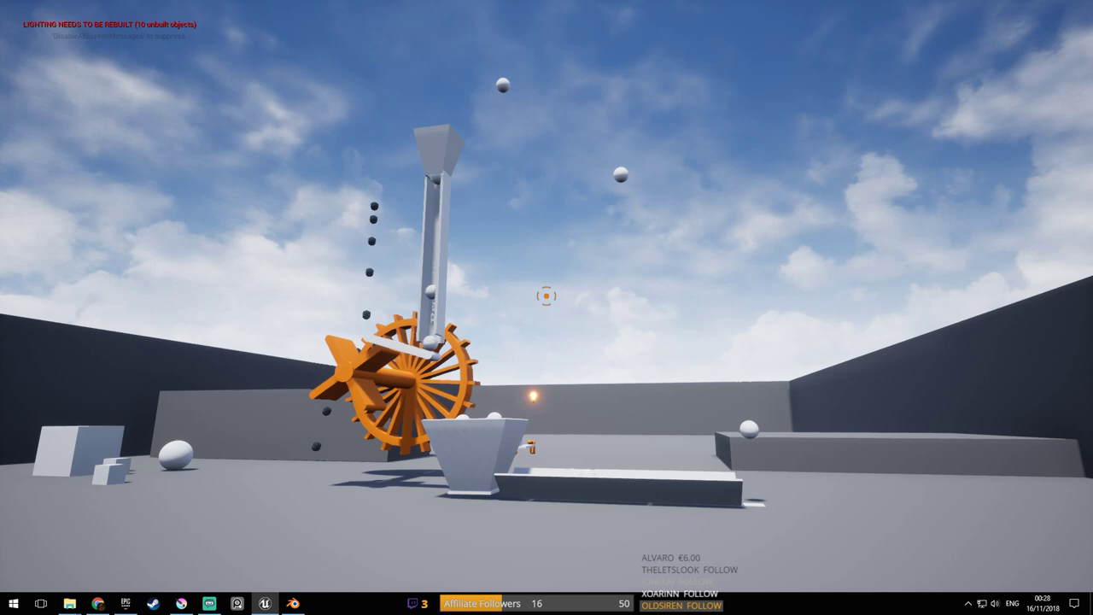
pyautogui.press('d')
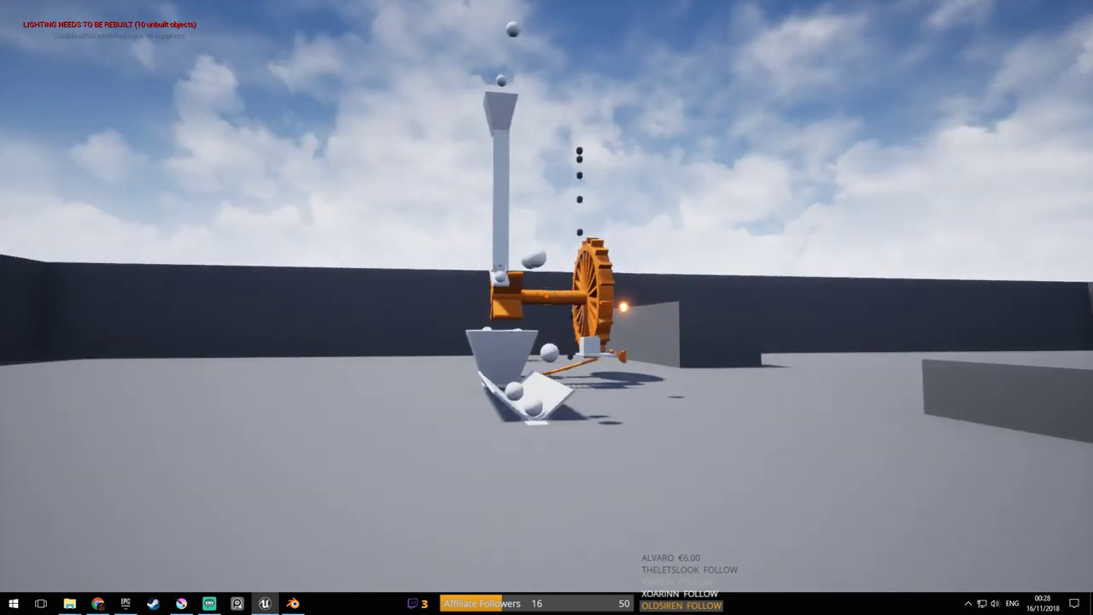
pyautogui.press('d')
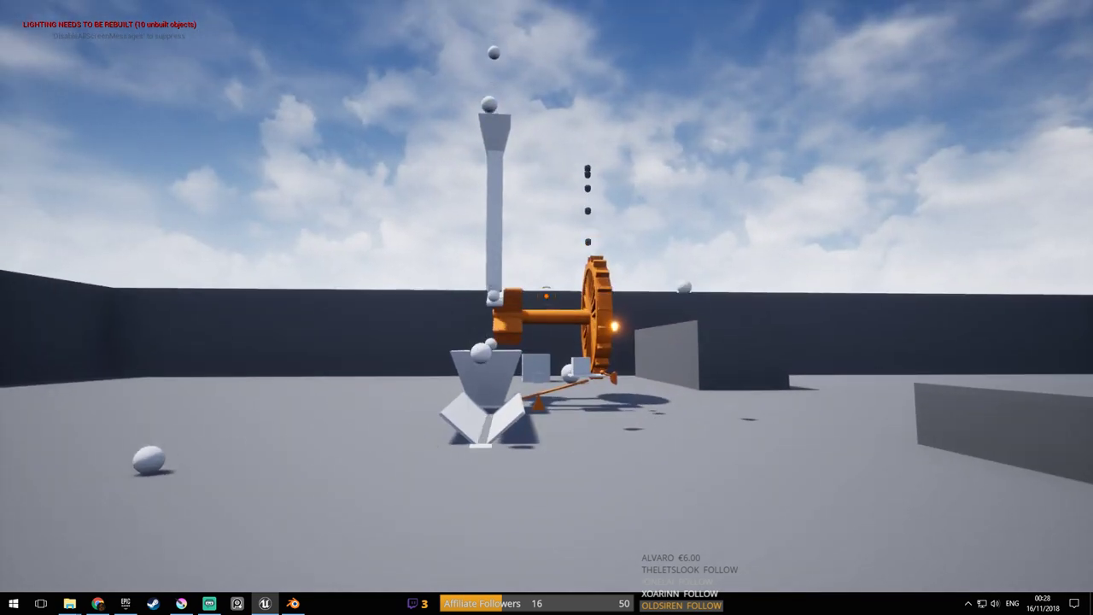
pyautogui.press('a')
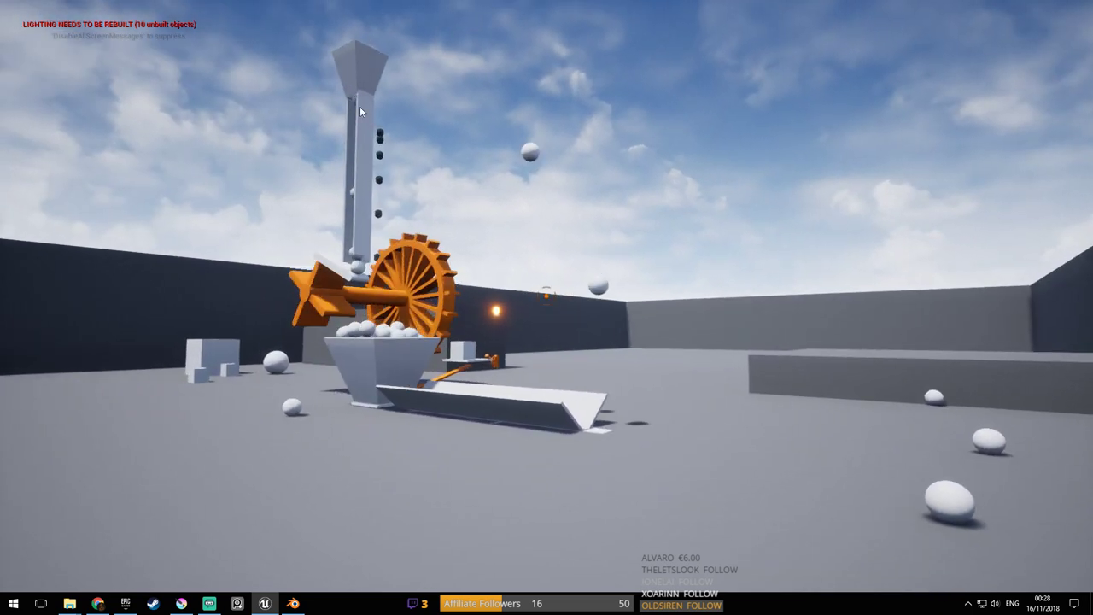
pyautogui.press('Escape')
# Inspect the gap between the channel's far end and the cannon up close, and leave the full-screen view
pyautogui.moveTo(522, 240); pyautogui.dragTo(606, 327, button='right')
pyautogui.press('w')
pyautogui.press('e')
pyautogui.press('q')
pyautogui.press('d')
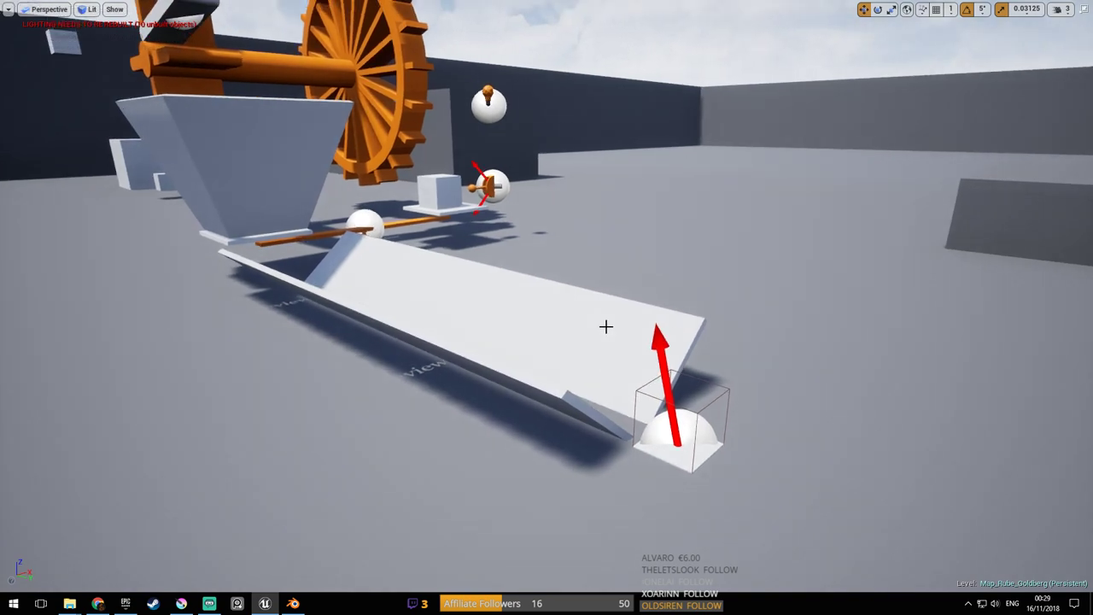
pyautogui.moveTo(606, 326); pyautogui.dragTo(603, 299, button='right')
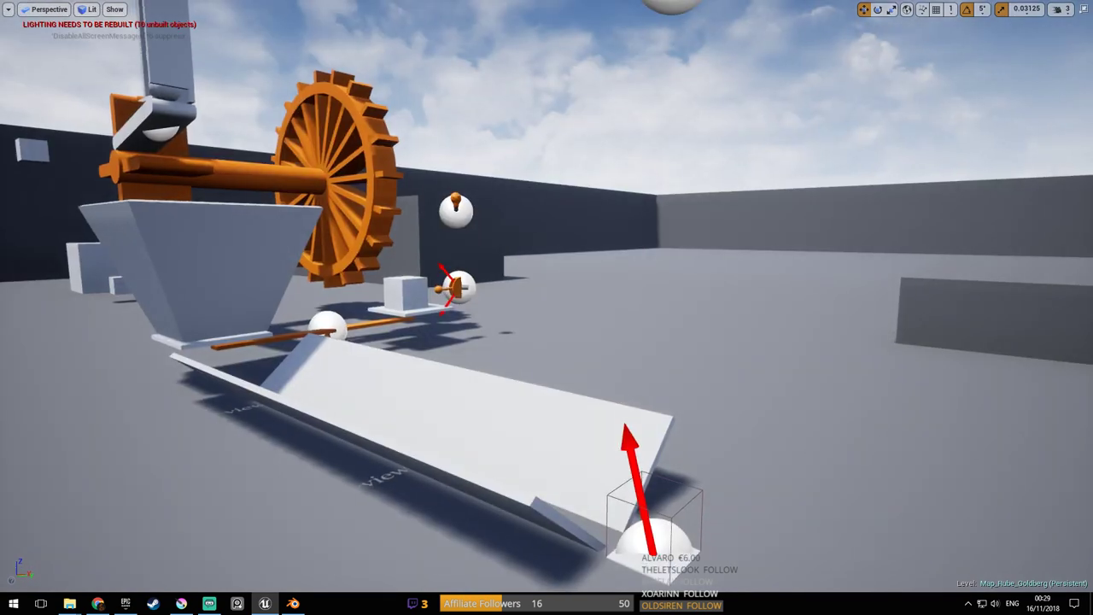
pyautogui.press('F11')
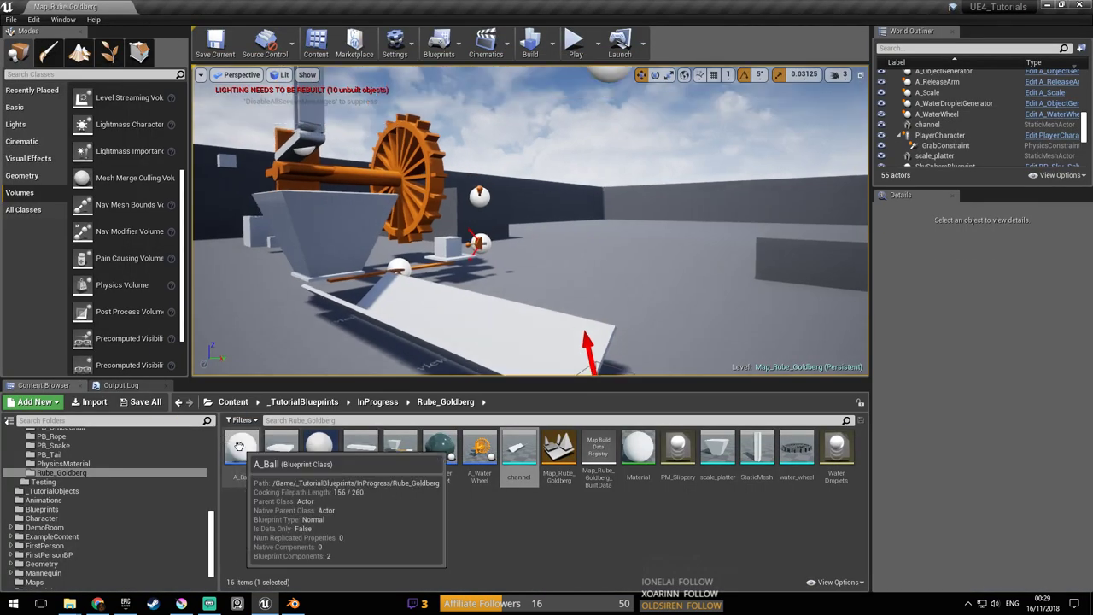
# Open the A_Ball blueprint to look at its event graph, close it, and save the level
pyautogui.doubleClick(241, 451)
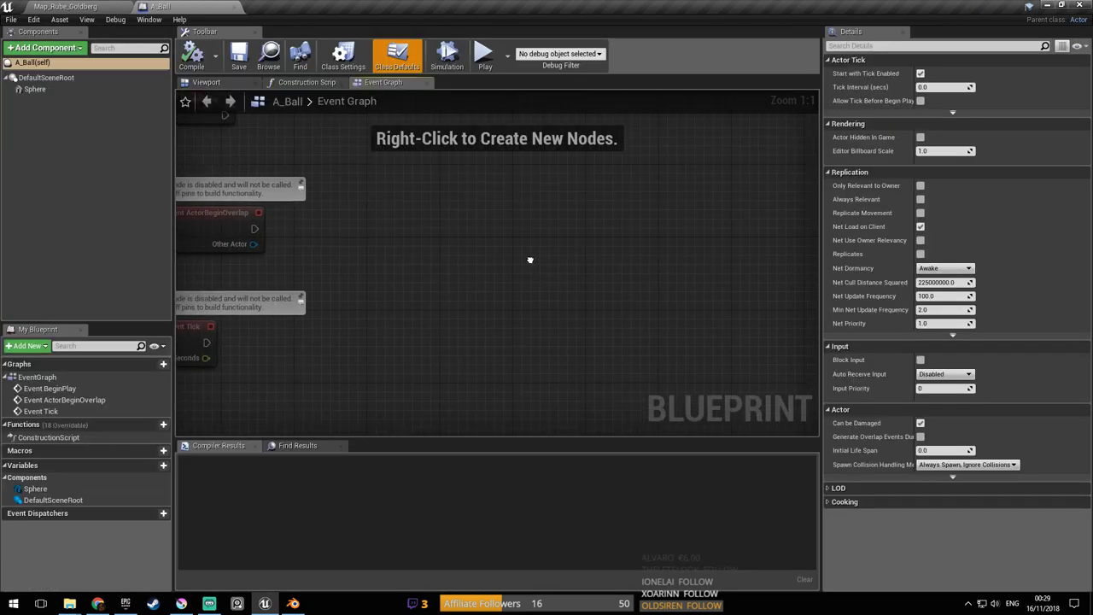
pyautogui.click(193, 8)
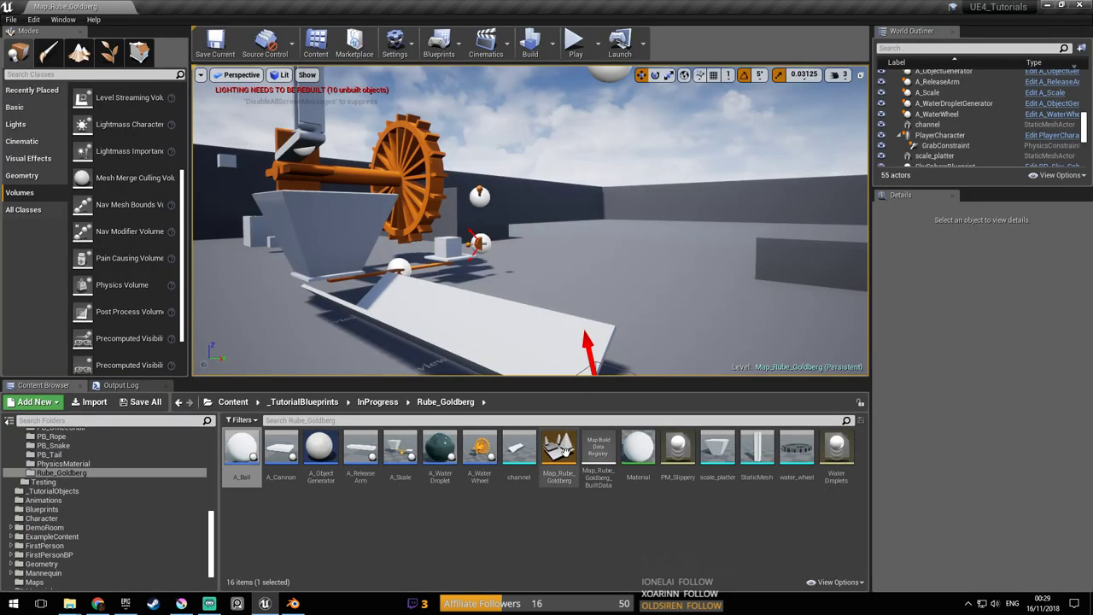
pyautogui.click(508, 505)
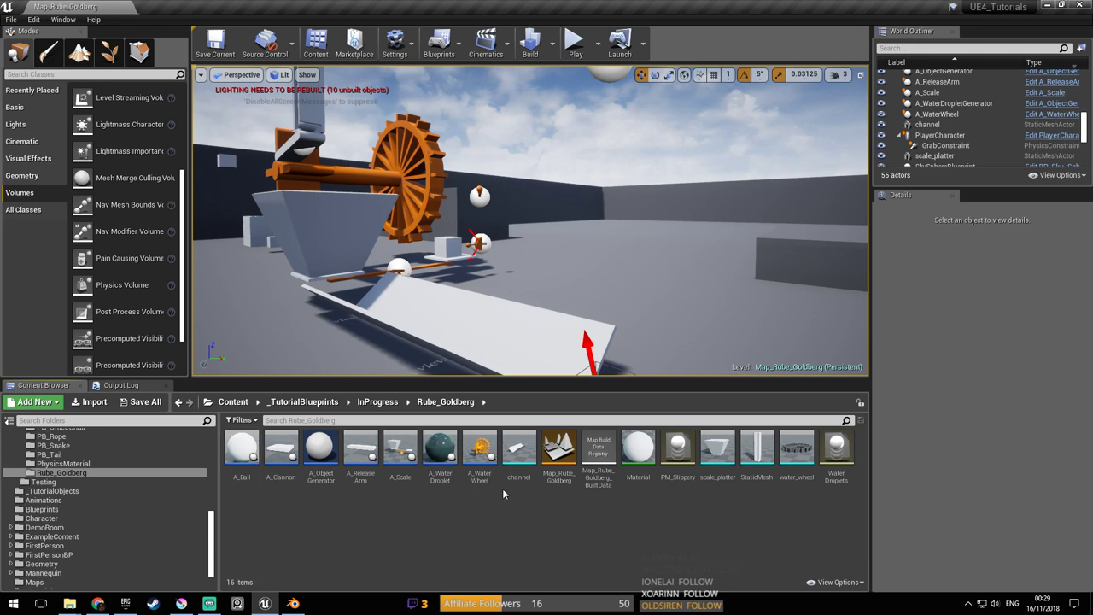
pyautogui.hotkey('ctrl', 's')
# Move the cannon slightly along Y to about 829.16, just past the channel's end
pyautogui.moveTo(455, 297); pyautogui.dragTo(554, 336, button='right')
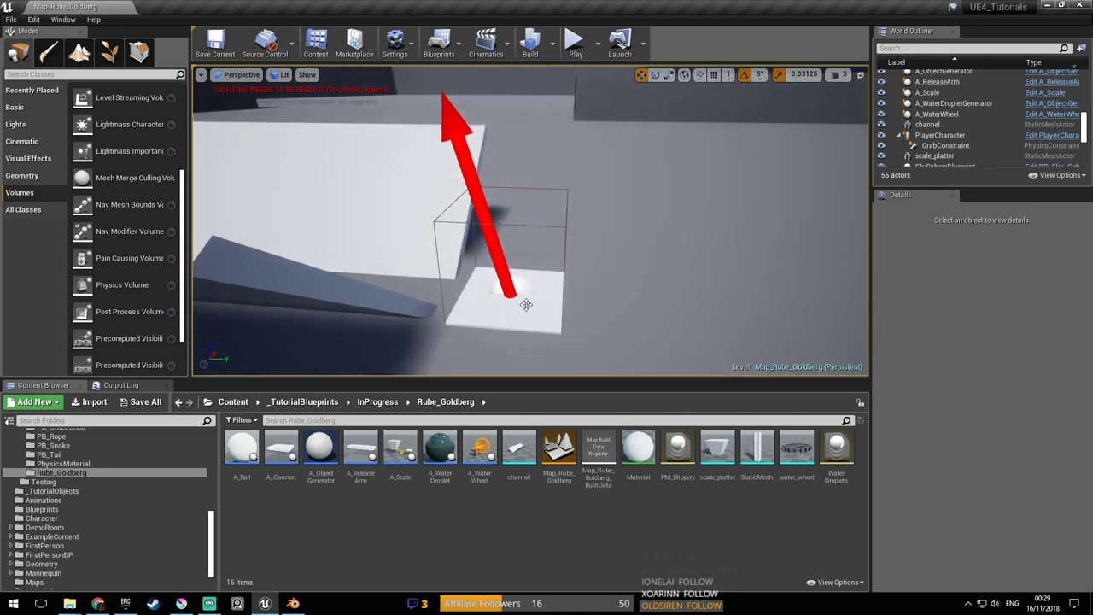
pyautogui.click(556, 293)
pyautogui.moveTo(552, 301); pyautogui.dragTo(557, 300)
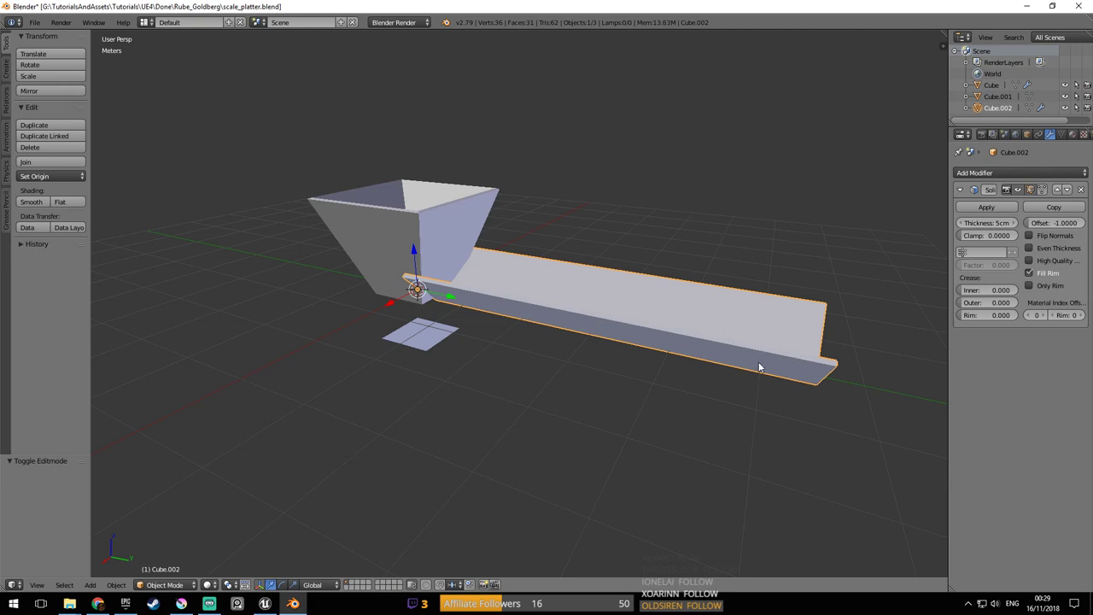
# Switch to Blender, extend the channel's far end slightly along the Y axis, and save the blend file
pyautogui.press('g')
pyautogui.rightClick(792, 359)
pyautogui.moveTo(792, 360); pyautogui.dragTo(523, 342, button='middle')
pyautogui.scroll(2, 558, 333)
pyautogui.press('Tab')
pyautogui.press('Tab')
pyautogui.press('Tab')
pyautogui.press('b')
pyautogui.moveTo(419, 176); pyautogui.dragTo(706, 443)
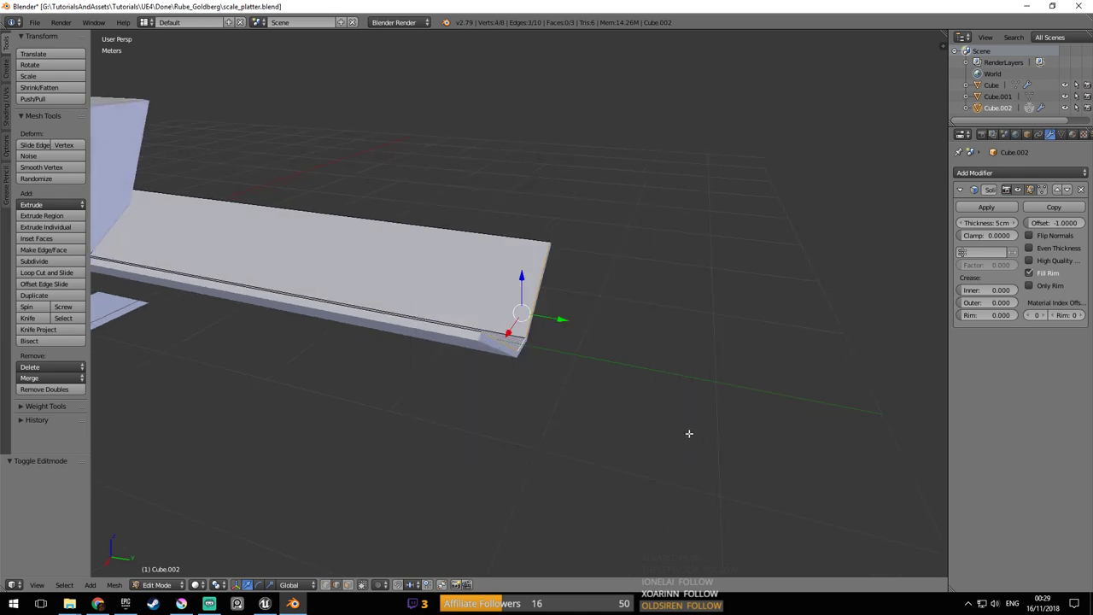
pyautogui.press('g')
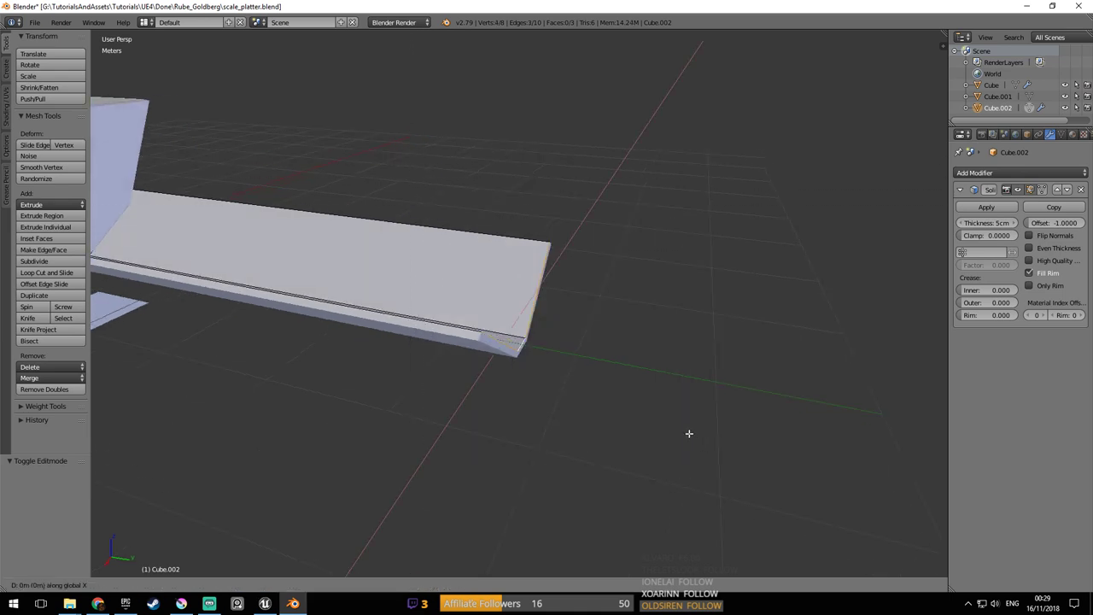
pyautogui.press('y')
pyautogui.press('Tab')
pyautogui.hotkey('ctrl', 's')
pyautogui.click(623, 386)
pyautogui.moveTo(475, 385); pyautogui.dragTo(677, 393, button='middle')
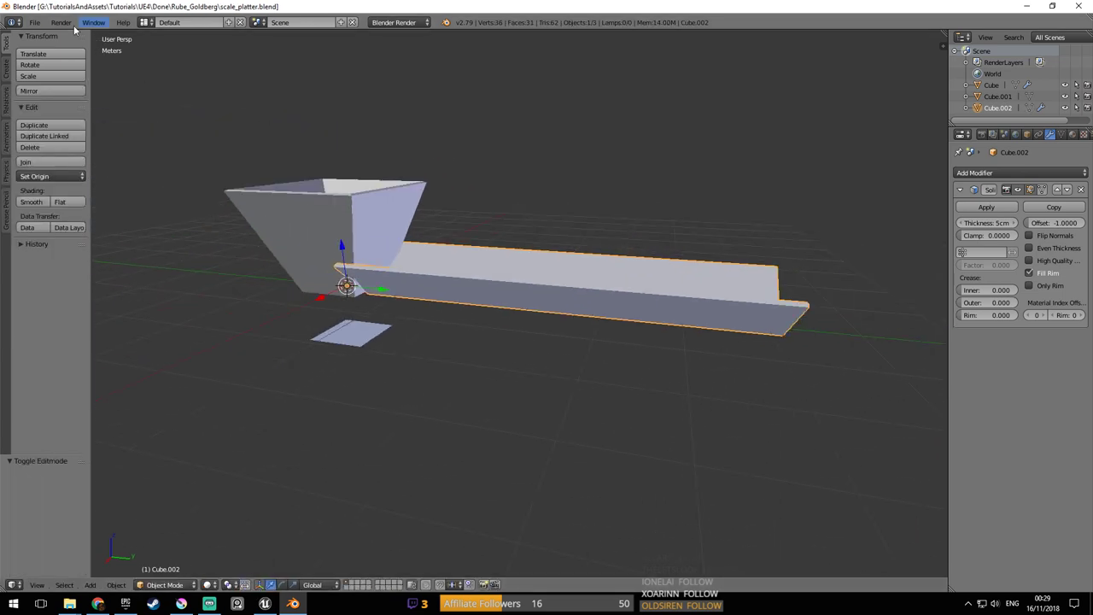
# Export the selected channel as FBX, overwriting channel.fbx in the Rube_Goldberg folder
pyautogui.click(34, 22)
pyautogui.moveTo(102, 253)
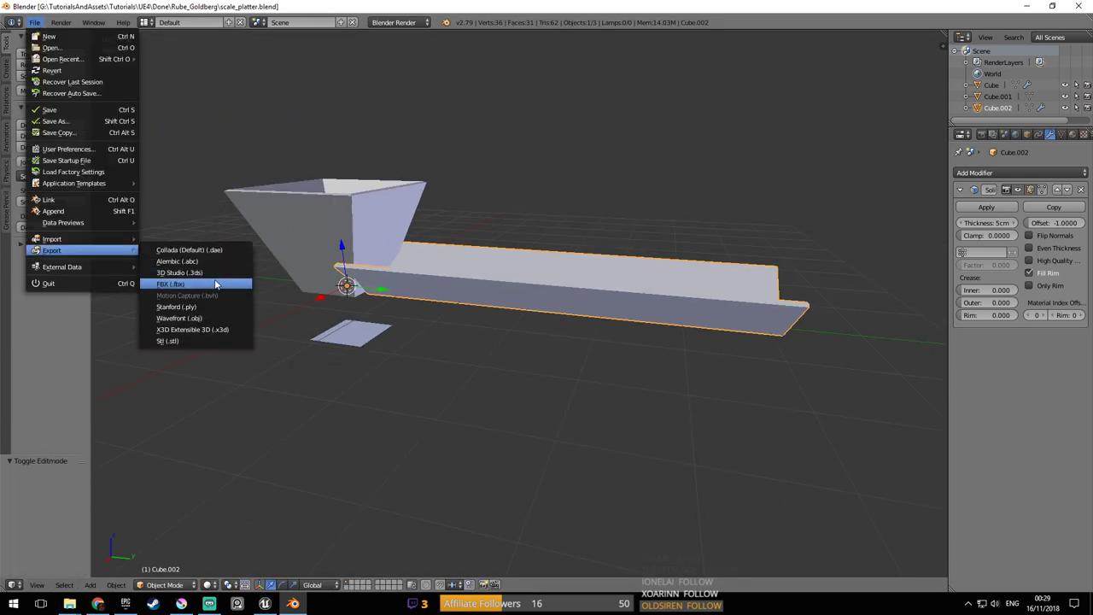
pyautogui.click(218, 284)
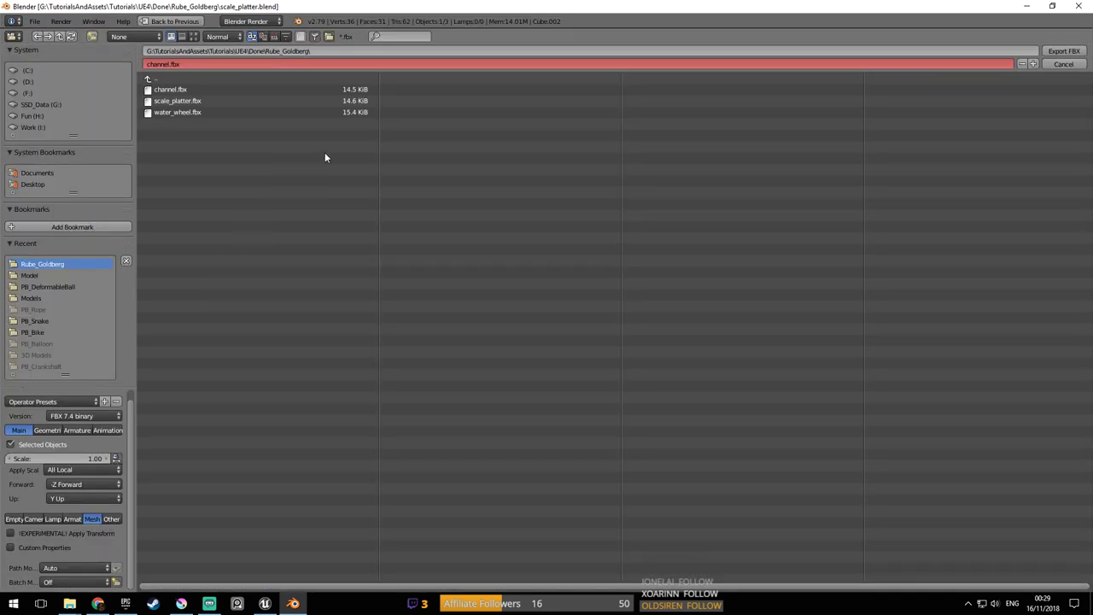
pyautogui.click(262, 89)
pyautogui.click(1066, 51)
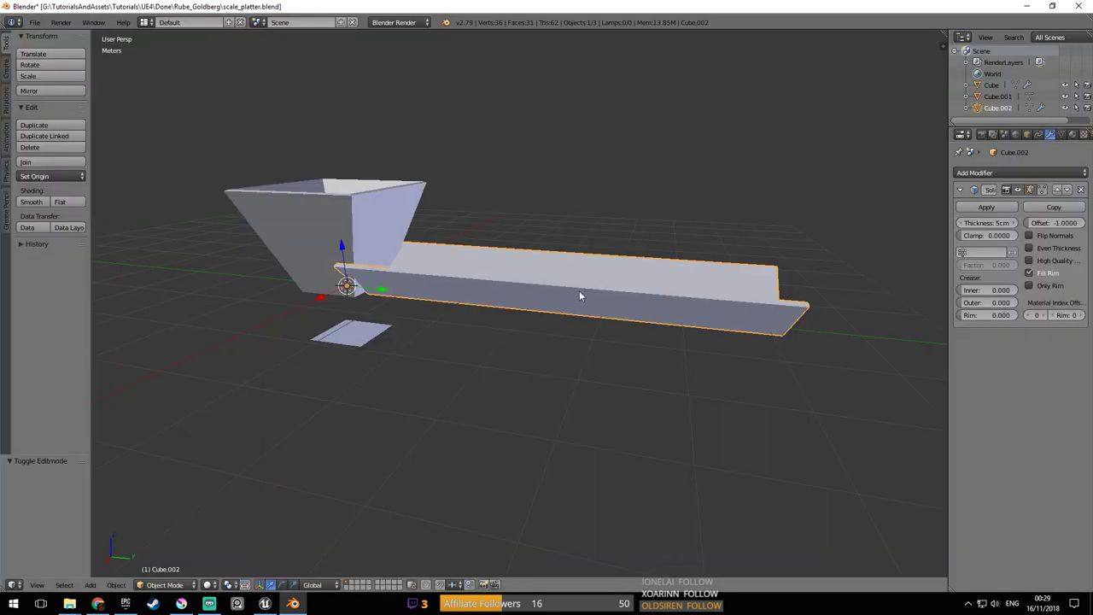
# Switch to Unreal Editor, reimport the channel static mesh, and save the level
pyautogui.click(265, 603)
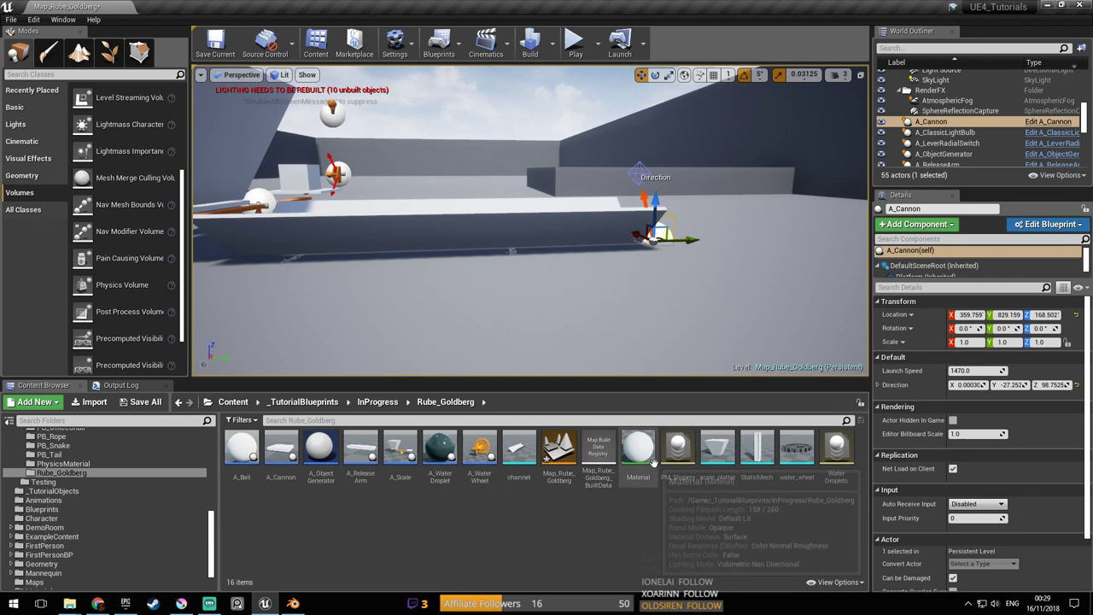
pyautogui.rightClick(518, 447)
pyautogui.click(584, 179)
pyautogui.moveTo(590, 215); pyautogui.dragTo(427, 219, button='right')
pyautogui.moveTo(547, 240); pyautogui.dragTo(649, 252, button='right')
pyautogui.hotkey('ctrl', 's')
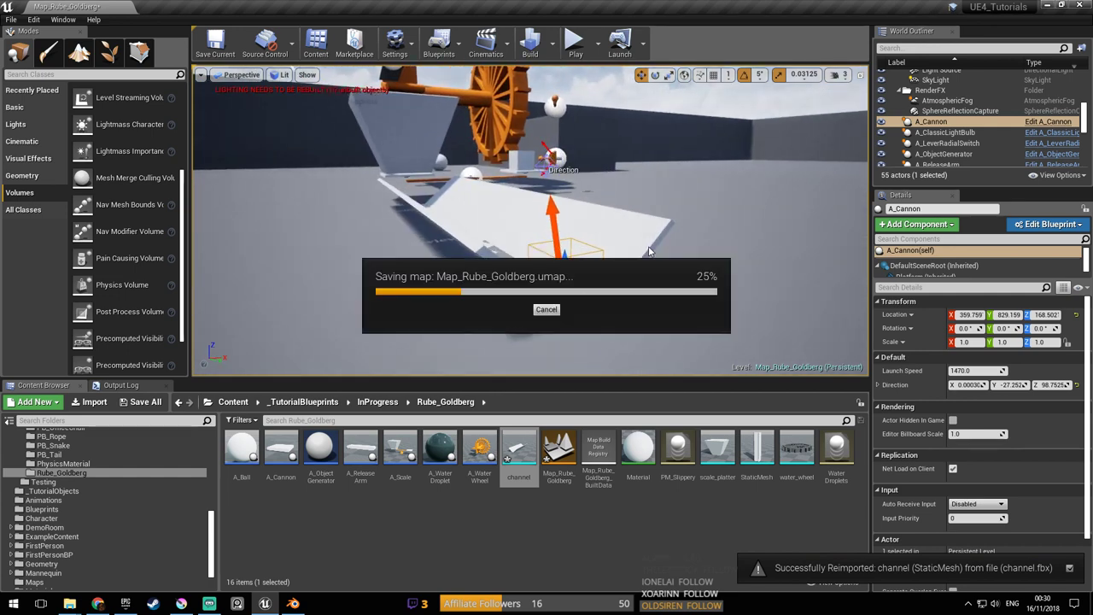
# Play-test the level to watch how the balls leave the lengthened channel and launch from the cannon, and stop the session
pyautogui.click(575, 41)
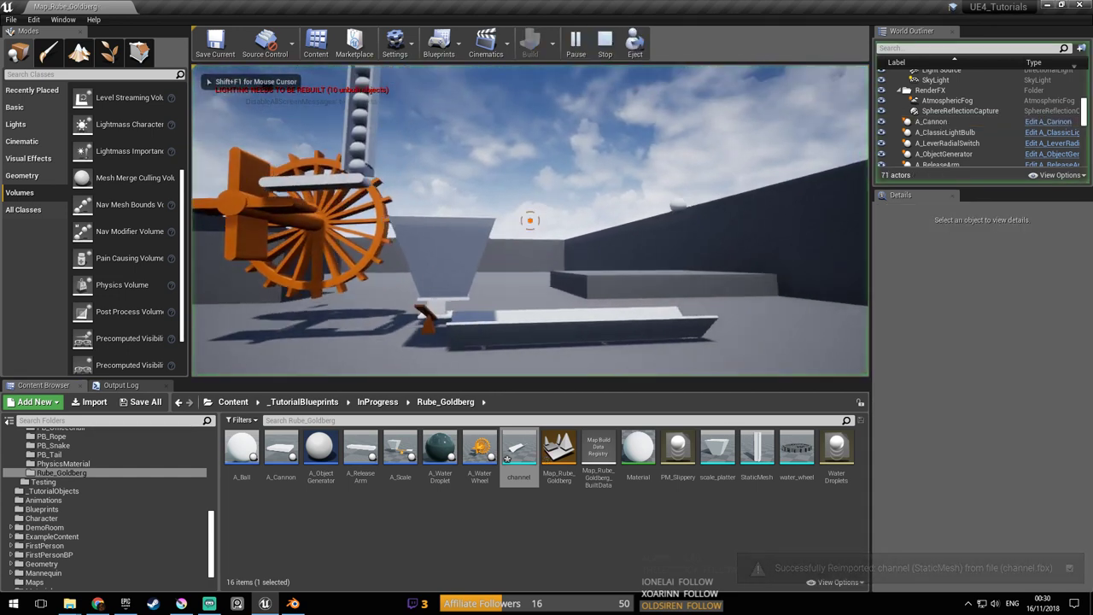
pyautogui.press('d')
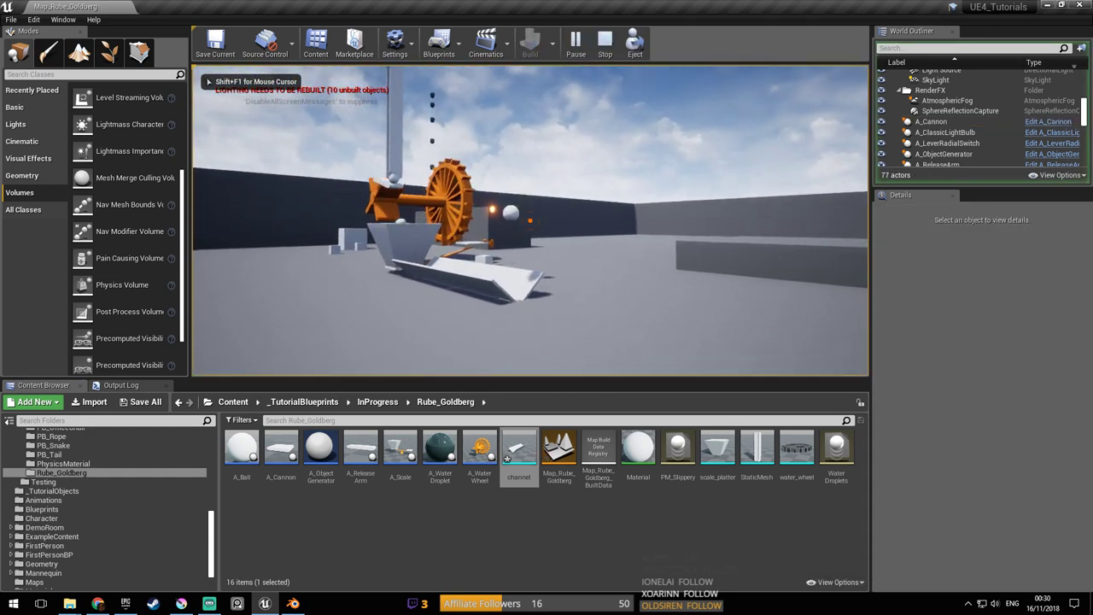
pyautogui.press('d')
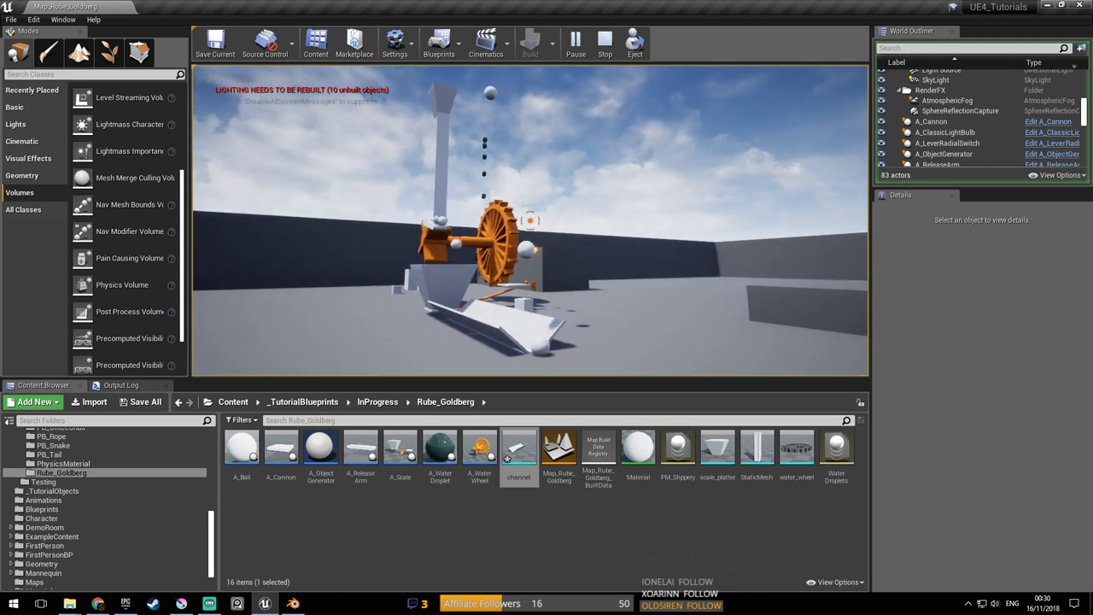
pyautogui.press('d')
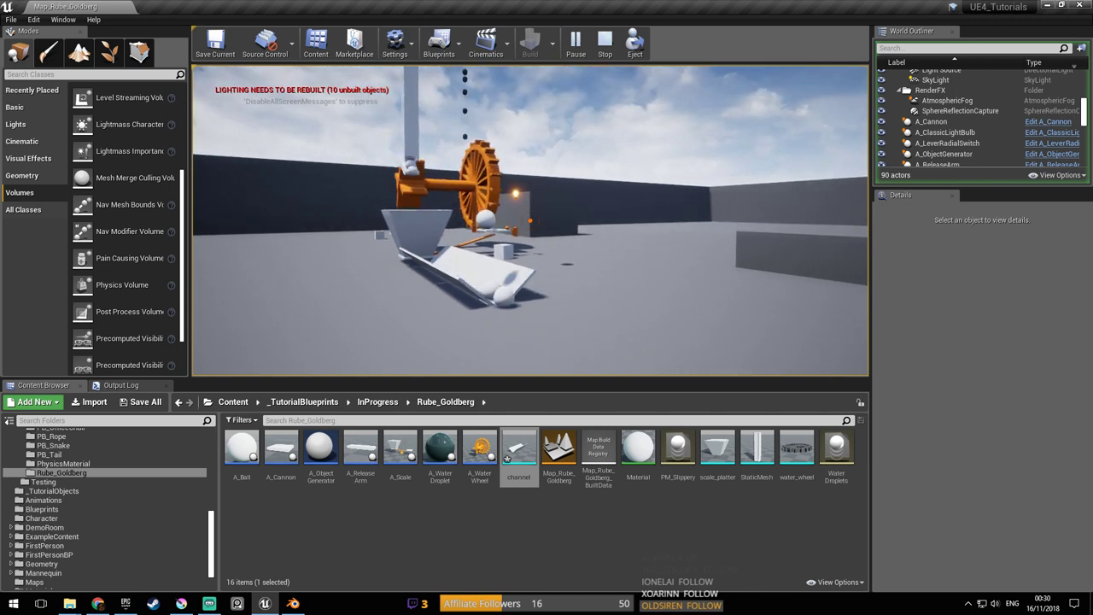
pyautogui.press('w')
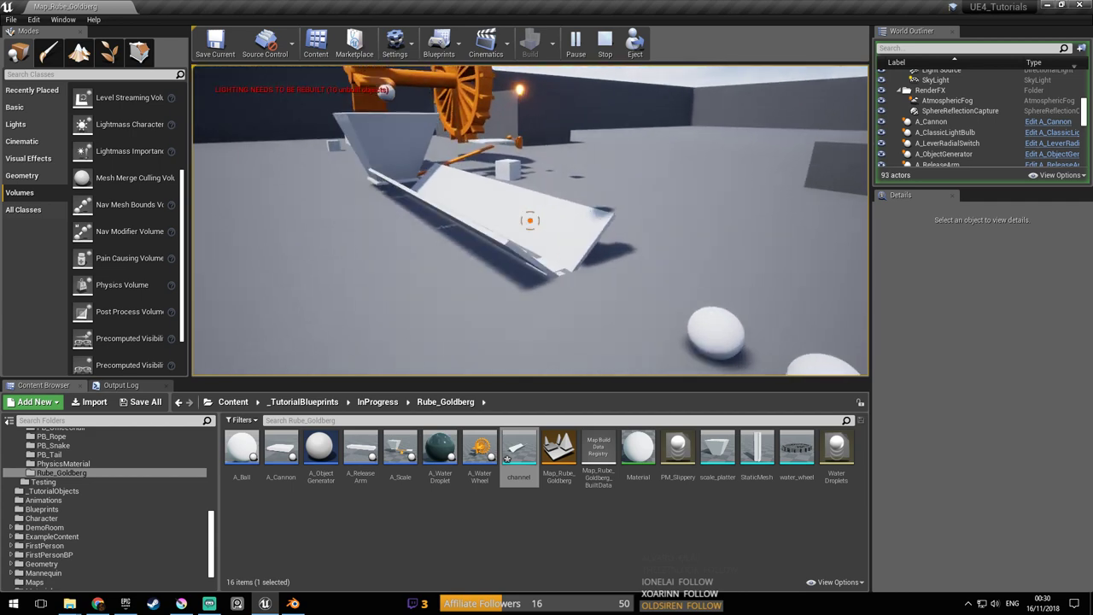
pyautogui.press('w')
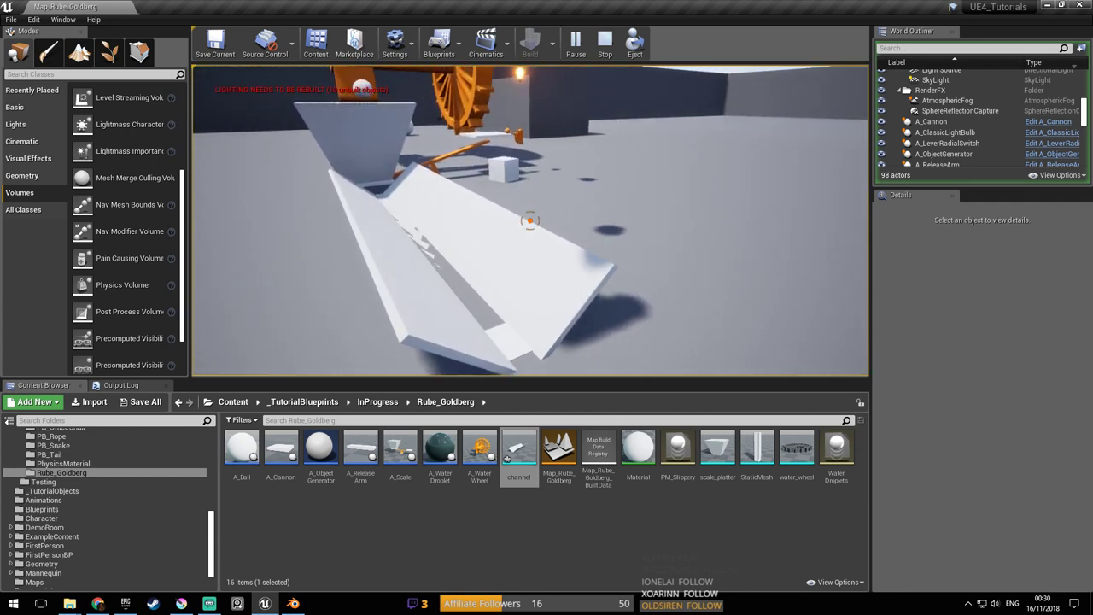
pyautogui.press('a')
pyautogui.press('w')
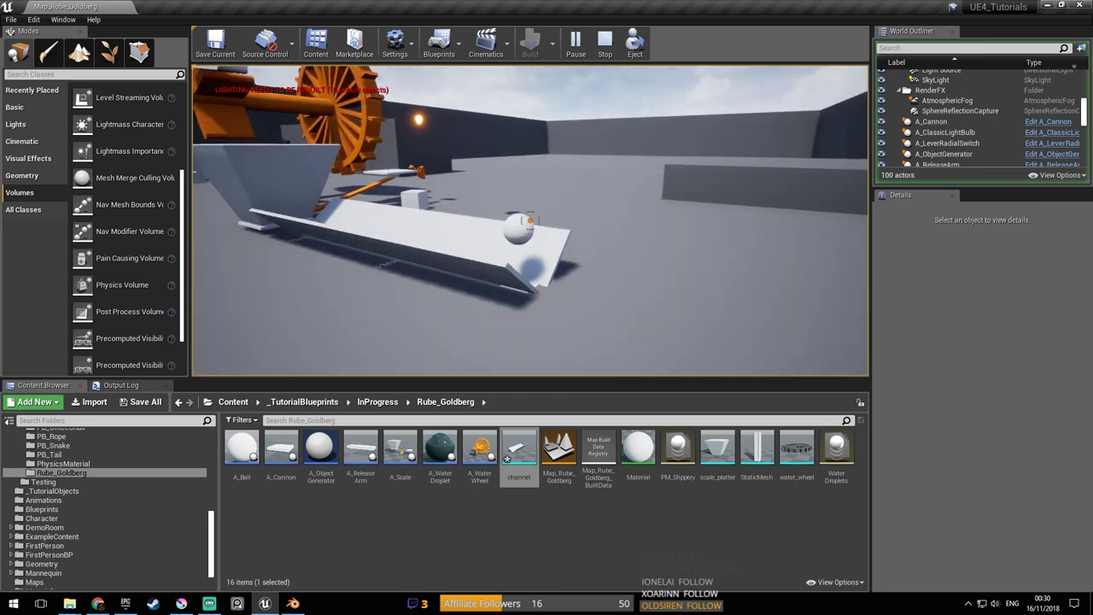
pyautogui.press('Escape')
# Open the blueprint of the cannon at the channel's end and examine the launch velocity nodes in its event graph
pyautogui.press('w')
pyautogui.moveTo(593, 222); pyautogui.dragTo(507, 284, button='right')
pyautogui.click(445, 282)
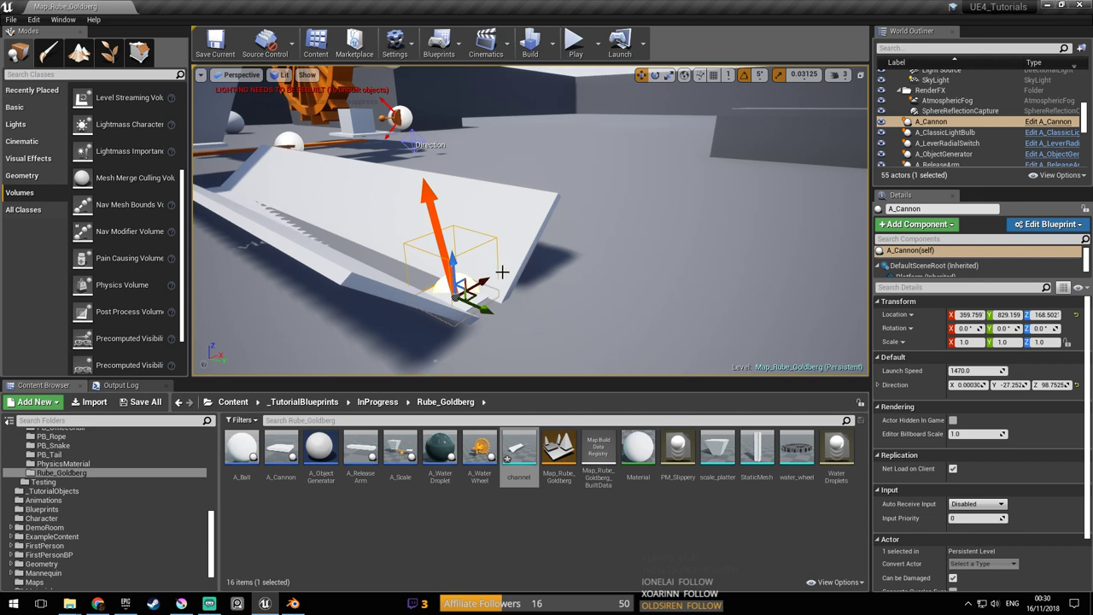
pyautogui.click(1056, 124)
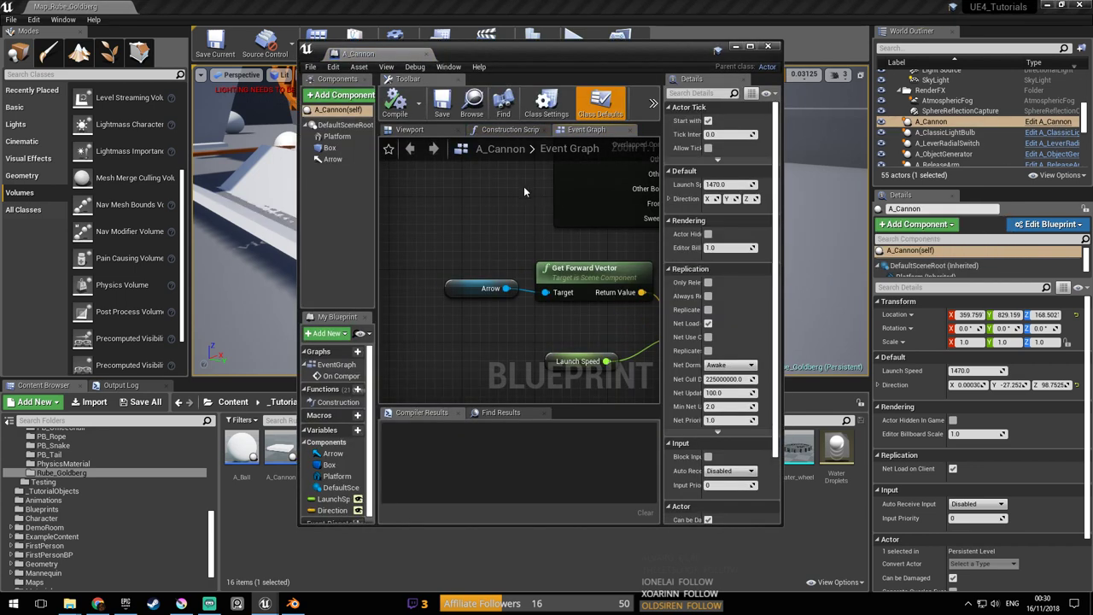
pyautogui.moveTo(570, 252); pyautogui.dragTo(454, 245, button='right')
pyautogui.scroll(-5, 454, 245)
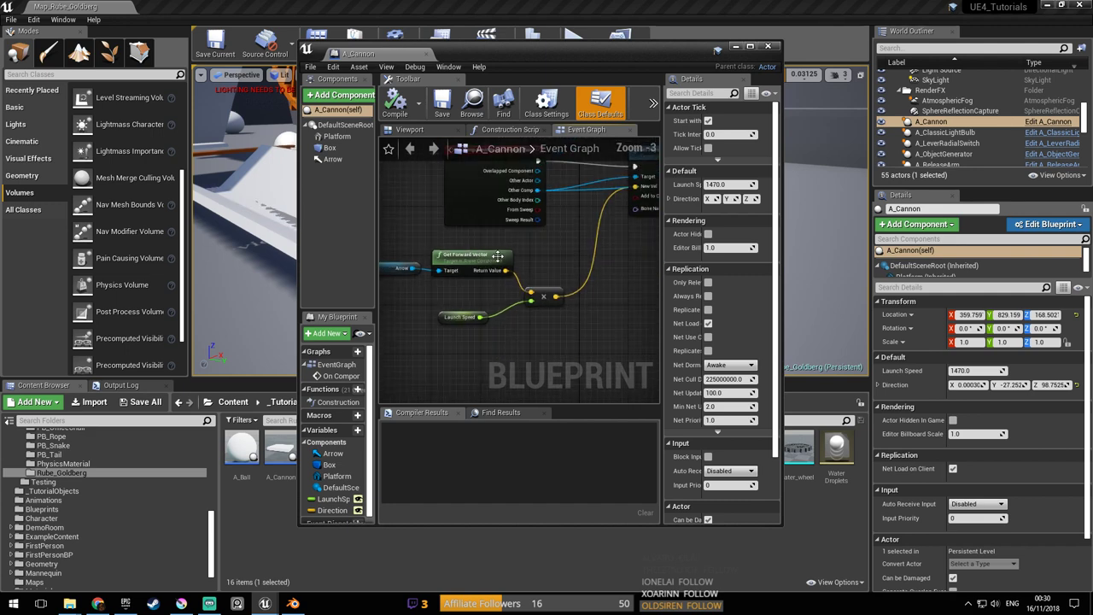
# Dock the A_Cannon Blueprint editor beside the level and show its Box component in the 3D viewport
pyautogui.moveTo(403, 59); pyautogui.dragTo(347, 6)
pyautogui.moveTo(249, 192); pyautogui.dragTo(397, 313, button='right')
pyautogui.click(29, 101)
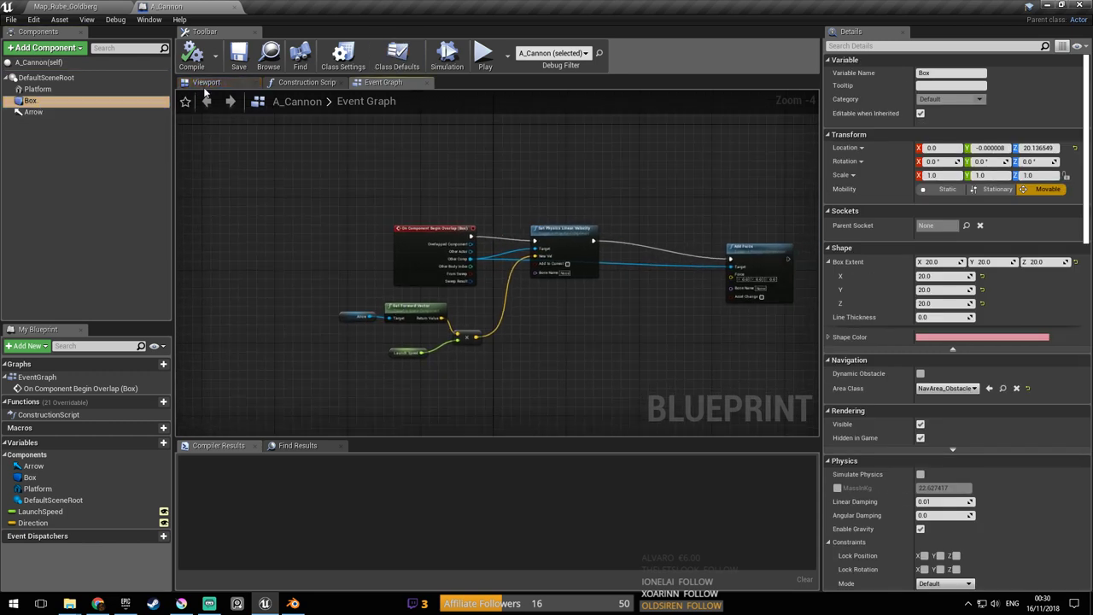
pyautogui.click(217, 83)
pyautogui.moveTo(506, 262); pyautogui.dragTo(522, 282, button='right')
pyautogui.press('w')
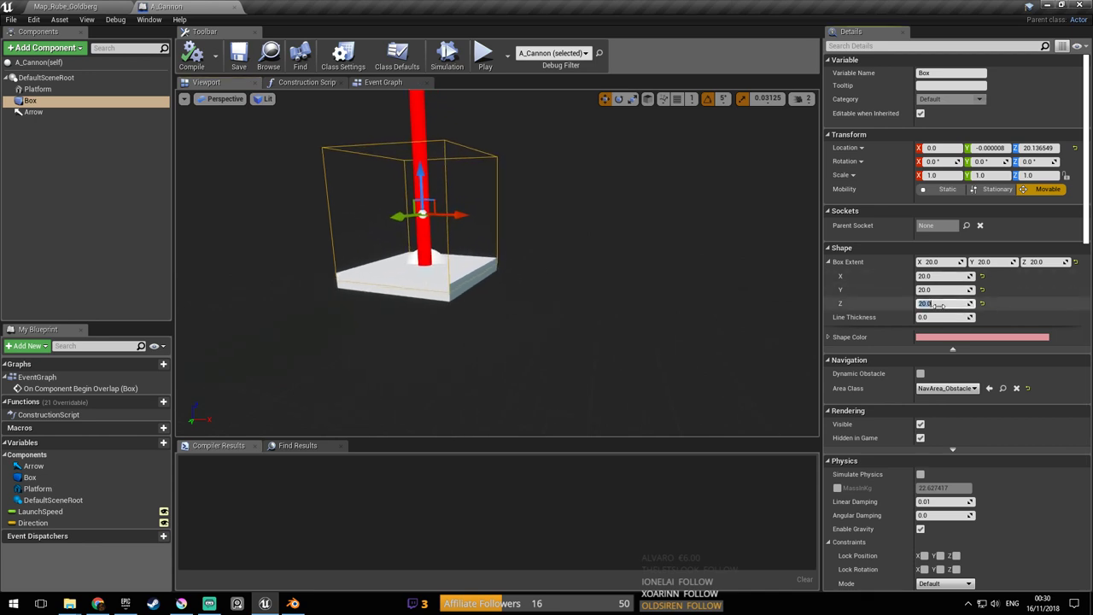
# Set the Box component's Z extent to 10, lower it onto the platform at about Z 8.63, and save the compiled Blueprint
pyautogui.write('5')
pyautogui.press('Return')
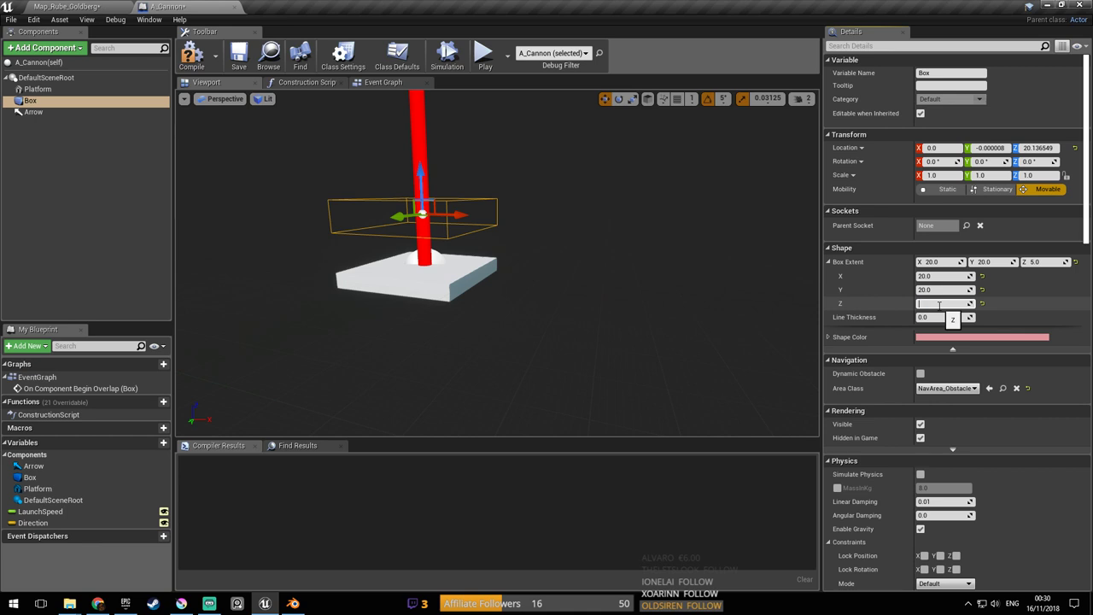
pyautogui.write('10')
pyautogui.press('Return')
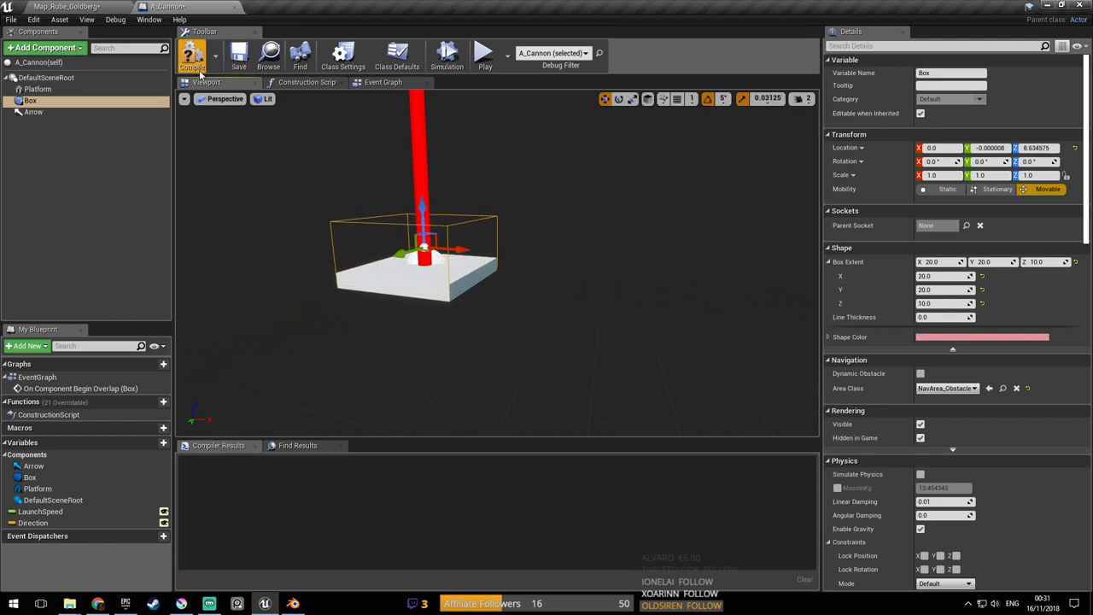
pyautogui.click(239, 60)
# Play the Map_Rube_Goldberg level and examine from several sides how balls roll down the channel and launch from the cannon
pyautogui.click(68, 6)
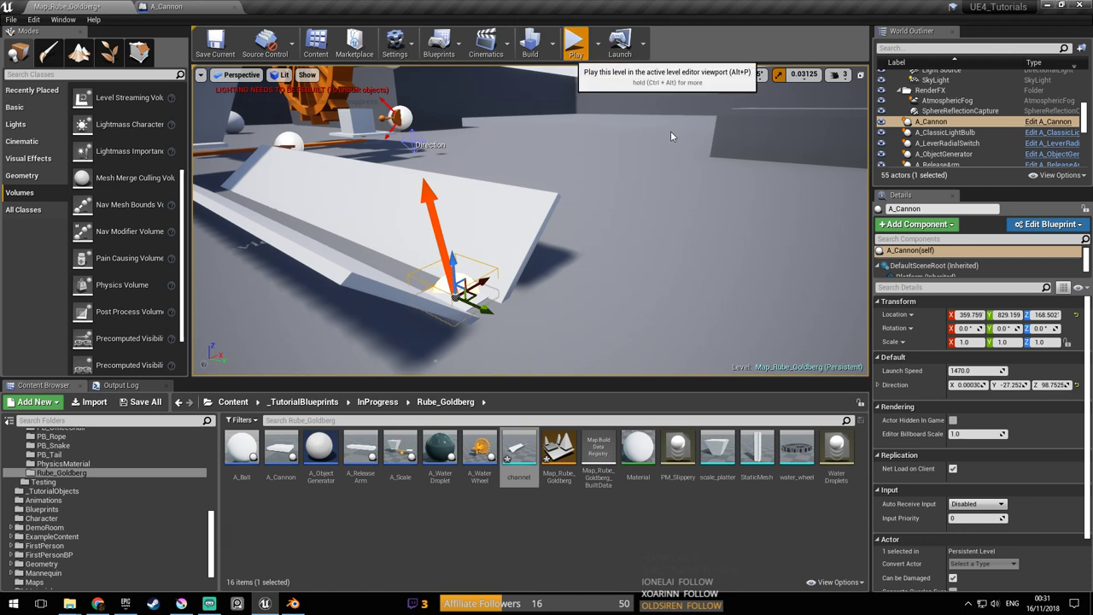
pyautogui.click(576, 41)
pyautogui.press('d')
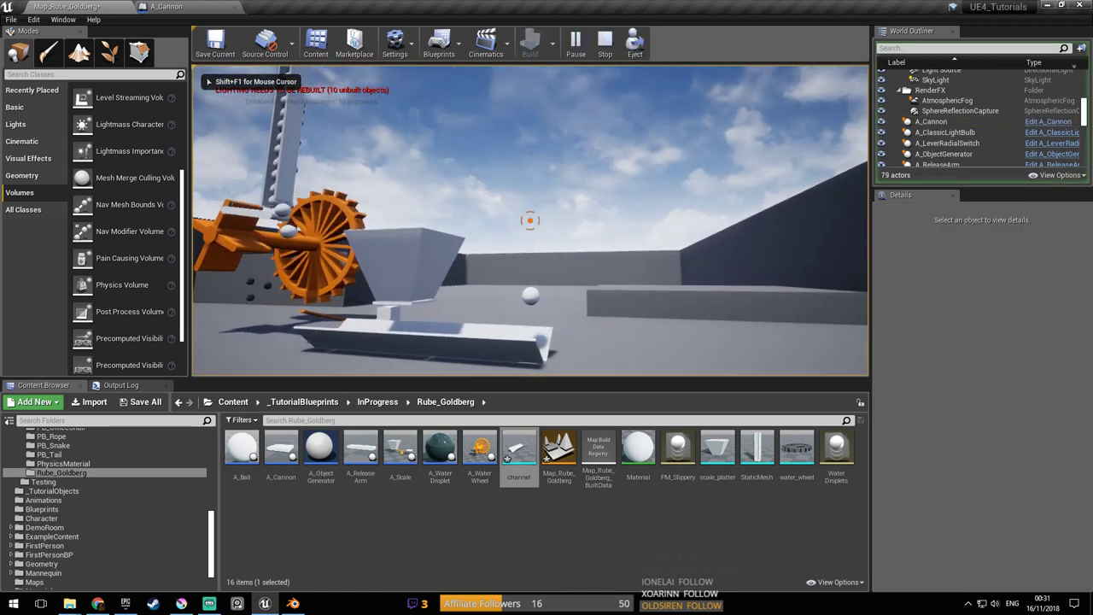
pyautogui.press('d')
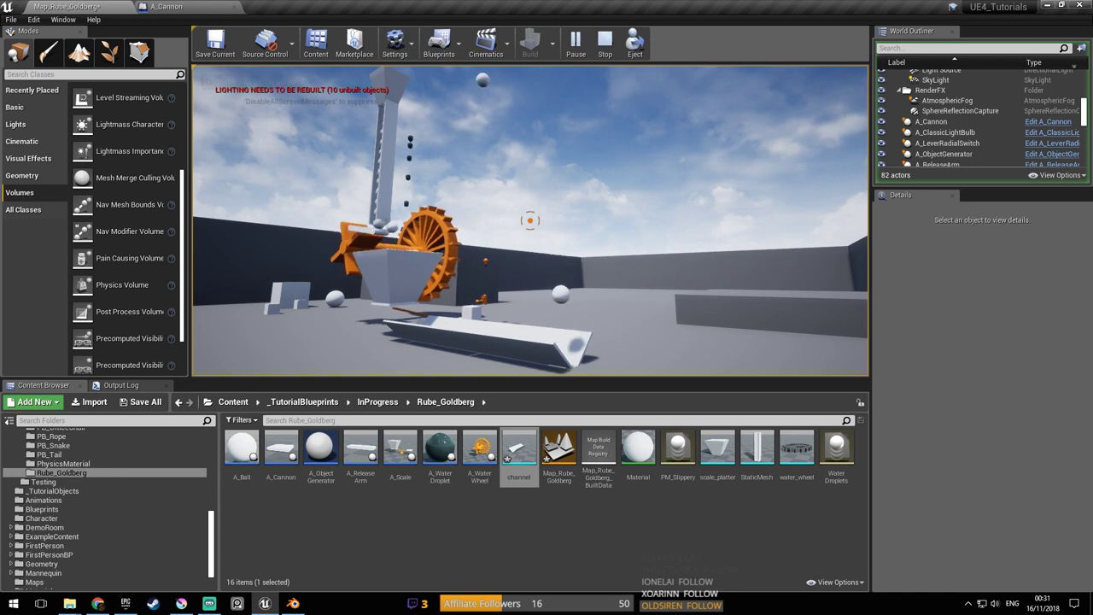
pyautogui.press('a')
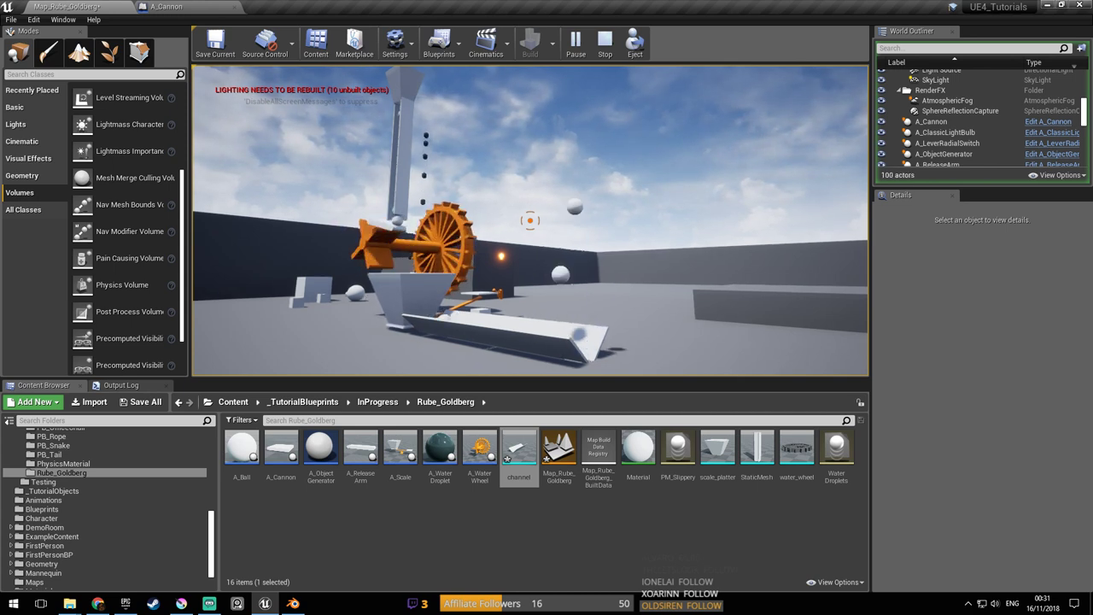
pyautogui.press('d')
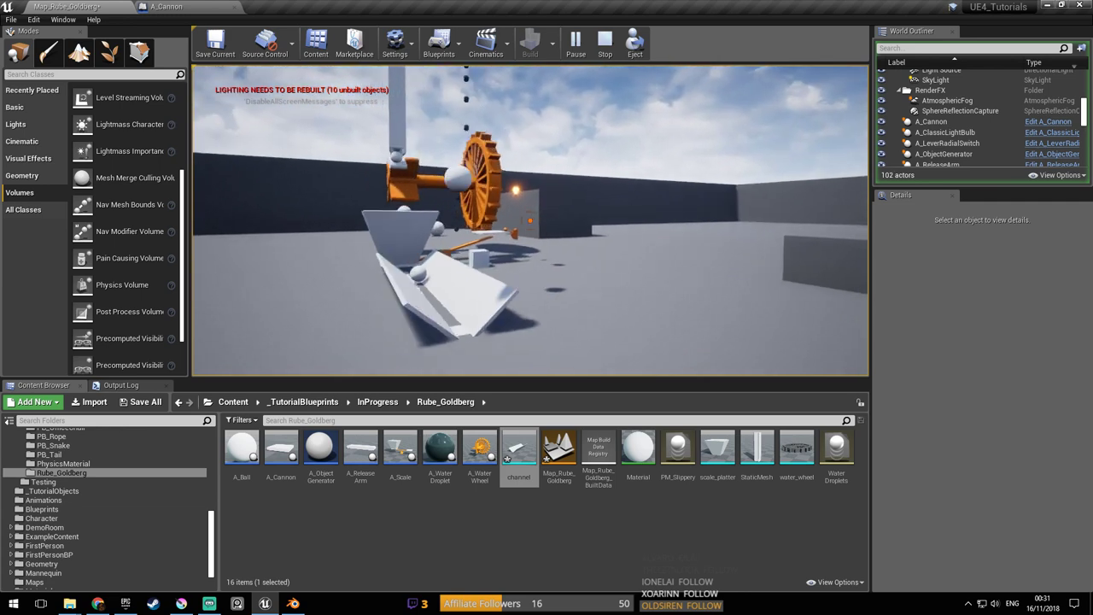
pyautogui.press('w')
pyautogui.press('a')
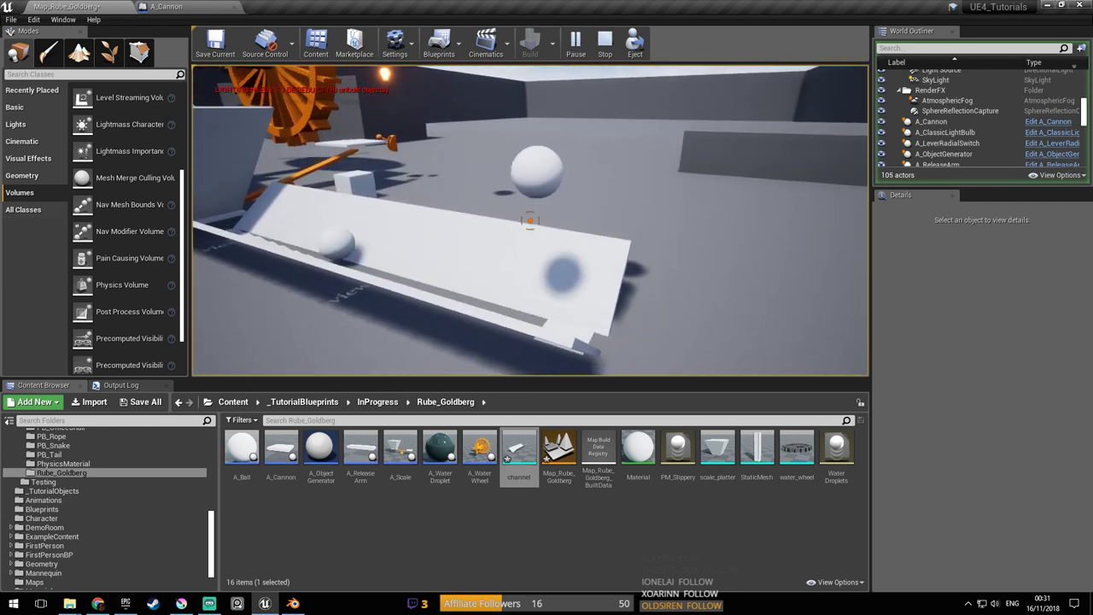
pyautogui.press('a')
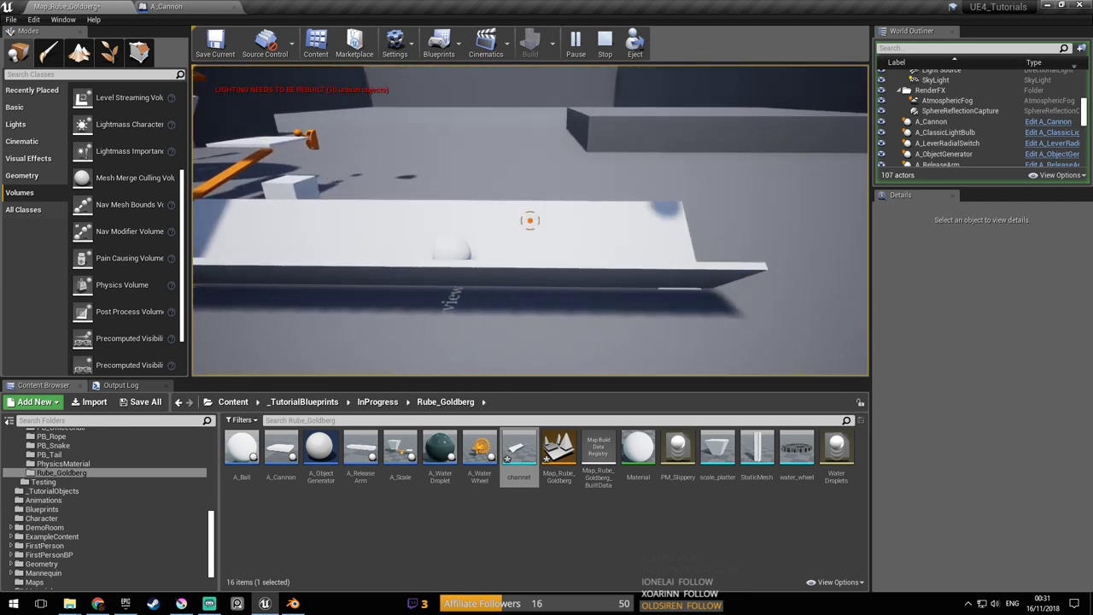
pyautogui.press('d')
pyautogui.press('s')
pyautogui.press('d')
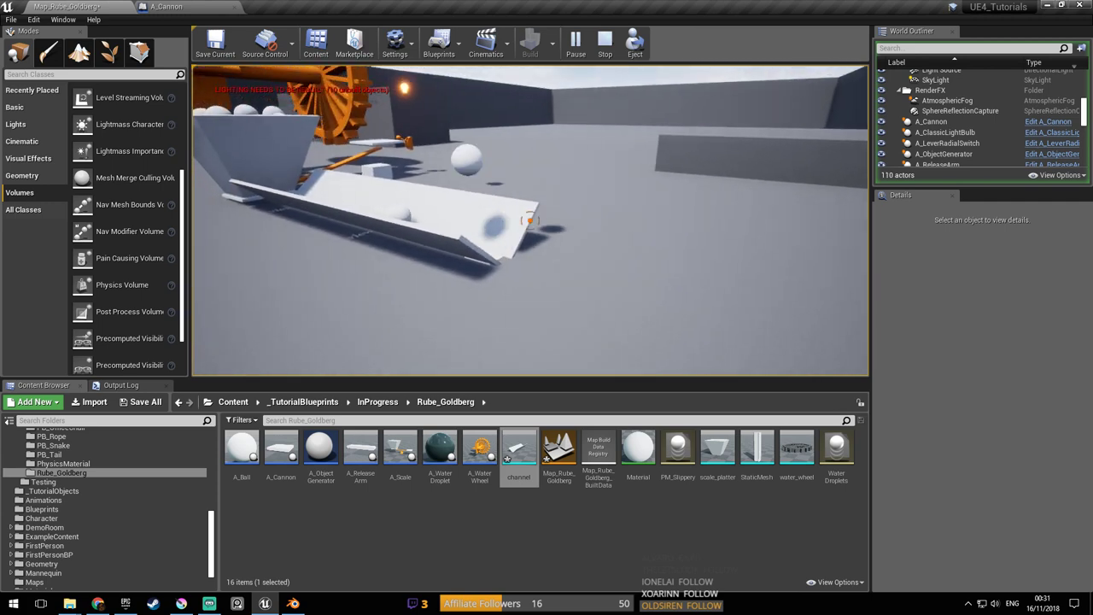
pyautogui.press('s')
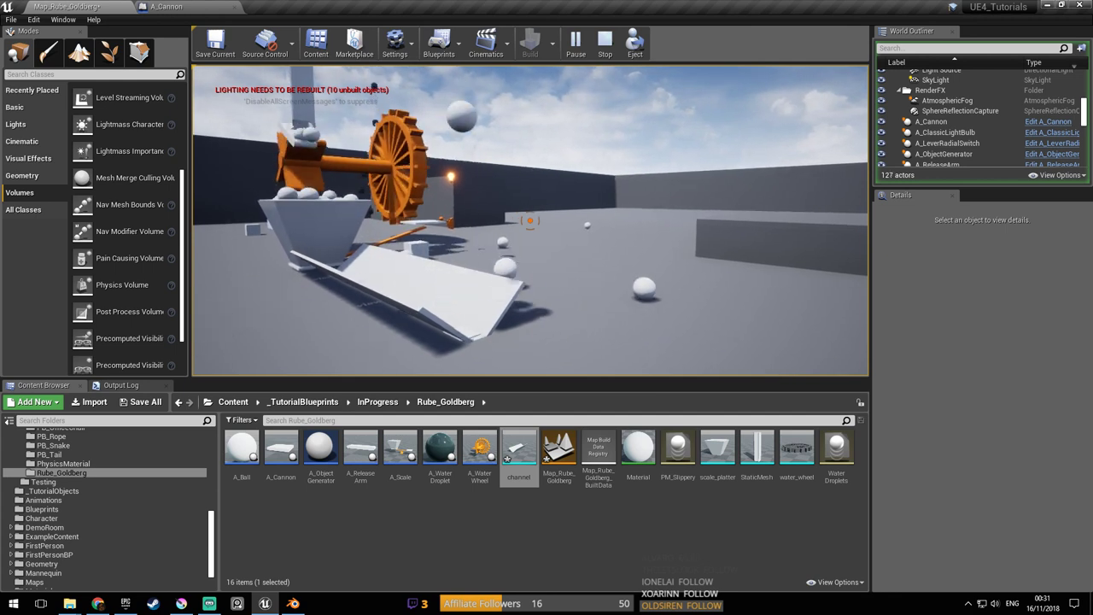
pyautogui.press('w')
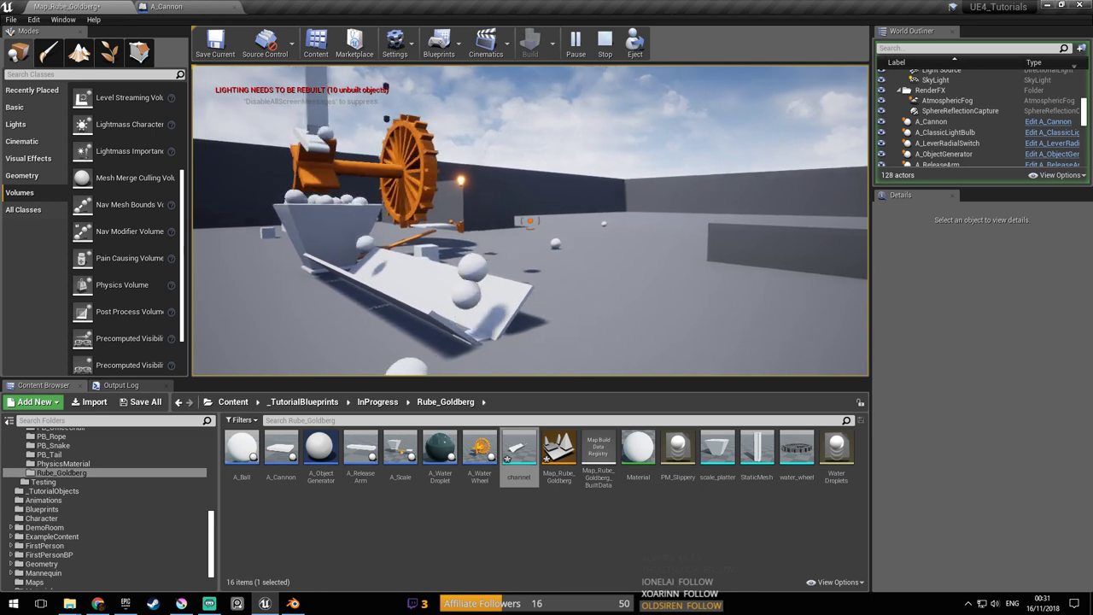
pyautogui.press('w')
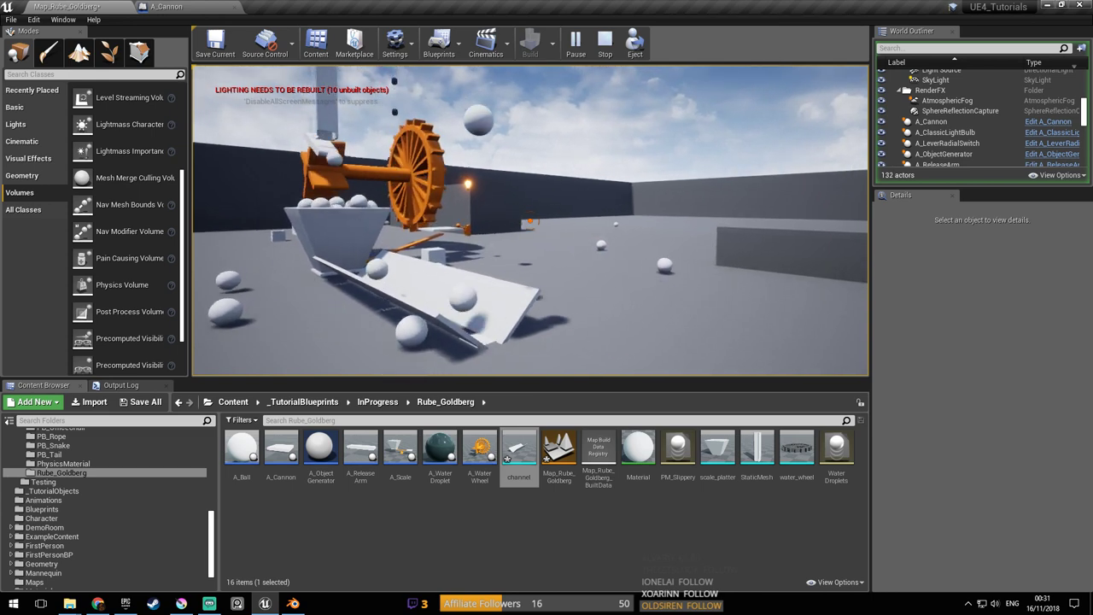
pyautogui.press('a')
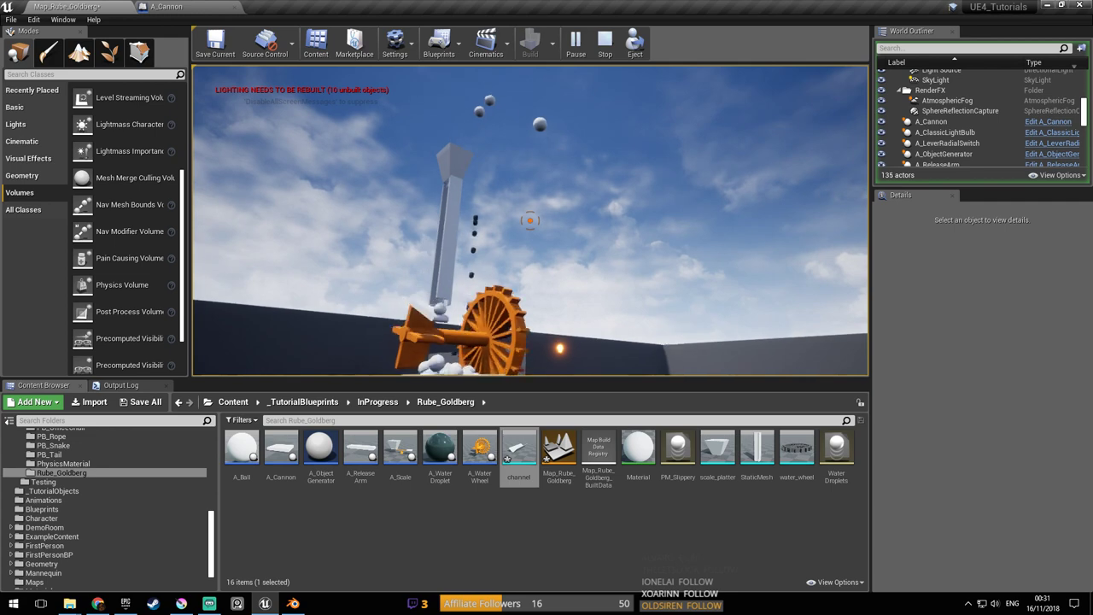
pyautogui.press('a')
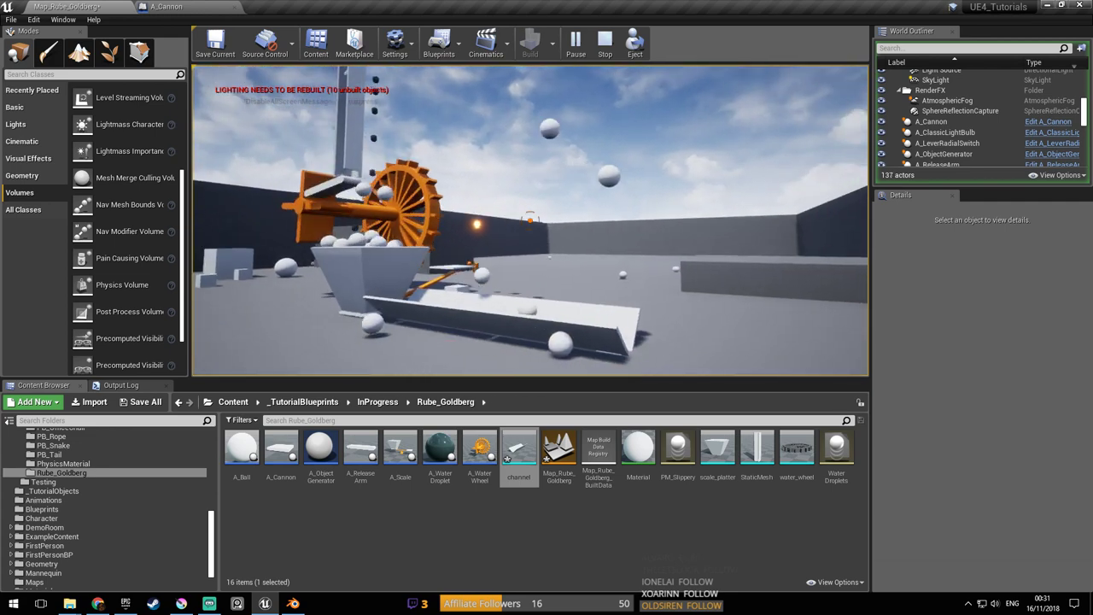
pyautogui.press('a')
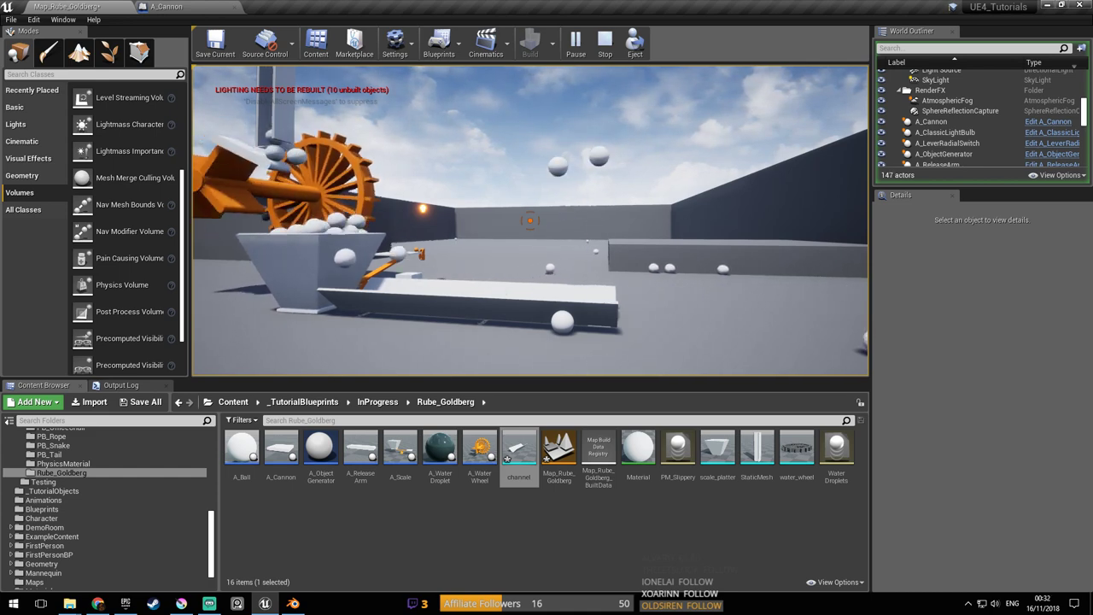
pyautogui.press('Escape')
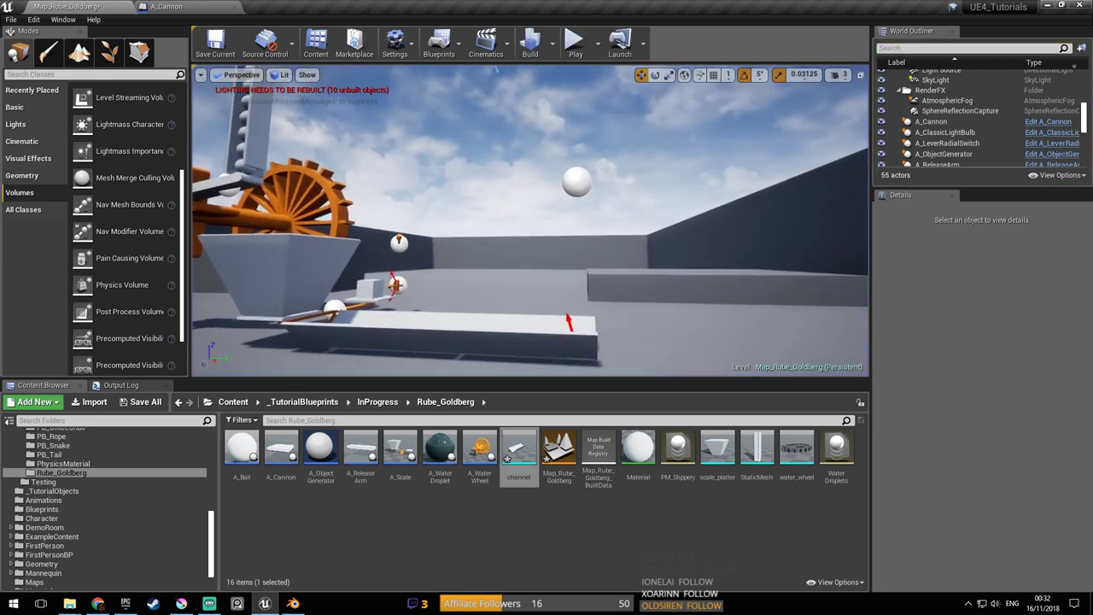
# Raise the channel mesh to about Z 270.93 and tilt it to -10° so it slopes down towards the cannon
pyautogui.press('a')
pyautogui.moveTo(610, 228); pyautogui.dragTo(646, 247, button='right')
pyautogui.click(507, 294)
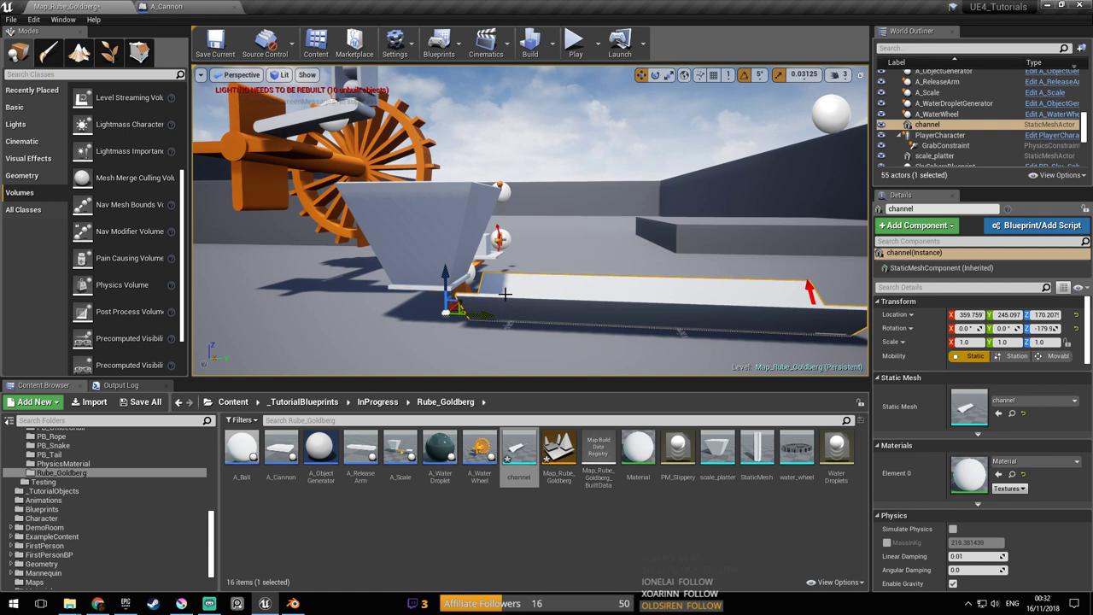
pyautogui.moveTo(445, 273); pyautogui.dragTo(478, 249)
pyautogui.click(655, 74)
pyautogui.moveTo(597, 234); pyautogui.dragTo(632, 243, button='right')
pyautogui.press('d')
pyautogui.press('a')
pyautogui.moveTo(517, 234); pyautogui.dragTo(537, 207, button='right')
pyautogui.click(641, 75)
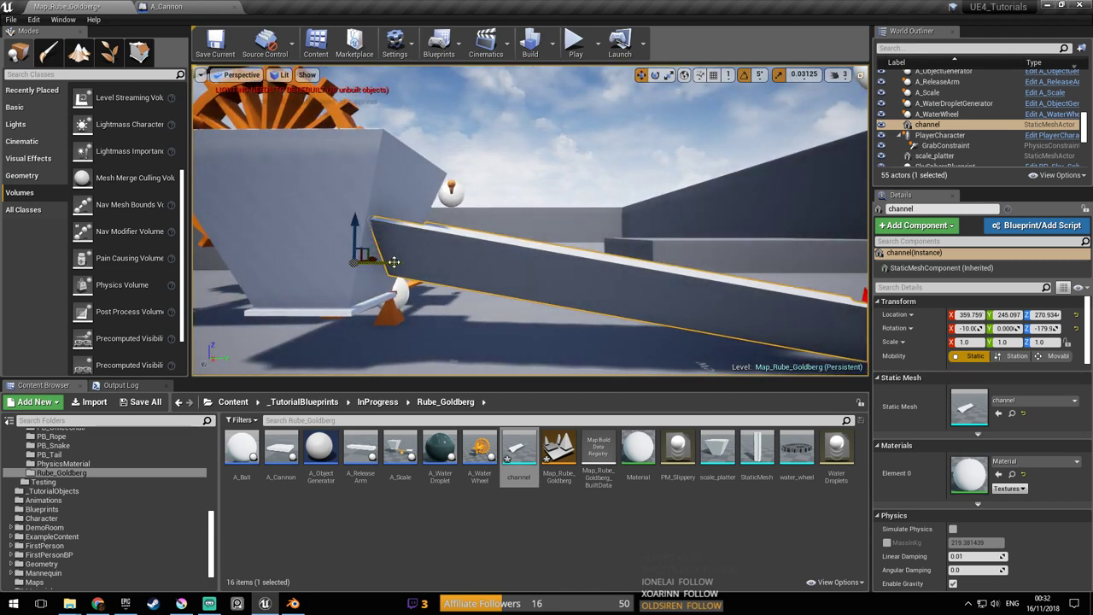
# Raise the A_Scale actor to a Z location of about 271.1
pyautogui.moveTo(394, 260); pyautogui.dragTo(455, 258, button='right')
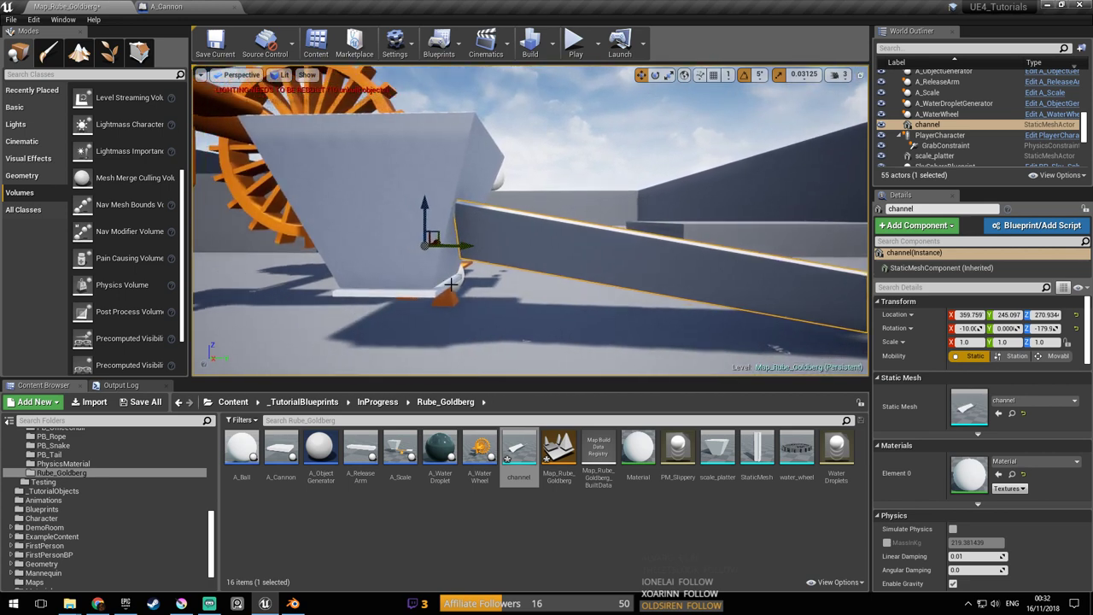
pyautogui.click(450, 288)
pyautogui.moveTo(445, 233); pyautogui.dragTo(443, 204)
pyautogui.moveTo(441, 199); pyautogui.dragTo(454, 324, button='right')
# Set the channel's tilt to -5°, lower it to about Z 215.25 beneath the hopper, and save the level
pyautogui.moveTo(598, 265); pyautogui.dragTo(456, 244, button='right')
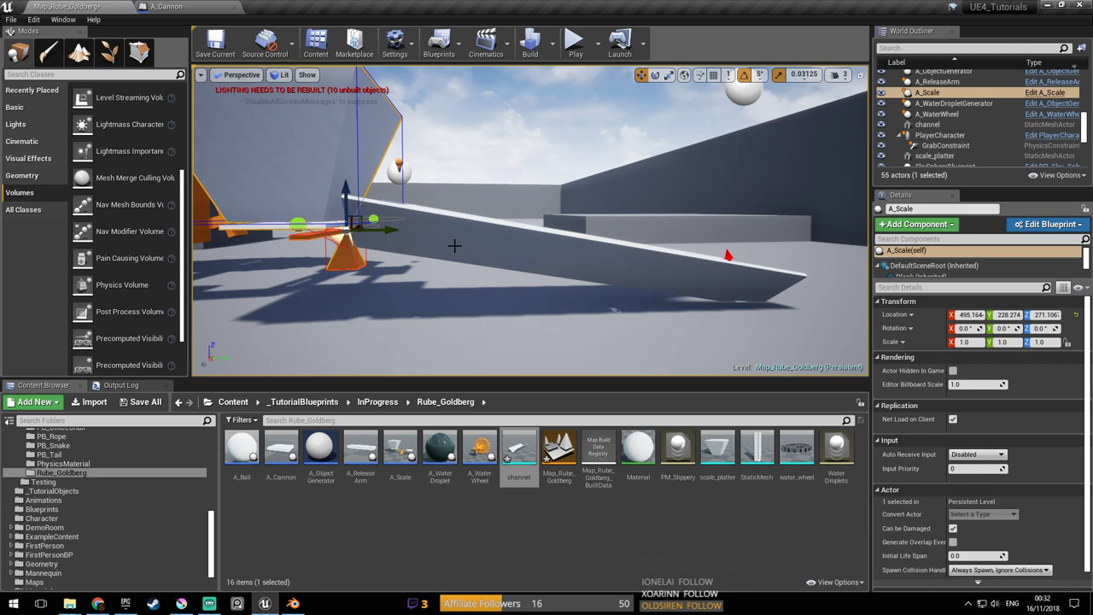
pyautogui.click(461, 246)
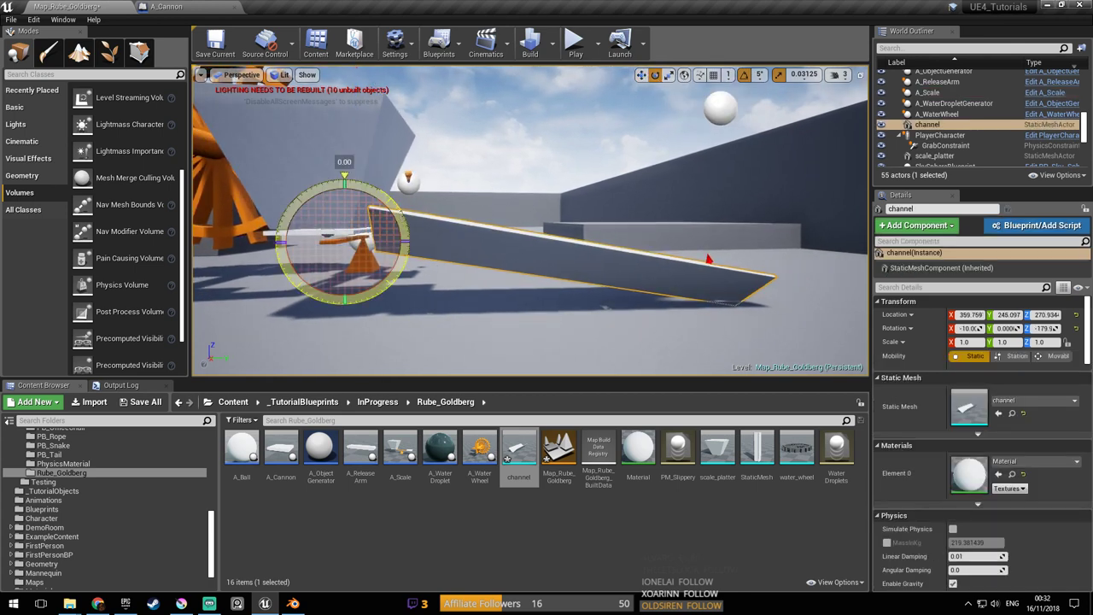
pyautogui.moveTo(343, 181); pyautogui.dragTo(333, 182)
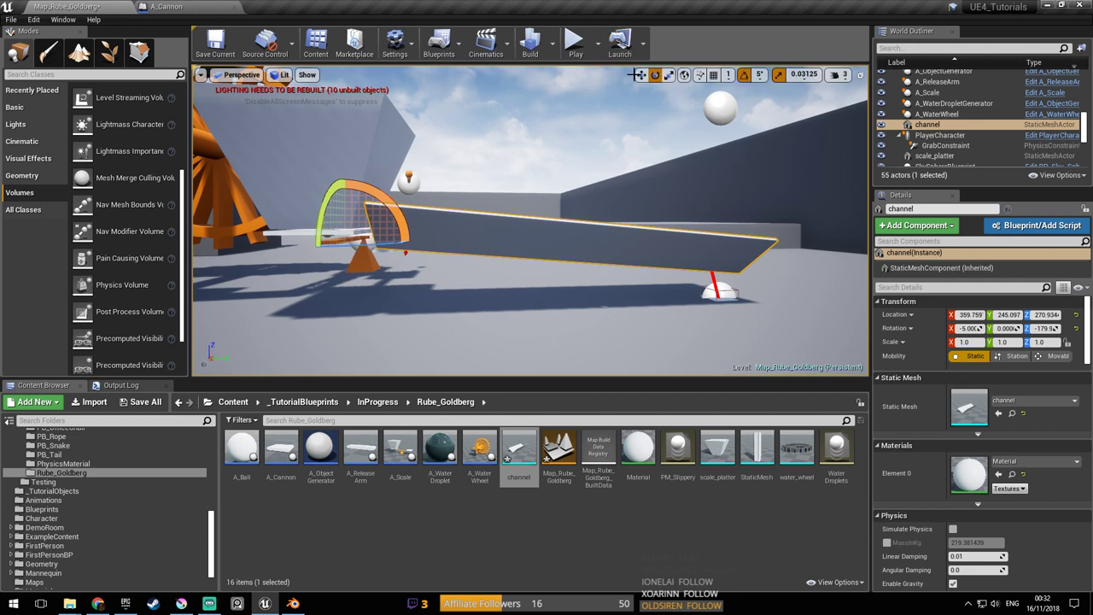
pyautogui.moveTo(341, 198); pyautogui.dragTo(334, 236)
pyautogui.moveTo(458, 230); pyautogui.dragTo(205, 277, button='right')
pyautogui.press('d')
pyautogui.moveTo(529, 221); pyautogui.dragTo(769, 217, button='right')
pyautogui.press('a')
pyautogui.moveTo(502, 259); pyautogui.dragTo(513, 261, button='right')
pyautogui.hotkey('ctrl', 's')
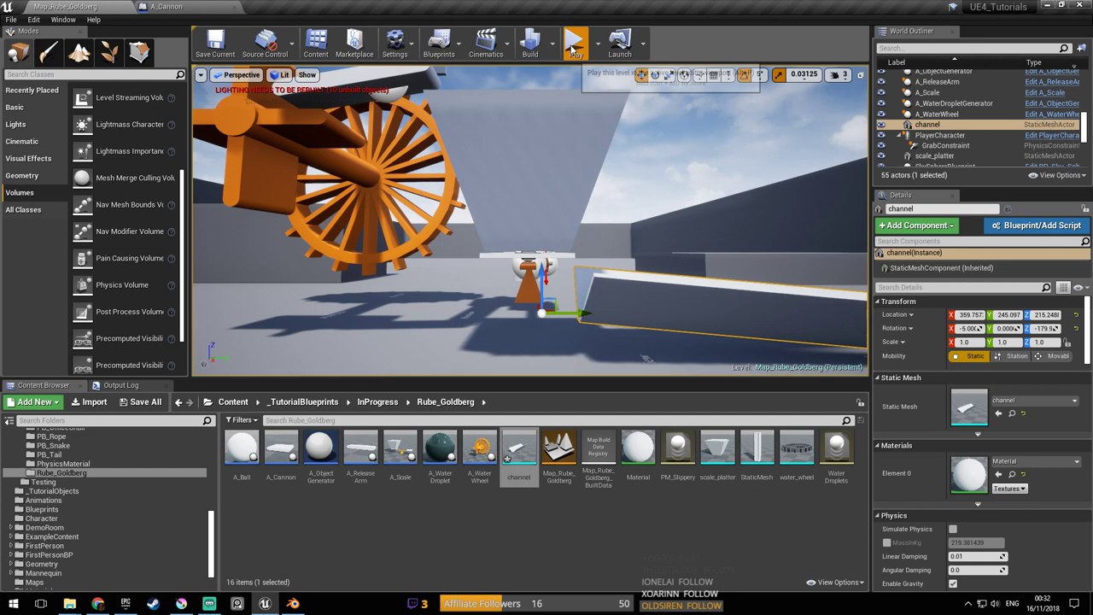
# Play the level twice to check how the balls, scale and repositioned channel behave
pyautogui.click(574, 47)
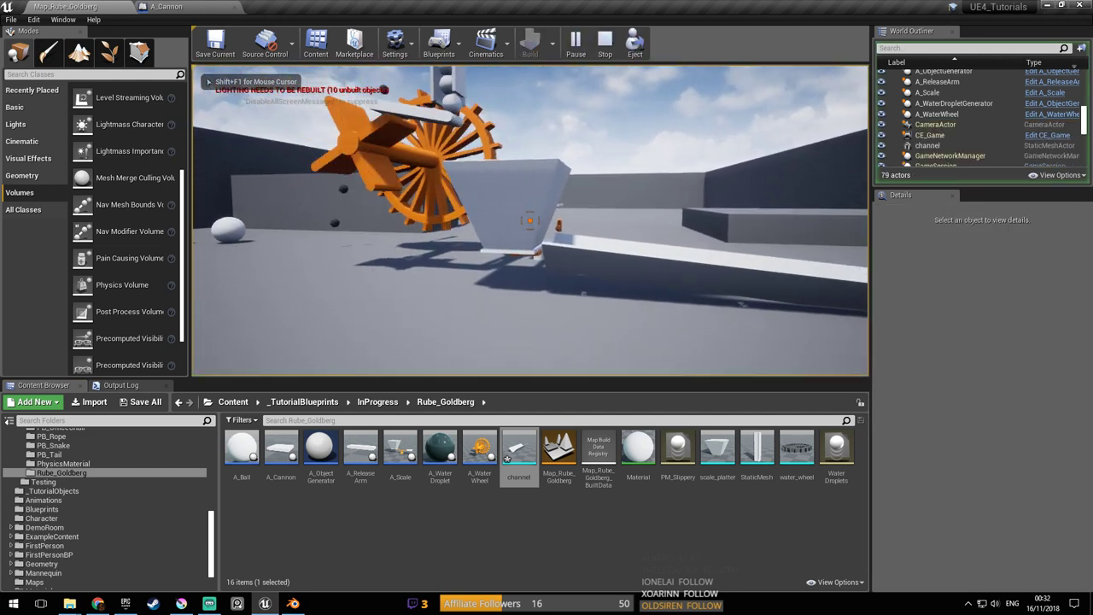
pyautogui.press('d')
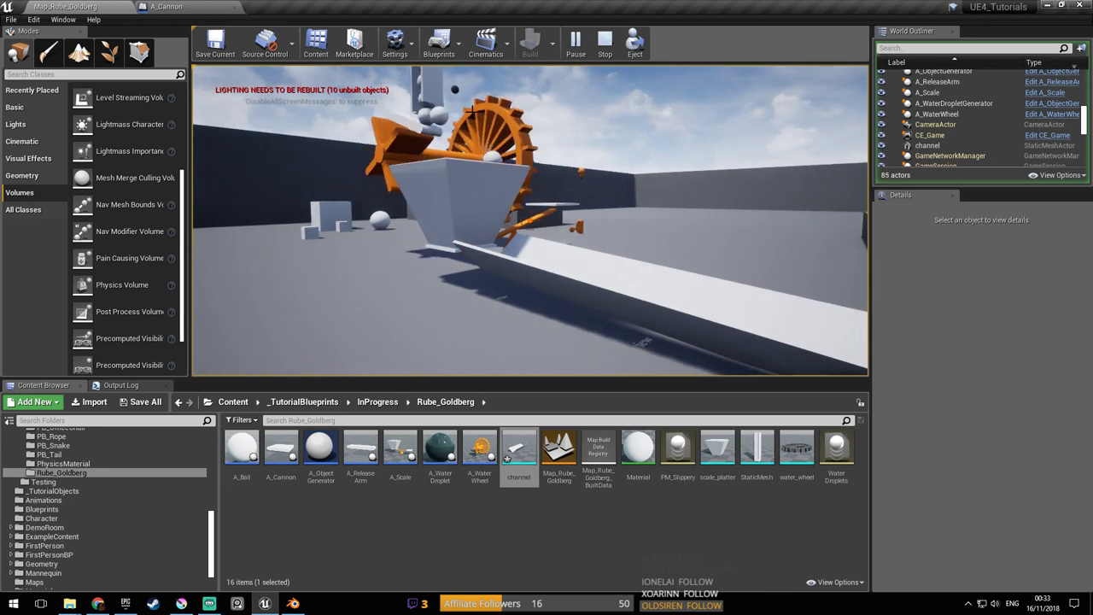
pyautogui.press('Escape')
pyautogui.click(576, 40)
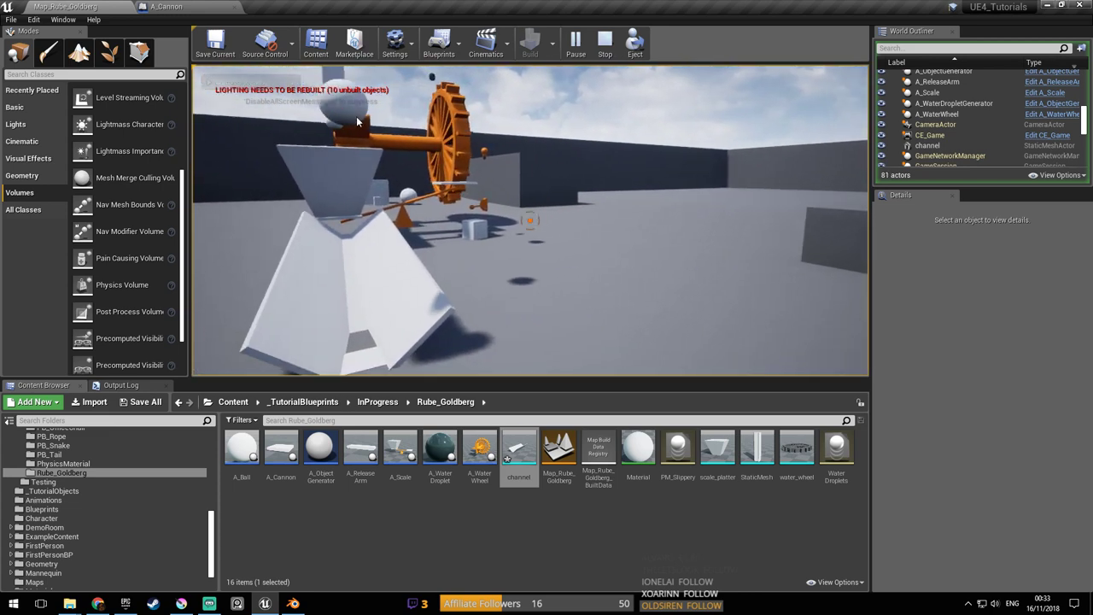
pyautogui.press('Escape')
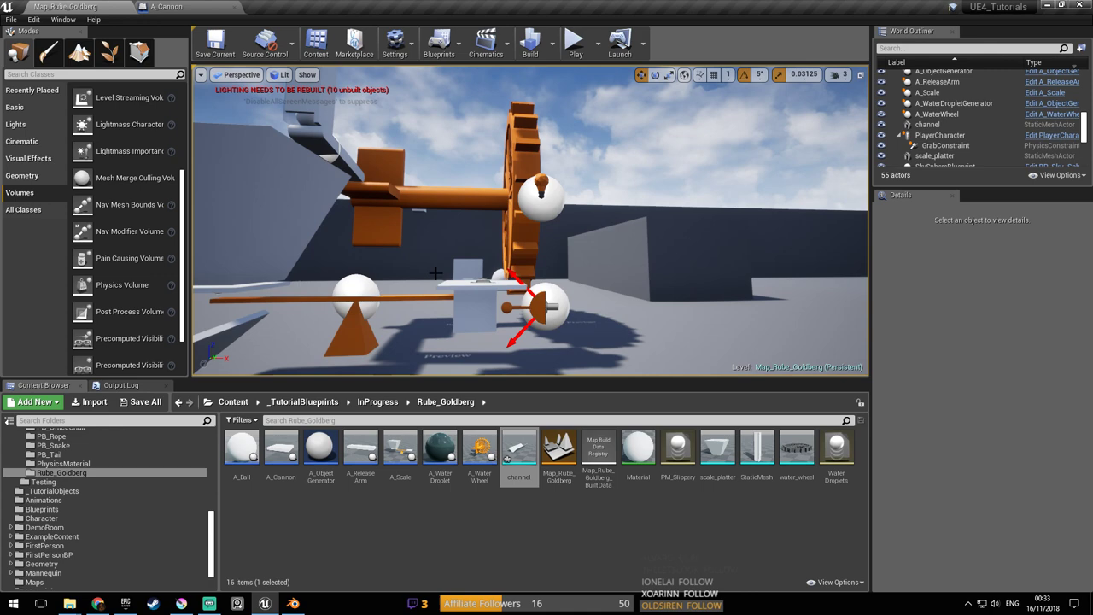
# Raise the cube above the scale's platter, snap it down to rest on the surface at about Z 313.62, and save the level
pyautogui.click(483, 273)
pyautogui.moveTo(477, 278); pyautogui.dragTo(497, 195)
pyautogui.press('End')
pyautogui.moveTo(494, 193); pyautogui.dragTo(427, 214, button='right')
pyautogui.hotkey('ctrl', 's')
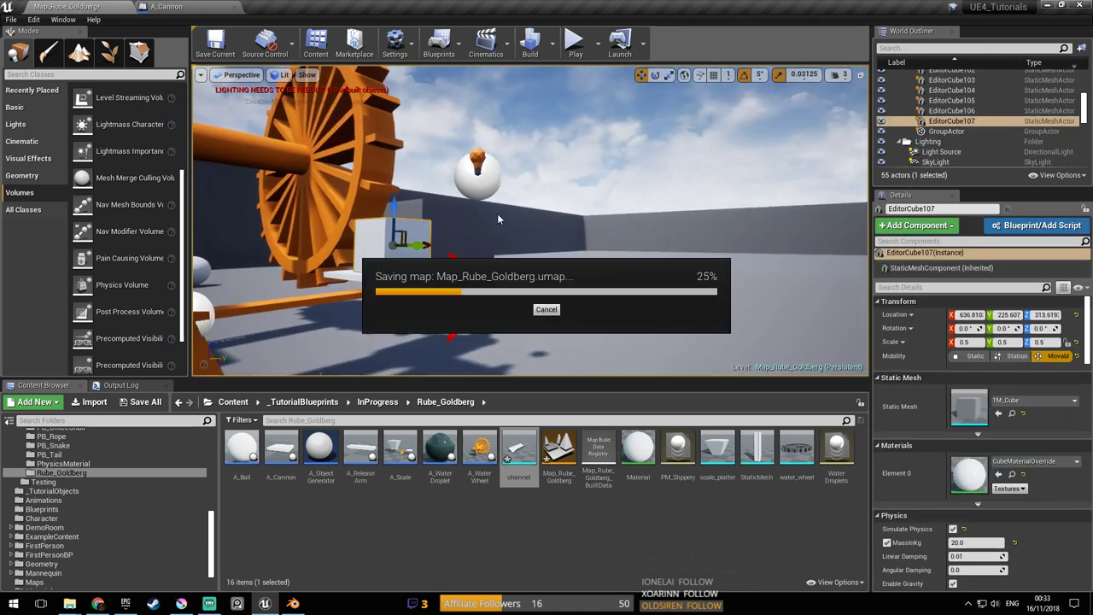
# Raise the lever radial switch beside the scale's platter
pyautogui.moveTo(511, 240); pyautogui.dragTo(401, 241, button='right')
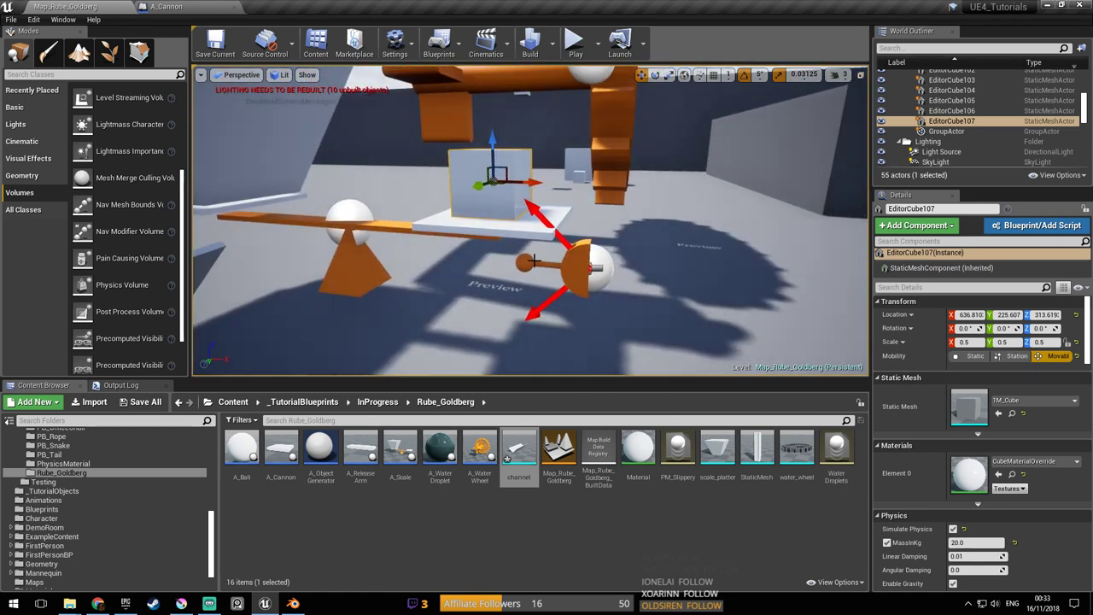
pyautogui.click(589, 267)
pyautogui.moveTo(597, 218); pyautogui.dragTo(599, 169)
# Play the level and move around the hopper and channel to check how the balls interact with the scale and lever switch
pyautogui.click(581, 53)
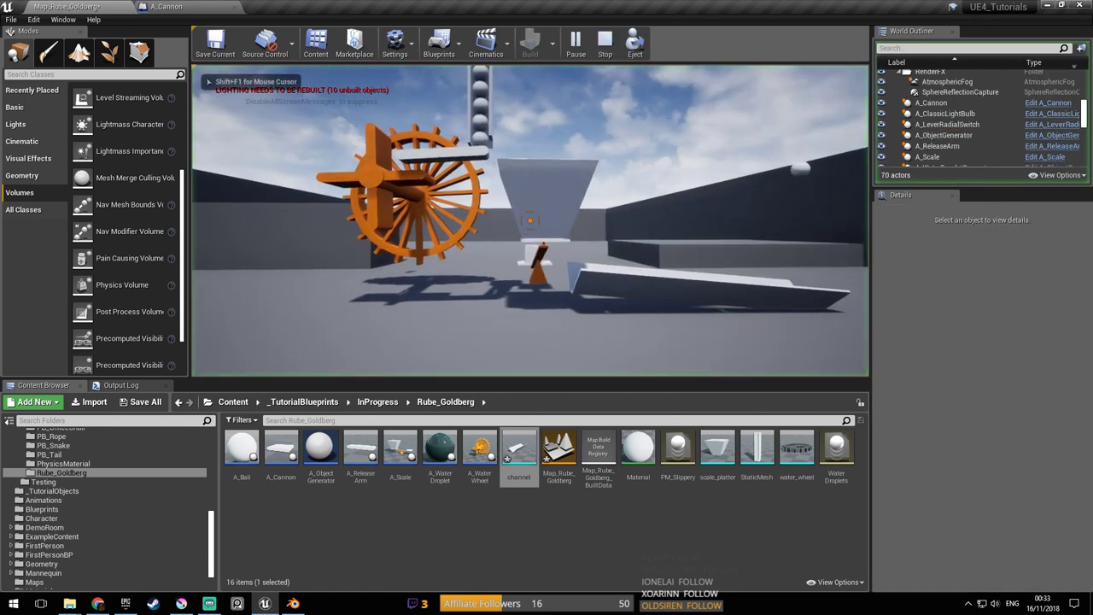
pyautogui.press('d')
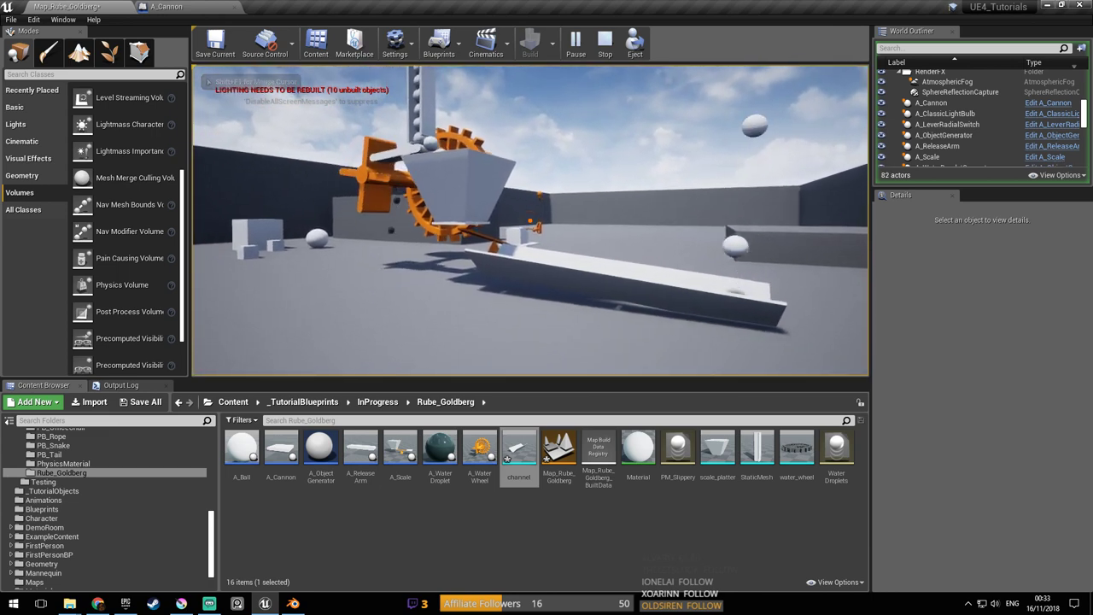
pyautogui.press('d')
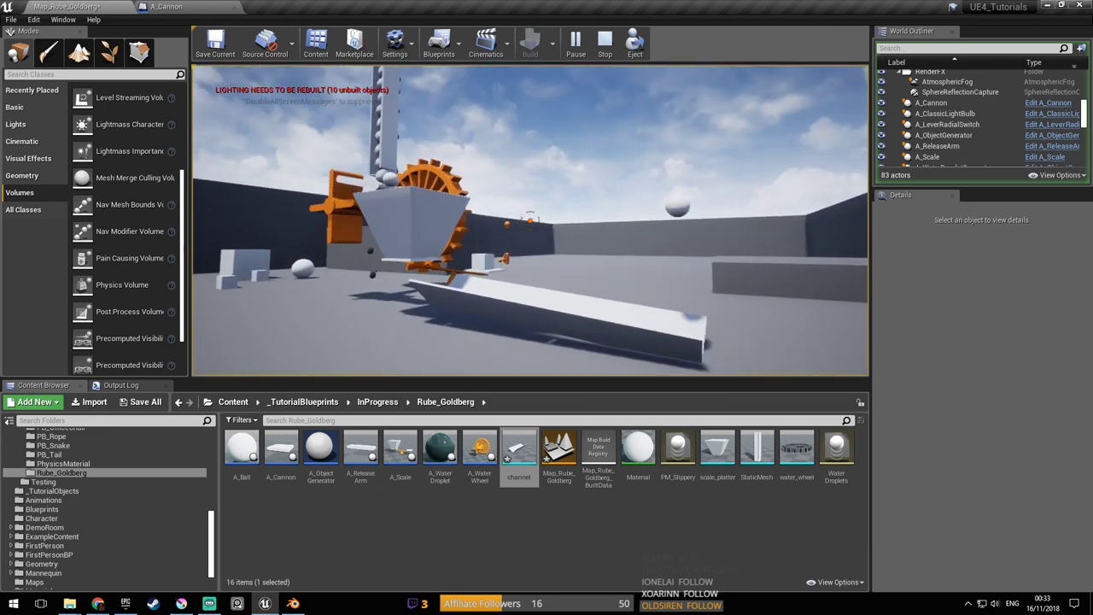
pyautogui.press('a')
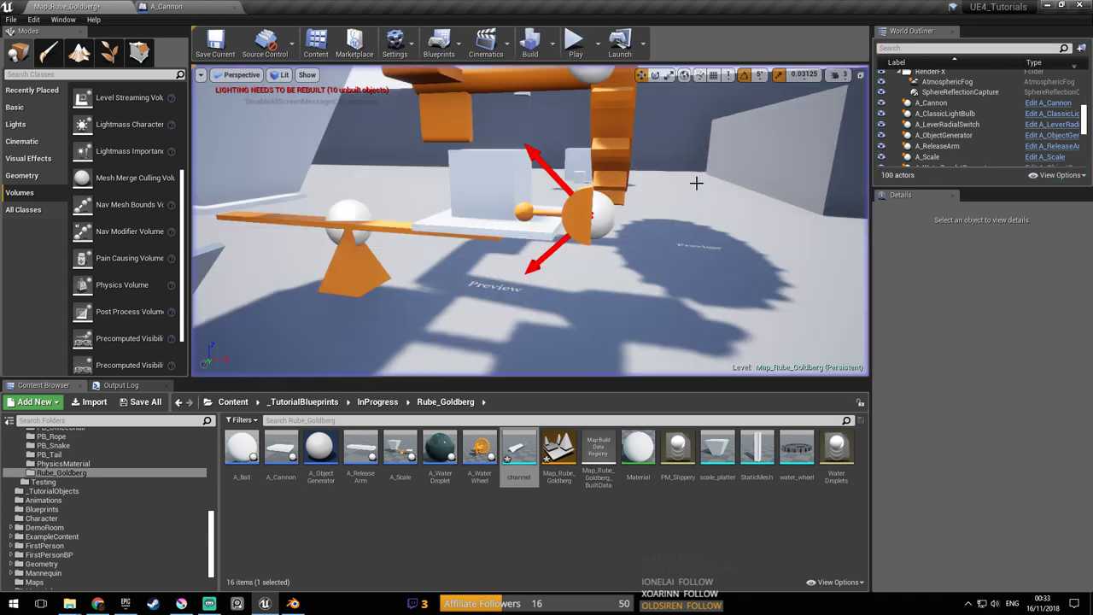
pyautogui.press('Escape')
# Raise the scale to about Z 311.70
pyautogui.moveTo(679, 175)
pyautogui.mouseDown(button='right')
pyautogui.moveTo(598, 205)
pyautogui.moveTo(679, 174)
pyautogui.mouseUp(button='right')
pyautogui.click(521, 210)
pyautogui.moveTo(501, 194); pyautogui.dragTo(501, 152)
pyautogui.moveTo(501, 152); pyautogui.dragTo(359, 145, button='right')
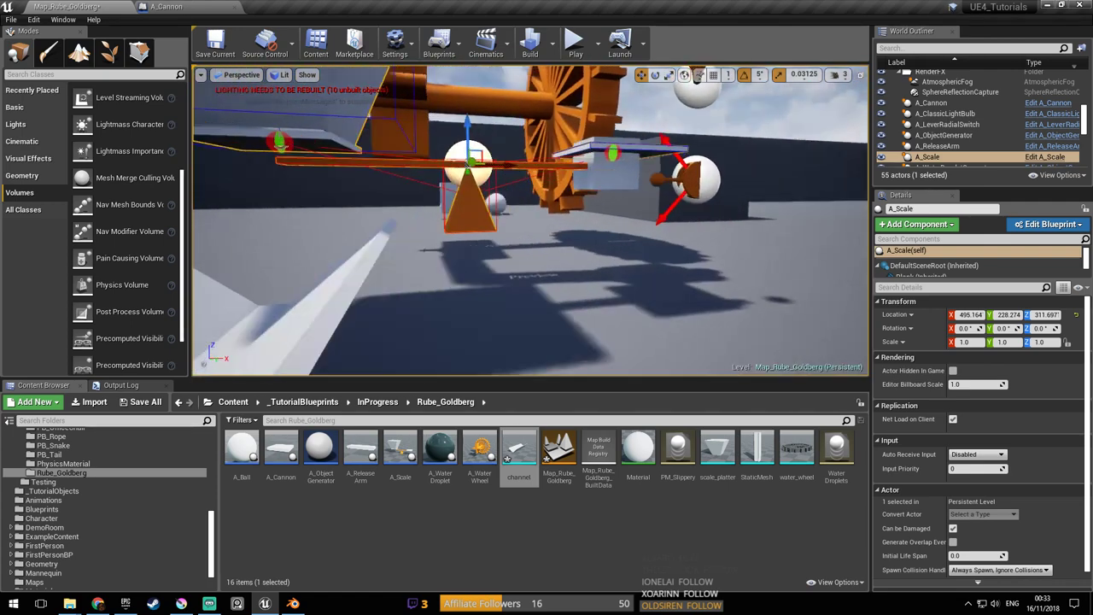
pyautogui.moveTo(482, 205); pyautogui.dragTo(544, 175, button='right')
# Raise the lever radial switch beside the scale, lift the cube to about Z 354.21 above the platter, and save the level
pyautogui.click(662, 208)
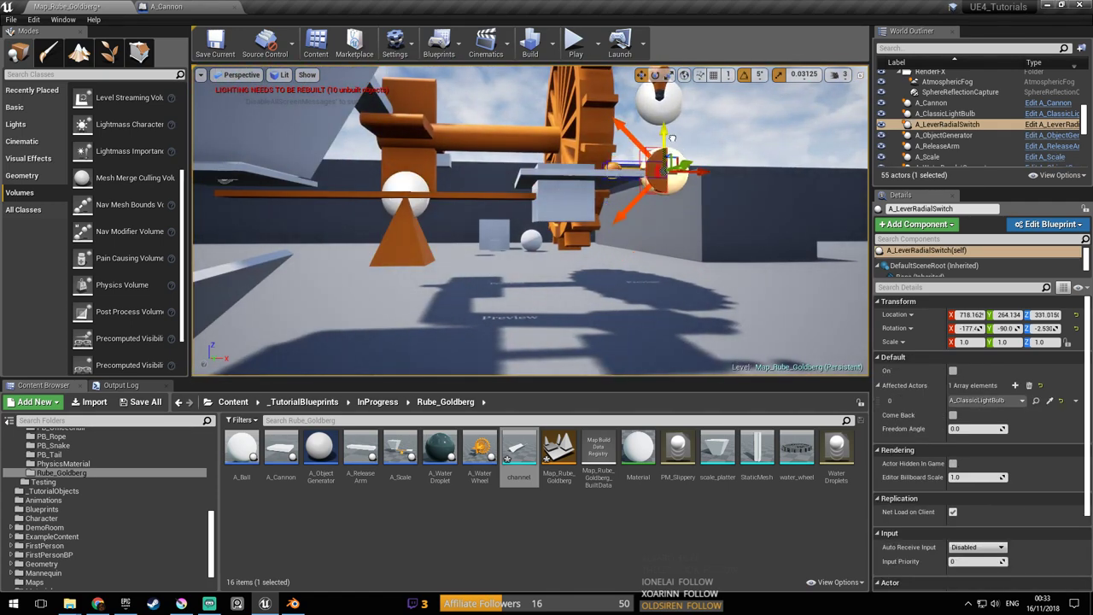
pyautogui.click(583, 161)
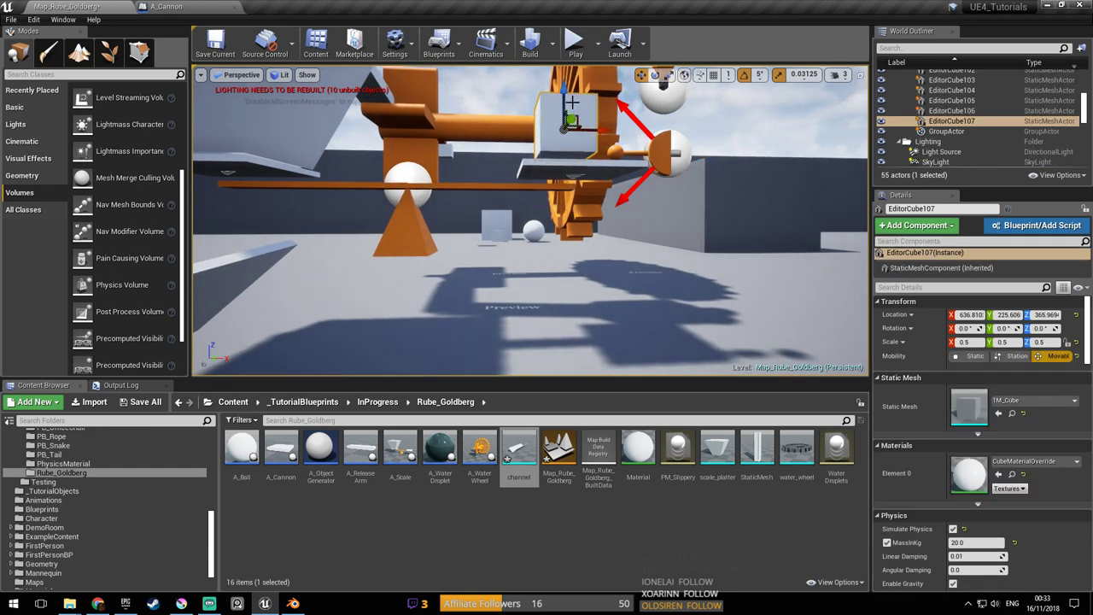
pyautogui.moveTo(572, 102); pyautogui.dragTo(621, 128, button='right')
pyautogui.hotkey('ctrl', 's')
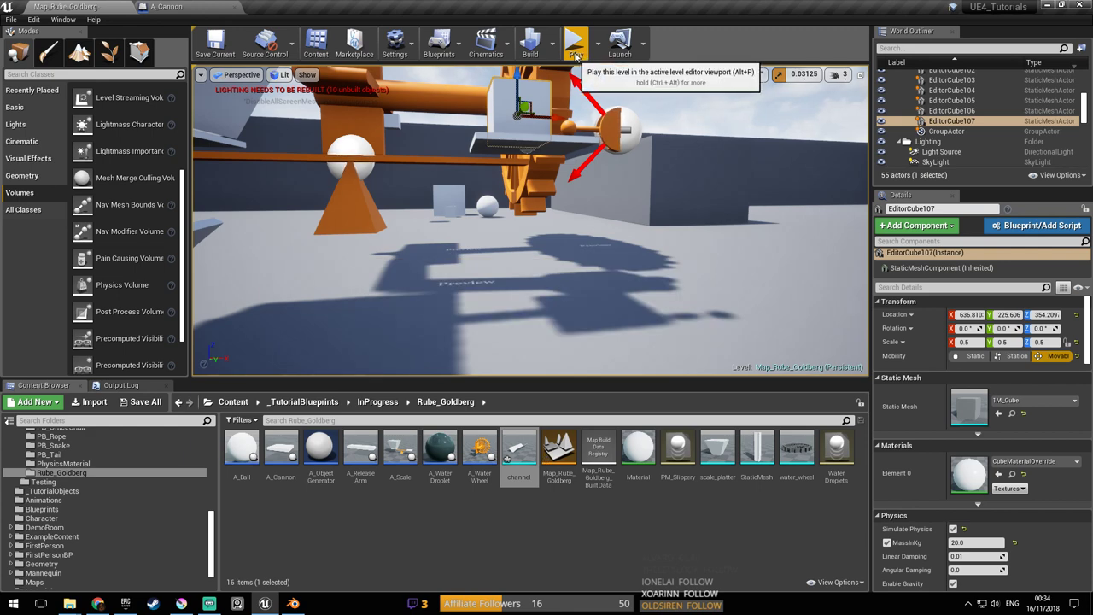
# Play the level to check how the raised scale, cube and lever switch behave
pyautogui.click(576, 44)
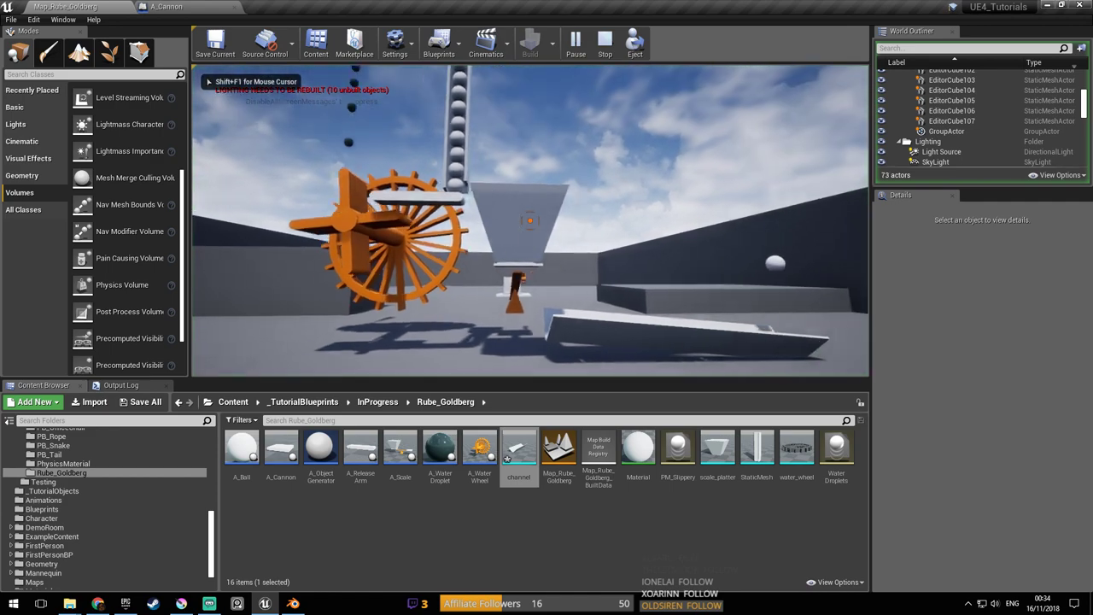
pyautogui.press('w')
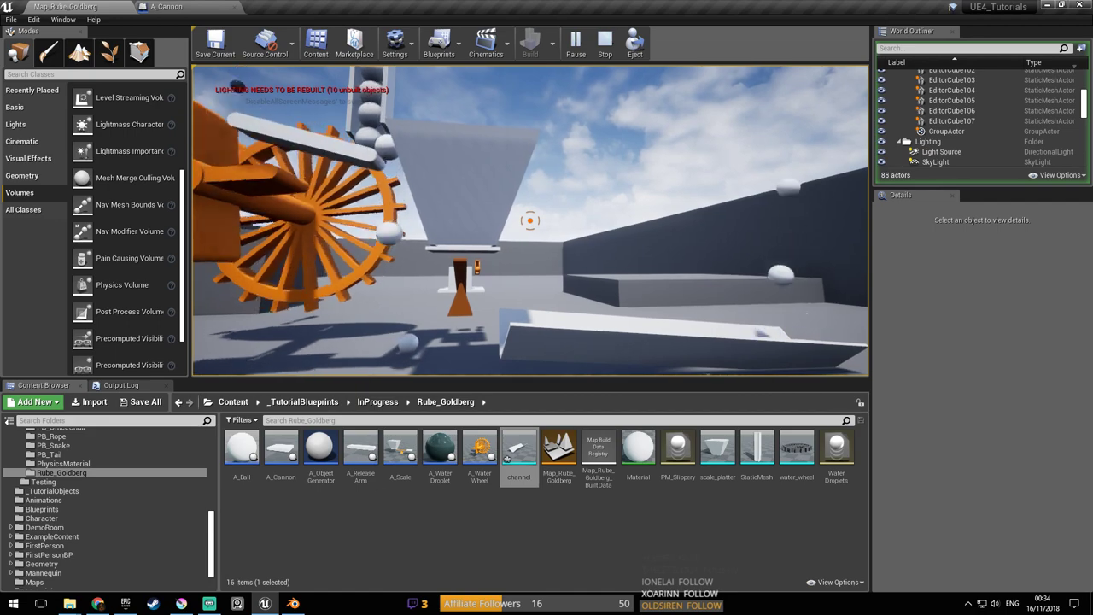
pyautogui.press('a')
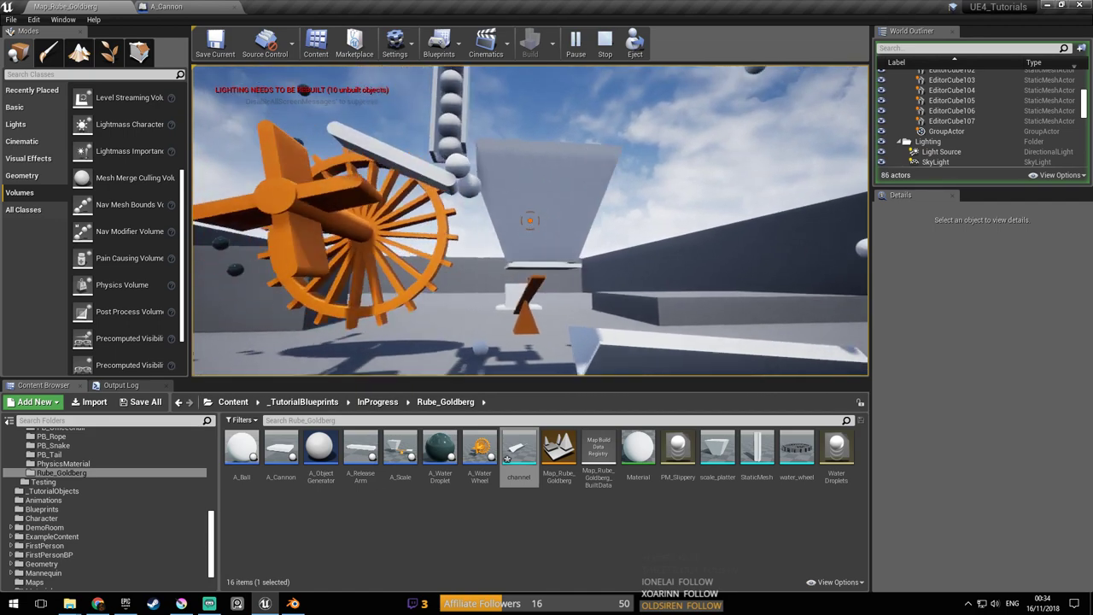
pyautogui.hotkey('shift', 'F1')
pyautogui.press('Escape')
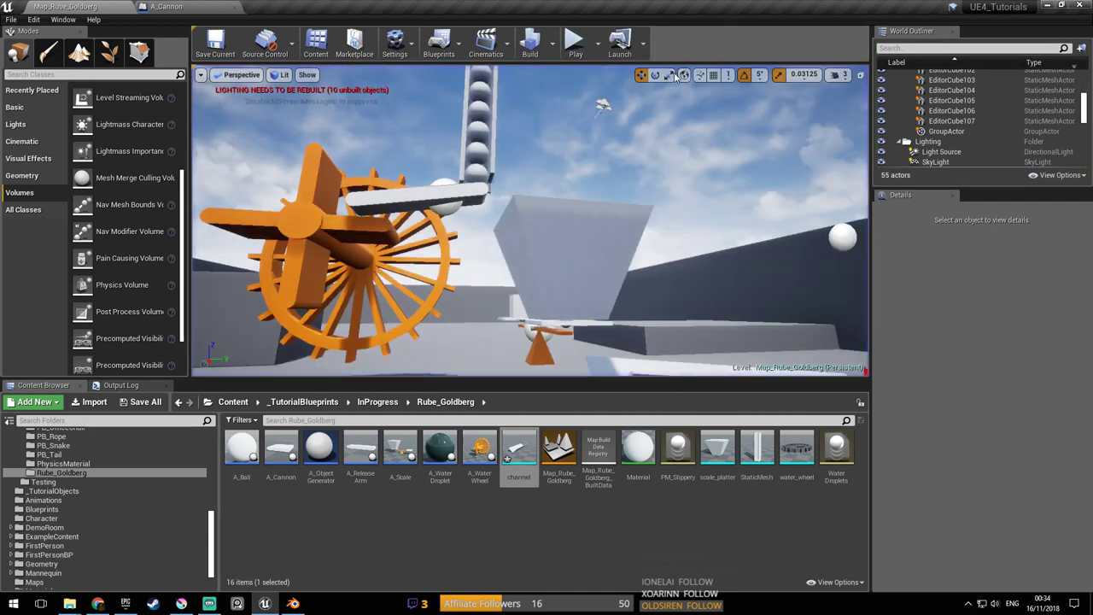
# Lower the scale to about Z 270.29 and the channel to about Z 187.07
pyautogui.moveTo(629, 166); pyautogui.dragTo(598, 229, button='right')
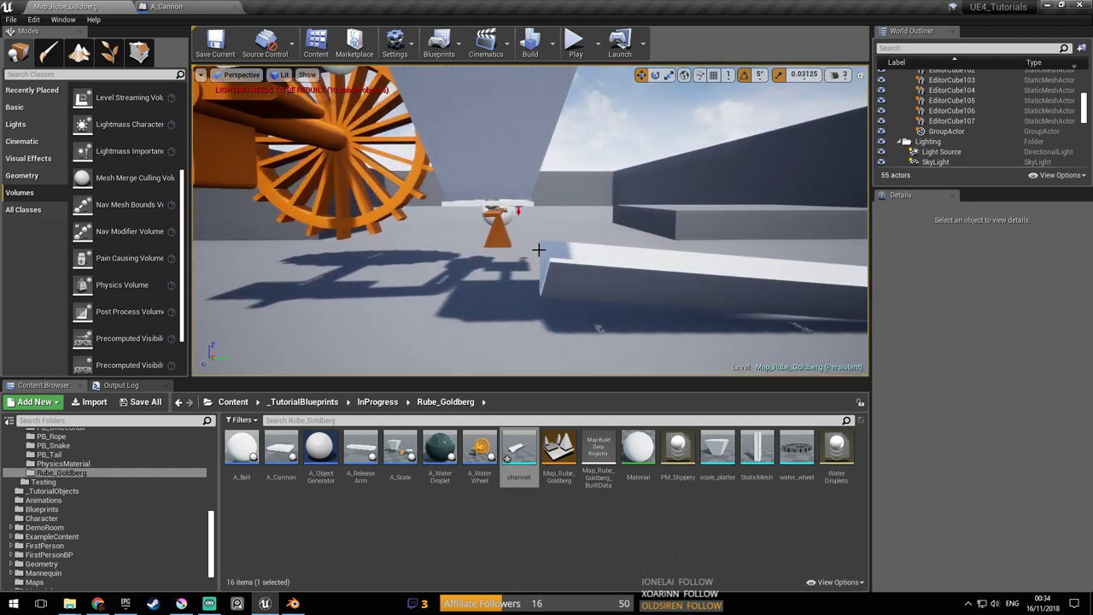
pyautogui.click(498, 224)
pyautogui.press('f')
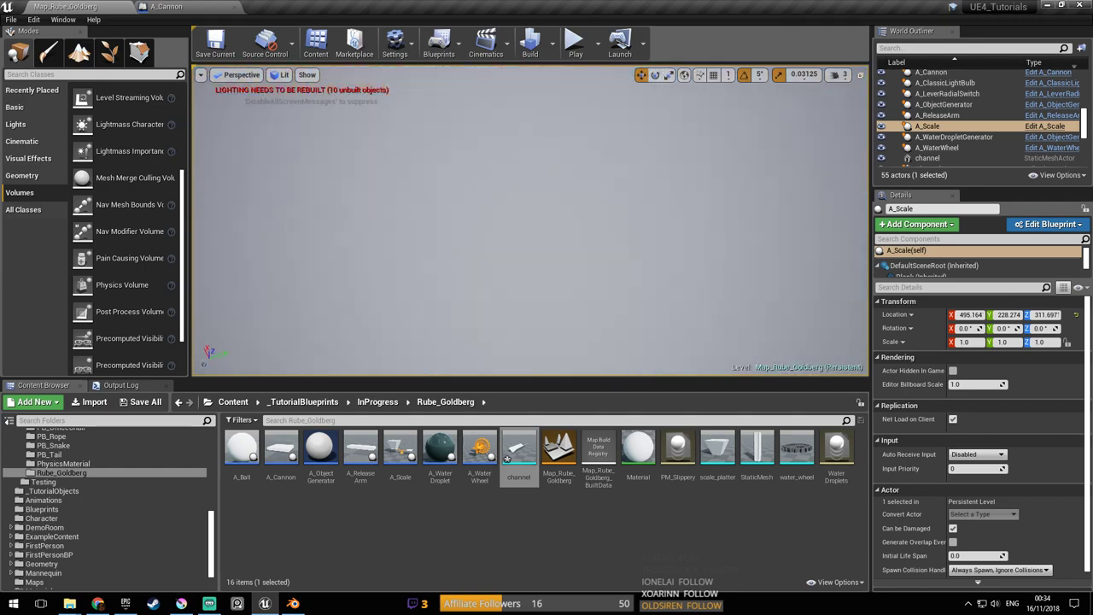
pyautogui.moveTo(547, 256); pyautogui.dragTo(463, 162, button='right')
pyautogui.moveTo(598, 168); pyautogui.dragTo(683, 171, button='right')
pyautogui.moveTo(547, 166); pyautogui.dragTo(499, 112, button='right')
pyautogui.press('f')
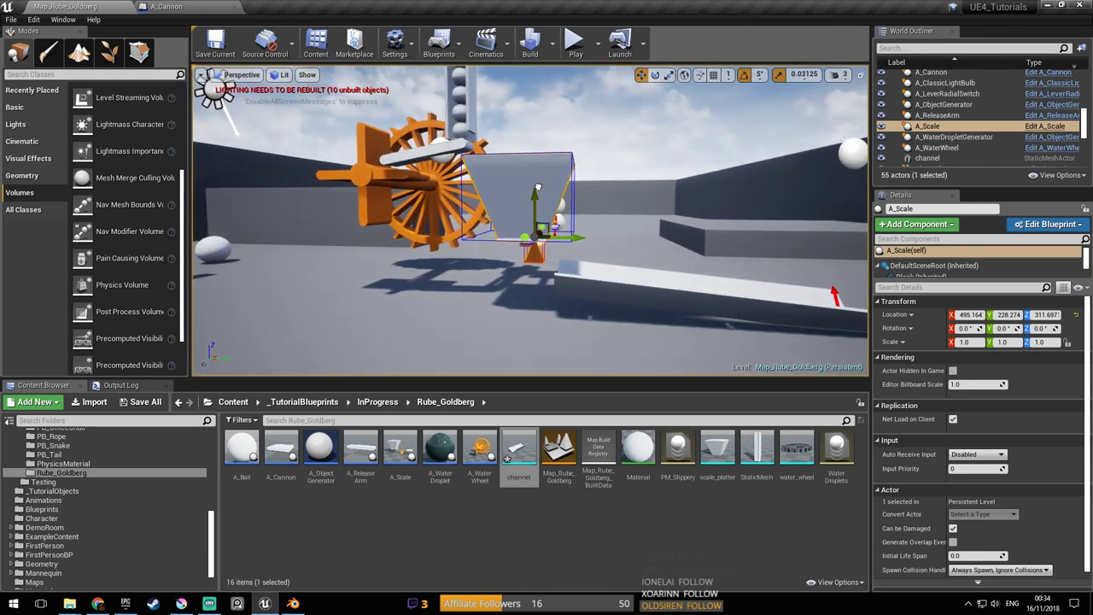
pyautogui.moveTo(539, 210); pyautogui.dragTo(562, 219, button='right')
pyautogui.click(562, 218)
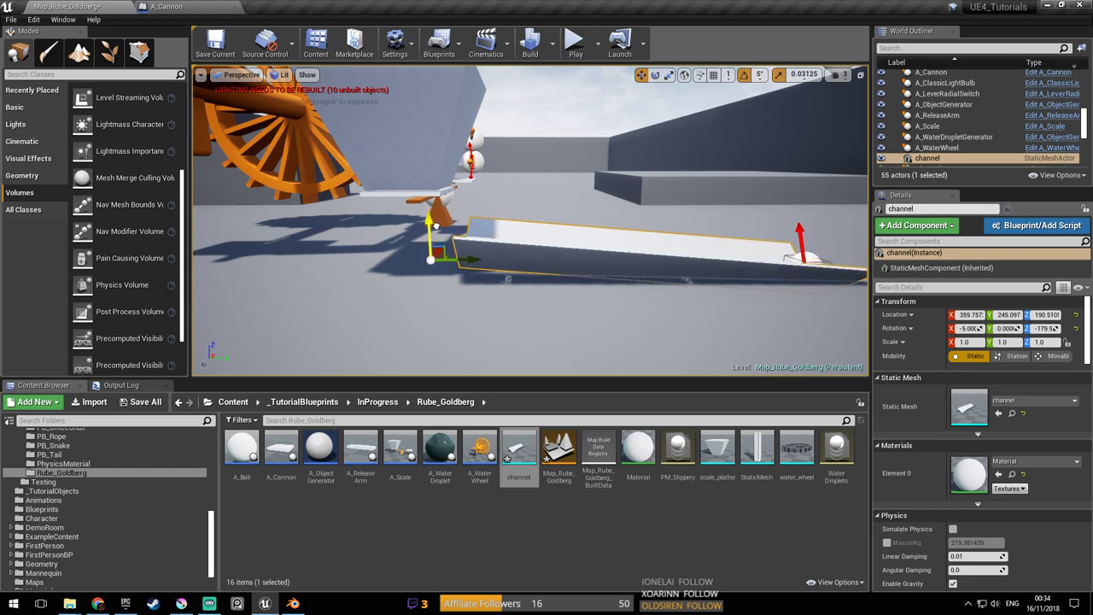
pyautogui.moveTo(430, 224); pyautogui.dragTo(527, 110, button='right')
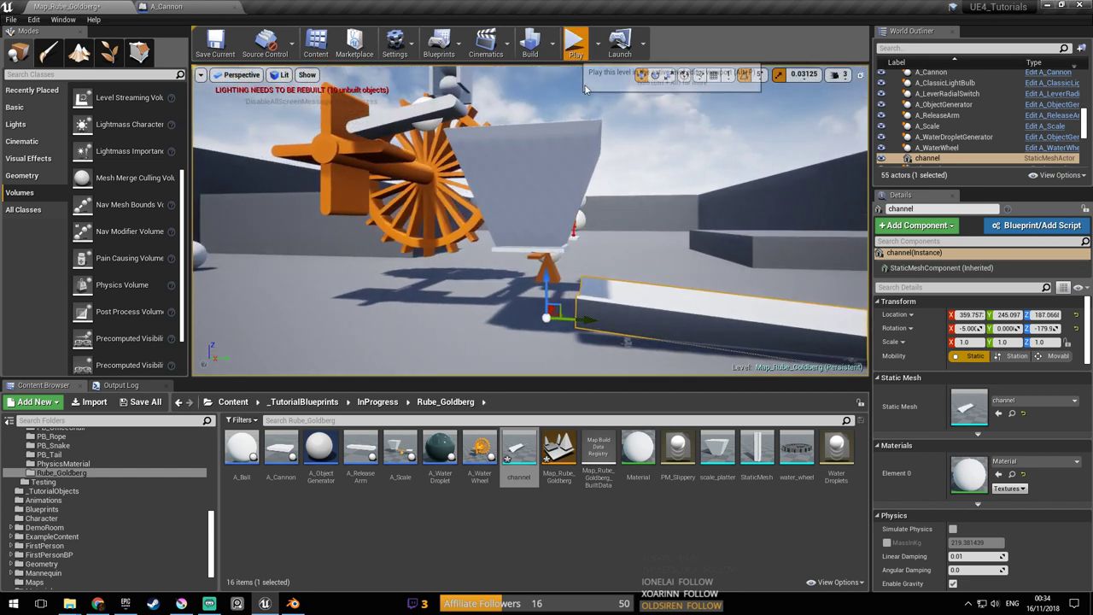
# Play the level twice and inspect the gap between the lowered scale's hopper and the upper end of the channel
pyautogui.click(575, 44)
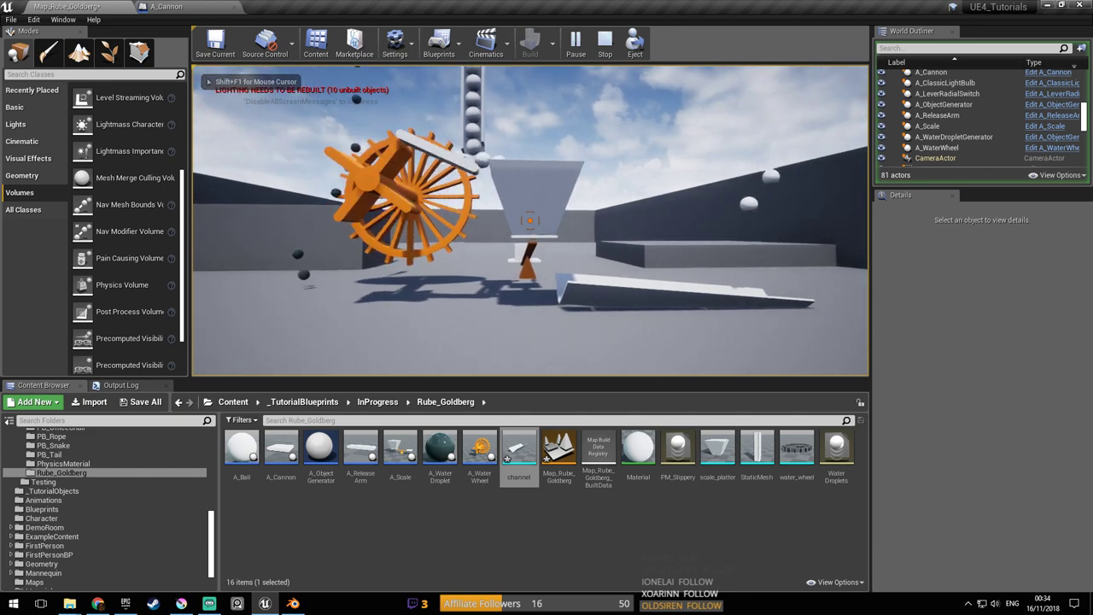
pyautogui.press('Escape')
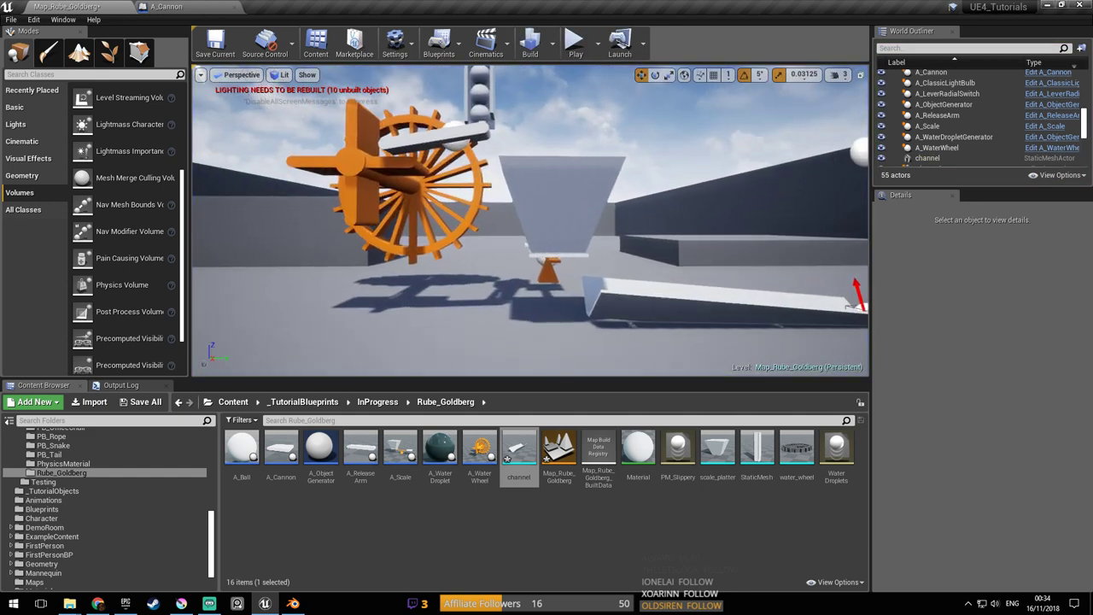
pyautogui.click(559, 209)
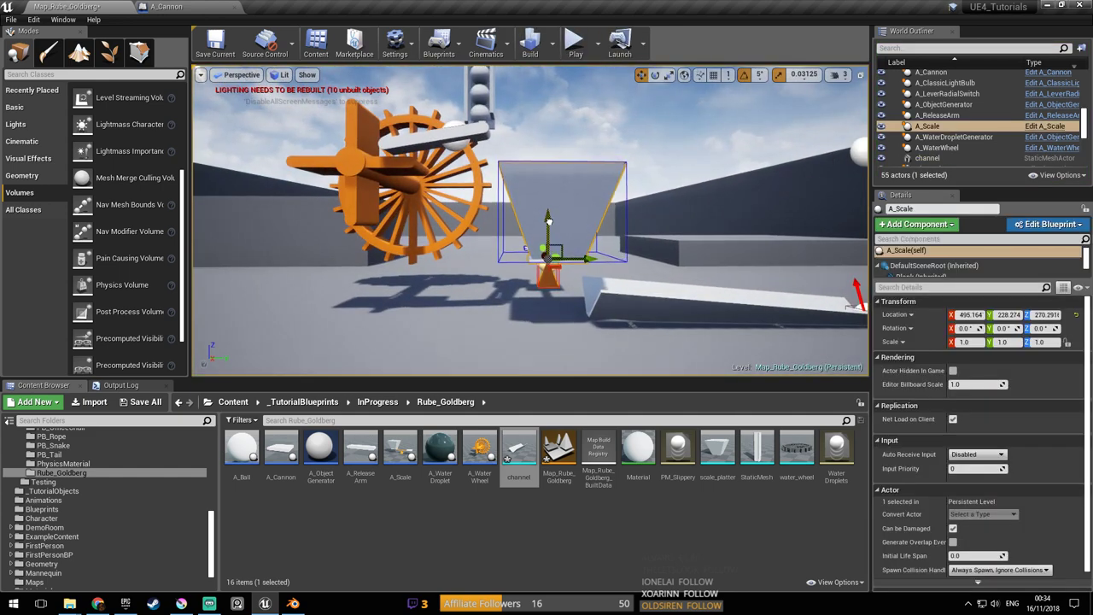
pyautogui.click(574, 47)
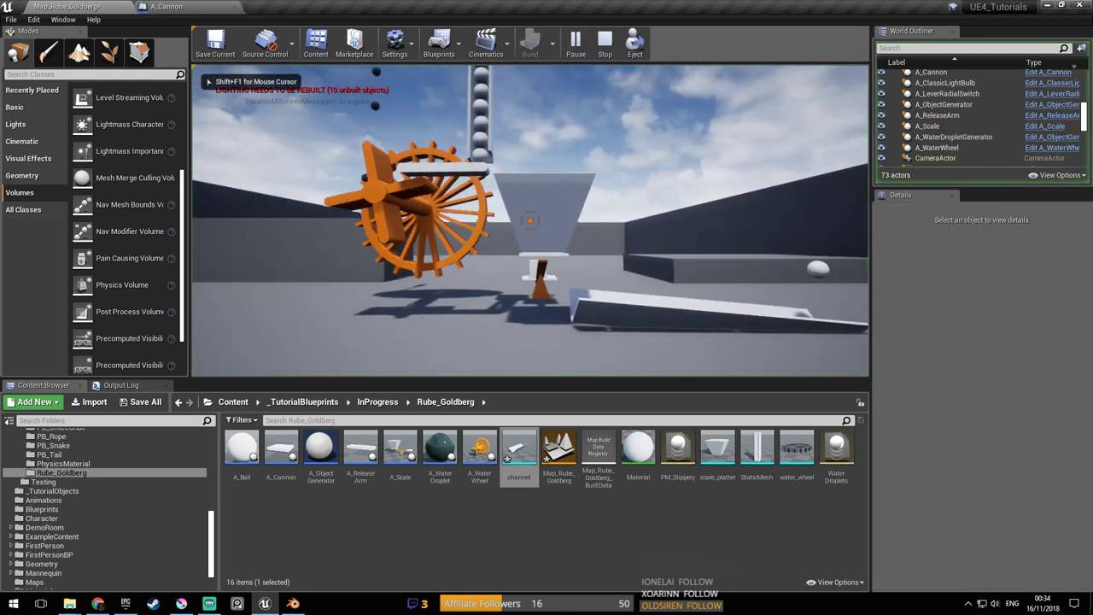
pyautogui.press('a')
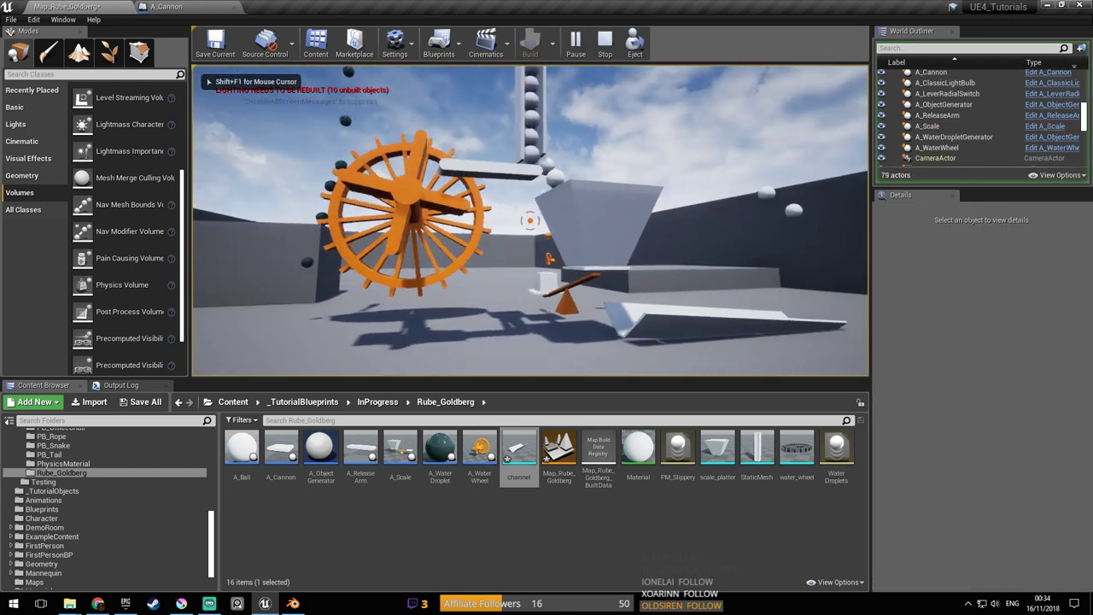
pyautogui.press('d')
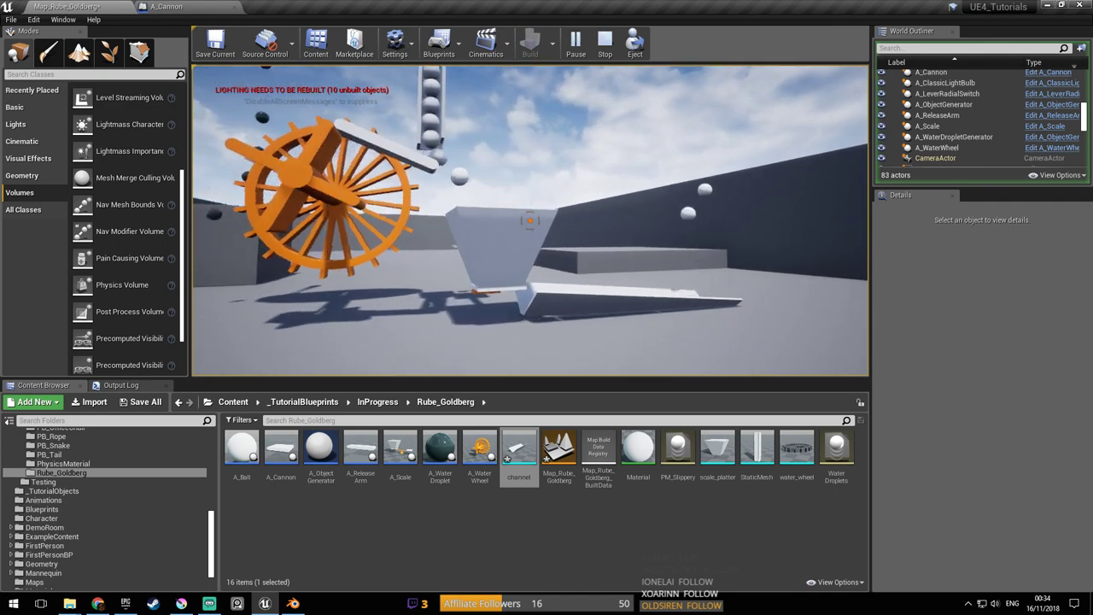
pyautogui.press('d')
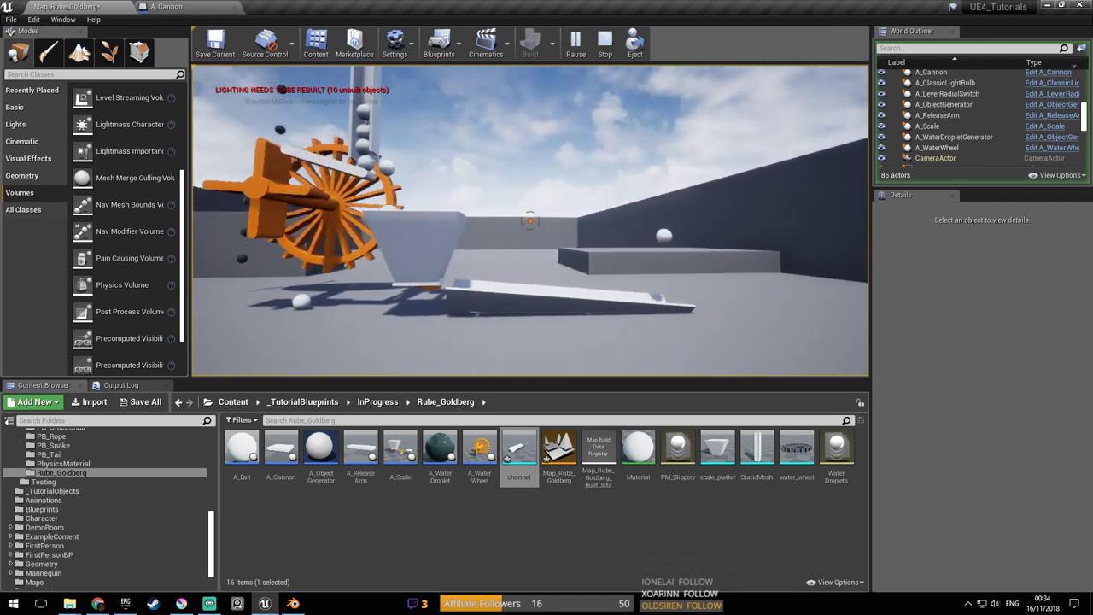
pyautogui.press('d')
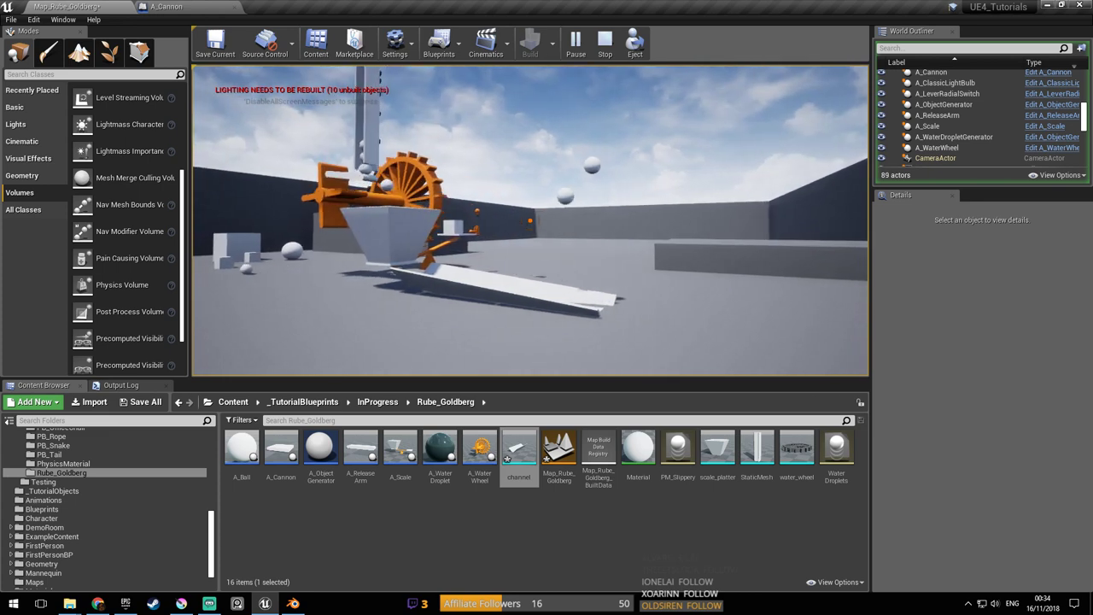
pyautogui.press('w')
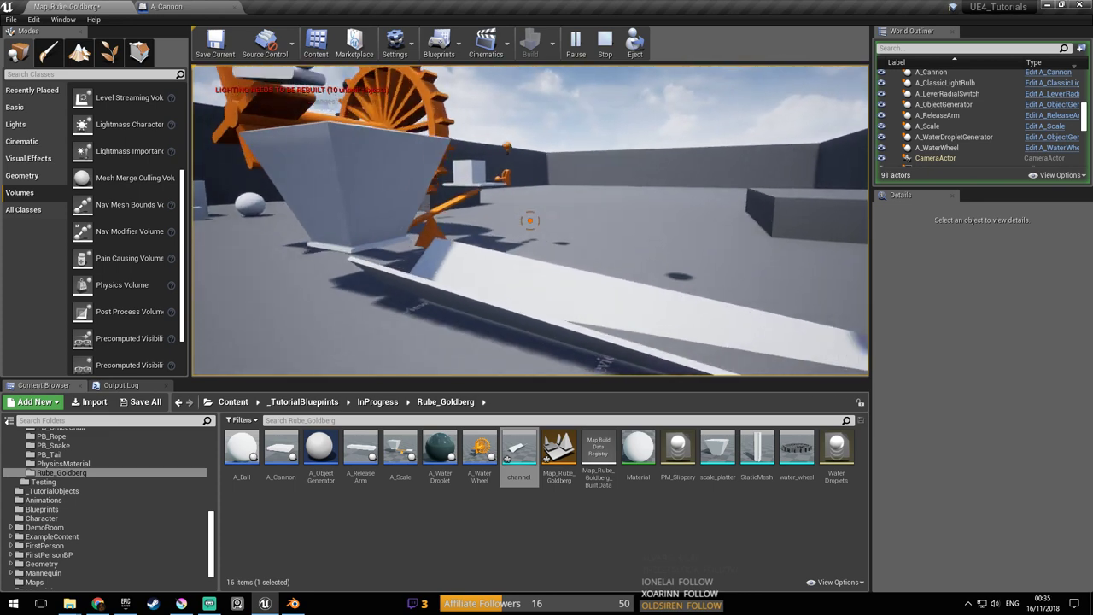
pyautogui.press('w')
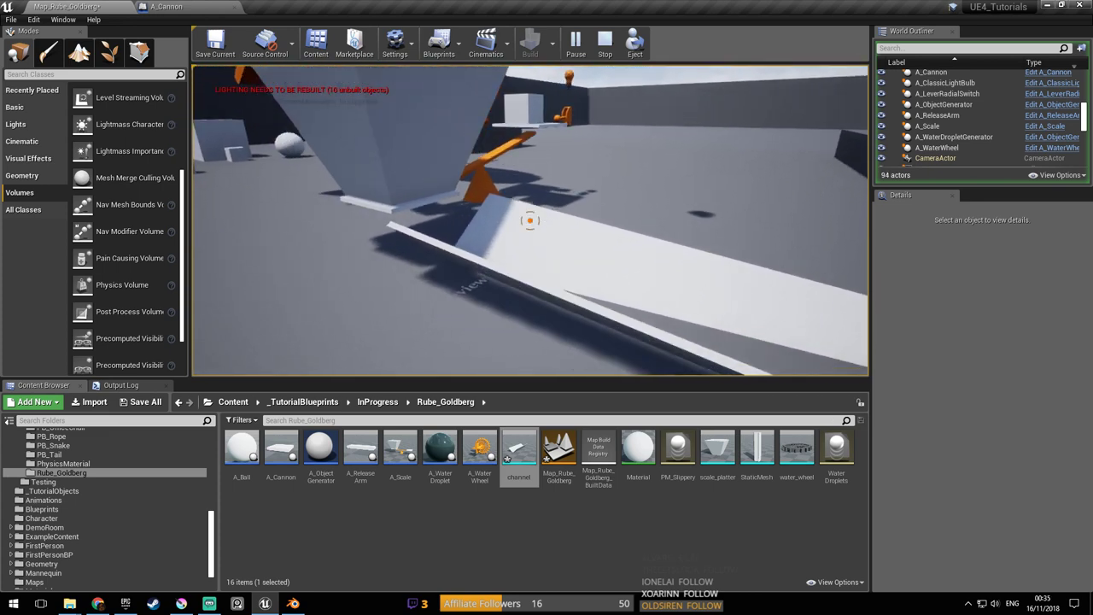
pyautogui.press('w')
pyautogui.press('d')
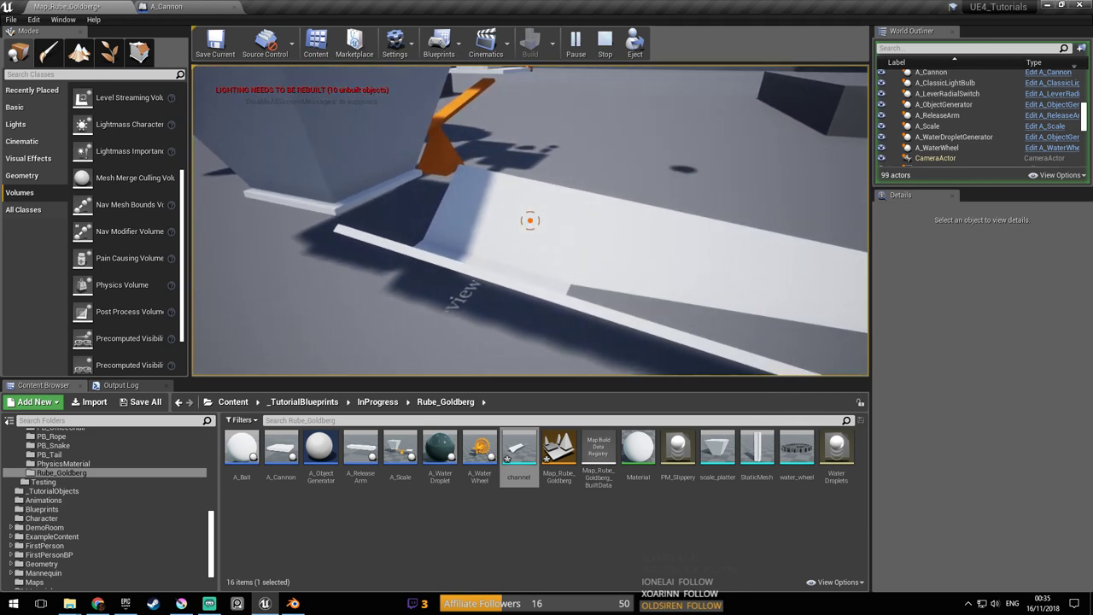
pyautogui.press('a')
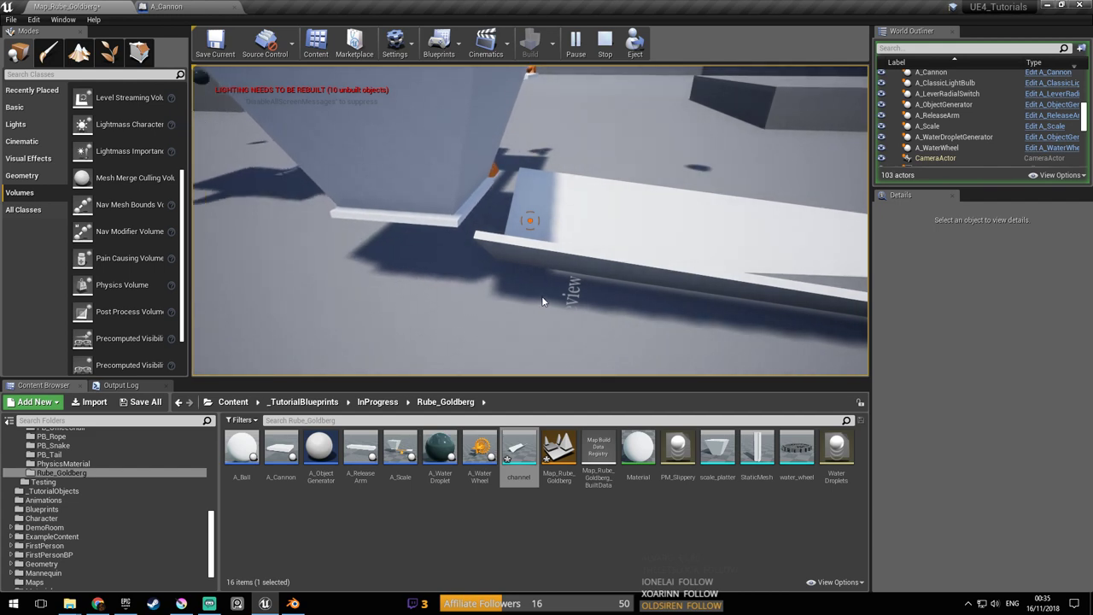
pyautogui.press('Escape')
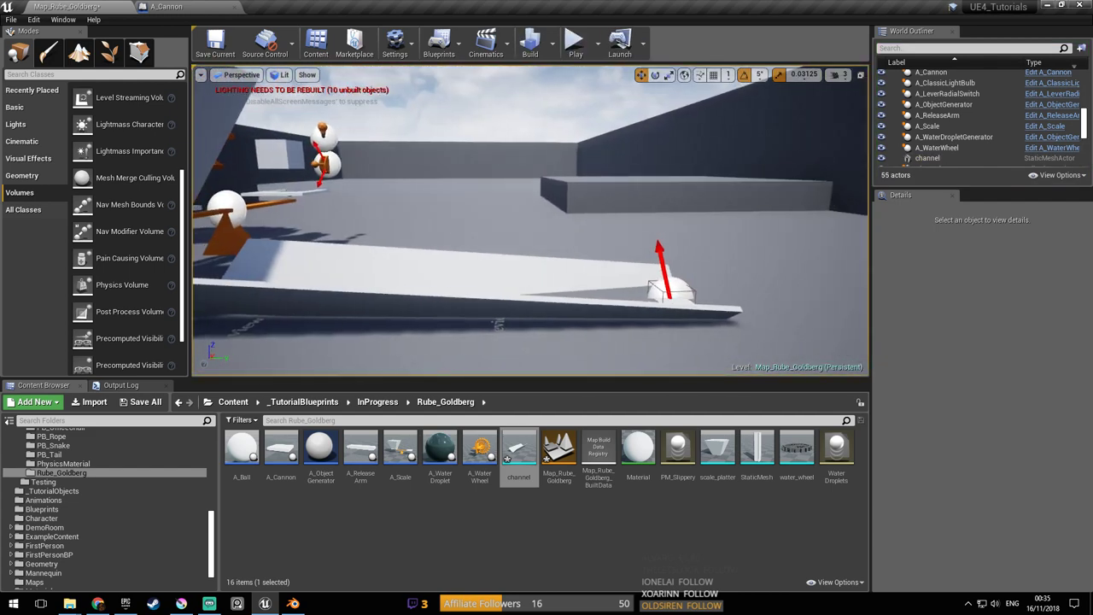
# Shift the channel closer to the hopper at about Y 231.65, lower it to about Z 181.91, and save the level
pyautogui.click(586, 276)
pyautogui.moveTo(586, 276); pyautogui.dragTo(412, 267, button='right')
pyautogui.moveTo(425, 264); pyautogui.dragTo(417, 265)
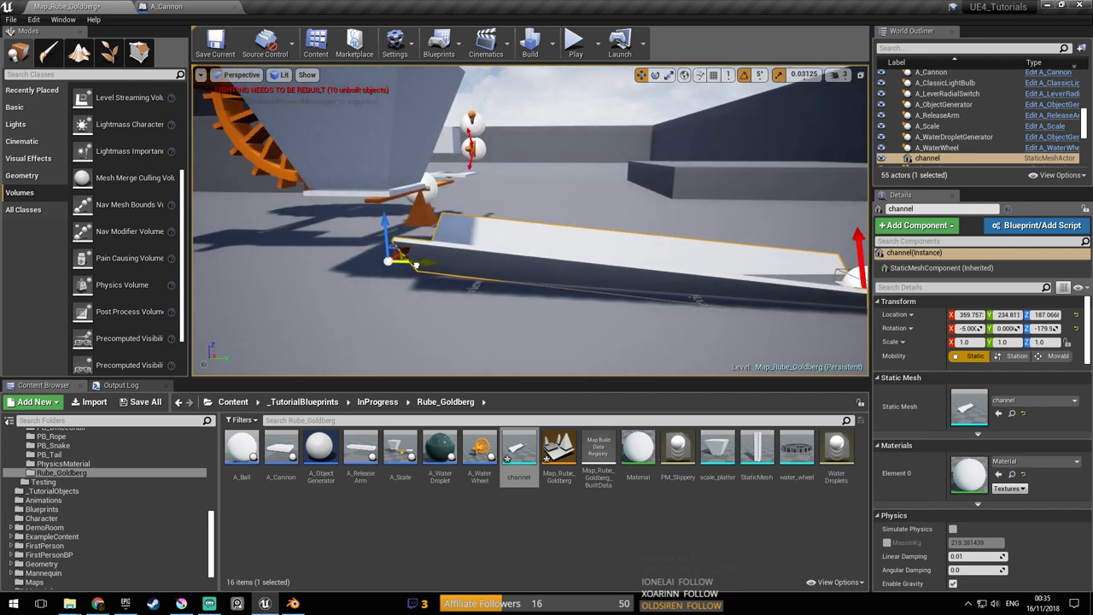
pyautogui.moveTo(384, 220); pyautogui.dragTo(390, 225)
pyautogui.moveTo(489, 217); pyautogui.dragTo(543, 205, button='right')
pyautogui.hotkey('ctrl', 's')
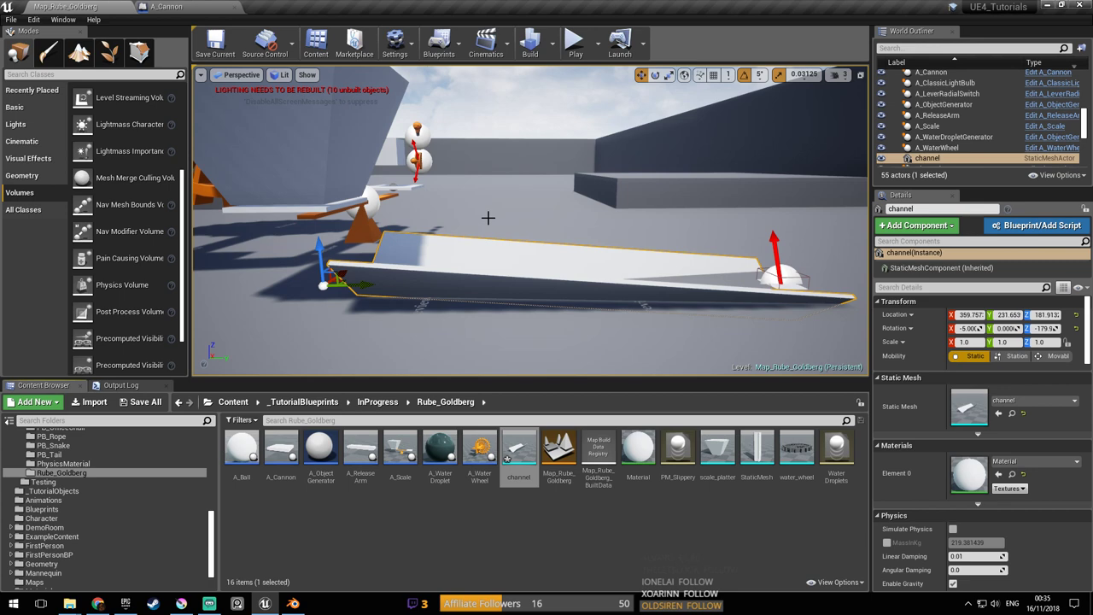
pyautogui.moveTo(487, 217); pyautogui.dragTo(494, 224, button='right')
pyautogui.hotkey('ctrl', 's')
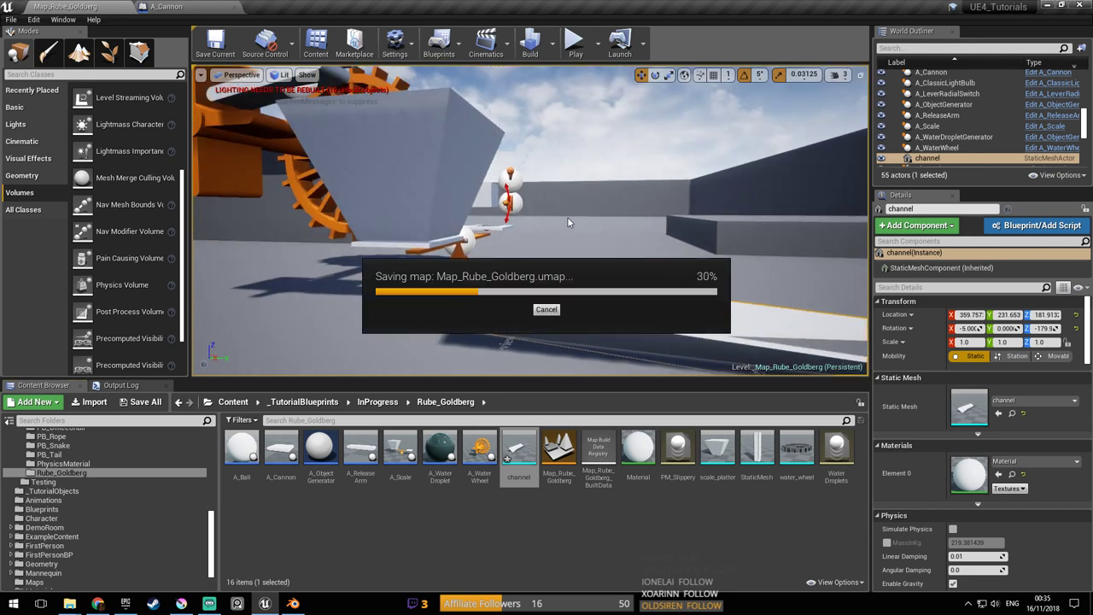
pyautogui.moveTo(569, 222); pyautogui.dragTo(563, 215, button='right')
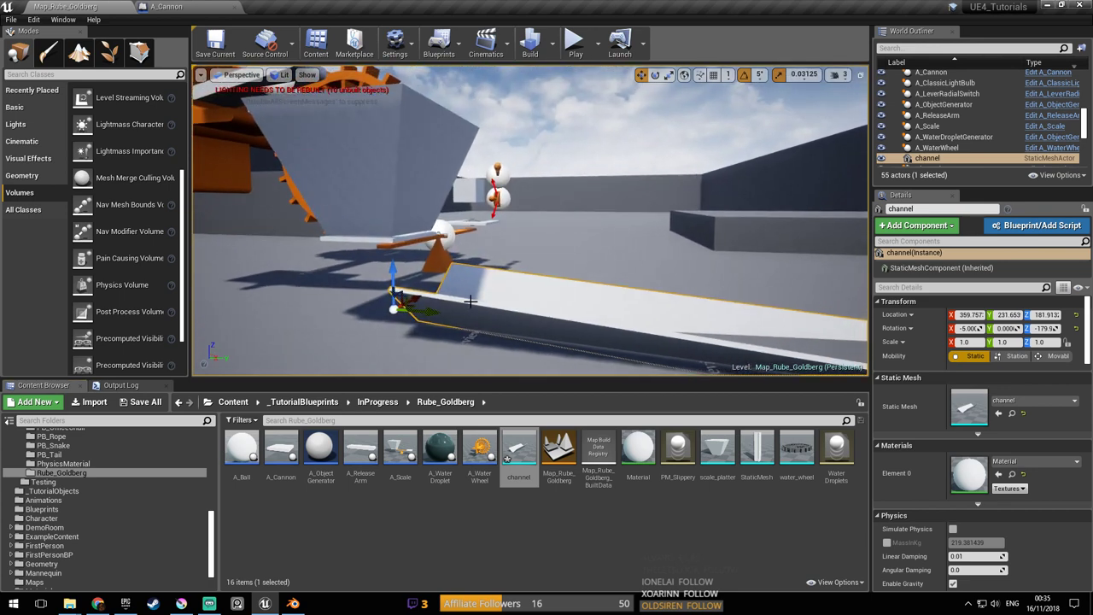
pyautogui.moveTo(480, 318); pyautogui.dragTo(452, 273, button='right')
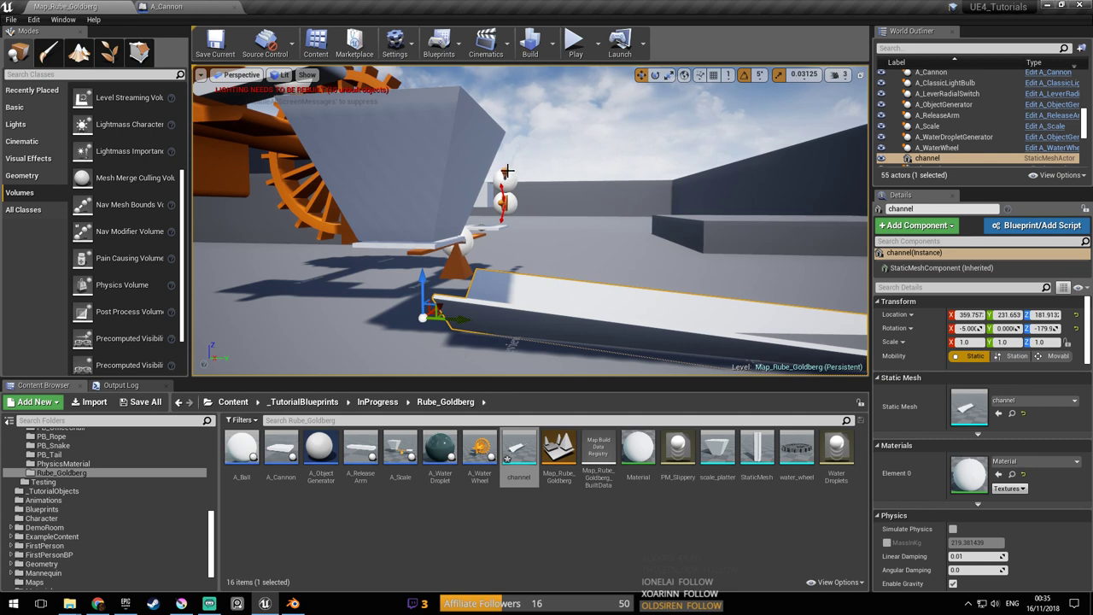
# Open the A_ClassicLightBulb blueprint, examine how its event graph handles Event Use, and close it
pyautogui.moveTo(535, 191); pyautogui.dragTo(531, 186, button='right')
pyautogui.click(530, 186)
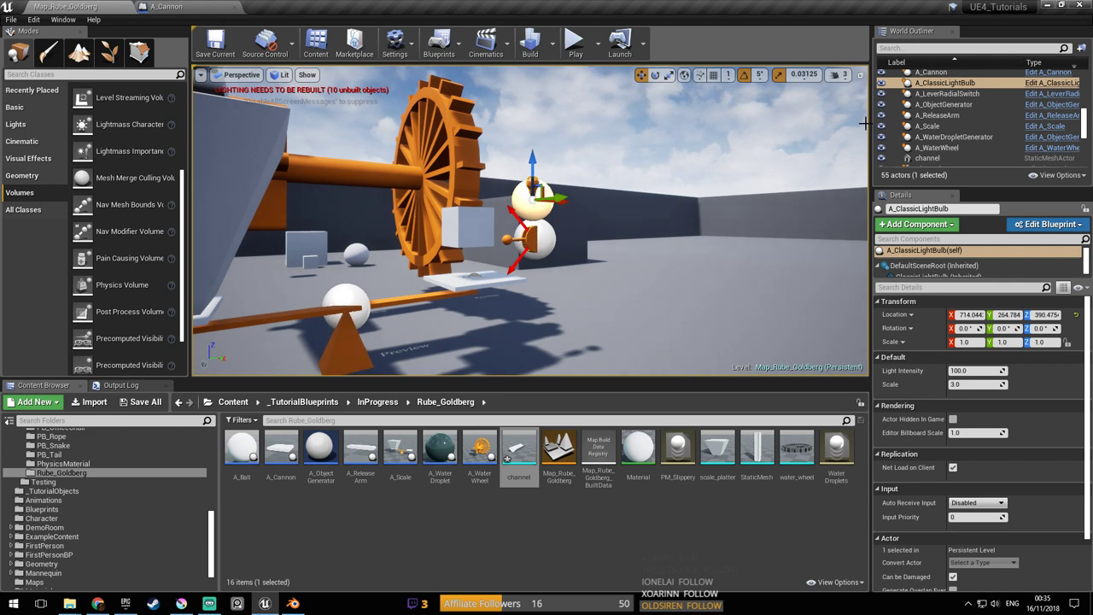
pyautogui.click(1049, 83)
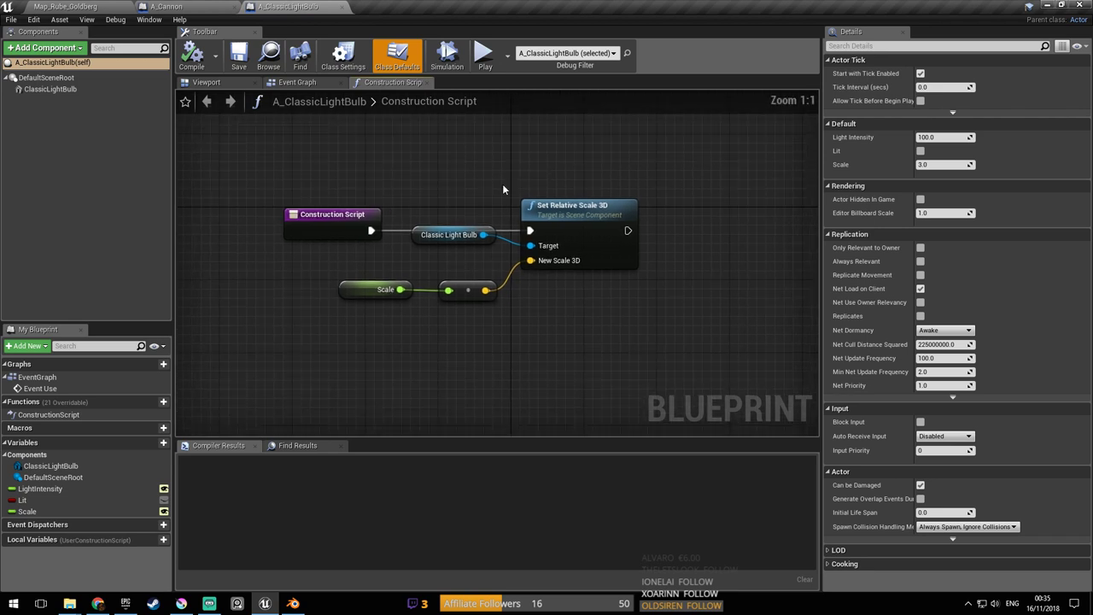
pyautogui.click(305, 83)
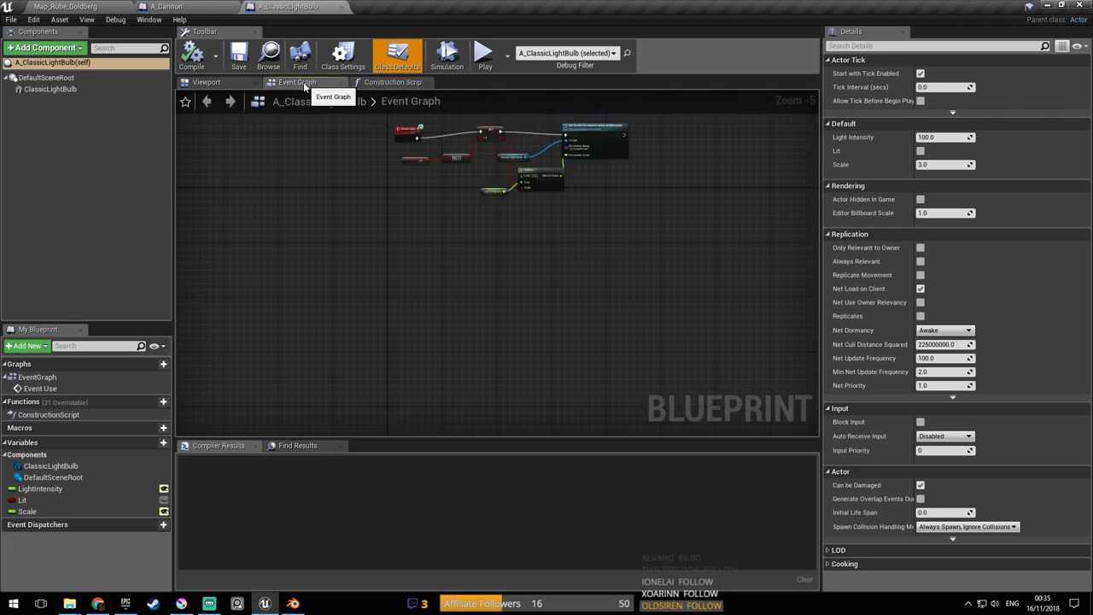
pyautogui.scroll(5, 512, 277)
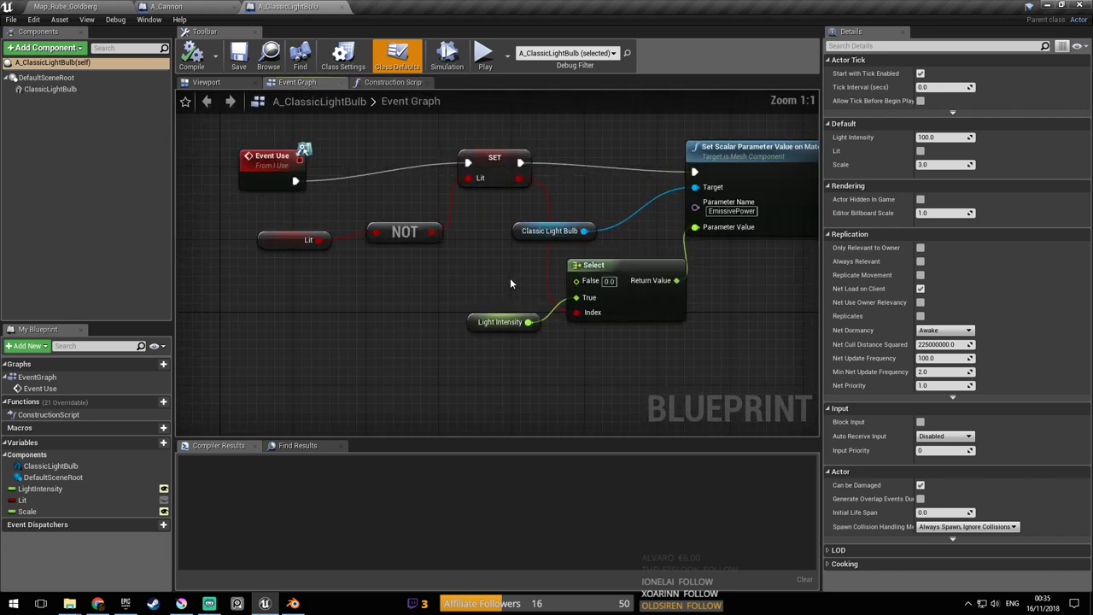
pyautogui.moveTo(475, 226); pyautogui.dragTo(427, 240, button='right')
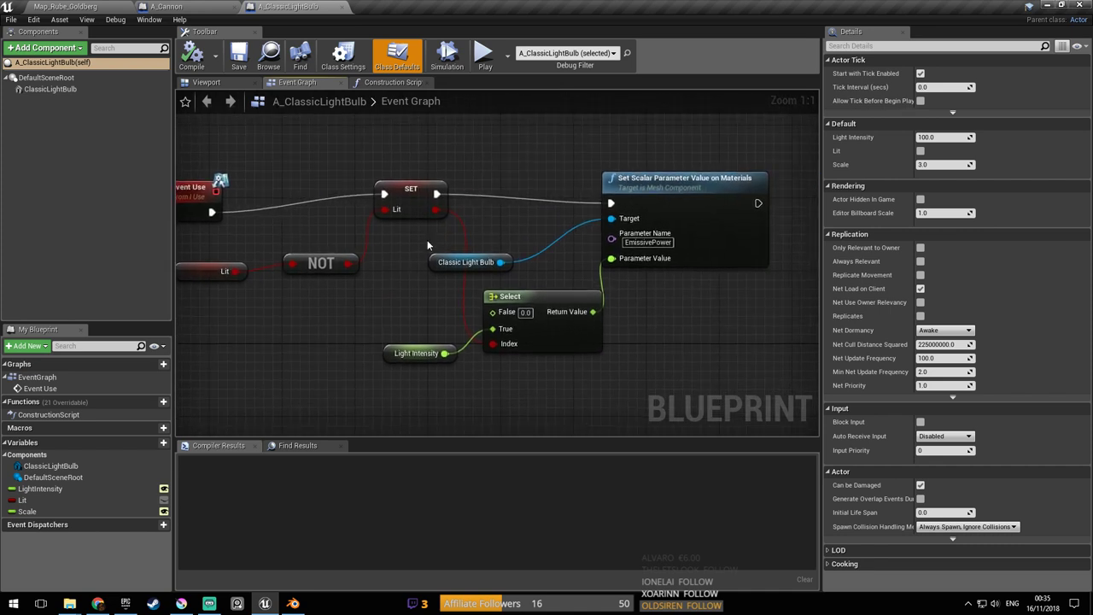
pyautogui.moveTo(427, 240)
pyautogui.mouseDown(button='right')
pyautogui.moveTo(453, 226)
pyautogui.moveTo(430, 231)
pyautogui.mouseUp(button='right')
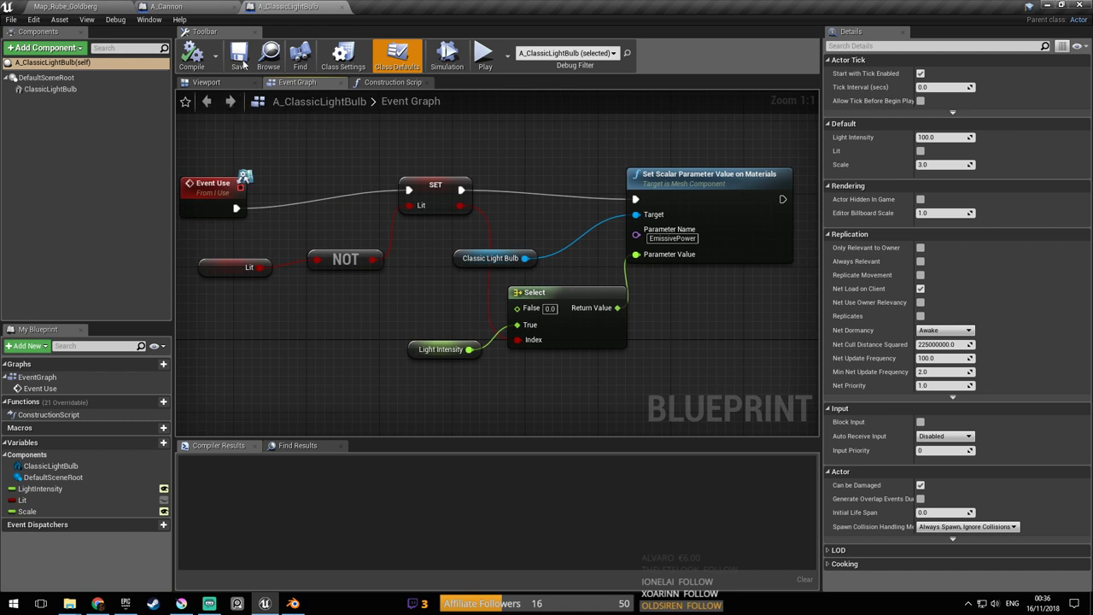
pyautogui.click(344, 6)
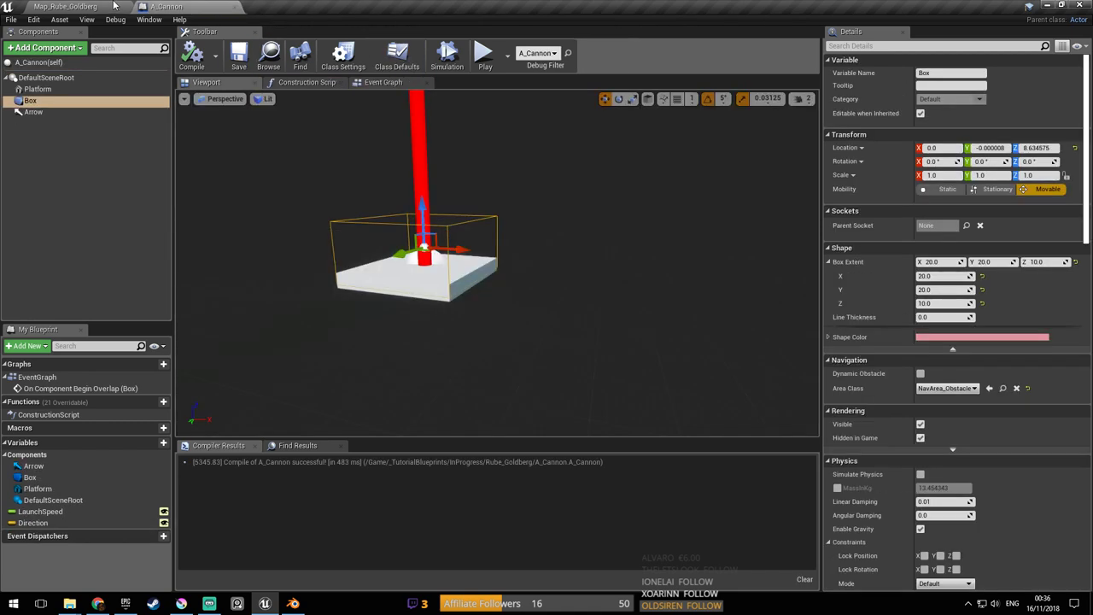
# Return to the level, inspect the area between the scale's hopper and the channel, and save the map
pyautogui.click(114, 6)
pyautogui.moveTo(529, 221); pyautogui.dragTo(581, 240, button='right')
pyautogui.moveTo(510, 184); pyautogui.dragTo(510, 183, button='right')
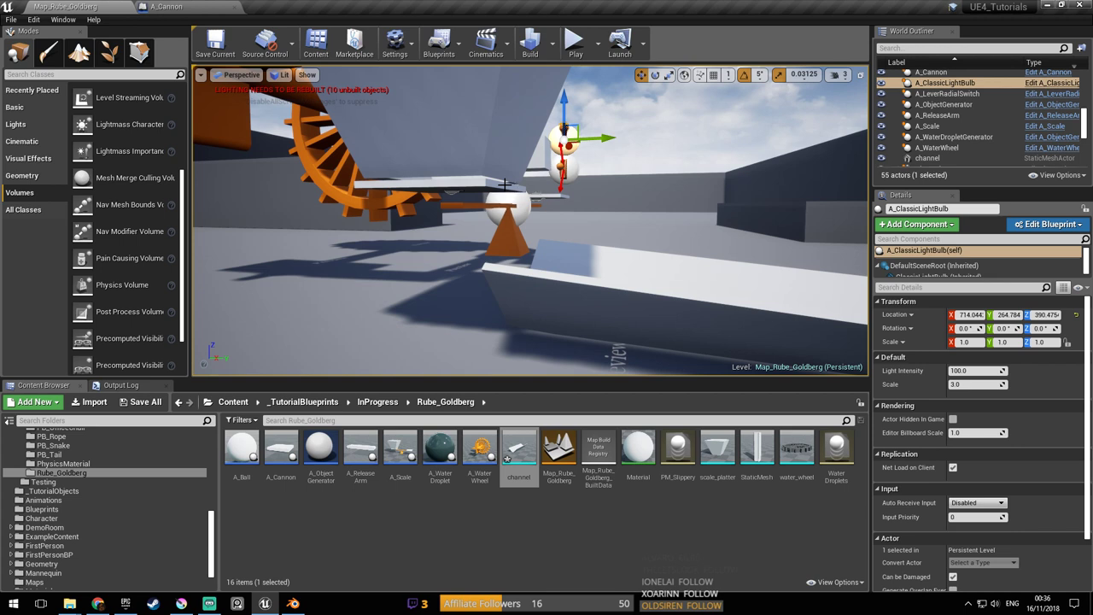
pyautogui.moveTo(503, 184); pyautogui.dragTo(503, 184, button='right')
pyautogui.hotkey('ctrl', 's')
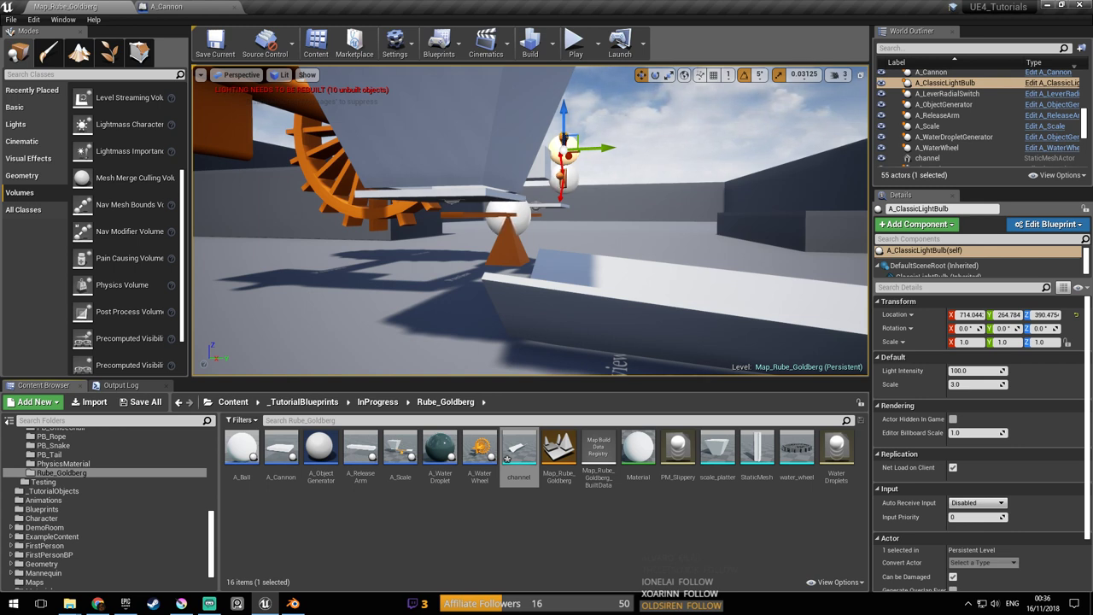
pyautogui.moveTo(529, 220); pyautogui.dragTo(561, 227, button='right')
pyautogui.hotkey('ctrl', 's')
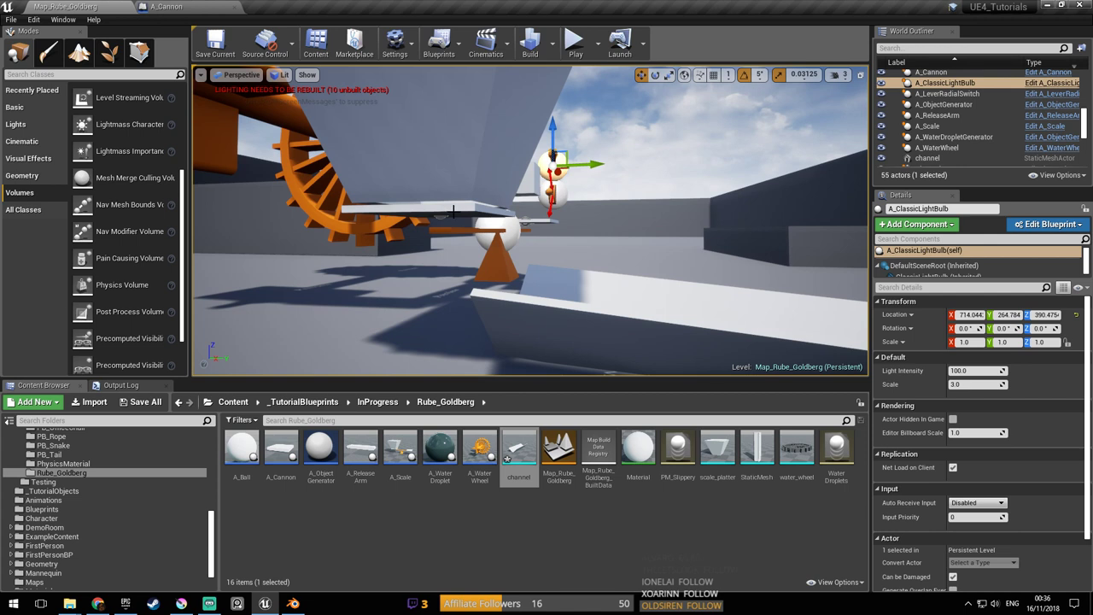
# Close the A_Cannon blueprint and open the blueprint of the scale, A_Scale
pyautogui.click(457, 209)
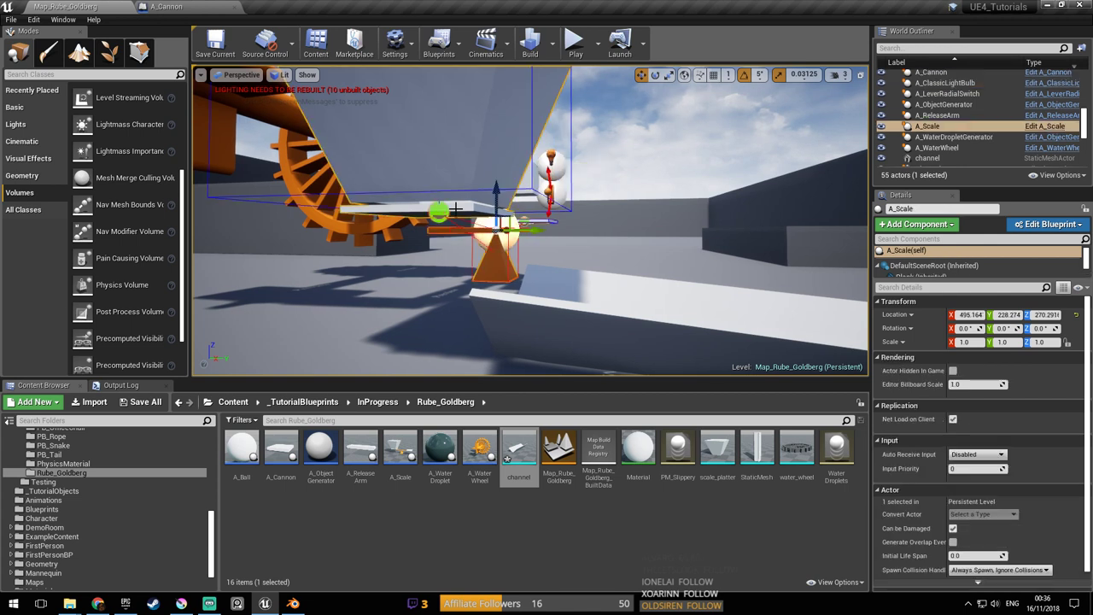
pyautogui.click(191, 6)
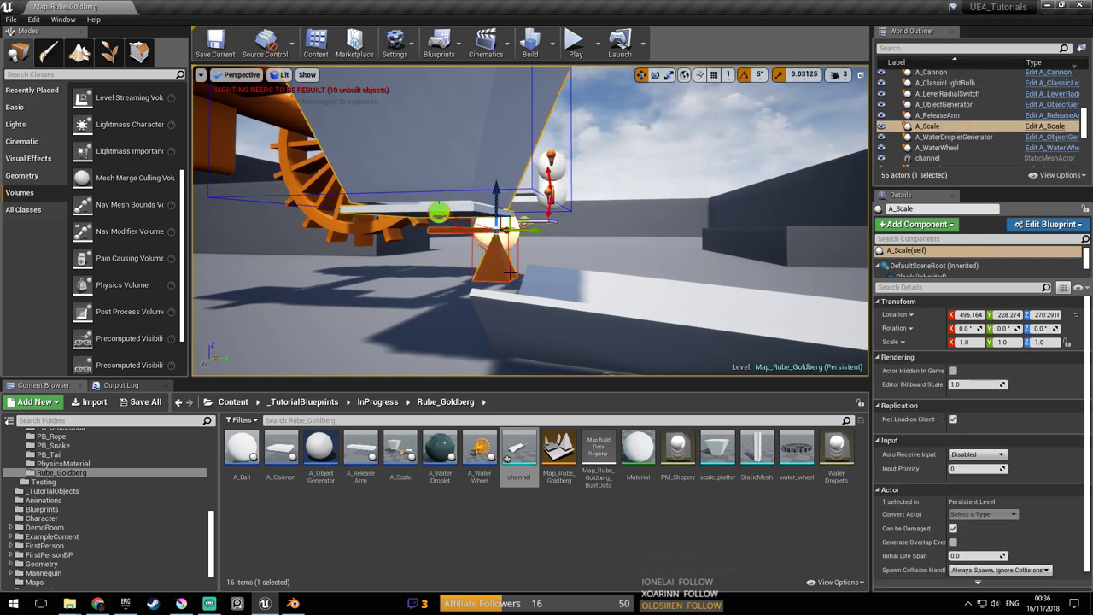
pyautogui.click(1047, 126)
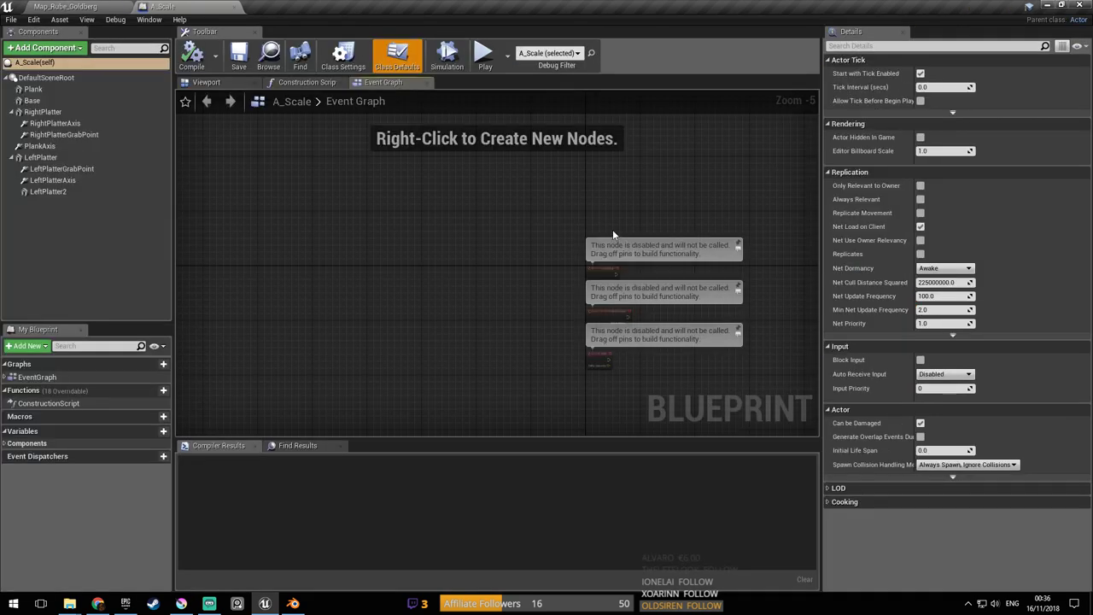
# Delete the three disabled default event nodes from A_Scale's event graph and compile the blueprint
pyautogui.moveTo(613, 231)
pyautogui.mouseDown(button='right')
pyautogui.moveTo(591, 221)
pyautogui.moveTo(623, 239)
pyautogui.mouseUp(button='right')
pyautogui.scroll(3, 483, 247)
pyautogui.scroll(-5, 483, 247)
pyautogui.scroll(-5, 483, 246)
pyautogui.scroll(5, 487, 244)
pyautogui.moveTo(325, 174); pyautogui.dragTo(621, 376)
pyautogui.press('Delete')
pyautogui.rightClick(347, 220)
pyautogui.click(296, 114)
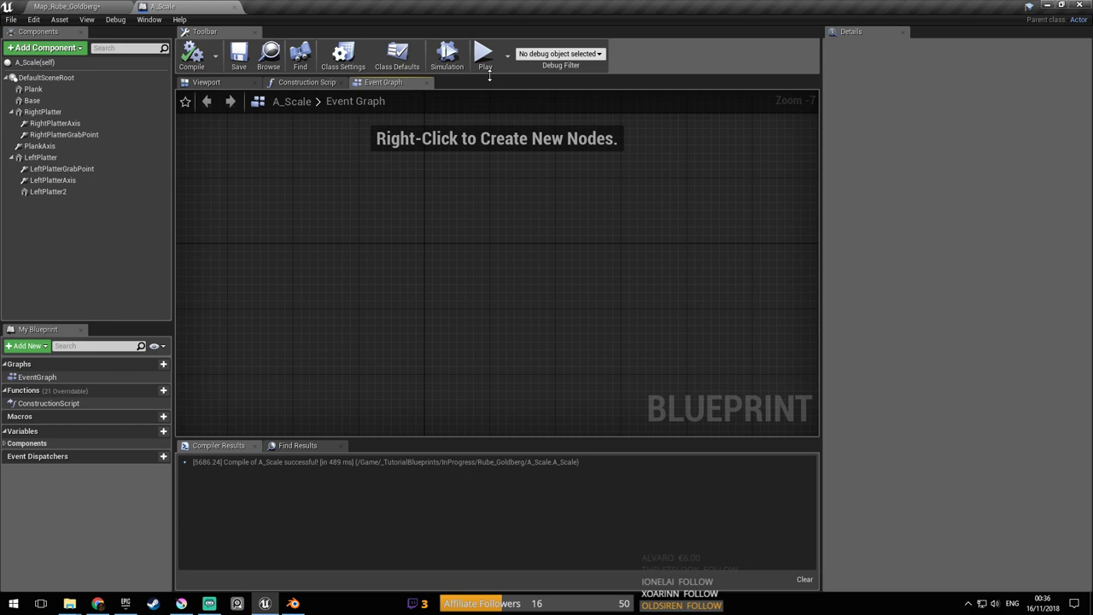
# Play the level to watch how the hopper and channel handle the balls, stop the session and save the map
pyautogui.click(99, 9)
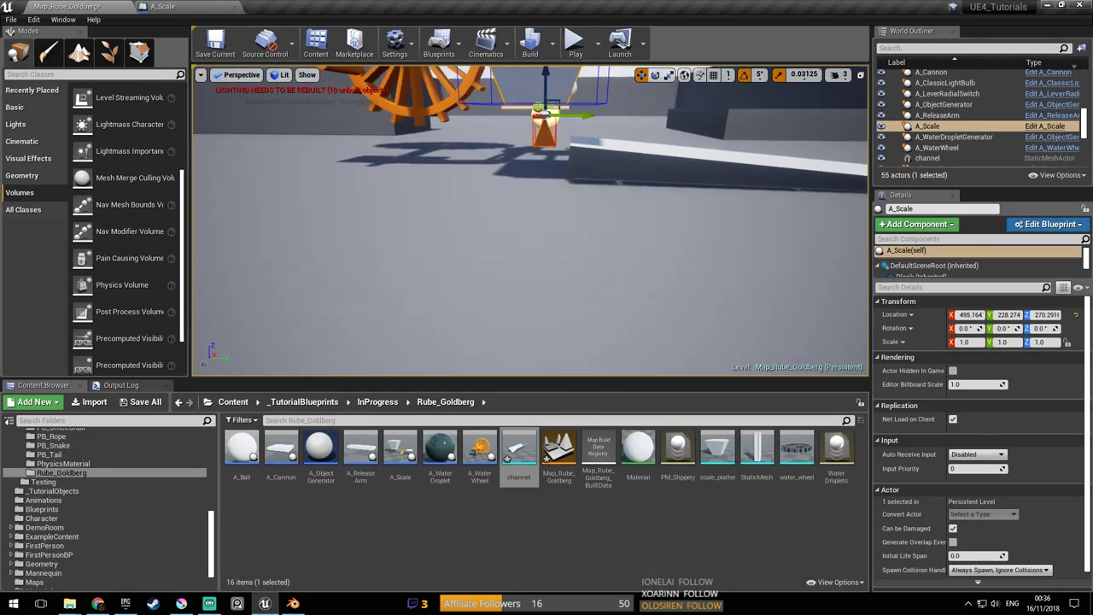
pyautogui.press('s')
pyautogui.moveTo(529, 256); pyautogui.dragTo(570, 98, button='right')
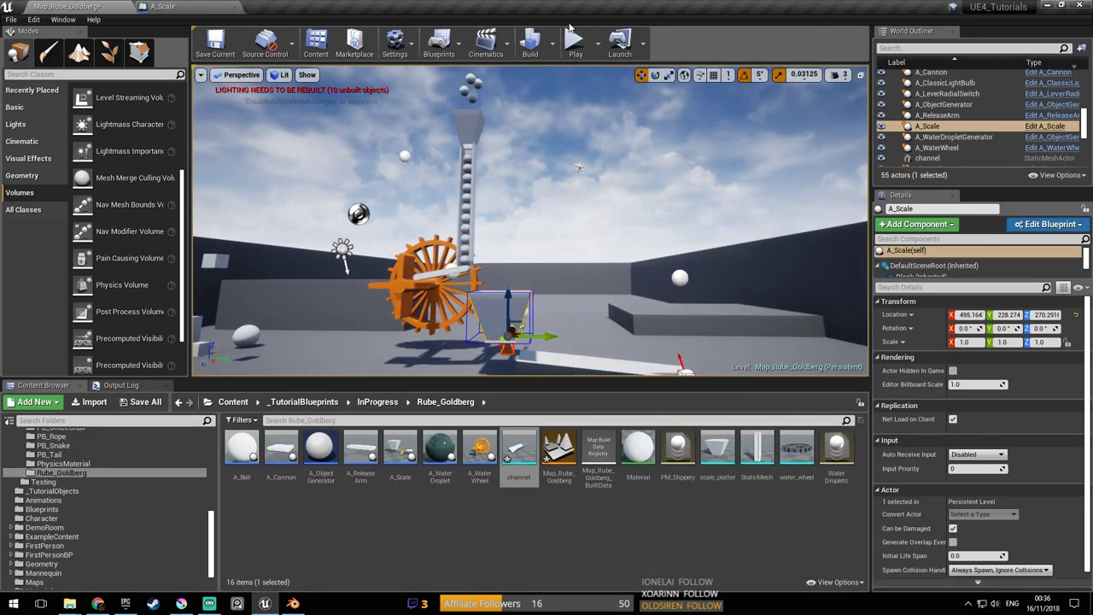
pyautogui.click(575, 43)
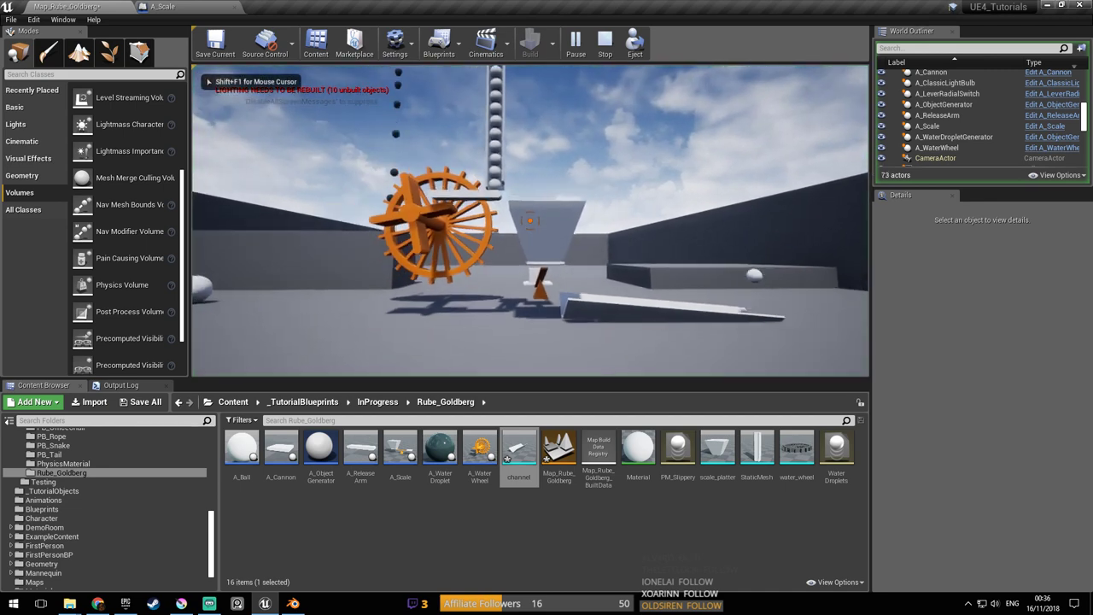
pyautogui.press('w')
pyautogui.press('d')
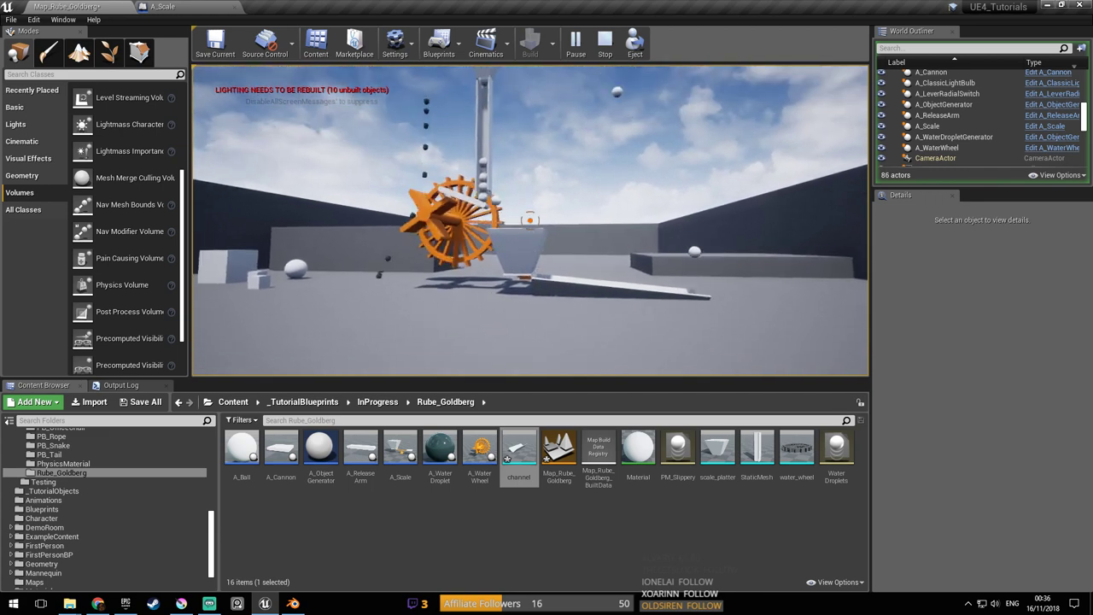
pyautogui.press('w')
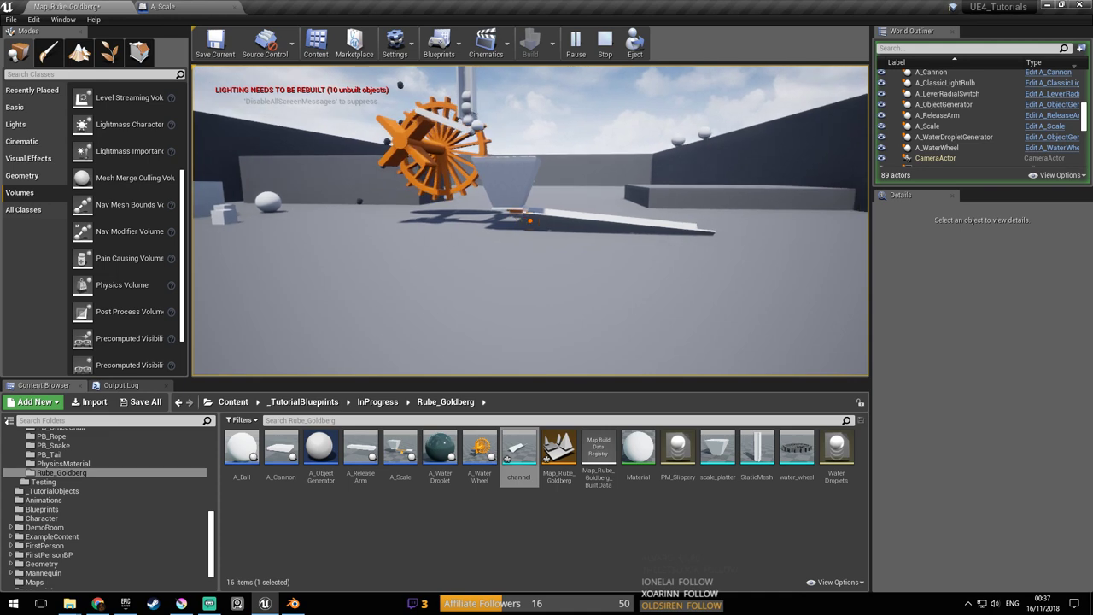
pyautogui.moveTo(529, 220)
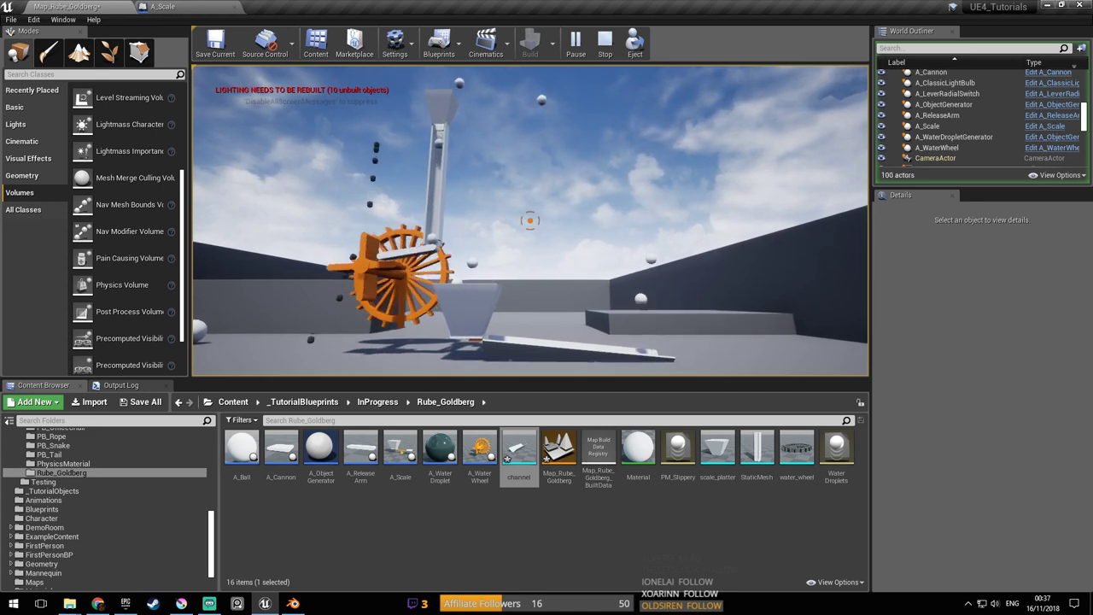
pyautogui.press('w')
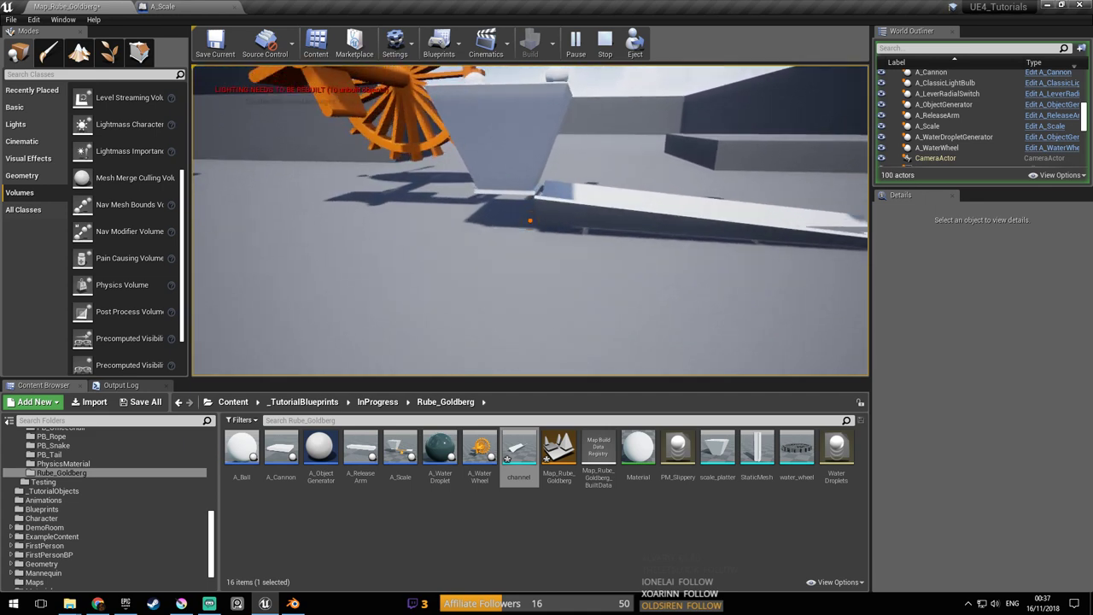
pyautogui.press('s')
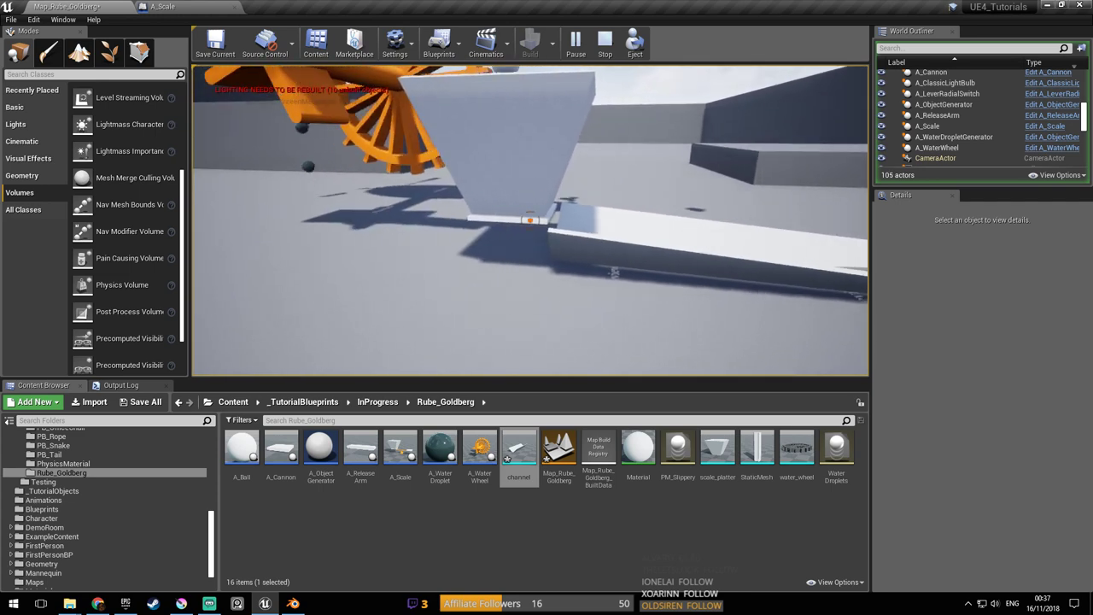
pyautogui.press('Escape')
pyautogui.hotkey('ctrl', 's')
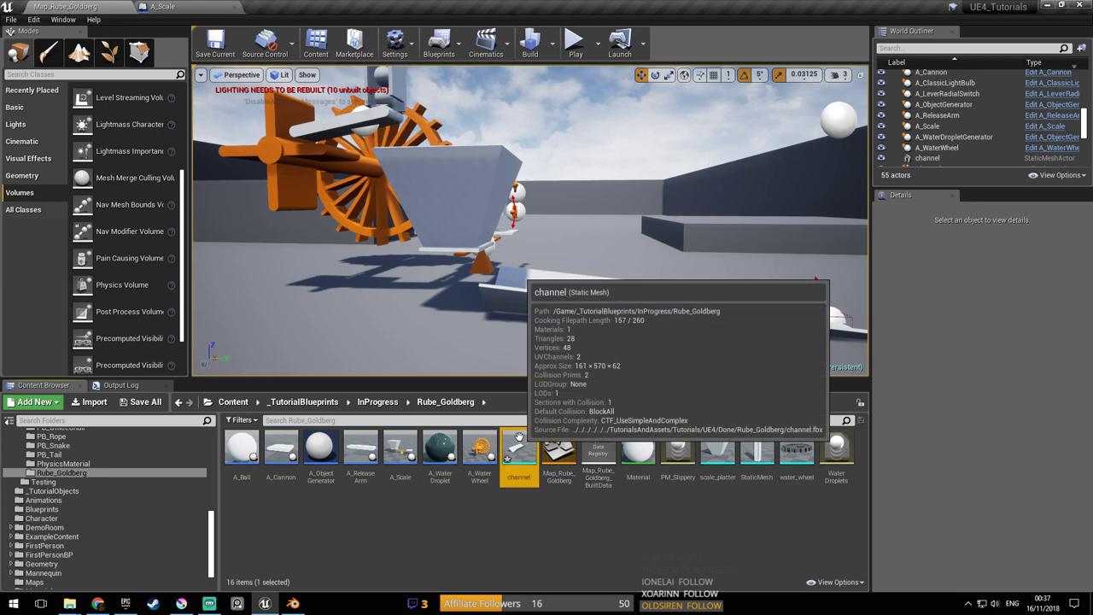
# Implement the I_Use interface in the A_Scale blueprint's class settings, with no hidden categories, and compile and save it
pyautogui.click(182, 10)
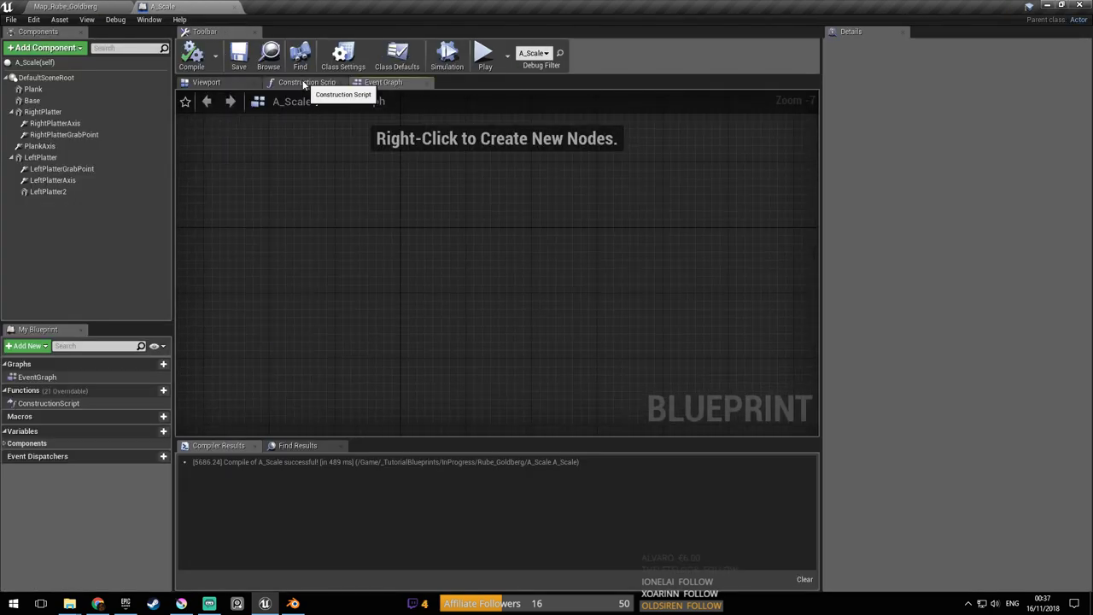
pyautogui.moveTo(389, 221); pyautogui.dragTo(402, 224, button='right')
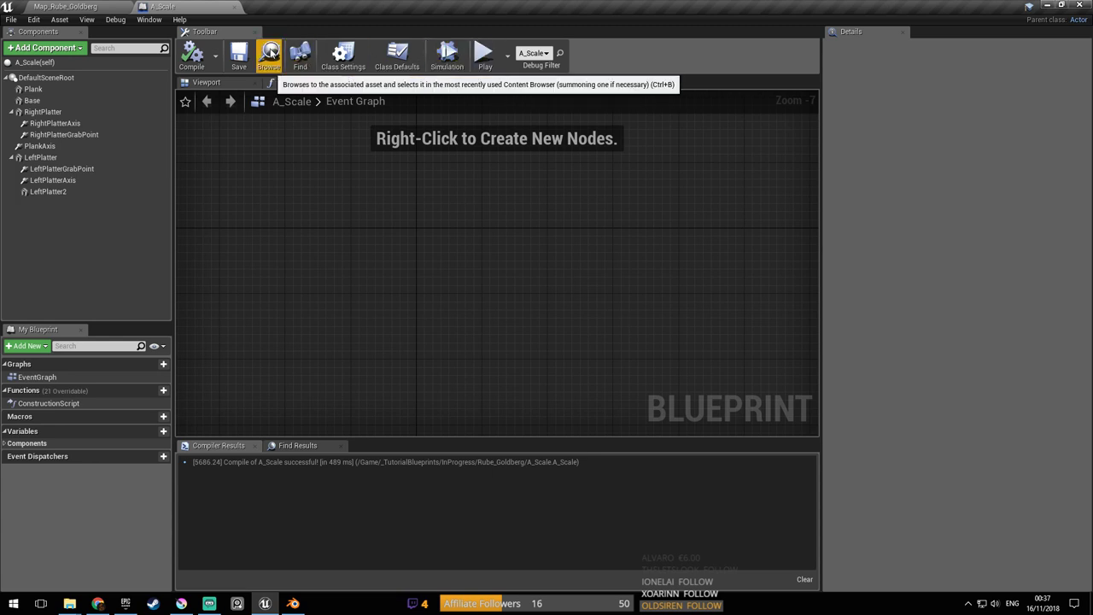
pyautogui.click(398, 54)
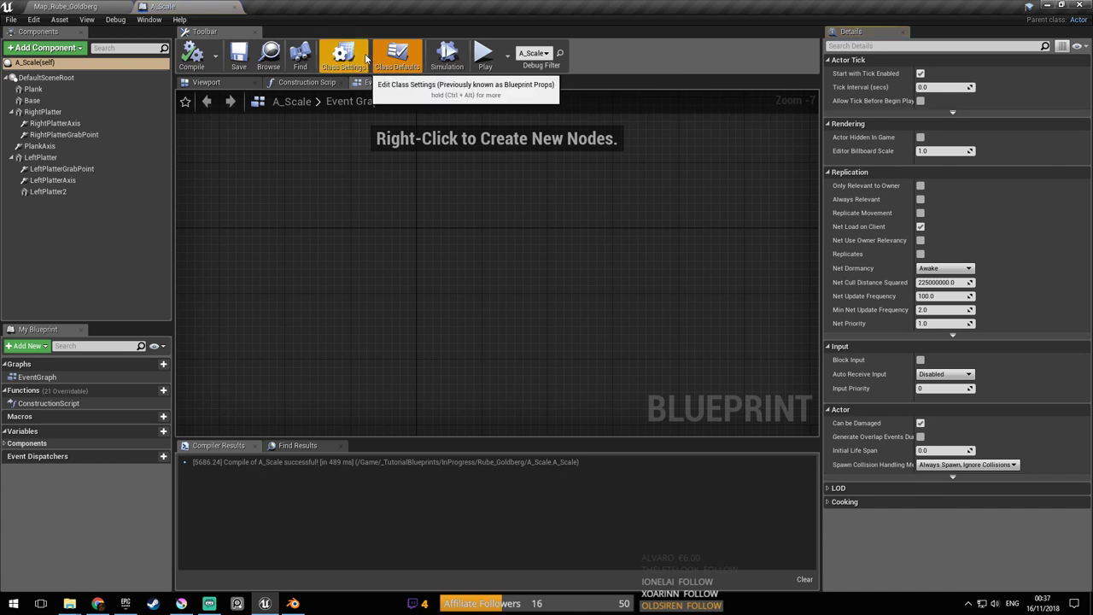
pyautogui.click(366, 58)
pyautogui.click(982, 216)
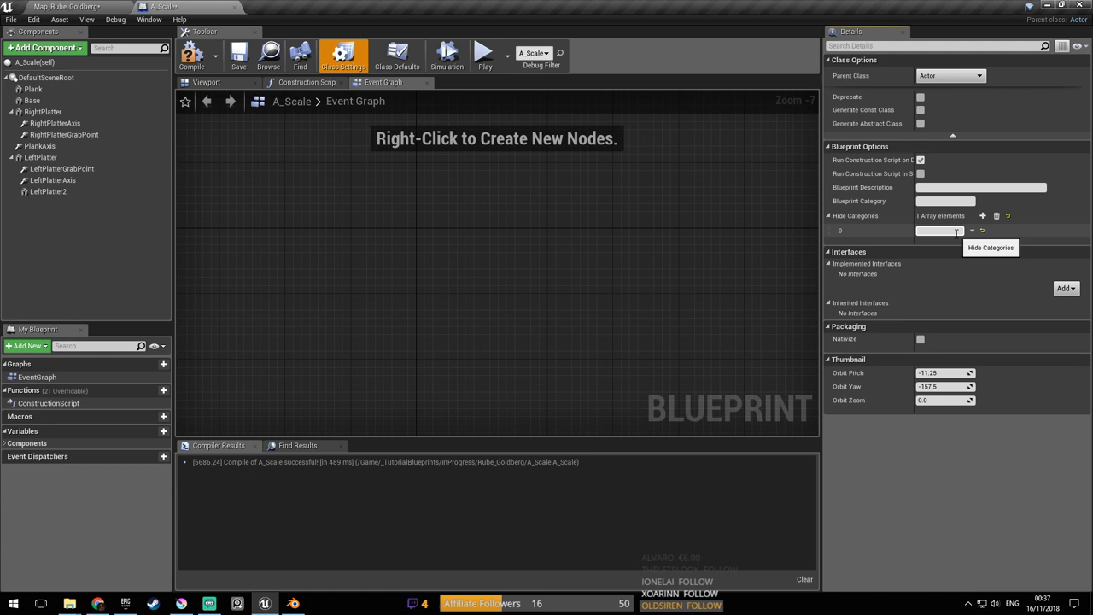
pyautogui.click(996, 215)
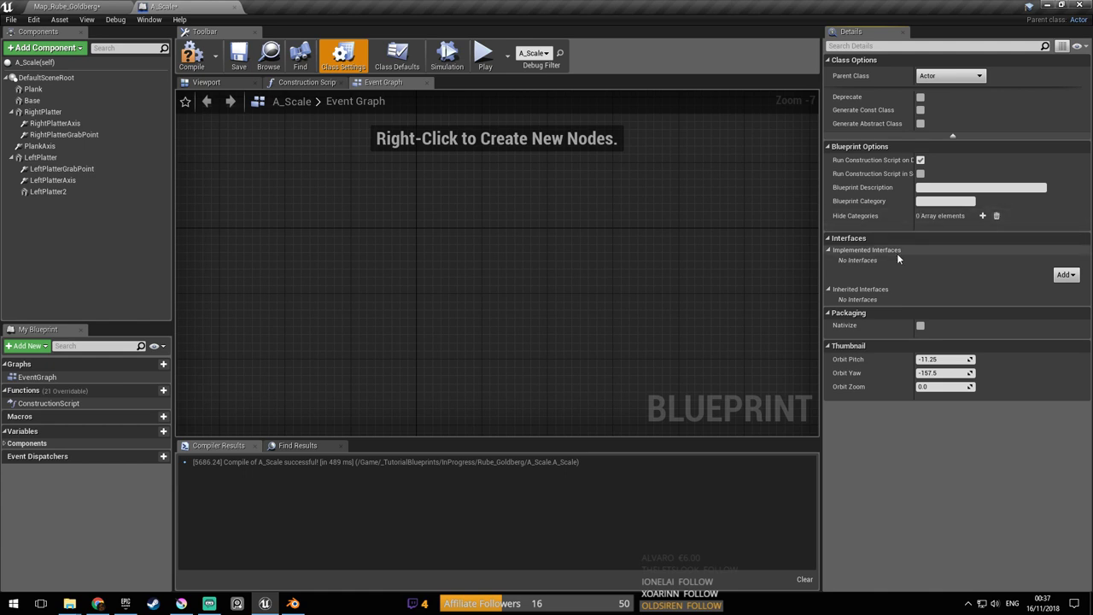
pyautogui.click(1067, 275)
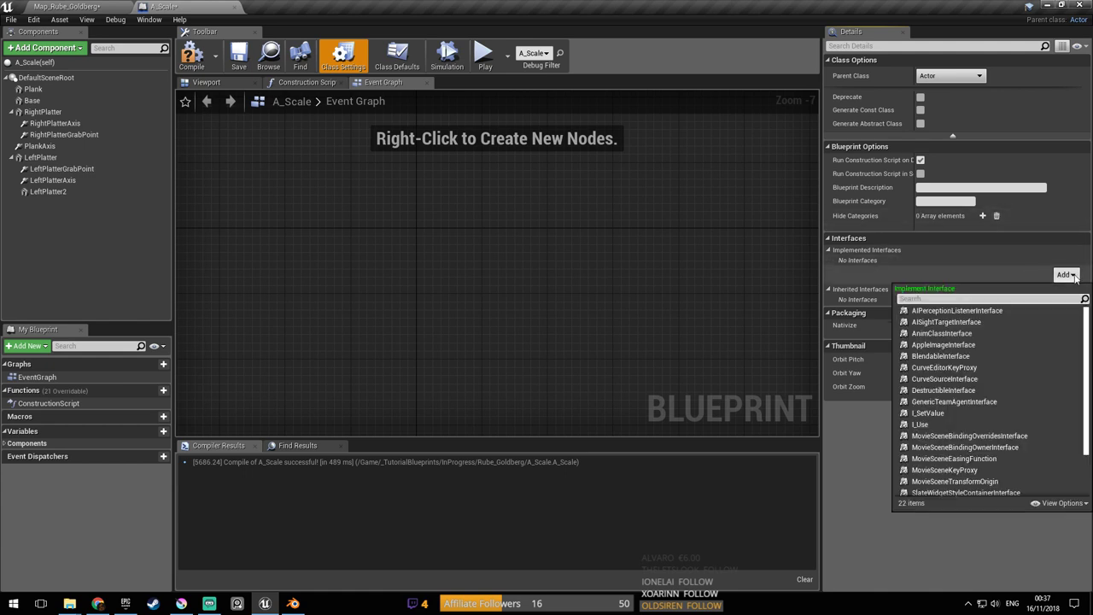
pyautogui.write('use')
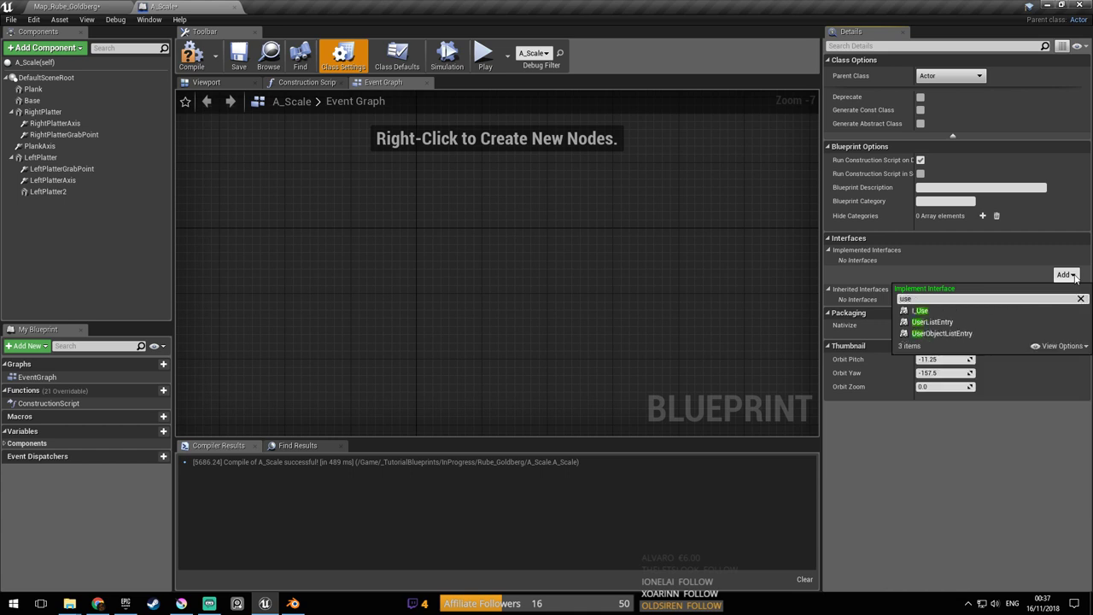
pyautogui.click(993, 311)
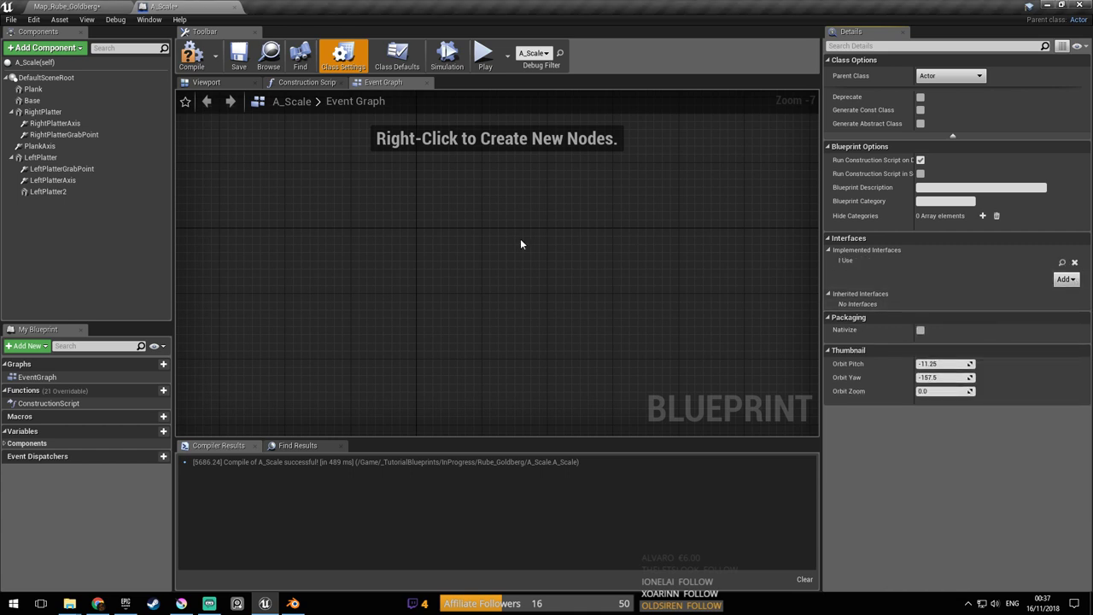
pyautogui.click(193, 60)
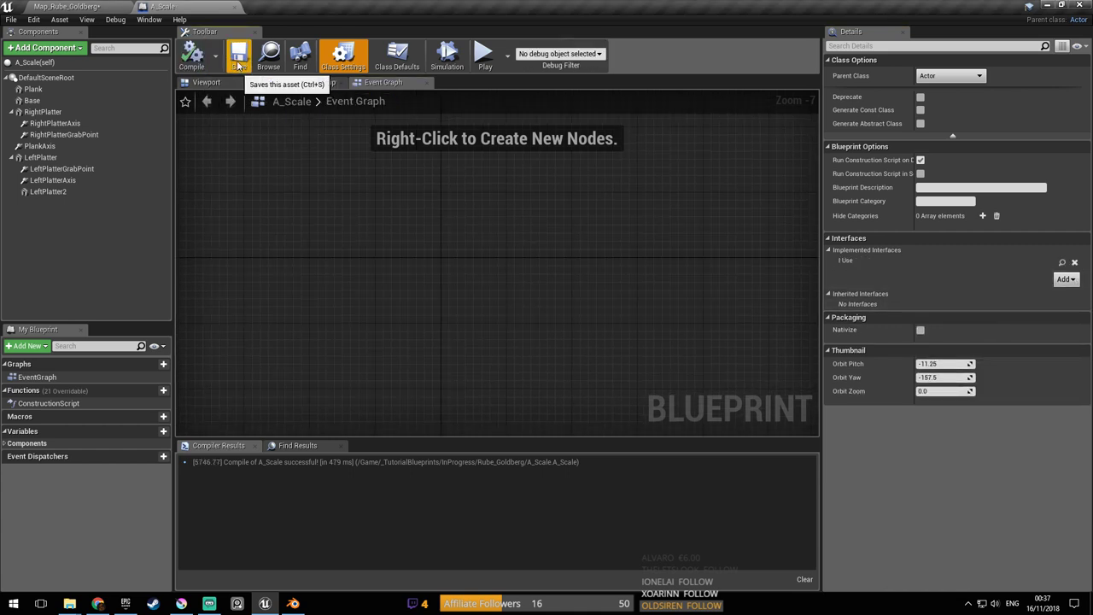
# Add an Event Use node to A_Scale's event graph
pyautogui.rightClick(468, 227)
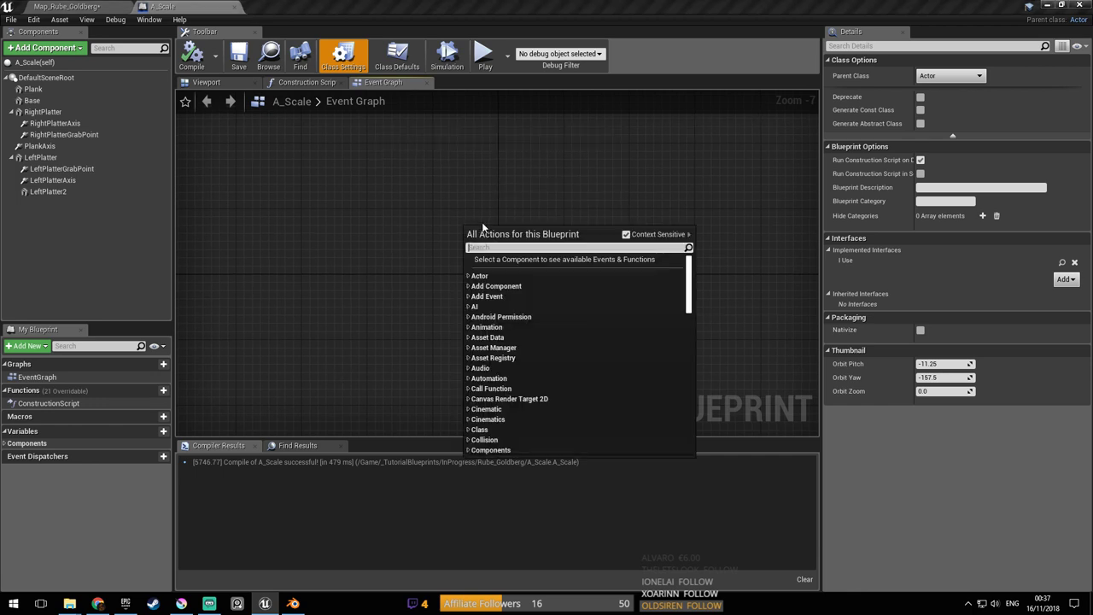
pyautogui.write('event tick')
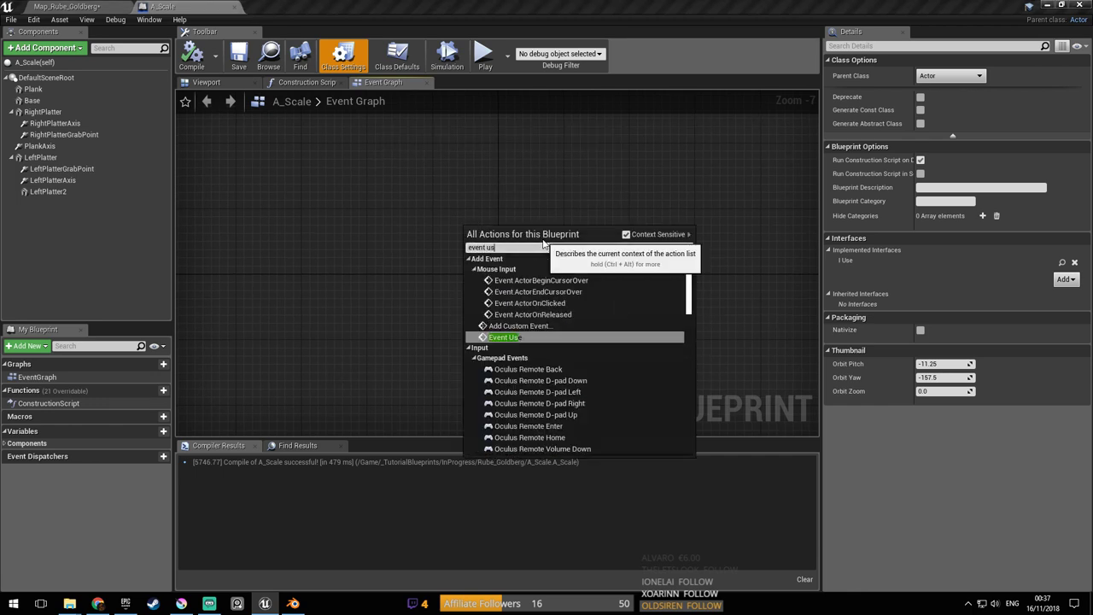
pyautogui.press('Return')
pyautogui.scroll(7, 543, 244)
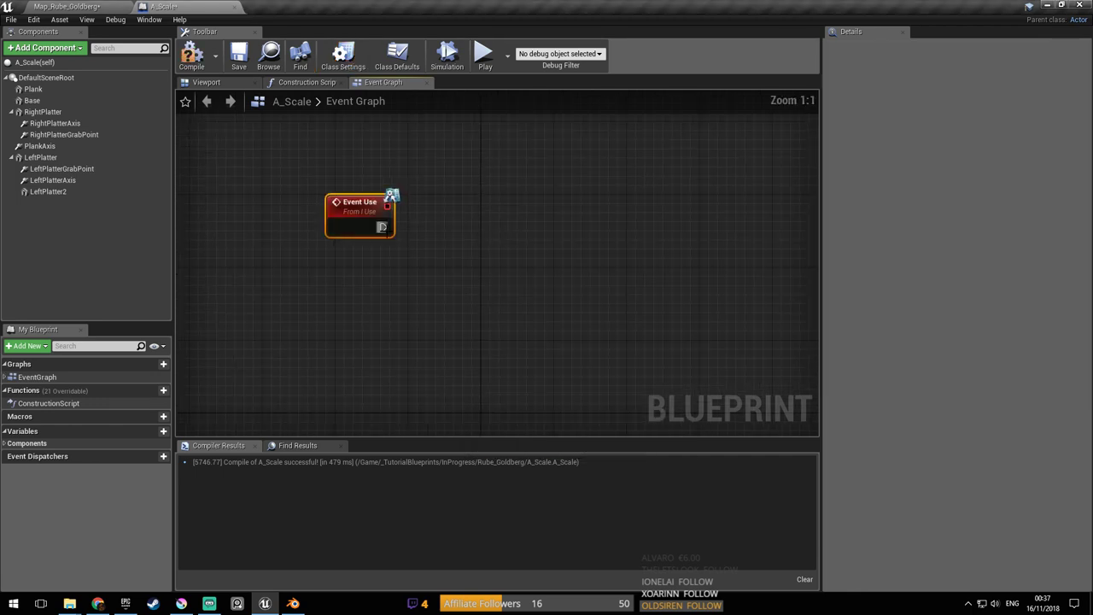
# Reposition the Event Use node in A_Scale's event graph and save the blueprint
pyautogui.moveTo(410, 219); pyautogui.dragTo(502, 242, button='right')
pyautogui.moveTo(444, 232); pyautogui.dragTo(417, 232)
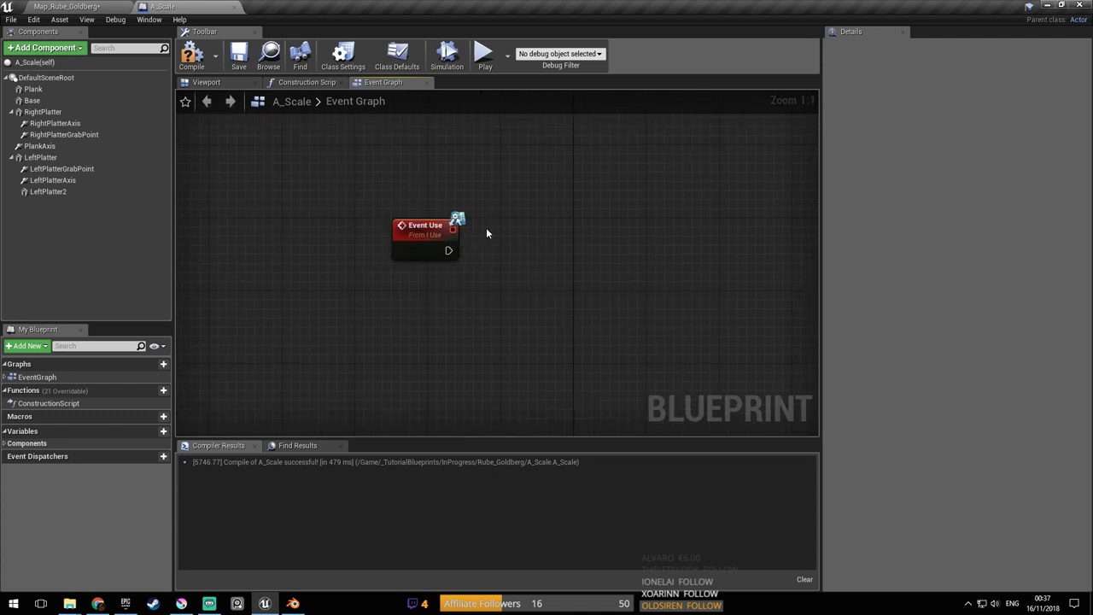
pyautogui.click(239, 56)
# In Map_Rube_Goldberg, select A_LeverRadialSwitch and add a second element to its Affected Actors array
pyautogui.click(108, 12)
pyautogui.moveTo(590, 192); pyautogui.dragTo(590, 192, button='right')
pyautogui.press('w')
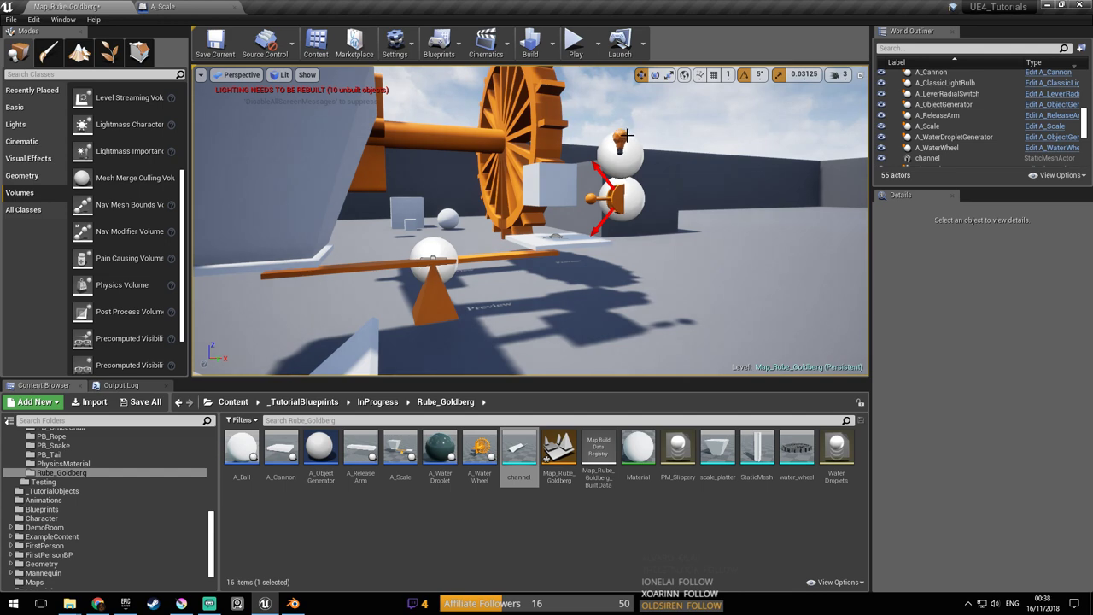
pyautogui.click(612, 198)
pyautogui.press('s')
pyautogui.moveTo(611, 198); pyautogui.dragTo(572, 181, button='right')
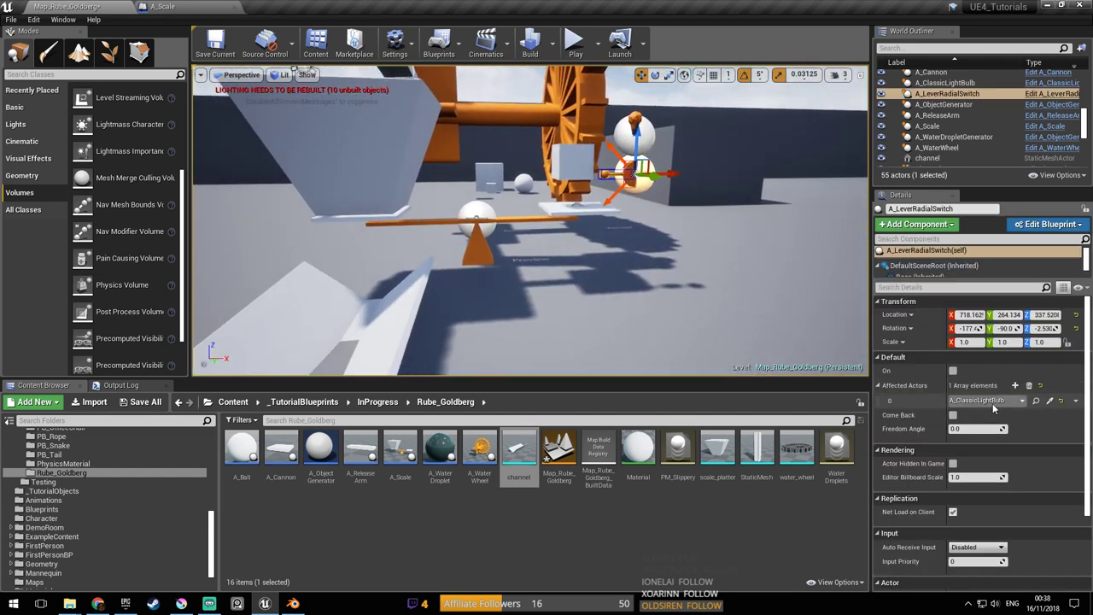
pyautogui.click(1015, 385)
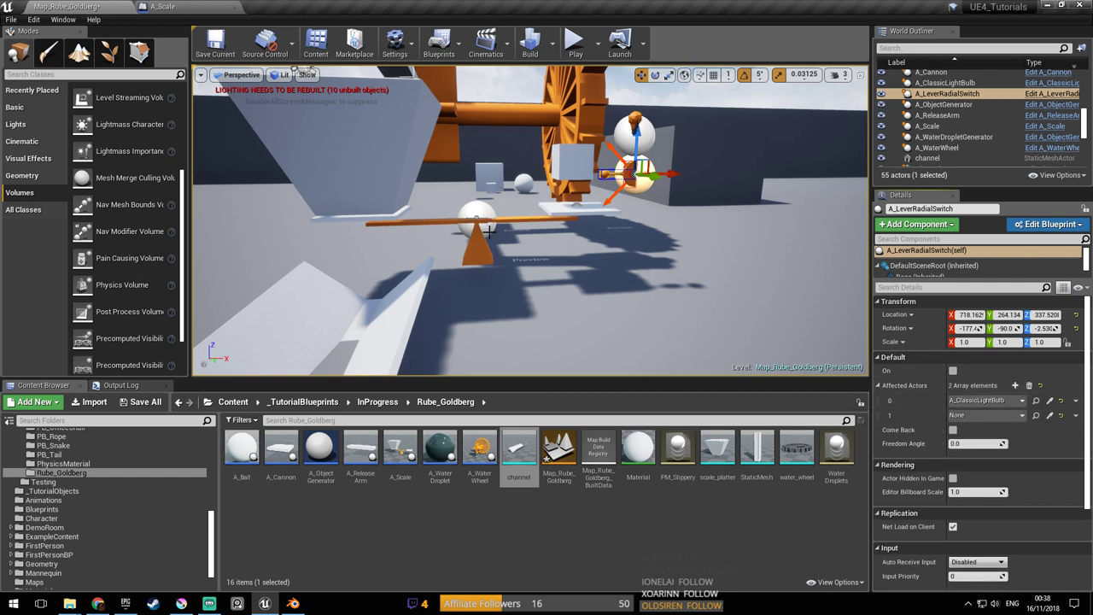
# Assign A_Scale as the lever switch's second affected actor and save the map
pyautogui.press('a')
pyautogui.moveTo(565, 247); pyautogui.dragTo(577, 238, button='right')
pyautogui.click(528, 250)
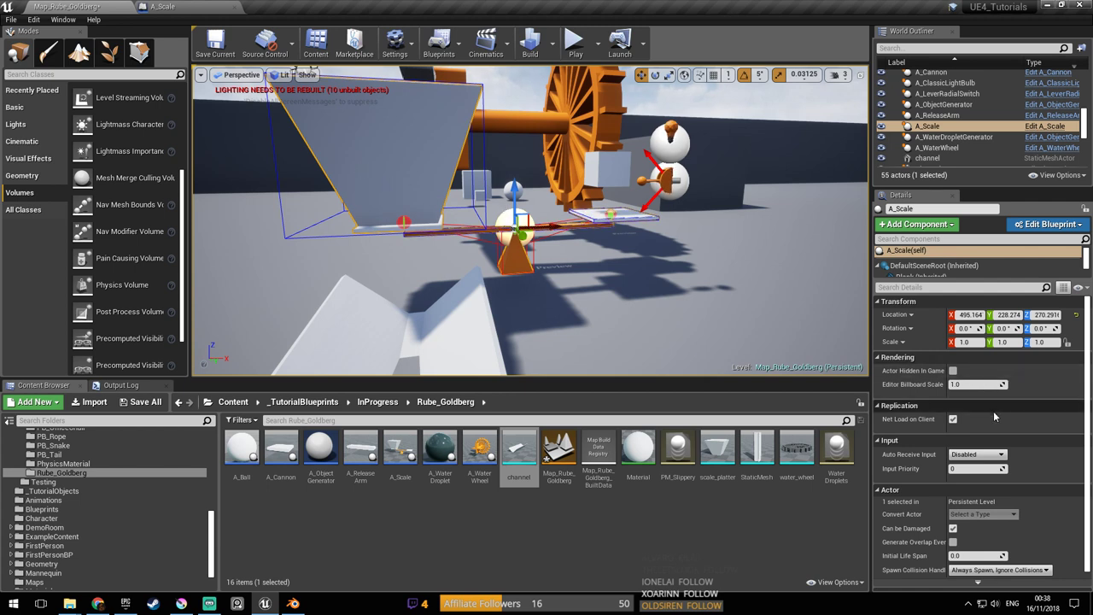
pyautogui.click(671, 183)
pyautogui.click(1015, 385)
pyautogui.click(1049, 415)
pyautogui.hotkey('ctrl', 's')
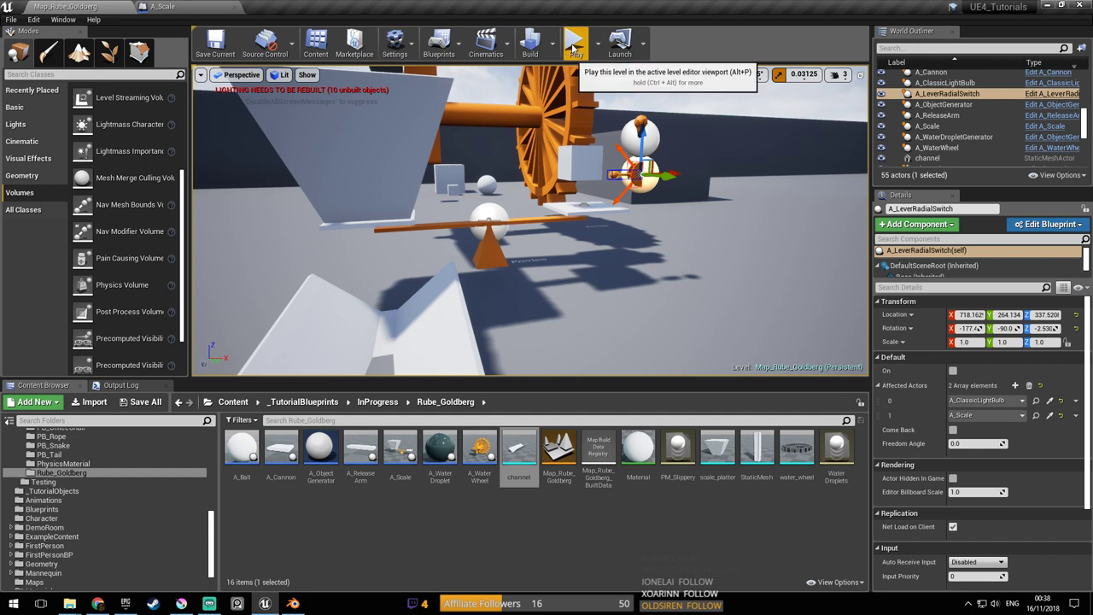
pyautogui.hotkey('ctrl', 's')
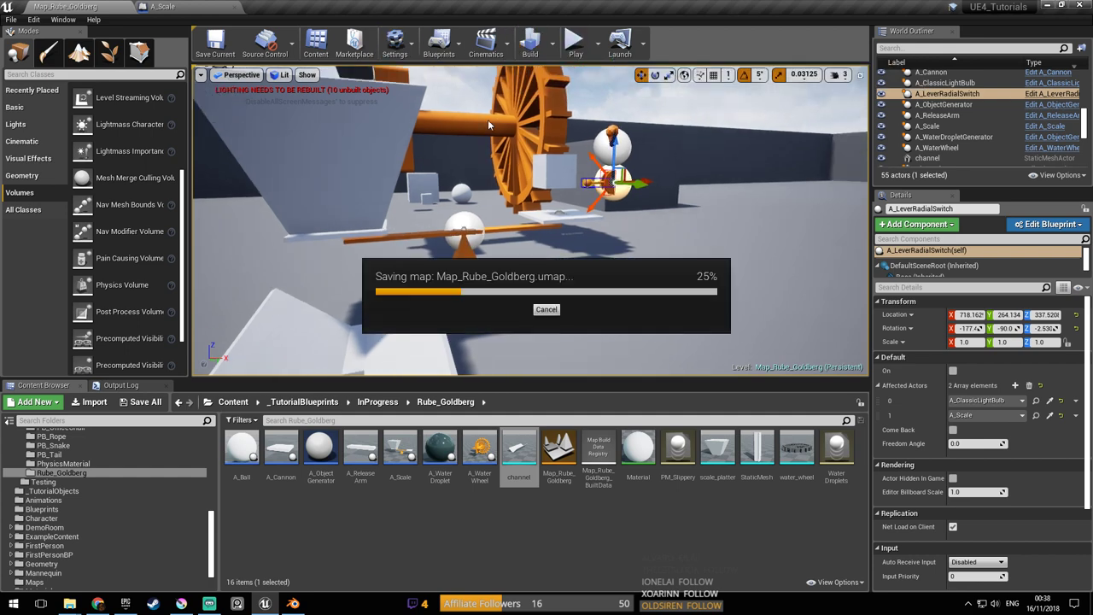
# Examine how the LeftPlatter2 plate sits beneath the hopper in the A_Scale blueprint's 3D preview
pyautogui.press('a')
pyautogui.moveTo(470, 152); pyautogui.dragTo(581, 152, button='right')
pyautogui.click(189, 7)
pyautogui.moveTo(482, 258); pyautogui.dragTo(395, 258, button='right')
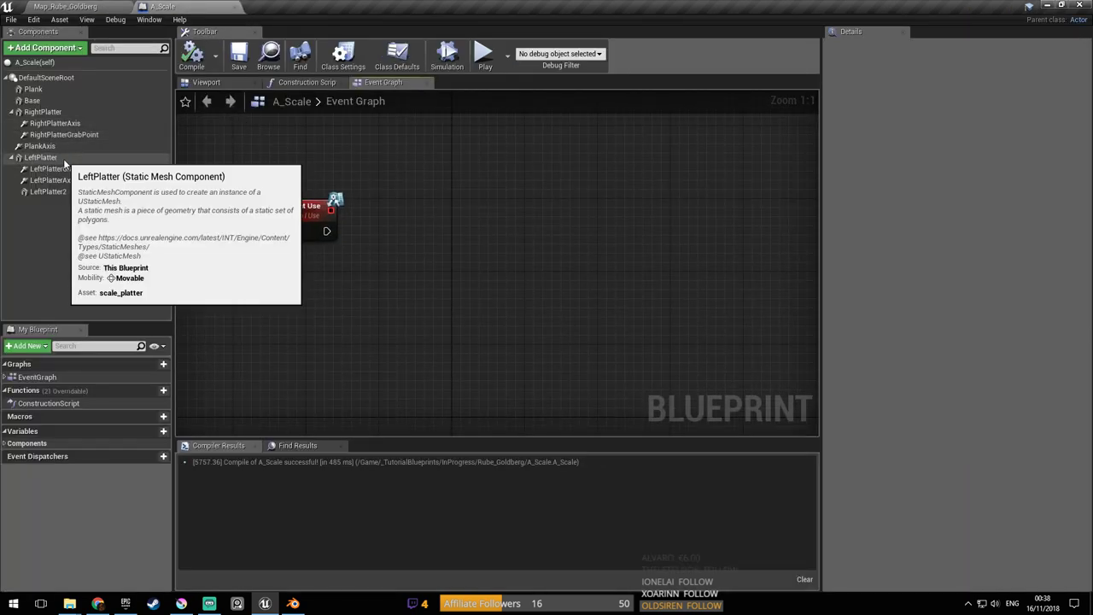
pyautogui.click(76, 191)
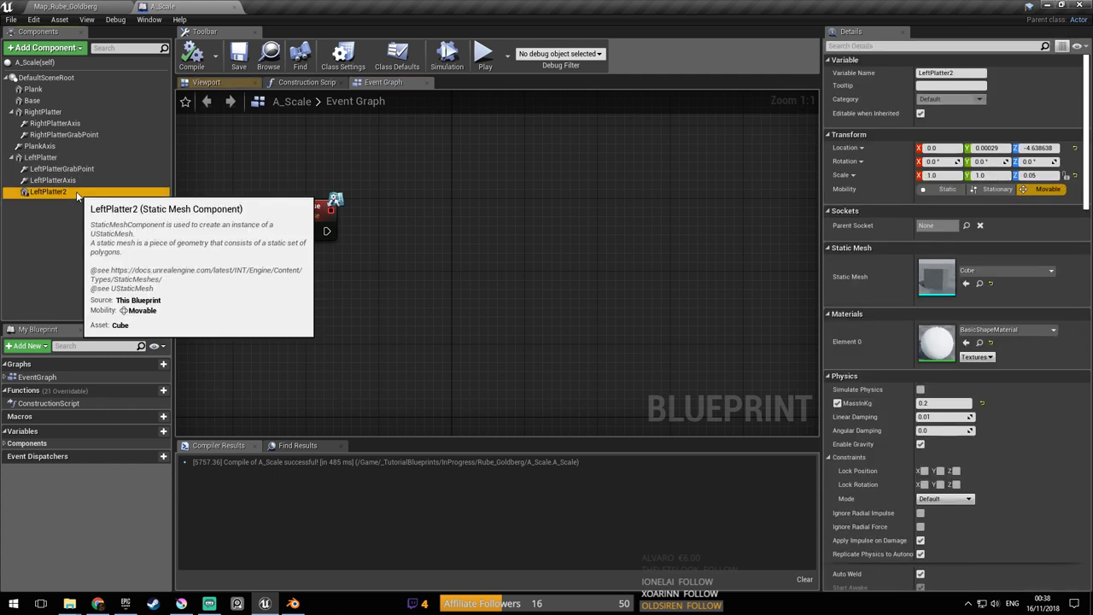
pyautogui.click(205, 82)
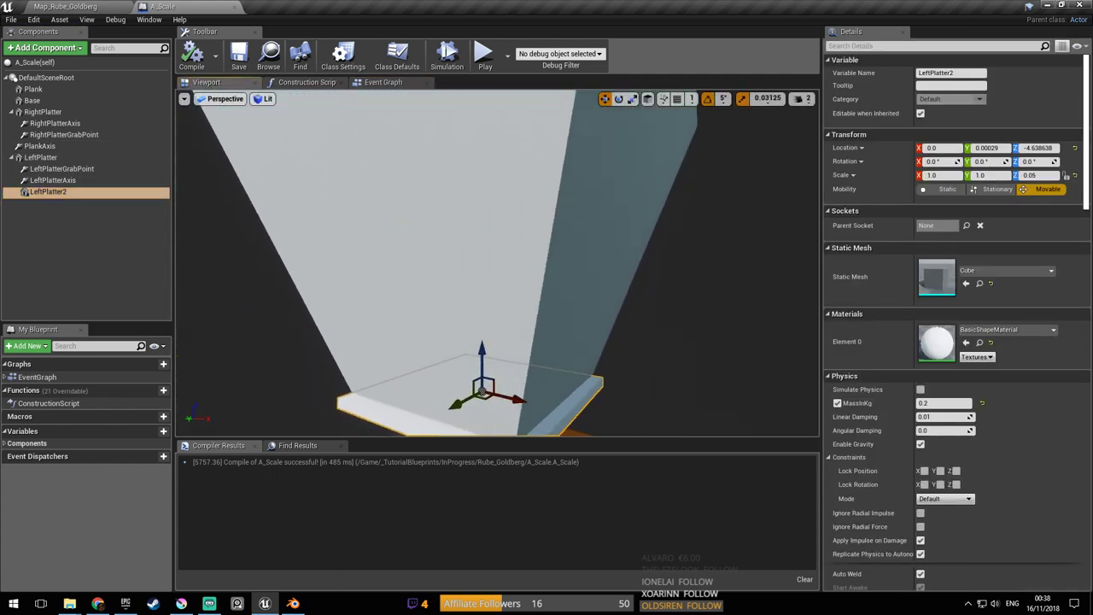
pyautogui.moveTo(497, 263); pyautogui.dragTo(366, 251, button='right')
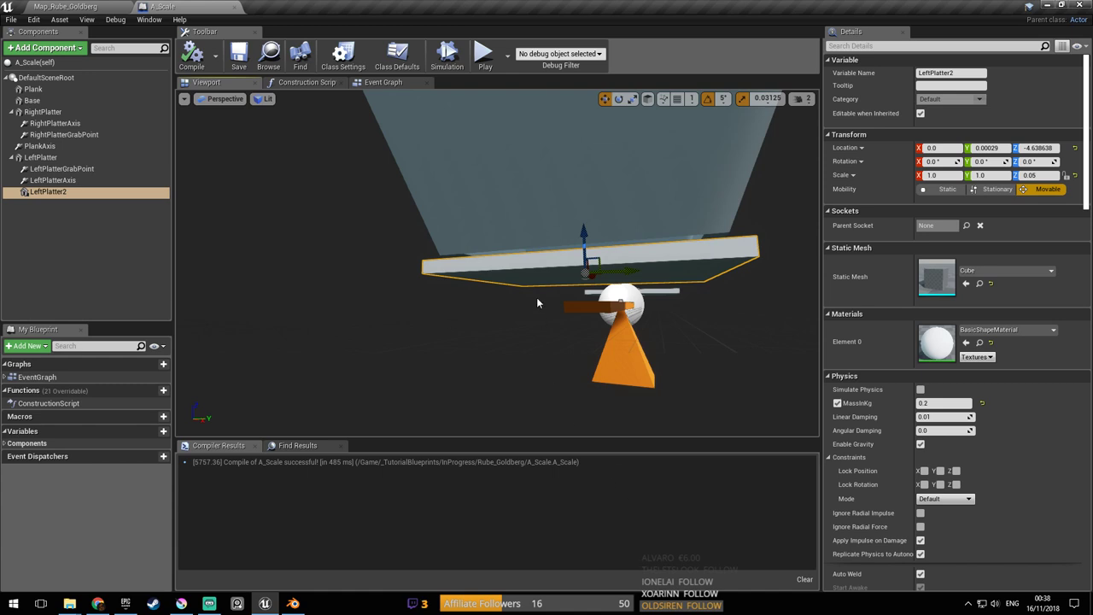
pyautogui.moveTo(481, 321); pyautogui.dragTo(487, 266, button='right')
pyautogui.moveTo(488, 267); pyautogui.dragTo(420, 270)
pyautogui.keyDown('alt'); pyautogui.moveTo(547, 244); pyautogui.dragTo(598, 242); pyautogui.keyUp('alt')
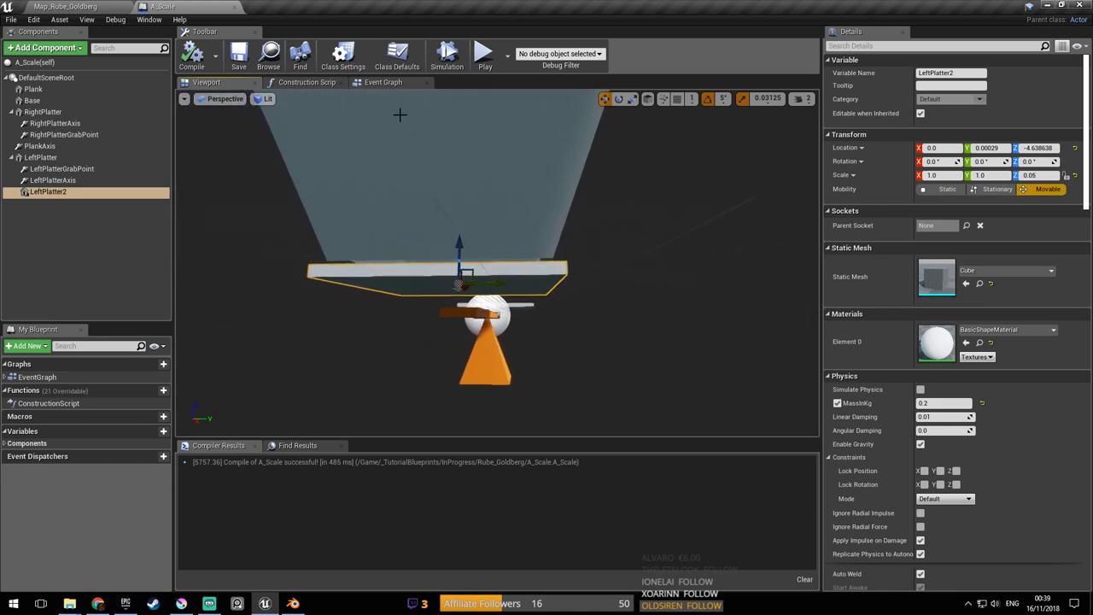
# Add a Left Platter 2 reference feeding a Move Component To node, and run its Move input from Event Use
pyautogui.click(378, 83)
pyautogui.moveTo(605, 235); pyautogui.dragTo(556, 262, button='right')
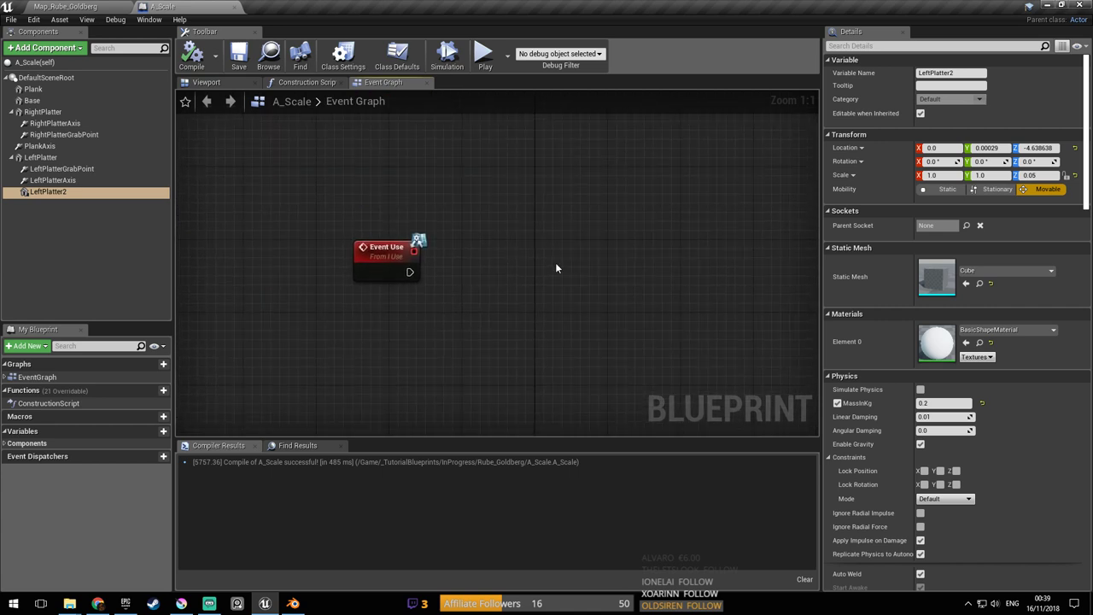
pyautogui.moveTo(61, 196); pyautogui.dragTo(454, 284)
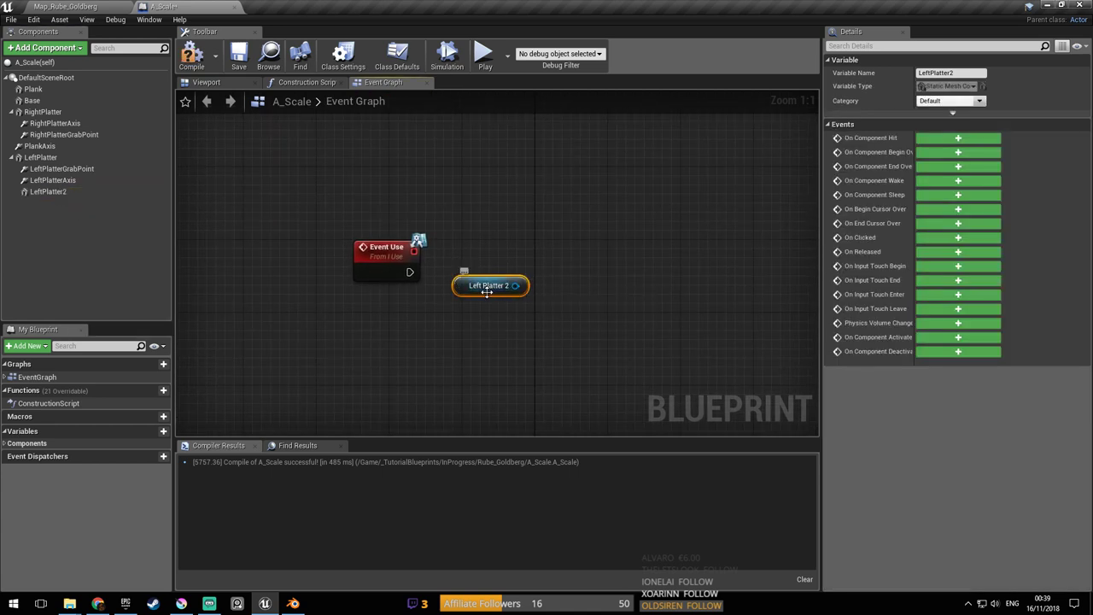
pyautogui.moveTo(451, 330); pyautogui.dragTo(525, 271)
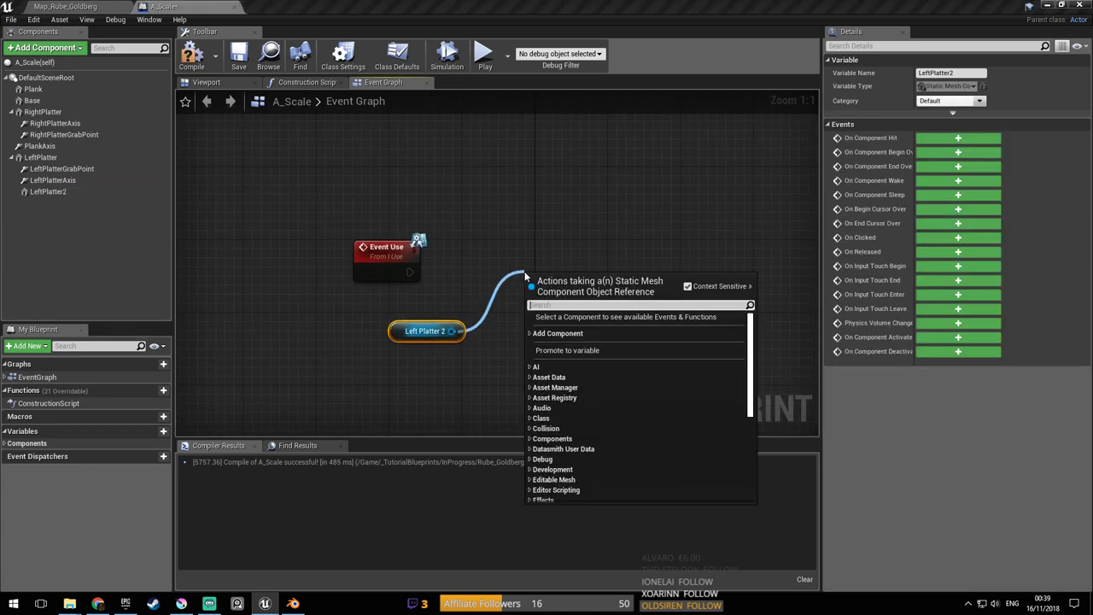
pyautogui.write('move compon')
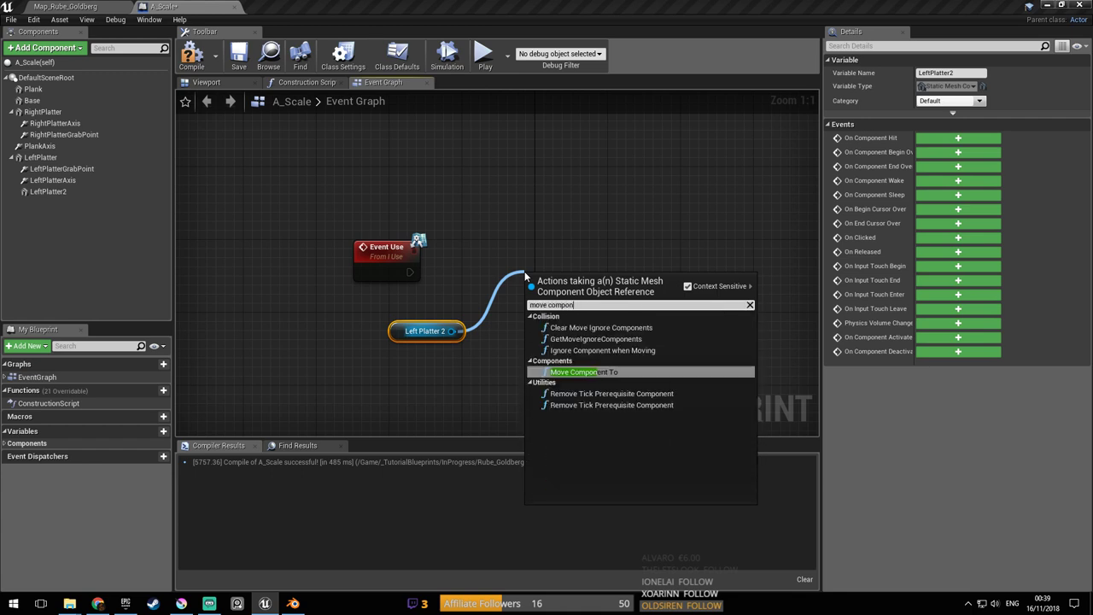
pyautogui.press('Return')
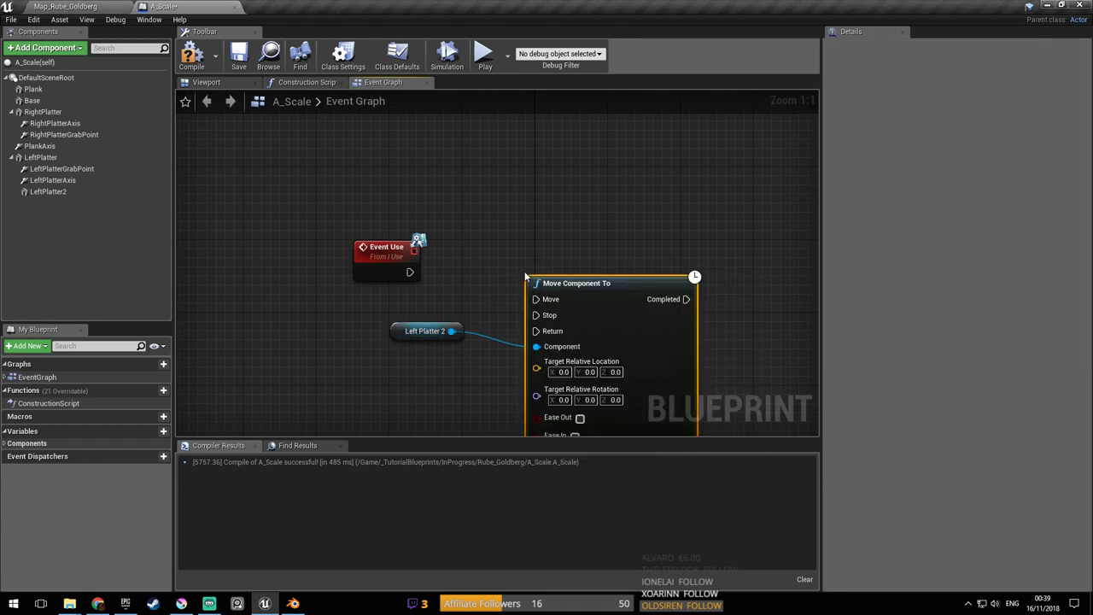
pyautogui.moveTo(526, 276); pyautogui.dragTo(582, 262)
pyautogui.moveTo(506, 291); pyautogui.dragTo(413, 213, button='right')
pyautogui.scroll(1, 420, 209)
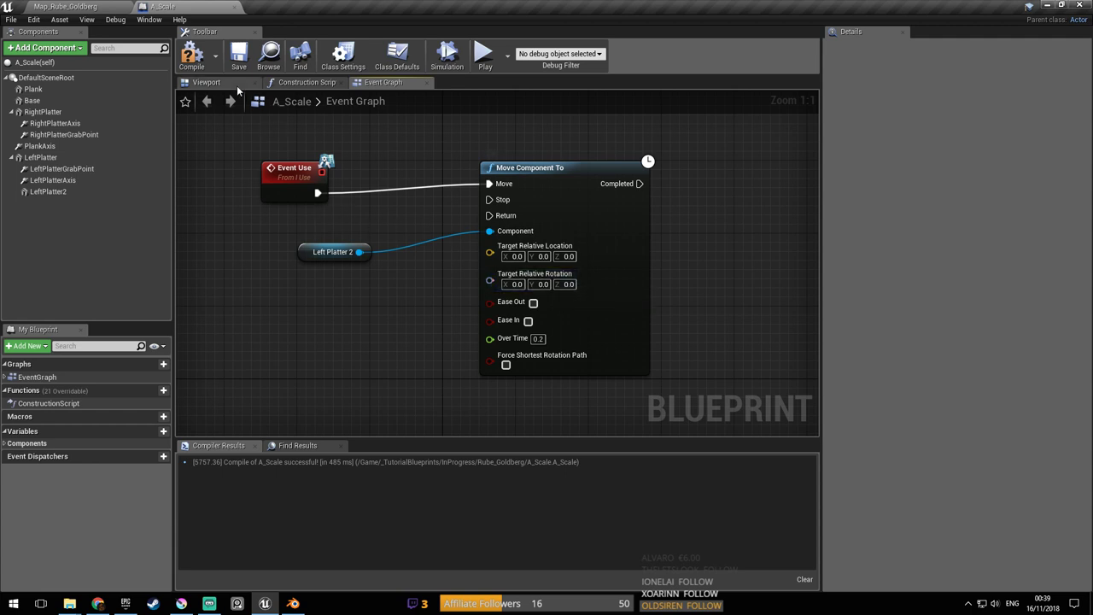
# Try rotating the LeftPlatter2 plate 25 degrees in roll, inspect the opening, and undo the rotation
pyautogui.click(205, 82)
pyautogui.click(477, 276)
pyautogui.press('e')
pyautogui.moveTo(513, 313); pyautogui.dragTo(504, 346)
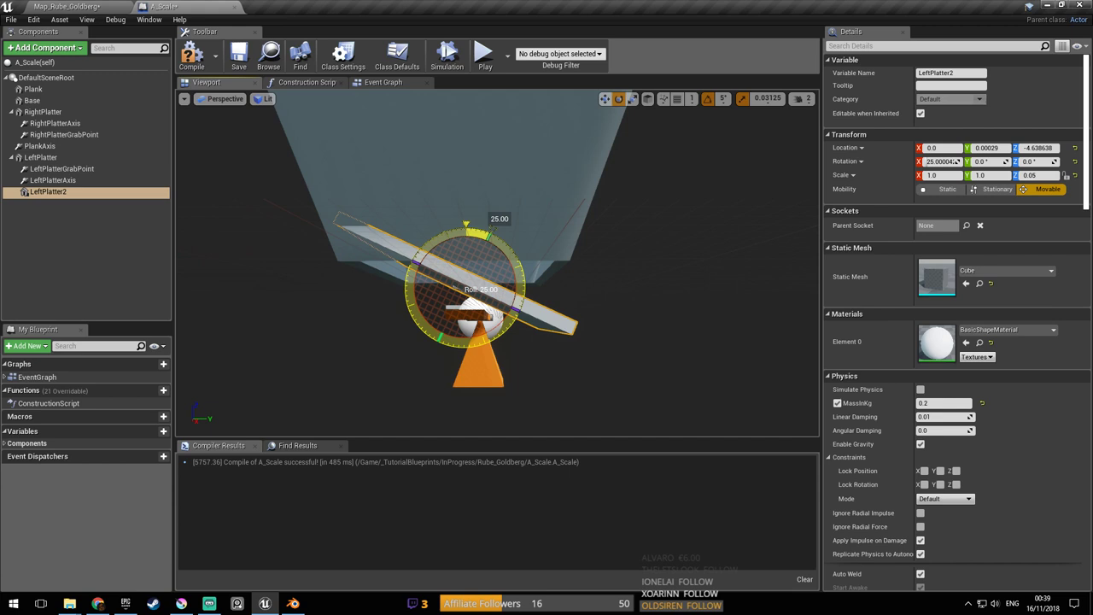
pyautogui.moveTo(559, 290); pyautogui.dragTo(401, 290, button='right')
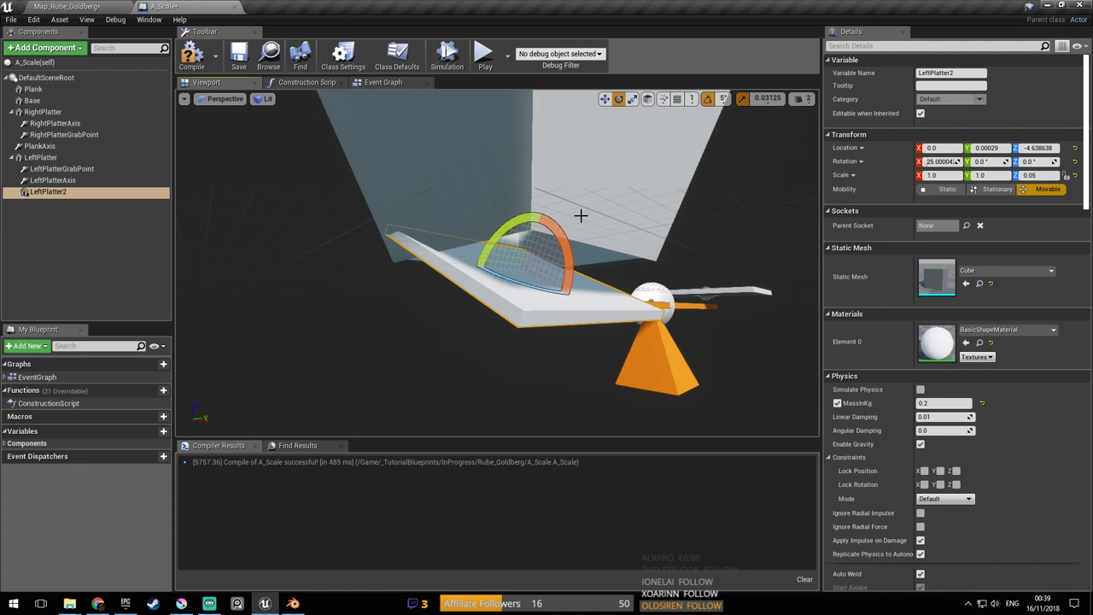
pyautogui.hotkey('ctrl', 'z')
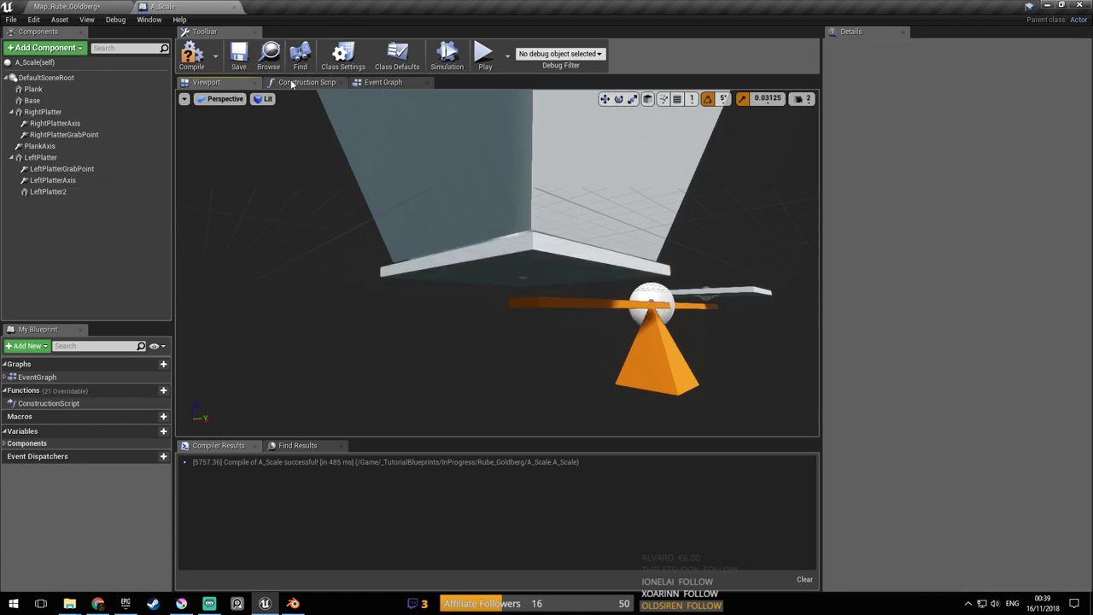
# Set the Move Component To node's target relative rotation X to 25.0 and Over Time to 0.5, and compile and save A_Scale
pyautogui.click(381, 82)
pyautogui.moveTo(440, 236); pyautogui.dragTo(456, 251, button='right')
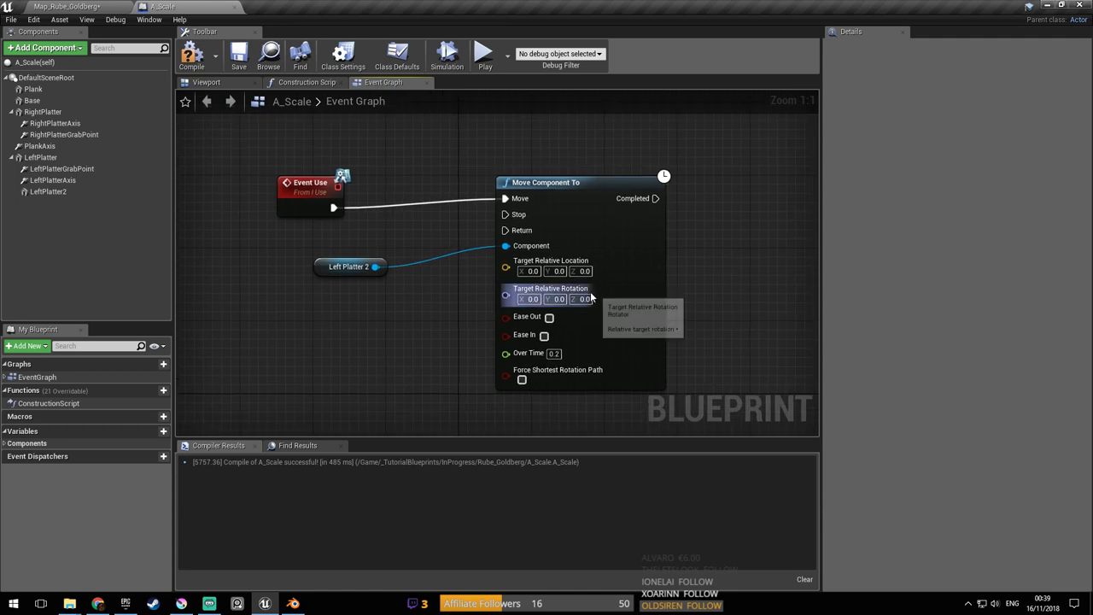
pyautogui.click(533, 299)
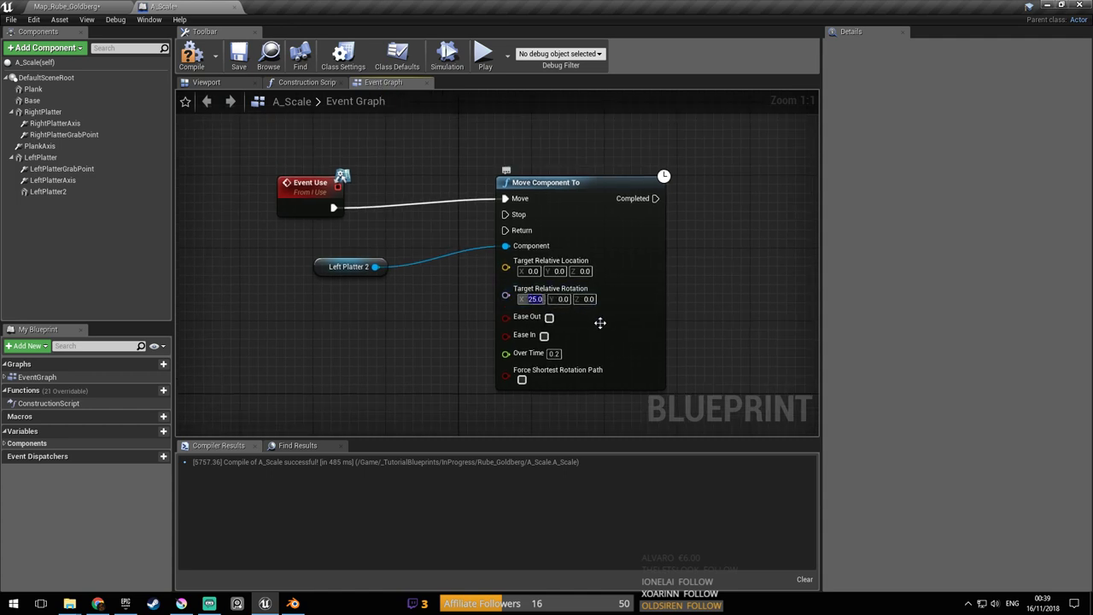
pyautogui.hotkey('ctrl', 's')
pyautogui.click(552, 336)
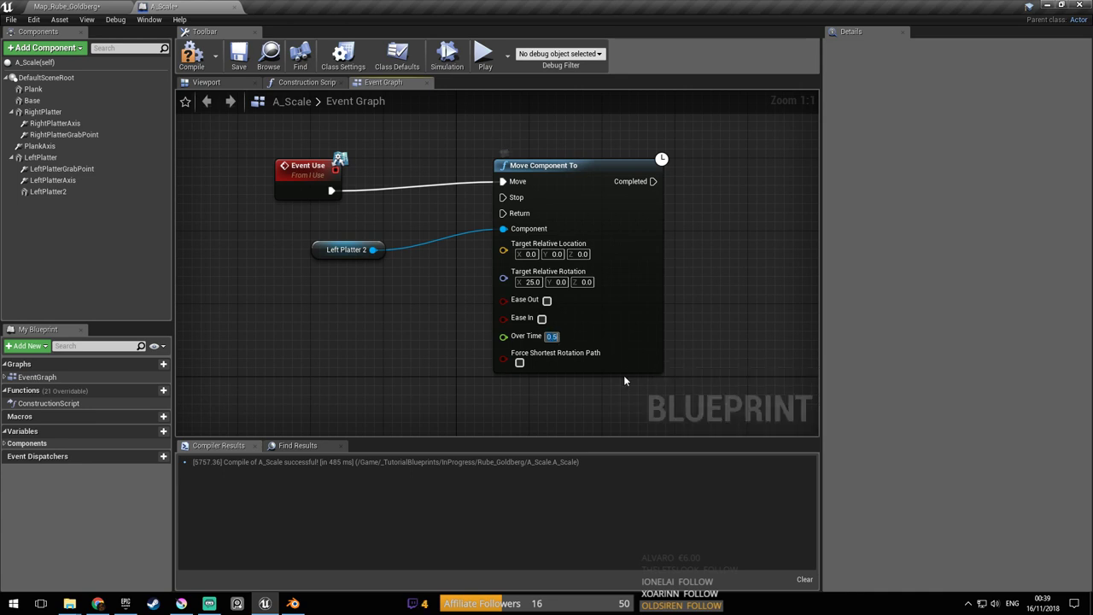
pyautogui.moveTo(472, 271); pyautogui.dragTo(481, 258, button='right')
pyautogui.click(200, 57)
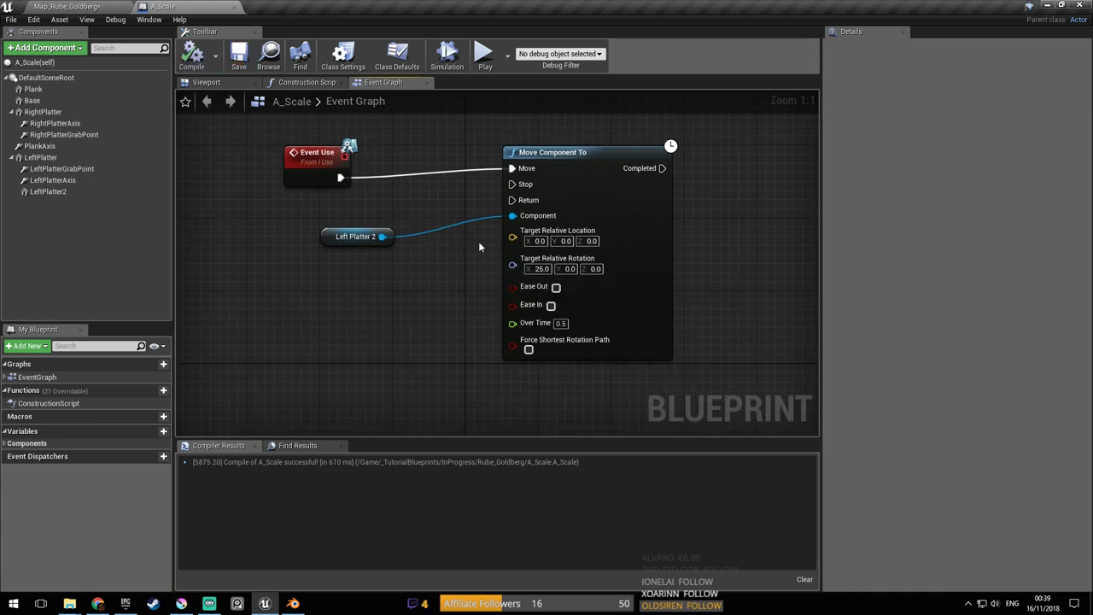
pyautogui.moveTo(478, 241)
pyautogui.mouseDown(button='right')
pyautogui.moveTo(498, 251)
pyautogui.moveTo(486, 246)
pyautogui.mouseUp(button='right')
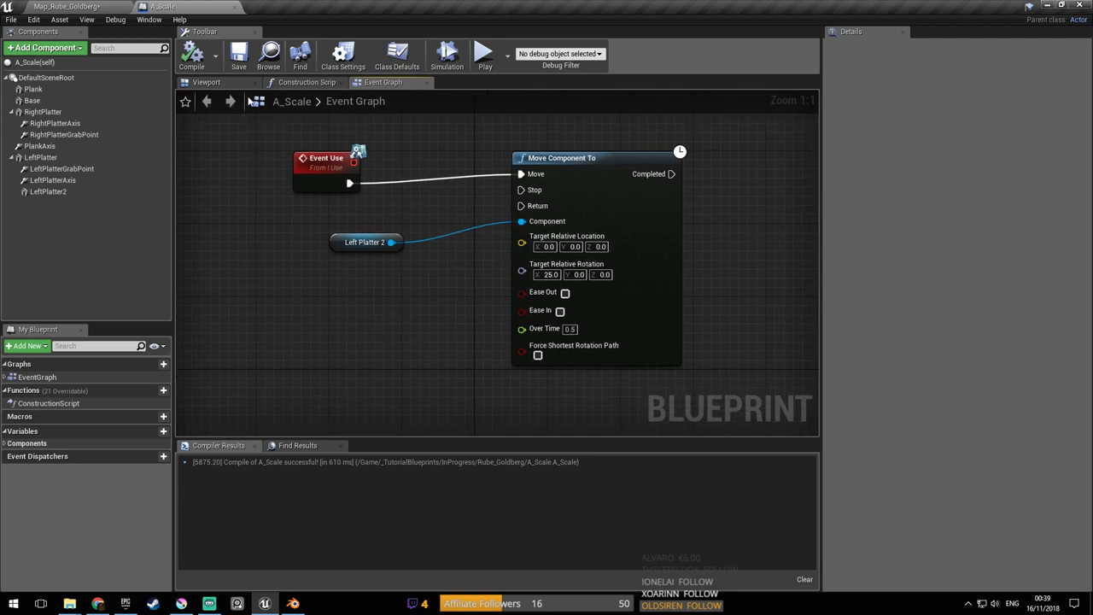
# Play the level full screen to test the hopper's bottom plate opening, and stop the session
pyautogui.click(85, 7)
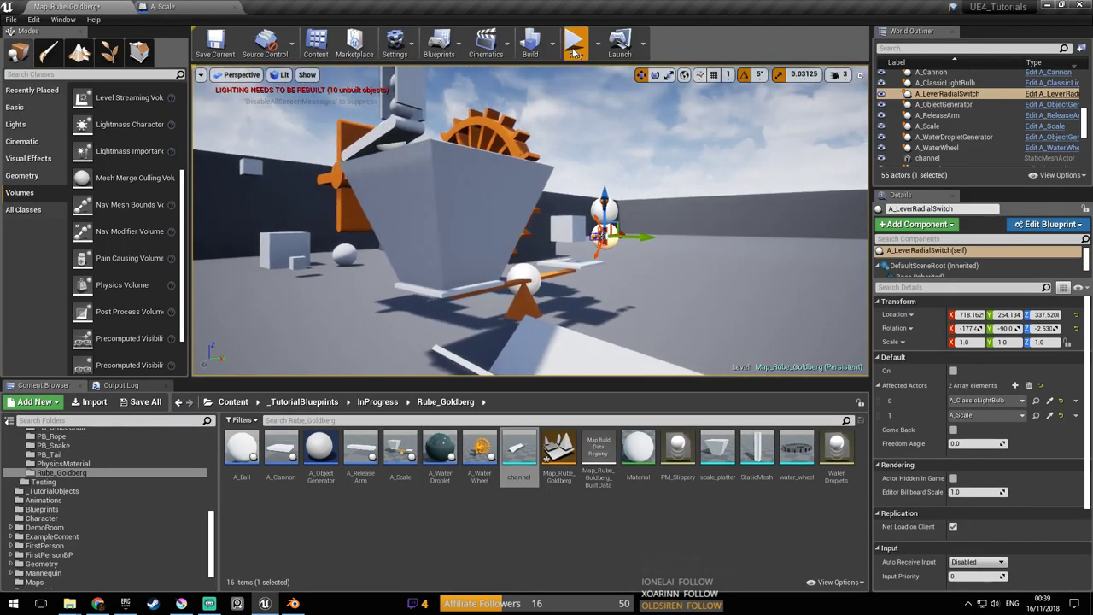
pyautogui.press('F11')
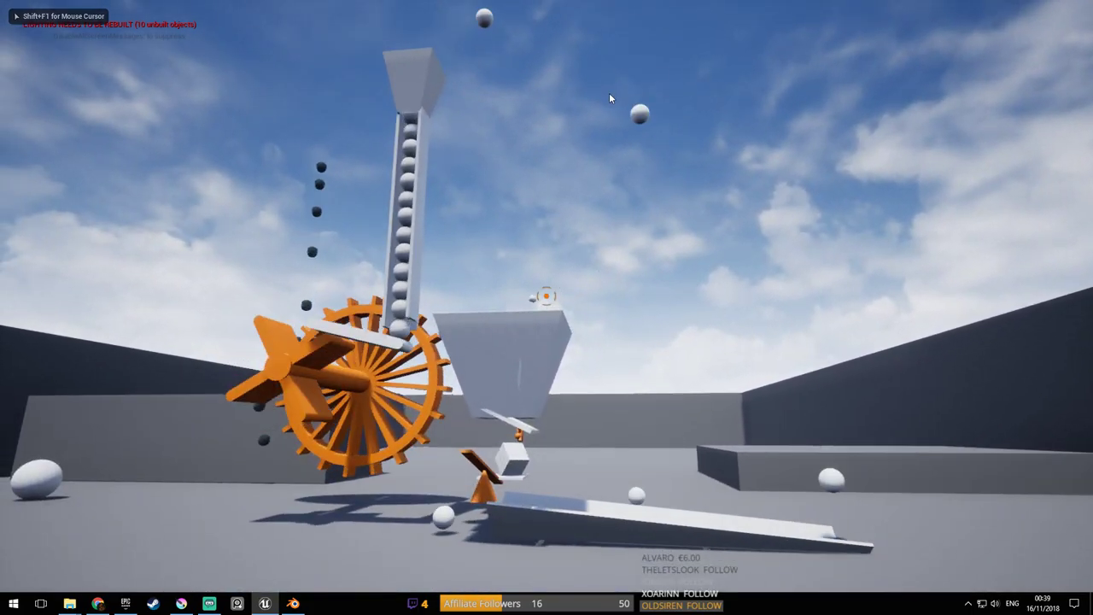
pyautogui.press('Escape')
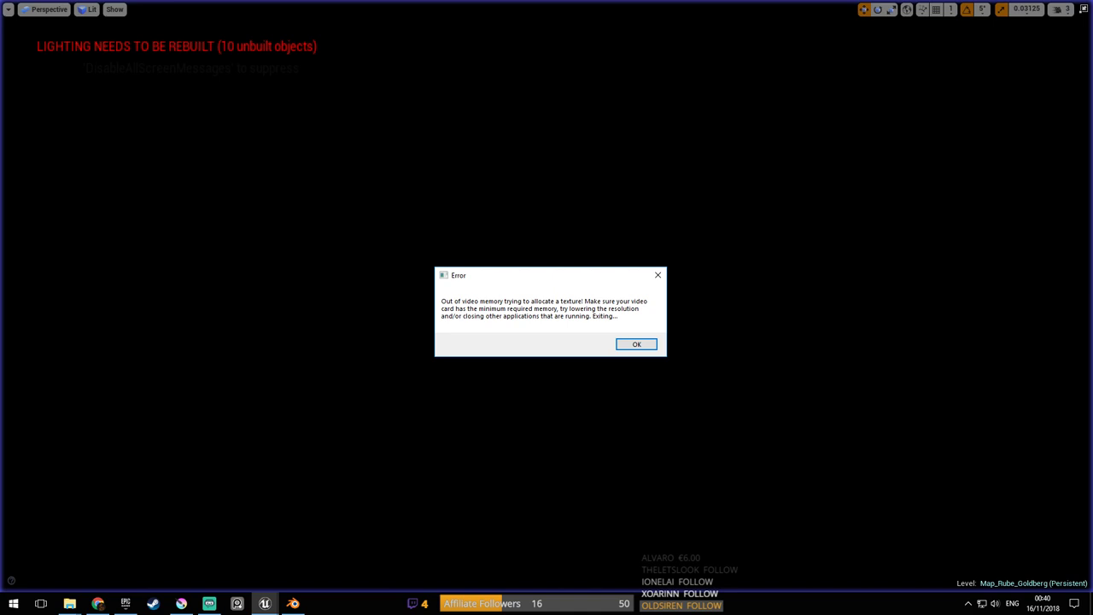
# Dismiss the video memory error and reopen the UE4_Tutorials project from the Epic Games Launcher
pyautogui.click(634, 345)
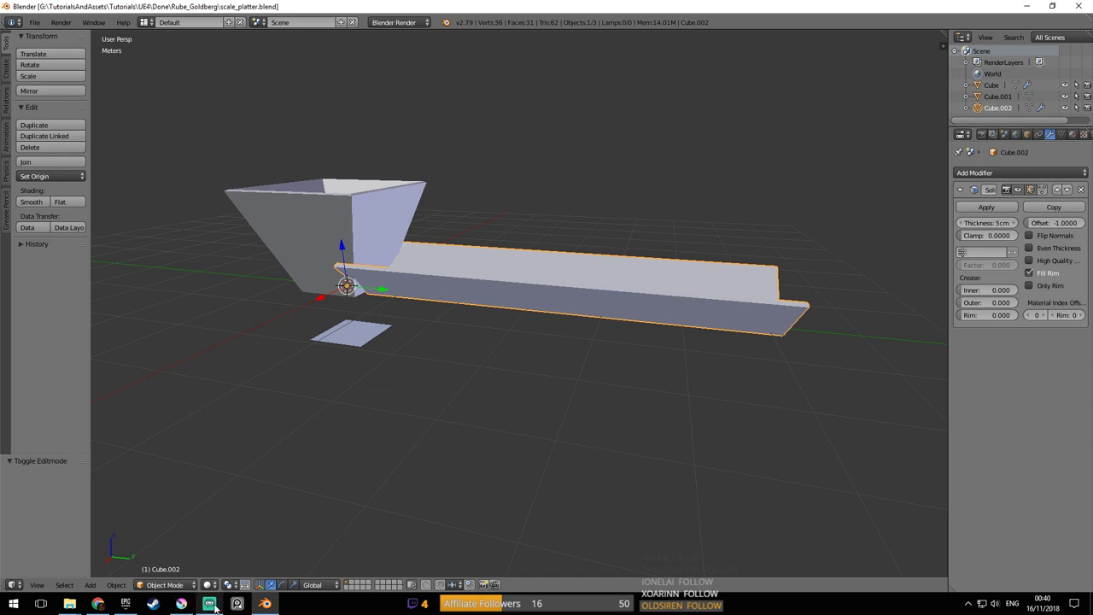
pyautogui.click(125, 604)
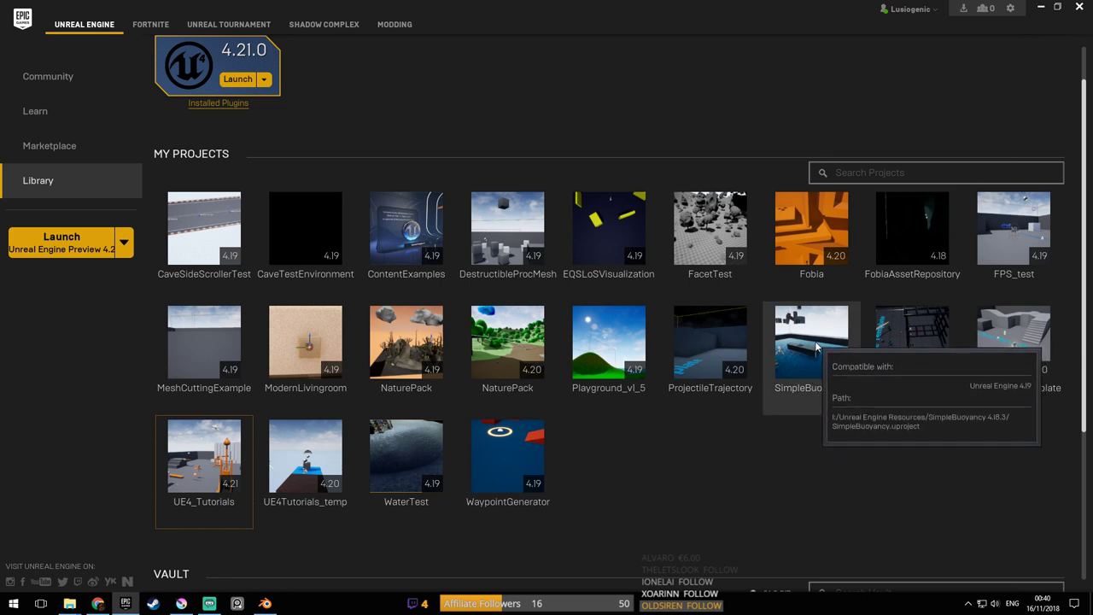
pyautogui.doubleClick(201, 453)
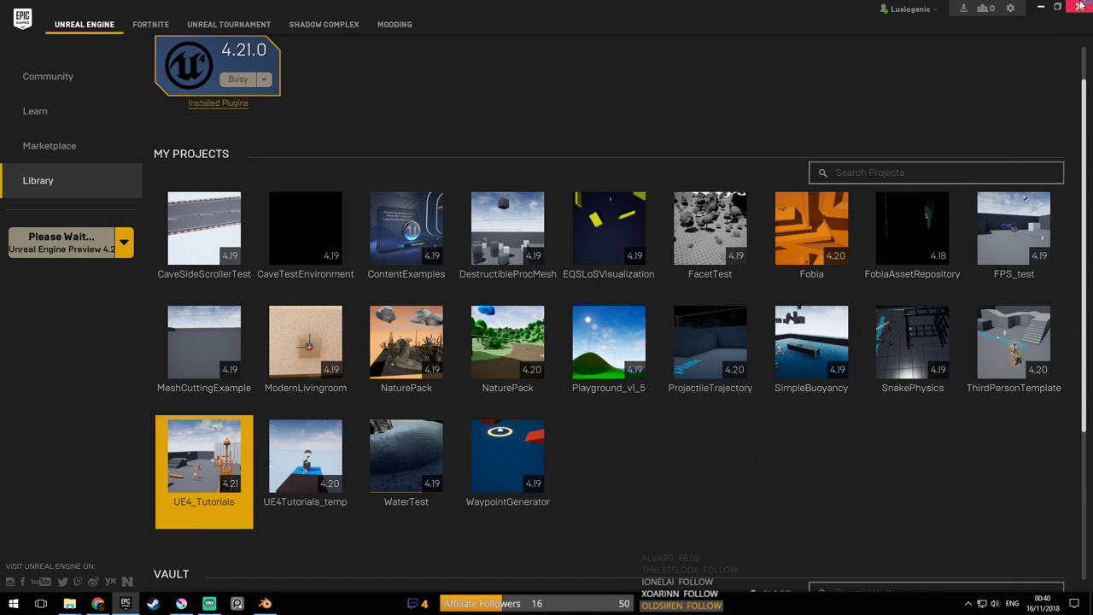
# Switch to Blender and save the scene over scale_platter.blend
pyautogui.click(1041, 7)
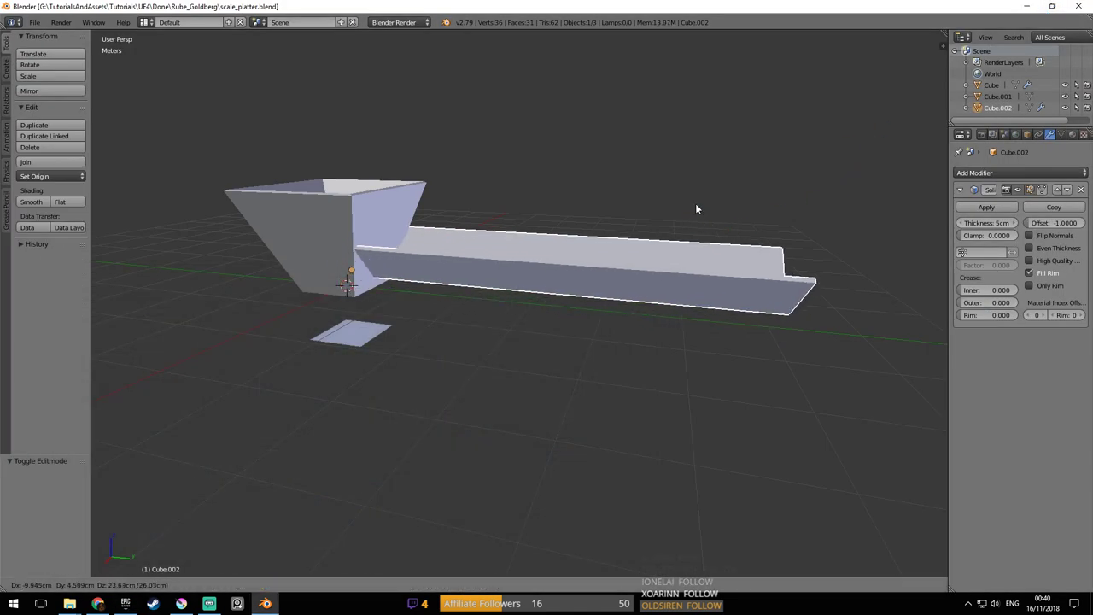
pyautogui.hotkey('ctrl', 's')
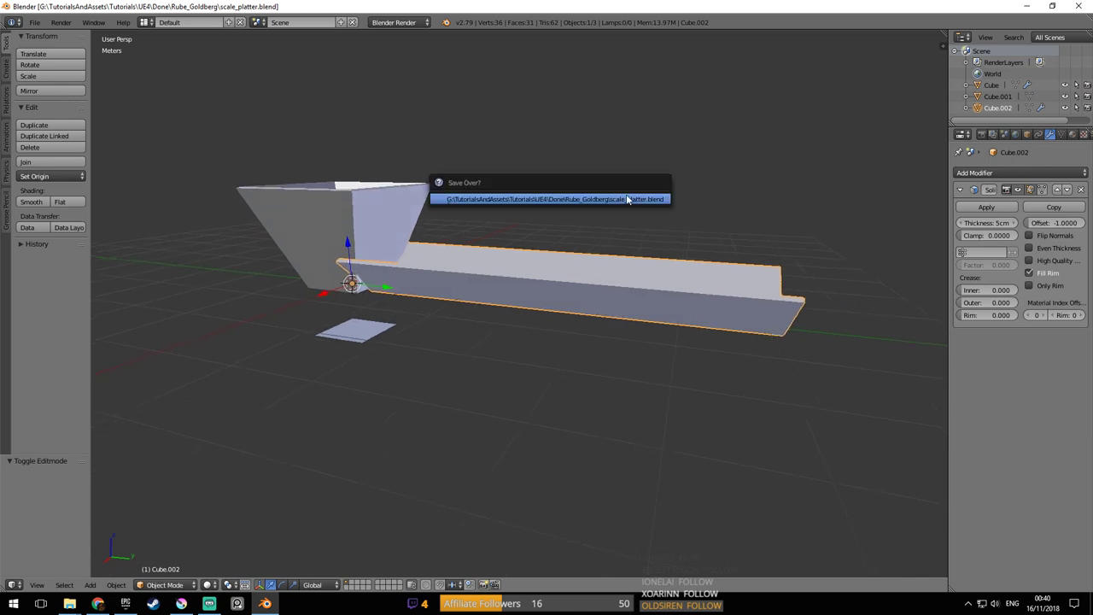
pyautogui.click(627, 199)
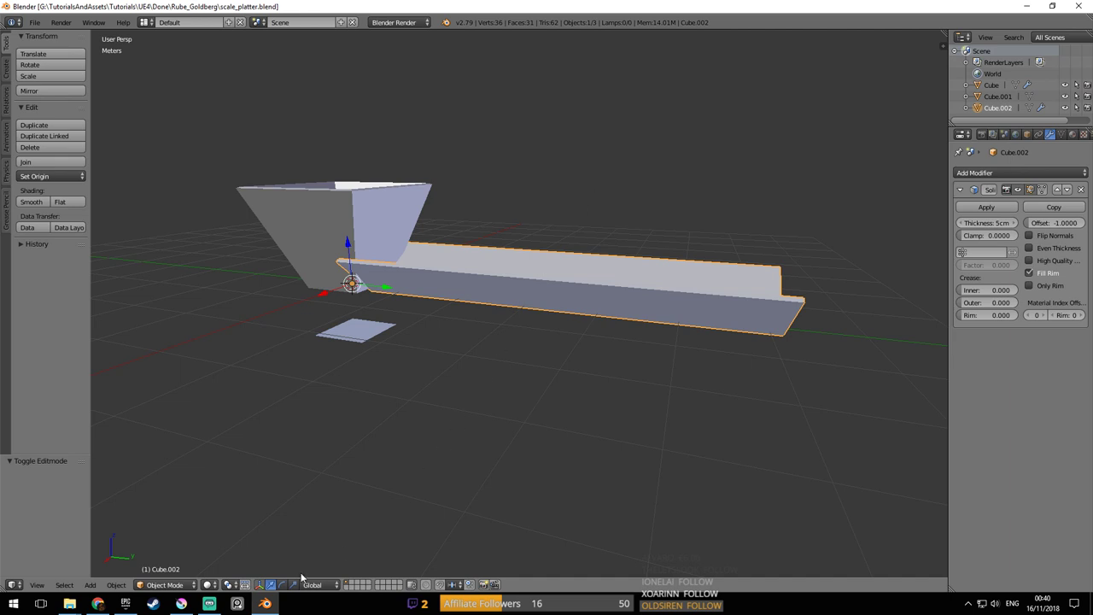
# Check the stream chat in Streamlabs OBS, return to the Unreal Editor and decline restoring the previously open assets
pyautogui.click(209, 603)
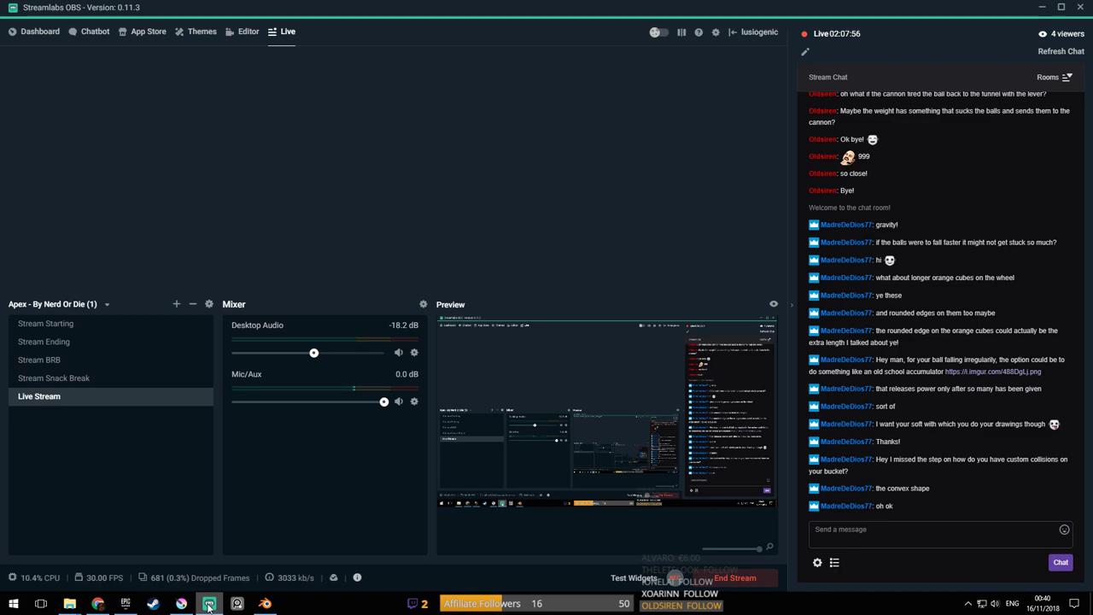
pyautogui.click(209, 604)
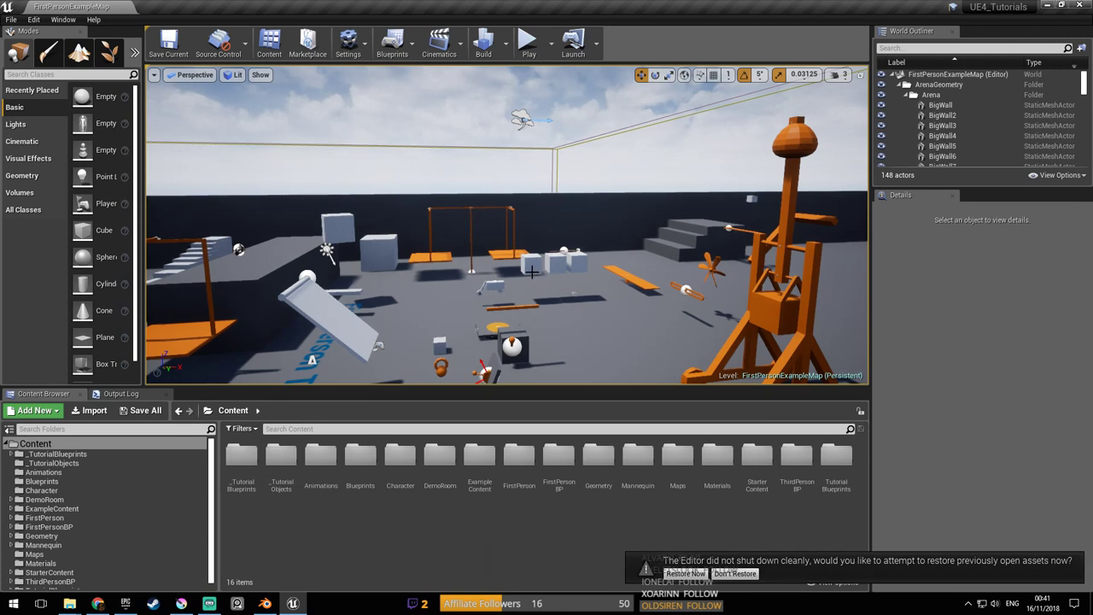
pyautogui.click(729, 574)
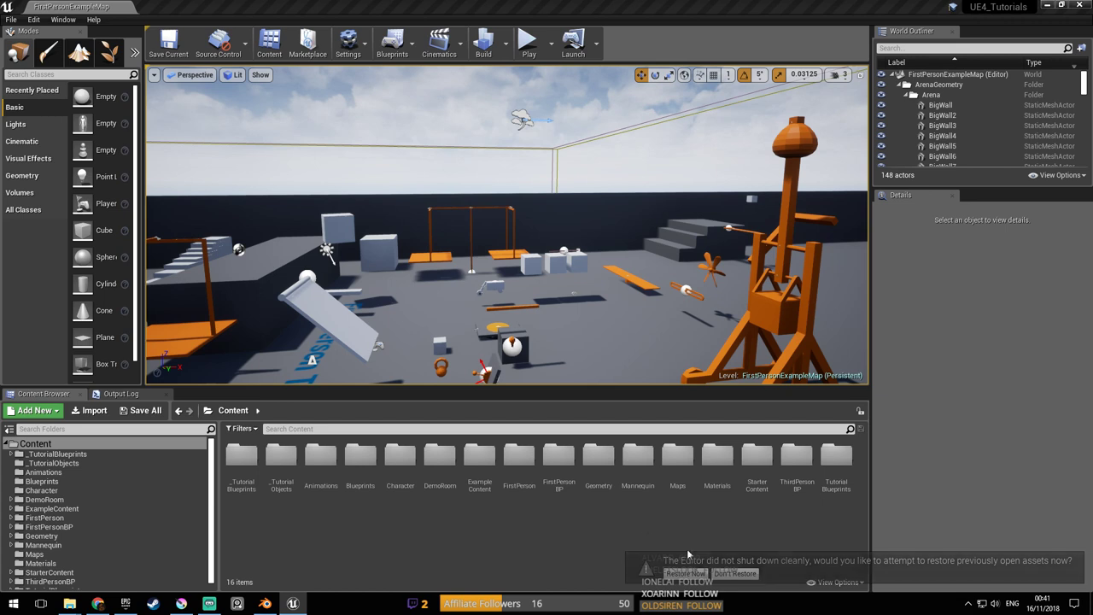
# Open the Rube_Goldberg folder inside _TutorialBlueprints > InProgress in the project content
pyautogui.moveTo(212, 523); pyautogui.dragTo(202, 541)
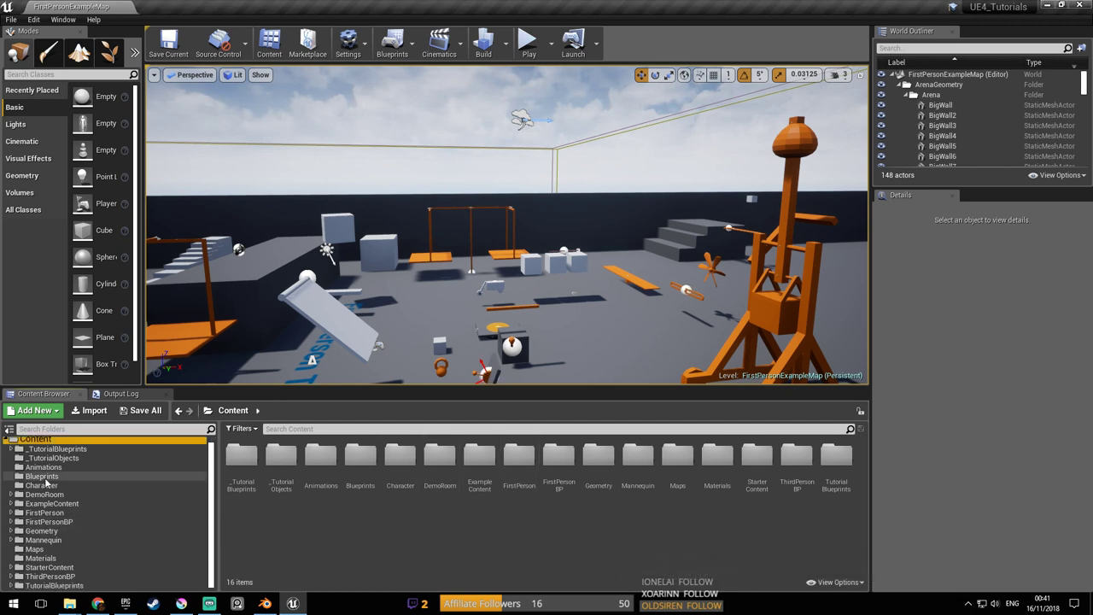
pyautogui.click(10, 449)
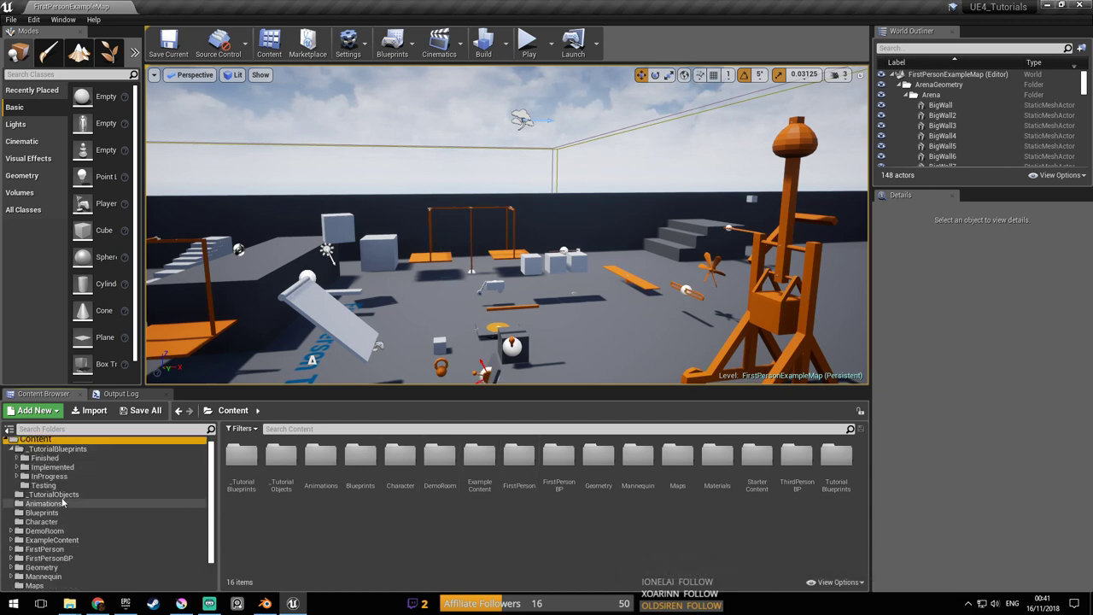
pyautogui.click(18, 475)
pyautogui.click(17, 467)
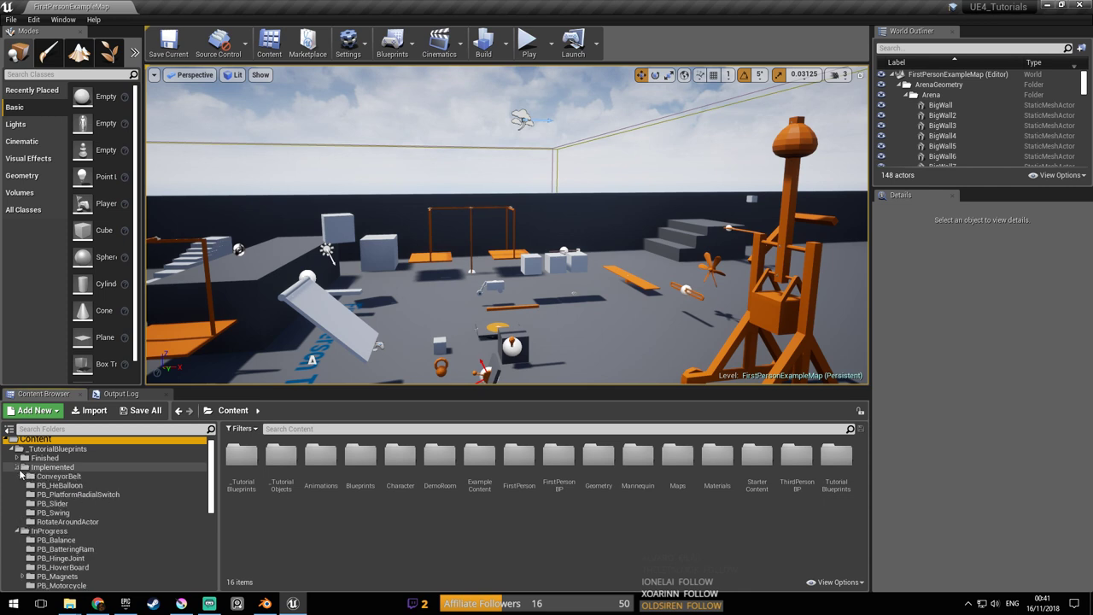
pyautogui.click(77, 521)
pyautogui.scroll(-3, 91, 512)
pyautogui.click(90, 558)
pyautogui.click(390, 538)
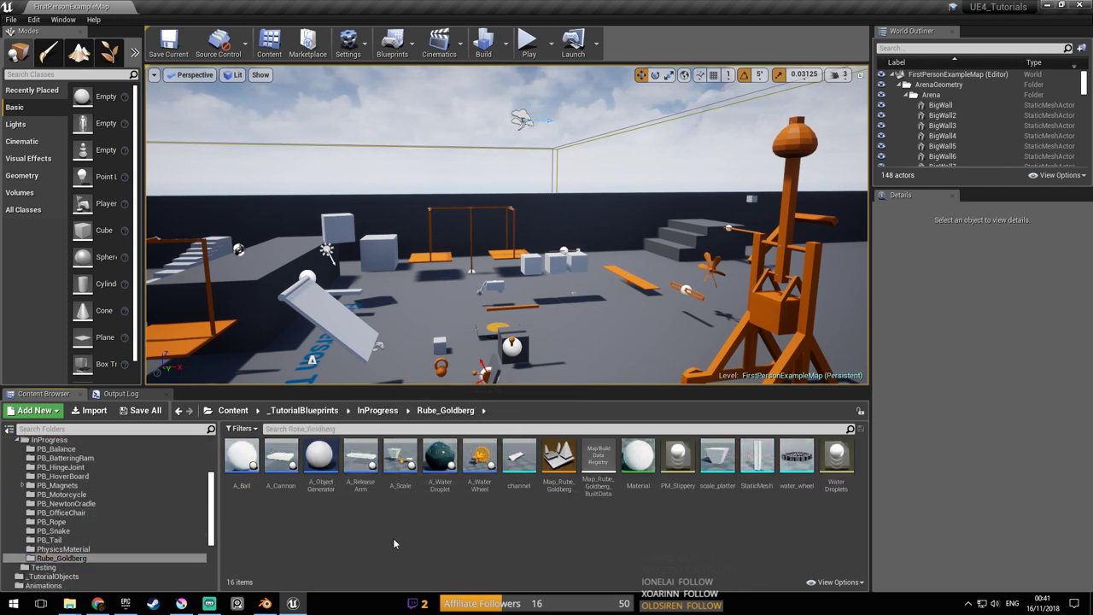
# Load the Map_Rube_Goldberg level and save it
pyautogui.hotkey('ctrl', 's')
pyautogui.doubleClick(558, 461)
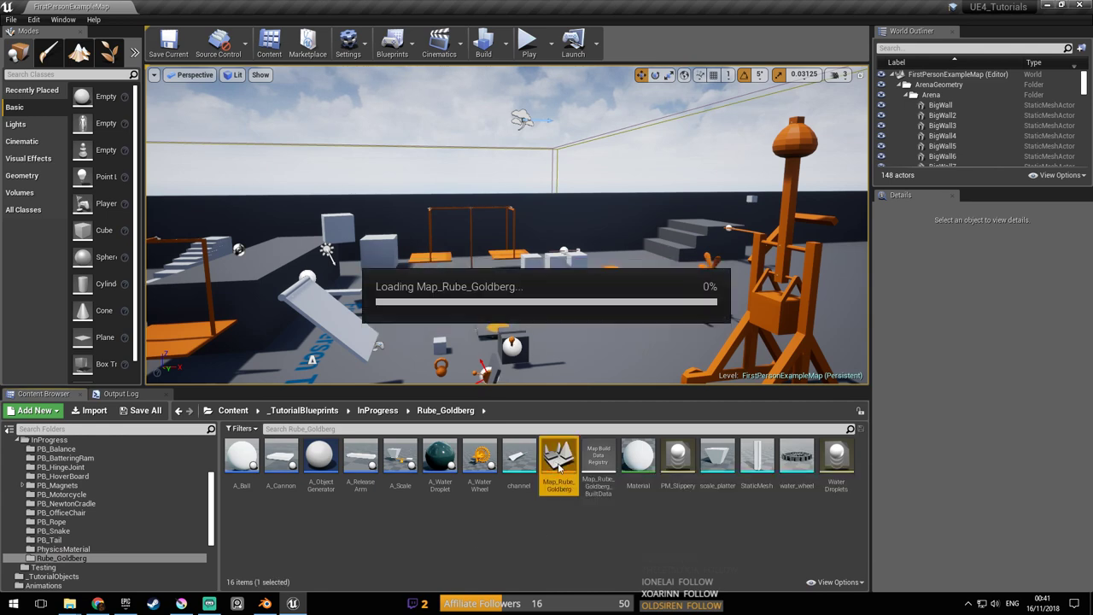
pyautogui.moveTo(622, 273); pyautogui.dragTo(645, 269, button='right')
pyautogui.hotkey('ctrl', 's')
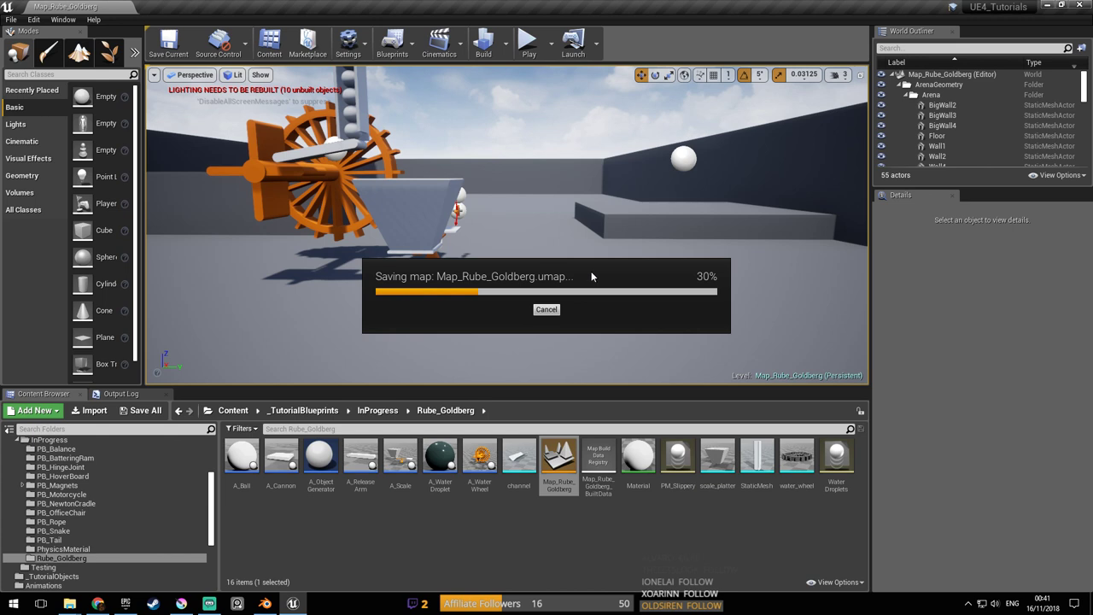
# Open the A_Scale Blueprint from the hopper in the level and review its Event Use and Move Component To nodes
pyautogui.click(417, 222)
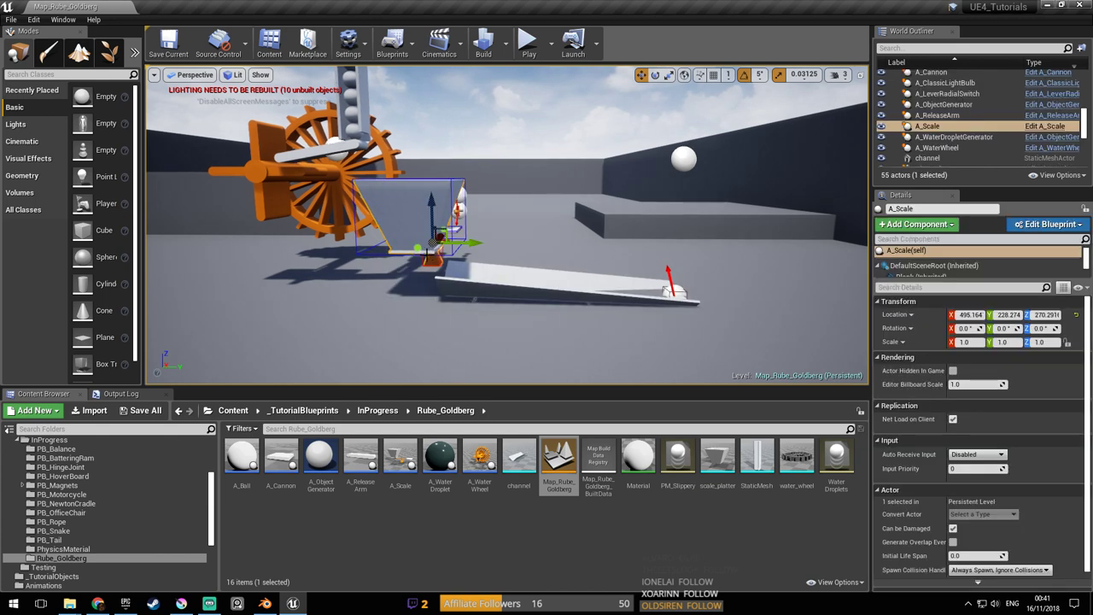
pyautogui.click(1056, 126)
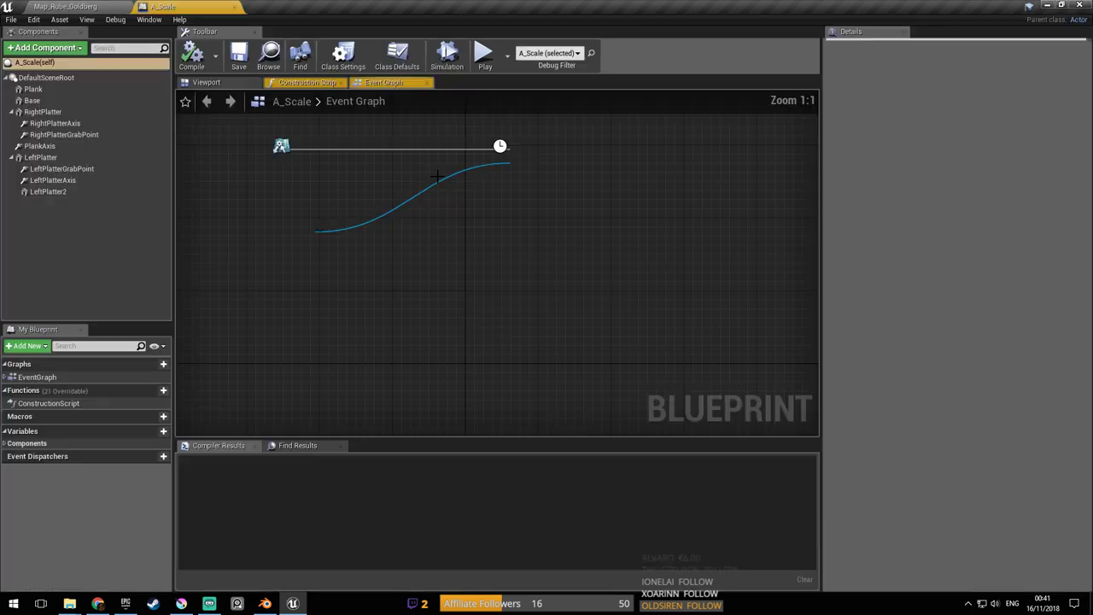
pyautogui.moveTo(473, 252)
pyautogui.mouseDown(button='right')
pyautogui.moveTo(470, 228)
pyautogui.moveTo(474, 269)
pyautogui.mouseUp(button='right')
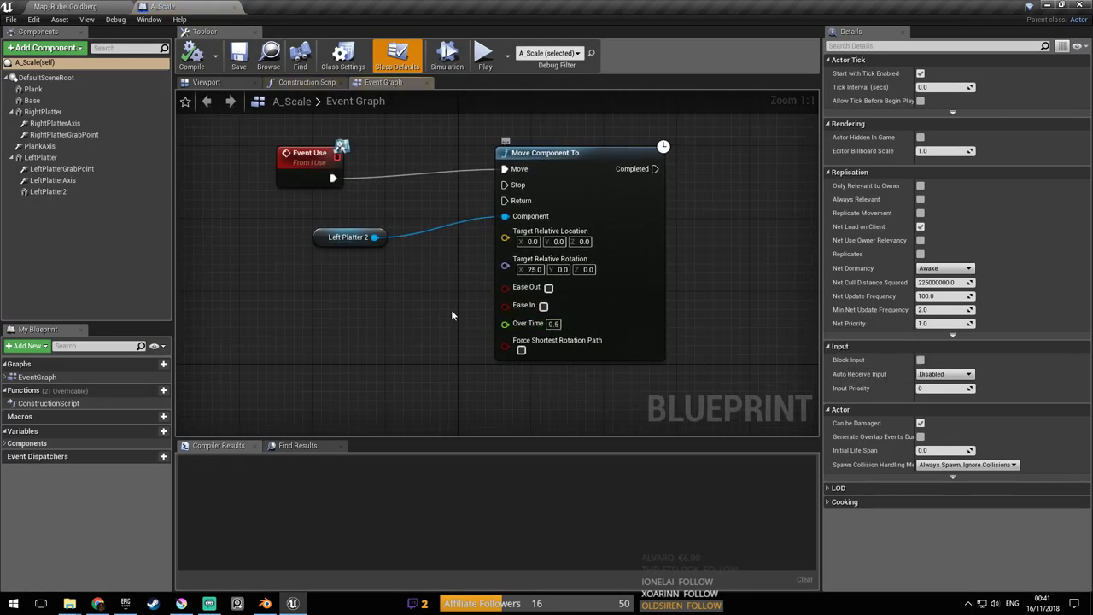
pyautogui.moveTo(485, 316); pyautogui.dragTo(550, 336, button='right')
# Return to the Map_Rube_Goldberg level, play it in the viewport to test the hopper, and stop the session
pyautogui.click(111, 10)
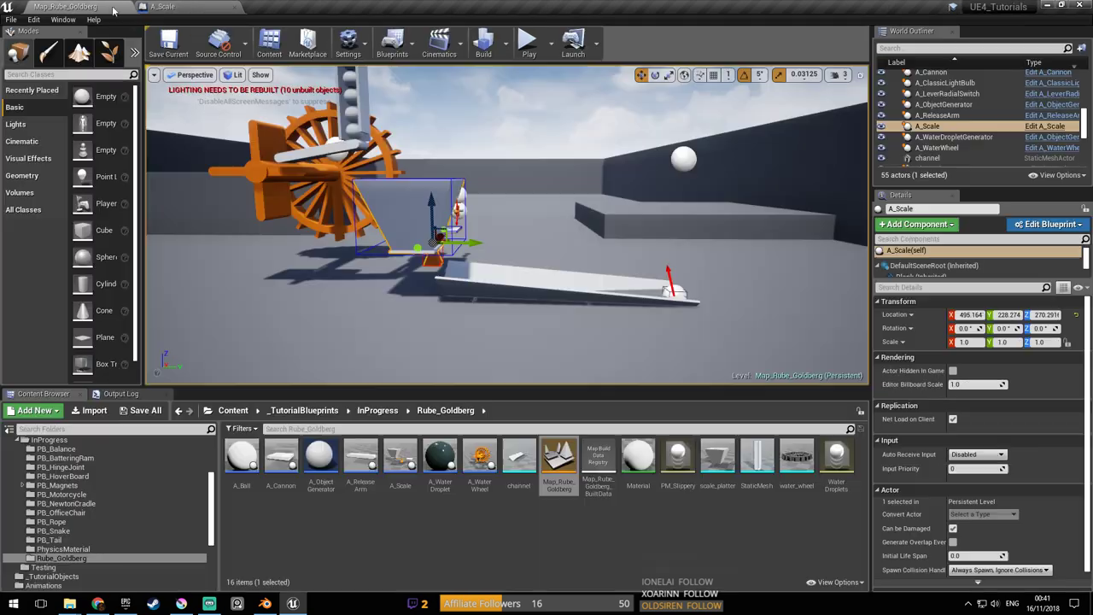
pyautogui.click(528, 44)
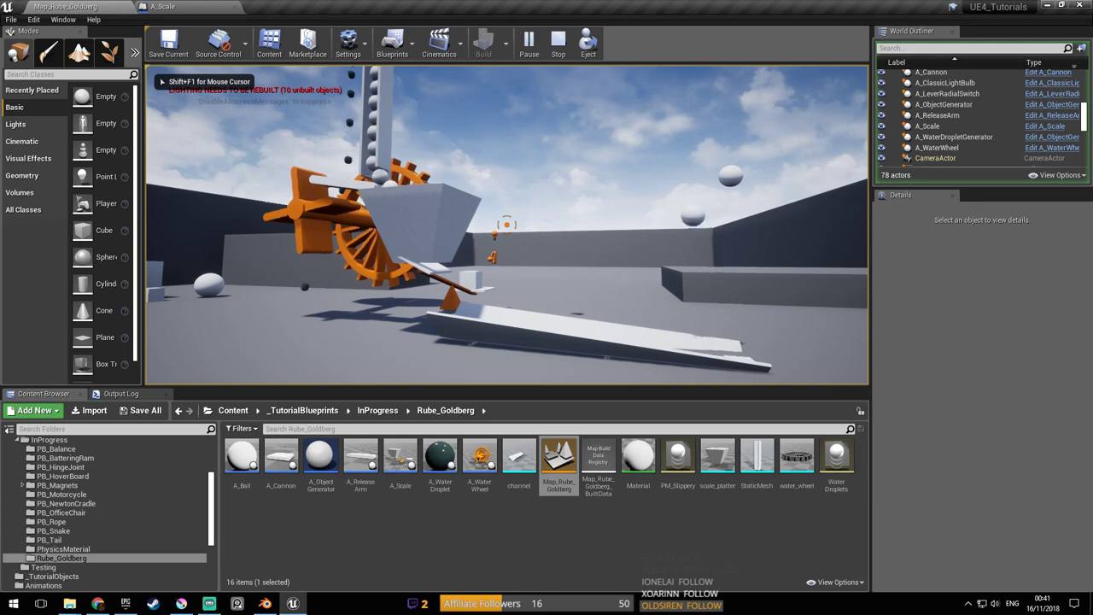
pyautogui.press('Escape')
# Run the level in Simulate mode, watch the hopper plate and ramp from several angles, stop the simulation and save the map
pyautogui.moveTo(472, 106); pyautogui.dragTo(494, 186, button='right')
pyautogui.press('w')
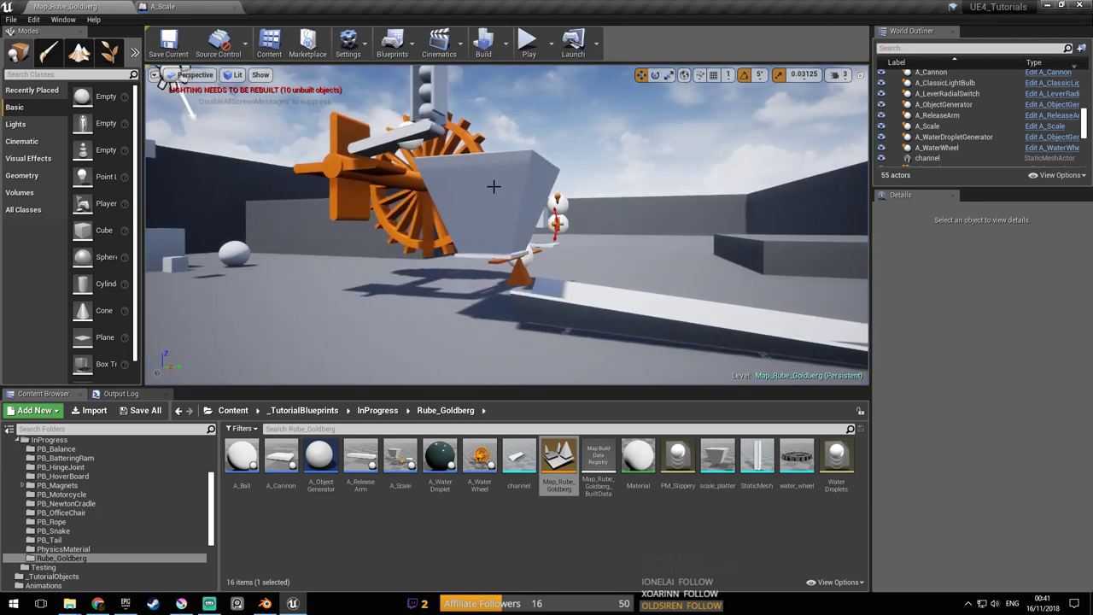
pyautogui.press('d')
pyautogui.moveTo(522, 258); pyautogui.dragTo(505, 277, button='right')
pyautogui.press('d')
pyautogui.moveTo(571, 243); pyautogui.dragTo(581, 243)
pyautogui.click(551, 42)
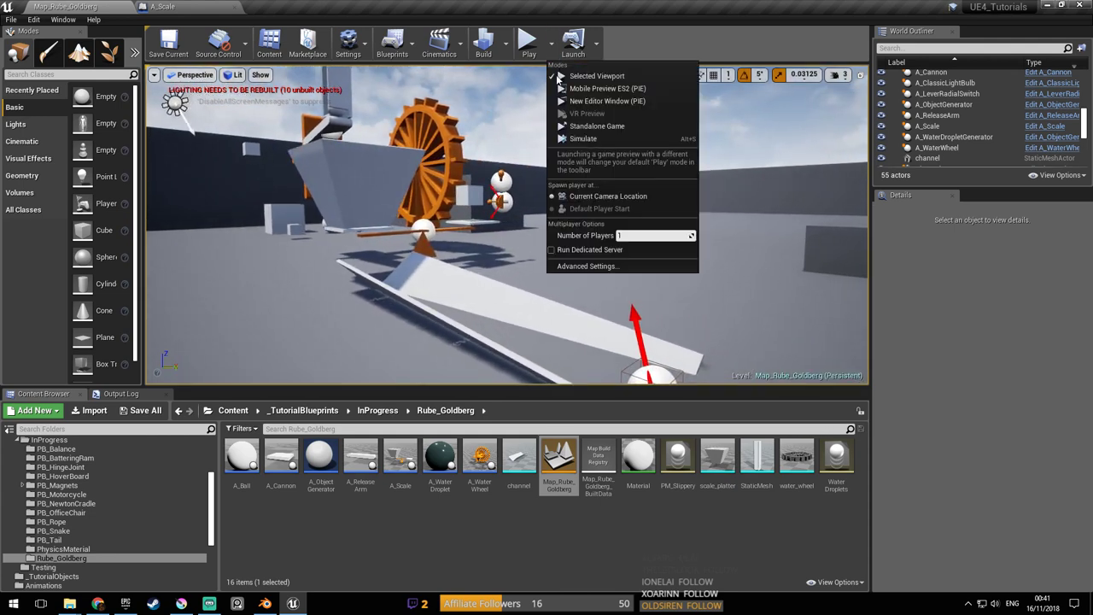
pyautogui.click(595, 138)
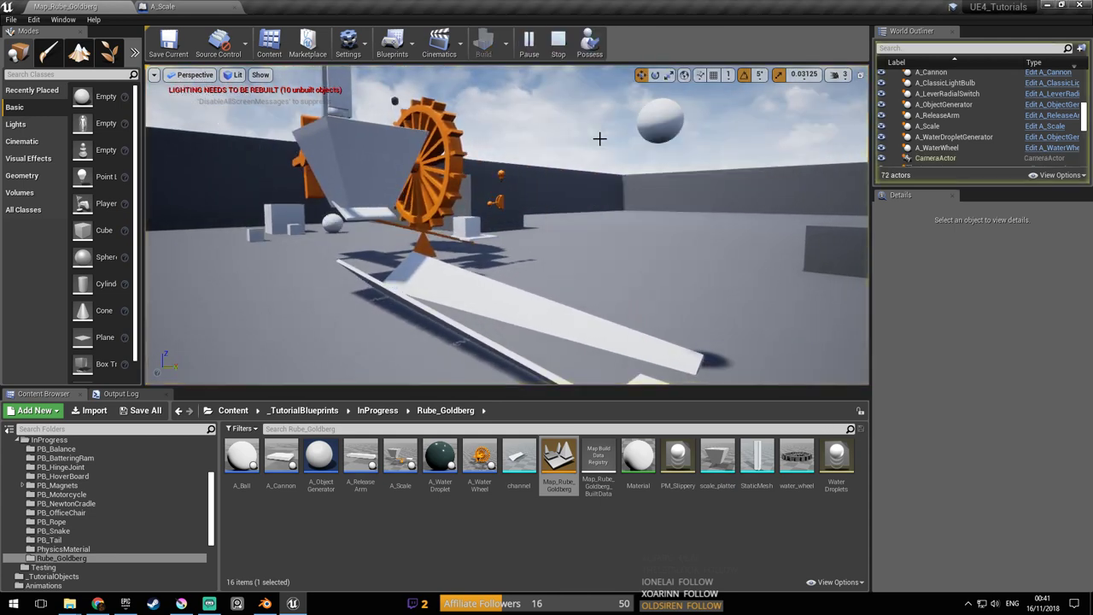
pyautogui.press('a')
pyautogui.moveTo(600, 138); pyautogui.dragTo(649, 128, button='right')
pyautogui.press('a')
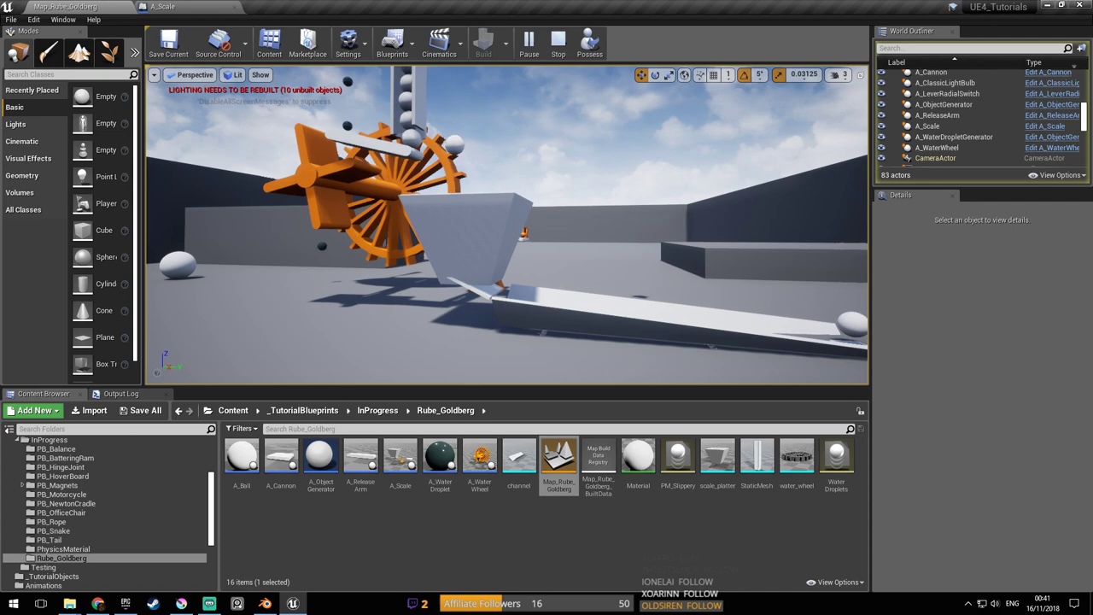
pyautogui.moveTo(649, 128); pyautogui.dragTo(543, 145, button='right')
pyautogui.press('w')
pyautogui.press('s')
pyautogui.press('Escape')
pyautogui.hotkey('ctrl', 's')
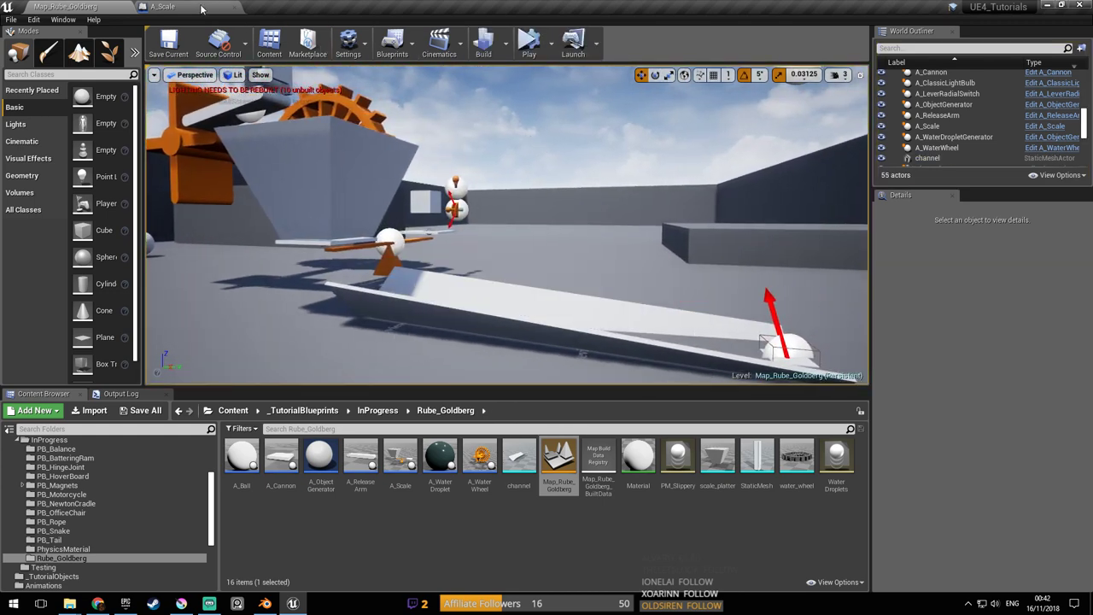
# Examine the Left Platter 2 and Move Component To nodes in A_Scale's Event Graph
pyautogui.click(202, 9)
pyautogui.moveTo(549, 272); pyautogui.dragTo(504, 260, button='right')
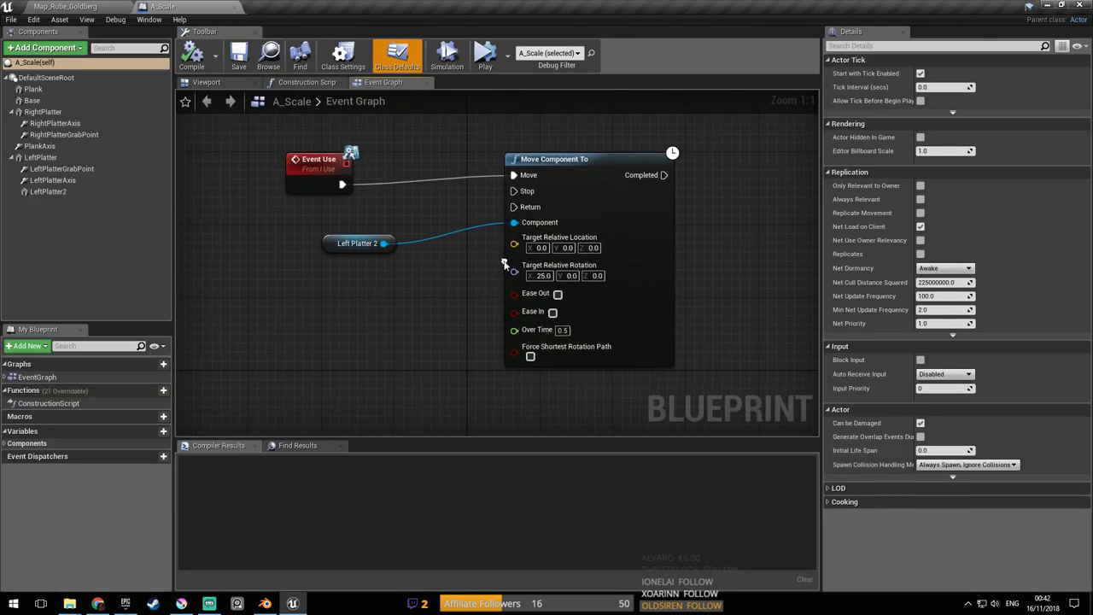
pyautogui.moveTo(440, 238); pyautogui.dragTo(417, 242, button='right')
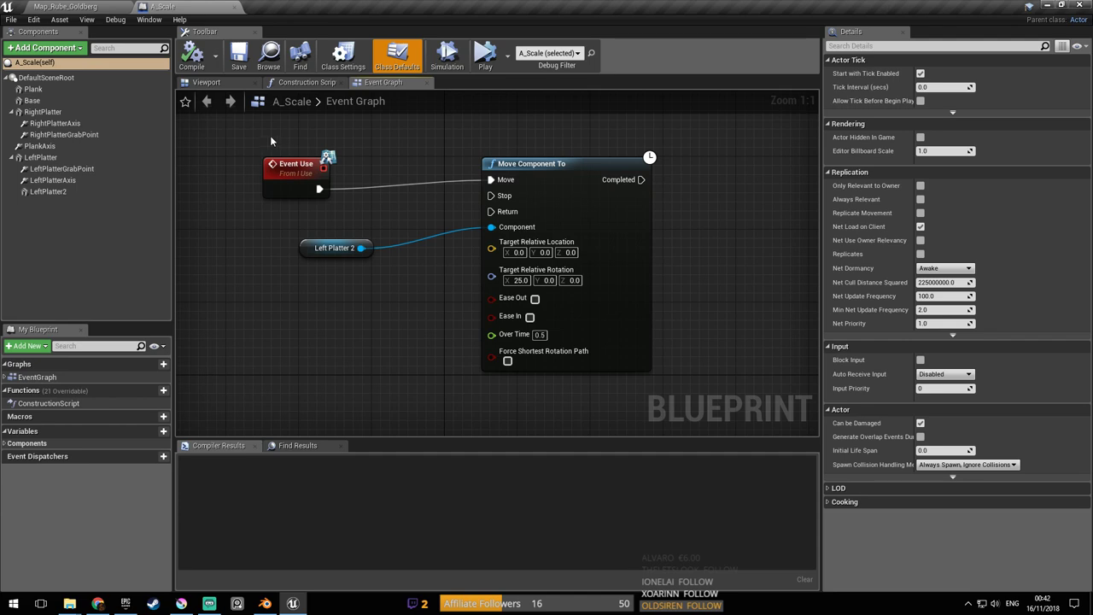
# Select the lever switch in the level to check its Affected Actors and Freedom Angle settings, and save the map
pyautogui.click(101, 7)
pyautogui.press('w')
pyautogui.moveTo(422, 161)
pyautogui.mouseDown(button='right')
pyautogui.moveTo(461, 119)
pyautogui.moveTo(393, 162)
pyautogui.moveTo(422, 162)
pyautogui.mouseUp(button='right')
pyautogui.click(480, 222)
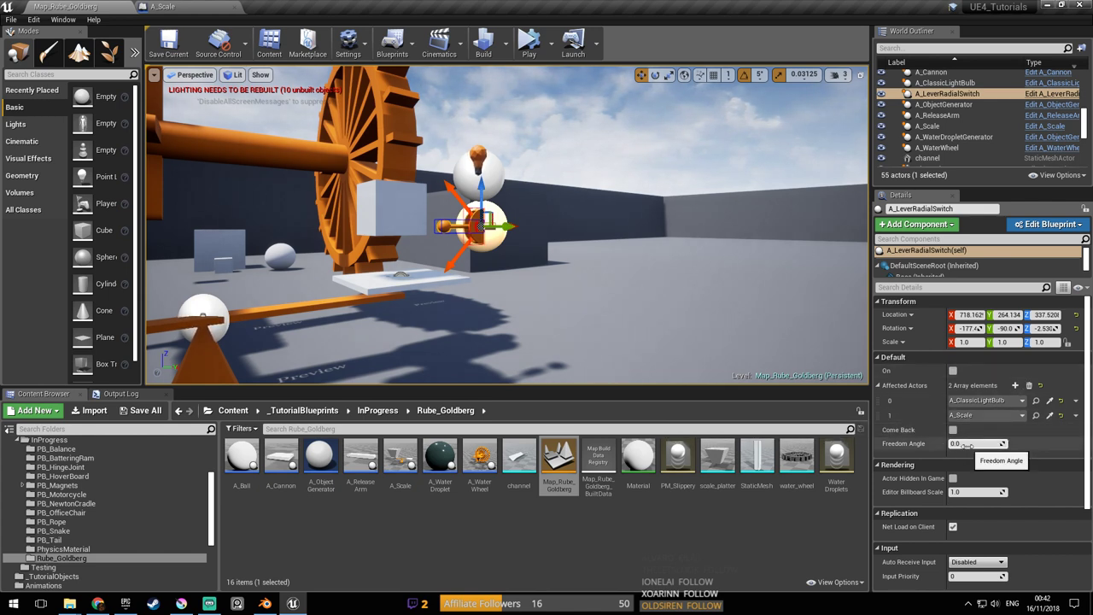
pyautogui.press('s')
pyautogui.moveTo(715, 268); pyautogui.dragTo(687, 278, button='right')
pyautogui.press('s')
pyautogui.moveTo(697, 345); pyautogui.dragTo(695, 359)
pyautogui.hotkey('ctrl', 's')
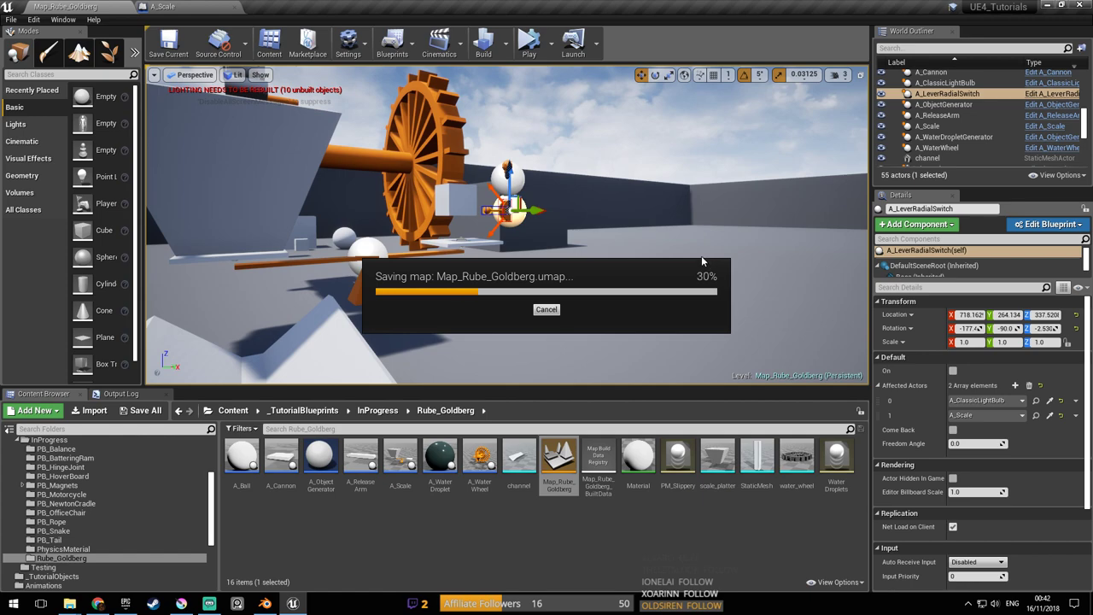
# Float the A_Scale Blueprint editor over the level viewport with its Event Graph nodes zoomed out
pyautogui.moveTo(190, 7); pyautogui.dragTo(684, 118)
pyautogui.scroll(-8, 792, 251)
pyautogui.scroll(3, 433, 248)
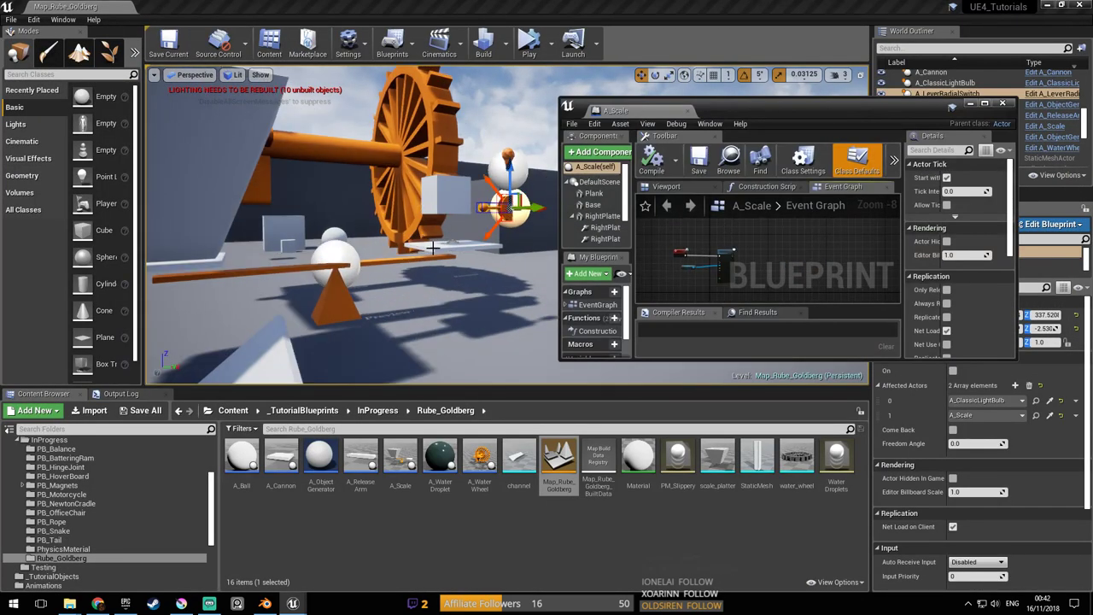
# Simulate the level four times, watching the lever switch alongside A_Scale's Event Graph execution, stop each run and save the map
pyautogui.click(529, 42)
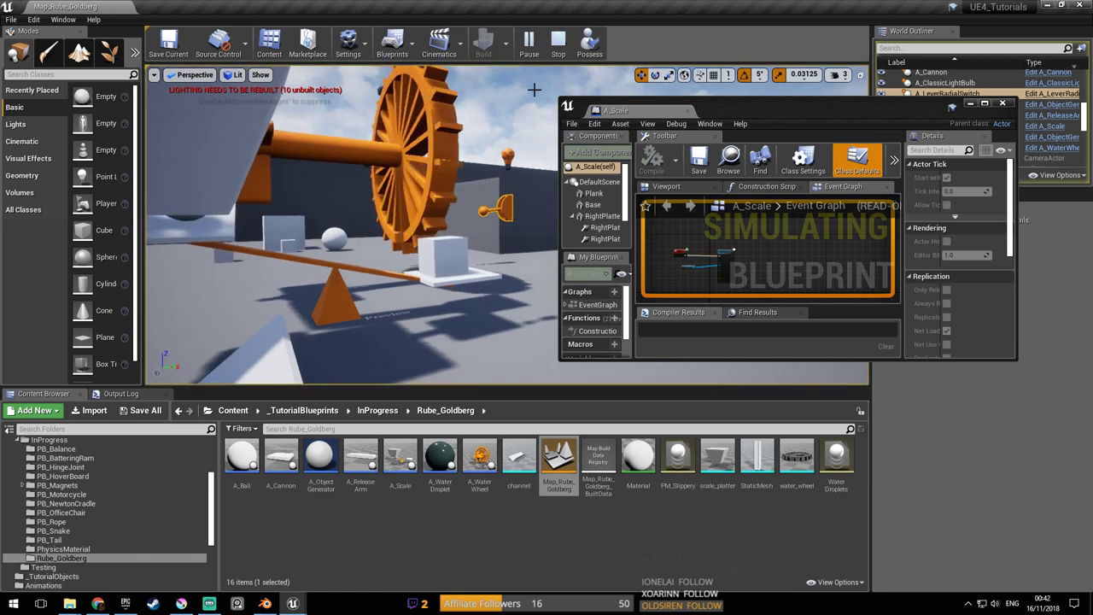
pyautogui.press('Escape')
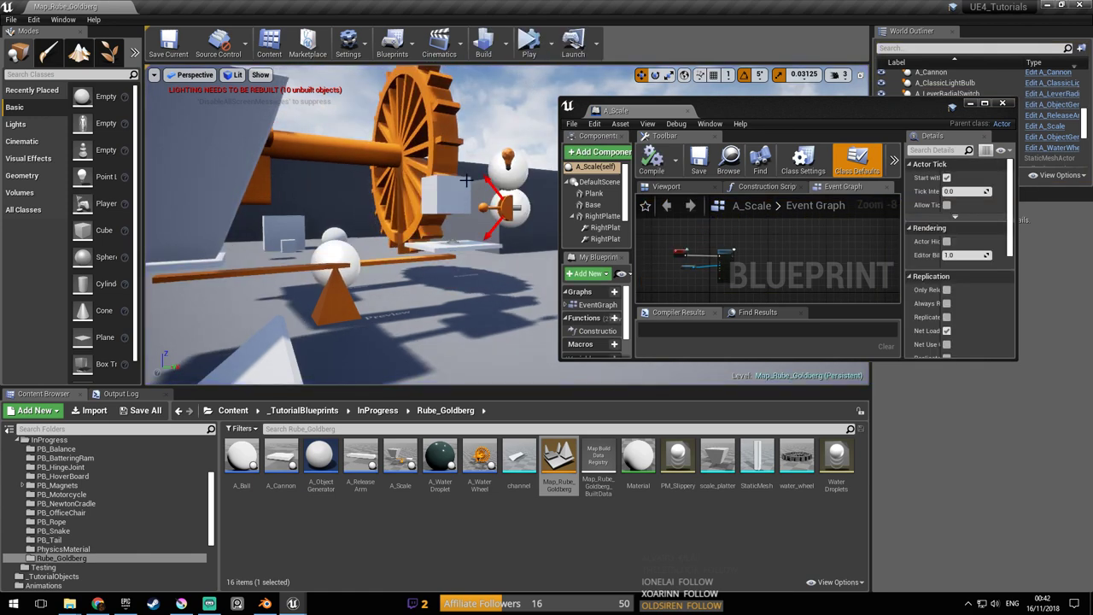
pyautogui.click(529, 44)
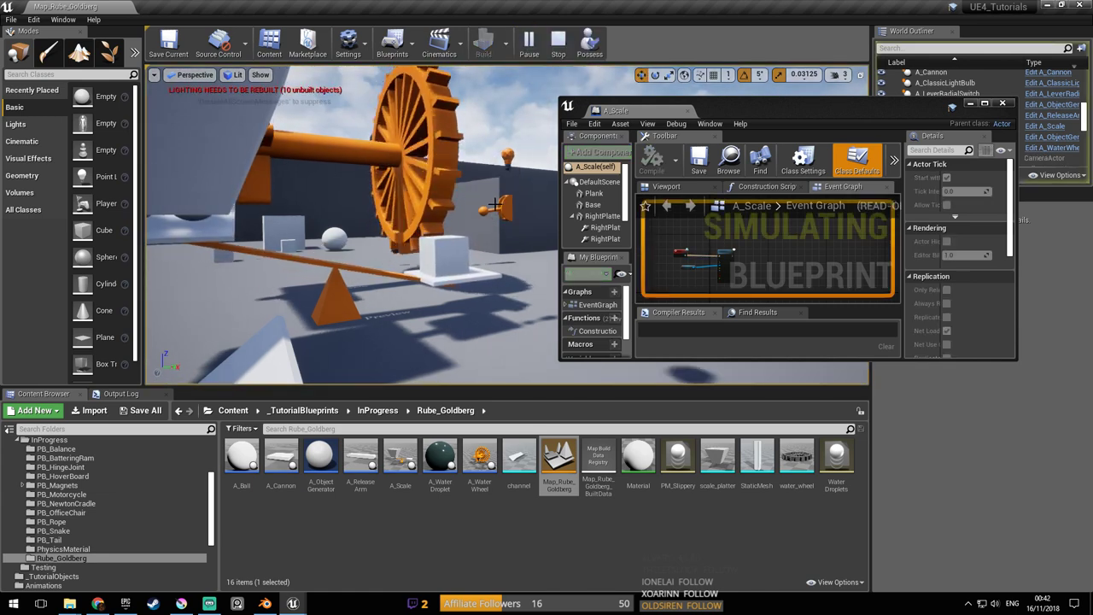
pyautogui.press('Escape')
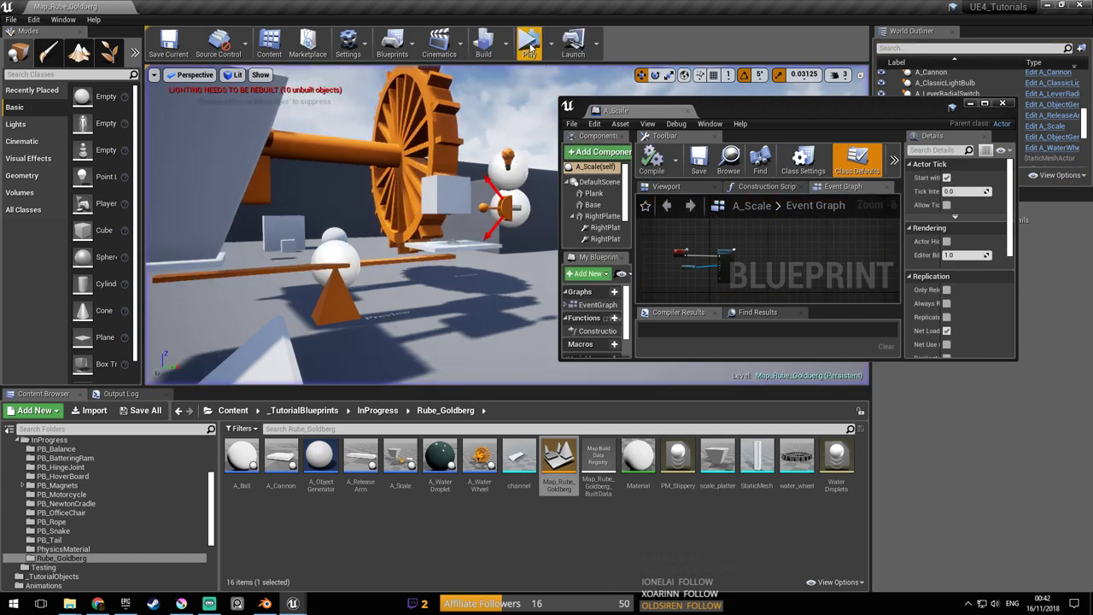
pyautogui.click(531, 47)
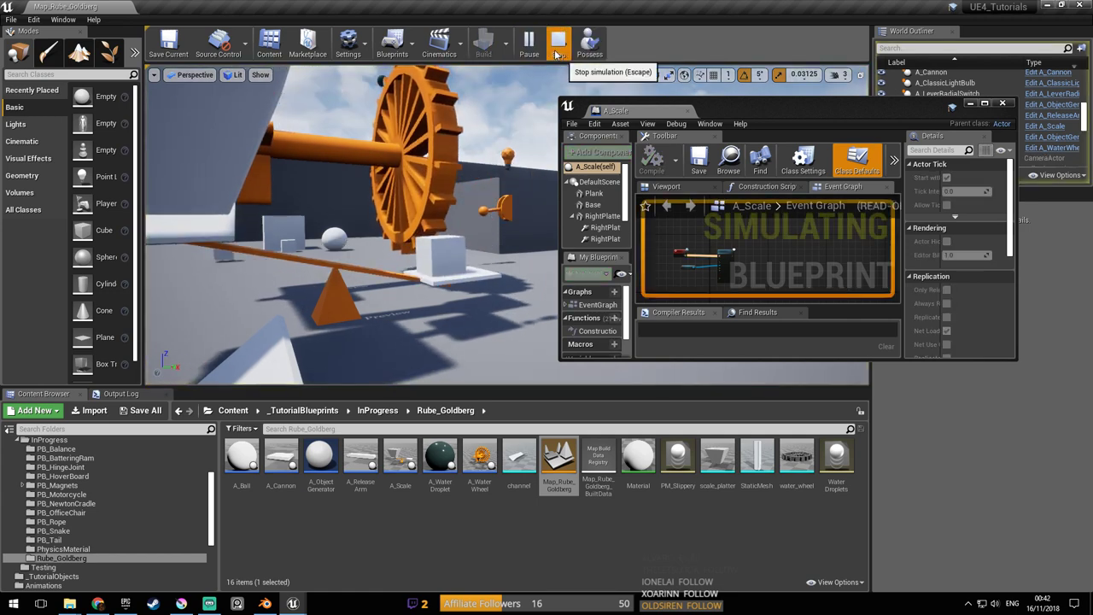
pyautogui.click(559, 51)
pyautogui.click(535, 47)
pyautogui.moveTo(504, 213)
pyautogui.mouseDown(button='right')
pyautogui.moveTo(308, 213)
pyautogui.moveTo(504, 214)
pyautogui.moveTo(504, 200)
pyautogui.mouseUp(button='right')
pyautogui.press('s')
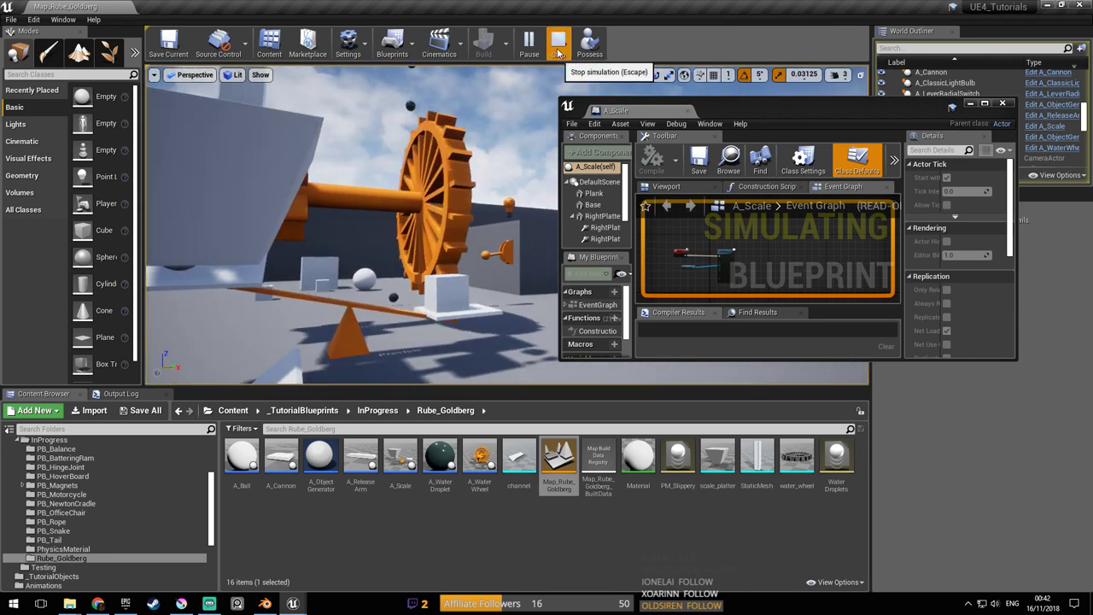
pyautogui.click(558, 53)
pyautogui.moveTo(504, 145); pyautogui.dragTo(495, 147, button='right')
pyautogui.hotkey('ctrl', 's')
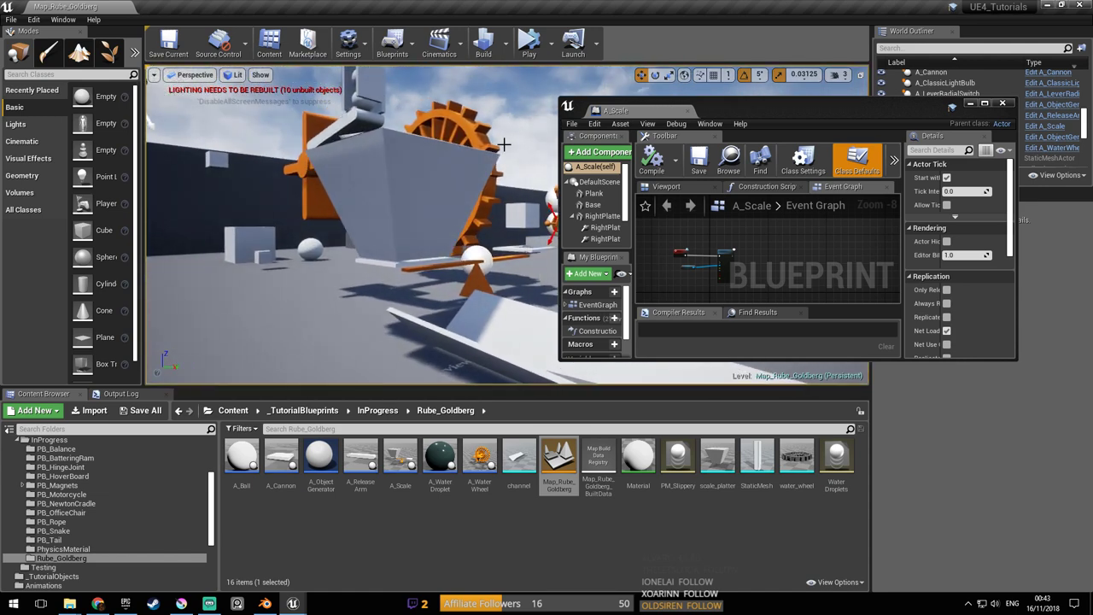
# Dock the floating A_Scale Blueprint editor back into the main window and examine its Move Component To node up close
pyautogui.doubleClick(680, 108)
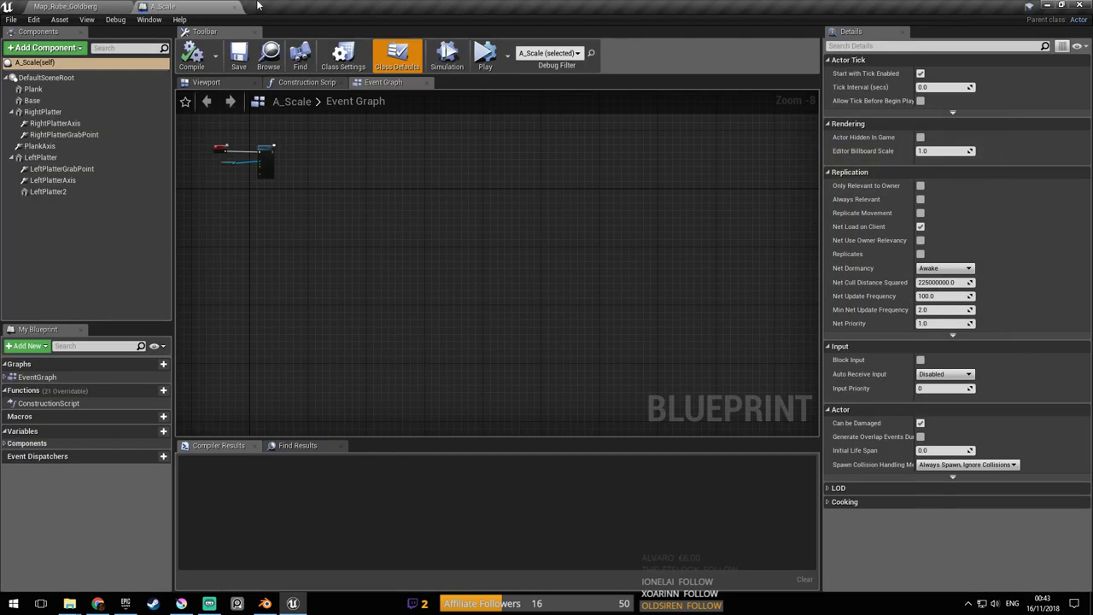
pyautogui.scroll(8, 649, 212)
pyautogui.moveTo(462, 333); pyautogui.dragTo(480, 331, button='right')
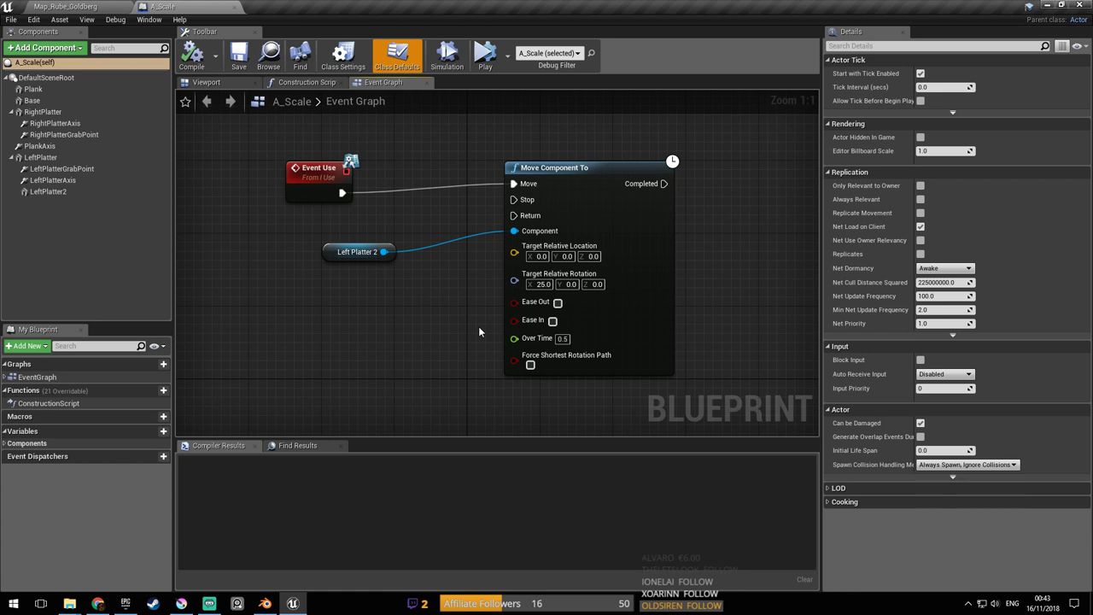
pyautogui.moveTo(468, 323); pyautogui.dragTo(453, 301, button='right')
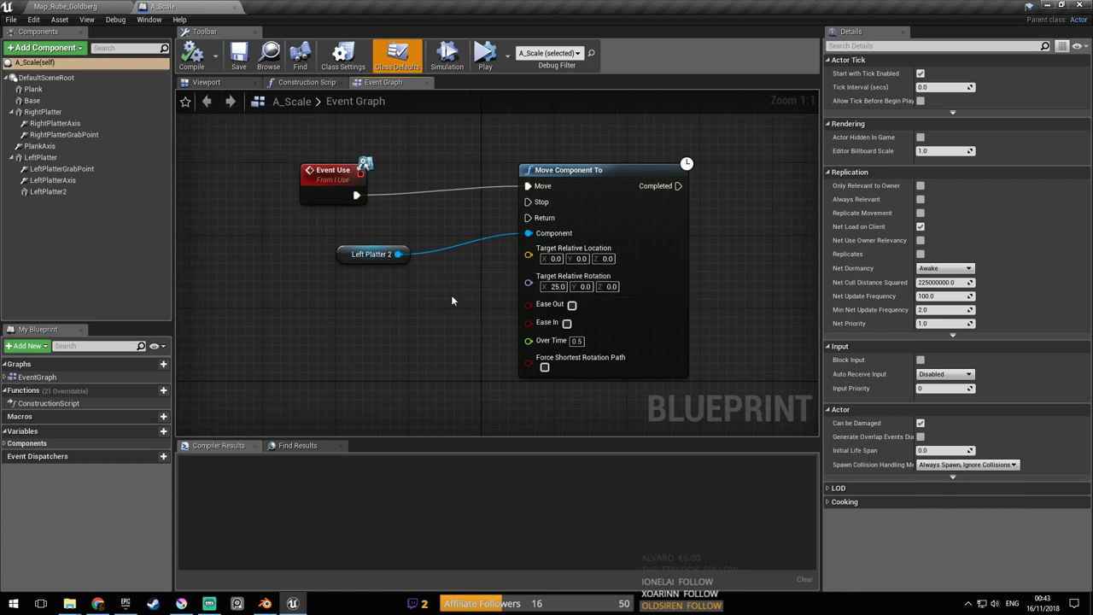
# Return to the Map_Rube_Goldberg level and inspect the scale, ramp and lever switch from the front
pyautogui.click(101, 5)
pyautogui.moveTo(187, 85); pyautogui.dragTo(224, 139, button='right')
pyautogui.press('a')
pyautogui.press('w')
pyautogui.press('d')
pyautogui.press('d')
pyautogui.moveTo(577, 227); pyautogui.dragTo(573, 225, button='right')
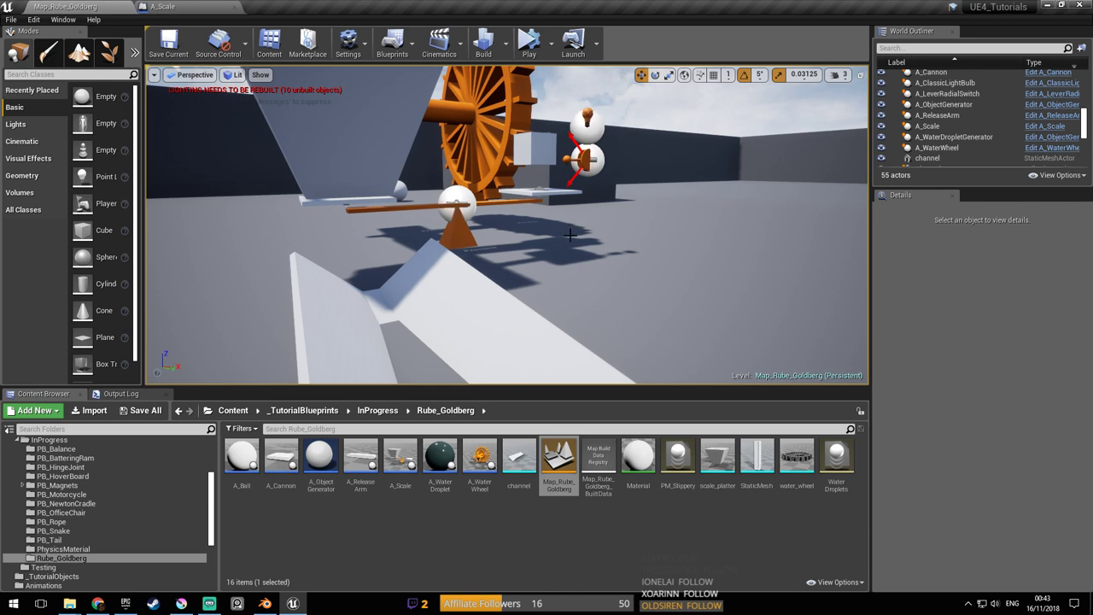
# Select the A_Scale actor in the level and examine the hopper's bottom plate end-on
pyautogui.press('a')
pyautogui.moveTo(535, 212); pyautogui.dragTo(734, 212, button='right')
pyautogui.moveTo(436, 214); pyautogui.dragTo(437, 214, button='right')
pyautogui.click(461, 212)
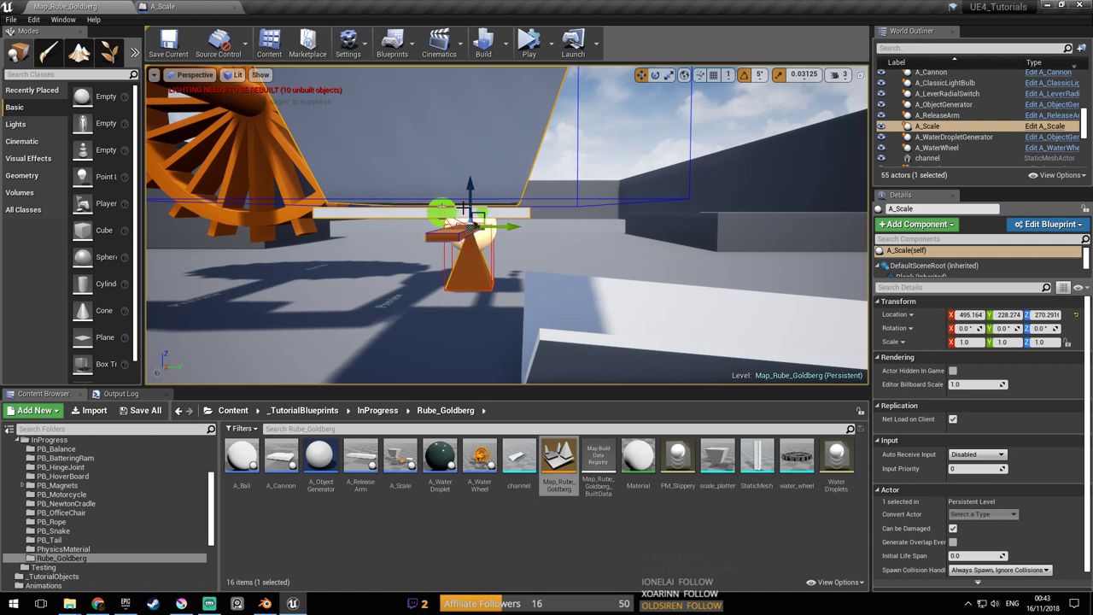
pyautogui.moveTo(510, 214); pyautogui.dragTo(532, 234, button='right')
# Select the LeftPlatter2 component in the A_Scale Blueprint and view it from below the hopper in the component viewport
pyautogui.click(201, 7)
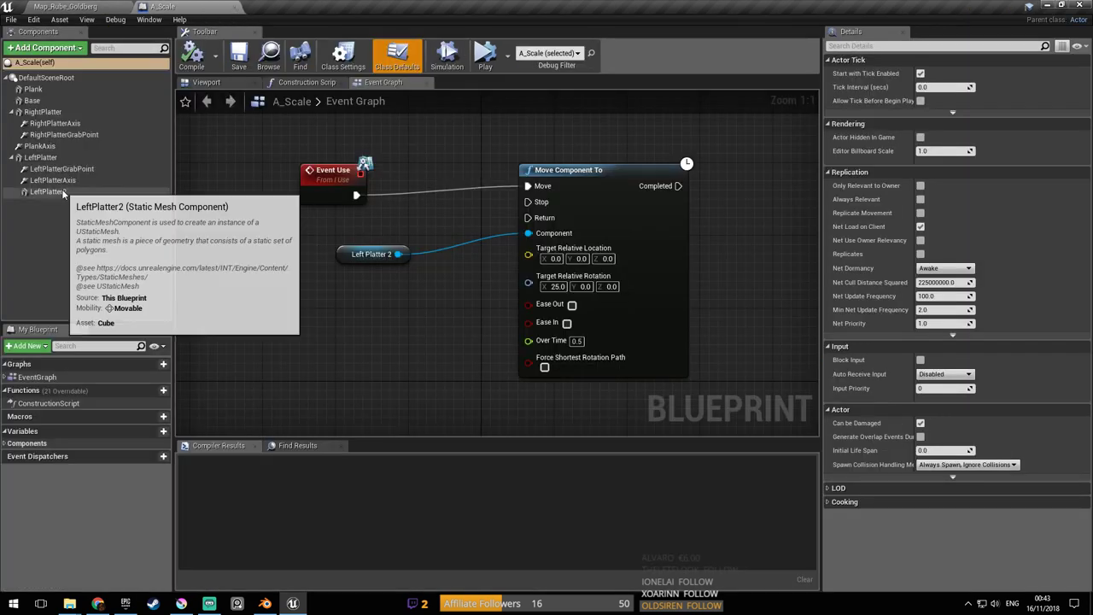
pyautogui.click(62, 193)
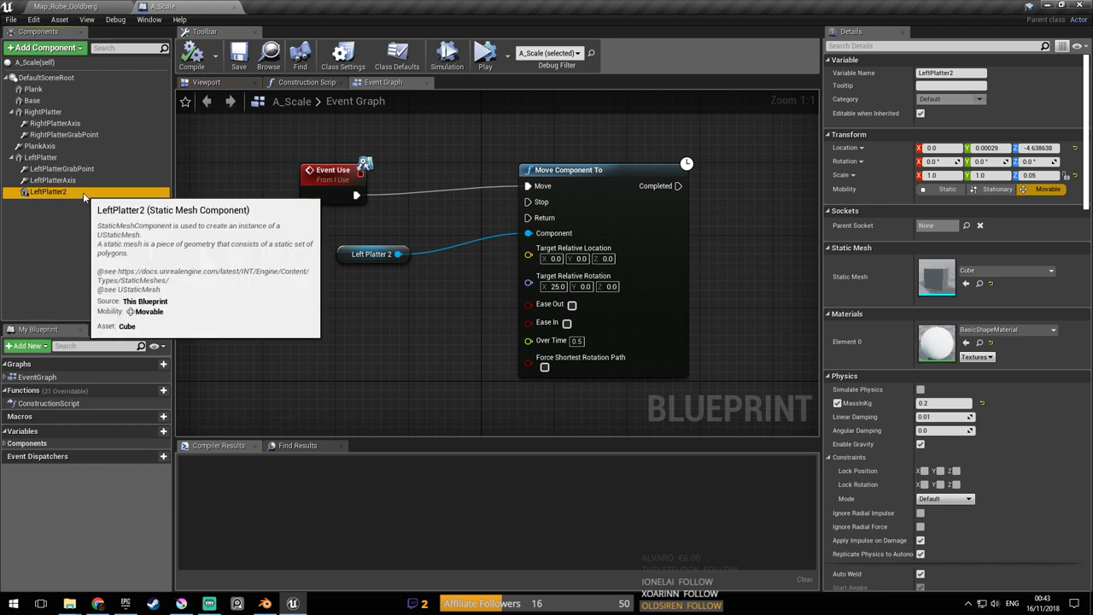
pyautogui.click(219, 82)
pyautogui.moveTo(285, 150); pyautogui.dragTo(154, 136, button='right')
pyautogui.moveTo(497, 263)
pyautogui.mouseDown(button='right')
pyautogui.moveTo(546, 256)
pyautogui.moveTo(496, 257)
pyautogui.moveTo(530, 290)
pyautogui.moveTo(444, 265)
pyautogui.moveTo(478, 222)
pyautogui.moveTo(486, 256)
pyautogui.mouseUp(button='right')
pyautogui.moveTo(369, 203); pyautogui.dragTo(369, 202, button='right')
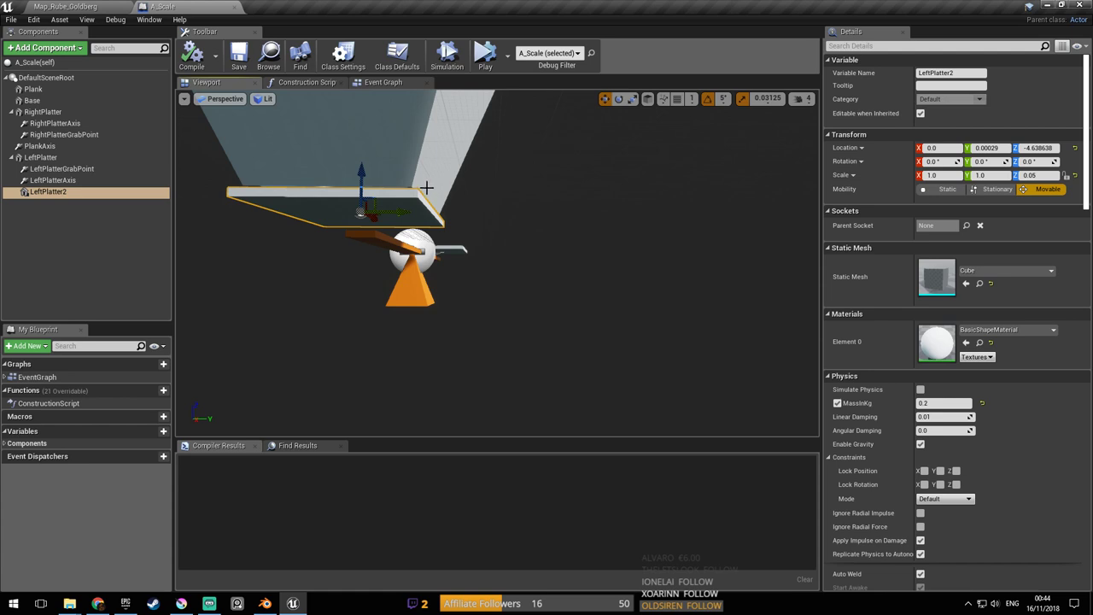
# Raise the LeftPlatter hopper component to a Z location of about 30.04
pyautogui.click(403, 148)
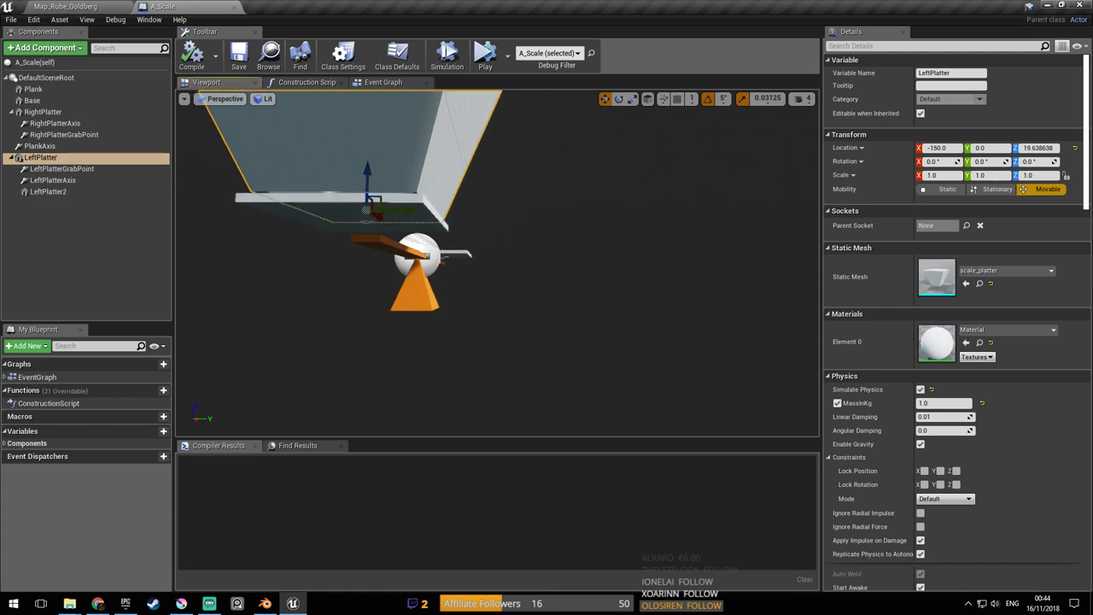
pyautogui.moveTo(399, 159); pyautogui.dragTo(393, 171, button='right')
pyautogui.moveTo(400, 200); pyautogui.dragTo(404, 185)
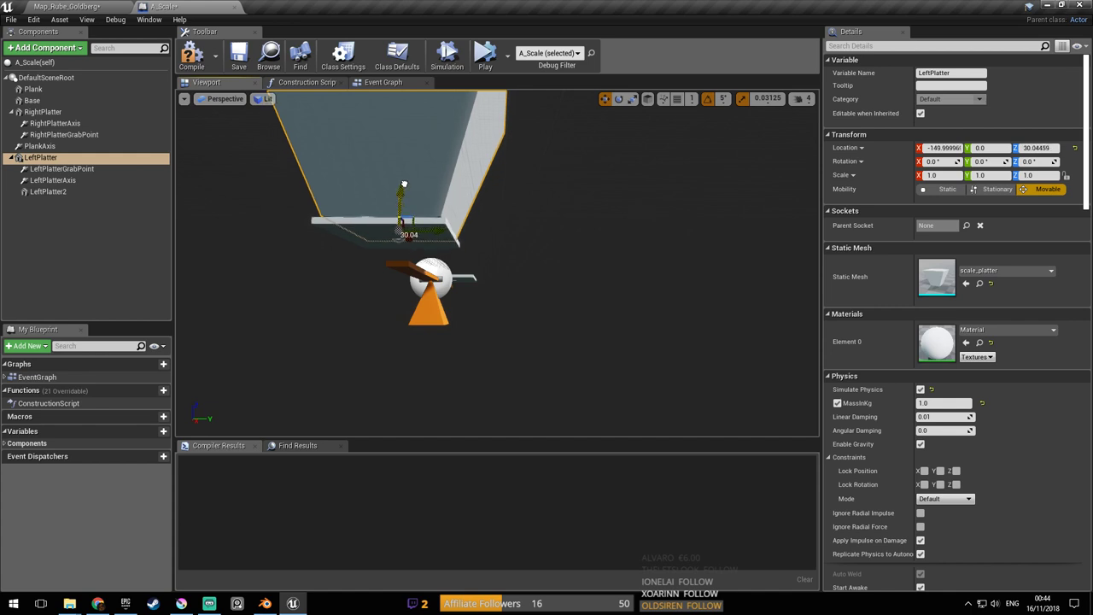
# Offset the LeftPlatter2 plate to about Y 12.80 and Z -8.94 below the hopper, and save A_Scale
pyautogui.click(431, 233)
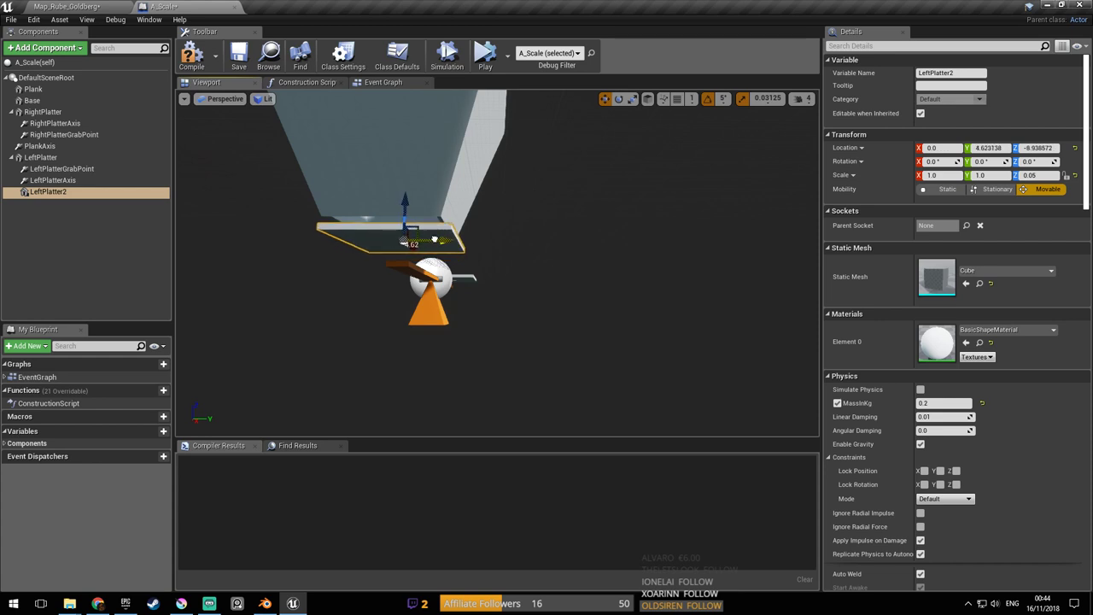
pyautogui.moveTo(439, 240); pyautogui.dragTo(444, 240)
pyautogui.moveTo(443, 240); pyautogui.dragTo(479, 243, button='right')
pyautogui.keyDown('alt'); pyautogui.moveTo(470, 256); pyautogui.dragTo(499, 248); pyautogui.keyUp('alt')
pyautogui.keyDown('alt'); pyautogui.moveTo(371, 215); pyautogui.dragTo(441, 227); pyautogui.keyUp('alt')
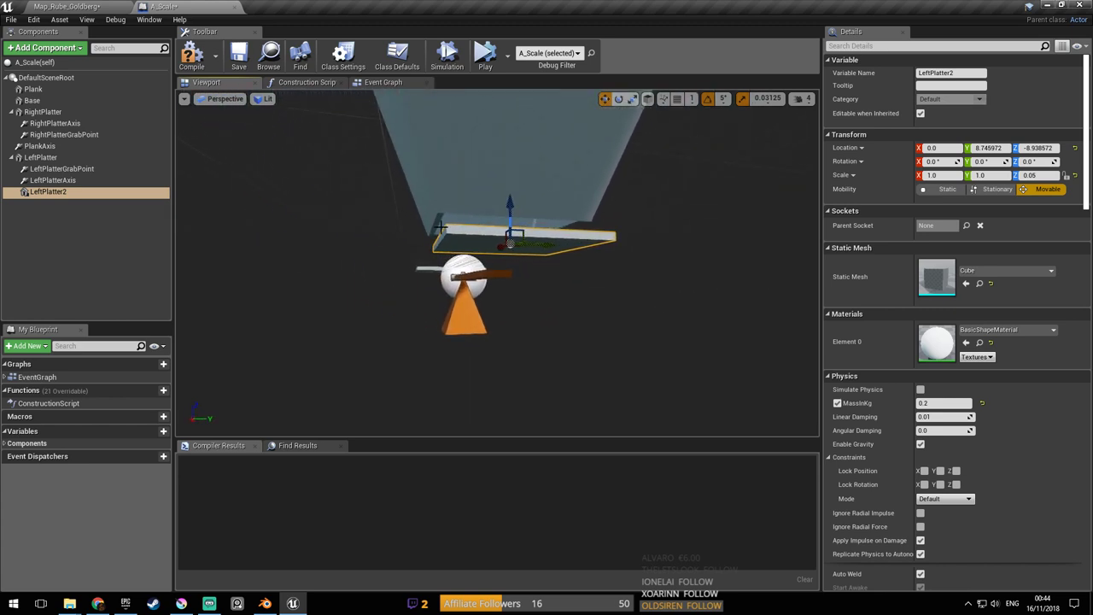
pyautogui.keyDown('alt'); pyautogui.moveTo(554, 245); pyautogui.dragTo(419, 184); pyautogui.keyUp('alt')
pyautogui.hotkey('ctrl', 's')
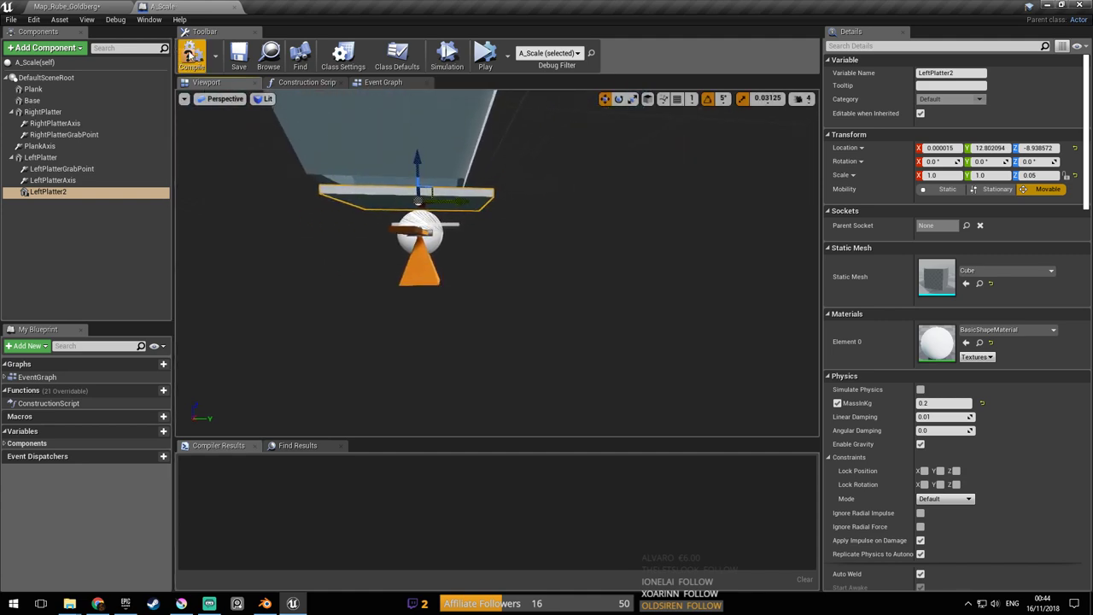
pyautogui.click(240, 64)
# Return to the Map_Rube_Goldberg level, simulate it while watching the hopper's bottom plate from the side, and stop the run
pyautogui.click(94, 6)
pyautogui.click(530, 49)
pyautogui.moveTo(506, 225); pyautogui.dragTo(226, 213, button='right')
pyautogui.click(530, 42)
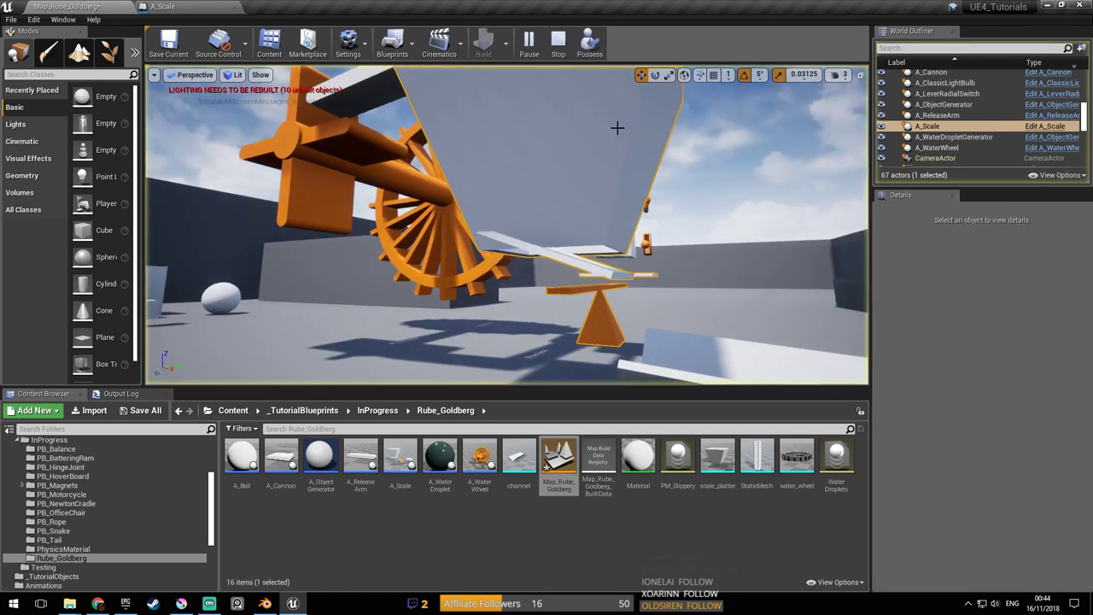
pyautogui.moveTo(506, 224); pyautogui.dragTo(538, 252, button='right')
pyautogui.press('Escape')
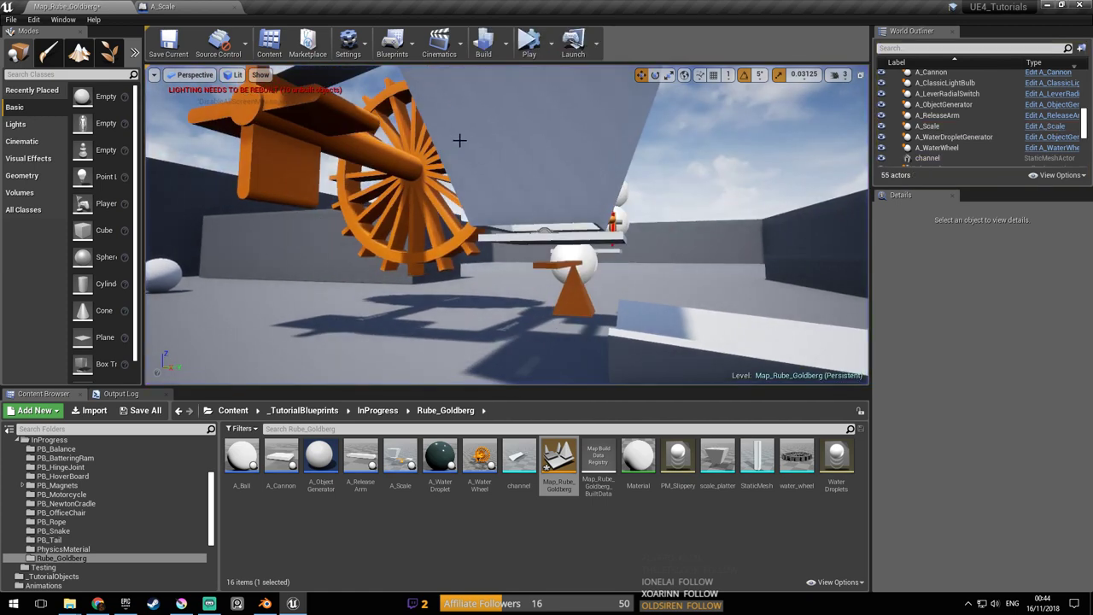
# Lower the LeftPlatter2 plate in A_Scale to about Z -16.38, compile and save, and test it with a level simulation
pyautogui.click(183, 6)
pyautogui.moveTo(417, 168); pyautogui.dragTo(418, 177)
pyautogui.click(238, 66)
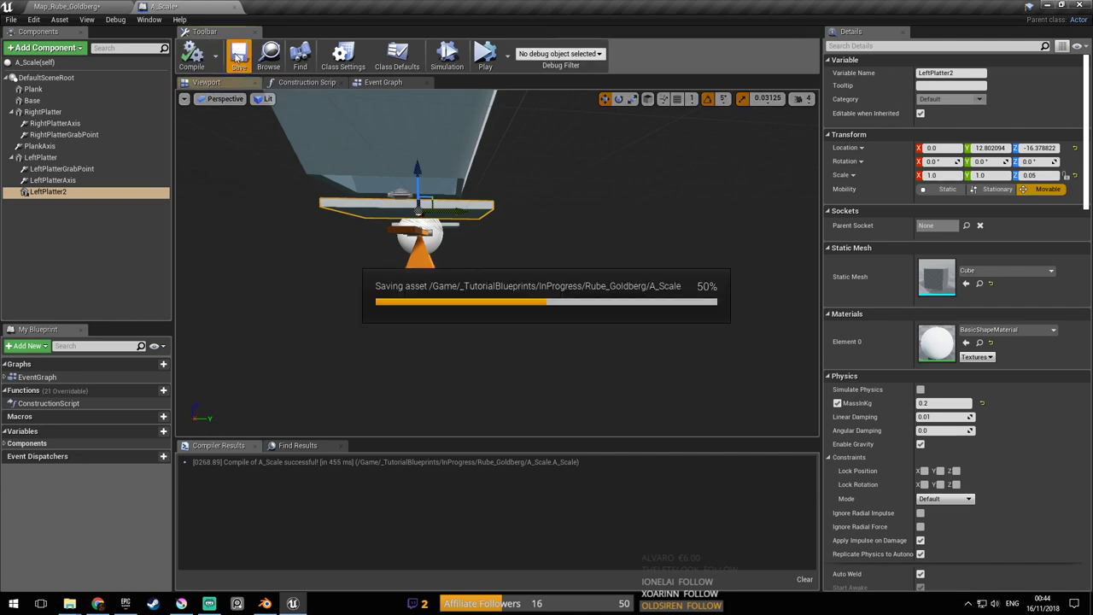
pyautogui.click(67, 7)
pyautogui.hotkey('alt', 'p')
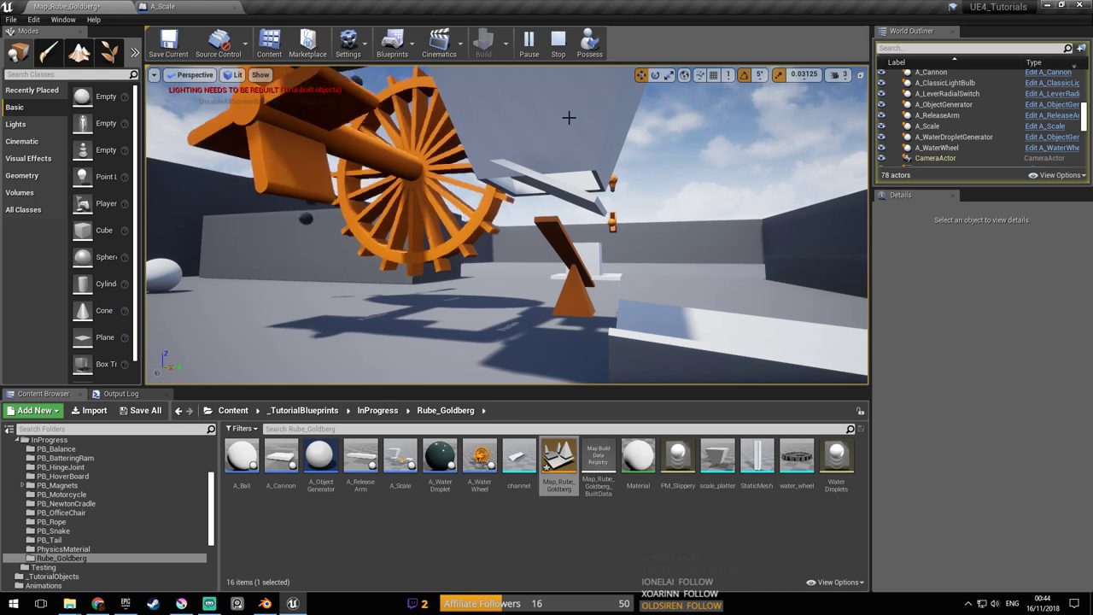
pyautogui.press('Escape')
# Lower the LeftPlatter2 plate further to about Z -23.84, compile and save A_Scale, and test it with a level simulation
pyautogui.click(163, 7)
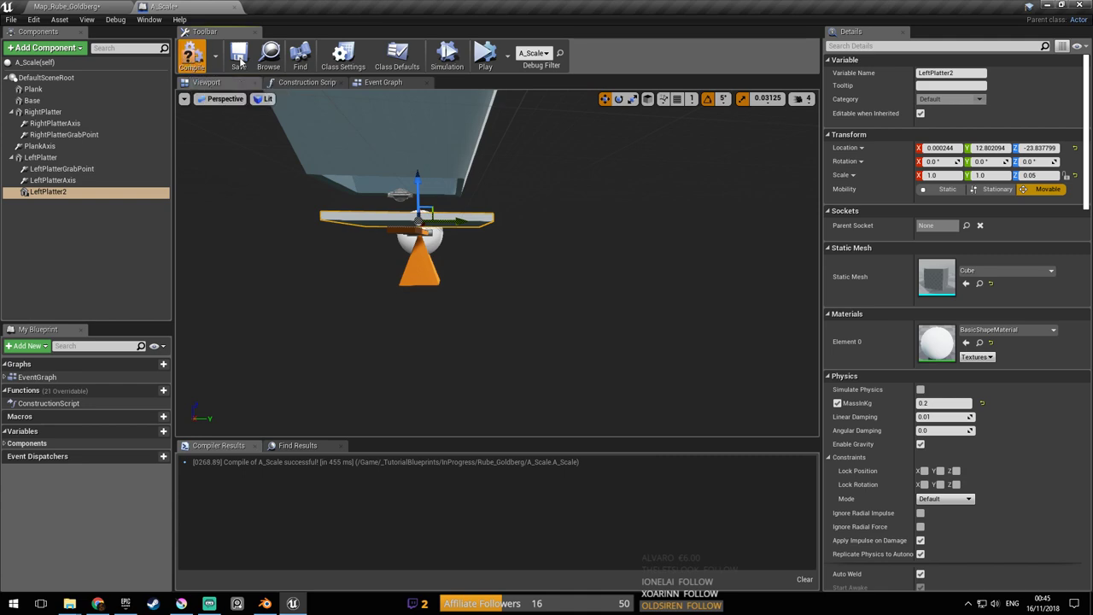
pyautogui.click(94, 6)
pyautogui.click(529, 42)
pyautogui.moveTo(649, 160)
pyautogui.mouseDown(button='right')
pyautogui.moveTo(408, 164)
pyautogui.moveTo(656, 160)
pyautogui.mouseUp(button='right')
pyautogui.press('a')
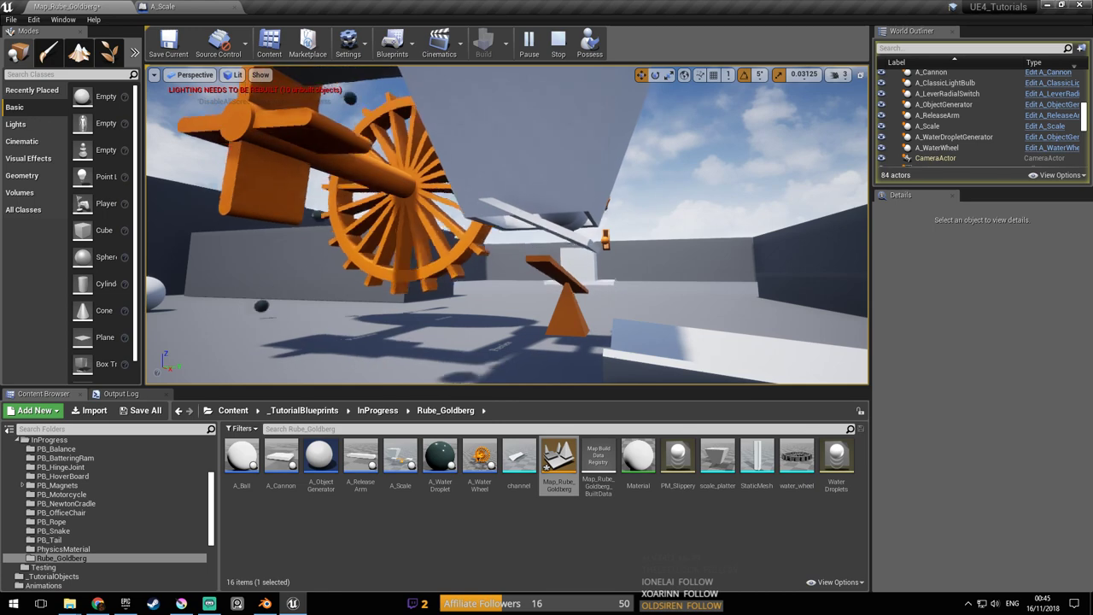
pyautogui.press('Escape')
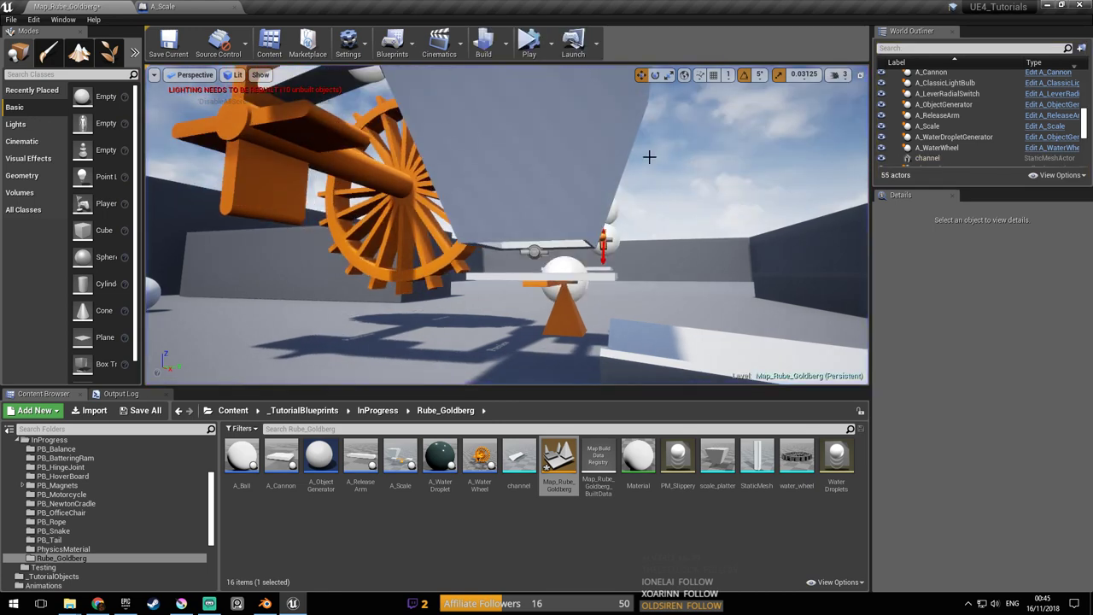
# Simulate the level two more times, watching how the bottom plate swings, and stop each run
pyautogui.click(535, 48)
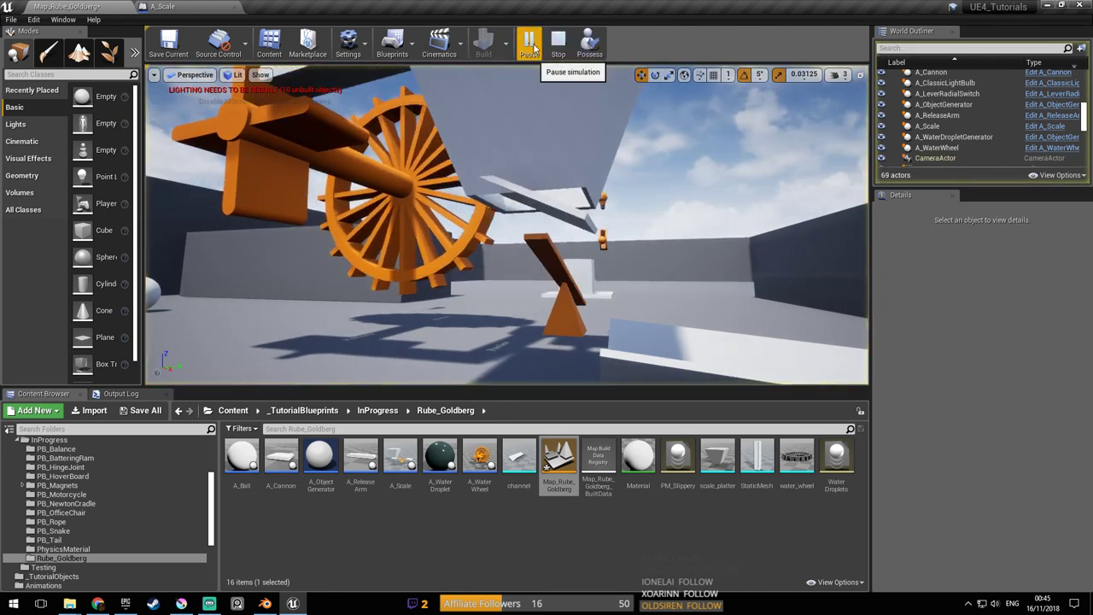
pyautogui.press('Escape')
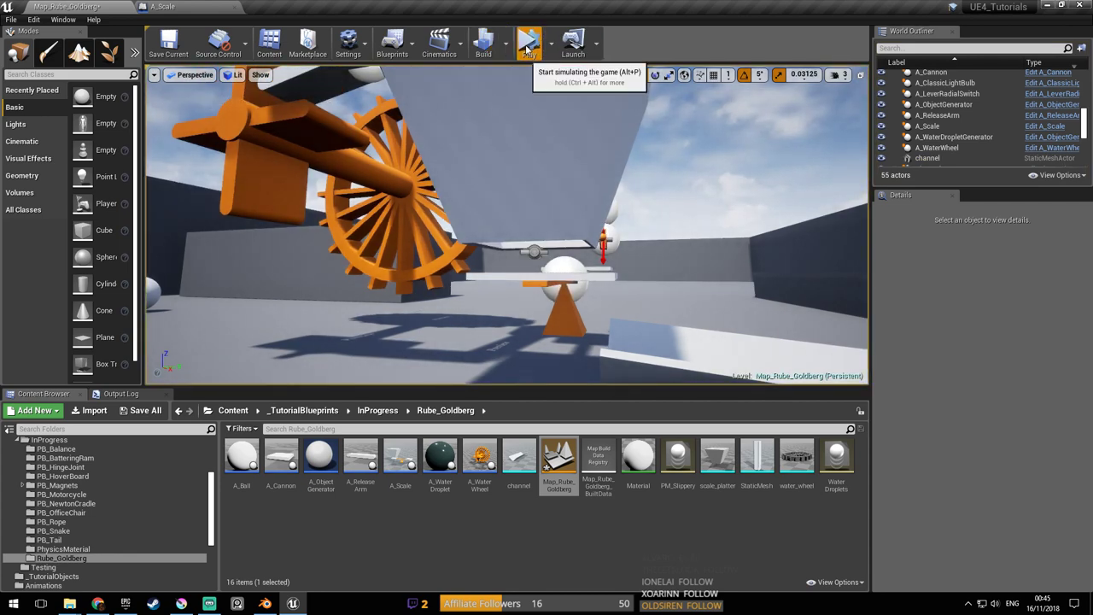
pyautogui.click(527, 45)
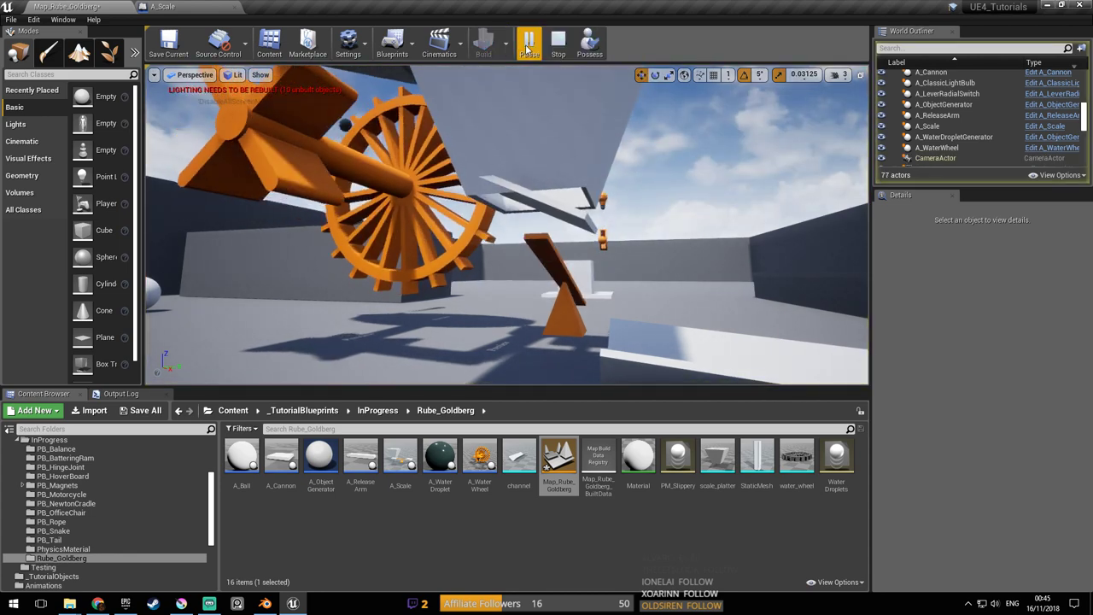
pyautogui.press('Escape')
# Spread out the Event Use and Left Platter 2 nodes in A_Scale's Event Graph to make room before Move Component To
pyautogui.click(202, 6)
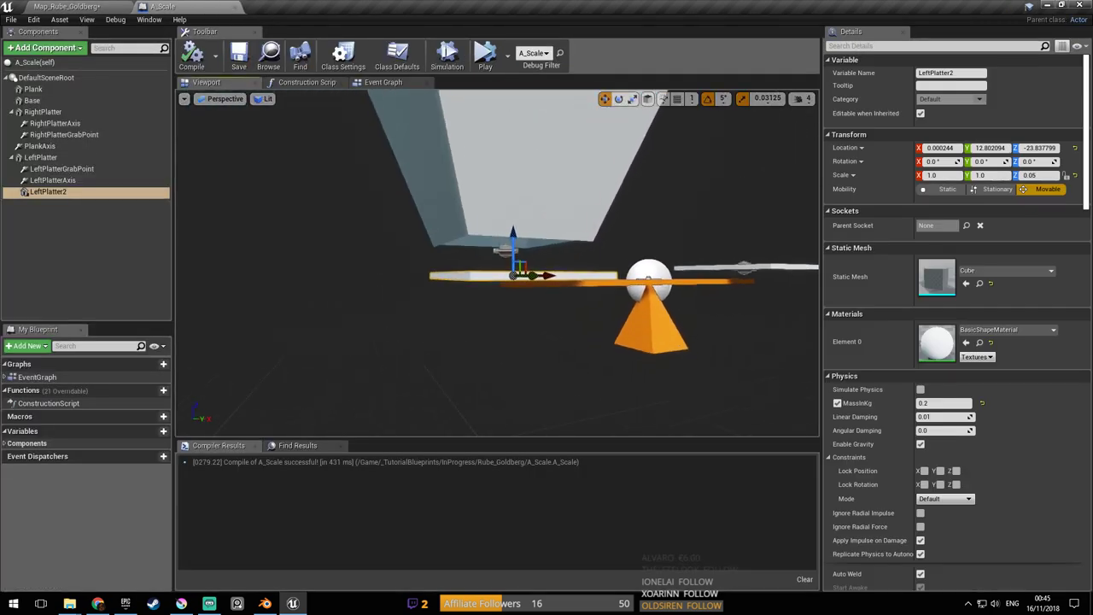
pyautogui.click(383, 82)
pyautogui.moveTo(419, 213); pyautogui.dragTo(457, 198, button='right')
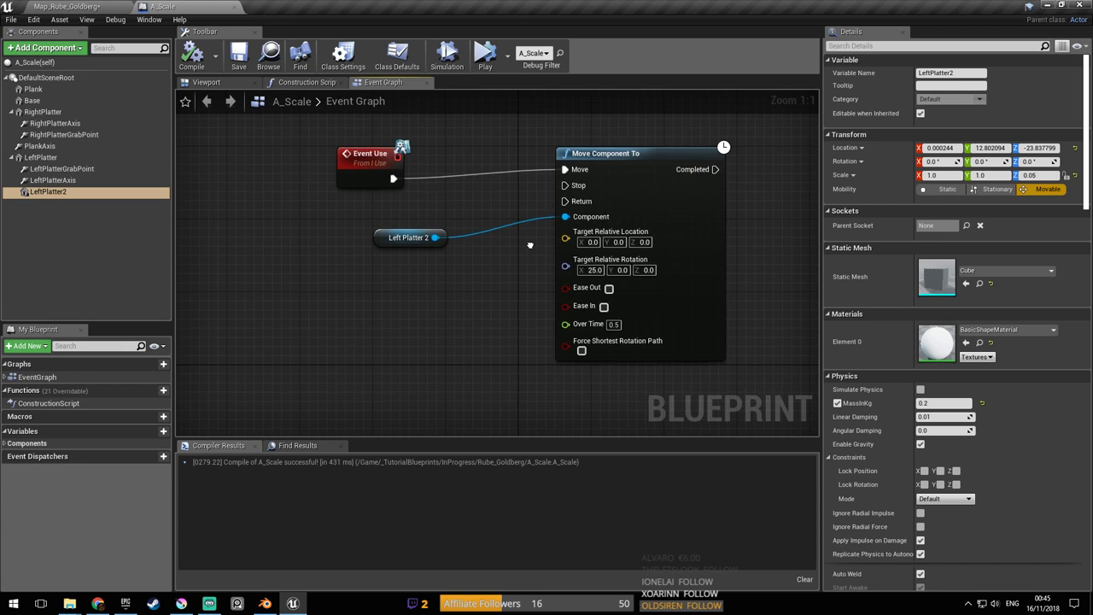
pyautogui.click(418, 237)
pyautogui.moveTo(418, 237); pyautogui.dragTo(438, 309)
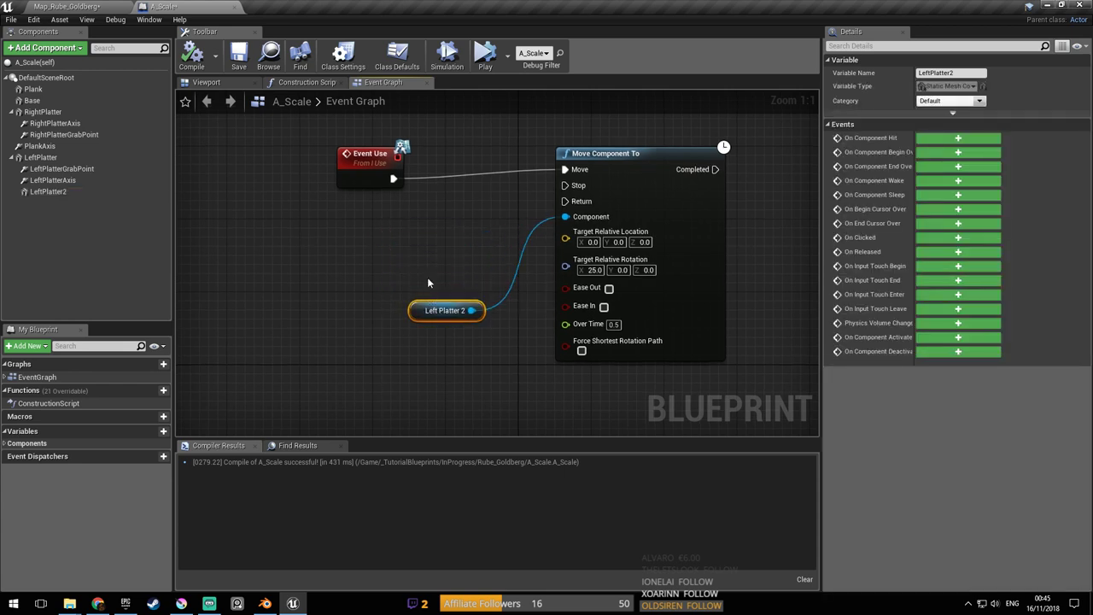
pyautogui.moveTo(381, 155); pyautogui.dragTo(353, 154)
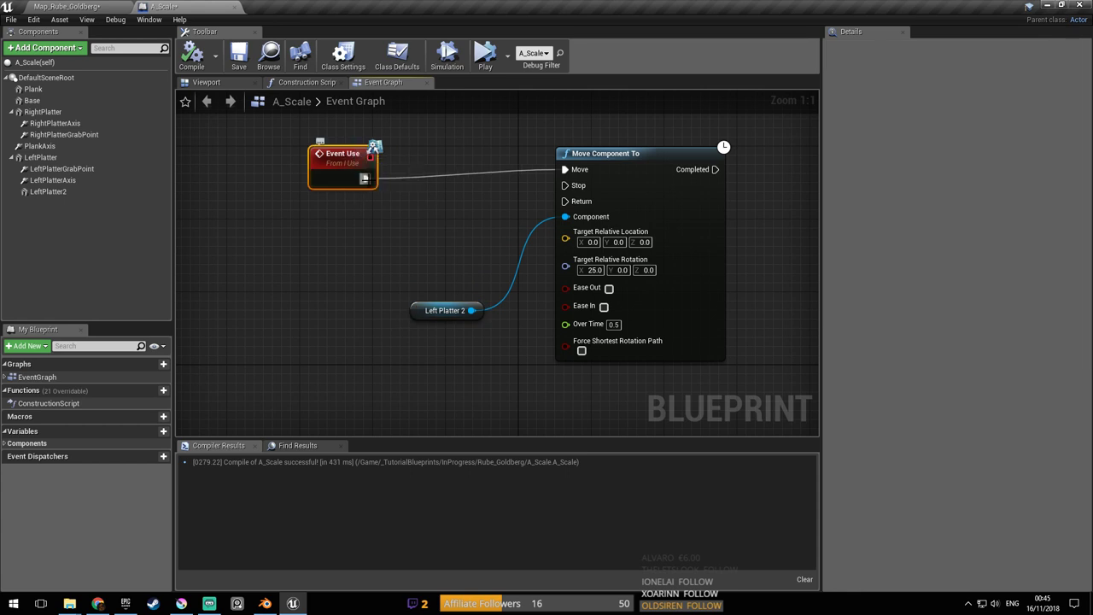
# Feed Left Platter 2's Relative Location into Move Component To's Target Relative Location, and compile and save A_Scale
pyautogui.moveTo(466, 305); pyautogui.dragTo(416, 270)
pyautogui.write('get relati')
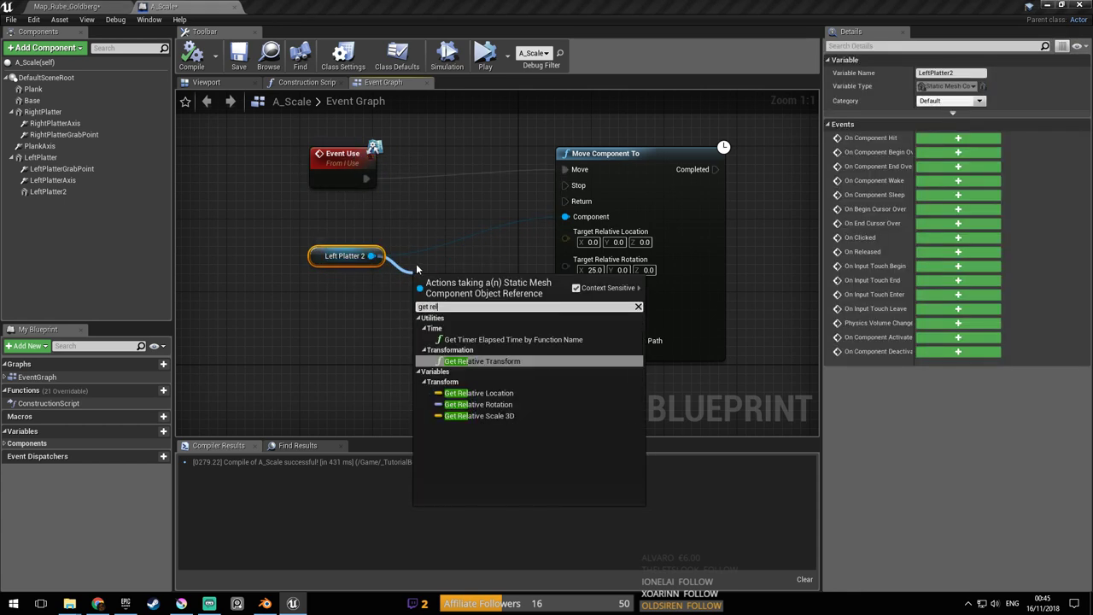
pyautogui.press('Down')
pyautogui.press('Down')
pyautogui.press('Up')
pyautogui.press('Return')
pyautogui.moveTo(529, 283); pyautogui.dragTo(565, 238)
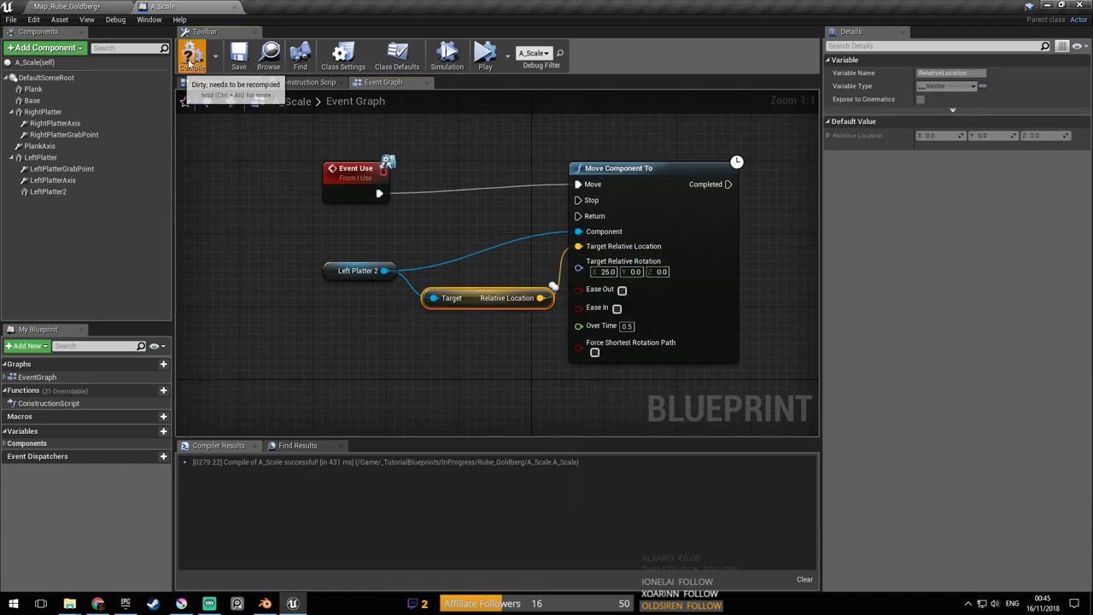
pyautogui.click(238, 56)
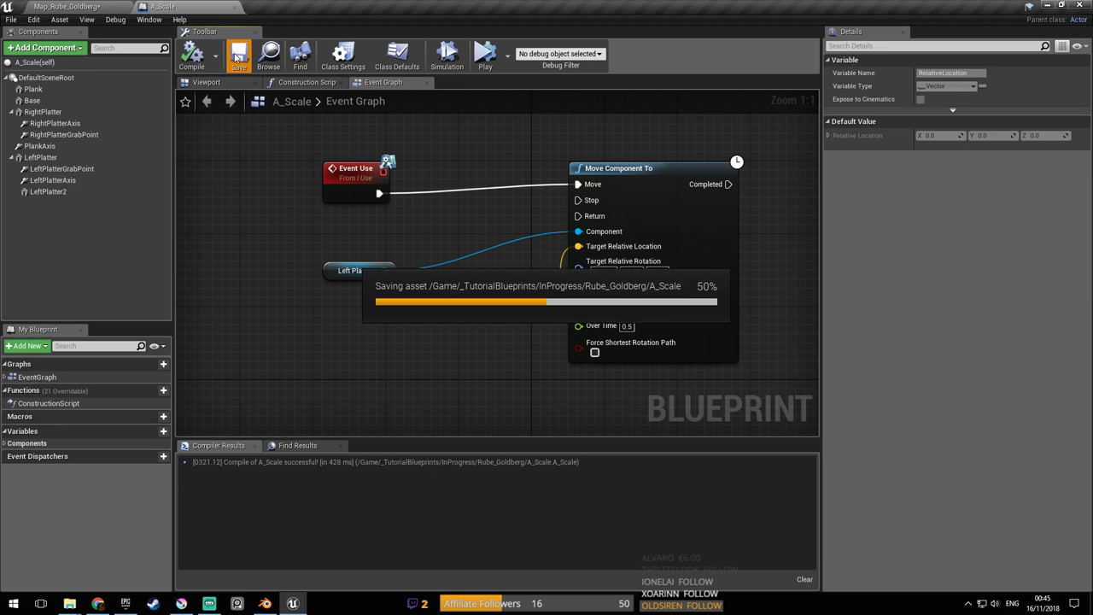
# Simulate the Map_Rube_Goldberg level and watch the opening plate and balls from closer to the ramp
pyautogui.click(67, 7)
pyautogui.click(528, 43)
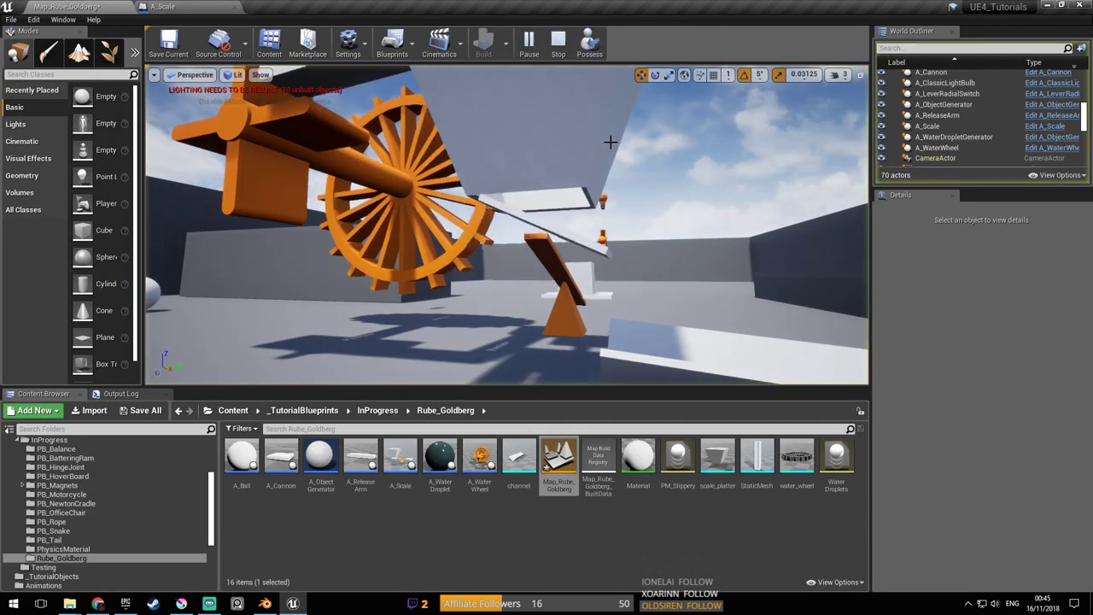
pyautogui.press('d')
pyautogui.moveTo(614, 163)
pyautogui.mouseDown(button='right')
pyautogui.moveTo(564, 224)
pyautogui.moveTo(598, 217)
pyautogui.moveTo(612, 182)
pyautogui.mouseUp(button='right')
pyautogui.press('s')
pyautogui.press('a')
pyautogui.press('w')
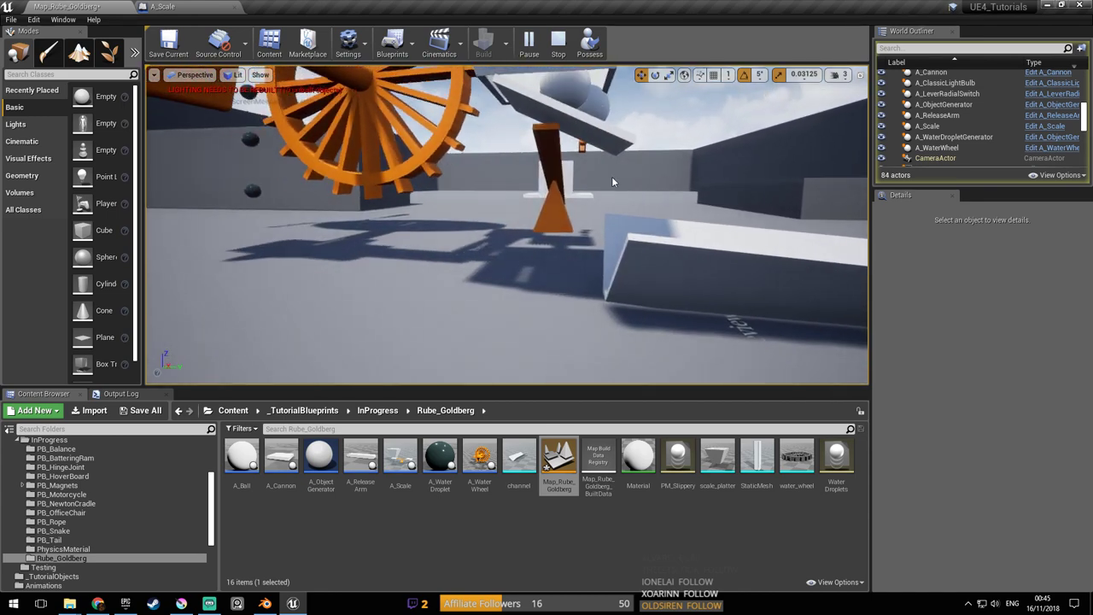
# Raise A_Scale's LeftPlatter hopper to about Z 34.53, lower its LeftPlatter2 plate to about Z -27.21, and compile
pyautogui.click(167, 7)
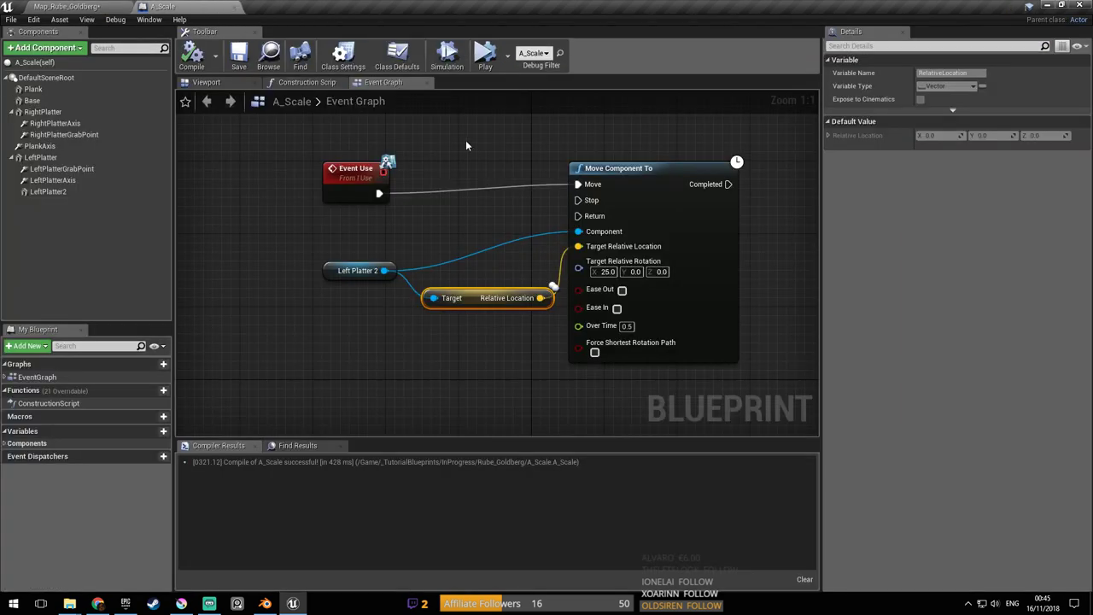
pyautogui.click(206, 82)
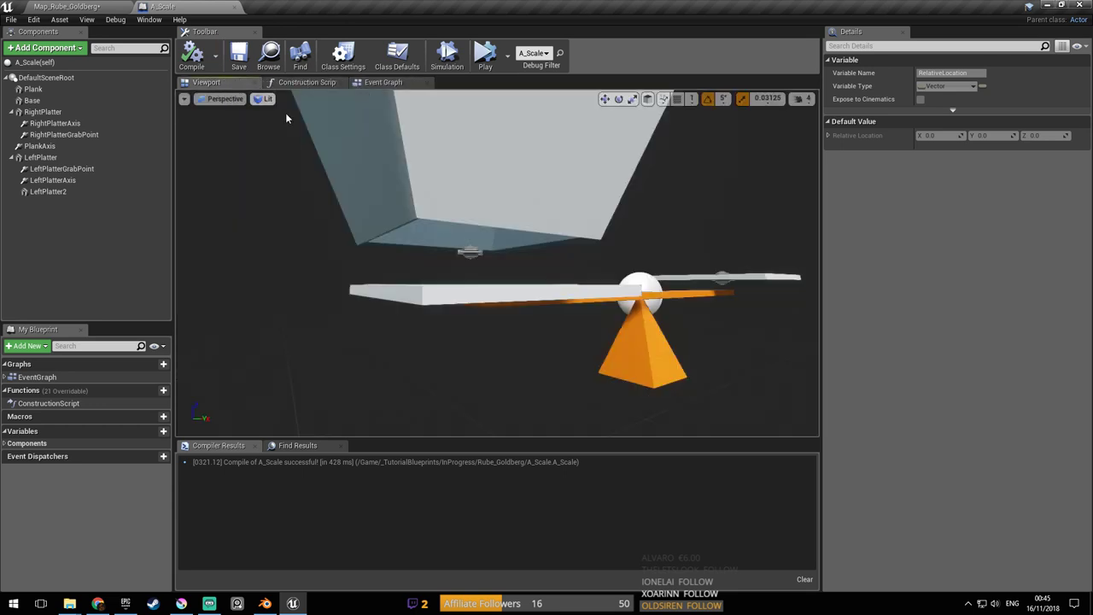
pyautogui.press('s')
pyautogui.moveTo(497, 263); pyautogui.dragTo(546, 277, button='right')
pyautogui.press('w')
pyautogui.moveTo(433, 256); pyautogui.dragTo(429, 253, button='right')
pyautogui.click(427, 179)
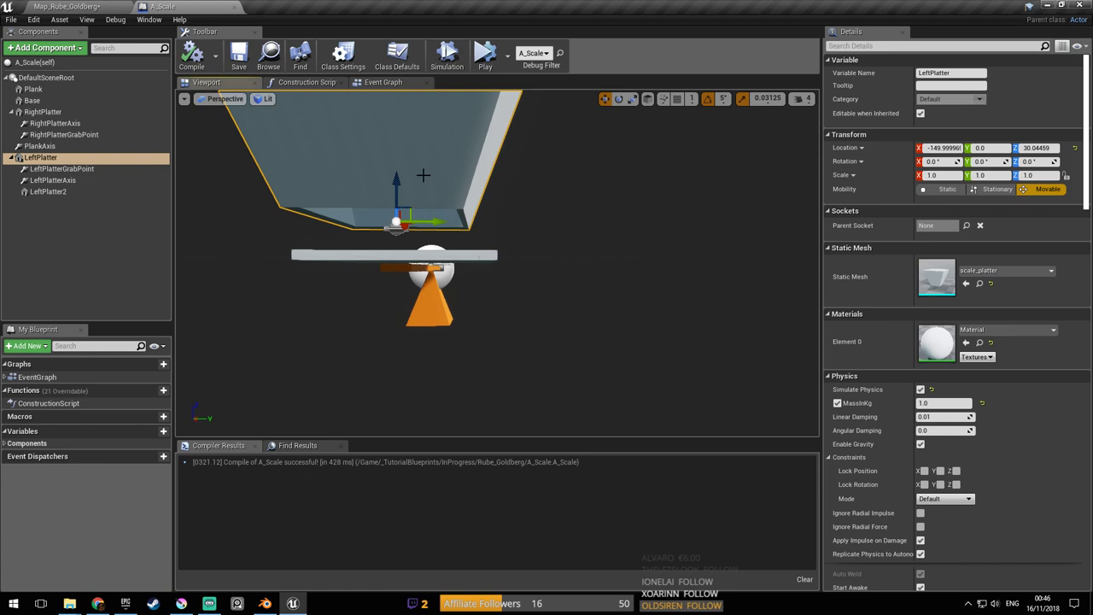
pyautogui.moveTo(398, 176); pyautogui.dragTo(399, 172)
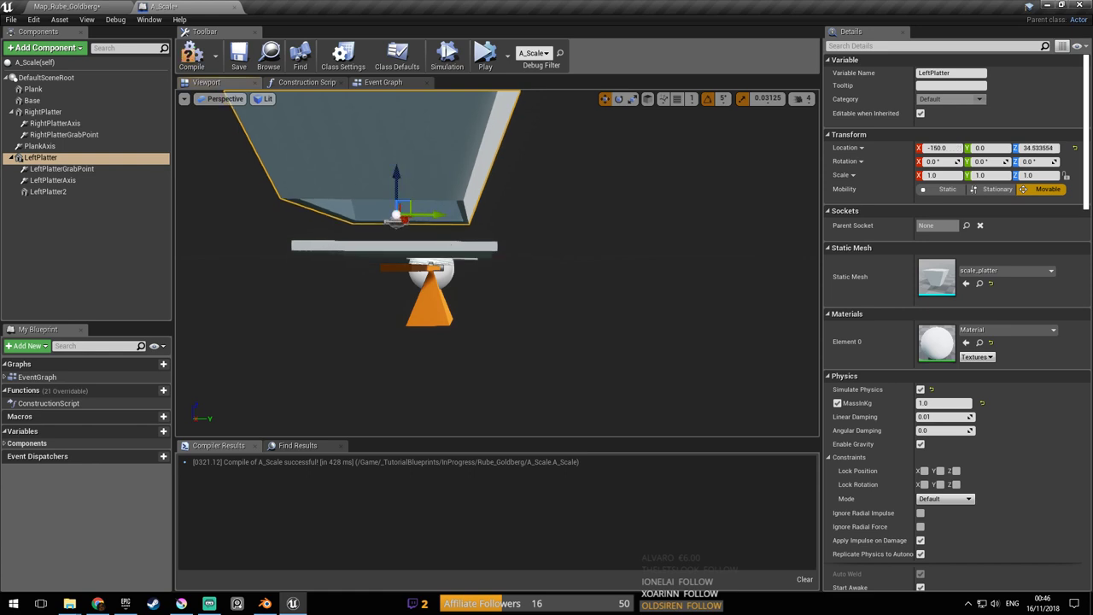
pyautogui.click(417, 246)
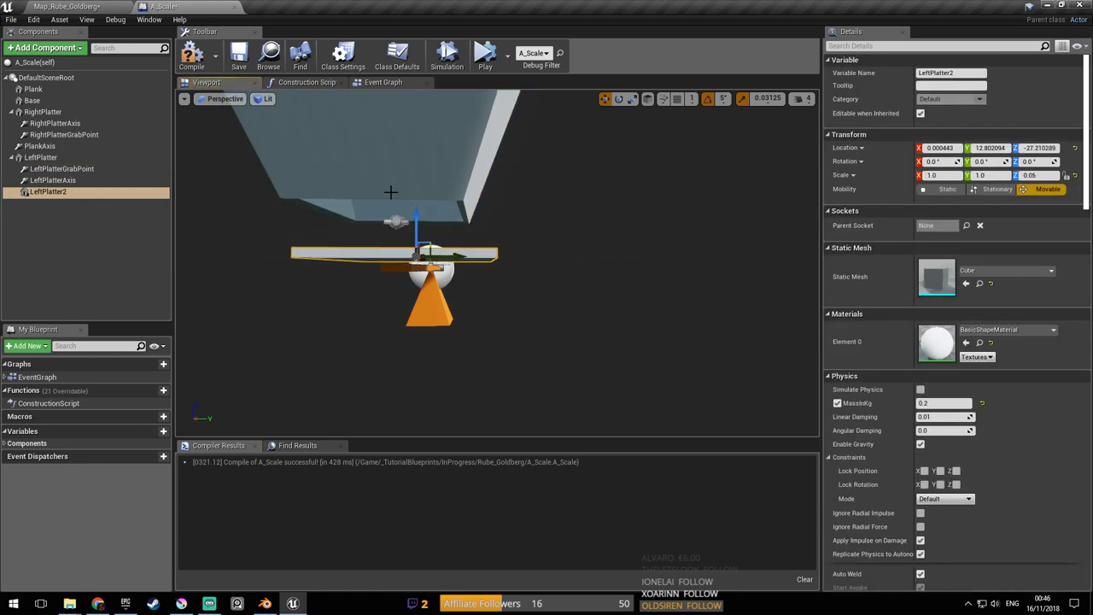
pyautogui.click(192, 56)
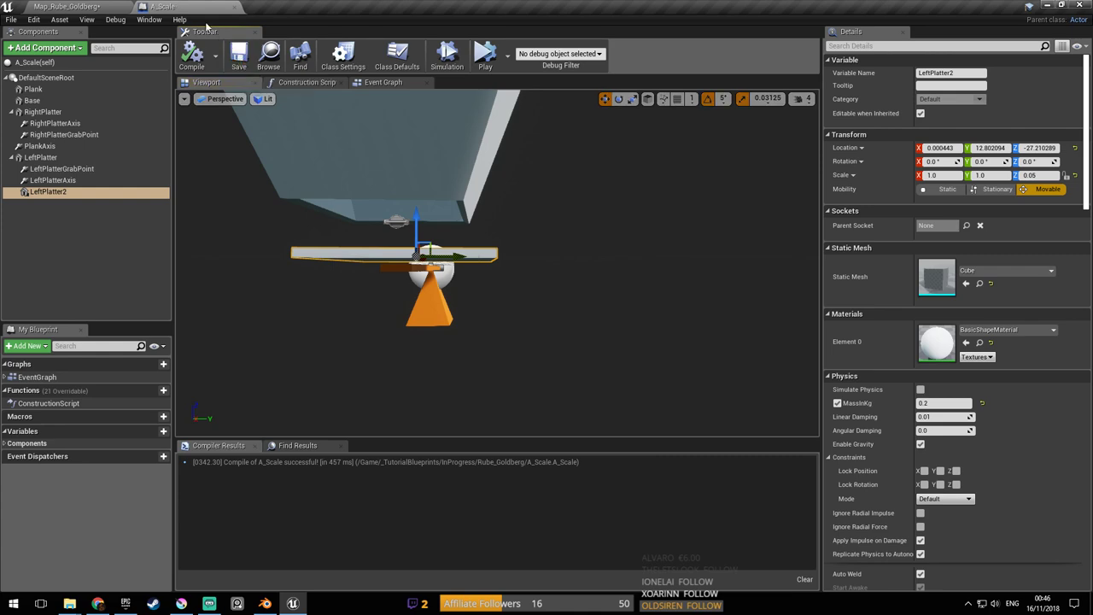
# Switch to the Map_Rube_Goldberg level, run a simulation, and watch how the balls leave A_Scale's hopper
pyautogui.click(97, 6)
pyautogui.moveTo(450, 93); pyautogui.dragTo(450, 93, button='right')
pyautogui.press('s')
pyautogui.click(529, 41)
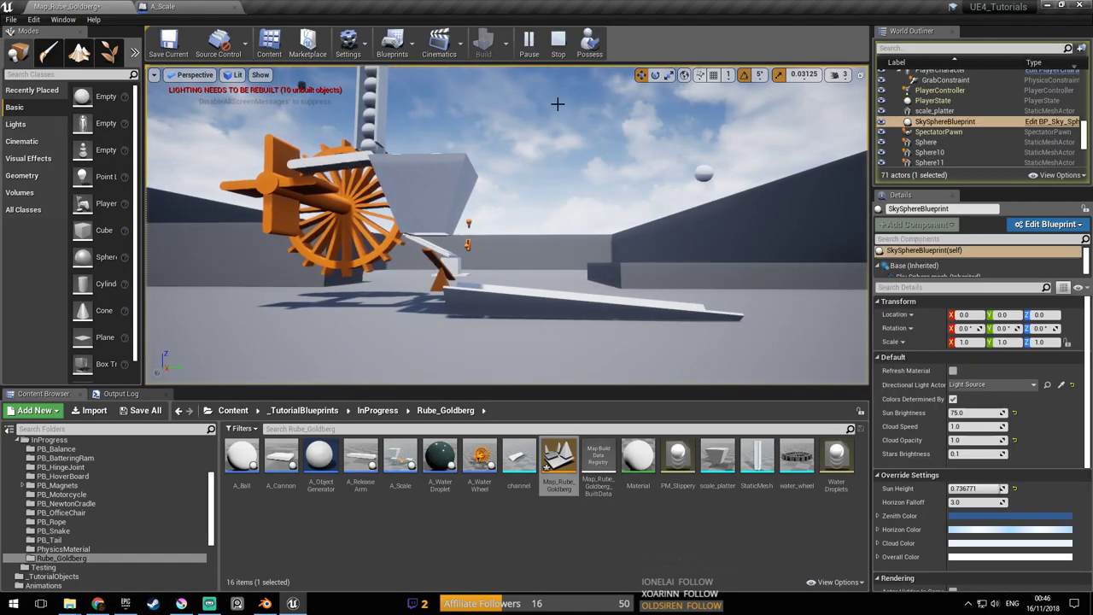
pyautogui.moveTo(557, 105); pyautogui.dragTo(557, 104, button='right')
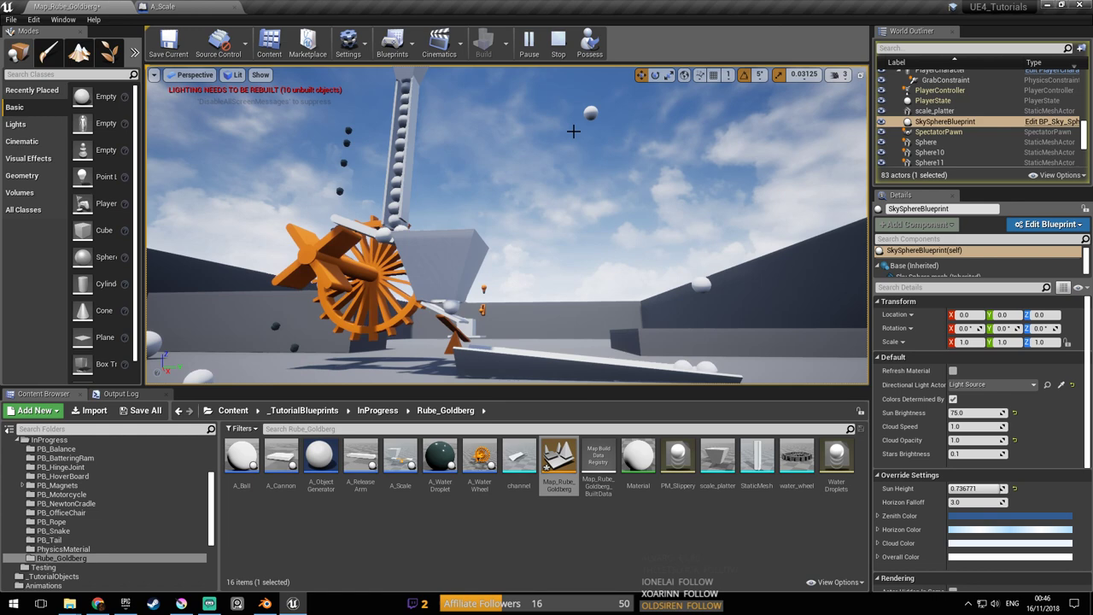
pyautogui.moveTo(575, 133)
pyautogui.mouseDown(button='right')
pyautogui.moveTo(616, 173)
pyautogui.moveTo(627, 139)
pyautogui.moveTo(629, 208)
pyautogui.moveTo(613, 212)
pyautogui.moveTo(649, 213)
pyautogui.moveTo(615, 158)
pyautogui.moveTo(571, 135)
pyautogui.mouseUp(button='right')
pyautogui.press('a')
# Delete the A_ObjectGenerator actor floating above the end of the ramp and save the level
pyautogui.hotkey('ctrl', 's')
pyautogui.click(603, 195)
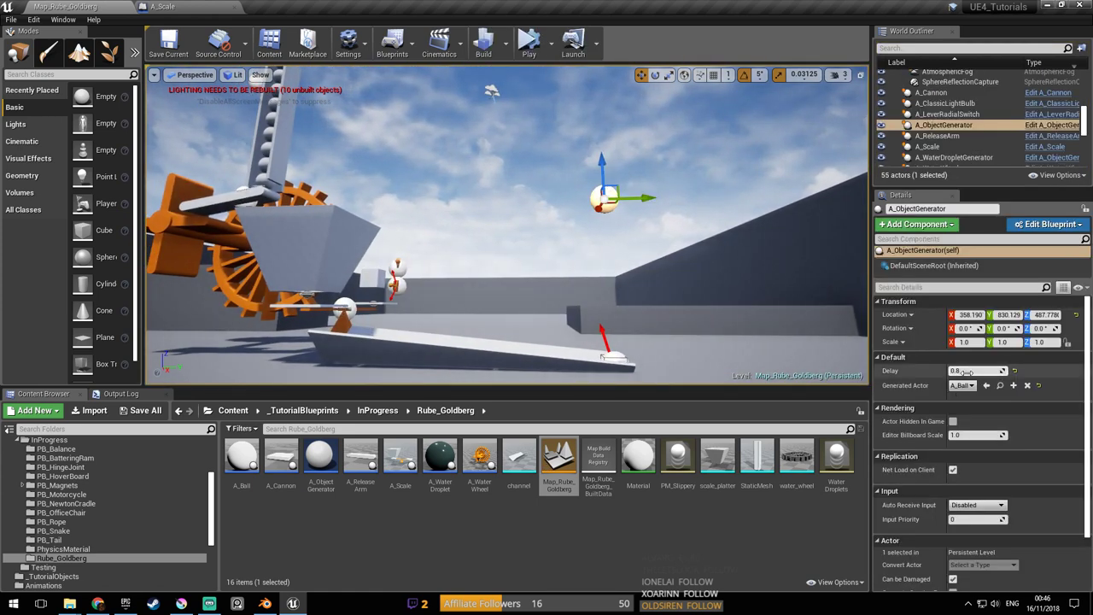
pyautogui.moveTo(707, 235); pyautogui.dragTo(729, 244, button='right')
pyautogui.hotkey('ctrl', 's')
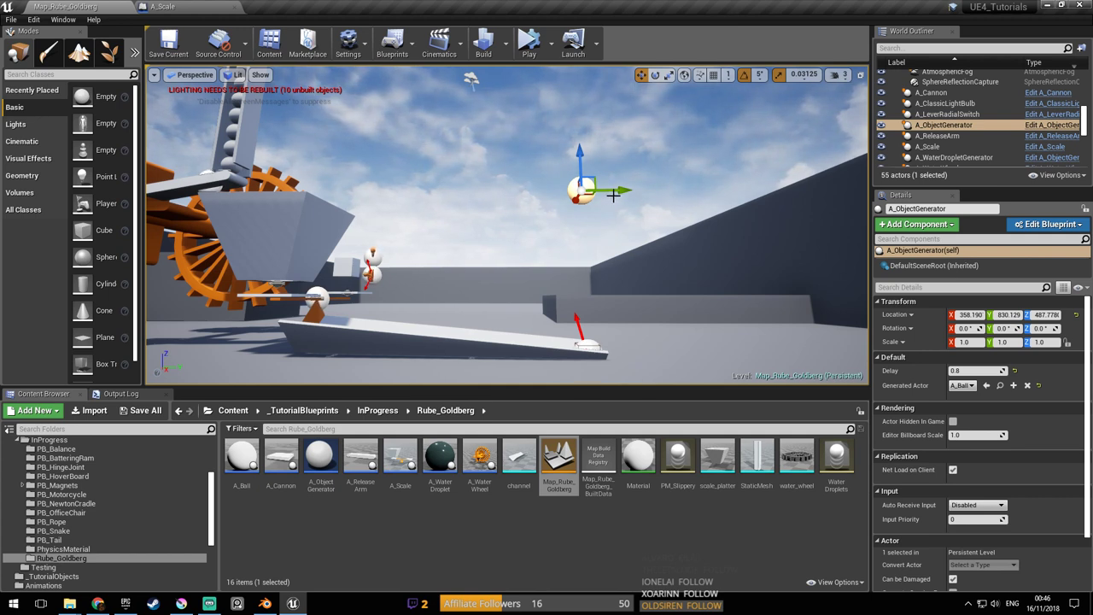
pyautogui.press('Delete')
pyautogui.moveTo(588, 197); pyautogui.dragTo(593, 210, button='right')
pyautogui.hotkey('ctrl', 's')
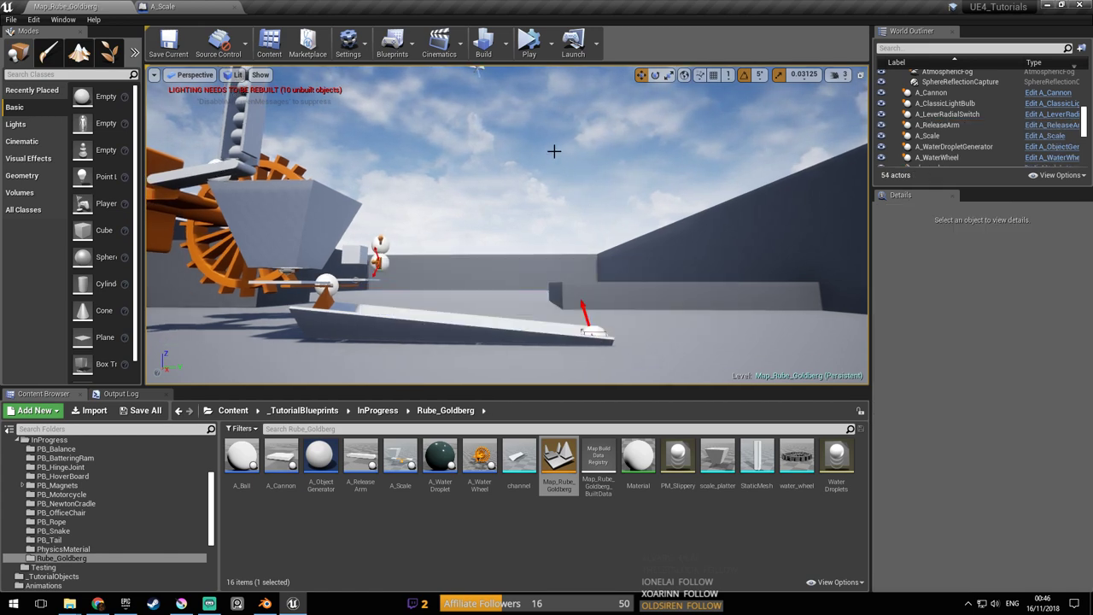
# Simulate the level without the ball generator and follow the balls down the channel from its far end
pyautogui.click(529, 43)
pyautogui.click(556, 107)
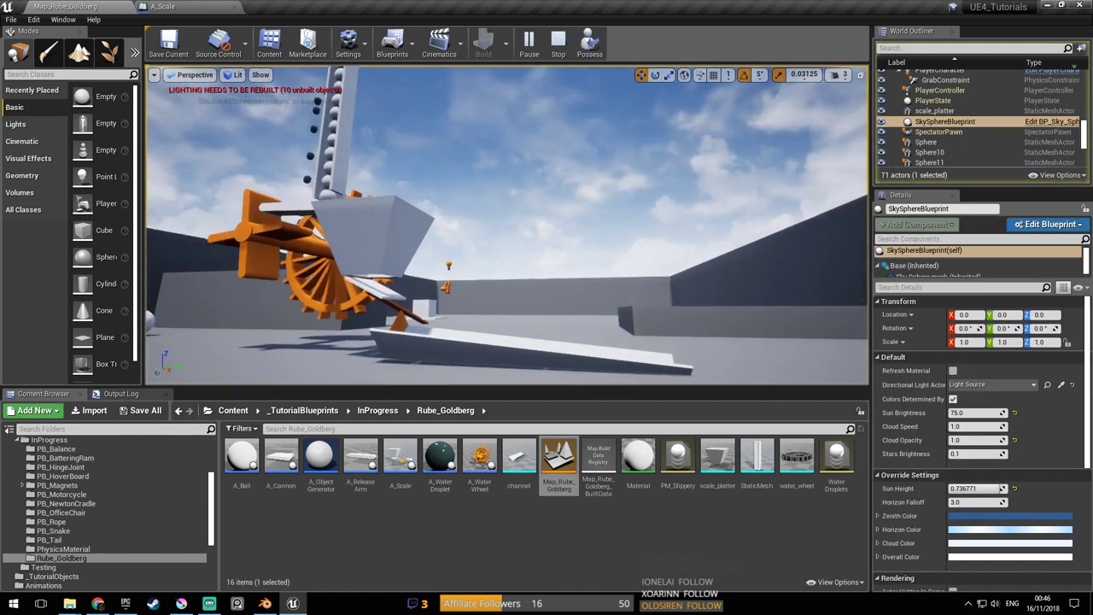
pyautogui.moveTo(556, 107); pyautogui.dragTo(344, 153, button='right')
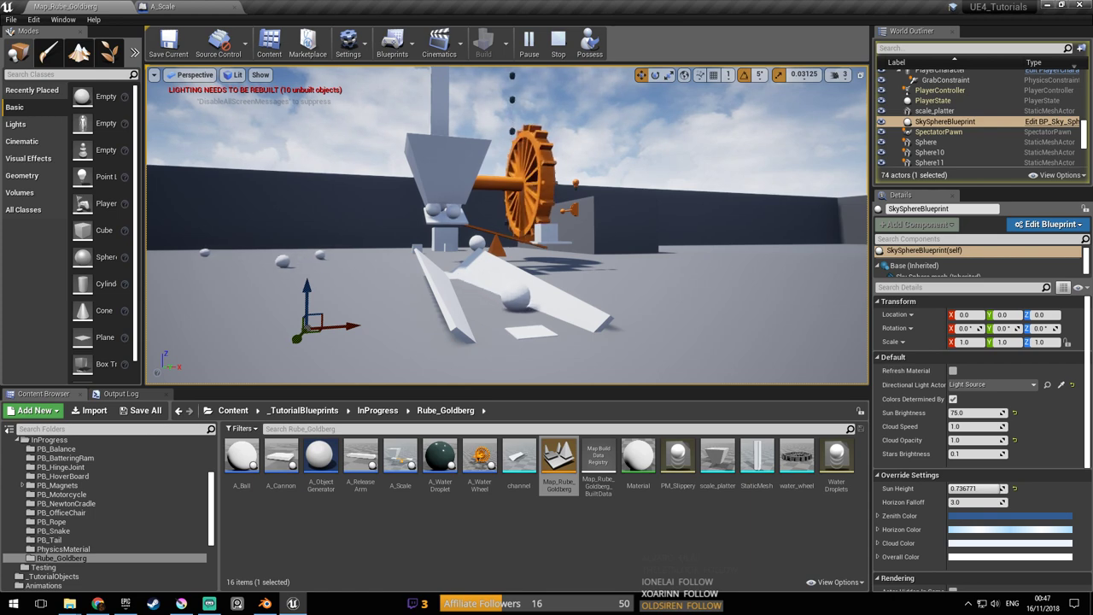
pyautogui.moveTo(344, 153); pyautogui.dragTo(360, 157, button='right')
pyautogui.moveTo(533, 98); pyautogui.dragTo(547, 119, button='right')
pyautogui.press('Escape')
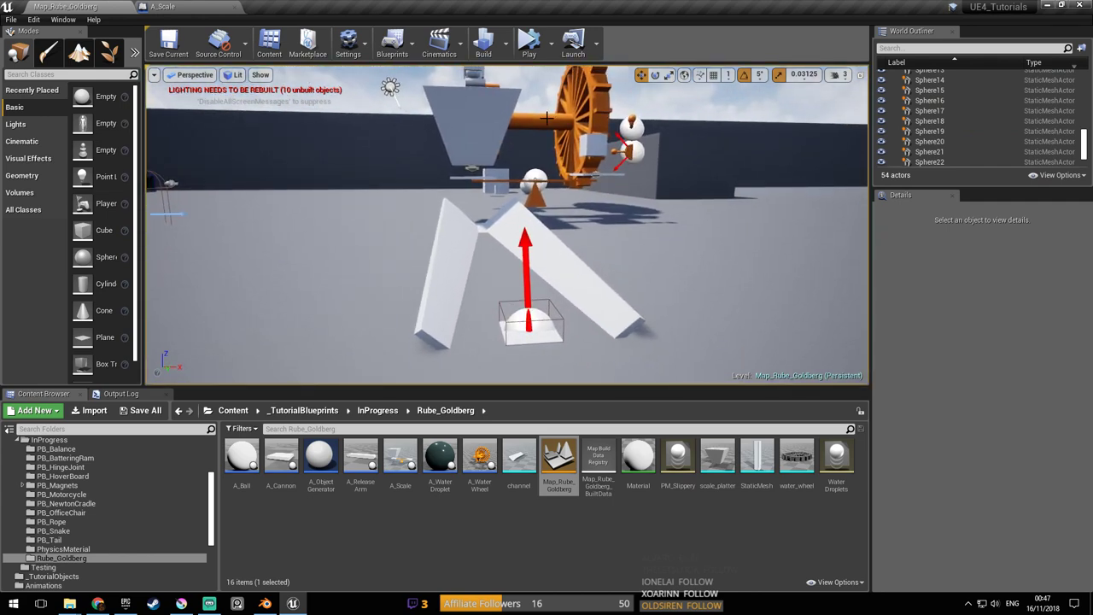
# Rerun the simulation from beside the channel and inspect A_Scale as balls drop from the open plate
pyautogui.moveTo(567, 205); pyautogui.dragTo(566, 191, button='right')
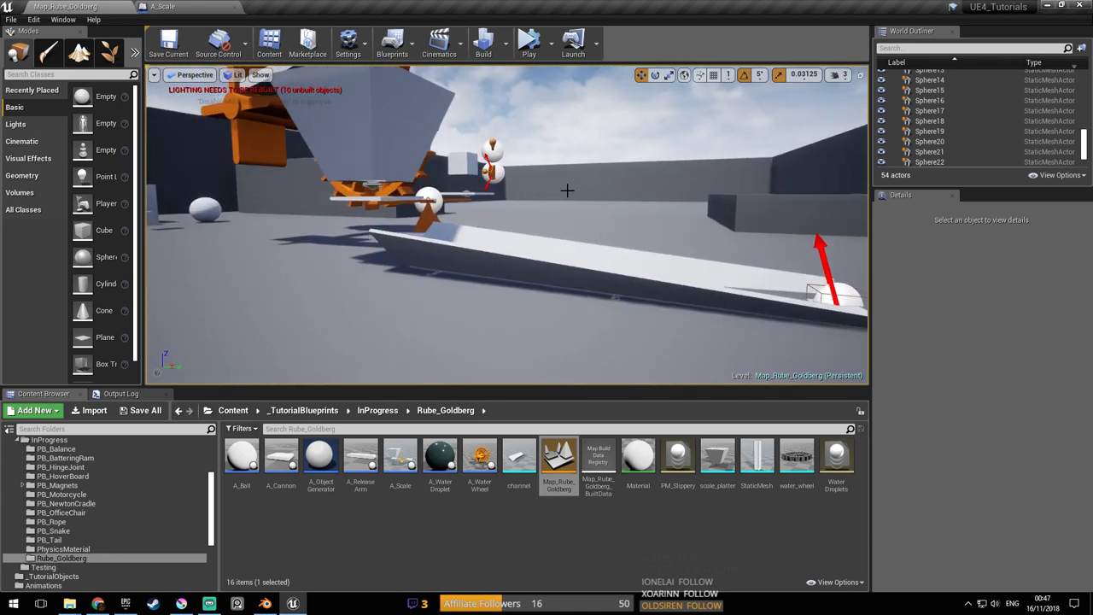
pyautogui.click(529, 45)
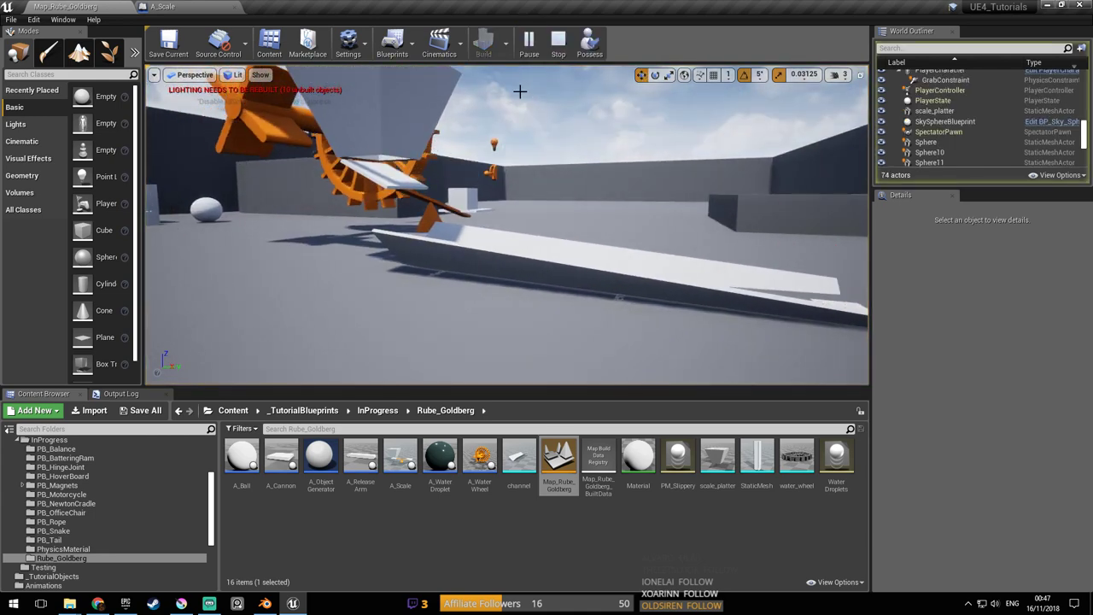
pyautogui.click(386, 87)
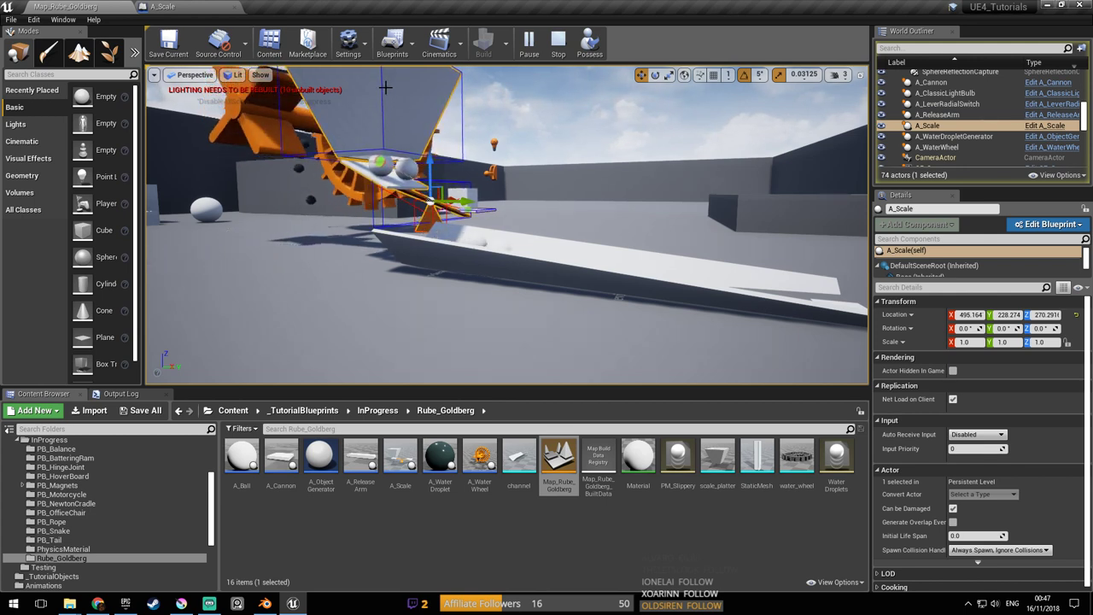
pyautogui.press('Escape')
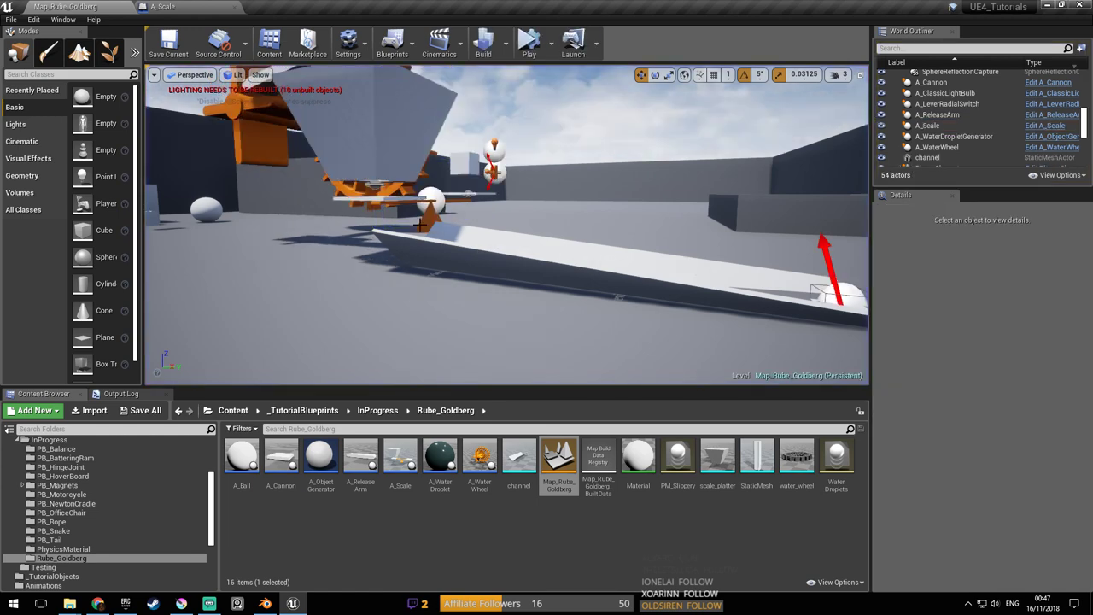
# Raise the channel ramp below the hopper to about Z 203
pyautogui.click(421, 247)
pyautogui.moveTo(421, 247)
pyautogui.mouseDown(button='right')
pyautogui.moveTo(534, 243)
pyautogui.moveTo(429, 245)
pyautogui.mouseUp(button='right')
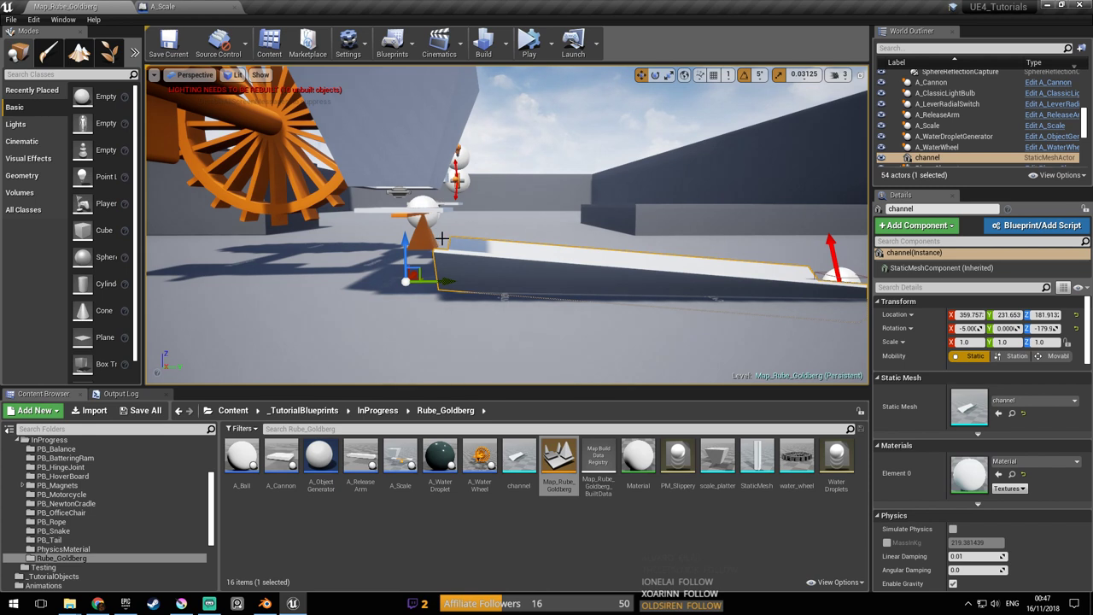
pyautogui.moveTo(408, 245); pyautogui.dragTo(422, 227)
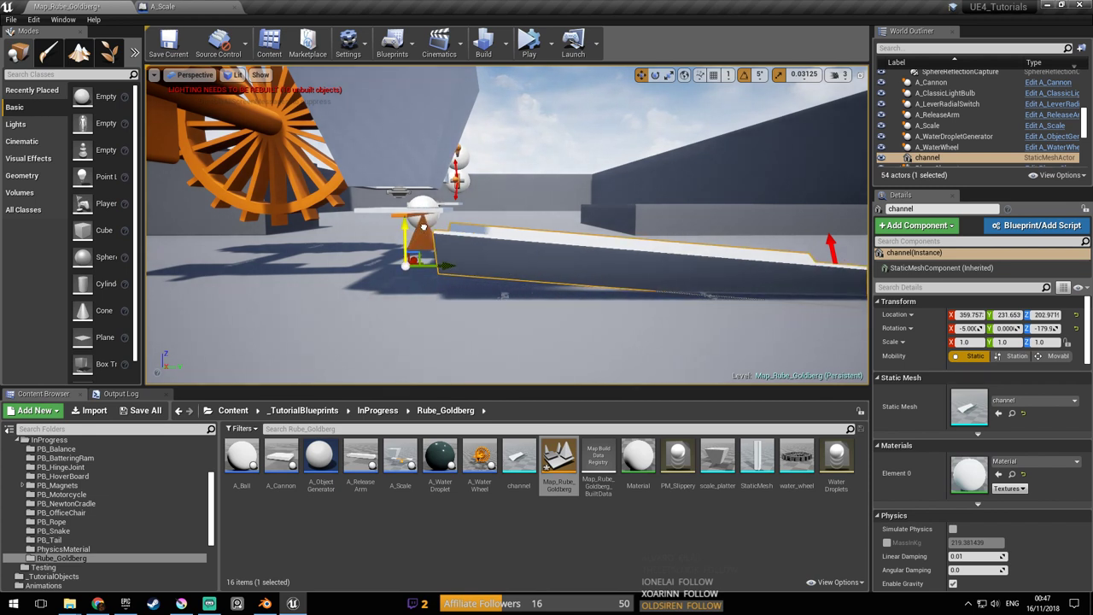
# Simulate the raised channel and inspect A_Cannon at its lower end
pyautogui.click(529, 43)
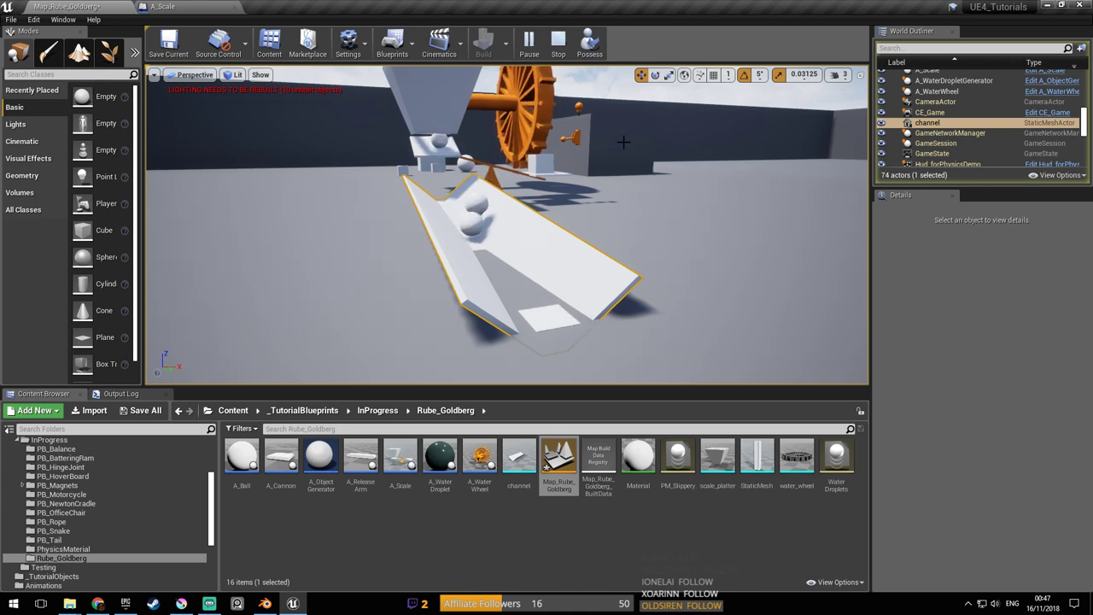
pyautogui.click(555, 313)
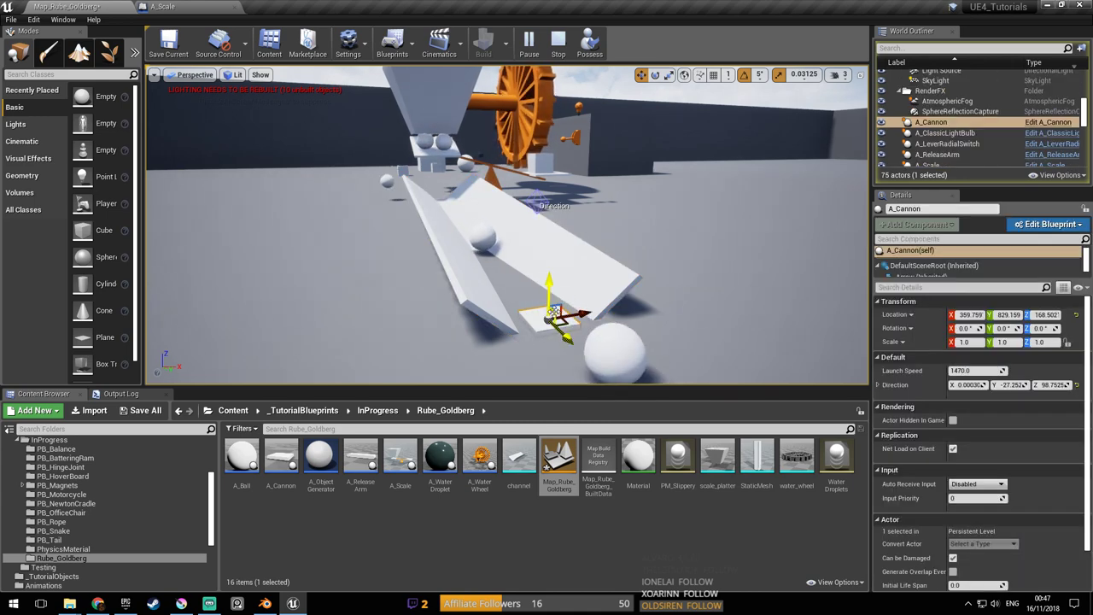
pyautogui.press('Escape')
# Select the loose balls Sphere21 to Sphere26 above the ball tube and check their overlap settings
pyautogui.moveTo(486, 166); pyautogui.dragTo(516, 151, button='right')
pyautogui.click(512, 190)
pyautogui.moveTo(517, 222); pyautogui.dragTo(516, 275, button='right')
pyautogui.moveTo(515, 193); pyautogui.dragTo(522, 234, button='right')
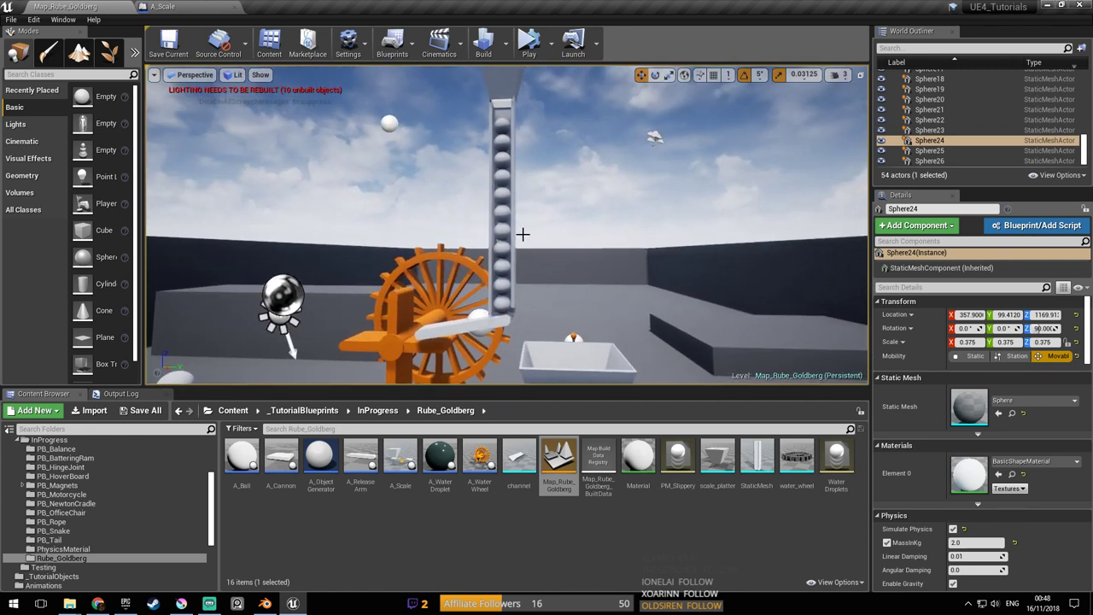
pyautogui.moveTo(524, 230); pyautogui.dragTo(518, 285, button='right')
pyautogui.keyDown('ctrl'); pyautogui.click(496, 269); pyautogui.keyUp('ctrl')
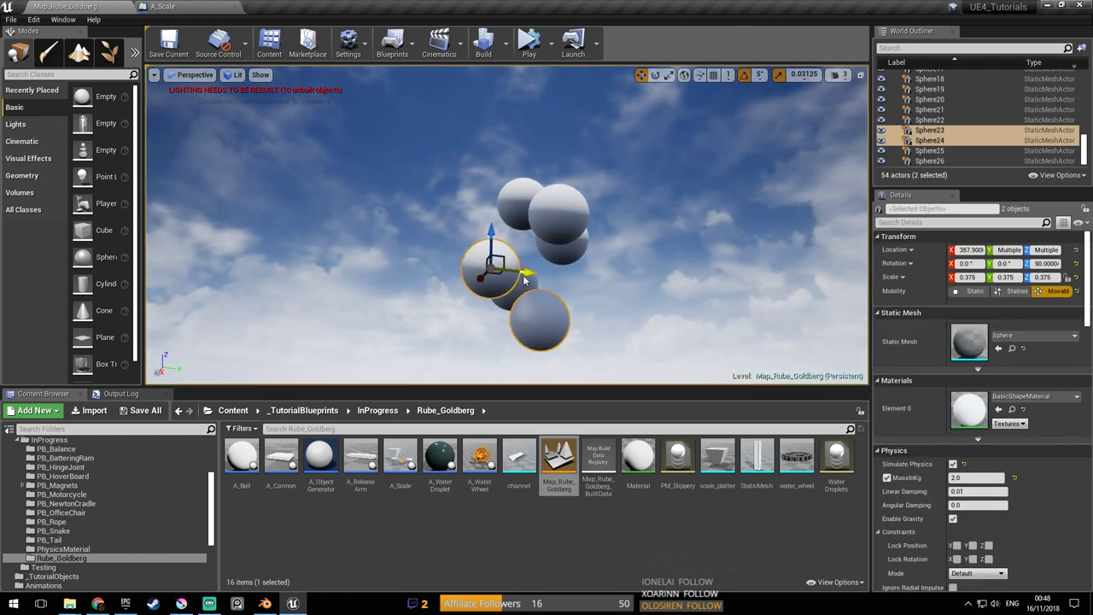
pyautogui.keyDown('ctrl'); pyautogui.click(519, 284); pyautogui.keyUp('ctrl')
pyautogui.keyDown('ctrl'); pyautogui.click(557, 244); pyautogui.keyUp('ctrl')
pyautogui.keyDown('ctrl'); pyautogui.click(559, 213); pyautogui.keyUp('ctrl')
pyautogui.keyDown('ctrl'); pyautogui.click(521, 193); pyautogui.keyUp('ctrl')
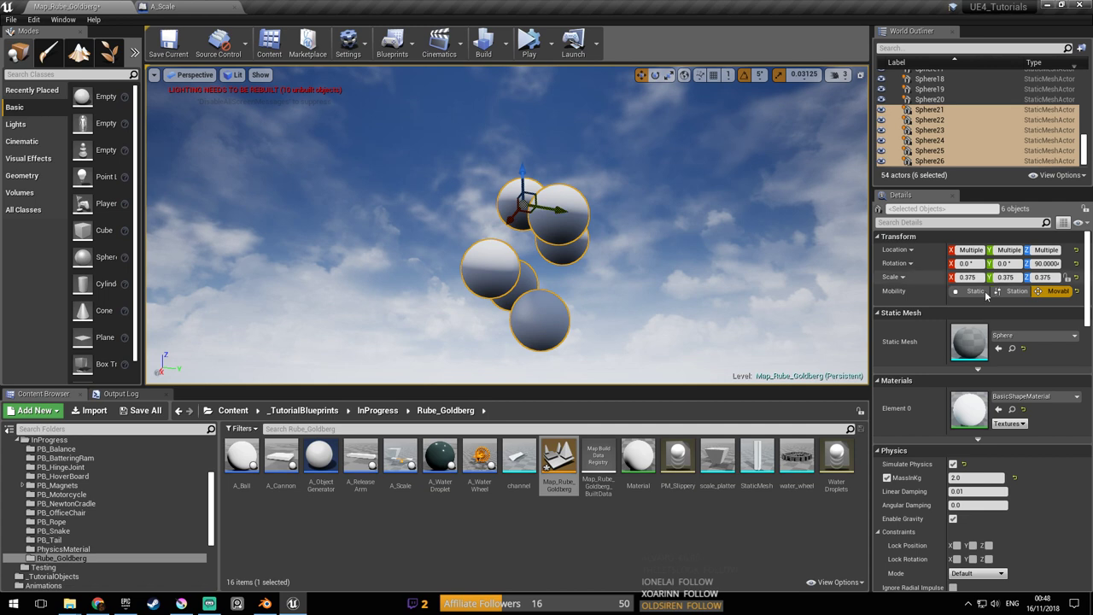
pyautogui.click(975, 221)
pyautogui.write('overla')
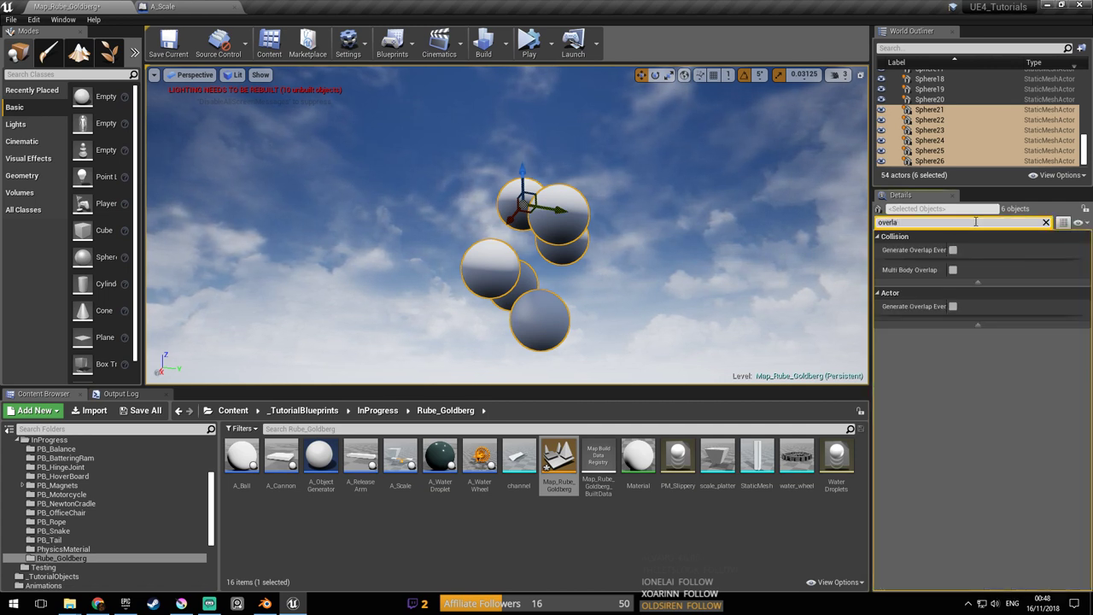
pyautogui.click(1045, 222)
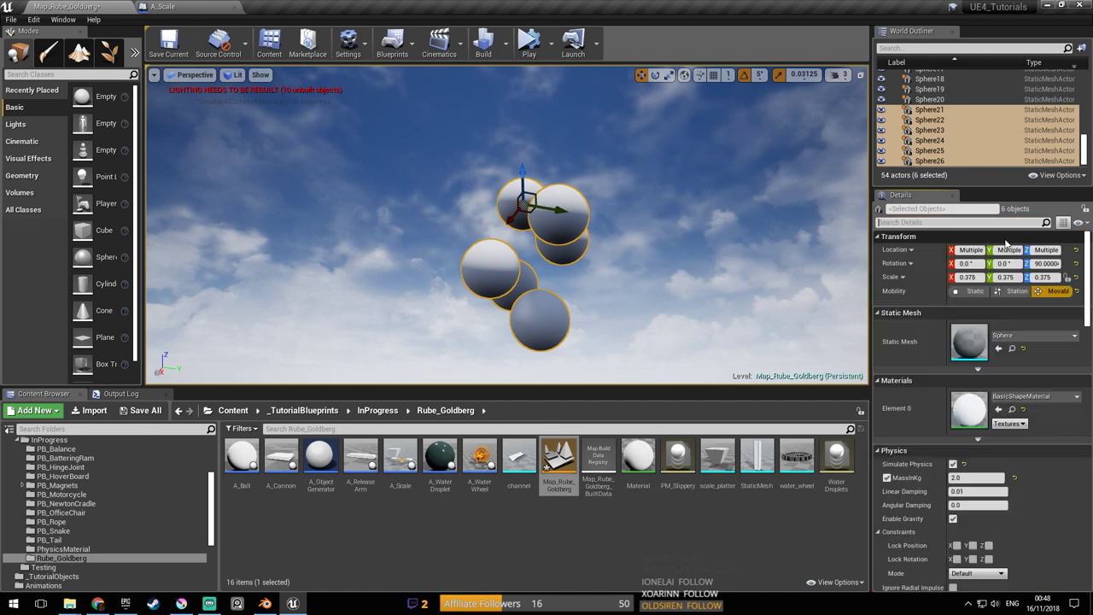
# Move the glass panel EditorCube105 away from the ball tube to about Y -135.6
pyautogui.moveTo(506, 225); pyautogui.dragTo(521, 248, button='right')
pyautogui.click(557, 239)
pyautogui.moveTo(653, 221); pyautogui.dragTo(653, 192, button='right')
pyautogui.moveTo(622, 210); pyautogui.dragTo(504, 209)
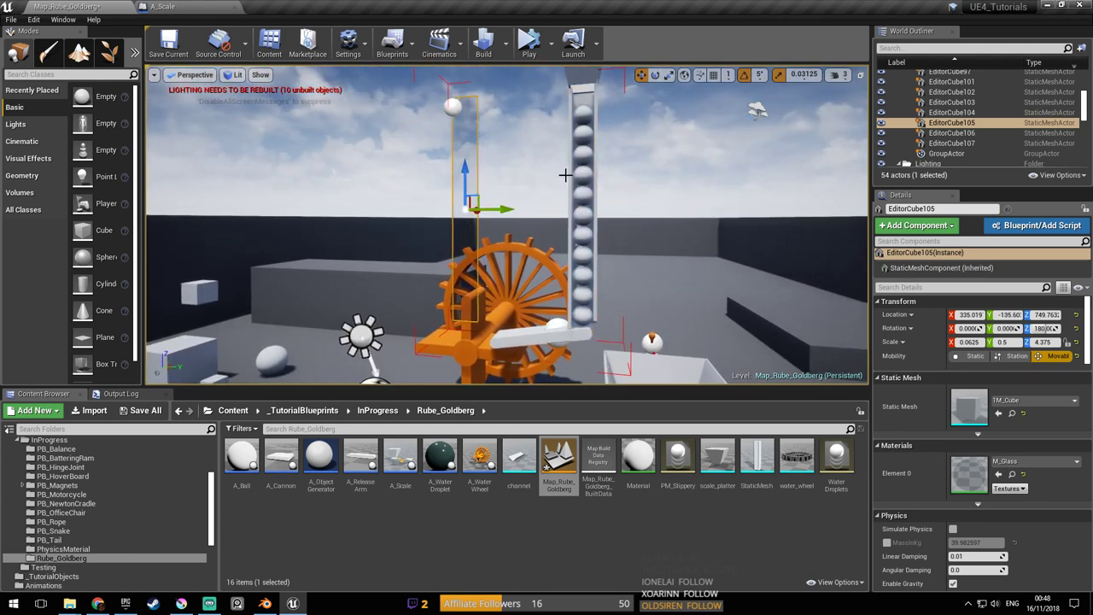
# Select the balls stacked inside the tube and check their overlap settings
pyautogui.click(583, 116)
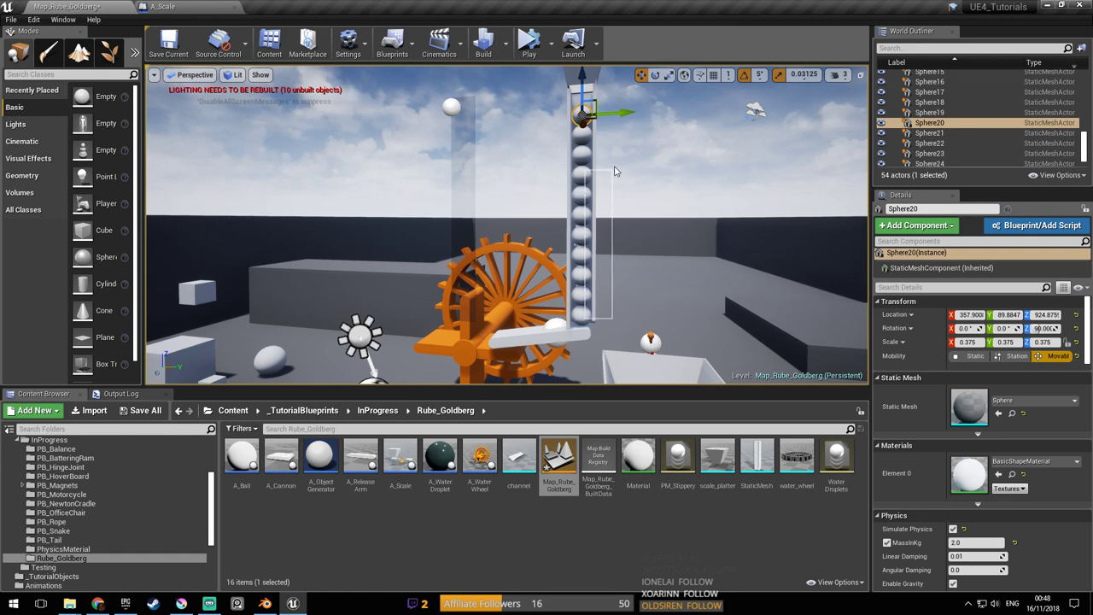
pyautogui.hotkey('ctrl', 'shift', 'g')
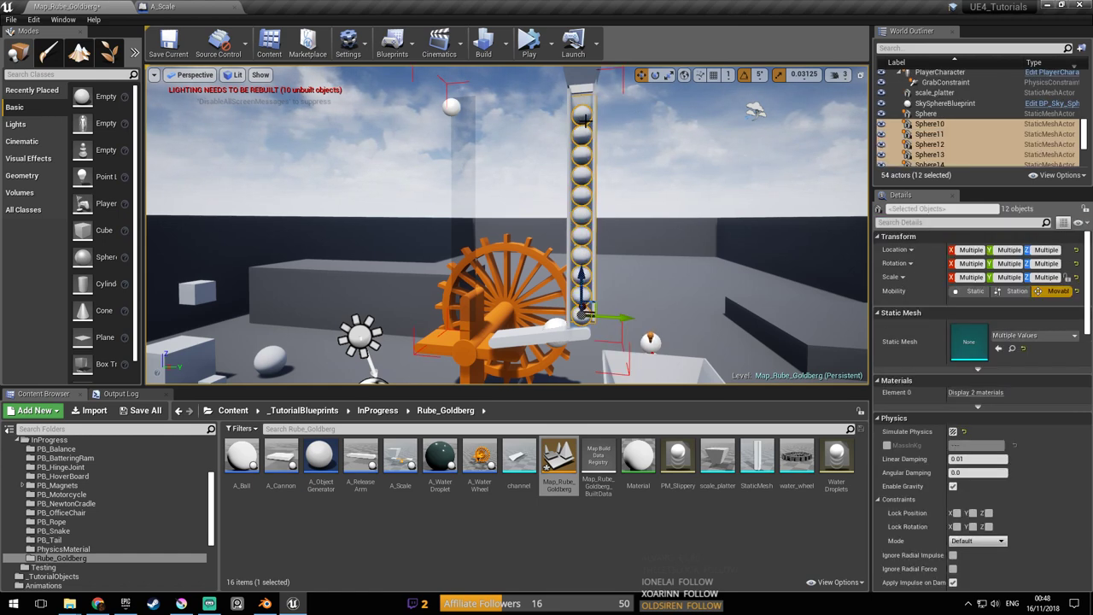
pyautogui.click(934, 222)
pyautogui.write('overla')
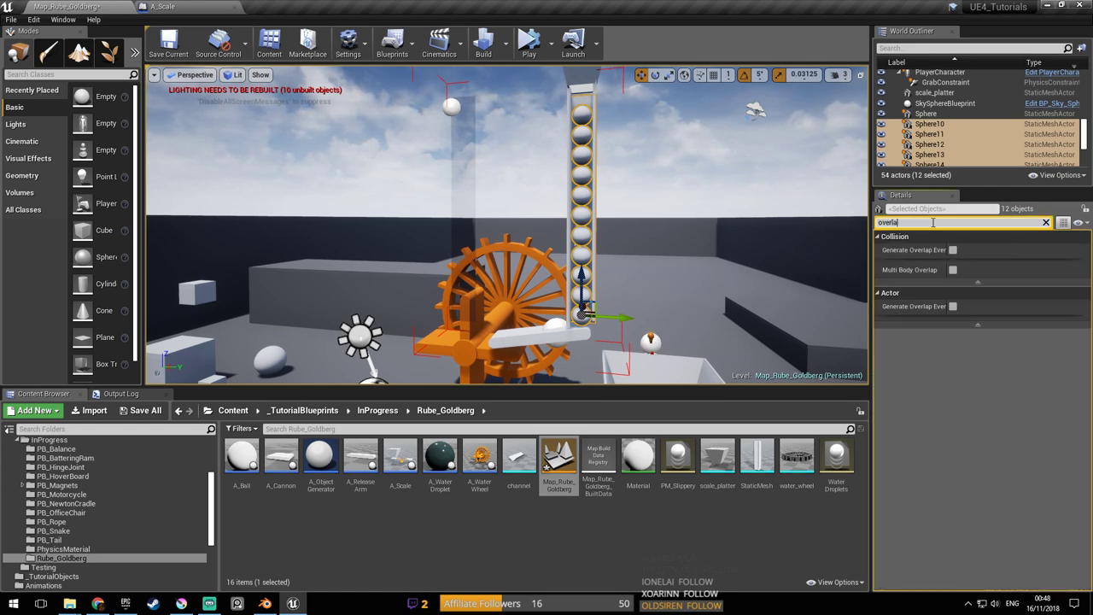
pyautogui.click(1045, 222)
# Move the glass panel EditorCube105 back over the ball tube at about Y 92.03 and save the level
pyautogui.hotkey('ctrl', 's')
pyautogui.click(468, 178)
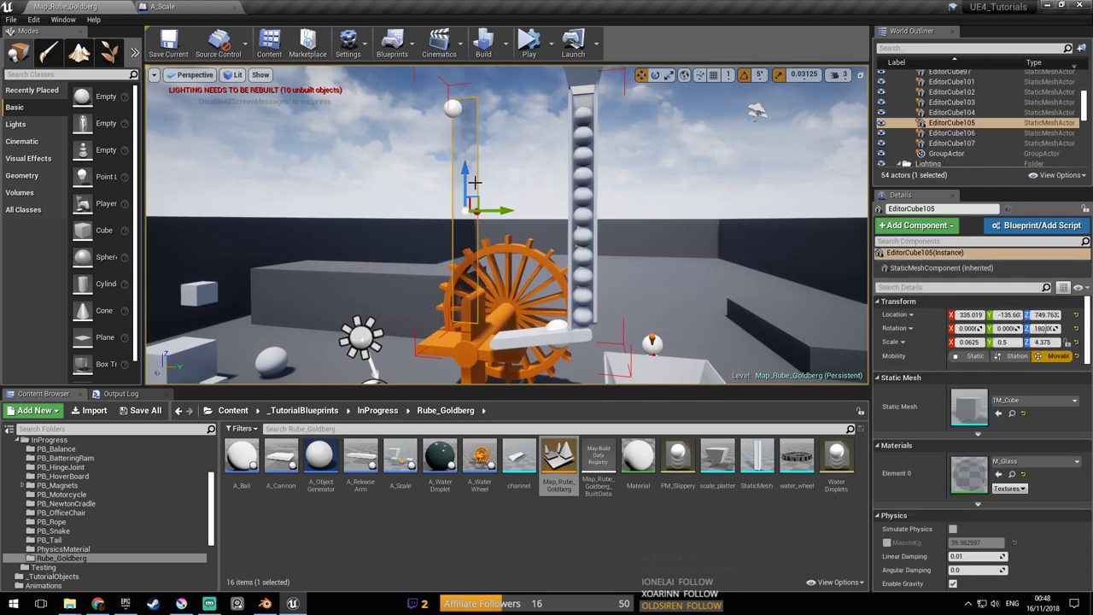
pyautogui.moveTo(500, 205); pyautogui.dragTo(631, 214)
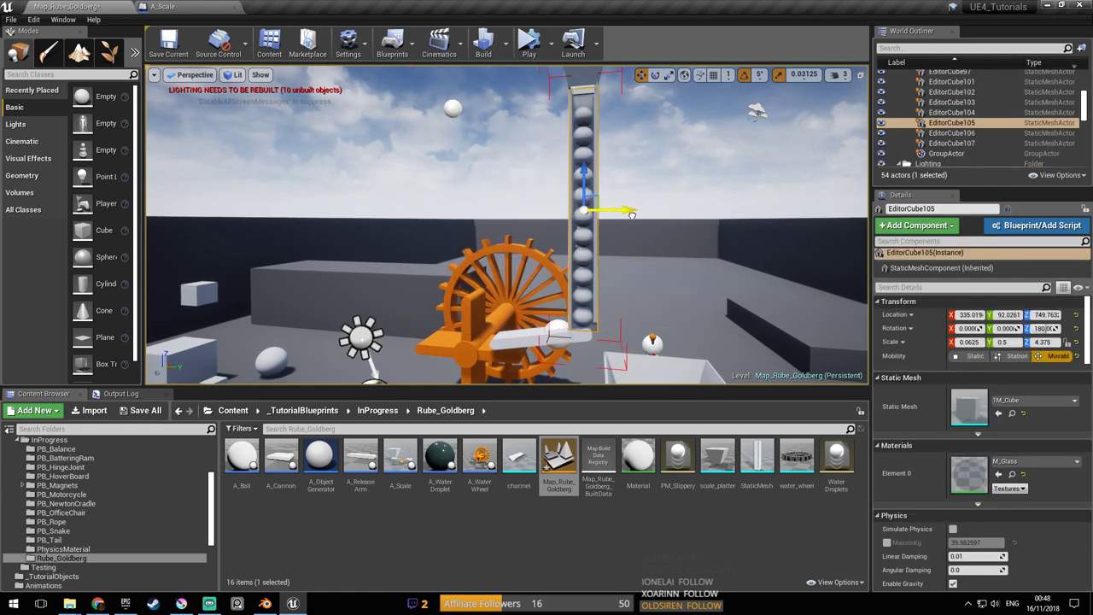
pyautogui.moveTo(641, 240)
pyautogui.mouseDown(button='right')
pyautogui.moveTo(672, 239)
pyautogui.moveTo(656, 231)
pyautogui.mouseUp(button='right')
pyautogui.hotkey('ctrl', 's')
# Simulate the whole level and watch the balls run through the wheel, hopper and channel from several viewpoints
pyautogui.moveTo(637, 132); pyautogui.dragTo(598, 171, button='right')
pyautogui.click(529, 43)
pyautogui.moveTo(546, 224); pyautogui.dragTo(451, 324, button='right')
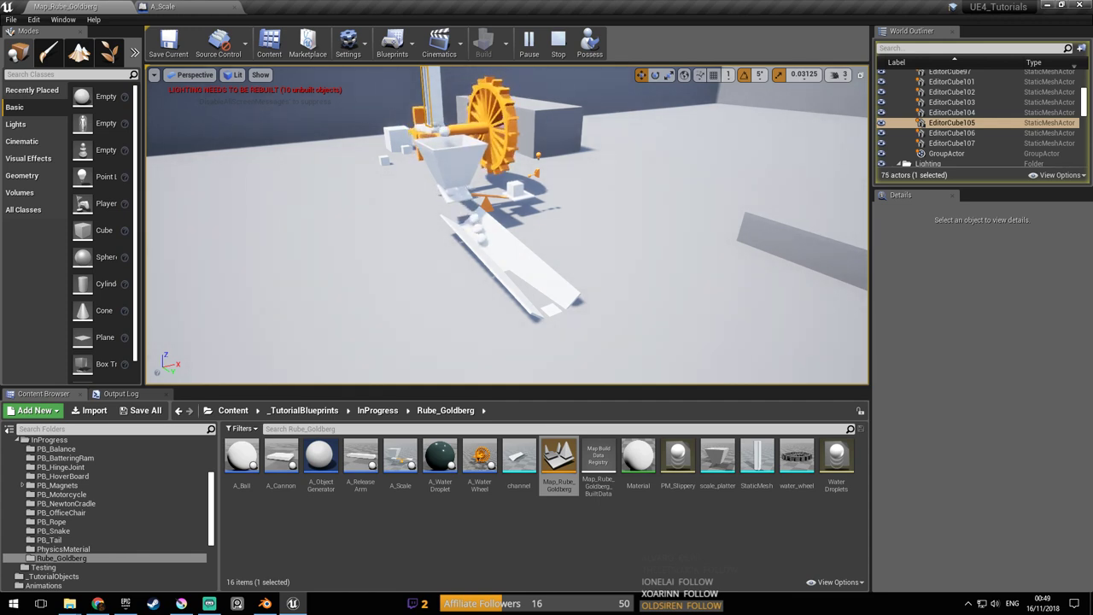
pyautogui.moveTo(506, 224); pyautogui.dragTo(555, 179, button='right')
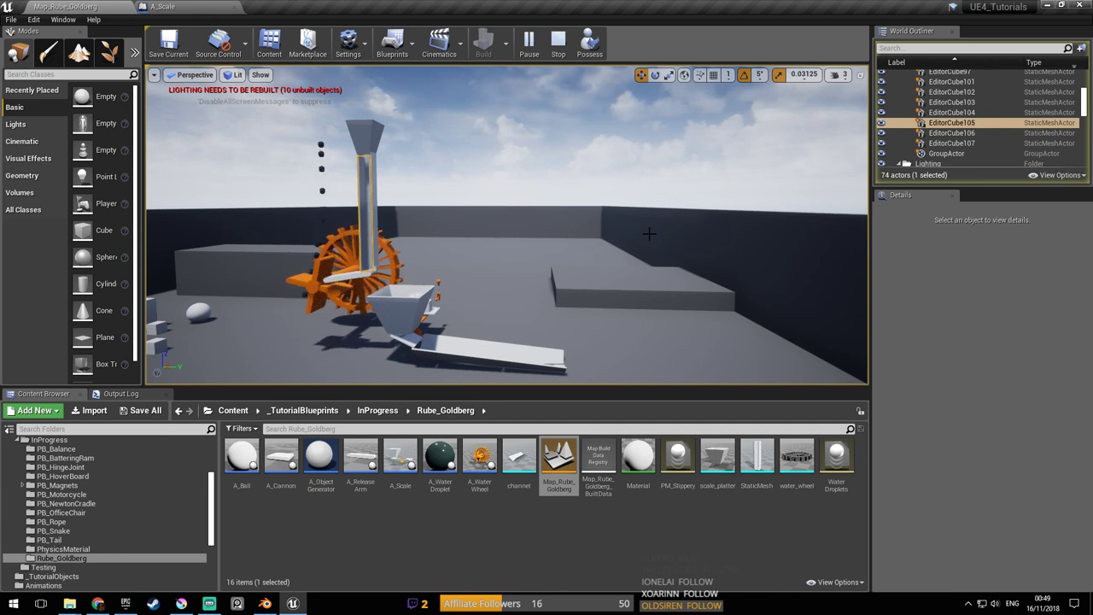
pyautogui.press('d')
pyautogui.moveTo(649, 233); pyautogui.dragTo(581, 333, button='right')
pyautogui.press('d')
pyautogui.press('w')
pyautogui.press('a')
pyautogui.press('w')
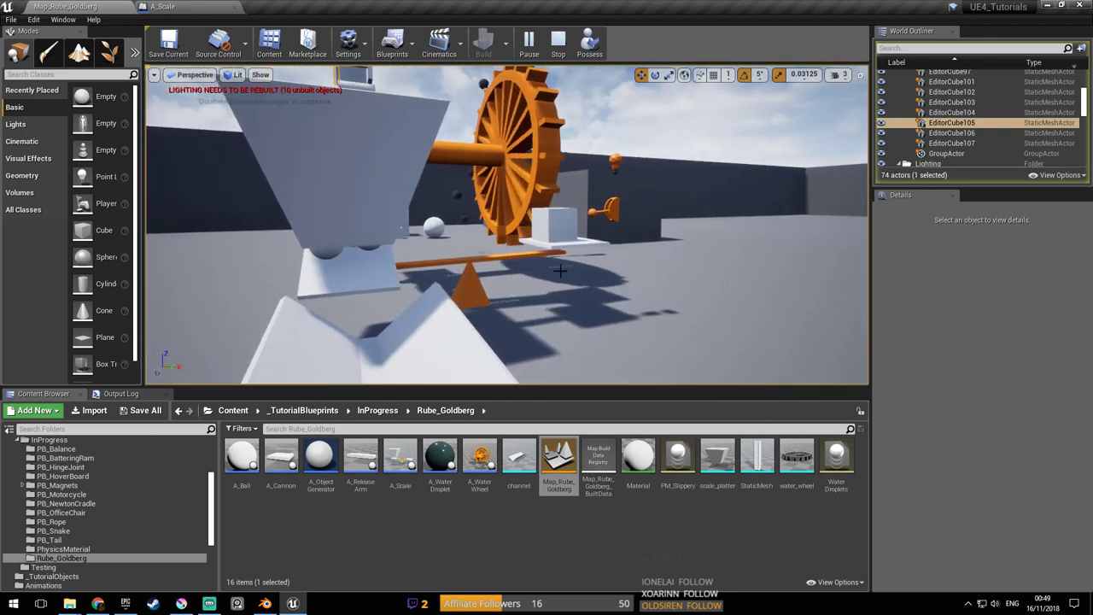
# Inspect A_Scale's LeftPlatter hopper while the simulation runs, and stop the simulation
pyautogui.click(363, 197)
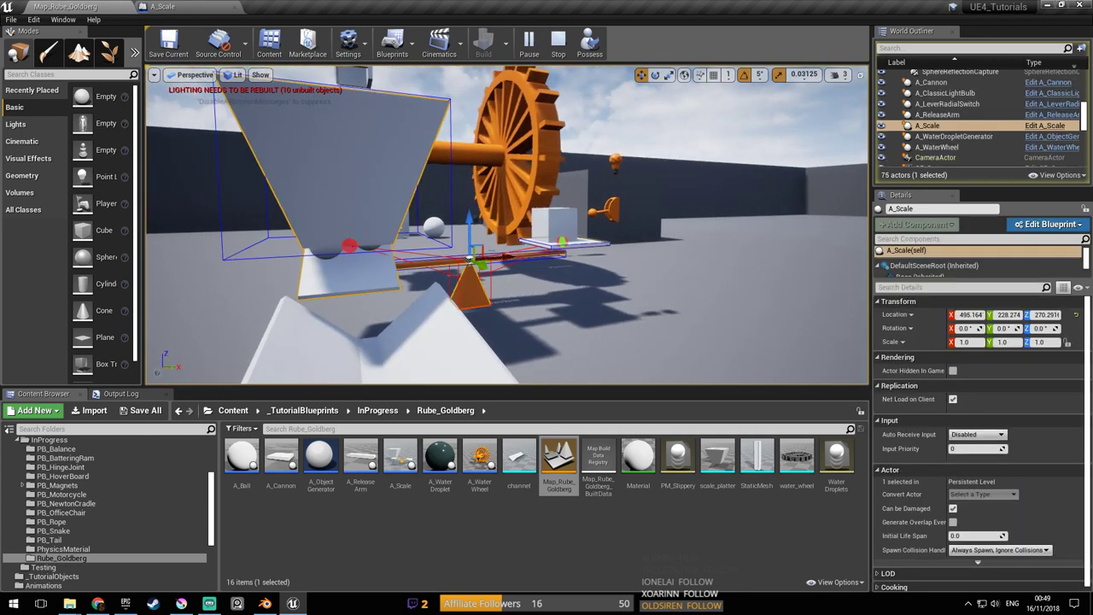
pyautogui.click(365, 155)
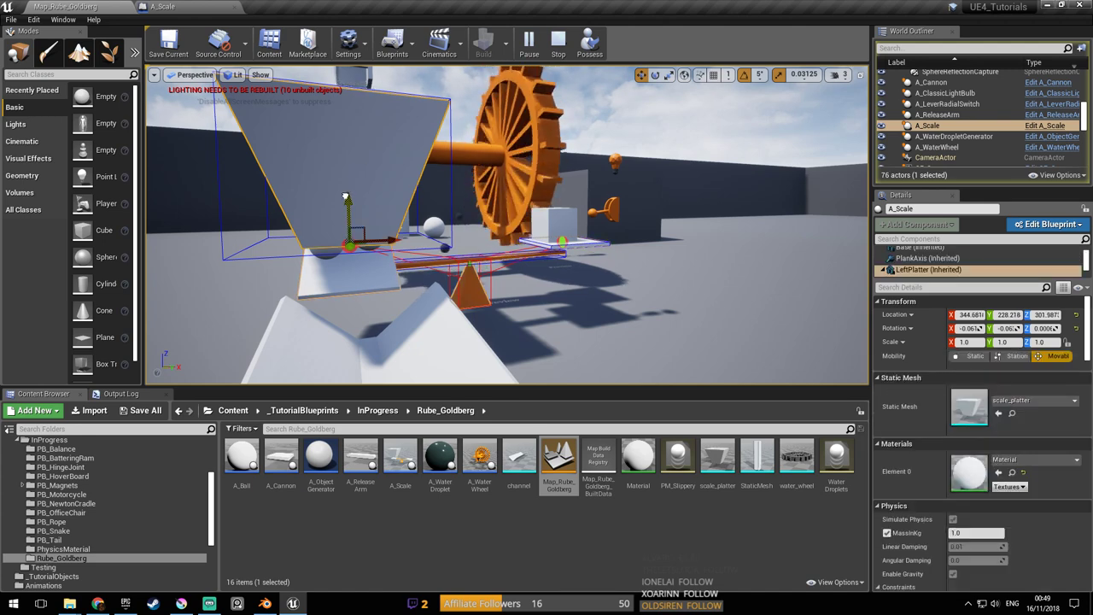
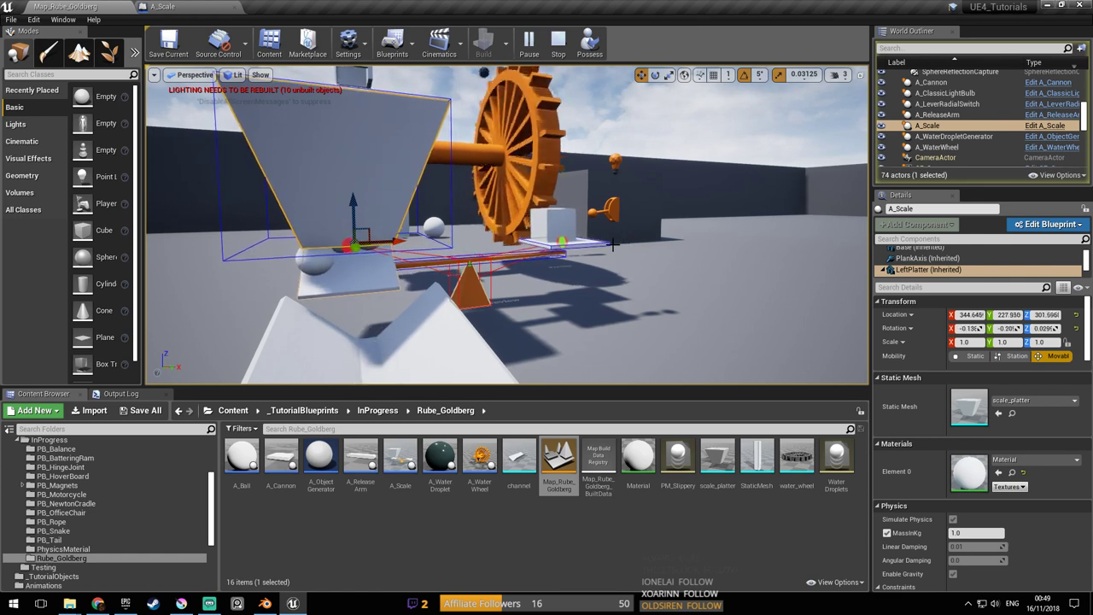
pyautogui.press('Escape')
# Save the level and play it in the viewport as the player character
pyautogui.hotkey('ctrl', 's')
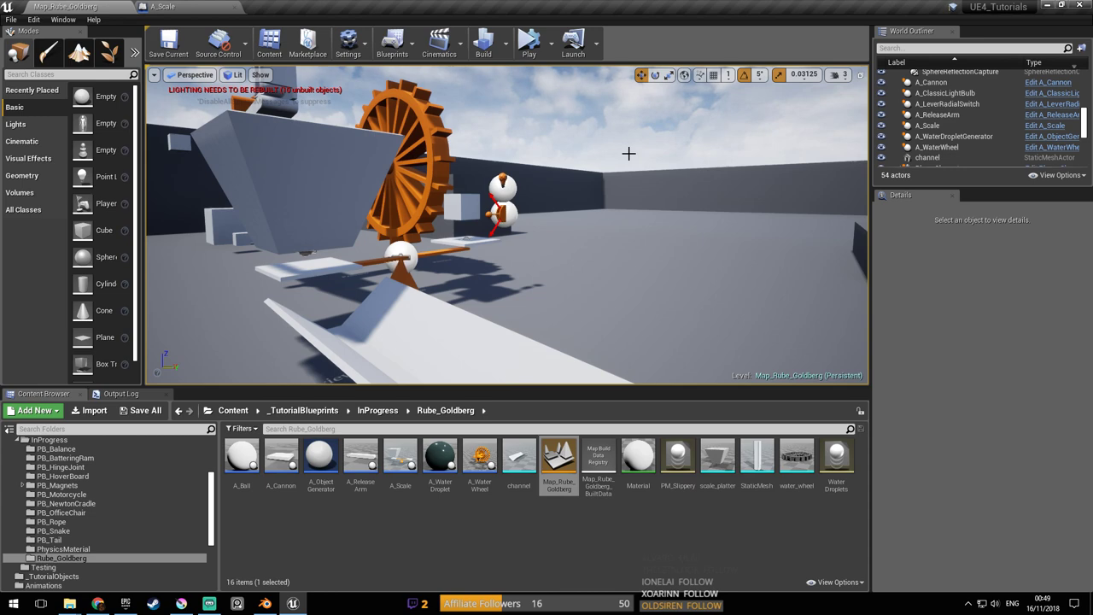
pyautogui.moveTo(602, 168)
pyautogui.mouseDown(button='right')
pyautogui.moveTo(620, 172)
pyautogui.moveTo(531, 165)
pyautogui.moveTo(591, 162)
pyautogui.mouseUp(button='right')
pyautogui.hotkey('ctrl', 's')
pyautogui.press('d')
pyautogui.click(551, 43)
pyautogui.click(594, 76)
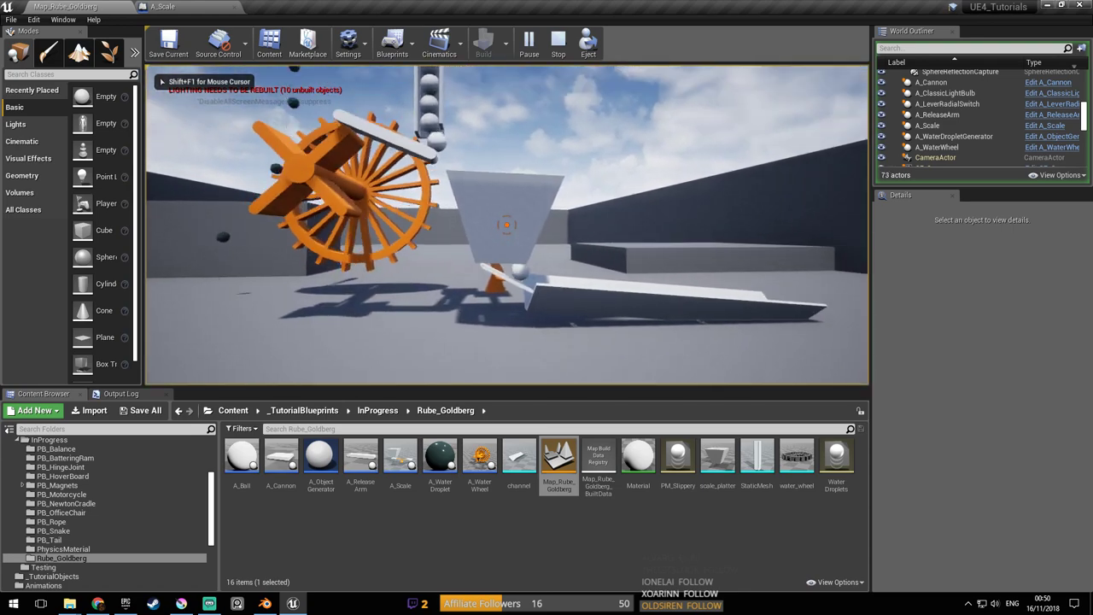
# Walk around the running machine, watching the balls pass through the wheel, hopper and channel up close and from afar, and end the play session
pyautogui.press('w')
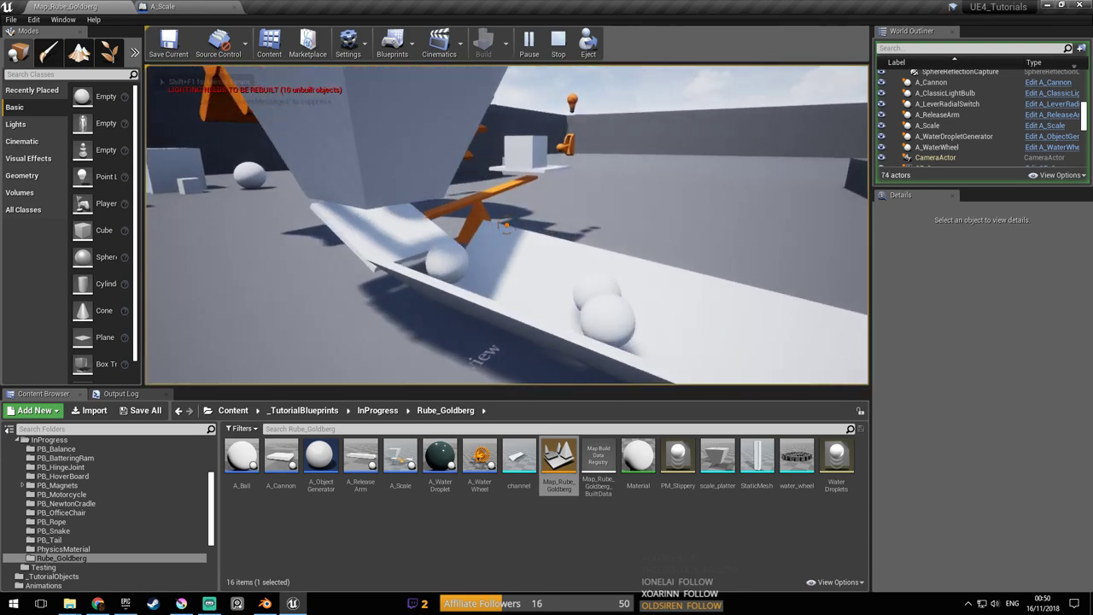
pyautogui.press('s')
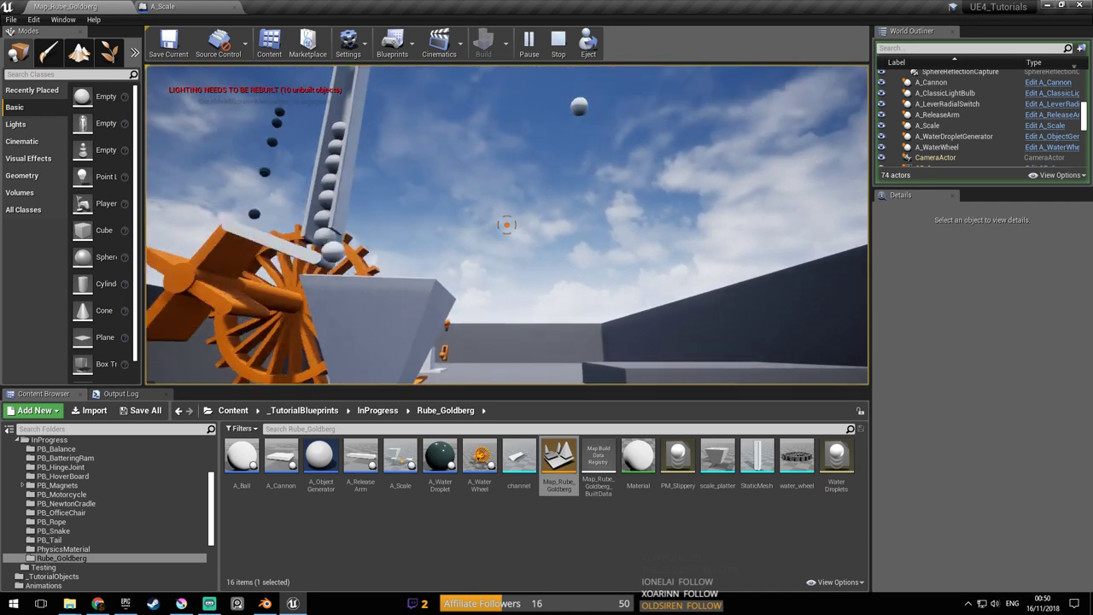
pyautogui.press('s')
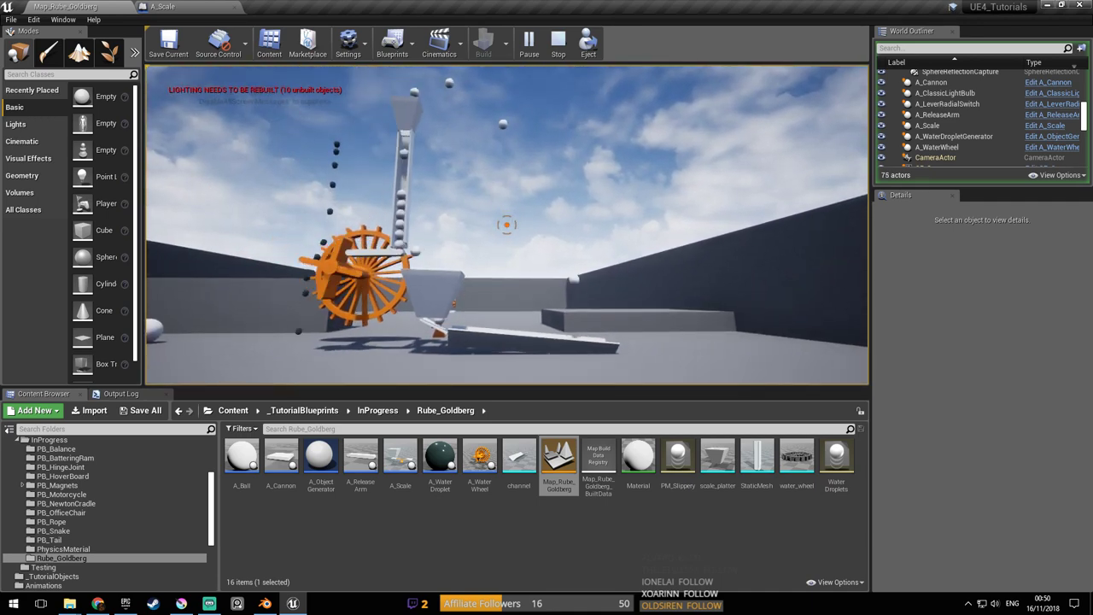
pyautogui.press('d')
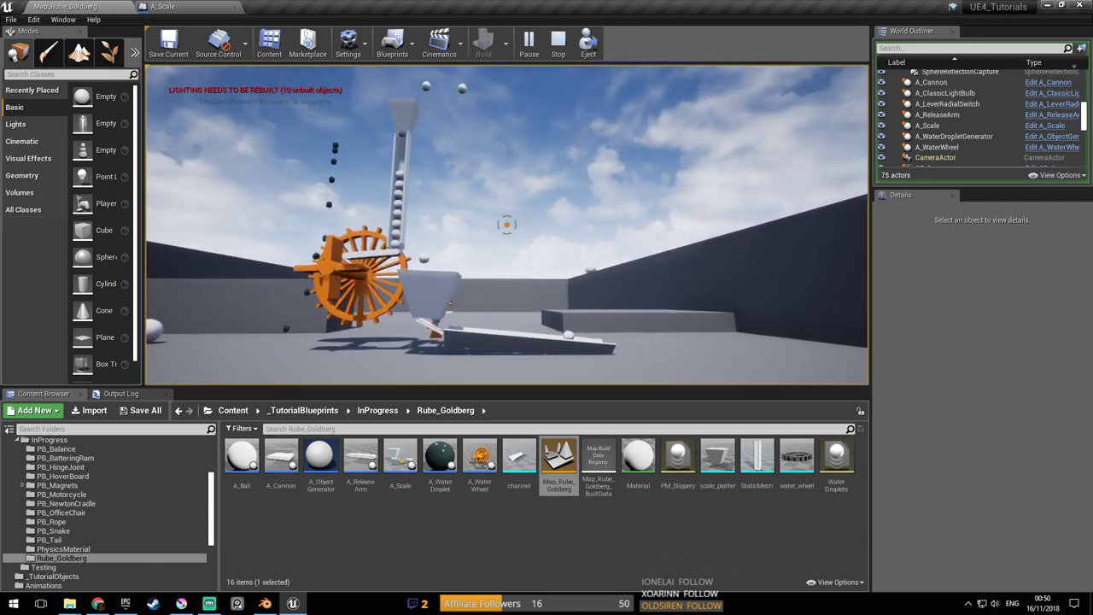
pyautogui.press('a')
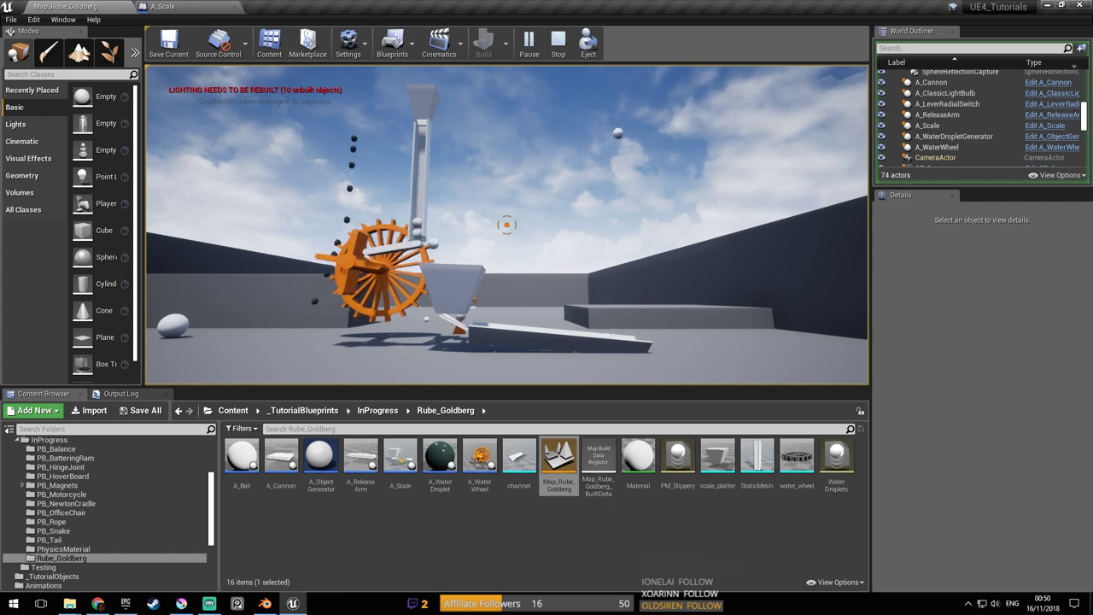
pyautogui.press('w')
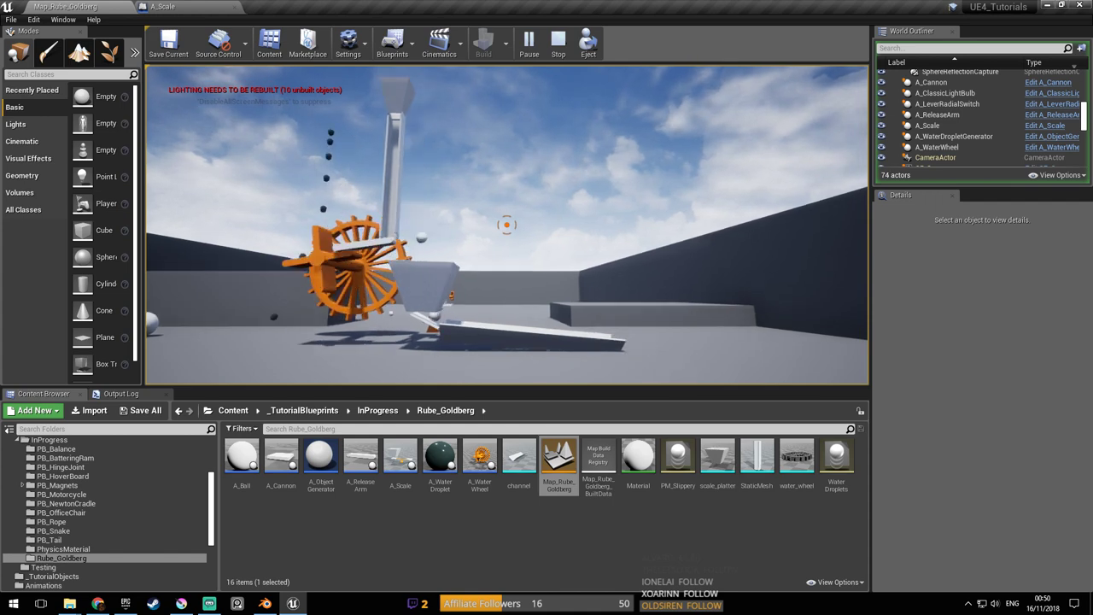
pyautogui.press('w')
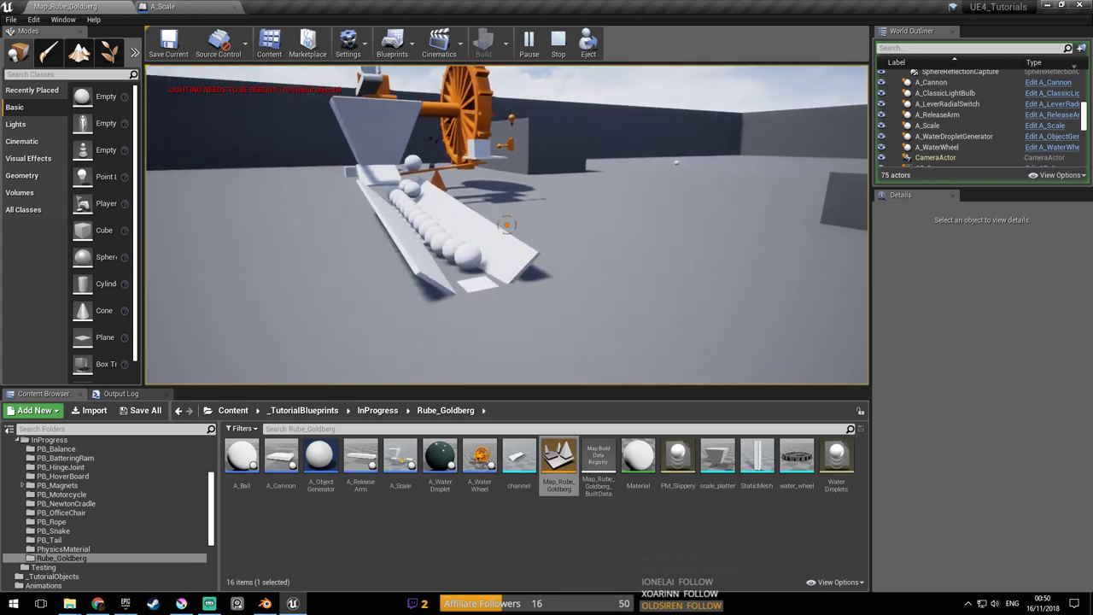
pyautogui.press('d')
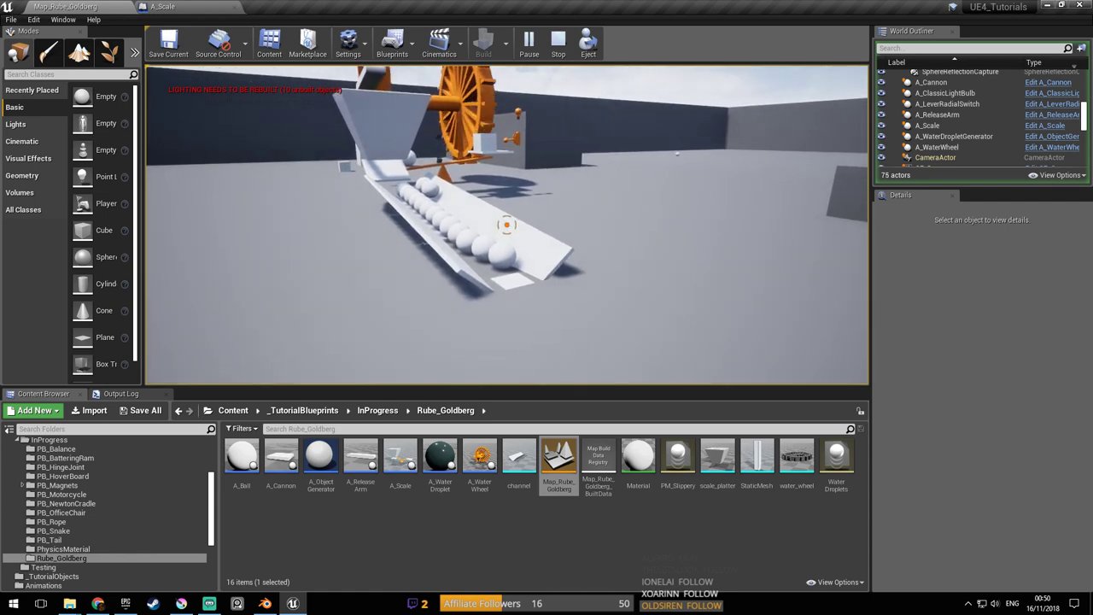
pyautogui.press('a')
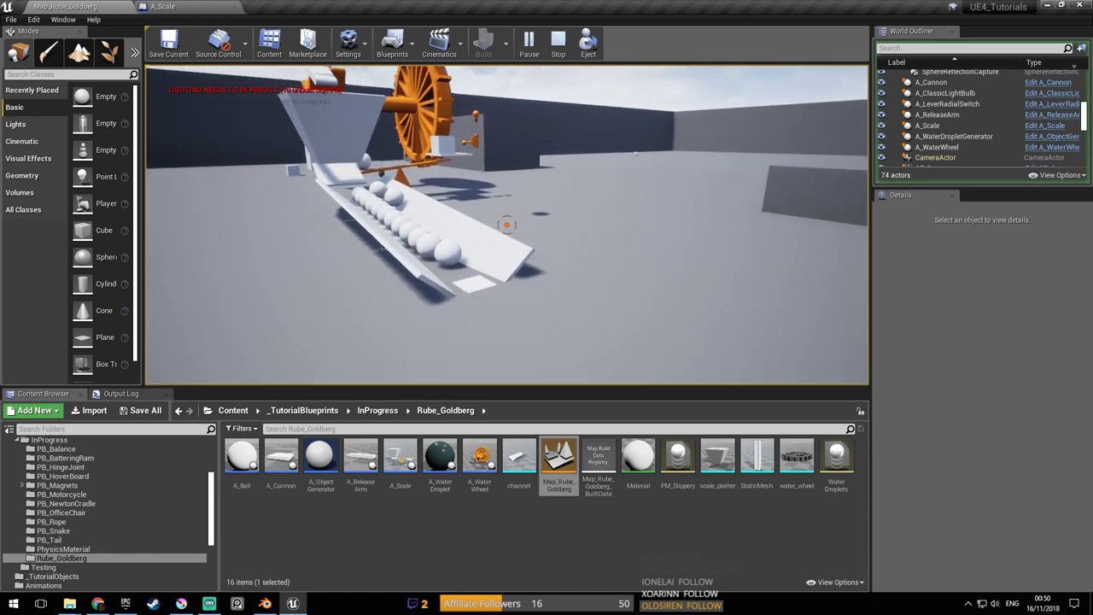
pyautogui.press('d')
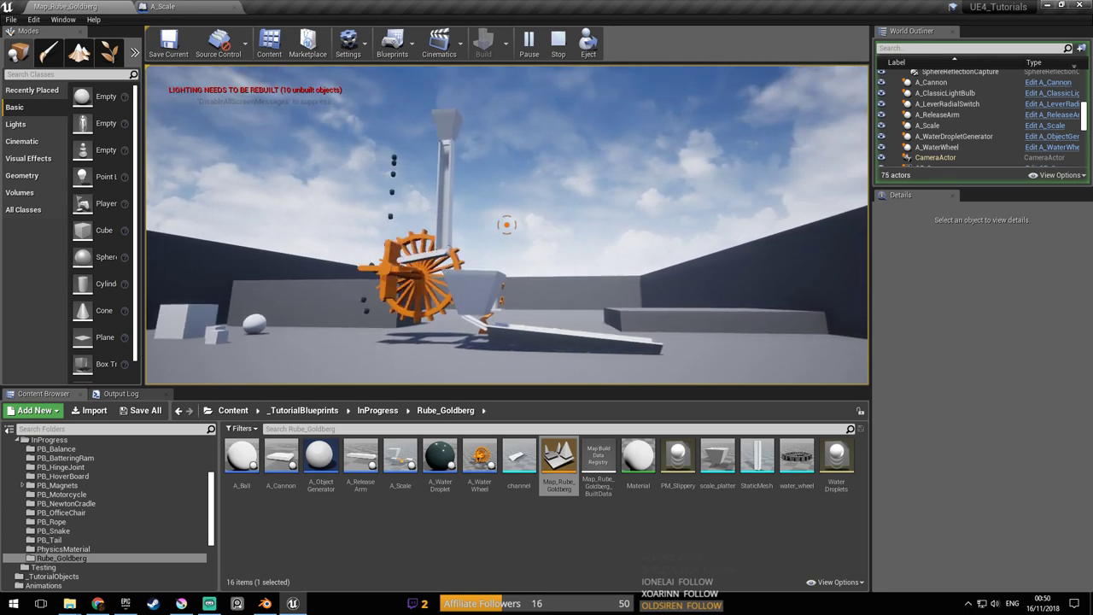
pyautogui.press('d')
pyautogui.press('w')
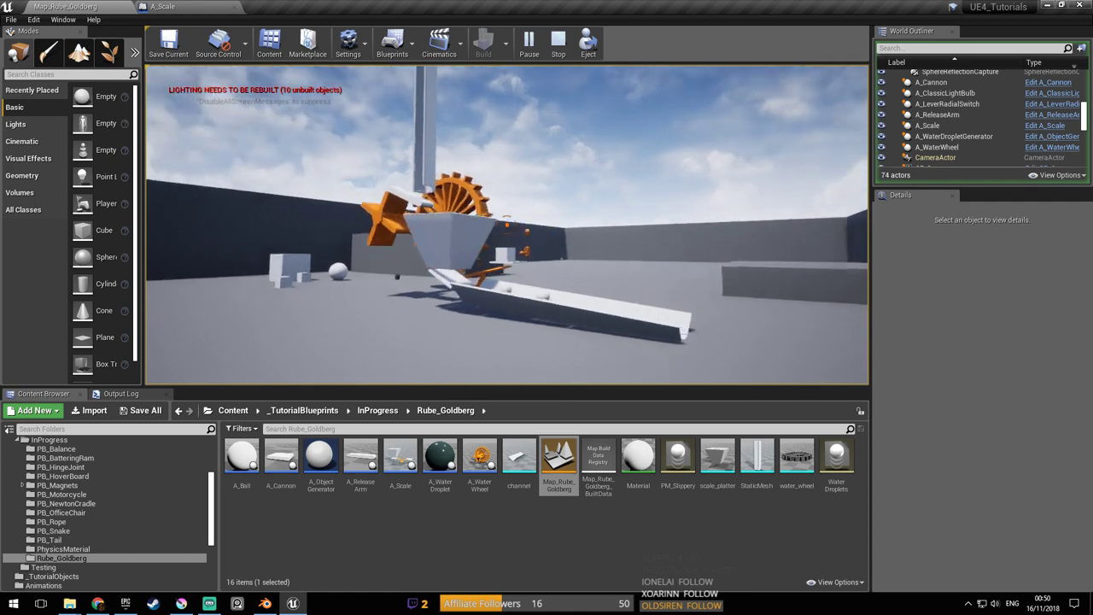
pyautogui.press('d')
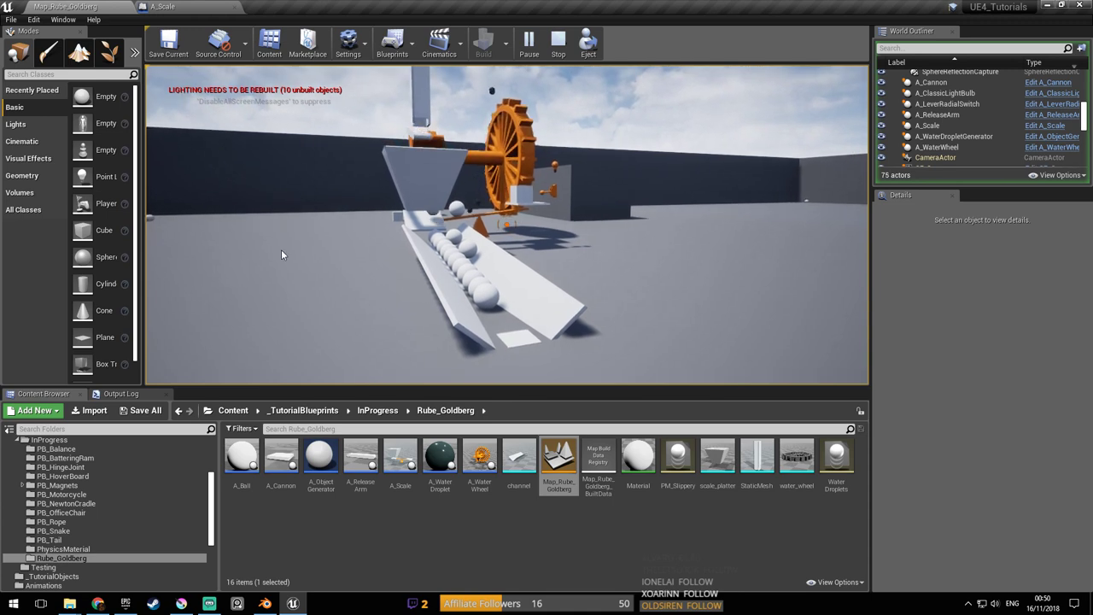
pyautogui.press('Escape')
# Raise the channel mesh below the hopper to about Z 211.07 and save the level
pyautogui.press('a')
pyautogui.moveTo(291, 251); pyautogui.dragTo(434, 242, button='right')
pyautogui.click(422, 263)
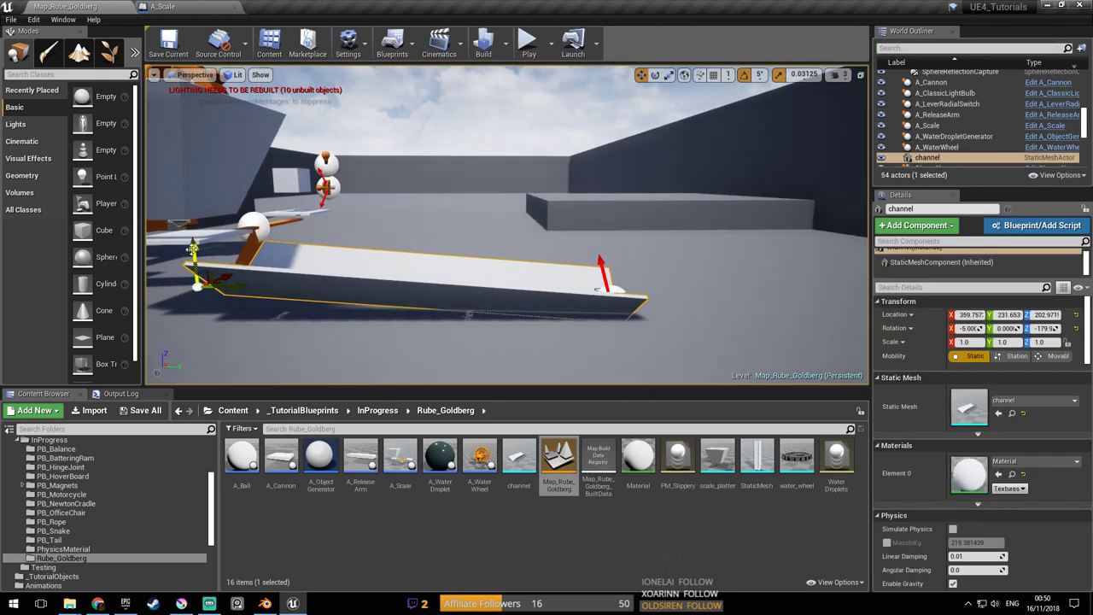
pyautogui.moveTo(335, 252); pyautogui.dragTo(339, 247, button='right')
pyautogui.hotkey('ctrl', 's')
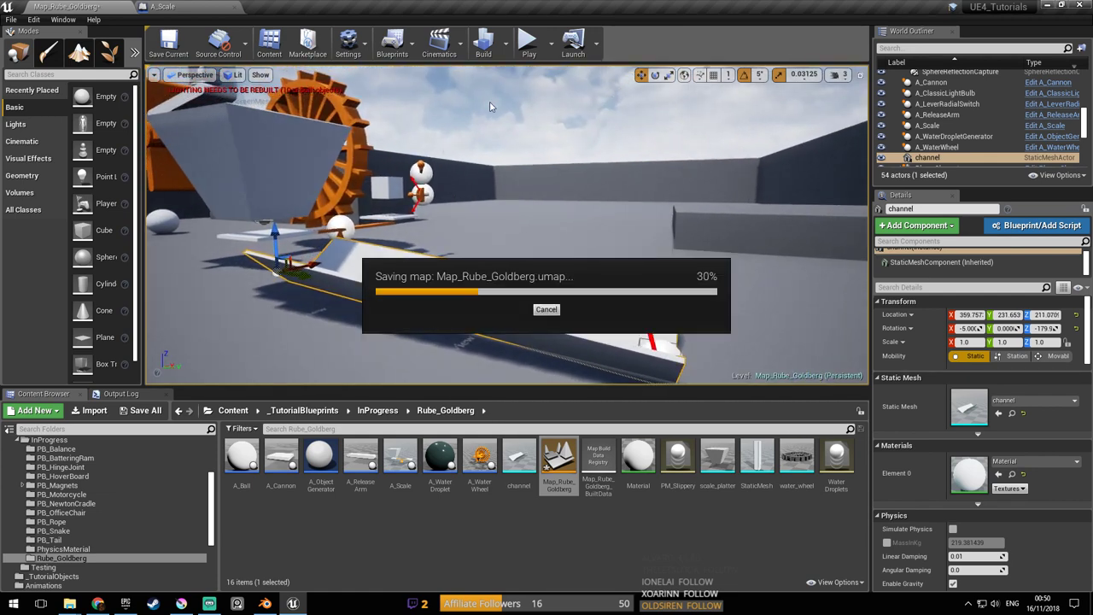
# Play the level, inspect how the hopper feeds balls onto the raised channel, and stop playing
pyautogui.click(529, 40)
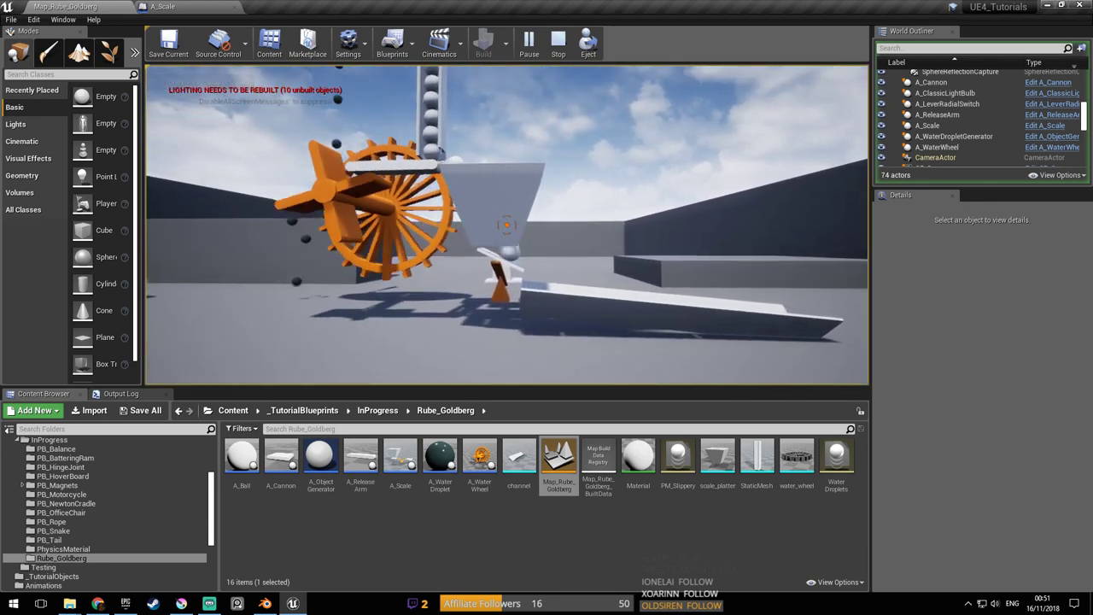
pyautogui.press('d')
pyautogui.press('s')
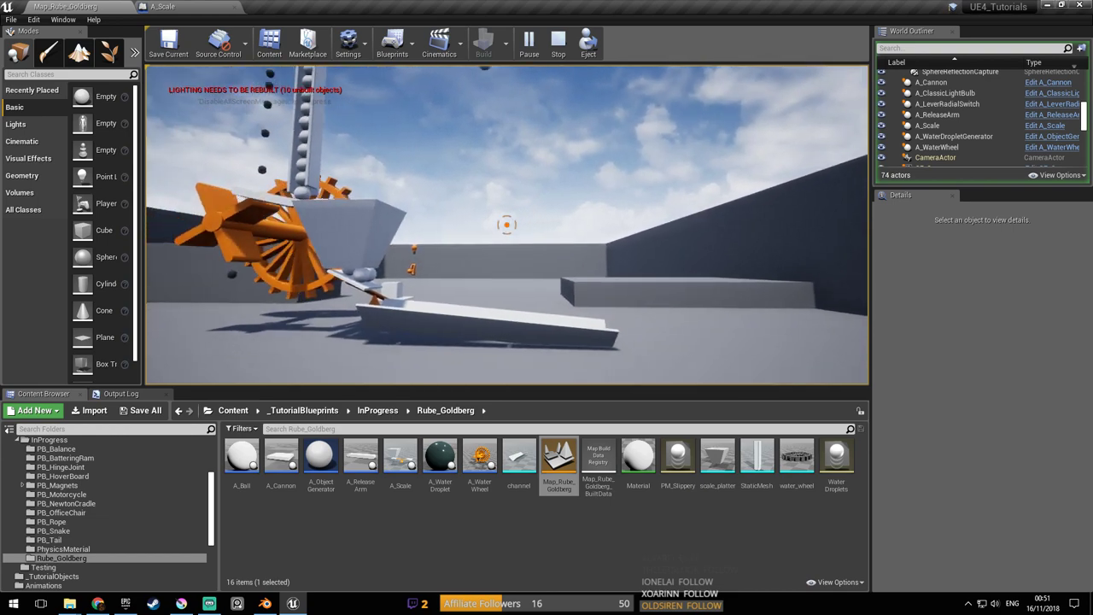
pyautogui.press('w')
pyautogui.press('a')
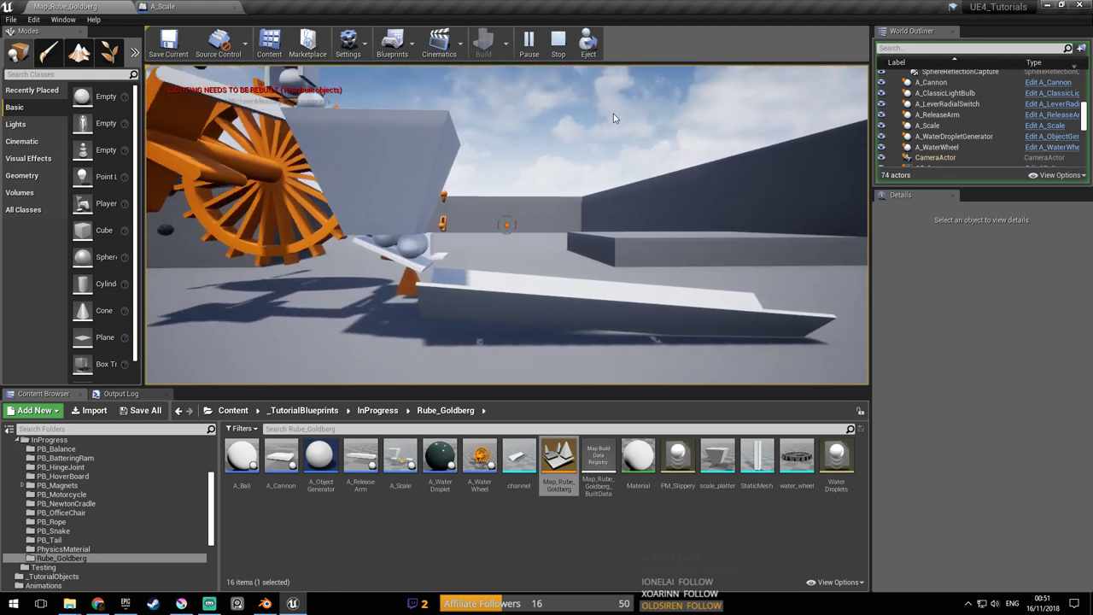
pyautogui.press('Escape')
# In the A_Scale blueprint, move the LeftPlatter hopper to about Z 44.45 and LeftPlatter2 to about Z -27.21, and save the blueprint
pyautogui.moveTo(540, 161); pyautogui.dragTo(579, 183, button='right')
pyautogui.press('w')
pyautogui.press('a')
pyautogui.click(377, 132)
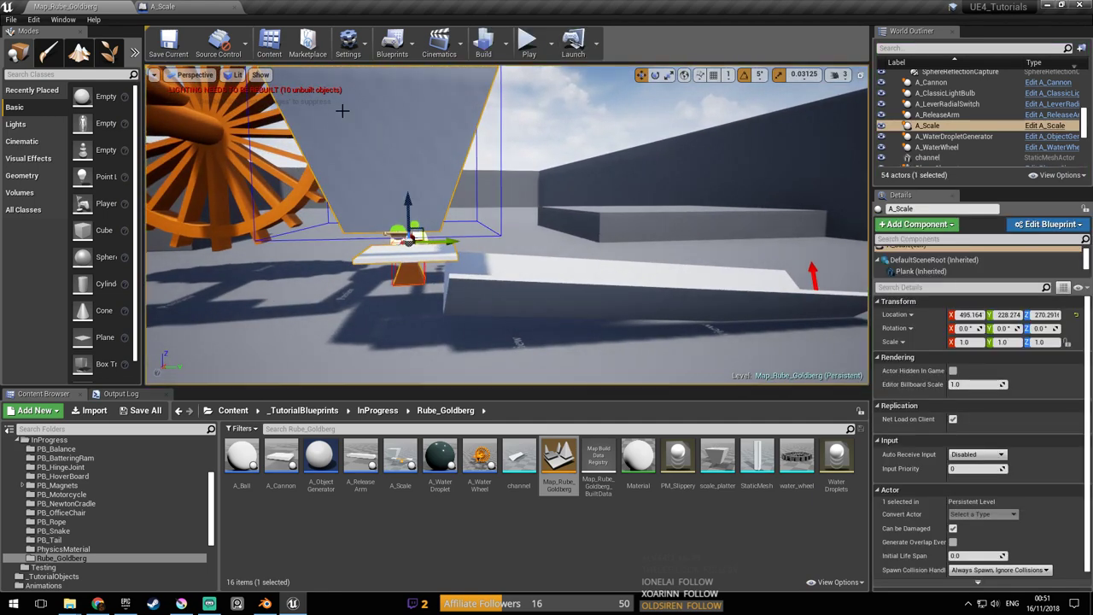
pyautogui.click(181, 7)
pyautogui.click(433, 169)
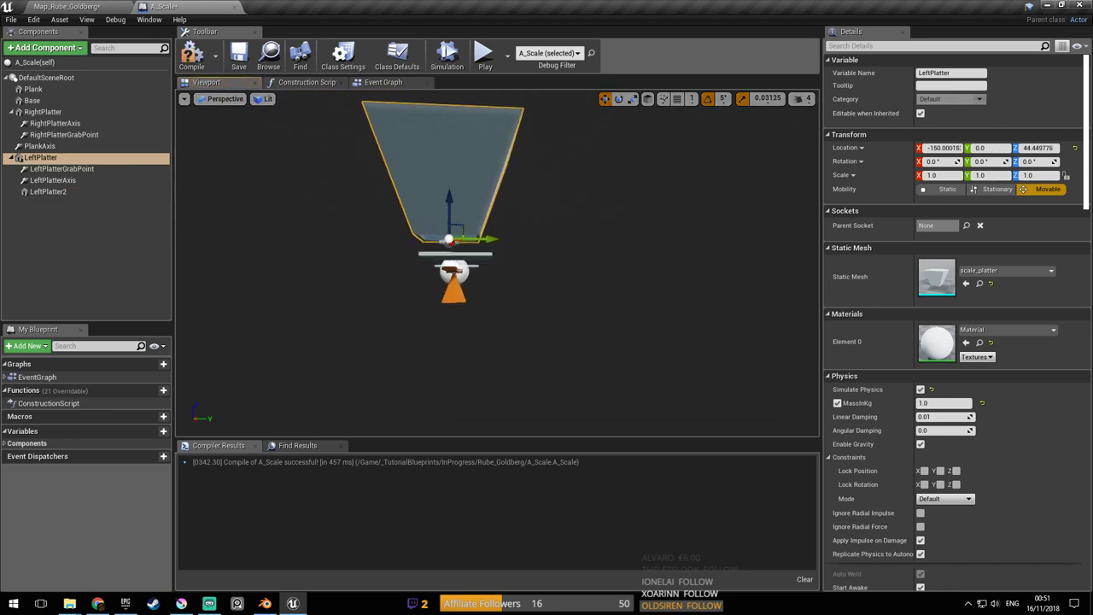
pyautogui.click(433, 194)
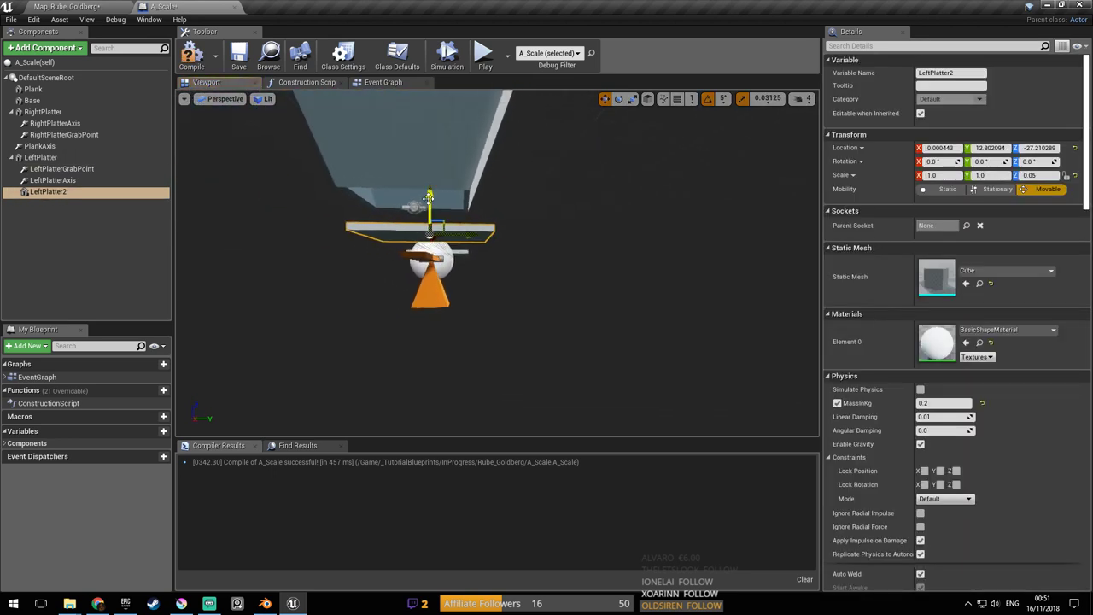
pyautogui.click(240, 56)
pyautogui.click(69, 6)
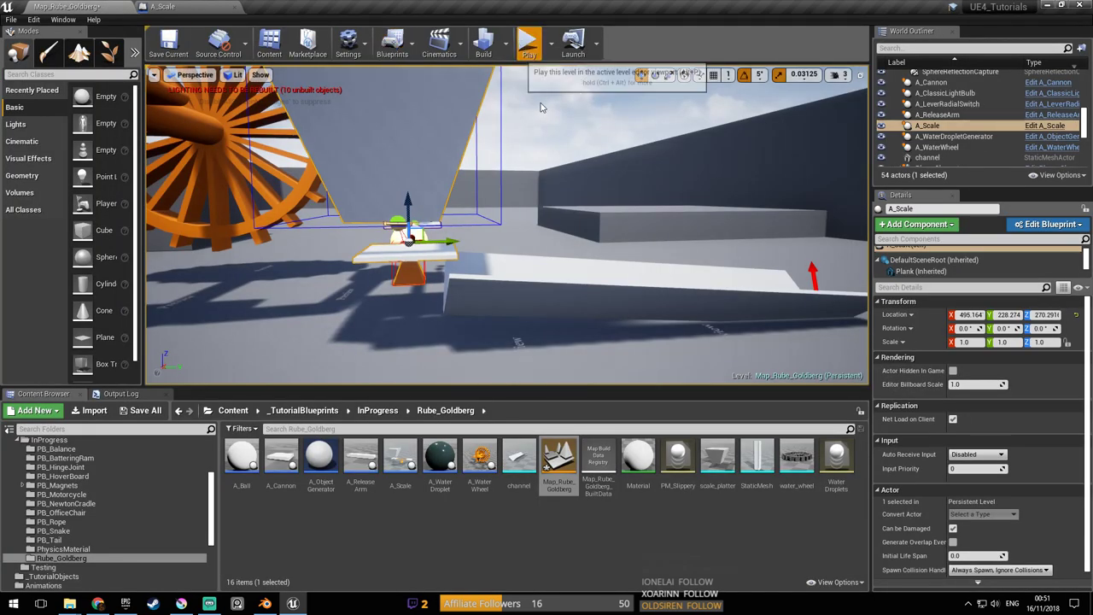
# Play the level again to check the adjusted A_Scale hopper's ball release from several distances, and stop playing
pyautogui.click(529, 43)
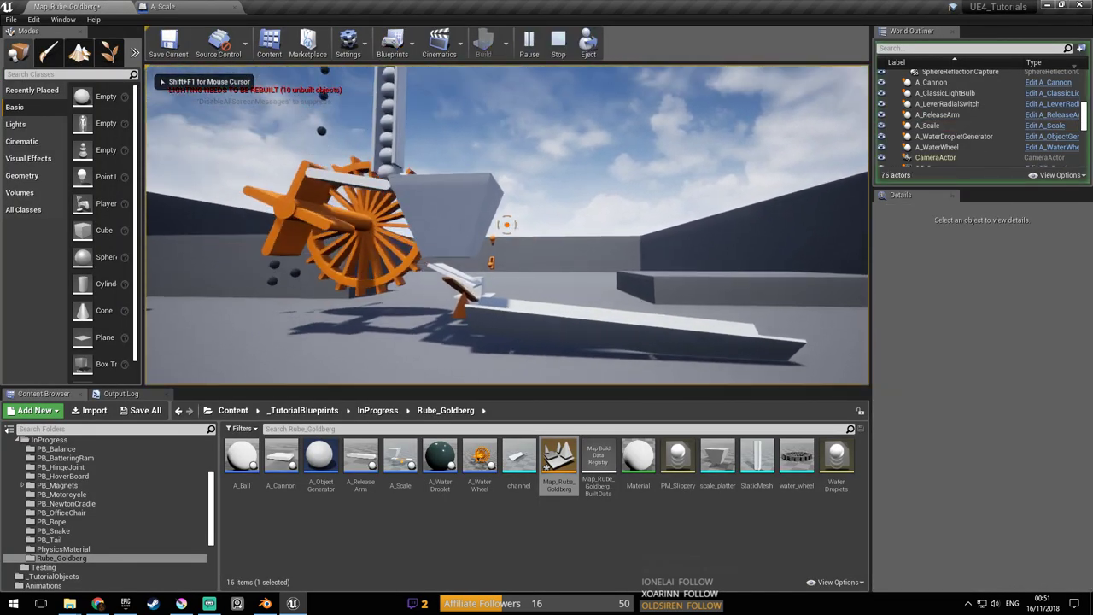
pyautogui.press('s')
pyautogui.press('w')
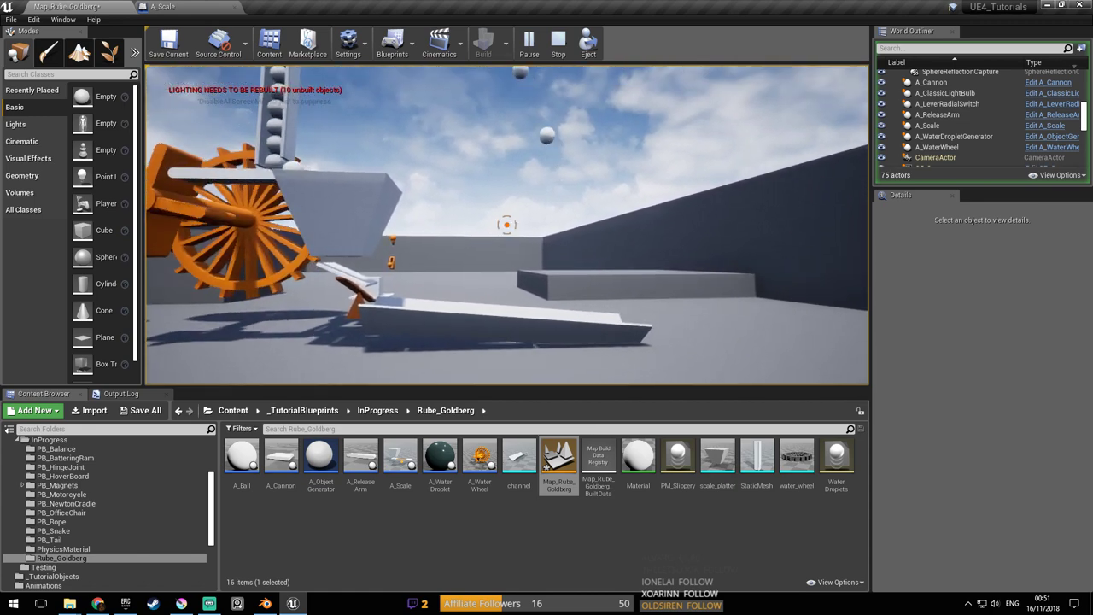
pyautogui.press('s')
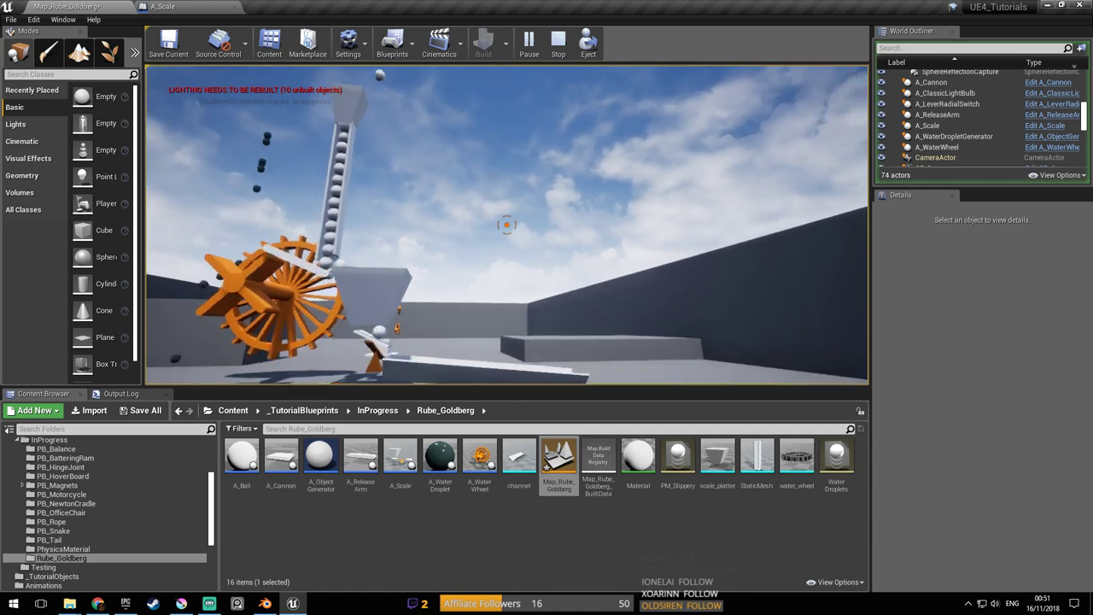
pyautogui.press('s')
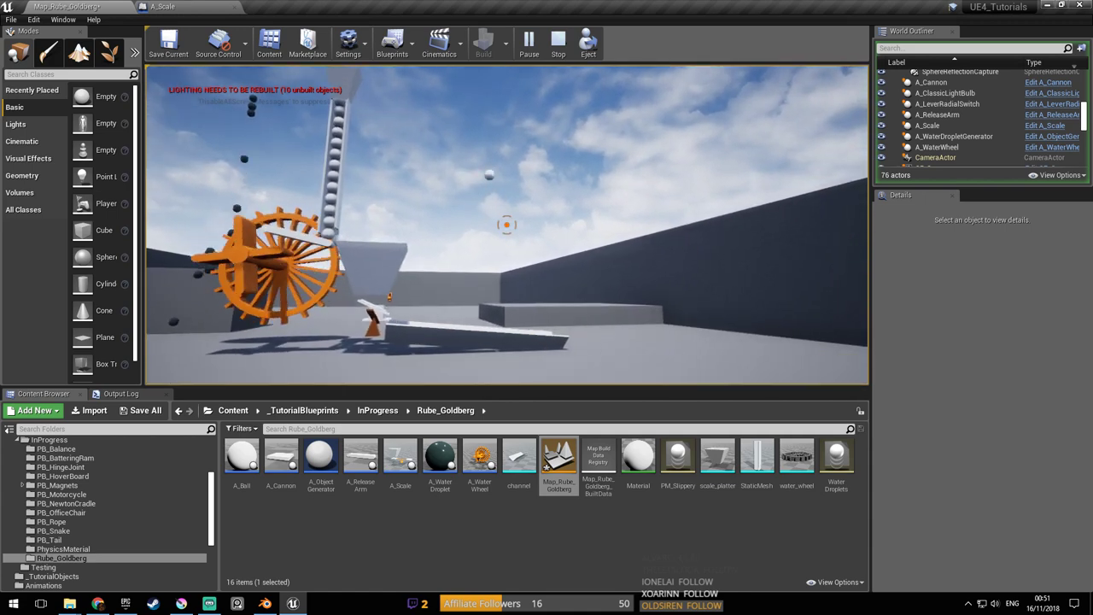
pyautogui.press('a')
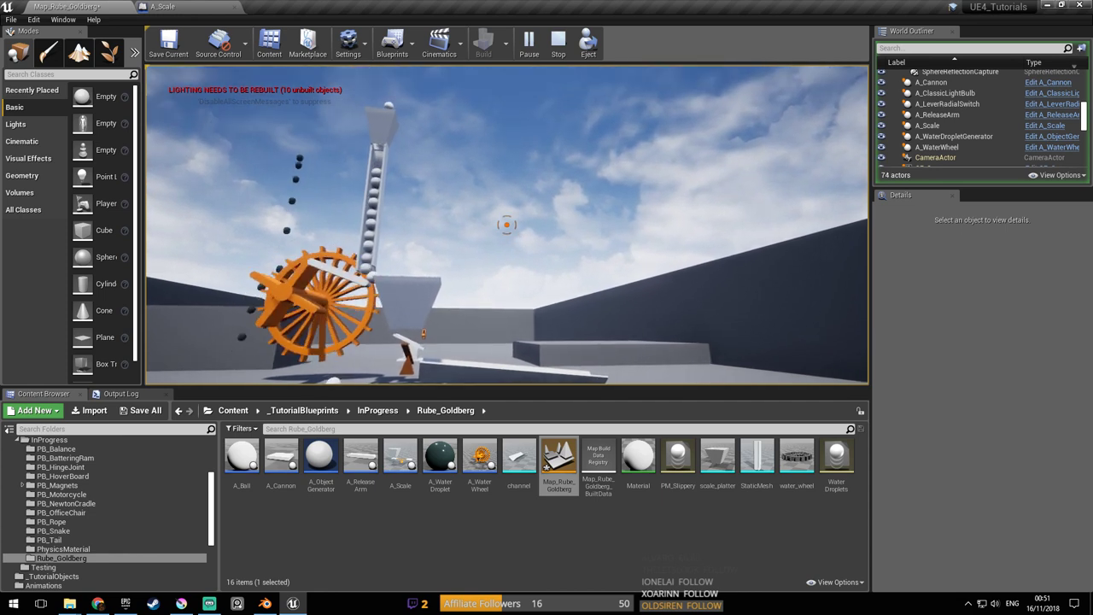
pyautogui.press('s')
pyautogui.press('d')
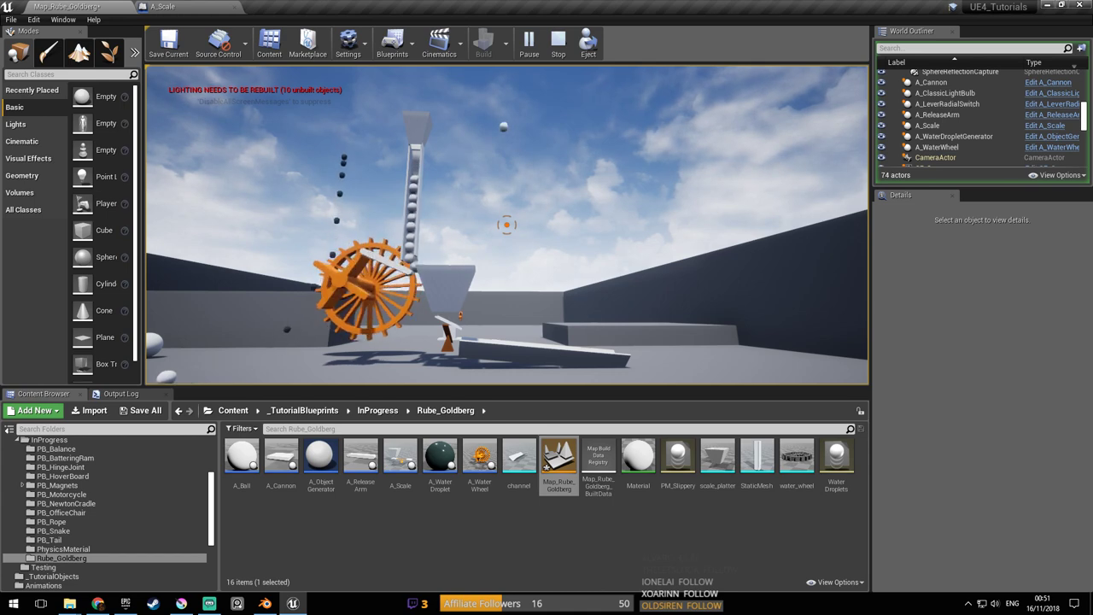
pyautogui.press('d')
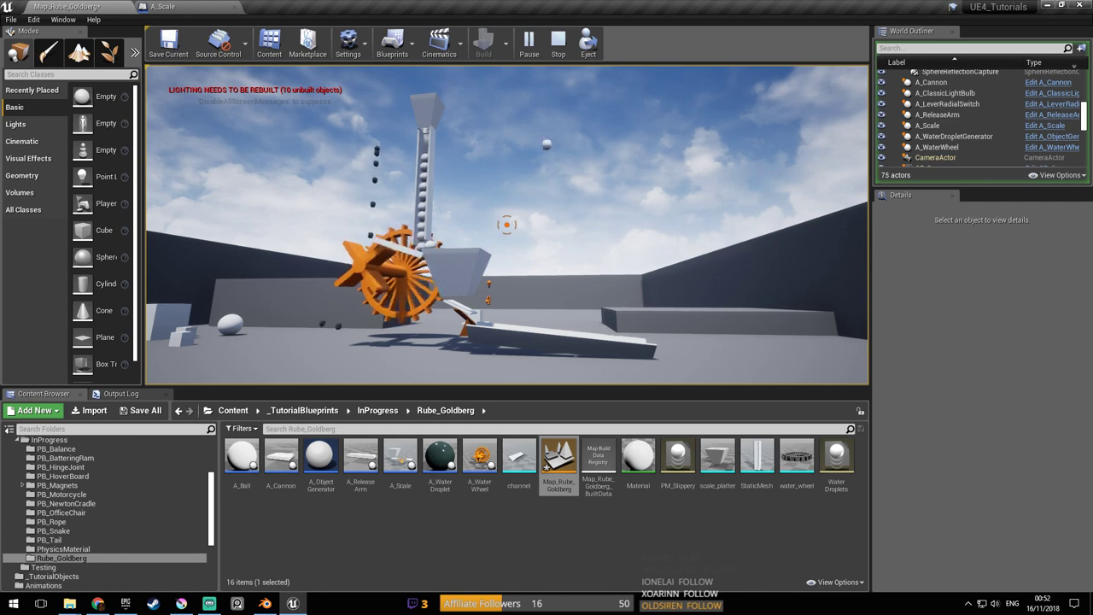
pyautogui.press('d')
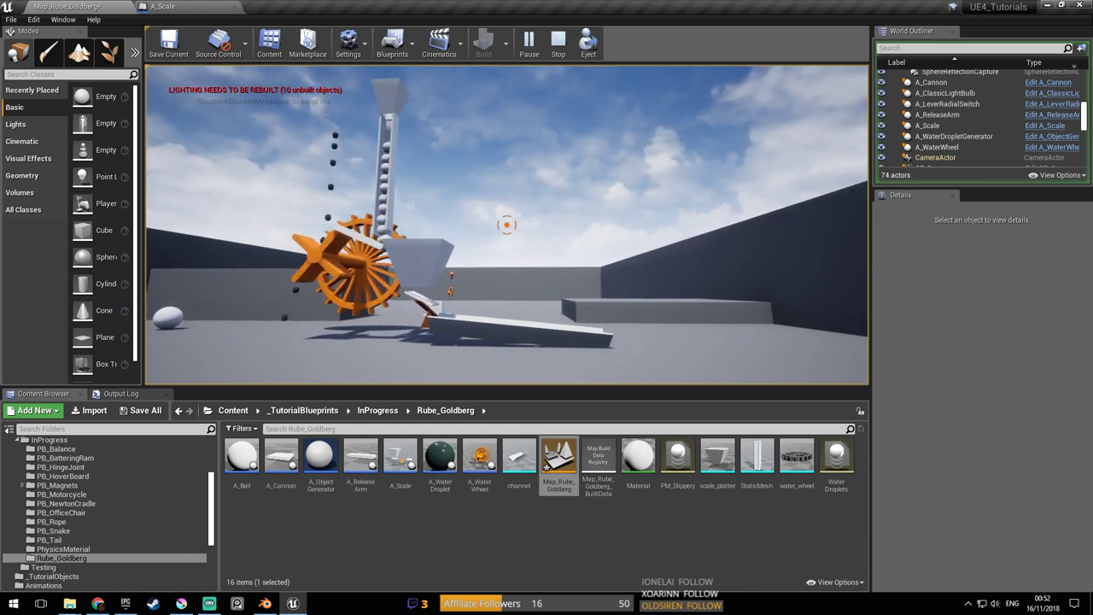
pyautogui.press('w')
pyautogui.press('d')
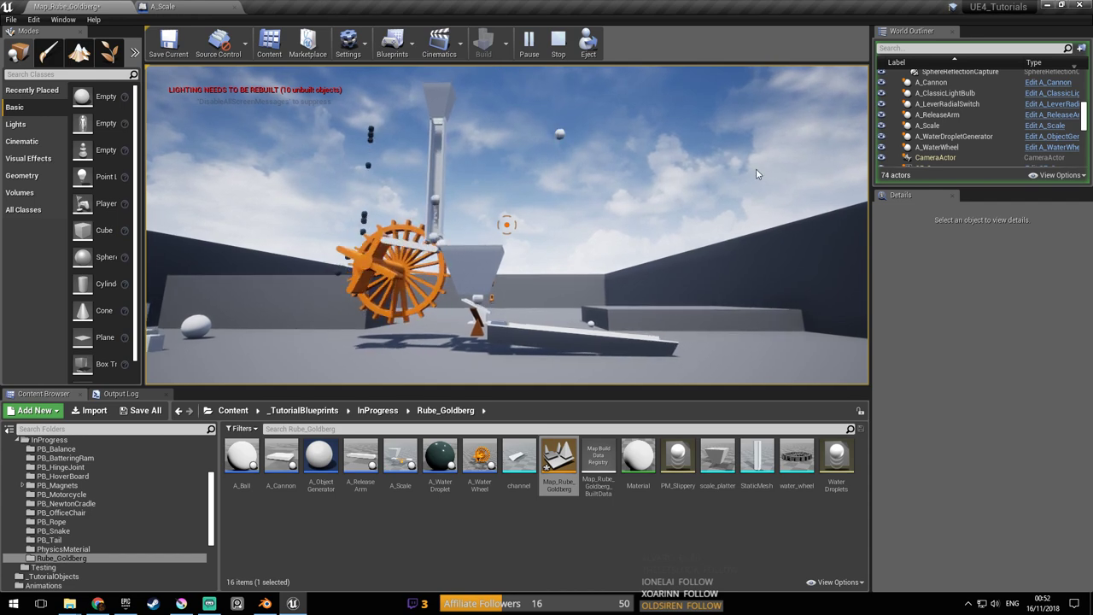
pyautogui.press('Escape')
# Switch to Chrome, close the imgur wheel sketch, and open the YouTube channel page from YouTube Studio
pyautogui.click(98, 603)
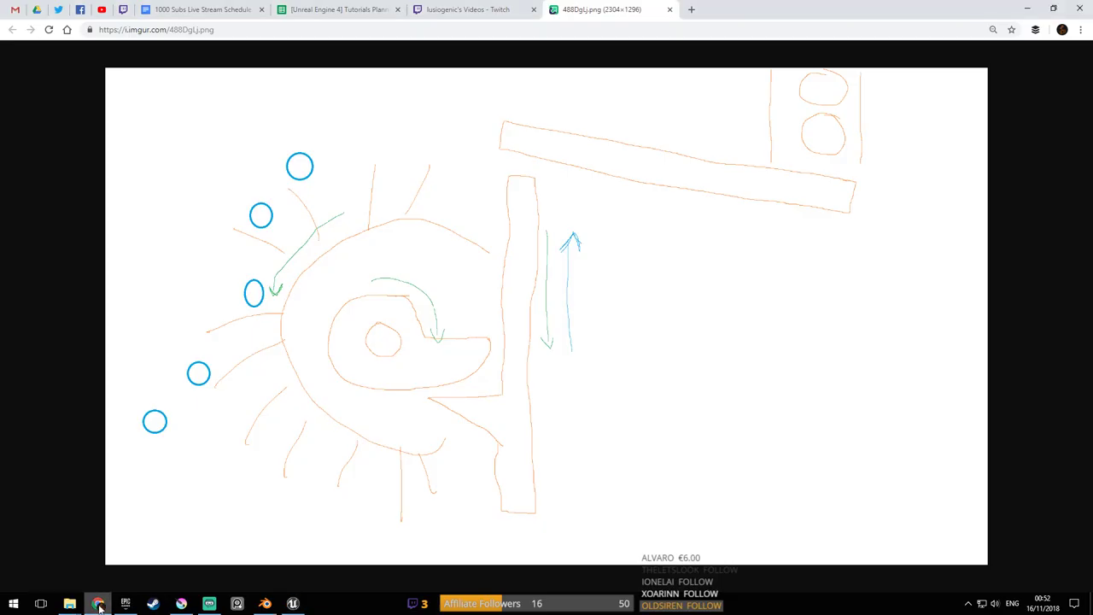
pyautogui.middleClick(604, 15)
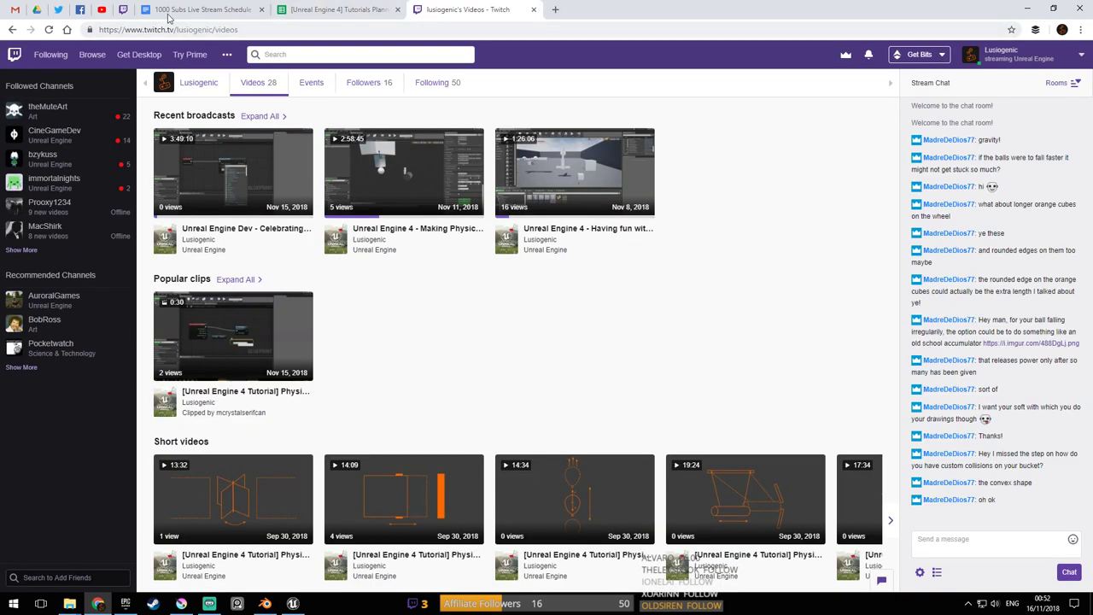
pyautogui.click(102, 12)
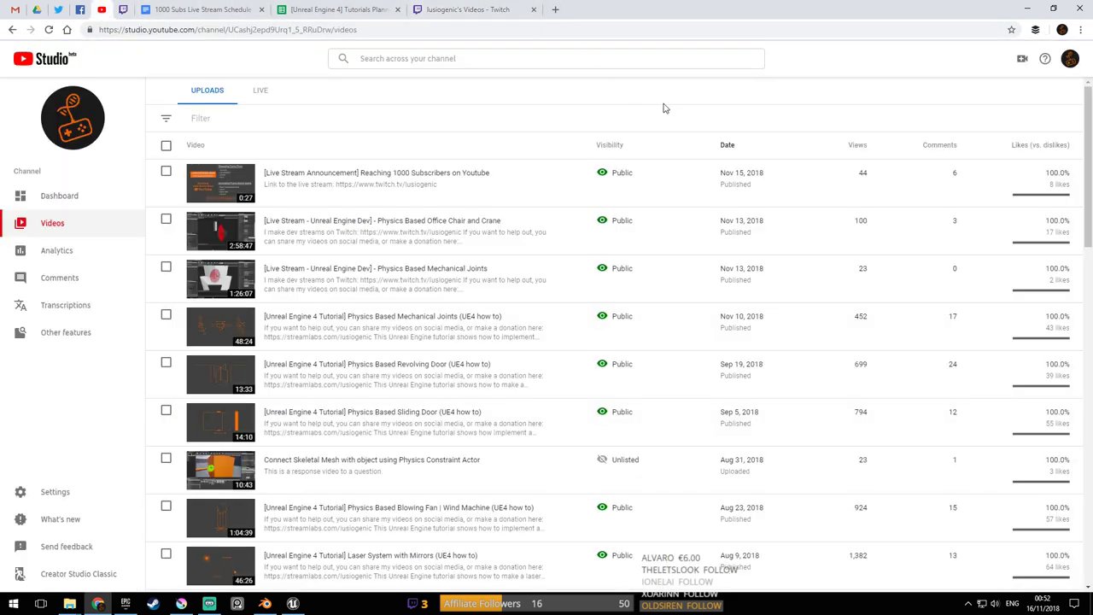
pyautogui.click(1071, 58)
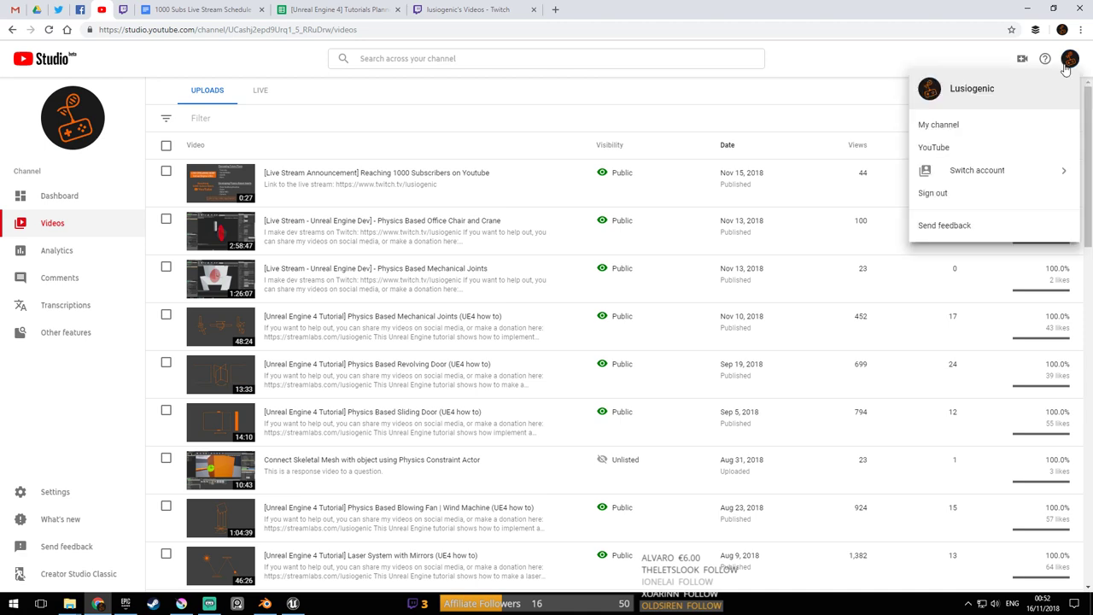
pyautogui.click(939, 125)
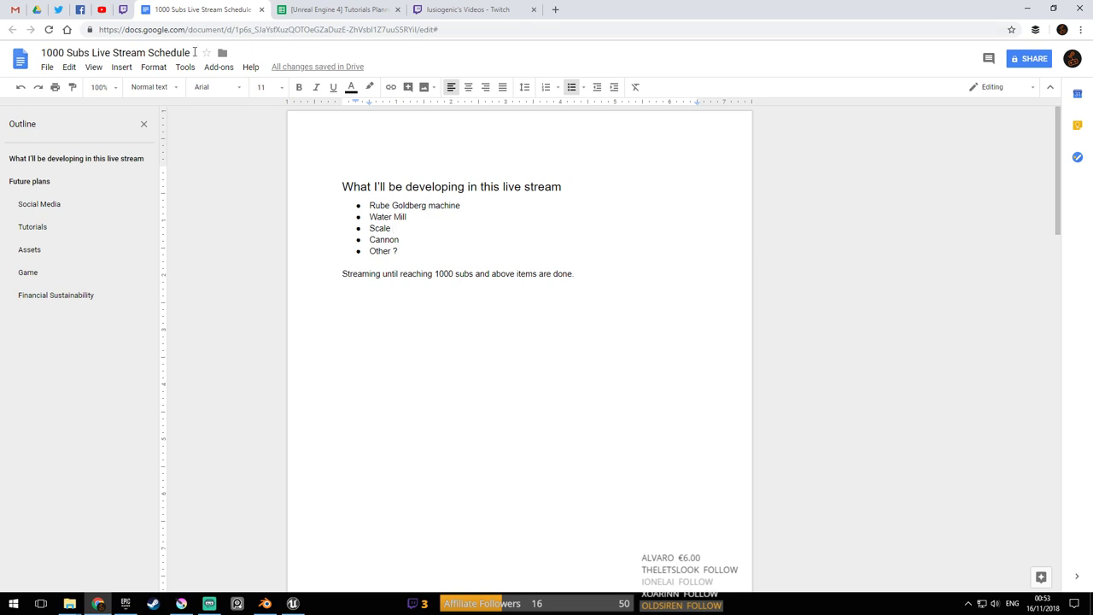
# Review the development list and future plans in the 1000 Subs Live Stream Schedule document
pyautogui.scroll(-8, 527, 249)
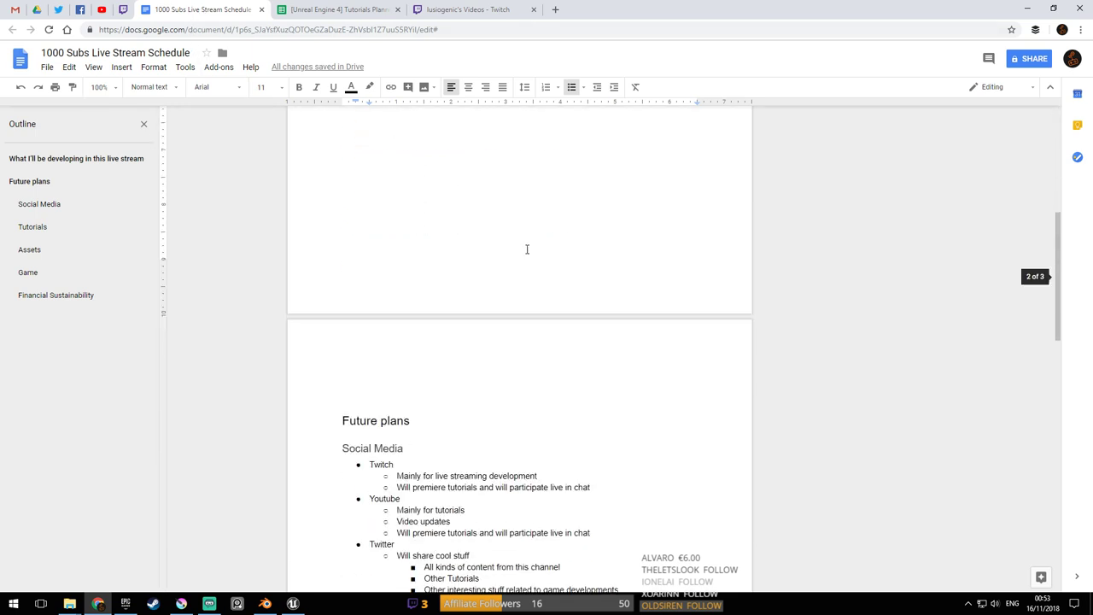
pyautogui.scroll(-2, 512, 240)
pyautogui.scroll(7, 507, 246)
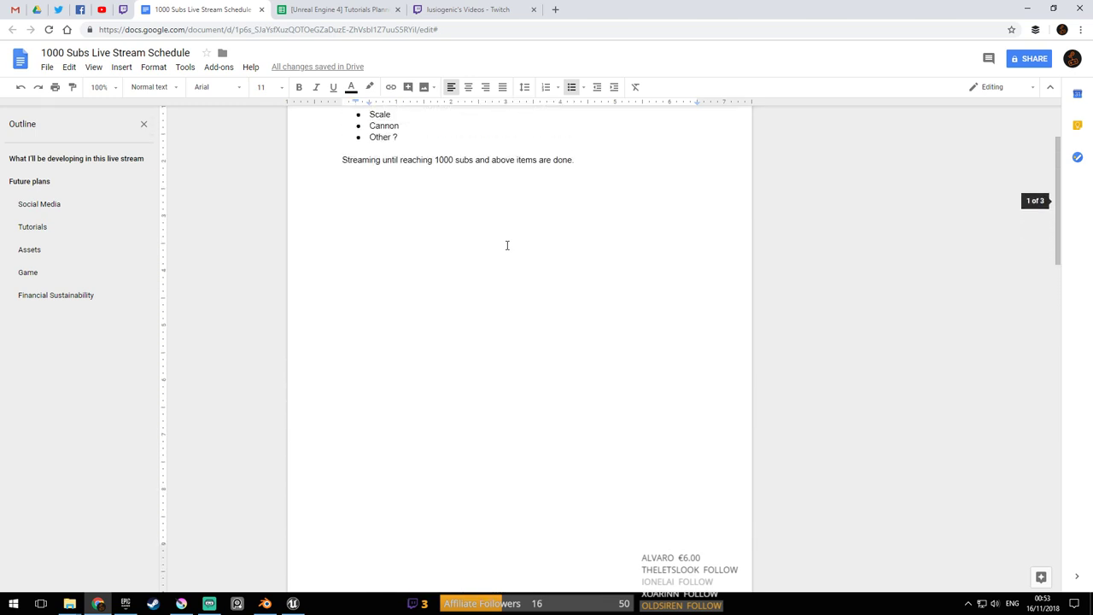
pyautogui.scroll(1, 489, 248)
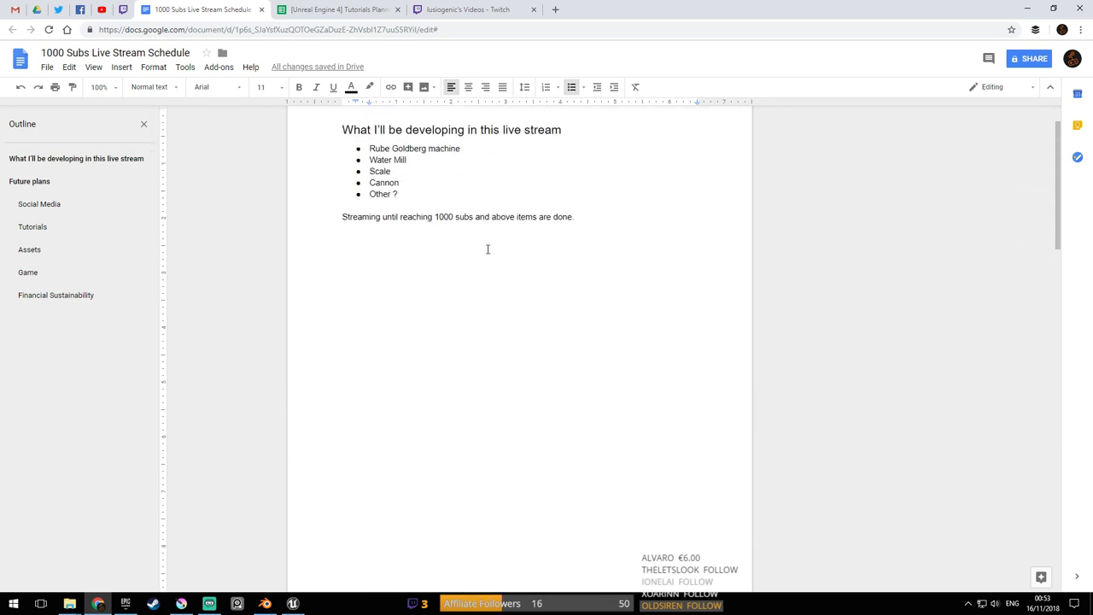
pyautogui.scroll(1, 487, 249)
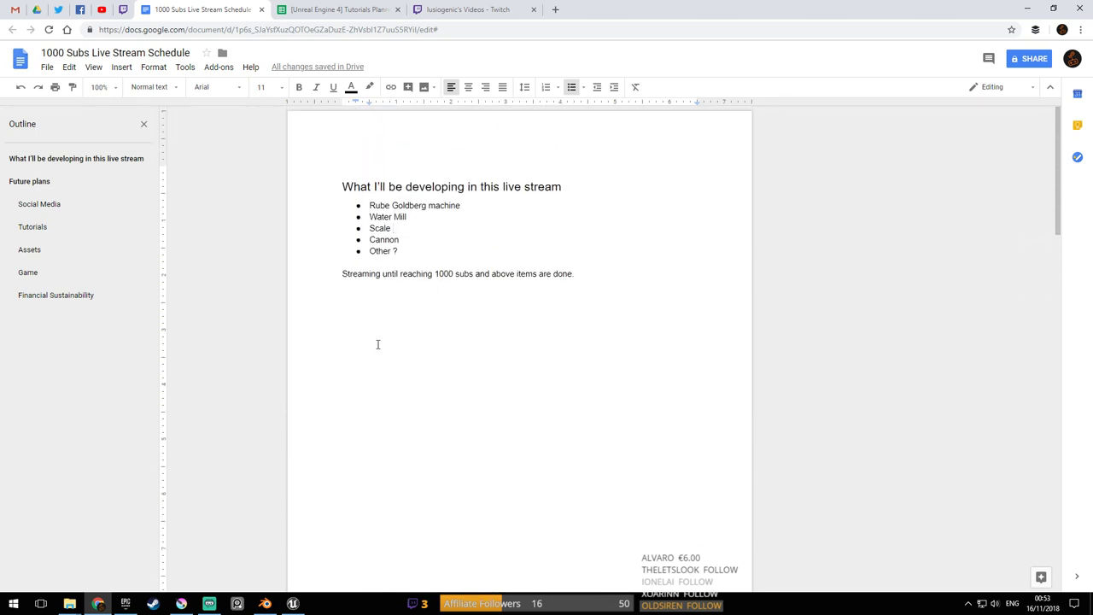
# Switch back to Unreal Editor, save the Rube Goldberg level, and inspect the scale beside the water wheel
pyautogui.click(293, 604)
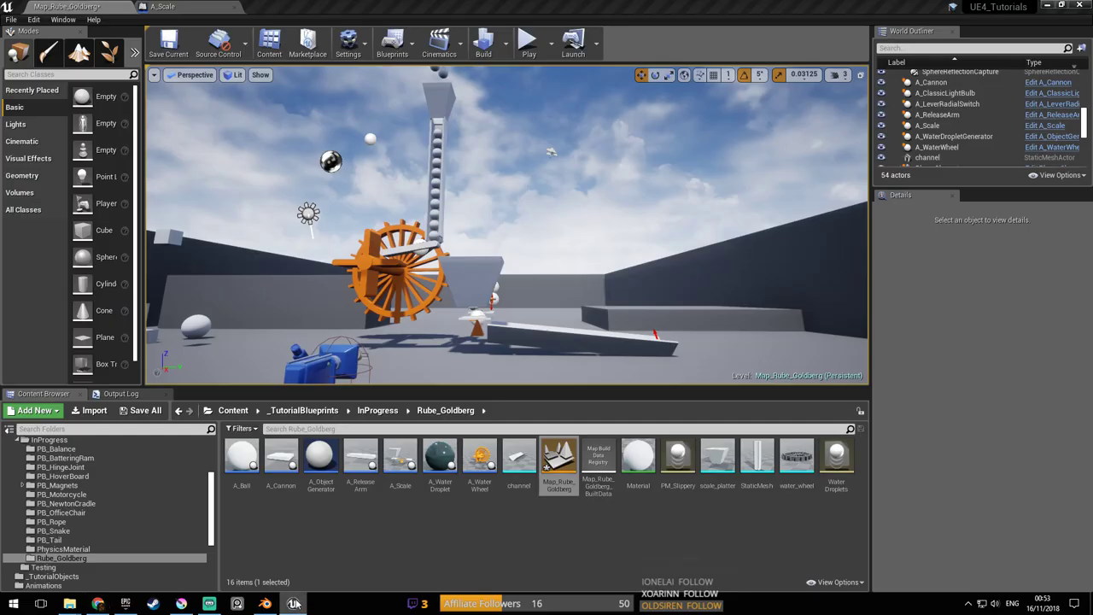
pyautogui.hotkey('ctrl', 's')
pyautogui.moveTo(543, 271); pyautogui.dragTo(345, 271, button='right')
pyautogui.press('s')
pyautogui.press('w')
pyautogui.press('a')
pyautogui.moveTo(489, 228); pyautogui.dragTo(489, 228, button='right')
pyautogui.hotkey('ctrl', 's')
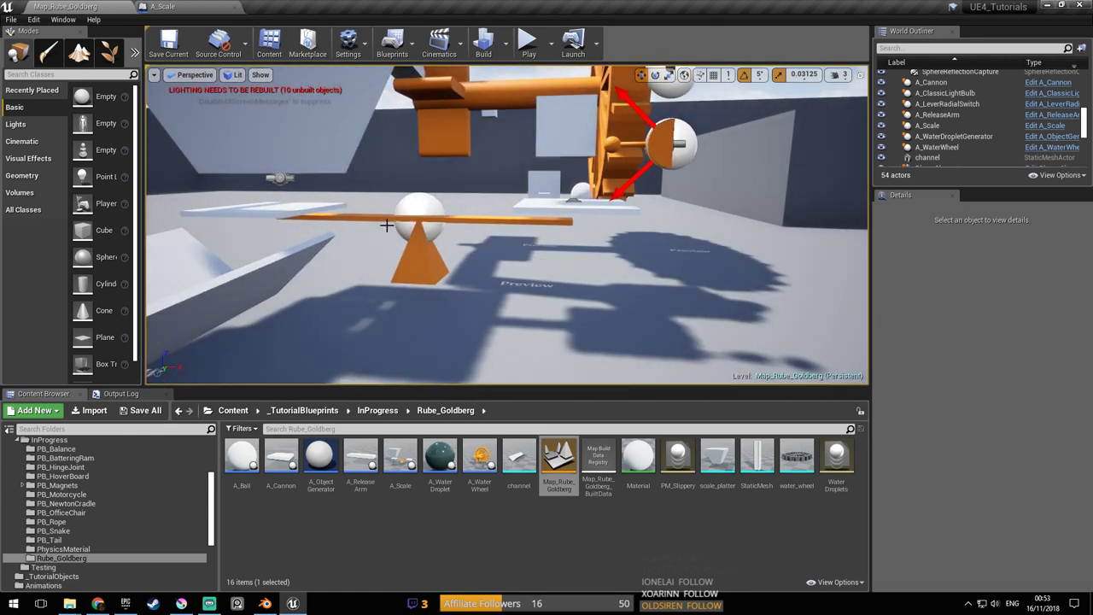
pyautogui.moveTo(401, 233)
pyautogui.mouseDown(button='right')
pyautogui.moveTo(410, 230)
pyautogui.moveTo(376, 232)
pyautogui.moveTo(418, 235)
pyautogui.mouseUp(button='right')
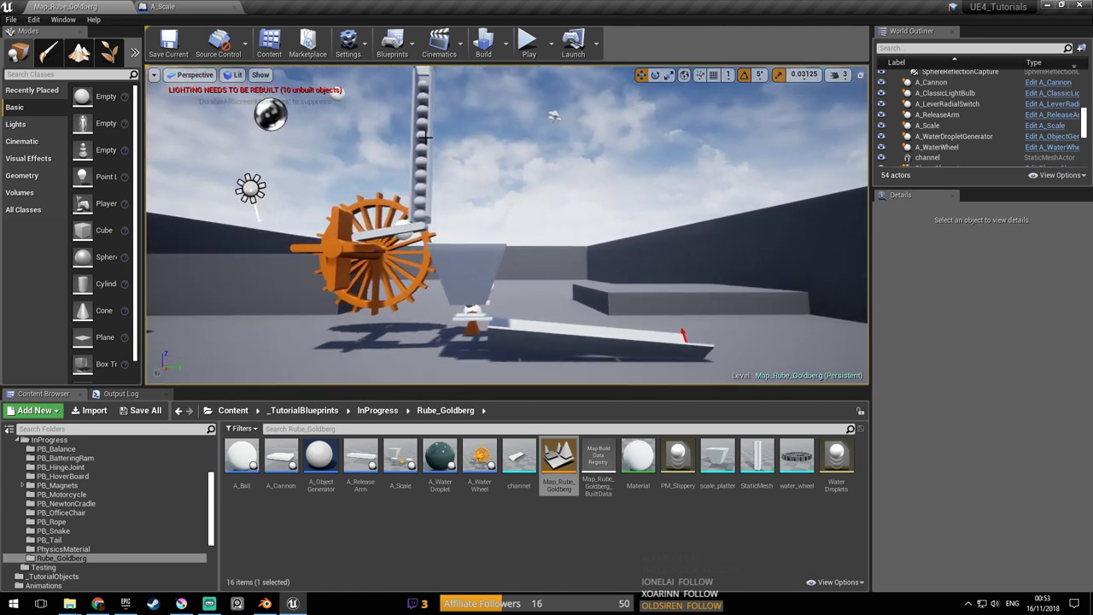
# Play the level full screen to watch balls pass from the hopper onto the channel, and stop playing
pyautogui.click(528, 41)
pyautogui.press('s')
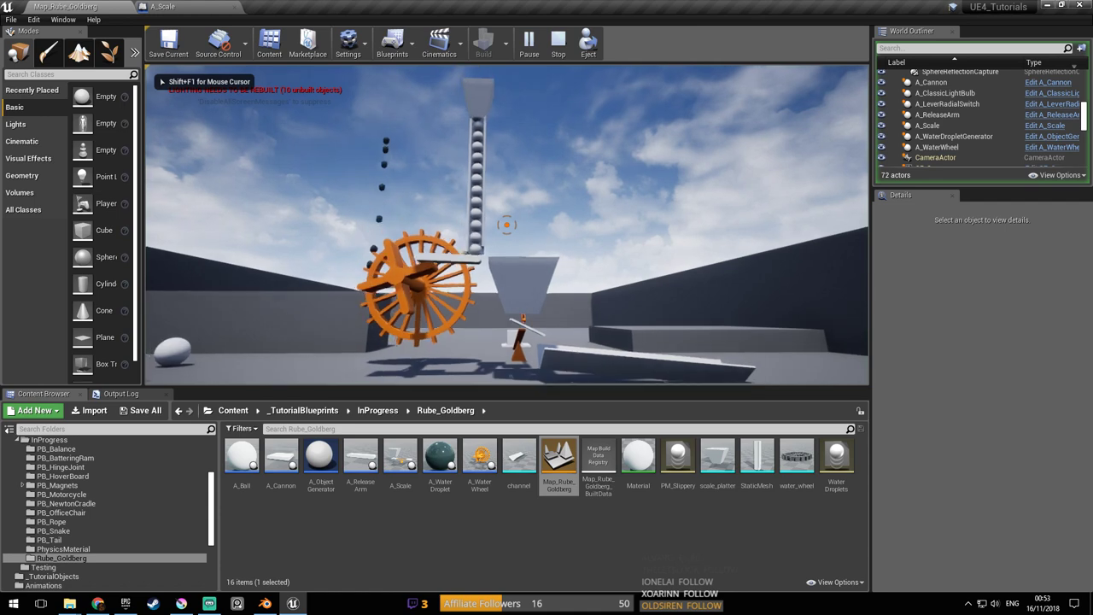
pyautogui.press('d')
pyautogui.press('w')
pyautogui.press('a')
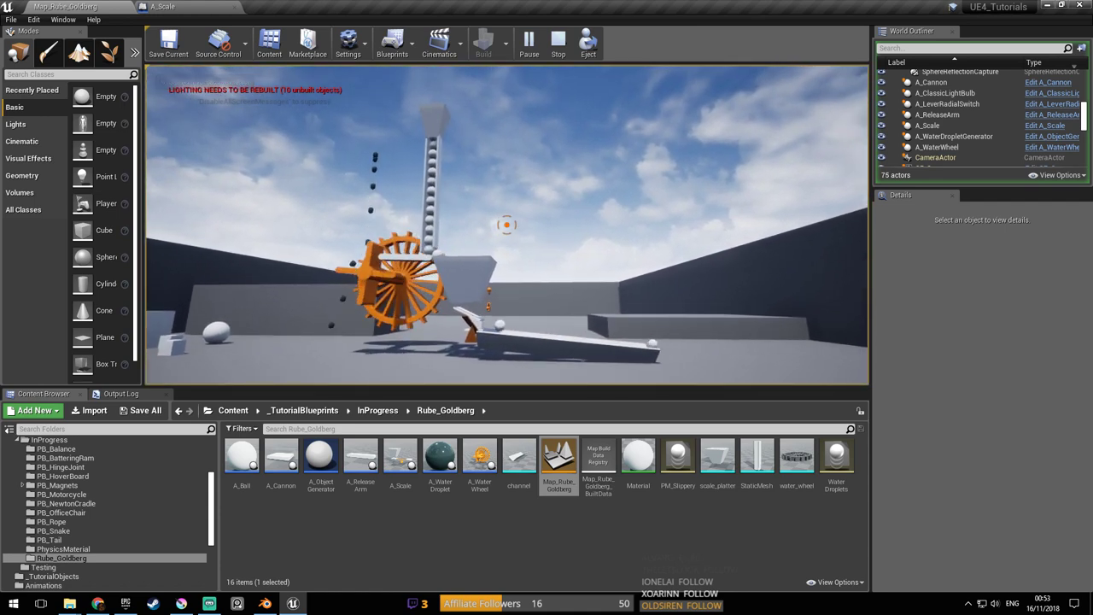
pyautogui.press('F11')
pyautogui.click(535, 71)
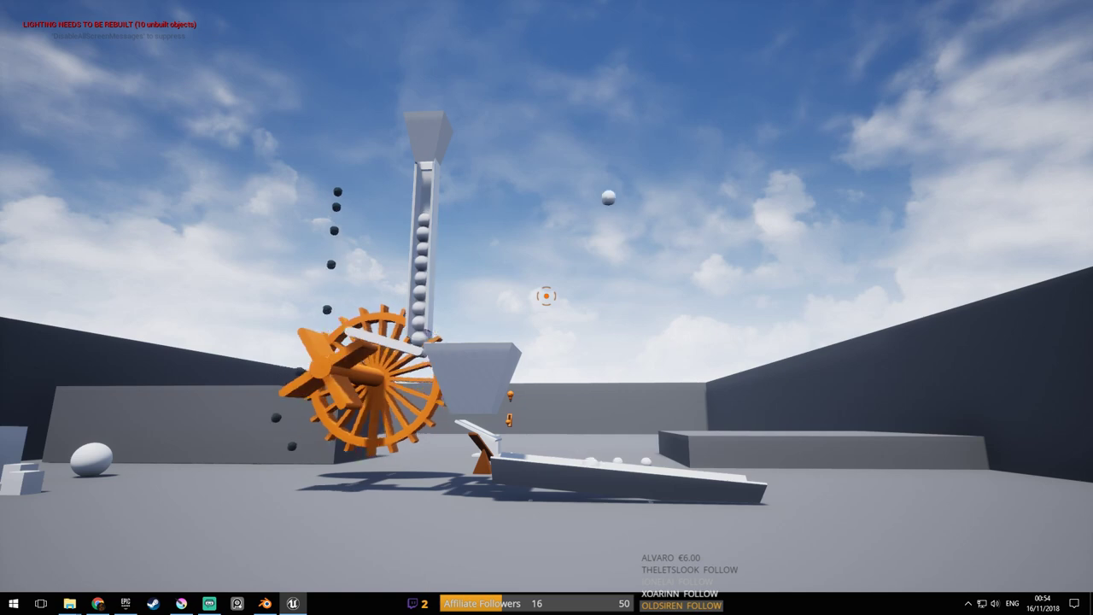
pyautogui.press('w')
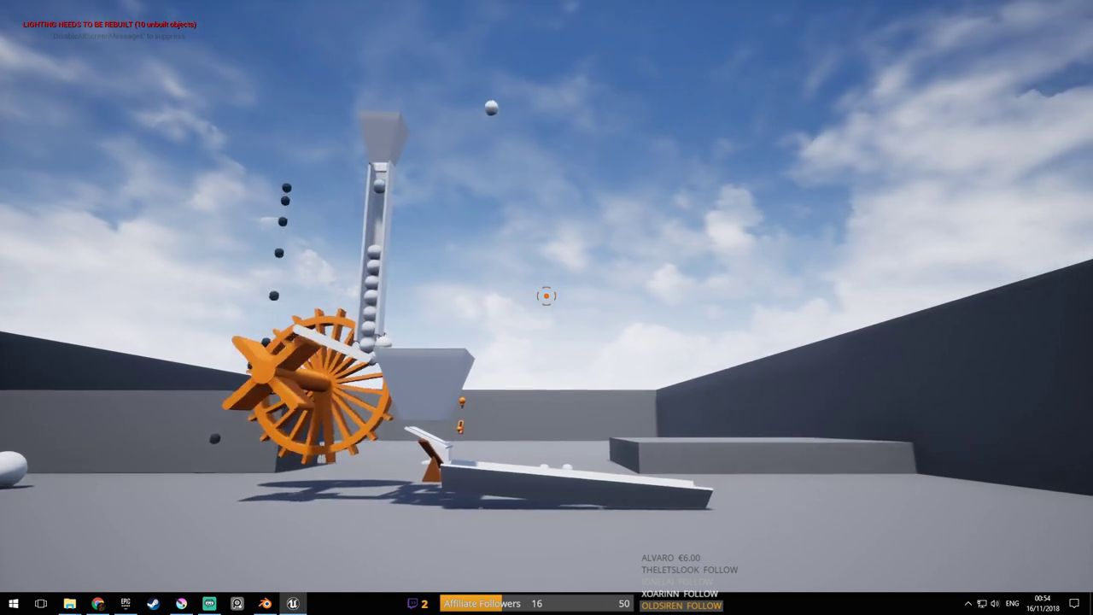
pyautogui.press('a')
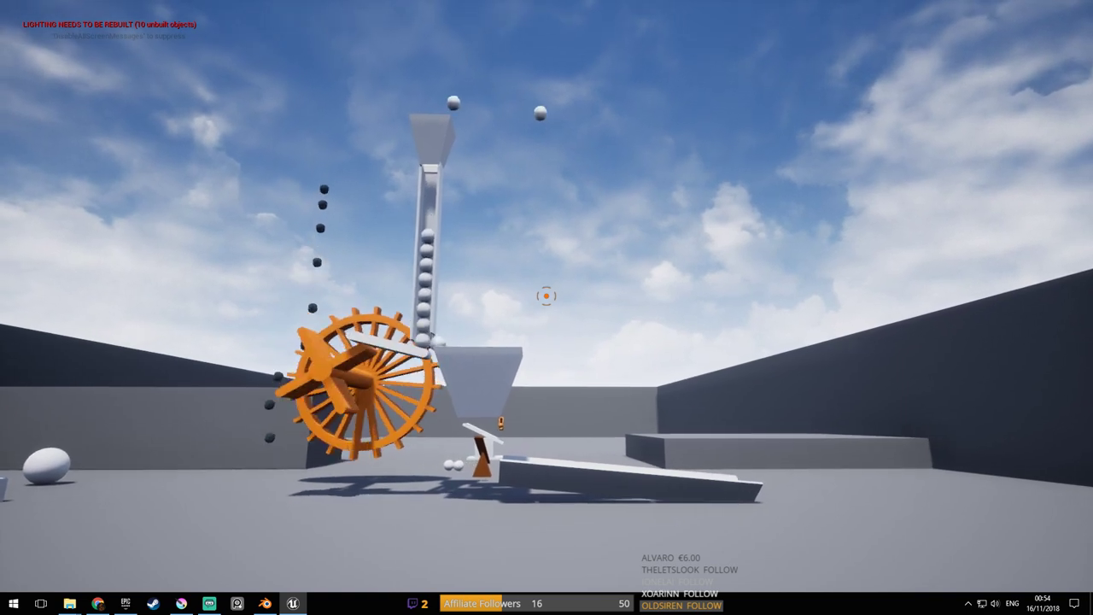
pyautogui.press('Escape')
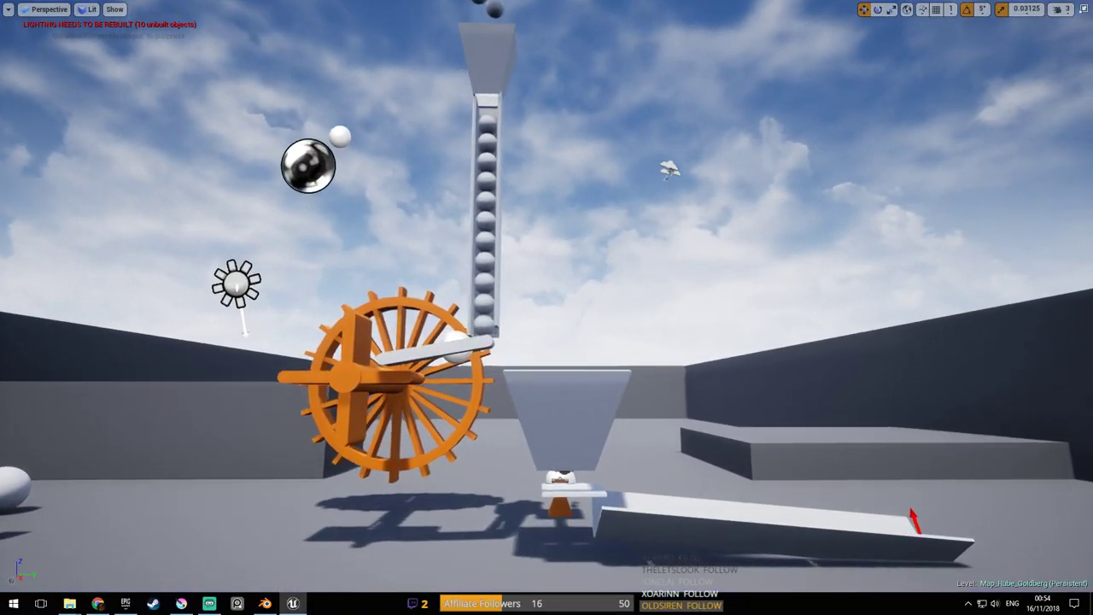
# Lower the level's floor, then raise it partway so it sits just beneath the channel
pyautogui.moveTo(546, 307); pyautogui.dragTo(649, 444, button='right')
pyautogui.press('w')
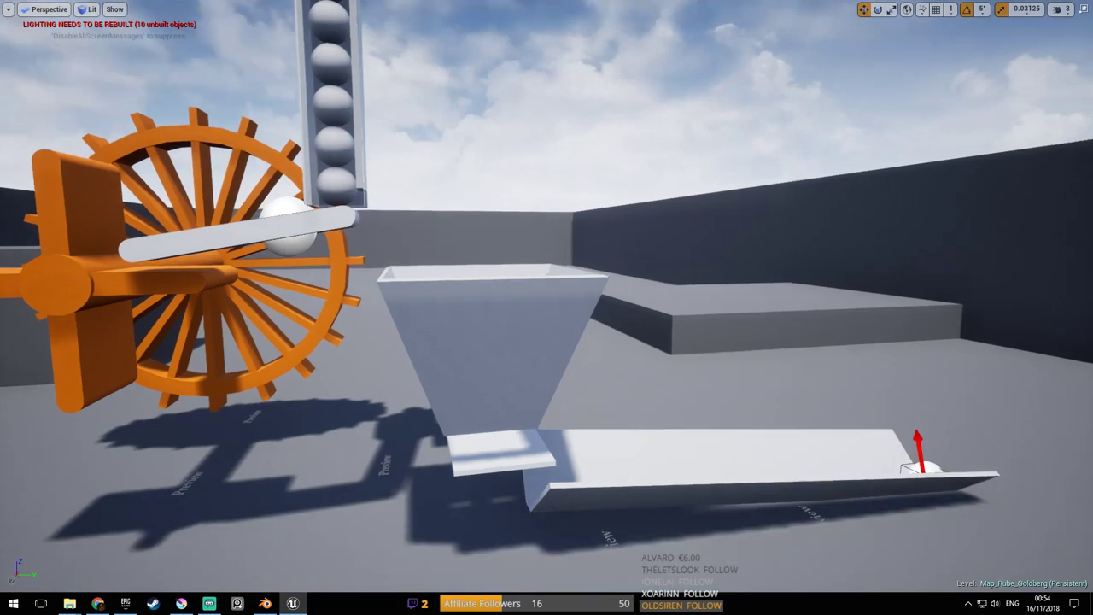
pyautogui.press('s')
pyautogui.moveTo(477, 306)
pyautogui.mouseDown(button='right')
pyautogui.moveTo(487, 359)
pyautogui.moveTo(547, 350)
pyautogui.moveTo(477, 306)
pyautogui.mouseUp(button='right')
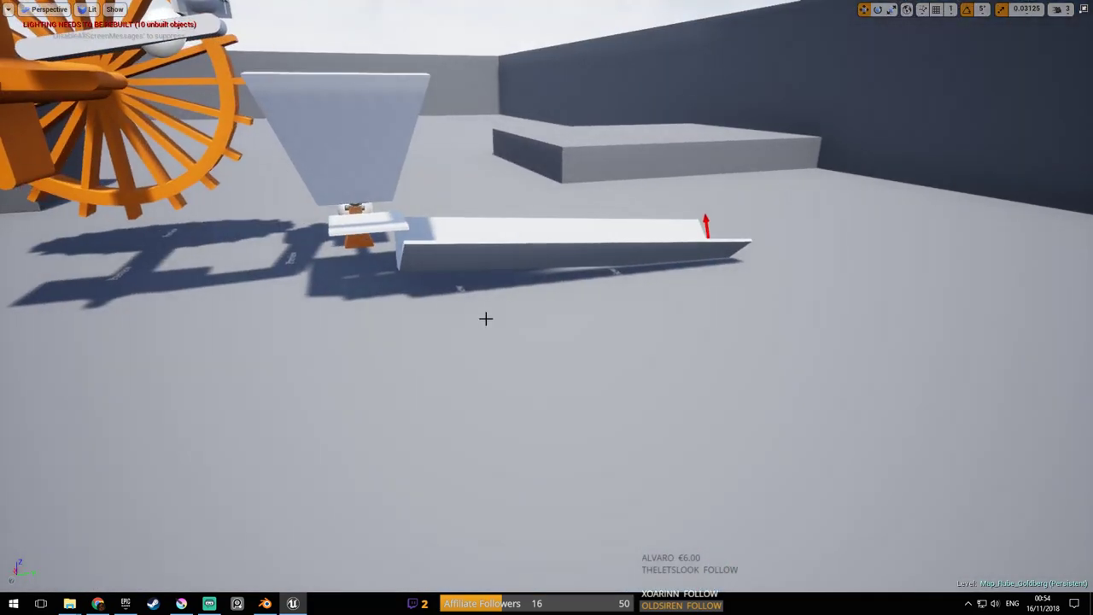
pyautogui.press('s')
pyautogui.moveTo(697, 234)
pyautogui.mouseDown(button='right')
pyautogui.moveTo(598, 358)
pyautogui.moveTo(543, 251)
pyautogui.moveTo(794, 231)
pyautogui.moveTo(695, 248)
pyautogui.mouseUp(button='right')
pyautogui.press('a')
pyautogui.moveTo(484, 196); pyautogui.dragTo(590, 171, button='right')
pyautogui.moveTo(428, 202); pyautogui.dragTo(430, 217)
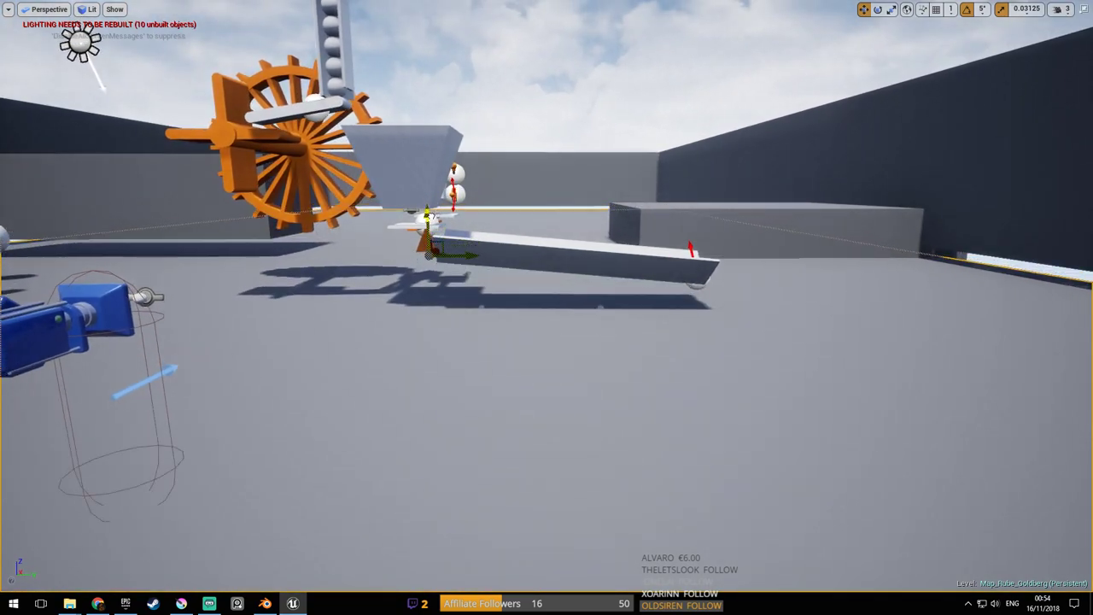
pyautogui.moveTo(422, 231)
pyautogui.mouseDown(button='right')
pyautogui.moveTo(434, 238)
pyautogui.moveTo(410, 213)
pyautogui.moveTo(429, 213)
pyautogui.mouseUp(button='right')
pyautogui.press('w')
pyautogui.press('d')
pyautogui.press('a')
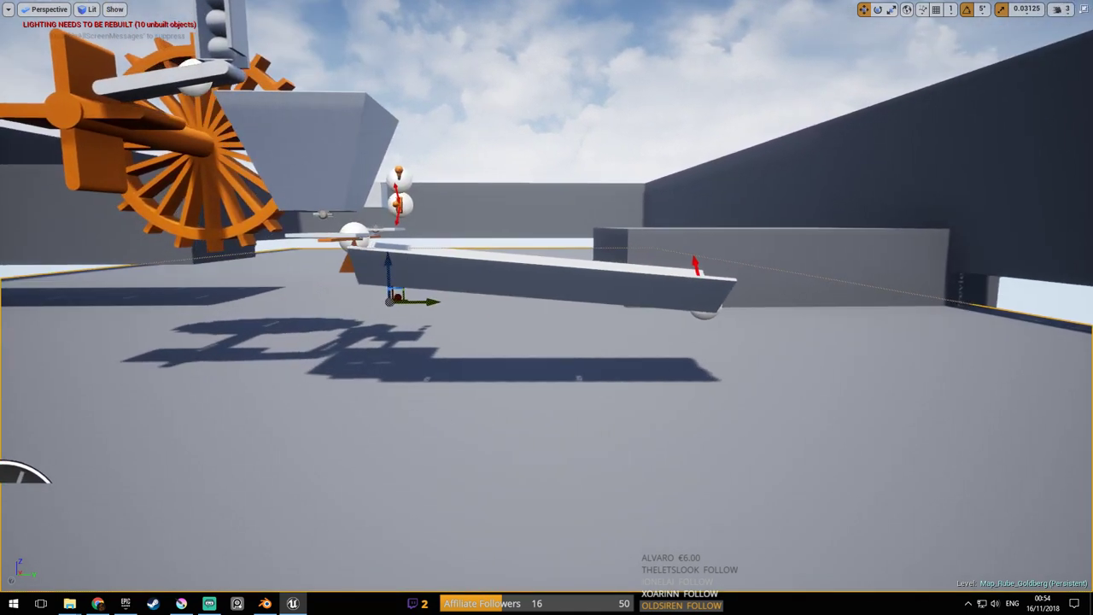
pyautogui.moveTo(389, 260); pyautogui.dragTo(390, 234)
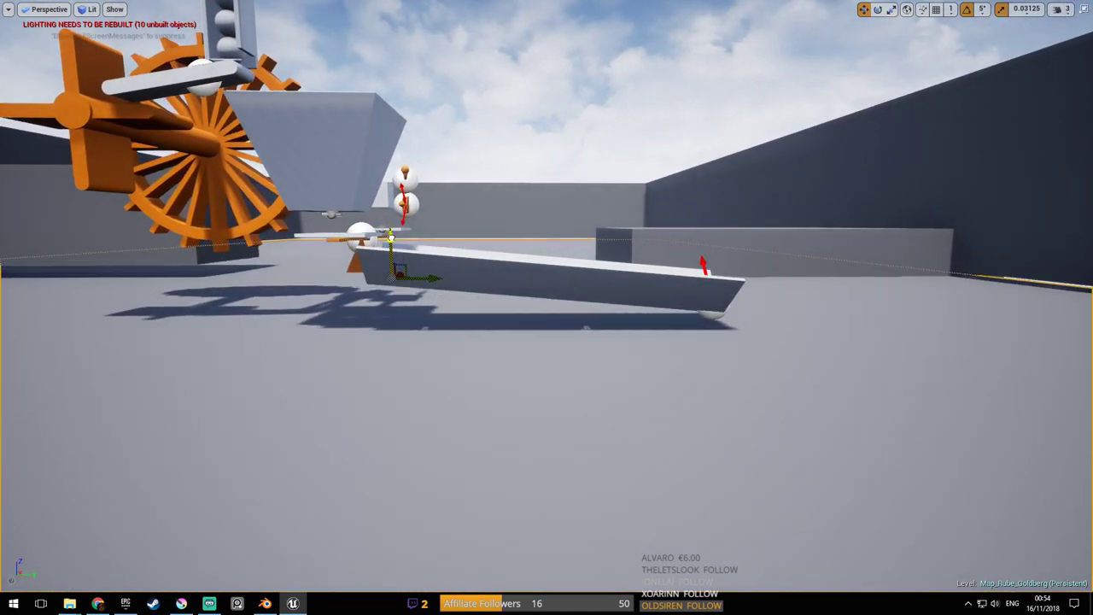
# Lower the channel with its launch arrow so its low end rests close to the floor
pyautogui.press('d')
pyautogui.moveTo(391, 234)
pyautogui.mouseDown(button='right')
pyautogui.moveTo(408, 241)
pyautogui.moveTo(376, 240)
pyautogui.mouseUp(button='right')
pyautogui.press('w')
pyautogui.click(718, 284)
pyautogui.moveTo(718, 284); pyautogui.dragTo(603, 317, button='right')
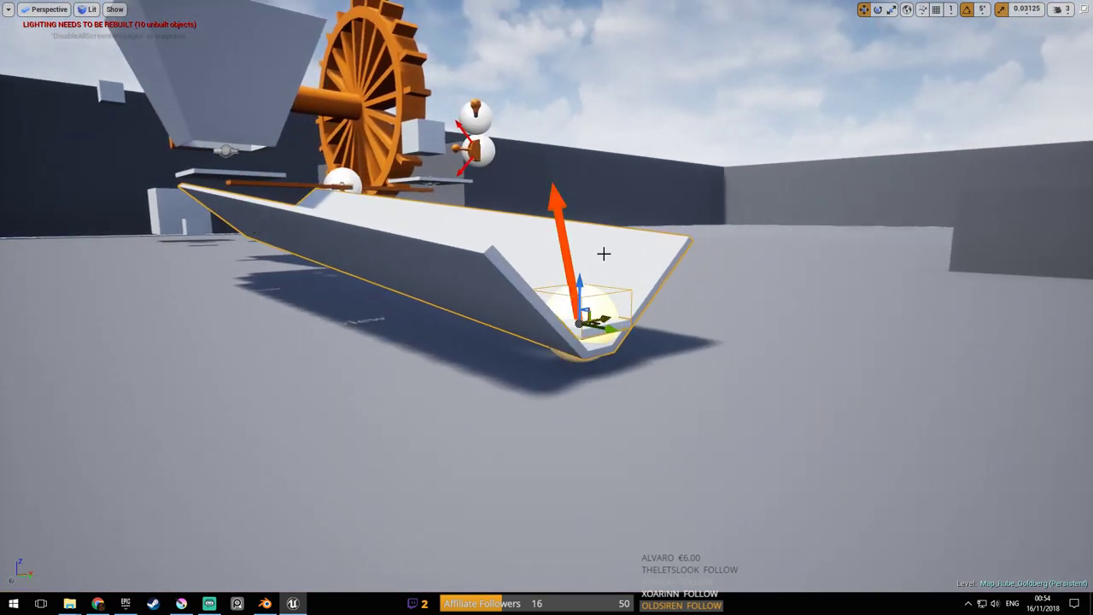
pyautogui.moveTo(560, 211); pyautogui.dragTo(559, 198, button='right')
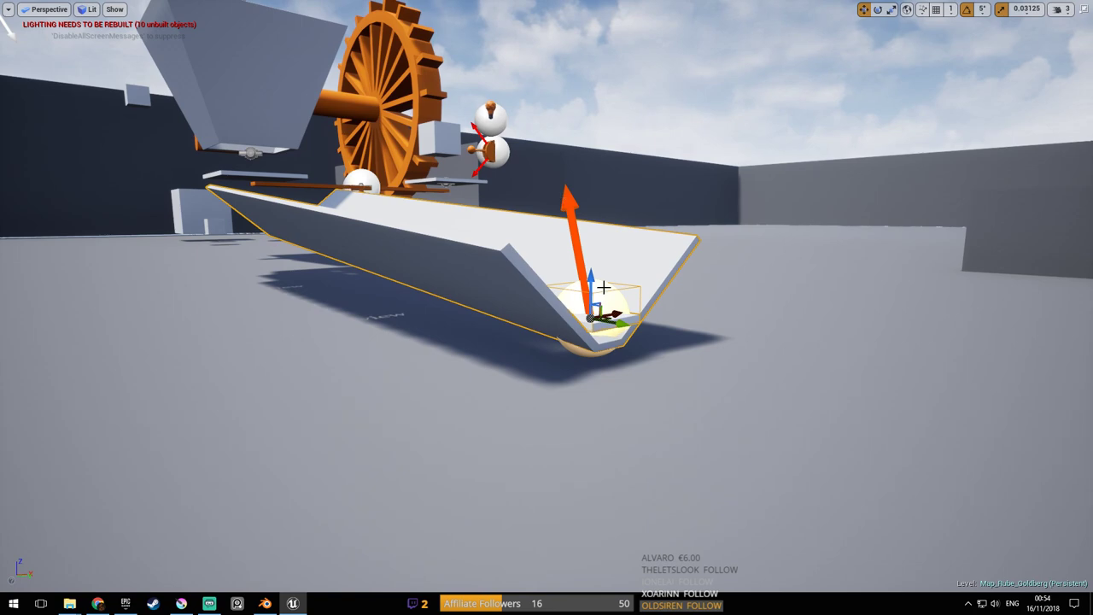
pyautogui.moveTo(591, 277); pyautogui.dragTo(587, 292)
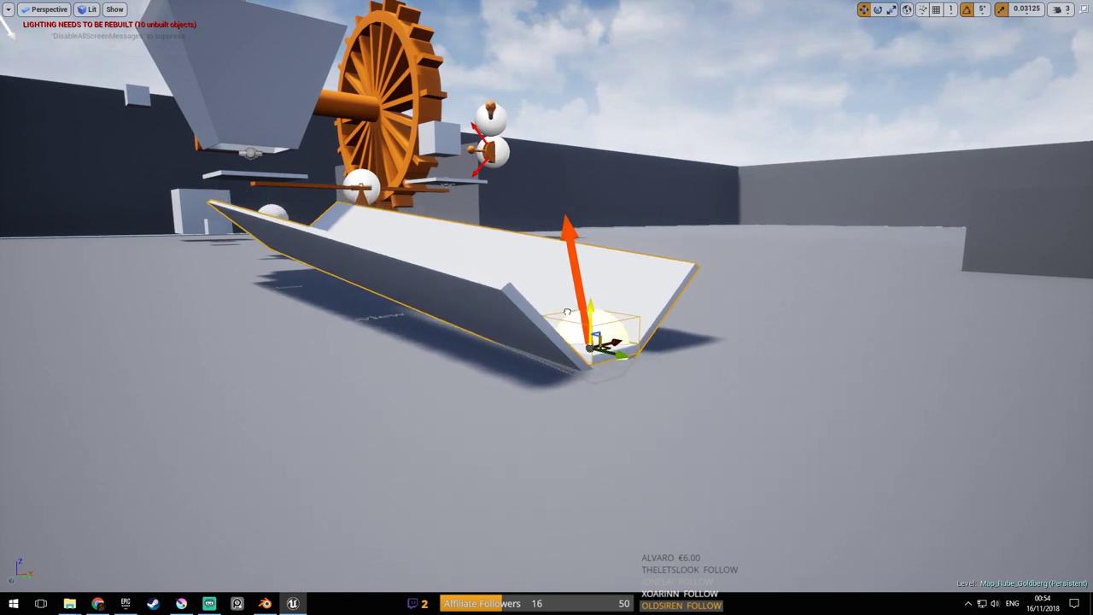
pyautogui.moveTo(485, 299); pyautogui.dragTo(558, 333, button='right')
# Lower the A_Scale actor to about Z 240.92 so its platter sits just above the channel's upper end
pyautogui.click(559, 305)
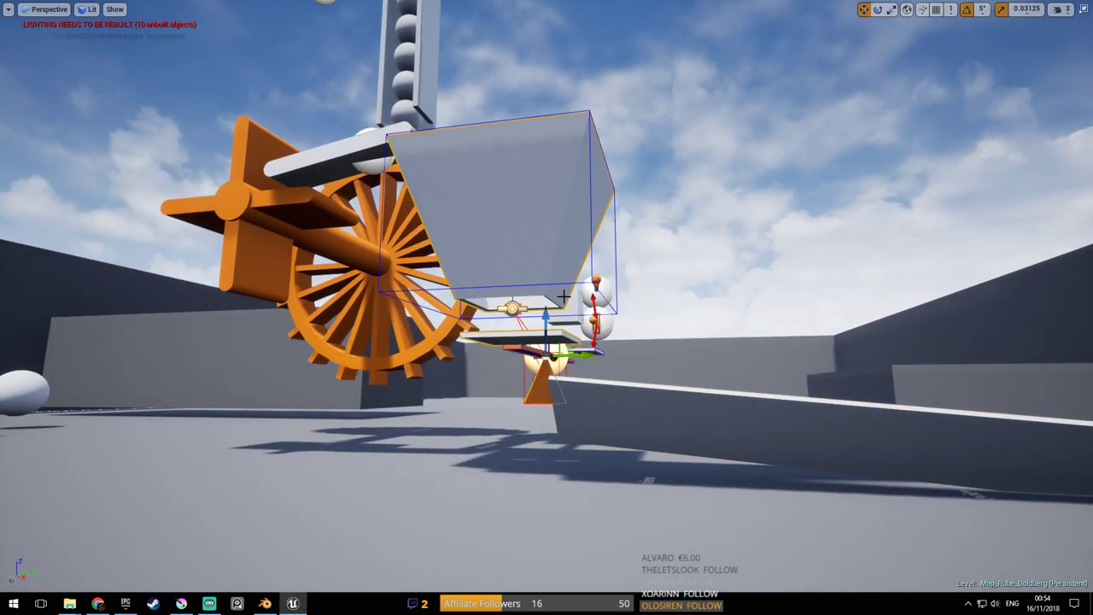
pyautogui.moveTo(544, 320); pyautogui.dragTo(545, 341)
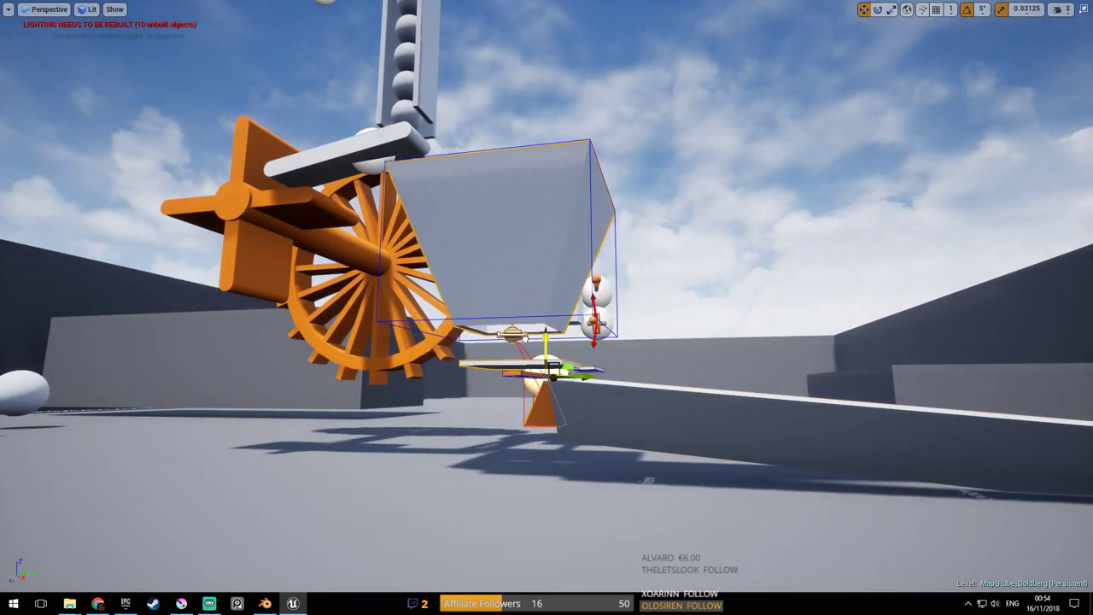
pyautogui.moveTo(523, 339); pyautogui.dragTo(524, 329, button='right')
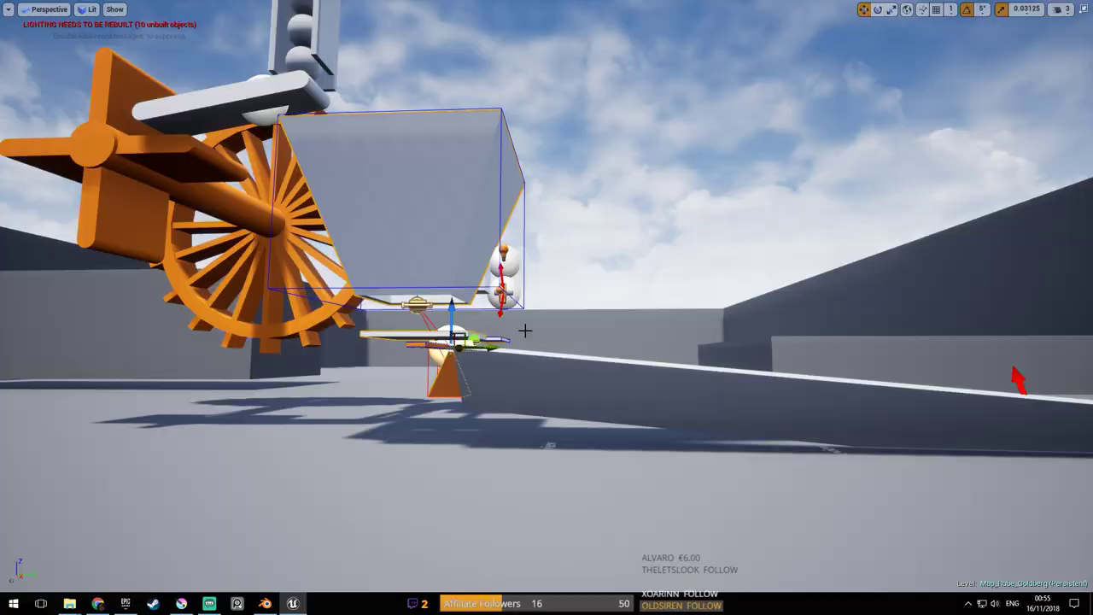
# Play the level to check how balls move from the lowered scale down the channel, and stop playing
pyautogui.hotkey('alt', 'p')
pyautogui.click(543, 279)
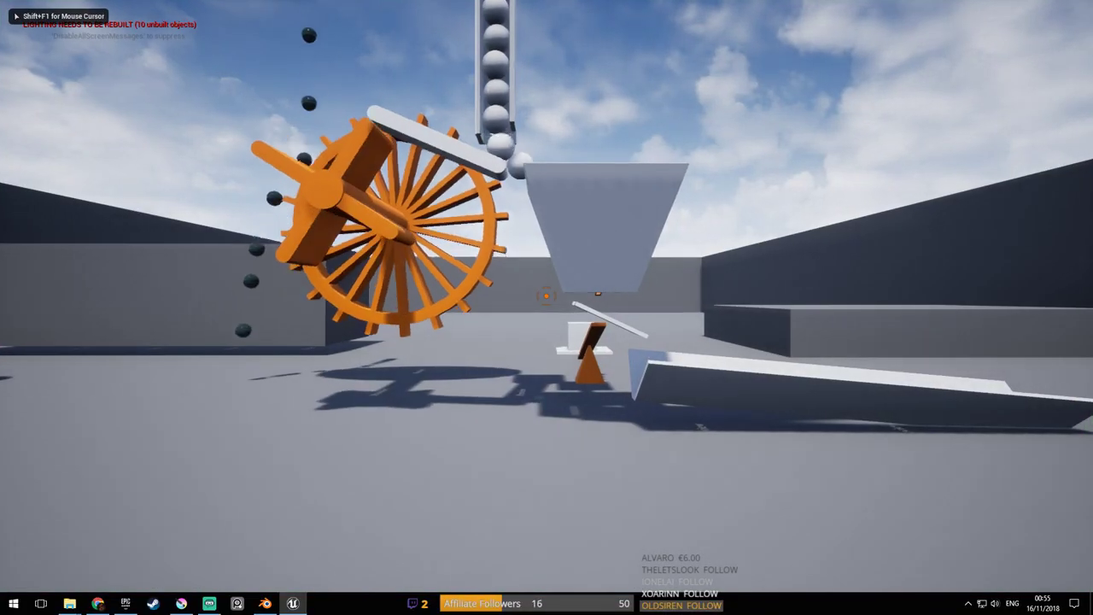
pyautogui.press('w')
pyautogui.press('s')
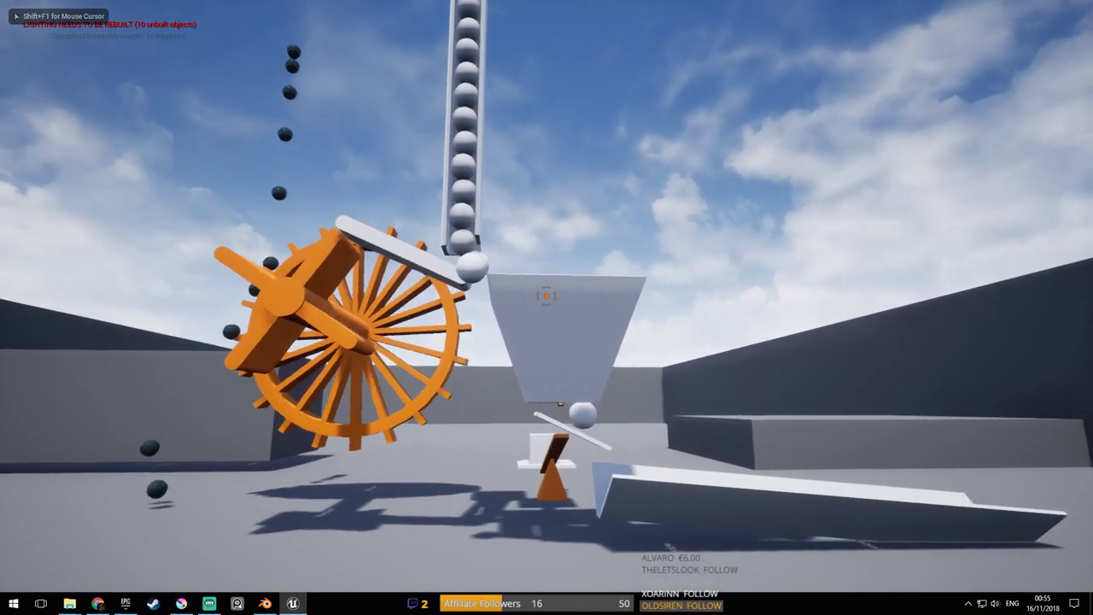
pyautogui.press('s')
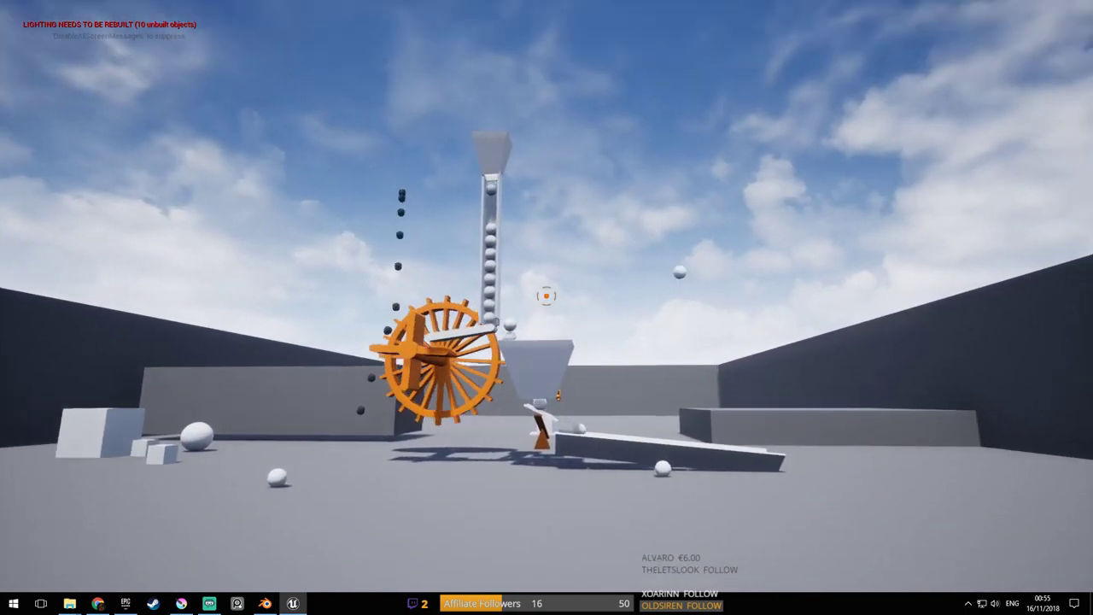
pyautogui.press('w')
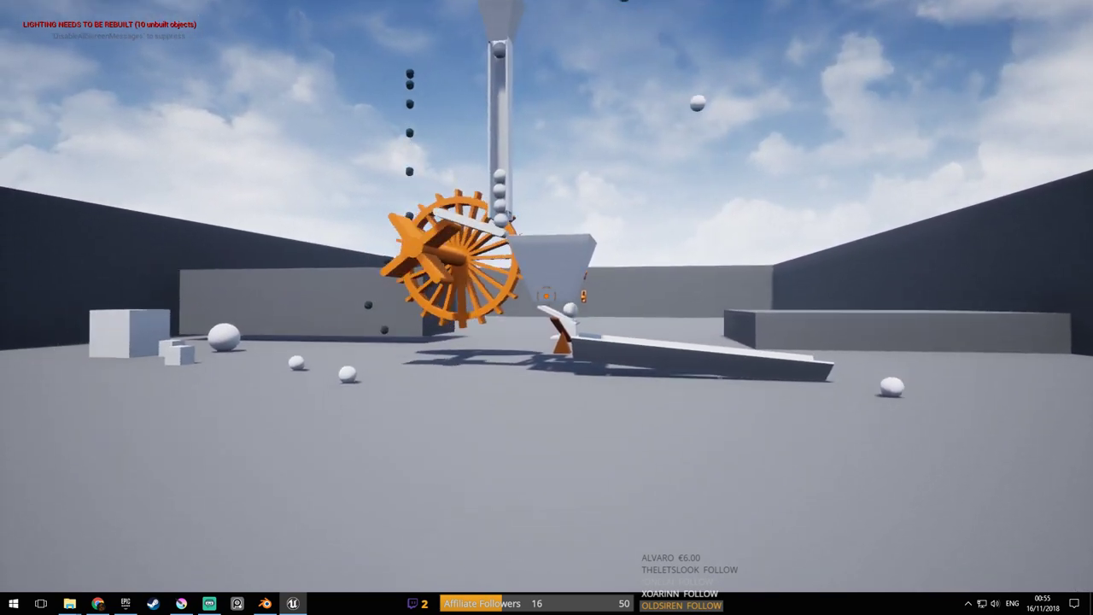
pyautogui.press('s')
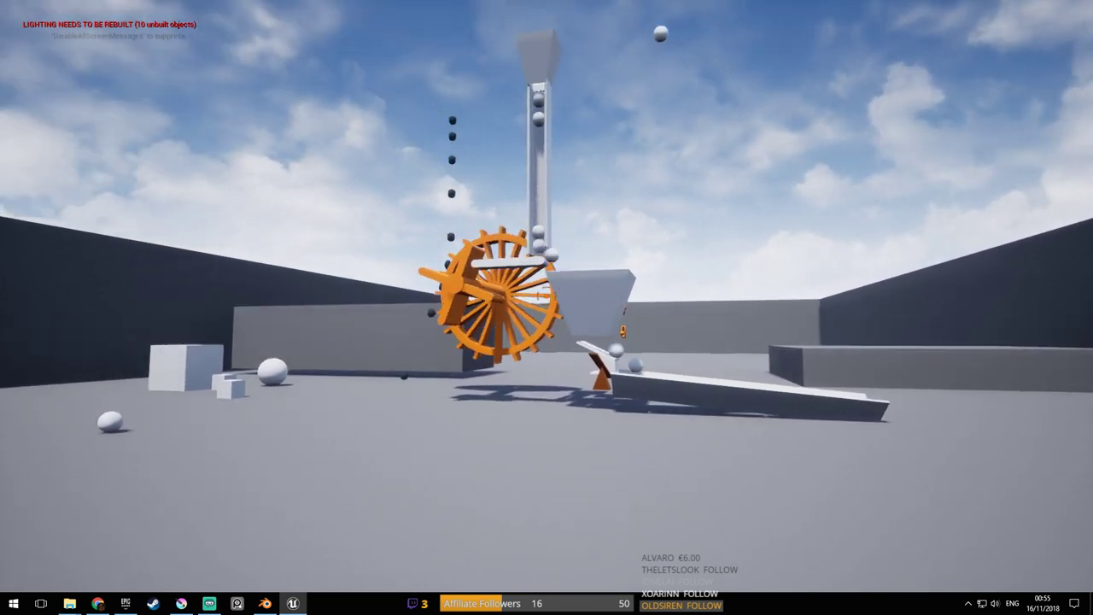
pyautogui.press('d')
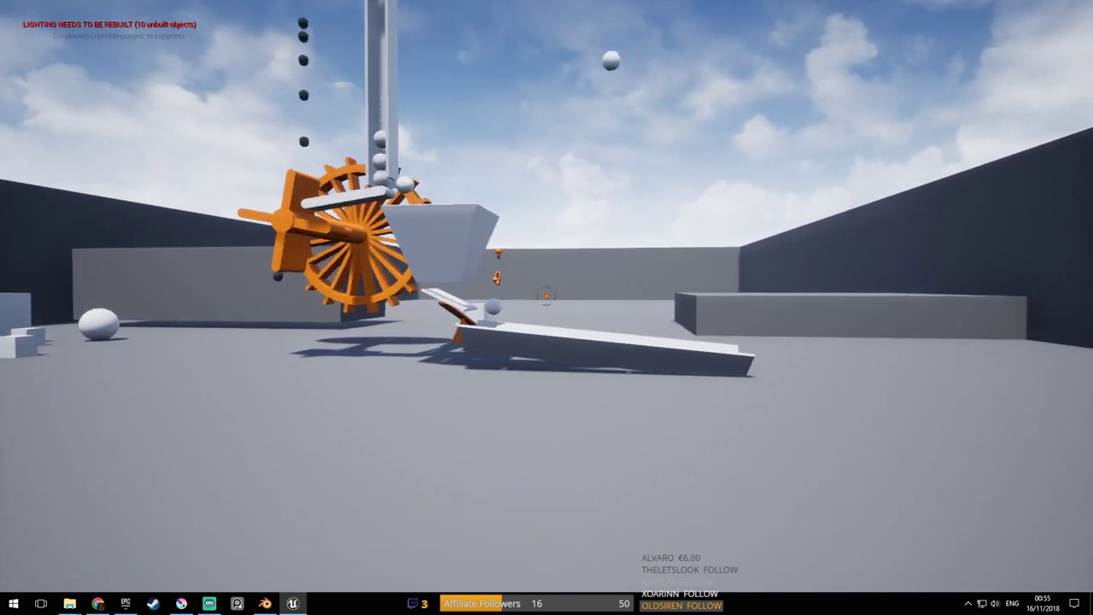
pyautogui.press('w')
pyautogui.press('d')
pyautogui.press('w')
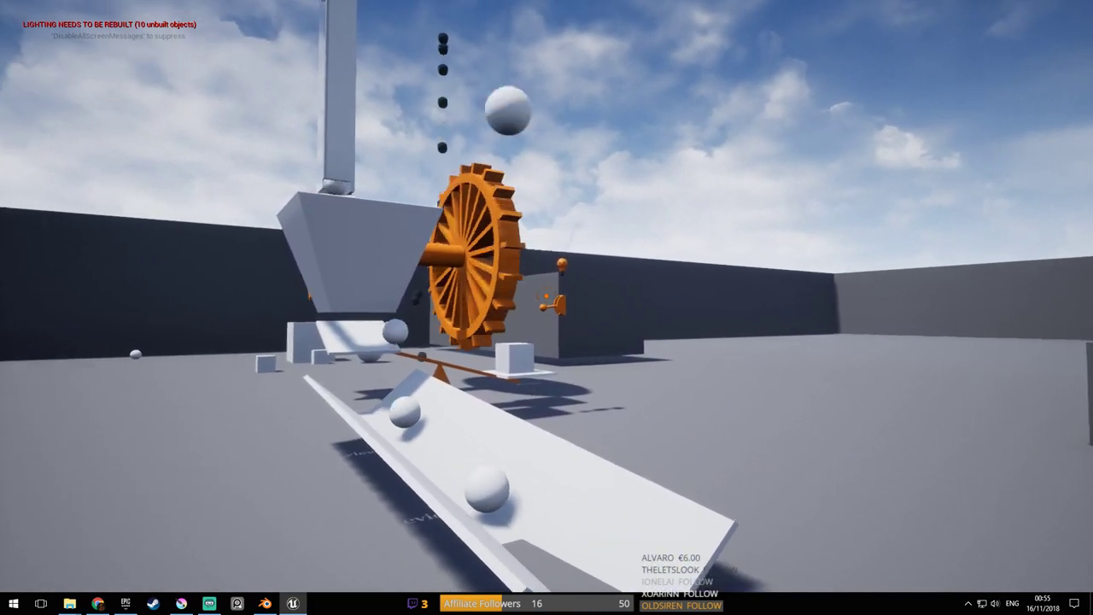
pyautogui.press('Escape')
# Follow the balls rolling down the channel during play, stop playing and leave the full-screen viewport
pyautogui.press('w')
pyautogui.press('a')
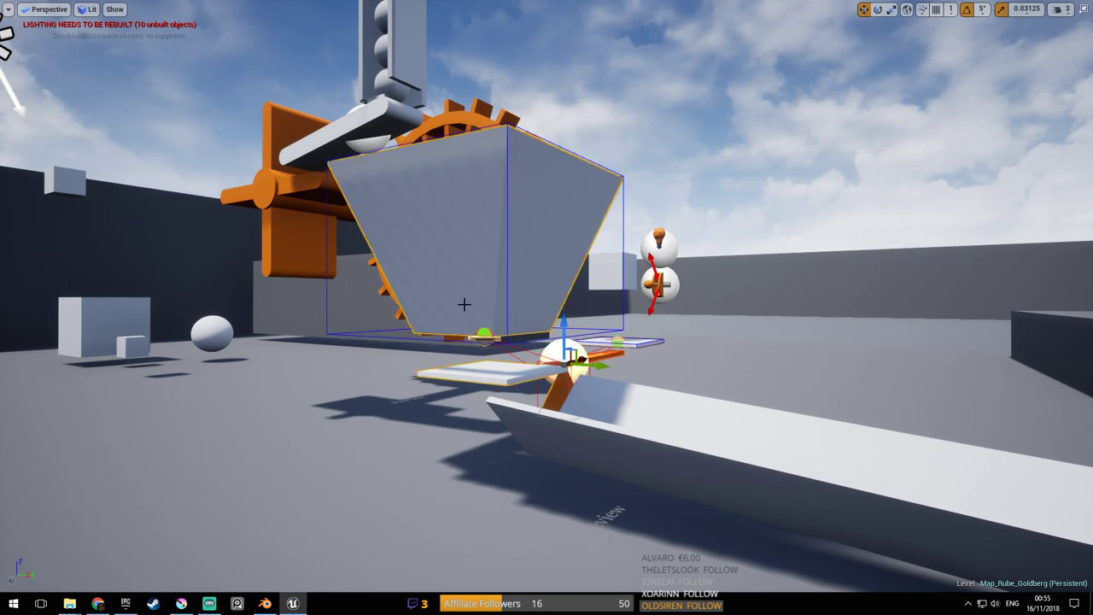
pyautogui.press('F11')
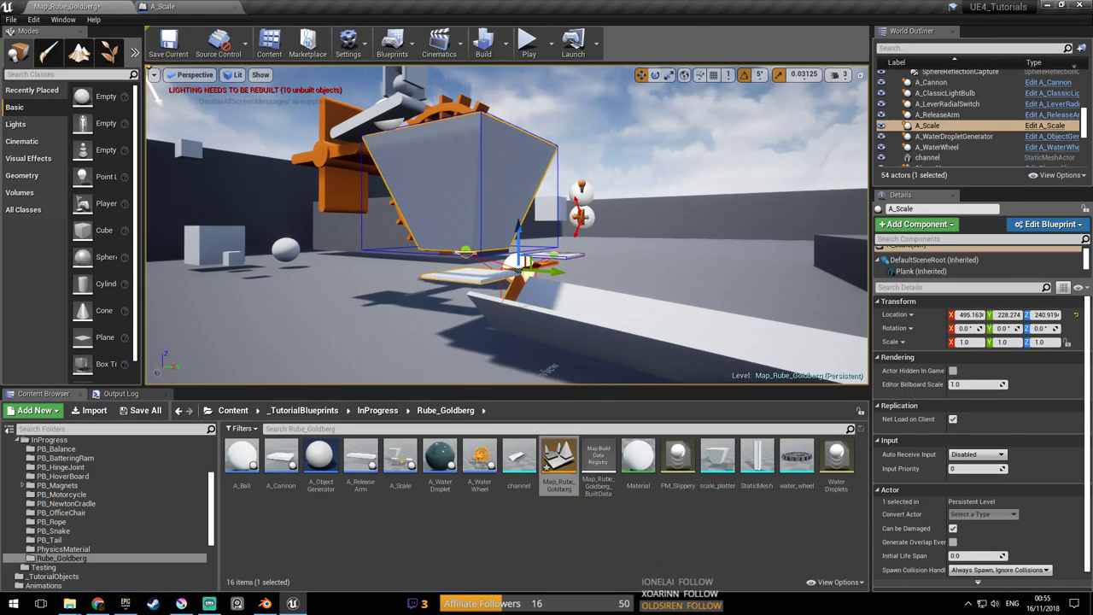
# In the A_Scale blueprint's Event Graph, disconnect Event Use from the Move Component To node, then compile and save
pyautogui.click(180, 7)
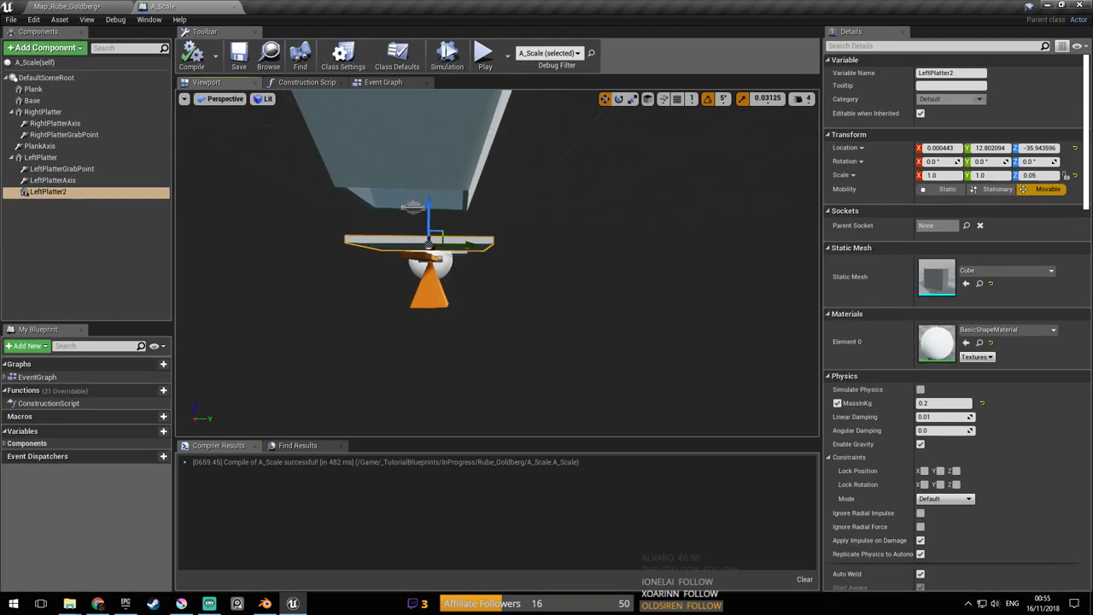
pyautogui.moveTo(339, 278); pyautogui.dragTo(339, 278, button='right')
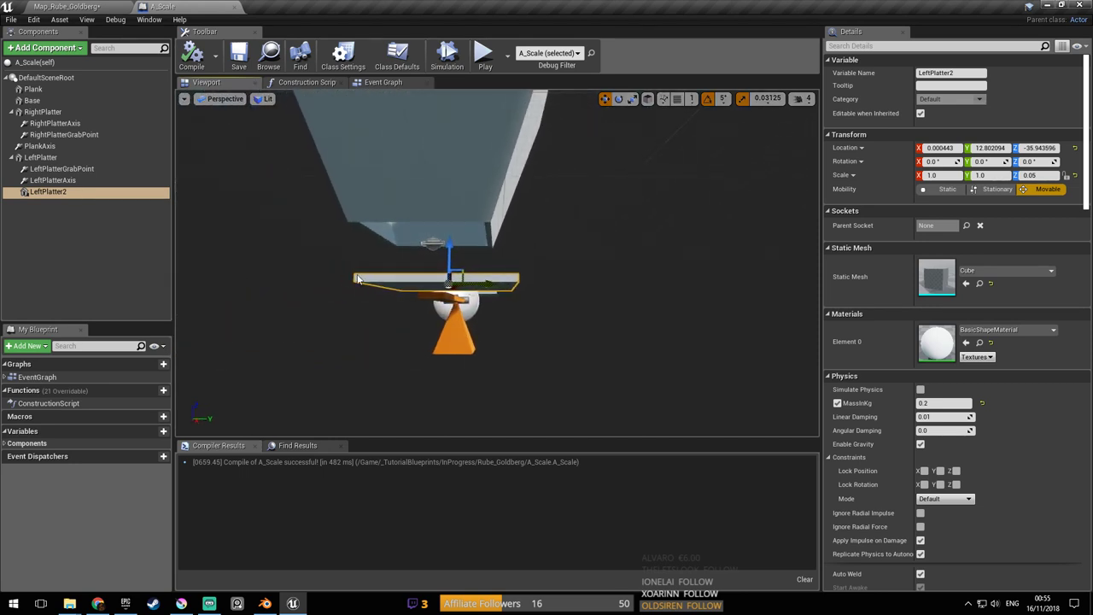
pyautogui.click(385, 82)
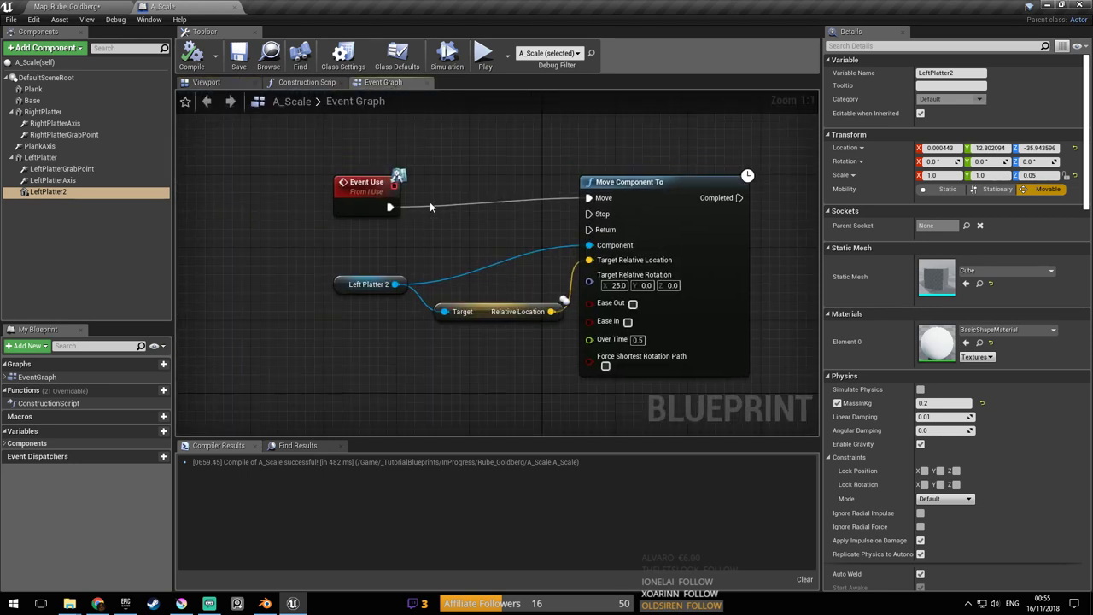
pyautogui.keyDown('ctrl'); pyautogui.moveTo(389, 207); pyautogui.dragTo(443, 193); pyautogui.keyUp('ctrl')
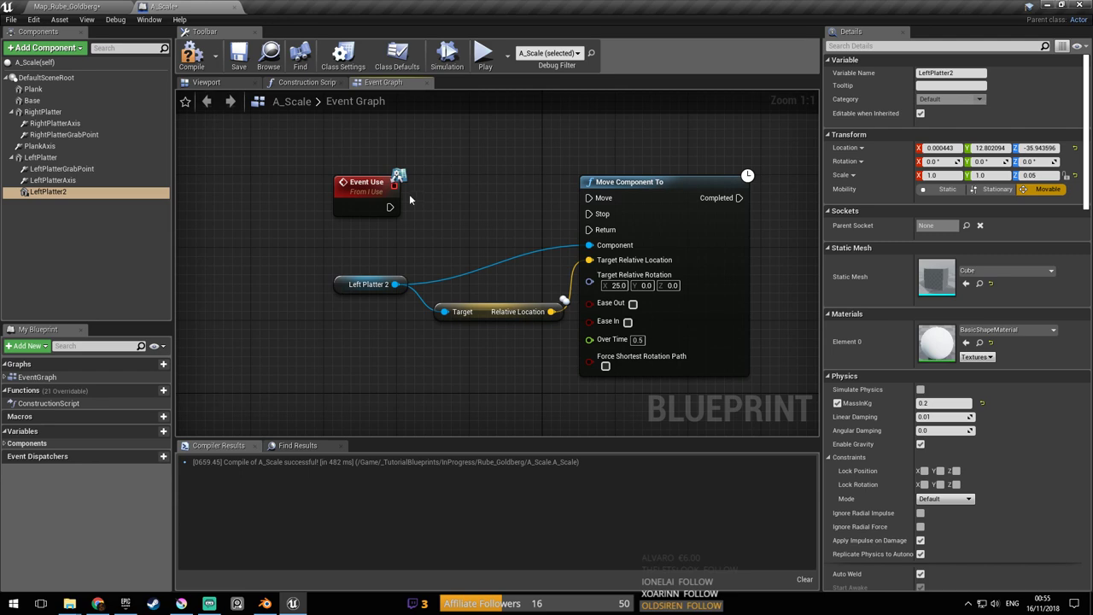
pyautogui.moveTo(408, 214); pyautogui.dragTo(403, 224, button='right')
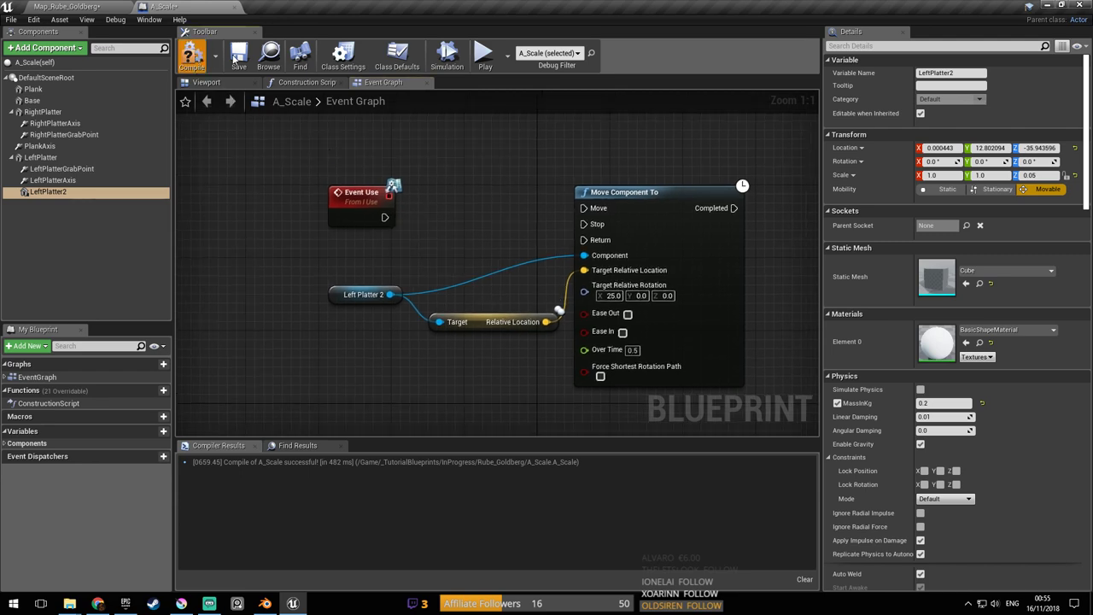
# Play the level from the map editor to check how balls land on the scale's platter beside the channel, and stop playing
pyautogui.click(126, 6)
pyautogui.click(529, 53)
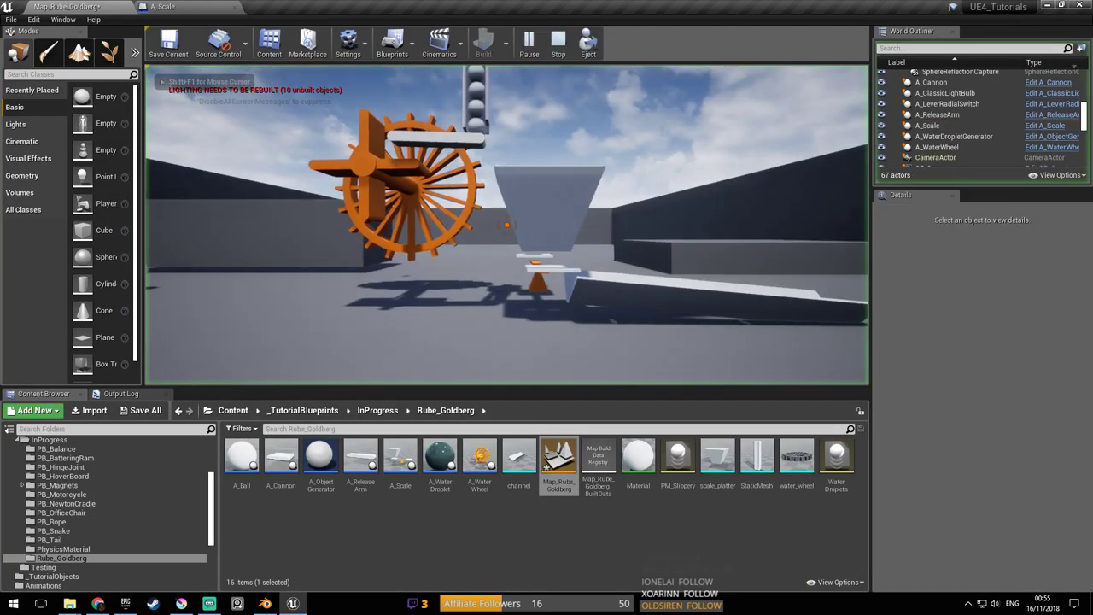
pyautogui.press('w')
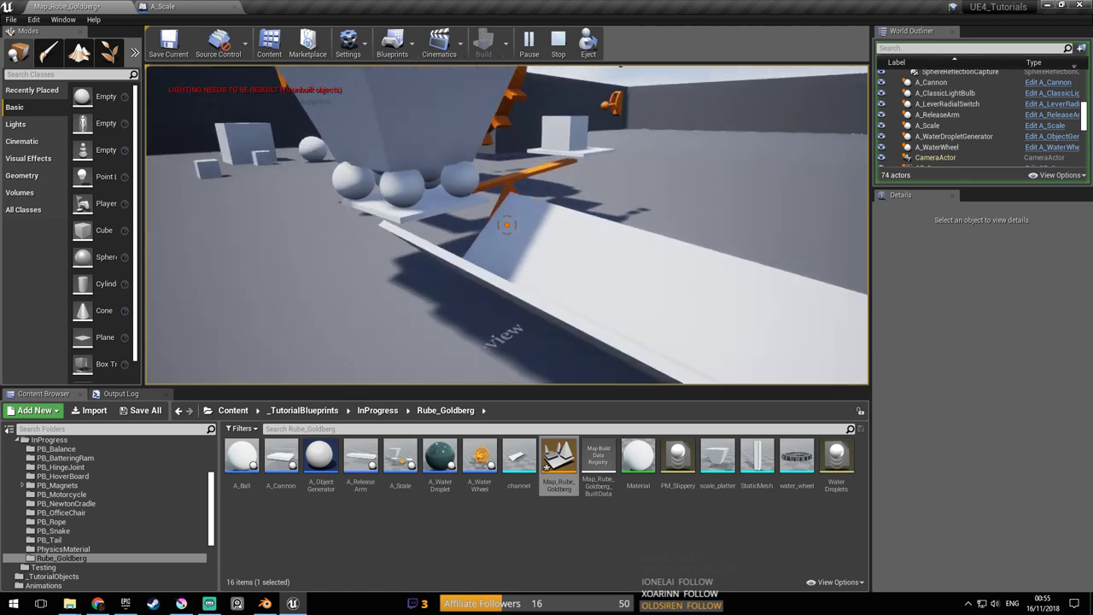
pyautogui.press('Escape')
# Move the channel slightly away from the scale's platter along Y to about 258.504, and maximize the viewport
pyautogui.click(555, 246)
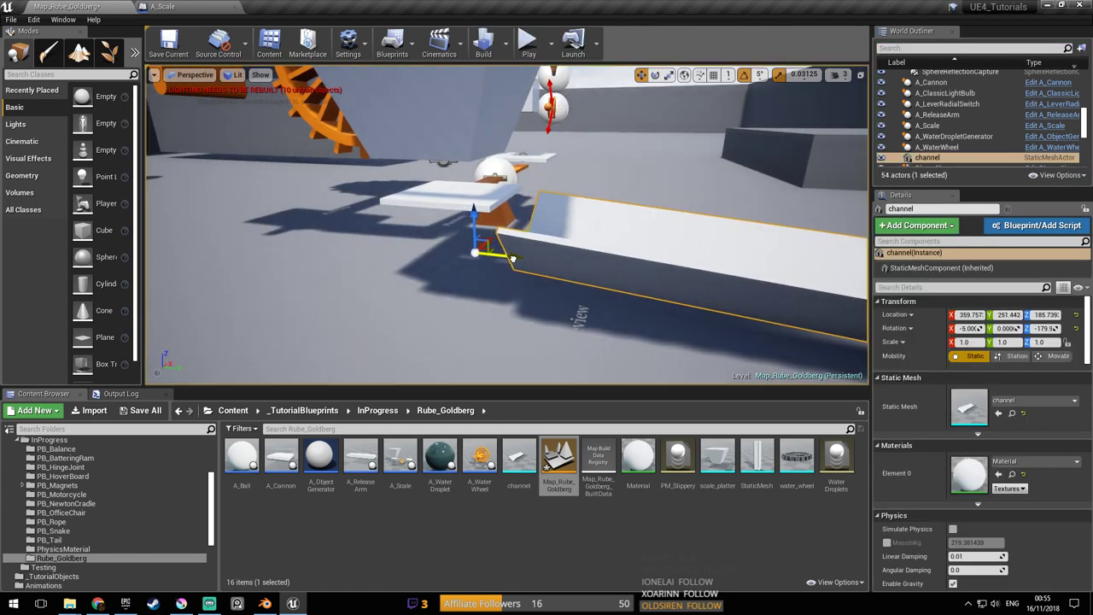
pyautogui.moveTo(625, 90); pyautogui.dragTo(618, 74, button='right')
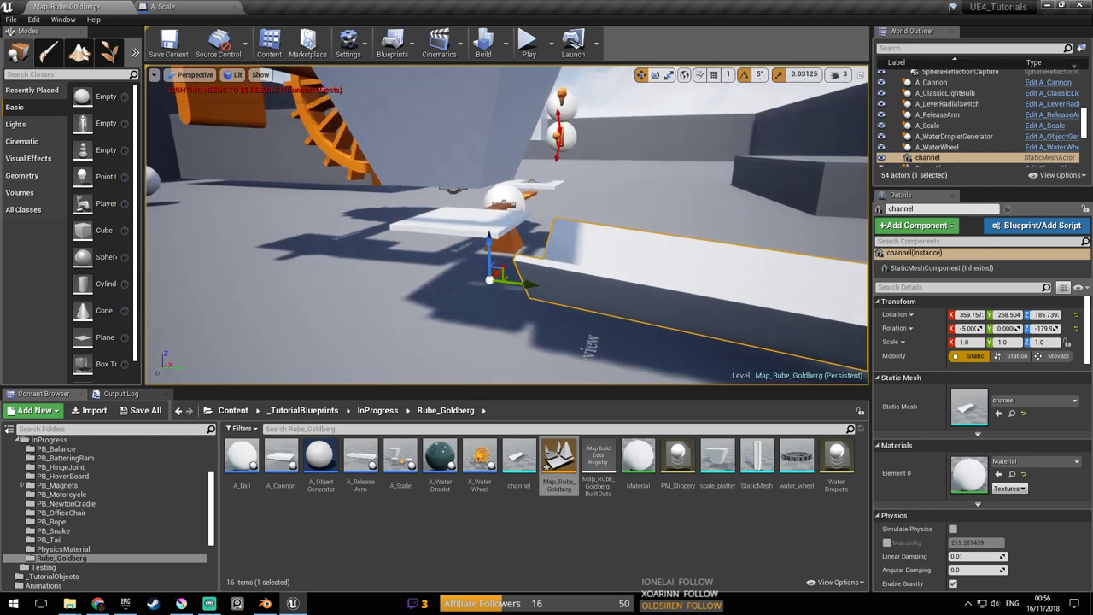
pyautogui.press('F11')
# Play the level to check the clearance between the scale's loaded platter and the shifted channel, and stop playing
pyautogui.hotkey('alt', 'p')
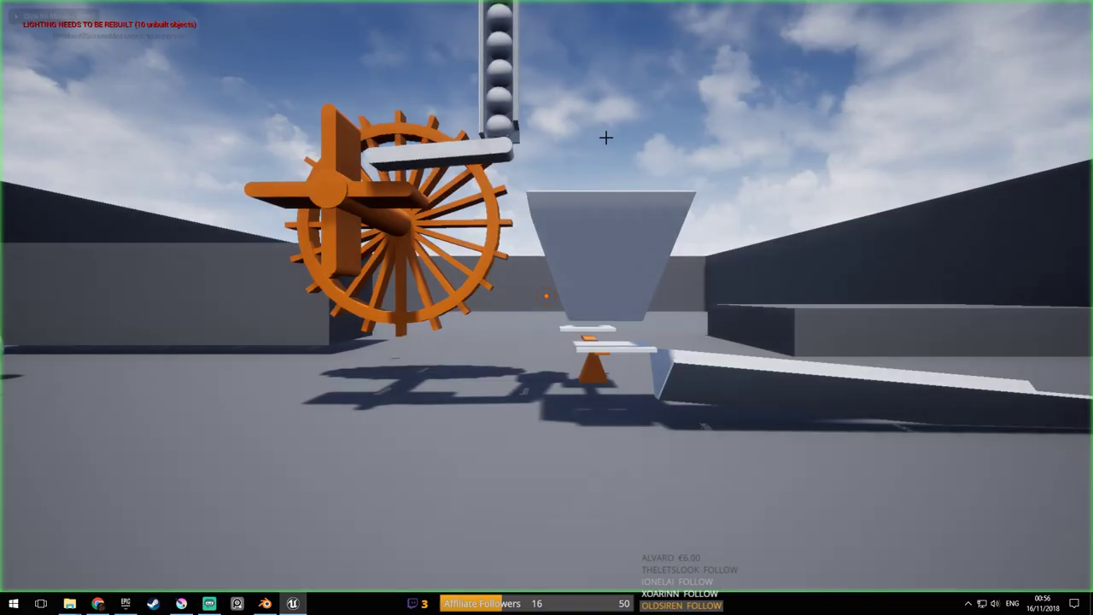
pyautogui.press('s')
pyautogui.press('d')
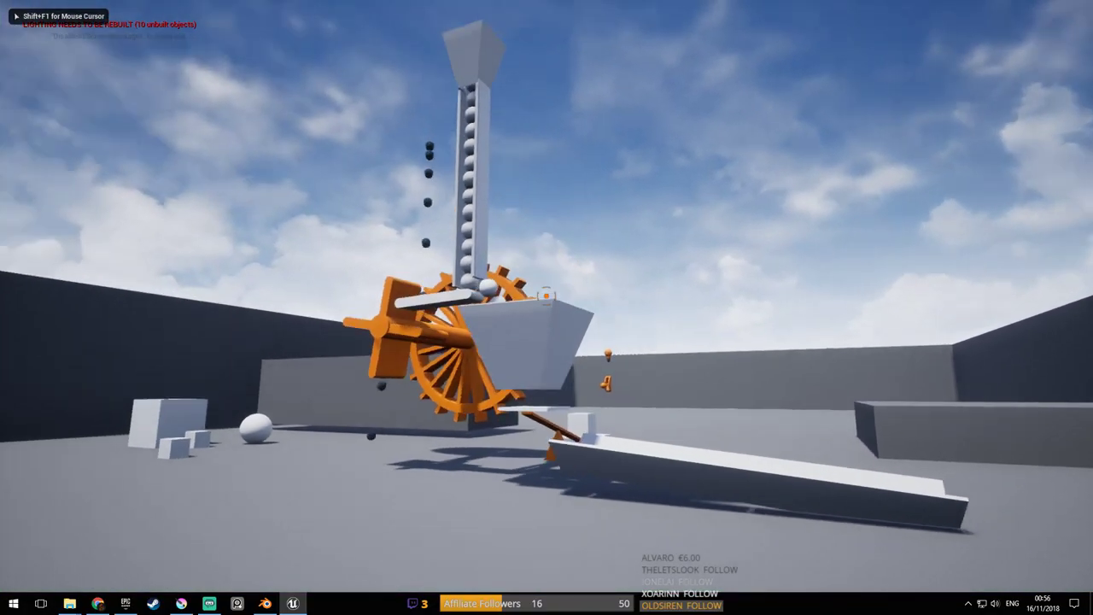
pyautogui.press('w')
pyautogui.press('w')
pyautogui.press('a')
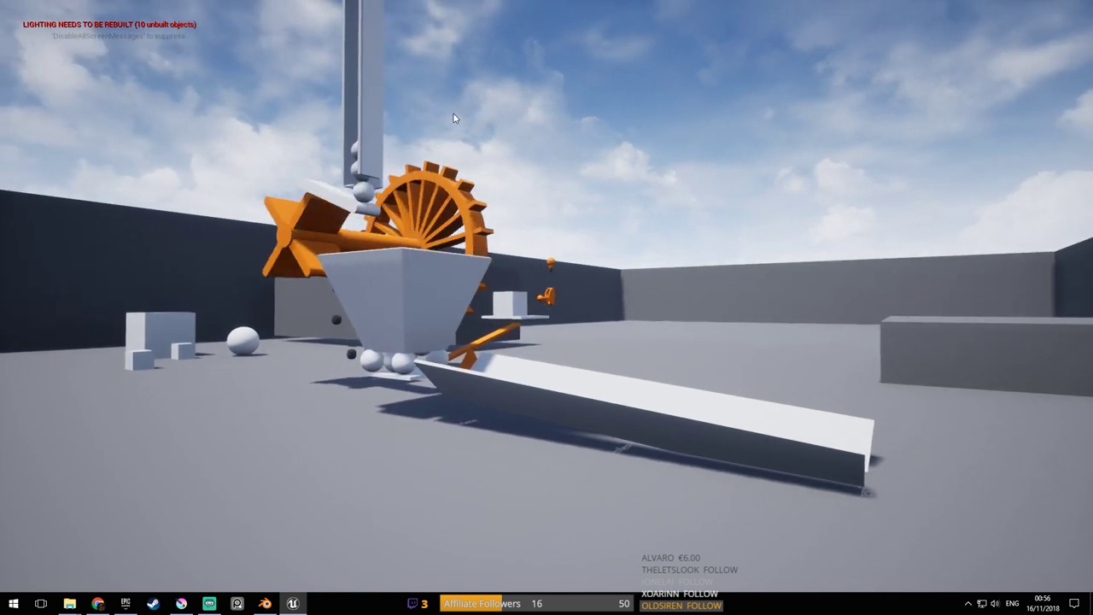
pyautogui.press('Escape')
# Lower the cube so it rests on the scale's platter beside the lever switch, and save the level
pyautogui.press('w')
pyautogui.moveTo(638, 318)
pyautogui.mouseDown(button='right')
pyautogui.moveTo(589, 359)
pyautogui.moveTo(546, 318)
pyautogui.moveTo(638, 318)
pyautogui.mouseUp(button='right')
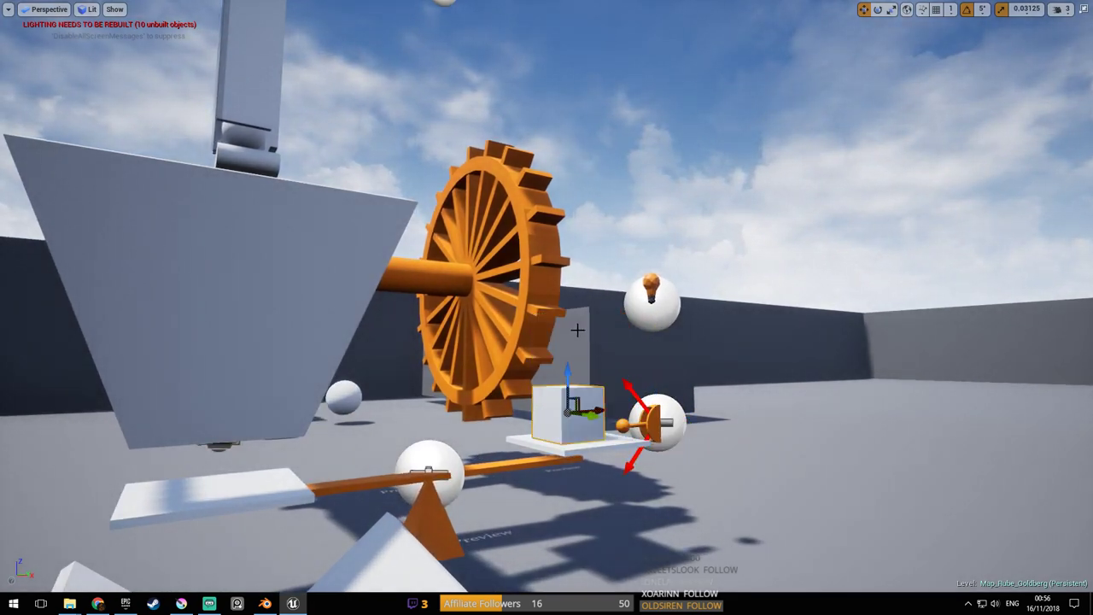
pyautogui.hotkey('ctrl', 's')
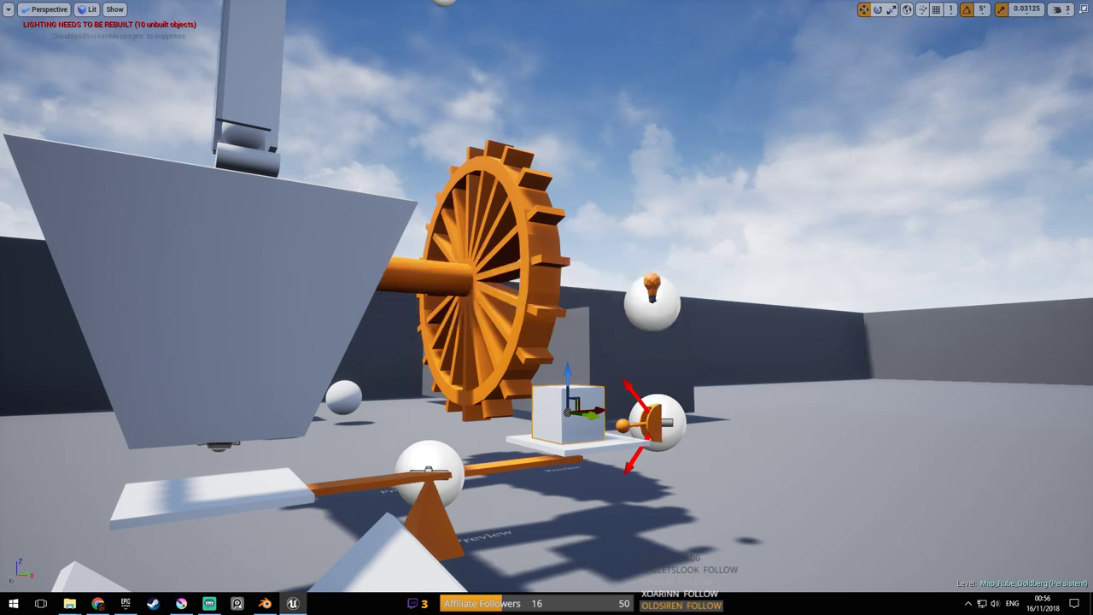
# Play the level and watch from the channel's side as balls drop from the hopper and tip the scale
pyautogui.hotkey('alt', 'p')
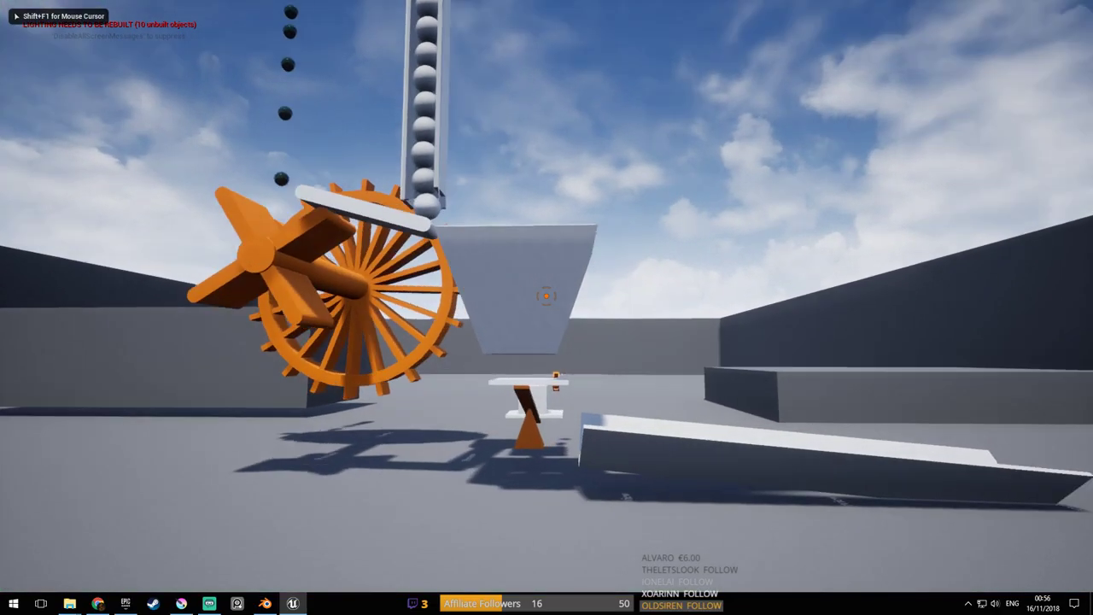
pyautogui.press('d')
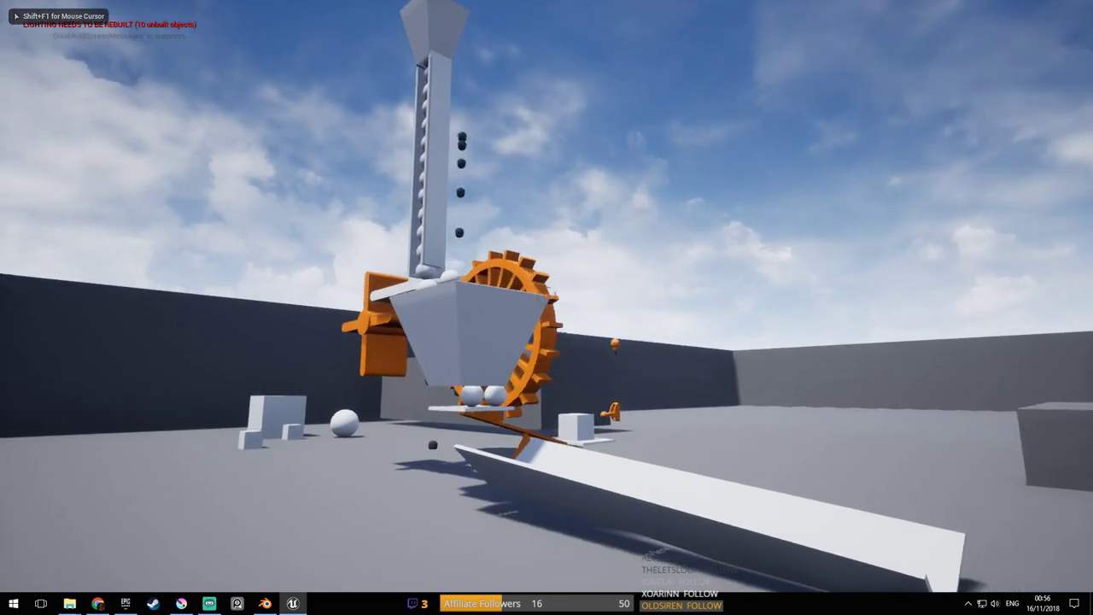
pyautogui.press('d')
pyautogui.press('a')
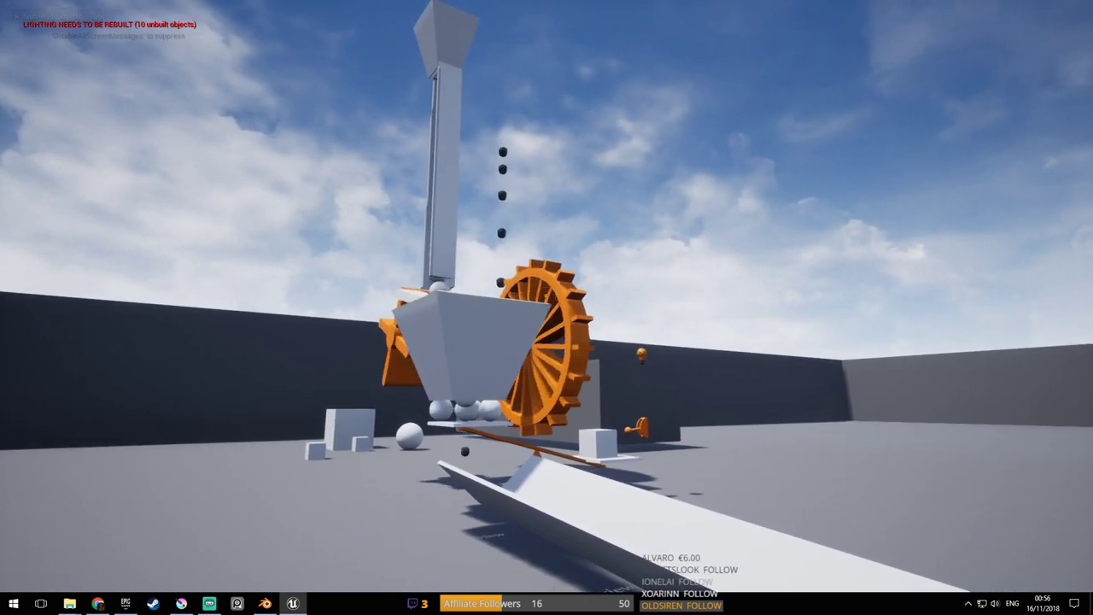
pyautogui.press('d')
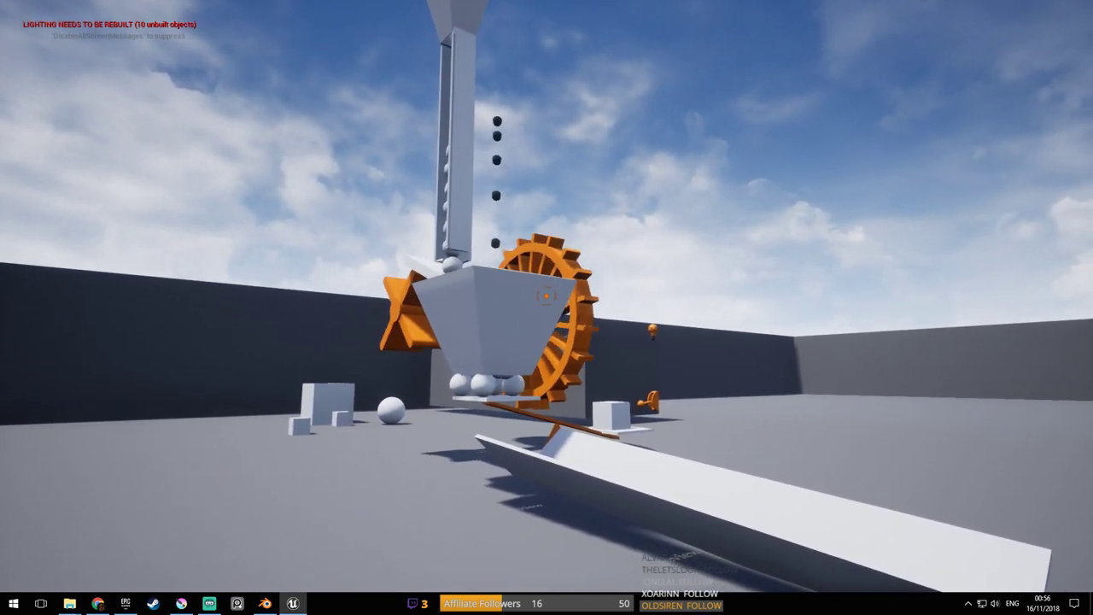
pyautogui.press('d')
pyautogui.press('w')
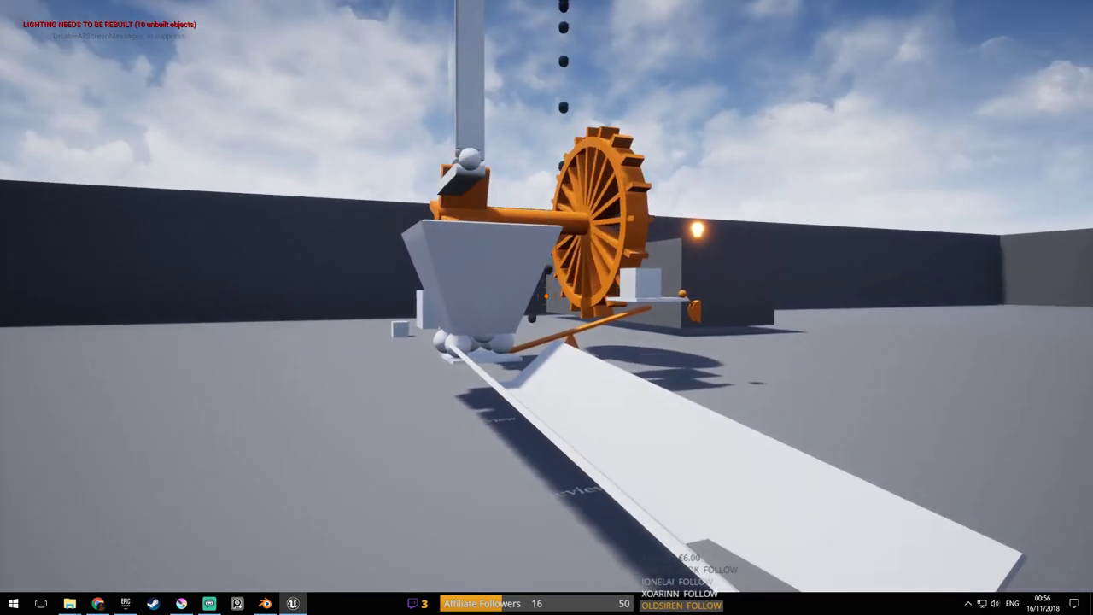
pyautogui.press('w')
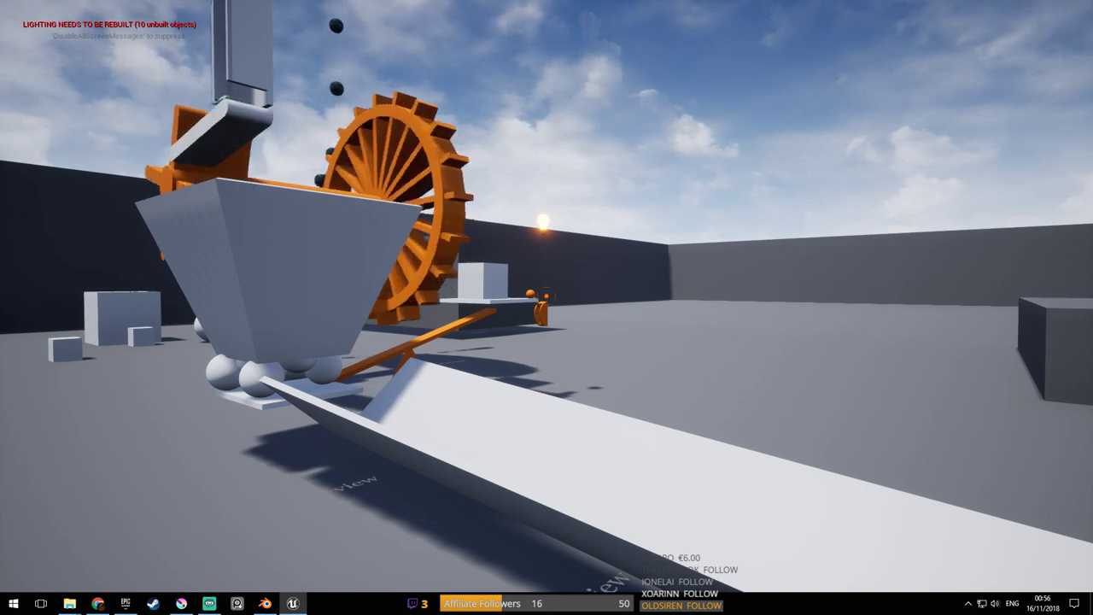
pyautogui.press('d')
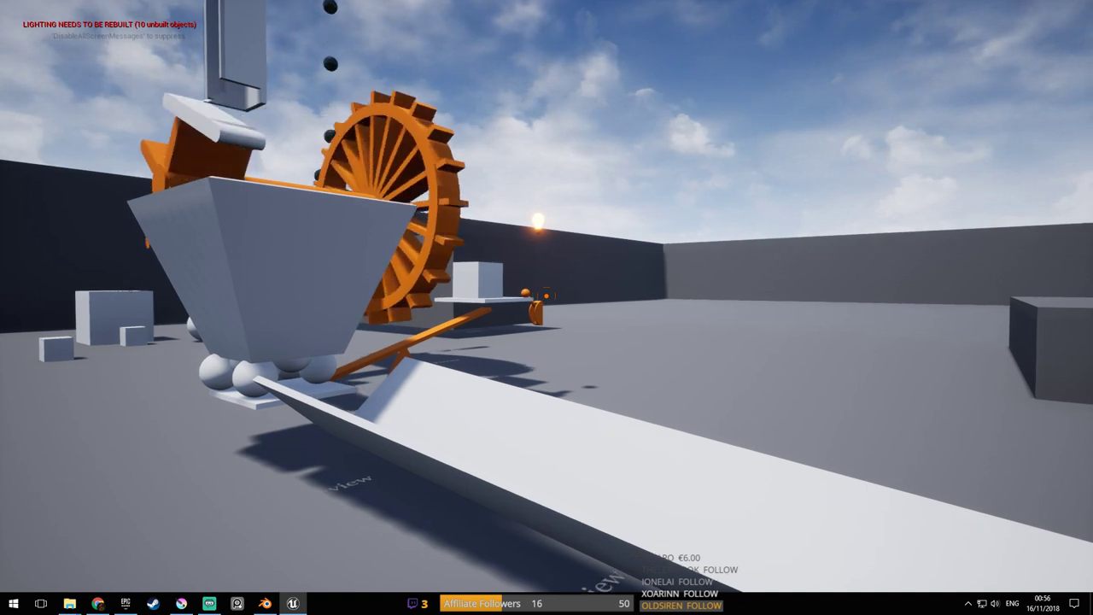
# Walk up to examine the lever switch and light bulb beside the scale's cube-loaded platter, and back away along the channel
pyautogui.moveTo(547, 308)
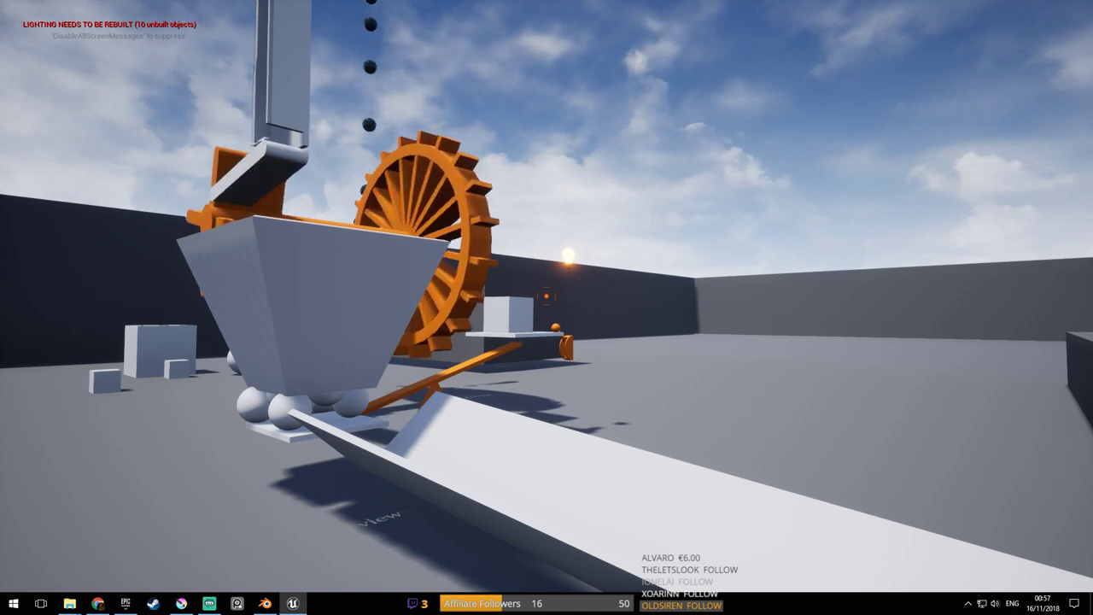
pyautogui.press('s')
pyautogui.press('a')
pyautogui.press('d')
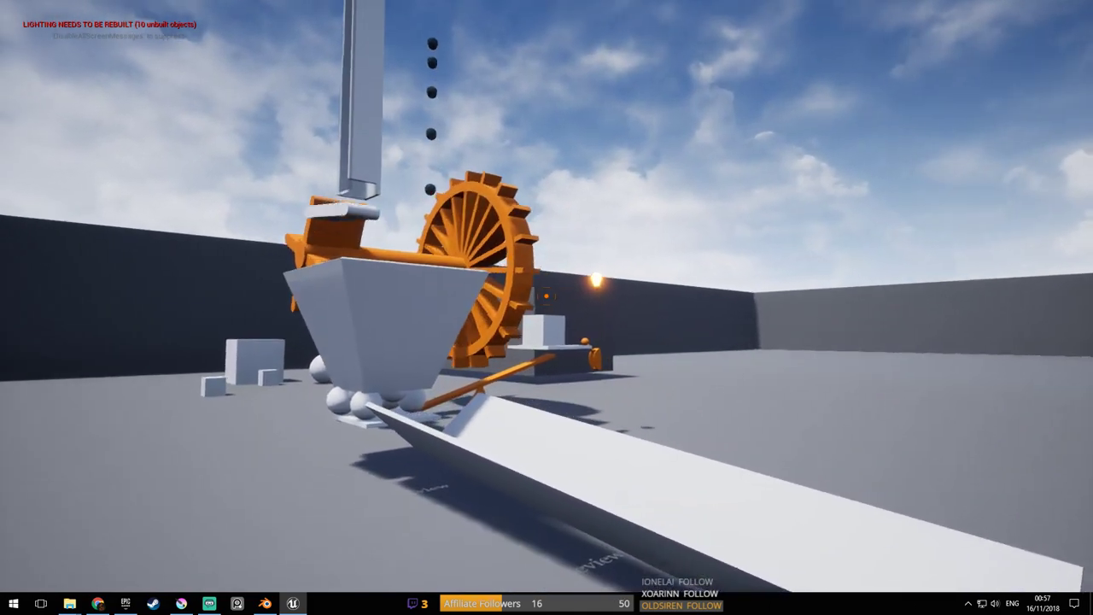
pyautogui.press('w')
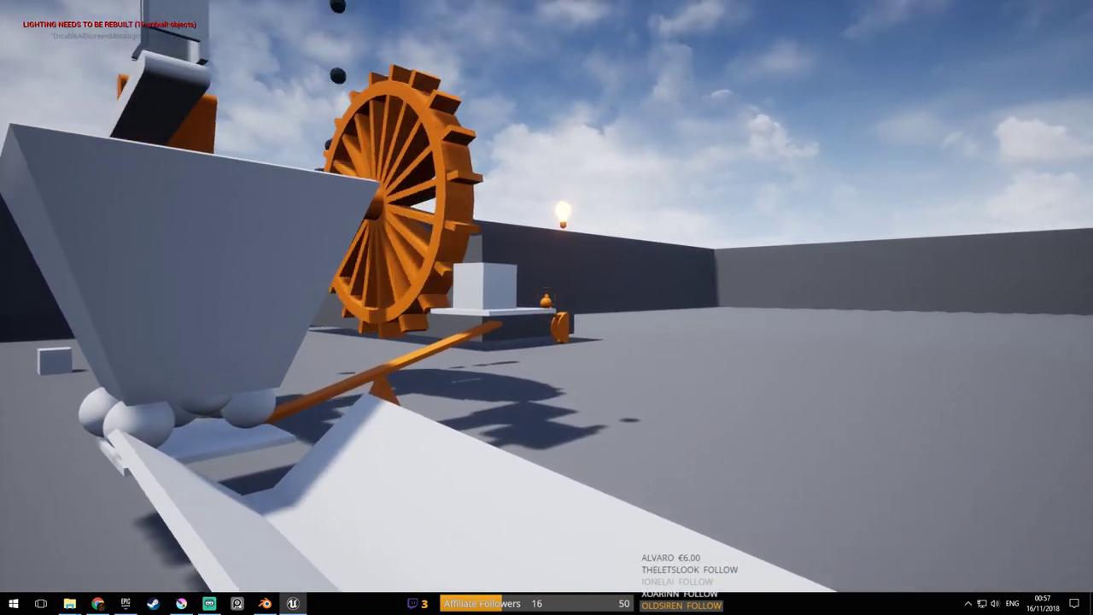
pyautogui.press('d')
pyautogui.press('space')
pyautogui.press('w')
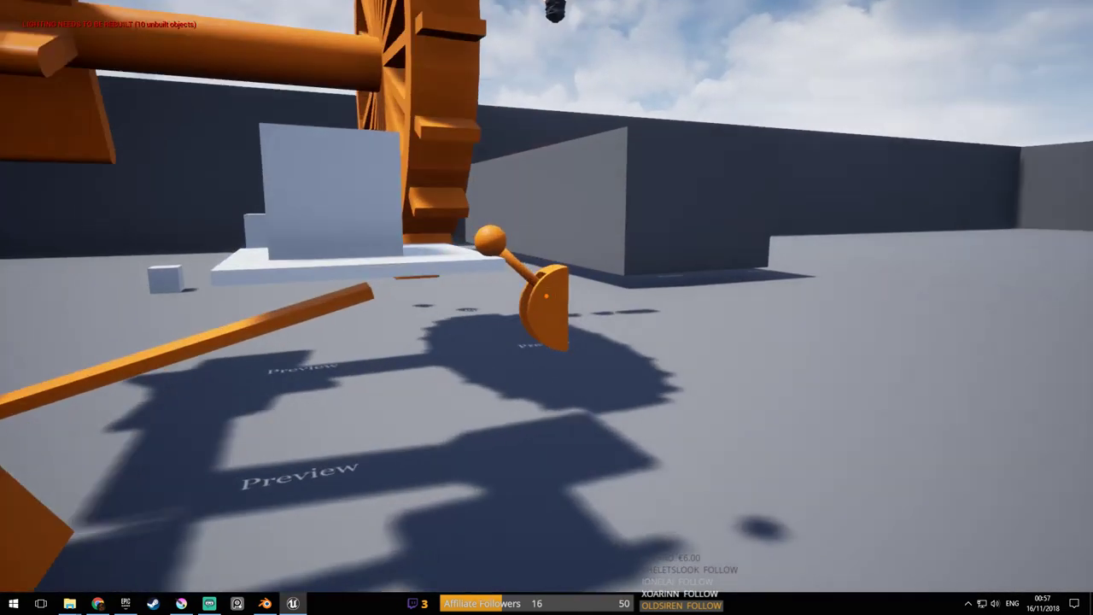
pyautogui.press('s')
pyautogui.press('s')
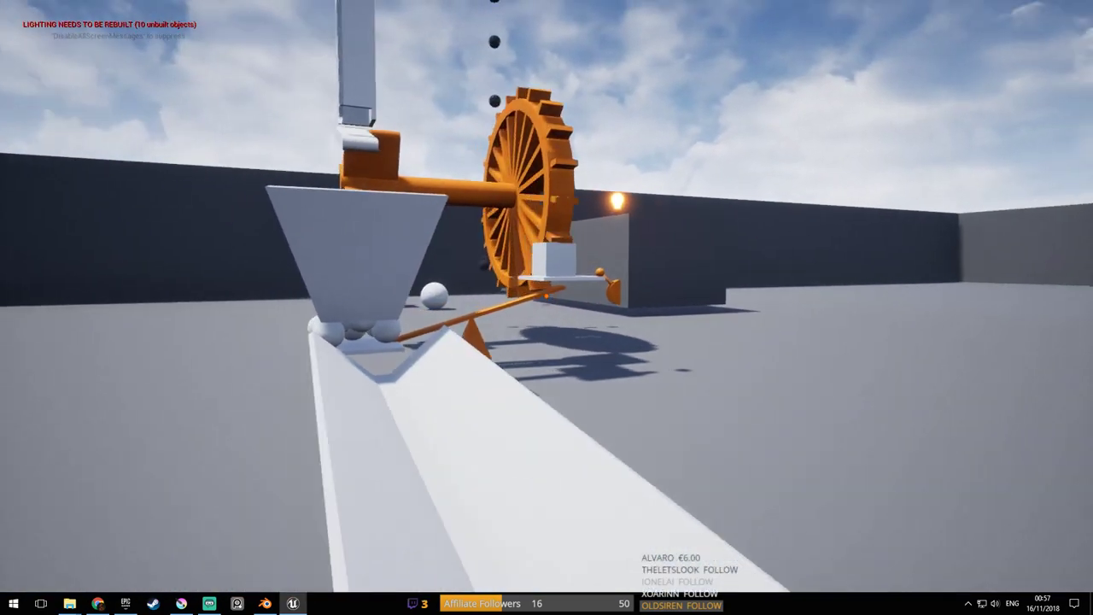
# Inspect the balls held between the hopper and the platter, and view the whole contraption from the side
pyautogui.press('w')
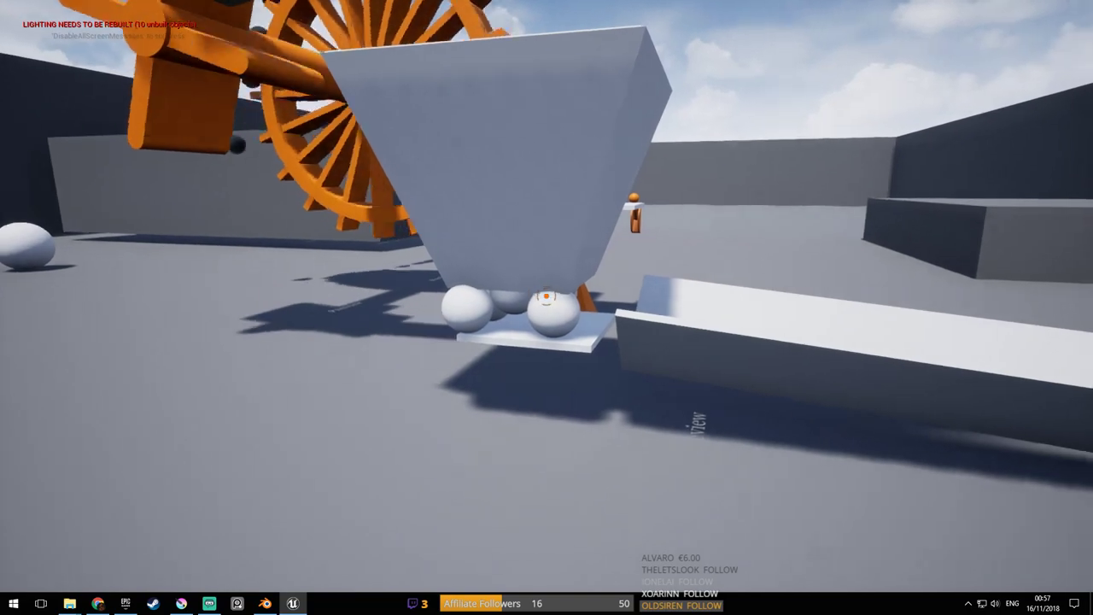
pyautogui.press('w')
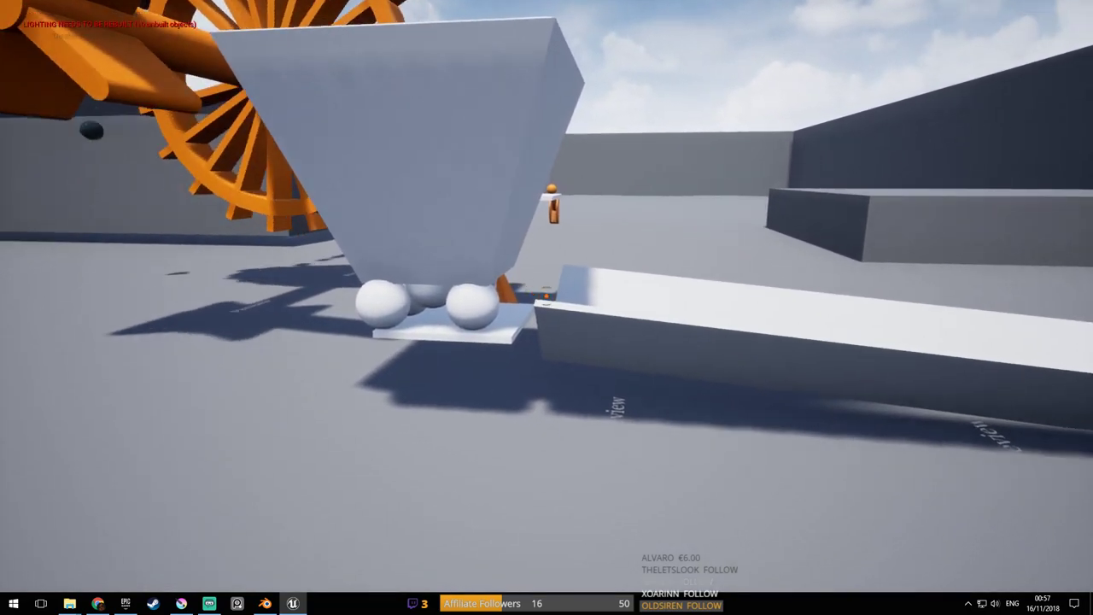
pyautogui.press('w')
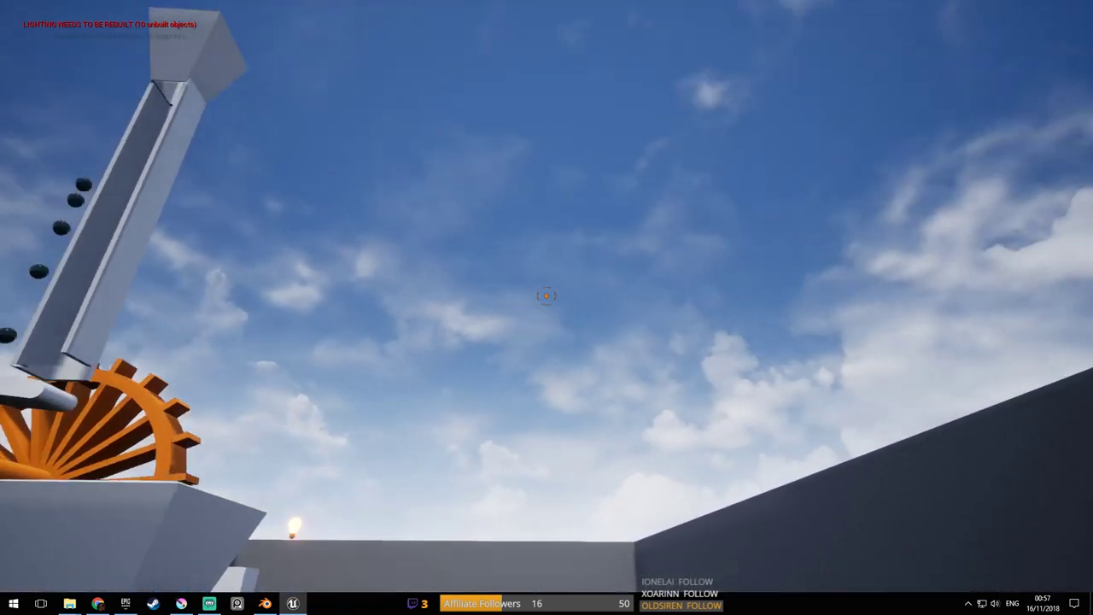
pyautogui.press('d')
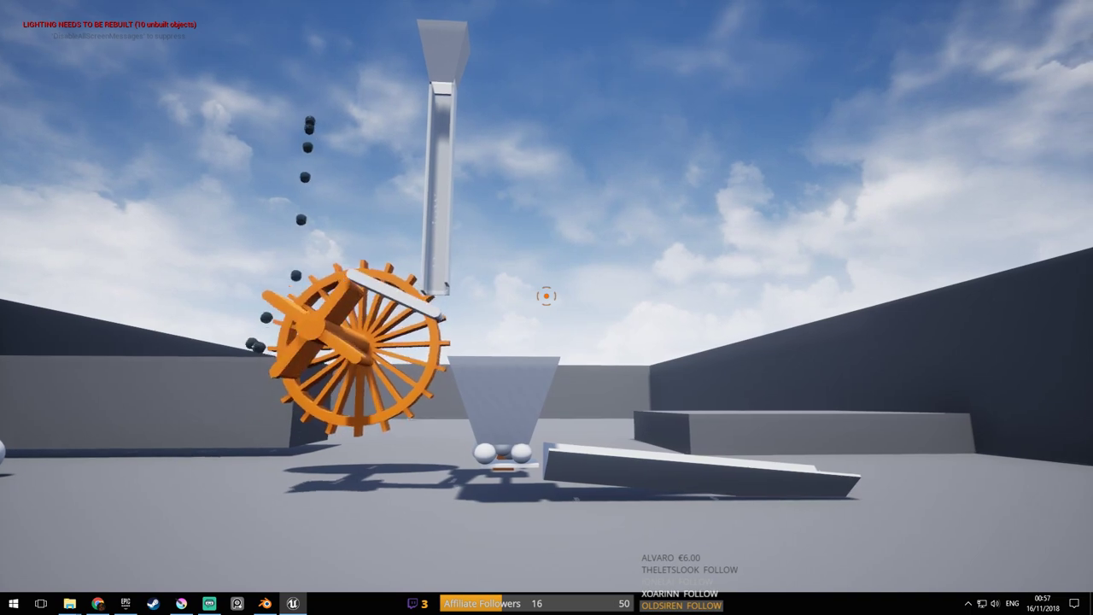
pyautogui.press('d')
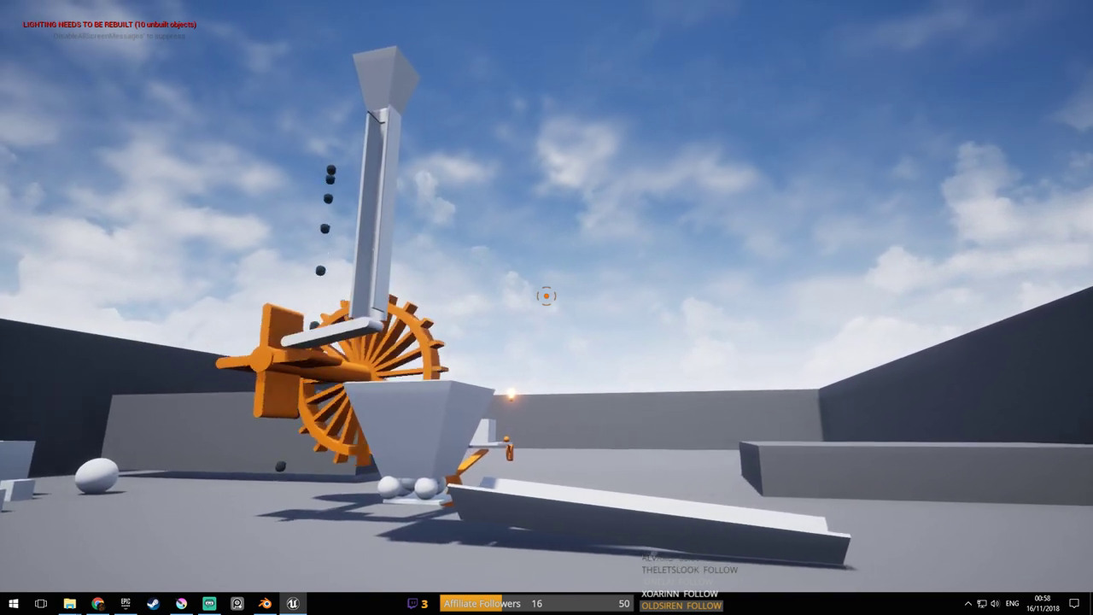
# Stop playing, close the Message Log and return the viewport from full screen to the normal editor layout
pyautogui.press('Escape')
pyautogui.press('Escape')
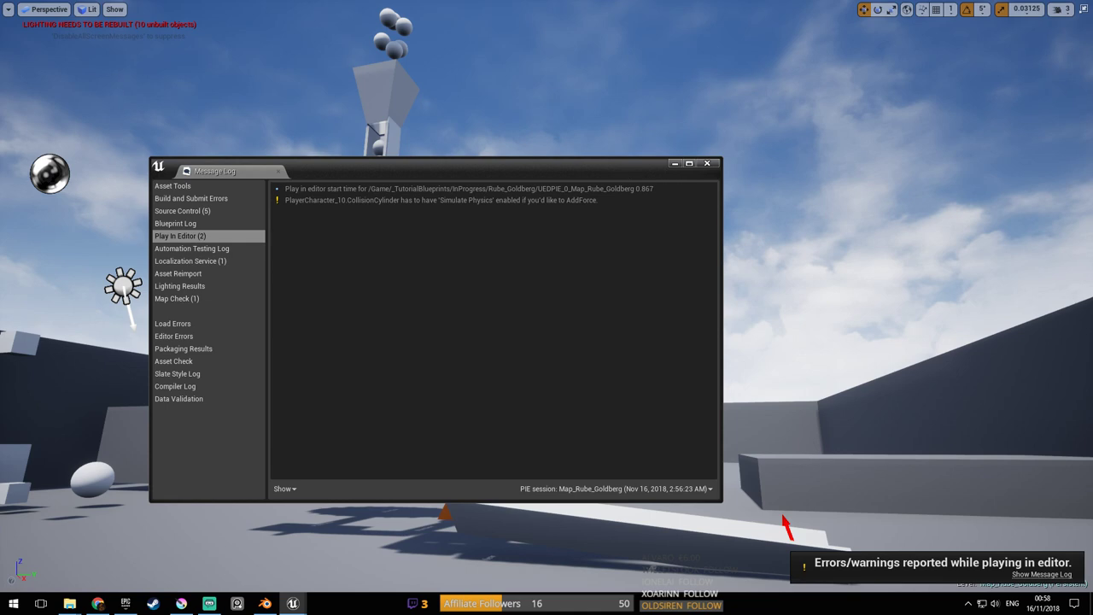
pyautogui.click(708, 164)
pyautogui.moveTo(620, 212)
pyautogui.mouseDown(button='right')
pyautogui.moveTo(603, 247)
pyautogui.moveTo(642, 204)
pyautogui.moveTo(620, 212)
pyautogui.mouseUp(button='right')
pyautogui.press('F11')
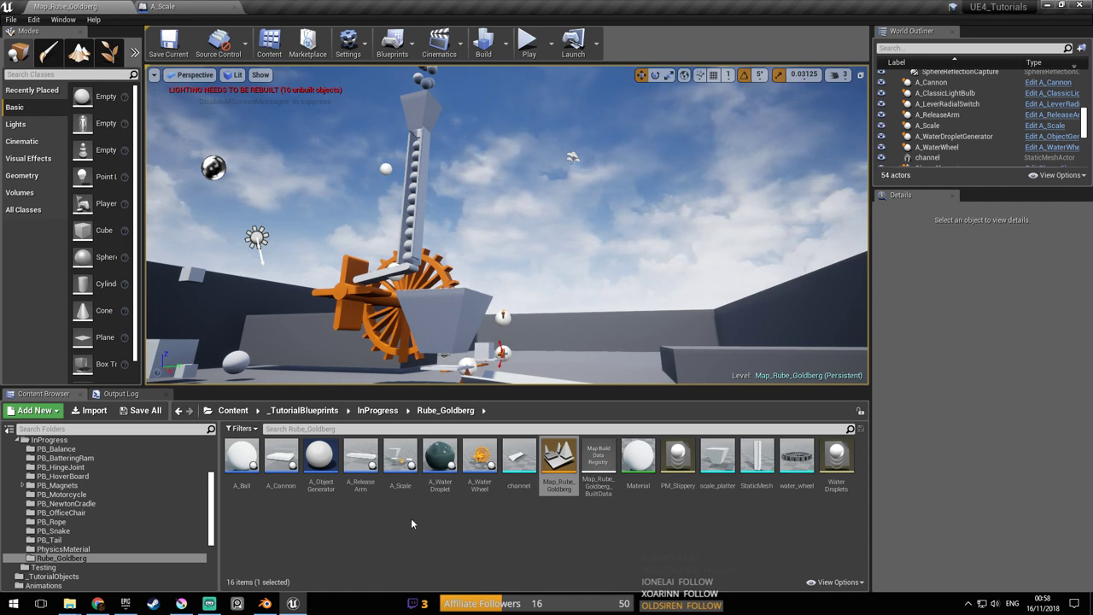
# Select the scale actor and examine its beam, pivot and cube-loaded platter beside the lever switch up close
pyautogui.moveTo(448, 342); pyautogui.dragTo(469, 380, button='right')
pyautogui.press('w')
pyautogui.moveTo(491, 239)
pyautogui.mouseDown(button='right')
pyautogui.moveTo(490, 217)
pyautogui.moveTo(483, 243)
pyautogui.moveTo(461, 223)
pyautogui.moveTo(487, 220)
pyautogui.mouseUp(button='right')
pyautogui.press('s')
pyautogui.click(490, 217)
pyautogui.press('w')
pyautogui.press('d')
pyautogui.press('a')
pyautogui.press('w')
pyautogui.moveTo(572, 198); pyautogui.dragTo(543, 152, button='right')
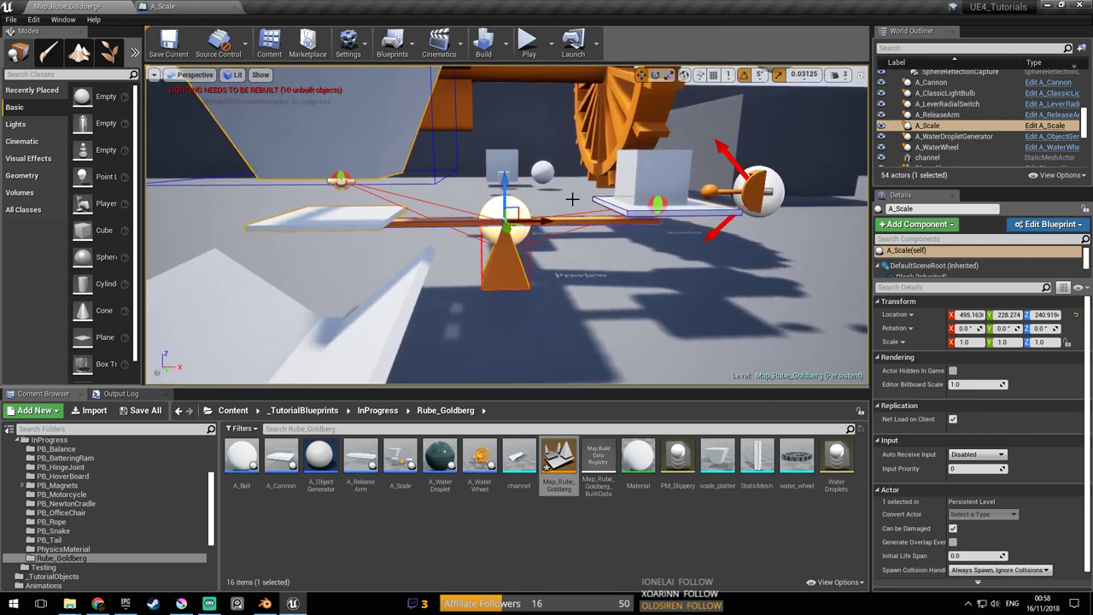
# Simulate the level and watch the balls drop through the hopper onto the scale beside the water wheel
pyautogui.click(551, 43)
pyautogui.click(600, 143)
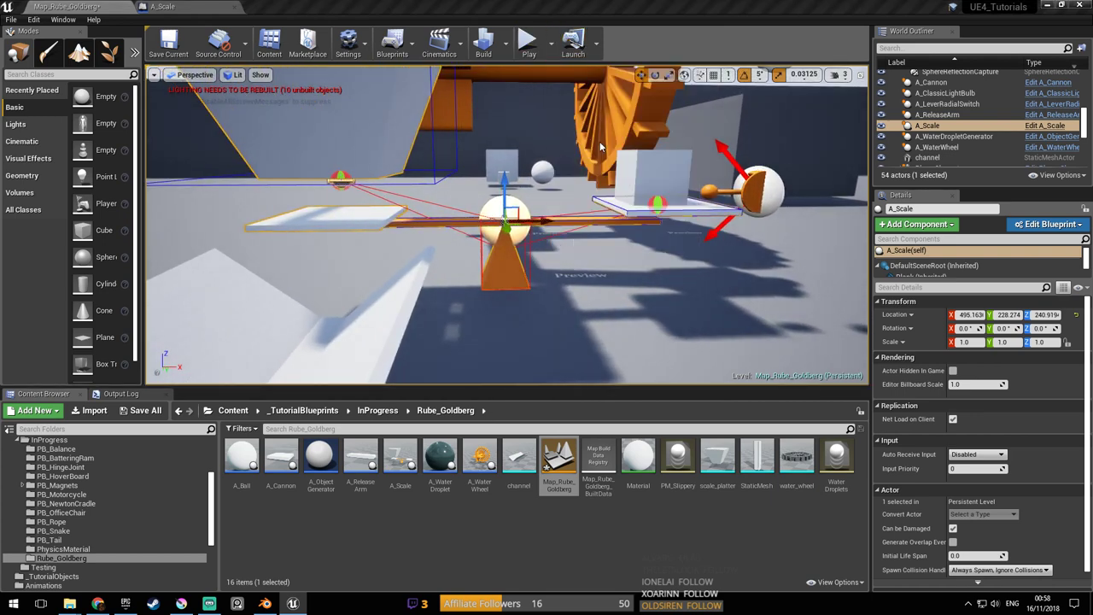
pyautogui.press('d')
pyautogui.moveTo(546, 205); pyautogui.dragTo(495, 186, button='right')
pyautogui.press('s')
pyautogui.moveTo(587, 148); pyautogui.dragTo(586, 148, button='right')
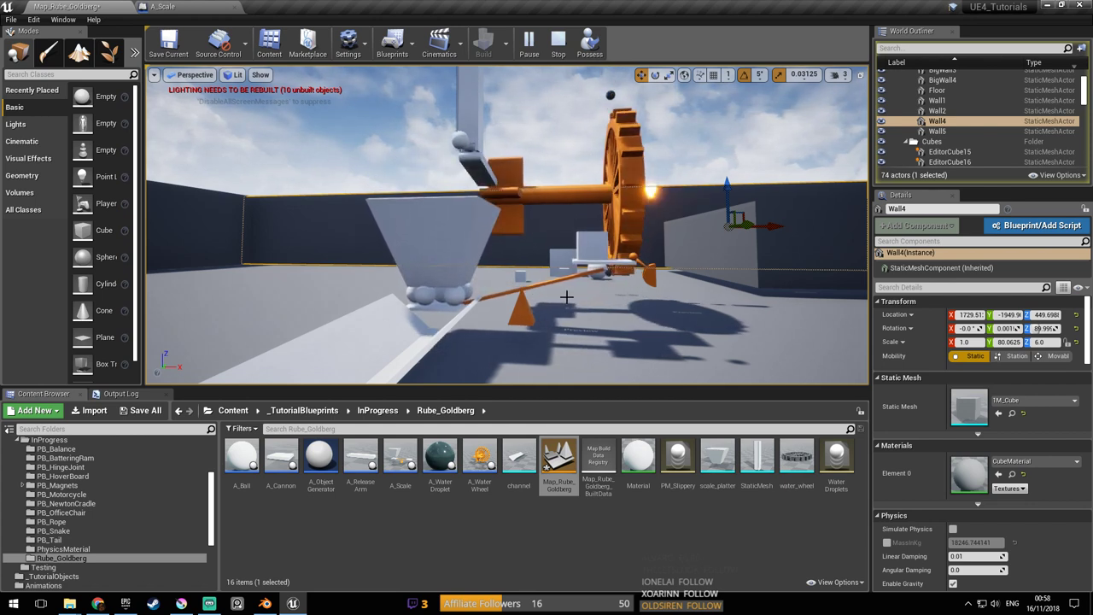
# Inspect the tipping scale, lever switch and light bulb from the channel side, and stop the simulation
pyautogui.press('a')
pyautogui.moveTo(568, 285); pyautogui.dragTo(651, 336, button='right')
pyautogui.press('w')
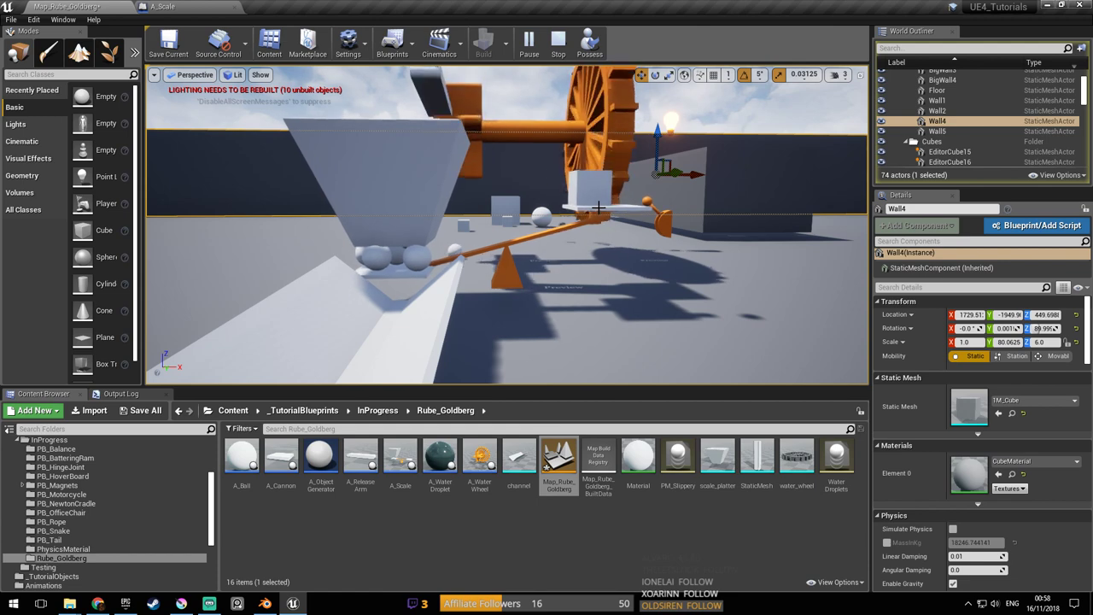
pyautogui.moveTo(601, 204); pyautogui.dragTo(555, 207, button='right')
pyautogui.press('w')
pyautogui.press('s')
pyautogui.press('w')
pyautogui.press('s')
pyautogui.press('Escape')
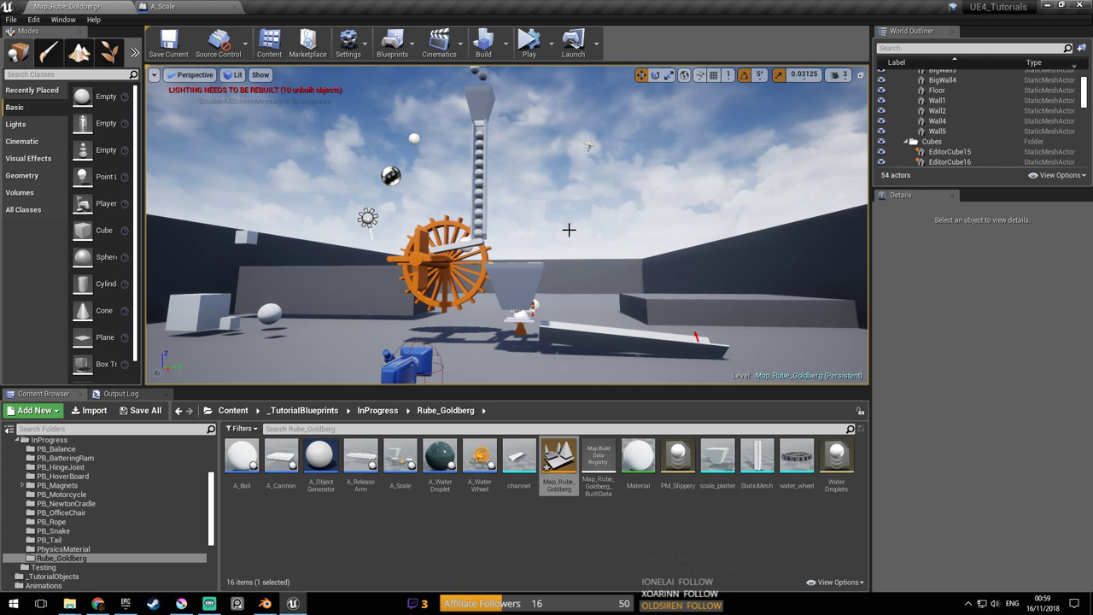
# Save the Rube Goldberg level with the whole contraption in view
pyautogui.moveTo(568, 230); pyautogui.dragTo(569, 228, button='right')
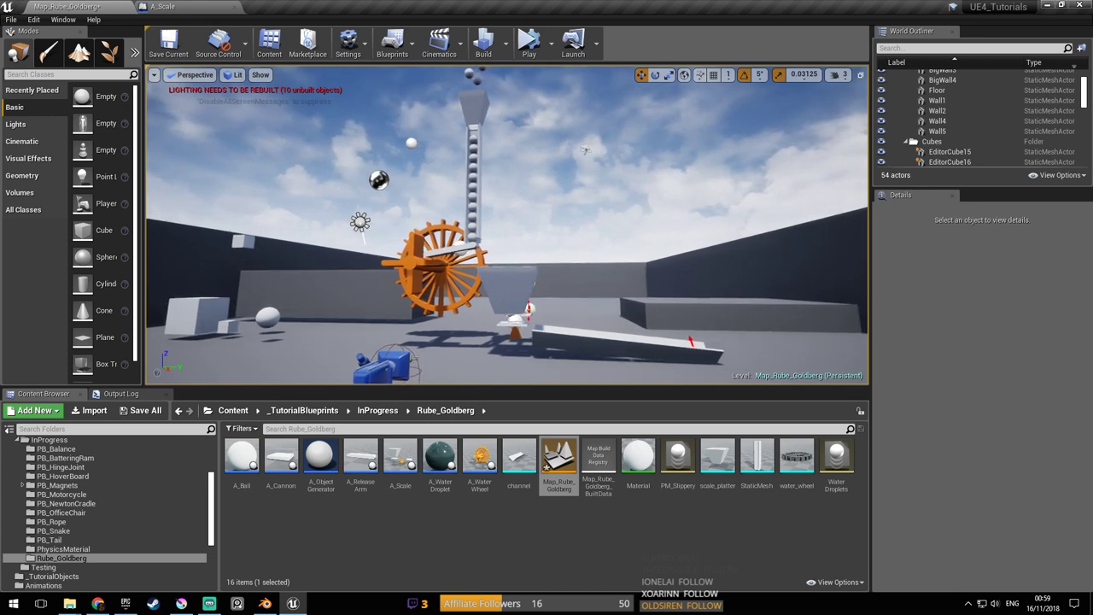
pyautogui.hotkey('ctrl', 's')
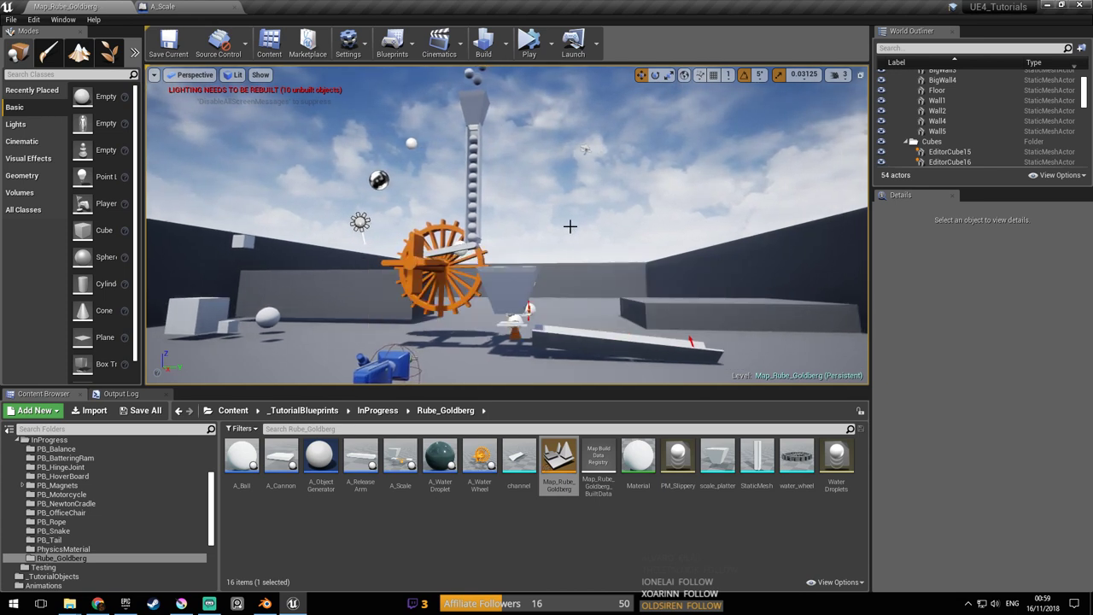
pyautogui.moveTo(569, 227); pyautogui.dragTo(551, 221, button='right')
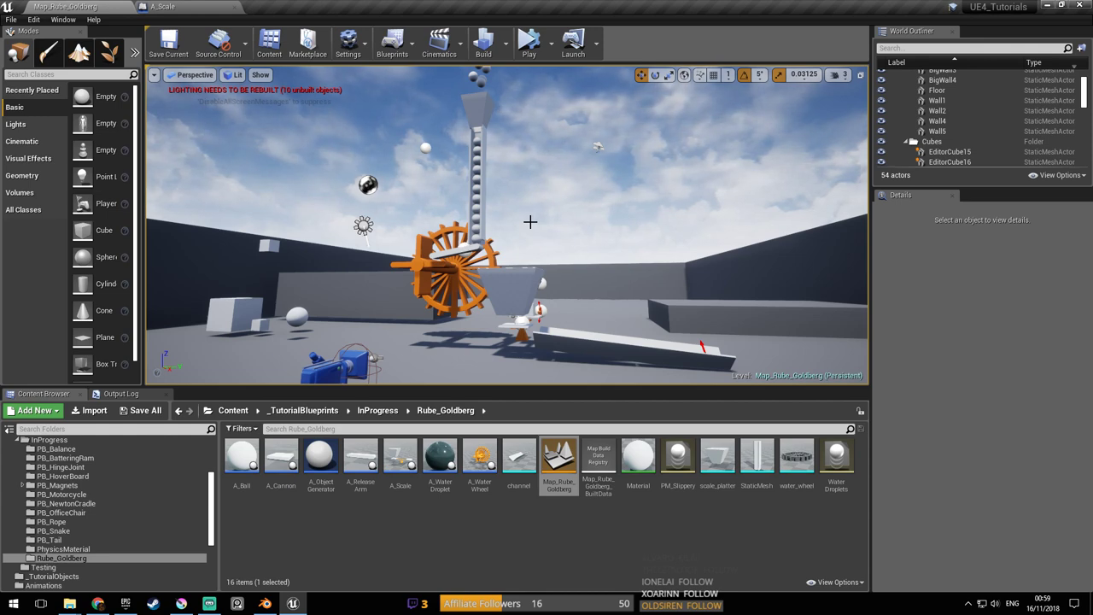
# Switch to Streamlabs OBS and request the end of the live stream
pyautogui.click(209, 603)
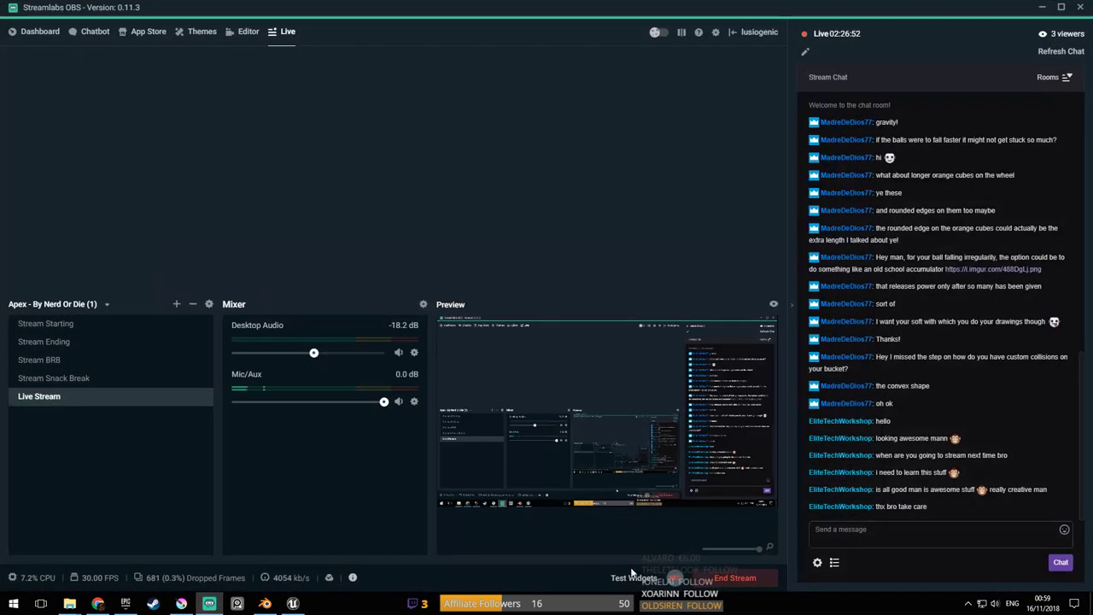
pyautogui.click(737, 581)
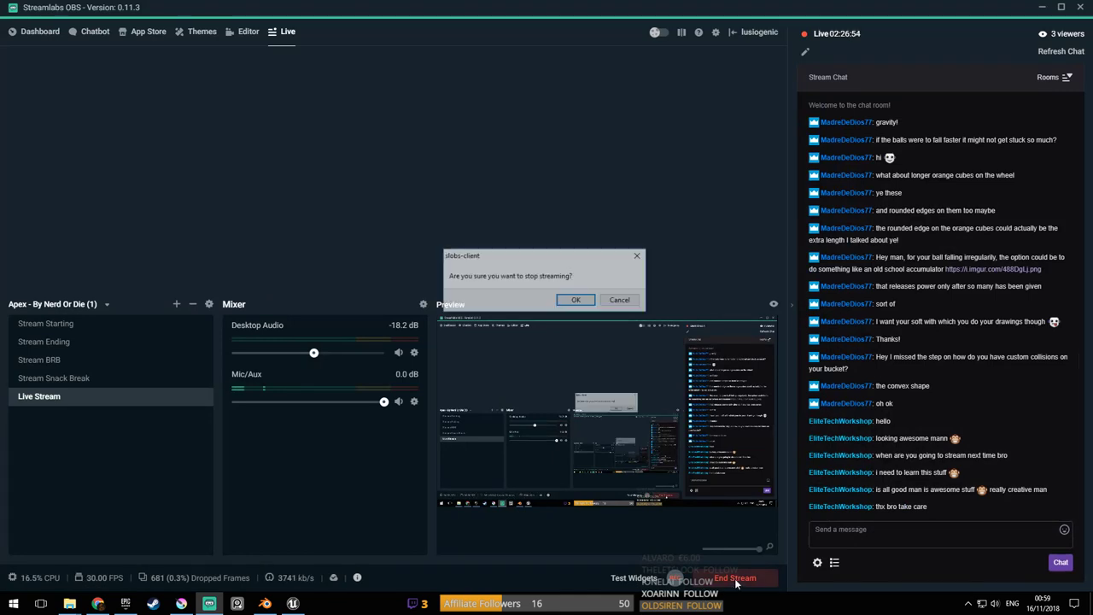